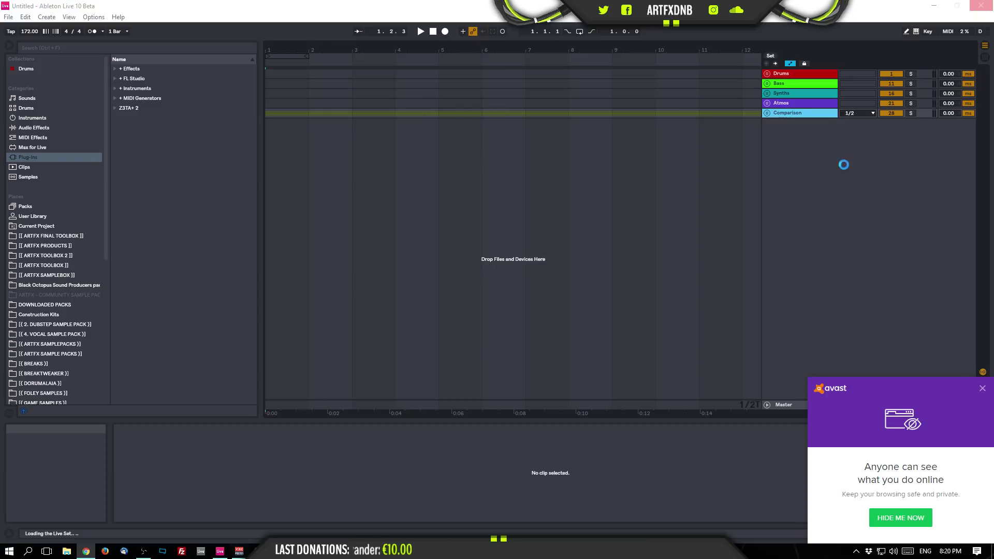
- Dismiss the antivirus notification and switch the Live set to full screen
click(983, 388)
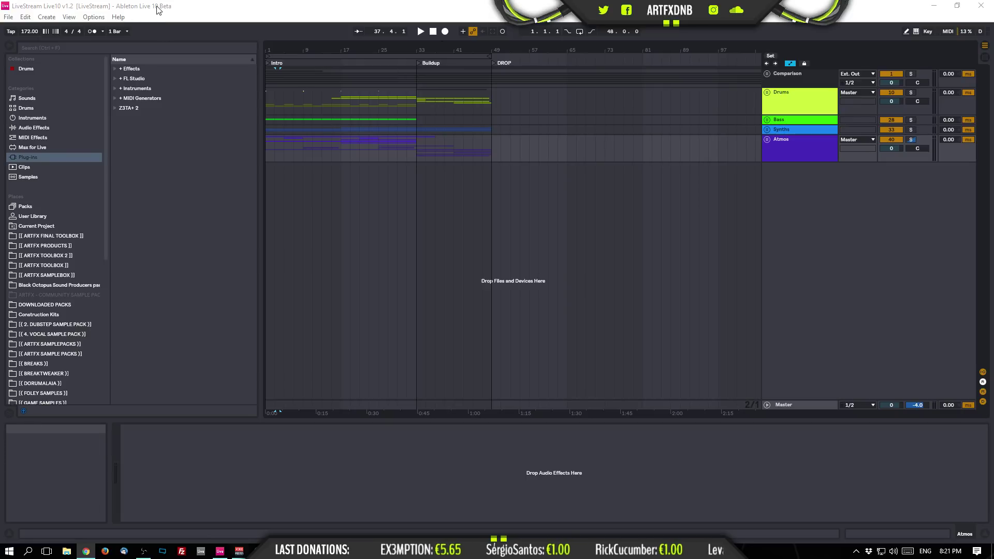
click(69, 17)
click(77, 28)
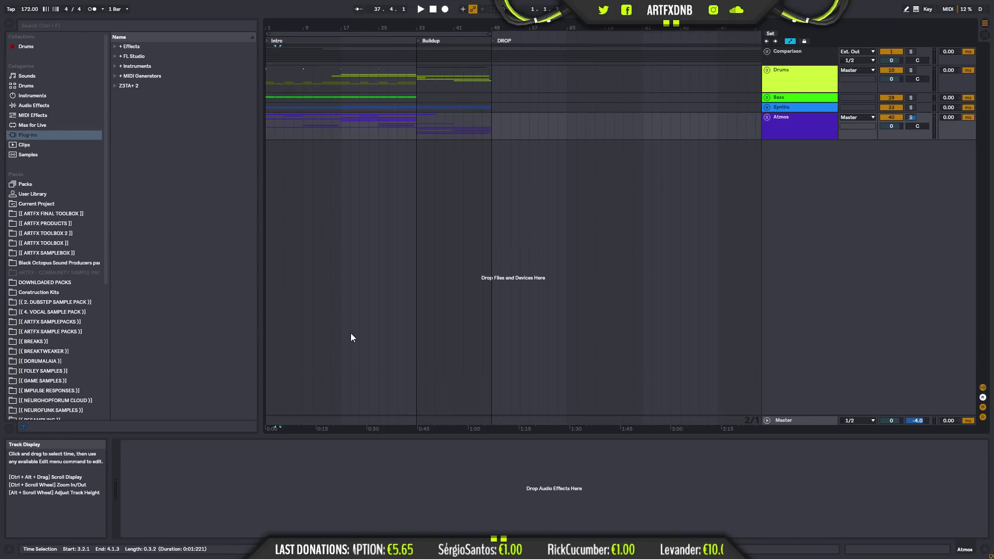
- Play the arrangement from bar 1 through the Intro and Buildup, stop it, and return the insert mark to the start
click(268, 78)
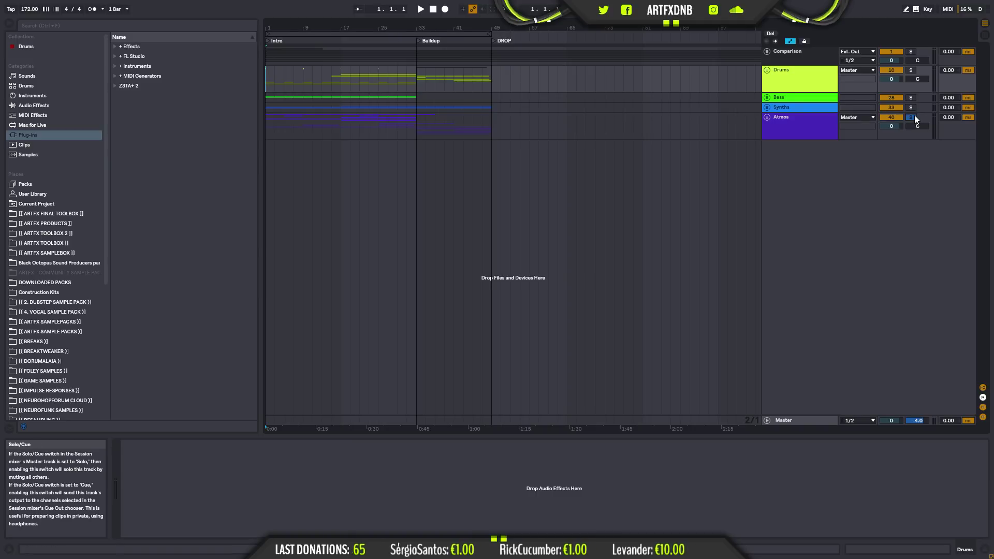
click(272, 82)
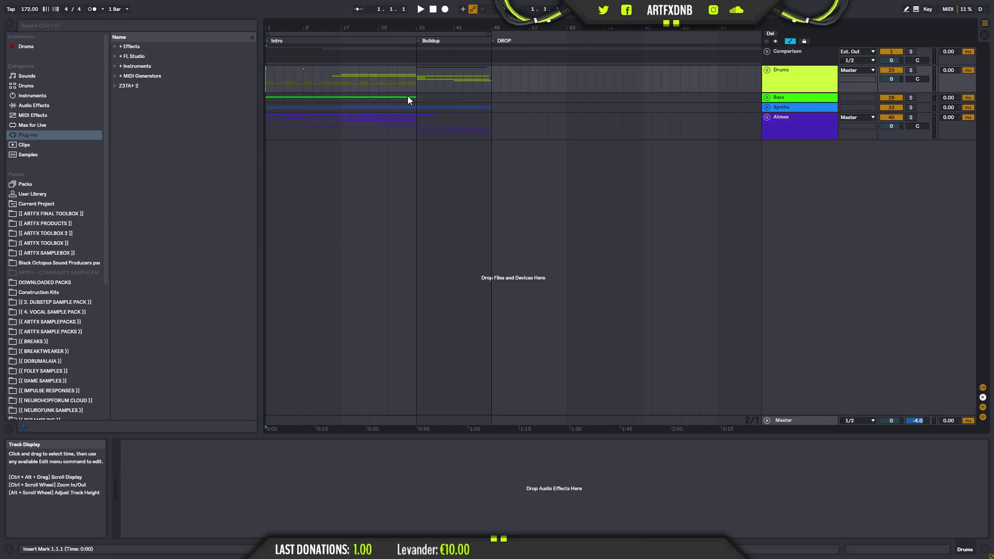
click(421, 9)
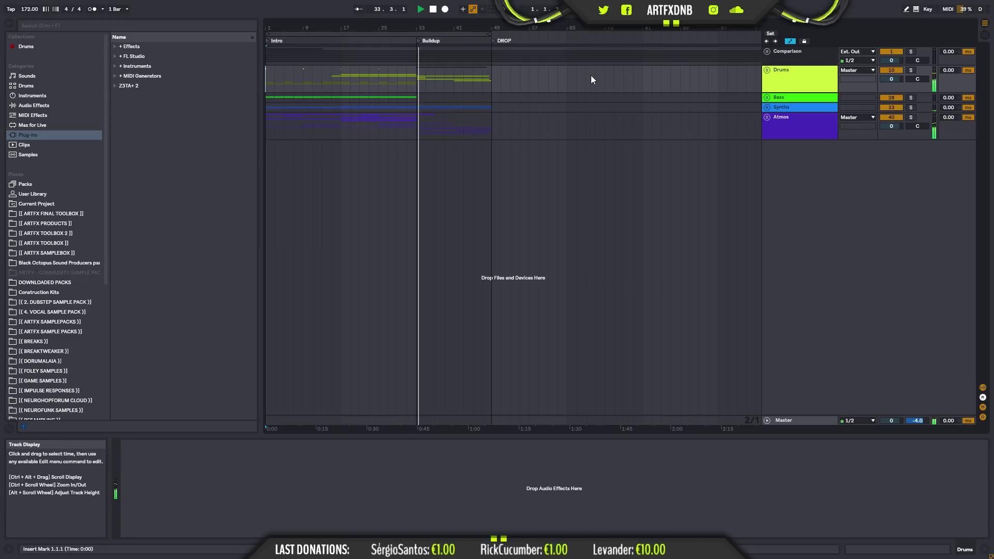
click(437, 13)
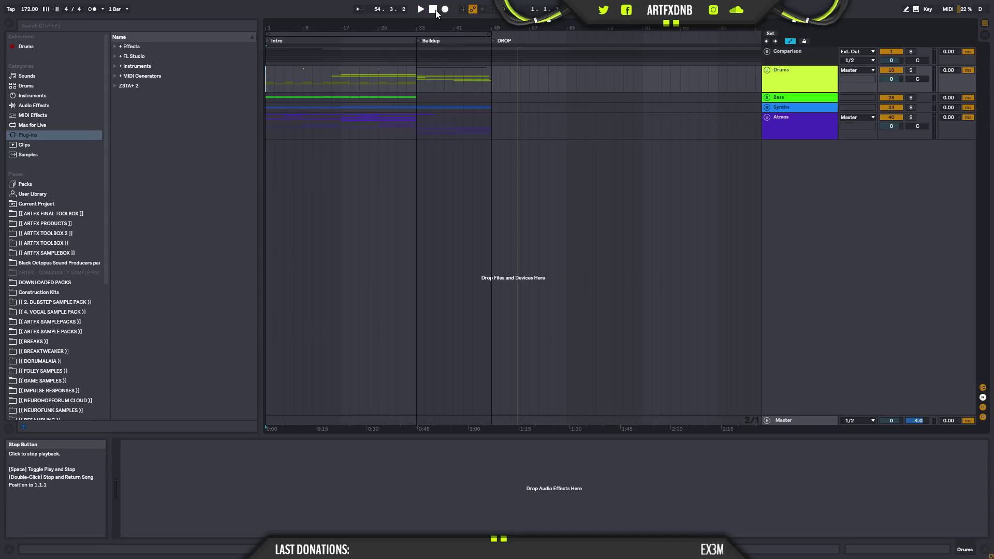
click(268, 77)
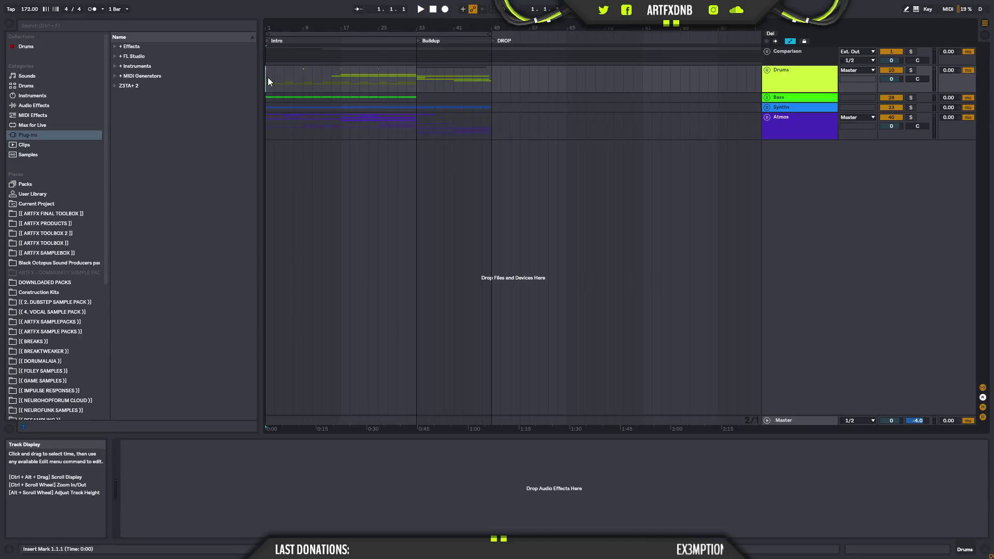
- Look at the subgroups inside the Drums group and its Kick & Snare group, and fold both groups again
click(791, 82)
click(767, 69)
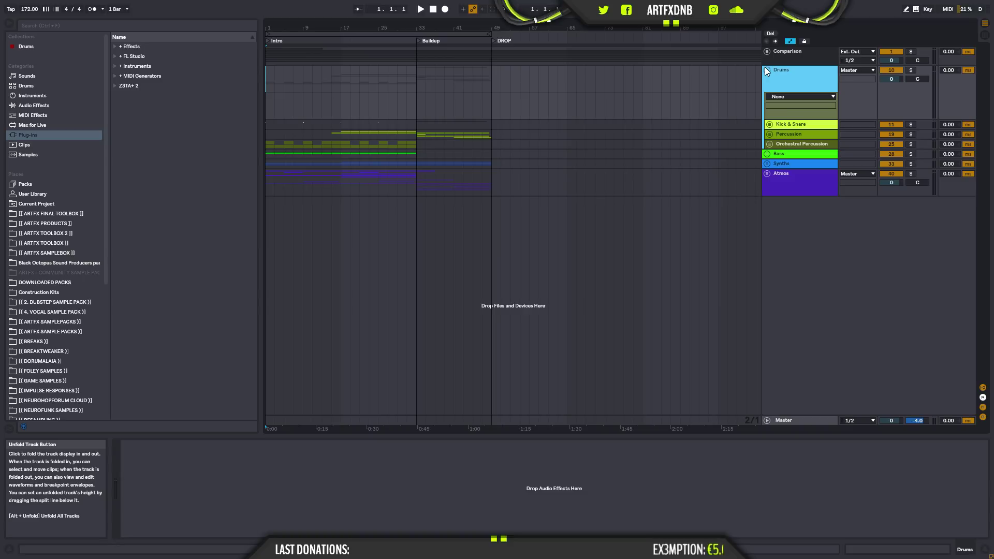
click(770, 124)
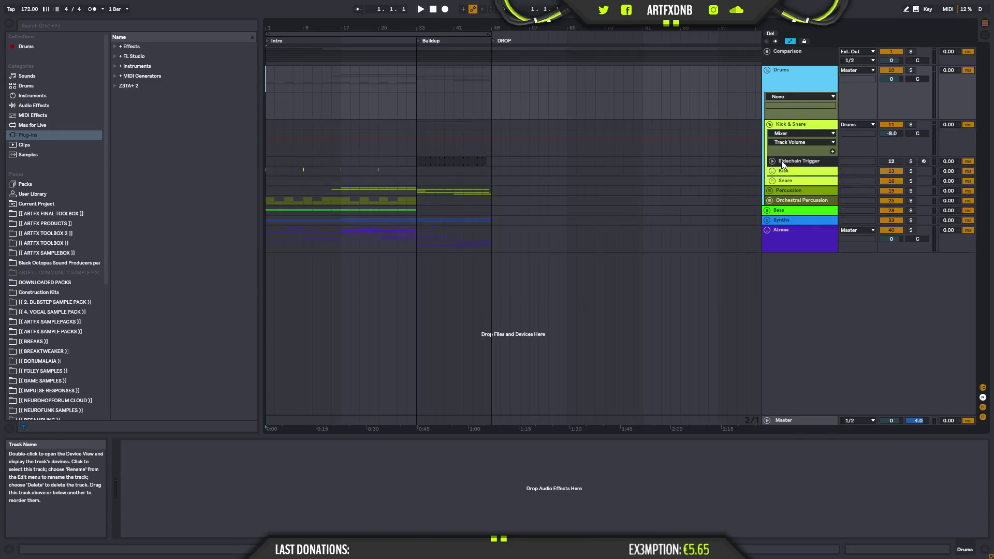
click(772, 172)
click(772, 172)
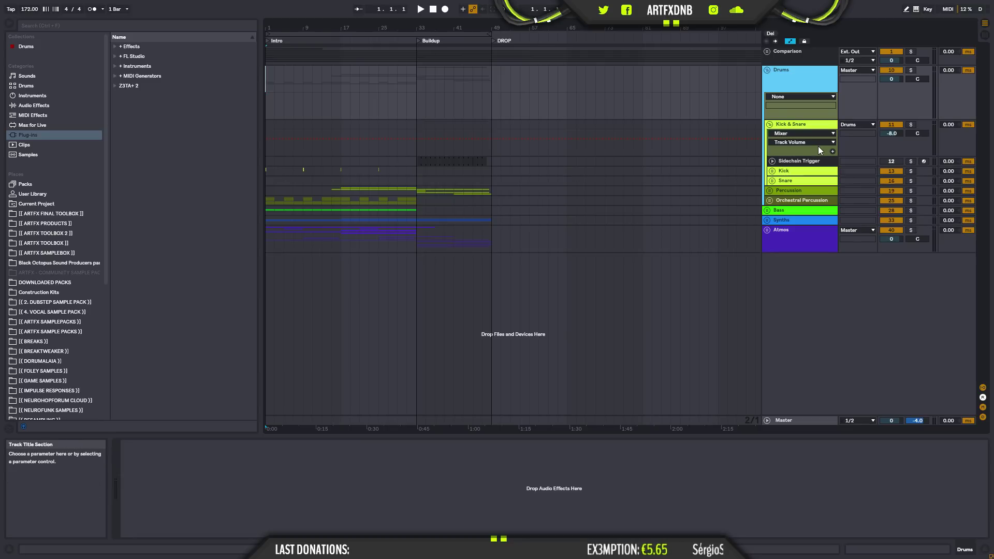
click(770, 125)
click(768, 70)
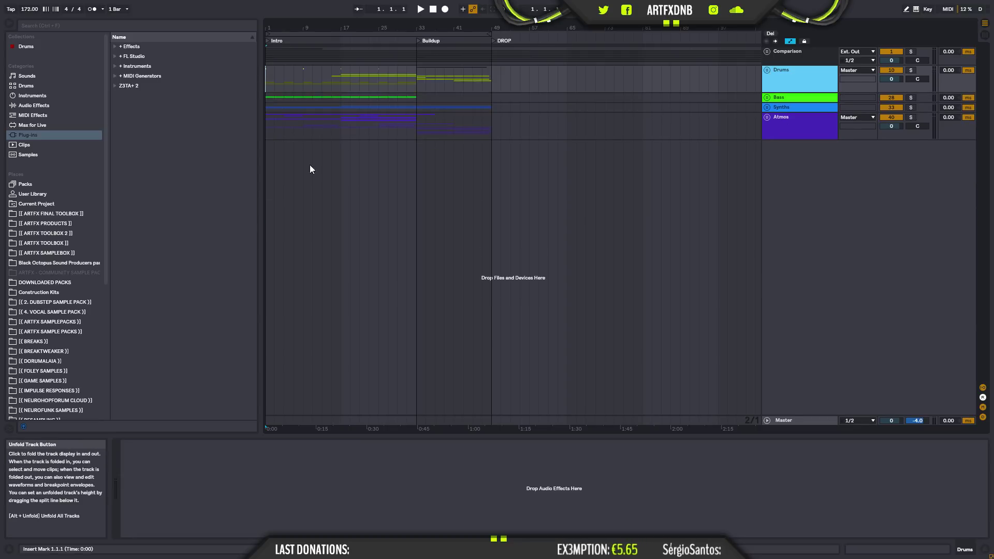
- Unfold the Drums group and examine the Kick tracks nested in Kick & Snare, leaving Kick & Snare folded
click(767, 70)
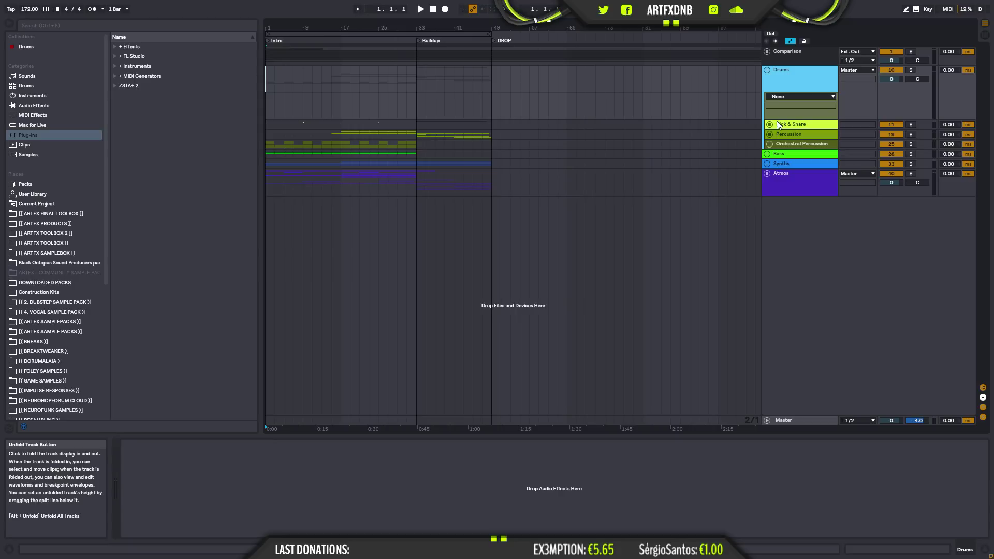
click(770, 125)
click(772, 172)
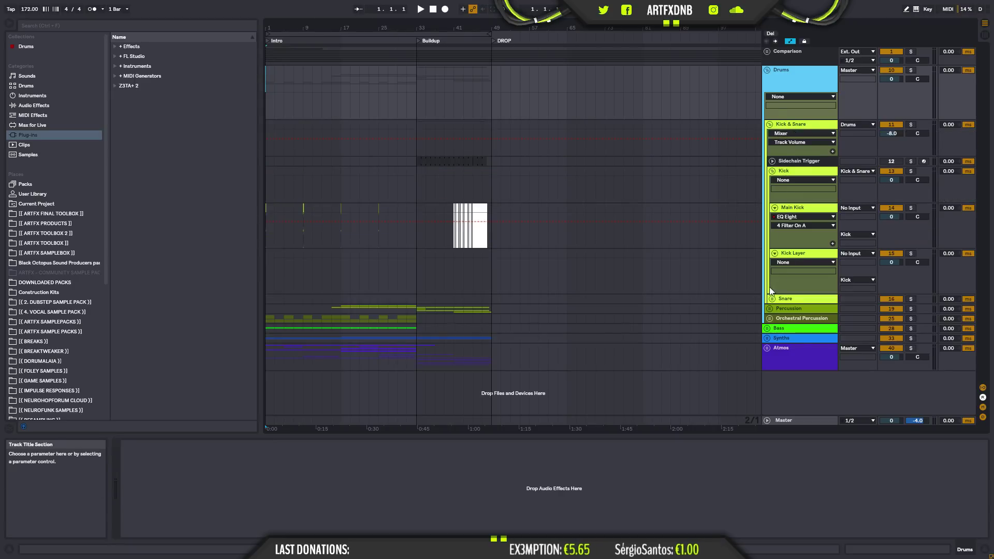
click(771, 125)
click(797, 125)
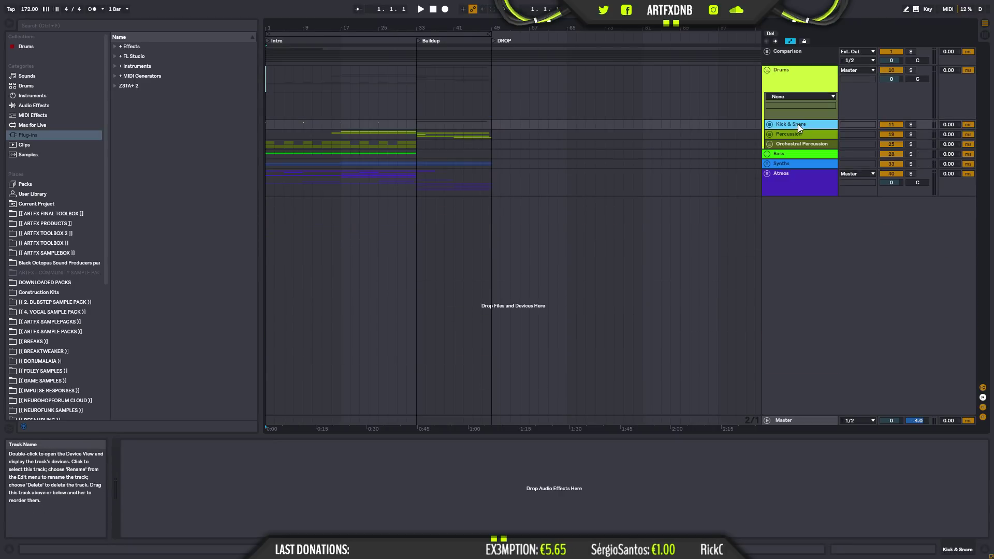
click(772, 125)
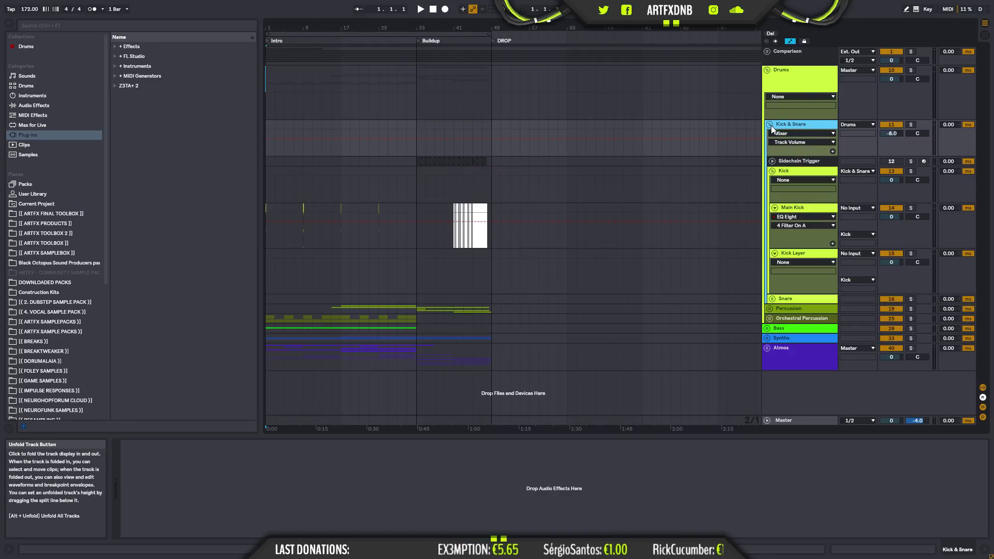
click(772, 125)
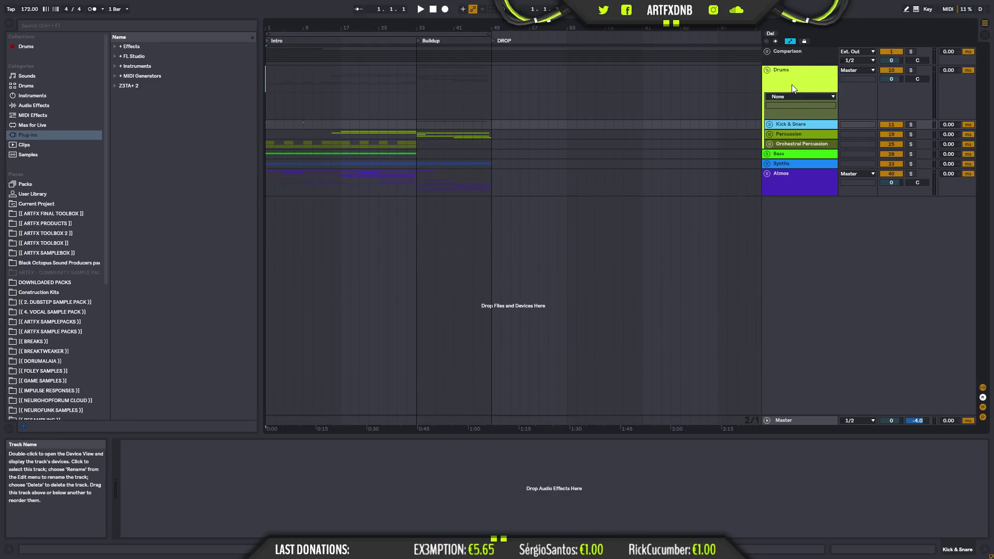
- Examine the grouping hierarchy from Drums to Kick, including the Main Kick and Kick Layer tracks, and fold Kick and Kick & Snare
click(782, 77)
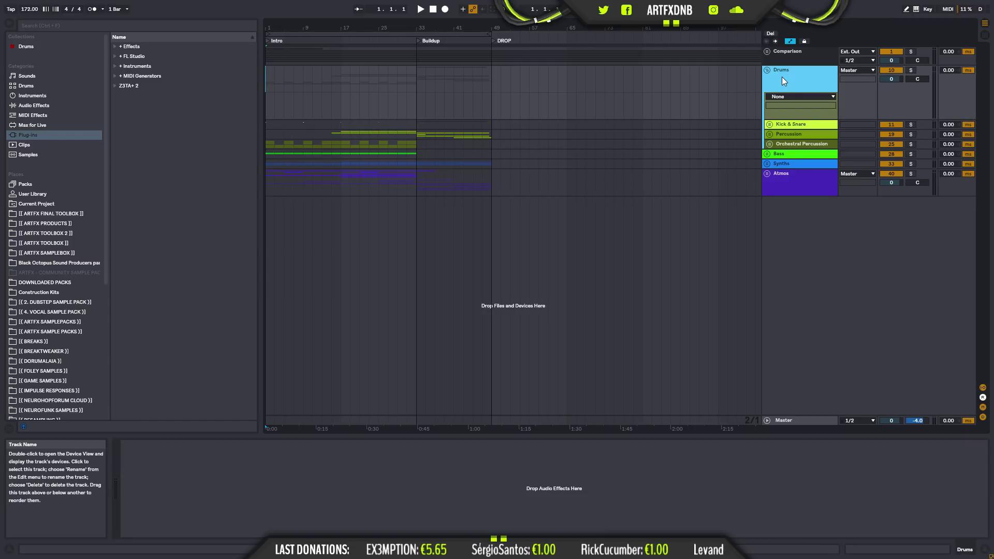
click(784, 125)
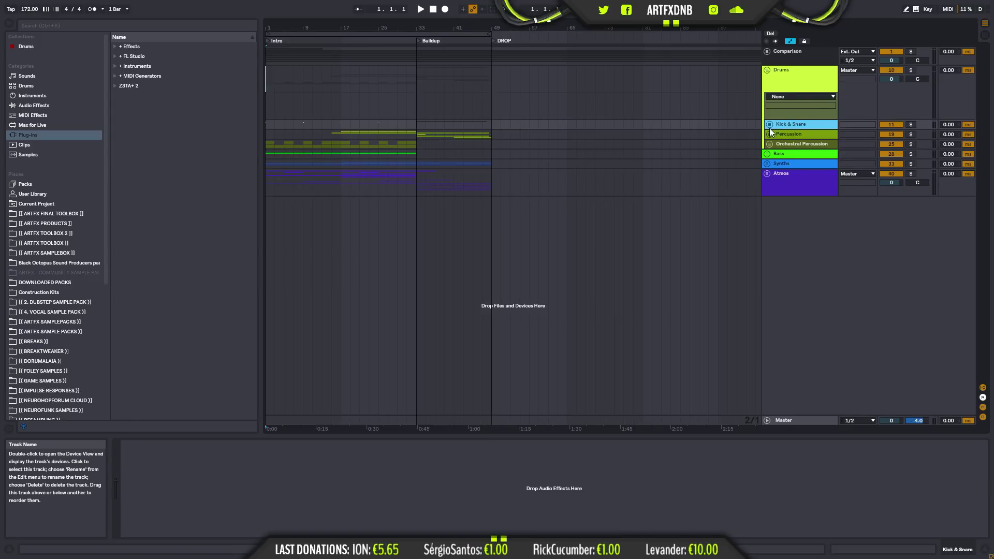
click(770, 126)
click(781, 171)
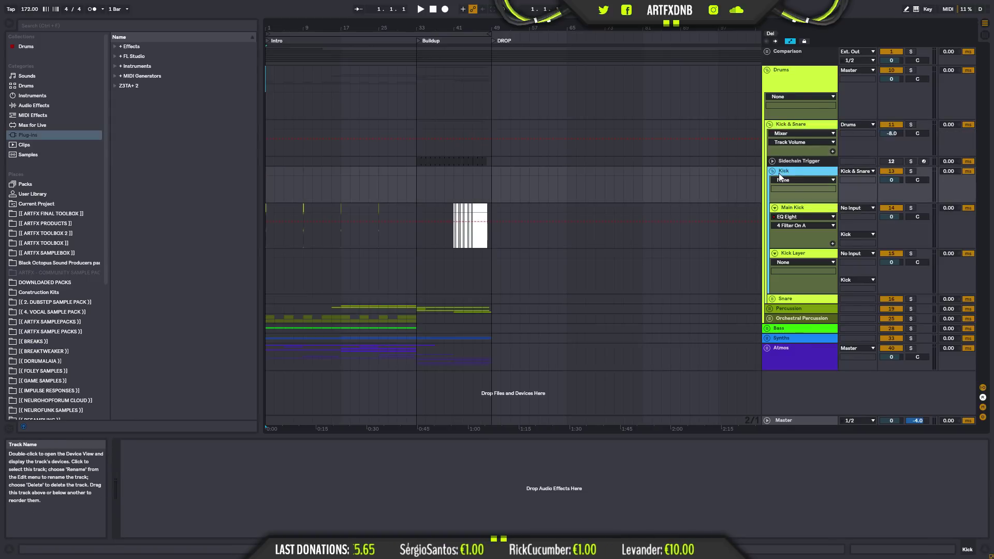
click(813, 209)
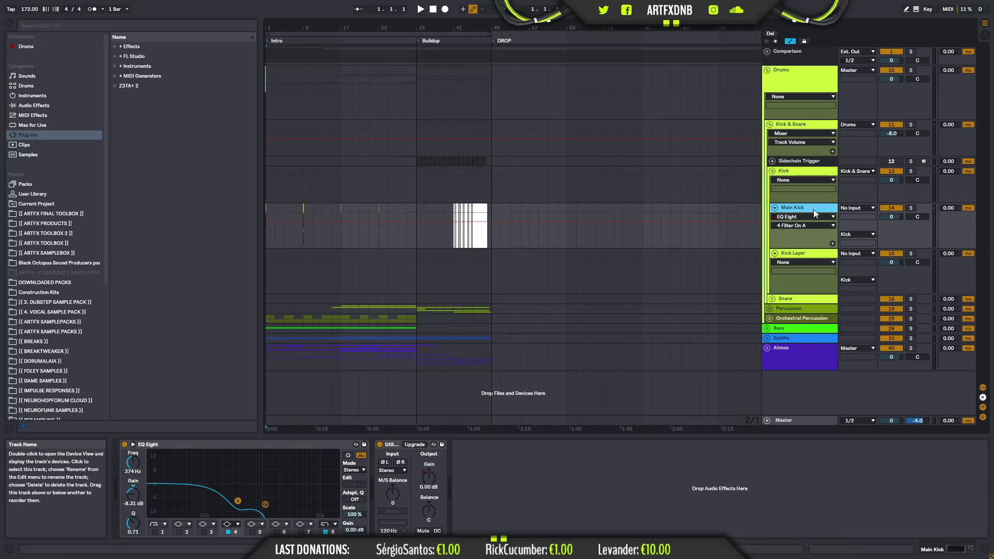
click(794, 254)
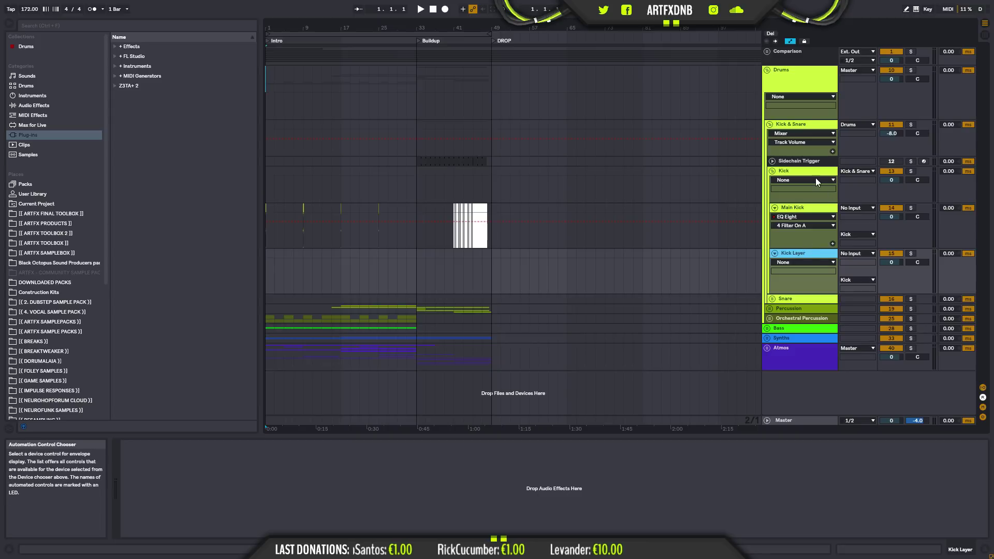
click(798, 169)
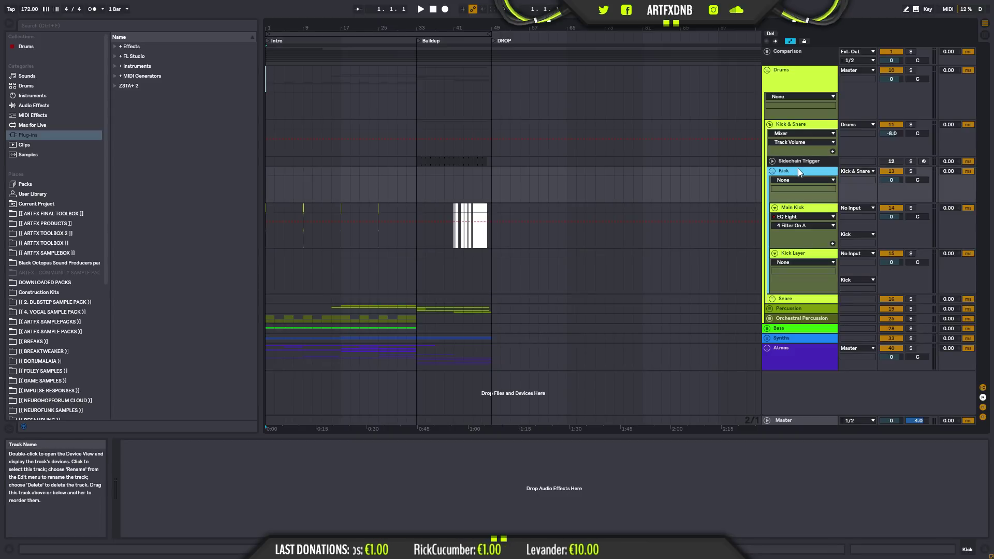
click(772, 170)
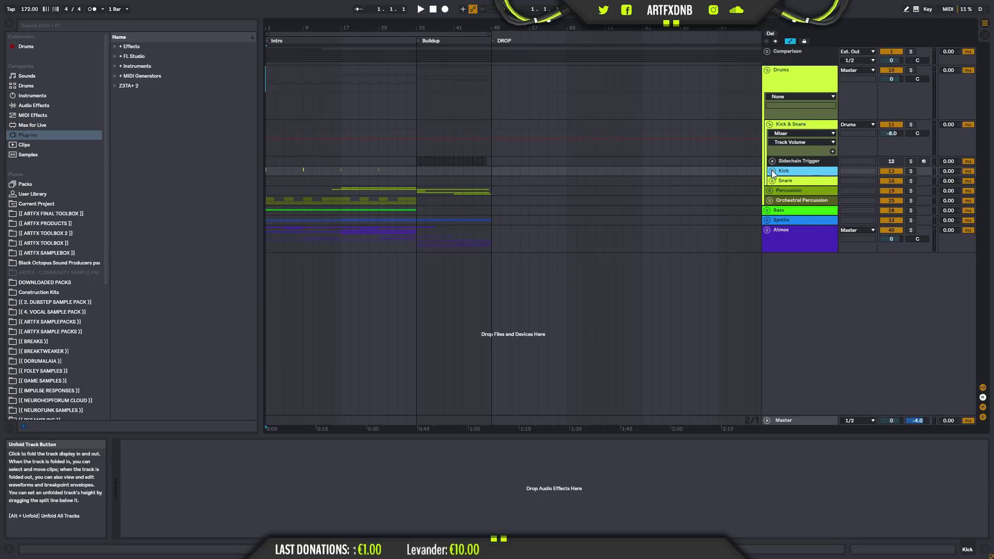
click(770, 124)
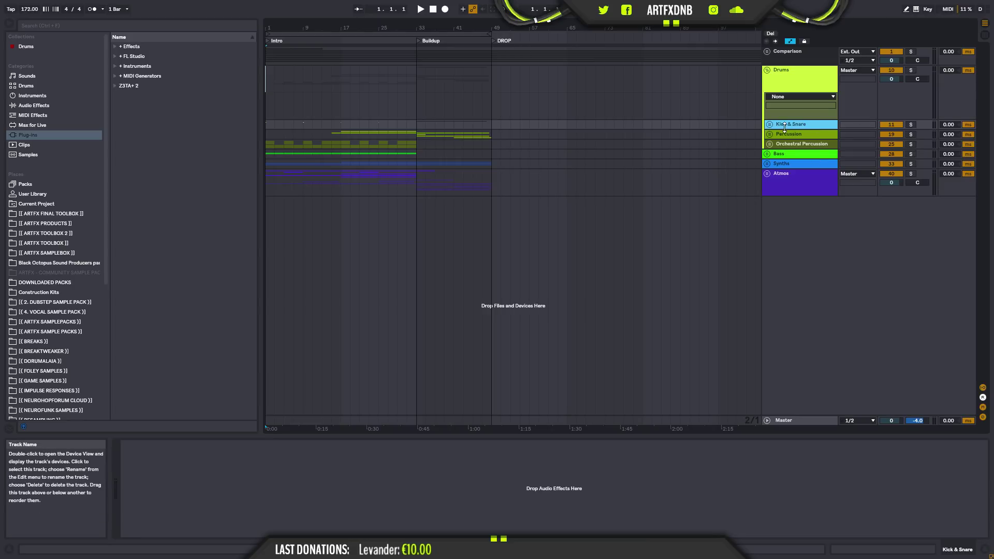
- Unfold the Percussion group and its 21 Audio track, and listen to that track soloed from bar 17 before removing the solo
click(783, 134)
click(770, 135)
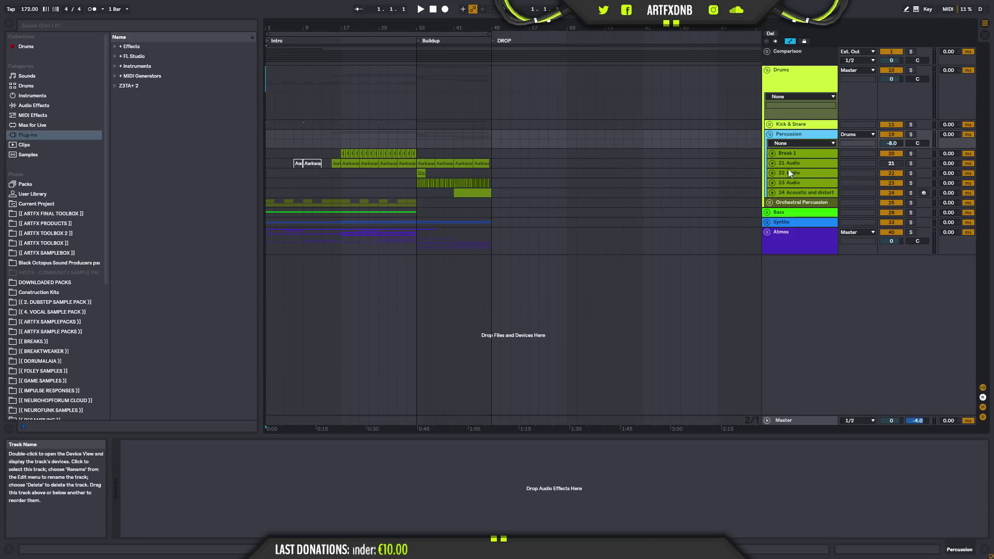
click(773, 163)
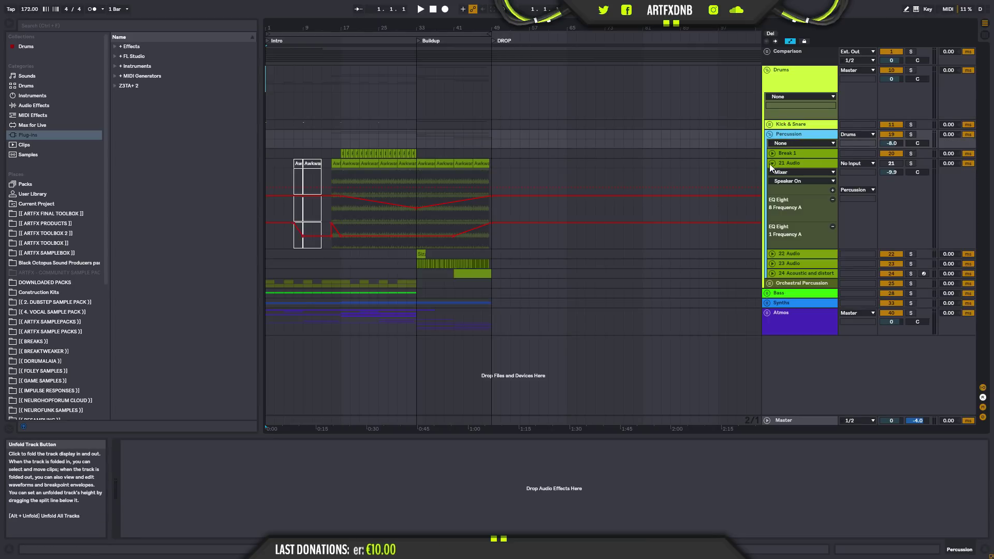
click(340, 179)
click(911, 163)
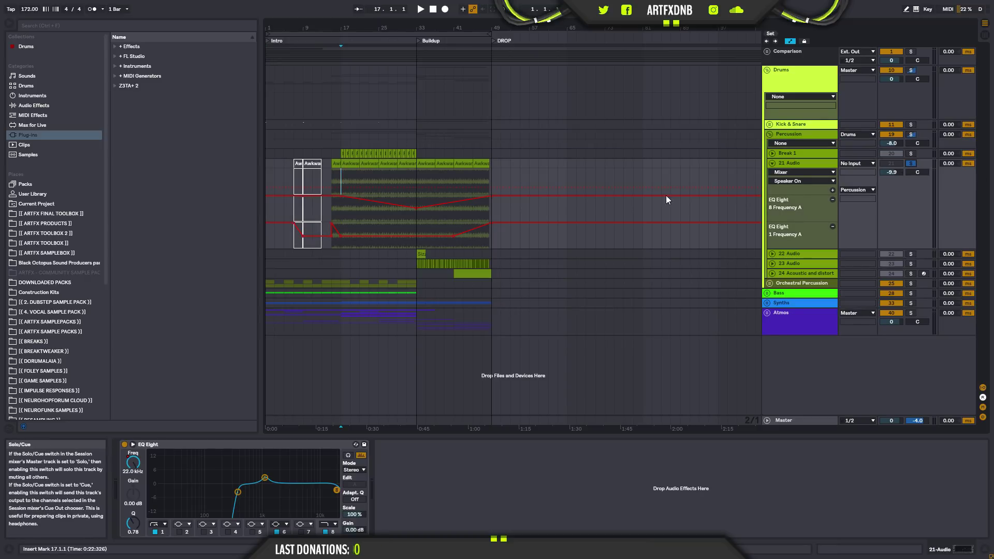
key(space)
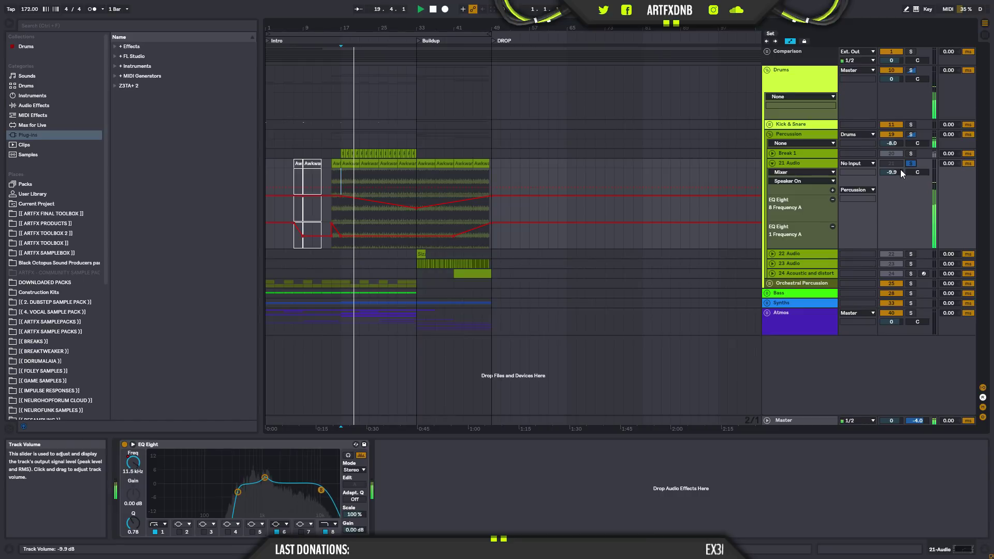
key(space)
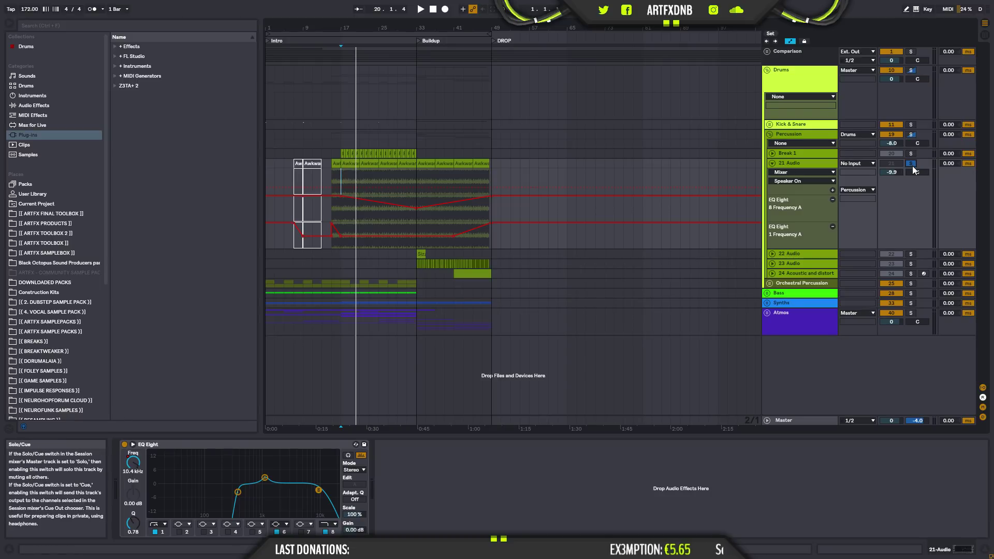
click(912, 163)
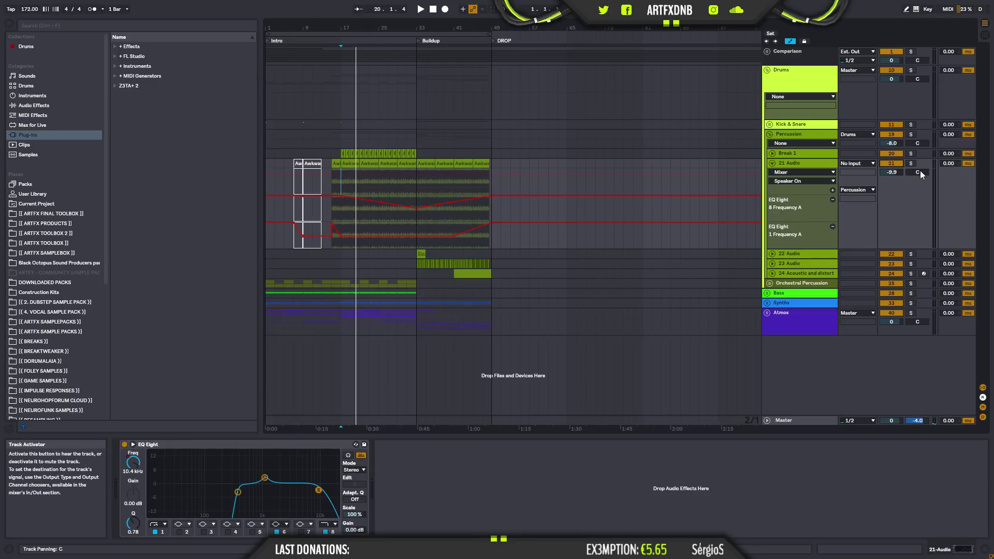
- Listen briefly to the 21 Audio track within the full mix and return the insert mark to bar 17
key(space)
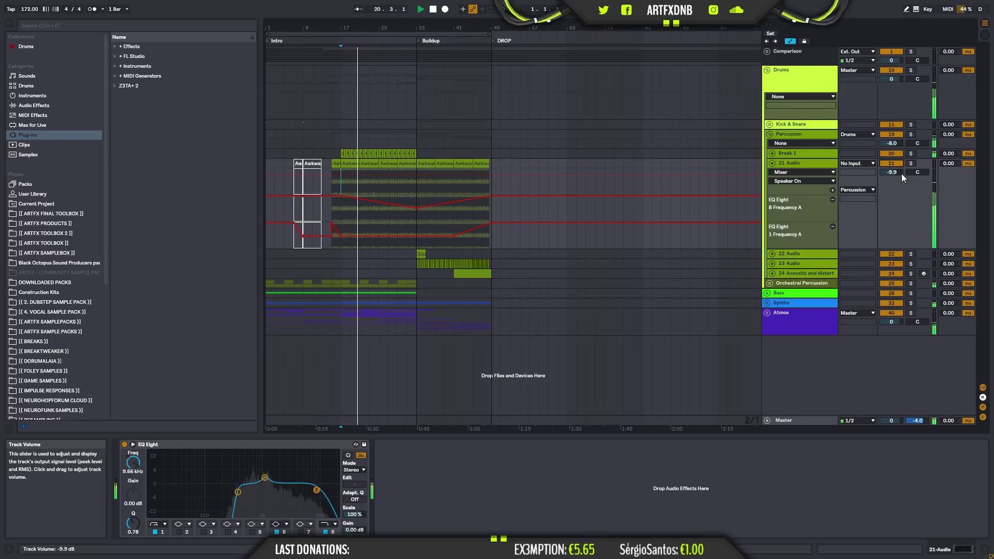
key(space)
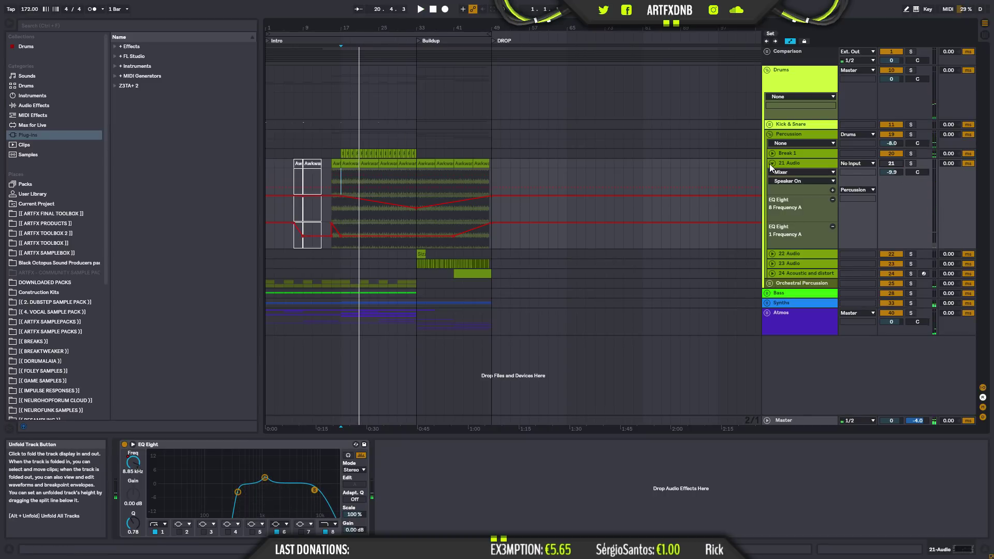
click(341, 176)
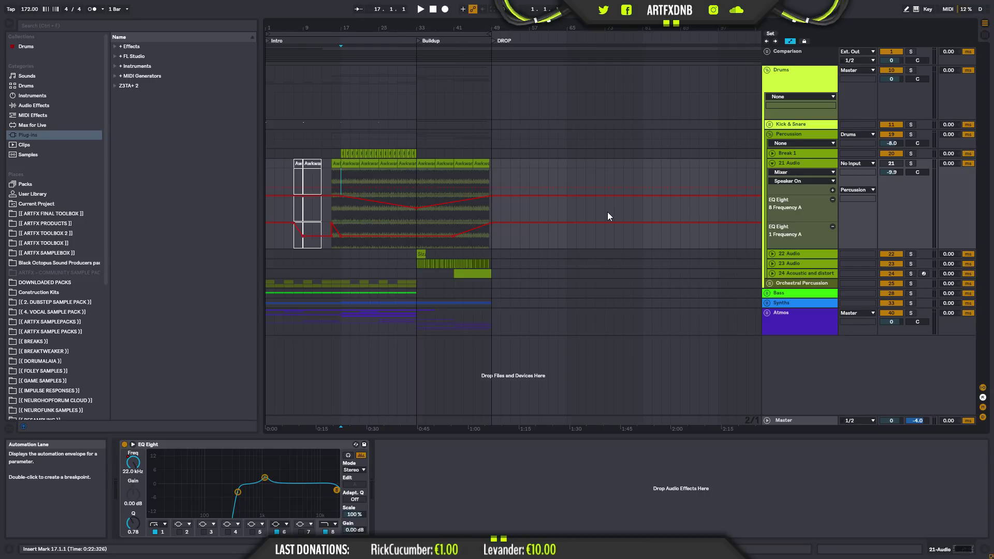
- Fold the 21 Audio track, view the devices on the 22 Audio track, and fold the Percussion group
click(772, 162)
click(788, 173)
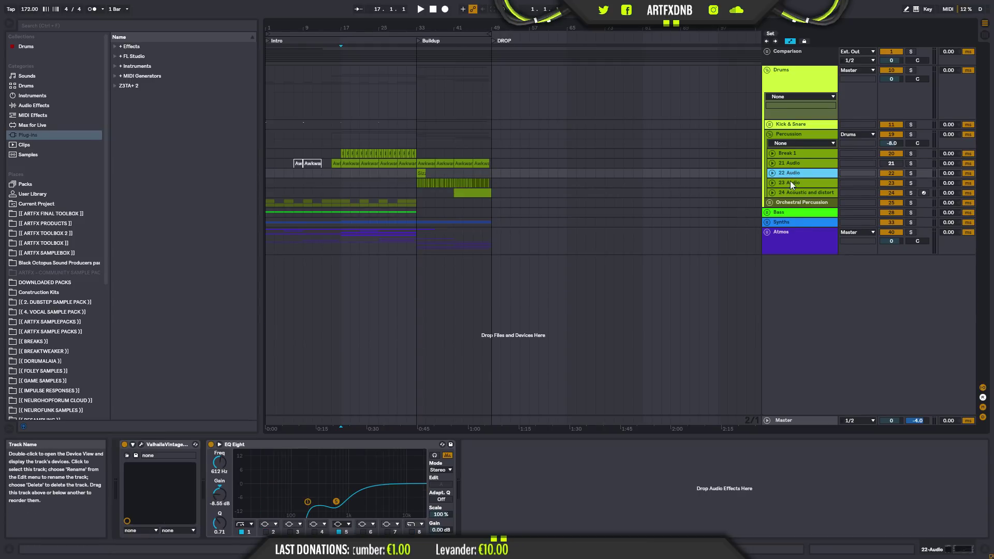
click(770, 134)
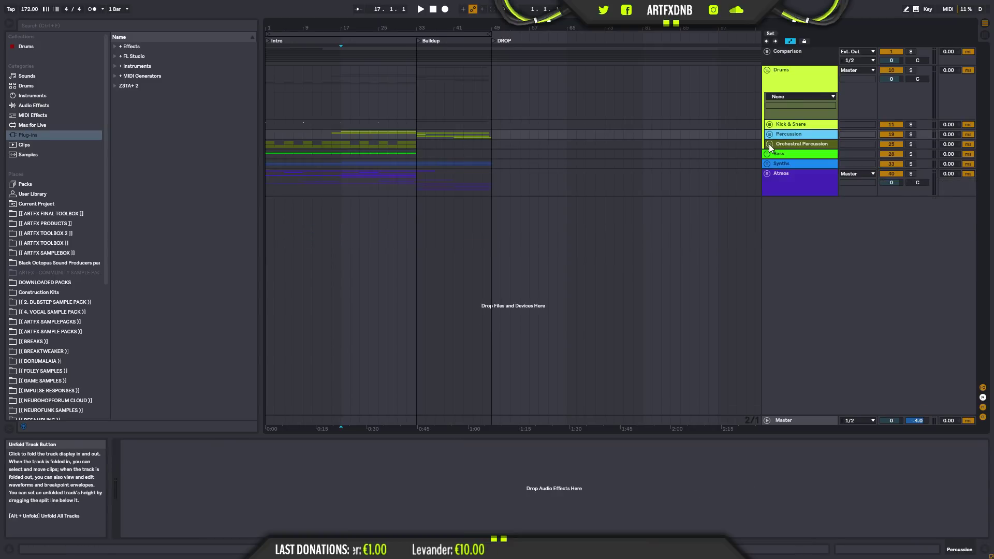
- Unfold the Orchestral Percussion group and its 26 Audio track to view the active and deactivated clips across the intro
click(769, 144)
click(770, 144)
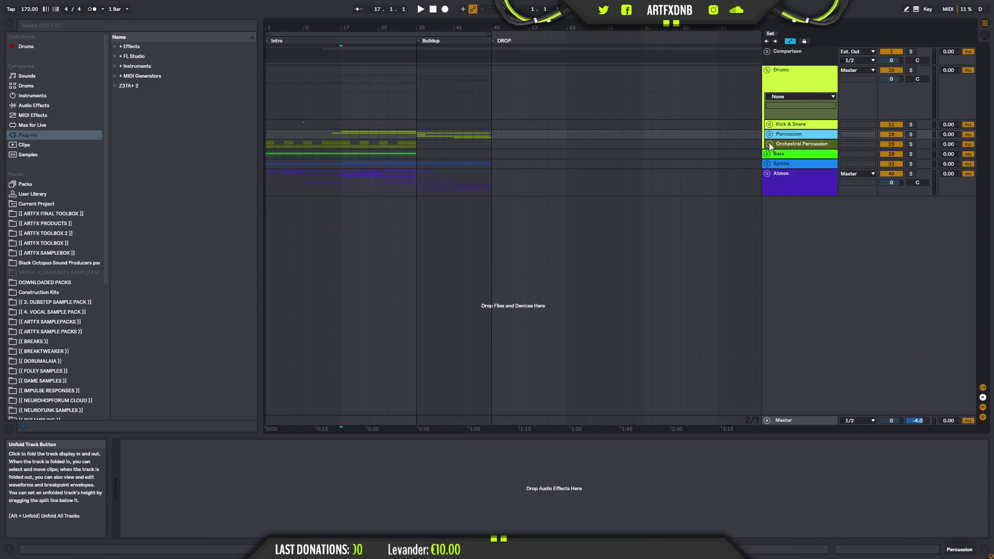
click(769, 145)
click(773, 181)
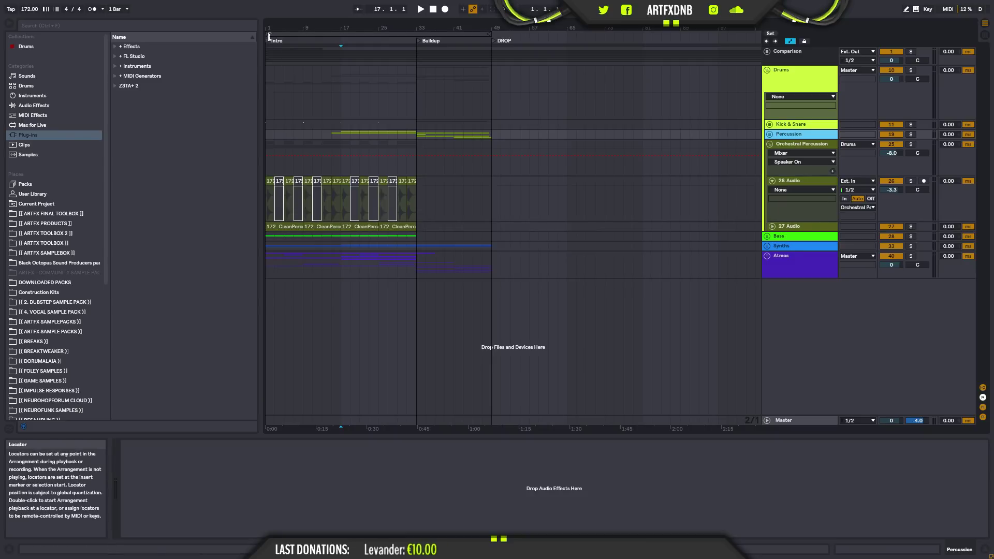
drag(277, 31, 314, 178)
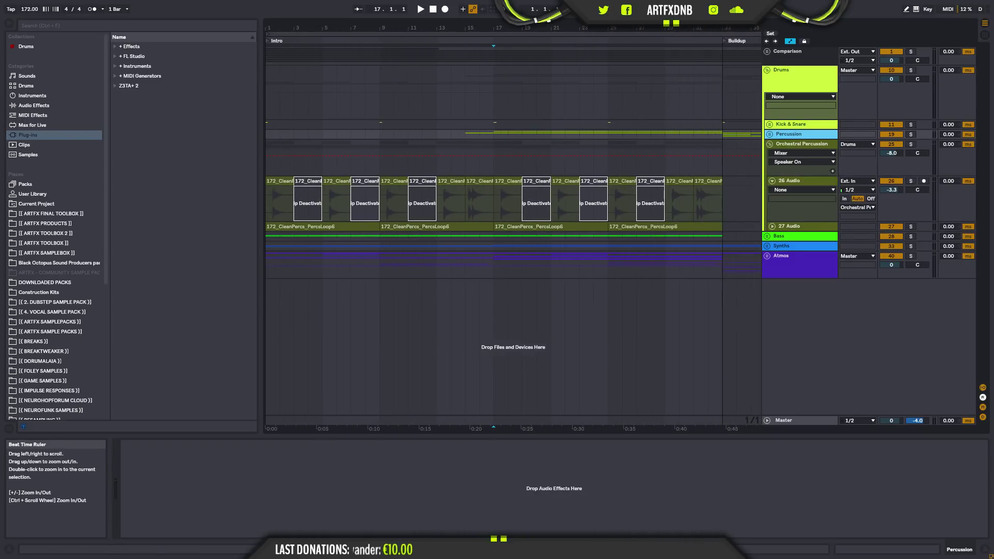
- Temporarily reactivate the 172_CleanPercs_PercsLoop10 clip at bar 3 on 26 Audio, listen to it within the mix, and deactivate it again
click(308, 179)
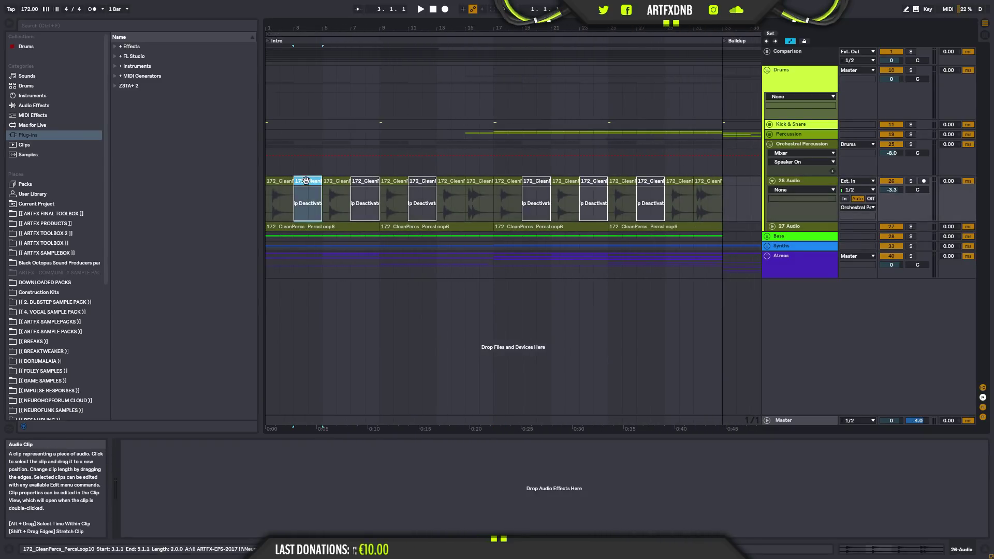
key(0)
click(294, 200)
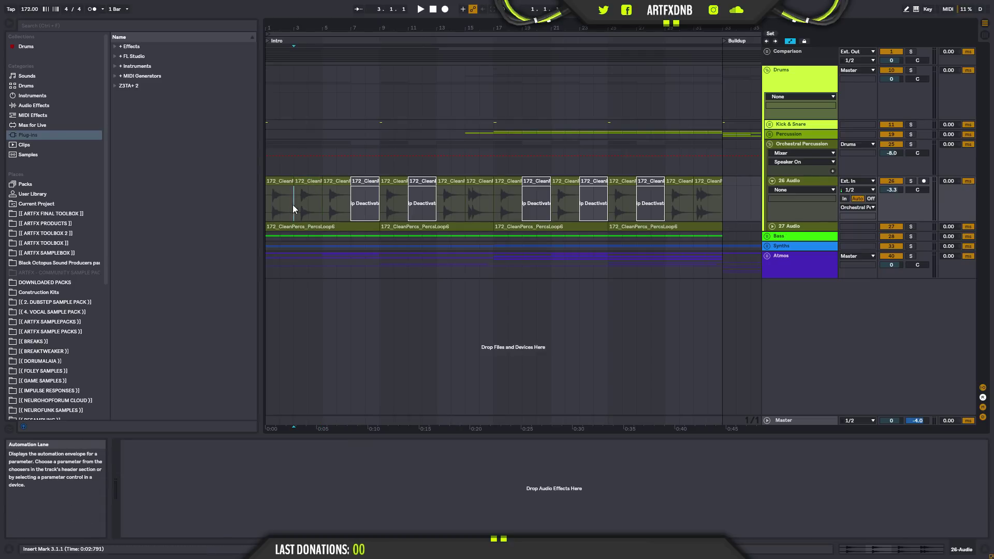
click(285, 178)
key(space)
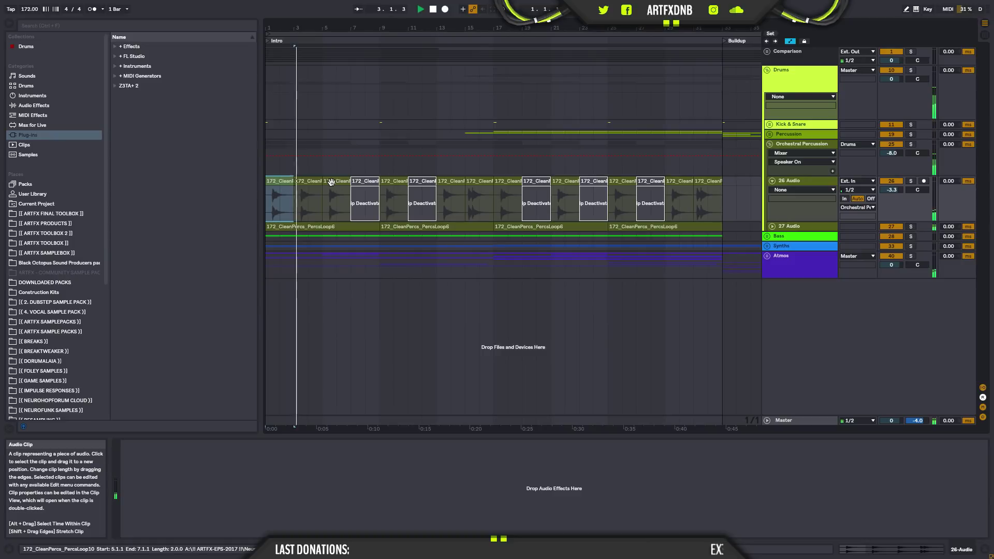
click(311, 184)
key(space)
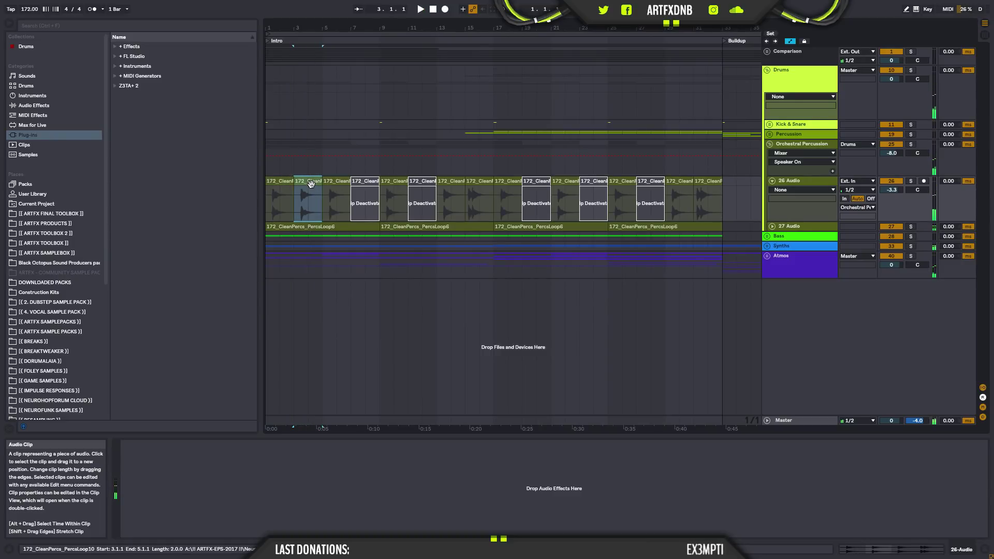
key(0)
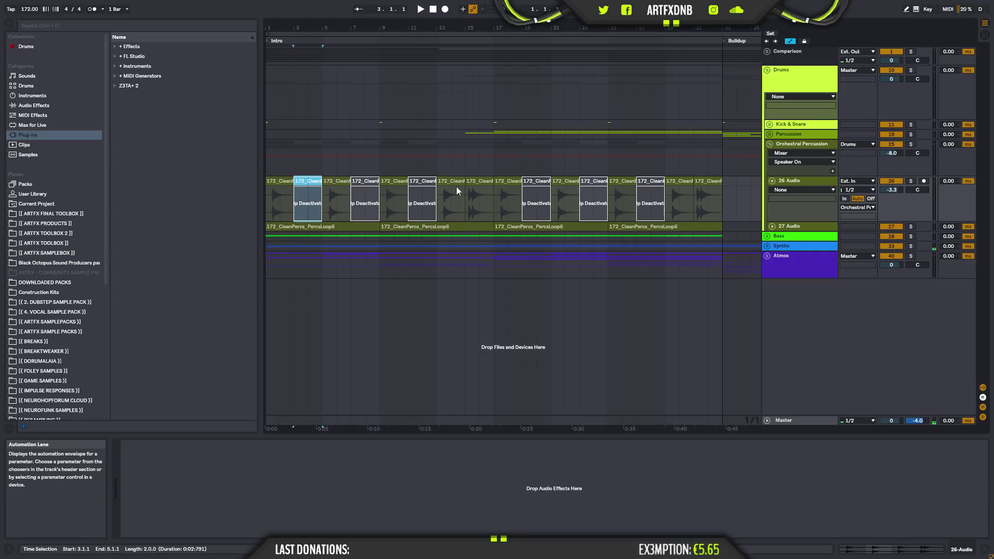
- Compare the waveforms of the first two 26 Audio clips up close with the bar 3 clip temporarily active, and deactivate that clip again
click(268, 203)
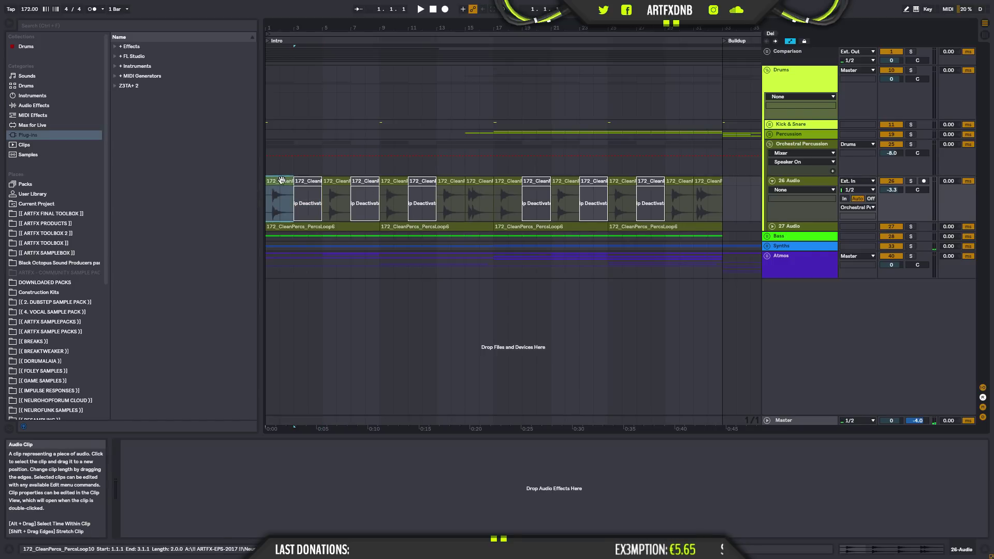
click(308, 181)
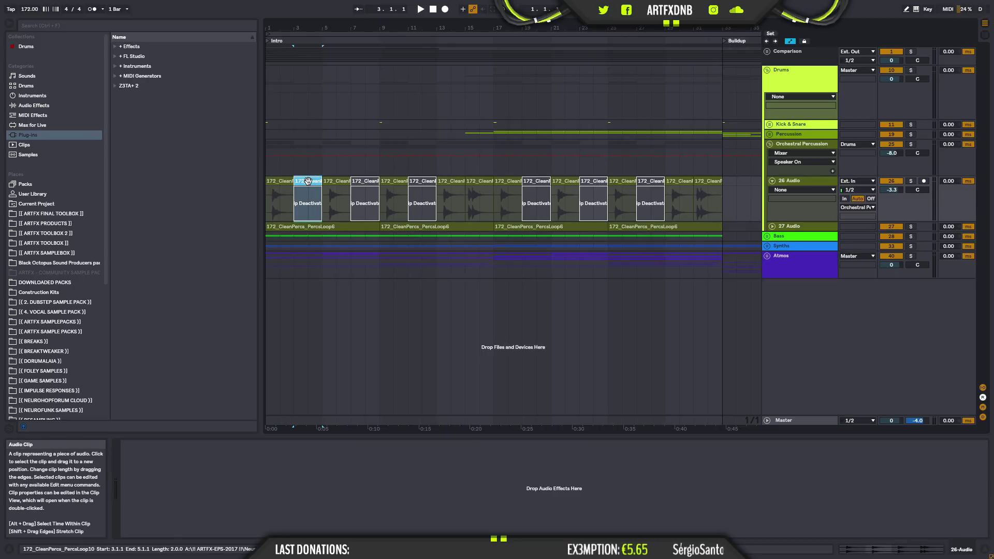
double_click(329, 22)
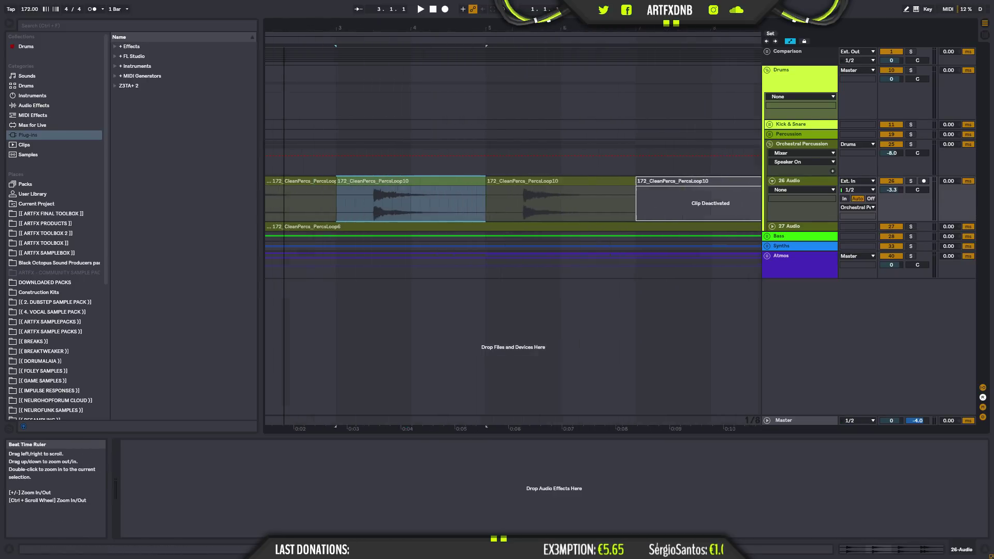
drag(308, 194, 319, 196)
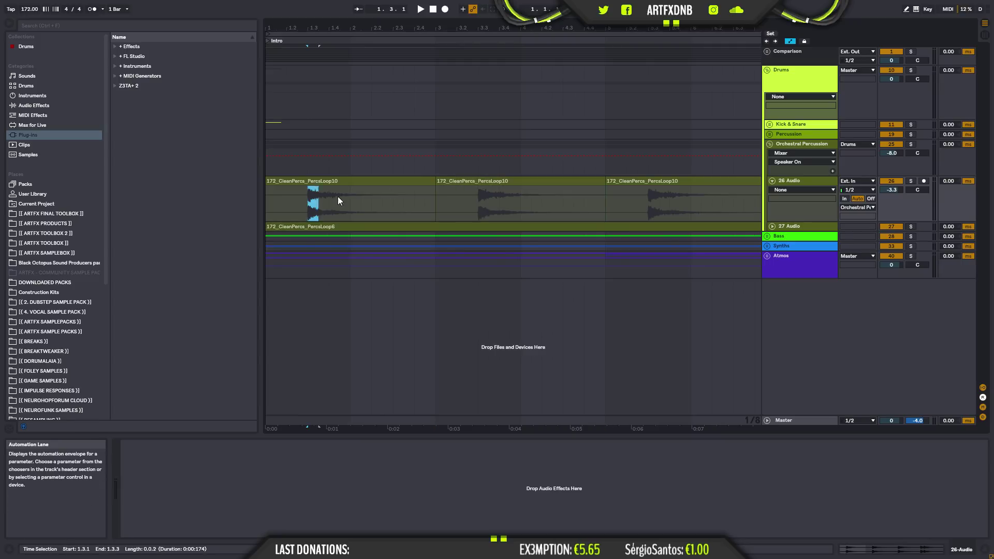
click(508, 190)
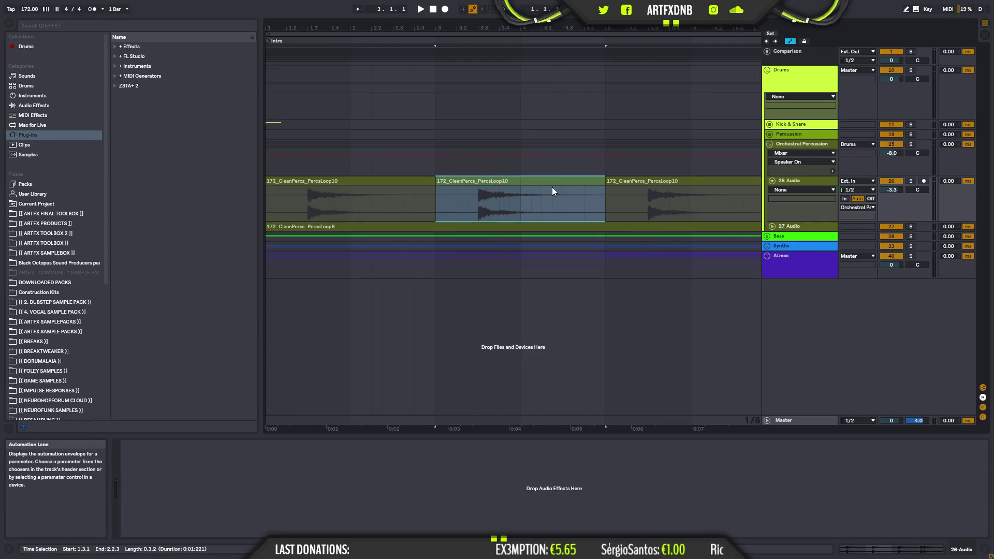
key(0)
- Inspect the alternating clips on 26 Audio and listen to the clip from bar 15 to 17 within the mix
drag(532, 28, 532, 2)
click(280, 184)
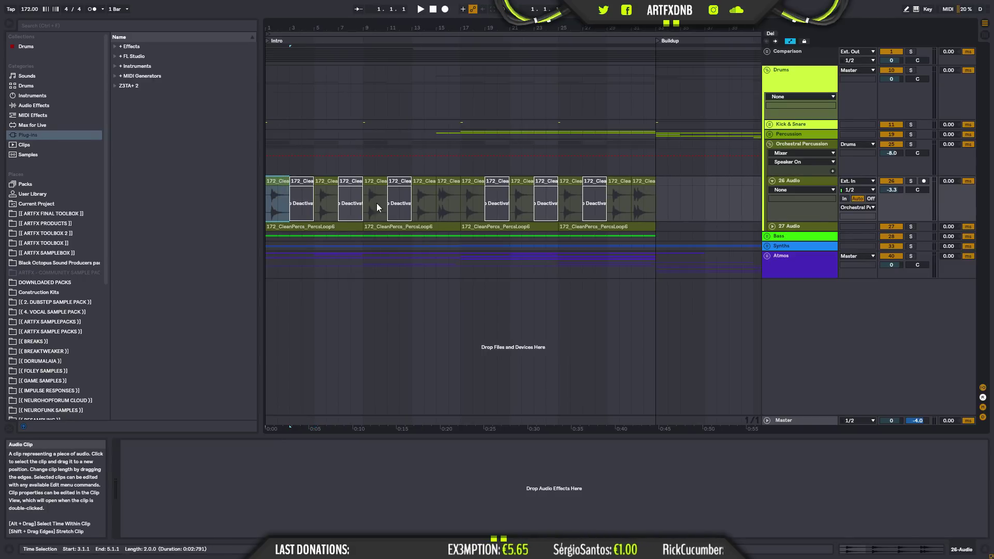
click(348, 180)
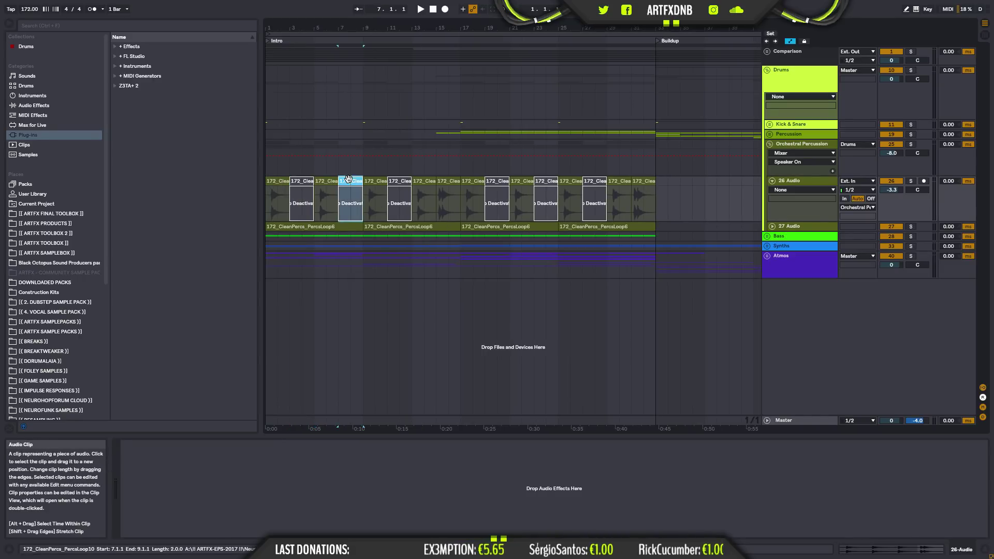
click(437, 203)
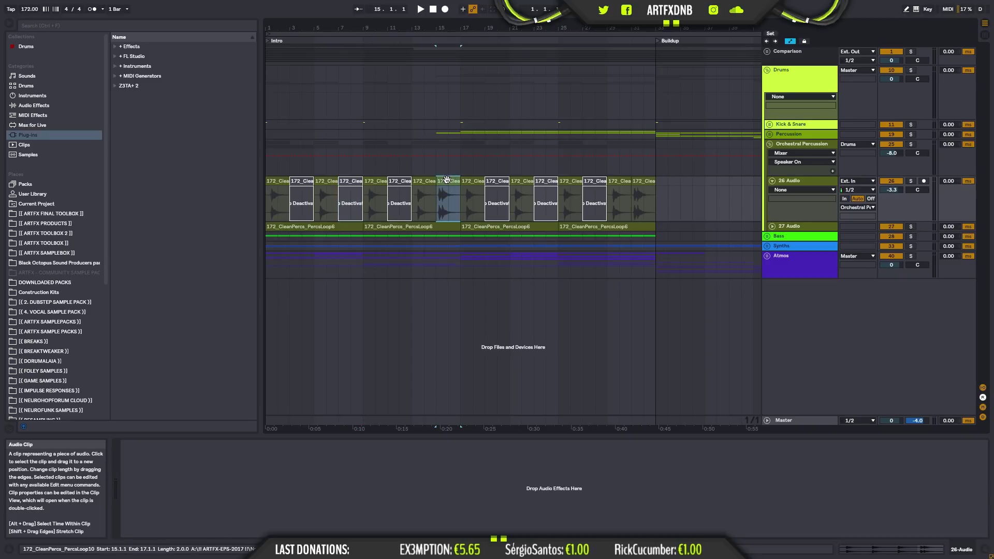
click(436, 204)
key(space)
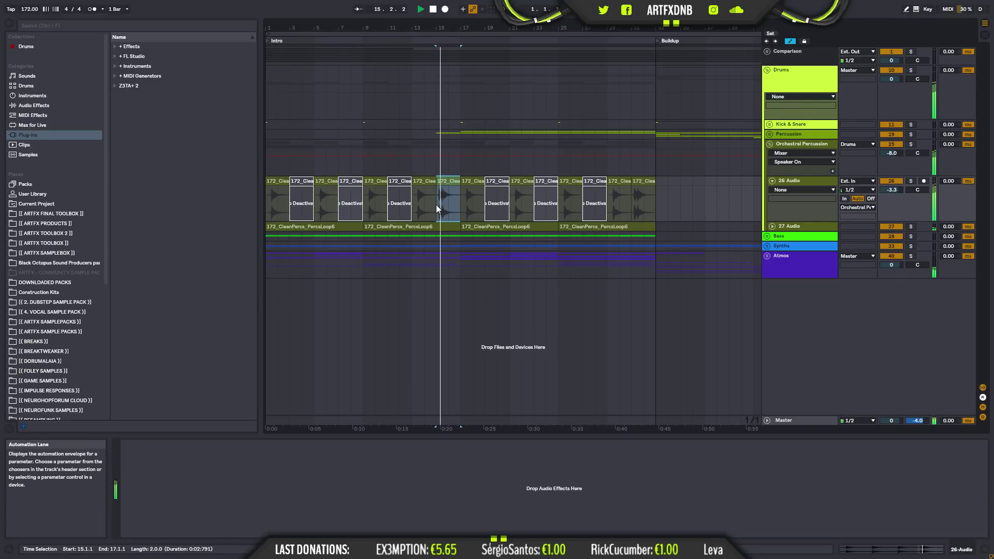
key(space)
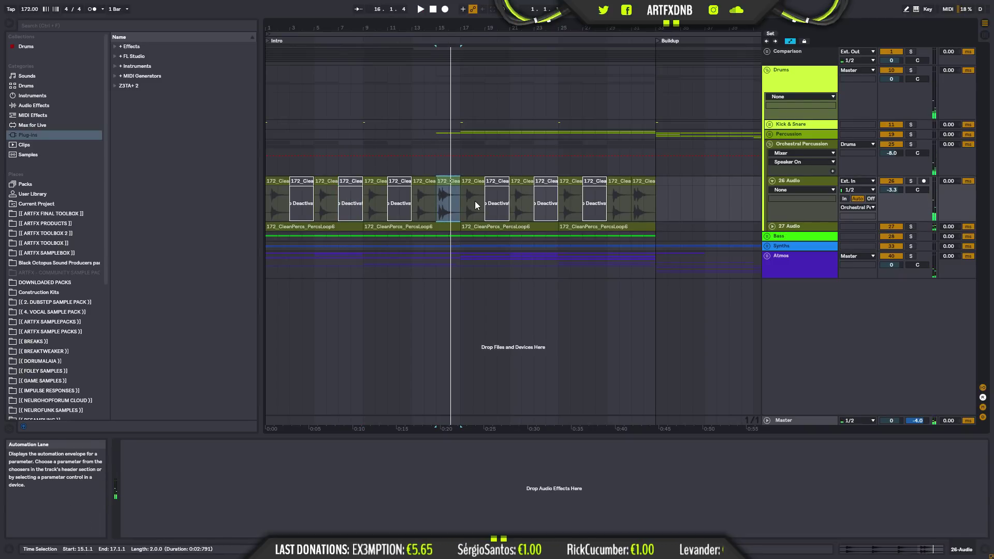
- Fold the Orchestral Percussion and Drums groups and unfold the Bass group
click(770, 144)
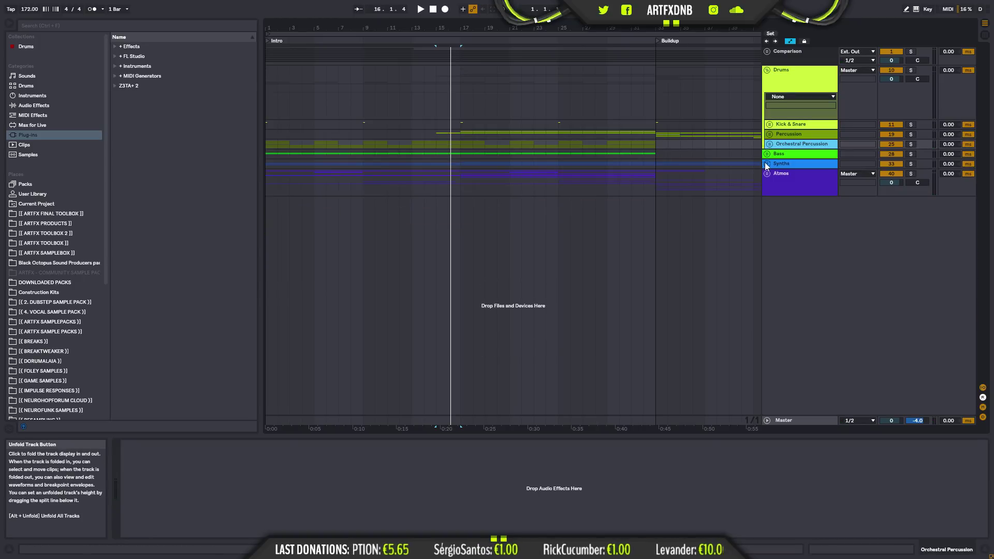
click(767, 71)
click(767, 98)
click(767, 98)
click(767, 99)
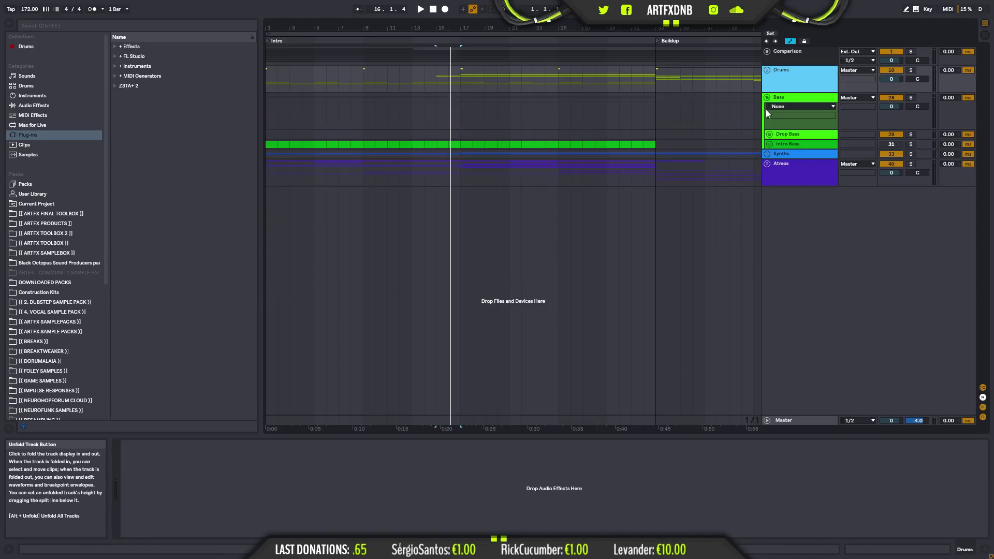
- Unfold Intro Bass and its Bass 1 track, and listen to Bass 1 soloed from bar 15 with Intro Bass activated
click(768, 144)
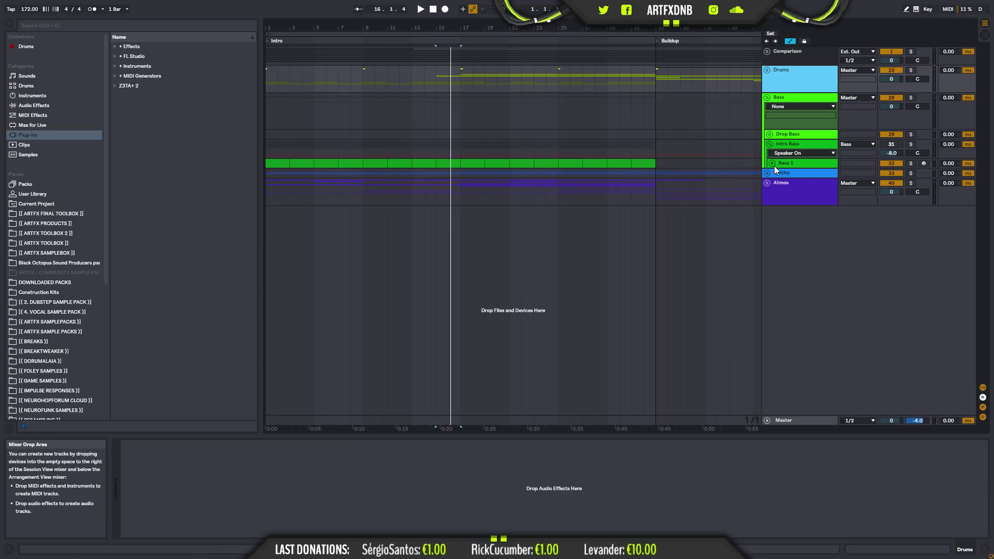
click(773, 165)
click(911, 165)
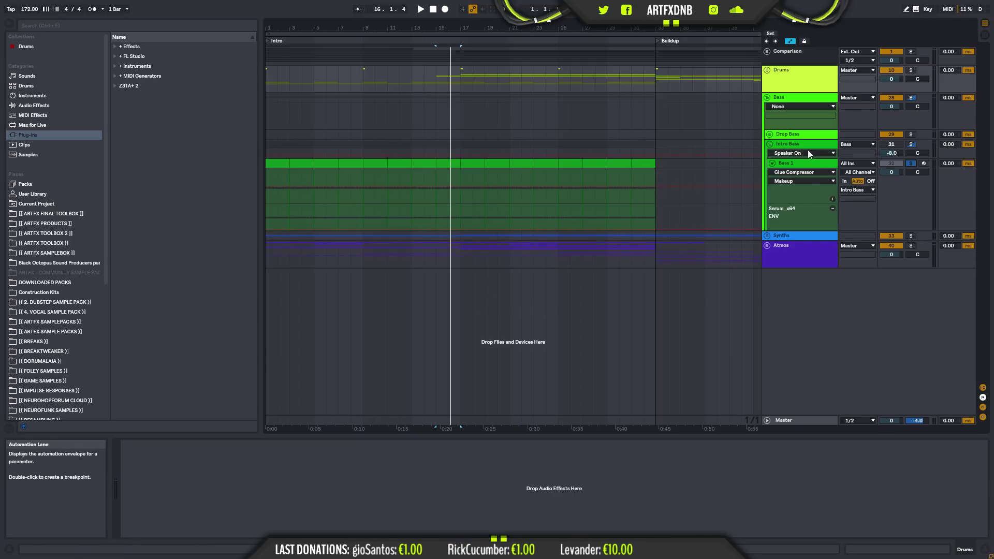
key(space)
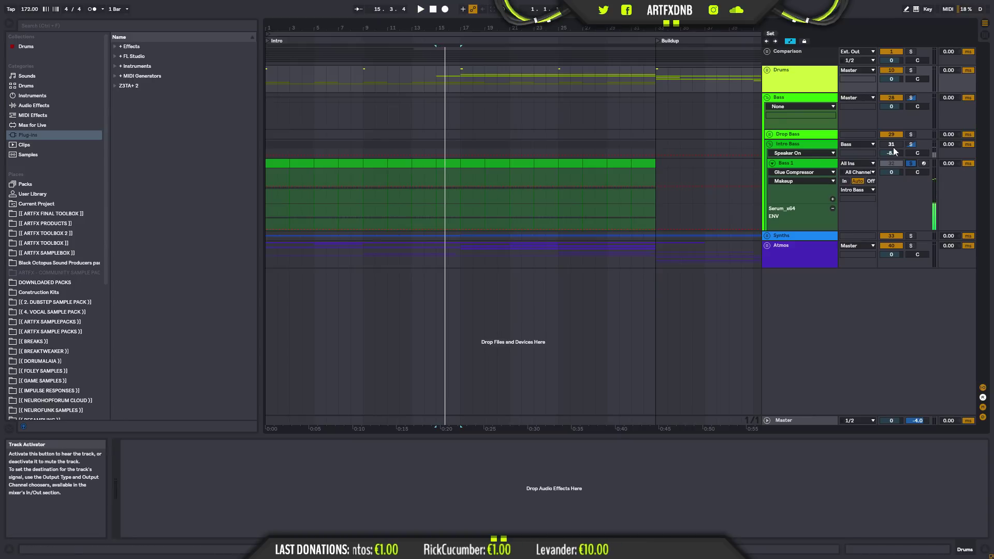
key(space)
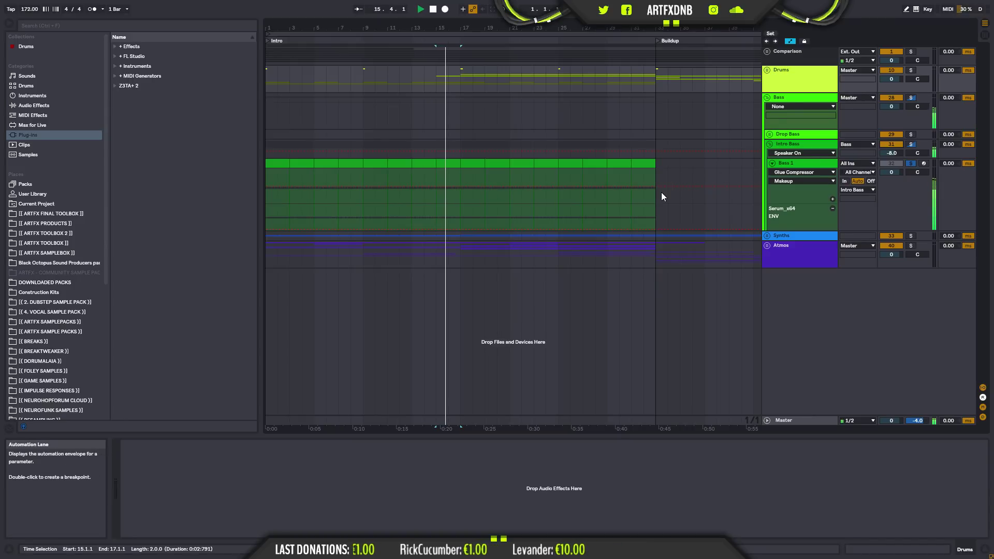
key(space)
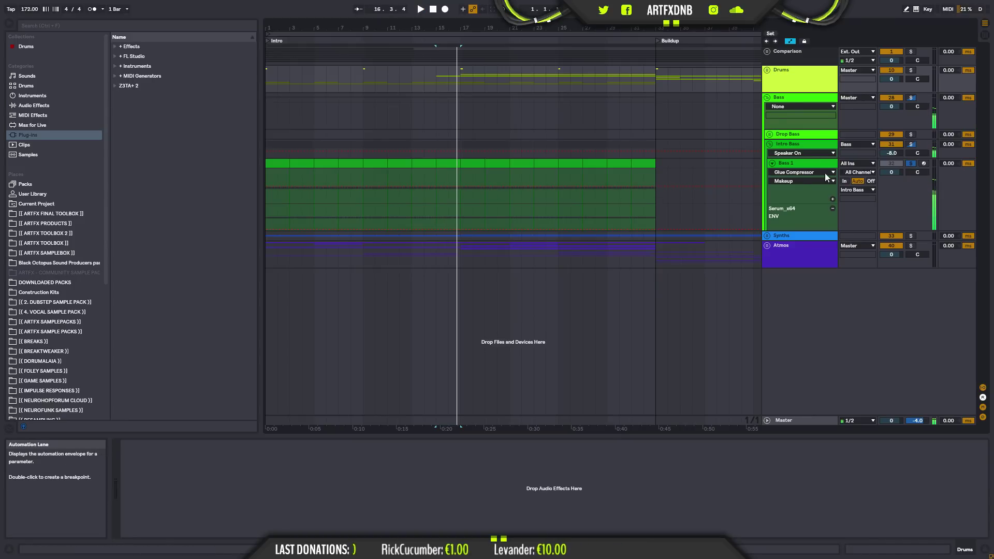
- Remove the Bass 1 solo, deactivate Intro Bass, and fold the Intro Bass and Bass groups
click(911, 163)
click(892, 164)
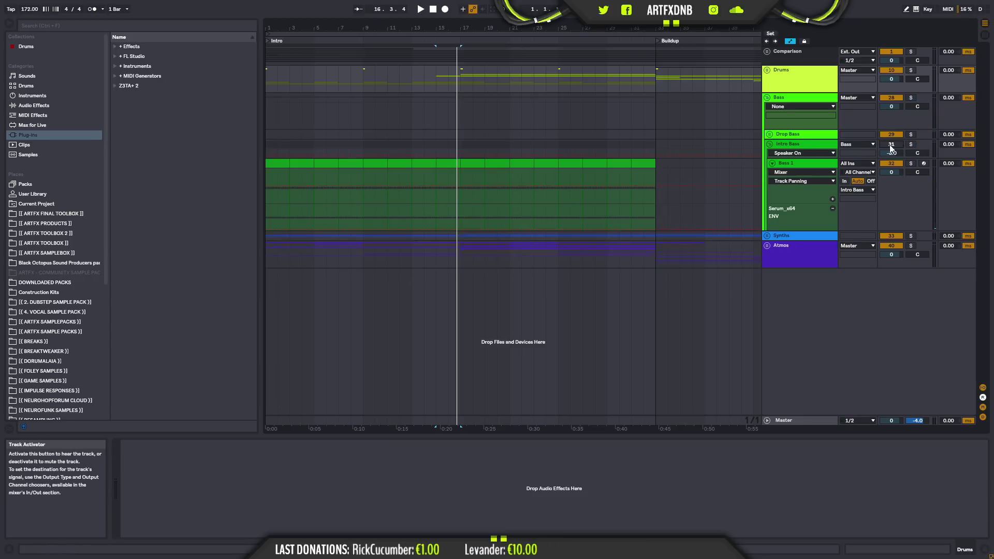
click(770, 143)
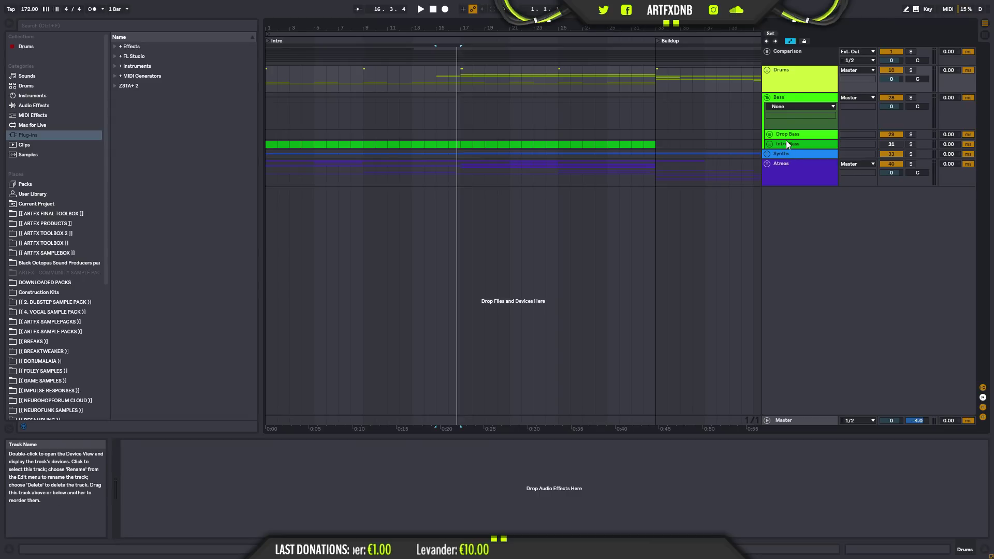
click(787, 144)
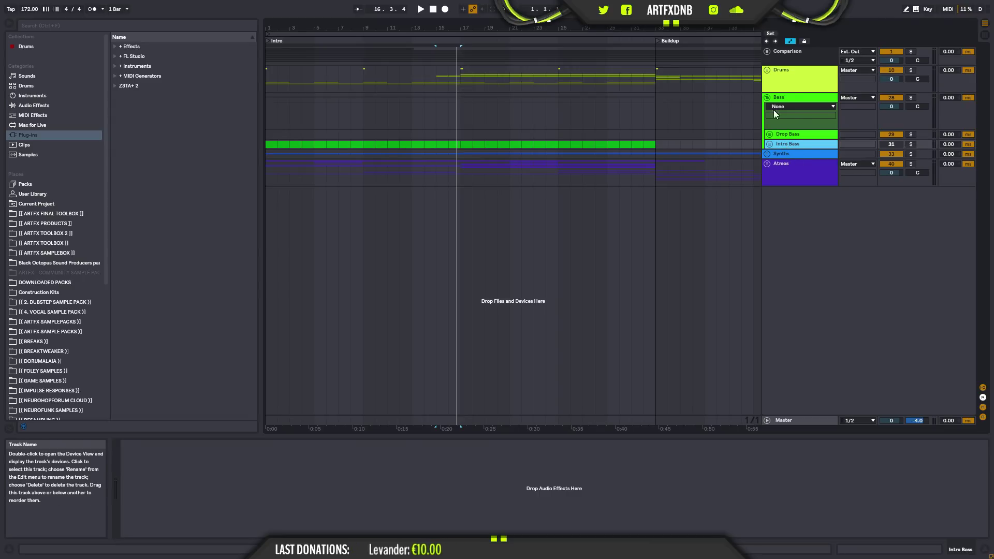
click(768, 98)
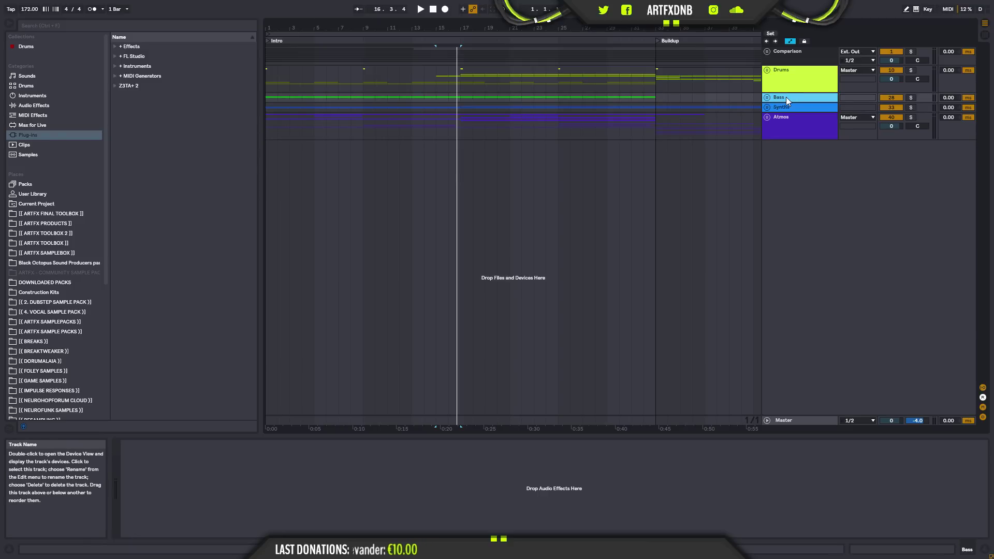
- Unfold the Synths group and the 37 Serum_x64 track within Intro Synths, showing that track's device chain
click(770, 107)
click(767, 107)
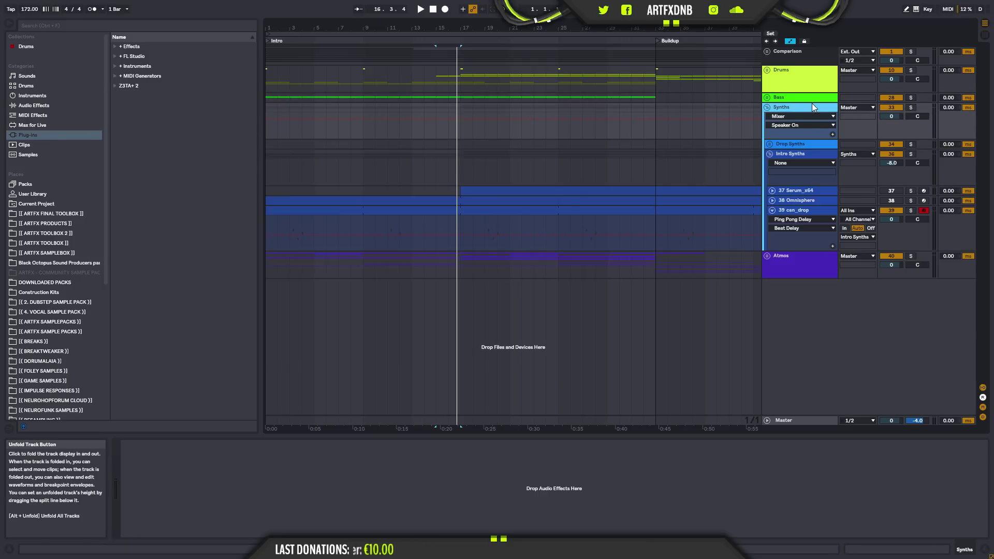
click(770, 154)
click(770, 144)
click(769, 144)
click(770, 154)
click(797, 192)
click(772, 191)
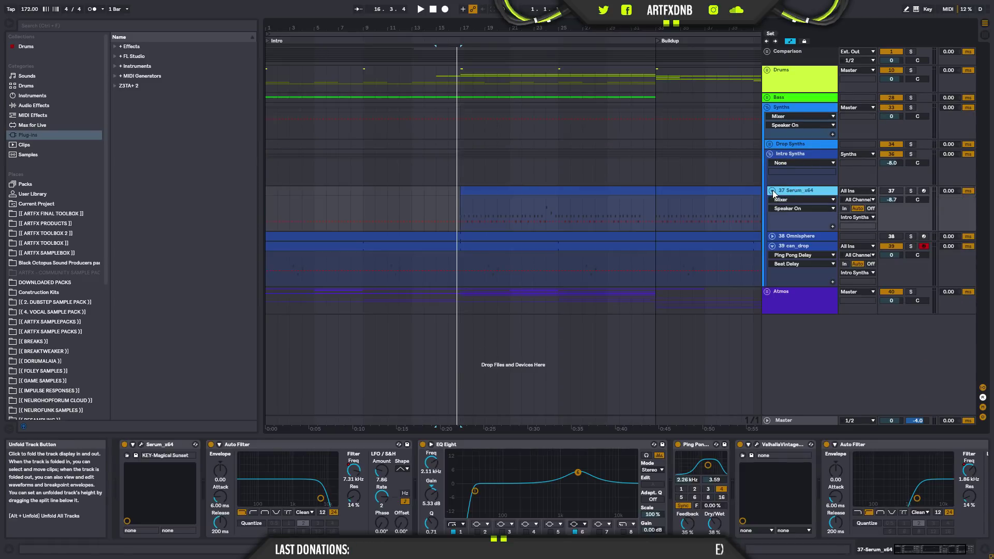
- Solo the 37 Serum_x64 track and listen to it from bar 17 and again from bar 24
click(461, 210)
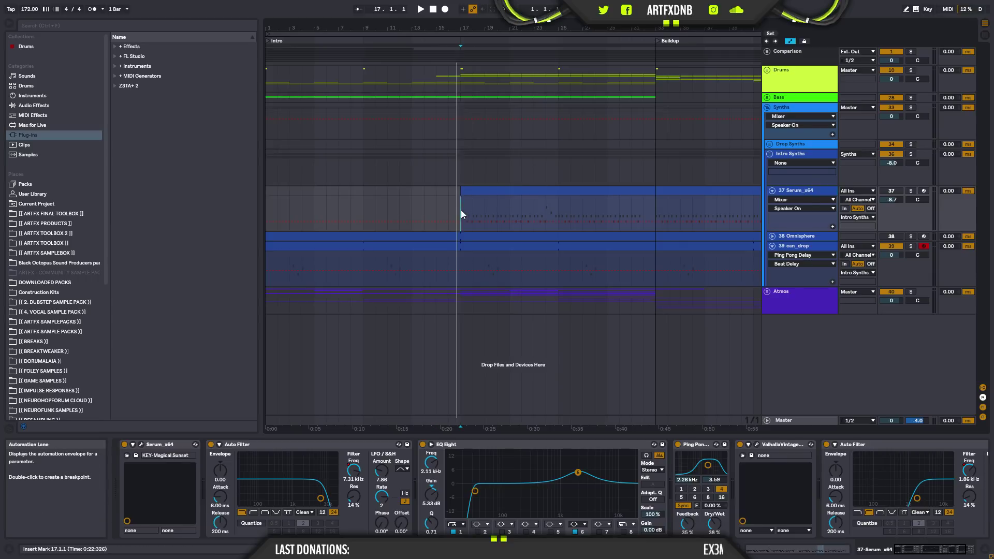
click(911, 191)
key(space)
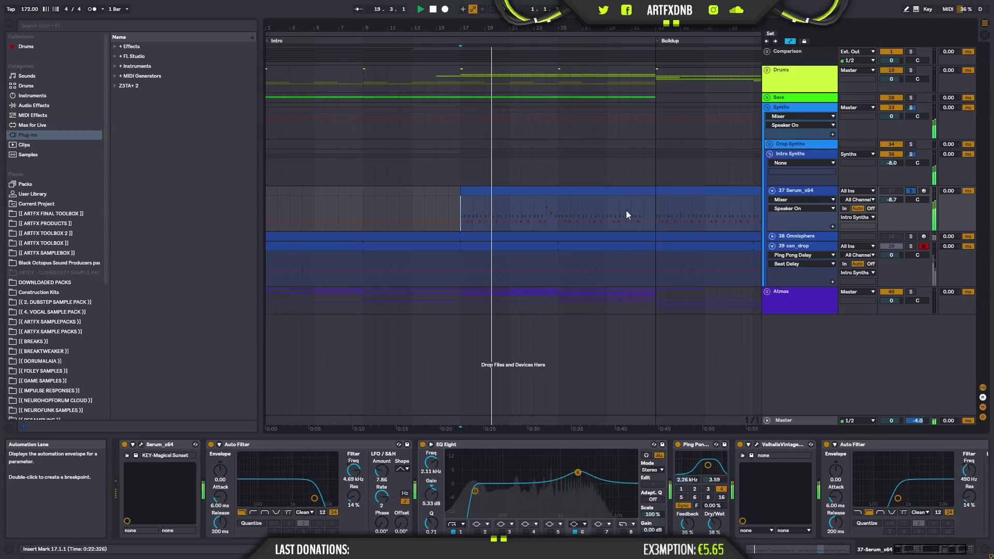
key(space)
click(546, 209)
key(space)
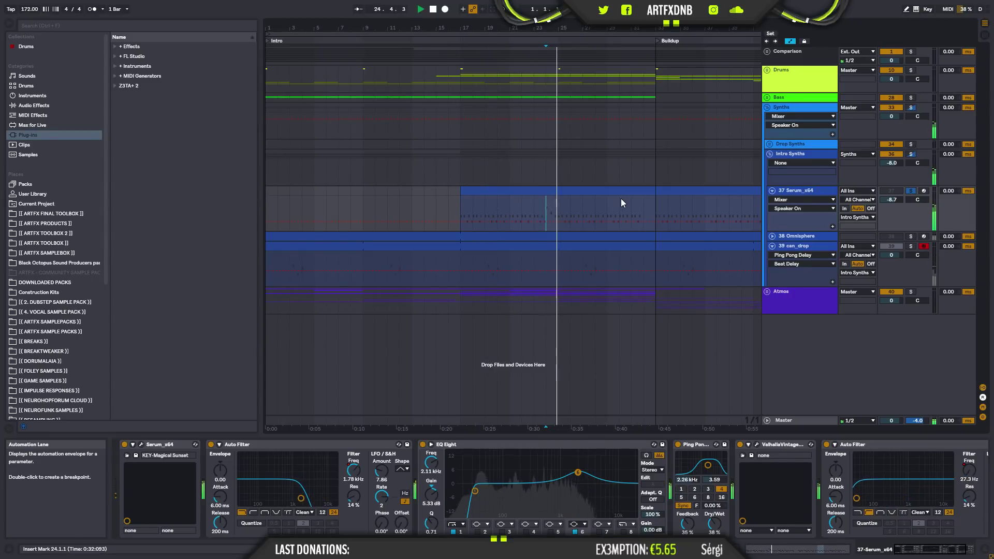
key(space)
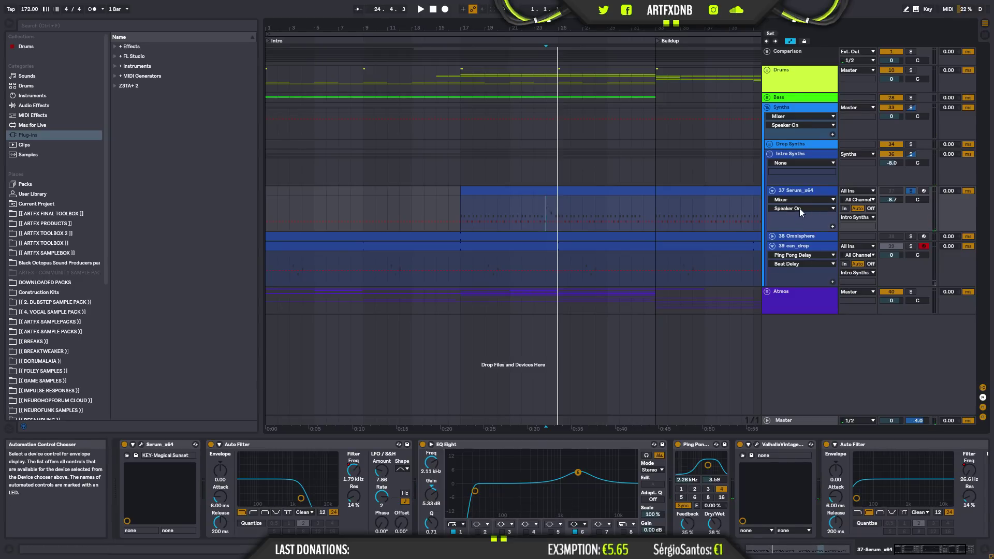
- Remove the solo from 37 Serum_x64 and fold it, and unfold the 38 Omnisphere track
click(911, 191)
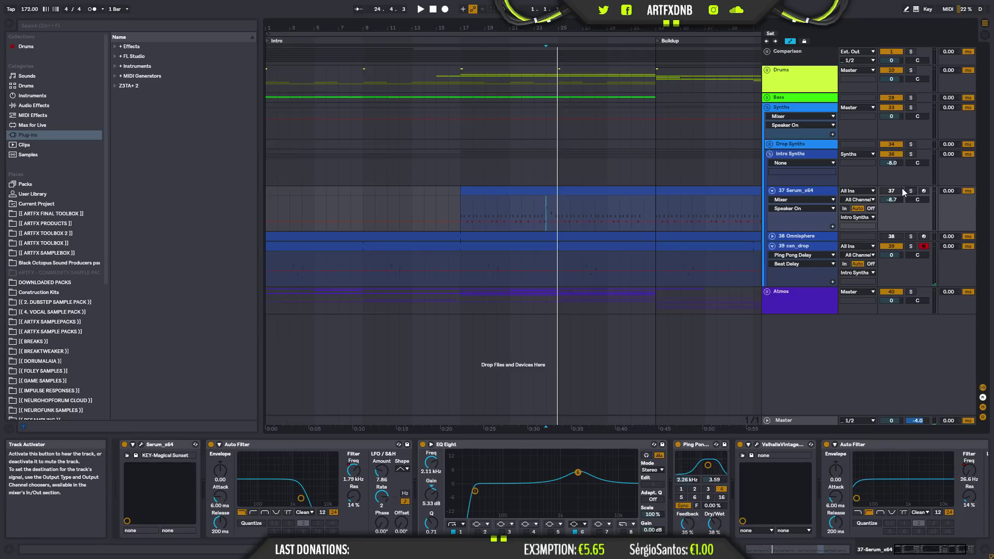
click(772, 190)
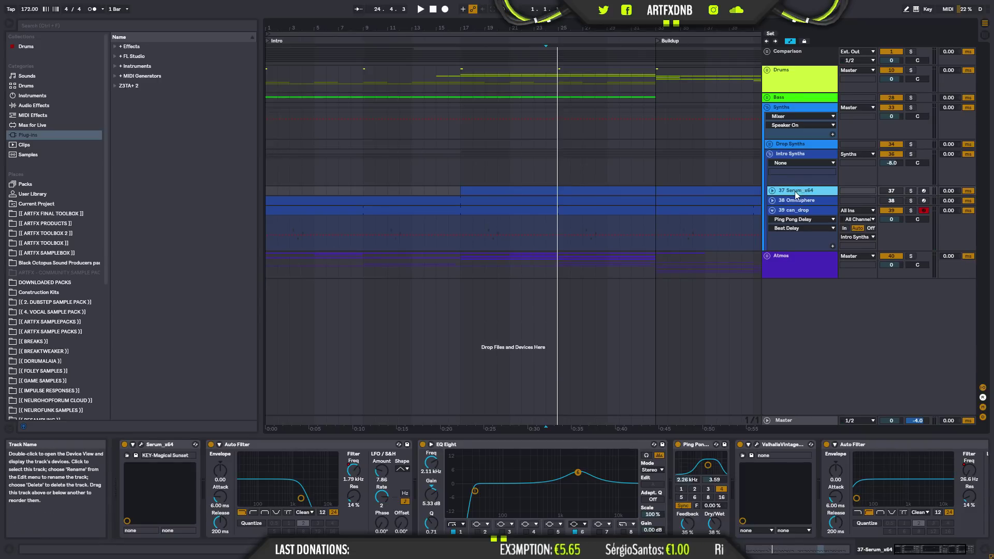
click(776, 201)
click(772, 201)
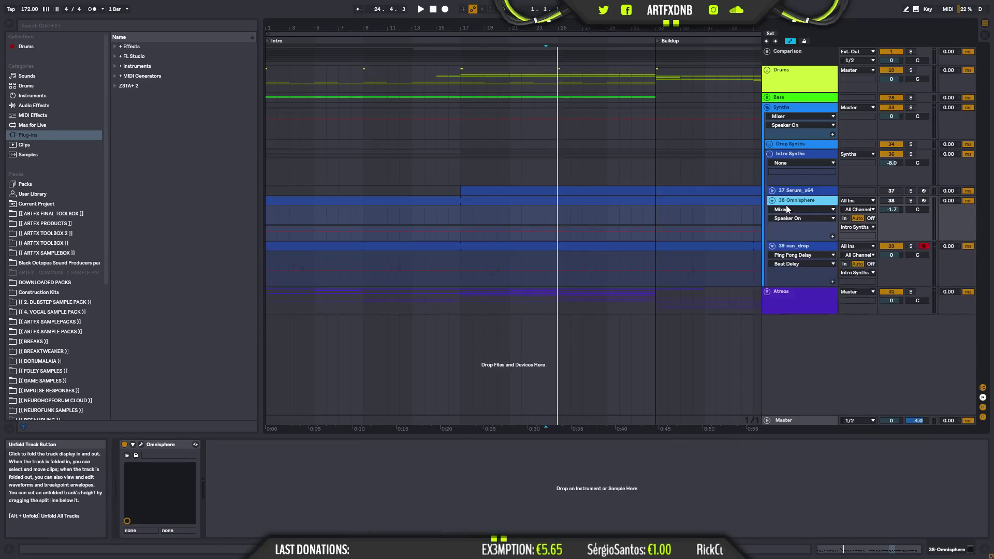
- Select the 38 Omnisphere clip, solo the track and listen to it from bar 1
click(492, 199)
click(911, 201)
key(space)
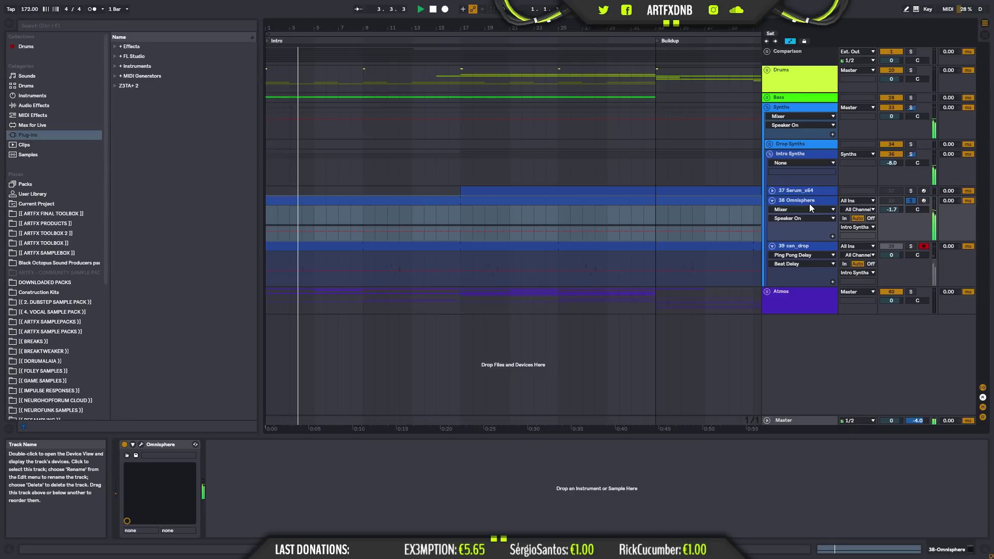
key(space)
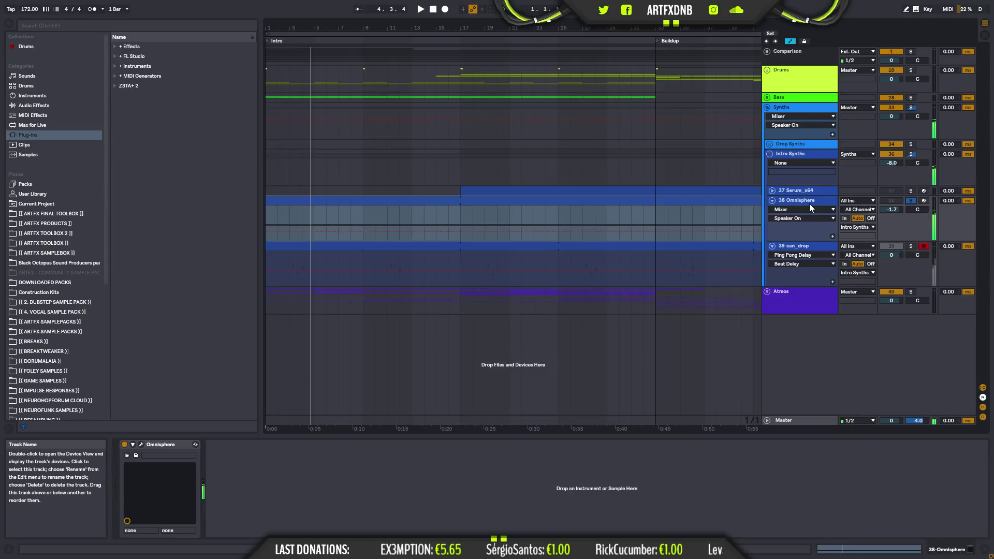
- Remove the solo from 38 Omnisphere and fold the track
click(911, 201)
click(783, 202)
click(772, 200)
click(790, 190)
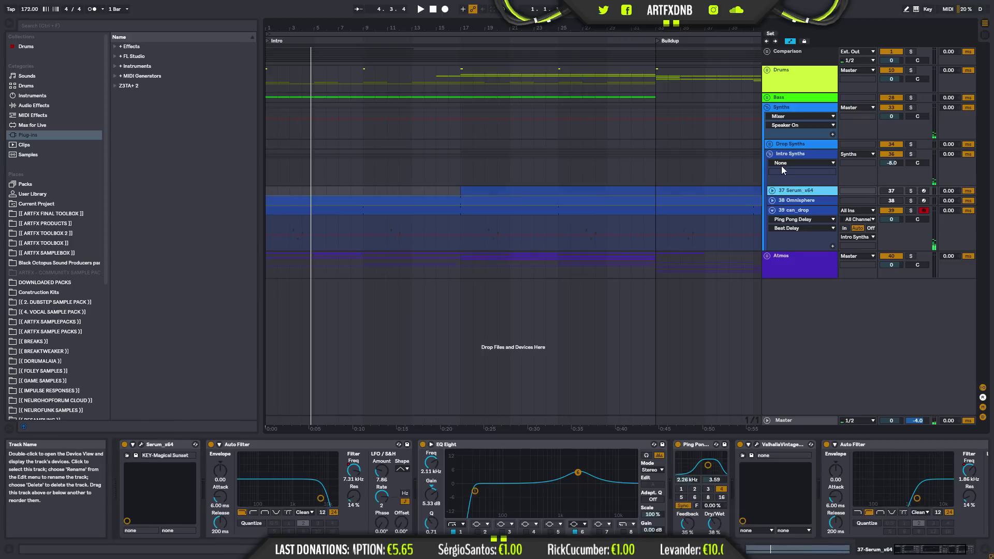
- Show the device chain of the 39 can_drop track and select its MIDI clip
click(787, 211)
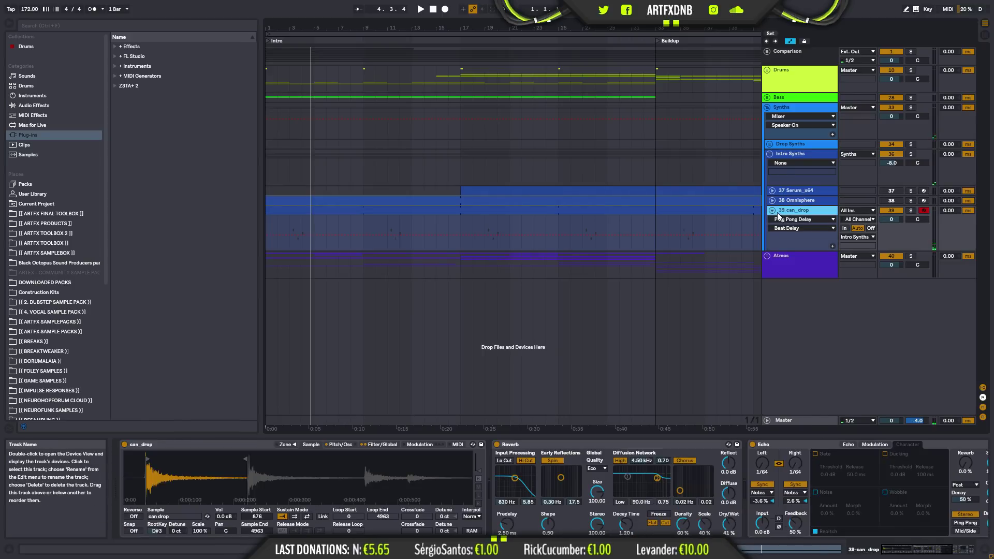
click(773, 212)
click(772, 212)
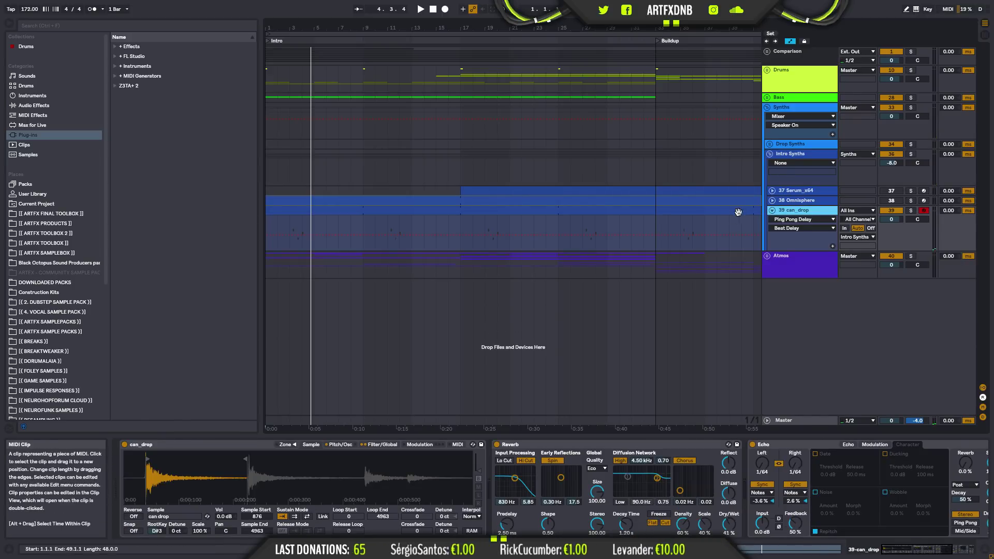
click(739, 211)
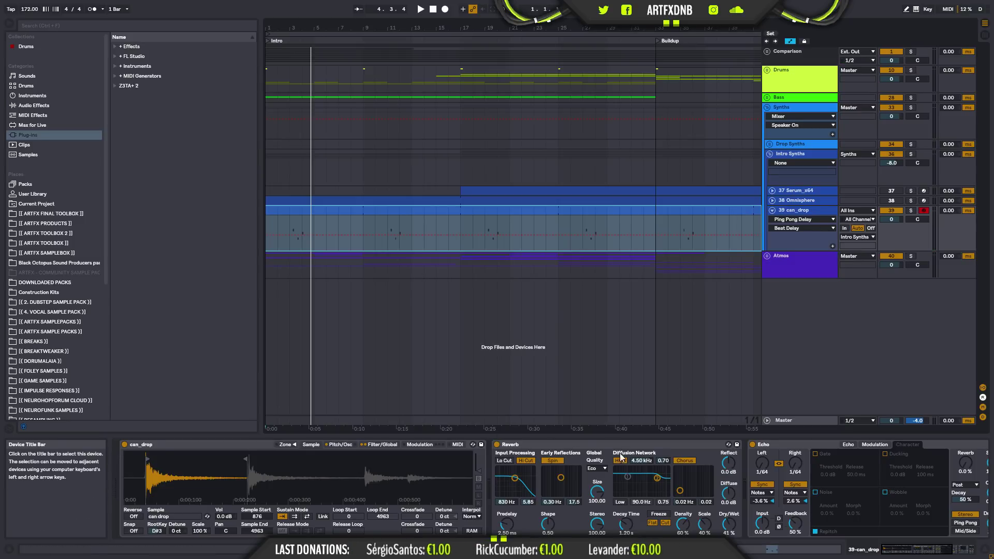
- Deactivate the Ping Pong Delay, Saturator, Echo and Reverb devices on 39 can_drop
drag(904, 548, 927, 549)
click(881, 445)
click(759, 444)
click(493, 444)
click(238, 444)
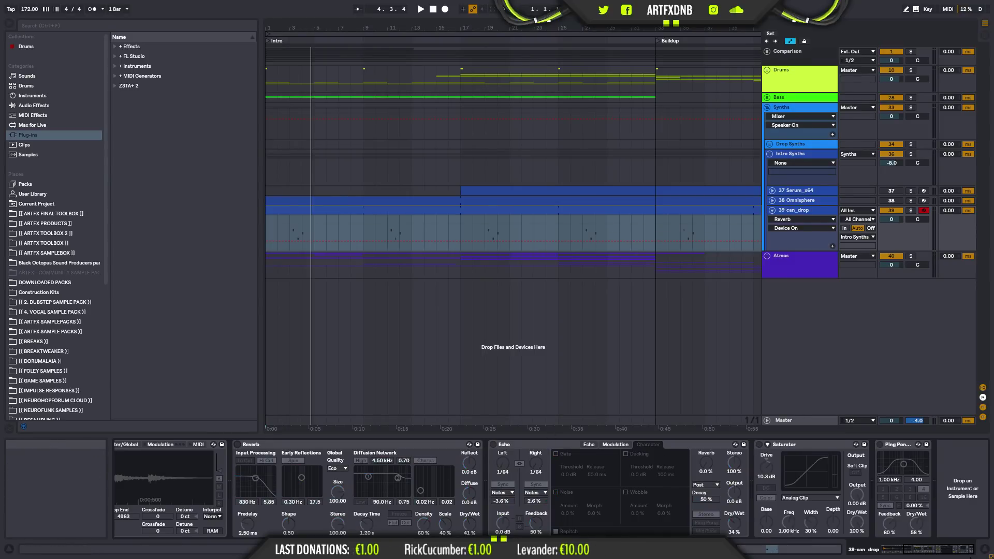
click(915, 554)
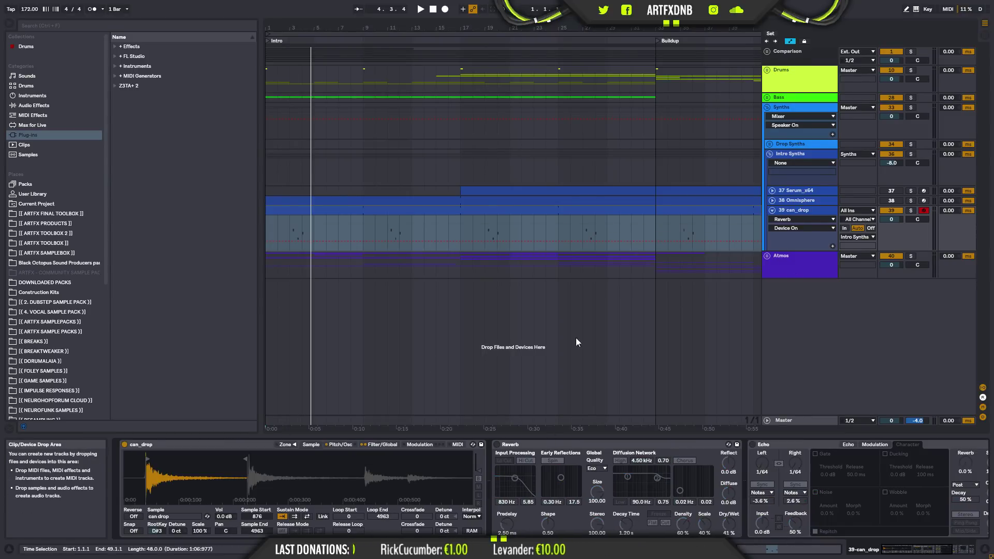
- Listen to 39 can_drop soloed with the insert marker at bar 3, and show its sample in the browser
click(911, 211)
key(space)
click(290, 235)
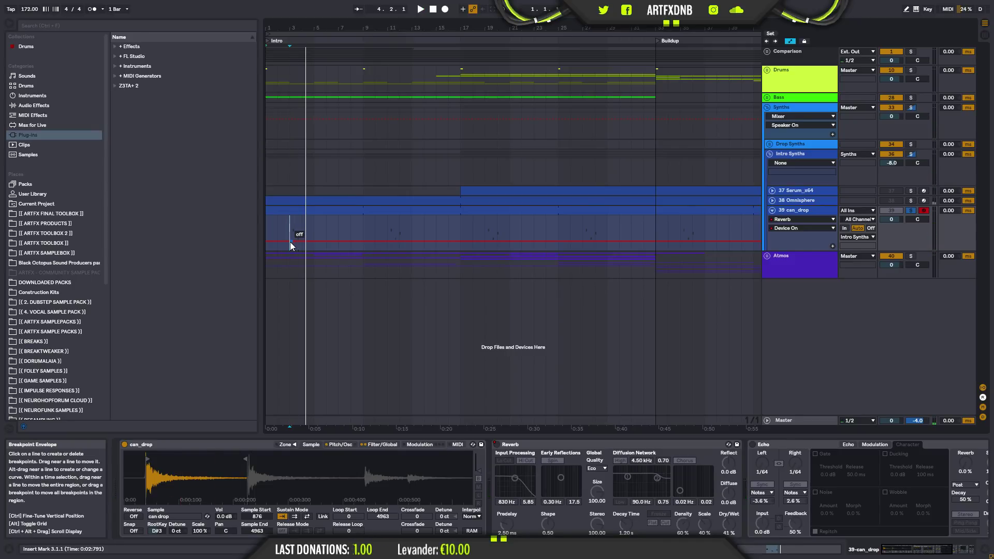
right_click(235, 456)
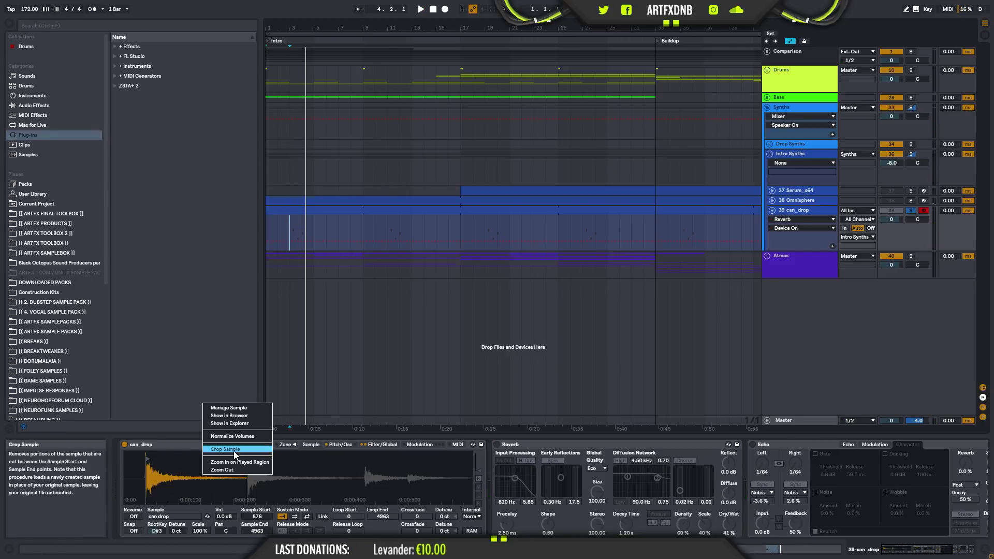
click(229, 416)
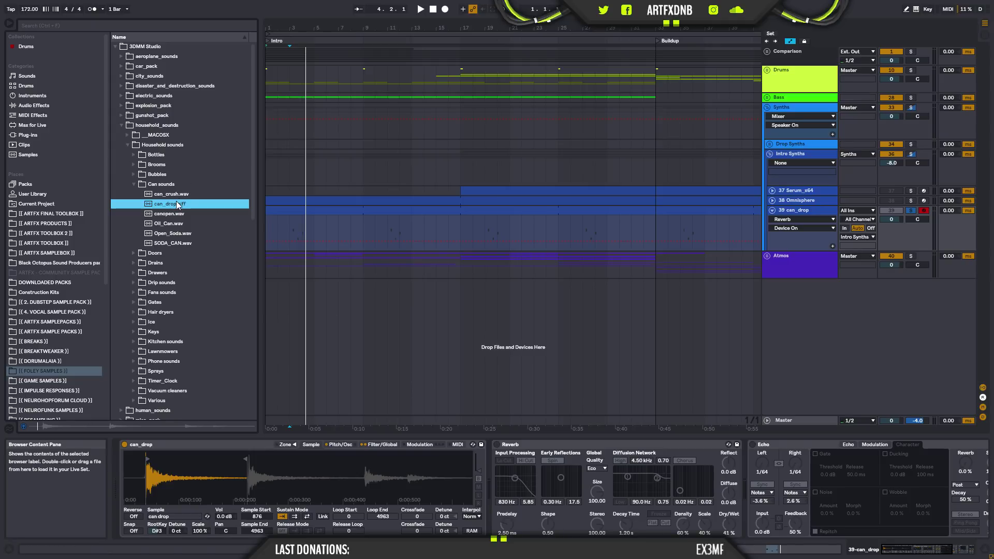
- Listen to can_drop with the Sampler's pitch envelope switched off and back on
click(339, 444)
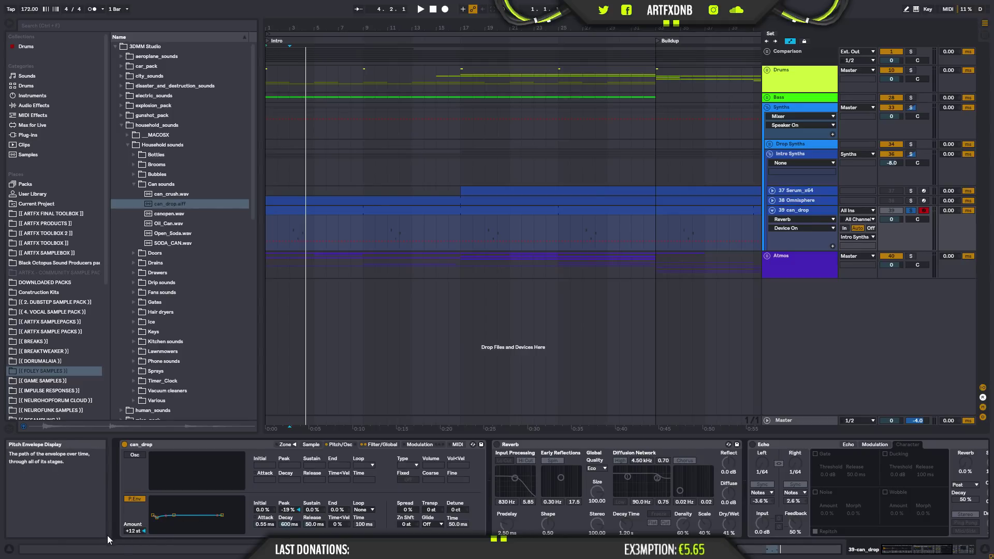
click(133, 500)
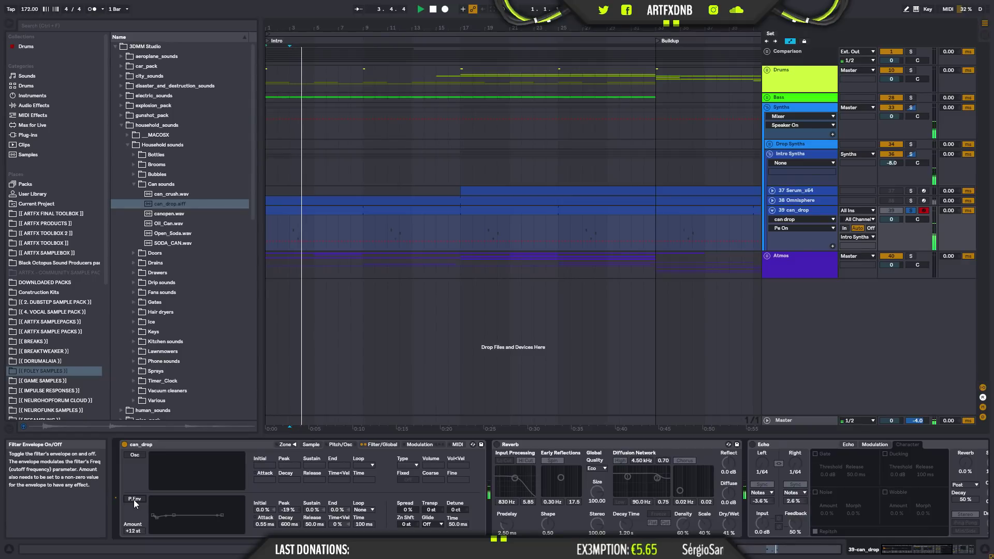
click(133, 499)
key(space)
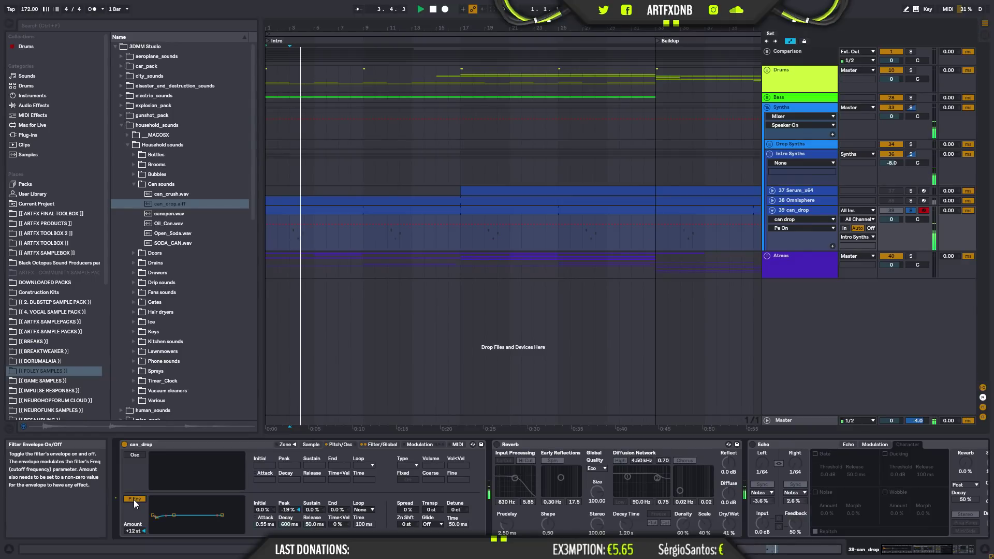
key(space)
- Compare can_drop with the Sampler's filter and shaper switched off and back on while listening
click(375, 445)
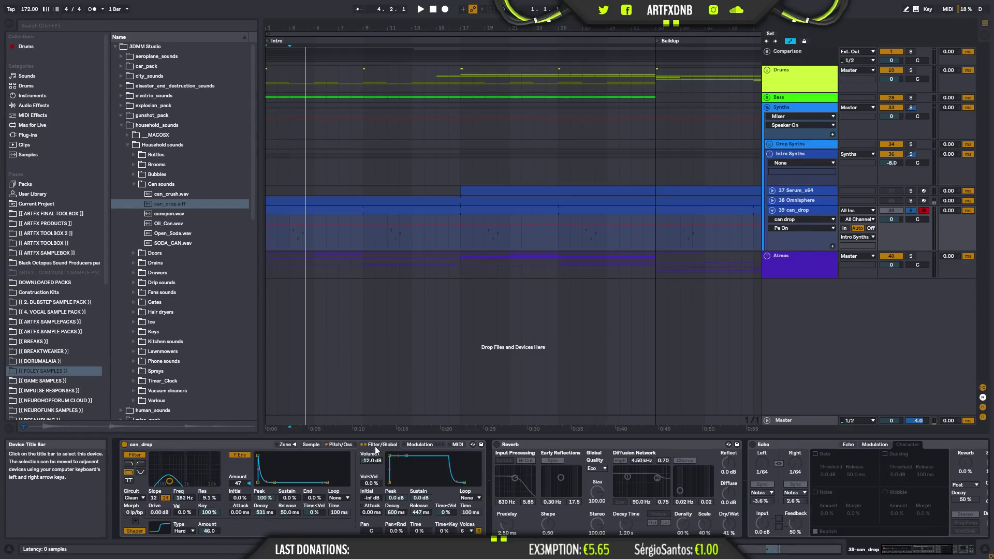
click(134, 455)
key(space)
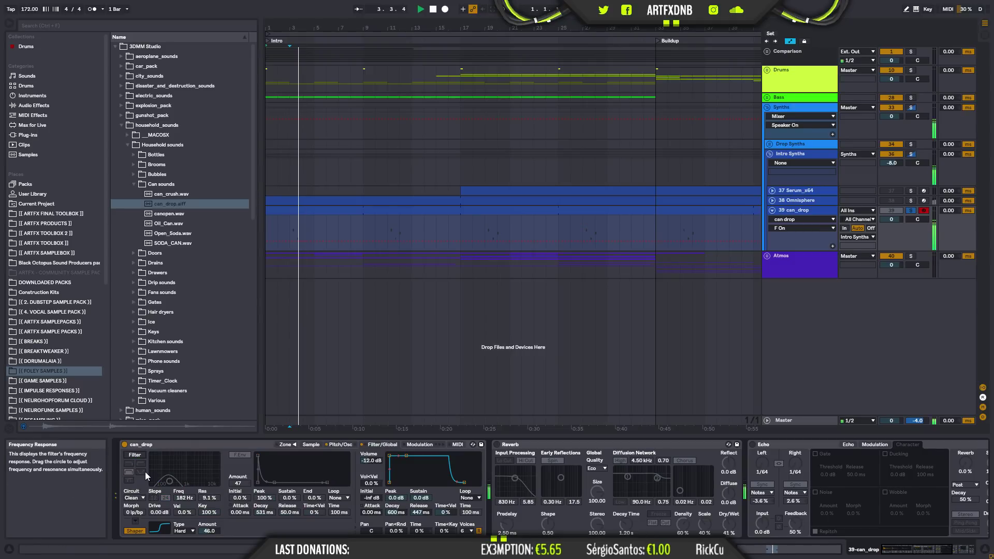
click(134, 455)
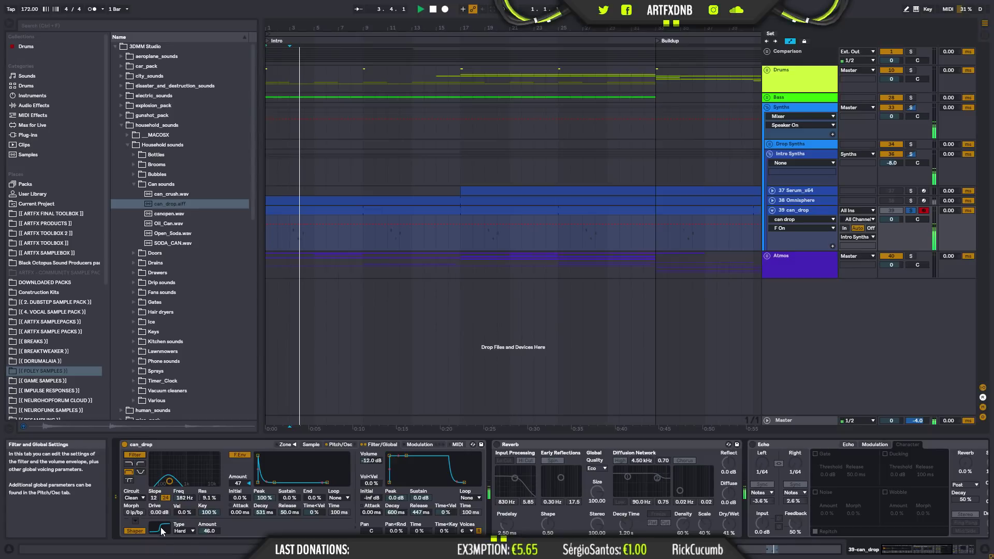
click(136, 455)
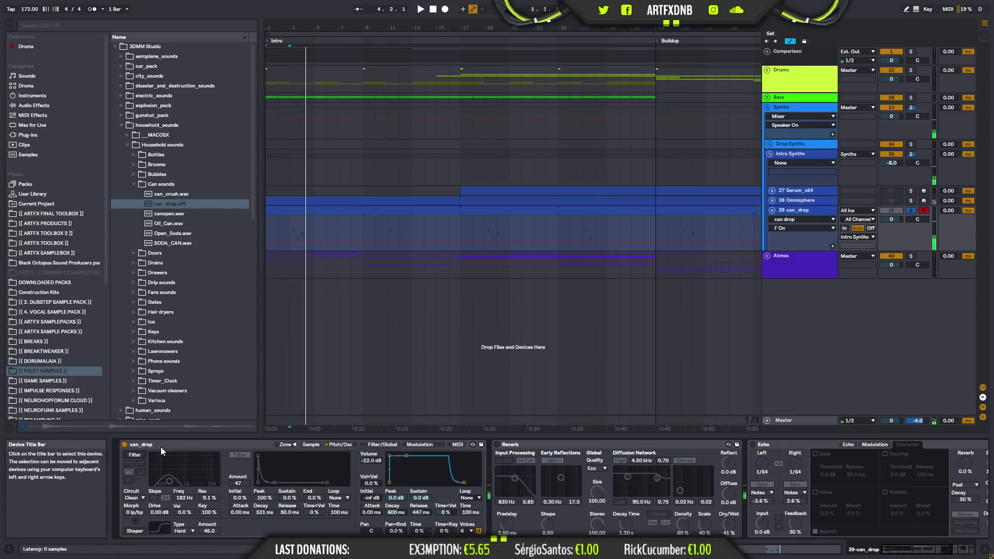
click(136, 455)
click(135, 529)
- Set the can_drop Sampler's shaper type to Soft with an amount of 20.0 and listen to it
key(space)
click(188, 531)
click(182, 500)
drag(209, 533, 209, 546)
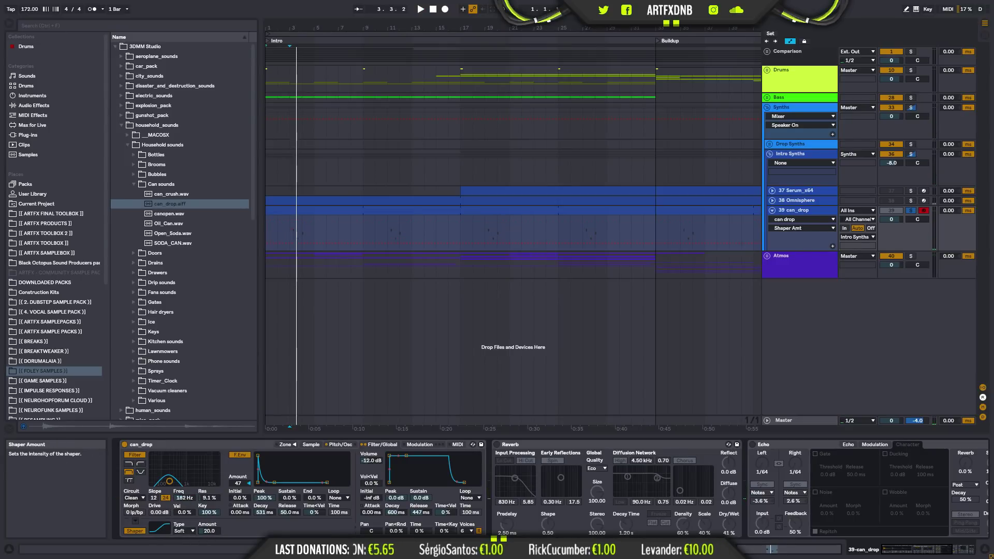
key(space)
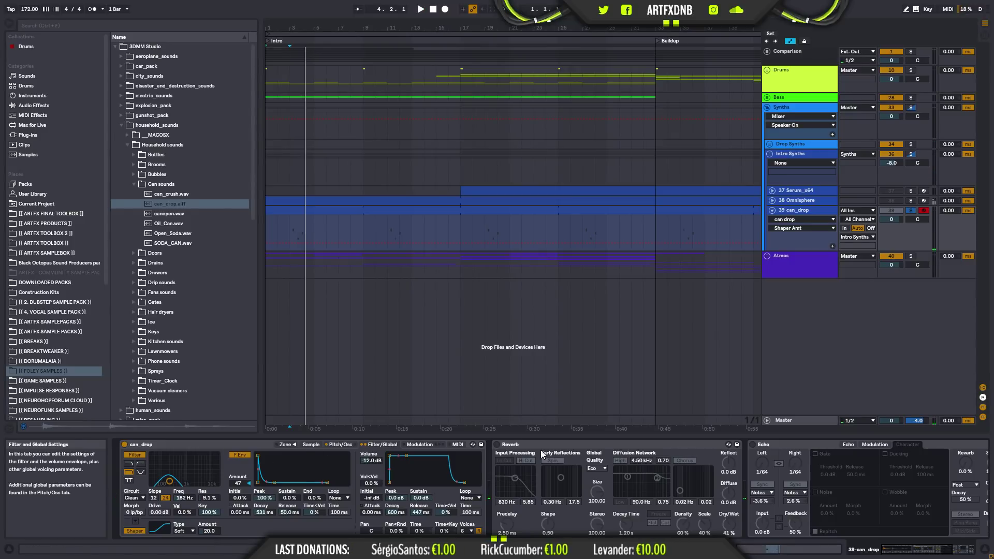
- Activate the Reverb on 39 can_drop and raise the Sampler's global volume to 0.00 dB
click(497, 444)
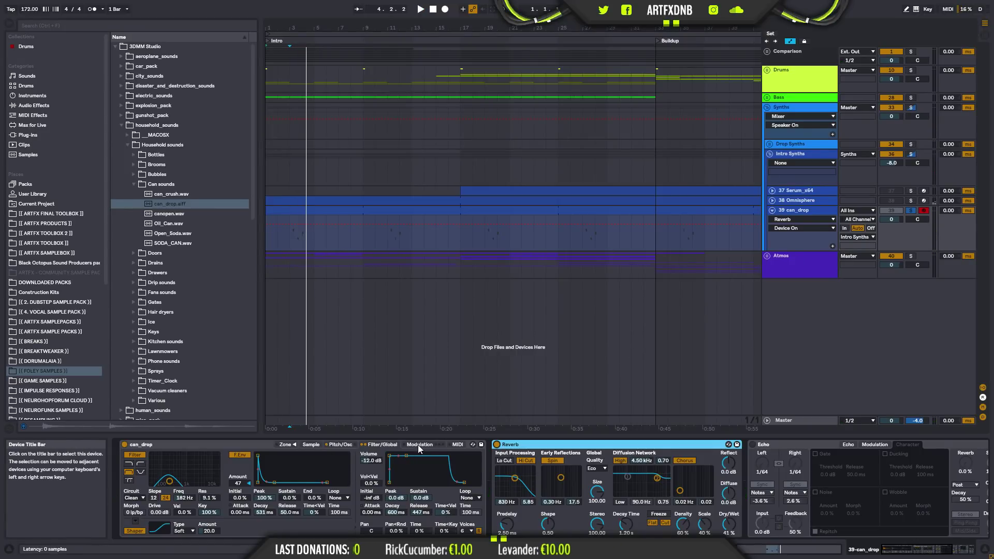
drag(372, 460, 372, 440)
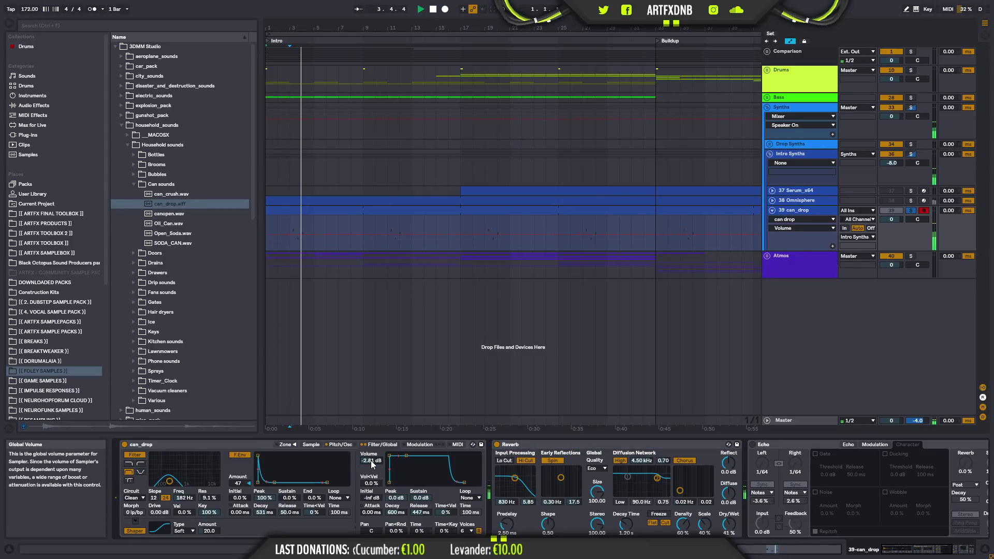
drag(367, 457, 368, 453)
key(space)
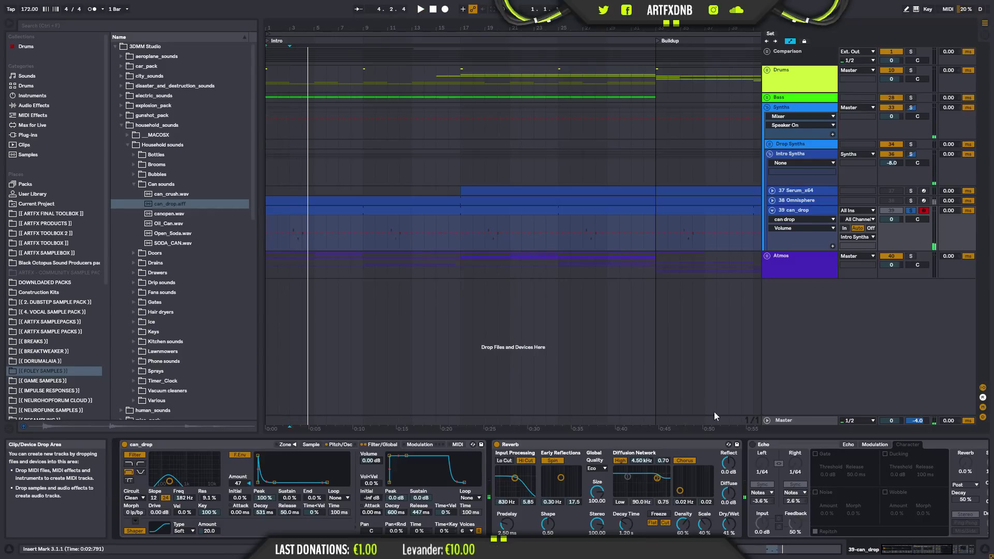
- Activate Echo on 39 can_drop, show its echo tunnel display, and compare playback with Echo off and on
click(753, 445)
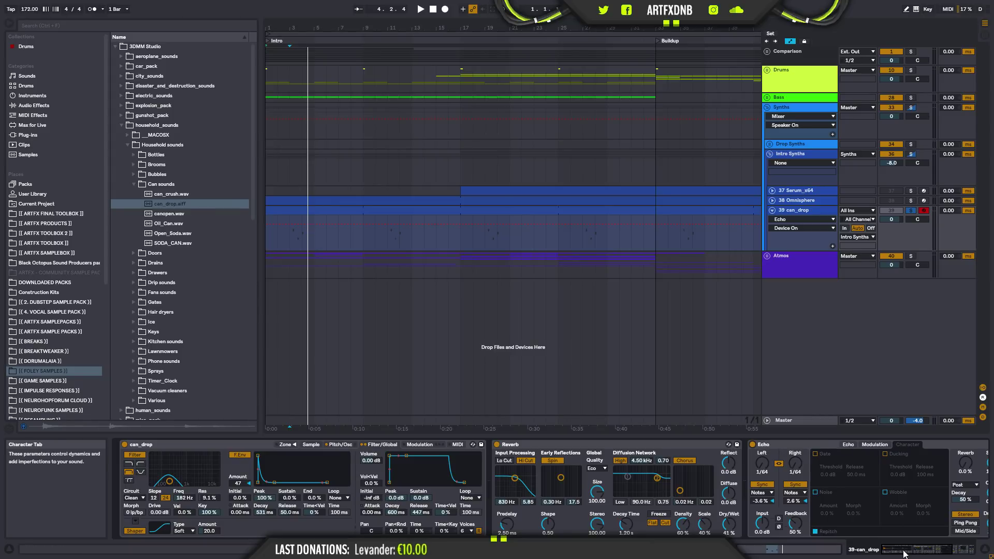
click(854, 445)
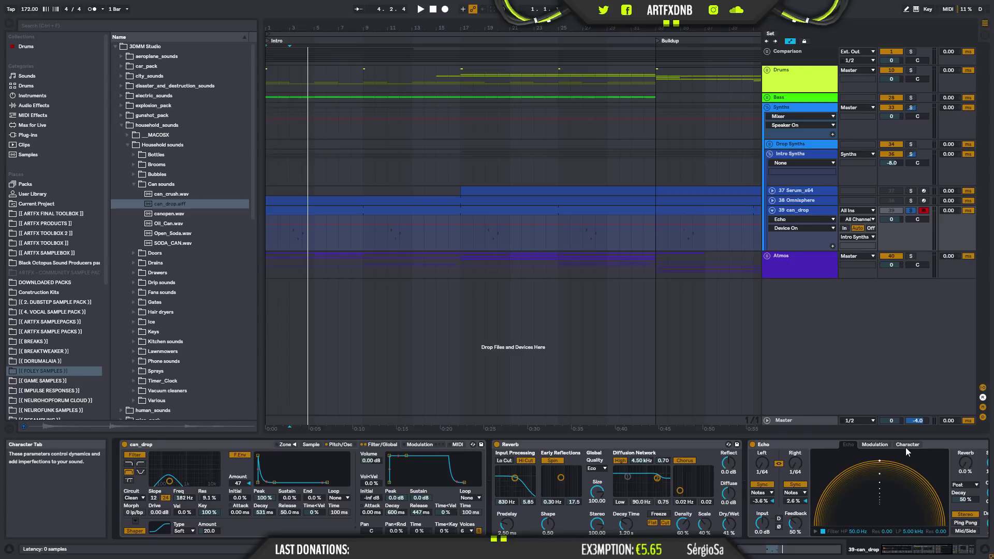
key(space)
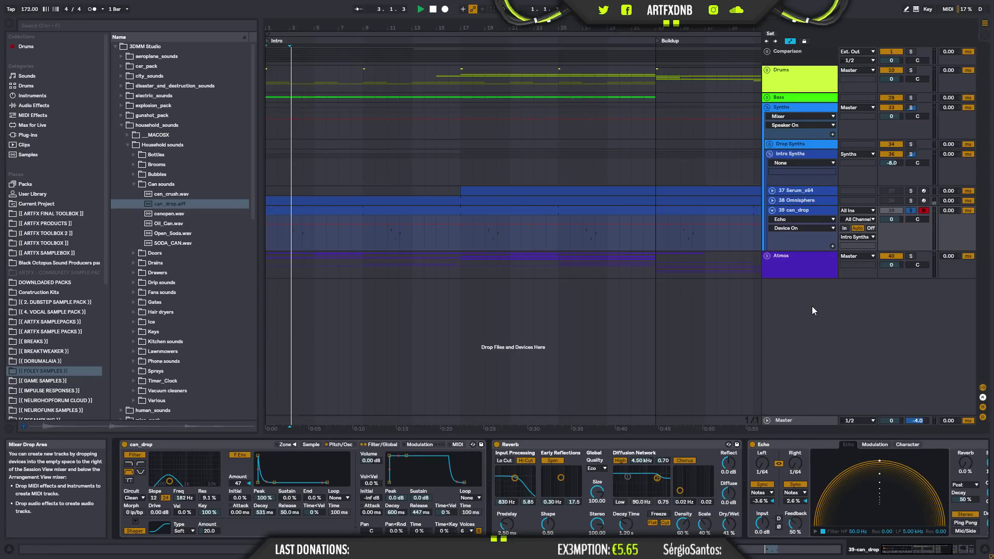
click(754, 445)
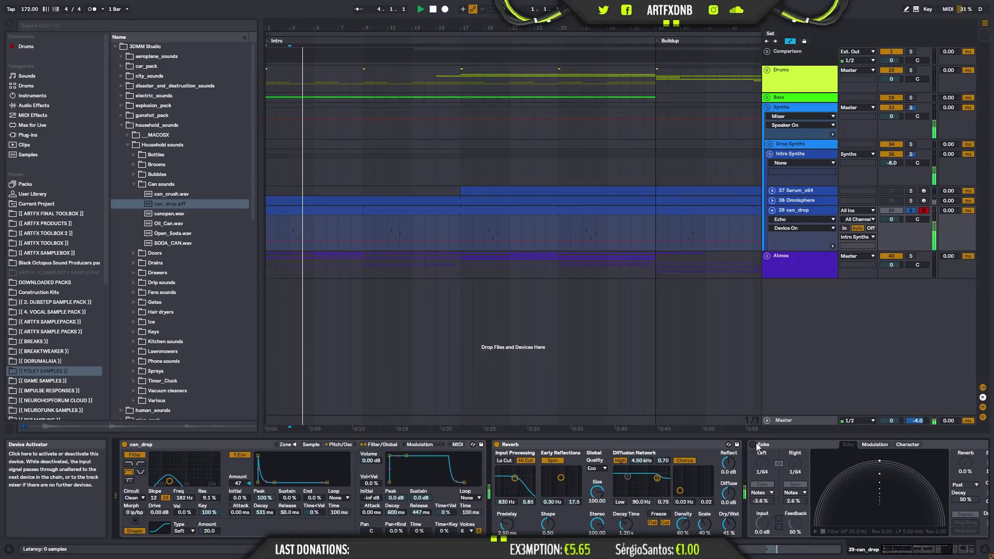
click(756, 445)
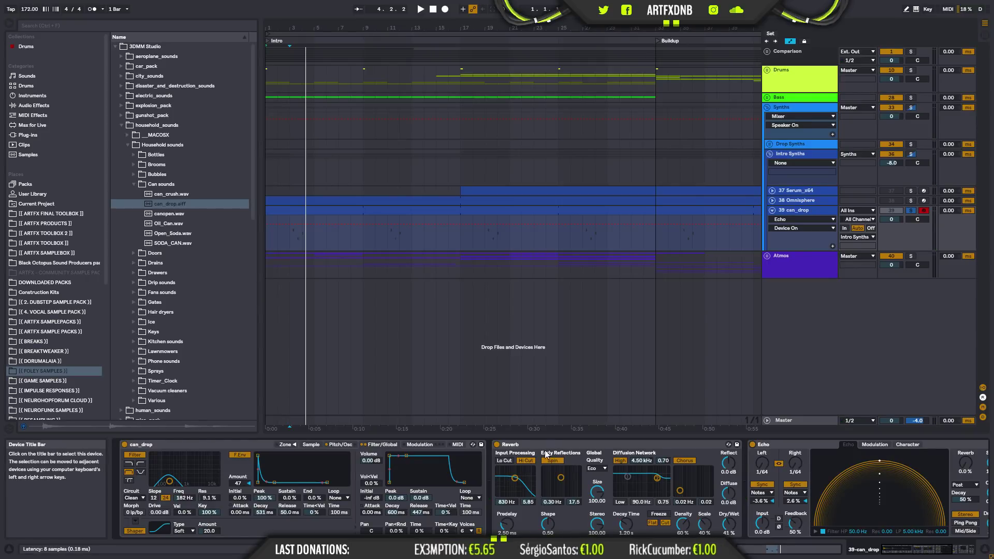
- Bring the rest of can_drop's device chain into view and listen to it from bar 3 with Reverb and Echo active
click(804, 446)
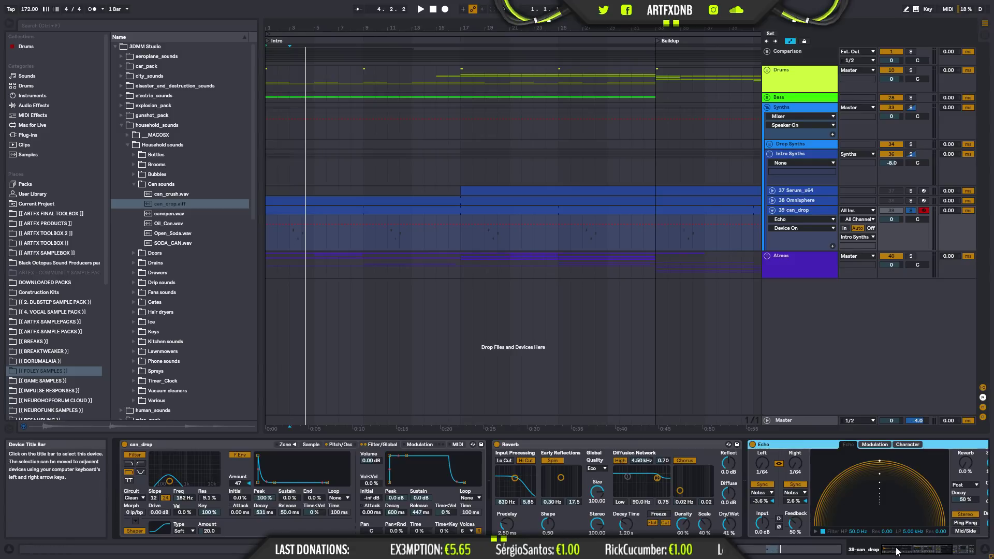
drag(898, 552, 932, 557)
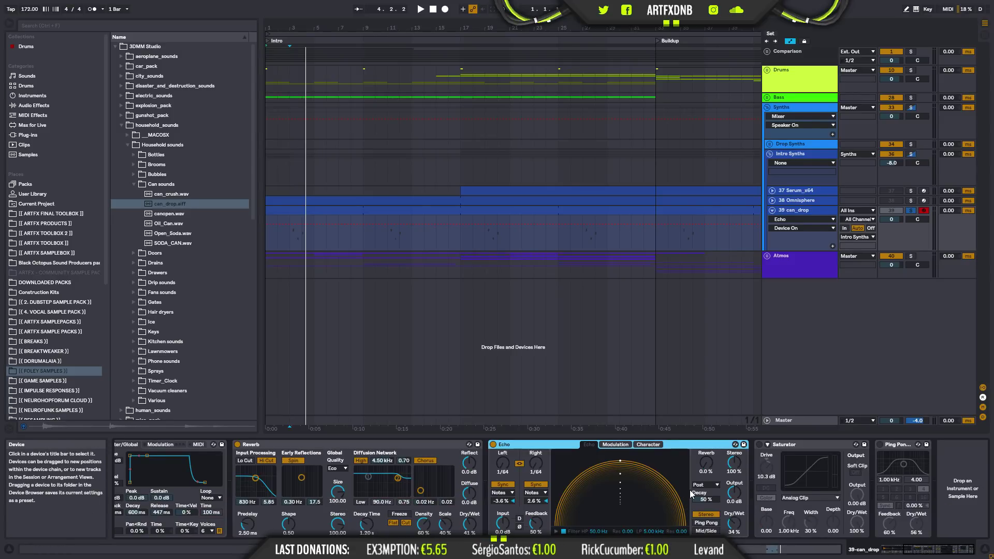
key(space)
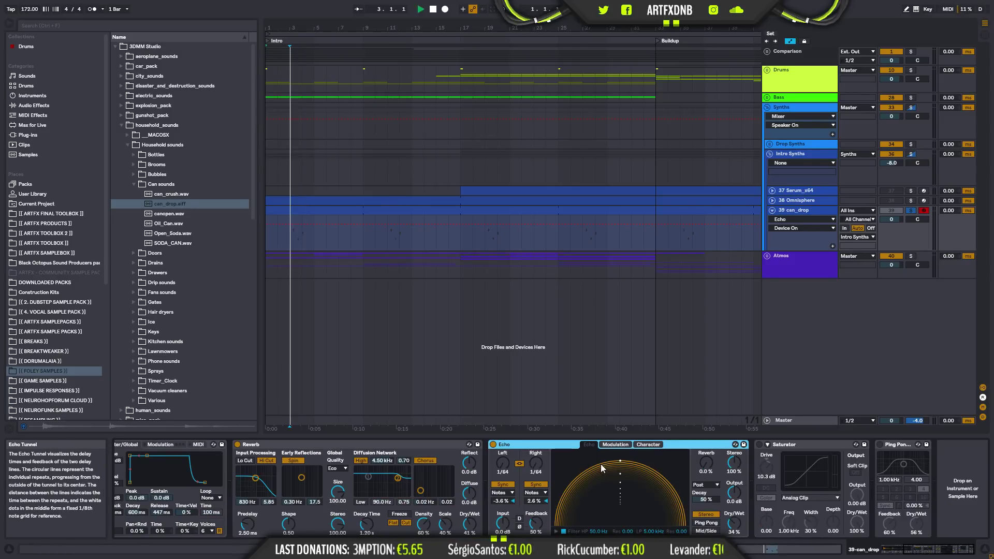
key(space)
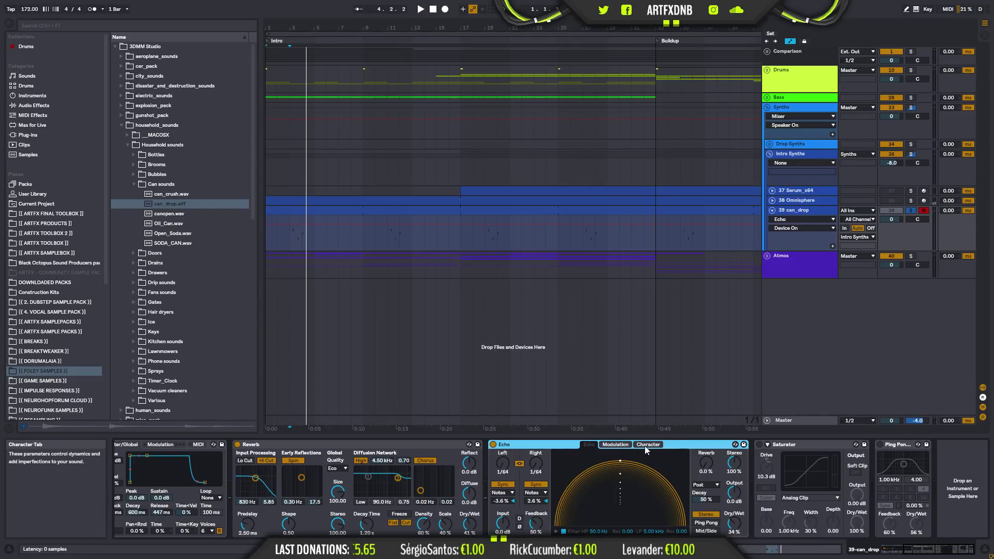
- Activate the Saturator on 39 can_drop and listen to the sound from bar 3
click(807, 441)
click(760, 444)
key(space)
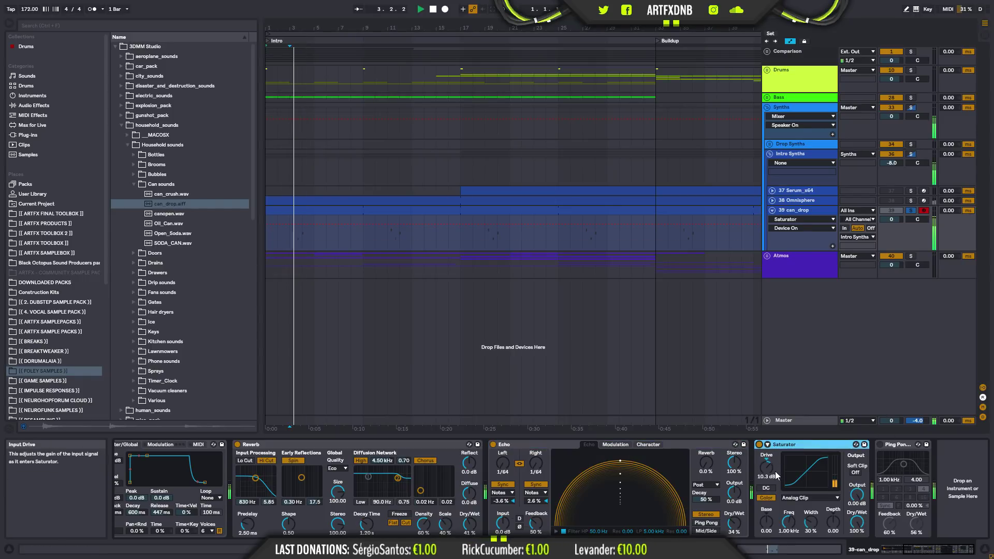
key(space)
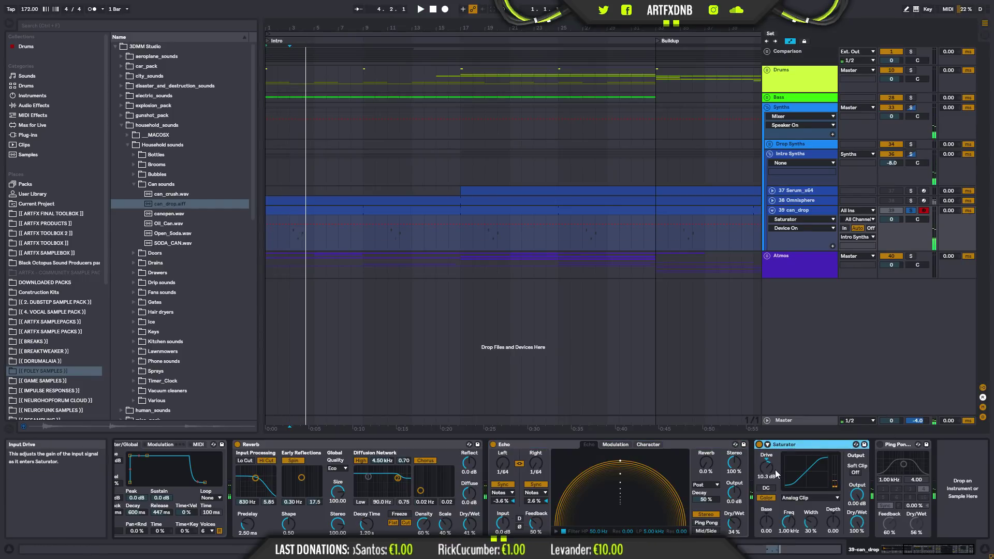
- Activate the Ping Pong Delay at the end of can_drop's device chain and listen to the result
click(881, 445)
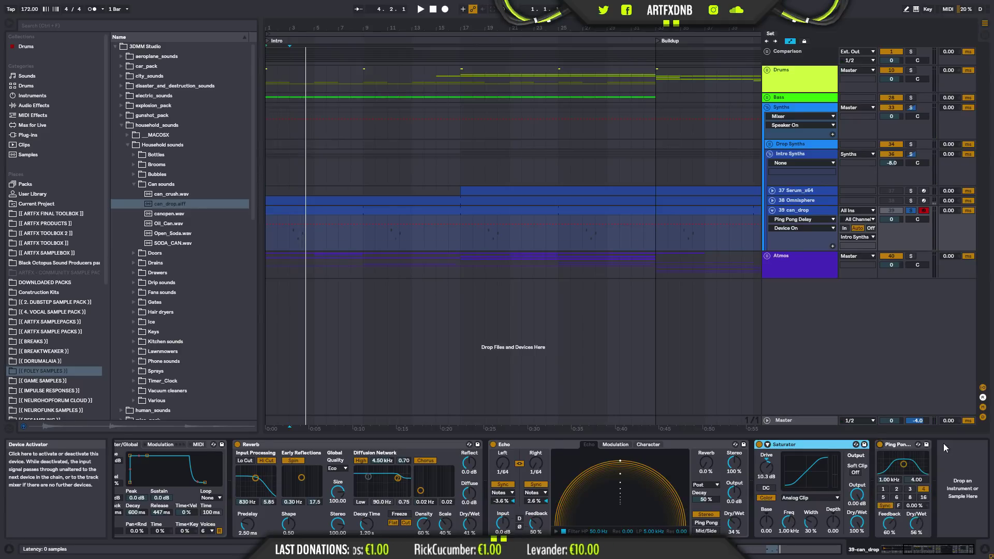
key(space)
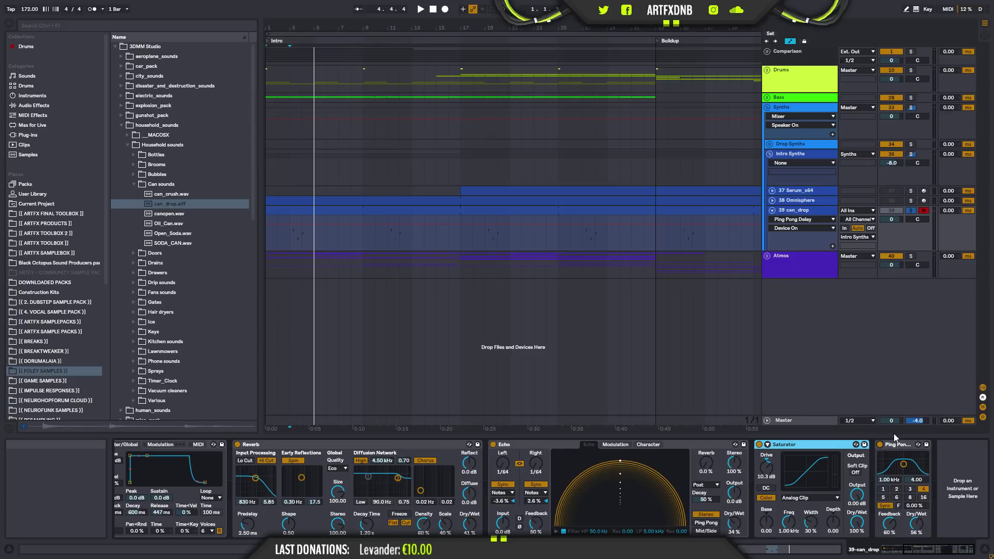
key(space)
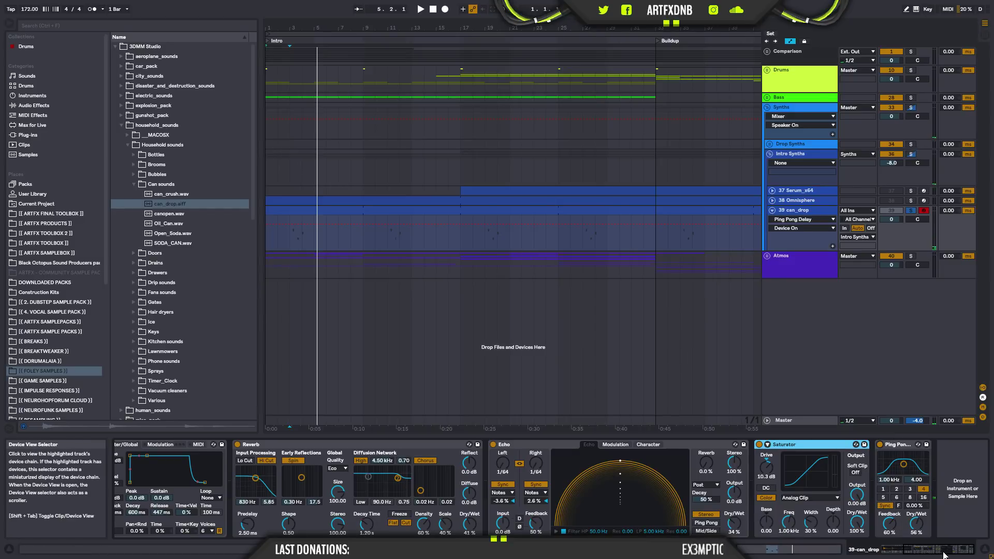
- Adjust the can_drop Sampler's sample start to 5004 and sample end to 9675 while listening to playback
click(887, 554)
click(311, 444)
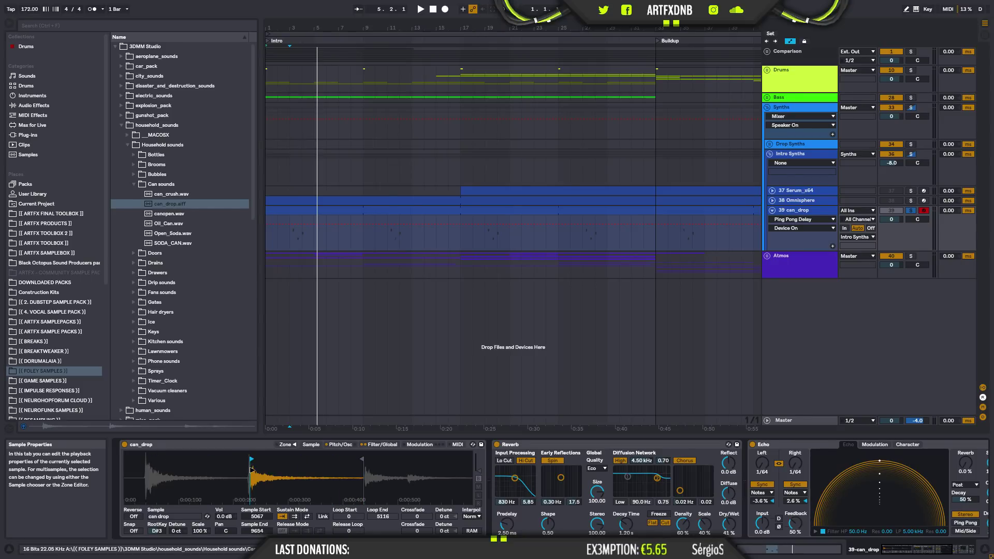
key(space)
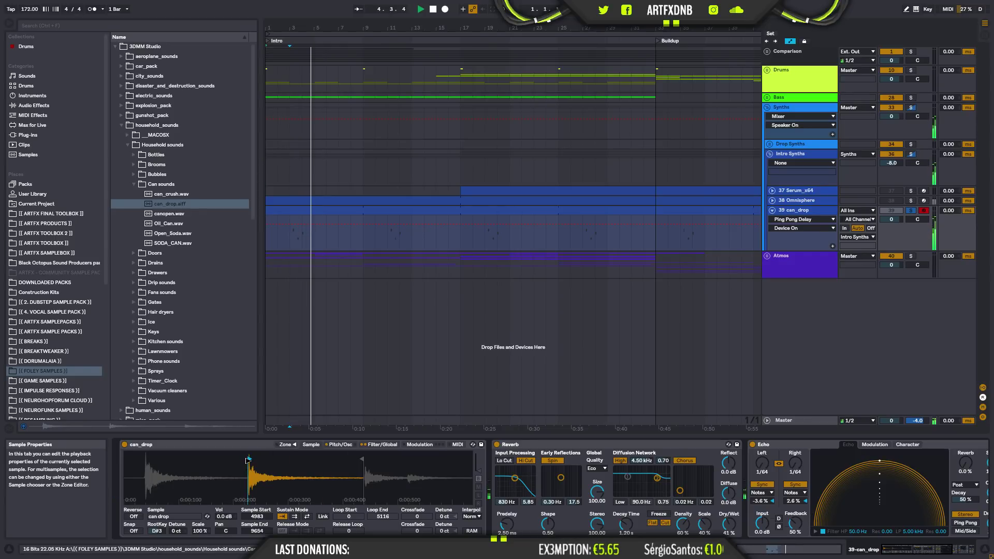
drag(247, 459, 249, 460)
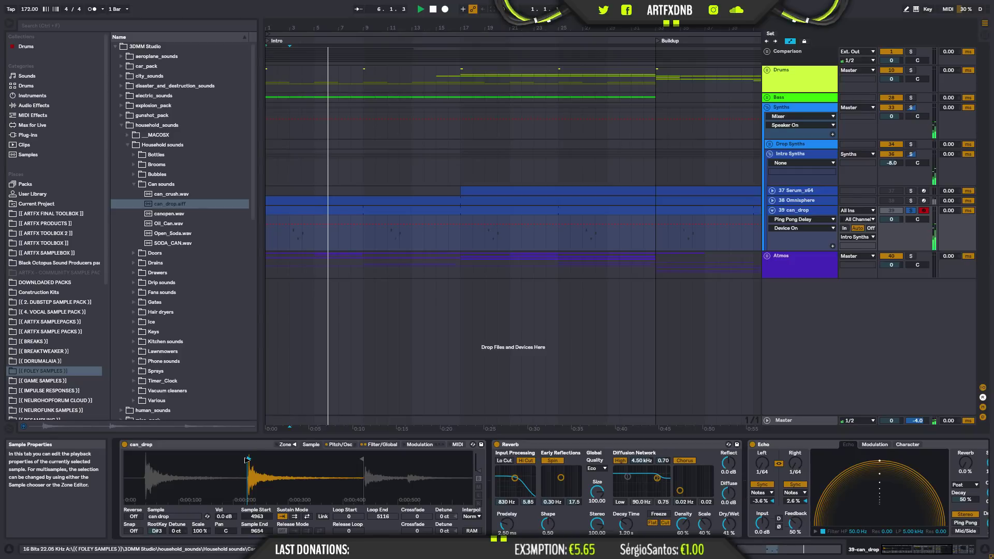
key(space)
drag(363, 458, 363, 458)
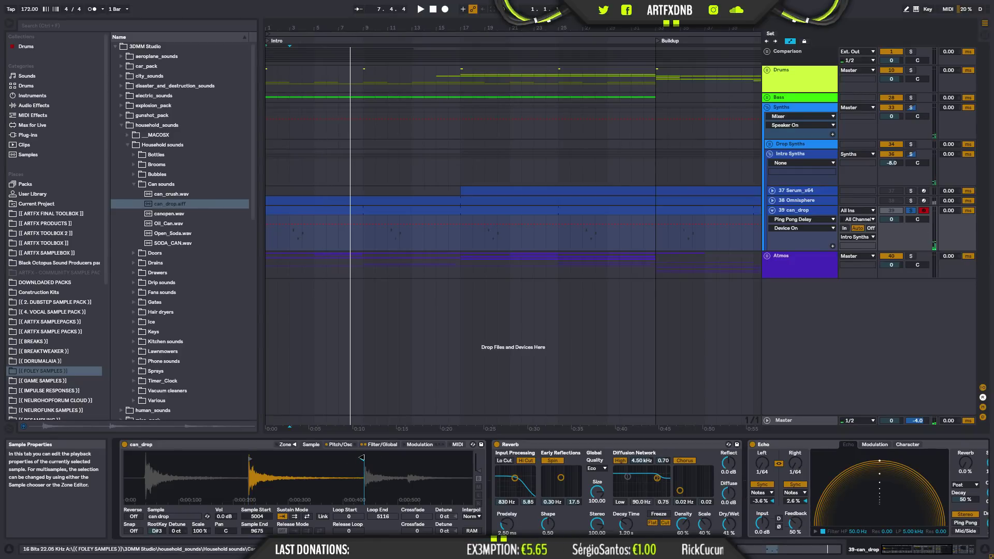
- Unsolo 39 can_drop and open its MIDI clip with the three notes around bars 3 and 4 in view
click(911, 211)
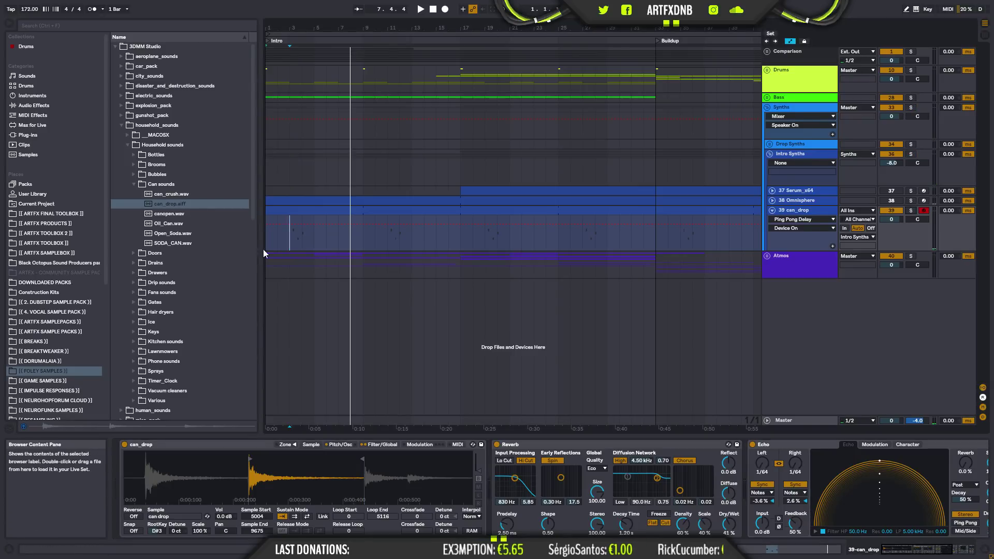
click(298, 215)
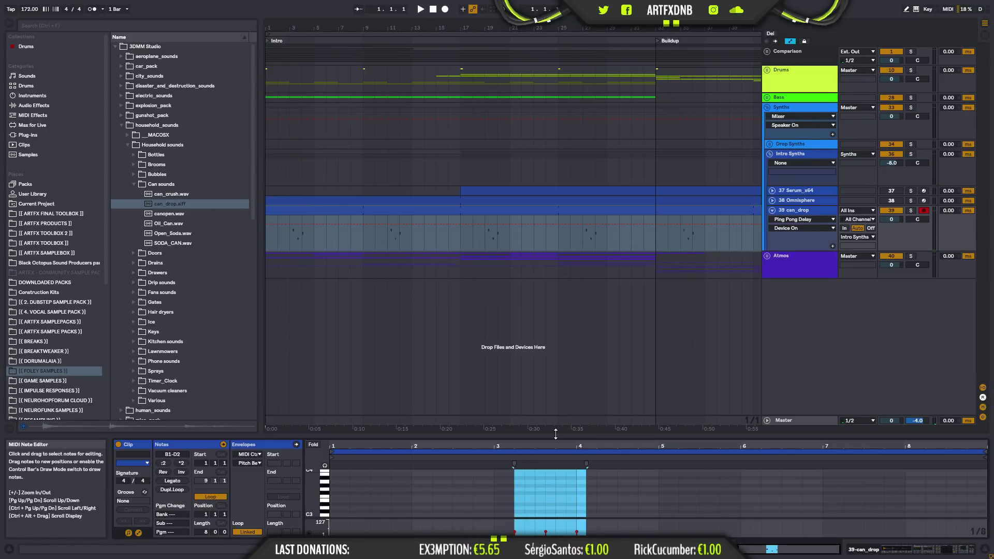
drag(317, 497, 317, 441)
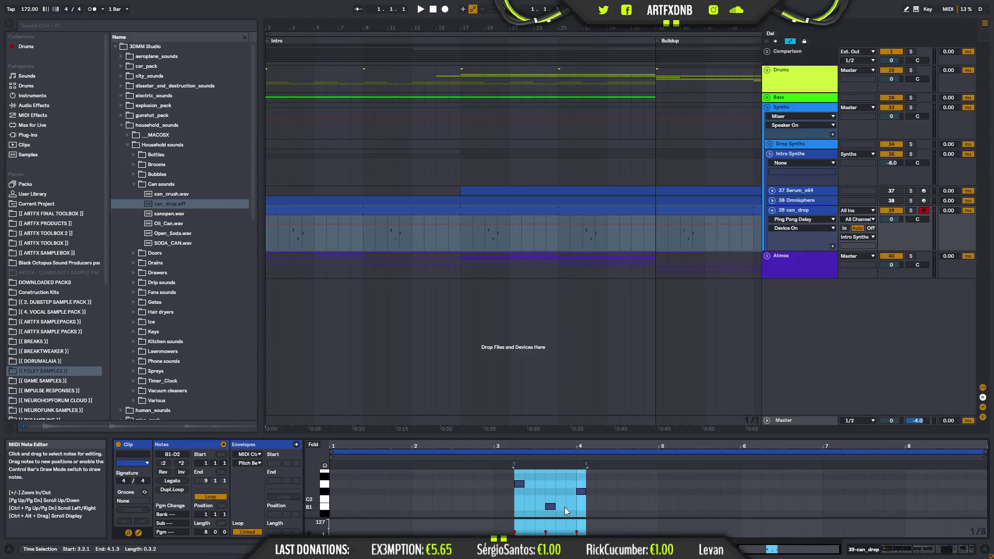
click(502, 484)
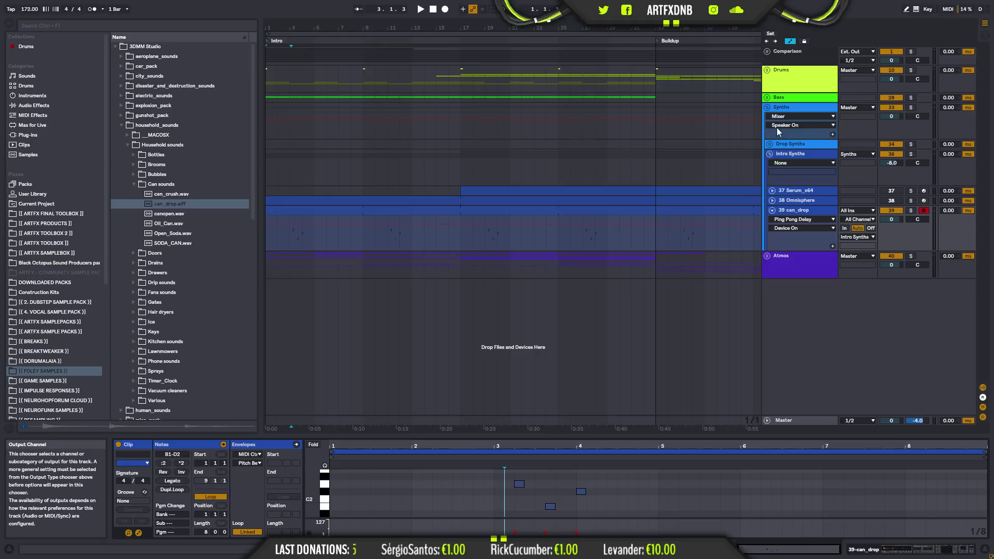
- Unfold the Bass and Intro Bass groups, check the notes in Bass 1's last clip before the Buildup, and fold Intro Bass again
click(768, 98)
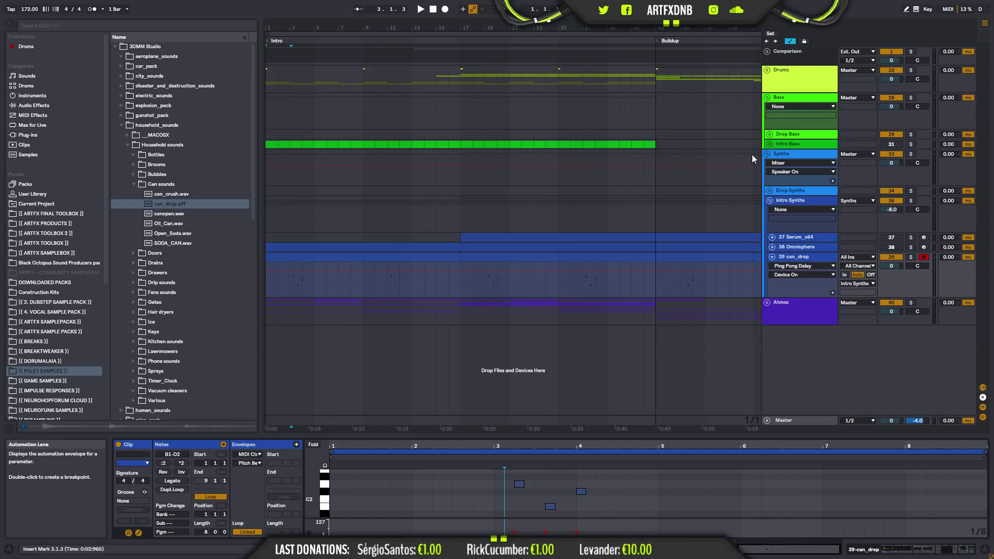
click(768, 144)
click(643, 169)
drag(641, 167, 632, 169)
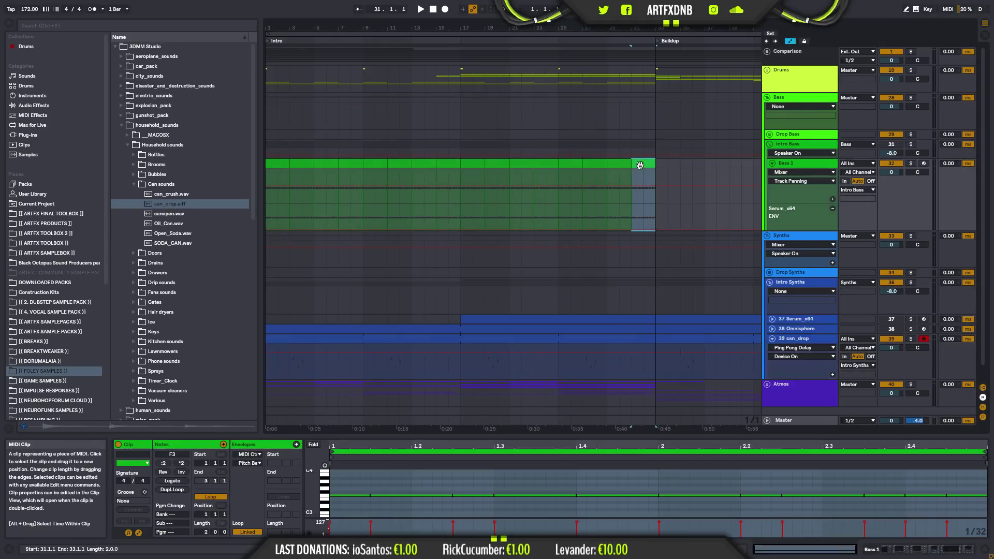
click(769, 145)
- Look at can_drop's Sampler waveform and reopen the notes of its MIDI clip
click(720, 260)
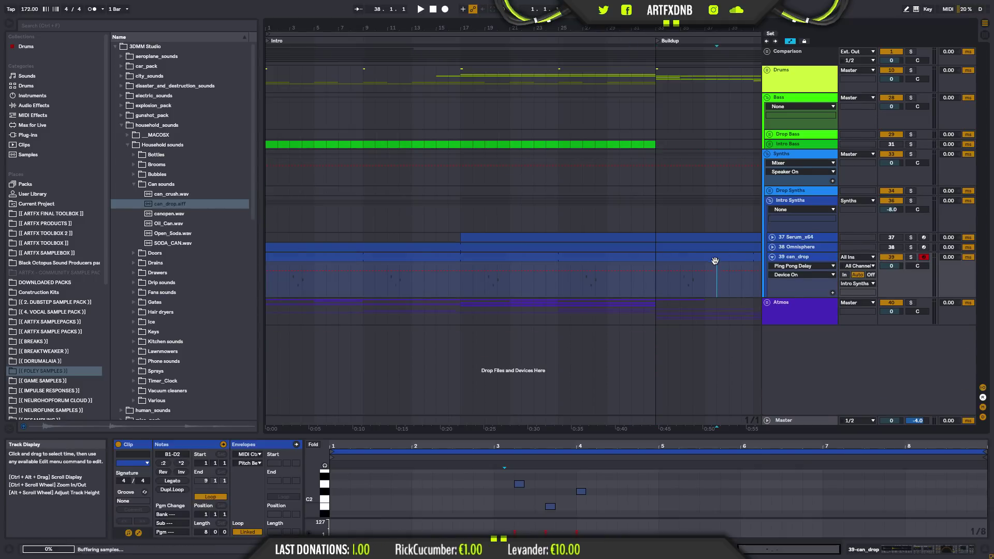
click(840, 552)
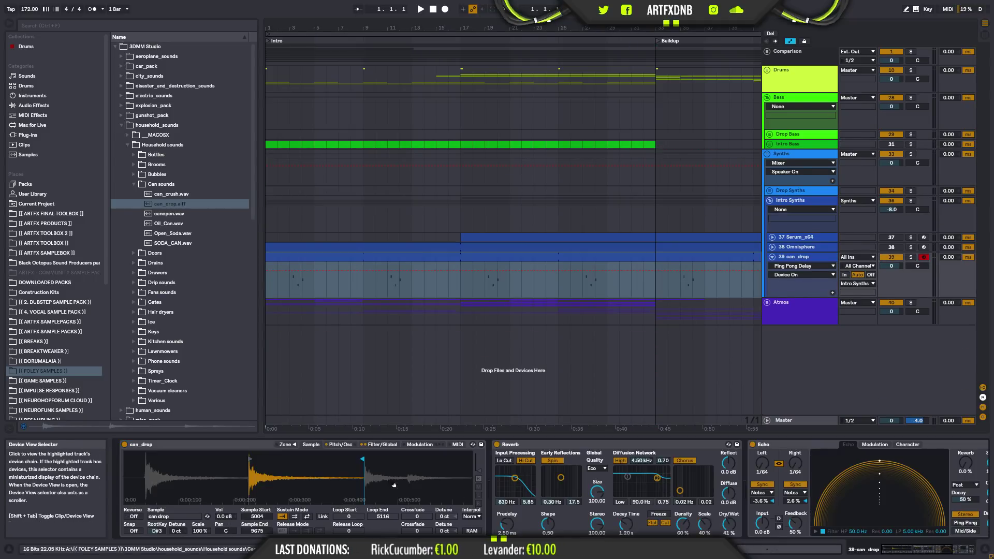
click(583, 258)
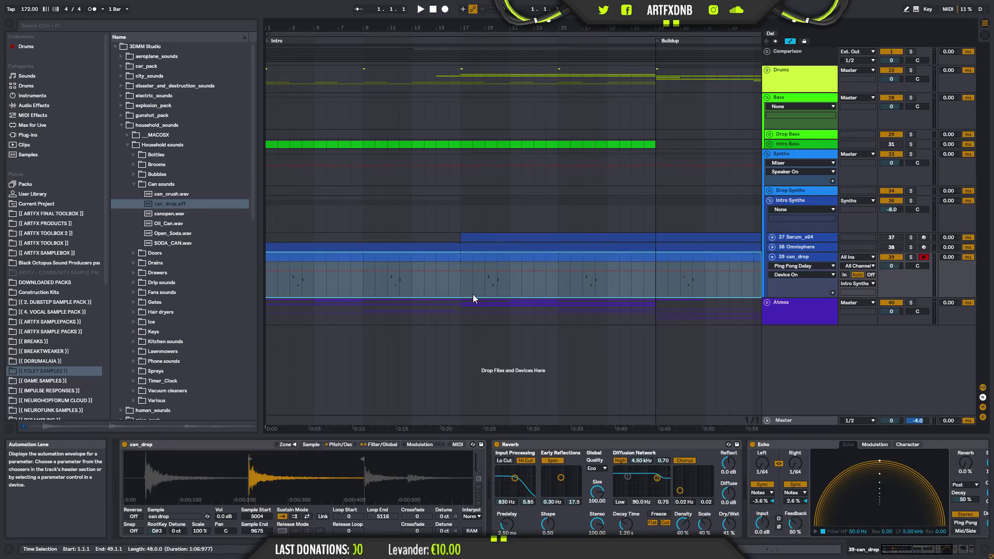
double_click(500, 259)
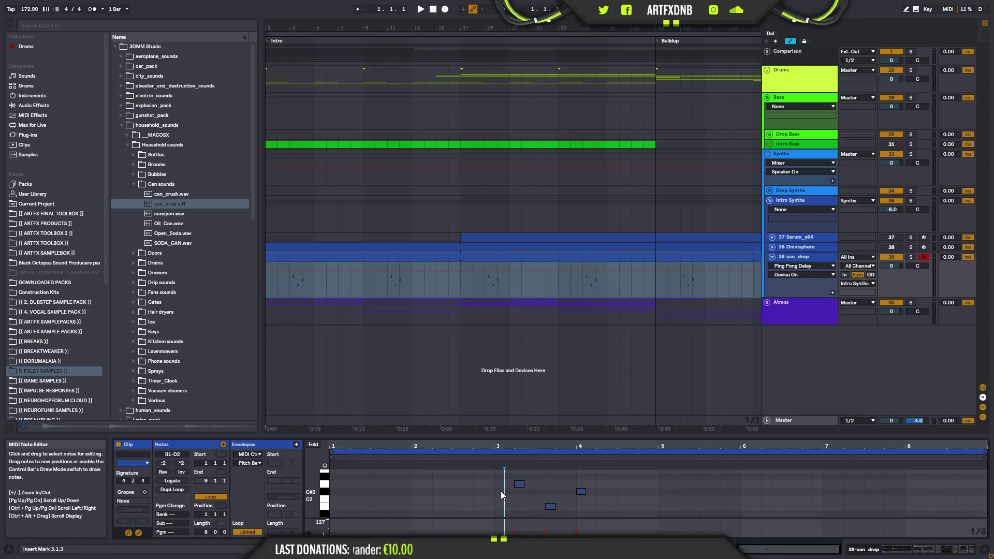
- Select the three can_drop notes, try shifting them up in pitch, and play the phrase from bar 3
drag(499, 478, 560, 510)
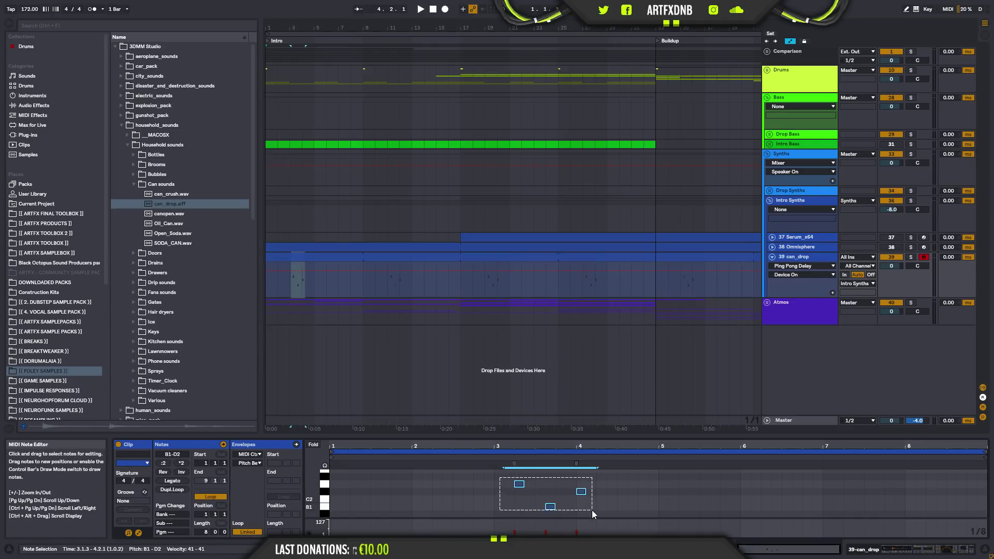
click(581, 492)
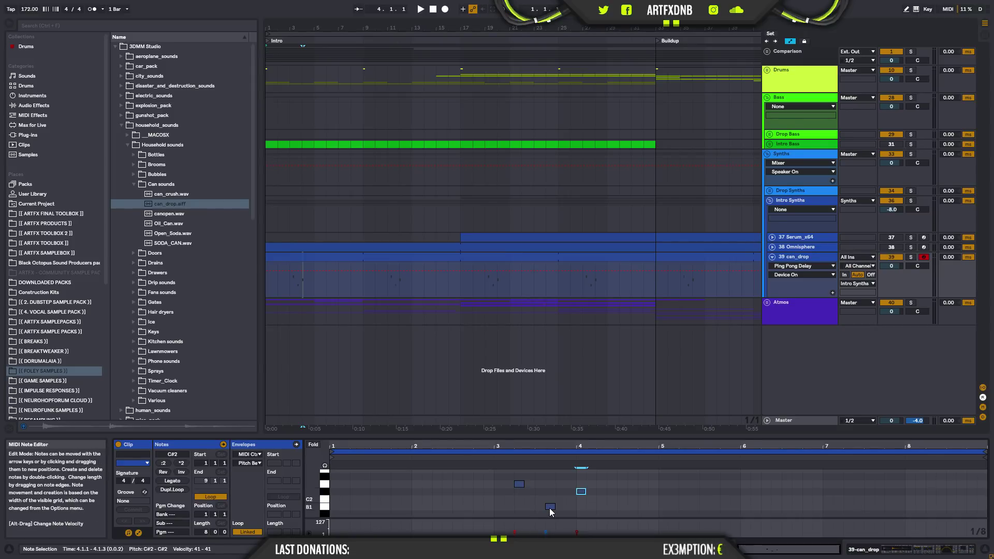
drag(629, 481, 525, 504)
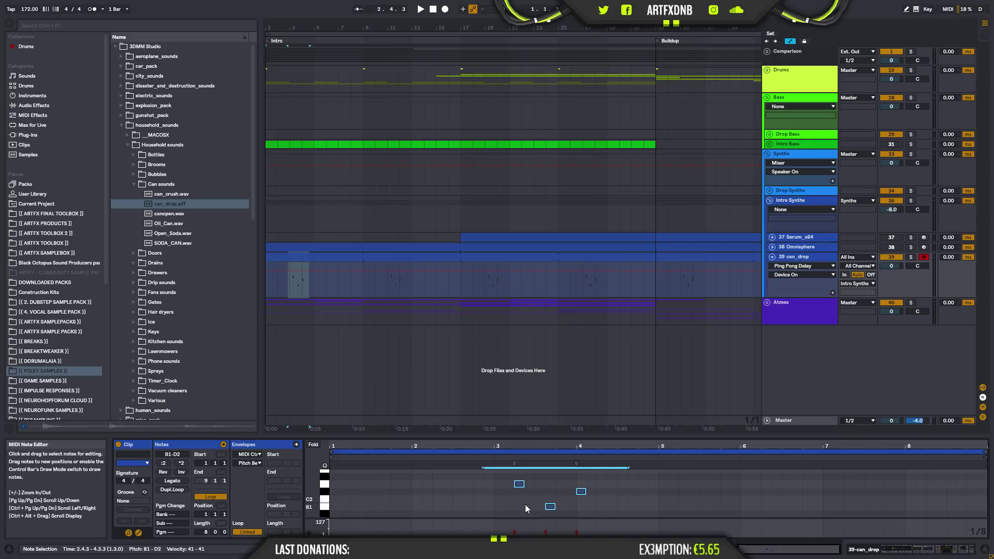
key(Up)
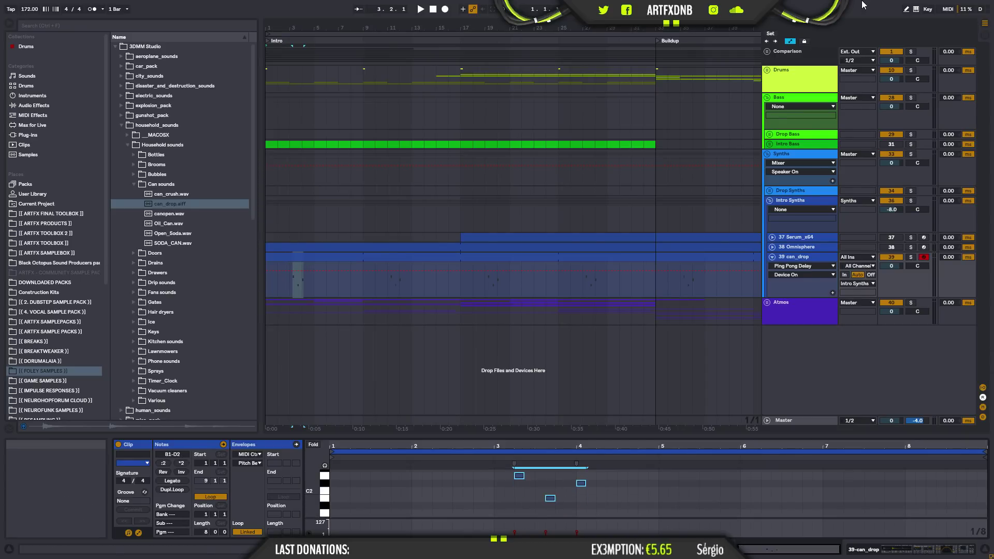
click(289, 287)
key(space)
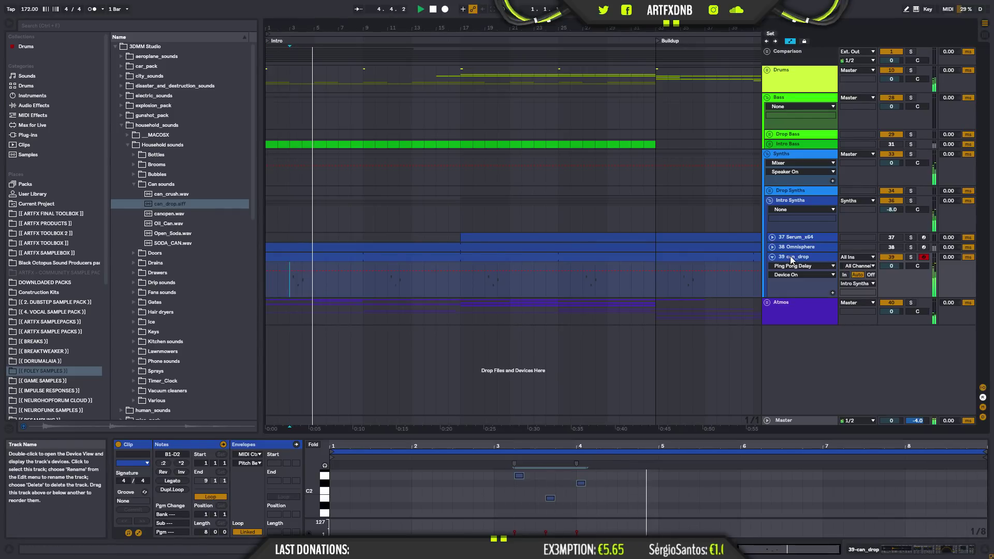
key(space)
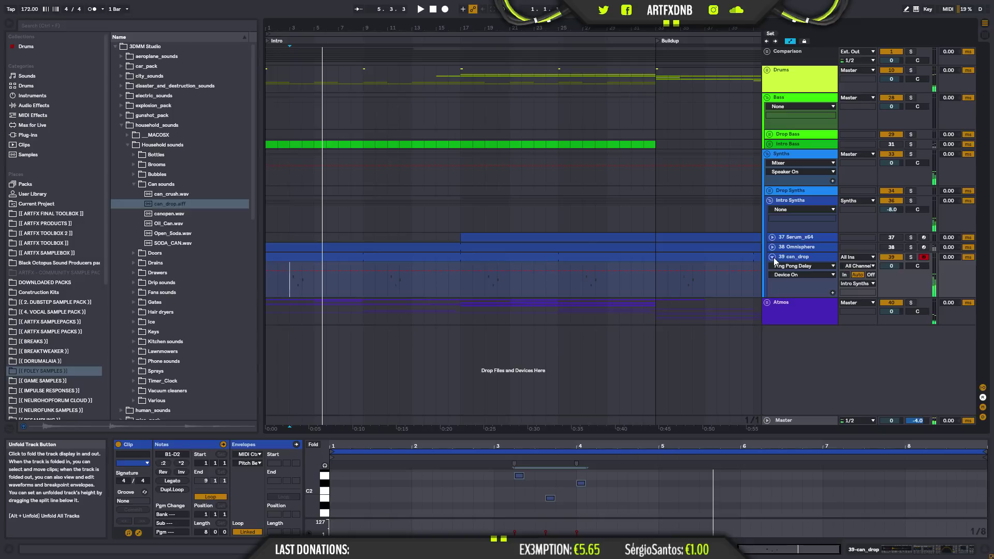
- Audition the three can_drop notes transposed up to C#2-E2 and down to A1-C2, and return them to B1-D2
click(543, 467)
key(Up)
key(space)
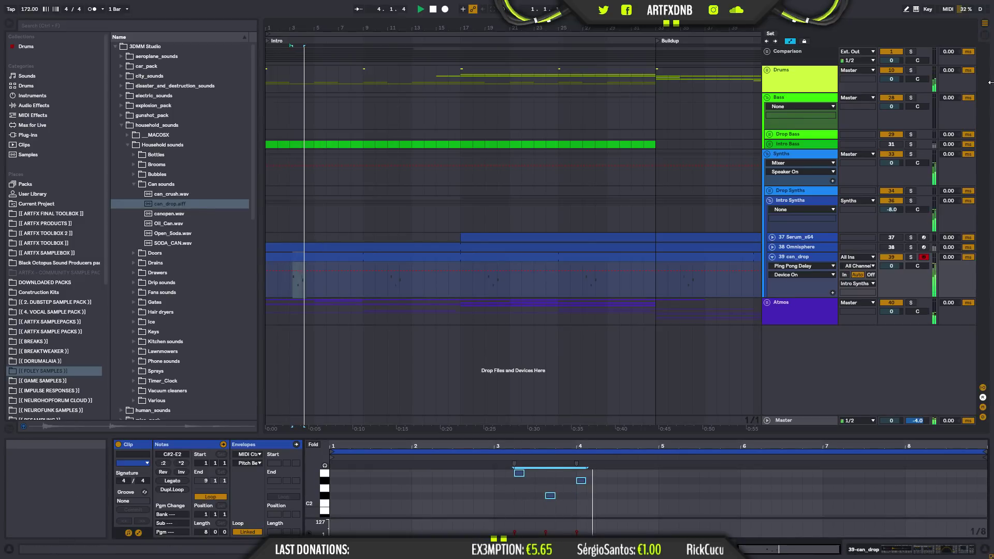
key(Down)
key(Down)
key(Down)
key(Down)
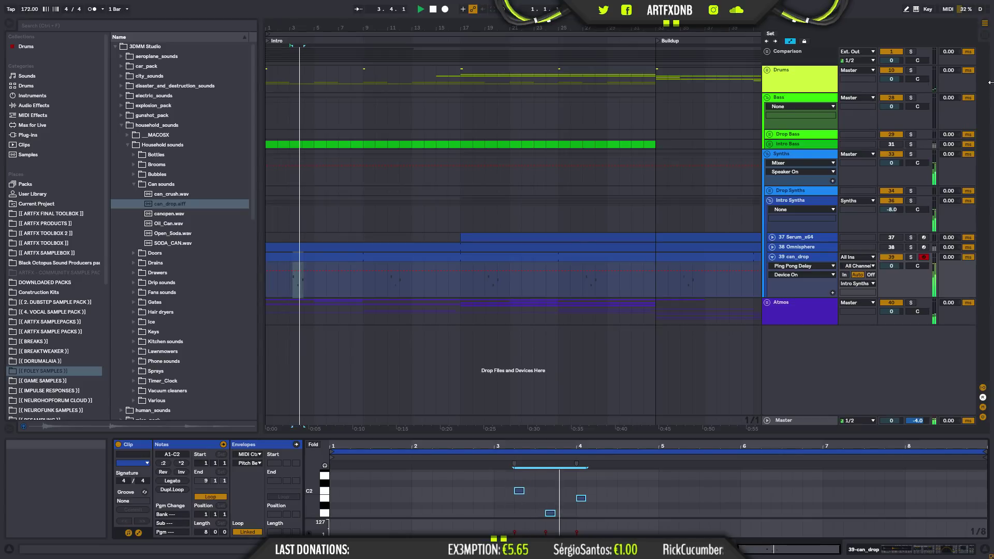
key(Up)
key(Up)
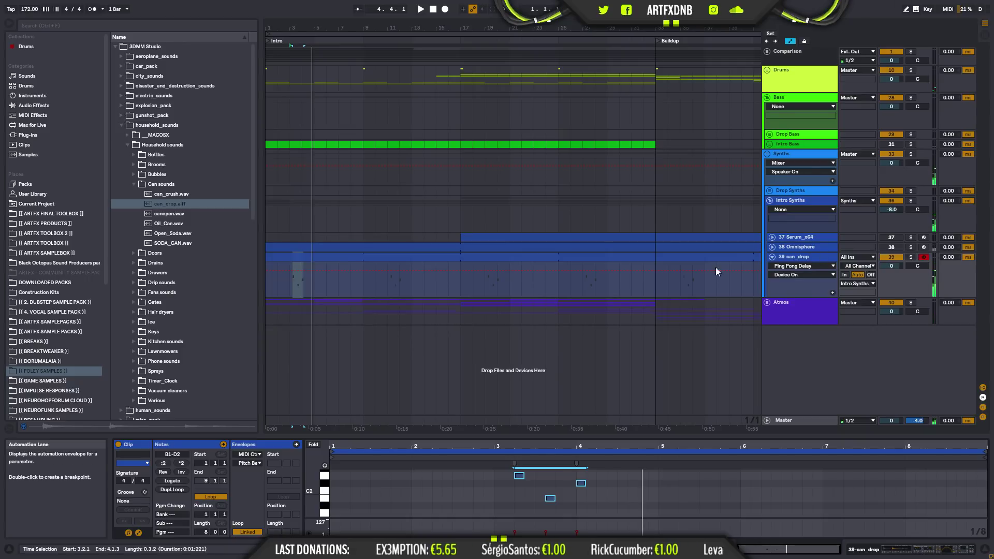
- Fold can_drop and the Synths and Bass groups, and unfold the Atmos group to show its Instruments and Ambiences tracks
click(773, 258)
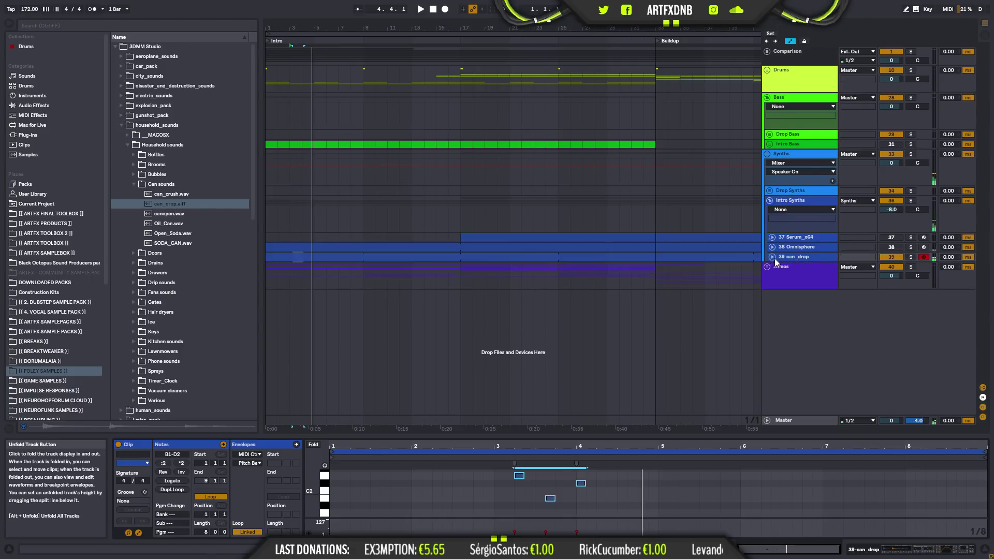
click(268, 224)
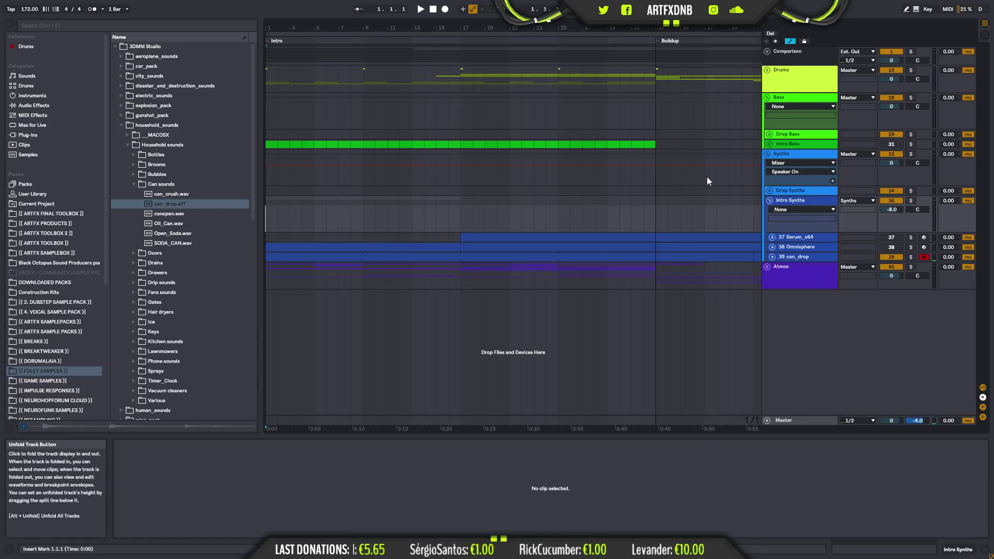
click(767, 267)
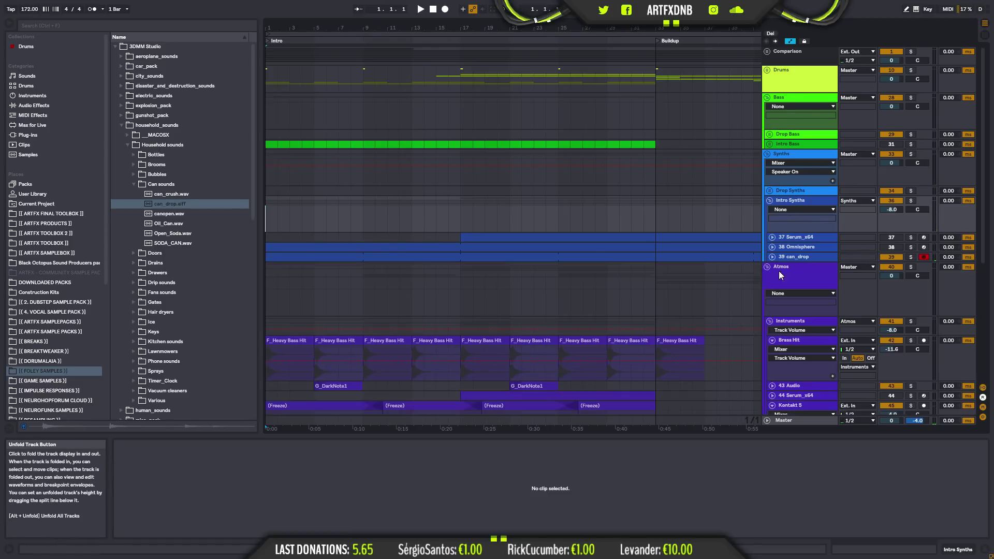
click(767, 154)
click(767, 98)
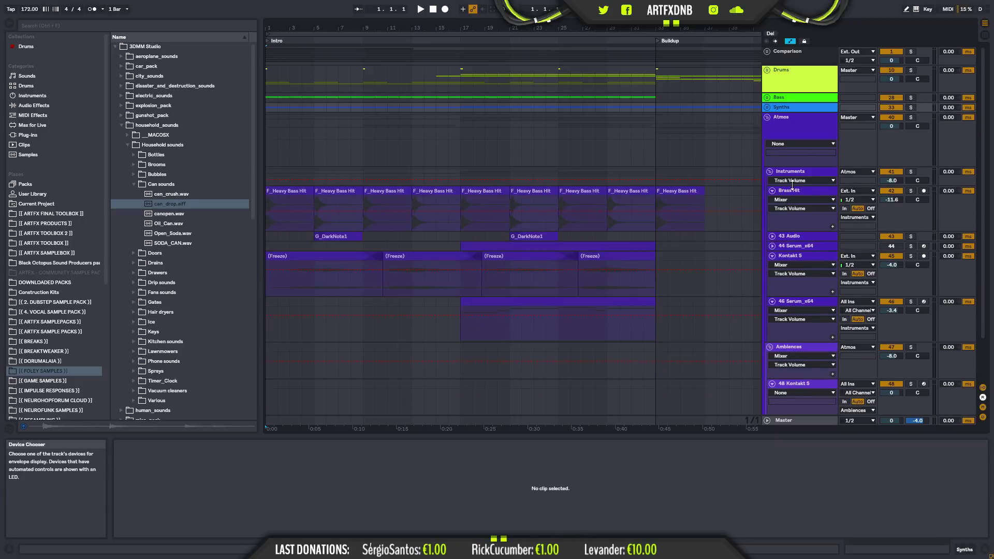
scroll(792, 184, down, 3)
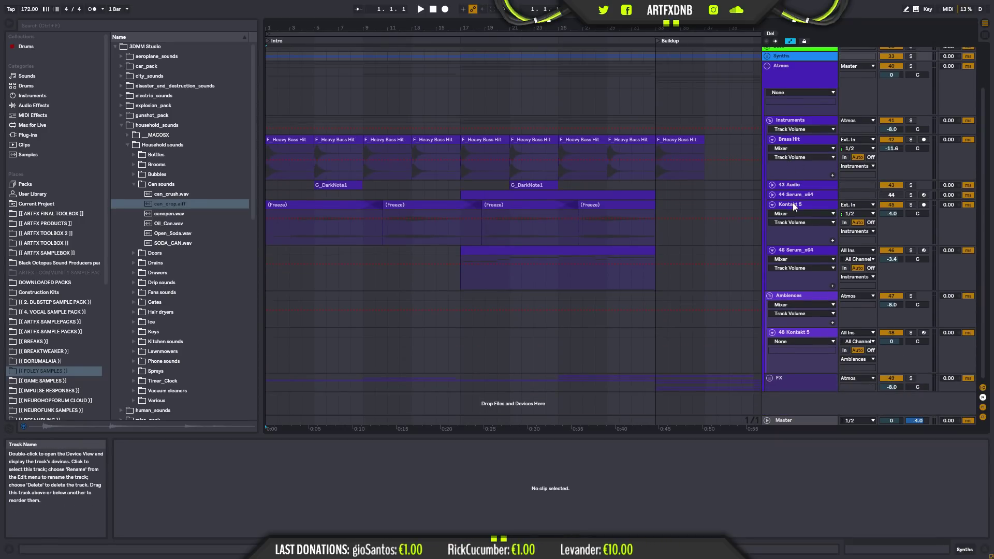
- Unfold 44 Serum_x64 in the Atmos group, solo it, and listen to its clip from bar 17
click(772, 195)
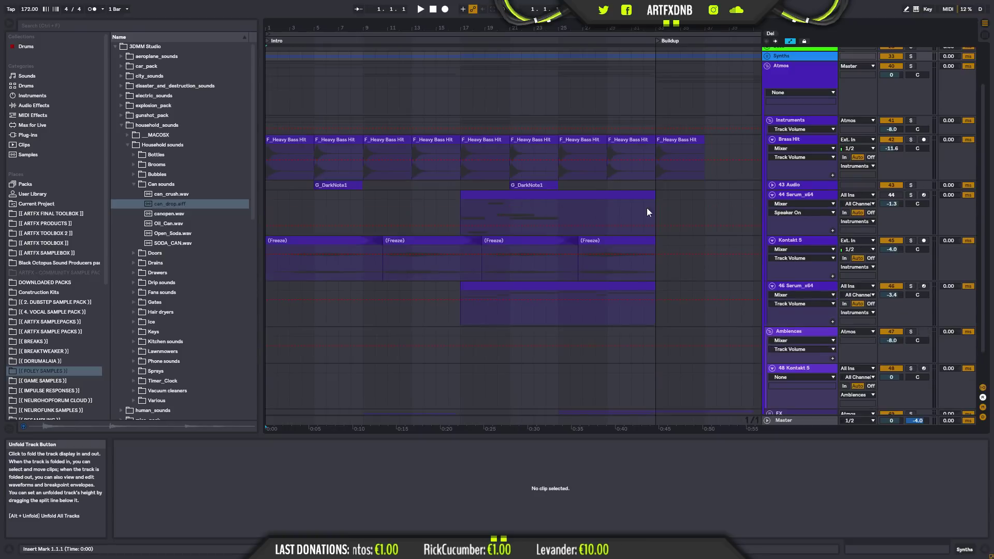
click(469, 213)
click(911, 194)
key(space)
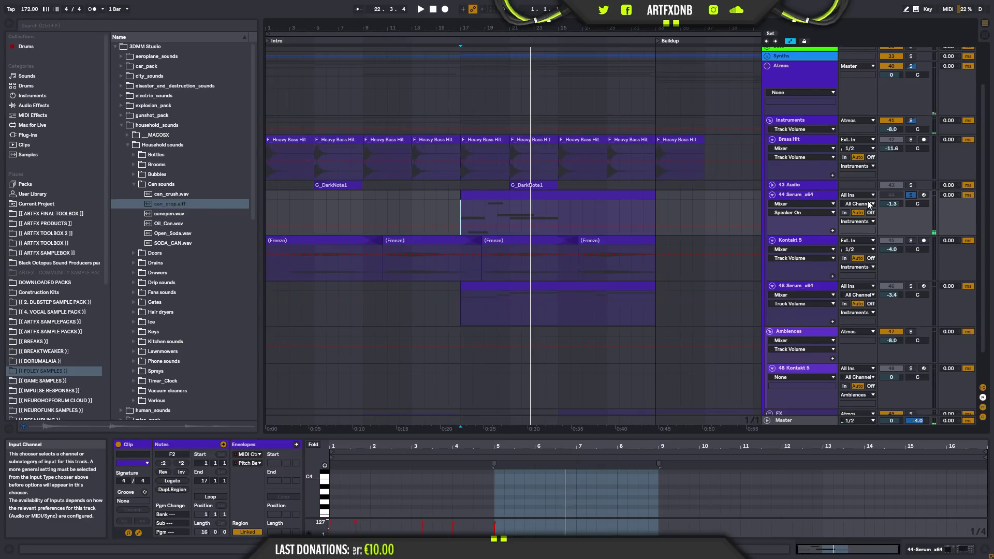
- Unsolo and fold 44 Serum_x64 in the Atmos group
click(911, 195)
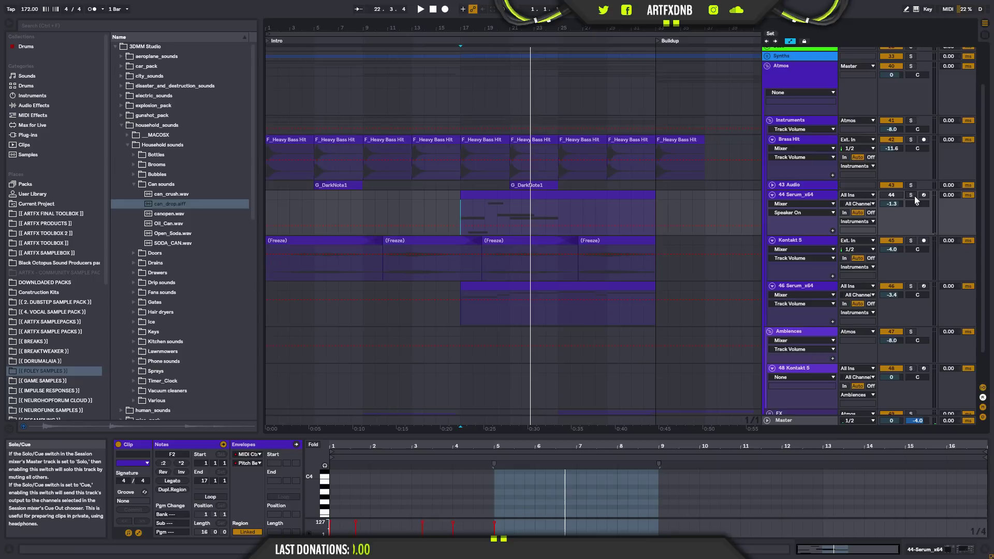
click(772, 195)
click(535, 195)
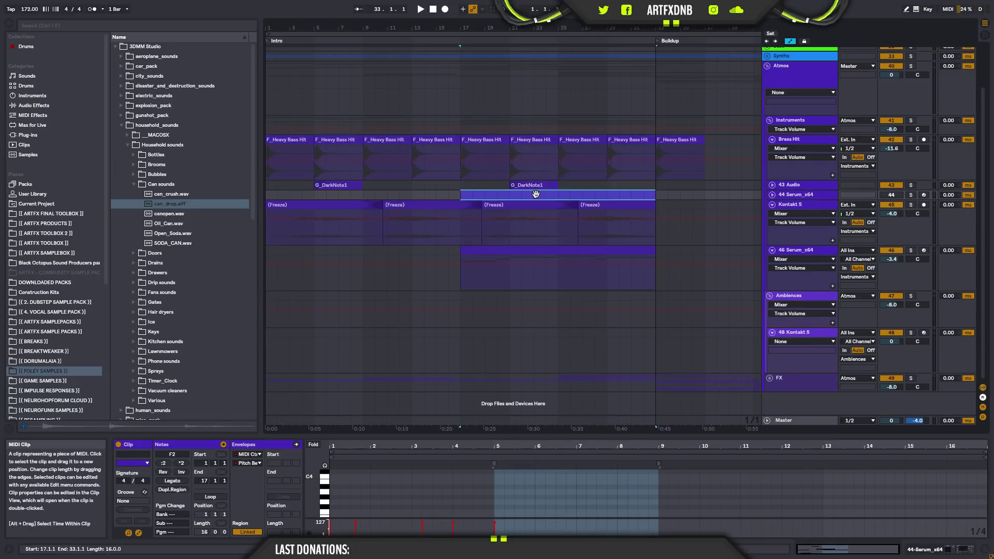
click(704, 195)
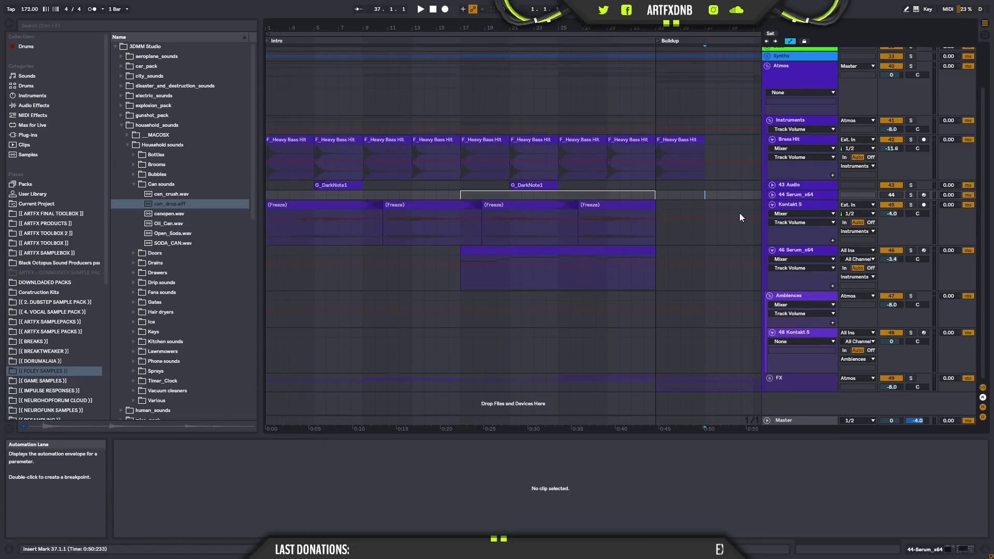
- Solo 46 Serum_x64 in the Atmos group and listen to its clip from bar 17
click(803, 252)
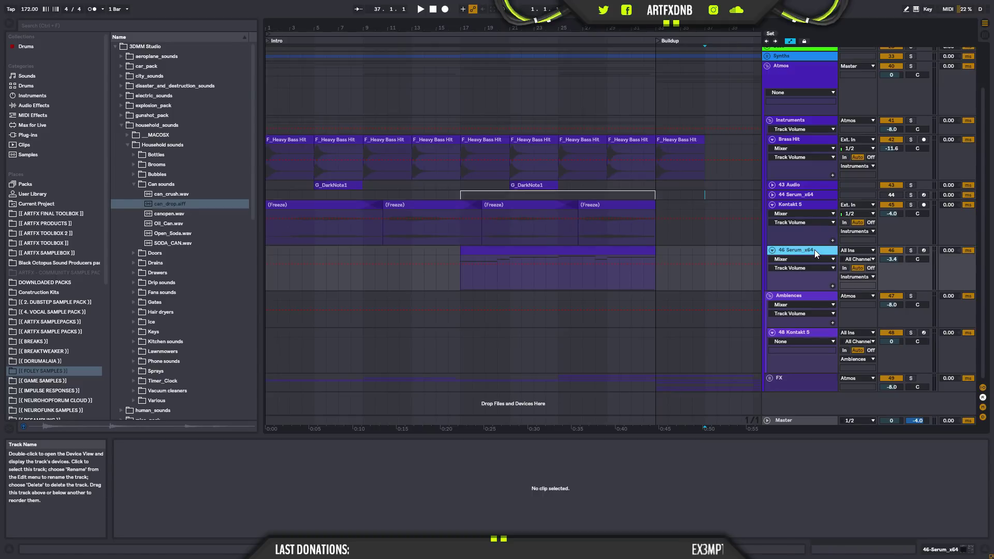
click(912, 252)
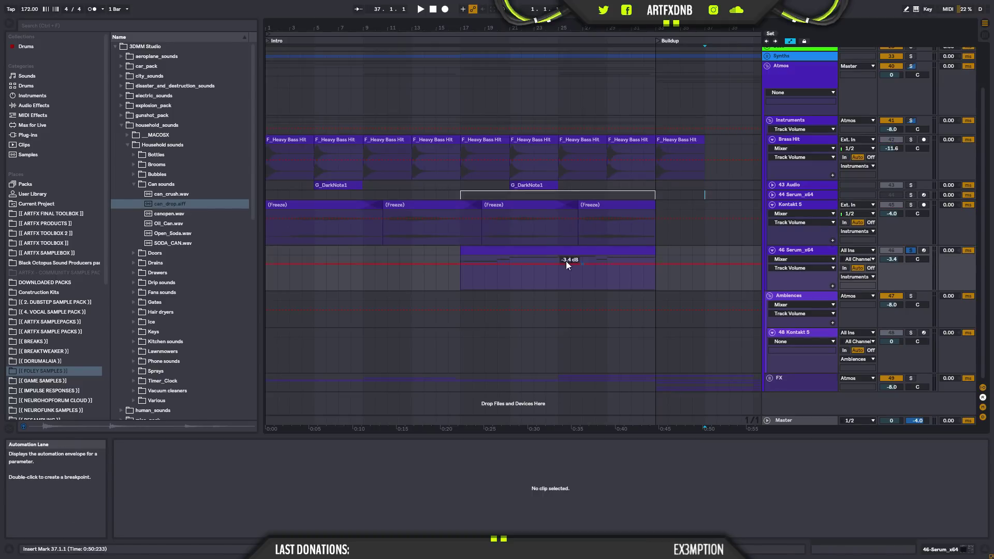
click(460, 281)
key(space)
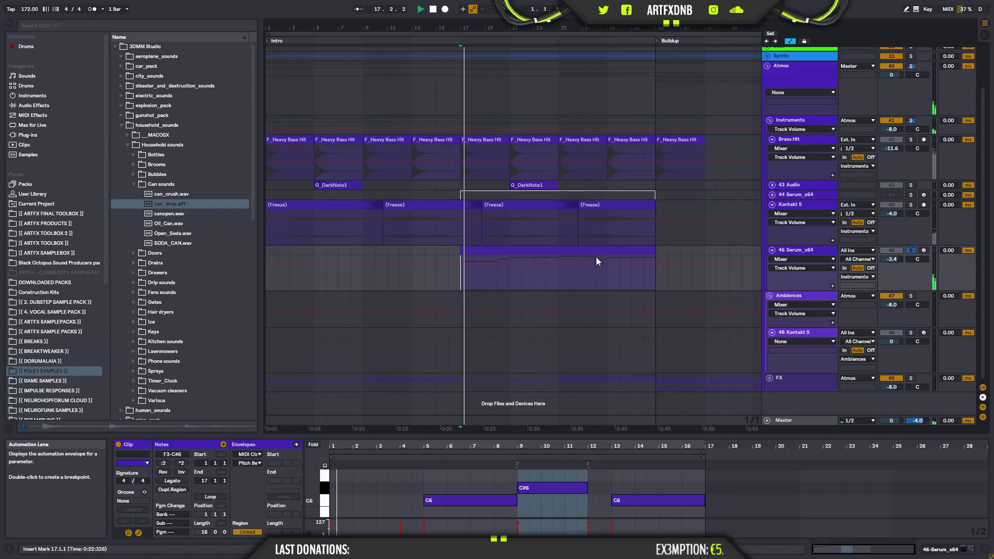
click(813, 253)
key(space)
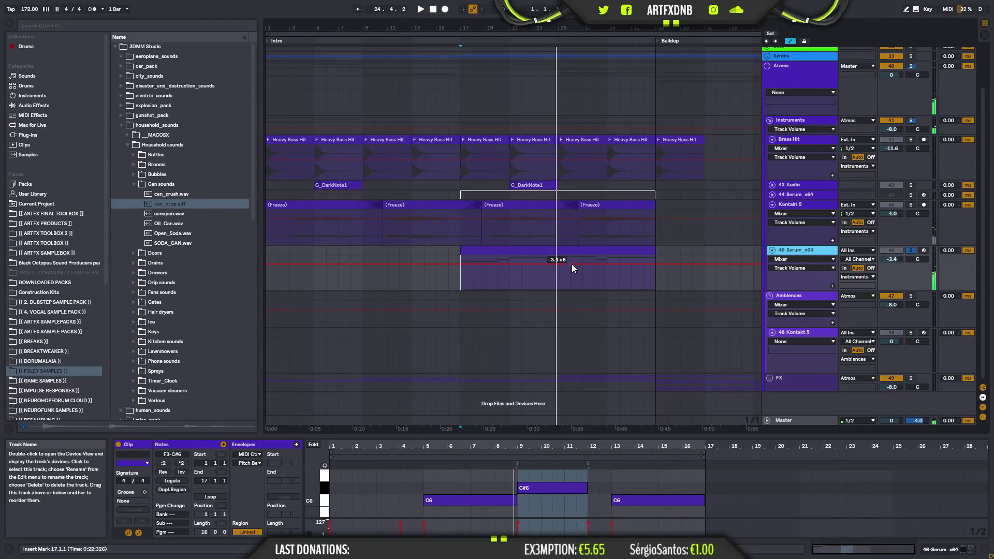
click(558, 284)
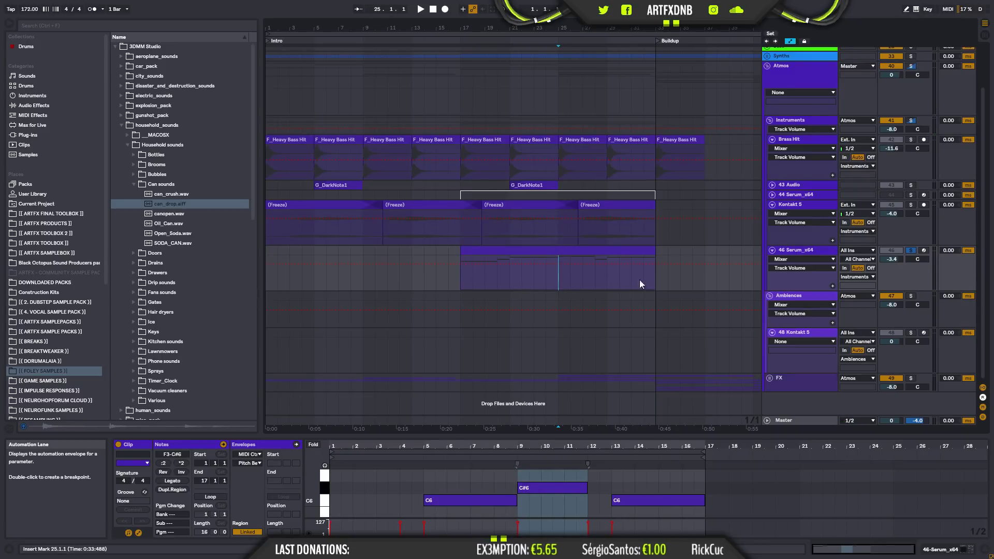
click(810, 251)
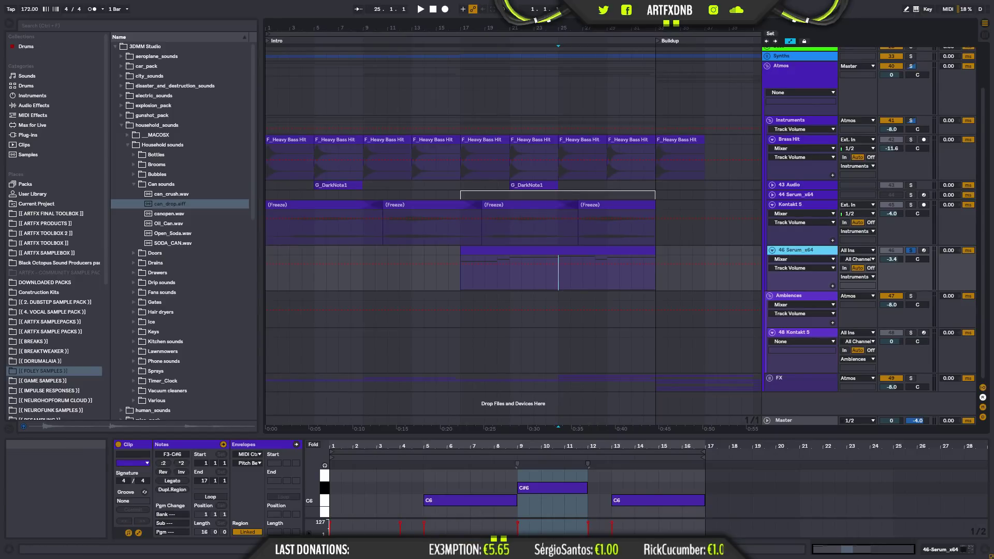
- Unfold the Synths group and its can_drop track, solo can_drop, and listen to its phrase from bar 19
scroll(787, 197, up, 3)
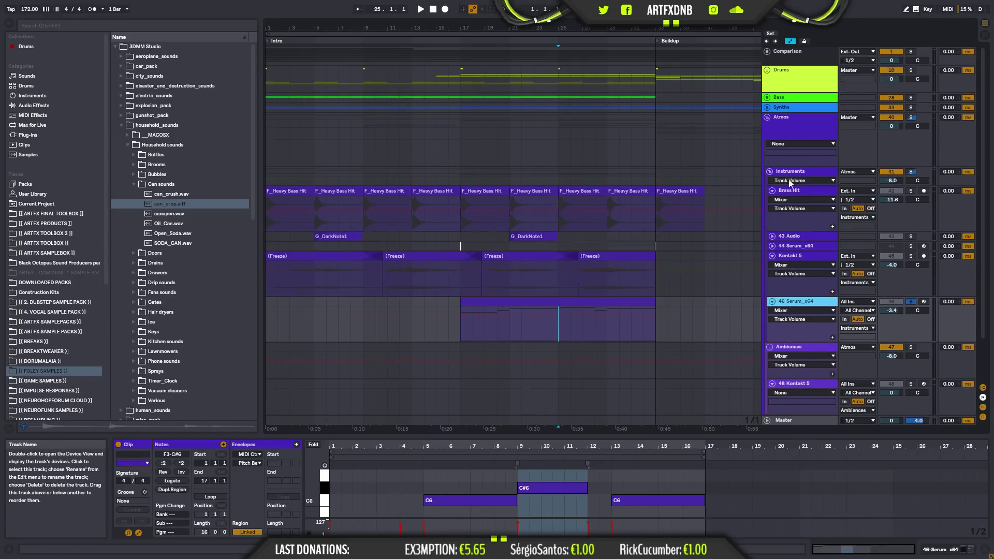
click(767, 108)
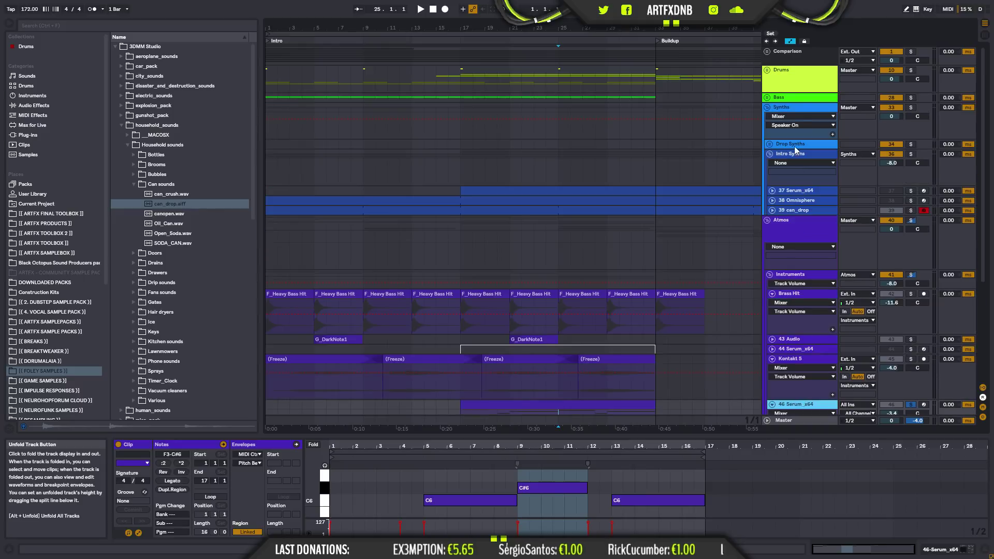
click(772, 210)
click(511, 226)
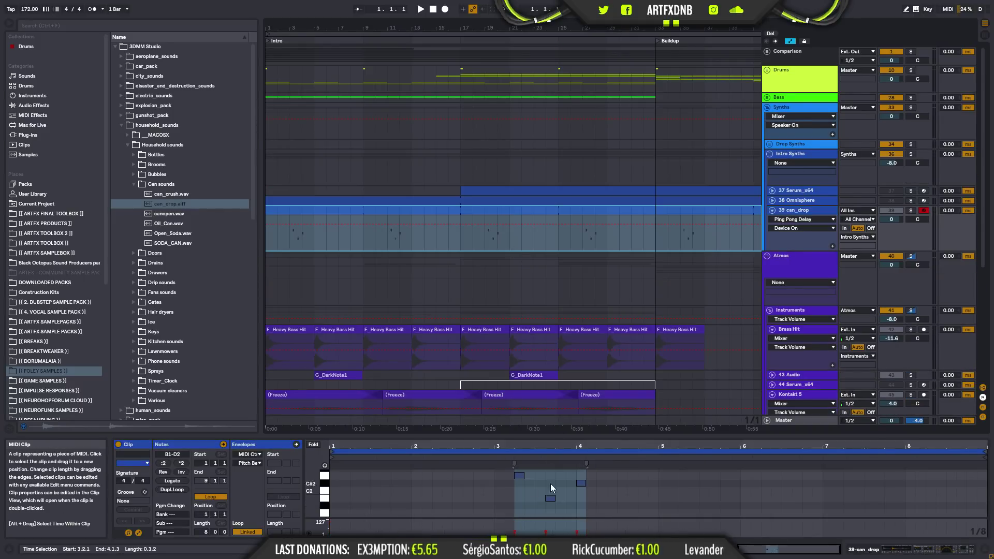
click(484, 233)
key(space)
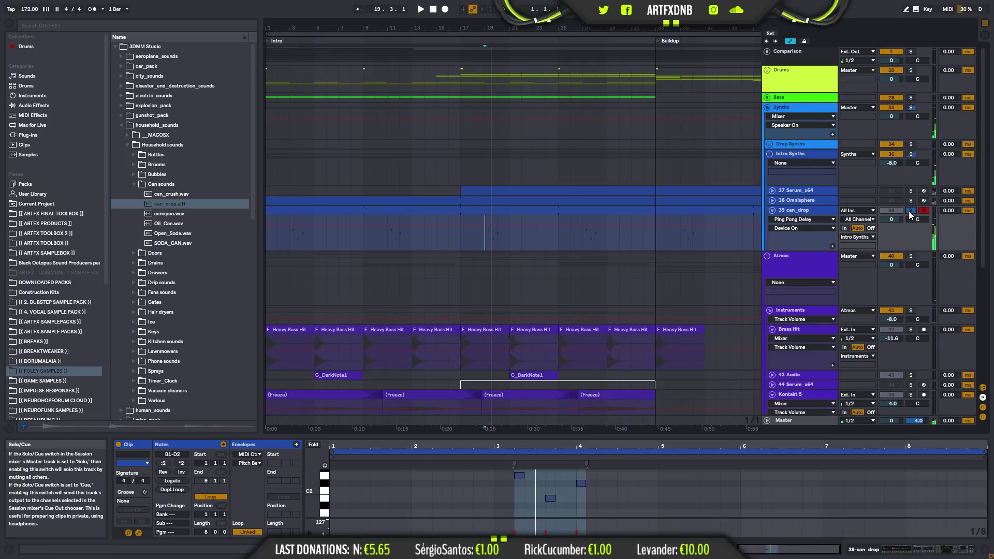
- Play can_drop unsoloed with the rest of the intro from bar 17, and show its device chain
click(462, 236)
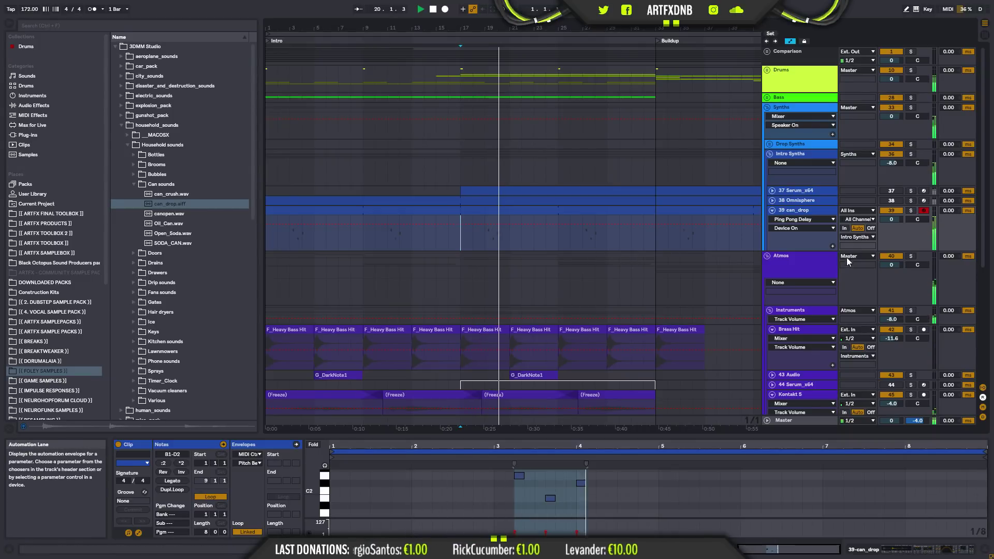
click(801, 213)
click(494, 502)
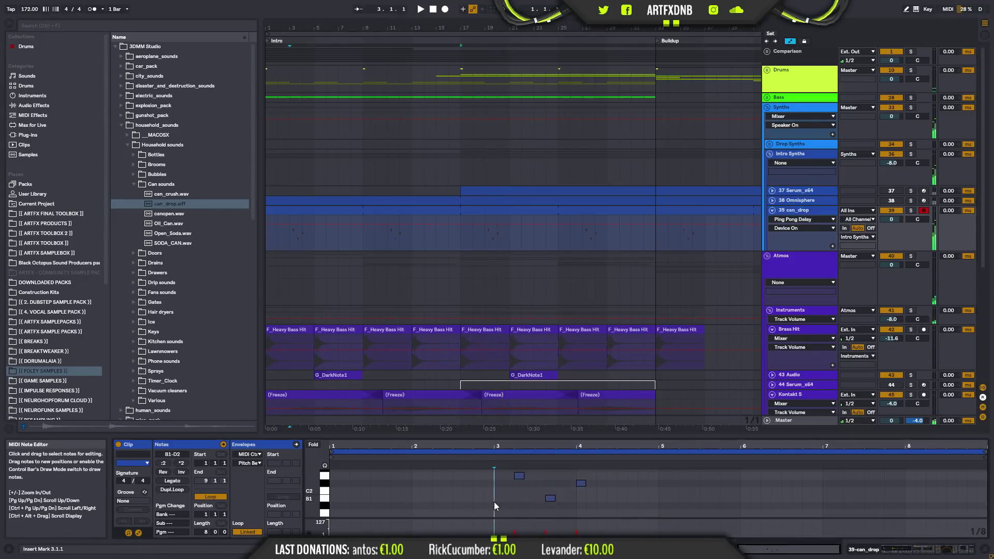
click(900, 548)
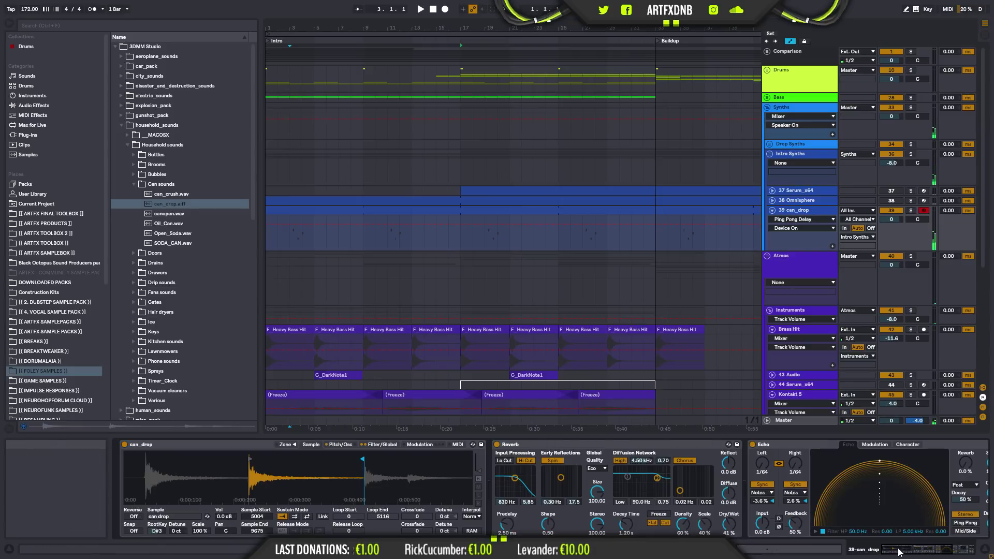
scroll(918, 533, down, 5)
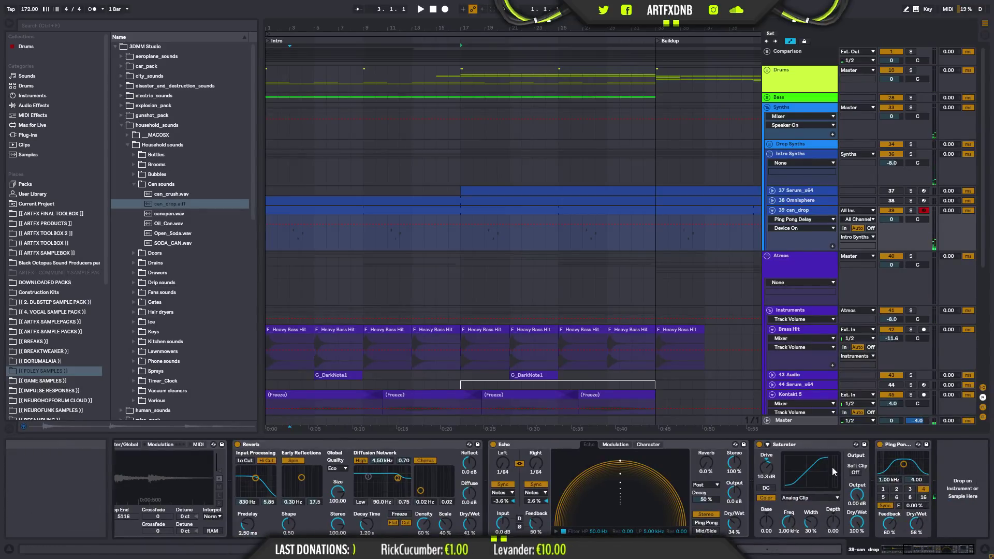
- Try moving the Ping Pong Delay ahead of the Saturator in can_drop's device chain
click(798, 443)
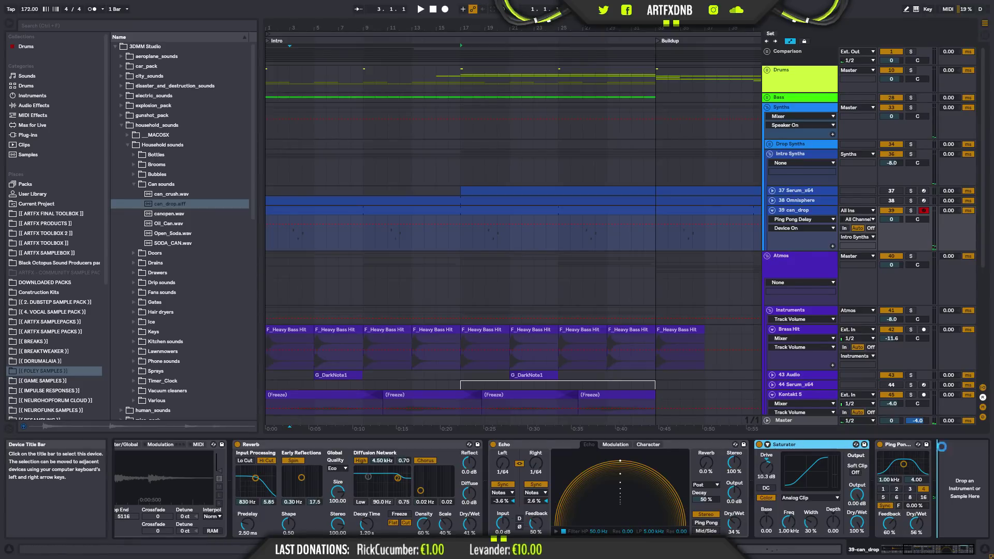
drag(899, 444, 763, 466)
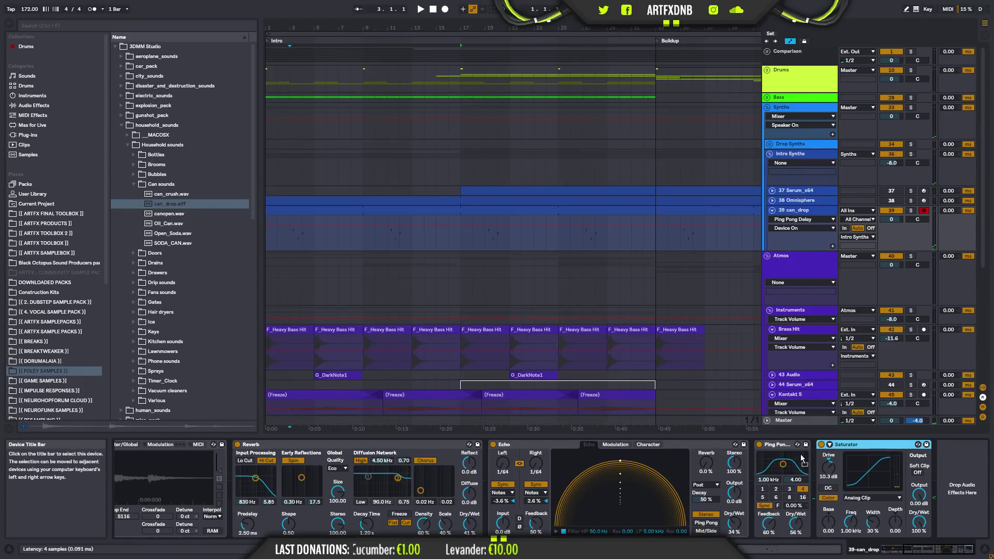
key(ctrl+z)
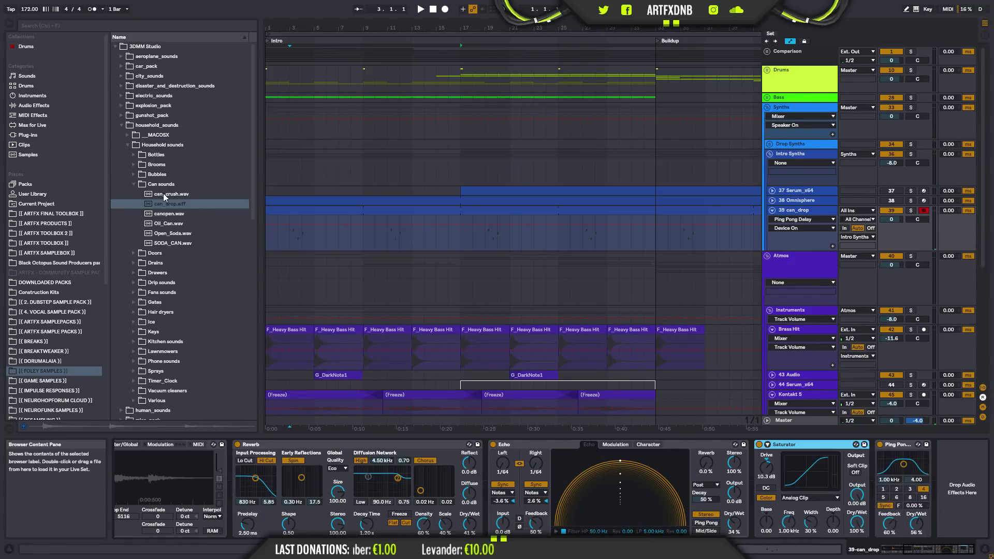
- Add a second Saturator after the Ping Pong Delay on can_drop and set its Drive to 8 dB
click(33, 105)
drag(155, 361, 939, 487)
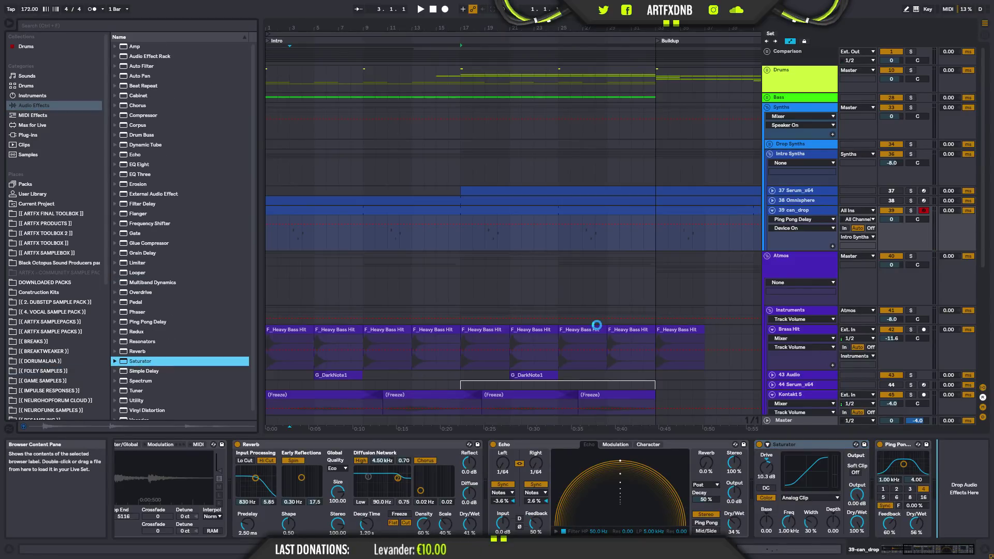
drag(812, 471, 812, 468)
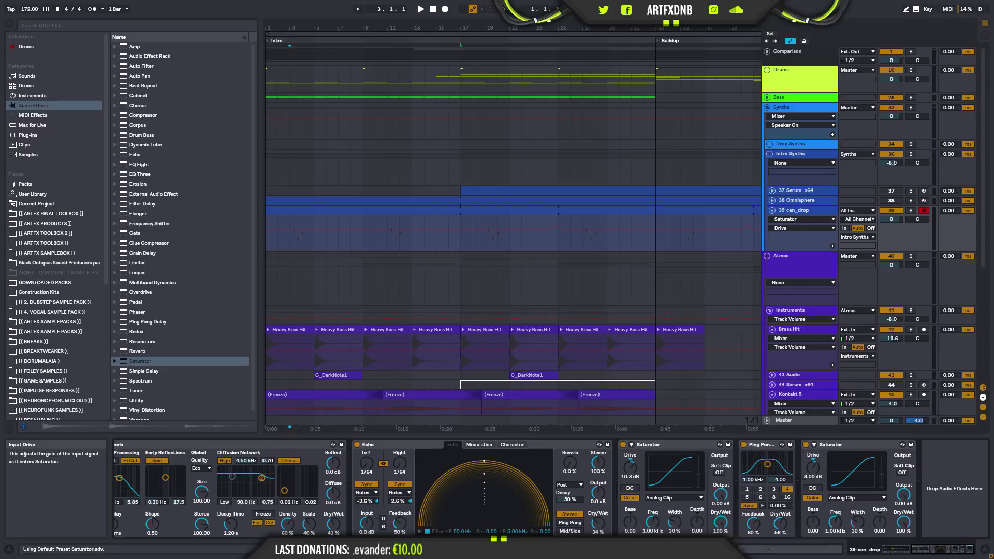
- While playing from bar 19, enable Soft Clip on the new Saturator and set its Dry/Wet to 67.5%
click(484, 248)
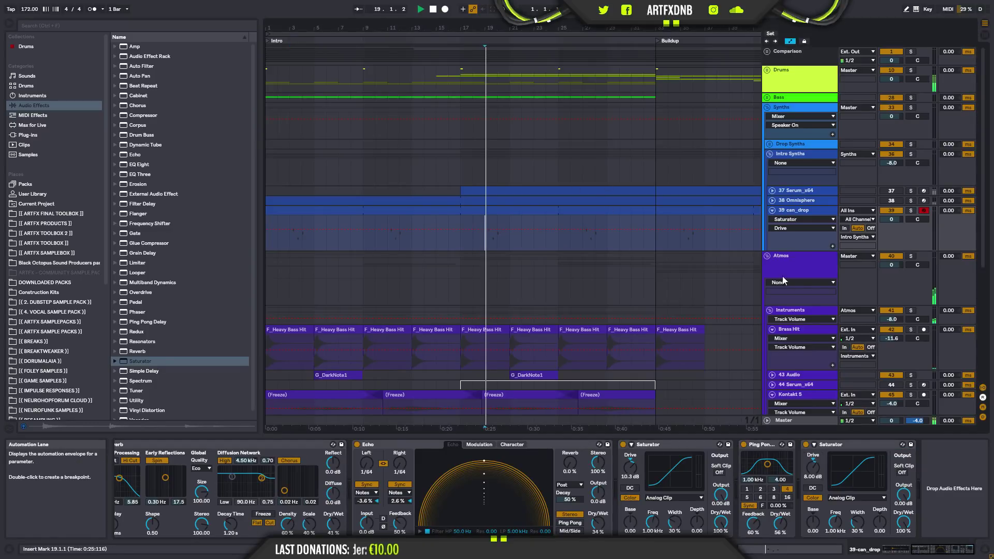
click(903, 473)
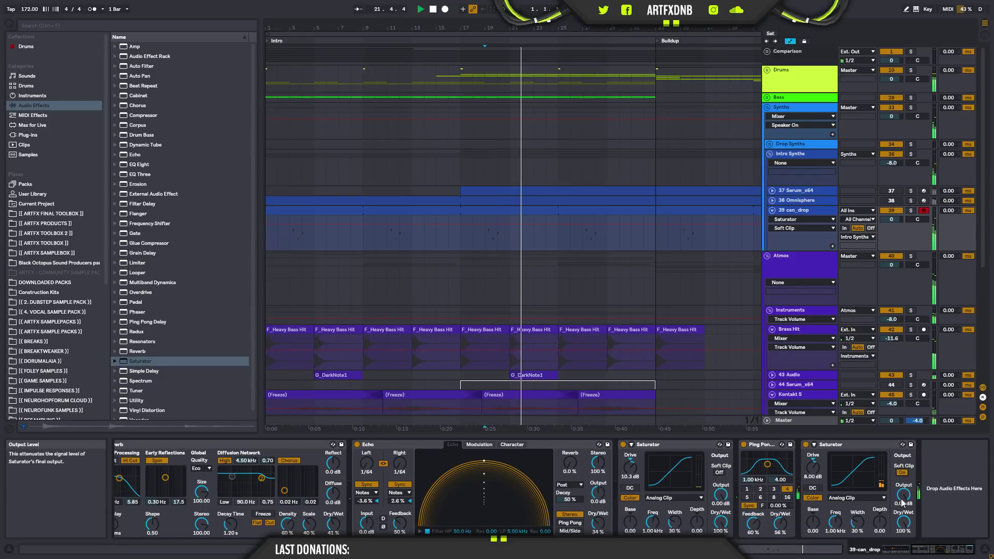
drag(903, 524, 904, 530)
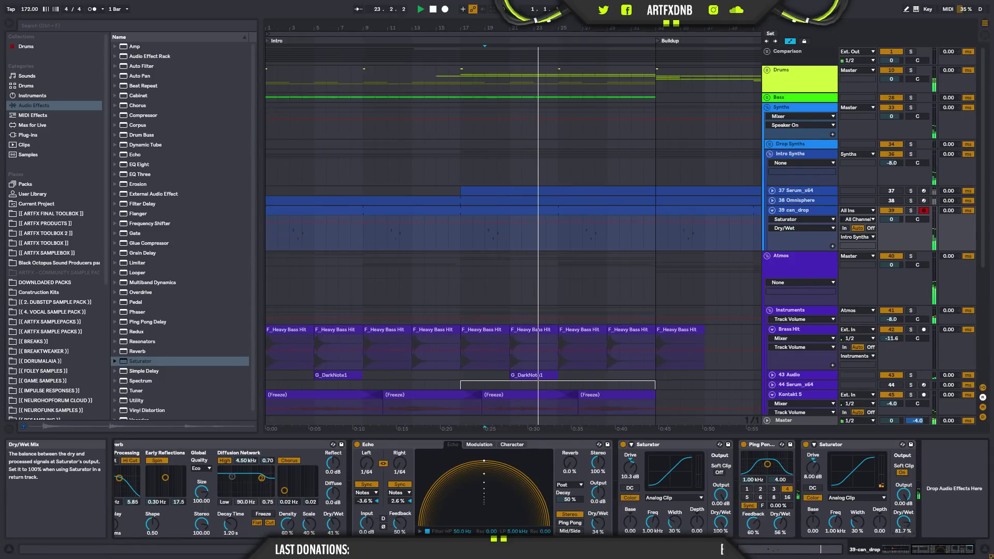
click(485, 241)
key(space)
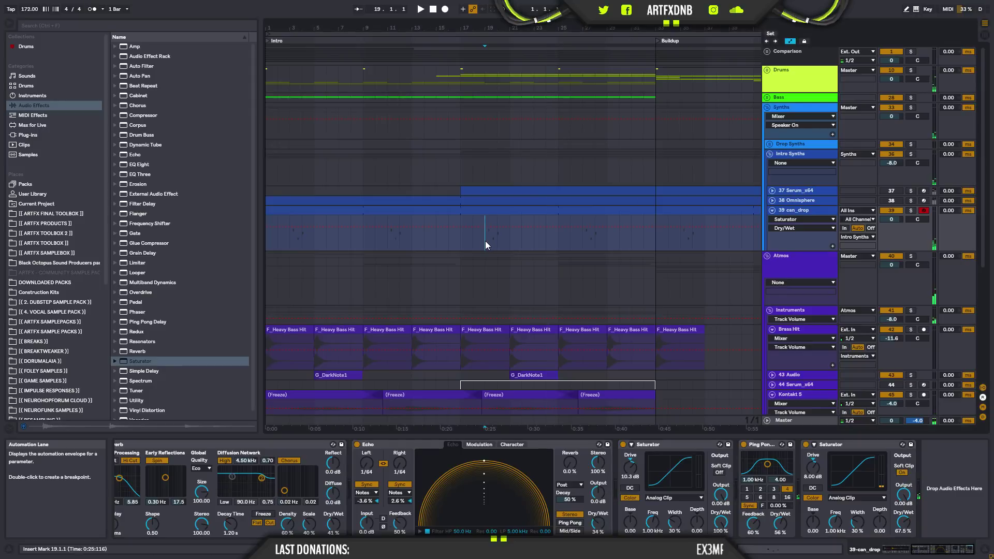
- Select all can_drop notes, audition them transposed down to A#1-C#2, and shift them up to C2-D#2 for another listen
double_click(489, 215)
click(524, 515)
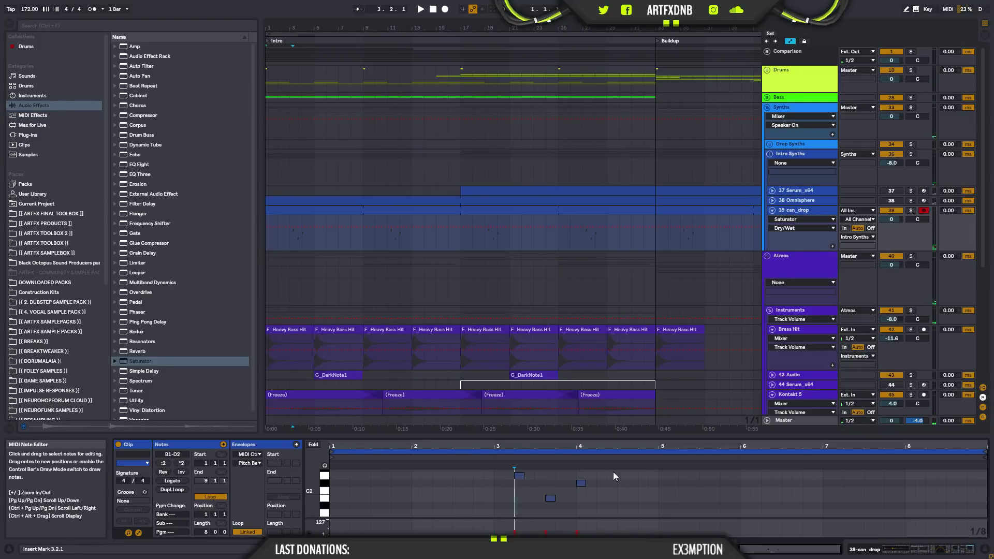
key(ctrl+a)
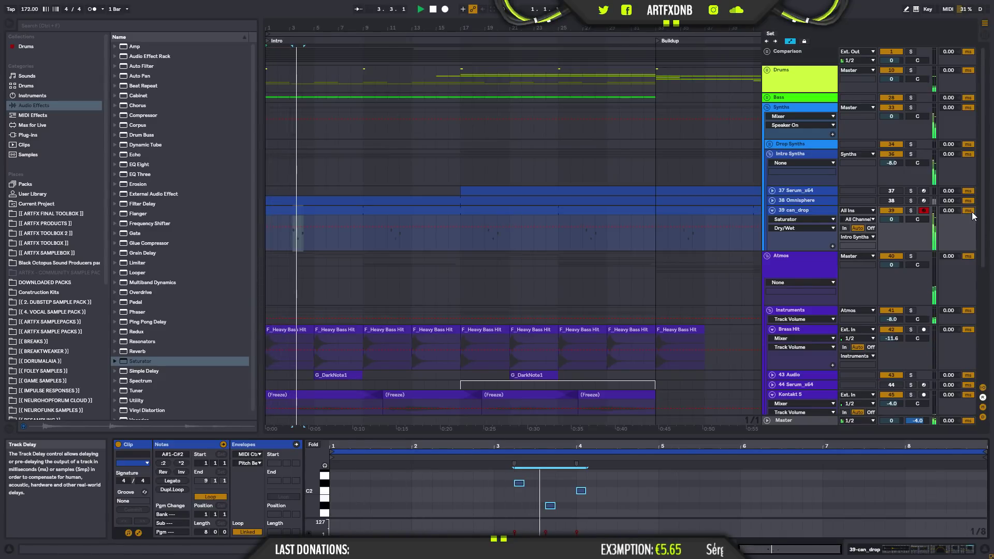
key(space)
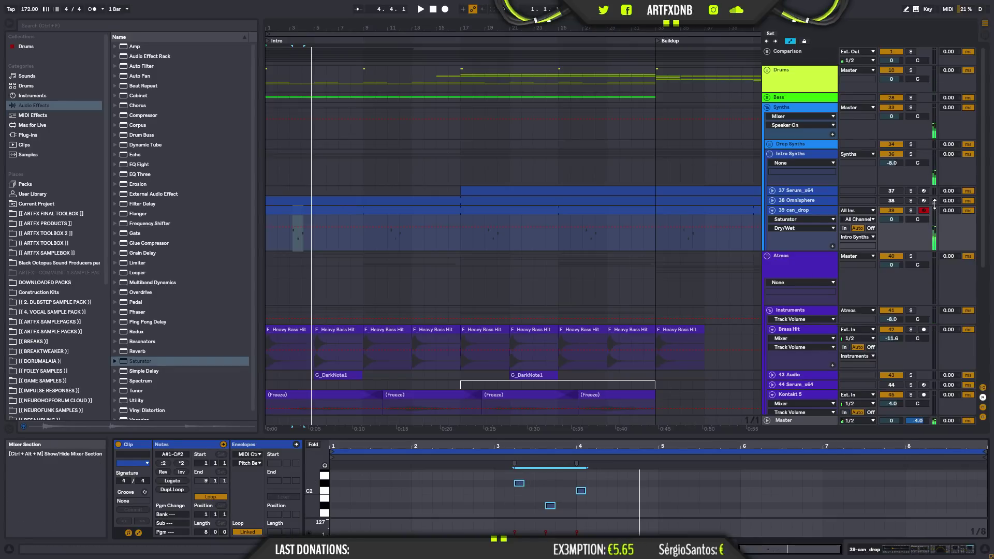
key(Up)
key(space)
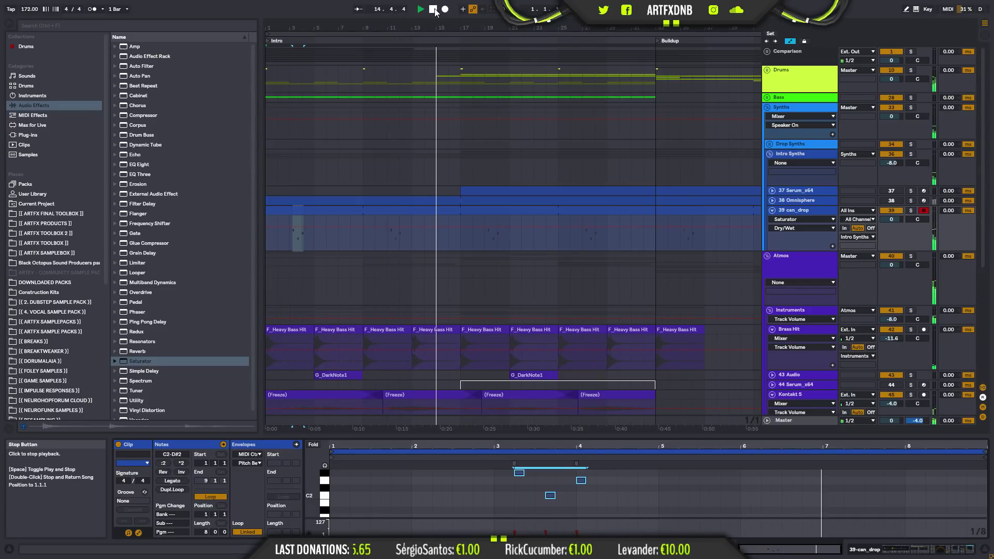
key(space)
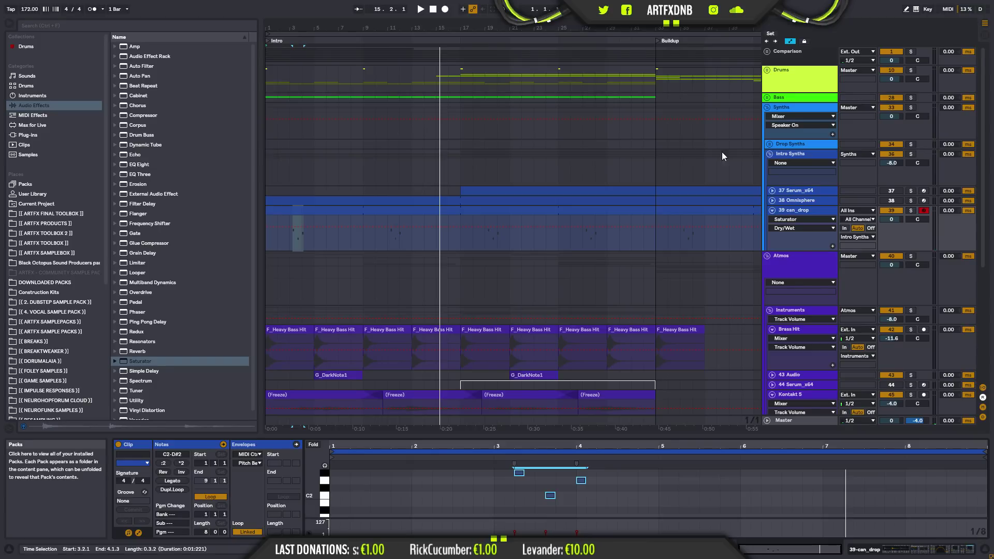
- Fold the Intro Synths and Atmos groups, and toggle the Synths group closed and open again
click(770, 155)
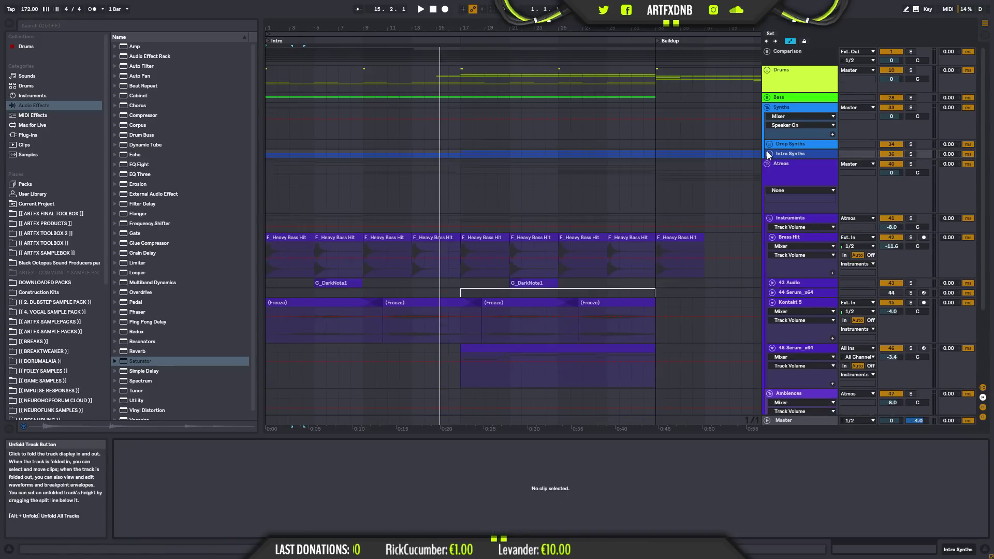
click(768, 169)
click(767, 164)
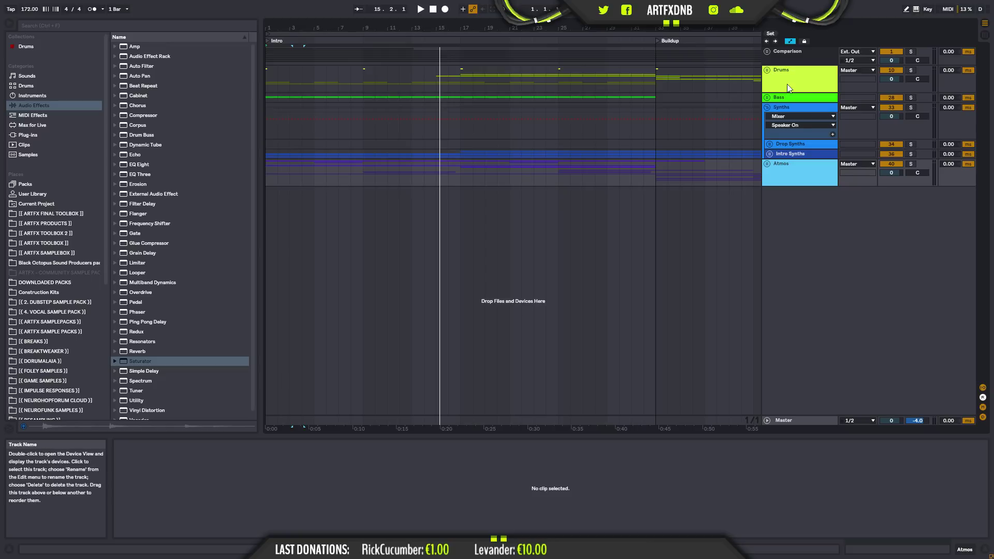
click(768, 107)
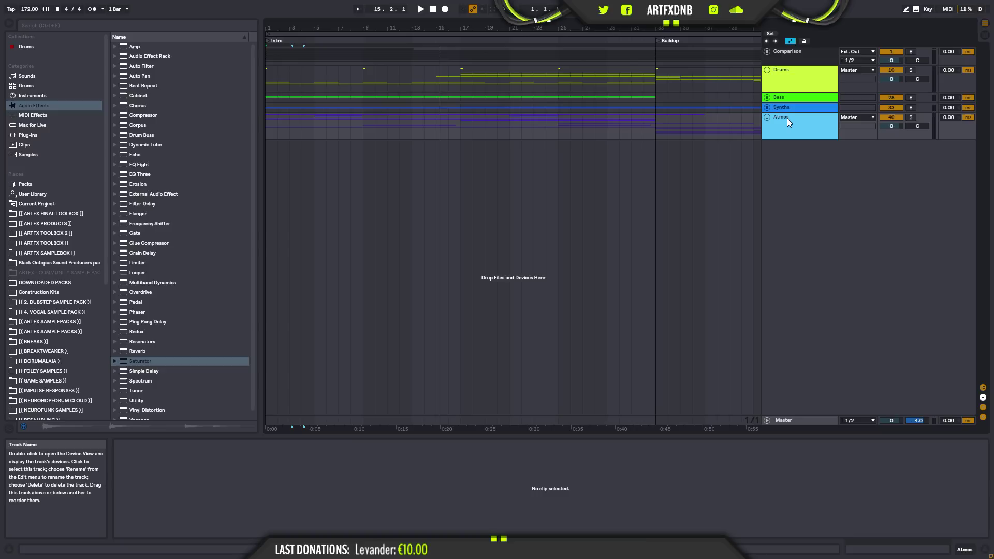
click(767, 107)
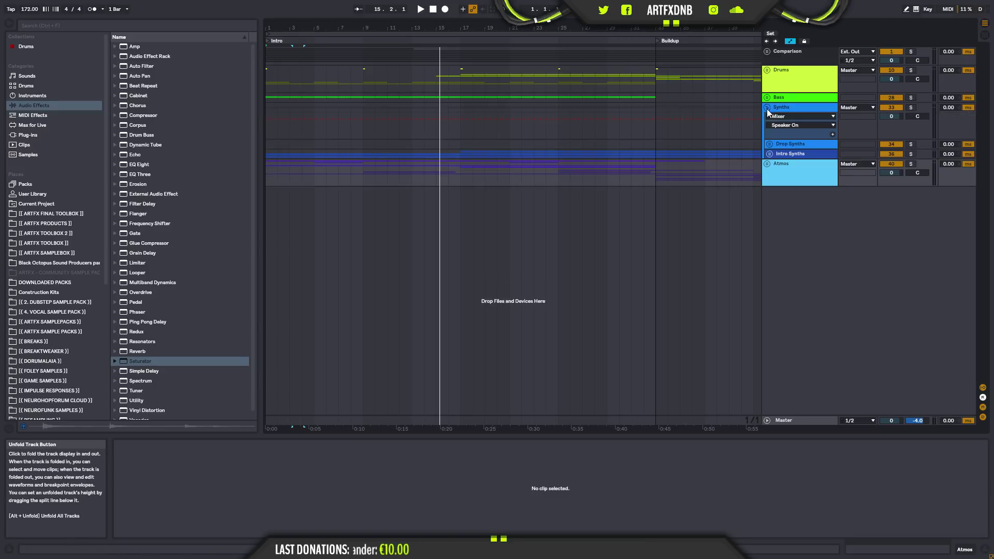
- Unfold Intro Synths and can_drop, solo the can_drop track and audition it from bar 19
click(770, 154)
click(773, 210)
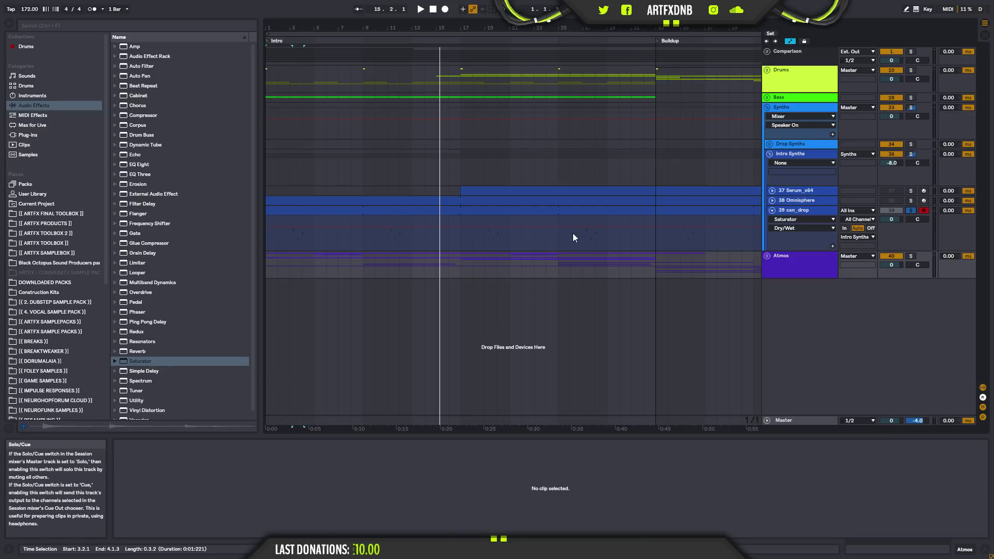
click(490, 237)
key(space)
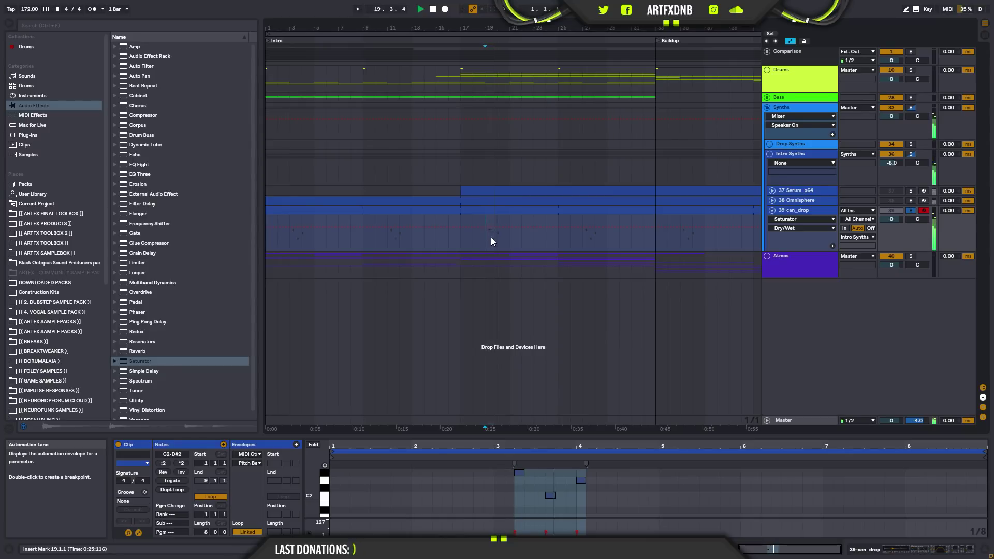
key(space)
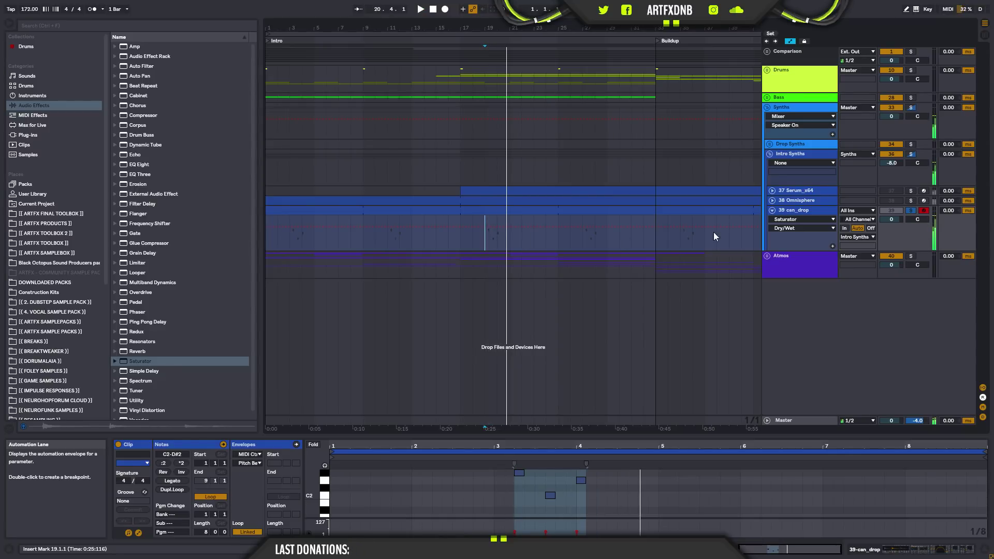
- Show the can_drop track's devices and move the Sampler's Sample Start to 5011, with a short listen
click(808, 211)
click(923, 550)
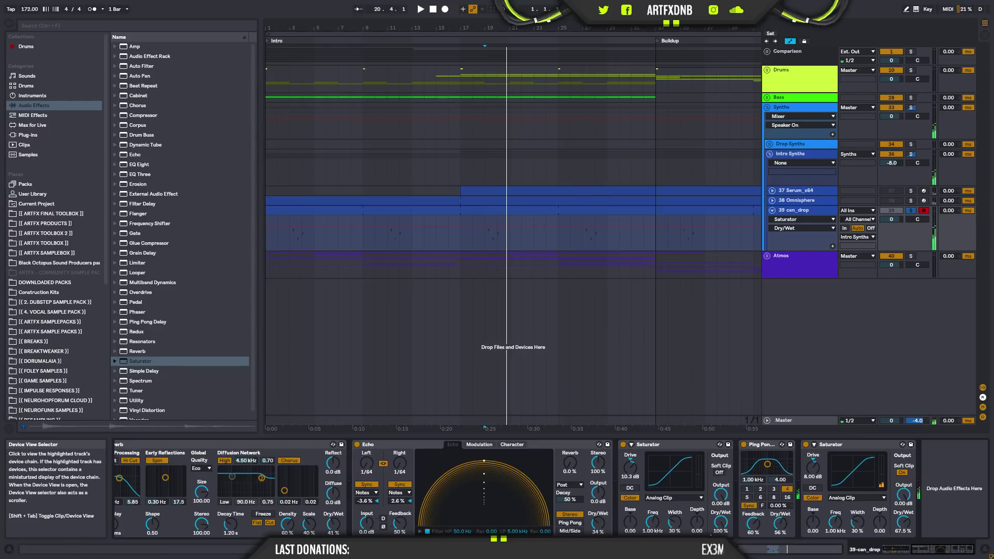
key(shift+Tab)
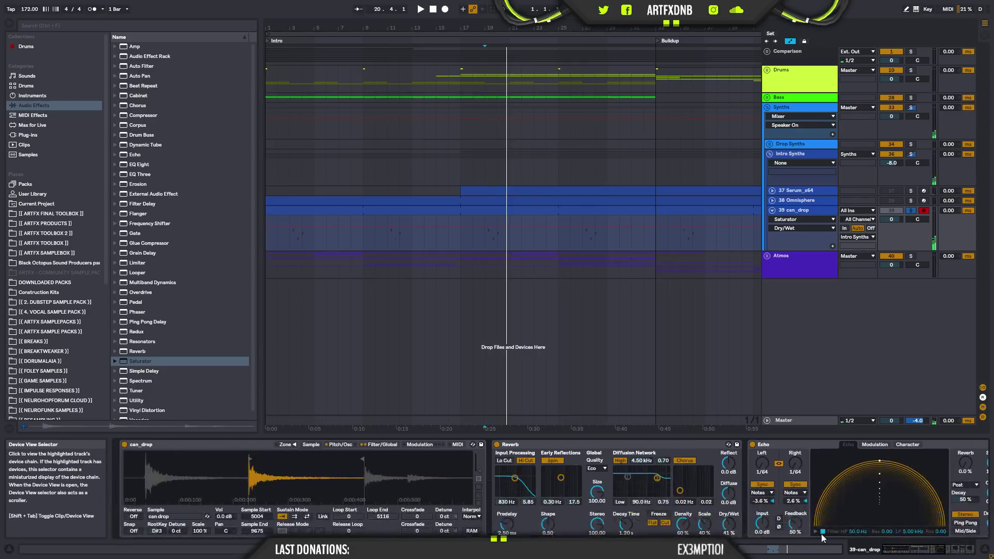
scroll(250, 472, up, 10)
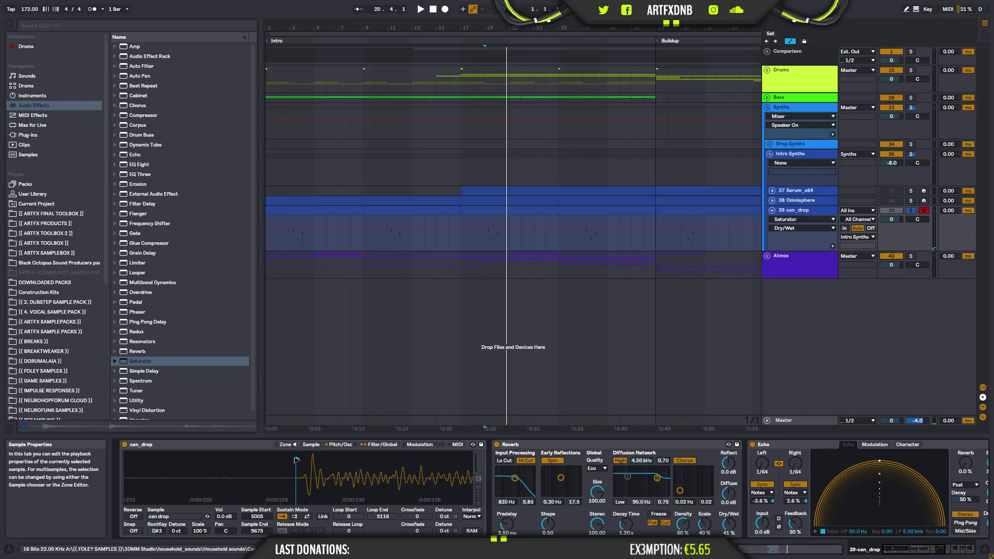
key(space)
key(space)
scroll(310, 468, down, 10)
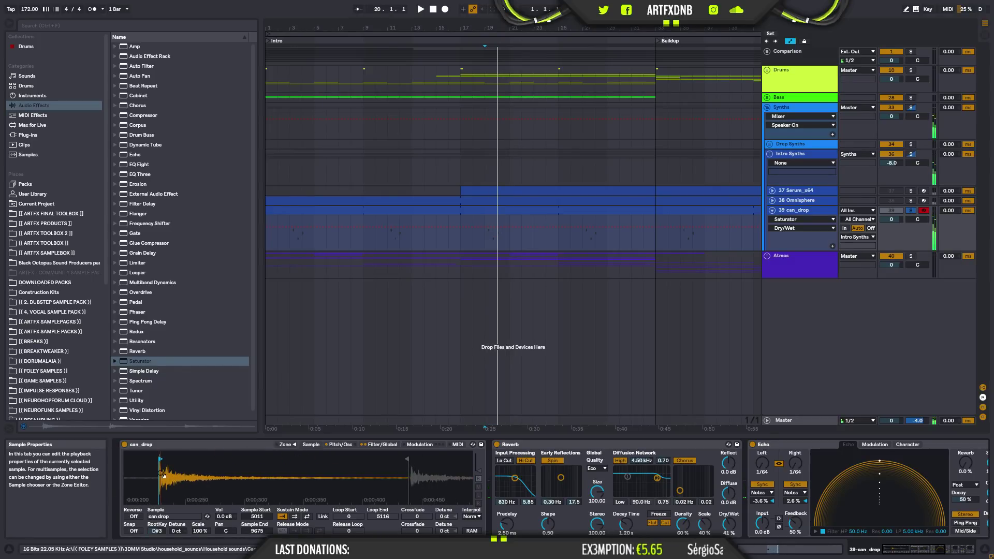
scroll(409, 484, up, 6)
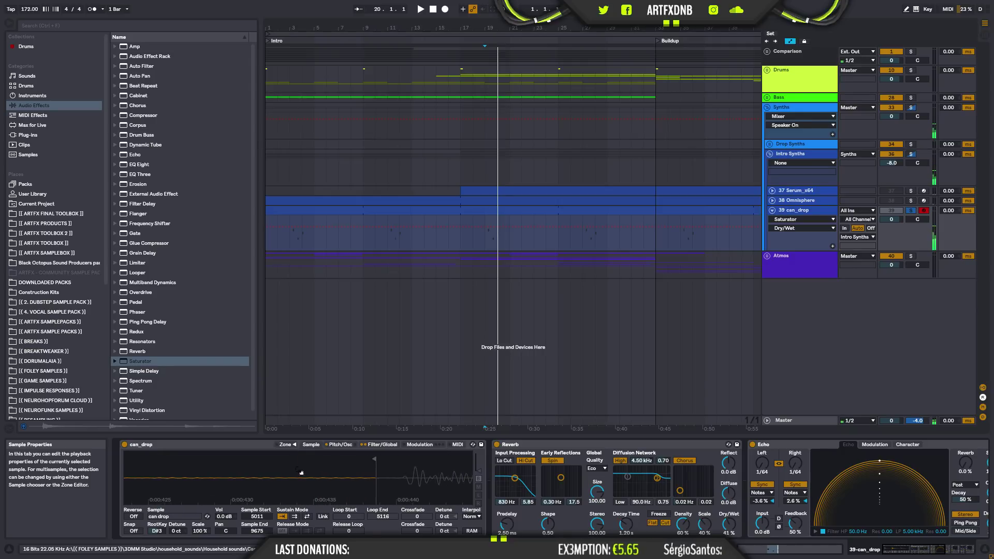
- Turn Snap on in the can_drop Sampler, set Sample Start to 5072 and Sample End to 9200, and play it back
click(128, 532)
drag(325, 492, 419, 491)
key(space)
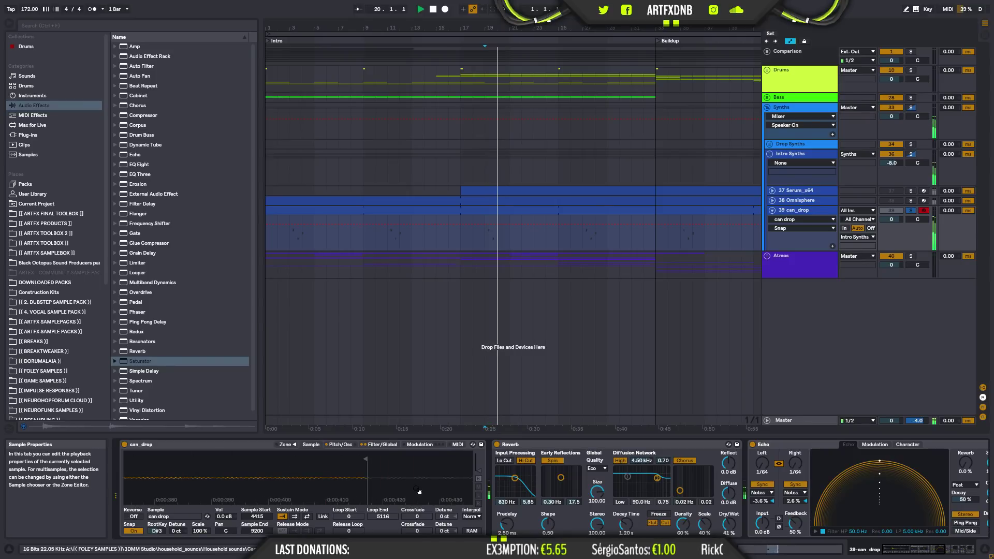
drag(424, 489, 426, 445)
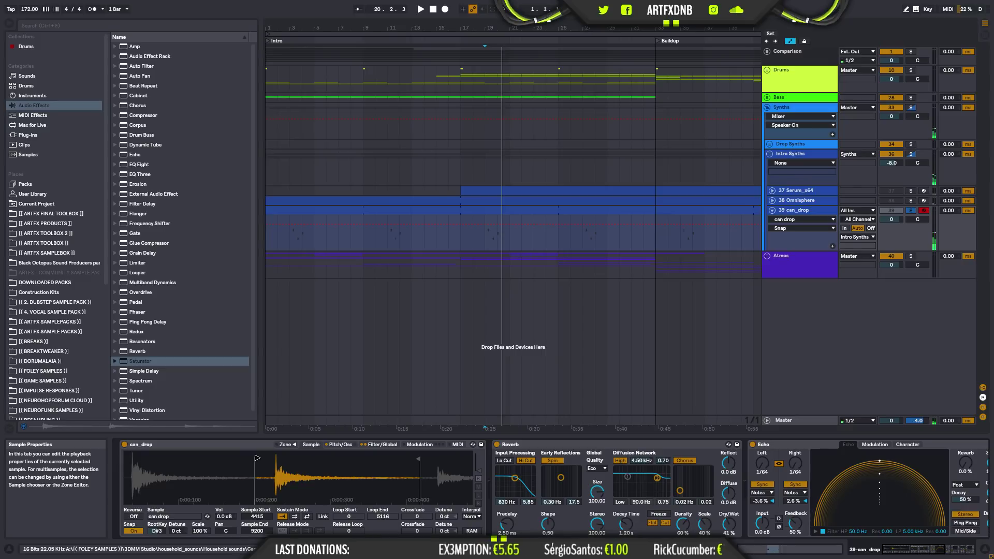
key(space)
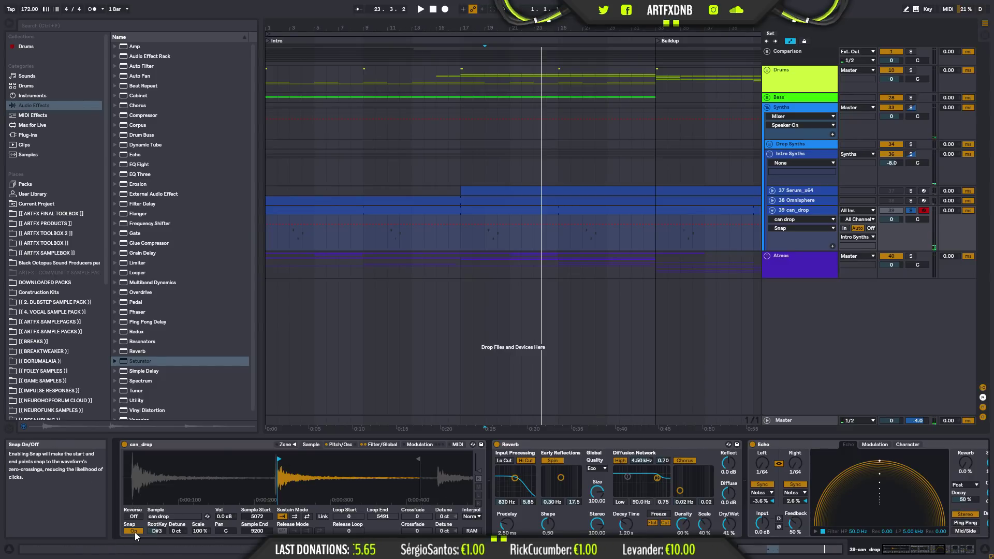
scroll(281, 471, up, 10)
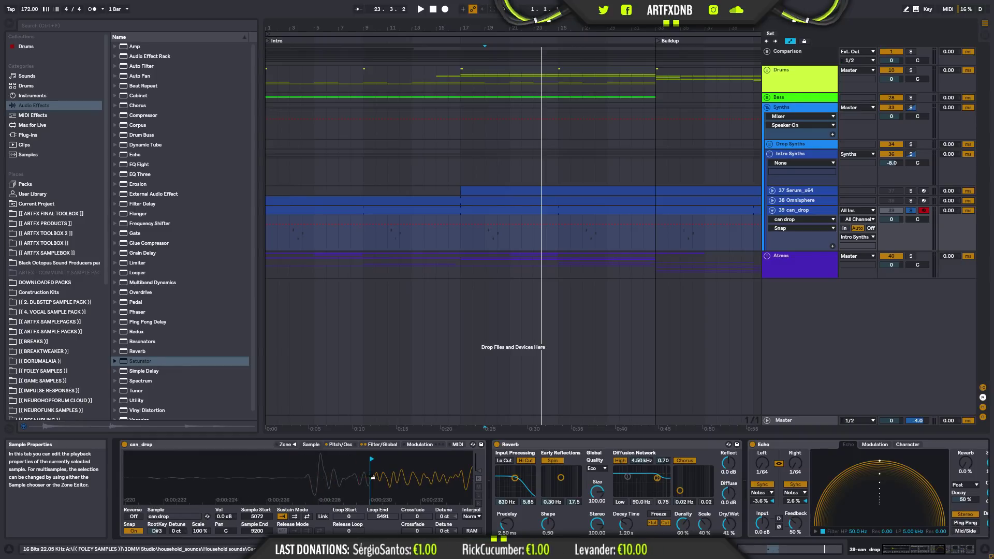
key(space)
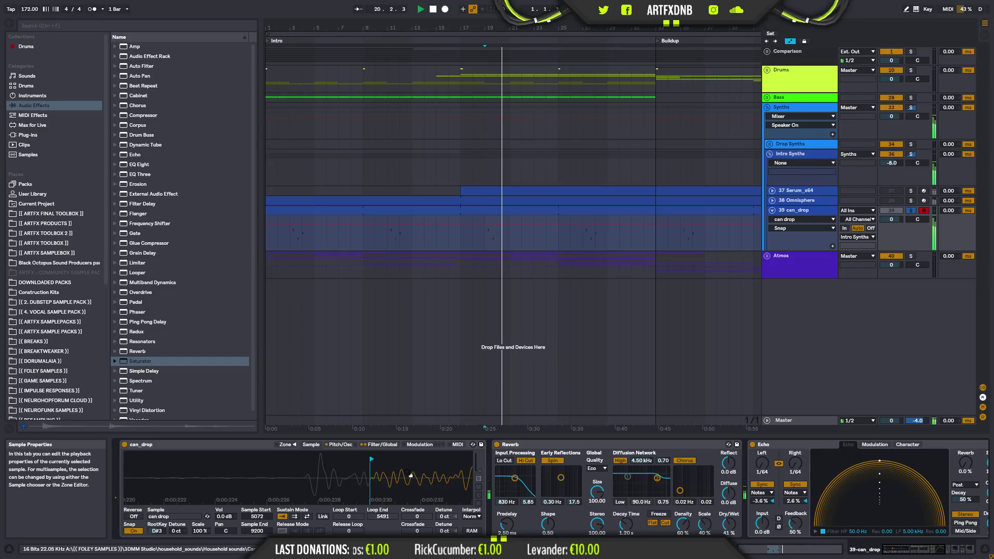
- Unsolo can_drop to hear it in the mix, fold Intro Synths and unfold Atmos
click(911, 211)
key(space)
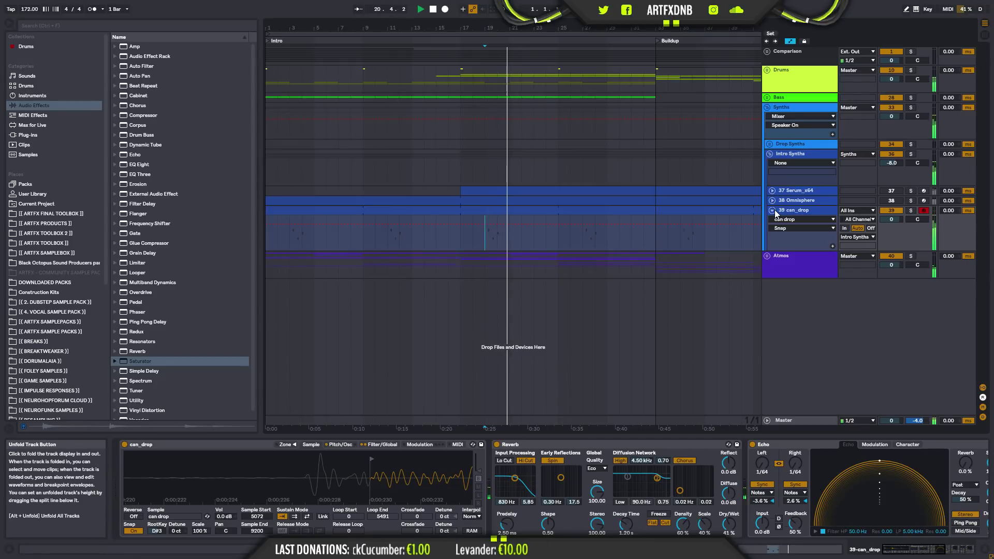
click(770, 154)
click(768, 164)
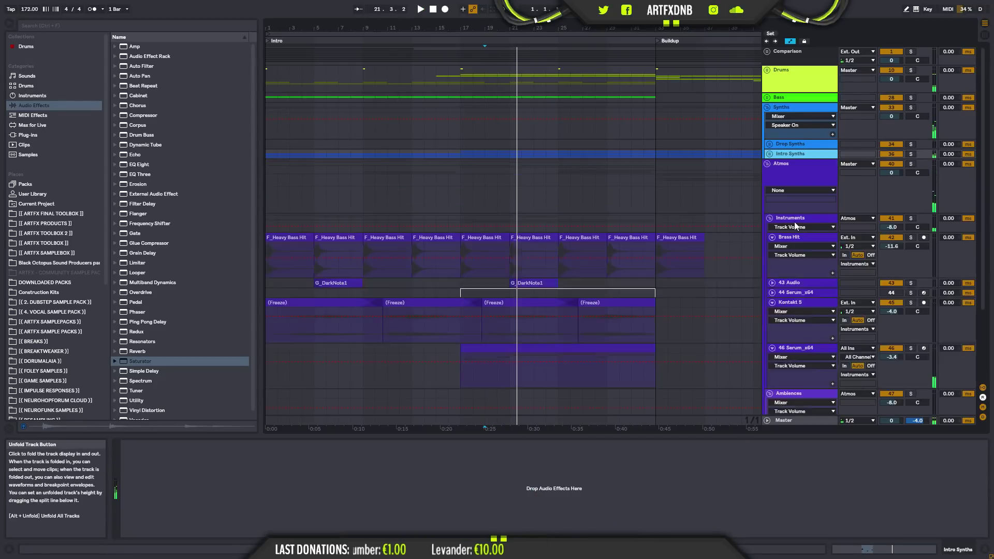
- Select and solo the 46 Serum_x64 track in the Atmos Instruments group and audition its clip from bar 17
scroll(791, 297, down, 3)
click(798, 276)
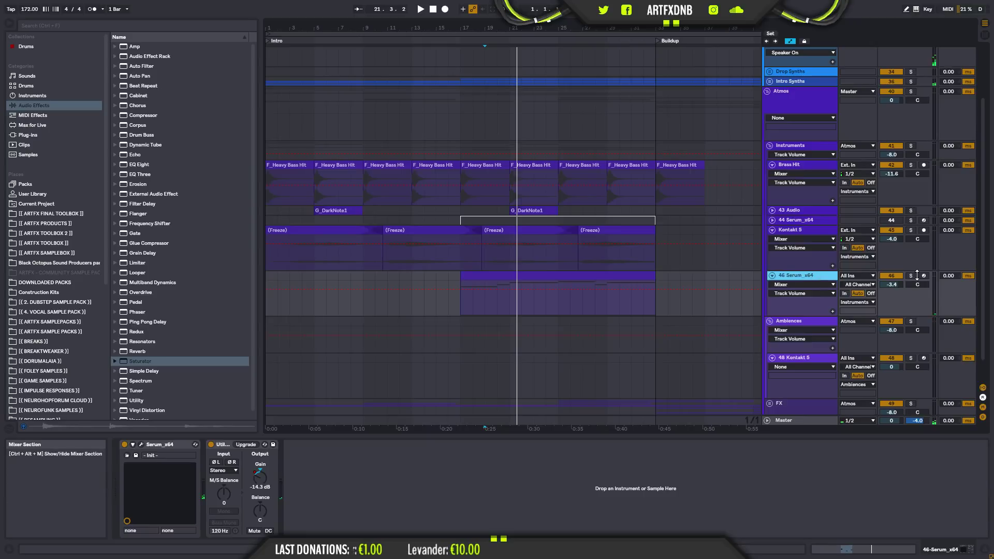
click(911, 275)
click(459, 303)
key(space)
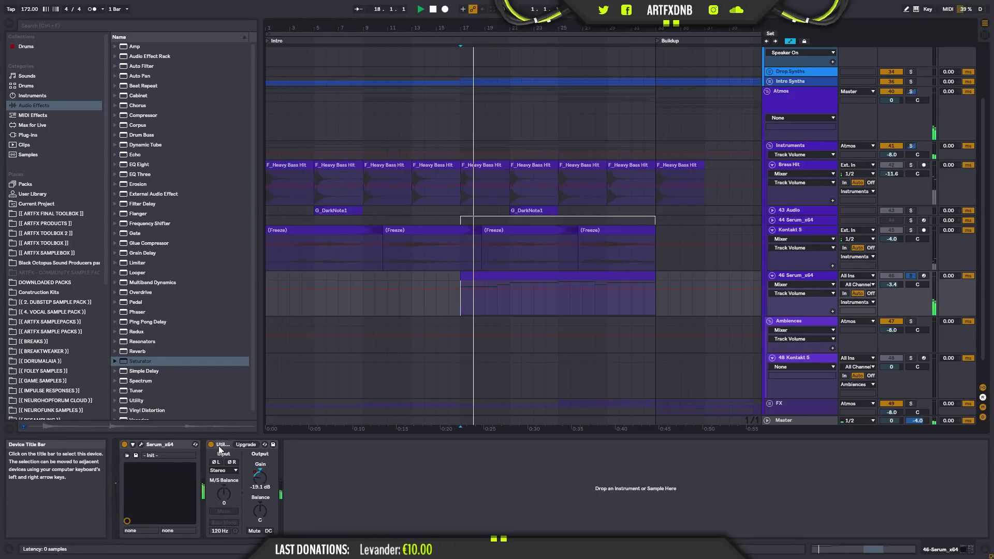
key(space)
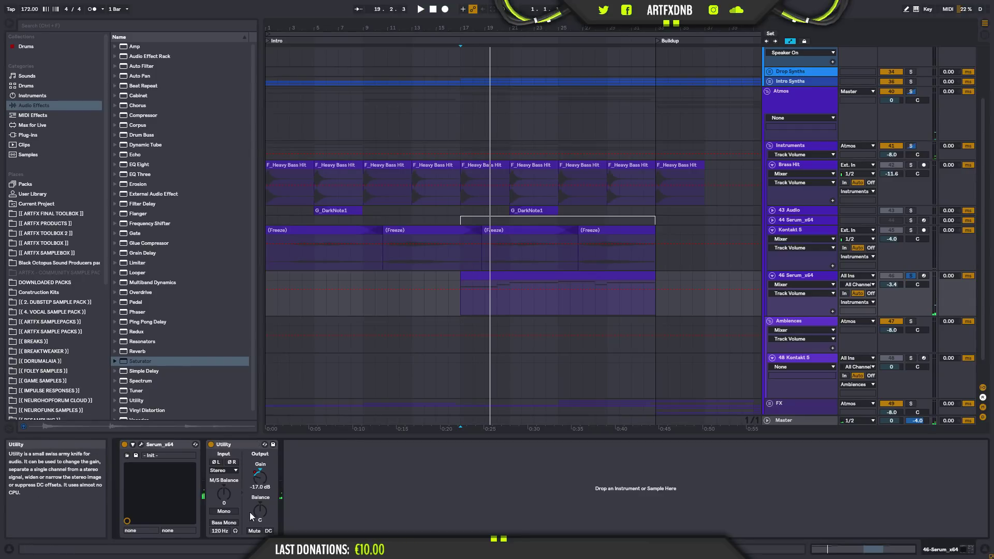
- Add EQ Eight after Utility on 46 Serum_x64 and set band 5 as a high shelf at 352 Hz, 12.5 dB gain, Q 4.81
click(137, 164)
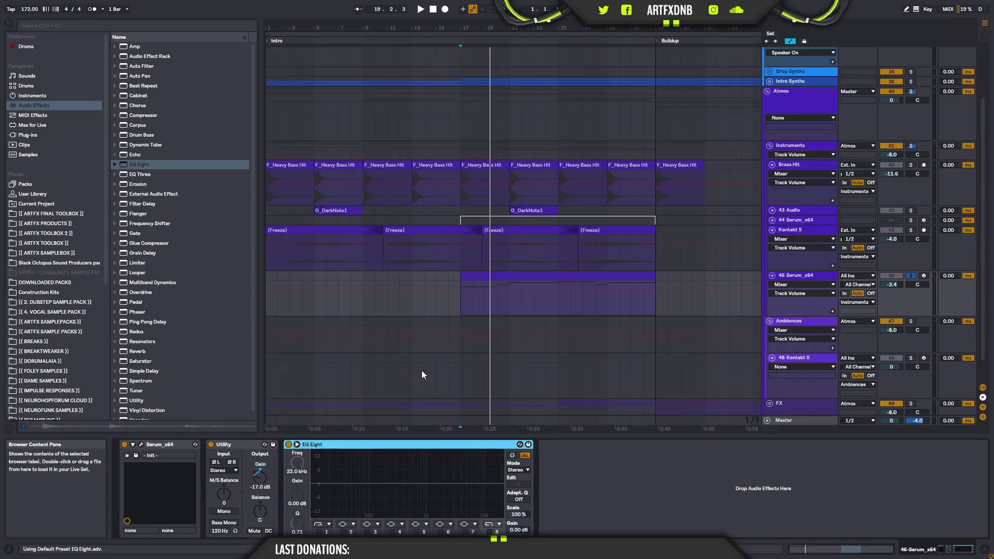
click(424, 532)
drag(303, 530, 297, 477)
key(space)
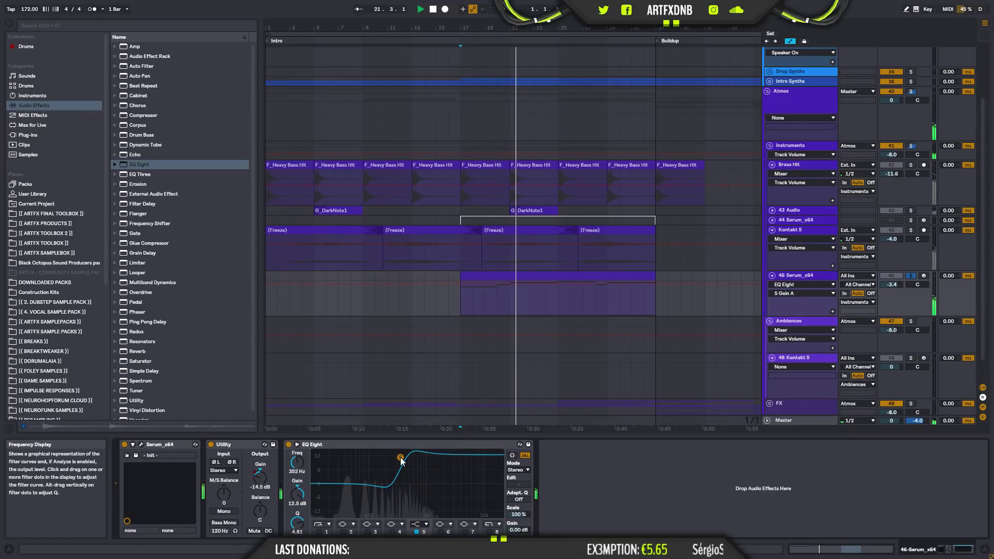
- Unsolo 46 Serum_x64, enable EQ Eight's band 1 low cut and adjust band 5 to 435 Hz and 7.07 dB while listening
click(911, 275)
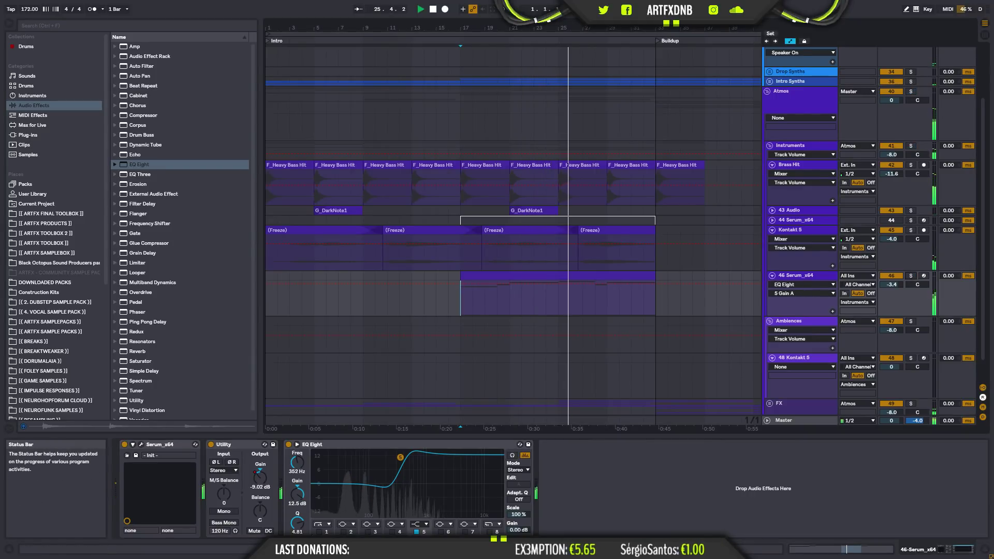
click(319, 532)
drag(343, 494, 359, 512)
drag(400, 459, 427, 466)
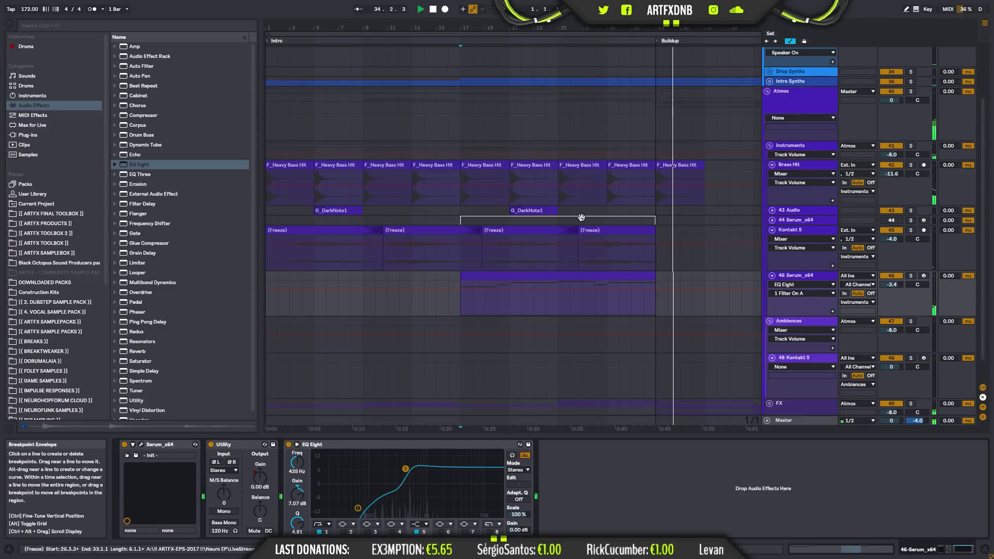
click(449, 309)
key(space)
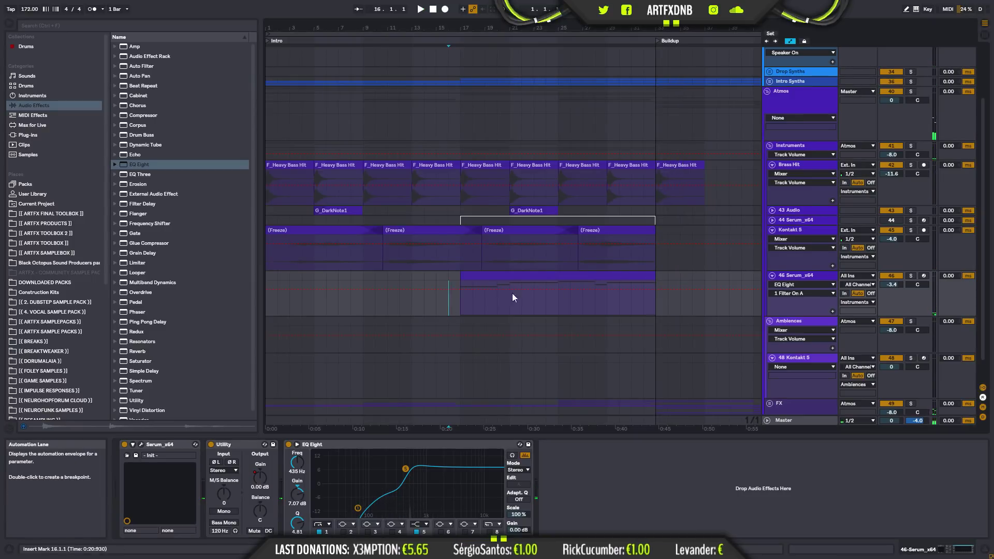
- Fold all the track groups and select the Drums group from bar 17 to bar 33
alt+click(767, 92)
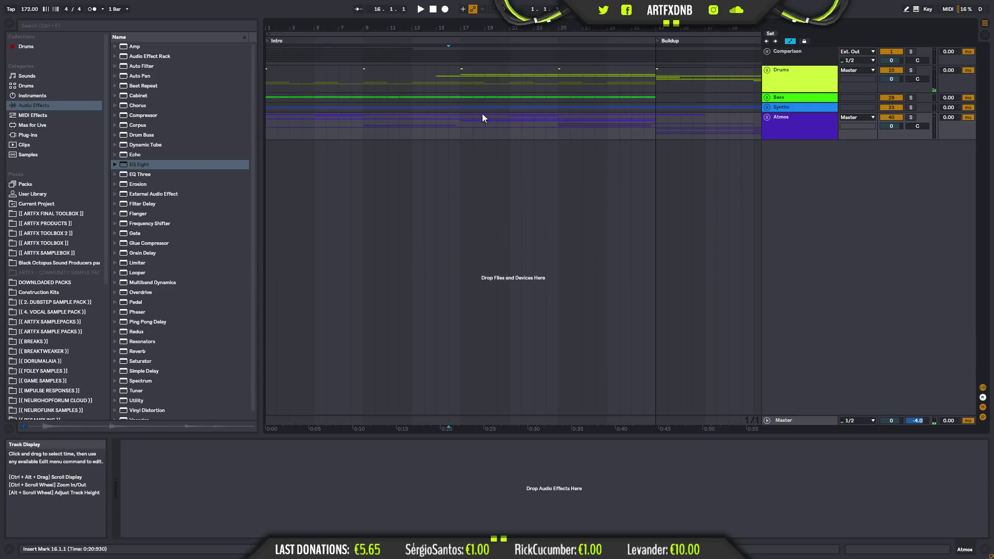
click(468, 34)
drag(469, 28, 378, 27)
click(346, 79)
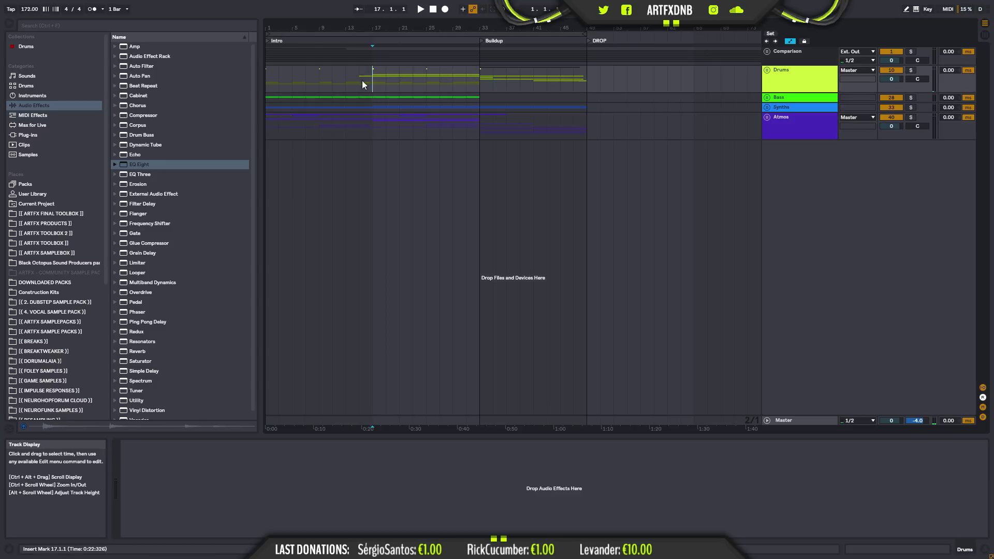
click(399, 76)
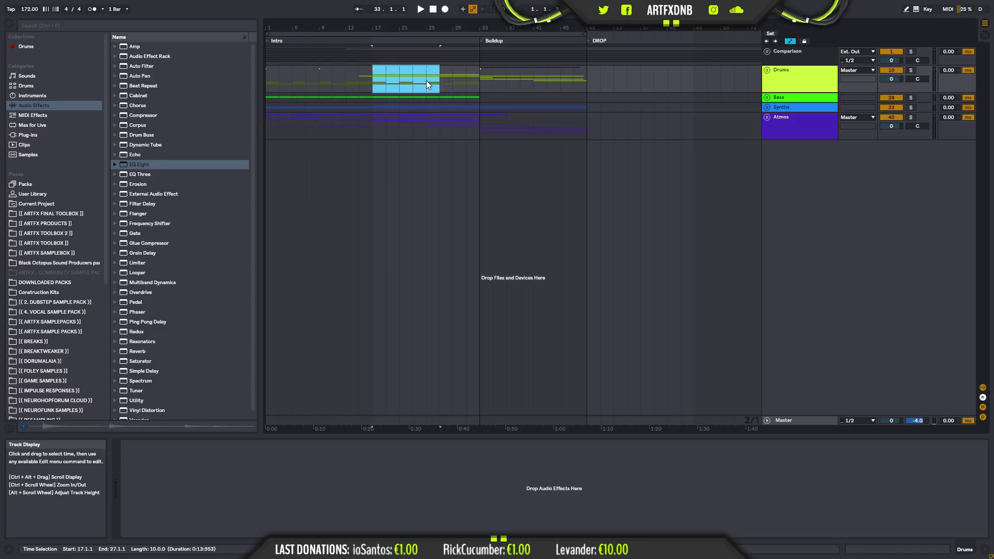
shift+click(475, 85)
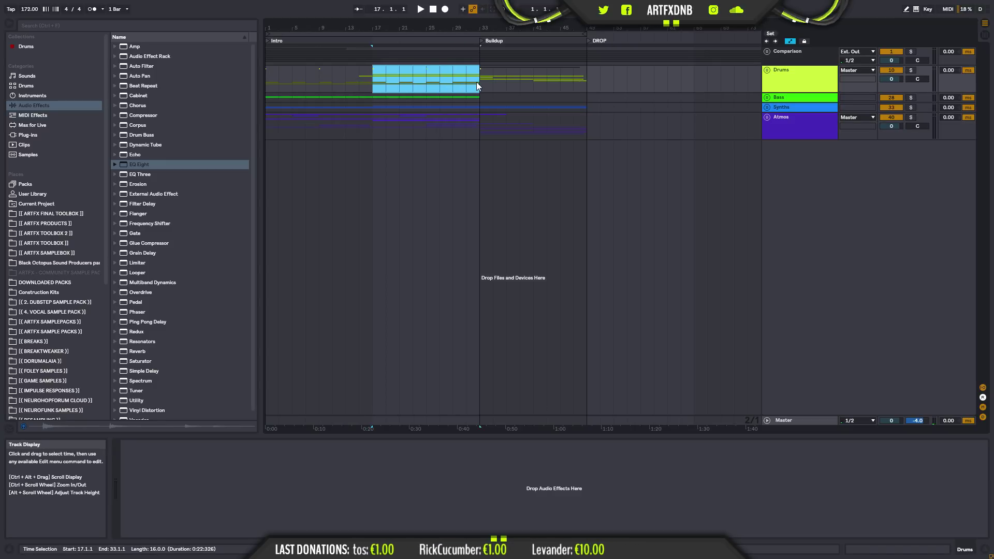
- Deactivate the 46 Serum_x64 clip in Atmos, play the mix from bar 17 without it, and fold Atmos again
click(767, 117)
scroll(781, 179, down, 3)
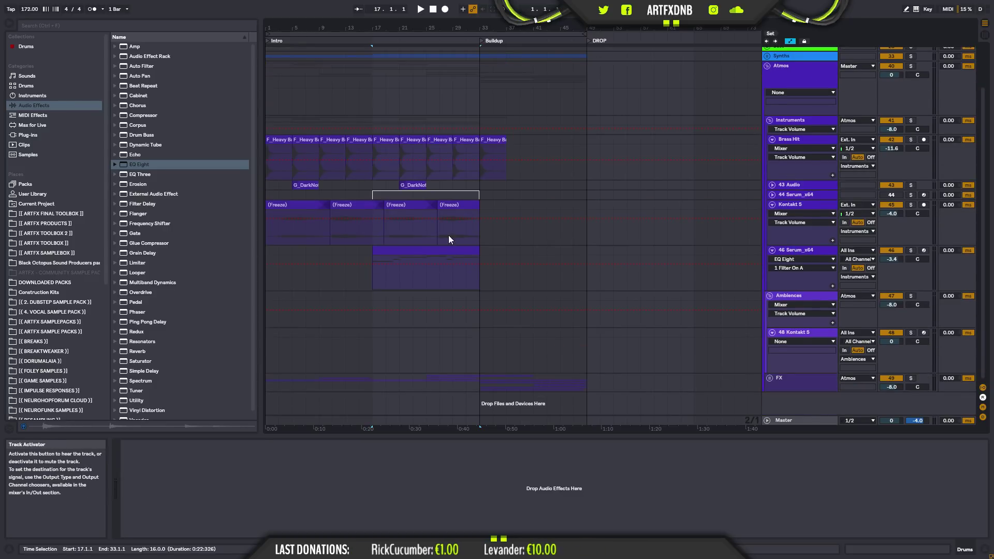
click(435, 252)
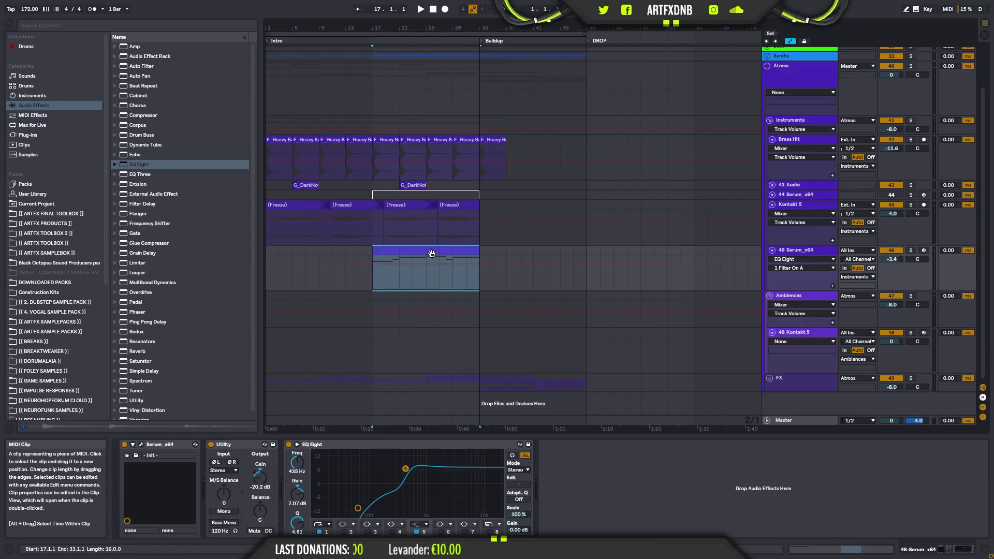
key(0)
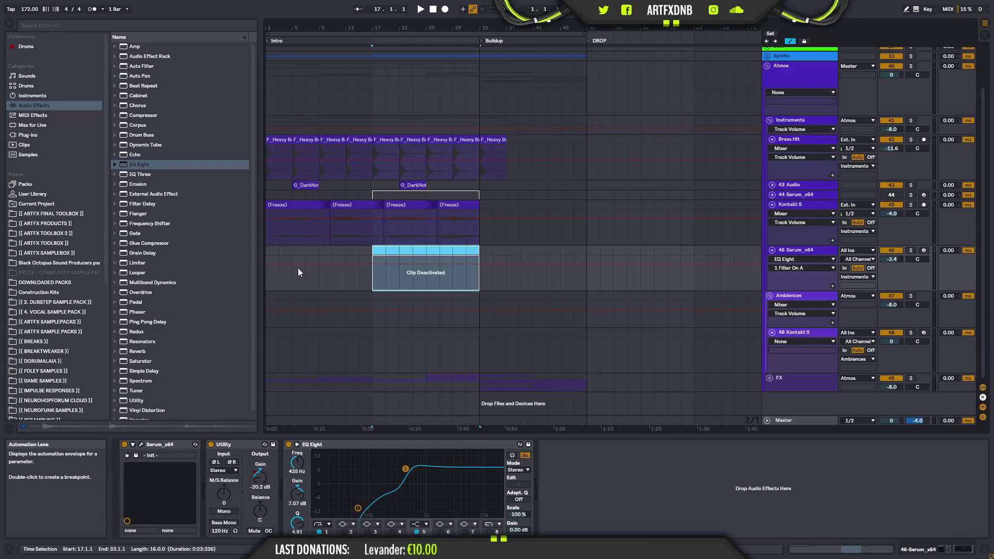
click(374, 256)
key(space)
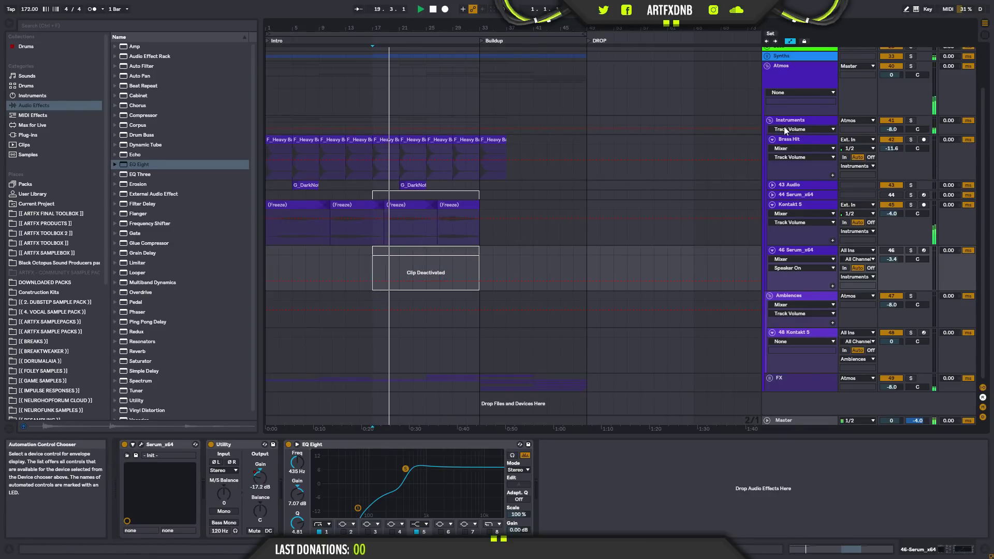
click(768, 66)
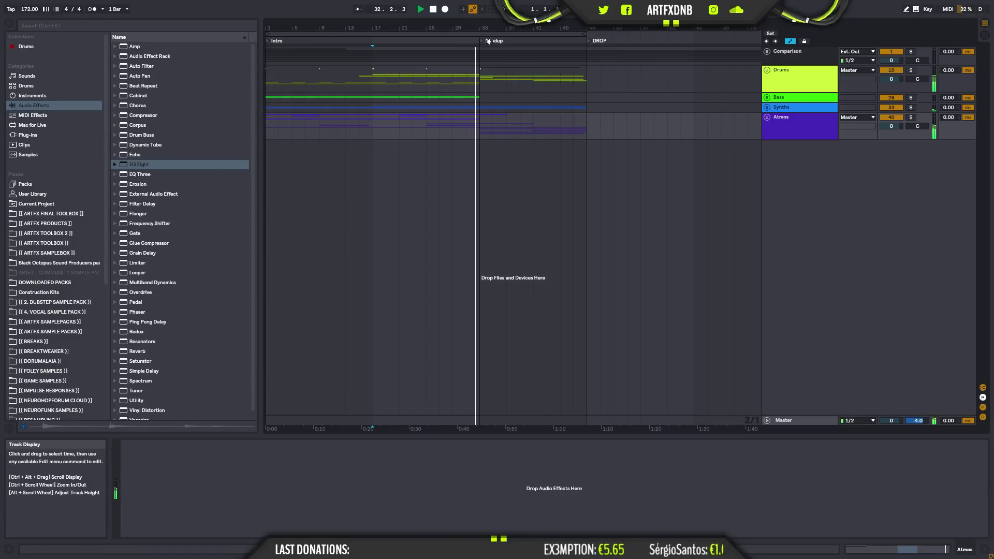
mouse_move(482, 27)
mouse_down()
mouse_move(483, 78)
mouse_move(481, 30)
mouse_up()
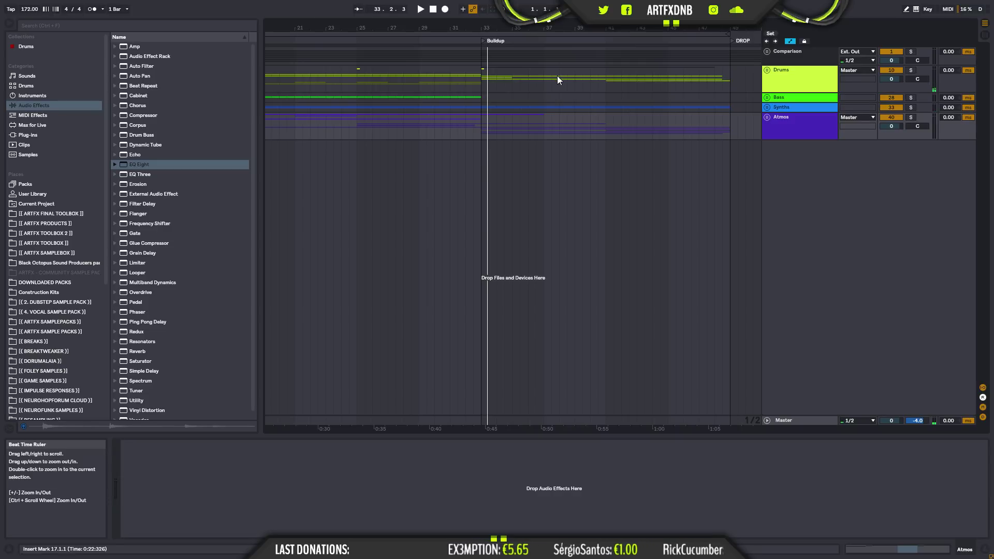
click(796, 126)
click(792, 106)
click(790, 97)
click(789, 82)
click(788, 135)
click(790, 95)
click(790, 83)
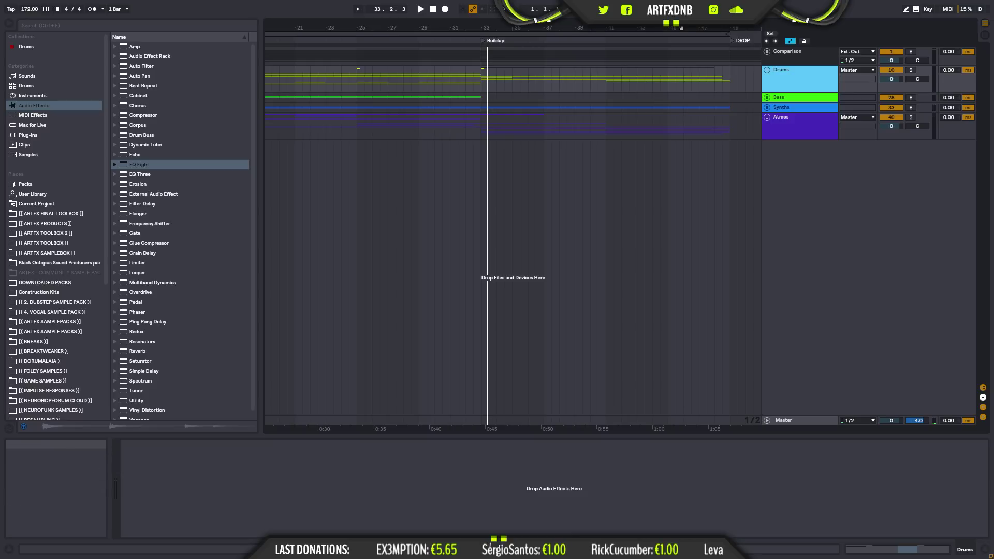
- Place the insert marker on the Drums group at bar 49, where the DROP section starts
scroll(462, 75, down, 5)
click(444, 78)
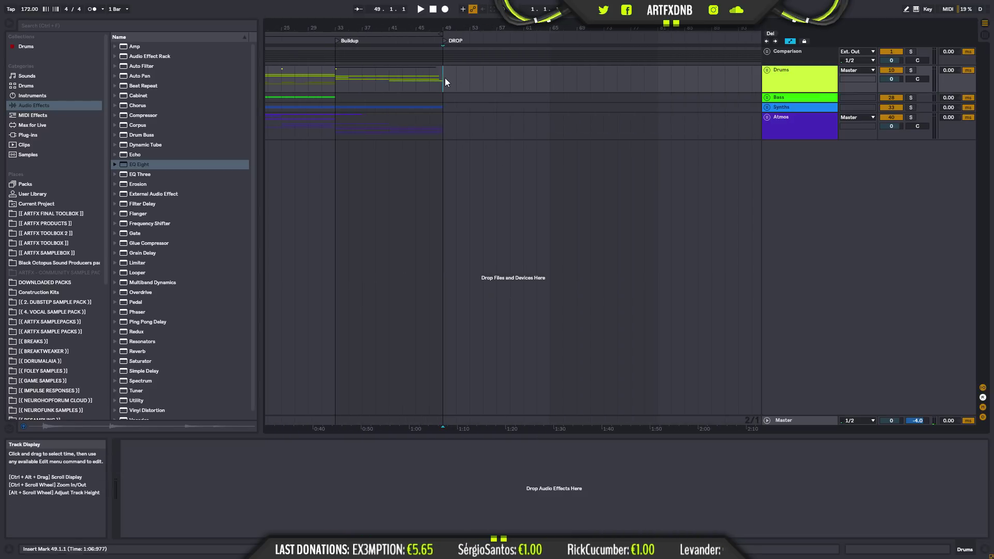
- Unfold the Bass group and its Drop Bass subgroup, and place the insert marker on the Bass 1 track at bar 49
click(772, 100)
click(767, 98)
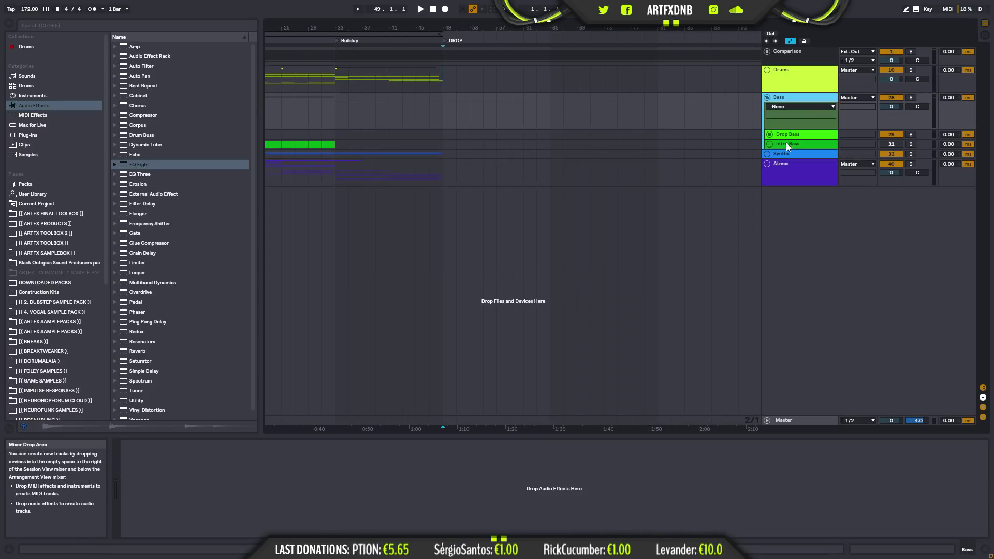
click(772, 135)
click(769, 135)
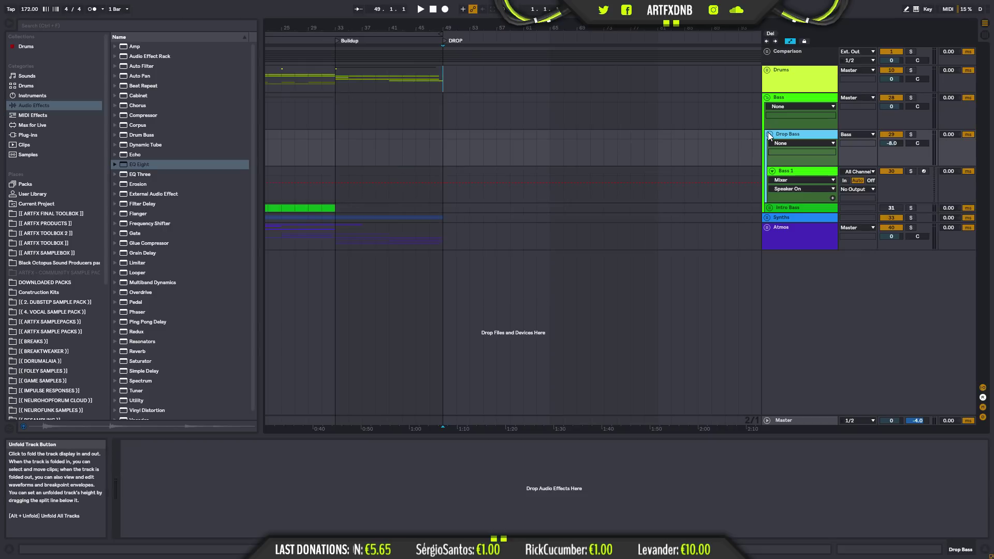
click(793, 171)
click(449, 175)
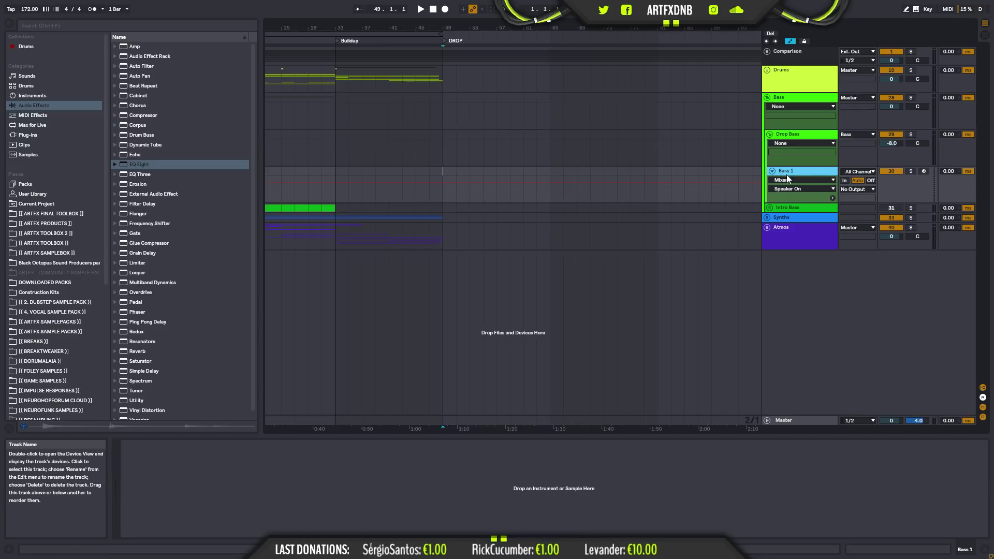
- Load the Serum_x64 synth from Xfer Records onto the Bass 1 track and move its window clear of the browser
click(38, 136)
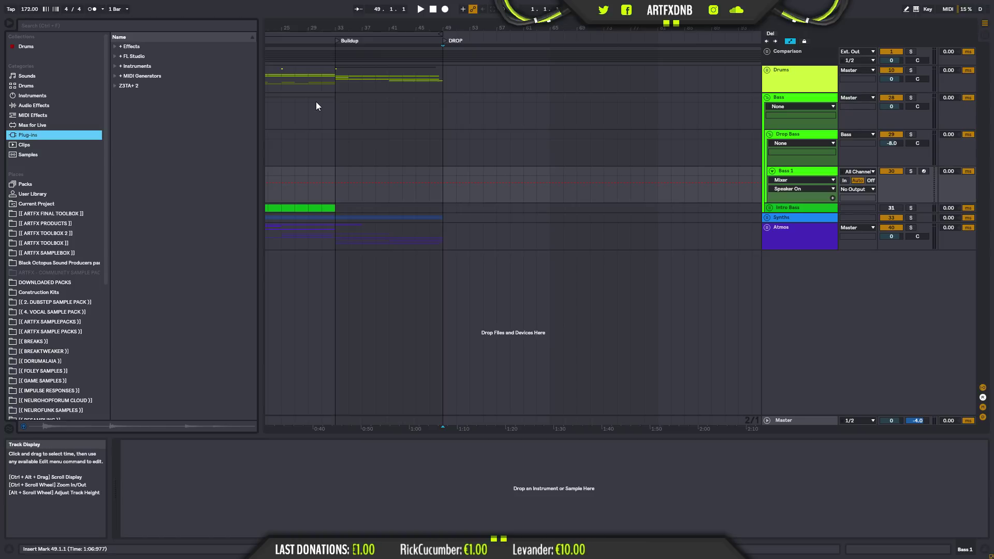
click(115, 67)
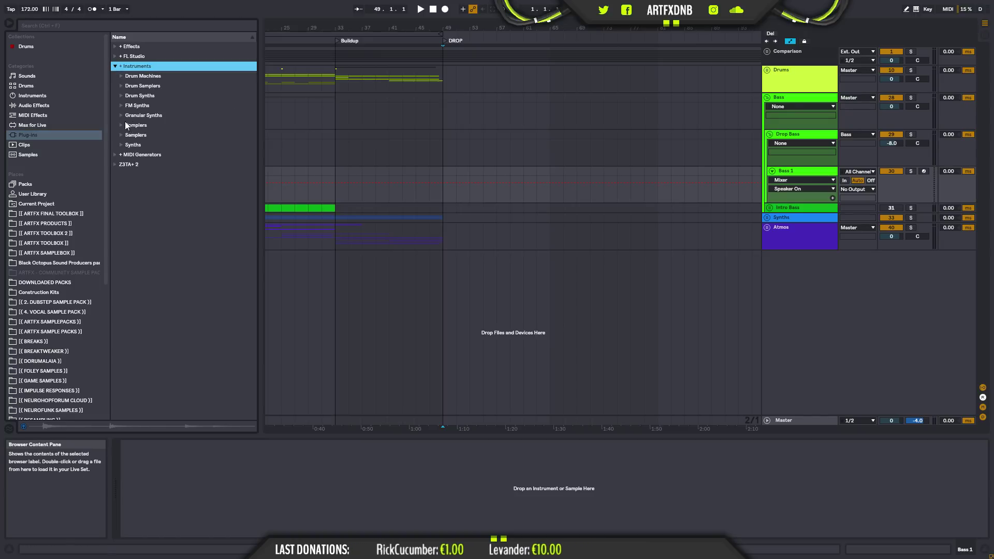
click(121, 144)
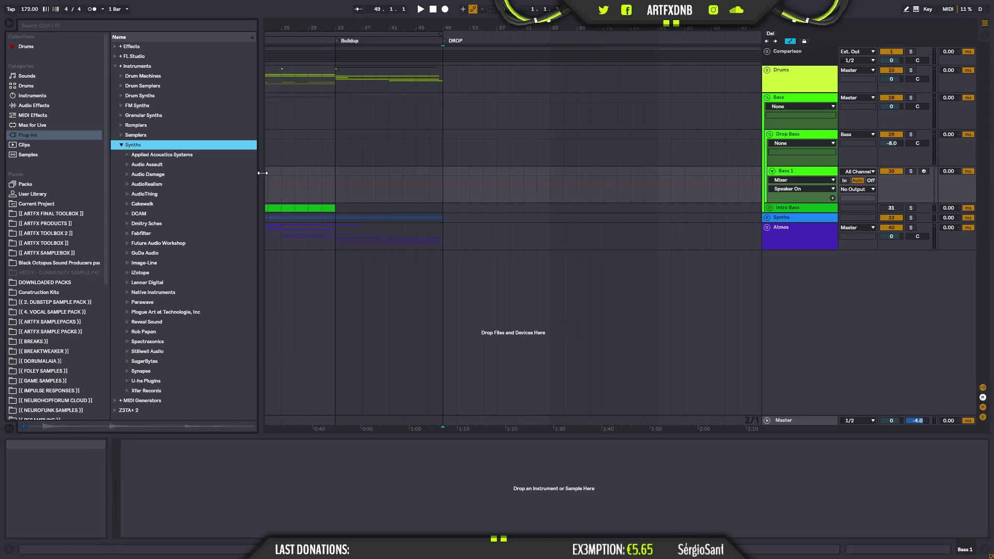
click(128, 392)
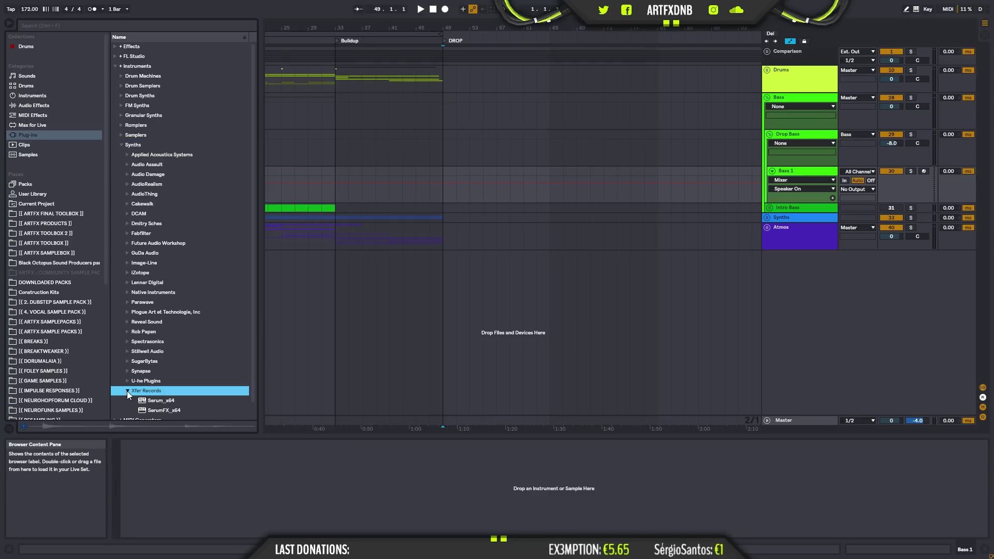
drag(165, 402, 465, 202)
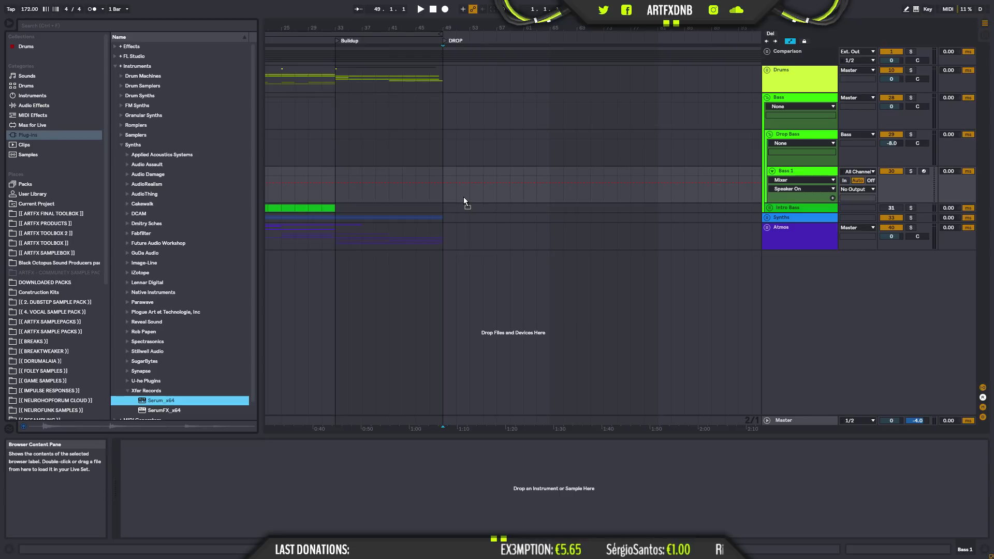
drag(464, 198, 463, 196)
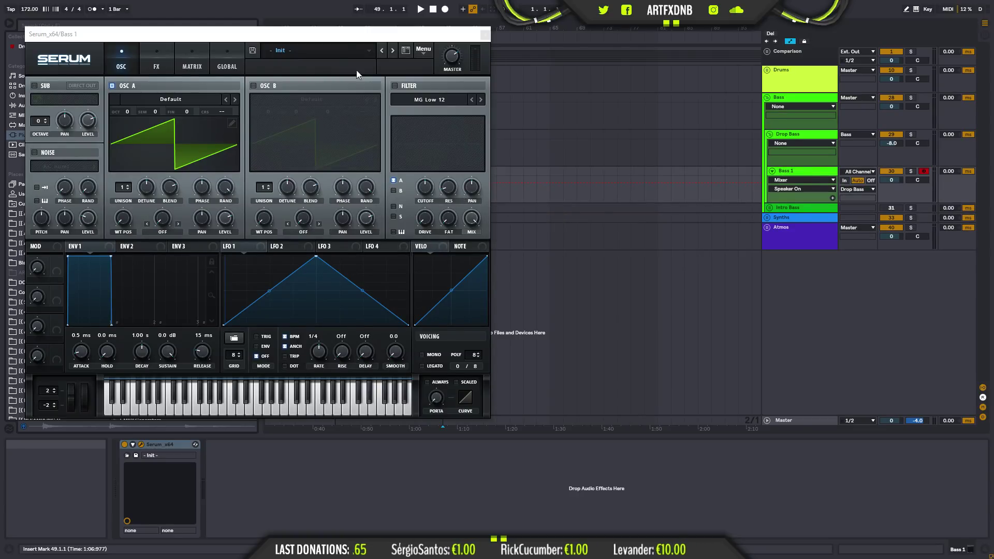
drag(335, 38, 584, 99)
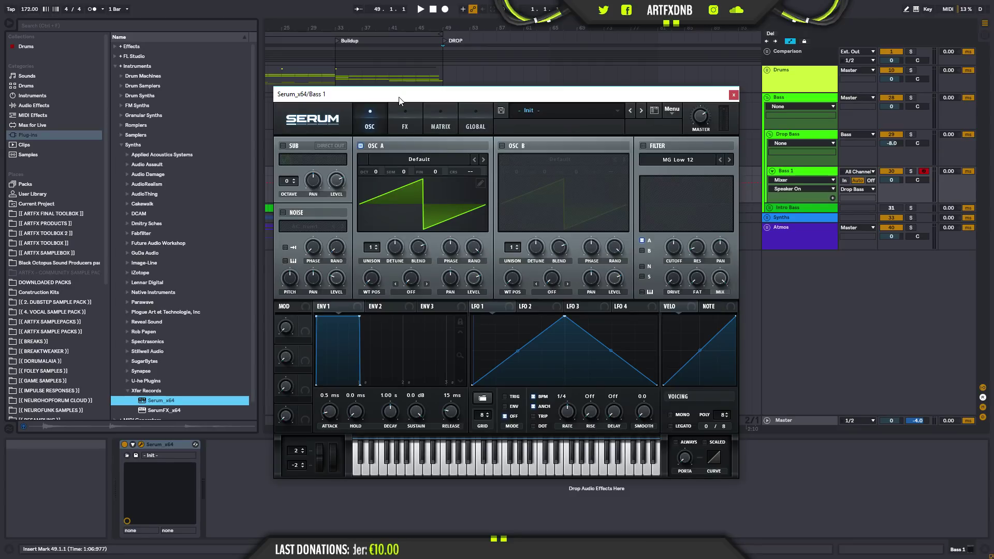
mouse_move(512, 98)
mouse_down()
mouse_move(508, 74)
mouse_move(506, 93)
mouse_up()
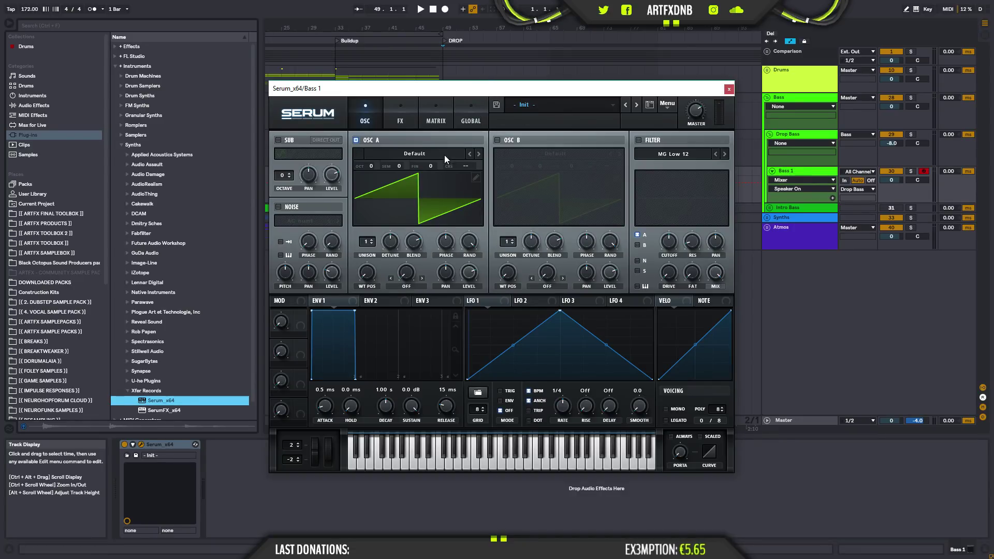
drag(495, 93, 545, 77)
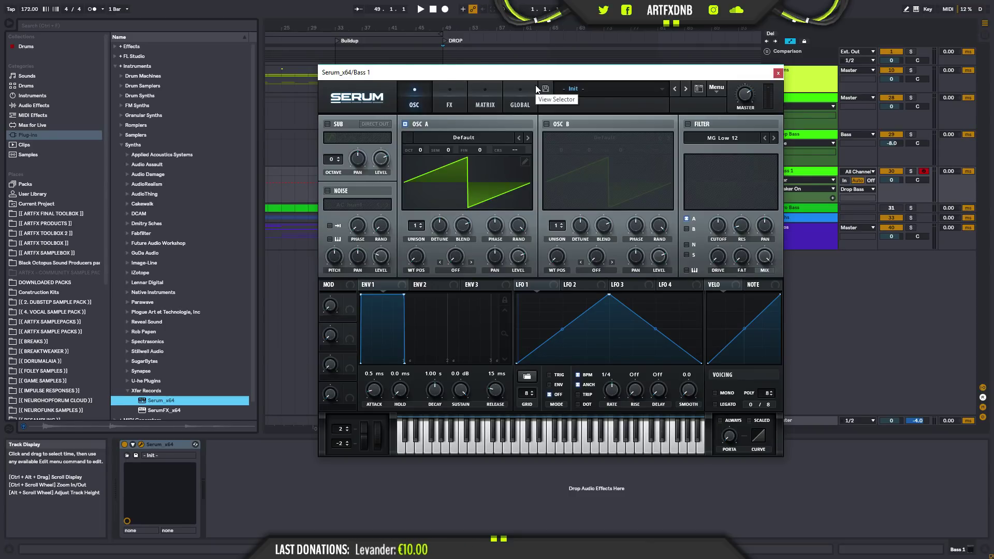
drag(541, 72, 541, 90)
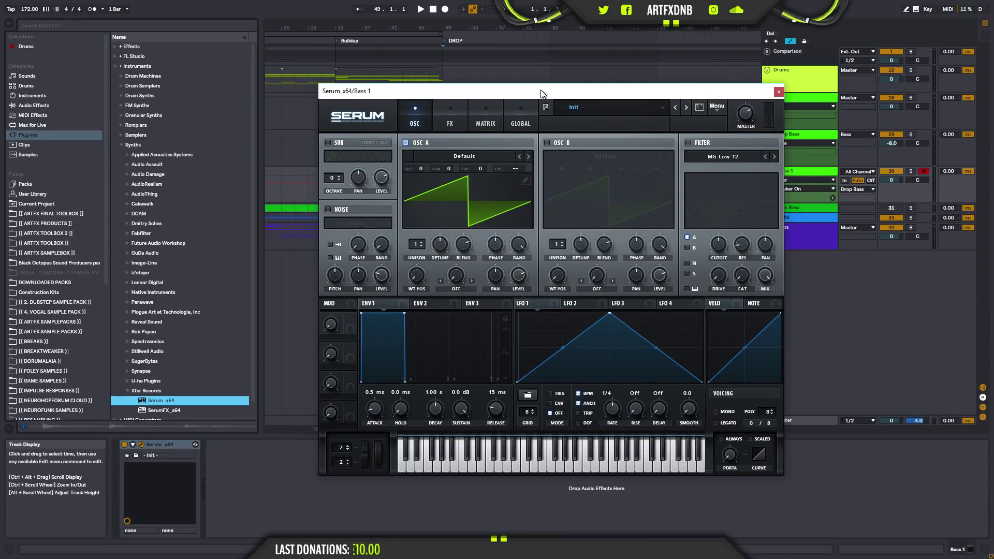
mouse_move(540, 89)
mouse_down()
mouse_move(567, 96)
mouse_move(487, 92)
mouse_move(525, 85)
mouse_up()
drag(644, 89, 593, 87)
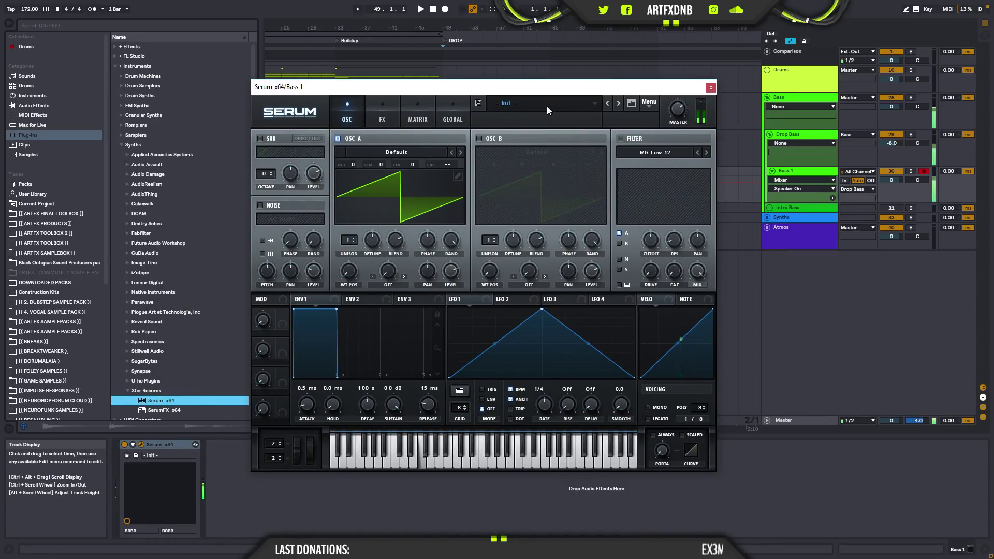
drag(558, 92, 681, 87)
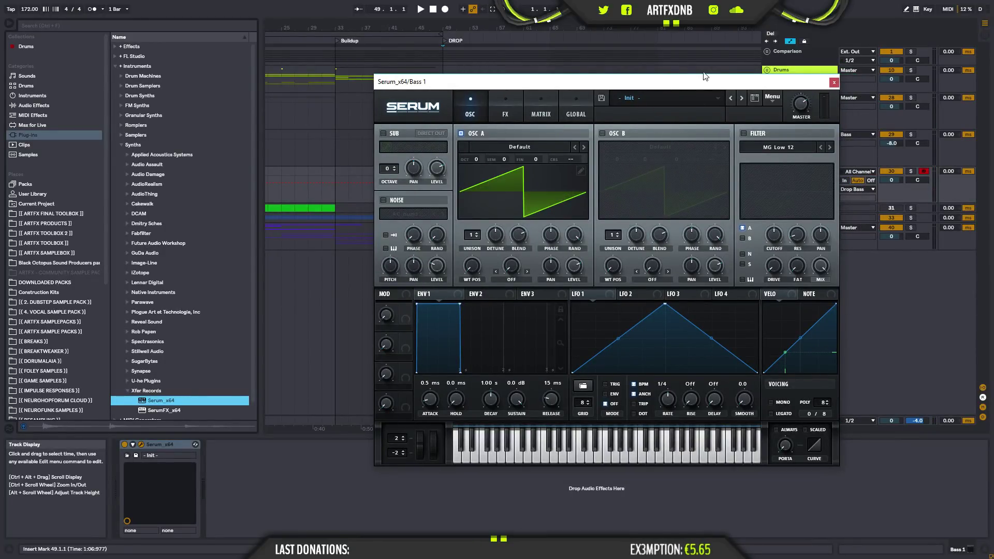
drag(676, 86, 597, 86)
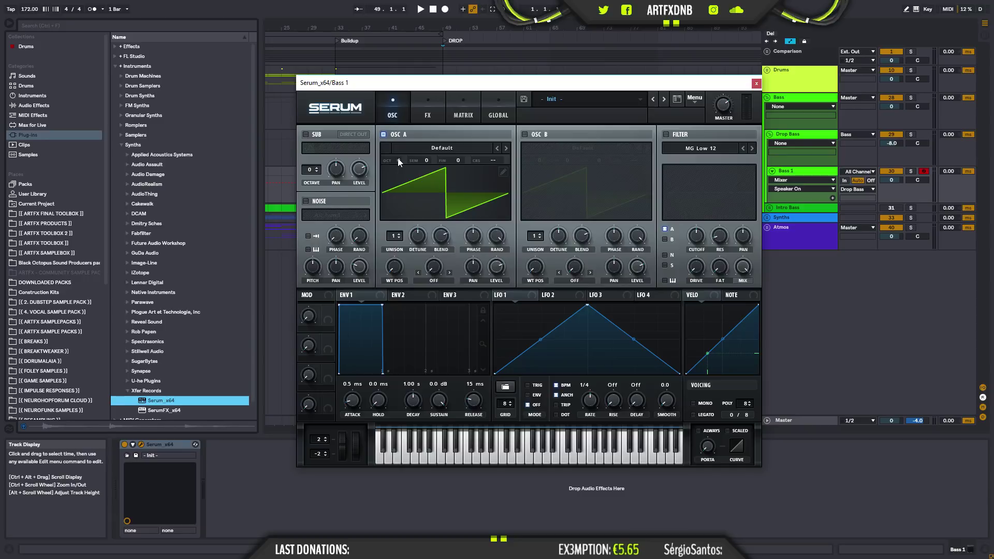
- Set OSC A's octave to -2 and enable mono legato voicing with a portamento time of about 54 ms
drag(401, 161, 400, 178)
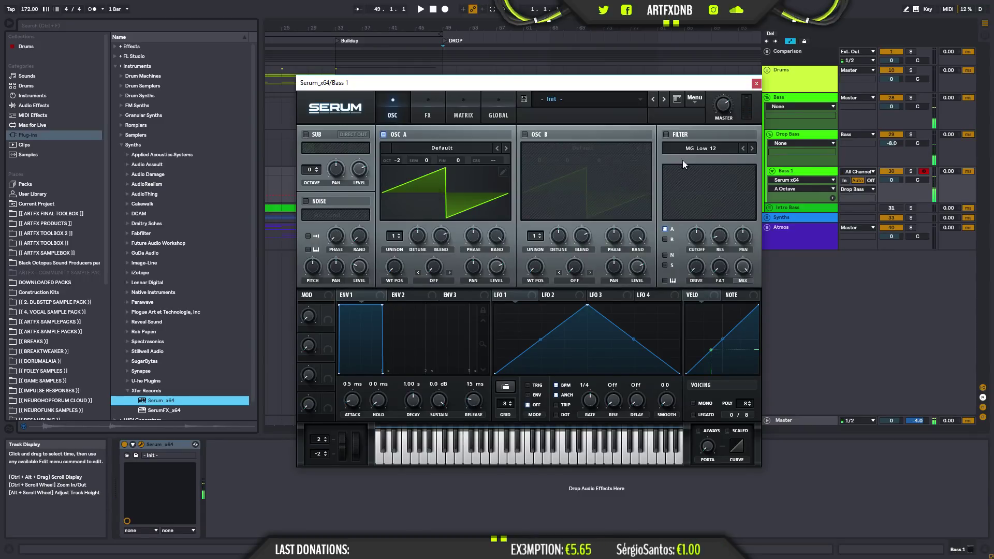
drag(475, 83, 524, 78)
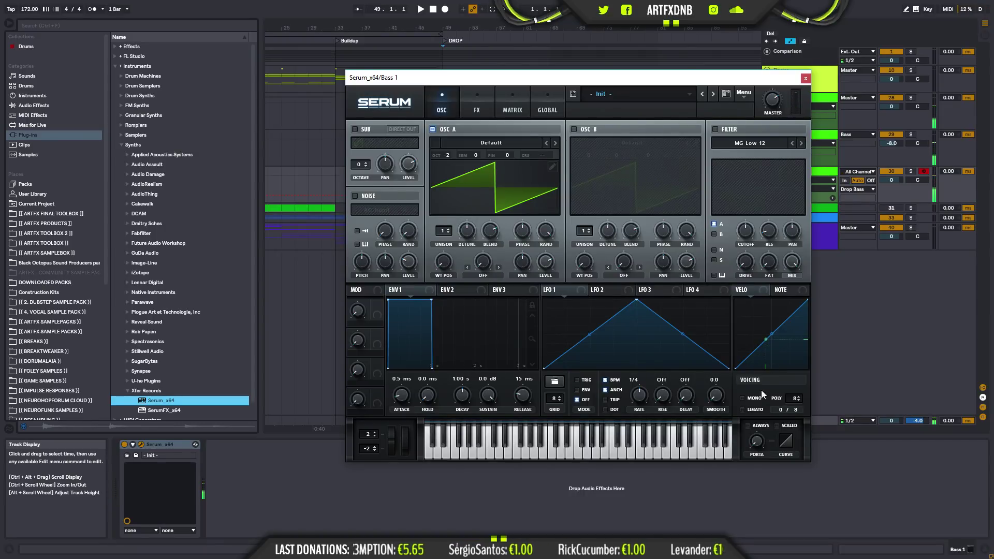
click(743, 398)
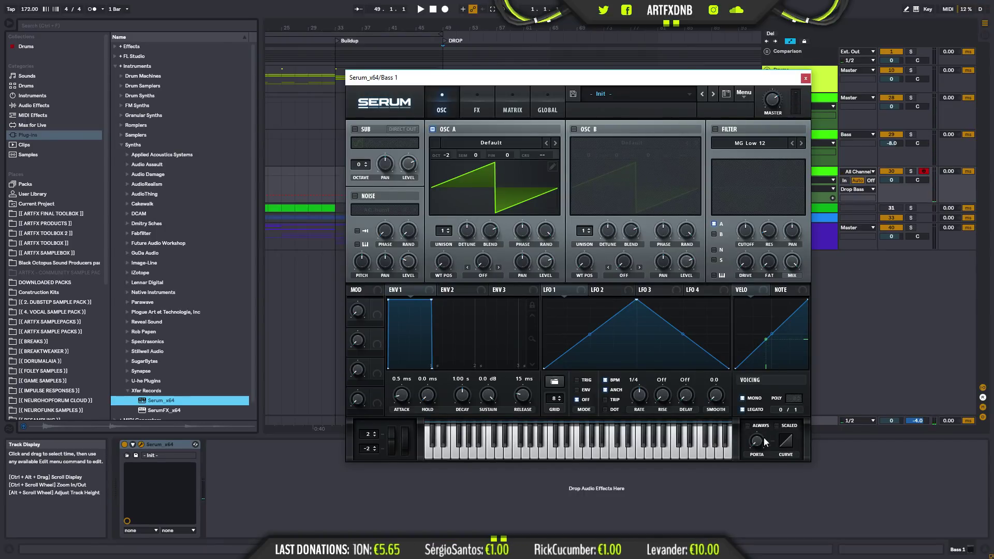
drag(768, 422, 765, 409)
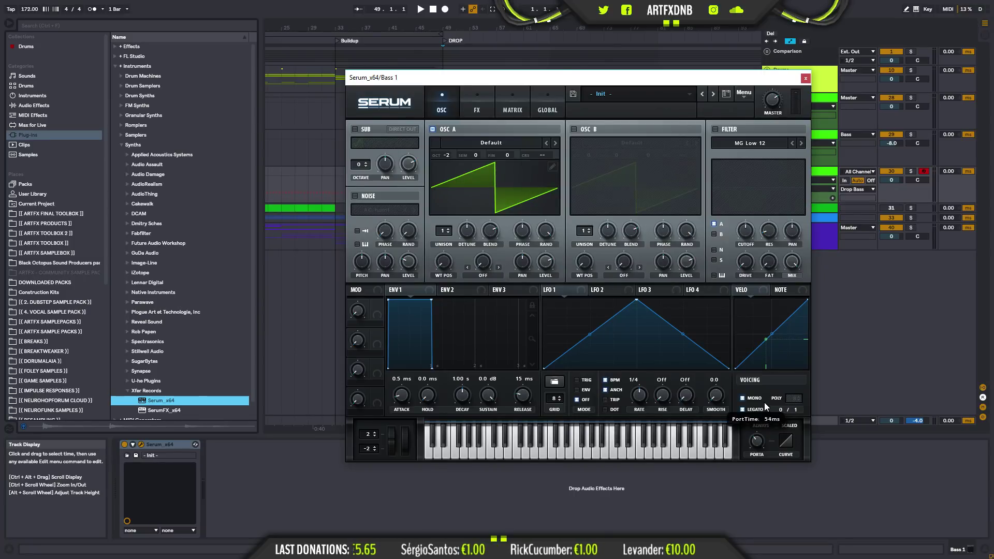
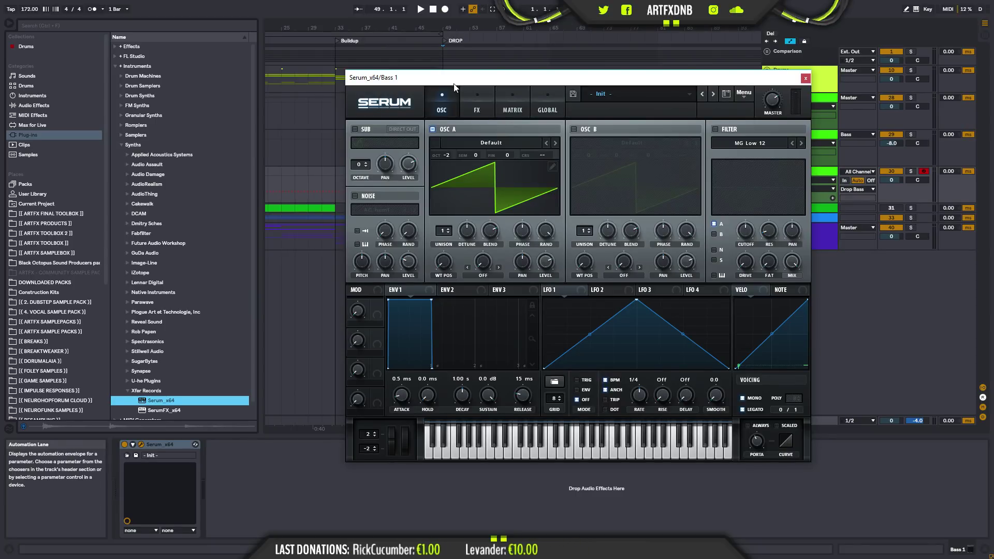
- Give OSC A 2 unison voices with 0% random phase and adjust their detune while playing notes
drag(508, 82, 452, 106)
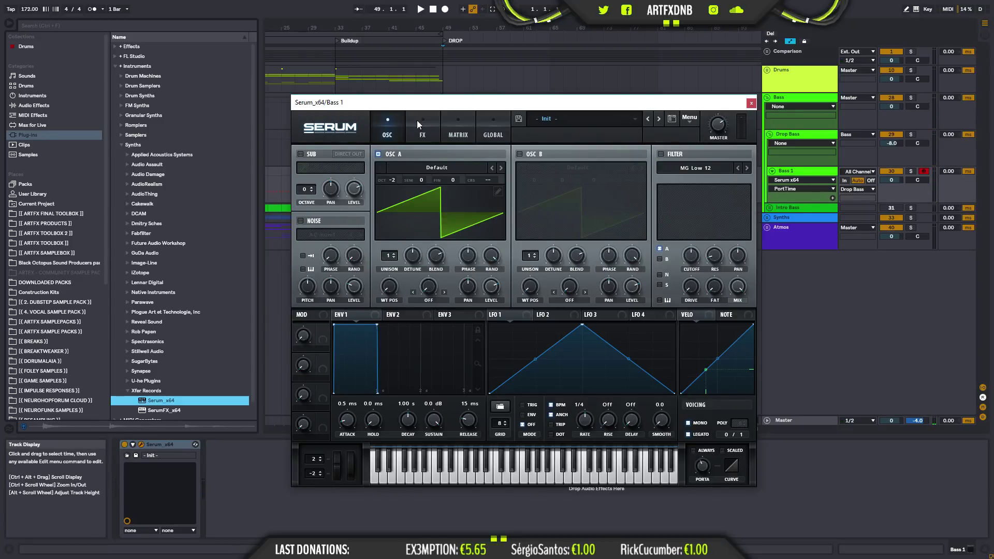
click(490, 128)
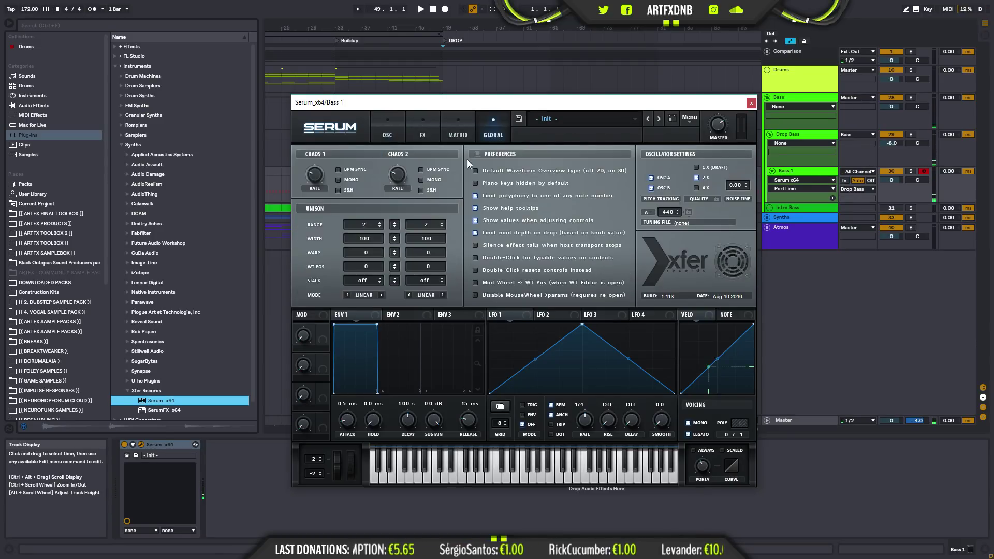
click(392, 127)
click(393, 256)
click(490, 257)
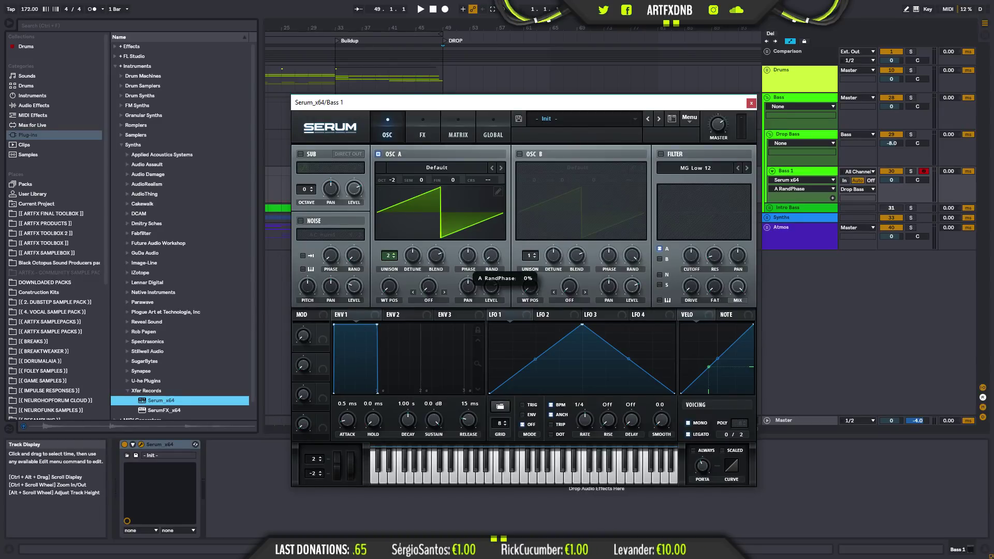
drag(492, 262, 476, 283)
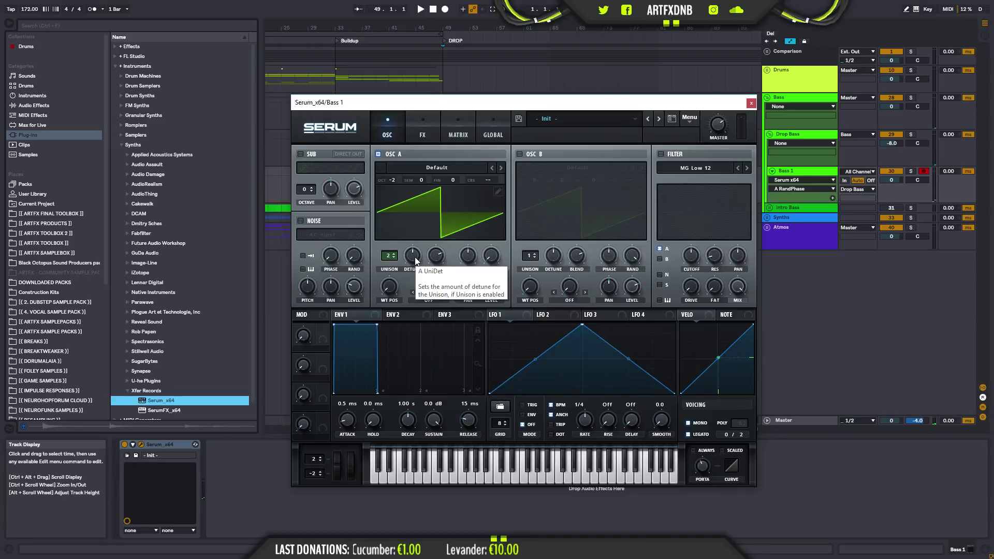
mouse_move(415, 261)
mouse_down()
mouse_move(413, 275)
mouse_move(411, 254)
mouse_move(422, 258)
mouse_up()
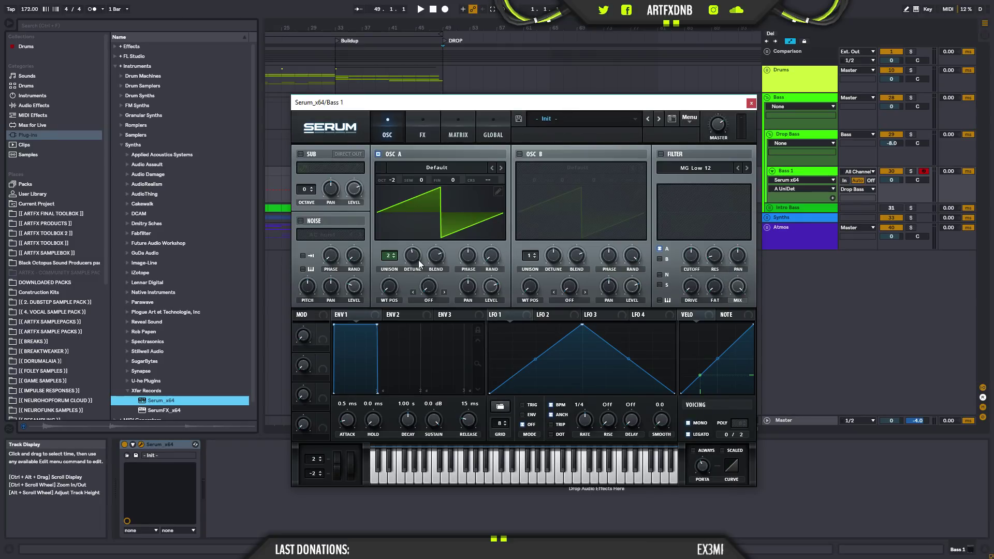
- Set OSC A's unison width to 0 in Serum's global settings and fine-tune the oscillator's detune
click(489, 130)
drag(369, 238, 369, 274)
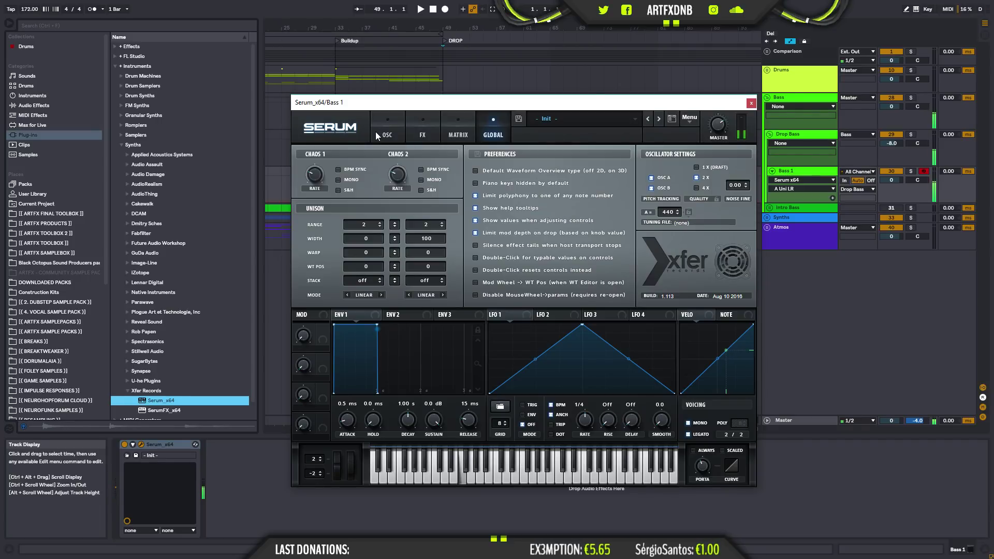
click(391, 124)
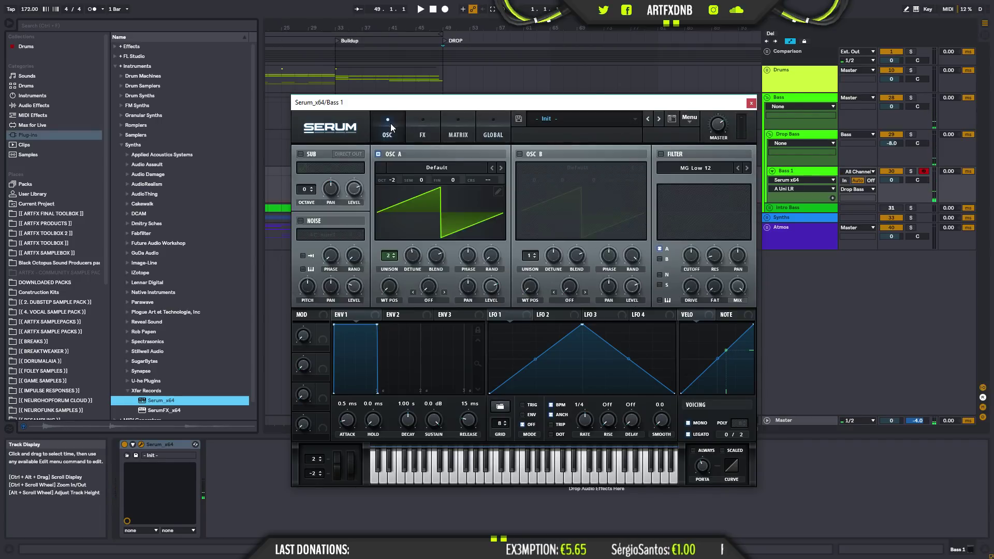
click(413, 255)
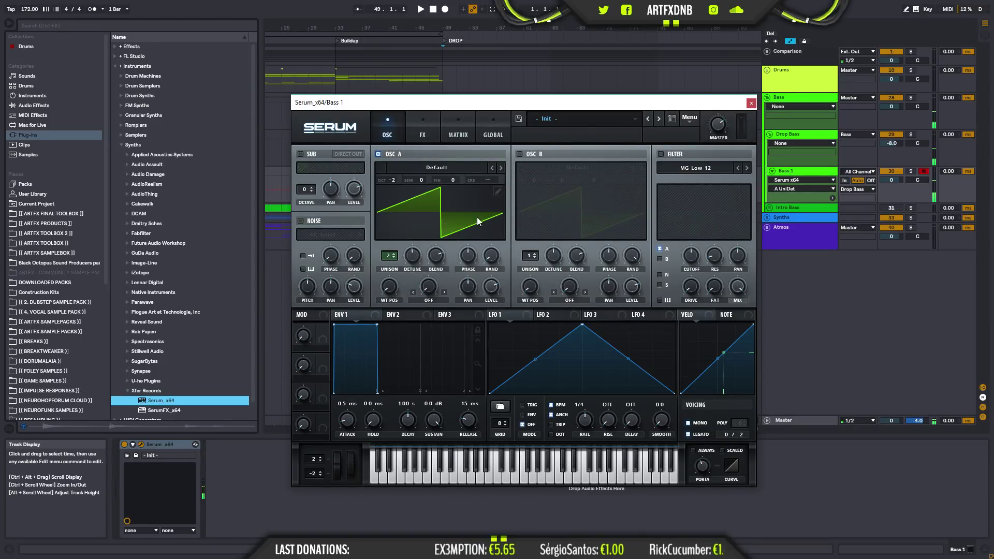
- Enable Serum's filter as a Bandreject type, widen its notch and adjust the cutoff
click(662, 154)
drag(692, 255, 648, 230)
click(673, 169)
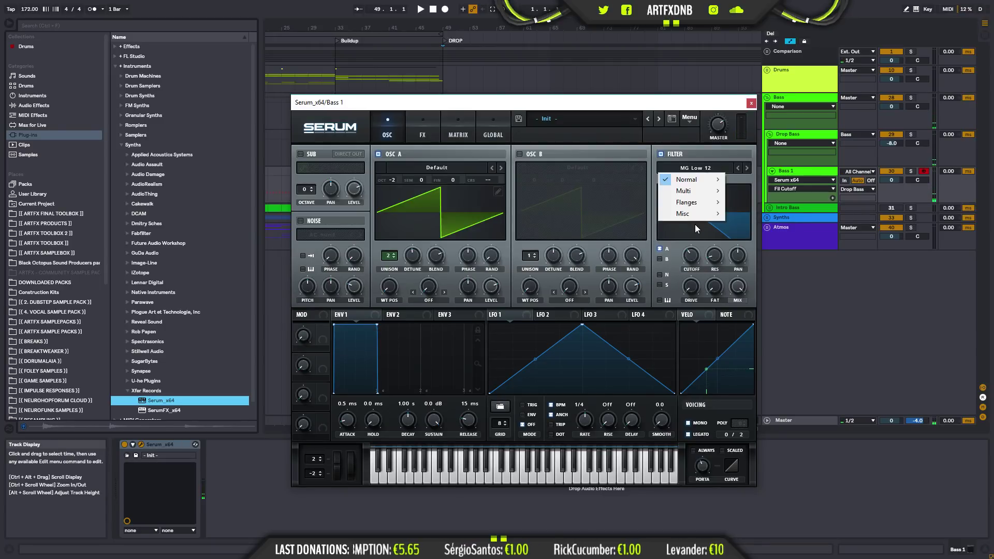
mouse_move(695, 214)
click(759, 419)
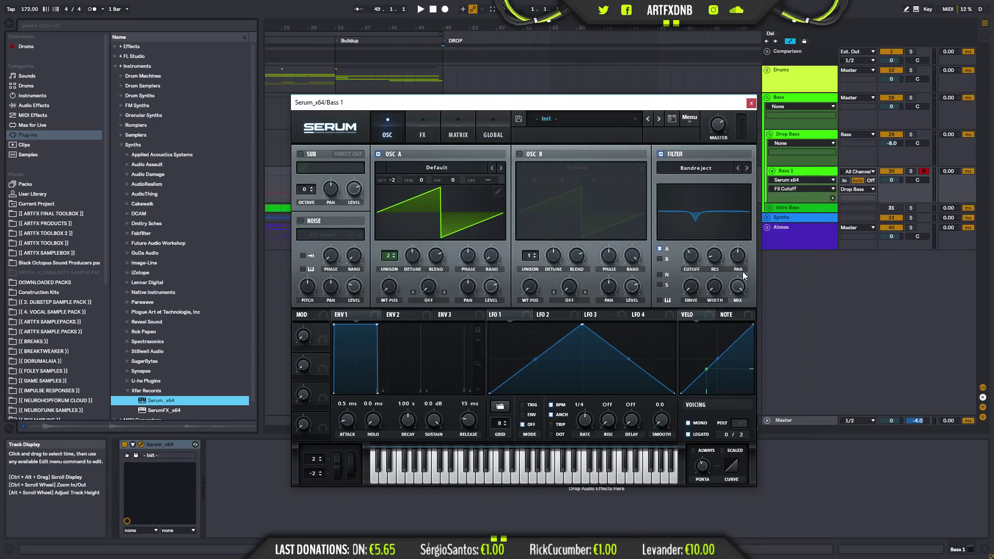
drag(716, 286, 692, 254)
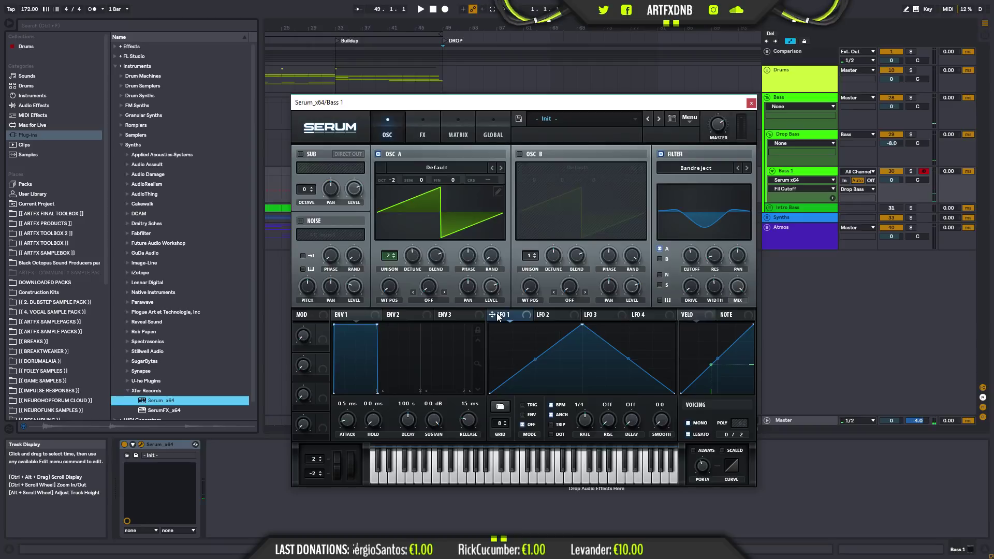
- Modulate the filter cutoff with LFO 1 at a 2 bar rate and set the filter resonance to about 18%
drag(490, 318, 691, 255)
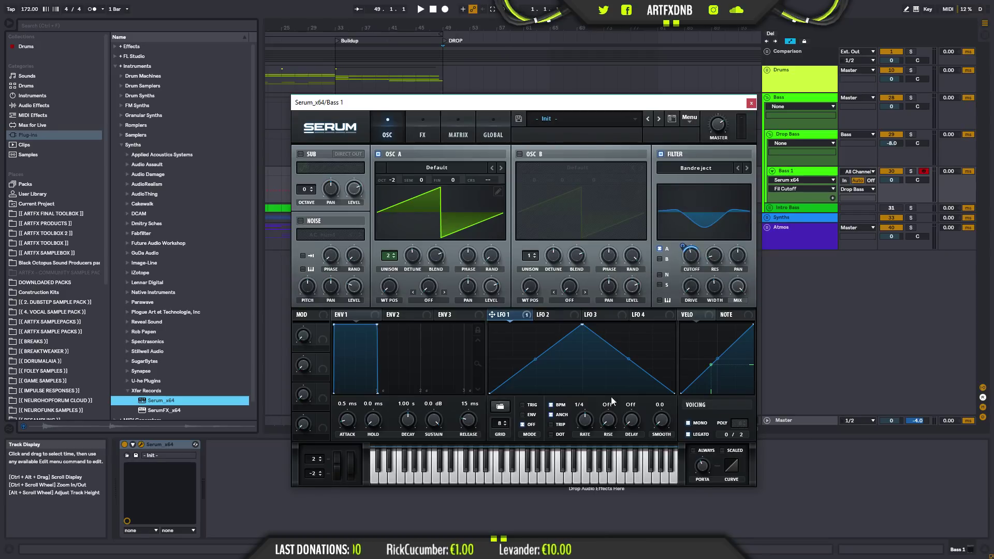
drag(577, 419, 580, 430)
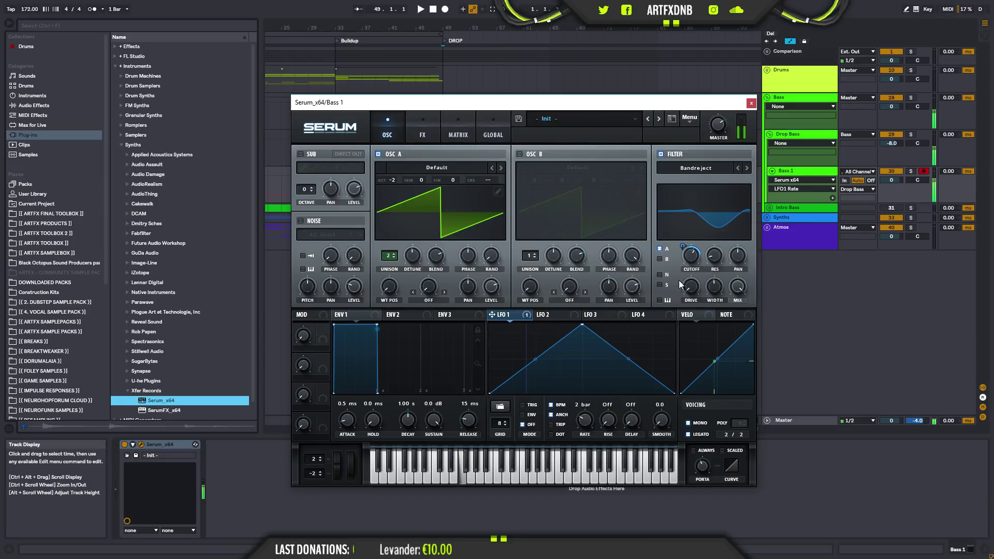
click(714, 246)
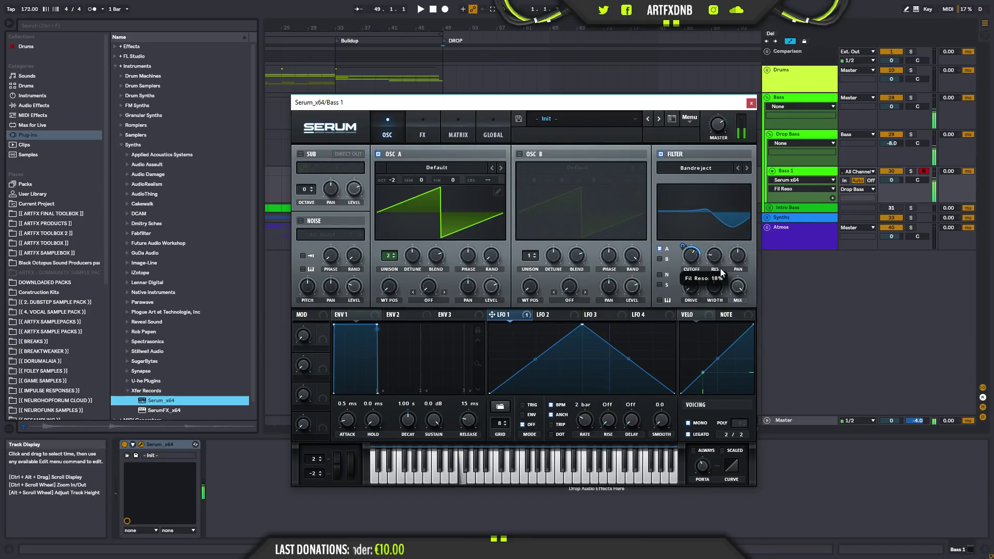
- Set the filter's width to about 24% and modulate it with LFO 1
click(715, 286)
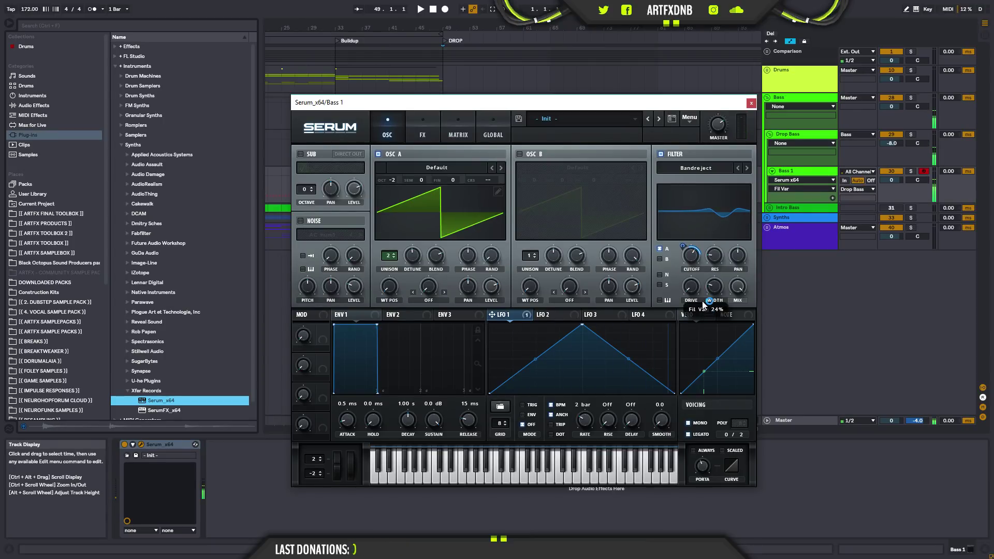
drag(492, 316, 699, 298)
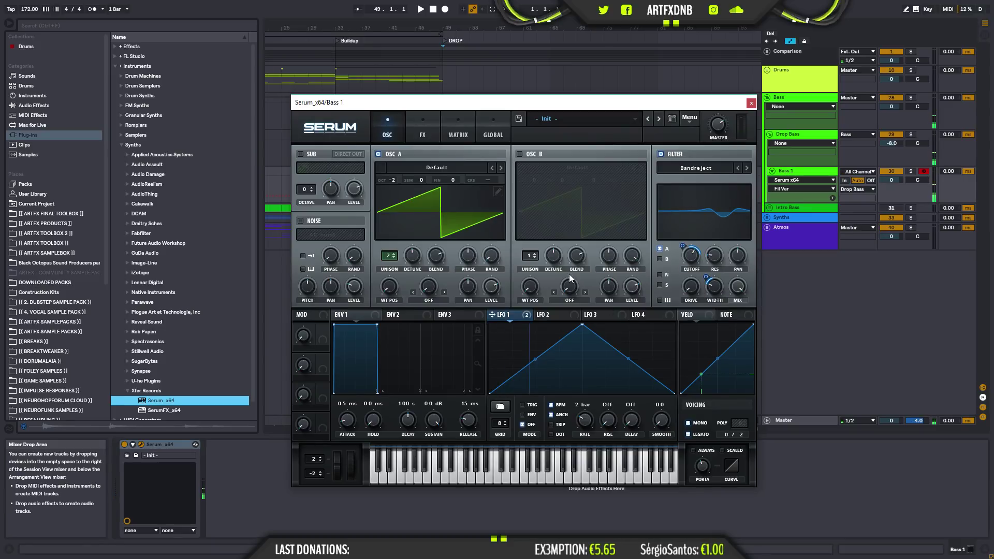
- Enable OSC B and set its unison width to 41 in Serum's global settings
click(520, 155)
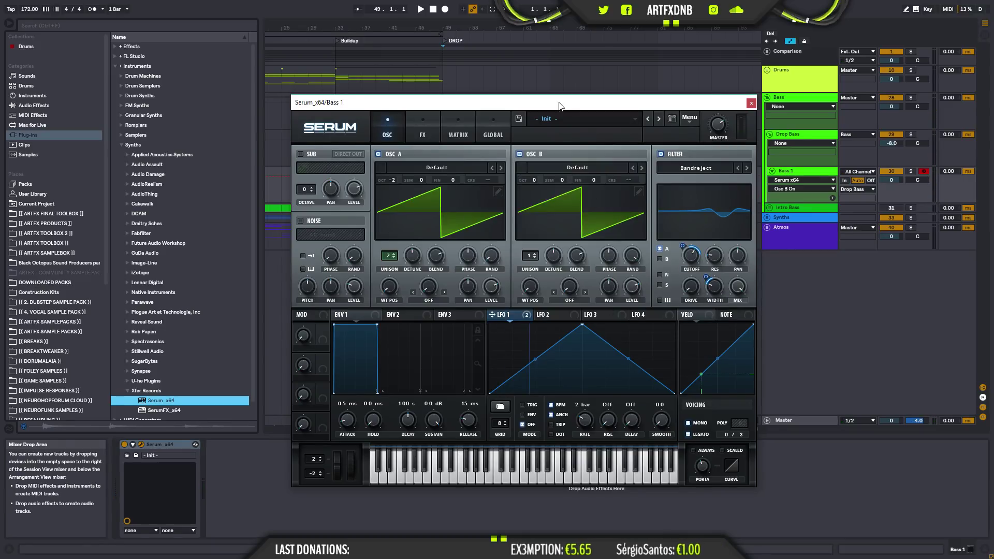
click(492, 133)
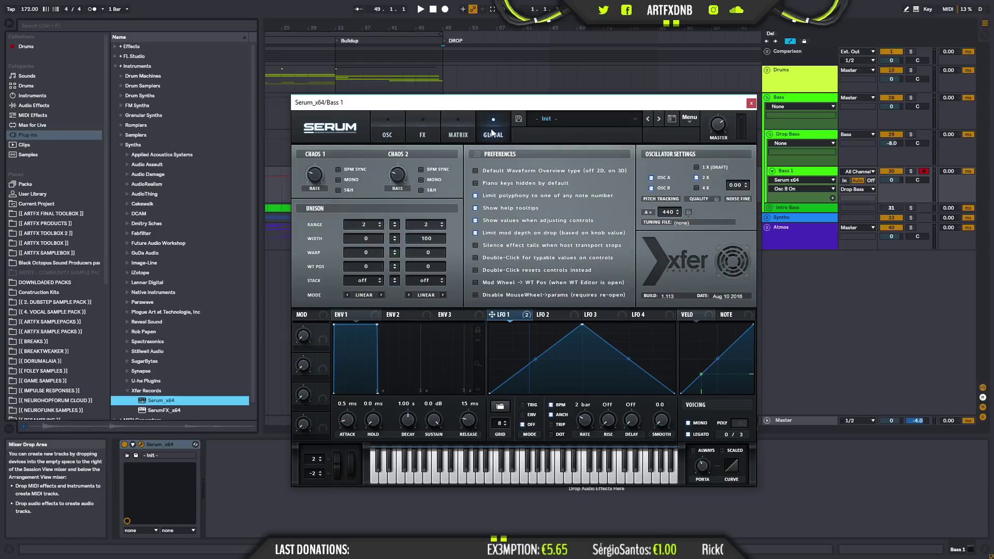
drag(418, 238, 435, 249)
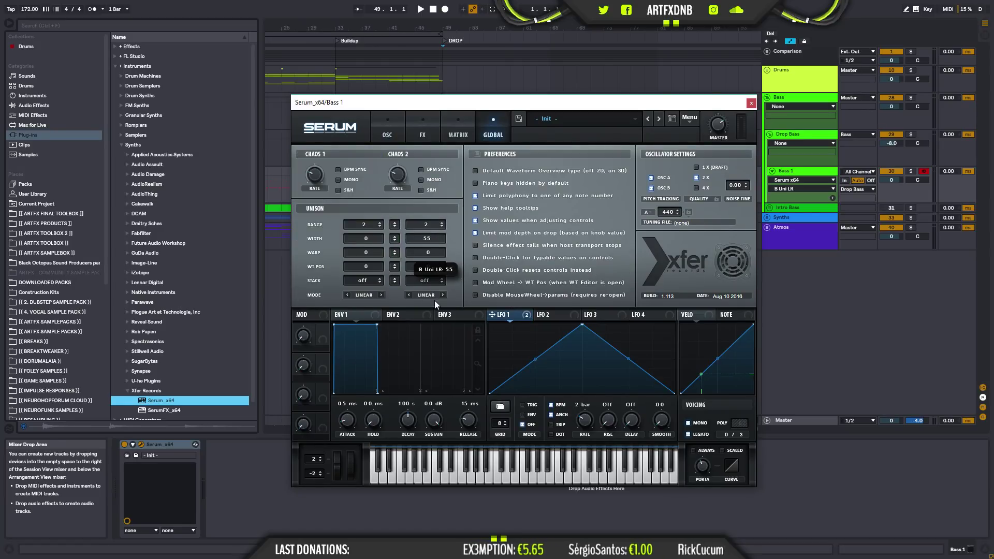
drag(433, 314, 434, 319)
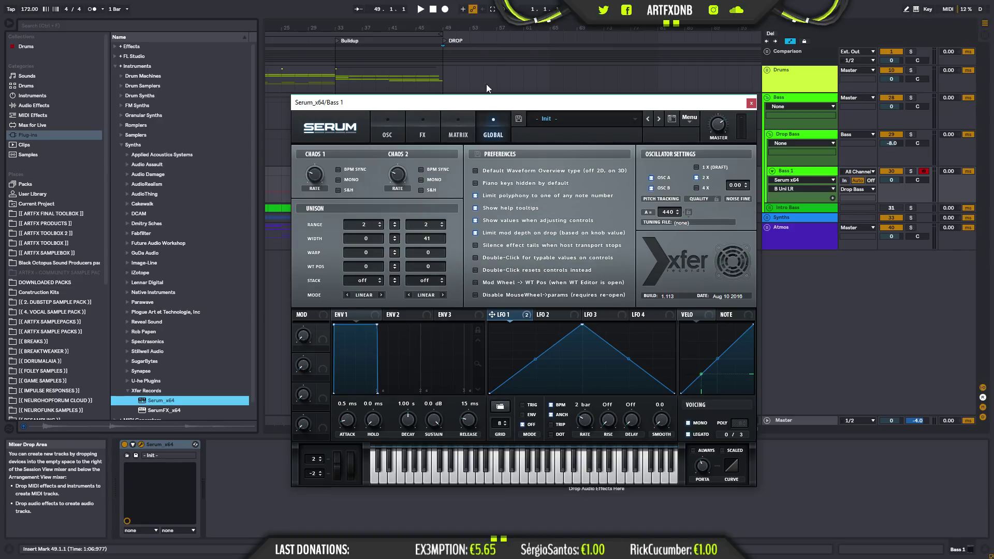
- Drop OSC B to octave -1, give it 2 unison voices, and adjust its level and detune
click(399, 120)
drag(537, 181, 505, 190)
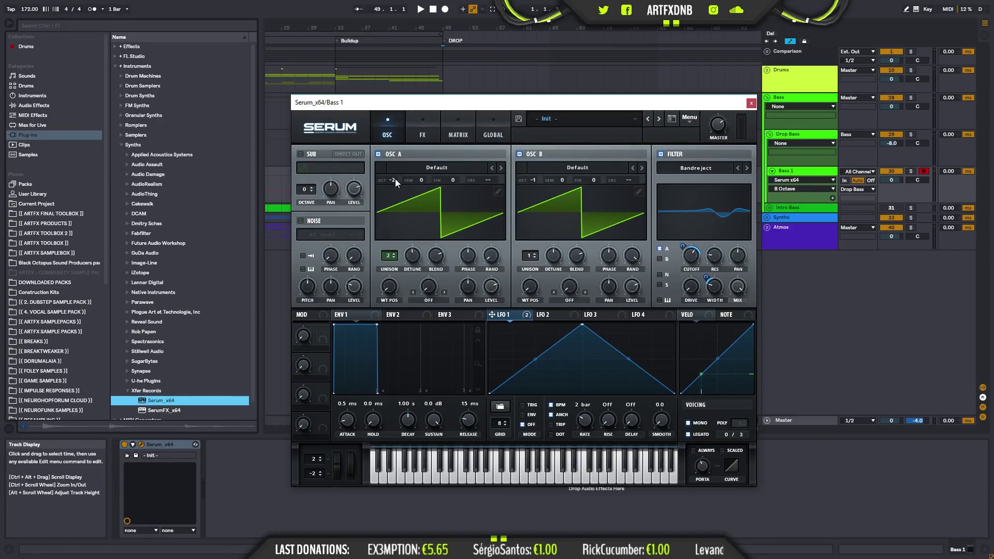
drag(524, 254, 557, 252)
mouse_move(633, 286)
mouse_down()
mouse_move(630, 335)
mouse_move(630, 290)
mouse_up()
scroll(629, 294, down, 1)
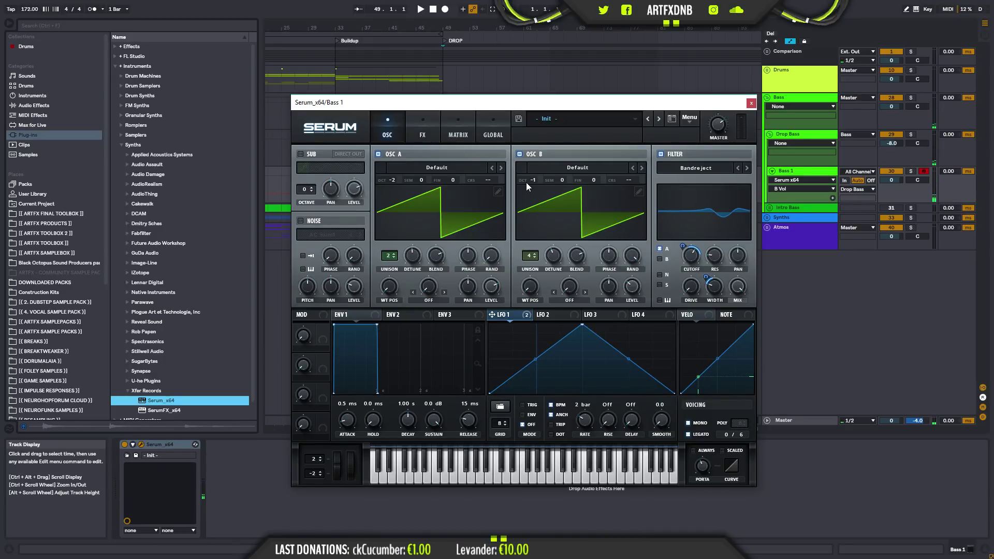
drag(528, 254, 554, 269)
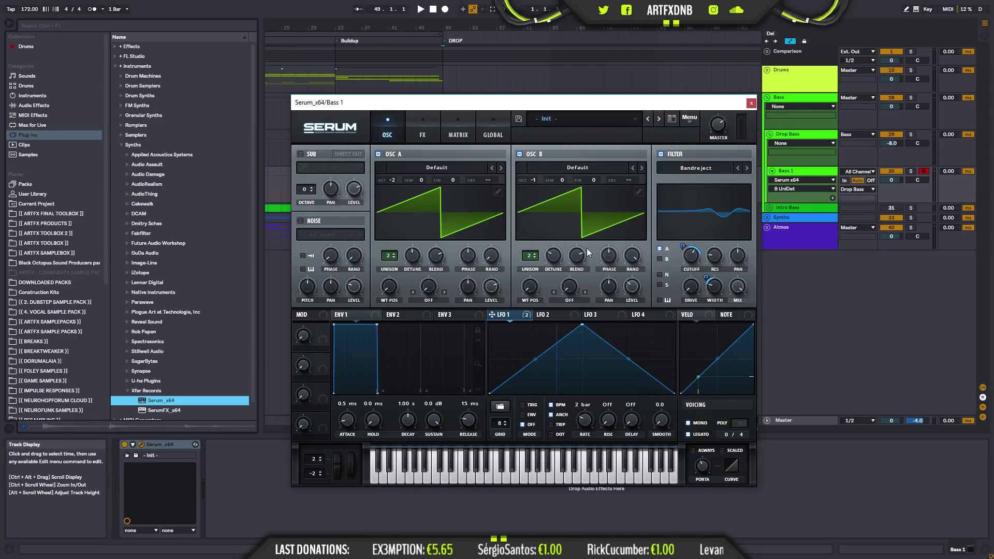
- Change the filter type from the Multi group to L/N/H 24
click(707, 168)
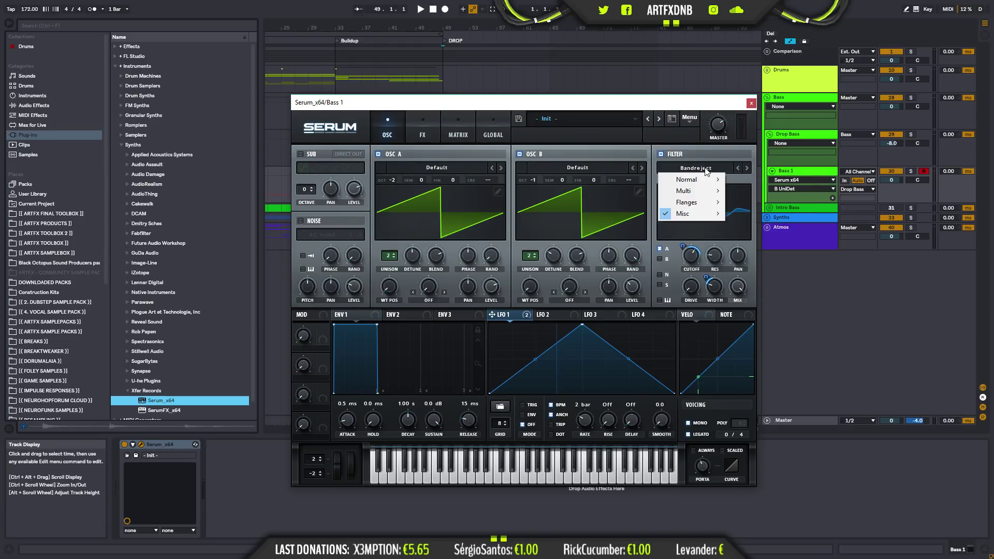
click(707, 150)
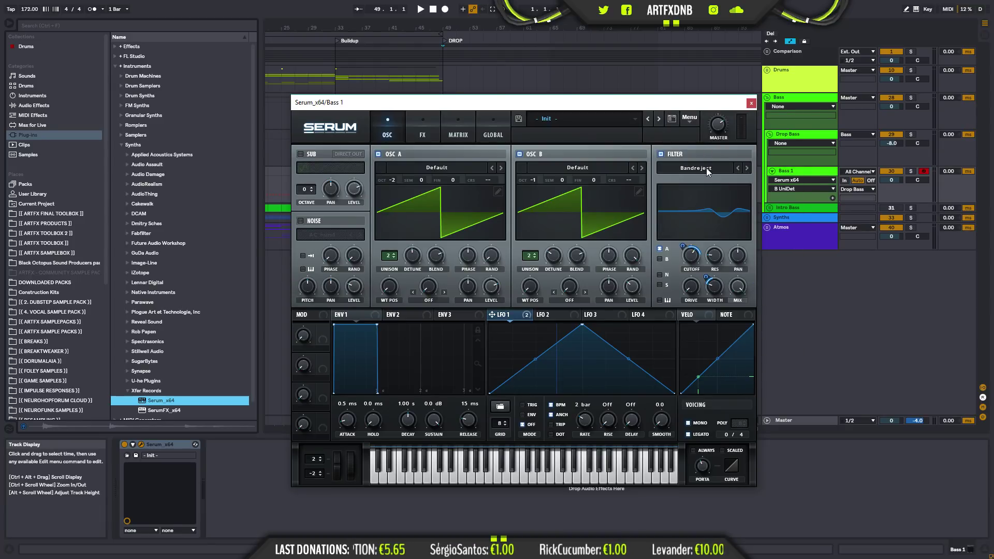
click(706, 168)
mouse_move(705, 191)
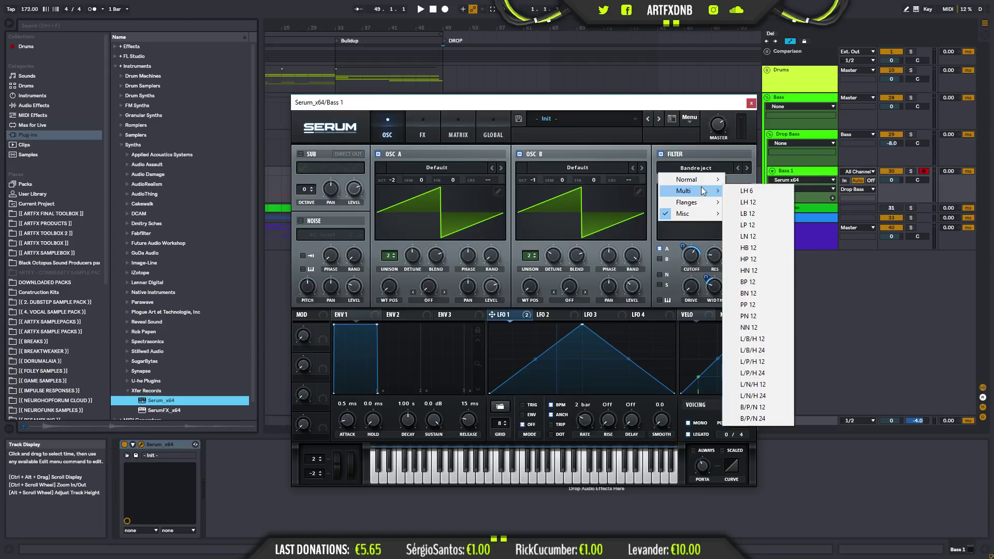
click(755, 396)
- Adjust the filter's cutoff and morph, and route OSC B through the filter as well
mouse_move(690, 255)
mouse_down()
mouse_move(682, 285)
mouse_move(686, 228)
mouse_move(691, 256)
mouse_up()
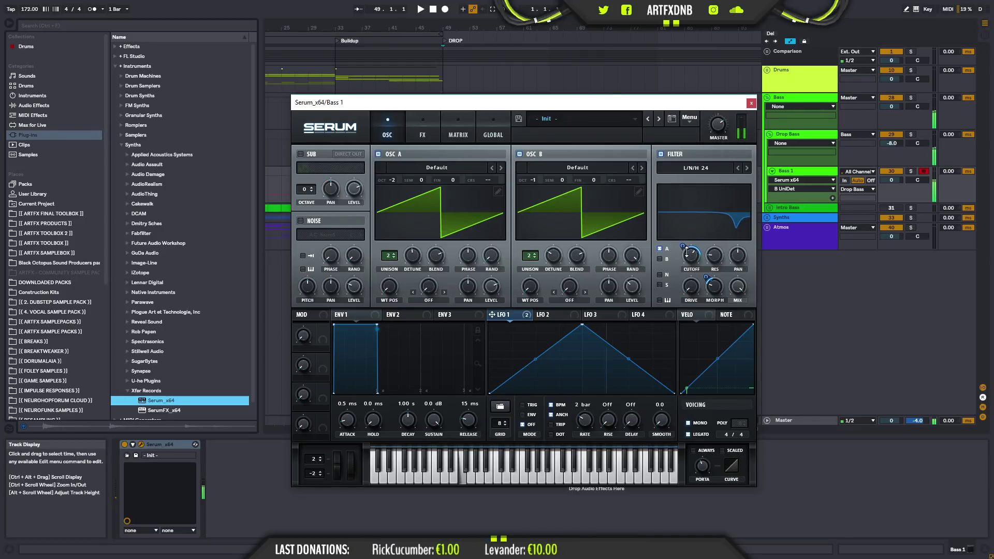
drag(714, 294, 707, 228)
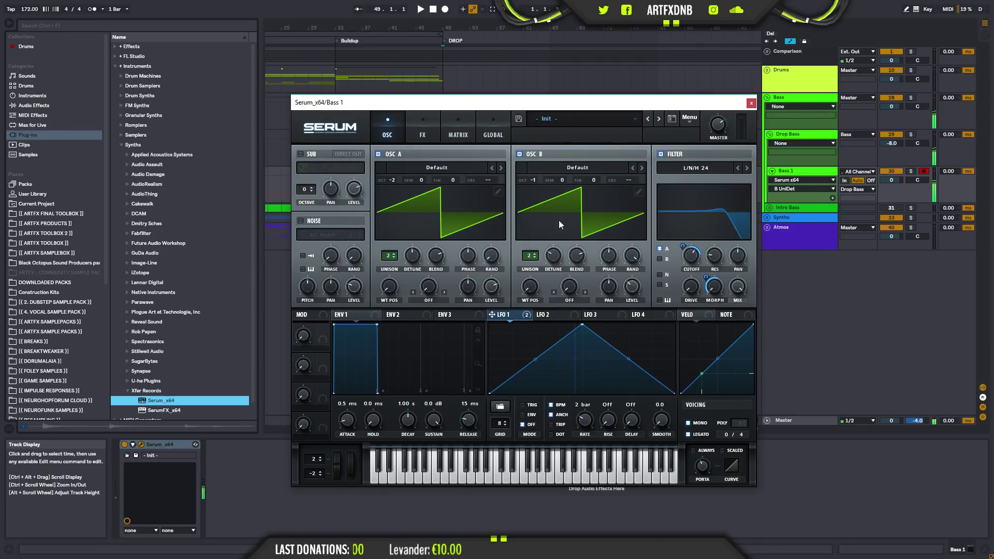
click(660, 259)
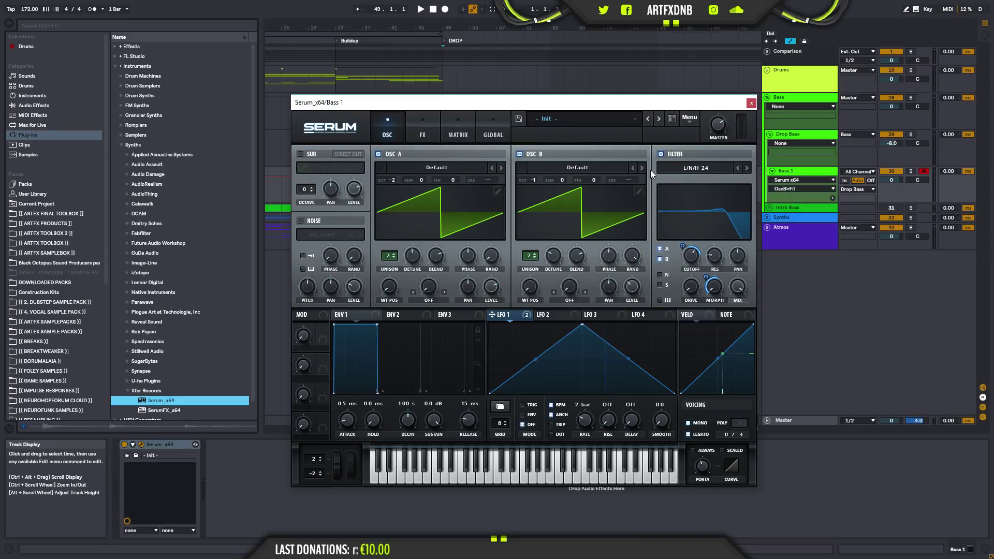
mouse_move(691, 273)
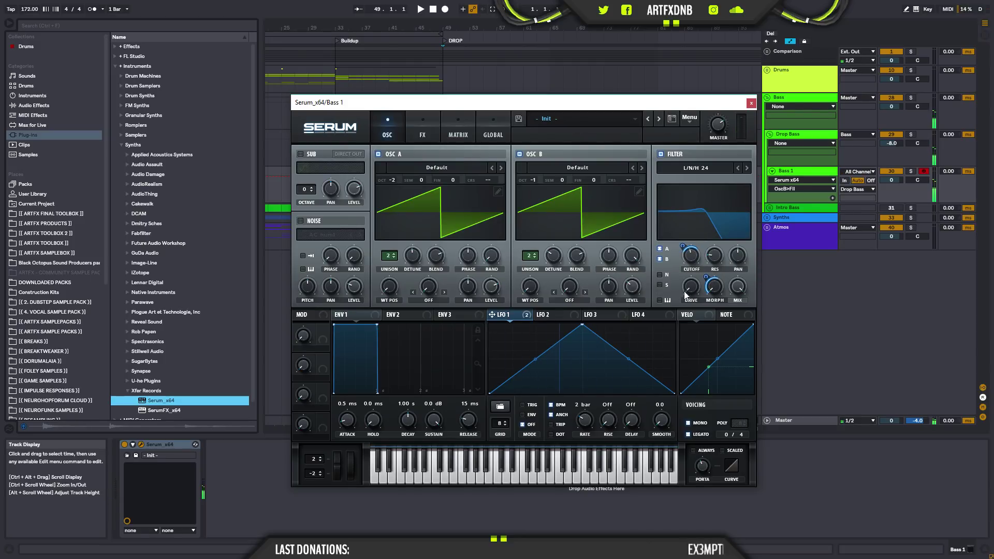
- Set LFO 2's rate to one bar and shape its curve into an uneven three-point hump
click(541, 315)
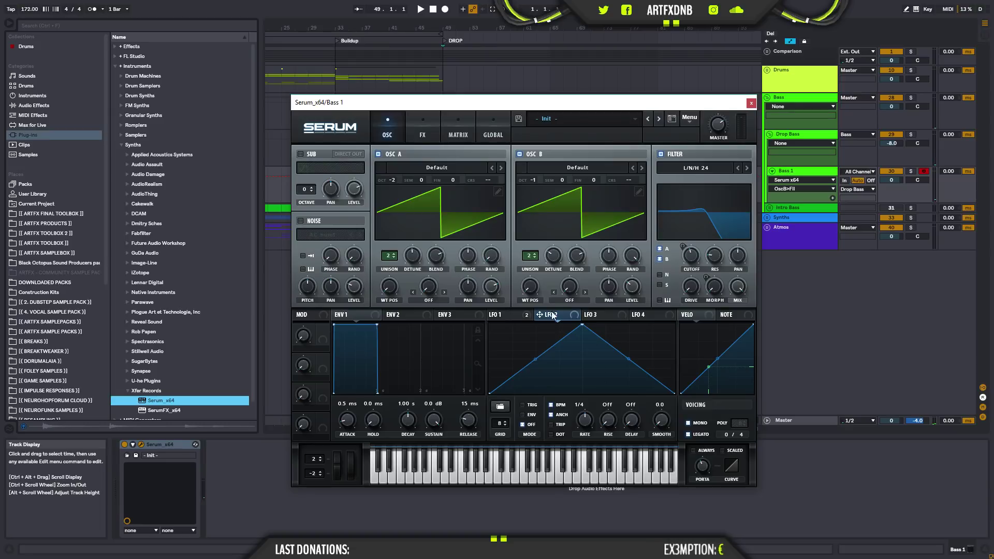
mouse_move(588, 420)
mouse_down()
mouse_move(589, 434)
mouse_move(581, 424)
mouse_up()
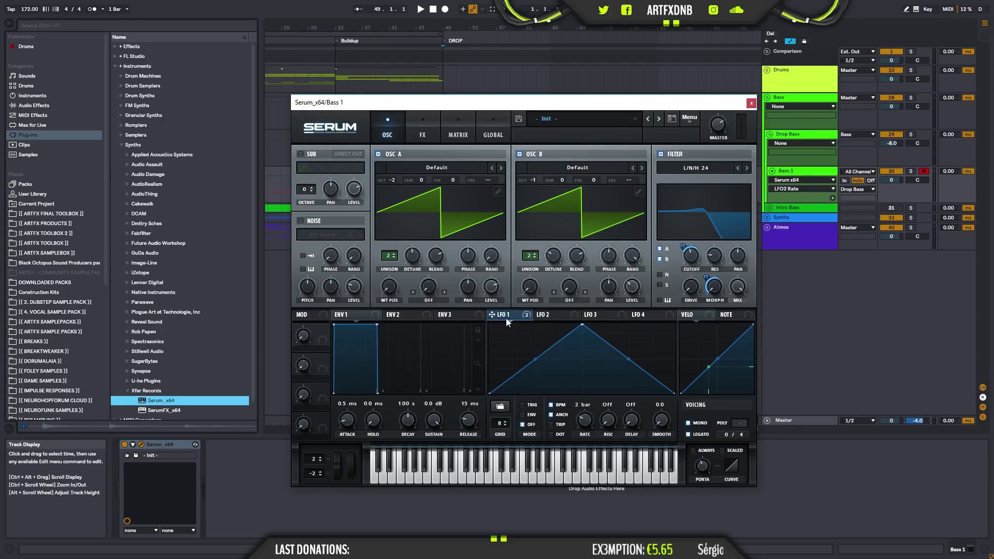
drag(583, 324, 520, 297)
double_click(560, 358)
drag(560, 358, 616, 355)
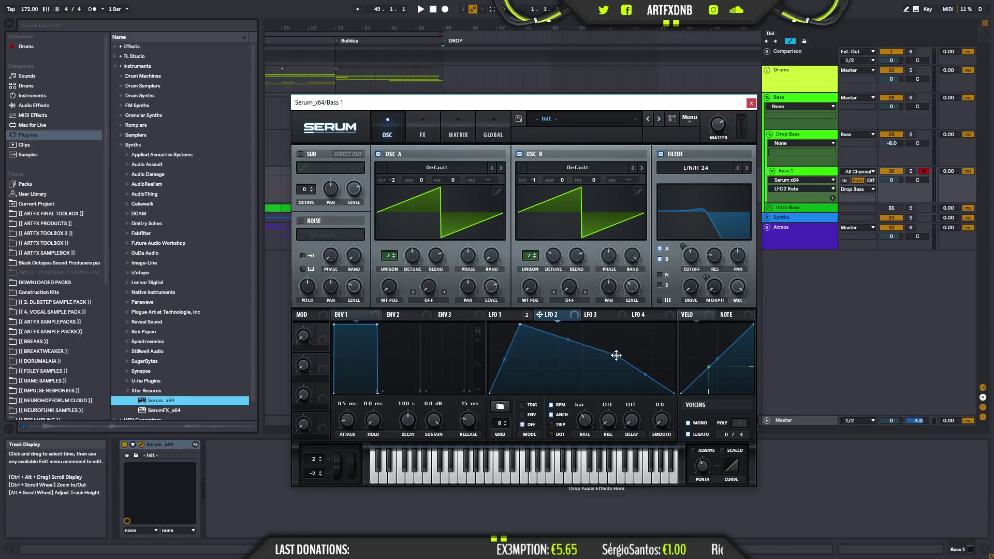
drag(518, 325, 633, 354)
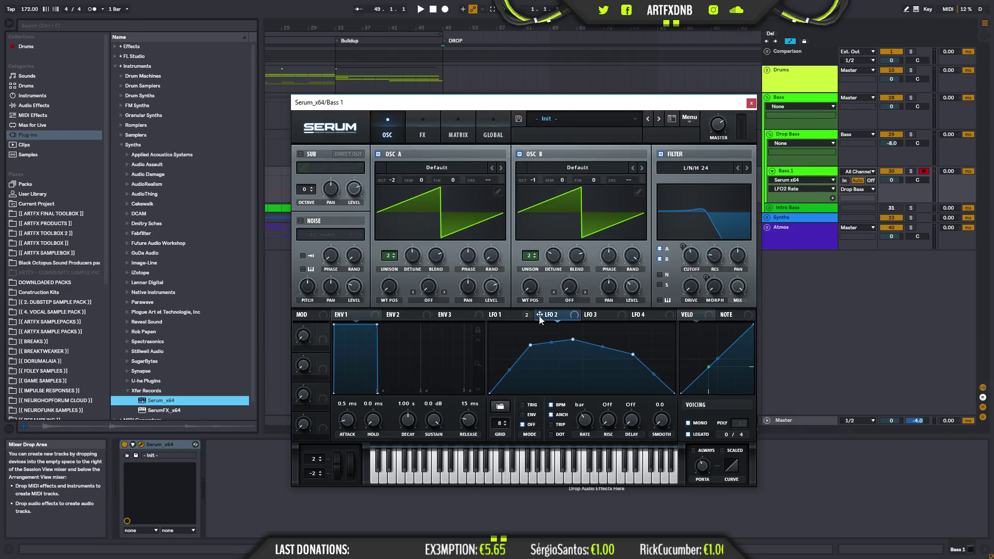
- Assign LFO 2 to the filter cutoff and set the LFO mode to Trig
drag(697, 271, 692, 256)
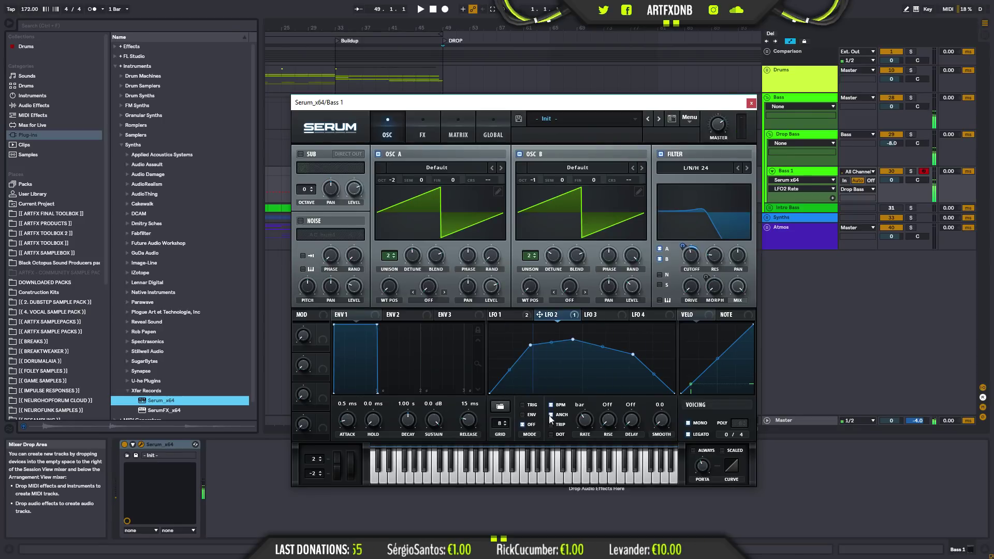
click(523, 405)
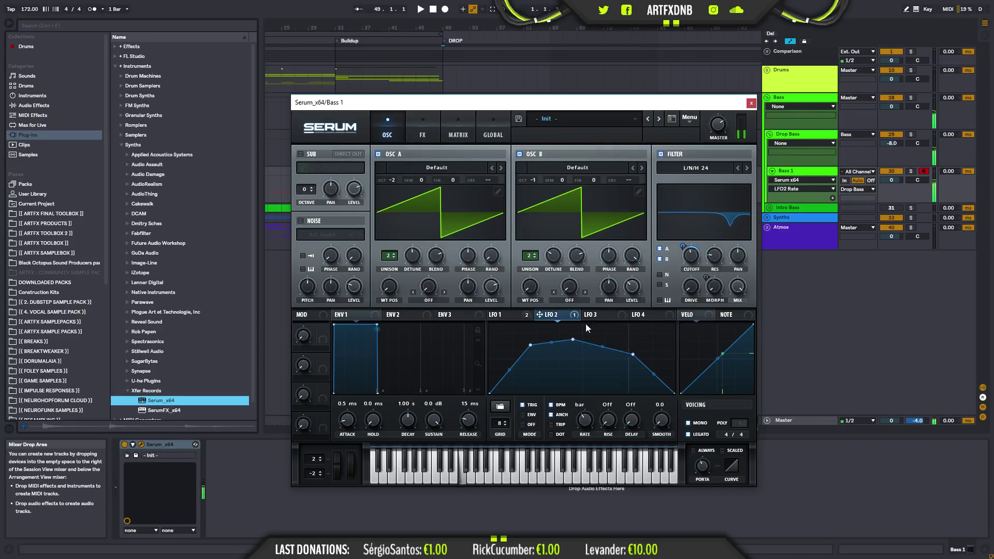
- Reshape LFO 2's curve with a lower first point and a full-height peak past the middle
click(503, 315)
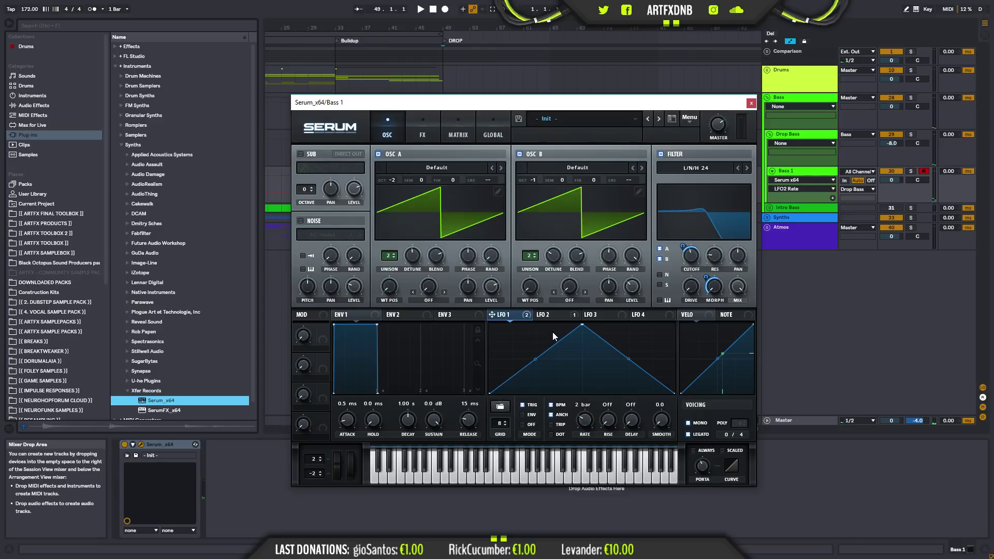
click(551, 316)
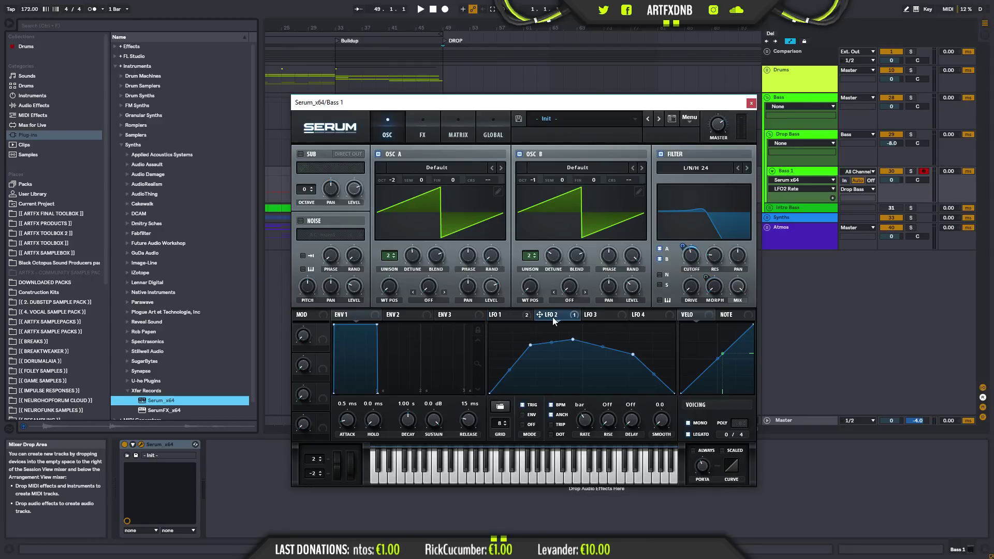
drag(530, 346, 510, 368)
drag(573, 339, 607, 325)
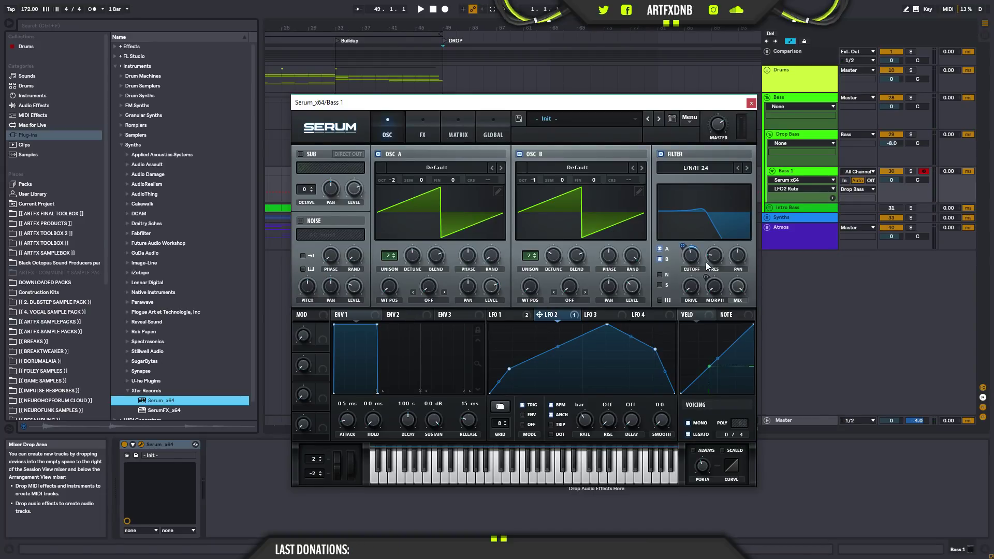
- Lower the filter mix, then fine-tune LFO 1's modulation depth on the cutoff and the filter drive
drag(738, 286, 736, 311)
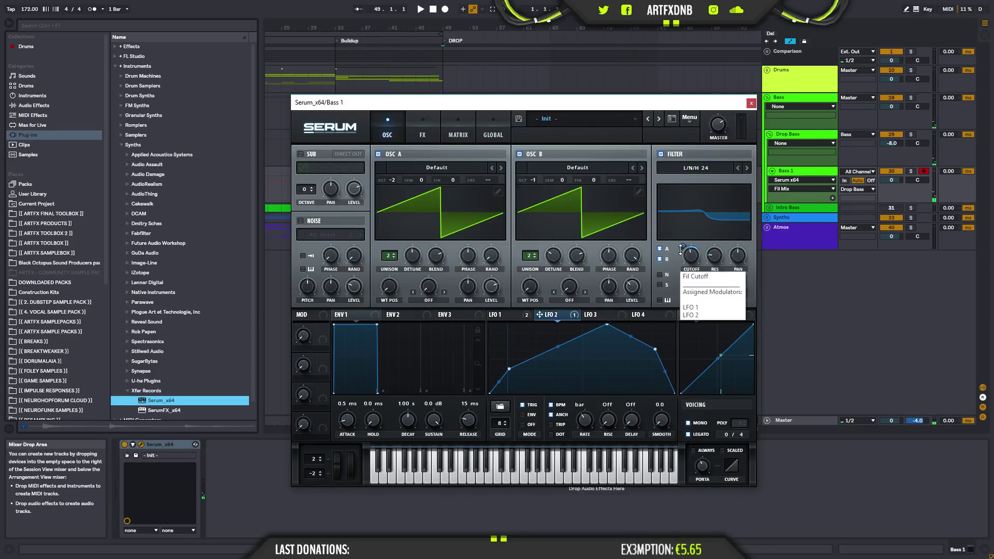
click(507, 314)
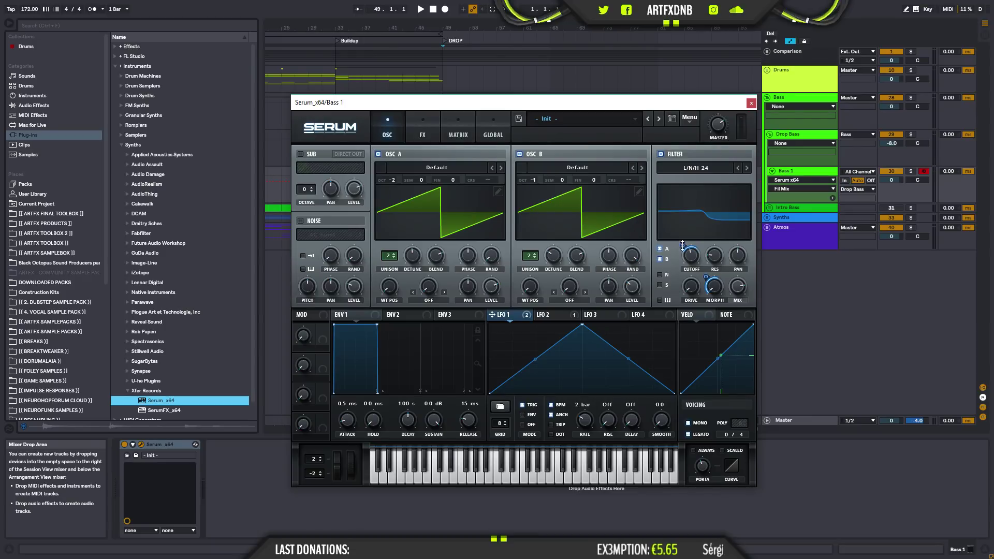
mouse_move(681, 254)
drag(681, 254, 677, 275)
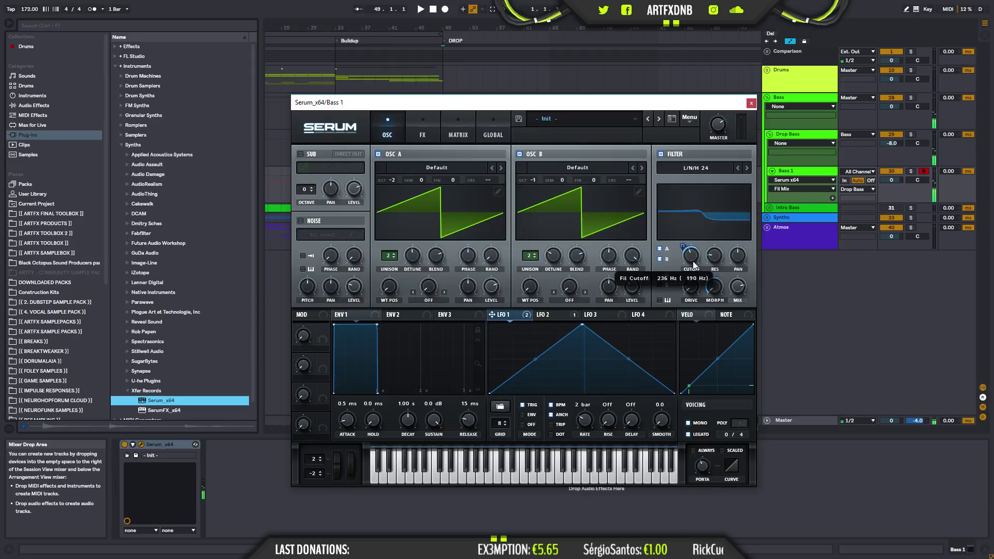
drag(694, 289, 697, 268)
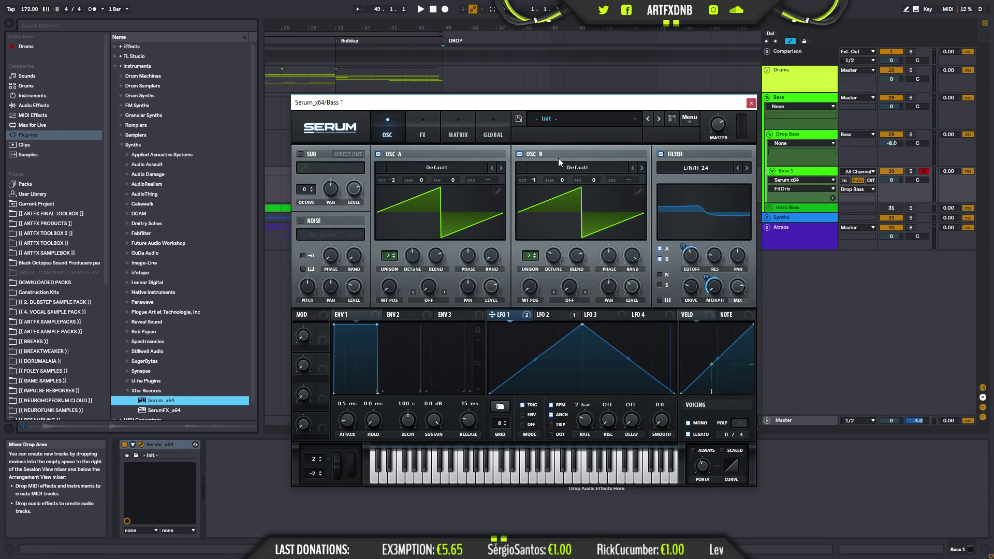
- Enable the Hyper/Dimension effect, adjust its Hyper and Dimension mix amounts, and set the Dimension size to about 9%
click(432, 136)
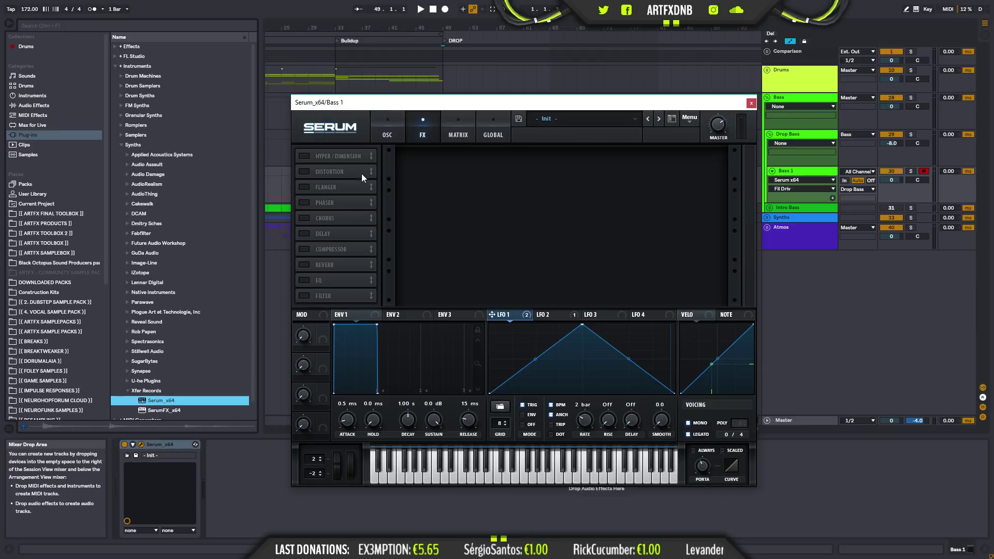
click(304, 156)
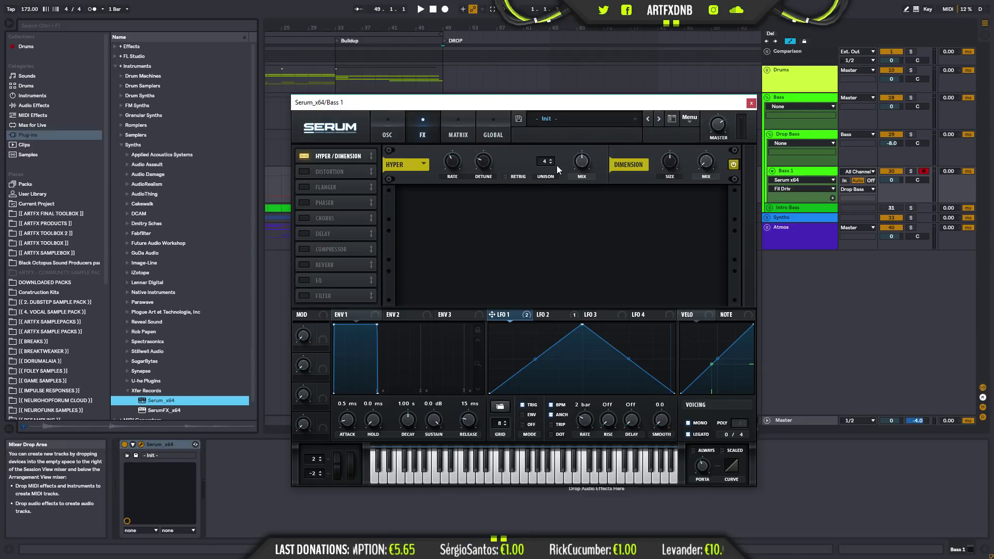
mouse_move(589, 166)
mouse_down()
mouse_move(589, 190)
mouse_move(584, 182)
mouse_up()
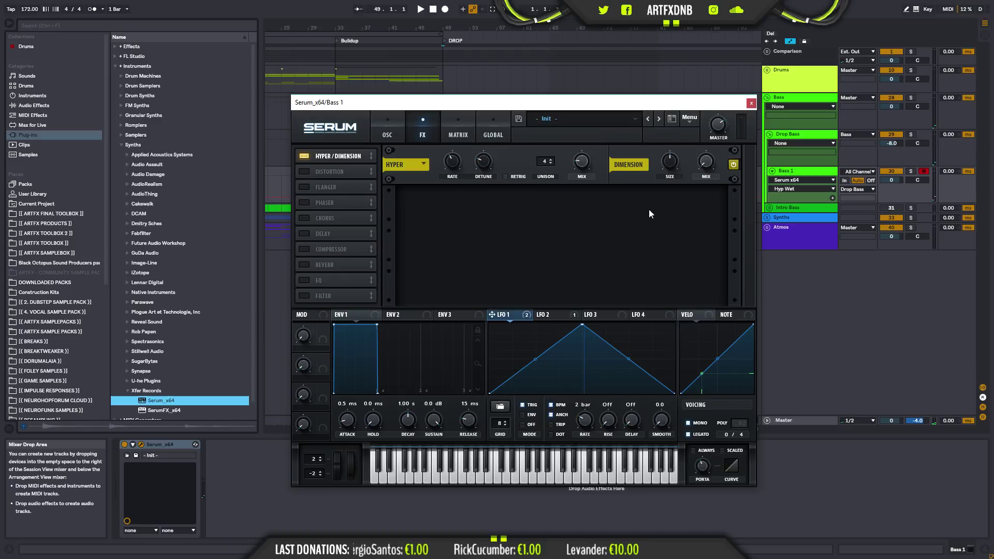
drag(670, 161, 658, 201)
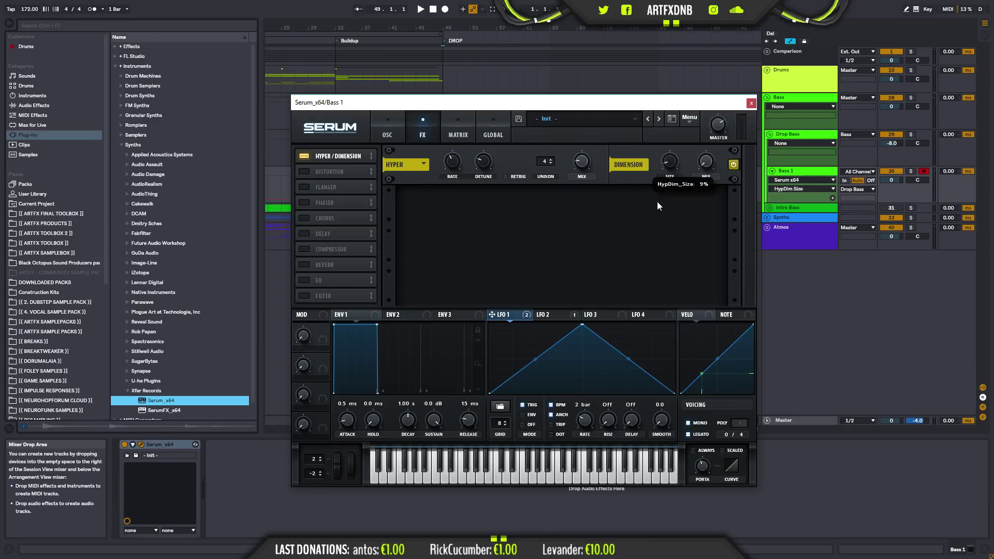
mouse_move(710, 165)
mouse_down()
mouse_move(710, 132)
mouse_move(706, 169)
mouse_up()
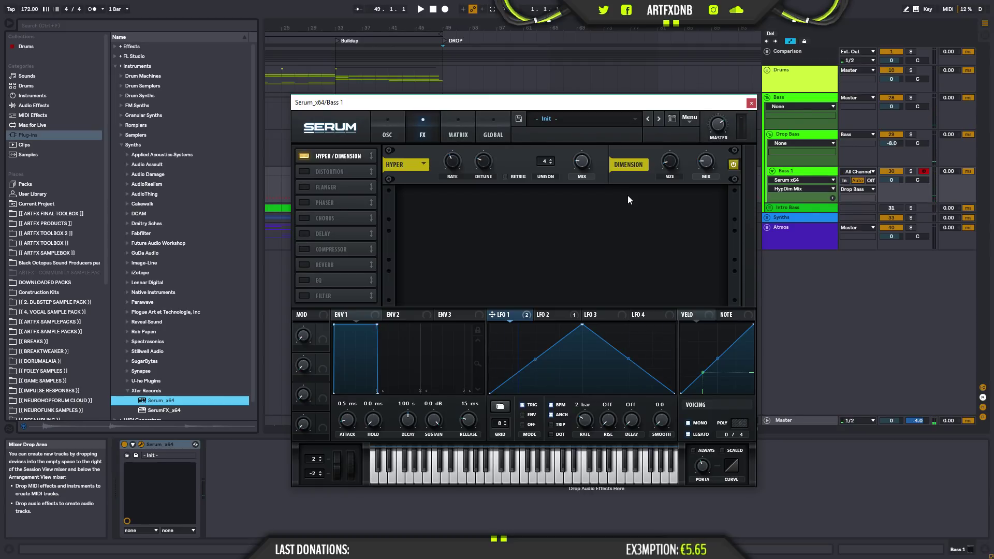
- Set Serum's pitch bend range to 12 semitones up and -12 semitones down
drag(314, 477, 310, 498)
drag(315, 461, 319, 437)
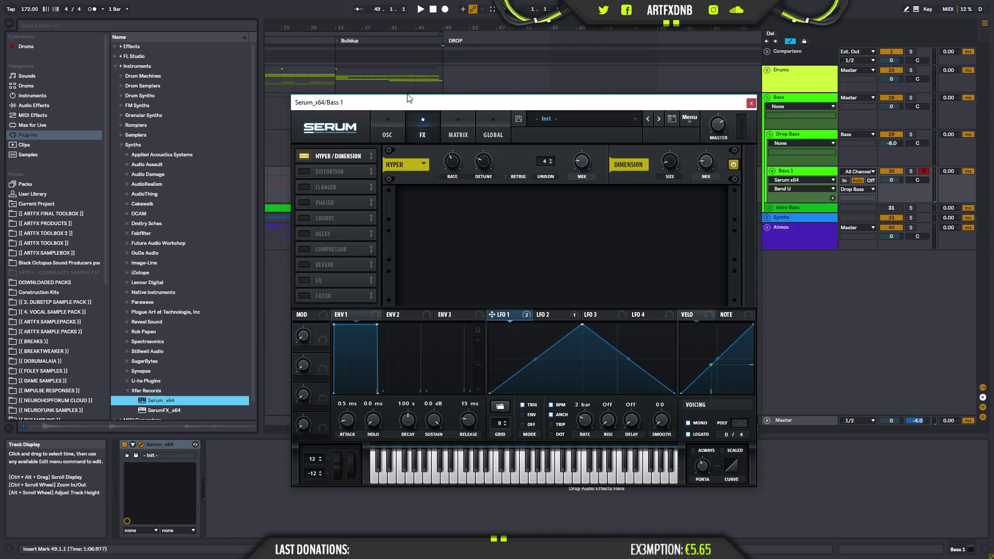
mouse_move(434, 104)
mouse_down()
mouse_move(711, 83)
mouse_move(383, 158)
mouse_move(454, 79)
mouse_move(426, 98)
mouse_move(443, 94)
mouse_up()
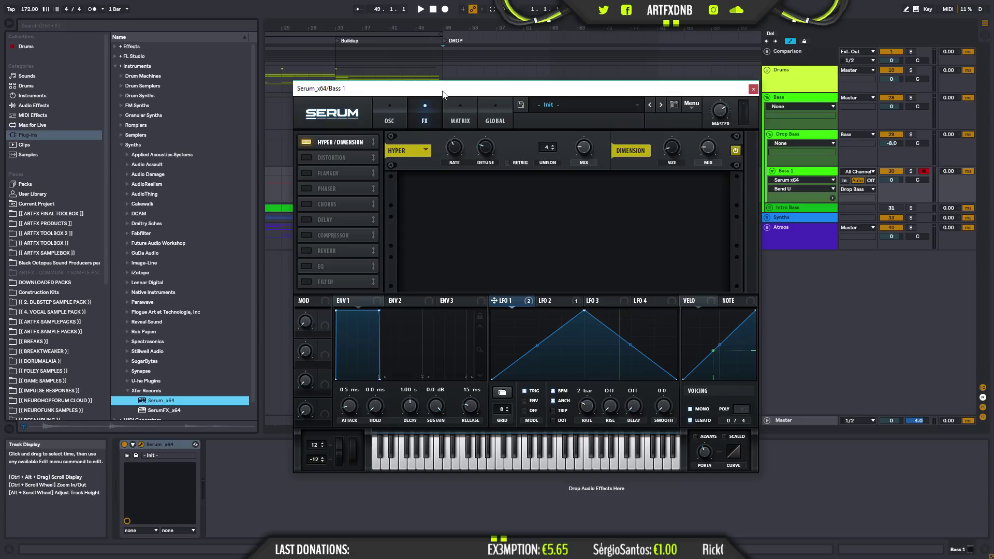
drag(473, 92, 418, 104)
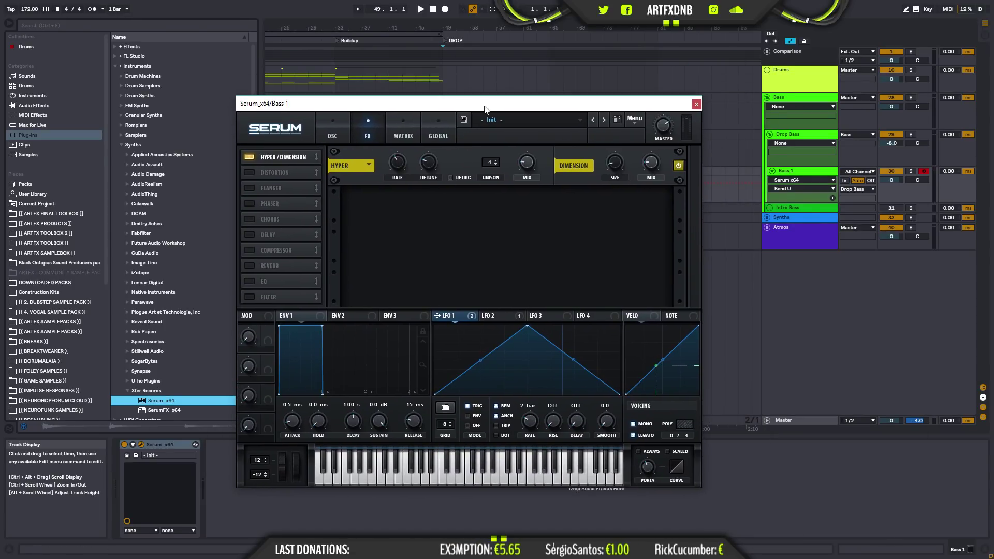
mouse_move(486, 104)
mouse_down()
mouse_move(572, 93)
mouse_move(475, 102)
mouse_move(503, 96)
mouse_up()
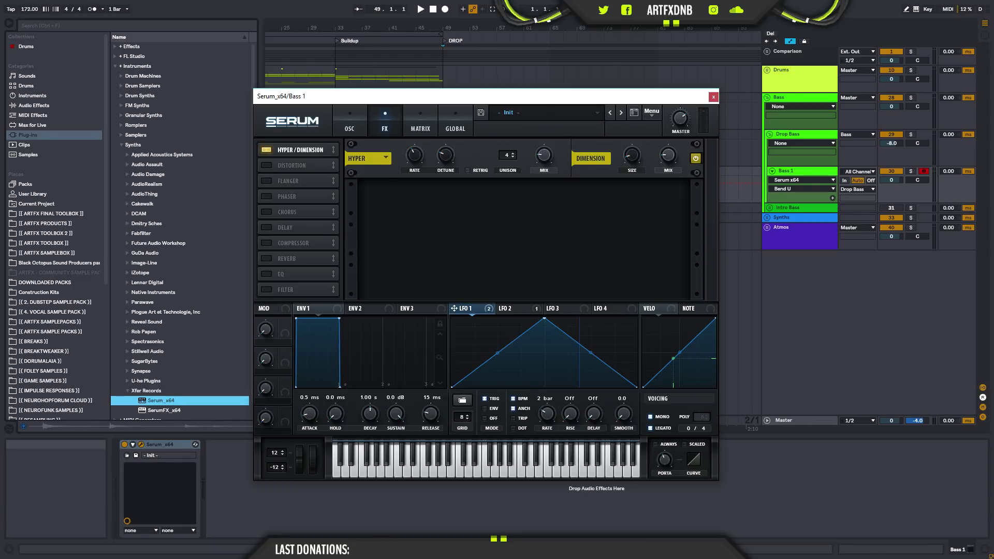
click(714, 96)
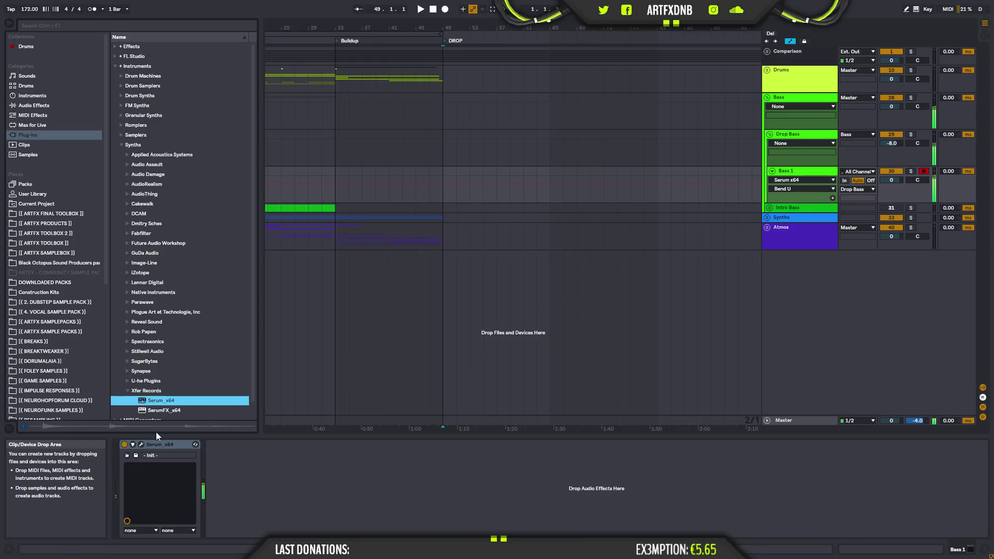
click(141, 444)
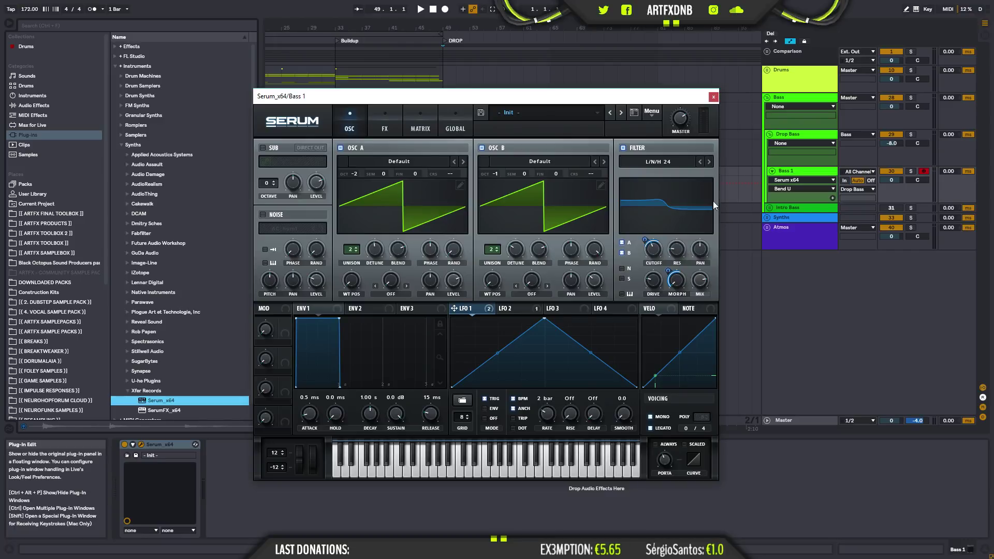
- Switch Serum's filter type to Bandreject and adjust the filter width
click(675, 163)
mouse_move(658, 210)
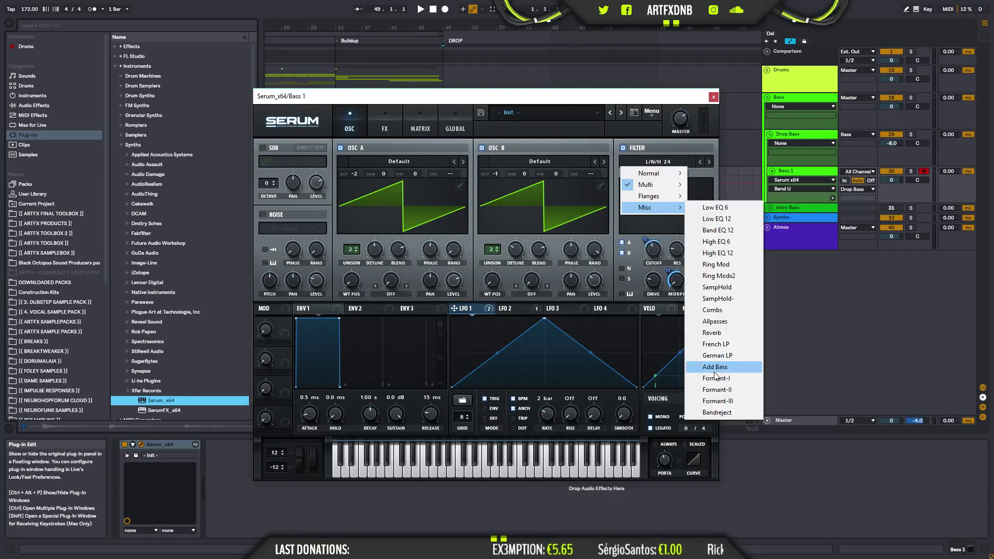
click(719, 414)
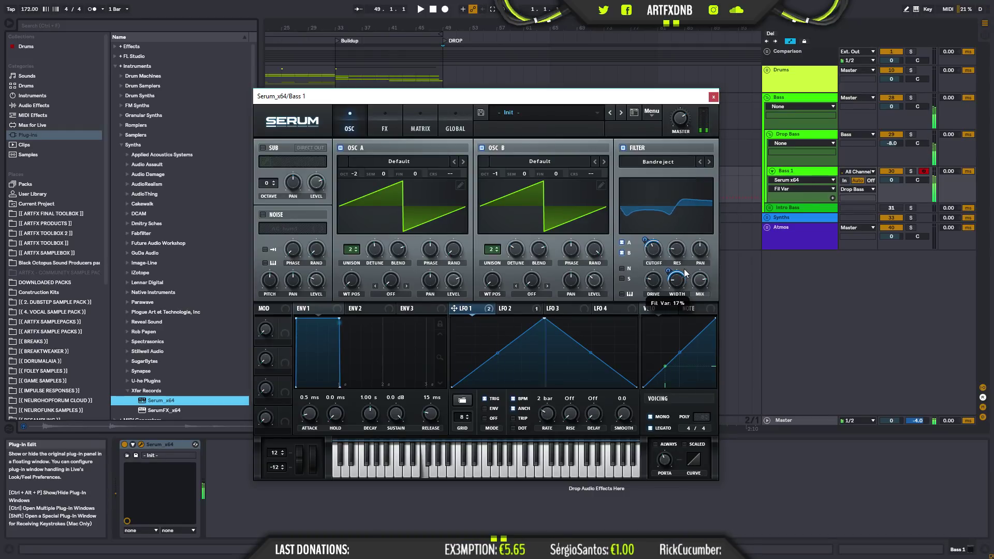
drag(671, 284, 661, 285)
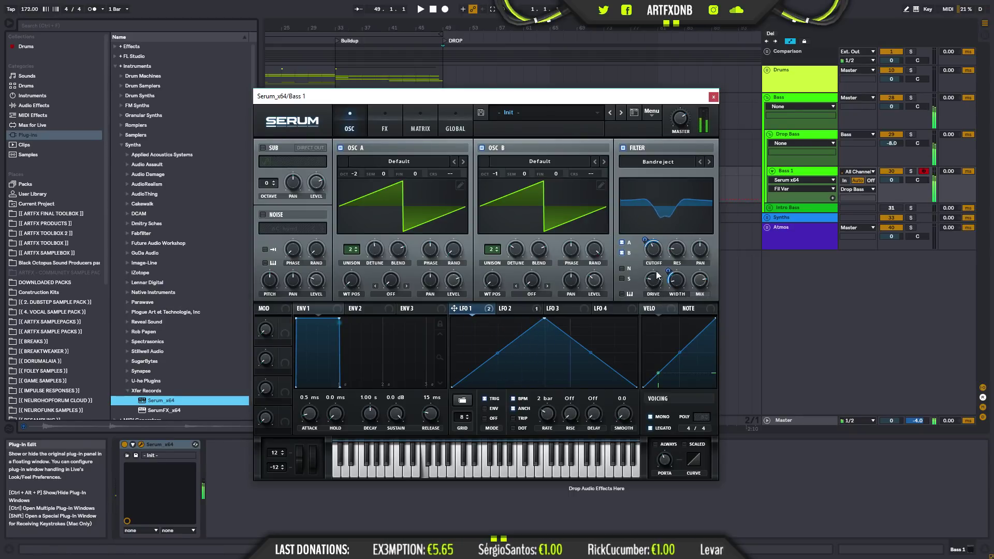
- Adjust the modulation depth on the filter cutoff, along with the cutoff and resonance
drag(645, 238, 654, 203)
mouse_move(656, 252)
mouse_down()
mouse_move(661, 229)
mouse_move(660, 239)
mouse_up()
click(508, 308)
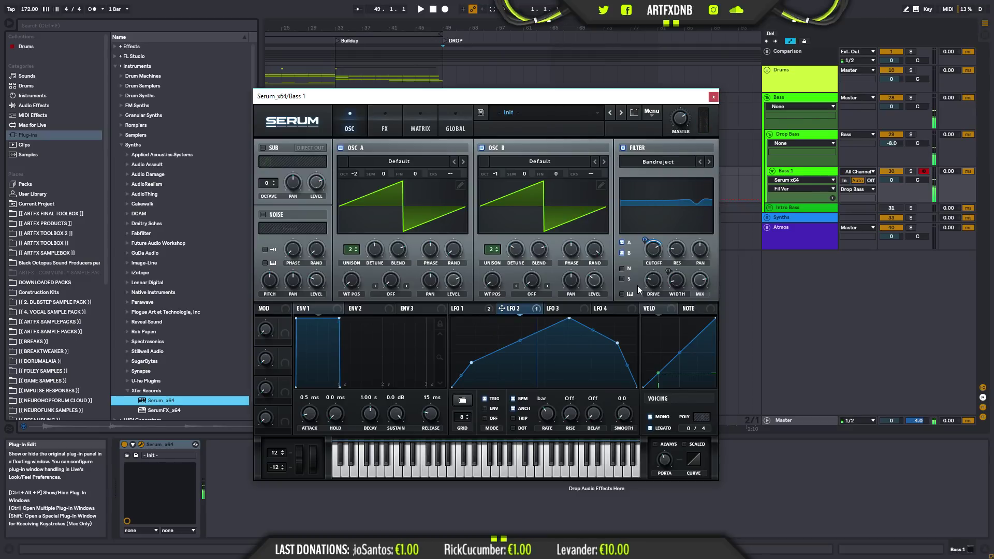
drag(680, 248, 678, 285)
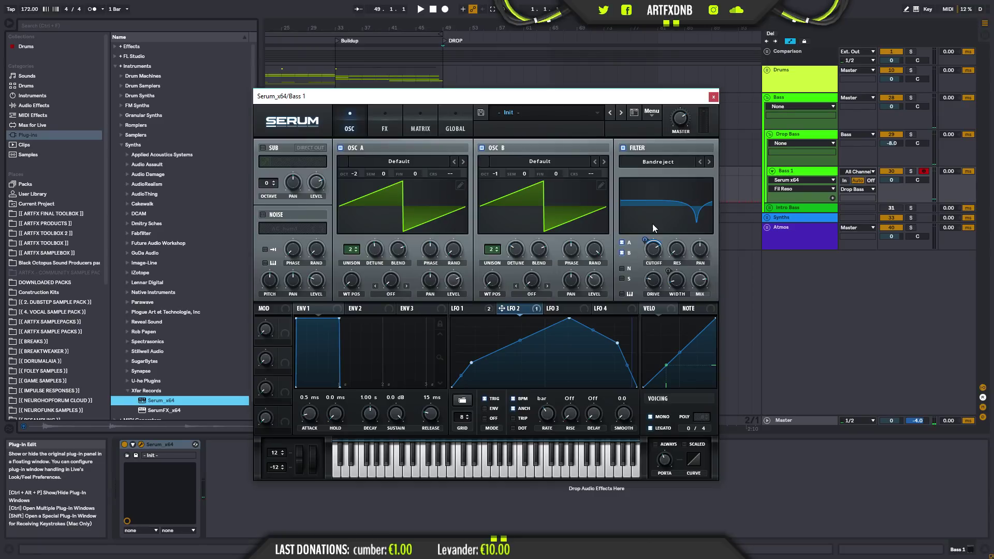
- Close the Serum window and unfold the Intro Bass group
drag(624, 98, 653, 65)
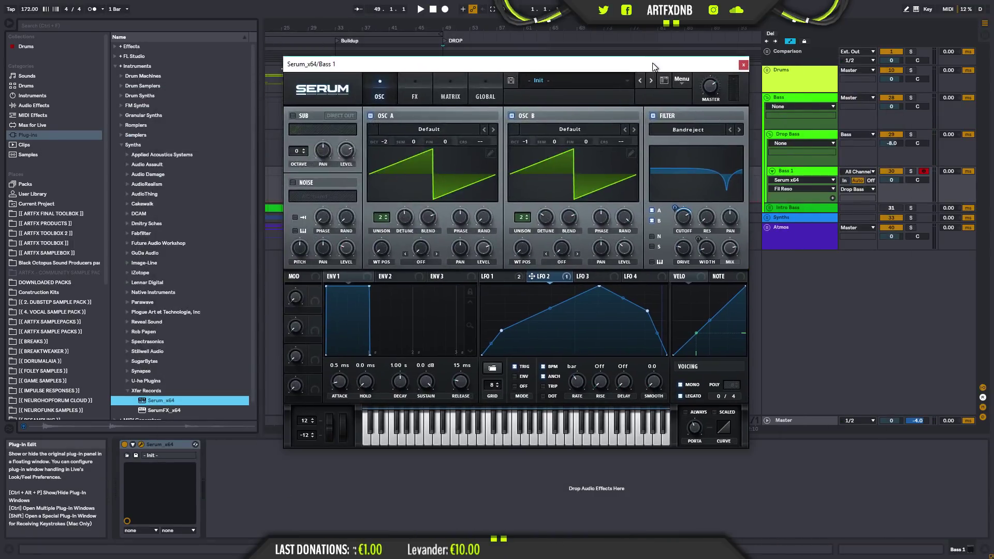
click(745, 64)
click(769, 135)
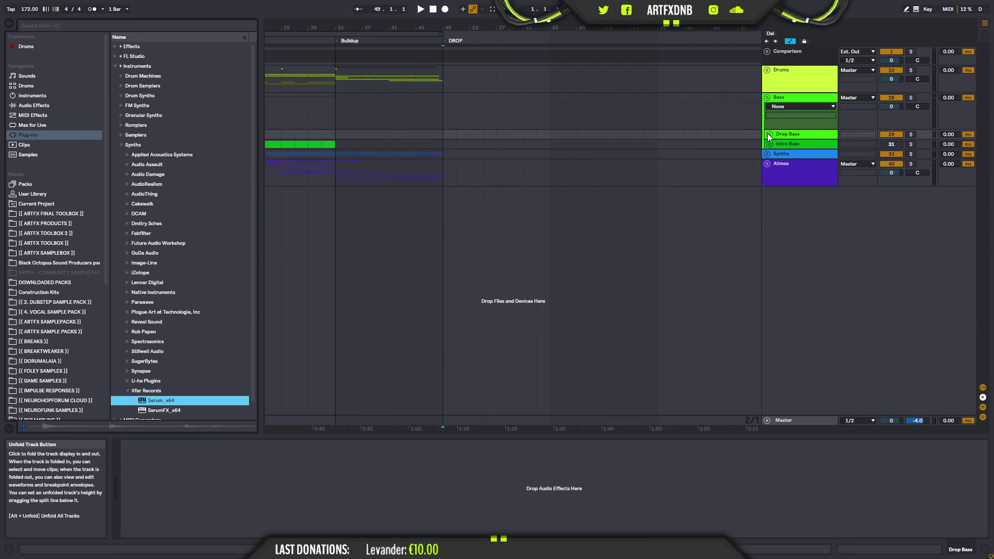
click(770, 135)
click(766, 208)
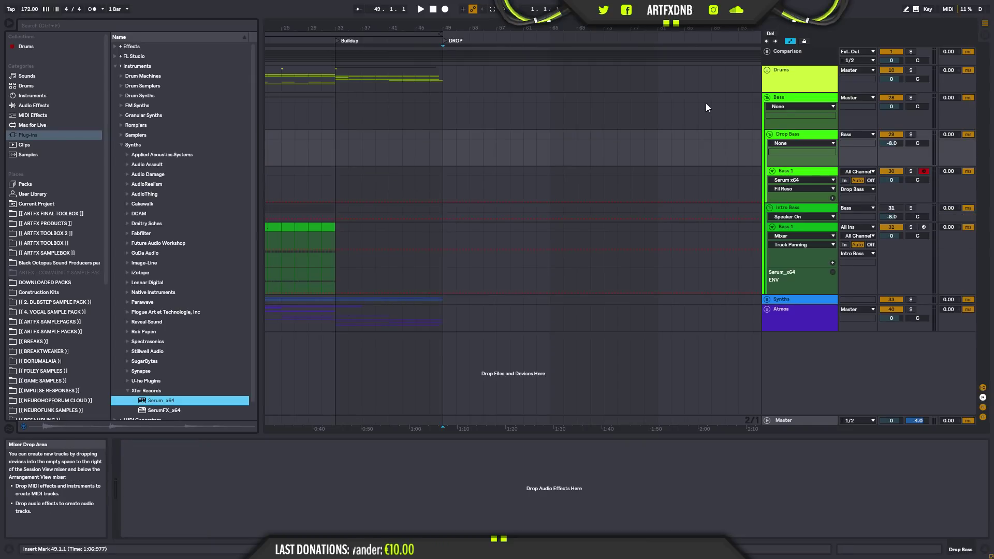
- Reopen Serum on the Drop Bass group's Bass 1 track and set the filter mix to 100%
click(788, 173)
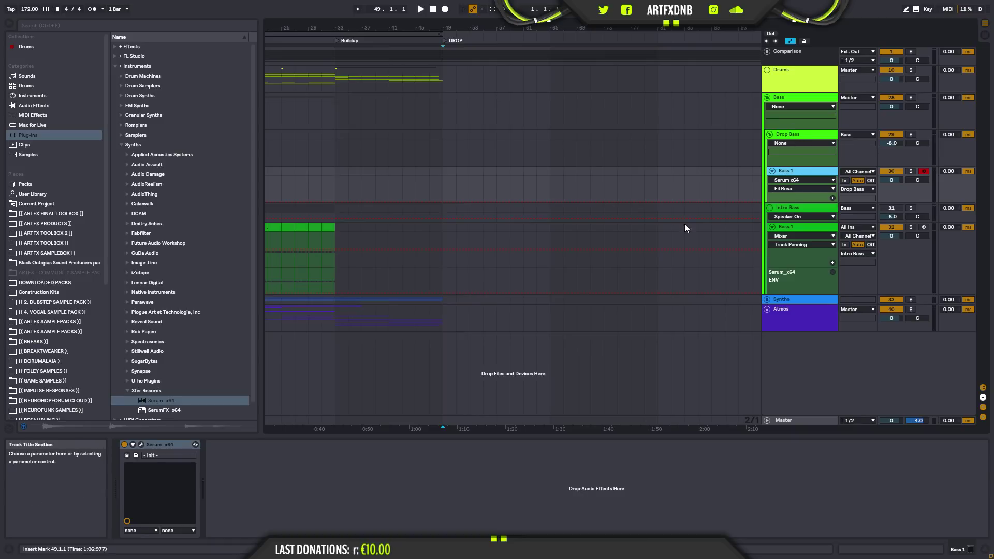
click(140, 444)
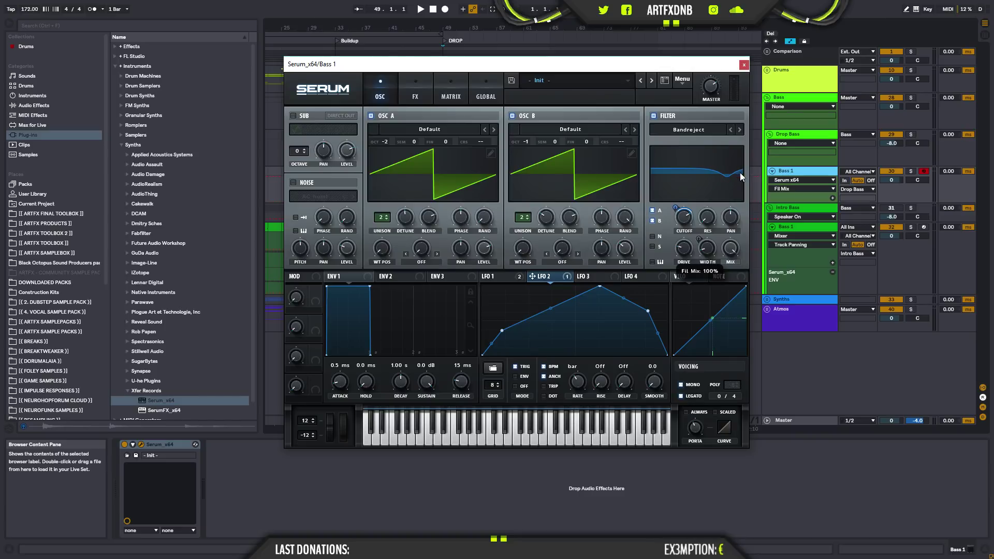
click(740, 255)
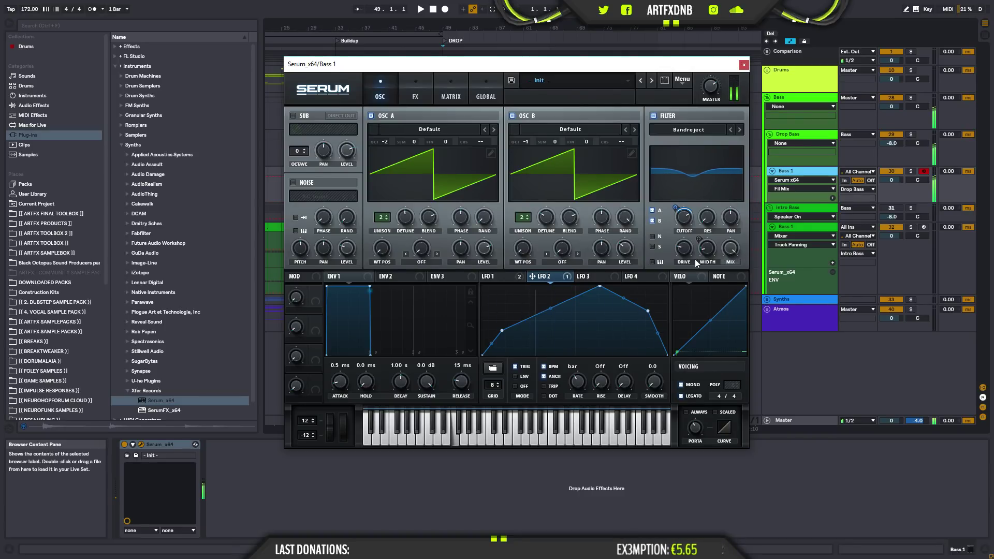
- Compare the curves and rates of LFO 1 and LFO 2
click(503, 279)
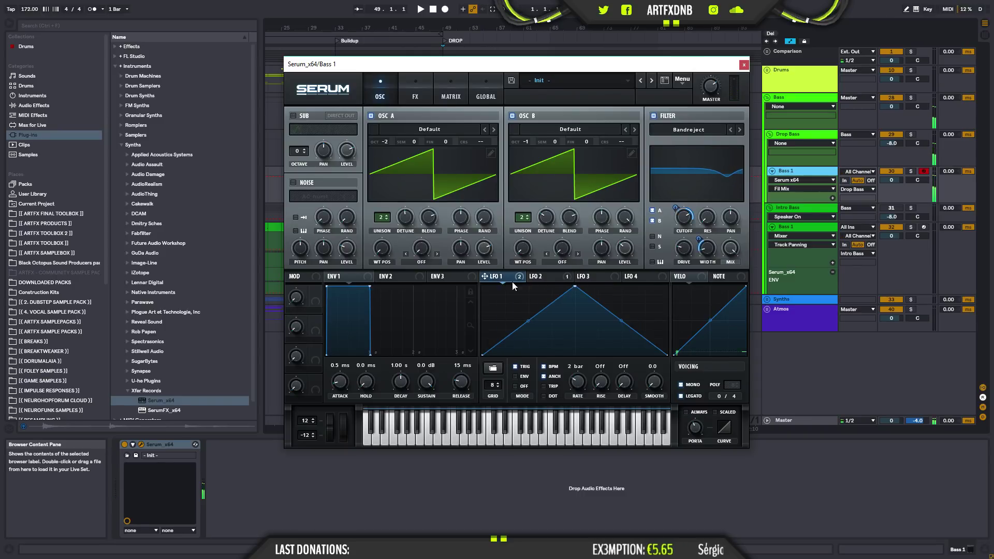
click(548, 278)
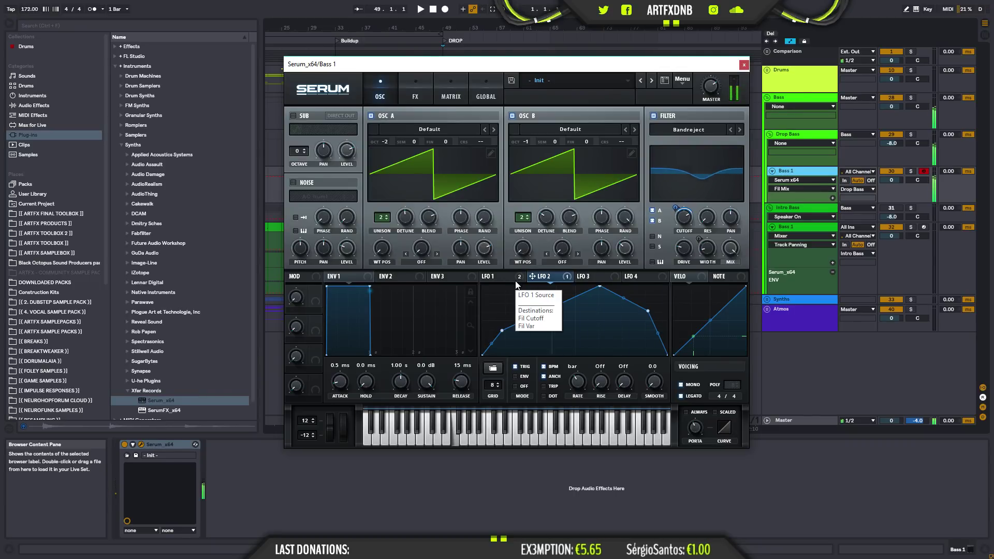
click(495, 278)
click(549, 278)
click(496, 278)
click(548, 279)
click(495, 279)
click(548, 279)
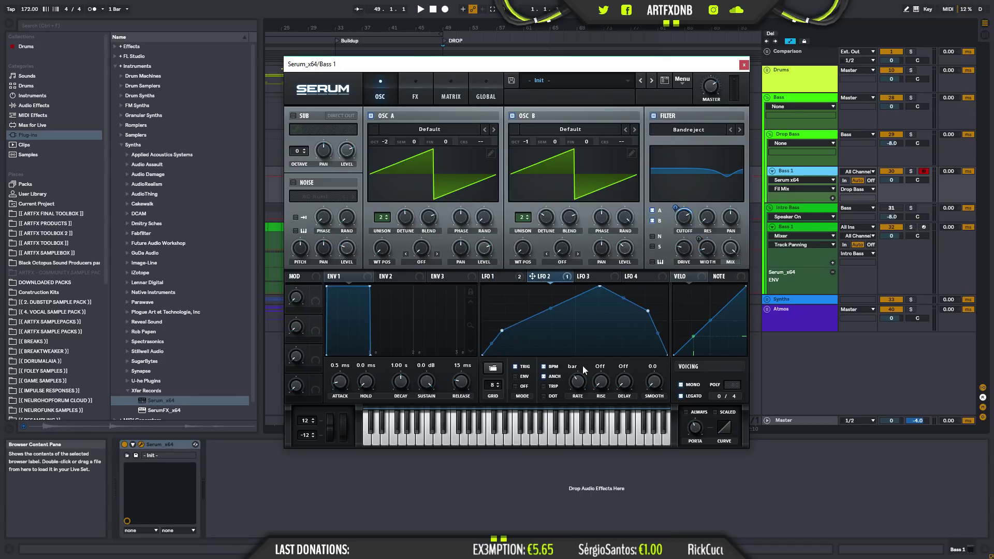
- Make LFO 2's rate dotted for 1.5 bar and fine-tune the filter resonance
click(545, 397)
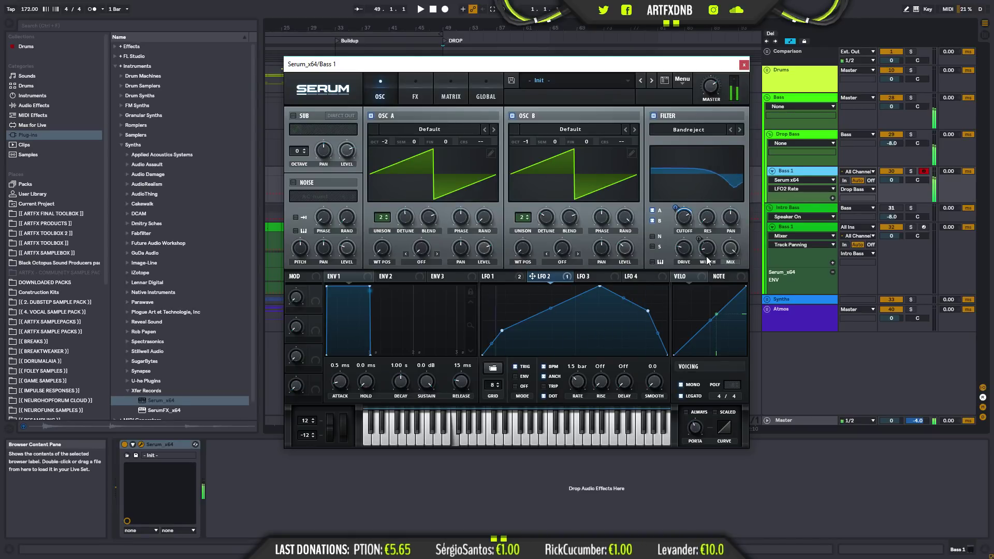
click(707, 222)
drag(707, 224, 700, 244)
click(709, 219)
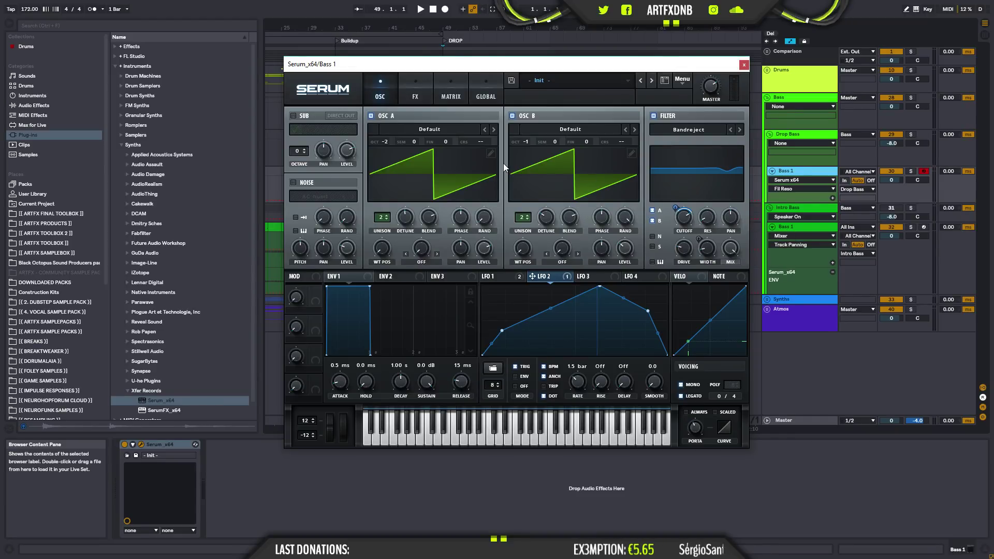
- Assign Macro 1 to the filter width and sweep the macro to test it
drag(314, 294, 692, 253)
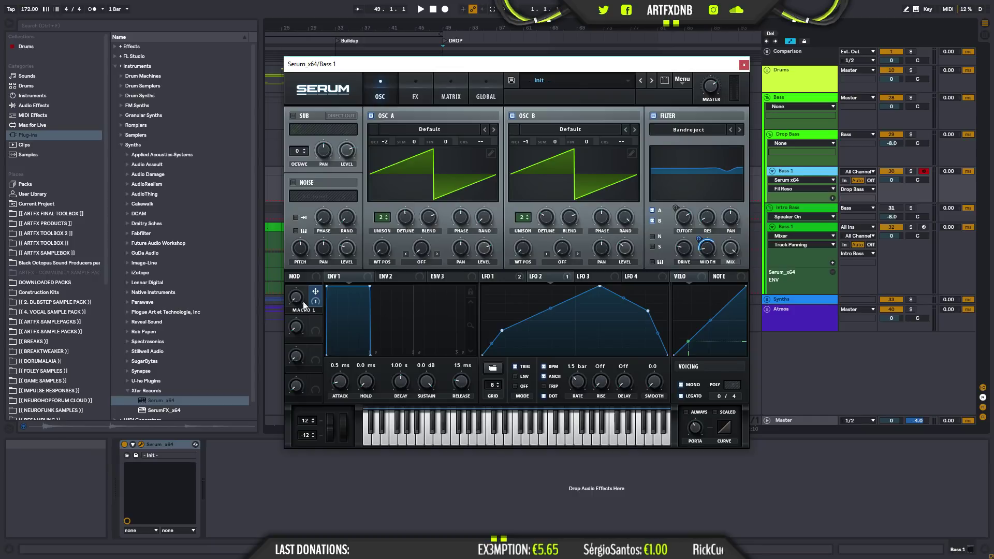
drag(299, 302, 357, 325)
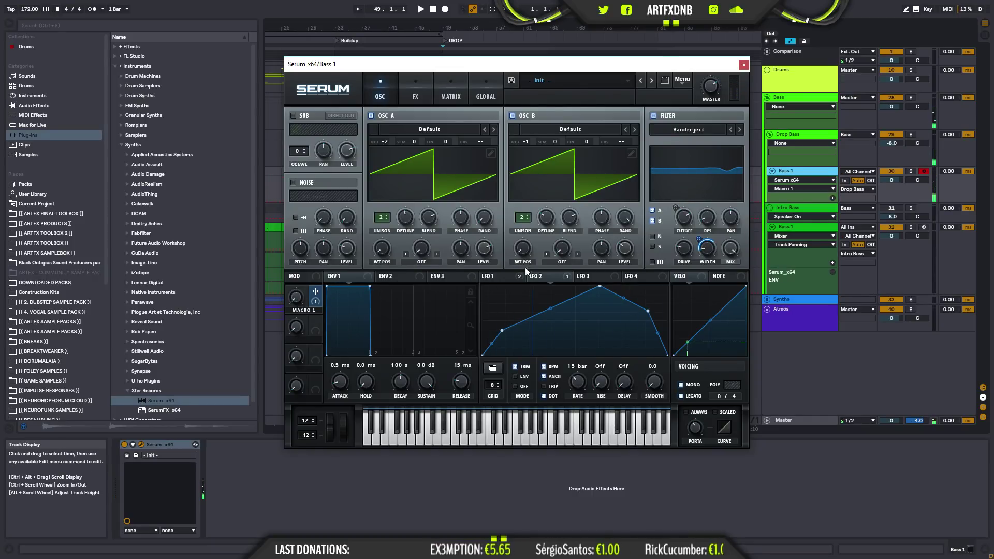
double_click(304, 311)
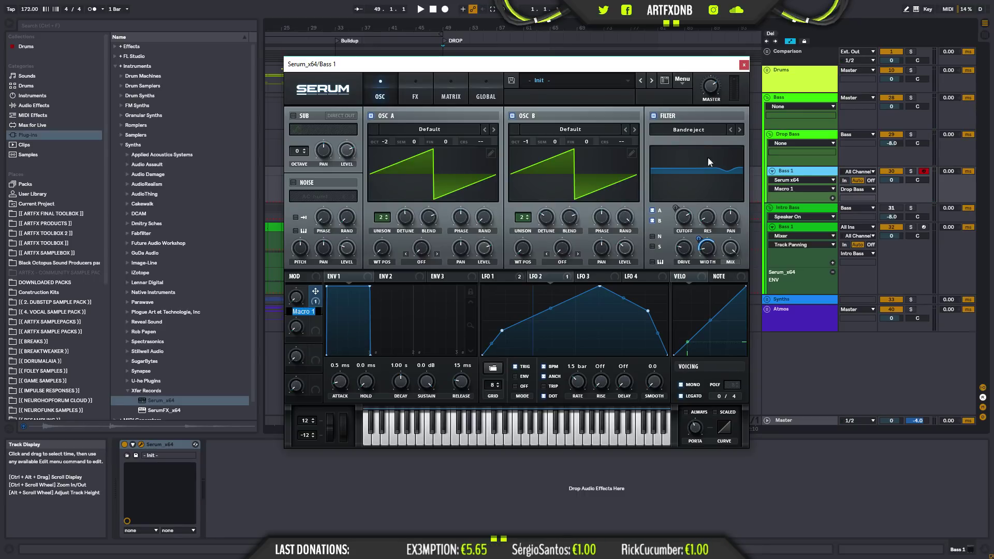
drag(300, 302, 295, 382)
- Rename Macro 1 to BR WIDTH
double_click(297, 312)
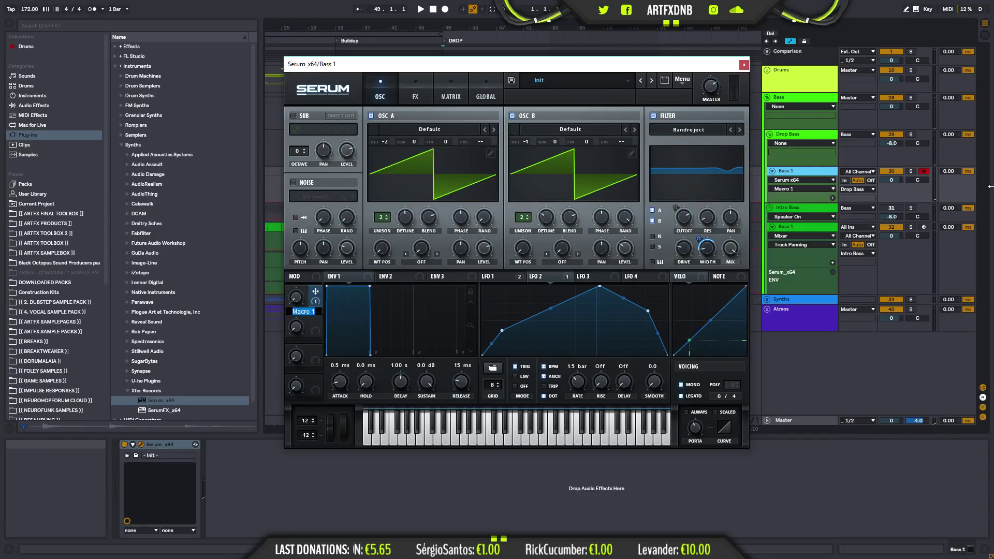
text(BR)
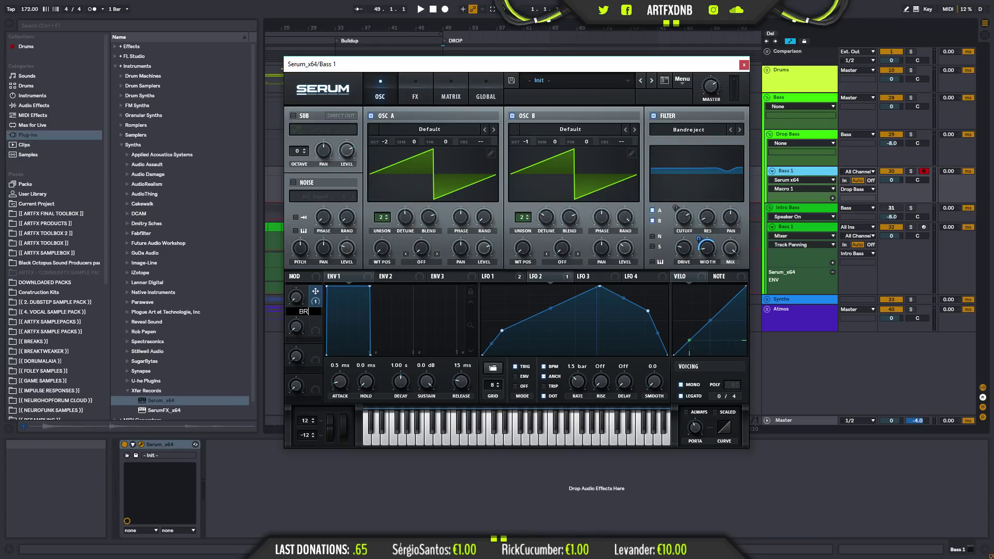
text( WIDST)
key(BackSpace)
key(BackSpace)
text(TH)
key(Return)
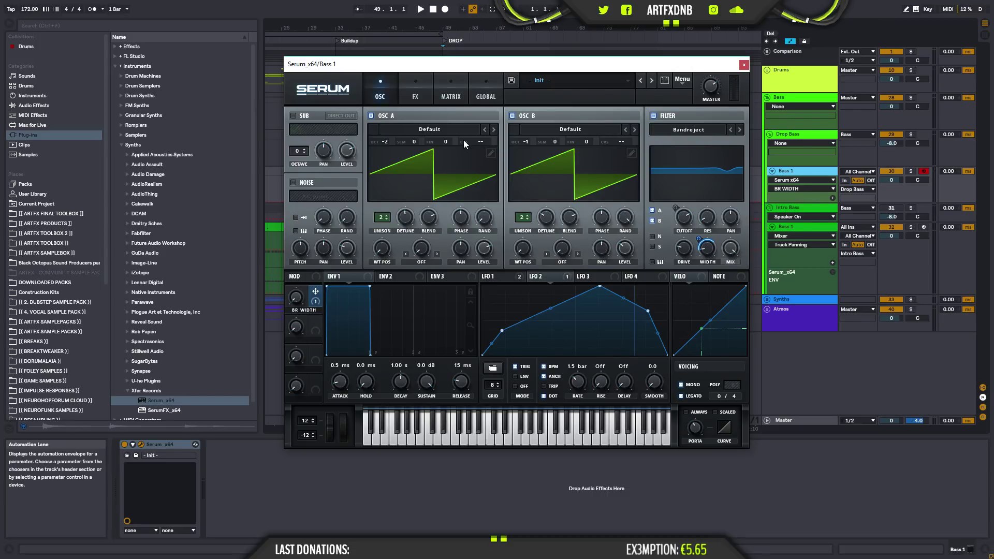
- Set oscillator A's warp mode to FM (from B) and adjust the warp amount
drag(531, 67, 517, 87)
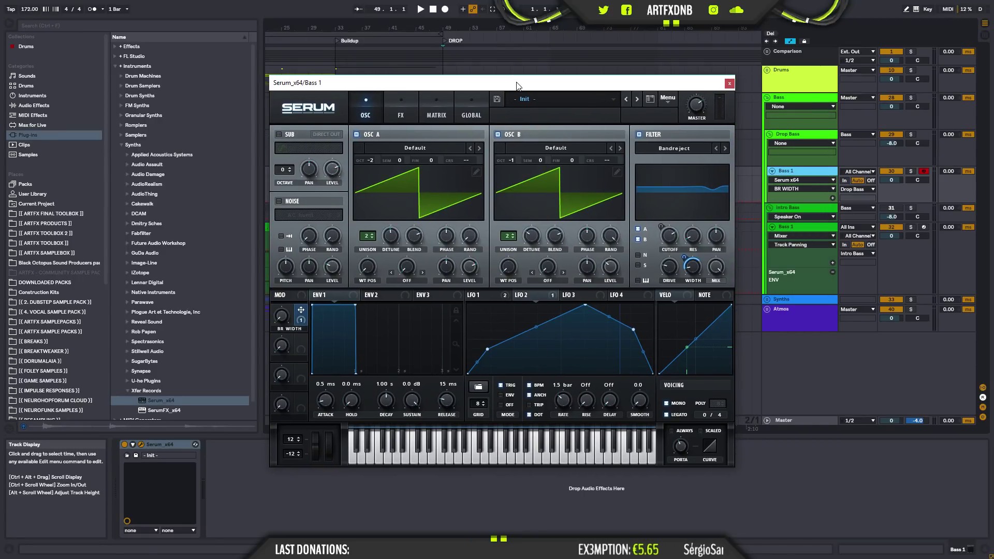
mouse_move(517, 86)
mouse_down()
mouse_move(518, 132)
mouse_move(430, 85)
mouse_move(500, 65)
mouse_move(508, 78)
mouse_up()
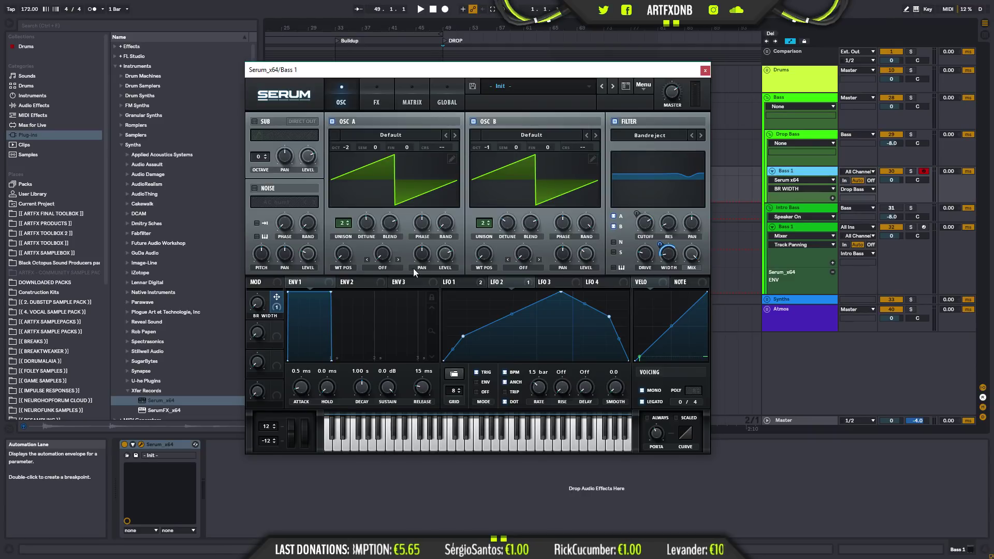
click(384, 266)
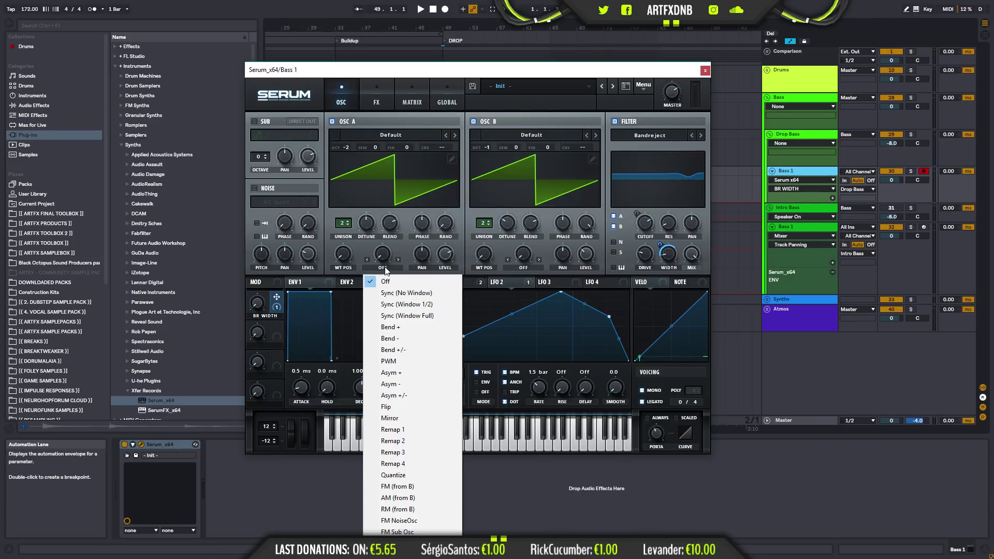
click(404, 488)
drag(388, 233, 383, 259)
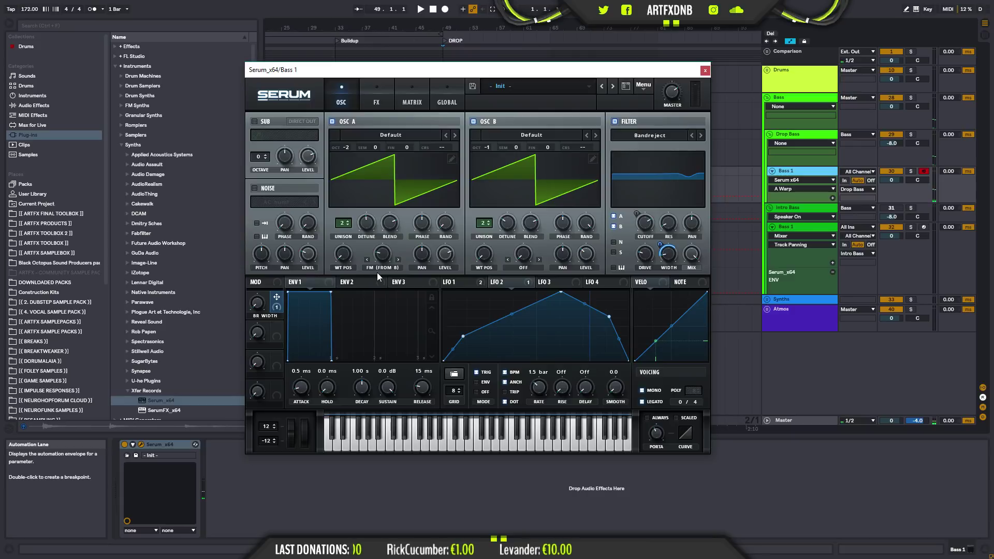
- Switch oscillator A's warp mode off and back to FM (from B) to compare the sound
click(381, 268)
click(380, 268)
click(381, 268)
click(381, 280)
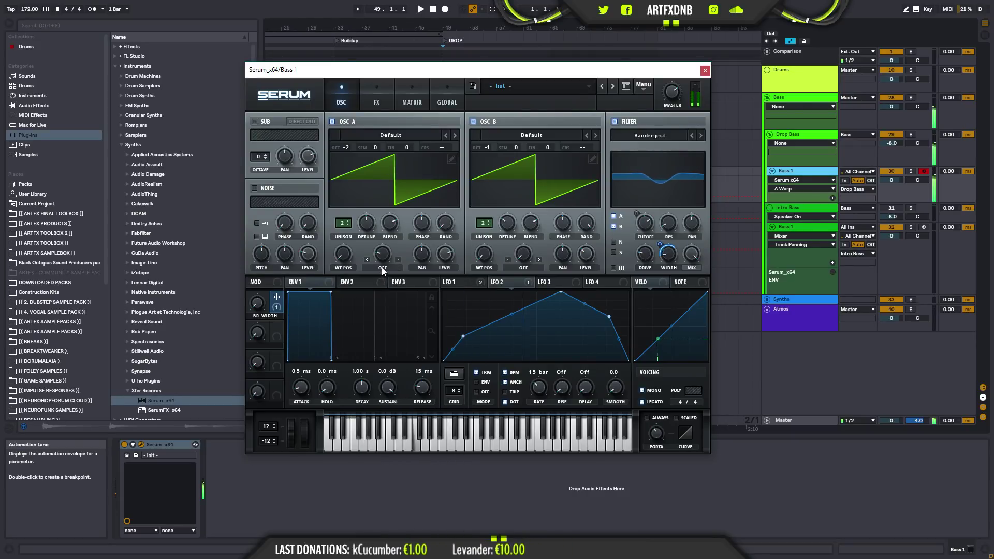
click(381, 267)
click(399, 489)
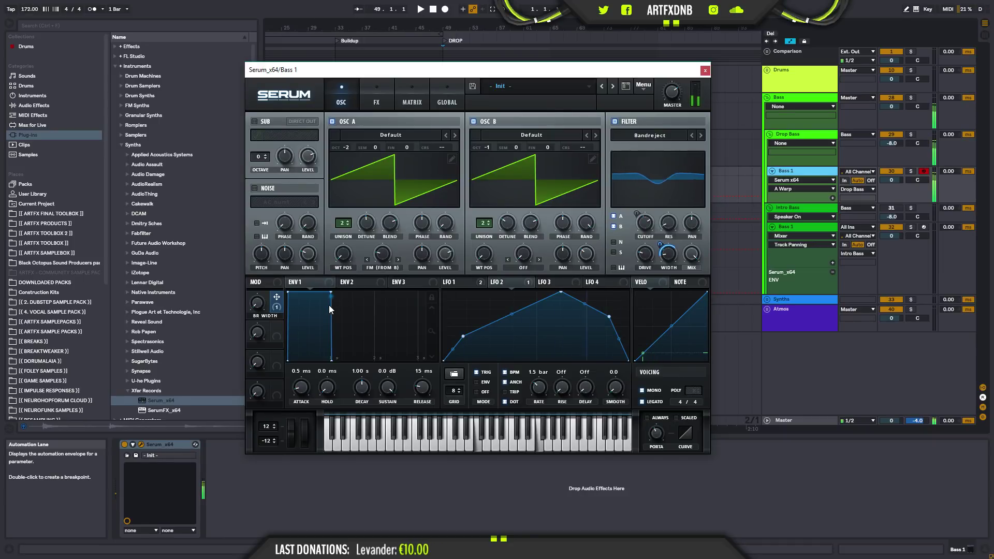
- Adjust oscillator A's FM amount together with oscillator B's detune and level
mouse_move(386, 251)
drag(384, 243, 372, 213)
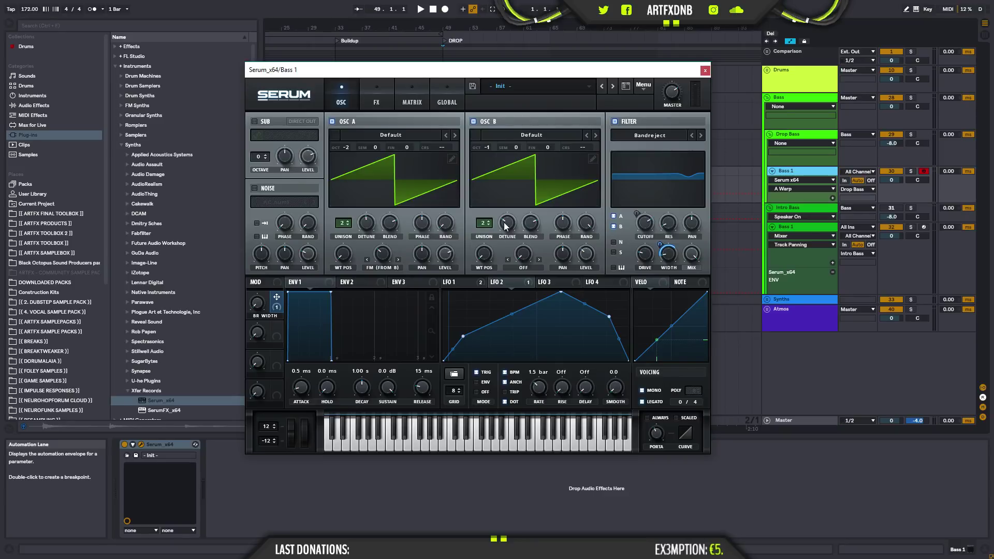
mouse_move(506, 223)
mouse_down()
mouse_move(505, 238)
mouse_move(506, 203)
mouse_move(507, 213)
mouse_up()
drag(585, 253, 585, 341)
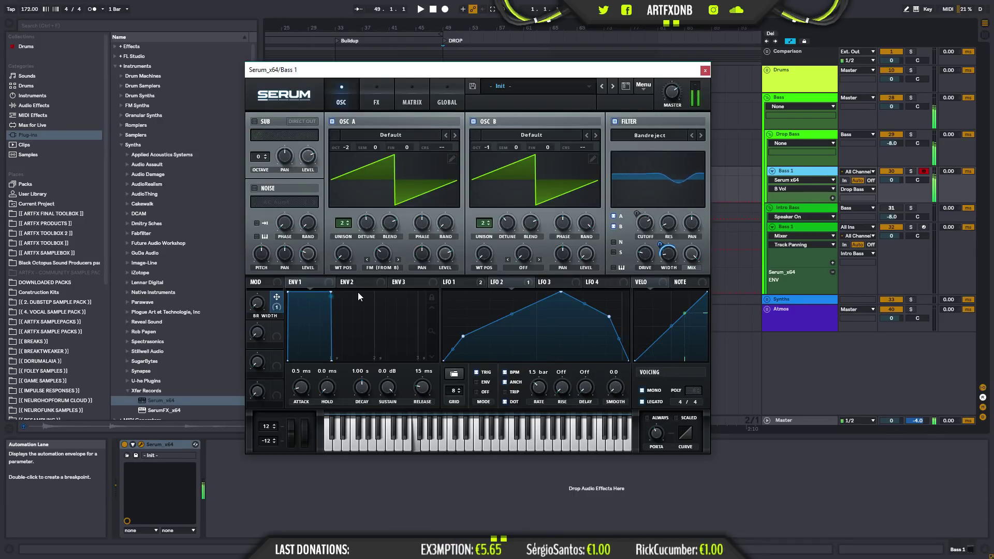
- Adjust oscillator A's FM amount, set oscillator B's unison to 1 voice, and compare with oscillator B switched off and on
click(382, 257)
mouse_move(380, 266)
mouse_down()
mouse_move(374, 222)
mouse_move(363, 260)
mouse_up()
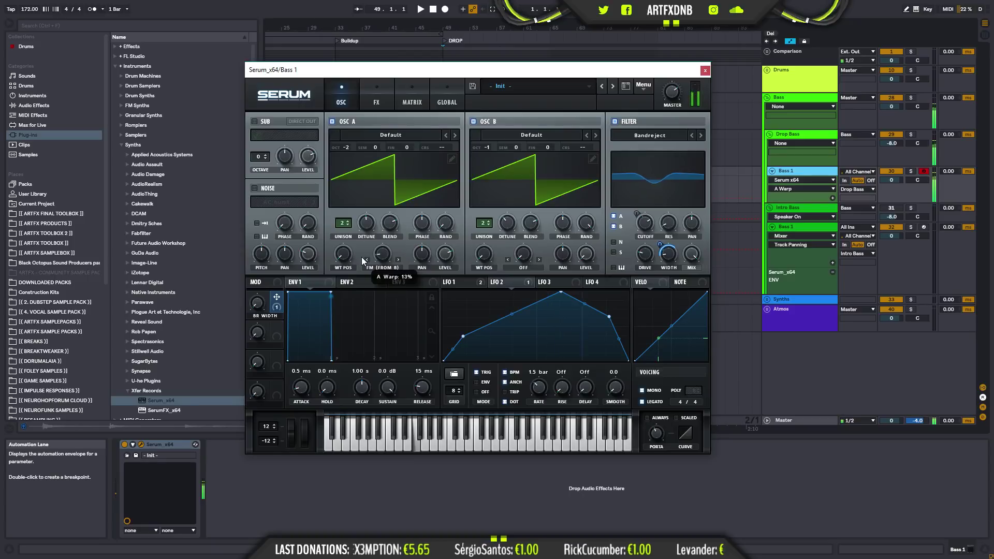
drag(487, 217, 472, 289)
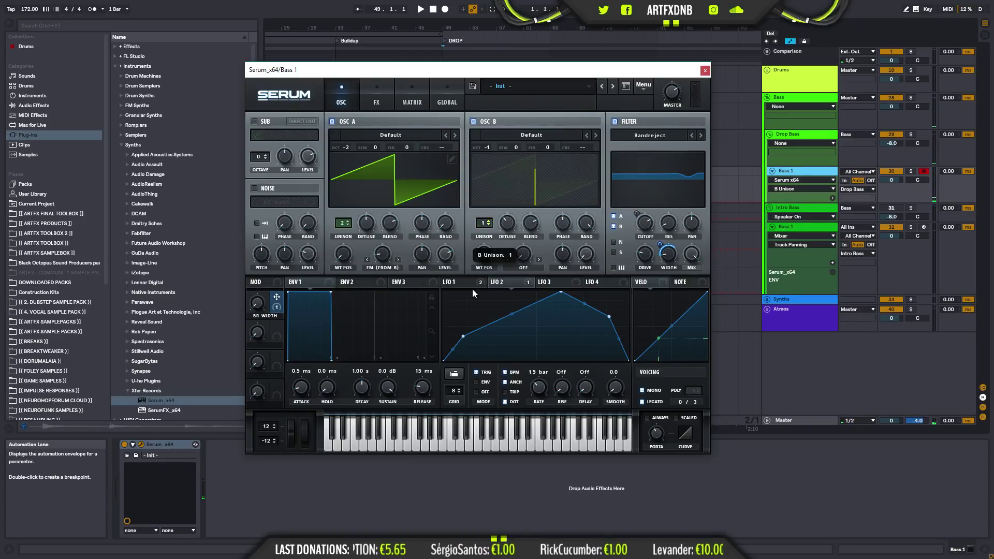
click(472, 121)
click(473, 121)
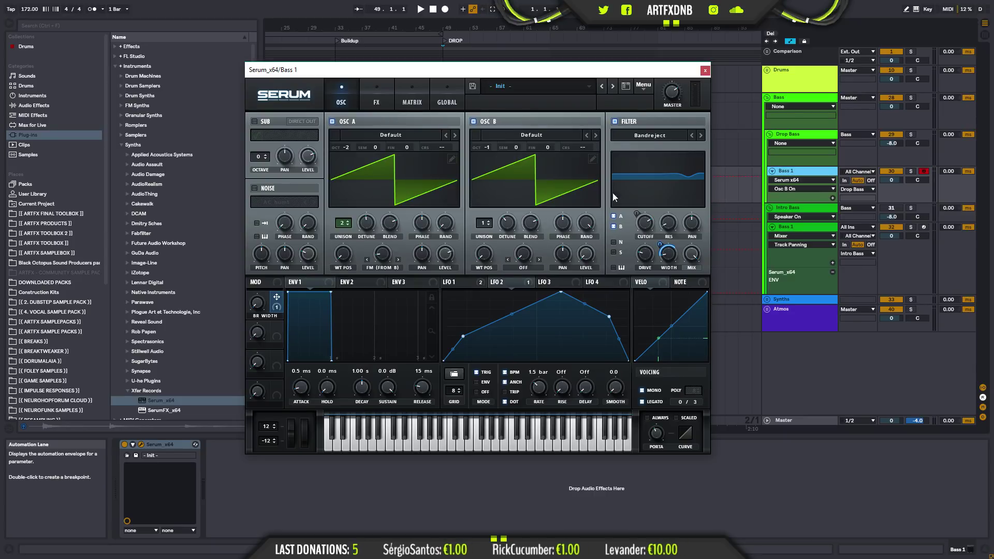
- Remove oscillator B from the filter routing and set its octave to -2
click(592, 264)
click(614, 226)
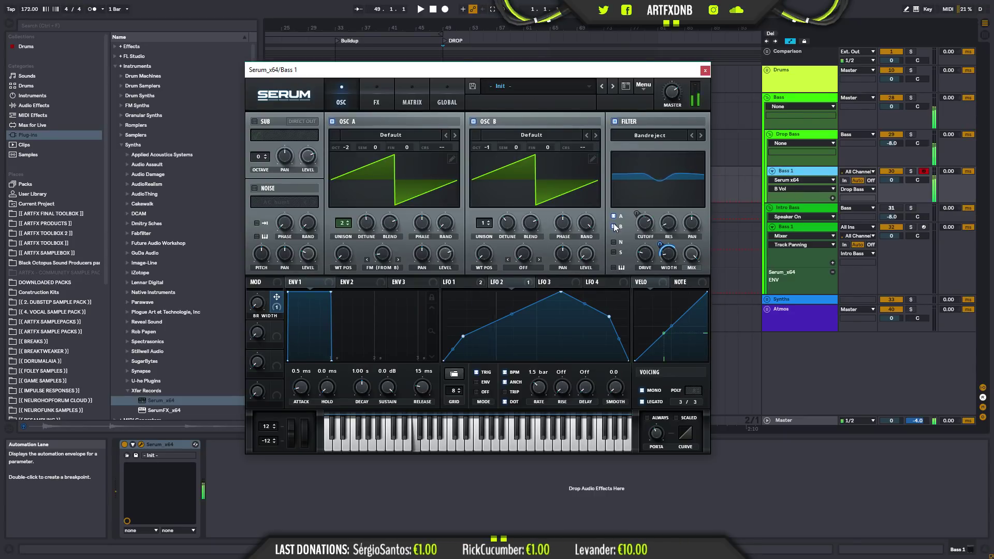
click(382, 254)
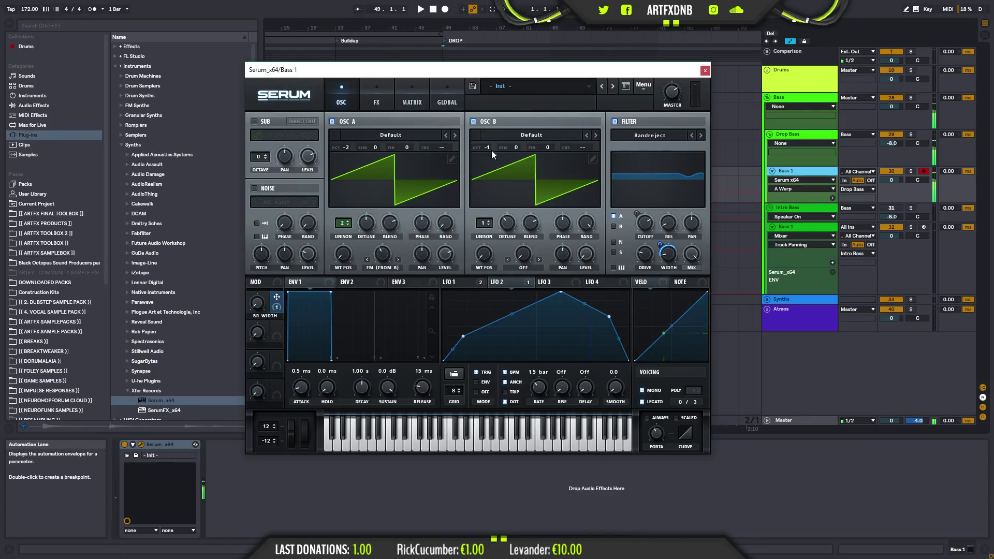
drag(492, 150, 484, 154)
- Sweep oscillator A's FM amount up and down to audition the modulation from oscillator B
drag(381, 256, 386, 233)
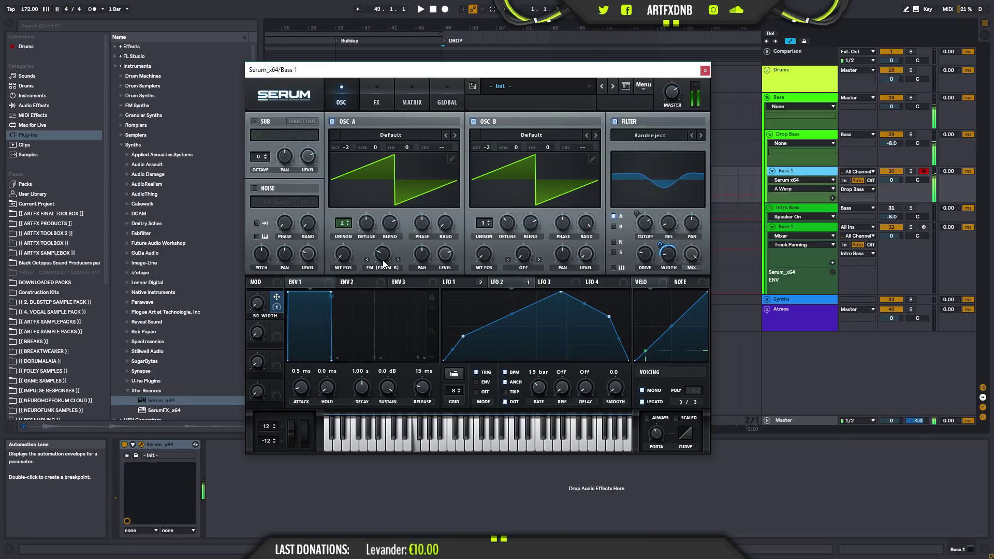
mouse_move(381, 254)
mouse_down()
mouse_move(377, 219)
mouse_move(372, 258)
mouse_move(374, 177)
mouse_move(370, 248)
mouse_up()
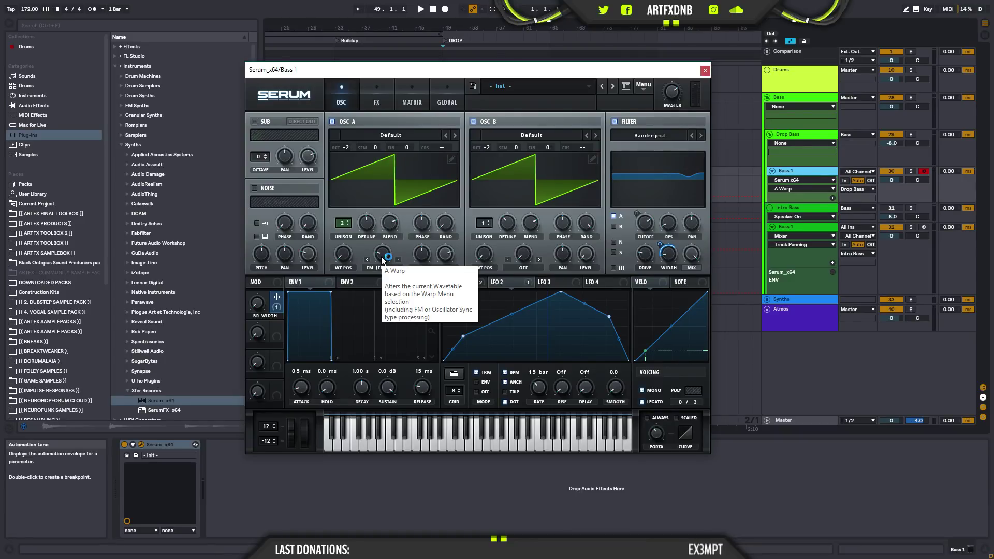
drag(390, 270, 380, 263)
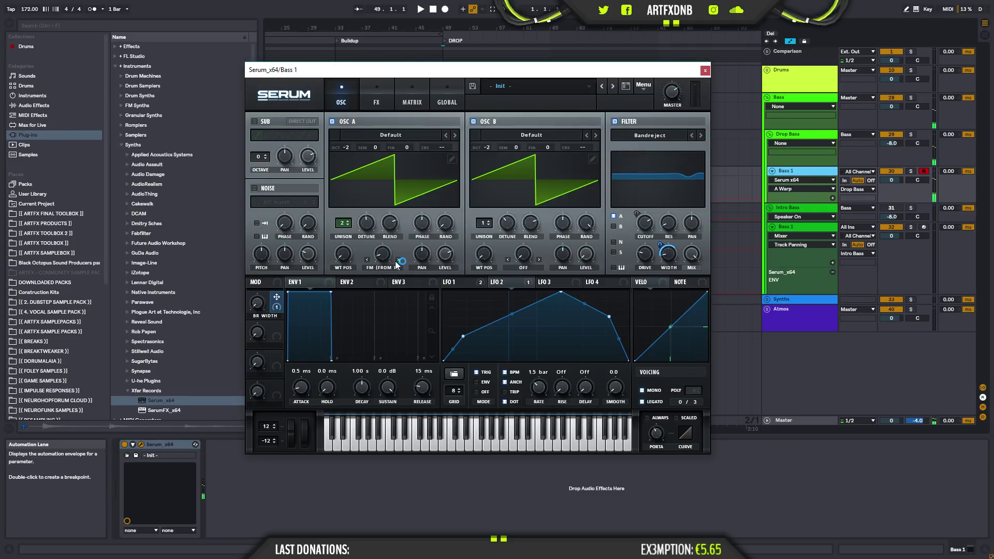
drag(373, 262, 384, 224)
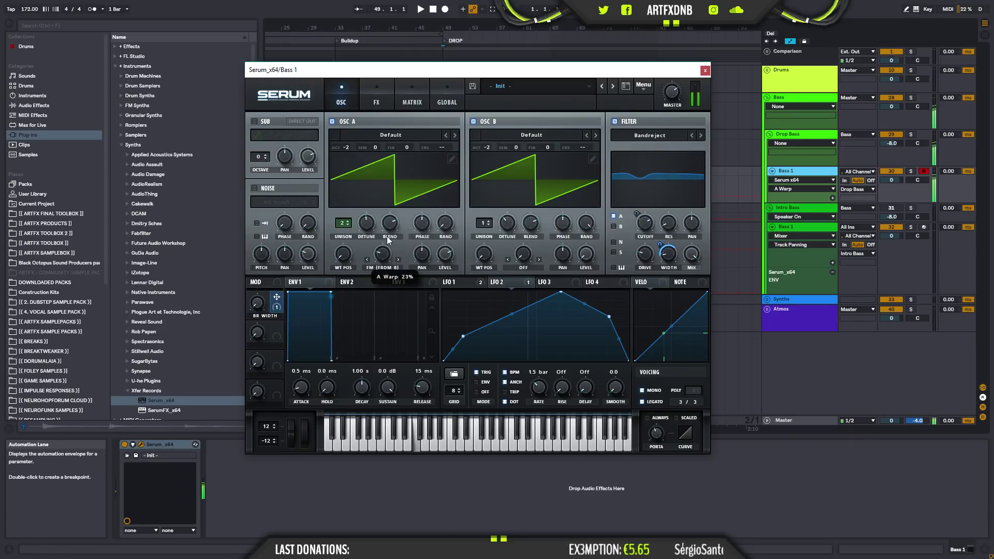
- Assign Macro 2 to oscillator A's warp amount and set the modulation depth to about 57
drag(379, 274, 382, 254)
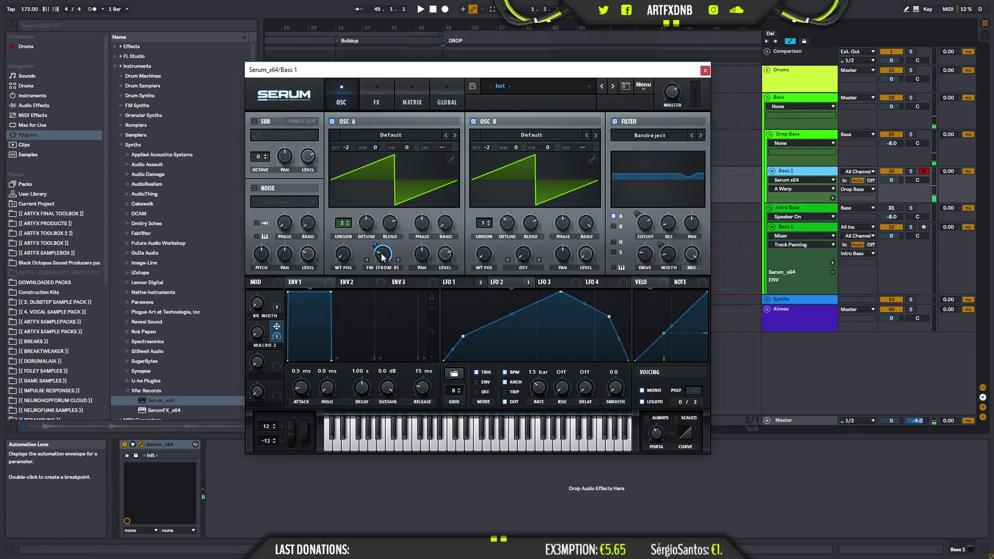
drag(258, 335, 283, 199)
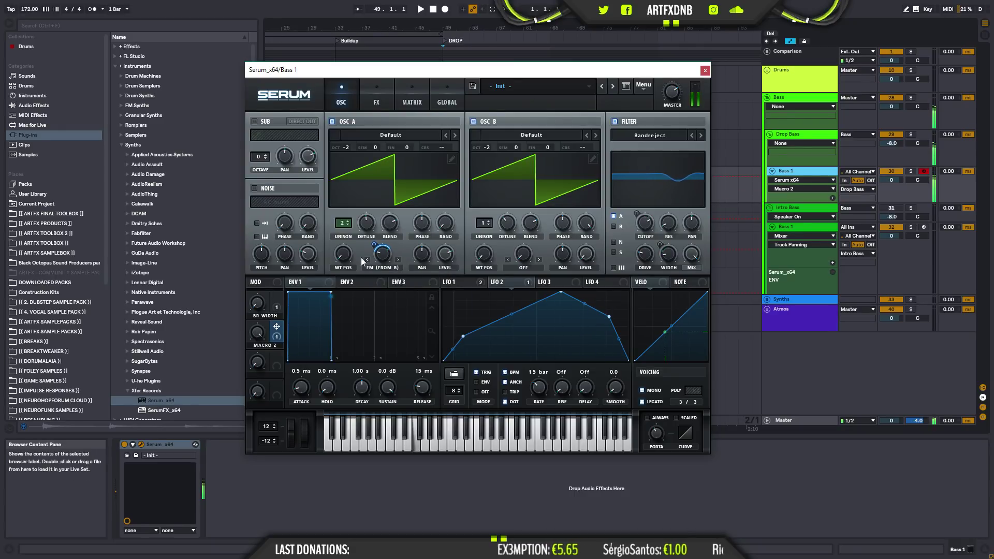
mouse_move(370, 236)
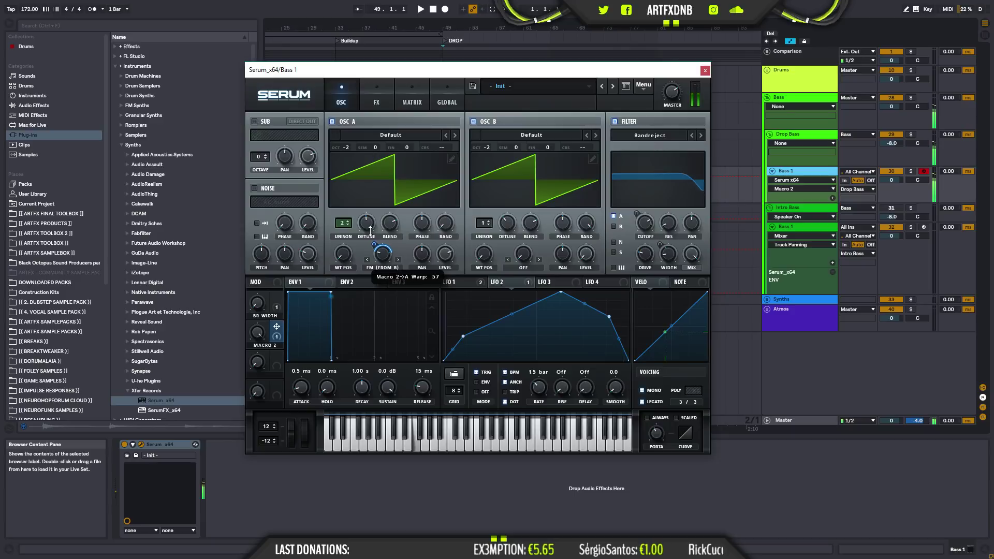
drag(371, 234, 370, 228)
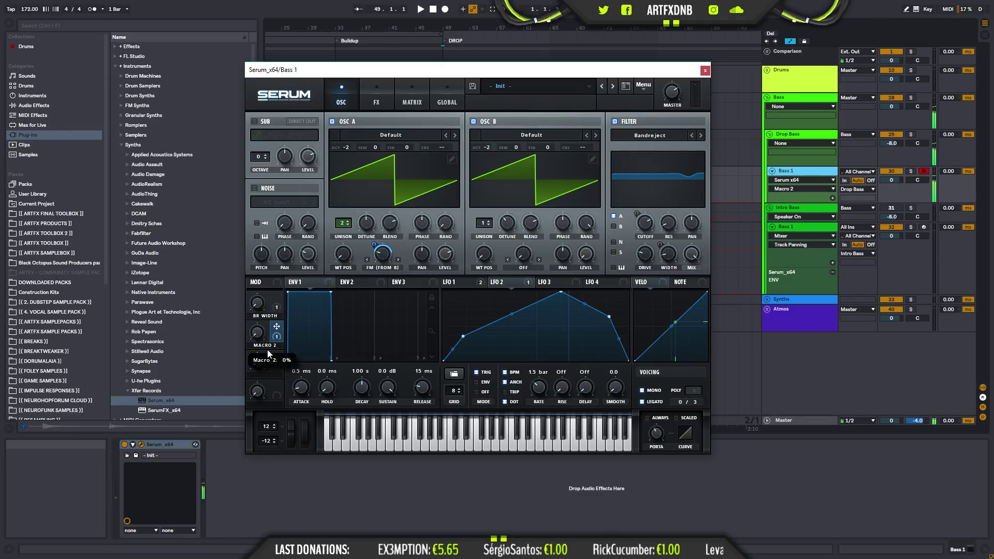
- Rename Macro 2 to FM
double_click(265, 345)
text(FM)
key(Return)
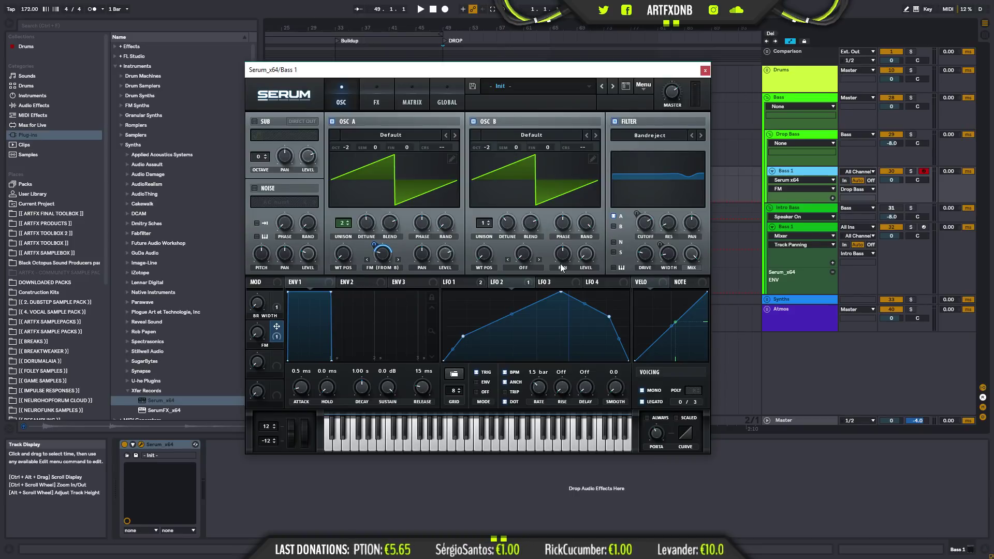
- Set oscillator B's warp mode to Mirror and adjust its warp amount while testing the FM macro
click(524, 266)
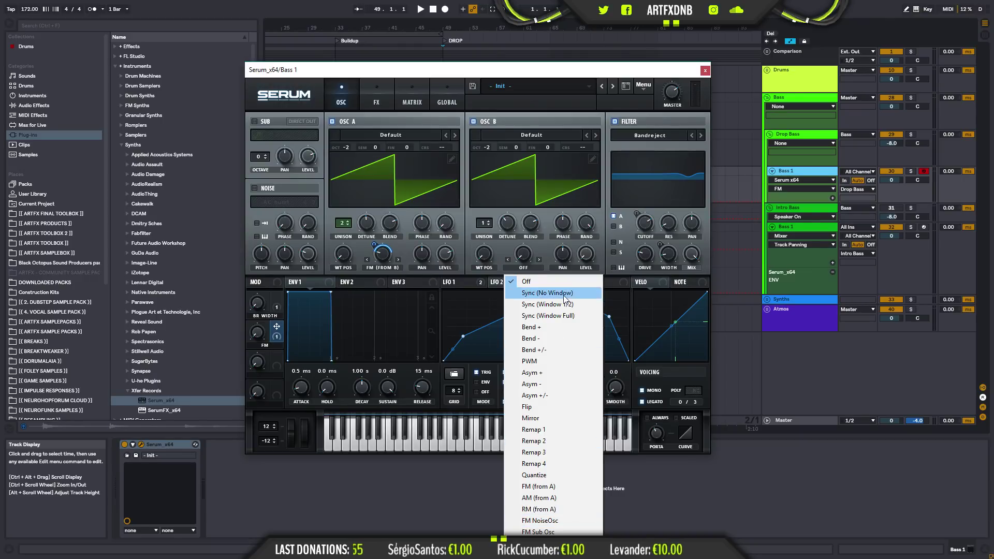
click(530, 419)
drag(524, 257, 541, 200)
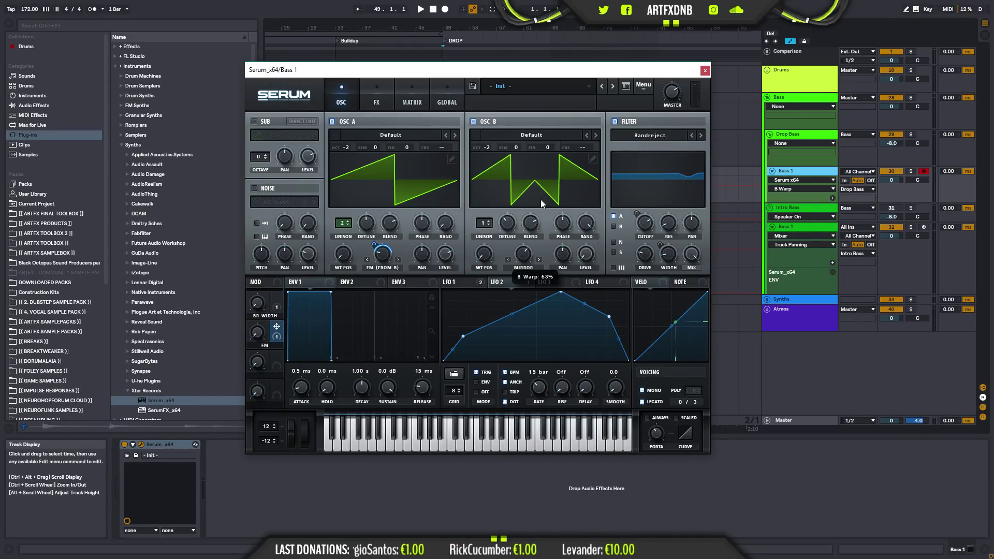
drag(541, 200, 538, 212)
drag(261, 336, 261, 331)
mouse_move(524, 254)
mouse_down()
mouse_move(539, 238)
mouse_move(534, 265)
mouse_up()
- Adjust oscillator B's phase randomness and both oscillators' start phases, checking the sound with the FM macro
drag(588, 224, 601, 263)
drag(565, 221, 559, 377)
drag(423, 222, 406, 378)
drag(563, 223, 532, 267)
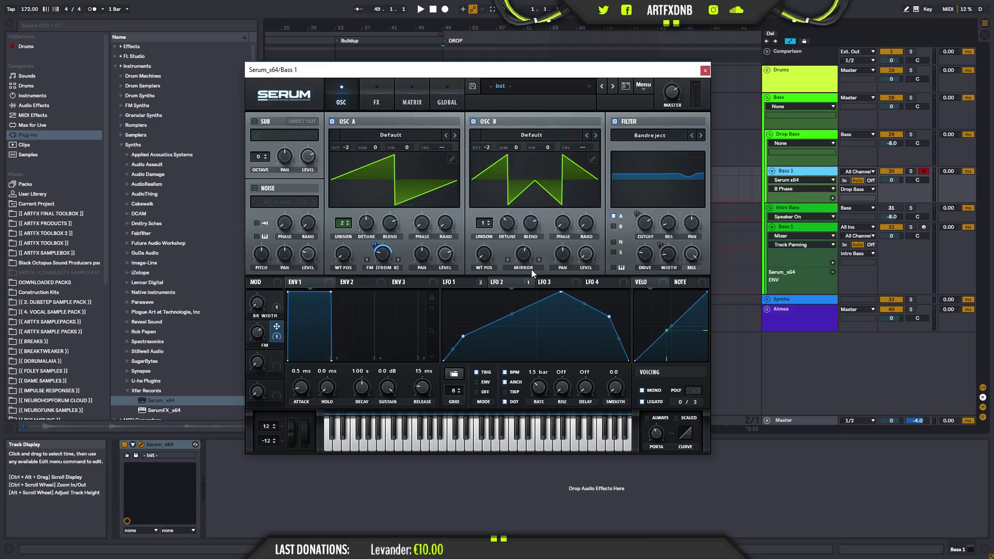
drag(257, 335, 243, 353)
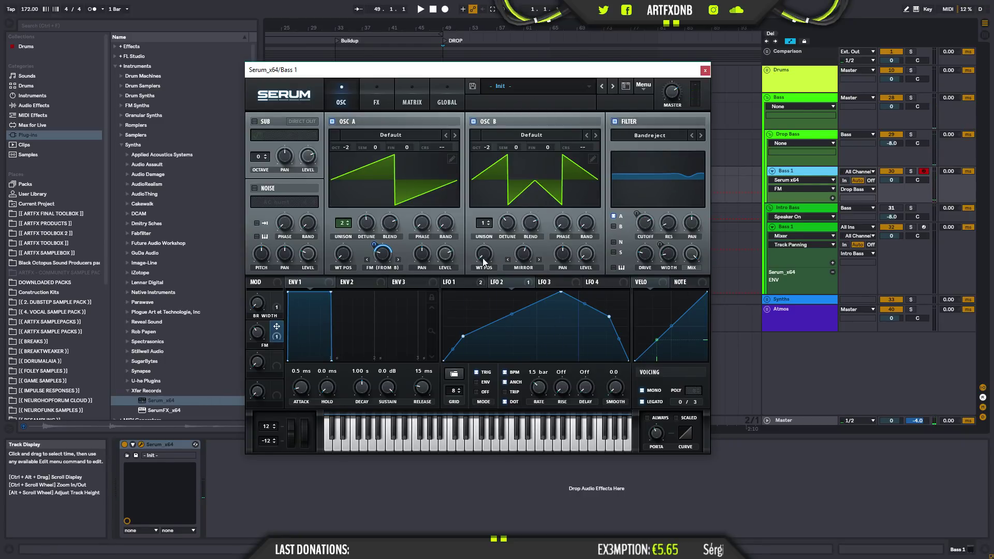
mouse_move(261, 334)
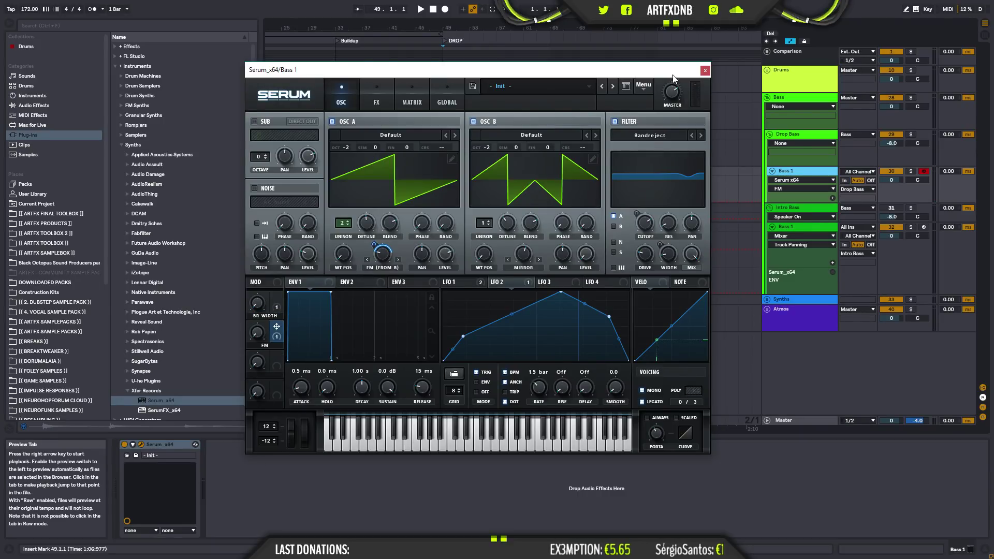
- Enable the Distortion effect in Tube mode and raise its drive
click(369, 95)
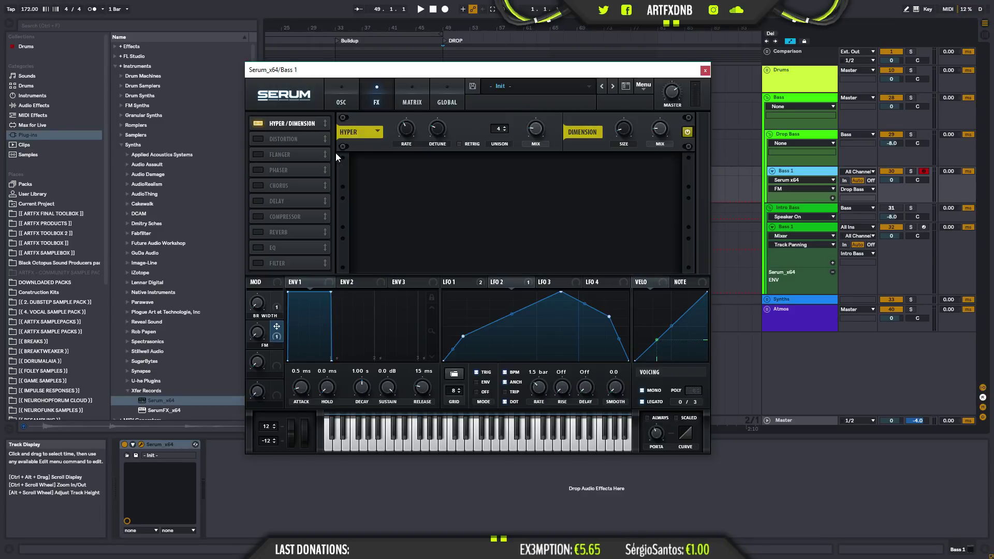
click(257, 139)
drag(573, 184, 592, 136)
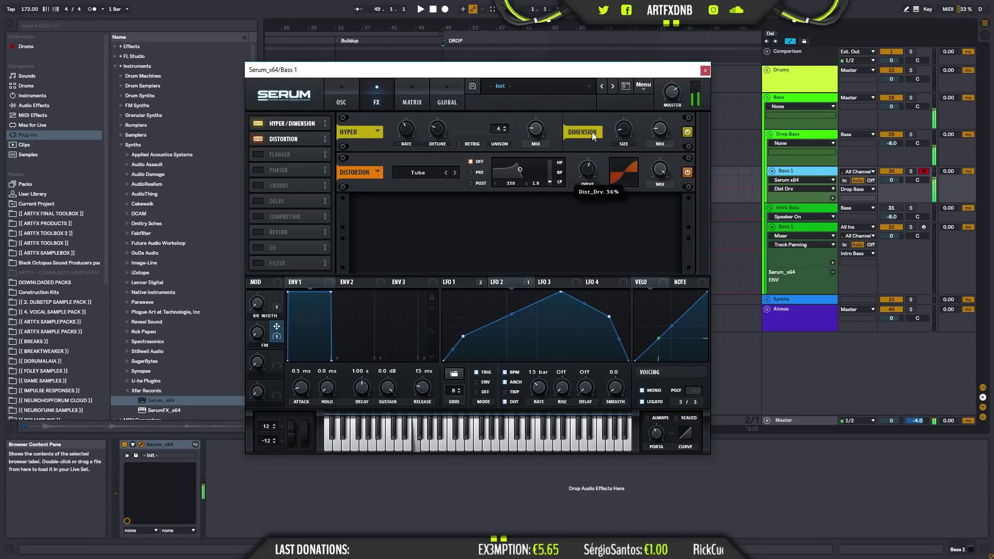
drag(589, 88, 591, 106)
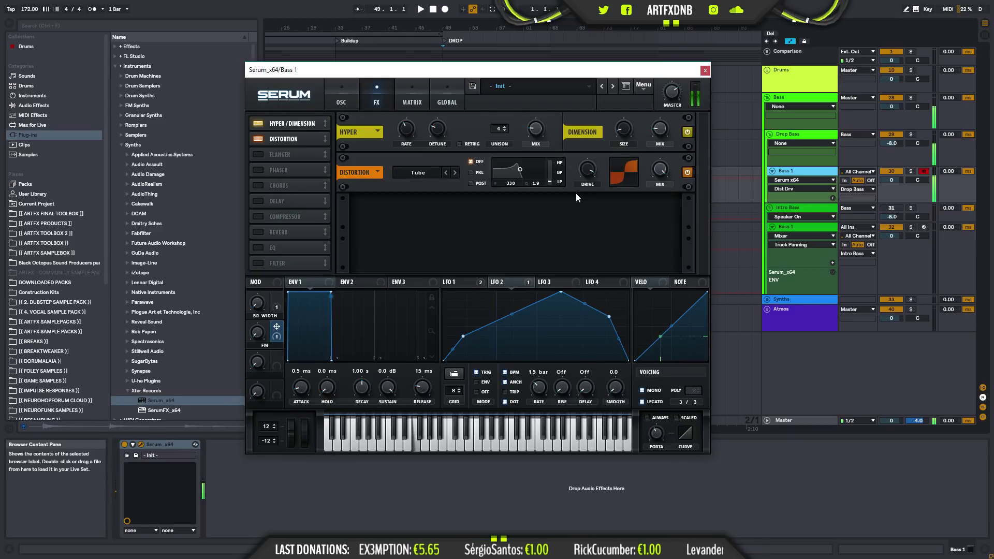
- Enable the MG Low 6 filter effect with adjusted cutoff and resonance, and place it before the distortion
click(257, 263)
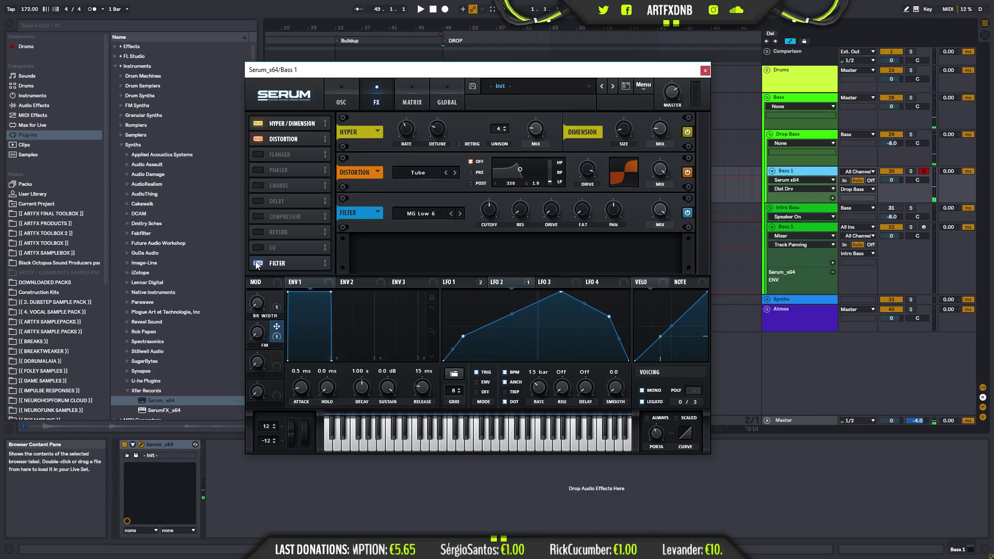
mouse_move(492, 216)
mouse_down()
mouse_move(490, 227)
mouse_move(503, 211)
mouse_move(490, 216)
mouse_up()
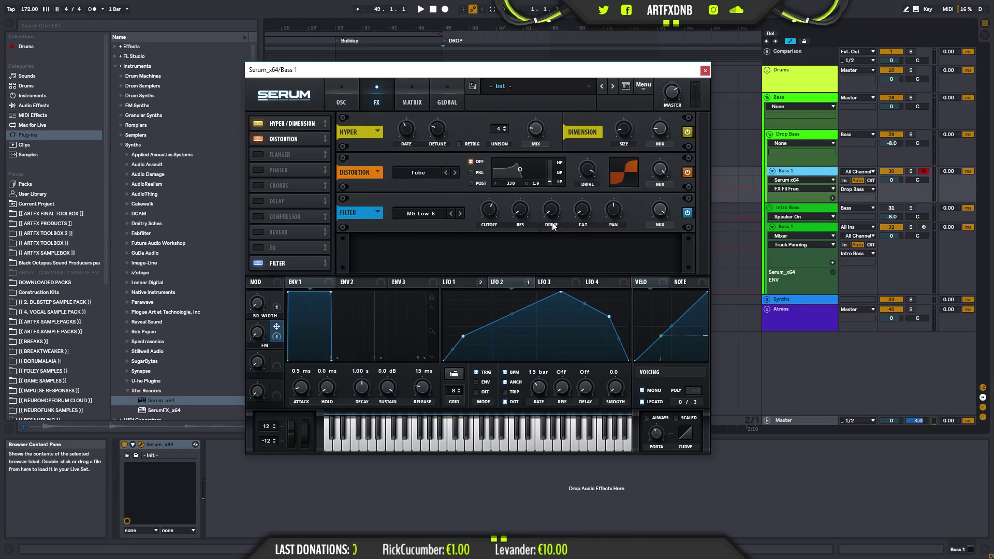
click(524, 208)
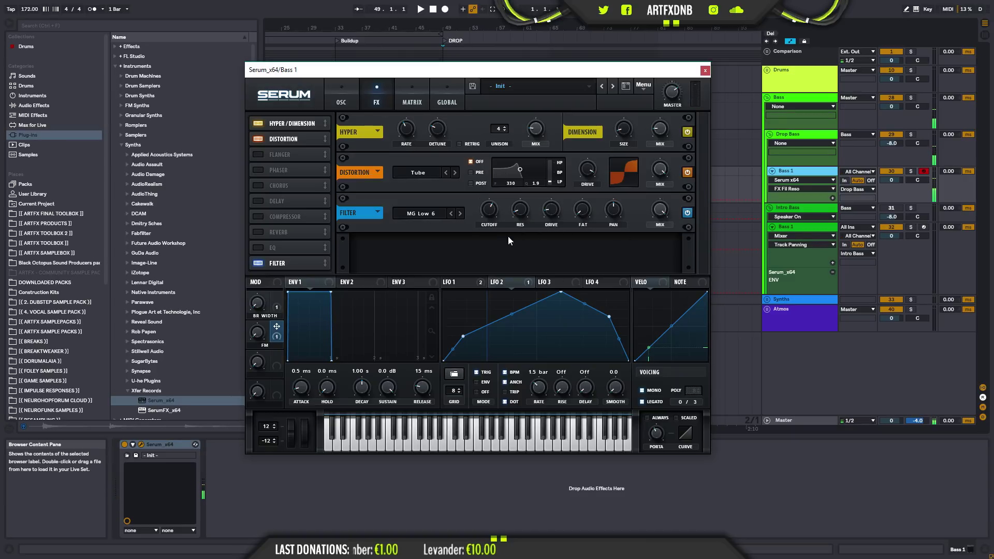
drag(288, 265, 321, 138)
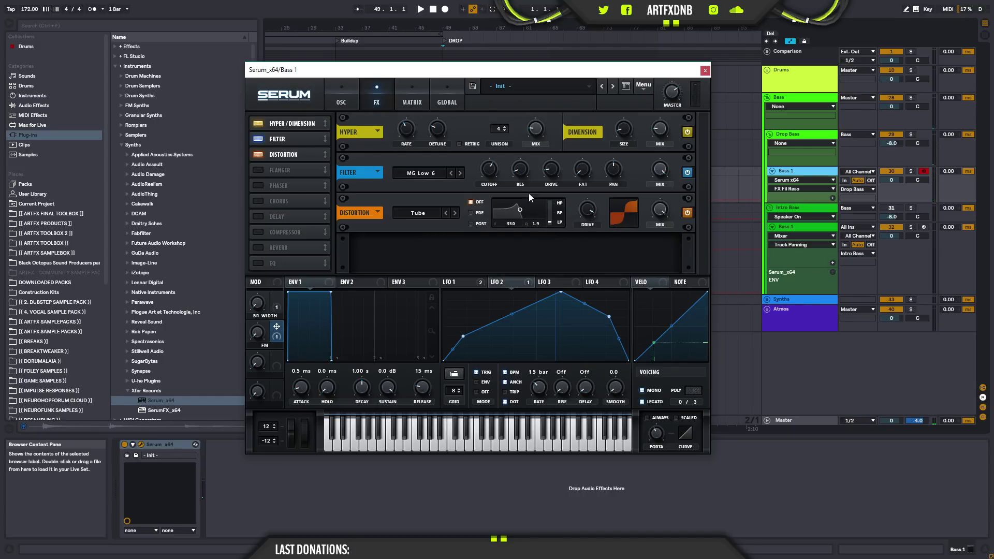
- Set the distortion's filter to 0.1 bandwidth, 77% type blend and 254 Hz, then adjust the drive and lower the mix to about 48%
drag(551, 221, 564, 181)
drag(541, 223, 535, 244)
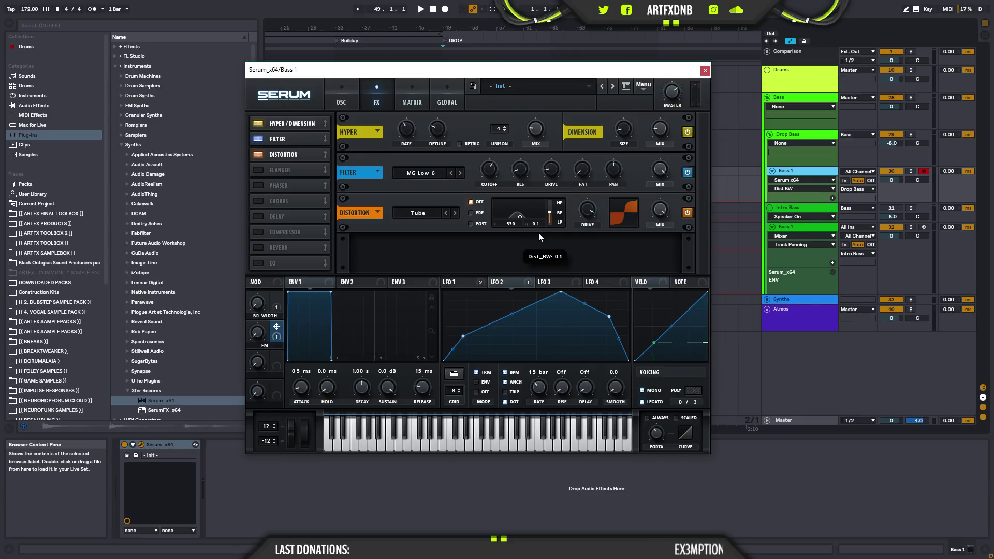
drag(550, 218, 559, 194)
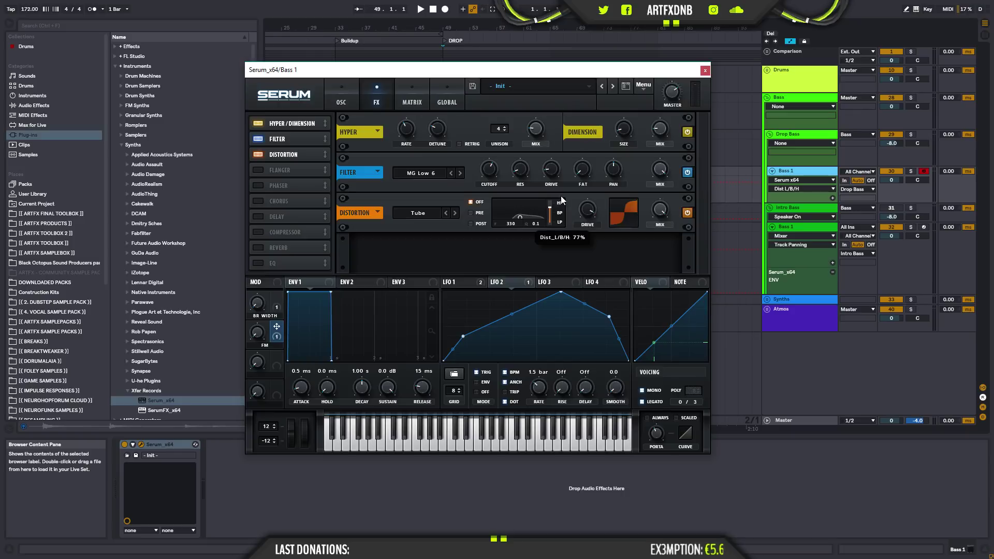
drag(511, 225, 511, 231)
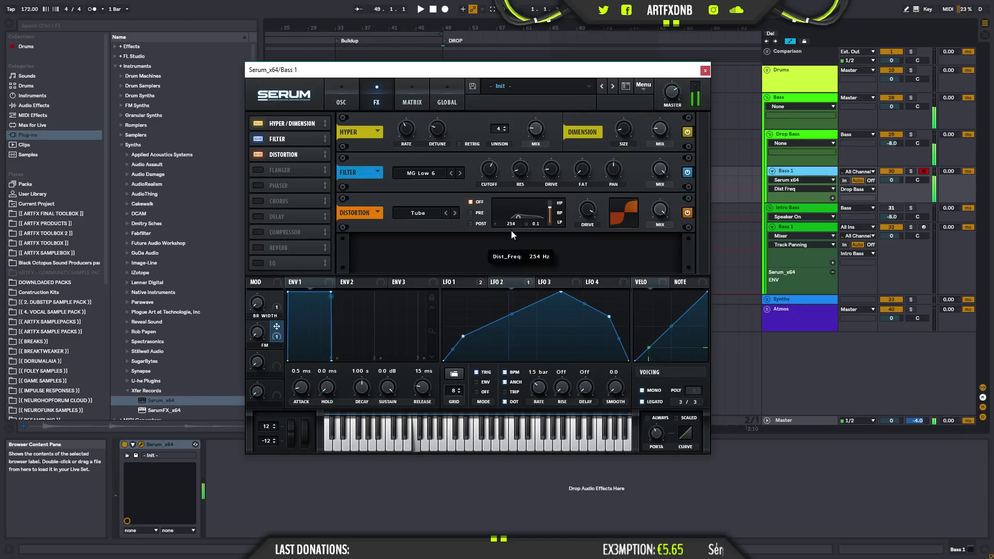
click(582, 210)
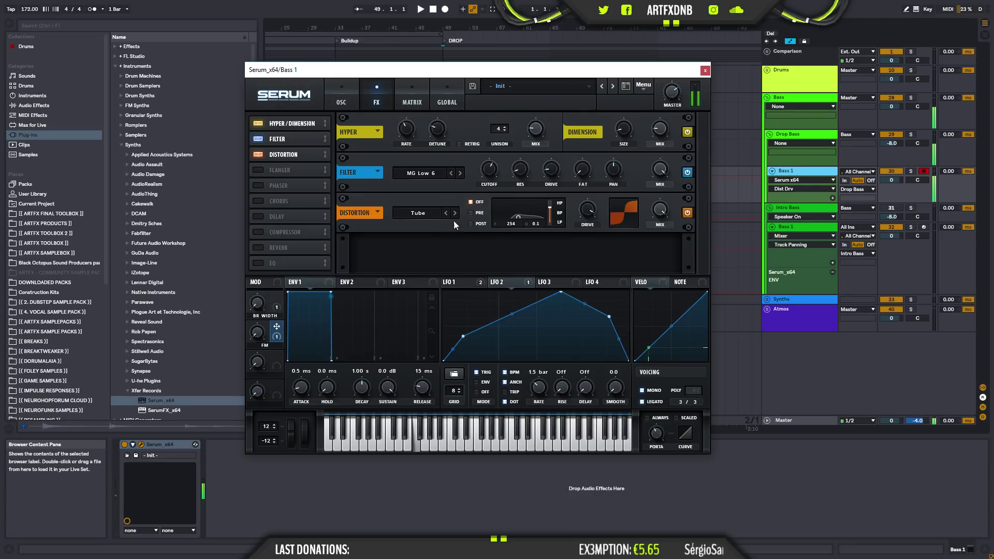
click(660, 221)
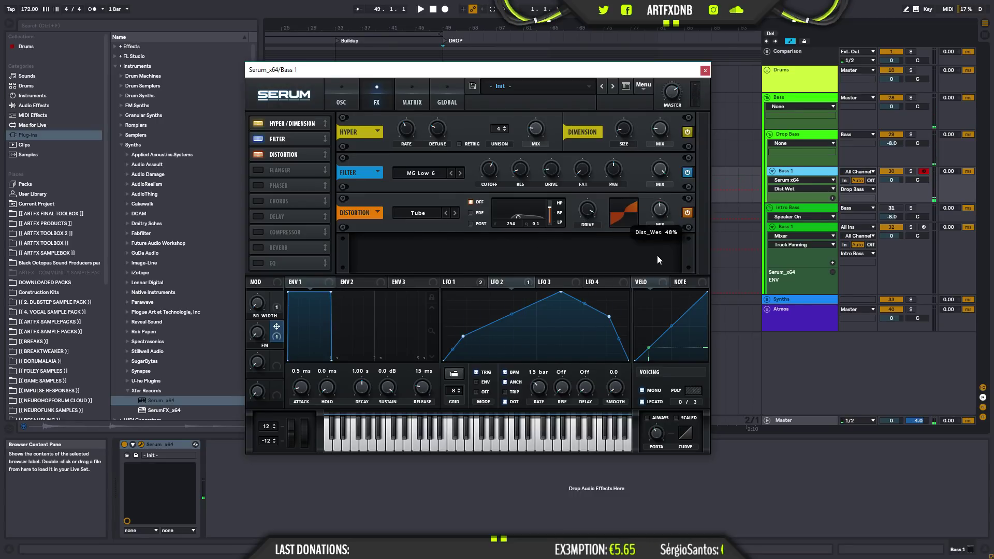
- Lower the distortion's mix to about 44%
drag(665, 215, 666, 220)
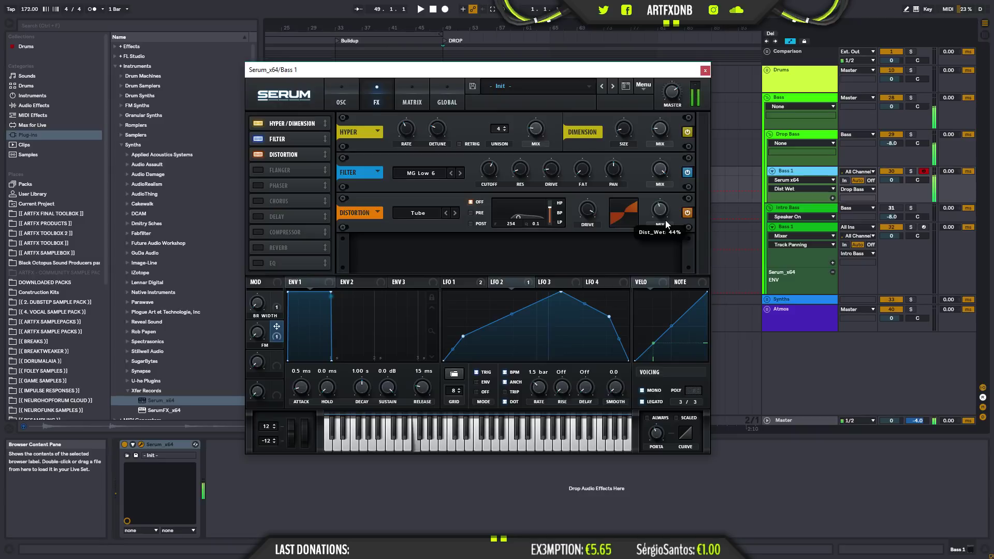
click(664, 209)
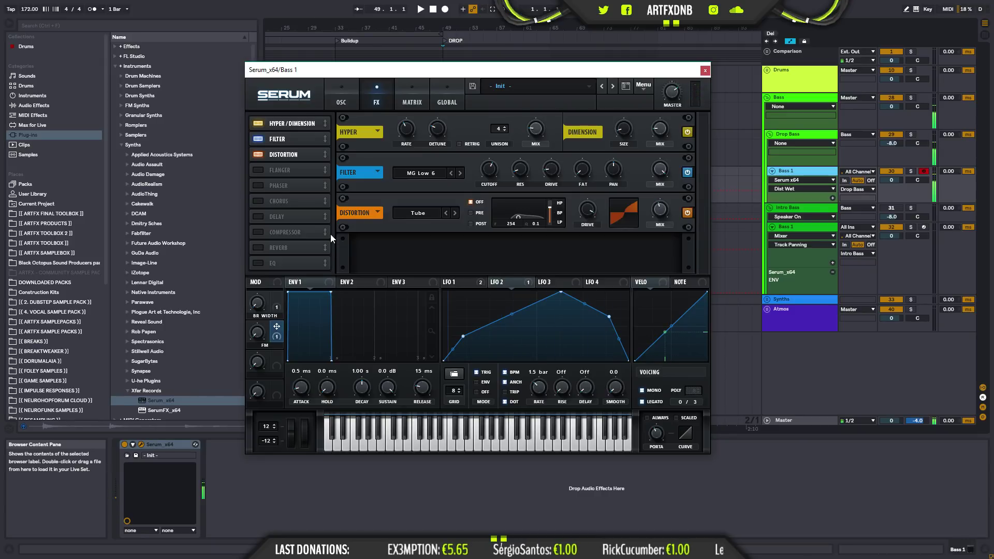
- Enable the flanger with BPM sync, adjust its mix, and place it first in the effects chain
click(267, 168)
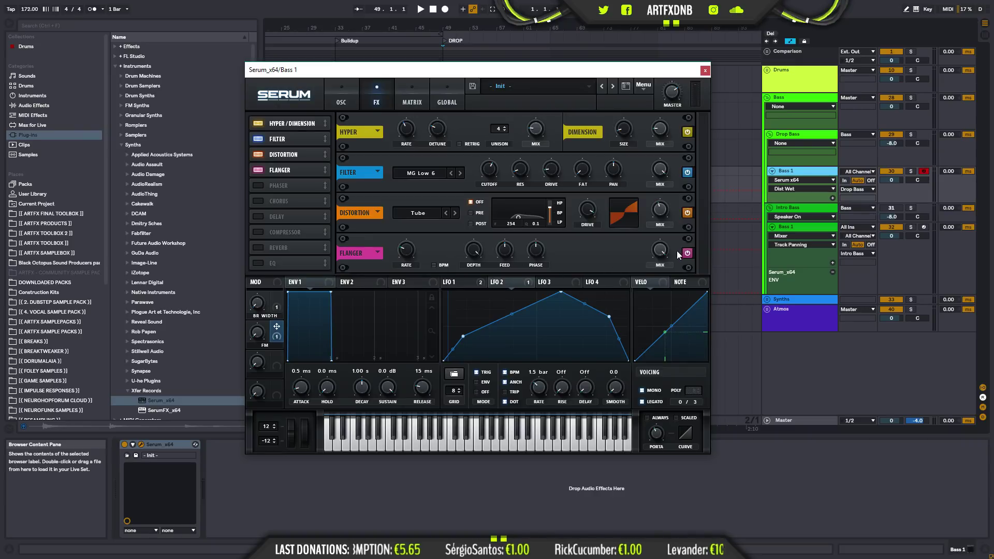
click(435, 265)
click(406, 252)
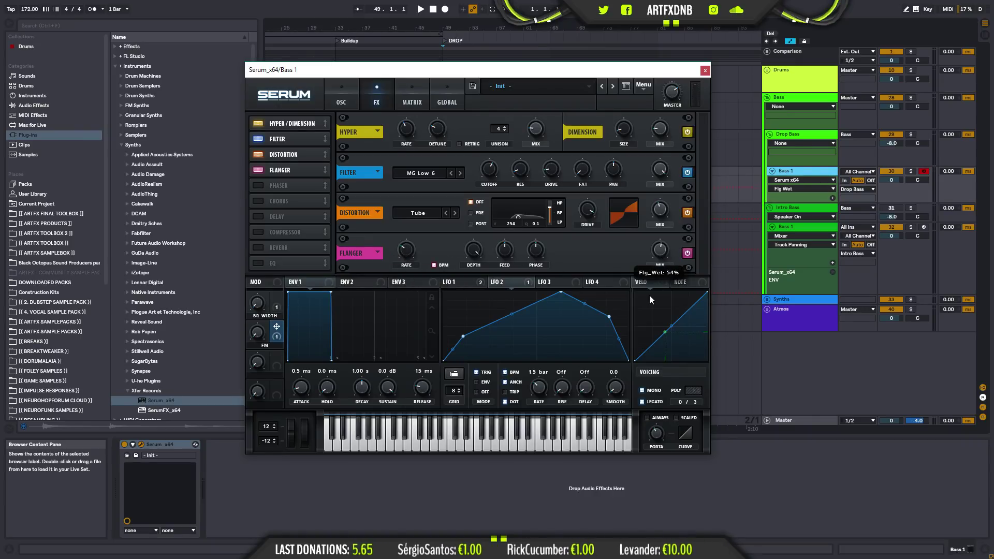
drag(642, 313, 659, 259)
drag(298, 174, 331, 126)
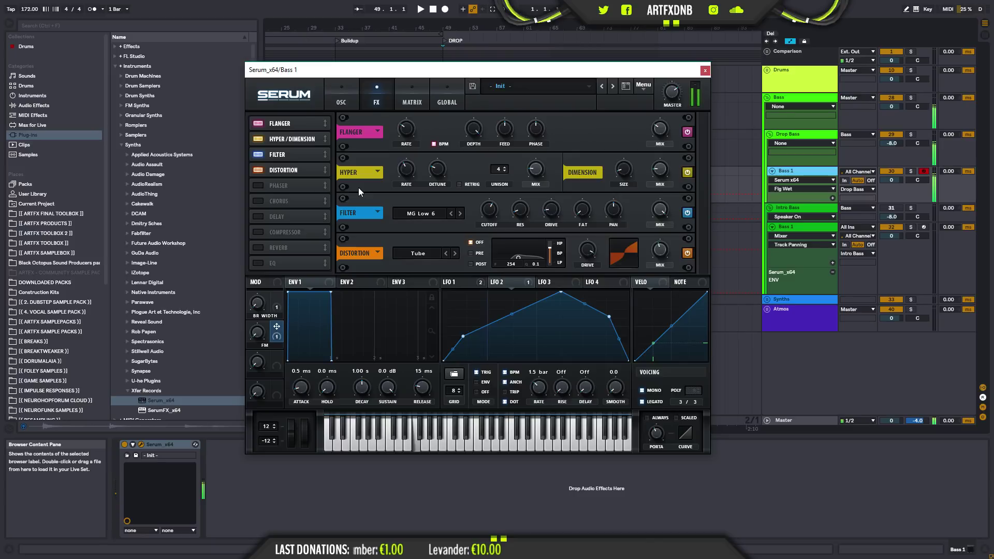
- Sweep the FM macro to audition the bass with the flanger in front of the other effects
click(257, 333)
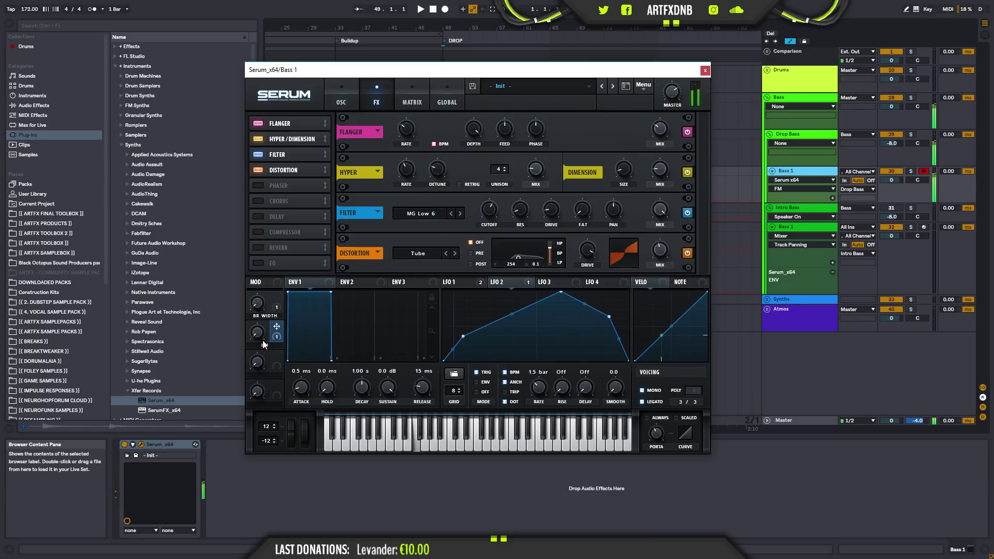
scroll(256, 340, down, 3)
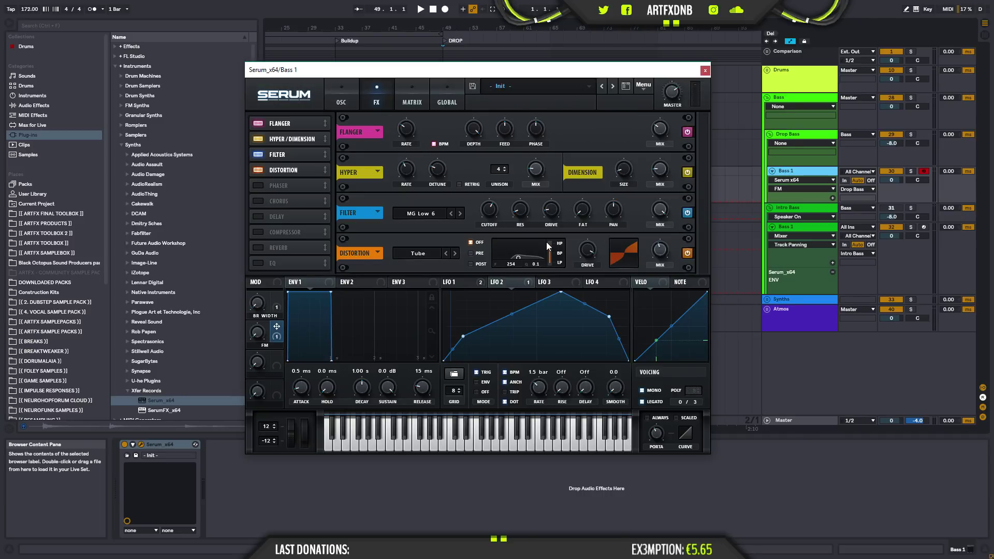
- Switch the distortion's filter to PRE, set its frequency to 123, and shift its type towards band-pass
click(472, 253)
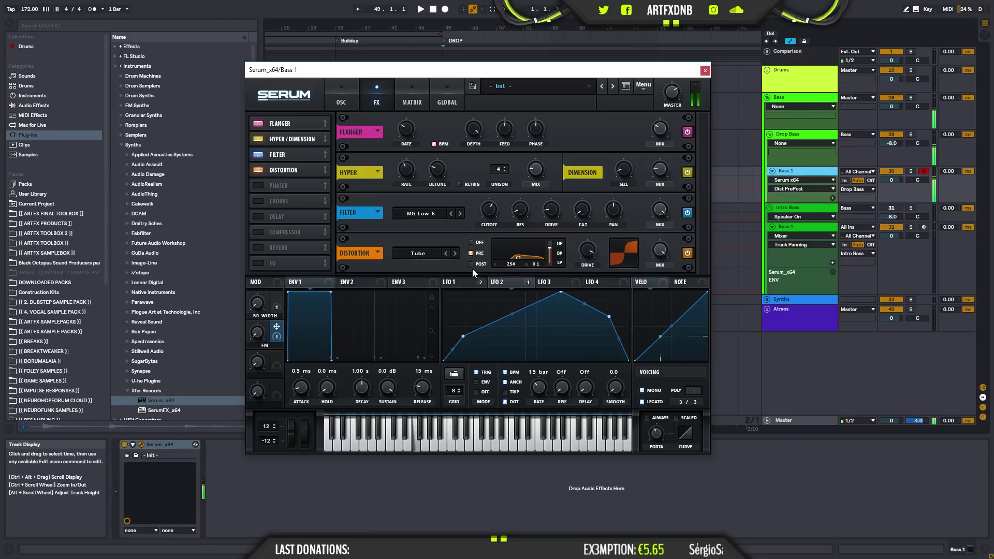
mouse_move(511, 265)
mouse_down()
mouse_move(517, 247)
mouse_move(507, 268)
mouse_up()
drag(540, 262, 542, 310)
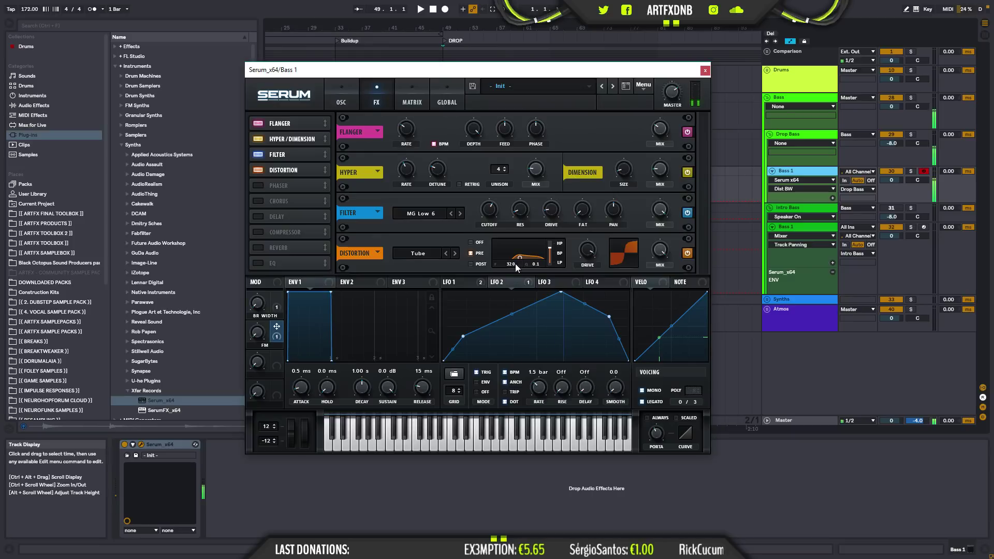
mouse_move(510, 266)
mouse_down()
mouse_move(513, 299)
mouse_move(514, 271)
mouse_up()
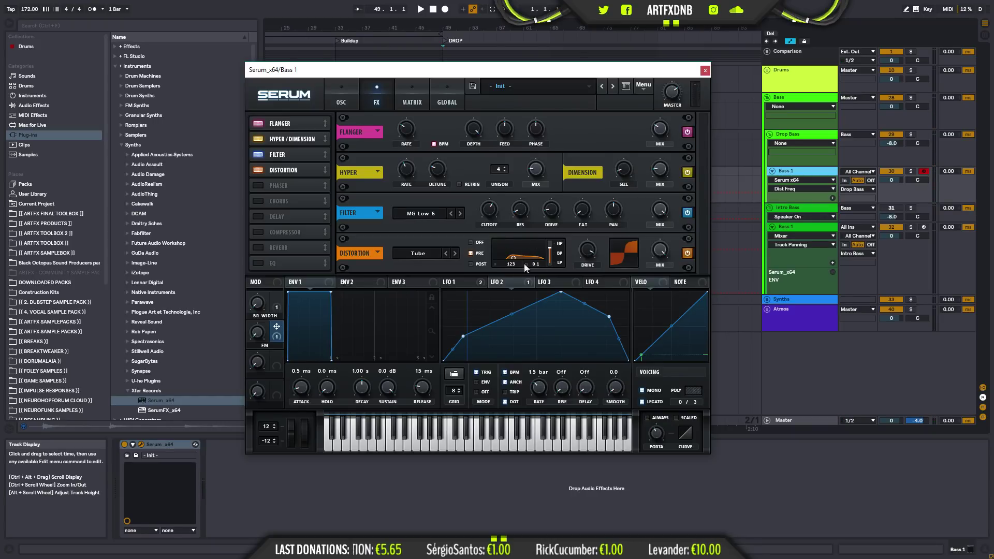
drag(551, 250, 549, 256)
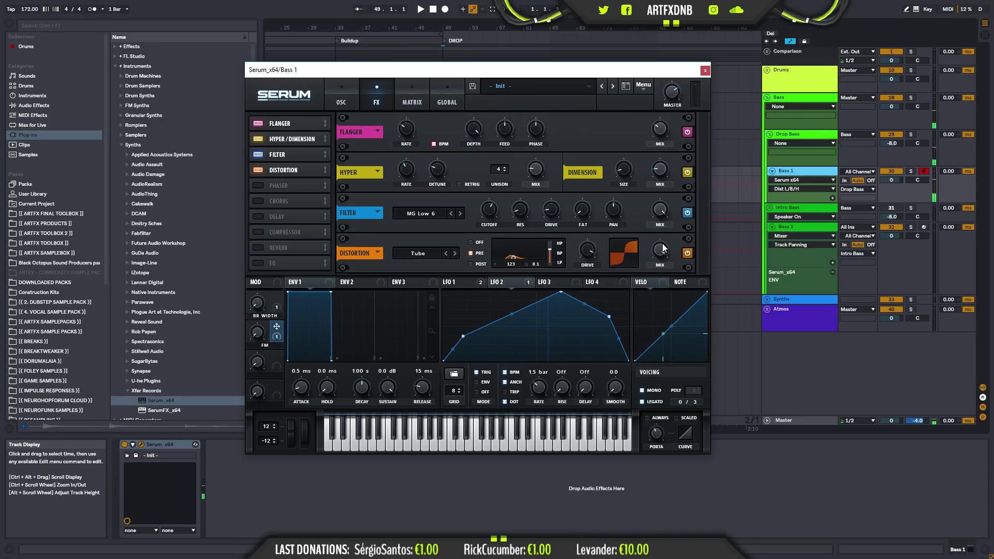
- Set the distortion's mix to about 57%, then try the SoftClip and HardClip modes and settle on Diode 1
drag(642, 294, 641, 275)
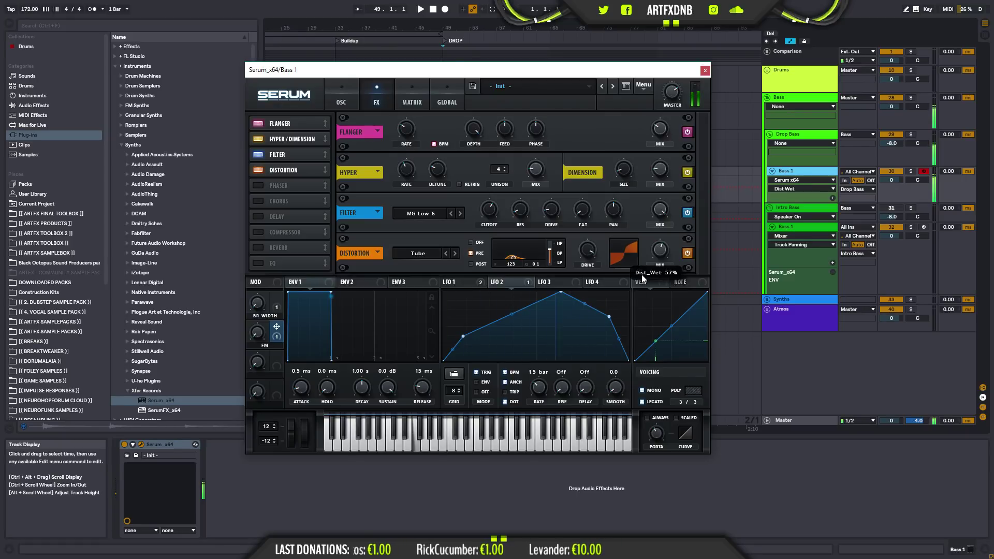
click(424, 252)
click(431, 278)
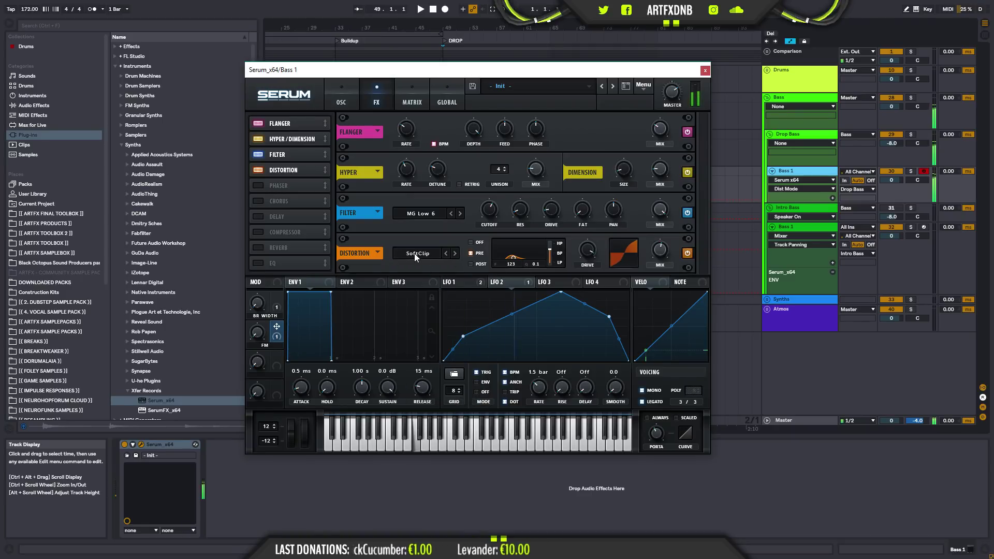
click(414, 253)
click(433, 289)
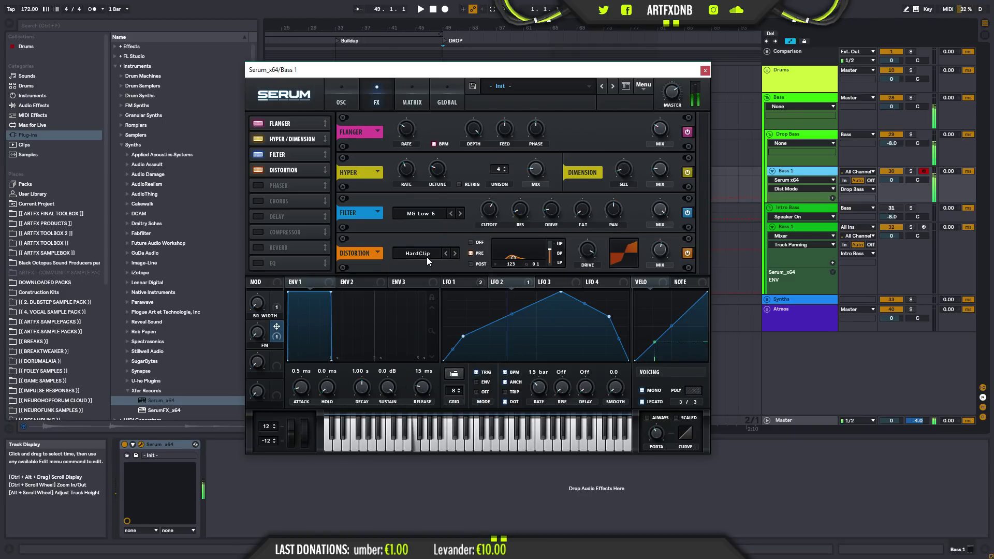
click(425, 256)
click(434, 301)
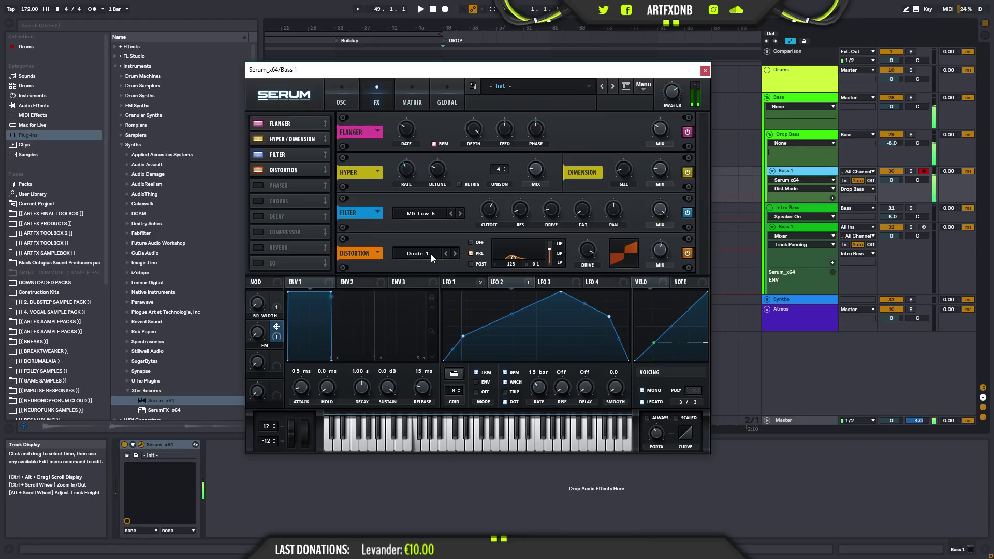
- Sweep the FX filter's cutoff and leave it at about 1246 Hz
drag(488, 219, 507, 236)
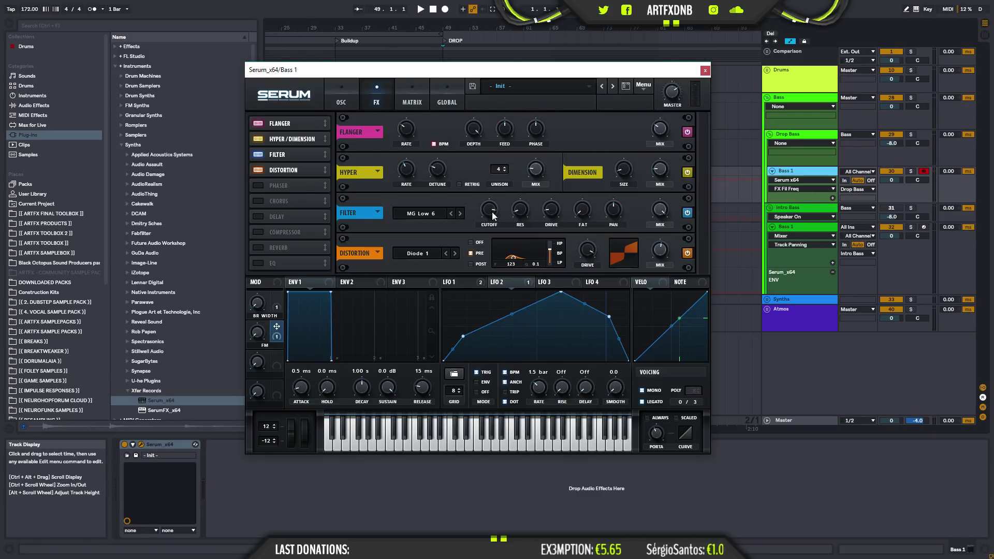
drag(486, 211, 489, 232)
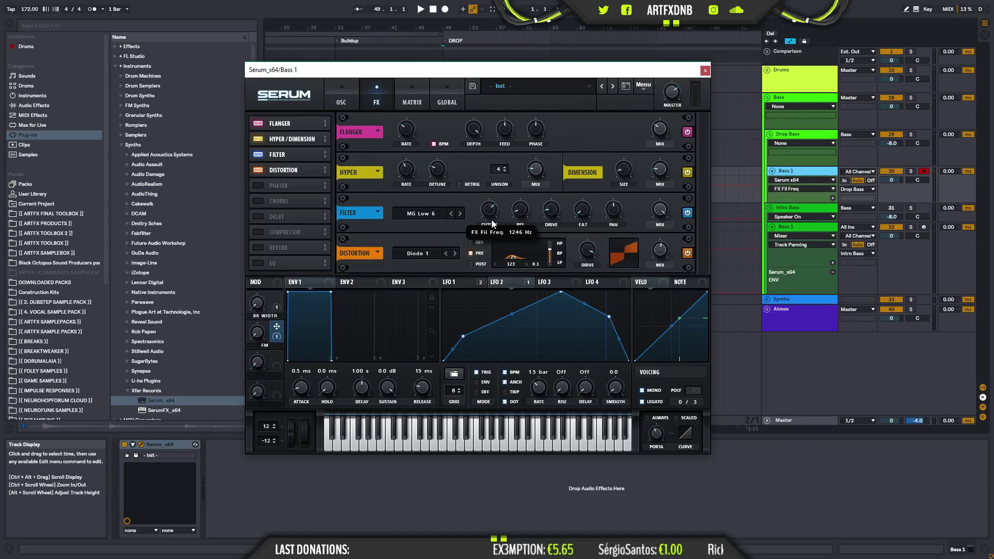
- Try the user shape Interesting Pattern on LFO 3, then load the user shape Shape1 instead
click(549, 283)
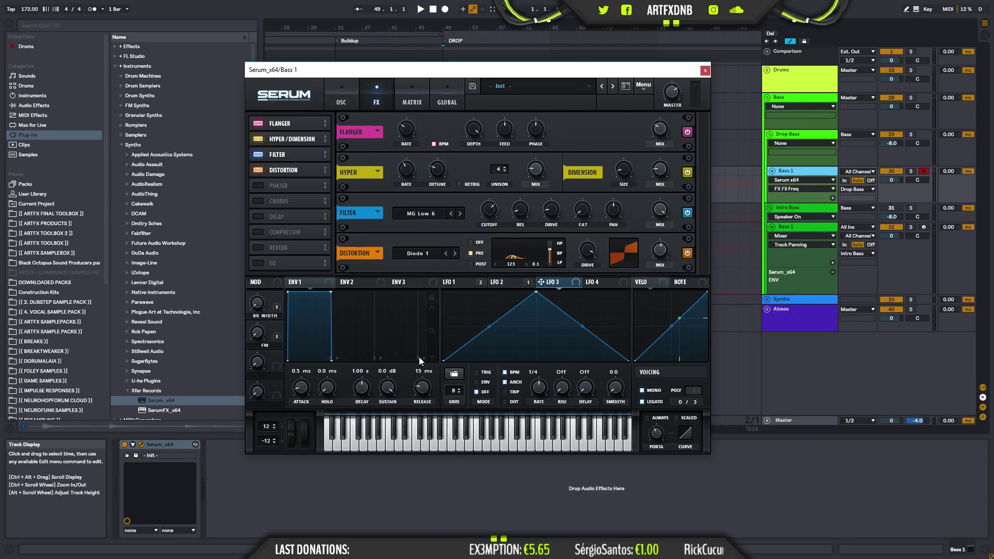
click(455, 374)
mouse_move(503, 376)
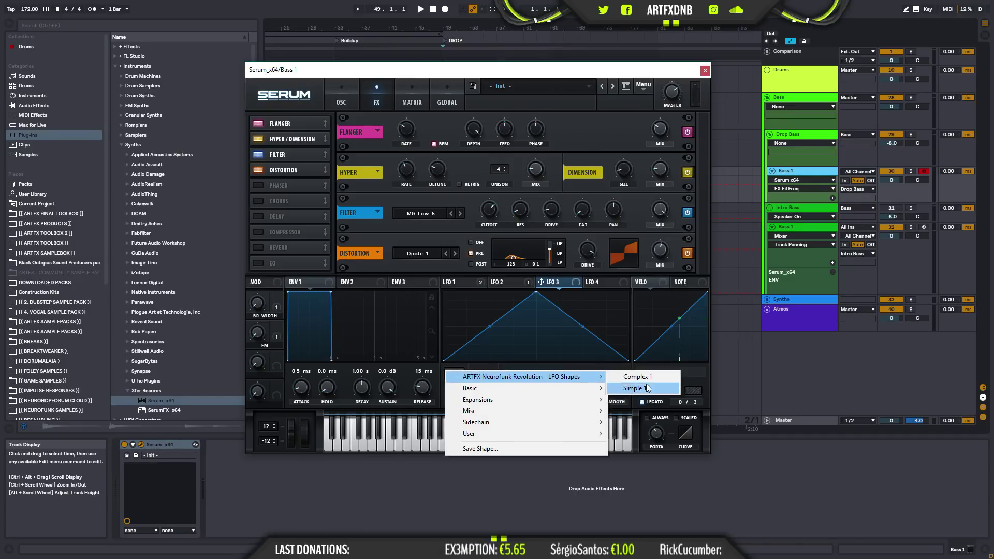
mouse_move(483, 434)
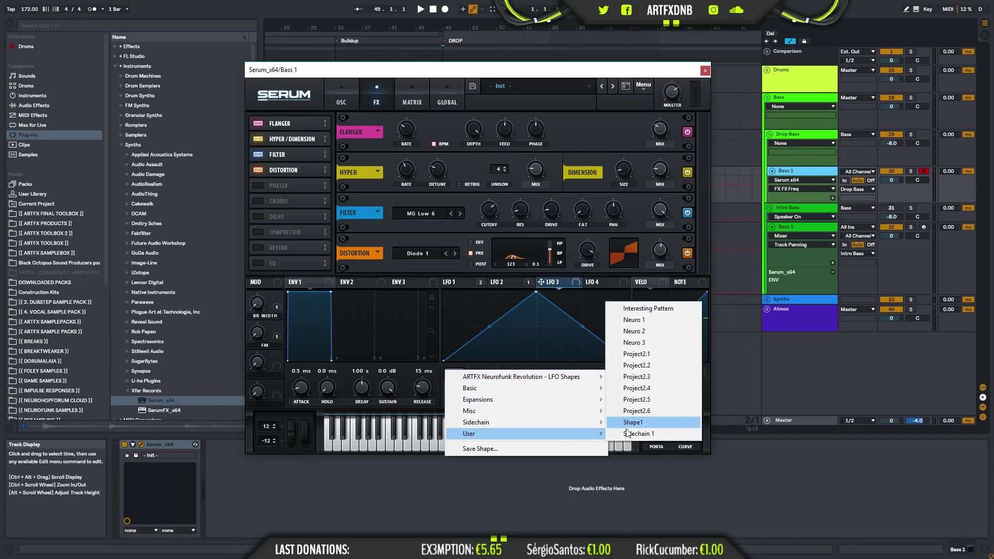
click(663, 308)
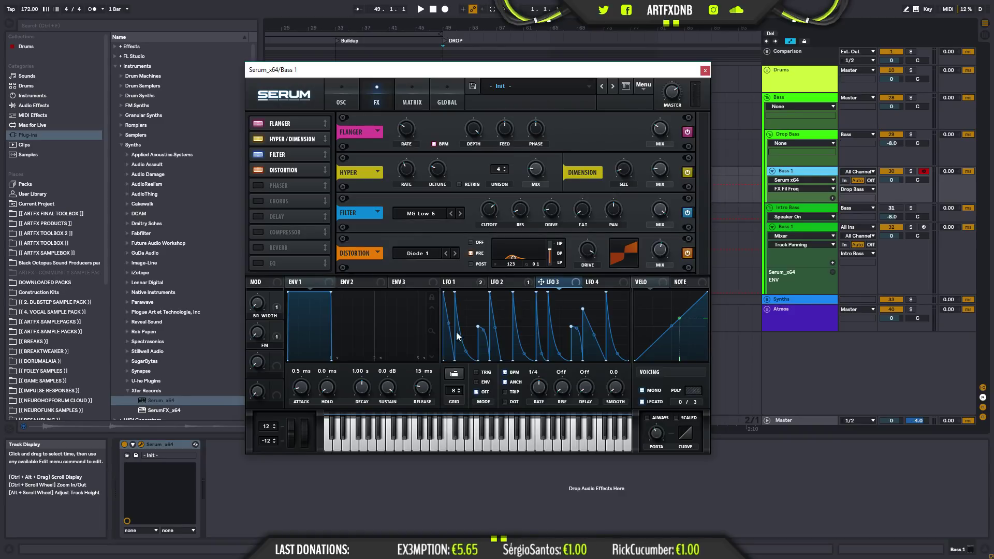
click(455, 374)
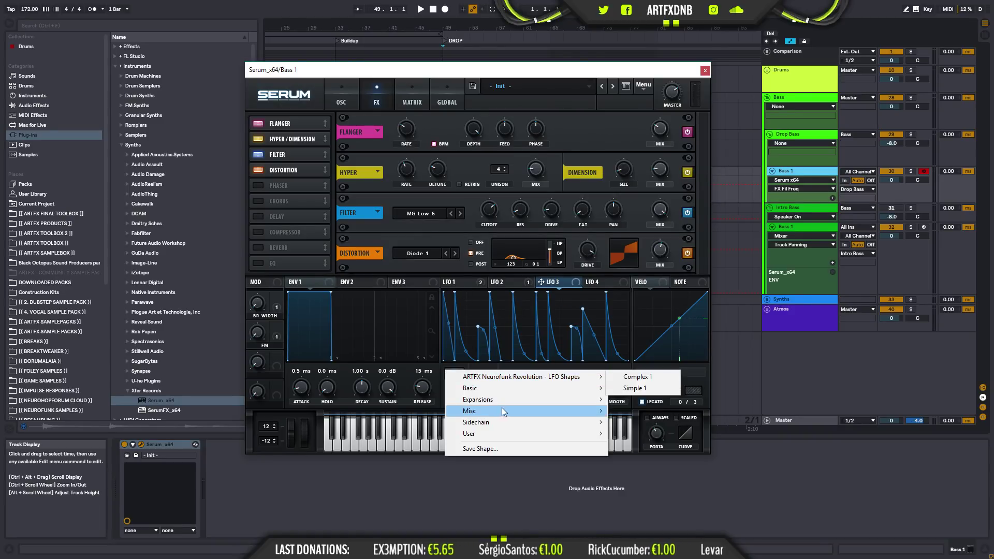
mouse_move(502, 433)
click(631, 423)
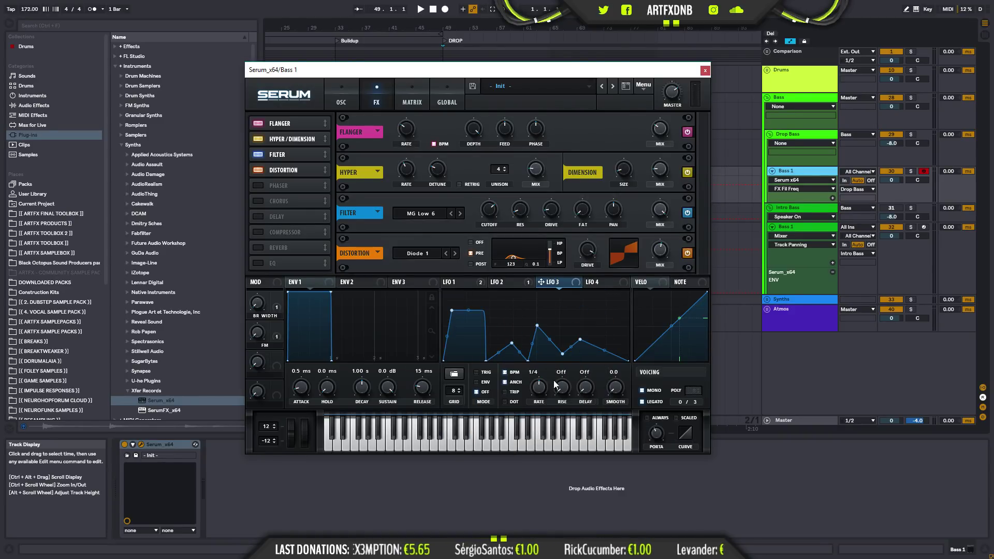
- Modulate the FX filter's cutoff, set to about 471 Hz, with LFO 3 in TRIG mode at a one-bar rate, and increase the modulation depth
drag(541, 282, 490, 218)
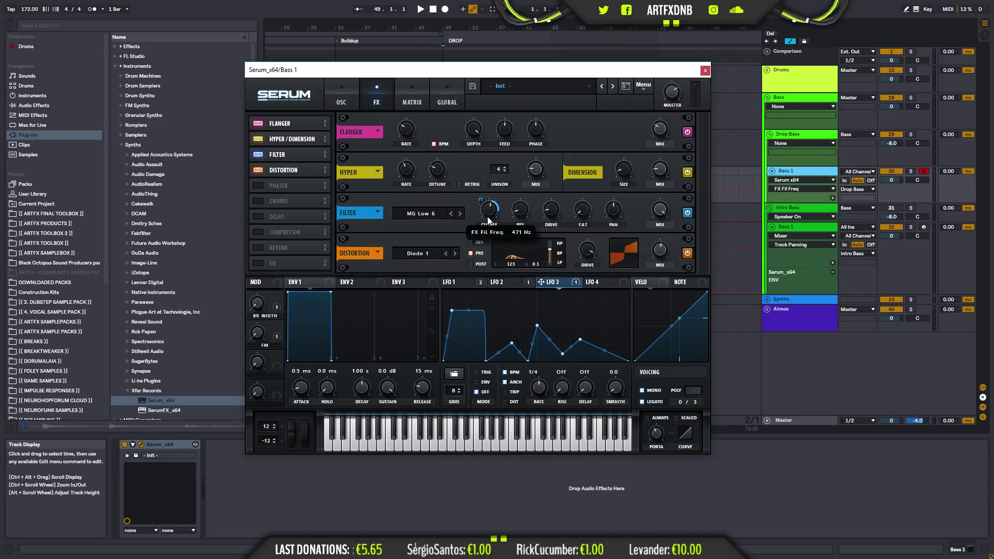
drag(541, 395, 541, 403)
click(477, 373)
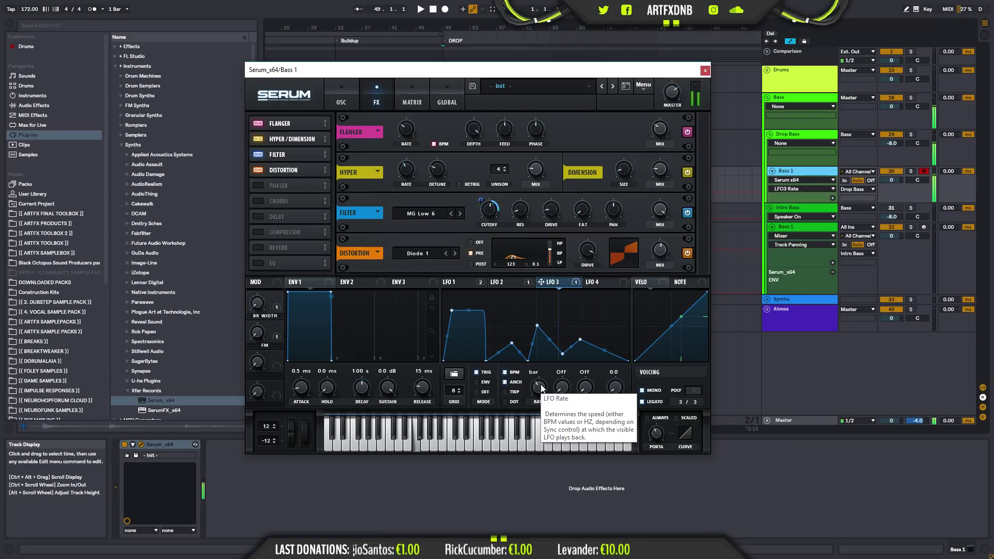
click(479, 202)
drag(479, 204, 479, 183)
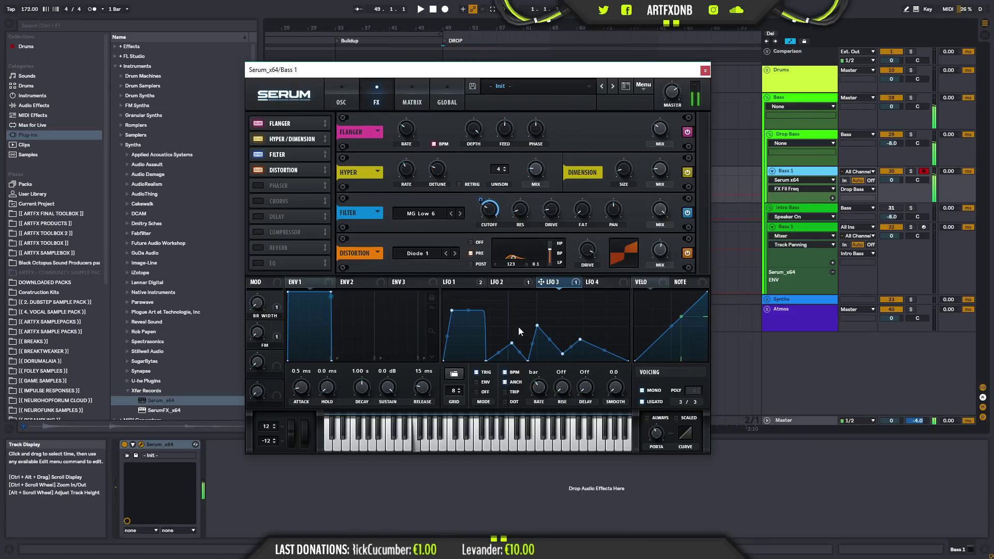
- Reshape LFO 3 on a 16-step grid into three separate peaks, the first at full height and the other two lower
drag(487, 363, 492, 379)
drag(452, 311, 467, 309)
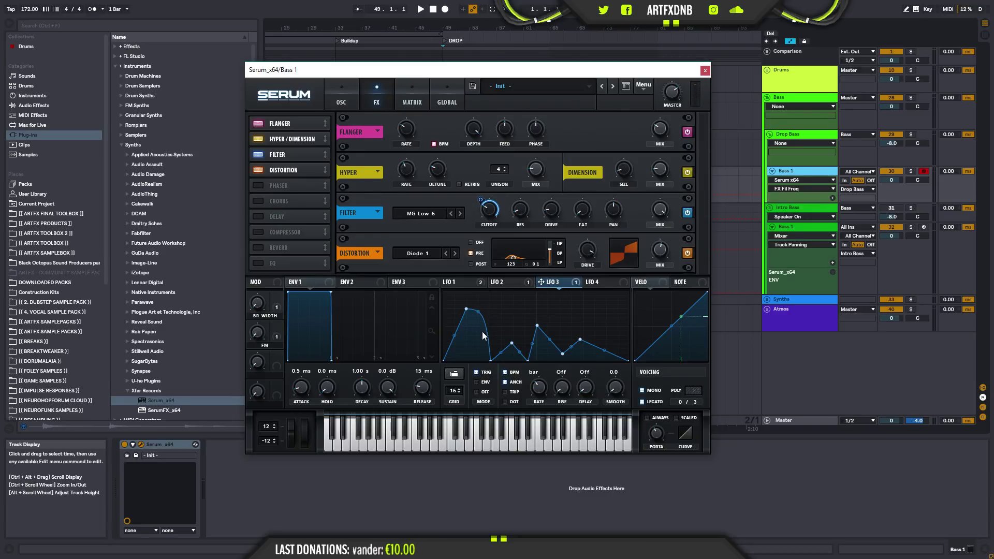
drag(468, 310, 468, 287)
mouse_move(512, 344)
mouse_down()
mouse_move(513, 330)
mouse_move(529, 361)
mouse_move(509, 327)
mouse_up()
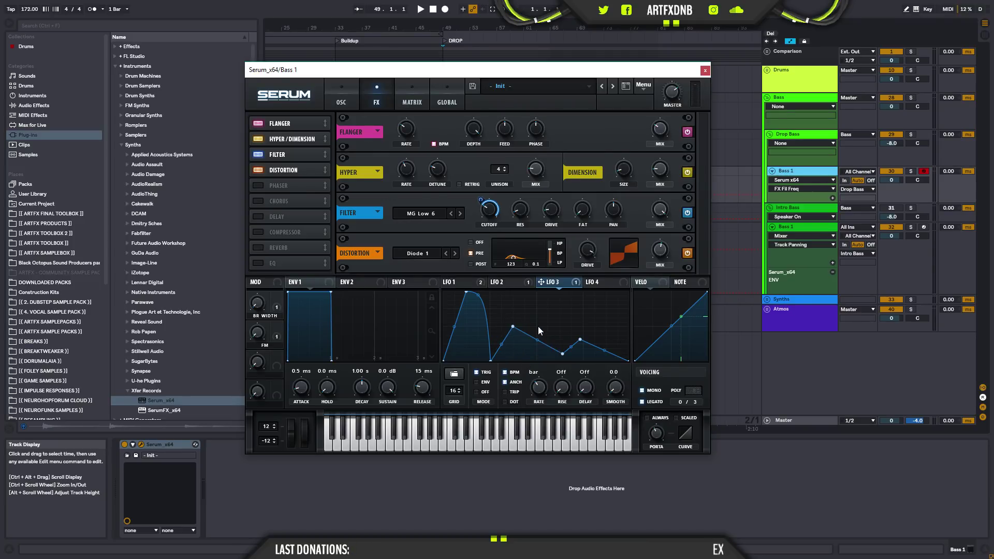
mouse_move(563, 354)
mouse_down()
mouse_move(549, 341)
mouse_move(612, 333)
mouse_move(561, 348)
mouse_up()
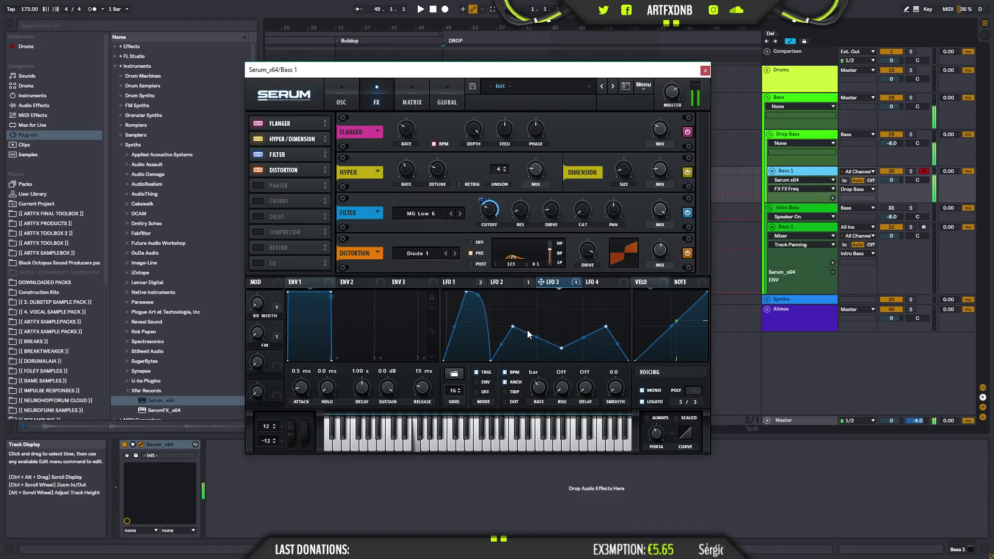
drag(479, 303, 479, 320)
drag(563, 349, 518, 314)
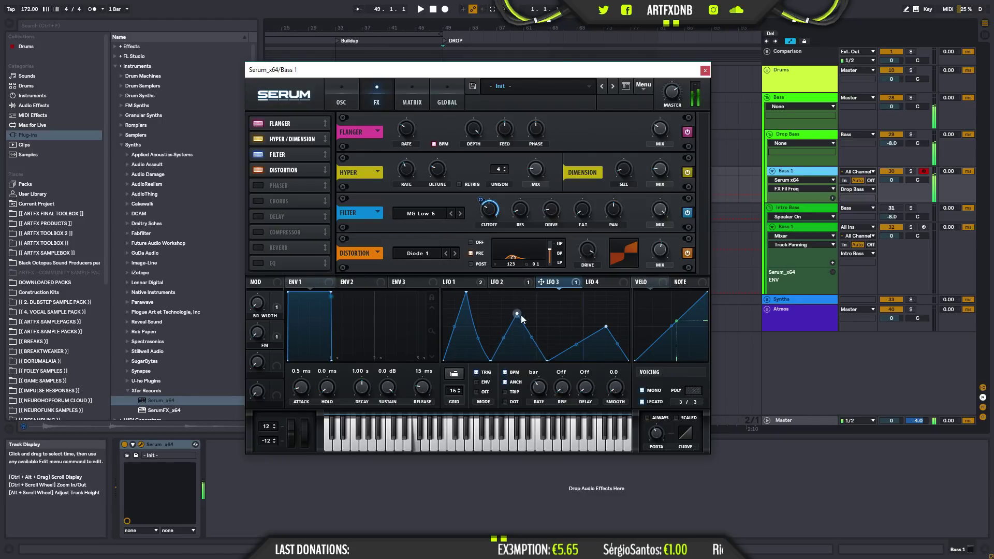
drag(607, 327, 597, 317)
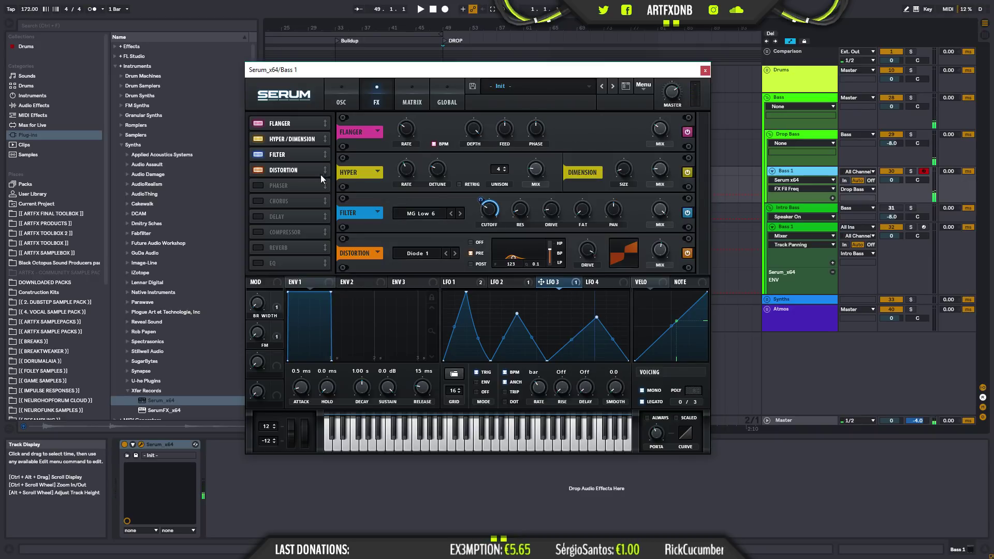
- Reduce the distortion's mix to about 32%
click(662, 253)
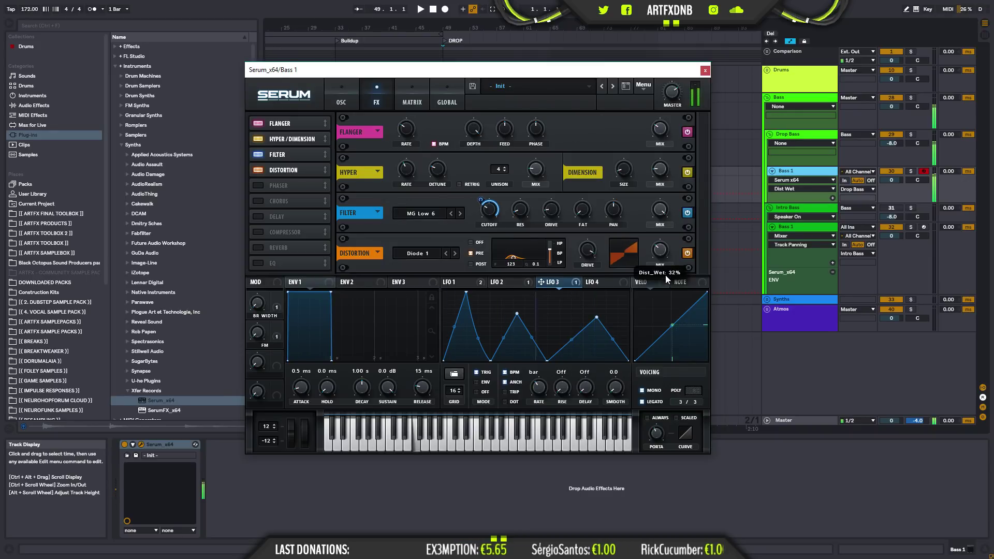
drag(663, 272, 664, 270)
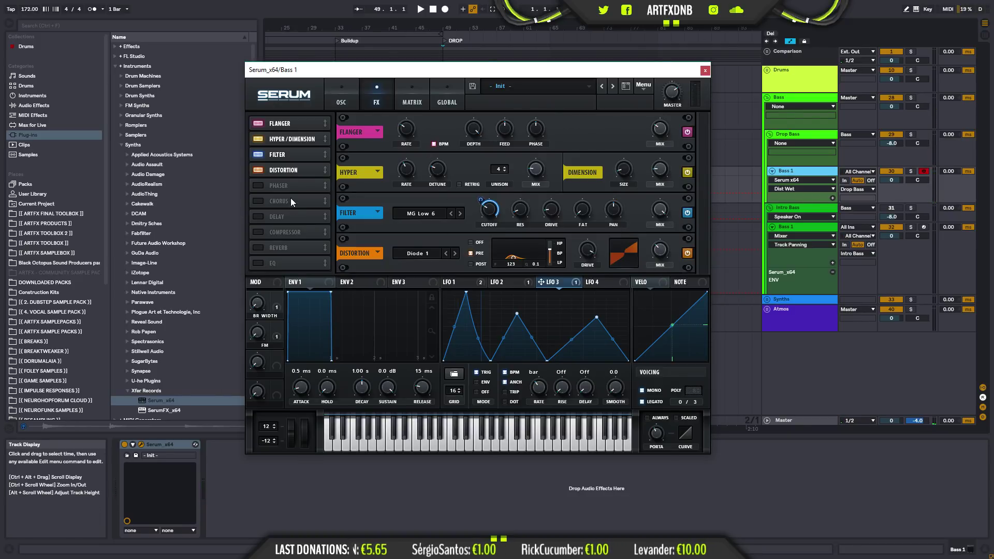
- Enable the chorus effect and move it directly after the distortion in the effects order
click(258, 201)
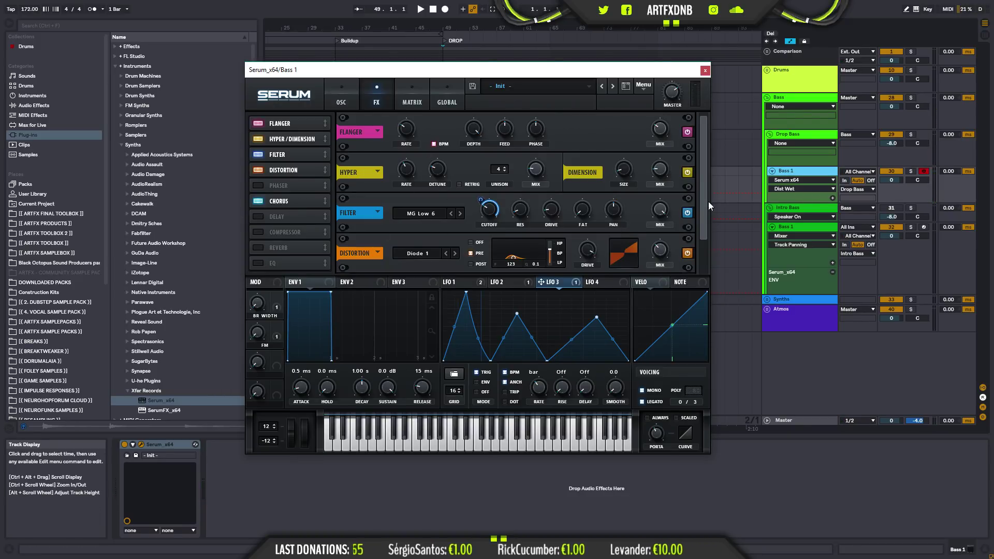
scroll(706, 186, down, 1)
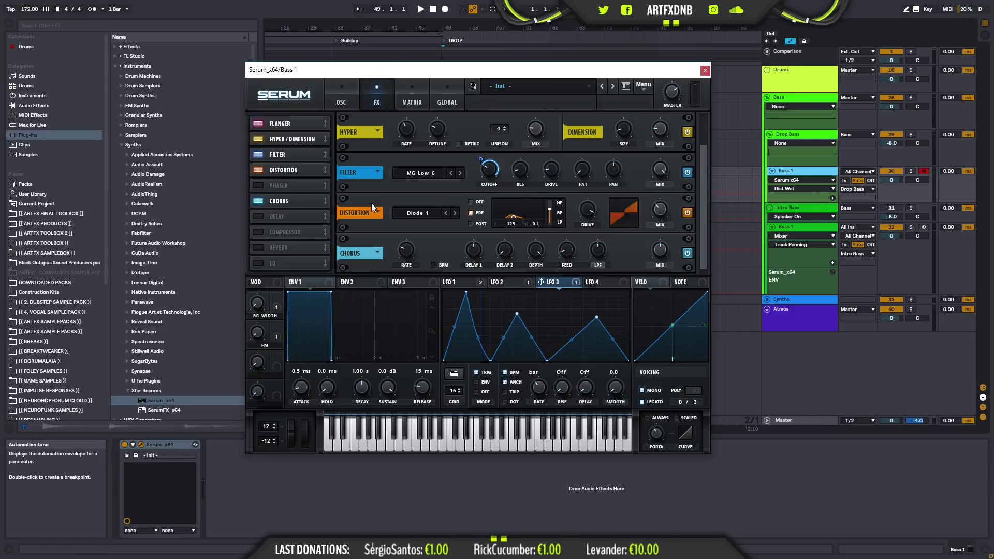
drag(290, 200, 303, 187)
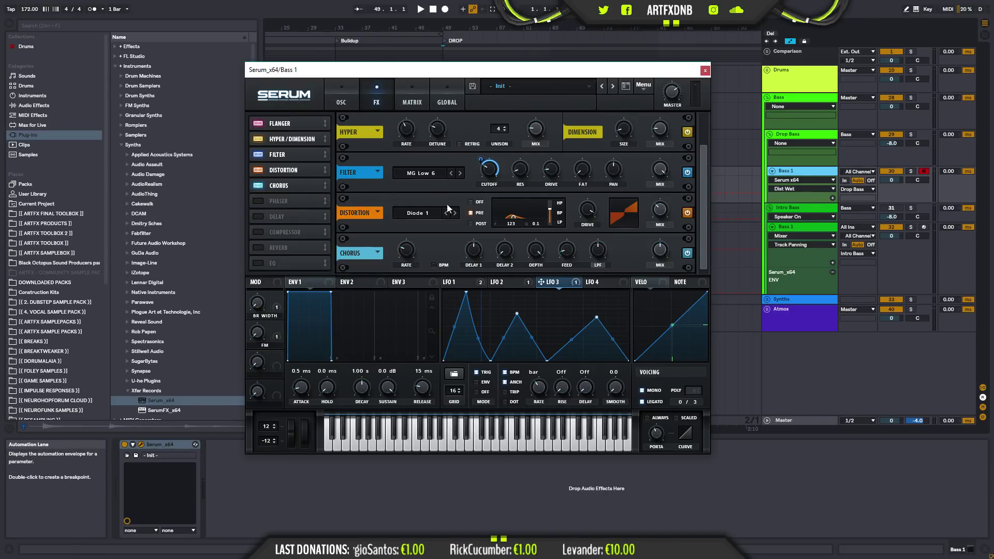
- Switch the chorus's filter to high-pass and adjust its cutoff frequency
drag(600, 266, 605, 234)
scroll(599, 251, up, 5)
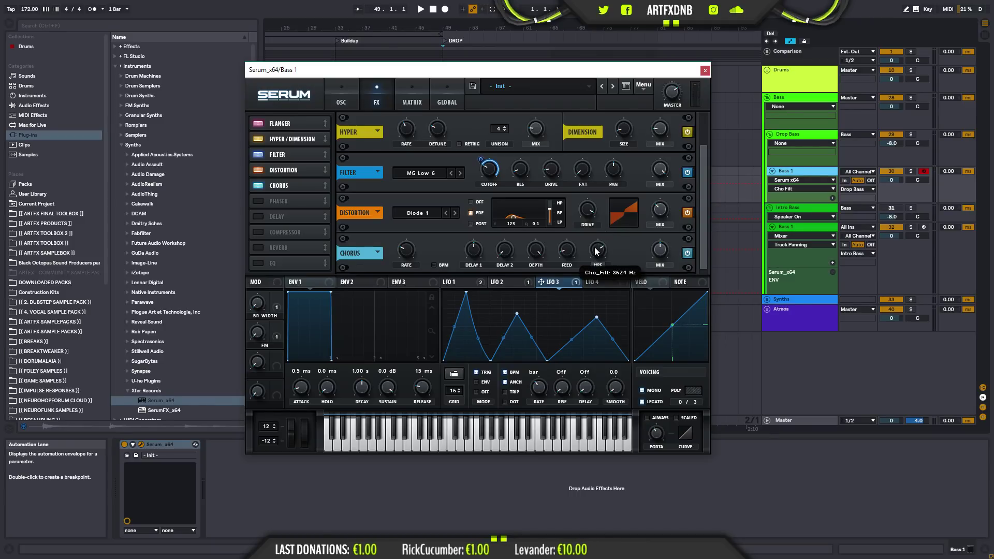
click(660, 251)
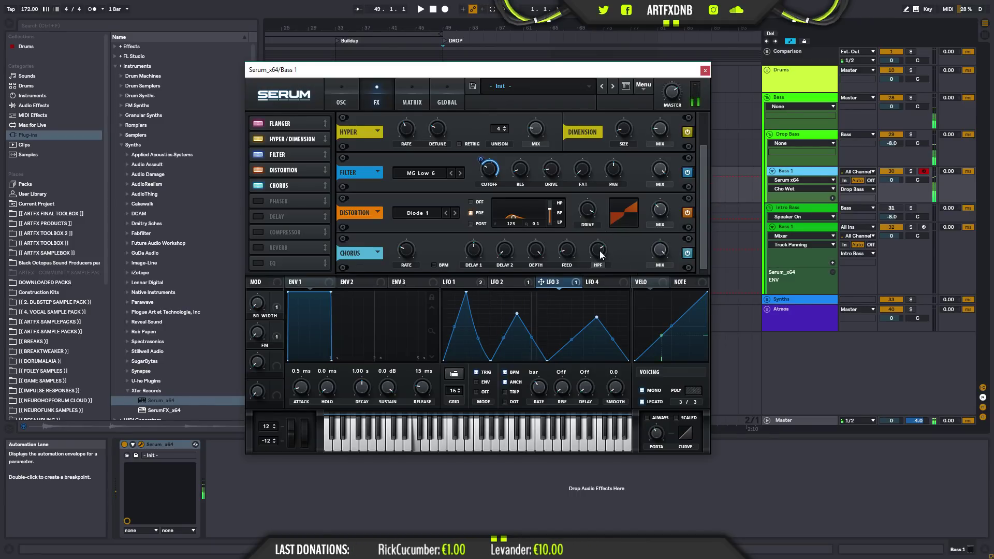
scroll(599, 253, down, 6)
mouse_move(596, 257)
mouse_down()
mouse_move(602, 229)
mouse_move(593, 282)
mouse_move(594, 267)
mouse_up()
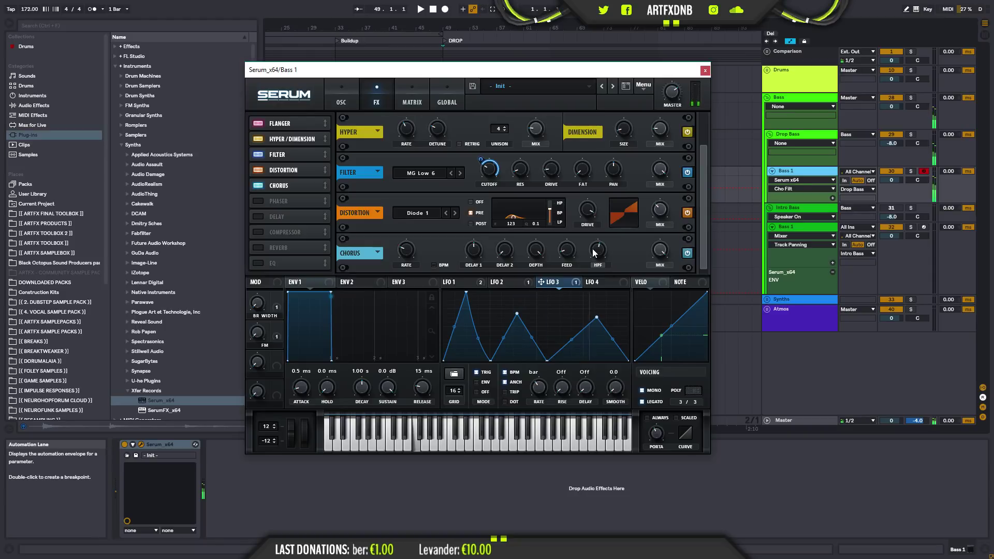
- Lower the chorus's depth to about 3.2 ms and sync its rate to BPM
click(534, 255)
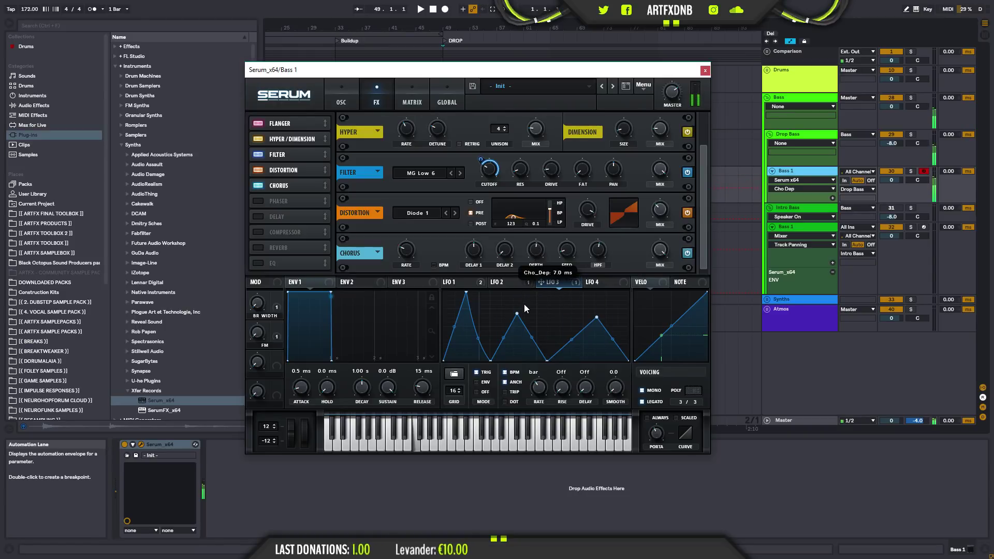
mouse_move(524, 312)
mouse_down()
mouse_move(523, 346)
mouse_move(521, 322)
mouse_up()
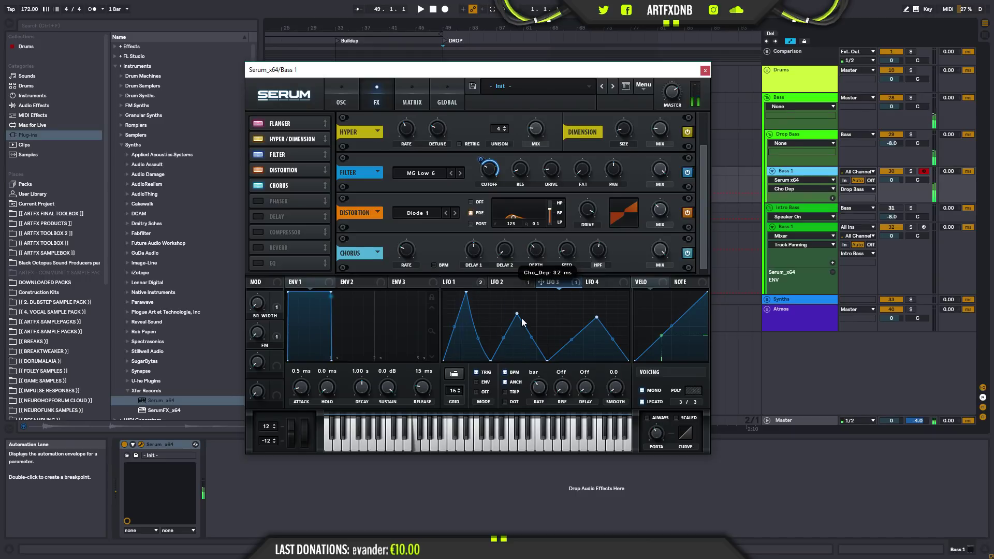
click(437, 265)
drag(402, 253, 405, 254)
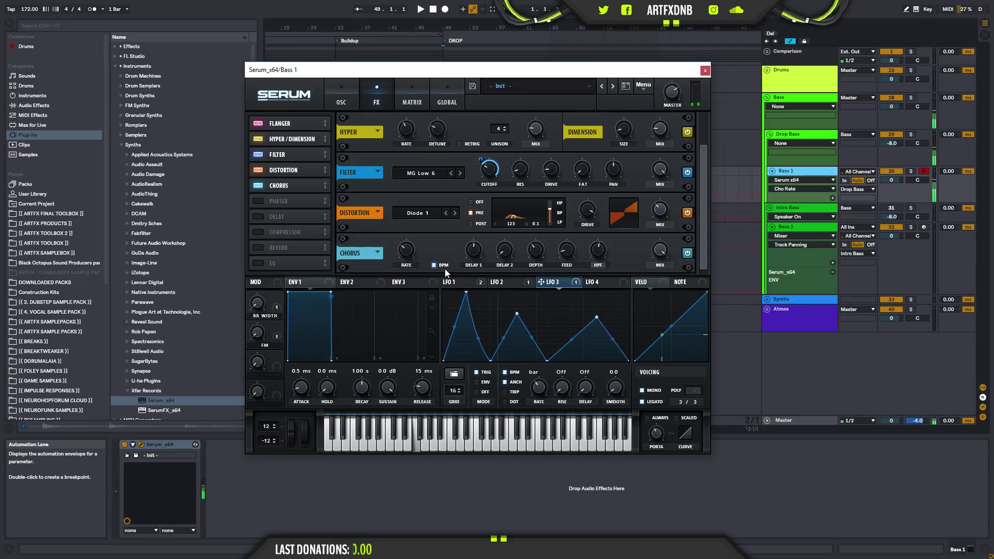
- Adjust the wet/dry mix of the chorus
mouse_move(409, 264)
click(653, 258)
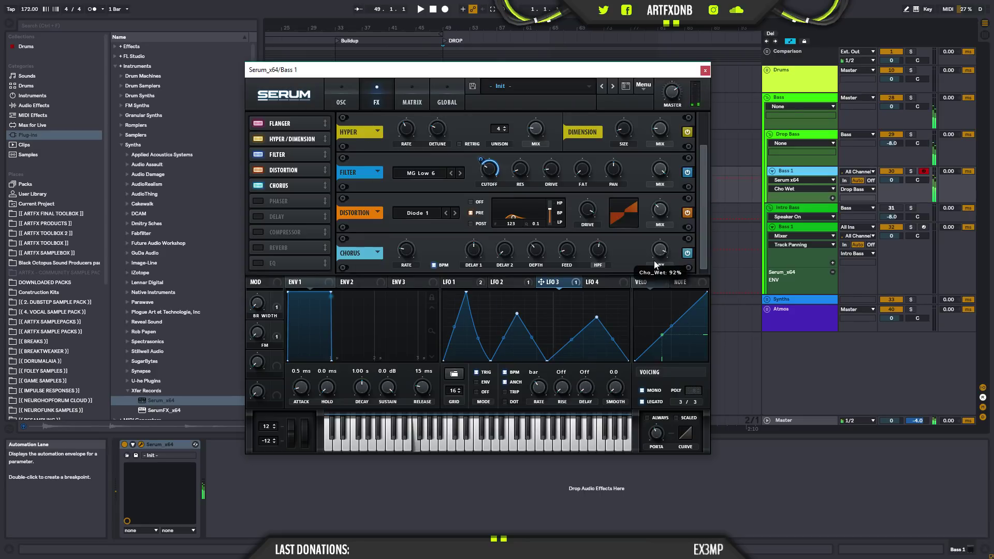
mouse_move(638, 297)
mouse_down()
mouse_move(636, 308)
mouse_move(630, 299)
mouse_up()
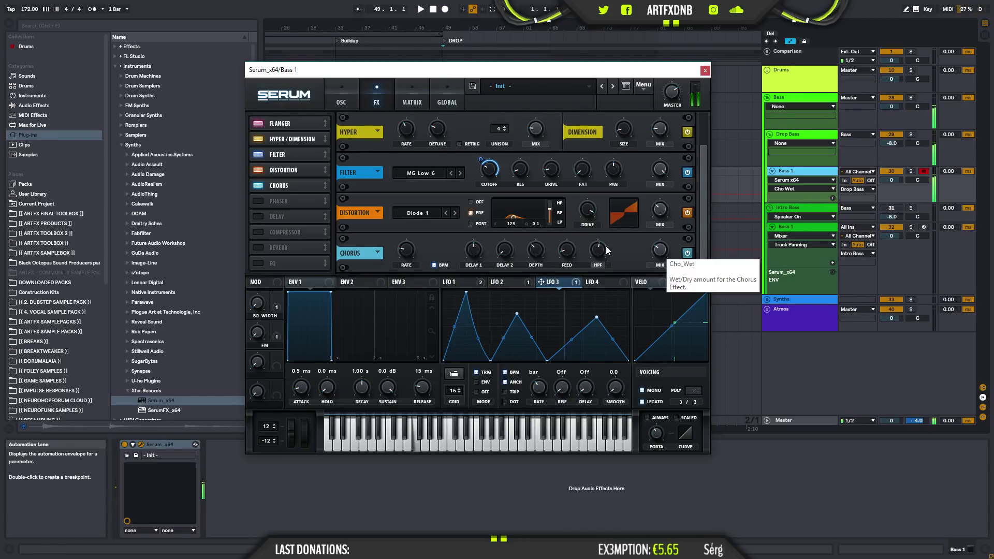
- Enable the compressor in multiband mode, reduce its mix and leave it bypassed
click(258, 232)
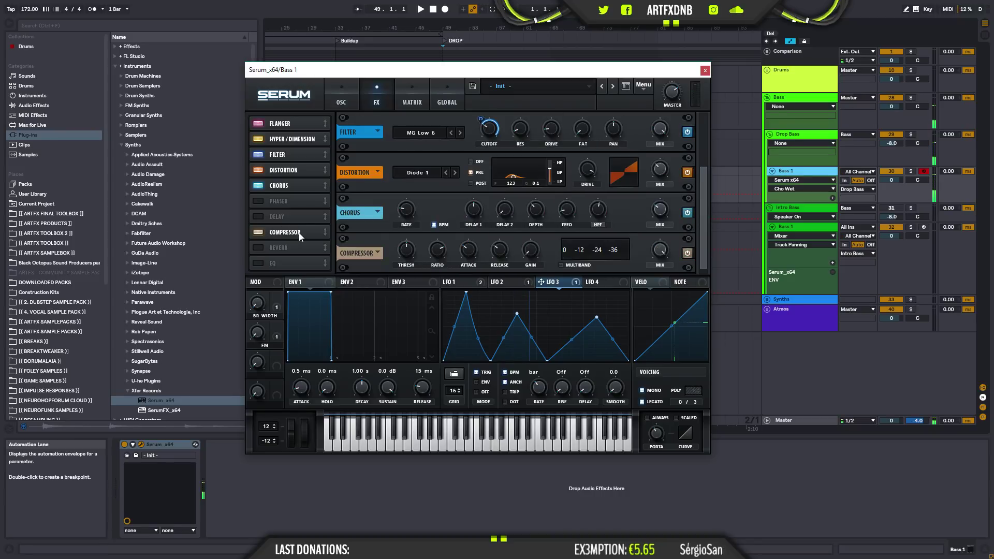
click(561, 264)
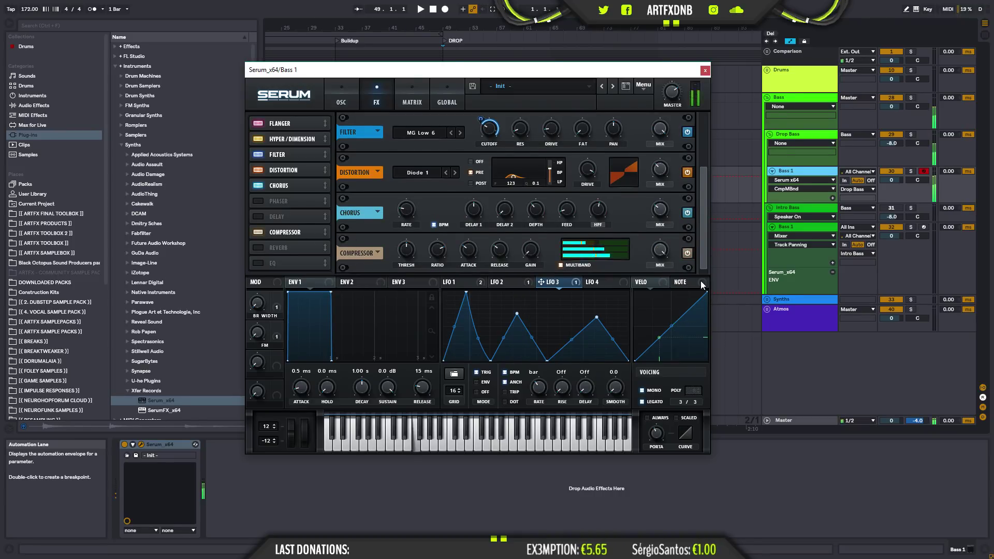
drag(661, 251, 655, 310)
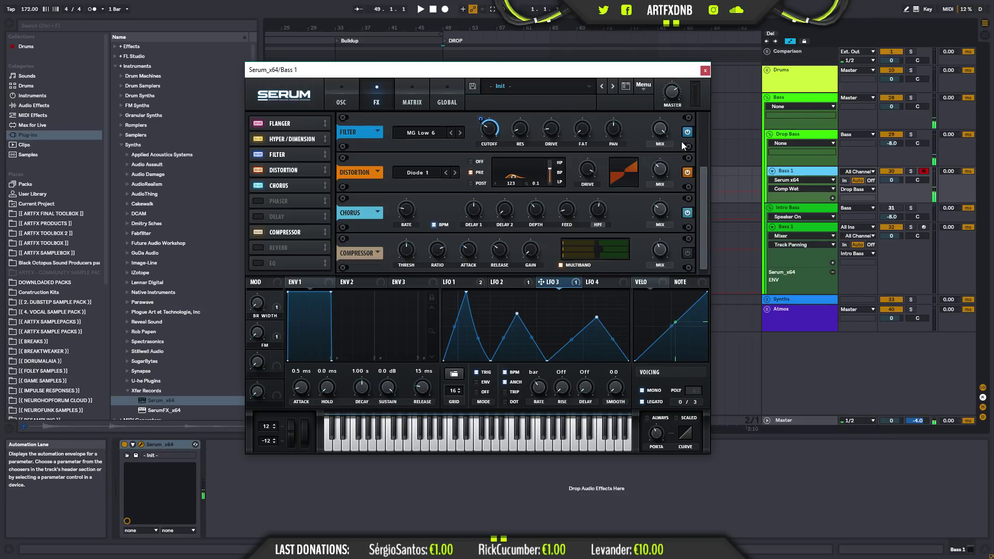
- Adjust LFO 3's modulation depth on the FX filter's cutoff, and shift the LFO's first peak later while deleting the dip after it
mouse_move(481, 118)
mouse_down()
mouse_move(482, 129)
mouse_move(498, 118)
mouse_move(491, 132)
mouse_up()
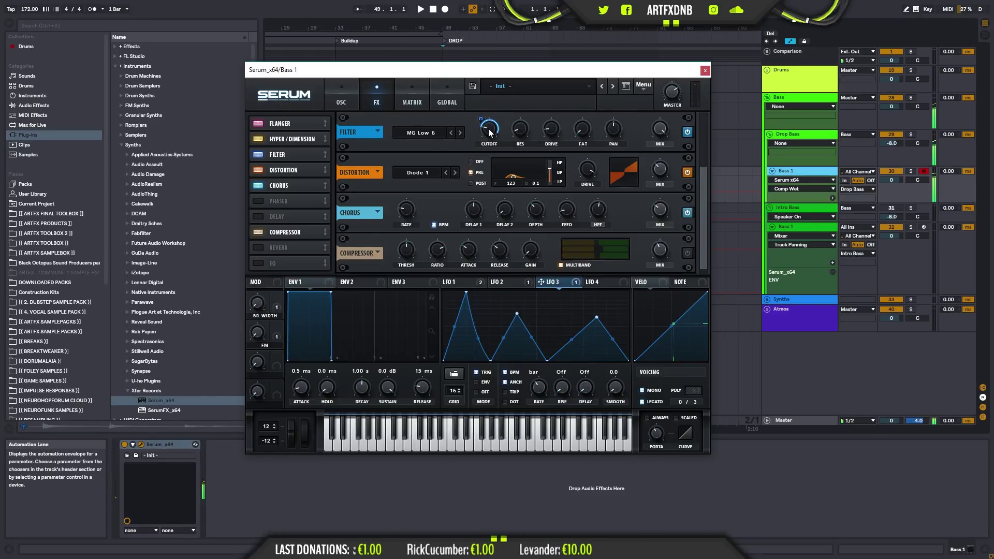
right_click(491, 132)
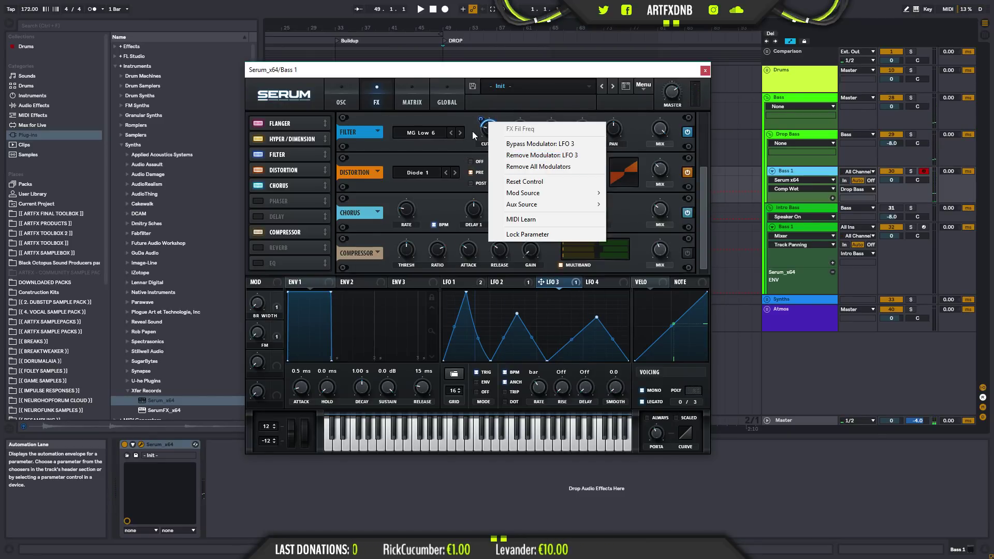
click(472, 132)
drag(476, 175, 471, 201)
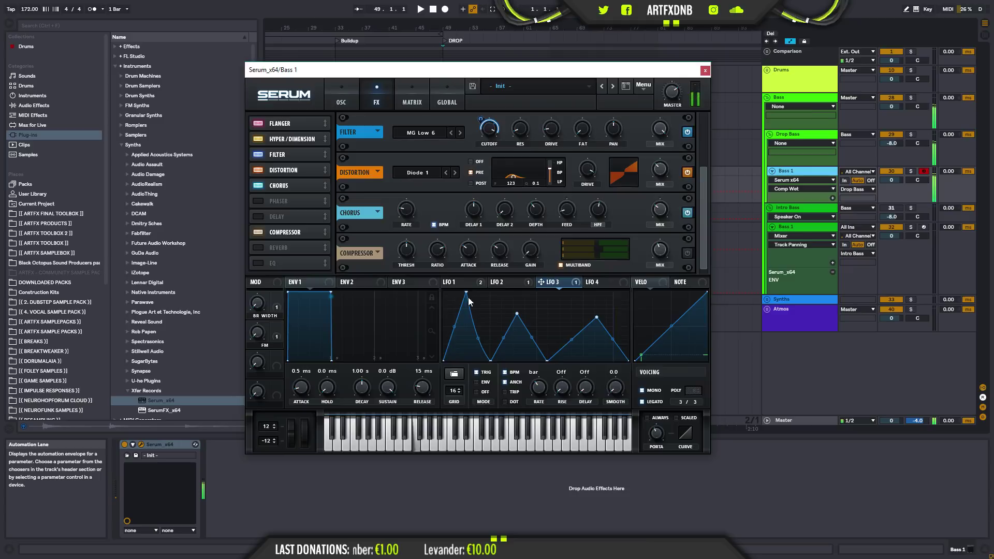
drag(466, 293, 491, 293)
double_click(490, 360)
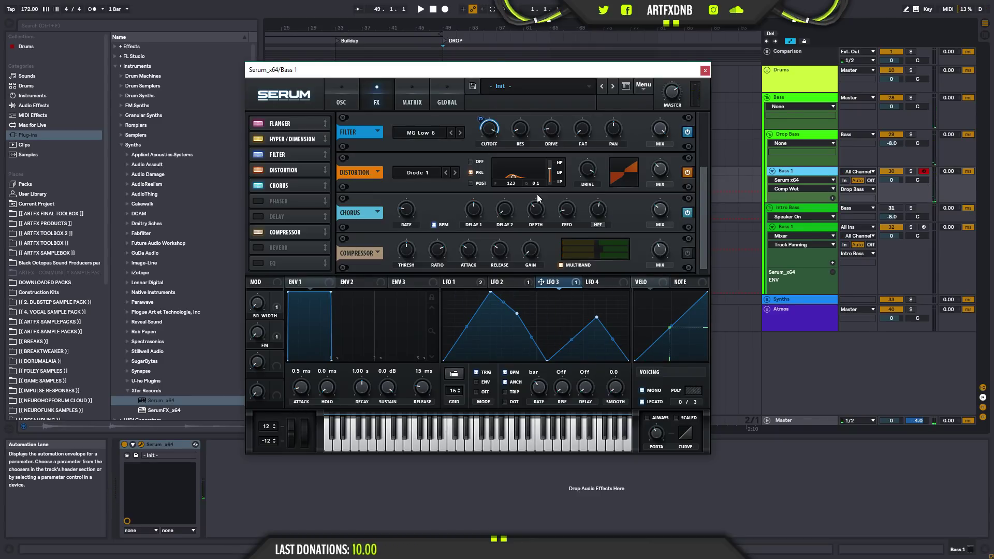
- Set Env 2's sustain to 0% and its decay to about 307 ms
click(355, 88)
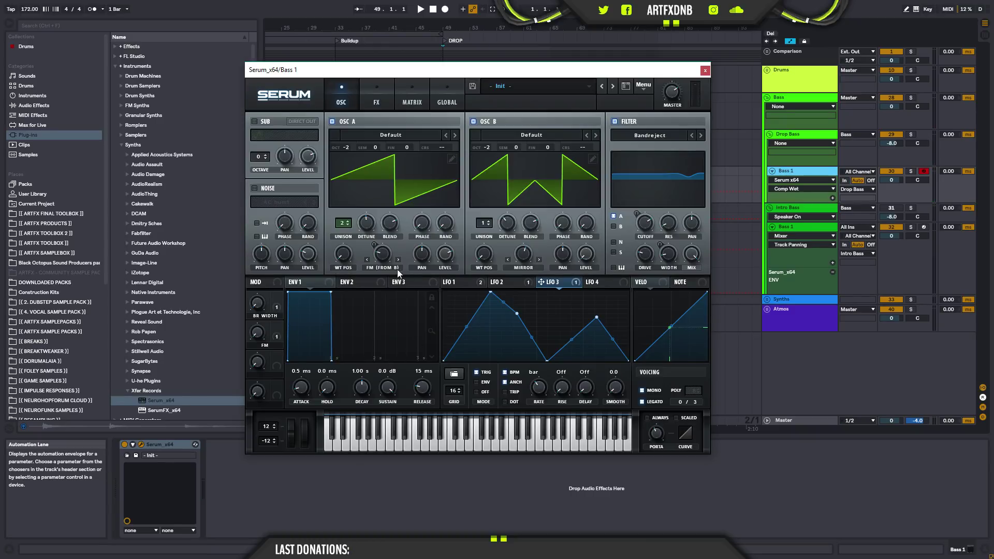
drag(388, 387, 371, 520)
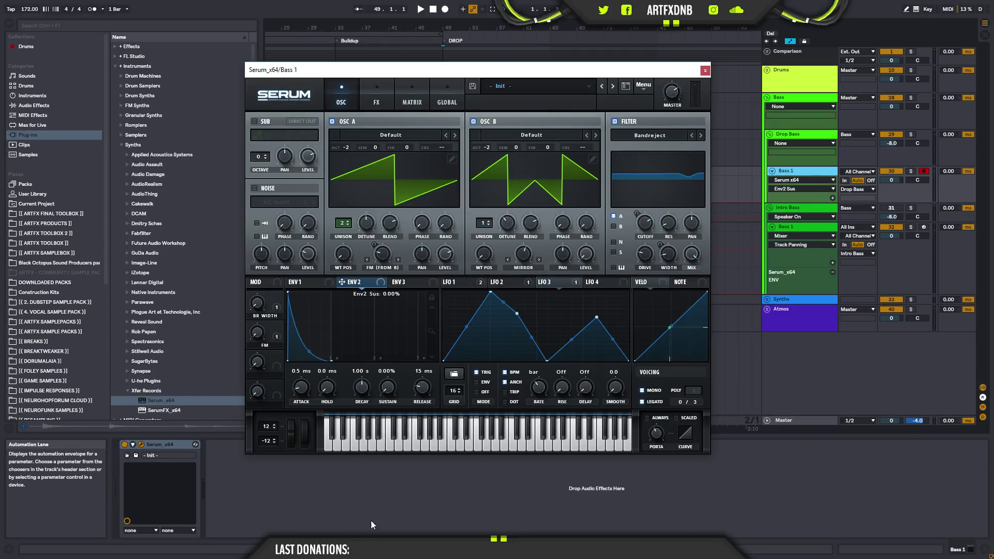
mouse_move(361, 387)
mouse_down()
mouse_move(364, 414)
mouse_move(365, 404)
mouse_up()
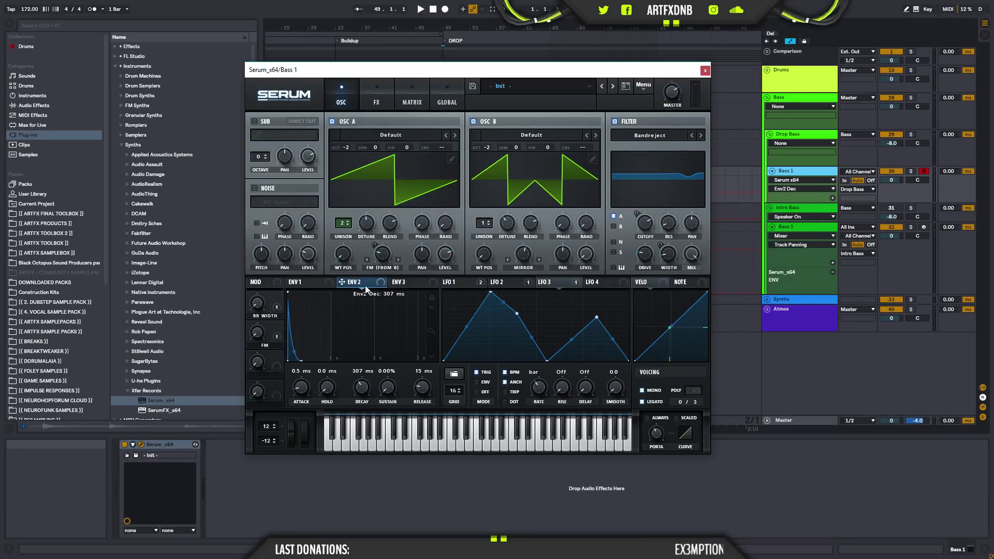
- Route Env 2 to master tuning with a small positive amount and shorten its decay to about 123 ms
click(407, 96)
click(275, 244)
click(288, 241)
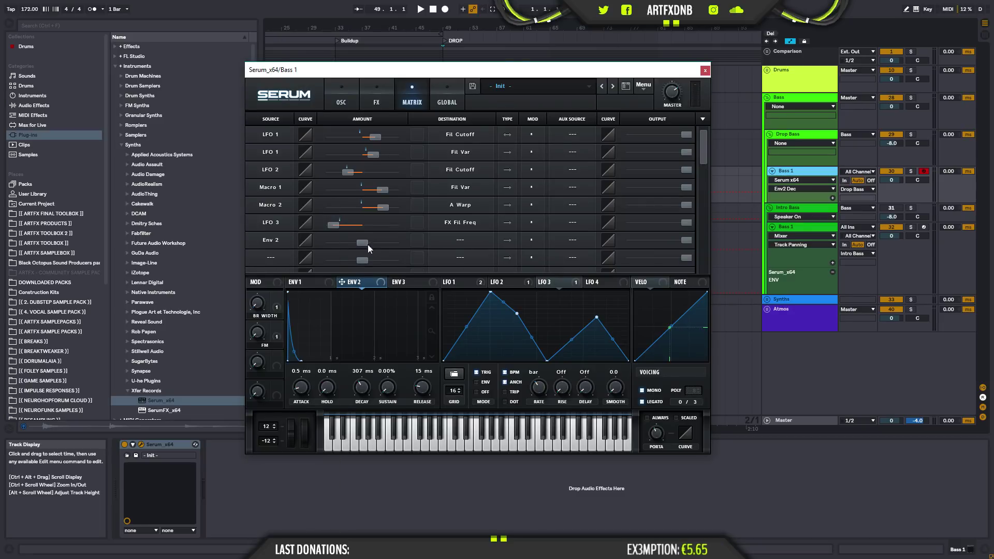
click(466, 240)
mouse_move(473, 334)
click(520, 334)
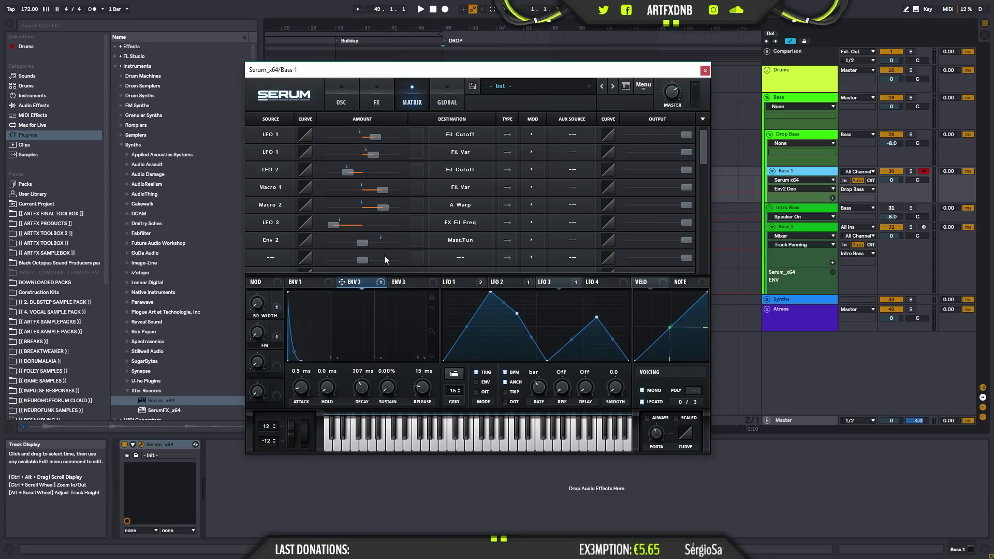
mouse_move(365, 242)
drag(386, 248, 391, 251)
drag(367, 391, 366, 392)
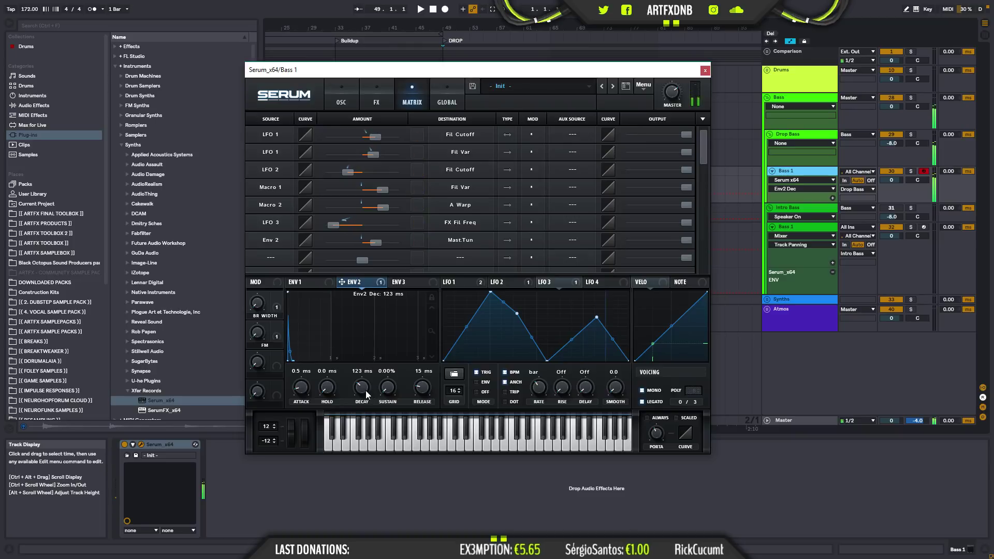
- Move the FX filter between the chorus and compressor, lower its cutoff to 8 Hz and readjust LFO 3's modulation depth on it
click(344, 100)
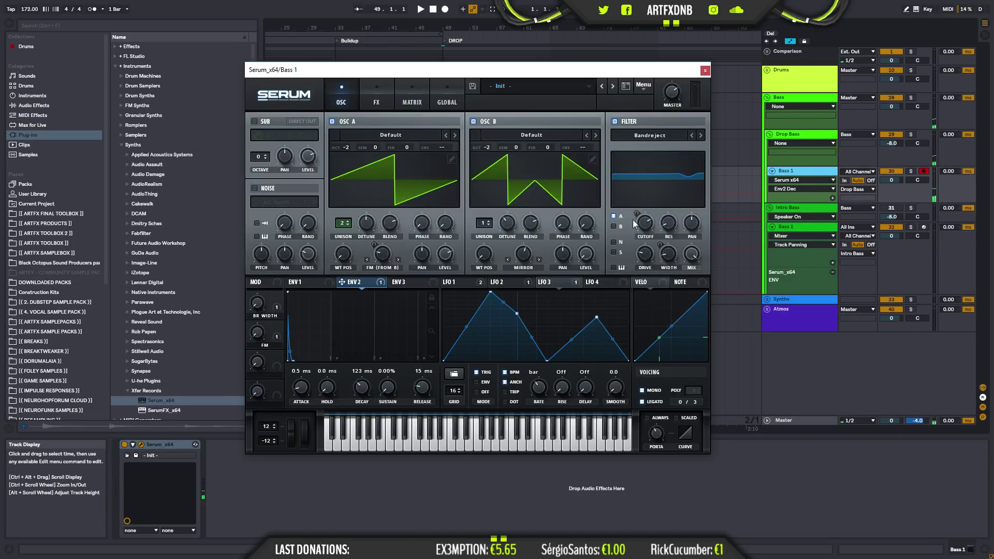
click(377, 95)
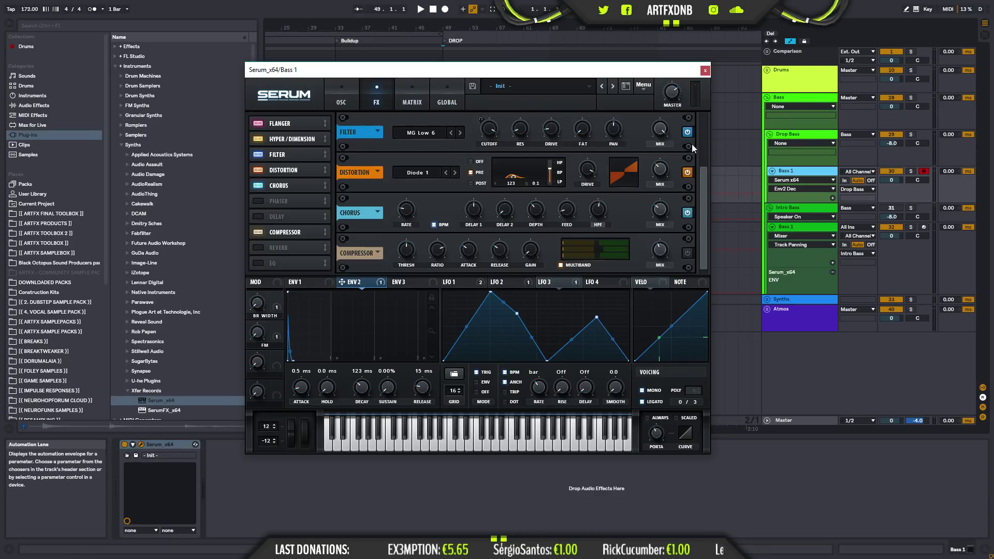
drag(705, 189, 707, 140)
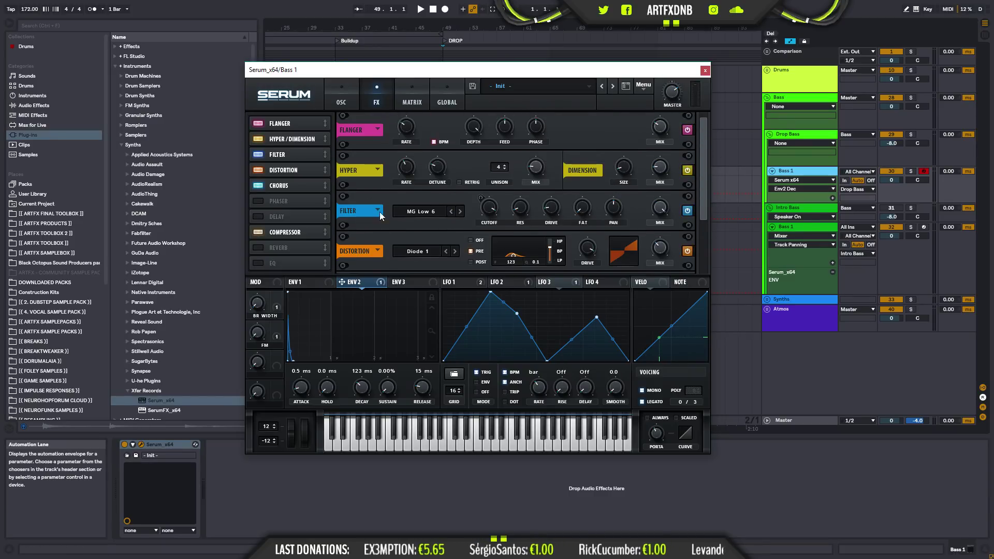
drag(702, 191, 705, 295)
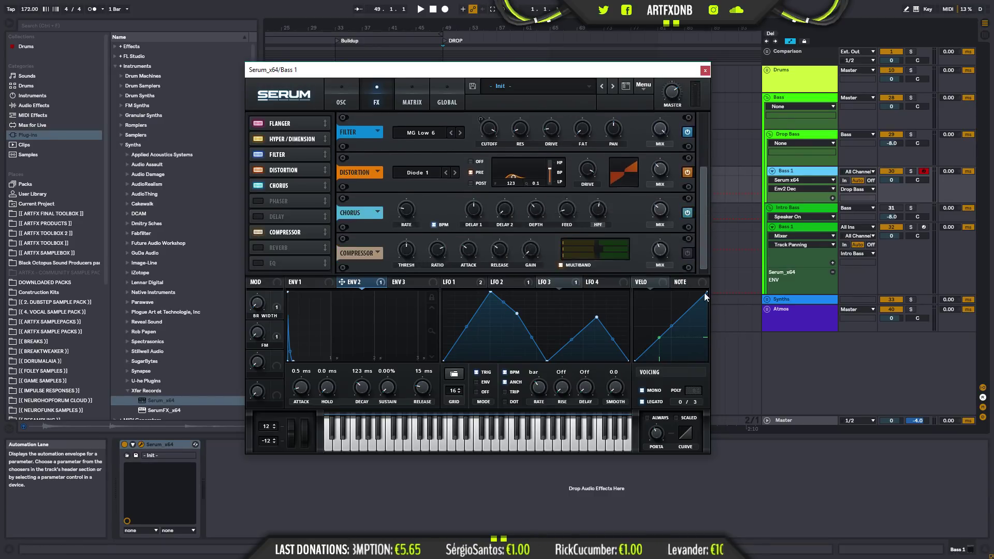
drag(281, 157, 303, 211)
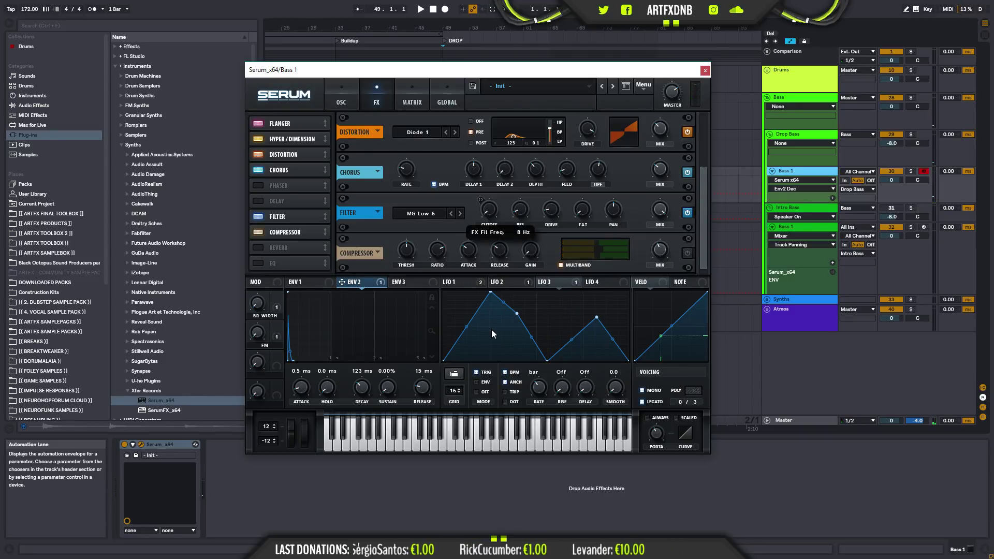
drag(480, 198, 513, 138)
- Reshape LFO 3 to start at full height and drop quickly to zero, followed by two lower peaks spaced further apart
drag(491, 294, 444, 292)
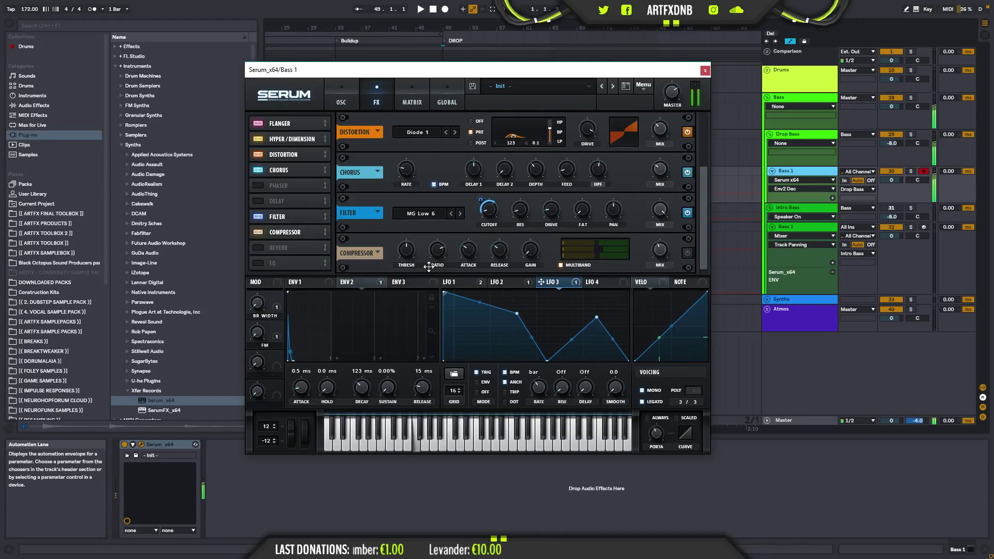
drag(516, 314, 468, 384)
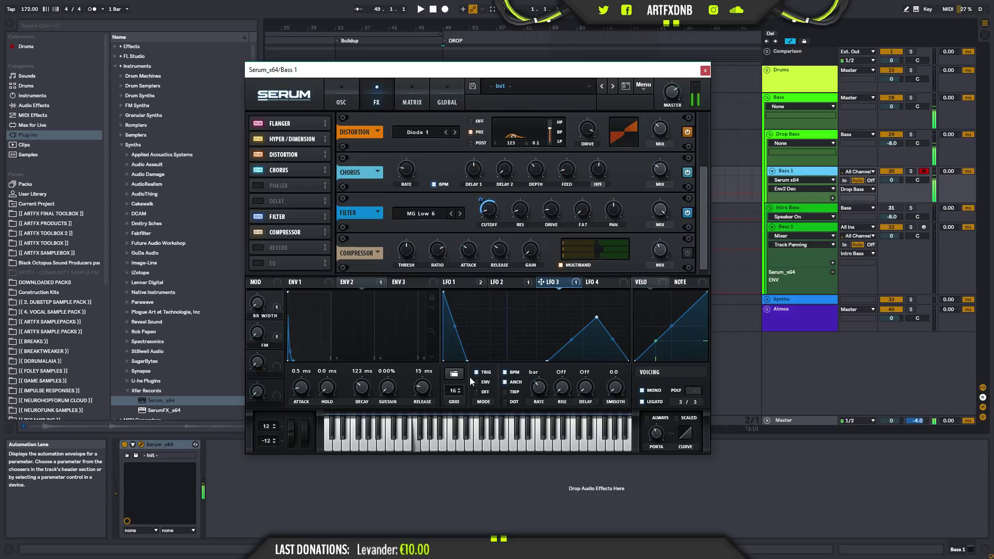
double_click(492, 326)
drag(492, 326, 498, 305)
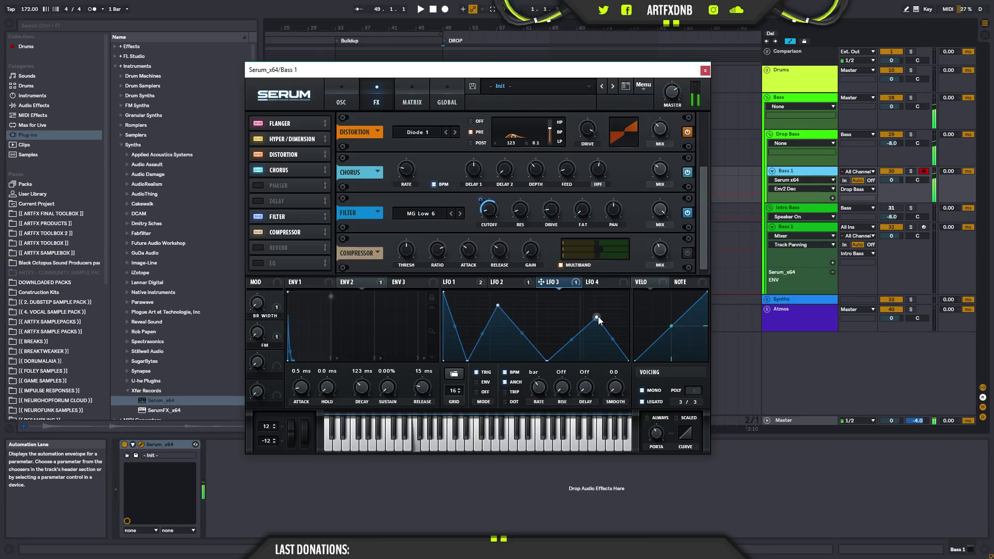
drag(548, 361, 522, 373)
drag(596, 318, 574, 314)
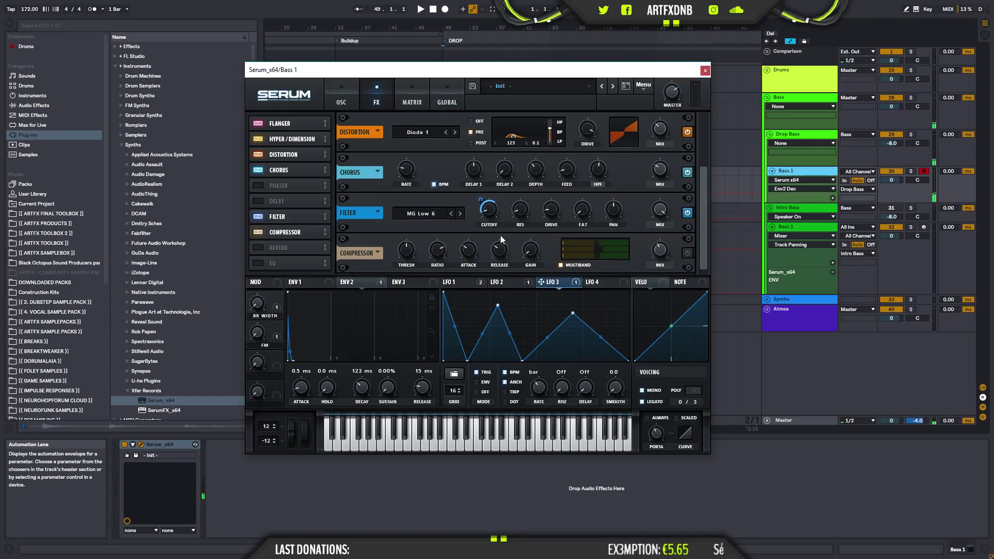
- Slow LFO 3 to a 2-bar rate, readjust the FX filter's cutoff modulation and move the LFO's first dip earlier
mouse_move(492, 211)
drag(492, 193, 489, 213)
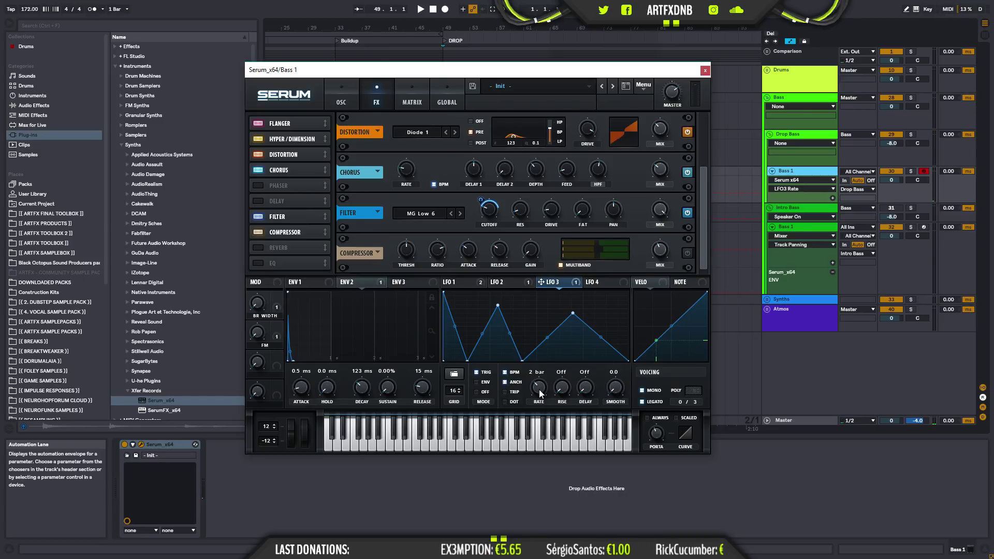
drag(466, 362, 457, 366)
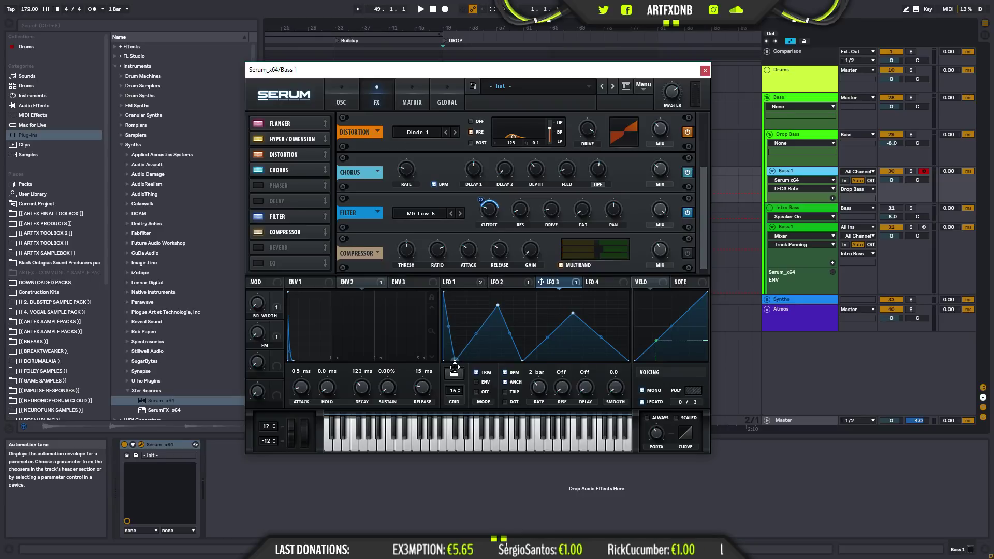
- Compress LFO 3's two peaks and the dip between them into the first half, add a zero point near the middle and curve the last fall inward
drag(498, 306, 467, 304)
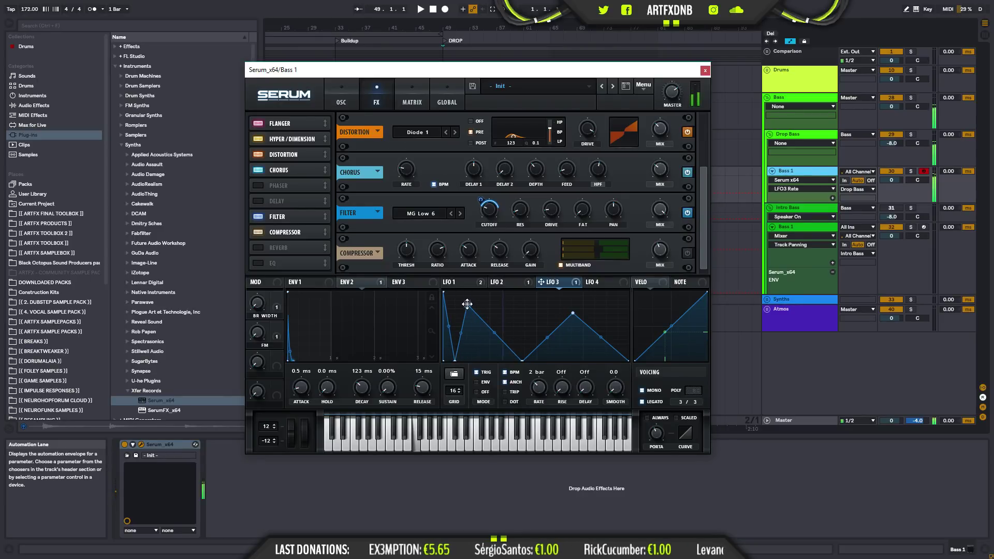
drag(523, 362, 482, 377)
drag(573, 314, 498, 307)
double_click(542, 361)
drag(539, 394, 536, 397)
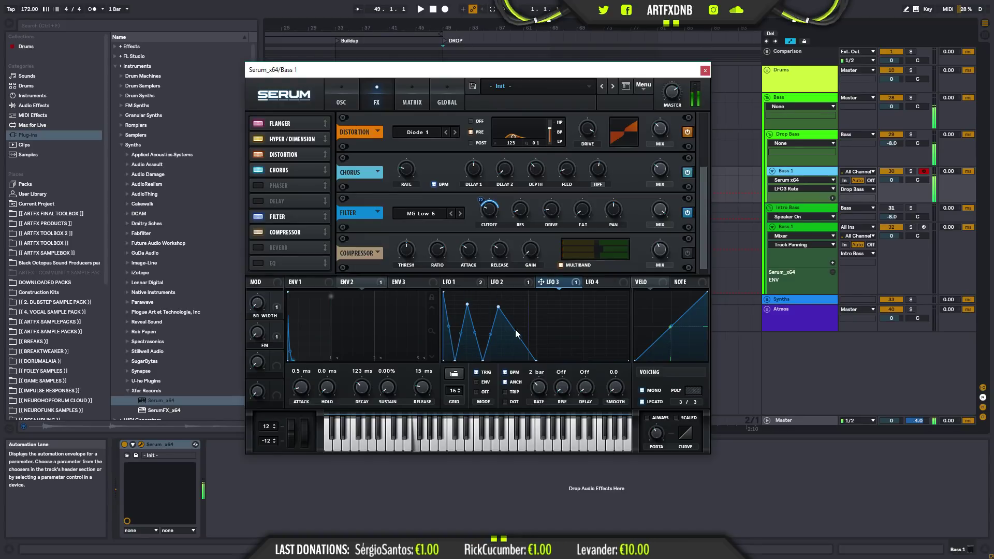
drag(519, 334, 517, 338)
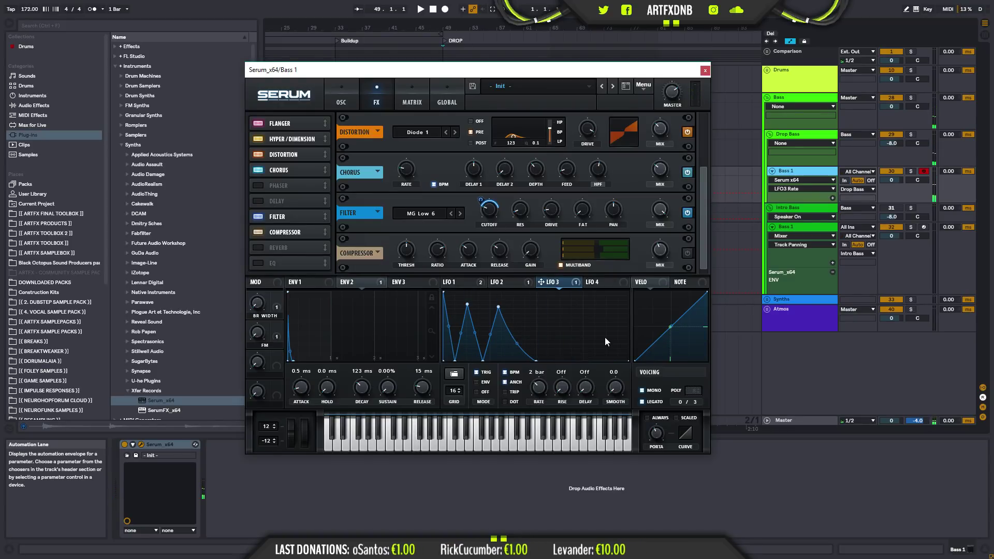
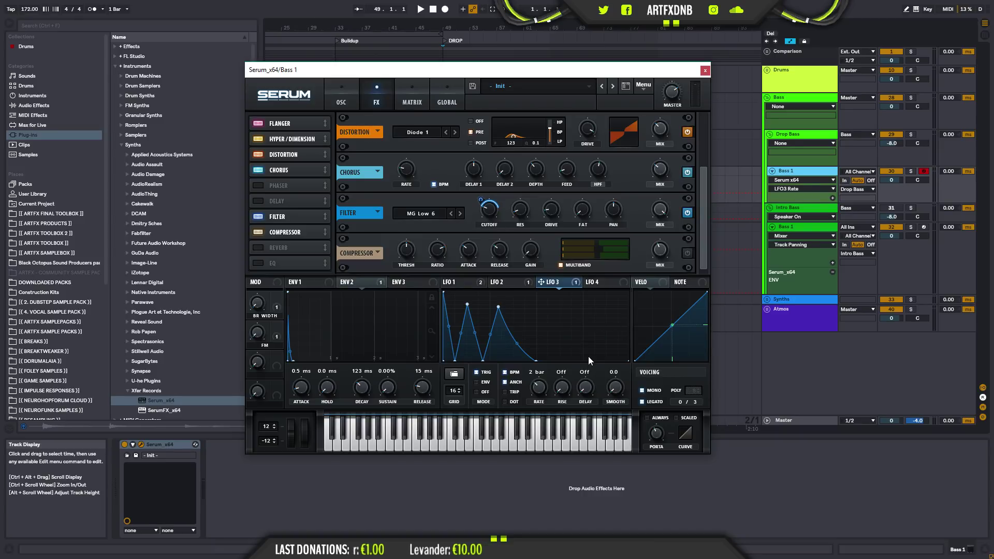
- Raise LFO 3's end point to full height, add two peaks with dips to zero in the second half and curve the final rise
double_click(628, 292)
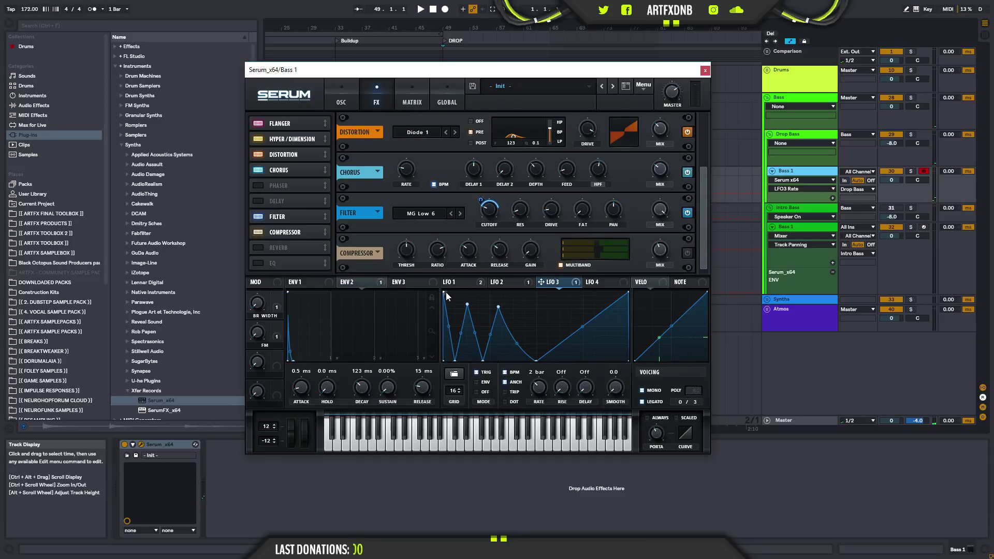
double_click(551, 312)
drag(552, 313, 562, 386)
double_click(580, 335)
drag(579, 335, 587, 361)
double_click(581, 333)
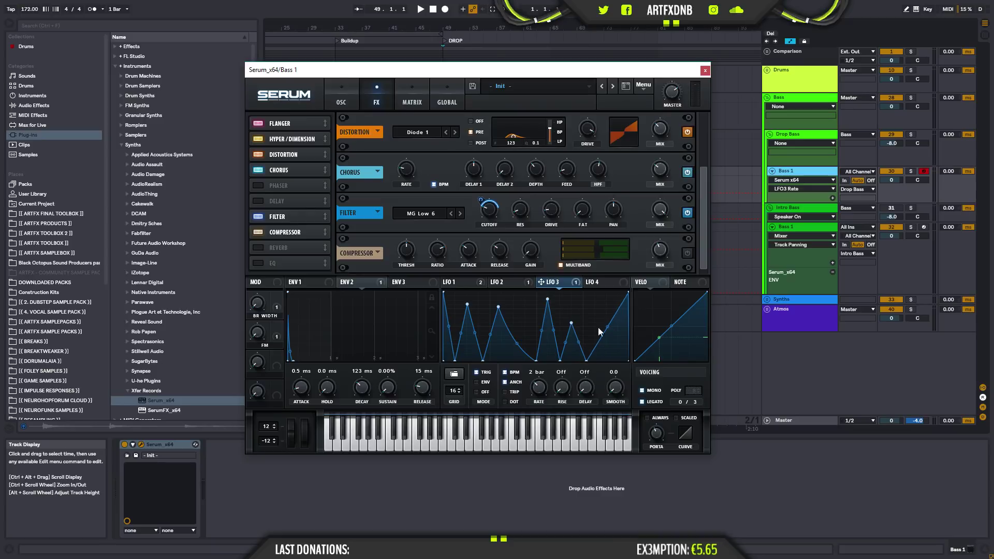
drag(610, 327, 609, 346)
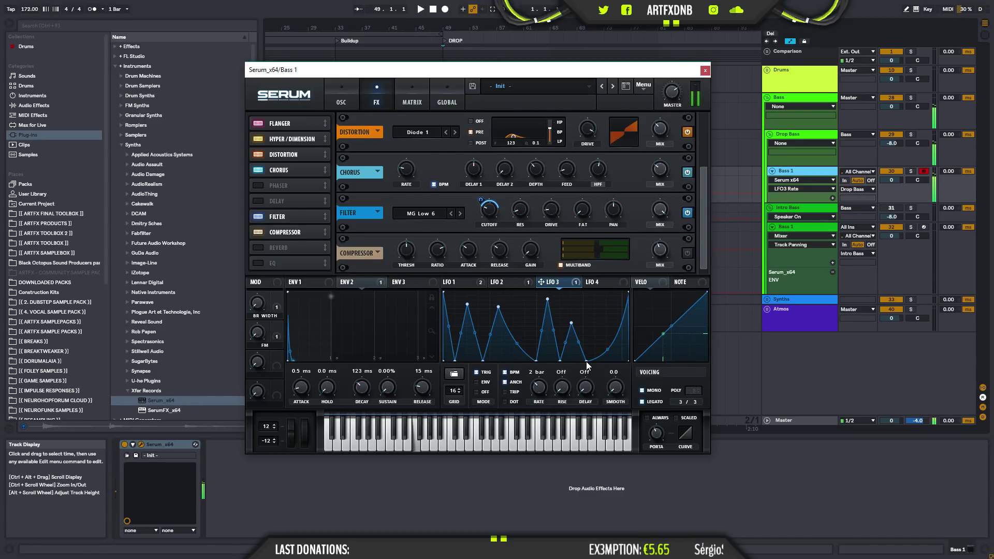
drag(588, 365, 606, 374)
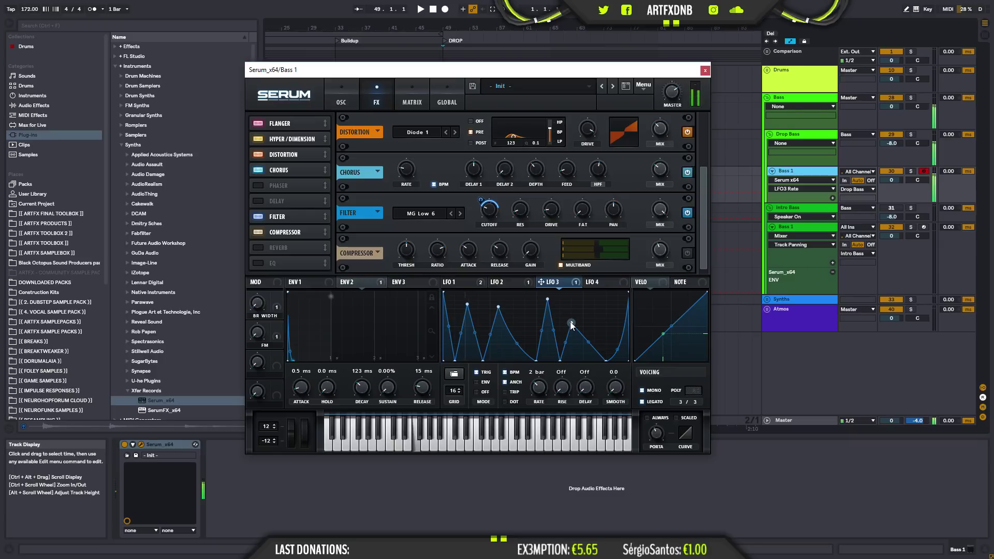
drag(571, 322, 575, 318)
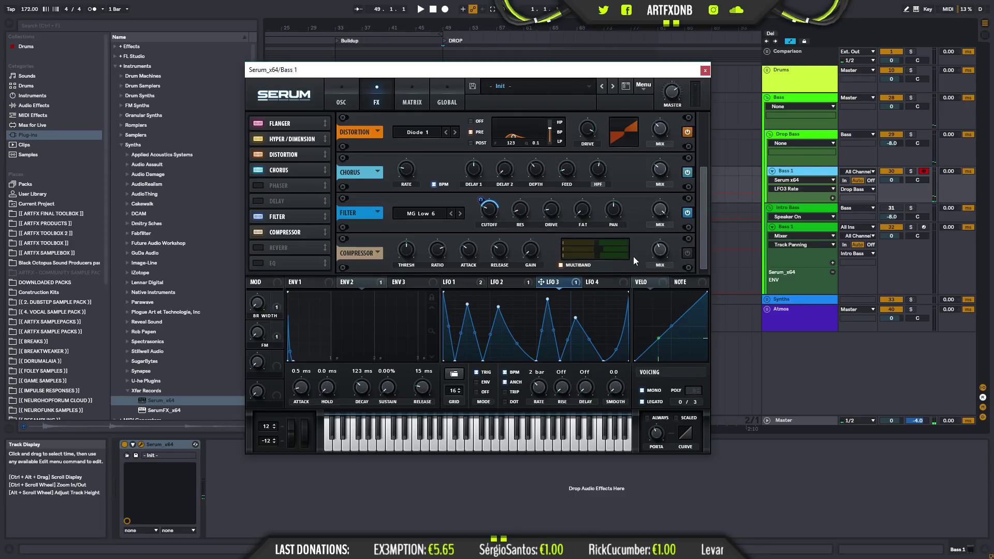
- Enable the multiband compressor, adjust its mix and threshold, and trim the master volume
drag(662, 253, 678, 131)
drag(406, 250, 407, 263)
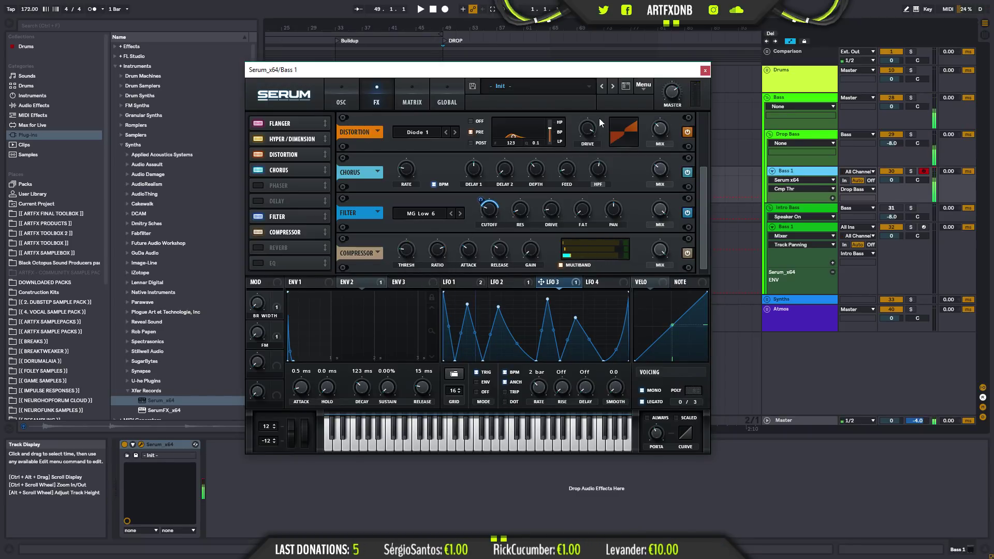
drag(670, 94, 671, 95)
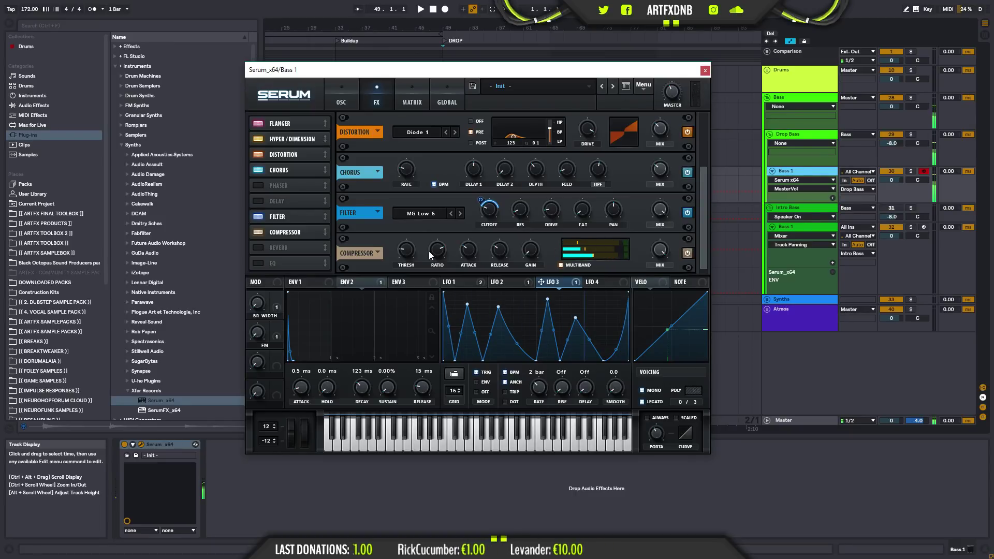
click(408, 235)
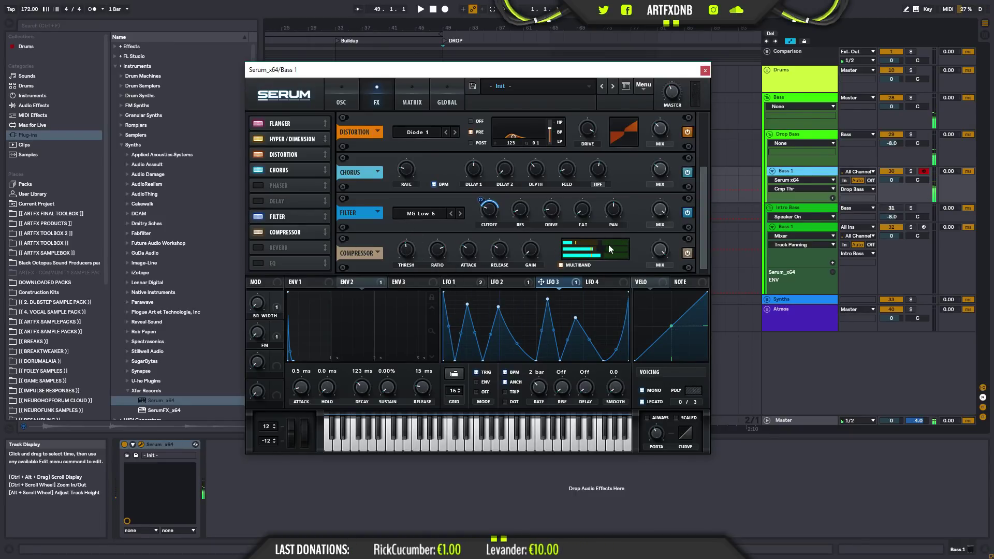
- Adjust the compressor's mid and low band levels, raise its gain and rebalance the master volume
mouse_move(598, 244)
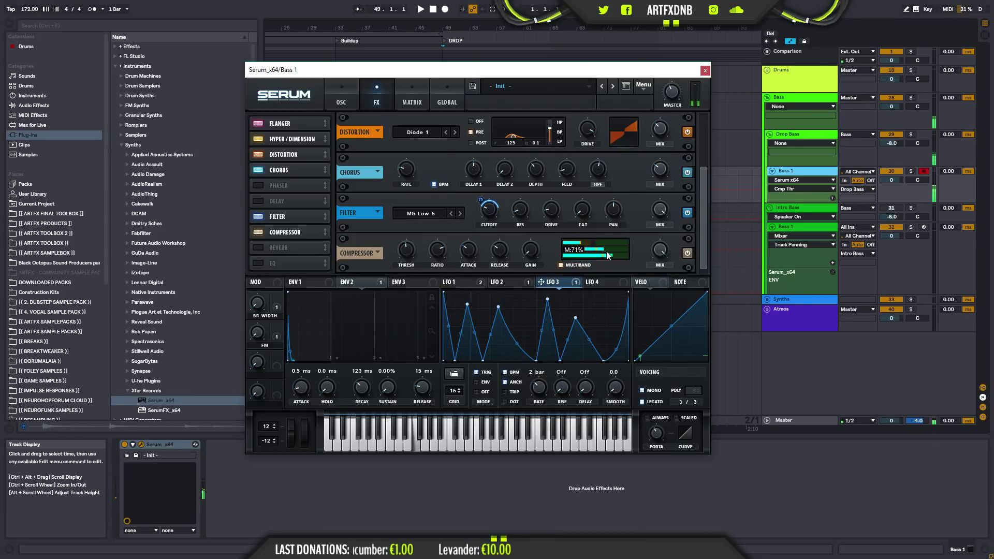
mouse_move(615, 251)
mouse_down()
mouse_move(626, 250)
mouse_move(611, 251)
mouse_up()
drag(539, 250, 545, 216)
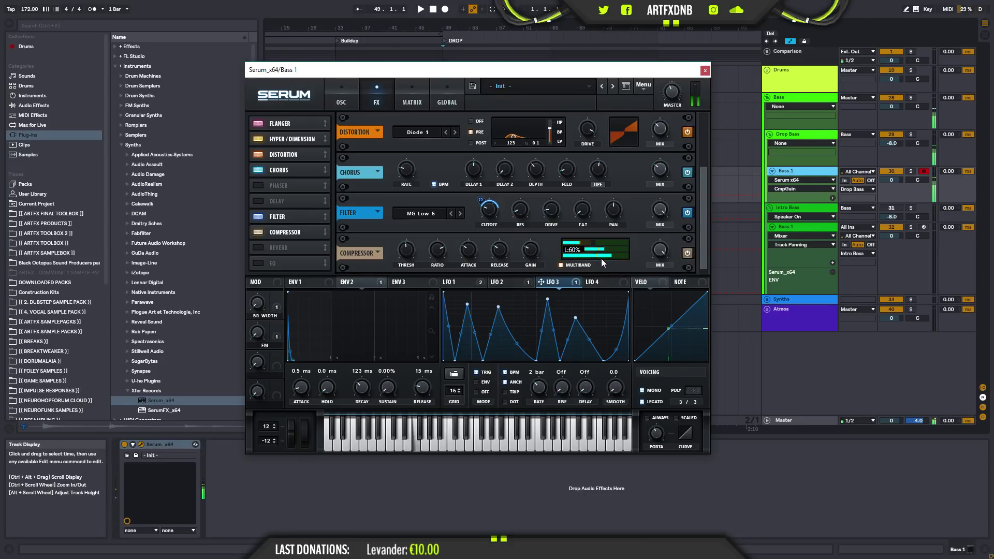
drag(635, 255, 628, 257)
mouse_move(531, 250)
mouse_down()
mouse_move(541, 213)
mouse_move(539, 241)
mouse_up()
mouse_move(670, 93)
mouse_down()
mouse_move(668, 83)
mouse_move(671, 91)
mouse_up()
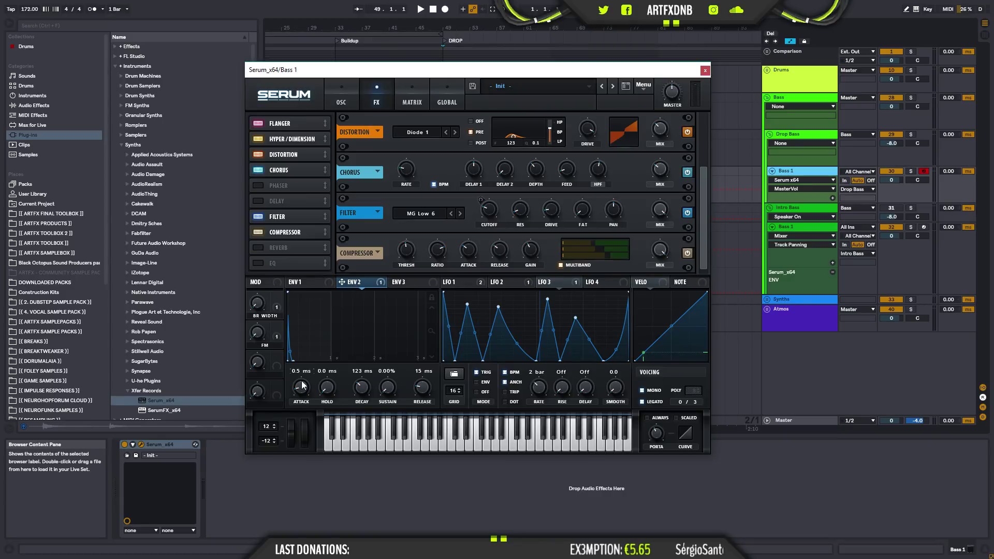
- Lengthen Env 2's decay to 230 ms and open the modulation matrix
mouse_move(368, 395)
mouse_down()
mouse_move(377, 377)
mouse_move(374, 399)
mouse_up()
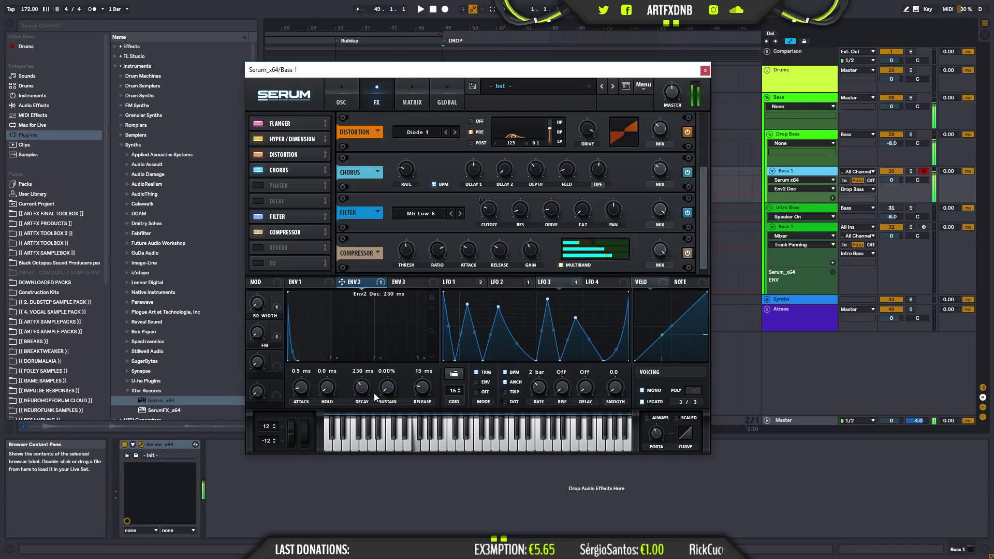
click(413, 94)
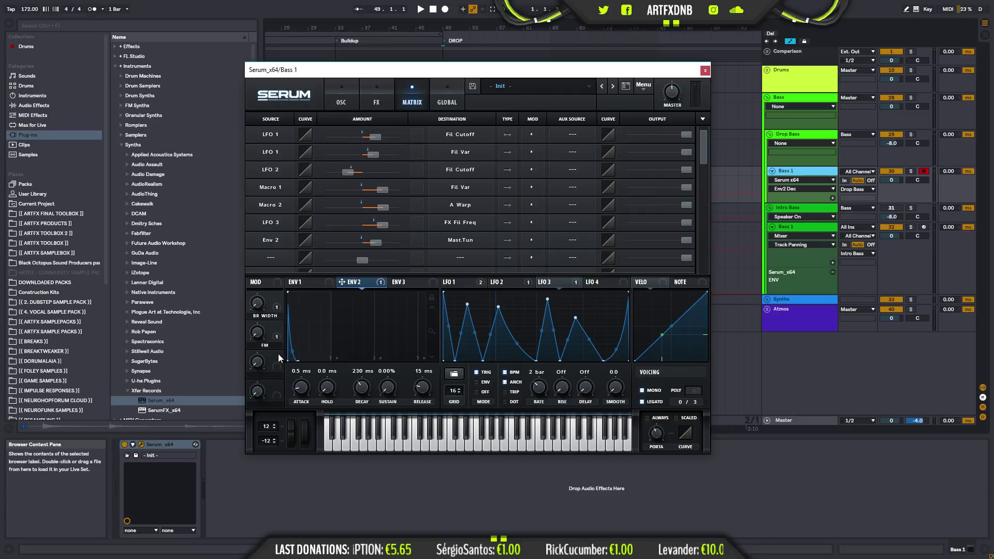
- Set the BR Width macro to 25% and readjust the FM macro
click(258, 333)
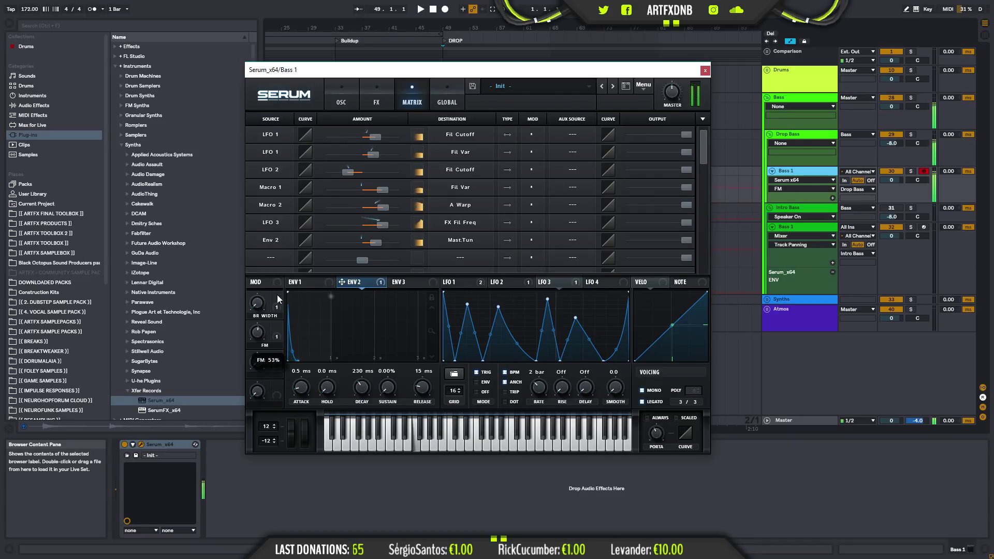
mouse_move(263, 347)
mouse_down()
mouse_move(288, 256)
mouse_move(269, 357)
mouse_up()
mouse_move(258, 309)
mouse_down()
mouse_move(275, 209)
mouse_move(268, 295)
mouse_up()
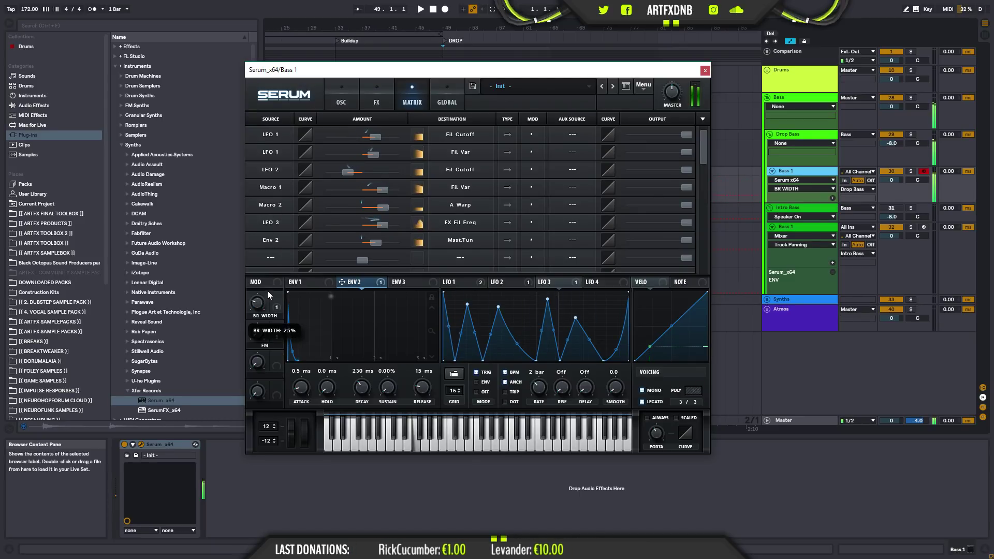
mouse_move(257, 333)
mouse_down()
mouse_move(276, 244)
mouse_move(261, 342)
mouse_up()
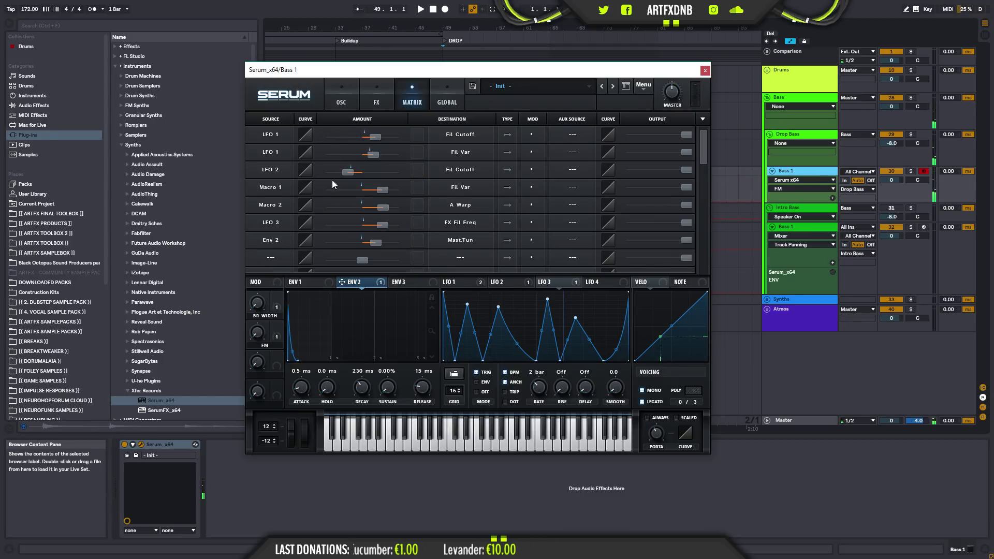
- Remove all modulation destinations from the FM macro
click(342, 99)
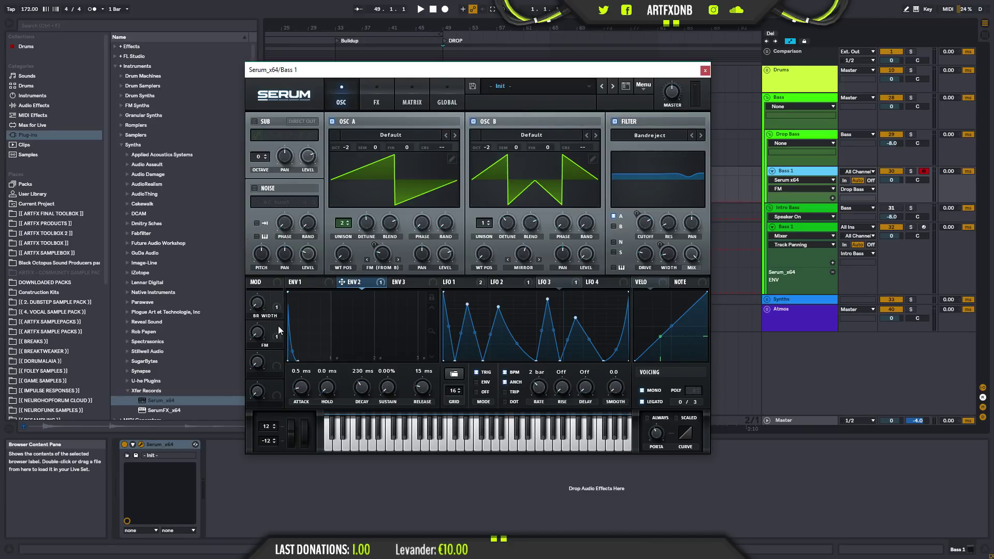
right_click(257, 333)
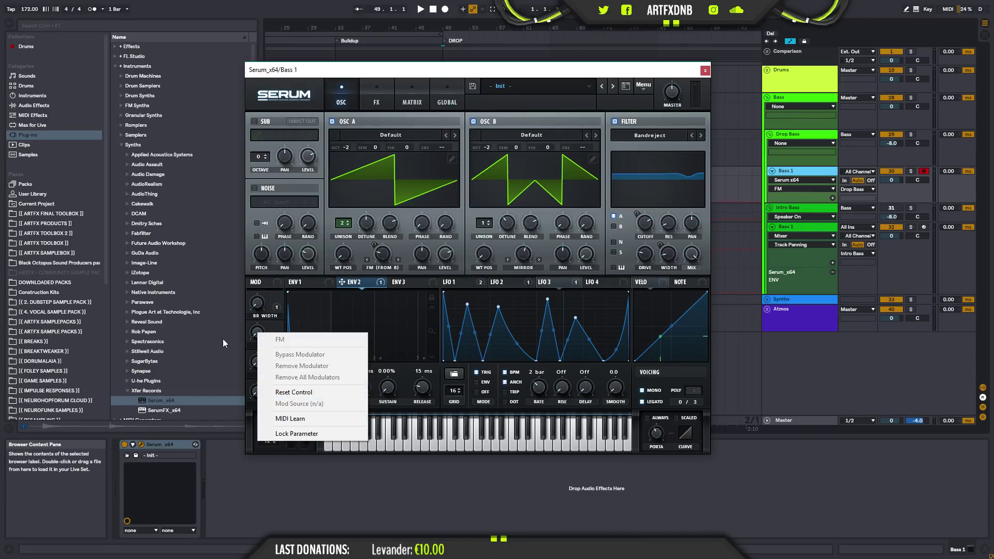
click(256, 334)
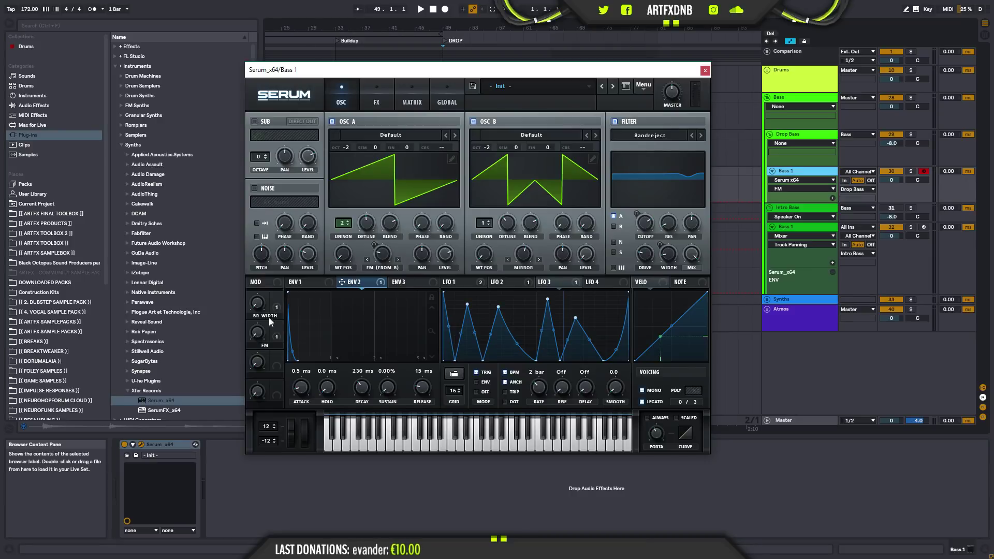
click(277, 336)
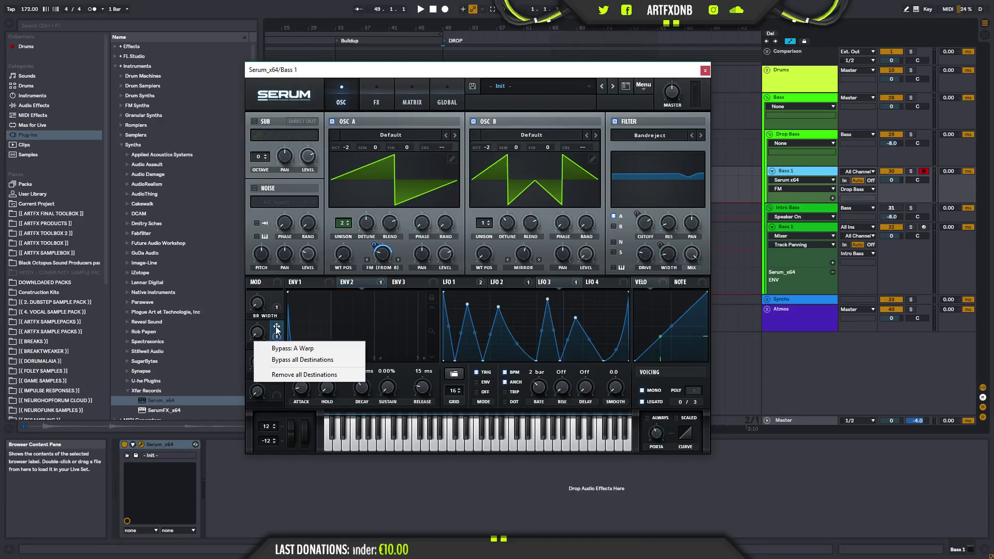
click(290, 376)
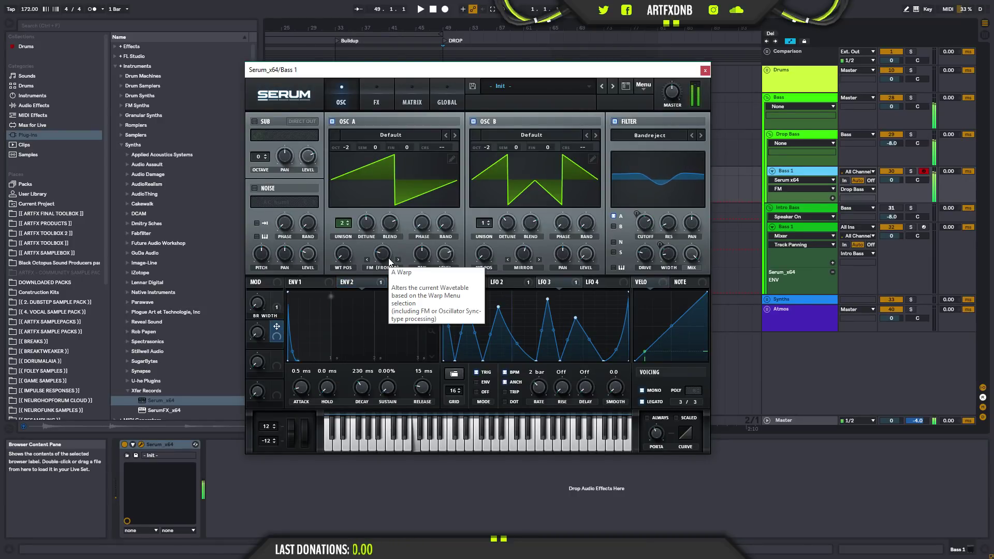
- Compare the sound with oscillator B switched on and off
click(473, 122)
click(473, 122)
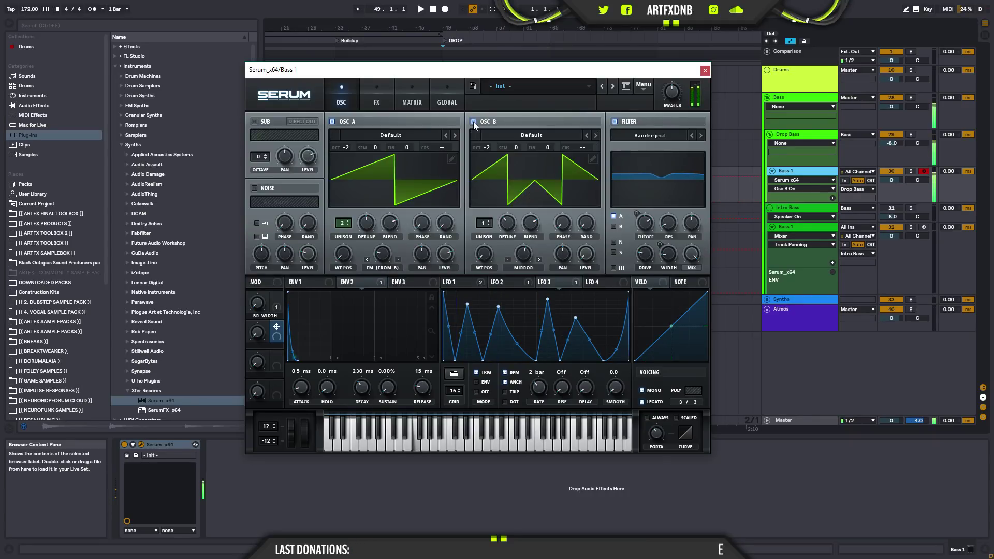
click(473, 123)
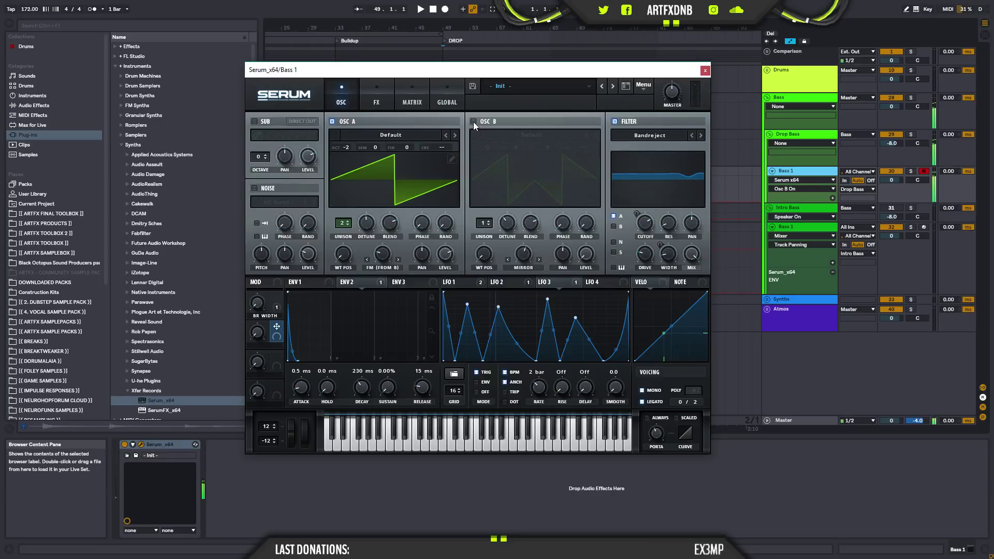
click(473, 122)
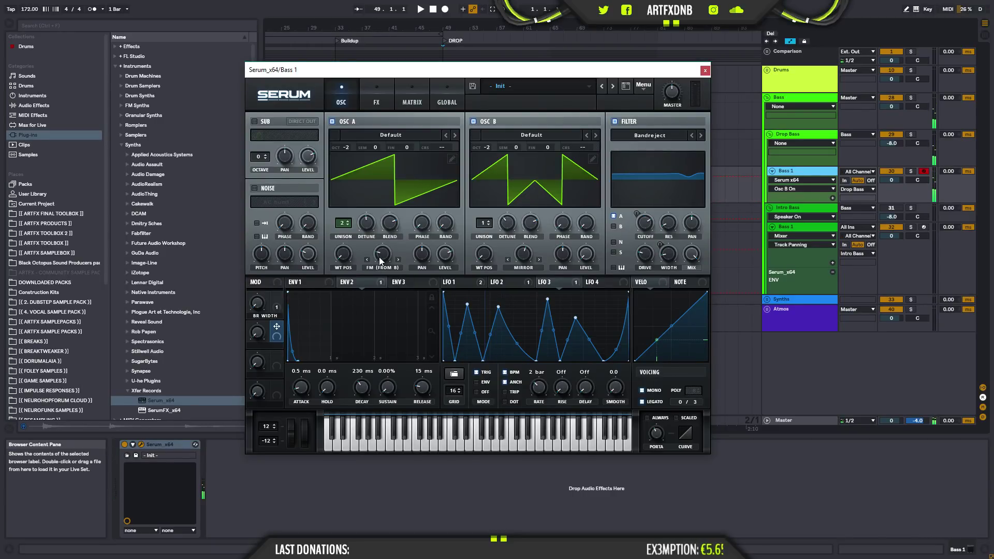
click(474, 123)
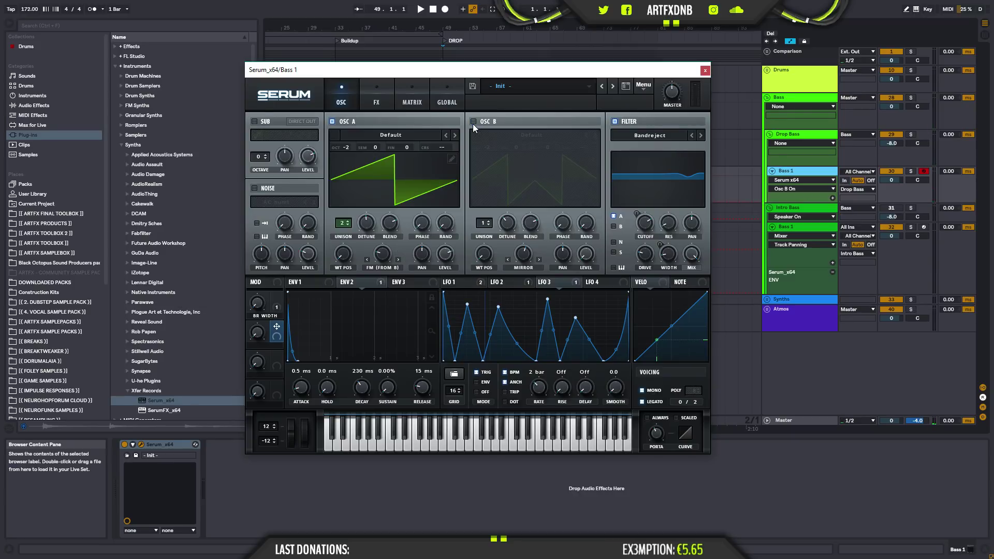
click(473, 123)
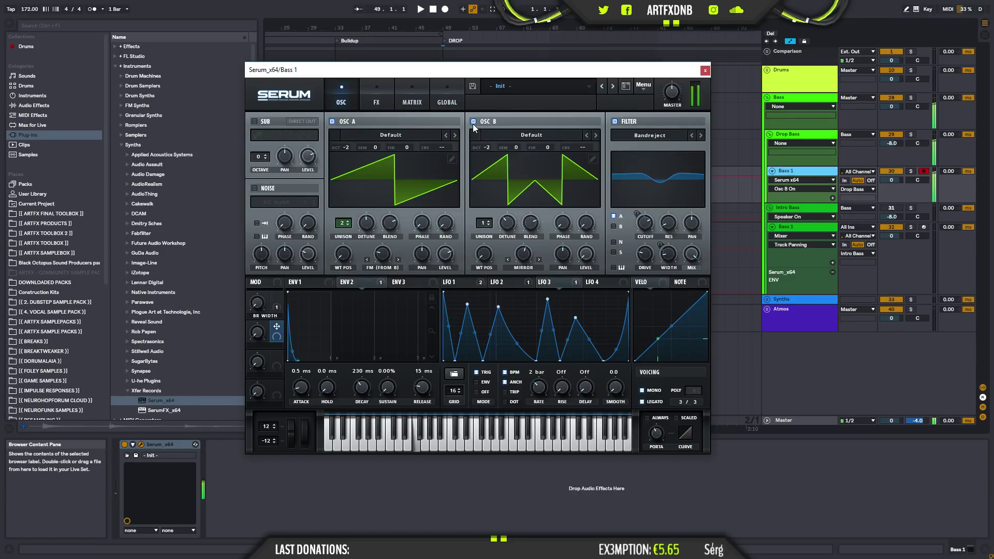
- Disable oscillator B and set oscillator A's warp mode to Off
click(473, 123)
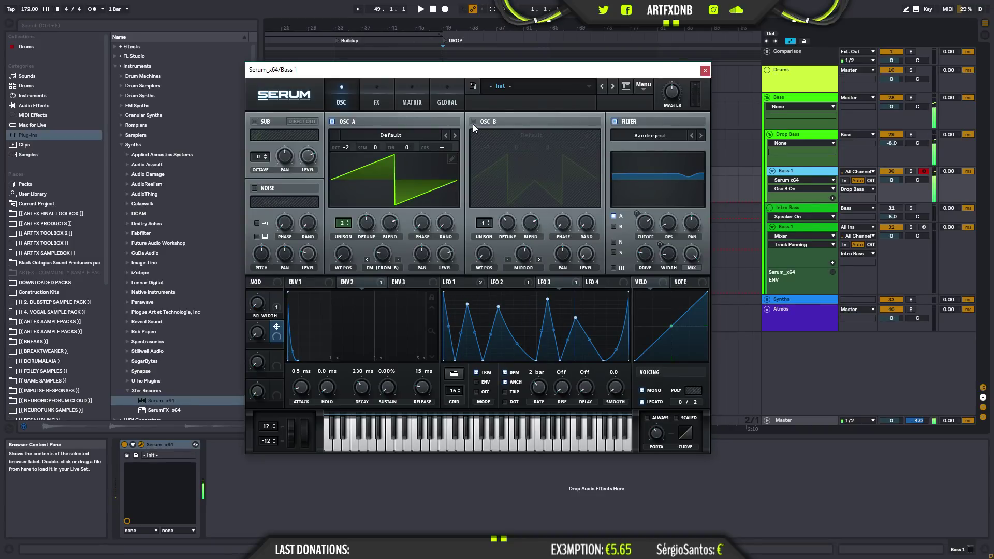
click(382, 267)
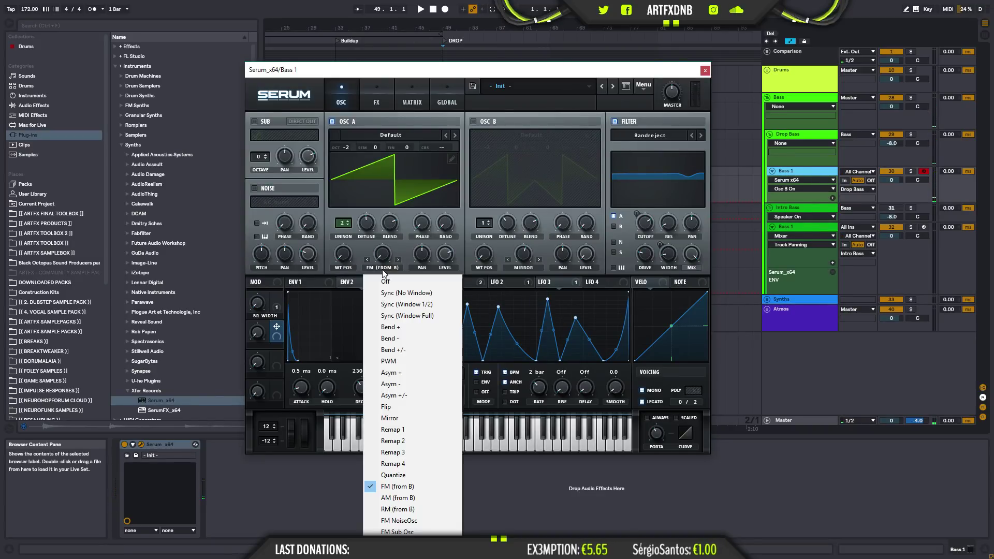
click(383, 277)
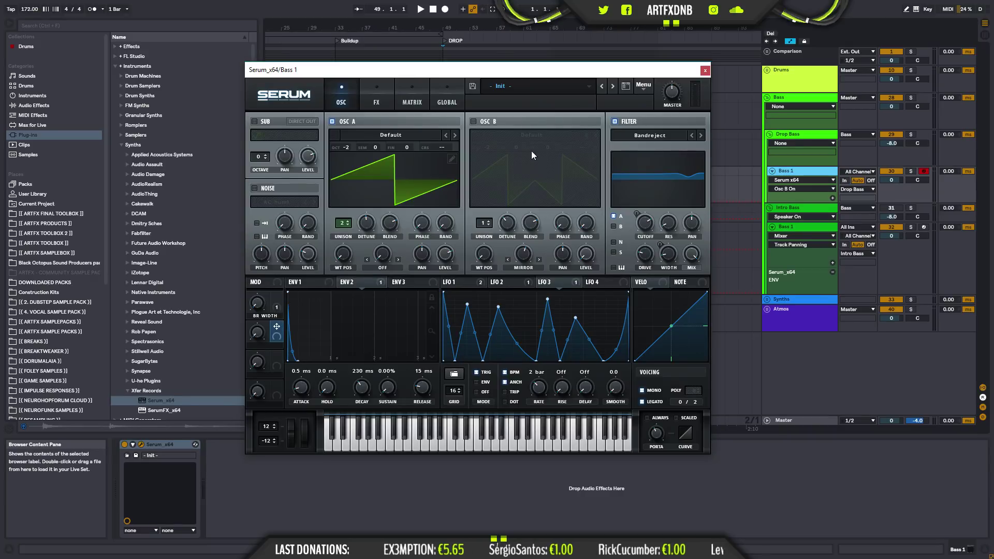
click(377, 89)
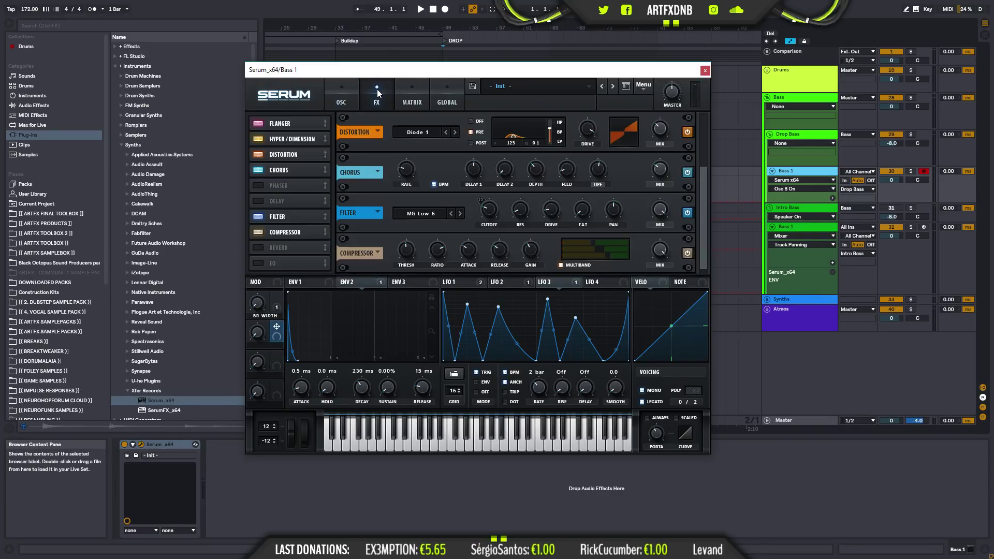
click(350, 92)
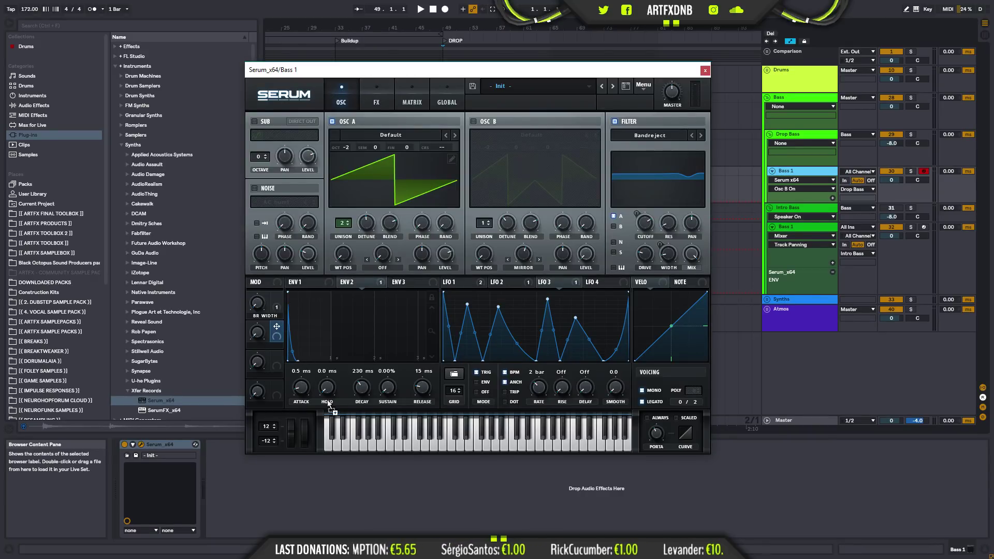
- Set Macro 2 as the auxiliary source of the Env 2 to master tuning modulation and turn the FM macro to 44%
click(421, 101)
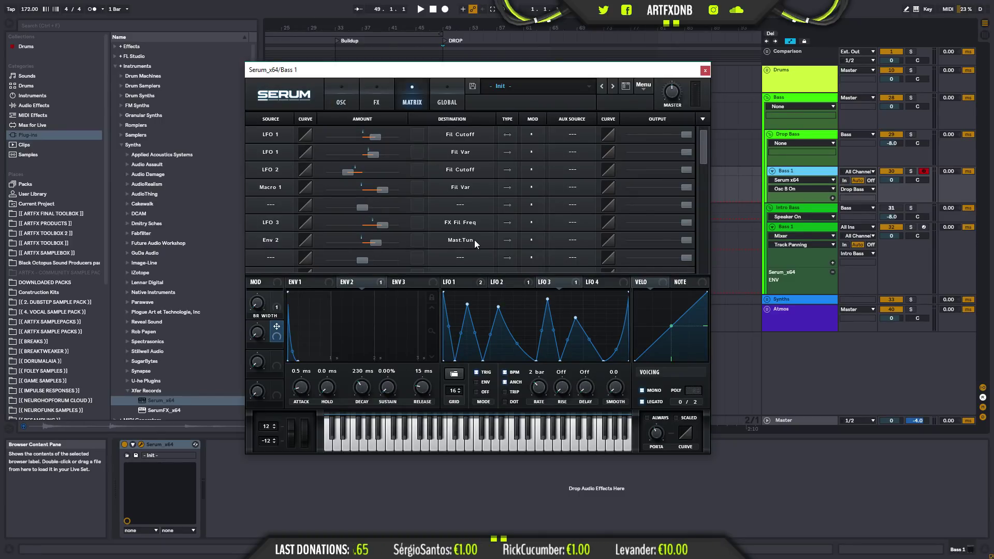
click(583, 241)
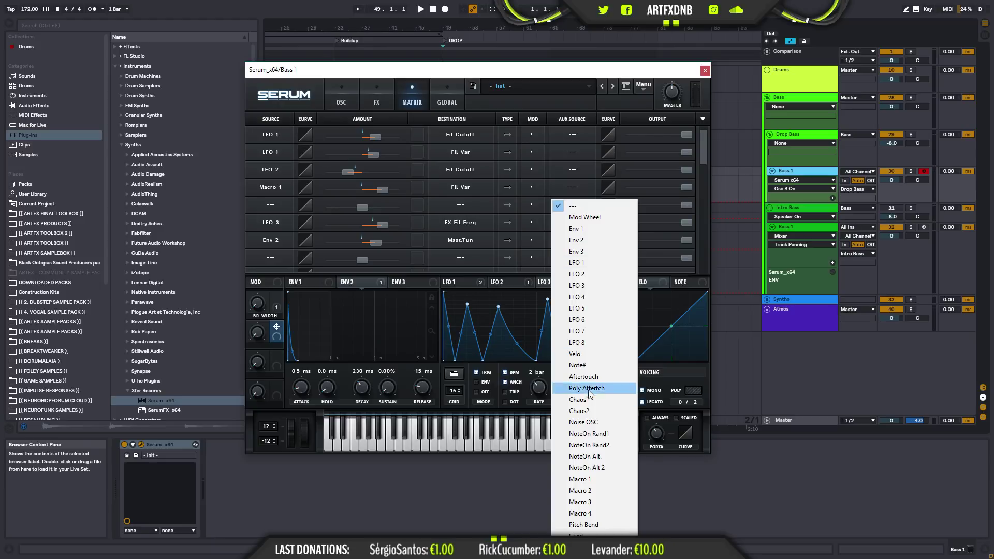
click(586, 492)
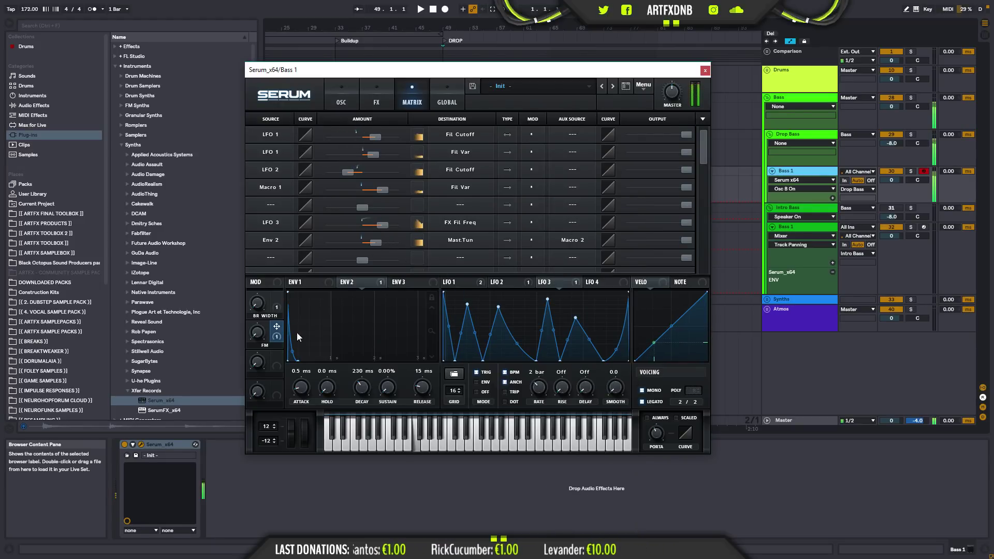
drag(259, 335, 259, 319)
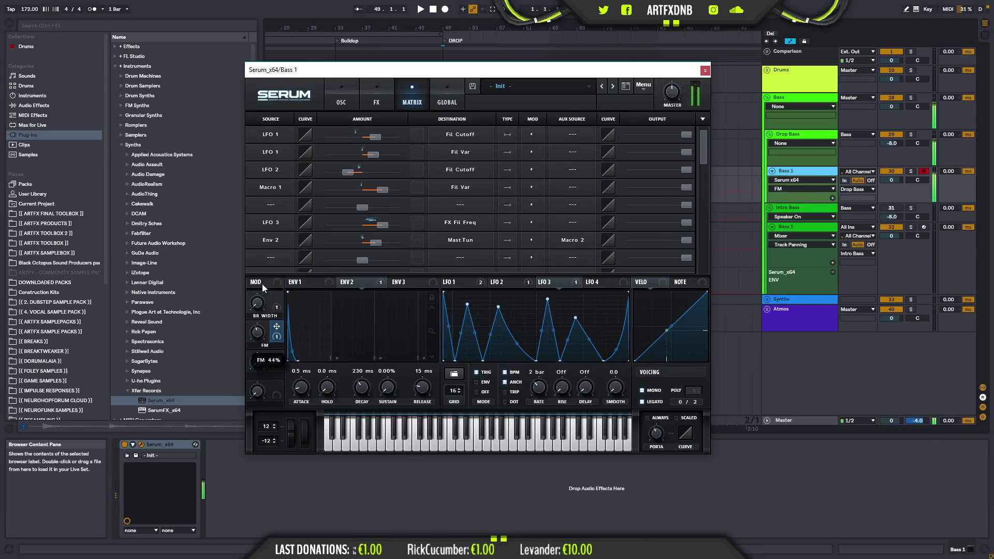
- Rename the FM macro to PITCH and slightly reduce the Env 2 modulation amount on master tuning
double_click(265, 346)
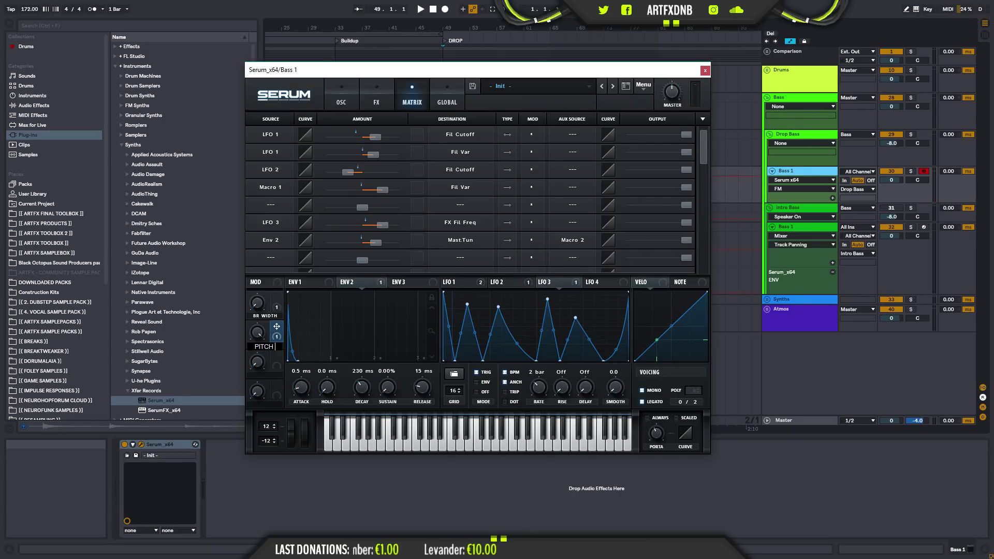
key(Return)
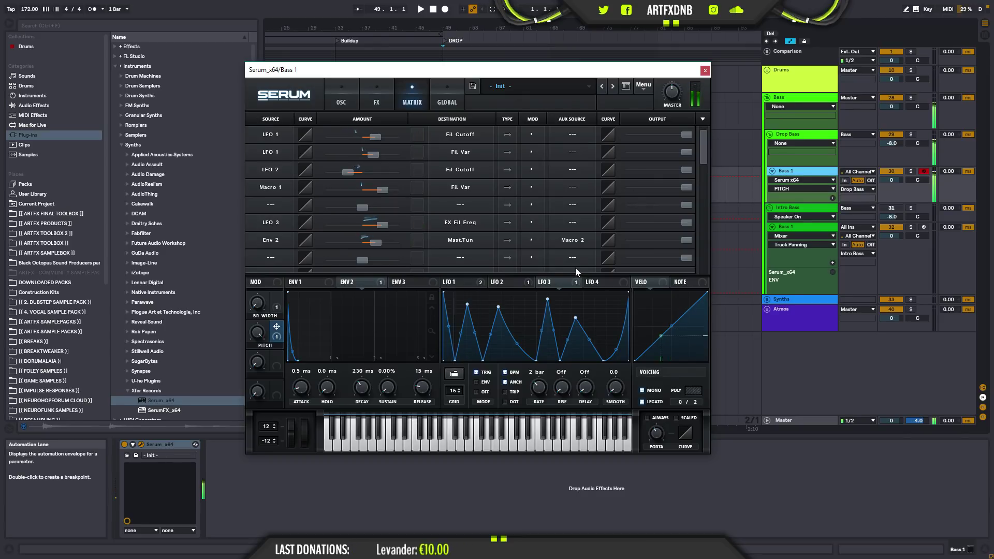
mouse_move(377, 243)
mouse_down()
mouse_move(393, 246)
mouse_move(378, 246)
mouse_up()
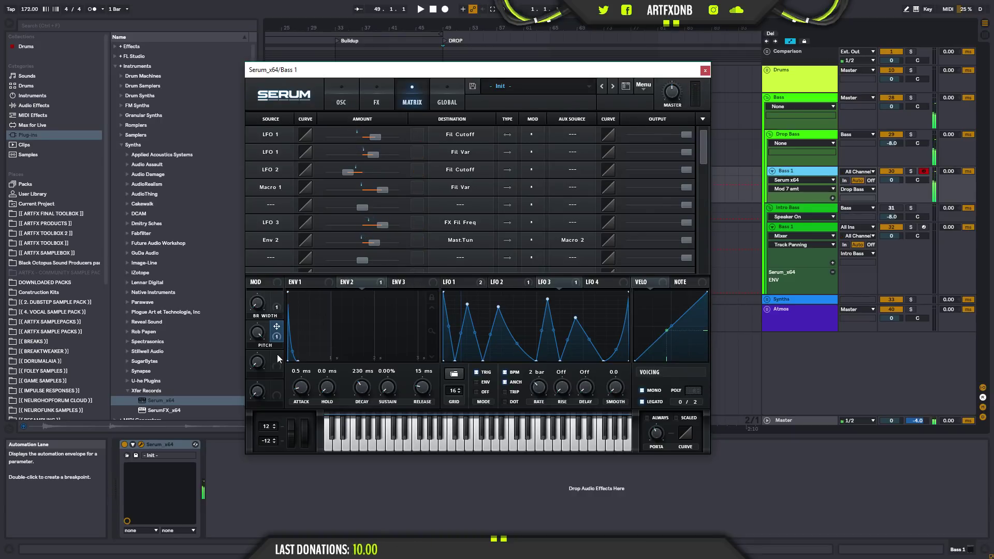
- Assign Macro 3 to Env 2's decay with a 37 ms base time, increase its modulation depth, and turn the PITCH macro to different amounts
drag(366, 409, 354, 384)
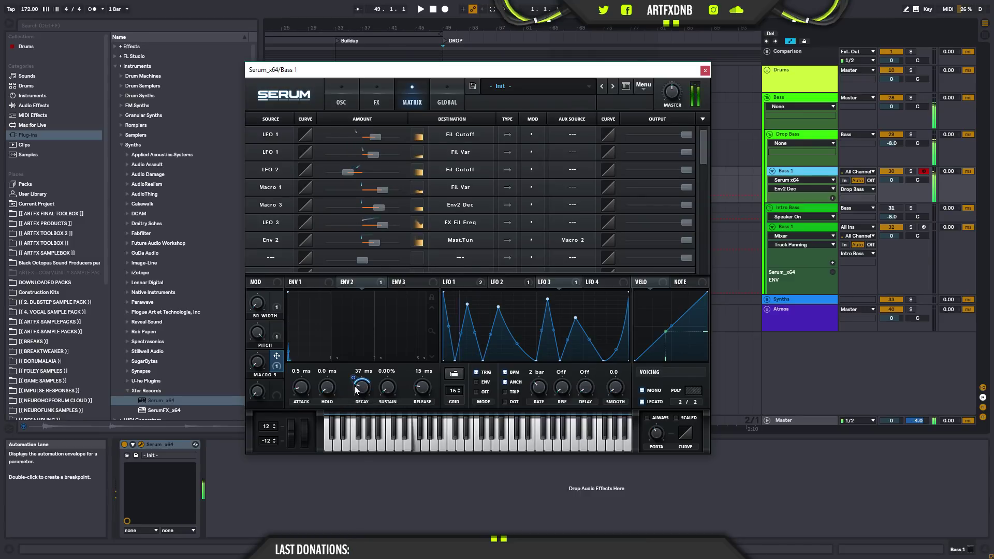
click(257, 332)
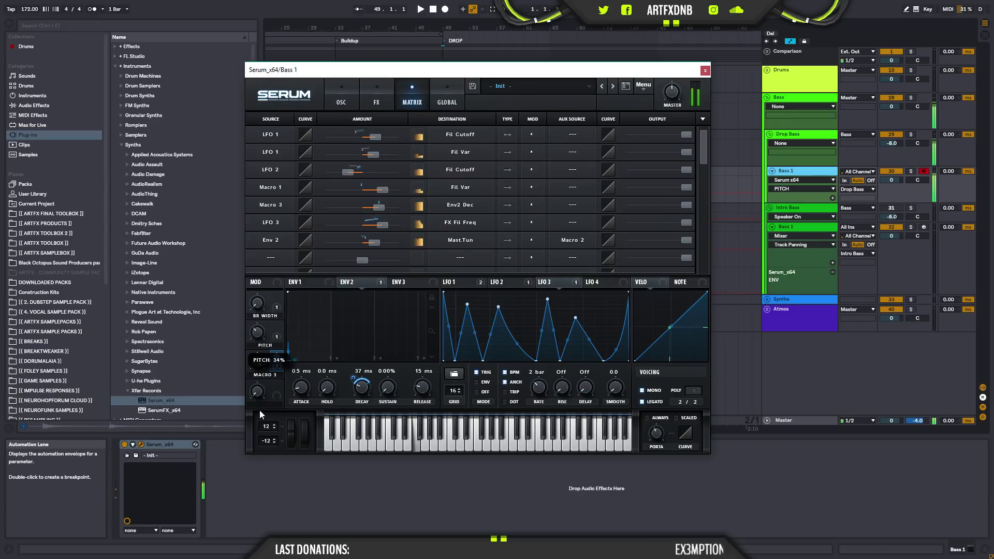
drag(277, 357, 329, 388)
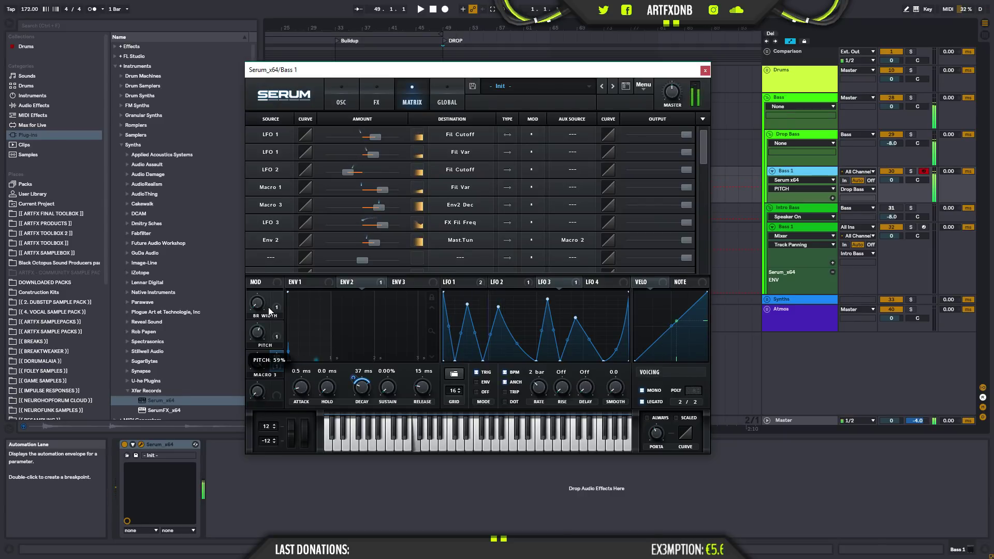
mouse_move(352, 381)
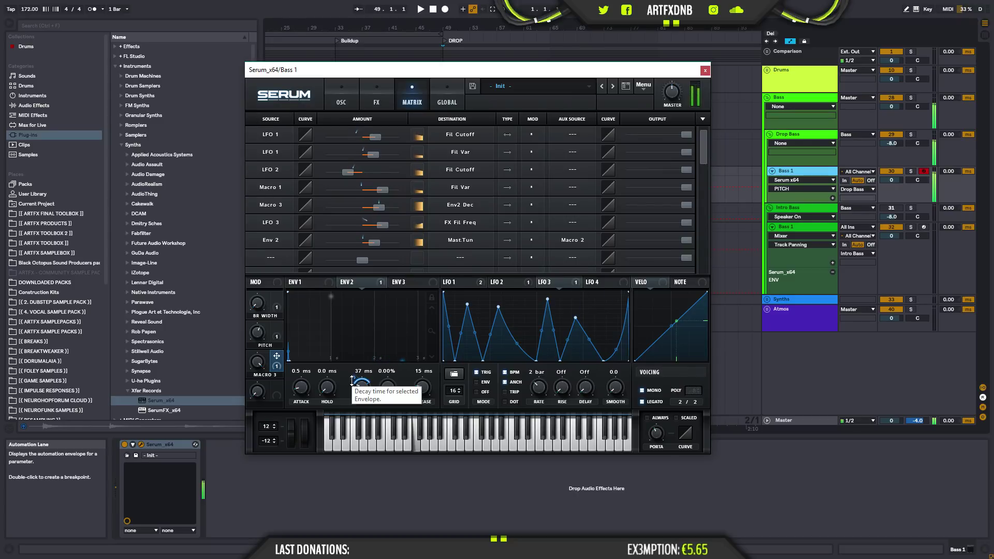
drag(351, 373, 351, 373)
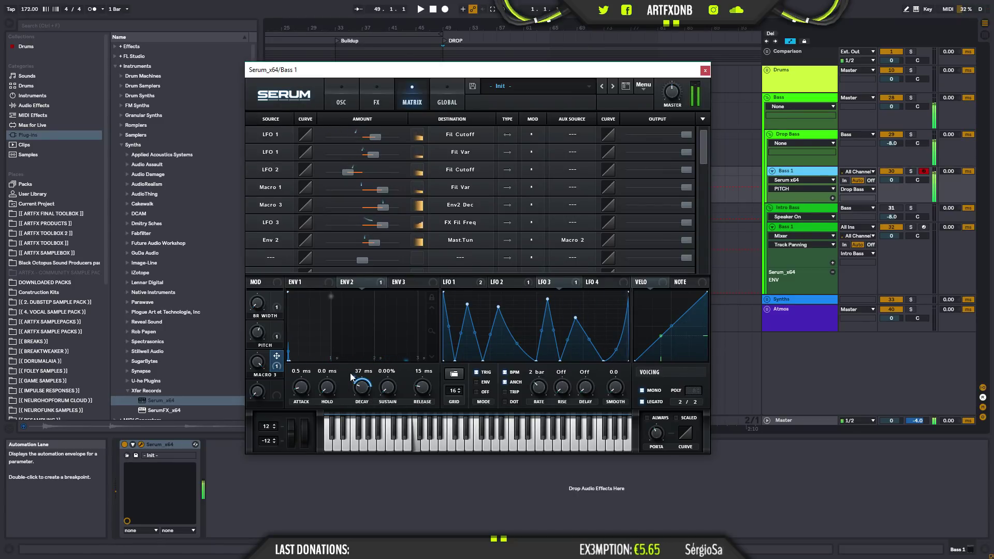
- Rename Macro 3 to DECAY
double_click(266, 374)
text(Decay)
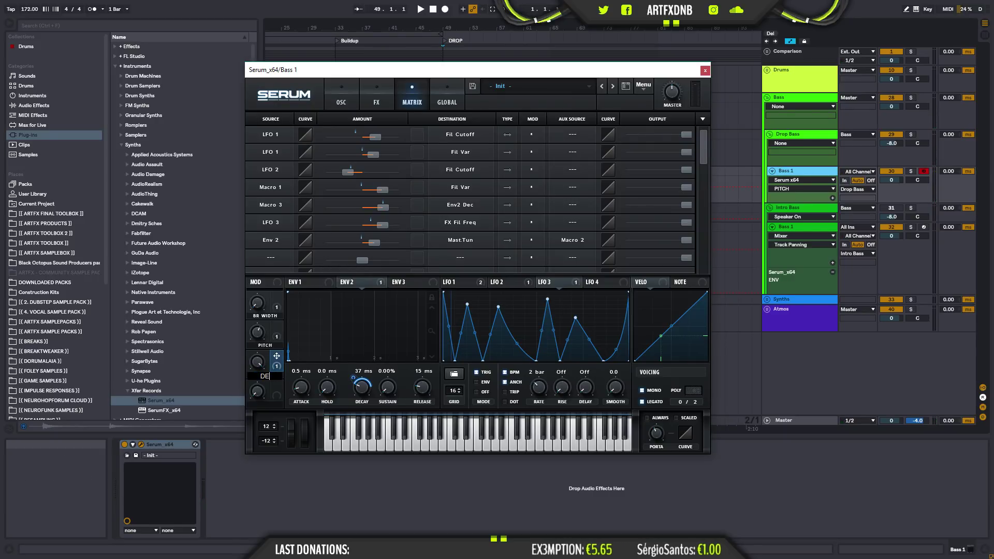
key(Return)
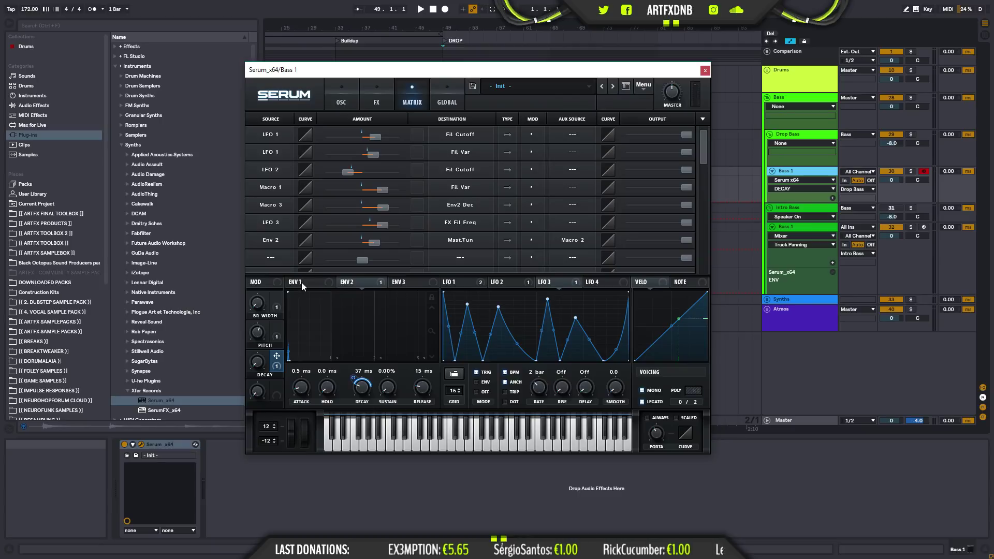
- Assign Macro 4 to Env 2's attack with a slightly reduced amount, and name the macro ATTACK
drag(277, 385, 301, 389)
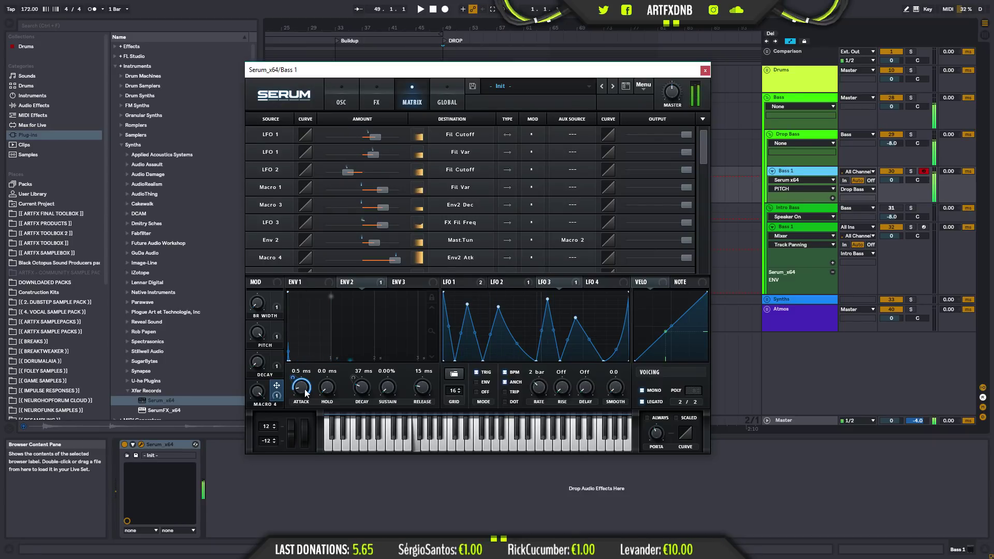
mouse_move(291, 377)
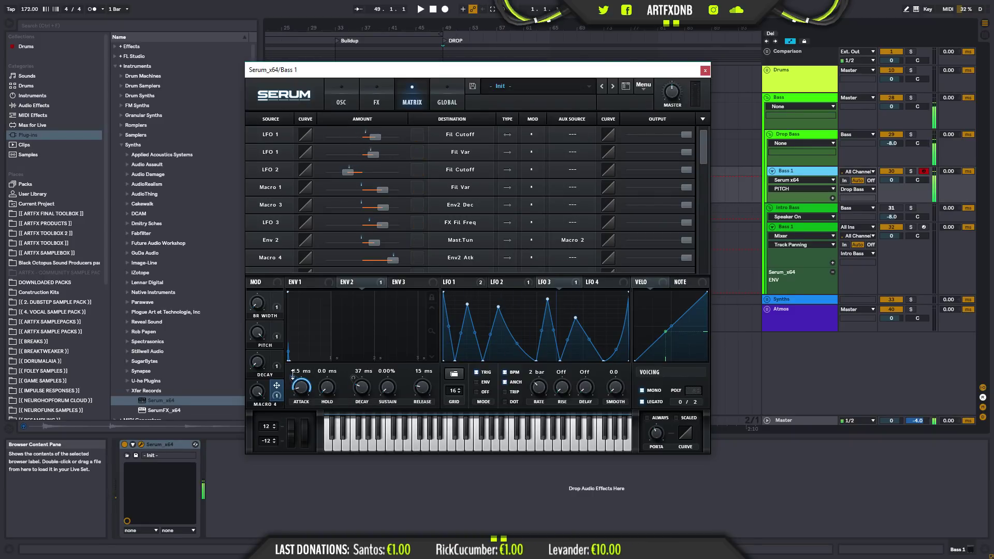
click(258, 392)
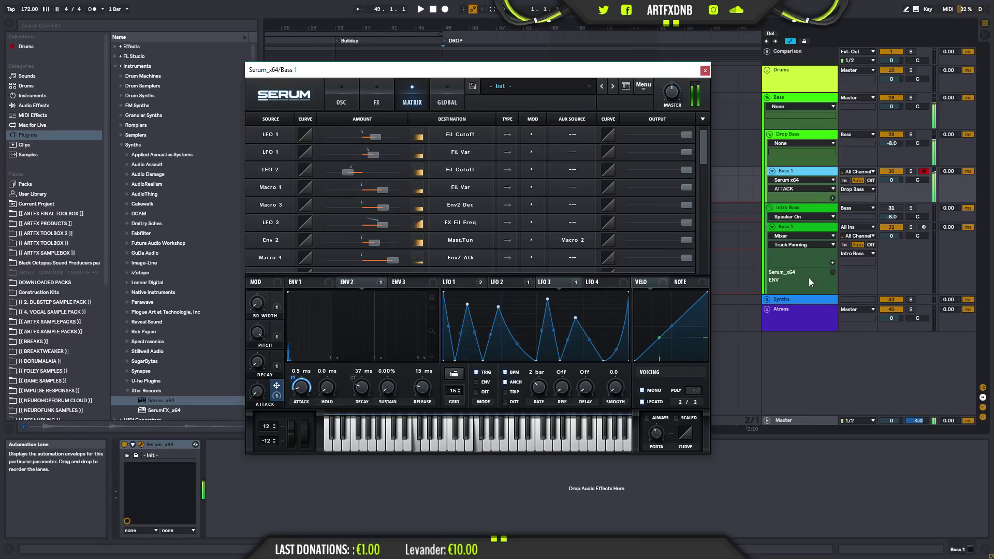
click(705, 71)
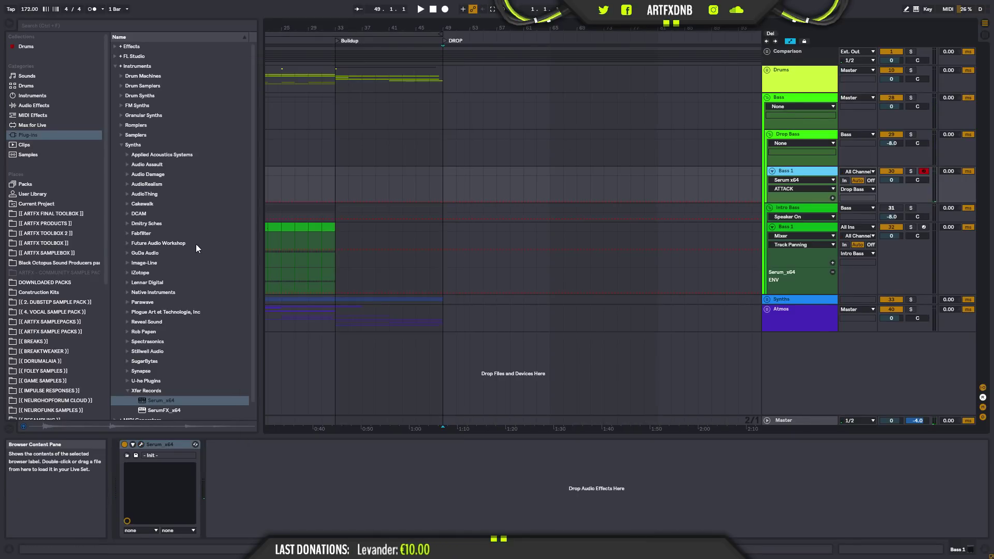
click(112, 67)
click(114, 67)
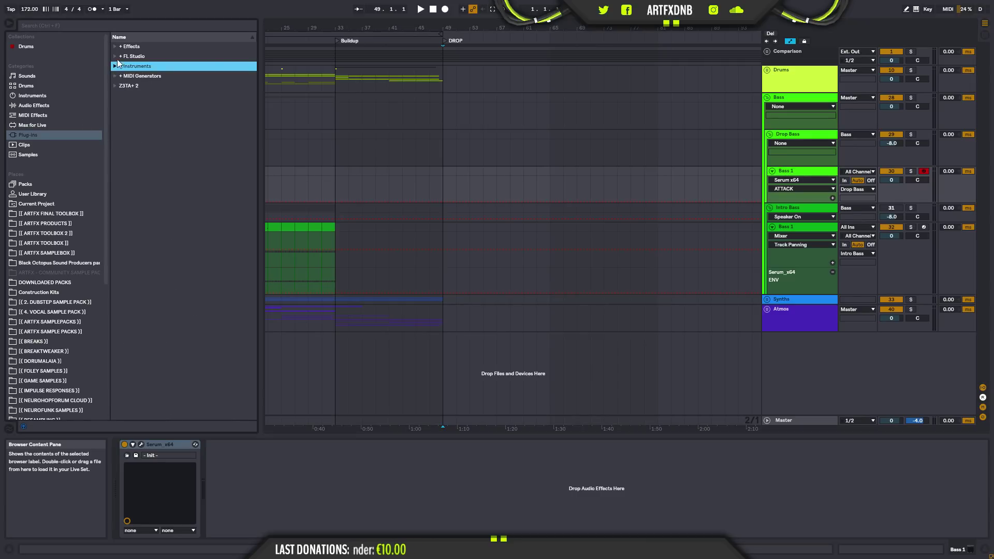
click(114, 46)
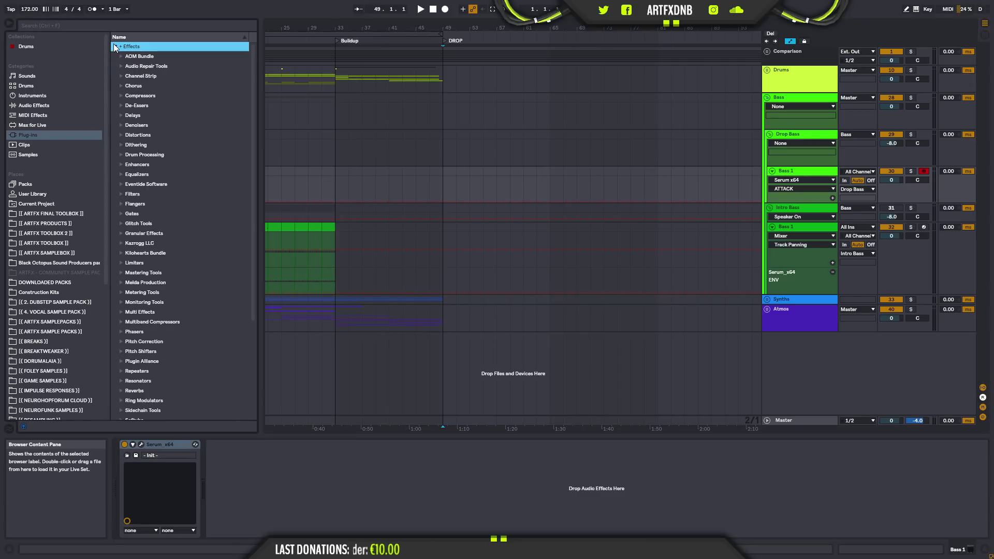
click(133, 175)
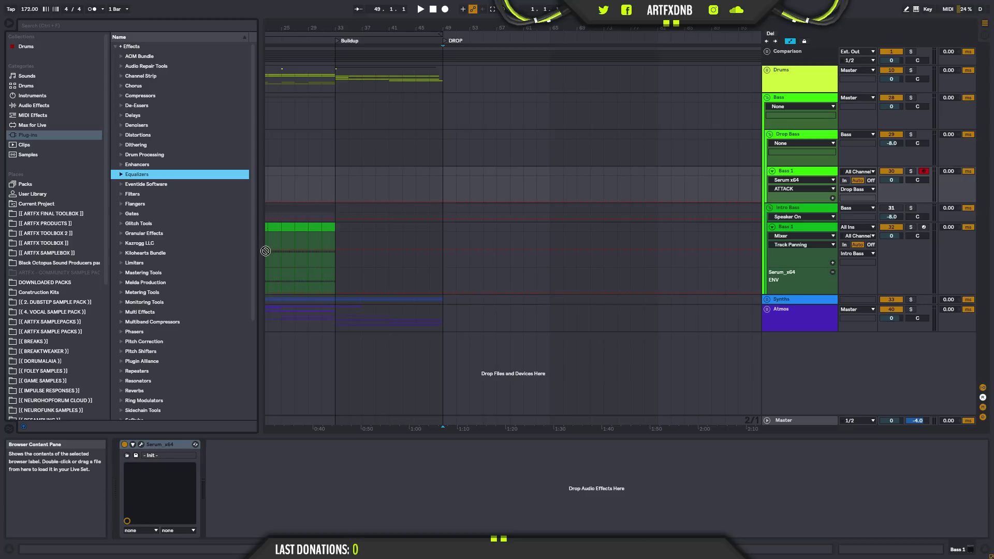
- Add EQ Eight after Serum on the Bass 1 track and enable band 5 with a 12.3 dB cut at 574 Hz
click(34, 105)
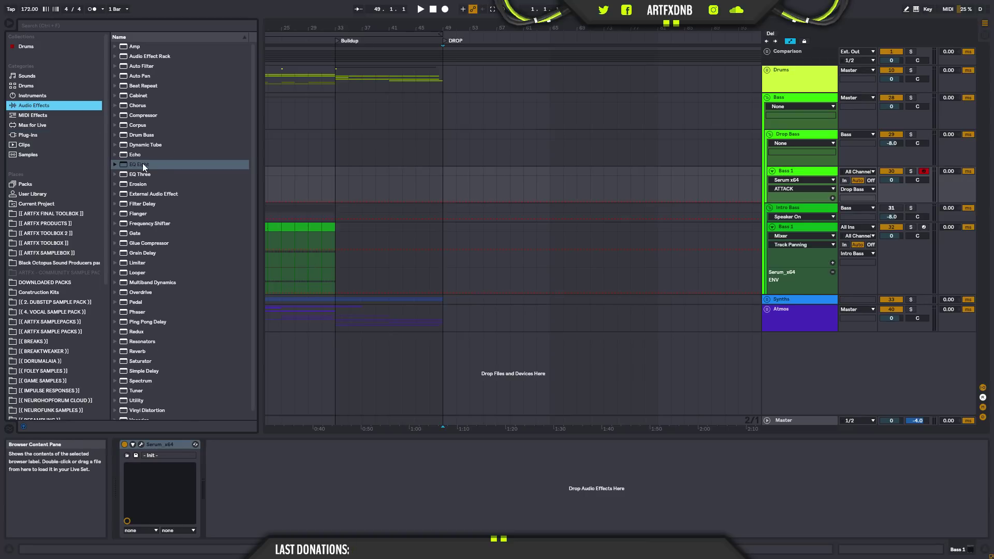
drag(142, 163, 384, 492)
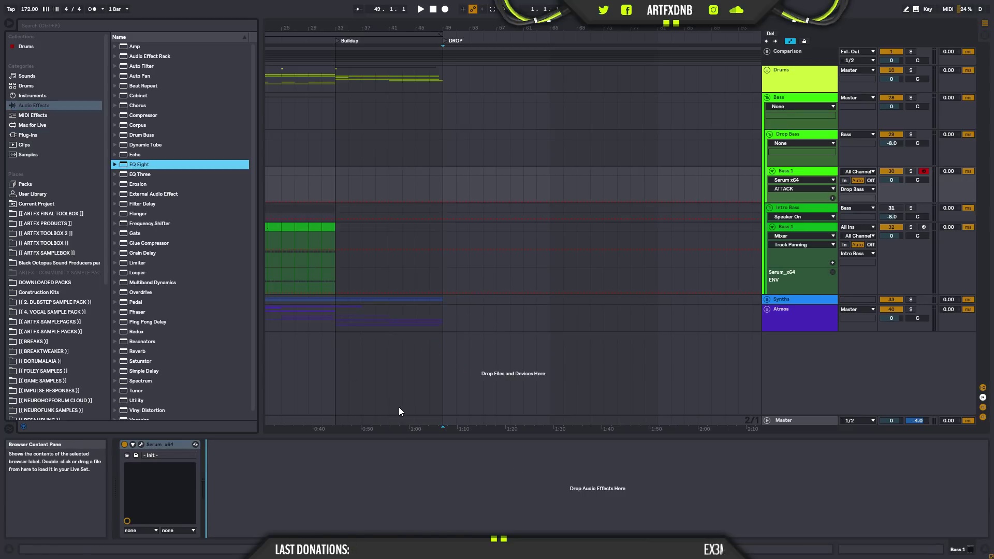
drag(399, 408, 310, 465)
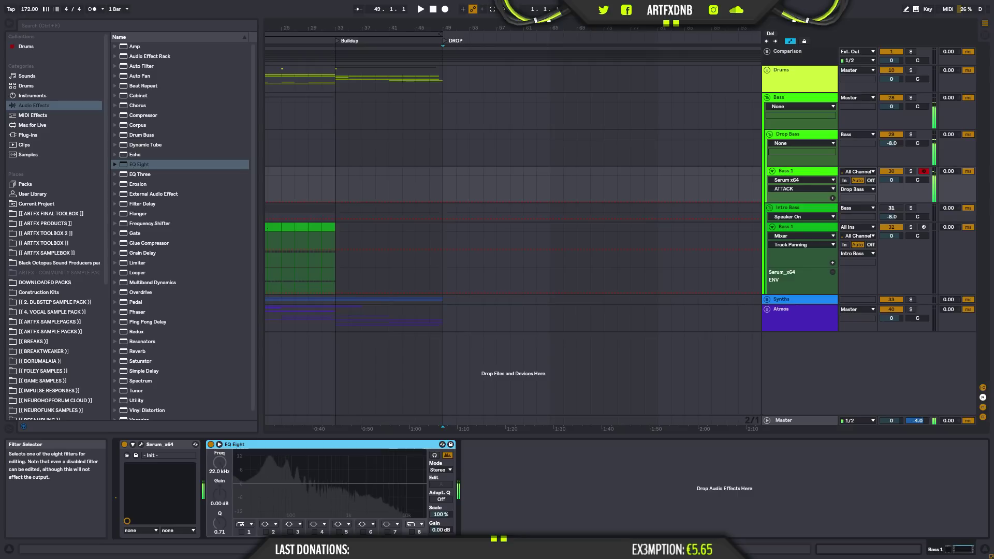
click(339, 533)
drag(348, 484, 335, 509)
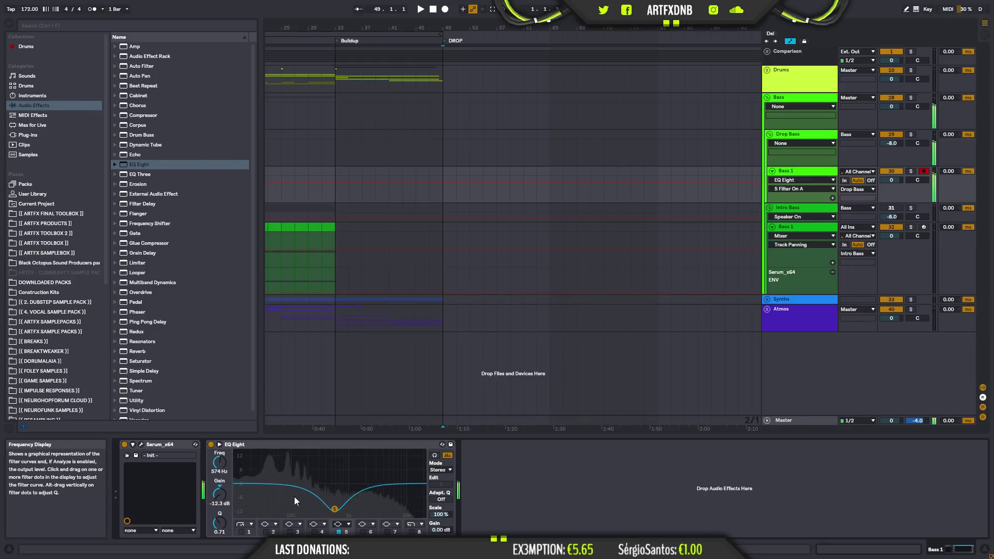
- Enable EQ Eight's band 3 and make a narrow cut of -15 dB at 79.8 Hz with a Q of 4.62
click(291, 532)
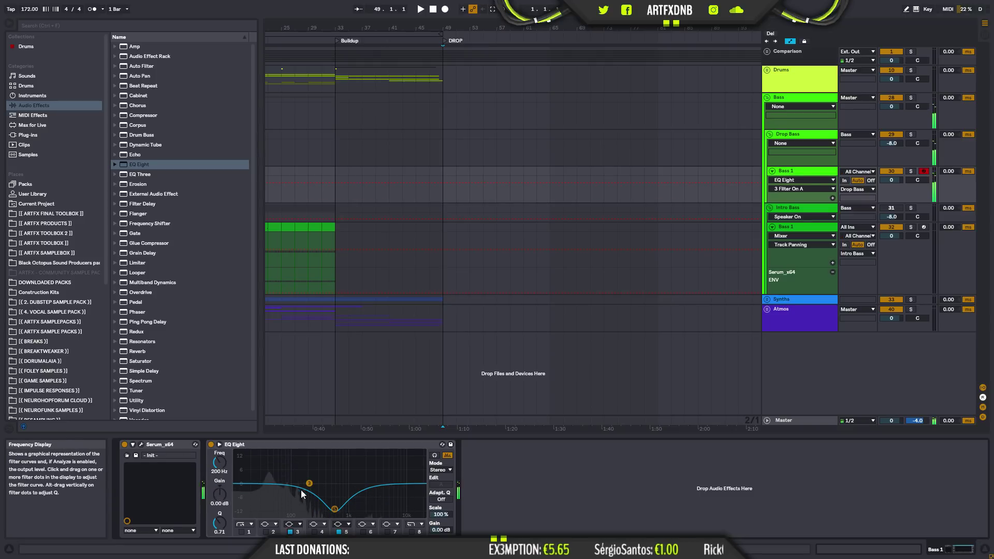
drag(222, 458, 222, 484)
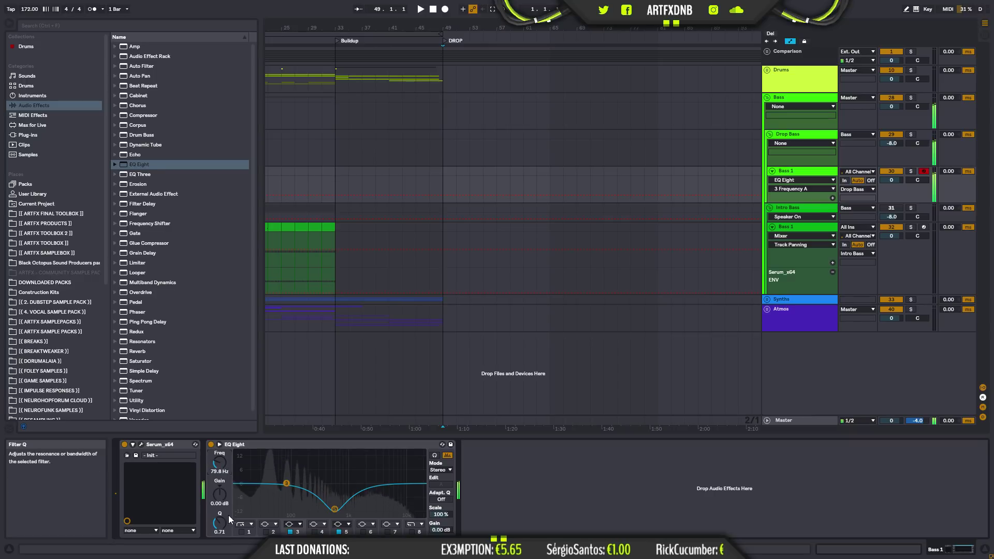
click(267, 532)
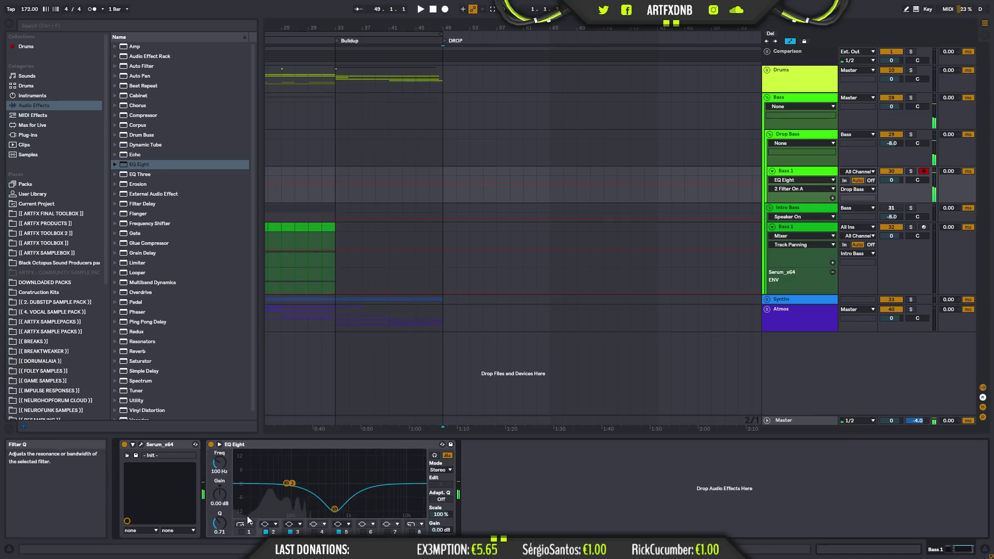
click(267, 532)
mouse_move(219, 523)
mouse_down()
mouse_move(219, 499)
mouse_move(220, 514)
mouse_up()
click(287, 484)
drag(223, 465, 222, 448)
drag(222, 495, 221, 508)
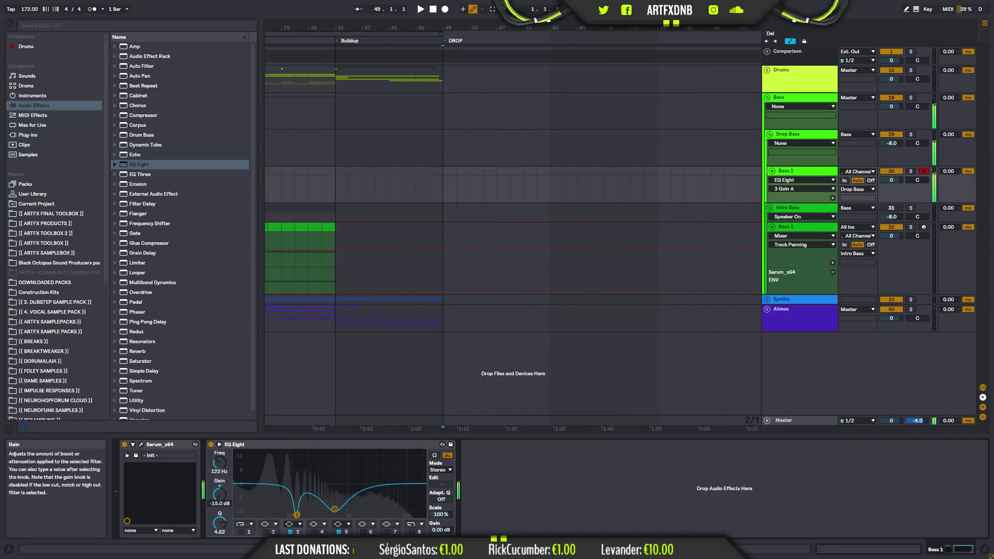
mouse_move(217, 463)
mouse_down()
mouse_move(217, 415)
mouse_move(217, 463)
mouse_up()
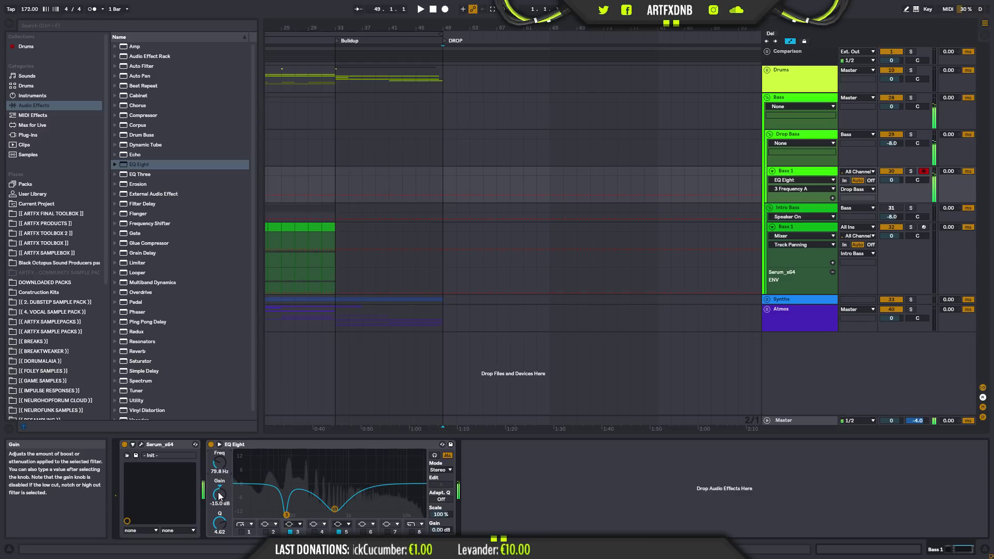
- Reopen the Serum instrument to review its modulation matrix and effects chain, and close it again
click(141, 444)
click(407, 103)
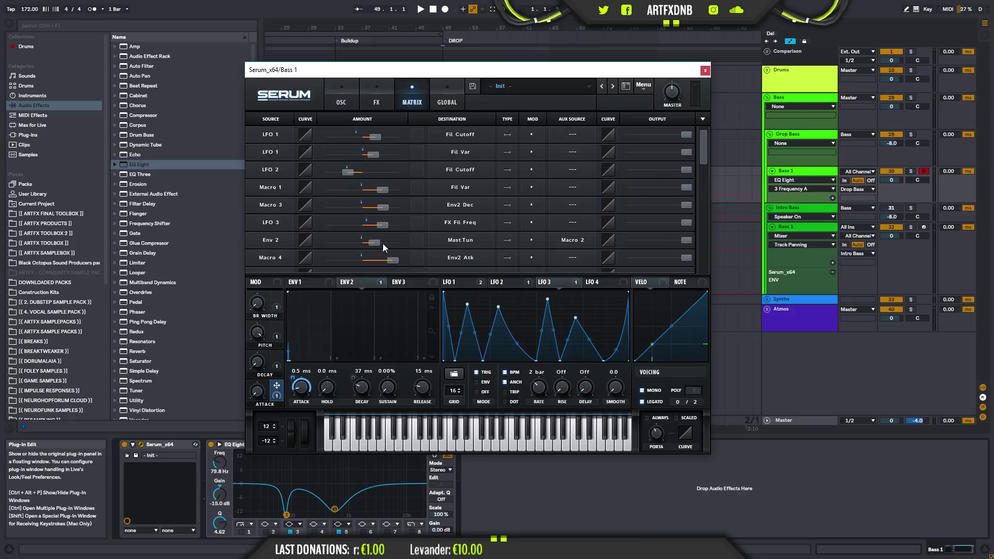
click(381, 104)
scroll(694, 186, down, 2)
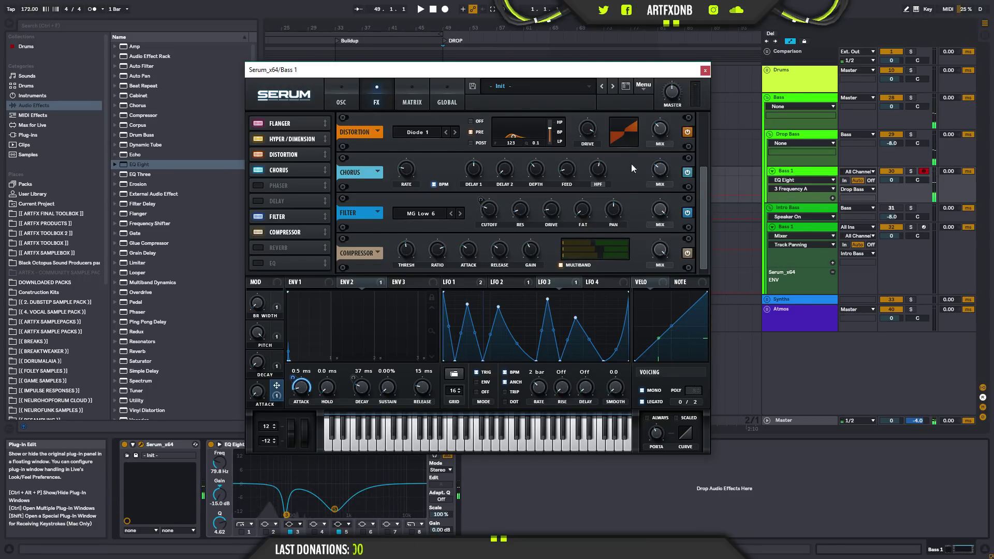
click(706, 70)
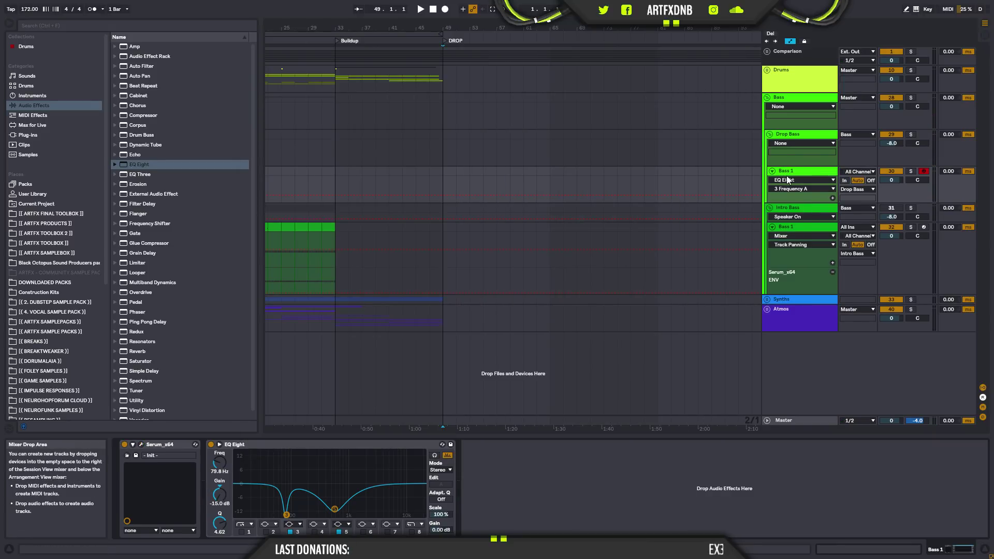
- Ease EQ Eight's band 5 cut to -7.07 dB at 505 Hz and shift the band 3 cut to 82.5 Hz
mouse_move(334, 509)
mouse_down()
mouse_move(327, 492)
mouse_move(332, 498)
mouse_up()
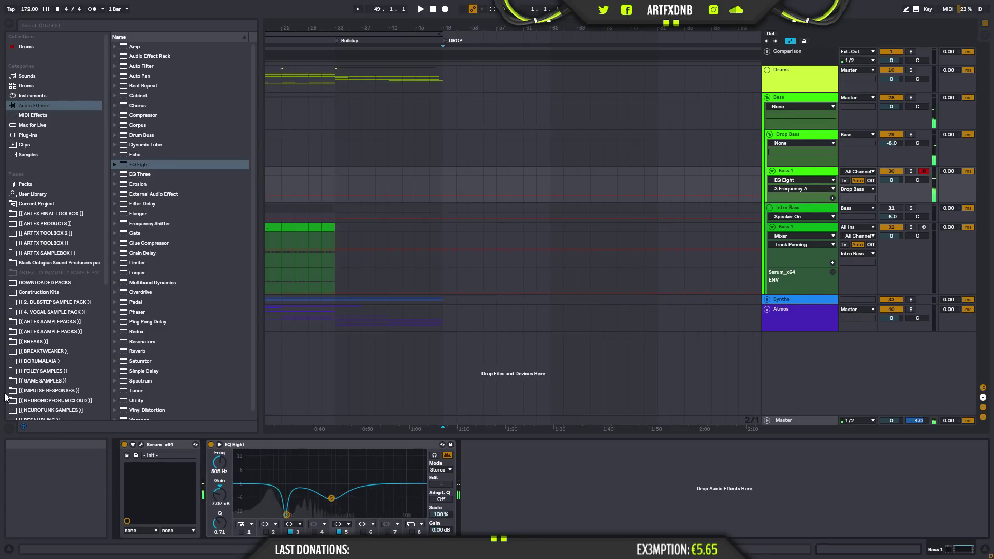
click(287, 515)
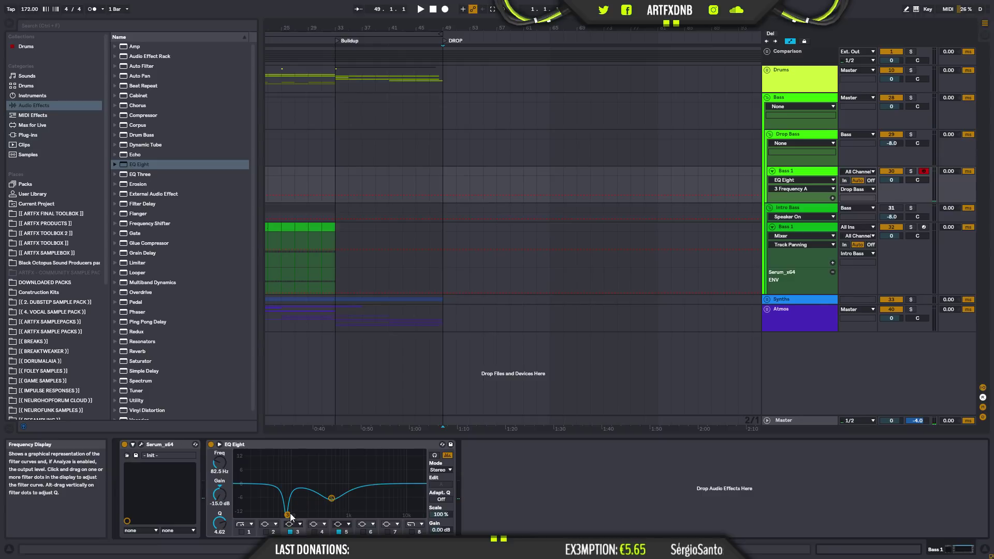
- Ease EQ Eight's band 3 cut to -4.29 dB, comparing the bass with the band switched off and on
click(290, 532)
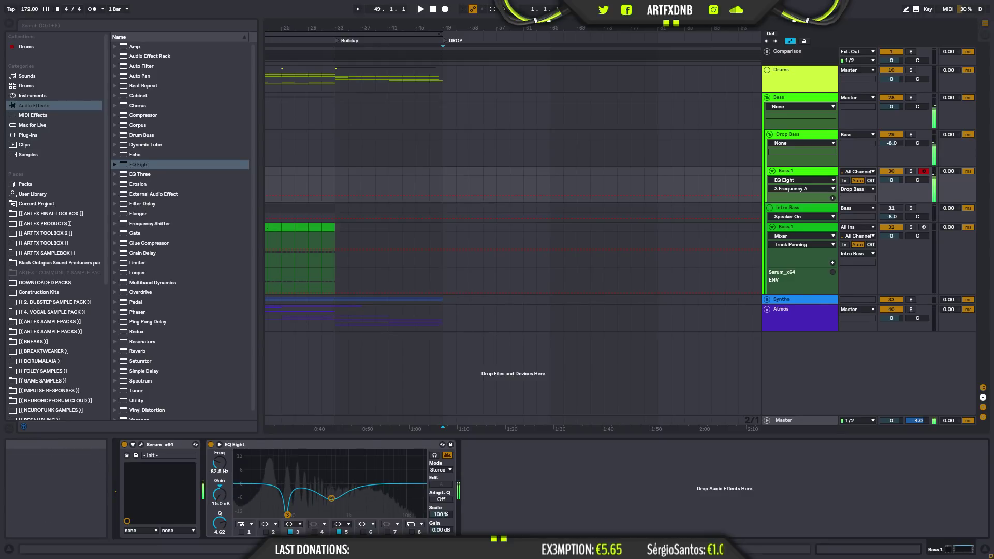
click(290, 532)
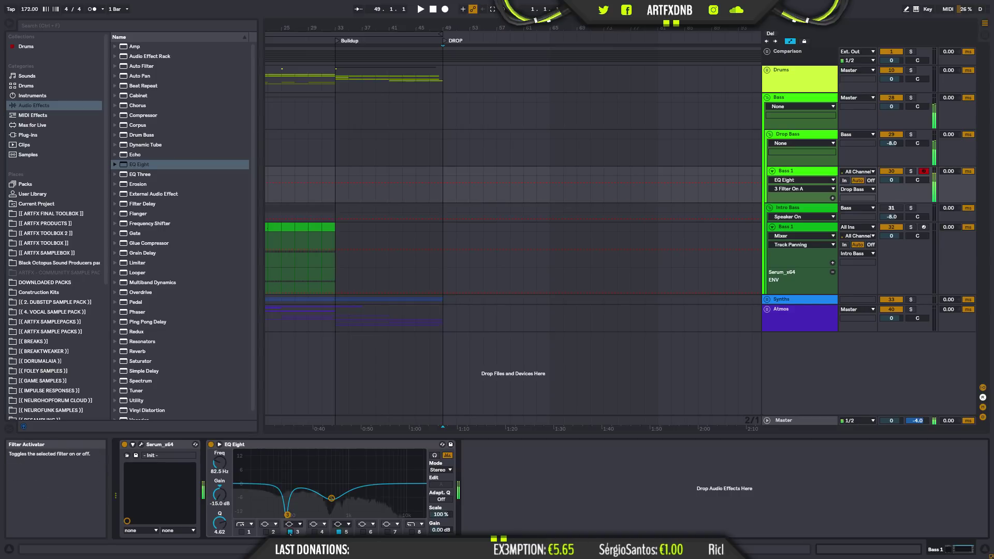
drag(220, 494, 219, 474)
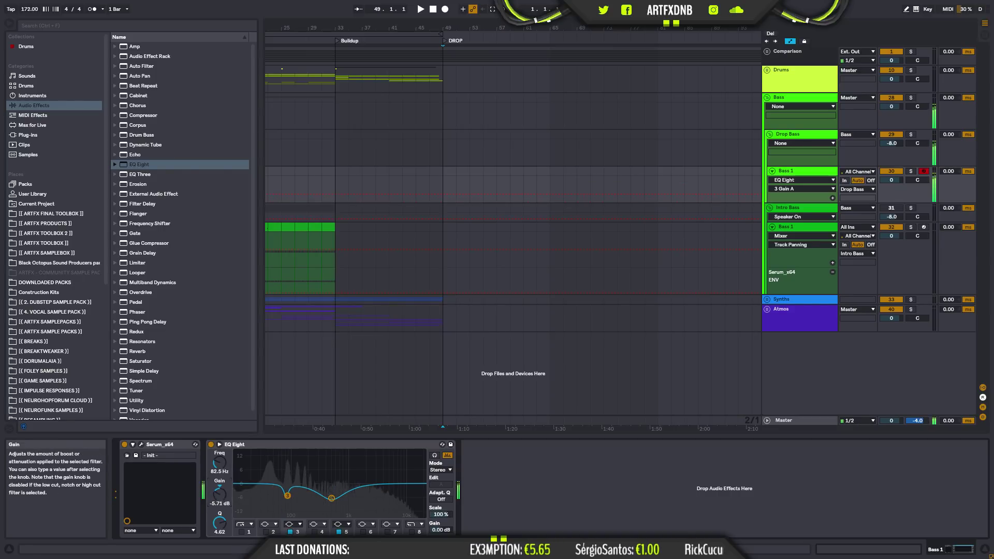
click(291, 532)
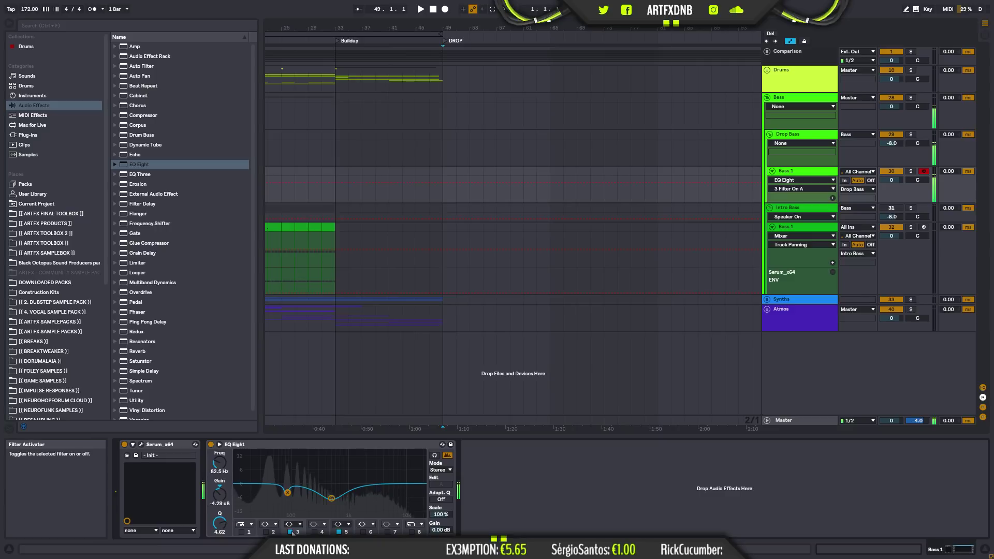
click(292, 532)
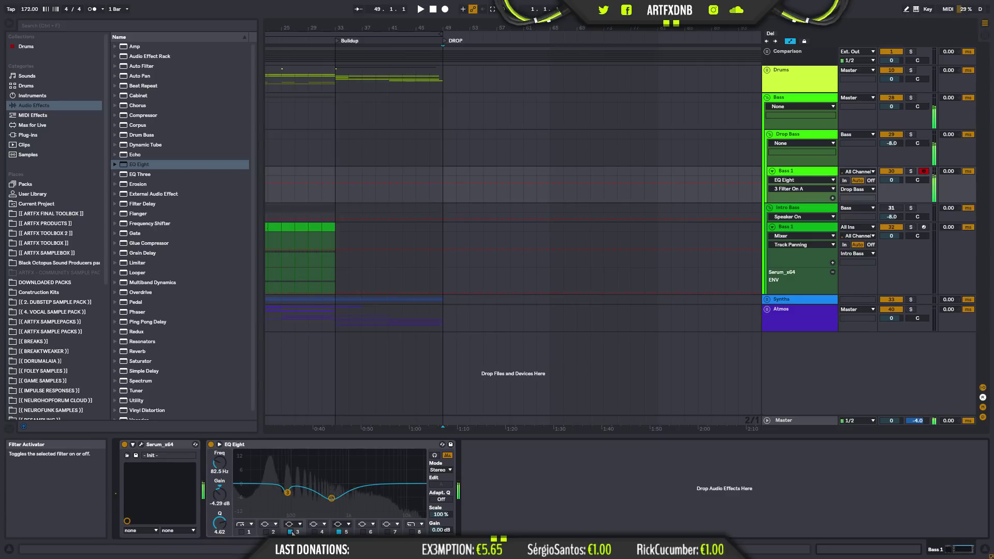
- Add an Amp after EQ Eight on the Bass 1 track and switch its output to Dual
click(142, 242)
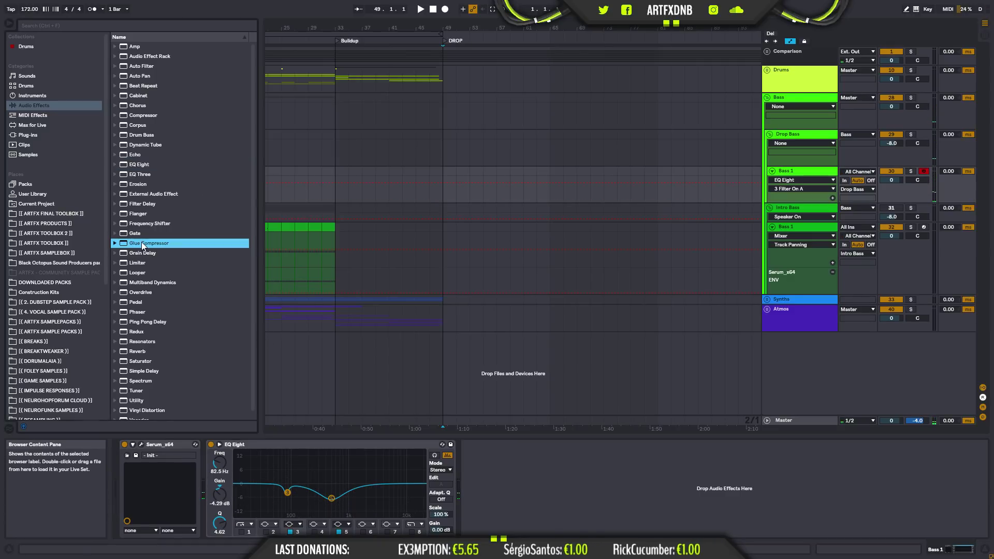
drag(136, 47, 566, 434)
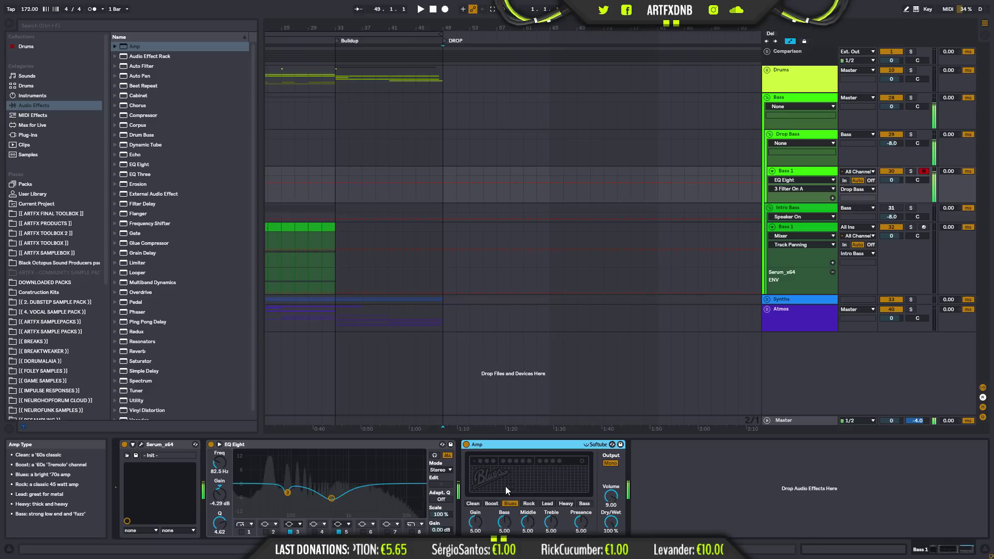
click(492, 503)
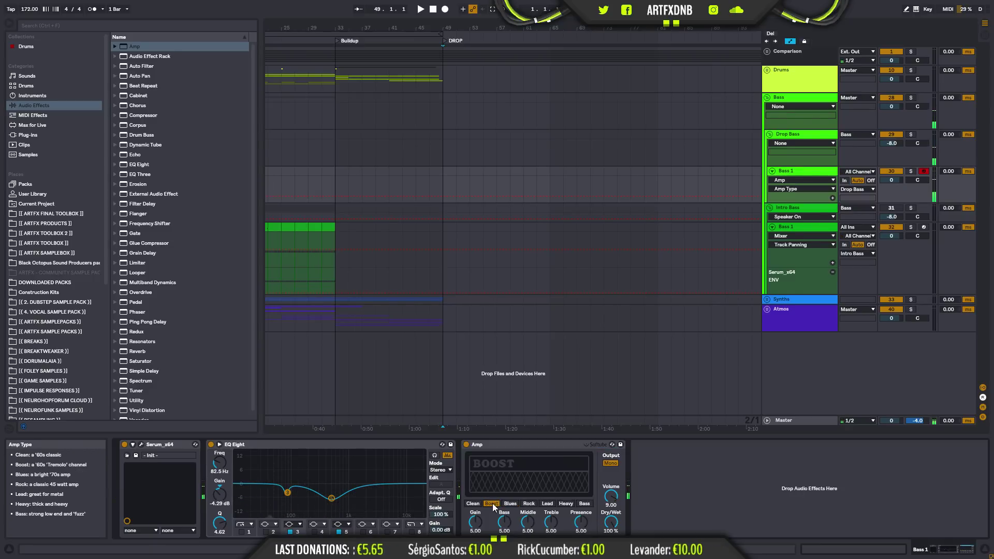
click(610, 464)
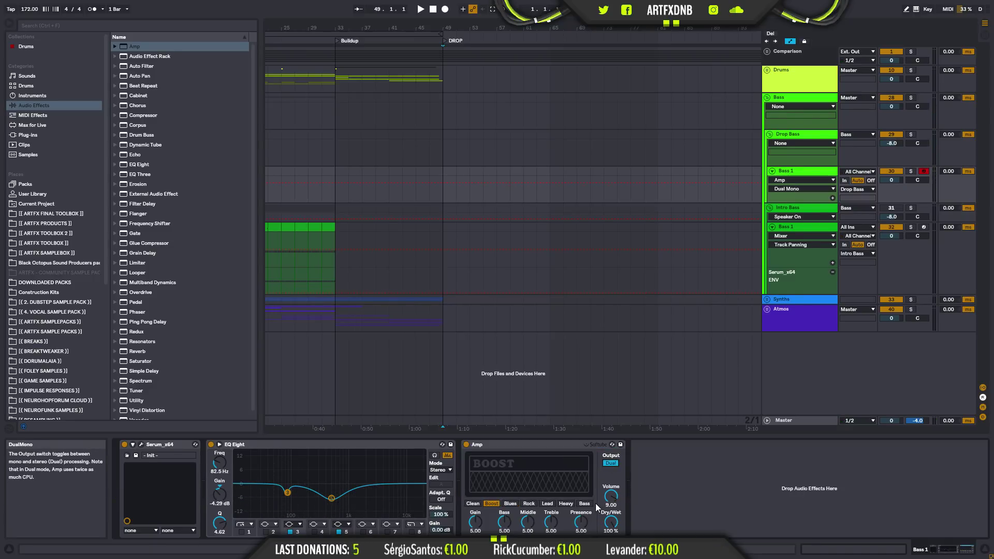
- Audition the Amp types, choose Blues, and set Middle to 3.49, Treble to 3.89, Presence to 3.25 and Dry/Wet to 38.9 %
click(474, 503)
click(511, 504)
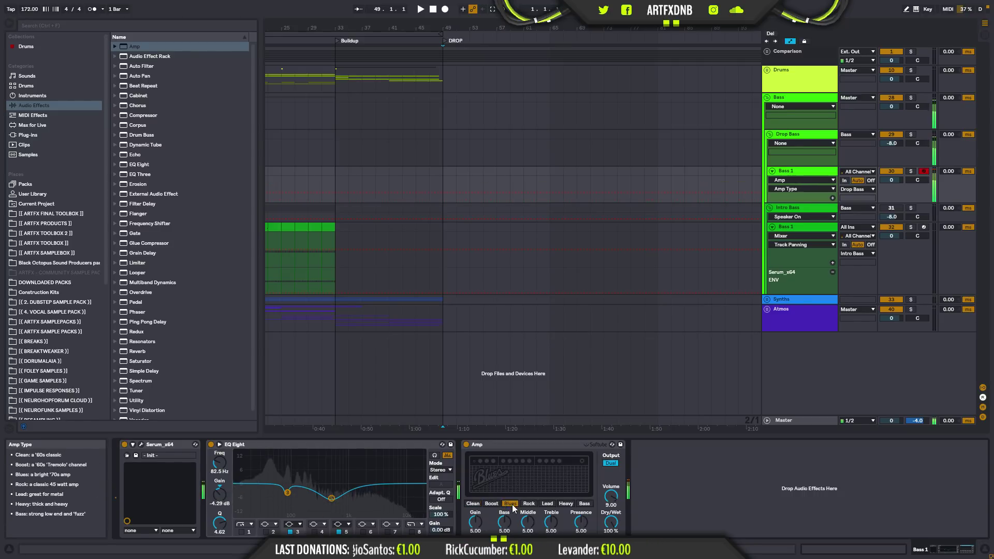
click(528, 504)
click(549, 504)
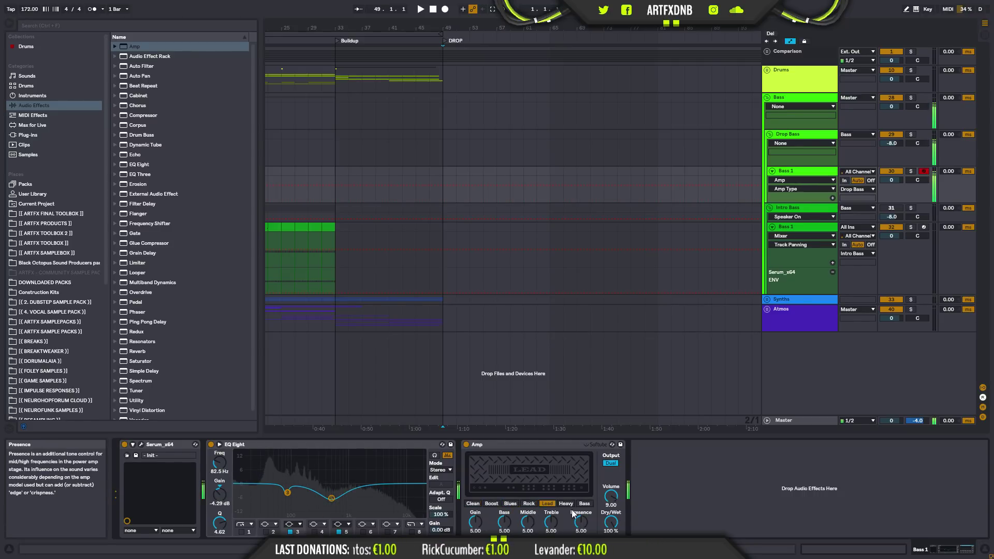
click(585, 504)
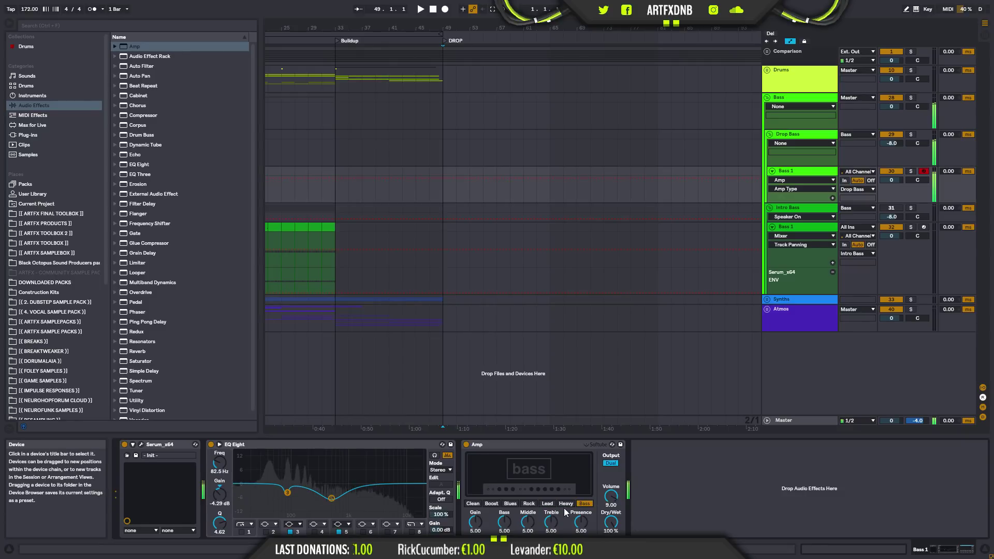
click(493, 503)
click(511, 503)
drag(527, 522, 611, 539)
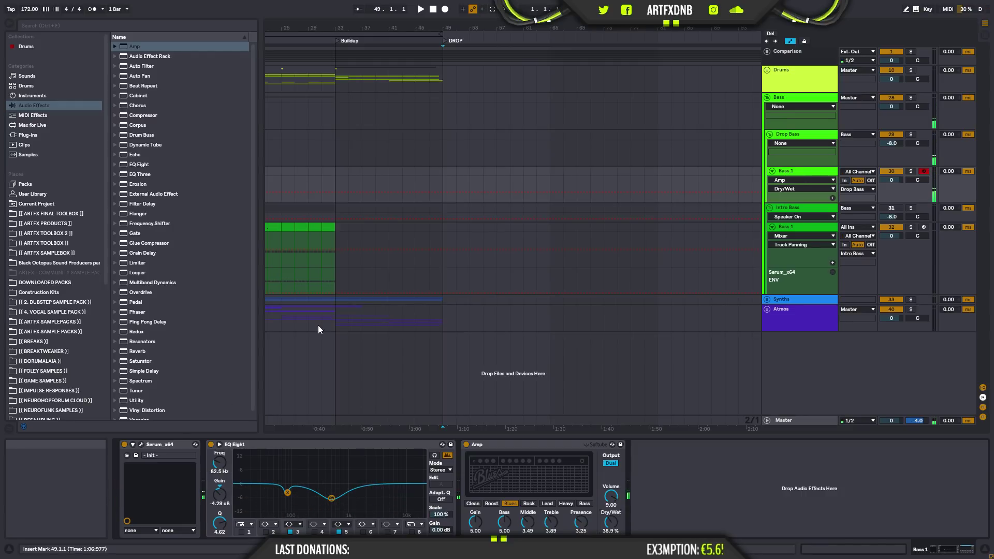
- Reopen the Bass 1 track's Serum instrument and sweep its Decay macro to audition the effect on the bass
click(140, 445)
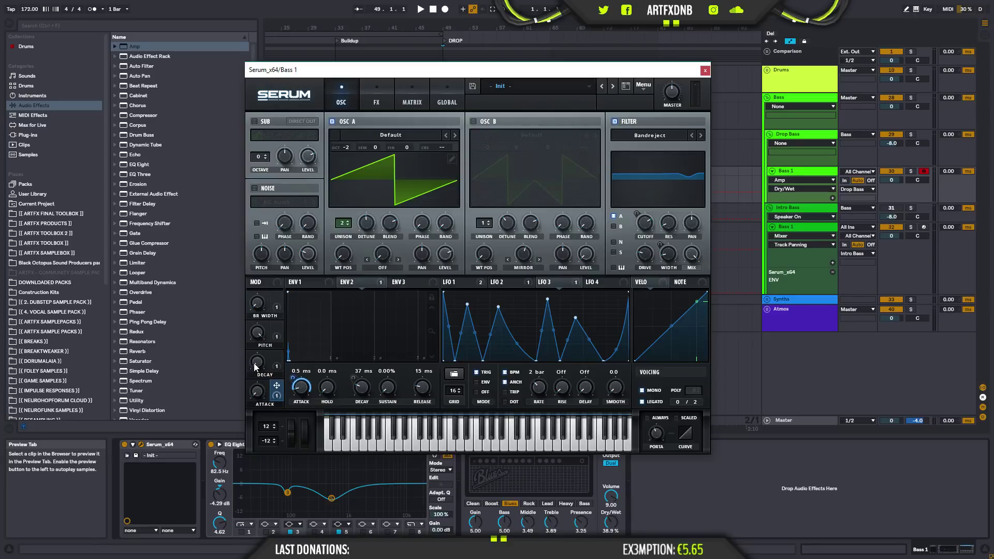
drag(259, 357, 279, 279)
mouse_move(257, 356)
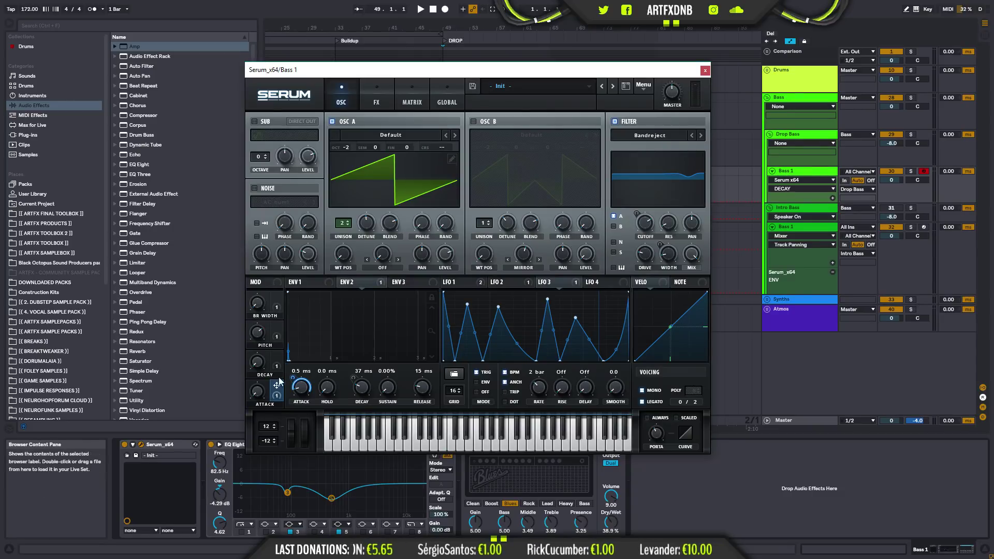
drag(259, 362, 274, 301)
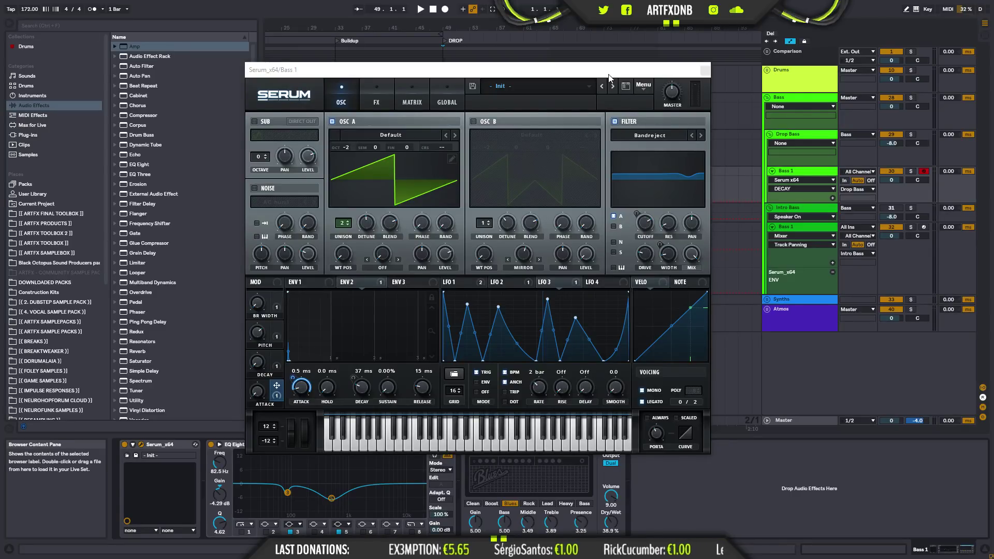
- Add Drum Buss after the Amp on the Bass 1 track and raise its Boom amount to 100 %
drag(609, 76, 699, 70)
click(138, 134)
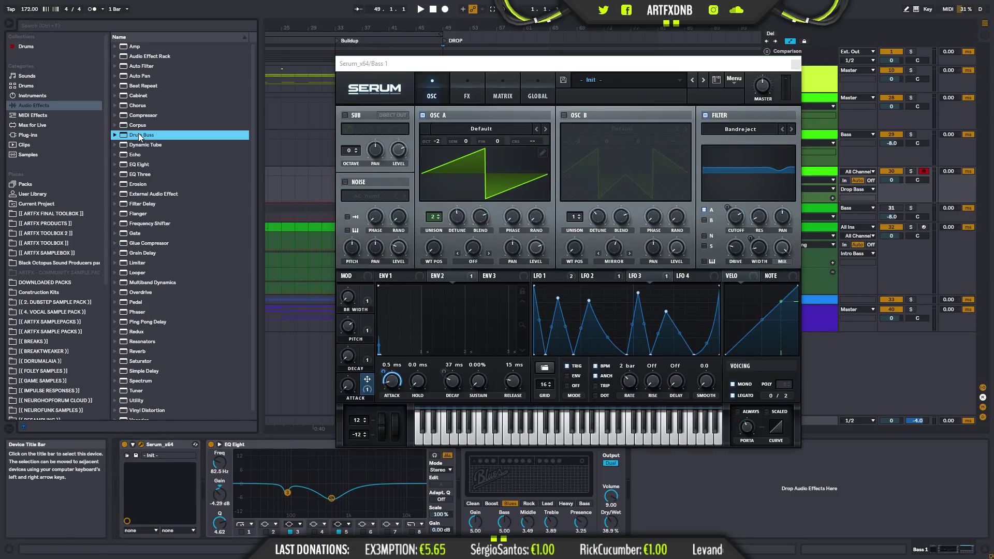
drag(139, 135, 679, 490)
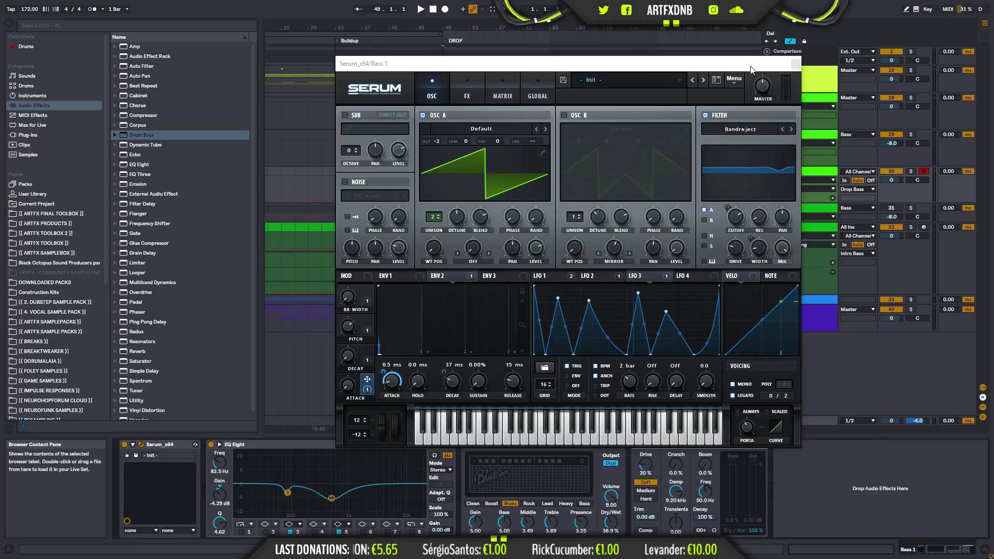
drag(733, 66, 563, 35)
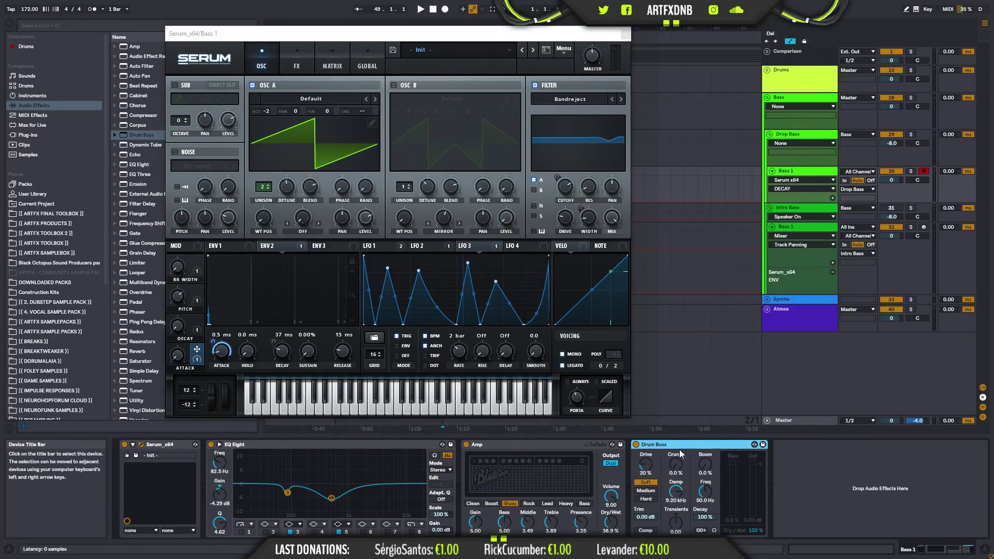
mouse_move(706, 468)
mouse_down()
mouse_move(707, 445)
mouse_move(706, 468)
mouse_up()
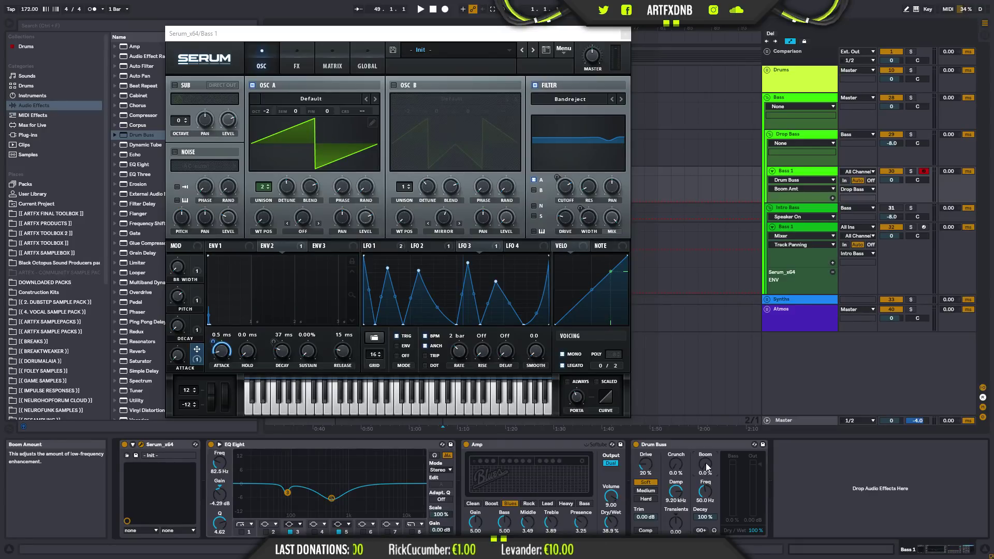
drag(706, 464, 707, 394)
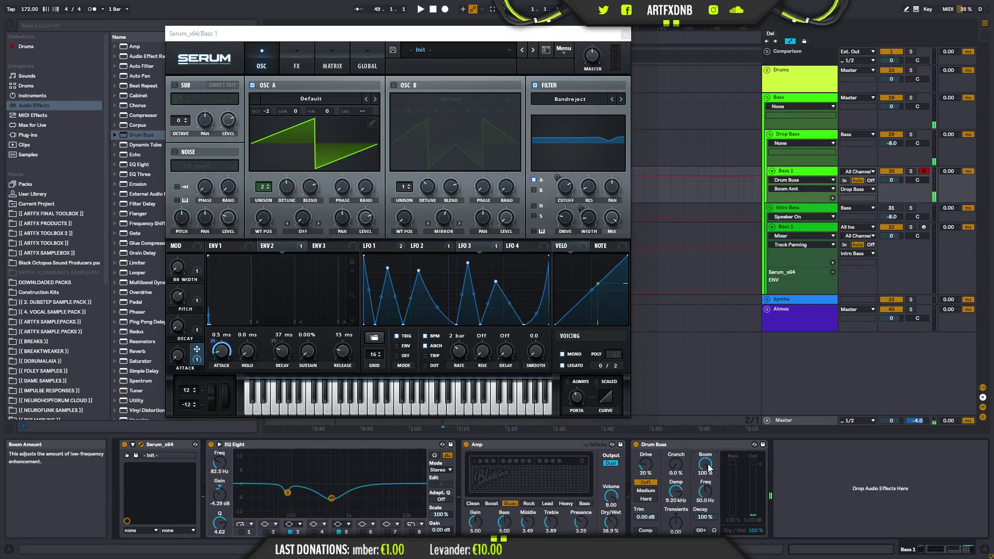
- Try Drum Buss with a Boom frequency of 44.0 Hz and a decay of 4.7 %, and remove the device from the chain
drag(705, 517, 705, 534)
click(706, 492)
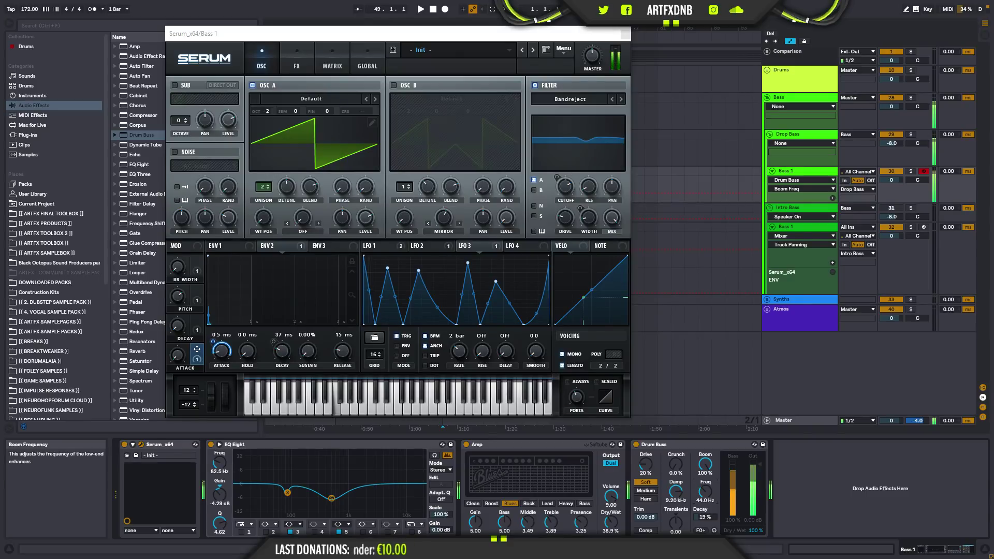
mouse_move(705, 517)
mouse_down()
mouse_move(705, 508)
mouse_move(705, 533)
mouse_up()
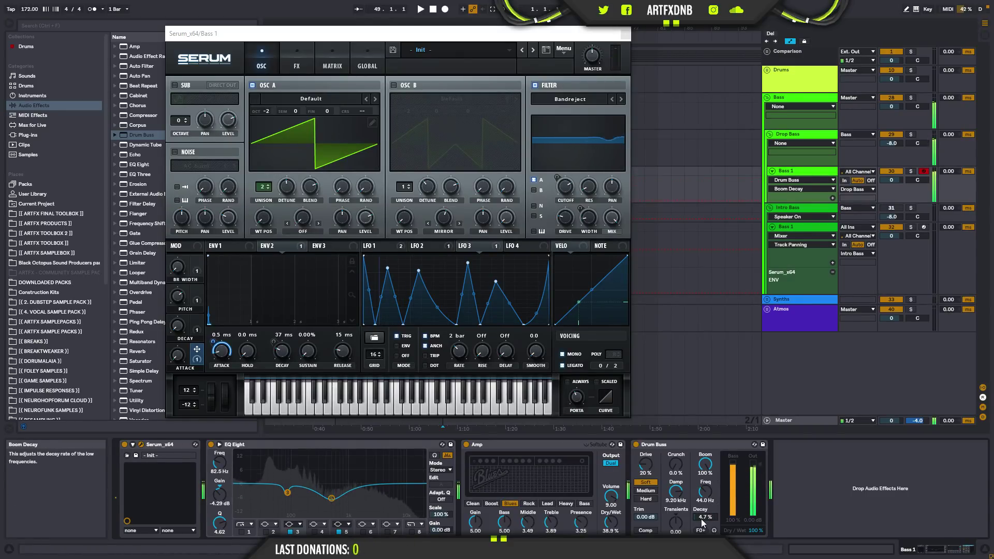
click(660, 446)
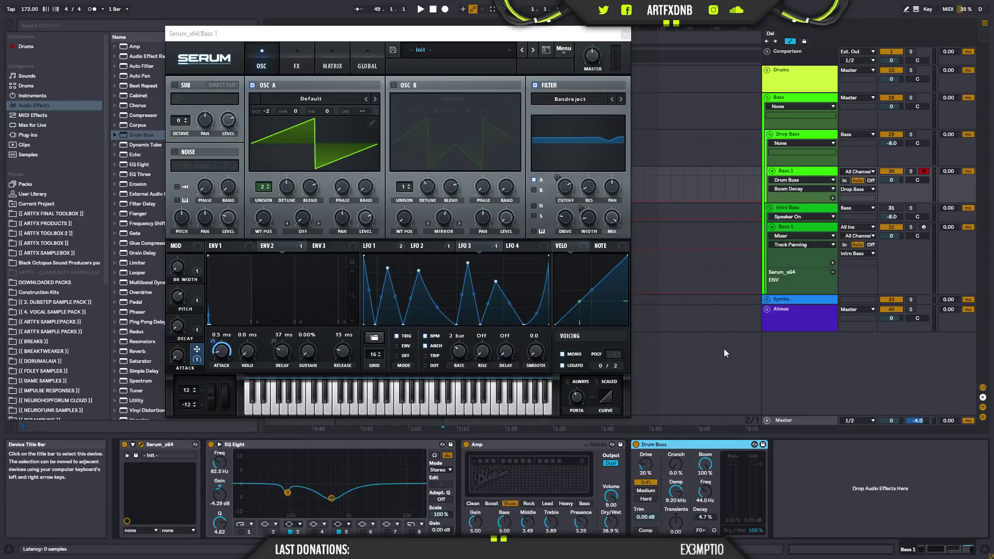
key(Delete)
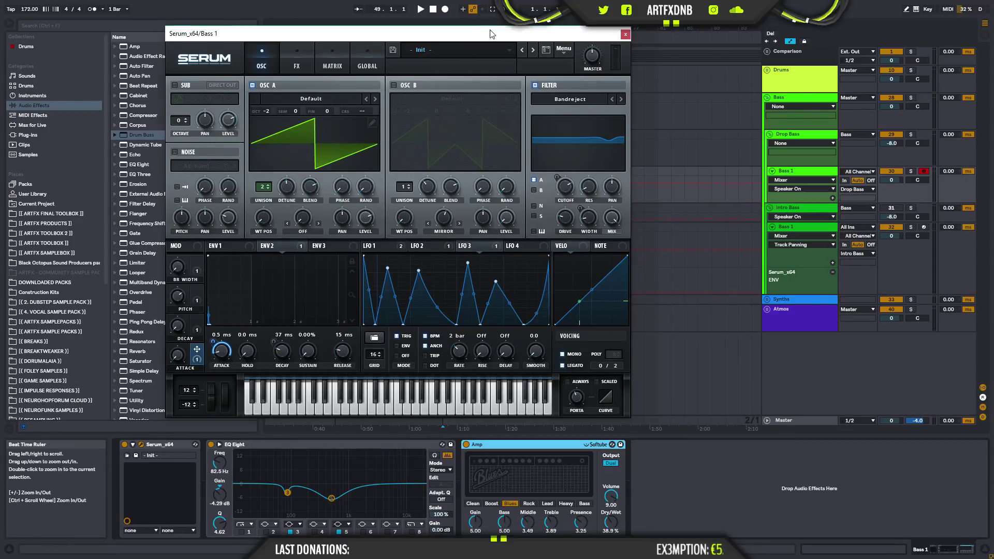
- Review Envelope 2 in Serum while auditioning the bass, and close the instrument window
drag(489, 33, 653, 80)
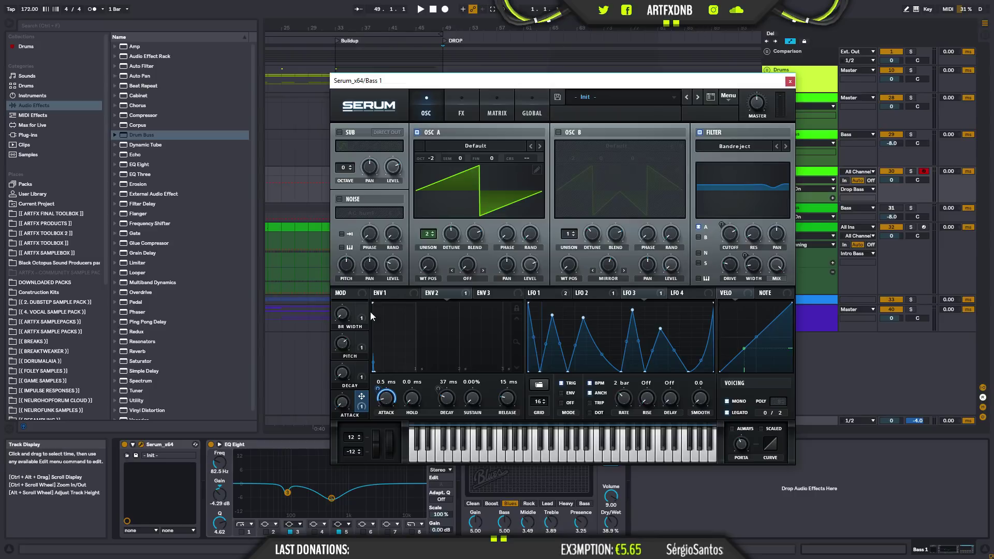
click(429, 296)
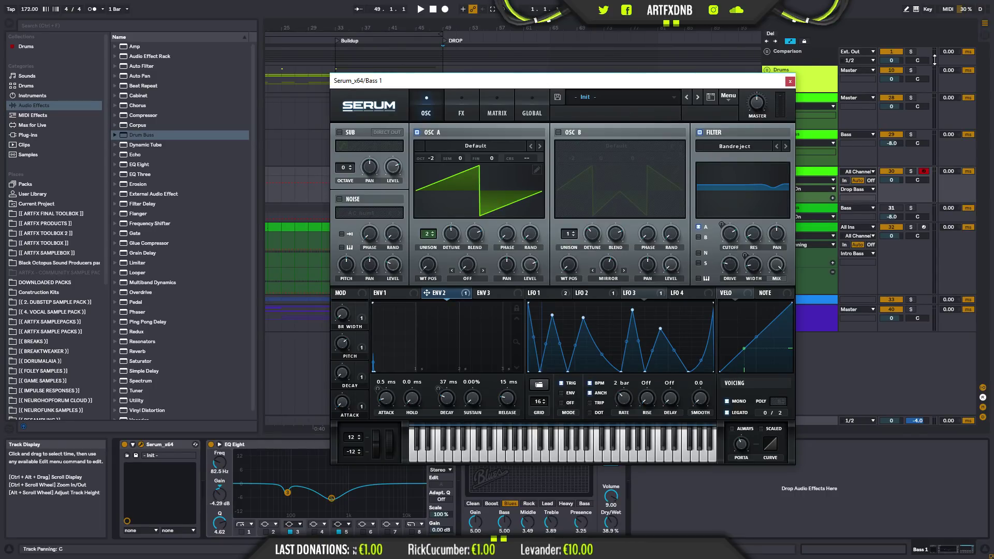
drag(722, 83, 623, 82)
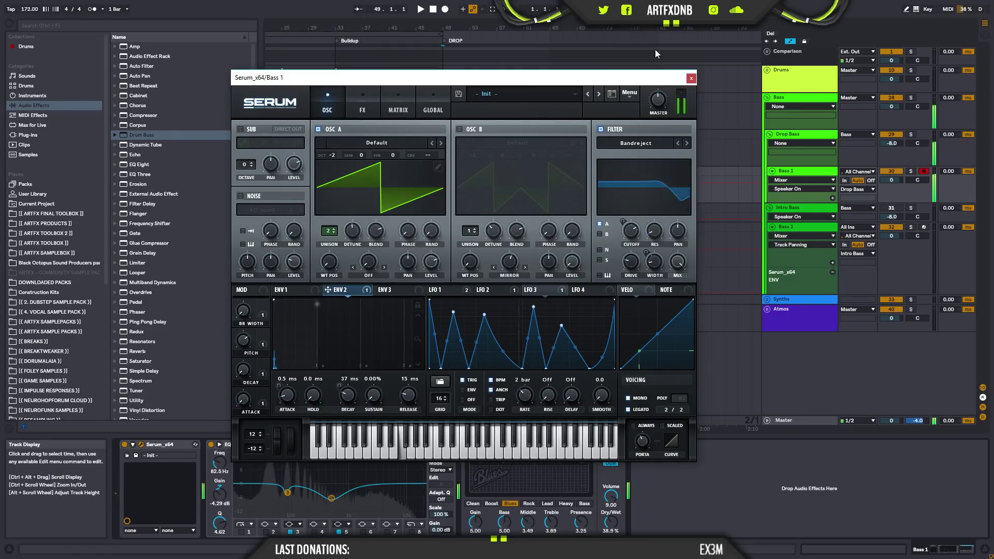
drag(666, 83, 589, 30)
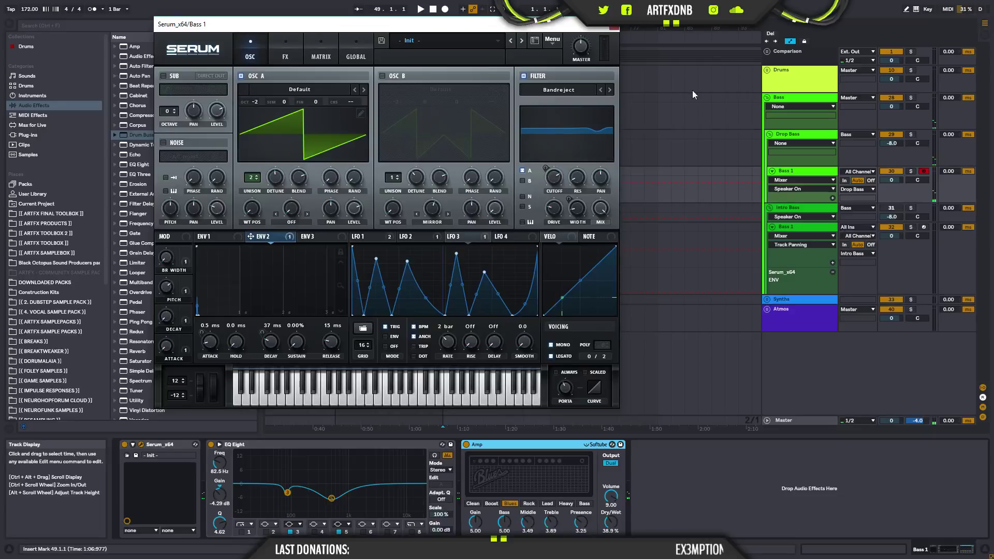
click(615, 25)
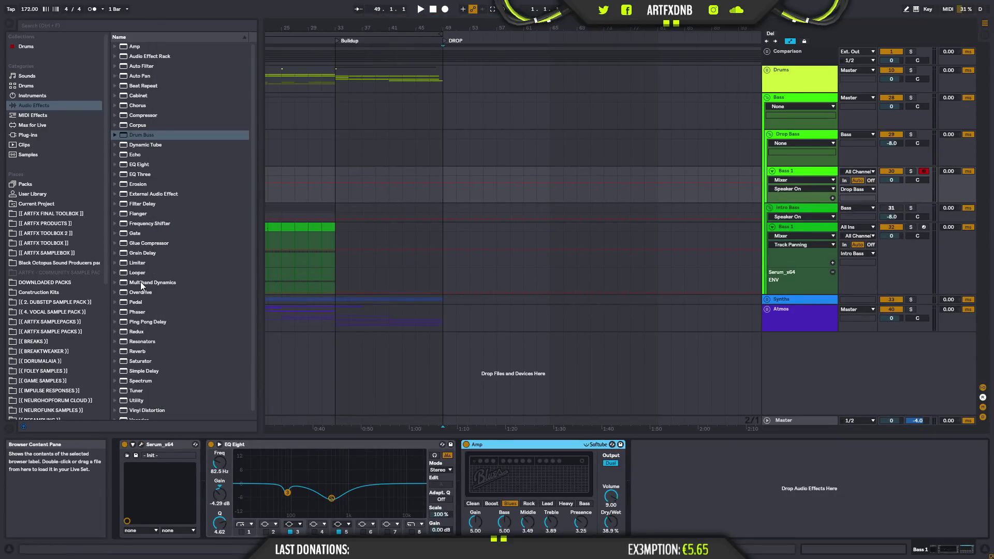
- Add Multiband Dynamics after the Amp, group it into an Audio Effect Rack, and duplicate its chain to make three chains
drag(131, 283, 741, 468)
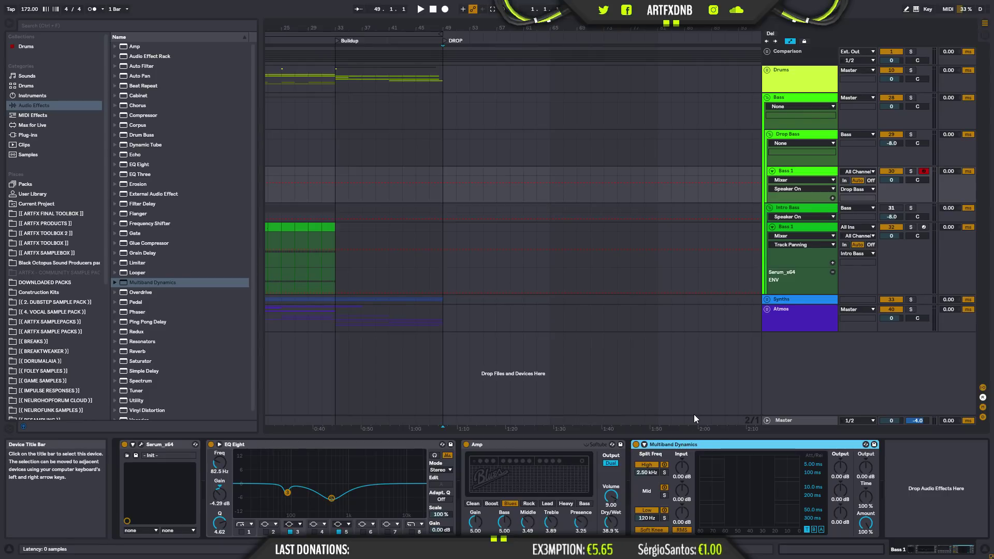
key(ctrl+g)
click(636, 463)
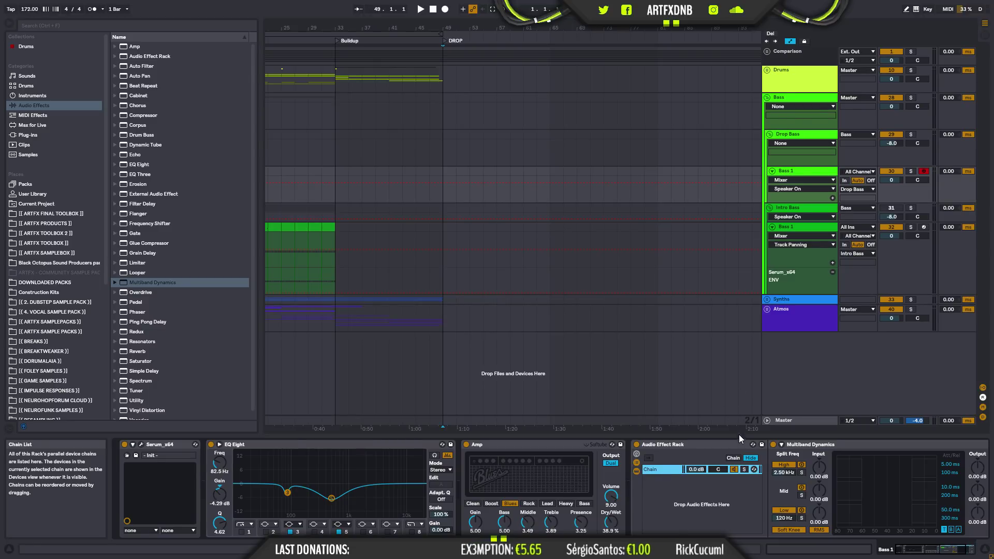
key(ctrl+d)
key(ctrl+d)
- Assign one Multiband Dynamics band to each rack chain by soloing Low in the third, Mid in the second and High in the first
click(744, 489)
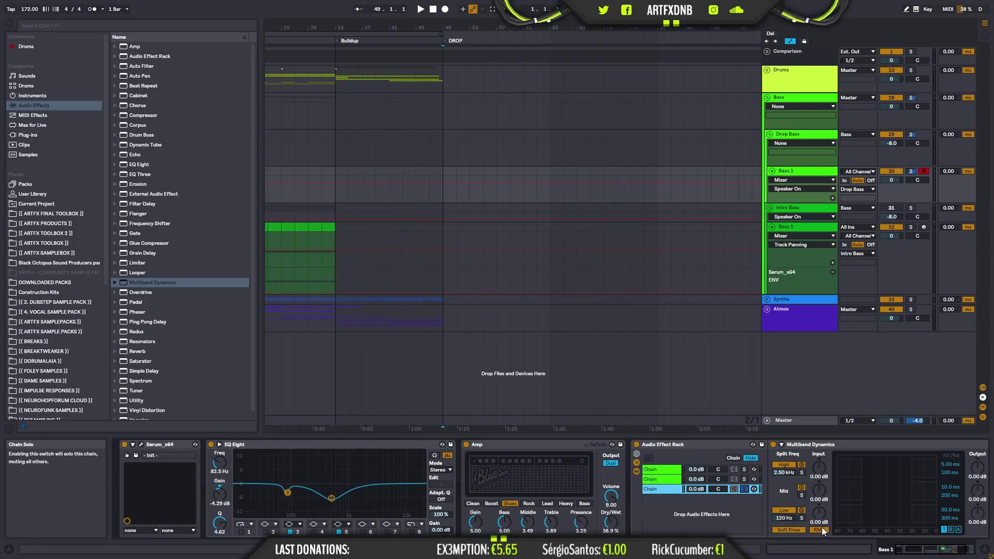
click(802, 518)
click(744, 479)
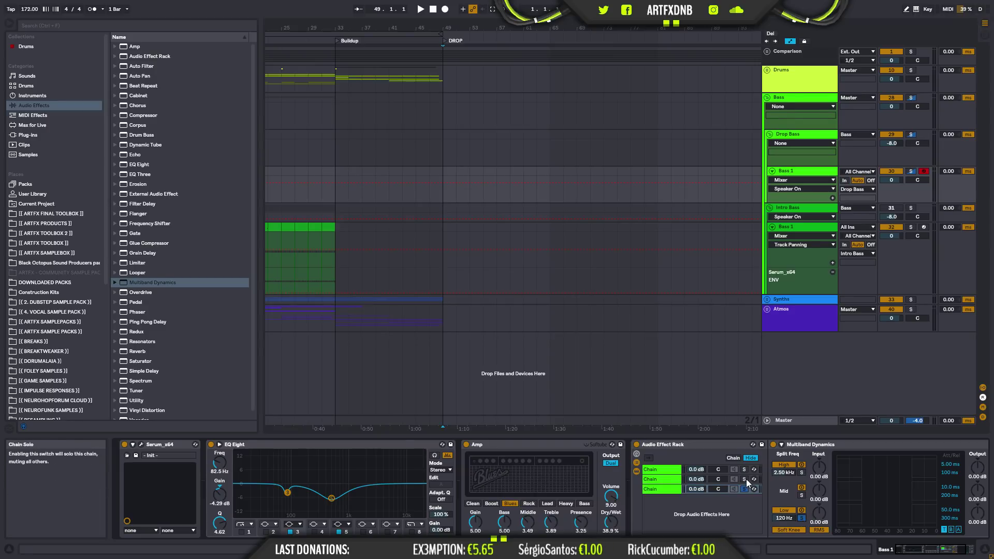
click(802, 495)
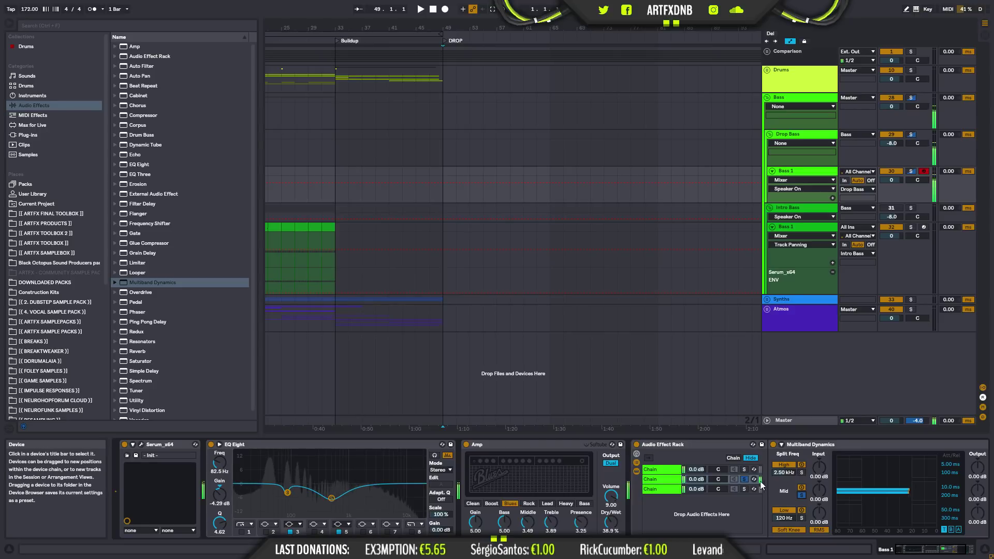
click(744, 469)
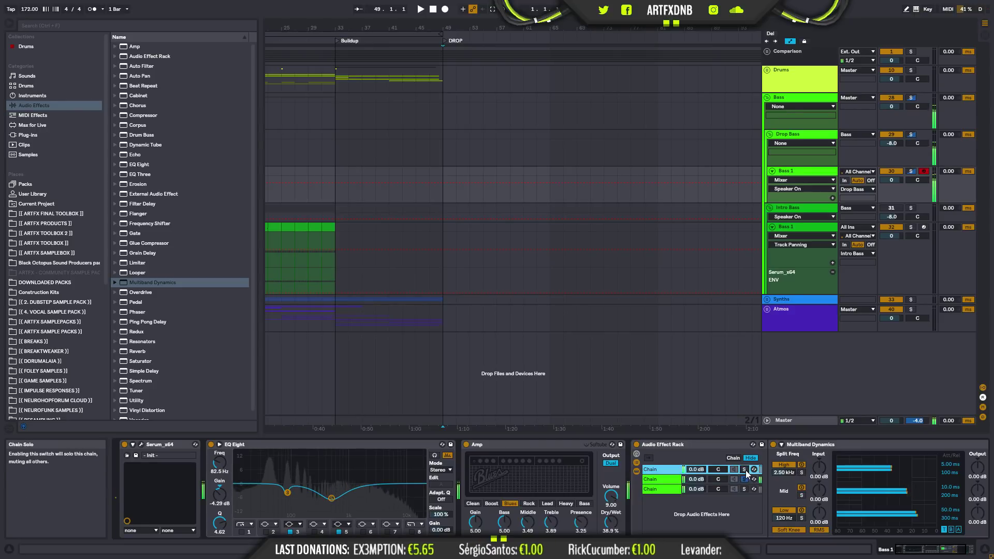
click(801, 473)
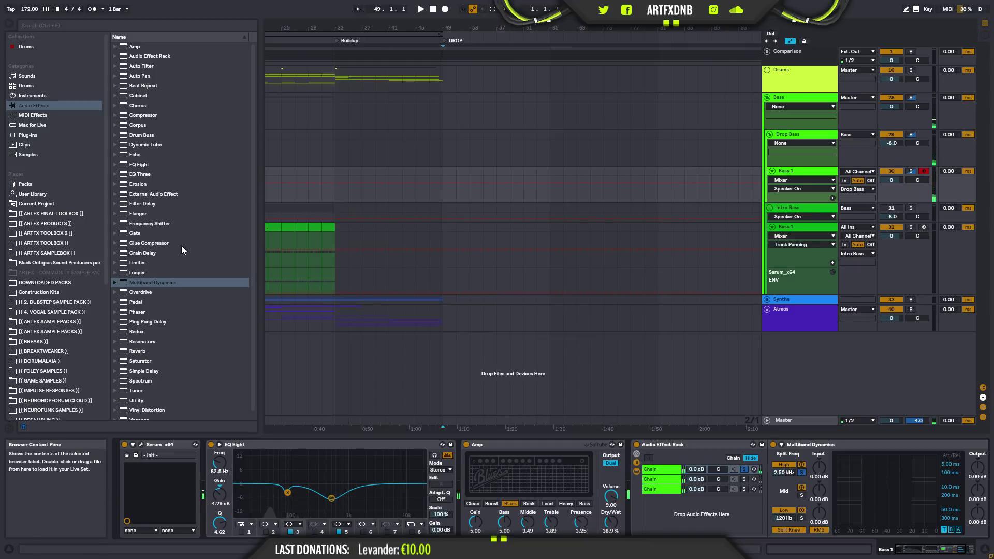
- Add Chorus before Multiband Dynamics in the first chain, with modulation amount 0.59 ms, rate 0.71 Hz and dry/wet about 33 %
click(144, 106)
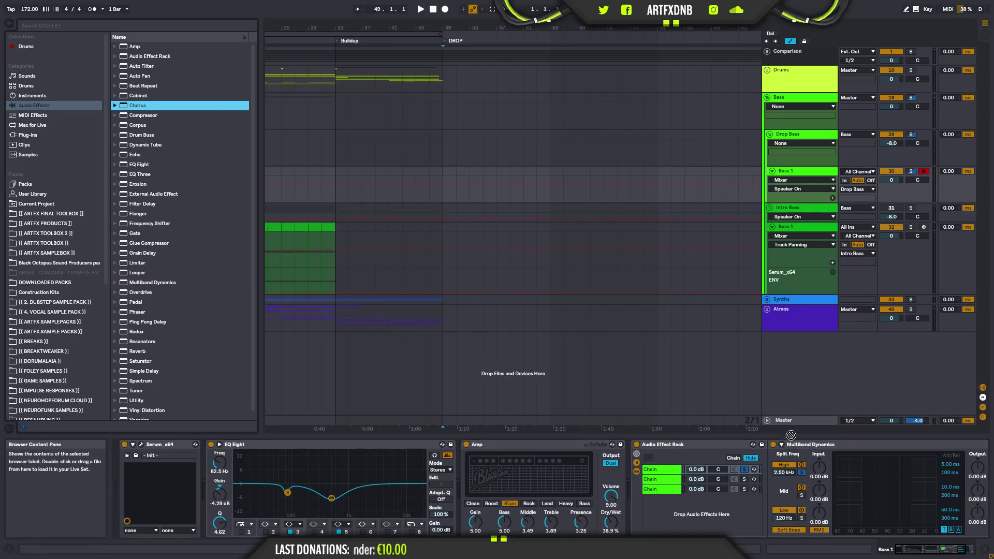
drag(626, 518, 779, 460)
drag(855, 493, 851, 506)
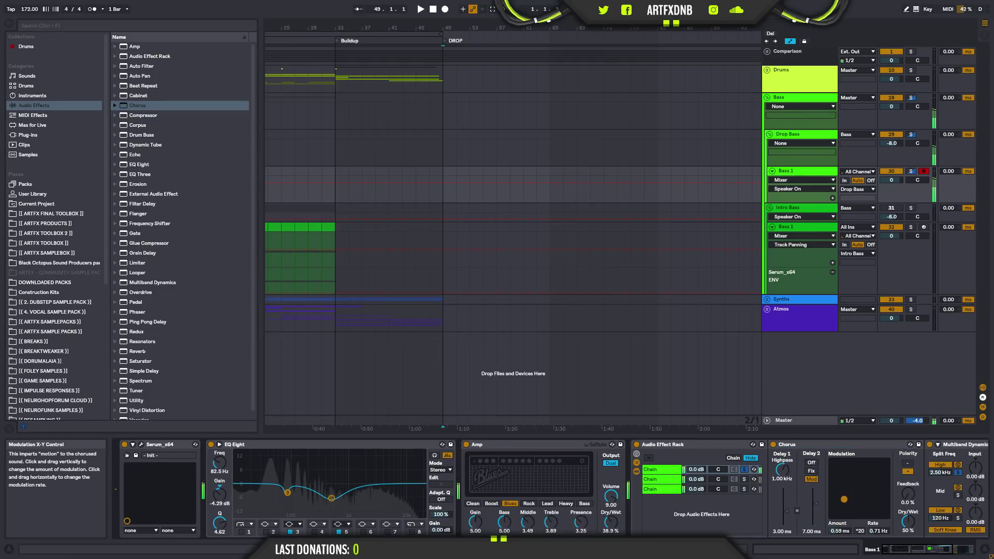
drag(908, 521, 908, 534)
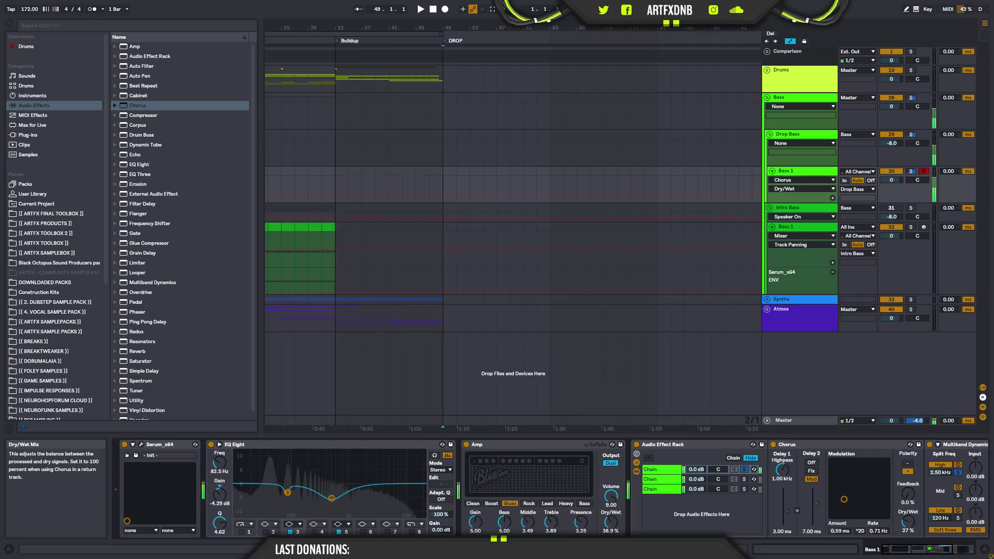
- Solo the second chain, add Pedal before its Multiband Dynamics, and compare the sound with Pedal off and on
click(744, 469)
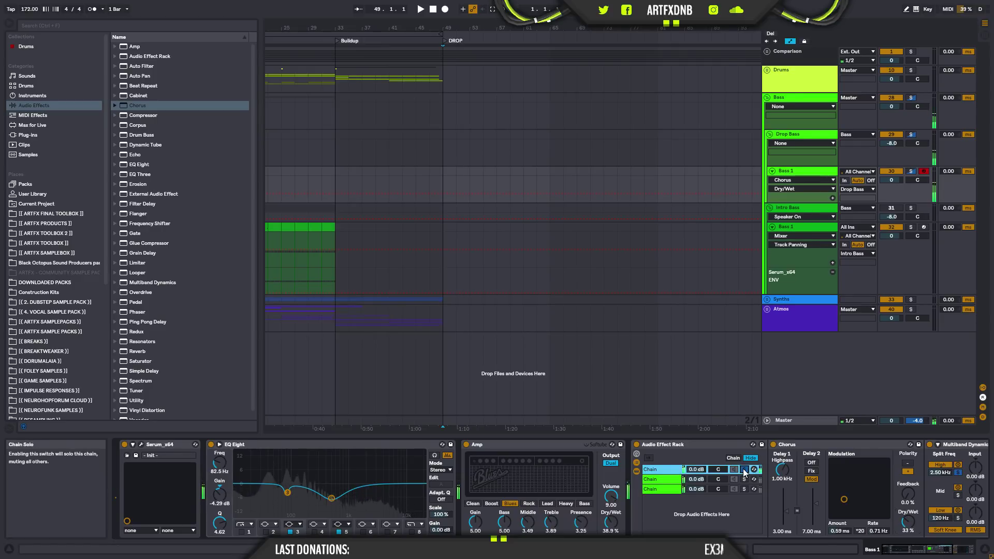
click(744, 479)
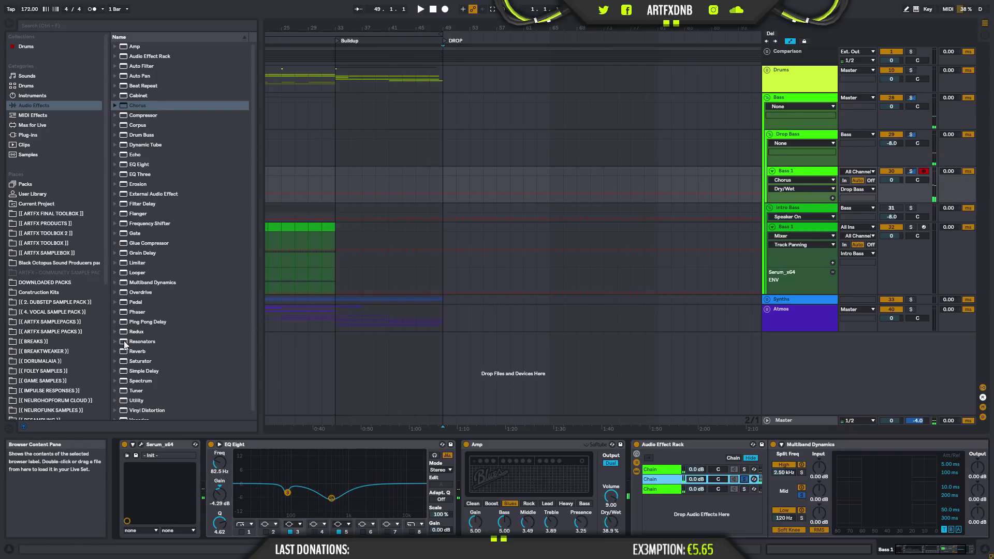
scroll(164, 271, down, 1)
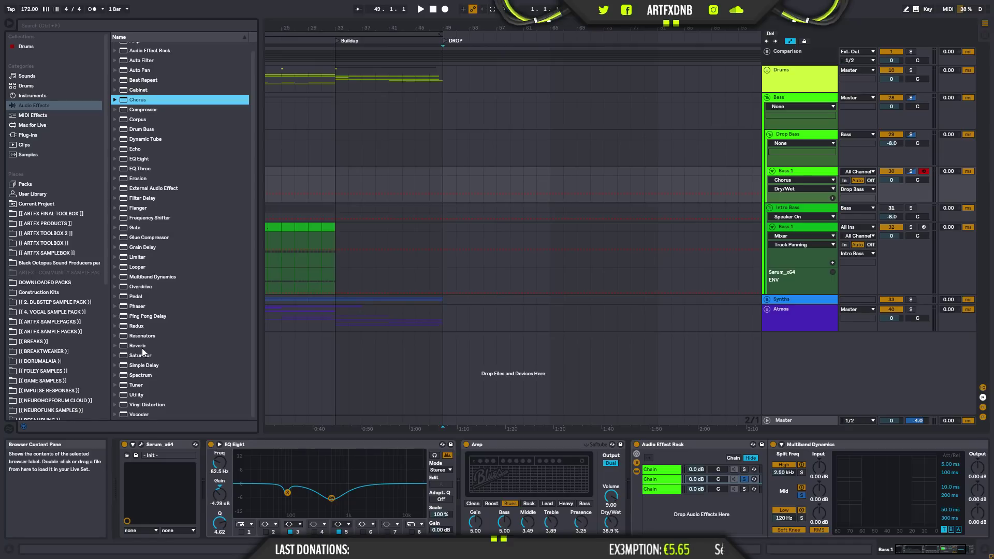
click(135, 303)
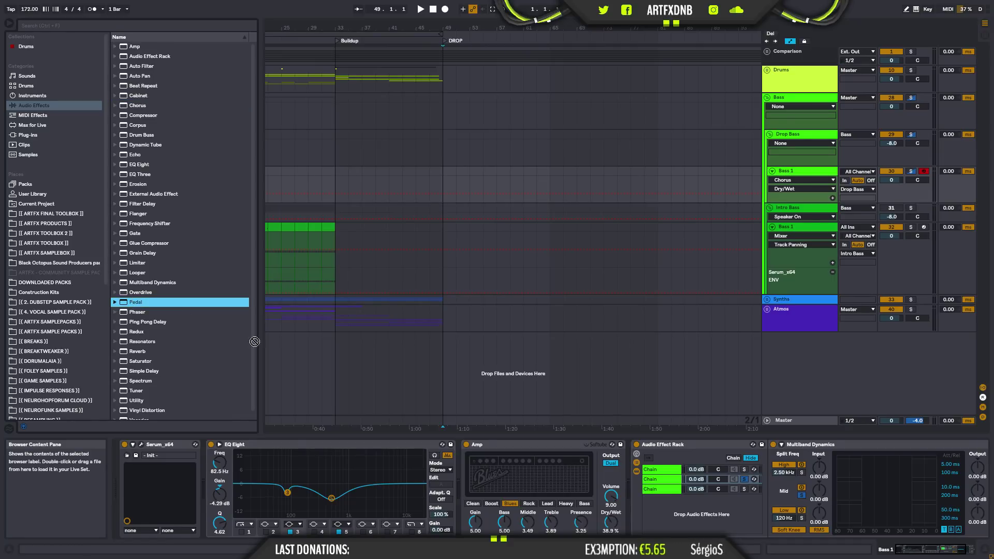
click(780, 474)
drag(780, 473, 780, 474)
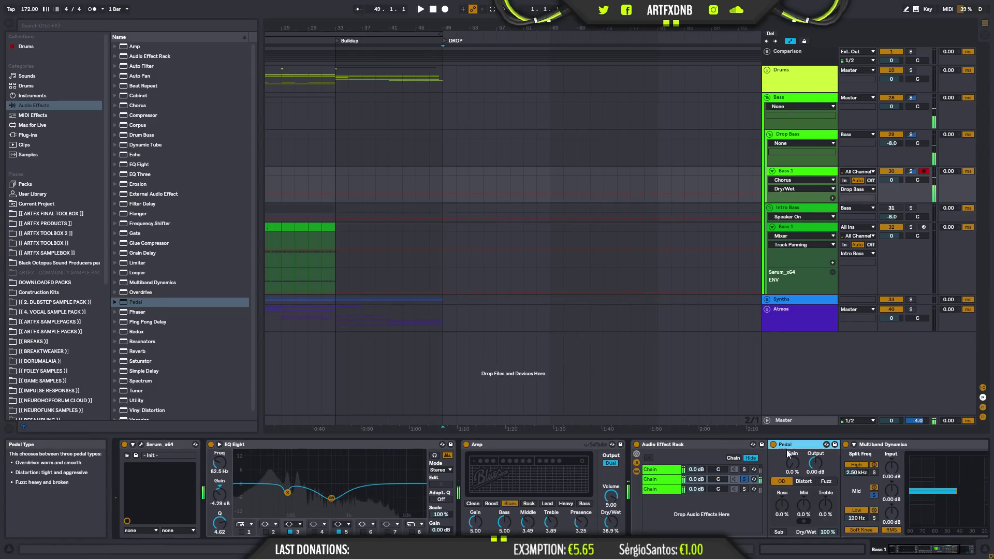
click(774, 446)
click(773, 446)
- Set the Pedal's Mid to 29 %, Treble to 40 %, Bass to -30 % and Gain to 16 %
drag(804, 505, 803, 494)
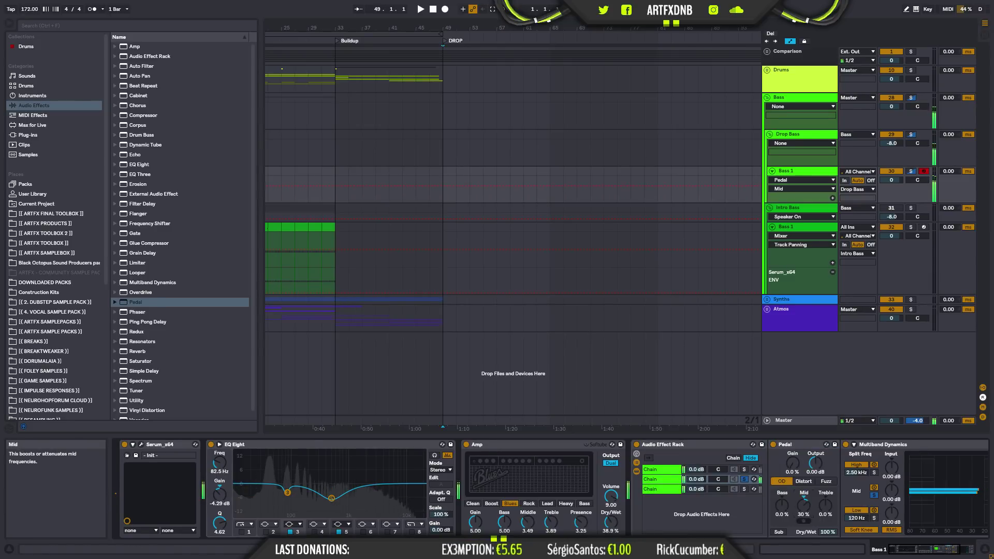
drag(826, 507, 783, 501)
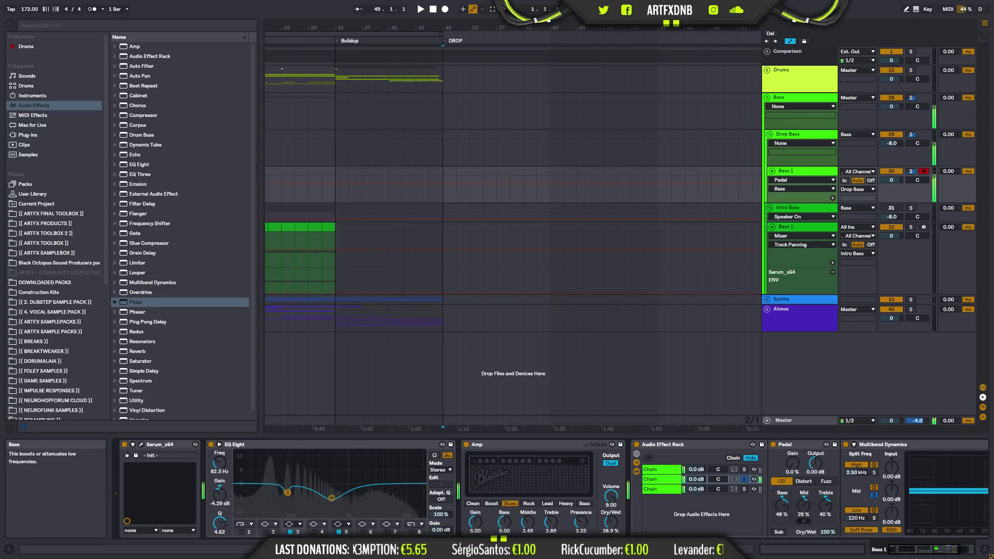
drag(782, 506, 782, 542)
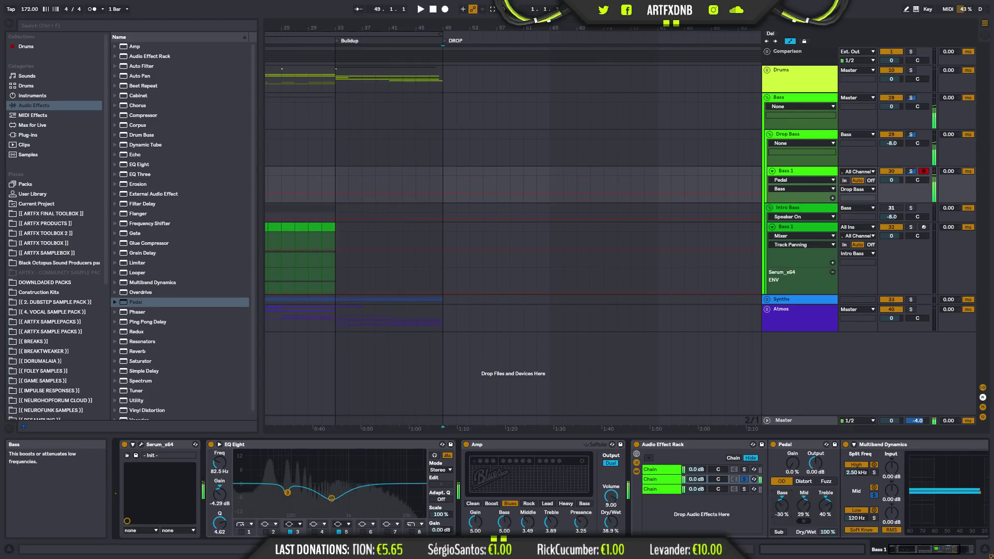
drag(800, 465, 800, 456)
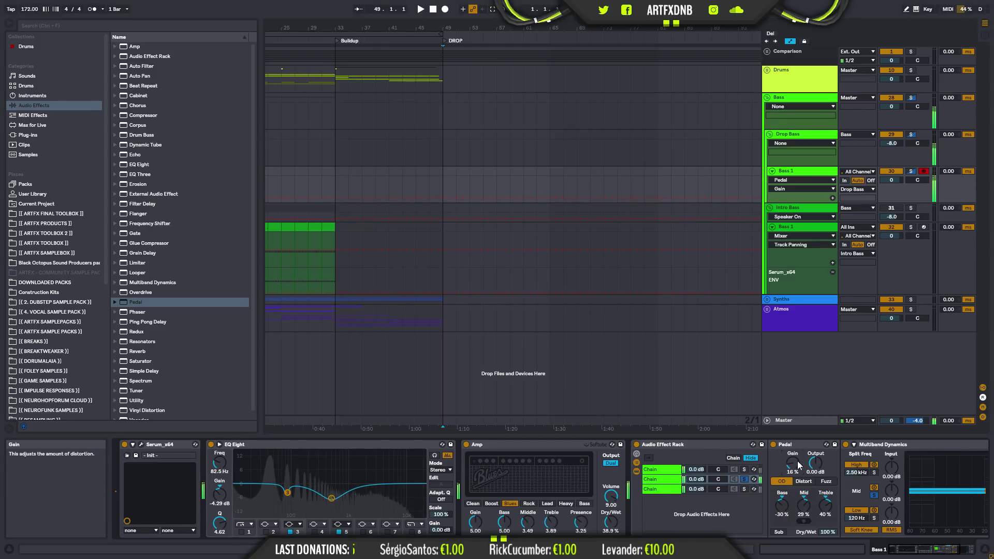
- Switch the Pedal type to Distort and set Mid to 21 %, Treble to 24 % and dry/wet to about 47 %
click(828, 482)
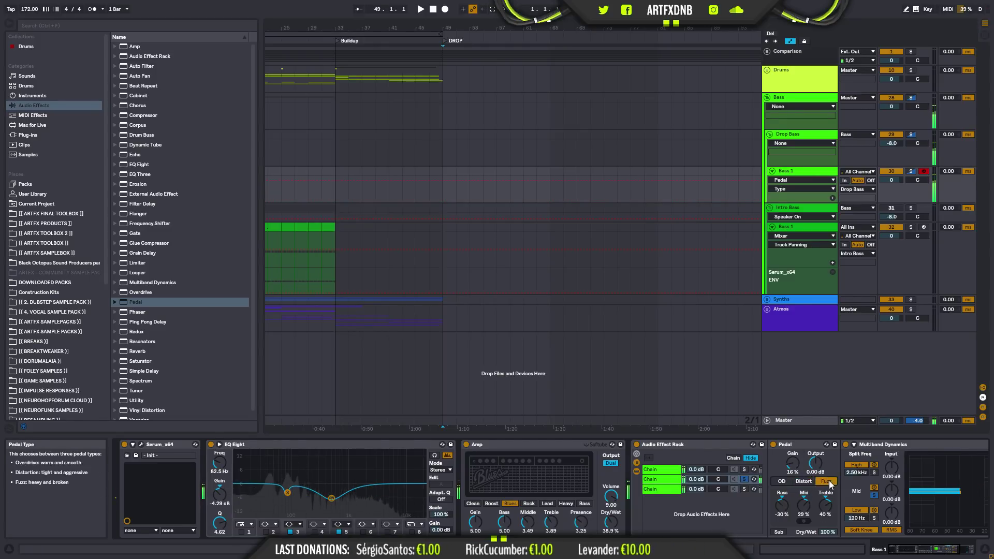
click(804, 483)
drag(805, 504, 826, 524)
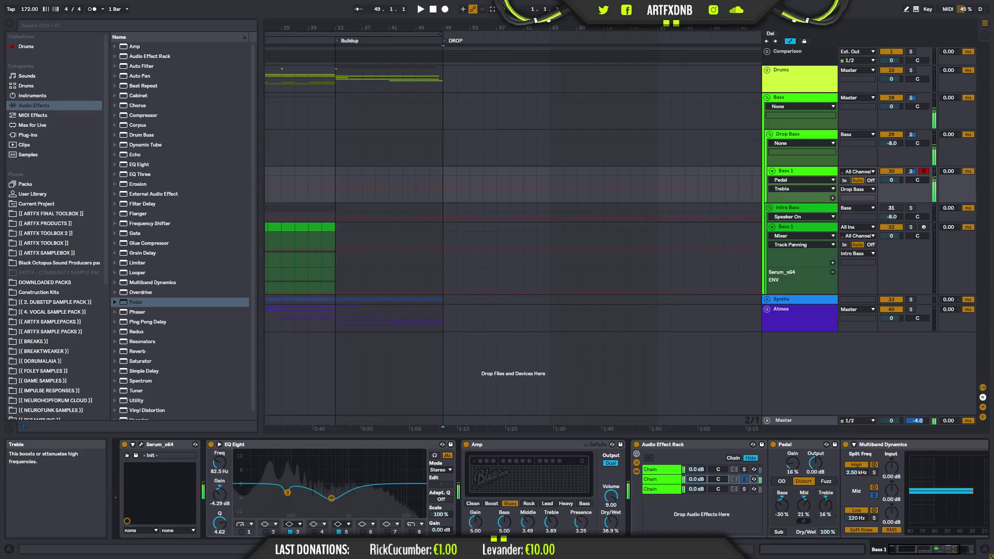
click(803, 521)
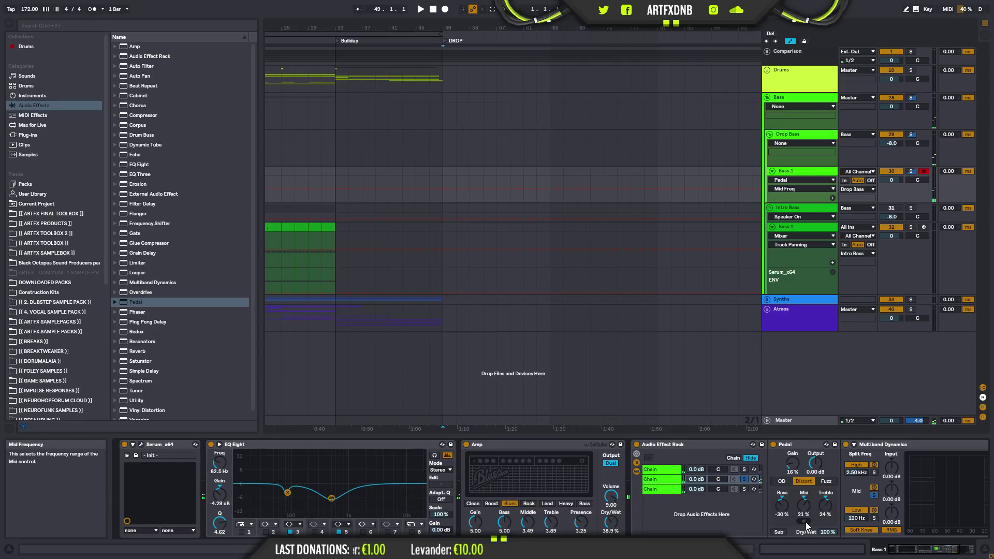
drag(828, 531, 828, 555)
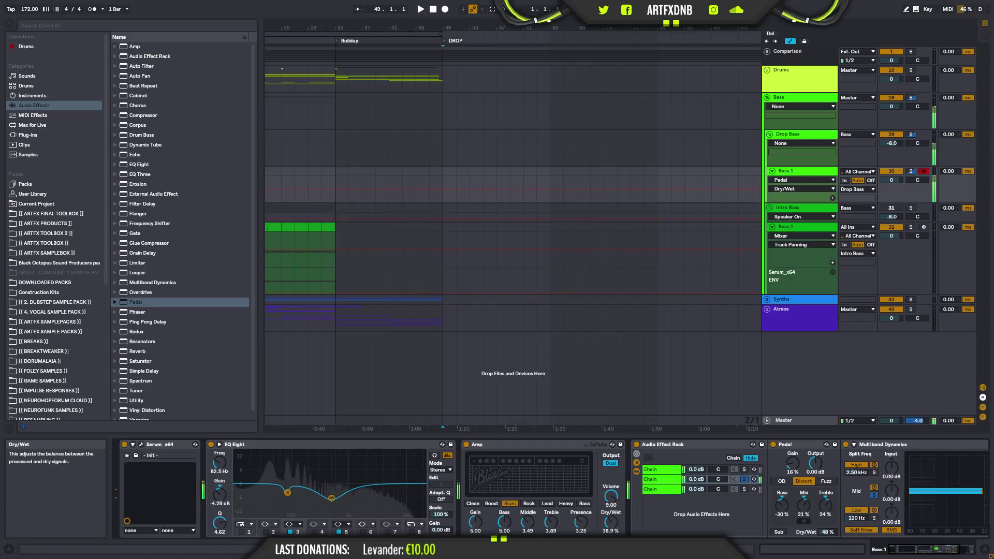
- Unsolo the second chain and compare the bass with the whole Audio Effect Rack off and on
click(729, 479)
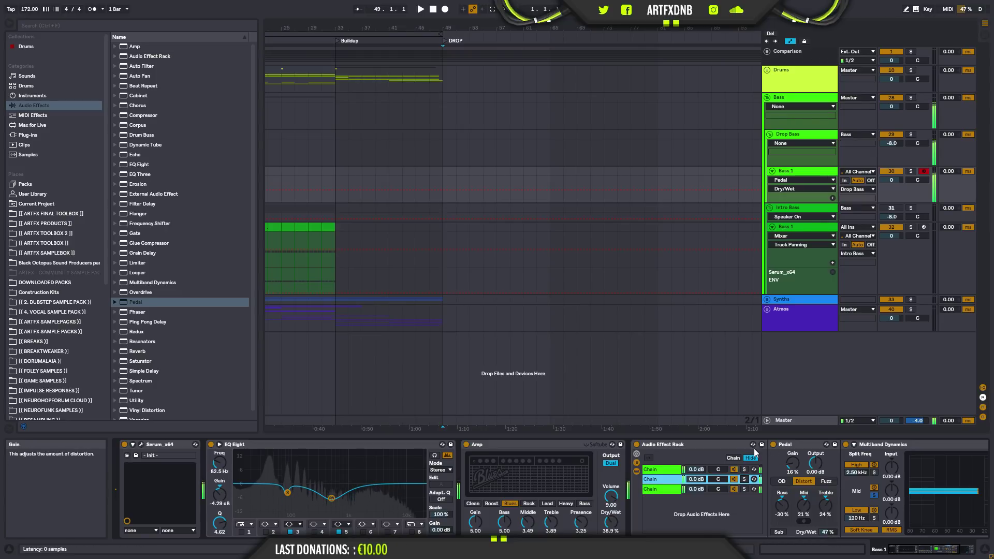
click(638, 444)
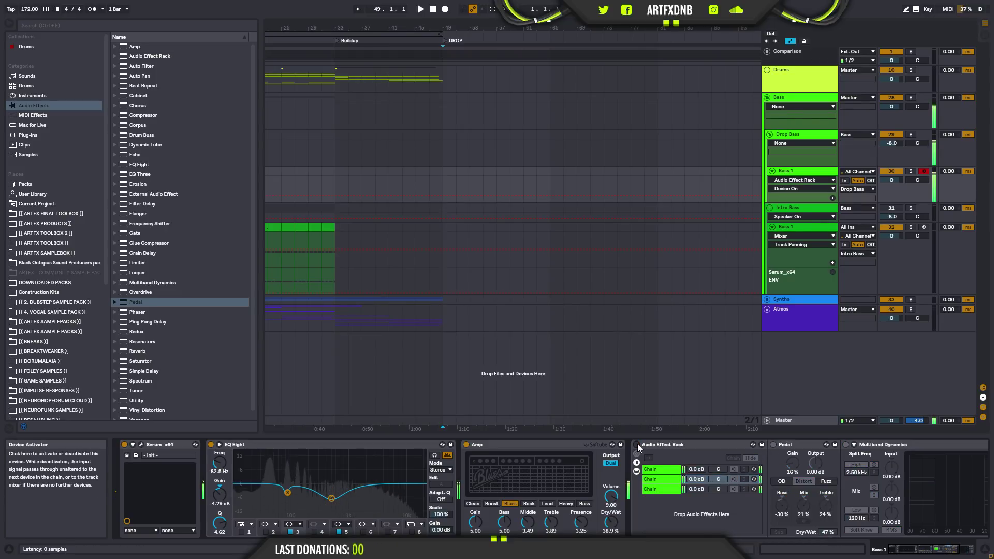
click(638, 444)
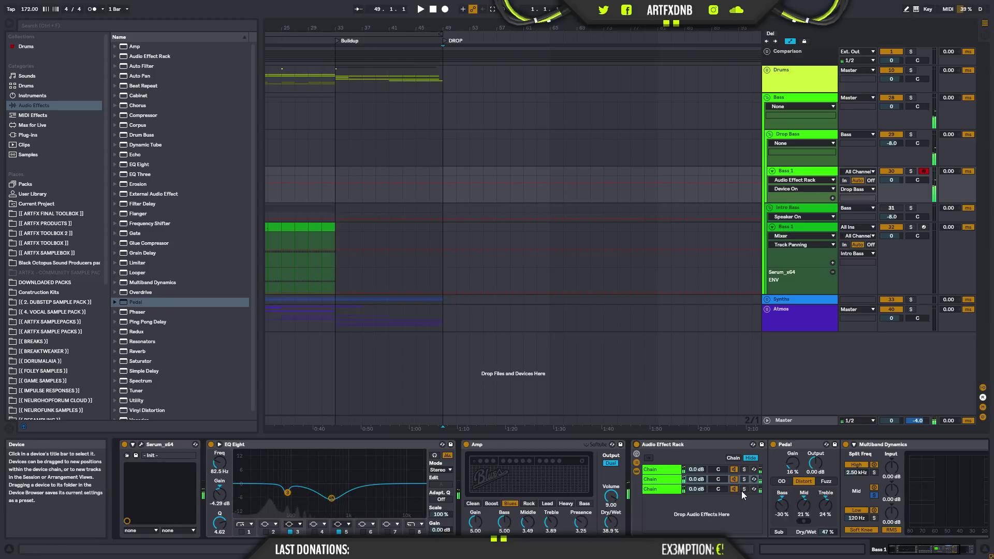
- Add the iZotope Trash 2 x64 distortion plug-in after the Audio Effect Rack on the Bass 1 track
click(697, 489)
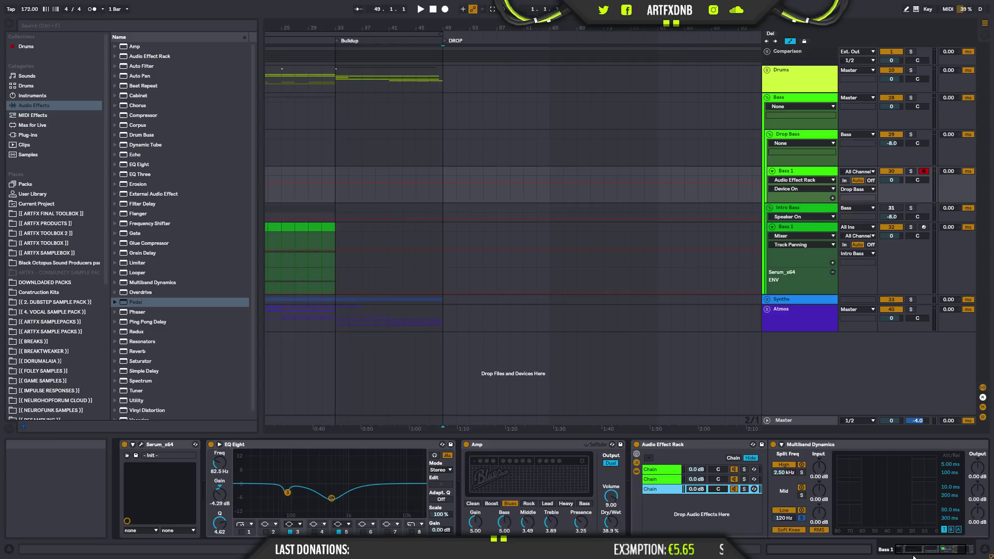
click(663, 480)
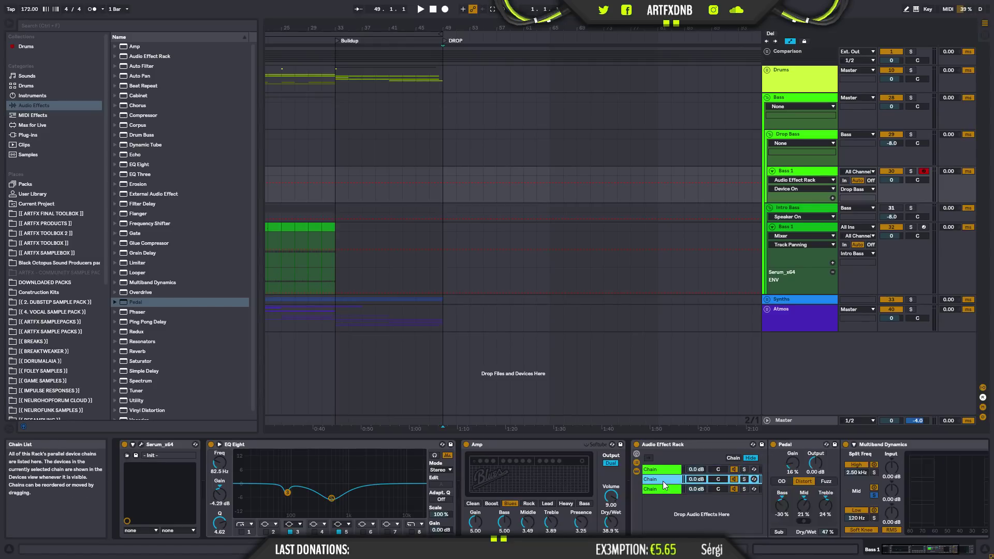
click(911, 552)
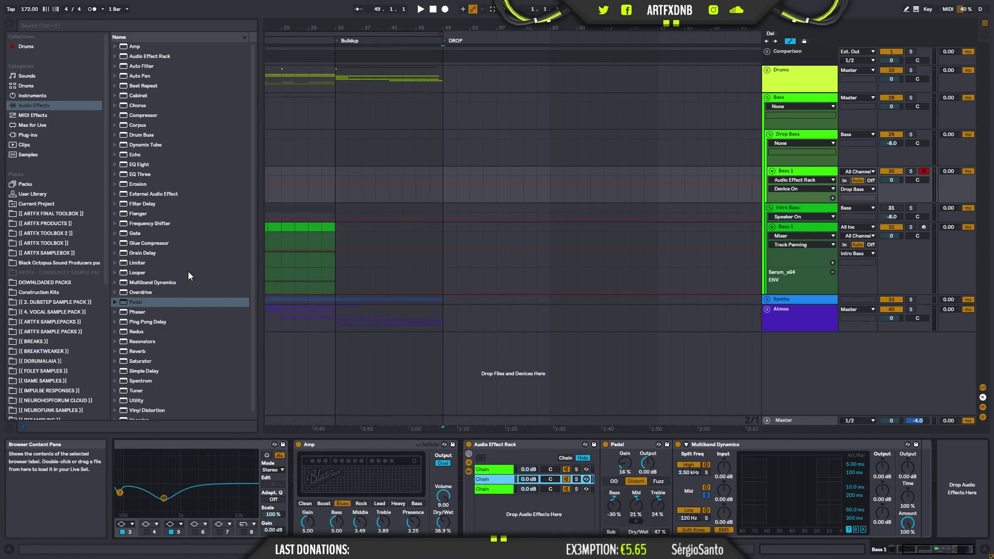
click(27, 137)
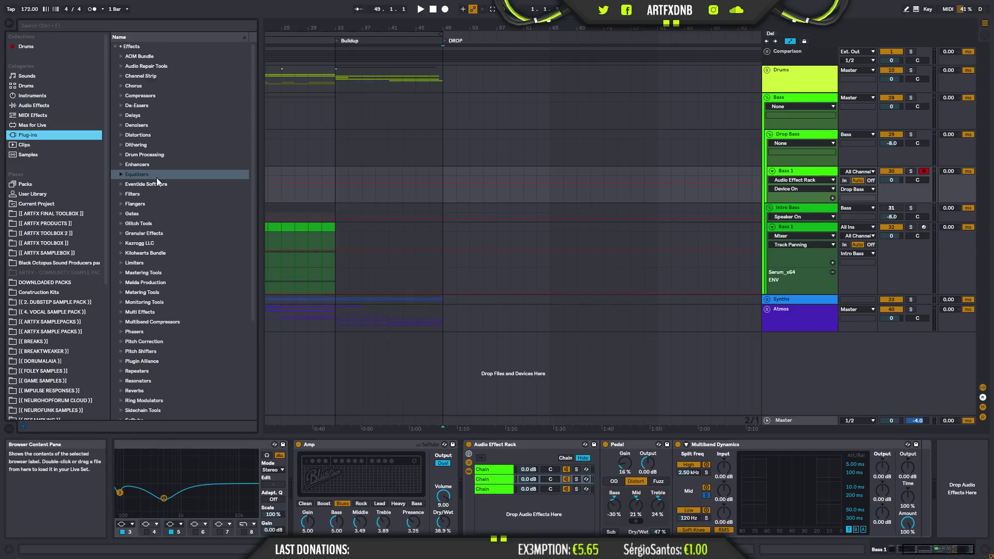
click(123, 134)
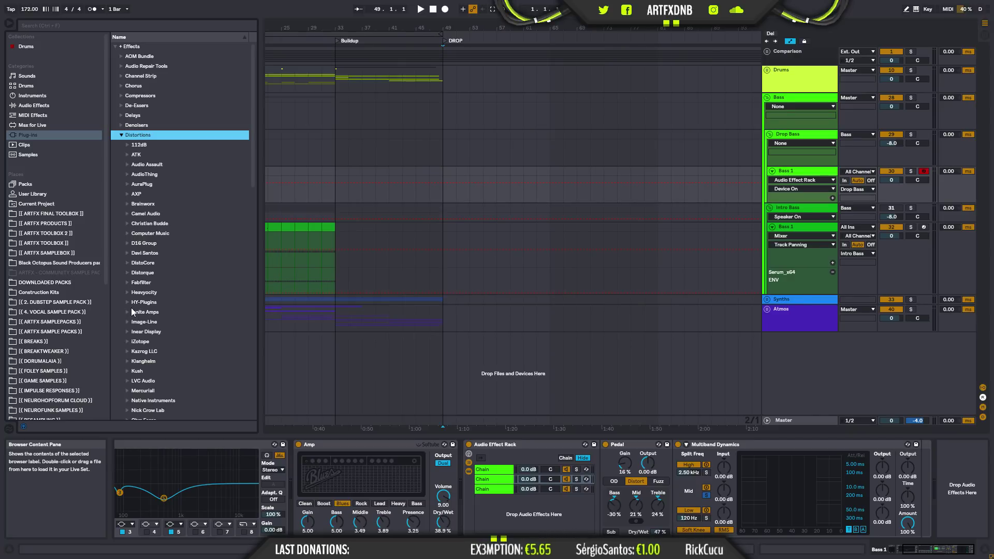
click(128, 341)
drag(170, 362, 932, 489)
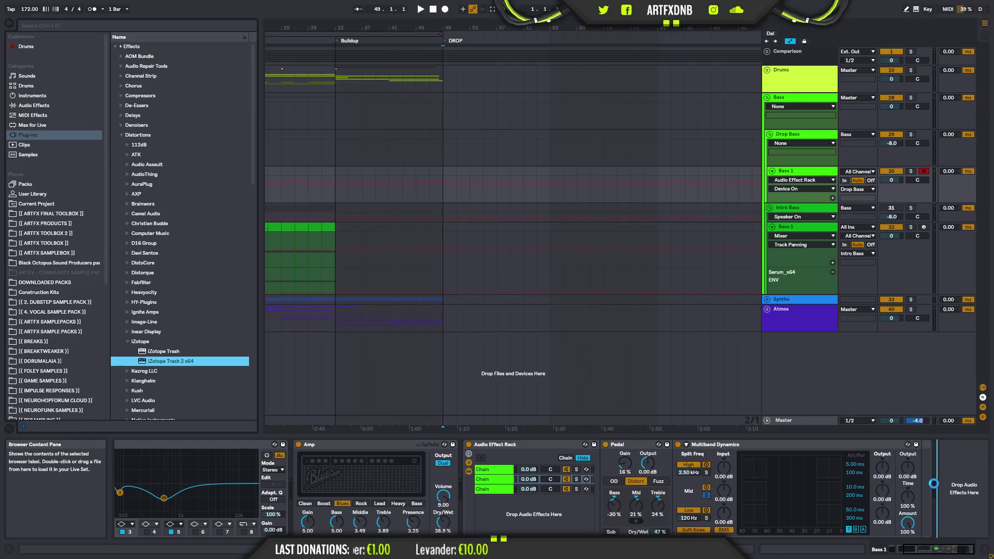
drag(933, 483, 935, 483)
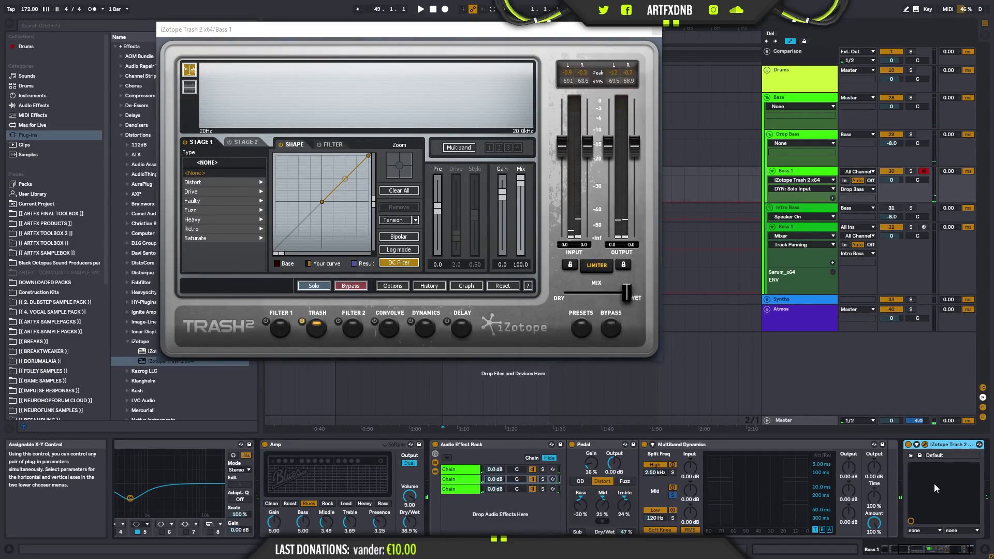
- Enable multiband mode in Trash 2 and split the signal into three bands with crossovers at 110 Hz and 2.00 kHz
drag(391, 30, 569, 63)
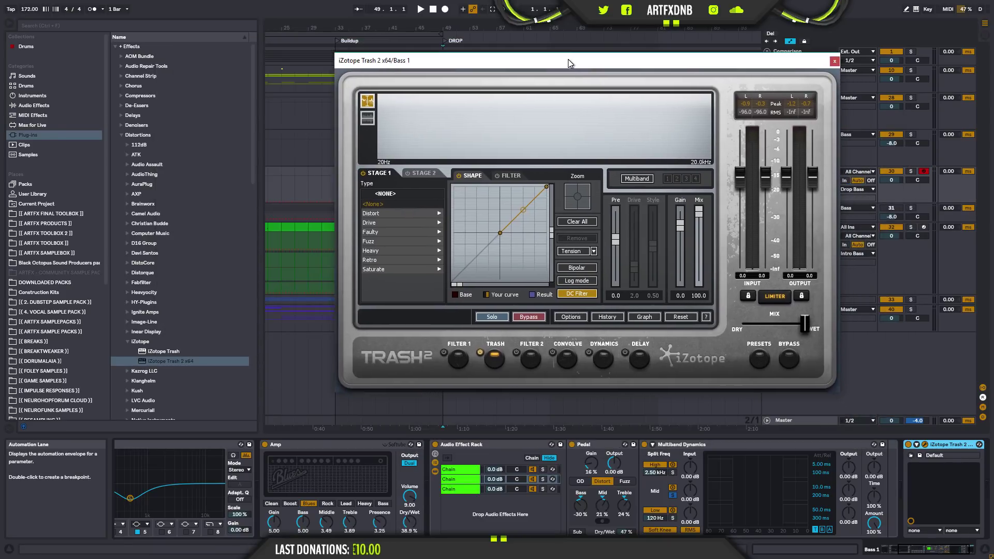
click(637, 178)
click(456, 110)
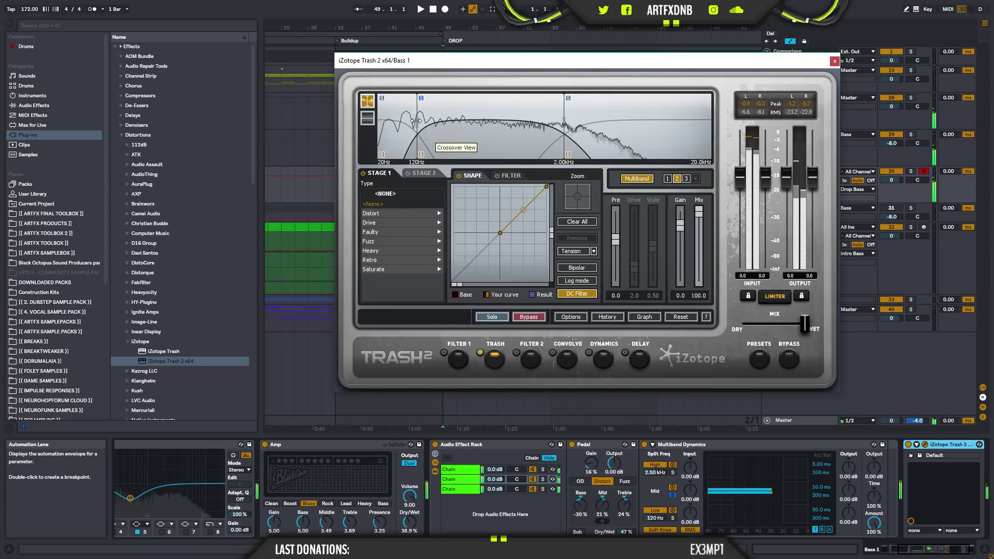
drag(418, 121, 413, 121)
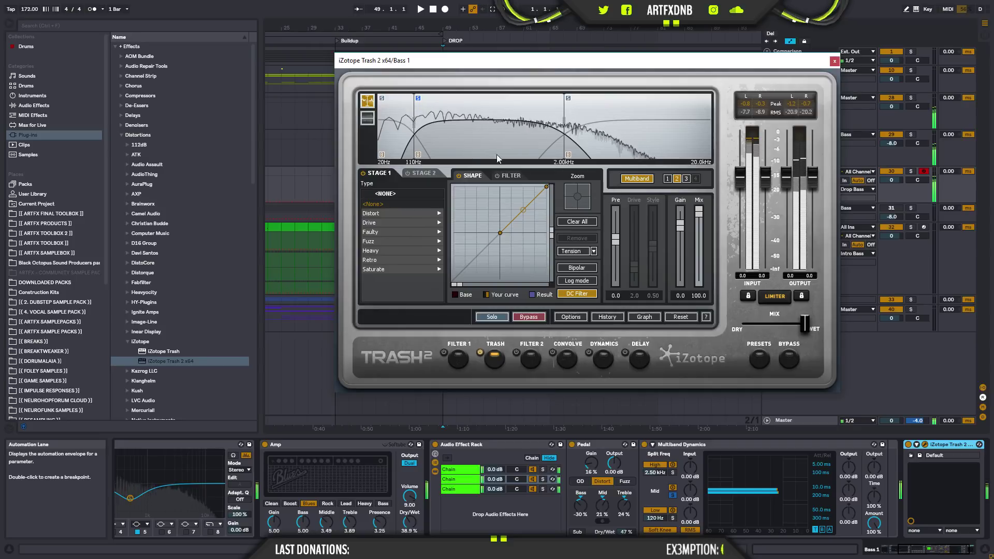
- Add a point to the middle band's waveshaping curve just above the center and raise it to steepen the curve
click(506, 216)
drag(505, 216, 504, 221)
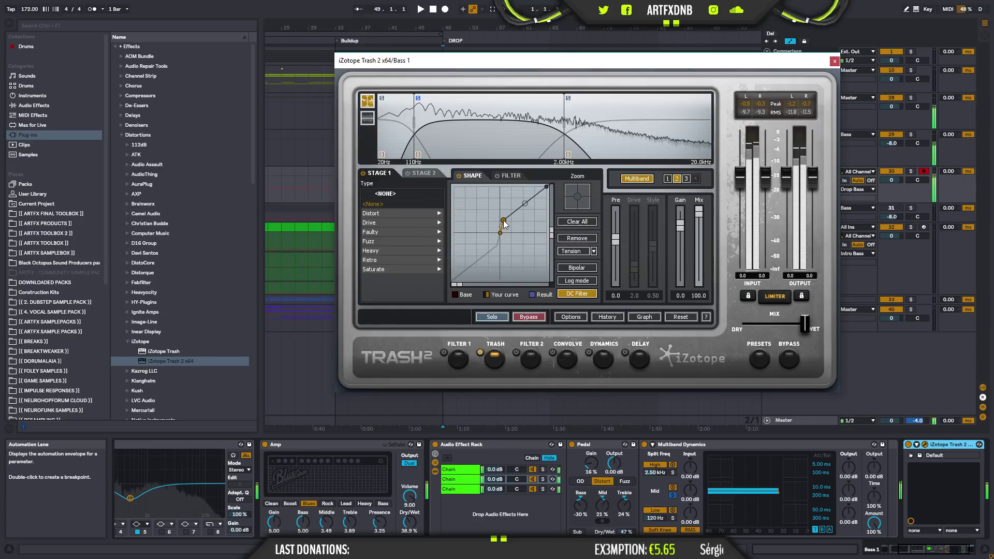
mouse_move(505, 221)
mouse_down()
mouse_move(515, 220)
mouse_move(508, 213)
mouse_up()
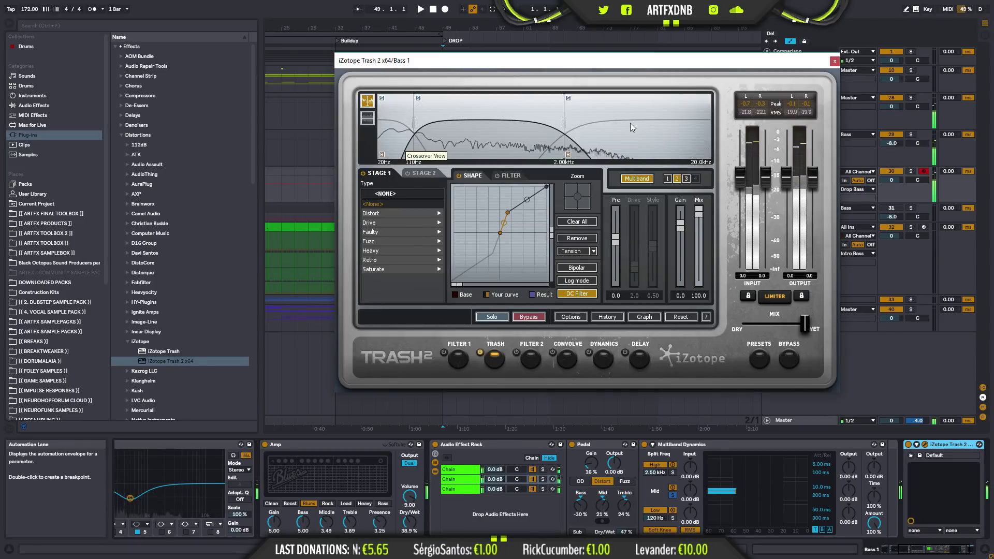
- Audition Fuzz algorithms such as Straight, Wrecktifier, Iron and Garage on the high band and settle on Smooth
click(578, 135)
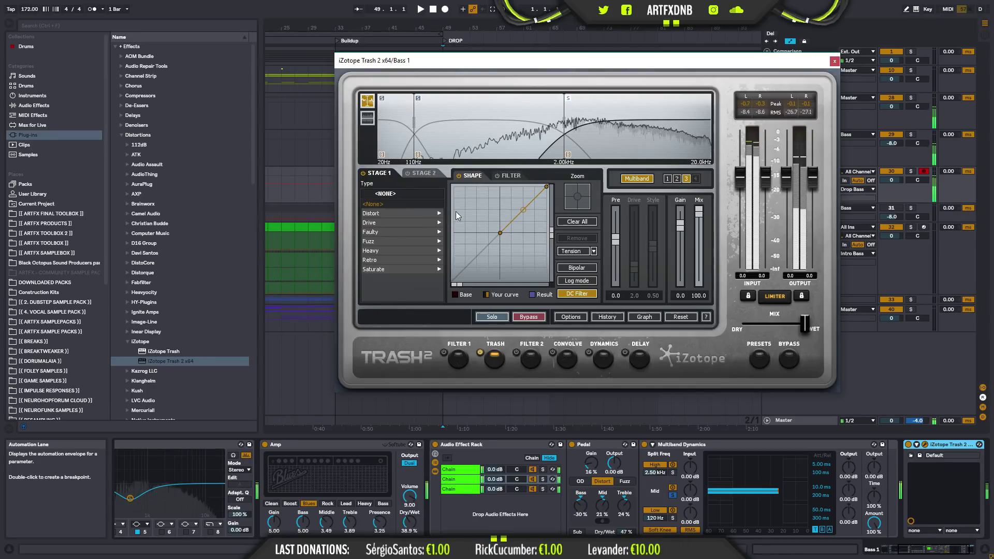
click(386, 241)
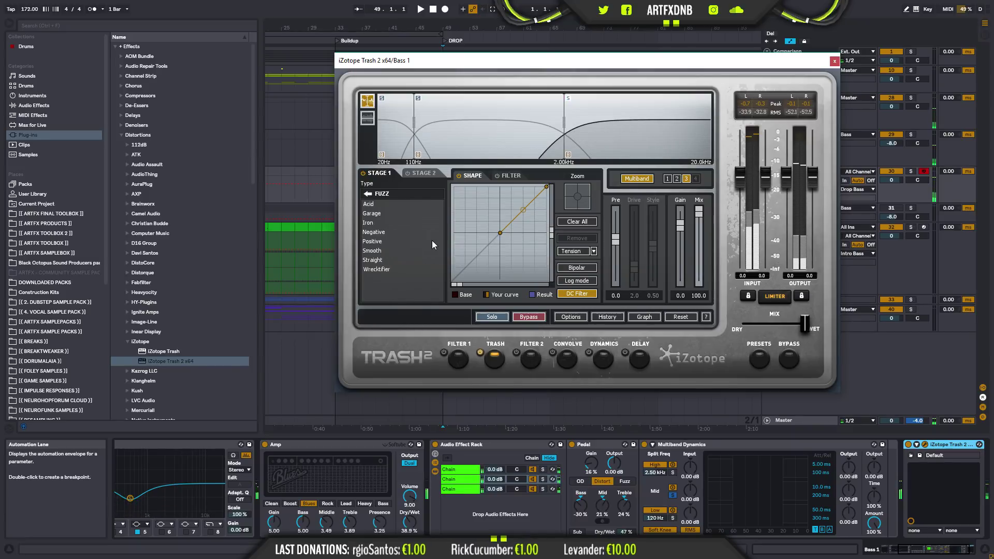
click(380, 251)
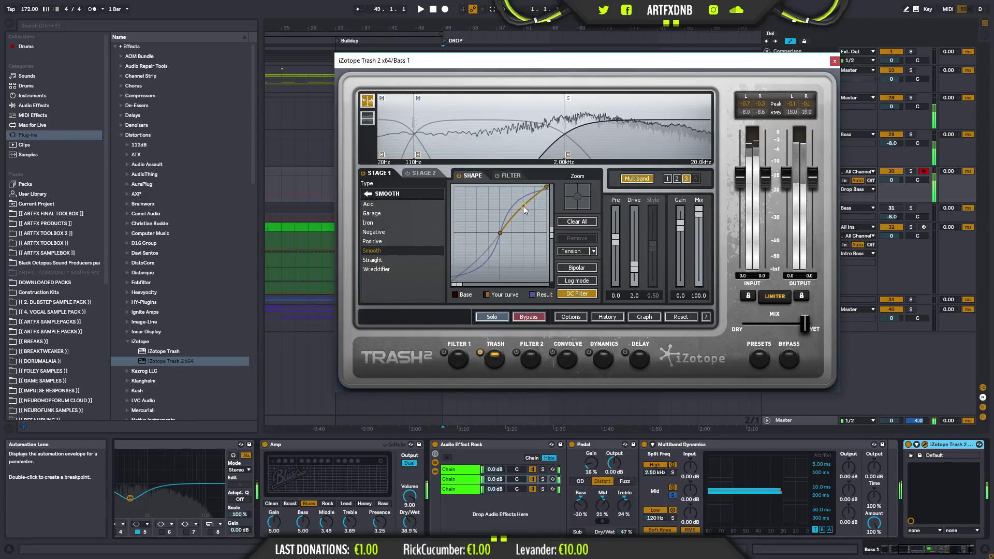
click(378, 261)
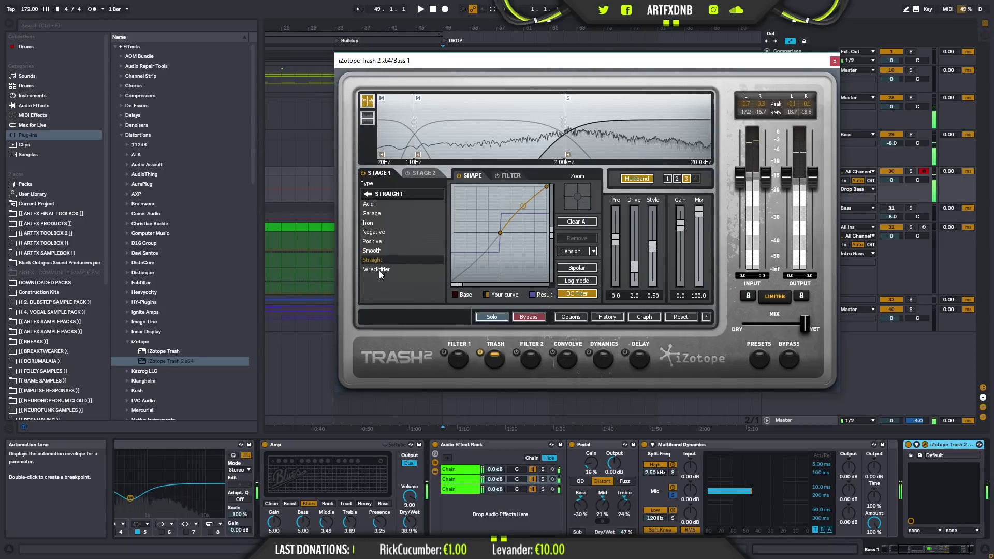
click(379, 270)
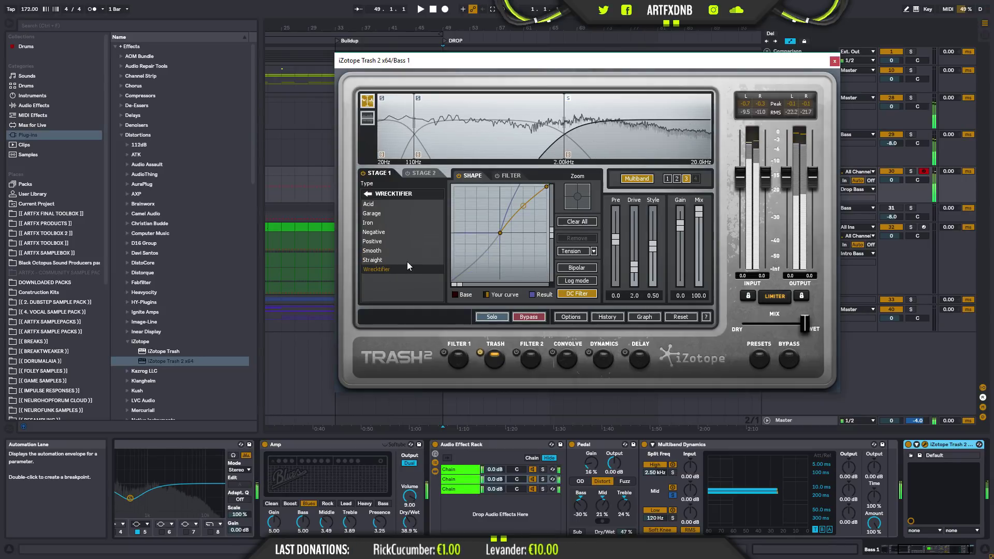
click(389, 231)
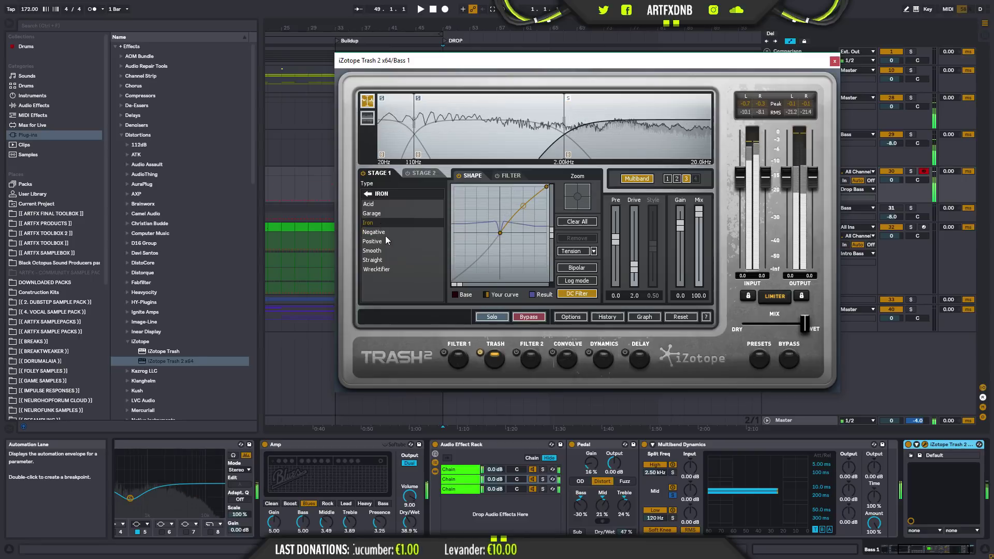
click(391, 213)
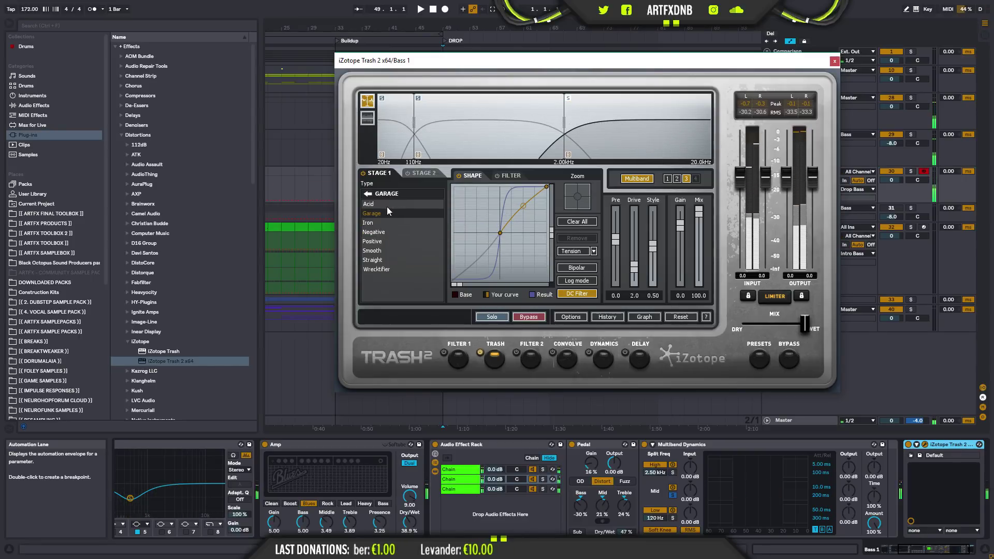
click(387, 205)
click(374, 251)
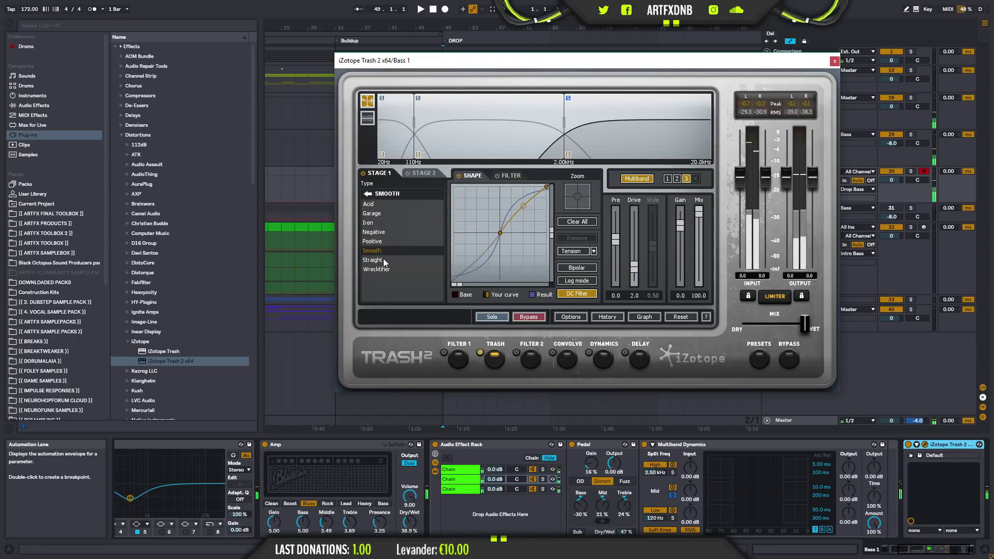
- Set the high band's Trash mix to 47.8 and move the plug-in window clear of the device chain
drag(699, 212, 698, 255)
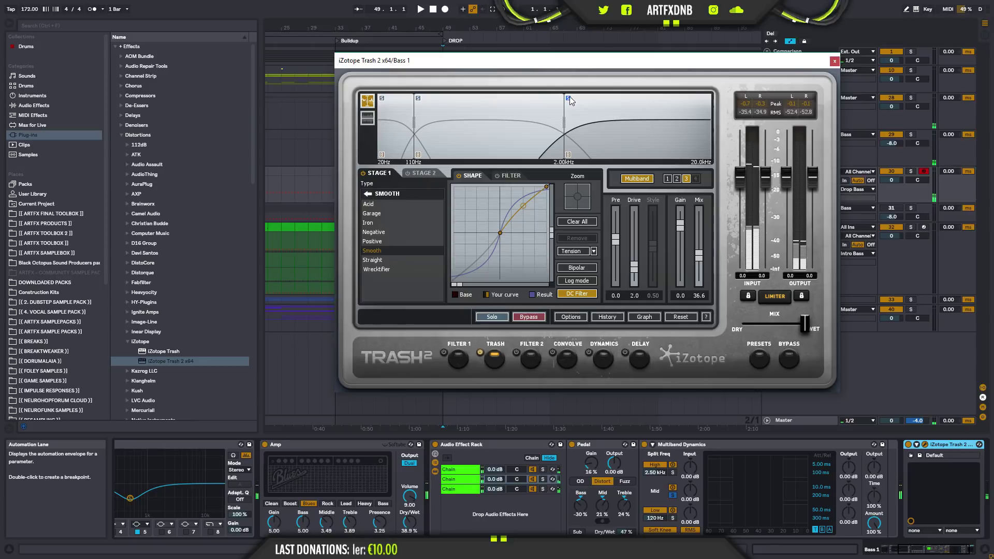
drag(704, 256, 701, 247)
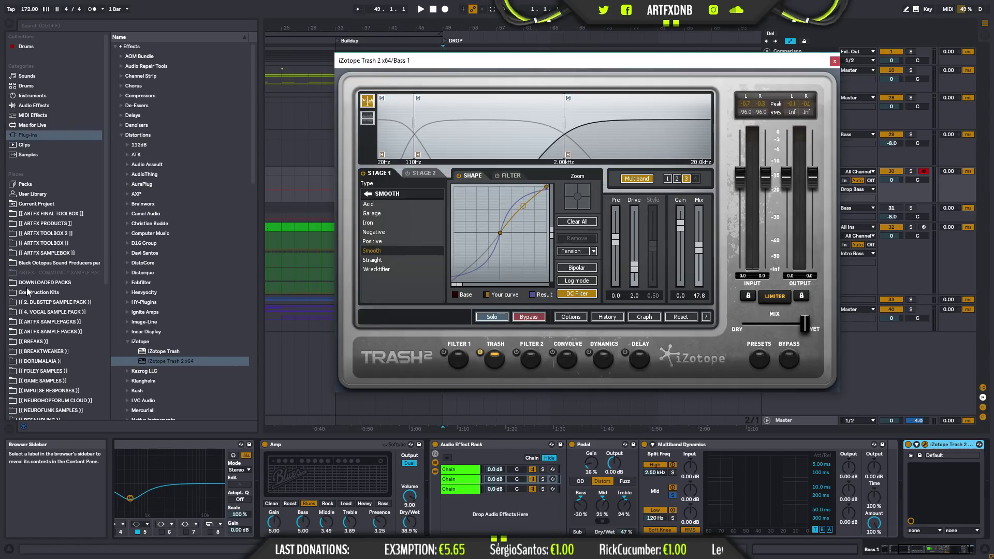
drag(633, 64, 581, 37)
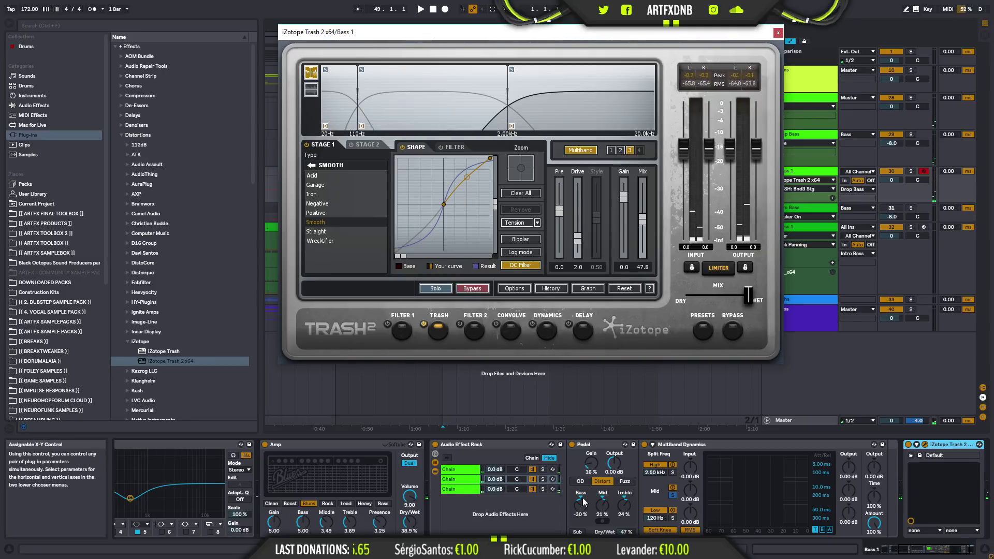
- Add a Utility at the start of the third rack chain, switch it to Mono, and compare the chain soloed and unsoloed
click(461, 489)
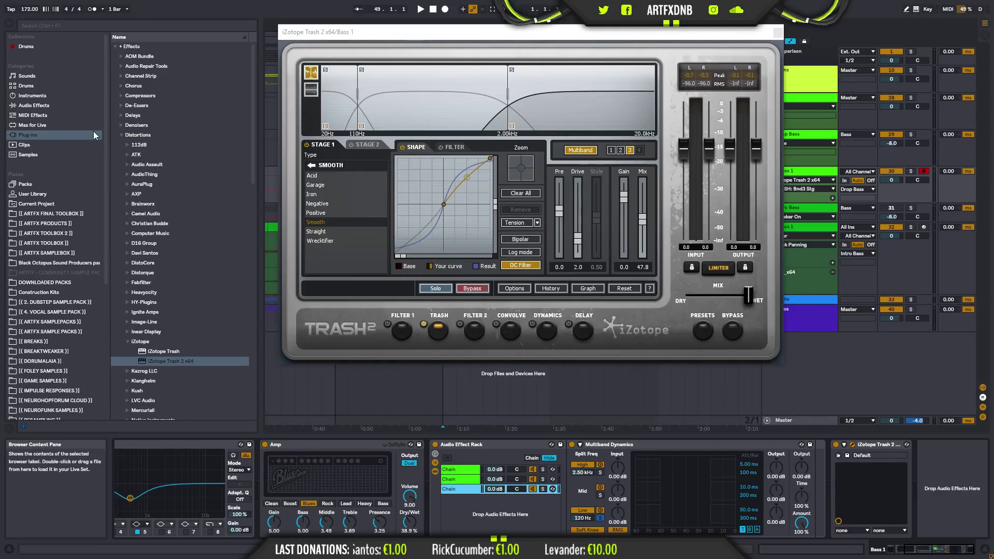
click(45, 105)
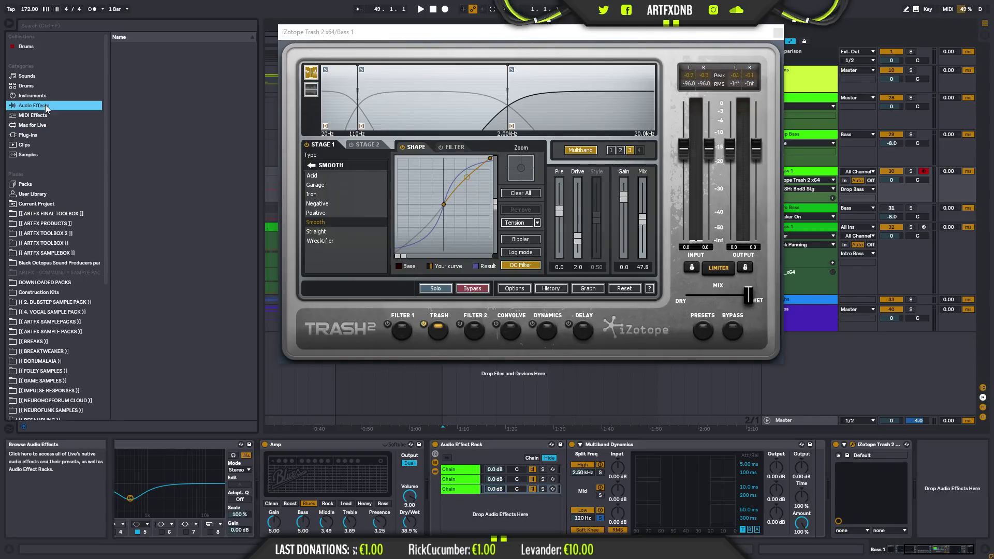
click(542, 490)
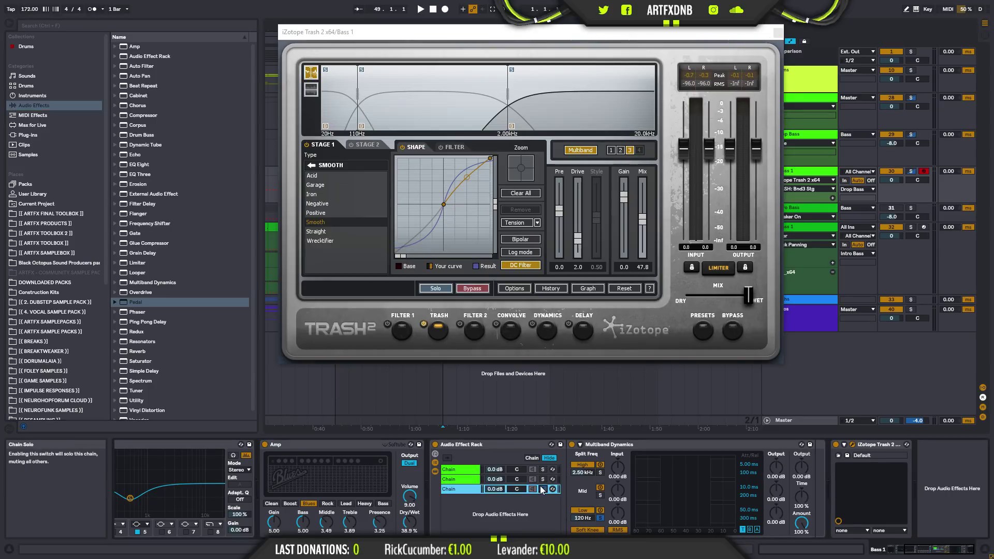
click(133, 401)
click(612, 469)
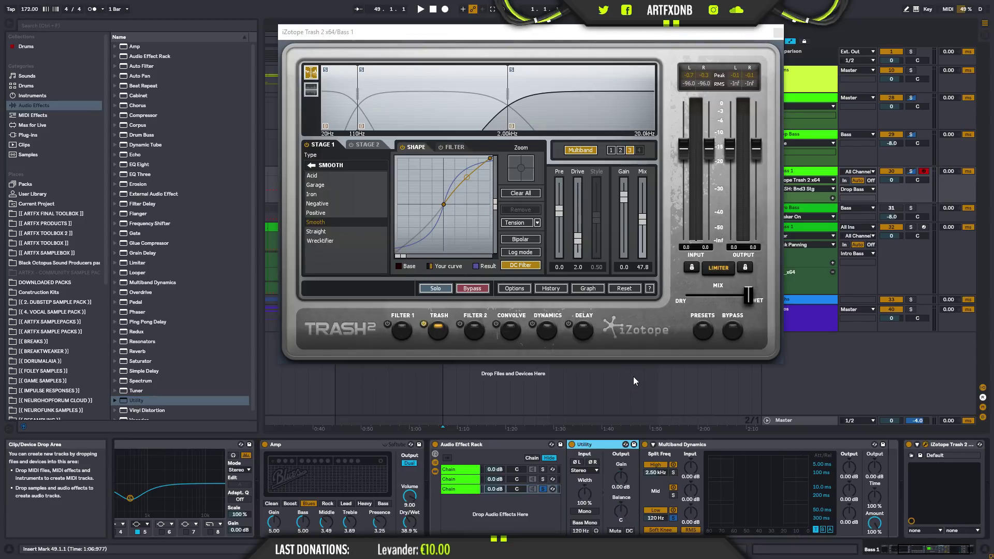
click(585, 511)
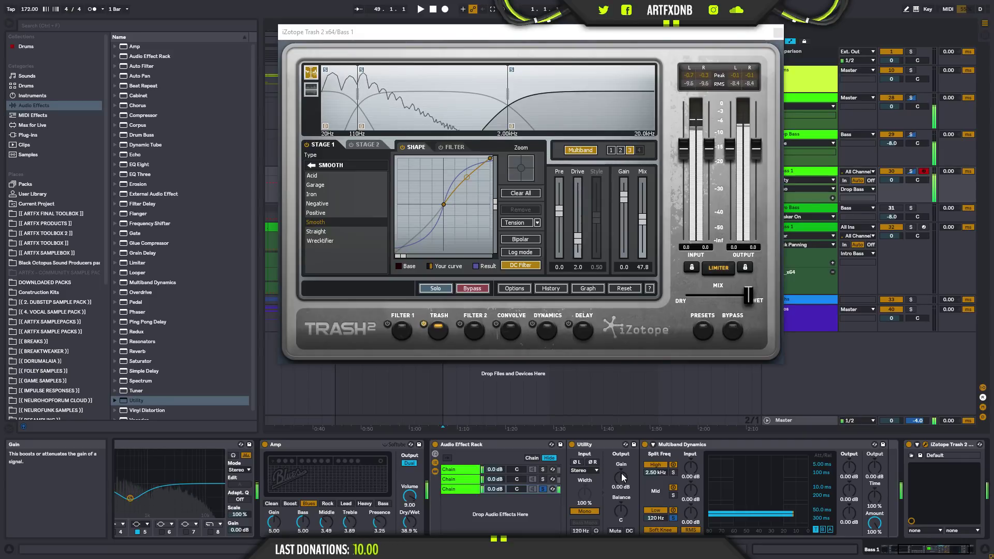
click(544, 489)
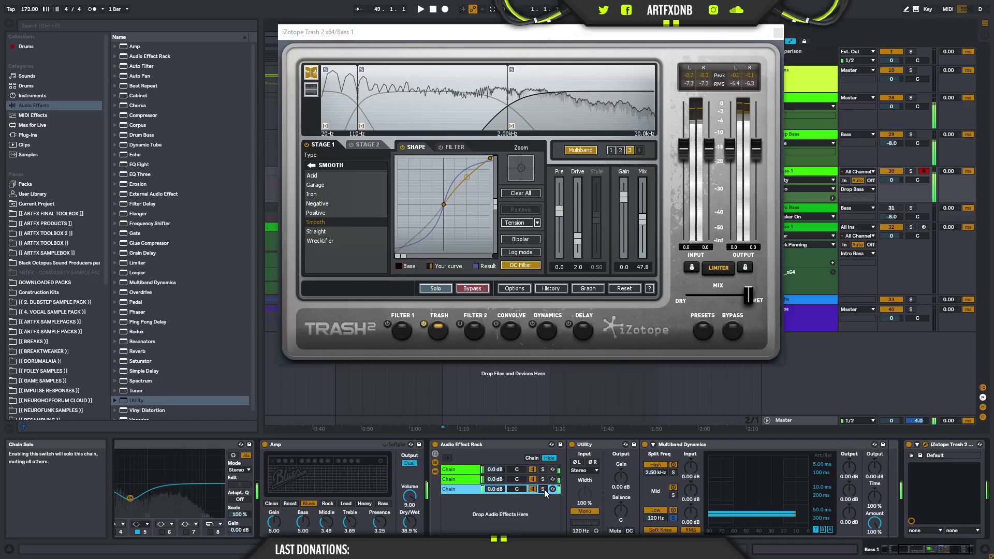
click(543, 490)
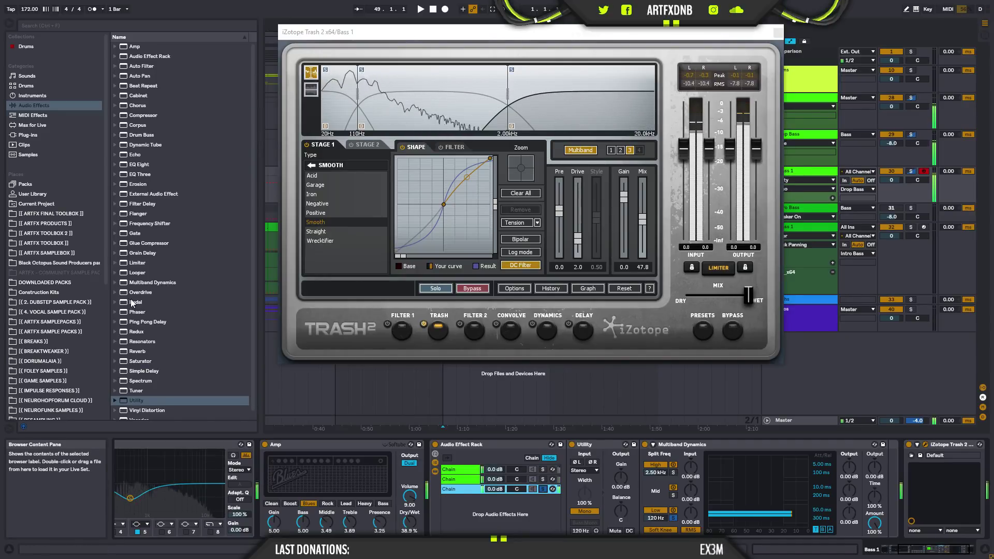
- Insert a Glue Compressor after the Utility with threshold at about -37.8 dB and makeup at 20.0 dB
click(137, 242)
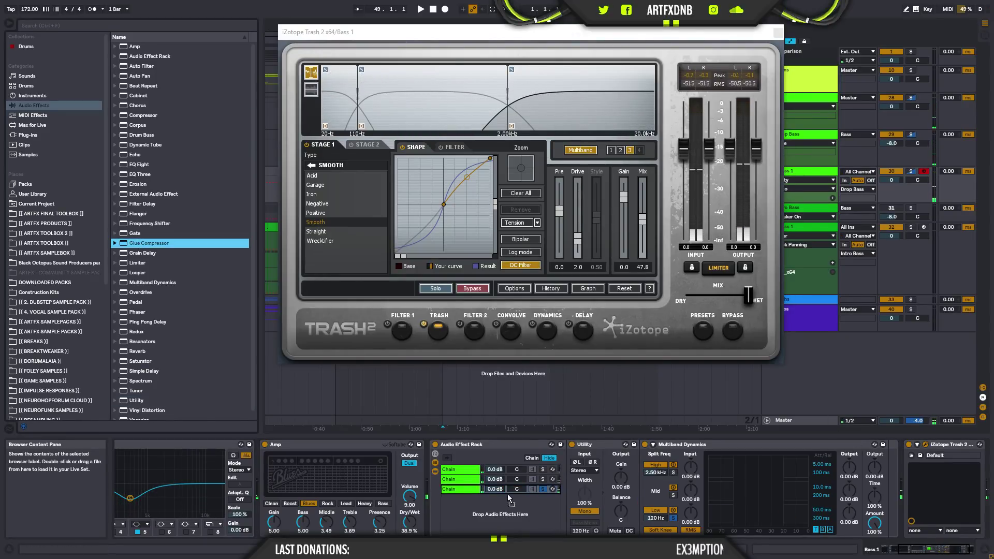
drag(660, 444, 654, 446)
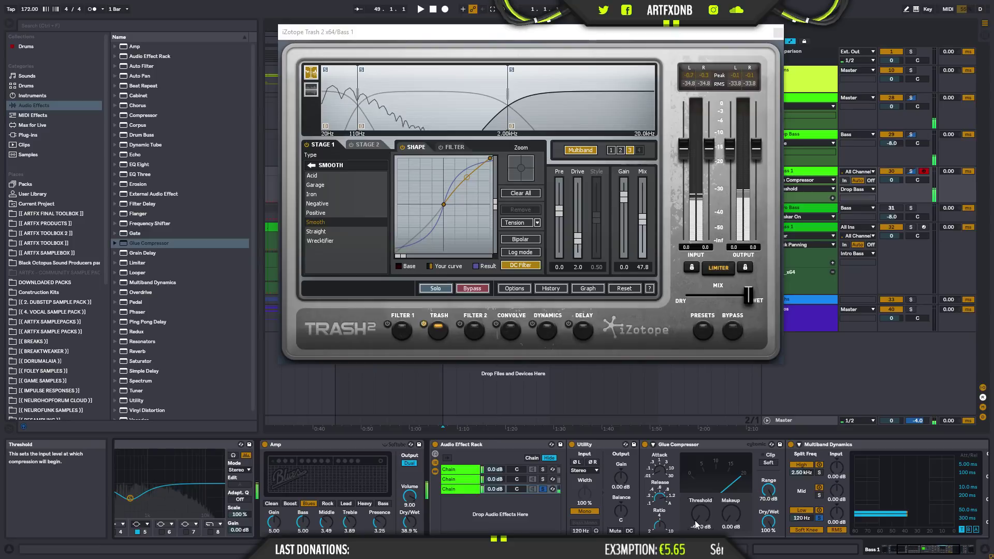
drag(731, 515, 731, 487)
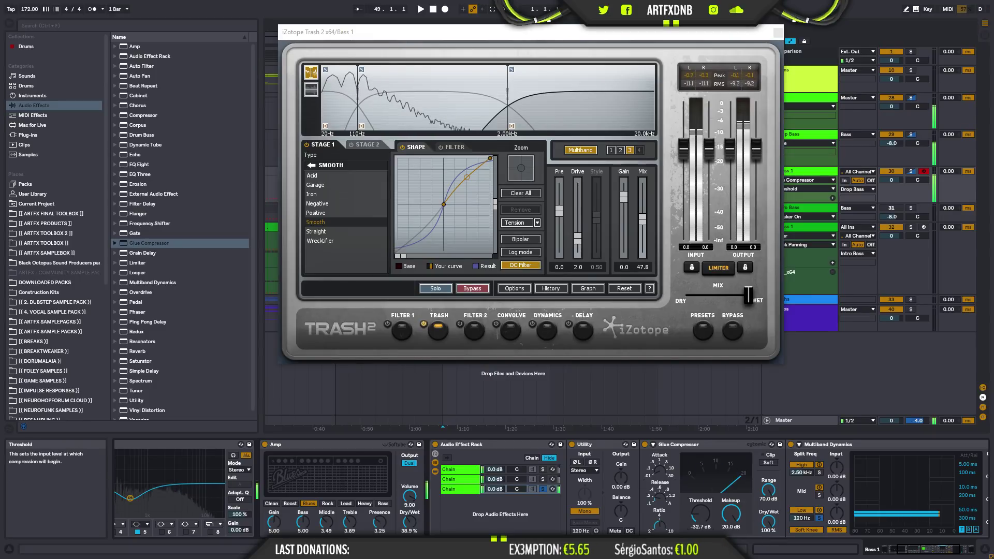
drag(700, 514, 700, 512)
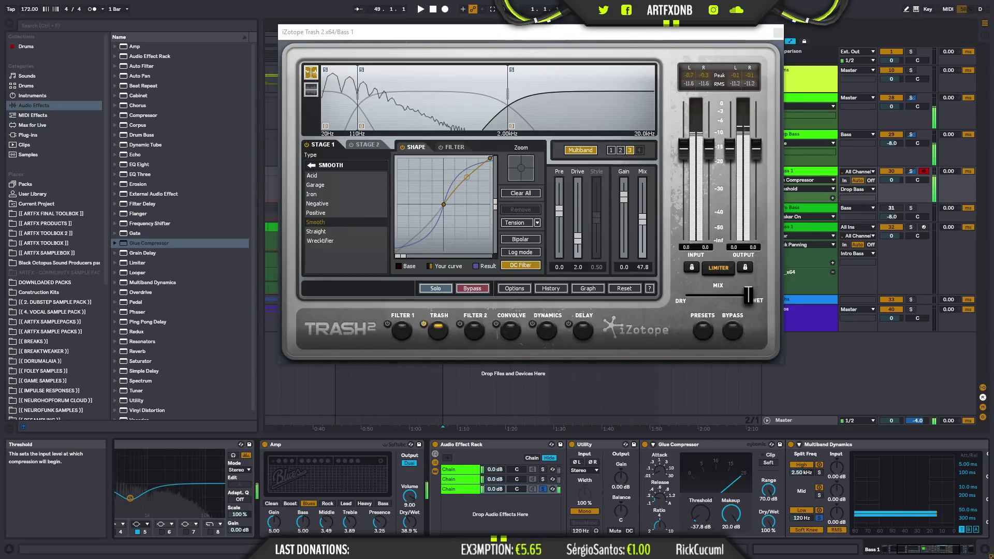
- Unsolo the third chain and rebalance the rack with the Glue Compressor threshold at about -31.7 dB and the second chain at -3.7 dB
click(545, 488)
drag(697, 511, 696, 496)
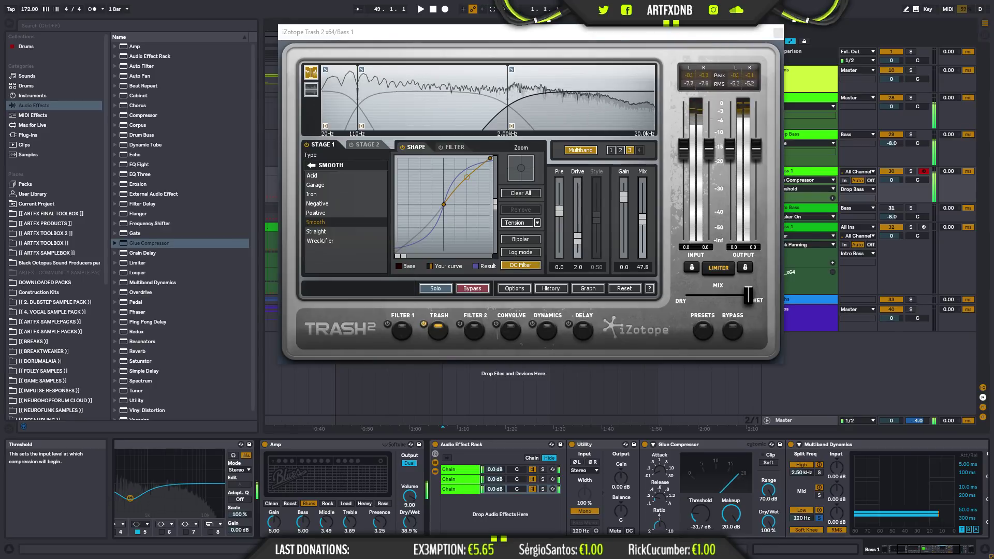
drag(493, 484, 494, 489)
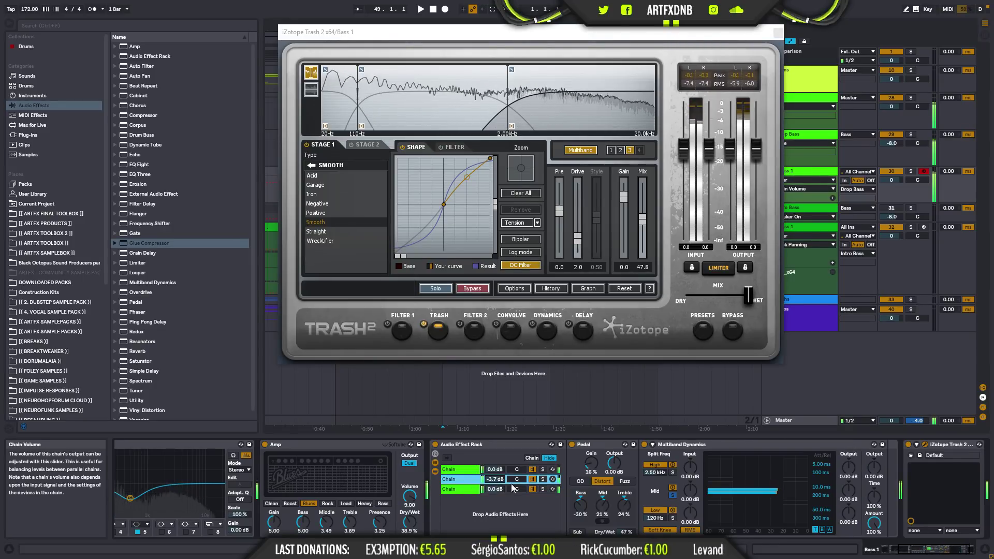
- Insert an Auto Filter between the Audio Effect Rack and Trash 2 and set its filter type to notch
click(925, 553)
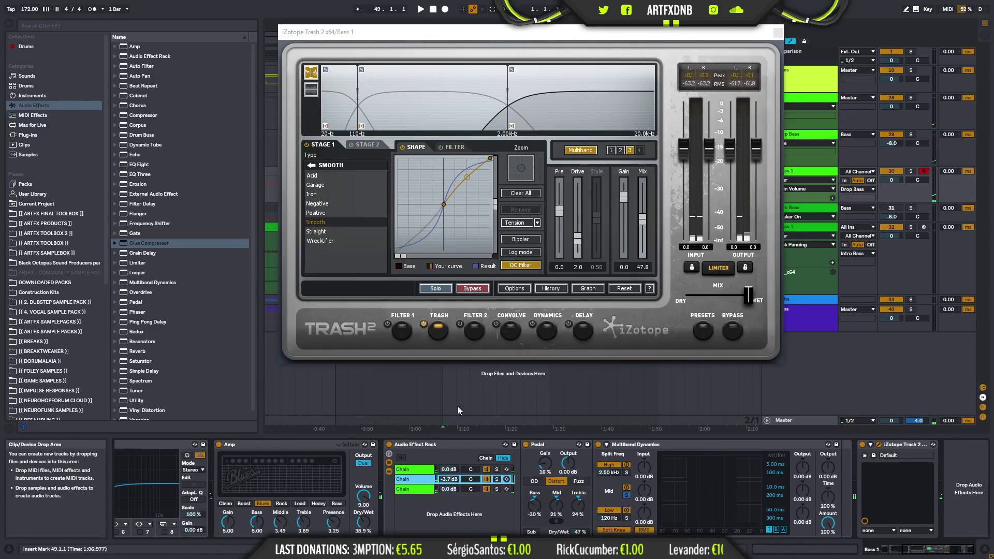
click(141, 68)
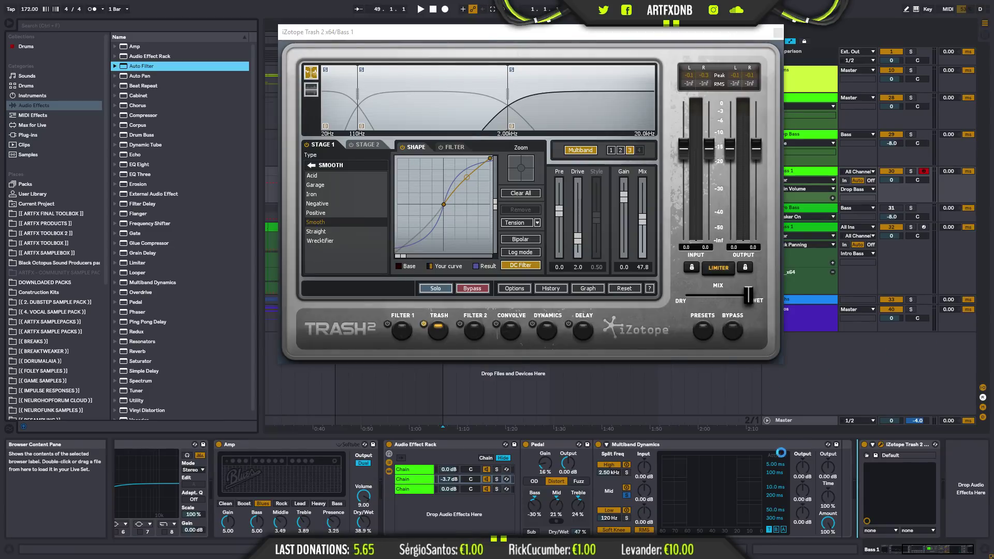
click(850, 512)
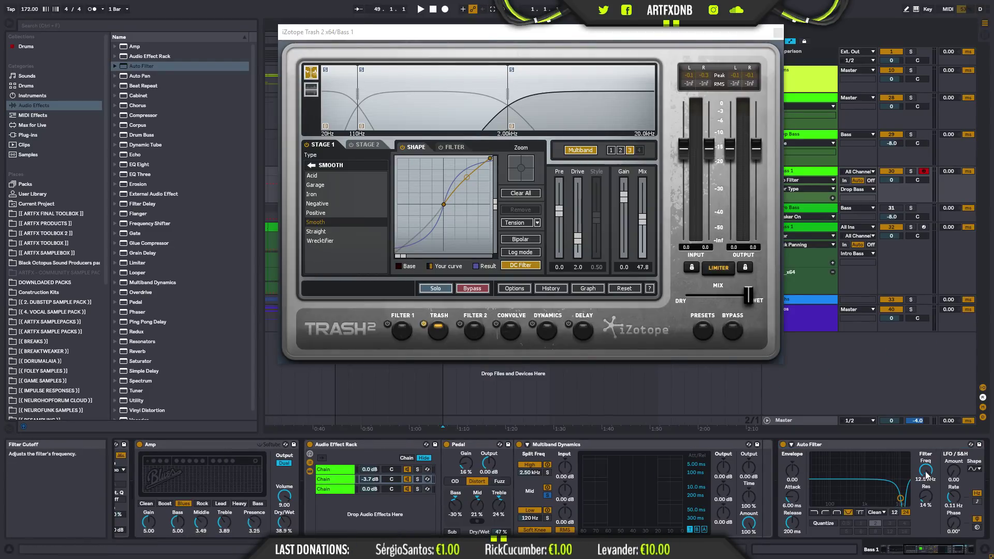
- Tune the notch to a 12 dB slope, 36 % resonance and about 1.76 kHz, with LFO amount 18.5 and tempo-synced rate 1
drag(926, 470, 931, 487)
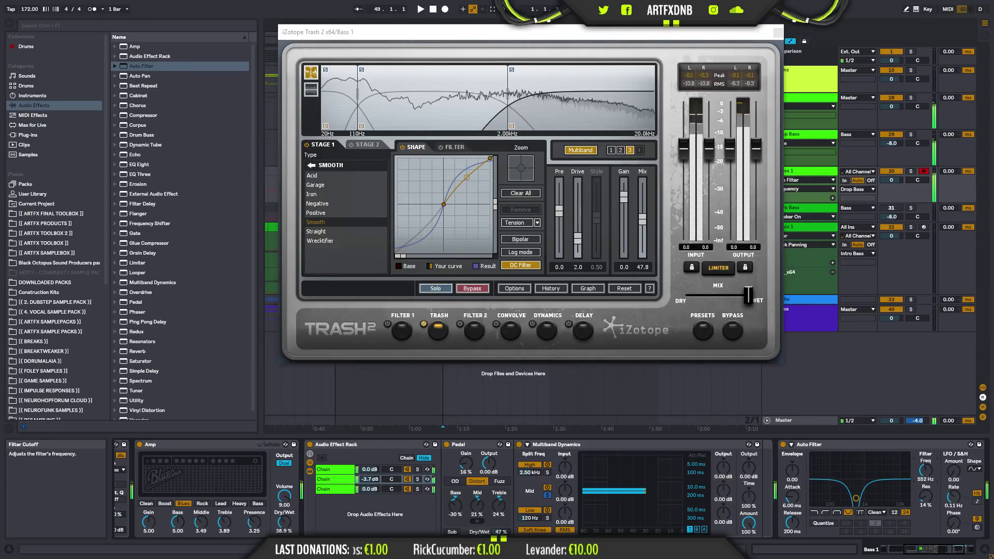
click(894, 512)
drag(926, 498, 926, 479)
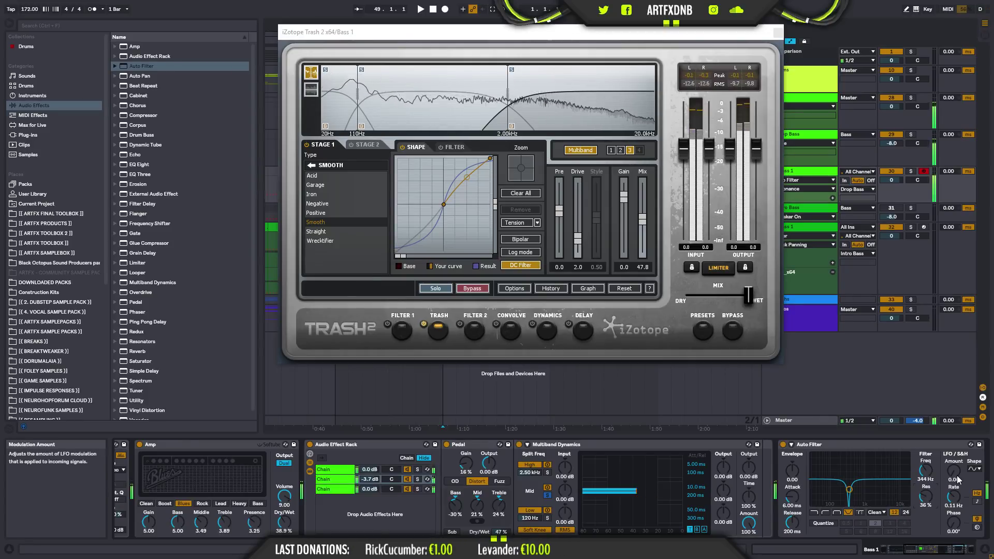
click(977, 502)
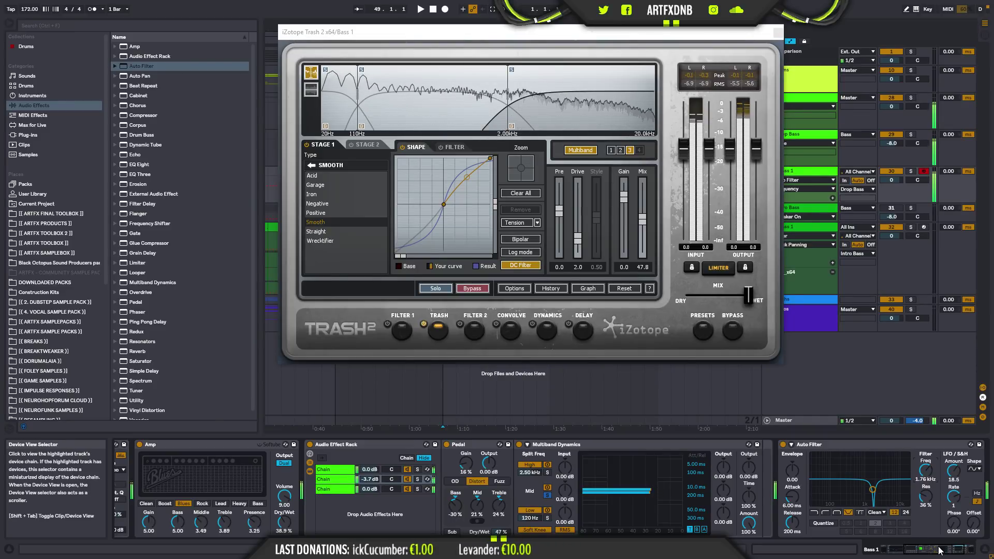
- Insert an EQ Eight between Auto Filter and Trash 2, dipping band 4 to -5.08 dB at 3.59 kHz and high-cutting band 8 at 18.6 kHz
scroll(793, 466, right, 3)
click(140, 166)
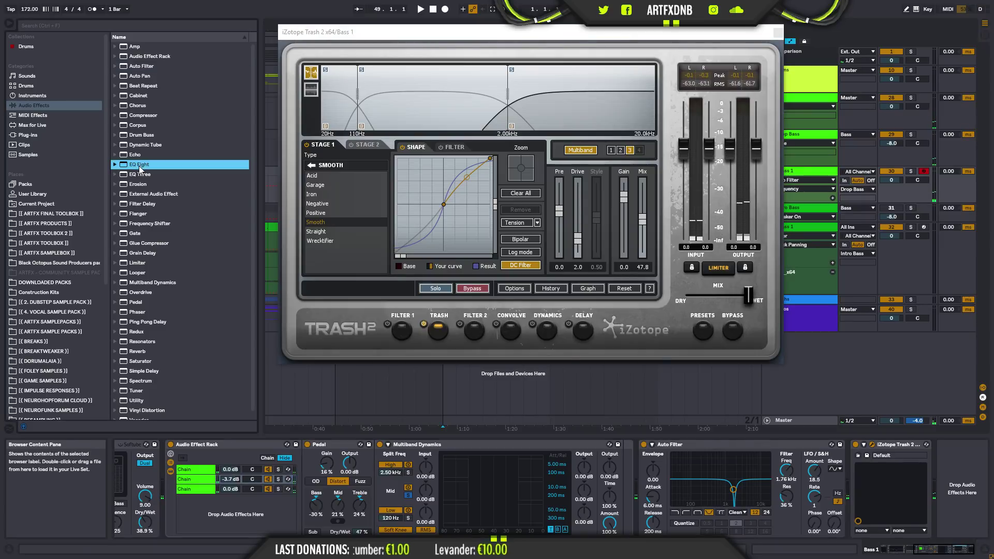
drag(898, 497, 864, 467)
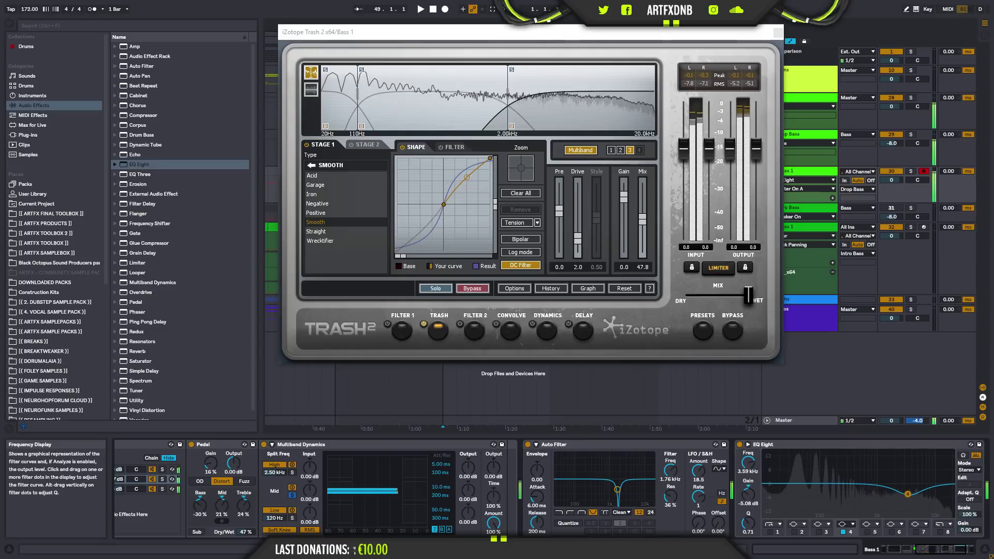
click(940, 532)
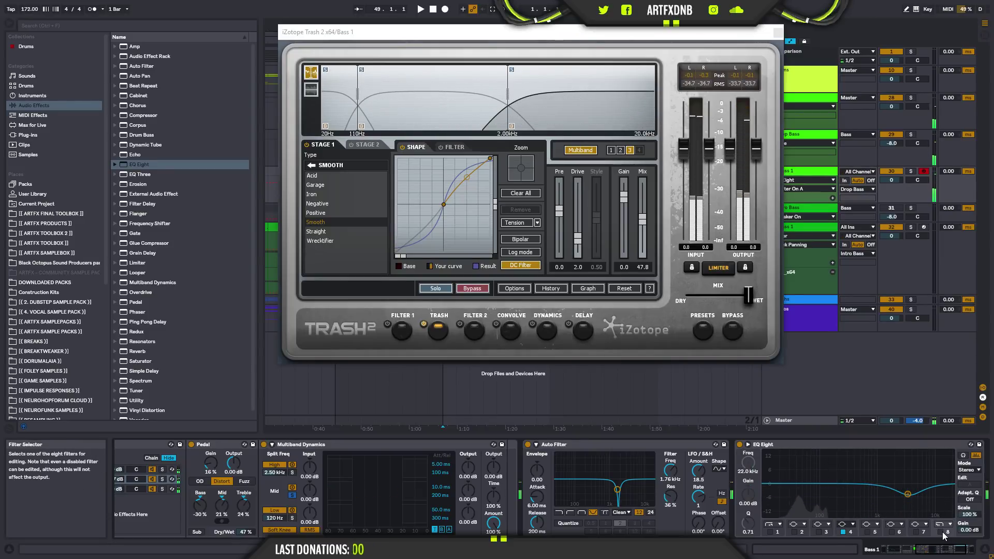
mouse_move(950, 485)
mouse_down()
mouse_move(924, 512)
mouse_move(951, 503)
mouse_up()
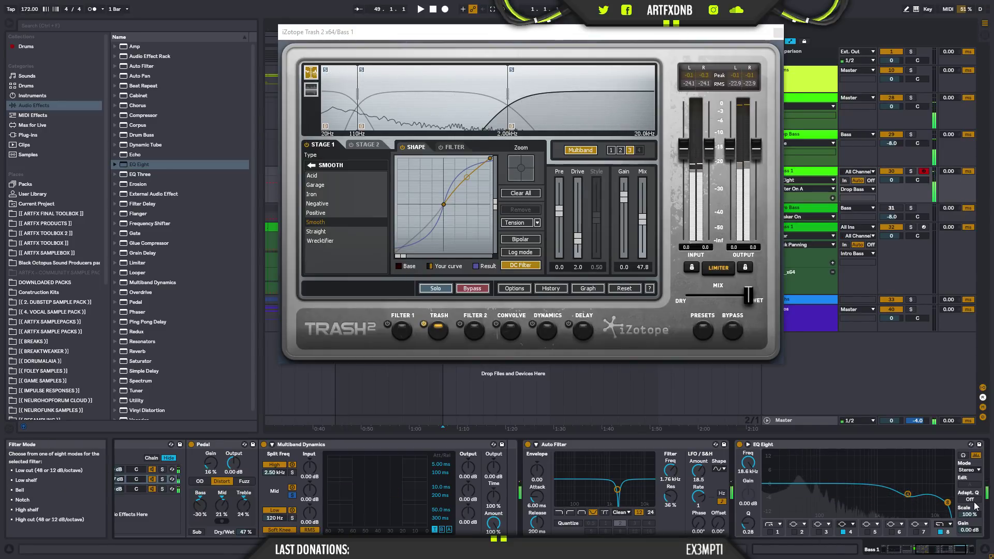
- Switch EQ Eight to M/S and shape the side signal with a 20.6 kHz high cut, a band 6 dip and a 230 Hz low cut
click(968, 470)
click(971, 493)
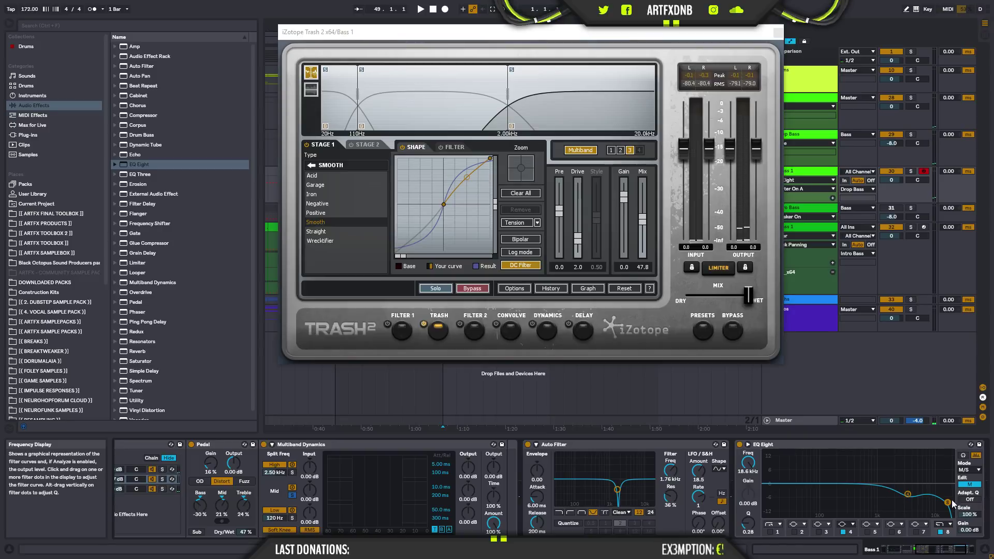
click(940, 532)
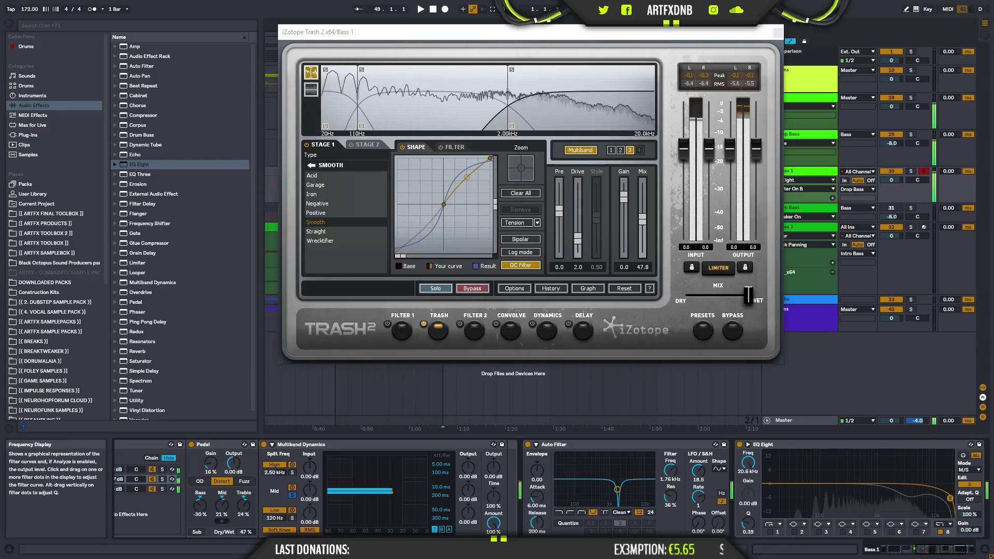
click(892, 532)
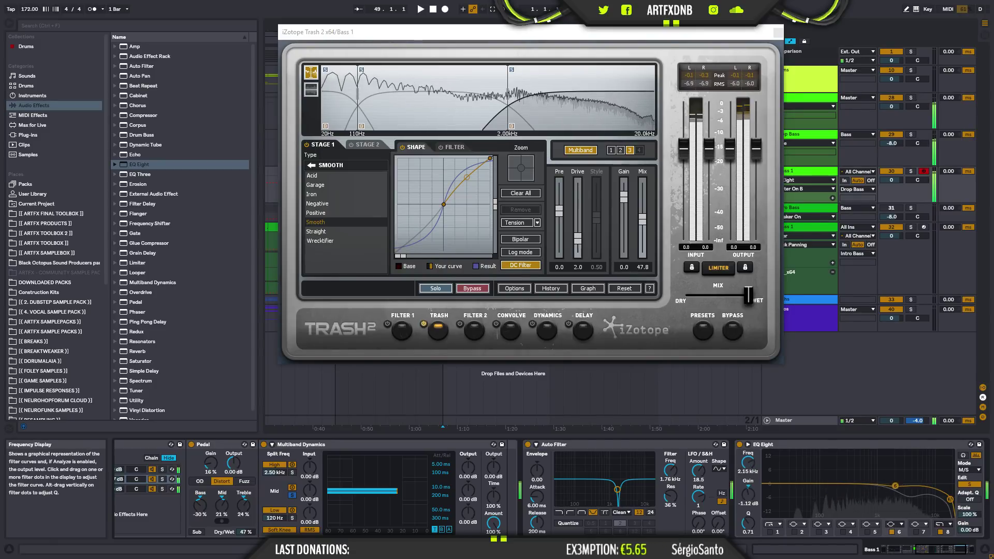
click(770, 532)
drag(796, 490, 842, 511)
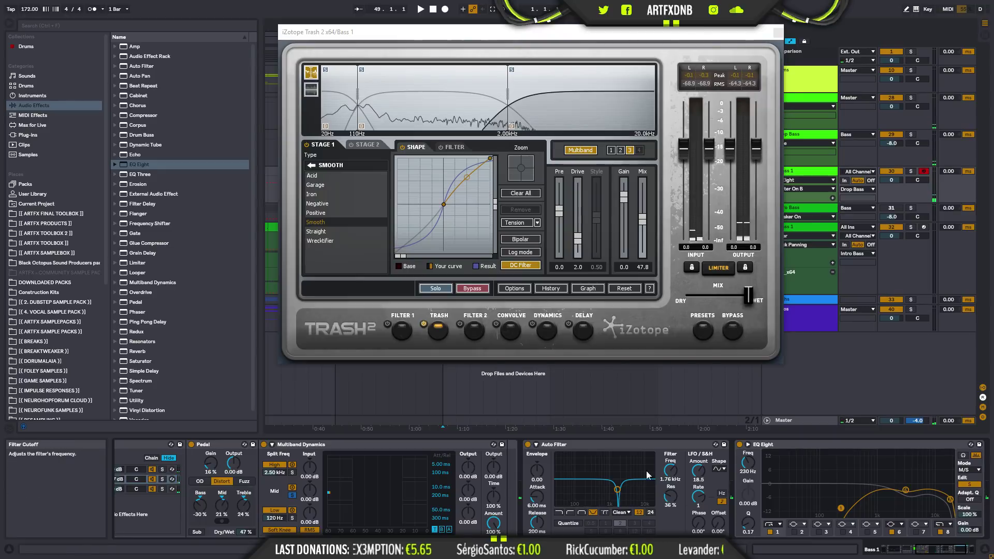
- Compare the bass with and without Multiband Dynamics and Auto Filter by bypassing and re-enabling each one
click(932, 550)
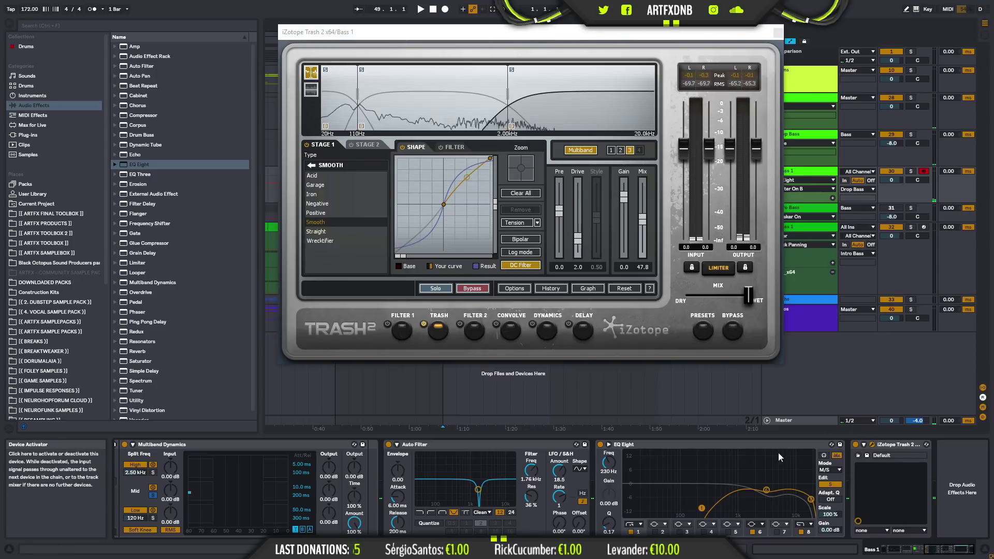
mouse_move(953, 550)
mouse_down()
mouse_move(910, 554)
mouse_move(959, 554)
mouse_up()
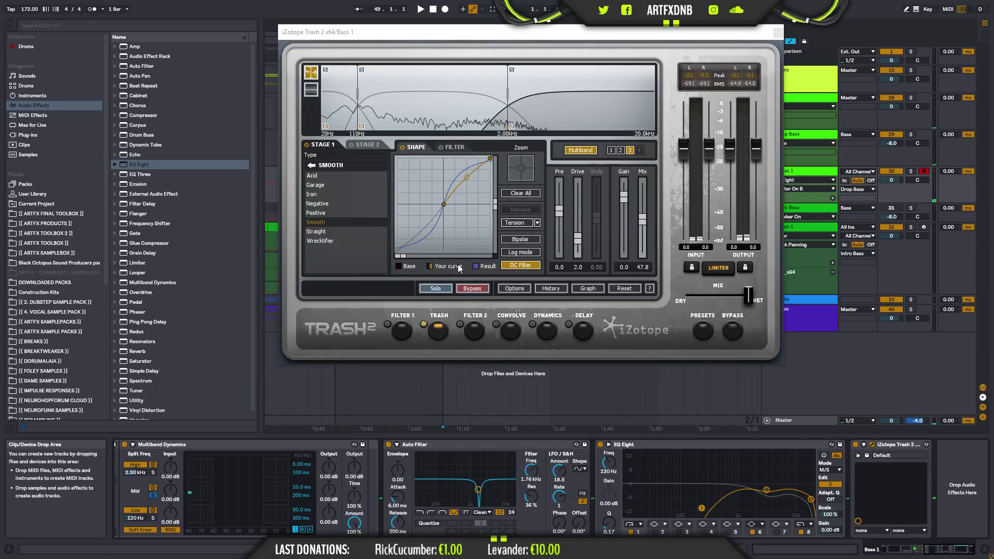
click(125, 445)
click(124, 445)
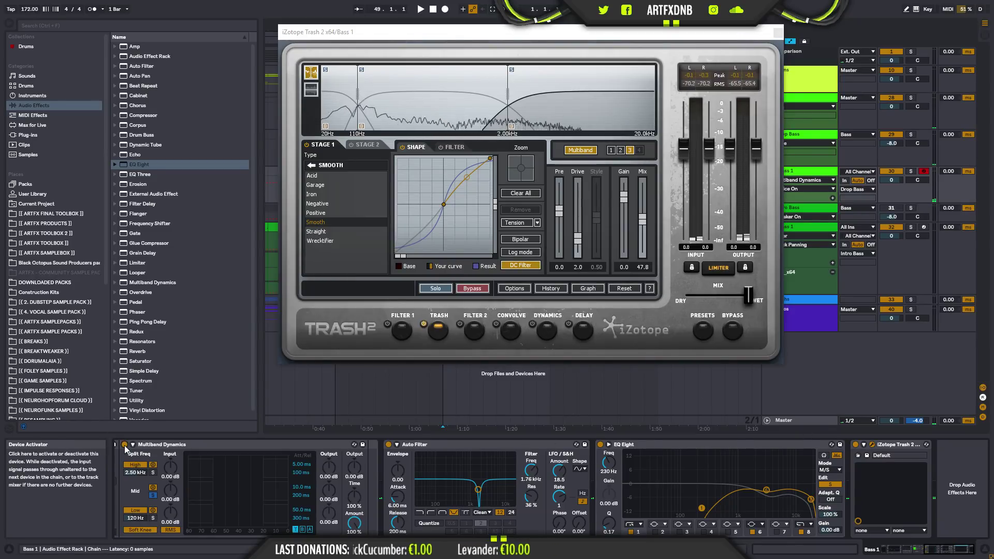
click(948, 549)
click(566, 444)
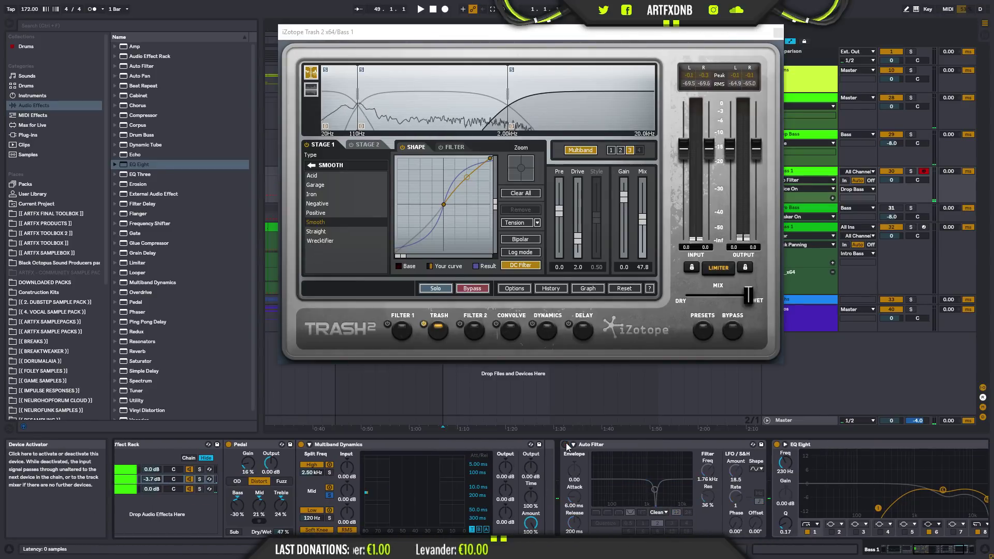
click(567, 445)
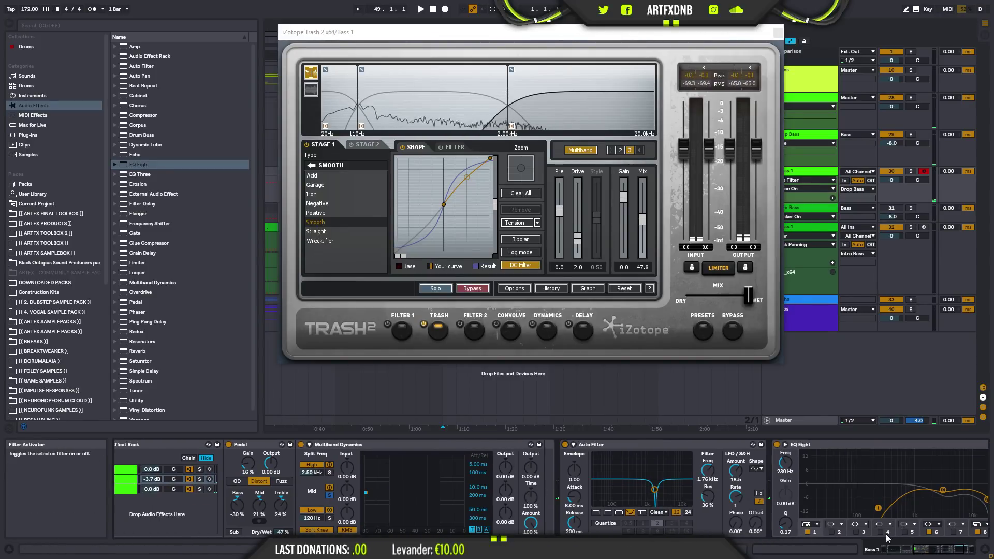
- Compare the bass with and without the Pedal and the Amp by bypassing and re-enabling each one
drag(925, 550, 909, 551)
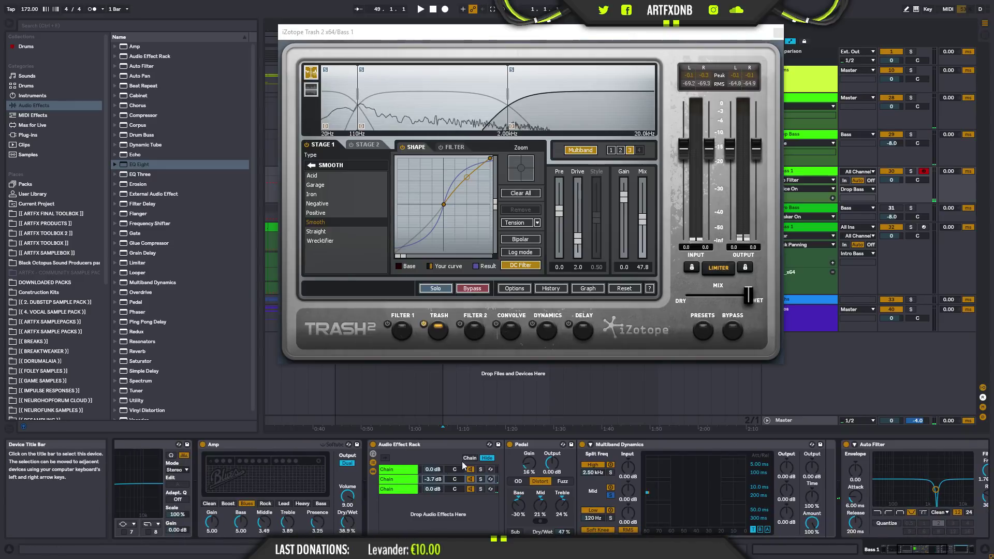
click(511, 444)
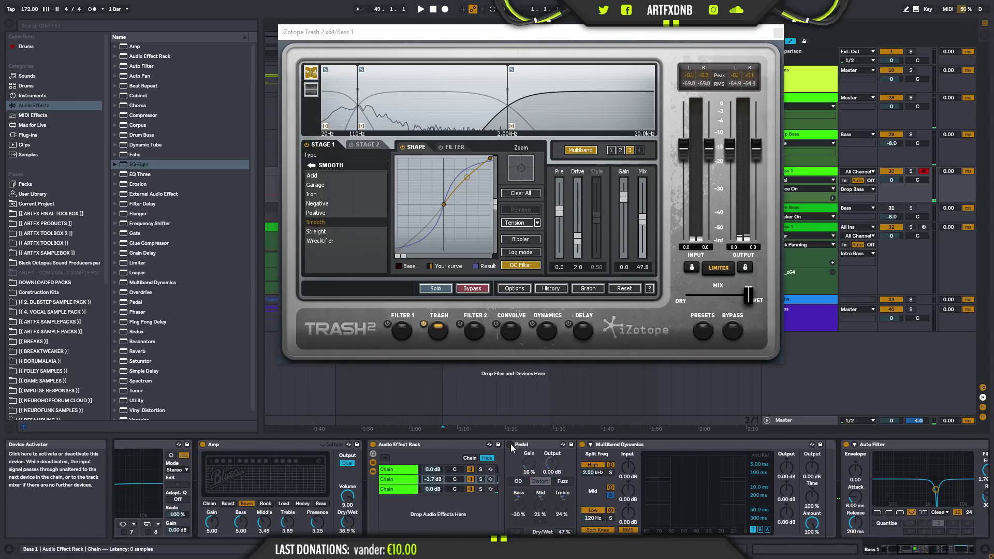
click(510, 444)
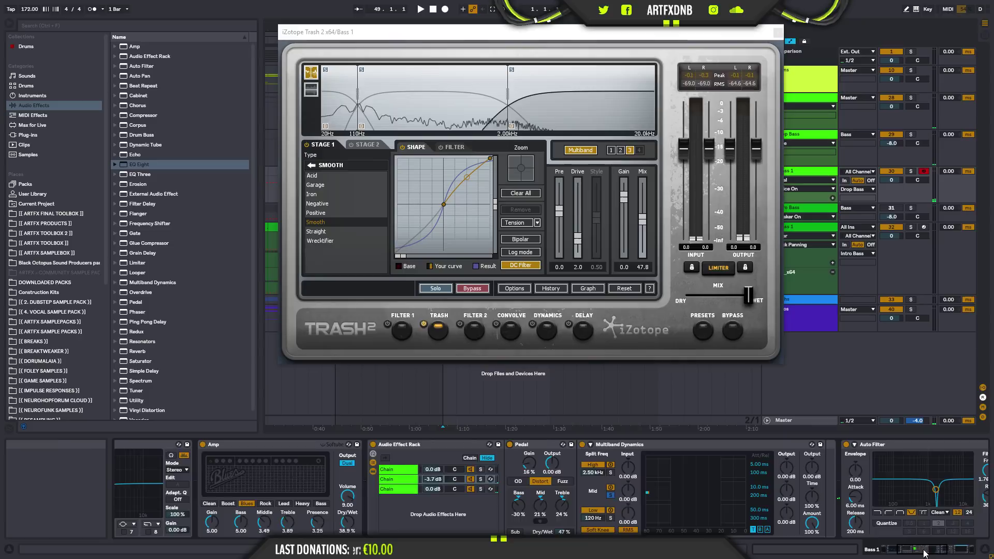
drag(925, 554, 901, 550)
click(465, 443)
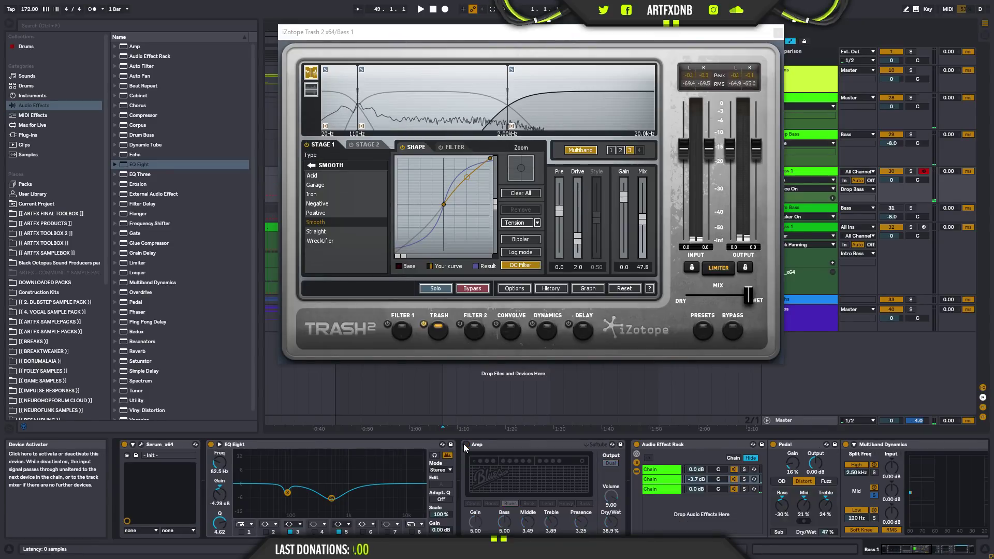
click(464, 443)
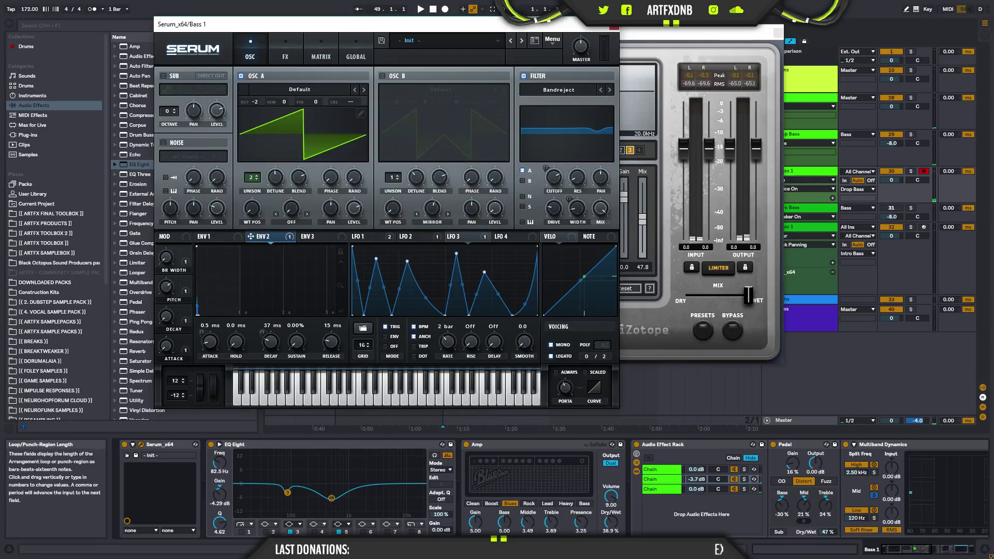
- Close the Serum and Trash 2 windows and review the devices in the rack's second and third chains
click(614, 25)
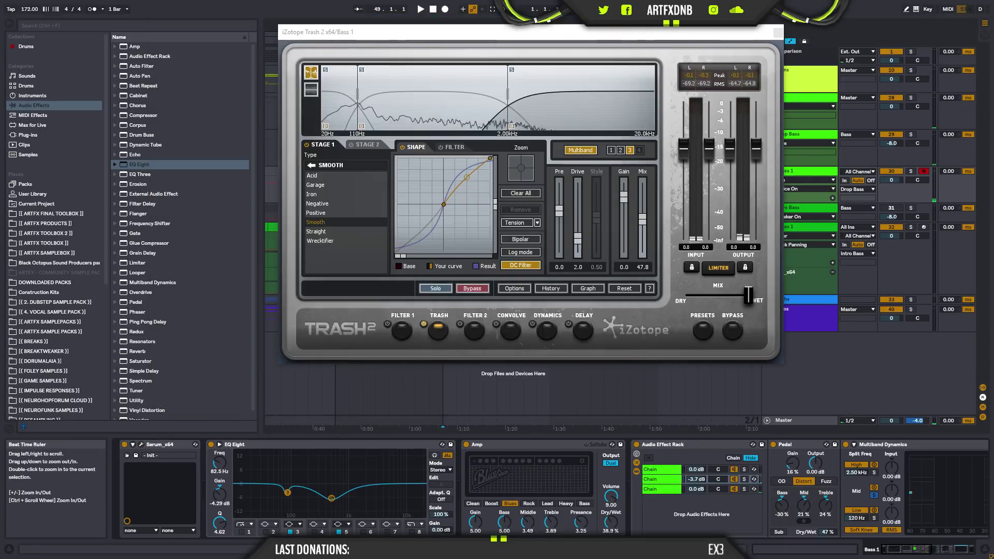
click(777, 32)
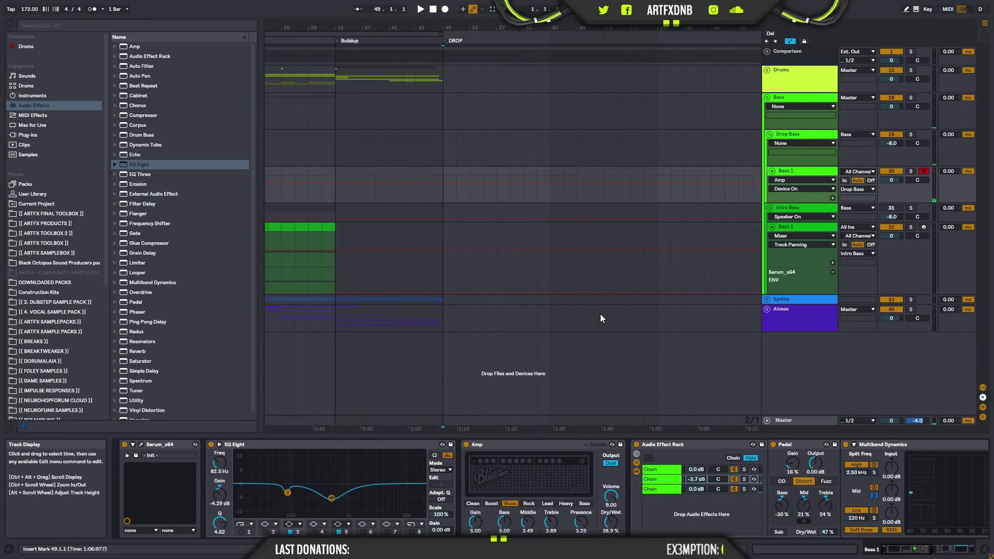
mouse_move(898, 551)
mouse_down()
mouse_move(922, 553)
mouse_move(905, 558)
mouse_up()
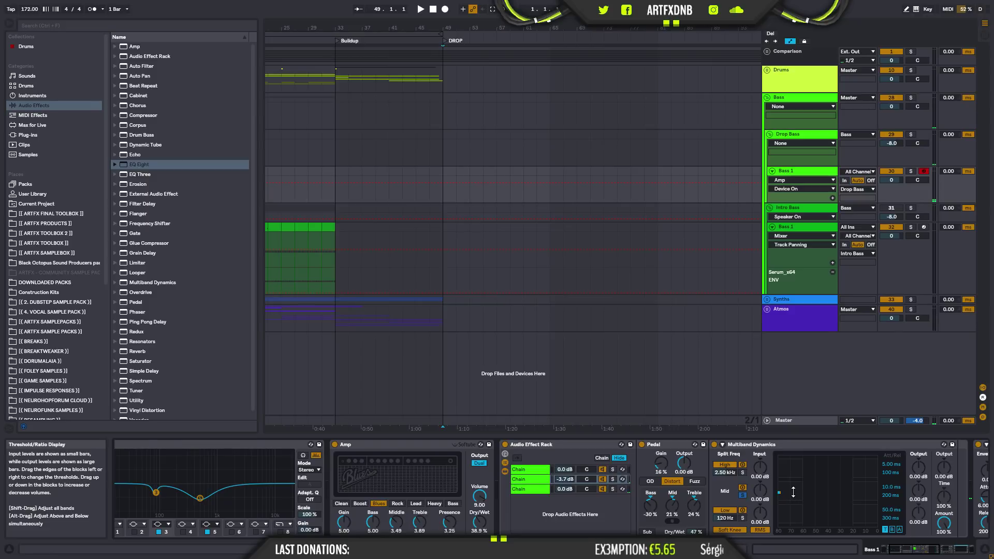
click(536, 490)
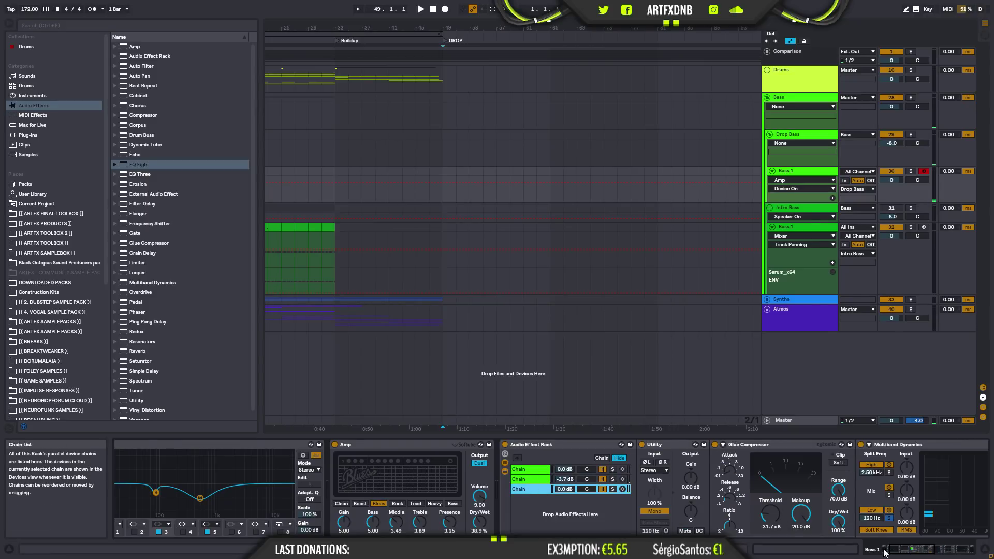
click(921, 555)
drag(920, 554, 922, 555)
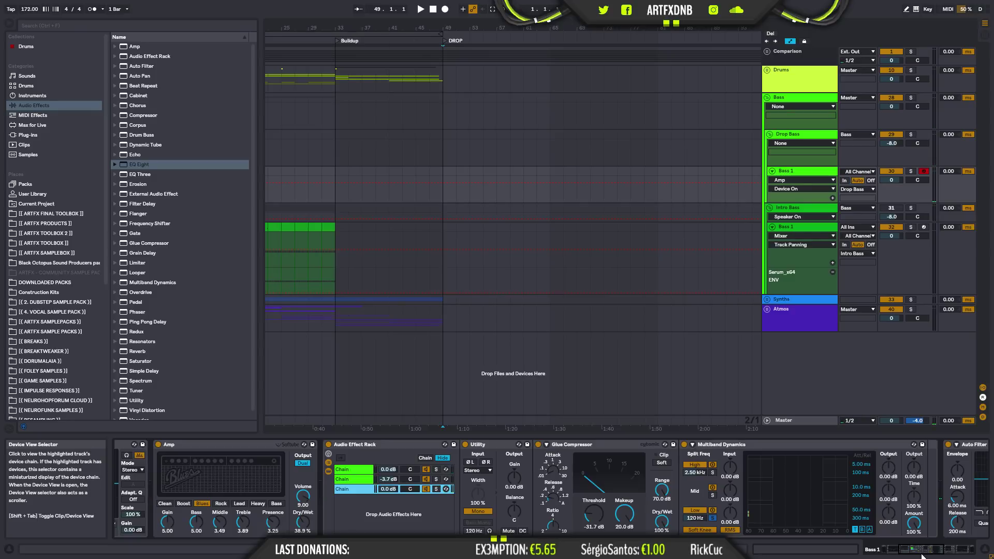
click(360, 479)
click(353, 489)
click(348, 480)
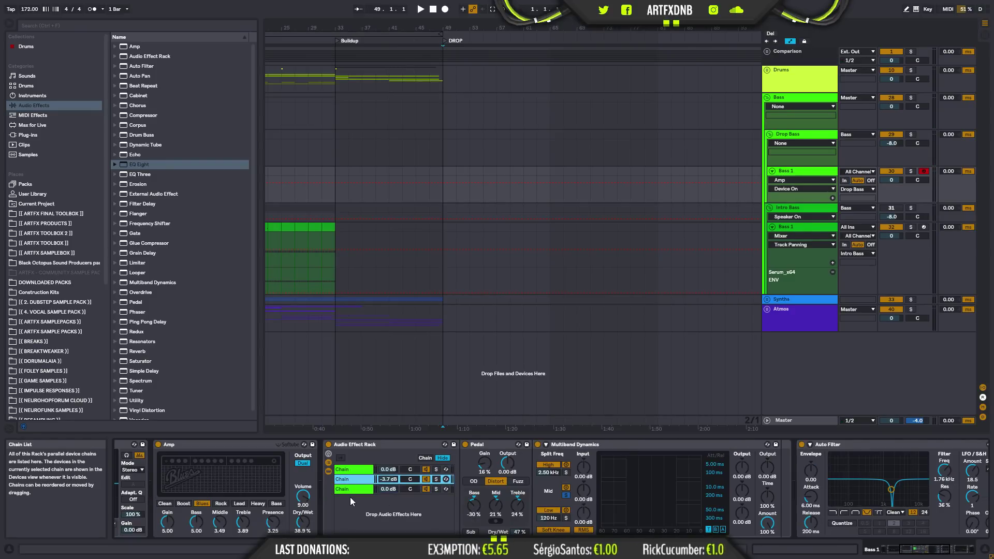
click(349, 489)
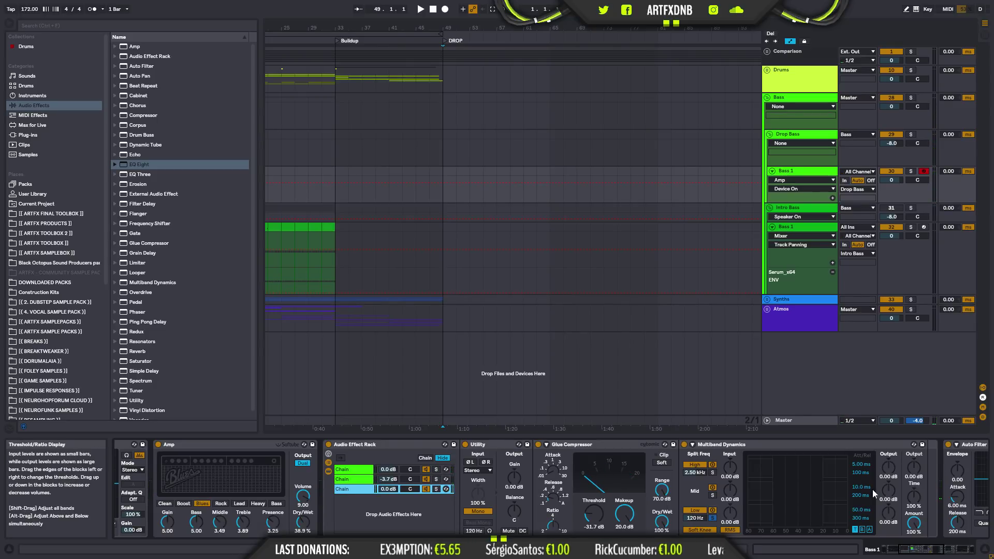
- Reopen Trash 2 and enable distortion Stage 2 on the middle band between 110 Hz and 2.00 kHz
scroll(881, 497, down, 5)
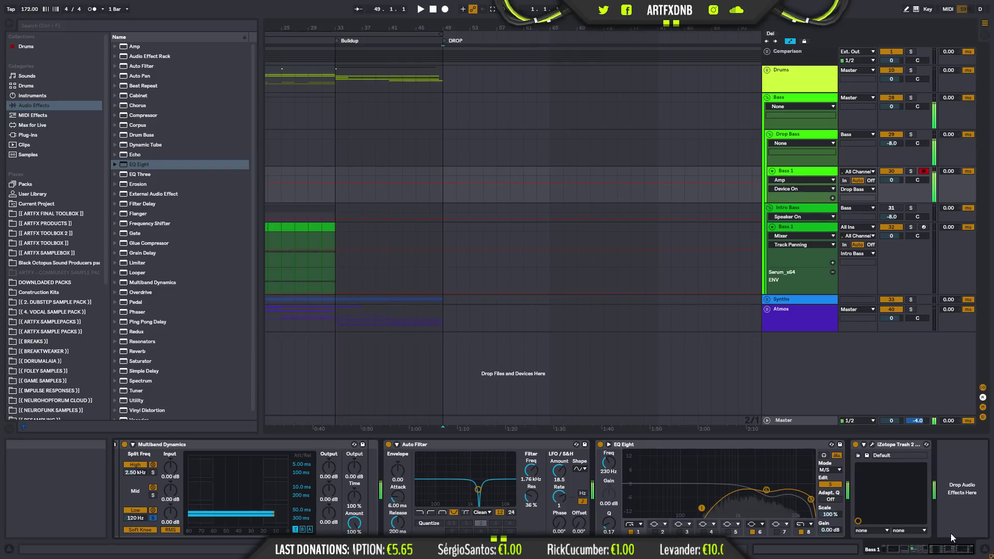
click(873, 445)
click(365, 146)
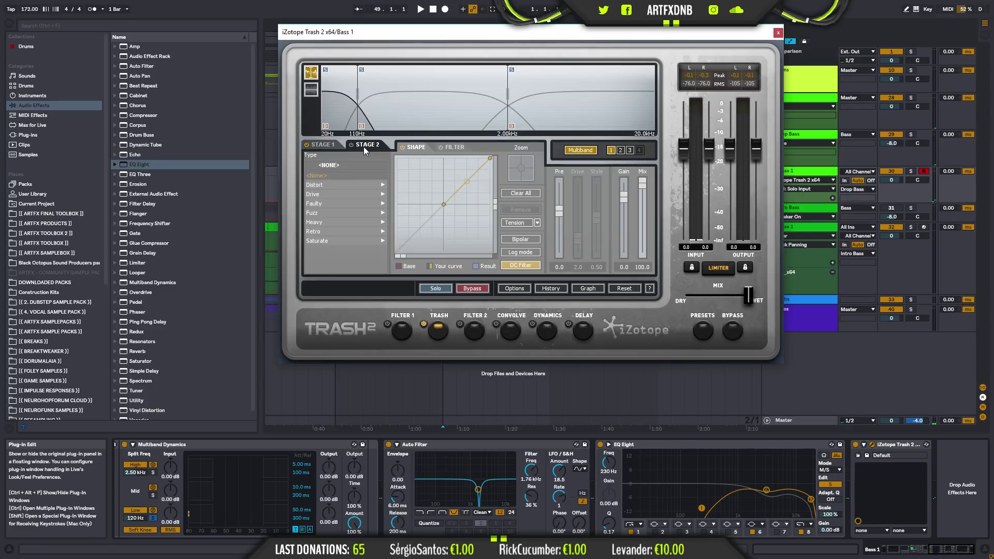
click(409, 67)
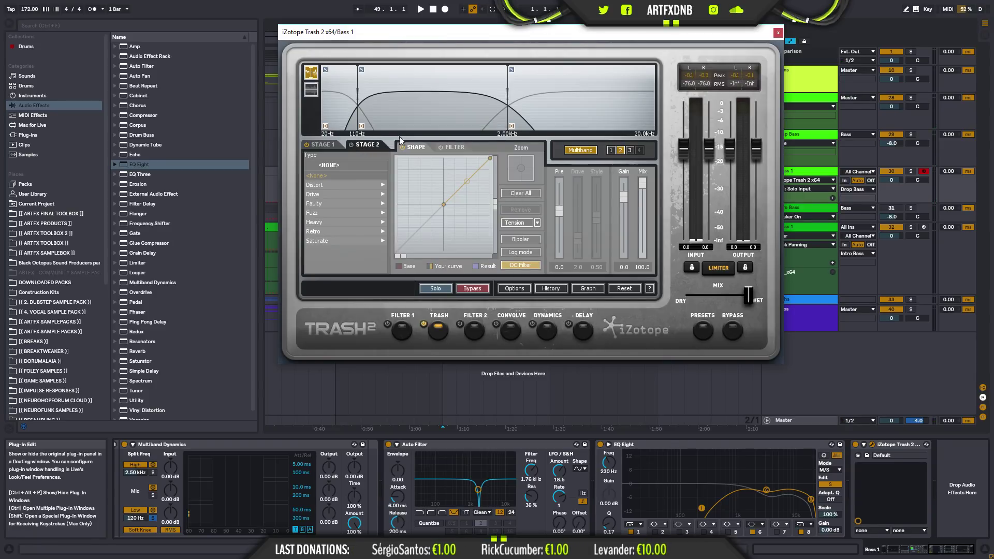
click(352, 145)
- Try different custom waveshaping curves in Stage 2 of the middle band by adding and moving curve points
drag(458, 181, 448, 170)
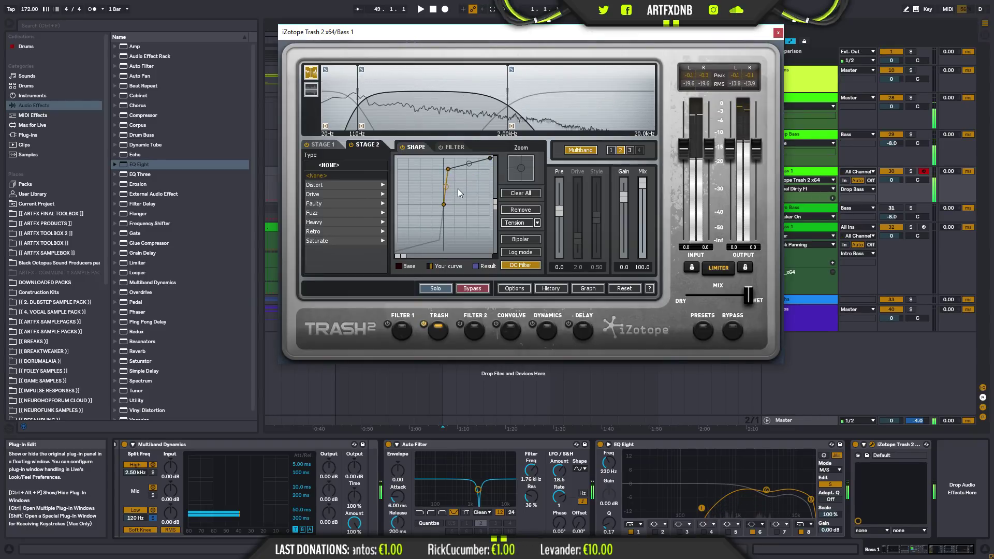
drag(449, 166, 461, 208)
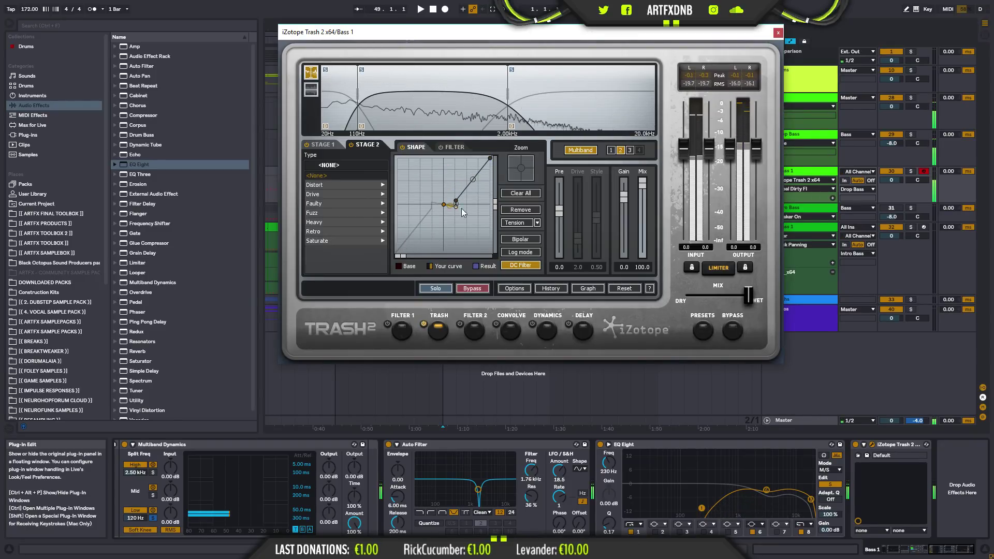
click(453, 206)
drag(472, 193, 445, 188)
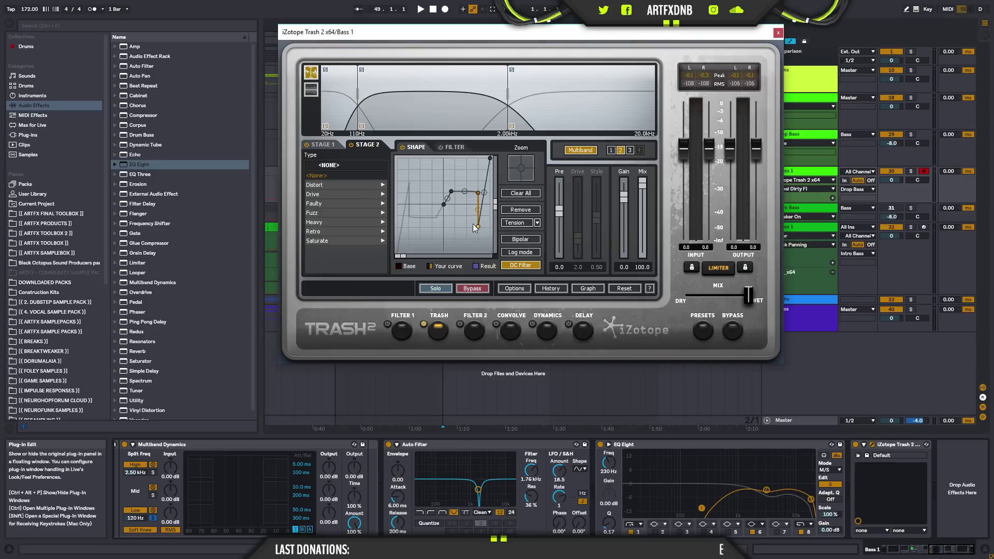
- Remove the added points from the middle band's Stage 2 curve to restore the straight line
right_click(482, 221)
click(465, 298)
right_click(479, 195)
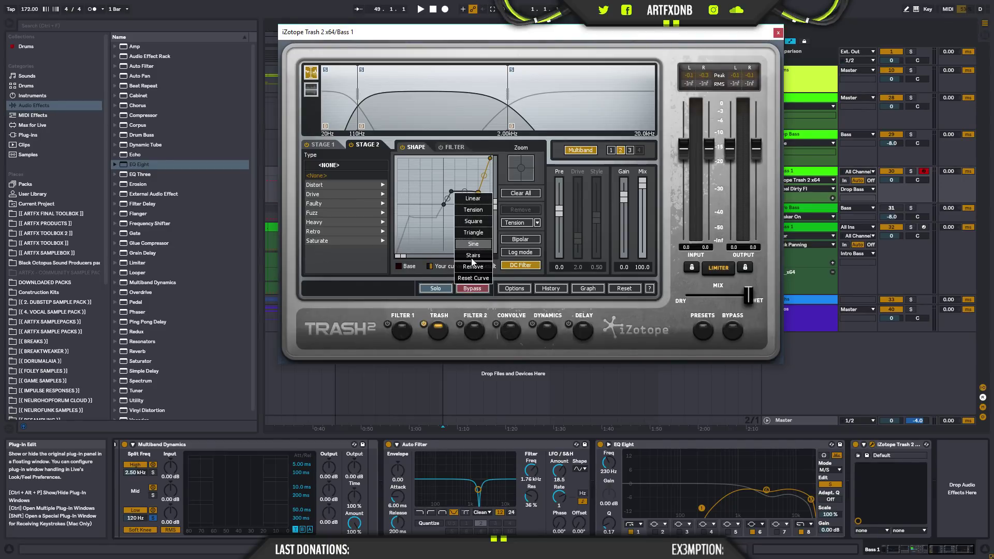
right_click(455, 184)
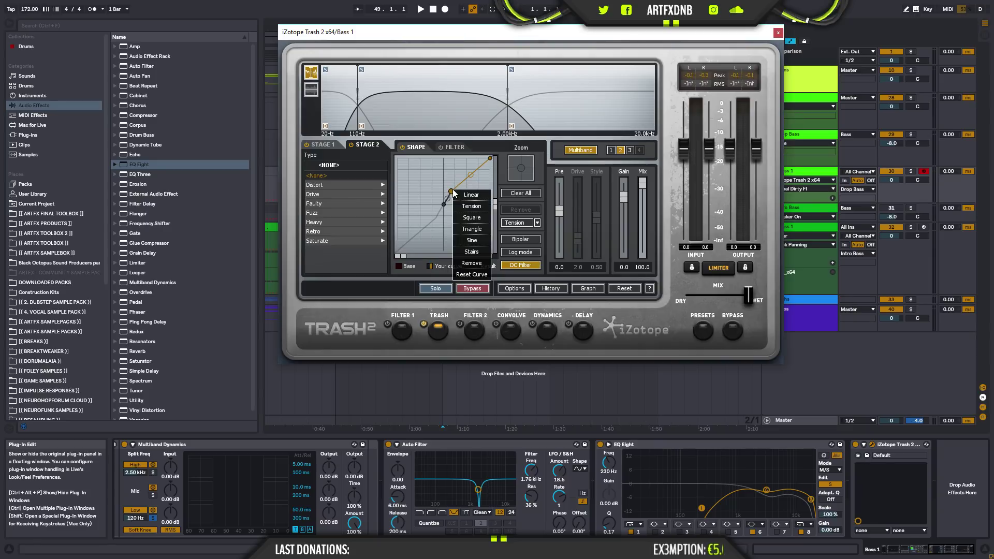
click(469, 263)
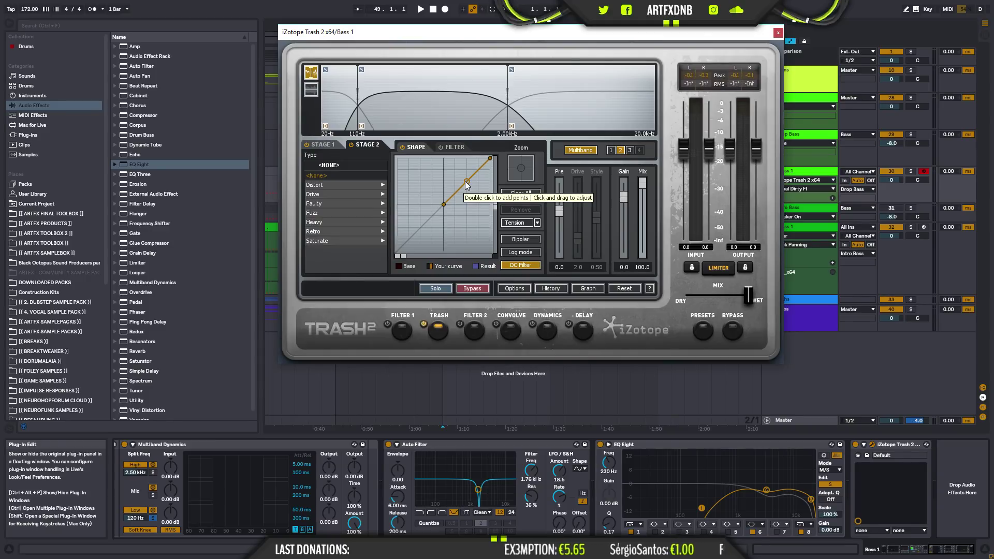
- Audition the Distort types from Amp Drainer through Elastic Trash in the middle band's Stage 2
click(332, 185)
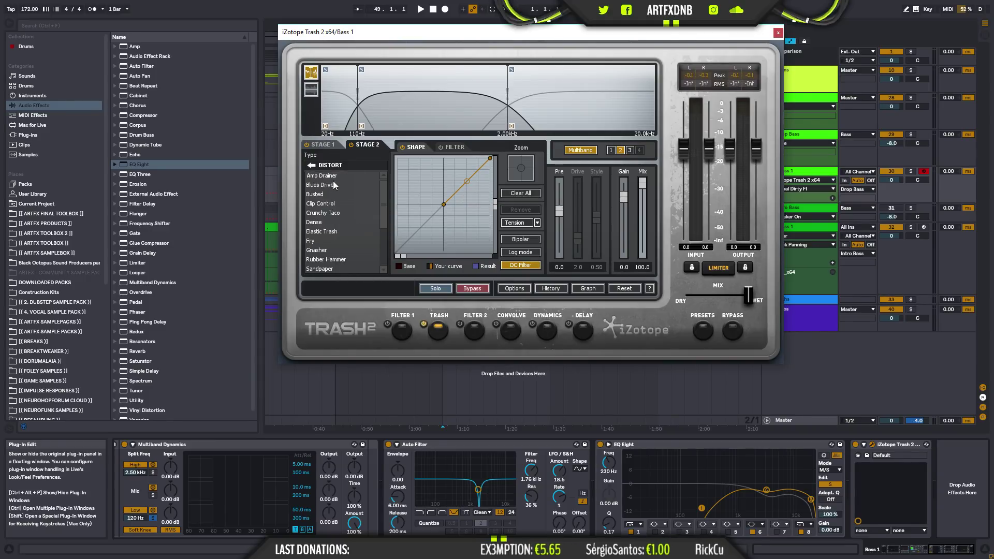
click(332, 177)
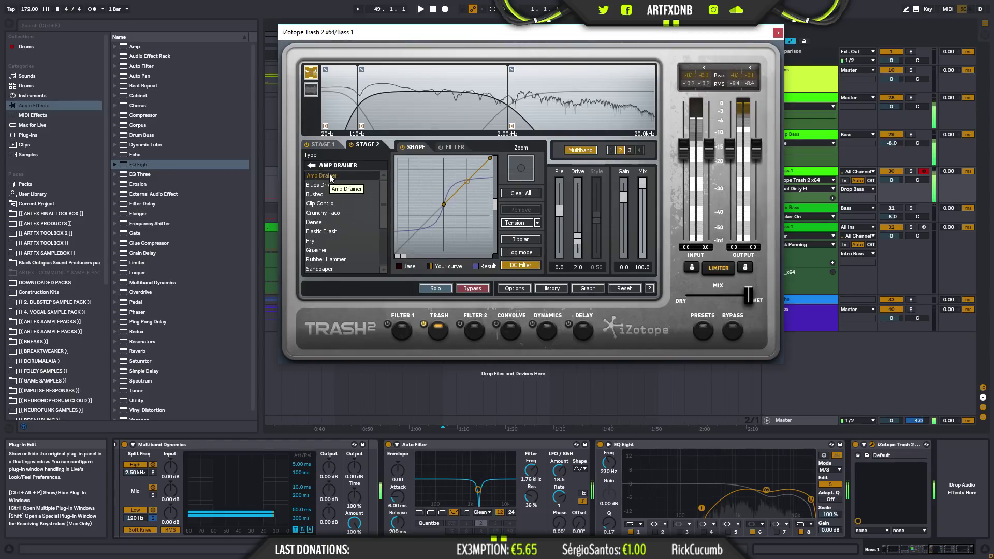
click(329, 186)
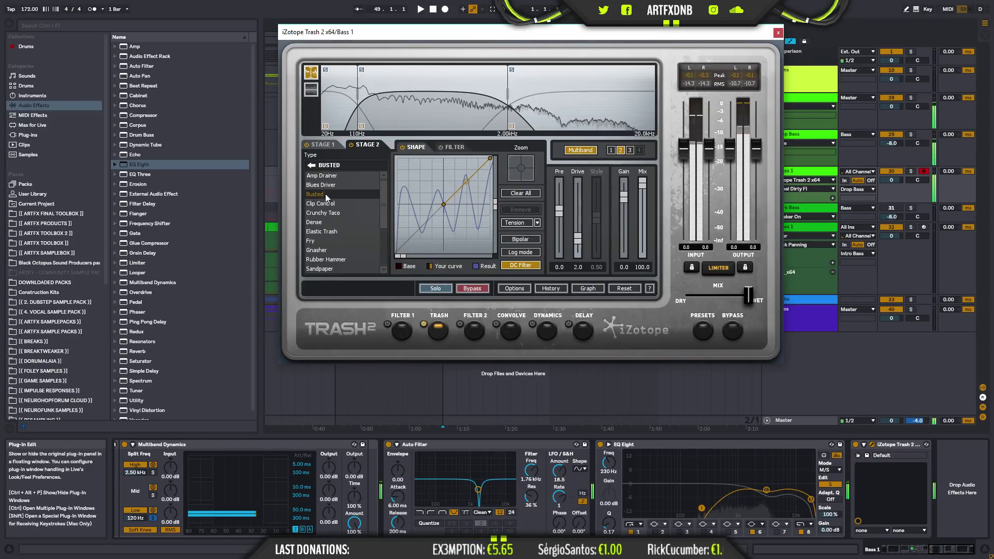
click(327, 204)
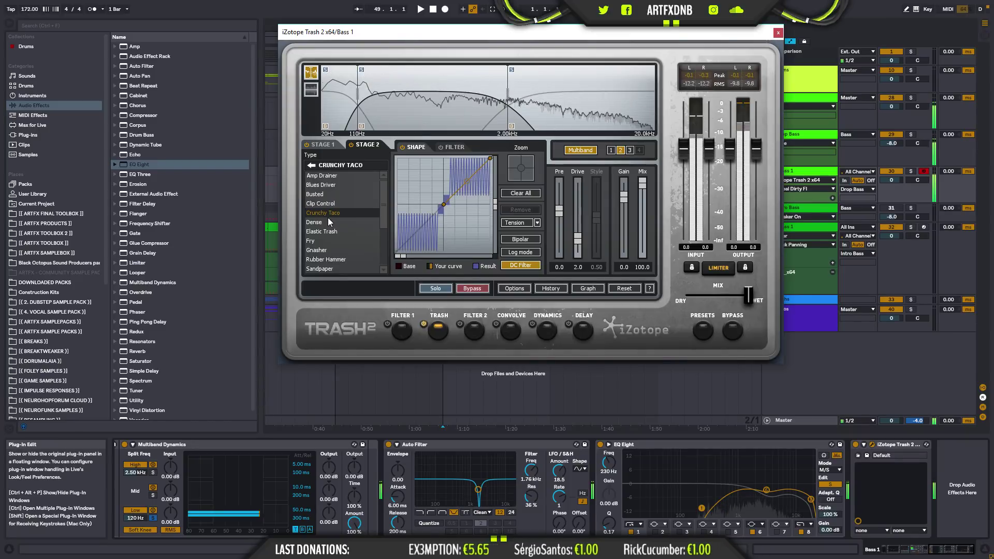
click(324, 222)
click(332, 232)
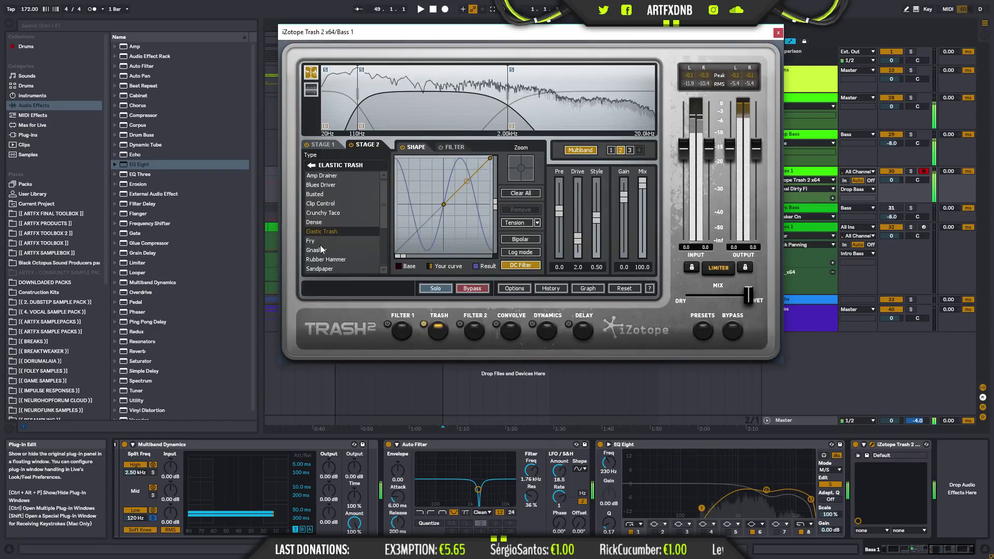
mouse_move(580, 240)
mouse_down()
mouse_move(582, 231)
mouse_move(581, 275)
mouse_move(578, 240)
mouse_up()
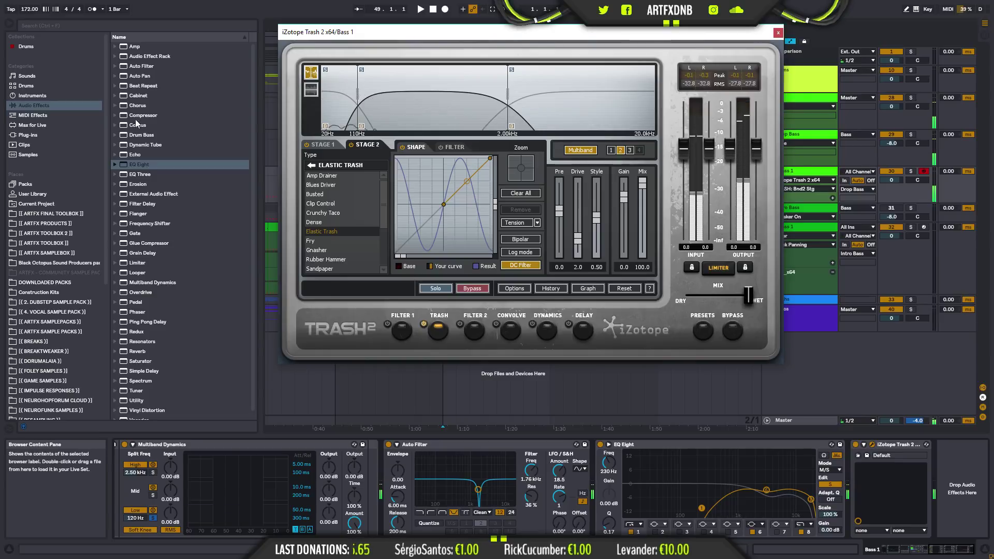
- Insert an EQ Eight before Trash 2 and cut band 4 by 15 dB at about 90 Hz with a Q of 3.19
drag(143, 163, 863, 474)
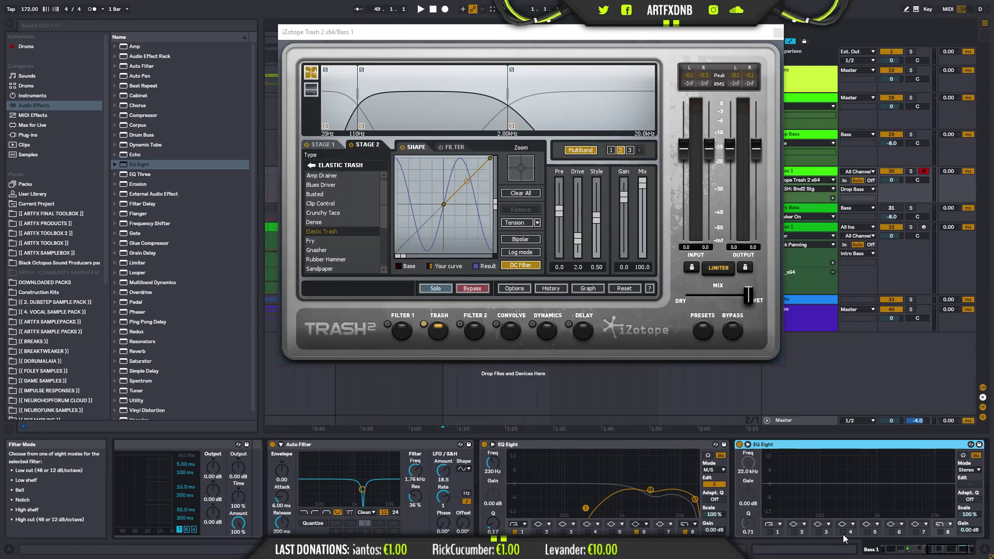
click(844, 532)
drag(861, 485, 799, 492)
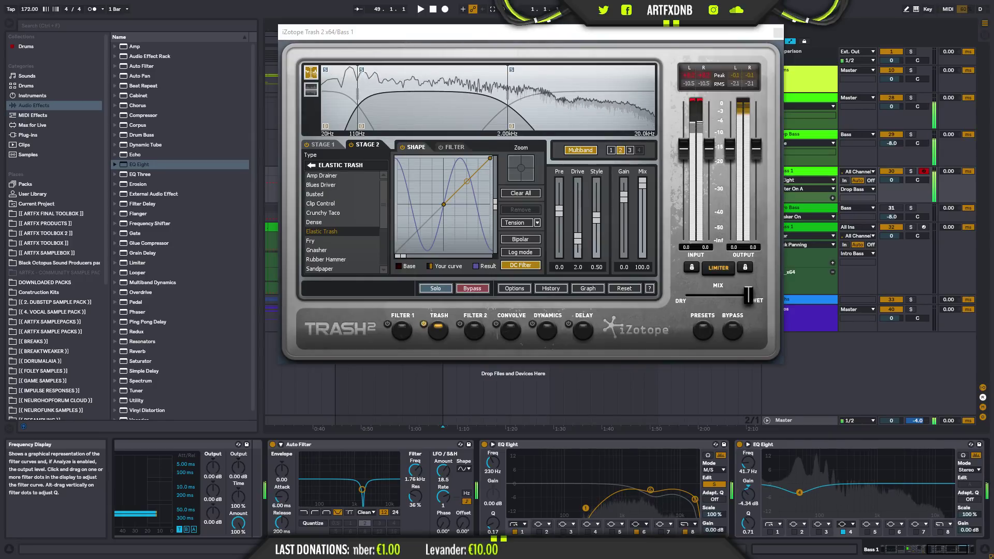
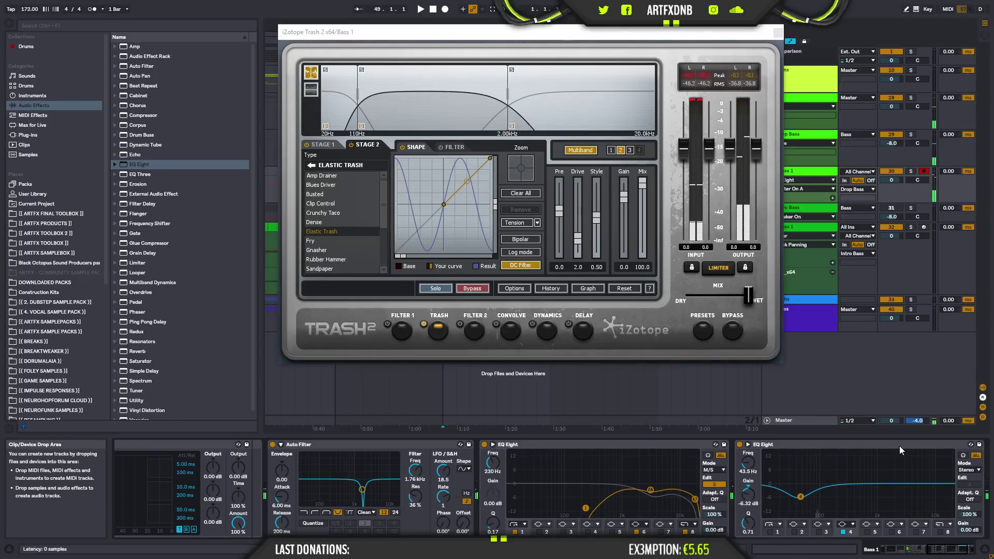
drag(801, 496, 818, 516)
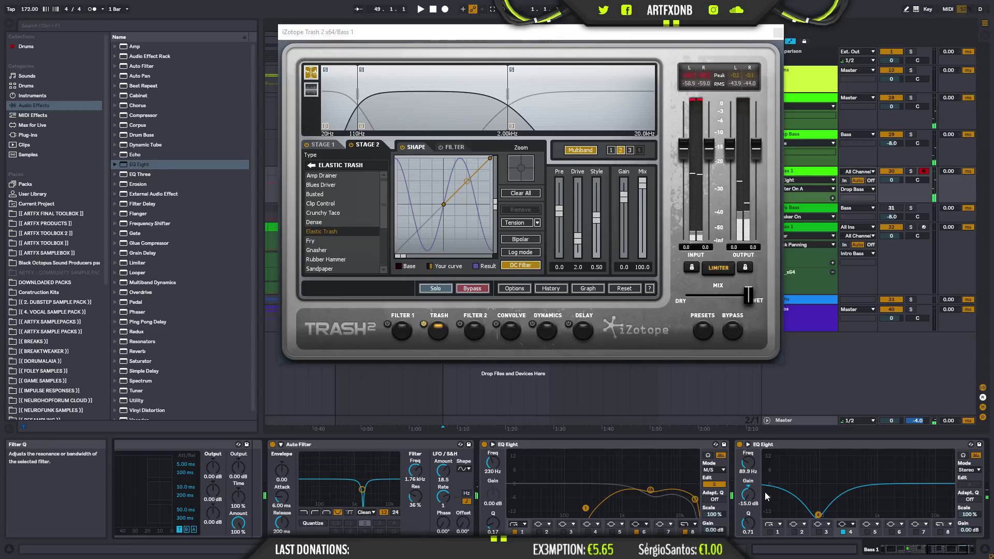
drag(749, 524, 748, 505)
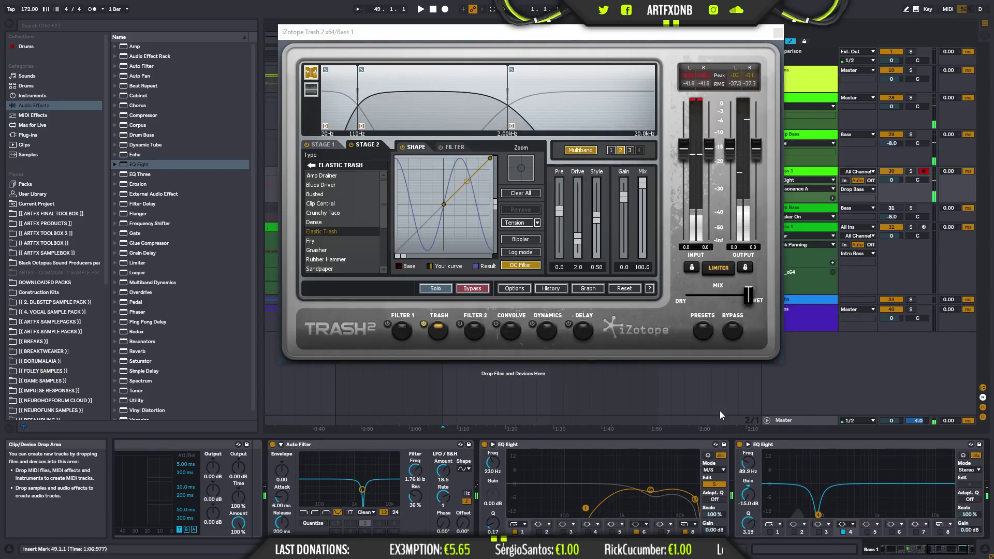
- Try the Fry and Gnasher distortion types in Stage 2 while moving the upper point of the custom curve
click(311, 242)
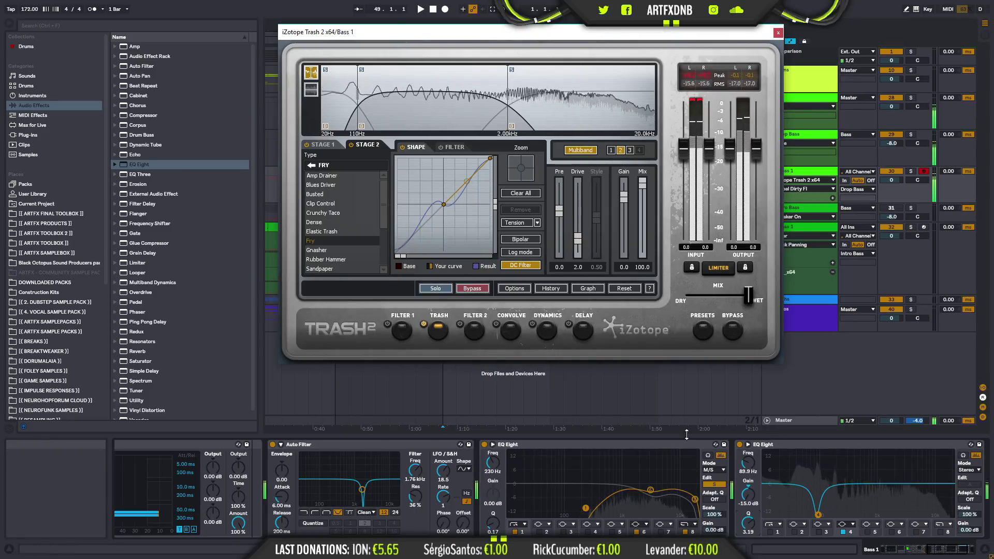
drag(464, 179, 468, 168)
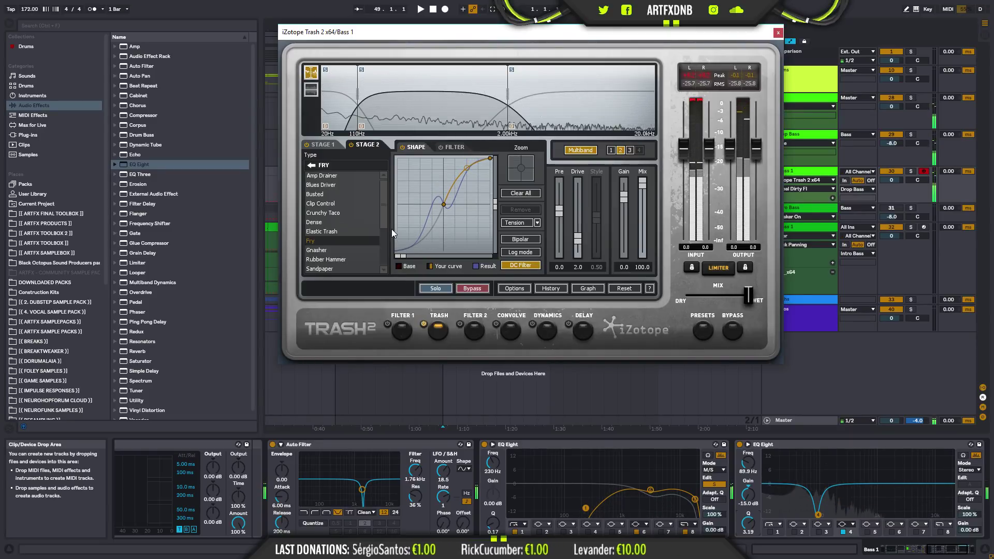
click(317, 250)
drag(467, 169, 467, 176)
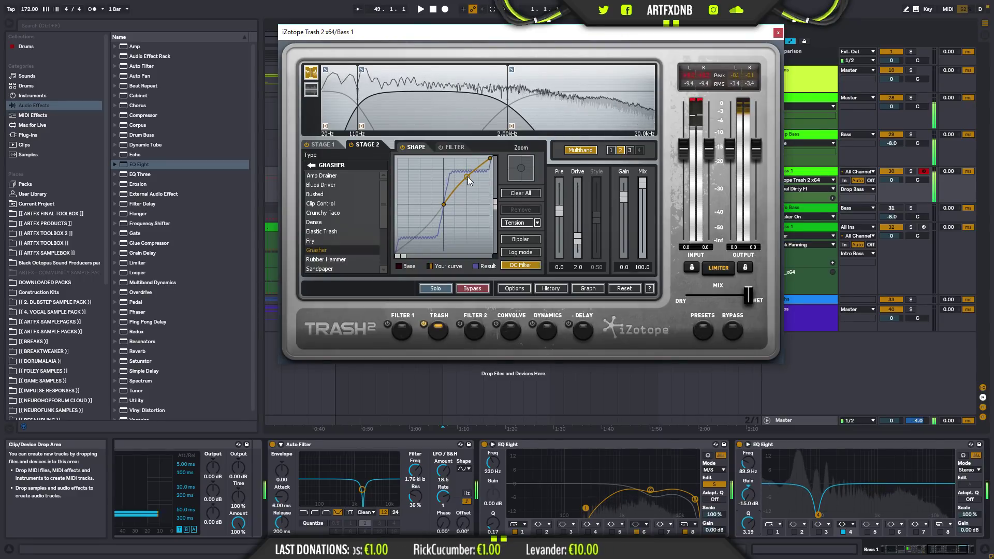
- Audition Rubber Hammer, Sandpaper and Slight Twist in Stage 2, and raise the custom curve's upper point into a stronger bend
click(330, 262)
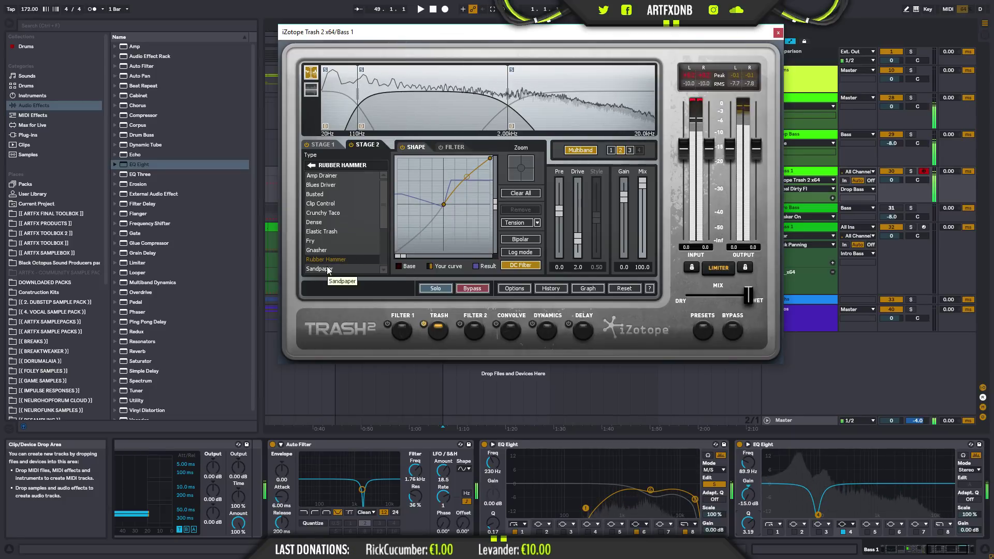
click(328, 269)
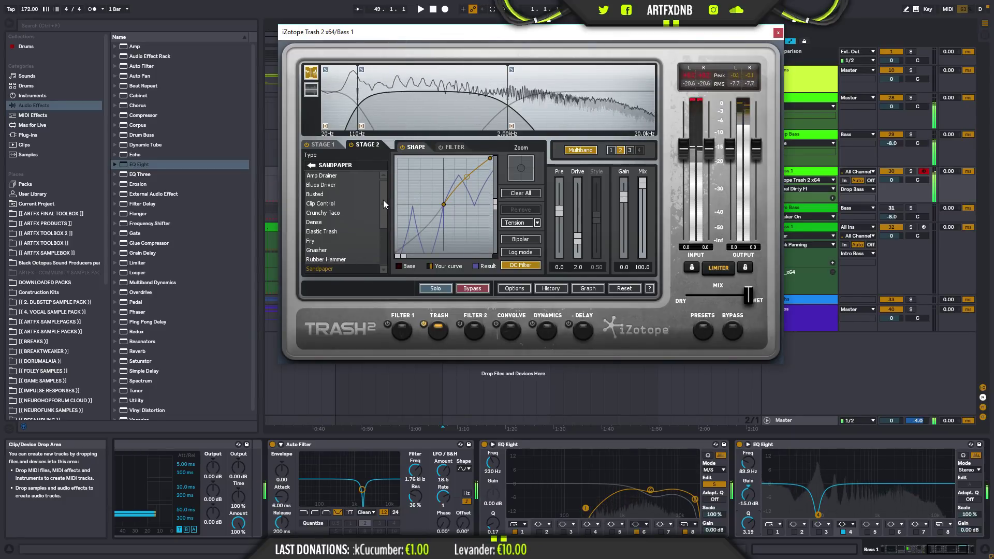
drag(383, 199, 393, 228)
click(331, 219)
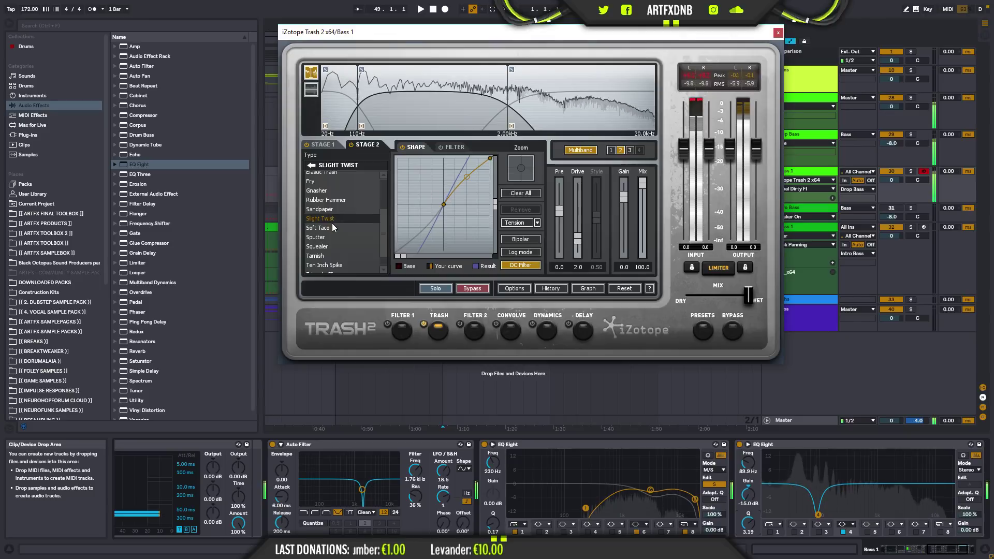
drag(471, 181, 474, 167)
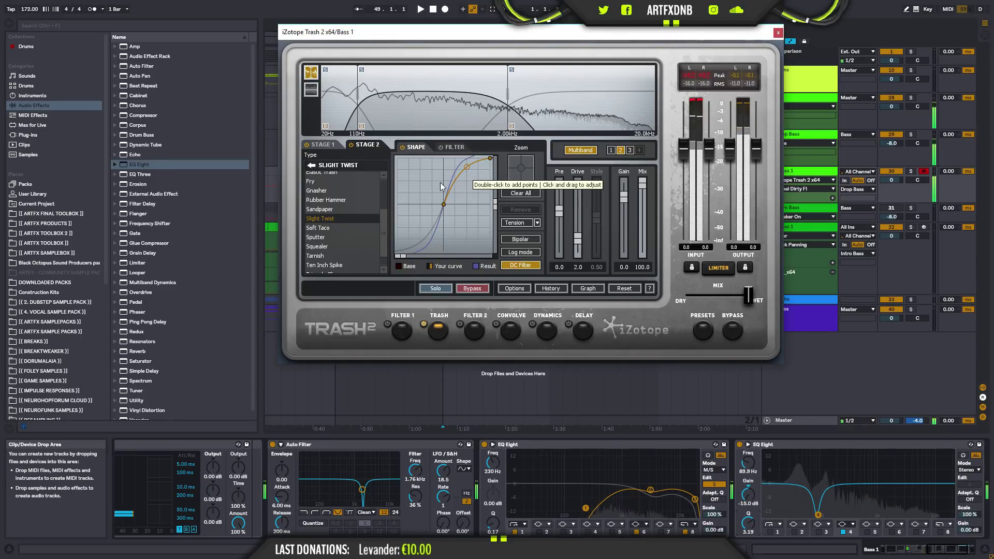
- Compare the sound with the new EQ Eight's band 4 off and on, and set its gain to -10 dB
click(844, 532)
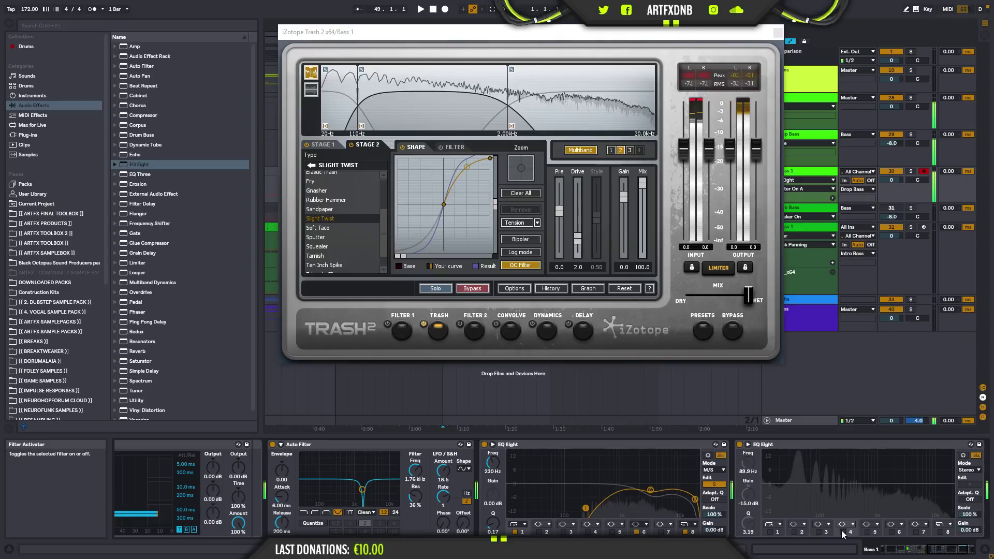
click(843, 531)
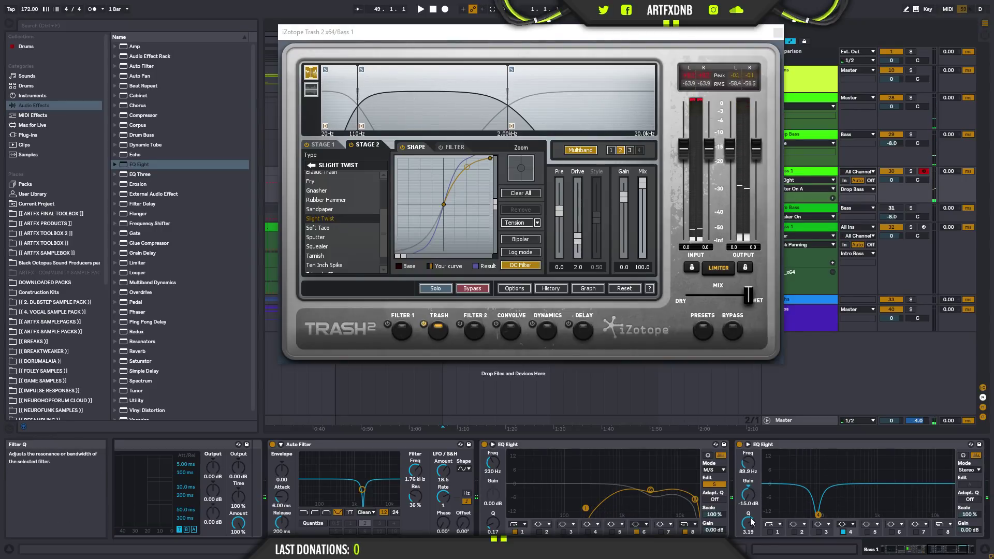
drag(751, 496, 751, 482)
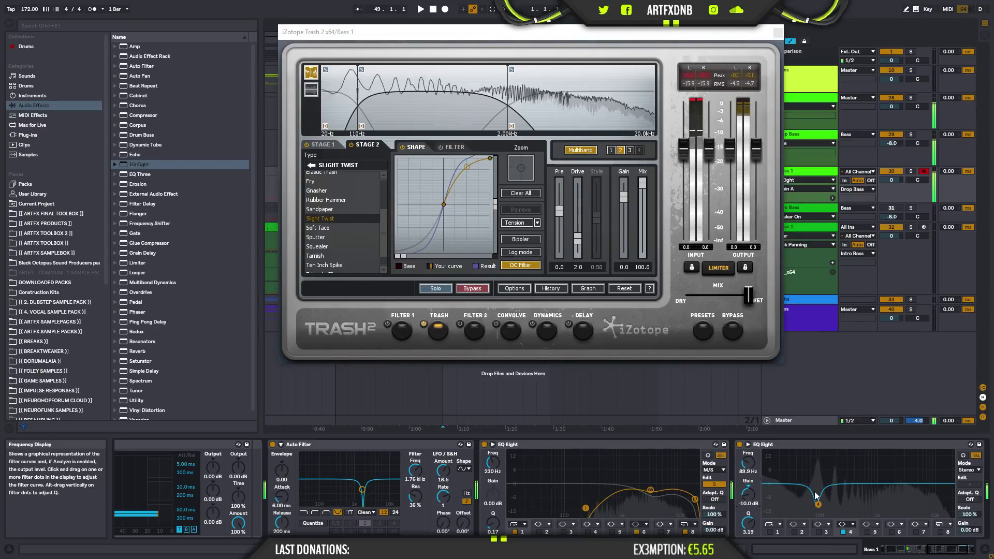
- Audition the remaining Distort types in Stage 2, from Soft Taco through Triangle Clipper and Weathered
click(327, 226)
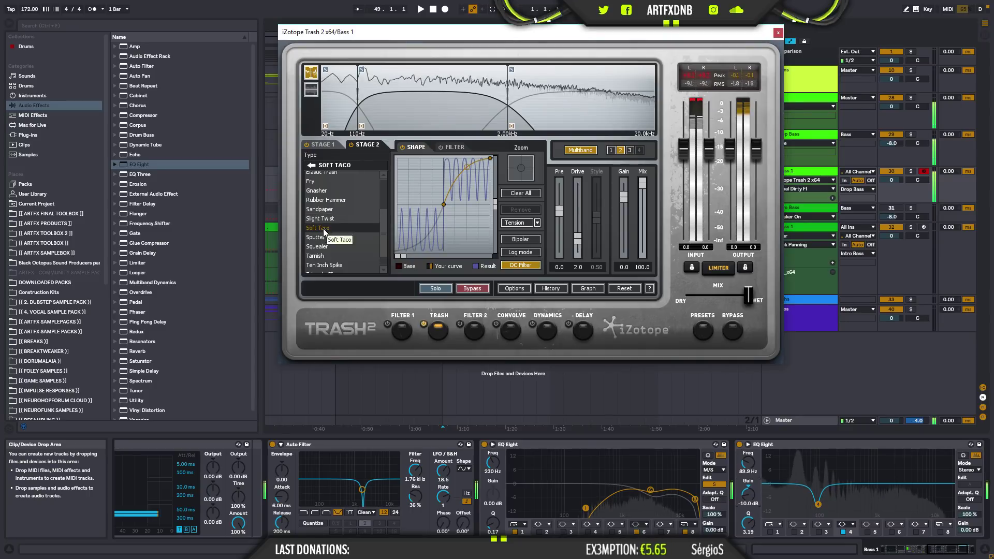
click(321, 237)
click(322, 250)
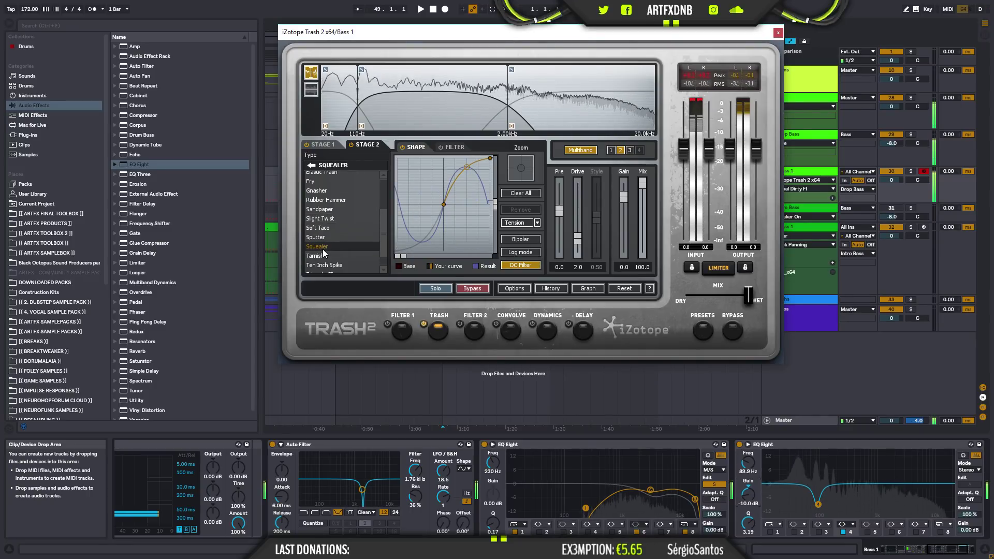
click(323, 258)
click(328, 265)
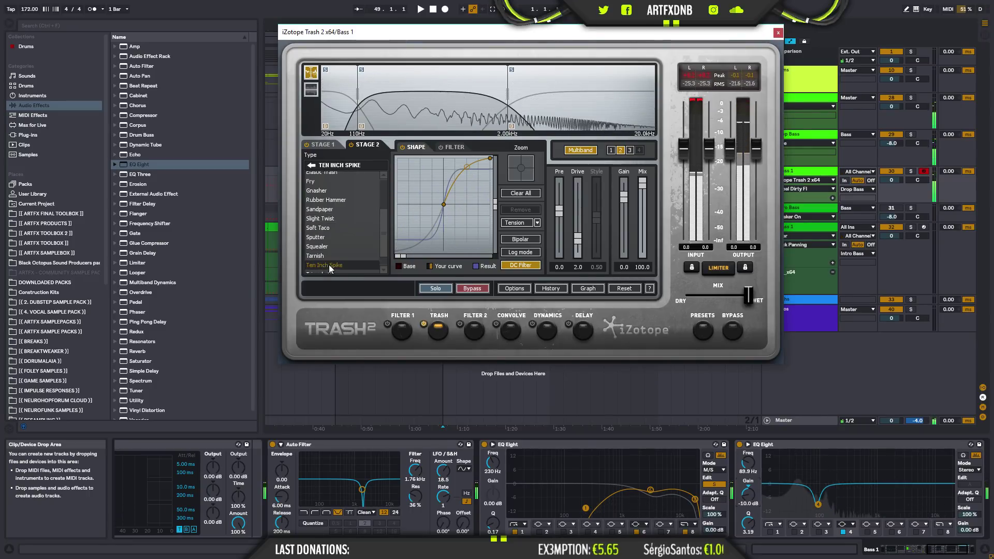
scroll(336, 249, down, 1)
click(333, 259)
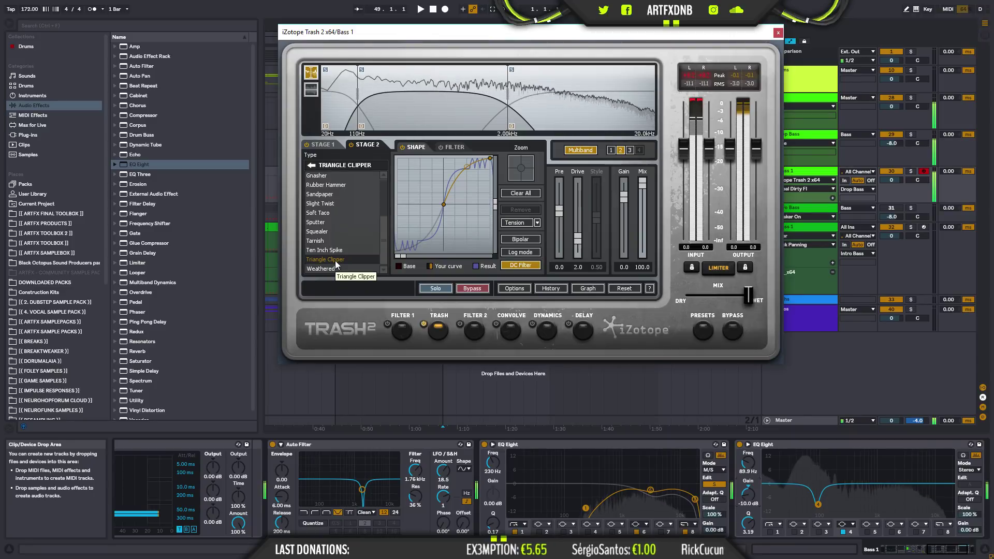
click(333, 252)
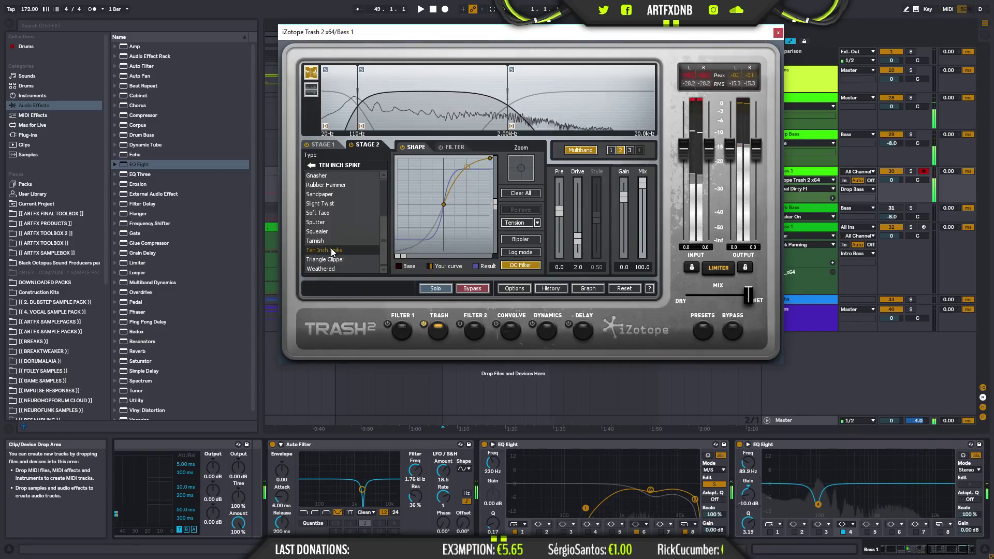
click(323, 242)
click(331, 269)
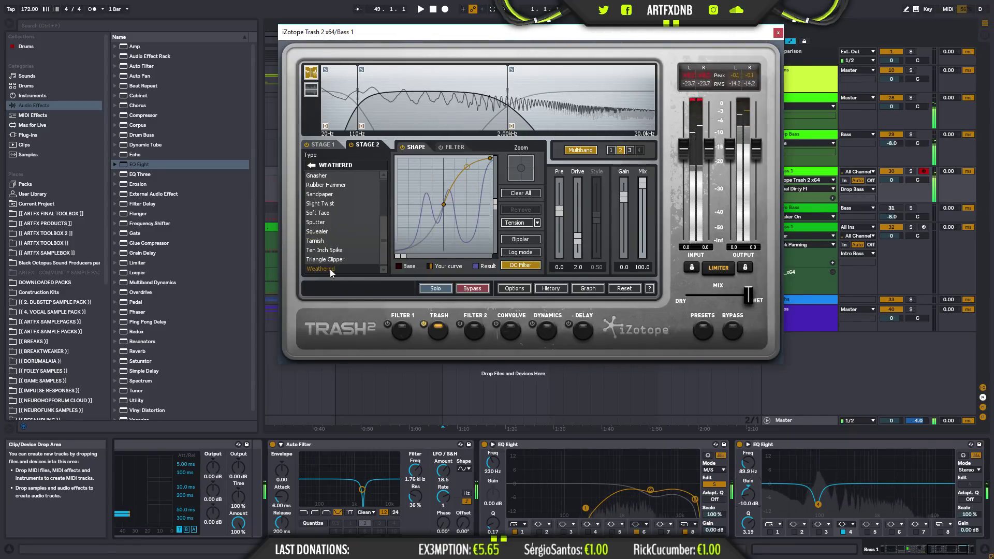
- Audition the Drive types in Stage 2 from Amperical onward, choose Harmonic Control, and adjust the curve's upper point
click(311, 166)
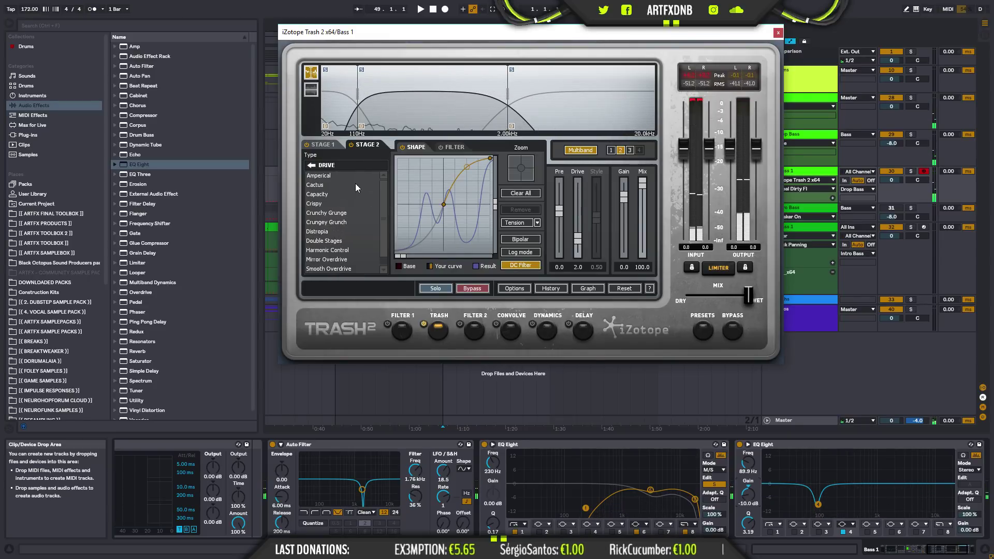
click(319, 176)
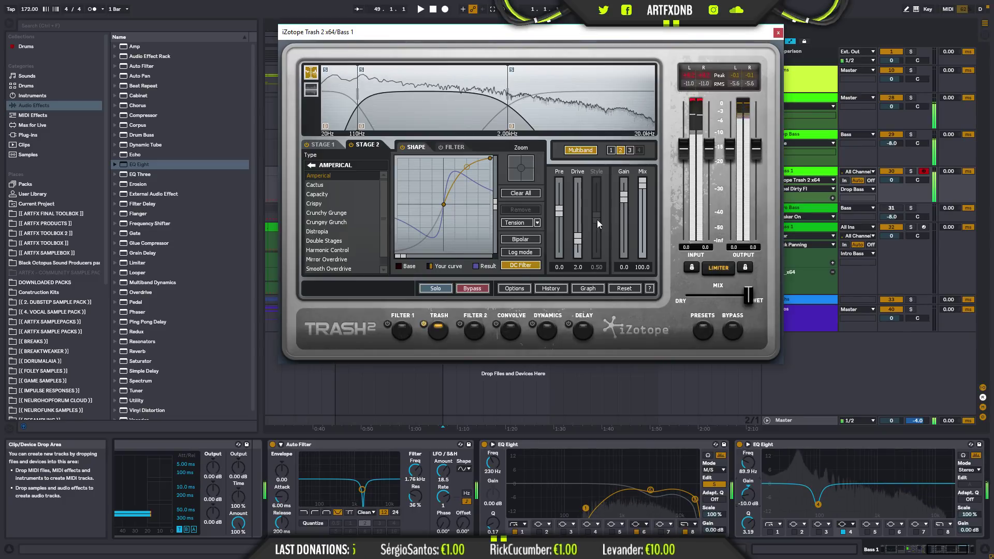
click(326, 186)
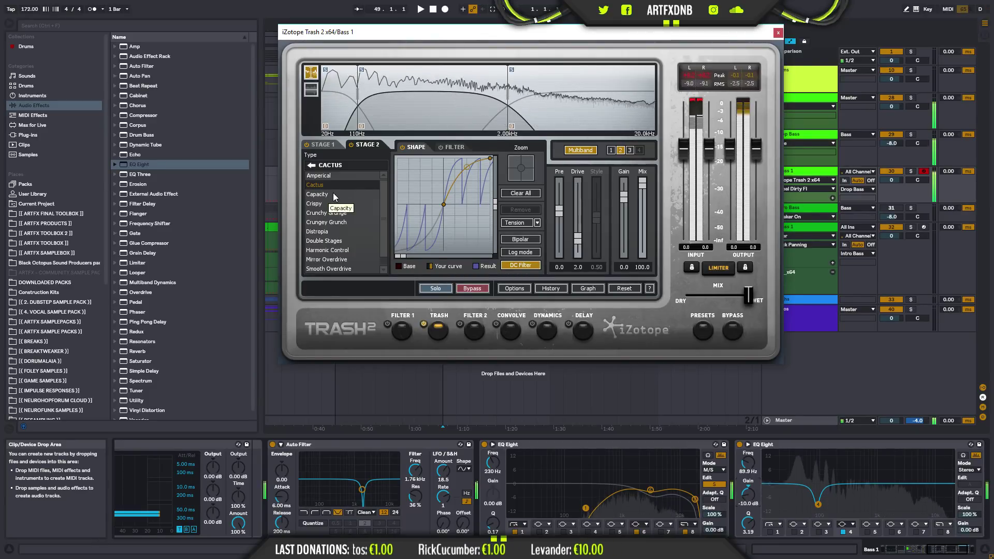
click(334, 194)
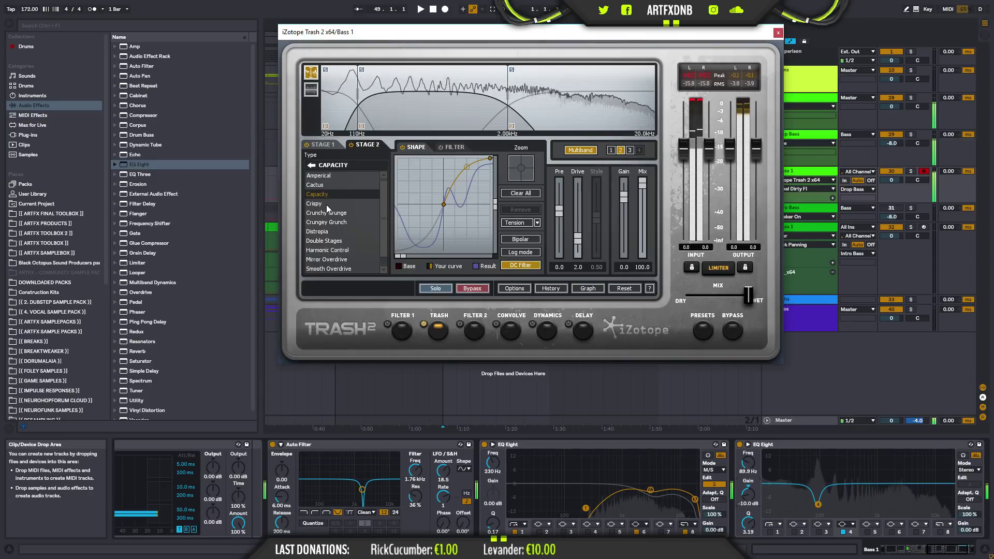
click(332, 213)
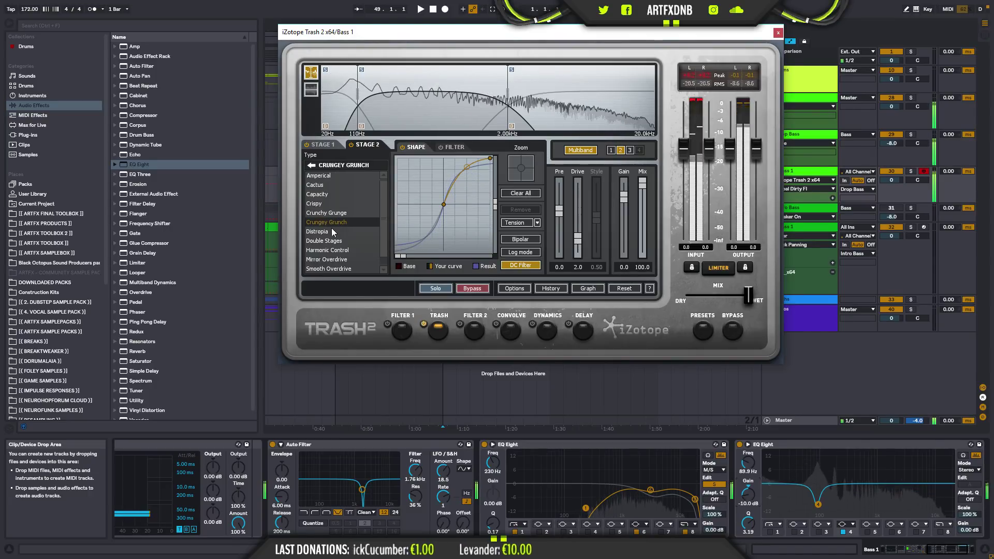
click(334, 242)
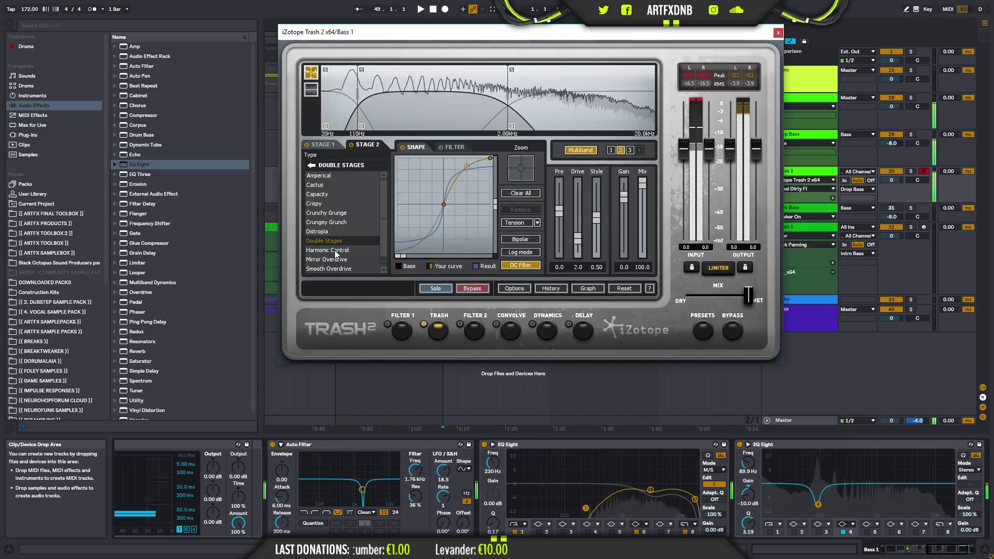
click(337, 251)
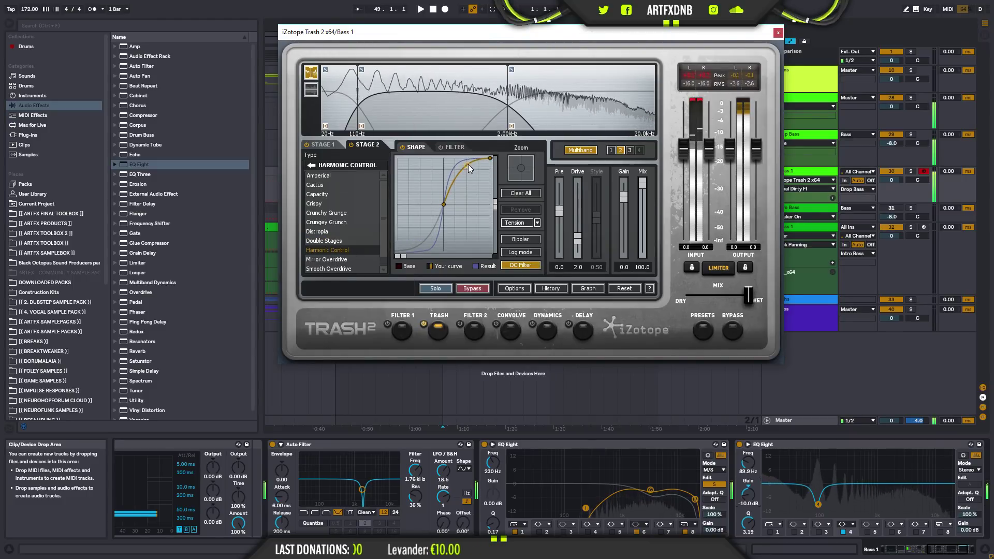
mouse_move(469, 161)
mouse_down()
mouse_move(468, 210)
mouse_move(474, 168)
mouse_up()
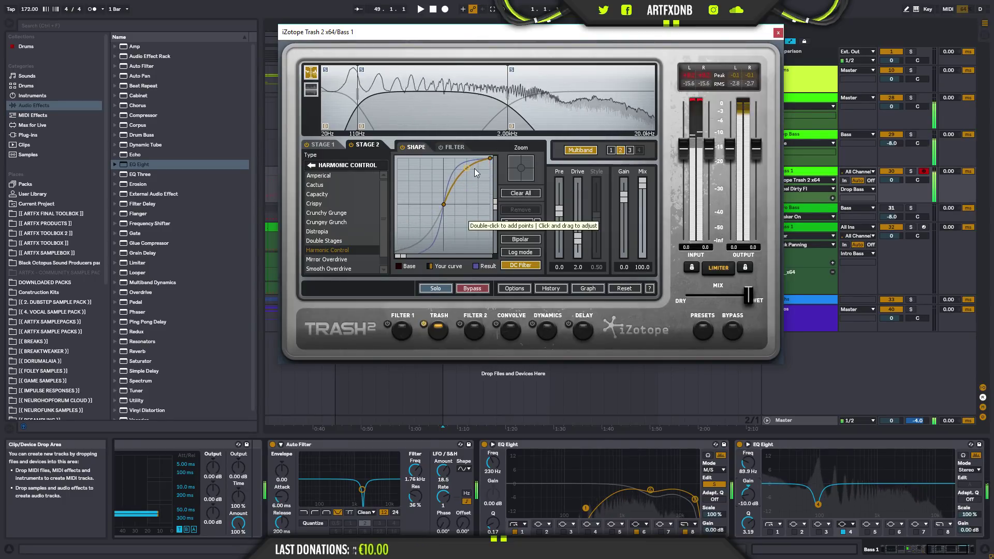
- Zoom into the upper half of band 2's Stage 2 curve, add a low point, and bend the segment above it strongly upward
click(527, 159)
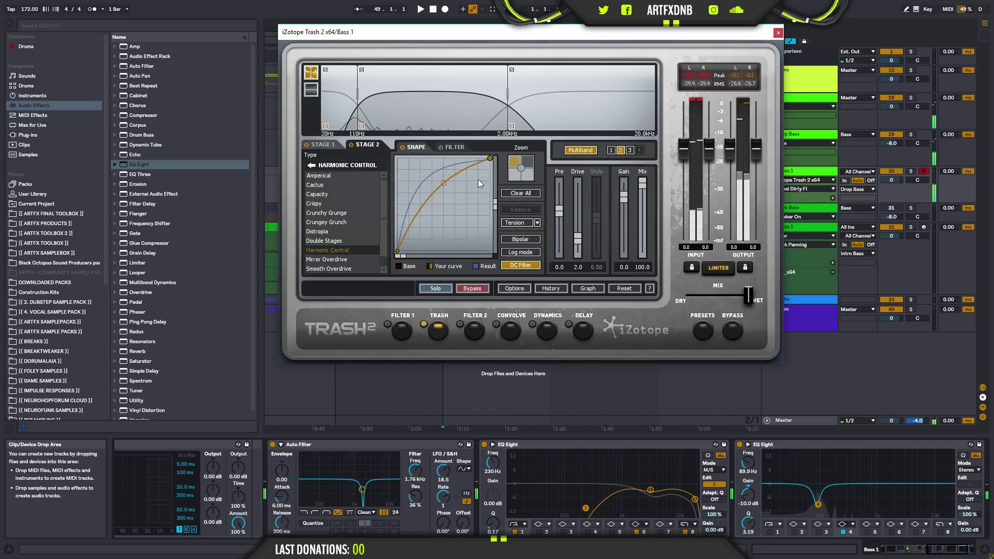
click(413, 207)
drag(409, 211, 405, 207)
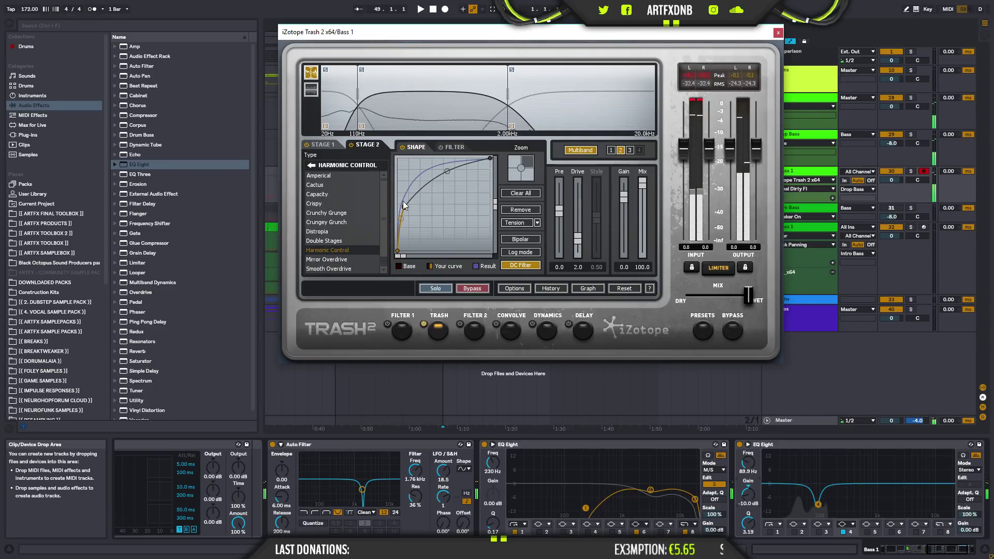
drag(424, 210, 418, 220)
double_click(453, 175)
drag(449, 164, 448, 159)
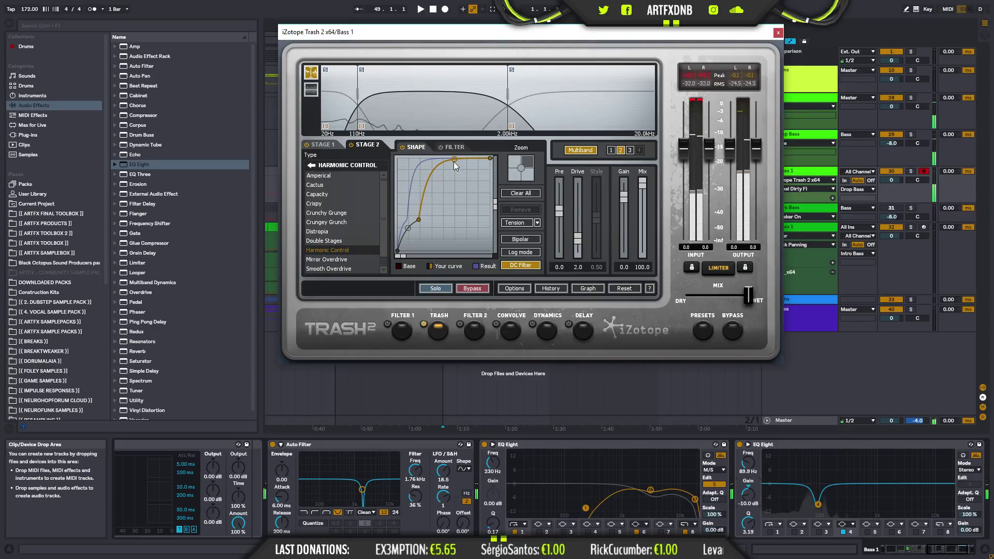
click(778, 32)
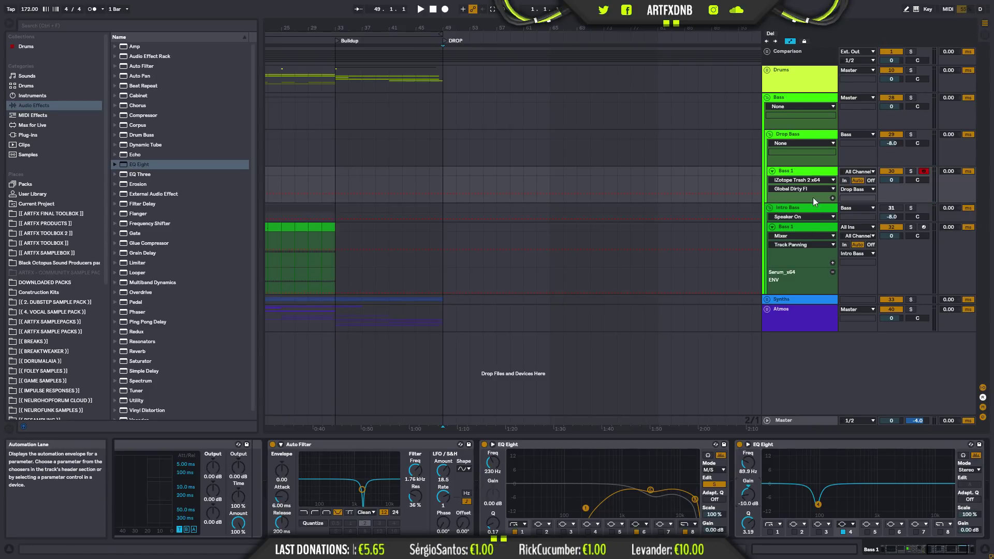
- Look through Bass 1's device chain, and play the arrangement toward the Buildup from bar 29 and from bar 31
click(803, 172)
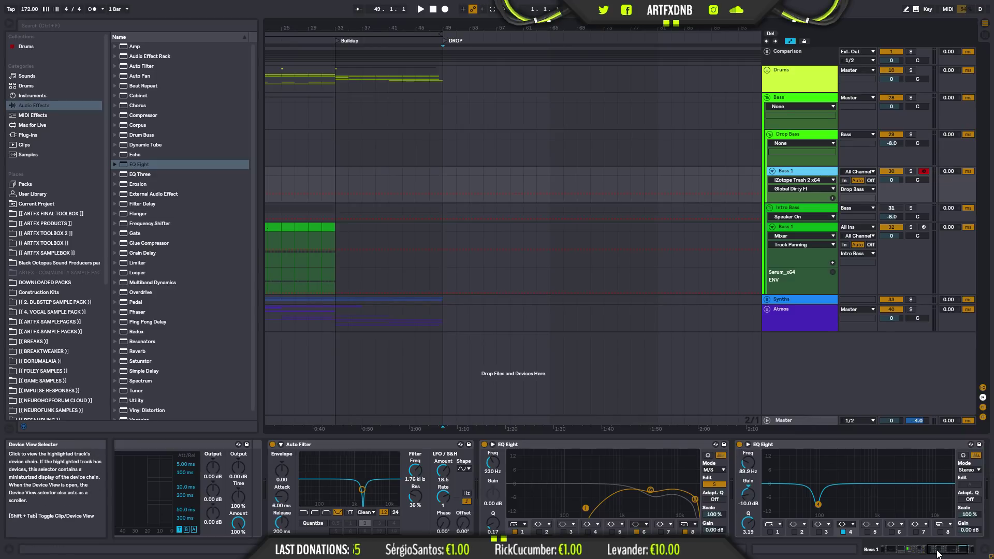
drag(939, 554, 858, 556)
click(906, 551)
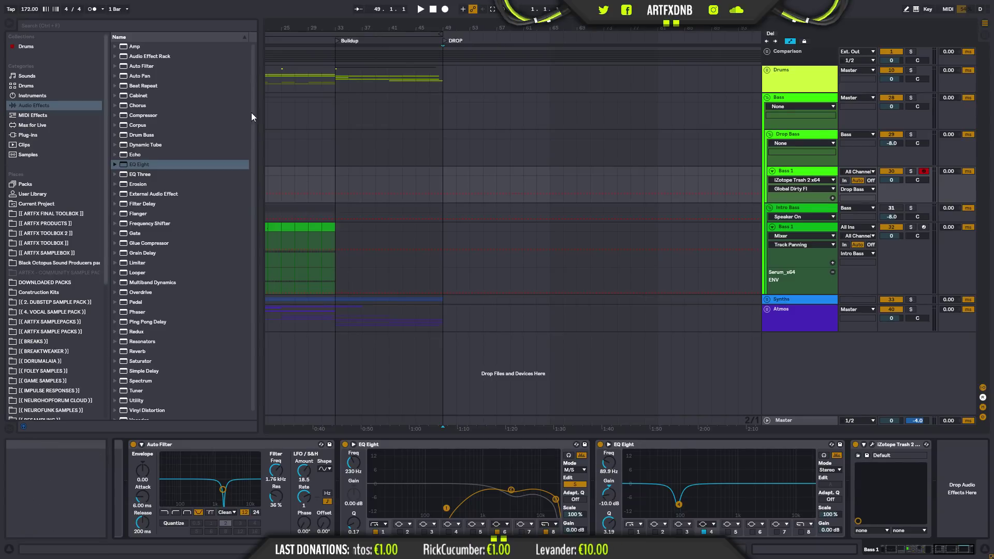
click(804, 171)
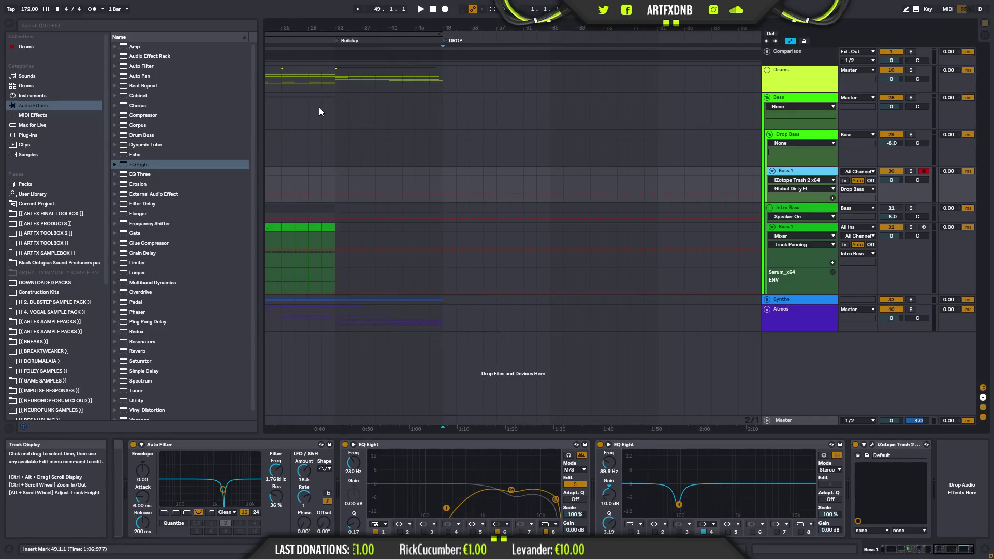
click(306, 78)
key(space)
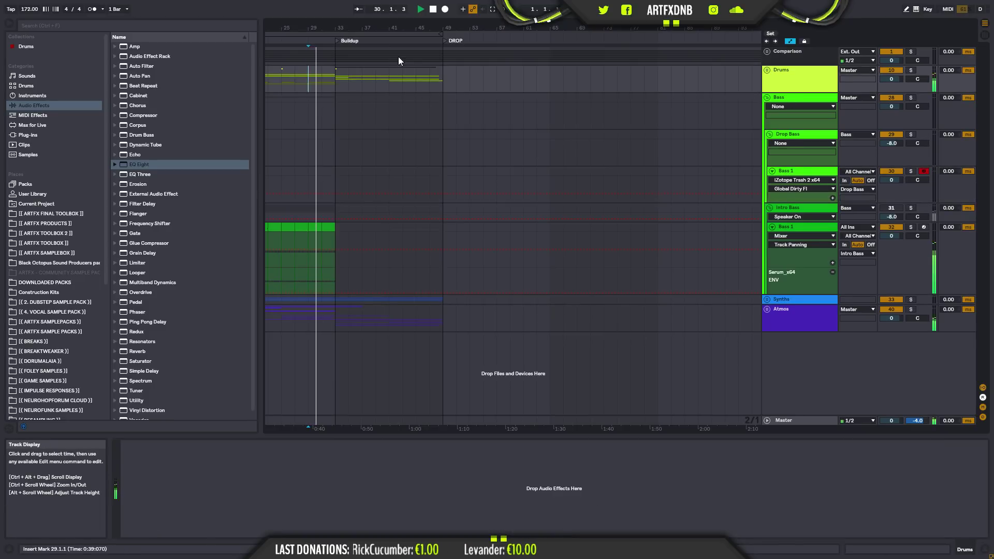
drag(348, 28, 348, 49)
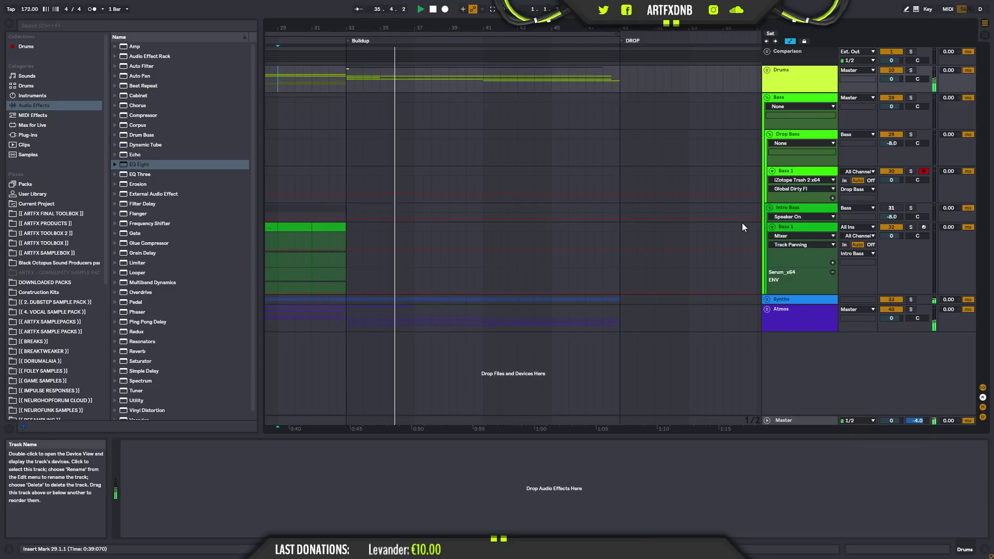
click(311, 78)
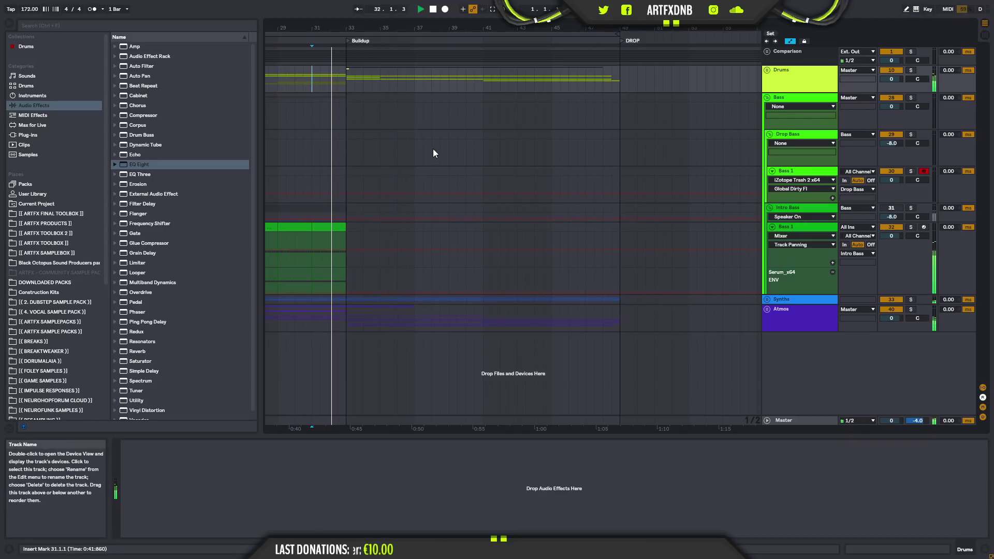
- Create a two-bar MIDI clip on the Drop Bass group's Bass 1 track, starting at bar 33
drag(348, 176, 390, 172)
key(space)
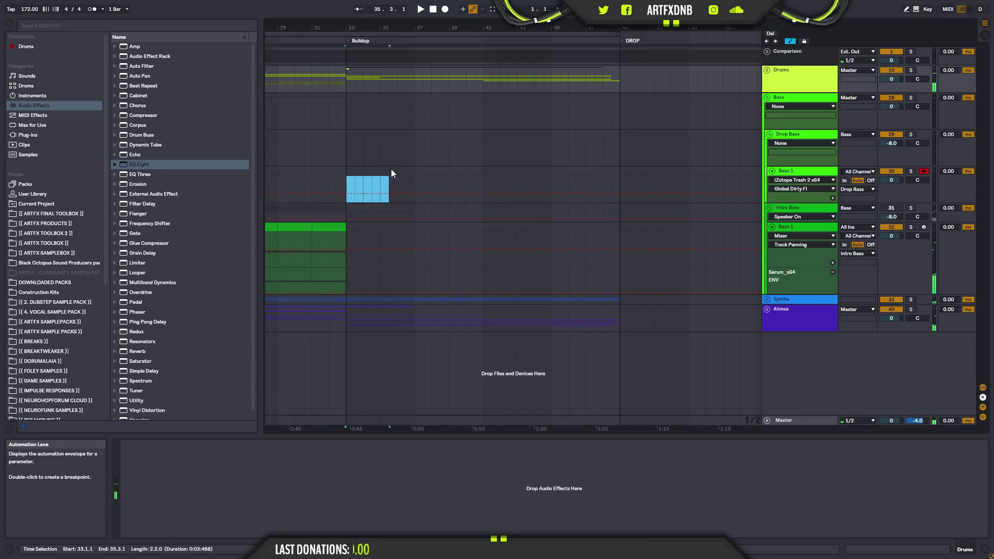
click(392, 170)
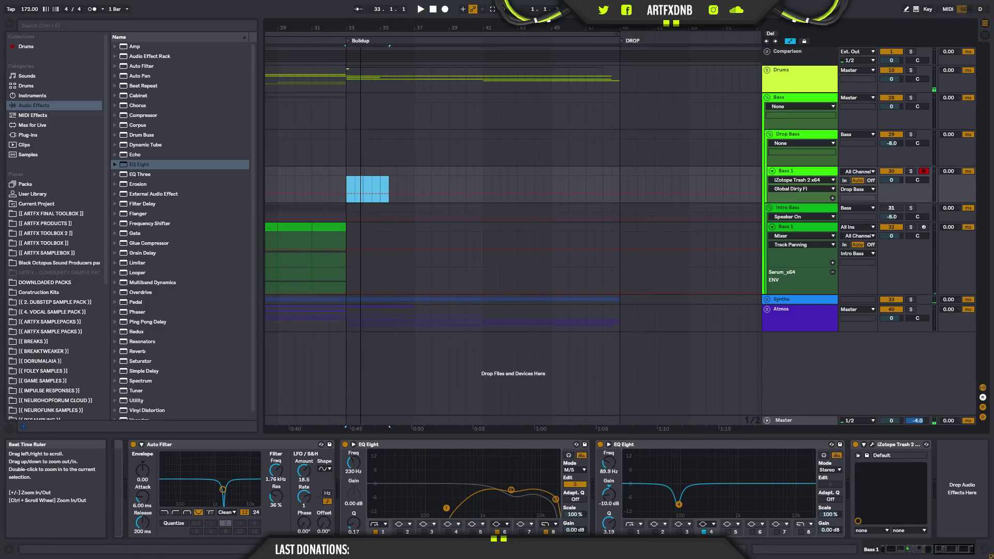
drag(360, 28, 390, 57)
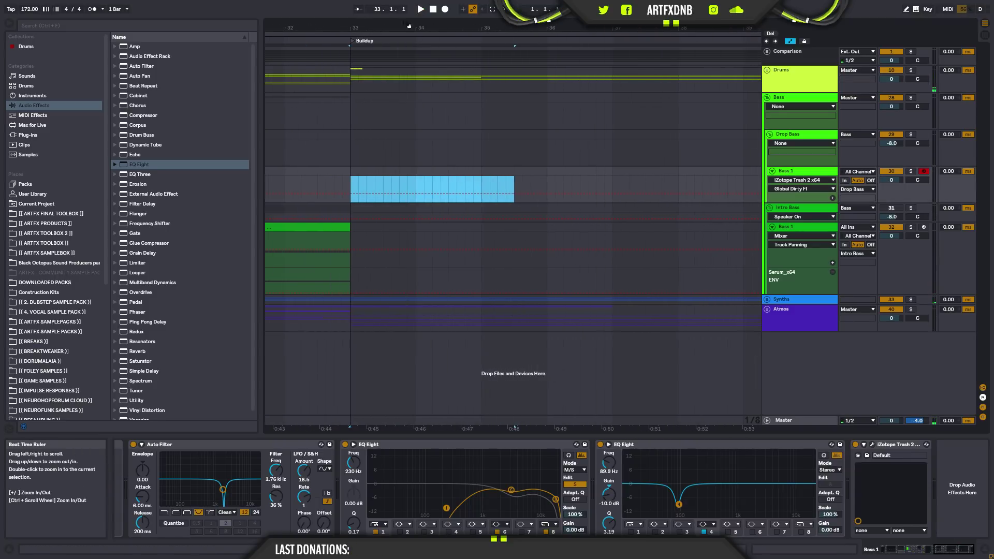
shift+click(483, 170)
drag(483, 186, 359, 167)
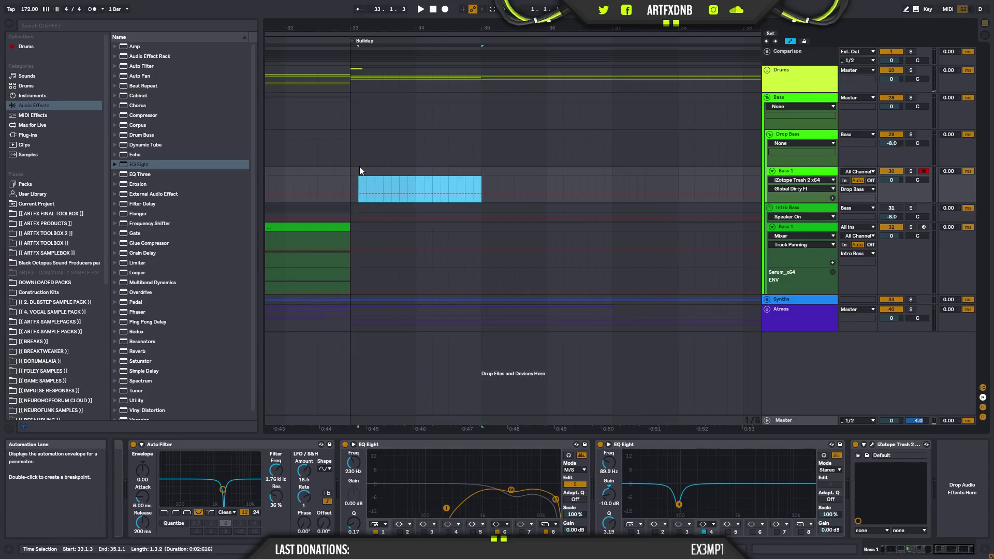
key(ctrl+shift+m)
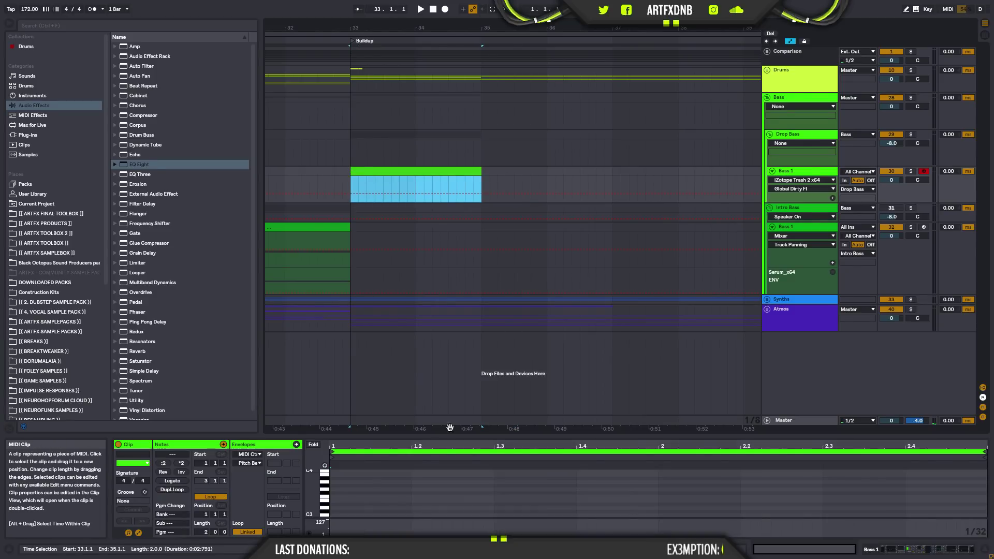
- Draw a one-bar F2 note at the start of the new clip and enlarge the note editor
click(352, 477)
mouse_move(314, 490)
mouse_down()
mouse_move(314, 472)
mouse_move(316, 490)
mouse_move(632, 481)
mouse_move(771, 478)
mouse_move(856, 456)
mouse_up()
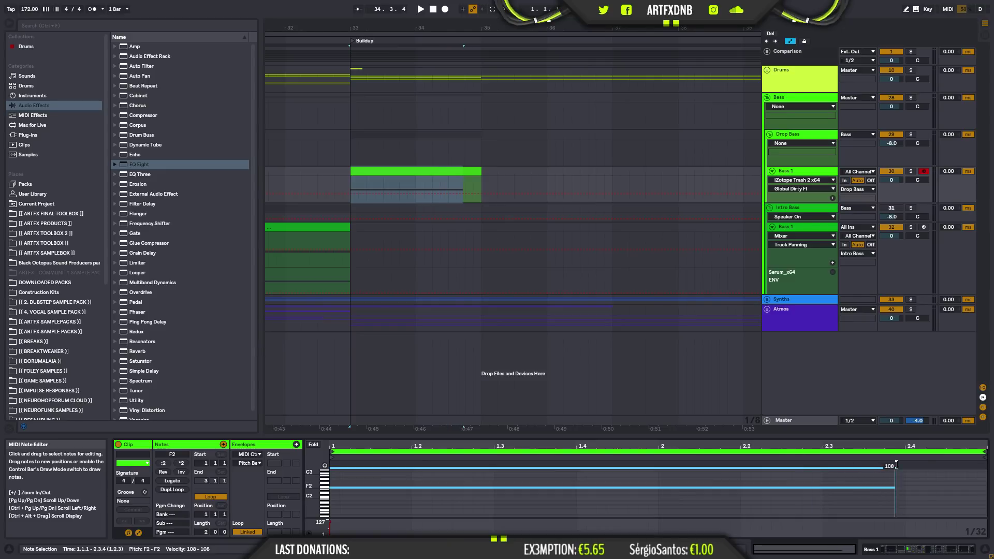
drag(808, 477, 624, 506)
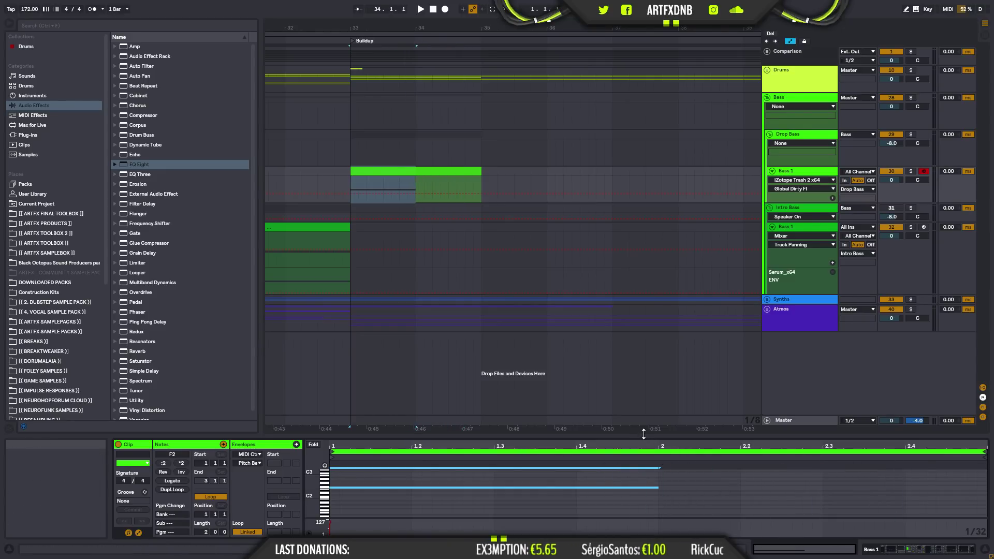
drag(648, 438, 569, 249)
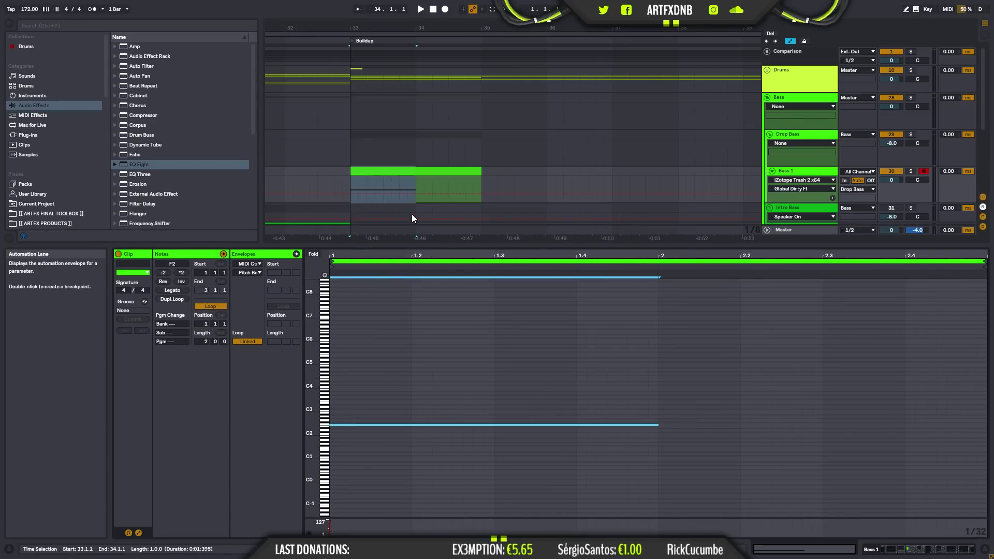
- Play from bar 32 and set Bass 1's track volume to -6.0 dB
click(286, 181)
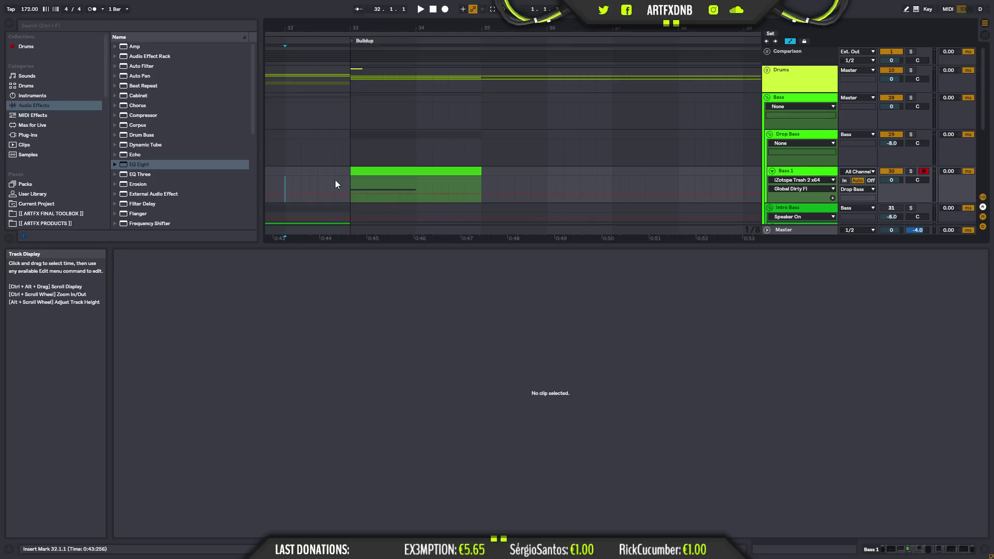
key(space)
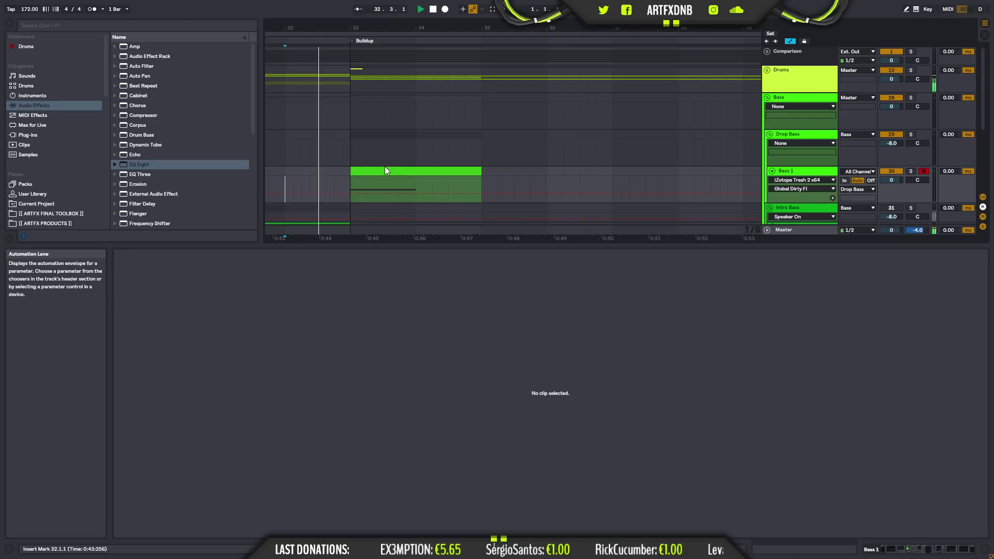
drag(892, 180, 892, 186)
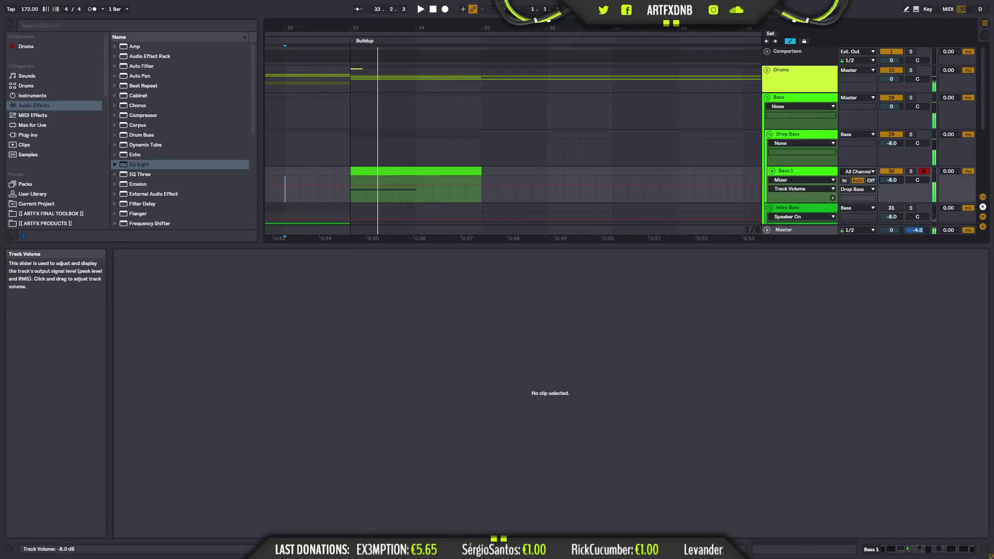
- Open Trash 2 on Bass 1 and review the distortion stages of bands 1, 2 and 3
click(812, 172)
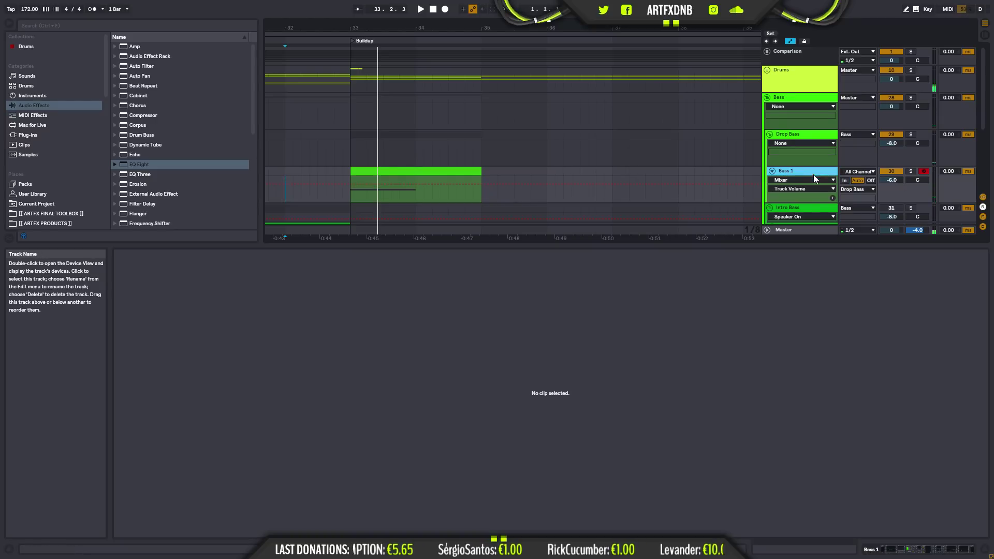
click(914, 549)
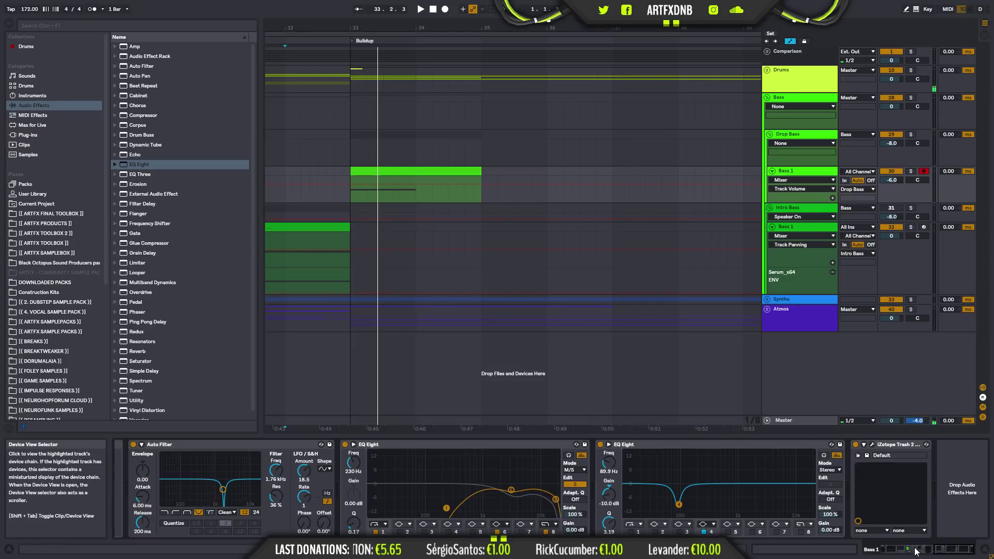
click(874, 444)
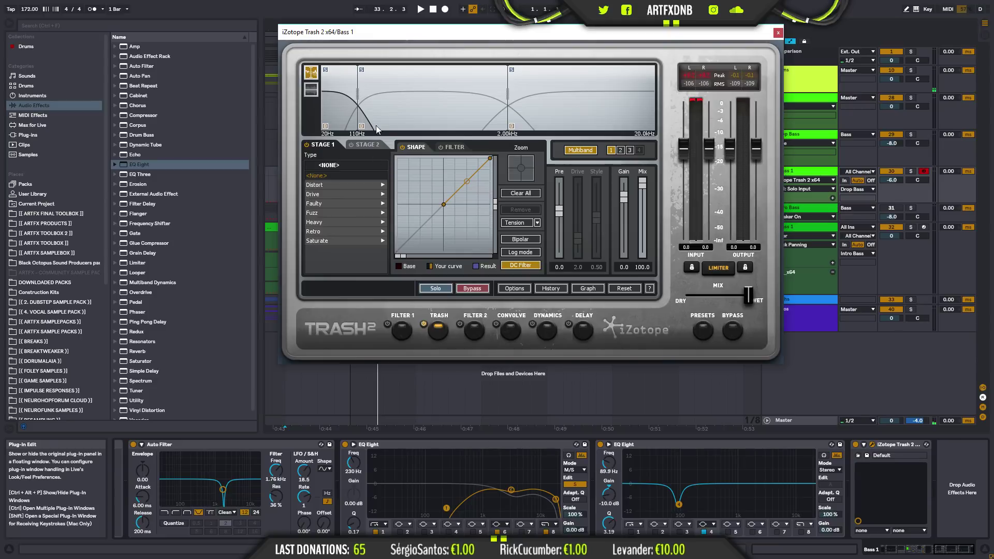
click(401, 82)
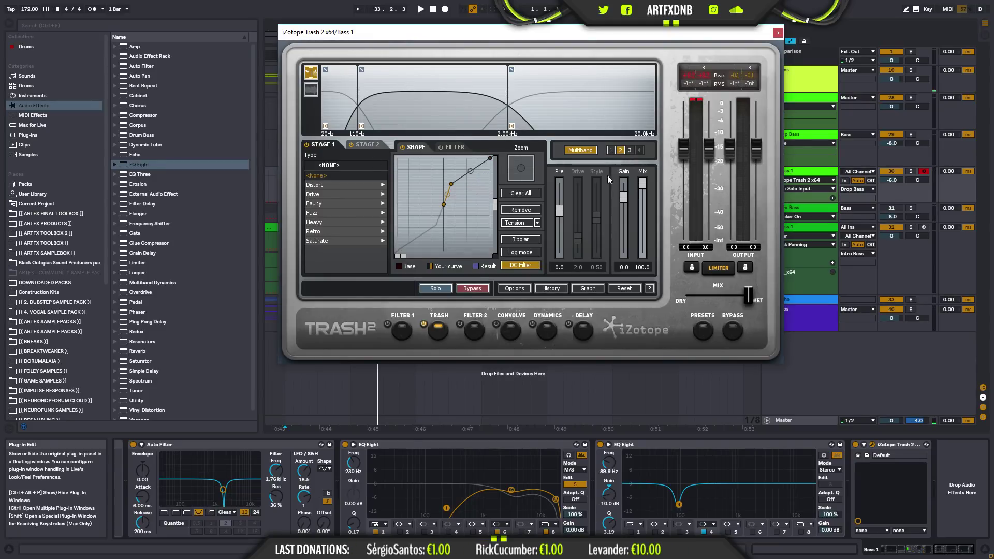
click(375, 148)
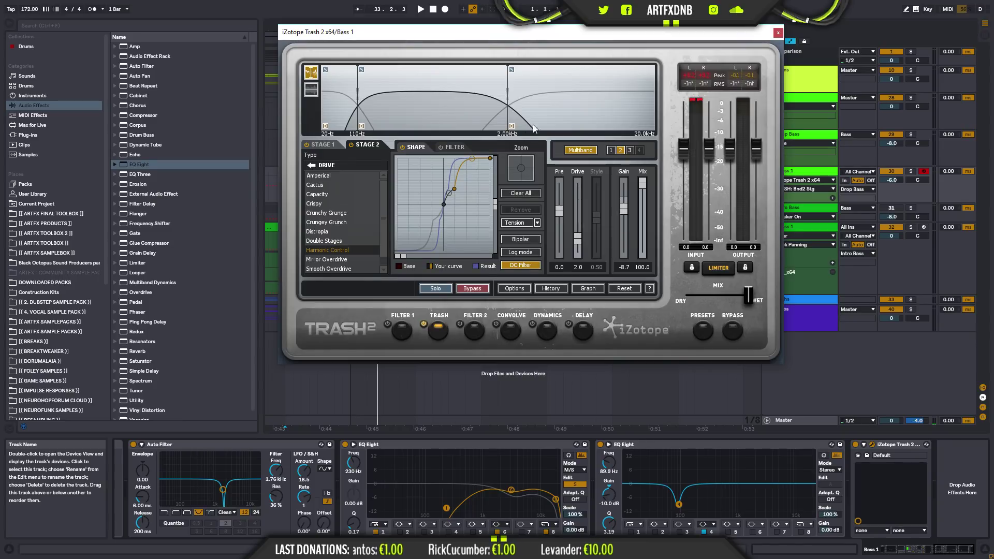
click(555, 92)
click(329, 145)
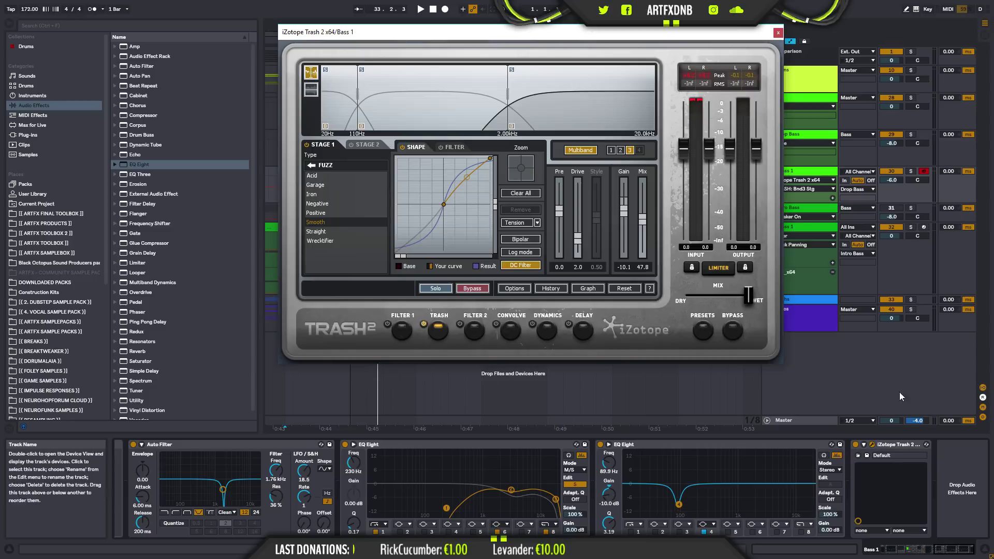
- Play the new clip from bar 33 and set Bass 1's track volume to -3.4 dB
drag(685, 32, 479, 240)
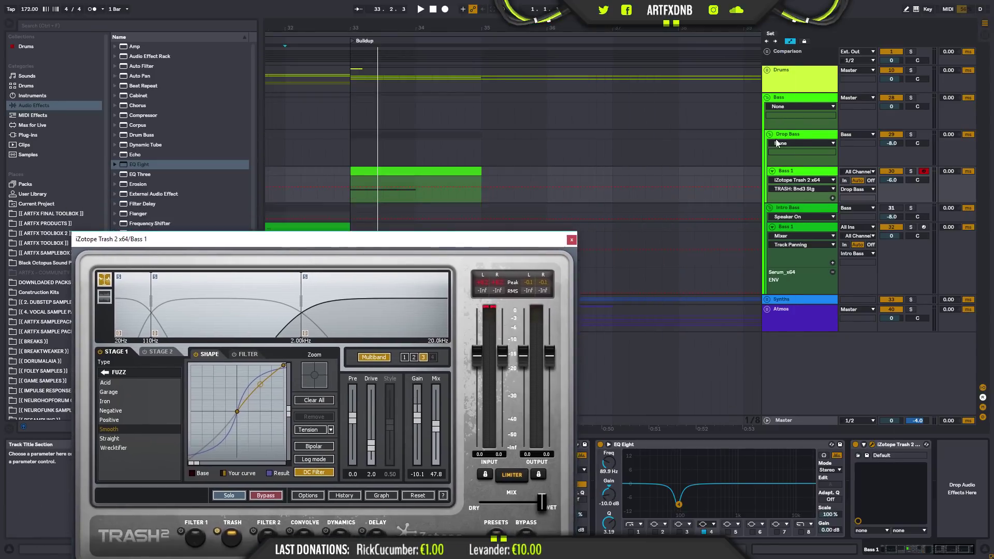
click(351, 193)
key(space)
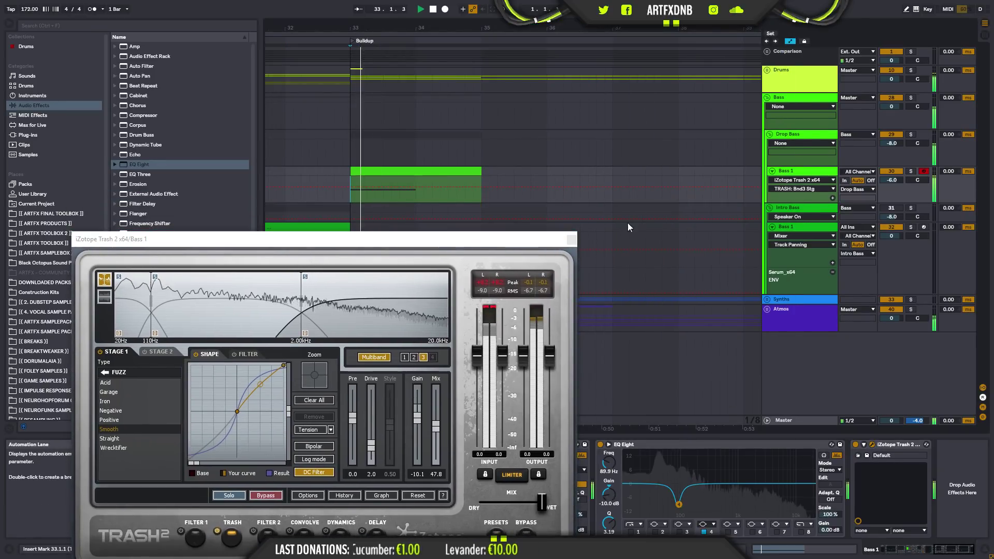
drag(894, 181, 894, 167)
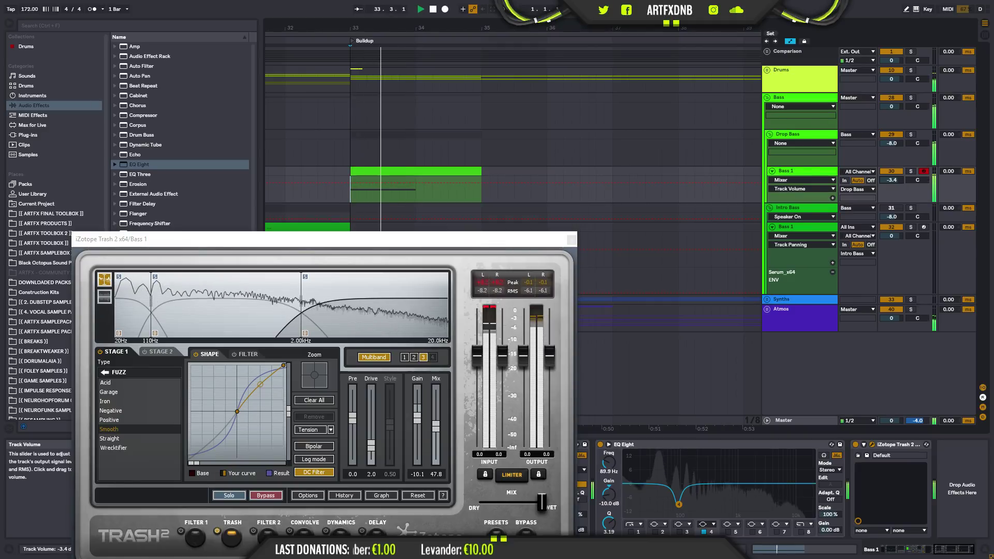
key(space)
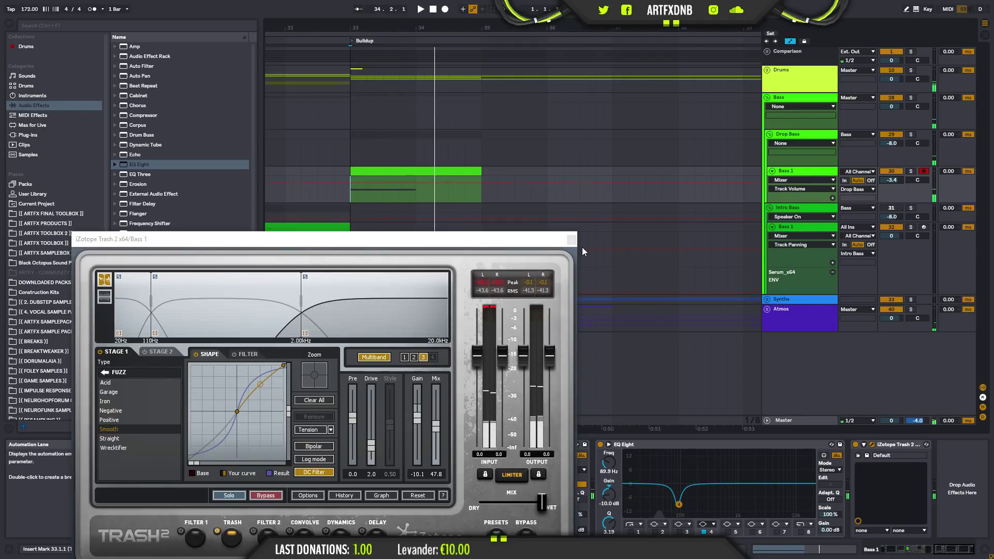
key(ctrl+alt+p)
- Unfold the Atmos and FX groups, and play the 55 Serum_x64 track soloed from bar 33
click(767, 309)
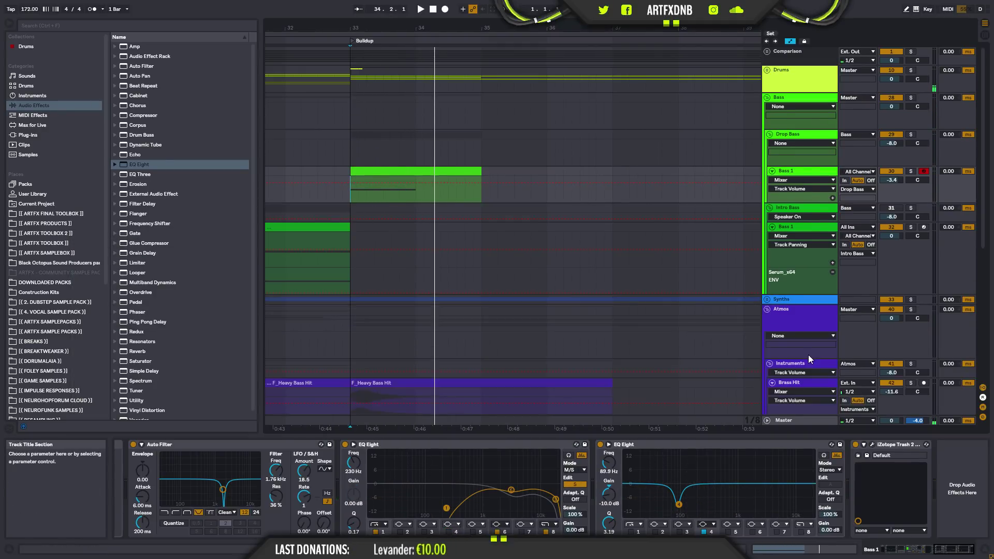
scroll(808, 355, down, 10)
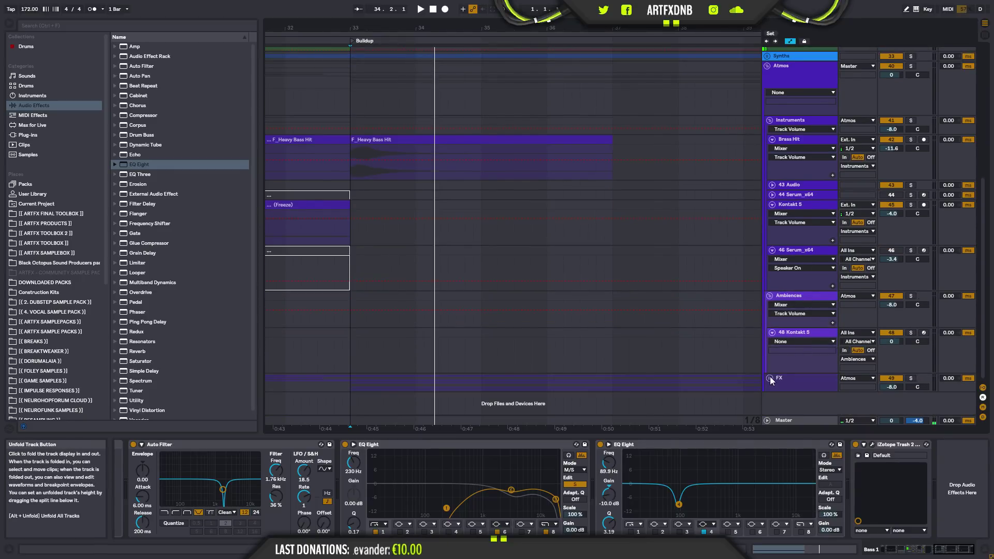
click(770, 378)
scroll(804, 354, down, 5)
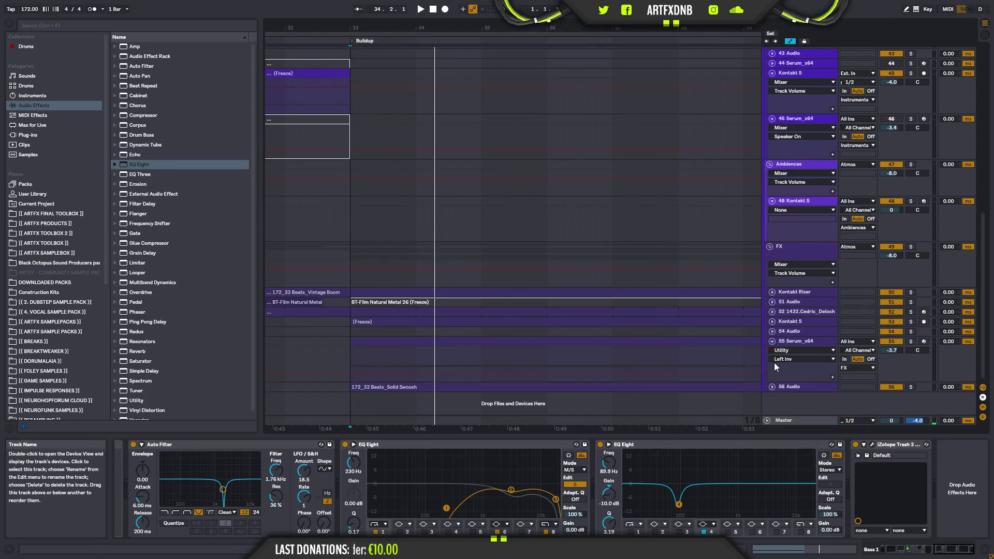
click(911, 342)
click(365, 366)
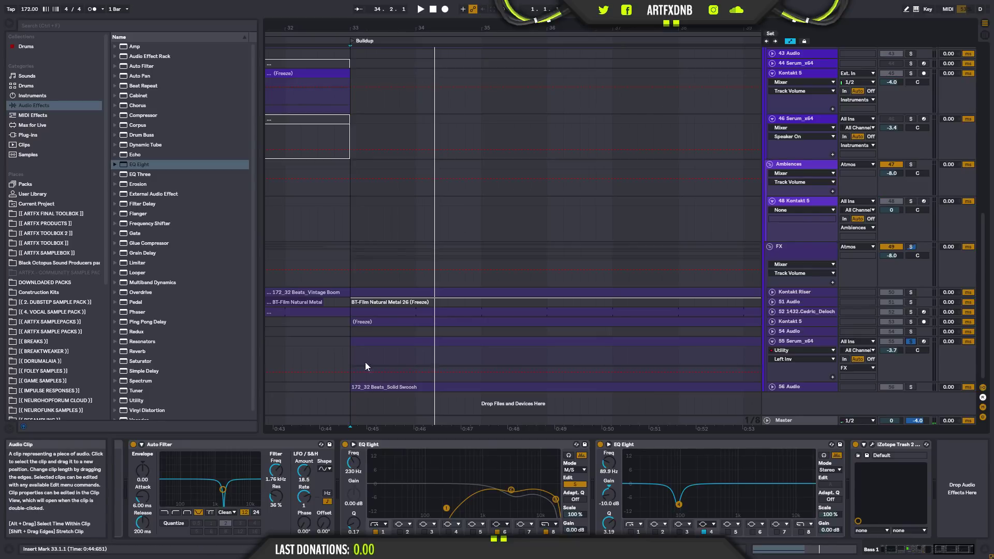
click(349, 359)
key(space)
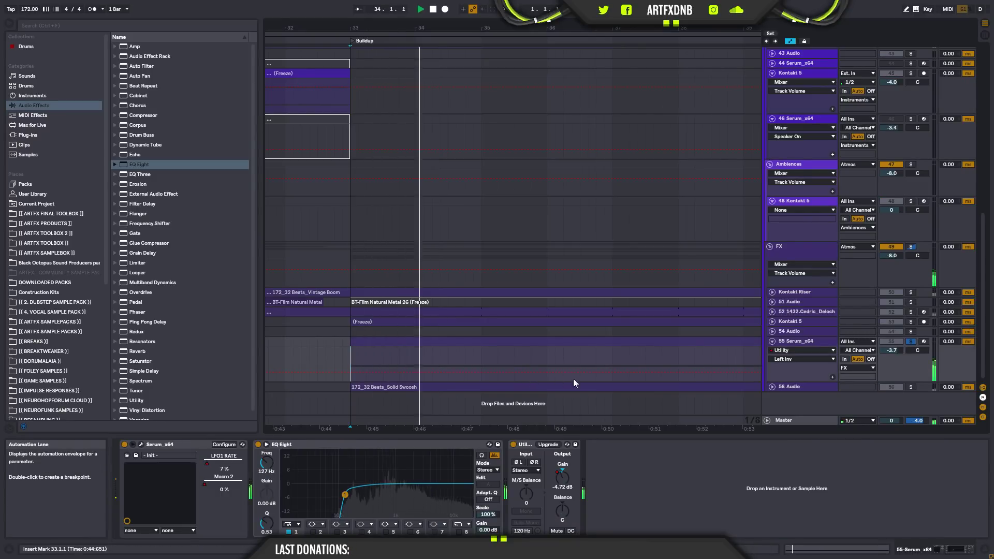
- Unsolo and deactivate the 55 Serum_x64 track, and fold the FX group
click(911, 341)
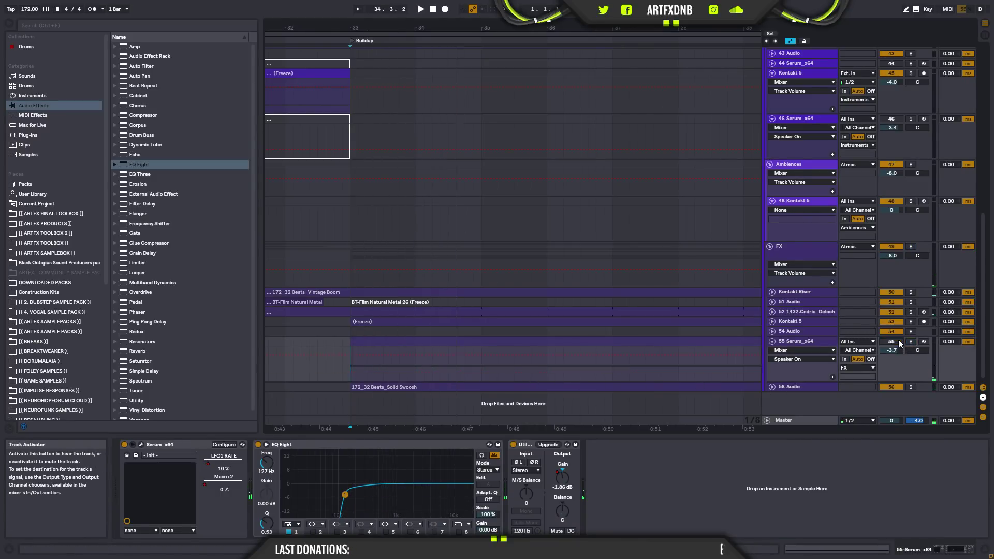
click(451, 326)
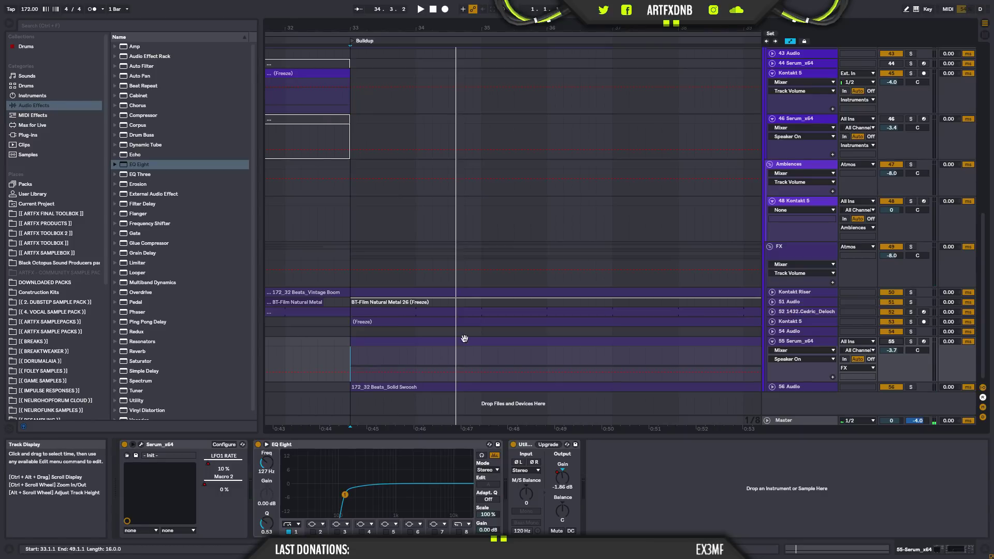
click(771, 247)
- Place the playback start at bar 32 on the Drop Bass group's Bass 1 track
scroll(788, 155, up, 10)
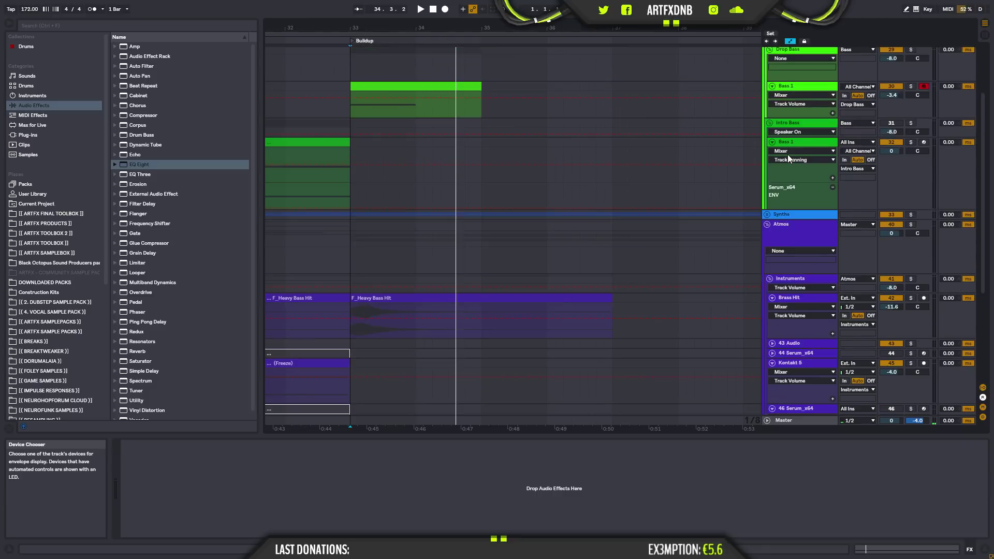
scroll(788, 154, up, 3)
click(285, 155)
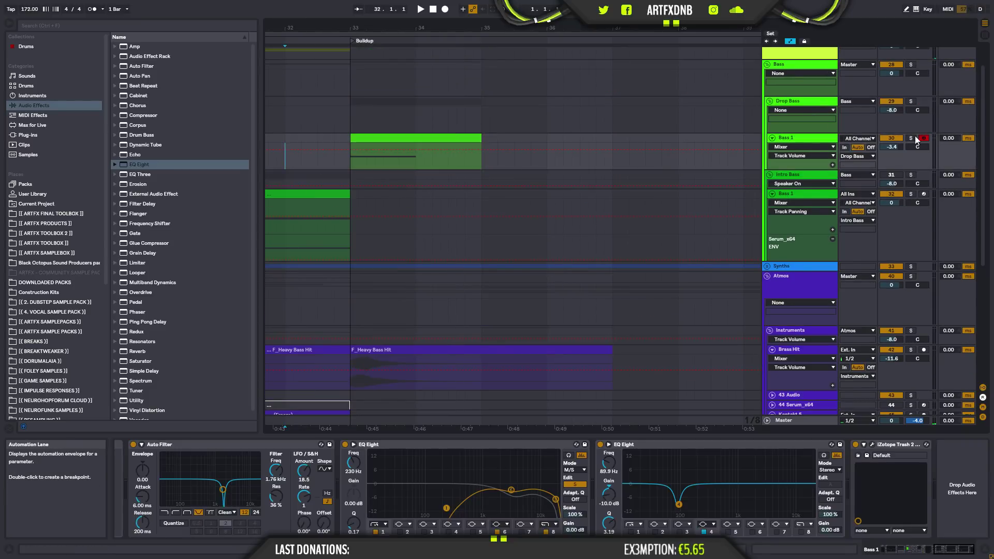
- Open the Bass 1 MIDI clip at bar 33 and add an F#3 note from 1.3 to 2 above the bass note
key(space)
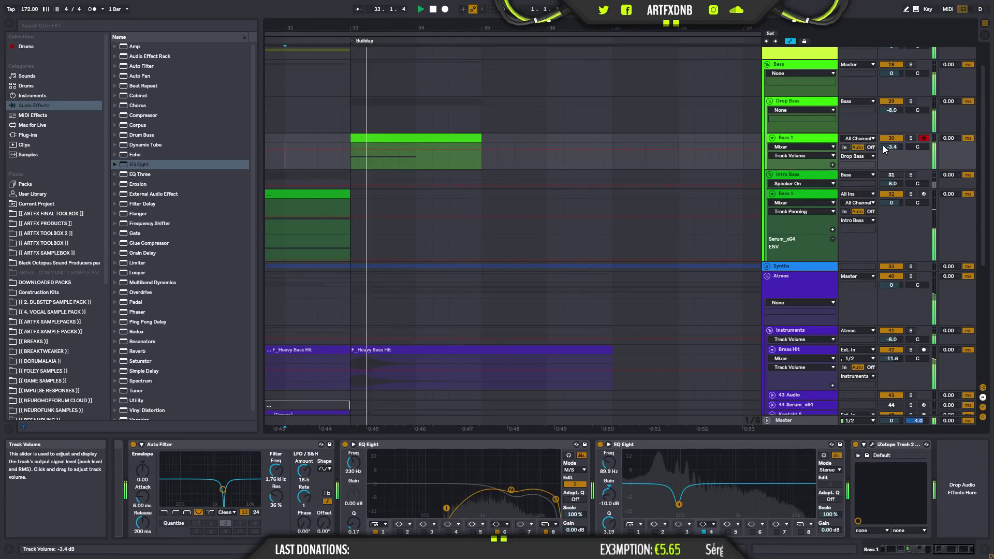
key(space)
double_click(382, 138)
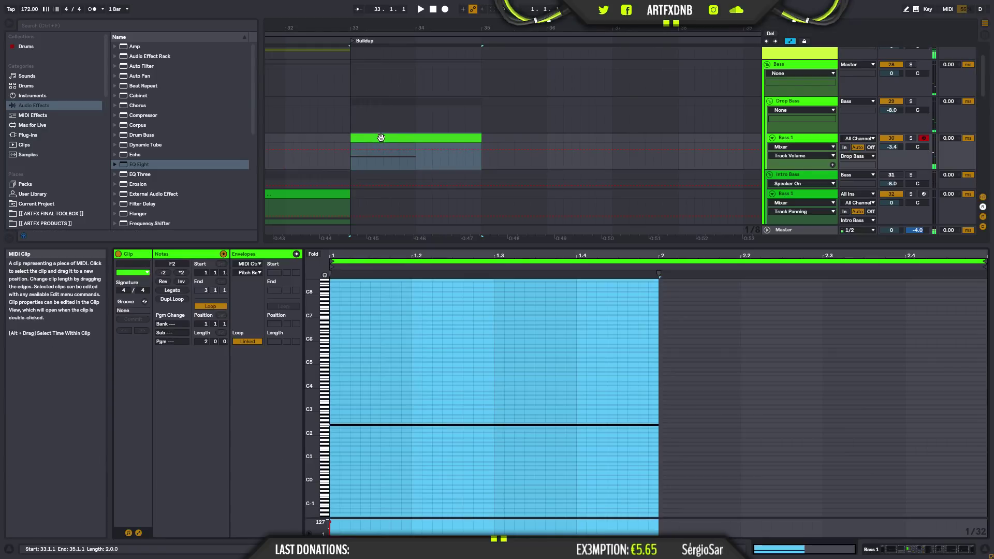
key(space)
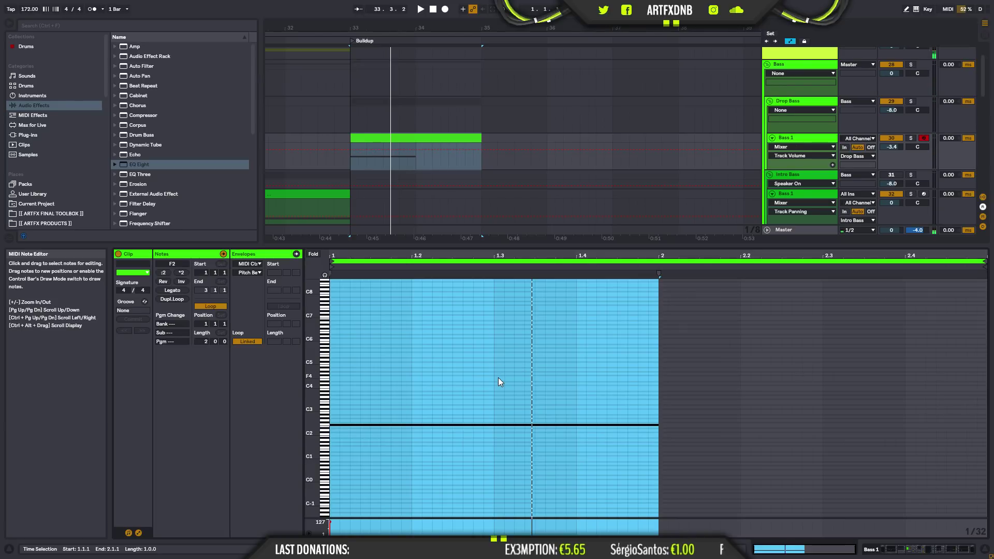
click(497, 400)
drag(503, 400, 659, 398)
click(665, 390)
click(668, 400)
key(space)
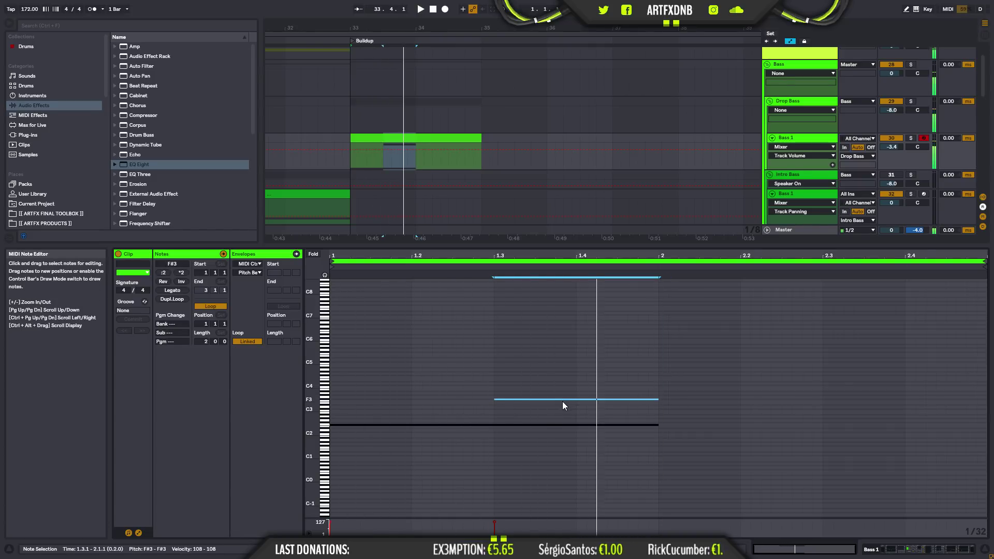
- Try the upper note at F3, return it to F#3, and audition the phrase from bar 32
drag(562, 400, 561, 403)
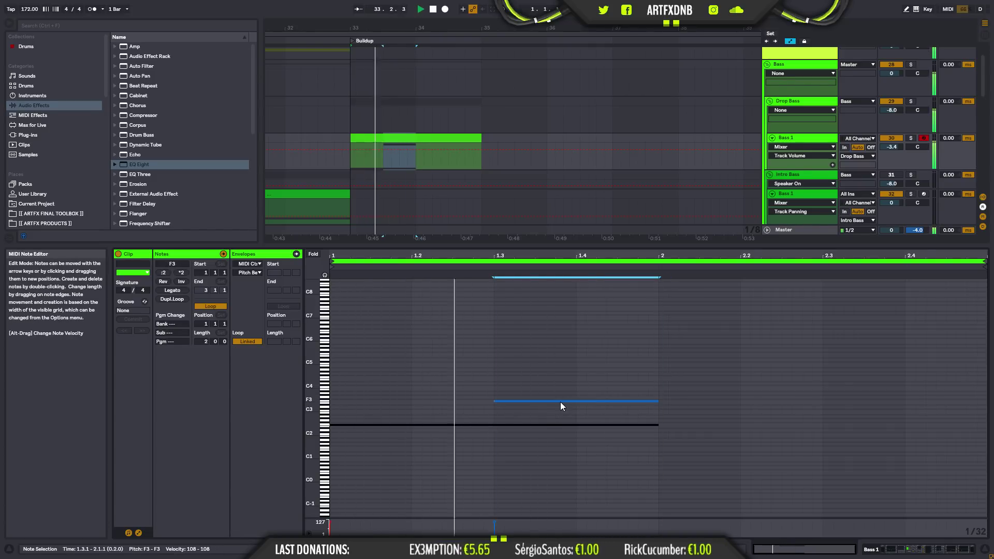
drag(560, 401, 551, 399)
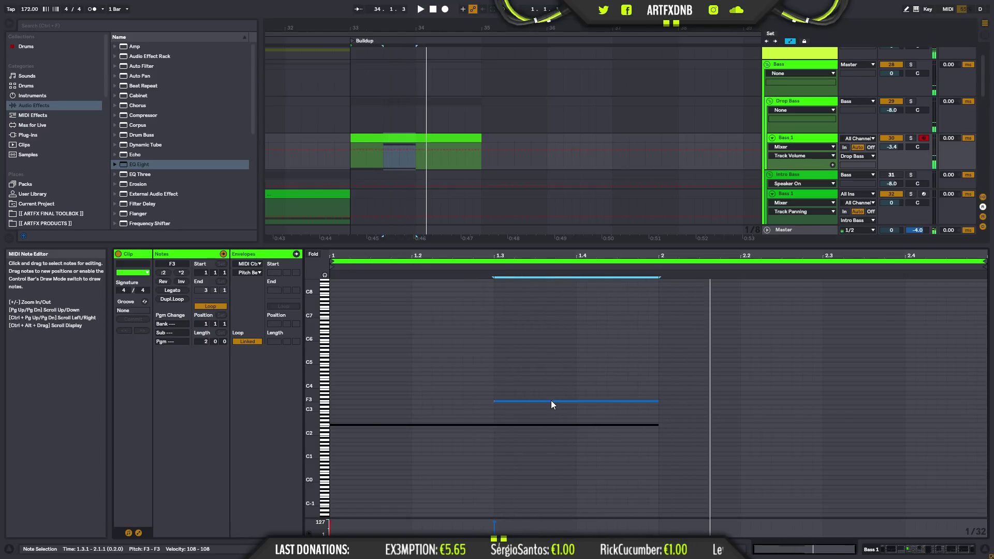
key(space)
key(space)
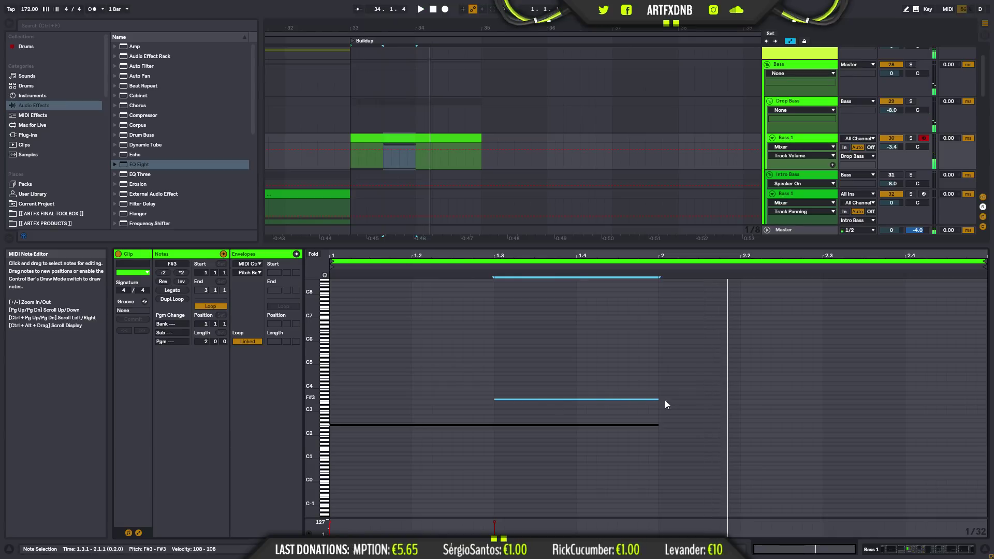
click(281, 148)
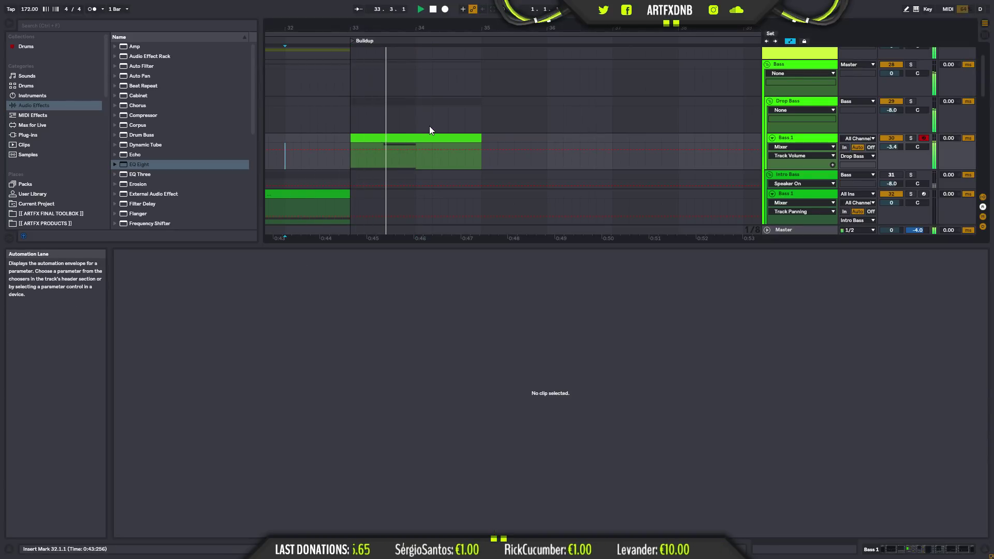
key(space)
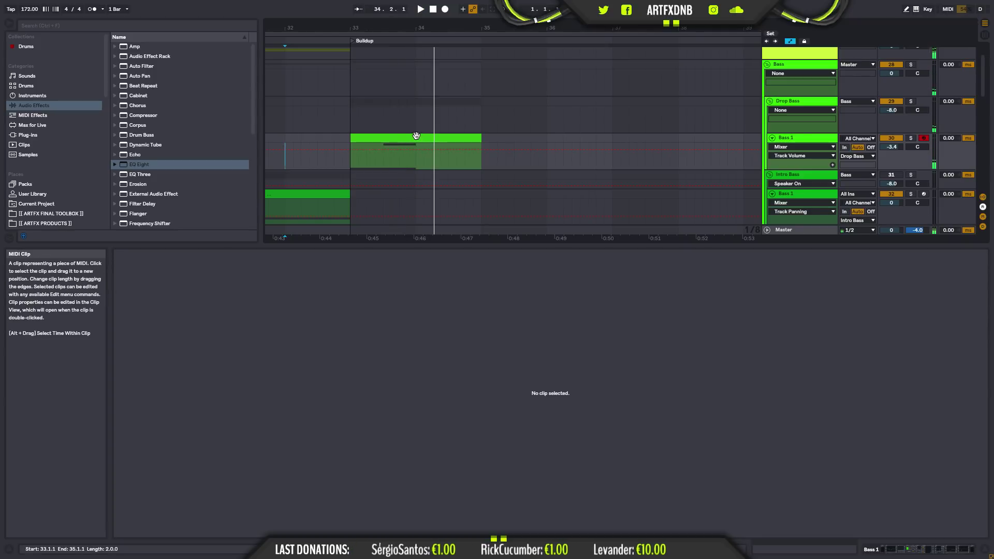
- Raise the upper note in the Bass 1 clip by an octave to F#4 and play it back
double_click(416, 144)
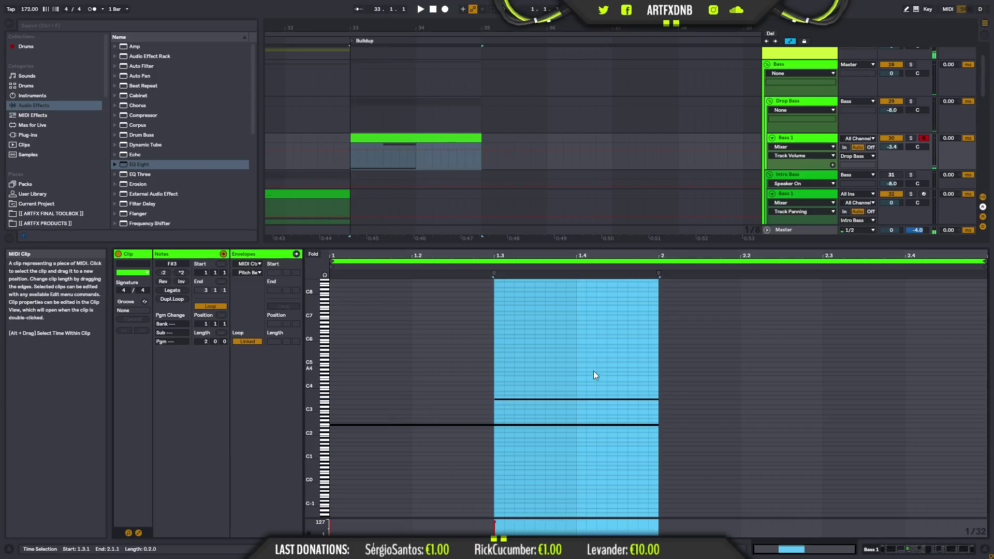
click(570, 400)
key(shift+Up)
key(space)
key(space)
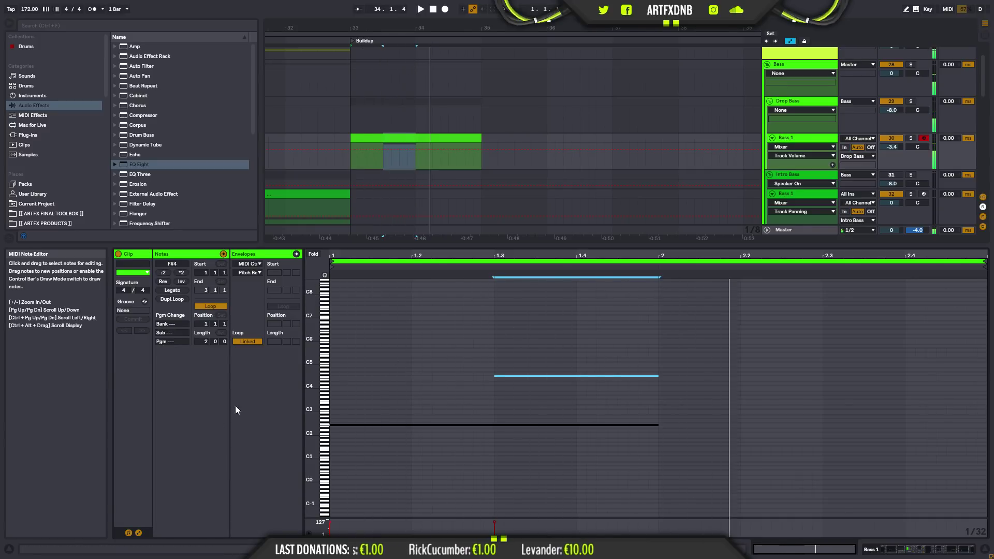
- Try a clip pitch bend ramp falling to -8192 between 1.4 and 2, play it, and reset the envelope to 0
click(138, 533)
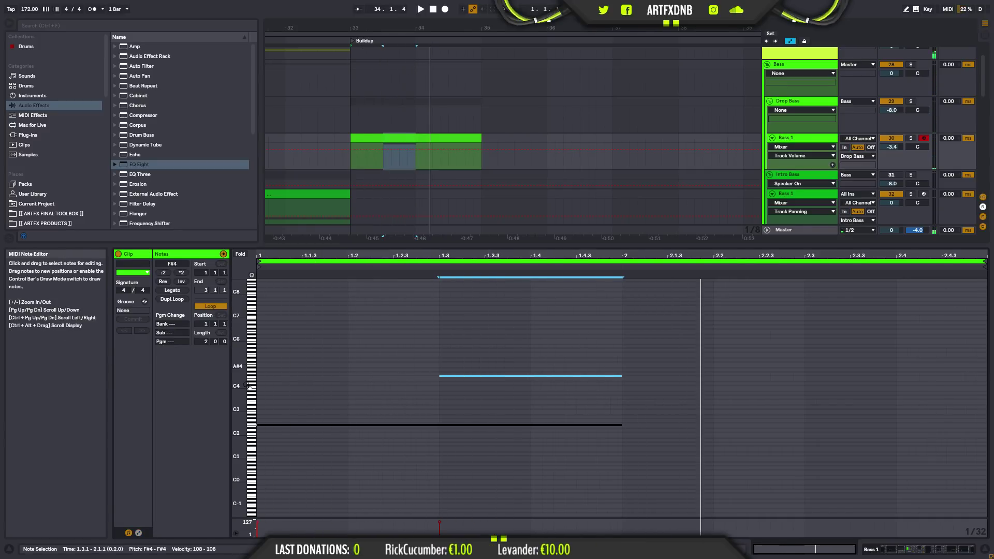
click(138, 533)
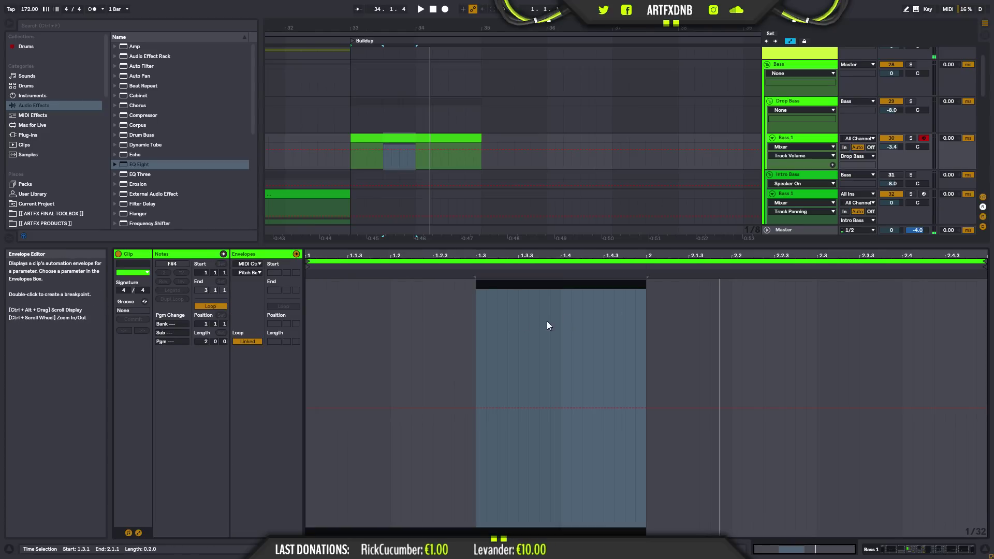
drag(522, 320, 650, 326)
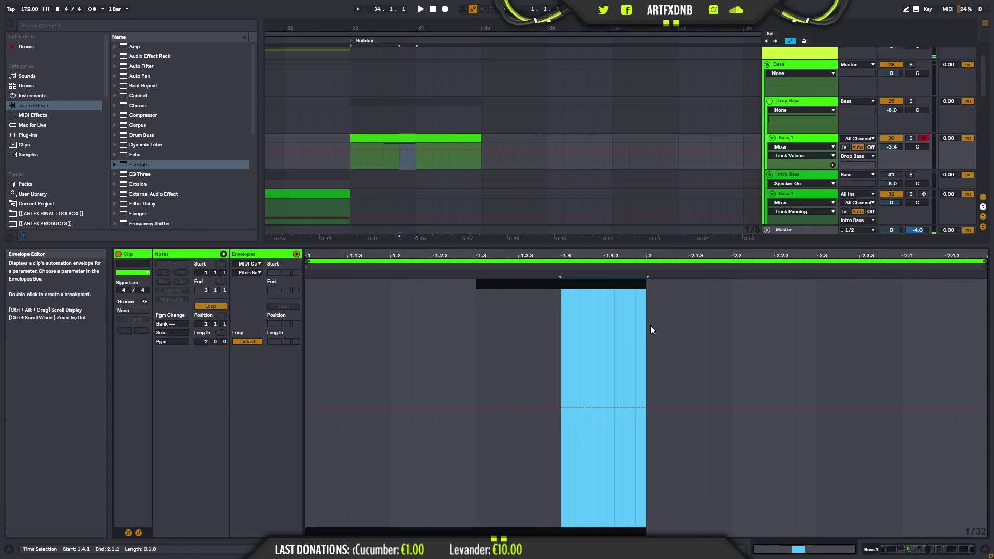
drag(620, 408, 621, 527)
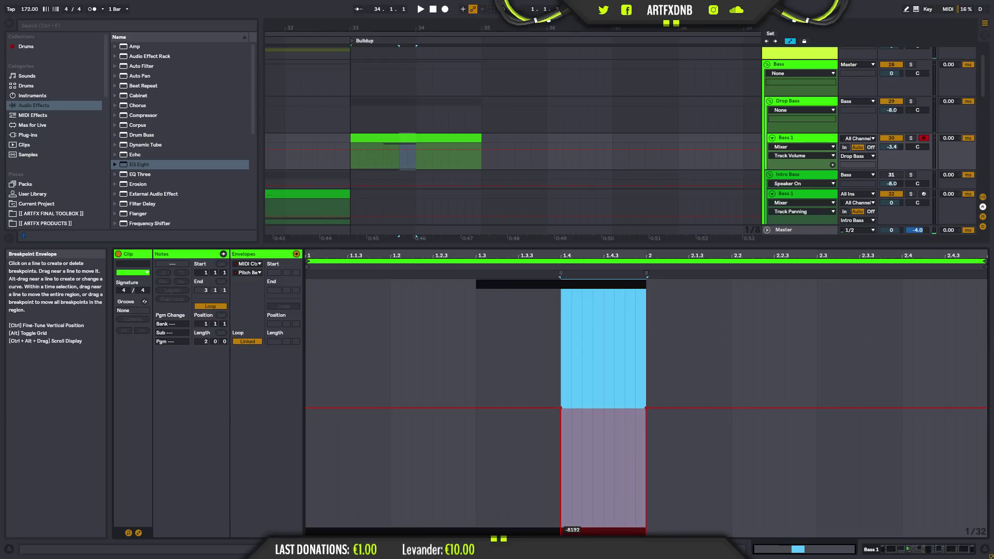
click(561, 527)
key(space)
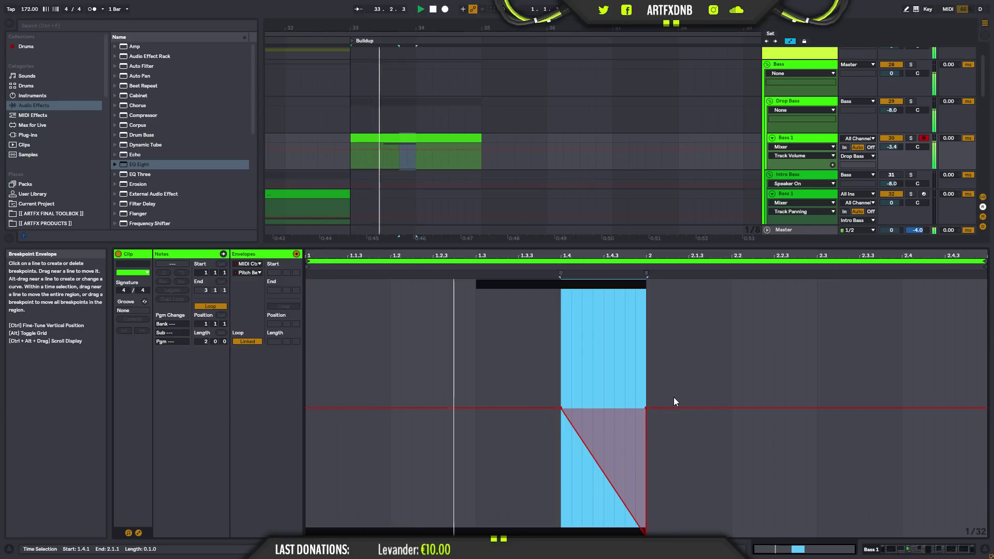
click(564, 407)
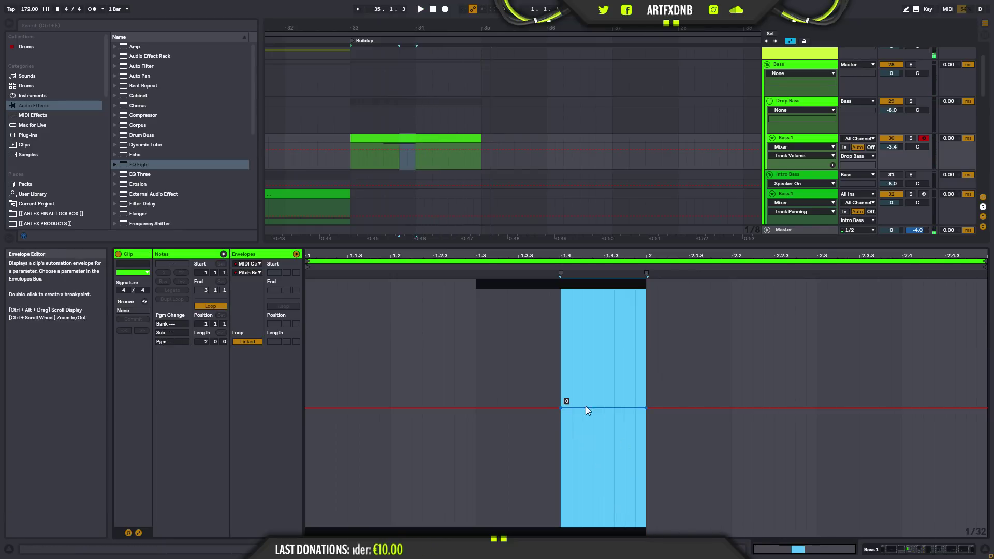
click(647, 408)
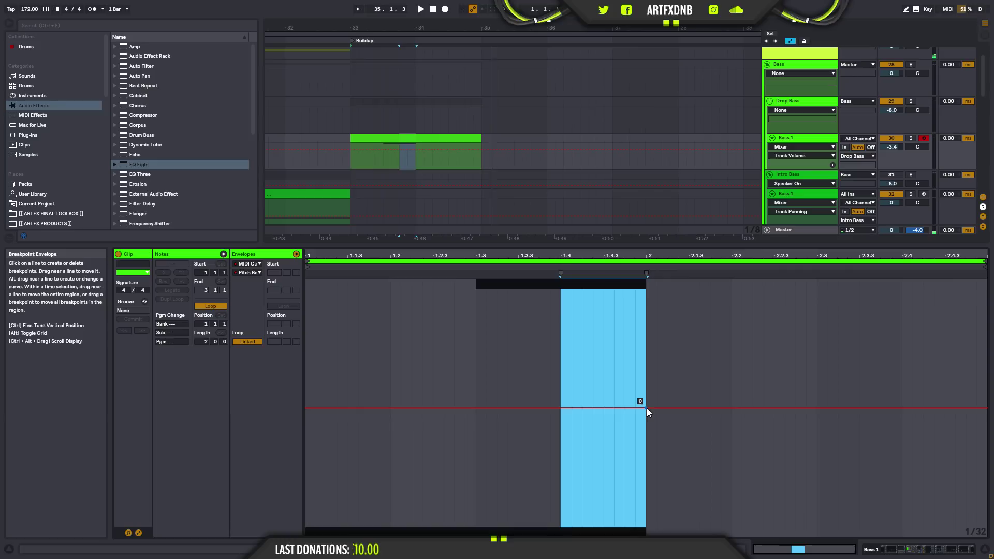
click(395, 138)
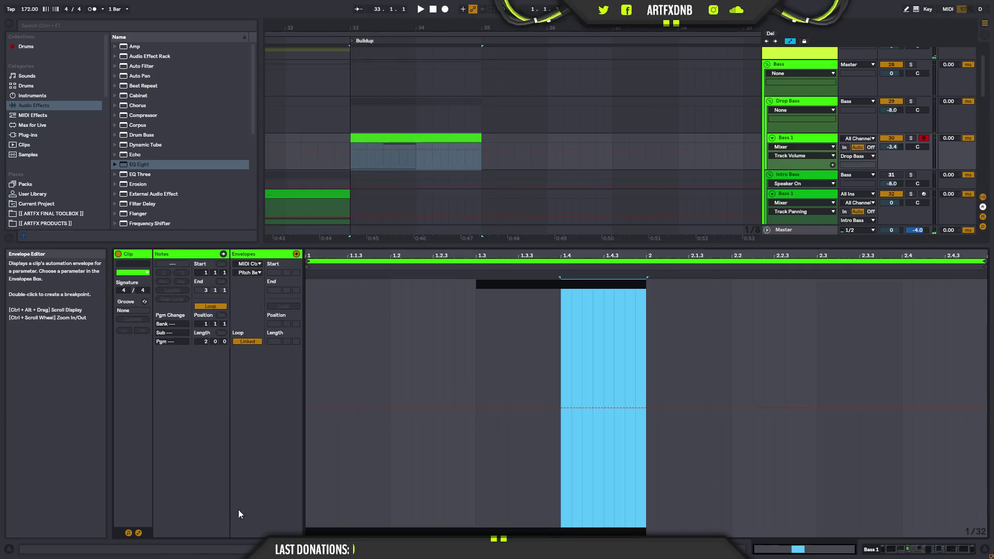
click(138, 533)
- Lower the upper note to F4, make it span 1.2 to 2, and audition the clip
key(space)
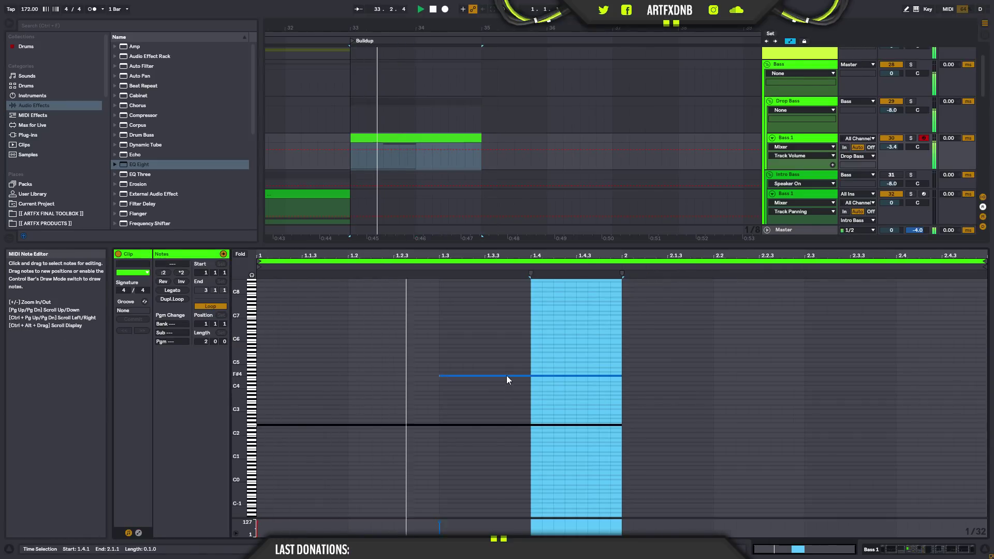
drag(620, 375, 431, 380)
key(space)
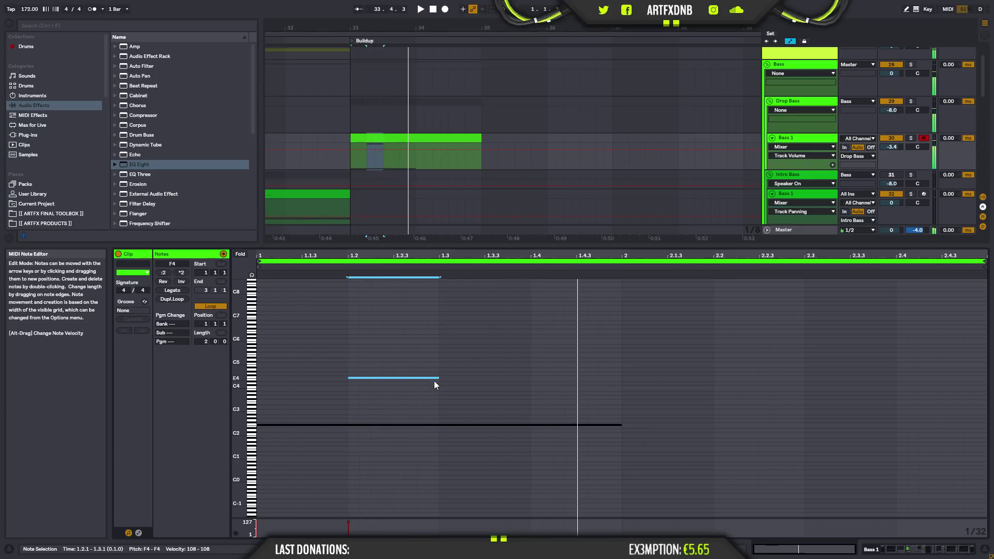
drag(547, 380, 621, 383)
key(space)
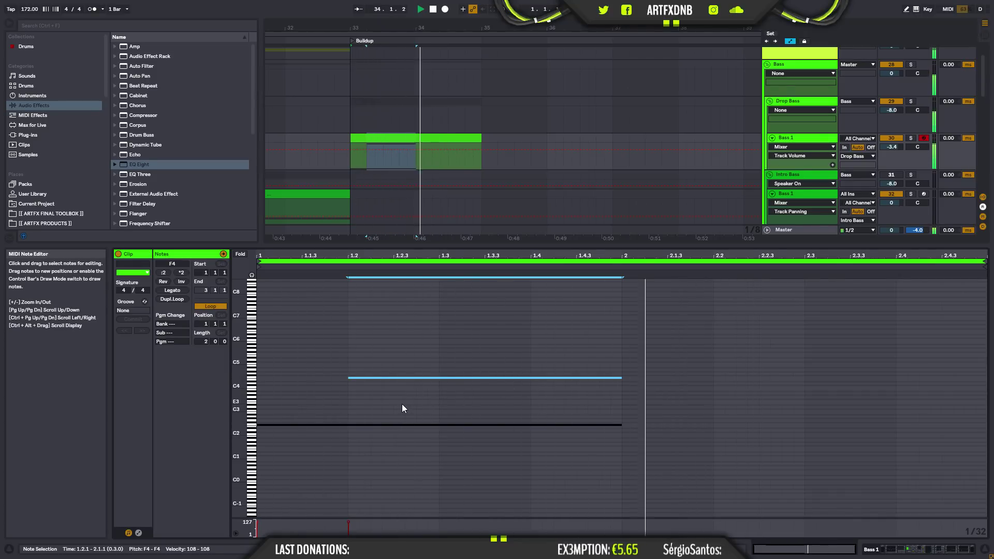
- Trim the start of the F4 note to 1.3 and play the clip from its beginning
drag(349, 379, 444, 396)
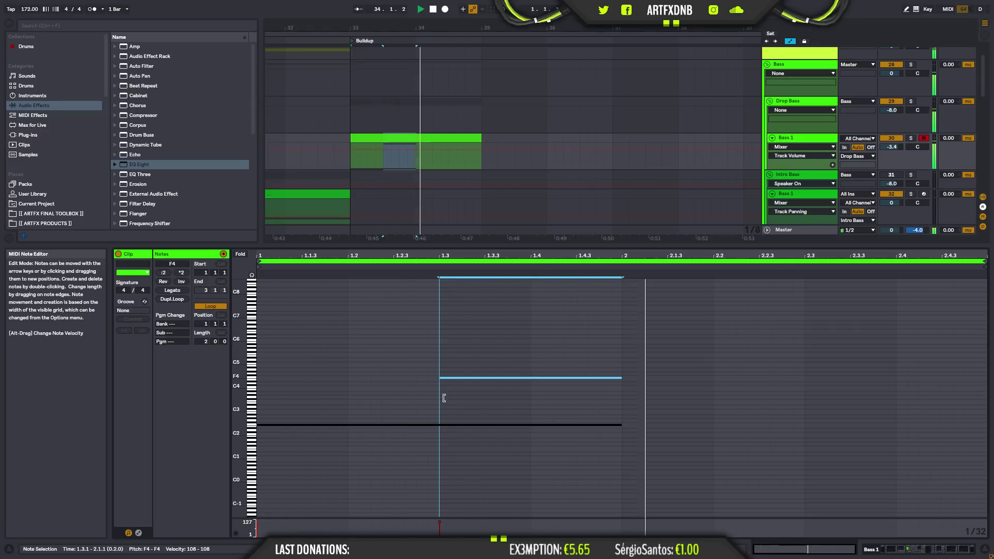
click(443, 398)
click(605, 364)
key(ctrl+a)
key(space)
click(623, 378)
drag(581, 321, 541, 477)
key(space)
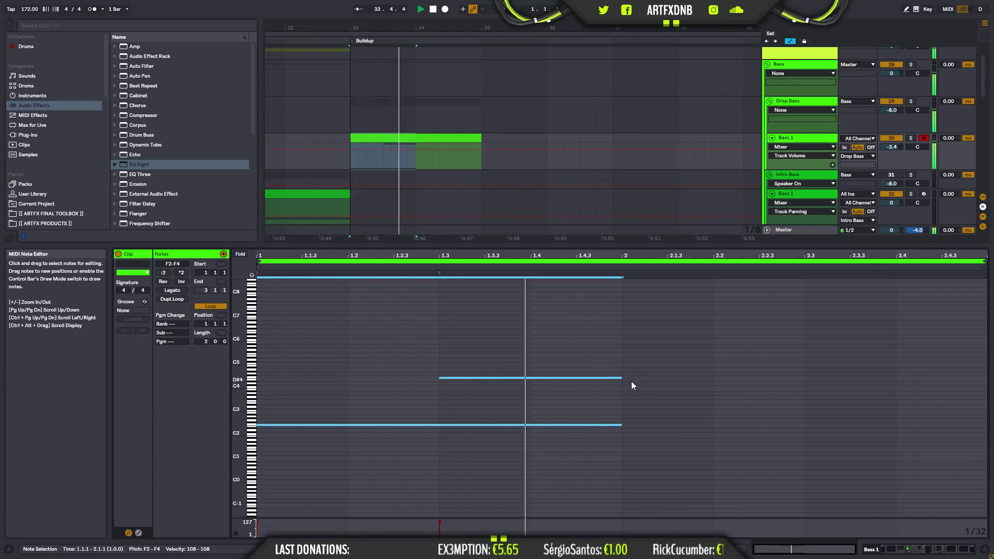
- Shorten the F4 note so it ends at 1.4.3 and audition the result
click(619, 378)
click(634, 377)
key(space)
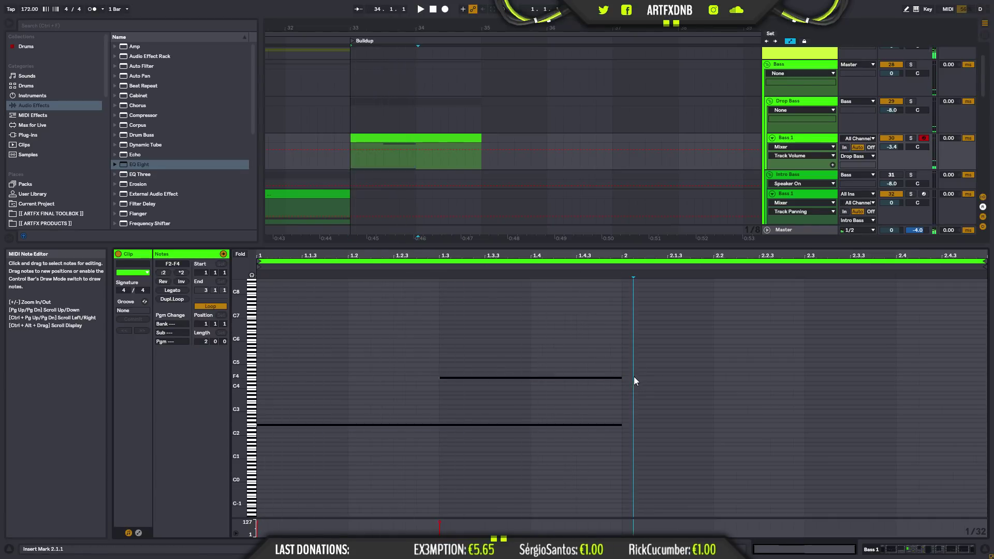
drag(622, 379, 601, 382)
key(space)
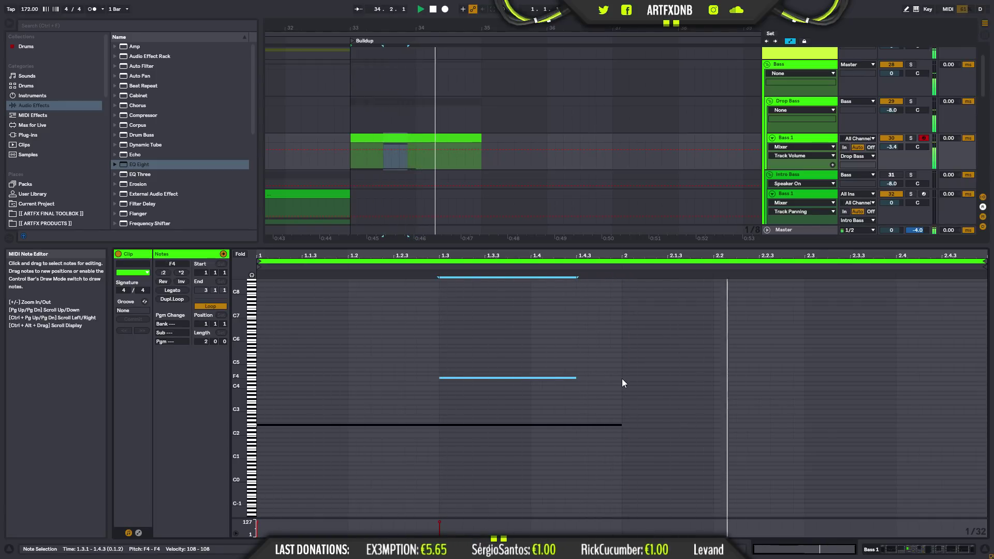
- Duplicate the Bass 1 clip to bar 35, raise the copy's upper note to F#4, and play it back
click(470, 138)
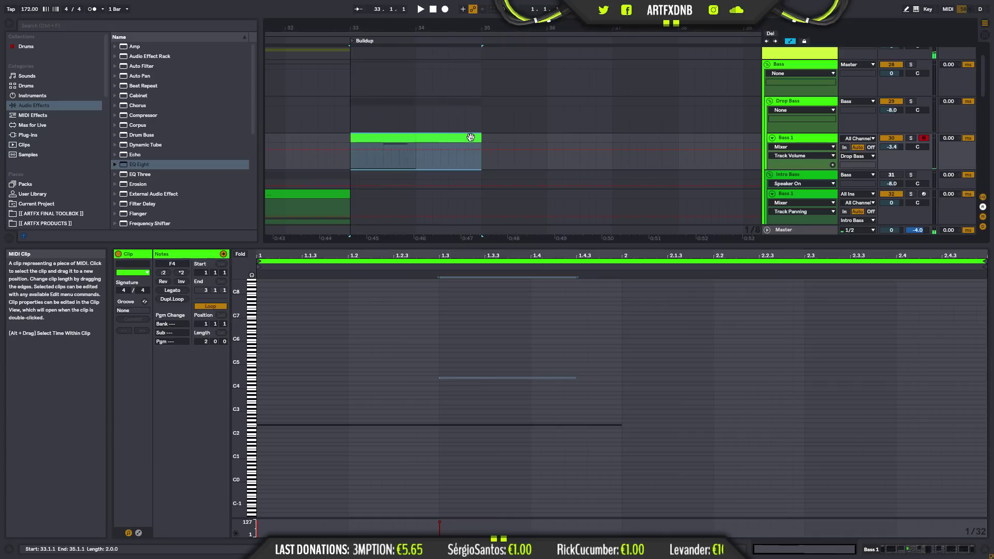
key(ctrl+d)
drag(493, 386, 505, 351)
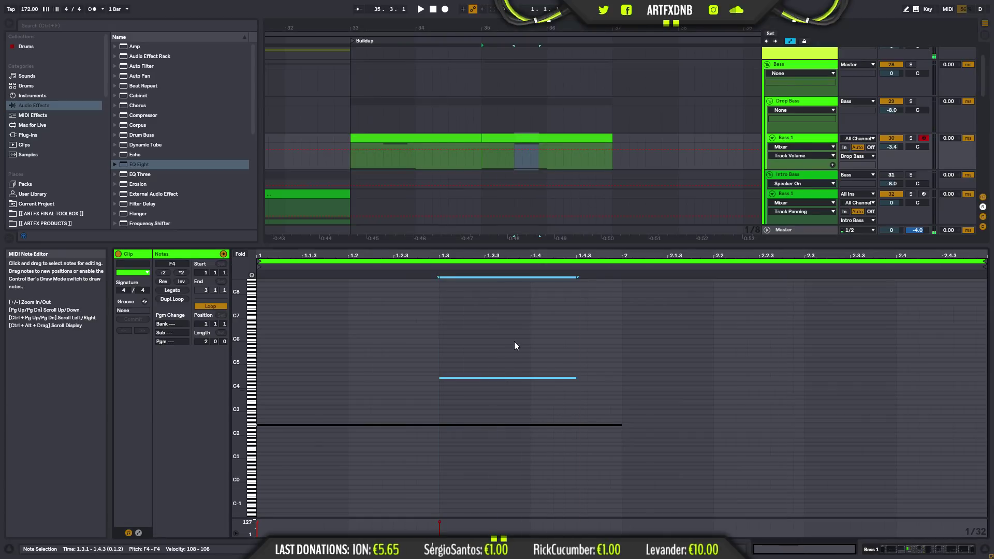
key(Up)
key(space)
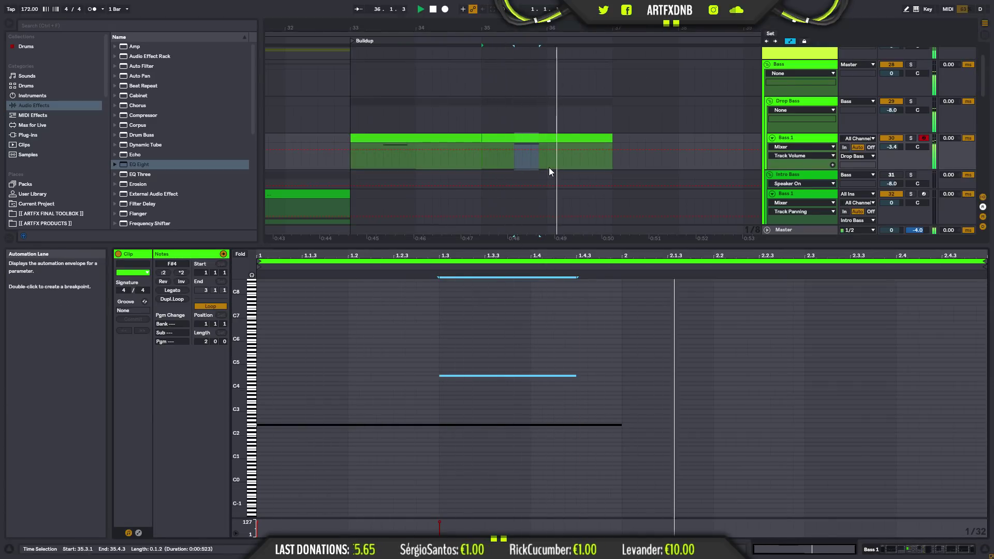
key(space)
- Duplicate both Bass 1 clips together to fill bars 37 to 41 and play the arrangement from bar 29
click(451, 139)
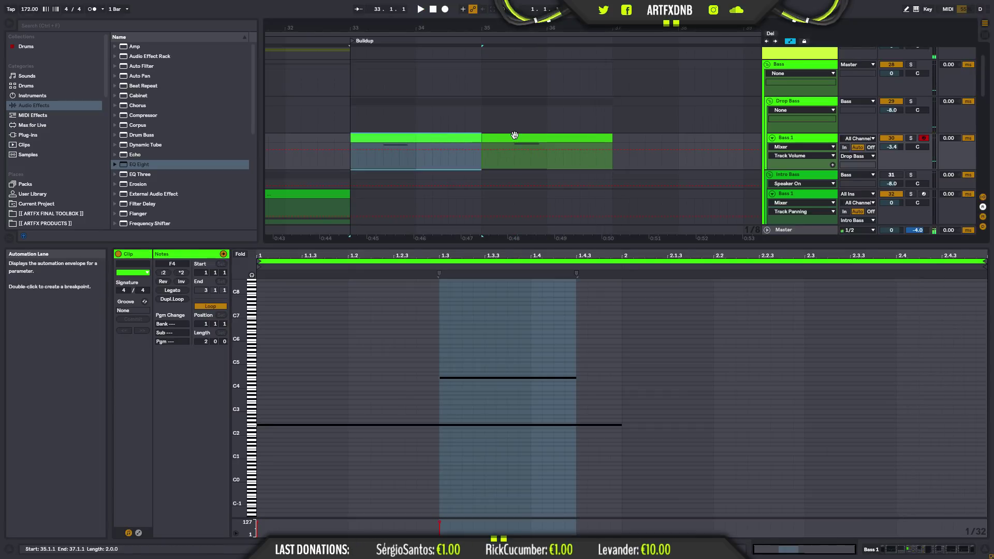
shift+click(515, 137)
key(ctrl+d)
drag(451, 29, 447, 12)
click(351, 161)
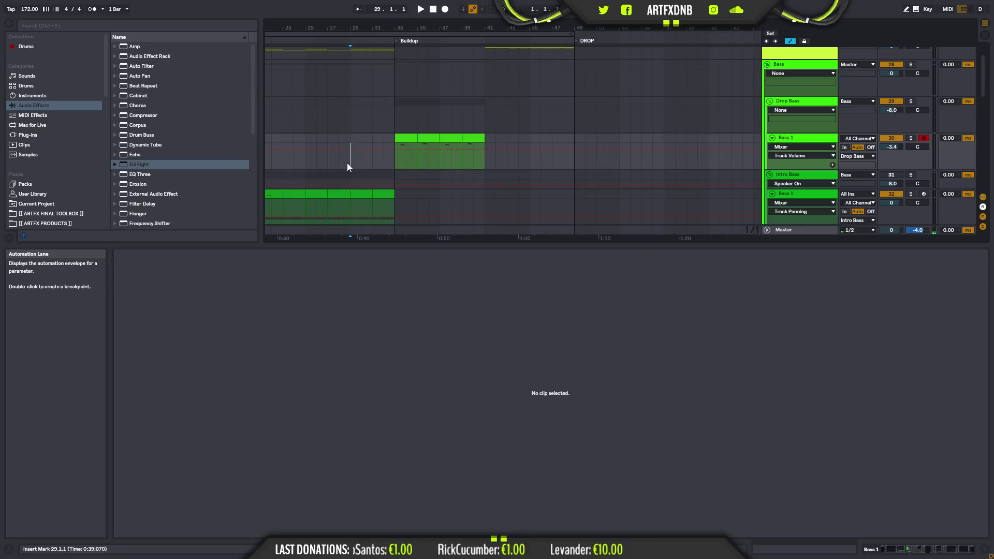
key(space)
key(shift+Tab)
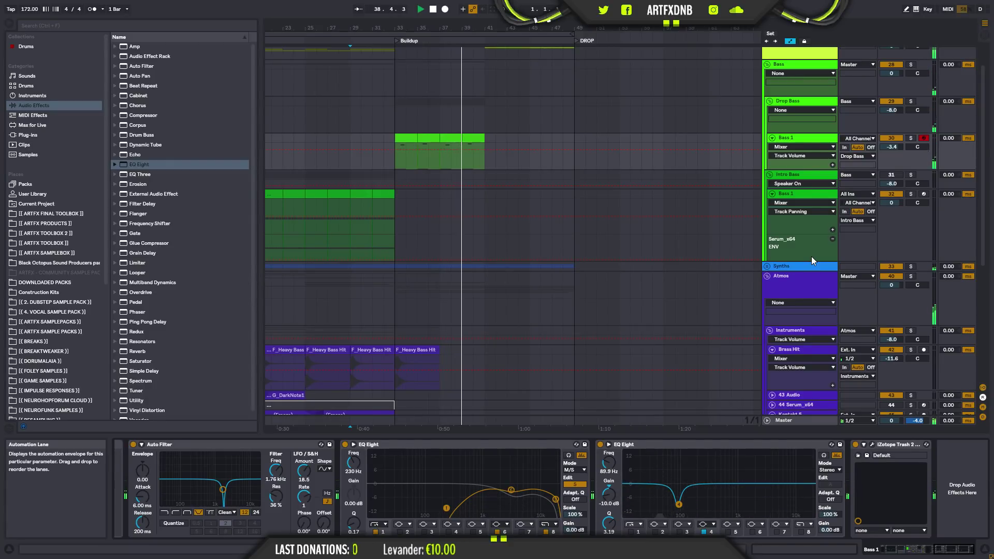
click(434, 9)
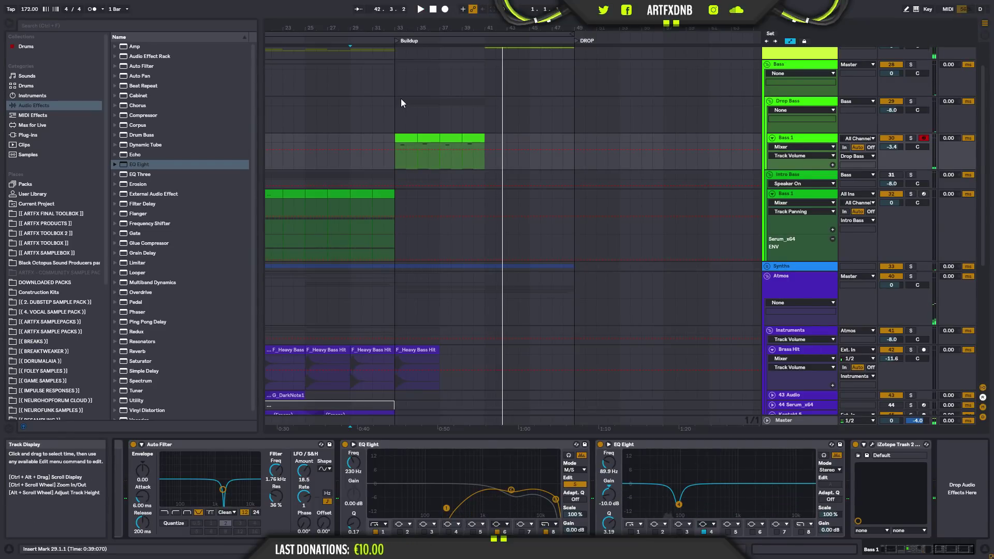
- Lower the F4 note in the Bass 1 clip at bar 33 by one octave to F3 and audition it
click(401, 139)
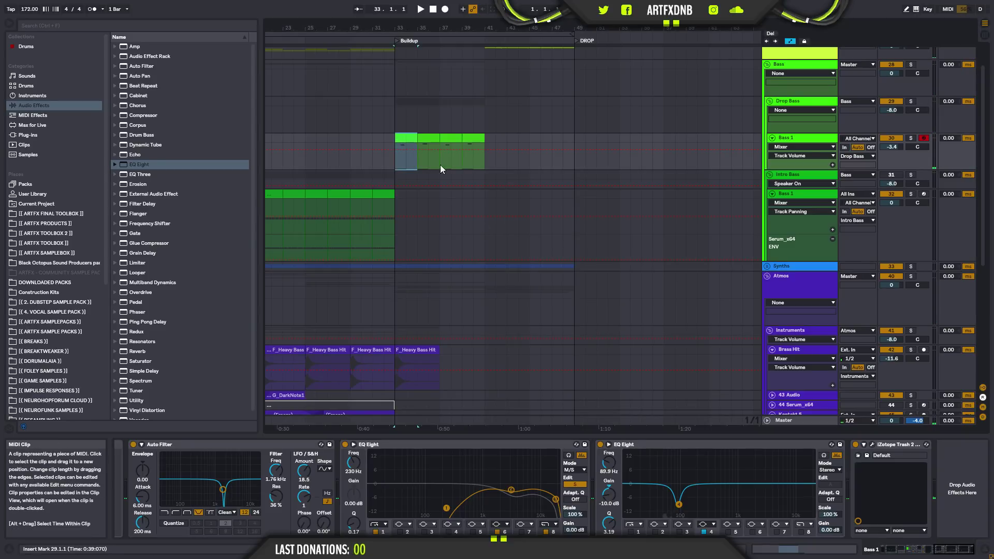
double_click(402, 136)
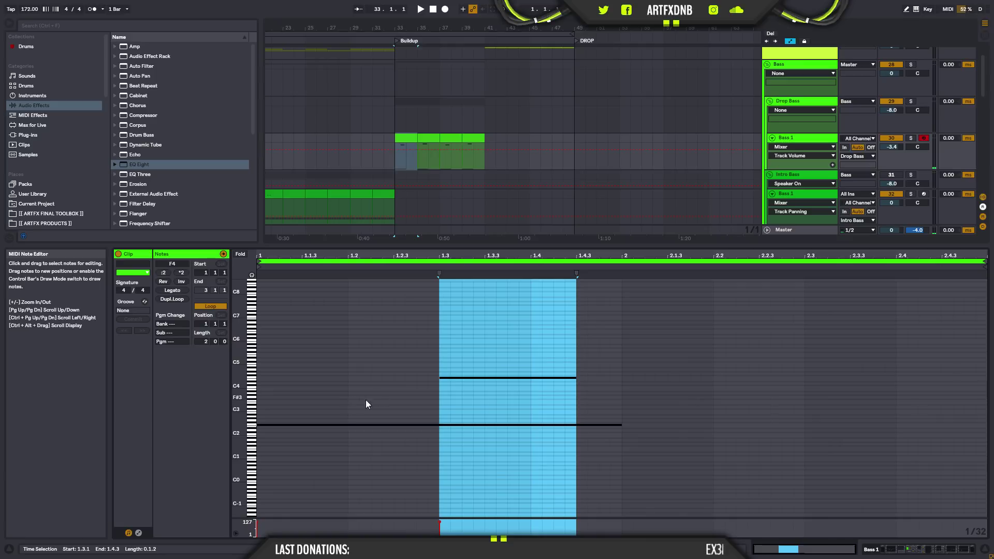
drag(478, 342, 493, 394)
key(shift+Down)
key(space)
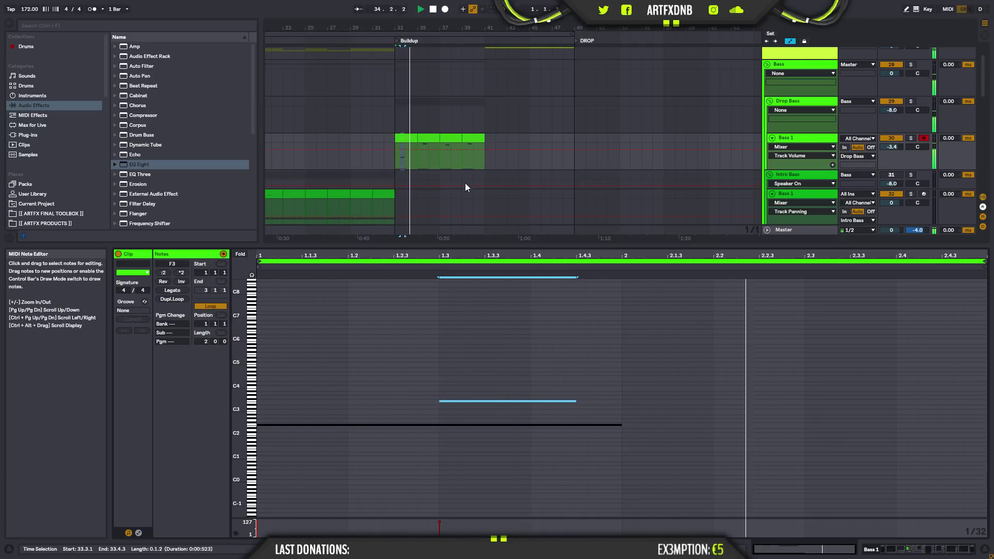
key(space)
- Lower the F#4 note in the Bass 1 clip at bar 35 by one octave to F#3 and play it back
click(426, 138)
drag(520, 341, 500, 424)
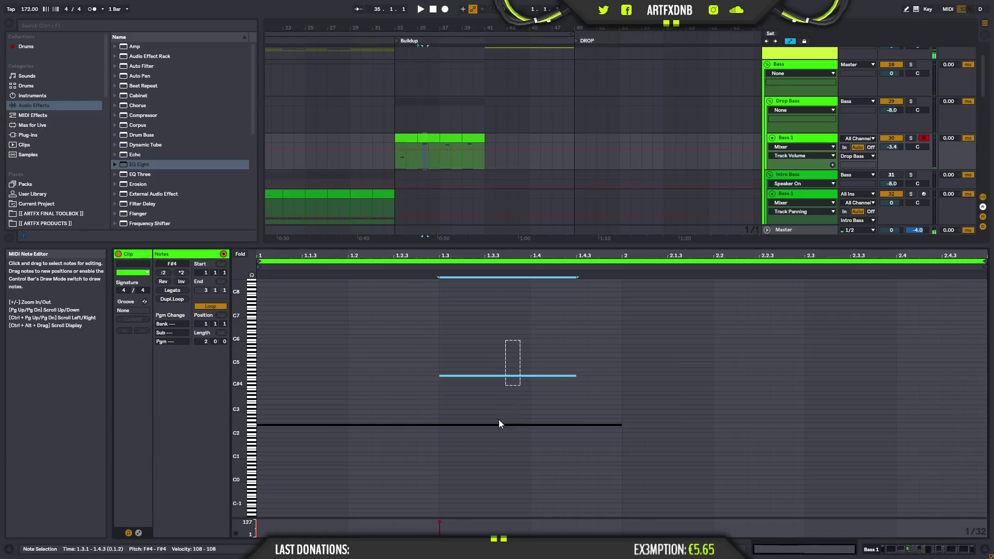
key(shift+Down)
key(space)
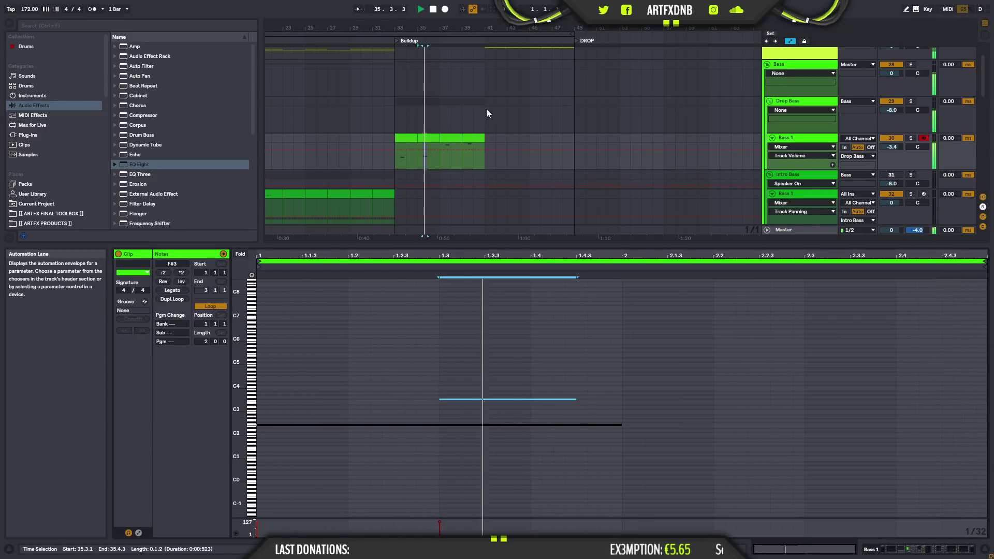
- Duplicate the two edited Bass 1 clips at bars 33 and 35 over bars 37 to 41
click(430, 138)
key(space)
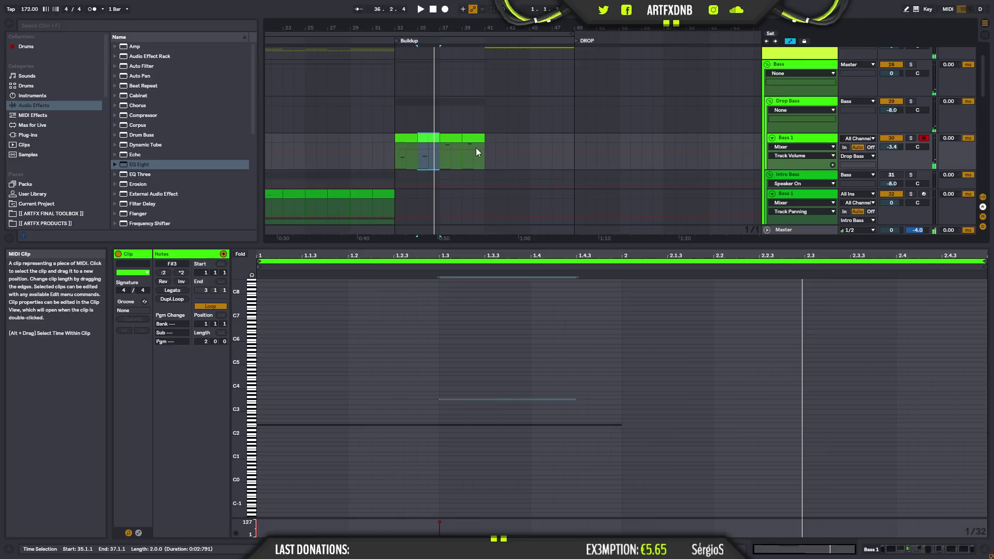
shift+click(407, 139)
key(ctrl+d)
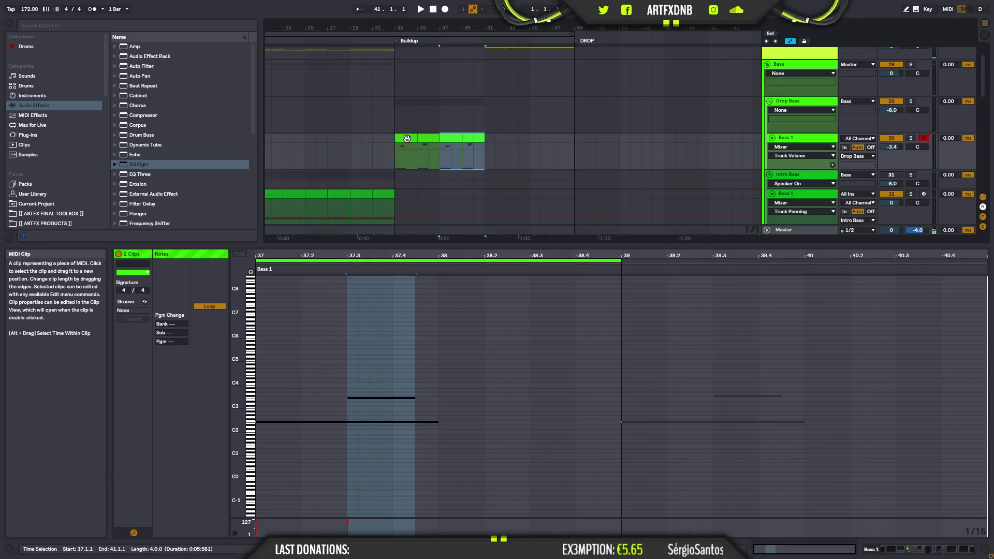
- Add an F#4 note from 2.4 to the end of the Bass 1 clip at bar 35 and play from bar 36
click(427, 139)
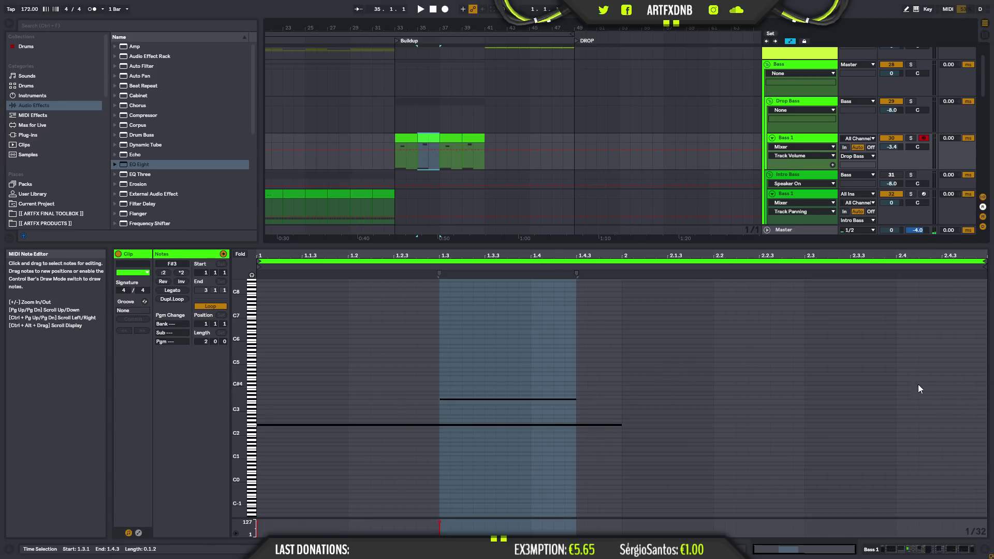
drag(900, 374, 987, 375)
click(427, 155)
key(space)
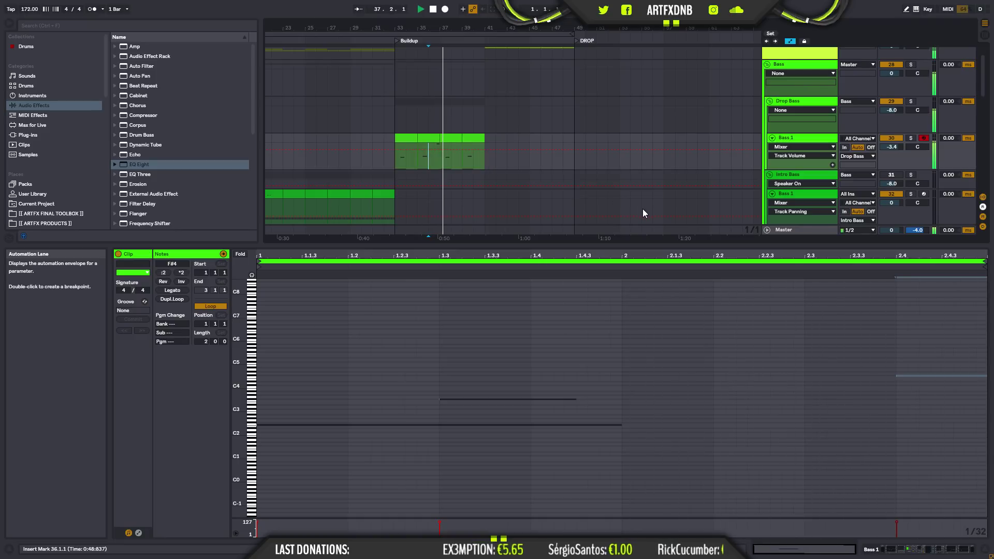
click(430, 141)
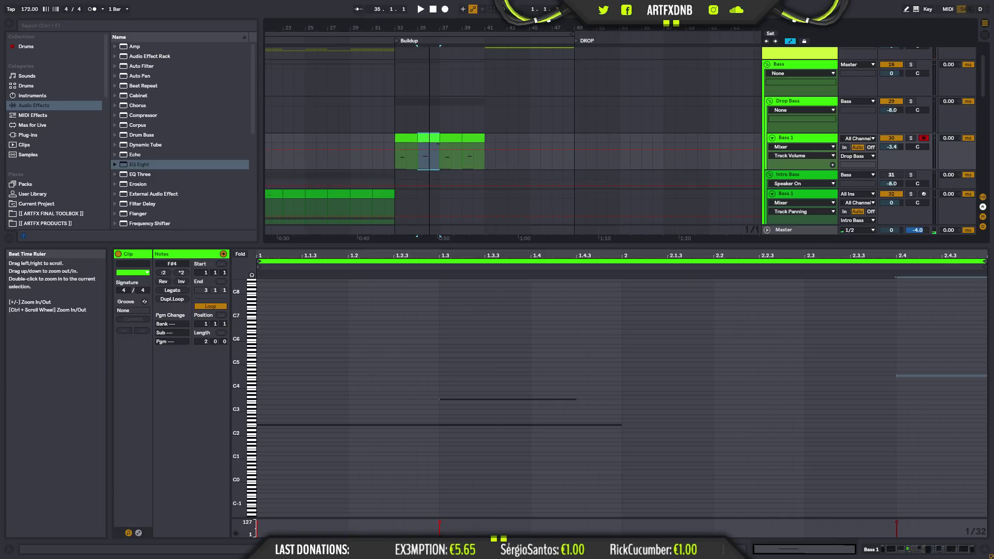
- Copy the last half bar of the bar 35 clip to 32.3, just ahead of the Buildup, and play from 30.4
drag(429, 32, 484, 58)
click(492, 163)
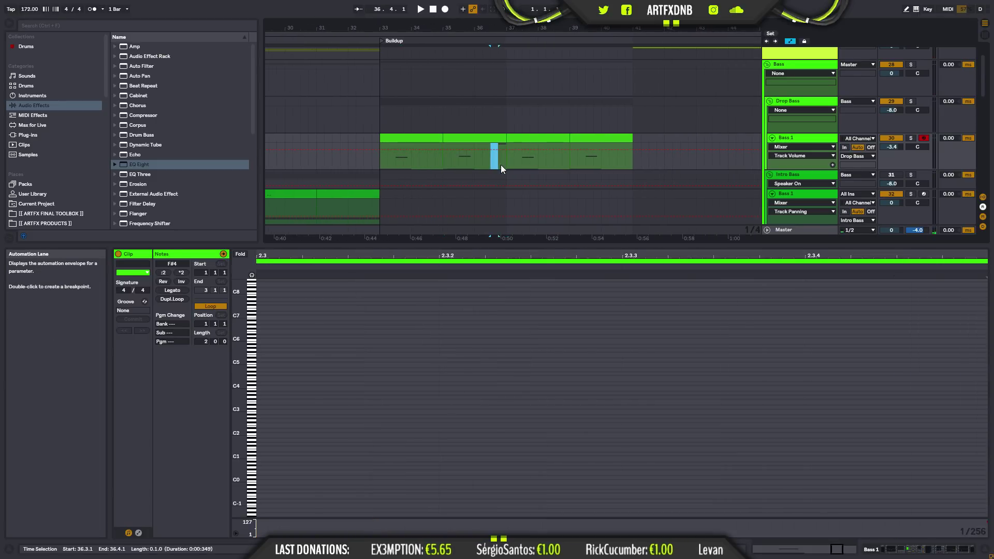
click(373, 147)
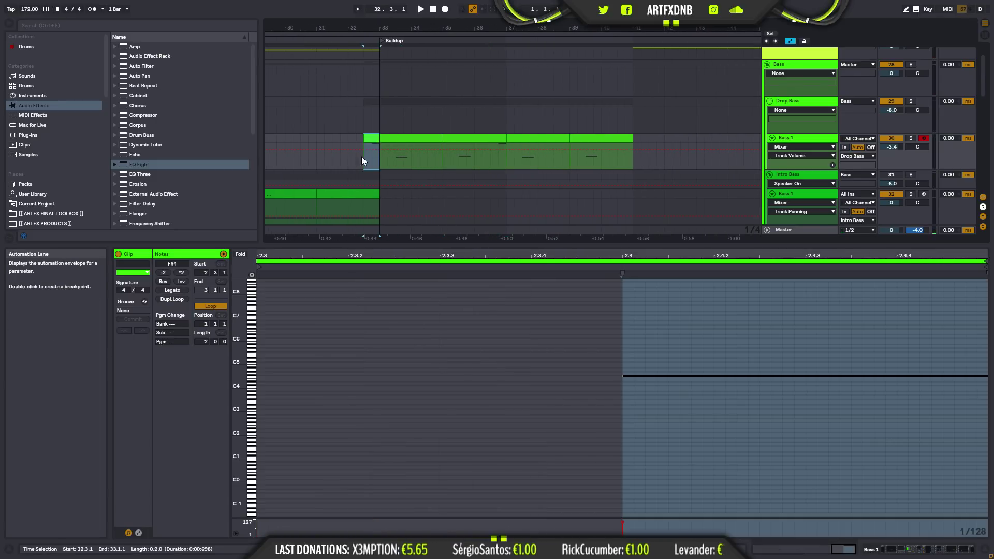
click(348, 160)
click(309, 160)
key(space)
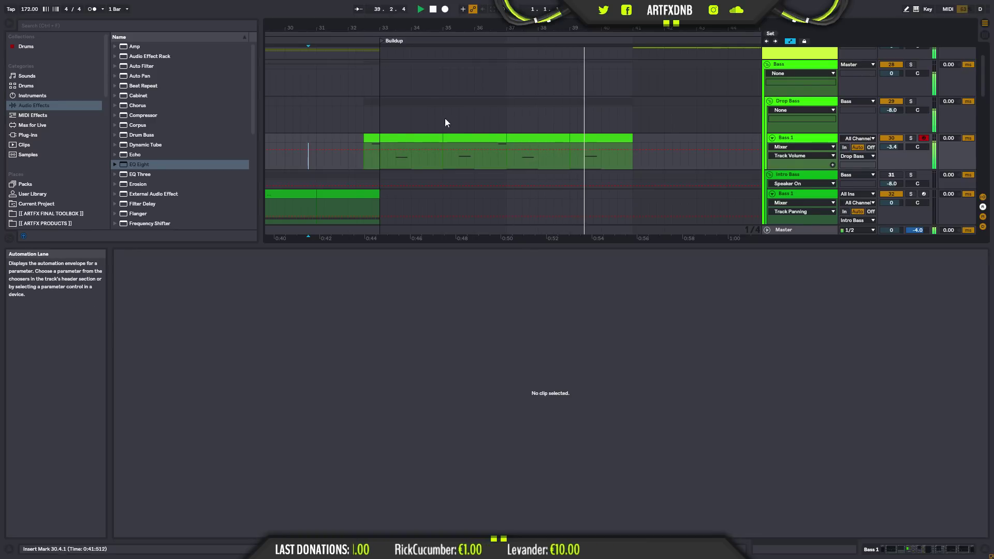
- Duplicate the last Bass 1 clip to bars 41 to 43 and audition the copy
drag(602, 28, 504, 11)
key(space)
click(495, 137)
drag(520, 148, 527, 149)
key(space)
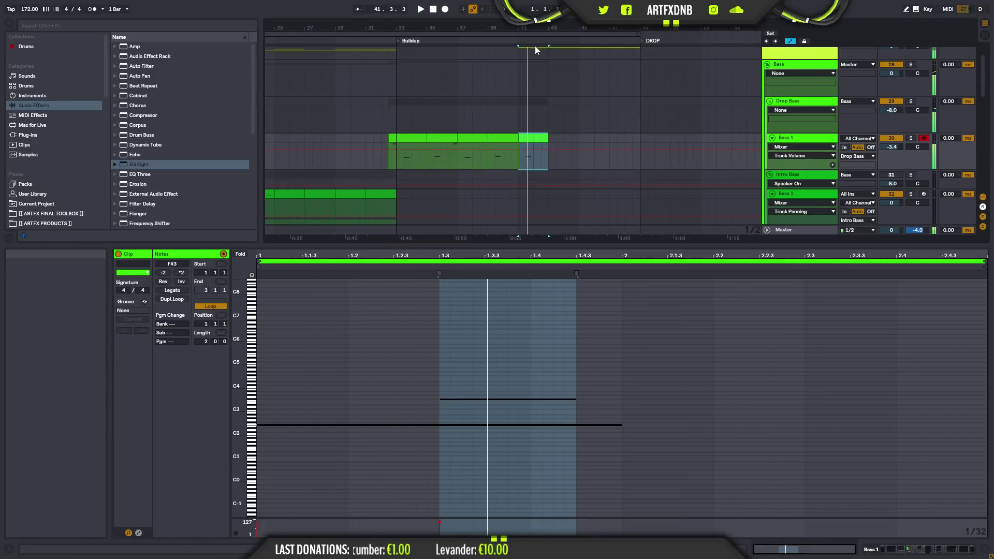
scroll(535, 46, up, 5)
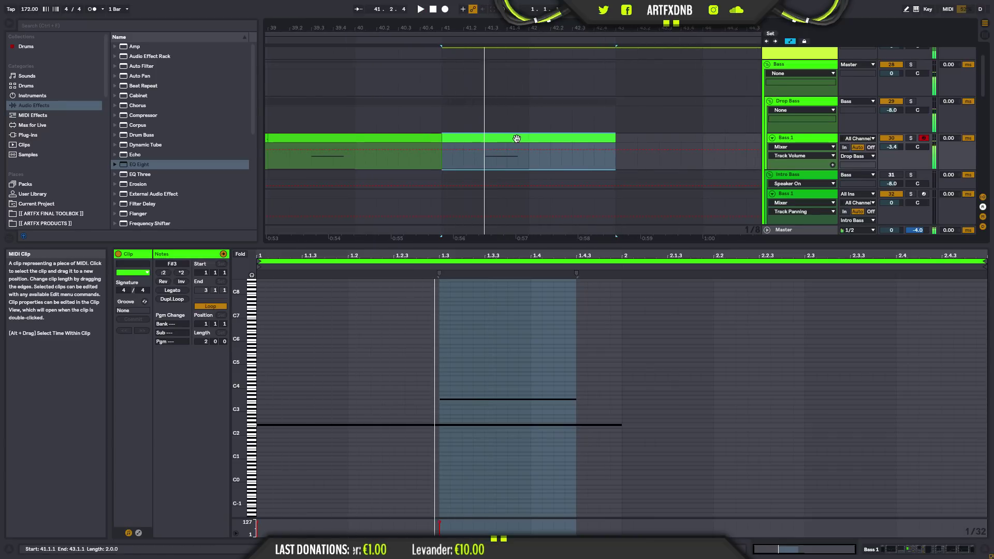
scroll(473, 117, down, 6)
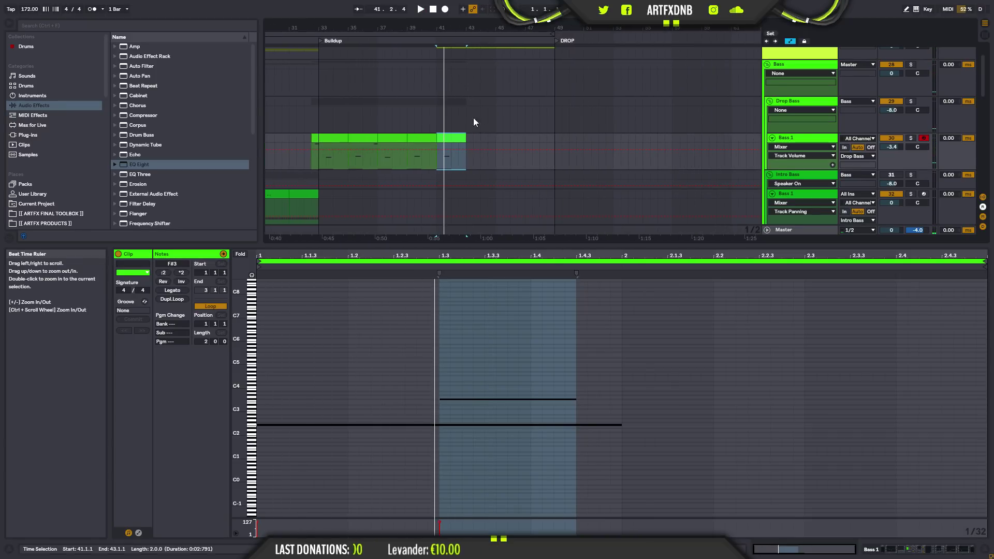
- Delete the F#3 note from the clip at bar 41 and extend its F2 note to the end of the clip
click(469, 401)
key(Delete)
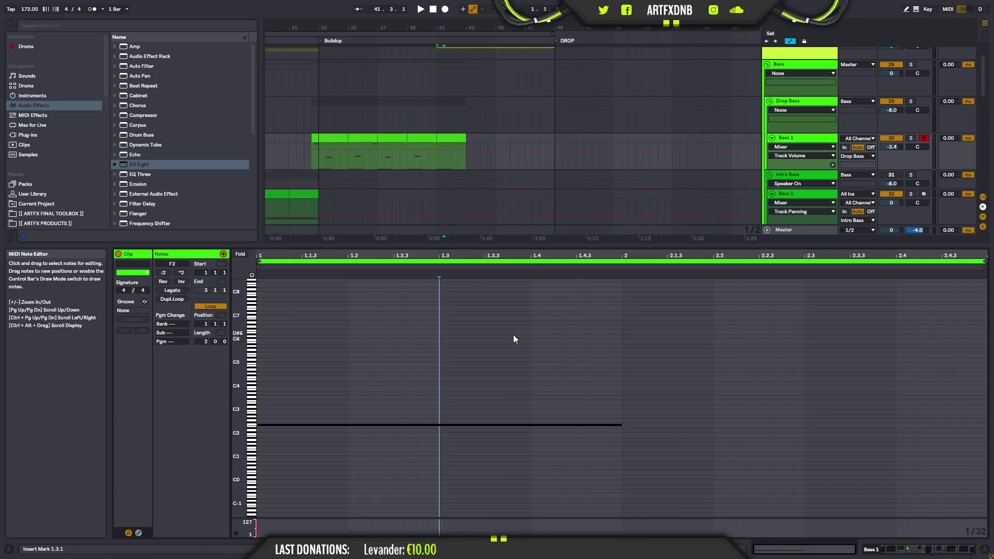
drag(622, 429, 968, 454)
- Extend the bar 41 clip to bar 49, consolidate it, and make F2 one continuous note across all eight bars
click(459, 137)
shift+click(555, 138)
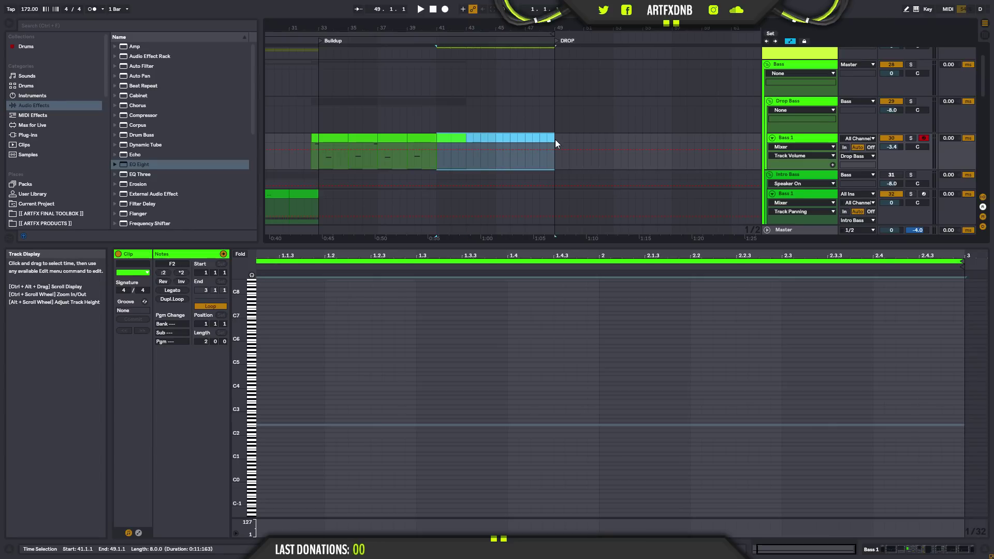
key(ctrl+j)
drag(437, 286, 959, 334)
drag(908, 257, 910, 245)
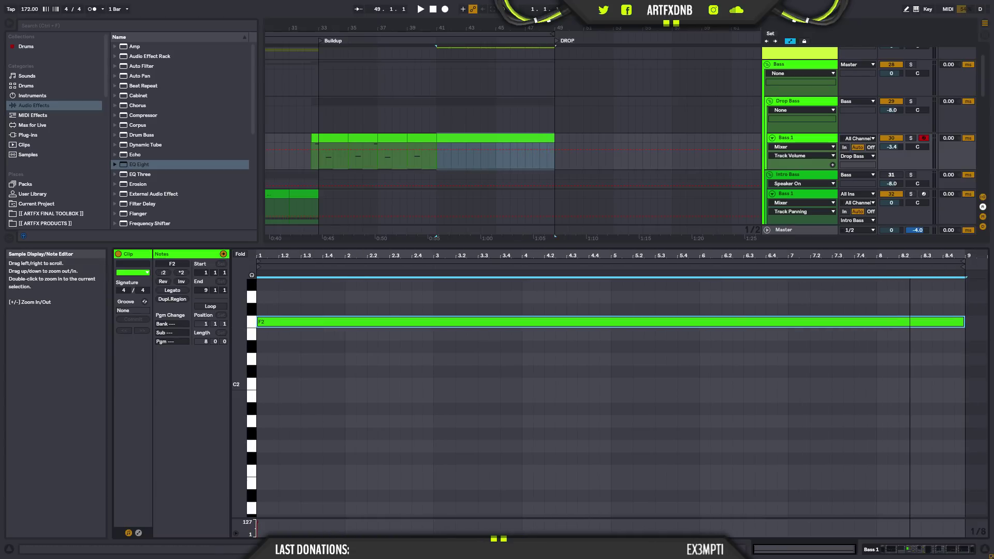
- Show the automation lane for Serum's ATTACK macro on the Drop Bass group's Bass 1 track
click(947, 550)
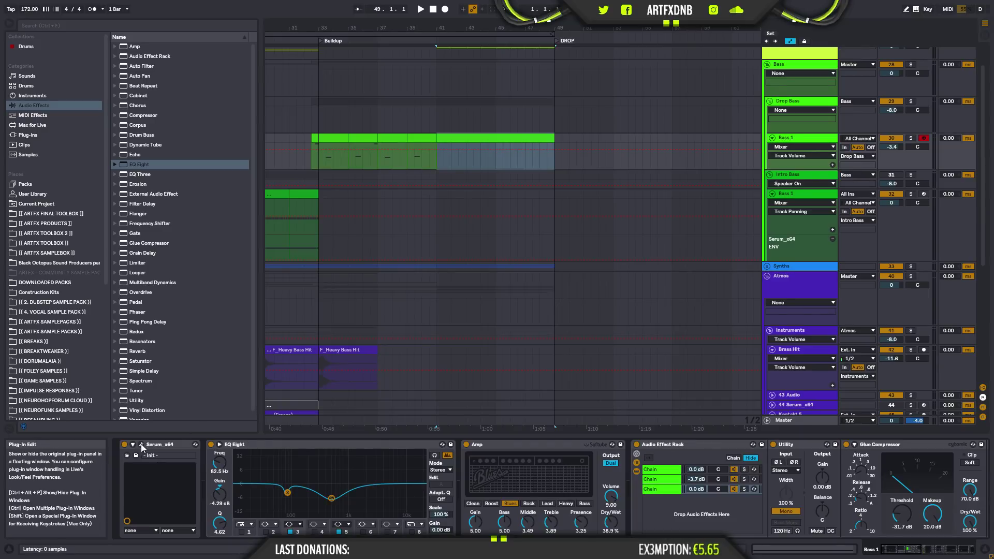
click(142, 444)
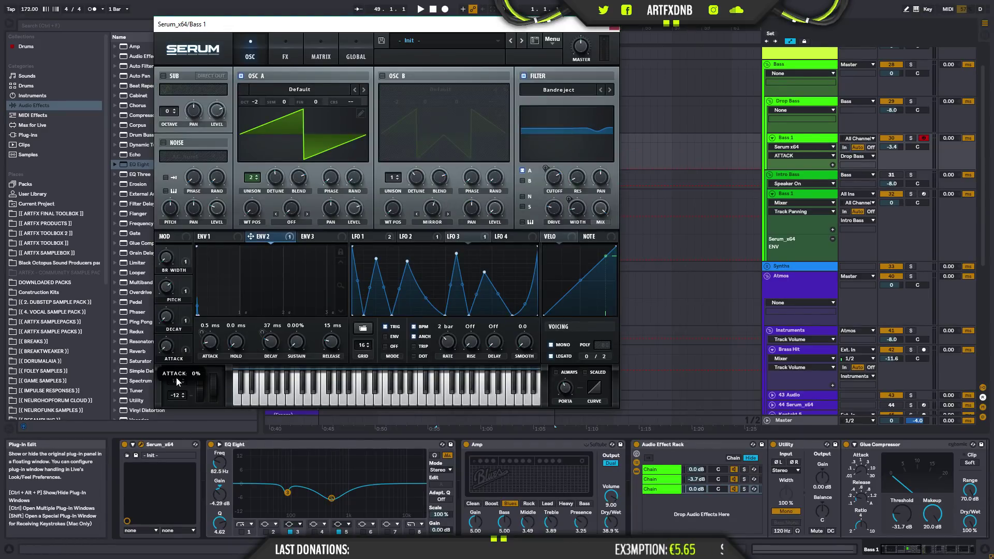
click(615, 26)
click(468, 149)
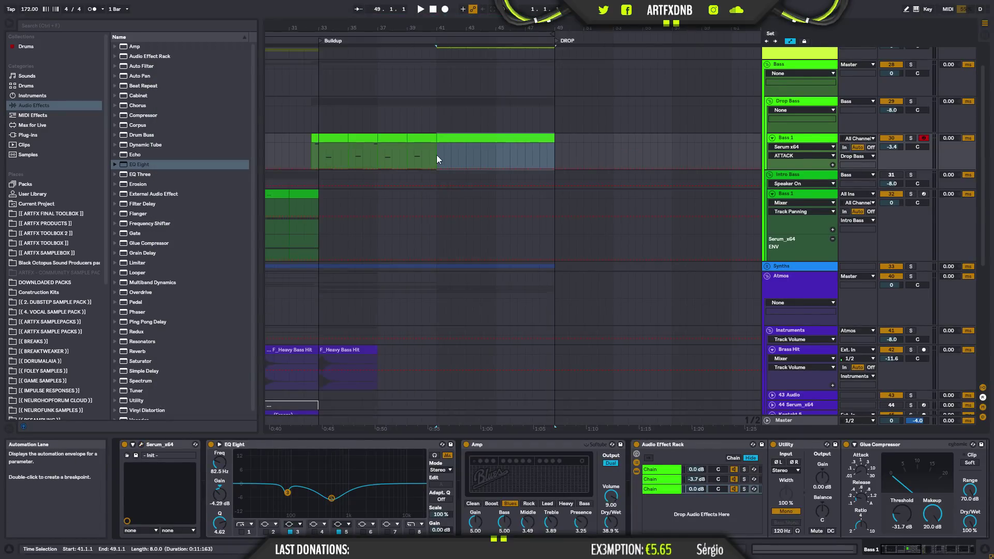
key(a)
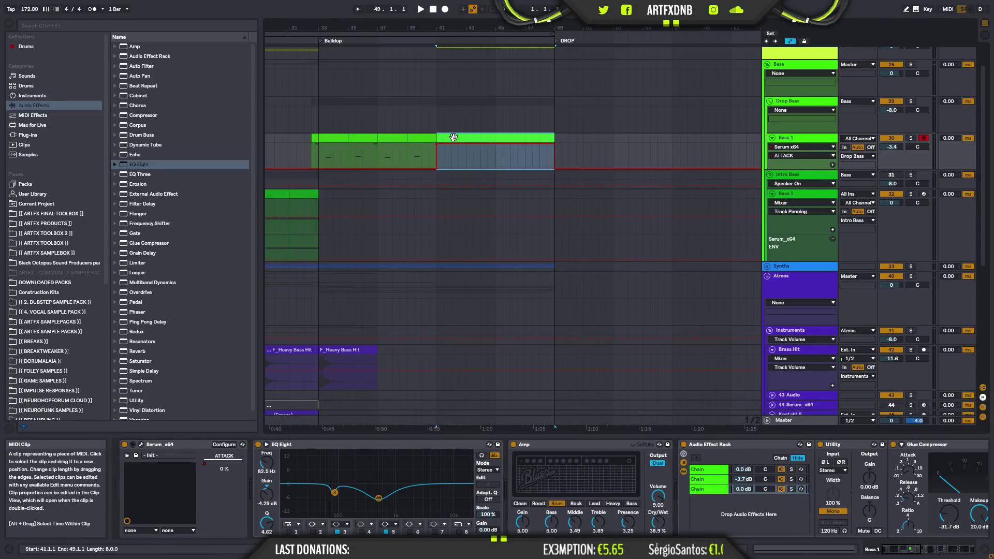
- Raise the ATTACK automation to 0.86 across bars 41 to 49 while playing the section
key(space)
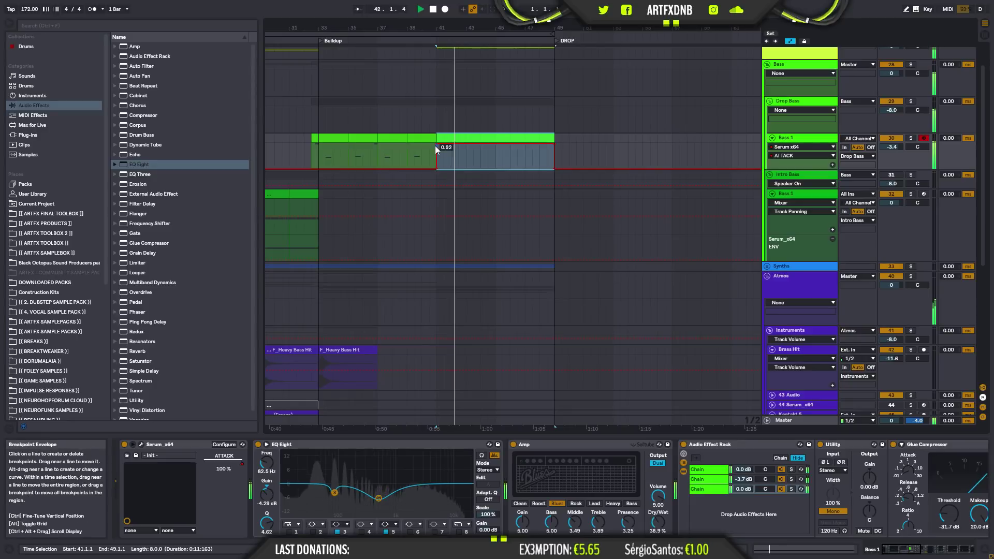
drag(456, 146, 456, 150)
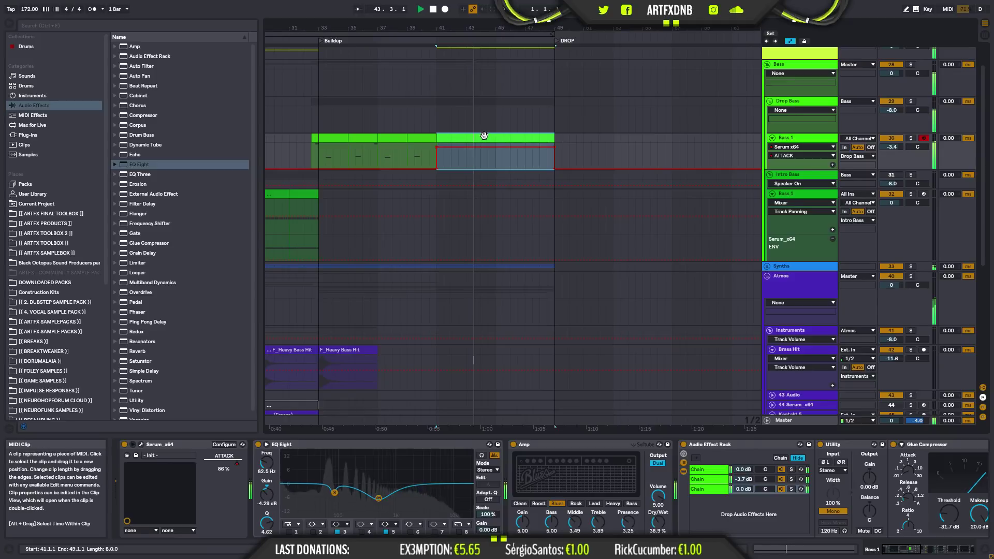
click(545, 147)
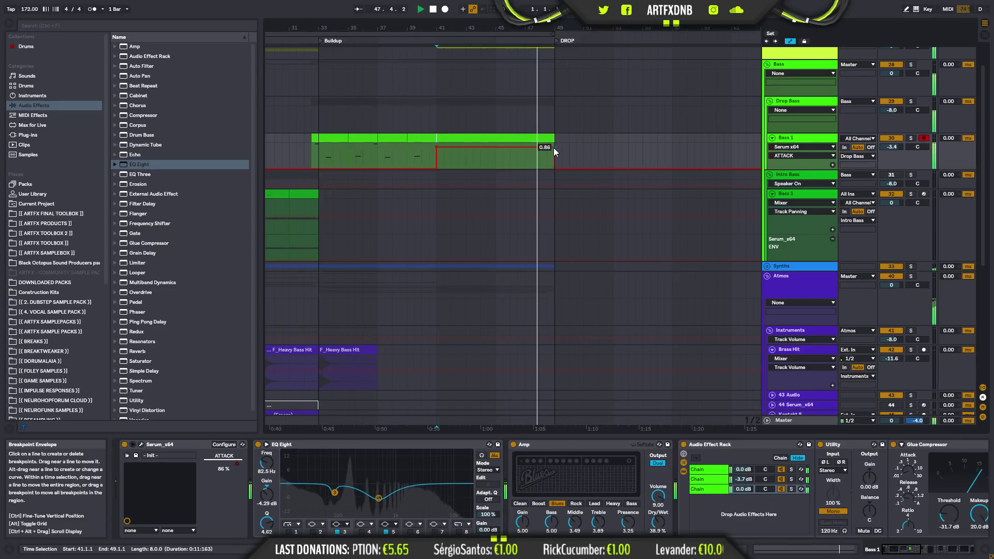
key(space)
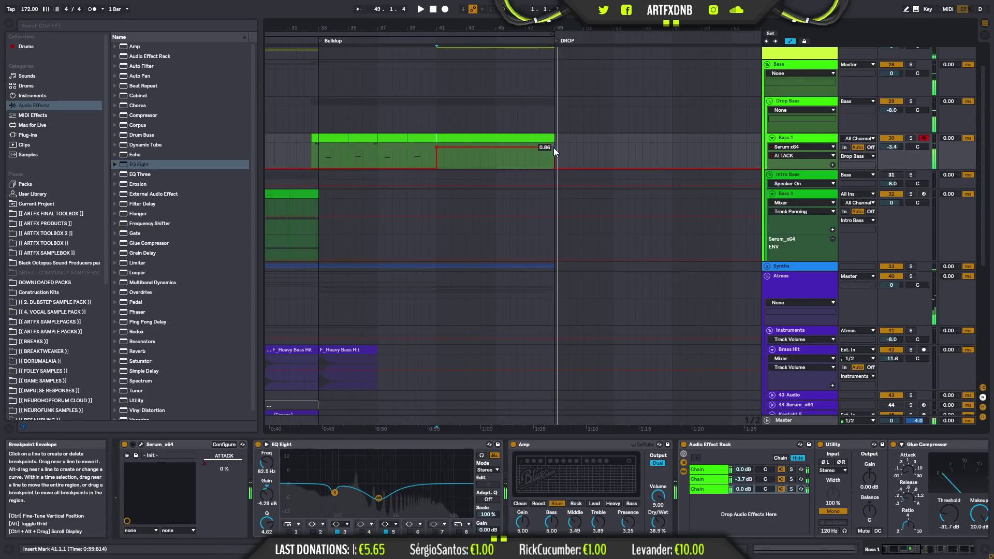
- Ramp the ATTACK automation down to zero between 48.1 and 48.3, keep it there until bar 49, and play from bar 41
click(543, 154)
drag(550, 24, 636, 54)
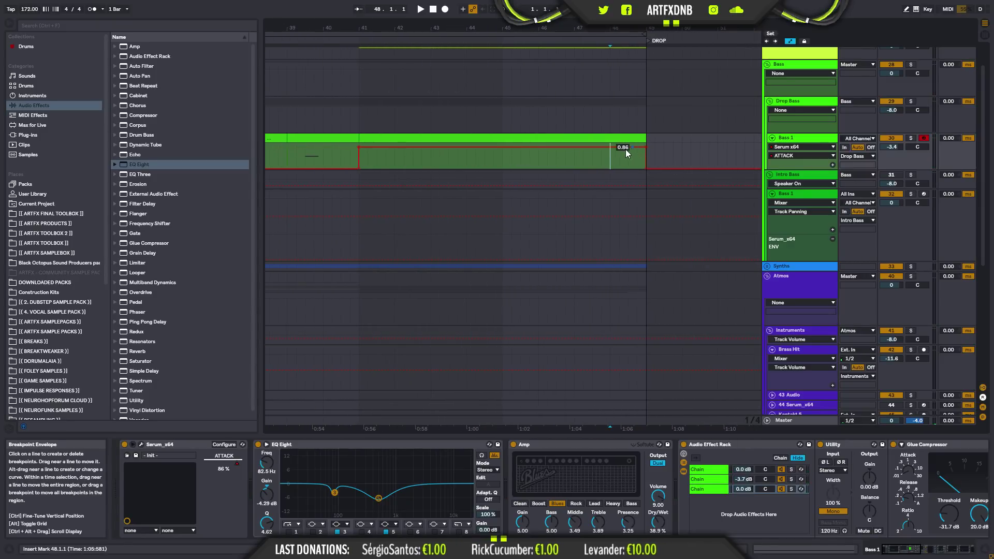
click(610, 148)
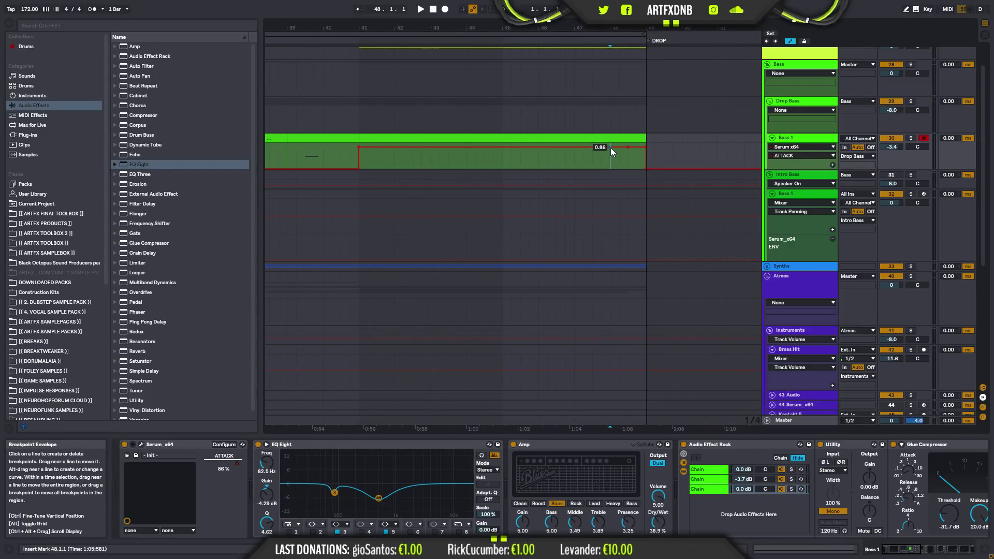
drag(628, 149, 628, 167)
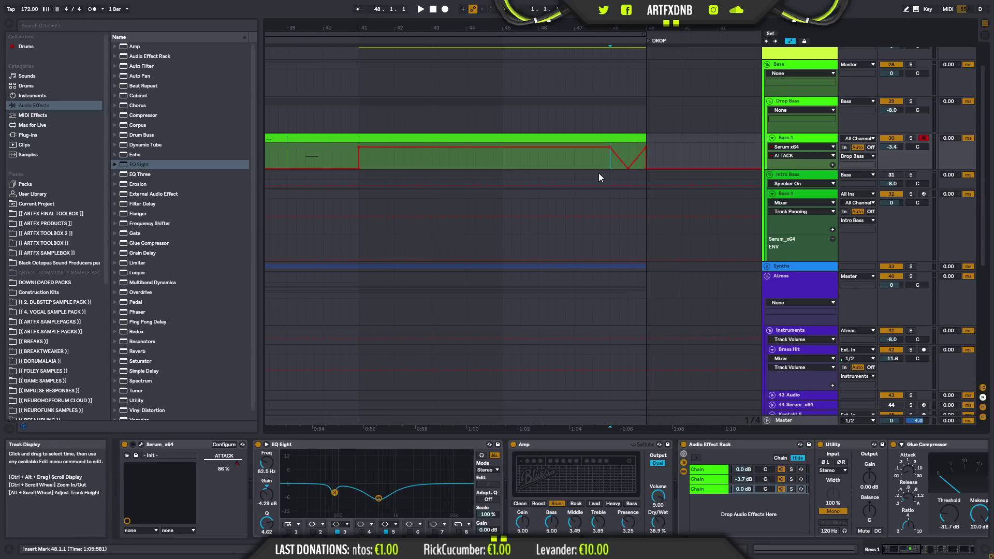
click(366, 139)
key(space)
click(646, 148)
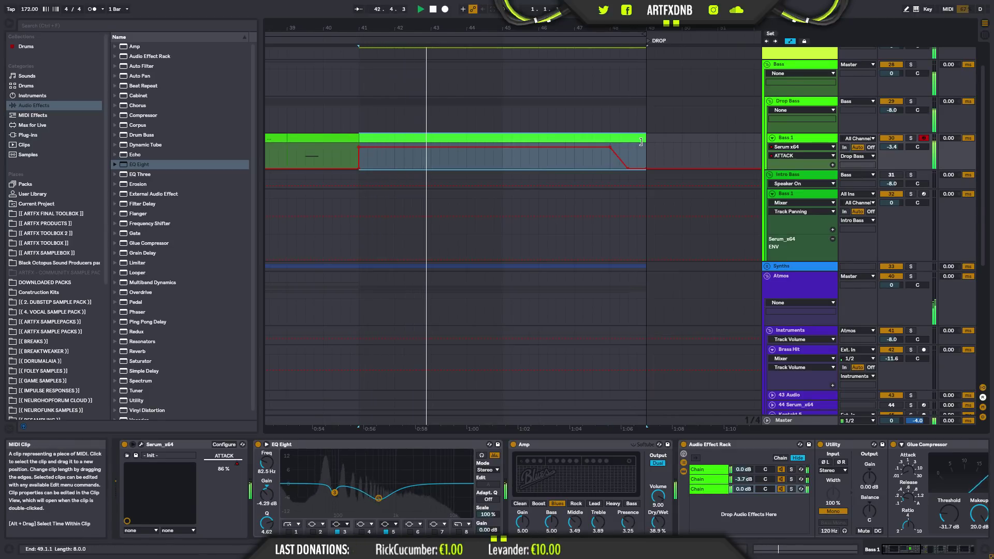
- Shorten the F2 note in the bar 41 clip so it ends at 8.3
double_click(641, 142)
drag(987, 322, 942, 323)
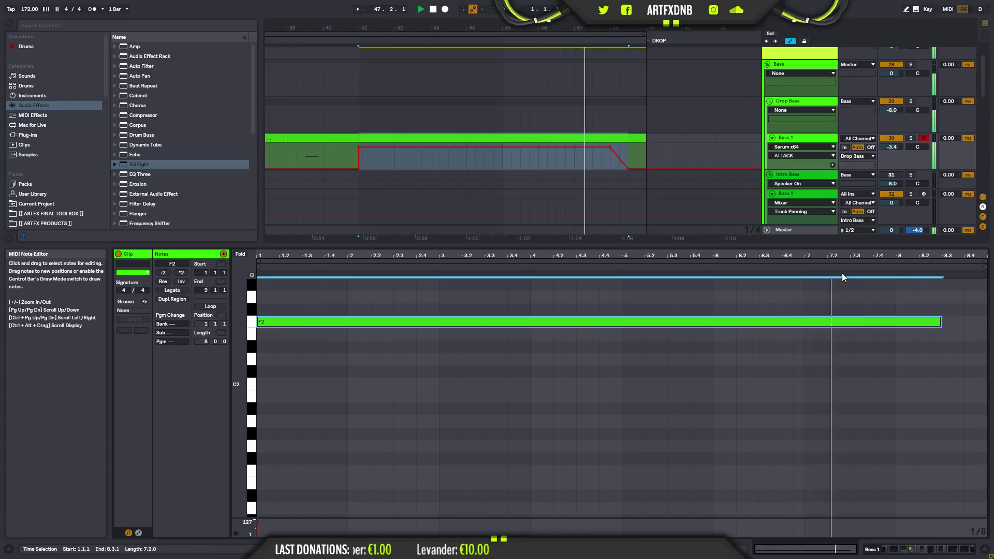
key(space)
- Replace the ATTACK ramp with a hold at about 0.88 until 48.3 and a vertical drop there, and audition the ending
drag(623, 27, 624, 80)
click(567, 161)
drag(580, 154, 643, 151)
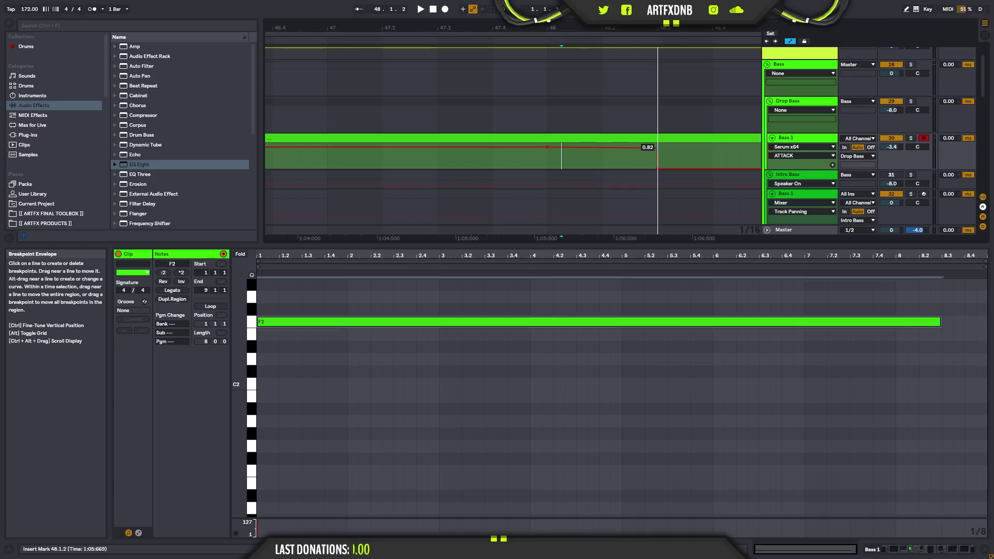
drag(657, 147, 658, 147)
key(space)
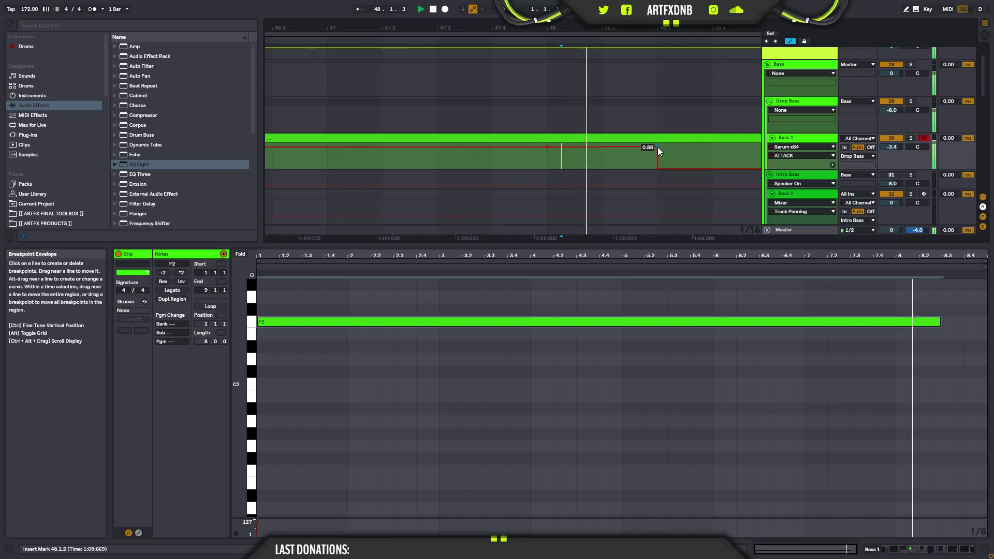
key(space)
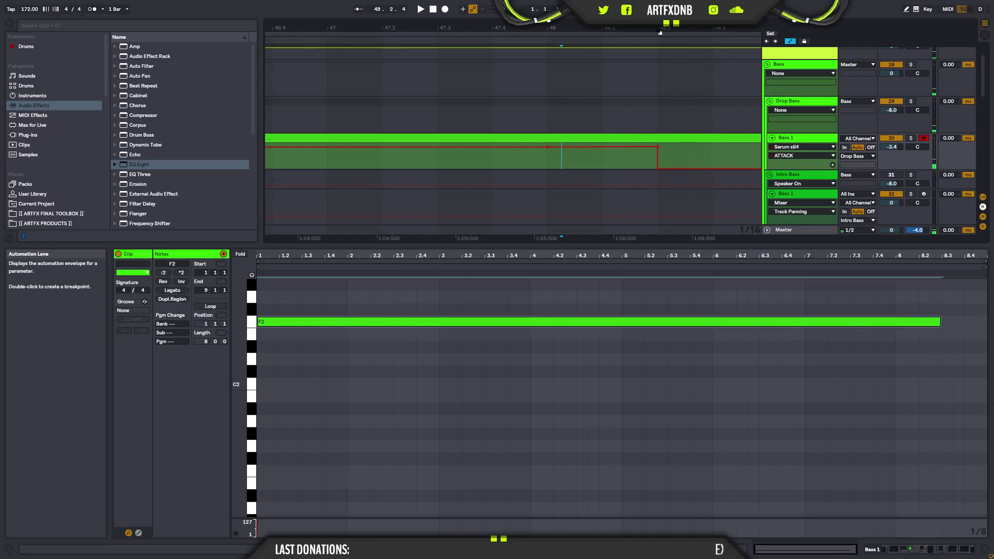
- Show the Drop Bass track Bass 1's ATTACK automation in its own lane and place the insert marker at 32.3
scroll(646, 152, down, 5)
click(346, 149)
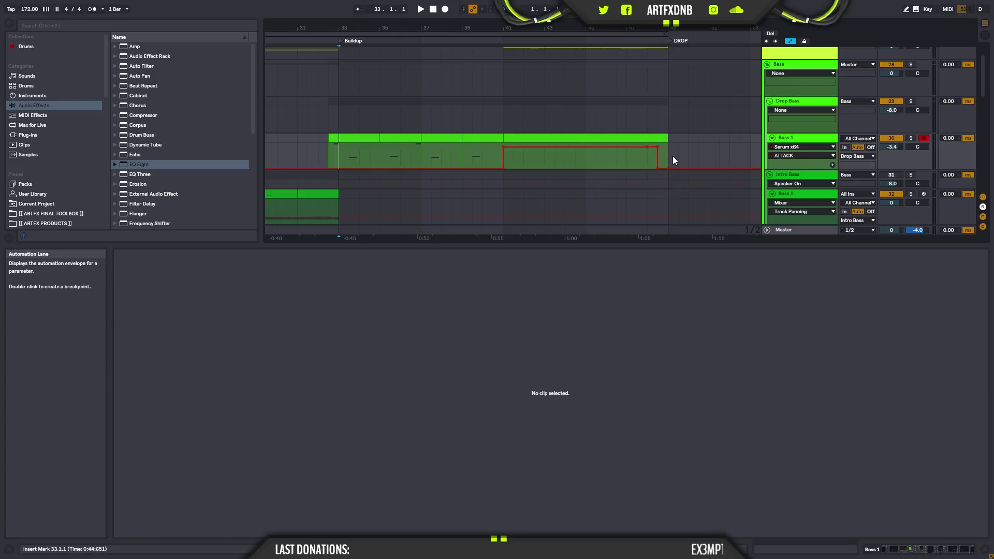
click(833, 164)
click(483, 181)
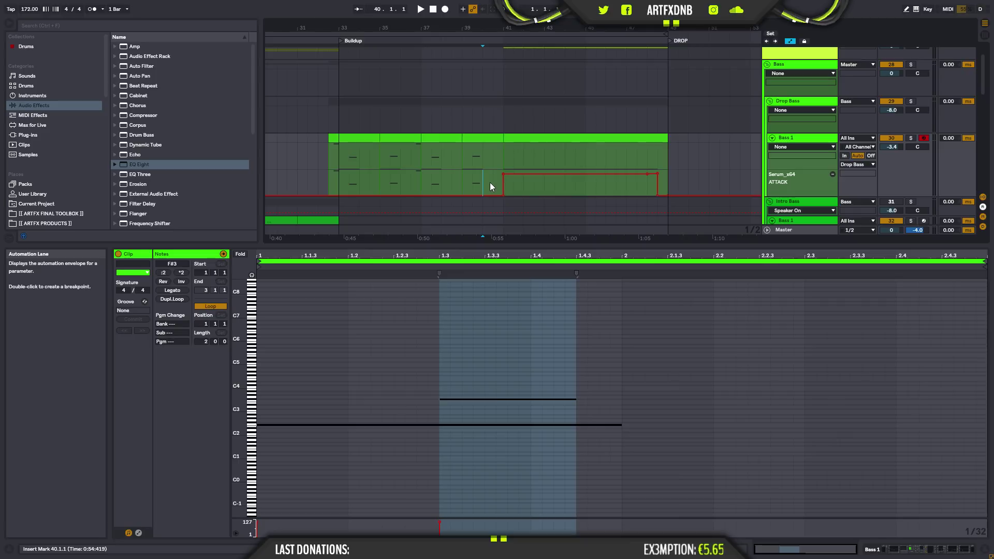
click(333, 181)
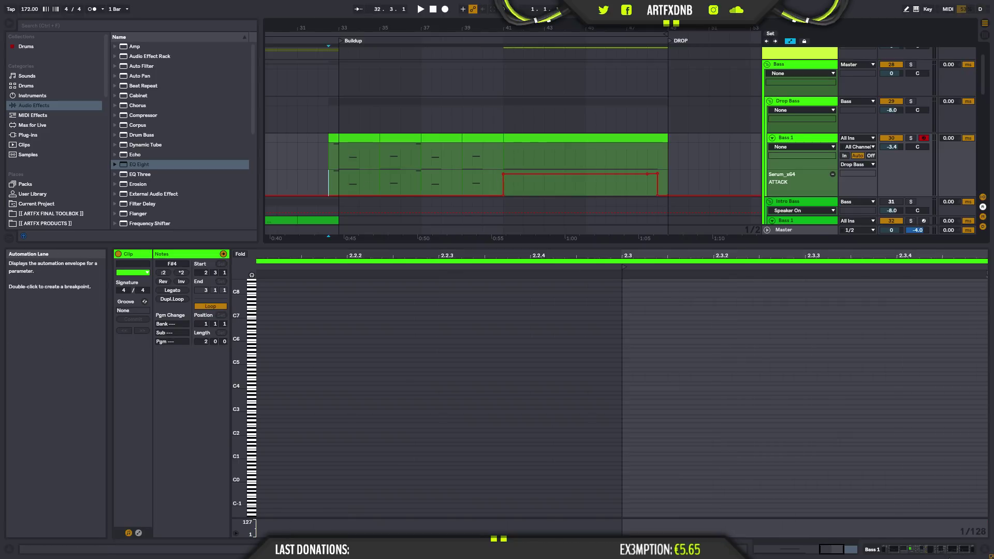
- Look through the Bass 1 device chain from Serum to iZotope Trash 2
click(927, 550)
click(803, 139)
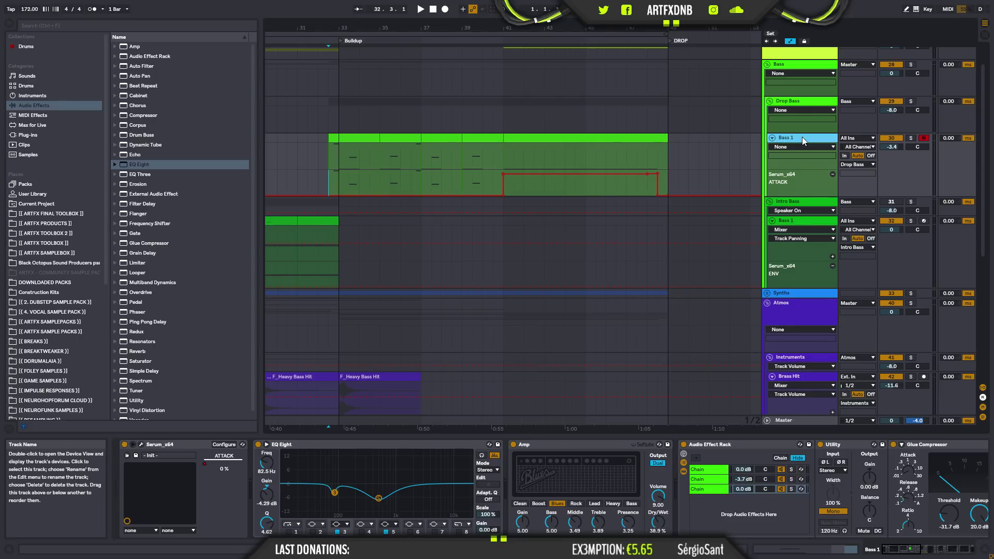
click(912, 549)
drag(911, 550, 964, 550)
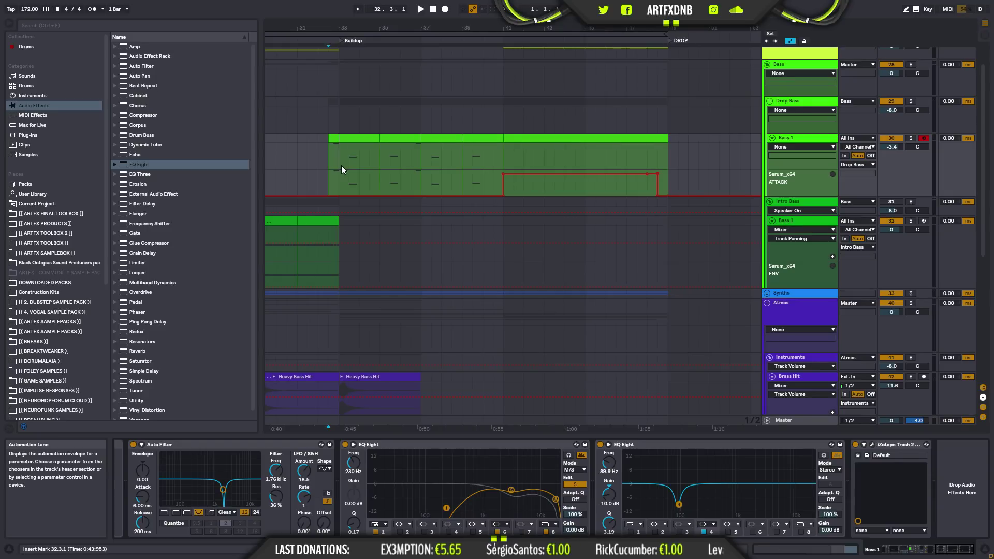
- Collapse all track groups and play the whole arrangement from bar 1 to the drop
drag(383, 28, 447, 2)
alt+click(769, 66)
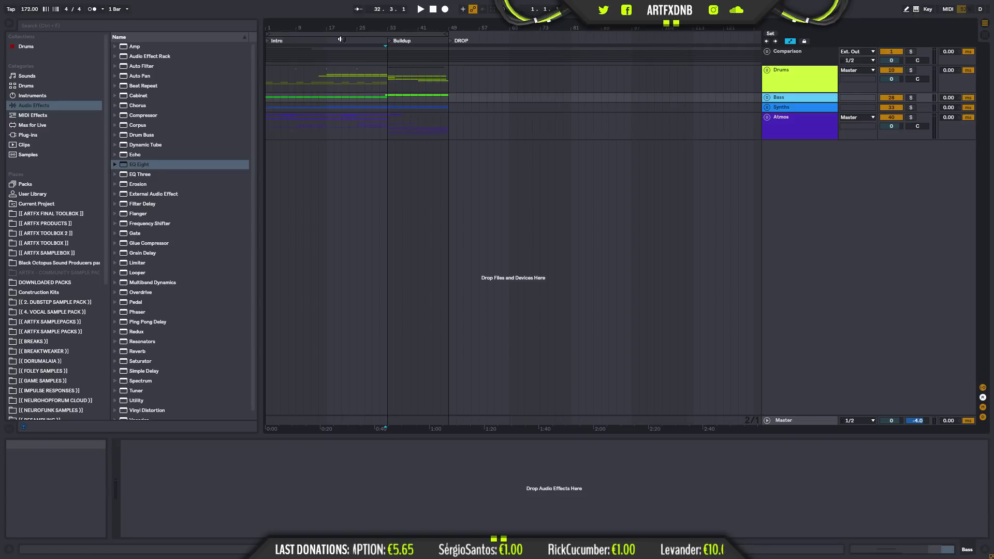
click(269, 73)
key(space)
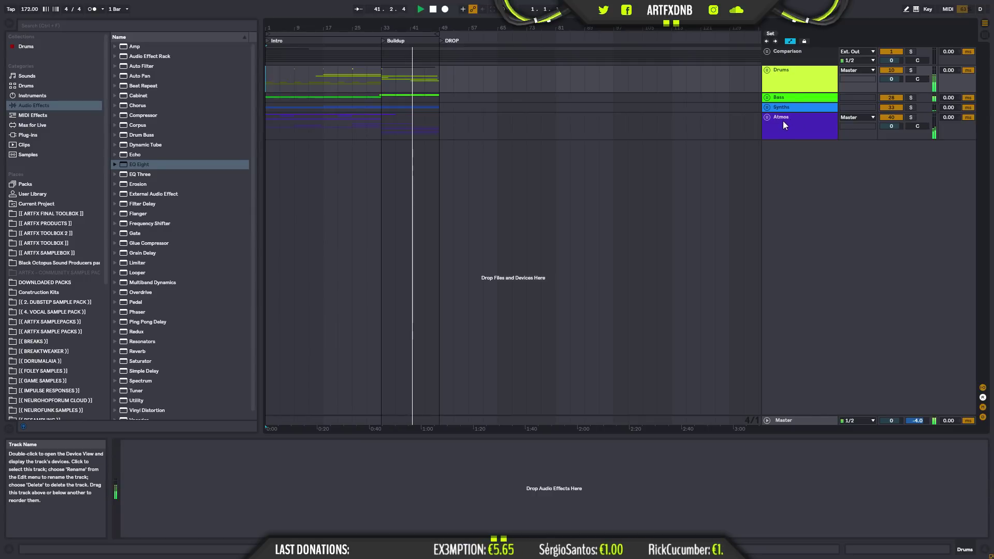
click(788, 74)
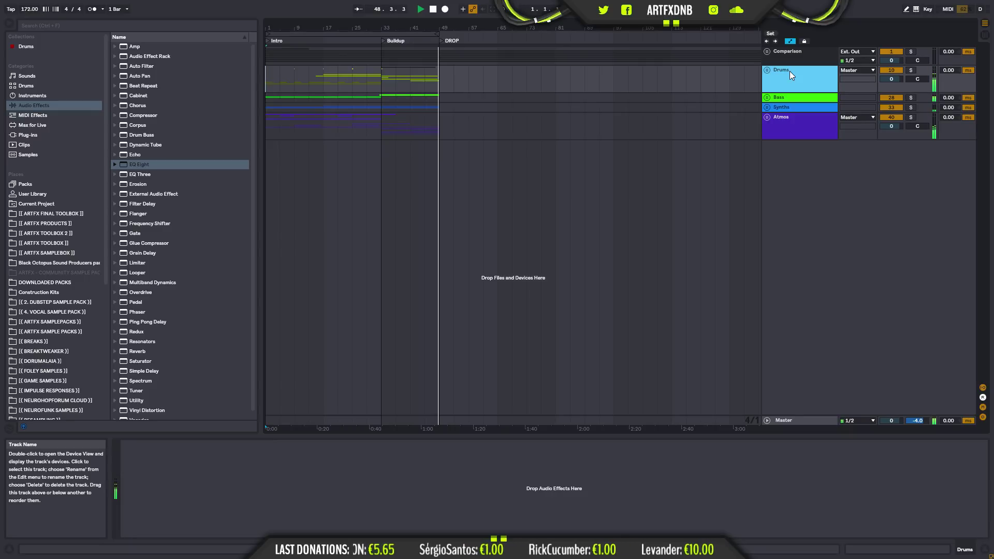
key(space)
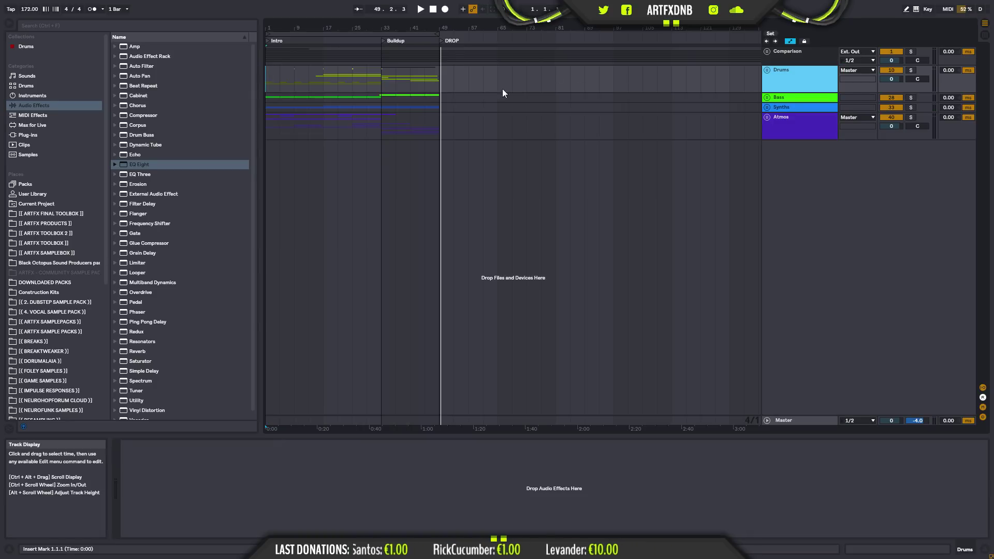
- Audition the second half of the Intro briefly from bar 17
click(269, 73)
click(412, 74)
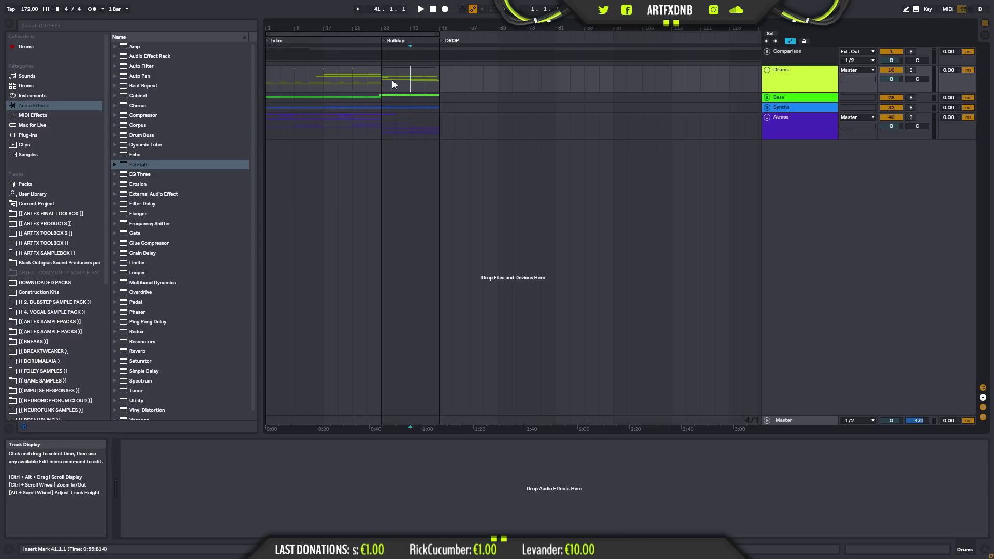
click(325, 70)
key(space)
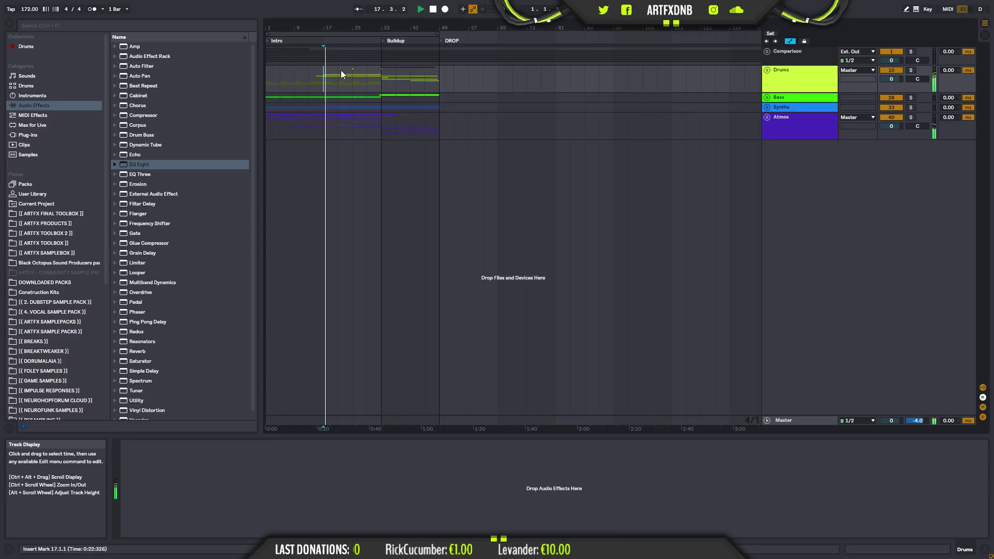
key(space)
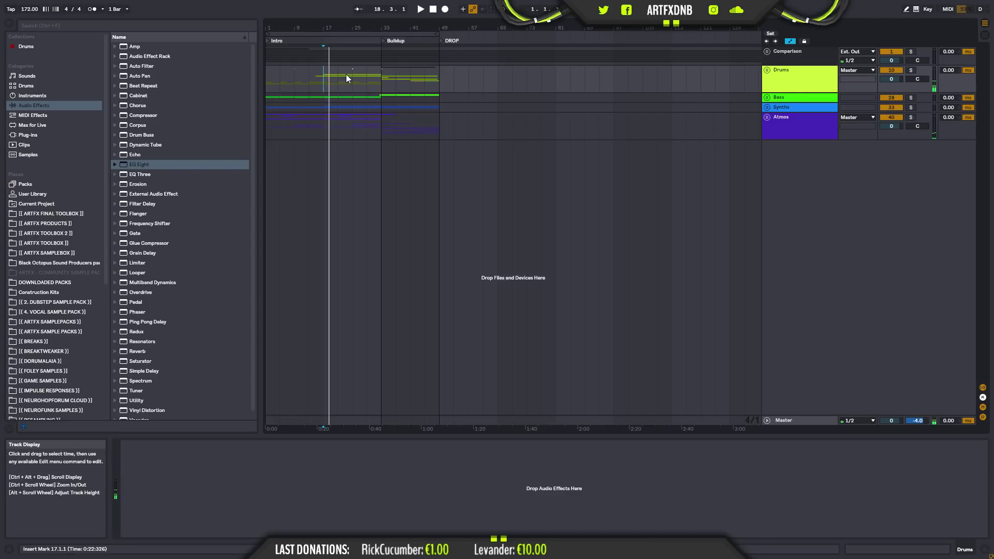
- Unfold the Drums, Kick & Snare and Kick groups and show the Main Kick track's devices
click(768, 70)
drag(323, 74, 380, 81)
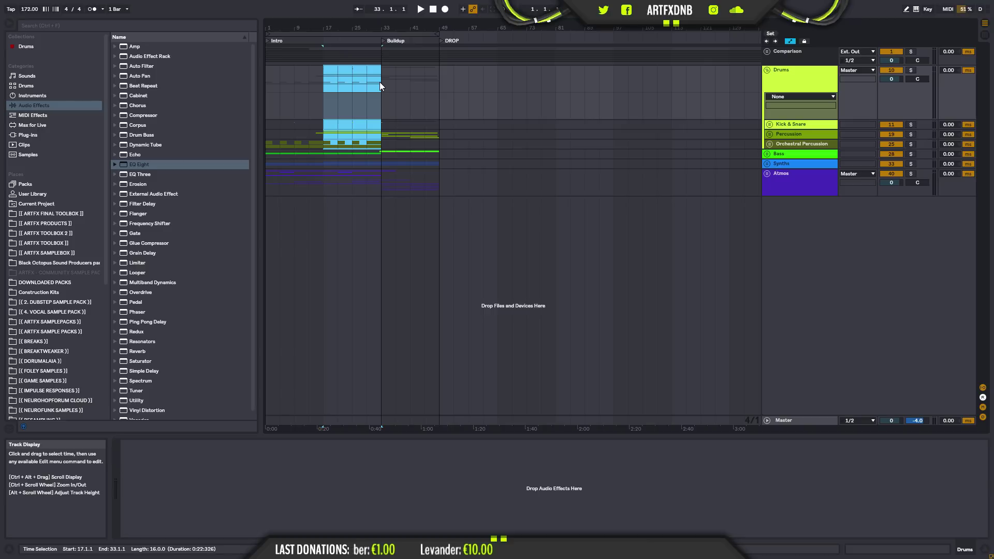
click(325, 83)
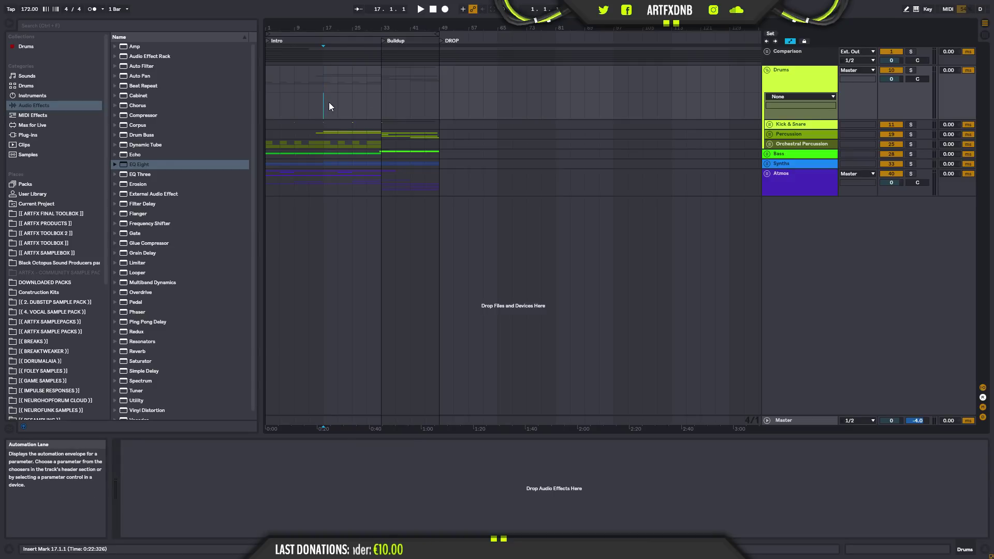
click(793, 124)
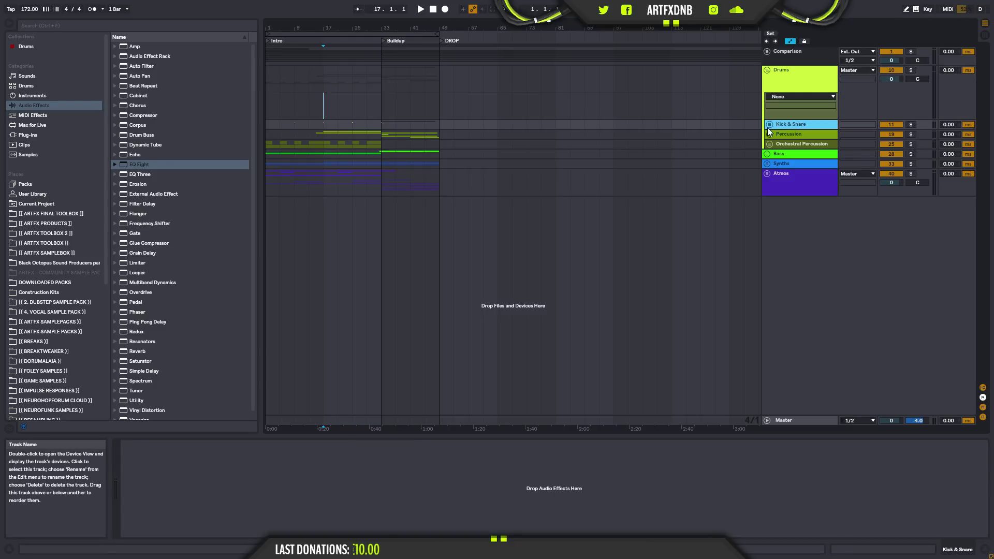
click(770, 125)
click(790, 170)
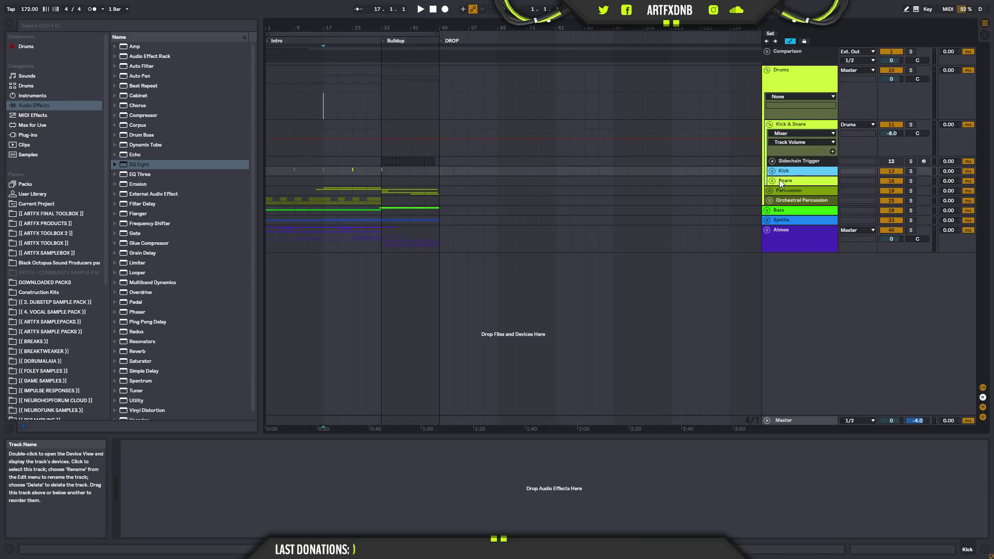
click(780, 180)
click(772, 172)
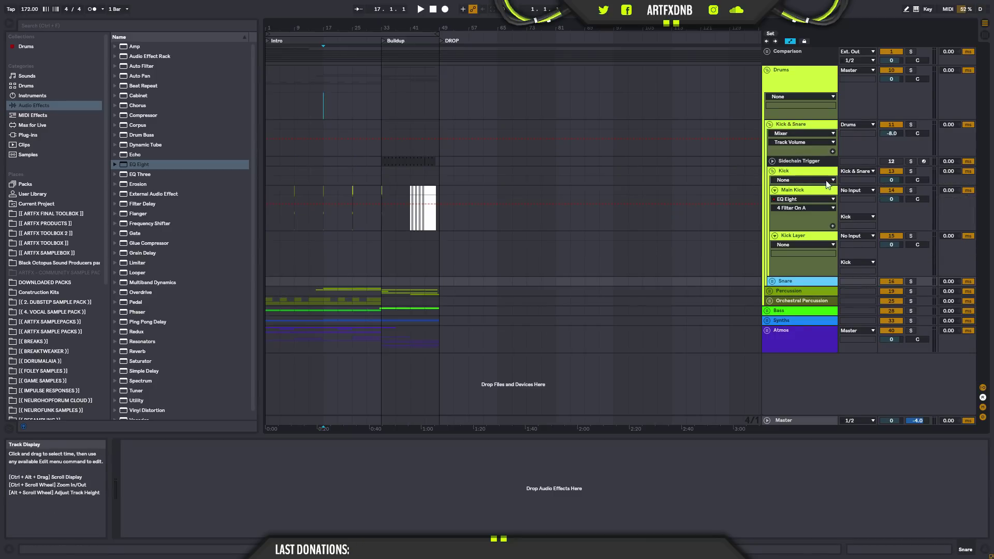
click(799, 190)
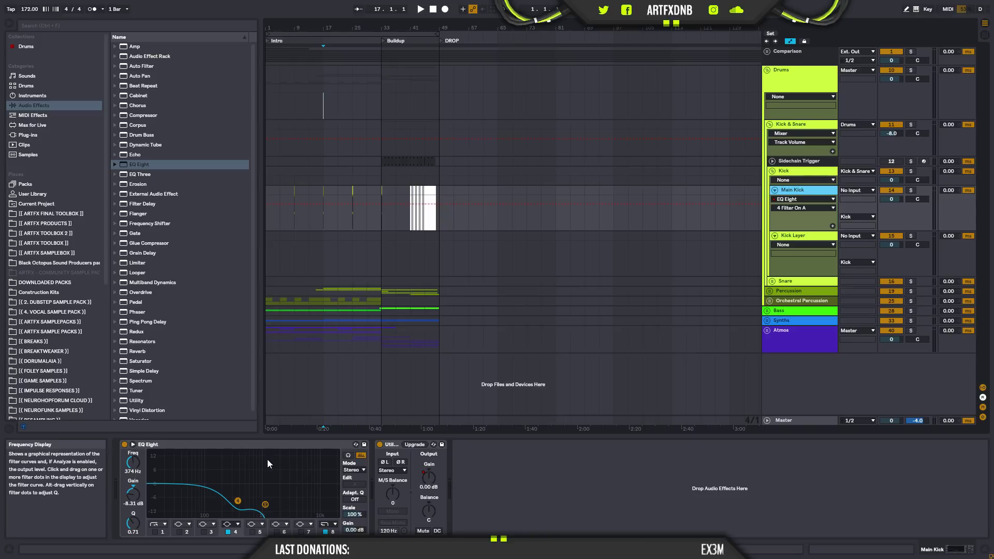
- Show the EQ Eight 8 Frequency A automation on Main Kick, solo the track and audition it from bars 17 and 45
click(265, 505)
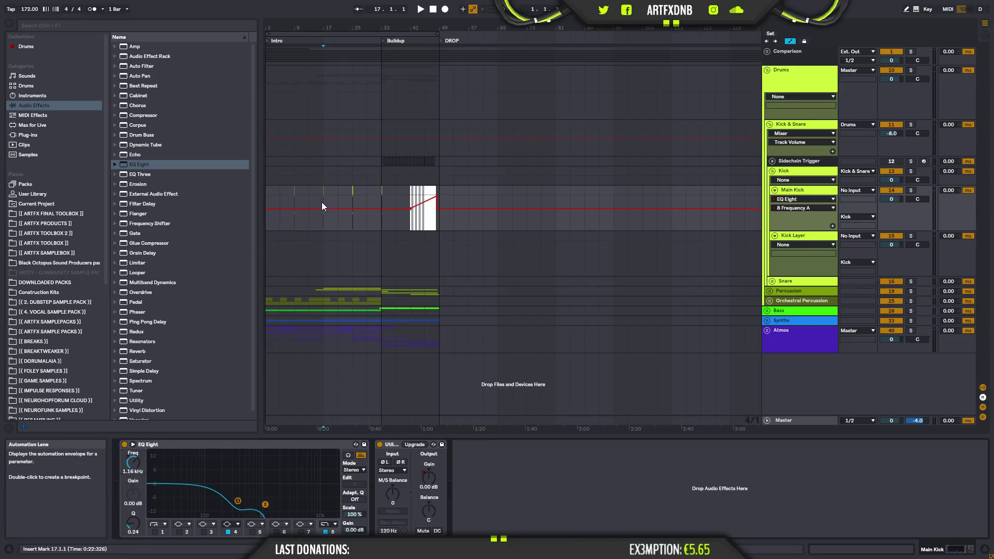
drag(322, 203, 372, 205)
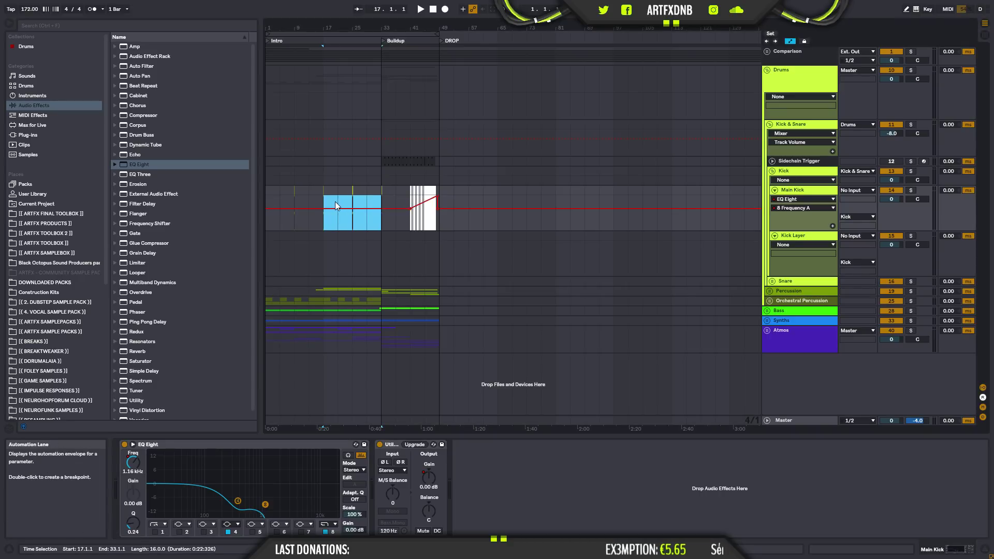
key(space)
click(914, 190)
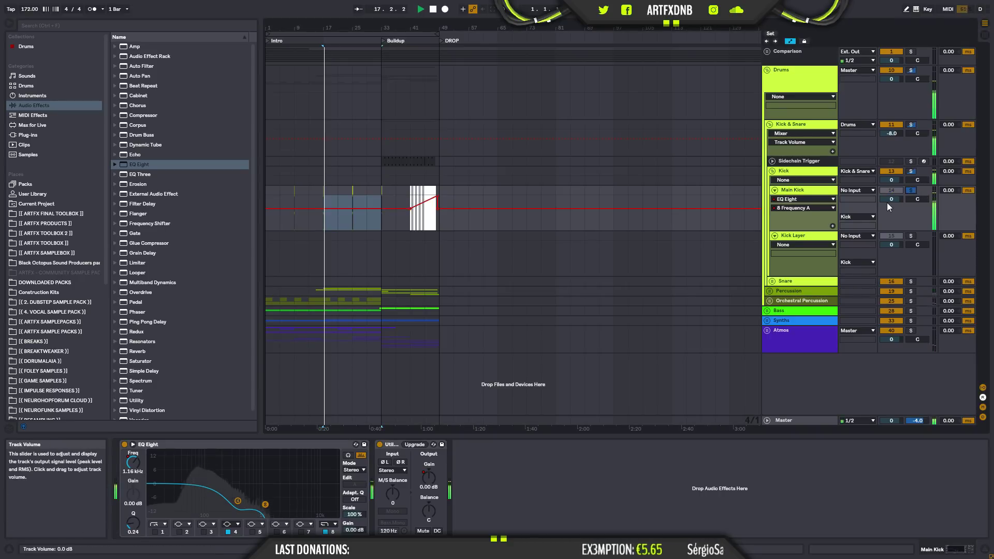
key(space)
click(428, 222)
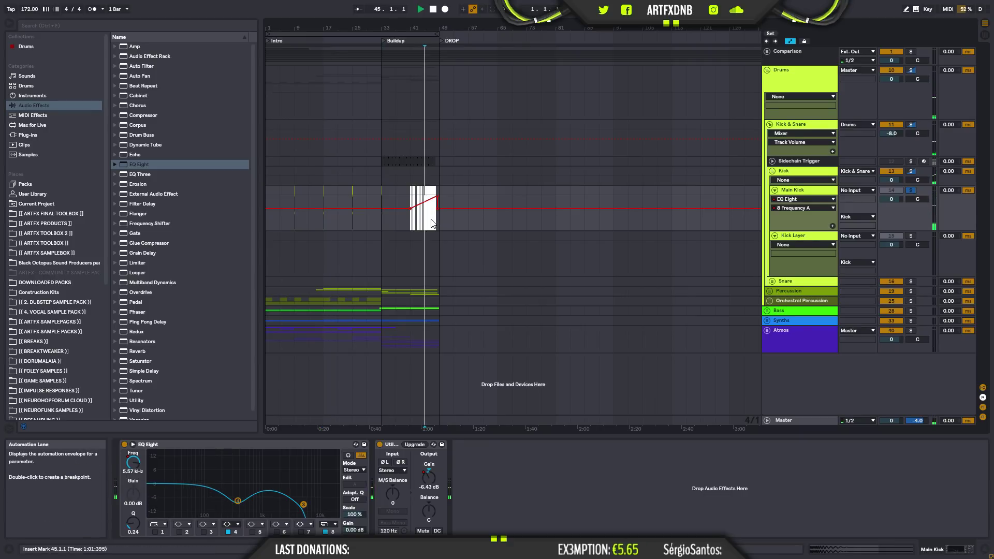
- Raise Main Kick's EQ Eight 8 Frequency A automation to 22.0 kHz across bars 17 to 33 and audition it soloed
drag(319, 201, 342, 206)
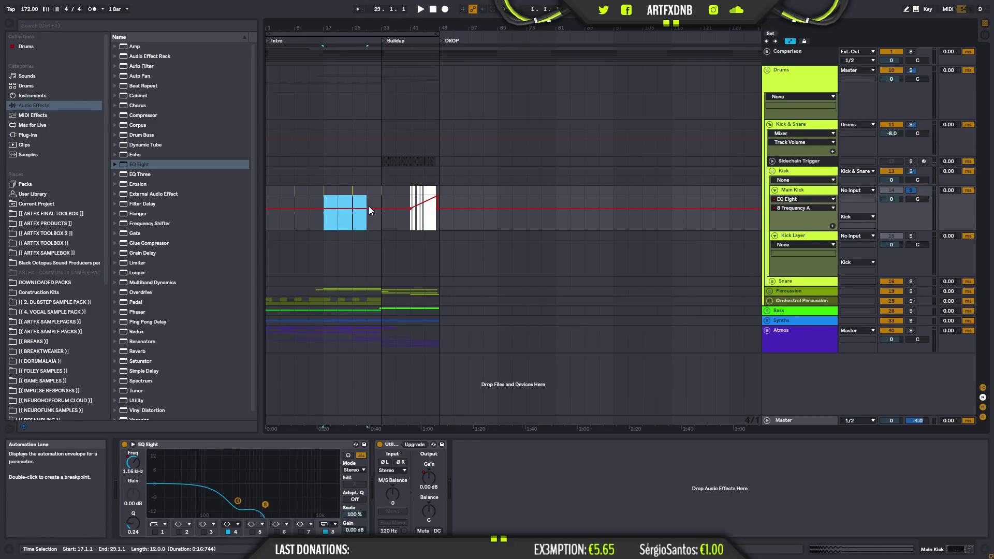
drag(359, 219, 359, 207)
key(space)
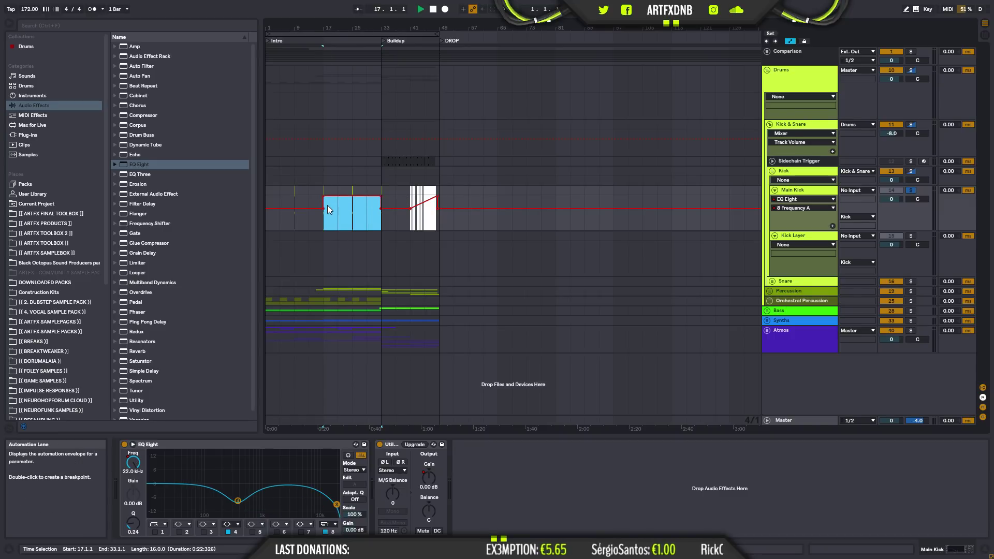
mouse_move(341, 202)
key(space)
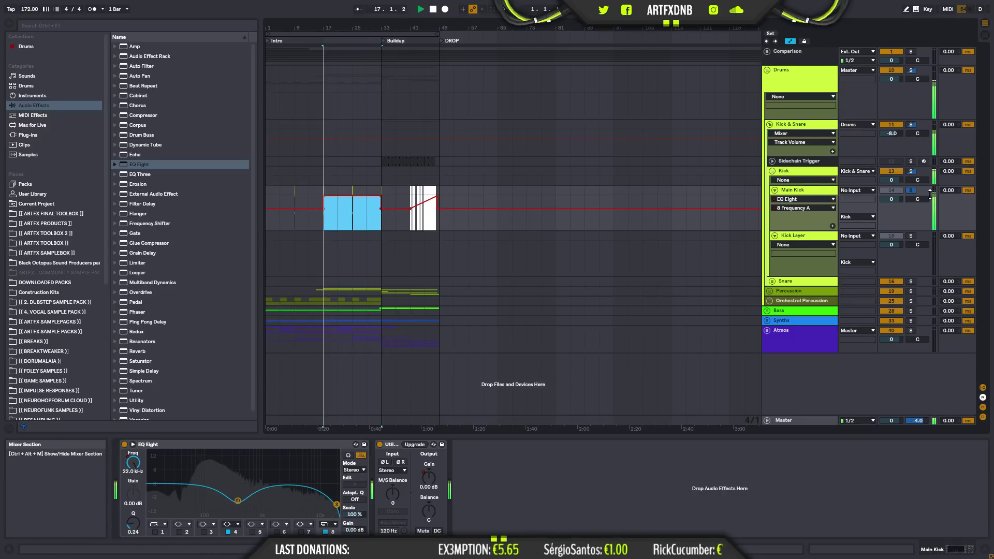
- Unsolo Main Kick and play the full mix from bar 17
click(913, 190)
key(space)
key(space)
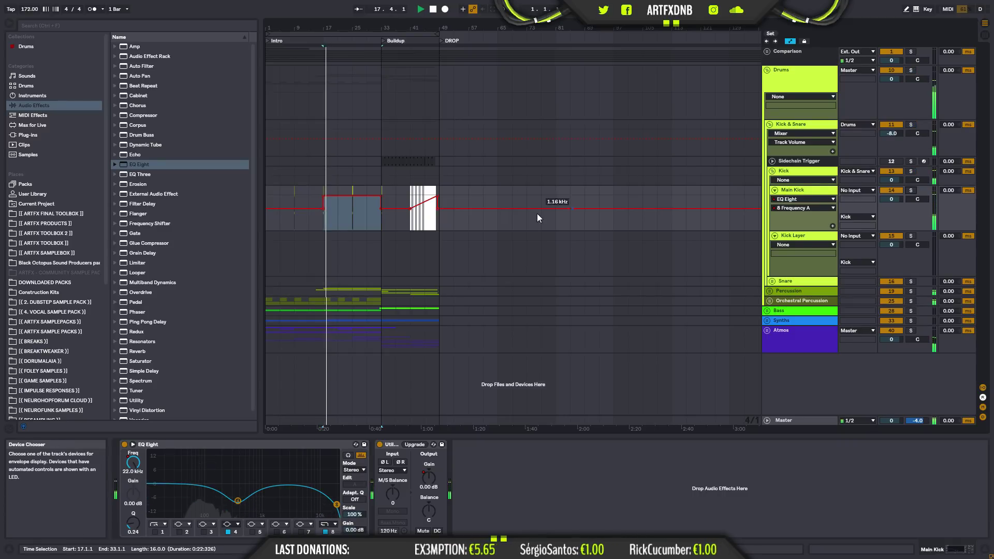
key(space)
- Lock the automation envelopes and copy the Derpy Neuro Kick clip from 17.1 to 17.3
drag(327, 28, 431, 86)
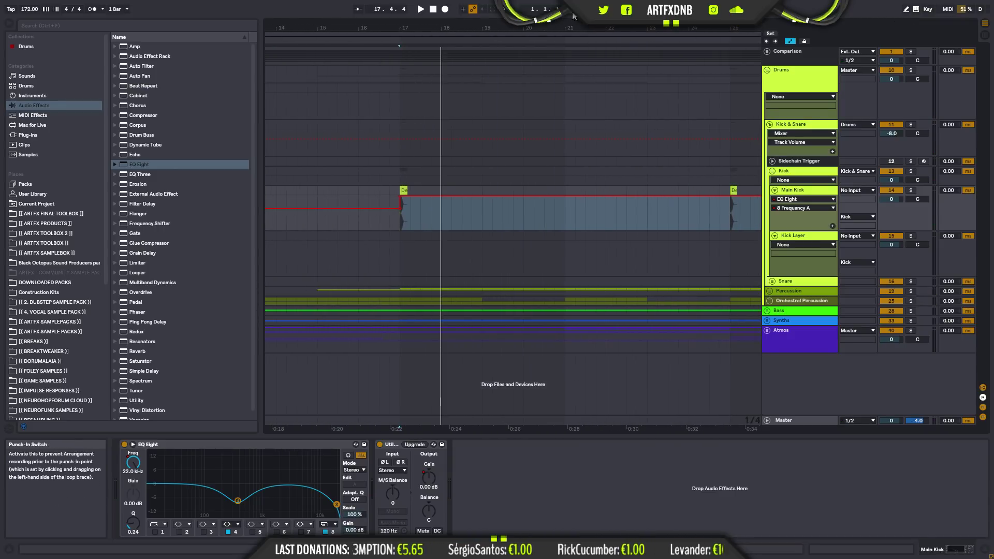
click(807, 40)
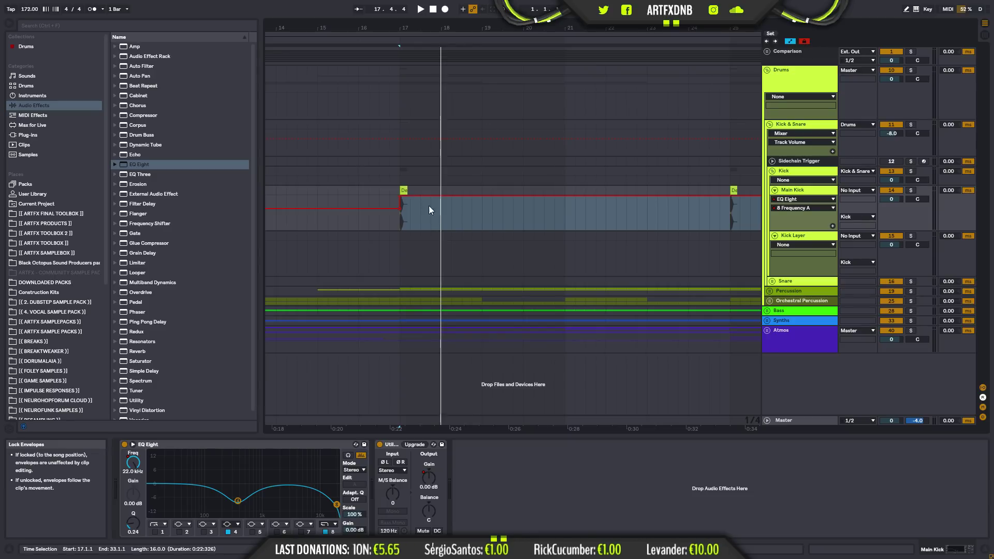
click(421, 222)
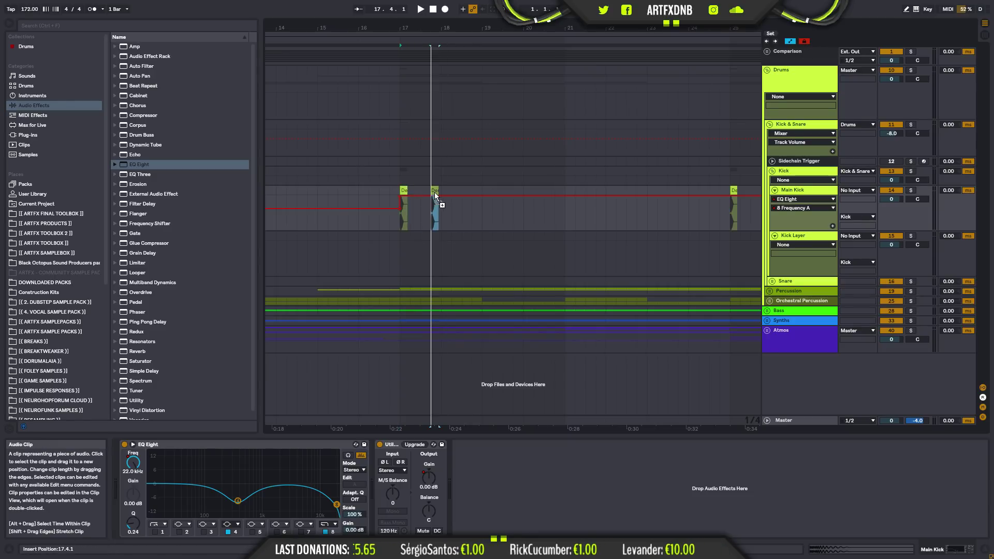
drag(434, 192, 424, 192)
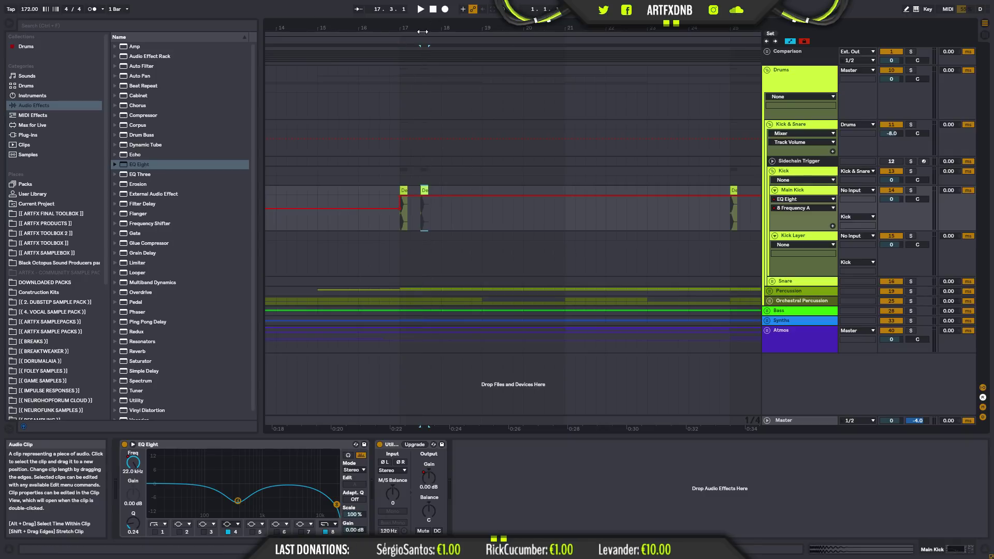
- Shift the copied Derpy Neuro Kick clip to 17.3.3 and play the two-kick pattern from bar 17
drag(419, 27, 442, 189)
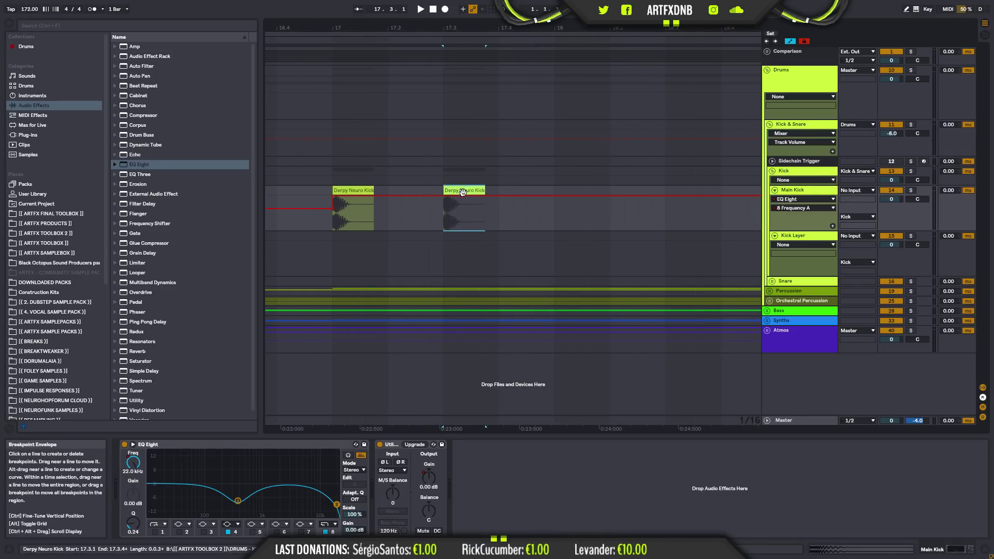
key(ctrl+d)
click(462, 197)
key(Delete)
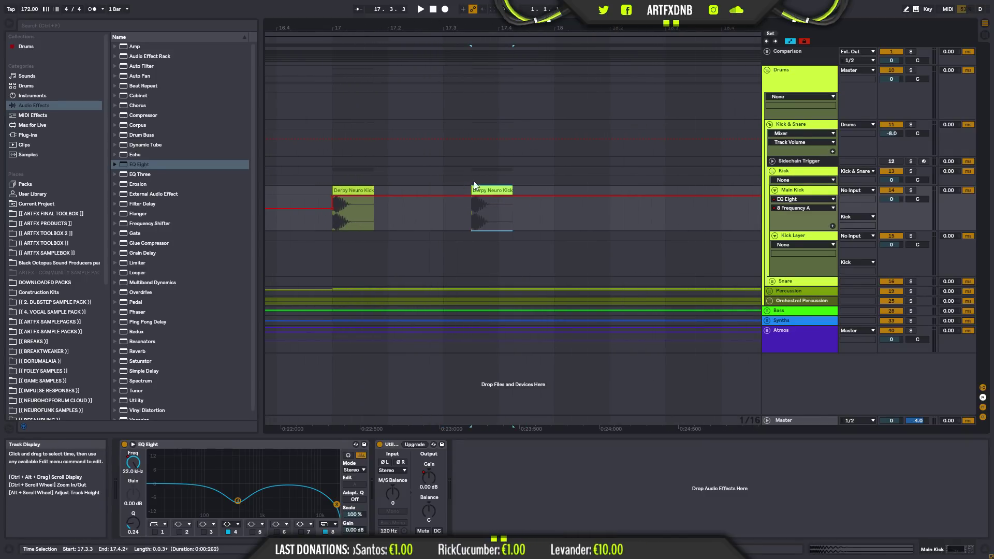
key(Left)
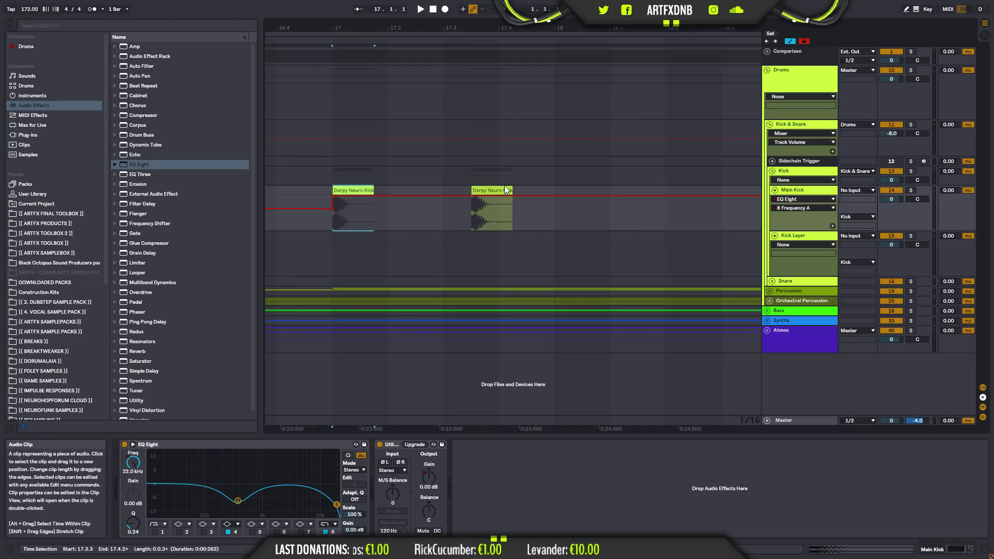
key(space)
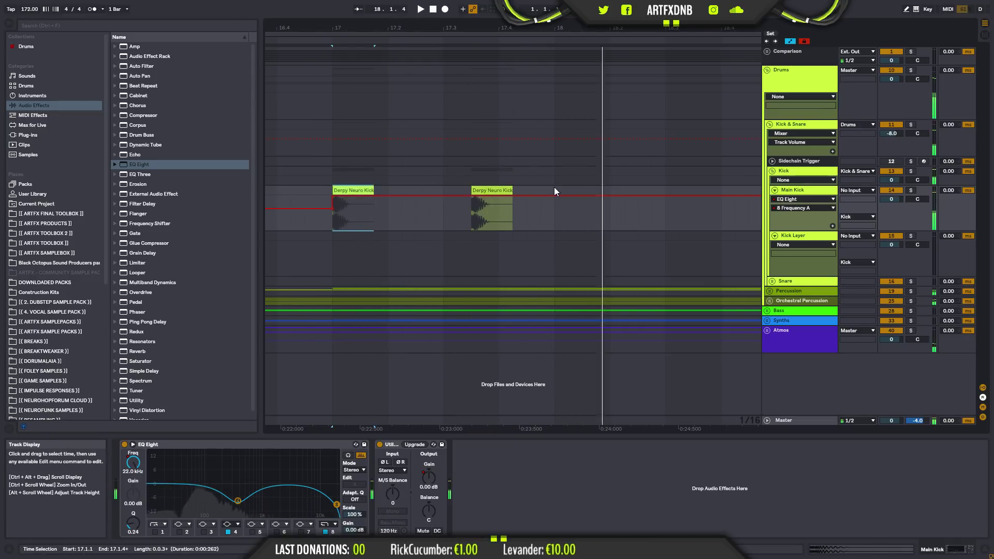
key(space)
- Duplicate Main Kick's one-bar, two-kick pattern from bar 17 repeatedly up to bar 25 and play the lead-in from bar 14
drag(554, 188, 374, 207)
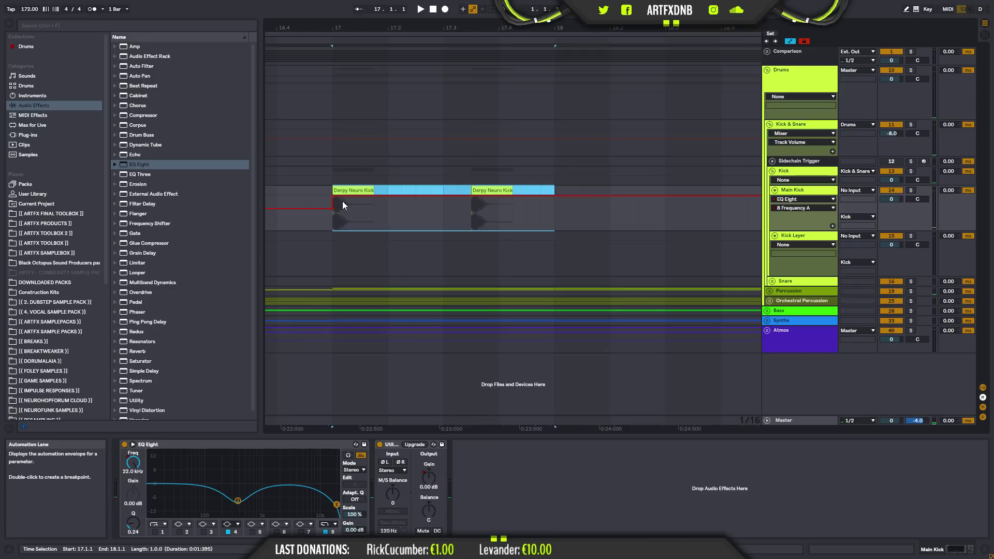
key(ctrl+d)
mouse_move(415, 27)
mouse_down()
mouse_move(415, 11)
mouse_move(418, 28)
mouse_up()
key(ctrl+d)
key(ctrl+d)
key(ctrl+d)
key(ctrl+d)
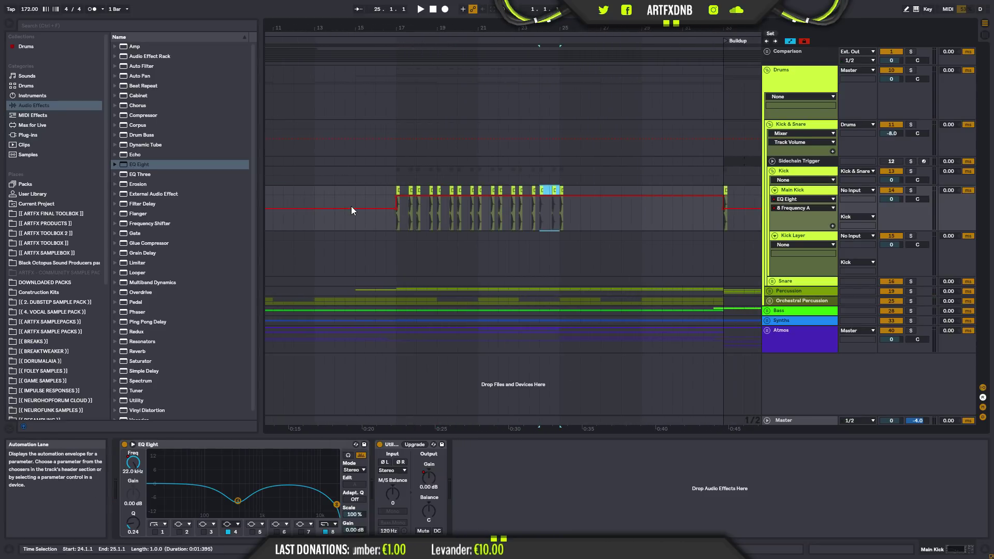
click(346, 194)
key(space)
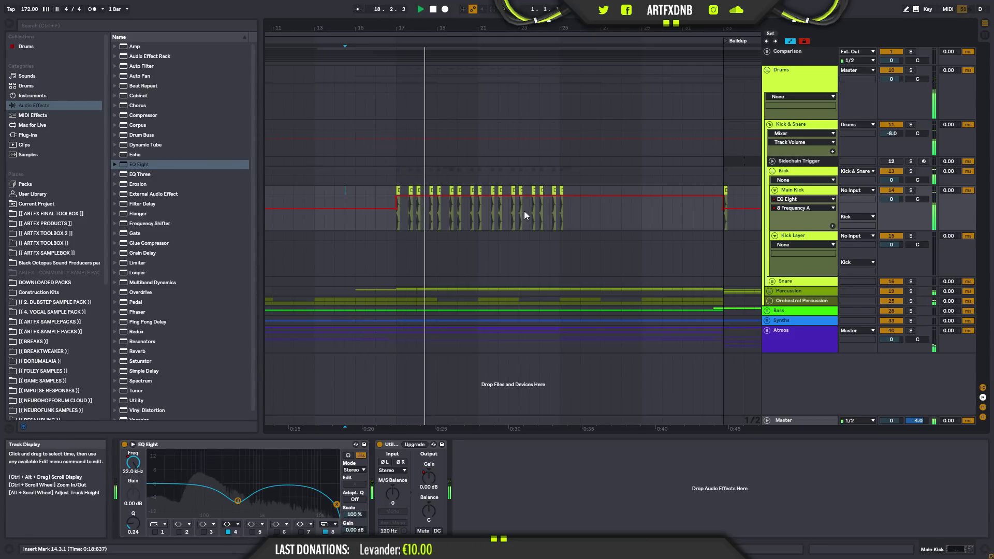
- Duplicate Main Kick's eight-bar pattern from bars 17–25 across bars 25–33 and play from just before bar 17
drag(560, 219, 395, 206)
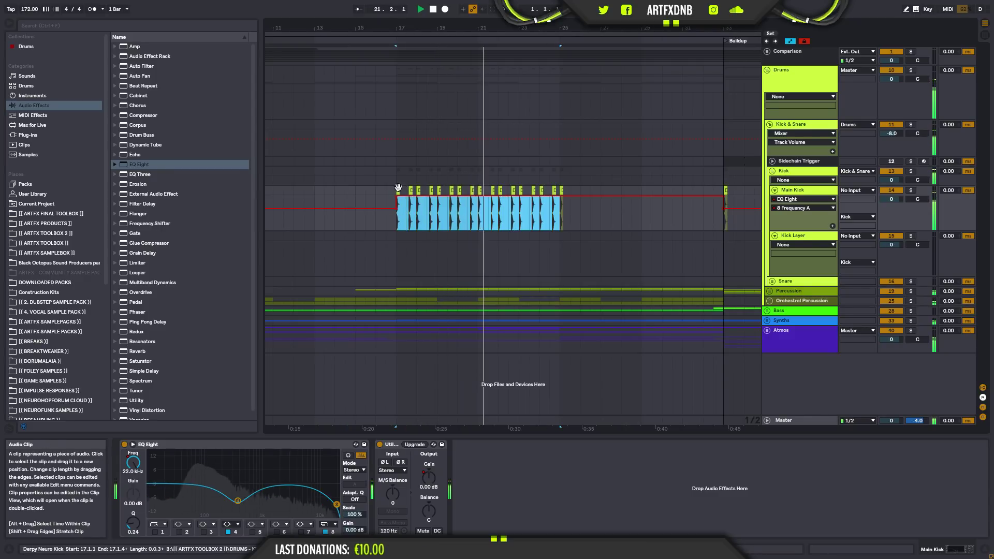
click(405, 190)
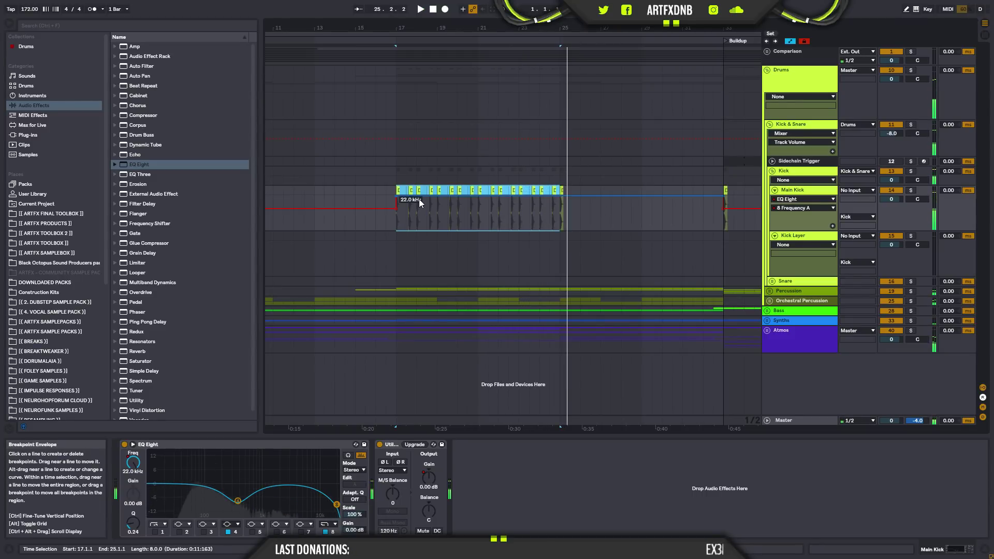
key(ctrl+d)
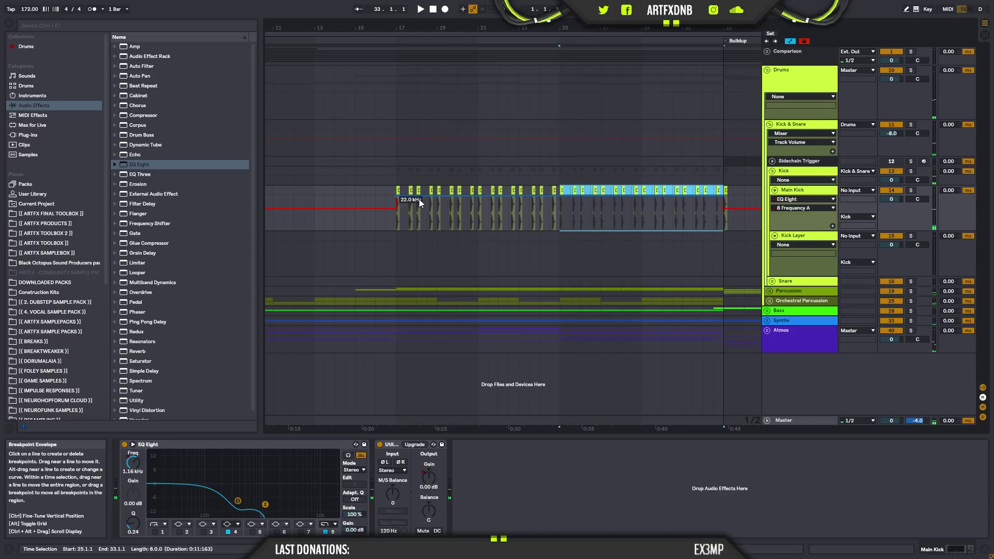
click(388, 189)
key(space)
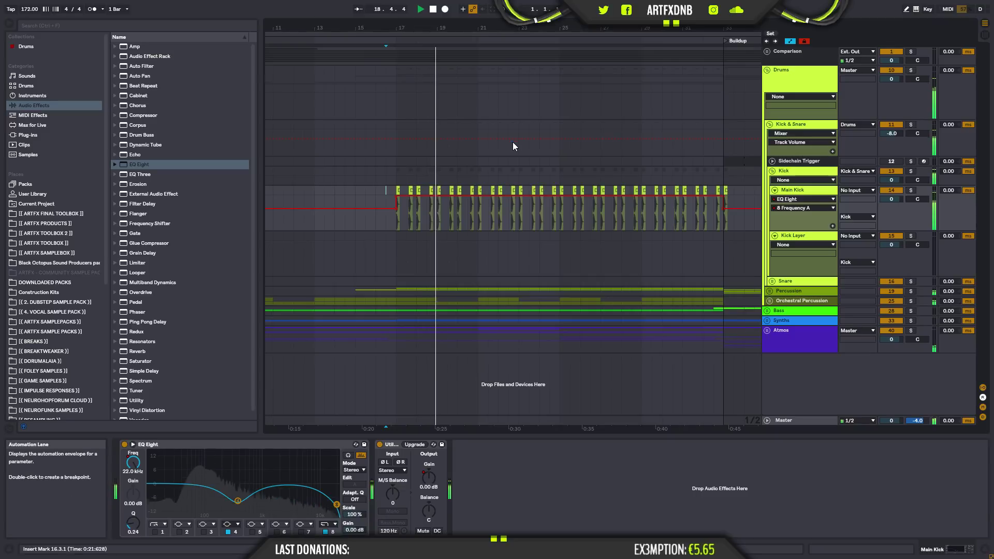
- Reshape Main Kick's 8 Frequency A automation to rise gradually from bar 17 to bar 33 and fall gradually until the Buildup kicks at bar 41
click(397, 196)
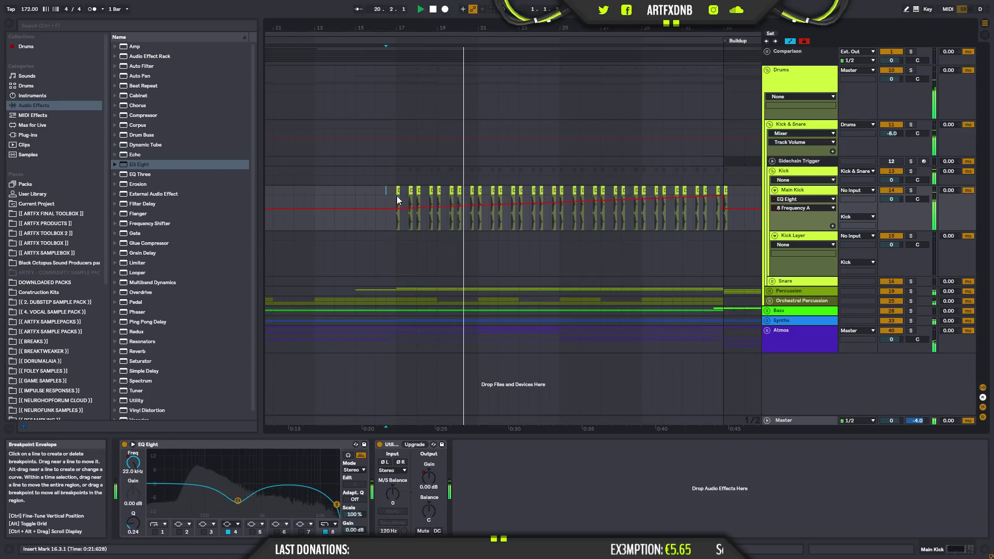
drag(725, 197, 726, 206)
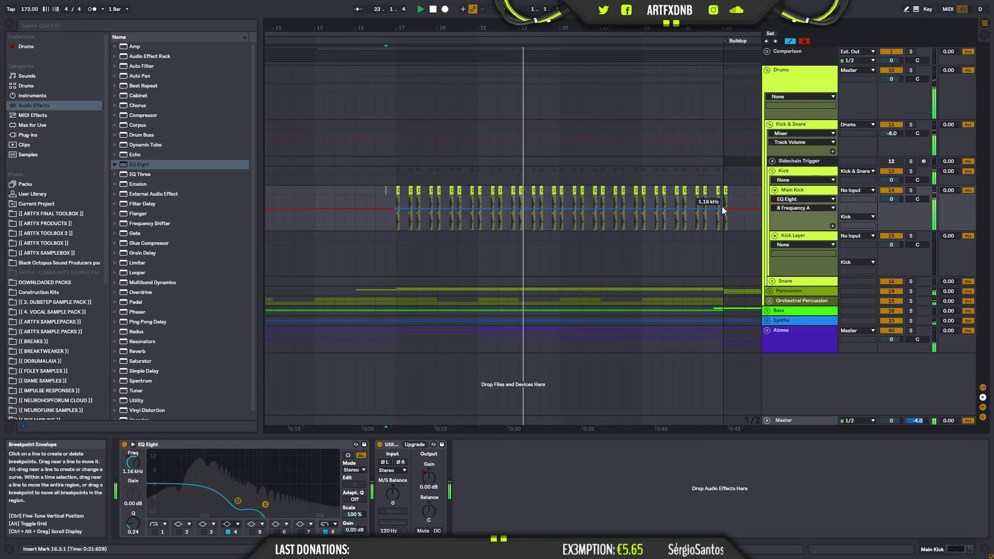
drag(724, 209, 723, 196)
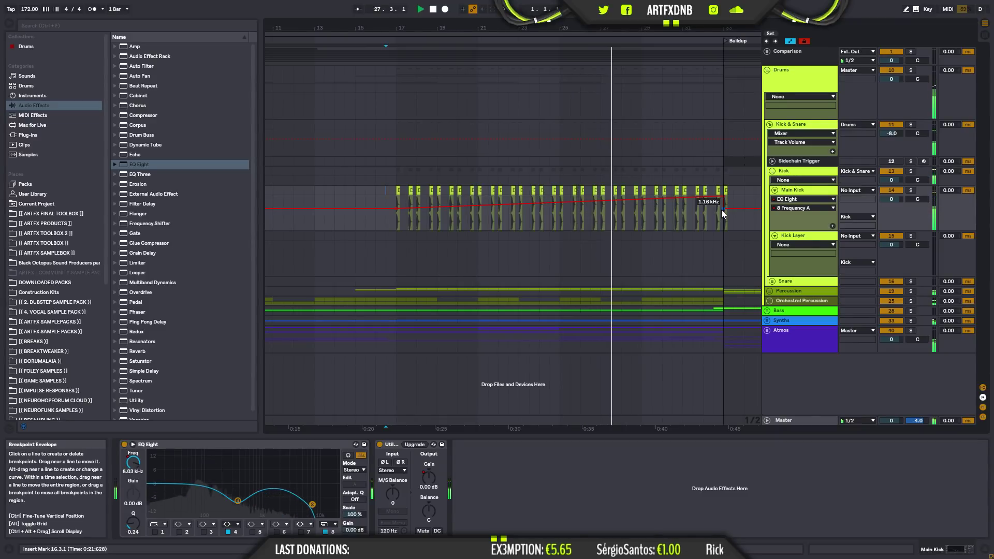
drag(735, 28, 516, 13)
click(510, 207)
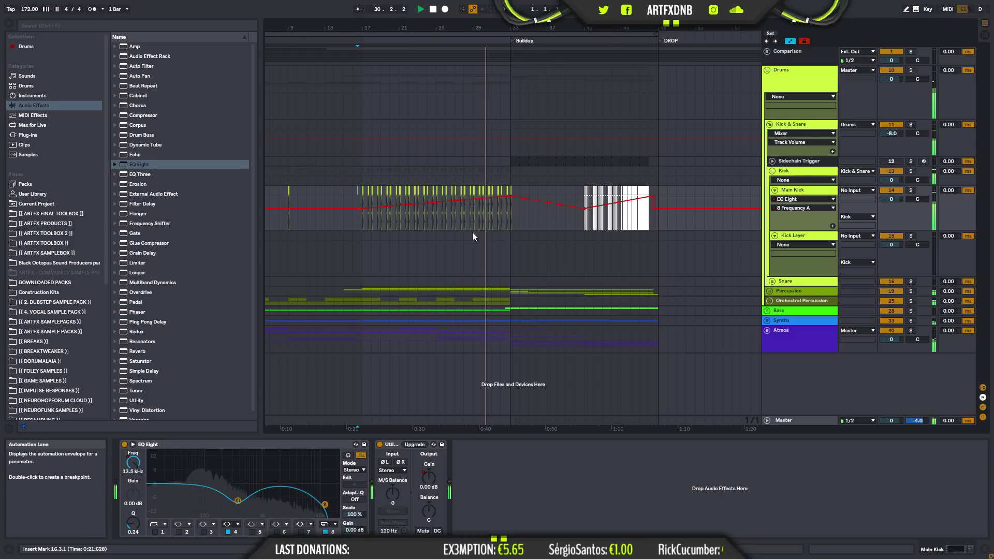
- Delete the Derpy Neuro Kick clip at 32.3.3 and play the transition into the Buildup from bar 31
drag(459, 28, 539, 72)
key(space)
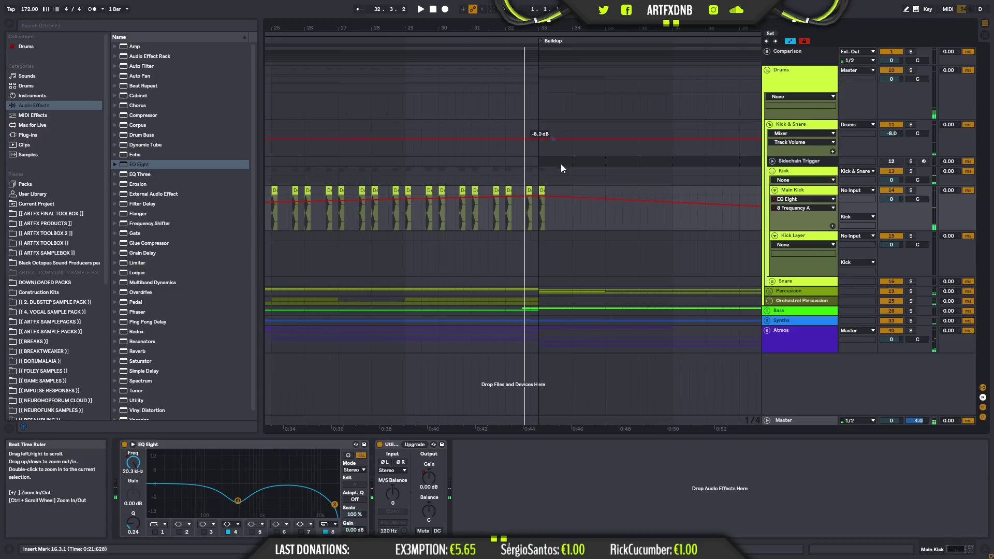
click(530, 192)
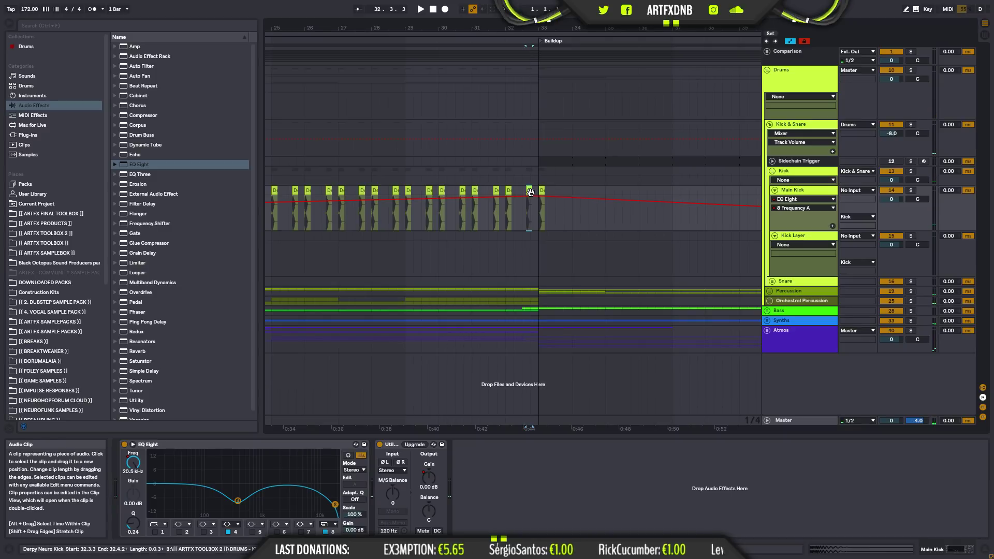
click(480, 222)
key(space)
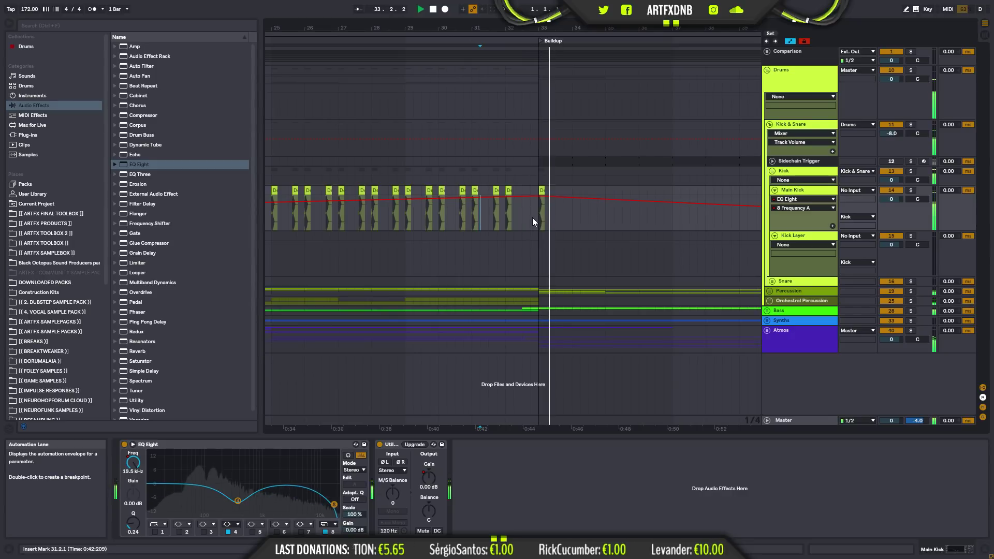
key(space)
- Unfold the Sidechain Trigger track in the Kick & Snare group to show its Buildup clips
drag(464, 29, 599, 4)
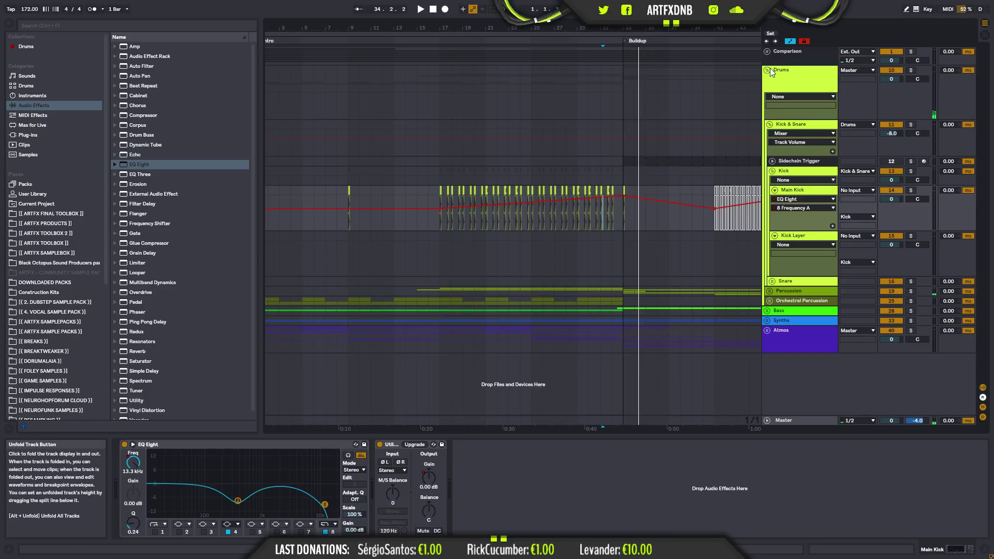
click(800, 73)
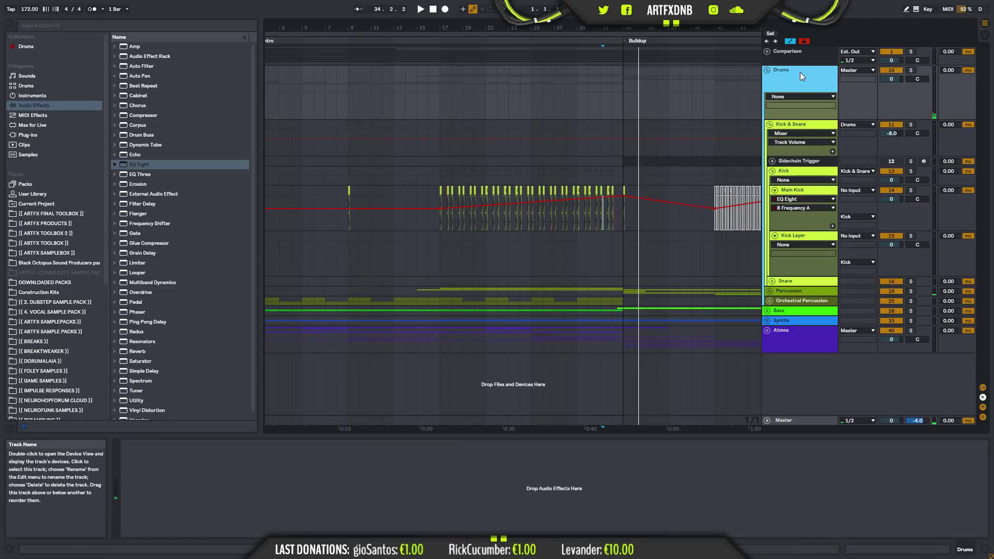
click(772, 161)
click(788, 165)
drag(717, 28, 540, 41)
drag(407, 41, 406, 39)
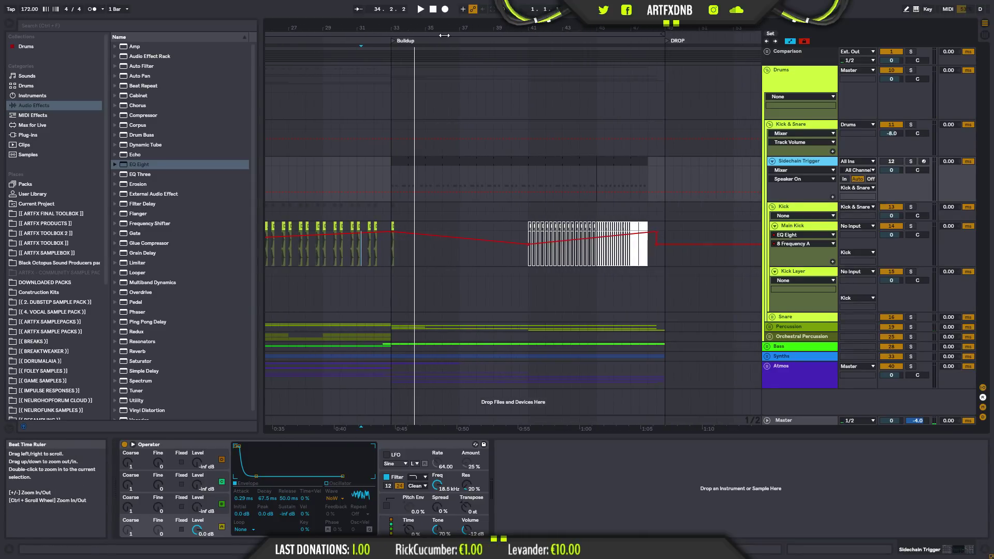
- Play the Buildup from bar 33 with the Atmos group soloed, then switch the solo to the Bass group
click(781, 368)
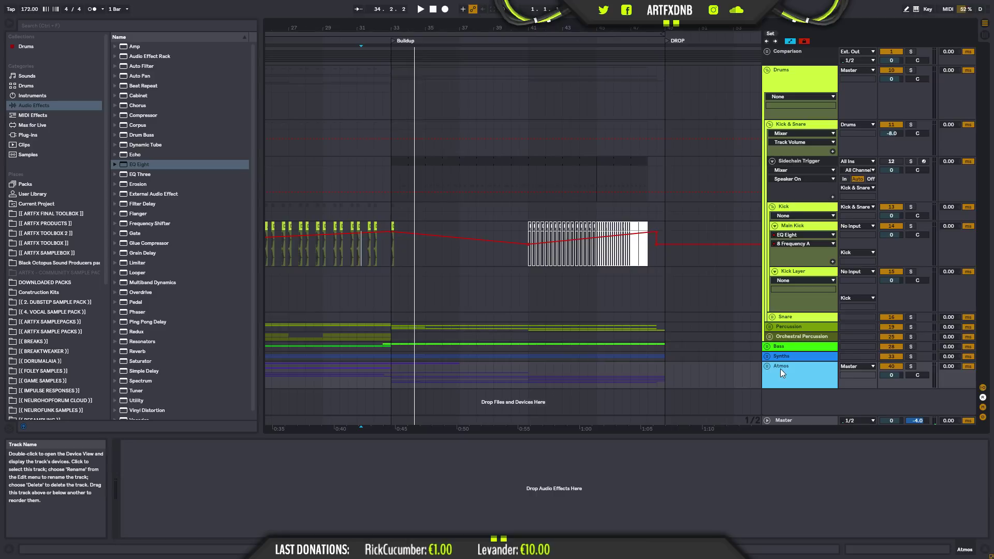
click(915, 366)
click(391, 370)
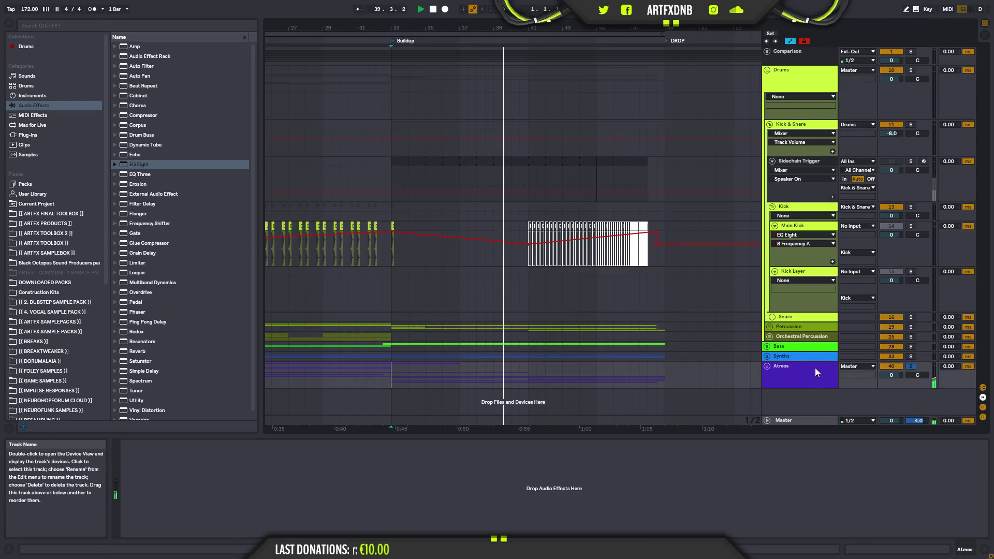
click(911, 357)
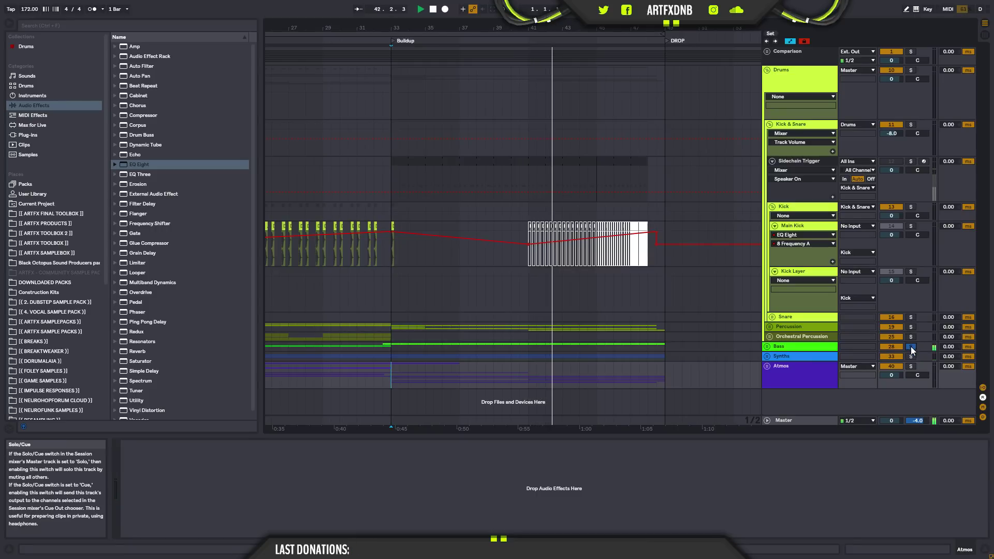
click(790, 346)
- Shorten the Sidechain Trigger clip at bar 33 to end at 33.3.1 and delete its note at 1.2
click(519, 164)
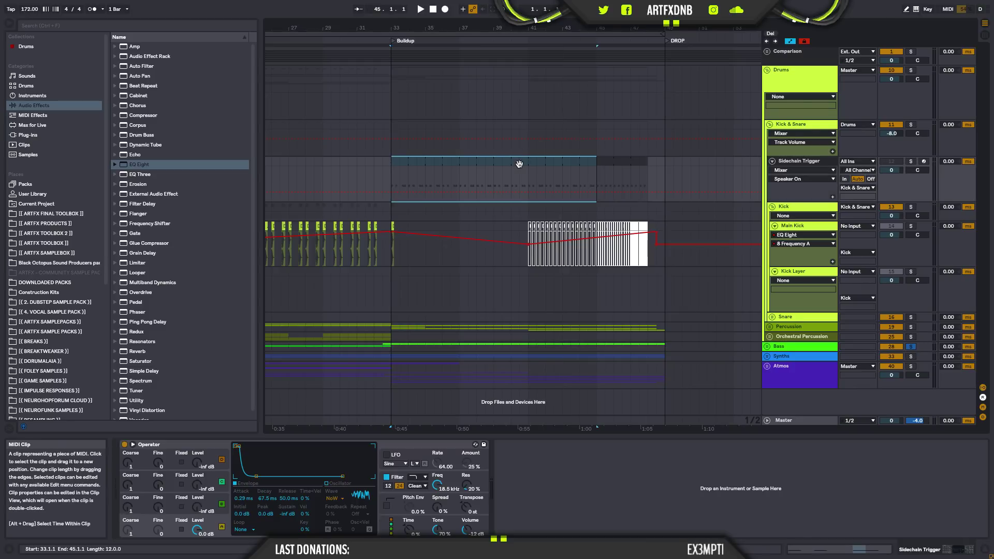
drag(594, 158, 380, 167)
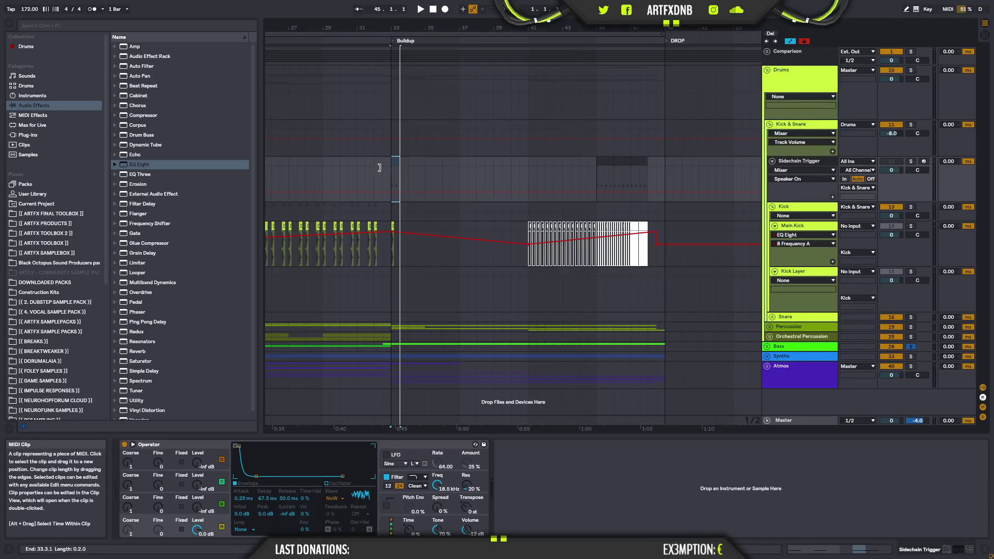
double_click(396, 162)
drag(402, 27, 320, 57)
drag(740, 316, 672, 470)
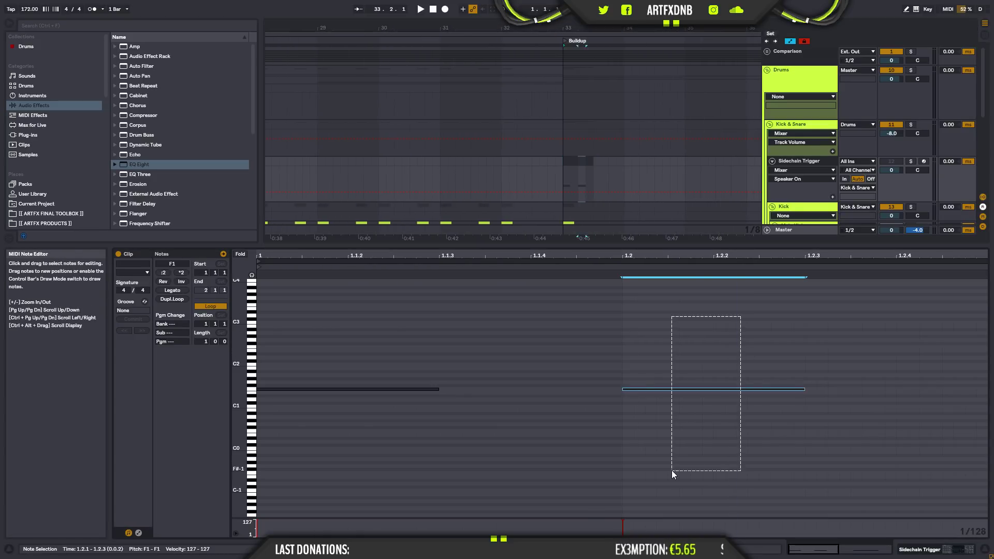
key(Delete)
click(581, 158)
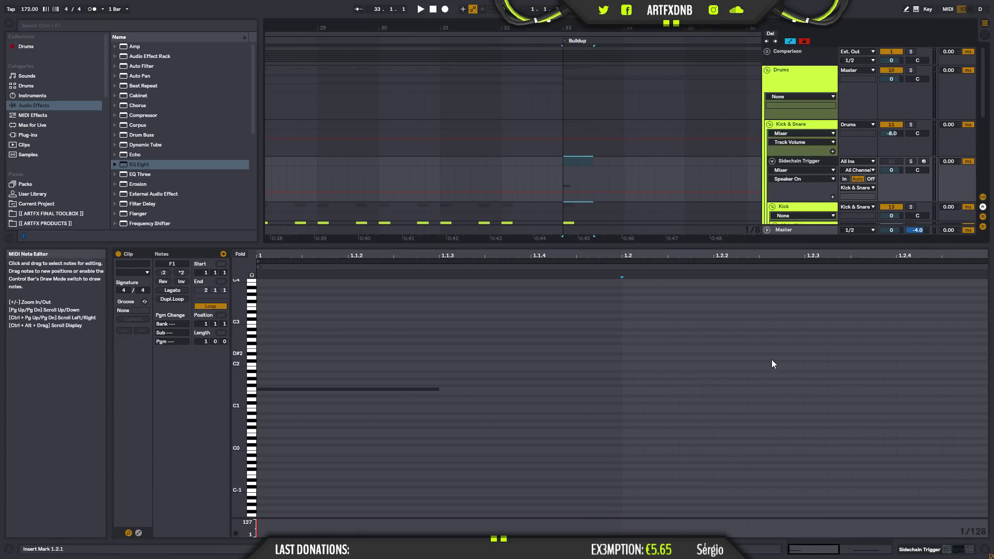
click(955, 552)
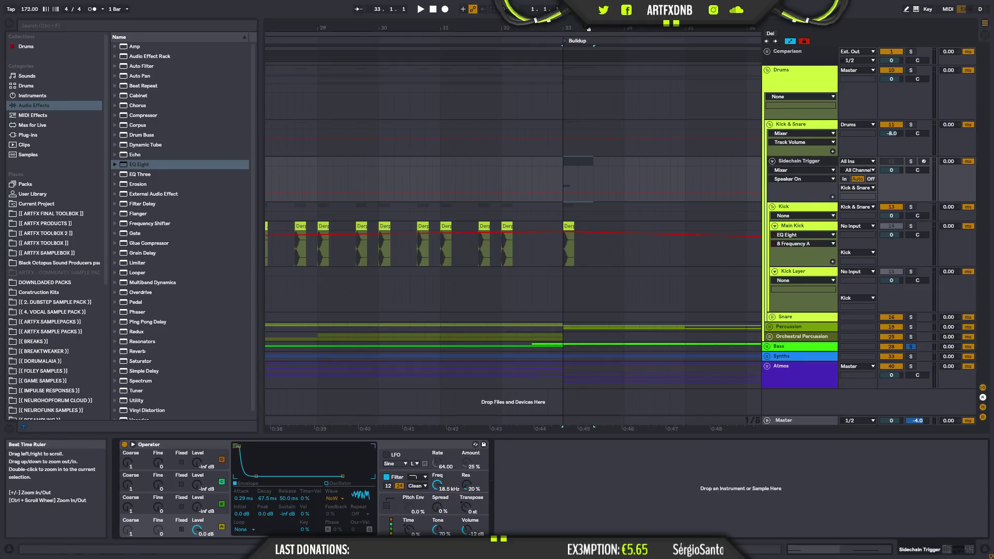
- Unfold the Bass group and add the Live 8 Compressor preset to the Drop Bass track
key(minus)
key(minus)
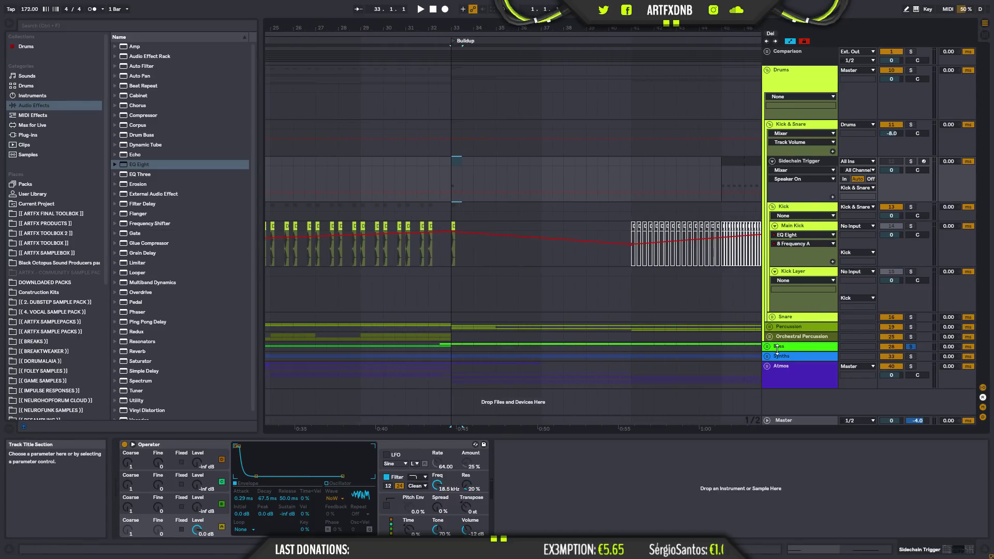
click(778, 347)
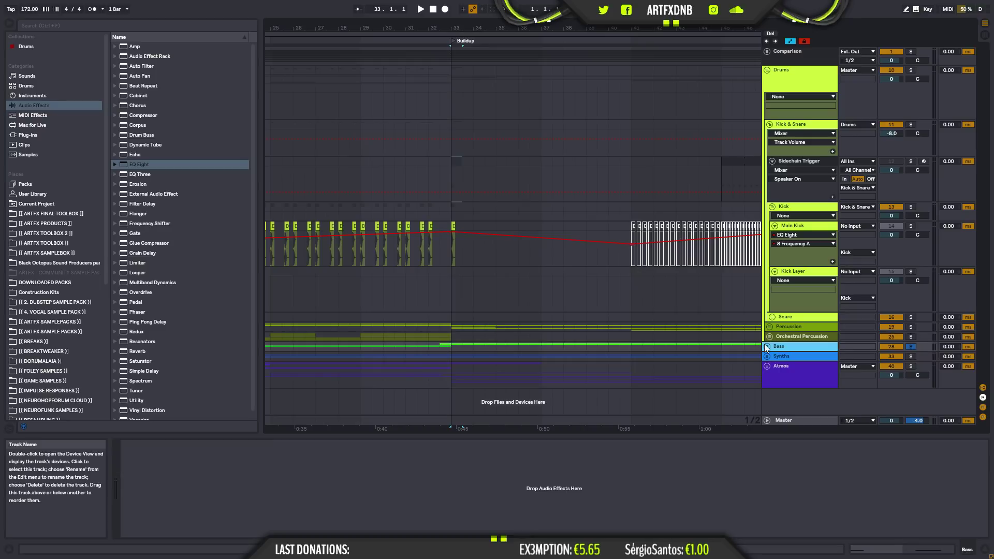
click(766, 346)
scroll(803, 337, down, 2)
click(790, 315)
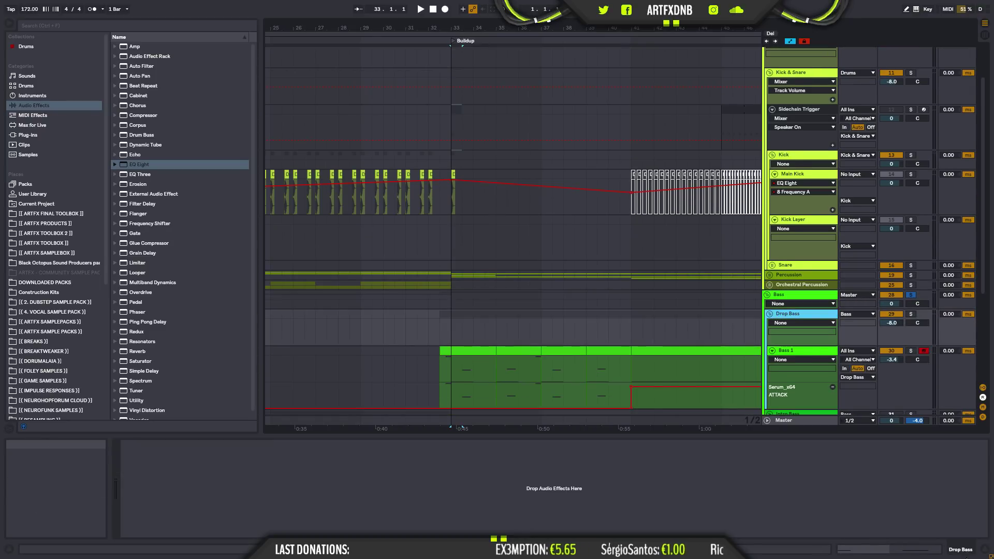
drag(140, 114, 445, 439)
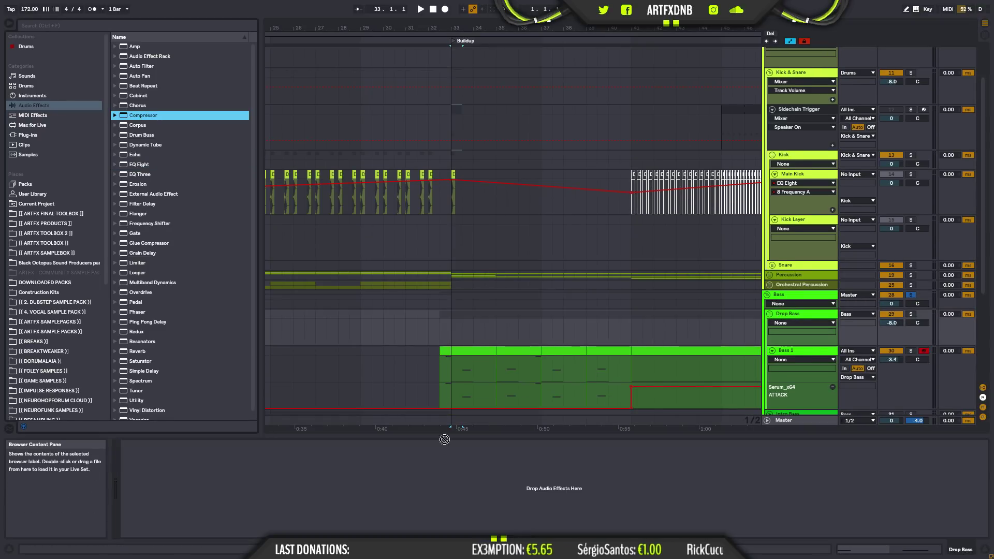
click(115, 116)
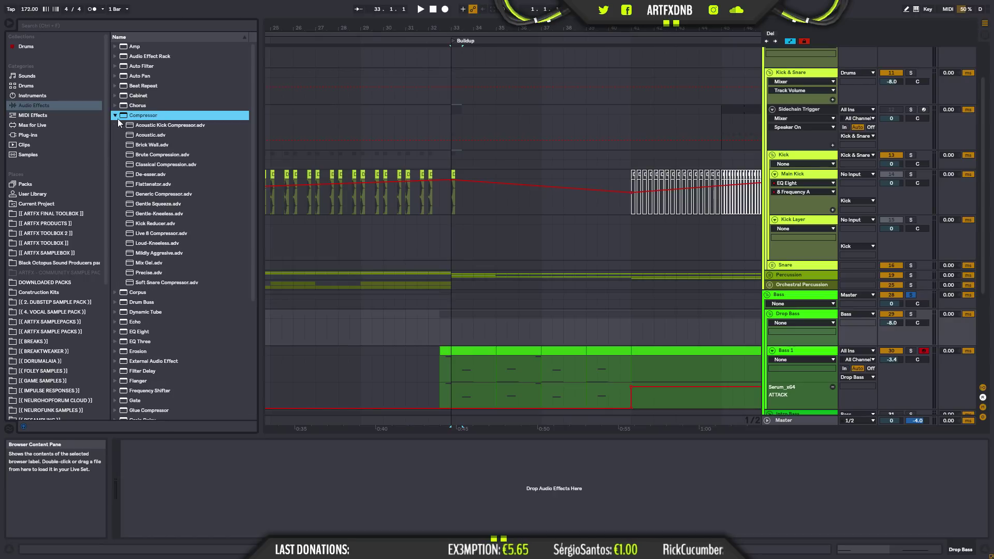
drag(149, 234, 555, 407)
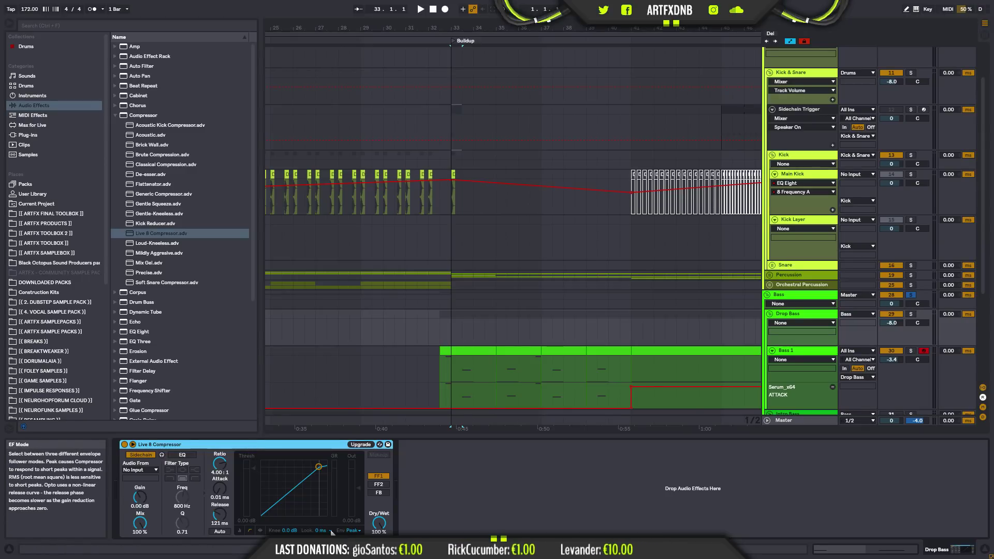
- Set Drop Bass's compressor to a 10:1 ratio, Sidechain Trigger as sidechain input, a lower threshold and a 13.6 ms release
click(220, 466)
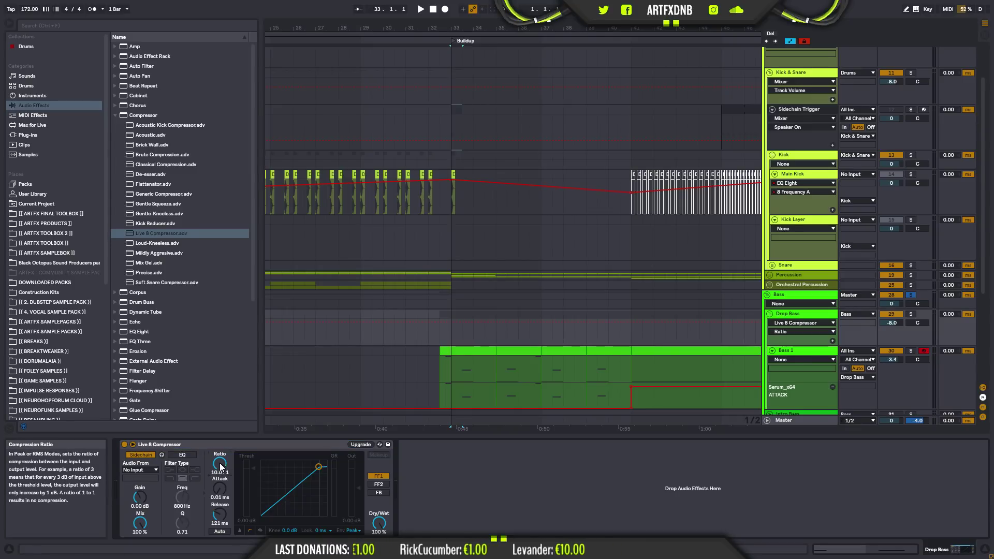
click(149, 471)
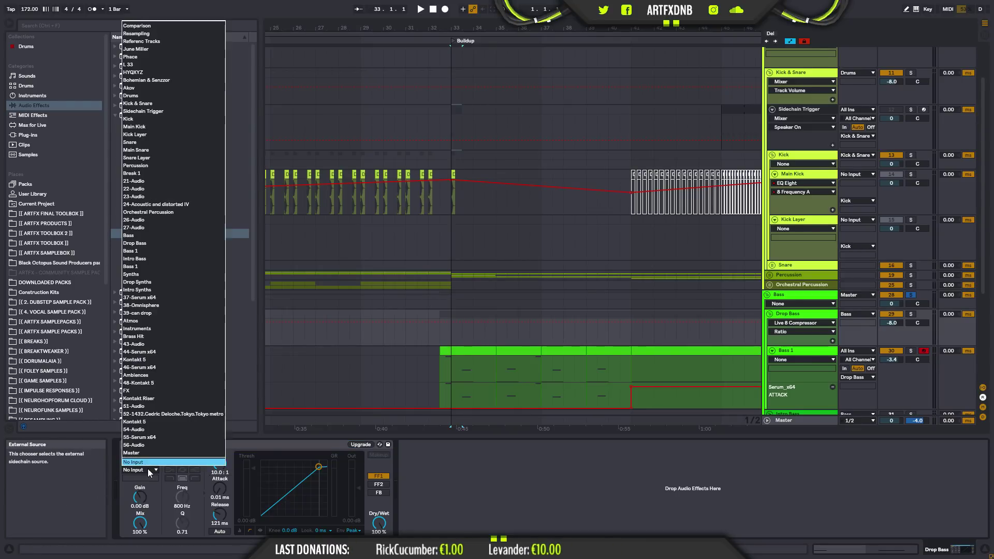
click(148, 112)
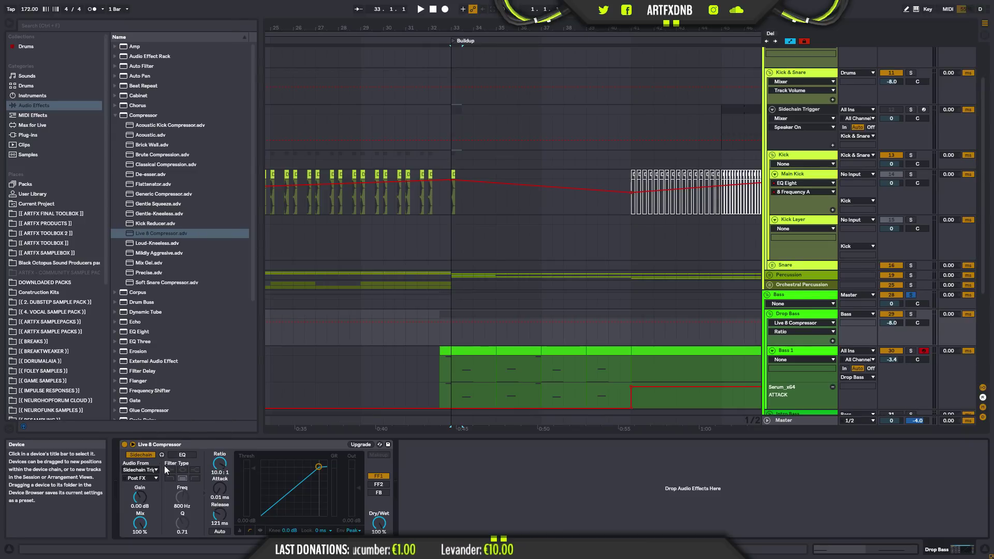
drag(252, 470, 224, 530)
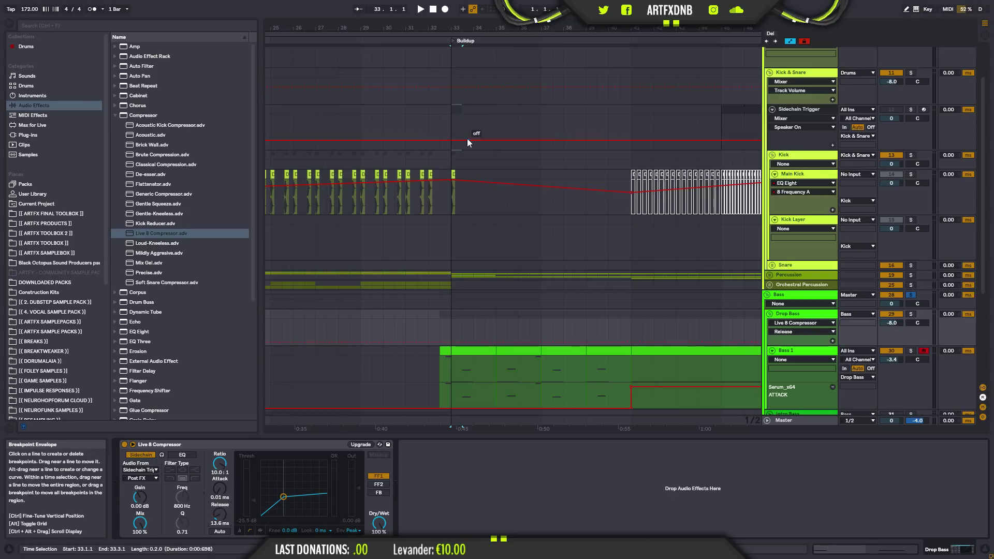
- Play from bar 33 while lowering Drop Bass's compressor threshold to -40.1 dB and lengthening its release to 49.2 ms
click(449, 123)
key(space)
key(space)
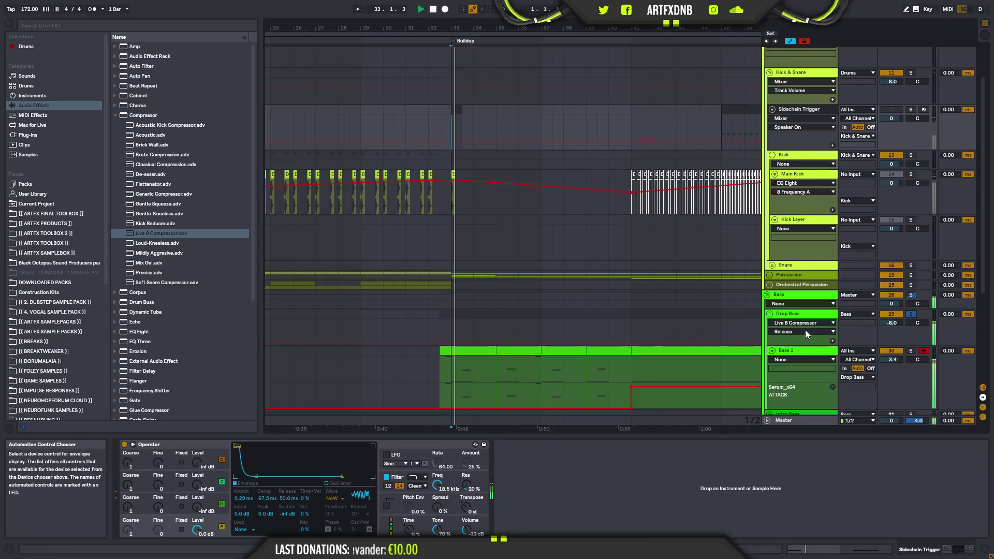
click(794, 312)
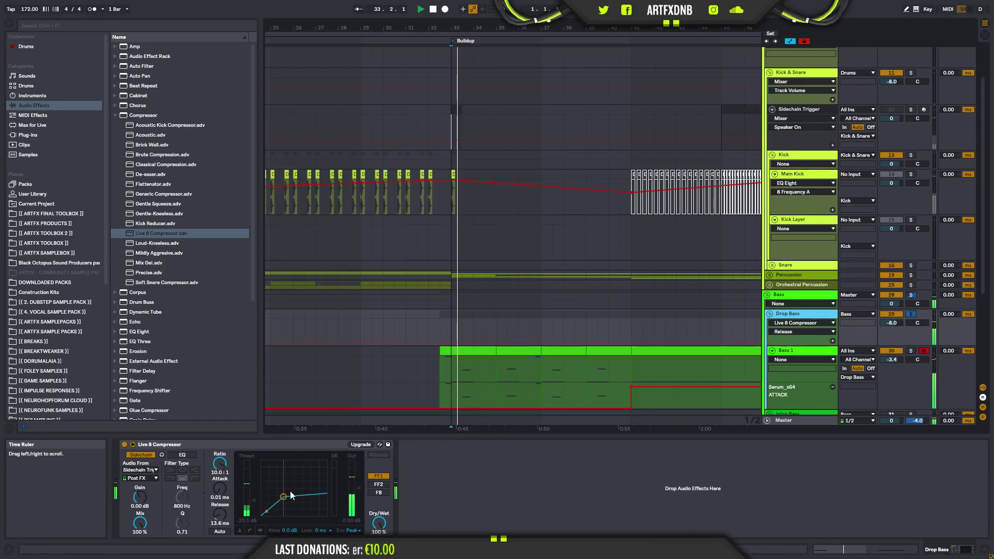
mouse_move(254, 499)
mouse_down()
mouse_move(254, 516)
mouse_move(220, 504)
mouse_move(220, 516)
mouse_up()
key(space)
key(space)
key(space)
key(space)
key(space)
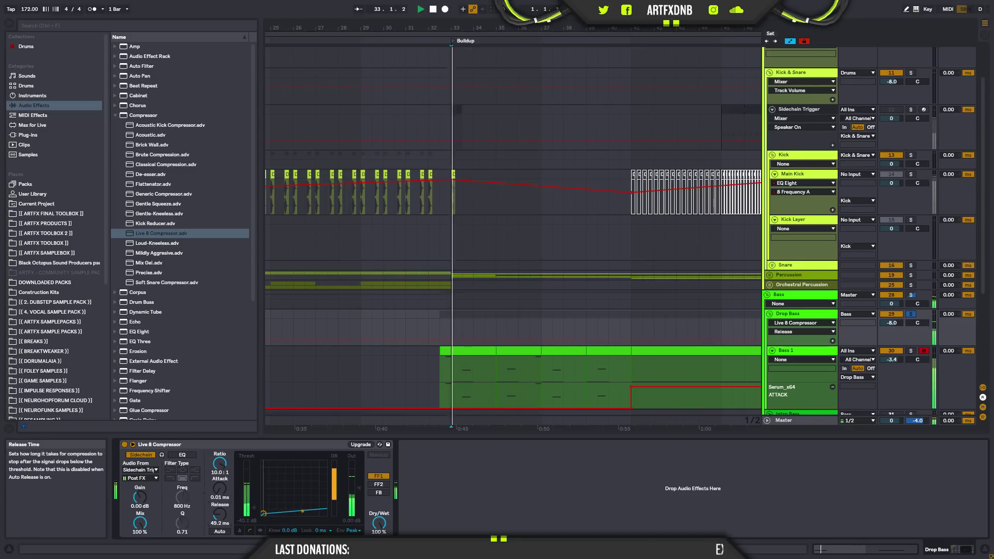
- Take Drop Bass out of solo and compare the Buildup's start with its compressor bypassed and enabled
click(910, 315)
key(space)
key(space)
click(125, 445)
key(space)
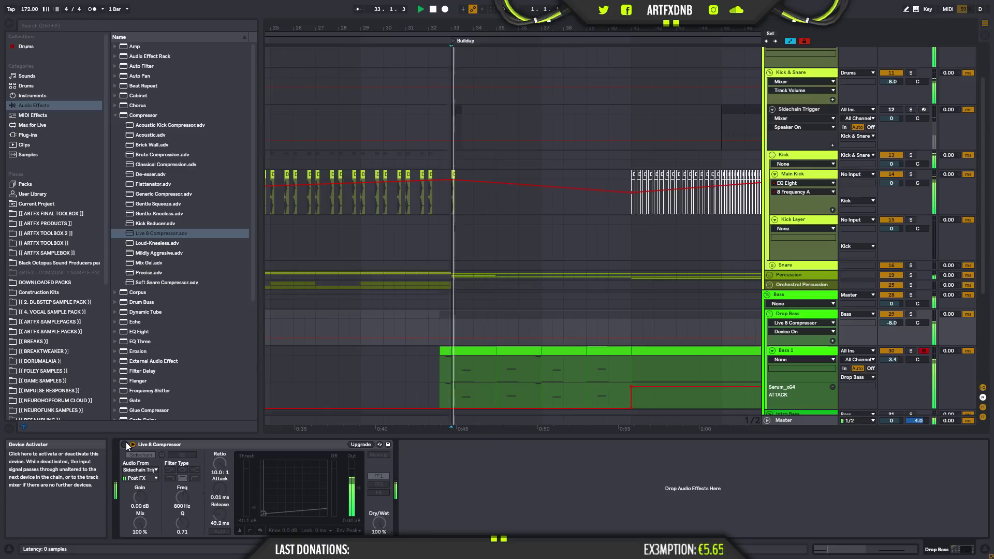
click(125, 444)
key(space)
key(space)
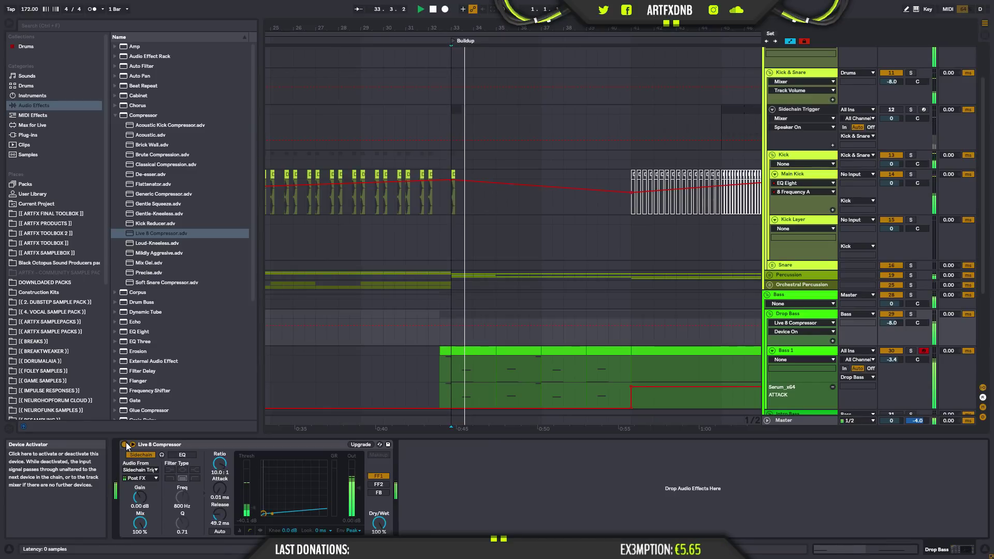
key(space)
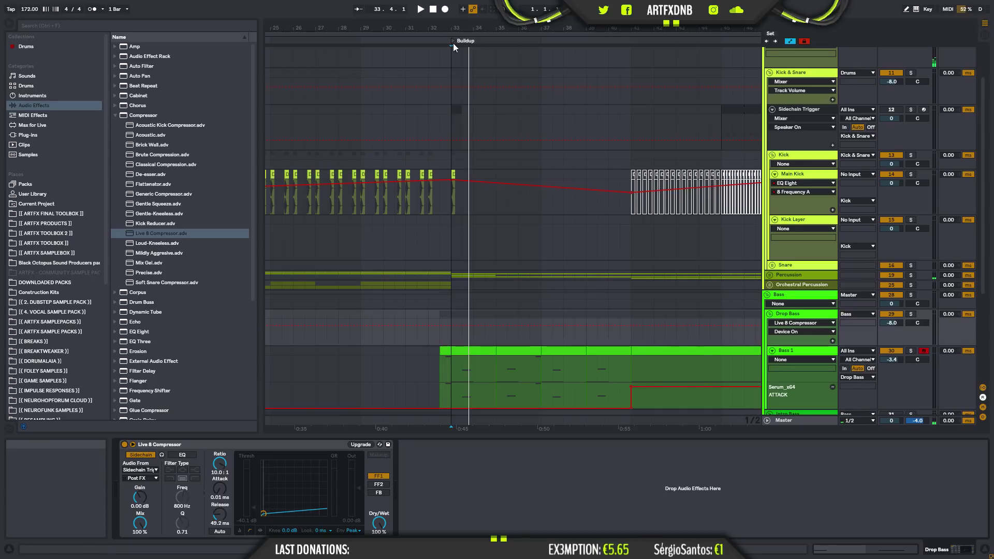
- Play the Intro from bar 15, then place the insert marker at bar 17
drag(595, 28, 606, 1)
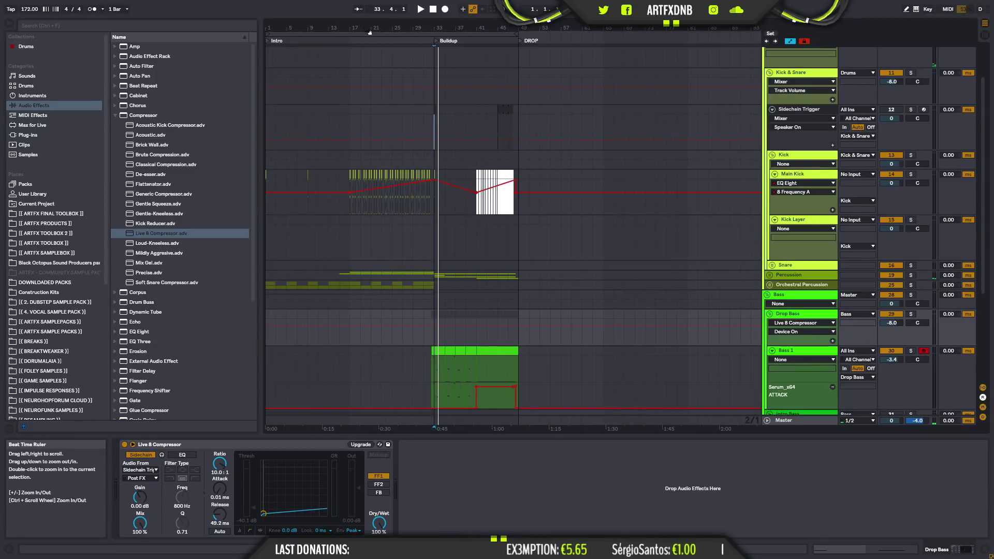
click(343, 182)
key(space)
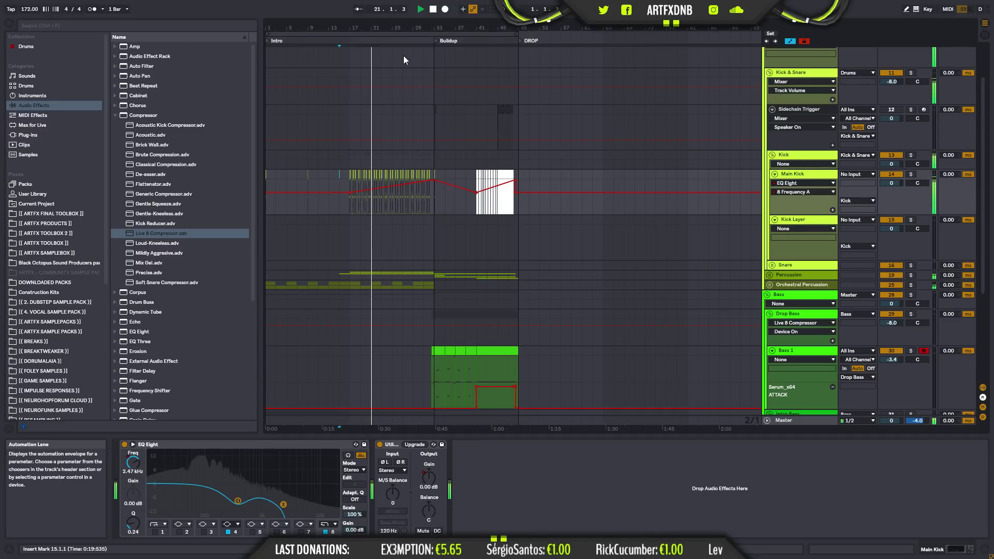
click(350, 207)
key(space)
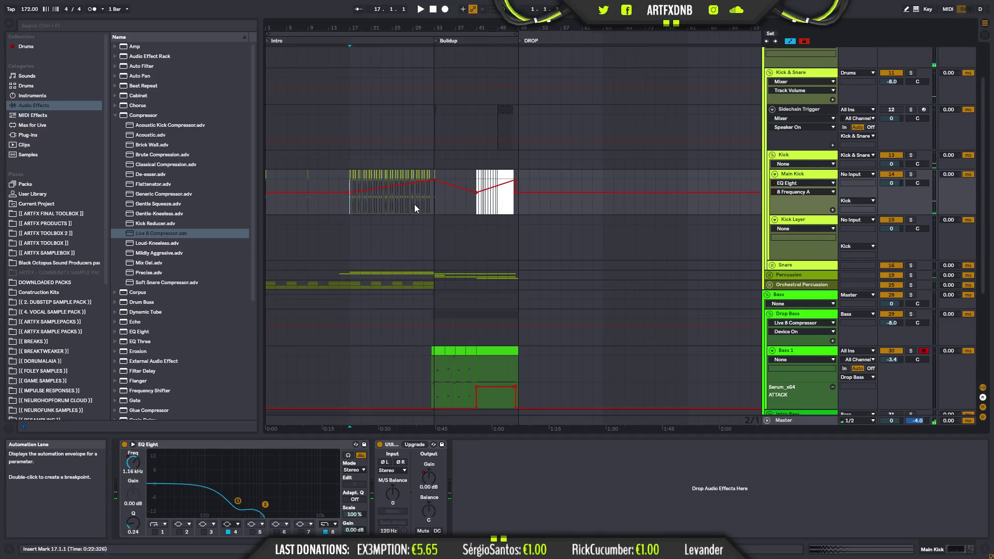
- Fold the Kick & Snare and Bass groups and unfold the Percussion group inside Drums
scroll(778, 143, up, 3)
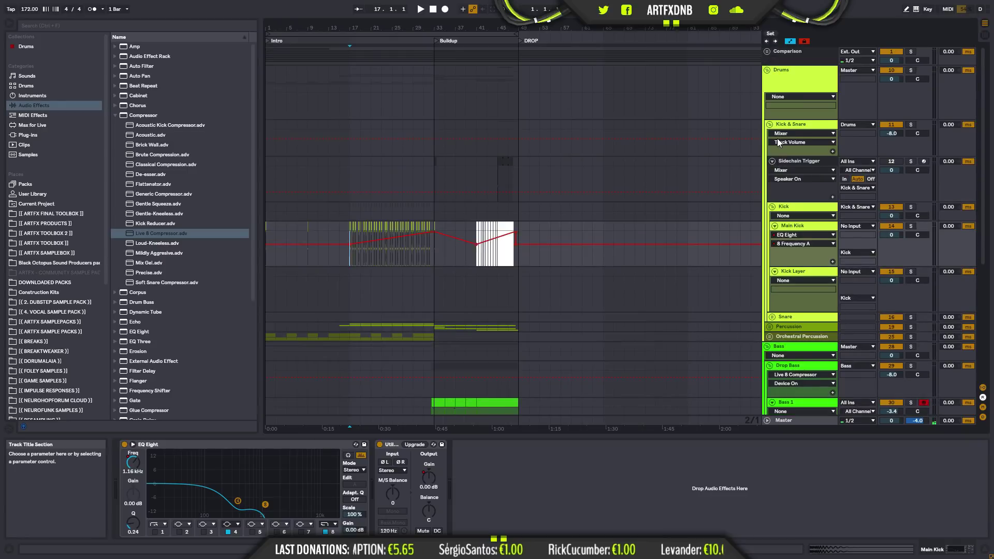
click(770, 124)
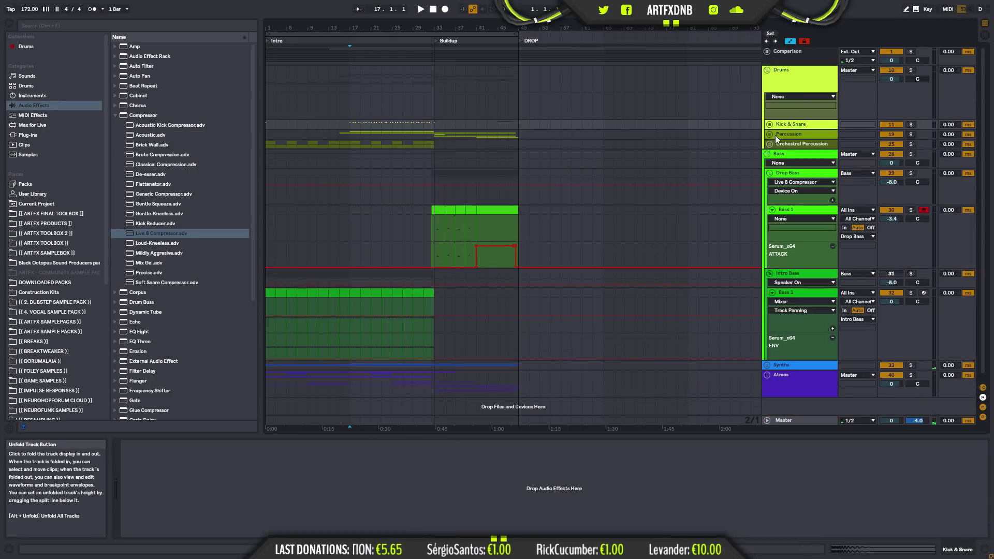
click(768, 70)
click(768, 97)
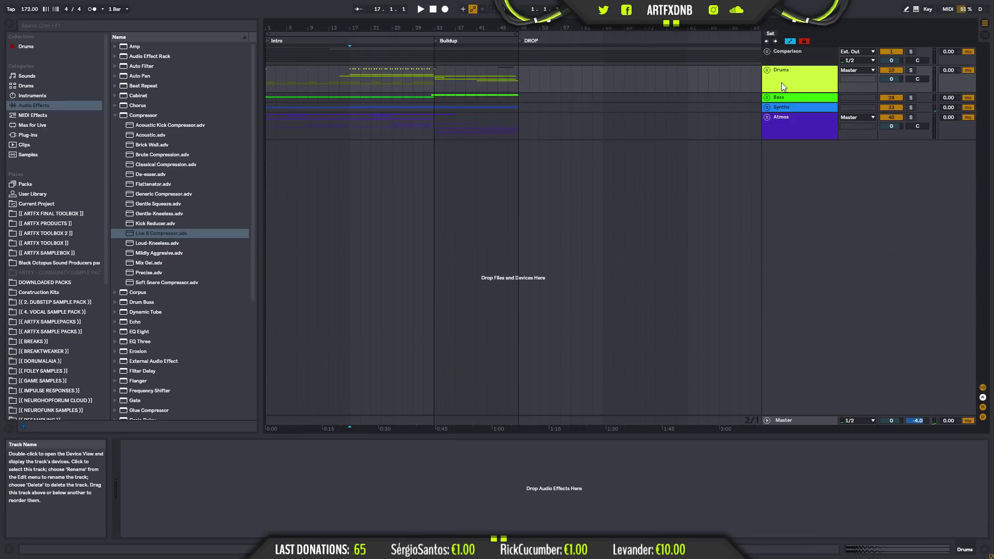
click(768, 72)
click(770, 133)
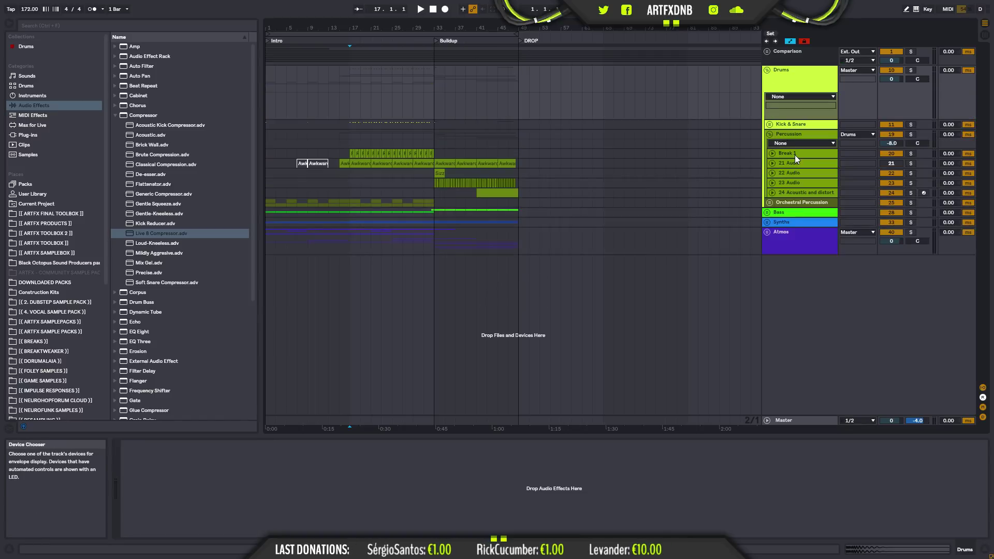
- Insert a new audio track below 24 Acoustic and distort in the Percussion group
right_click(805, 192)
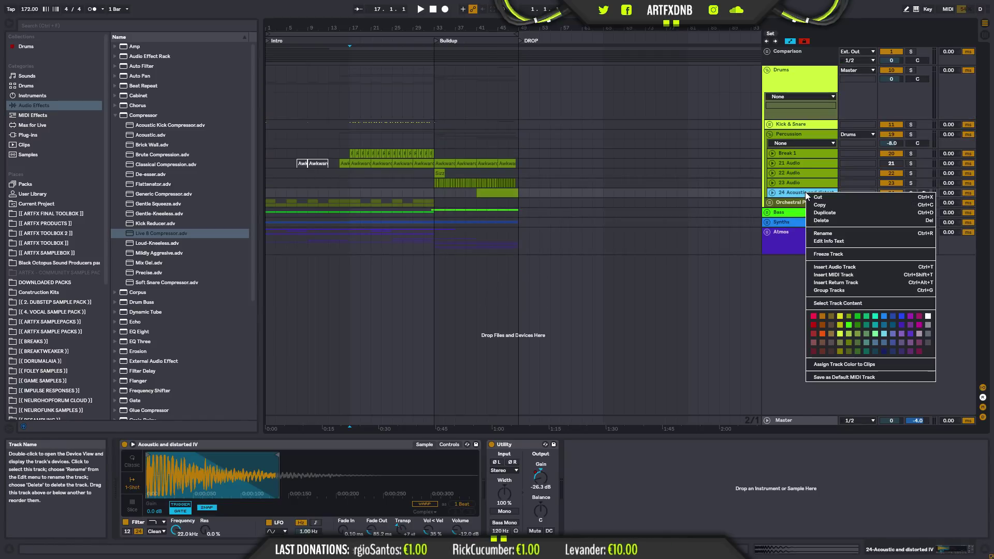
key(Escape)
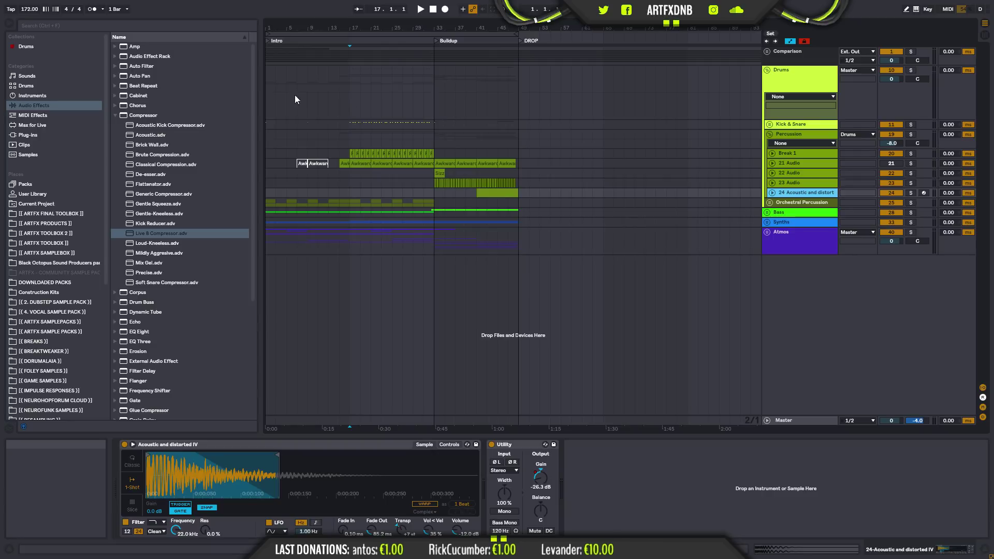
key(ctrl+t)
- Browse the ARTFX FINAL TOOLBOX drum breaks and audition the loops from 172_Zone Break.wav up to 172_System Break.wav
click(62, 213)
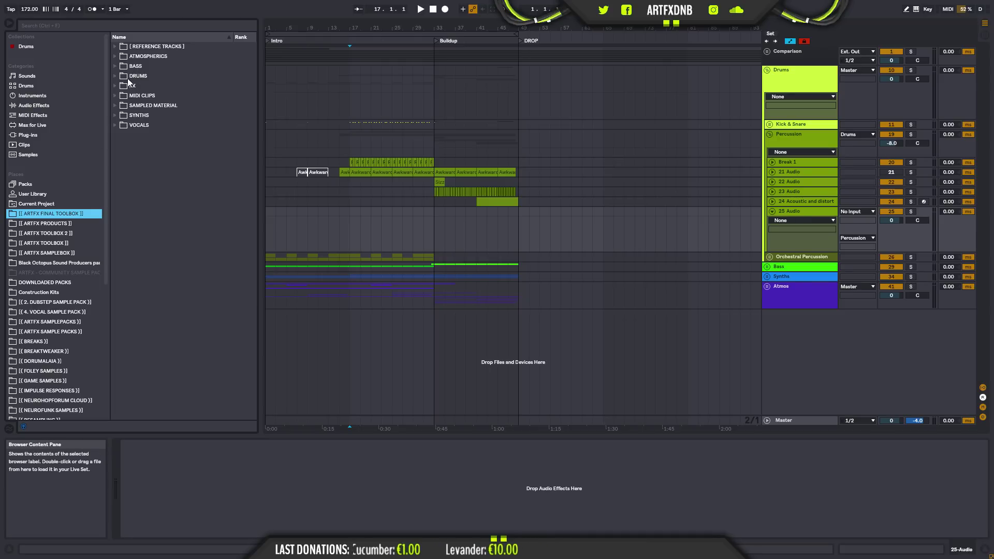
click(113, 77)
click(122, 154)
drag(253, 101, 286, 382)
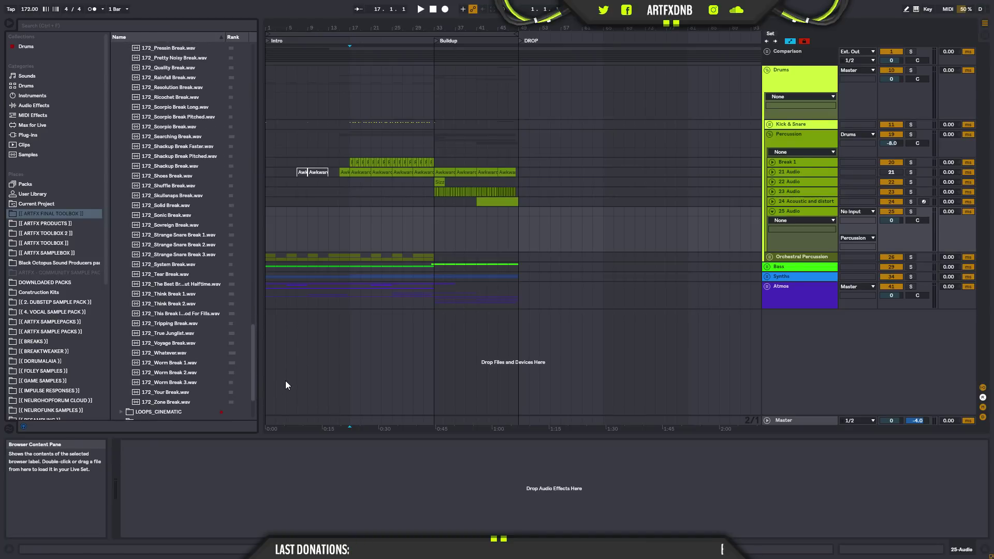
click(168, 403)
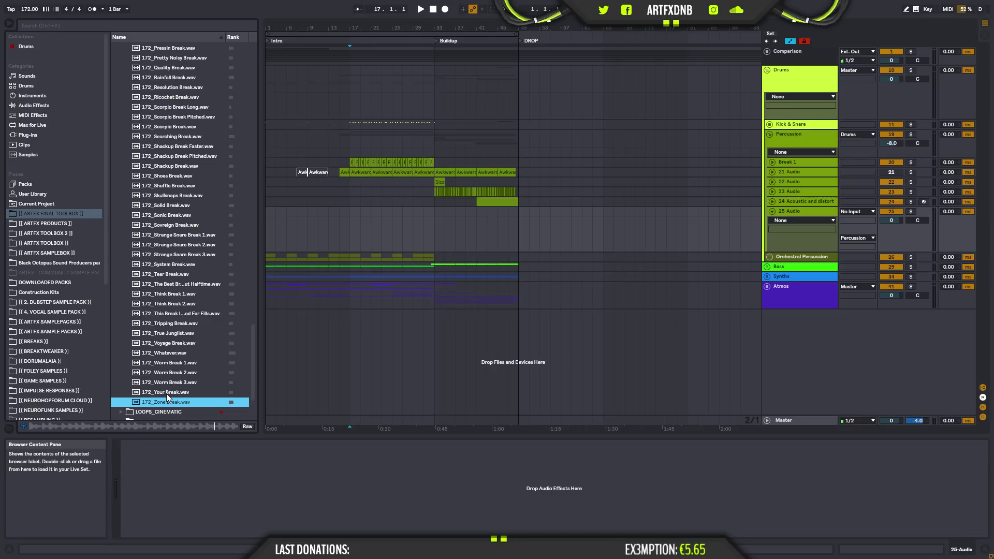
click(167, 394)
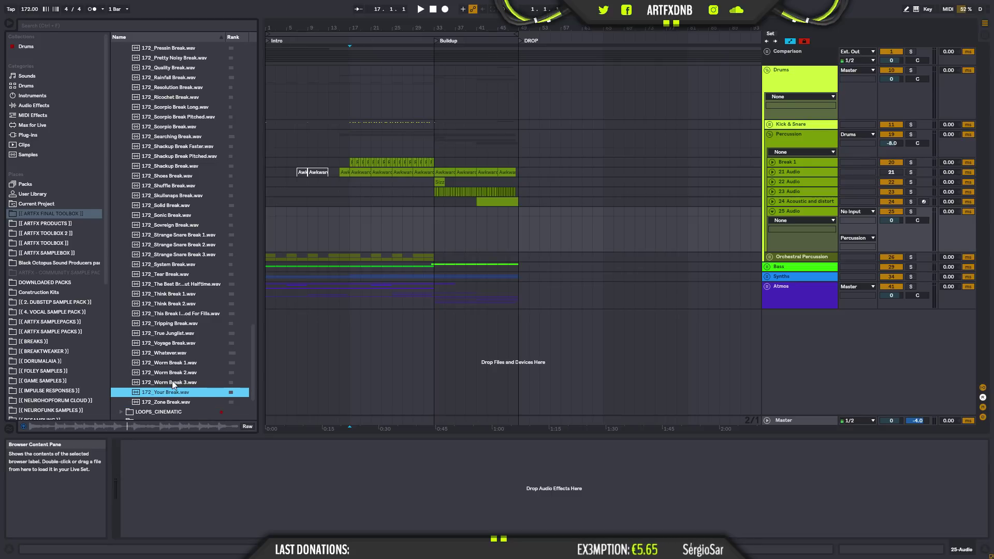
click(173, 382)
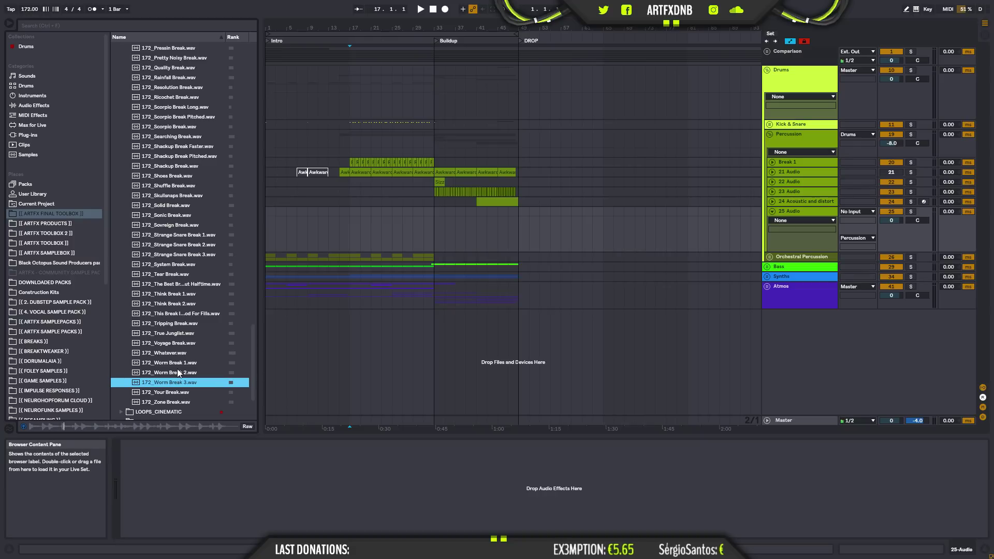
click(177, 371)
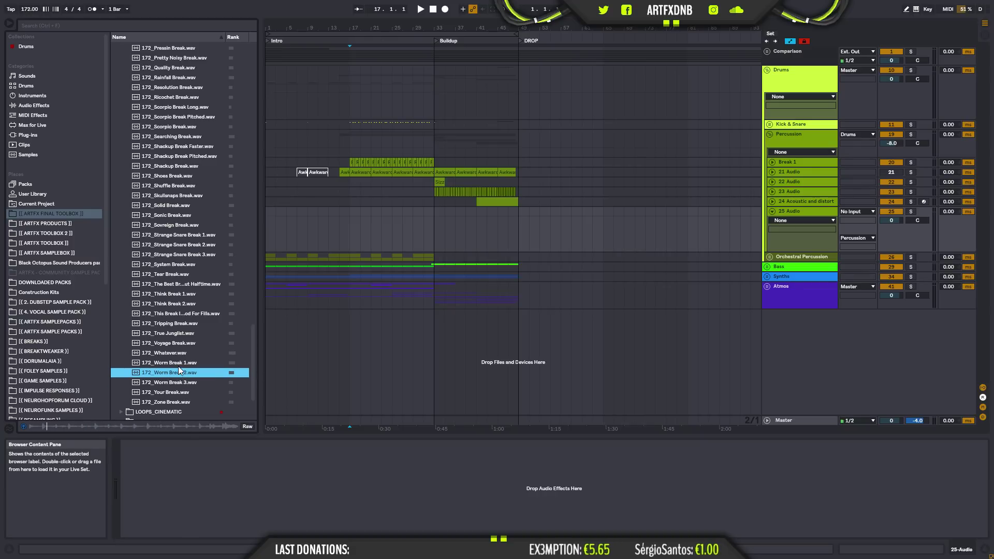
click(178, 362)
click(179, 354)
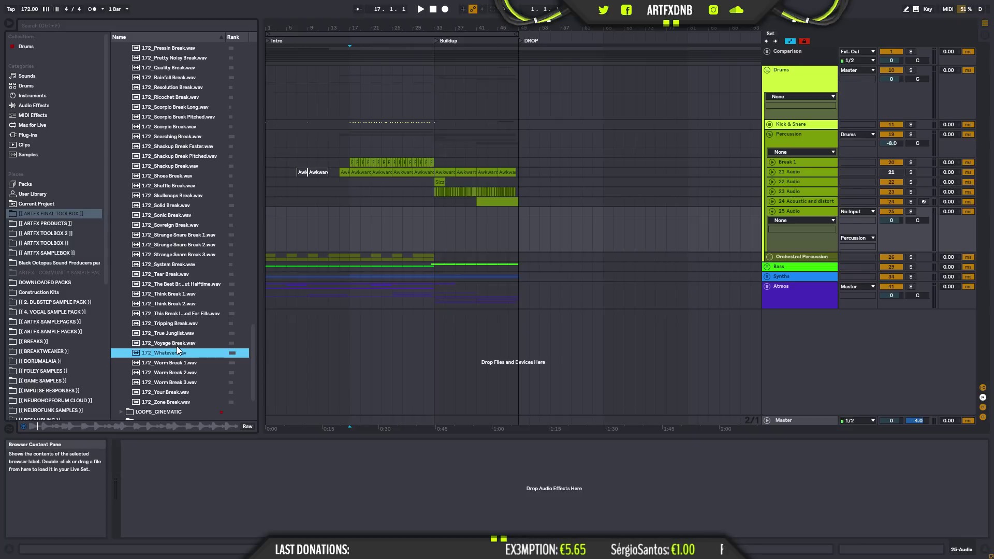
click(176, 345)
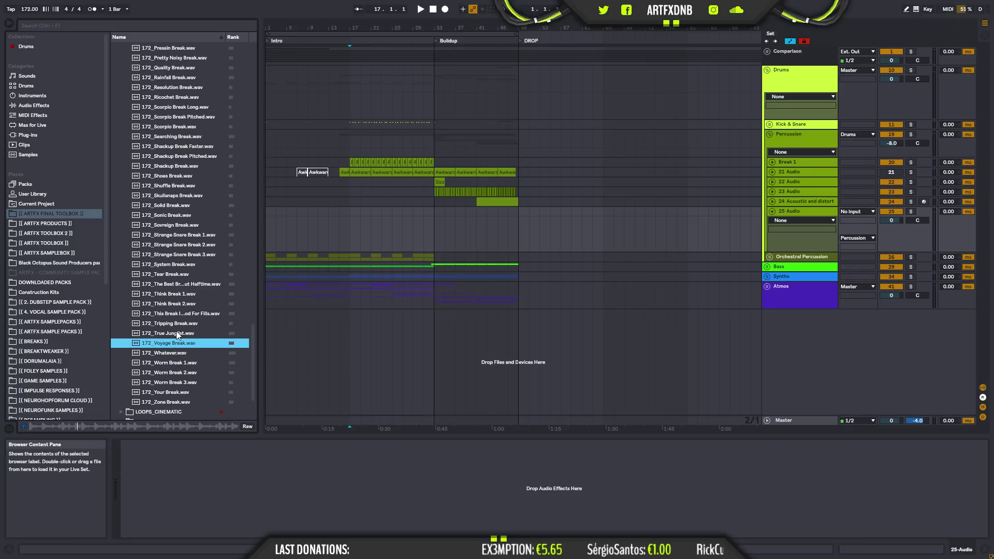
click(176, 333)
click(175, 322)
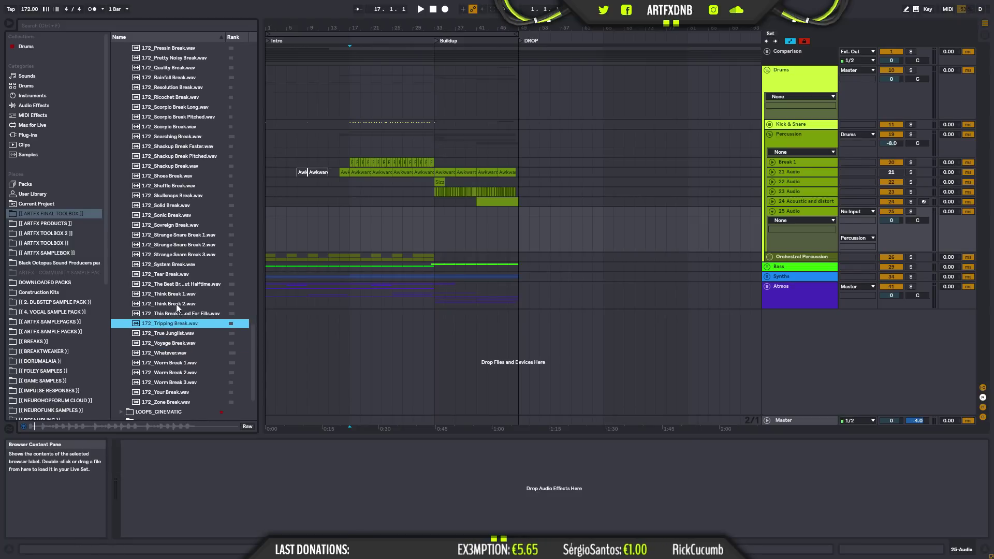
click(178, 316)
click(178, 304)
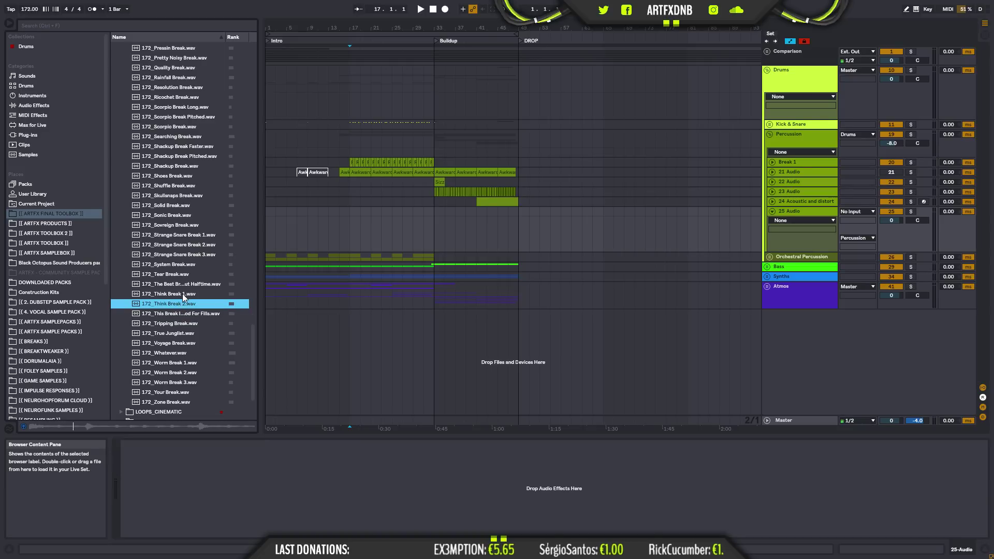
click(182, 293)
click(185, 285)
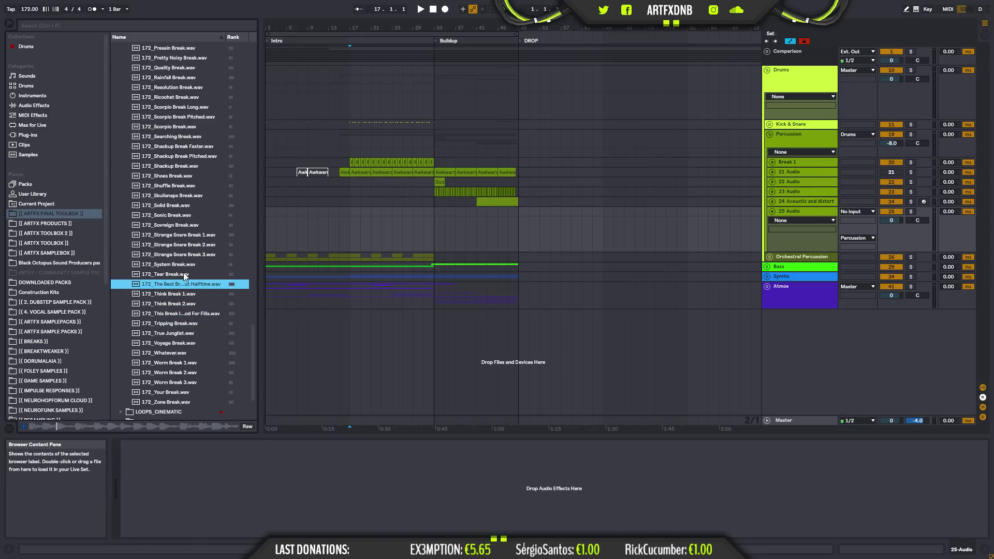
click(186, 275)
click(188, 265)
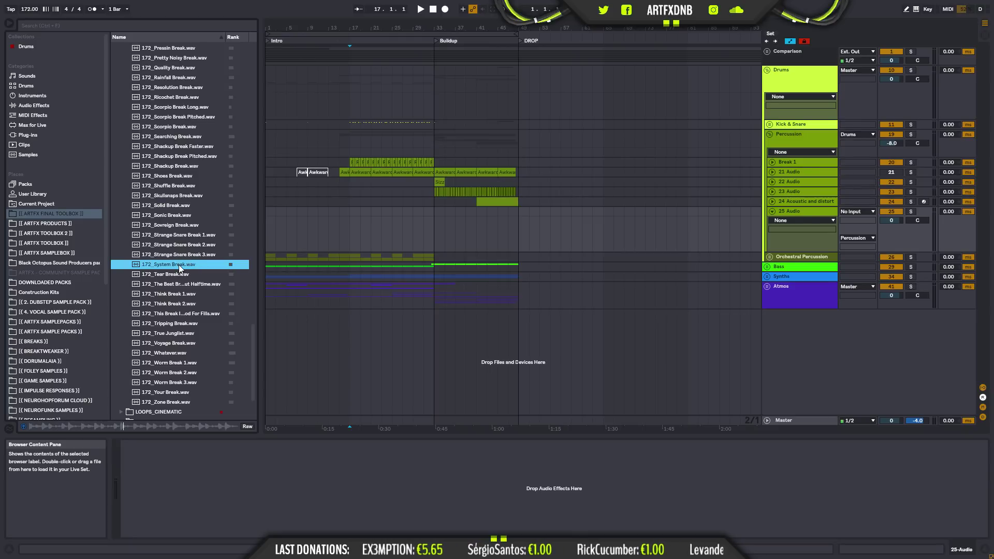
- Place 172_System Break on the 25 Audio track, looped from bar 17 to bar 33, and set its track volume to -4.8 dB
drag(347, 229, 428, 225)
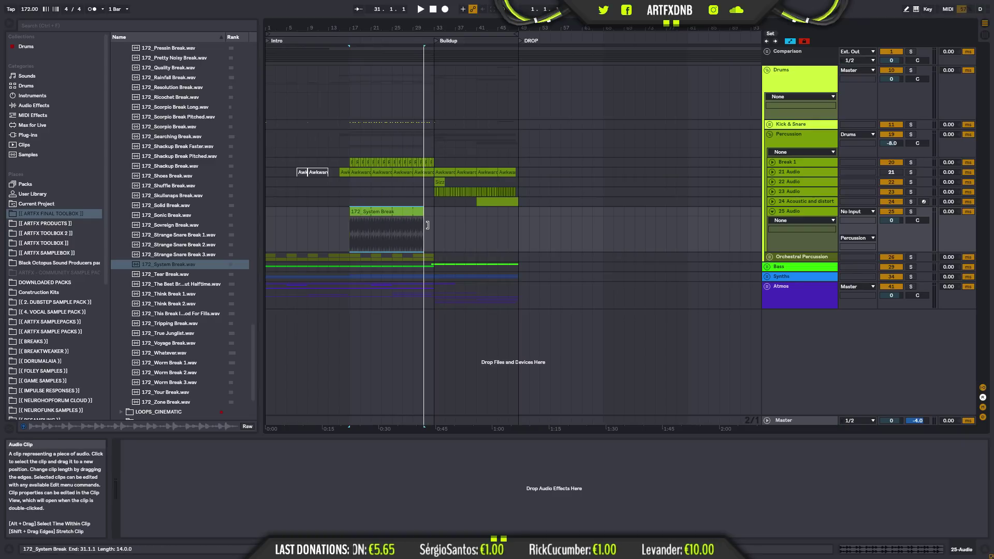
key(space)
drag(893, 221, 892, 224)
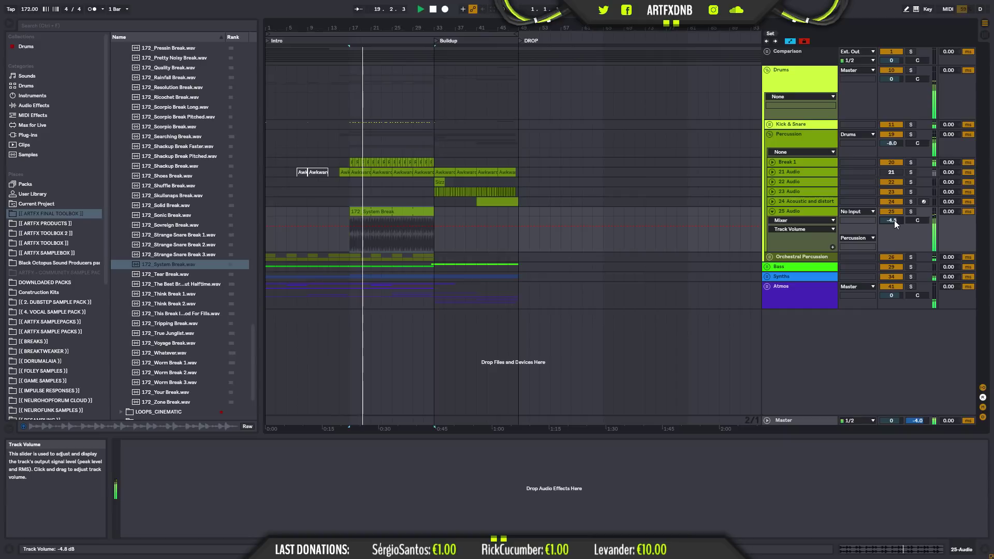
- Add EQ Eight to the 25 Audio track and enable band 1 as a low cut with a raised cutoff frequency
click(782, 210)
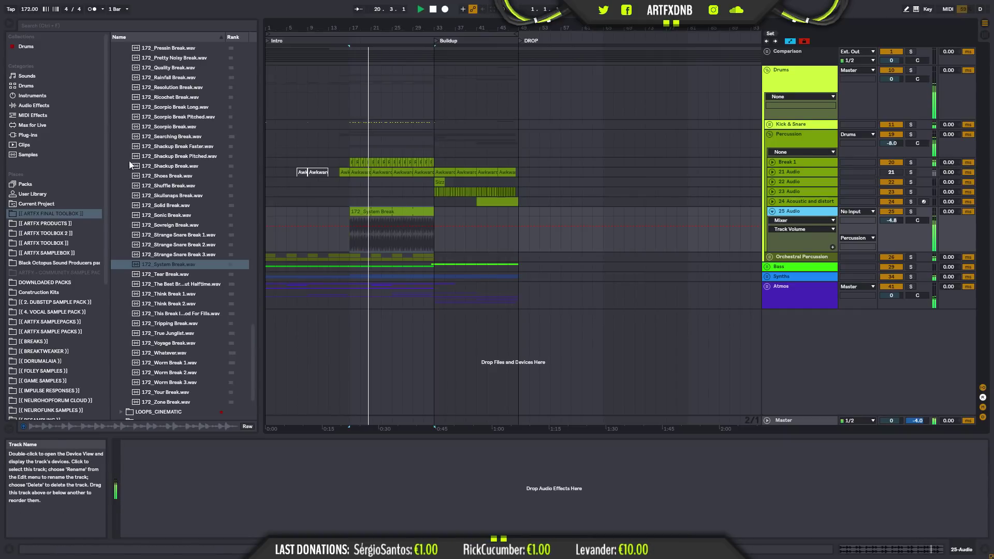
click(32, 105)
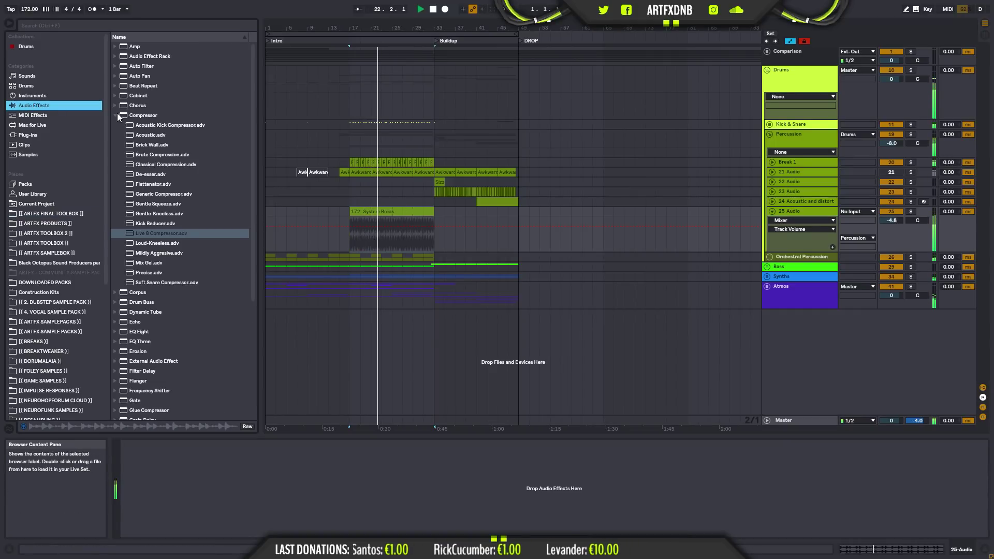
click(116, 115)
drag(151, 165, 329, 497)
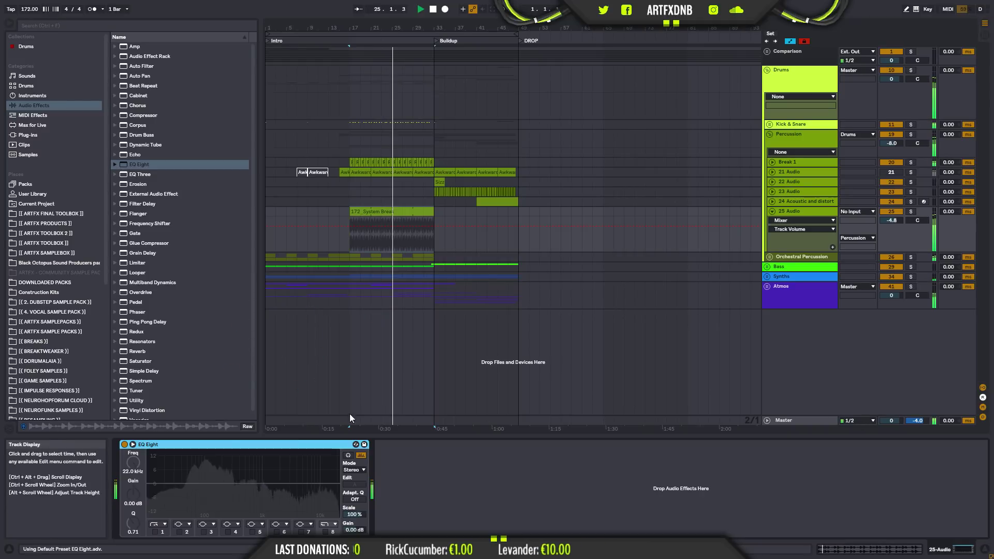
click(156, 533)
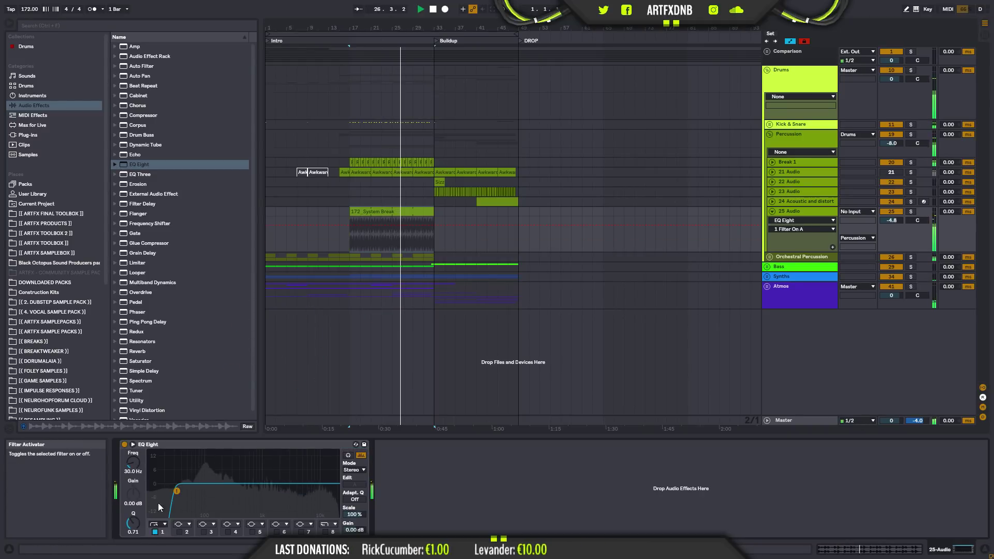
drag(173, 492, 220, 499)
- Set the 172_System Break clip's warp mode to Beats and its transient envelope to 38 during playback
double_click(416, 214)
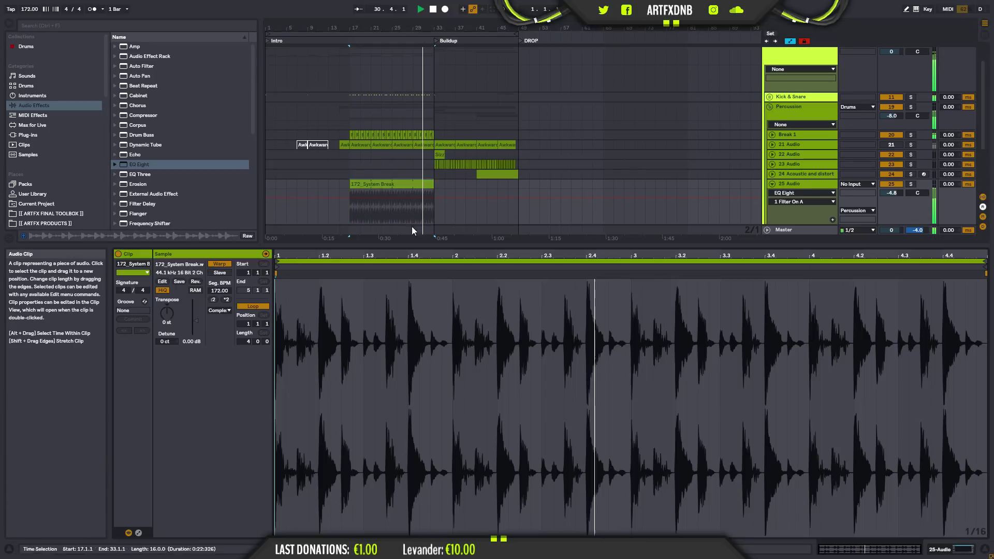
click(219, 310)
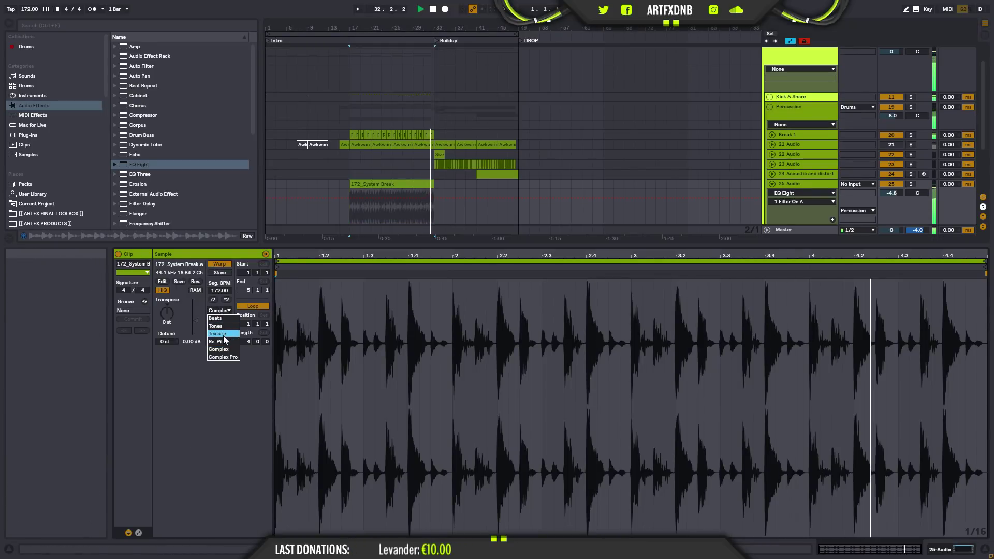
click(215, 318)
key(space)
click(217, 335)
click(215, 343)
drag(226, 336, 228, 348)
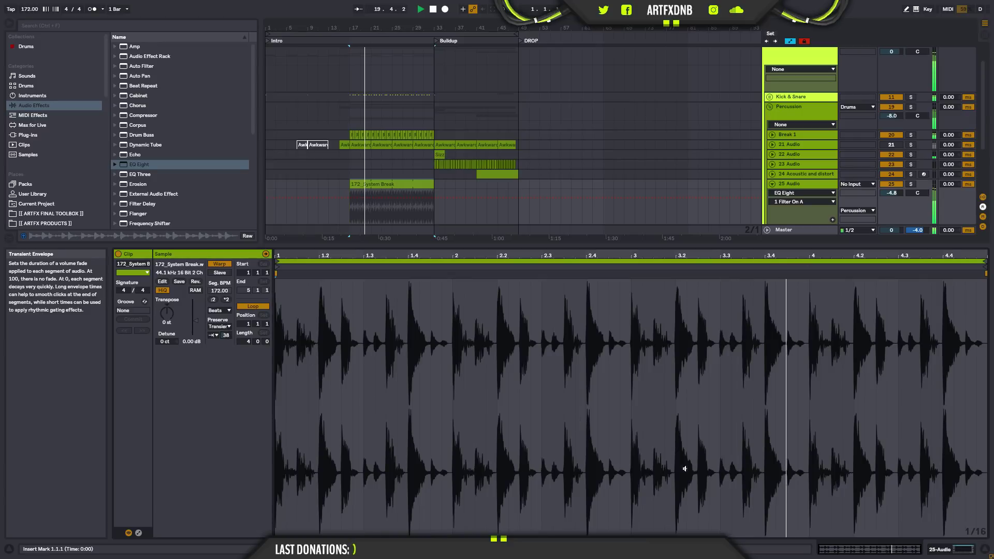
- Solo the 25 Audio track and enable band 6 of its EQ Eight as a 6.07 dB boost at 696 Hz
click(951, 550)
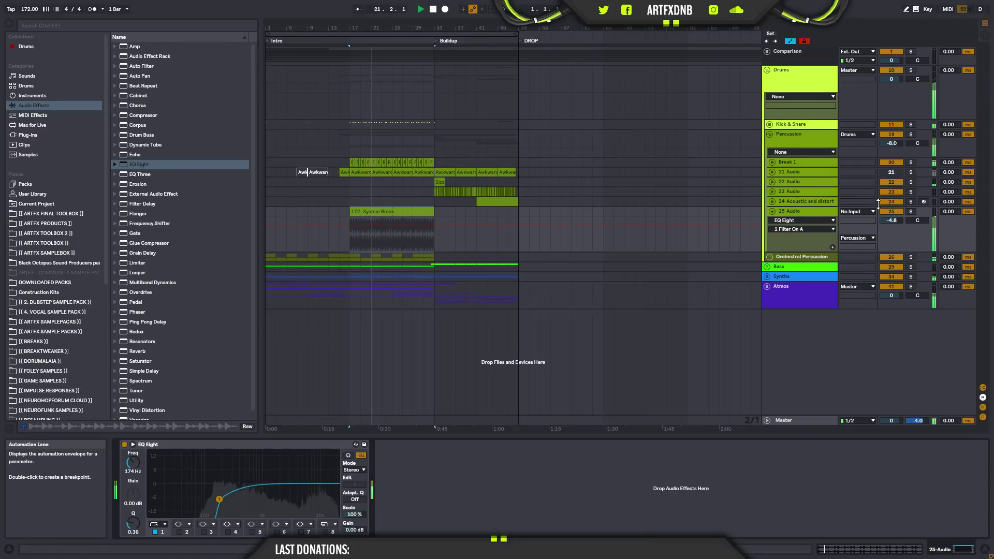
click(771, 211)
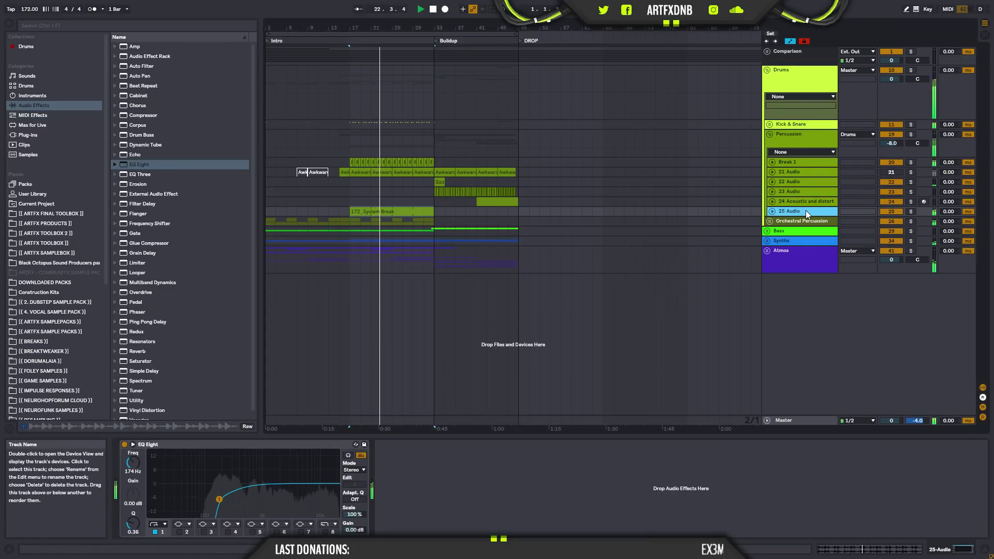
click(912, 212)
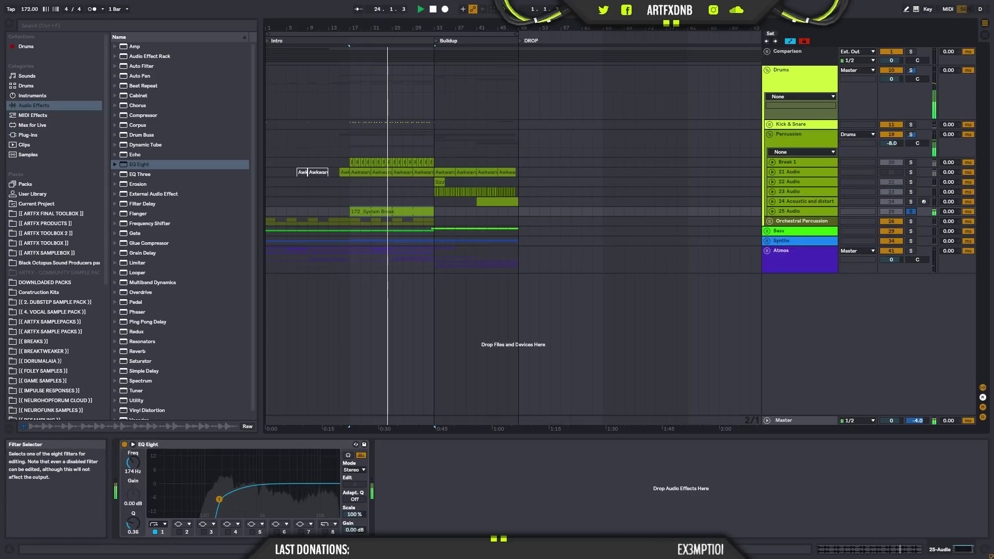
click(276, 532)
drag(290, 484, 253, 470)
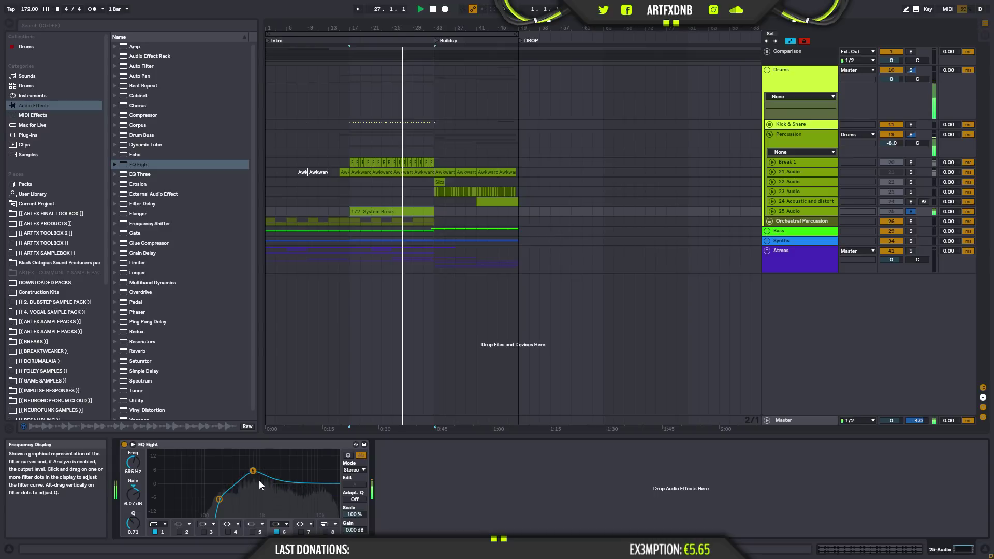
- Enable EQ Eight band 7 with a 4.34 dB boost at 5.50 kHz, then unsolo and unfold the 25 Audio track
click(301, 532)
drag(312, 483, 303, 475)
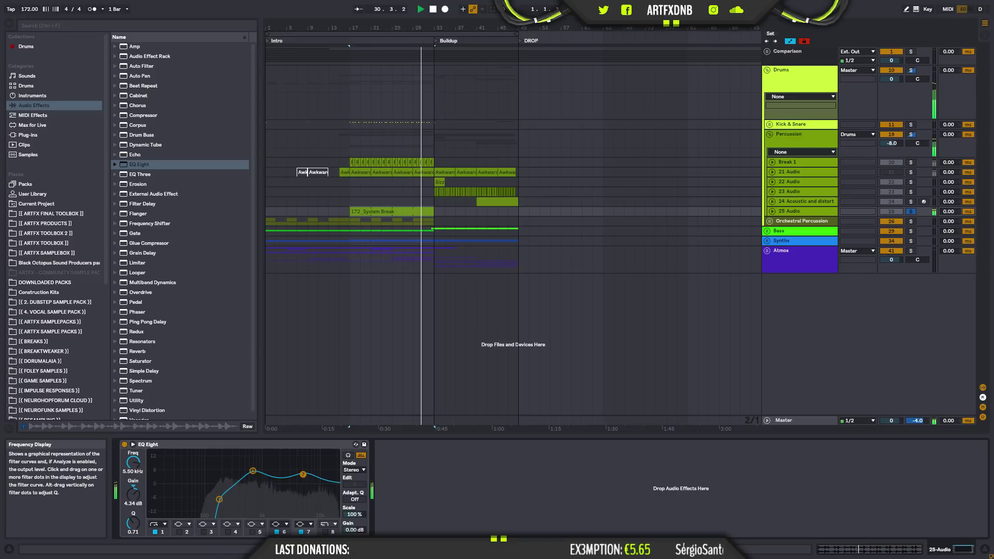
click(911, 212)
click(771, 212)
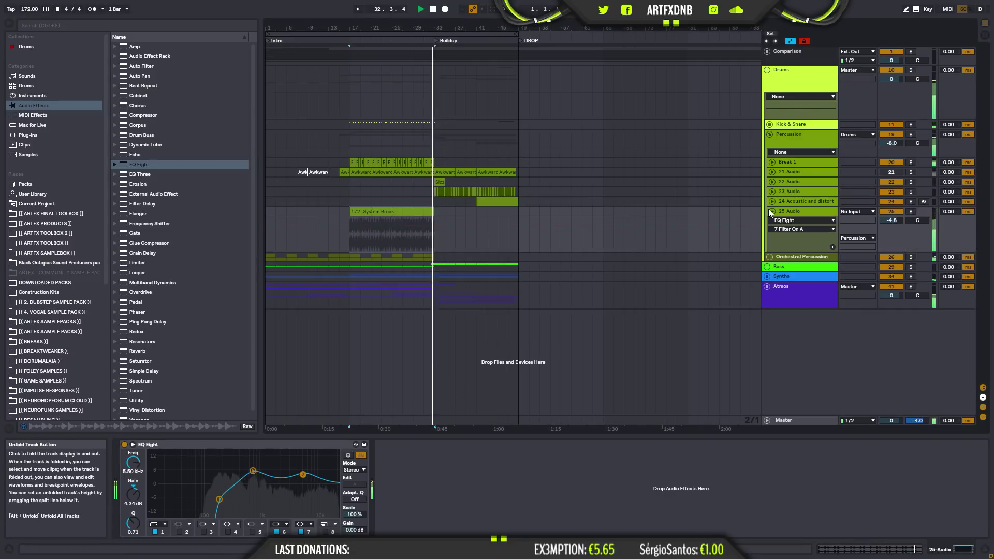
- Copy a section of the System Break clip onto 31.3.3 to 32.1.1 and trim the piece after it to end at 32.1.3
key(space)
drag(430, 28, 430, 104)
click(340, 240)
key(space)
key(space)
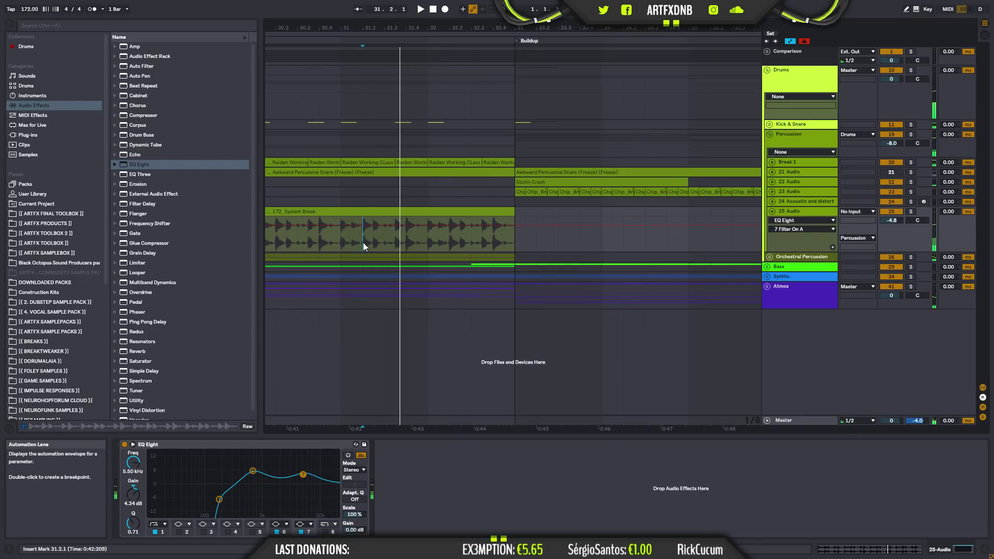
drag(363, 242, 392, 244)
key(Right)
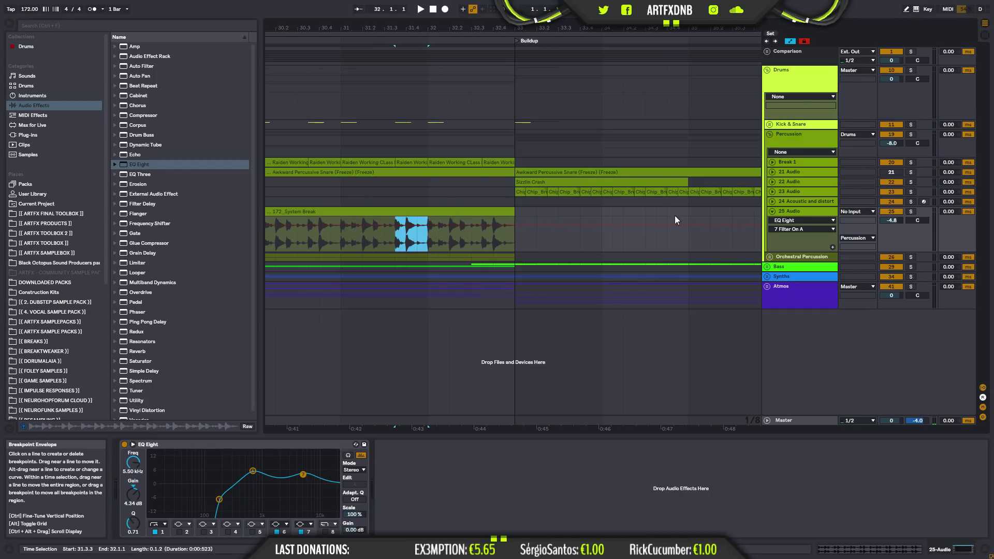
key(a)
drag(358, 237, 414, 237)
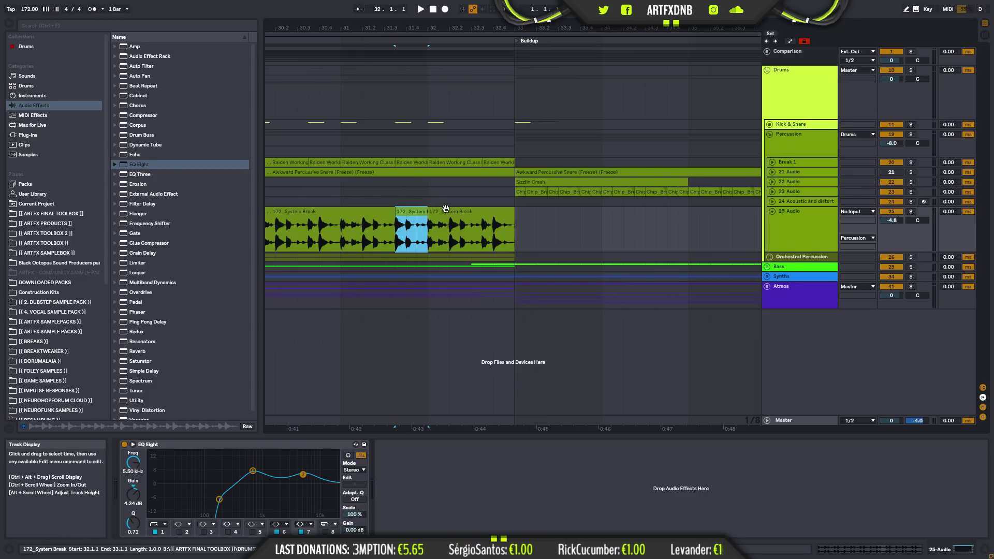
drag(514, 220, 438, 227)
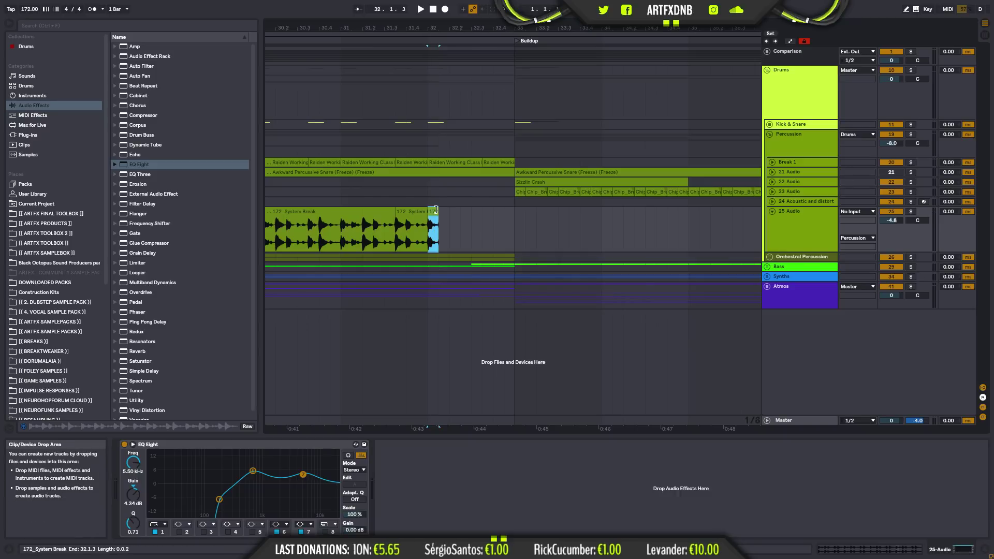
scroll(403, 42, up, 3)
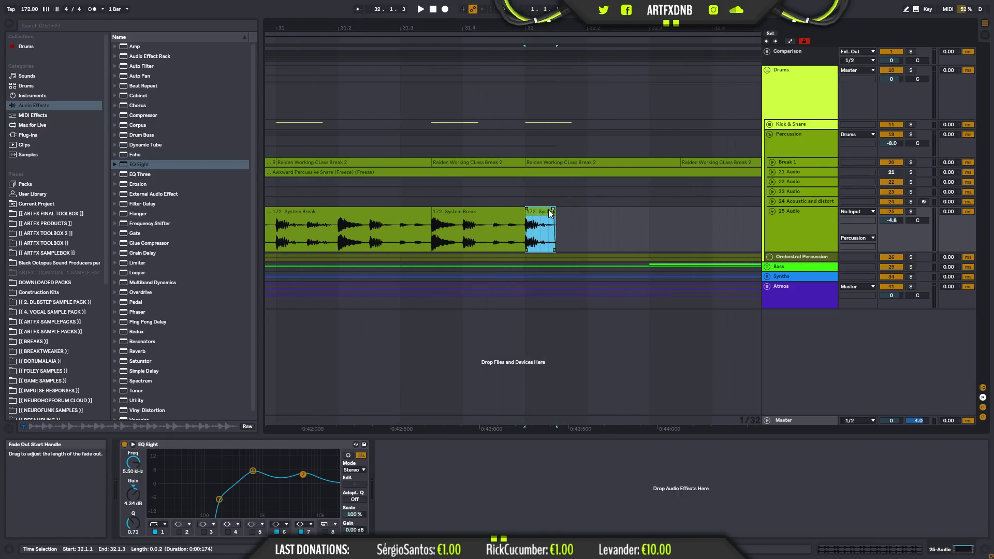
- Unfold the Kick & Snare group, move the Main Kick hit at 31.3.3 back to 31.2.3, and audition the fill
click(769, 124)
drag(433, 28, 523, 18)
scroll(571, 222, down, 3)
drag(538, 161, 496, 166)
click(410, 186)
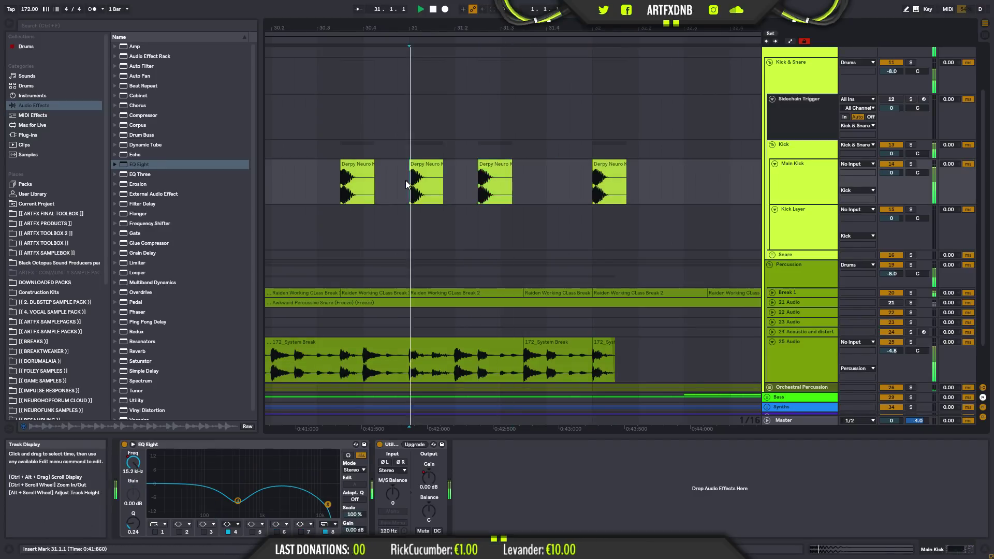
key(space)
key(space)
- Copy the Main Kick hit at 31.2.3 to 31.4.1 and play the fill from 30.3.1
drag(499, 176, 566, 177)
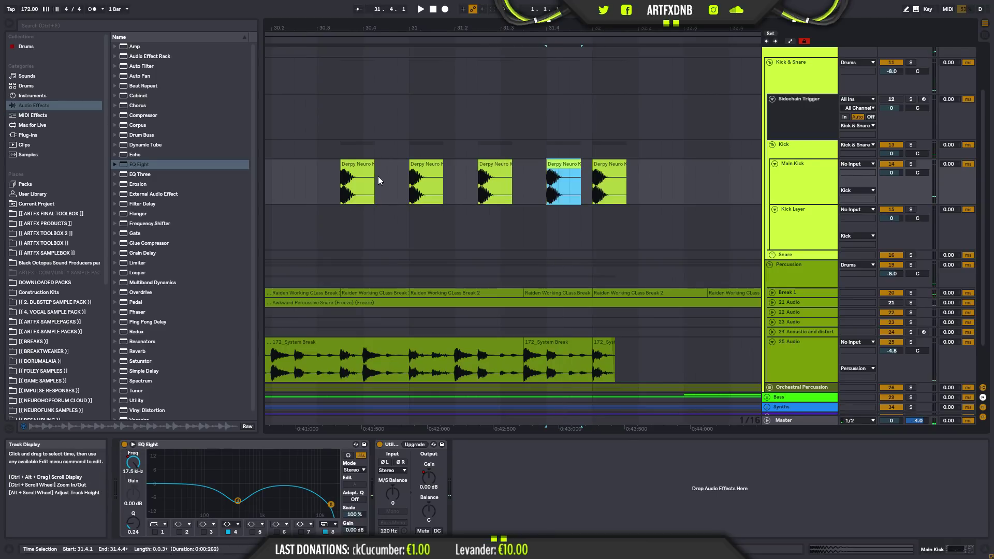
click(321, 181)
key(space)
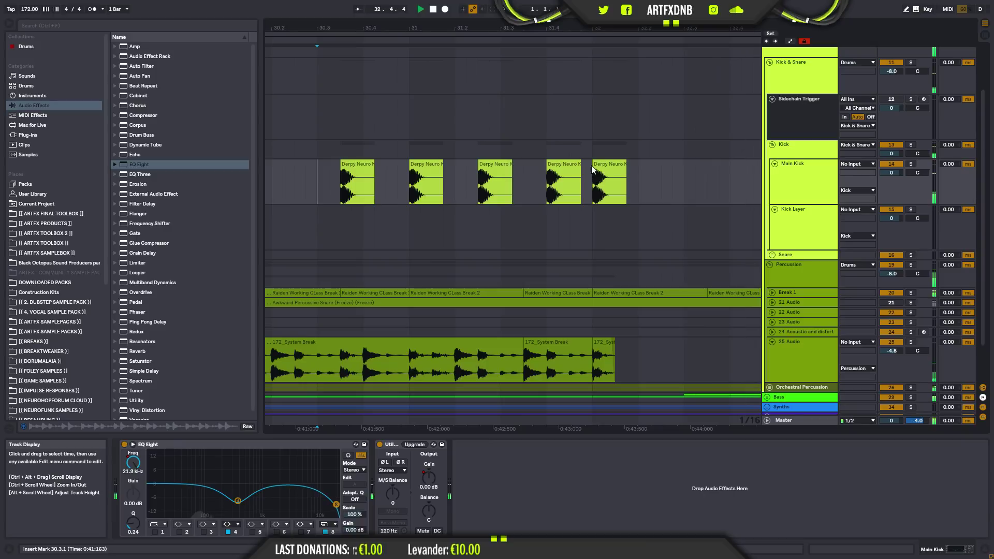
key(space)
- Solo the 25 Audio track and set the long System Break clip's transposition to 4 st and transient envelope to 82
drag(544, 28, 634, 10)
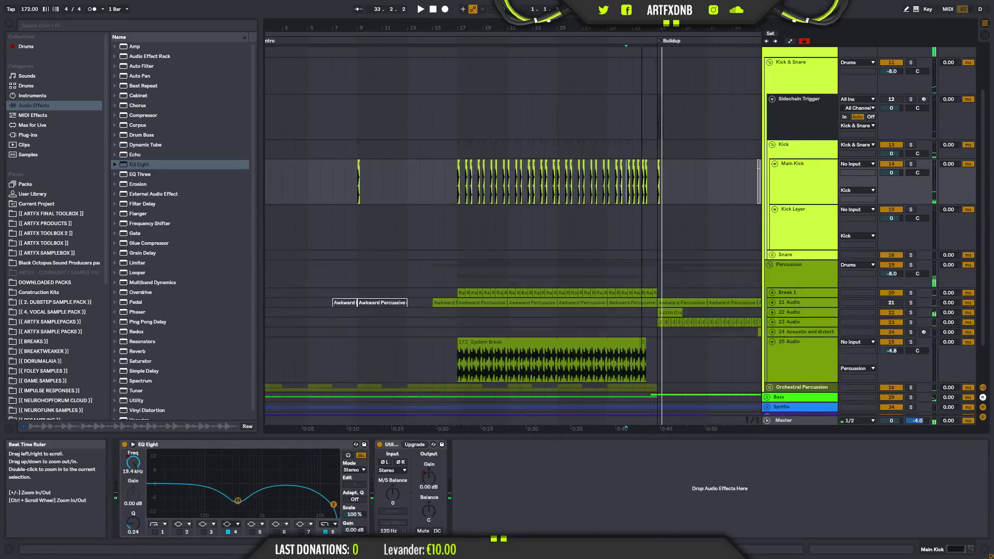
click(471, 371)
click(911, 341)
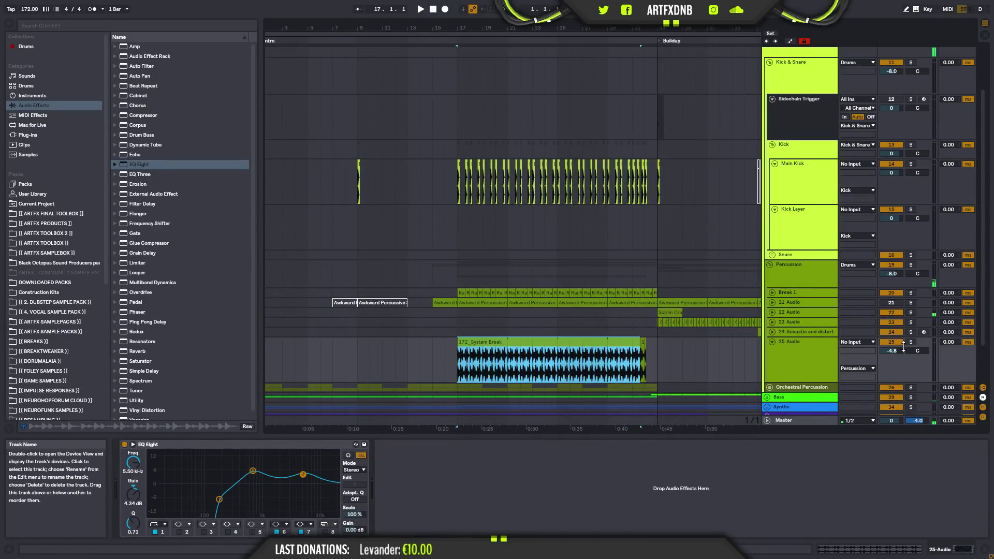
key(space)
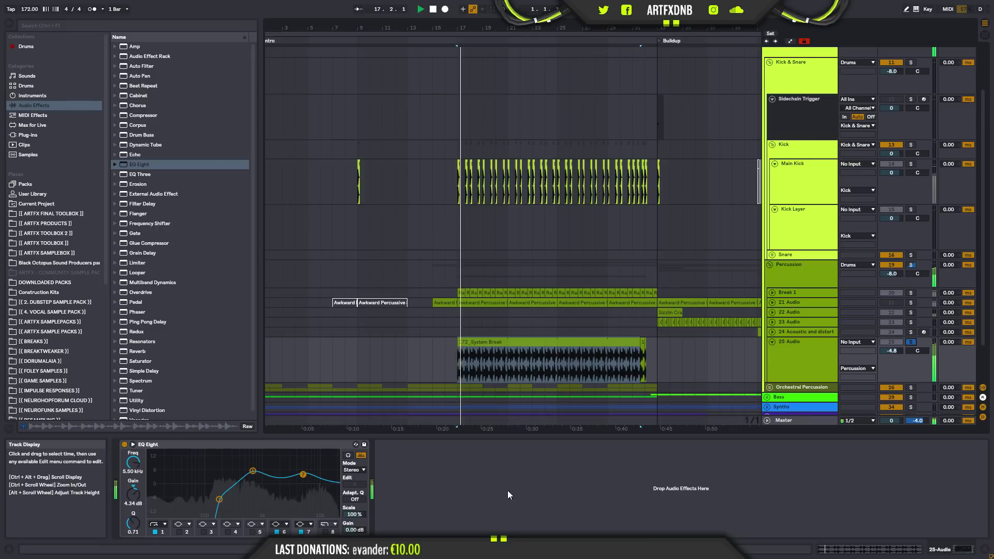
click(874, 550)
drag(226, 336, 166, 308)
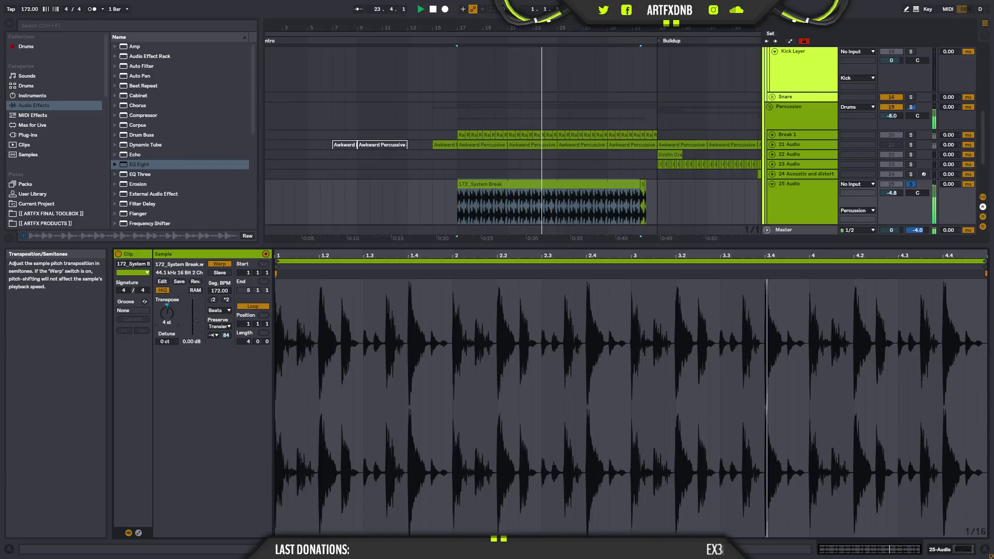
drag(226, 336, 228, 340)
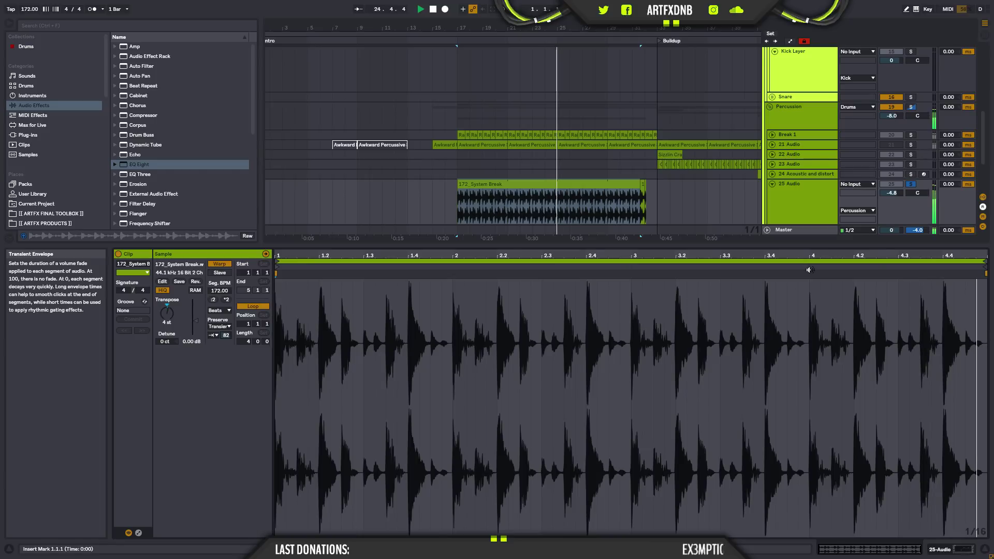
- Unsolo the 25 Audio track, set the long System Break clip's transient envelope to 78, and try transpositions before settling on 3 st
key(space)
click(911, 184)
key(space)
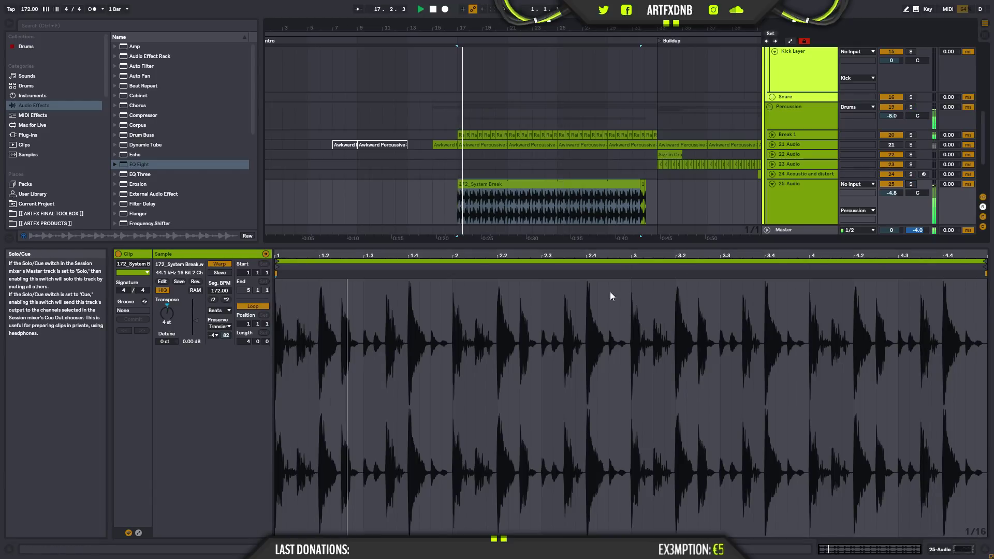
drag(226, 335, 226, 340)
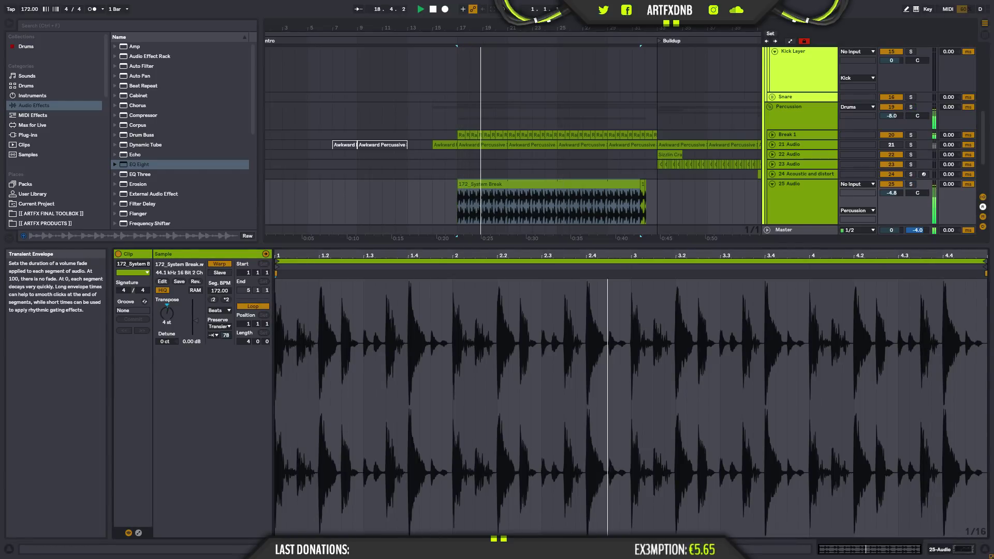
drag(168, 311, 168, 326)
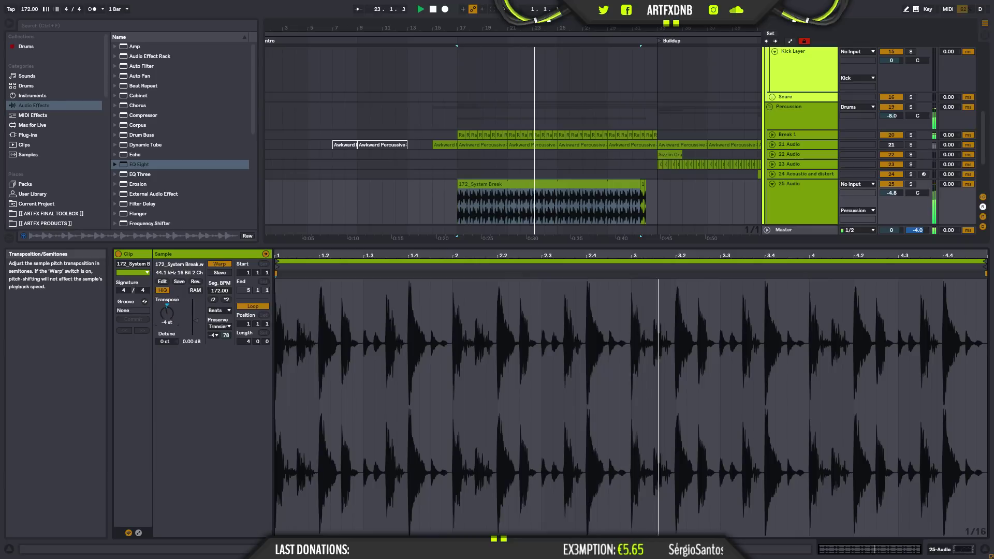
drag(168, 321, 168, 300)
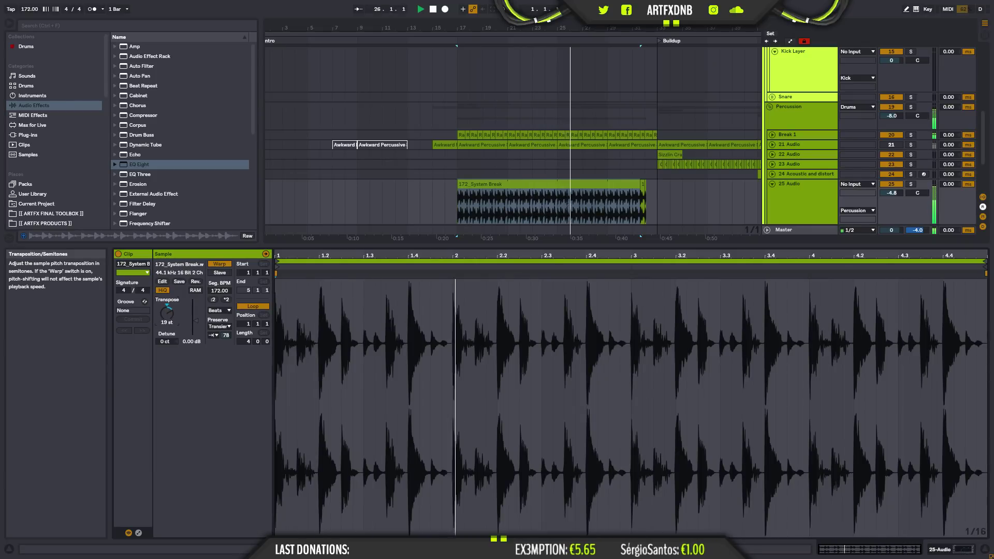
drag(166, 313, 167, 315)
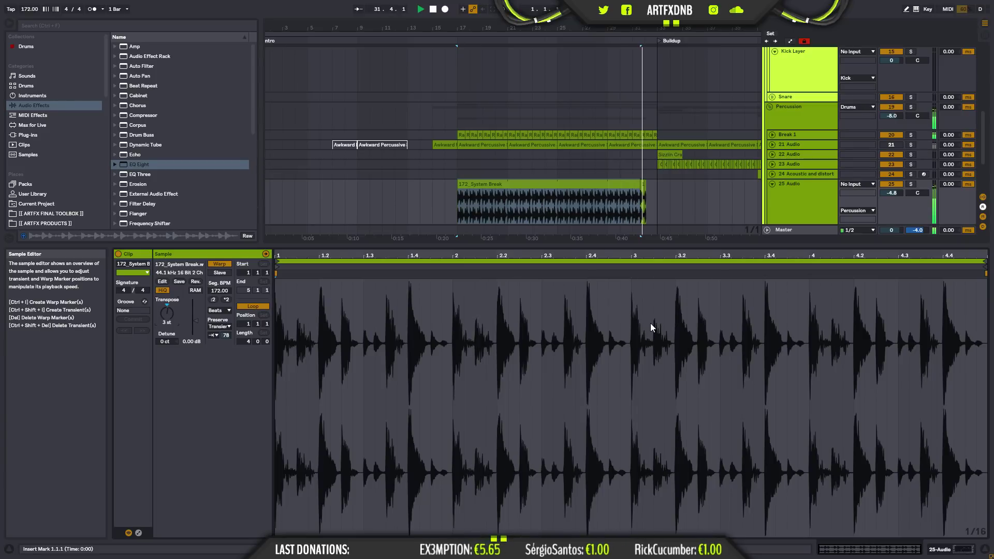
key(space)
- Select all three System Break clips, set their shared transient envelope to 78, and play from bar 31
click(633, 184)
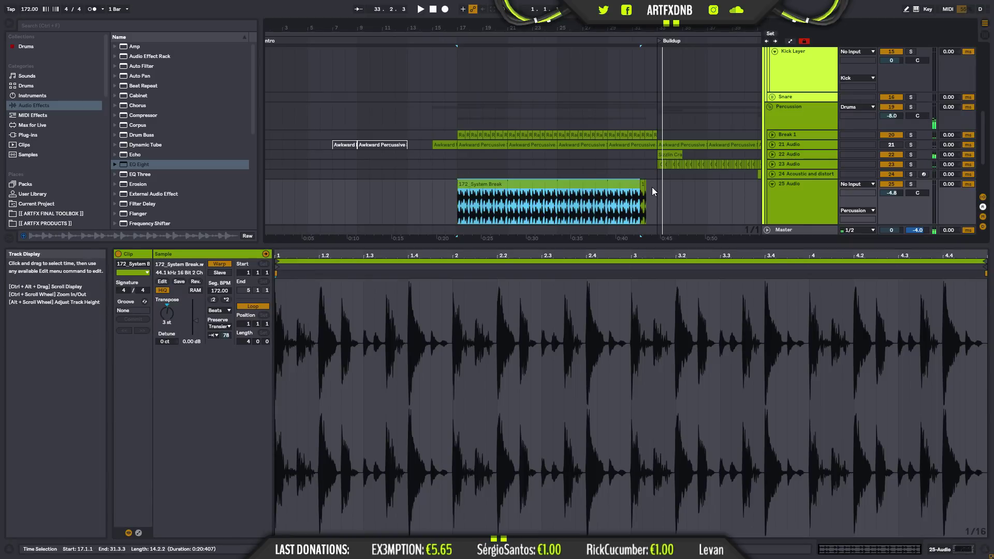
shift+click(652, 190)
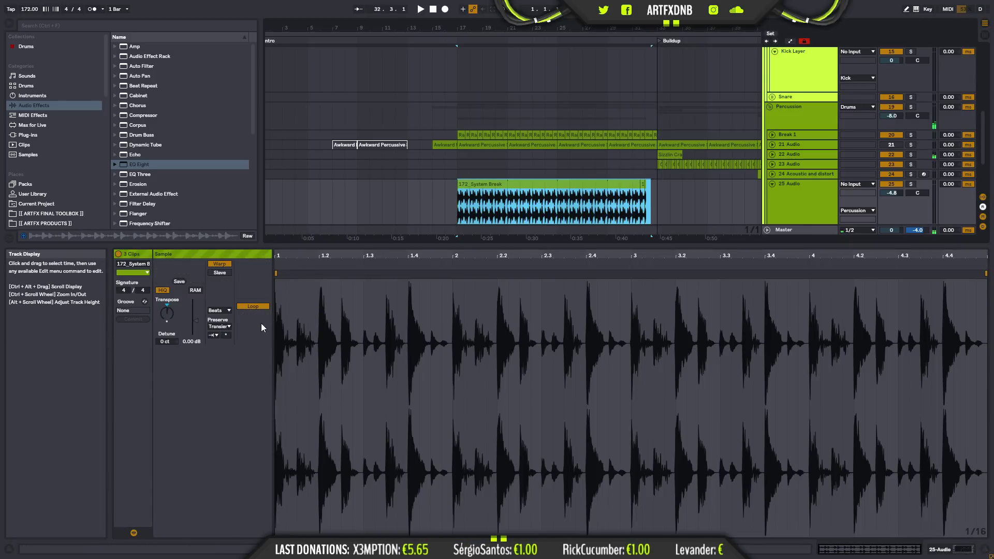
click(226, 335)
text(4)
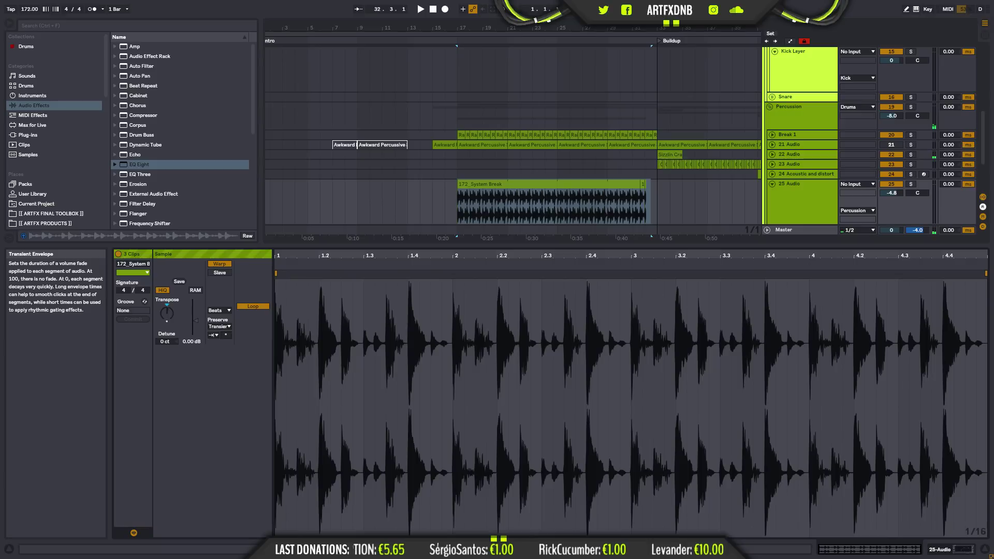
text(69)
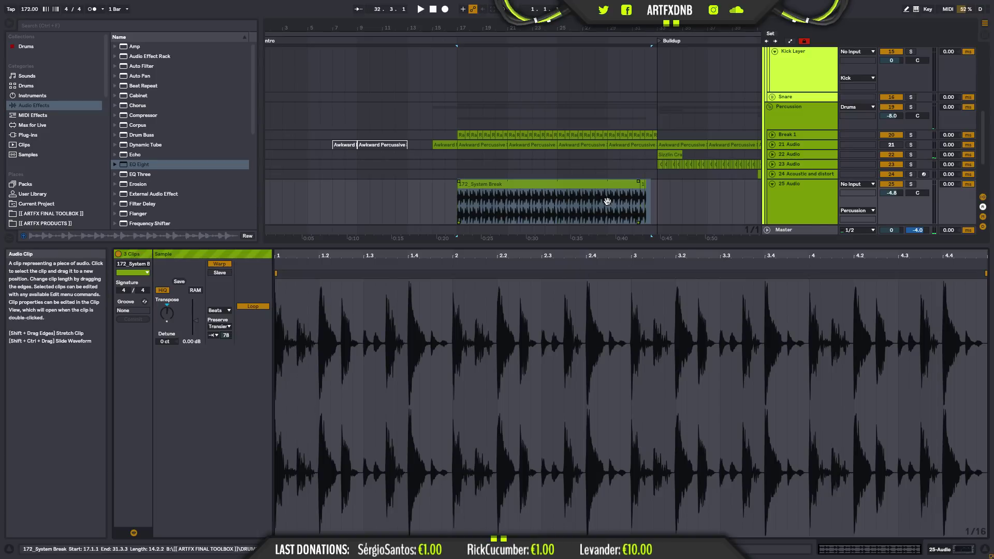
click(639, 209)
click(633, 207)
key(space)
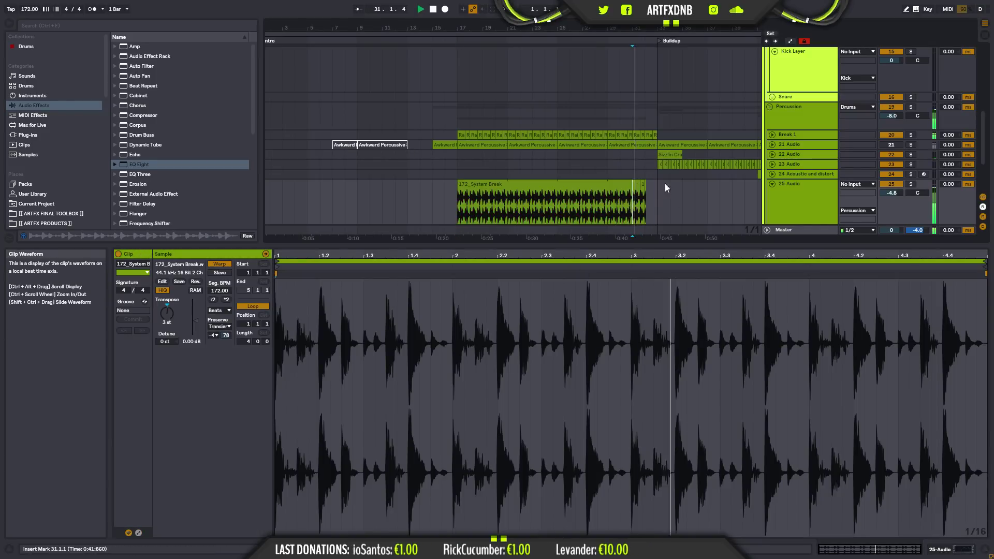
- Stop playback, place the insert marker at bar 15, and fold the 25 Audio track
mouse_move(651, 32)
mouse_down()
mouse_move(637, 67)
mouse_move(678, 37)
mouse_move(634, 23)
mouse_up()
click(417, 200)
key(space)
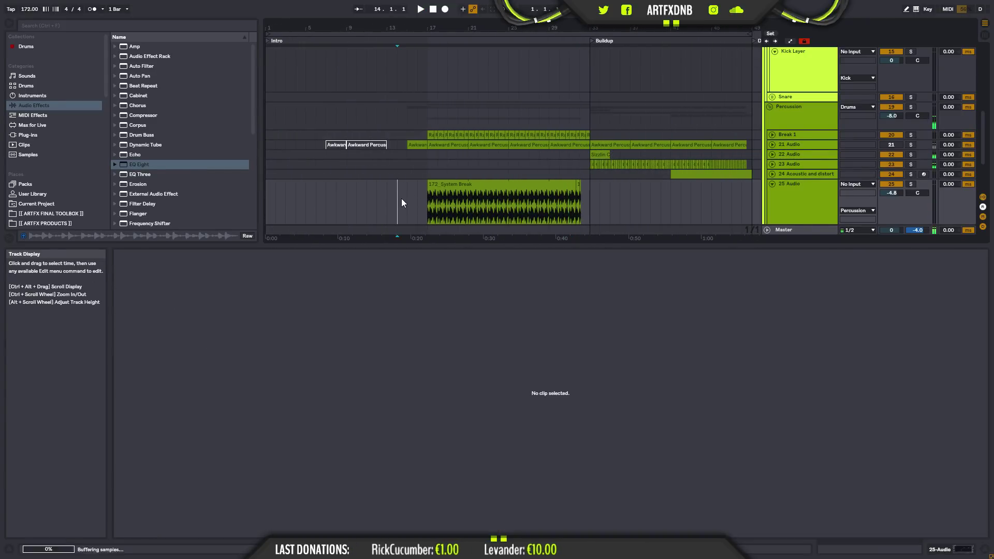
click(407, 200)
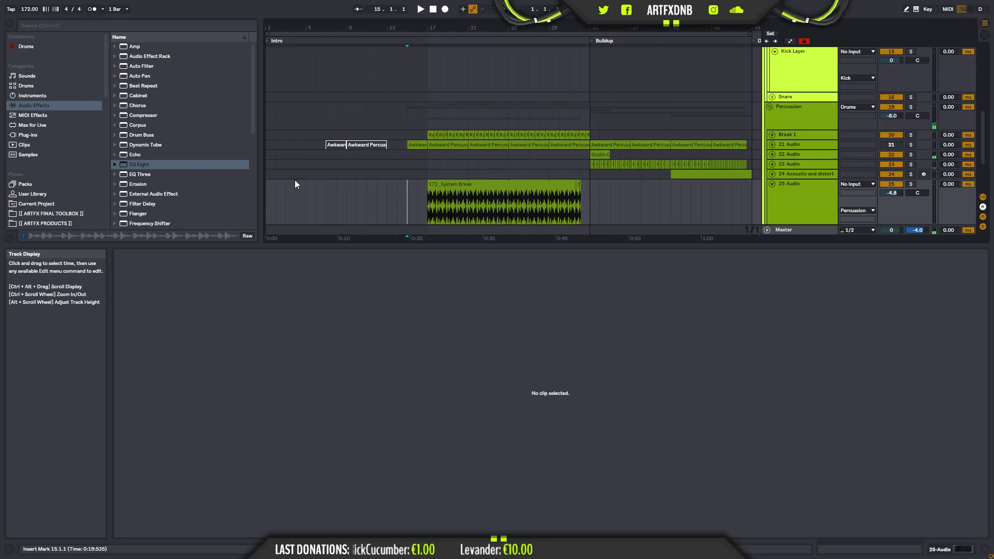
click(771, 186)
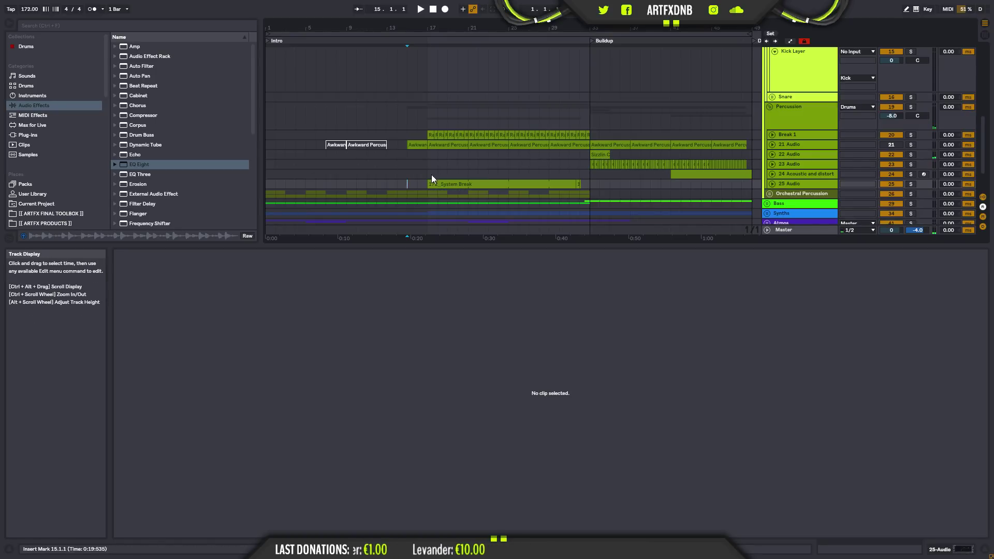
- Play from bar 15, deactivate the 25 Audio track, stop playback, and leave that track folded
key(Up)
key(space)
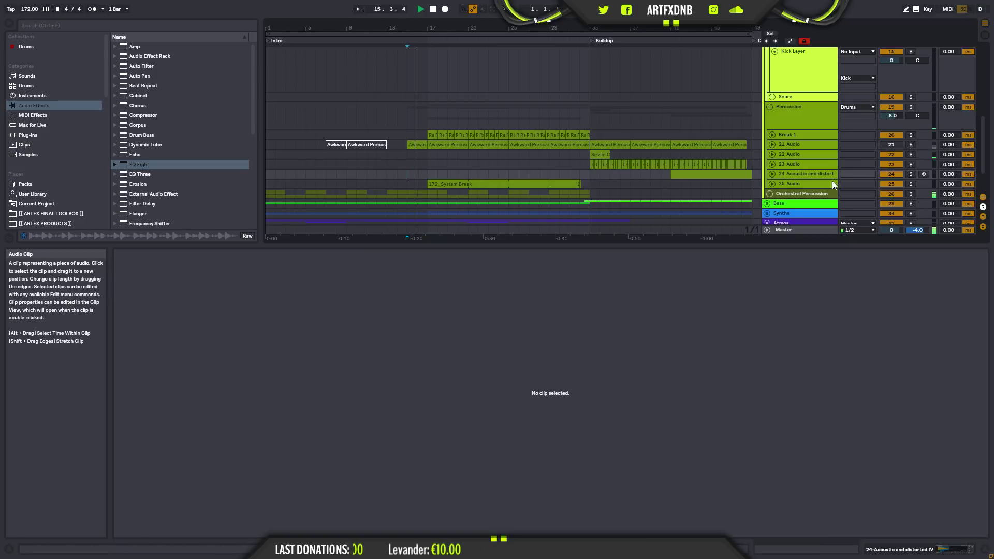
click(772, 184)
scroll(629, 172, down, 2)
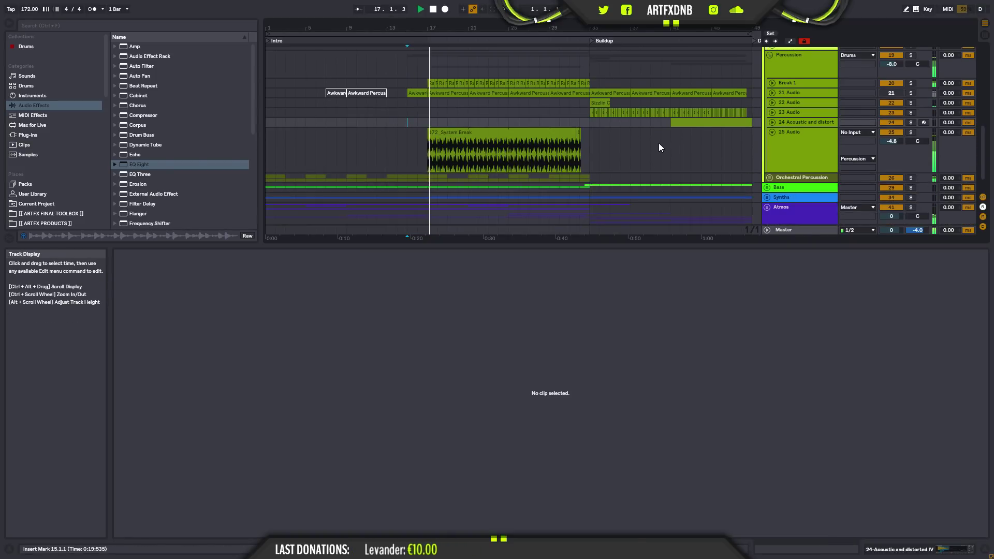
key(space)
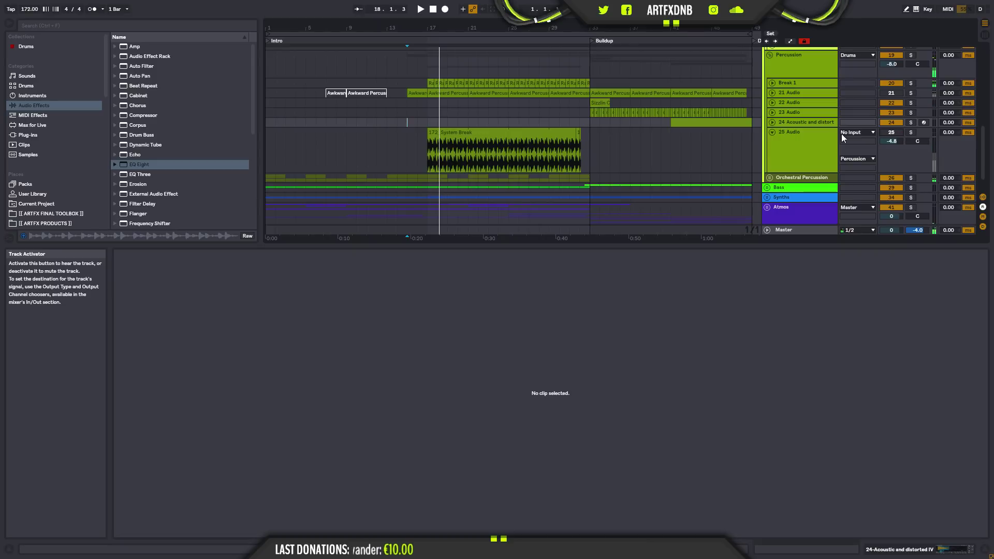
click(772, 133)
- Insert an audio track below 25 Audio and load EQ Eight on it with a band 1 low cut at 129 Hz, Q 0.28
right_click(788, 131)
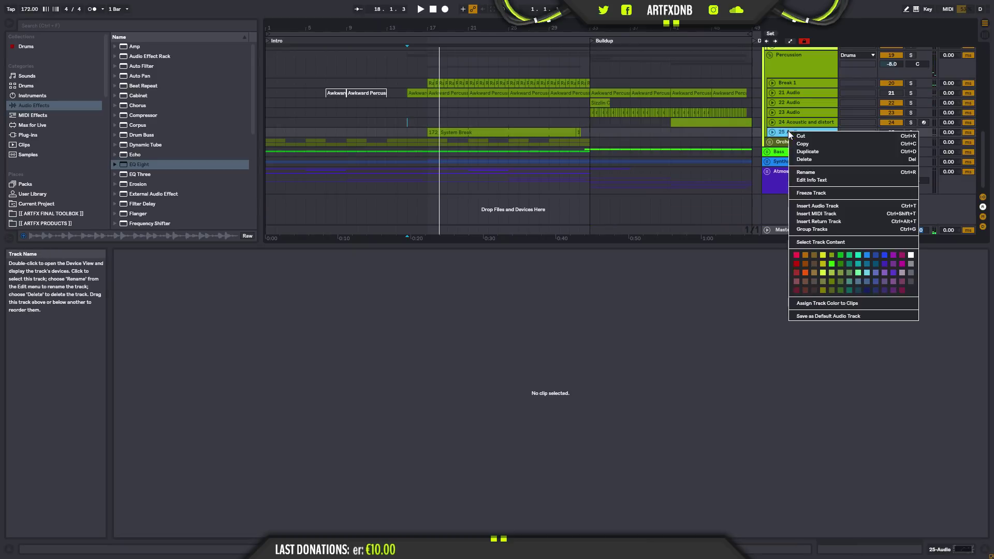
click(821, 206)
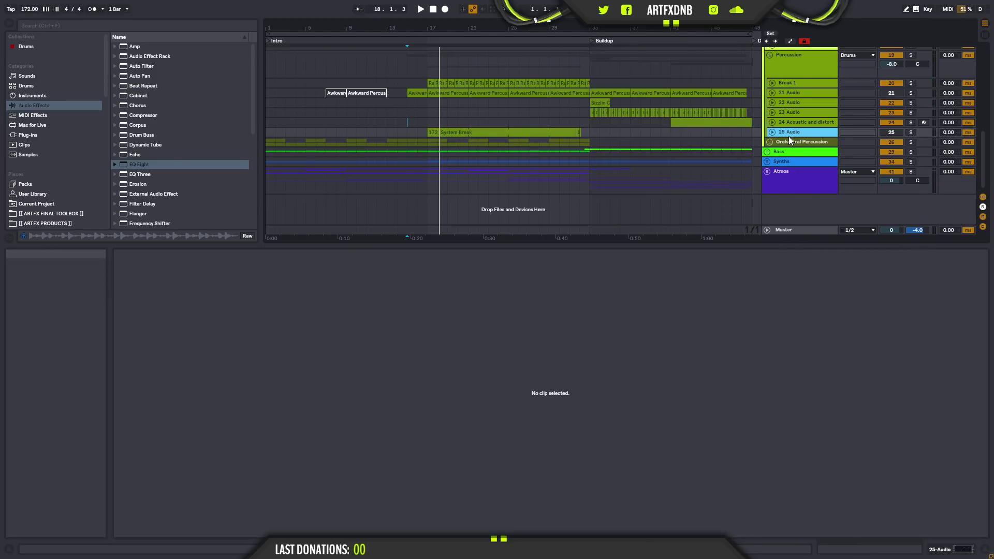
double_click(134, 164)
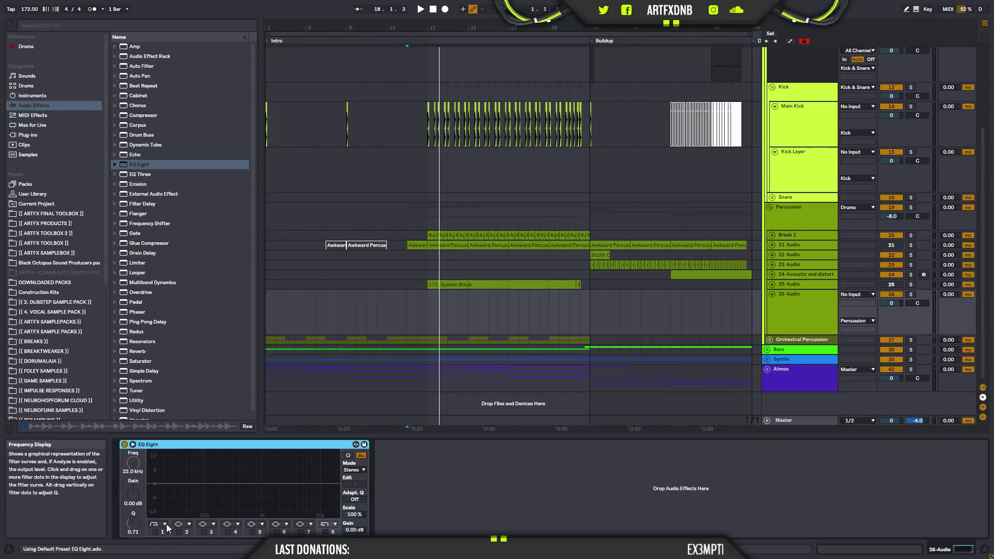
click(155, 532)
drag(176, 491, 212, 503)
- Audition the Strange Snare and Sovreign breaks in ARTFX FINAL TOOLBOX and place 172_Sovreign Break.wav at bar 17 on 26 Audio
click(58, 213)
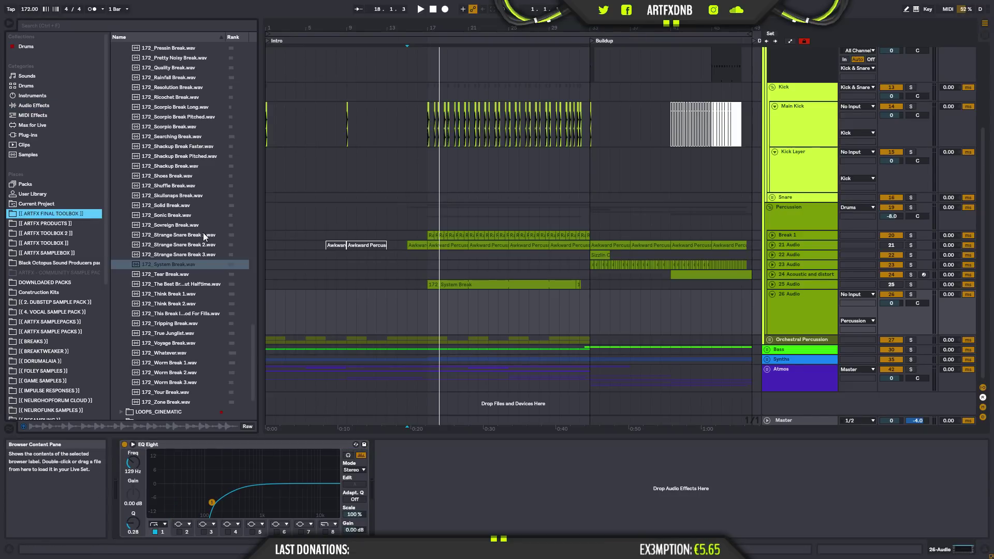
click(172, 263)
click(188, 247)
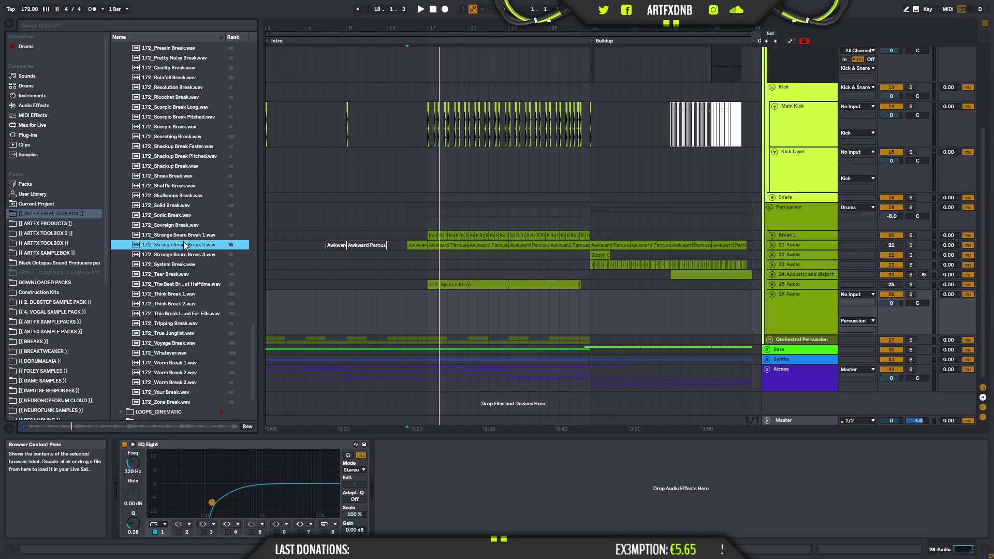
click(189, 236)
click(184, 225)
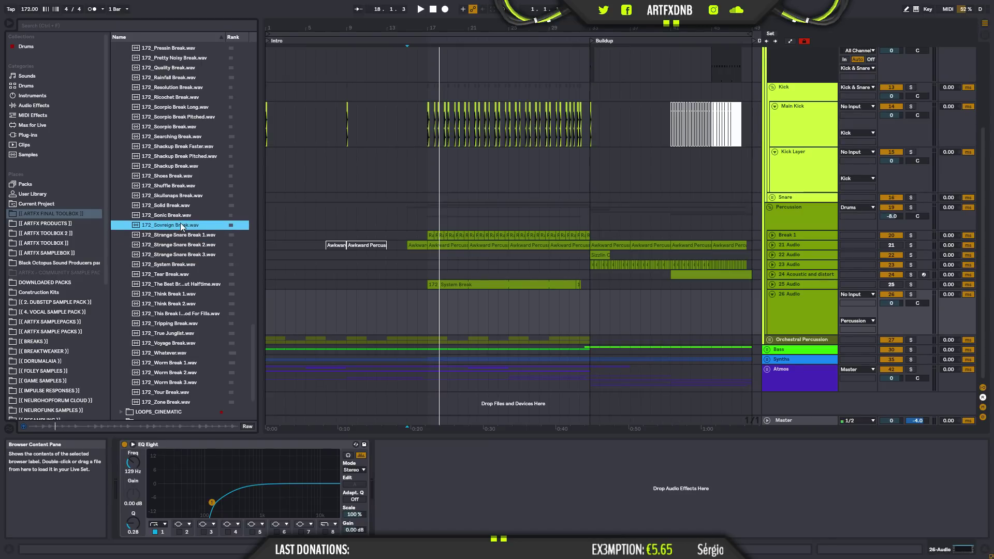
drag(177, 226, 433, 312)
- Lower the 26 Audio track's volume to -7.8 dB during playback and set the Sovreign Break clip's warp mode to Re-Pitch
key(space)
drag(891, 303, 891, 344)
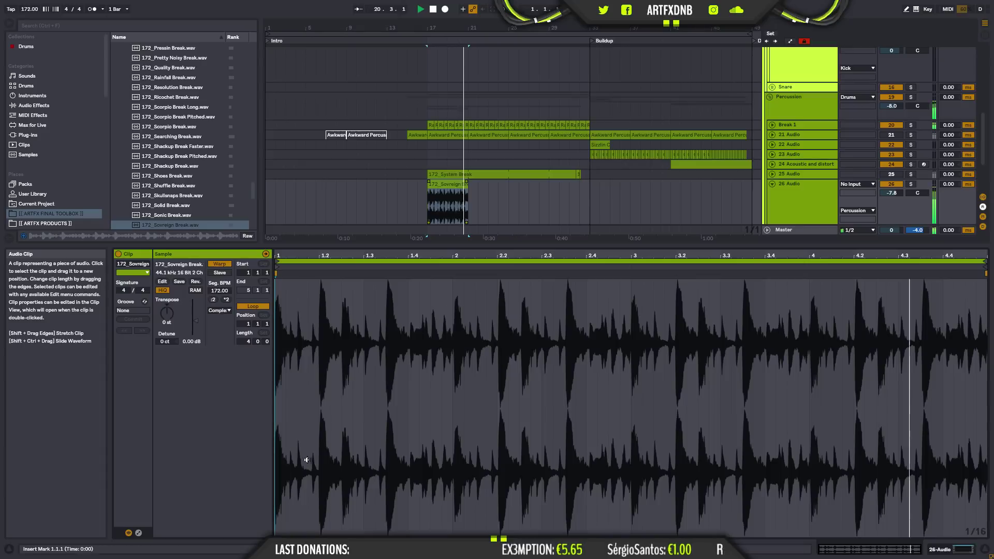
double_click(448, 311)
key(space)
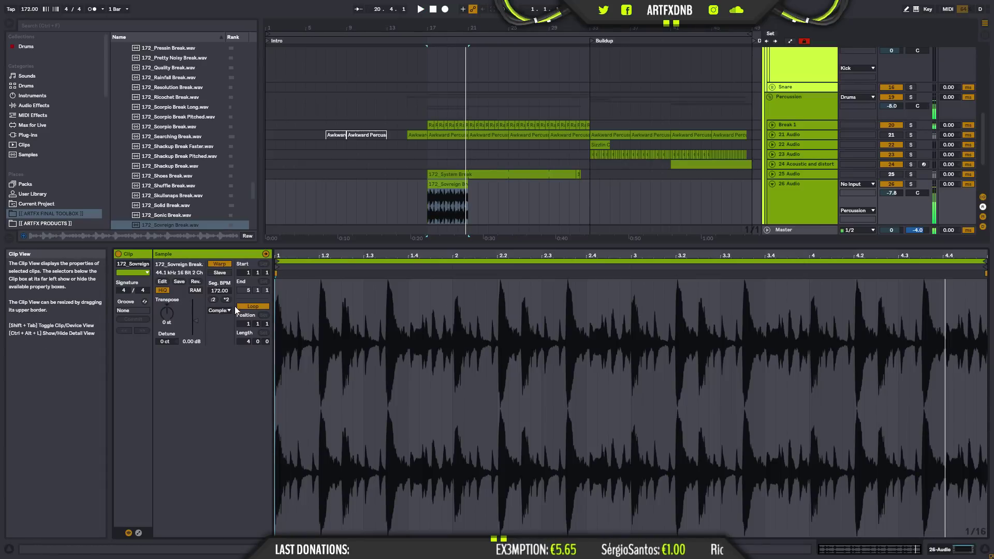
click(220, 310)
click(218, 342)
key(space)
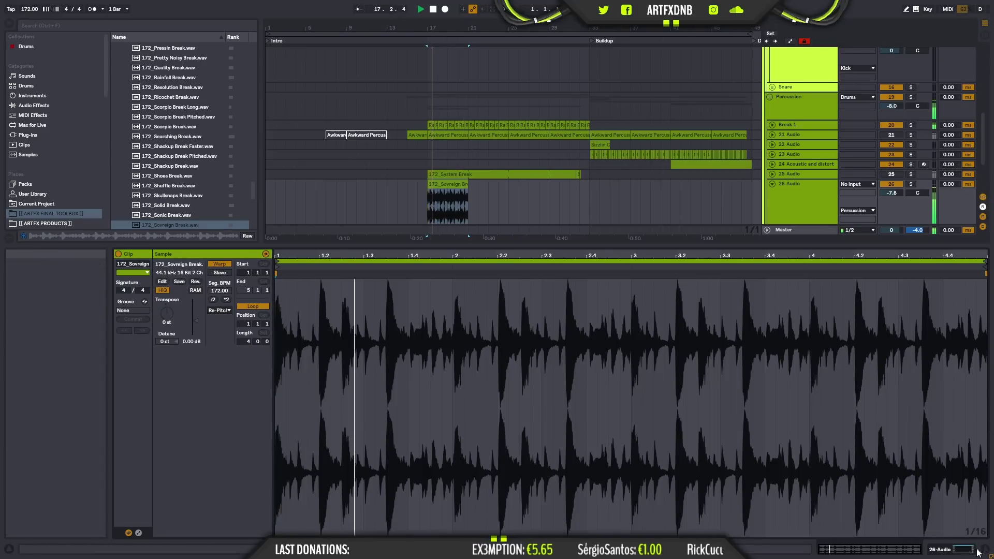
click(956, 550)
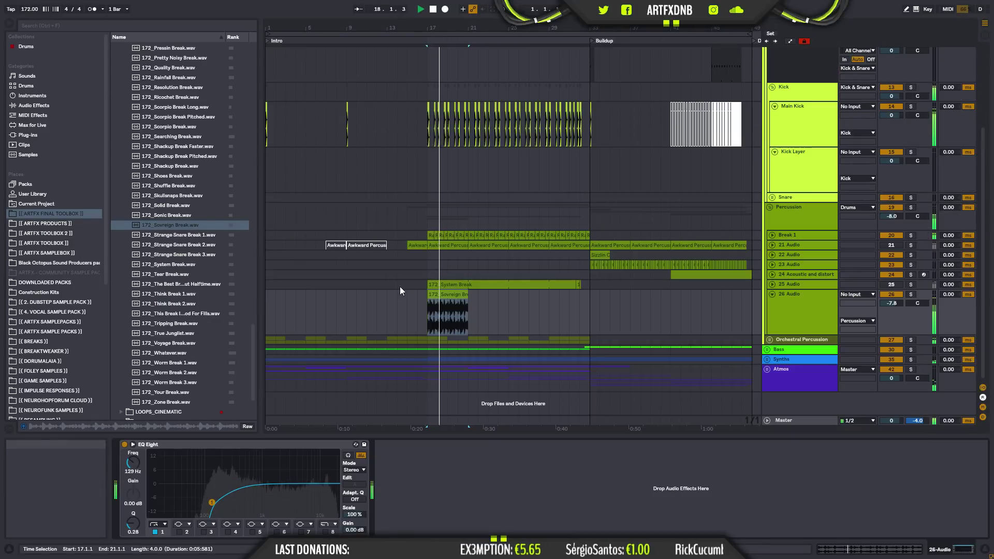
- Try 172_Sonic Break.wav as the 26 Audio clip's sample with the track volume at -3.4 dB
click(162, 214)
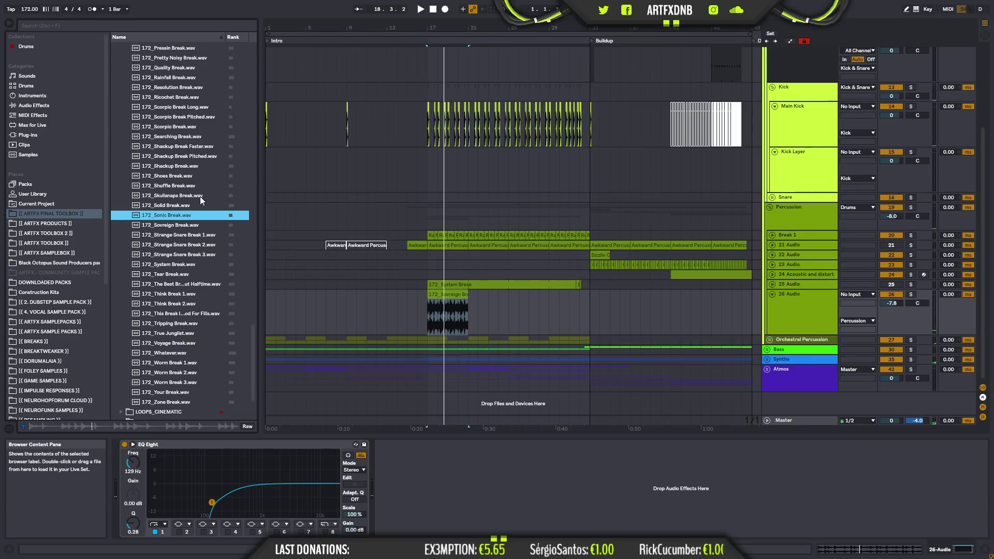
drag(176, 218, 772, 456)
key(space)
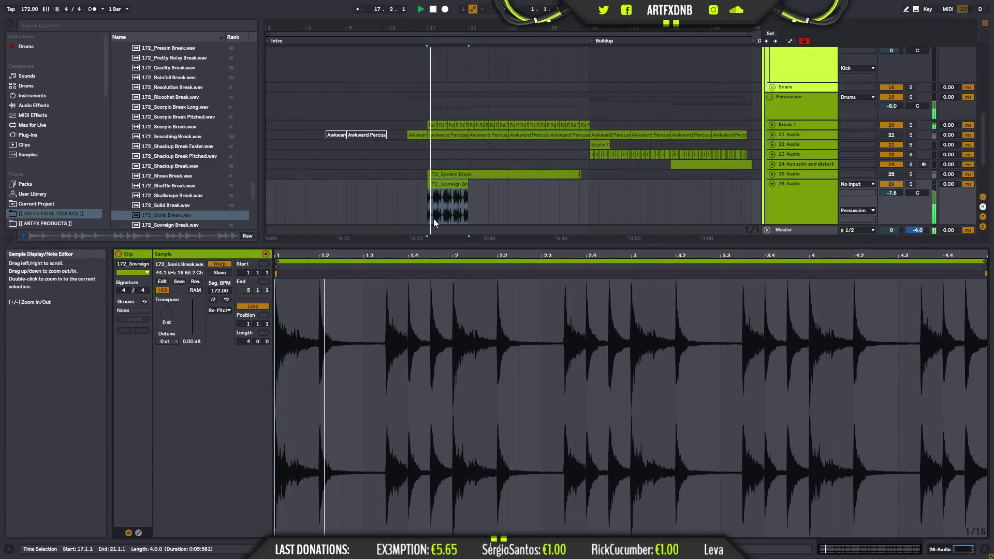
mouse_move(896, 192)
mouse_down()
mouse_move(896, 169)
mouse_move(897, 194)
mouse_up()
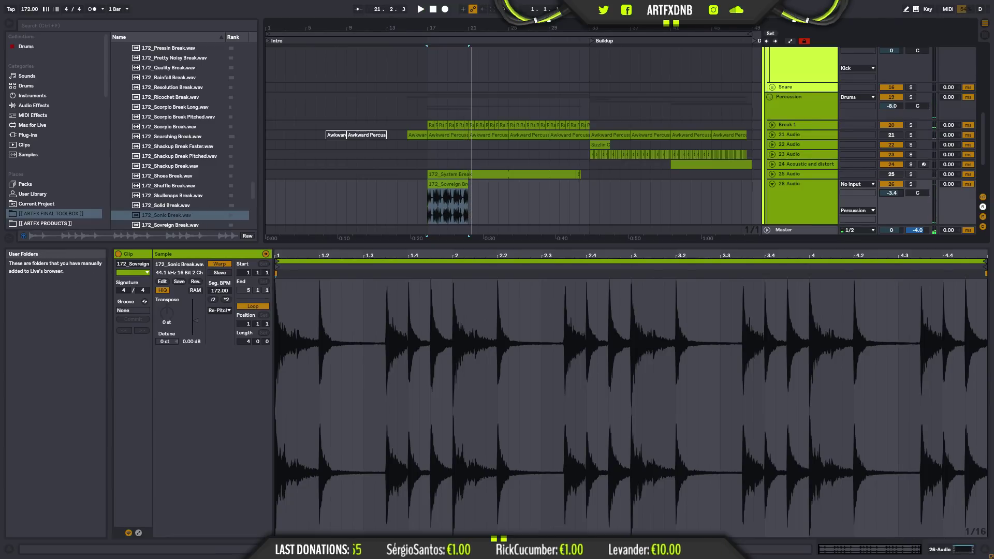
- Replace the 26 Audio clip's sample with 172_Solid Break.wav and set the track volume to -4.9 dB during playback
scroll(181, 170, down, 2)
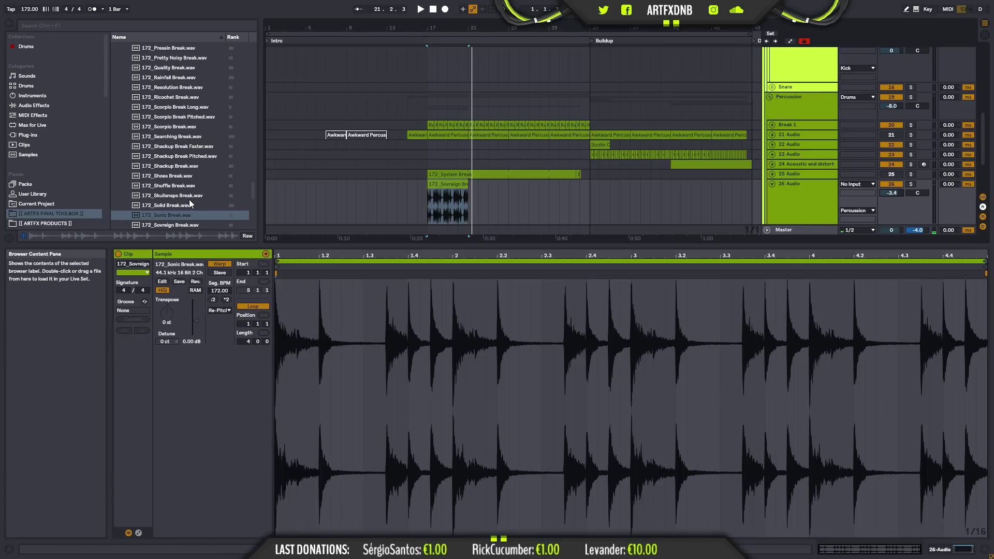
click(176, 175)
click(176, 166)
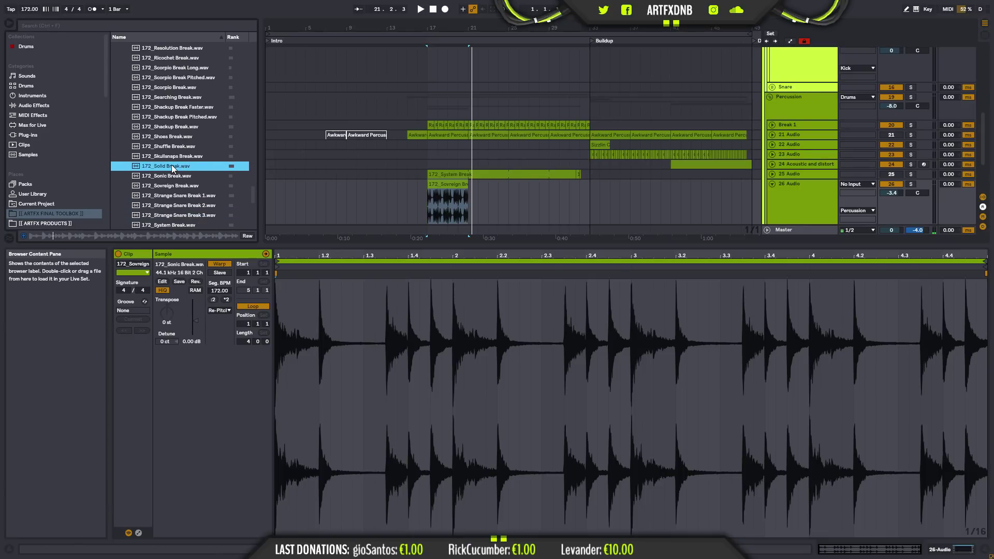
key(space)
drag(539, 416, 533, 415)
key(space)
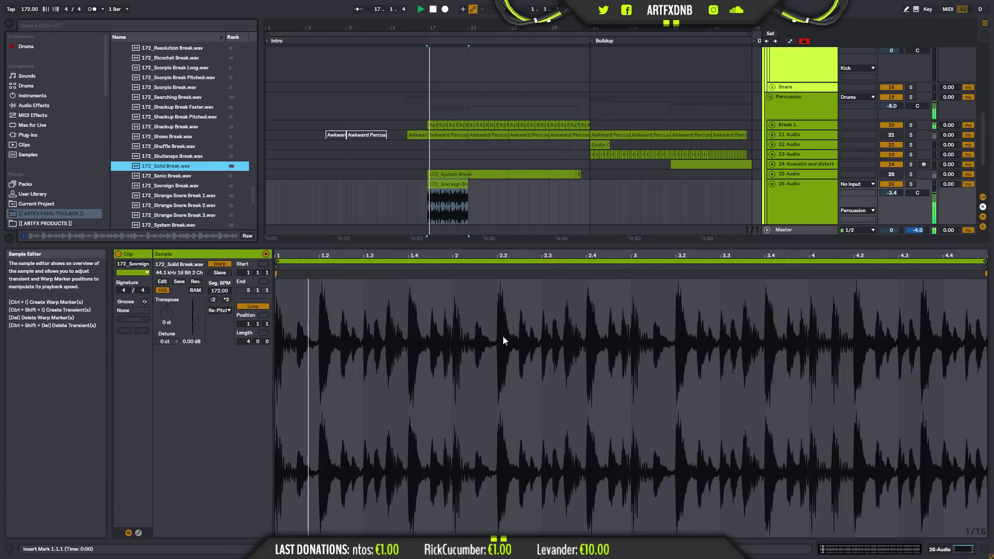
drag(892, 192, 892, 194)
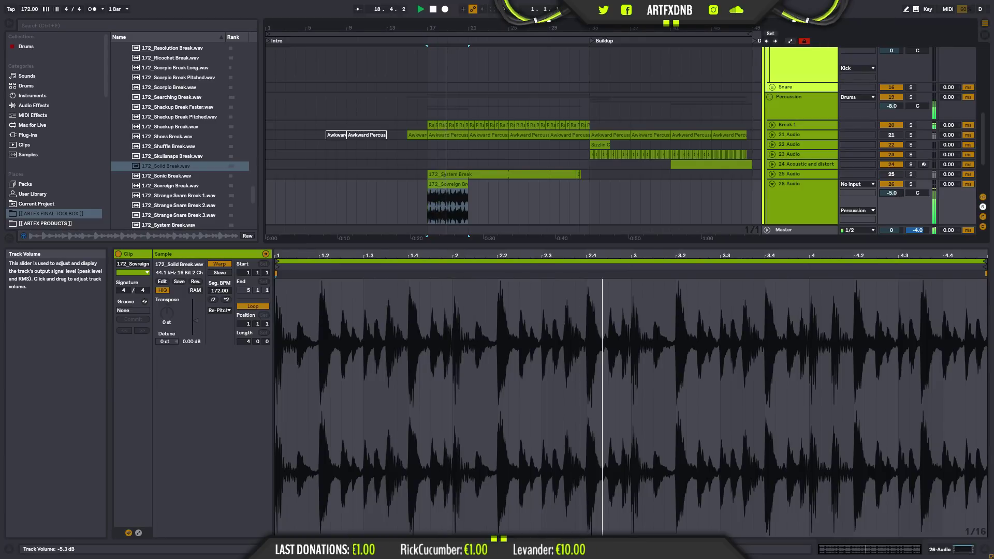
- Try moving the 26 Audio EQ Eight's band 1 low cut to 61.2 Hz with a Q of 0.45
click(965, 551)
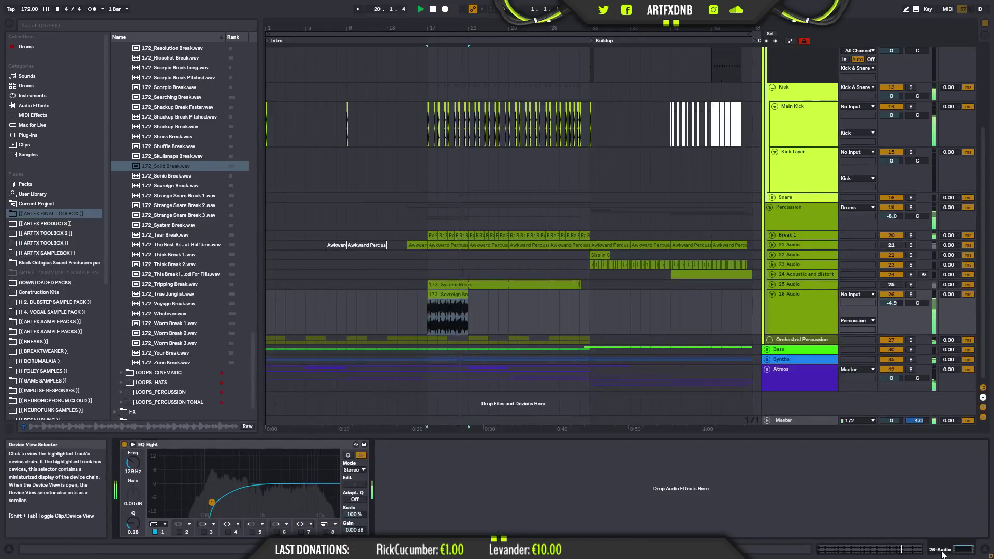
drag(212, 503, 195, 500)
key(space)
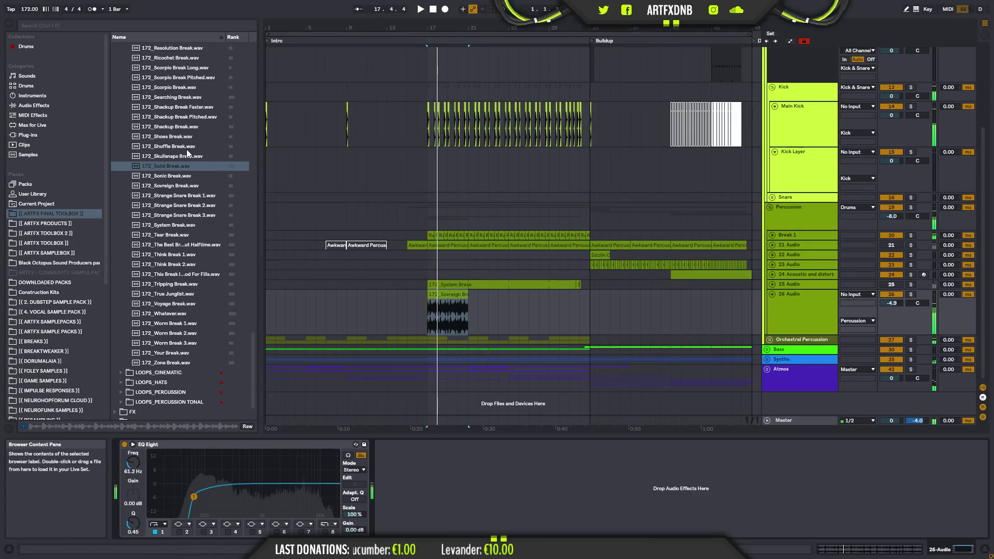
- Audition the Skullsnaps and Shuffle breaks, replace the 26 Audio clip's sample with 172_Shuffle Break.wav, and play it in the mix
click(181, 157)
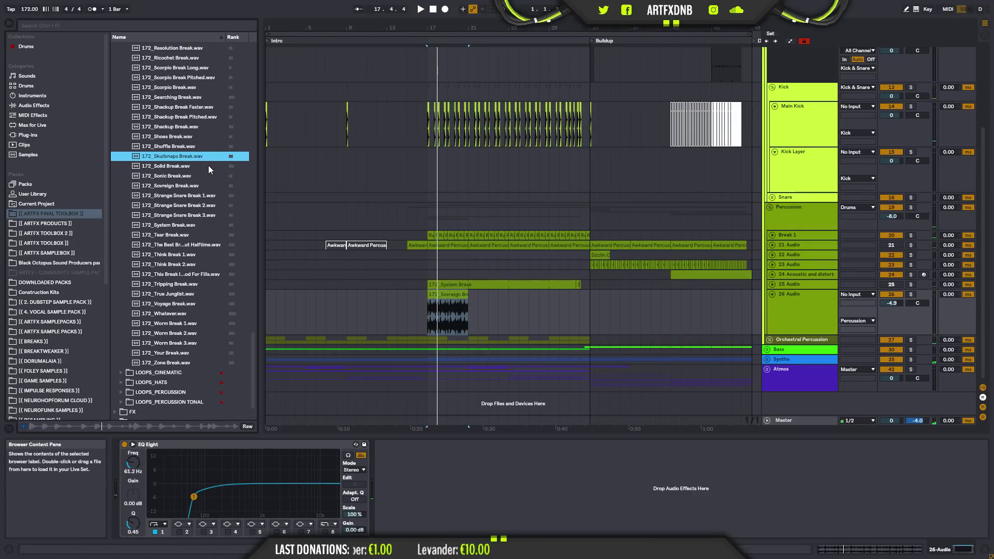
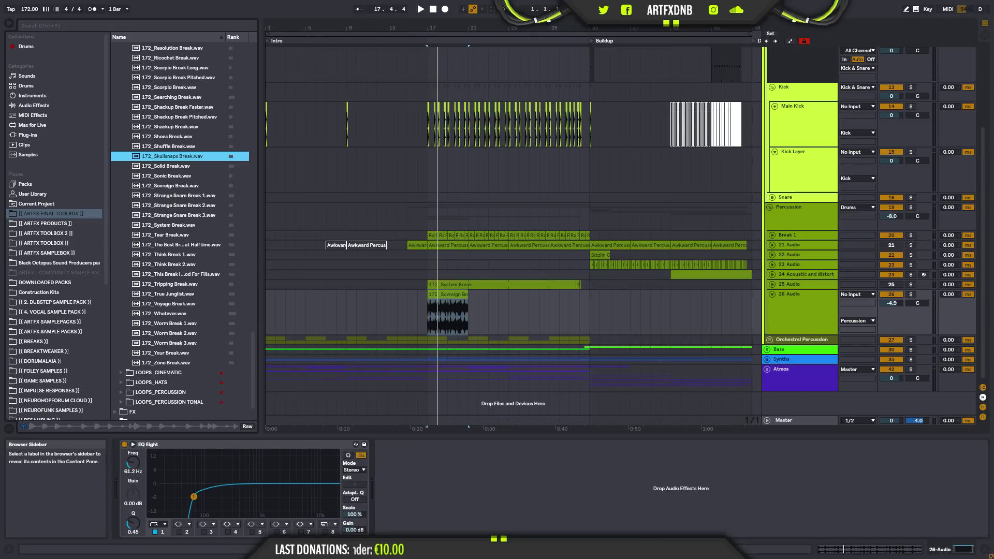
click(181, 148)
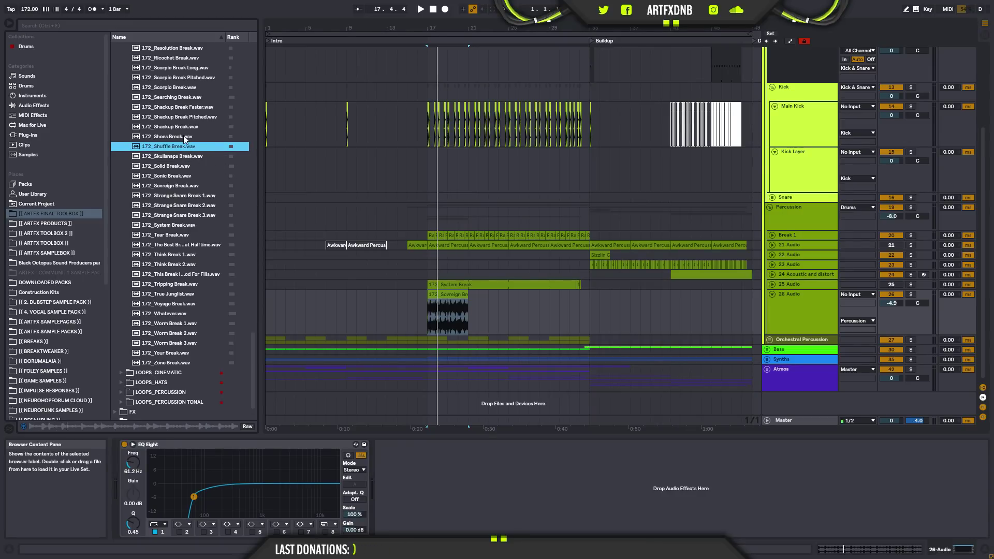
double_click(448, 294)
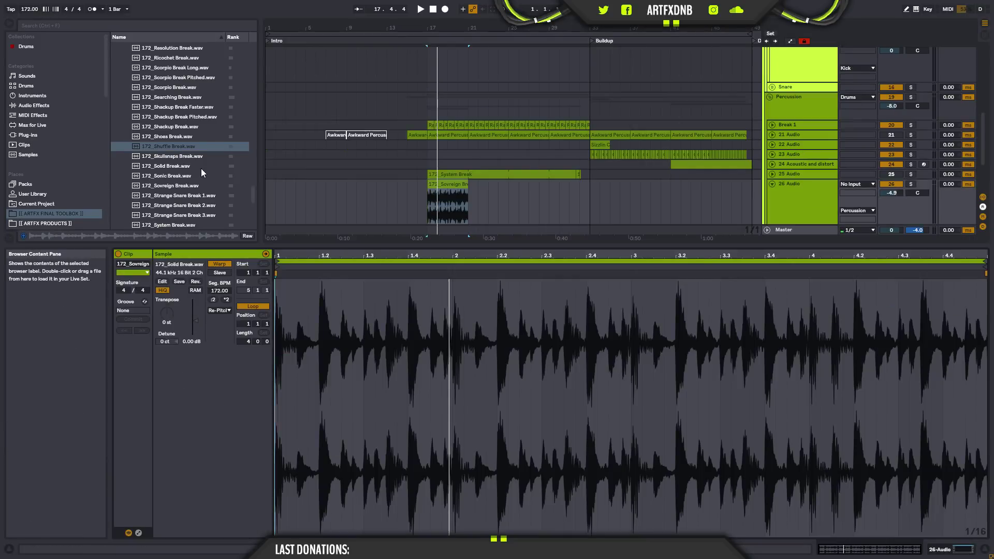
drag(173, 147, 451, 382)
key(space)
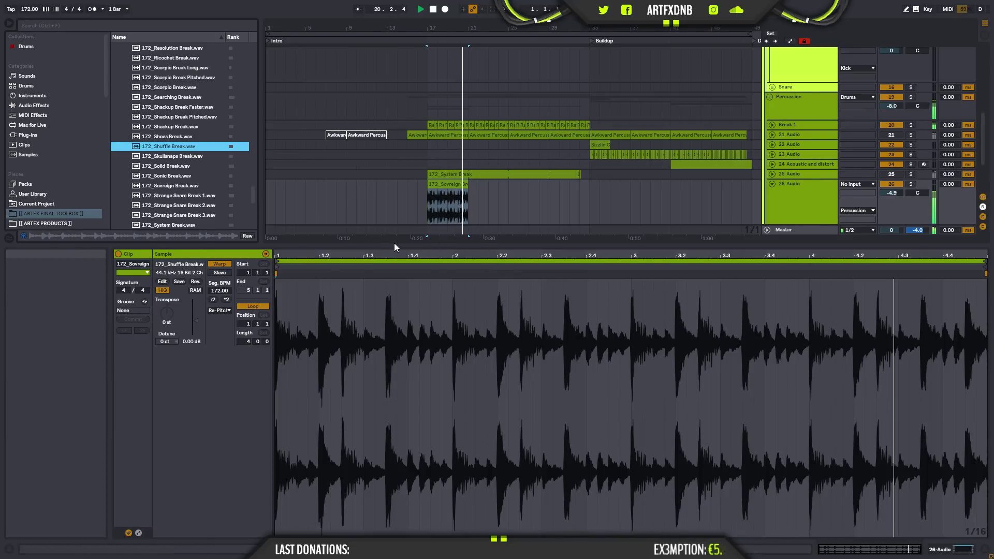
drag(387, 294, 384, 340)
key(space)
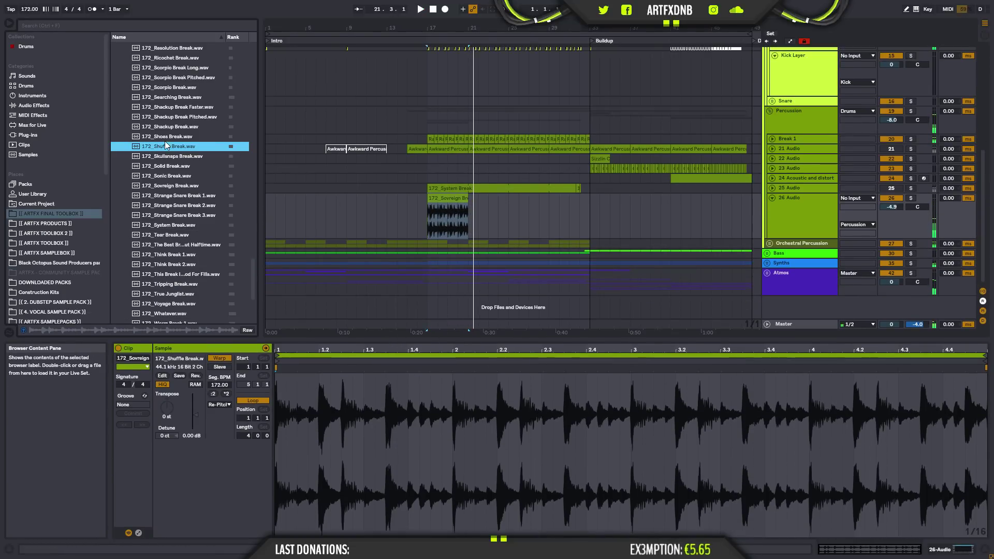
- Compare the Shoes and Shuffle breaks, and set the Shuffle Break clip to Beats warp mode with a -3 st transposition
click(165, 137)
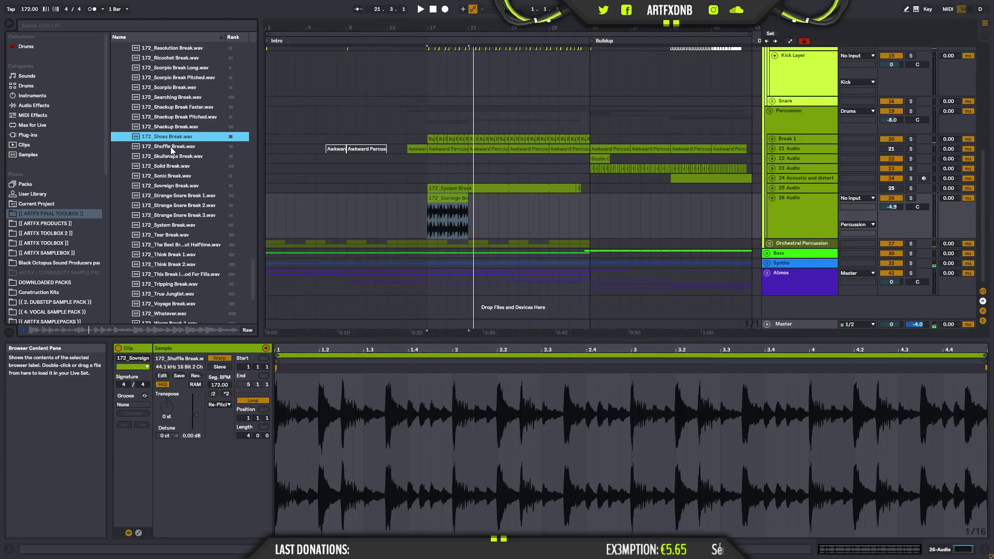
click(172, 146)
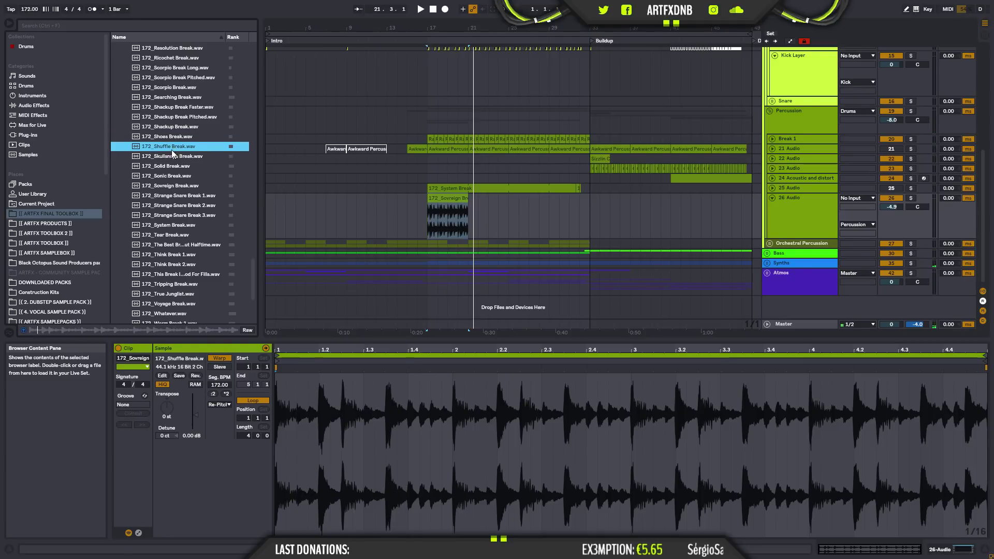
click(226, 403)
click(221, 412)
key(space)
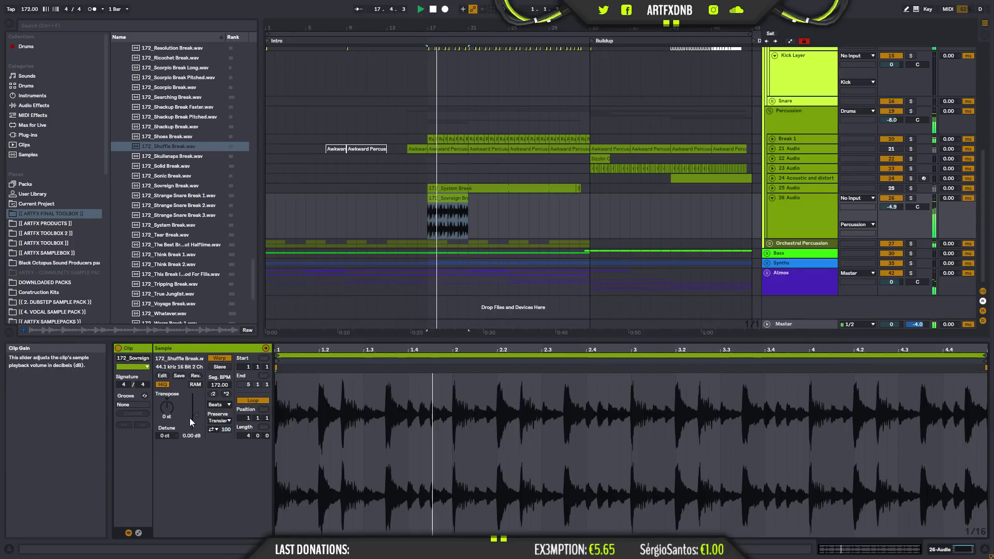
drag(166, 408, 175, 427)
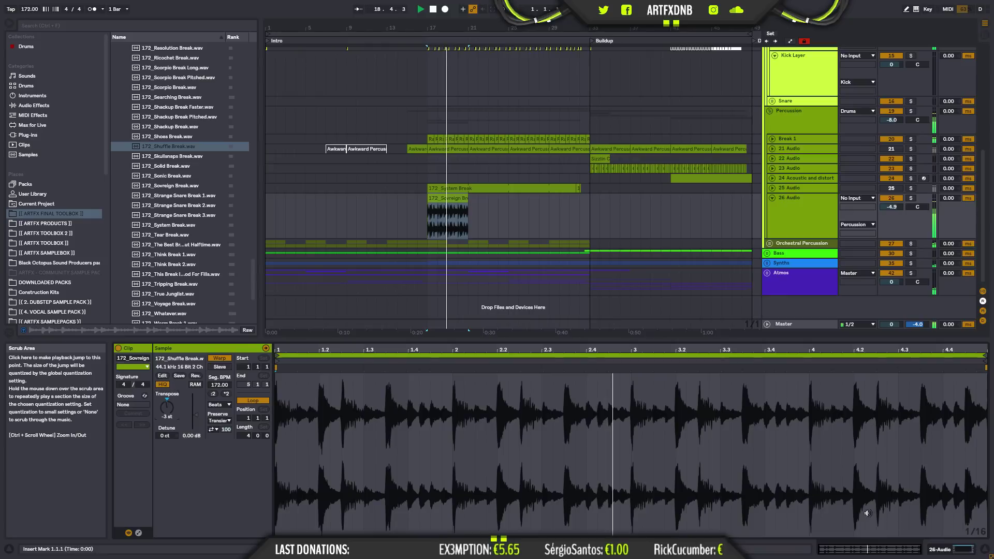
- Set the 26 Audio EQ Eight's band 1 low cut to 791 Hz with a Q of 0.21, and play from bar 16
click(952, 550)
drag(194, 497, 256, 506)
key(space)
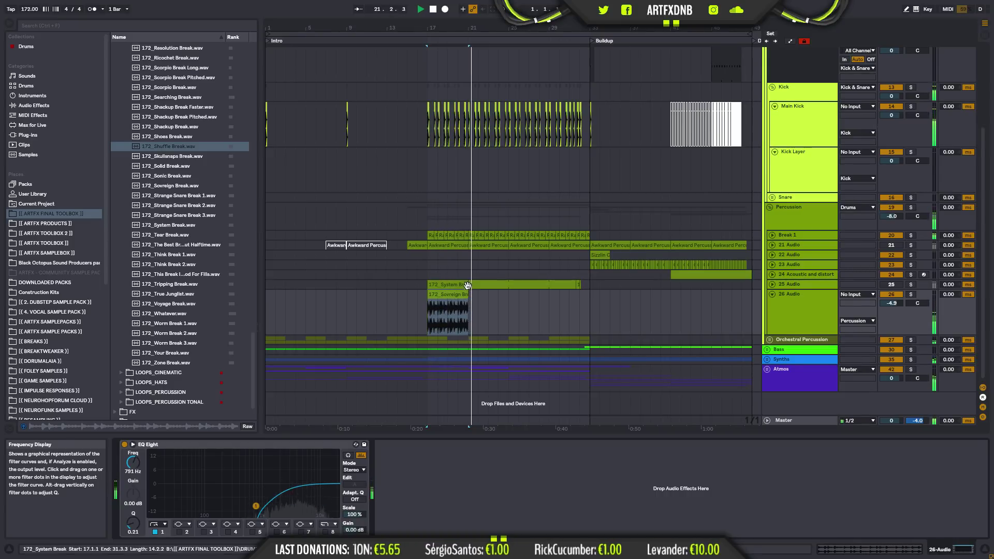
click(415, 307)
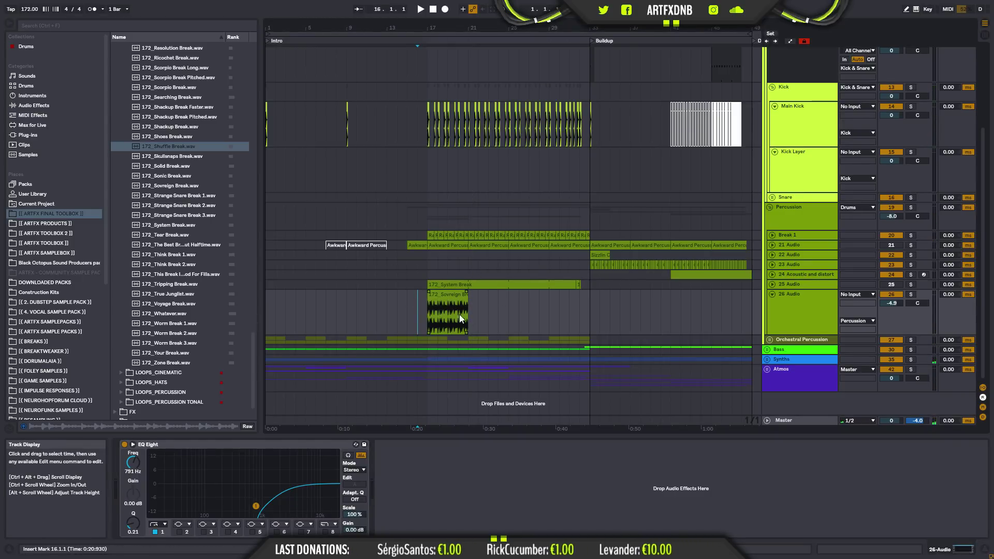
key(space)
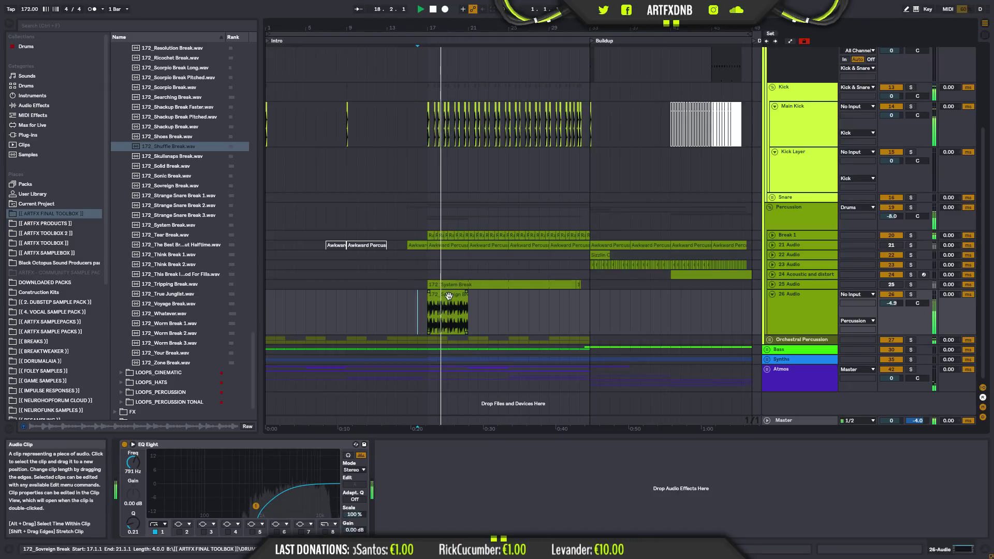
- Stop playback and audition the Shackup, Shackup Pitched and Shackup Faster breaks in the sample library
click(165, 127)
key(space)
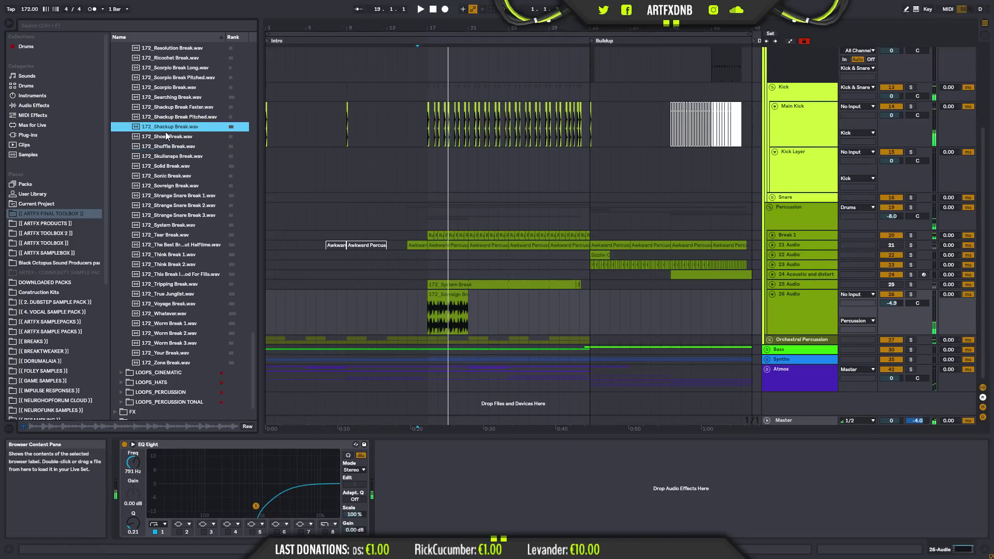
scroll(191, 152, up, 2)
click(188, 155)
scroll(179, 207, up, 3)
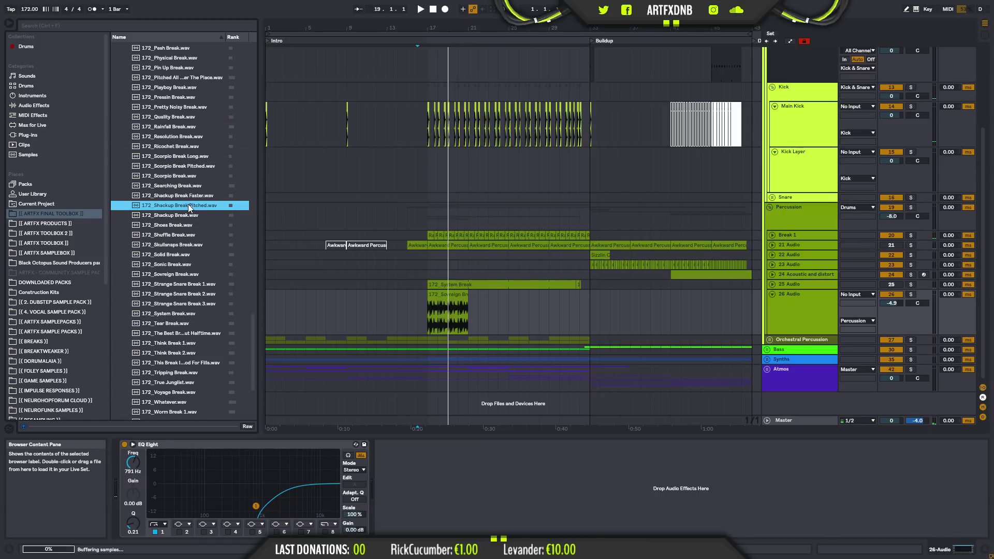
scroll(177, 231, up, 3)
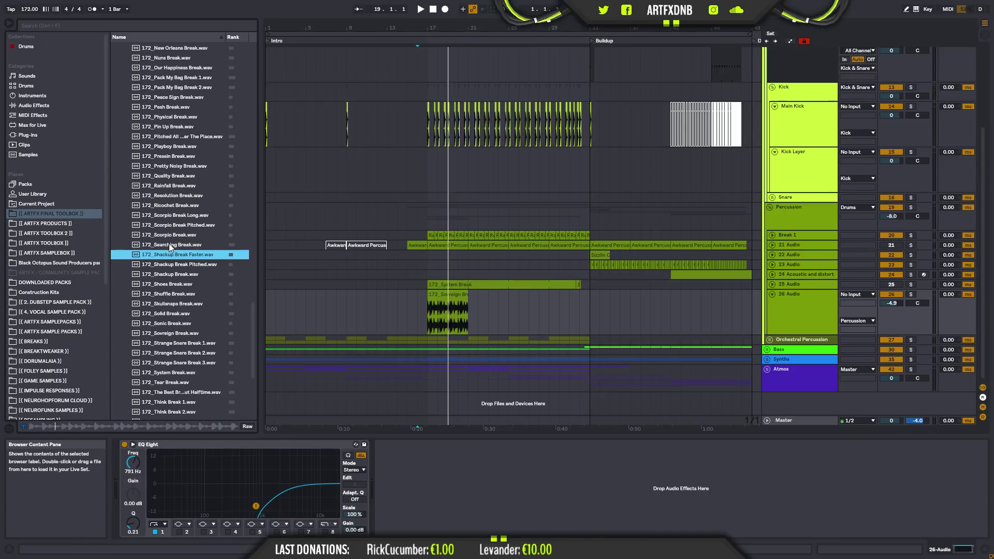
- Replace the 26 Audio clip with 172_Shackup Break Faster.wav, play it, and set the EQ Eight's band 1 low cut to 290 Hz with a Q of 0.36
drag(166, 254, 430, 322)
key(space)
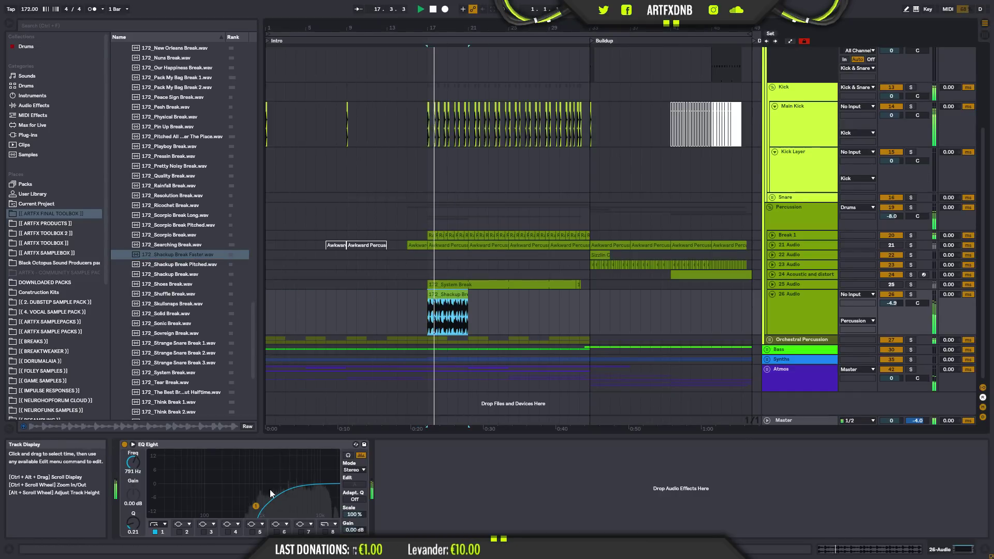
drag(256, 506, 231, 500)
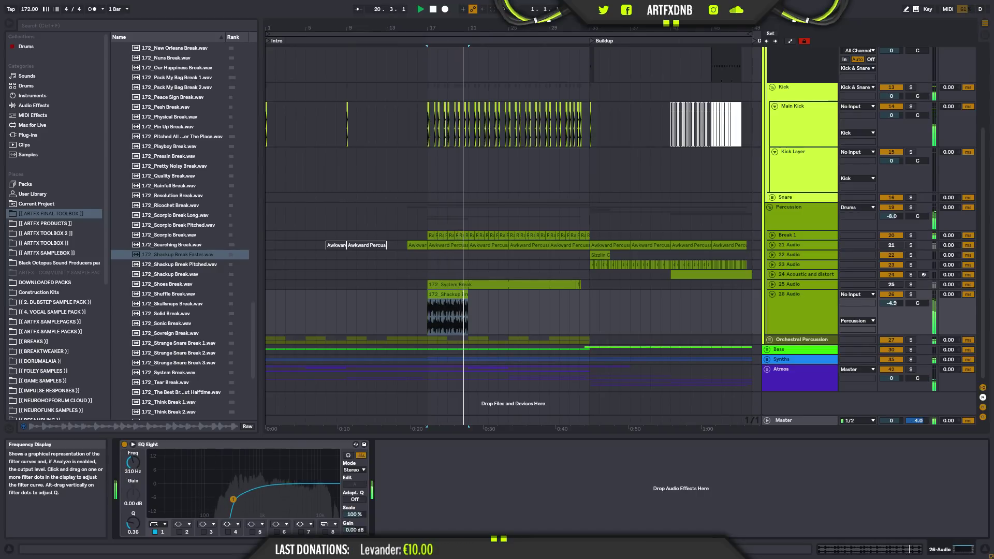
- Audition the Searching, Scorpio and Ricochet breaks, replace the 26 Audio clip's sample with 172_Ricochet Break.wav, and play it in the mix
click(192, 244)
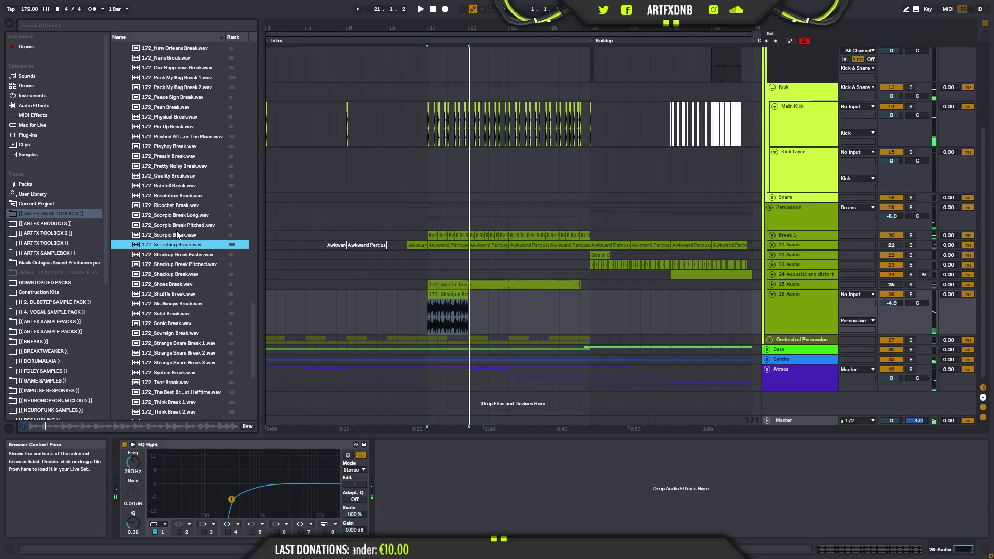
click(185, 227)
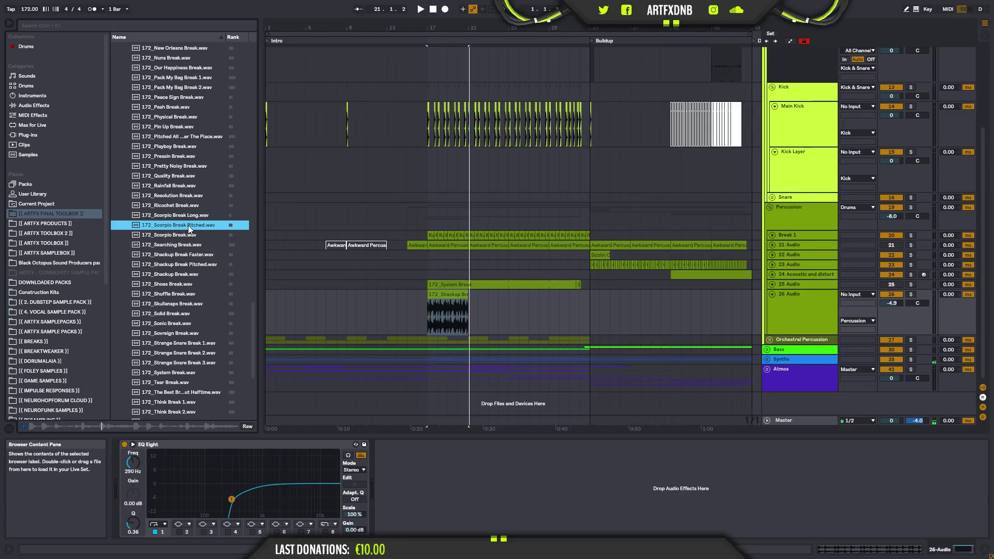
click(184, 215)
click(178, 206)
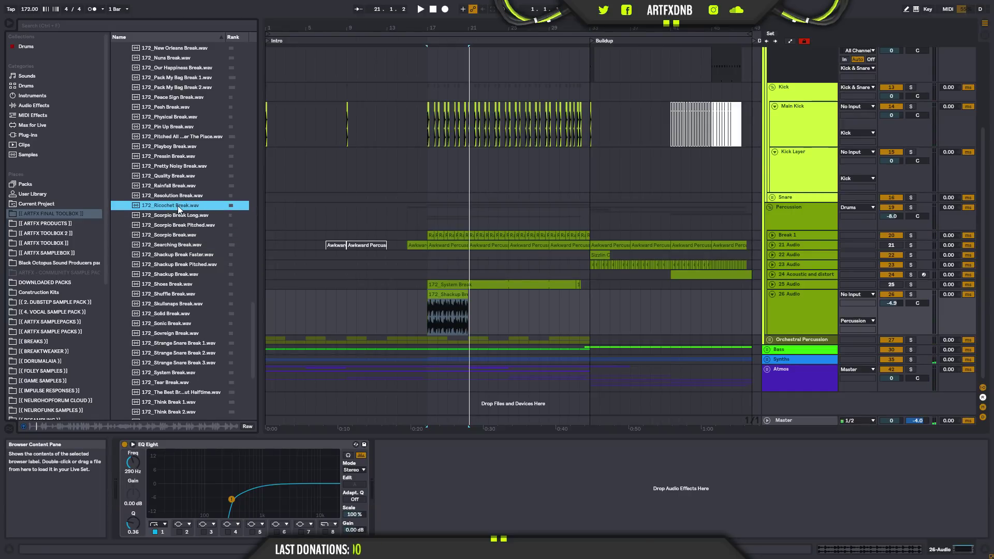
drag(176, 204, 822, 482)
key(space)
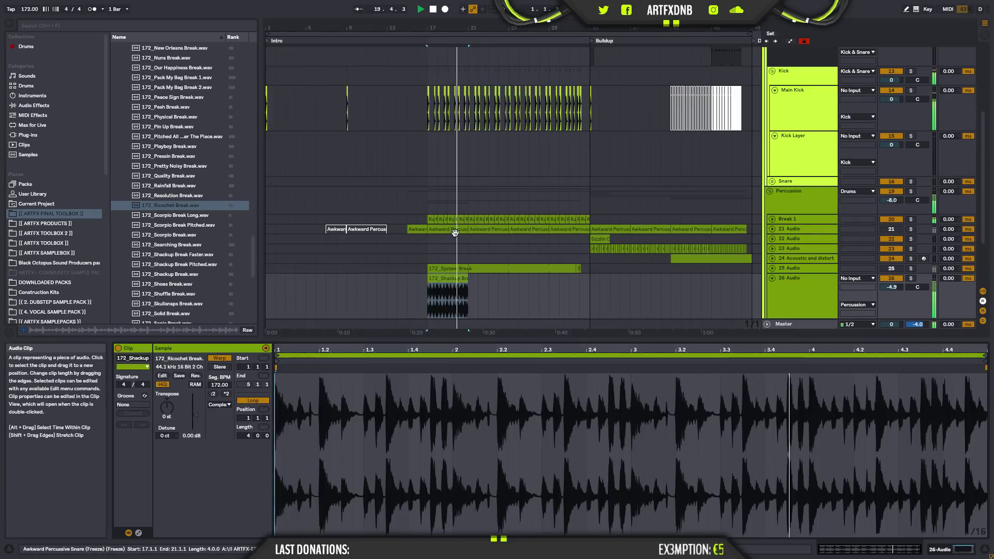
key(space)
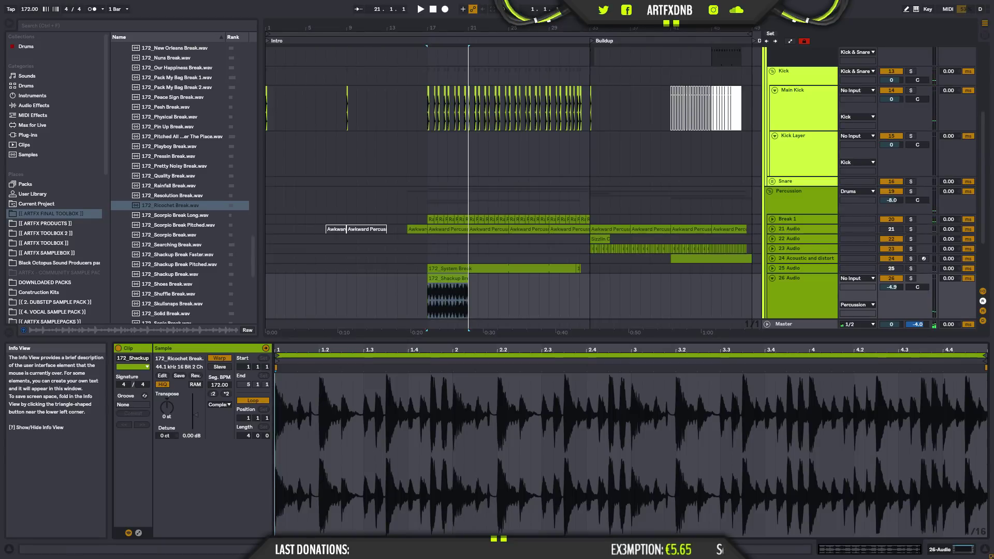
- Unfold the Synths and Intro Synths groups and open the 41 can_drop track's Sampler to examine its whole sample waveform
scroll(785, 246, down, 5)
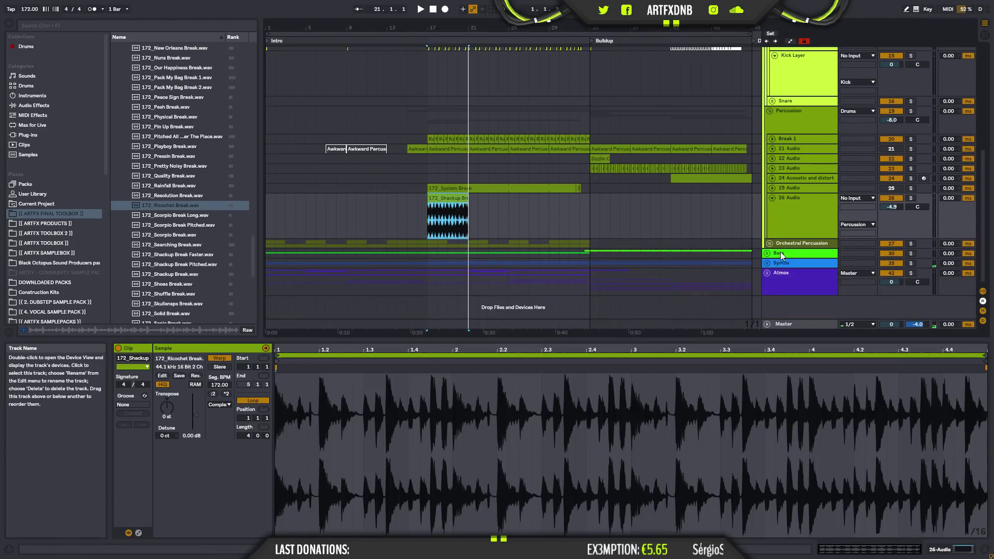
click(767, 263)
scroll(776, 264, down, 2)
click(771, 263)
scroll(782, 262, down, 3)
click(790, 262)
click(773, 264)
scroll(806, 263, down, 2)
right_click(800, 236)
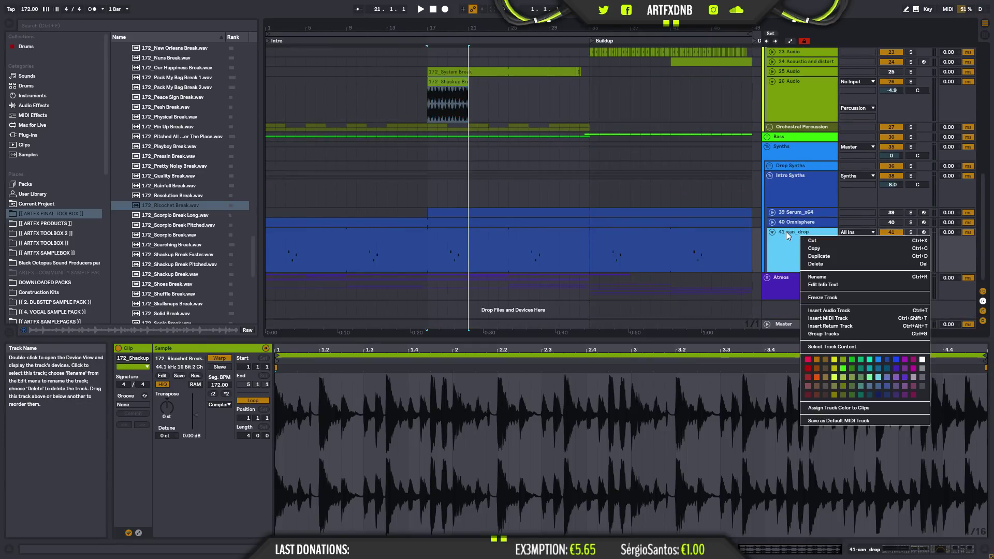
key(Escape)
double_click(792, 231)
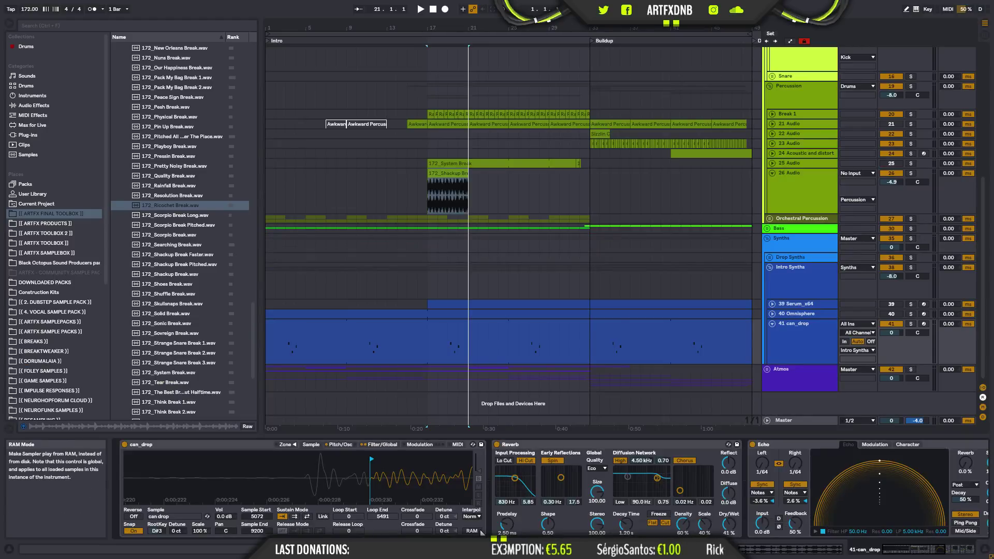
drag(357, 484, 329, 434)
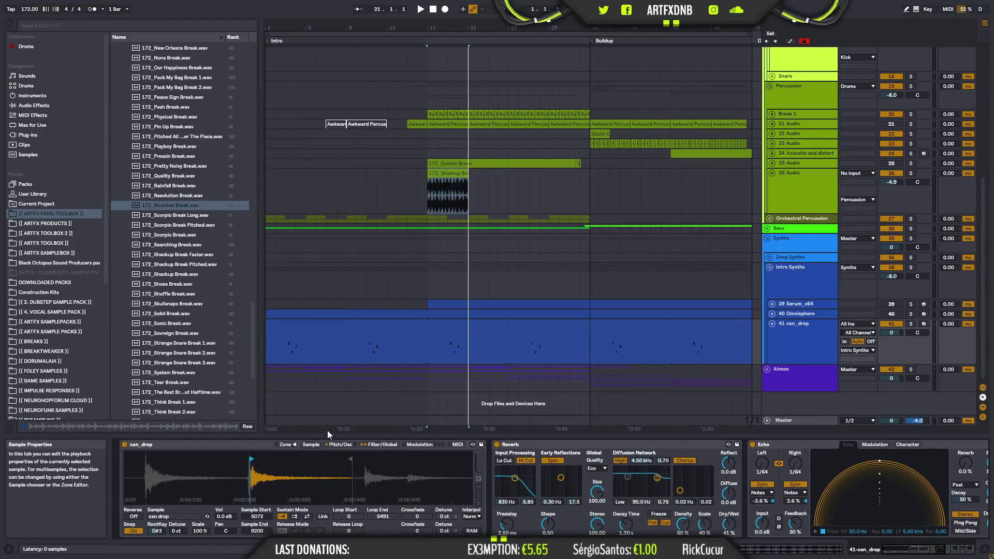
- Arm the 41 can_drop track and show its Sampler's source sample in the browser
click(924, 324)
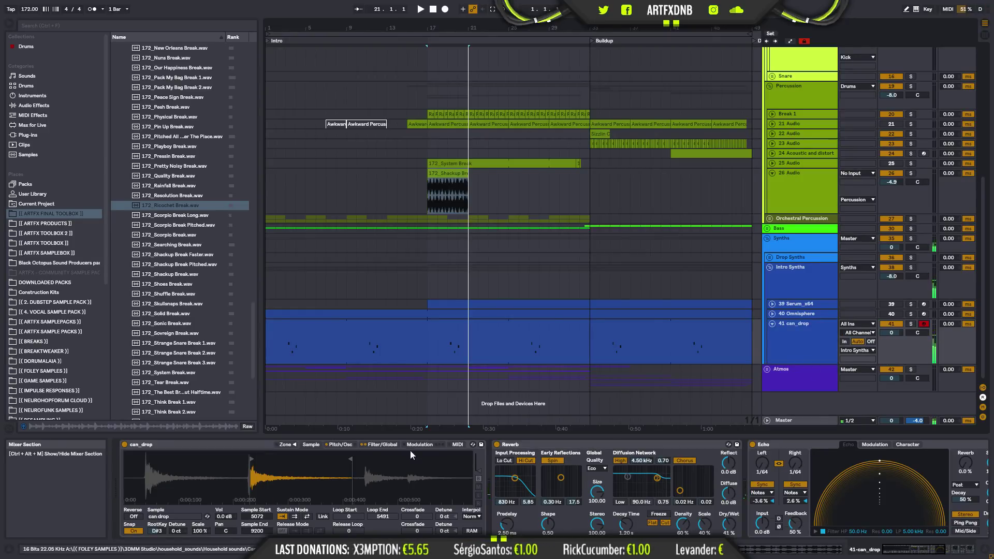
right_click(316, 474)
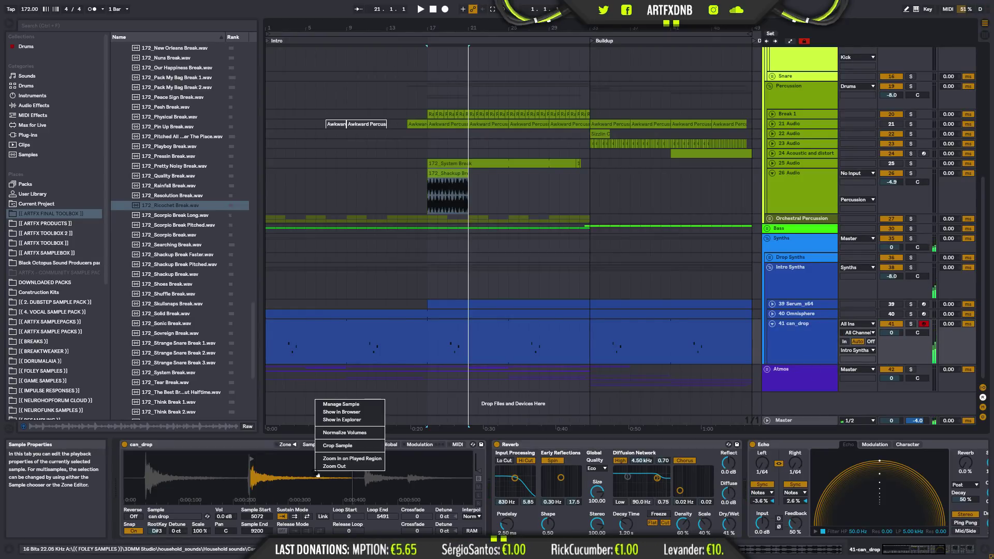
click(346, 413)
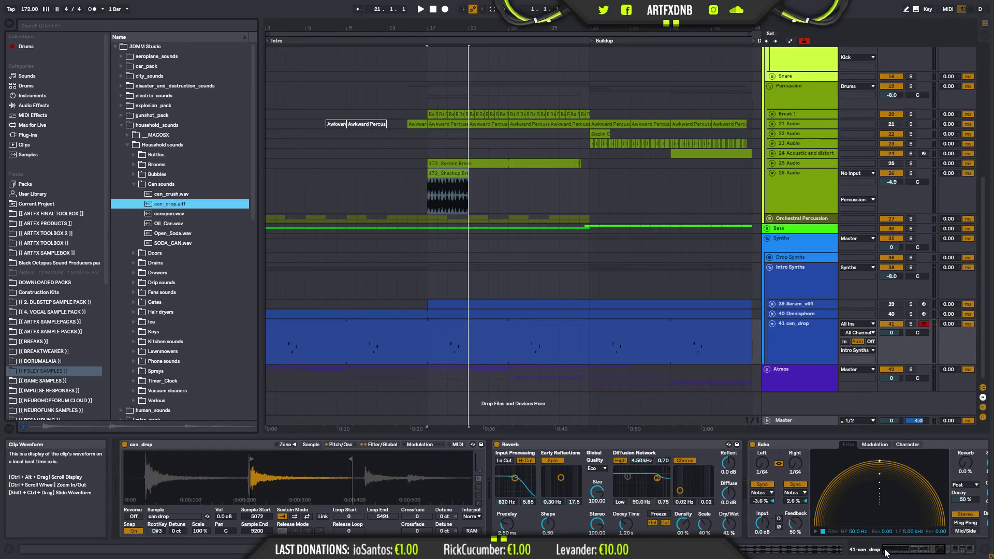
click(788, 329)
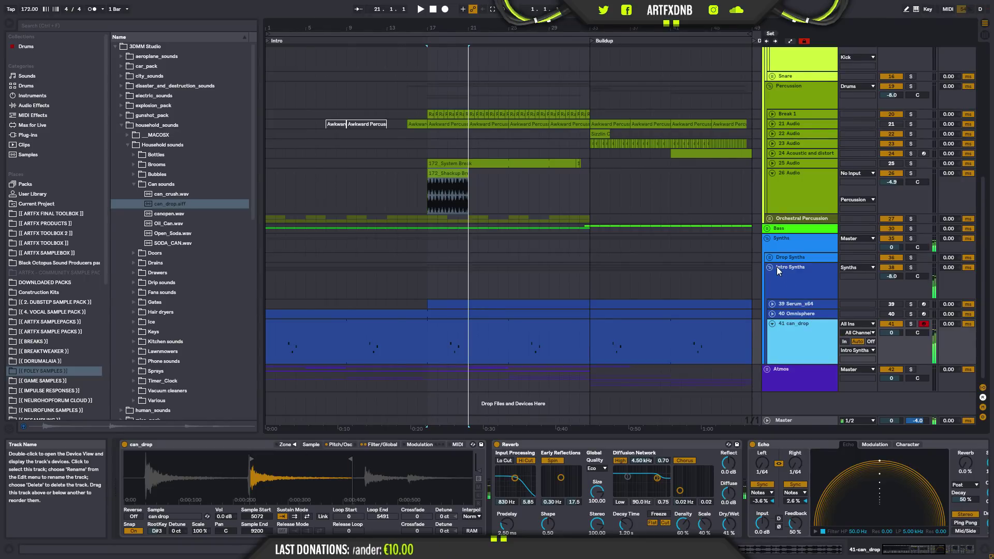
- Solo the 41 can_drop track, play its part from bar 19, and turn the solo off again
click(911, 324)
key(space)
click(516, 339)
click(450, 344)
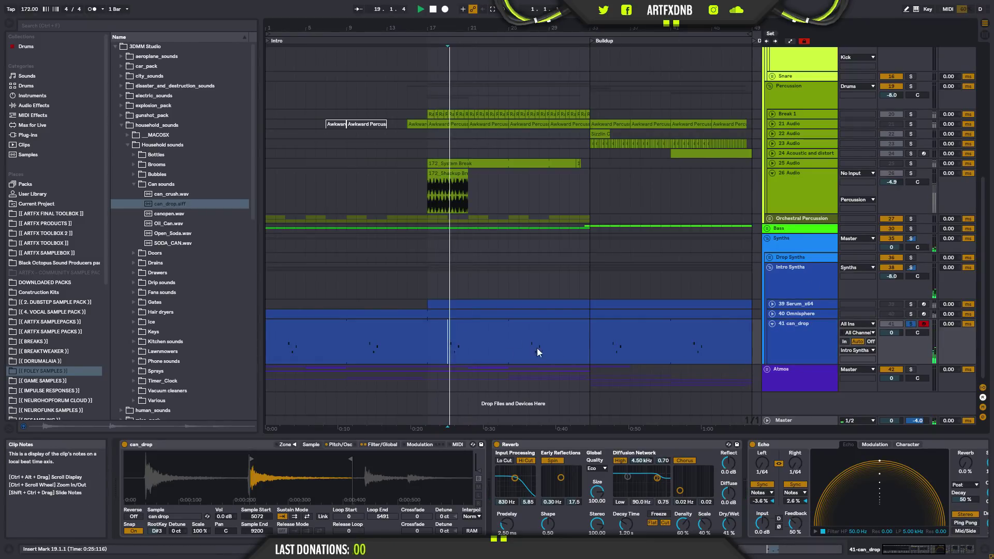
key(space)
click(911, 324)
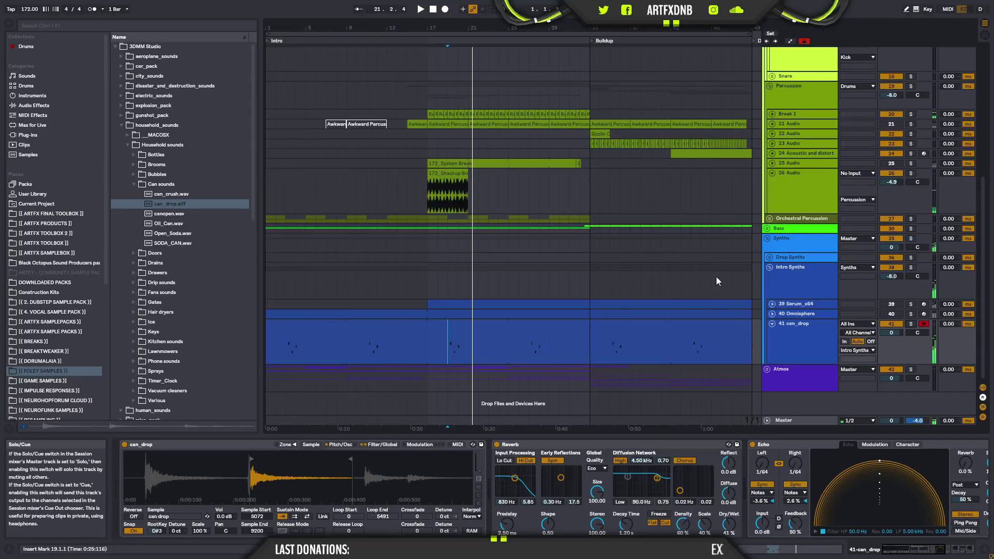
- Return to the ARTFX FINAL TOOLBOX breaks, replace the 26 Audio clip's sample with 172_Resolution Break.wav, and play it in the mix
click(770, 244)
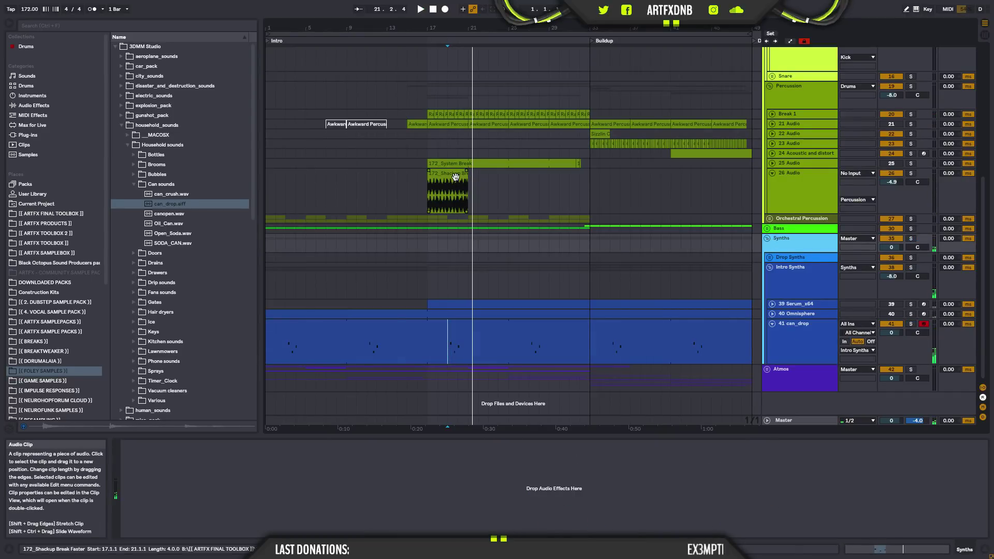
click(451, 193)
click(34, 213)
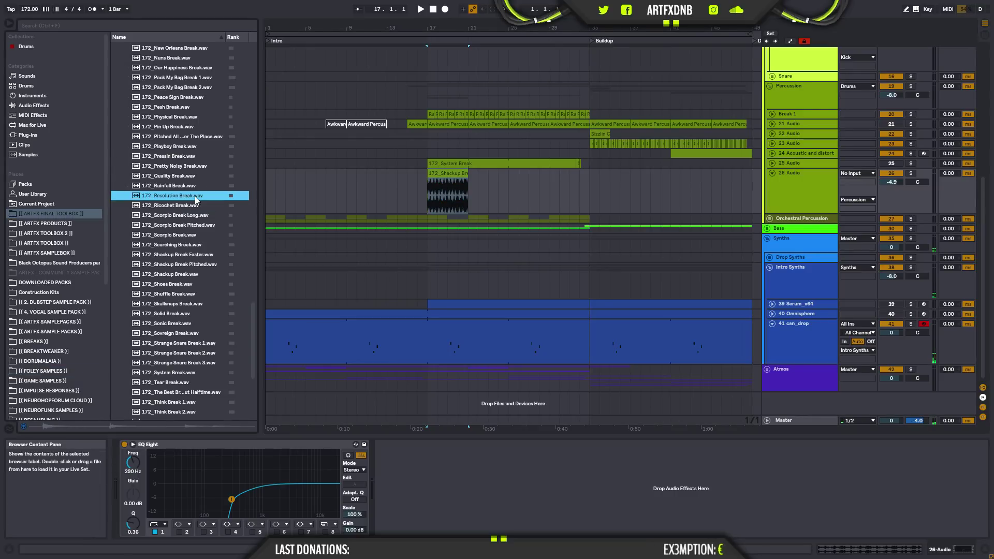
drag(214, 208, 448, 194)
key(space)
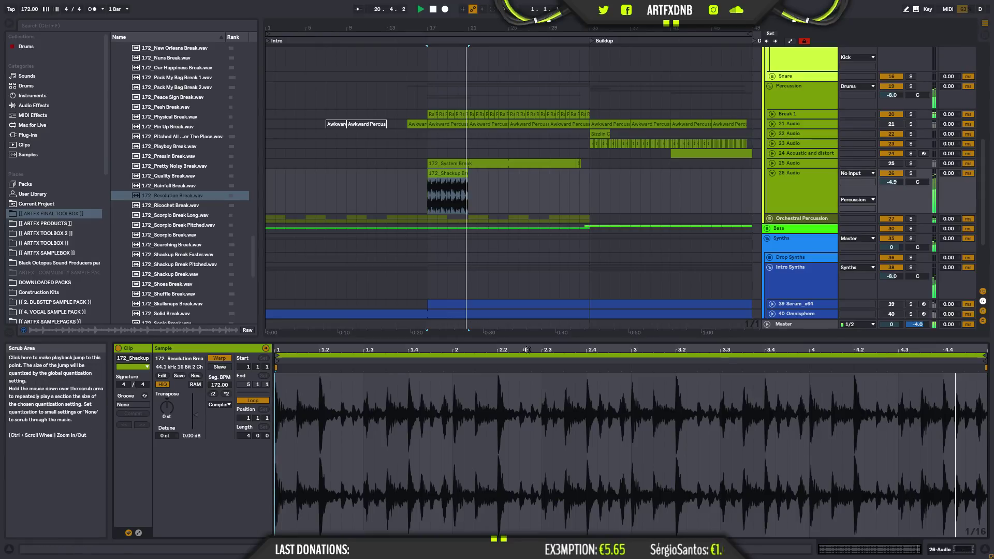
key(space)
- Audition the Rainfall Break, replace the 26 Audio clip's sample with 172_Rainfall Break.wav, and play it in the mix
click(173, 195)
click(172, 186)
scroll(166, 275, up, 2)
scroll(166, 278, up, 4)
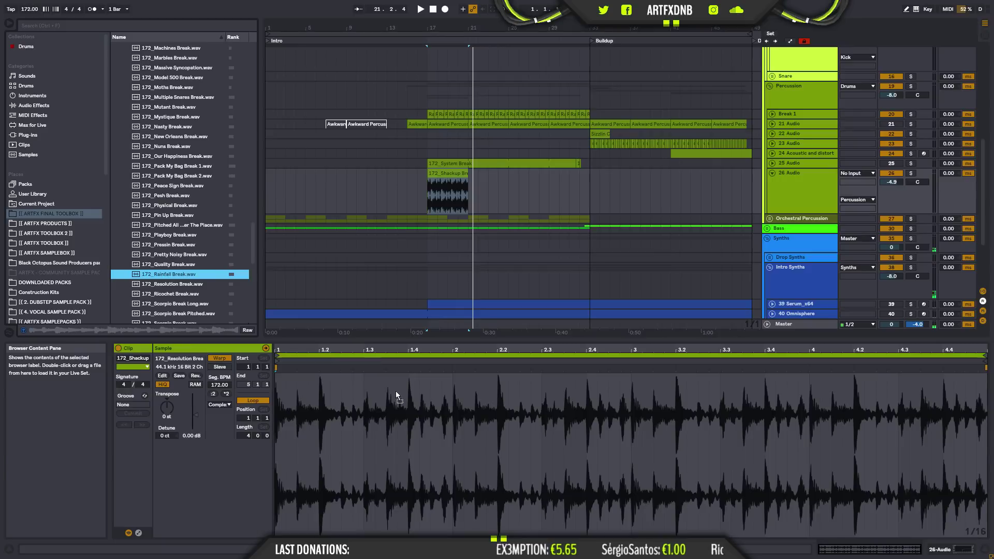
drag(396, 392, 421, 419)
key(space)
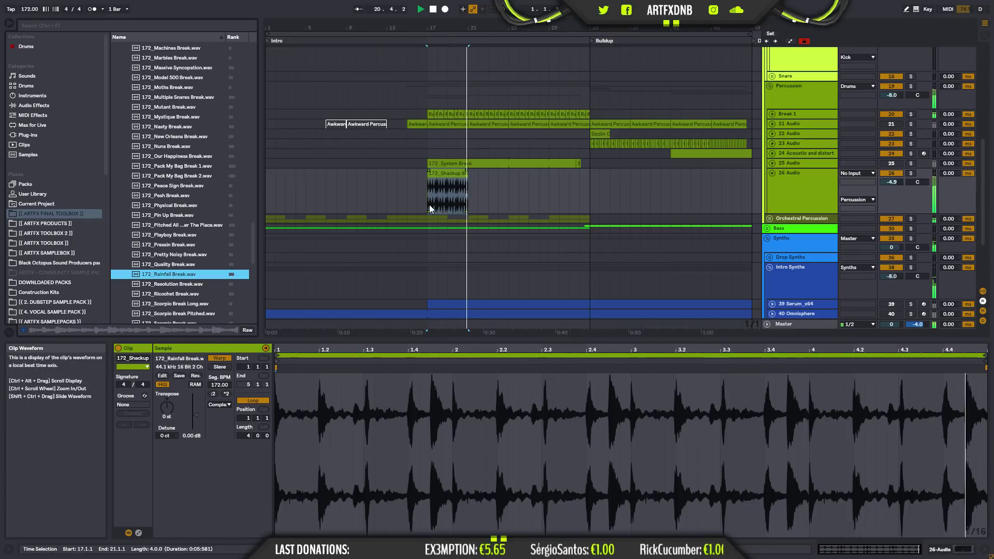
key(space)
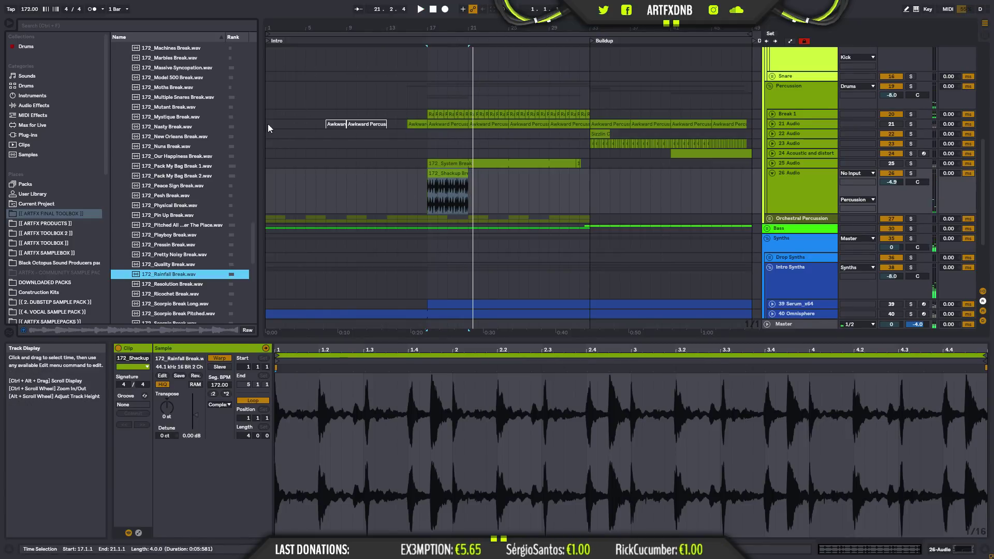
- Audition the Pretty Noisy, Pressin and Playboy breaks, replace the 26 Audio clip's sample with 172_Playboy Break.wav, and play it in the mix
click(176, 253)
click(165, 243)
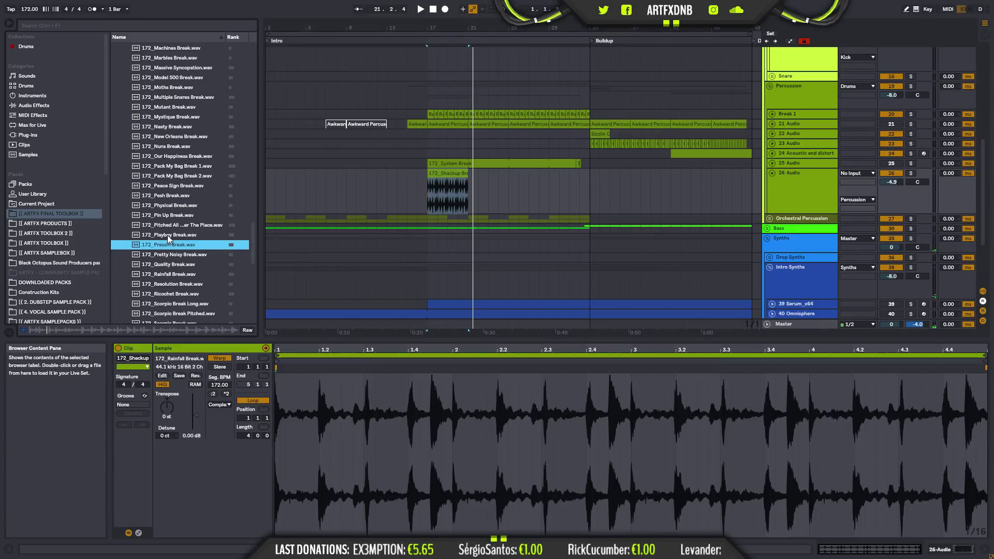
click(167, 235)
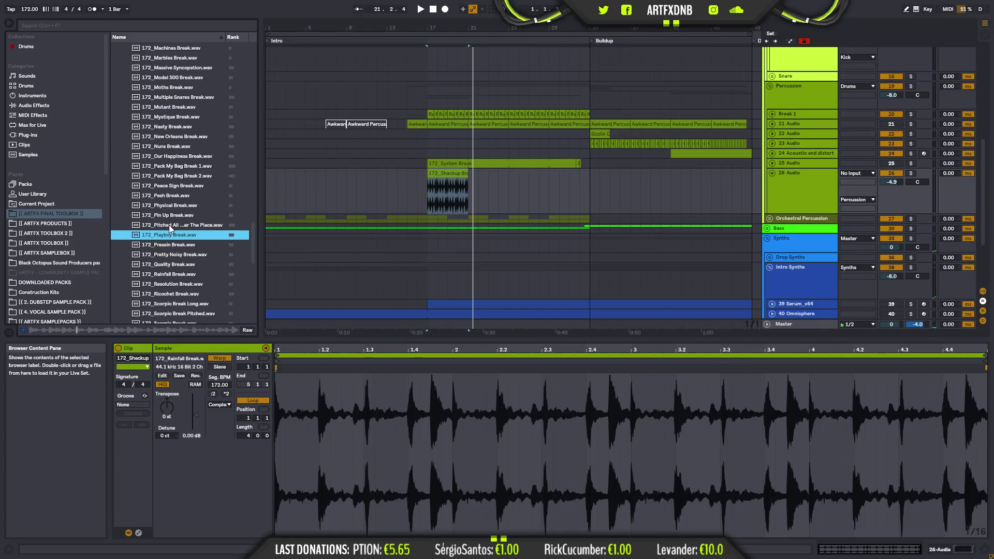
drag(362, 314, 455, 425)
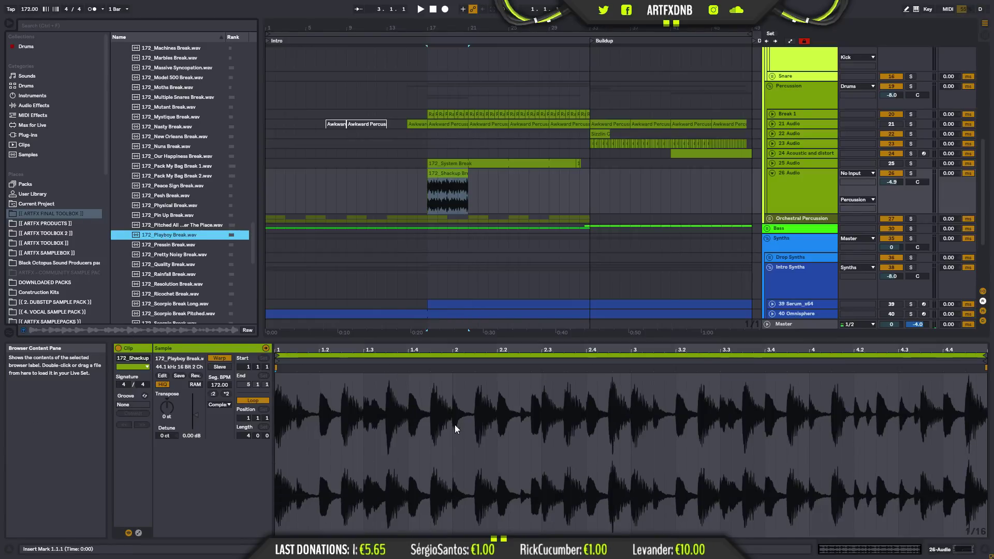
key(space)
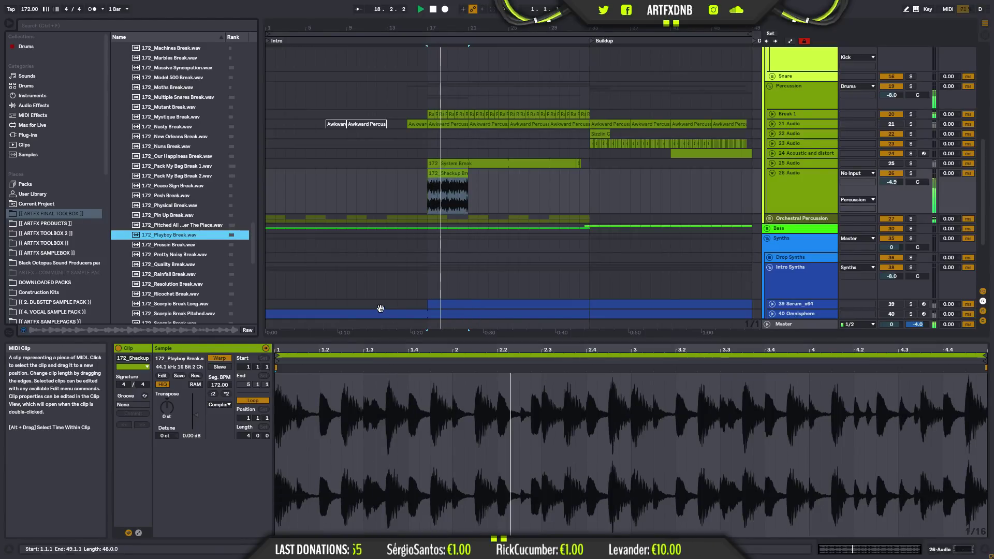
- Extend the 26 Audio clip to bar 32 and add a band 8 high cut at 7.42 kHz with a Q of 0.35 in its EQ Eight
click(461, 200)
drag(468, 199, 579, 199)
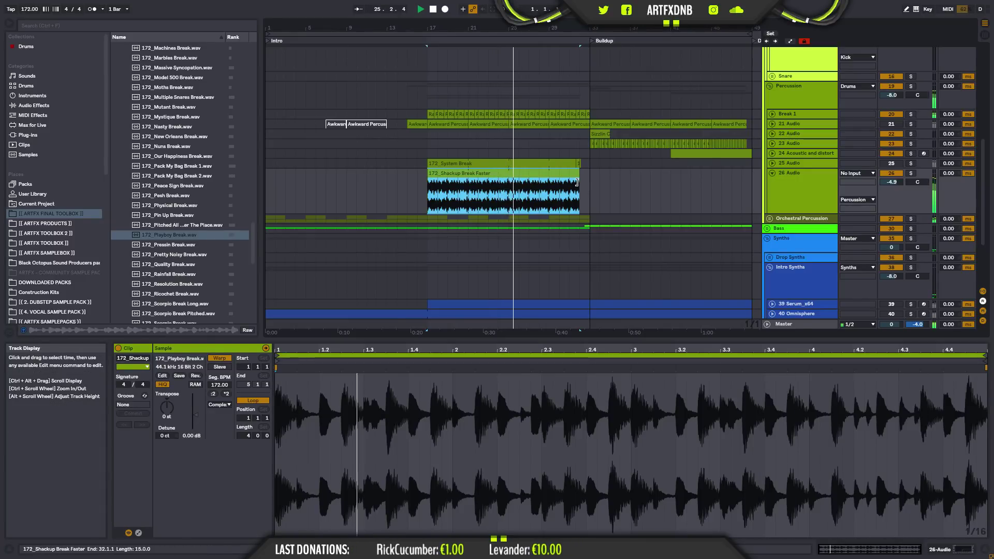
click(940, 552)
drag(337, 491, 311, 503)
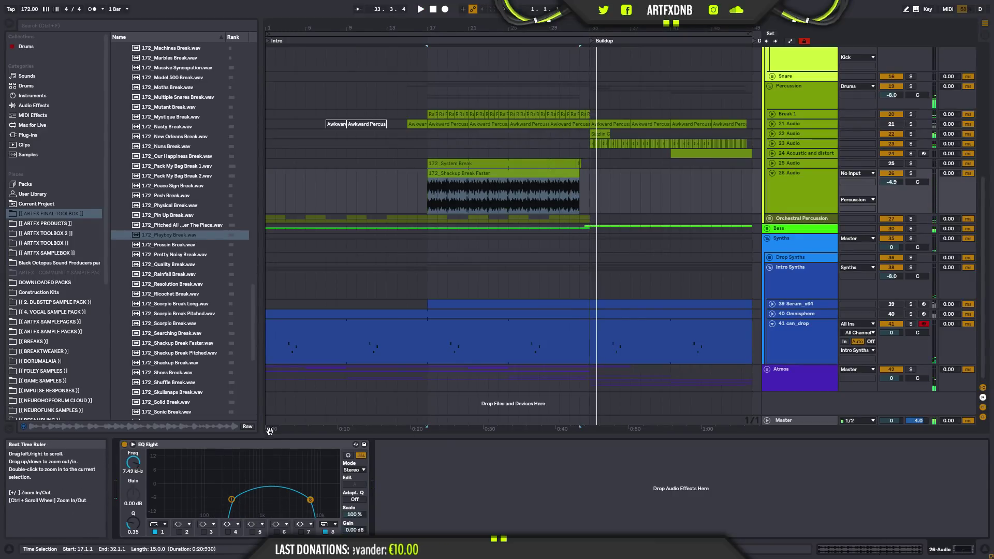
- Solo the 26 Audio track and play its extended break loop from bar 17
click(426, 192)
key(space)
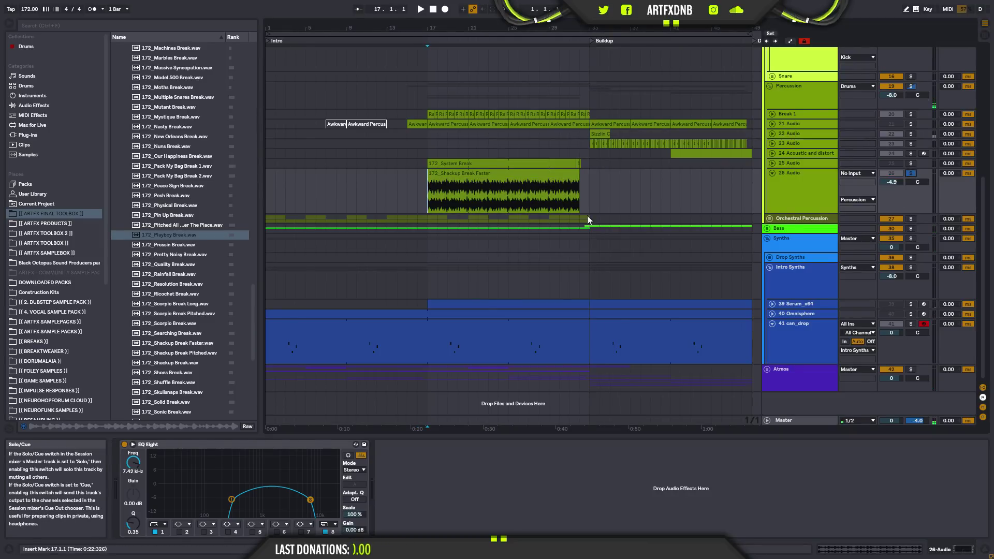
key(space)
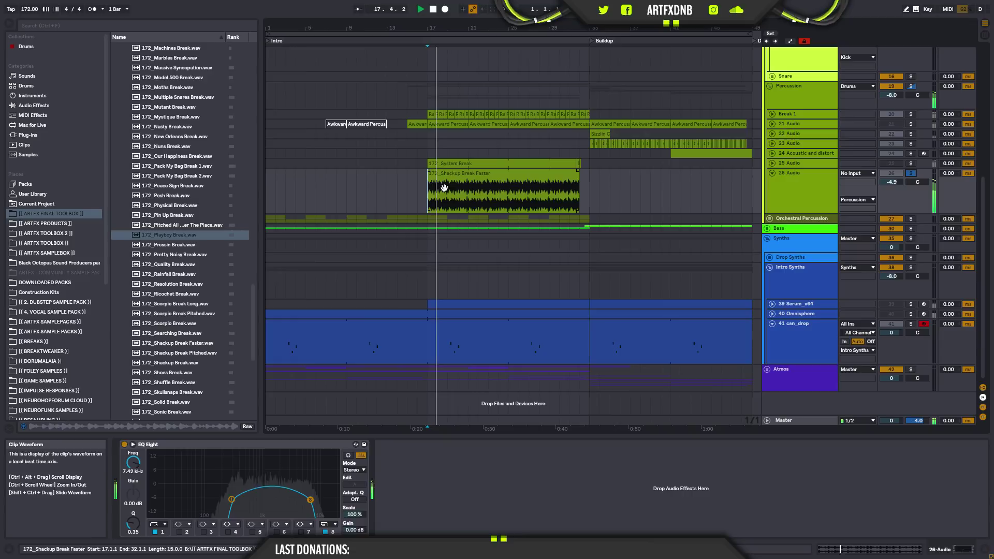
drag(445, 32, 396, 29)
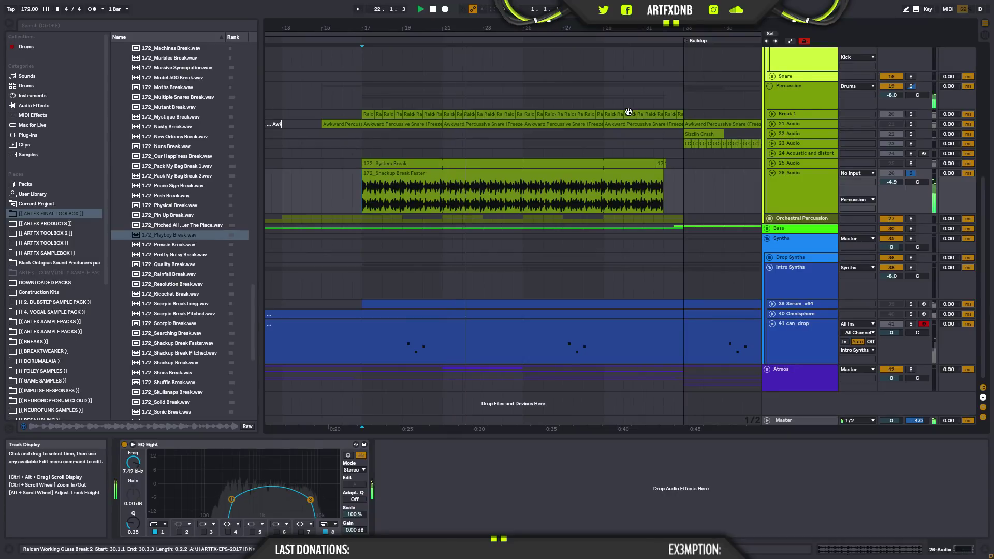
- Solo the Drums group in place of the 26 Audio track and play the intro from bar 17
scroll(900, 155, up, 5)
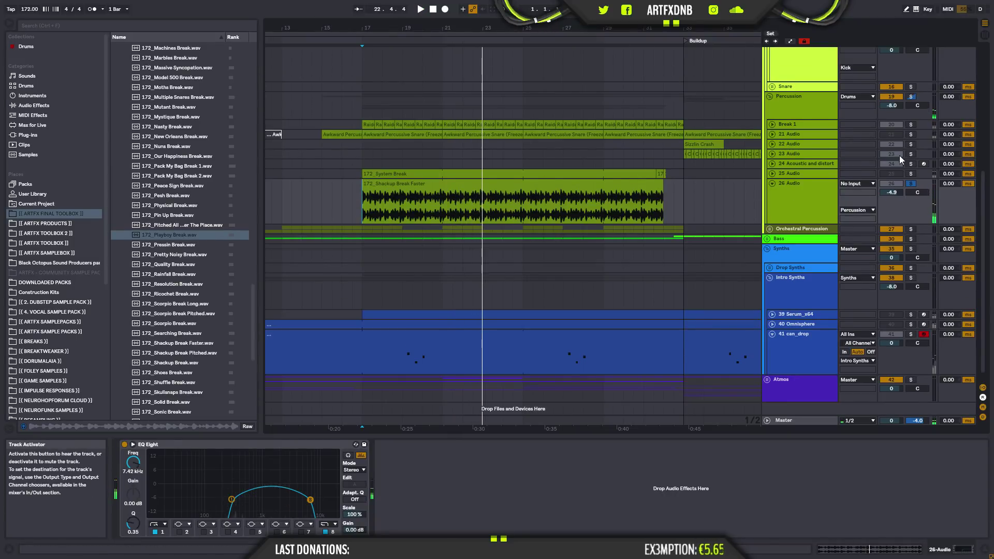
scroll(942, 89, up, 7)
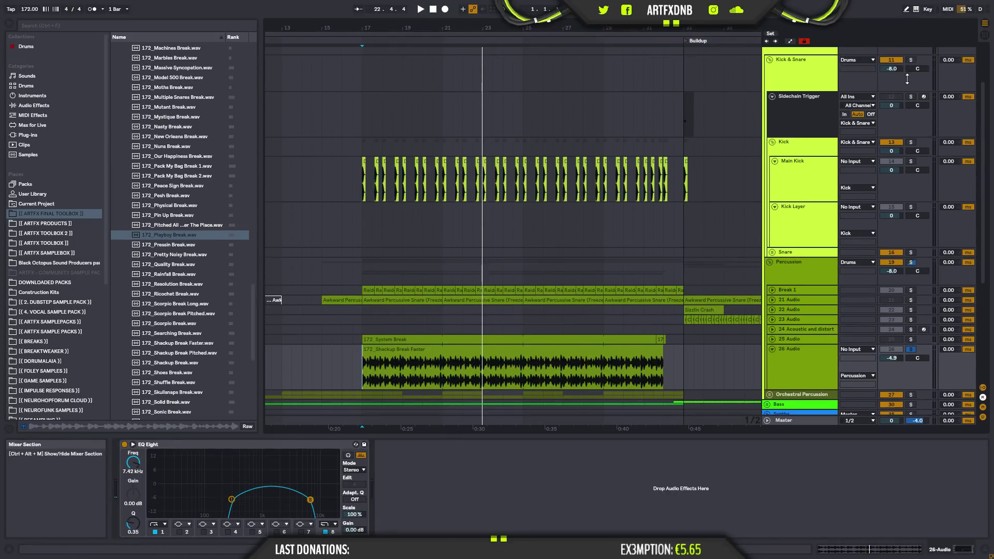
click(912, 70)
key(space)
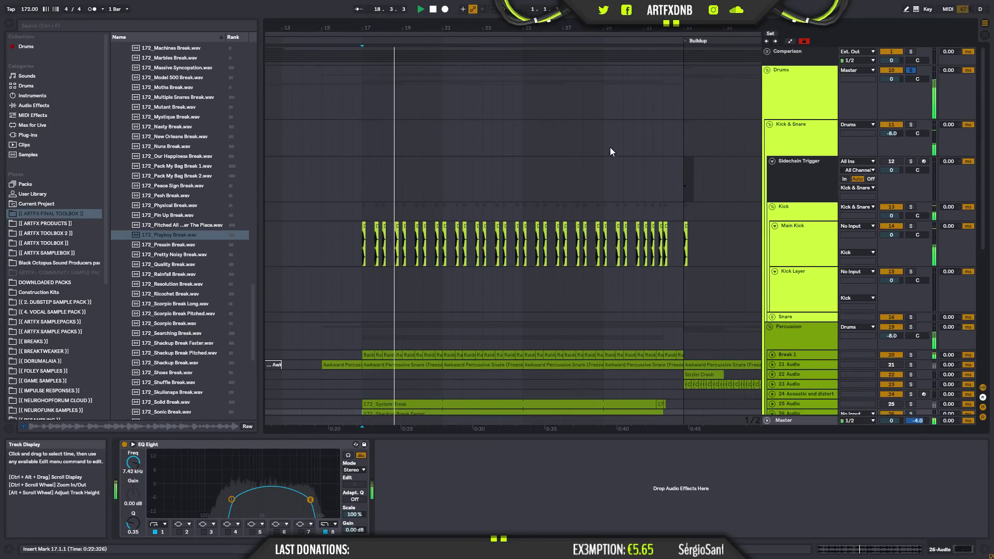
- Unfold the Break 1 track and delete its break clips between 32.1.3 and the Buildup marker
click(792, 324)
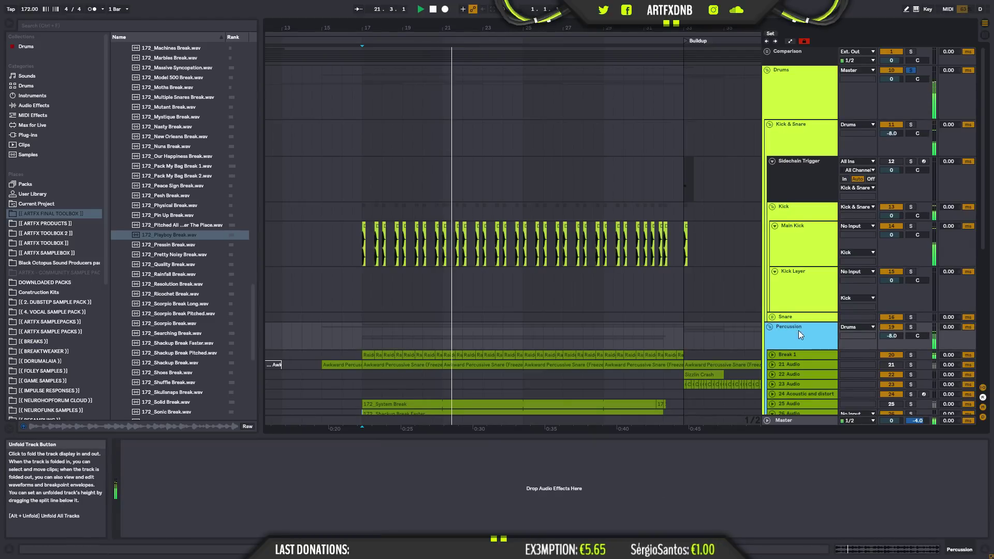
scroll(799, 327, down, 3)
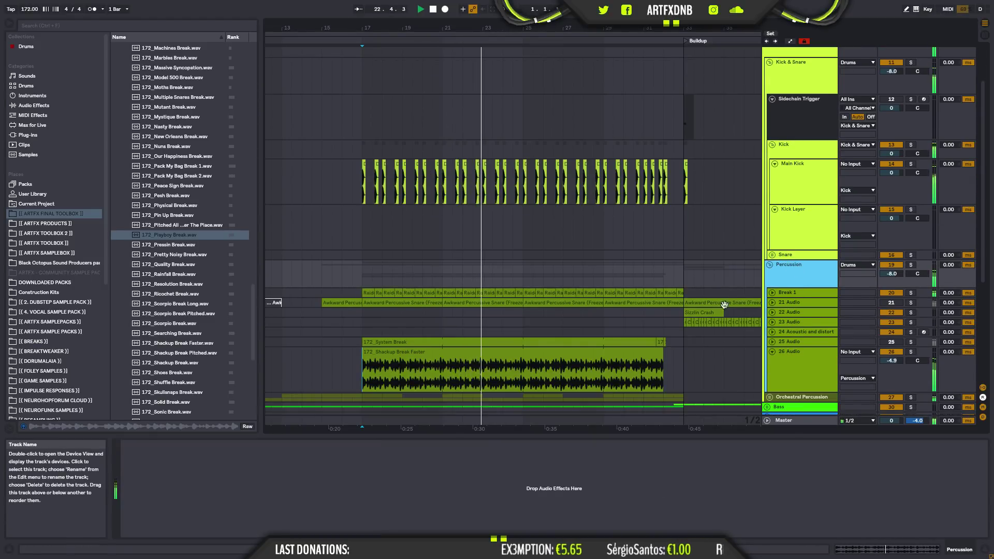
click(771, 292)
drag(695, 28, 695, 57)
drag(611, 28, 588, 28)
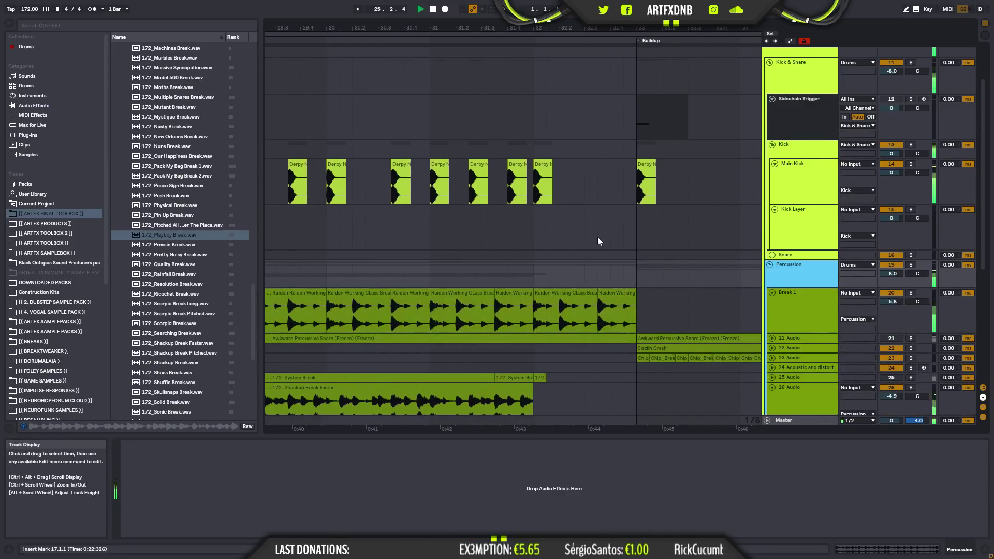
click(605, 295)
key(Delete)
drag(594, 294, 545, 293)
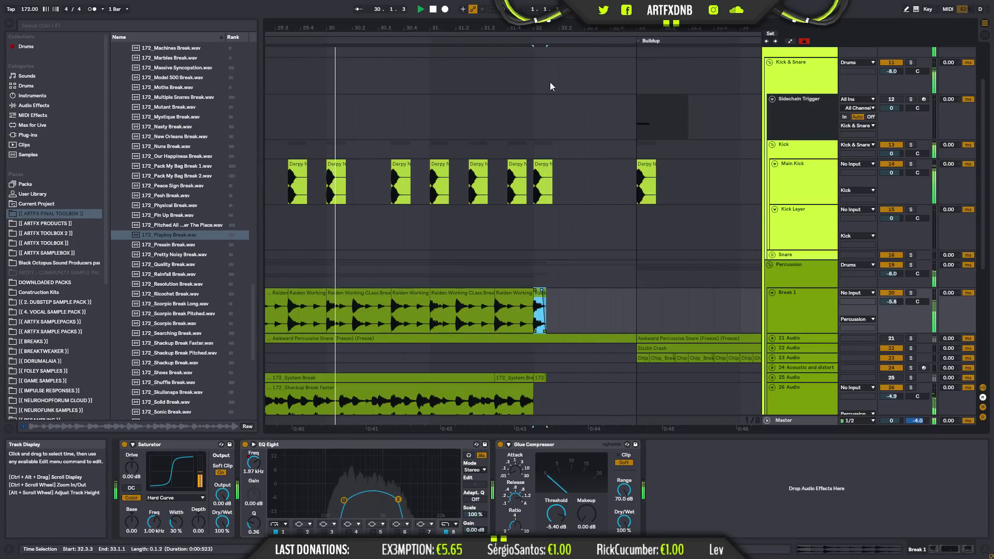
drag(491, 28, 570, 24)
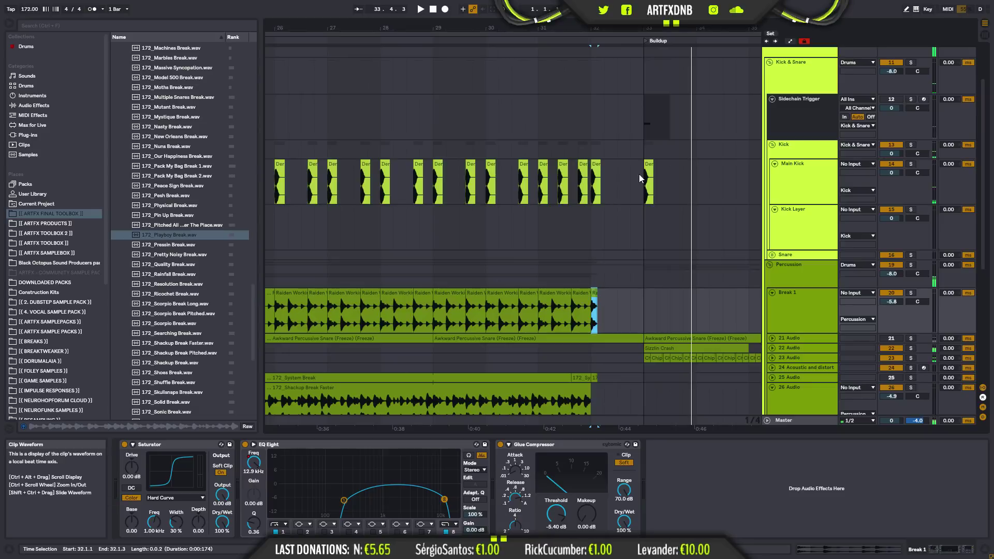
- Unfold the 25 Audio track, play its System Break from bar 17, and set the track volume to -9.1 dB
scroll(626, 305, down, 5)
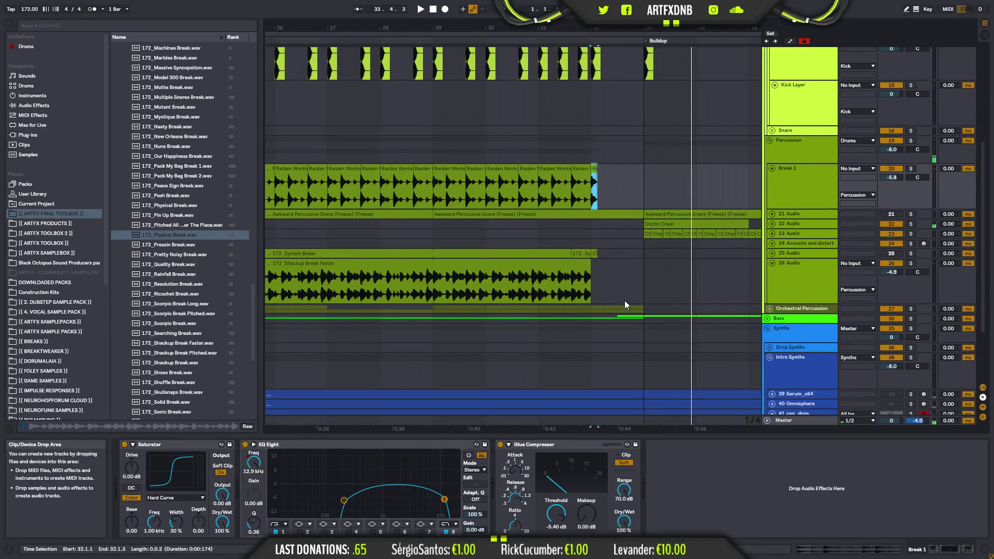
click(772, 253)
drag(485, 32, 547, 8)
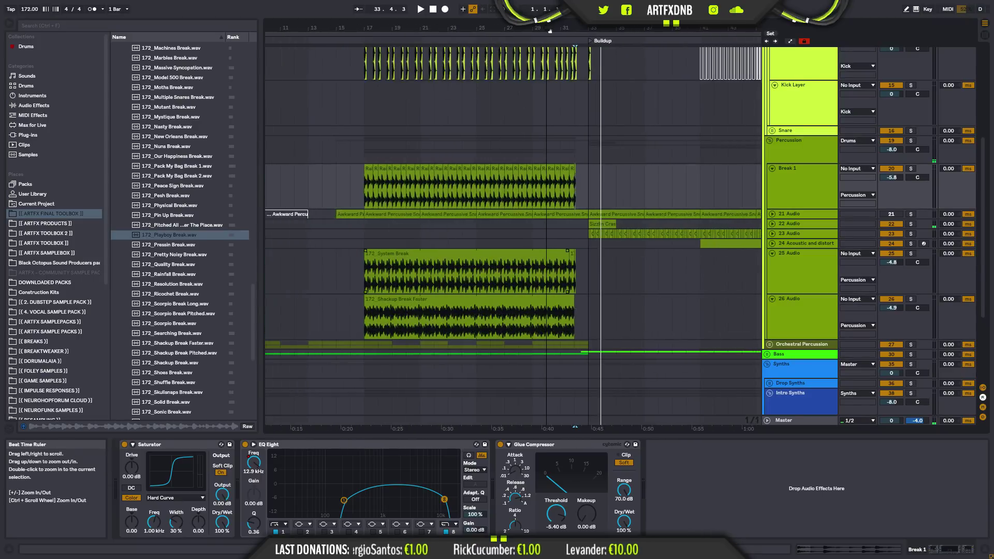
click(367, 268)
key(space)
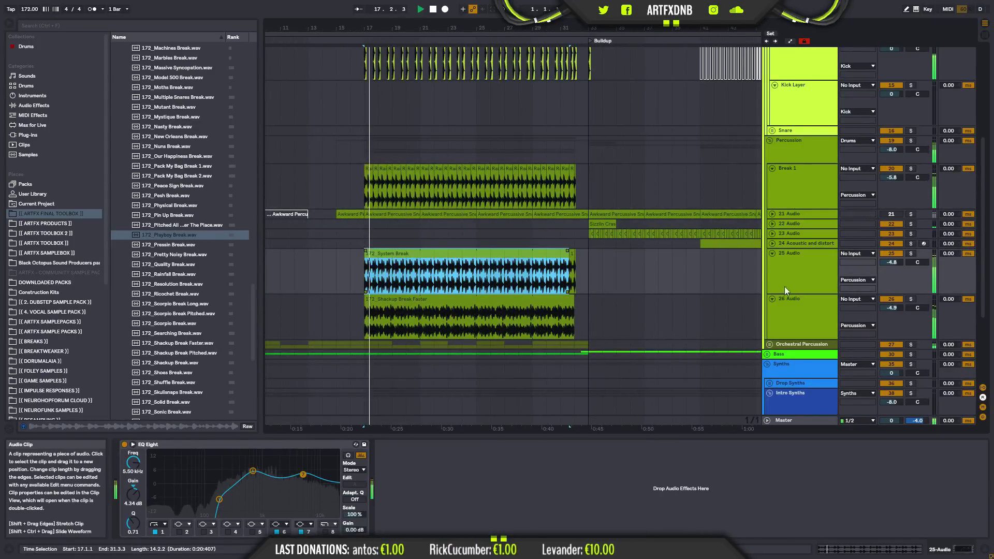
drag(899, 263, 900, 284)
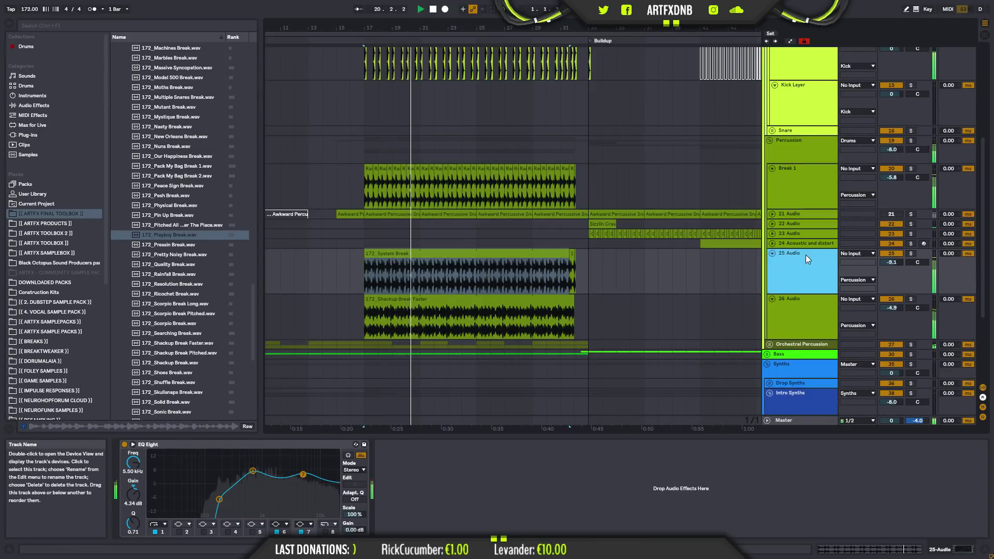
- With 25 Audio temporarily soloed, add a band 8 high cut at 13.8 kHz with a Q of 0.49 in its EQ Eight
click(911, 253)
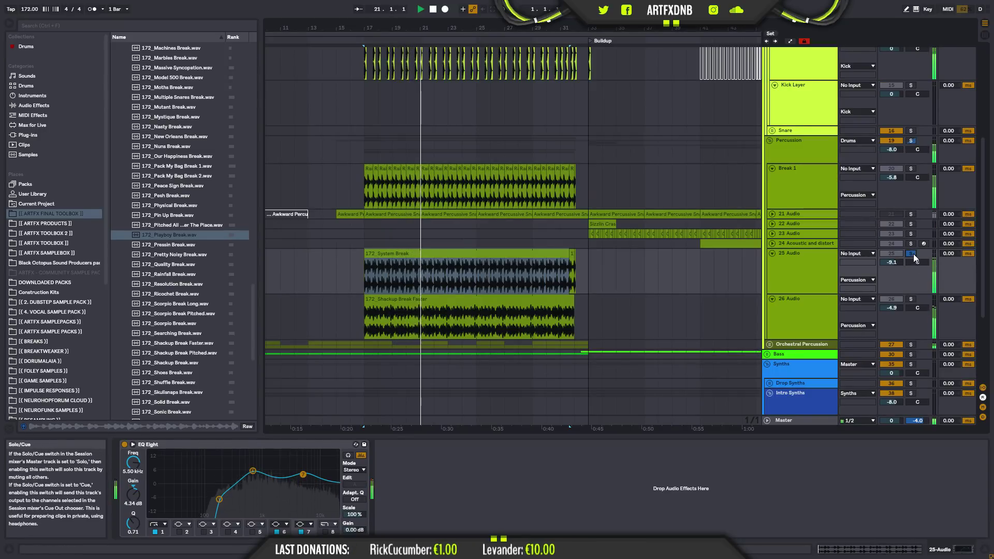
click(803, 250)
click(325, 532)
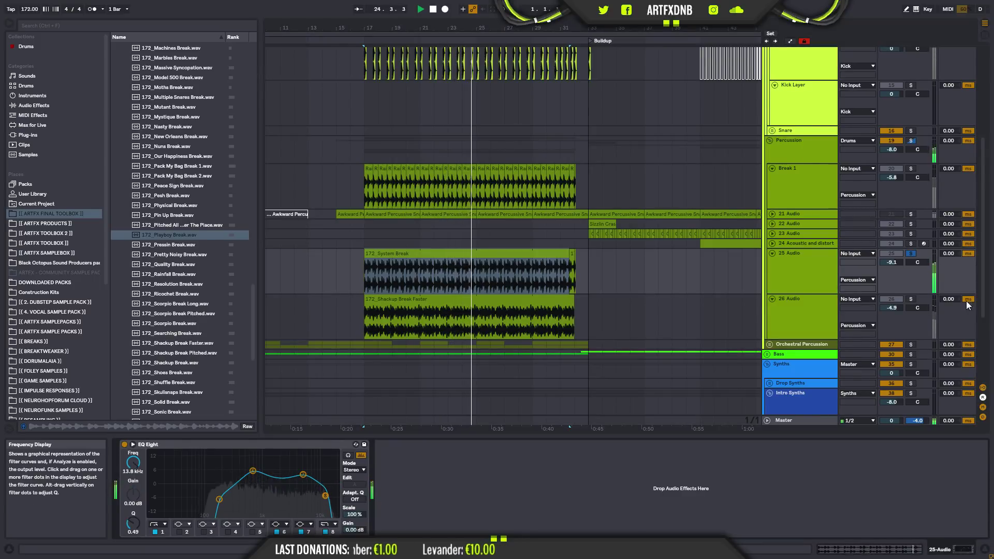
click(911, 253)
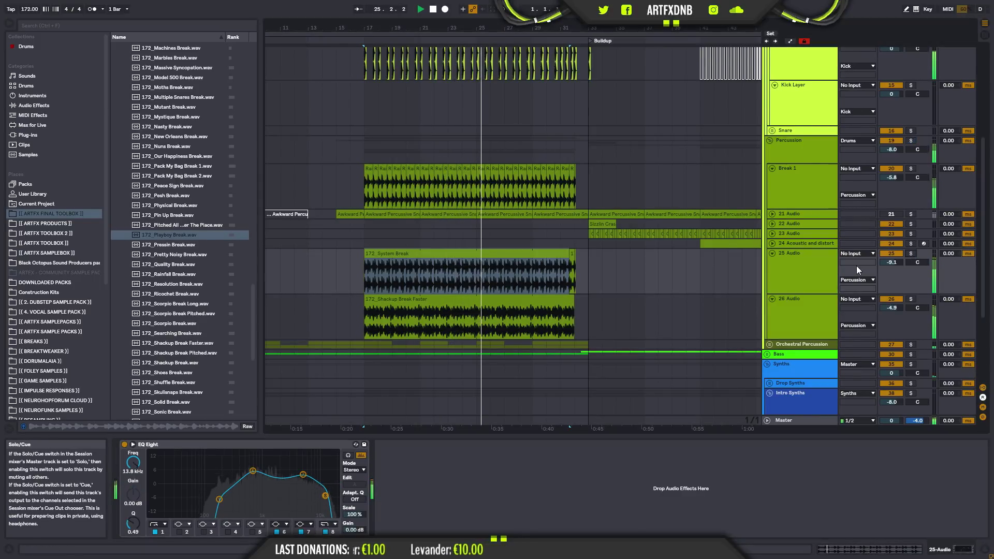
- Fold the 25 Audio and 26 Audio tracks and the Percussion, Synths and Drums groups, and play up to the Buildup
click(772, 253)
click(772, 263)
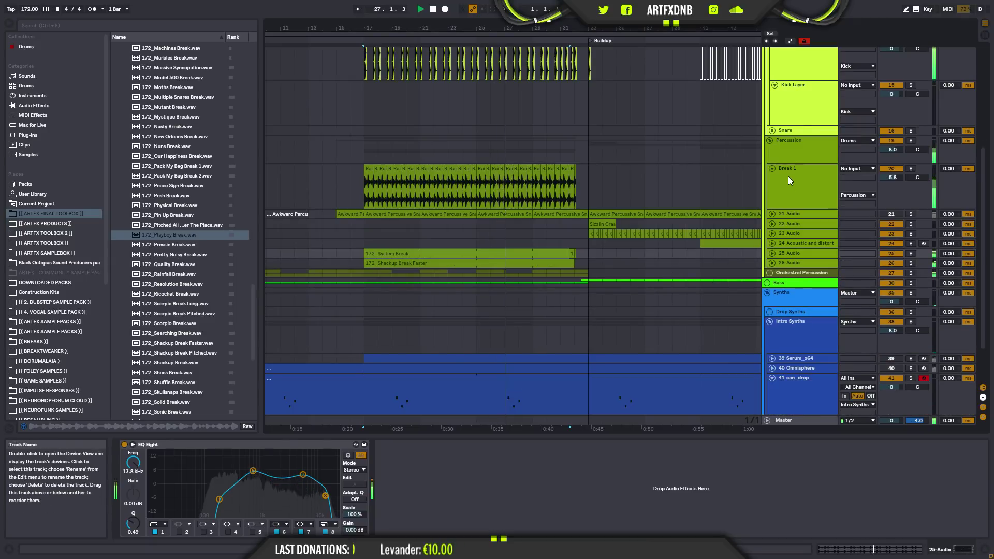
click(770, 140)
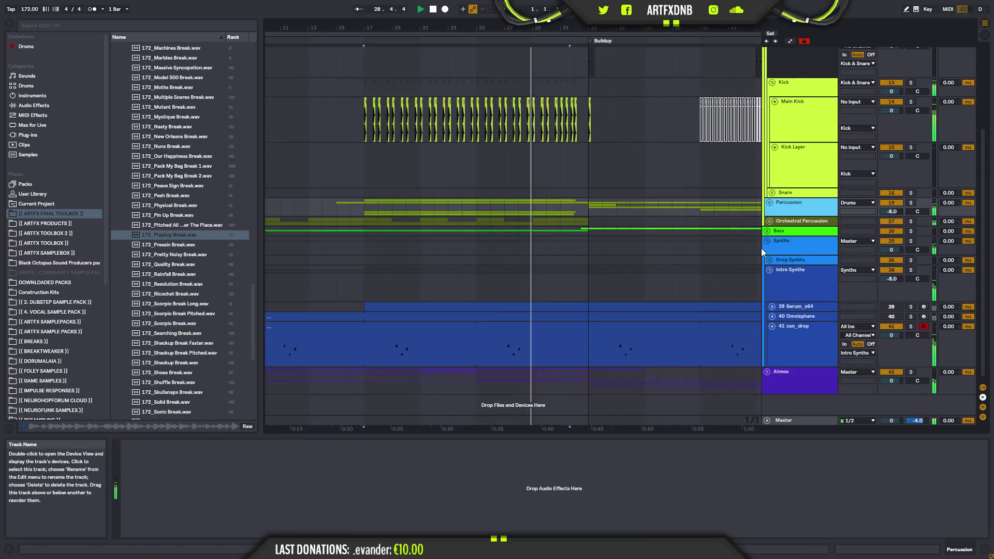
click(767, 241)
scroll(824, 212, up, 4)
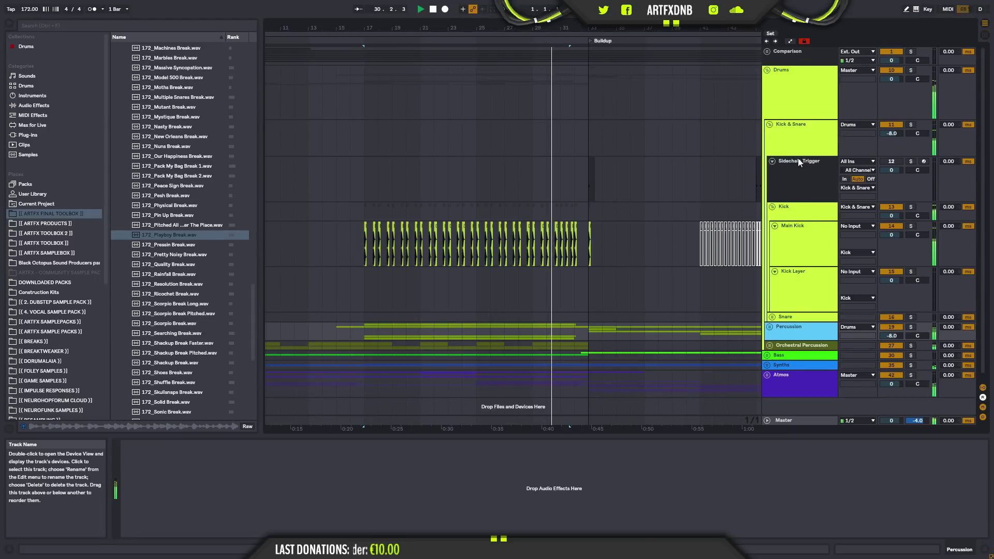
click(767, 70)
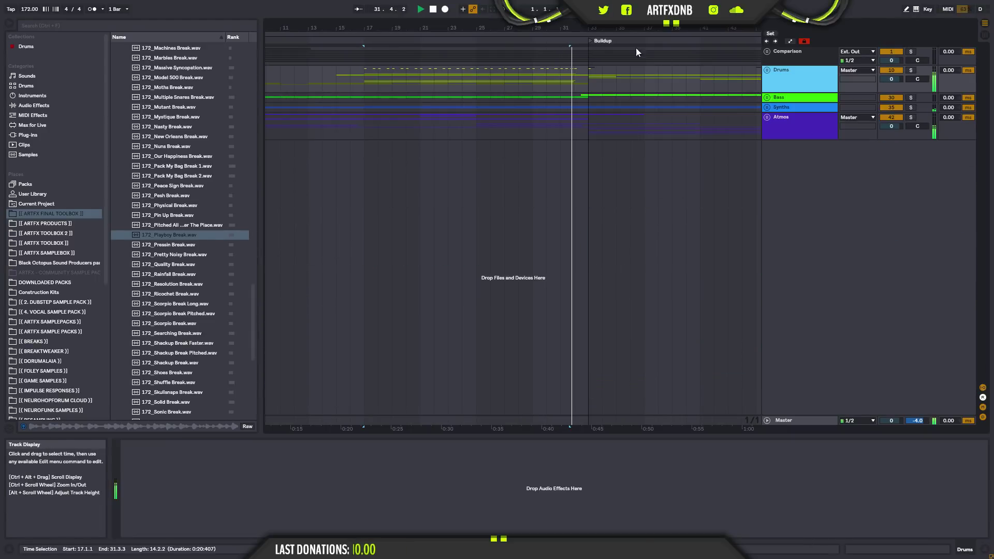
drag(573, 27, 573, 29)
key(space)
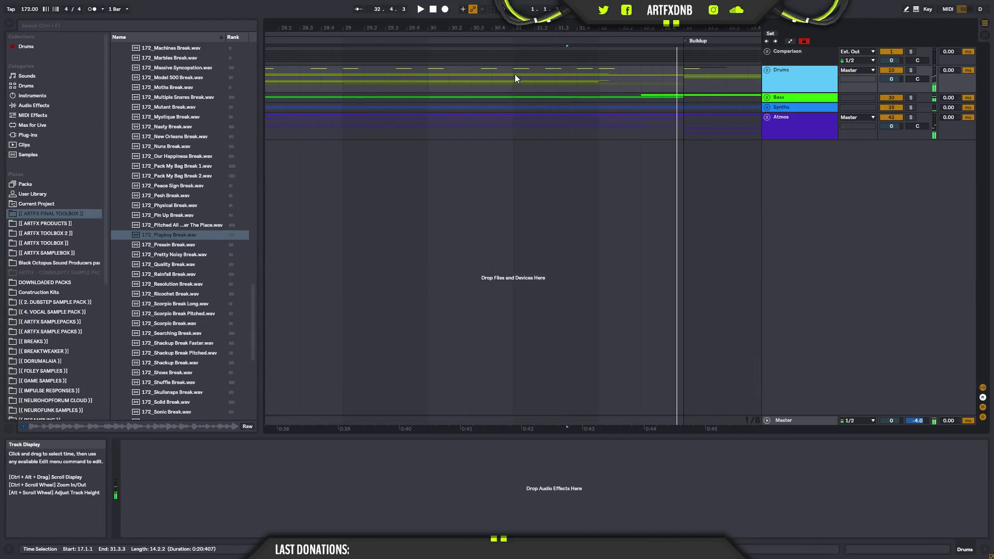
- Unfold Drums, move the Main Kick clip at 31.2.3 to 31.2.1, duplicate it to 31.3.1, and play from bar 31
click(515, 77)
click(768, 70)
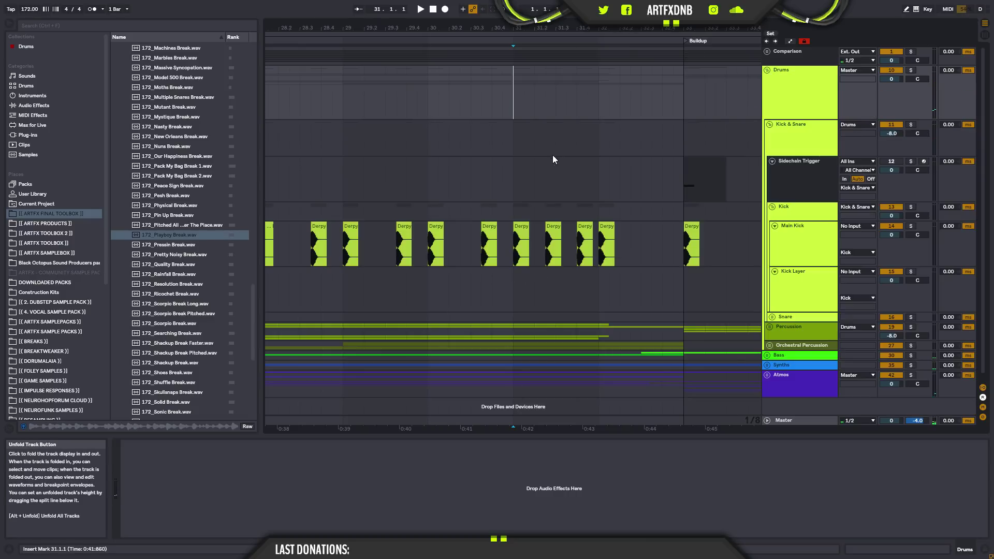
click(553, 230)
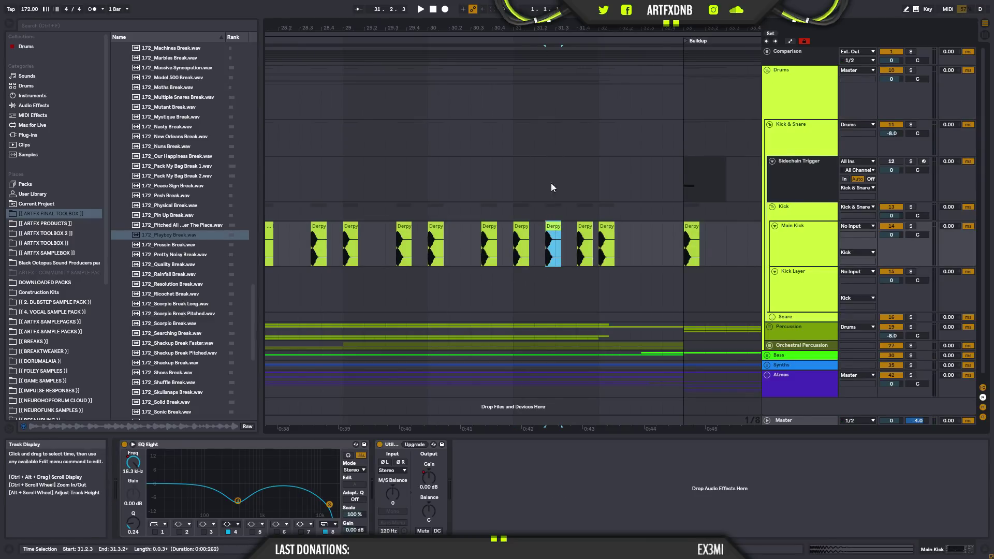
click(543, 231)
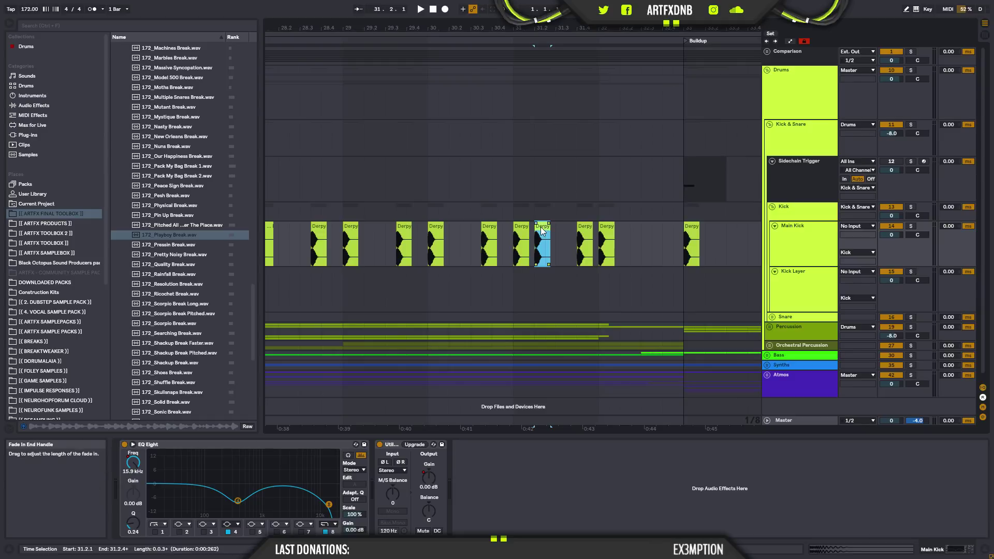
key(ctrl+d)
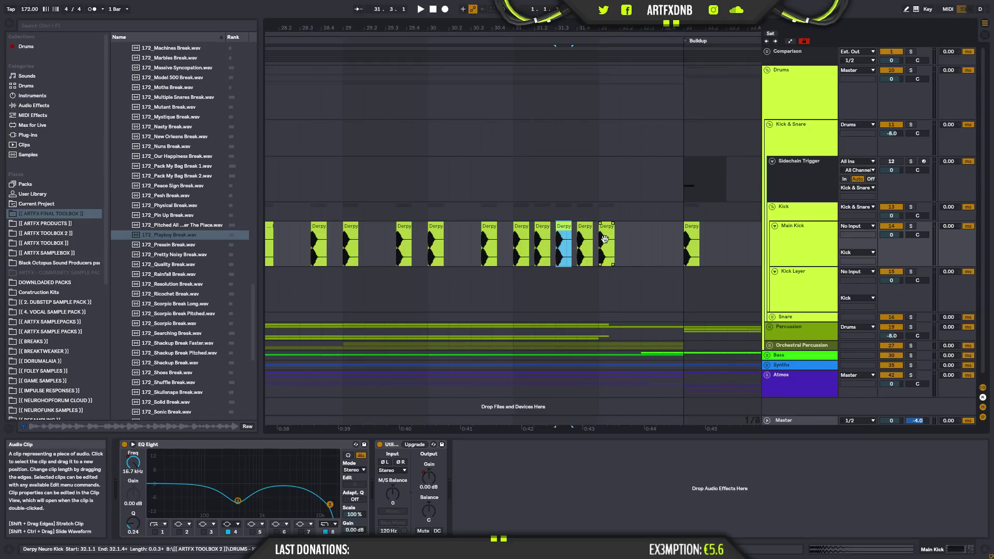
click(512, 243)
key(space)
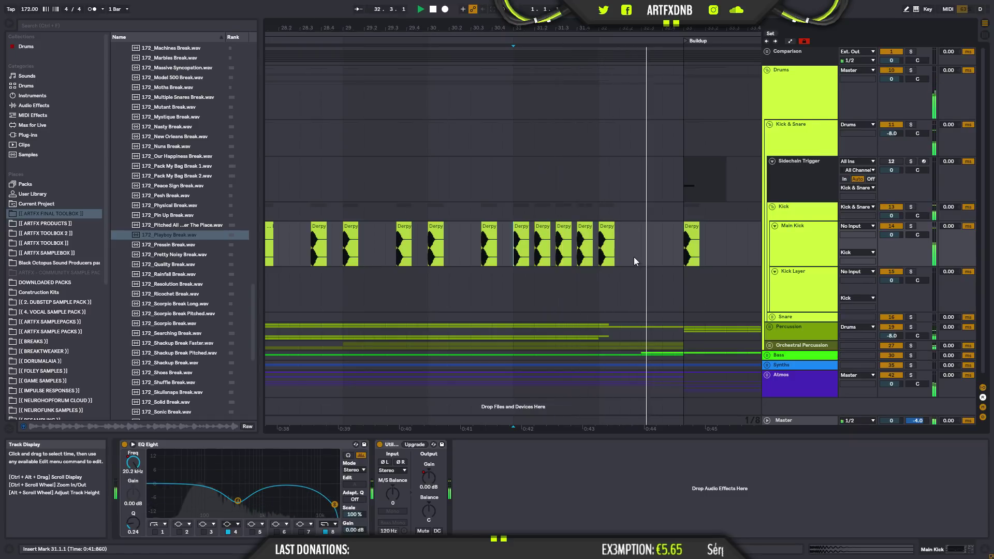
- Delete the Main Kick clip at 32.1.1 and play the kick pattern from bar 29
click(607, 230)
key(Delete)
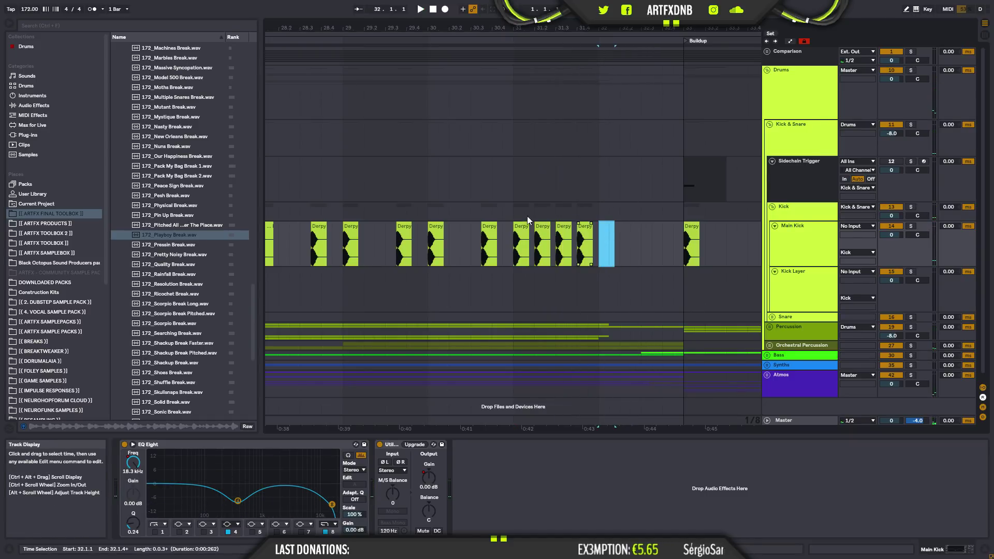
click(357, 238)
key(space)
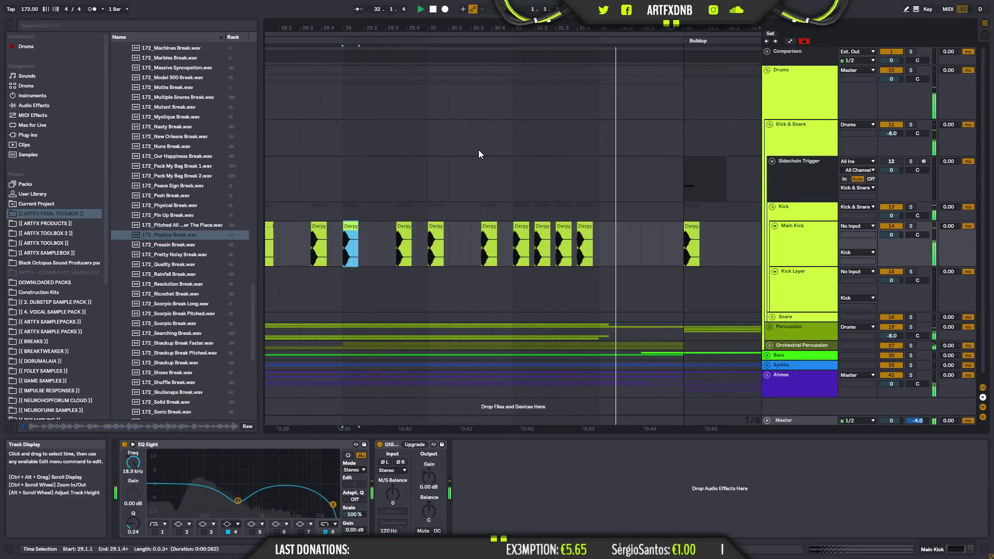
key(space)
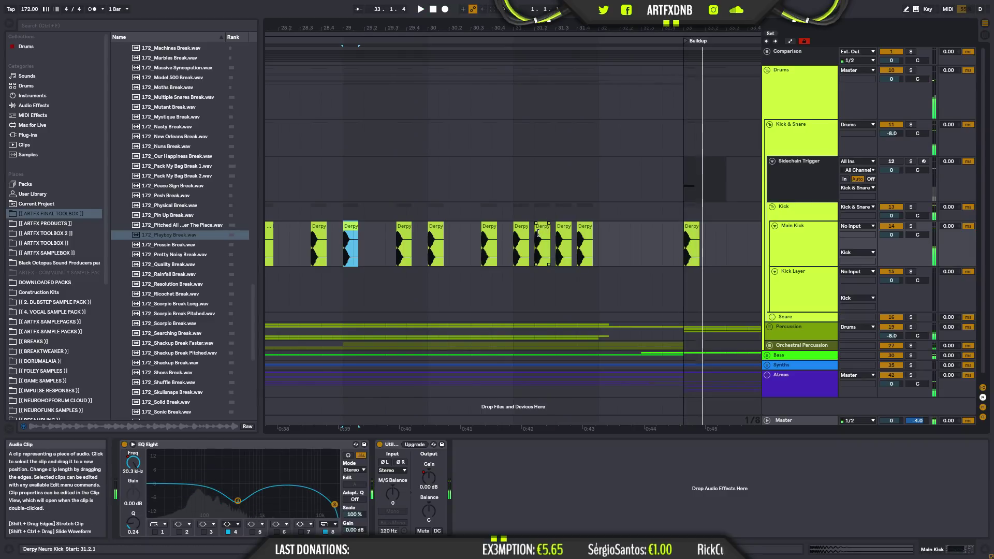
- Delete the Main Kick clip at 31.2.1 and play the pattern from bar 30
click(542, 244)
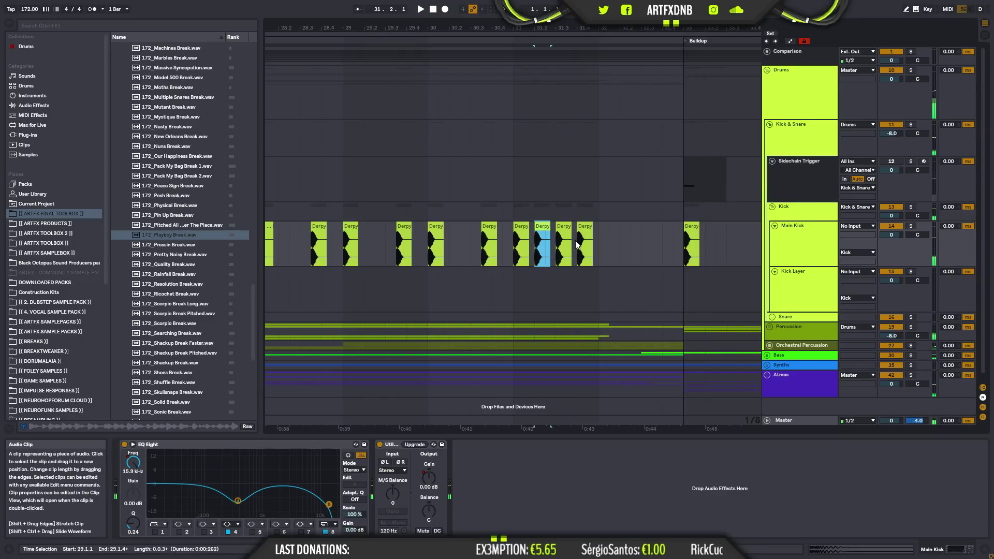
click(517, 240)
click(428, 210)
key(space)
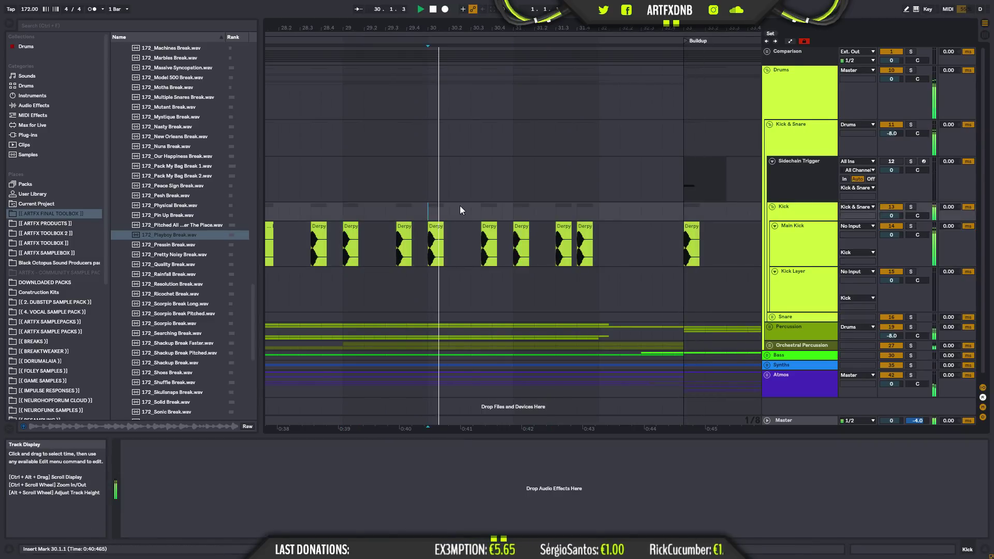
- Delete the Main Kick clips at 31.3.1 and 31.4.1 and play from bar 31
click(550, 251)
click(512, 243)
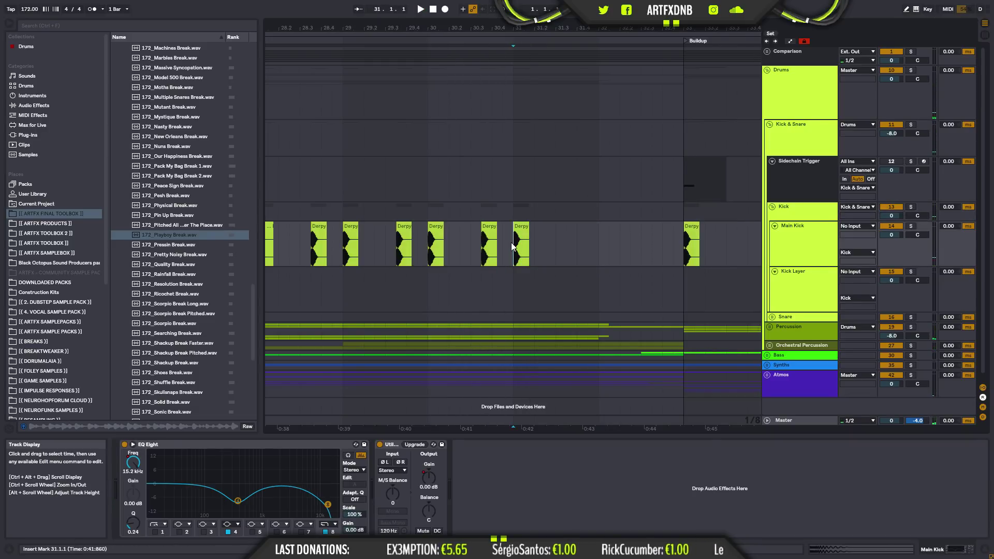
key(space)
key(space)
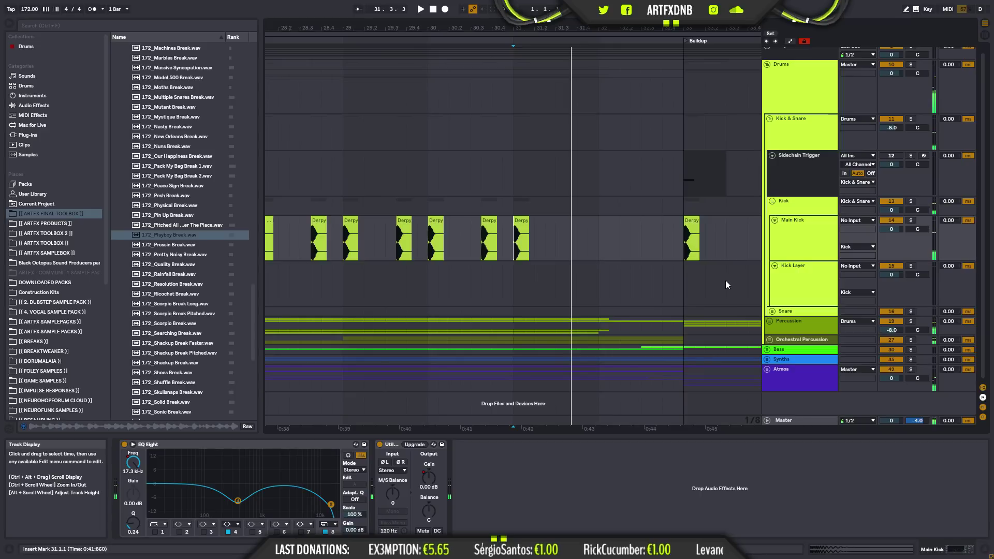
- Repeat Break 1's first beat of bar 31 three times to fill the bar, and delete its leftover piece after 32.1.1
click(770, 327)
scroll(586, 230, down, 5)
click(513, 259)
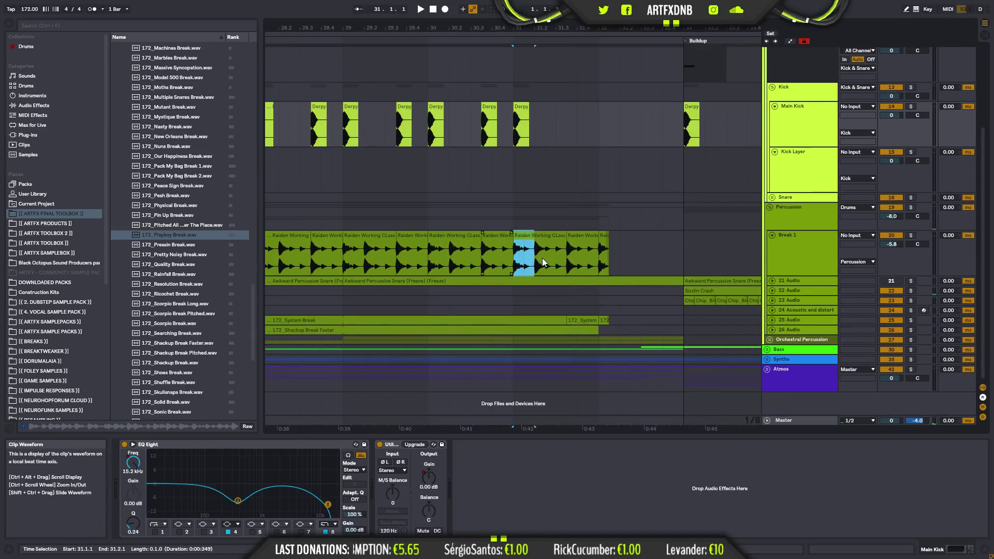
key(ctrl+d)
key(ctrl+d)
key(ctrl+d)
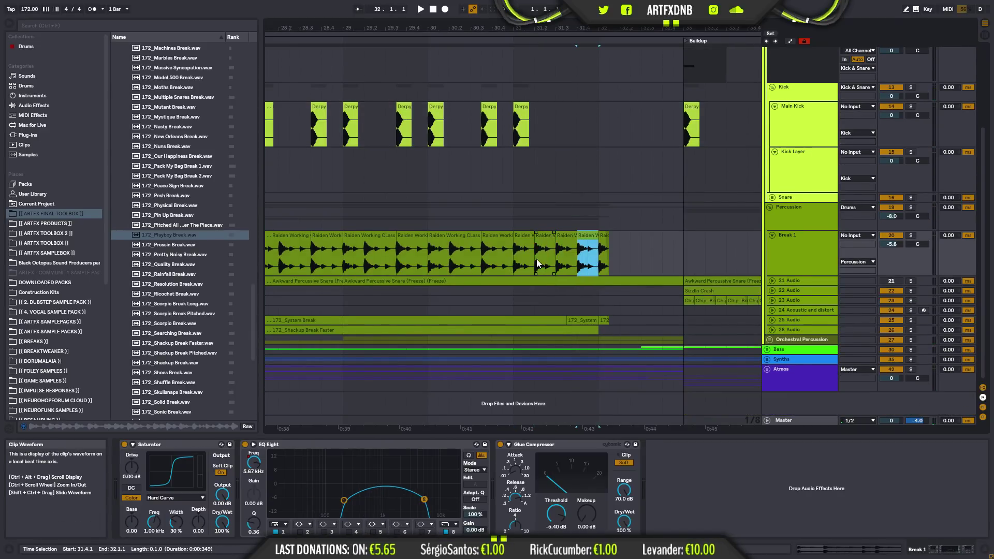
drag(604, 237, 607, 315)
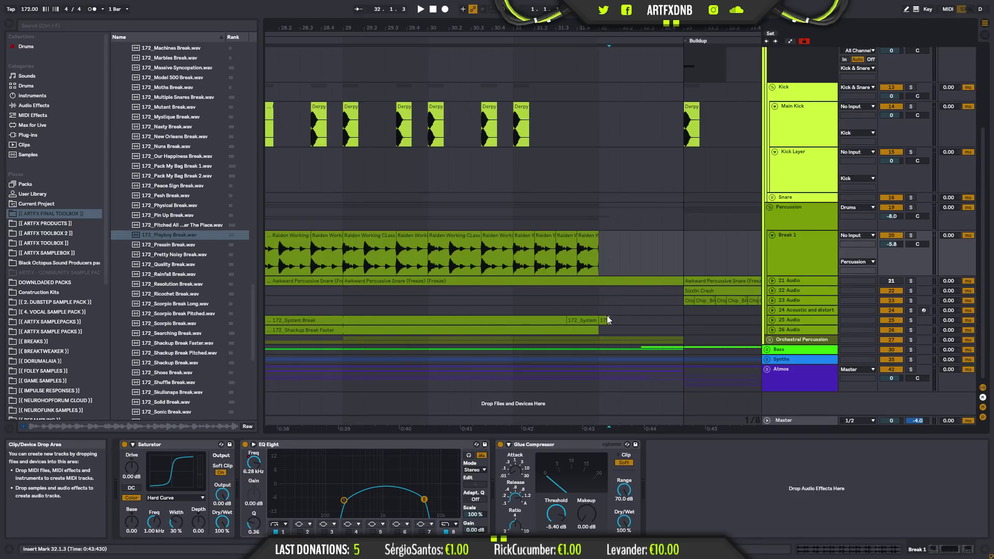
- Unfold track 25 and repeat the first beat of bar 31 of 172_System Break three times to fill the bar
click(771, 320)
drag(513, 340, 534, 340)
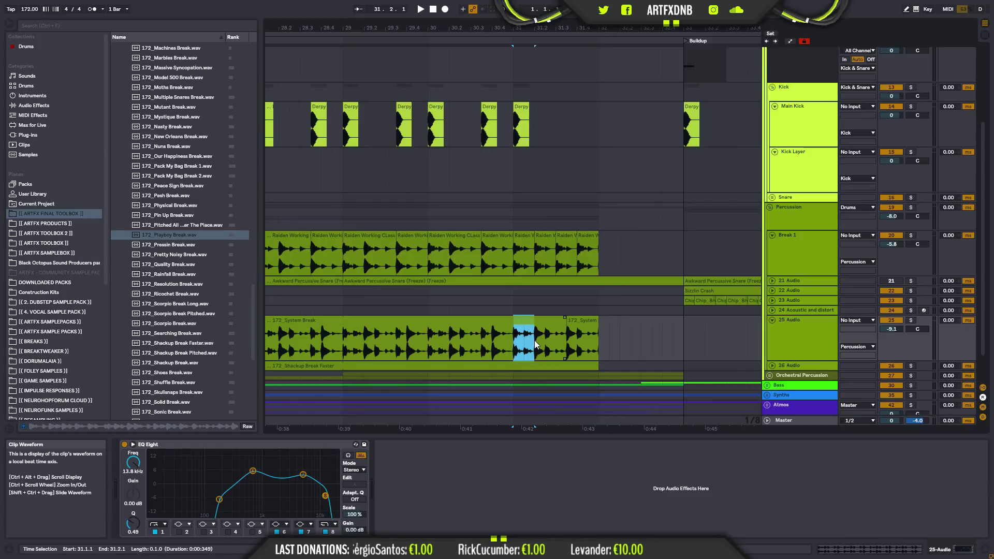
key(ctrl+d)
key(ctrl+d)
key(ctrl+d)
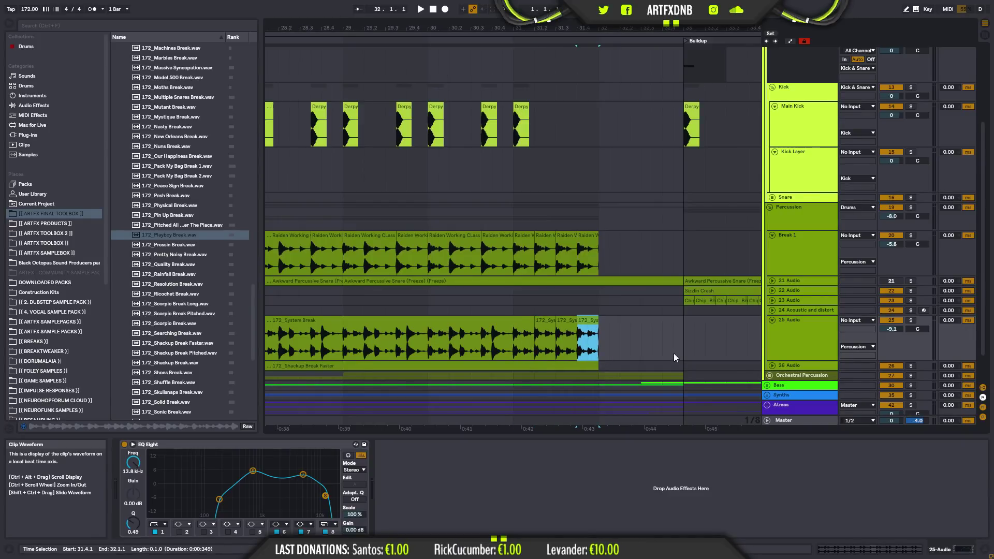
- Fill bar 31 of 172_Shackup Break Faster on track 26 with repeats of its first beat and play from 31.1.1
click(772, 366)
scroll(518, 346, down, 2)
drag(518, 350, 537, 354)
key(ctrl+d)
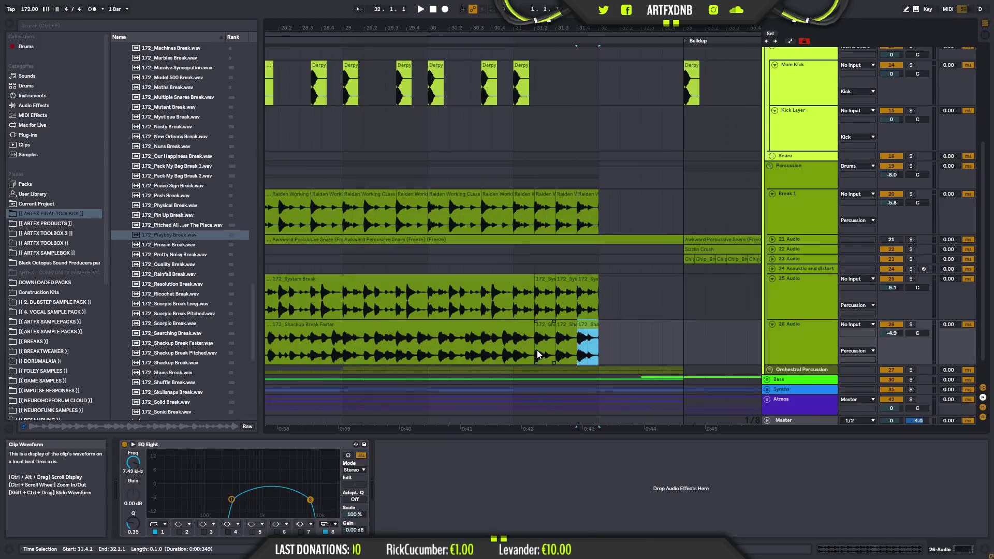
click(514, 345)
key(space)
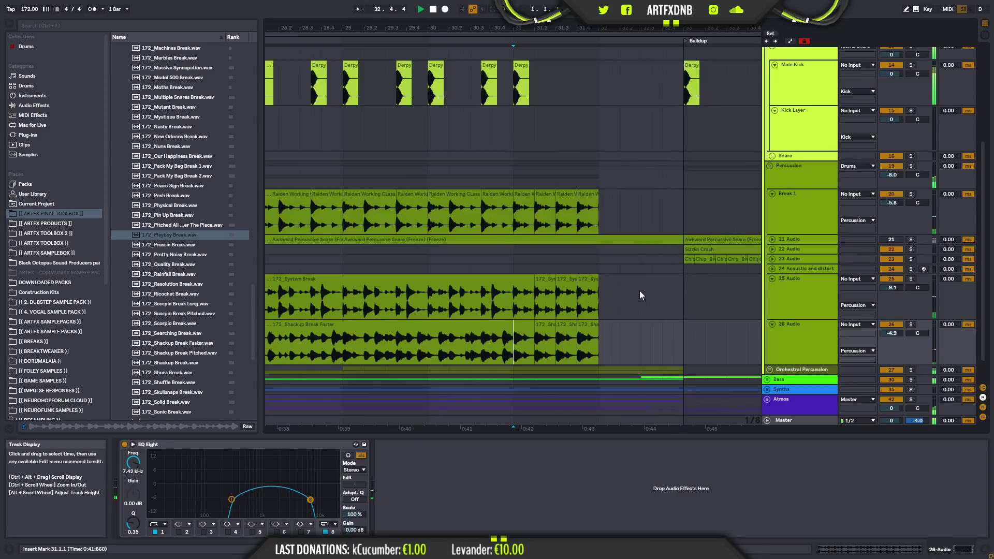
- Duplicate the one-beat repeats on Break 1 and tracks 25 and 26 through bar 32, and play from 31.1.1
drag(567, 298, 524, 267)
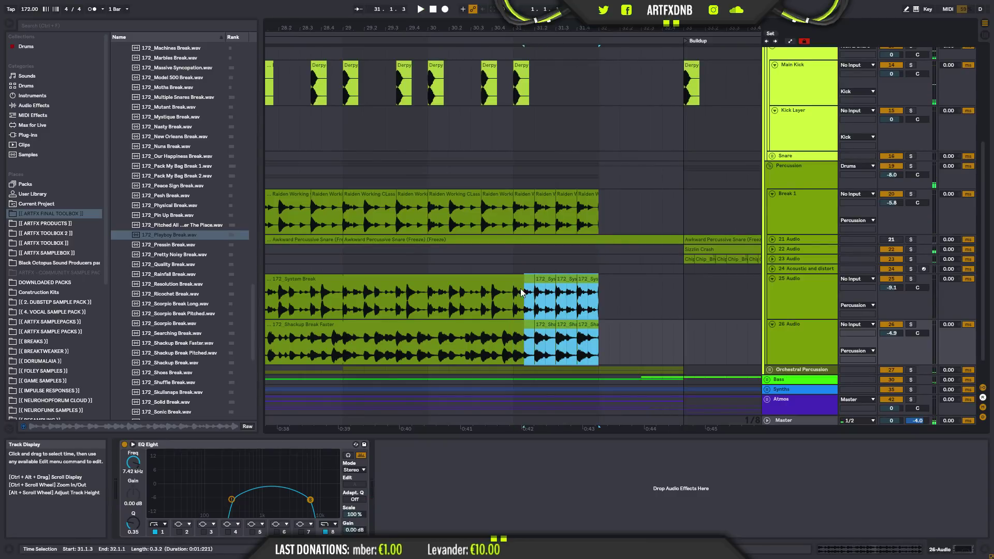
key(ctrl+d)
drag(601, 202, 515, 209)
key(ctrl+d)
click(516, 213)
key(space)
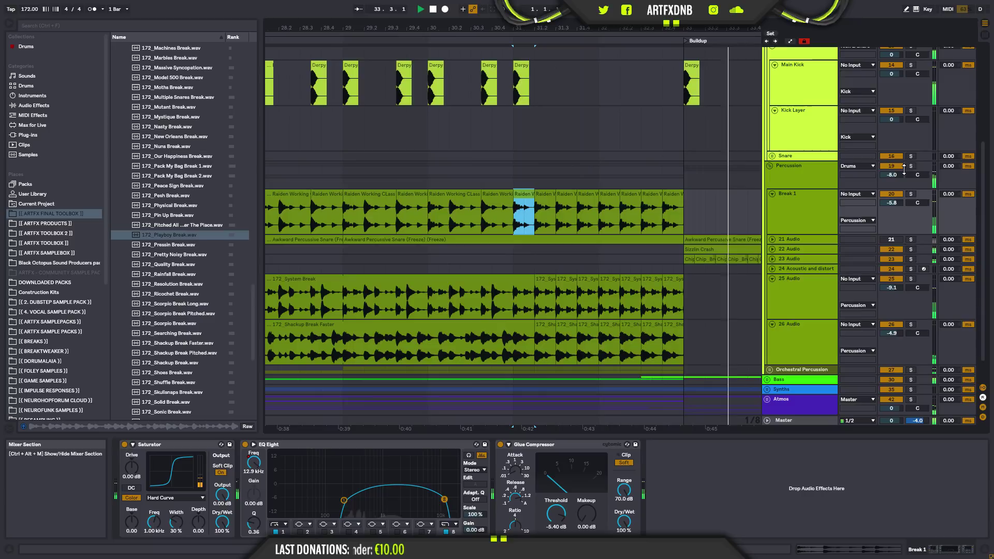
key(space)
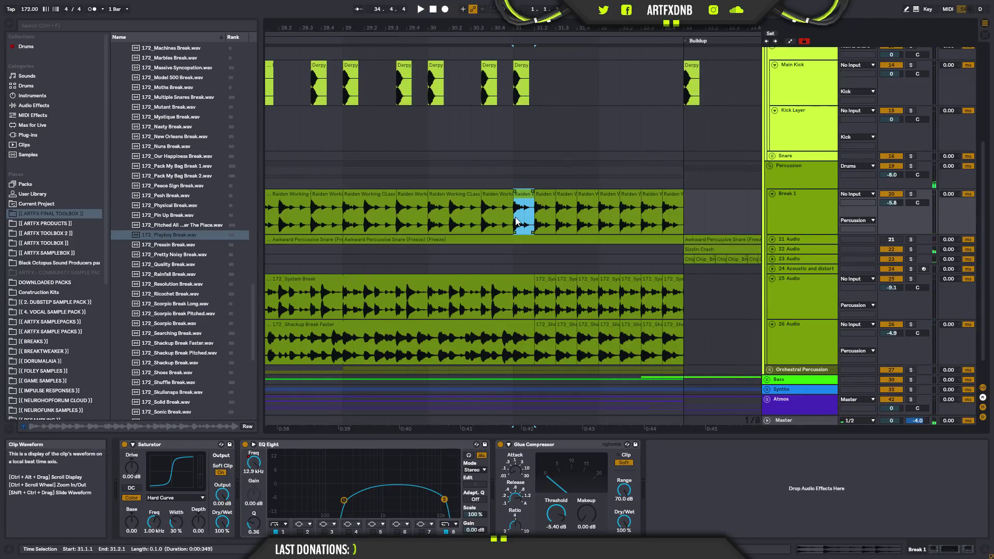
- Solo the Percussion group and play the two-bar break fill from bar 31 into the Buildup
click(912, 166)
key(space)
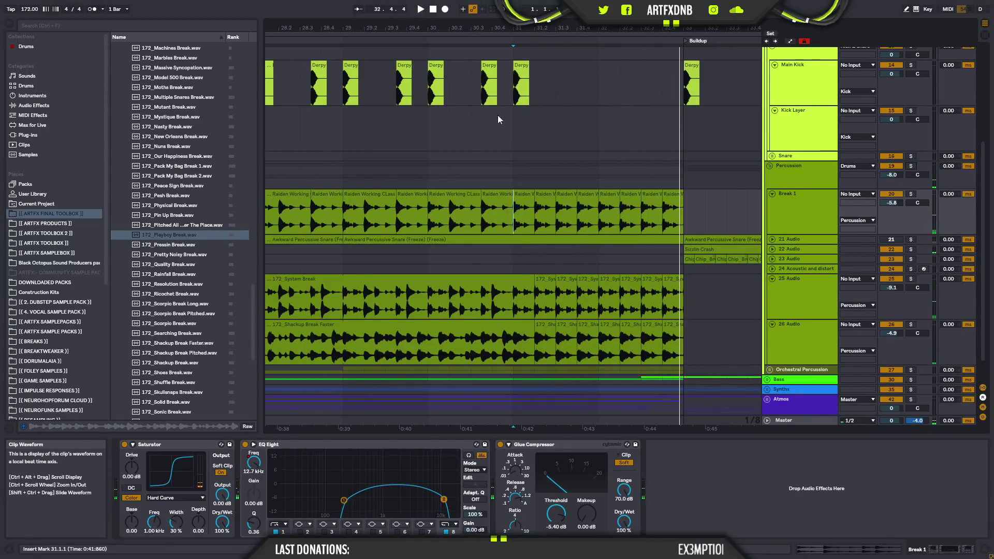
drag(624, 28, 590, 5)
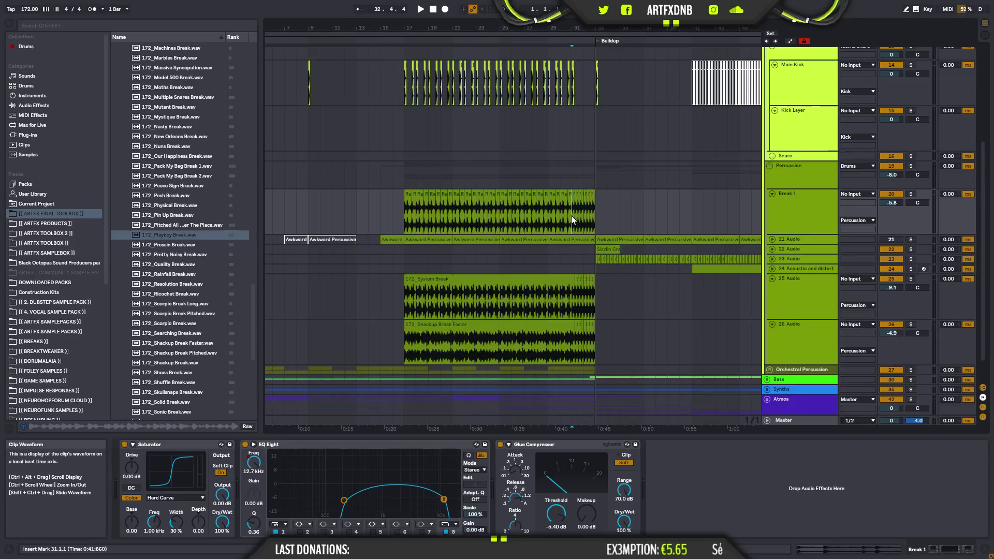
drag(571, 215, 594, 219)
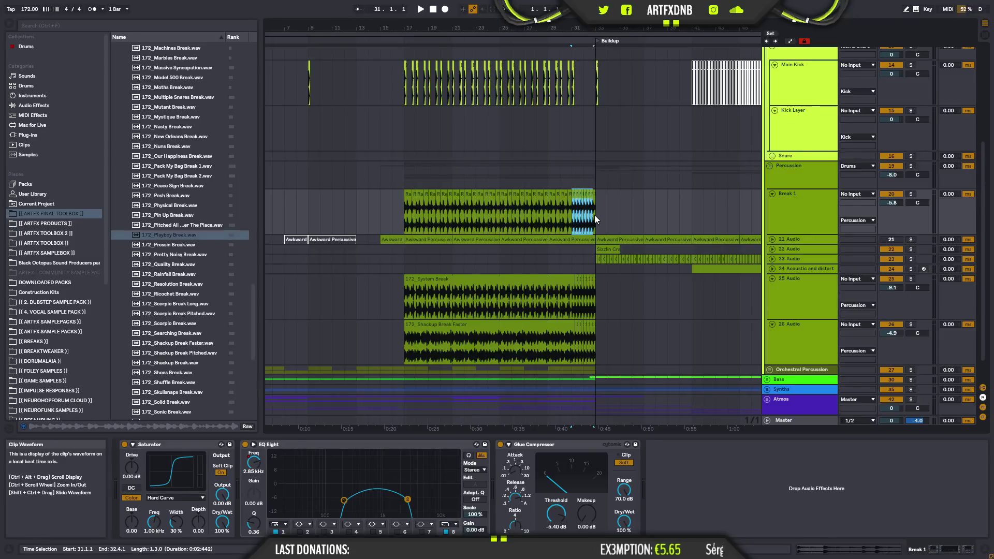
click(911, 194)
key(space)
click(911, 166)
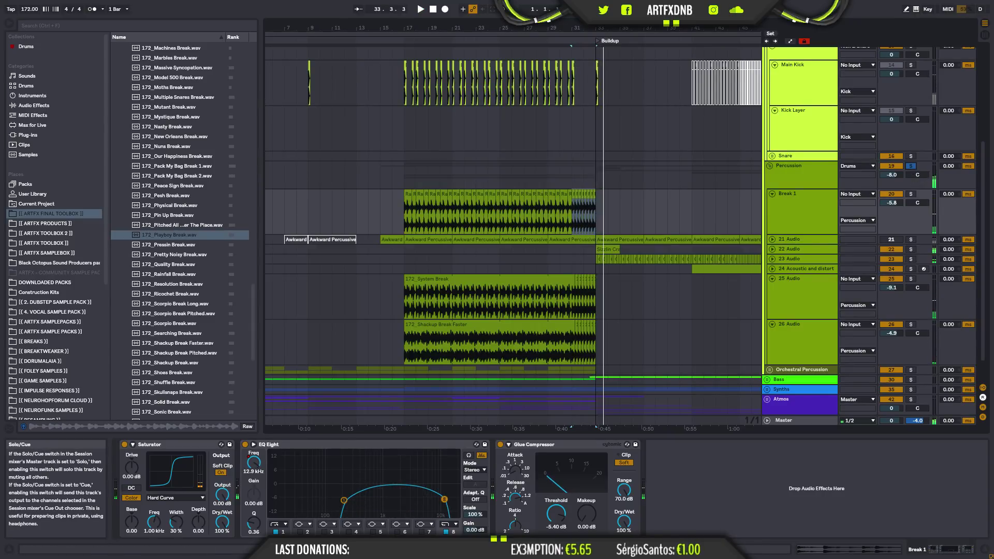
- Add short fade-outs to the last clips of Break 1, track 25 and track 26 just before the Buildup
key(plus)
key(plus)
key(plus)
key(plus)
key(plus)
key(plus)
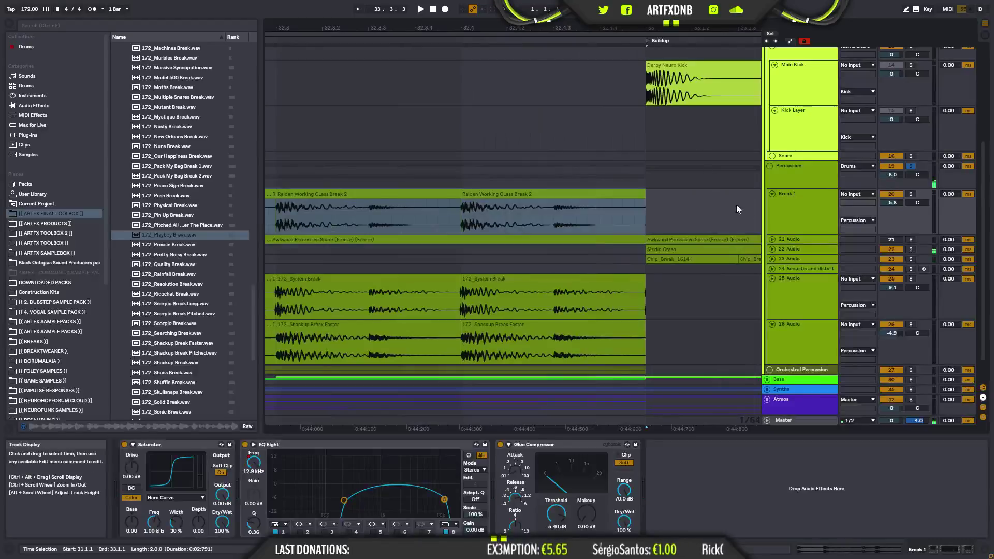
click(644, 192)
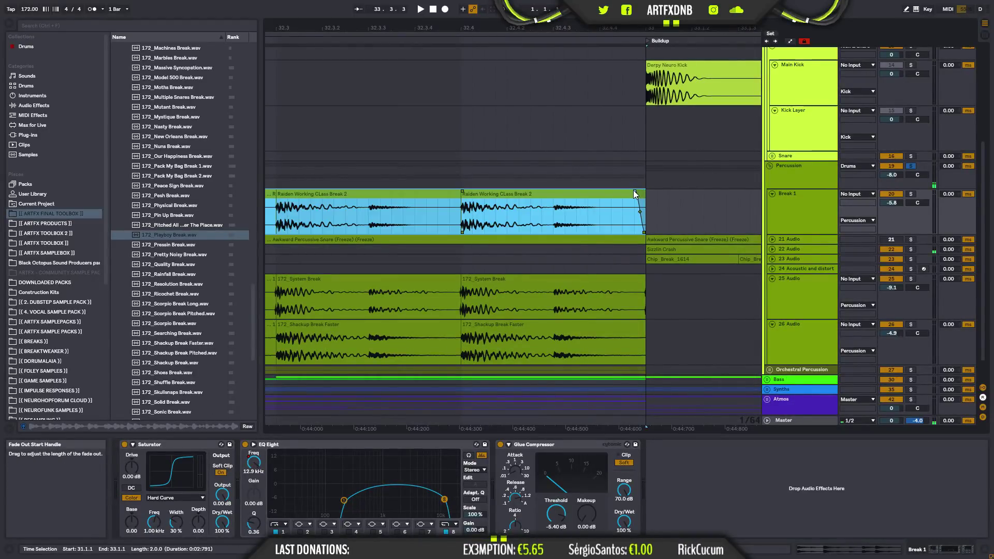
drag(644, 276, 630, 275)
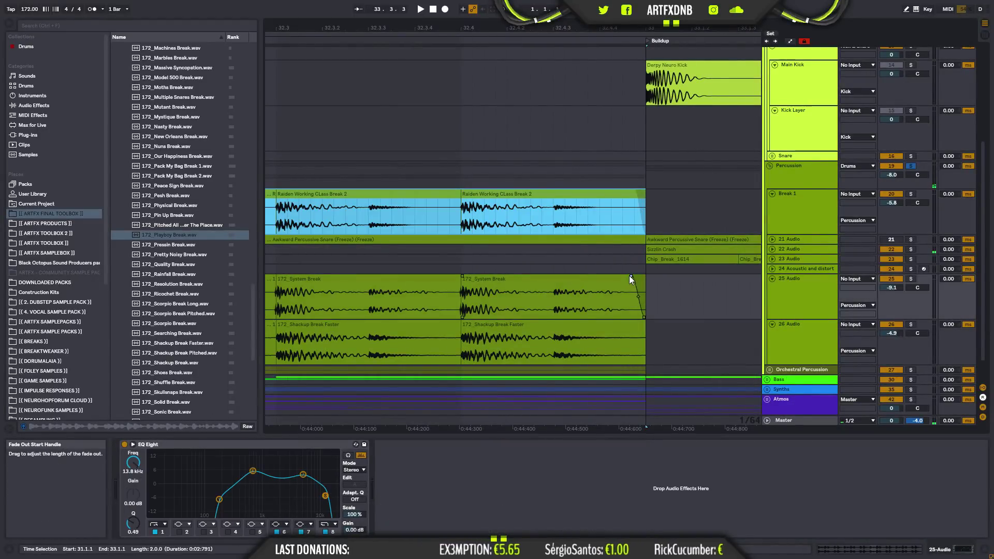
drag(644, 325, 618, 322)
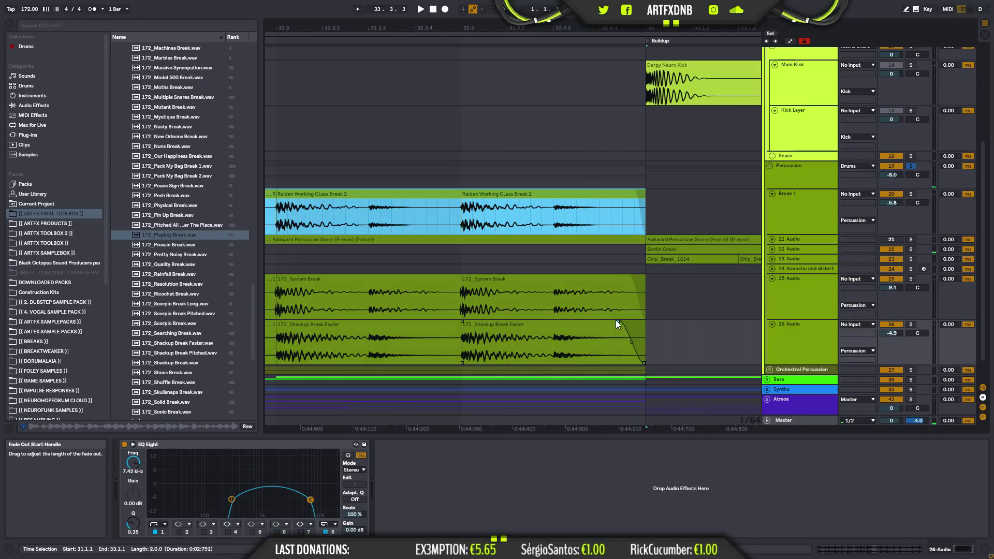
- Play the faded clip ends from 32.4.1 into the Buildup and unsolo the Percussion group
click(490, 278)
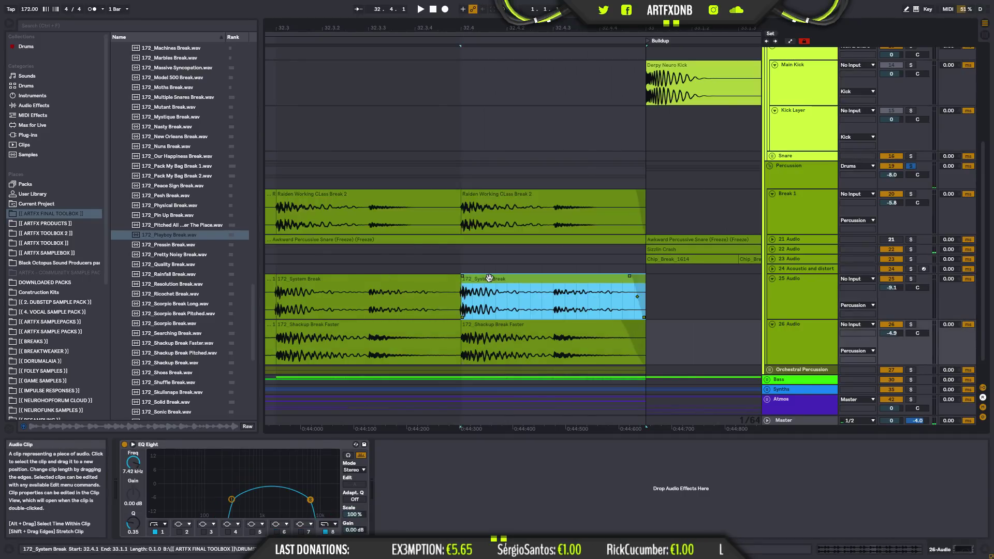
key(space)
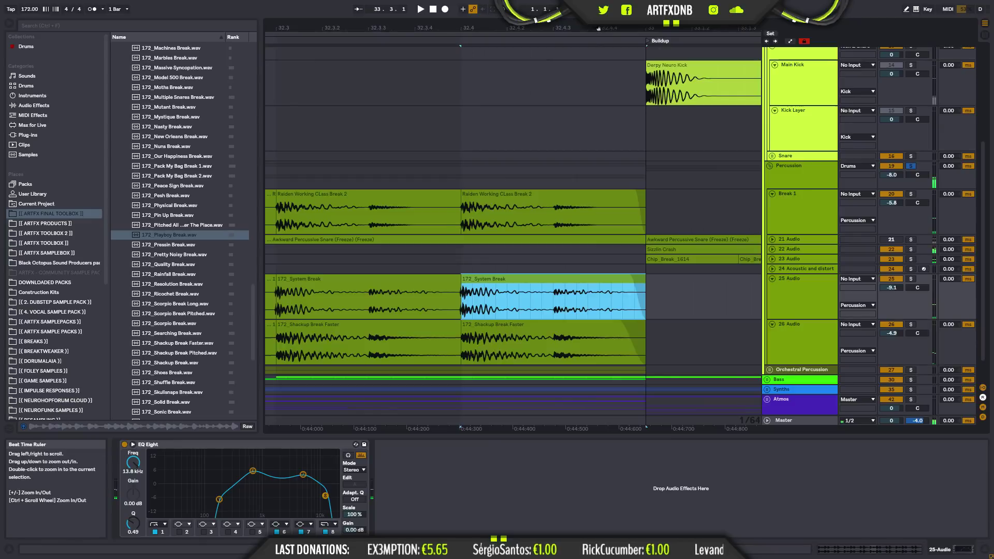
ctrl+scroll(707, 240, down, 10)
scroll(819, 171, up, 3)
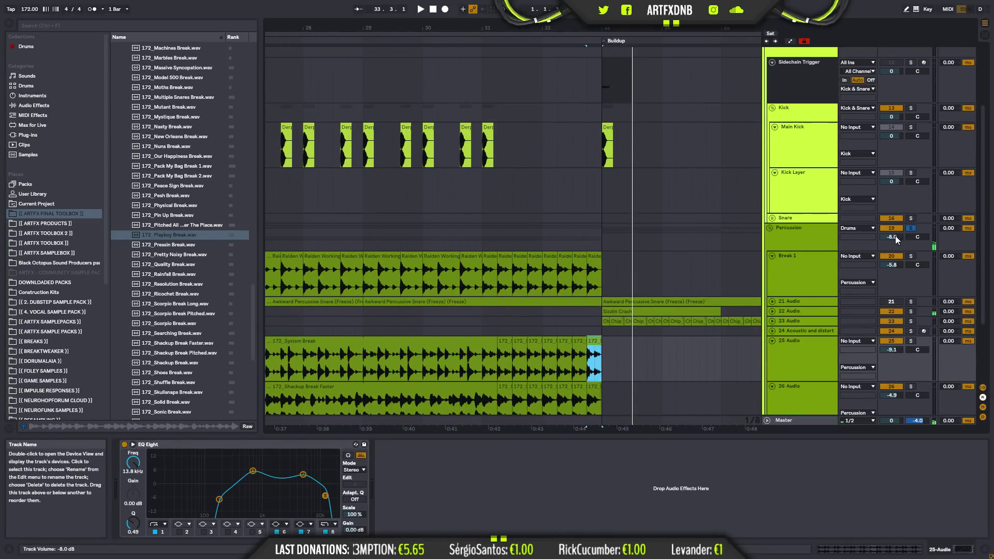
click(912, 228)
- Copy the Sidechain Trigger clip at the Buildup's start and place it at 17.1.1 as a one-bar clip following the kicks
drag(558, 28, 616, 31)
click(623, 65)
drag(489, 28, 681, 9)
click(515, 86)
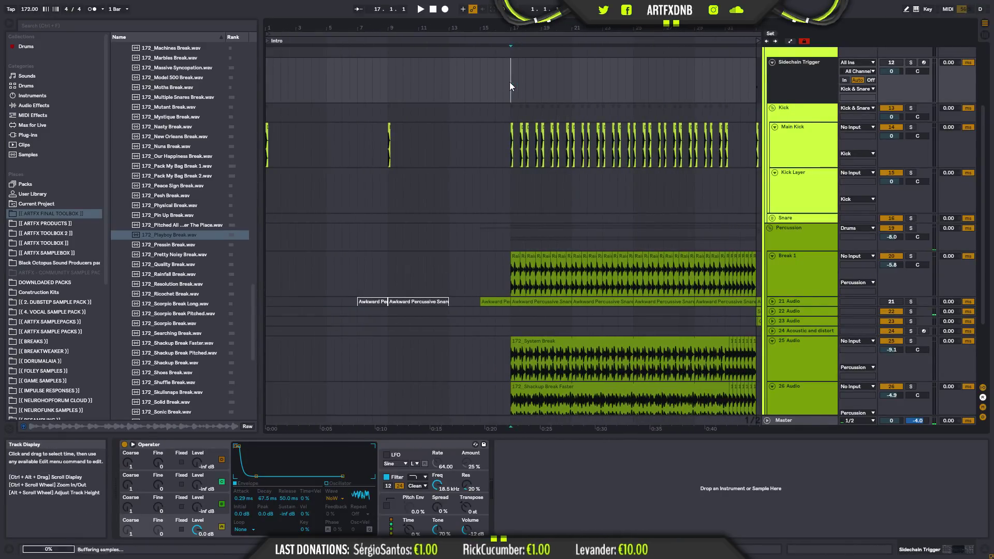
key(ctrl+v)
drag(533, 28, 501, 72)
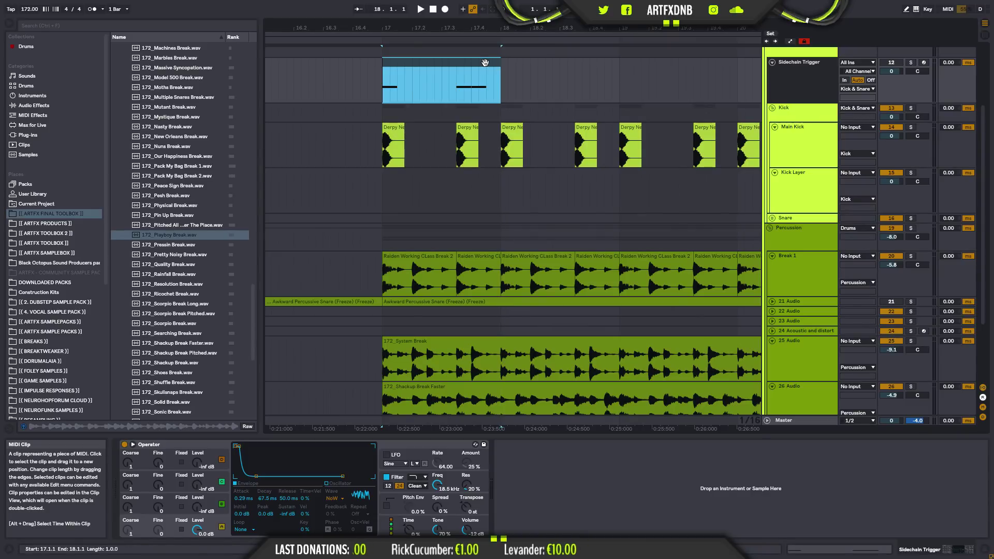
- Open the Sidechain Trigger clip at bar 17 and delete its extra note at 1.4
double_click(485, 63)
click(839, 446)
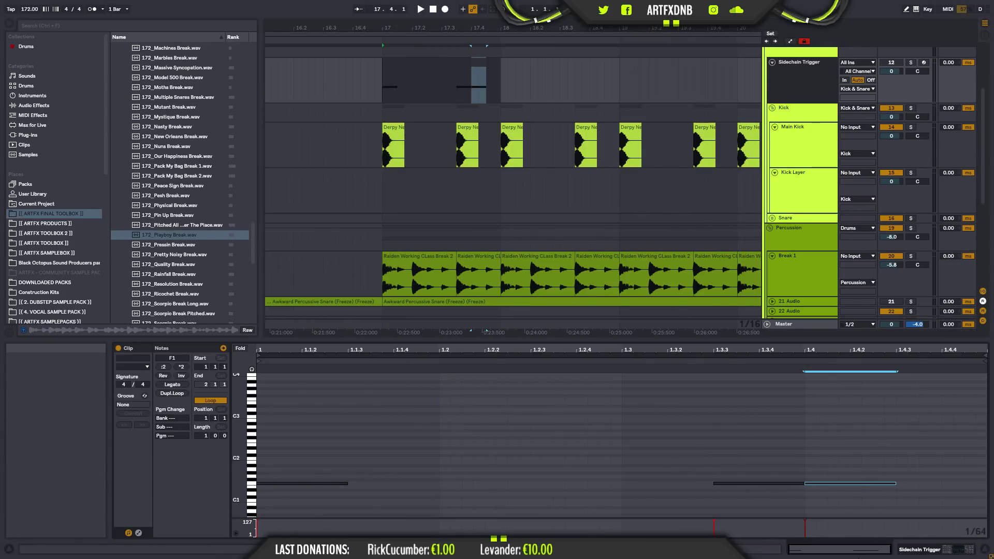
key(Delete)
- Repeat the one-bar Sidechain Trigger pattern from bar 17 up to 31.3.1
drag(510, 29, 409, 15)
drag(496, 29, 427, 14)
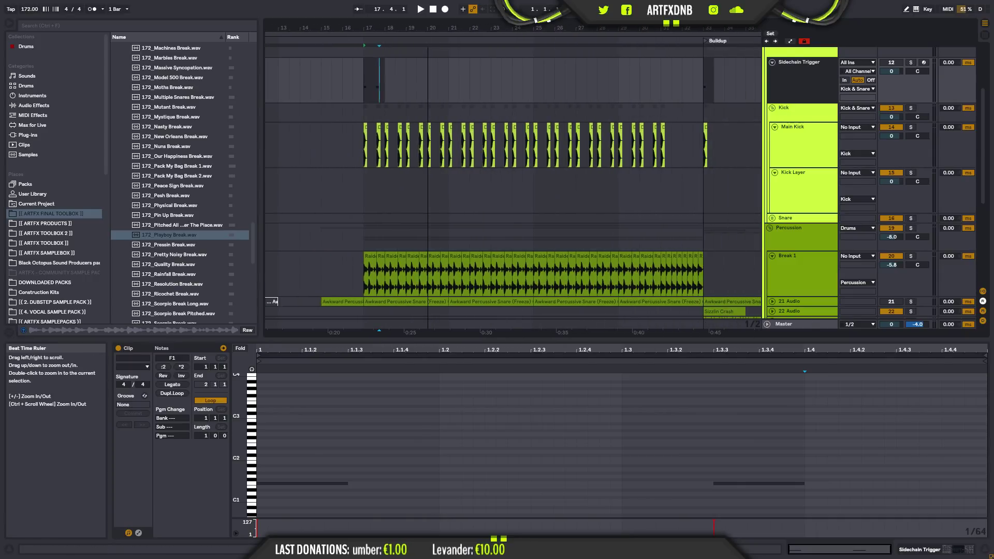
drag(377, 61, 461, 61)
drag(509, 87, 652, 94)
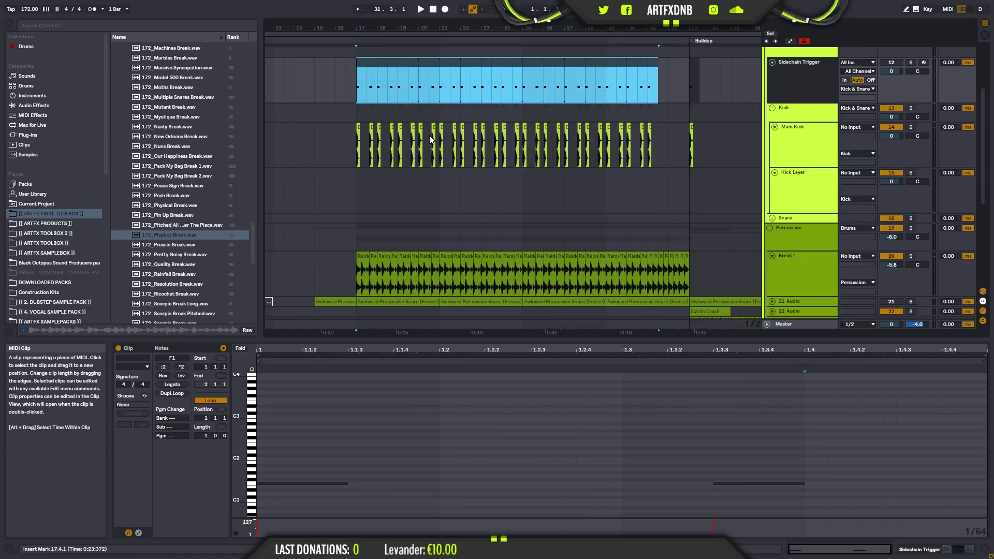
- Copy the Buildup's first Sidechain Trigger clip to the single kick hits at 9.1.1 and 1.1.1
drag(410, 28, 469, 7)
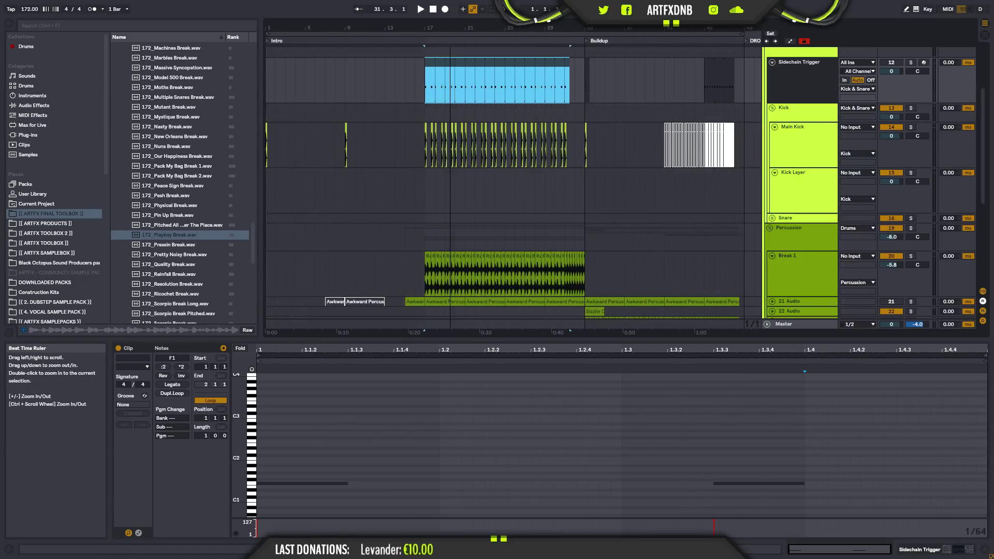
click(586, 64)
mouse_move(346, 88)
mouse_down()
mouse_move(348, 63)
mouse_move(268, 76)
mouse_up()
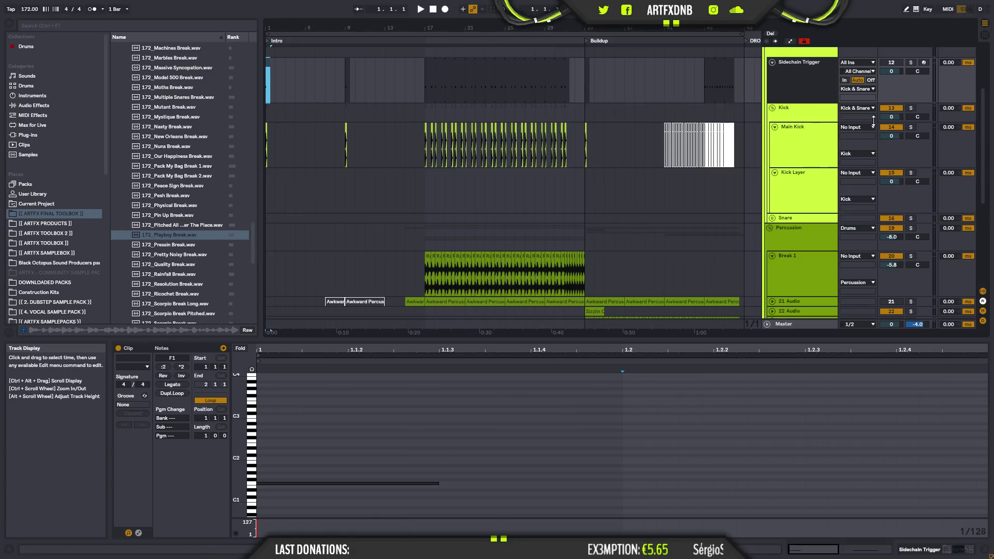
- Fold the Kick group and the whole Drums group
click(772, 108)
scroll(783, 114, up, 4)
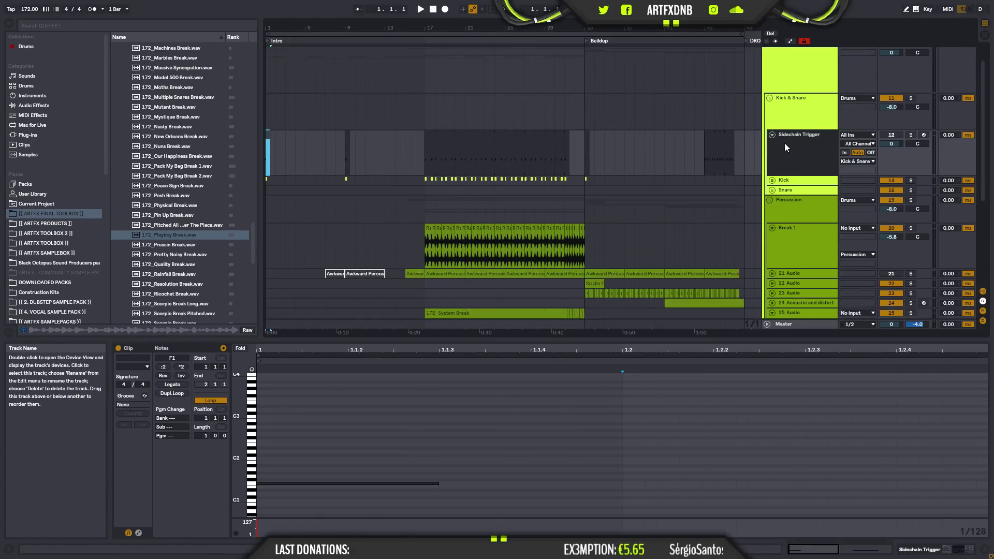
click(767, 68)
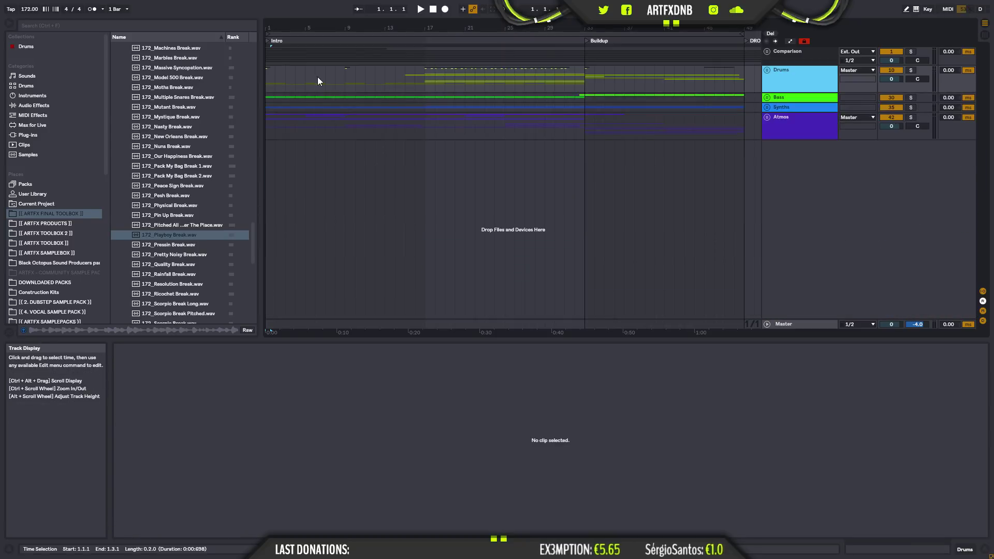
- Play the arrangement from 1.1.1 through the Intro and Buildup to the start of the Drop, and stop playback
click(269, 70)
key(space)
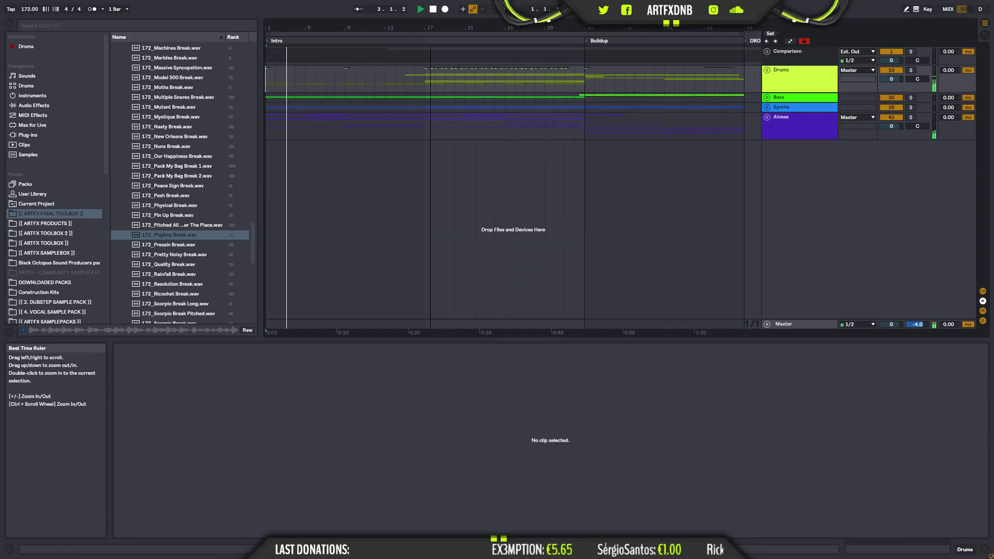
drag(436, 28, 370, 30)
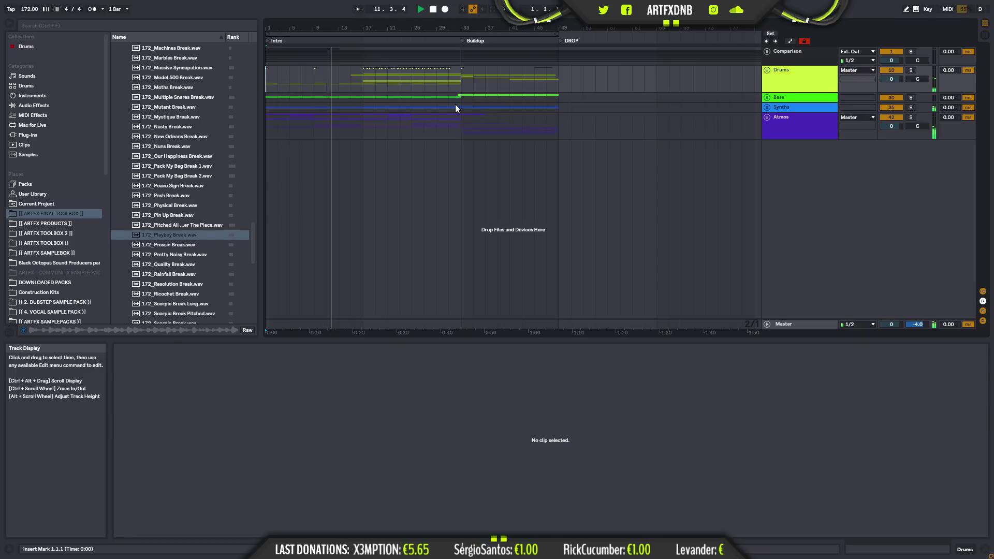
drag(496, 340, 494, 409)
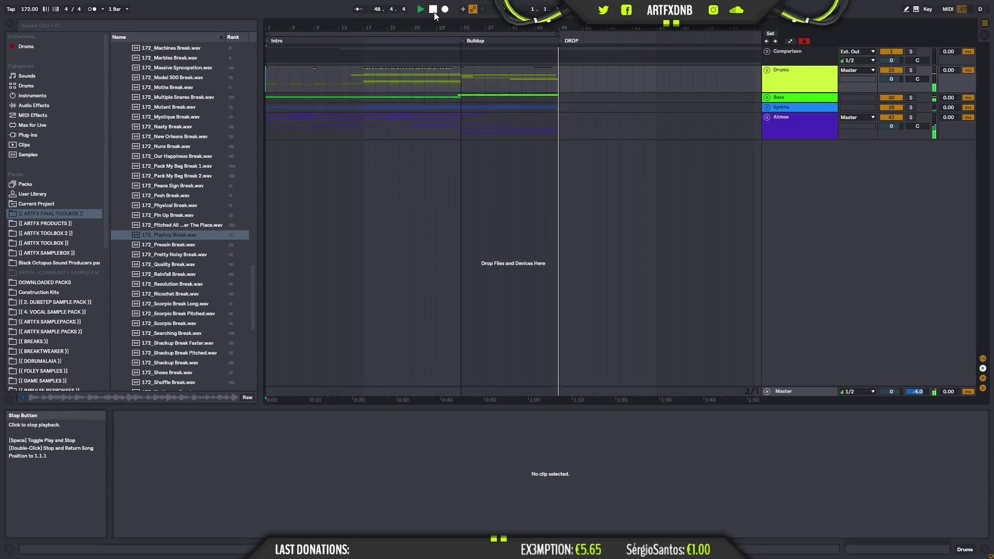
click(434, 11)
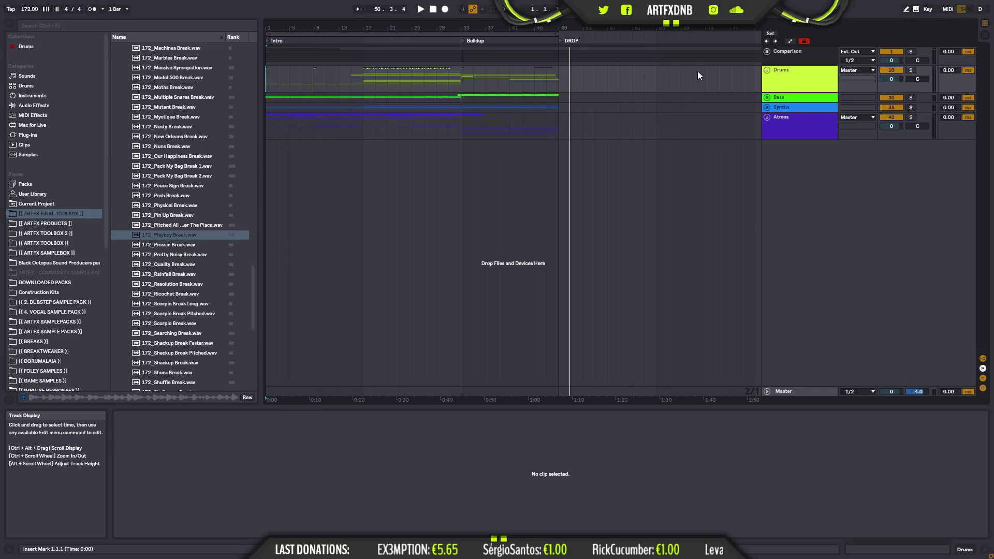
- Set the insert mark at 33.1.1, unfold the Drums group and show the Sidechain Trigger track's Operator device
click(459, 73)
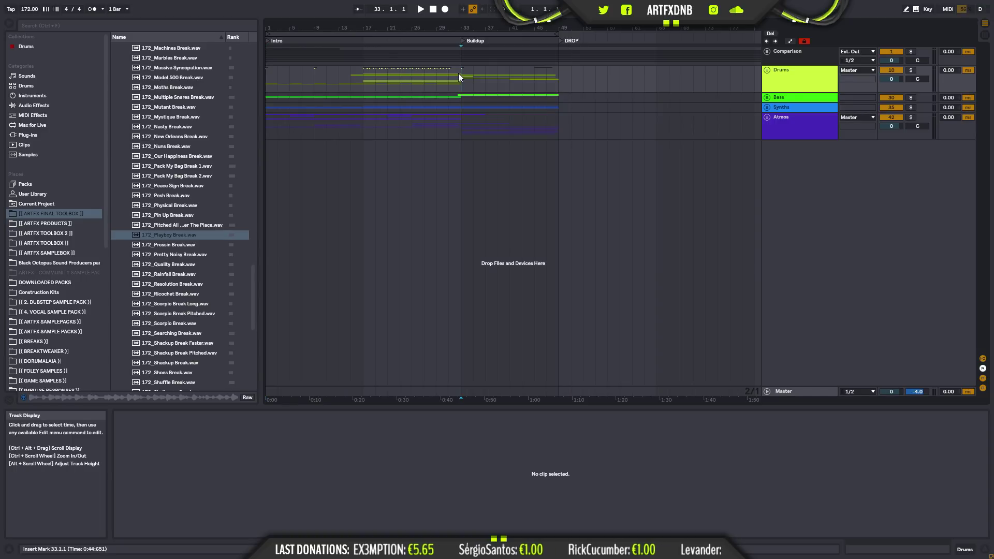
click(802, 73)
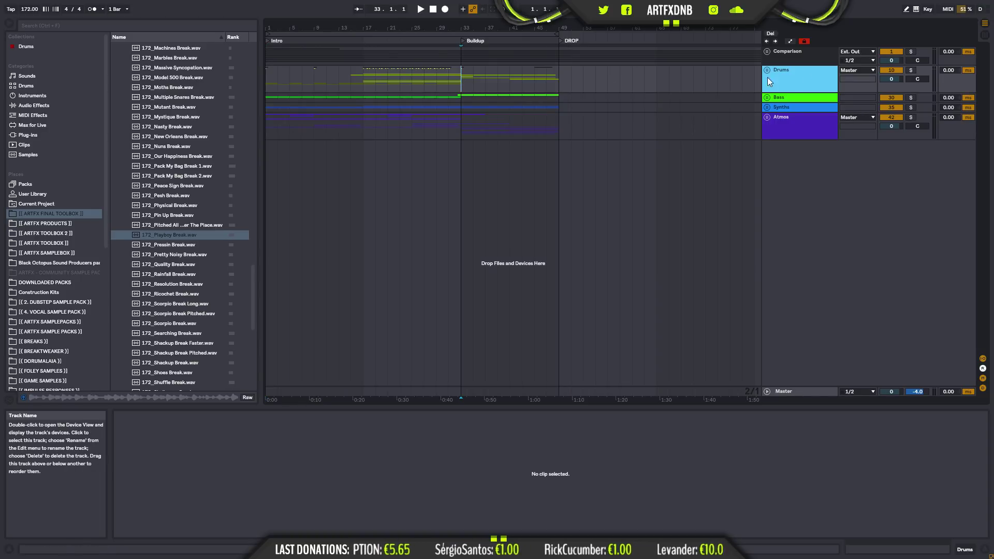
click(767, 71)
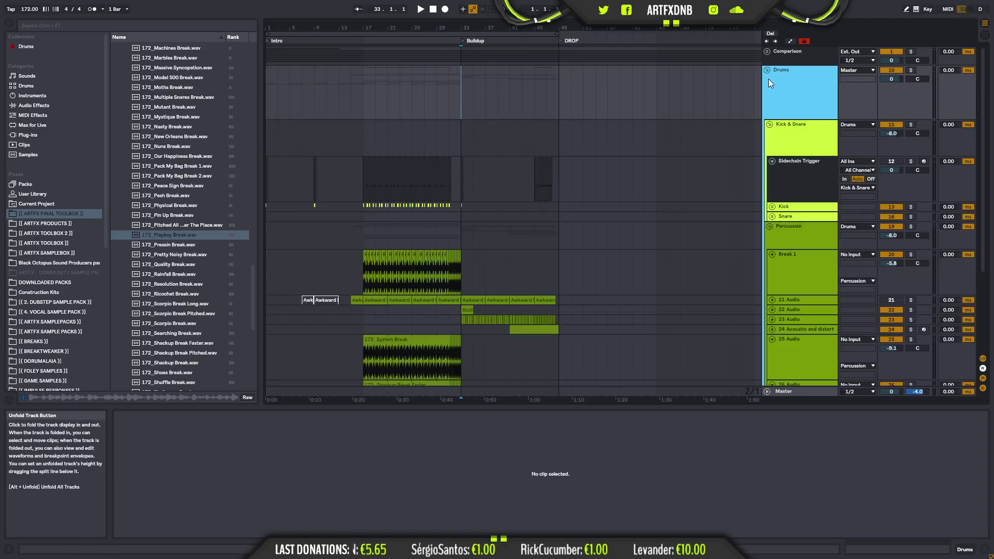
click(791, 165)
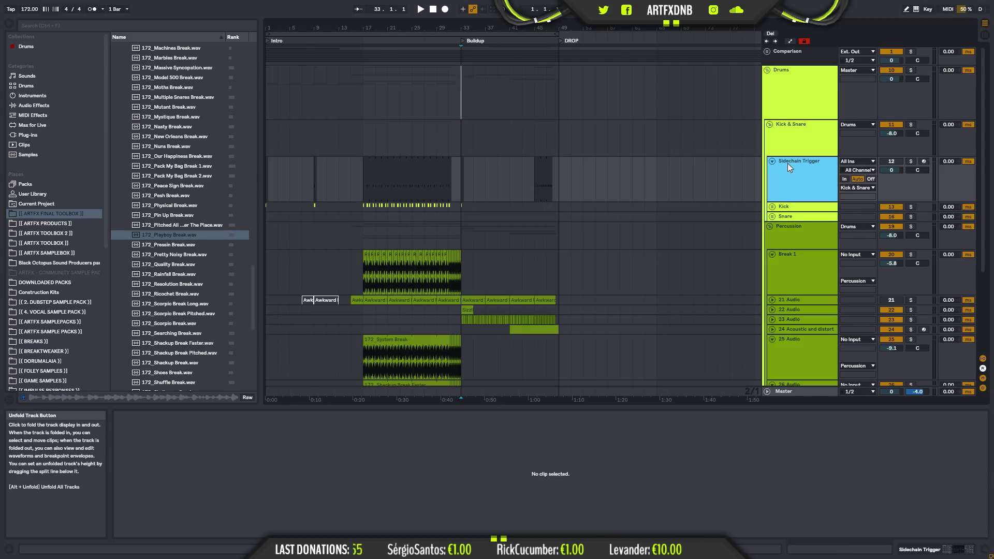
click(919, 550)
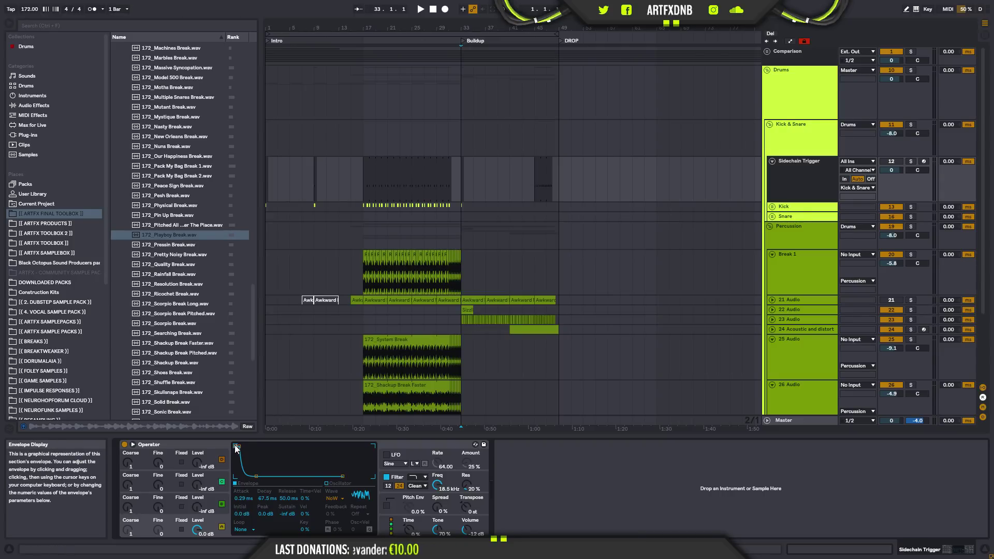
- Unfold the Bass group and show the activity view of the sidechain compressor on the Drop Bass group
drag(248, 499, 248, 488)
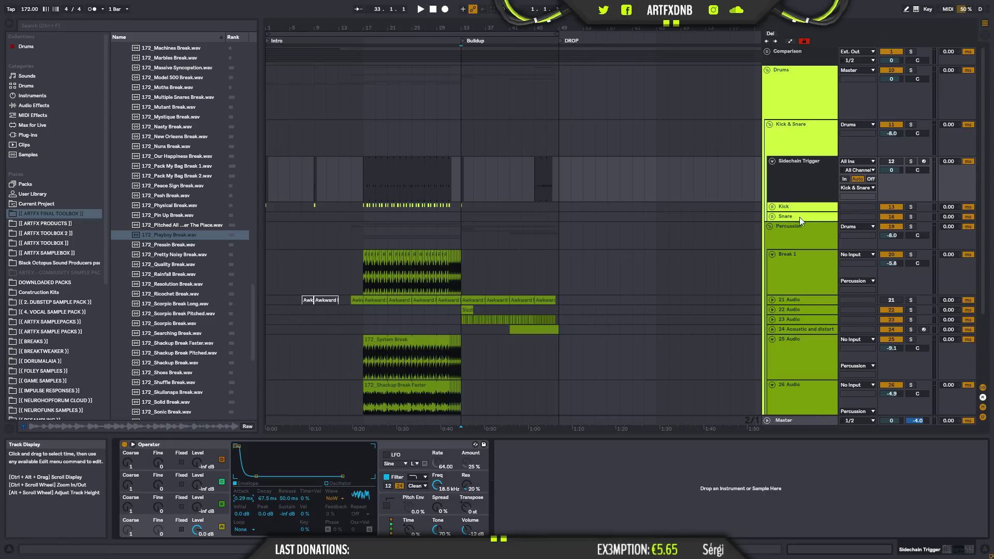
click(818, 163)
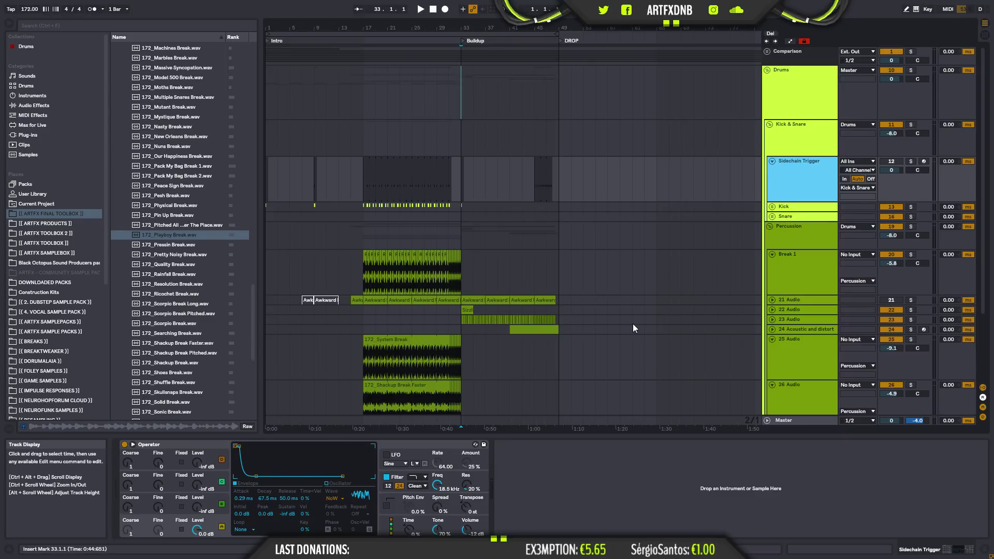
scroll(800, 242, down, 4)
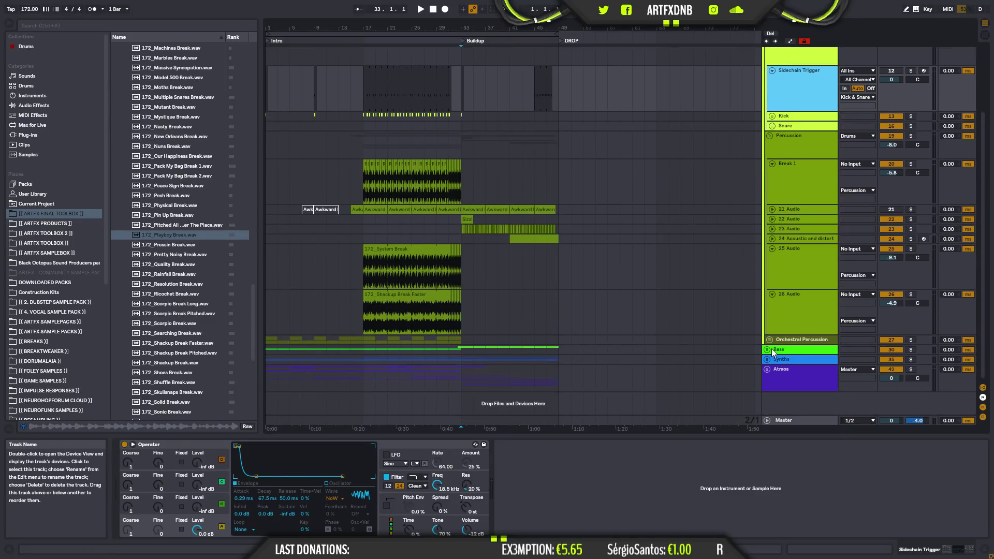
scroll(790, 374, down, 2)
click(800, 333)
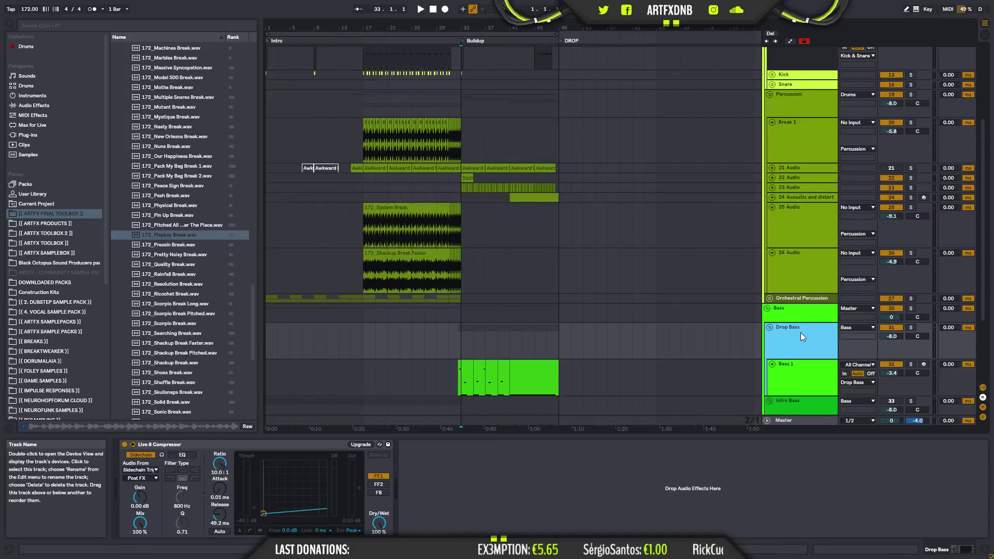
click(259, 530)
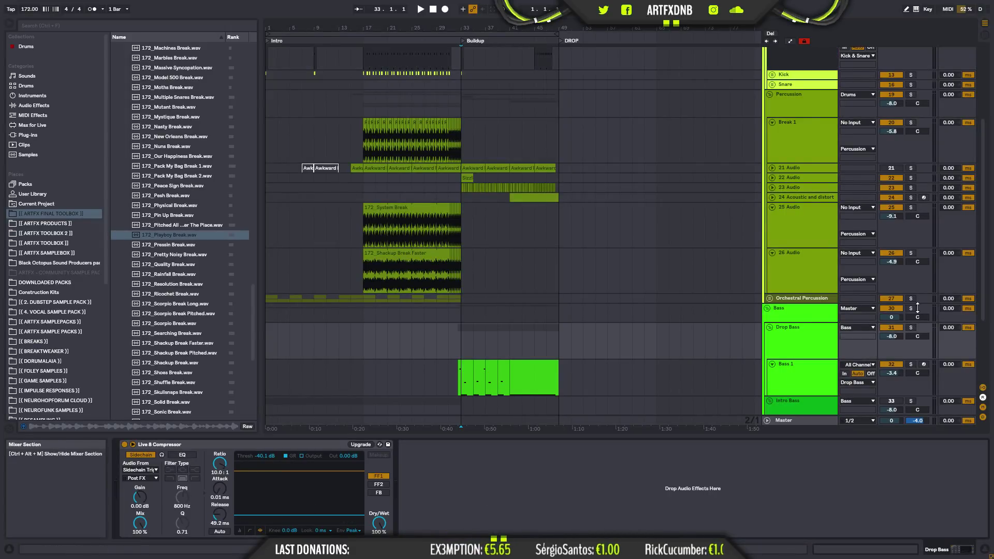
- Play the buildup from bar 33 to check how the sidechain compressor ducks the Drop Bass group
click(460, 338)
key(space)
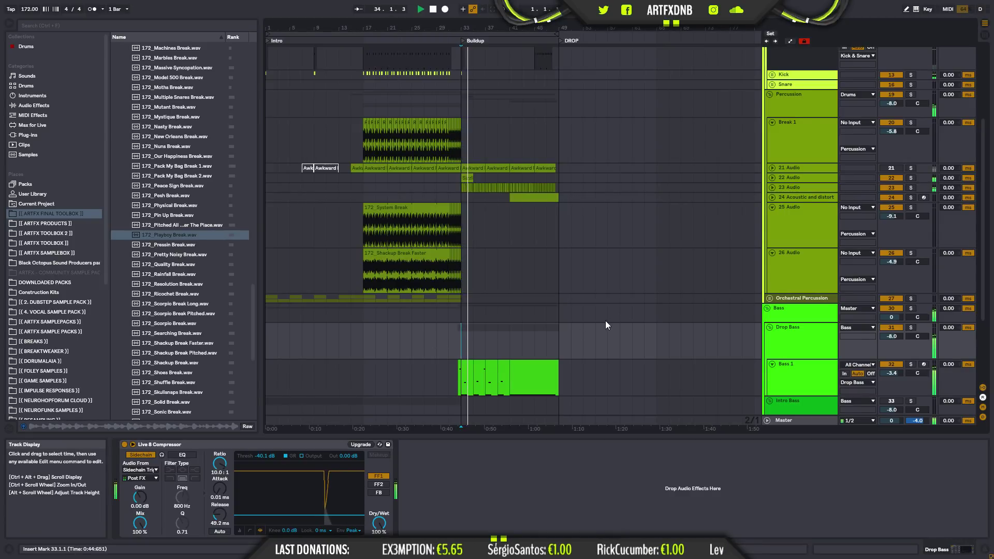
key(space)
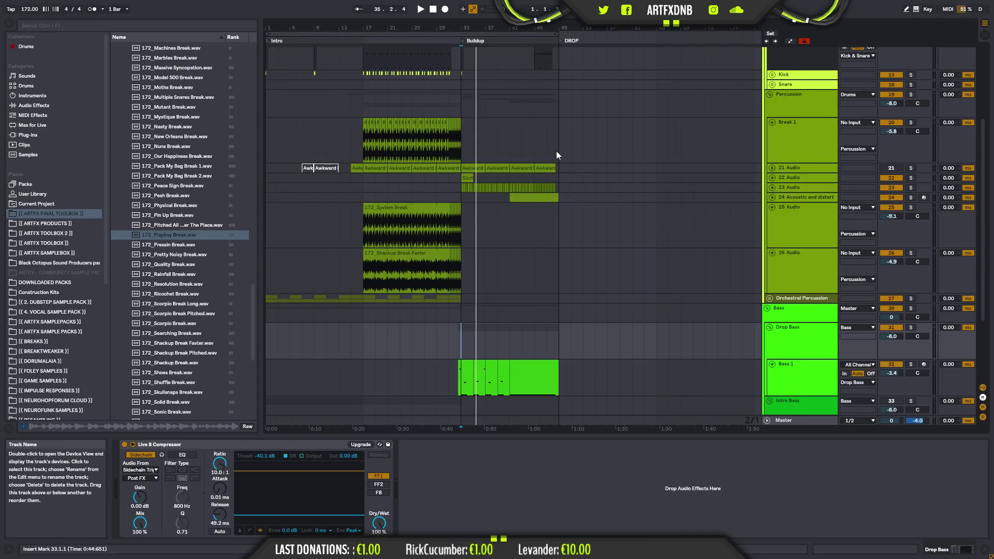
- Play the buildup from bar 33, fold the Percussion group, and delete the Sidechain Trigger clip at bars 45 to 48
scroll(580, 119, up, 3)
click(462, 136)
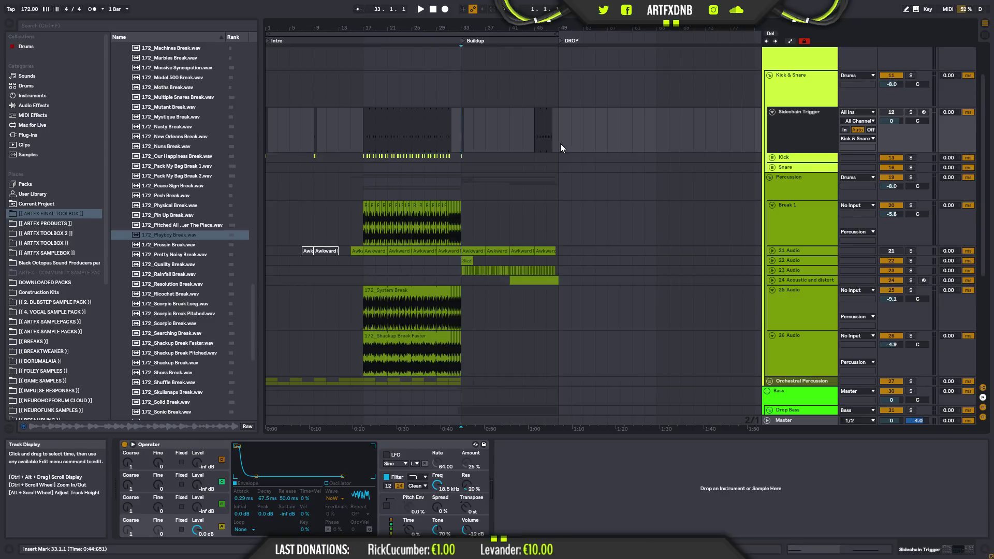
key(space)
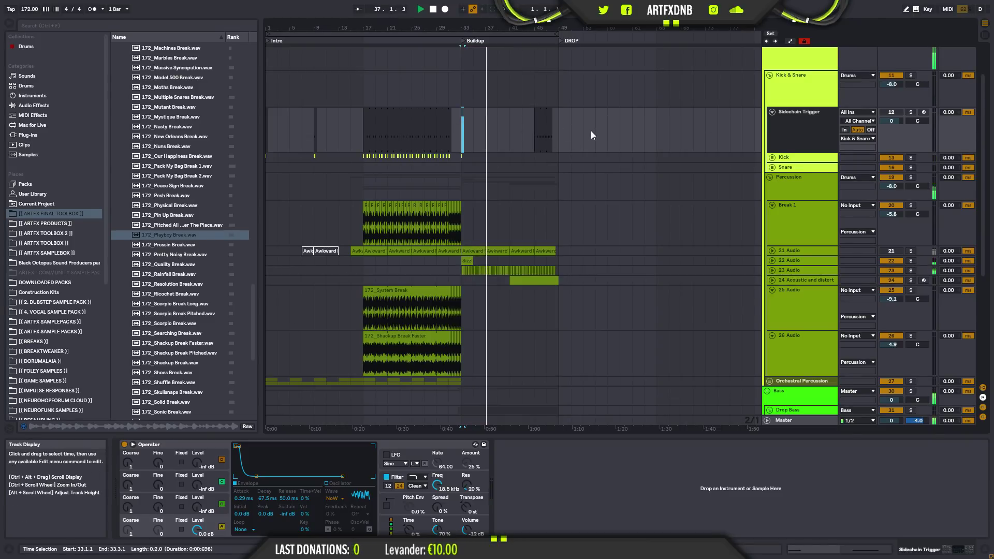
click(770, 177)
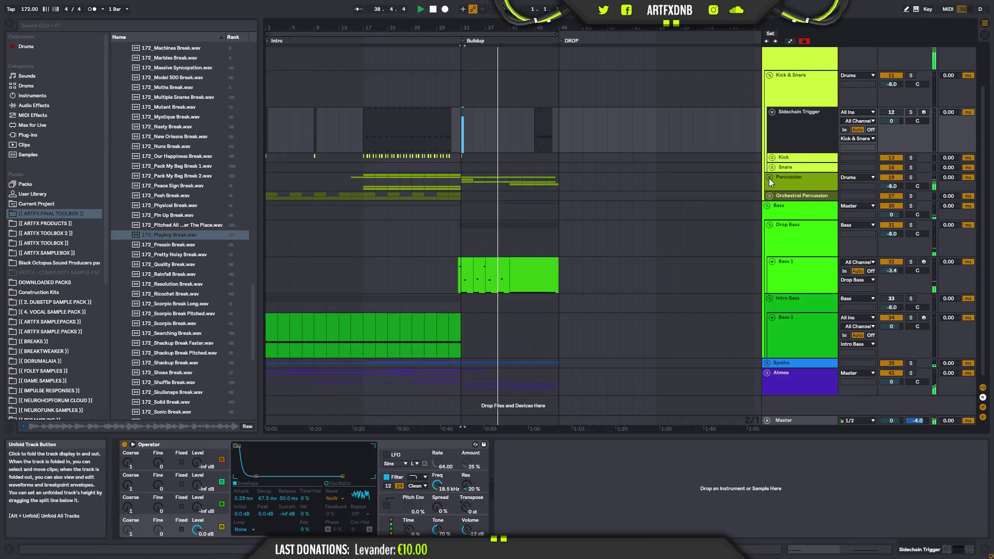
click(550, 121)
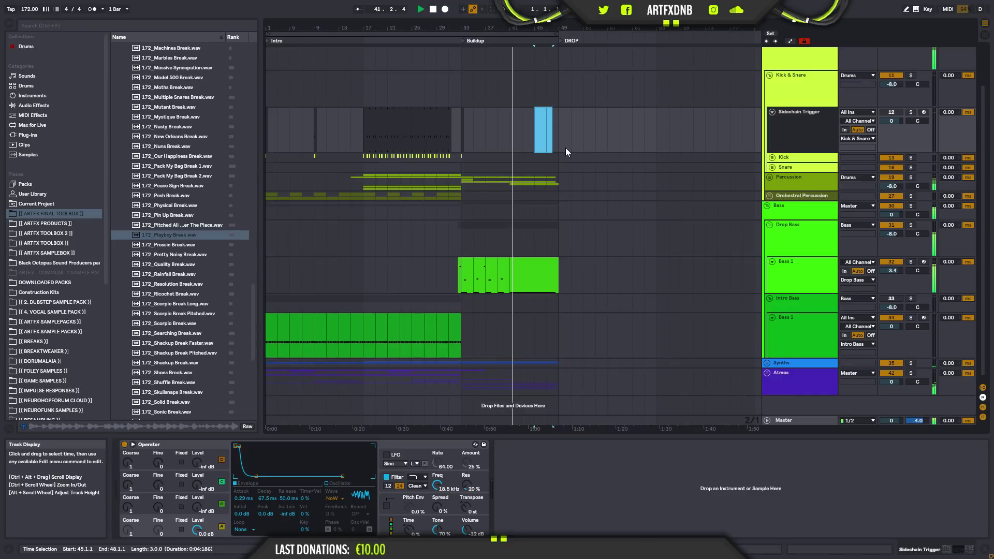
key(space)
- Open the Drop Bass group's Bass 1 MIDI clip at bars 39 to 41 and enlarge the note editor
click(516, 271)
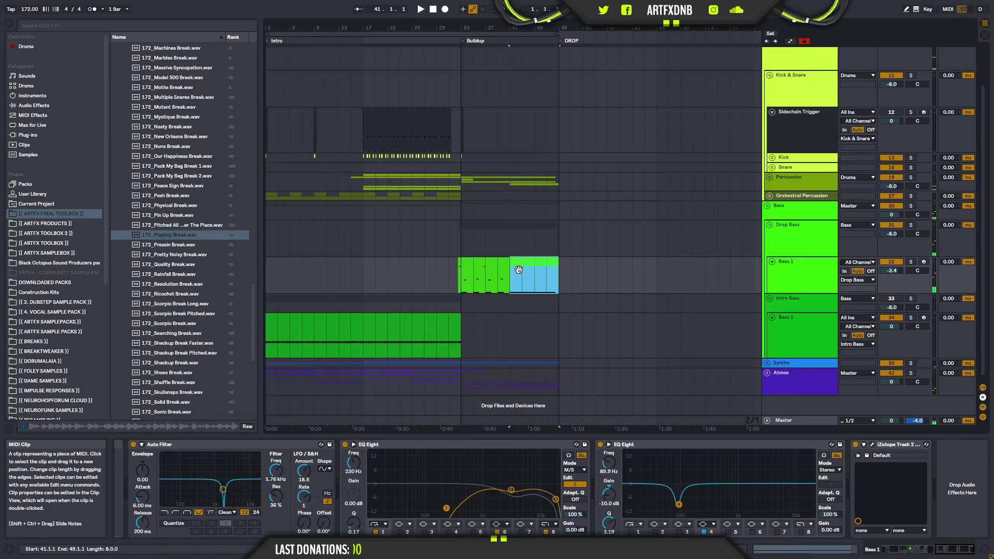
click(364, 279)
click(496, 279)
key(space)
drag(516, 27, 548, 81)
key(space)
double_click(475, 262)
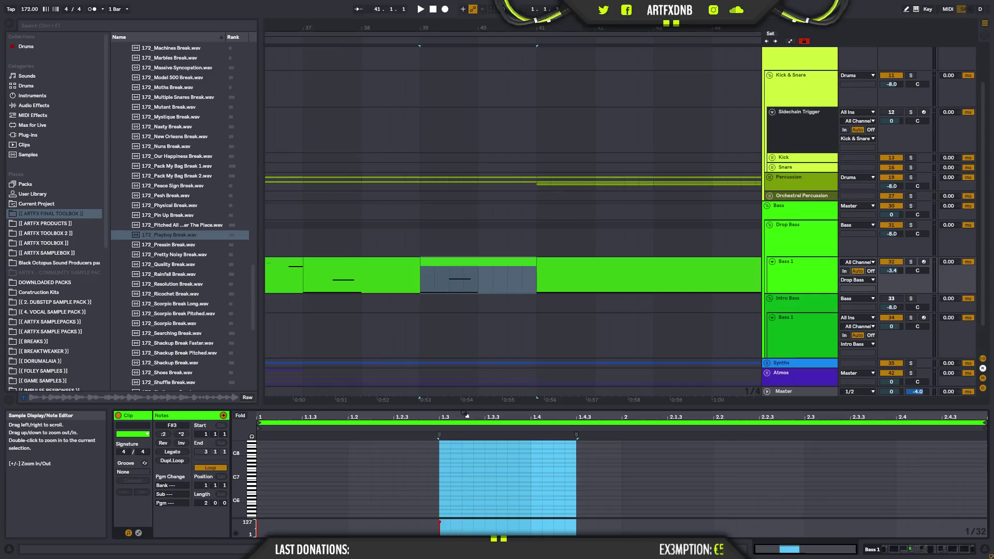
drag(467, 405, 468, 289)
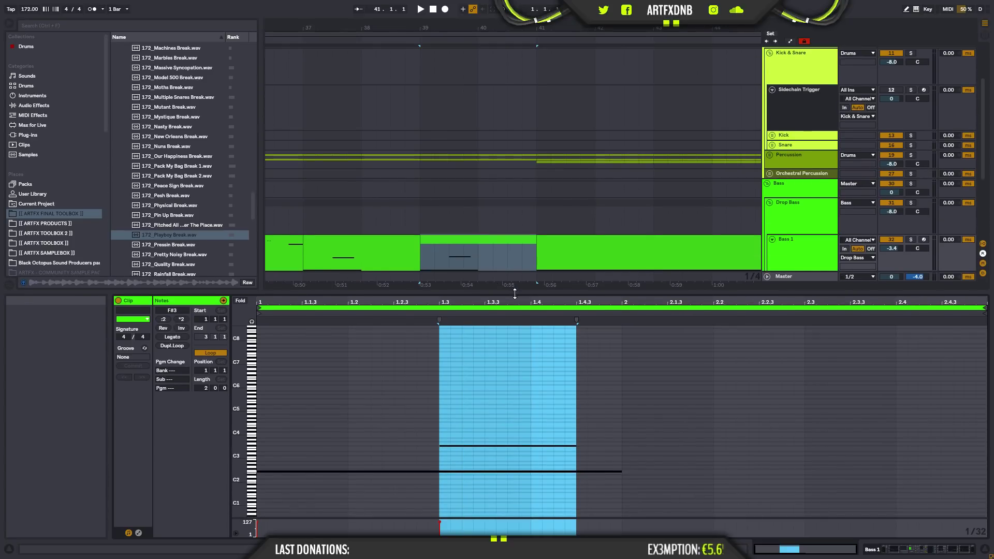
- Audition the clip's F2 note, then add an F#4 note filling the clip's second bar
click(623, 472)
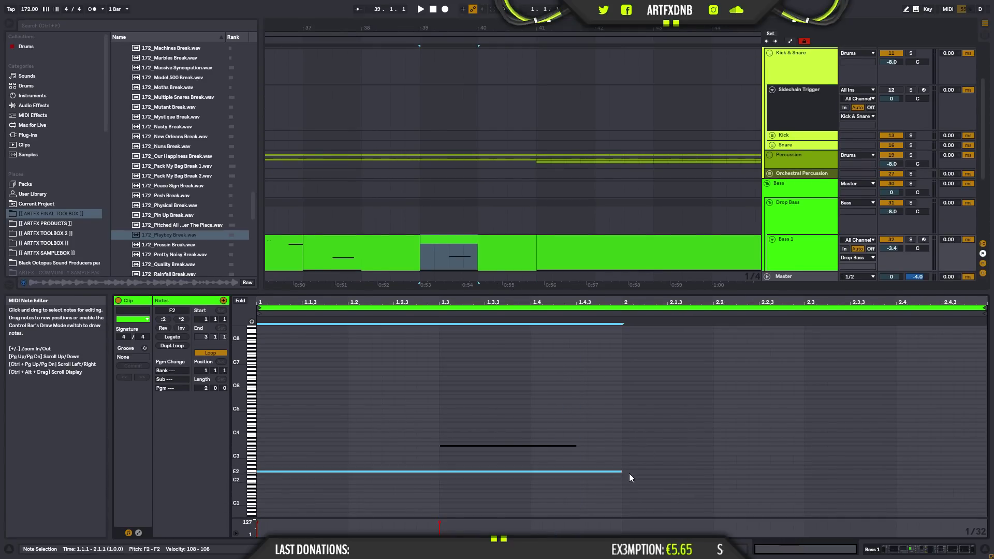
key(space)
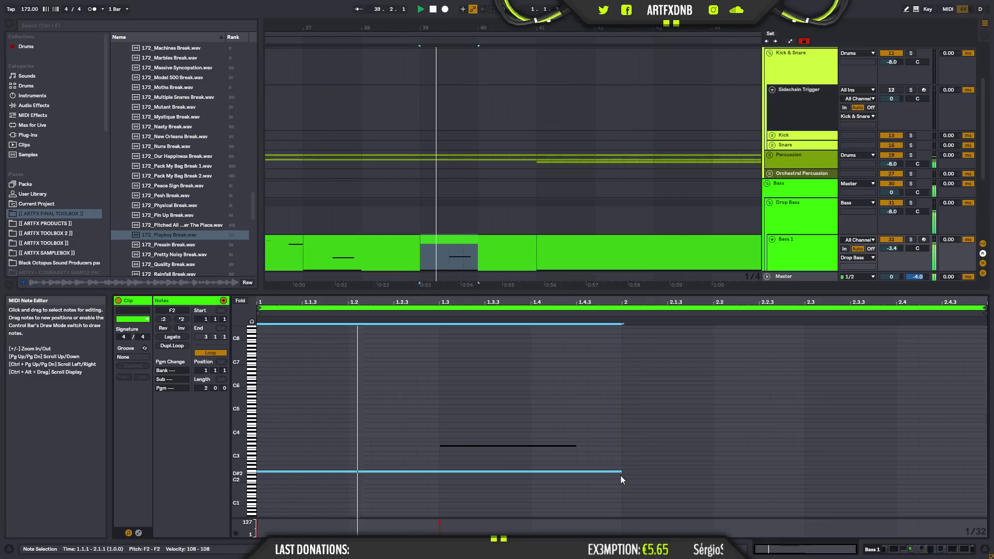
key(space)
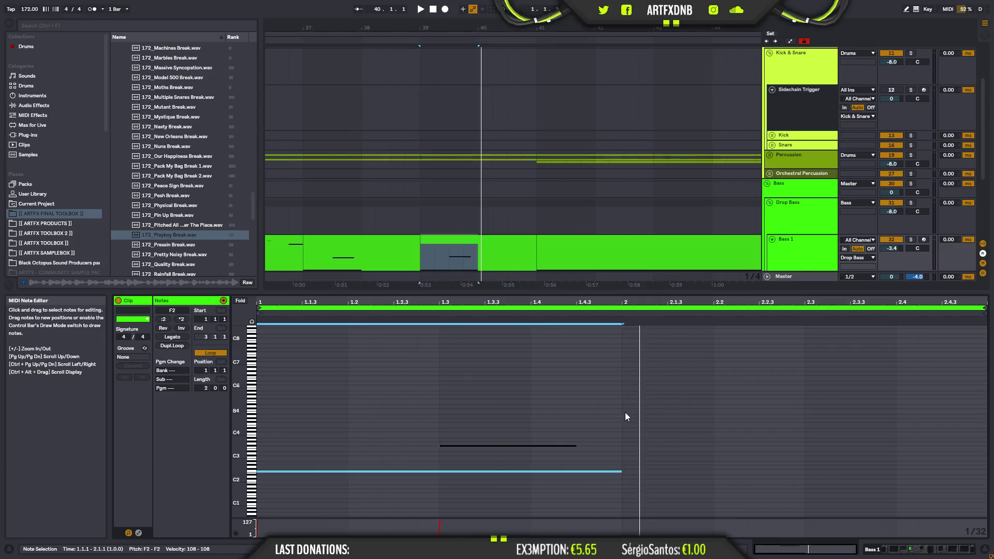
drag(623, 423, 983, 411)
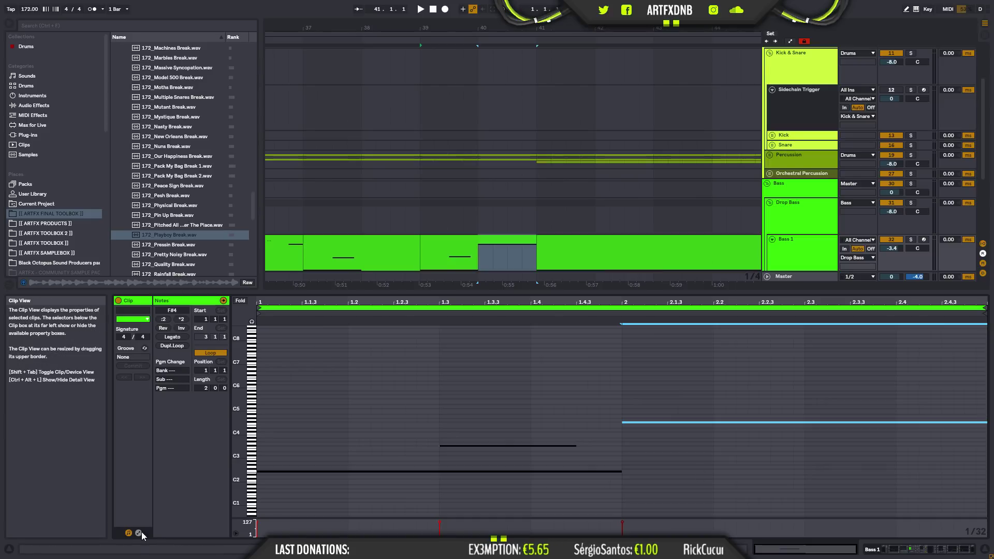
- Draw a pitch bend envelope in the bars 39 to 41 bass clip, falling from 0 at 2.2 to -8192 at the end
click(138, 533)
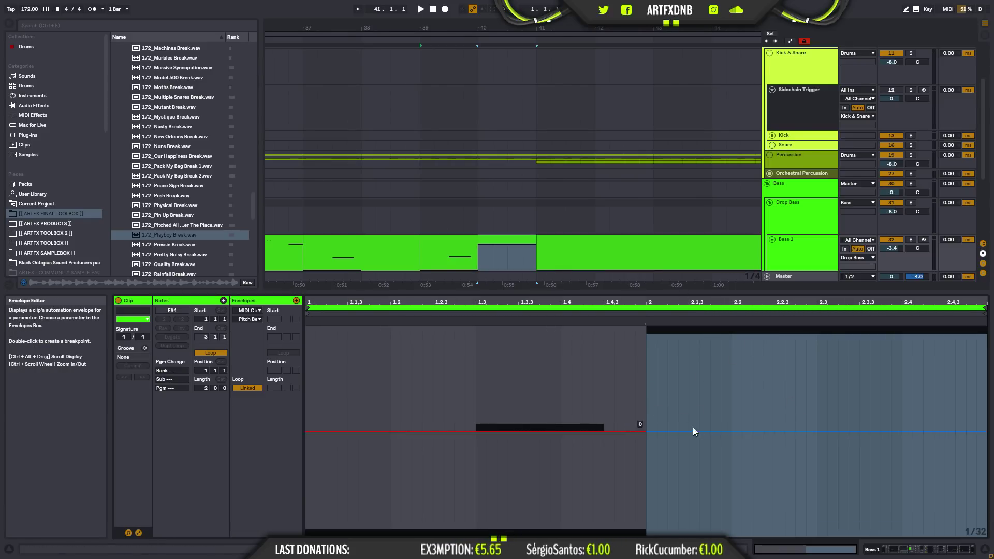
click(583, 238)
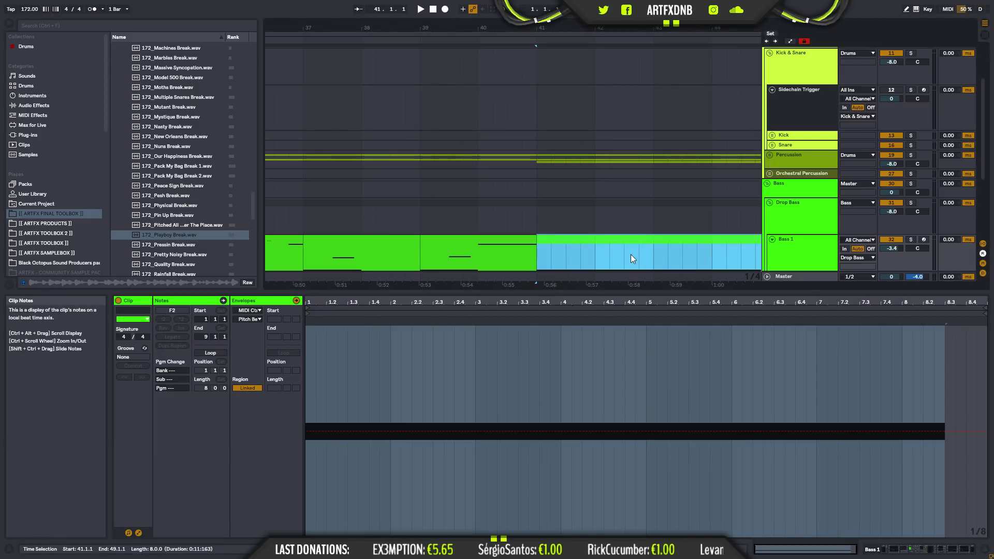
click(512, 256)
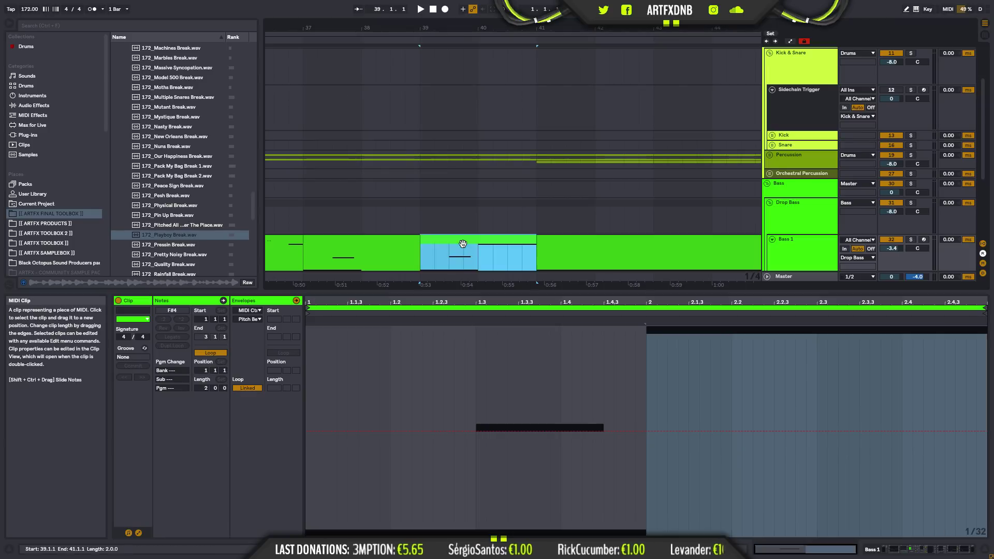
click(732, 384)
click(824, 390)
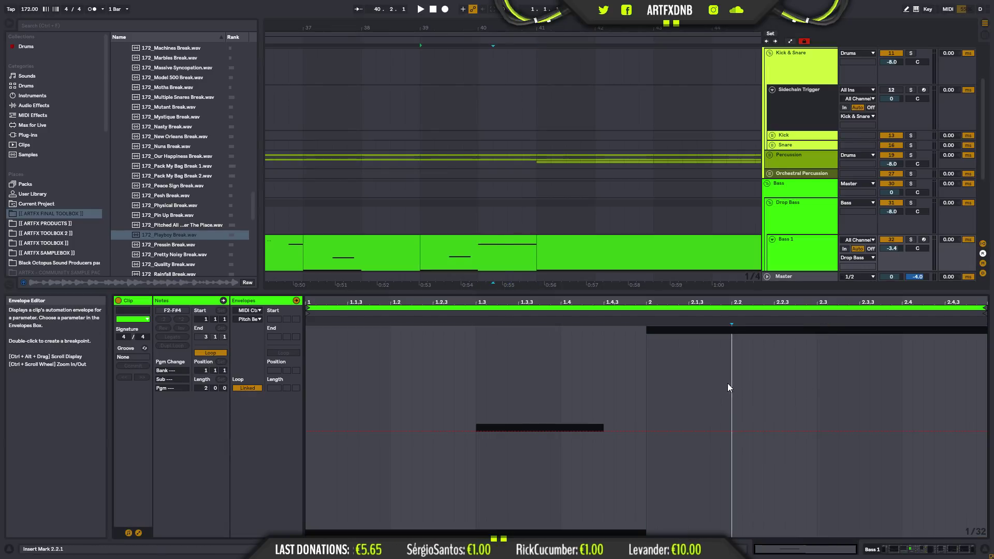
drag(731, 384, 987, 393)
drag(966, 431, 967, 537)
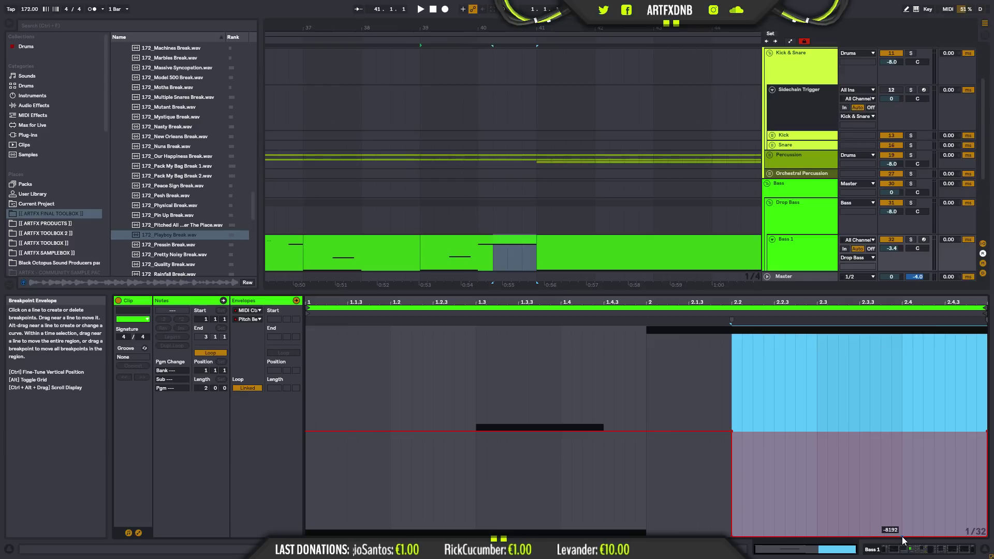
click(789, 536)
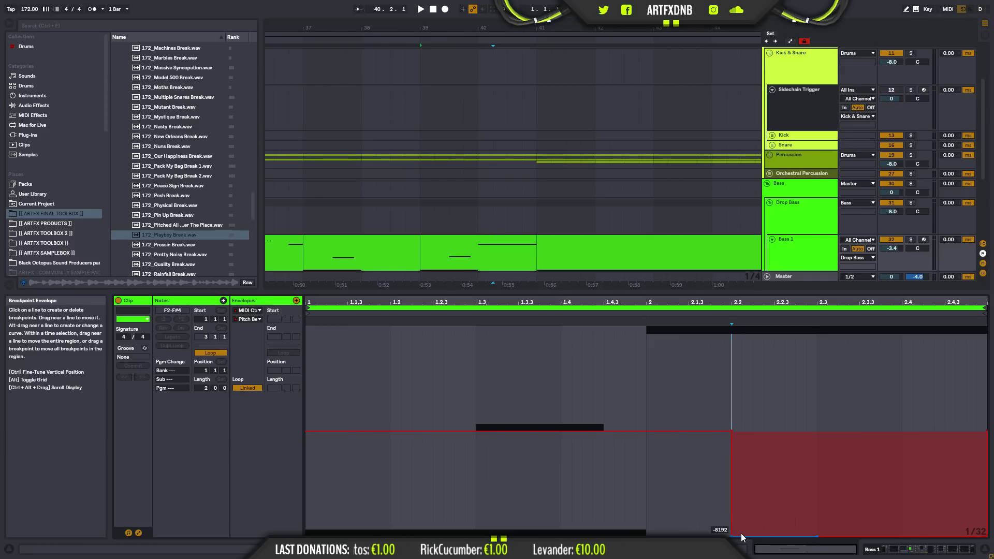
mouse_move(732, 536)
mouse_down()
mouse_move(815, 539)
mouse_move(817, 442)
mouse_up()
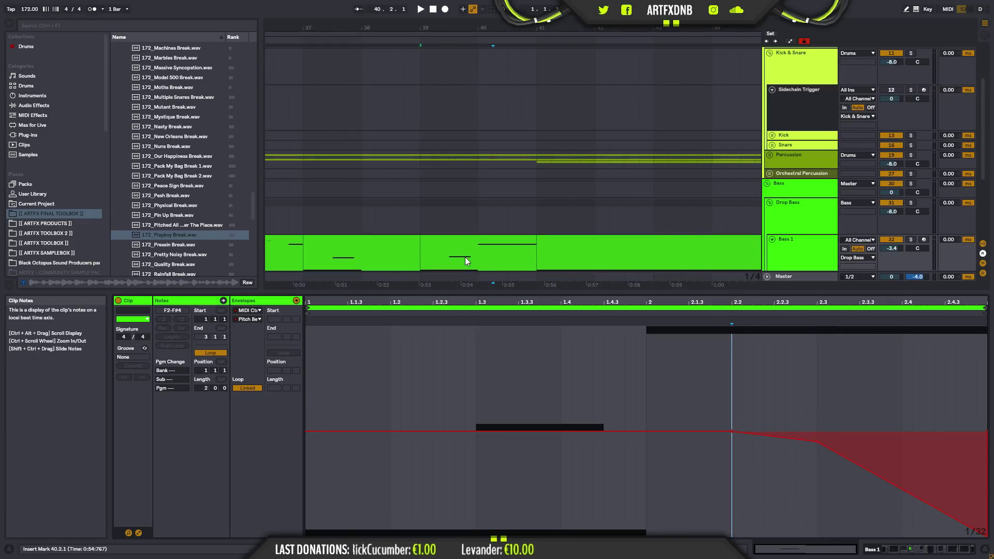
- Solo the Drop Bass group's Bass 1 track and play it from bar 39
click(412, 249)
click(423, 254)
click(911, 239)
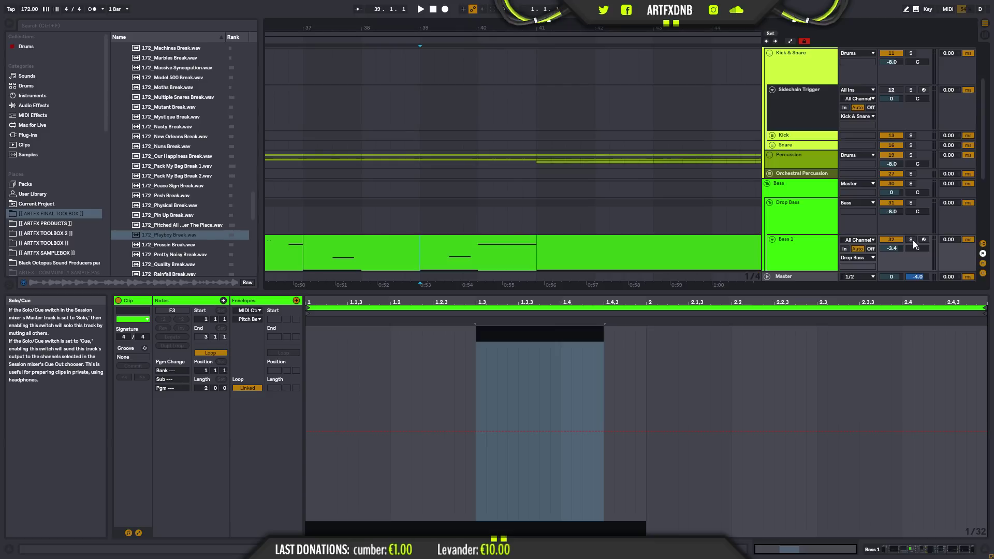
key(space)
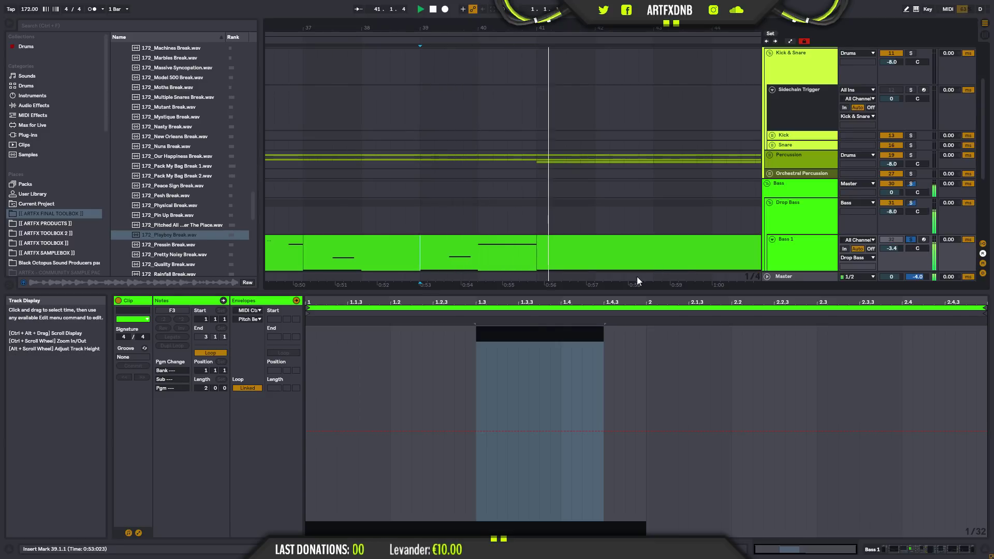
key(space)
- Lengthen the F2 note in the bars 39 to 41 bass clip to end at 2.2 and audition it
click(479, 240)
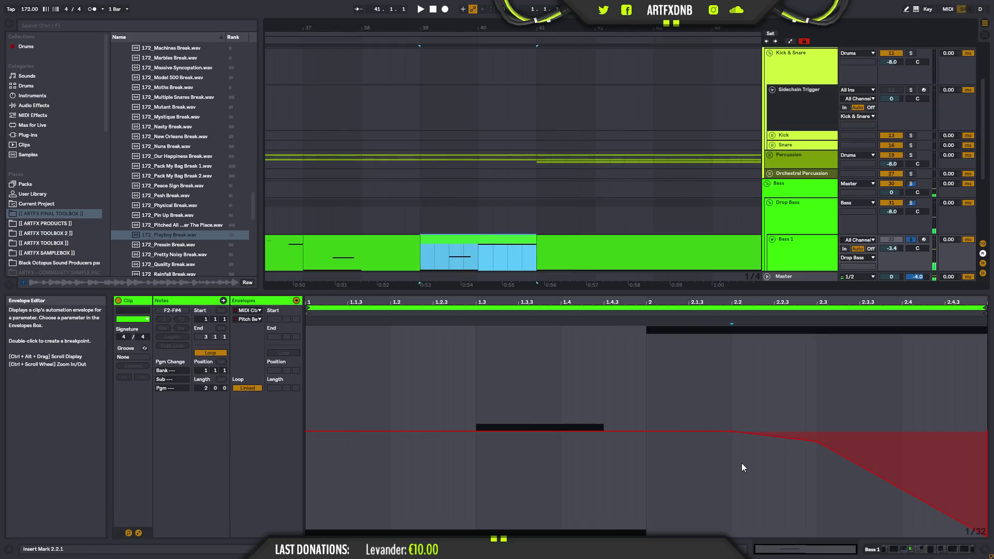
click(138, 534)
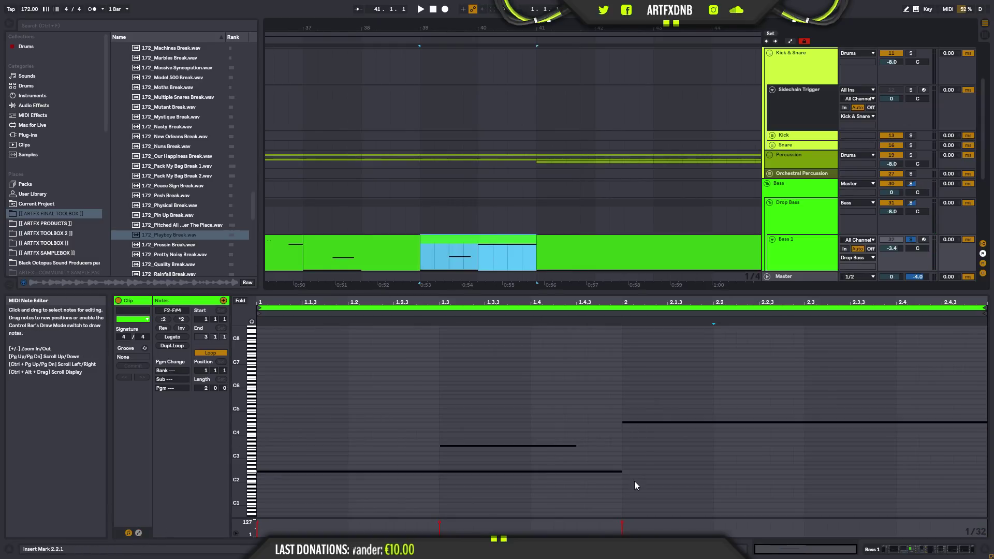
drag(622, 471, 712, 472)
key(space)
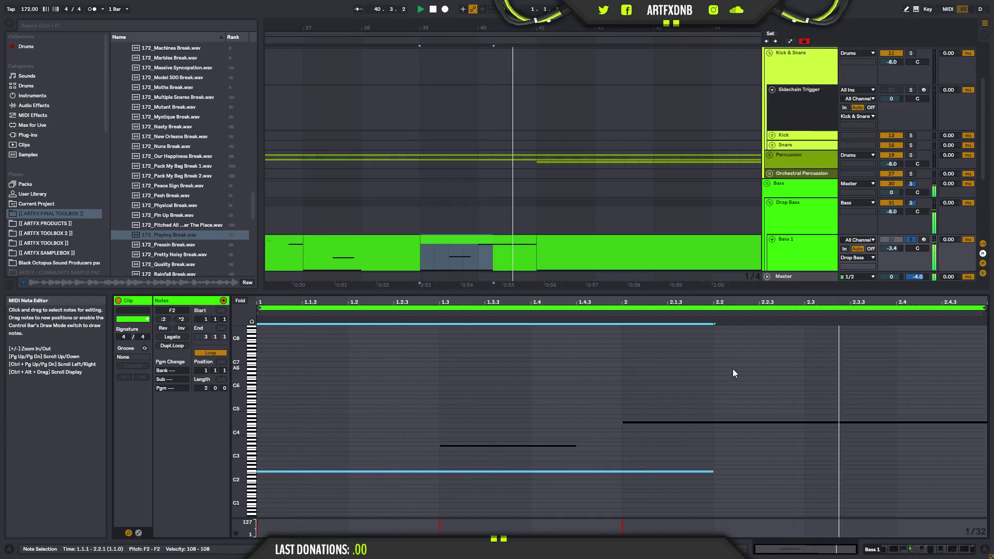
key(space)
- Delete the Bass 1 clip spanning bars 41 to 49 in the second half of the buildup
click(578, 239)
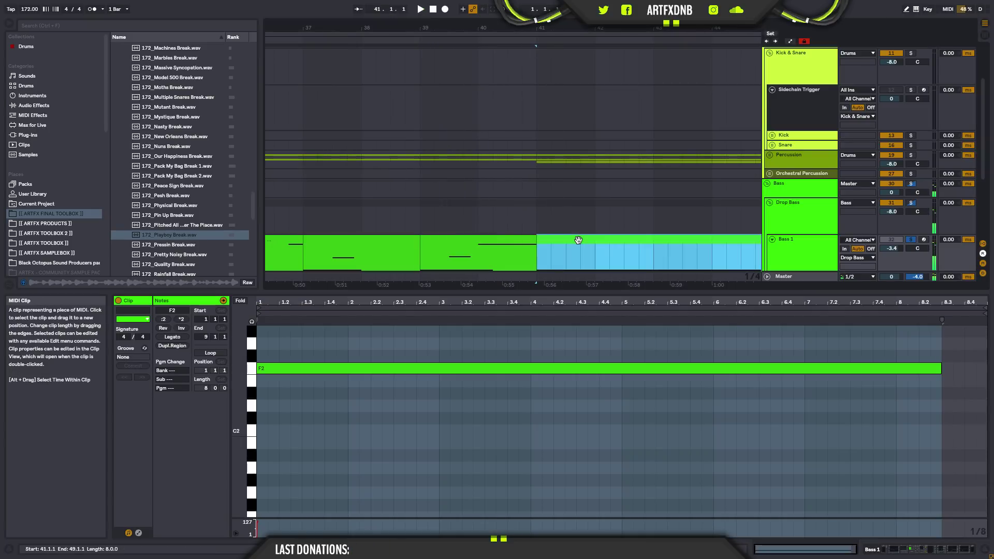
click(579, 240)
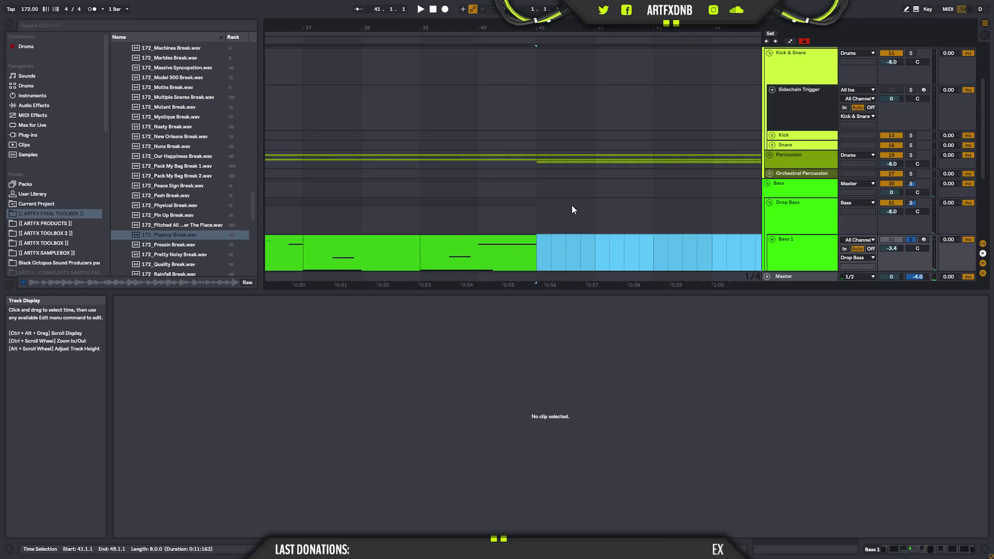
- Show the Drop Bass group's device chain and place the insert marker at bar 40 on its track
click(524, 213)
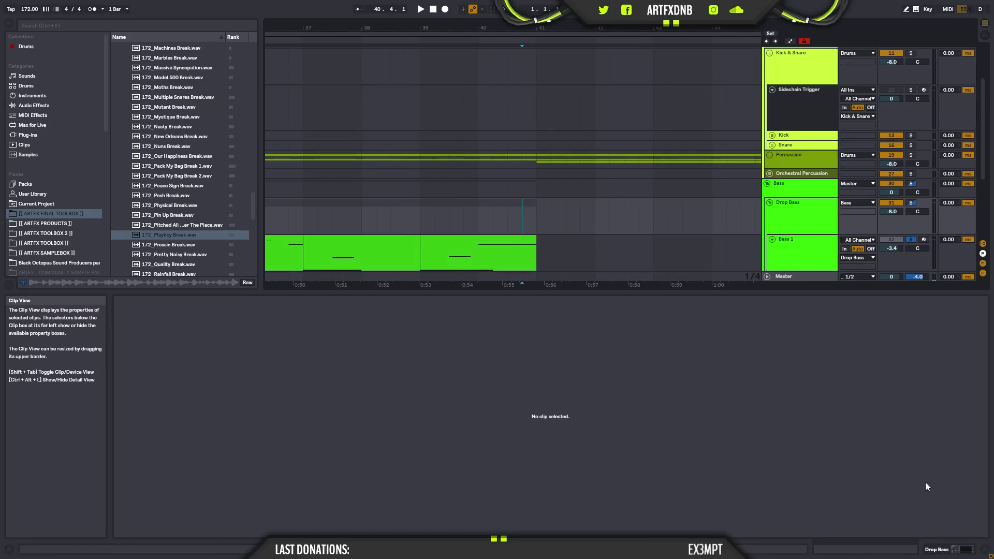
click(949, 549)
drag(556, 27, 587, 1)
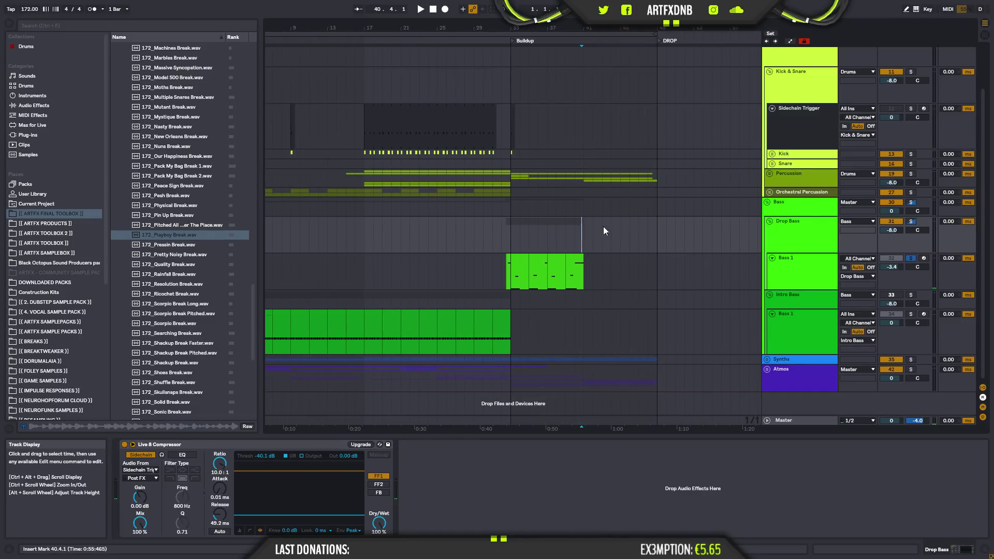
click(575, 232)
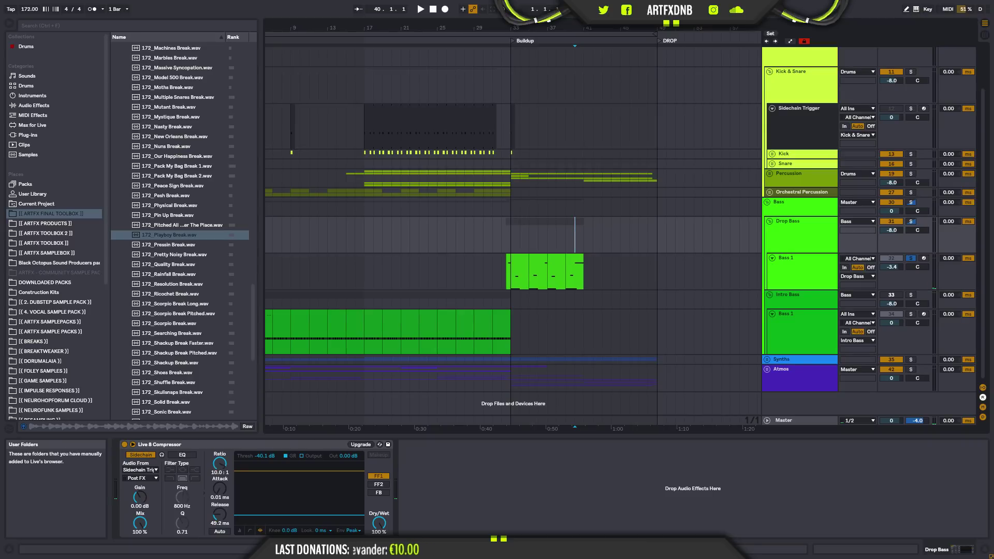
- Fold the Bass group, unfold Atmos and audition the frozen Kontakt 5 clips of the intro with the track soloed
click(767, 202)
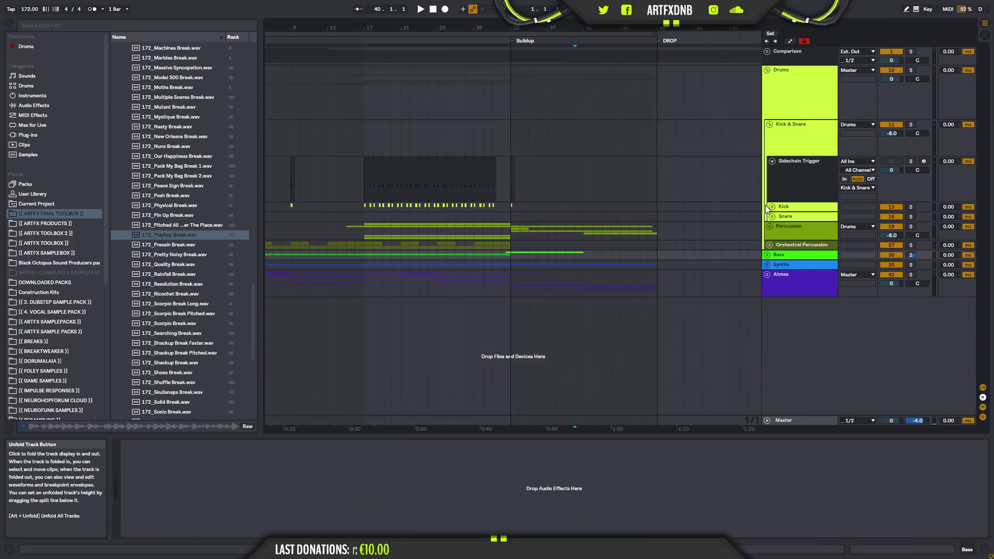
click(767, 273)
ctrl+scroll(290, 228, down, 3)
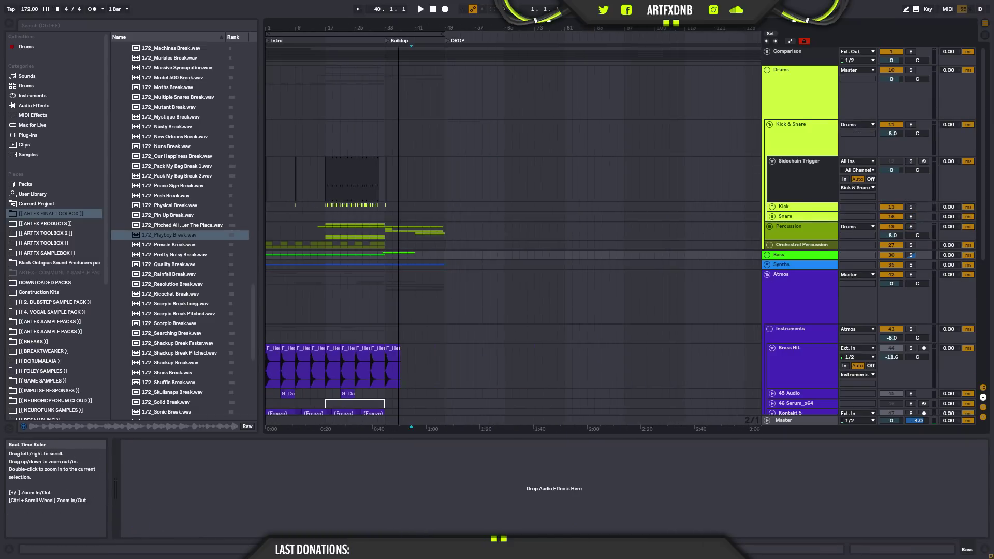
scroll(311, 259, down, 4)
click(337, 304)
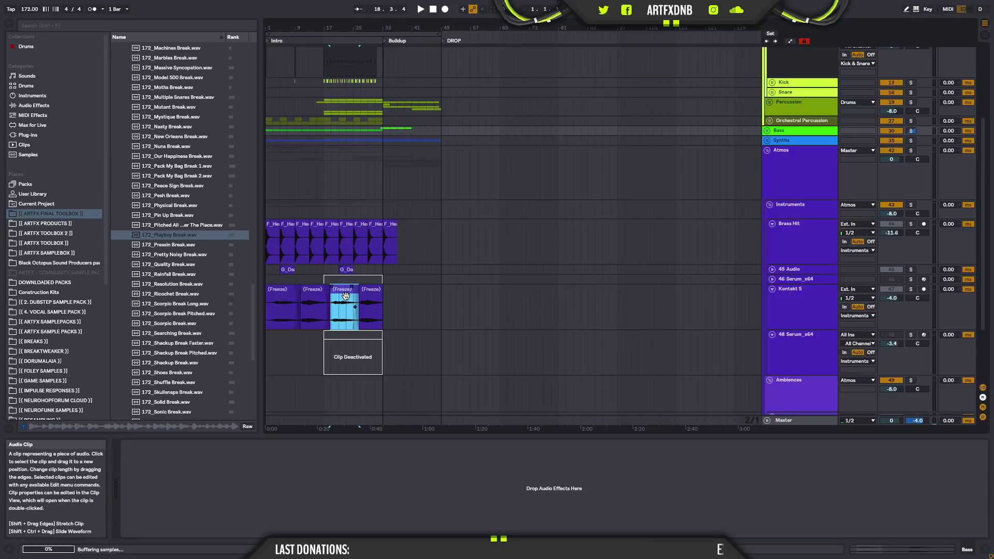
key(space)
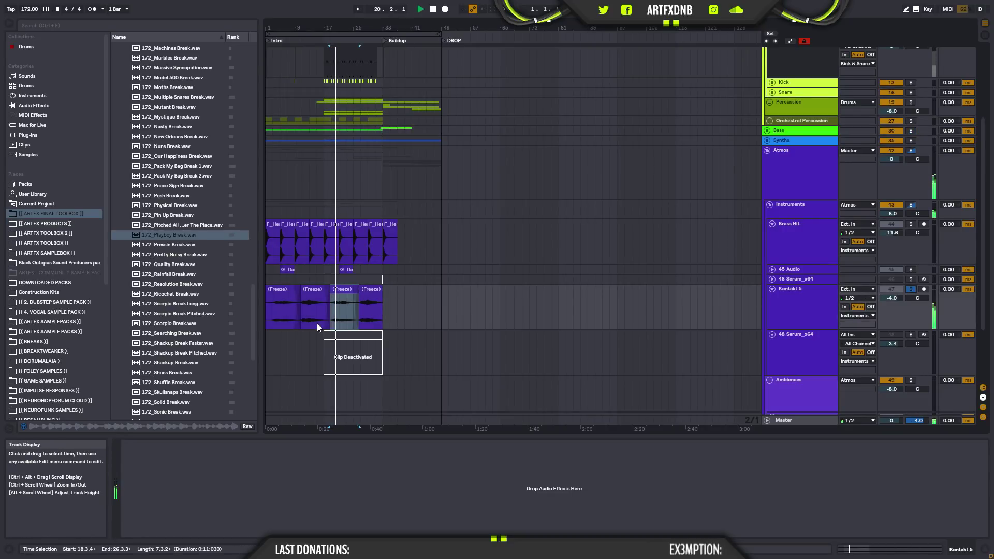
click(370, 293)
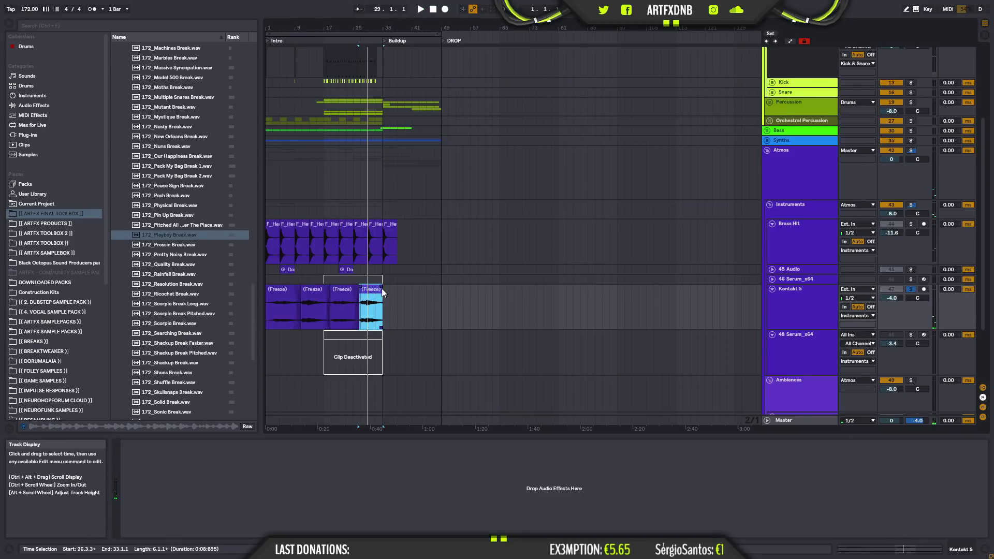
drag(381, 28, 381, 44)
drag(496, 27, 518, 26)
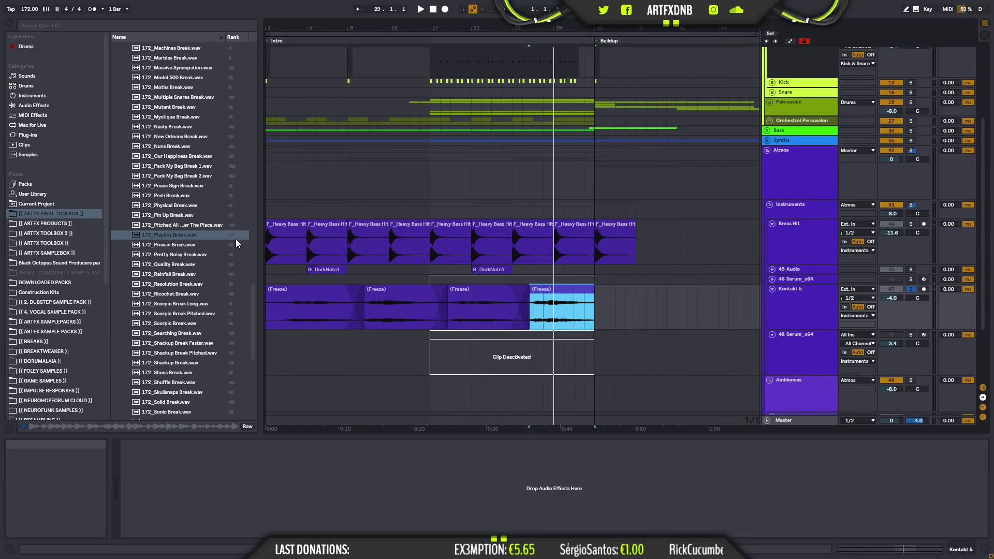
- Fold the Atmos and Drums groups and play Drums soloed from bar 33 and again from bar 15
click(771, 151)
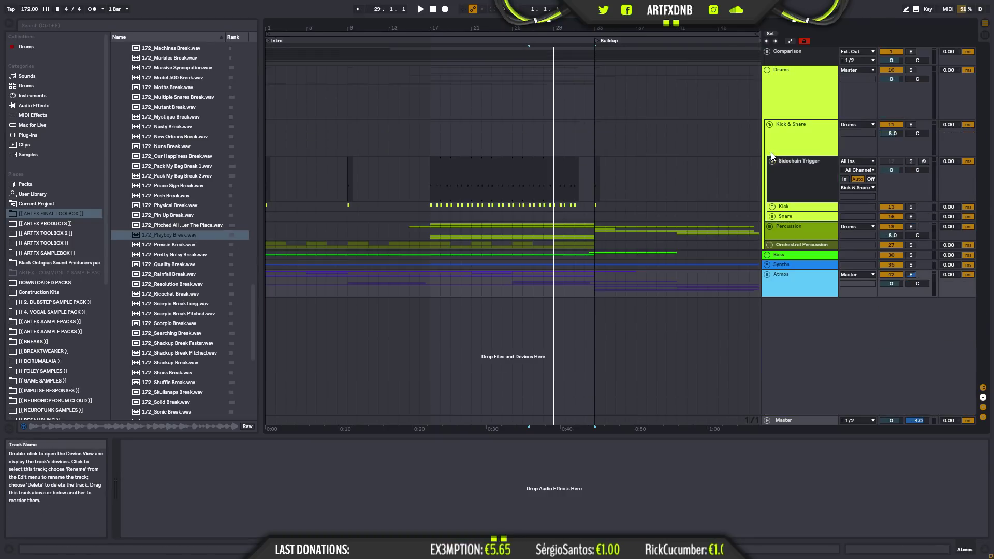
click(767, 70)
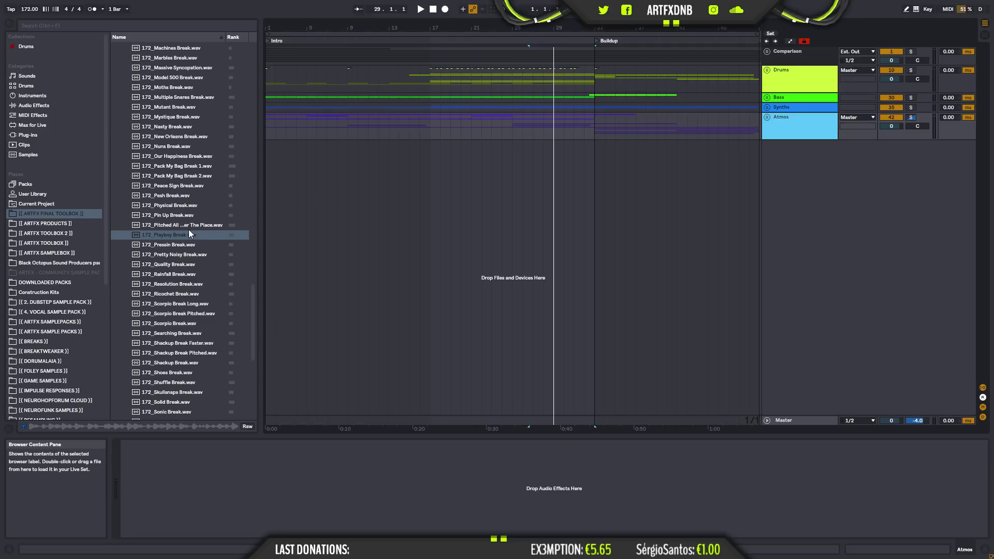
click(556, 79)
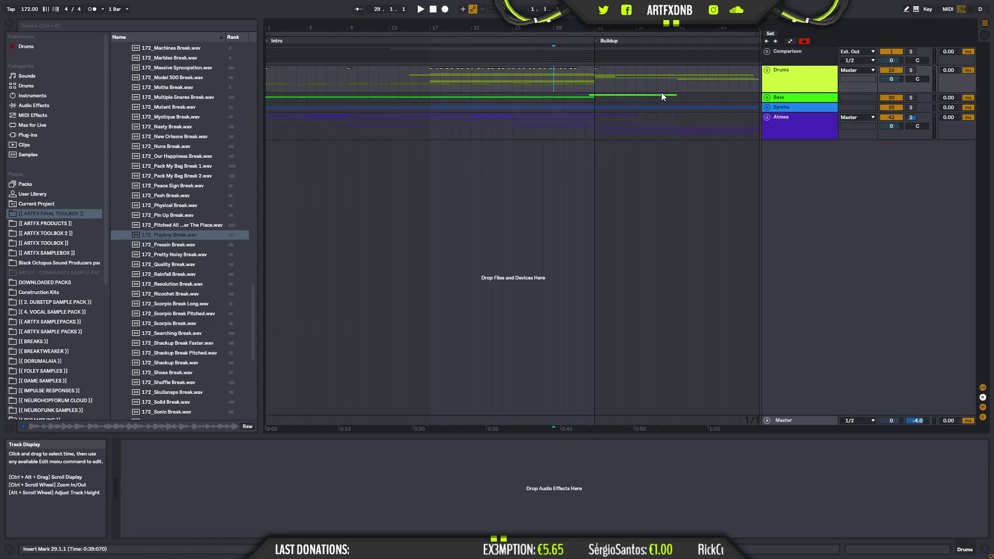
click(594, 76)
key(space)
click(911, 71)
key(minus)
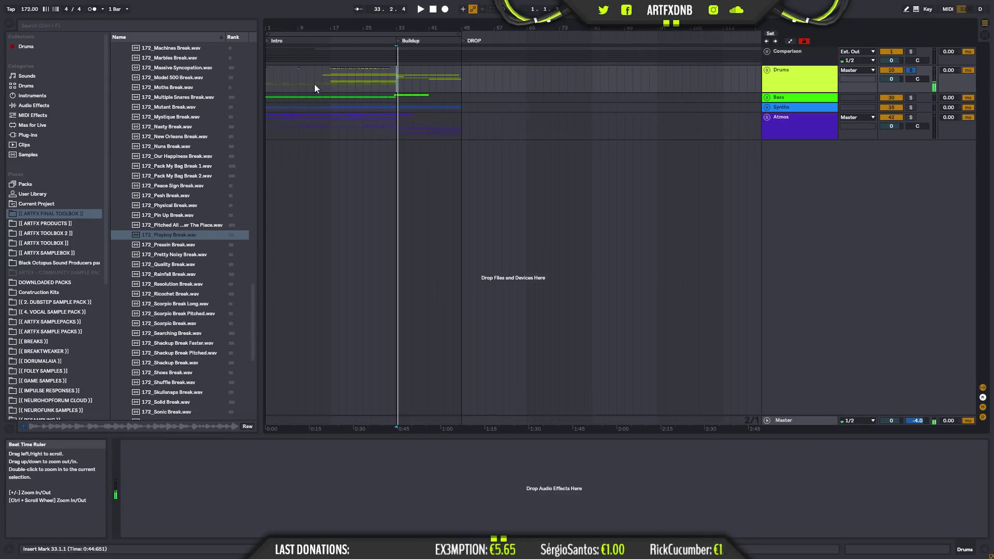
click(322, 77)
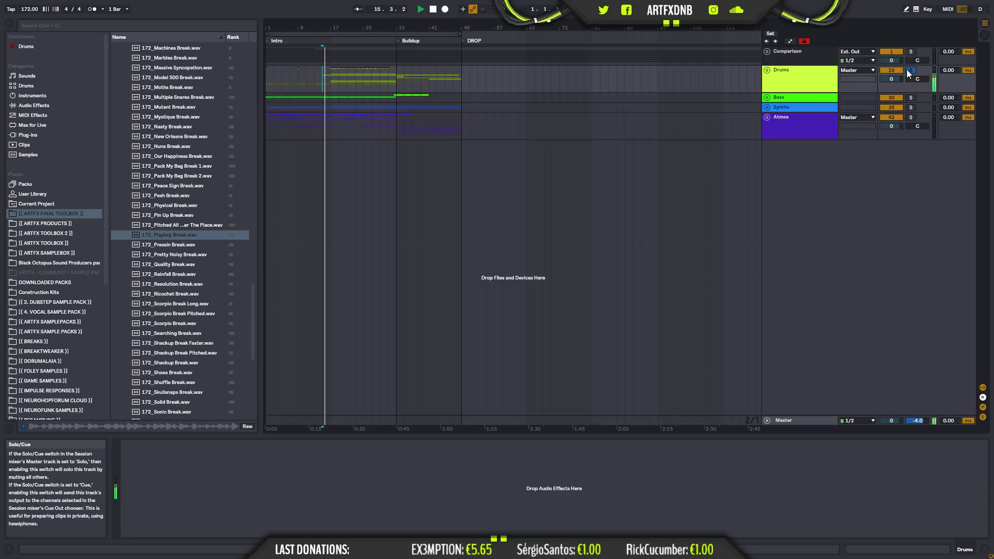
- Unfold the Orchestral Percussion group inside Drums and set the volume of its 28 Audio track to -6.1 dB
click(768, 70)
click(790, 226)
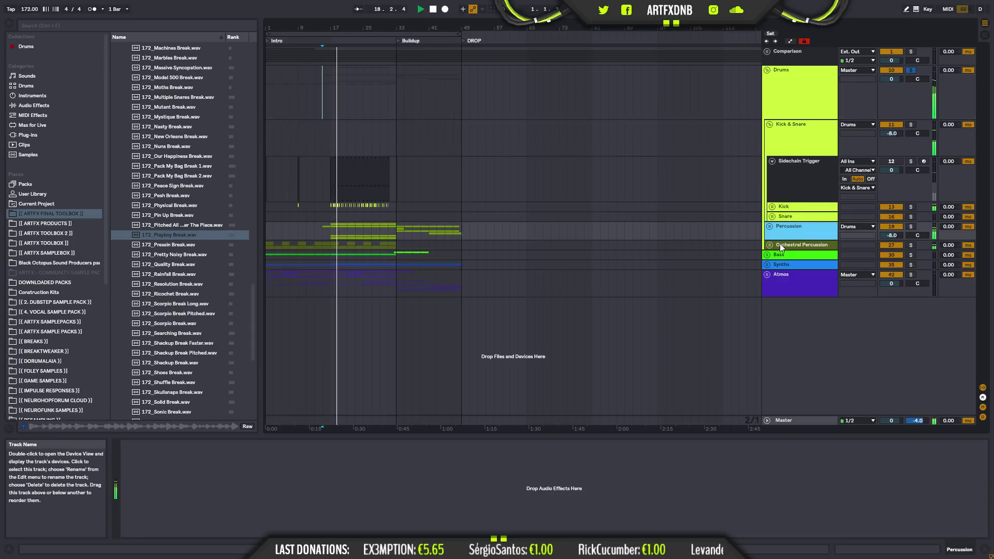
click(782, 247)
click(775, 247)
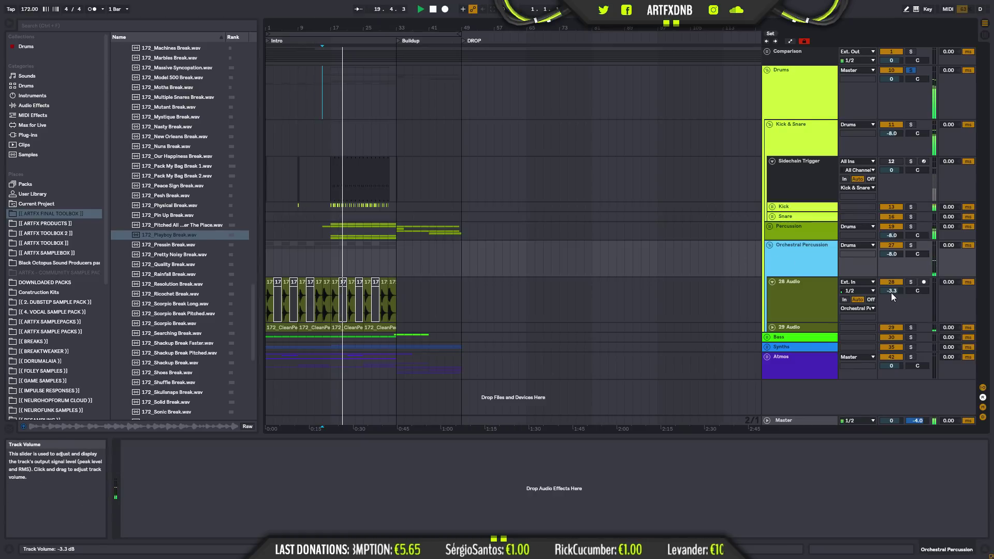
click(772, 327)
drag(899, 288, 897, 294)
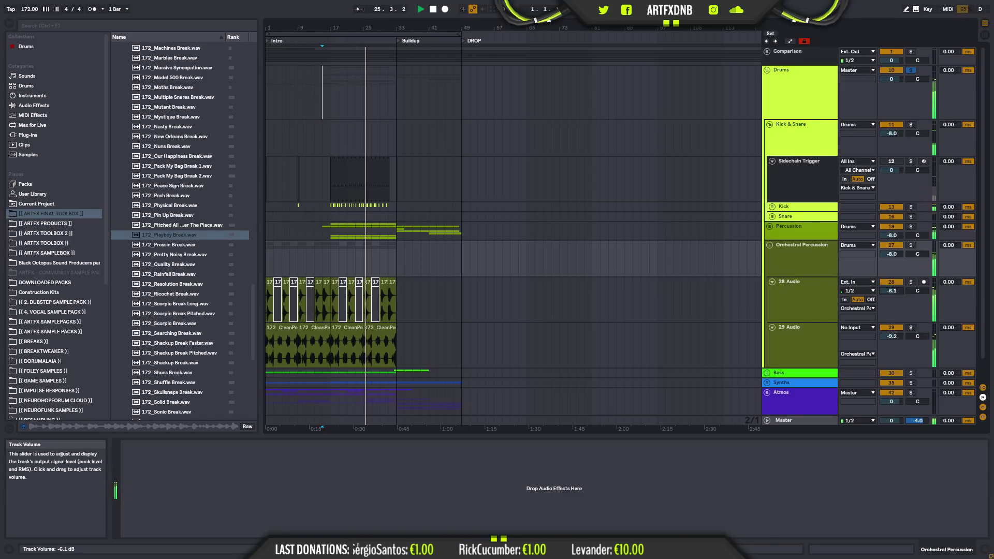
- Fold the Orchestral Percussion, Kick & Snare and Drums groups and play the full mix with Drums unsoloed
click(769, 244)
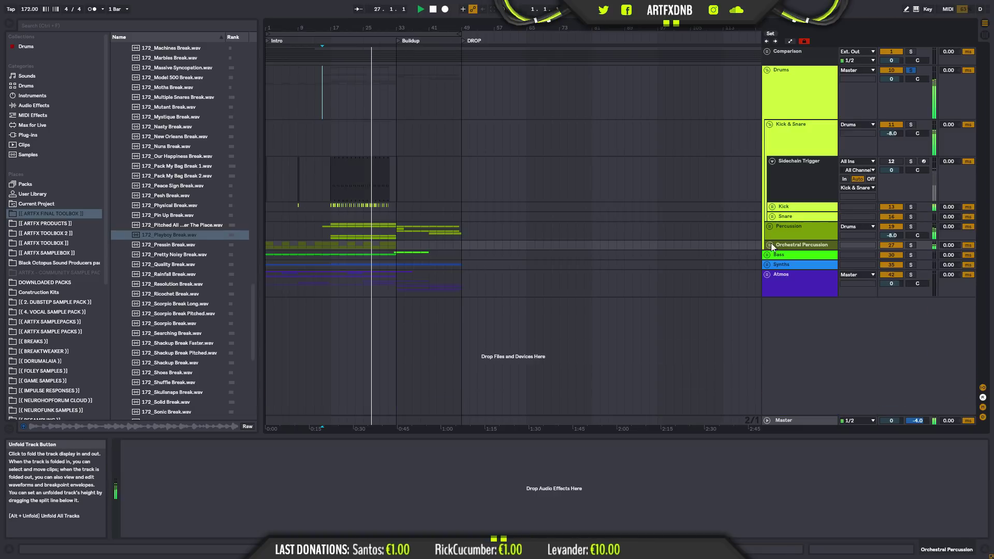
click(769, 124)
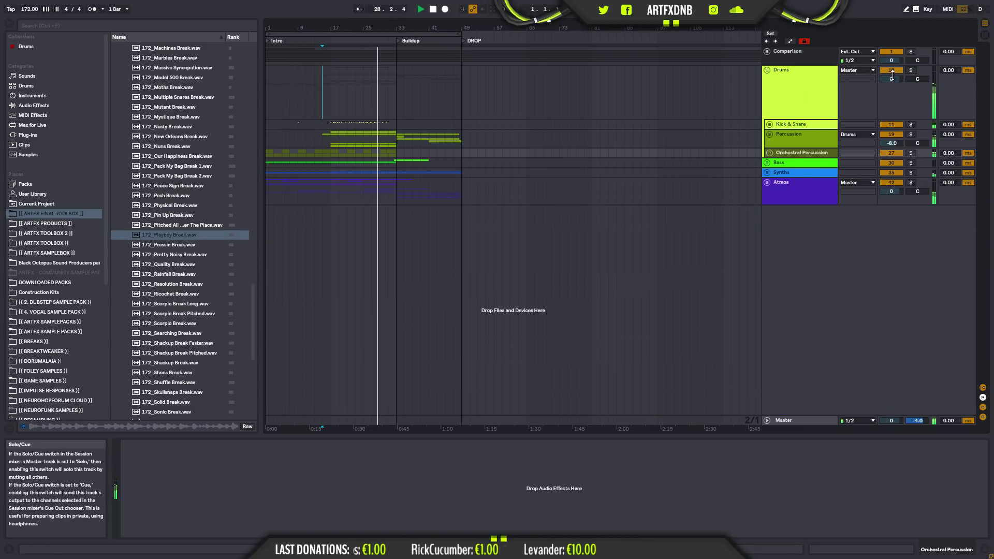
click(767, 70)
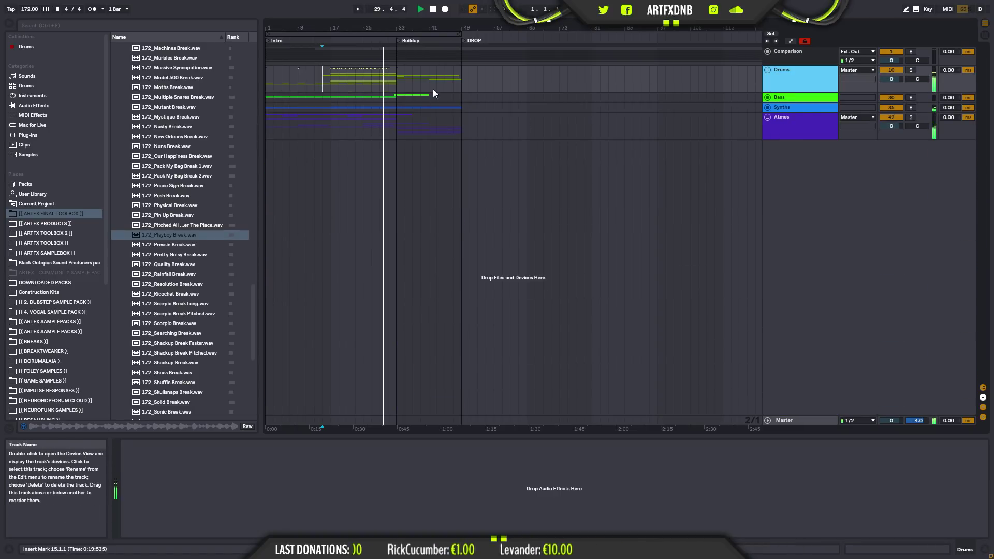
- Stop playback with the insert marker at bar 31 and check the subgroups inside the Drums group
drag(388, 27, 374, 80)
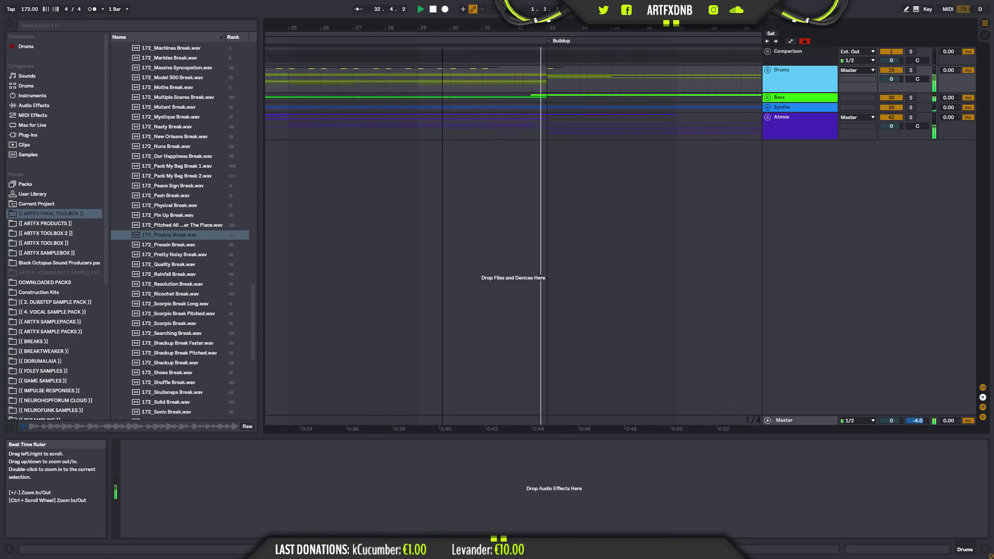
click(483, 73)
key(space)
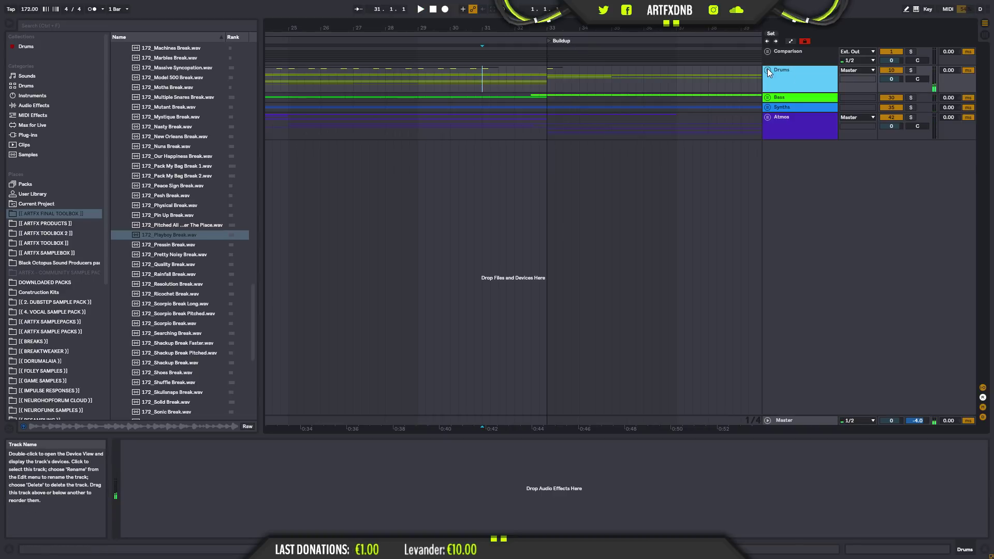
click(768, 71)
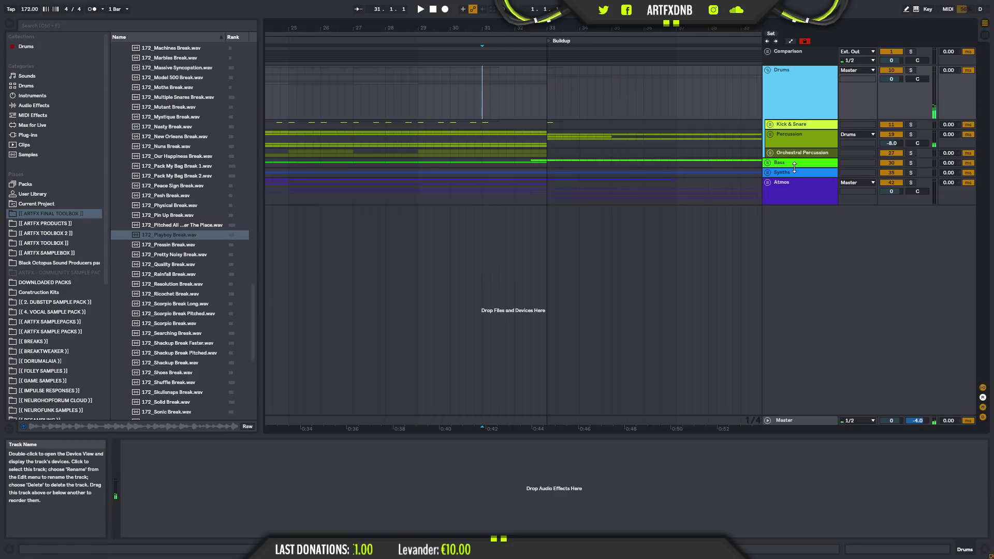
click(768, 70)
- Place the insert marker at bar 13 of the intro on the Drums group
drag(634, 27, 634, 1)
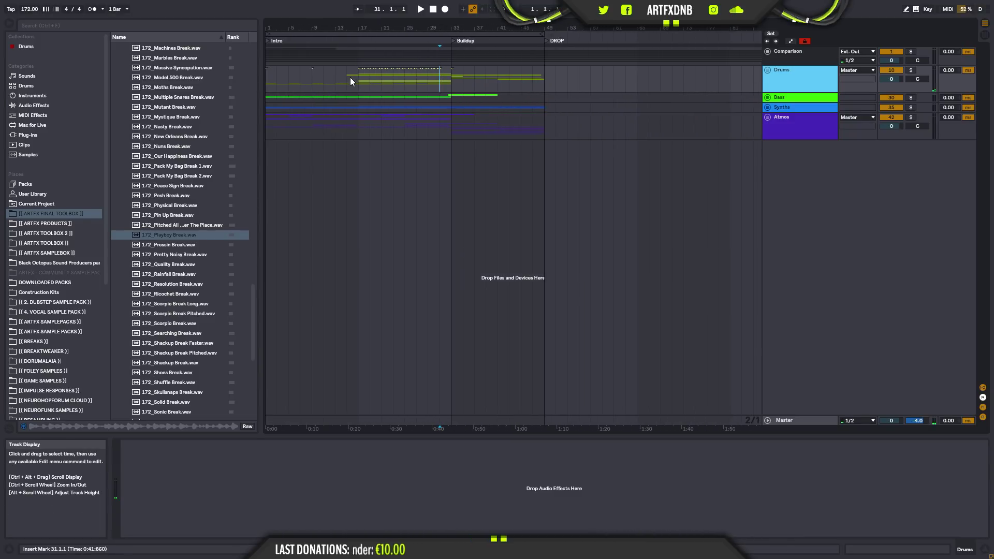
drag(347, 80, 372, 80)
click(437, 77)
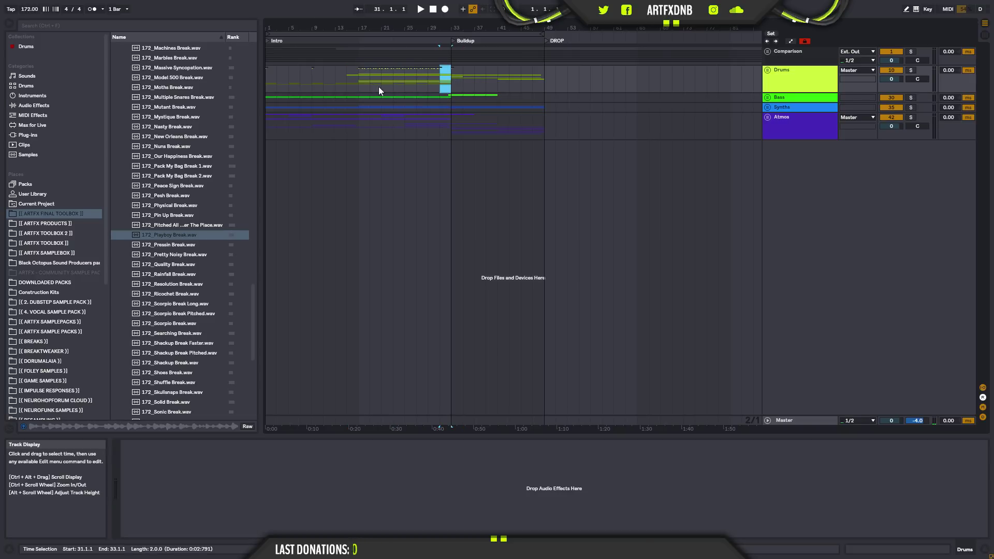
click(335, 85)
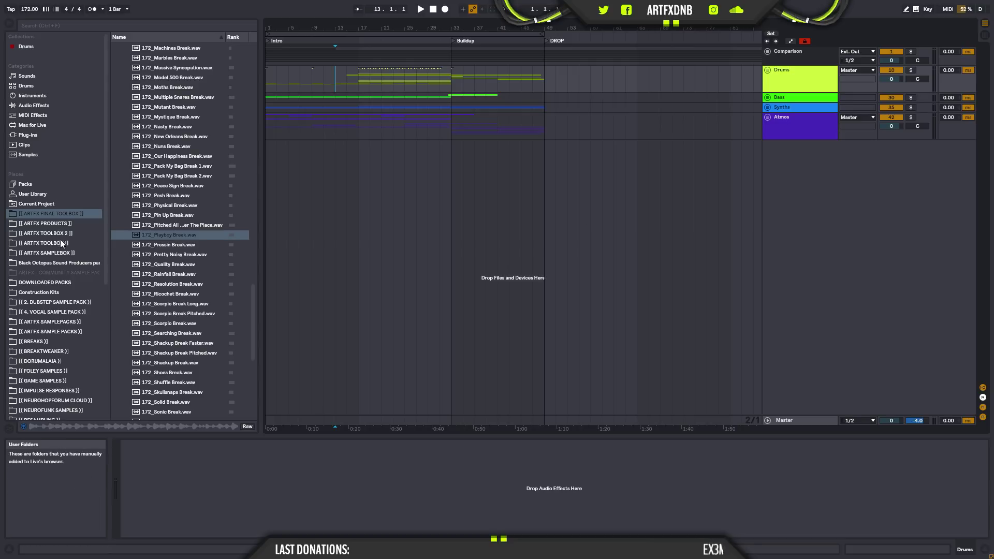
- Browse the ARTFX FINAL TOOLBOX folder to the 8 BEATS samples of the cinematic risers in FX
click(54, 213)
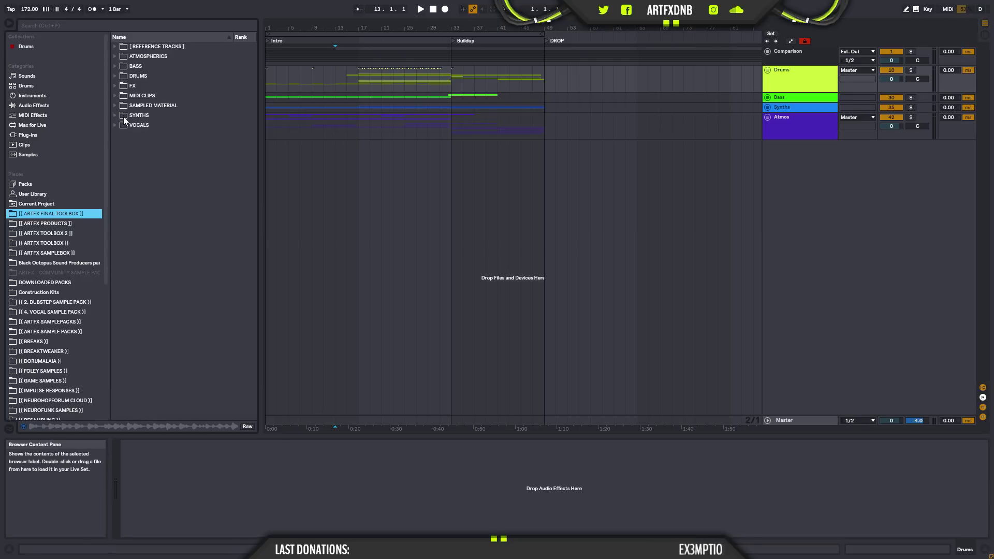
click(133, 86)
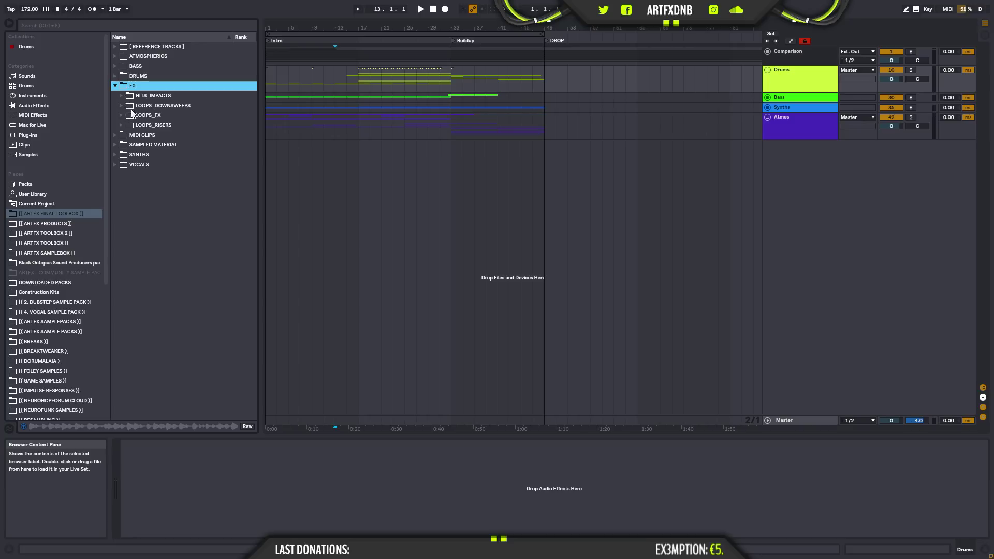
click(122, 125)
click(132, 145)
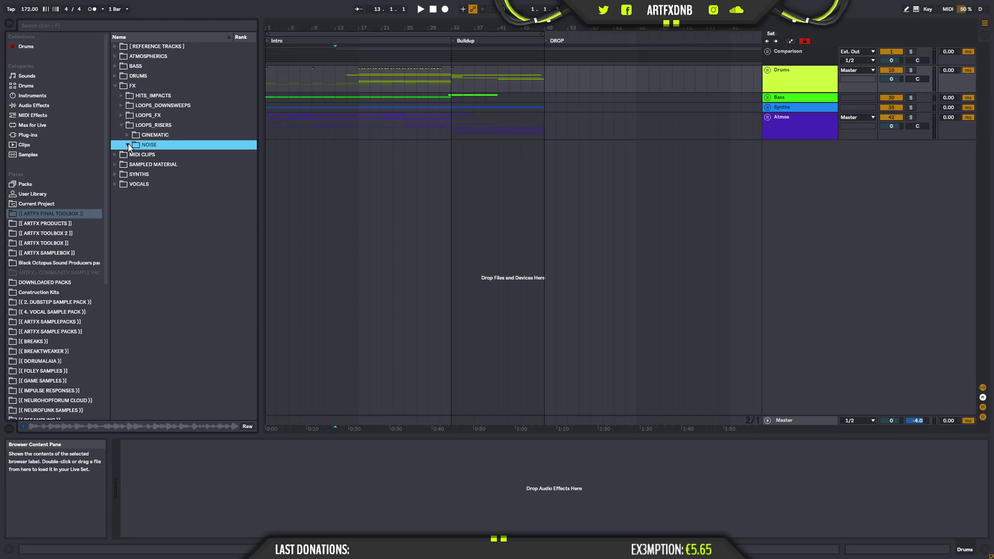
click(129, 135)
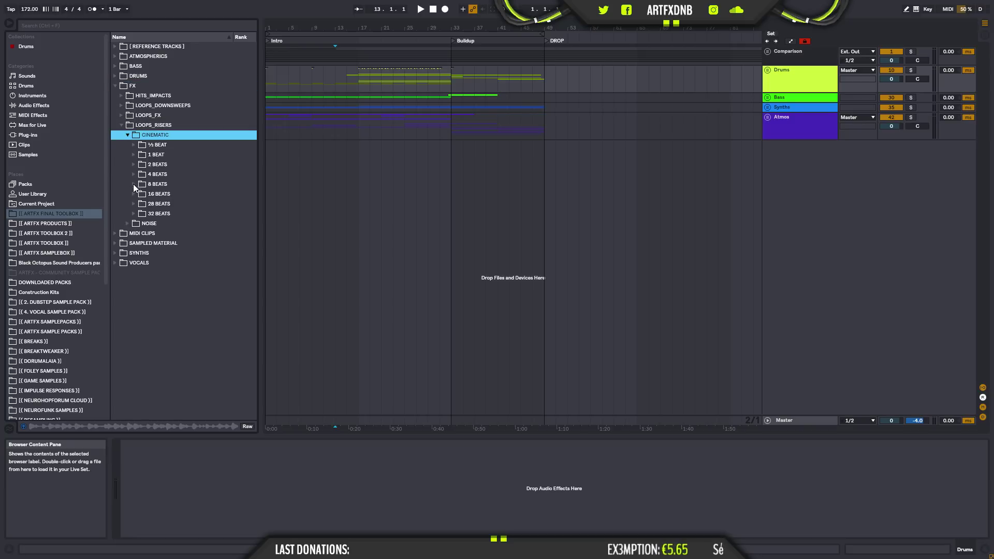
click(133, 184)
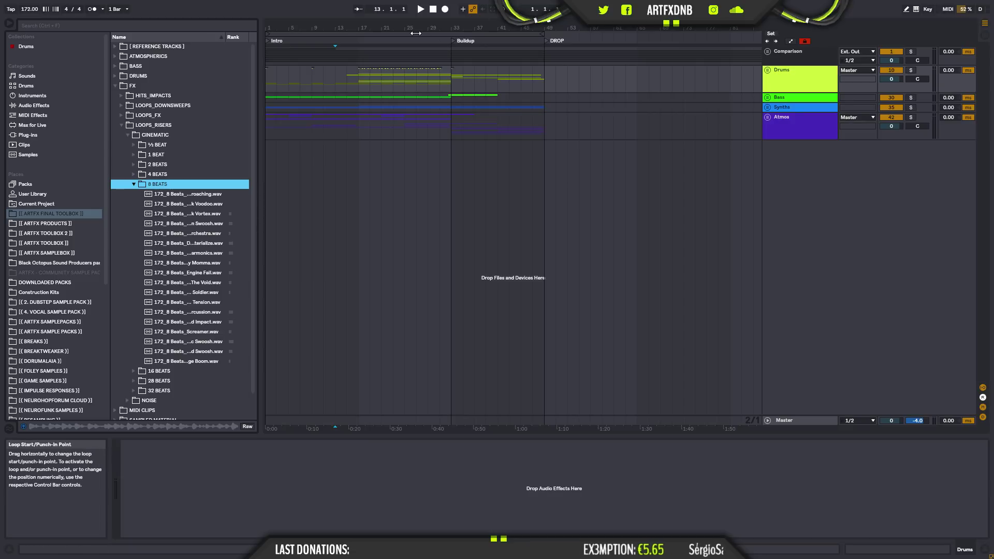
- Unfold the Atmos and FX groups and insert a new audio track below 58 Audio at the end of FX
drag(360, 26, 362, 39)
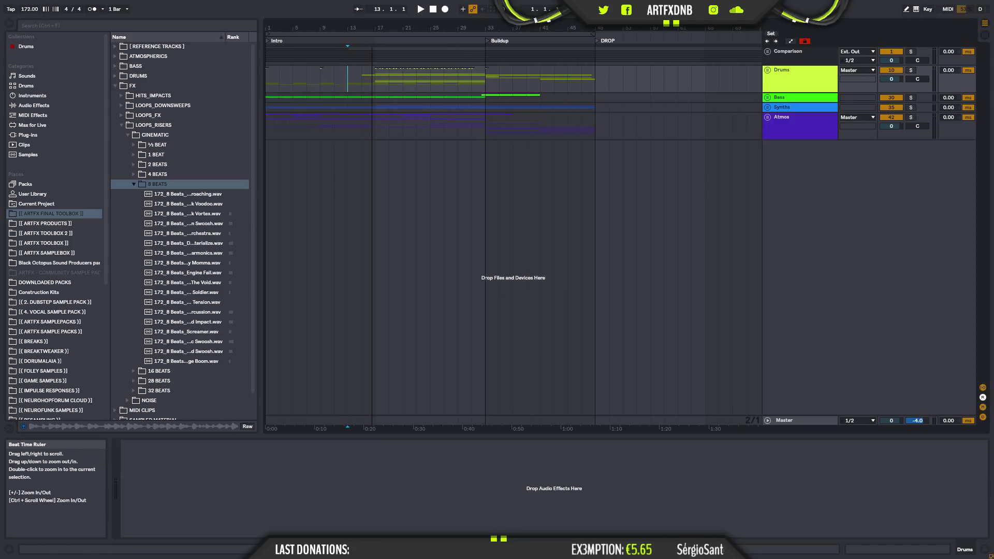
click(771, 118)
scroll(731, 312, down, 2)
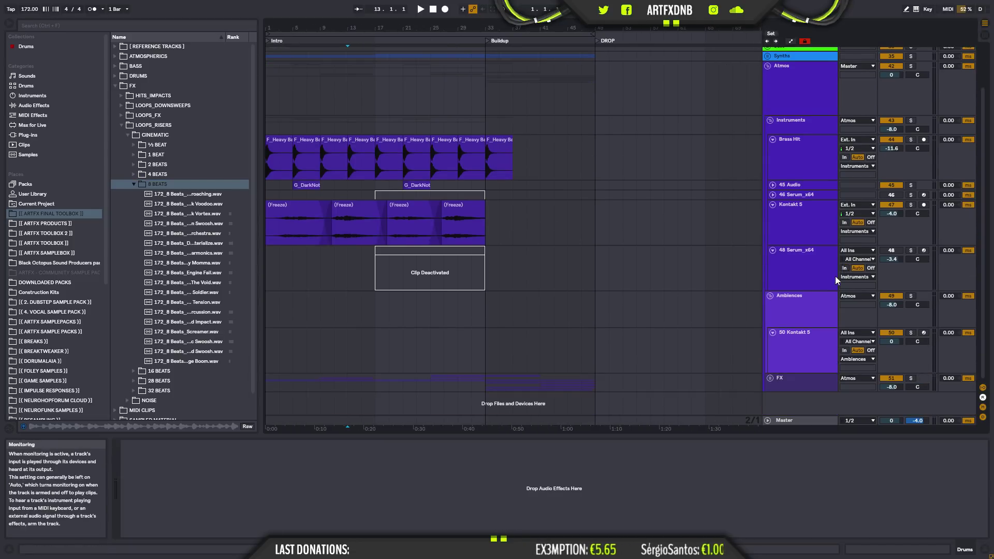
click(771, 378)
scroll(807, 313, down, 4)
scroll(806, 307, down, 1)
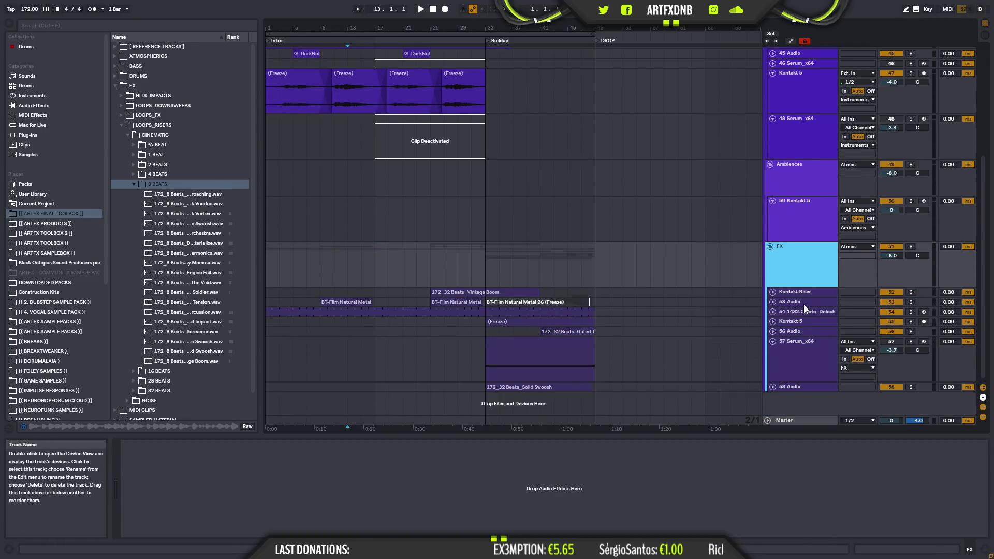
click(789, 387)
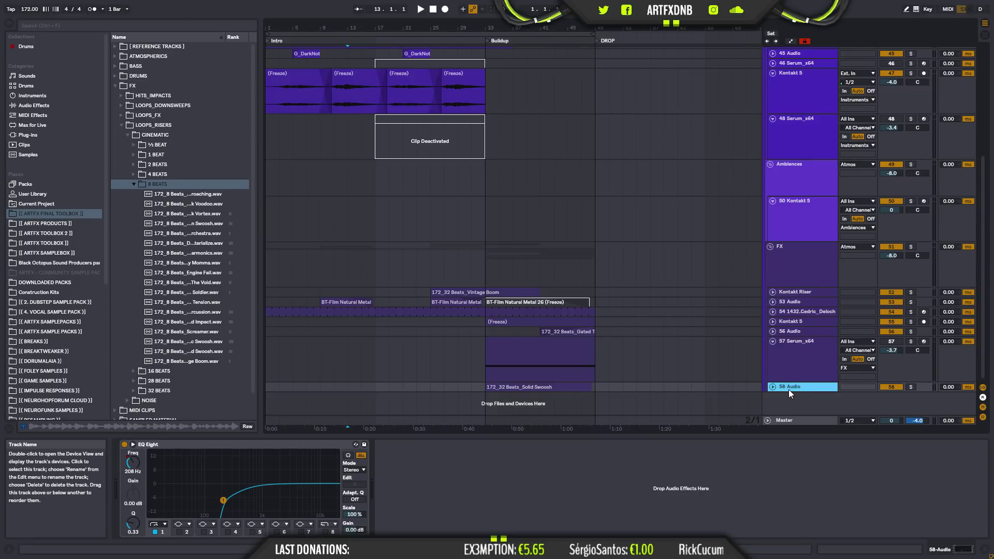
right_click(789, 390)
click(812, 274)
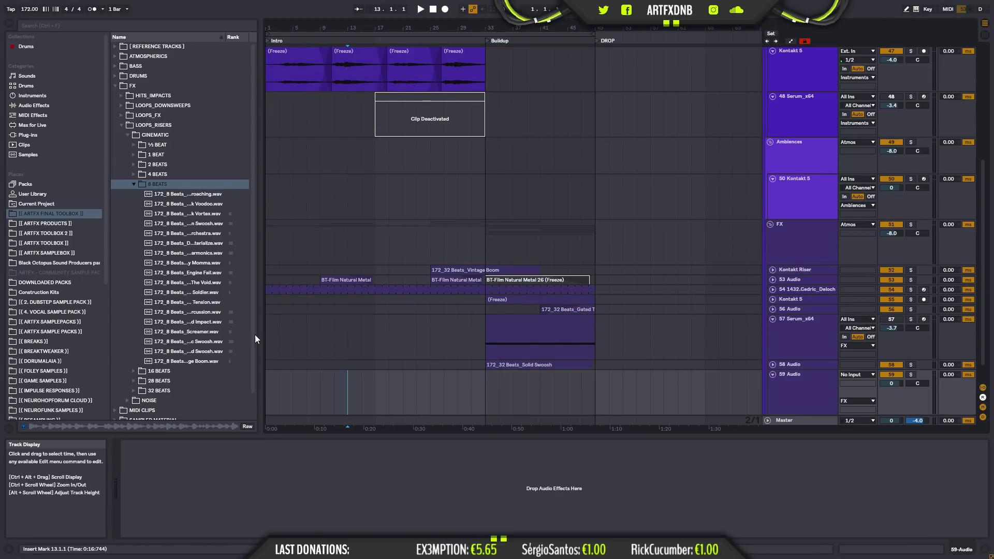
- Place the 172_8 Beats_Alien riser at bar 15 on the 59 Audio track and audition it soloed at -12.7 dB
drag(176, 197, 362, 379)
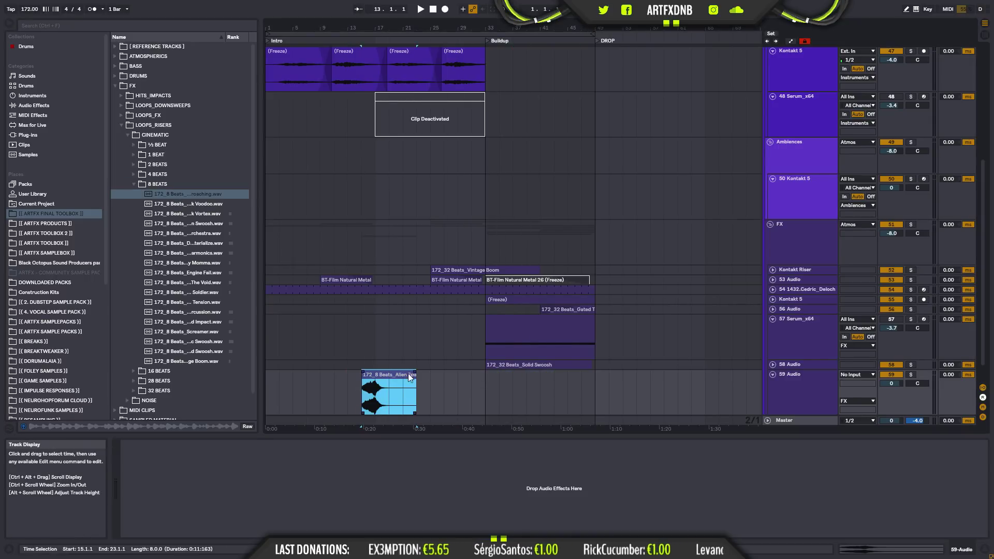
mouse_move(892, 384)
mouse_down()
mouse_move(892, 399)
mouse_move(892, 388)
mouse_up()
click(911, 374)
key(space)
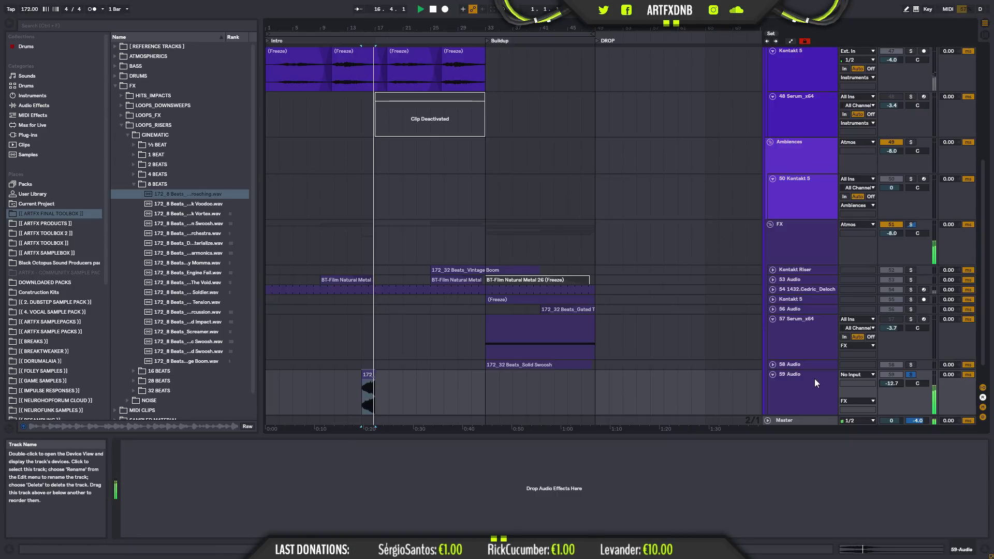
- Move the 172_8 Beats_Alien Spaceship Approaching riser to bar 31, before the Buildup, and audition it unsoloed from bar 29
click(796, 375)
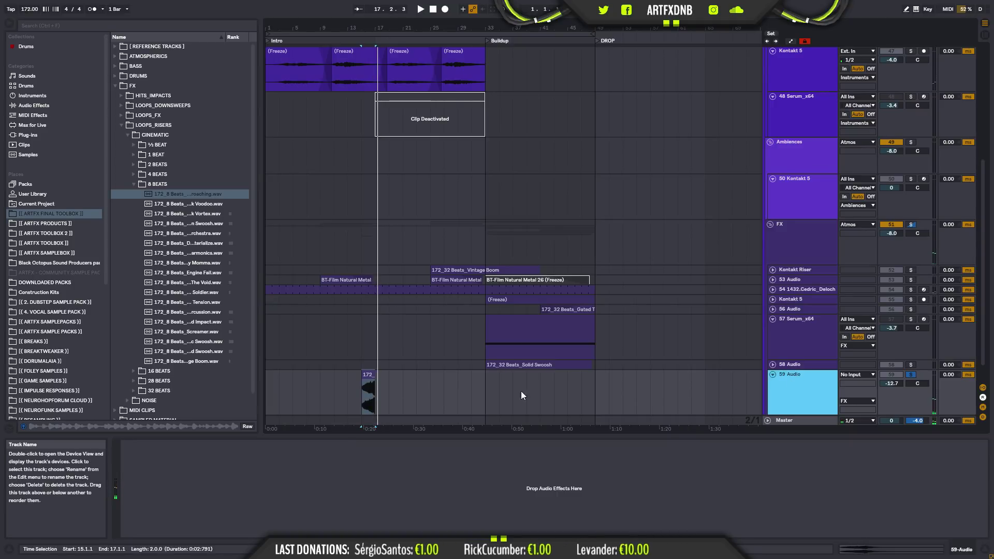
click(368, 379)
mouse_move(369, 378)
mouse_down()
mouse_move(477, 384)
mouse_move(471, 394)
mouse_up()
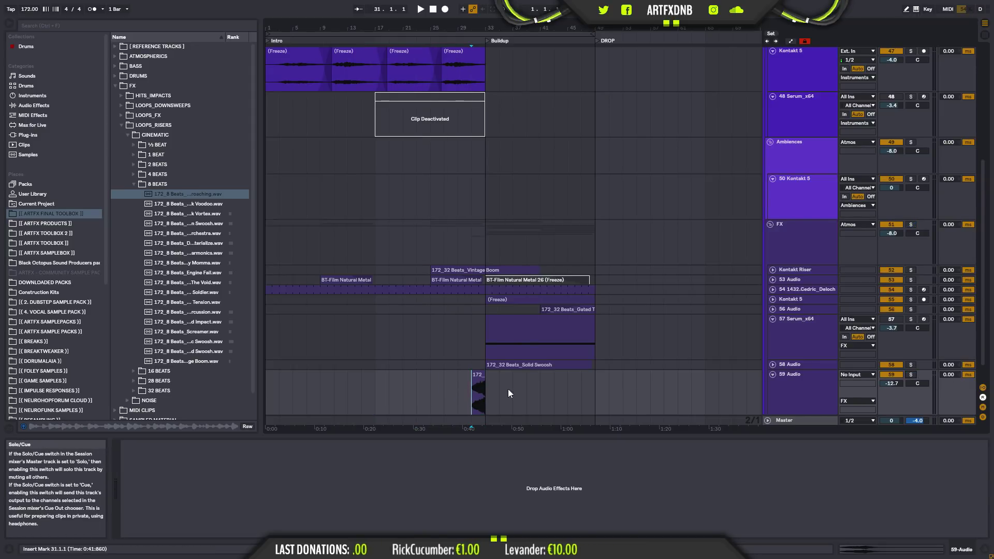
click(458, 383)
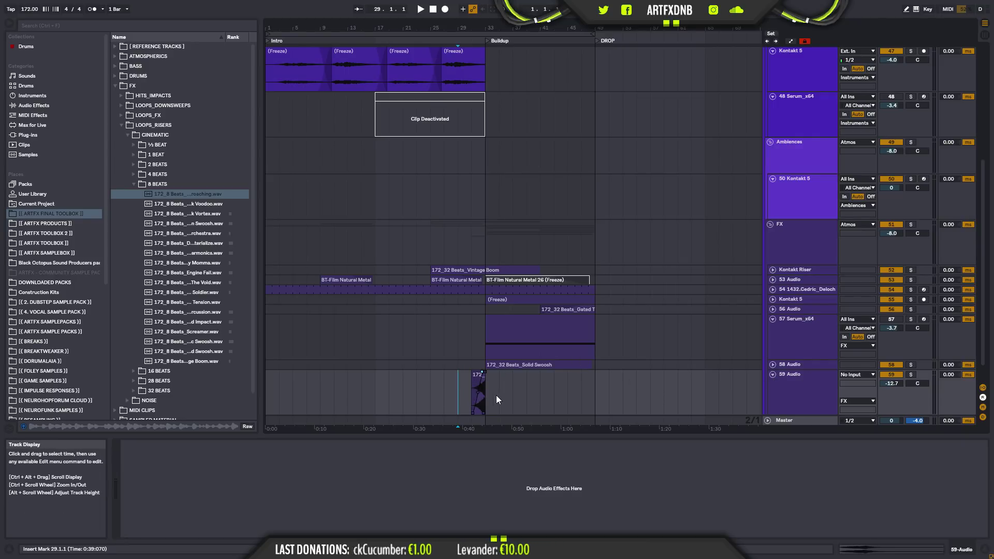
key(space)
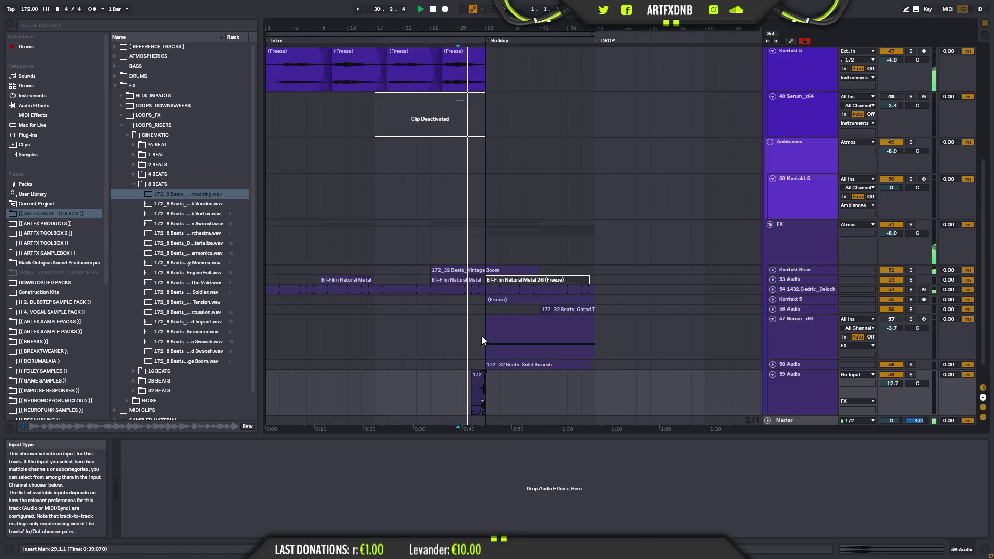
- Shift the Alien Spaceship Approaching riser on 59 Audio earlier to start at 30.3.1 and audition it into the Buildup
drag(477, 34, 481, 29)
key(space)
click(782, 378)
drag(482, 389, 472, 381)
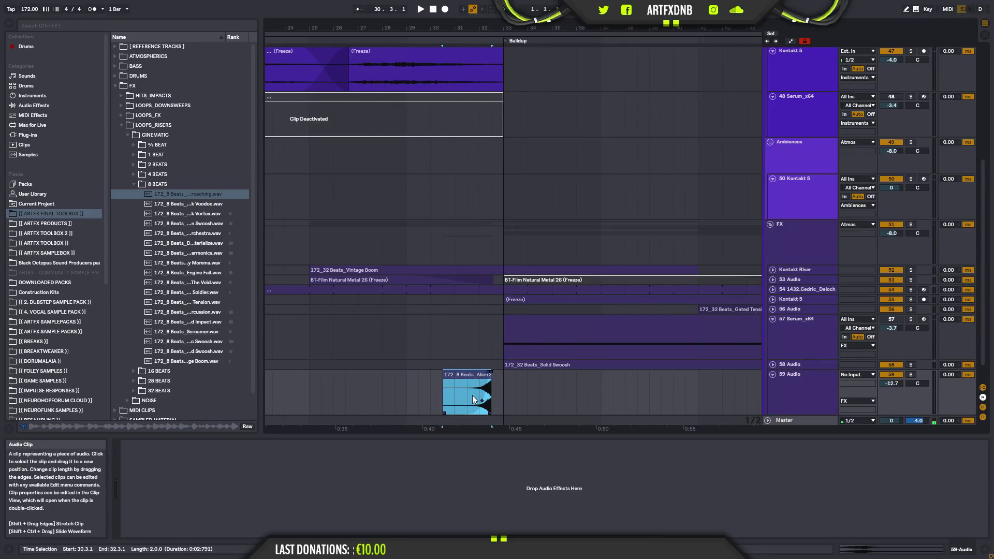
key(space)
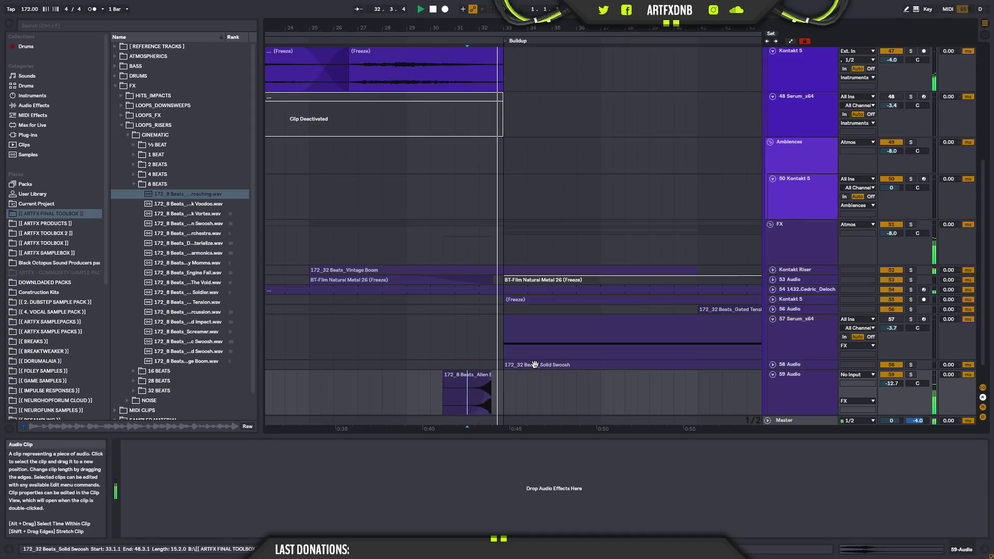
key(space)
- Nudge the Alien riser to start at 30.4.1 and set the 59 Audio track volume to -10.3 dB during playback
drag(491, 28, 566, 75)
drag(544, 380, 558, 382)
click(398, 393)
key(space)
mouse_move(898, 388)
mouse_down()
mouse_move(898, 366)
mouse_move(892, 390)
mouse_up()
click(520, 394)
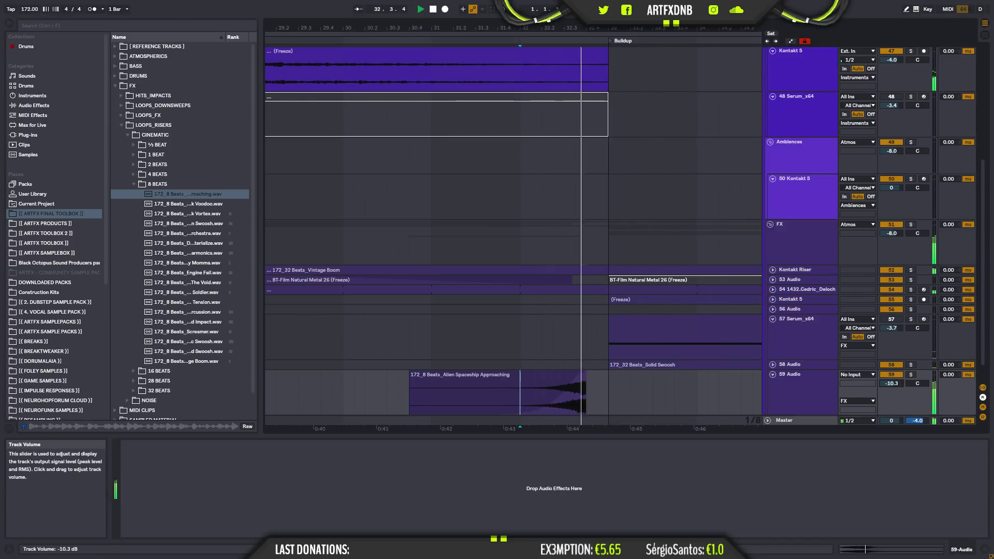
key(space)
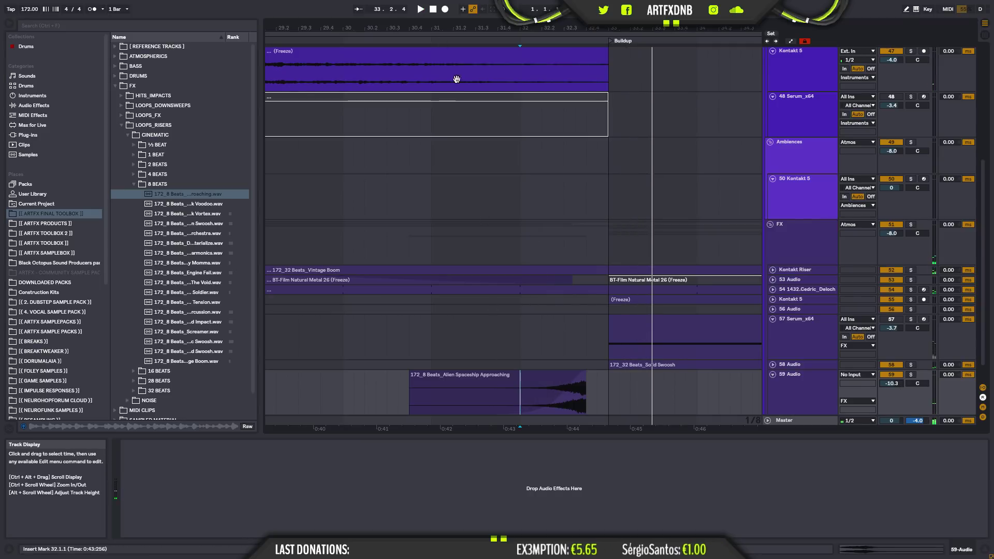
- Preview the Voodoo, Vortex and Clean Swoosh 8-beat risers and place 172_8 Beats_Clean Swoosh at bar 15 on 59 Audio
drag(539, 28, 538, 12)
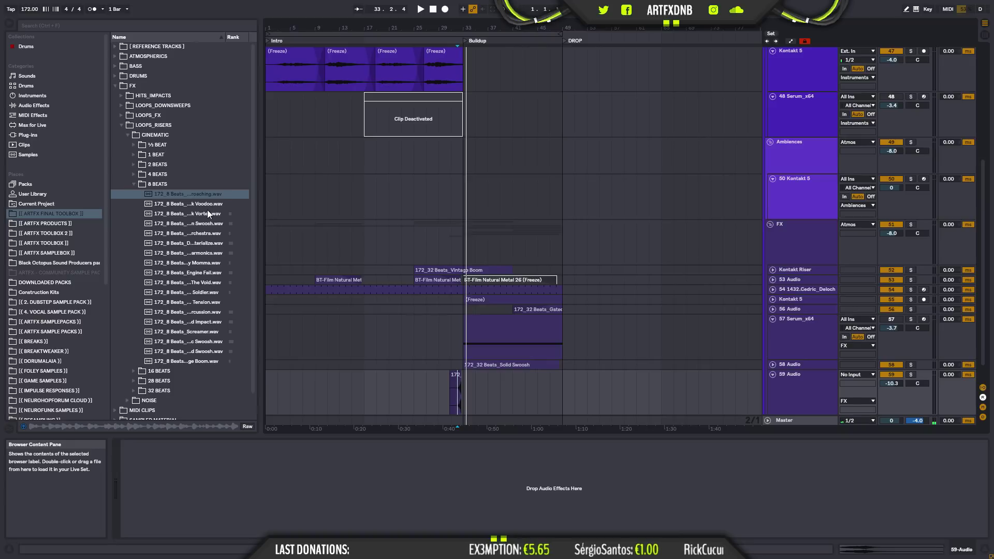
click(189, 203)
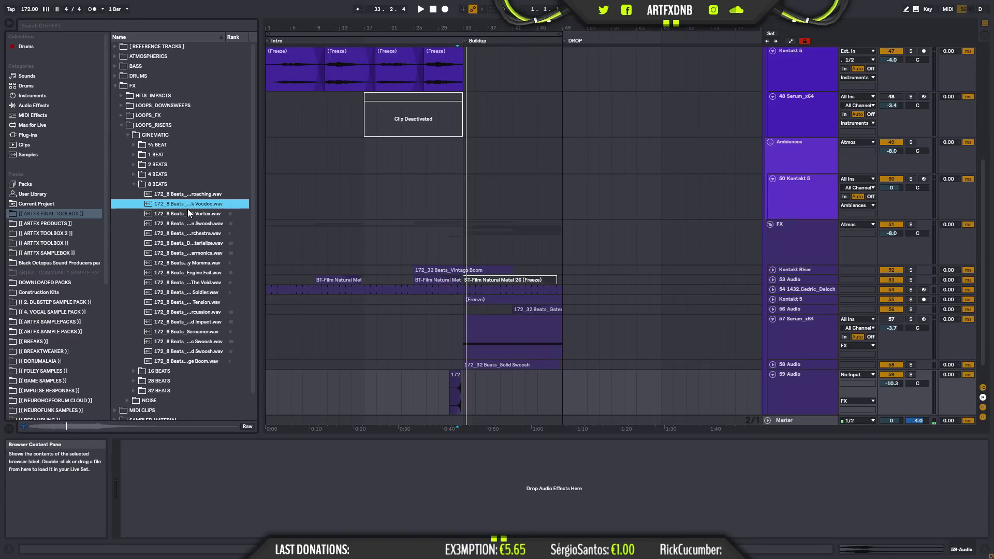
click(186, 214)
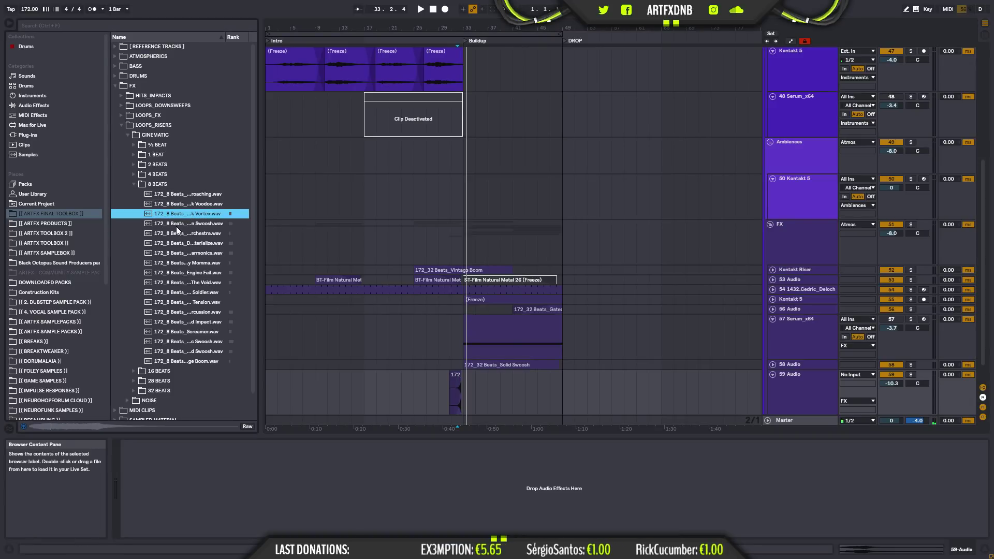
click(177, 225)
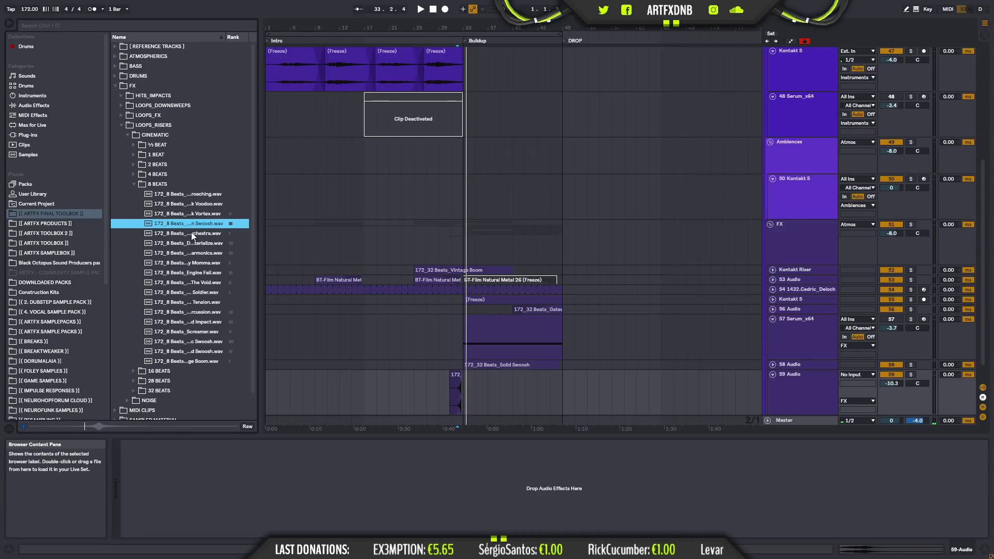
drag(374, 28, 374, 25)
drag(178, 215, 351, 386)
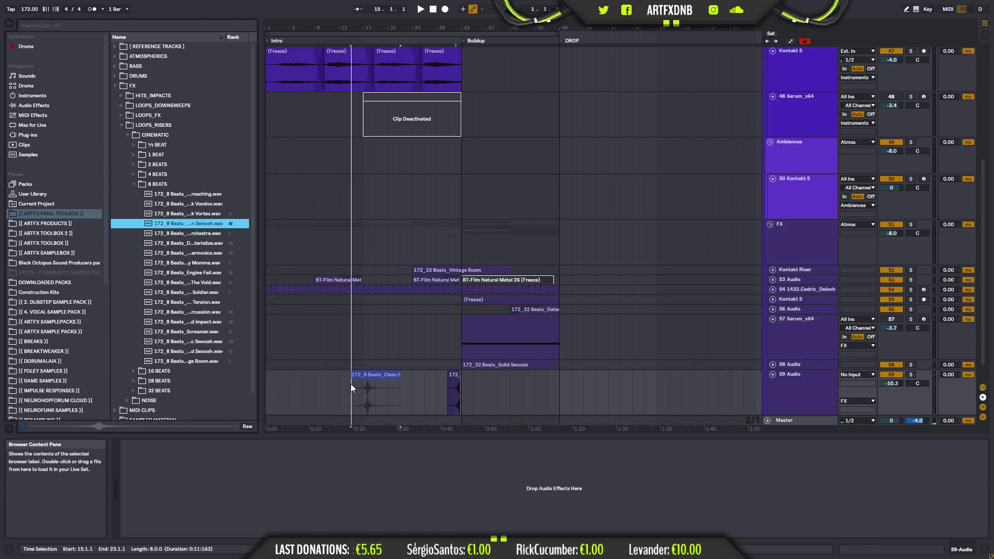
- Turn off warping for both the Clean Swoosh clip and the Alien Spaceship Approaching clip on 59 Audio
click(350, 384)
double_click(350, 384)
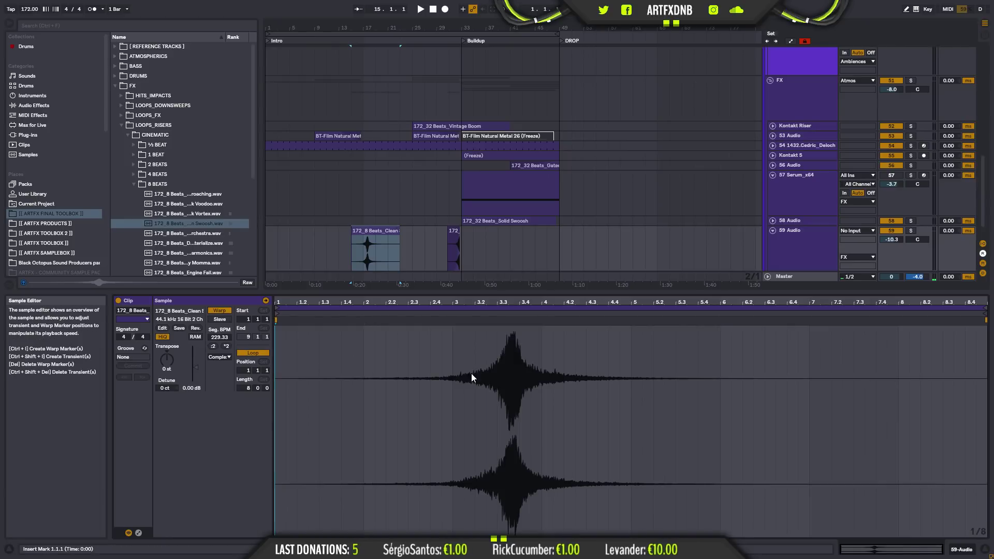
click(220, 310)
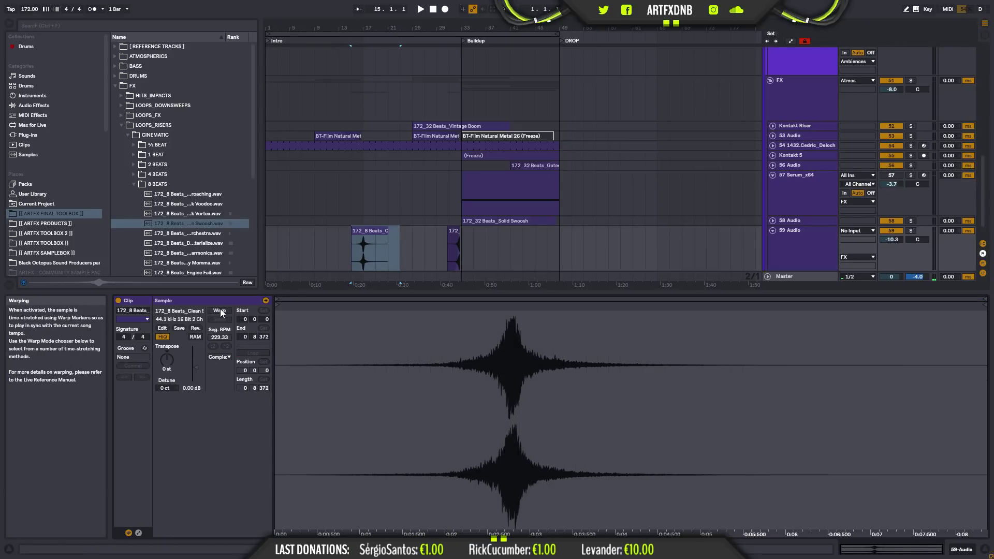
click(451, 232)
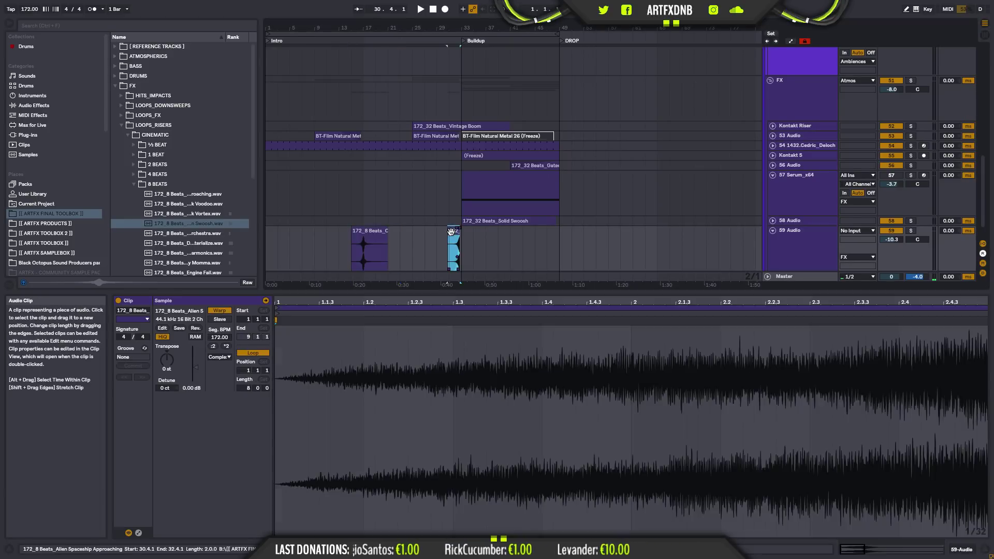
click(219, 311)
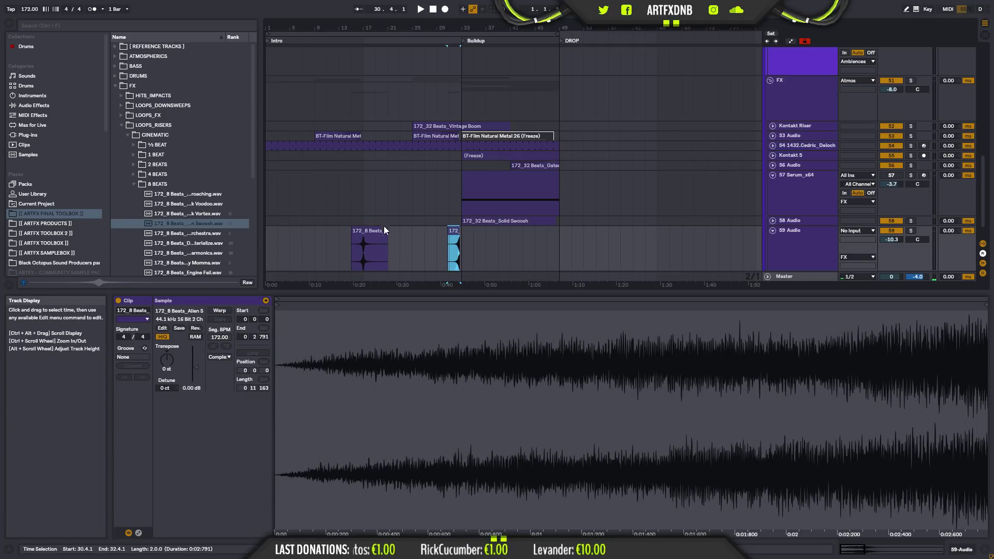
- Audition the unwarped Clean Swoosh riser within the intro from bar 13
click(400, 232)
drag(385, 233, 369, 231)
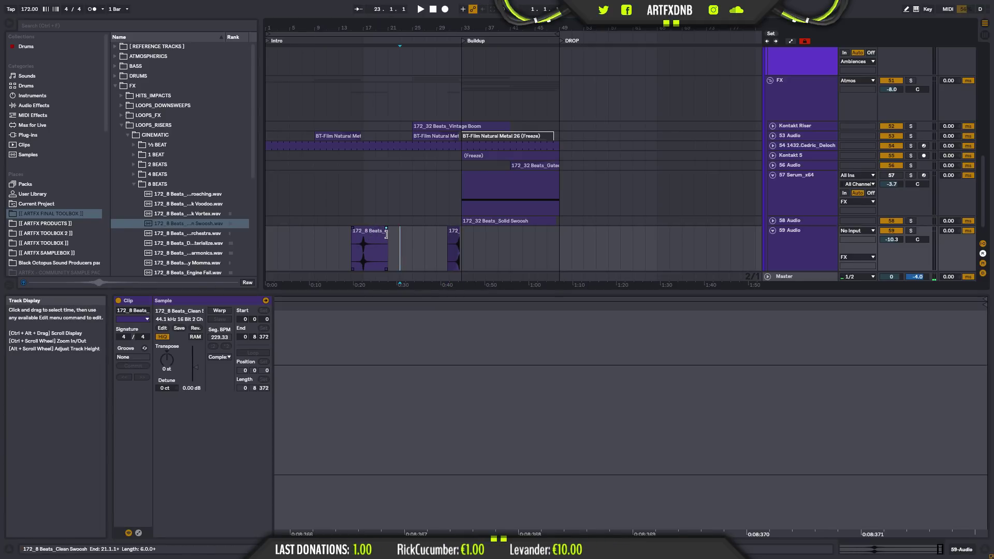
click(370, 248)
click(339, 245)
key(space)
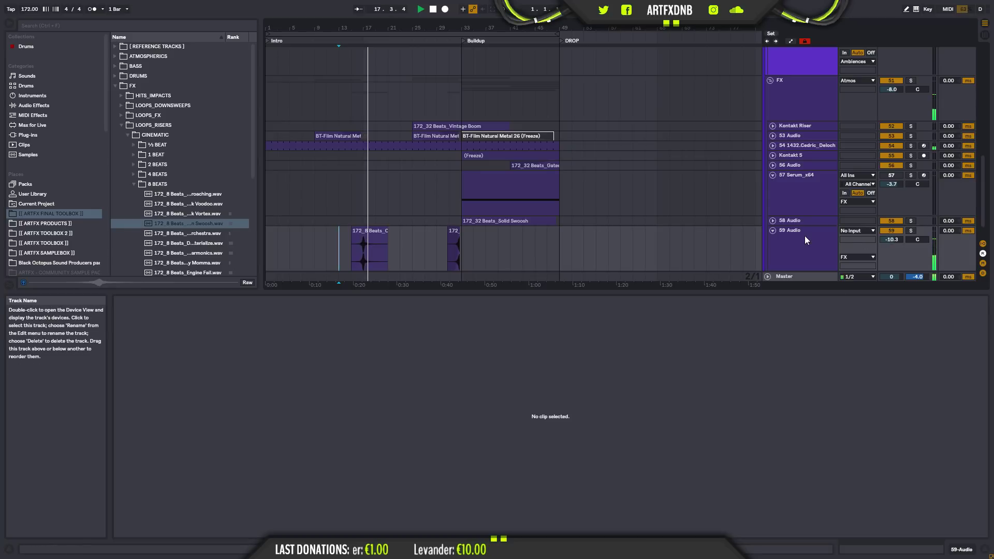
click(361, 244)
key(space)
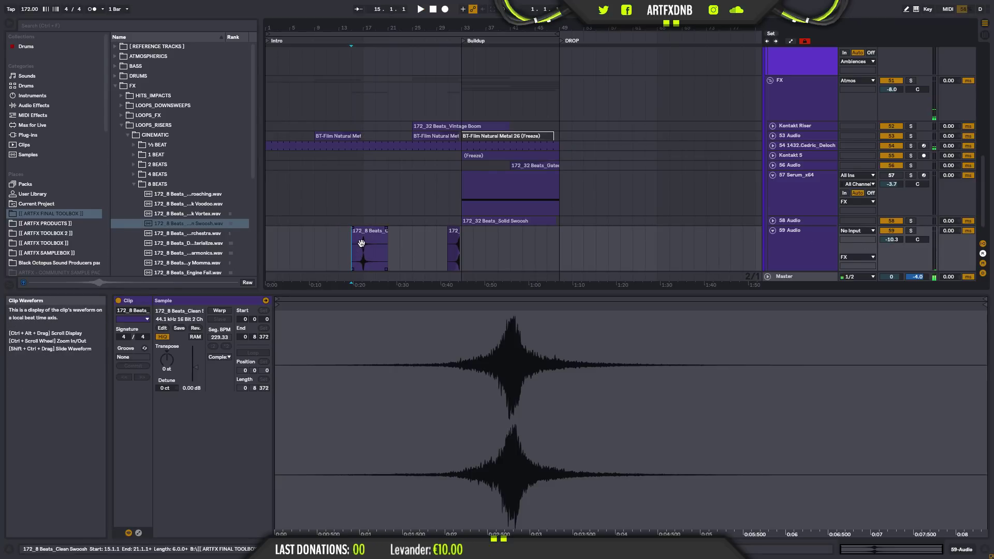
- Check the Clean Swoosh peak against the bar 17 transition by playing from shortly before it
click(379, 231)
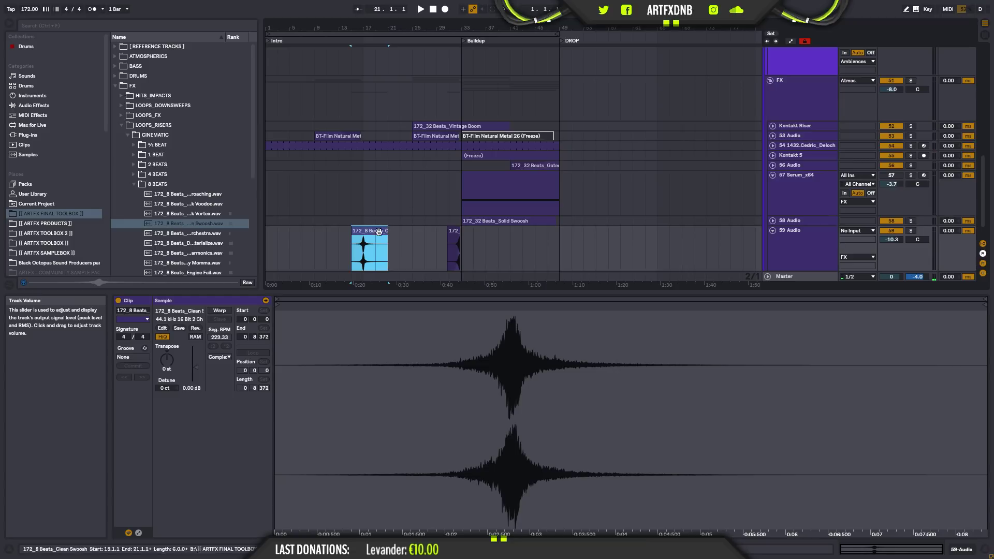
mouse_move(372, 29)
mouse_down()
mouse_move(415, 98)
mouse_move(498, 111)
mouse_up()
click(444, 252)
key(space)
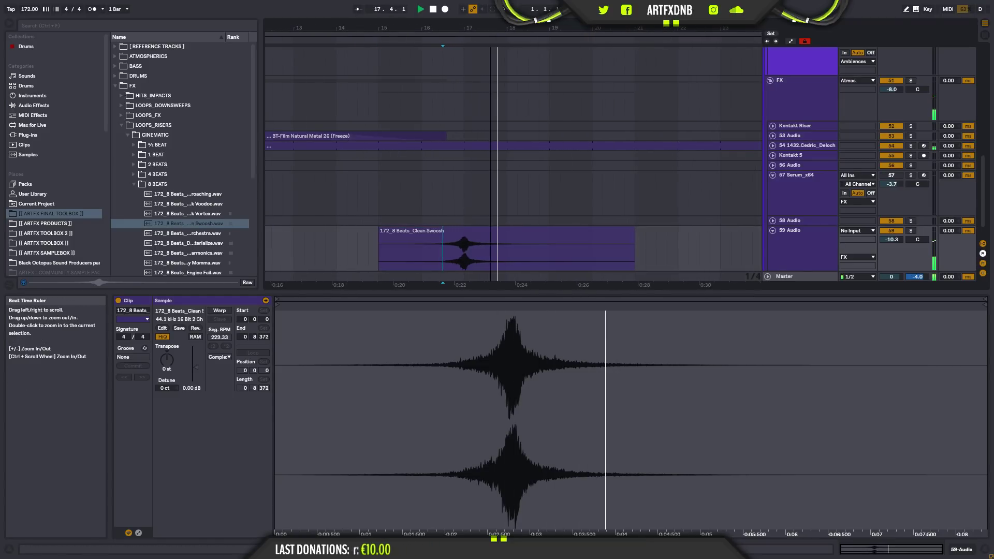
drag(495, 29, 498, 8)
key(space)
- Fold the 59 Audio track and the Atmos groups, and play the whole arrangement from bar 1
click(773, 231)
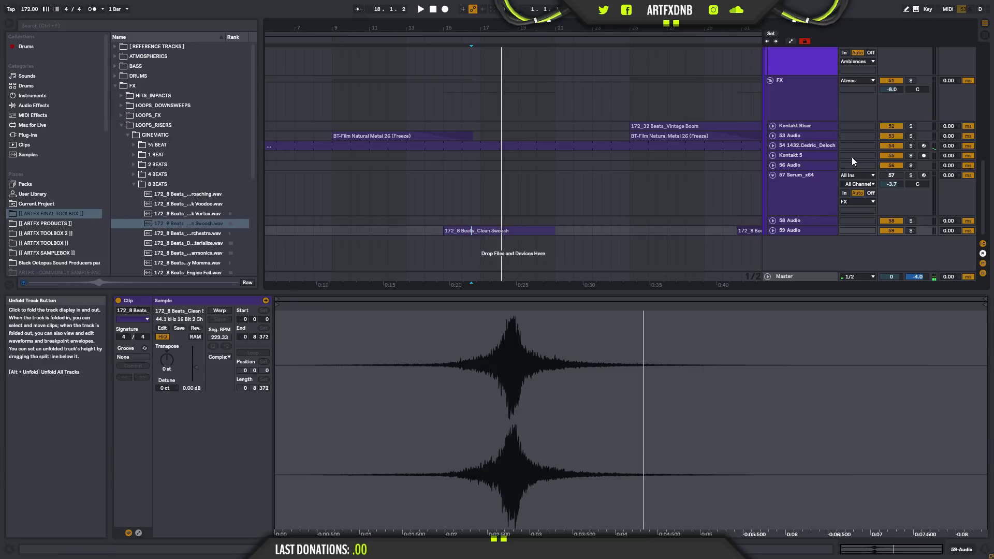
click(770, 80)
click(770, 81)
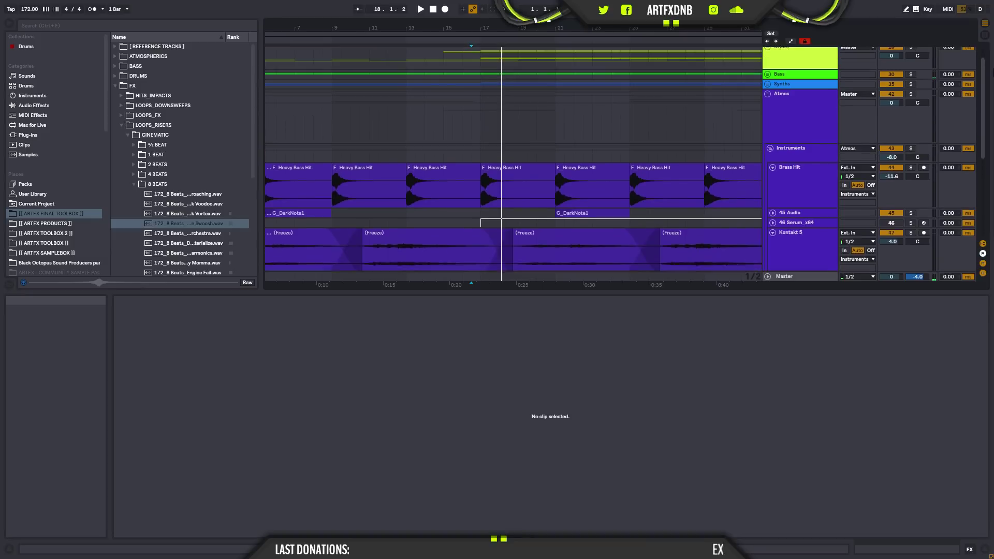
click(768, 112)
mouse_move(410, 28)
mouse_down()
mouse_move(409, 4)
mouse_move(409, 13)
mouse_up()
click(270, 127)
key(space)
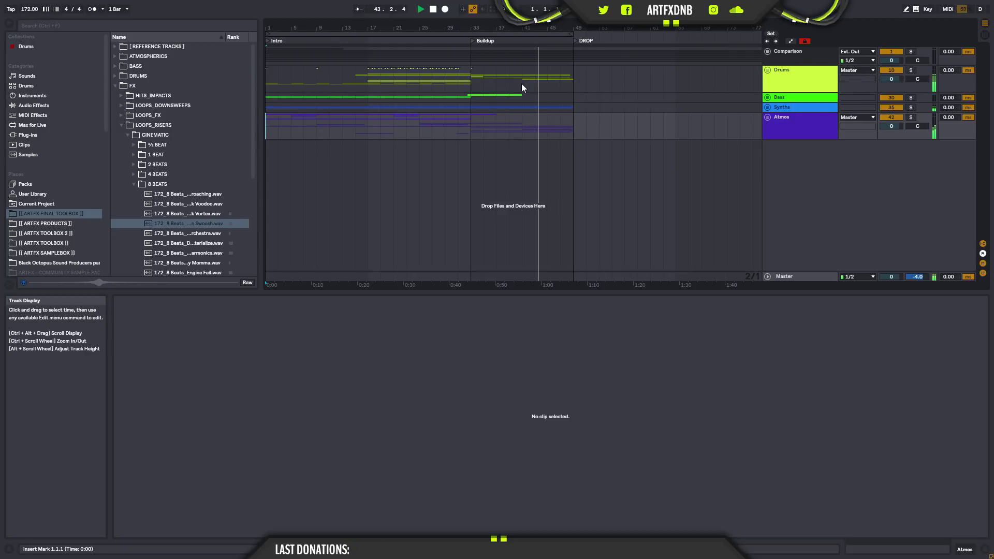
- Unfold the Drums group and its Kick & Snare subgroup
click(767, 71)
click(767, 125)
click(770, 125)
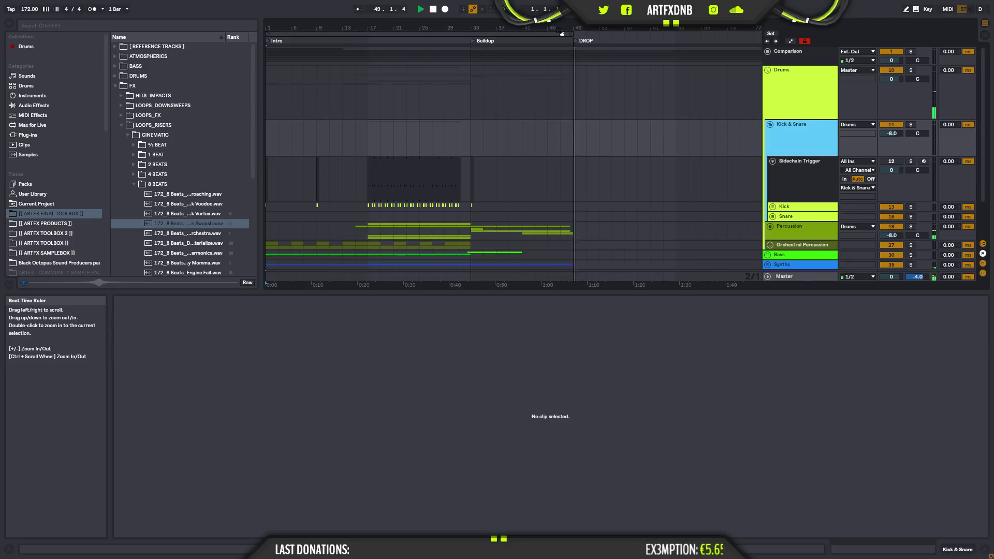
- Copy the kick hit at bar 33 on the Kick track to bar 41 of the Buildup
drag(562, 34, 458, 140)
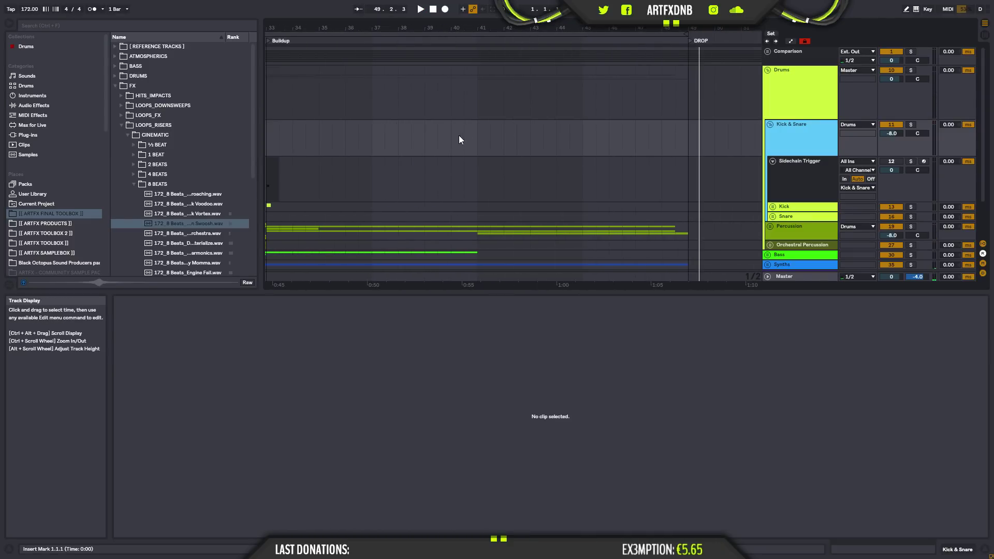
drag(276, 208, 277, 210)
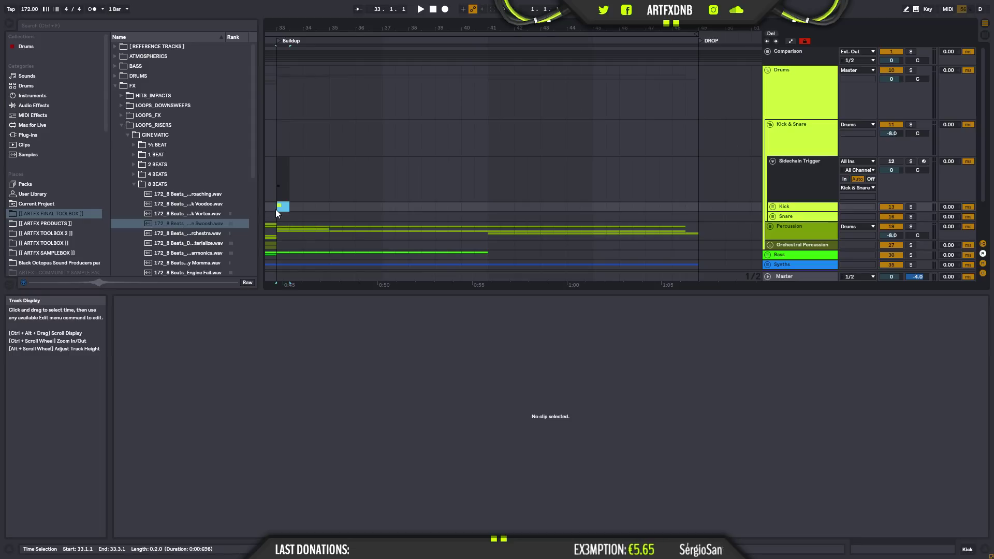
click(489, 208)
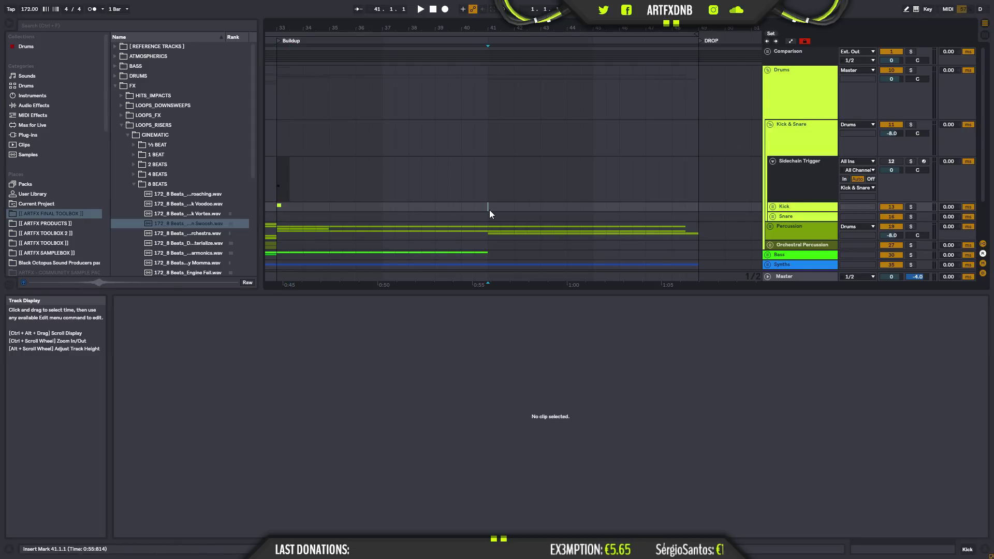
drag(498, 29, 497, 148)
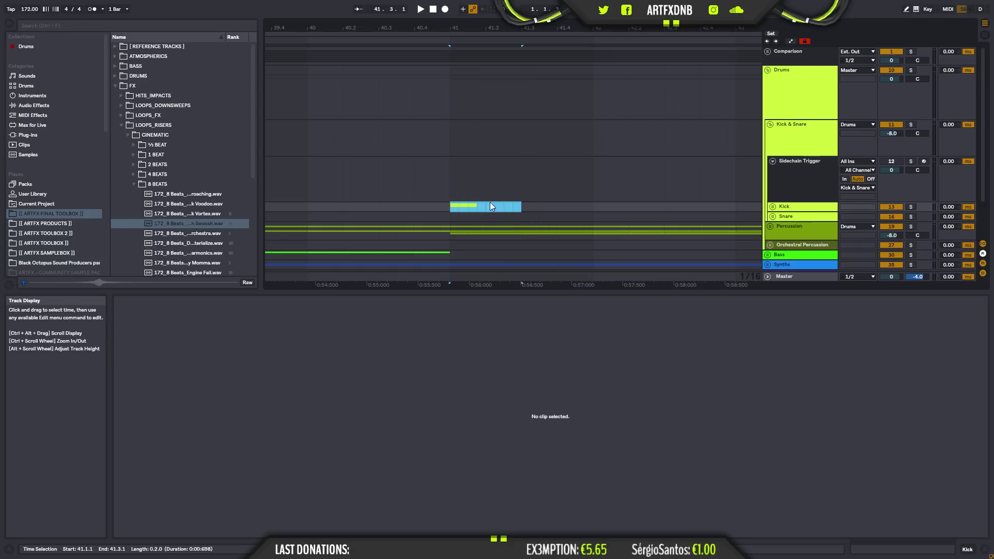
- Repeat the kick on every beat from bar 41 up to bar 43 on the Kick track
key(ctrl+d)
key(ctrl+d)
key(ctrl+d)
key(ctrl+d)
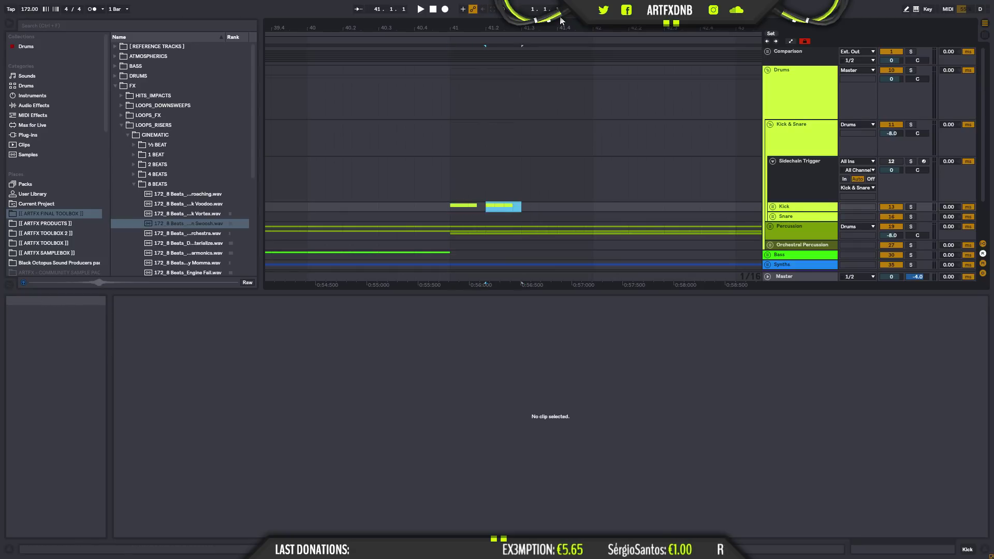
key(ctrl+d)
key(ctrl+d)
key(ctrl+d)
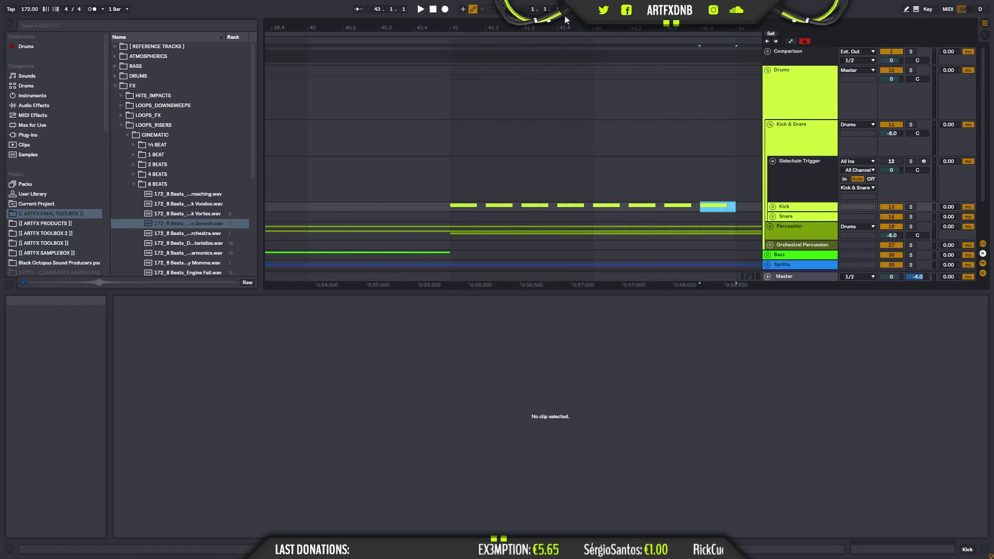
- Duplicate the two-bar kick pattern at bar 41 twice, extending it to bar 47, and play it back from bar 40
drag(564, 28, 564, 5)
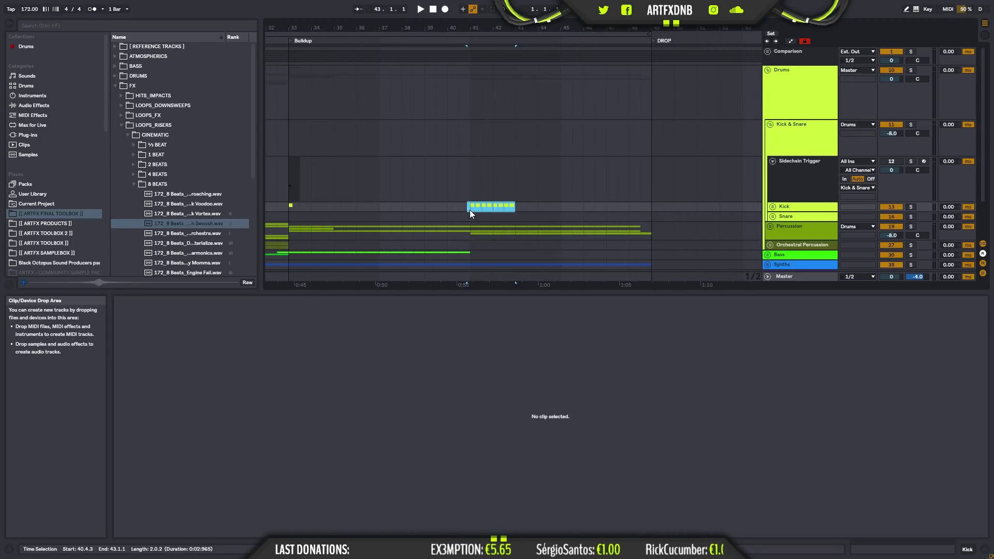
key(ctrl+d)
key(ctrl+d)
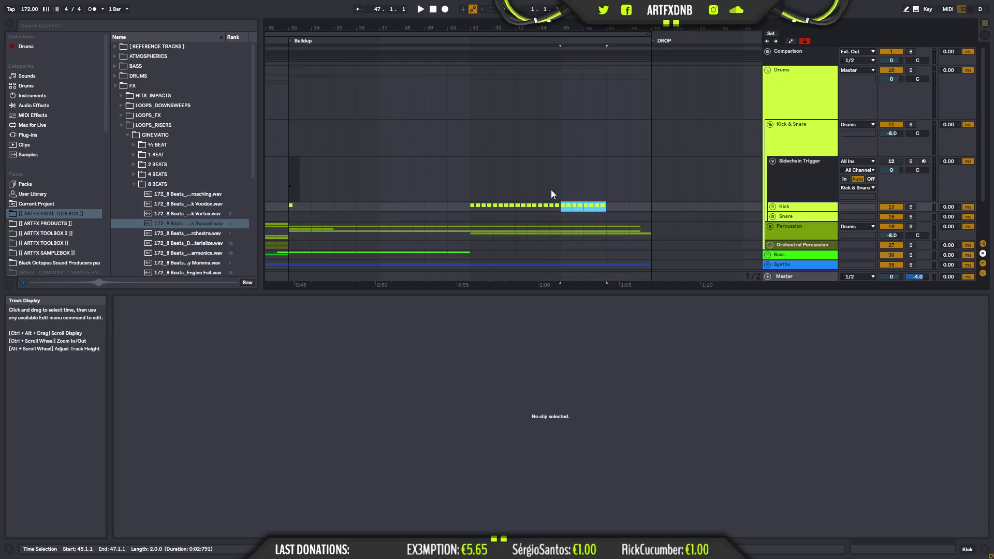
click(446, 207)
key(space)
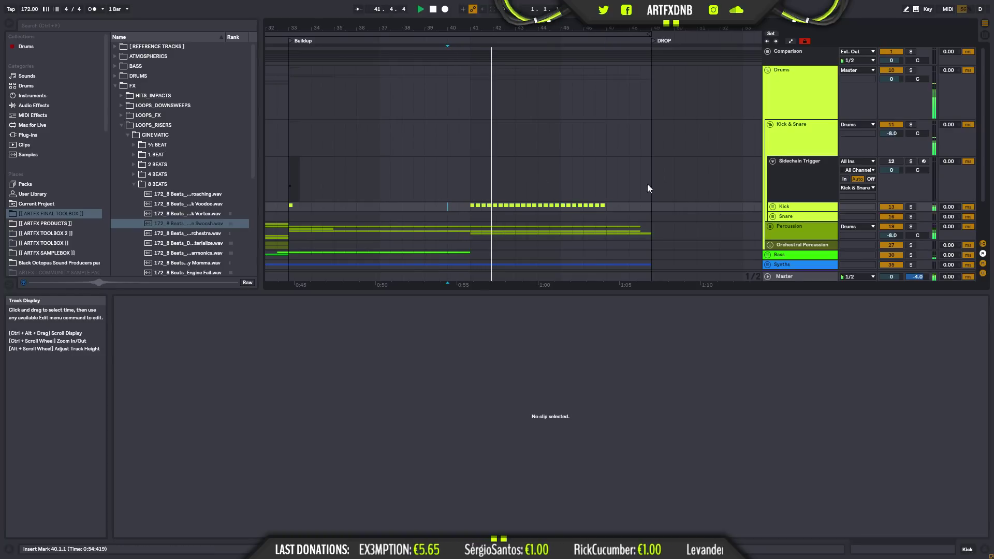
- Unfold the Kick track and shorten the Main Kick clip at bar 45 to half a beat
drag(611, 204, 564, 204)
key(space)
drag(569, 25, 575, 73)
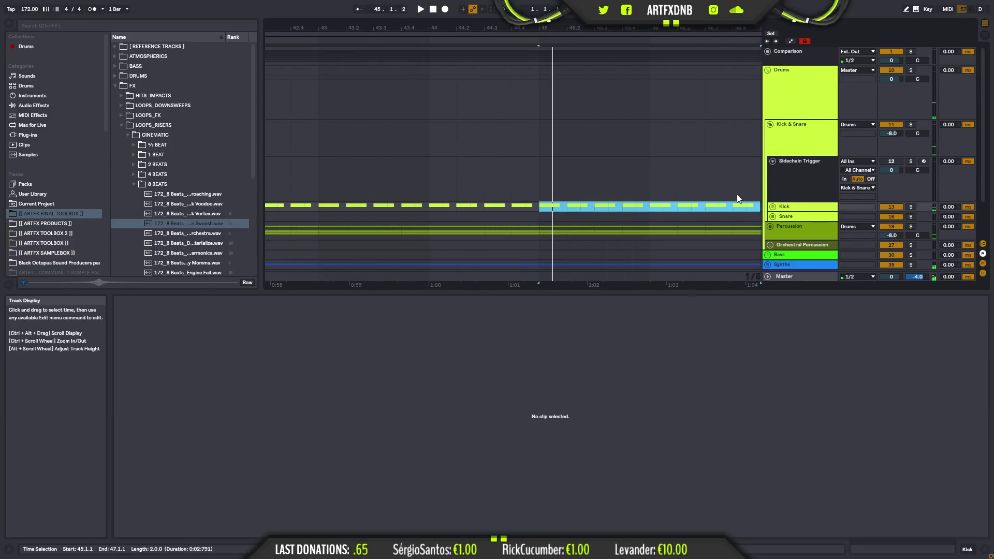
click(772, 207)
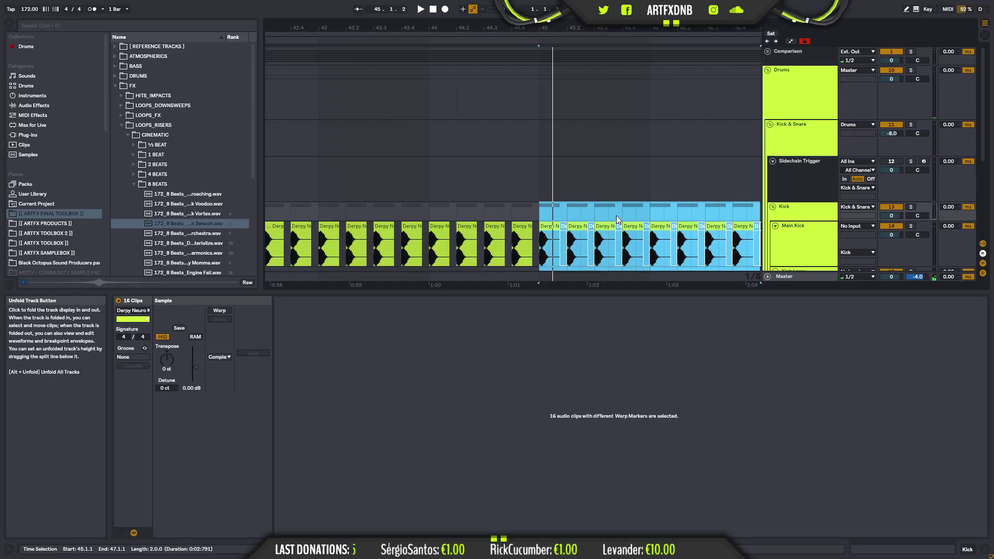
click(562, 233)
click(549, 228)
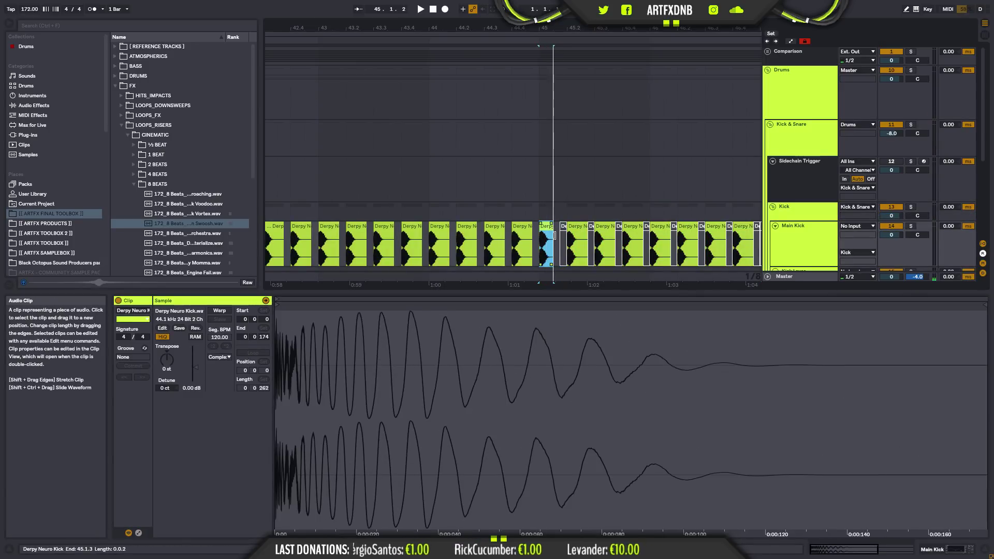
- Repeat the half-beat kick from bar 45 up to bar 47 on the Main Kick track
key(ctrl+d)
key(ctrl+d)
key(ctrl+d)
key(ctrl+d)
key(ctrl+d)
key(ctrl+d)
key(ctrl+d)
key(ctrl+d)
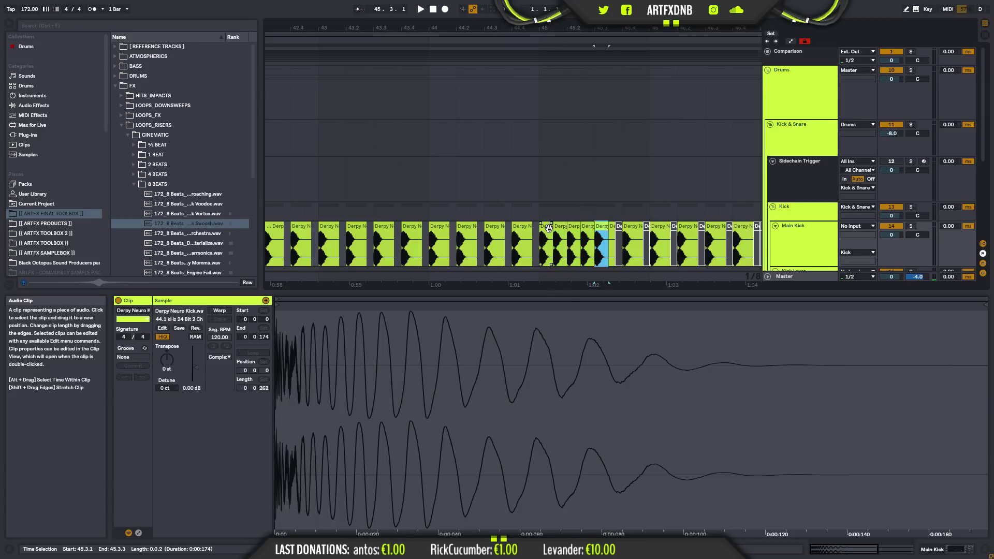
key(ctrl+d)
key(ctrl+d)
key(ctrl+d)
key(ctrl+d)
key(ctrl+d)
key(ctrl+d)
key(ctrl+d)
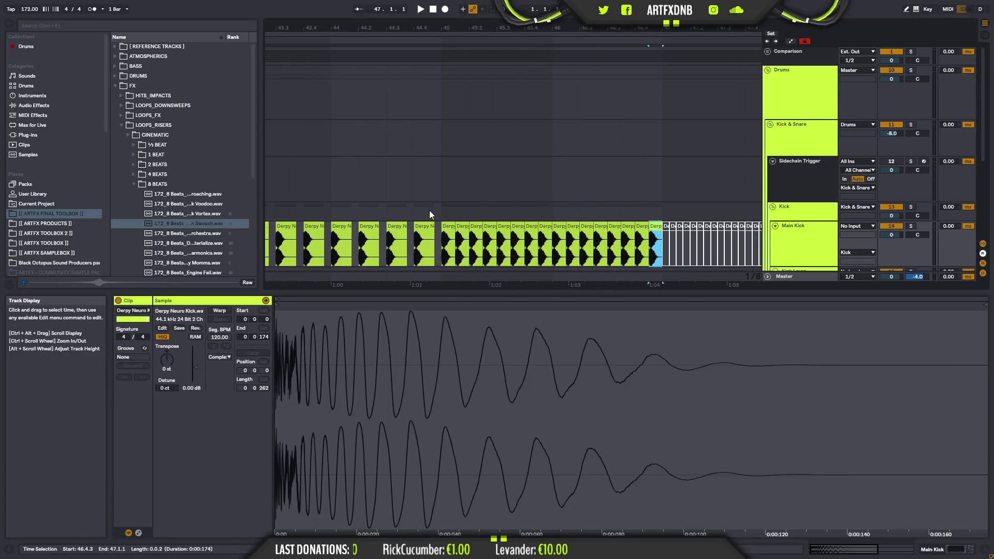
- Fill bar 47 with sixteenth-note kicks on the Main Kick track and play the buildup back from just before bar 41
click(414, 212)
drag(753, 28, 562, 30)
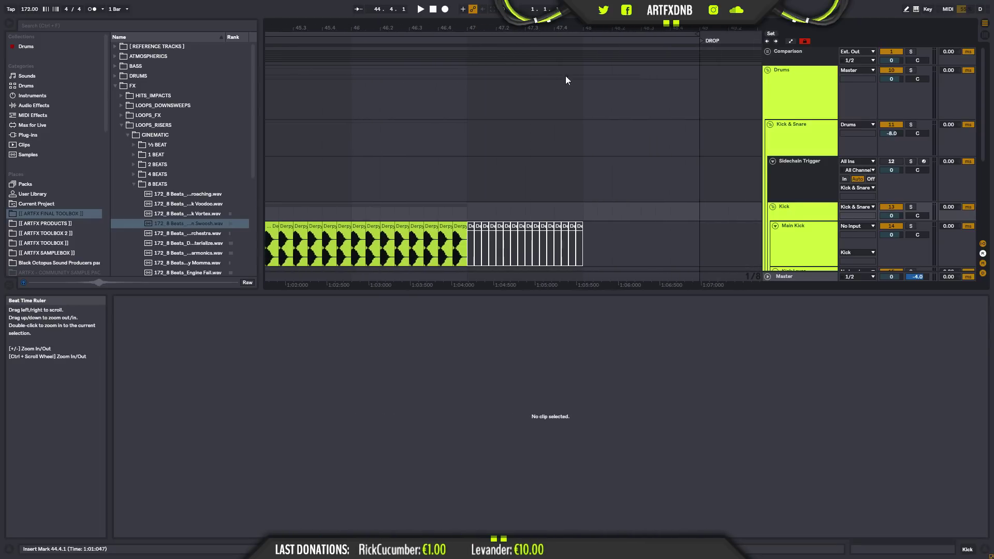
click(590, 238)
drag(591, 240, 467, 239)
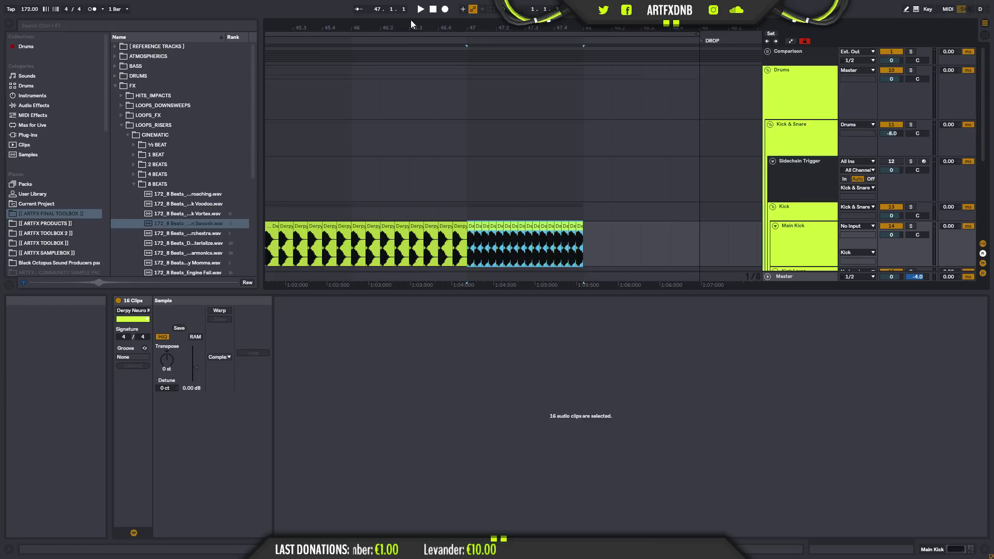
drag(412, 27, 610, 6)
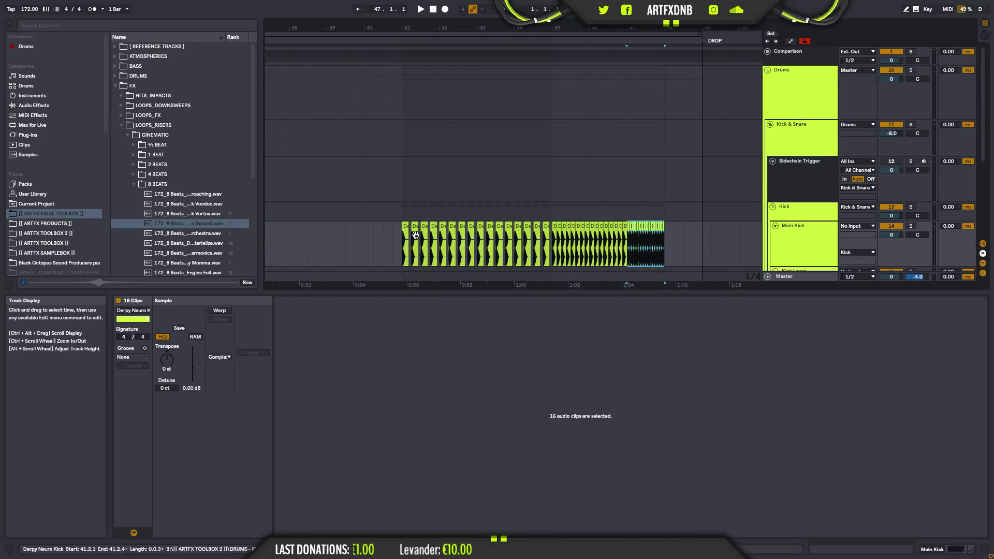
click(393, 238)
key(space)
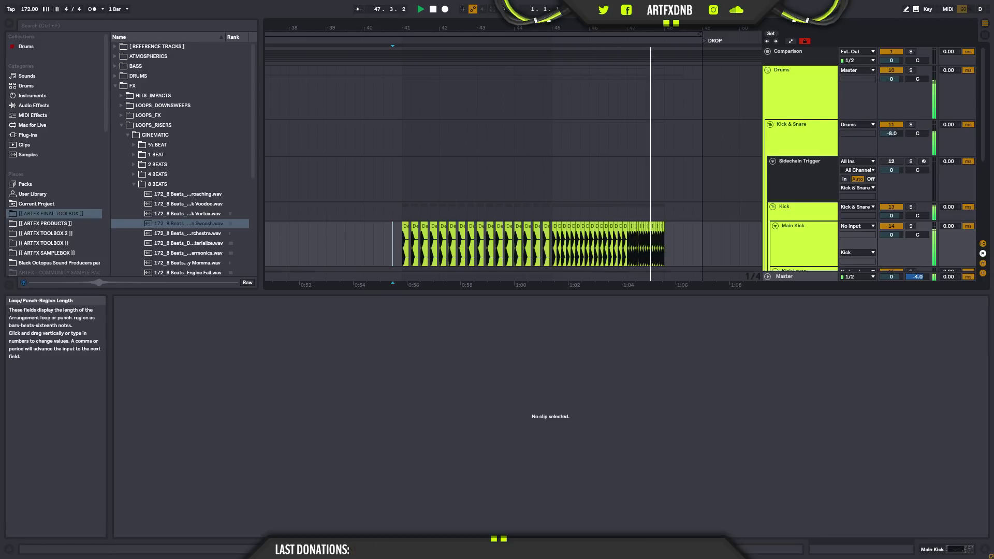
- Duplicate the last two beats of sixteenth-note kicks before bar 48, extending the roll to 48.3, and play it back from bar 47
key(space)
drag(683, 30, 683, 79)
click(635, 243)
click(629, 246)
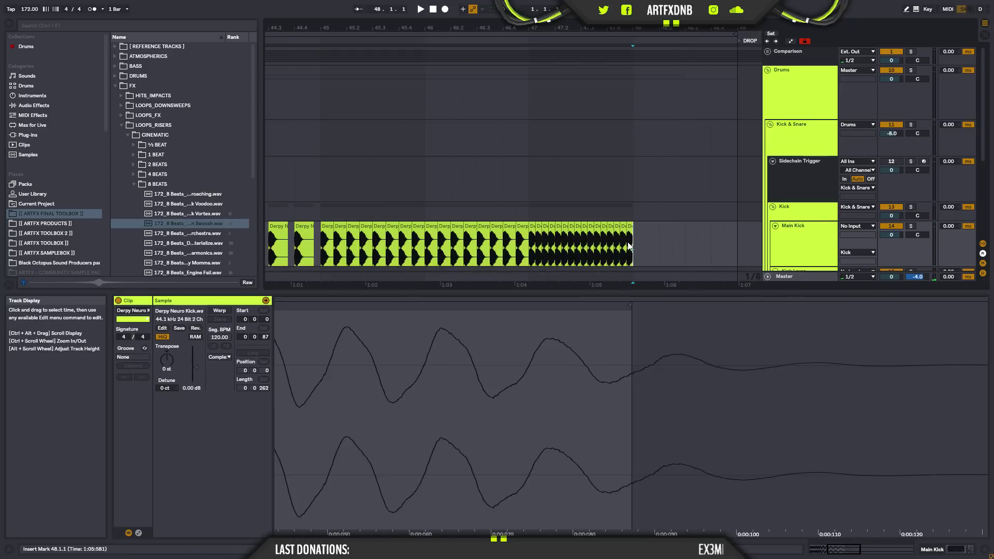
drag(630, 246, 553, 246)
key(ctrl+d)
click(523, 237)
click(533, 243)
key(space)
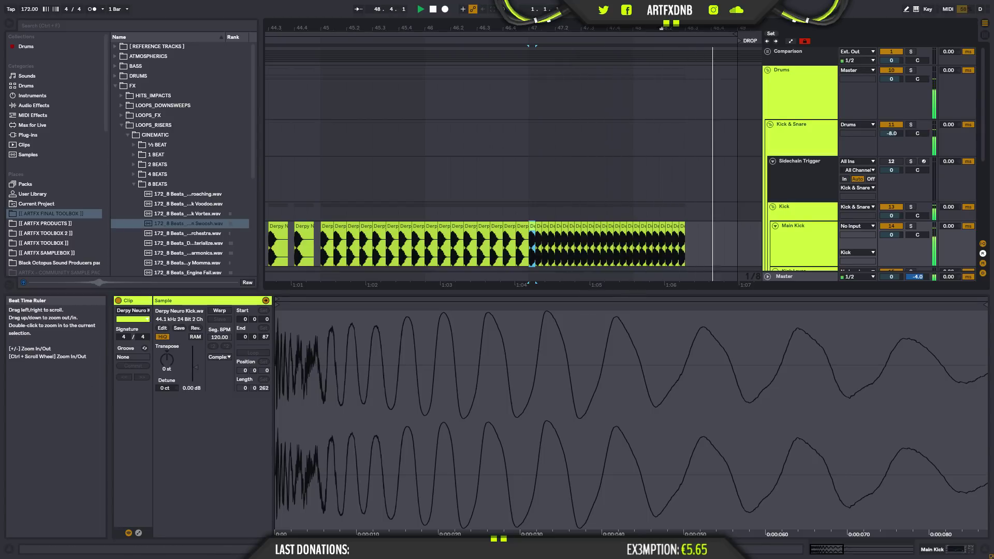
- Show the Main Kick track's device chain and upgrade its Utility device
click(803, 235)
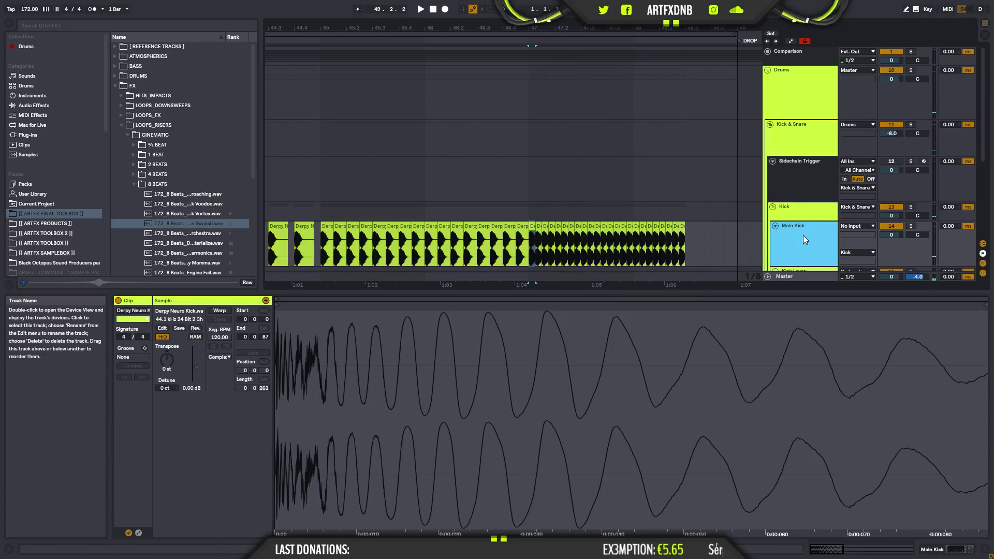
scroll(785, 226, down, 5)
scroll(785, 226, down, 2)
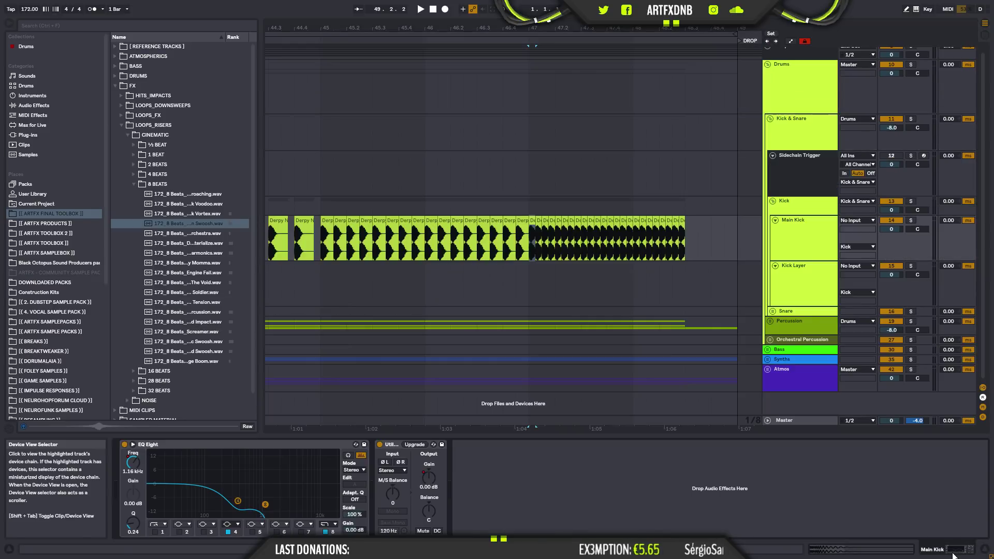
click(414, 445)
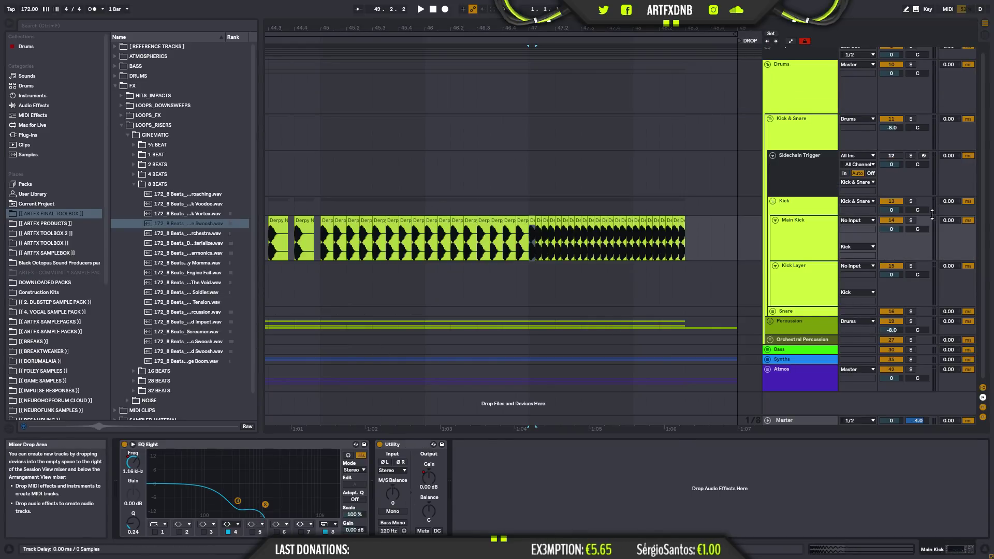
- Solo the Main Kick track and audition its kicks from bar 45
click(912, 221)
click(329, 244)
key(space)
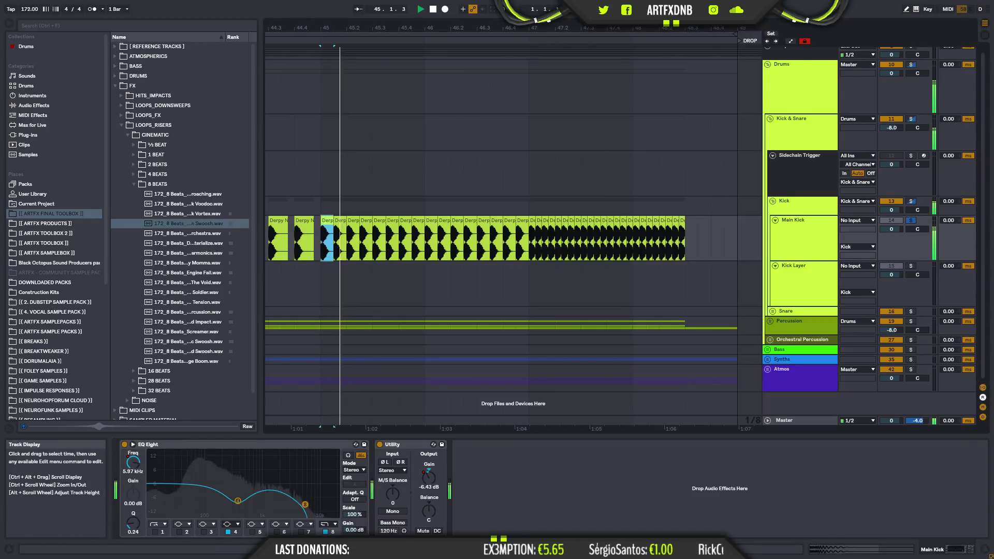
key(space)
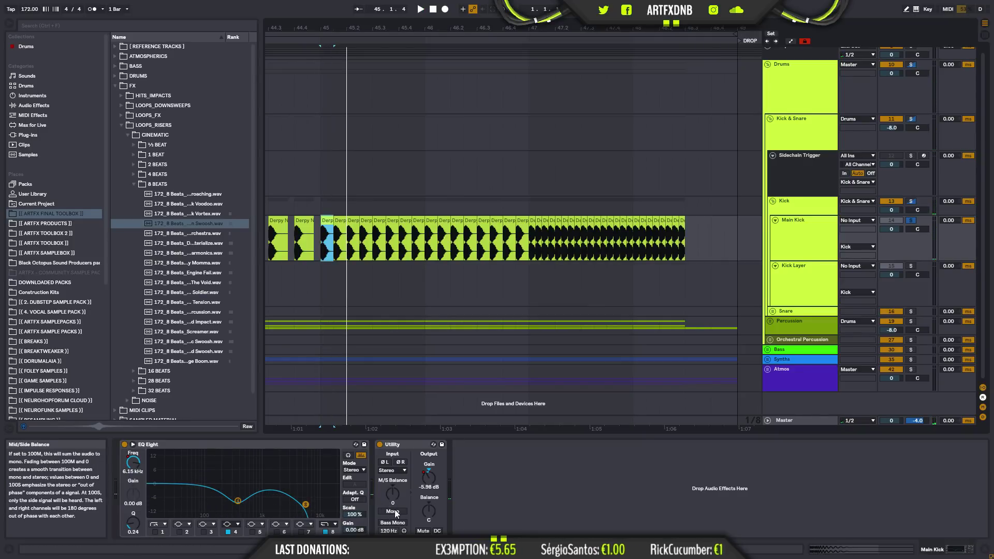
- Enable Bass Mono at 120 Hz on the Main Kick's Utility and compare it on and off during playback
click(402, 530)
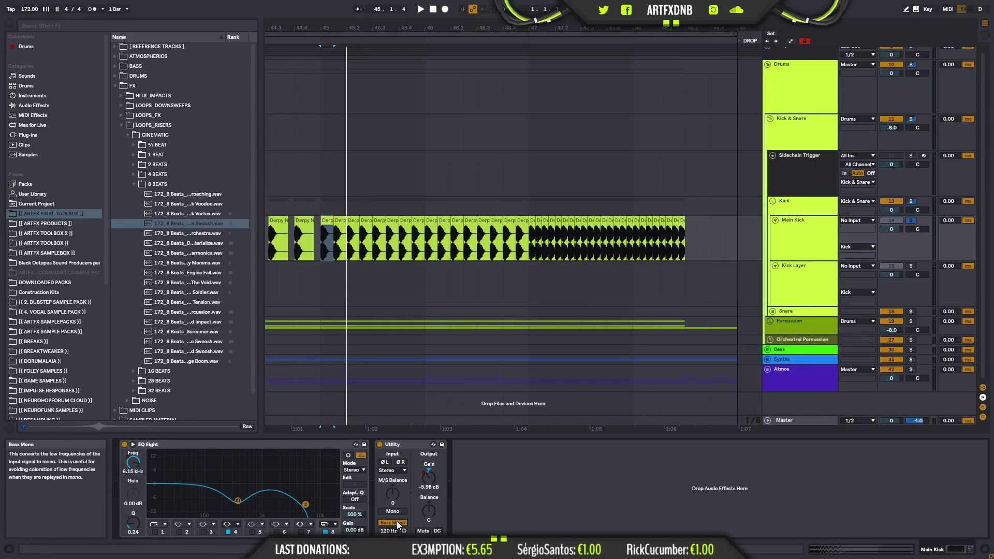
click(395, 523)
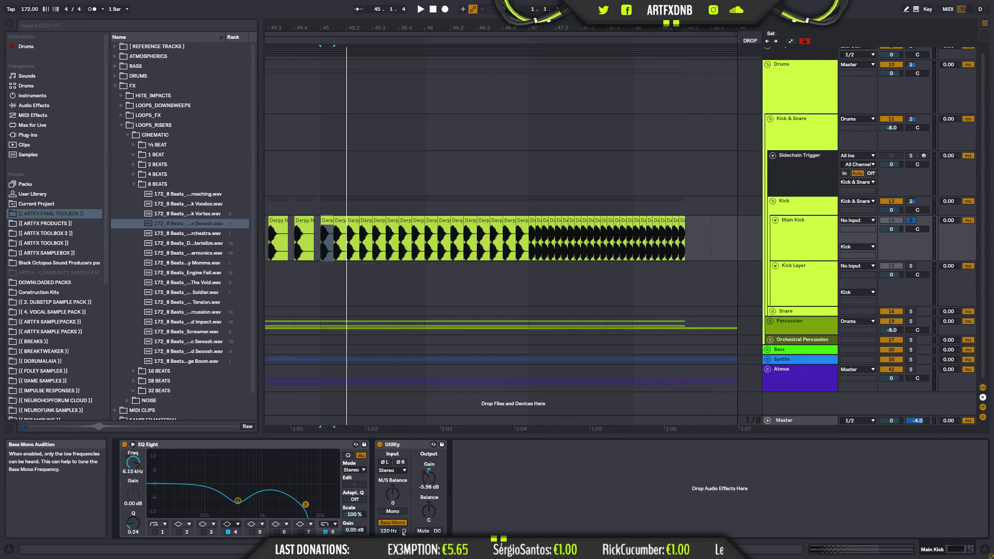
drag(505, 249, 510, 249)
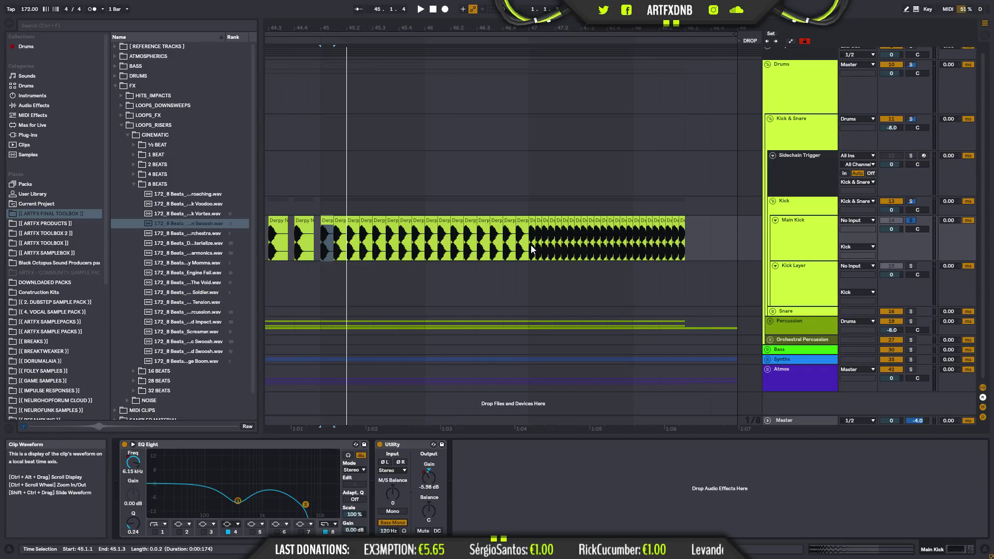
key(space)
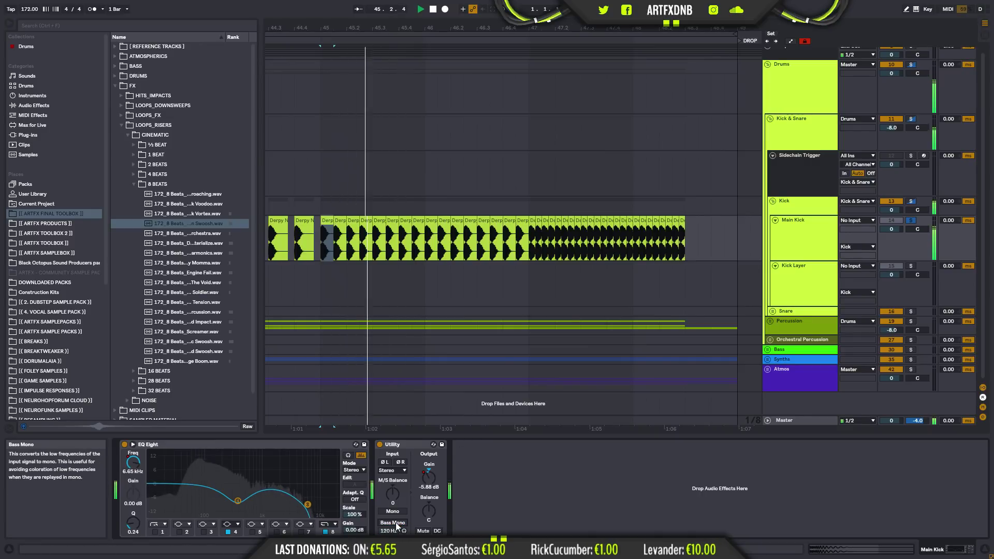
key(space)
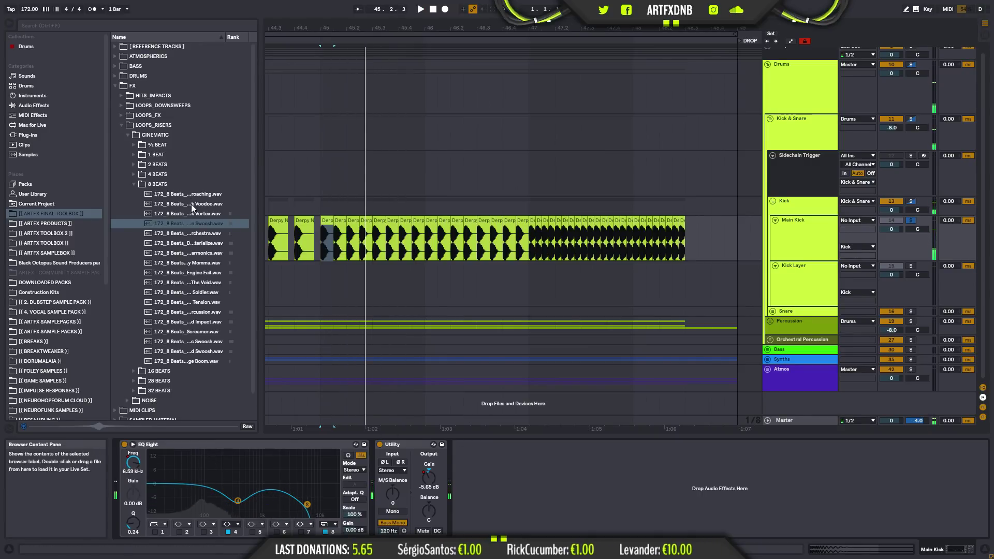
- Add an Auto Filter after the Utility on the Main Kick track and set it to high-pass at 26.0 Hz
click(768, 65)
drag(418, 25, 418, 10)
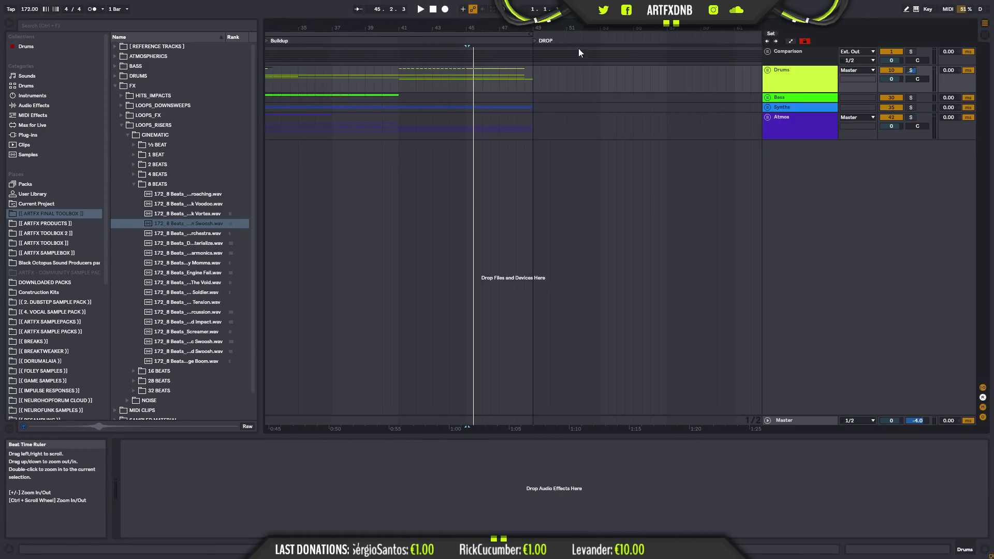
click(770, 70)
click(791, 236)
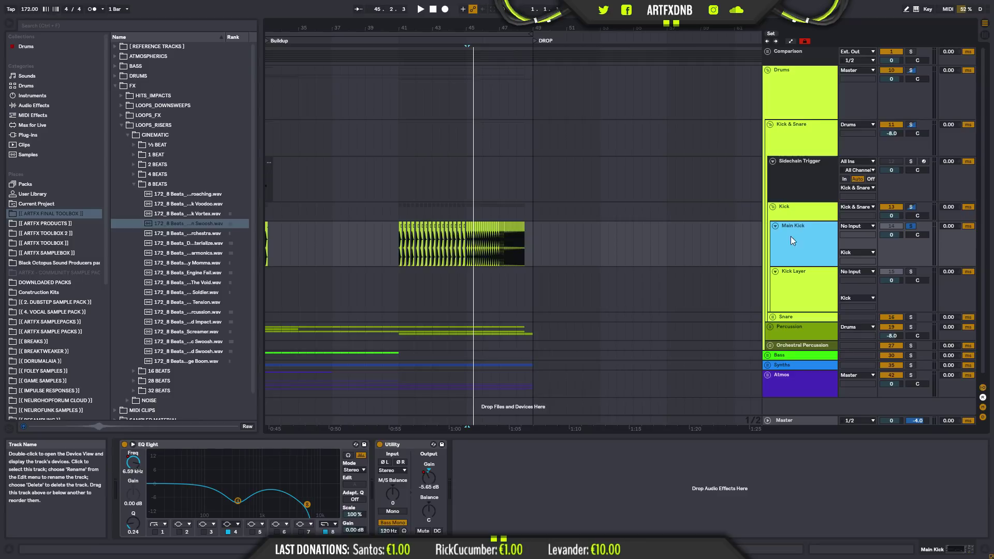
click(37, 106)
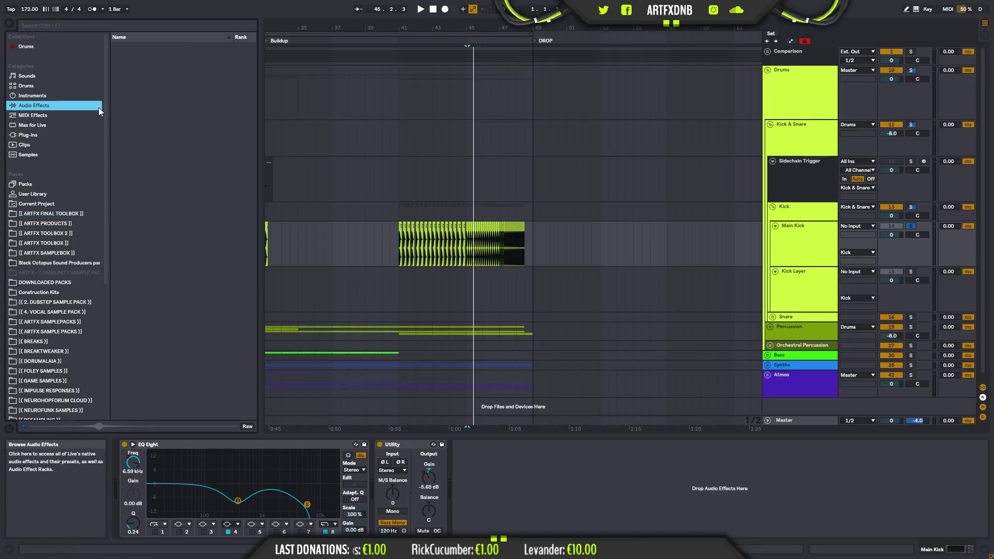
drag(144, 68, 485, 482)
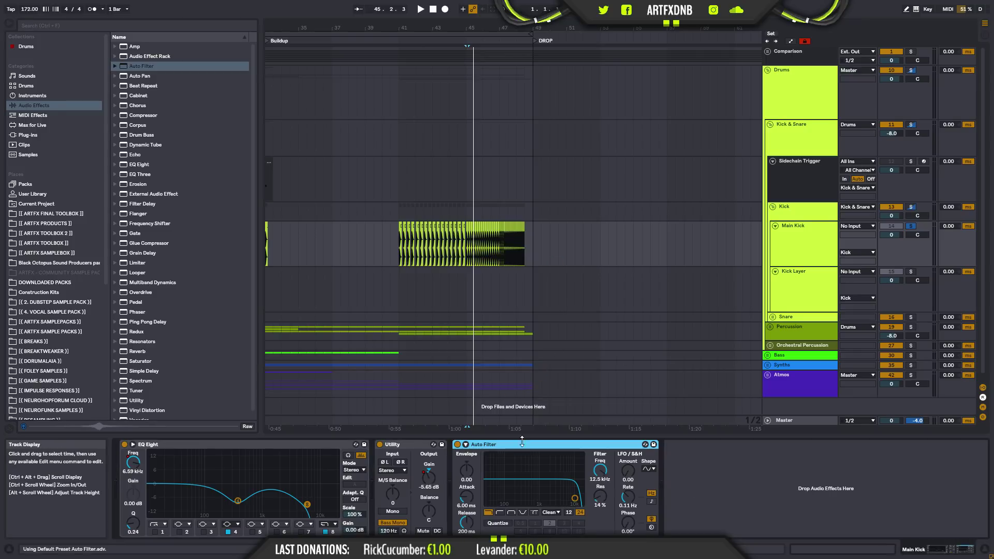
drag(600, 483, 599, 533)
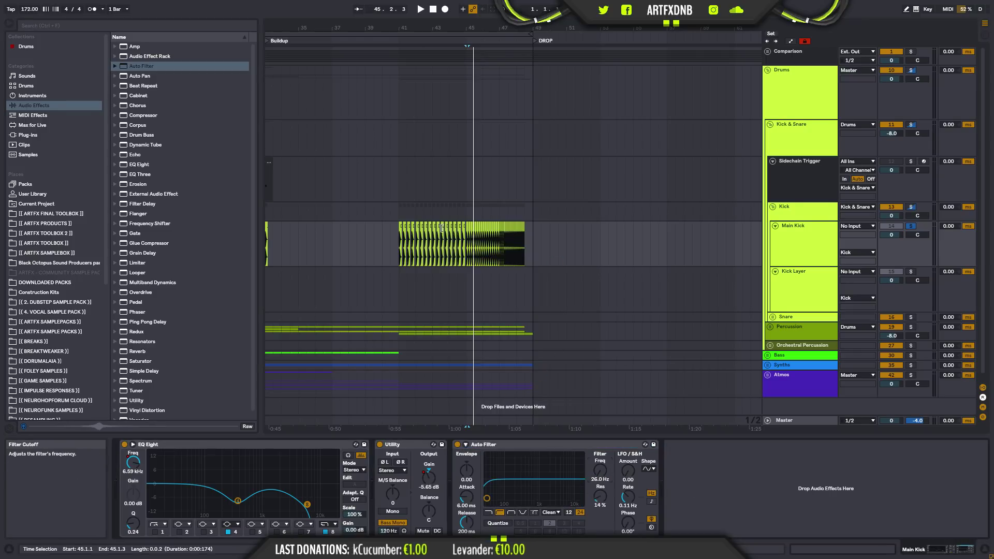
- Automate the Auto Filter's Device On so the filter is active only from bar 41 to bar 49, and play it back
drag(396, 248, 464, 250)
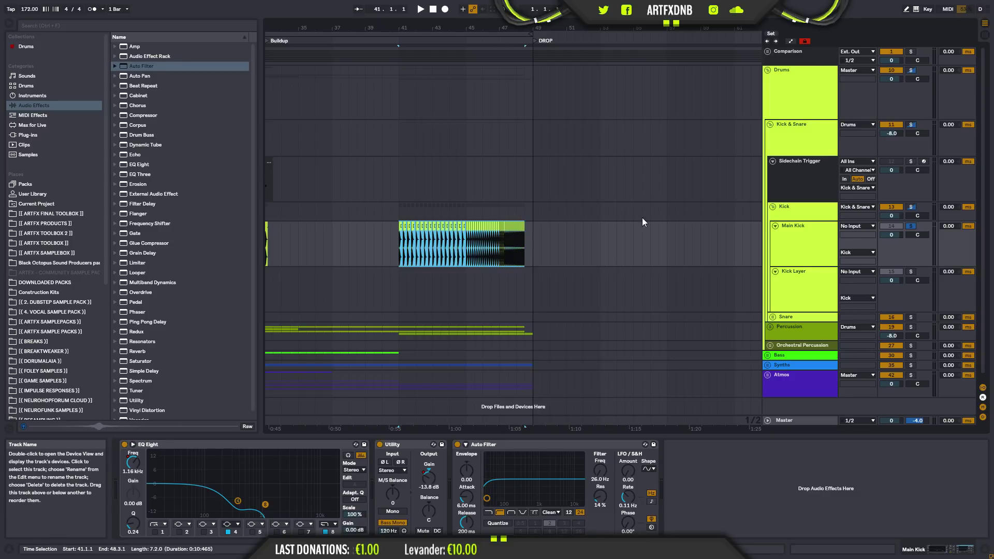
click(459, 446)
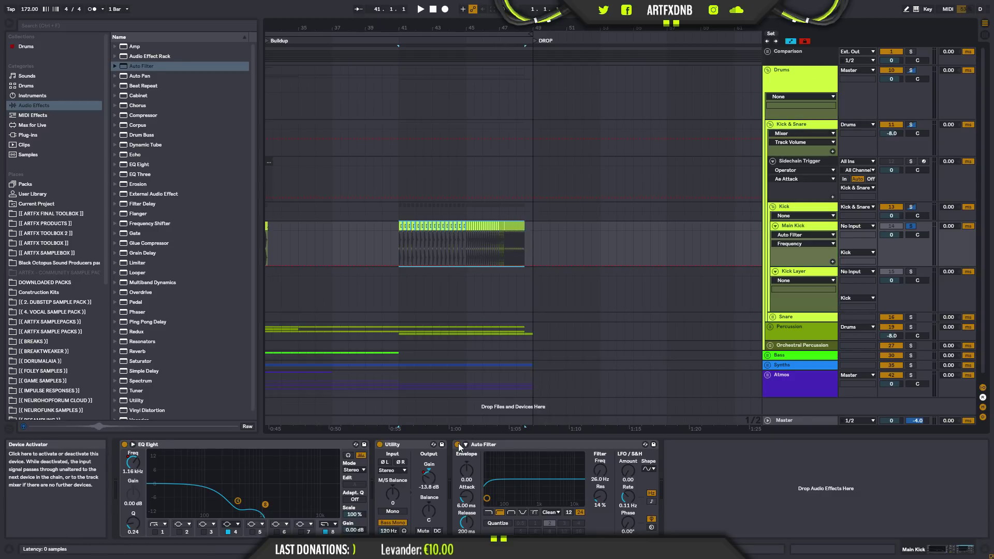
key(a)
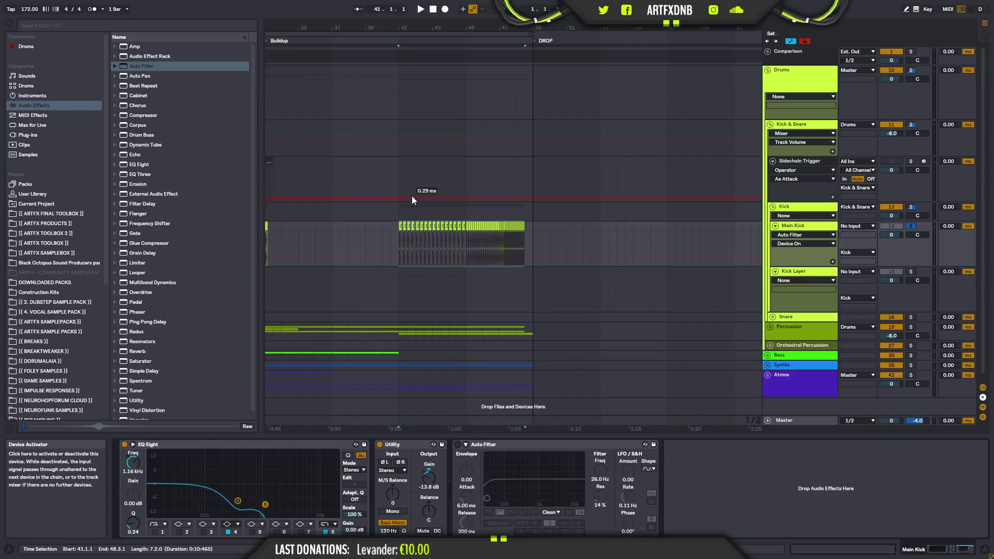
click(398, 252)
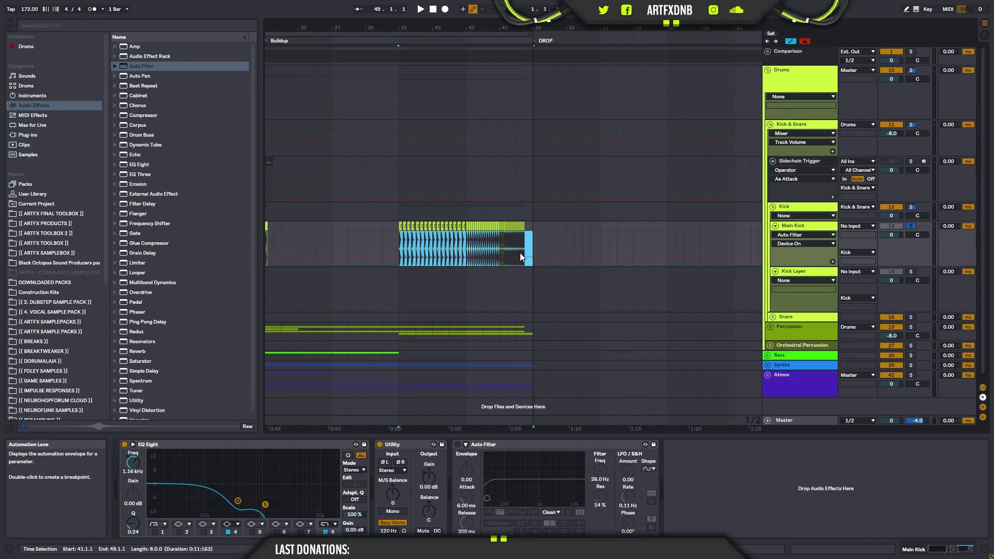
drag(521, 255, 520, 240)
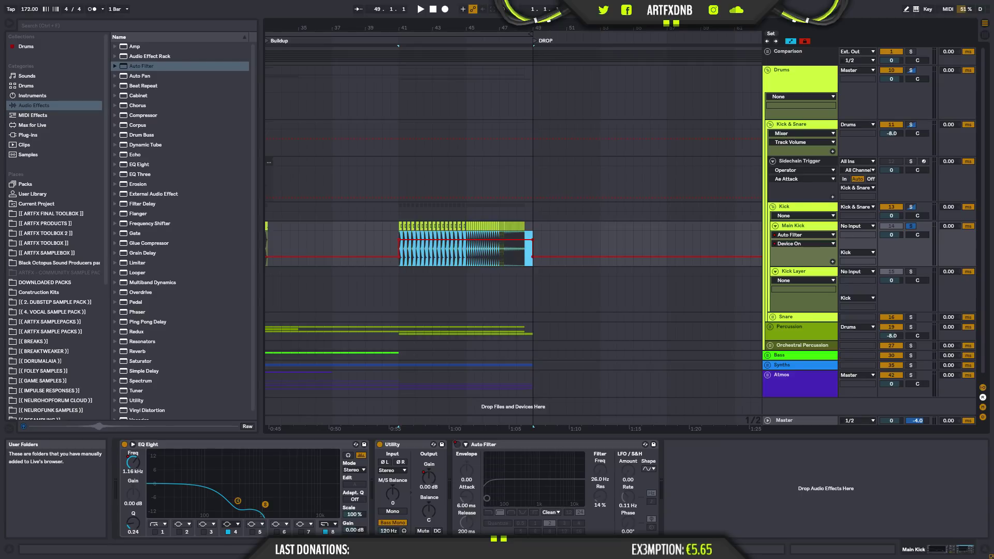
click(391, 227)
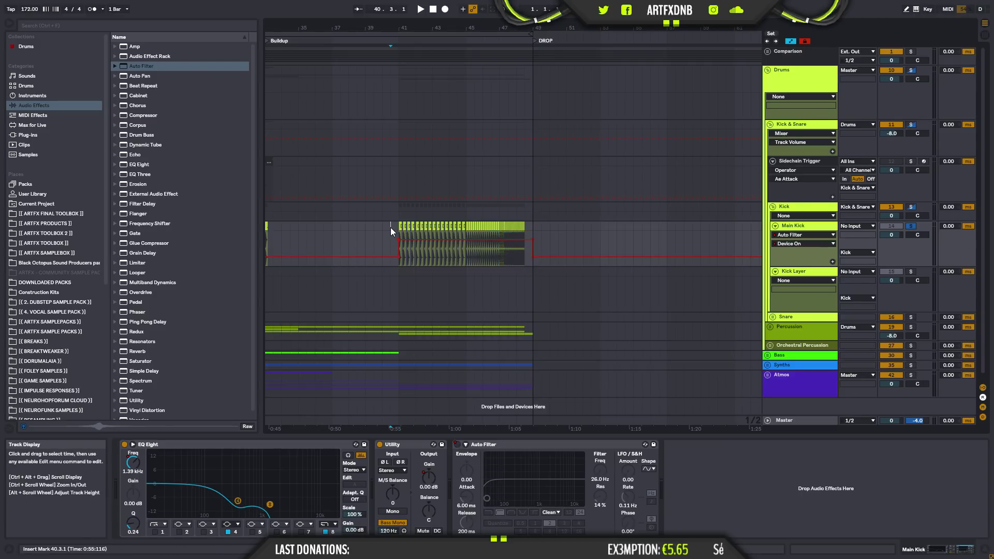
key(space)
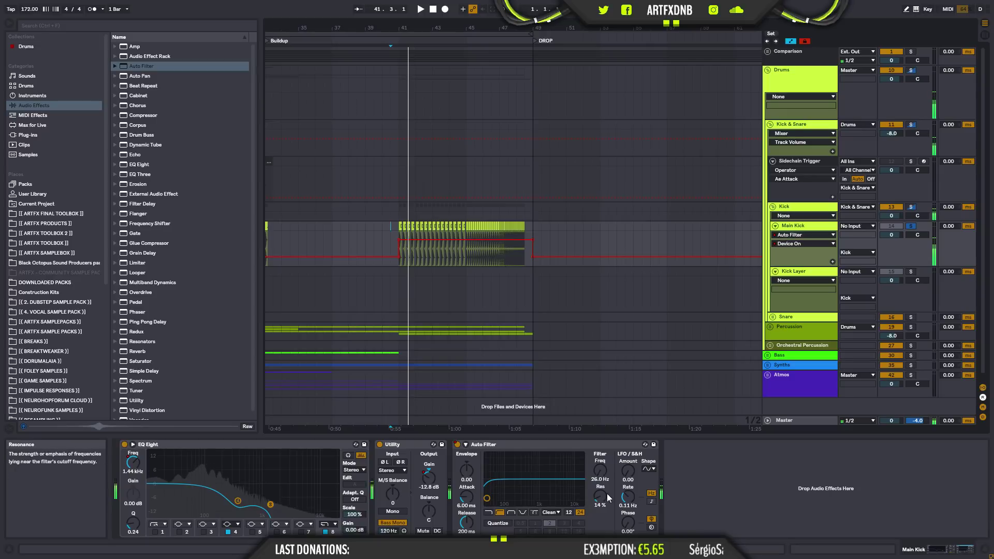
- Automate the Auto Filter's frequency to rise from 26 Hz at bar 45 to about 2 kHz at 48.3, and play it back
click(600, 473)
key(space)
drag(467, 246, 511, 243)
key(space)
key(space)
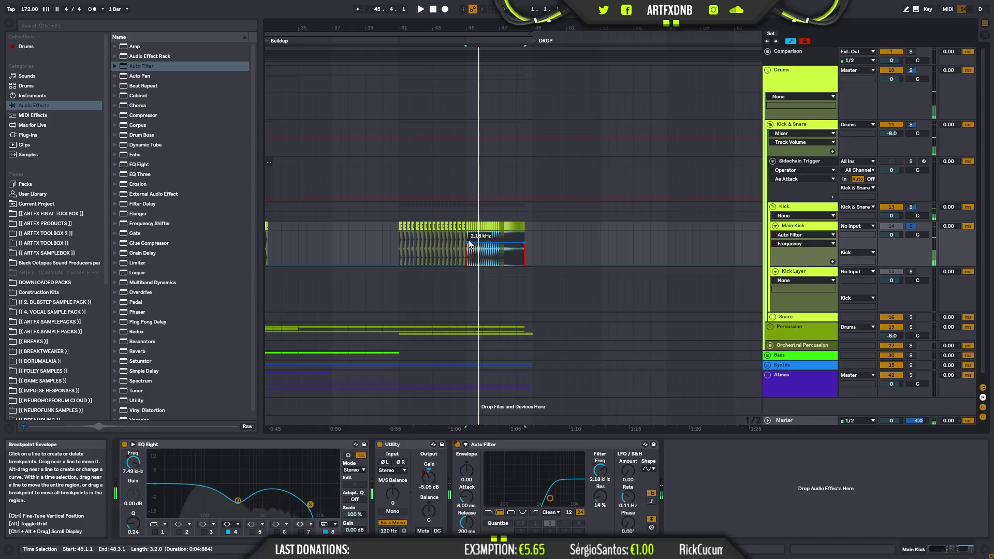
click(468, 241)
key(space)
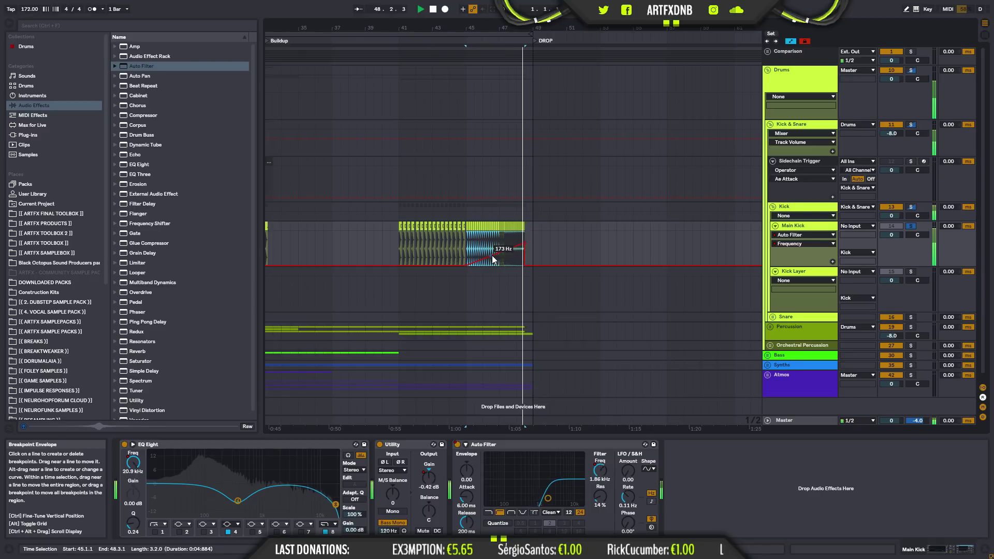
- Reshape the Main Kick's Auto Filter frequency automation between 45.1 and 48.3 so it climbs more steeply towards the end, and audition it from bar 47
key(space)
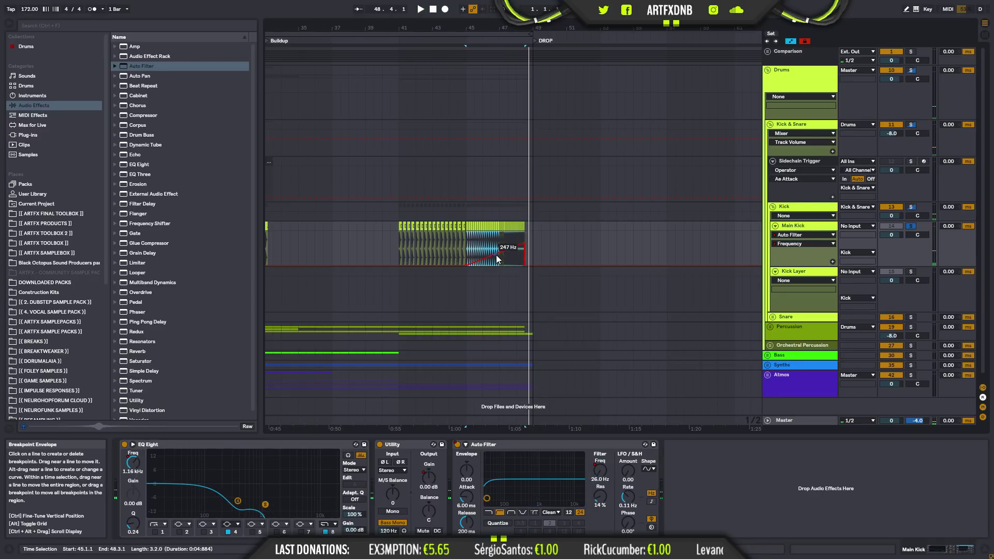
double_click(500, 28)
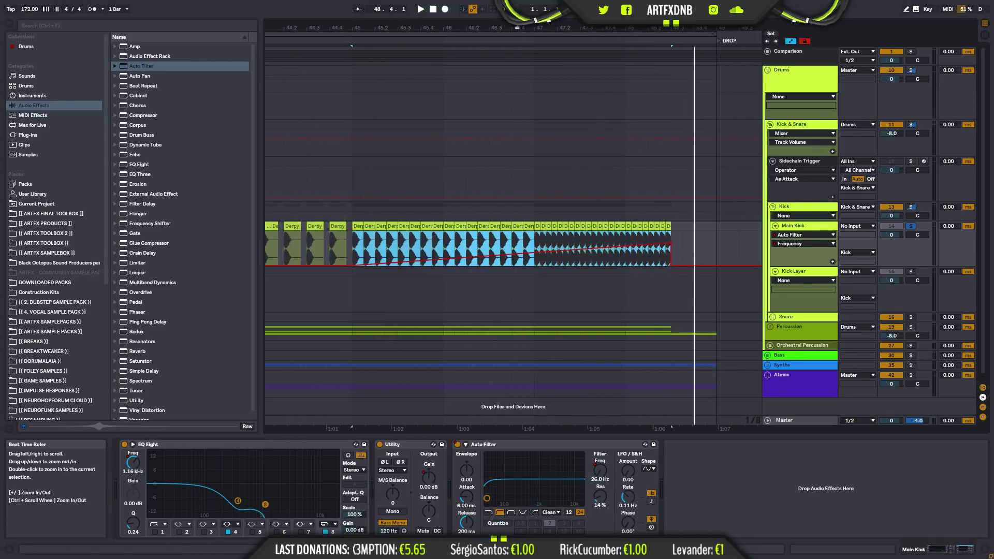
click(535, 244)
drag(536, 253, 576, 257)
key(space)
key(space)
key(space)
key(space)
key(space)
key(space)
key(space)
key(space)
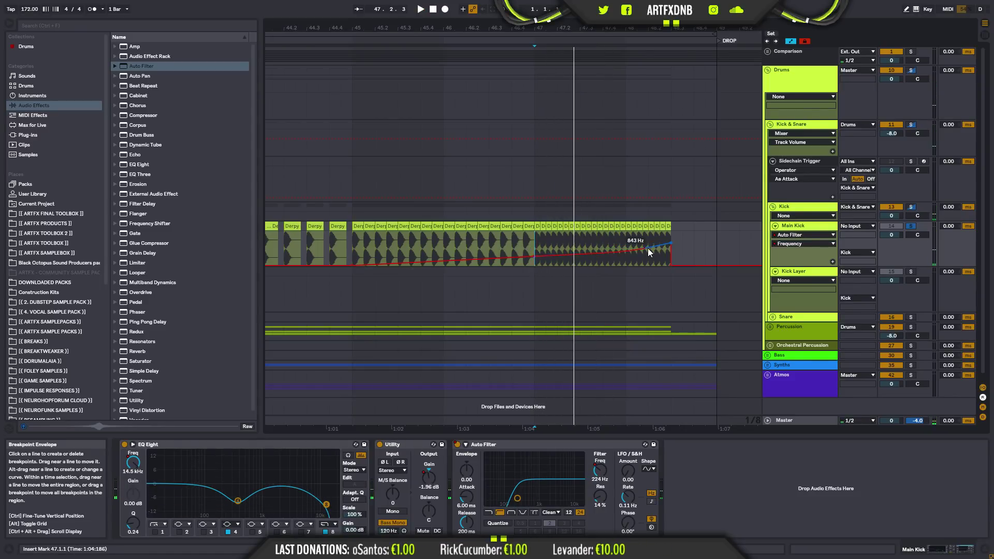
- Remove the low breakpoint at 48.3 so the filter frequency slopes back down after the kick roll, and replay it from bar 47
key(space)
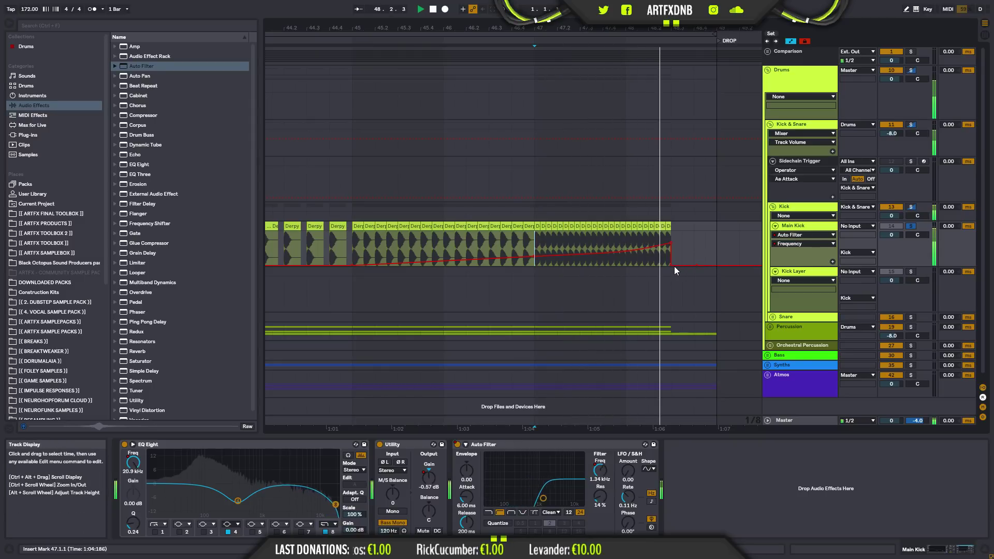
key(space)
click(672, 264)
key(space)
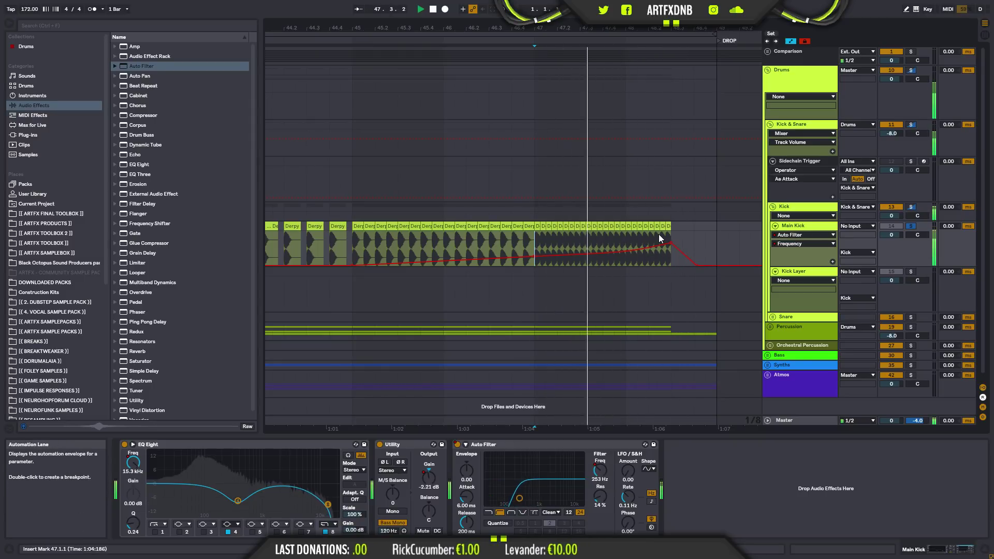
key(space)
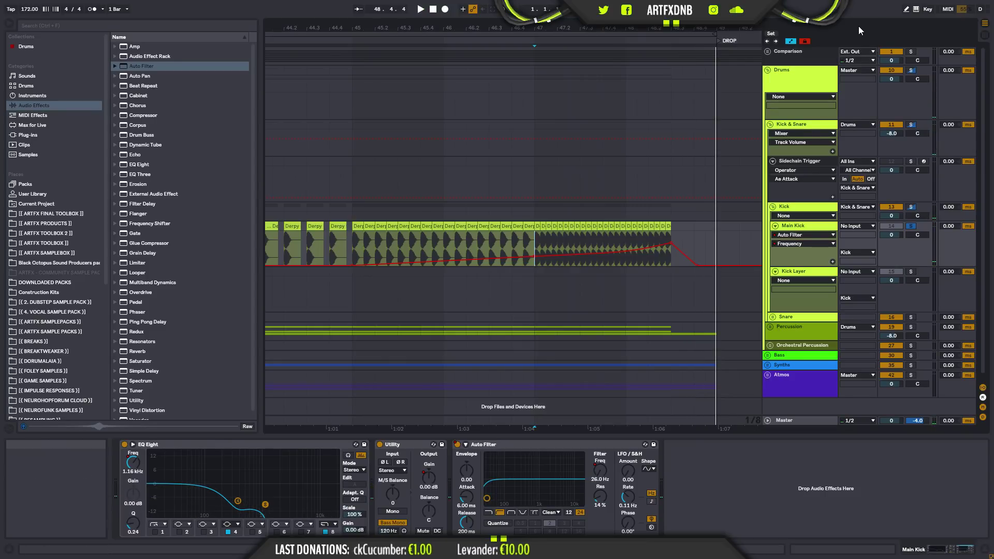
- Replay the roll from bar 47 and turn off the Main Kick's solo to hear it in the full mix
click(549, 119)
key(space)
key(space)
key(space)
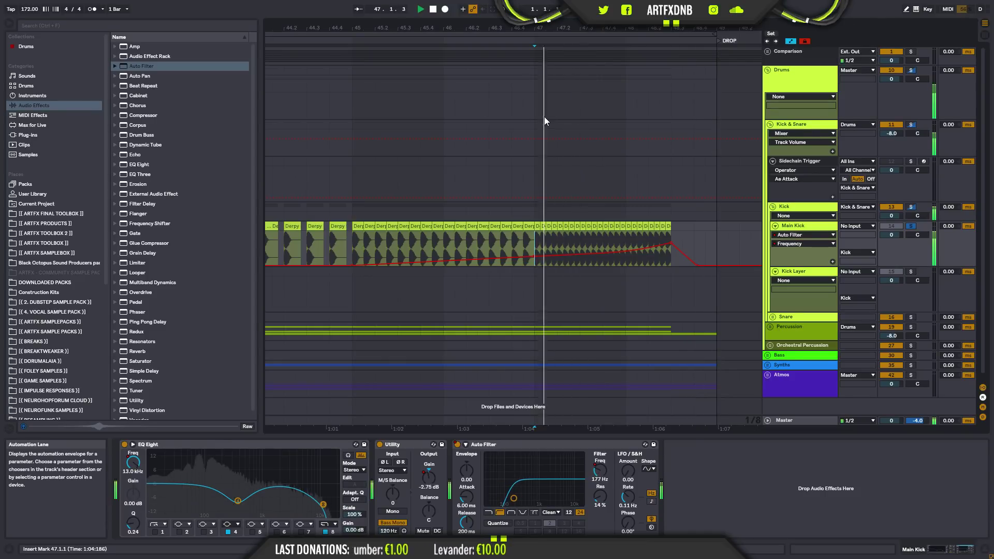
click(911, 226)
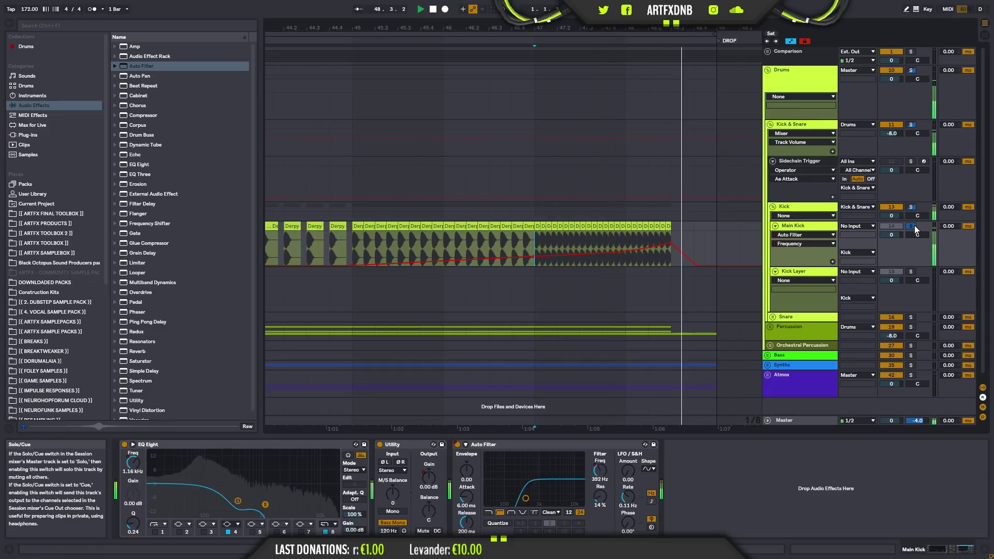
key(space)
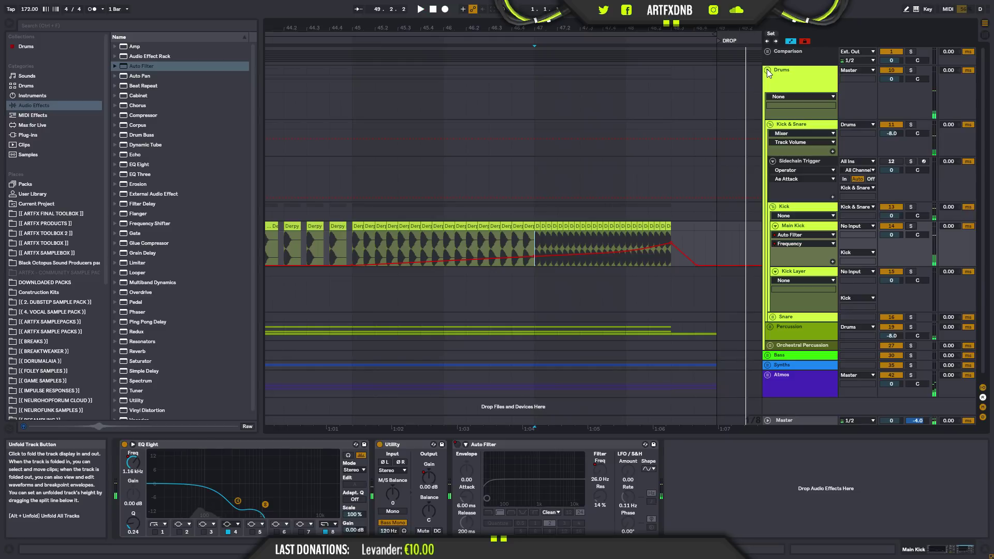
- Collapse the Drums group and play the full mix from bar 31 into the buildup
click(768, 70)
key(space)
ctrl+scroll(518, 78, down, 10)
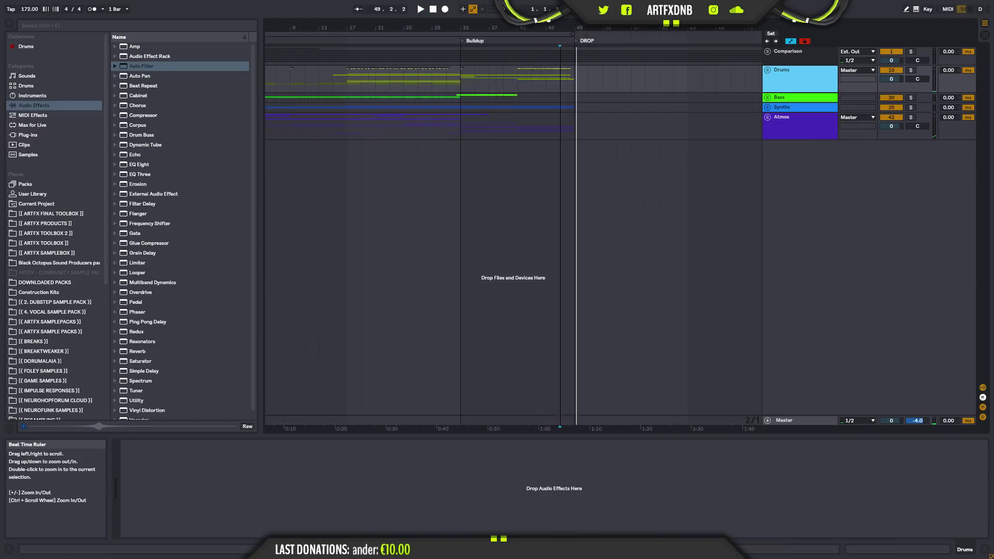
click(487, 77)
click(475, 80)
key(space)
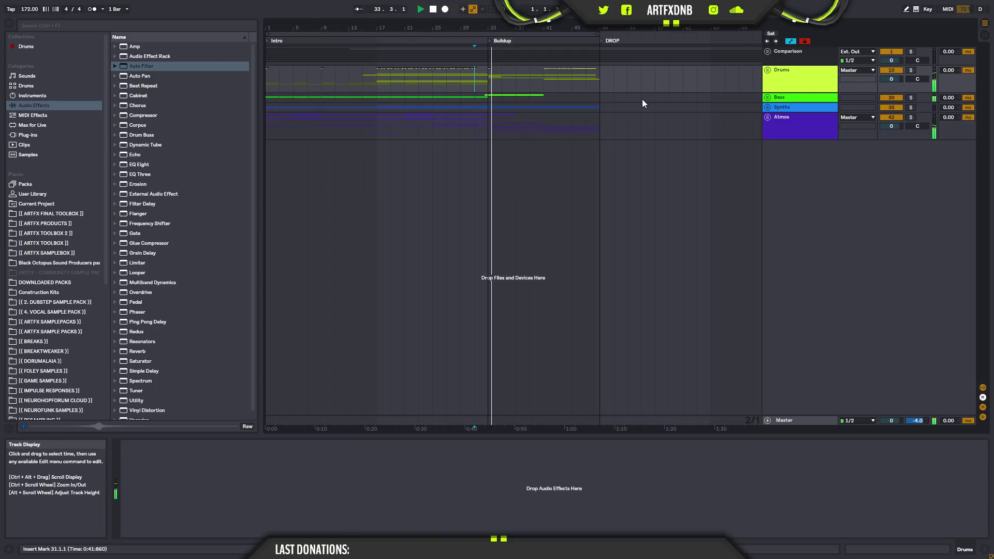
key(space)
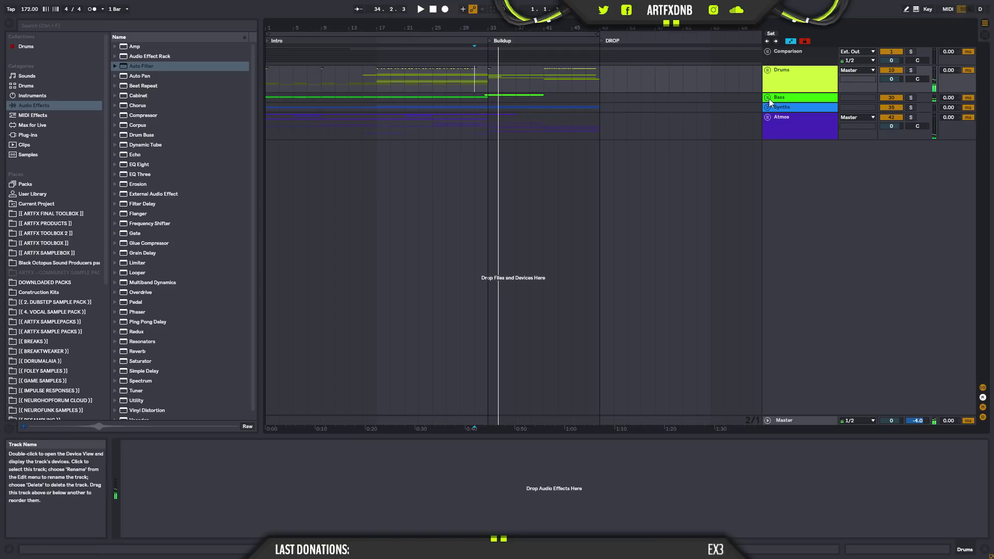
- Unfold the Bass group and consolidate the Drop Bass's Bass 1 MIDI from bar 31 to 43 into one clip
click(767, 97)
click(541, 156)
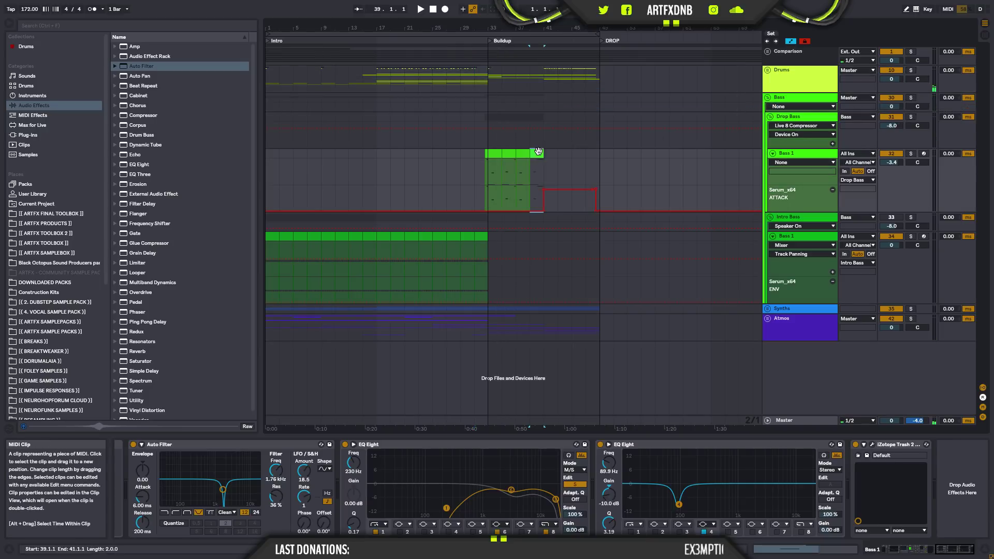
mouse_move(487, 163)
mouse_down()
mouse_move(560, 157)
mouse_move(476, 177)
mouse_up()
click(562, 154)
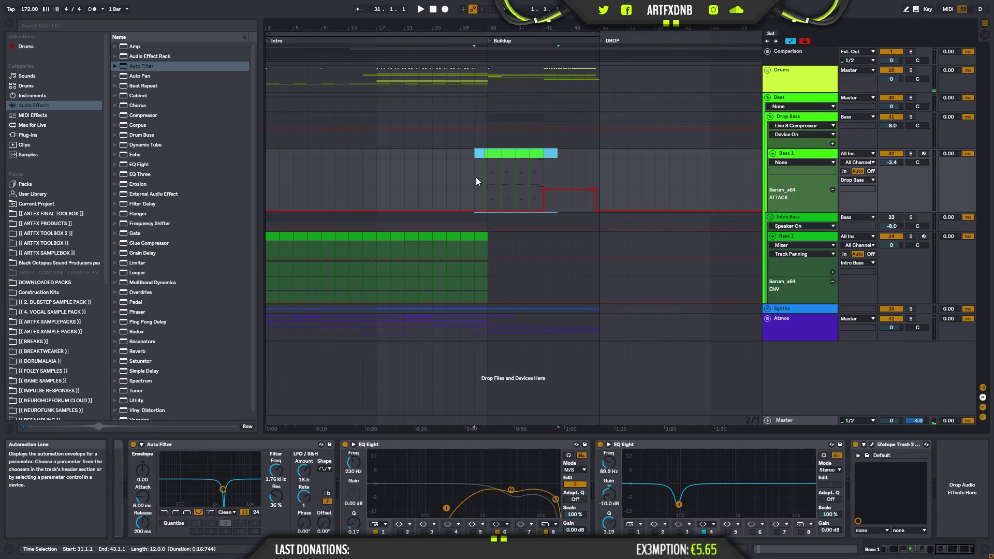
key(ctrl+j)
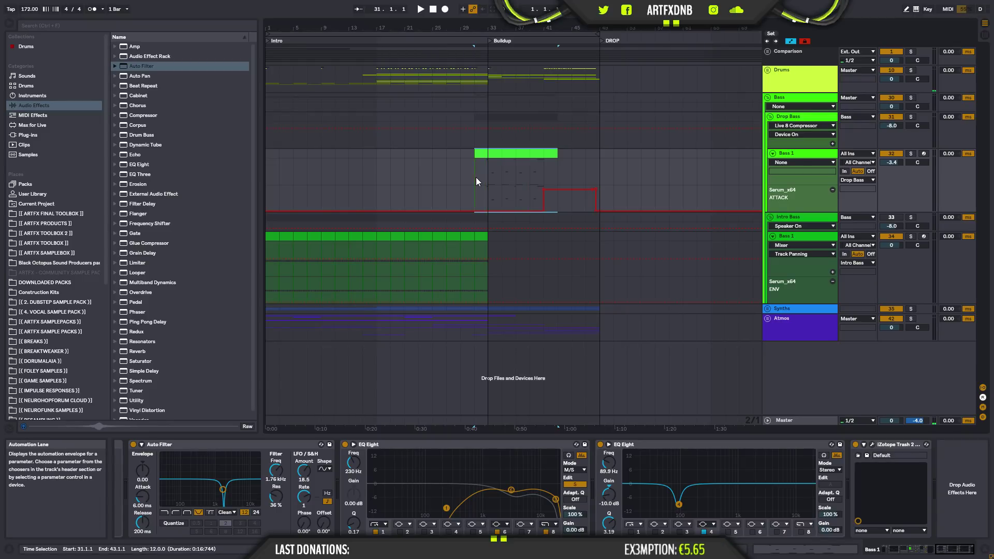
- Show the consolidated bass clip's Pitch Bend envelope and move the return-to-zero breakpoint from bar 11 to 11.2
click(531, 167)
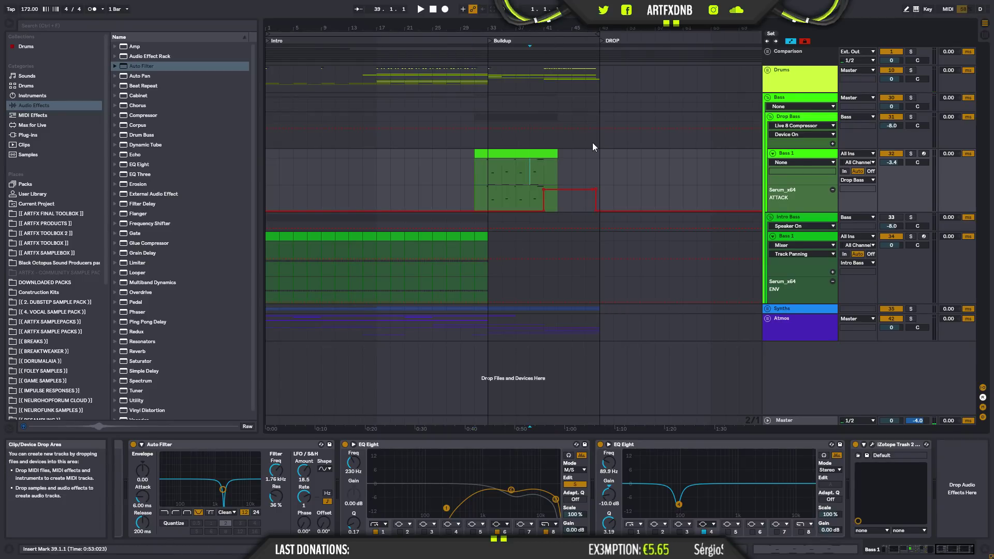
double_click(520, 195)
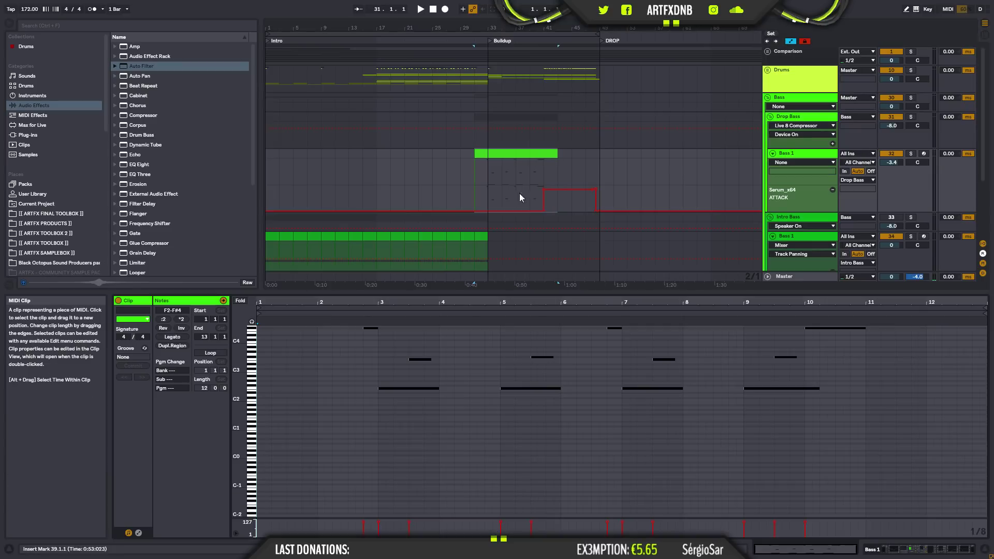
click(139, 532)
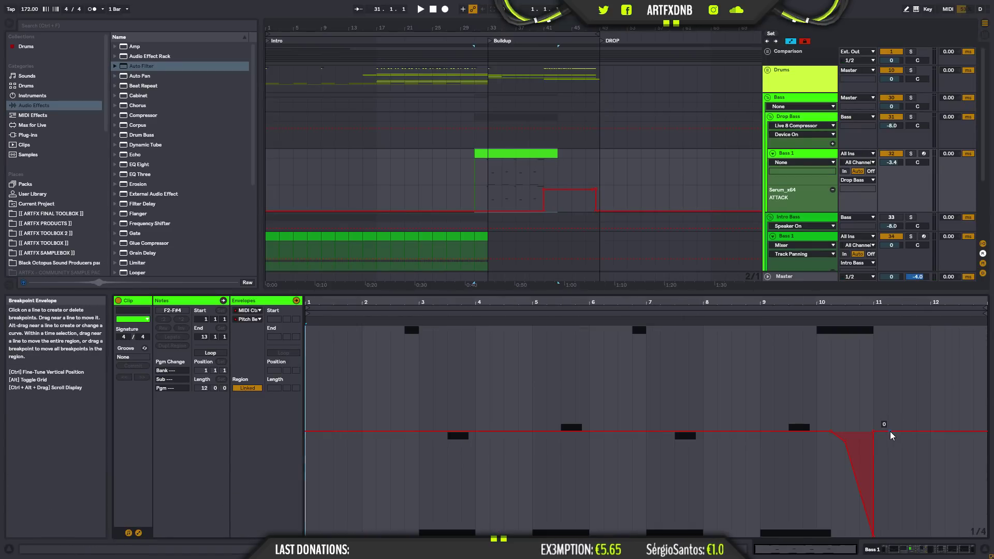
drag(876, 436, 888, 433)
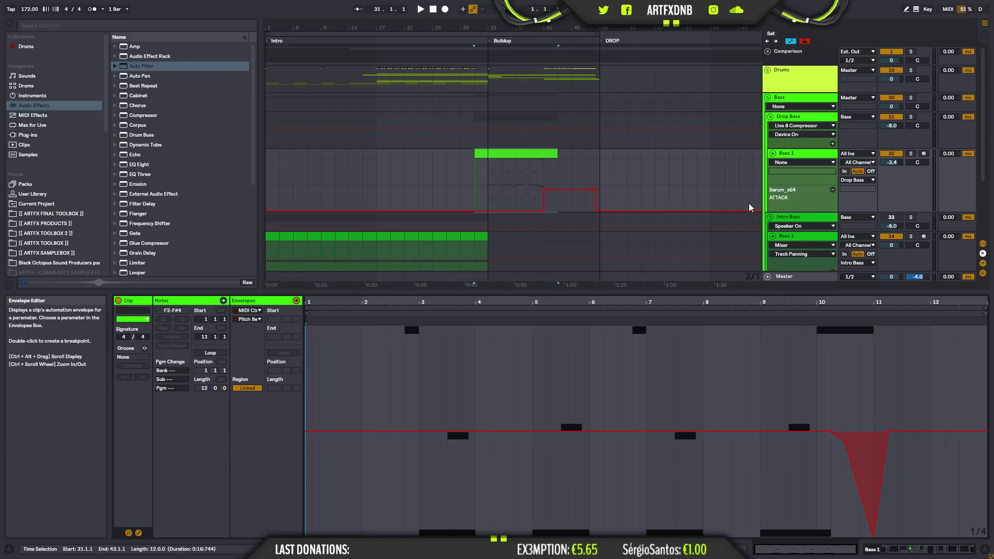
- Play the bass pitch drop from bar 39 twice to check the smoother return, and set the insert marker back at bar 31
click(531, 171)
key(space)
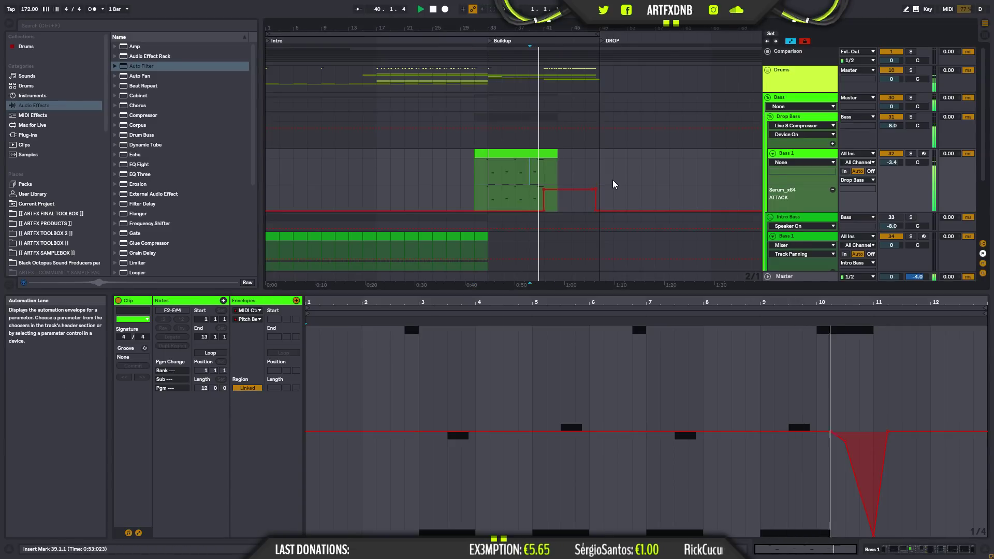
key(space)
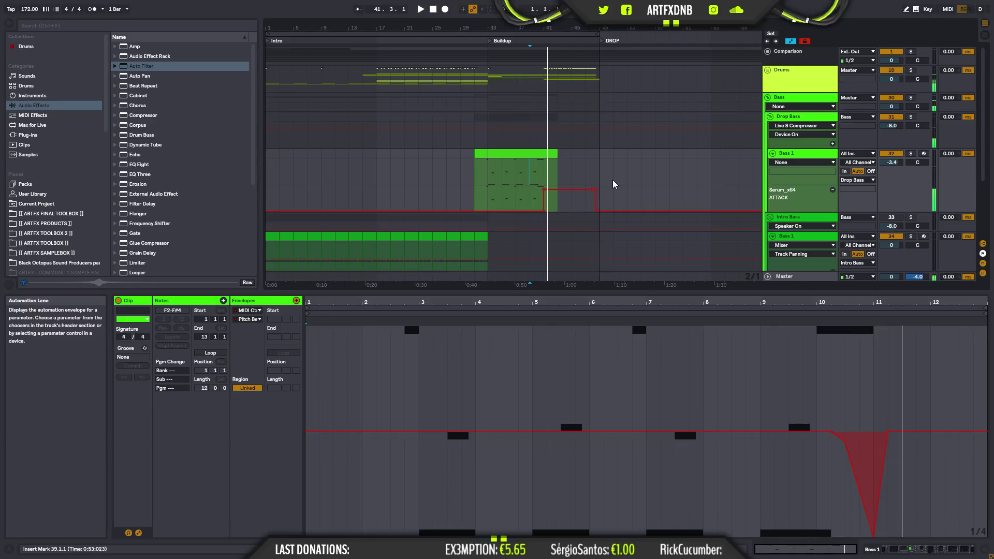
key(space)
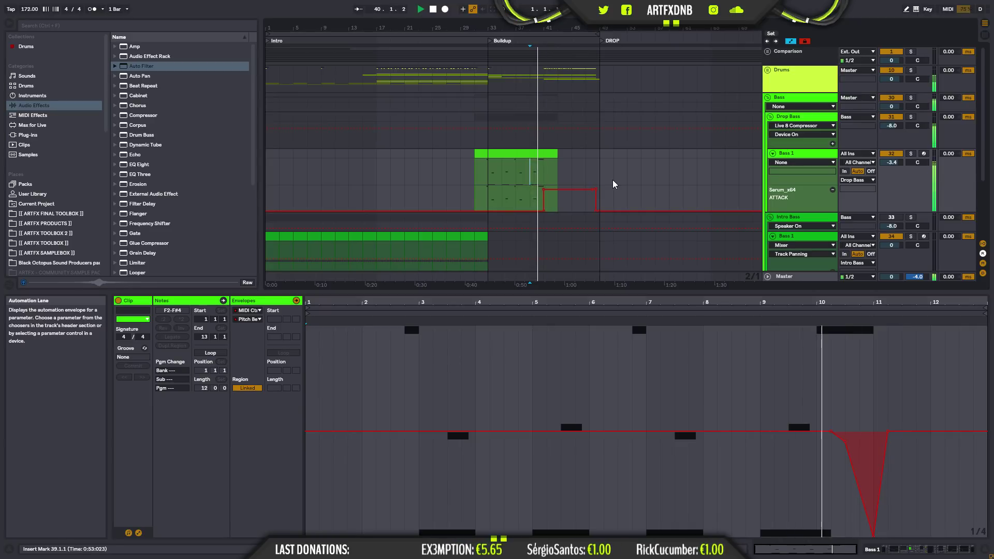
key(space)
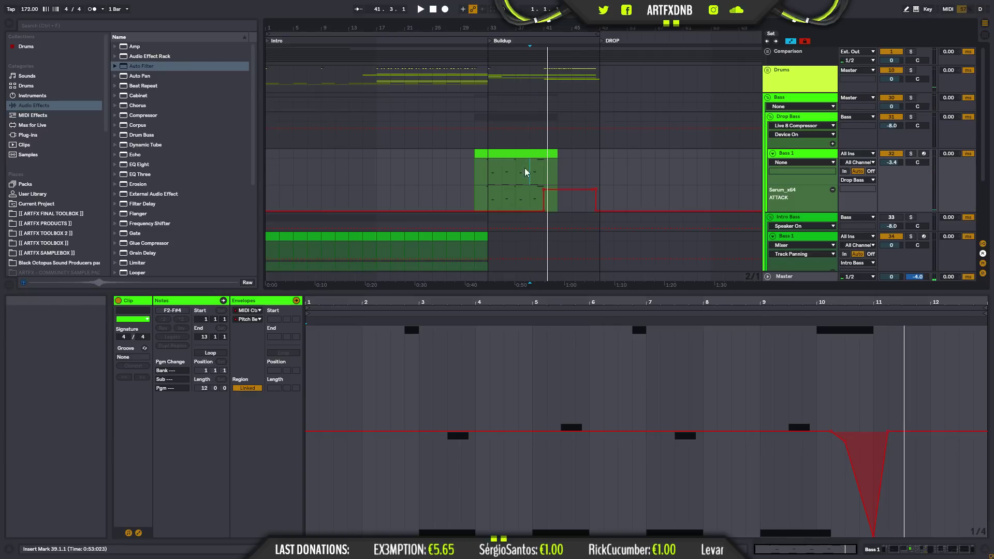
click(474, 176)
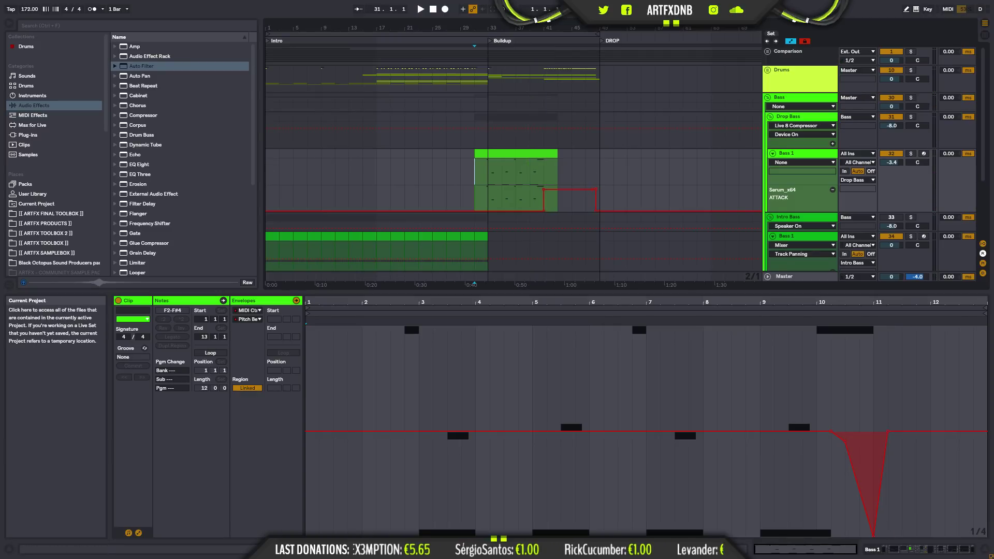
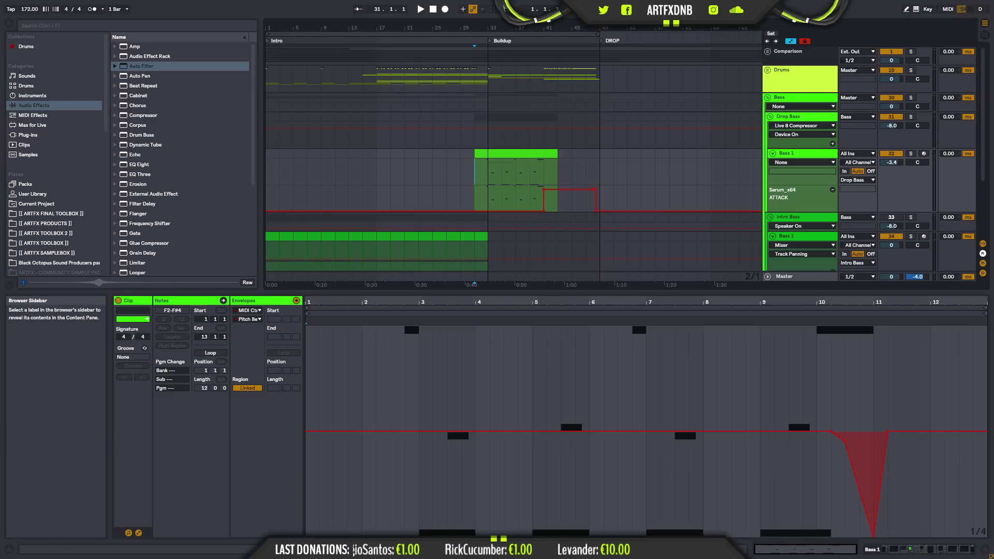
- Collapse the Bass group and play the end of the buildup from bar 47 up to the drop
click(768, 98)
click(768, 98)
click(768, 97)
click(473, 97)
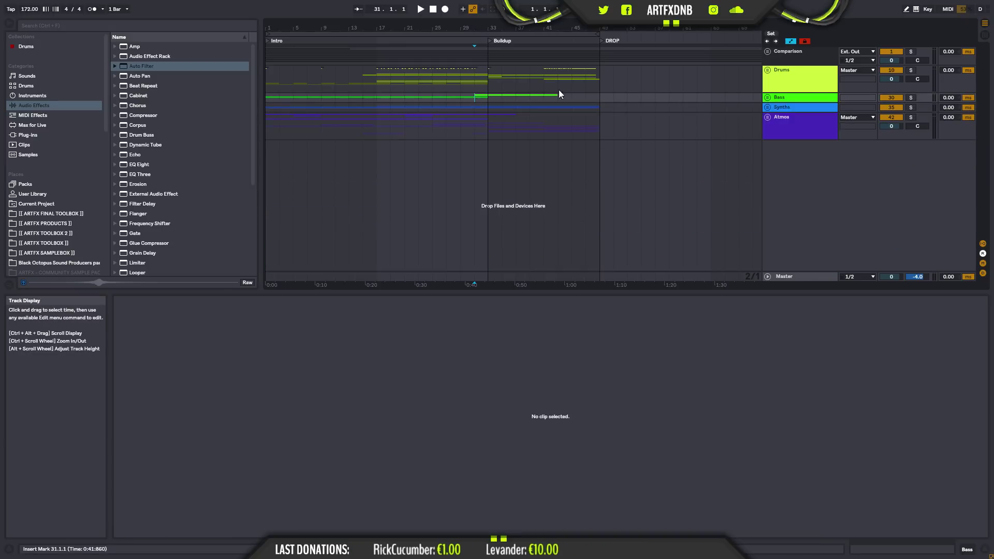
click(546, 76)
click(588, 76)
key(space)
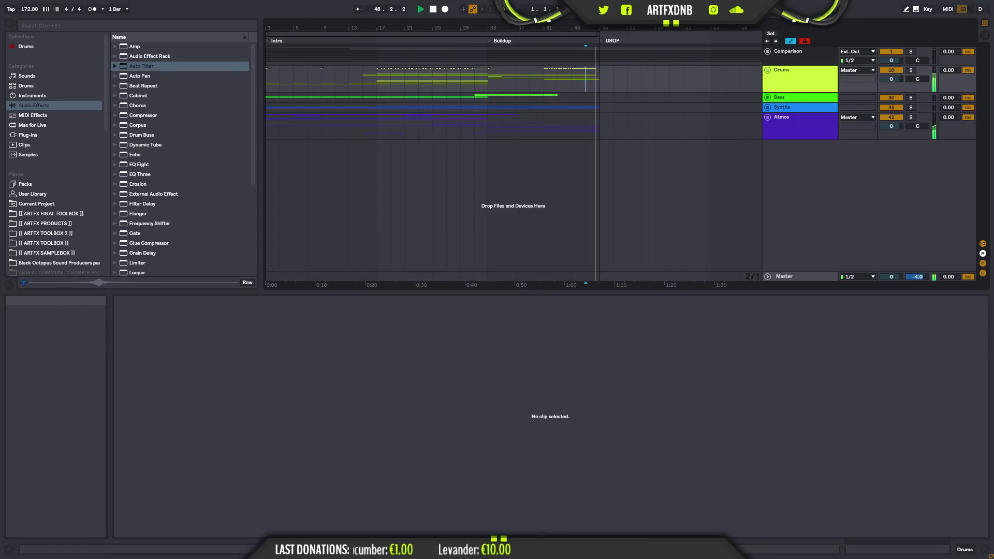
- Unfold the Bass group and duplicate the Bass 1 track inside Drop Bass
click(768, 98)
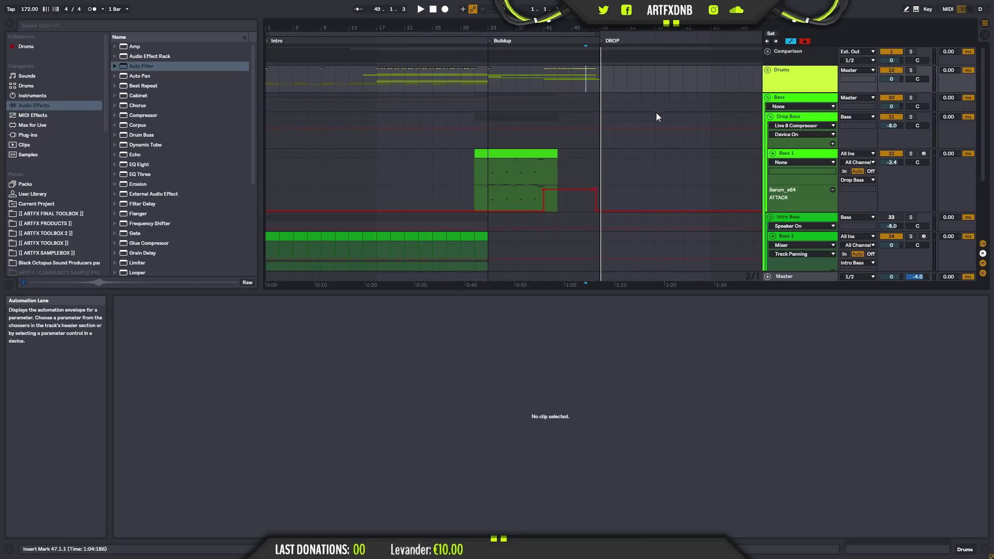
click(600, 171)
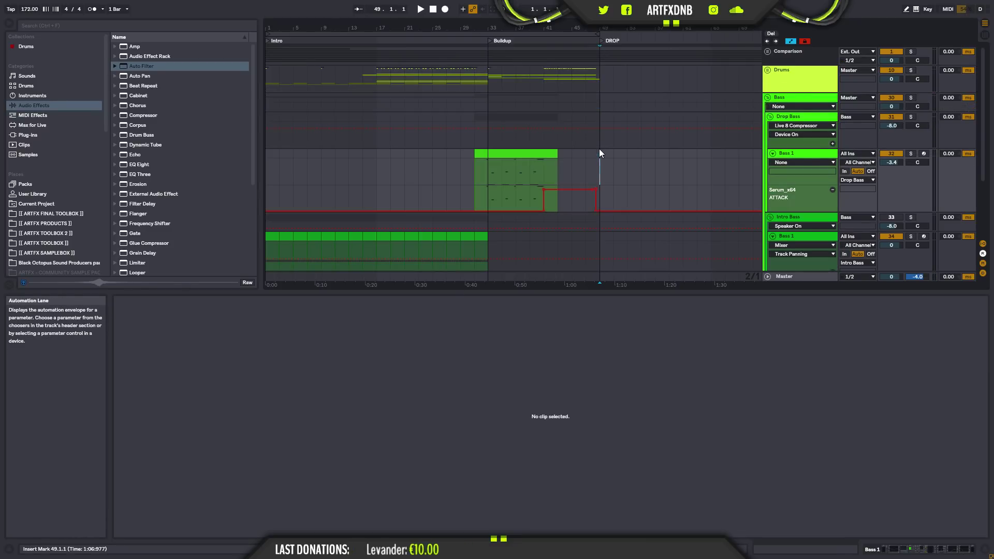
right_click(810, 155)
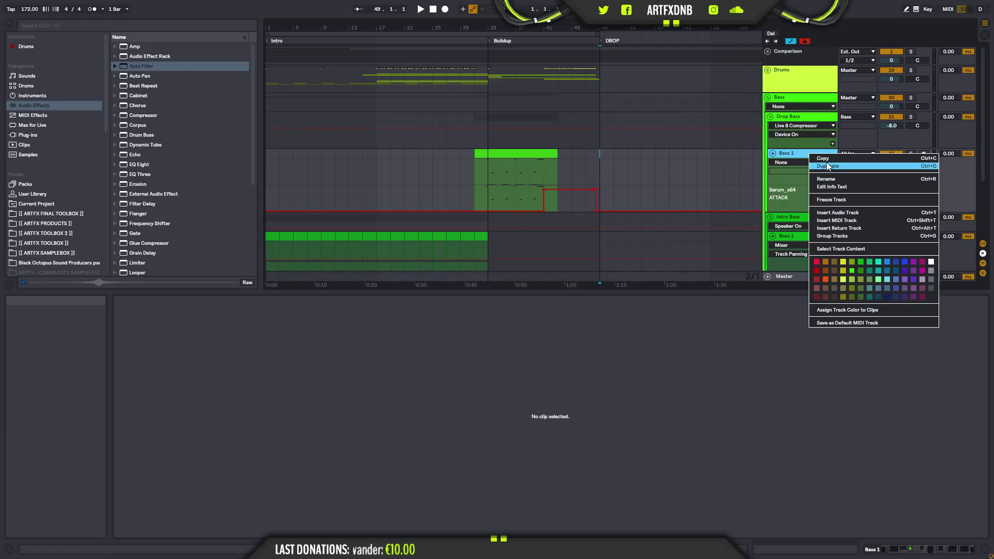
key(Escape)
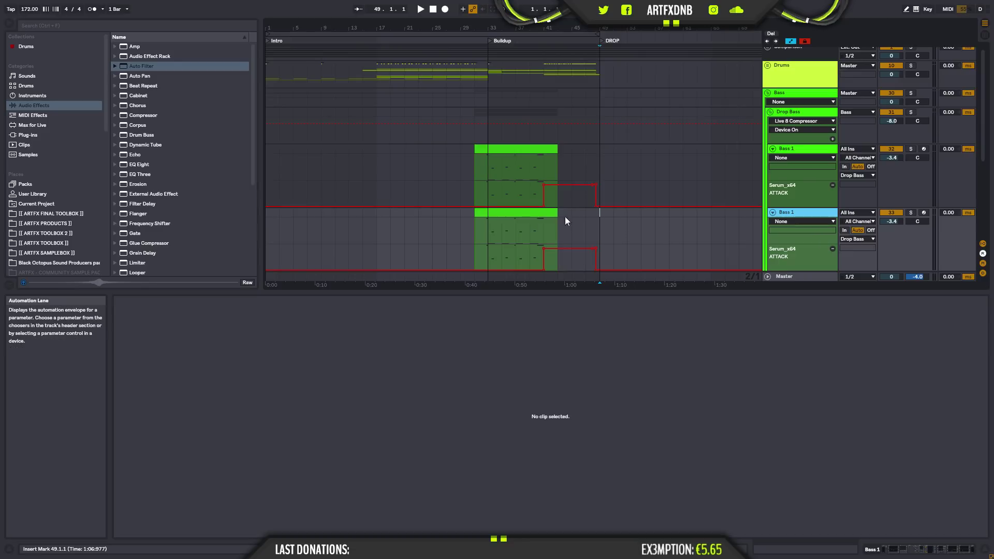
- Delete the copied MIDI clip from bar 31 to 43 on the duplicated Bass 1 track
scroll(645, 238, down, 3)
drag(630, 187, 490, 179)
click(483, 171)
key(Delete)
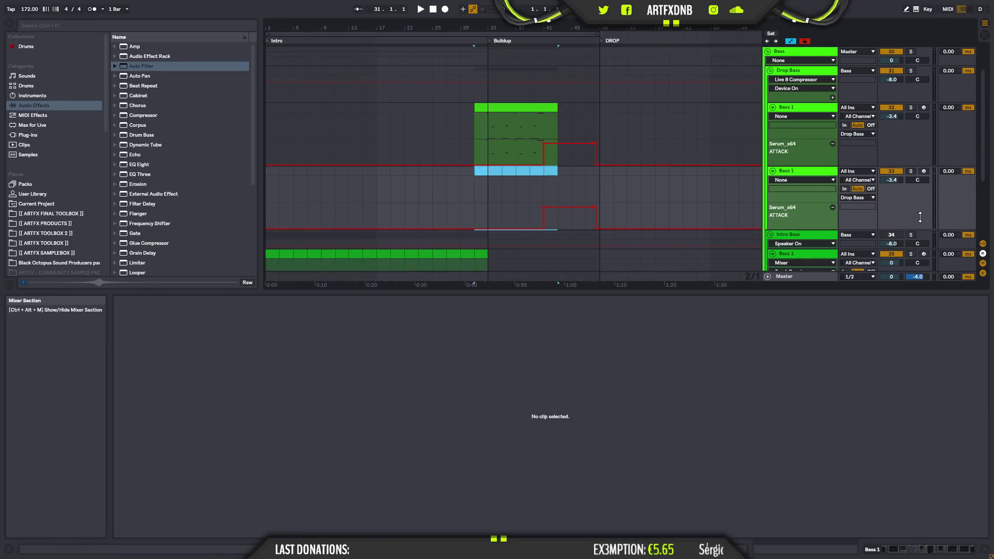
- Clear the raised Serum ATTACK automation before the drop on both the duplicated and the original Bass 1 tracks
drag(613, 216, 533, 207)
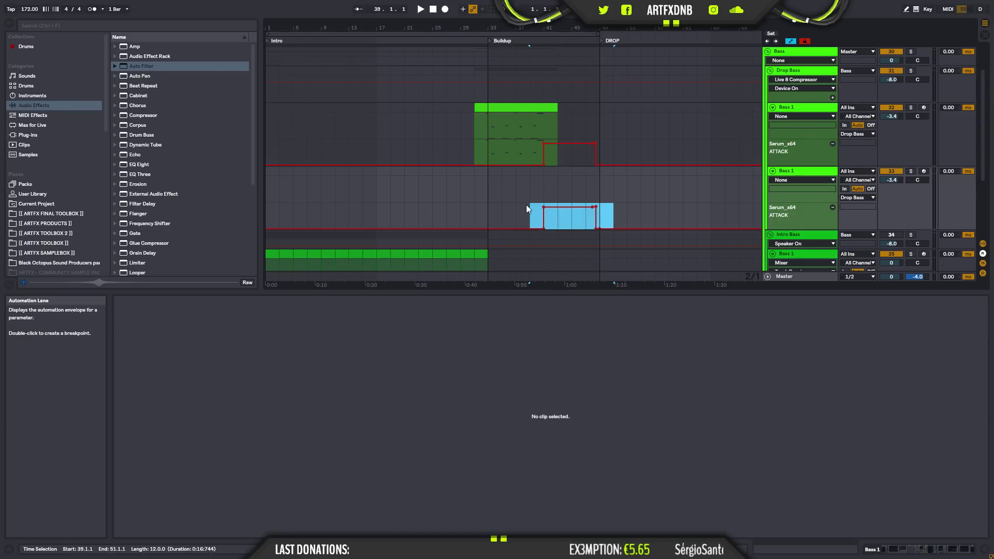
key(Delete)
drag(545, 143, 597, 146)
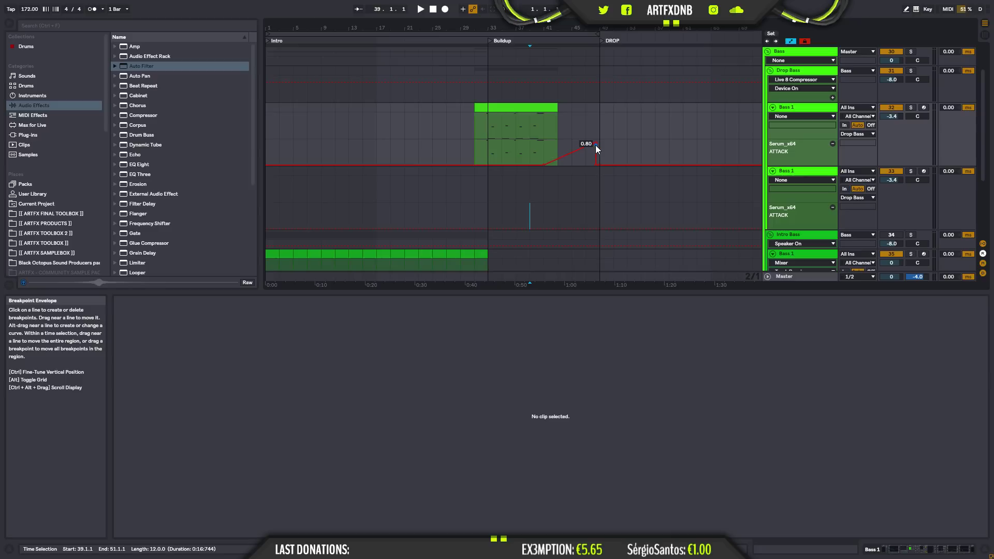
click(596, 145)
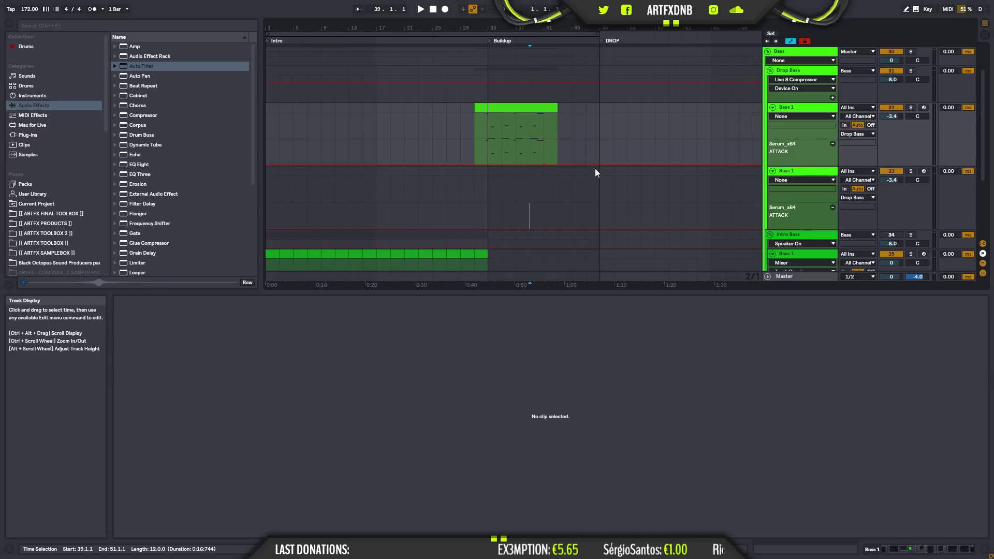
- Insert an empty MIDI clip from bar 49 to 65 on the duplicated Bass 1 track and show its note editor
drag(626, 145, 517, 154)
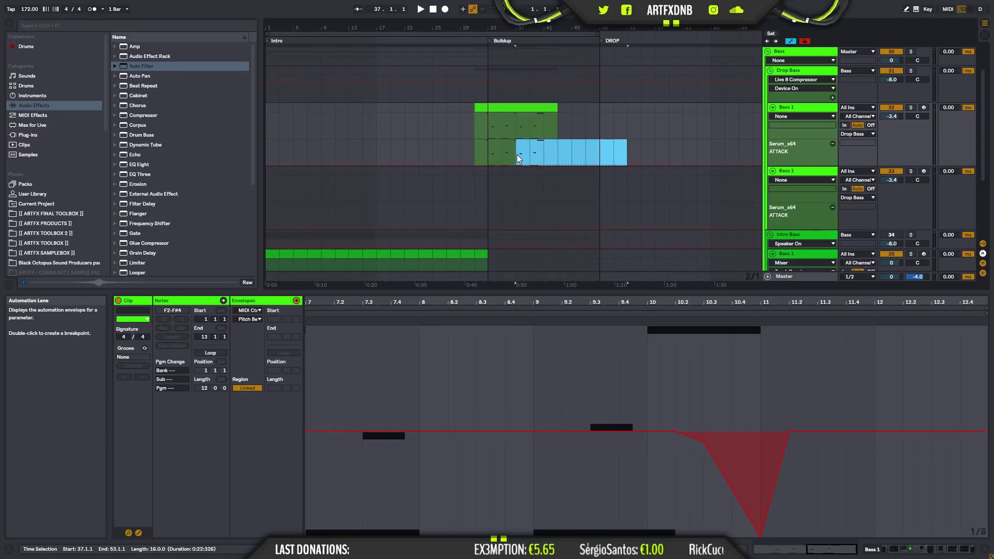
drag(595, 179, 714, 184)
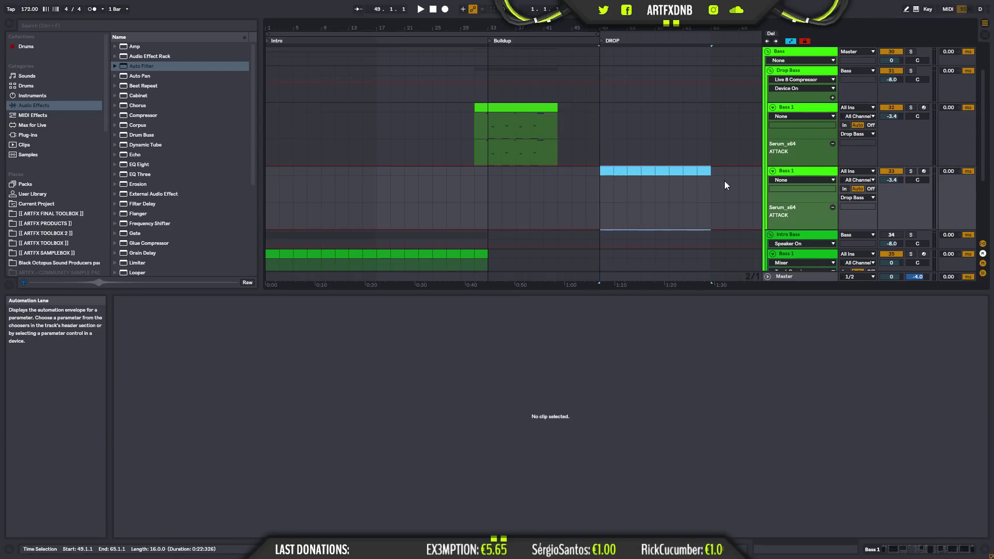
key(ctrl+shift+m)
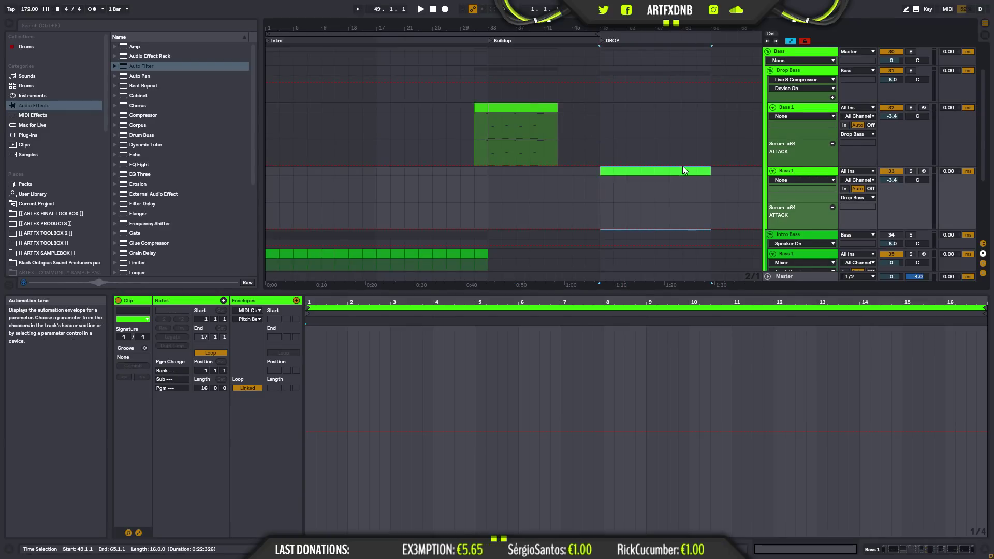
click(138, 534)
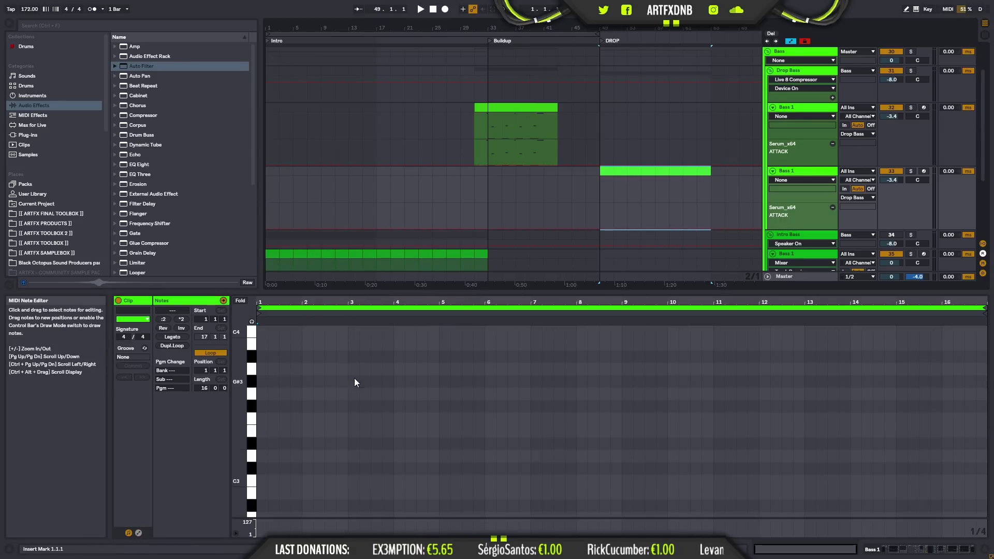
- Draw a two-bar note at the start of the drop clip, transpose it down an octave to F2 and audition it
double_click(264, 421)
drag(269, 421, 348, 422)
key(space)
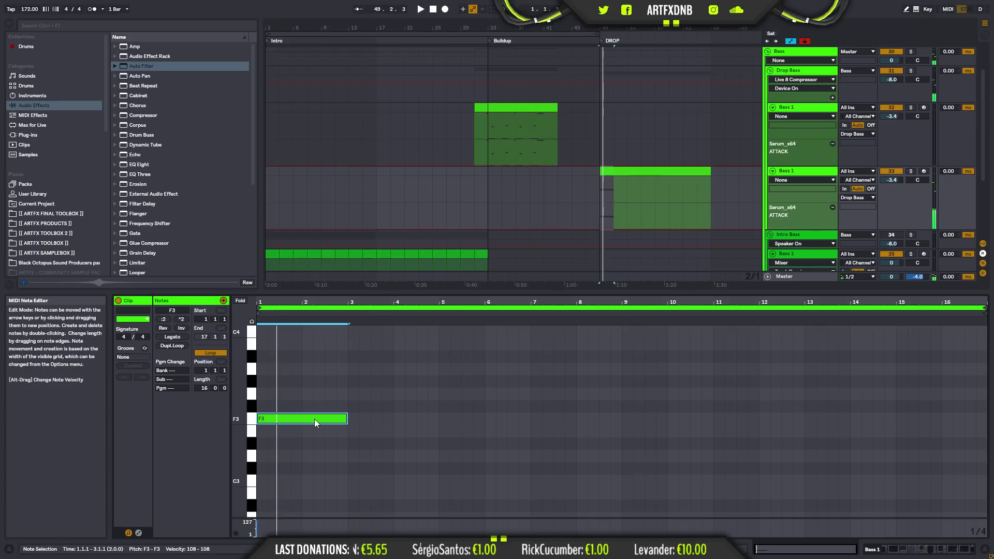
key(shift+Down)
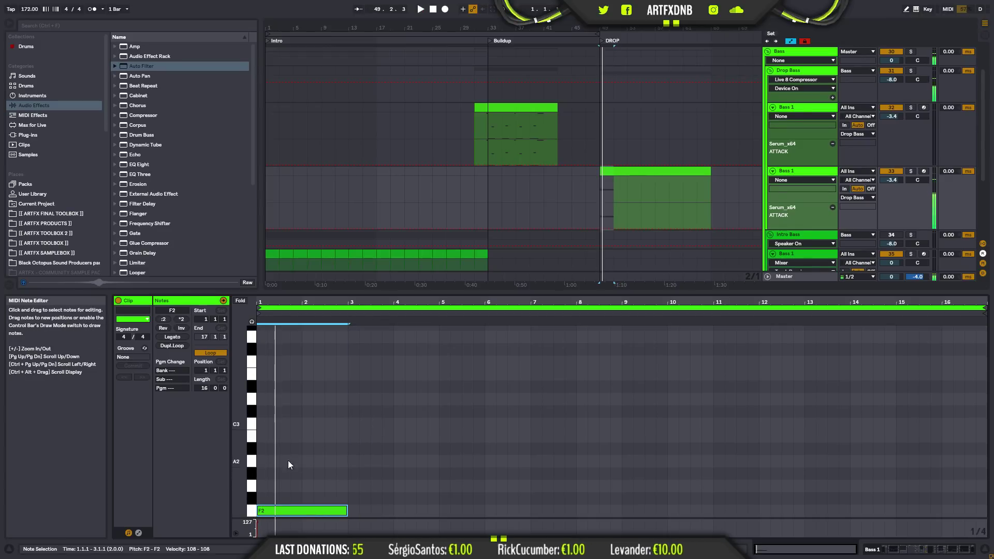
key(space)
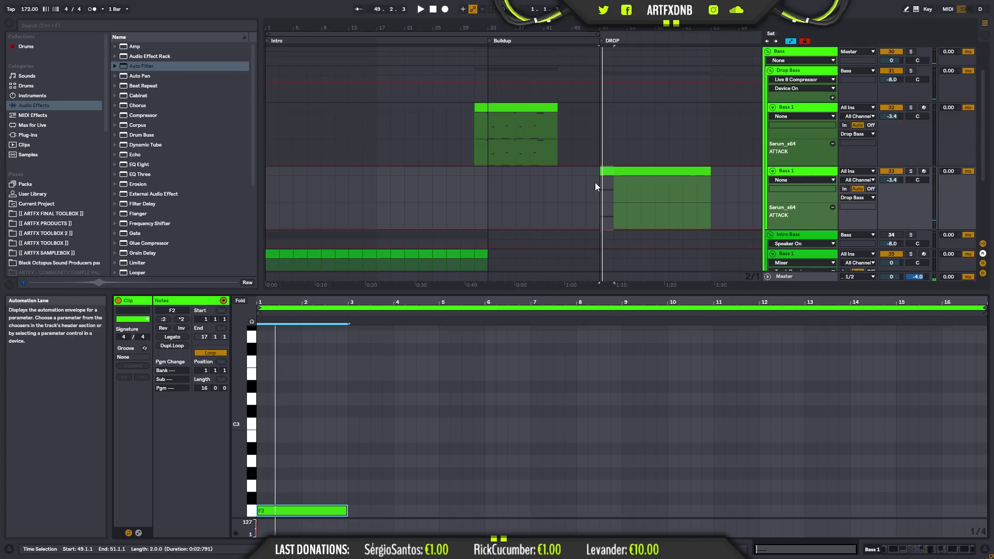
- Play the transition from bar 47 into the start of the drop
click(576, 184)
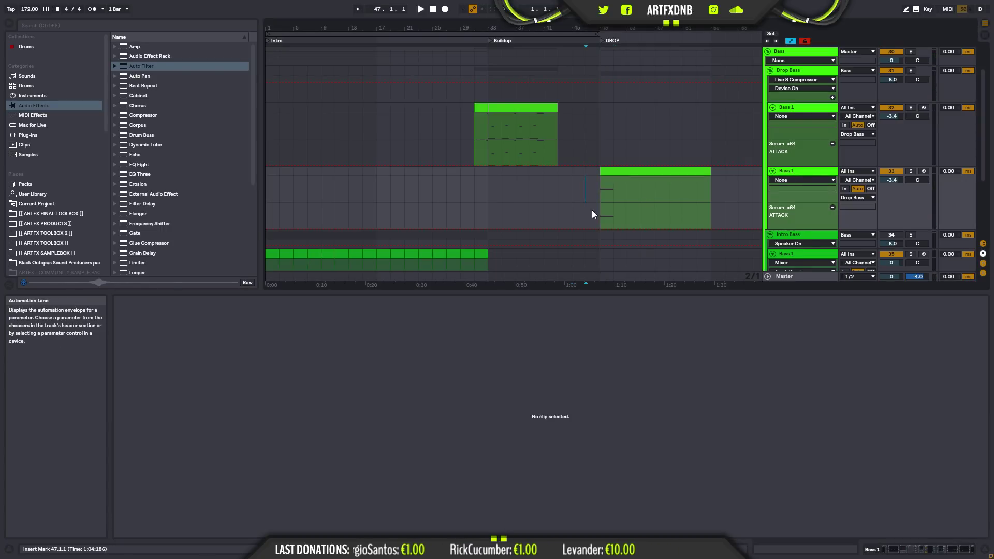
key(space)
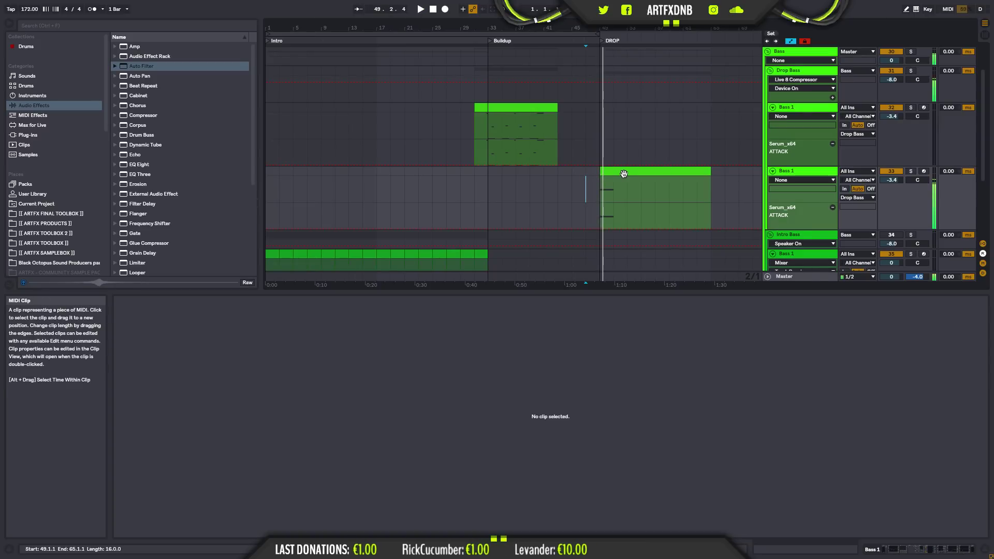
key(space)
- Reopen the drop clip and add a one-beat F3 note at 1.2 above the long F2 note
click(624, 174)
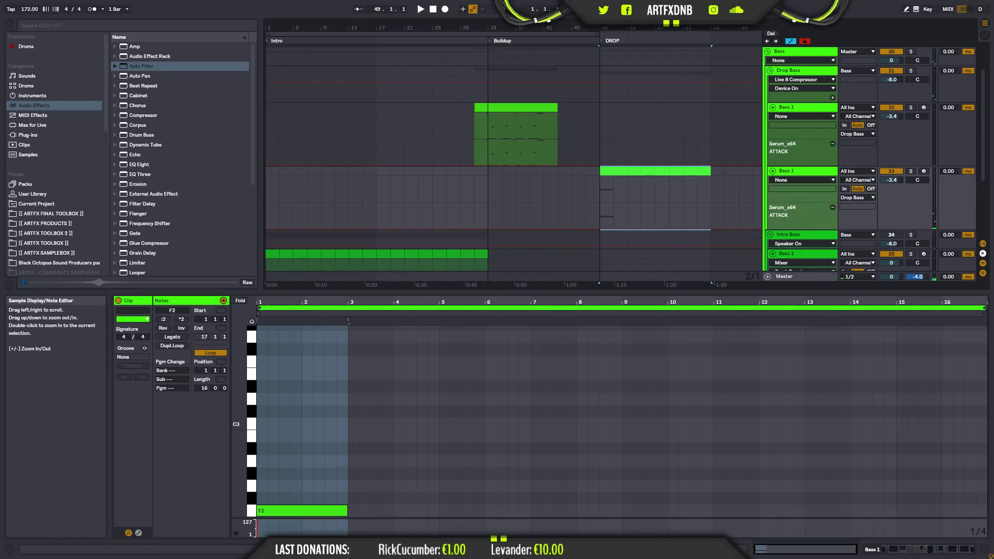
drag(240, 414, 223, 427)
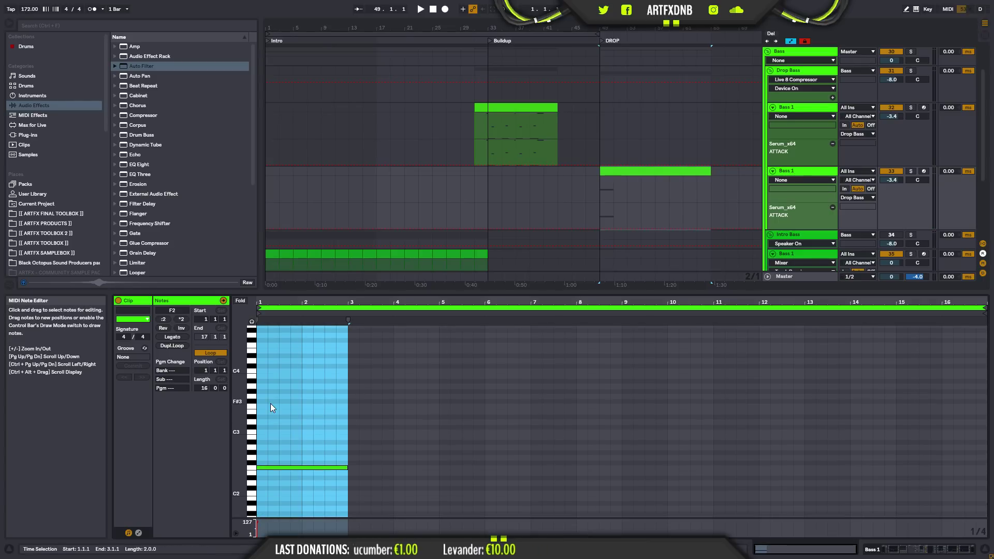
double_click(270, 407)
- Solo the duplicated Bass 1 track and play the new bass notes from bar 49
click(601, 192)
click(601, 190)
key(space)
key(space)
key(space)
key(space)
click(911, 172)
key(space)
key(space)
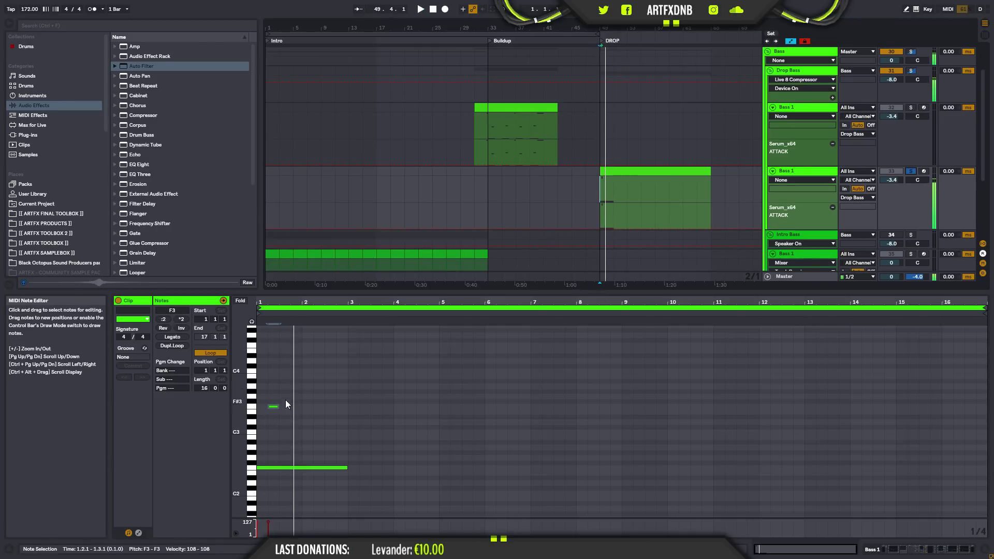
- Try lengthening the F3 note to end at 1.4 and play the drop from bar 49
drag(279, 407, 294, 408)
key(space)
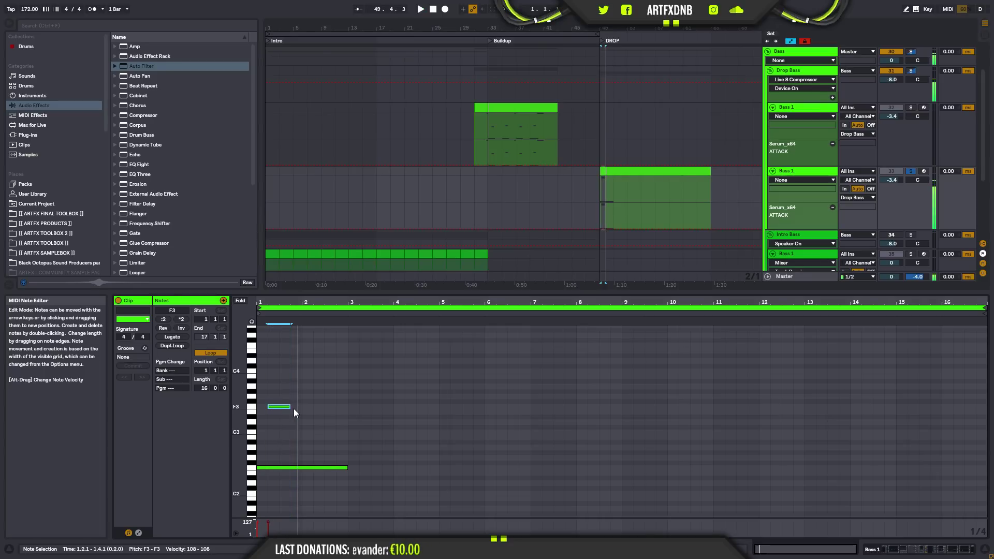
key(space)
key(space)
click(599, 194)
key(space)
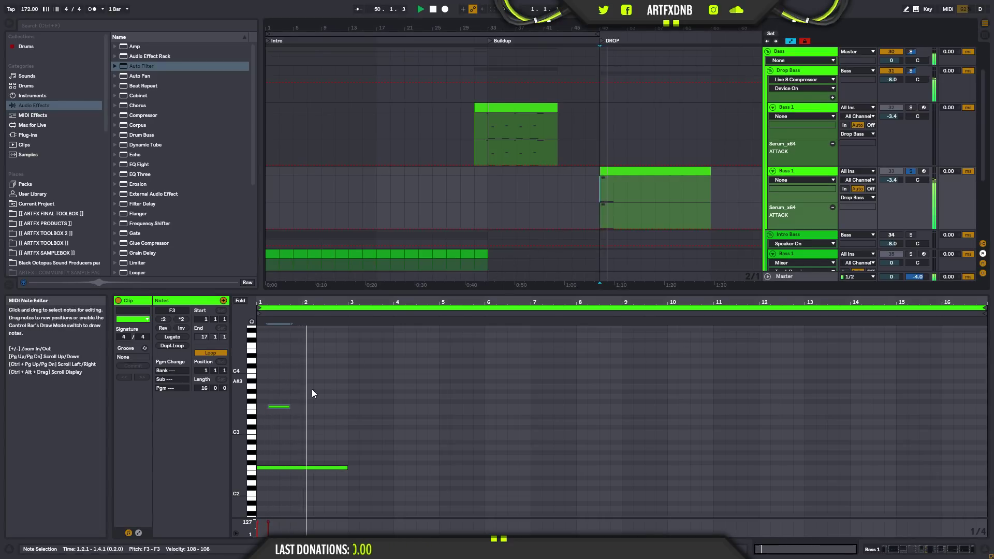
- Shorten the F3 note to end at 1.3 and transpose it up an octave to F4
drag(291, 407, 278, 408)
key(space)
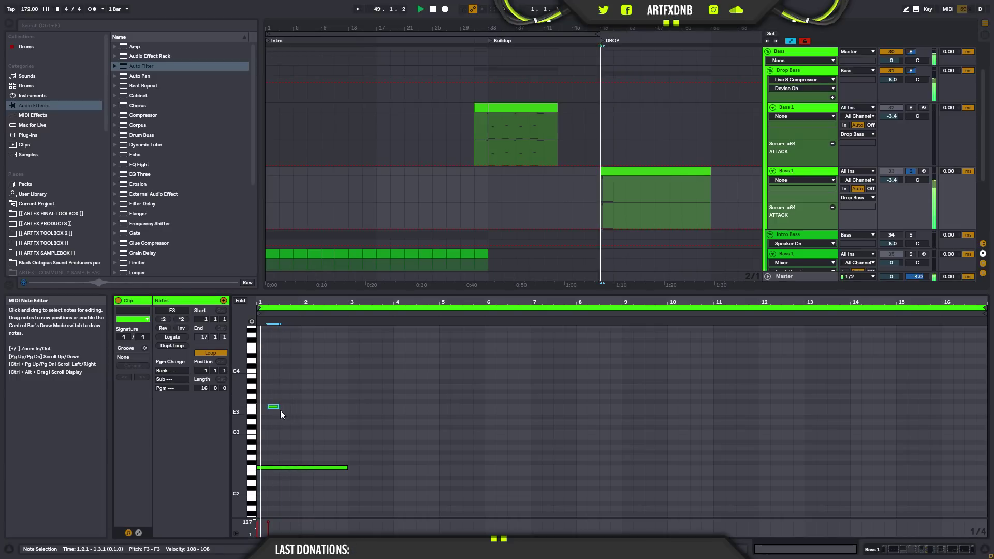
key(shift+Up)
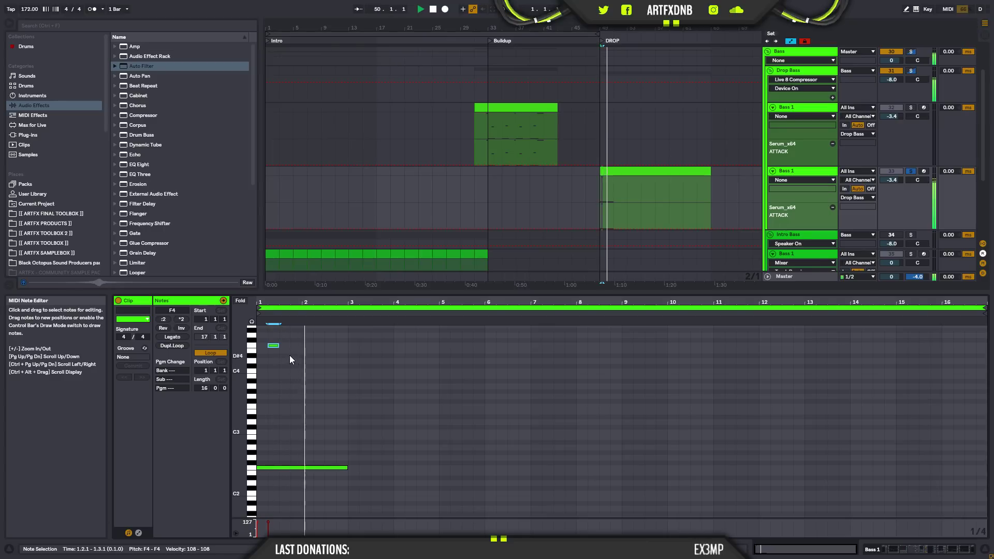
- Unsolo the duplicated Bass 1 track and play from bar 47 into the drop
drag(274, 304, 276, 362)
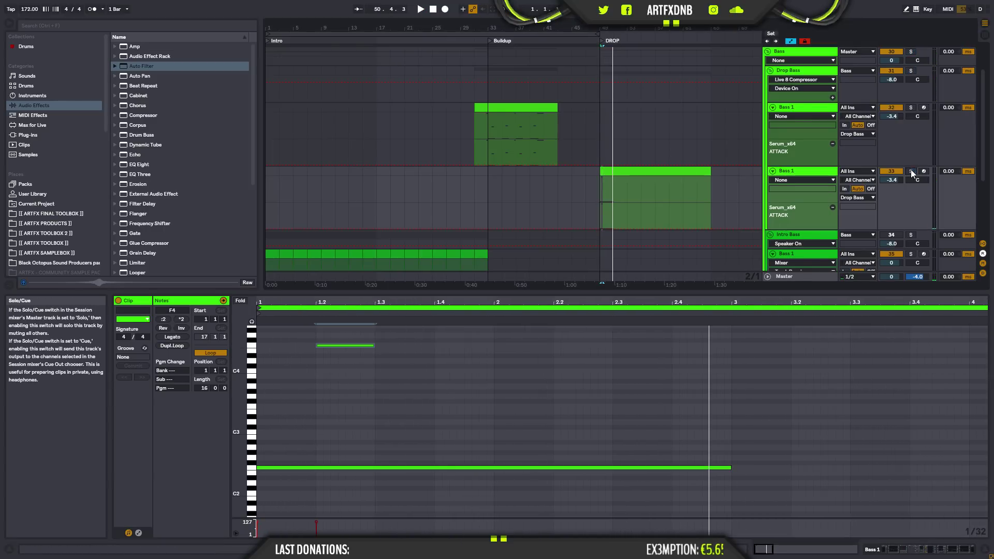
click(557, 192)
click(585, 191)
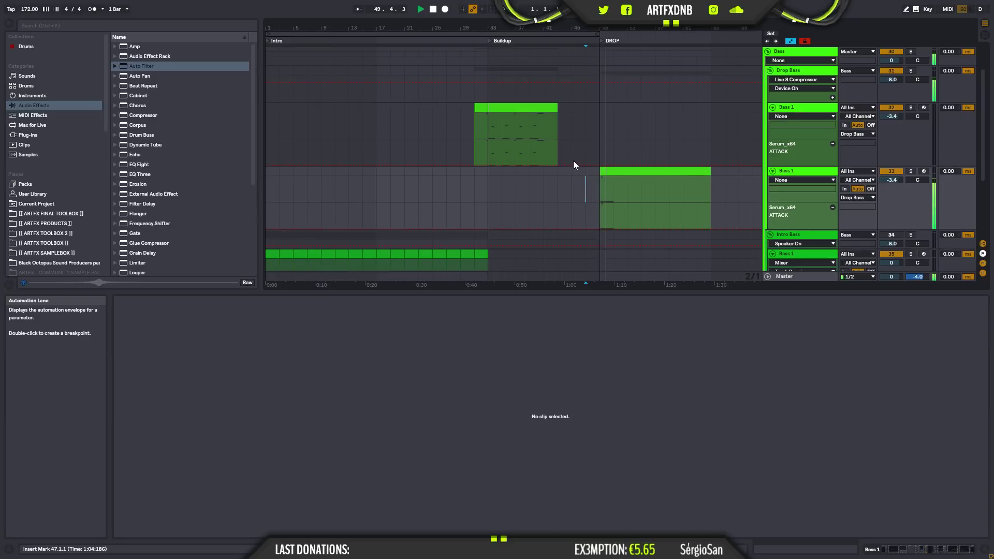
- Shorten the opening F2 note of the drop clip to end at 1.3 and play it back
click(630, 171)
key(space)
drag(349, 469, 279, 469)
key(space)
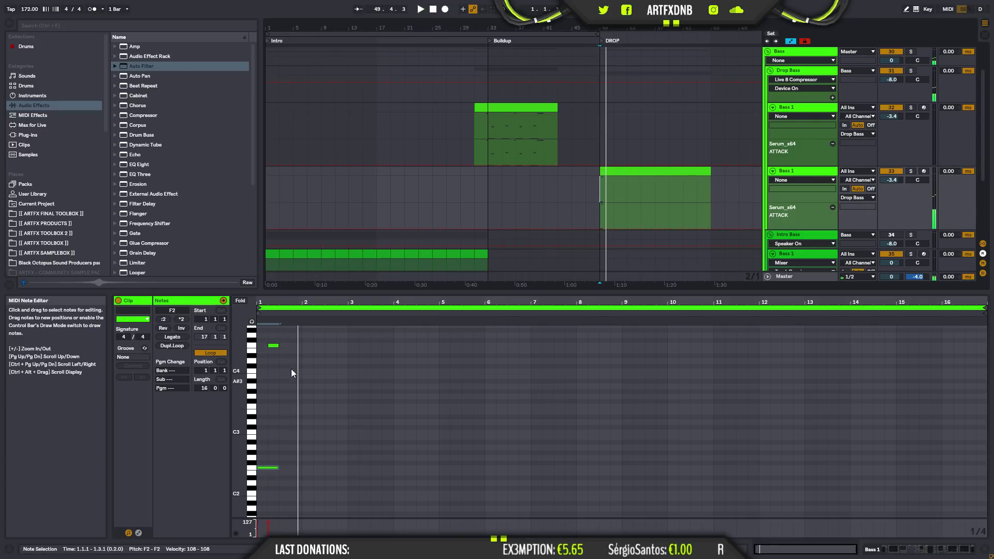
- Add an E4 note from 1.3.3 to 2.1, an F#2 note at 1.4 and an F2 note from 2.1 to 2.4
drag(290, 302, 466, 351)
double_click(388, 351)
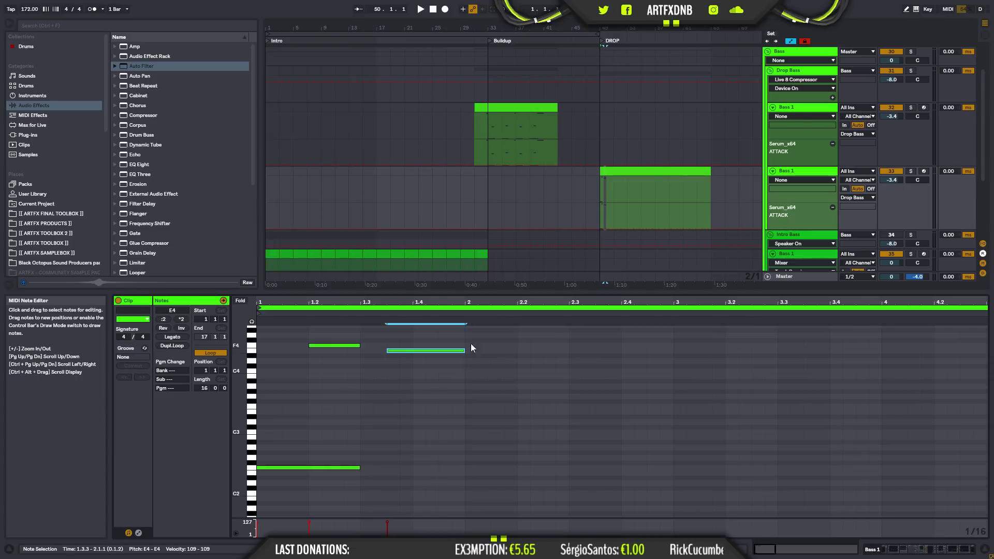
double_click(415, 463)
drag(426, 463, 622, 468)
double_click(468, 468)
key(space)
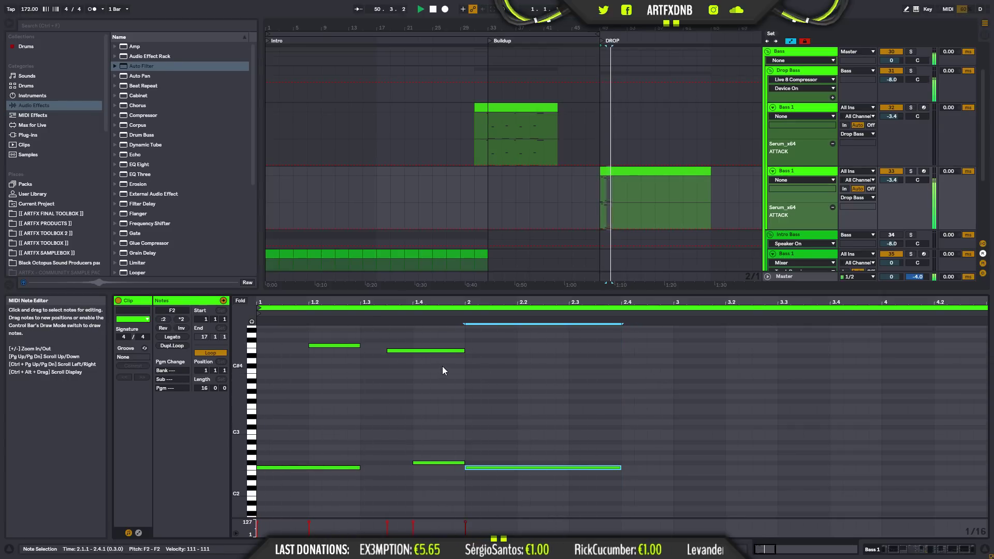
- Raise the F2 note at 2.1 to C3, shorten it to three sixteenths and add an equally long A#2 note at 2.2.3
drag(478, 468, 481, 433)
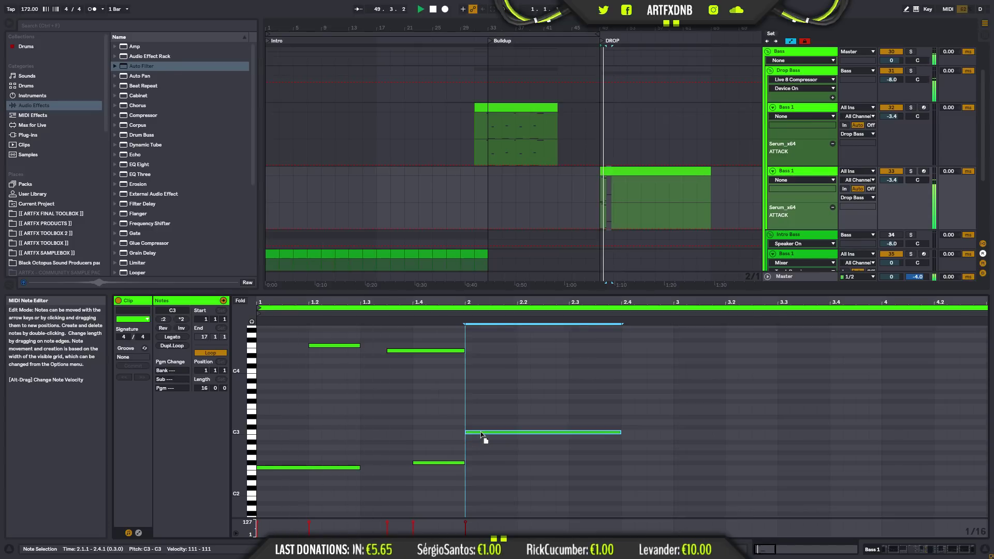
mouse_move(481, 435)
mouse_down()
mouse_move(481, 452)
mouse_move(490, 433)
mouse_up()
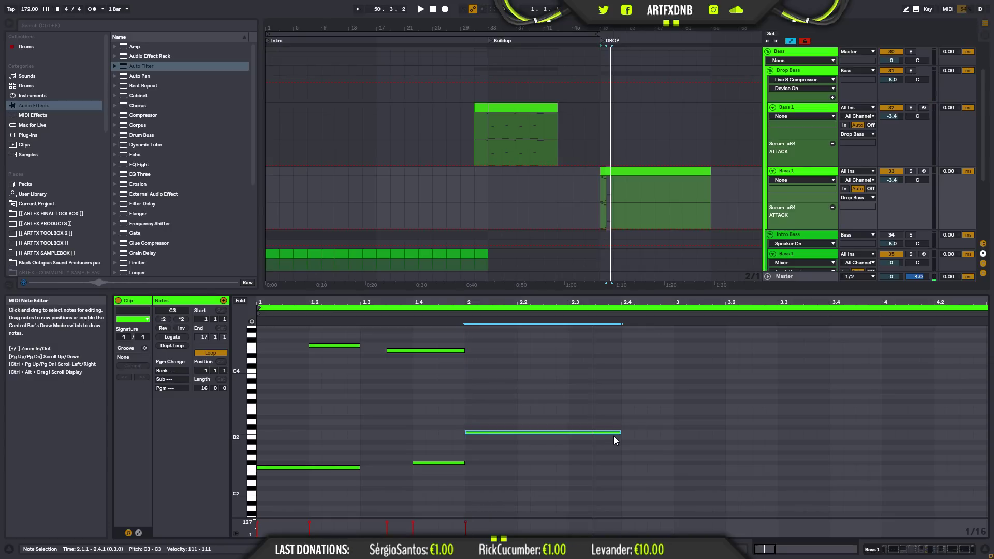
drag(621, 434, 568, 443)
key(space)
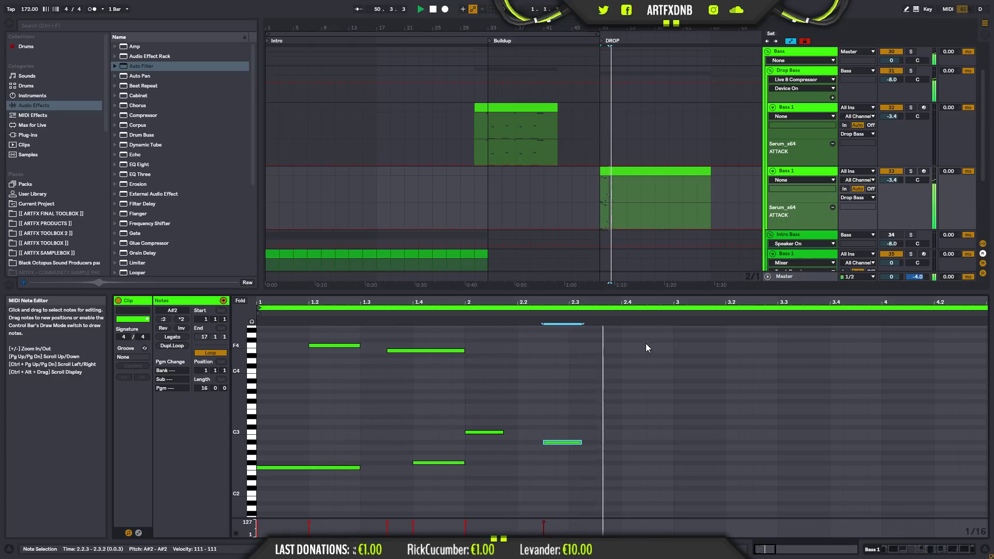
key(space)
- Extend the C3 note to 2.2.3 and the A#2 note to 2.4, and add an F#2 note from 2.4 to 3.1
click(501, 433)
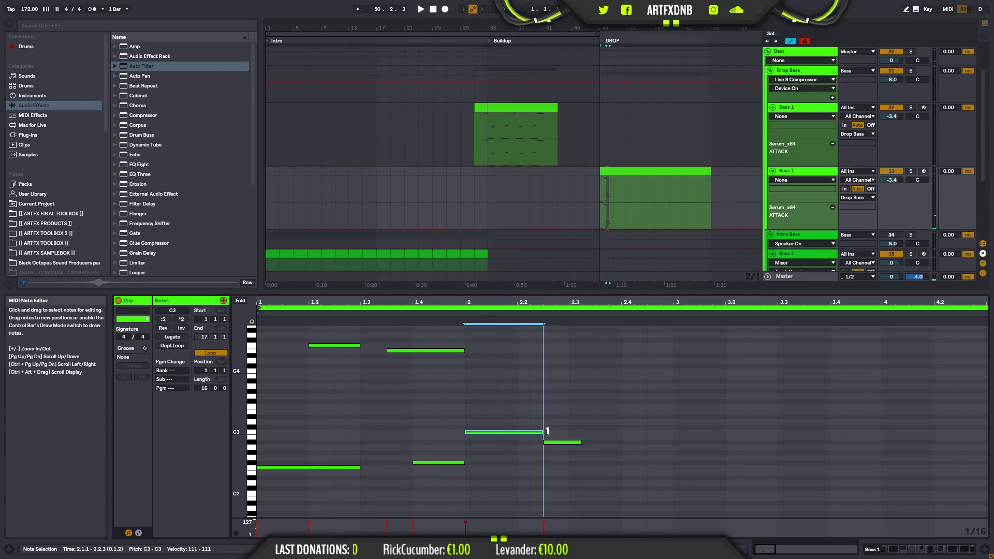
drag(581, 443, 668, 462)
key(space)
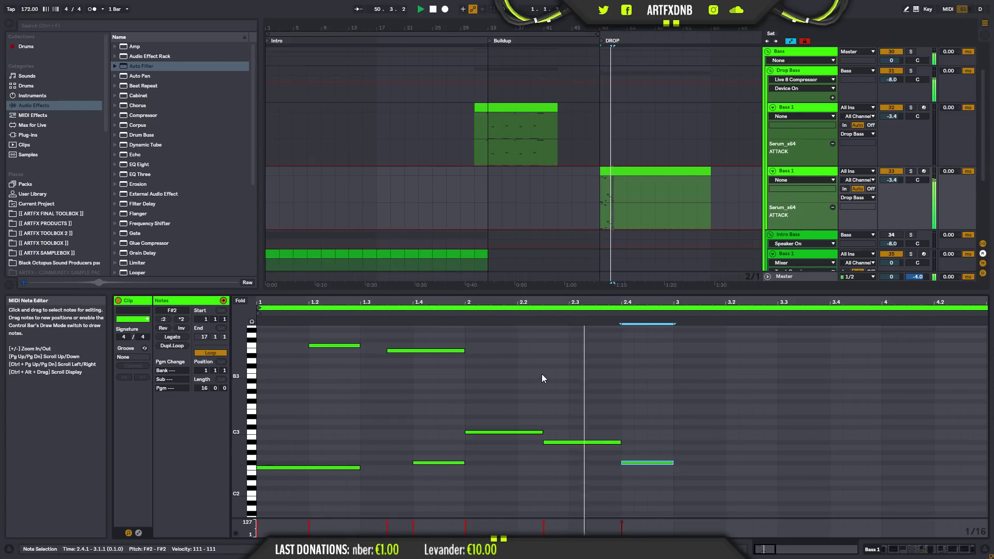
key(space)
- Add three F2 notes between 3.1 and 3.4 and trim them and the F#2 note at 2.4 to leave small gaps
drag(674, 468, 797, 472)
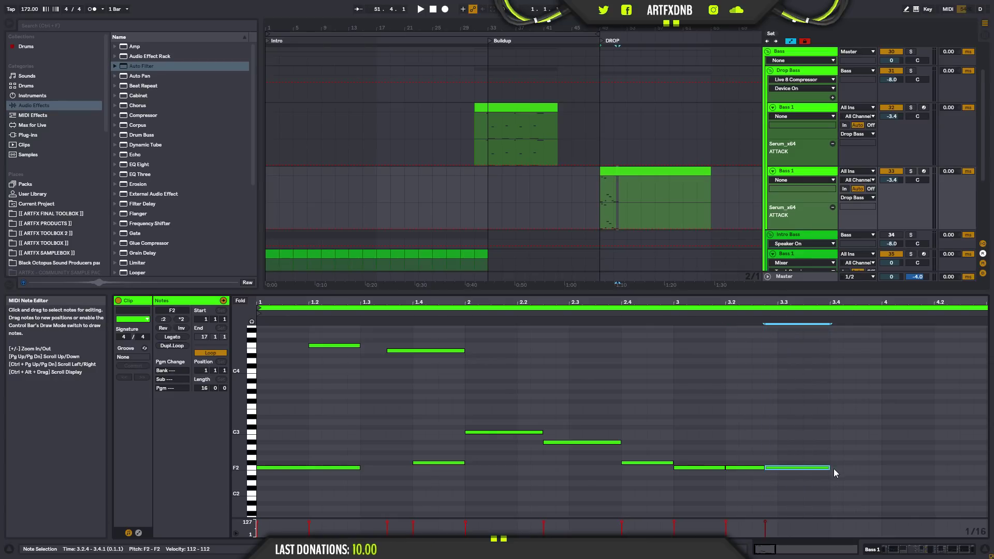
click(616, 198)
key(space)
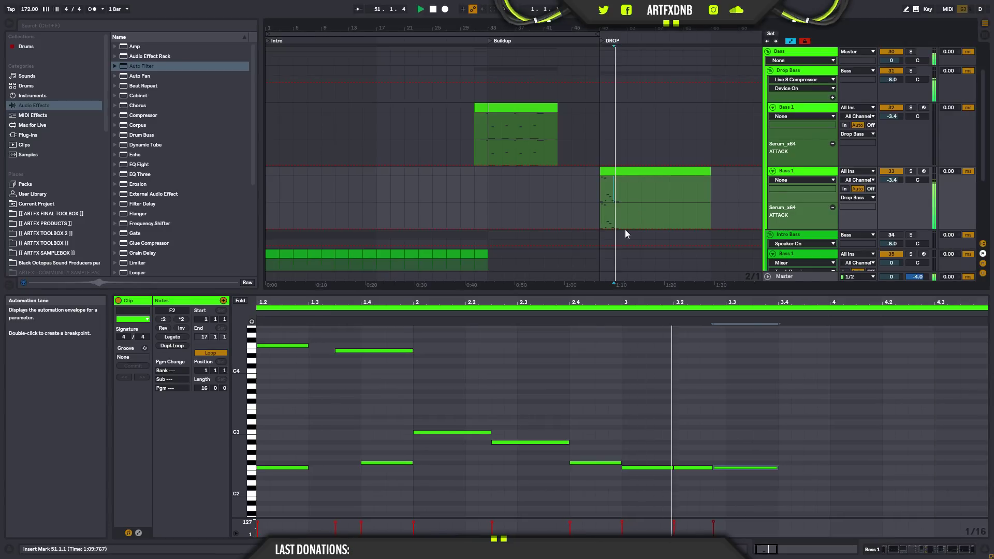
key(space)
drag(762, 409, 614, 462)
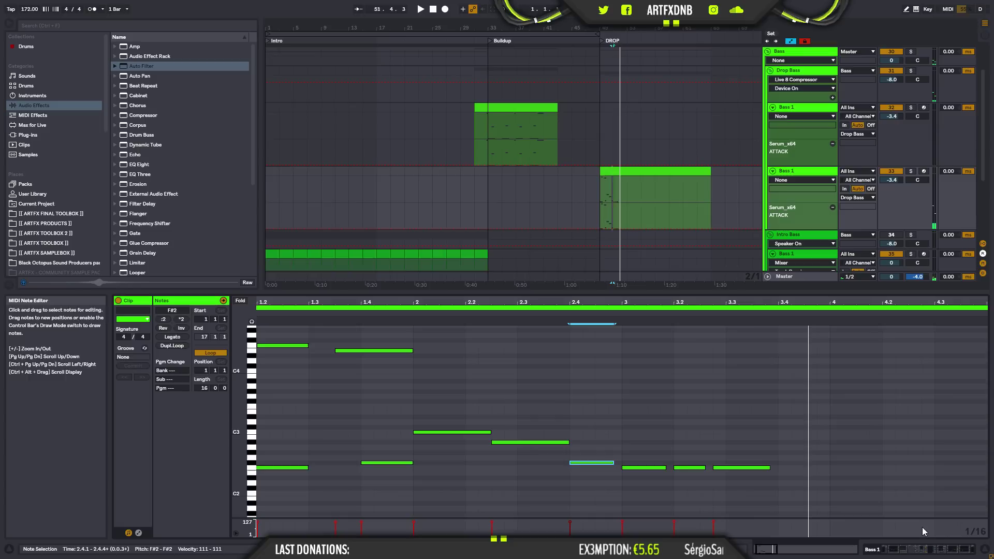
- Open Serum on the duplicated Bass 1 track and try its PITCH macro at 94% while playing the bass phrase
key(shift+Tab)
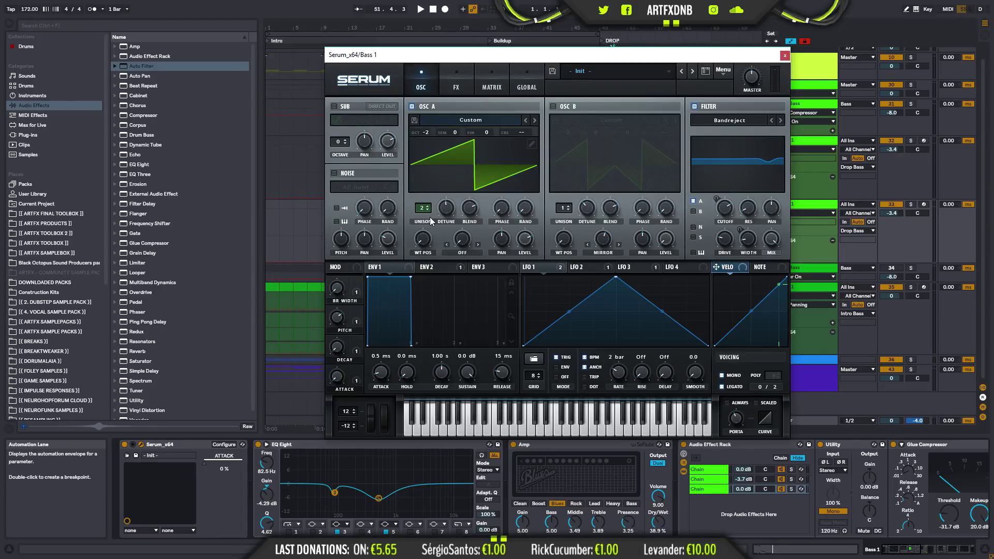
drag(337, 352, 365, 271)
key(space)
key(space)
key(space)
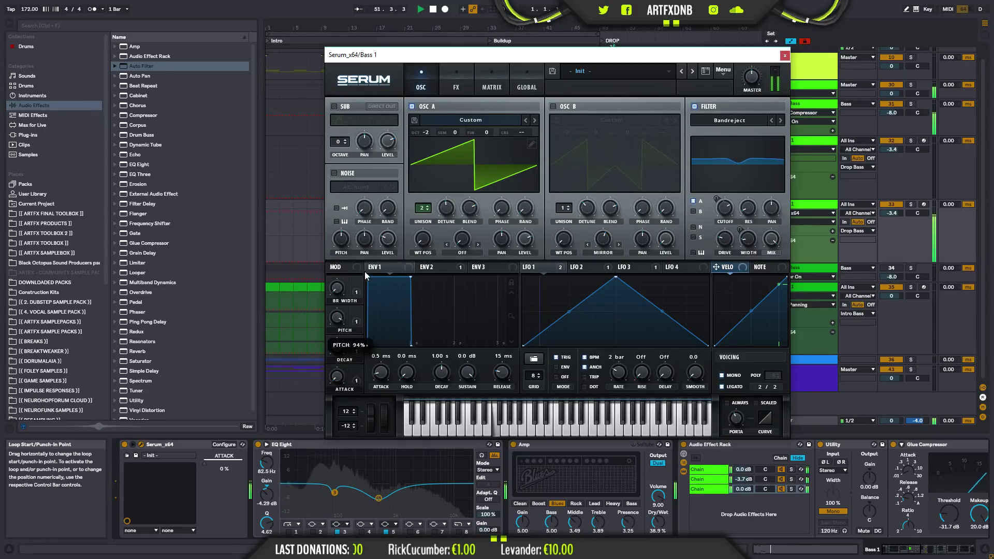
key(space)
drag(340, 322, 400, 356)
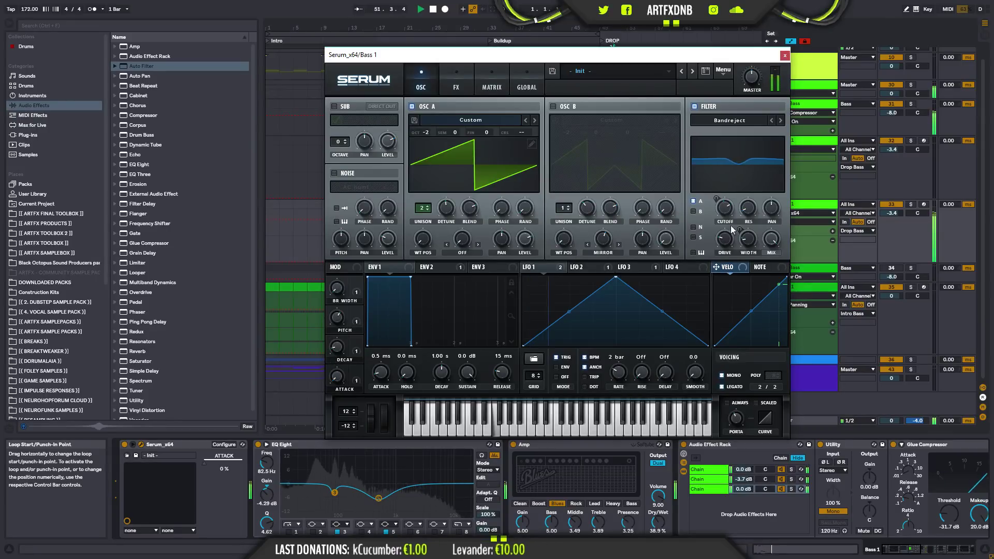
- Set Serum's BR WIDTH macro to 33%, close the synth window and place the insert marker at bar 47
drag(337, 288, 356, 225)
drag(343, 268, 328, 348)
key(space)
key(space)
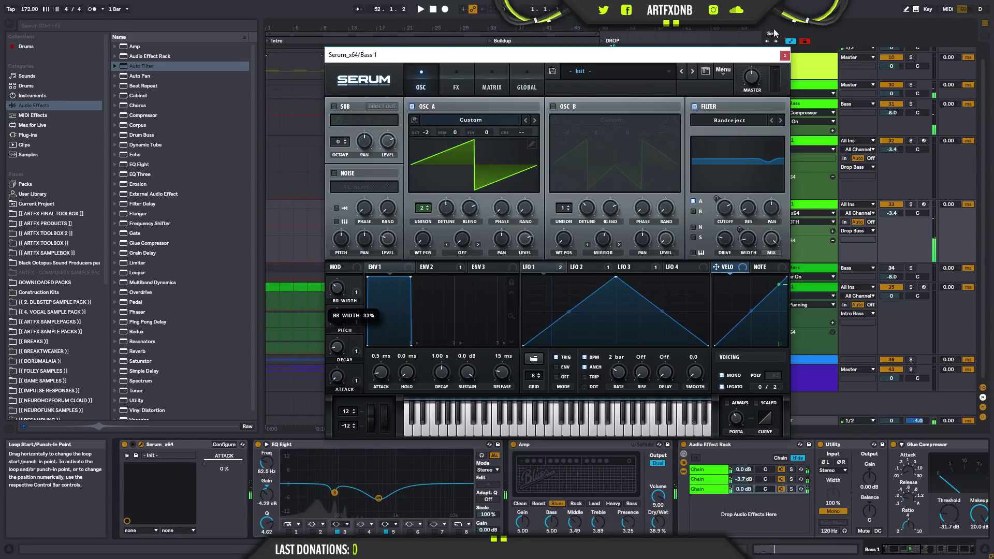
click(786, 55)
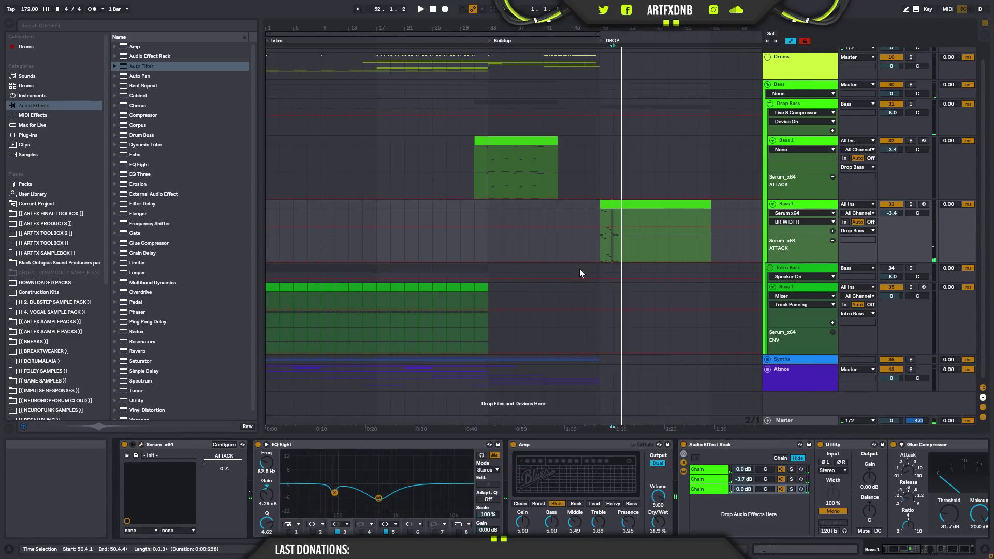
click(581, 218)
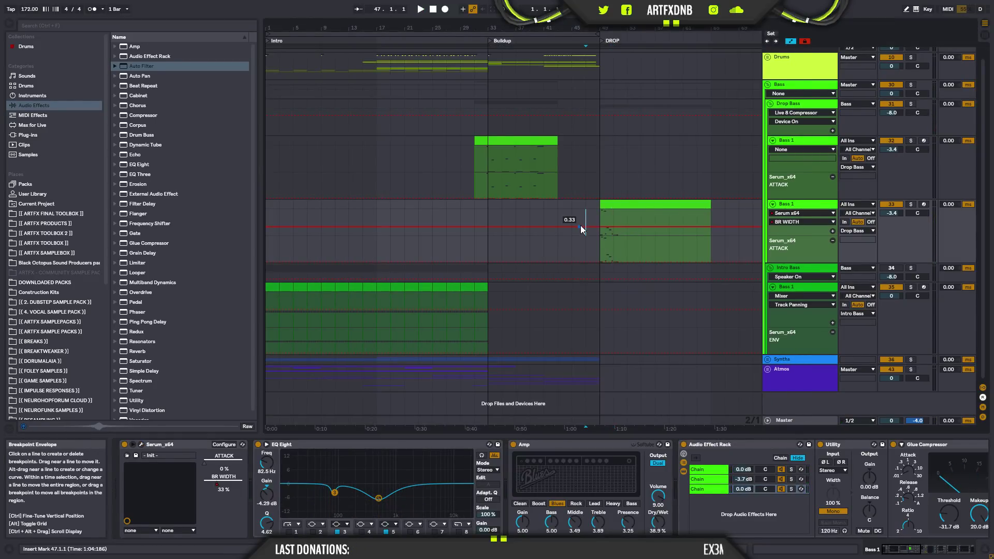
- Play the bass phrase on the duplicated Bass 1 track from just before the drop
click(574, 218)
key(space)
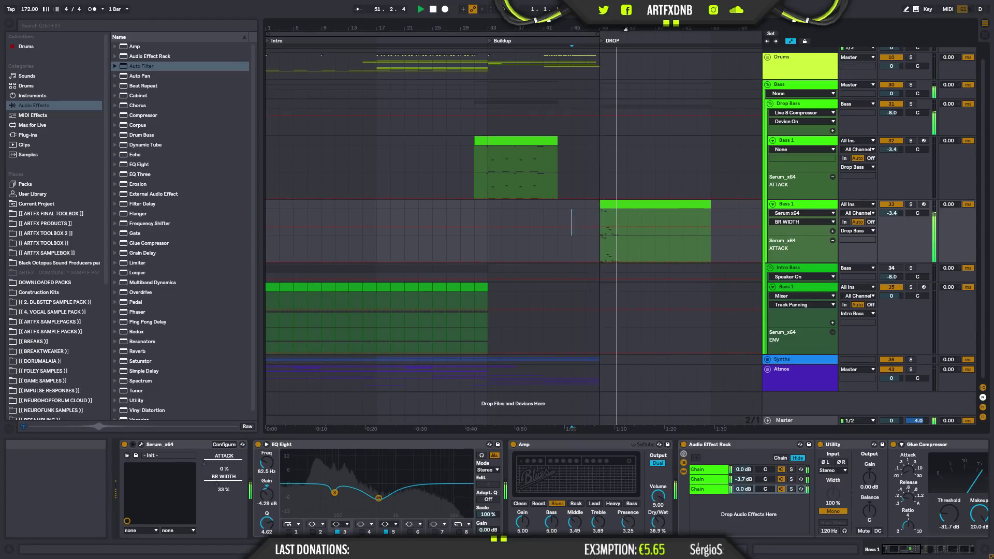
key(plus)
key(space)
- Open the drop bass clip, add a short F2 note at the end of bar 3, and duplicate the preceding three F2 notes into bar 4
drag(594, 234, 607, 237)
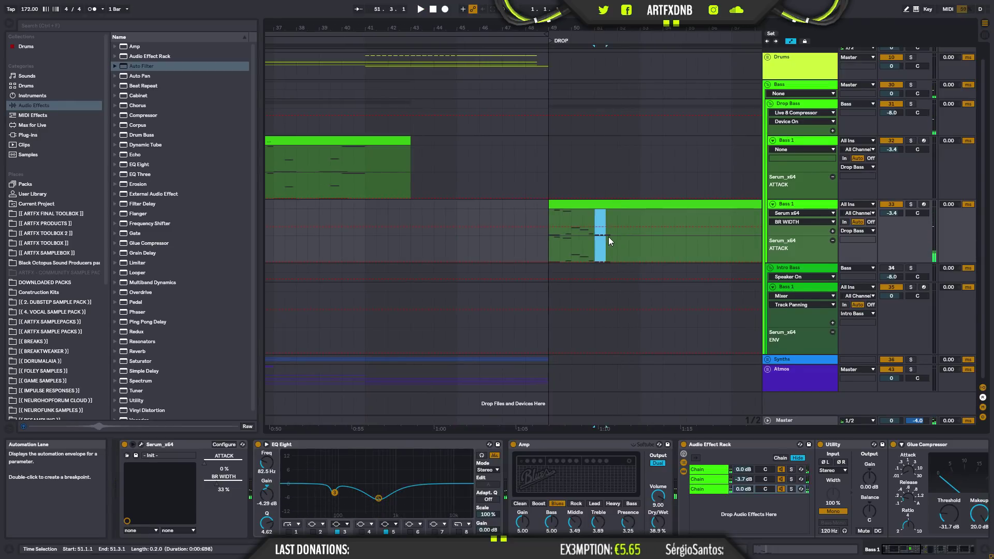
double_click(617, 231)
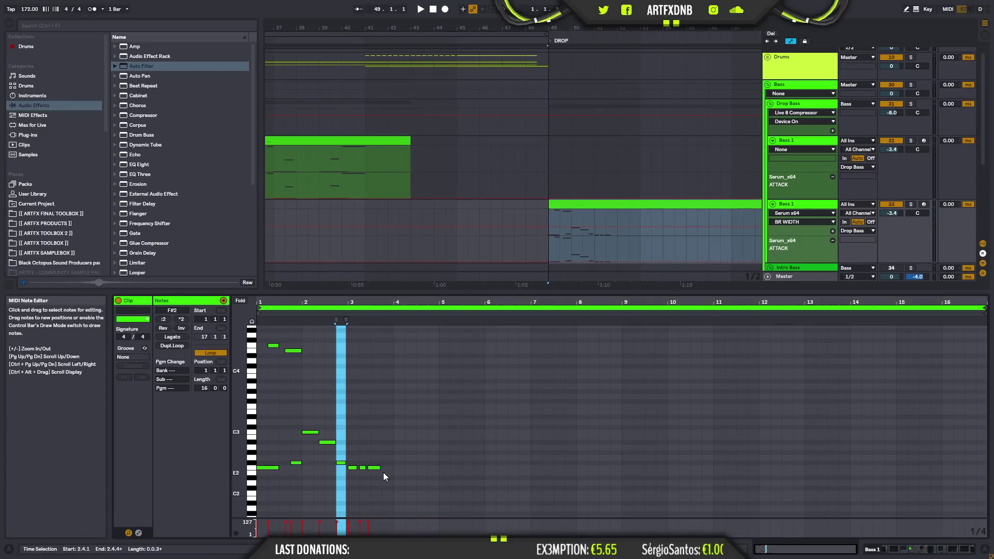
drag(352, 450, 350, 472)
click(355, 481)
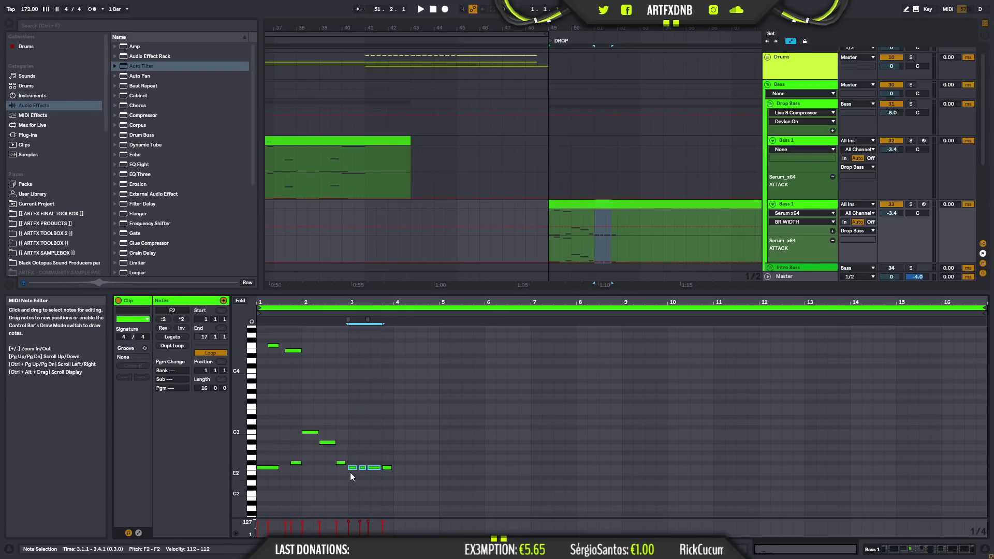
key(ctrl+d)
- Play the extended bassline from bar 51, close the note editor, and play the whole phrase from bar 48
click(595, 231)
key(space)
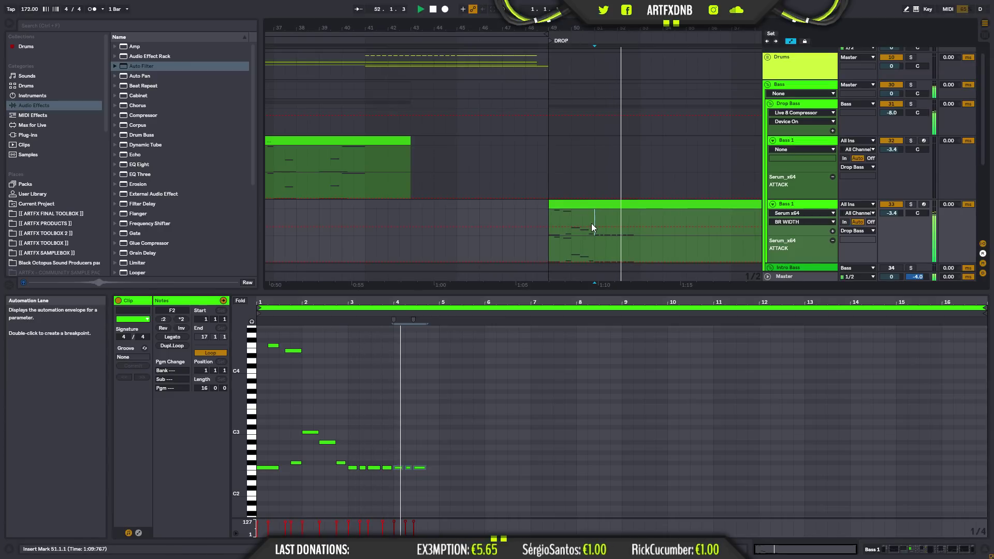
key(space)
key(shift+Tab)
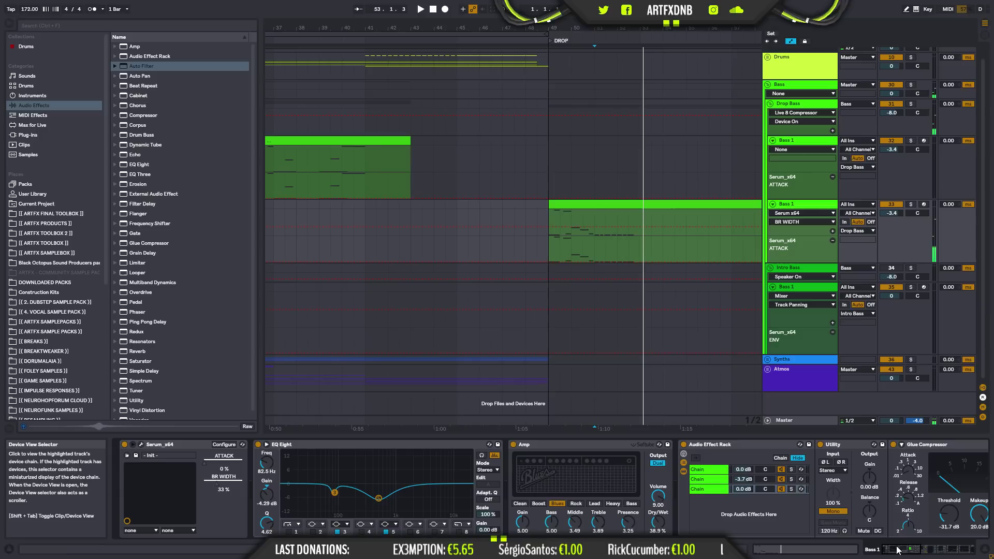
click(542, 251)
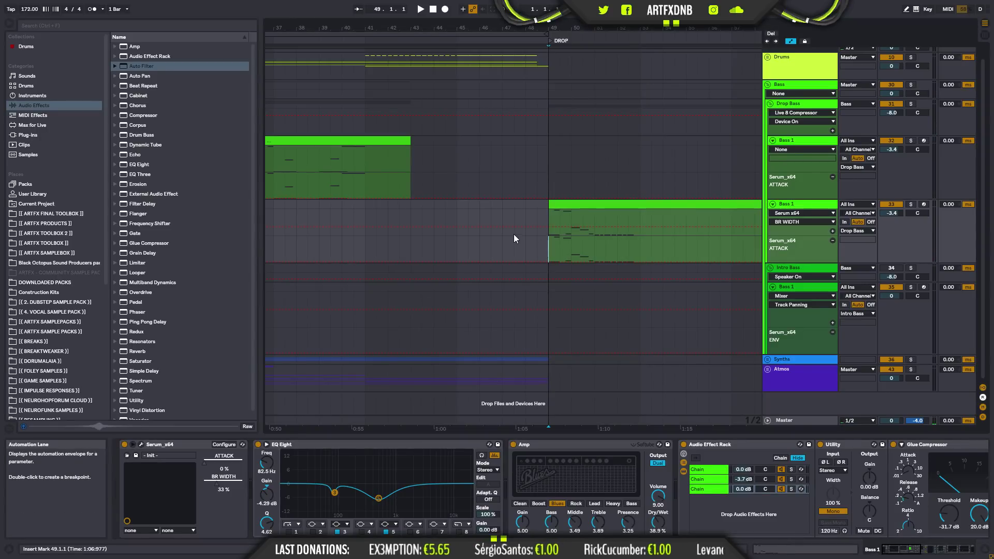
click(581, 208)
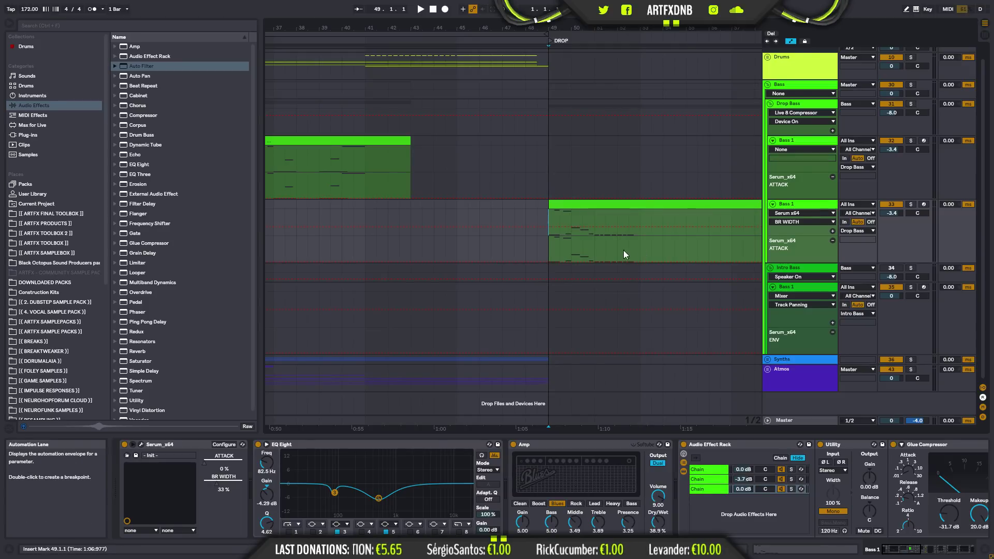
click(527, 211)
key(space)
click(639, 203)
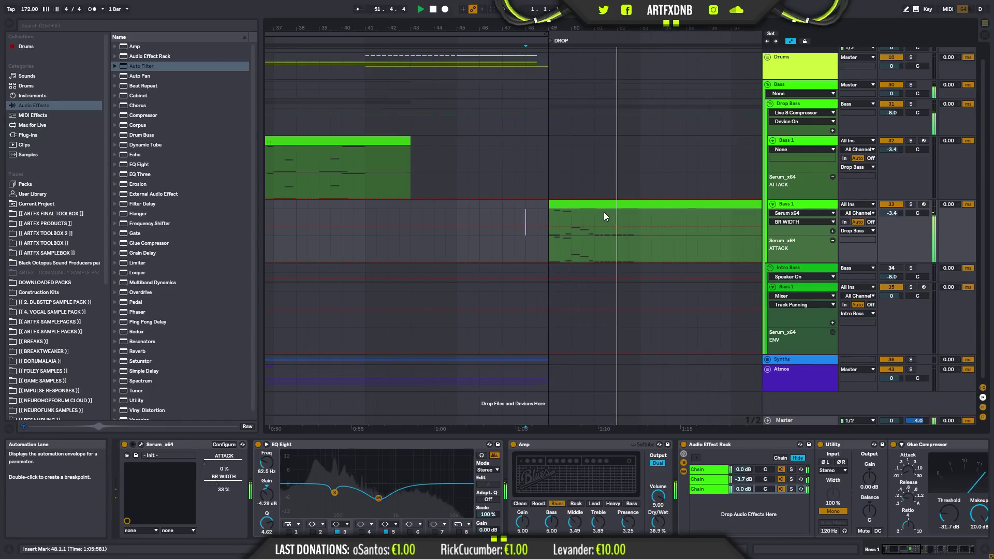
key(space)
click(646, 219)
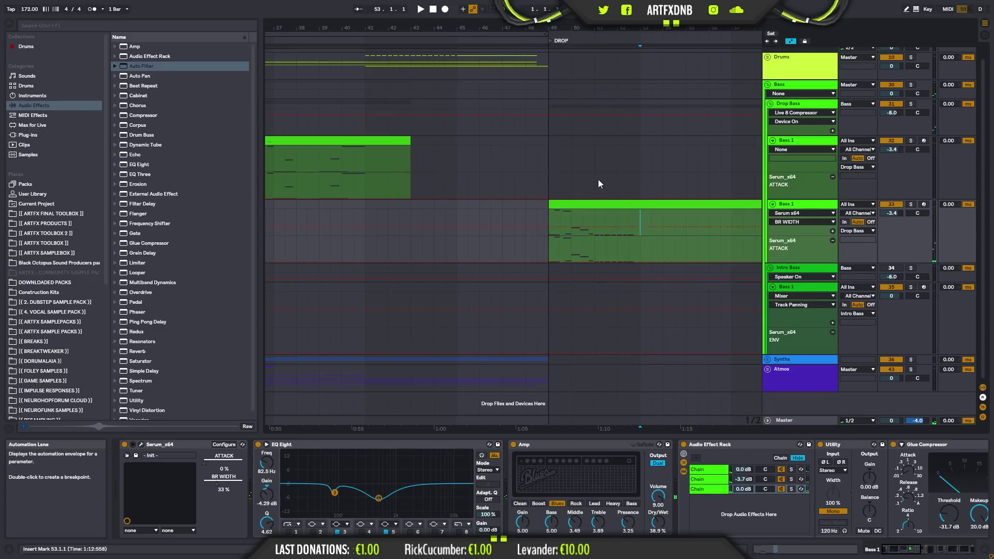
- Collapse the Bass group, expand the Drums group, and copy the kick clip at 41.1.1 to 49.1.1 on Main Kick
alt+click(768, 85)
click(768, 70)
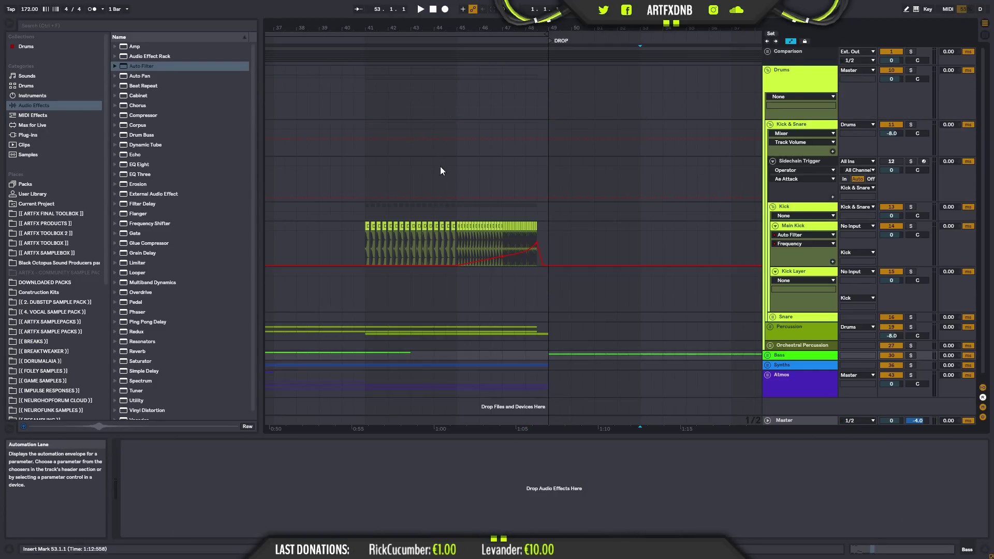
click(367, 228)
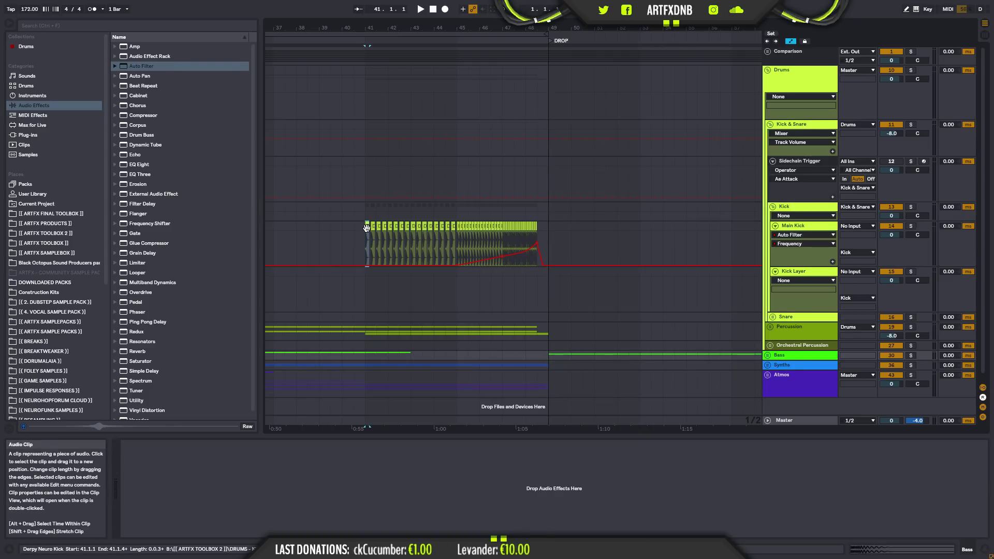
click(551, 228)
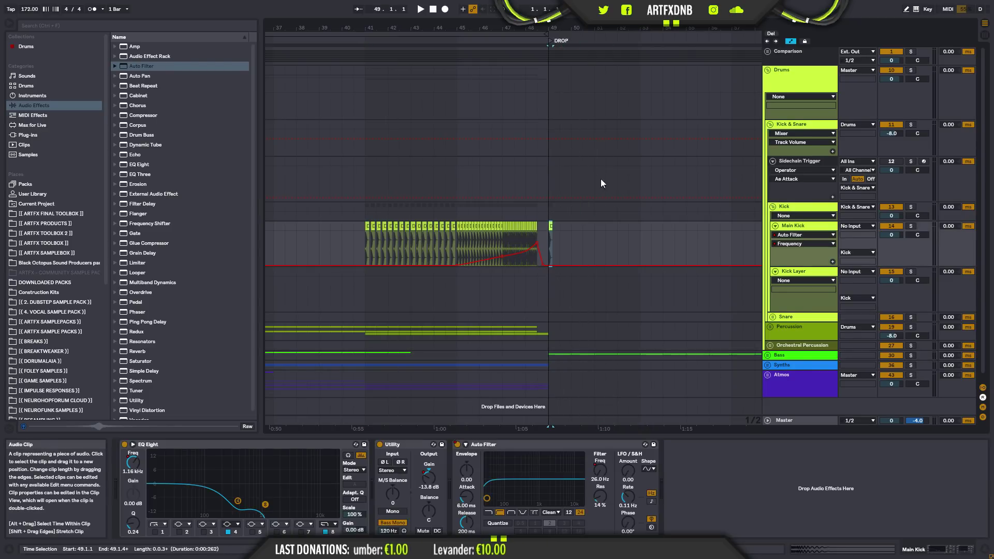
key(space)
- Solo Main Kick and, with envelopes locked, copy the kick clip from 41.1.1 to 49.1.1 again and play it
click(912, 230)
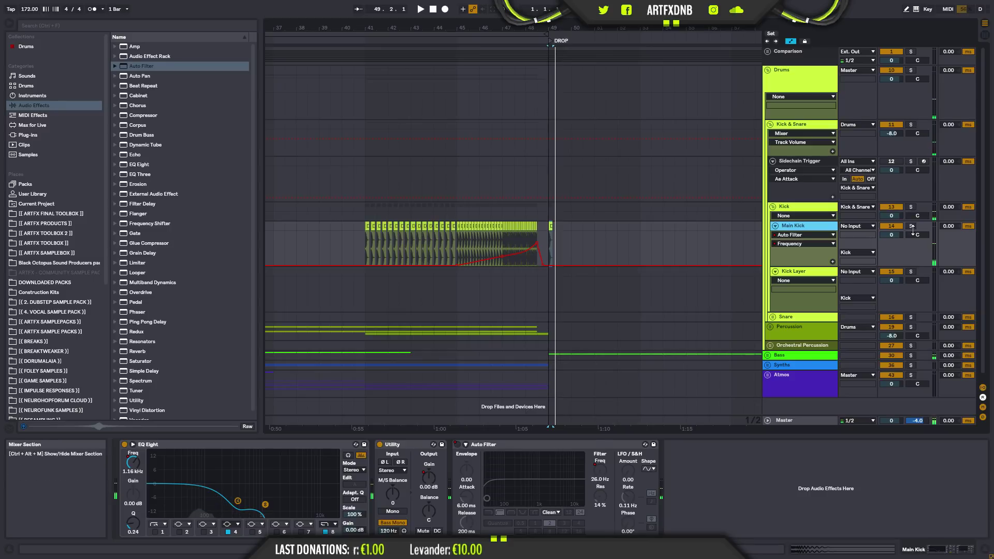
click(913, 226)
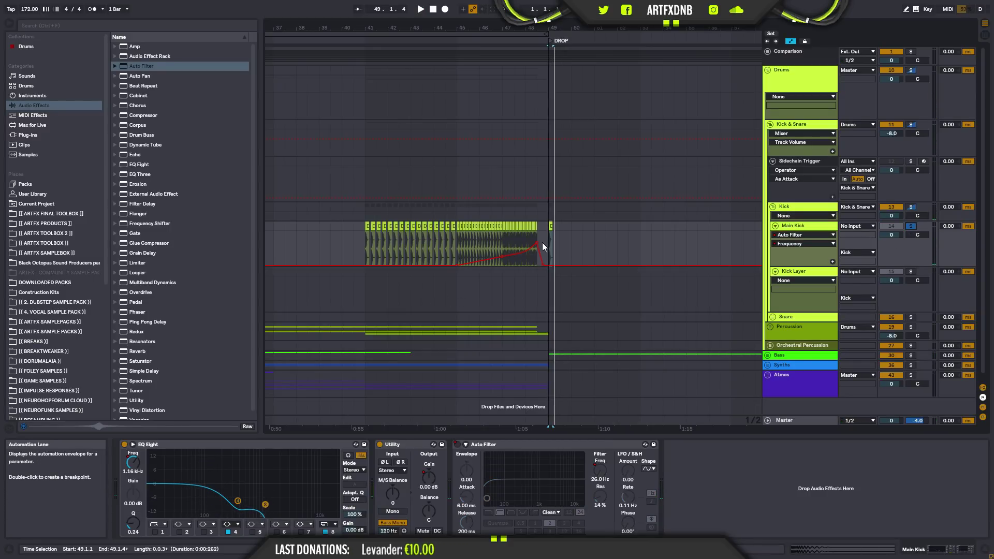
click(807, 41)
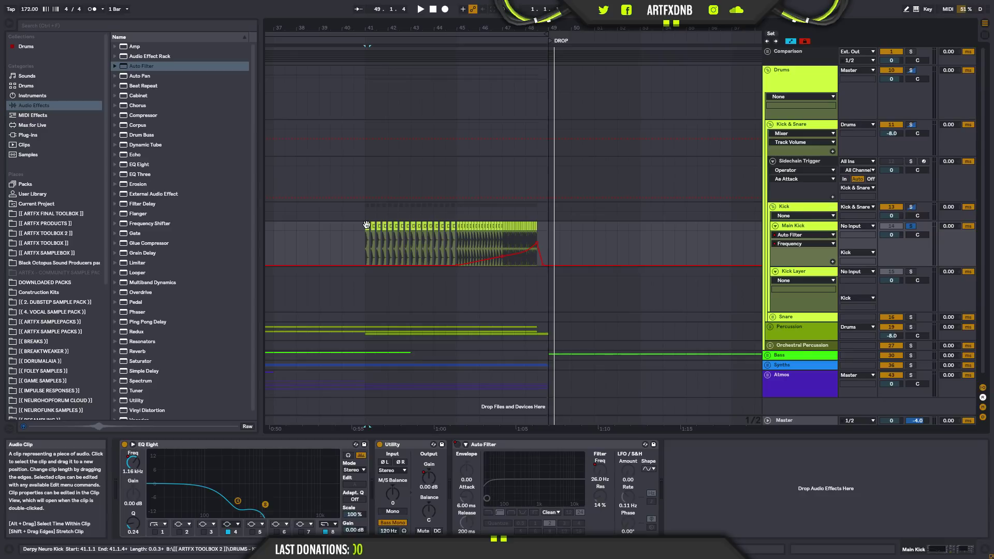
key(space)
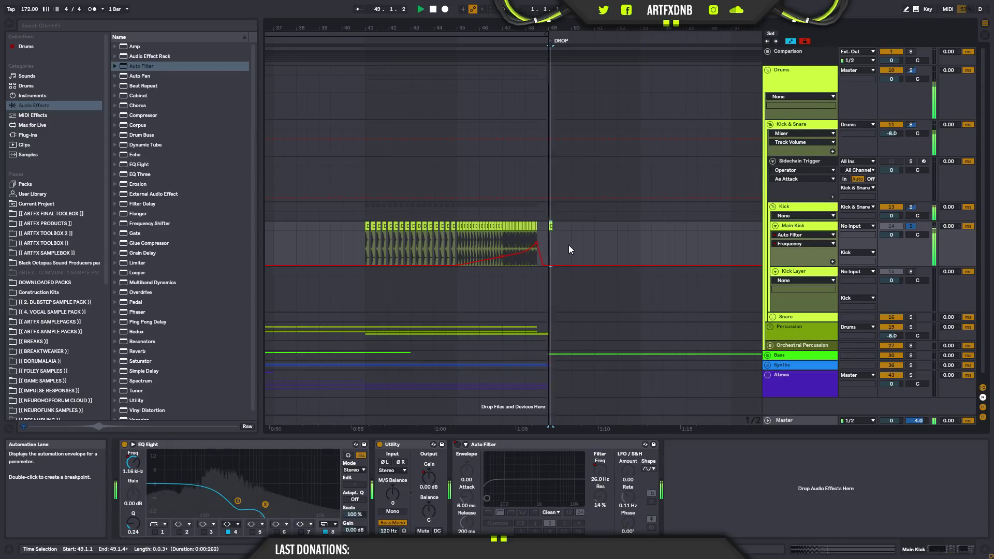
key(space)
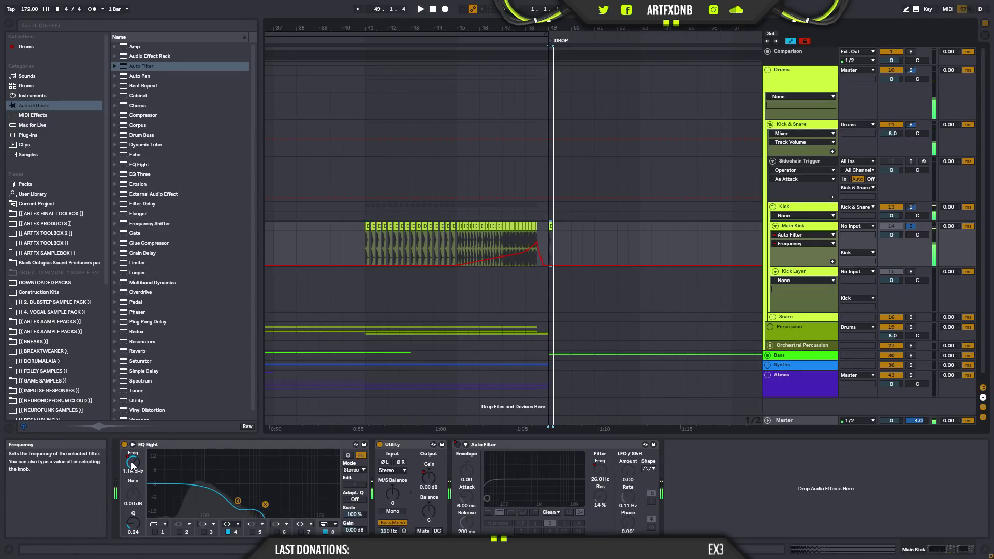
- Edit Main Kick's EQ Eight 8 Frequency A automation to hold 22.0 kHz after the buildup kicks, and play the drop kick
click(132, 462)
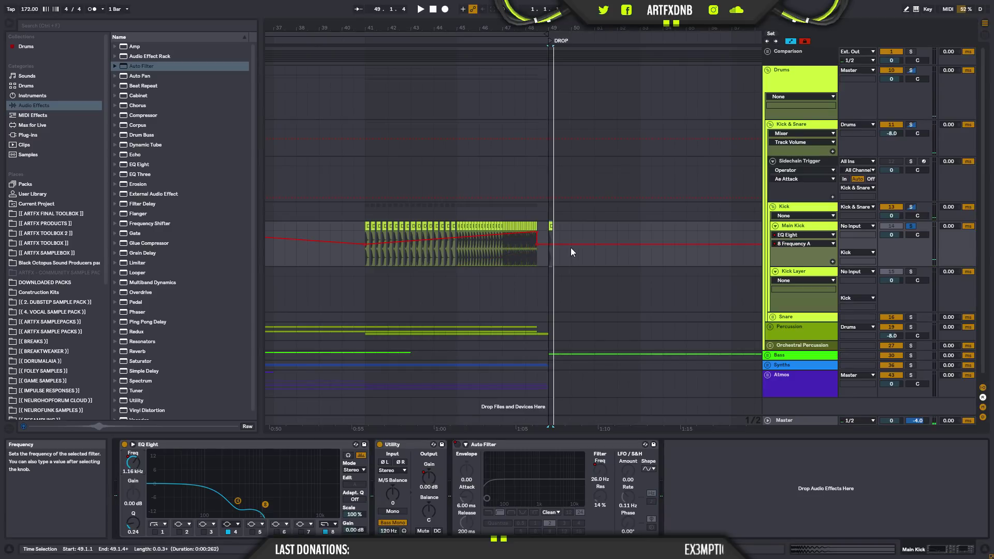
click(536, 245)
click(549, 241)
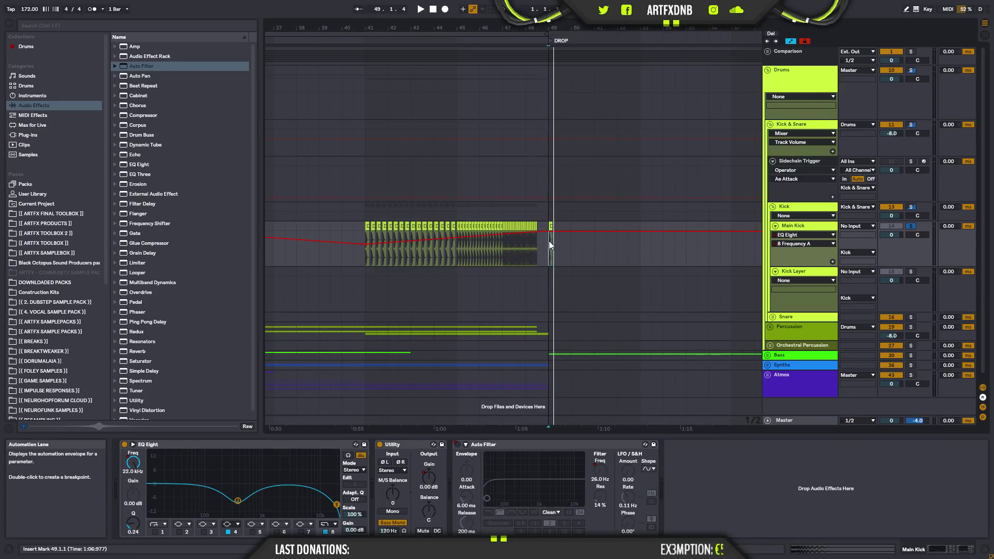
key(space)
key(space)
click(549, 244)
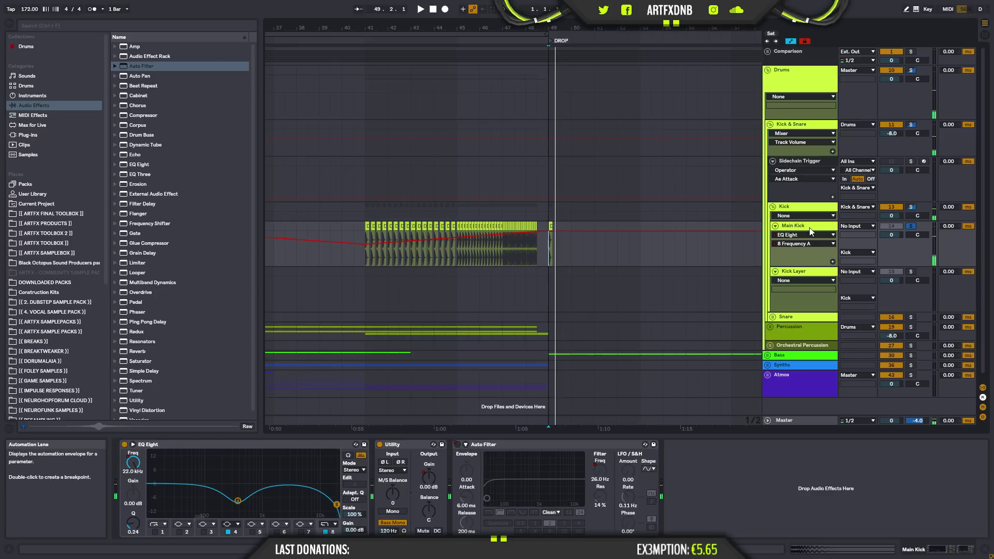
key(space)
key(space)
- Loop bar 49 from 49.1.1 to 50.1.1 and play the kick
scroll(554, 101, up, 5)
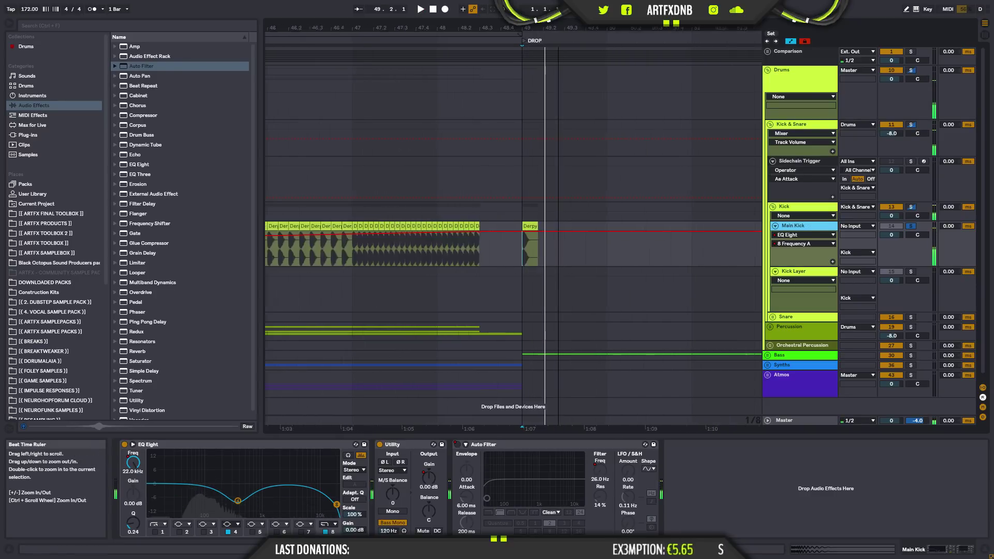
drag(636, 250, 502, 237)
key(ctrl+l)
key(space)
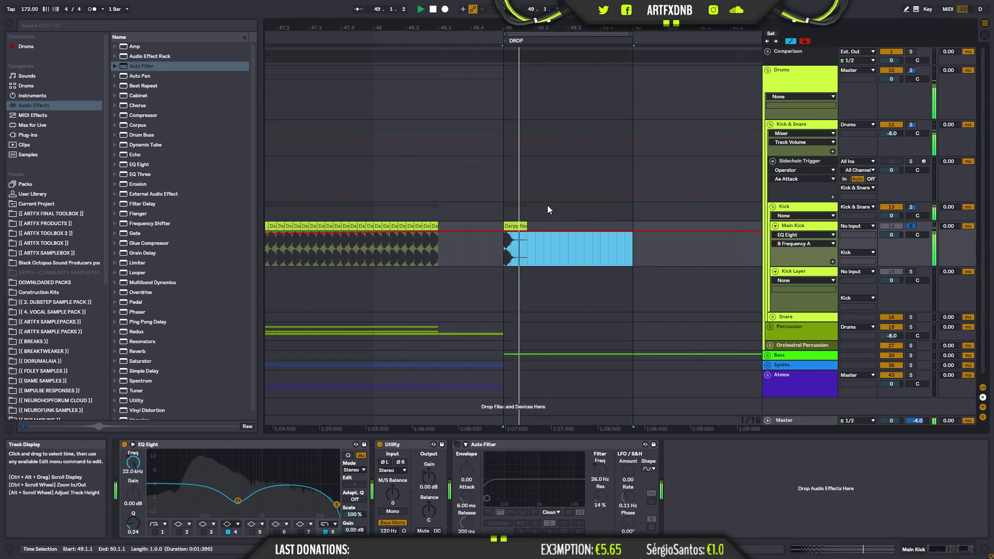
- Copy the kick clip at 49.1.1 to 49.3.3 on Main Kick and play the looped bar
click(515, 228)
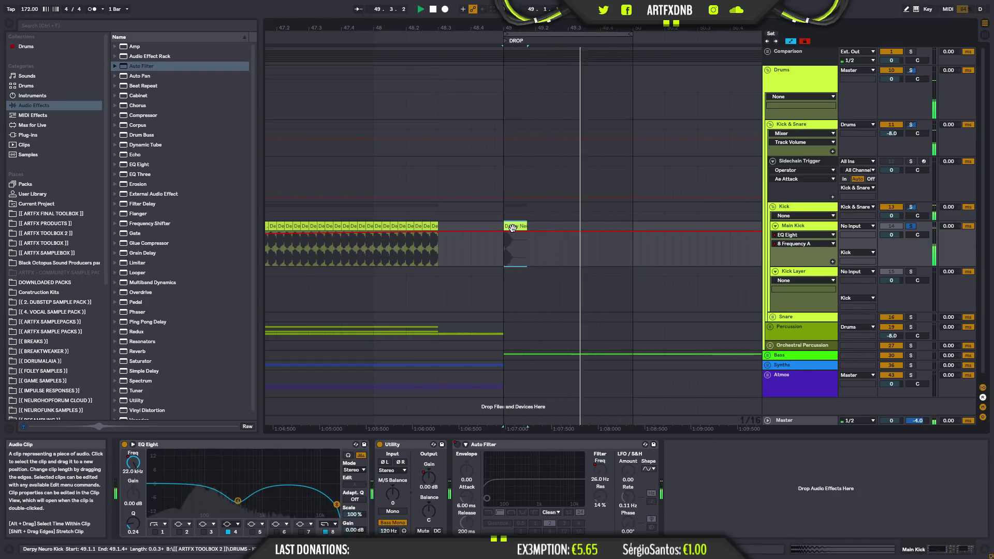
key(space)
drag(510, 227, 609, 242)
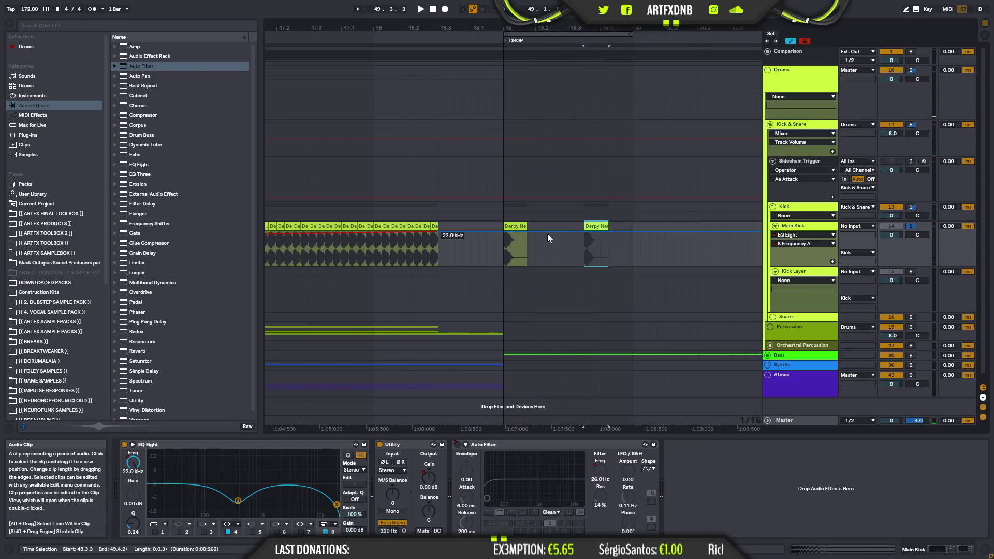
click(524, 228)
key(space)
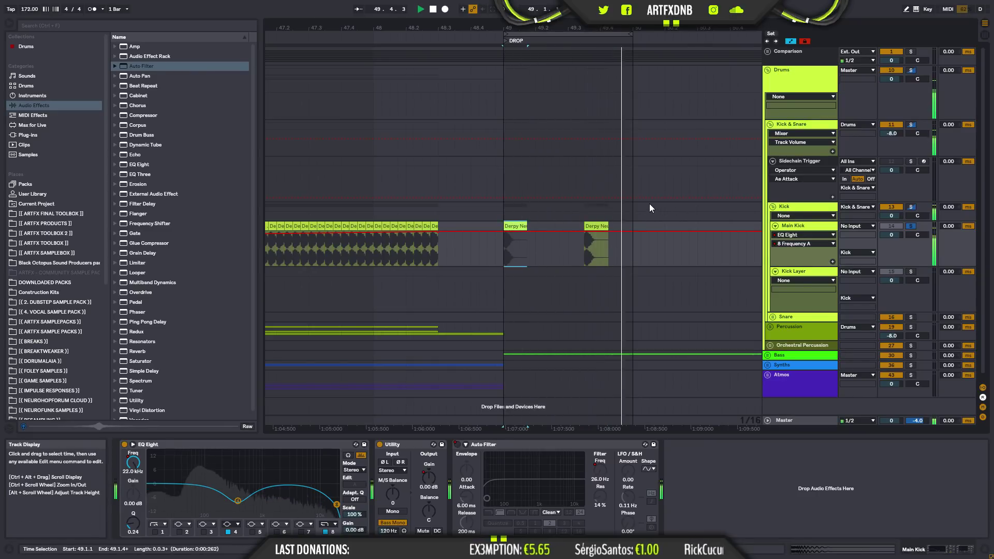
drag(633, 257, 509, 256)
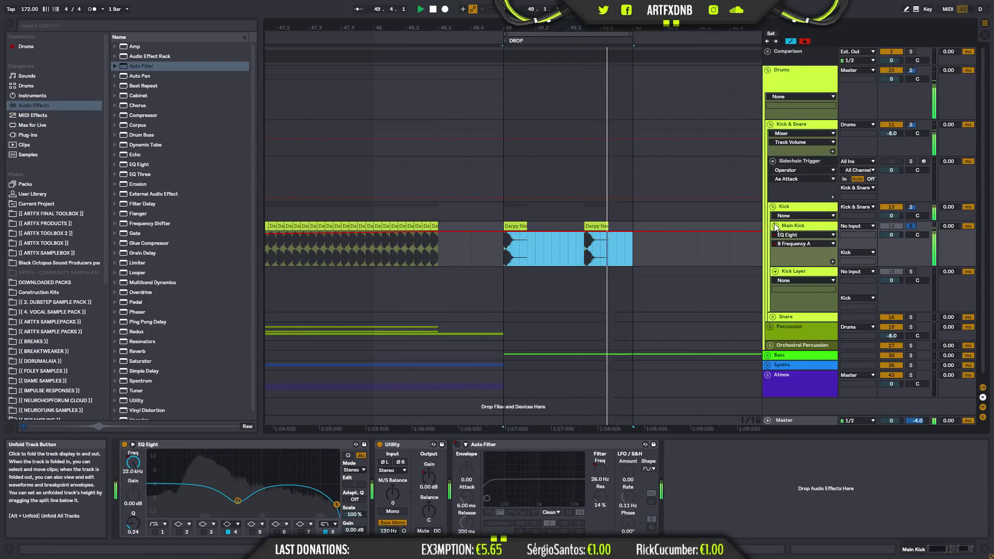
- Expand the Snare track group and open the HITS_SNARES folder under DRUMS in the ARTFX FINAL TOOLBOX samples
click(773, 317)
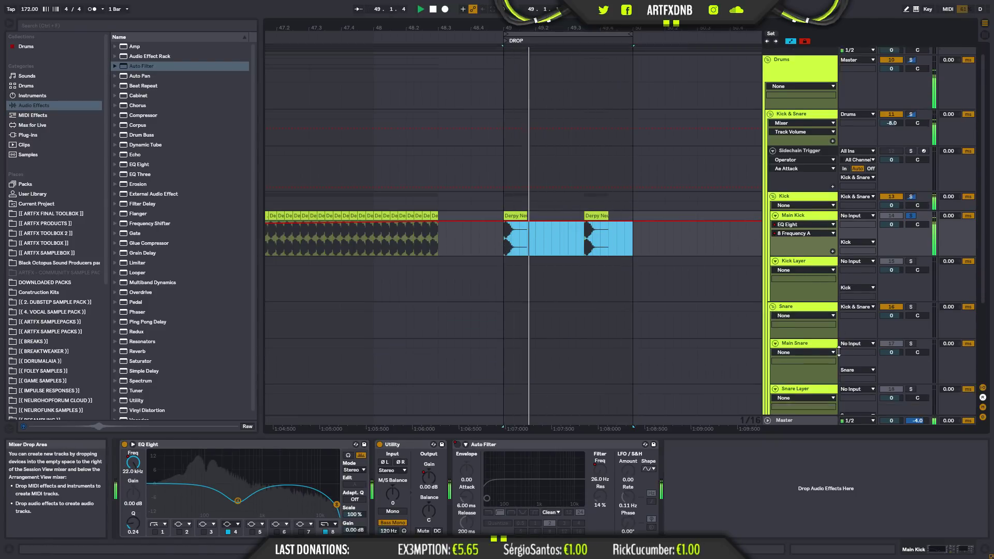
scroll(818, 332, down, 3)
key(space)
click(797, 235)
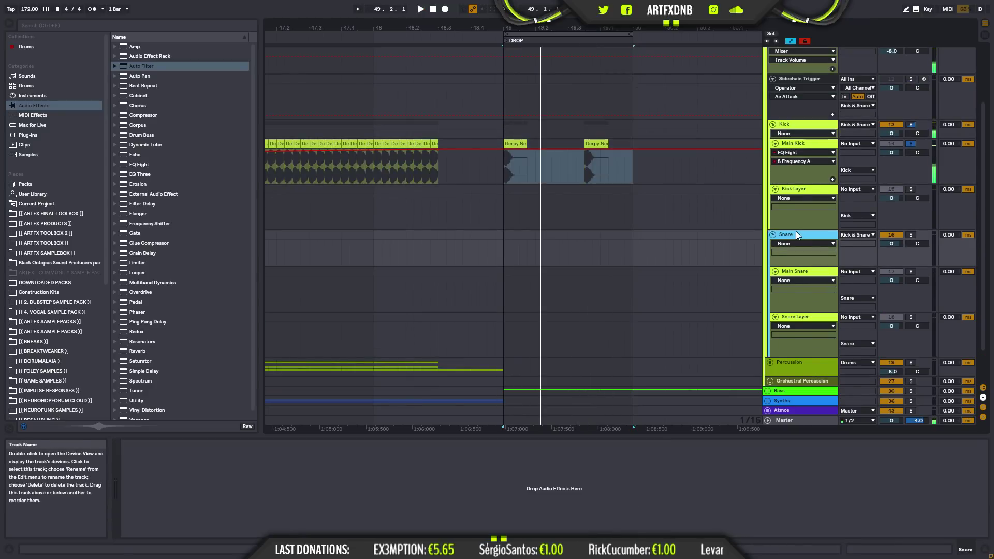
click(56, 213)
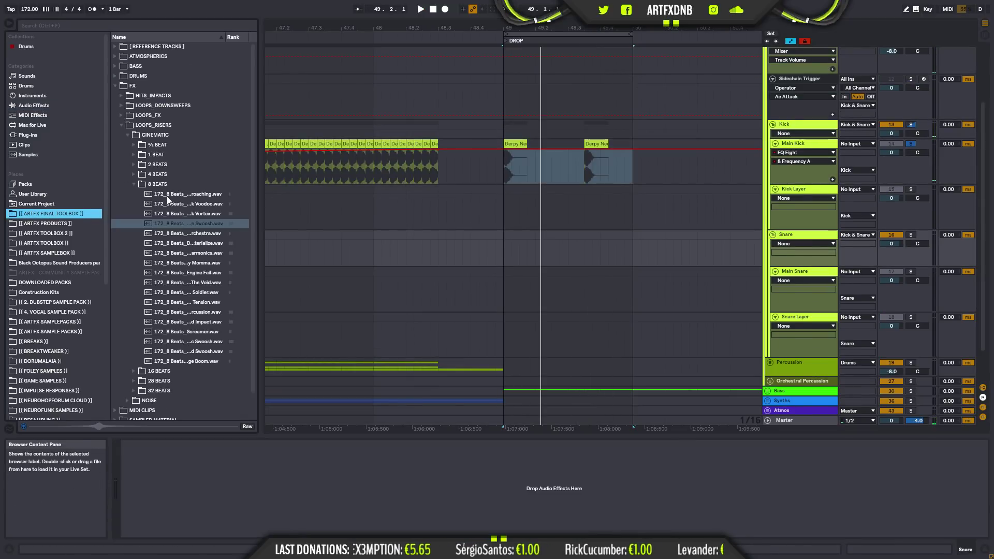
click(118, 76)
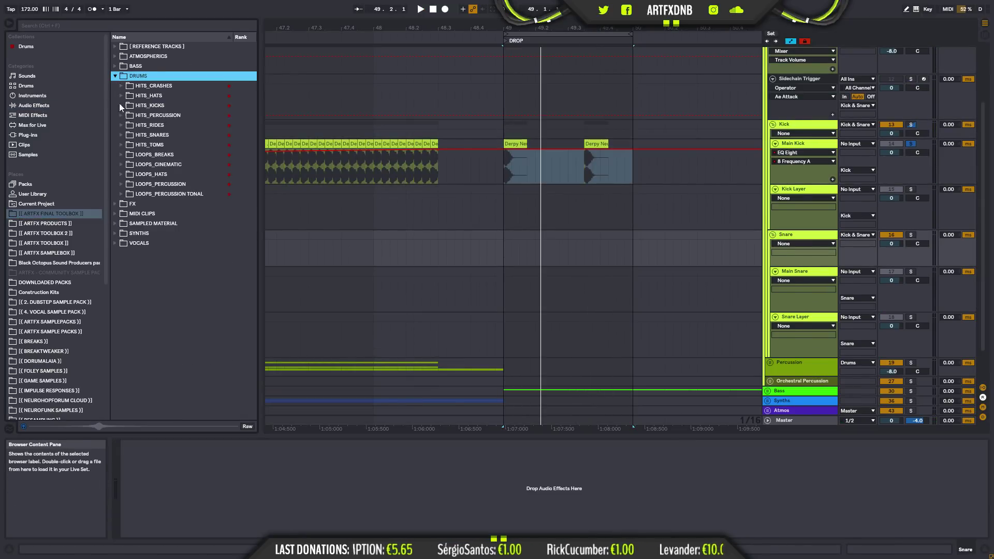
click(122, 134)
- Audition the snare samples near the end of the HITS_SNARES folder, up to Virtual Riot Dubstep Snare I.wav
drag(253, 99, 240, 373)
click(160, 333)
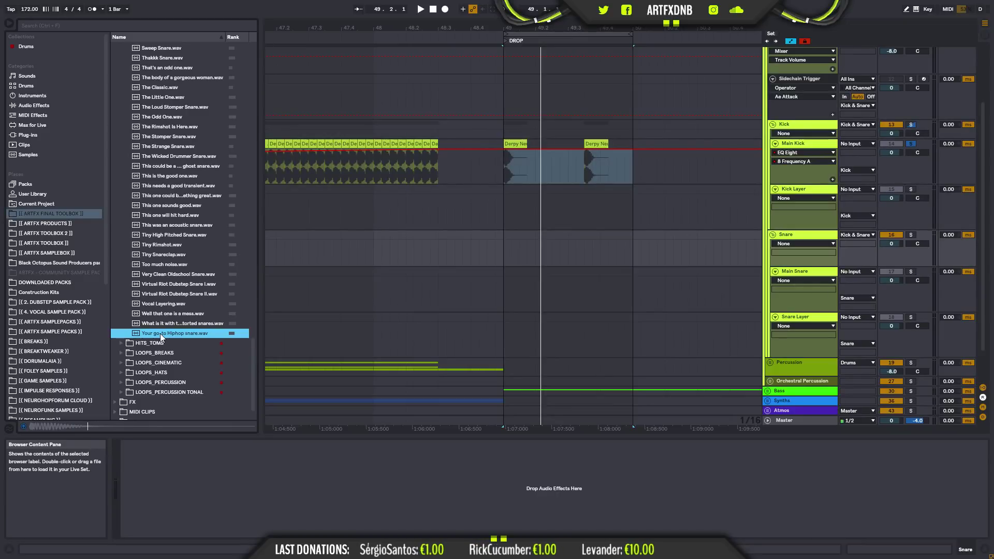
click(179, 323)
click(173, 313)
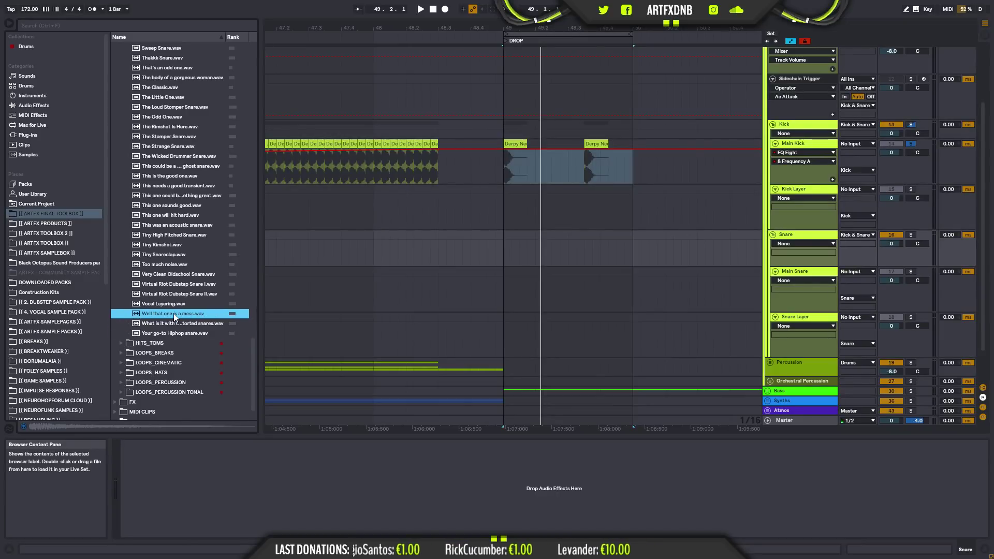
key(Up)
key(Up)
key(Up)
key(Up)
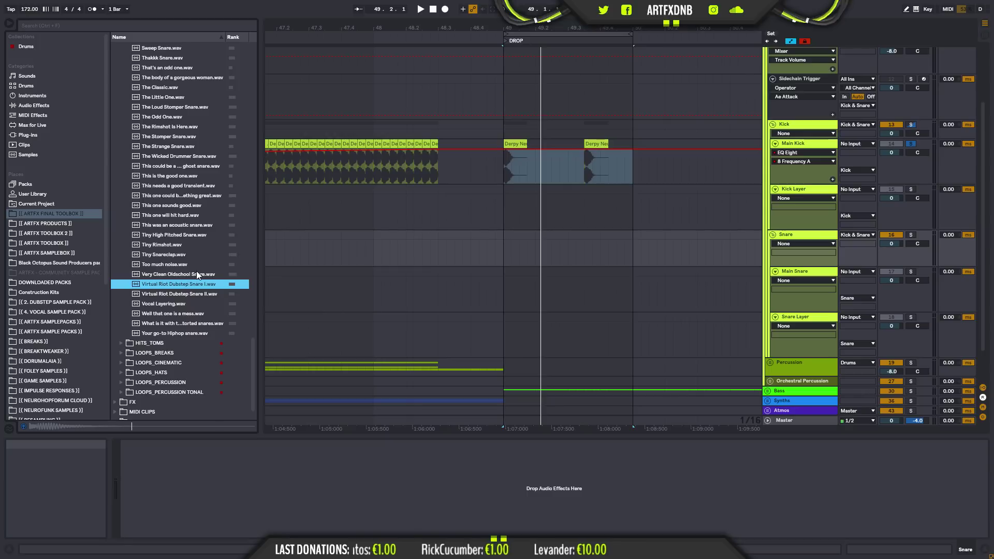
click(203, 285)
- Place Virtual Riot Dubstep Snare I.wav on Main Snare at 49.2.1 and play the drop from 49.1.1
drag(188, 281, 539, 250)
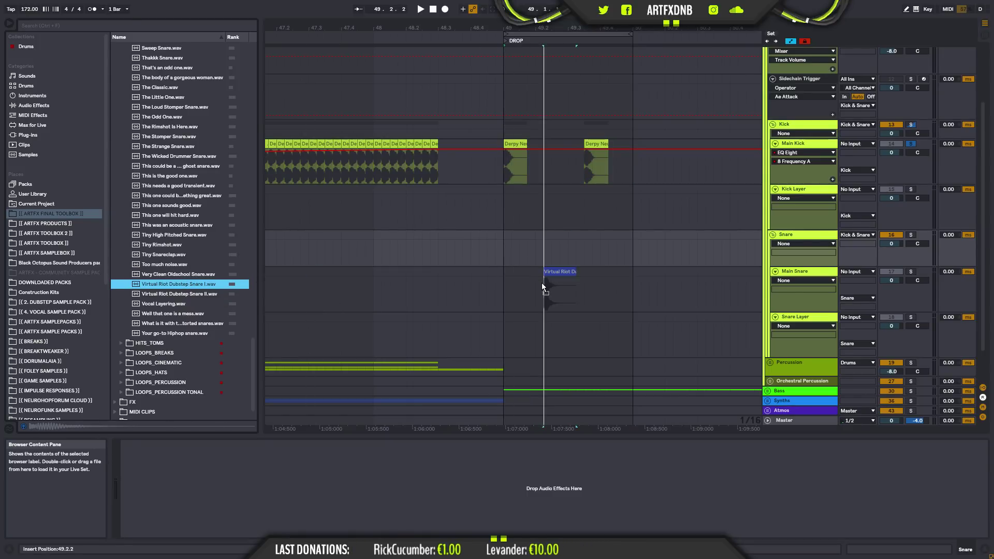
drag(542, 284, 537, 285)
click(503, 286)
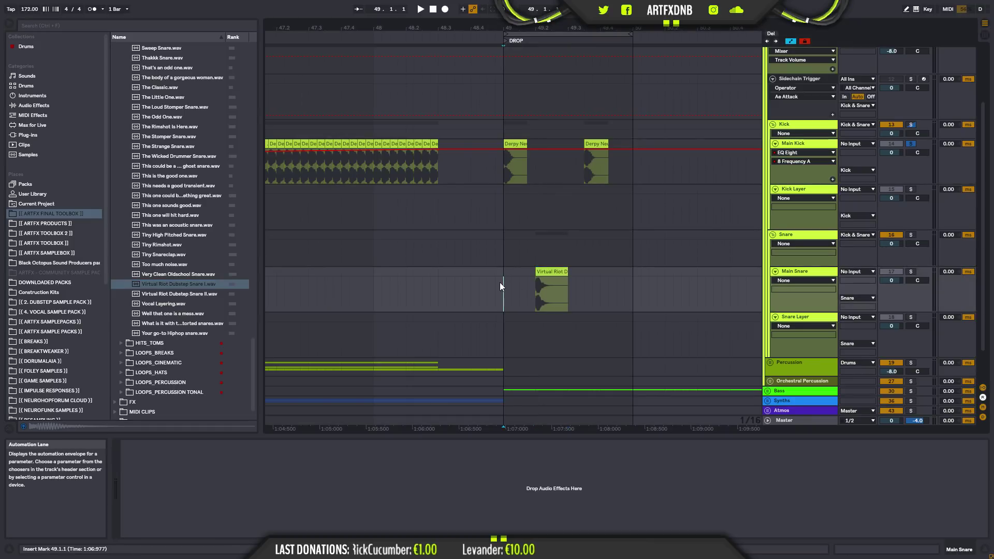
key(space)
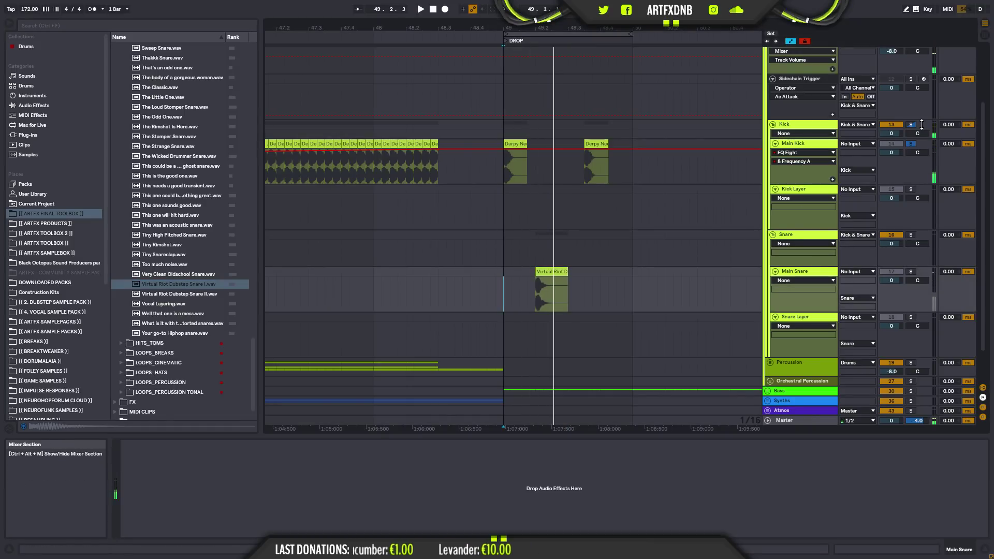
- Solo the Kick & Snare group, copy the Main Snare clip to 49.4.1, and play the pattern
scroll(911, 124, up, 3)
click(911, 84)
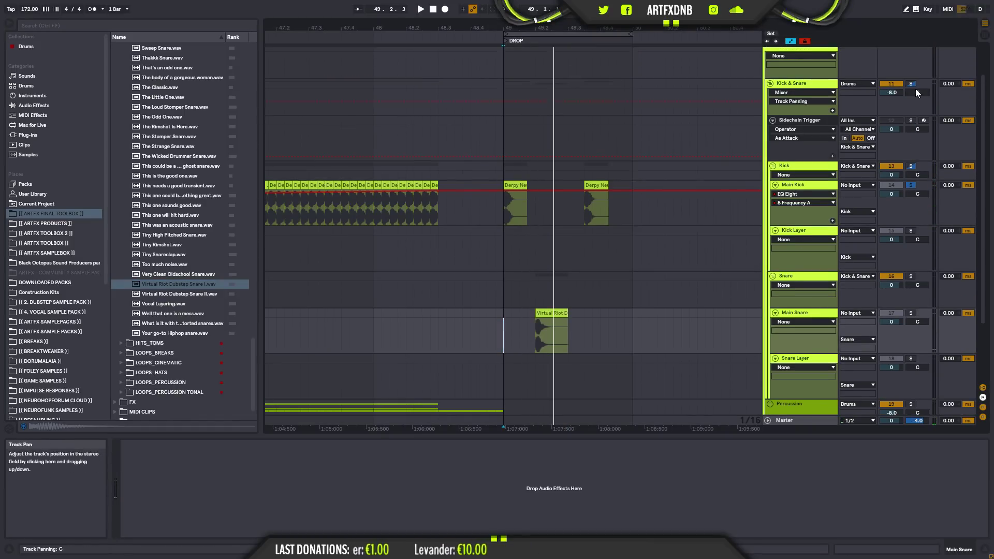
click(550, 316)
drag(549, 314, 608, 313)
click(495, 313)
key(space)
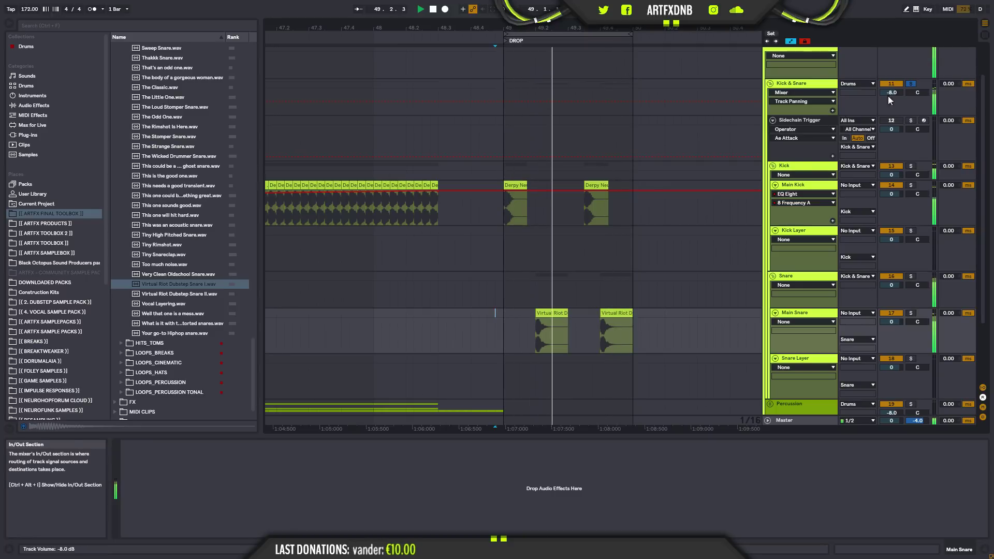
- Unsolo the Kick & Snare group and play the drop pattern with the full mix
scroll(902, 130, up, 2)
click(911, 125)
key(space)
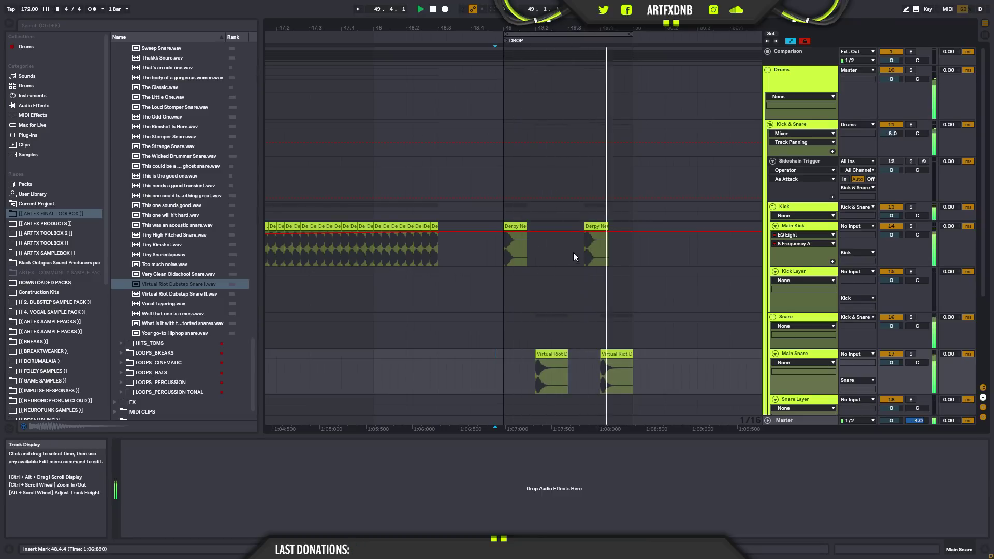
key(space)
- Move the second kick clip on Main Kick to 49.2.4 and play the looped bar
drag(589, 226, 566, 228)
click(515, 226)
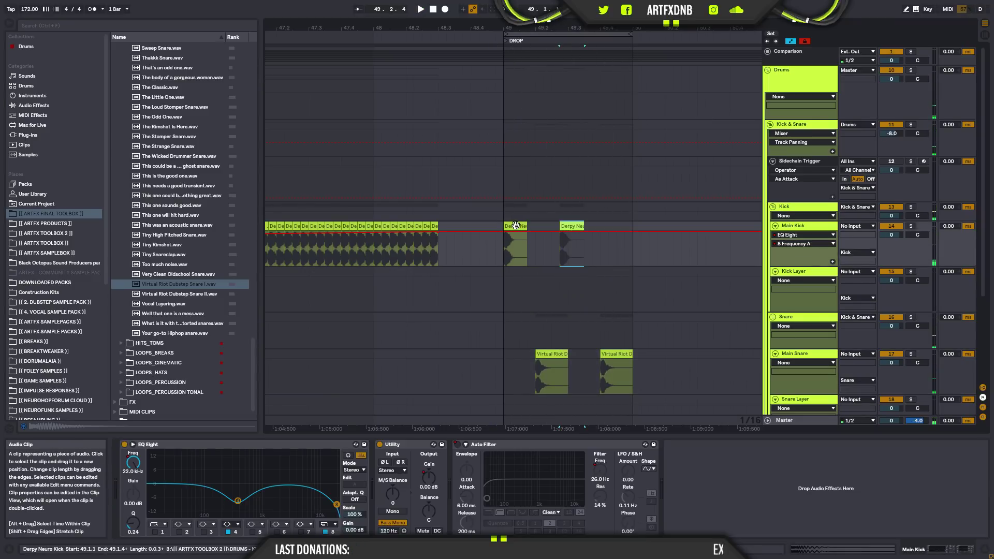
key(space)
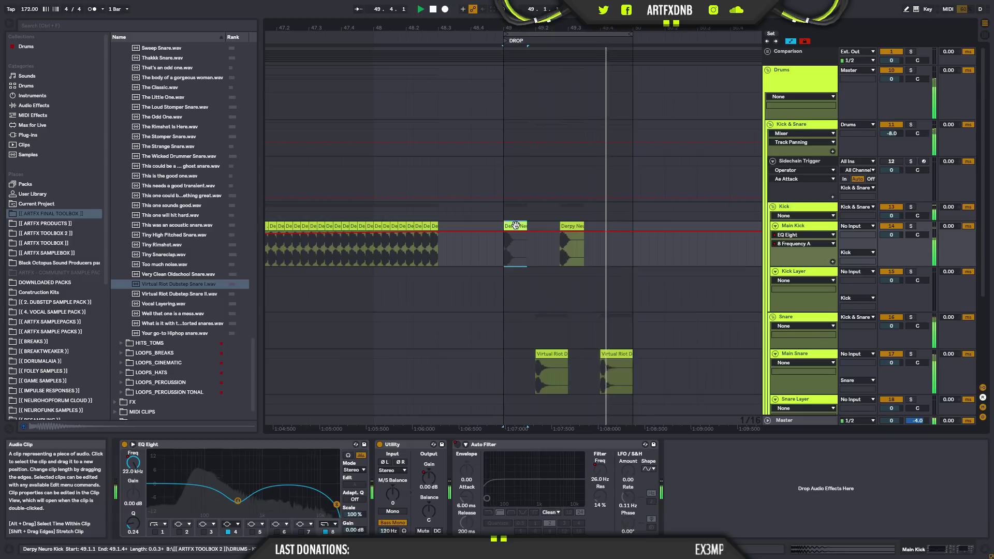
click(572, 228)
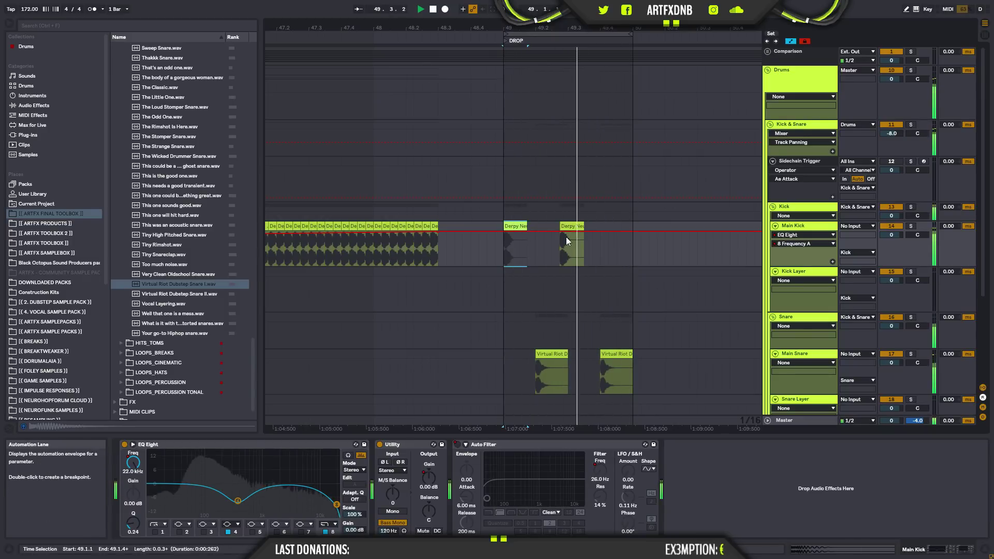
key(space)
- Place a one-bar sidechain MIDI clip on the Sidechain Trigger track from 49.1.1 to 50.1.1
mouse_move(538, 28)
mouse_down()
mouse_move(573, 30)
mouse_move(571, 7)
mouse_up()
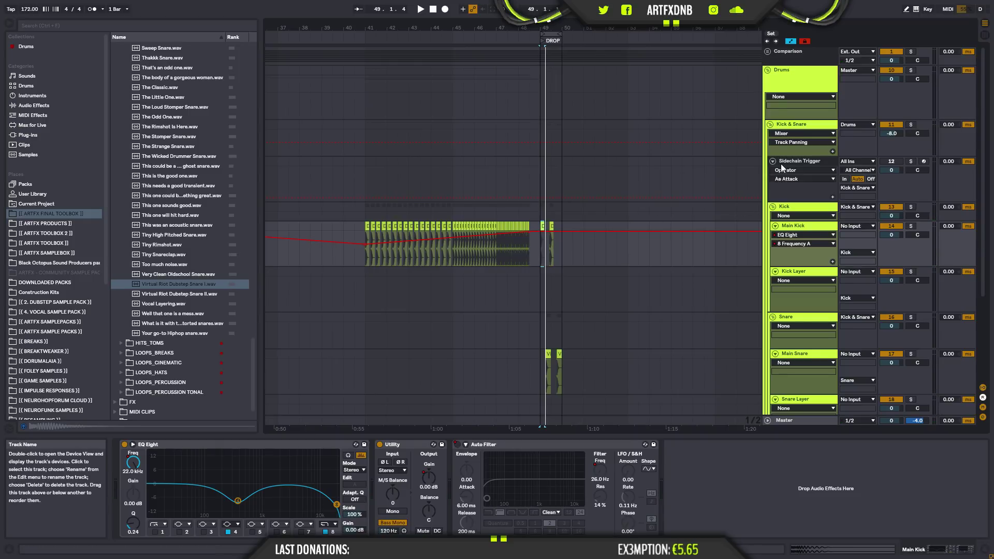
key(minus)
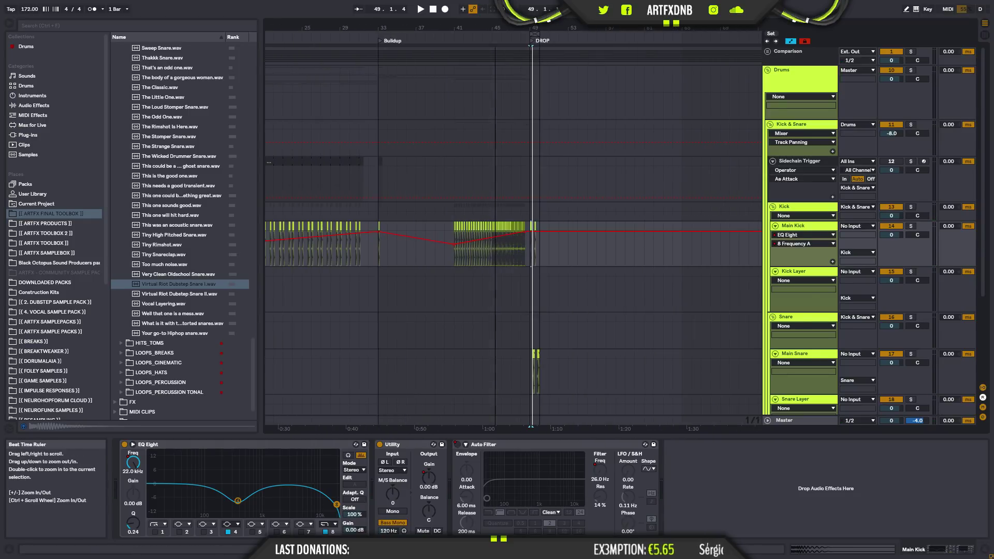
click(533, 163)
drag(538, 28, 482, 113)
drag(582, 159, 617, 173)
- Copy the first trigger note in the Sidechain Trigger clip to 1.2.1 and play the bar from 49.1.1
double_click(593, 159)
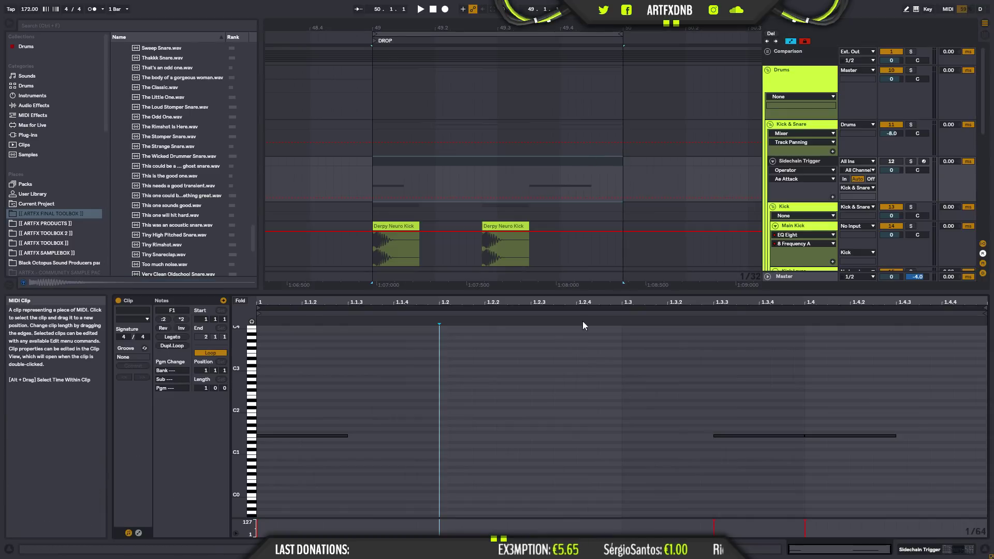
ctrl+drag(283, 435, 467, 435)
click(372, 178)
key(space)
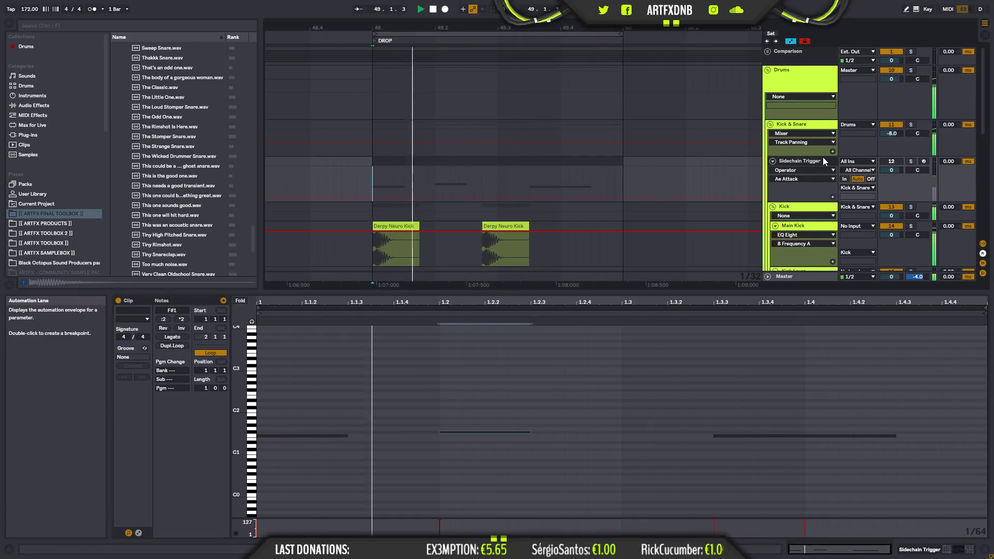
- Set the Drop Bass group's Live 8 Compressor to a 24.8 ms release and a -30.3 dB threshold while looping the drop
click(800, 161)
drag(983, 107, 983, 213)
click(783, 206)
click(973, 553)
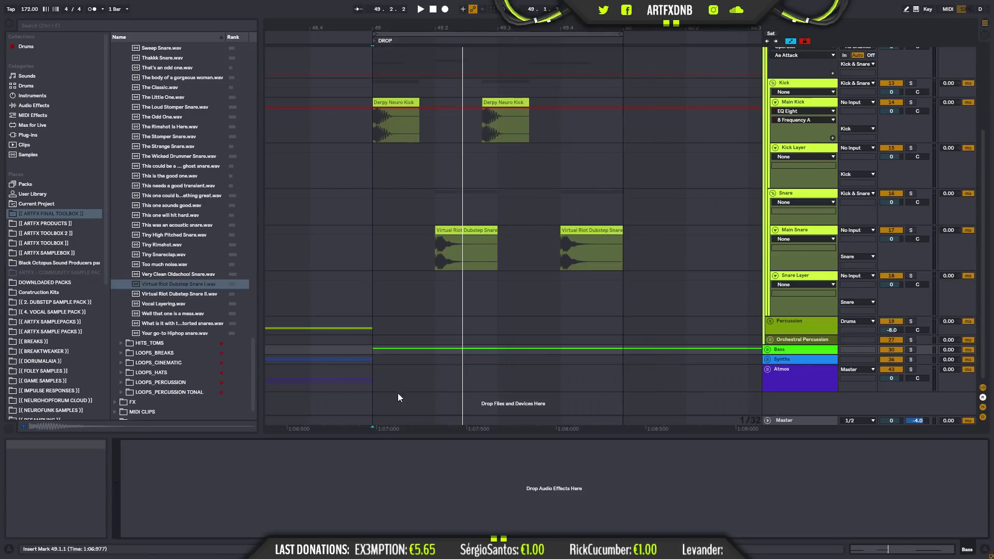
click(768, 350)
click(795, 374)
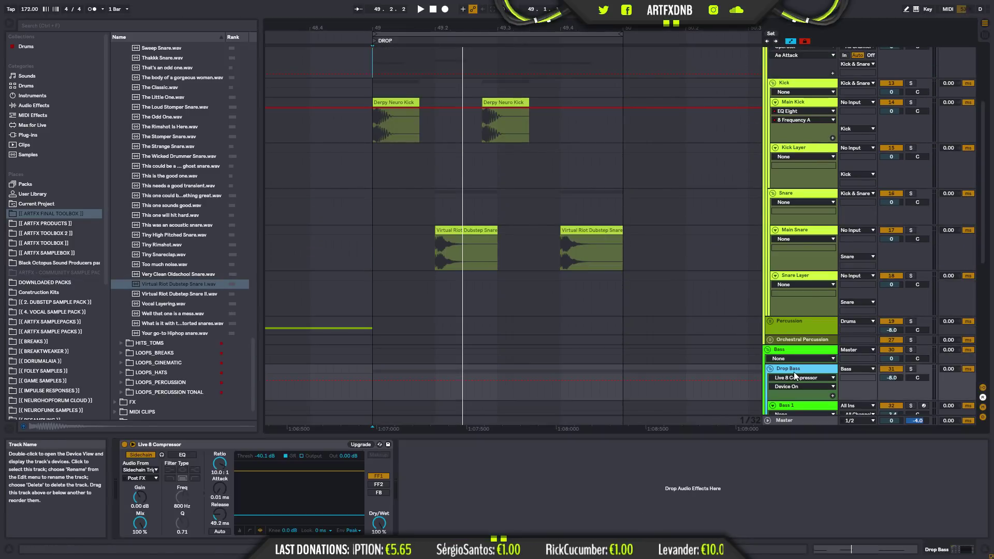
mouse_move(220, 514)
mouse_down()
mouse_move(269, 515)
mouse_move(267, 496)
mouse_move(220, 507)
mouse_move(219, 517)
mouse_up()
key(space)
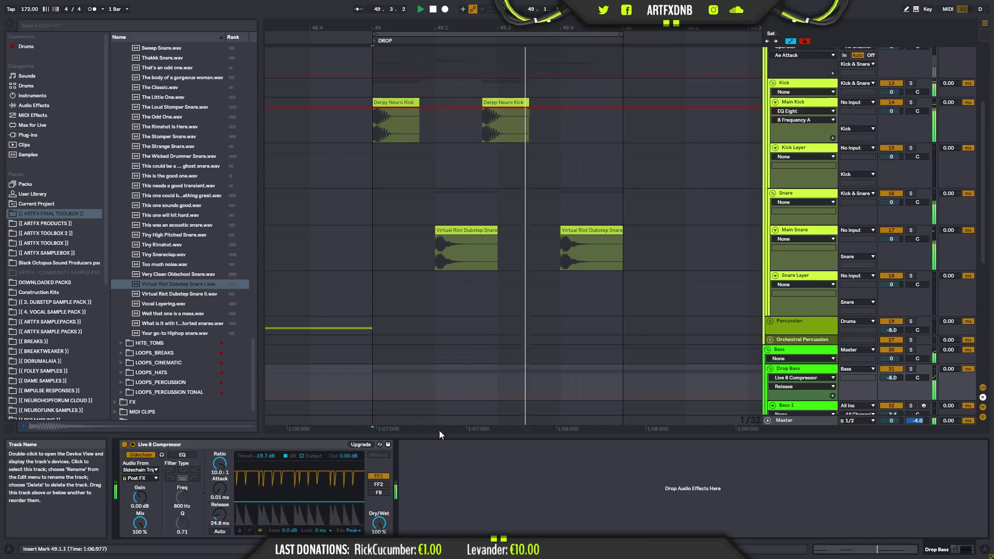
drag(311, 502, 312, 510)
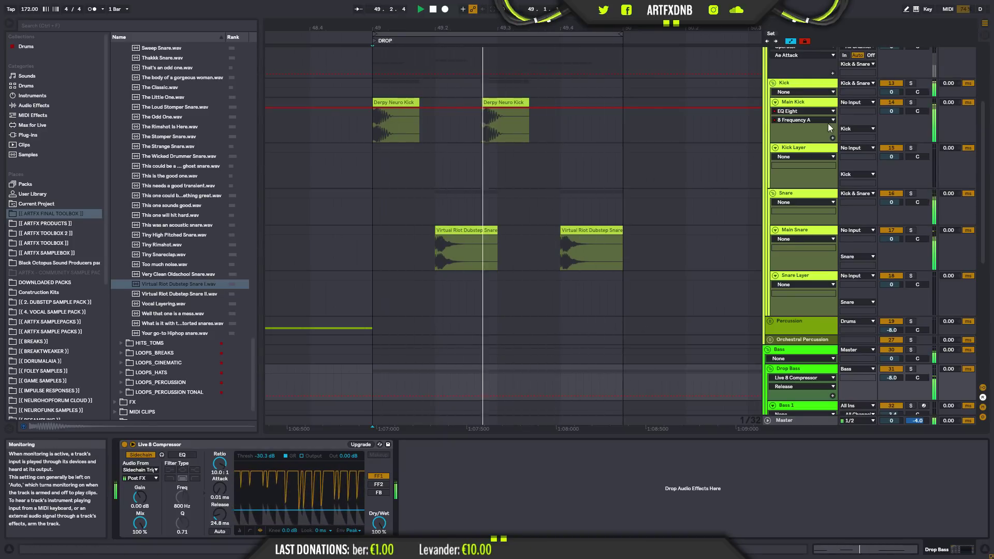
- Set the Sidechain Trigger Operator's attack to 0.15 ms and decay to 26.2 ms while listening, and stop playback
scroll(812, 124, up, 3)
scroll(812, 124, up, 1)
click(801, 78)
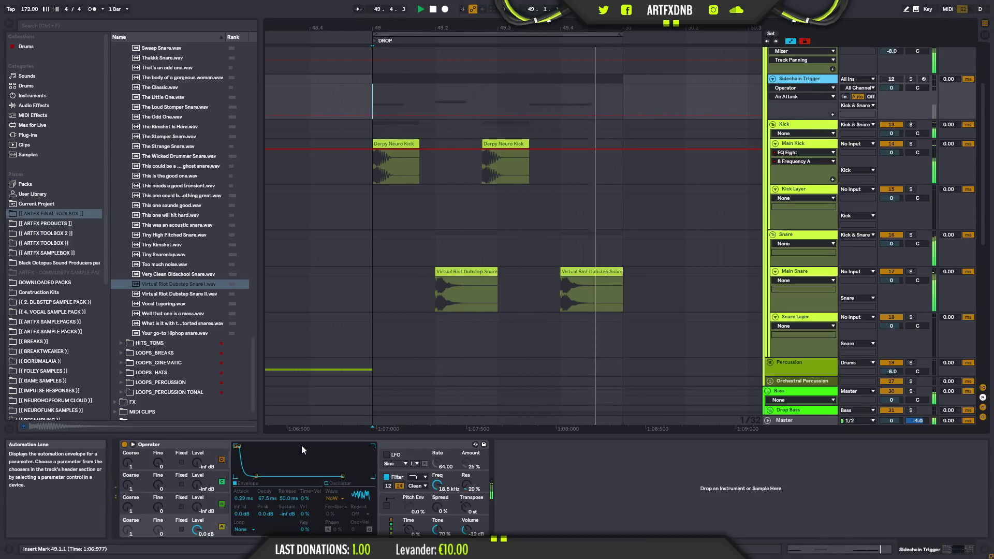
drag(262, 499, 243, 501)
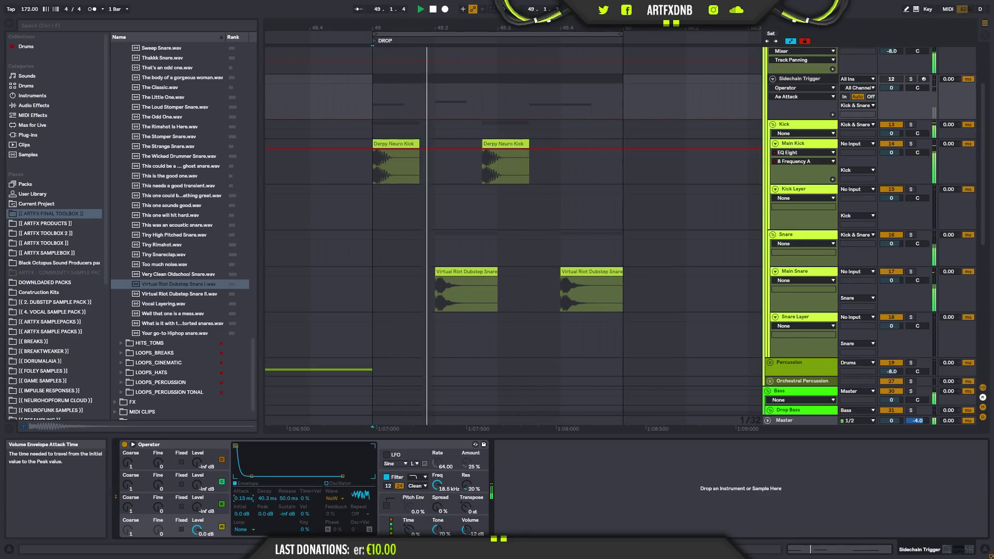
click(267, 499)
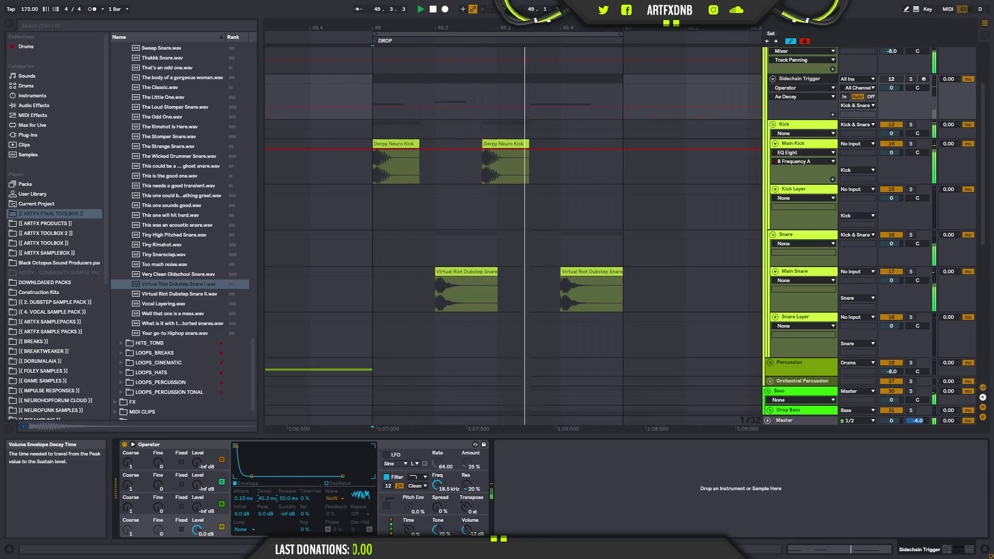
click(797, 78)
key(space)
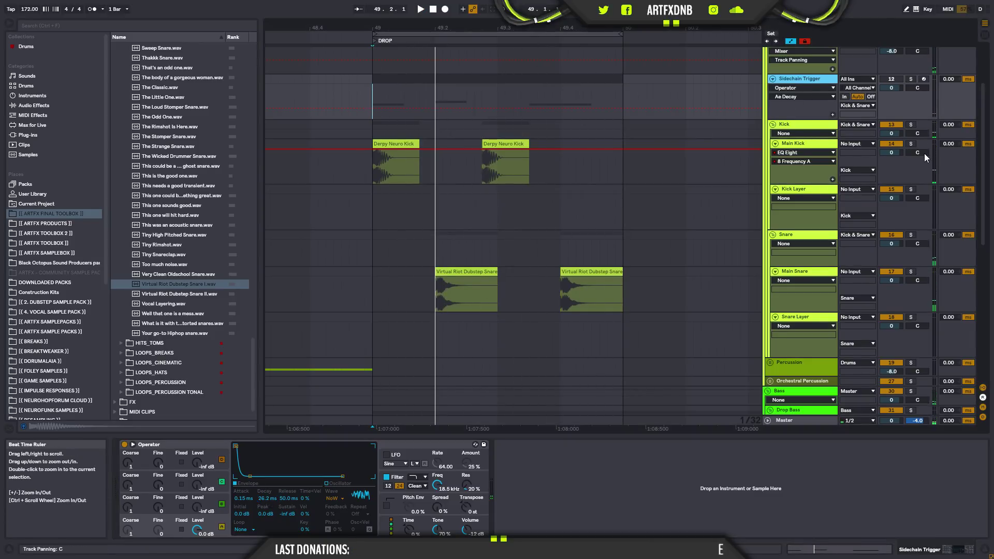
- Fold the Sidechain Trigger track and Bass group, keep the Kick and Snare groups unfolded, and play from 49.1.1
scroll(925, 153, up, 3)
alt+click(772, 151)
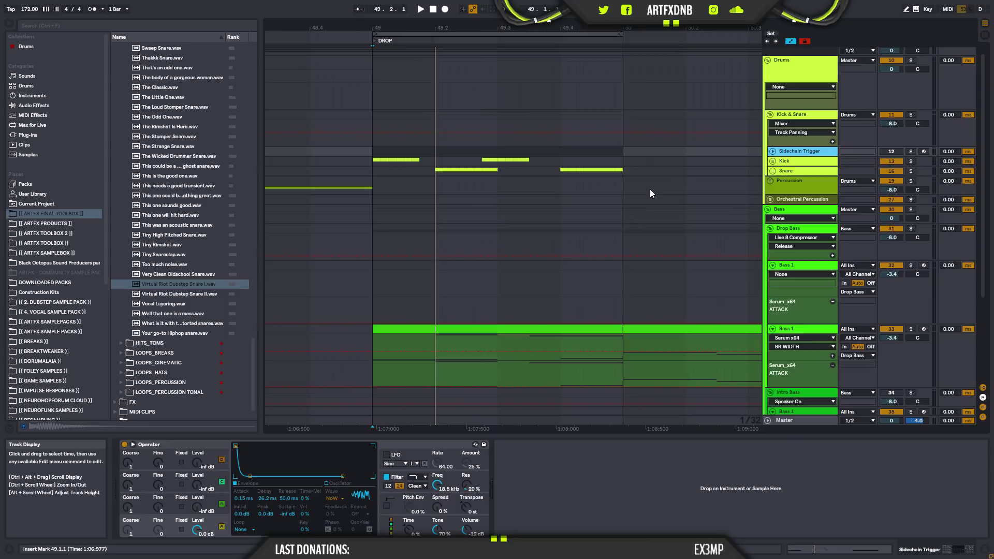
click(767, 209)
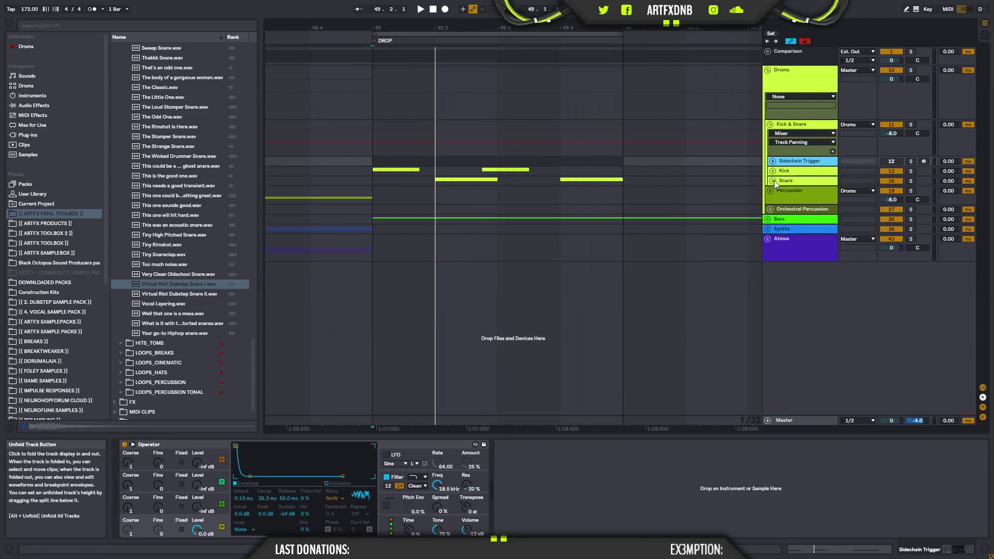
click(773, 171)
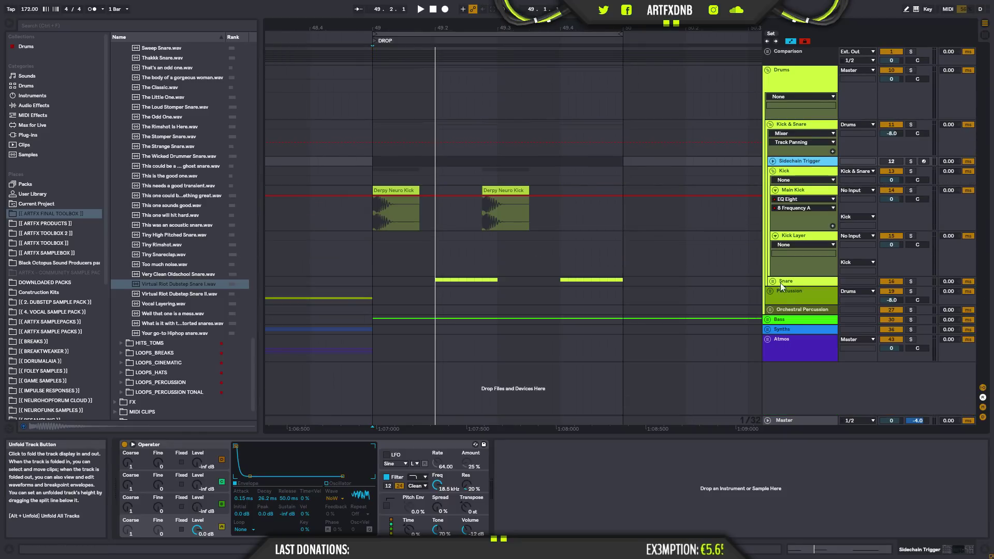
click(773, 281)
click(375, 329)
key(space)
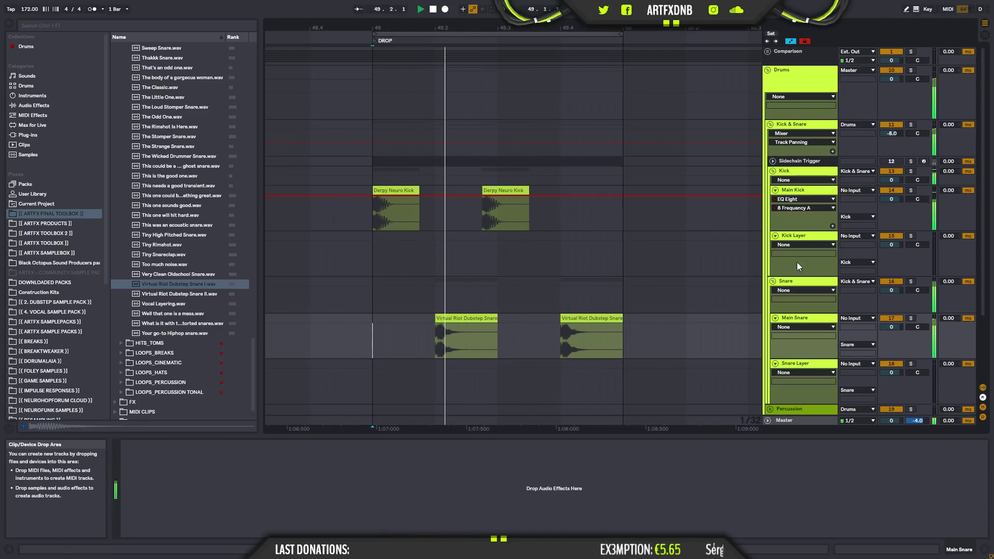
- Extend the loop to 51.1.1, hide automation, and duplicate the bar 49 kick and snare clips into bar 50
drag(633, 30, 551, 48)
key(space)
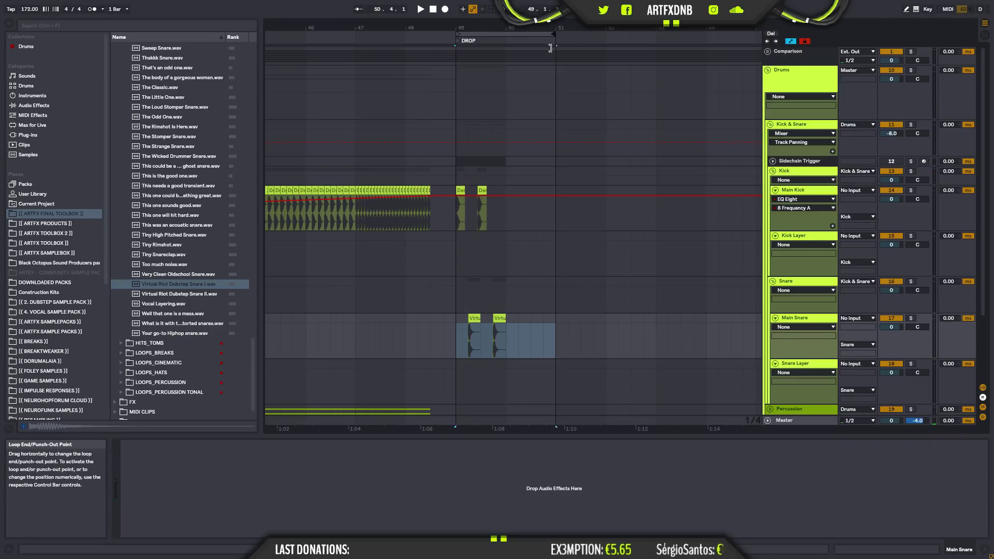
drag(493, 336, 479, 254)
drag(441, 220, 455, 204)
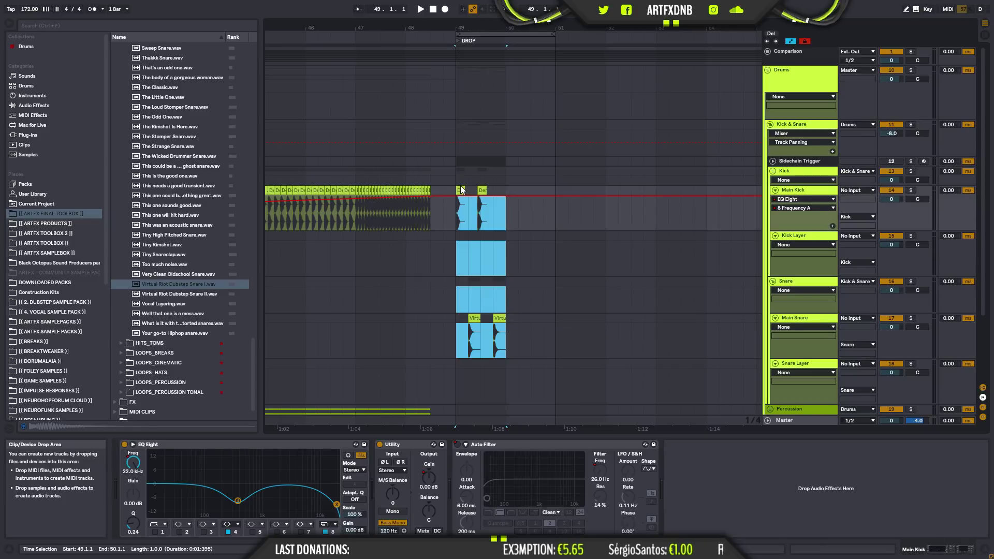
click(462, 191)
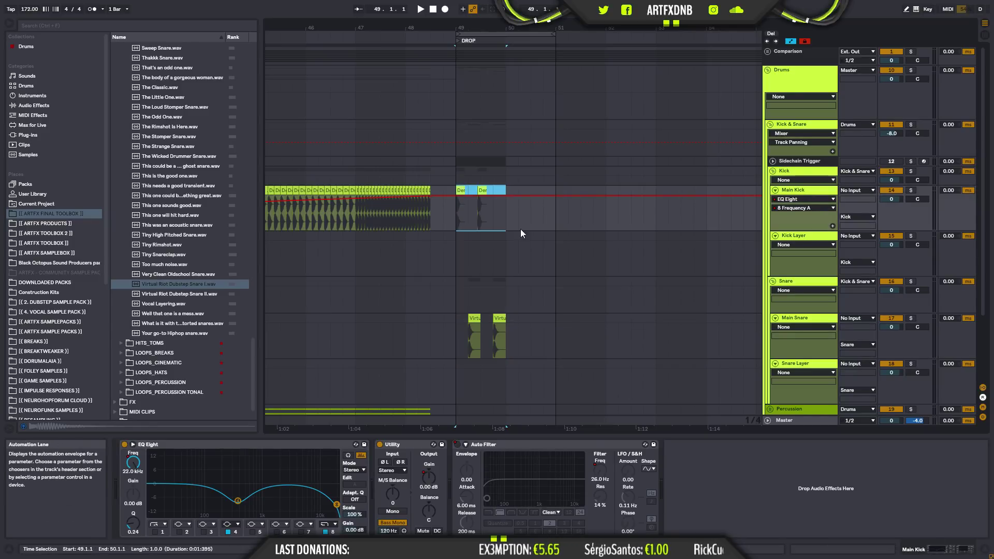
key(a)
drag(504, 212, 451, 303)
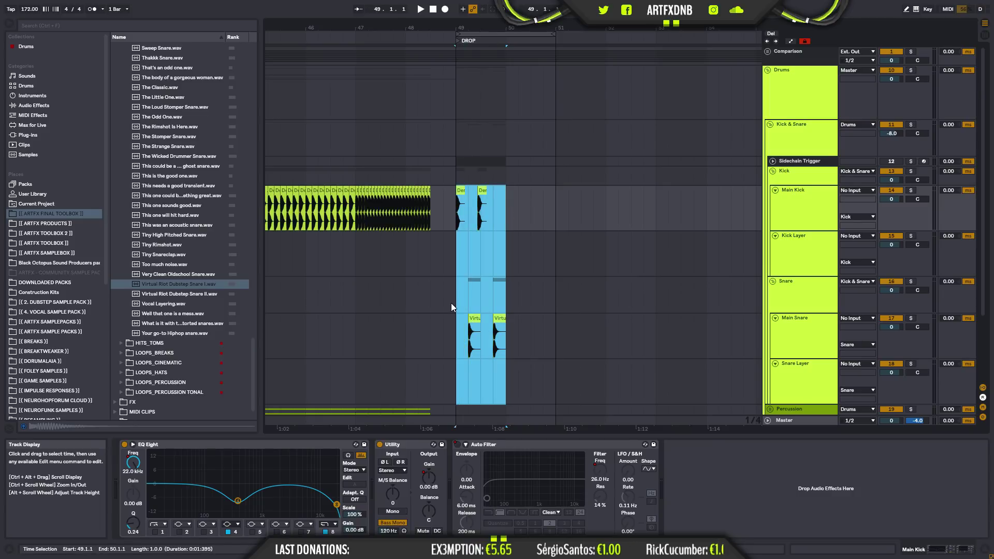
scroll(508, 281, down, 3)
key(ctrl+d)
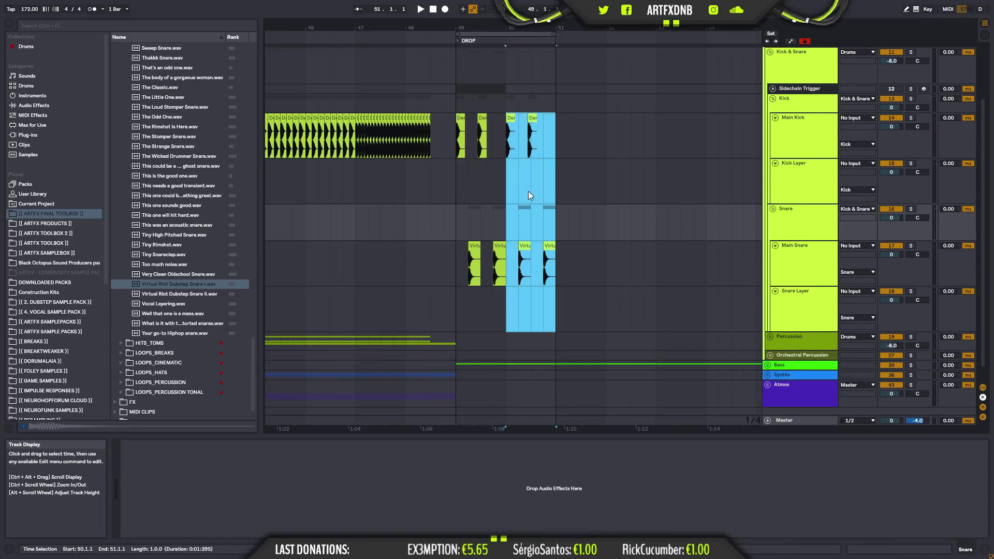
- Unfold the Sidechain Trigger track, copy its bar 49 clip to 50.1.1, and select both clips
scroll(528, 195, up, 3)
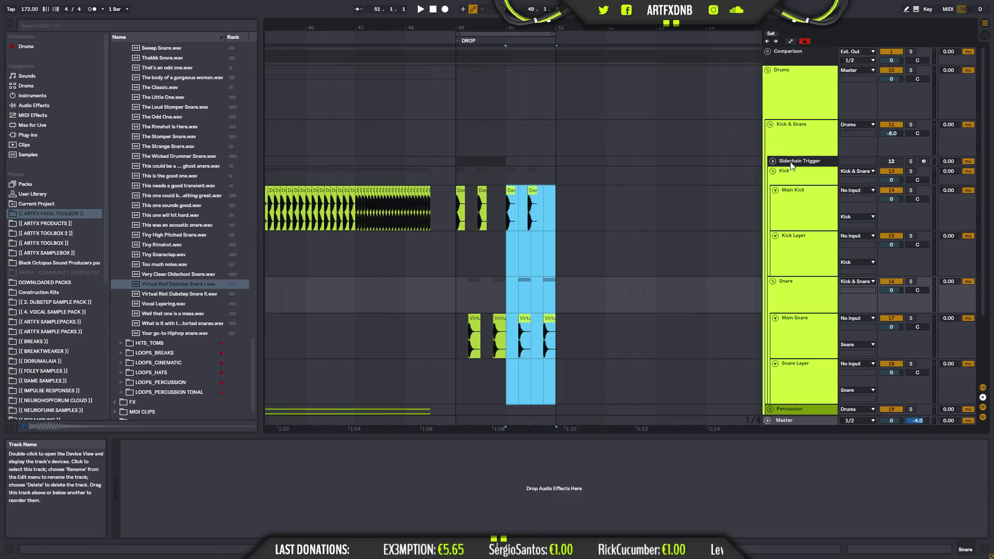
scroll(485, 163, up, 3)
drag(485, 164, 534, 166)
shift+click(485, 163)
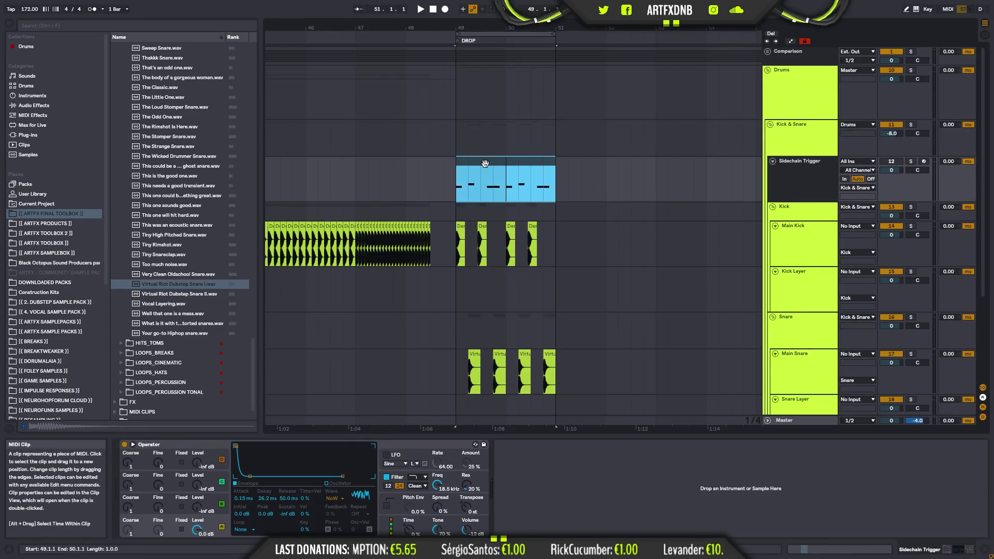
- Open the two Sidechain Trigger clips together, lower their F#1 notes to F1, and play from 49.1.1
double_click(485, 163)
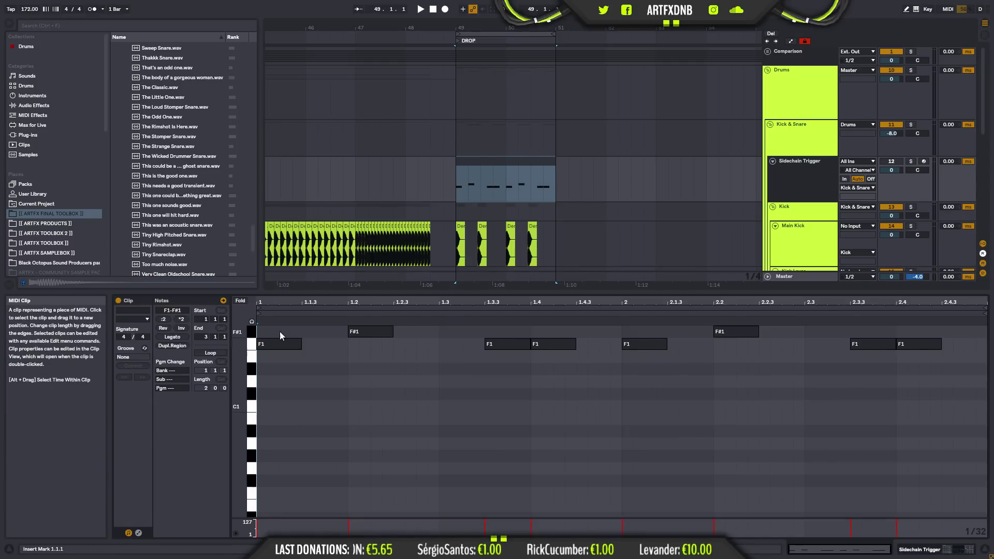
click(252, 332)
key(Down)
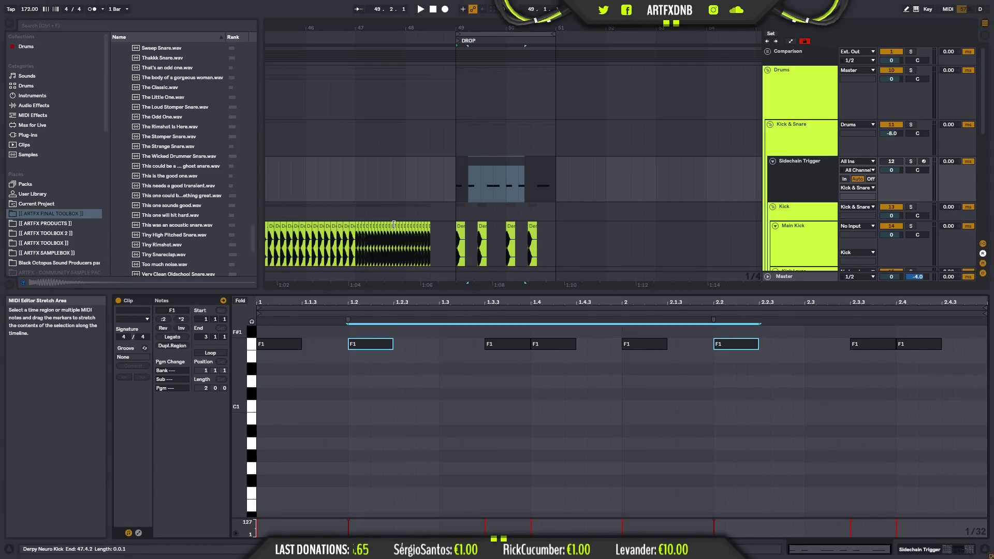
click(455, 178)
key(space)
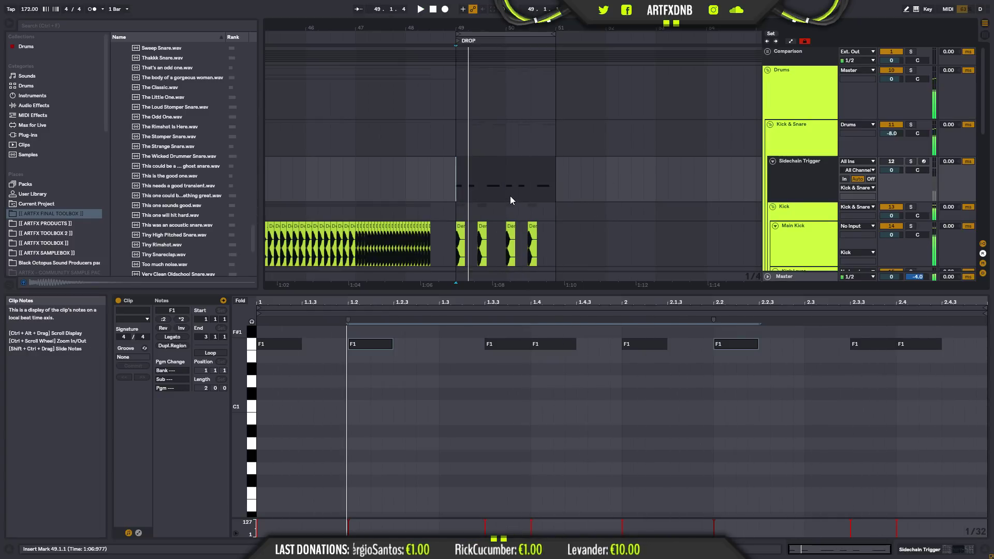
- Try the third sidechain note of each bar earlier, at 1.2.4 and 2.2.4, and play from 49.1.1
drag(496, 350, 448, 346)
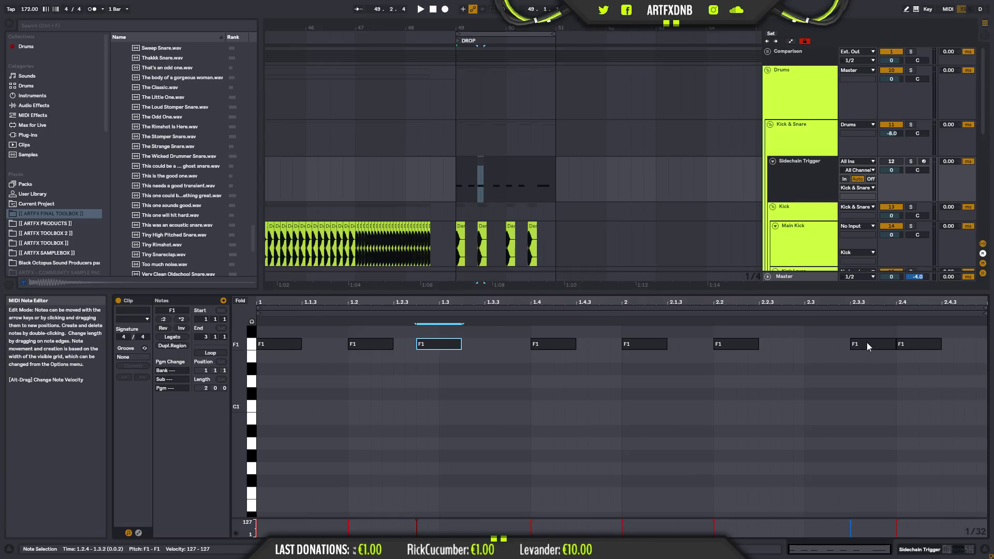
drag(869, 344, 790, 351)
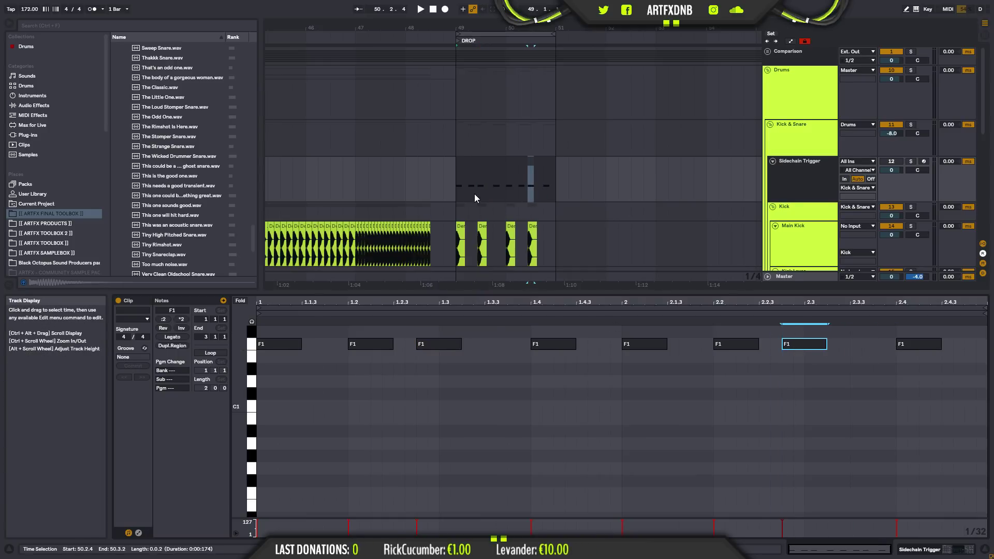
click(458, 181)
key(space)
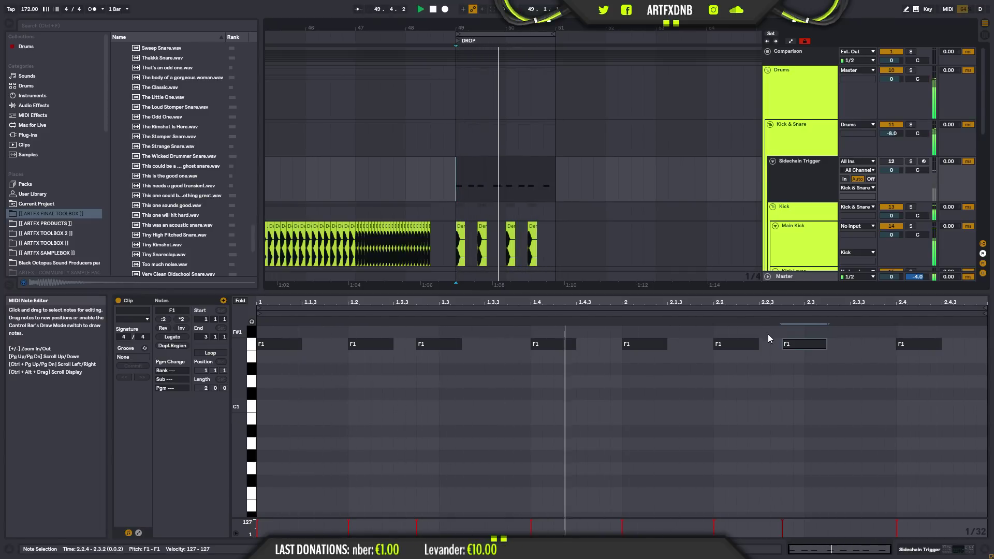
- Stop playback and return the two shifted sidechain notes to 1.3.3 and 2.3.3
key(space)
drag(437, 347, 506, 346)
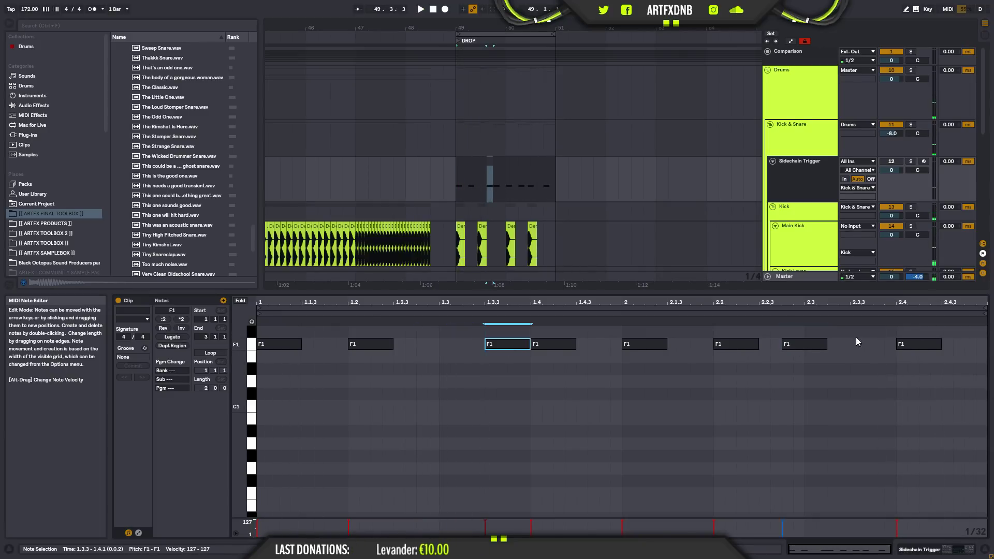
drag(799, 347, 860, 346)
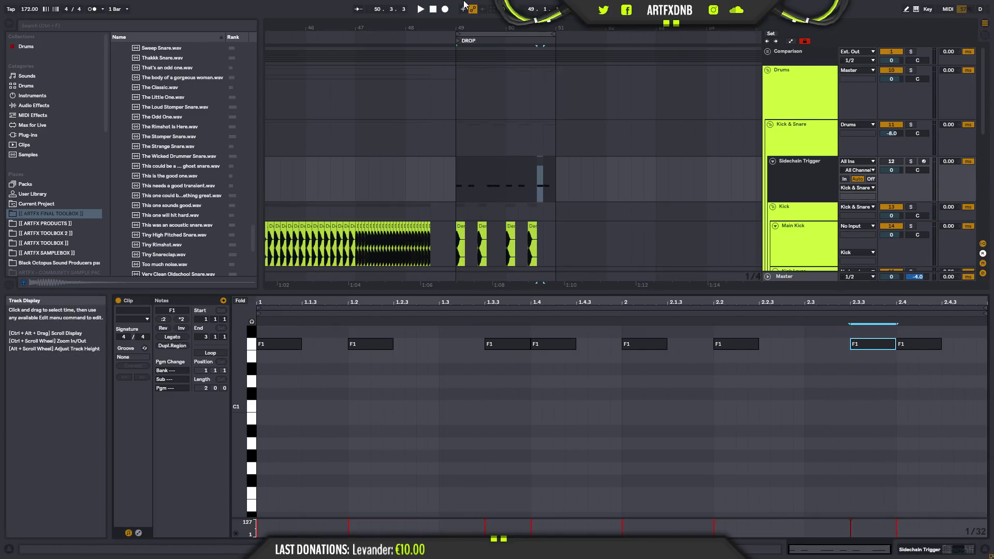
- Move the second Main Kick clip of each bar to 49.3.3 and 50.3.3, and play from 48.3.4
scroll(479, 225, up, 3)
drag(499, 225, 526, 229)
drag(650, 228, 678, 228)
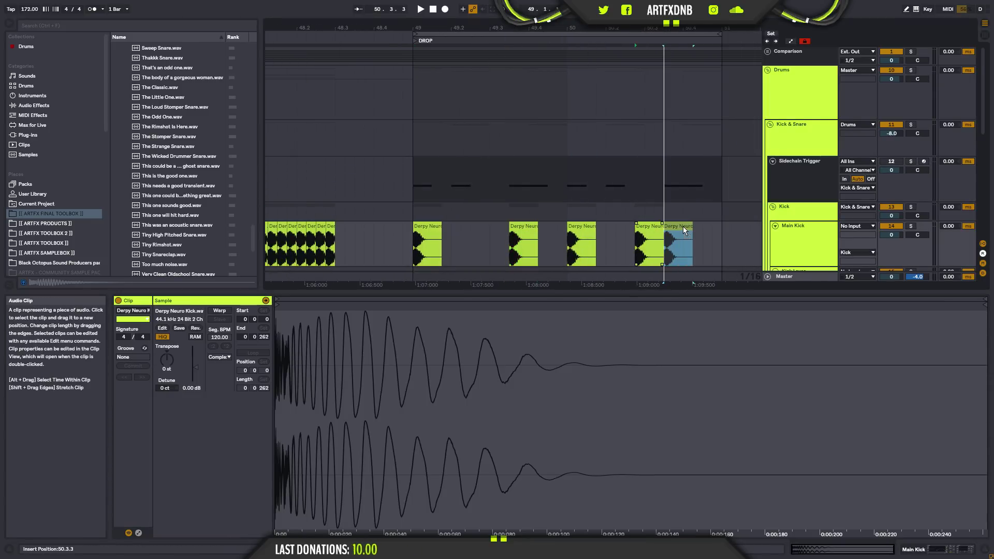
click(362, 235)
key(space)
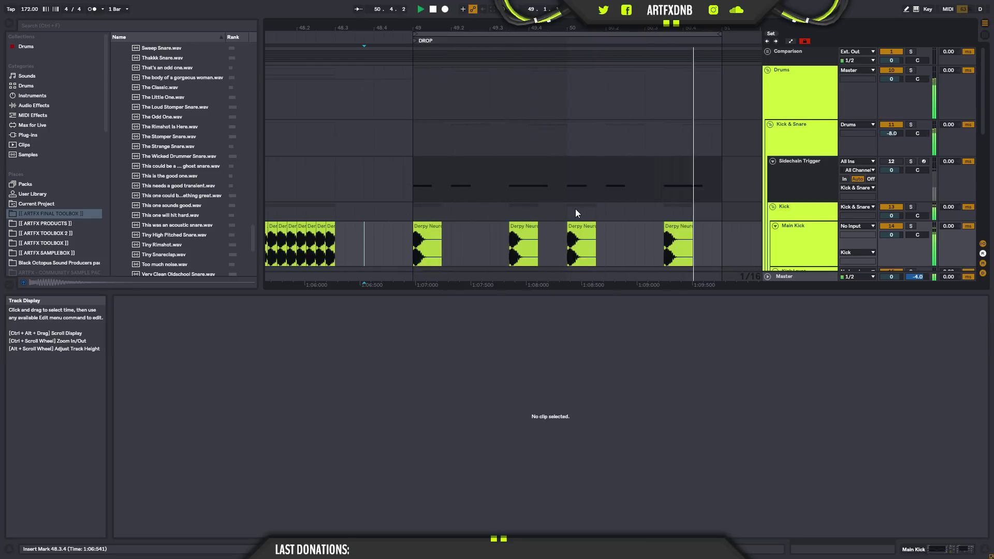
- Solo the Drums group and listen to the kick and snare pattern from 49.1.1
scroll(697, 162, down, 3)
scroll(697, 157, down, 5)
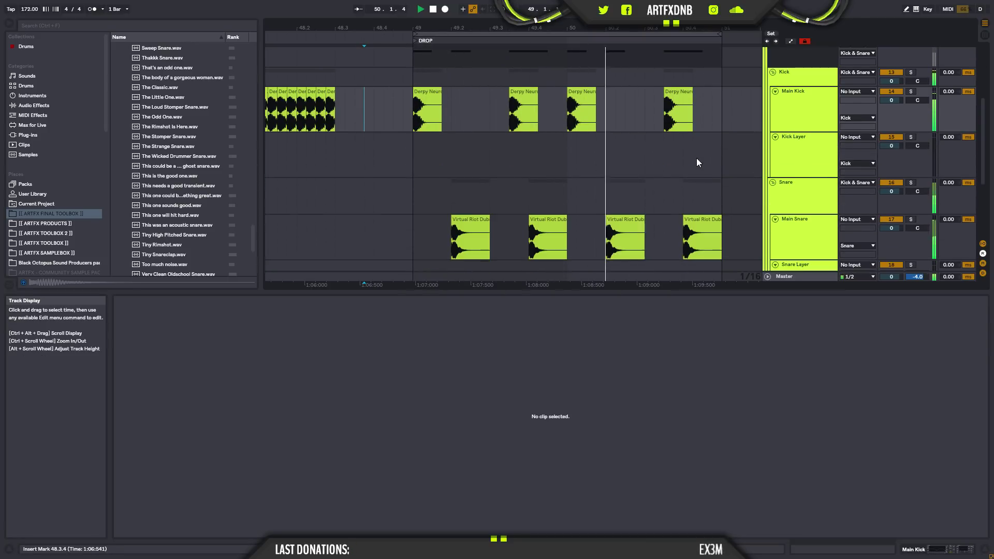
scroll(701, 143, down, 3)
scroll(800, 128, up, 10)
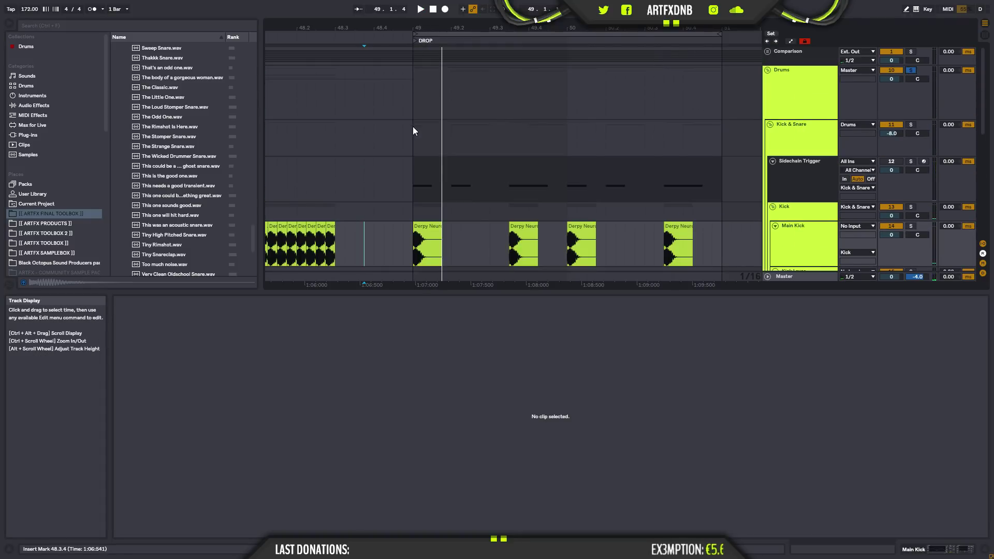
click(414, 131)
key(space)
scroll(571, 145, down, 6)
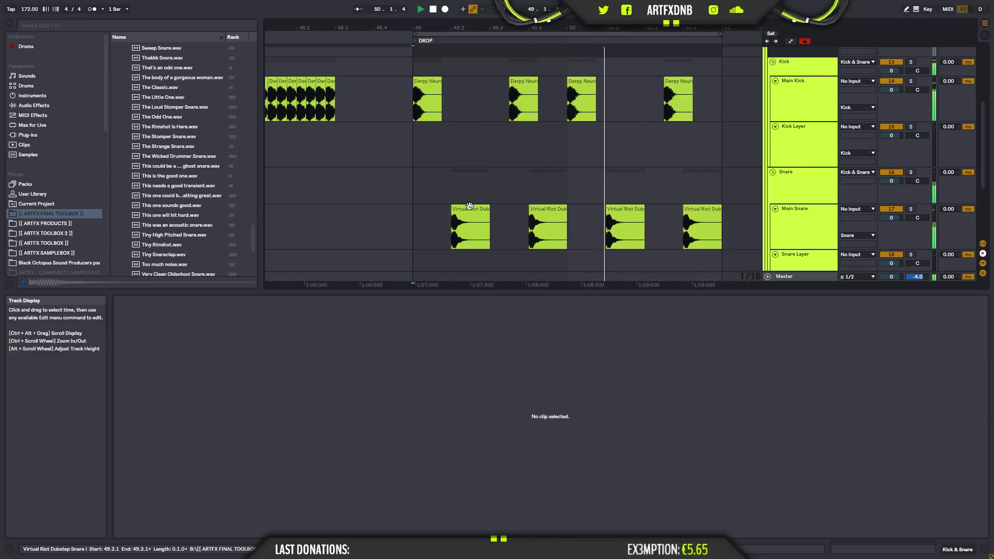
key(space)
- Inspect the waveforms of the first kick and first snare clips, and show the Main Snare device chain
click(470, 207)
click(426, 91)
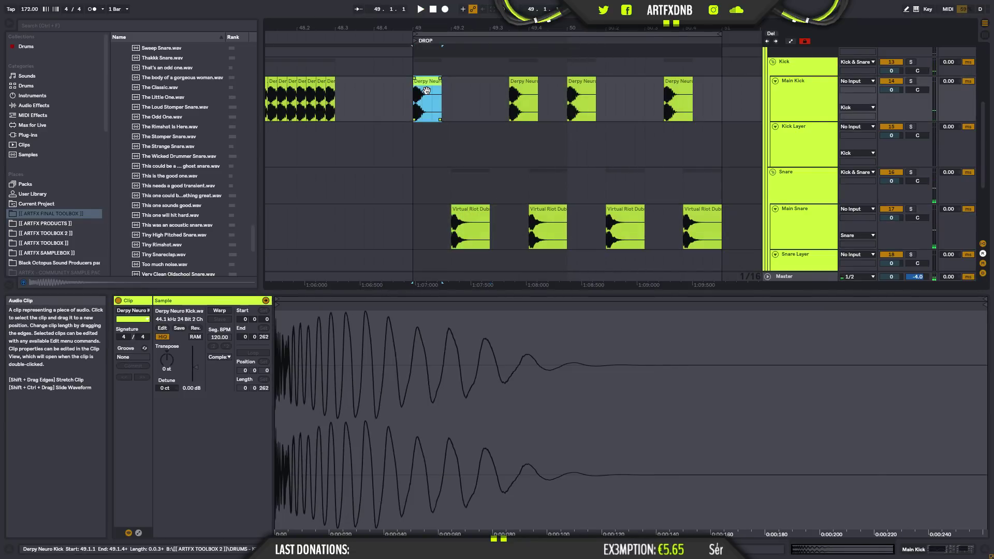
click(465, 224)
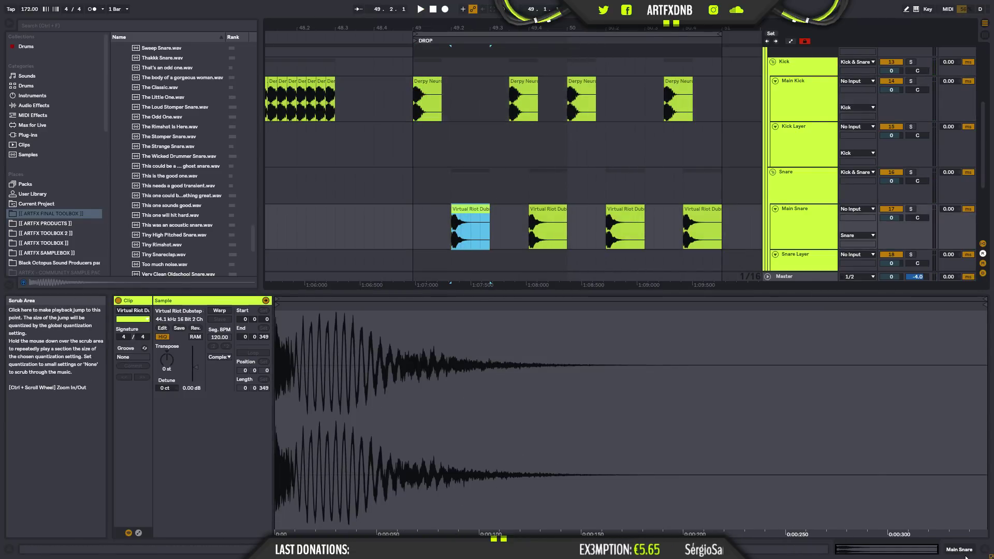
click(970, 551)
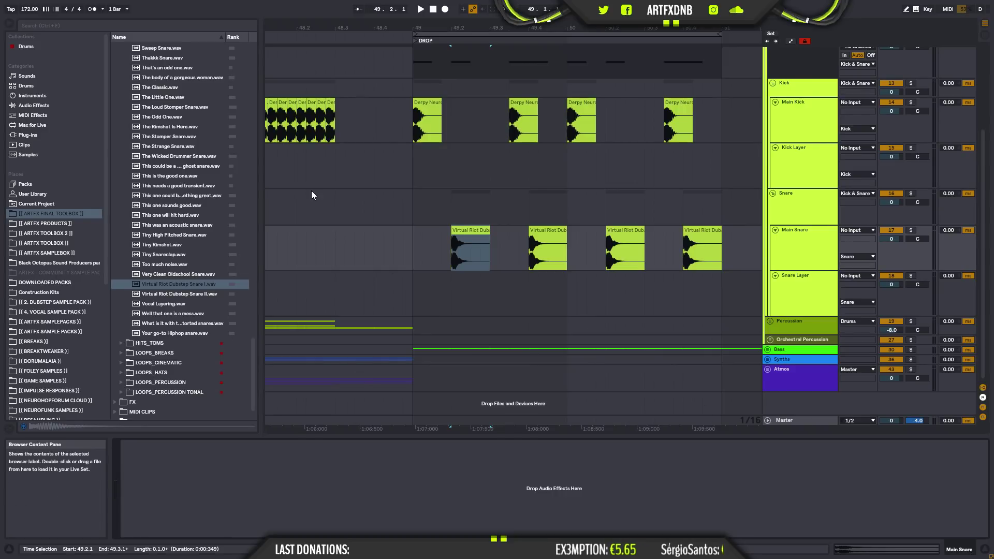
- Audition snares upward from Very Clean Oldschool Snare.wav, replace the Main Snare clip at 49.2.1 with This is the good one.wav, and play from 49.1.1
click(187, 274)
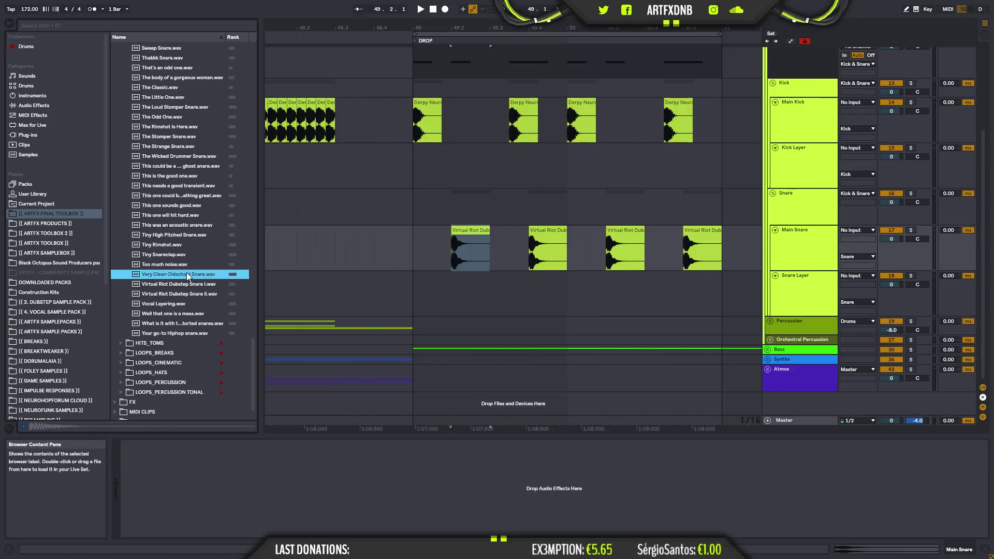
key(Up)
key(Up)
key(Up)
key(Up)
key(Up)
key(Up)
key(Up)
key(Down)
key(Up)
key(Up)
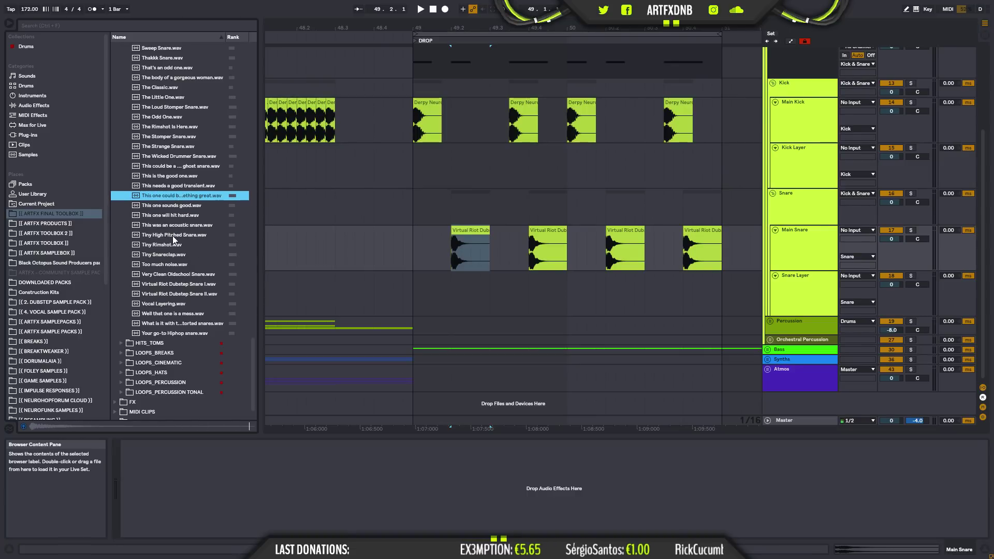
scroll(172, 235, up, 3)
key(Up)
key(Up)
scroll(172, 235, up, 2)
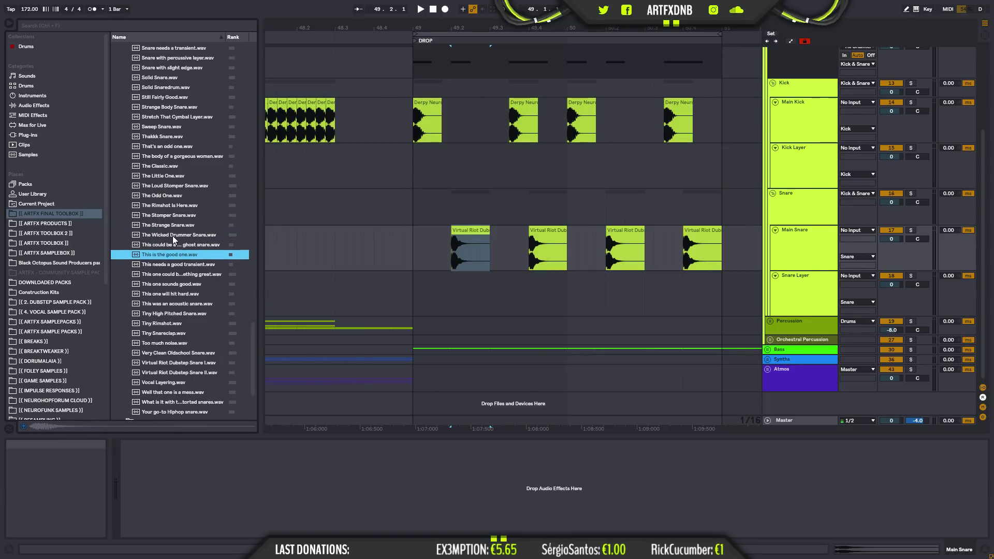
drag(167, 258, 490, 239)
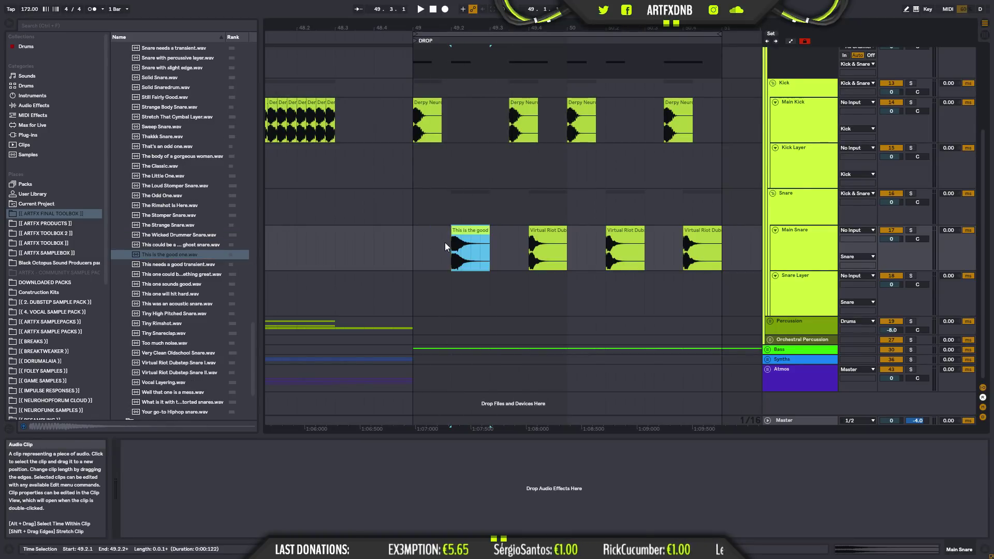
click(413, 239)
key(space)
- Repeat the new snare on all four hits, move them to Snare Layer, and deactivate that track
drag(463, 232, 696, 251)
drag(466, 244, 467, 290)
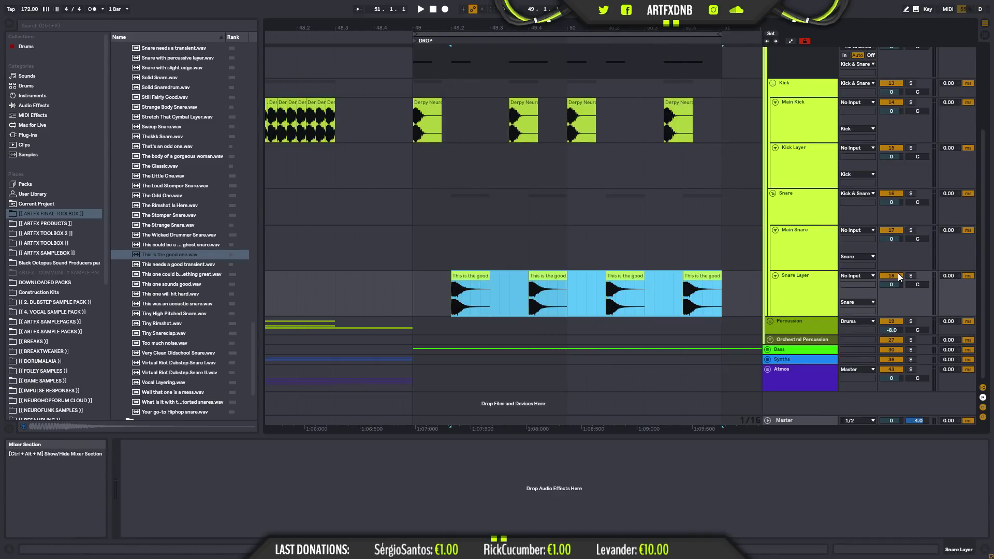
click(794, 236)
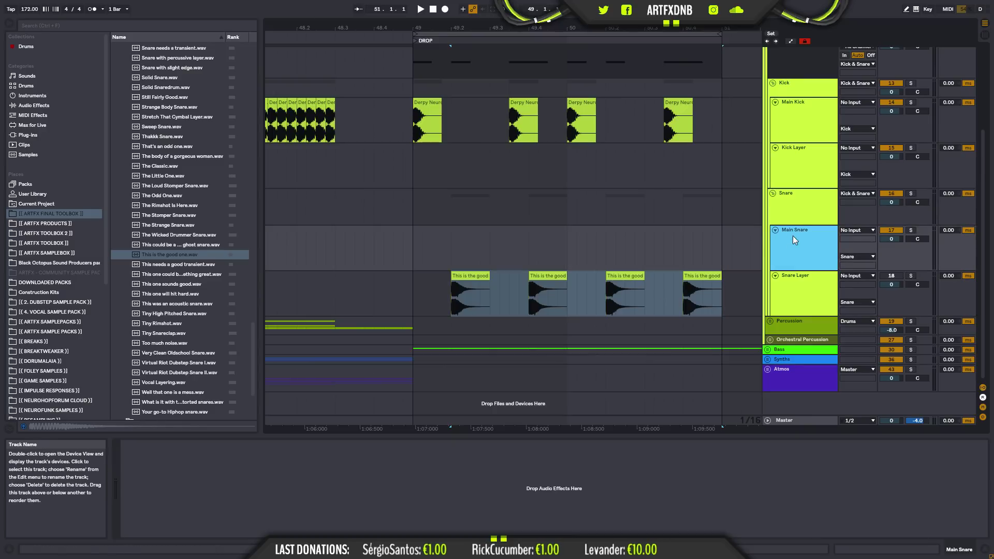
- Audition snare samples for the Main Snare track, moving up the list to Snare needs a transient.wav
click(186, 246)
click(179, 236)
click(184, 226)
key(Up)
key(Up)
key(Up)
key(Up)
key(Up)
key(Up)
key(Up)
key(Up)
key(Up)
key(Up)
key(Up)
key(Up)
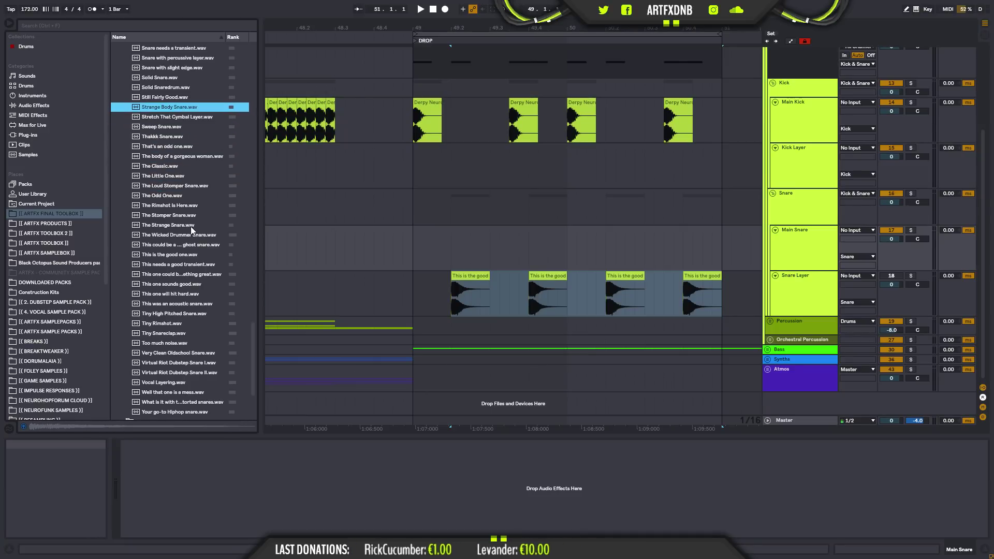
key(Up)
key(Up)
key(Up)
key(Up)
key(Up)
key(Up)
key(Down)
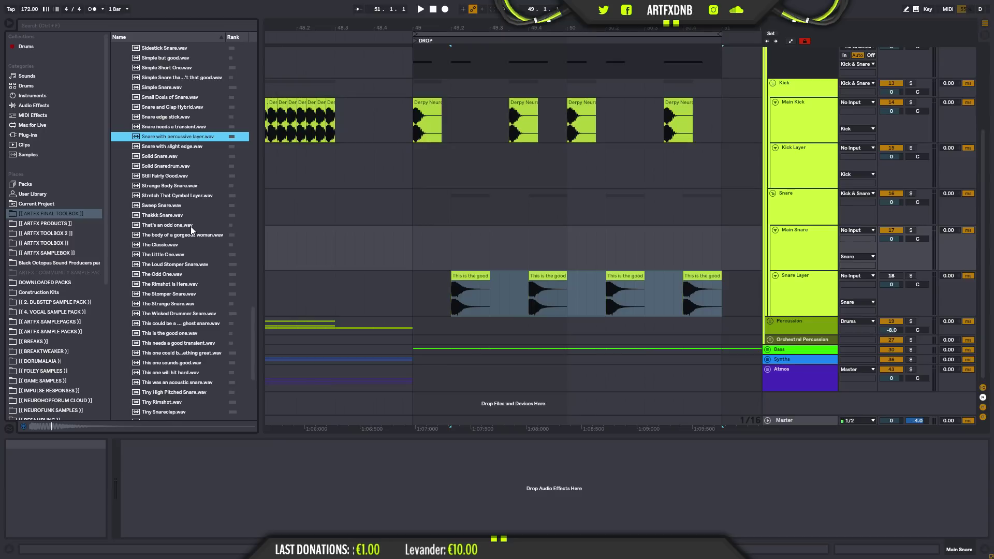
key(Up)
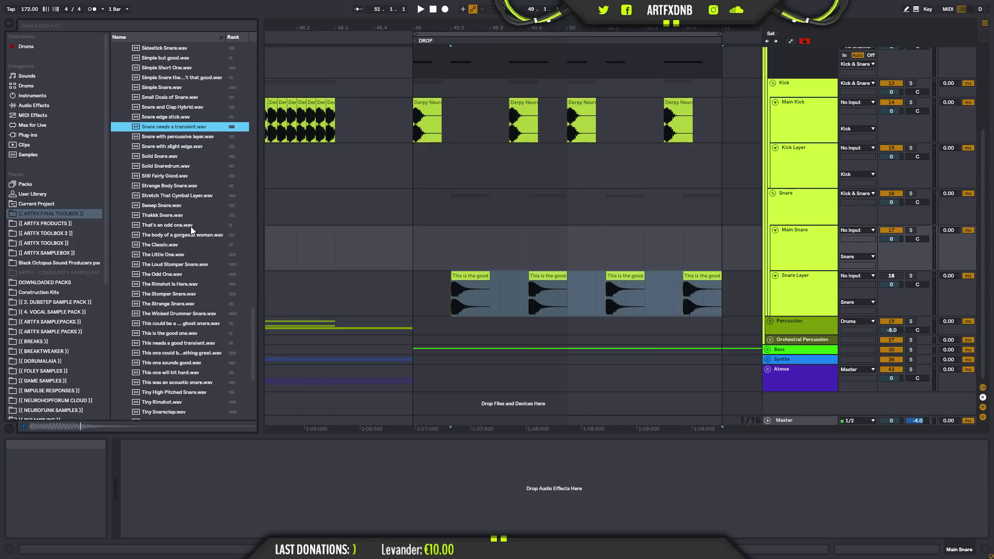
- Continue auditioning snares from Snare edge stick.wav up to Short Classic Snare.wav
key(Up)
key(Up)
key(Up)
key(Up)
key(Down)
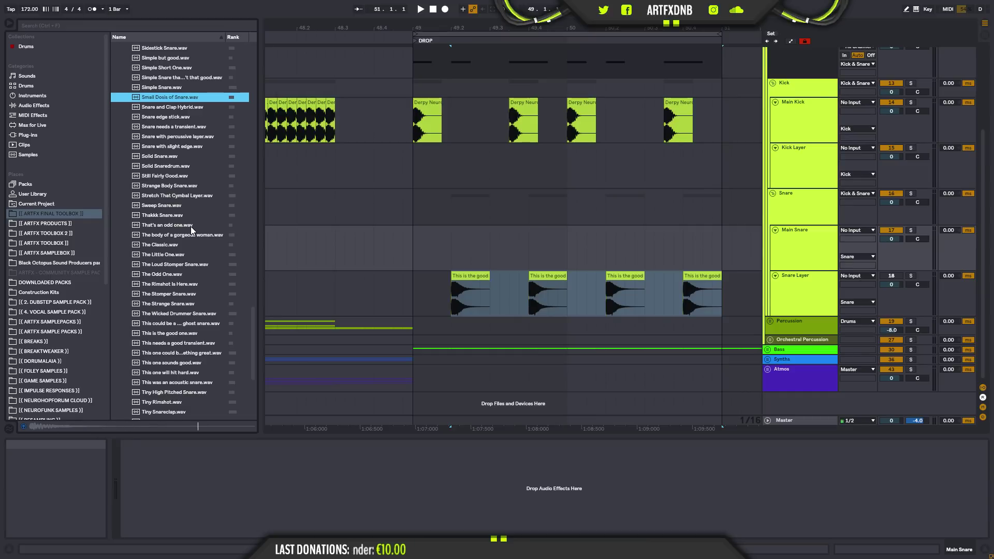
key(Up)
key(Up)
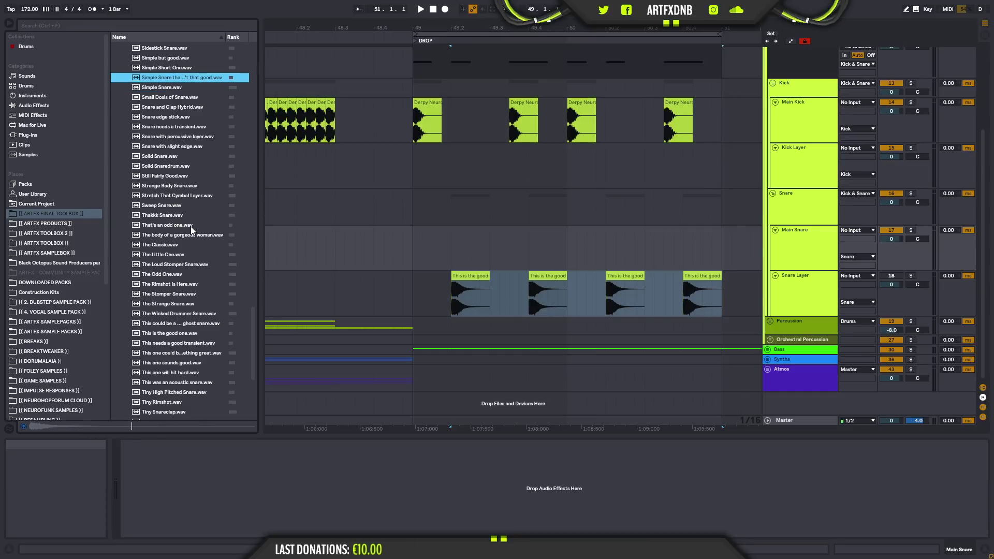
key(Up)
key(Up)
key(Down)
key(Up)
scroll(190, 226, up, 7)
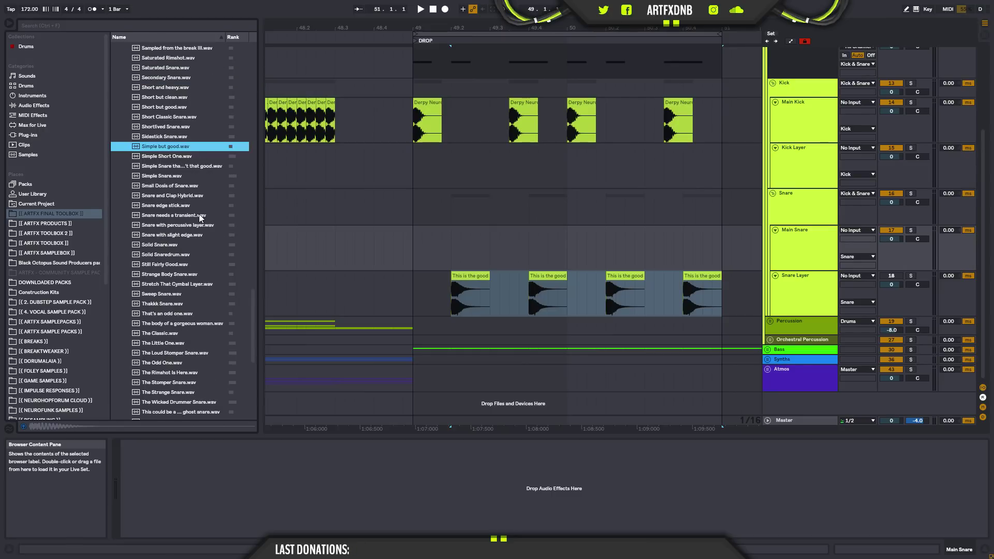
key(Up)
key(Up)
key(Up)
key(Up)
key(Up)
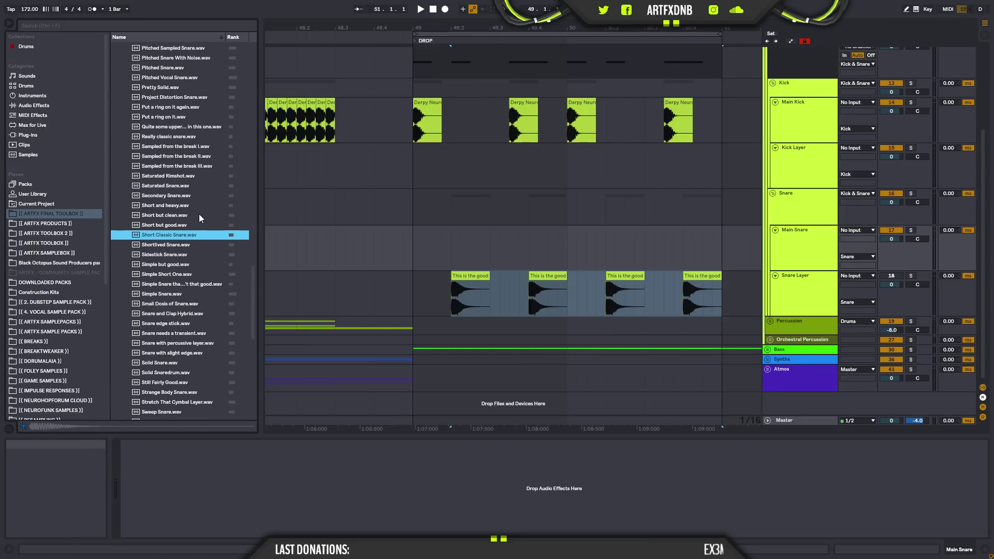
- Compare the snares between Shortlived Snare.wav and Pretty Solid.wav, replaying nearby candidates
key(Down)
key(Down)
key(Up)
key(Up)
key(Up)
key(Up)
key(Up)
key(Up)
key(Up)
key(Down)
key(Down)
key(Up)
key(Down)
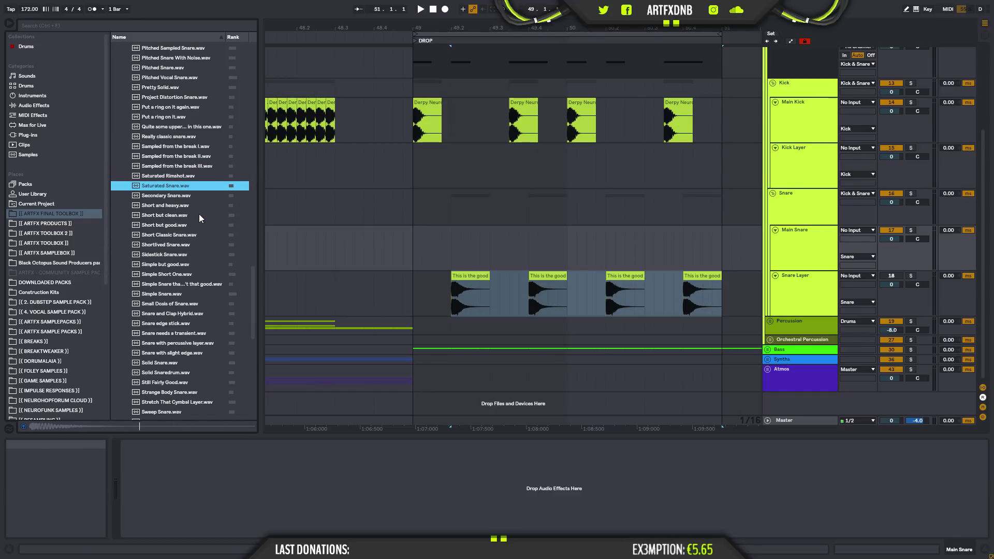
key(Up)
key(Up)
key(Up)
key(Up)
key(Up)
key(Up)
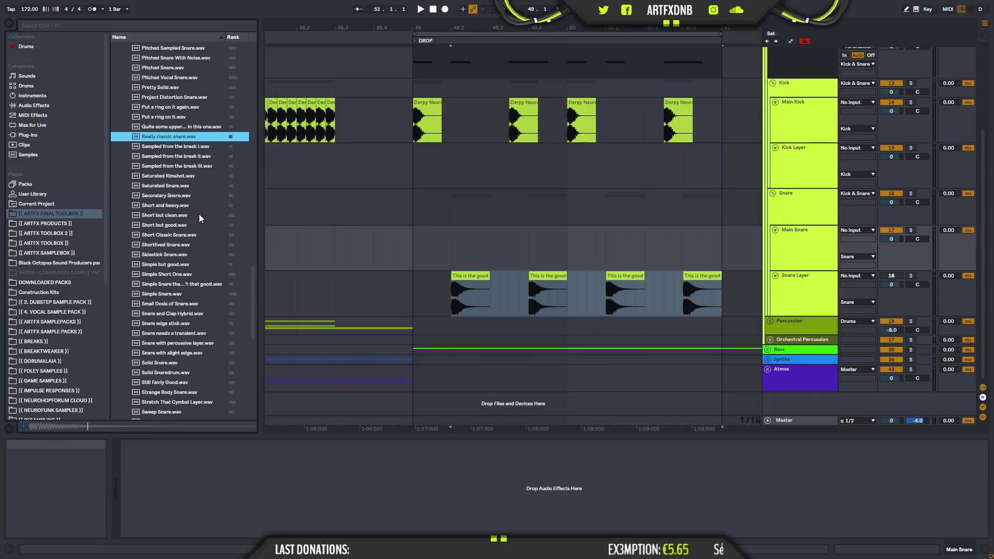
key(Down)
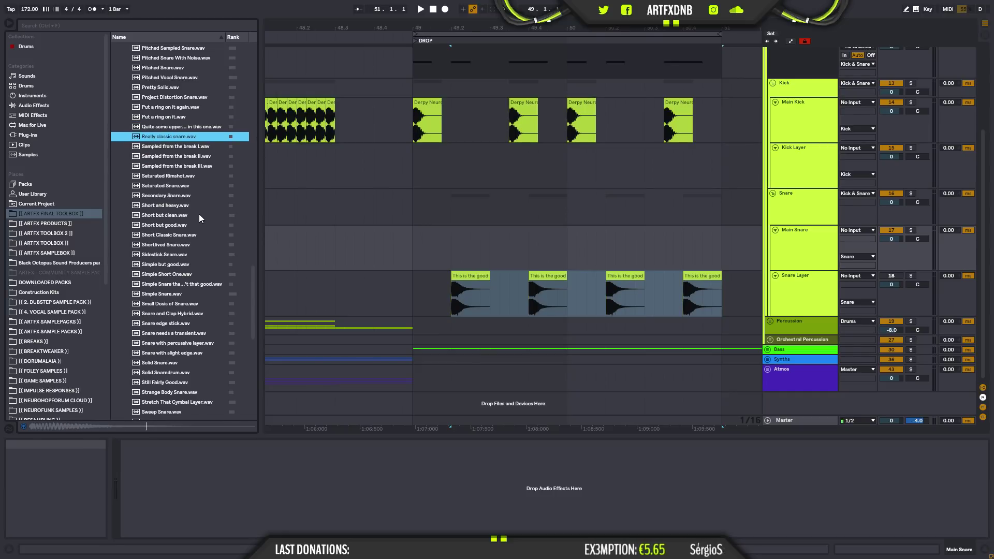
key(Up)
key(Up)
key(Up)
key(Up)
key(Down)
key(Up)
key(Up)
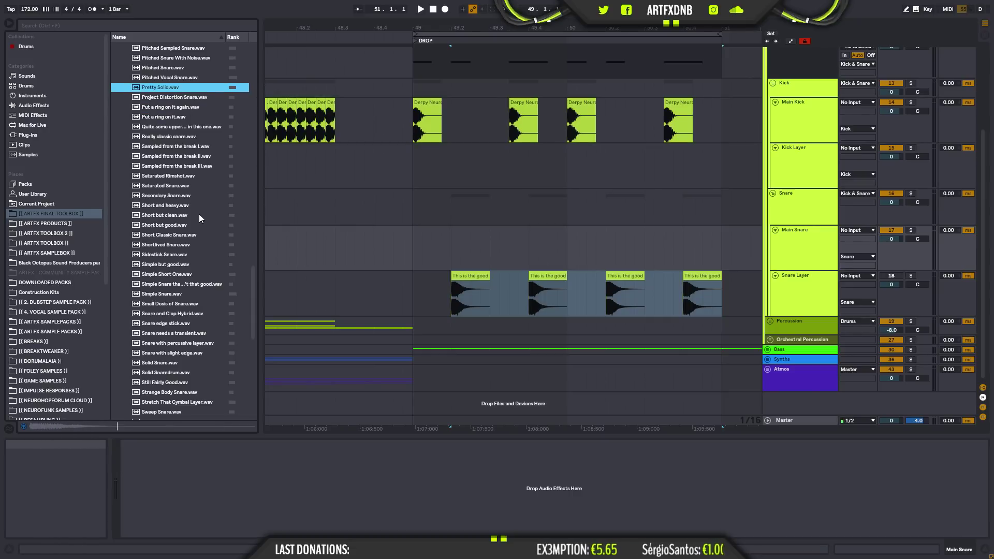
- Audition the snare samples above Pretty Solid.wav, working up the list to More Saturated Snare.wav
key(Up)
key(Up)
key(Up)
scroll(197, 213, up, 3)
scroll(194, 213, up, 3)
key(Up)
key(Up)
key(Up)
key(Up)
key(Down)
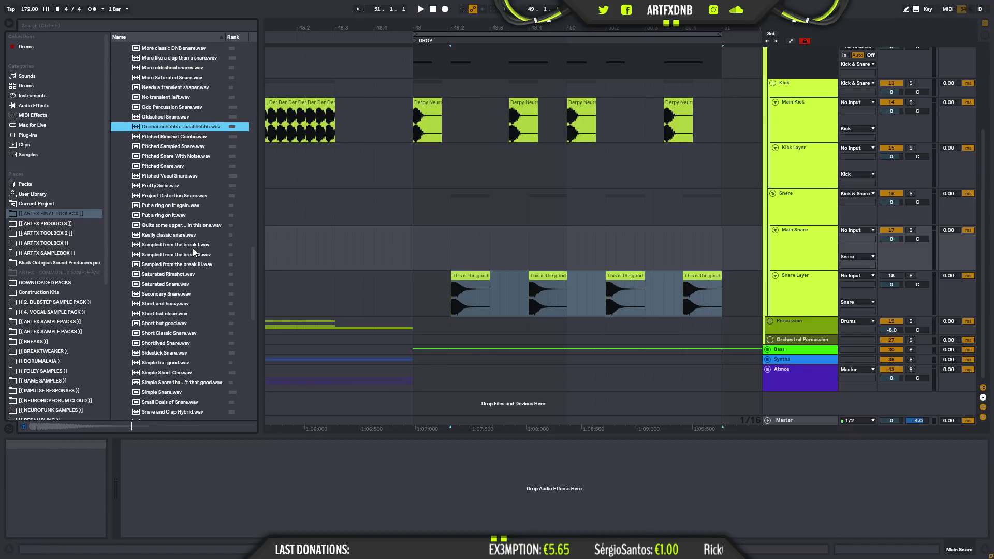
key(Up)
key(Up)
key(Up)
key(Up)
key(Up)
key(Up)
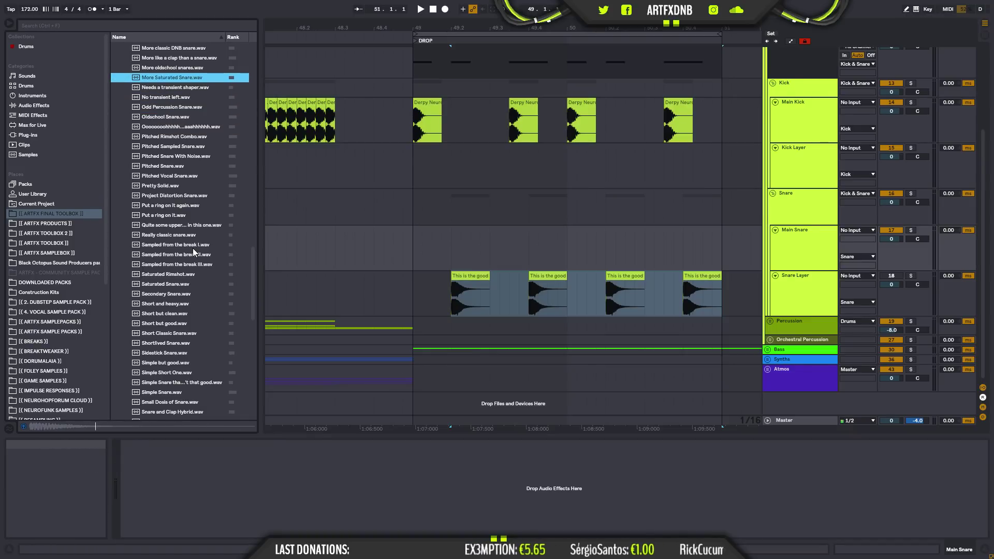
- Compare Needs a transient shaper.wav with its neighbours and continue auditioning up to Mefjus Wannabe.wav
key(Down)
key(Down)
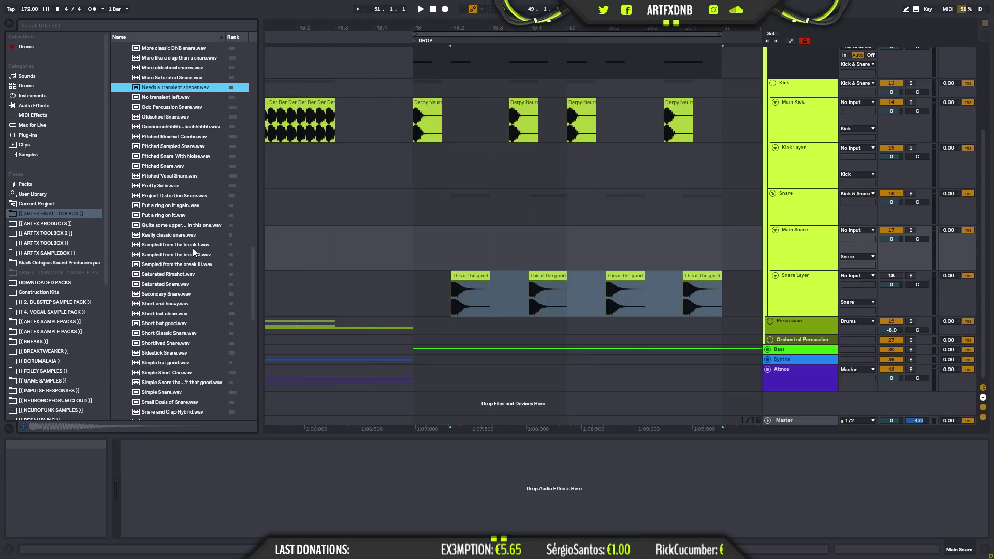
key(Up)
key(Up)
key(Up)
key(Down)
key(Up)
key(Up)
key(Up)
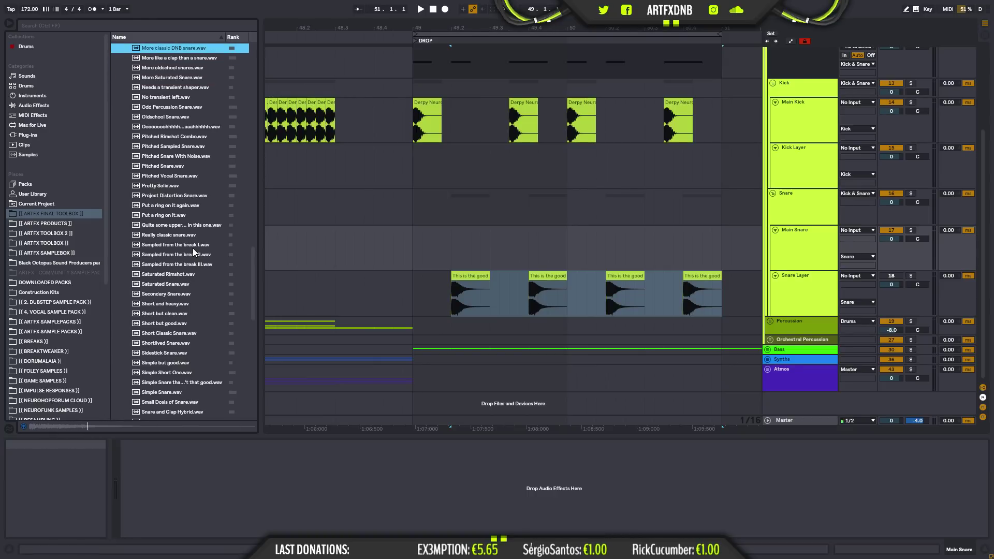
key(Down)
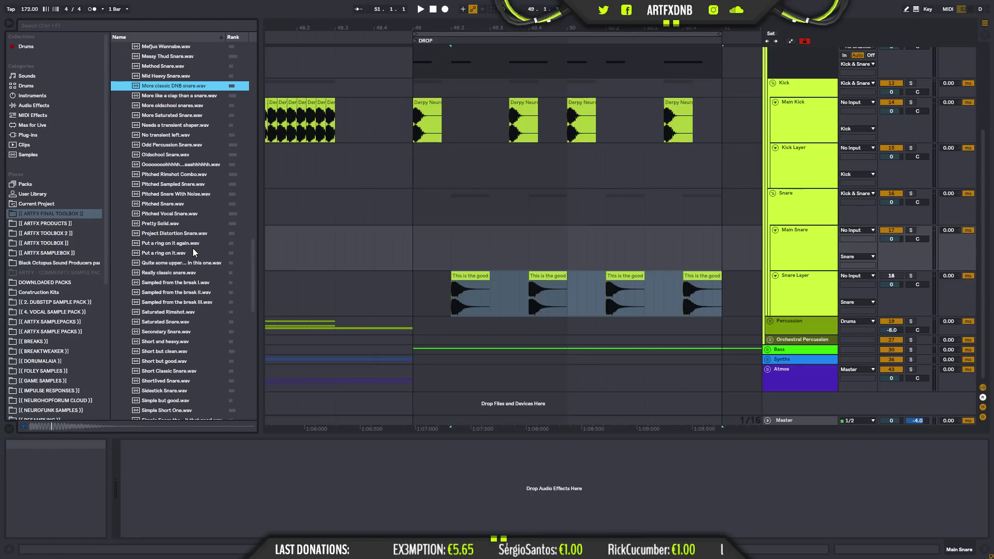
key(Down)
key(Up)
key(Up)
key(Up)
key(Up)
key(Up)
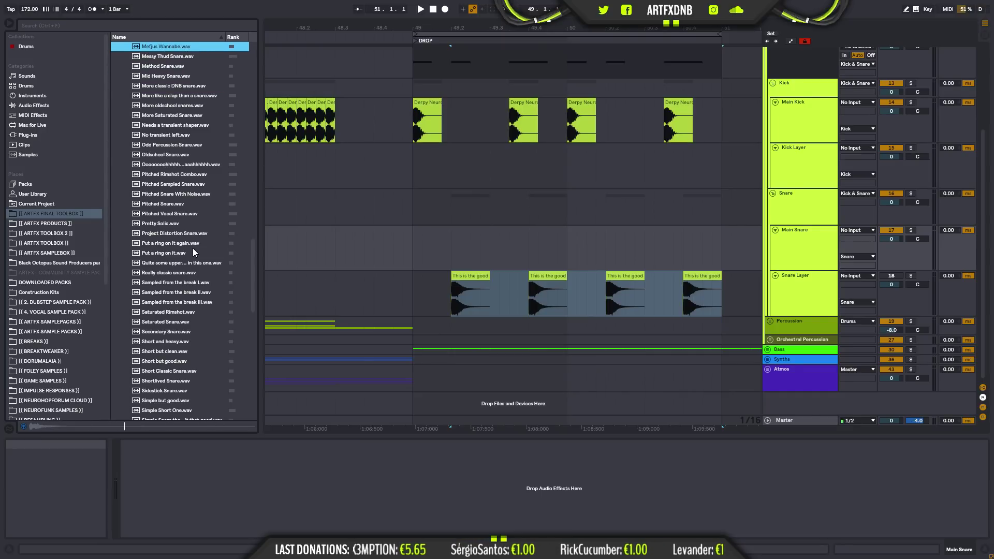
- Audition the snares above Mefjus Wannabe.wav up to Little Brother.wav, replaying nearby candidates
key(Up)
key(Up)
key(Up)
key(Up)
key(Up)
key(Up)
key(Down)
key(Down)
key(Up)
key(Up)
key(Up)
key(Up)
key(Up)
key(Up)
key(Up)
key(Up)
key(Up)
key(Up)
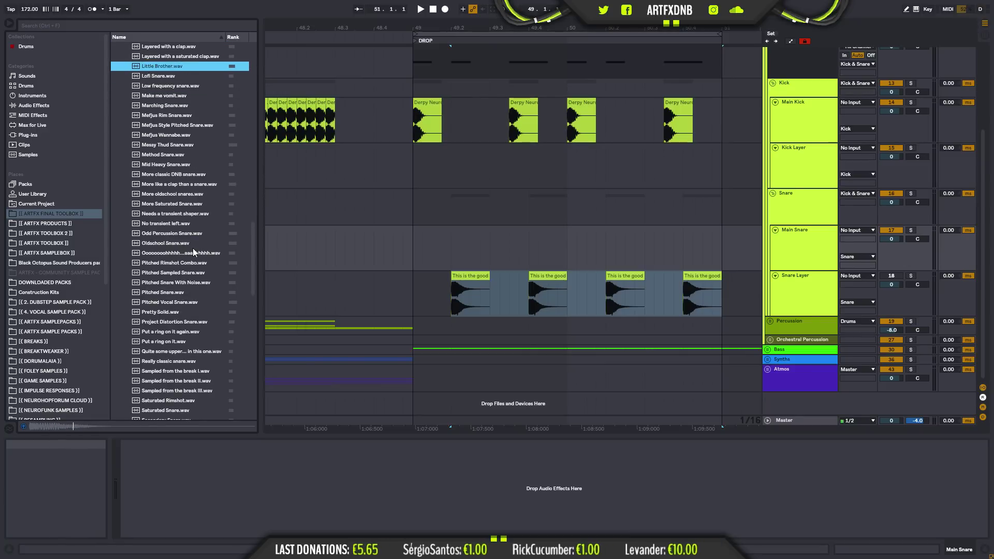
- Audition the snares above Little Brother.wav up to the samples around In your face.wav
key(Up)
key(Up)
key(Up)
key(Up)
key(Up)
key(Up)
key(Up)
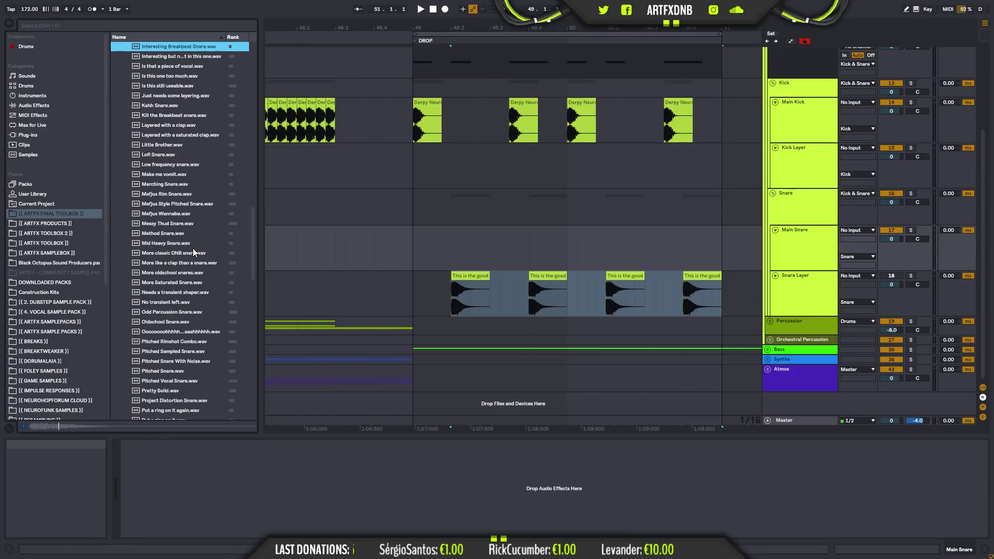
key(Down)
key(Down)
key(Down)
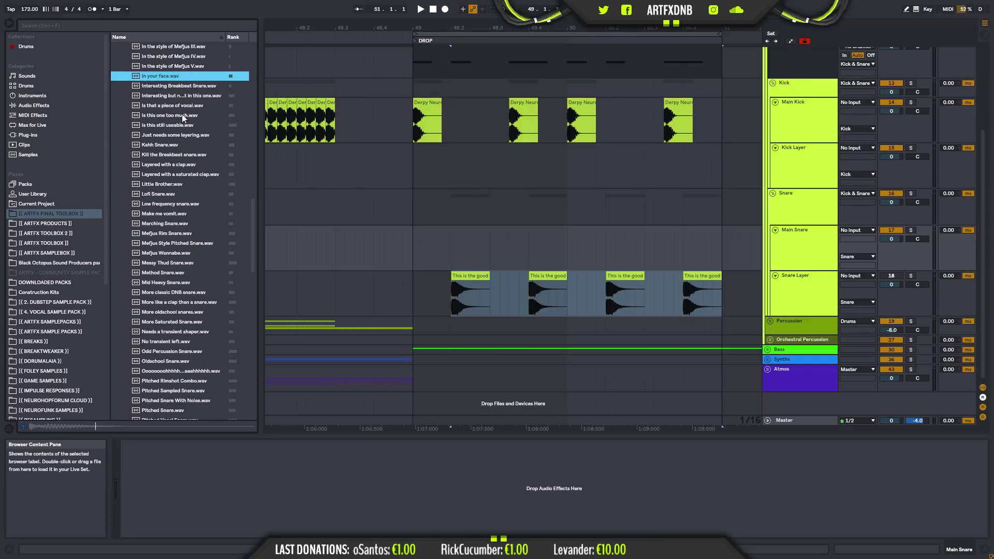
- Place In your face.wav on the Main Snare track at 49.2 and play it
drag(160, 78, 452, 242)
key(space)
key(space)
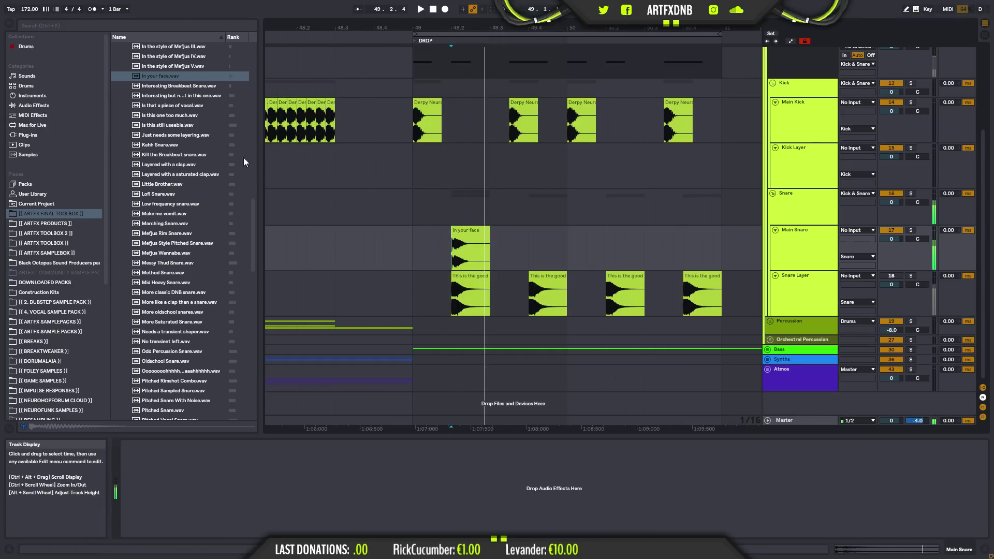
- Audition snares further up the list, from I love this snare.wav to Hit the drummer with a stick.wav
scroll(176, 157, up, 4)
click(176, 157)
click(185, 133)
click(184, 126)
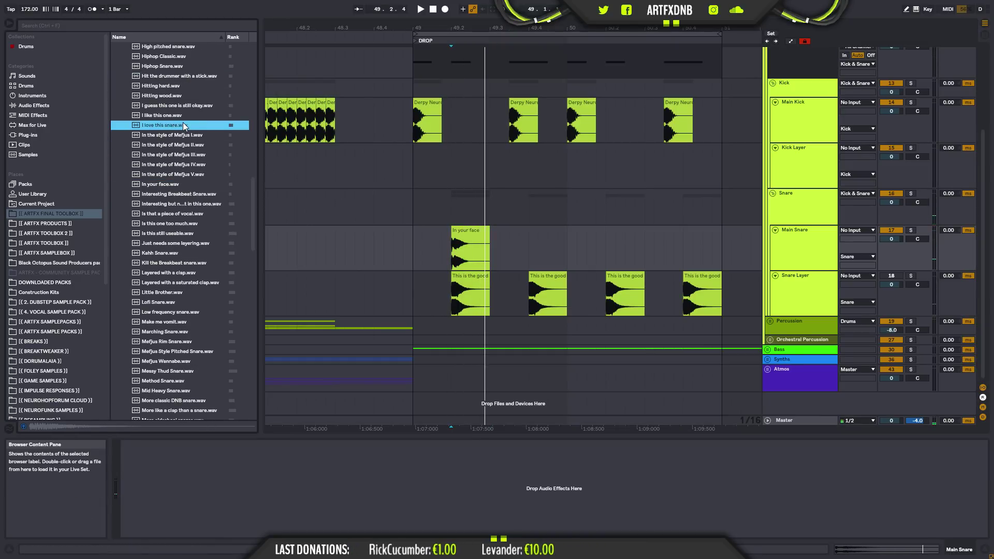
click(184, 107)
click(185, 97)
click(182, 86)
click(183, 76)
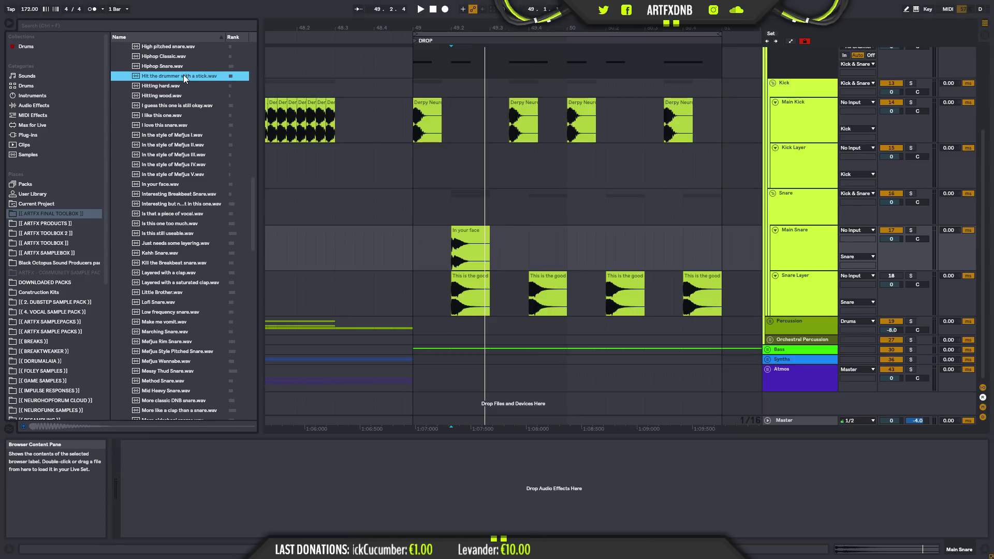
- Continue auditioning snares up through High Frequency Snare.wav to Great breakbeat snare.wav
key(Up)
key(Up)
key(Up)
key(Up)
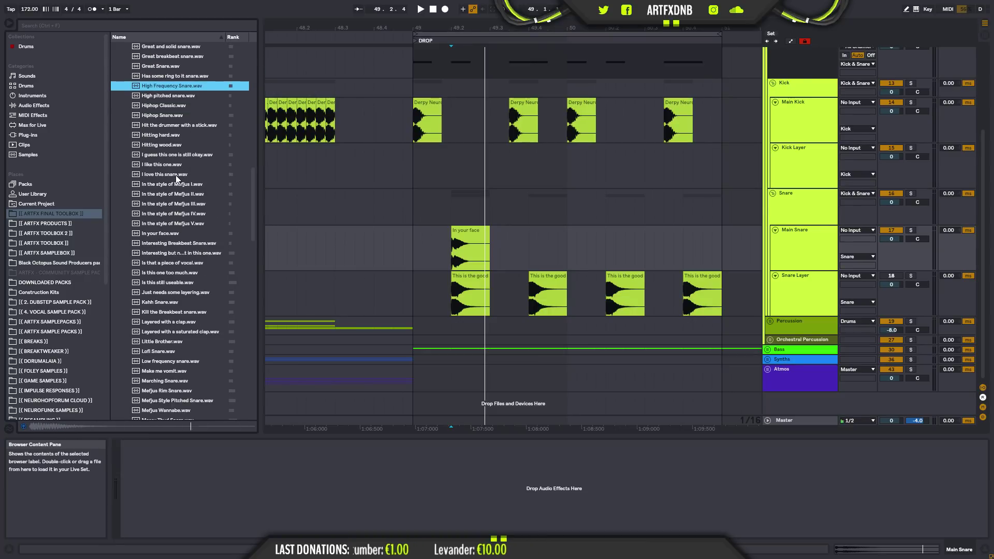
key(Down)
key(Up)
key(Up)
key(Up)
key(Up)
key(Up)
key(Up)
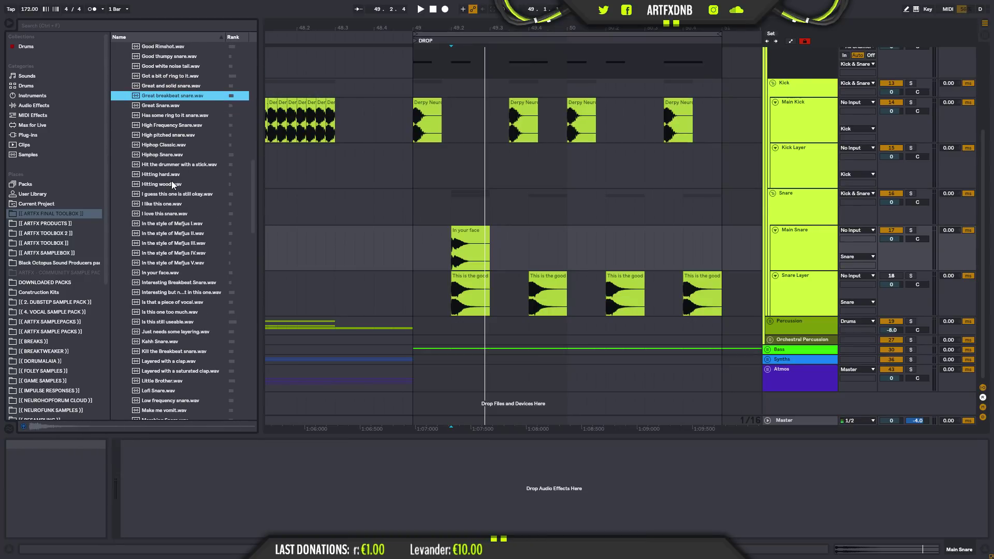
- Audition the snares above Great breakbeat snare.wav up to the samples around Good Rimshot.wav
key(Up)
key(Up)
key(Up)
key(Up)
key(Down)
key(Down)
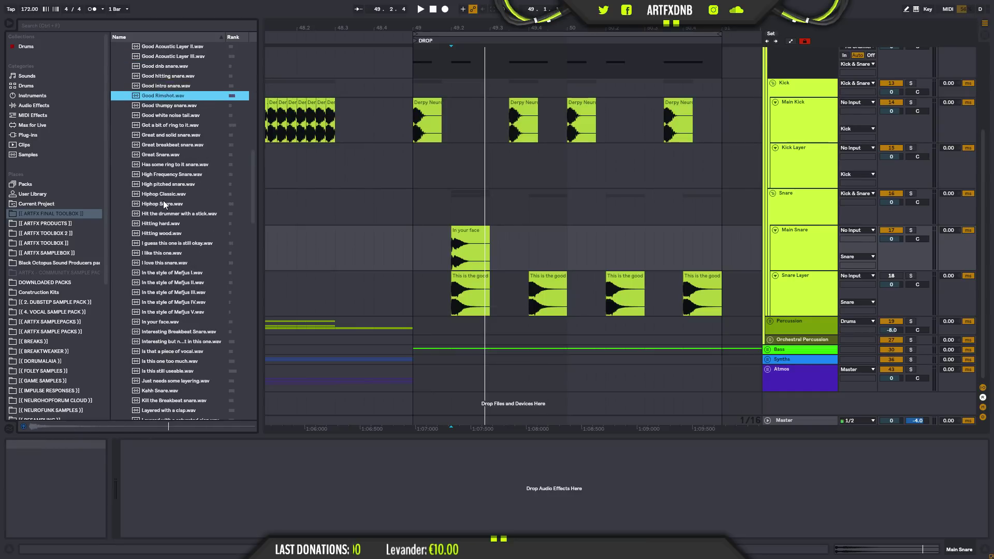
- Replace the Main Snare sample at 49.2 with Good thumpy snare.wav and check it with the track soloed and unsoloed
drag(175, 106, 455, 231)
key(space)
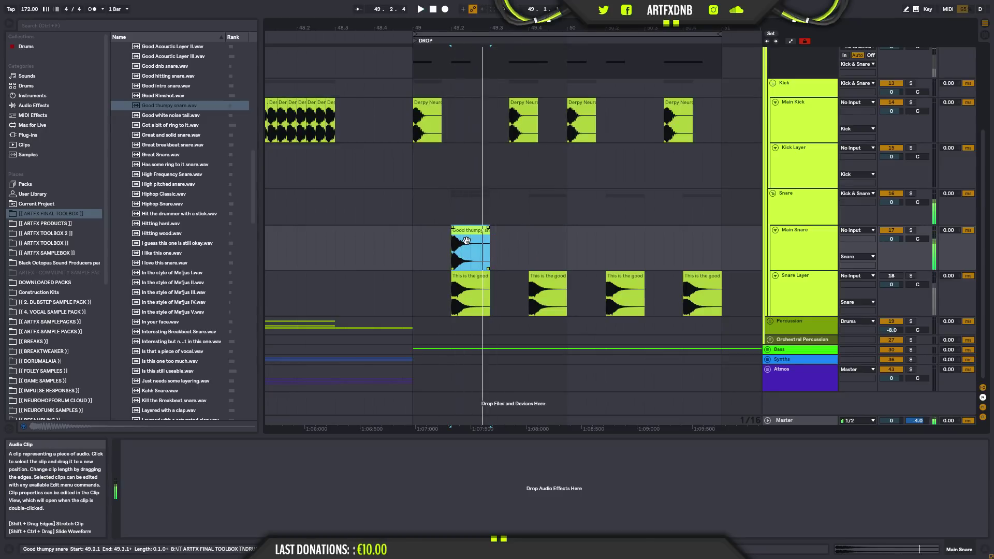
click(911, 230)
key(space)
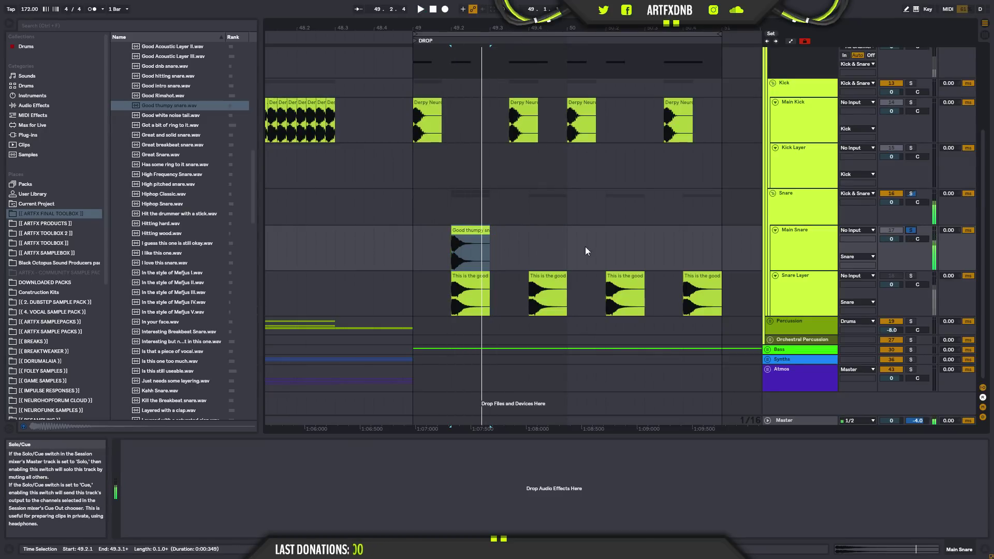
click(911, 230)
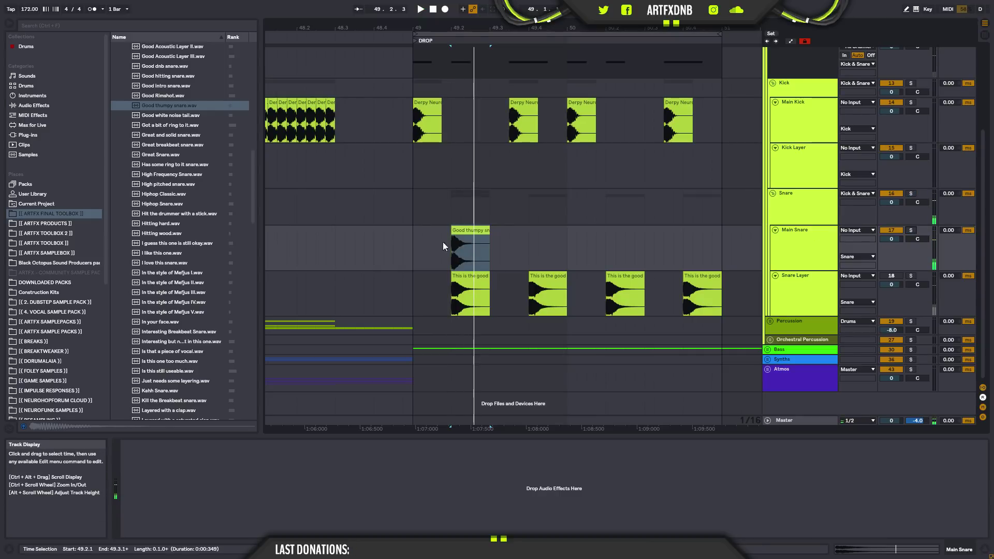
- Play the new snare in the drop and copy it to the other three Main Snare hits
click(417, 243)
key(space)
drag(461, 231, 690, 240)
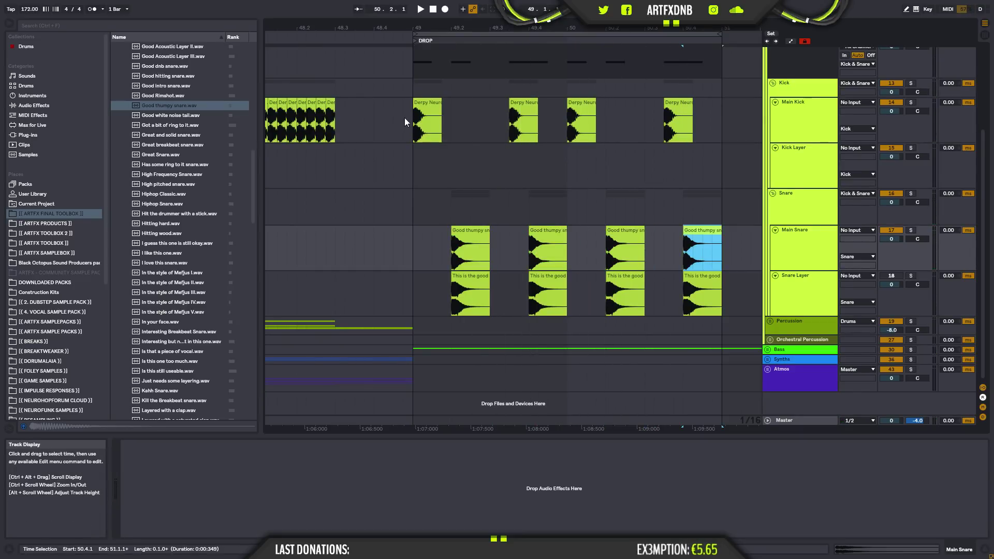
- Play the arrangement from the end of the buildup into the drop to hear the layered snare
click(283, 126)
key(space)
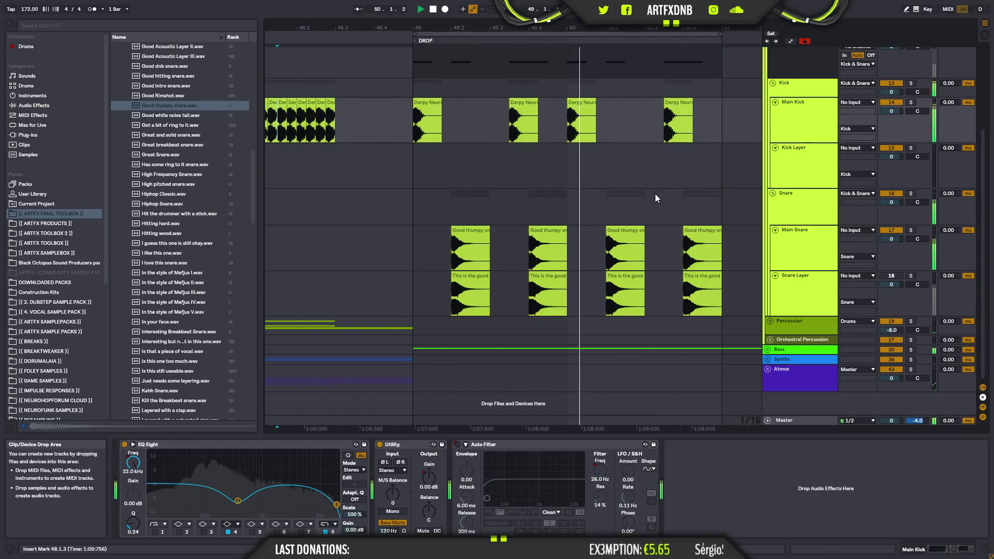
key(space)
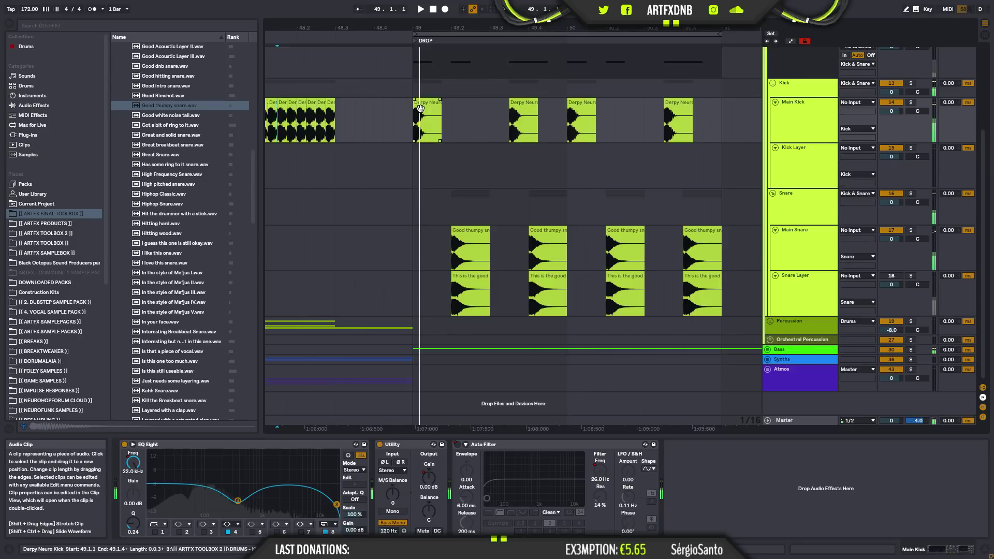
- Duplicate the Main Kick track together with its clips and devices
click(427, 120)
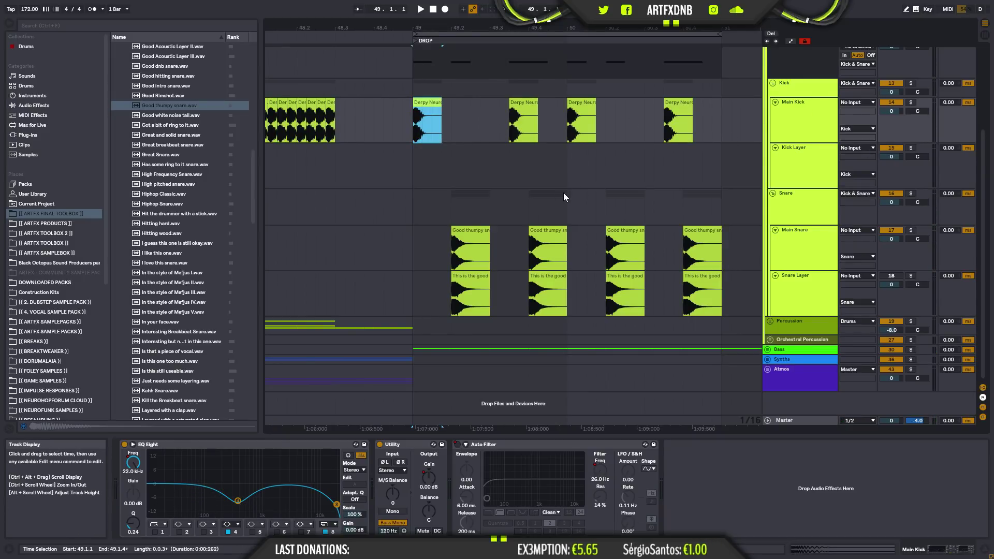
click(802, 110)
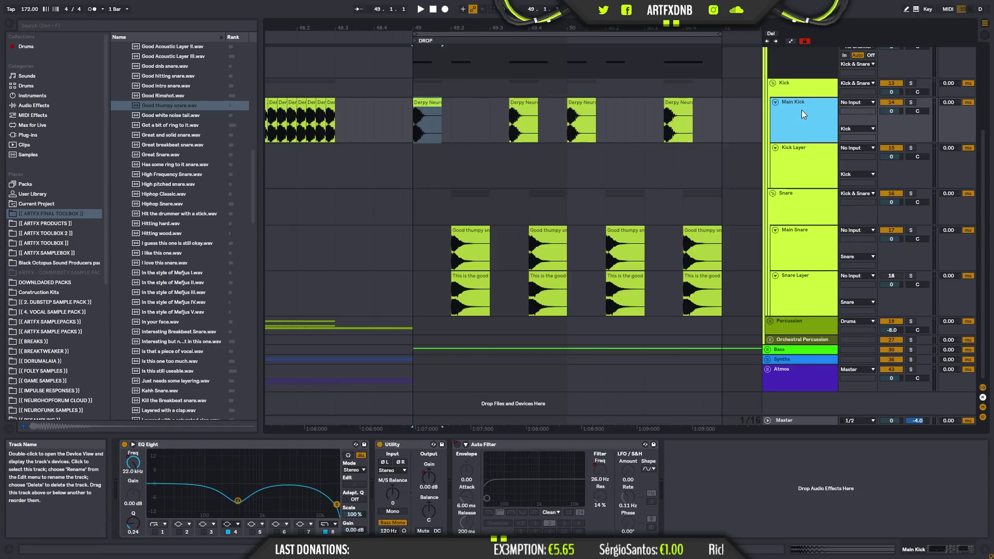
right_click(802, 110)
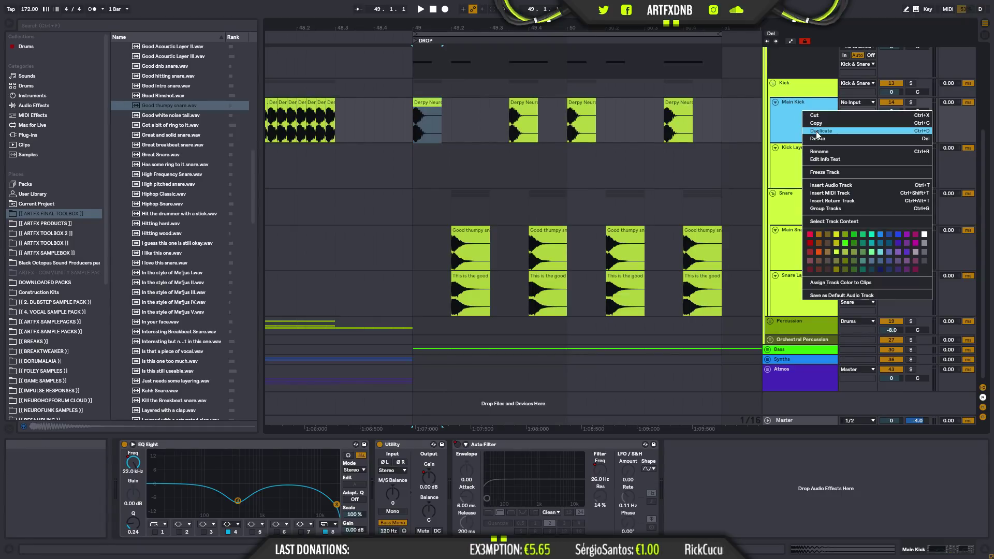
click(508, 61)
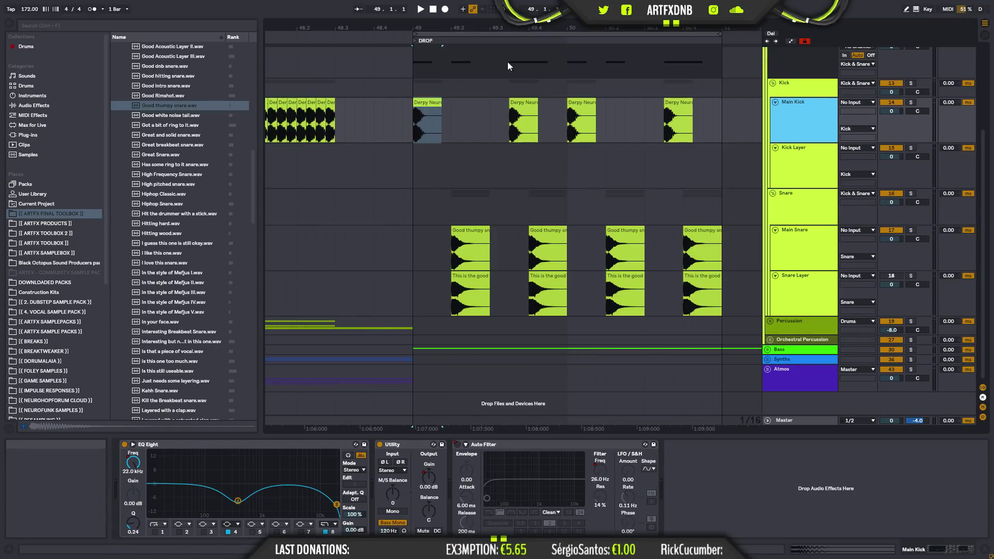
key(ctrl+d)
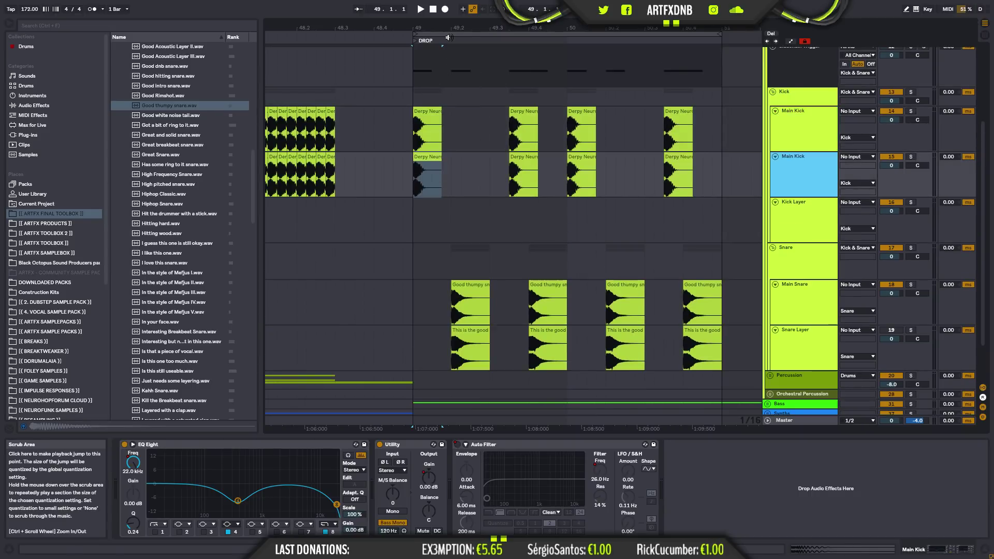
- Delete the clips before bar 49 from the duplicate Main Kick track and the drop clips from the original
mouse_move(470, 28)
mouse_down()
mouse_move(611, 2)
mouse_move(518, 3)
mouse_up()
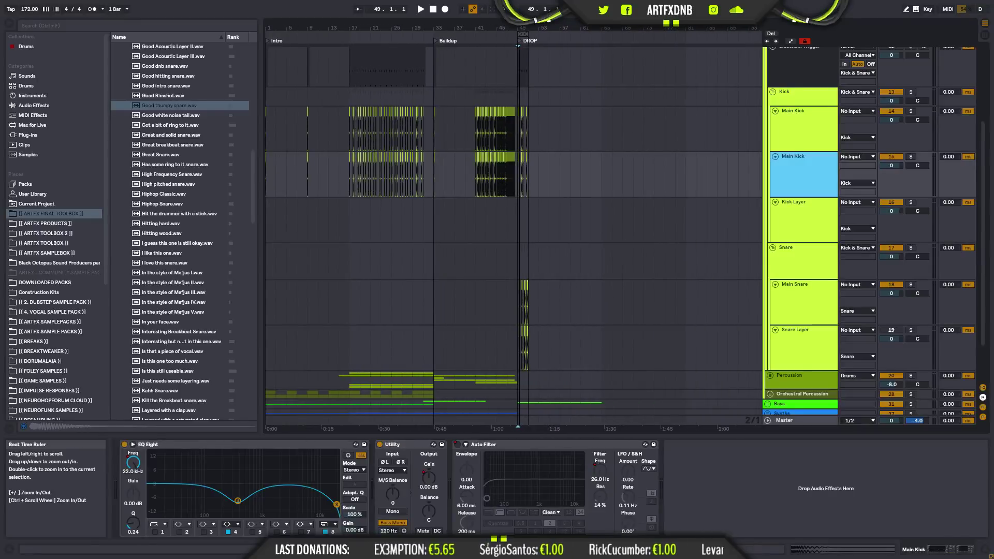
click(517, 169)
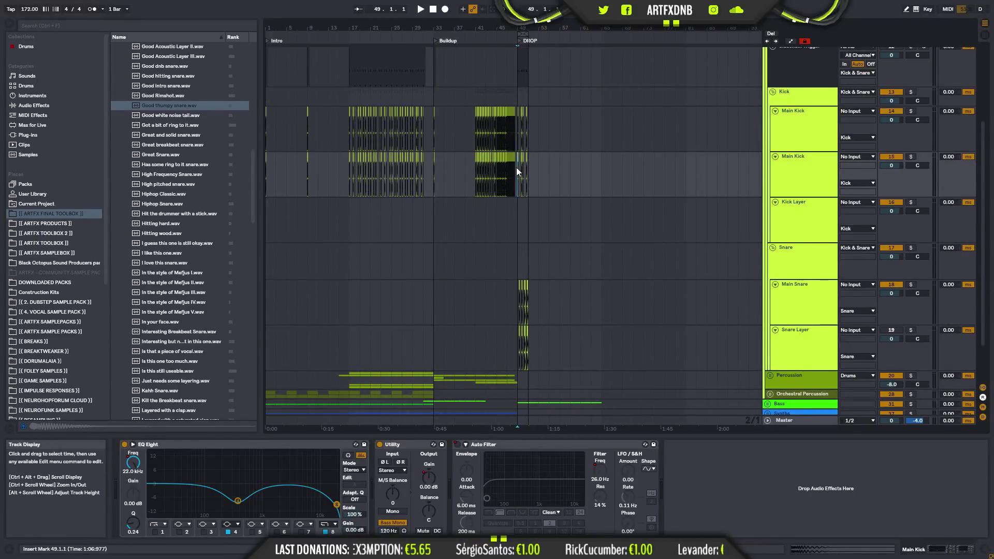
drag(259, 182, 256, 181)
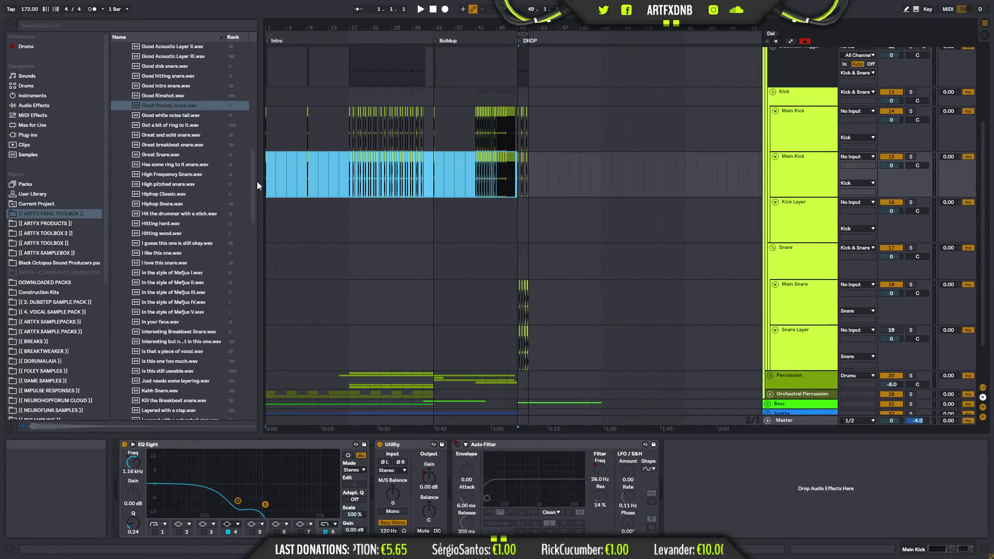
drag(550, 127, 525, 122)
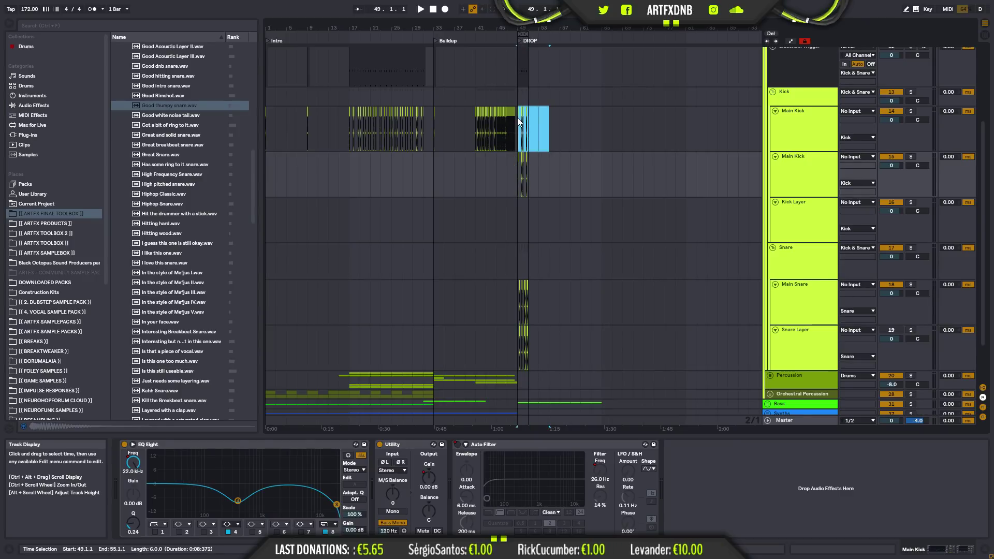
- Solo the duplicate Main Kick track and play its first kick at bar 49
drag(522, 28, 544, 106)
click(428, 159)
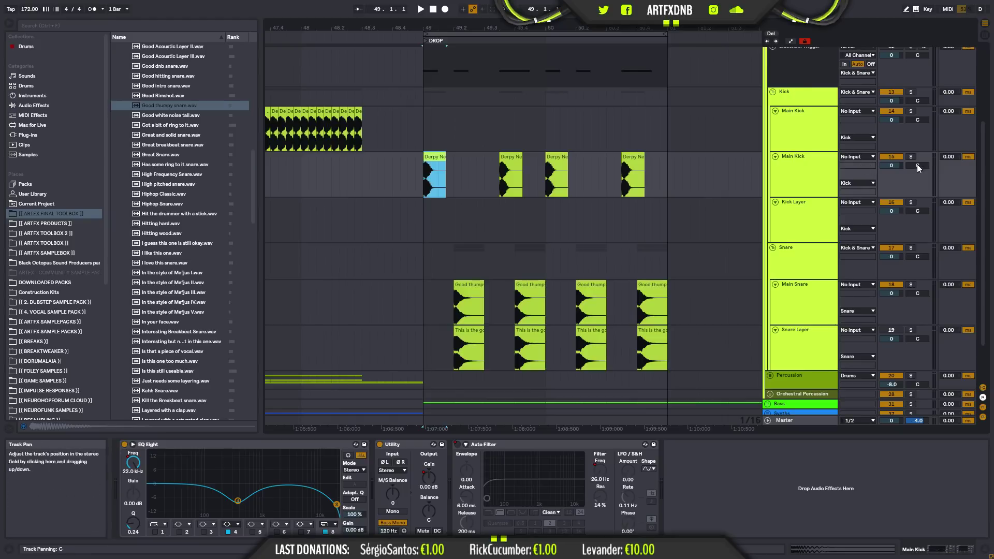
click(913, 158)
key(space)
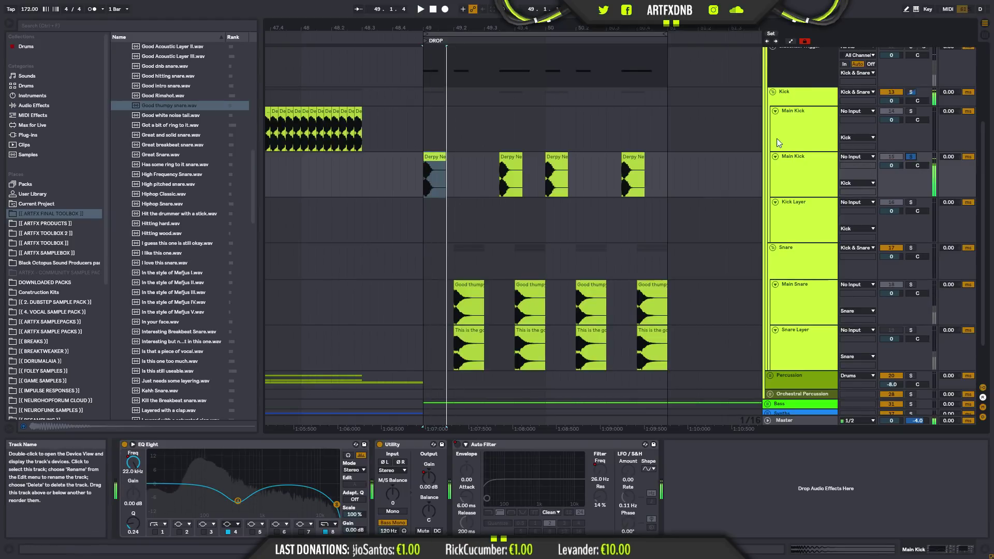
key(space)
click(811, 116)
drag(384, 27, 251, 23)
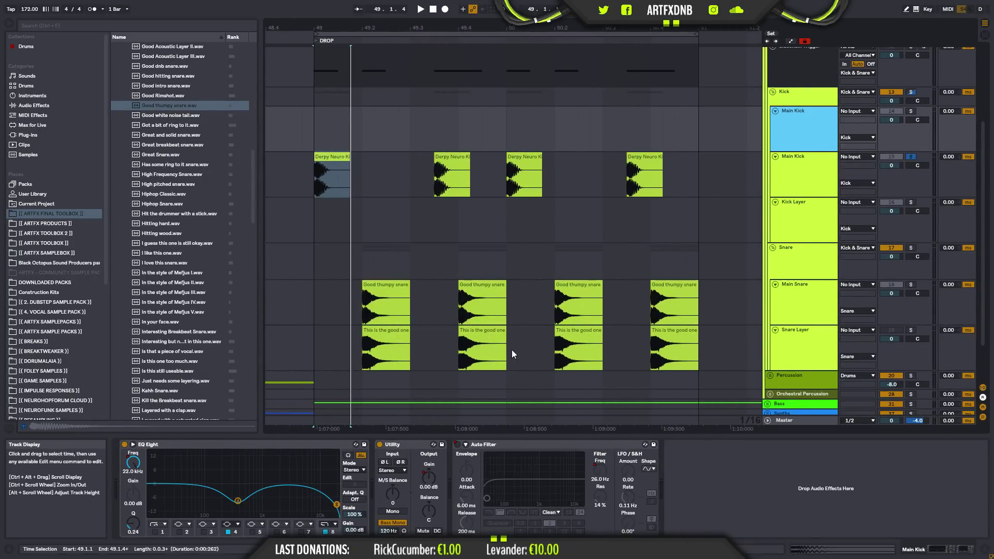
- Compare the Main Snare and Snare Layer sounds at 49.2 by soloing the snare tracks during playback
click(911, 284)
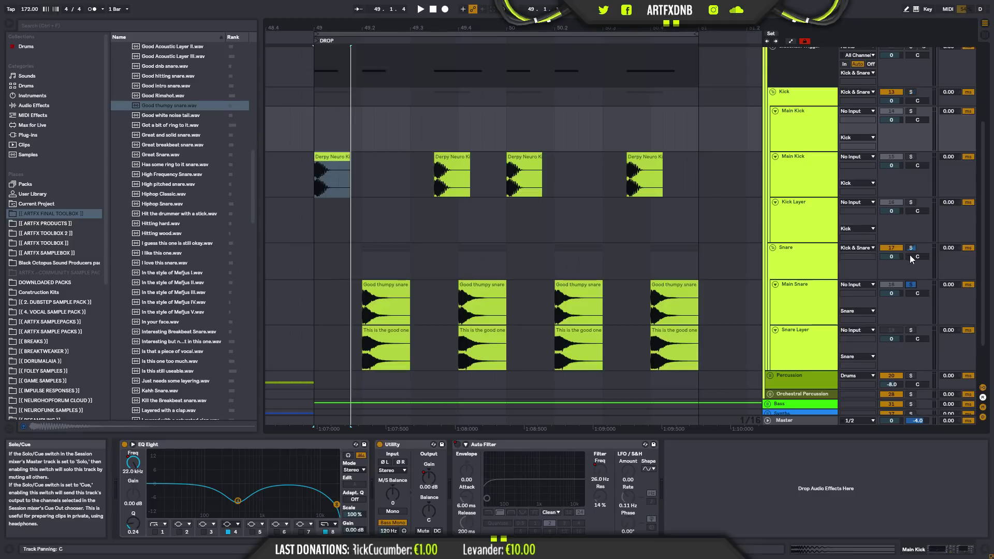
click(911, 247)
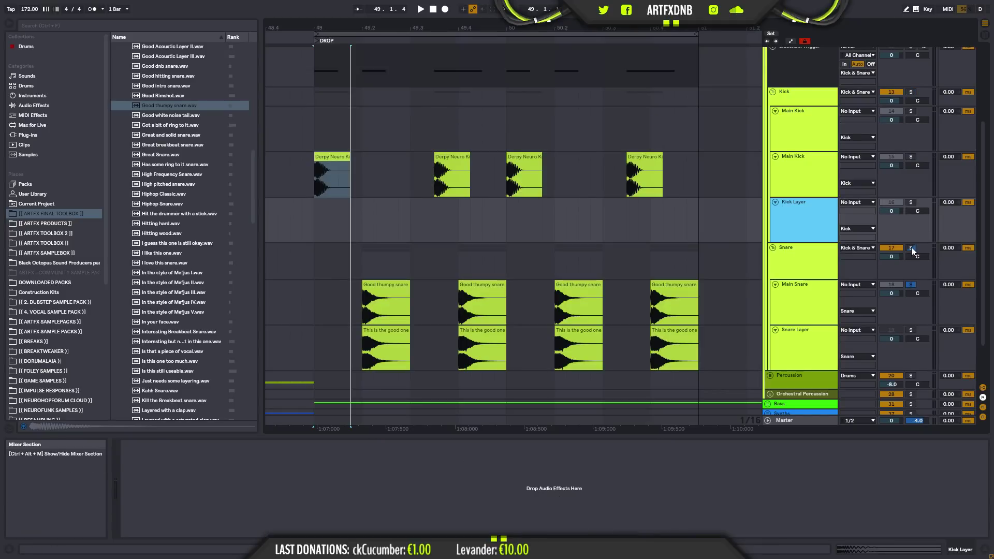
click(359, 297)
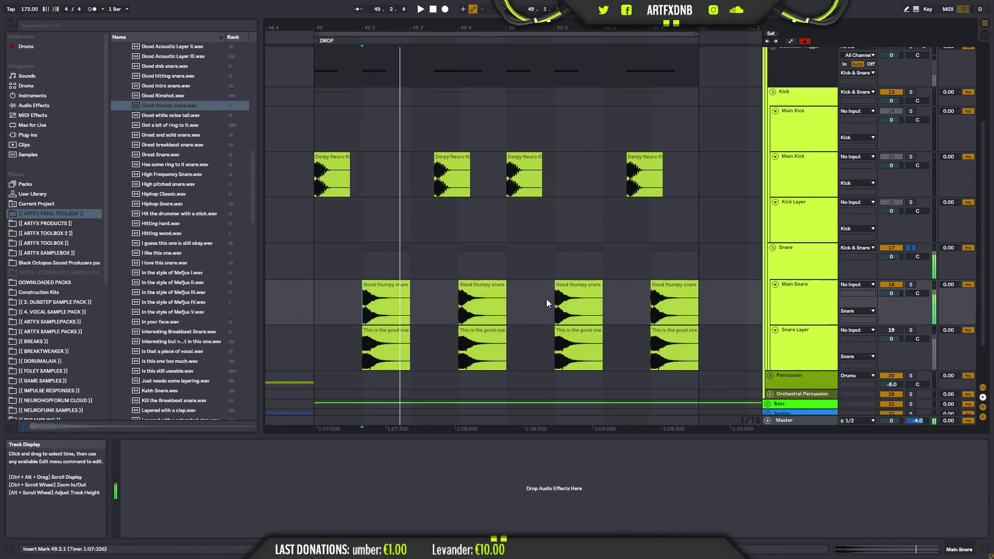
click(911, 330)
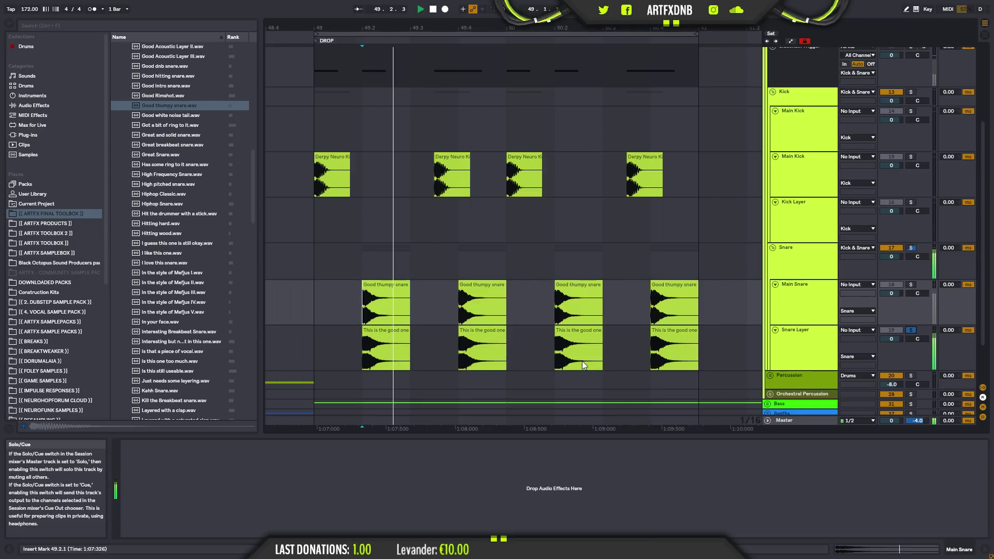
- Shape the first Snare Layer clip with a slow curved fade-in and a steep curved fade-out that meet near its loudest part
double_click(377, 332)
key(space)
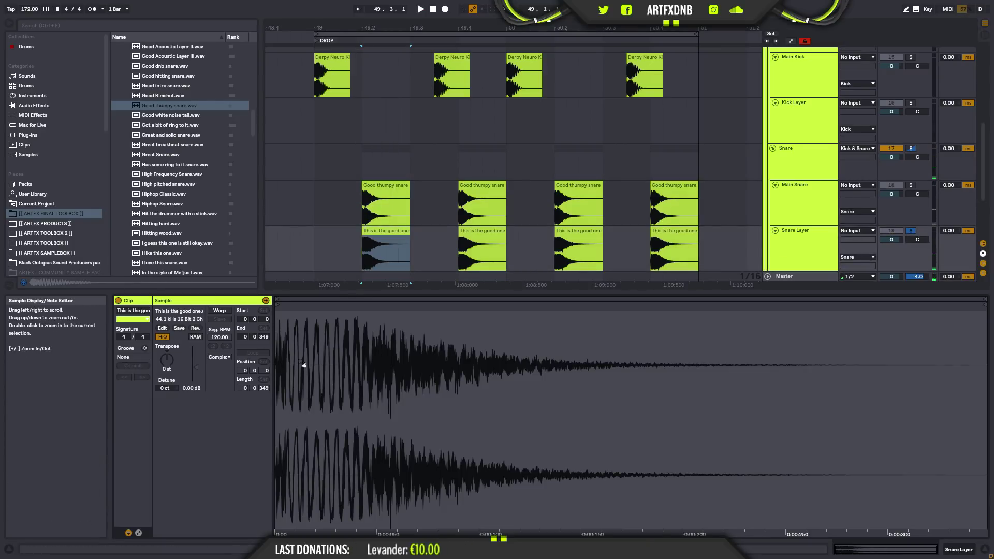
double_click(342, 29)
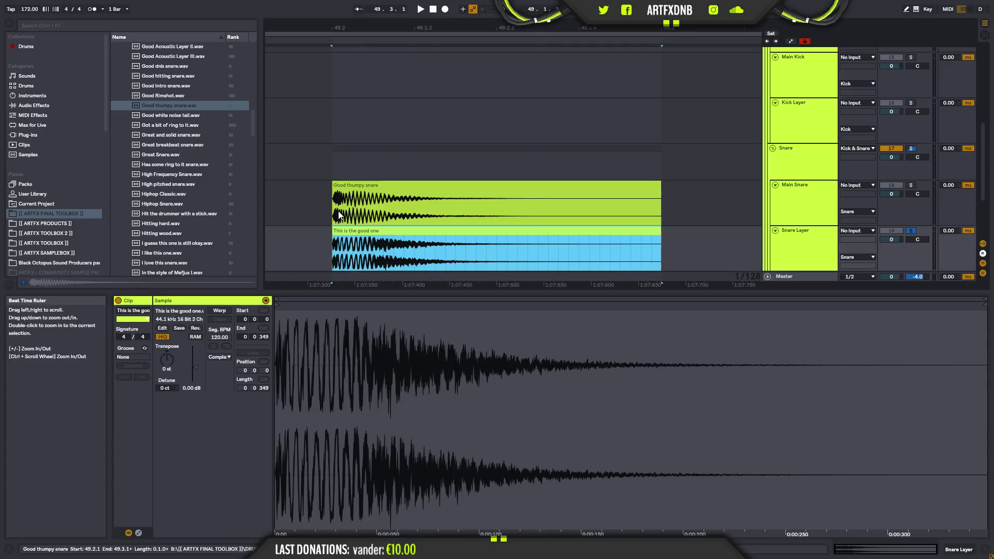
drag(334, 227, 384, 257)
key(space)
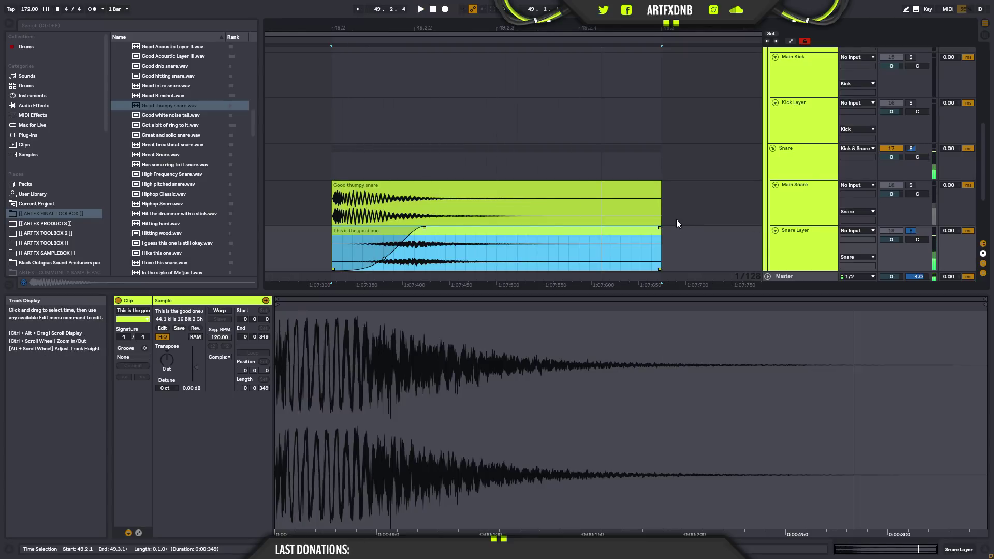
drag(660, 228, 465, 253)
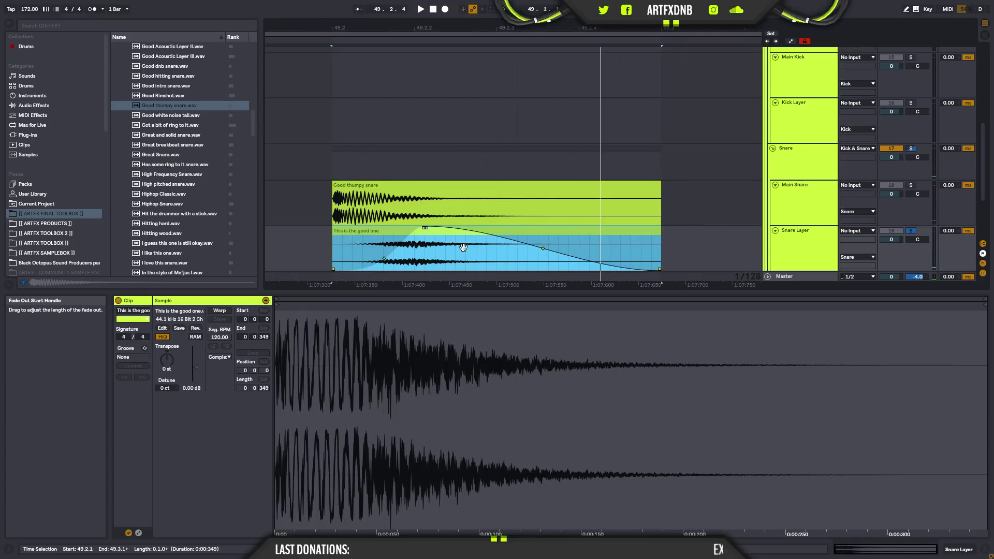
drag(543, 249, 502, 278)
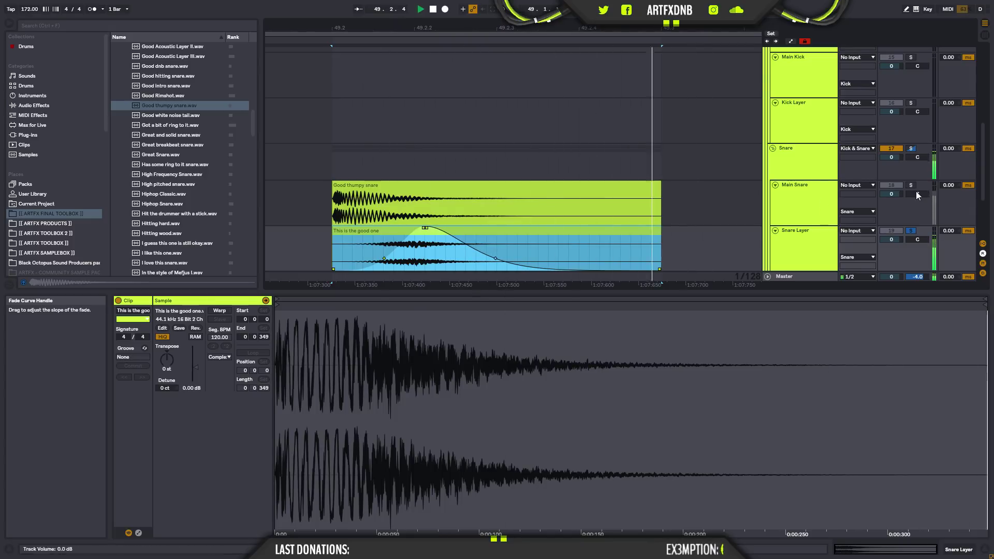
- Solo Main Snare alongside Snare Layer and set the Snare Layer volume to -1.6 dB while auditioning both
drag(892, 240, 901, 247)
key(space)
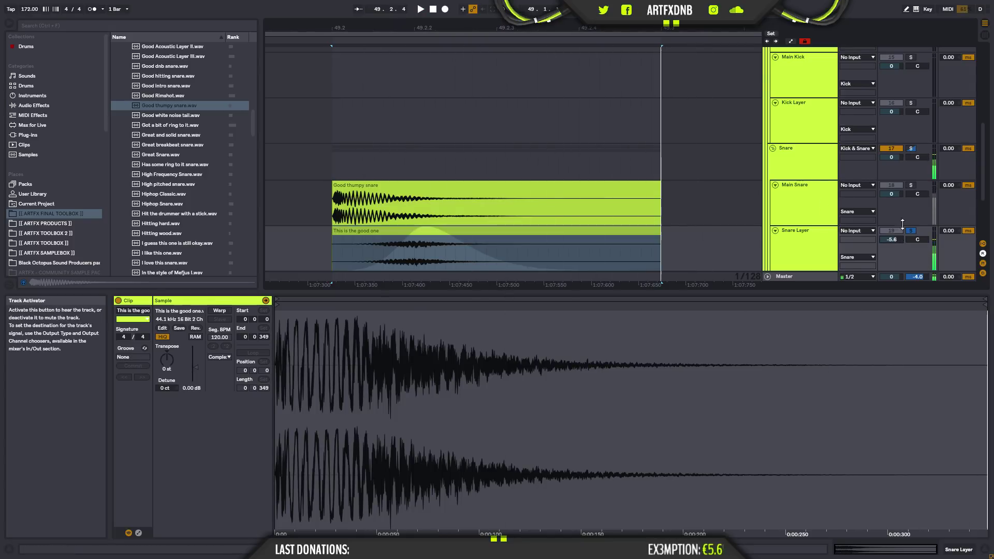
click(911, 185)
key(space)
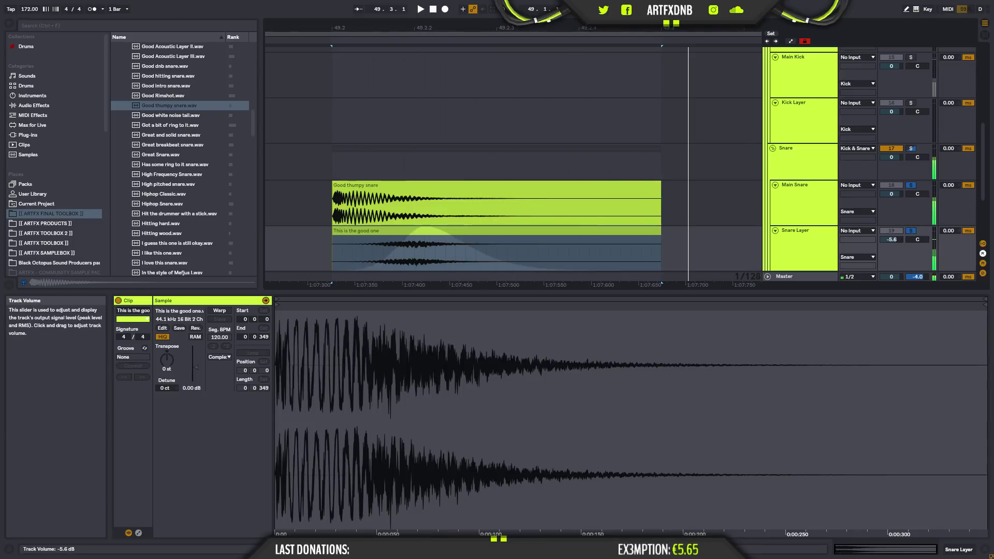
drag(892, 239, 891, 238)
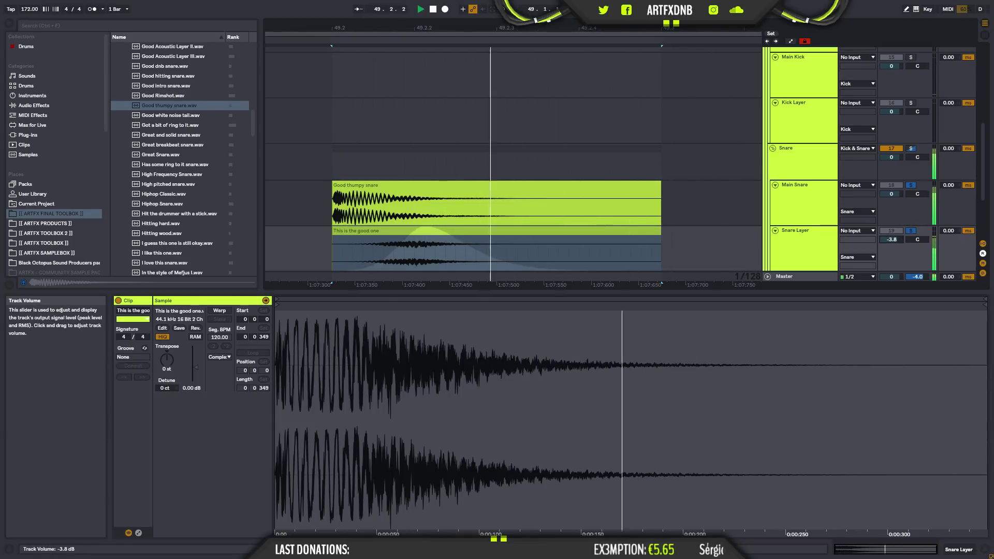
click(910, 231)
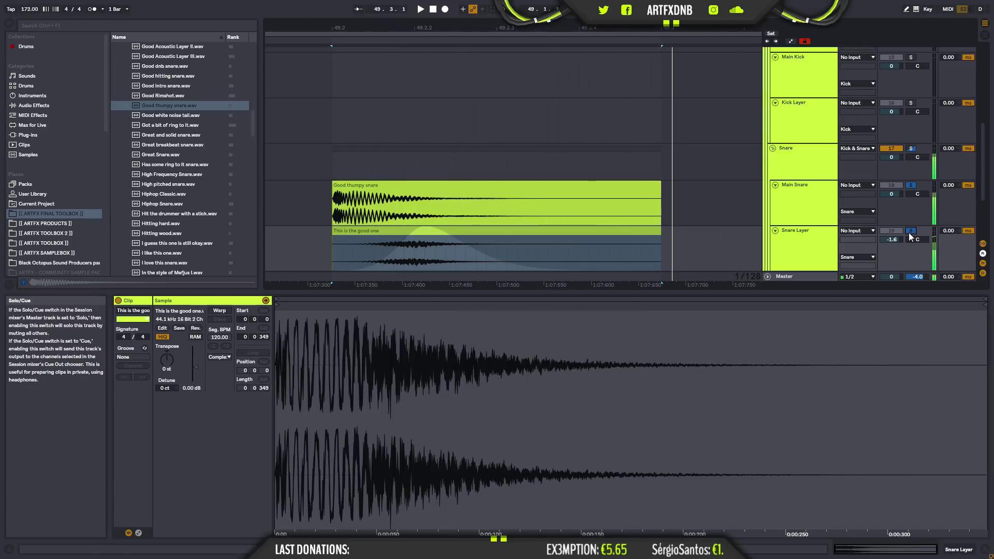
- Solo the whole Snare group and play the layered snare hit
drag(479, 29, 479, 13)
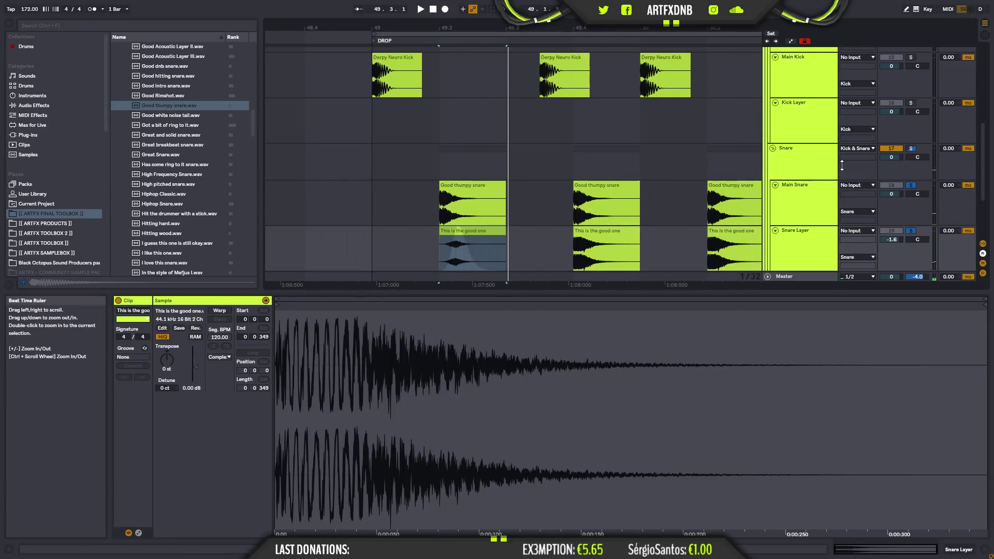
click(910, 149)
key(space)
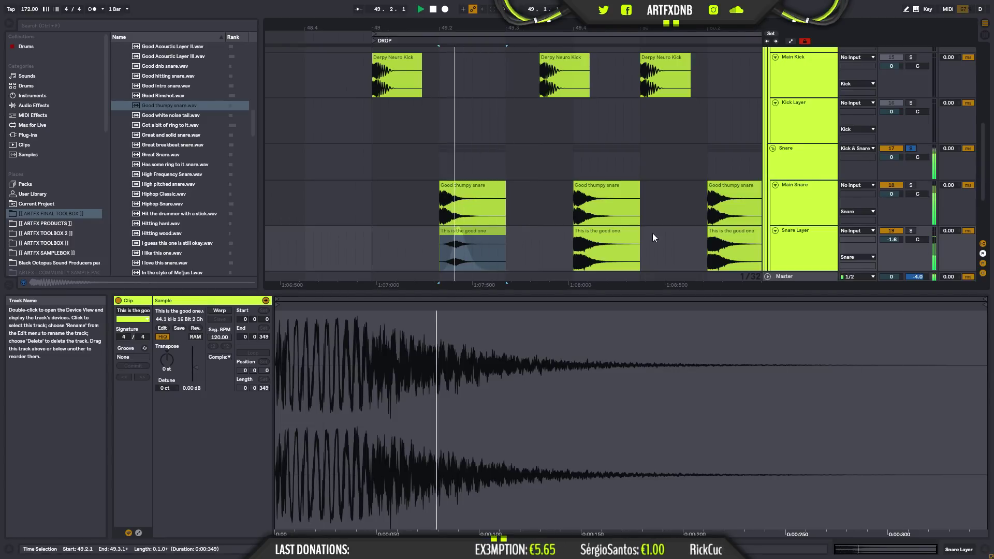
- Duplicate the Snare Layer section from 49.1.1 to 49.3.1 three times so the faded clip replaces the other hits, and play from bar 49
key(minus)
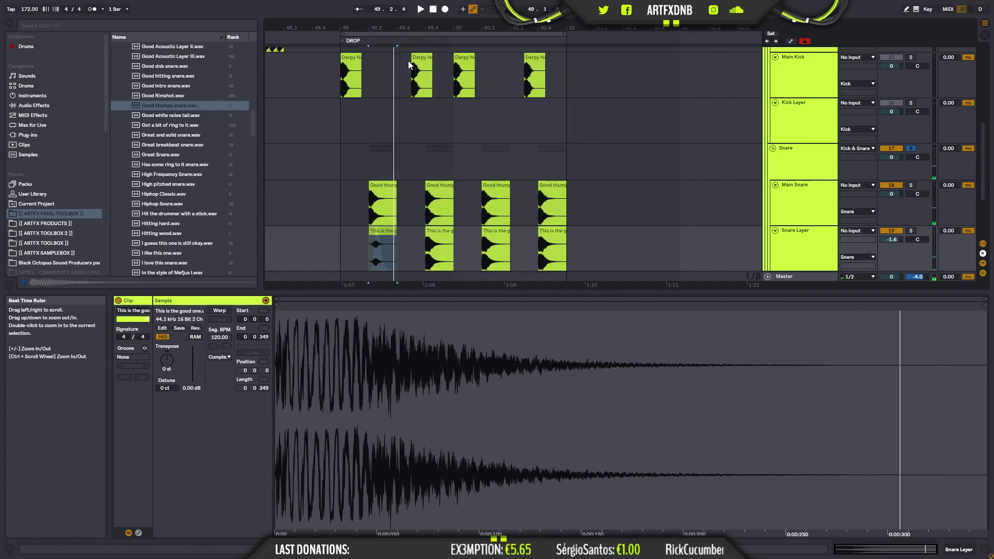
shift+click(341, 230)
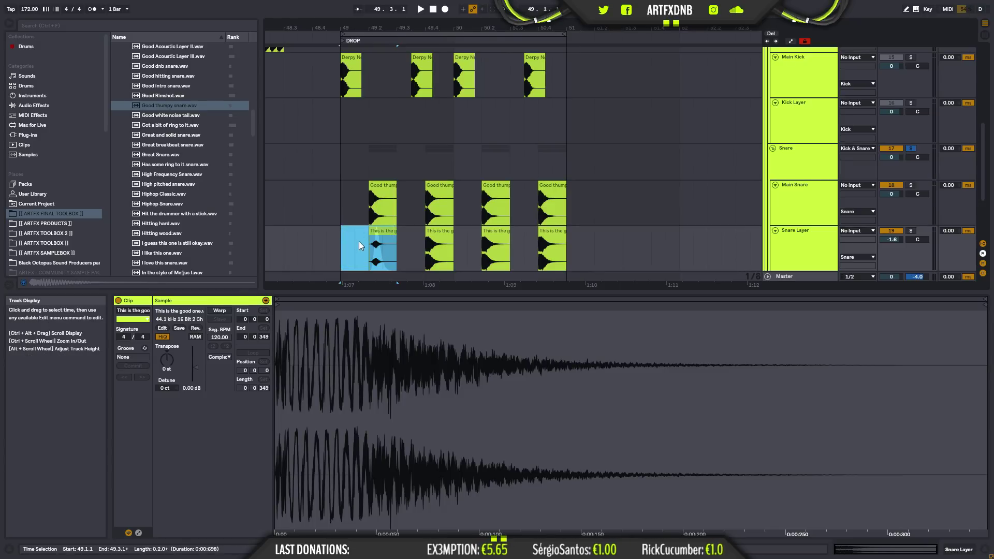
key(ctrl+d)
key(ctrl+d)
key(ctrl+d)
click(344, 237)
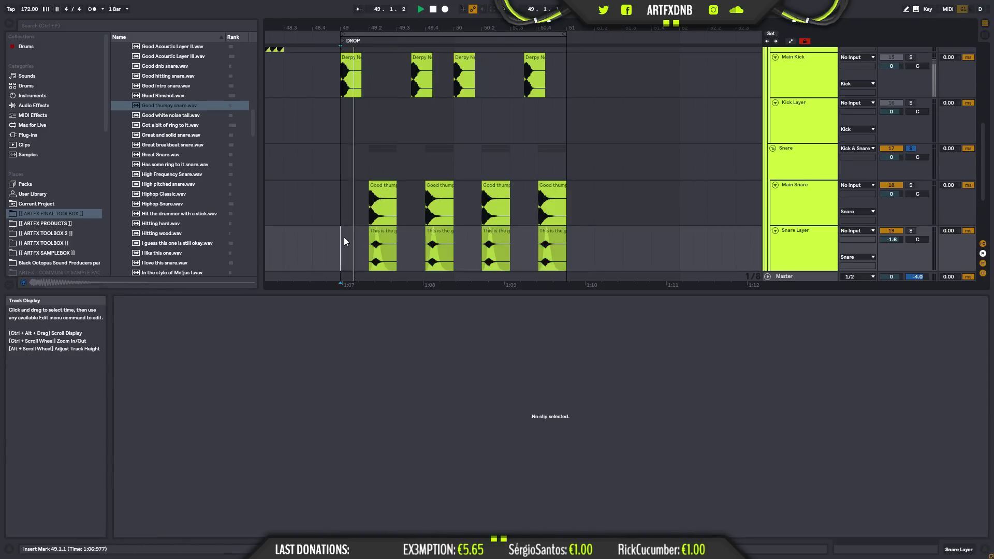
- Solo Snare Layer and add an EQ Eight with band 1 as a low cut at 174 Hz and Q 0.29
click(804, 160)
click(814, 243)
click(912, 231)
click(955, 550)
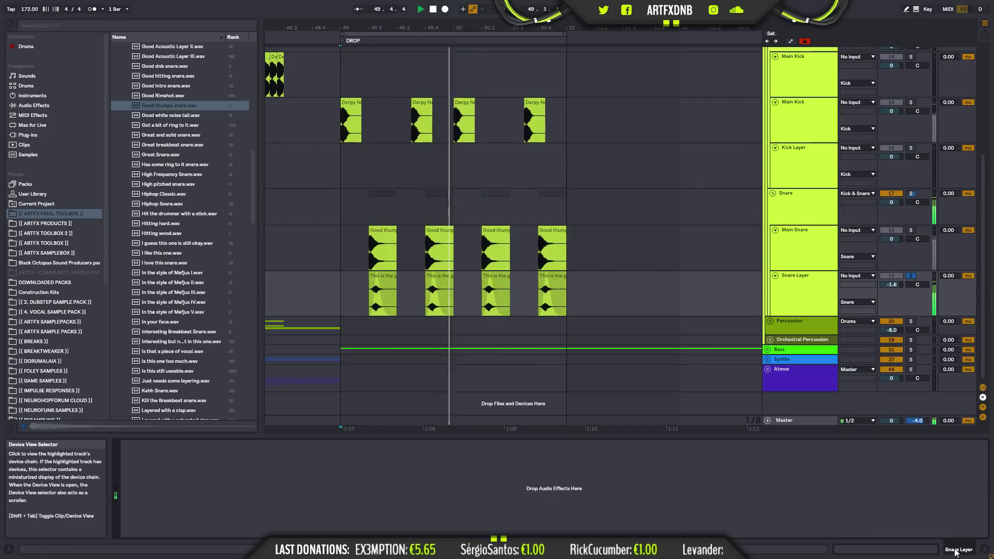
click(39, 105)
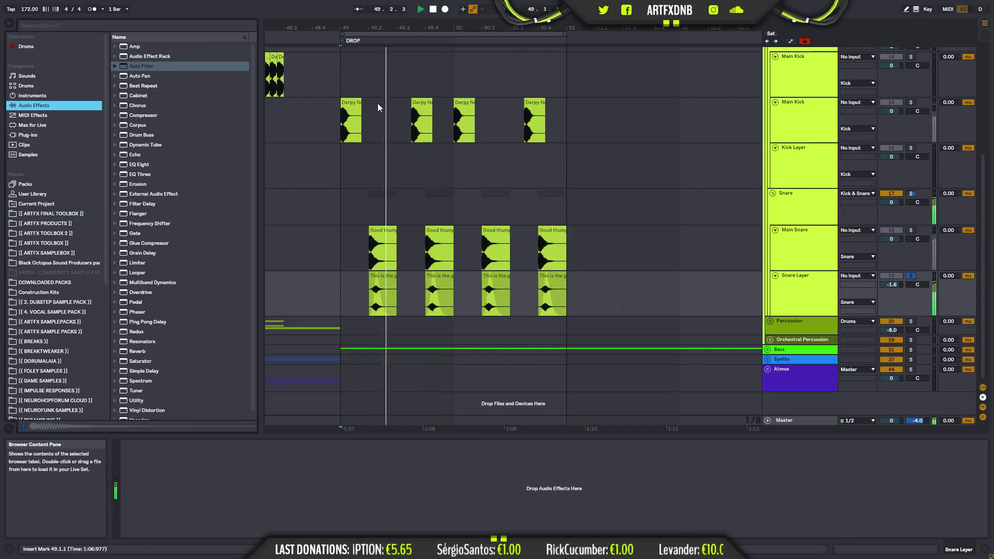
drag(139, 164, 222, 463)
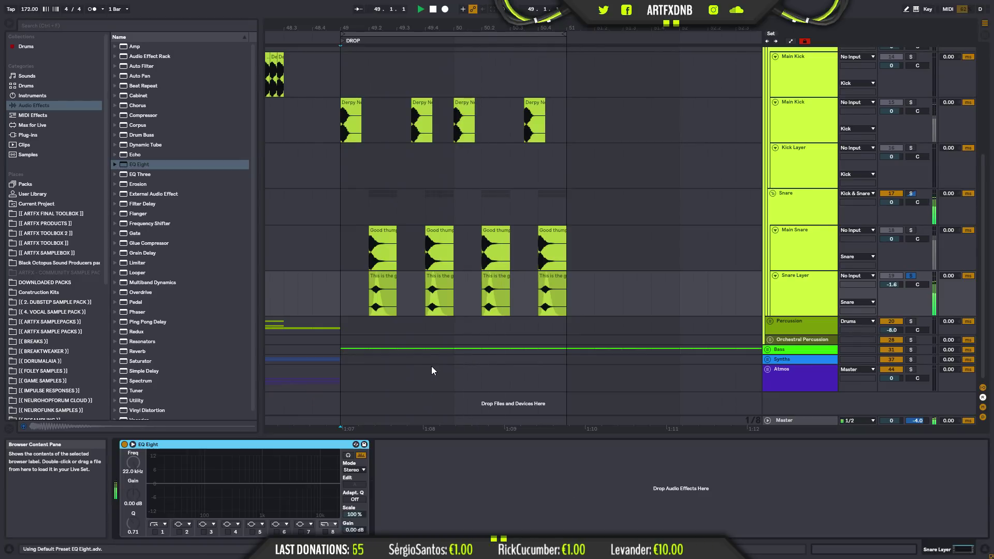
click(163, 531)
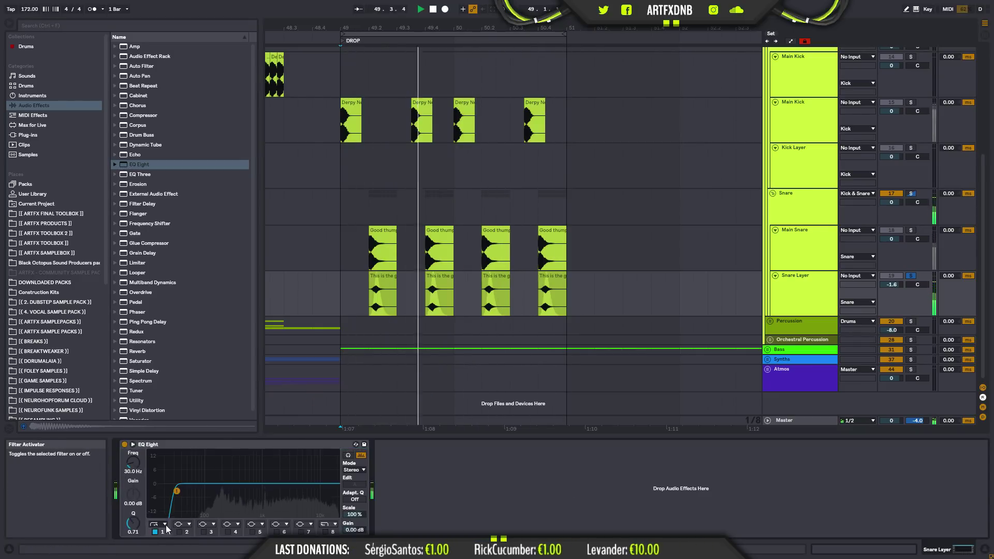
drag(176, 491, 219, 502)
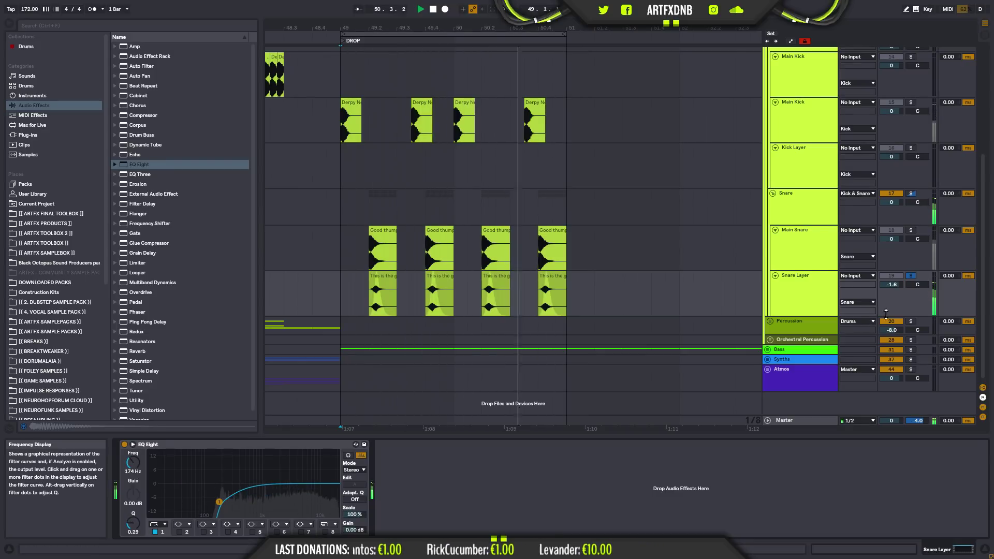
- Solo the Snare group and add an EQ Eight to Main Snare with a band 1 low cut at 138 Hz and Q 0.61
click(911, 194)
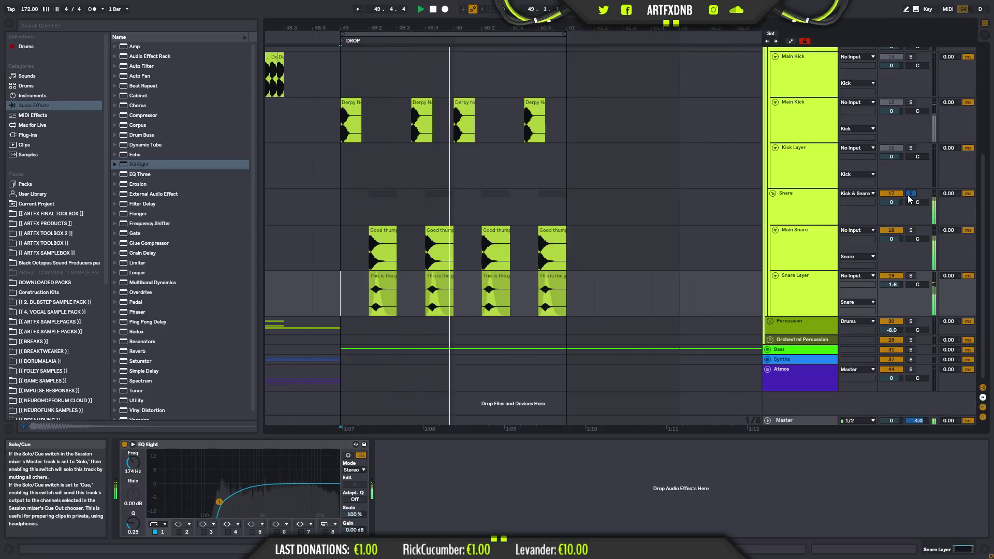
click(753, 263)
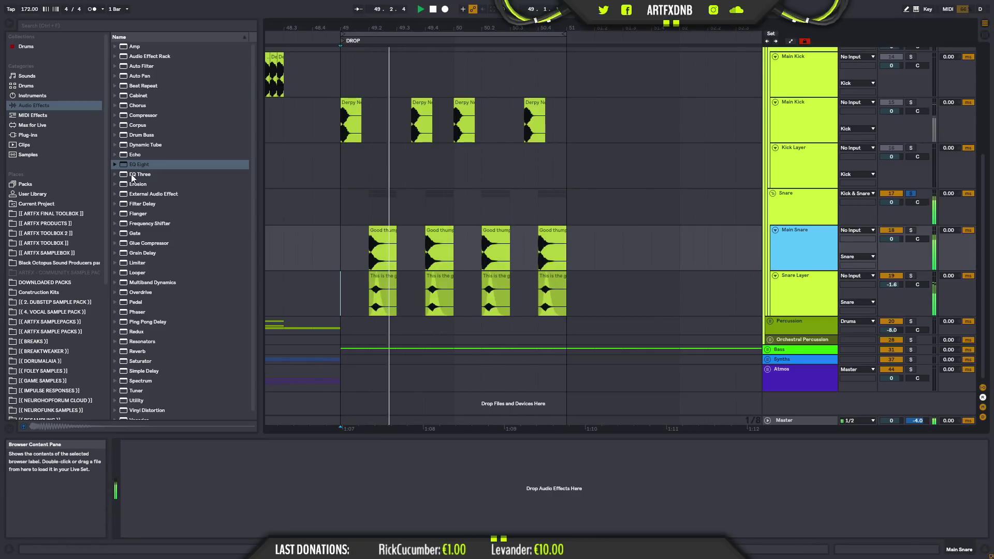
drag(131, 164, 195, 474)
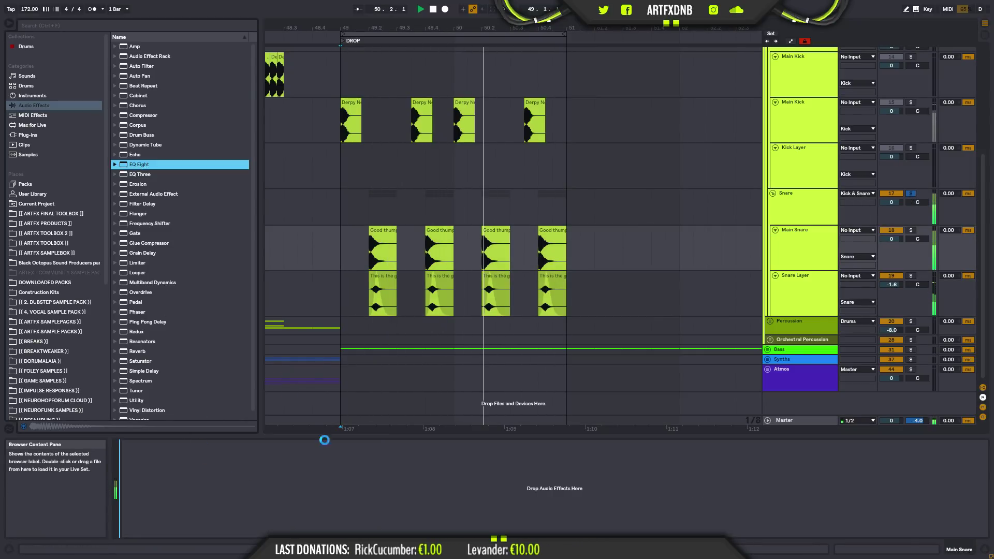
drag(165, 498, 213, 493)
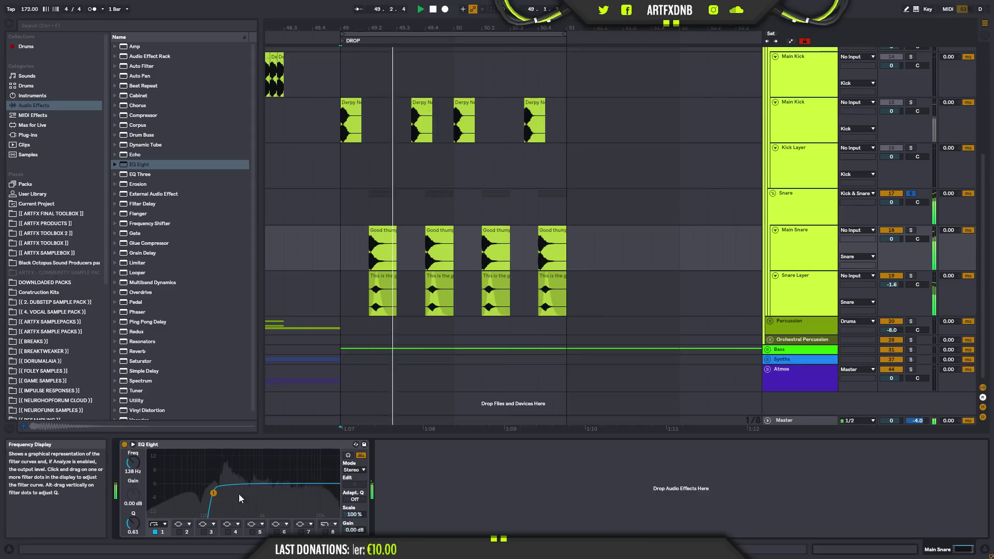
- Enable band 5 of the Main Snare EQ as a -0.62 dB dip at 958 Hz, unsolo the Snare group and compare in the full mix
click(252, 532)
drag(261, 483, 260, 491)
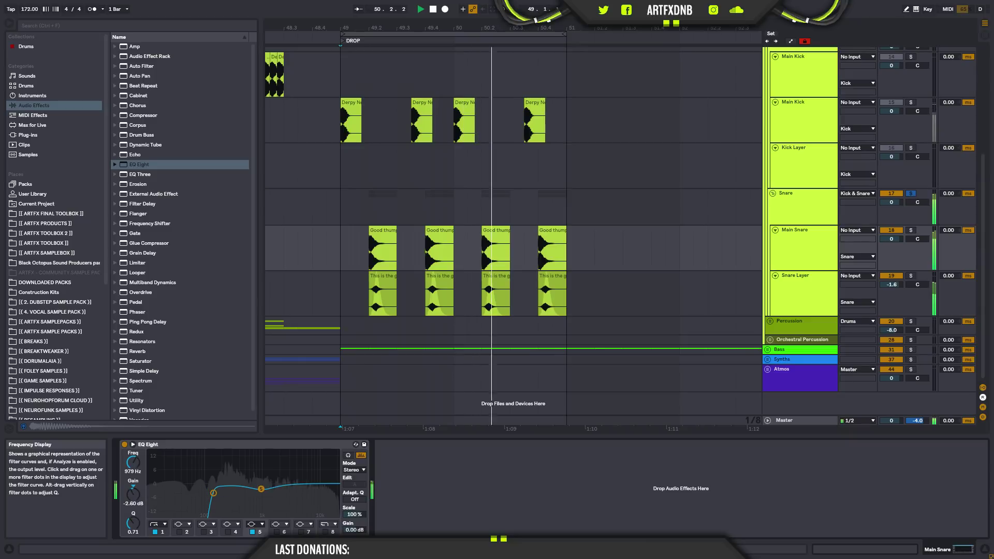
click(911, 194)
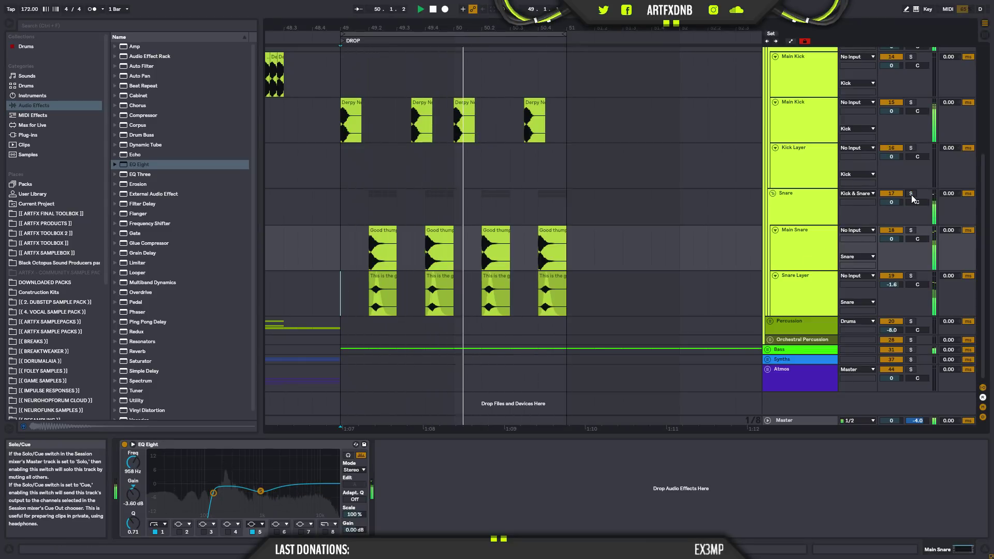
drag(261, 491, 261, 485)
key(space)
key(space)
key(space)
key(space)
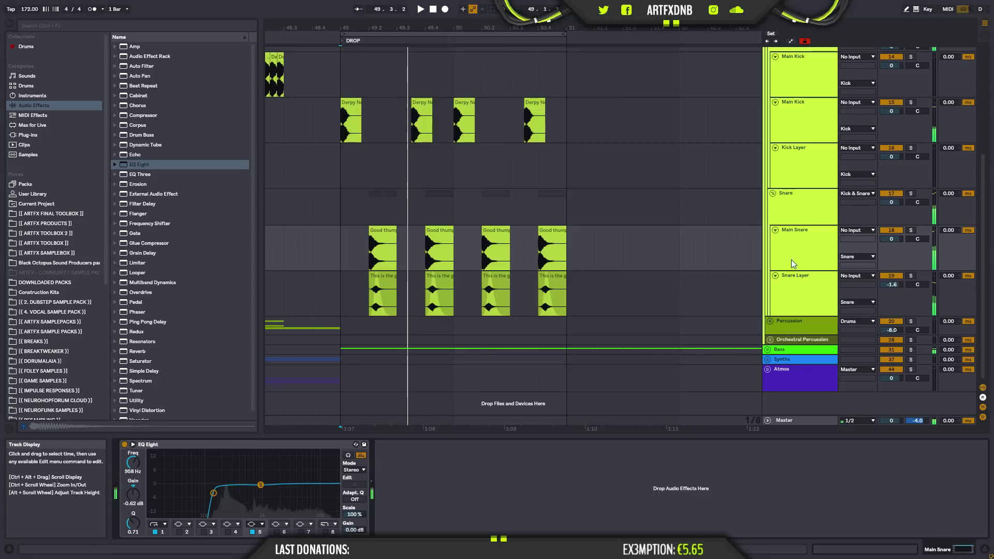
- Solo the Snare group and add a Glue Compressor to it
click(800, 206)
click(911, 194)
key(space)
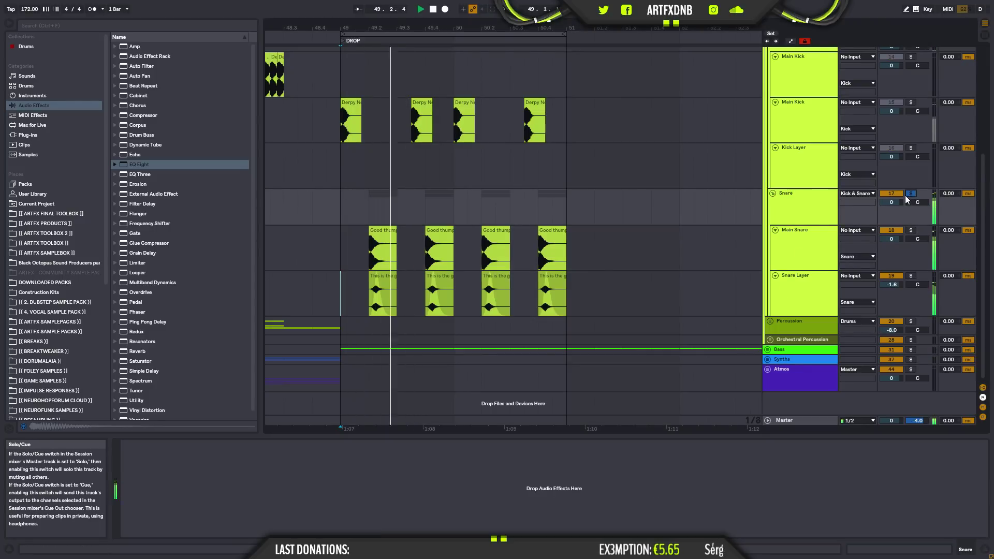
click(800, 208)
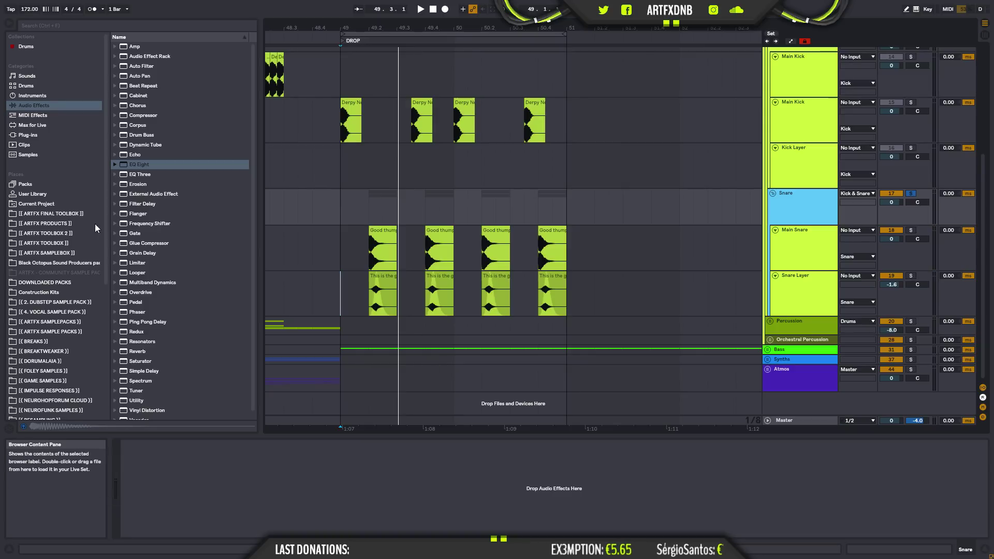
drag(132, 242, 157, 270)
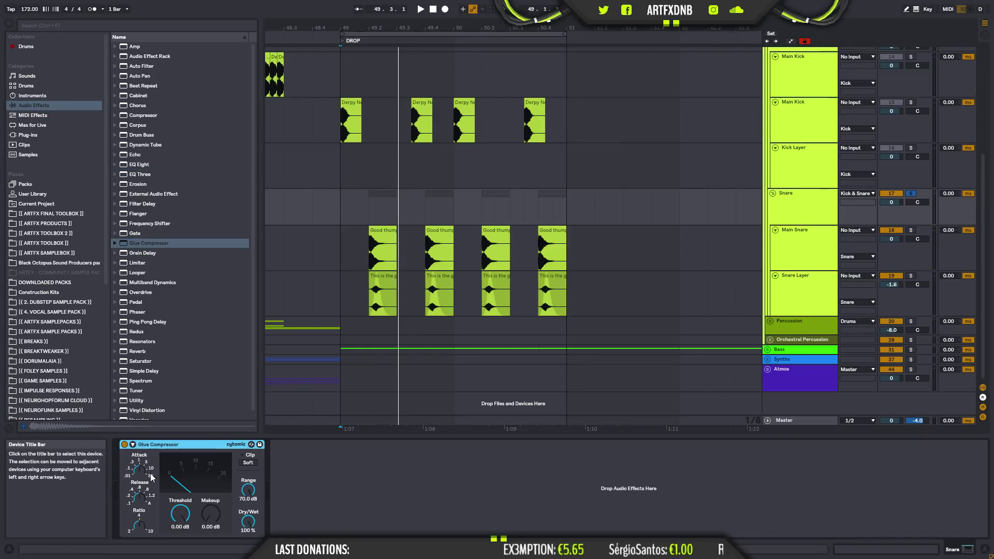
- Set the Snare group's Glue Compressor threshold to -14.0 dB while repeatedly auditioning the snare
drag(181, 513, 180, 553)
key(space)
key(space)
key(space)
key(space)
key(space)
drag(181, 514, 181, 509)
key(space)
key(space)
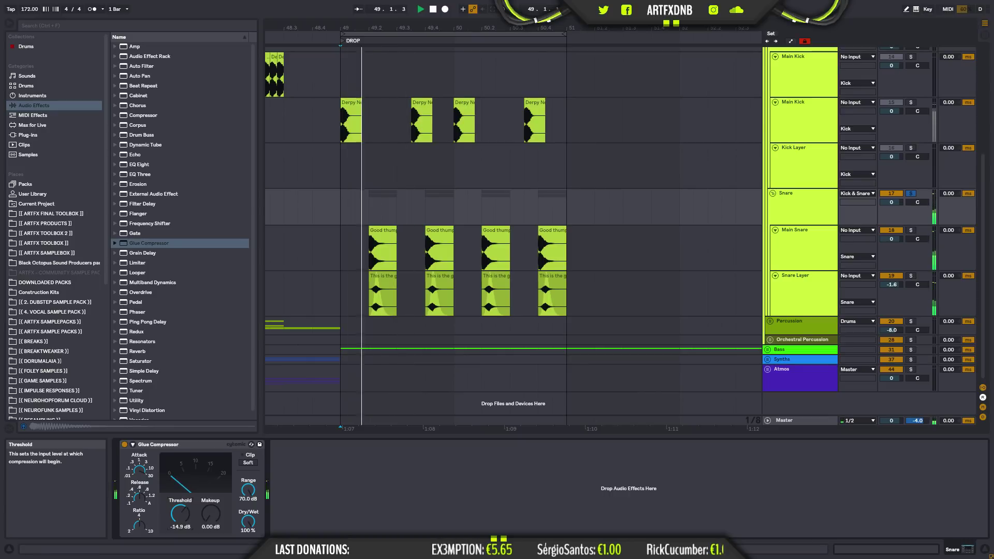
key(space)
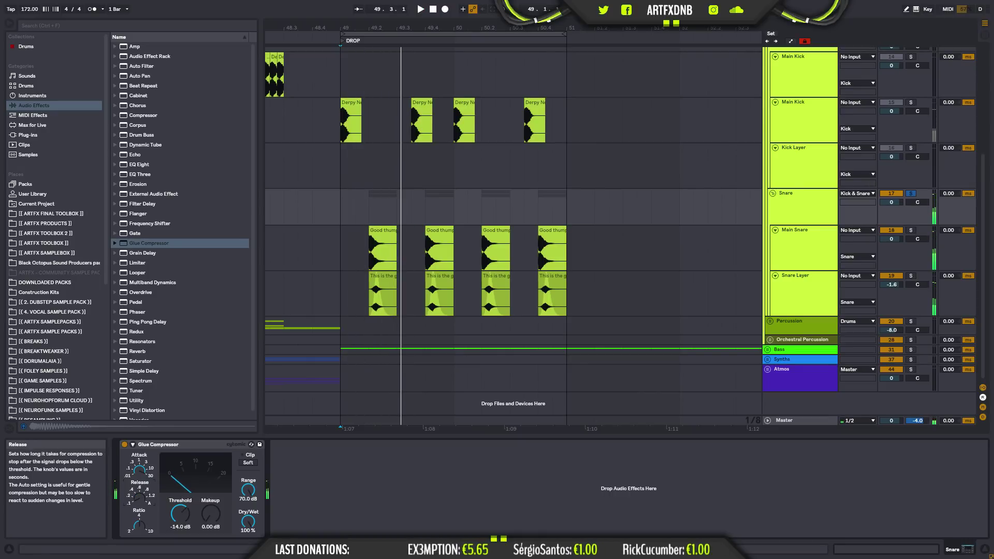
key(space)
key(space)
key(space)
key(space)
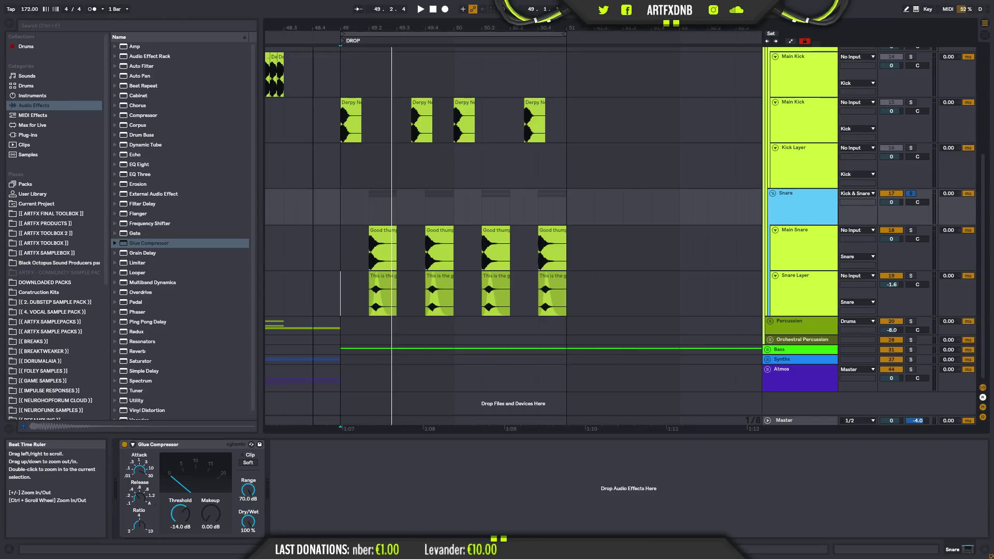
- Examine the device chains of the first Main Kick track, the Sidechain Trigger and the Kick group
scroll(432, 116, down, 5)
scroll(431, 116, up, 2)
scroll(431, 117, up, 2)
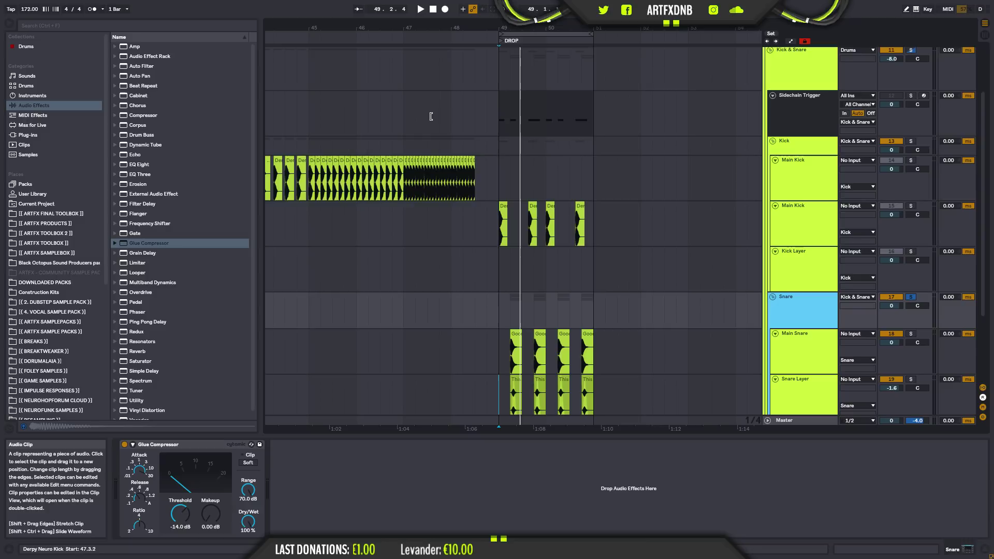
click(791, 167)
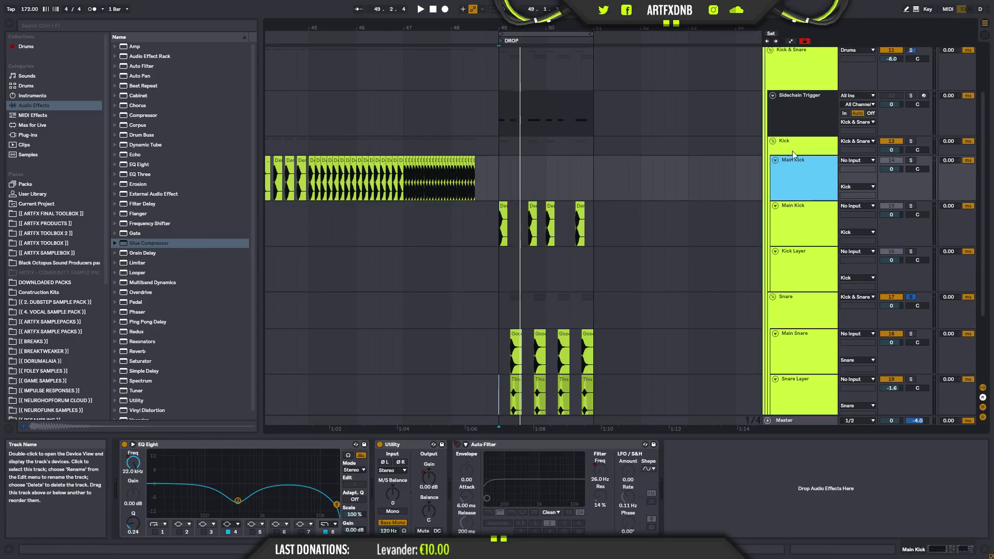
click(793, 145)
click(788, 101)
click(791, 145)
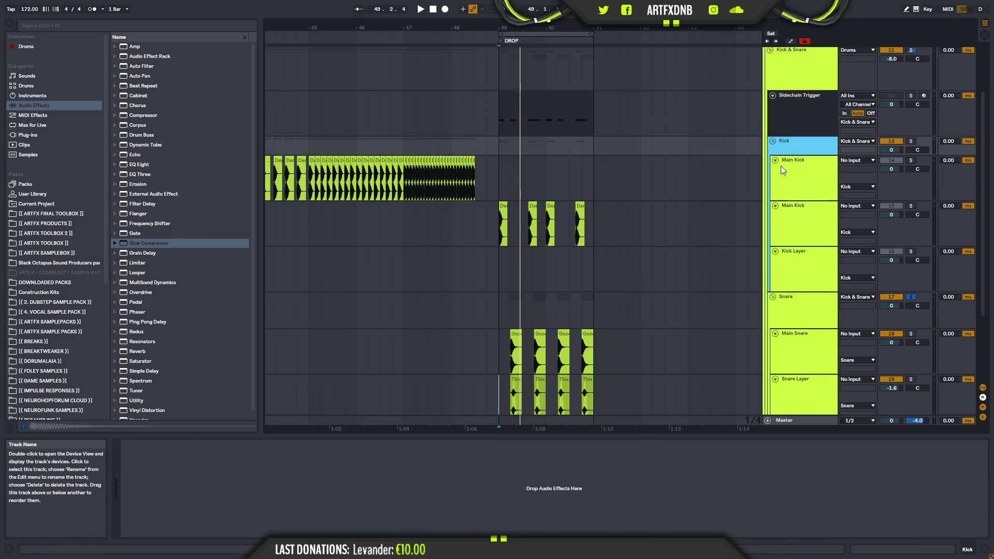
- Show the first Main Kick track's filter automation, solo the track and play its kick roll from bar 47
click(816, 172)
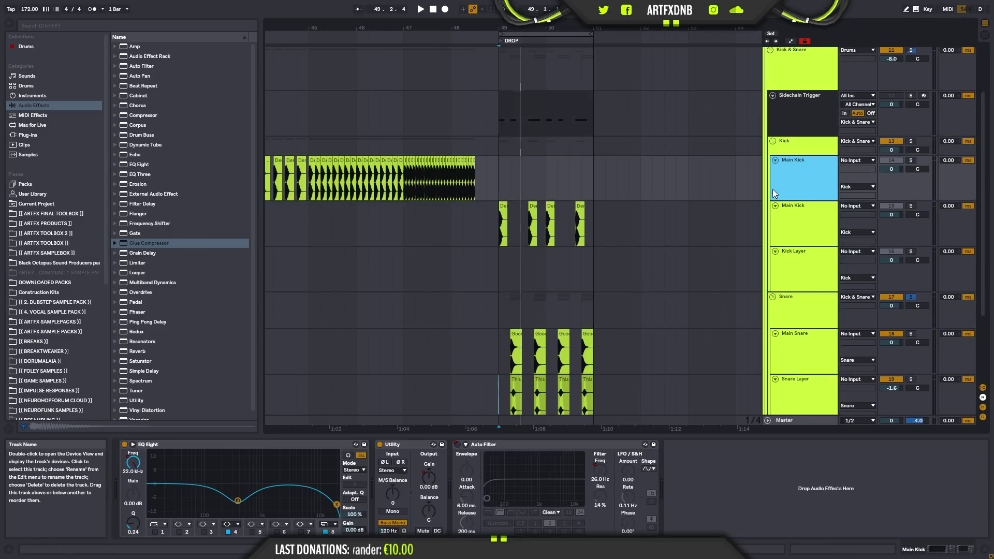
click(495, 445)
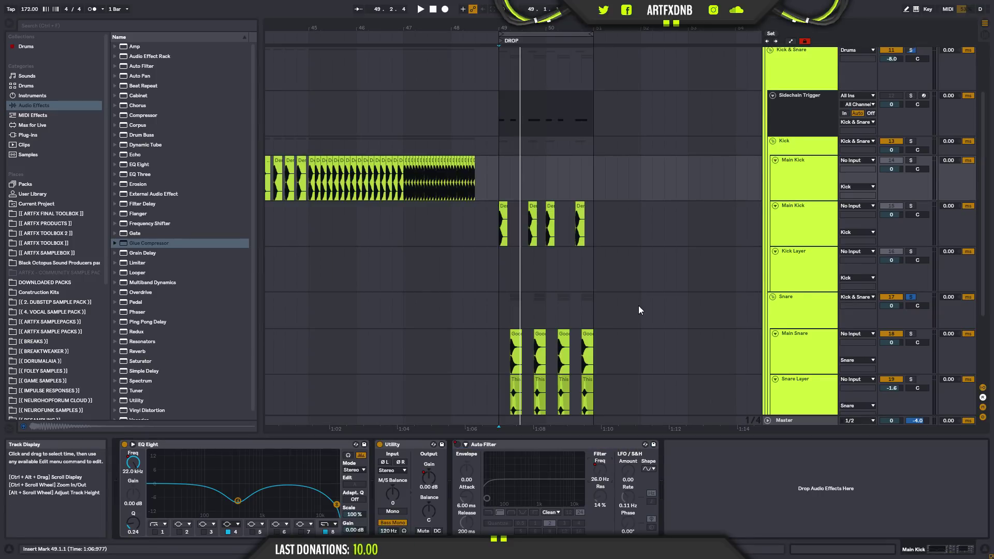
key(a)
drag(459, 27, 507, 31)
click(373, 176)
key(space)
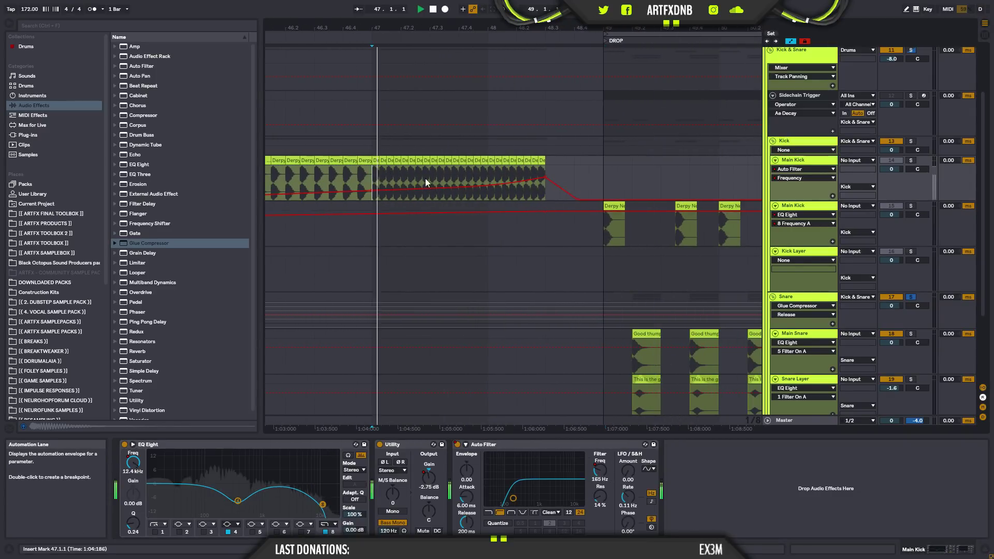
click(911, 160)
key(space)
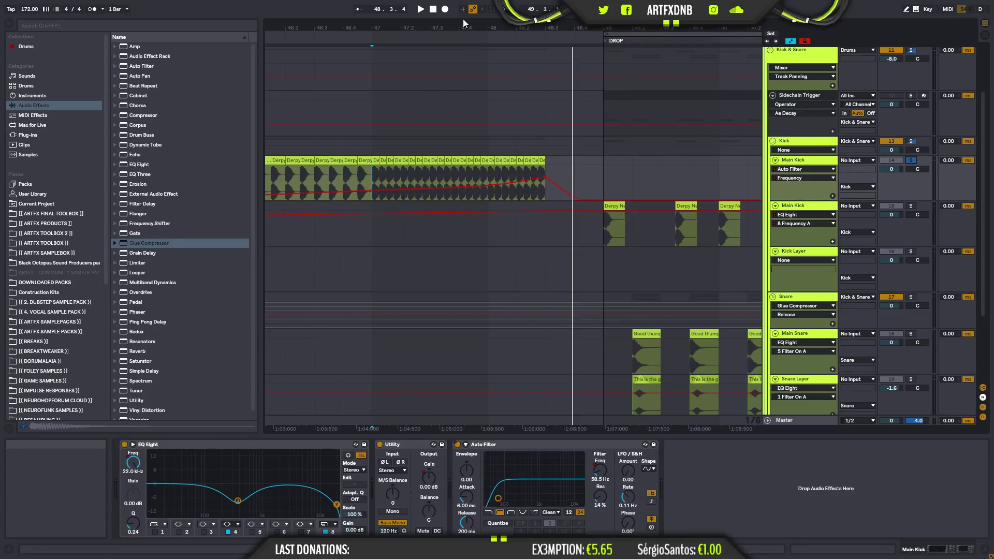
- Unsolo the first Main Kick track and play the drop from bar 49
drag(463, 26, 466, 15)
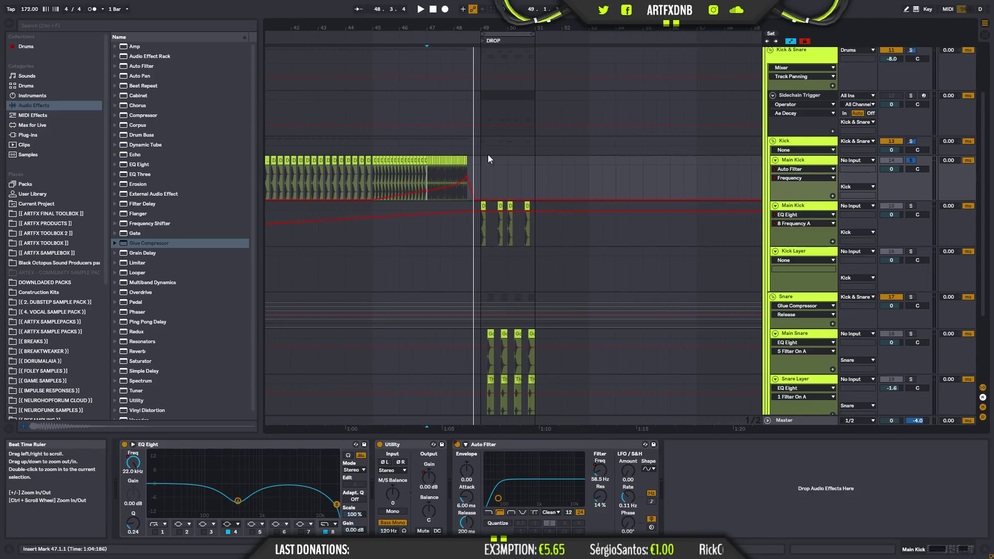
key(space)
click(915, 165)
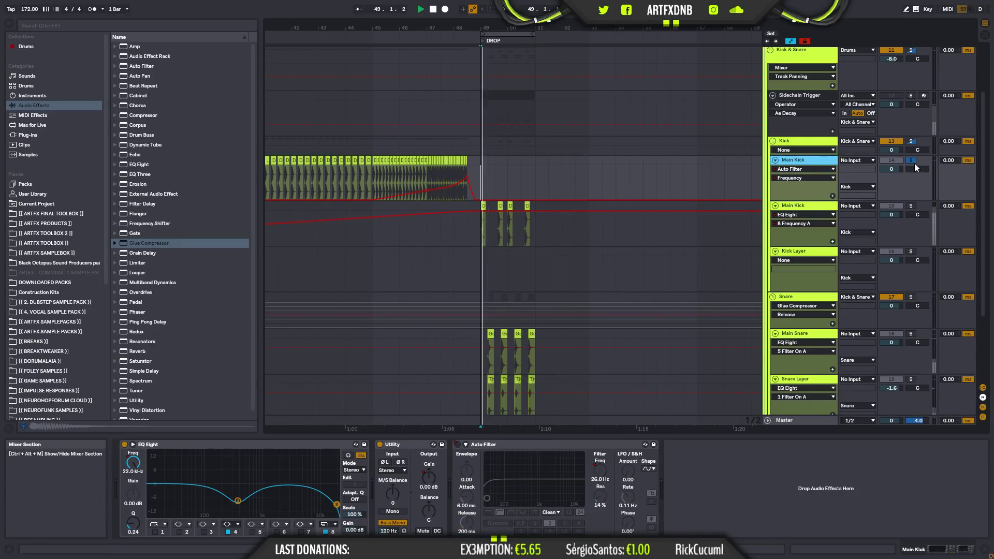
click(912, 161)
key(space)
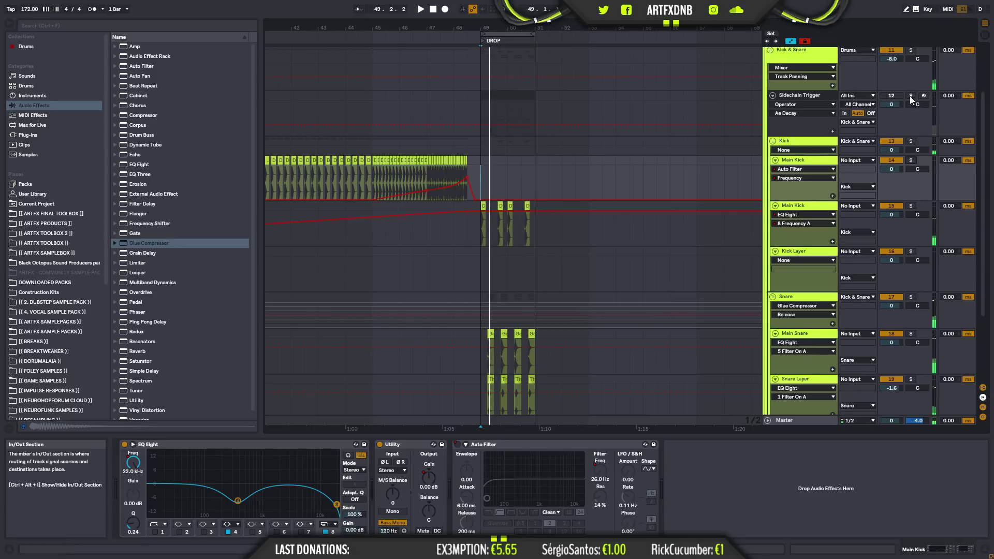
- Unfold the Bass group and open the second Bass 1 track's MIDI clip starting at the drop
scroll(904, 112, up, 3)
scroll(539, 248, down, 8)
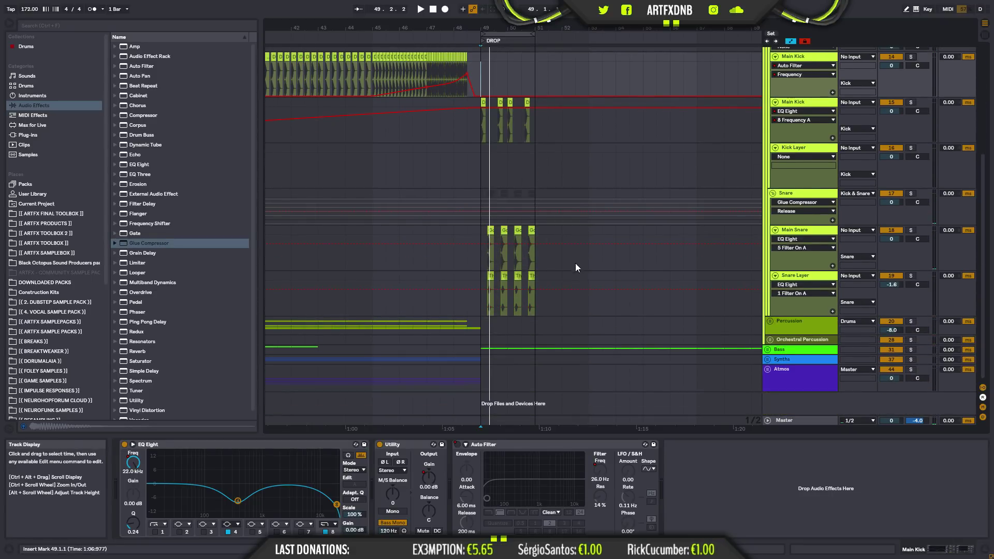
click(767, 349)
scroll(576, 236, down, 8)
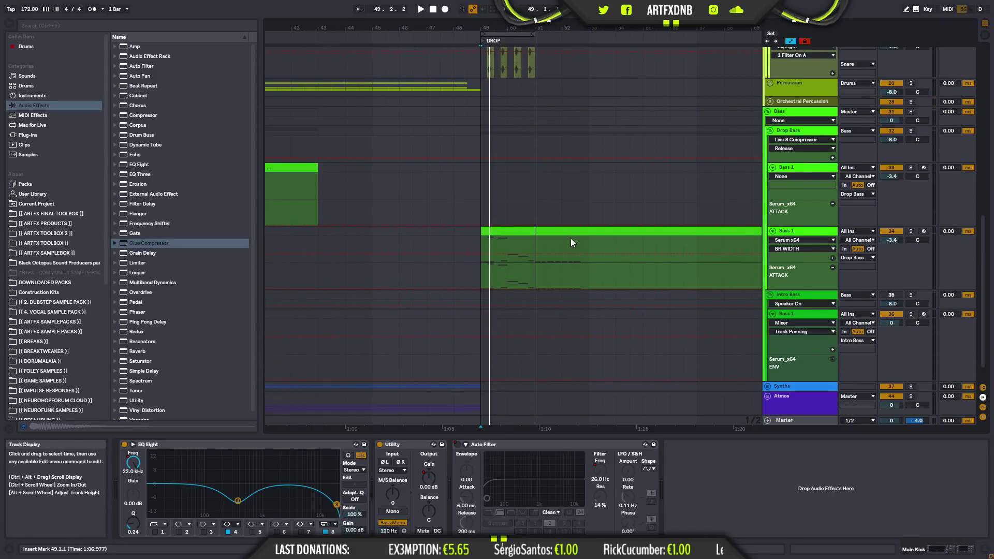
scroll(476, 233, down, 5)
click(482, 232)
mouse_move(482, 231)
mouse_down()
mouse_move(673, 237)
mouse_move(474, 248)
mouse_move(481, 237)
mouse_up()
double_click(480, 238)
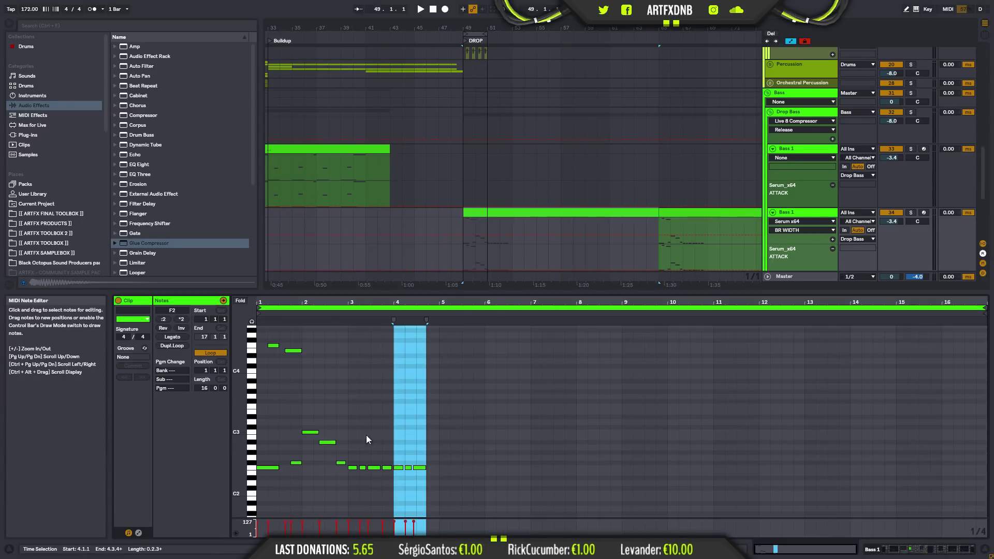
- Delete every note except the opening F2 in the Bass 1 clip and extend it to two bars while playing the drop
drag(286, 486, 599, 337)
key(Delete)
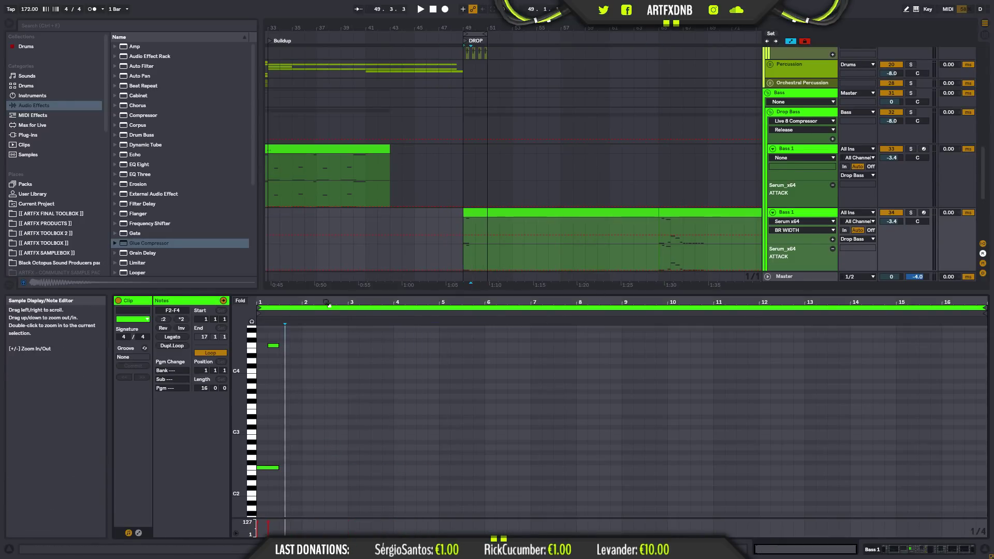
double_click(273, 345)
drag(278, 470, 333, 468)
key(space)
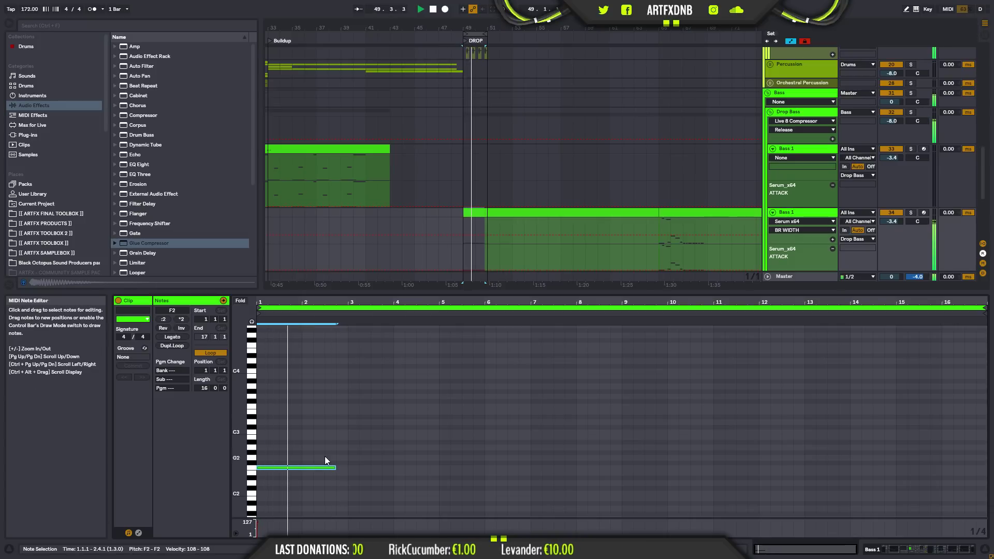
drag(336, 468, 348, 468)
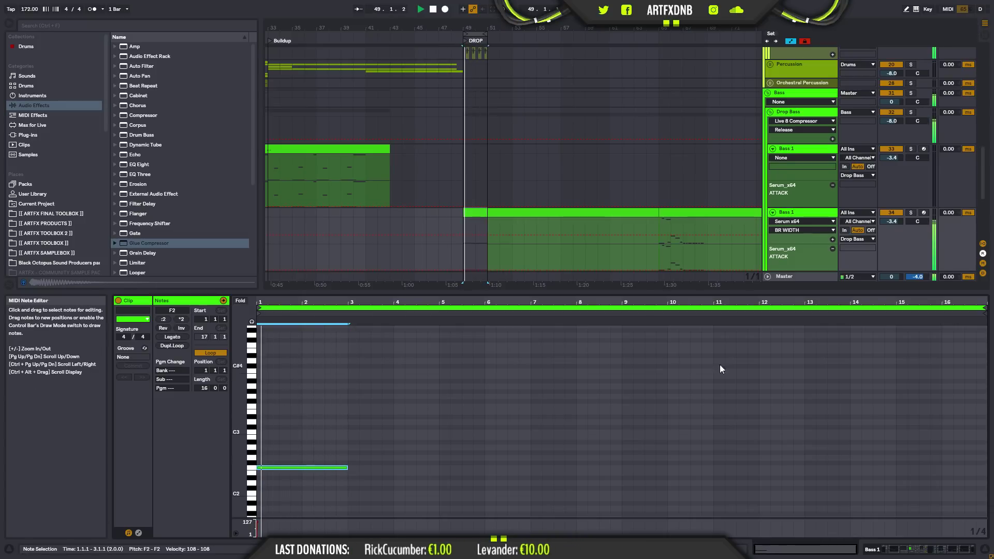
- Lower the second Bass 1 track's volume to -7.4 dB while the drop plays
key(shift+Tab)
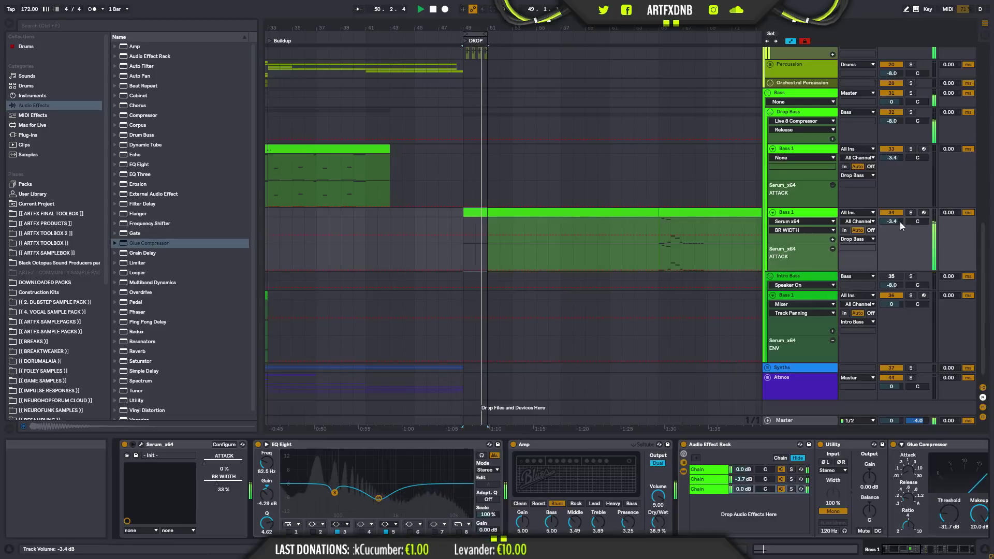
drag(900, 222, 900, 238)
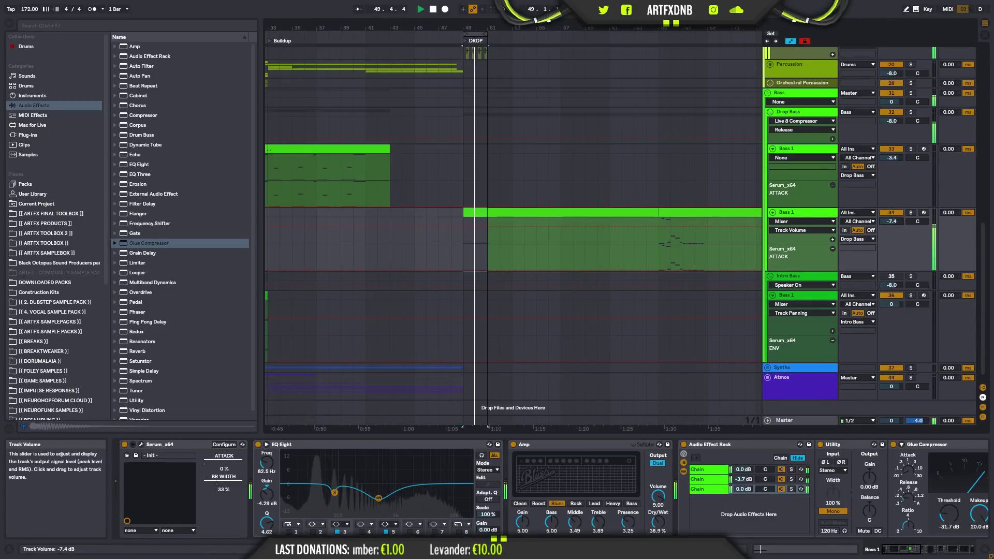
key(space)
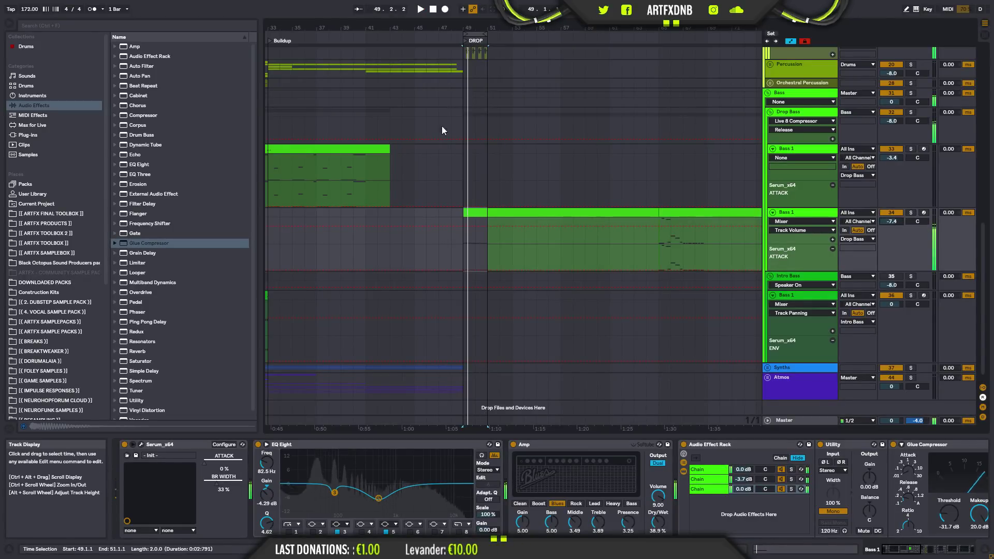
- Select the Kick Layer track and browse the samples in the ARTFX FINAL TOOLBOX folder
scroll(830, 141, up, 5)
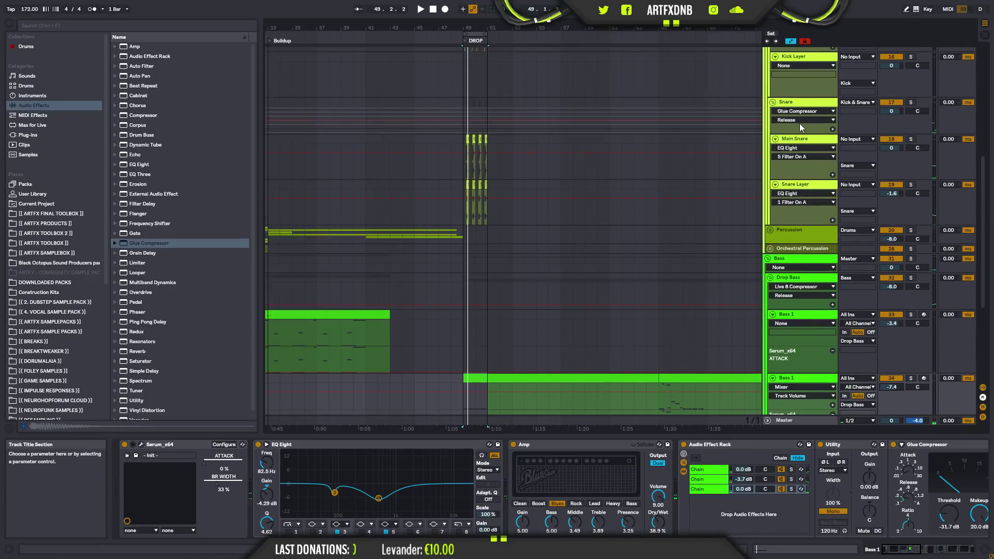
scroll(805, 130, up, 3)
click(551, 175)
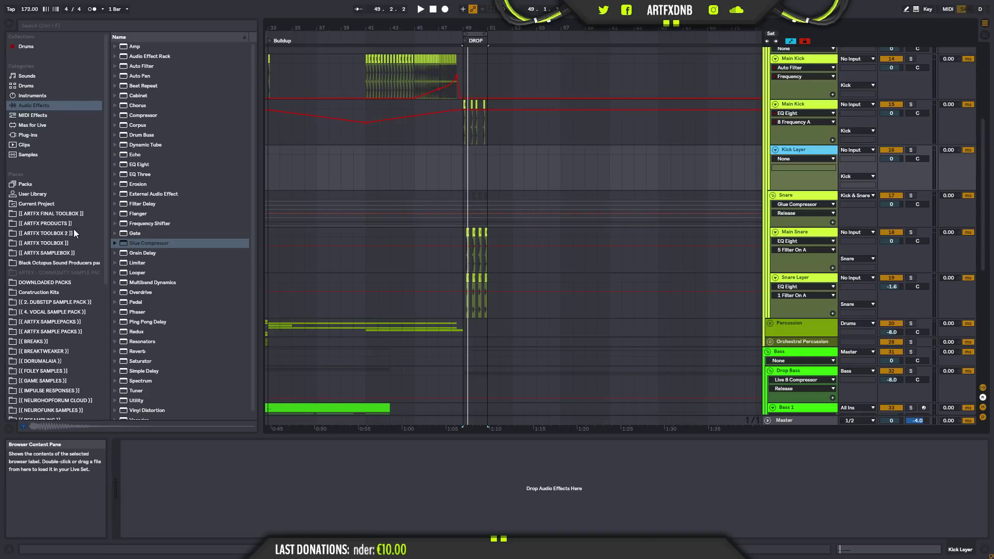
click(63, 214)
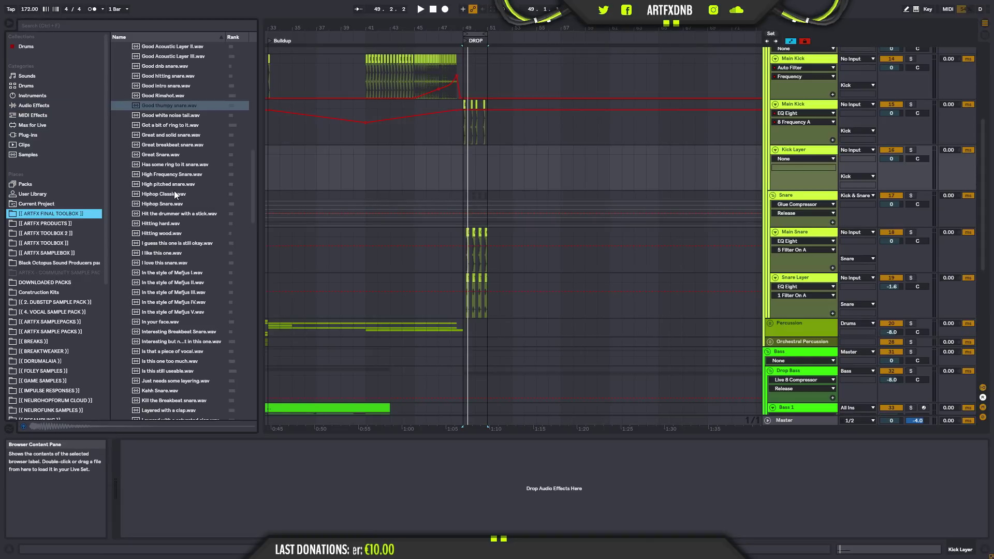
- Solo the Kick group and audition the kick pattern from the start of the drop at bar 49
click(911, 59)
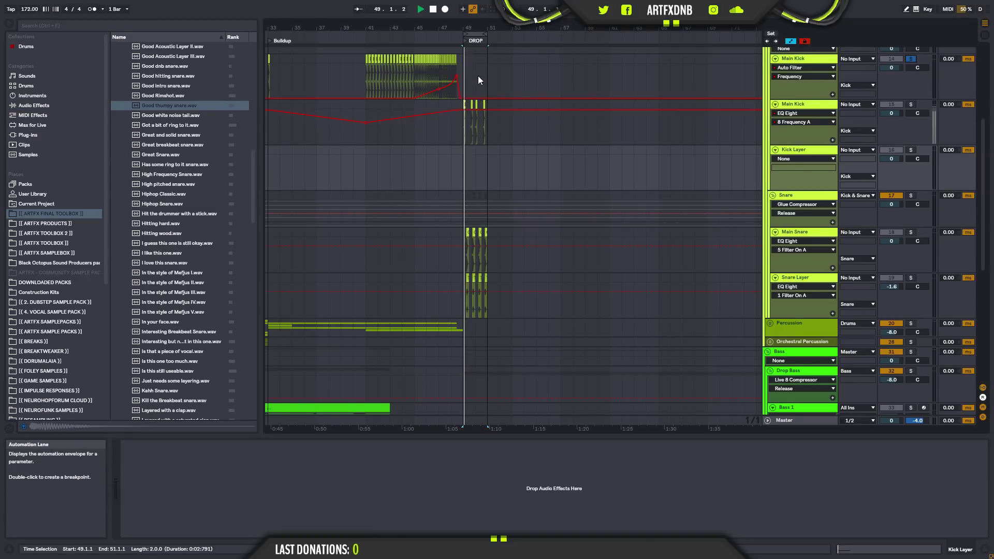
scroll(823, 117, up, 2)
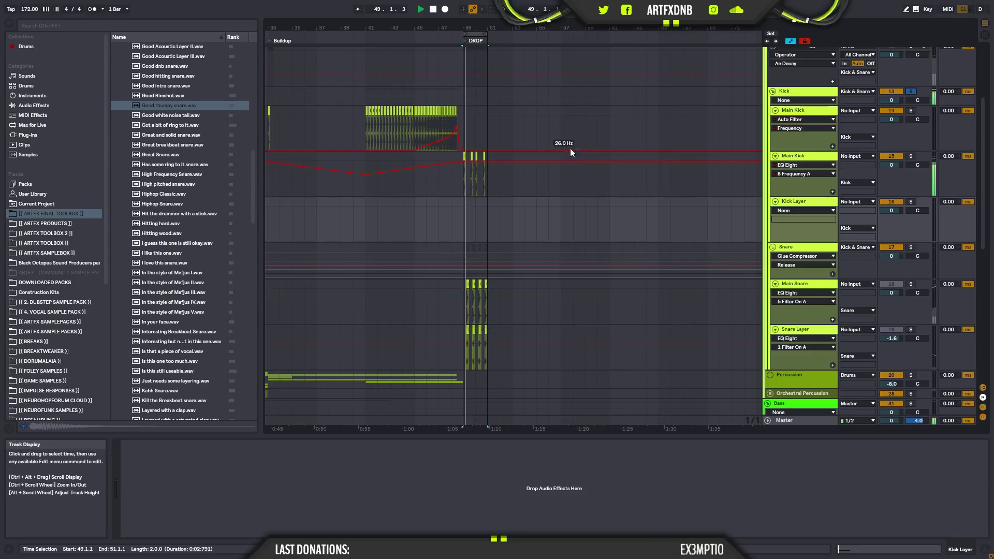
drag(467, 25, 419, 25)
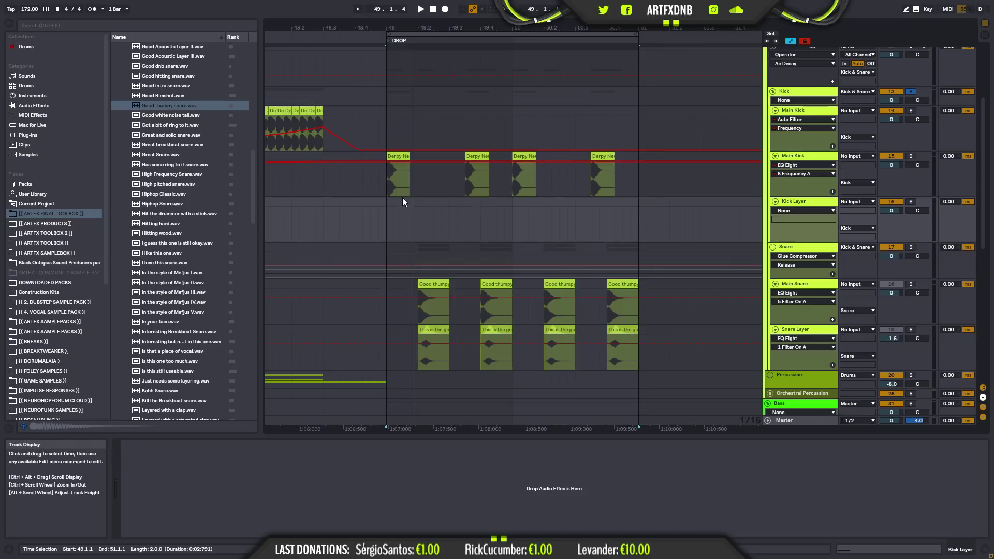
click(388, 187)
key(space)
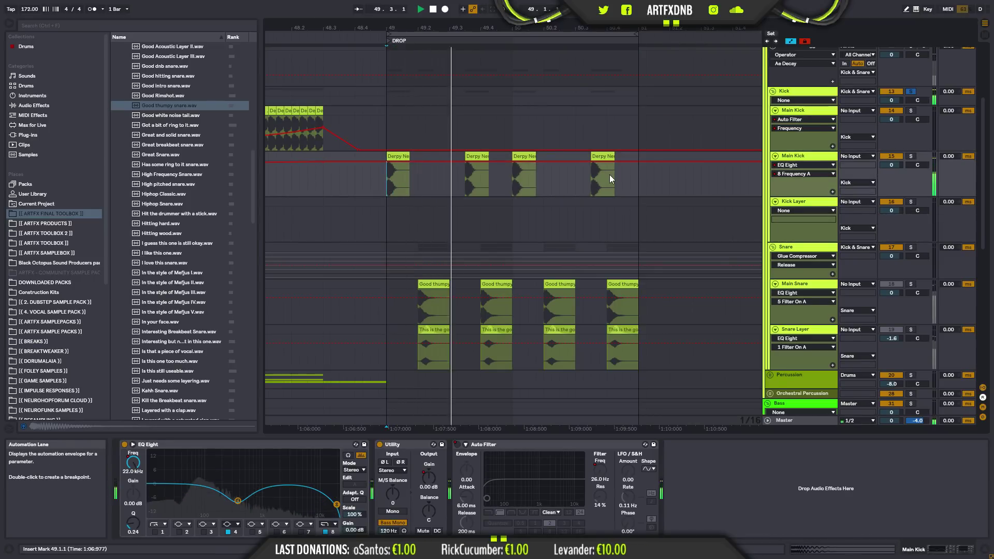
- Clear the Kick & Snare and Kick solos and play the drop in the full mix
scroll(898, 128, up, 2)
scroll(898, 128, up, 1)
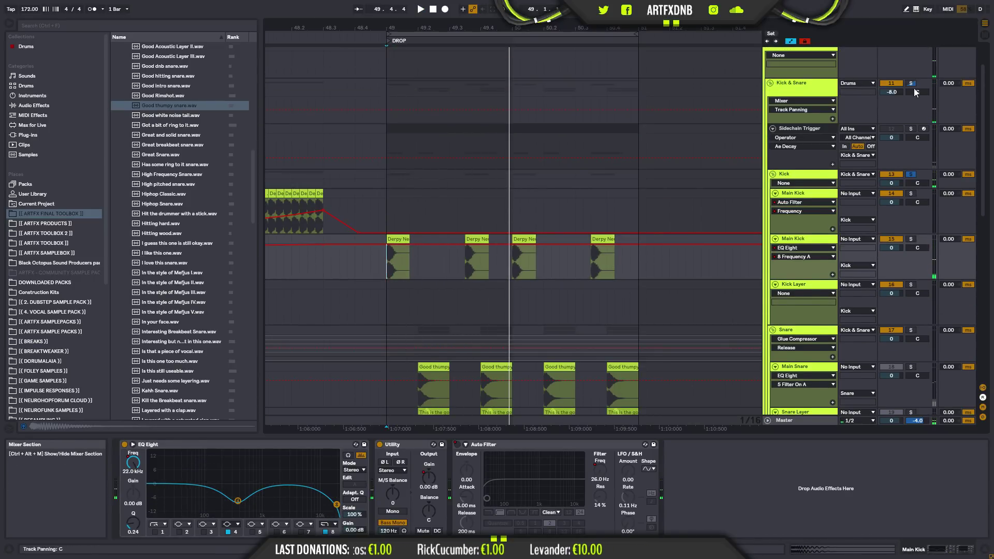
click(912, 84)
scroll(424, 331, down, 2)
scroll(425, 331, down, 2)
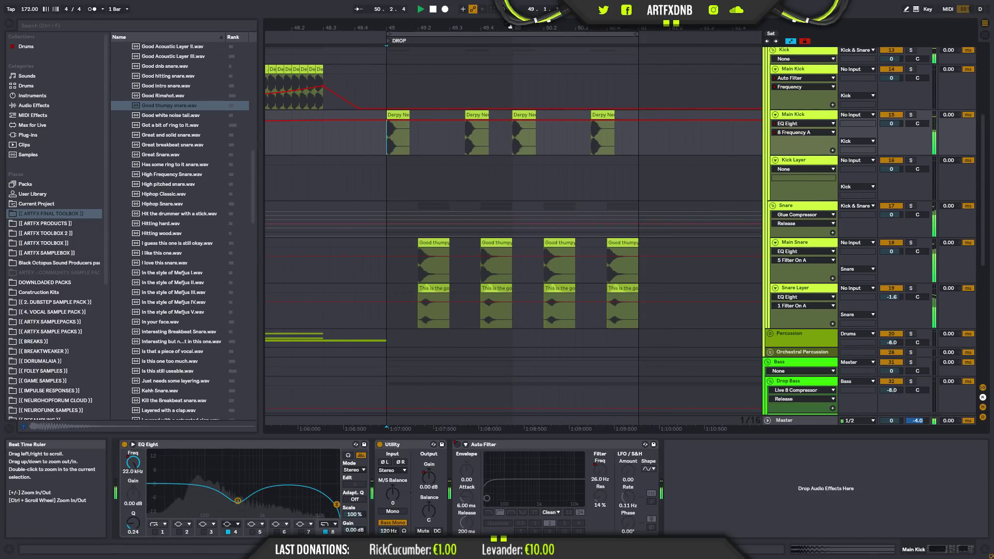
key(space)
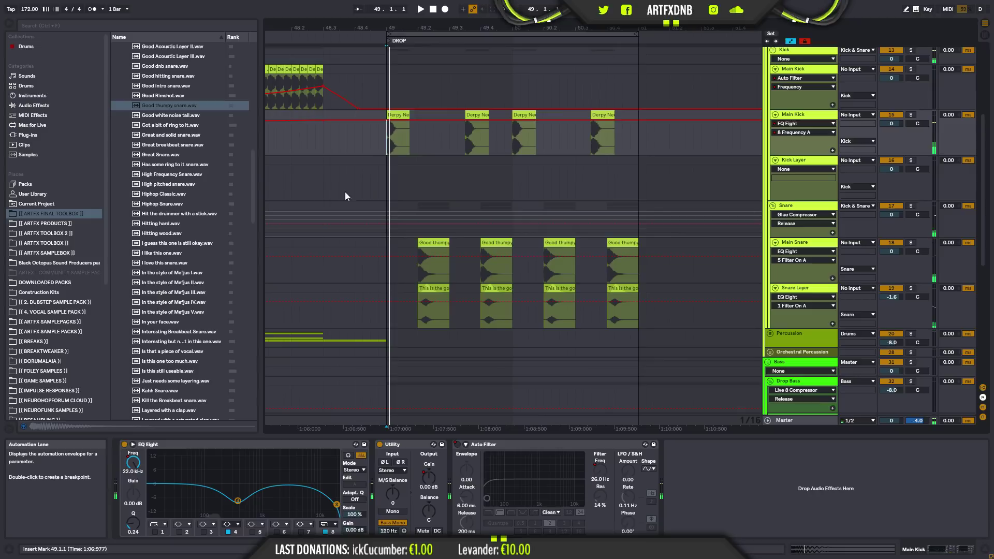
- Place the insert mark at the second drop kick and switch the arrangement to a triplet grid
mouse_move(472, 27)
mouse_down()
mouse_move(472, 57)
mouse_move(533, 53)
mouse_move(519, 37)
mouse_move(473, 37)
mouse_move(465, 26)
mouse_move(488, 34)
mouse_up()
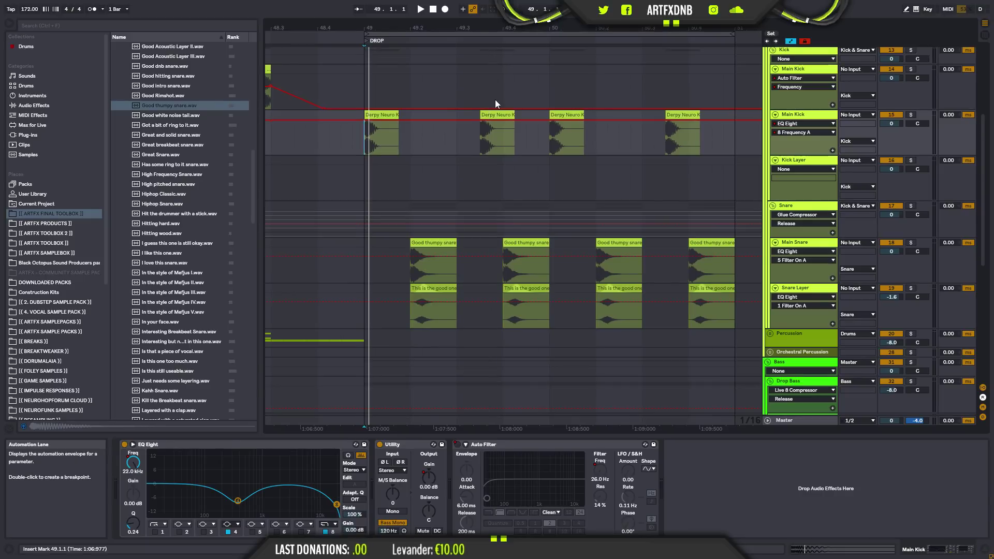
right_click(480, 139)
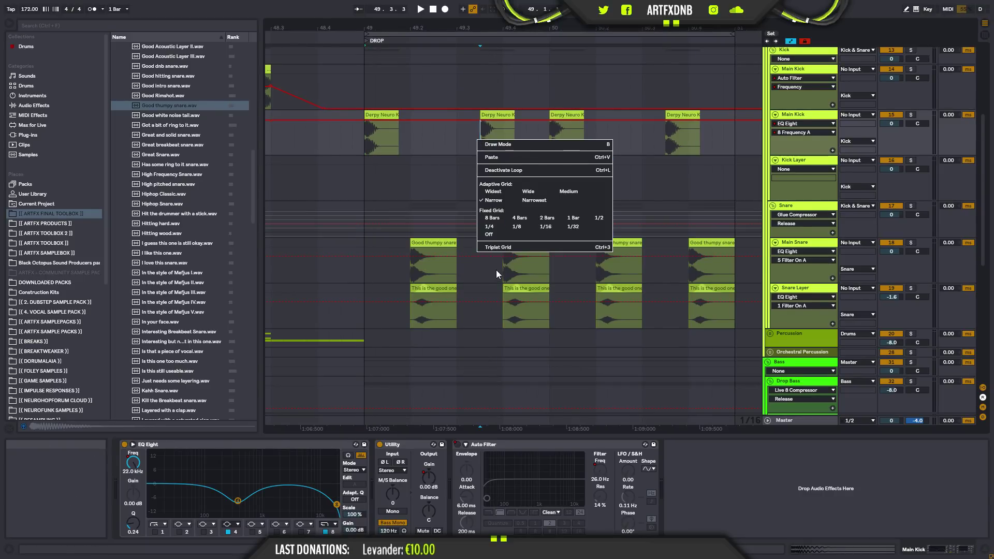
click(498, 248)
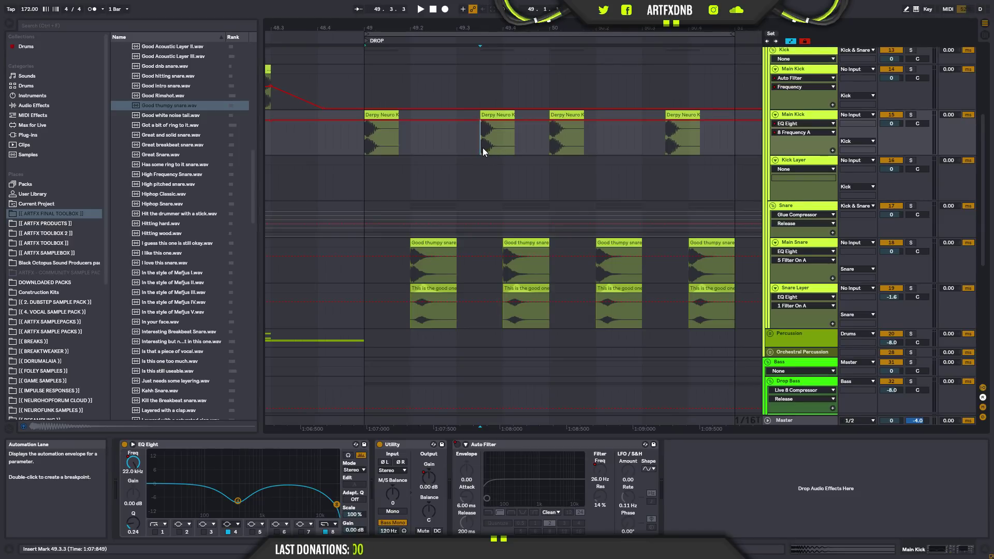
- Examine the triplet subdivisions of the last beat of bar 50 on the second Main Kick track
drag(482, 24, 449, 18)
drag(629, 141, 658, 147)
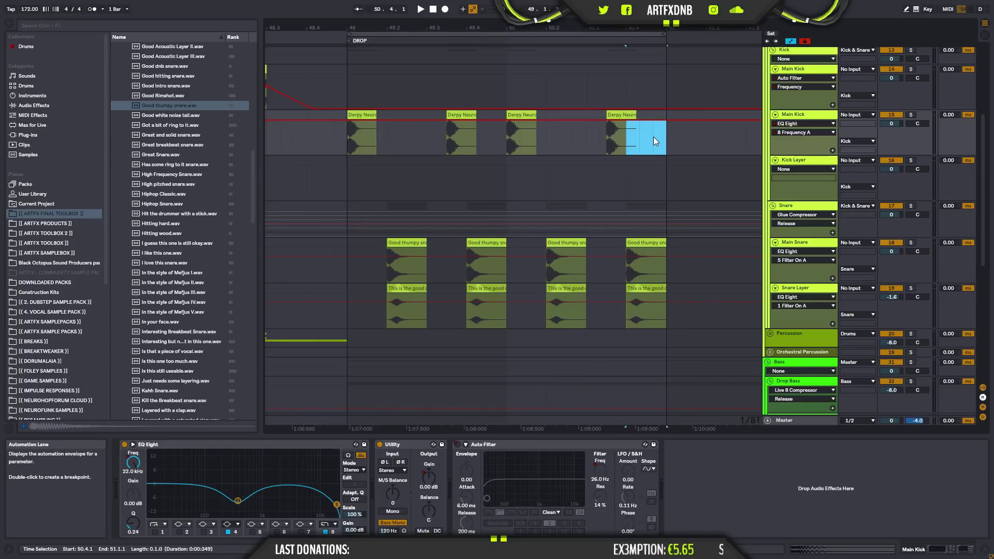
click(627, 139)
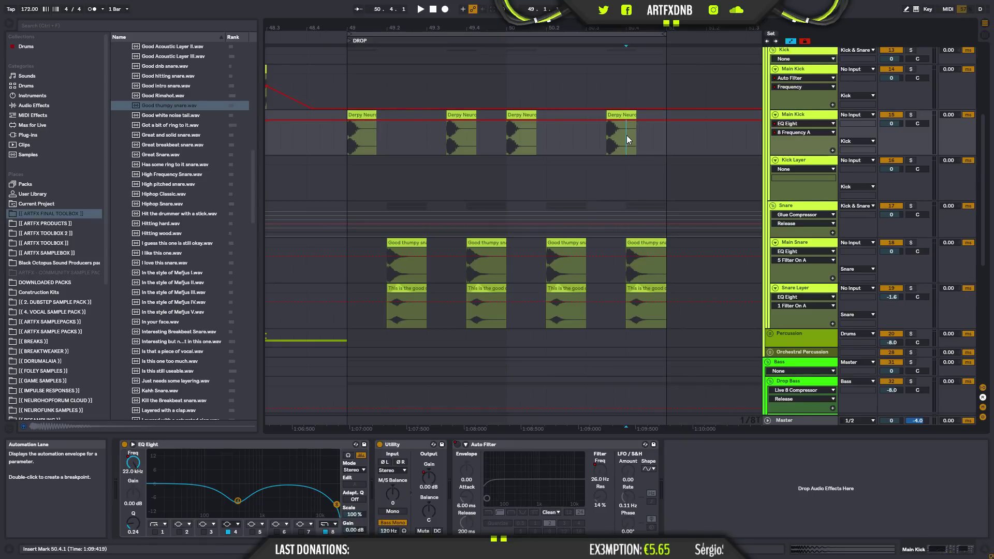
drag(632, 135, 637, 142)
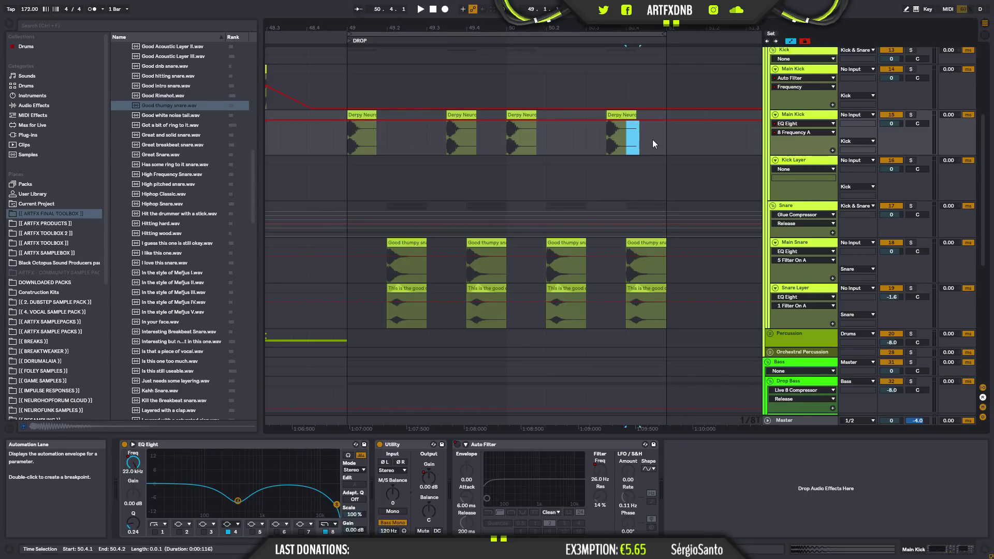
click(637, 135)
drag(646, 139, 649, 141)
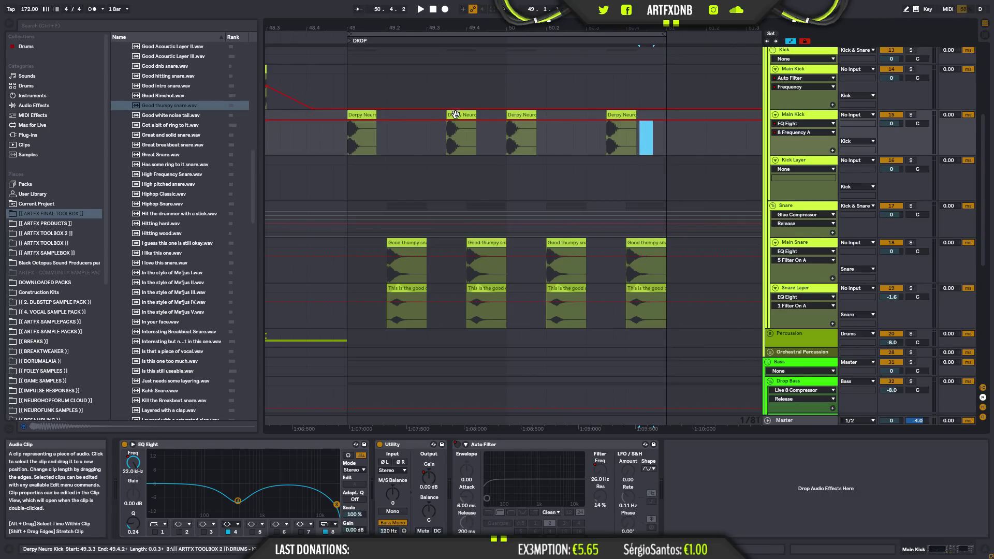
- Move the second and fourth drop kicks to triplet positions 49.2.3 and 50.2.3, and play the drop
click(364, 114)
drag(459, 122, 594, 117)
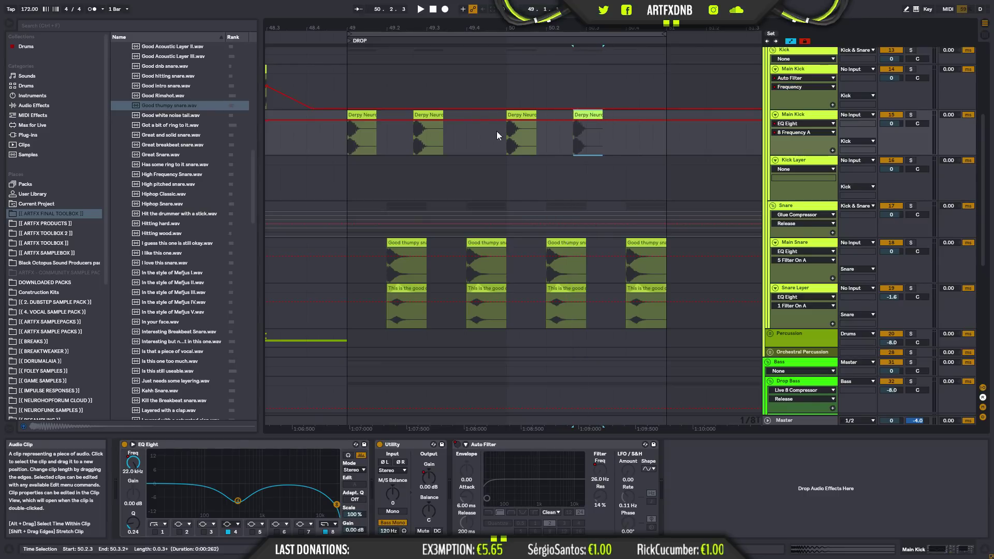
click(356, 115)
key(space)
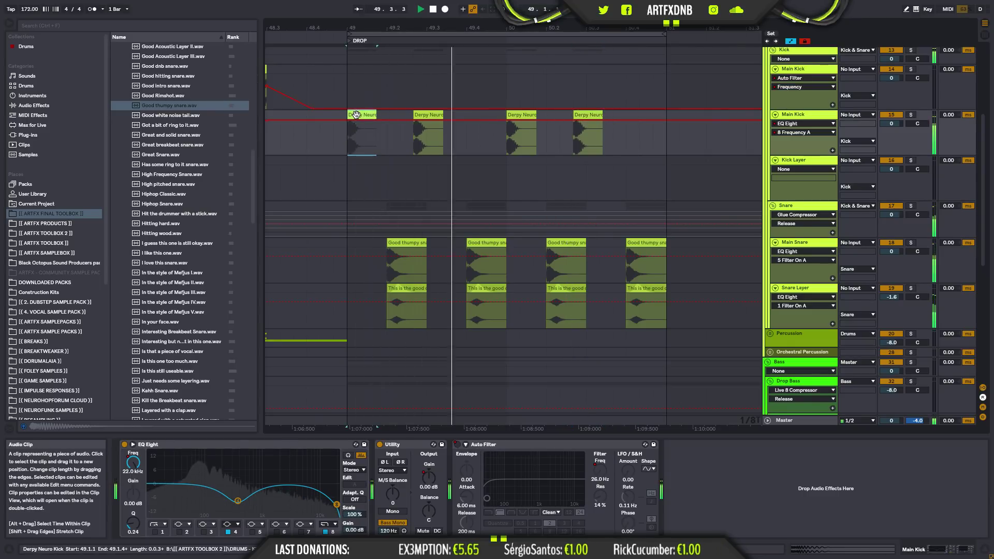
- Move the second drop kick to 49.3.1, place a copy at triplet position 49.3.3, and play from the first kick
key(space)
click(426, 114)
drag(426, 114, 461, 113)
click(363, 117)
key(space)
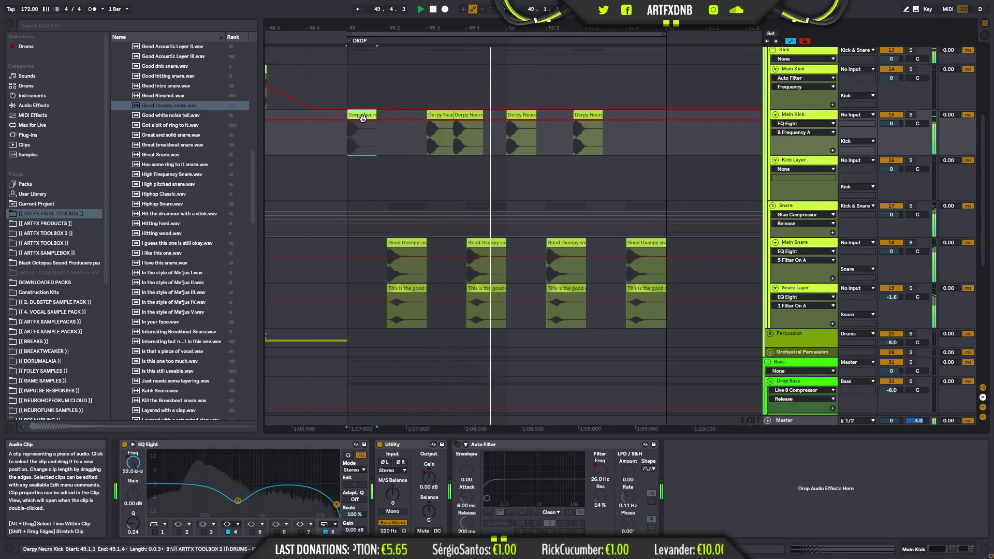
- Copy the last drop kick to triplet position 50.3.3 and play the pattern from the first kick
key(space)
click(590, 115)
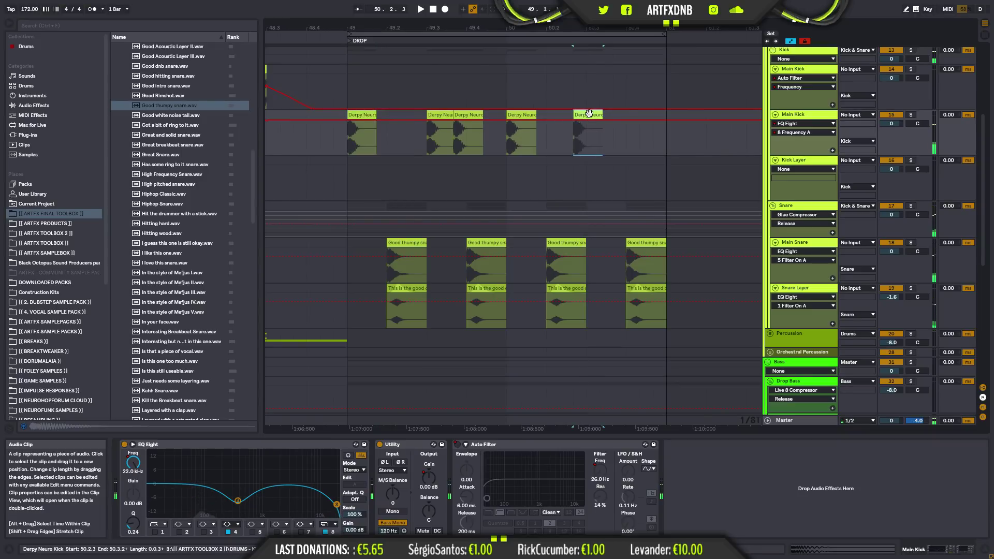
drag(591, 114, 632, 114)
click(370, 114)
key(space)
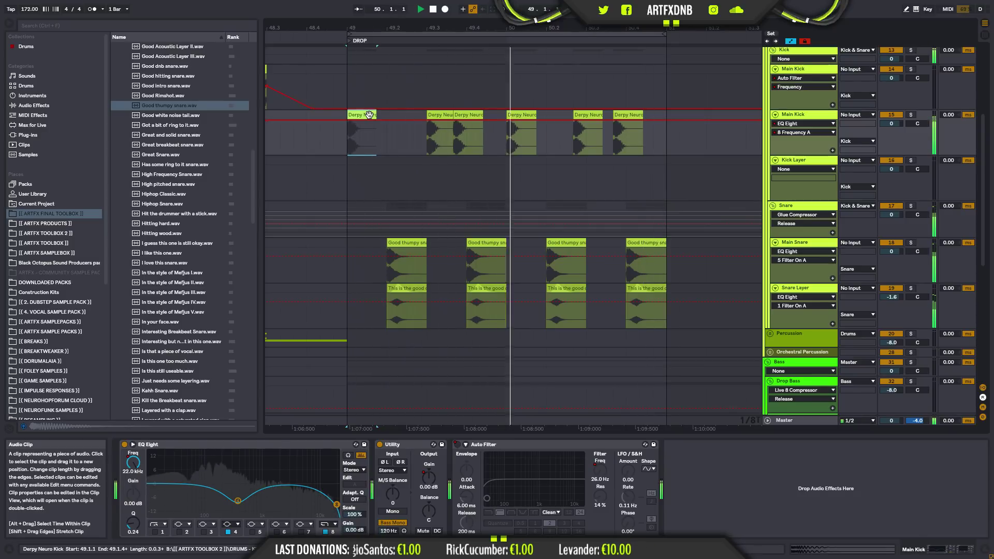
key(space)
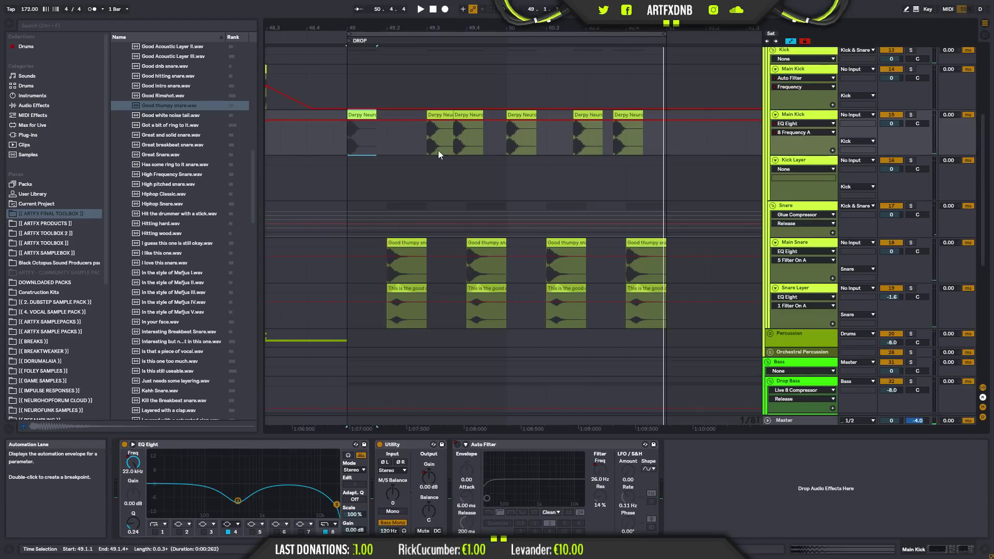
- Try two extra kicks at triplet positions 50.4.2 and 50.4.3 and play from 50.3.3
click(431, 143)
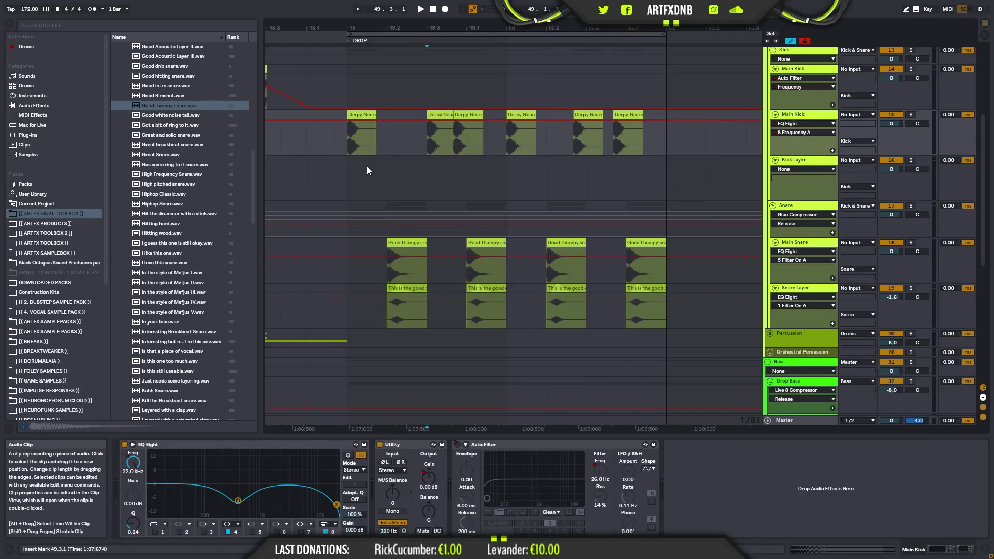
drag(628, 140, 667, 139)
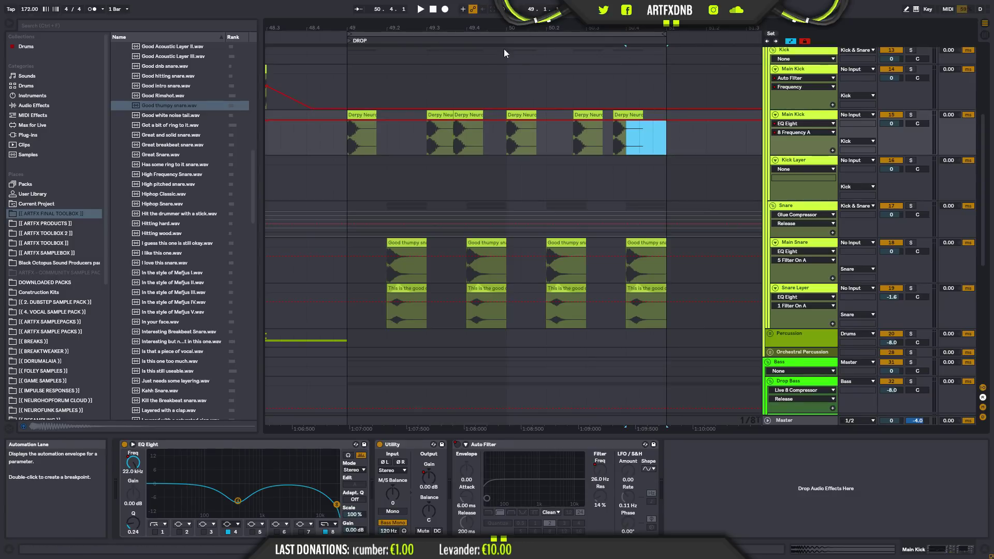
drag(652, 28, 646, 48)
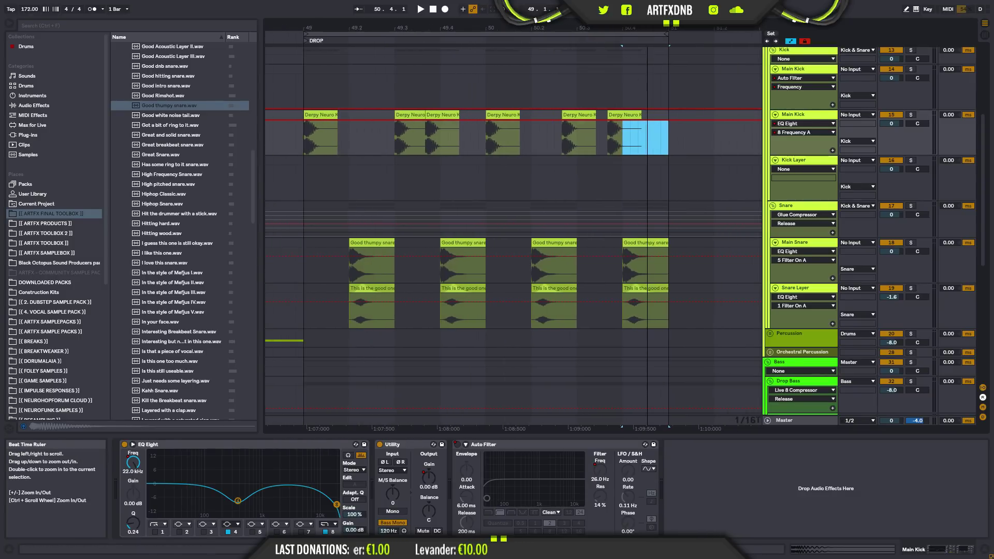
click(575, 147)
drag(617, 139, 667, 120)
click(618, 141)
click(604, 138)
key(space)
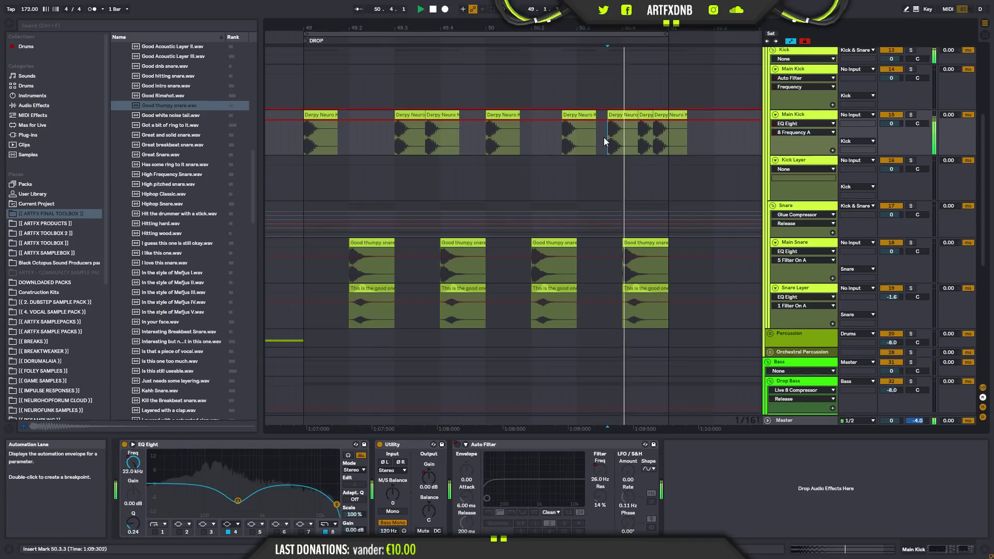
- Stop playback and delete the two extra kicks at 50.4.2 and 50.4.3
click(643, 115)
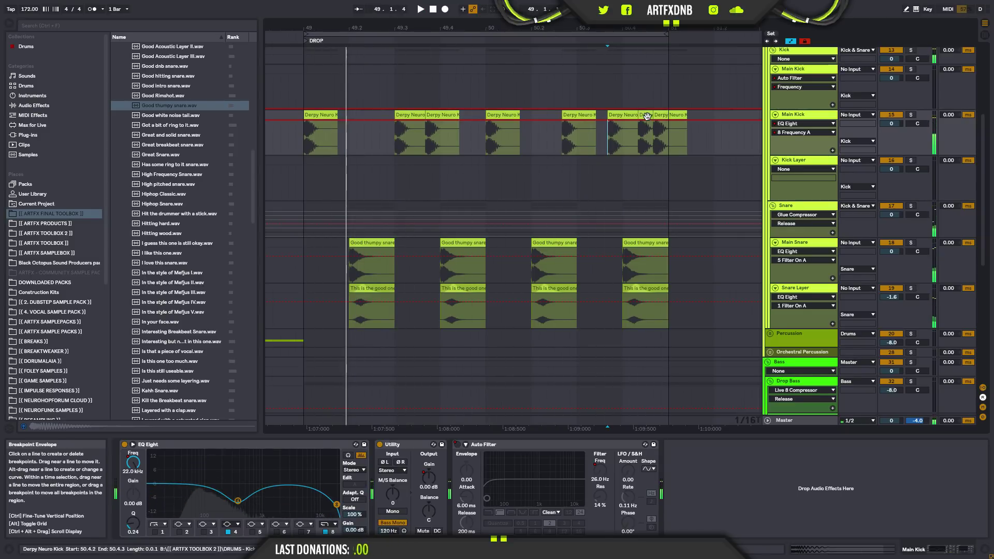
key(space)
shift+click(676, 115)
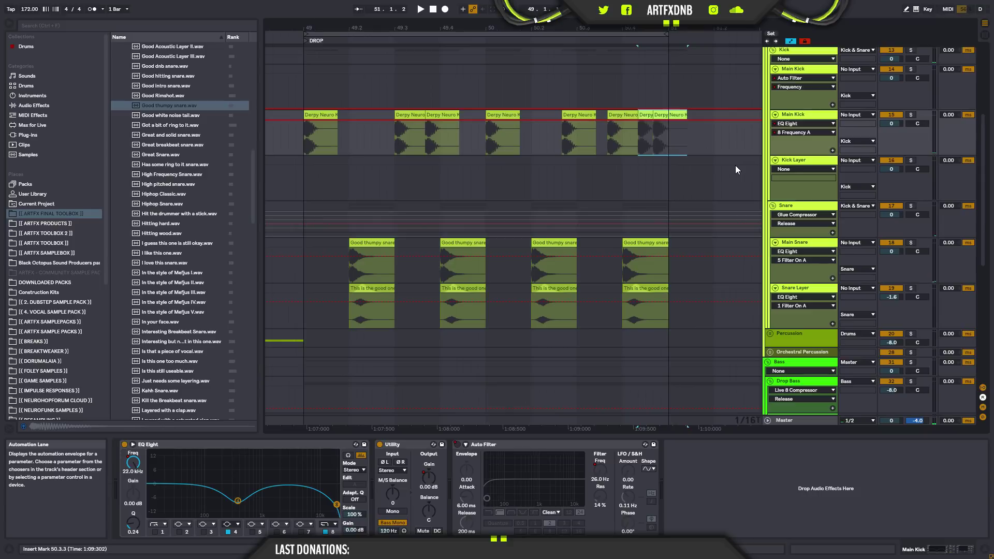
key(Delete)
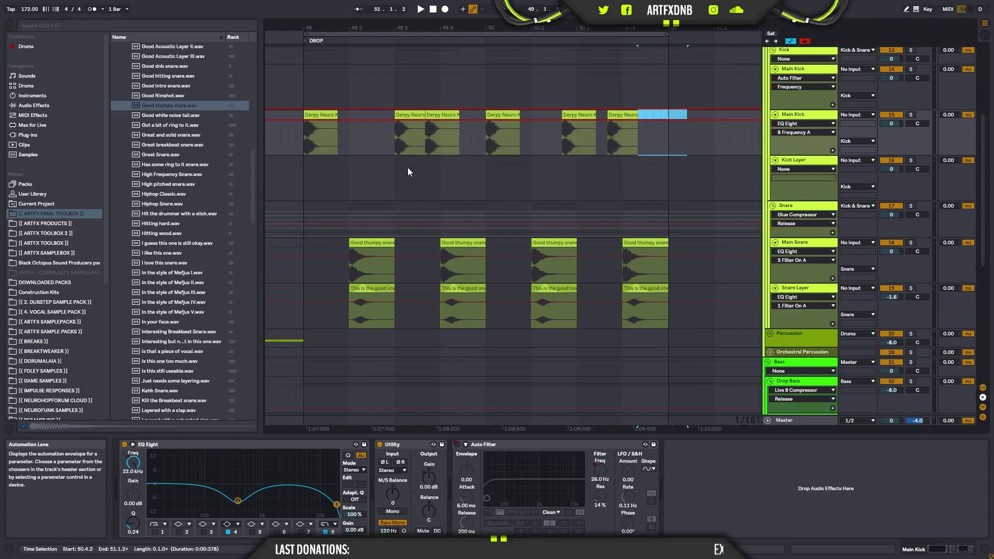
- Switch the arrangement to a straight 1/16 grid and move the kick at 49.3.1 to 49.3.3, overwriting the neighbouring copy
right_click(413, 146)
click(448, 266)
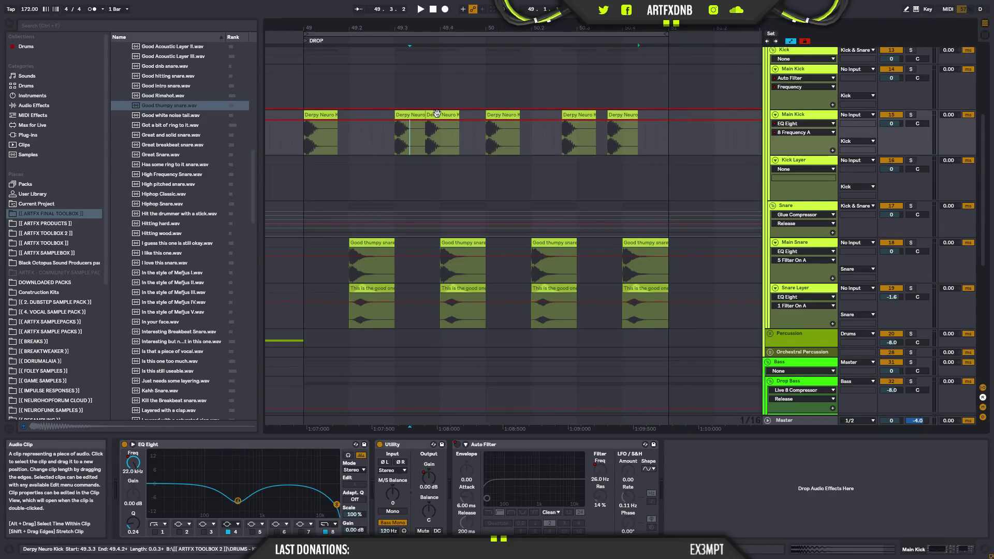
click(408, 115)
drag(408, 115, 433, 118)
- Move the kick at 50.2.3 to 50.3.3, delete the clip fragment left behind it, and play the drop
click(579, 115)
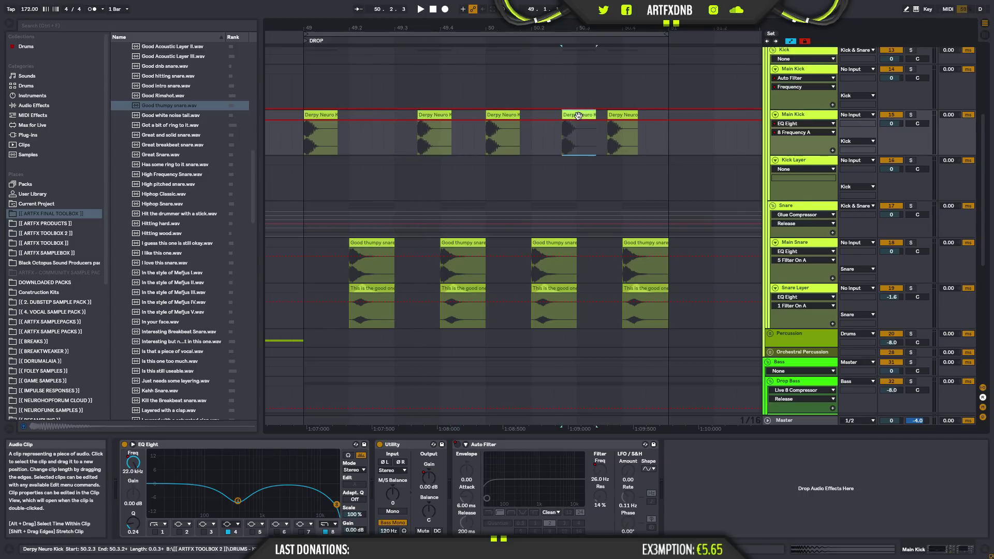
drag(579, 115, 617, 117)
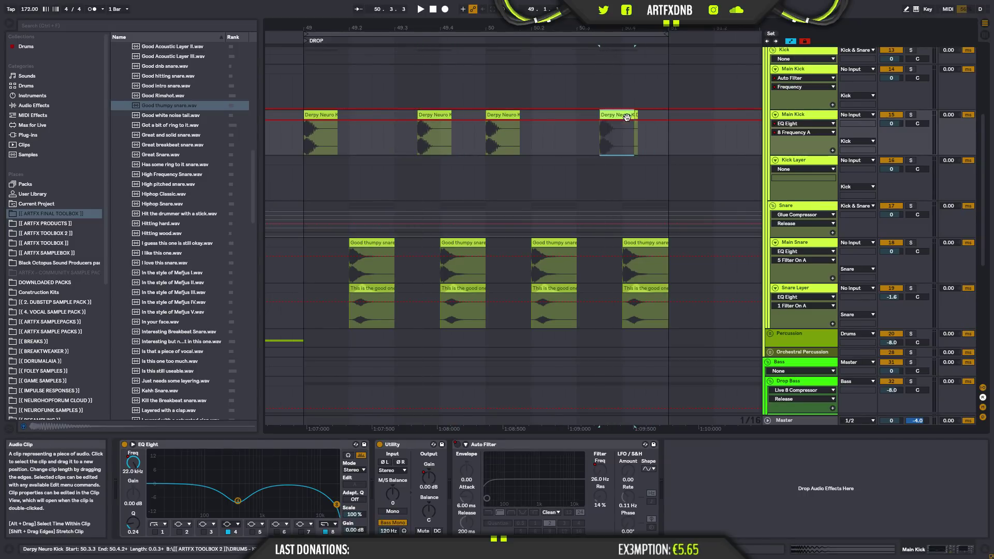
click(636, 116)
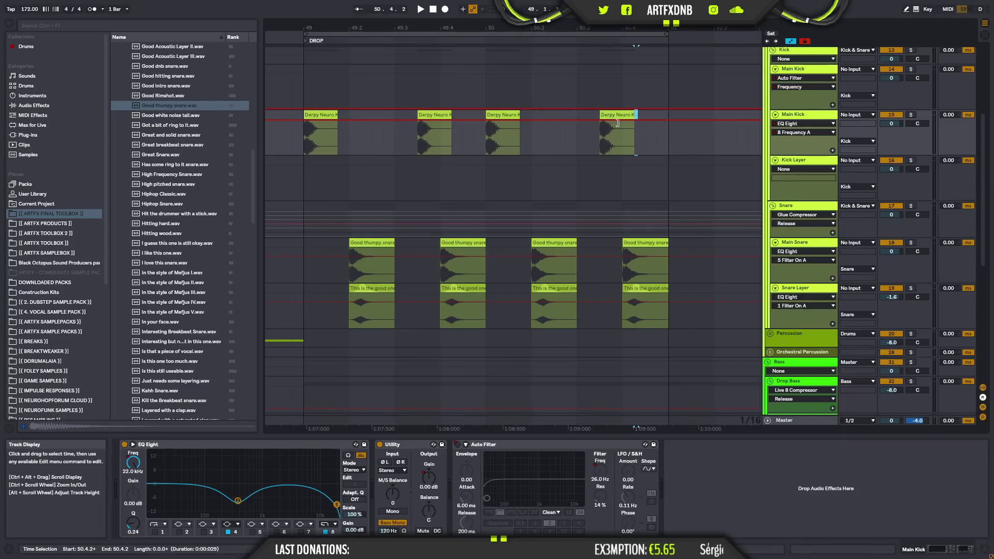
click(299, 138)
key(space)
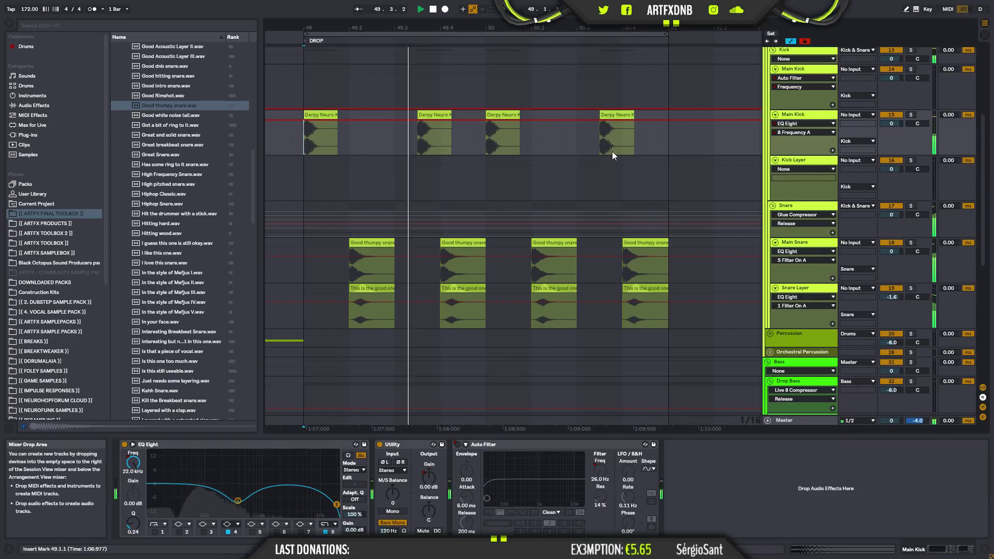
key(space)
- Collapse the HITS_SNARES folder, open HITS_KICKS, and audition kick samples including Avenger, Clean but dirty and Chest Hitter
drag(251, 177, 284, 80)
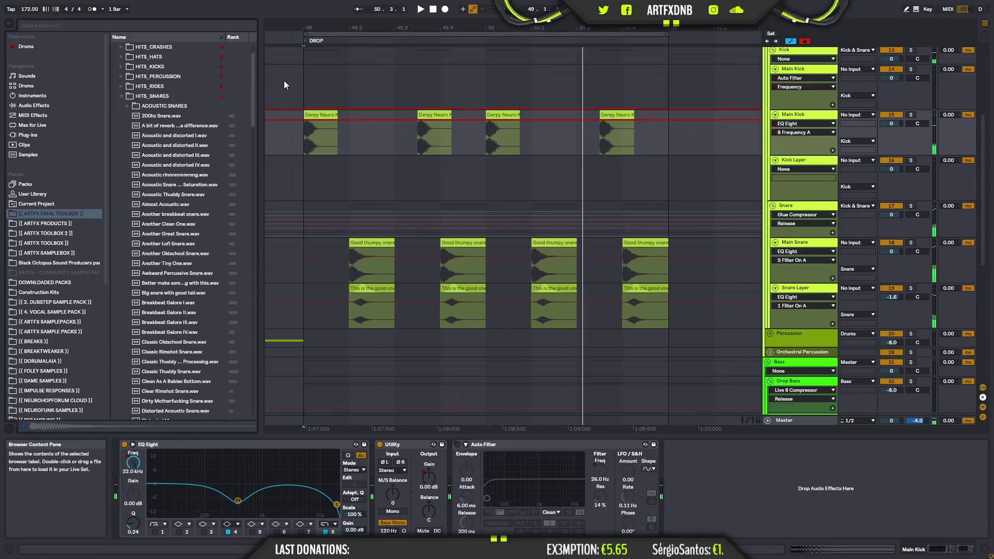
click(120, 96)
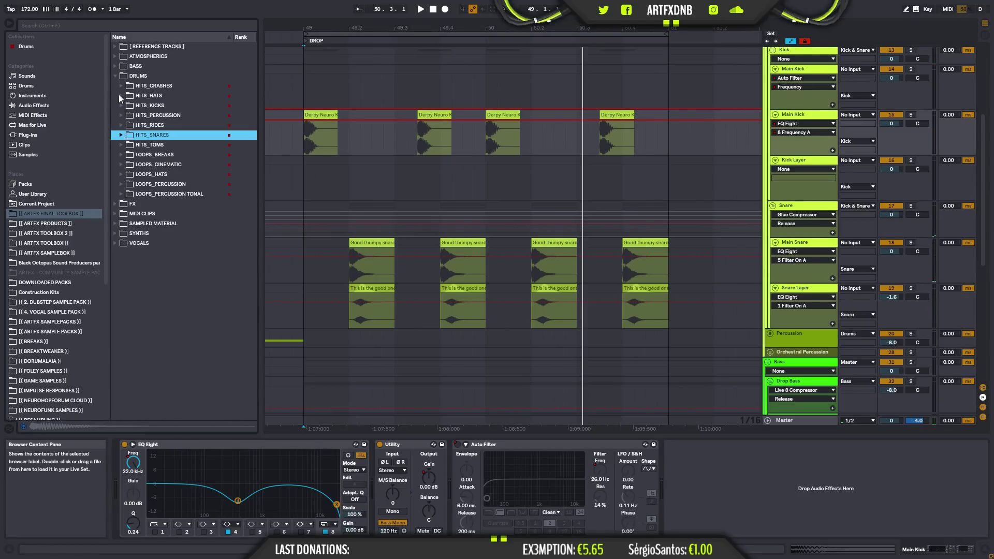
click(121, 105)
click(173, 155)
click(182, 224)
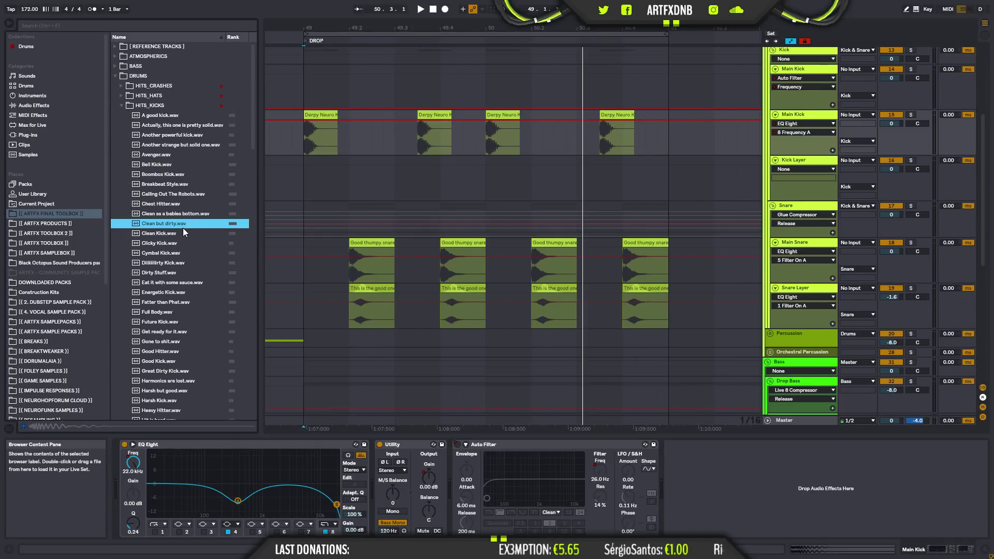
click(149, 155)
click(153, 165)
click(174, 203)
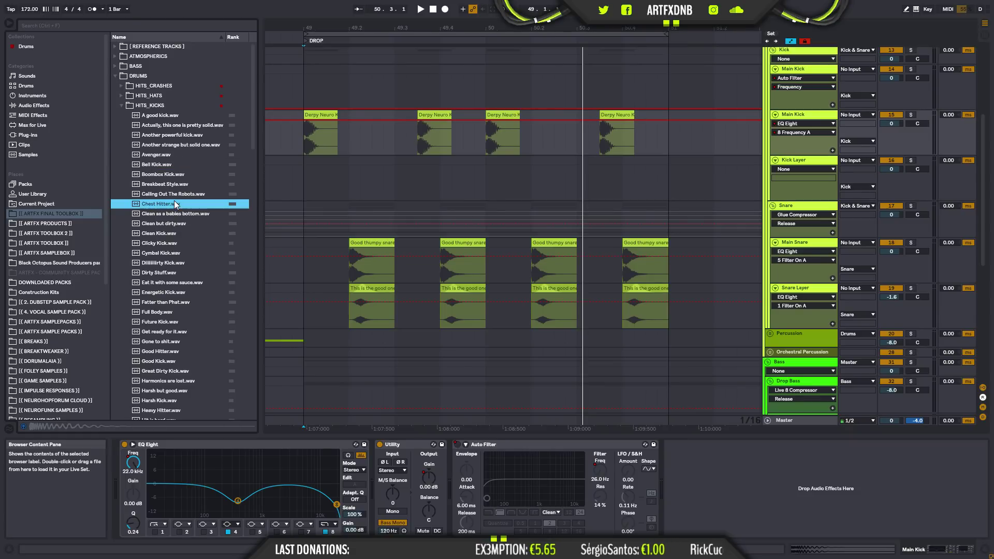
- Place Clean but dirty.wav on the Kick Layer track at 49.1.1 and play it with the layer on and off
click(166, 222)
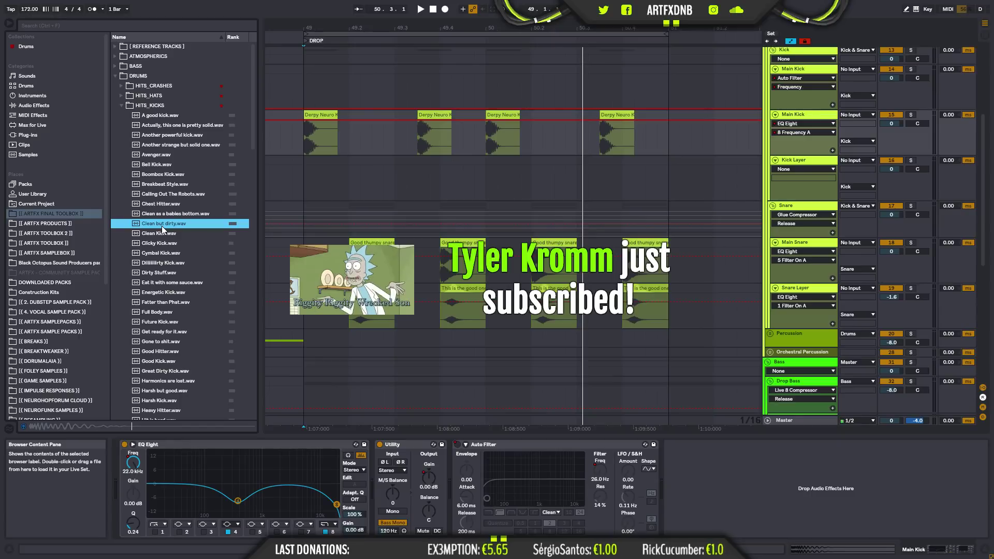
drag(162, 226, 309, 187)
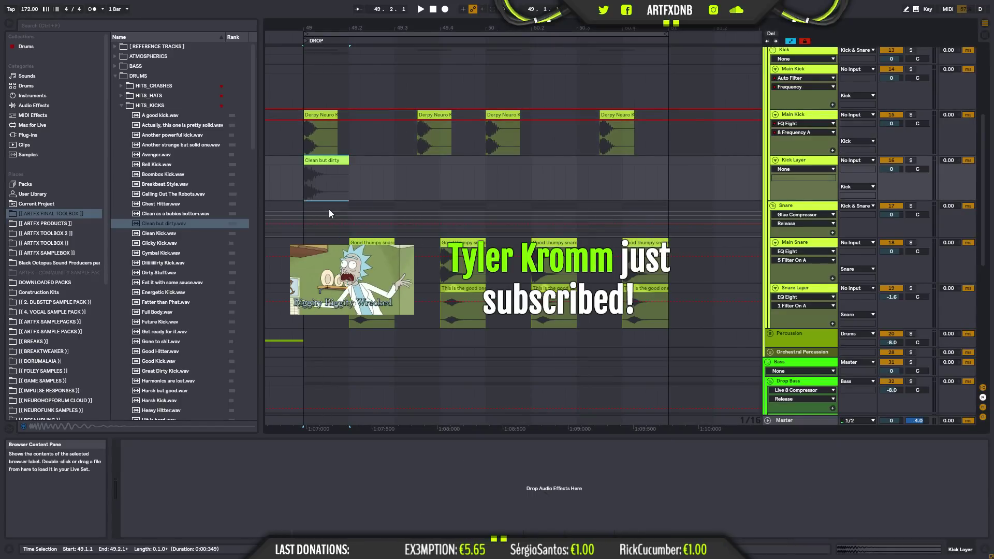
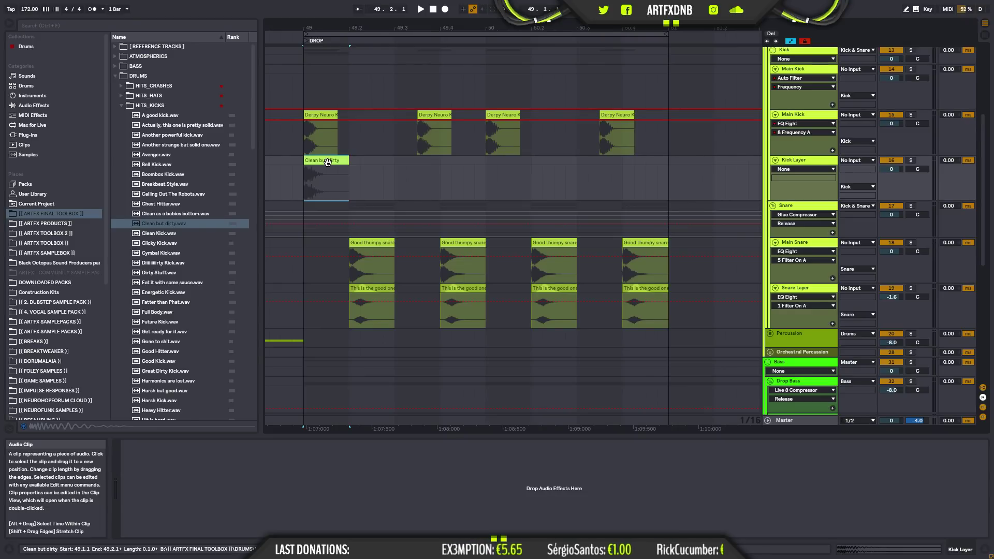
key(space)
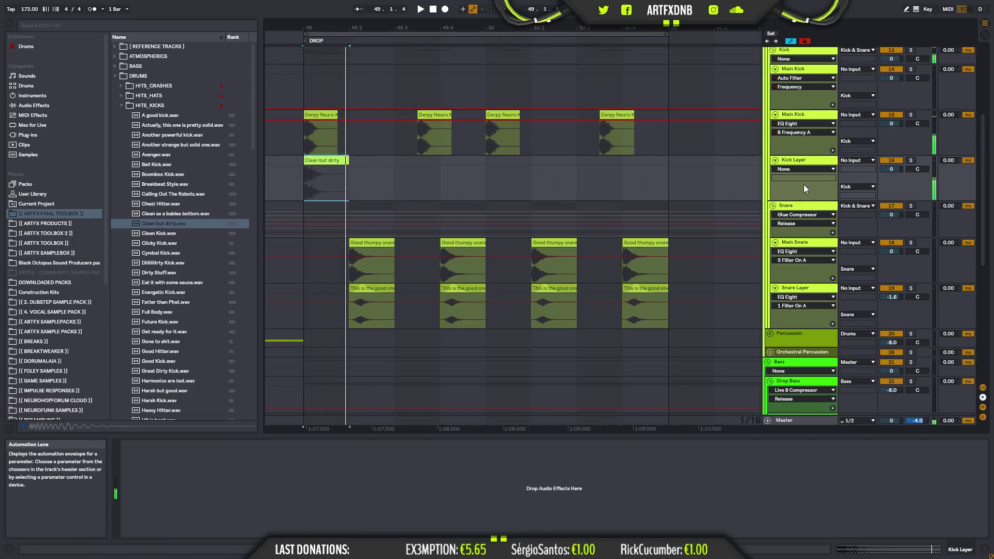
click(896, 163)
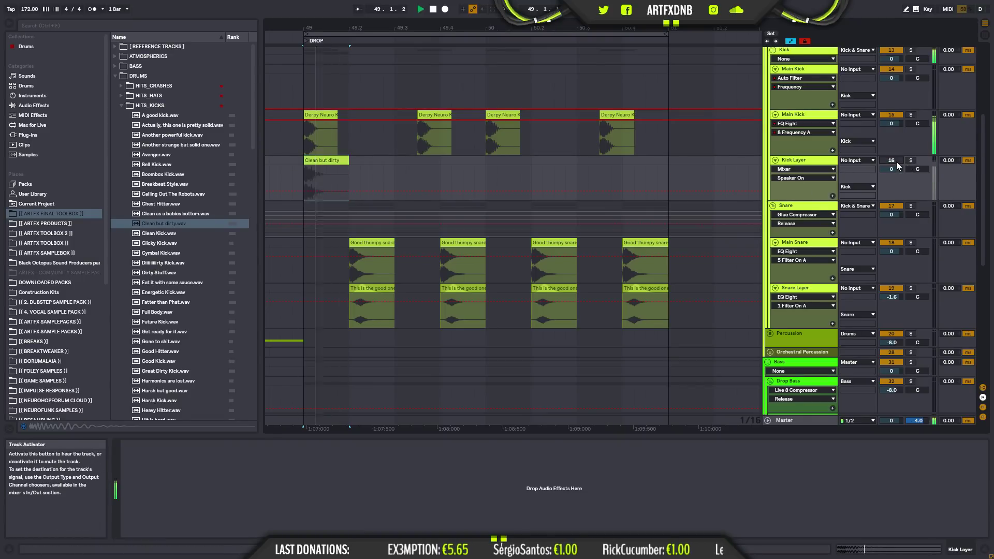
click(817, 162)
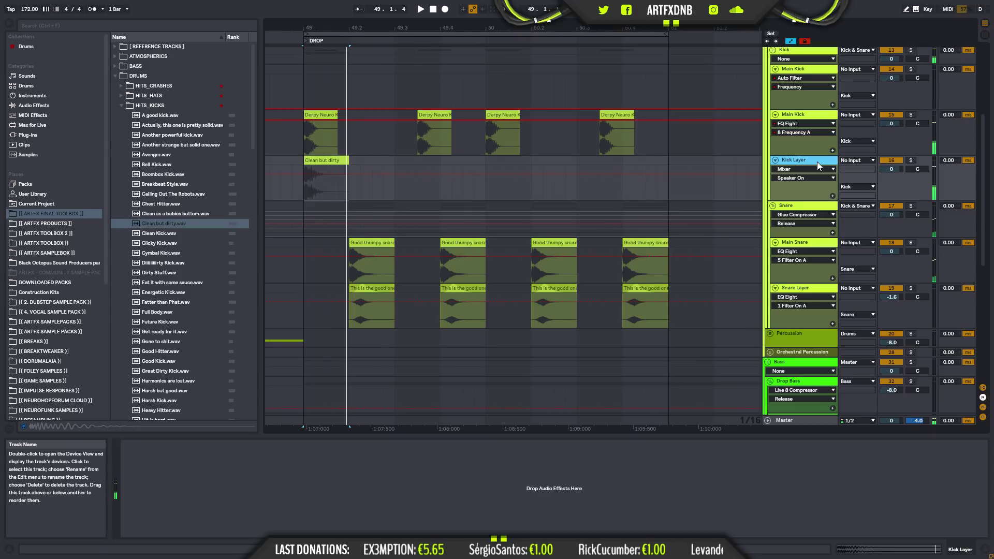
- Set the insert mark at the start of the drop and solo the Kick group instead of the first Main Kick track
click(912, 70)
click(305, 143)
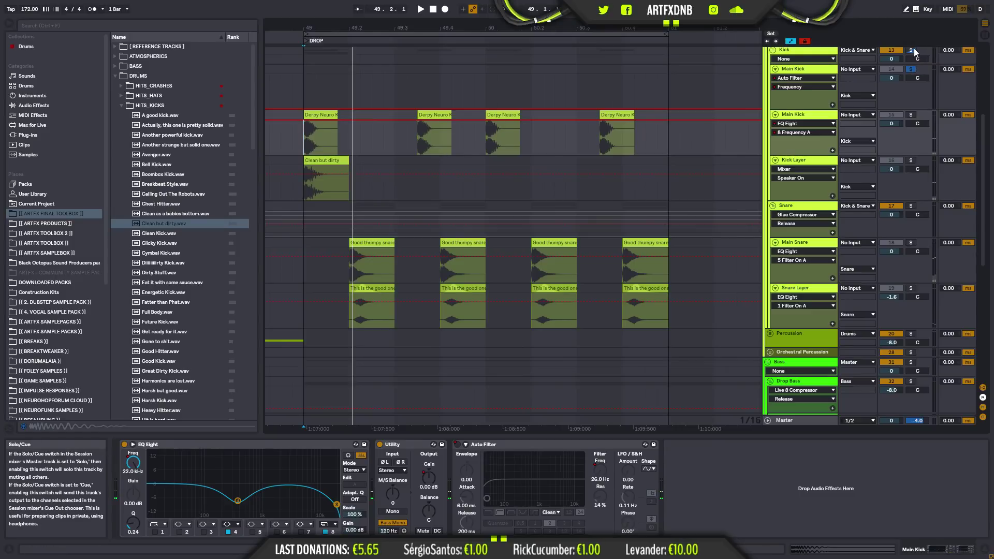
click(911, 69)
- Load EQ Eight on the Kick Layer track and repeatedly play the first kick to view its spectrum
click(798, 162)
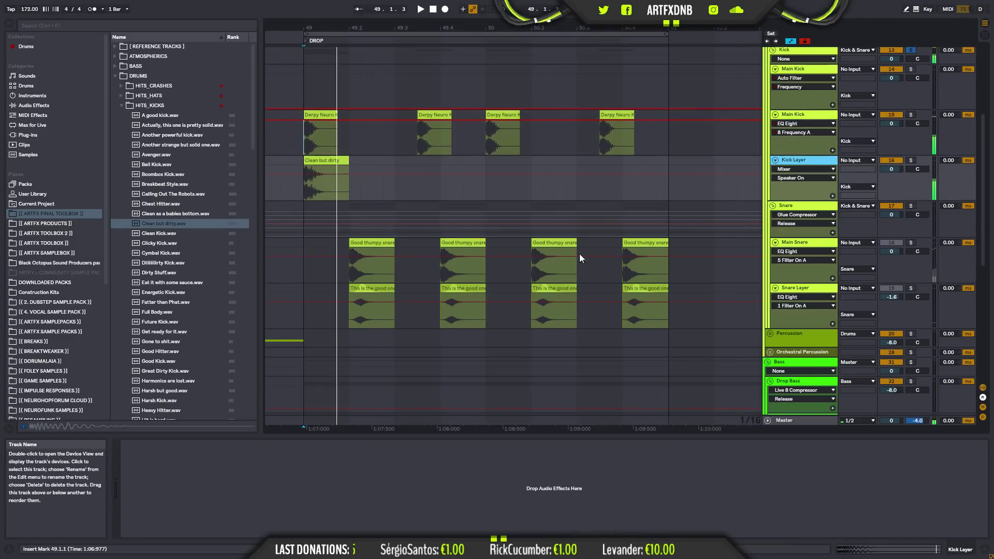
click(37, 105)
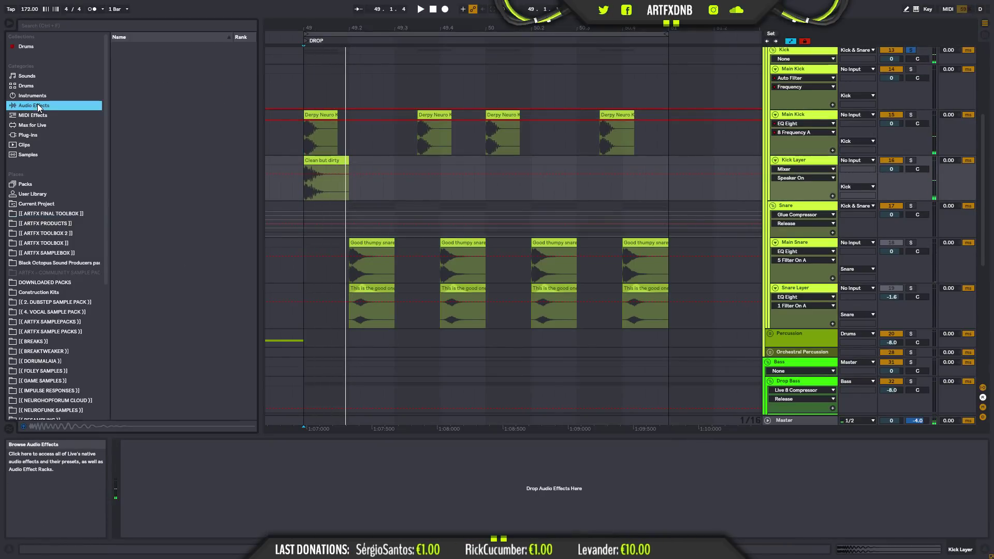
click(132, 163)
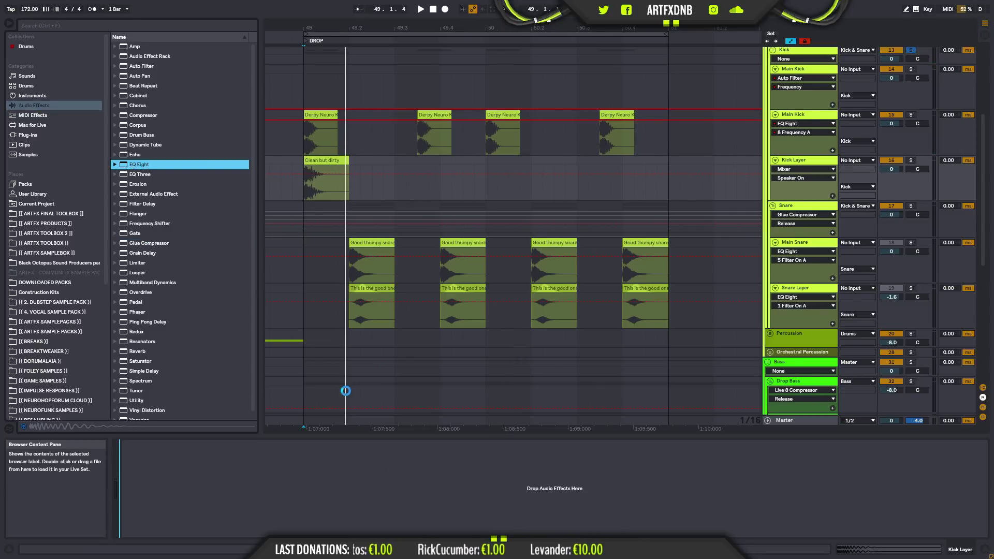
key(Return)
key(space)
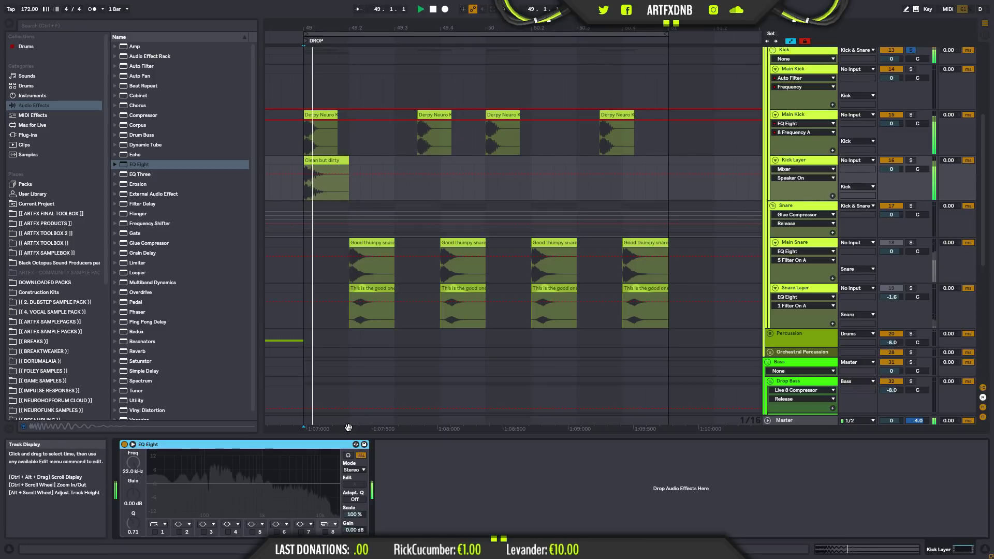
key(space)
key(space)
key(space)
key(space)
key(space)
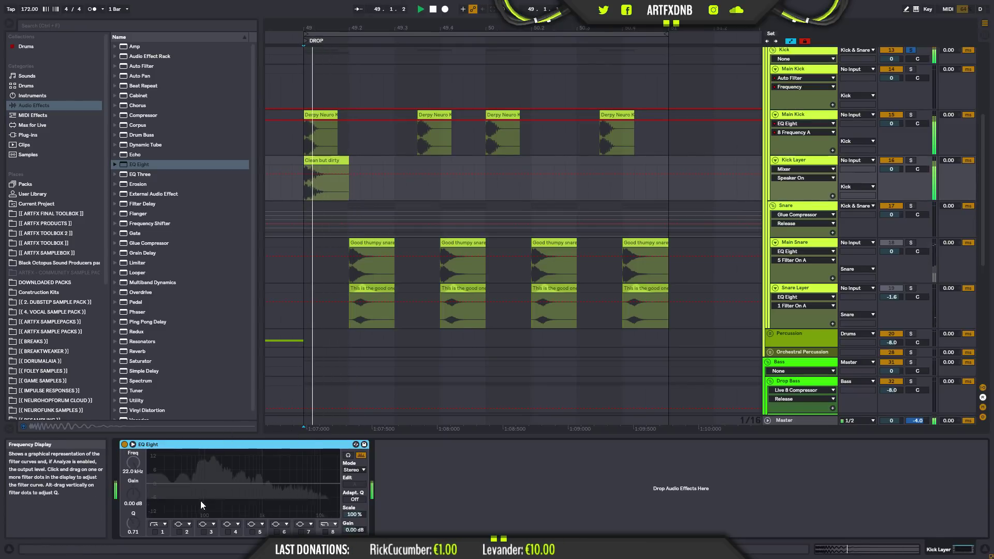
- Mute the Kick Layer and the second Main Kick in turn, replaying the first hit to compare each with the combined sound
click(899, 161)
key(space)
click(899, 160)
key(space)
key(space)
click(895, 115)
key(space)
key(space)
click(895, 115)
key(space)
key(space)
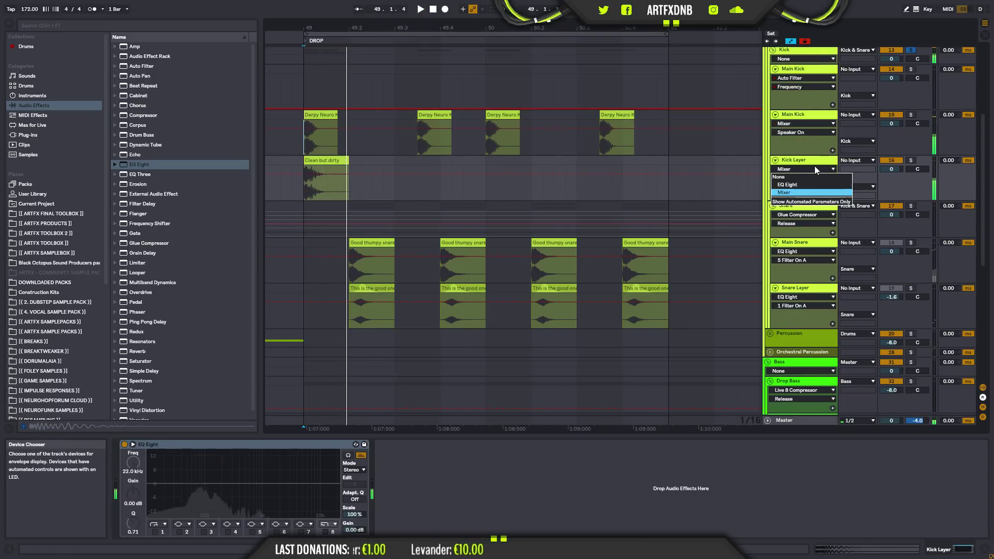
- Add Utility after EQ Eight on the Kick Layer, invert both left and right phase, and play the layered kick
click(814, 160)
drag(131, 401, 405, 317)
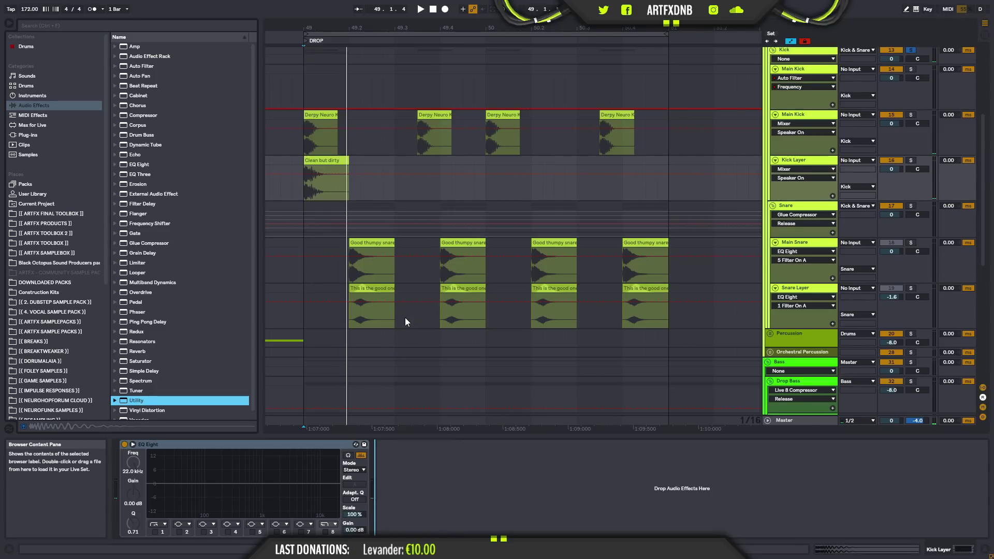
click(386, 462)
click(400, 462)
key(space)
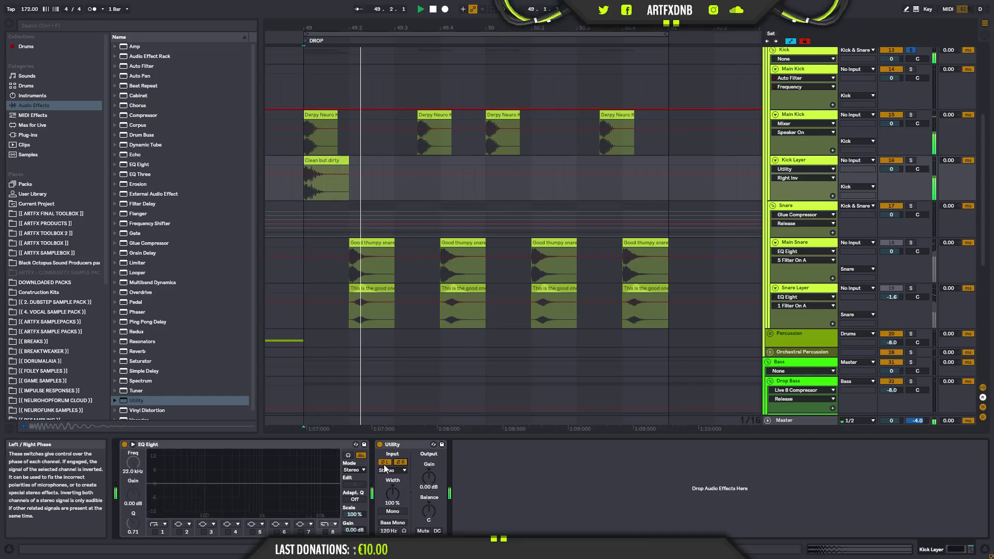
- Toggle Utility to compare the phase, and low-cut the Kick Layer at 109 Hz using EQ Eight band 1
click(380, 445)
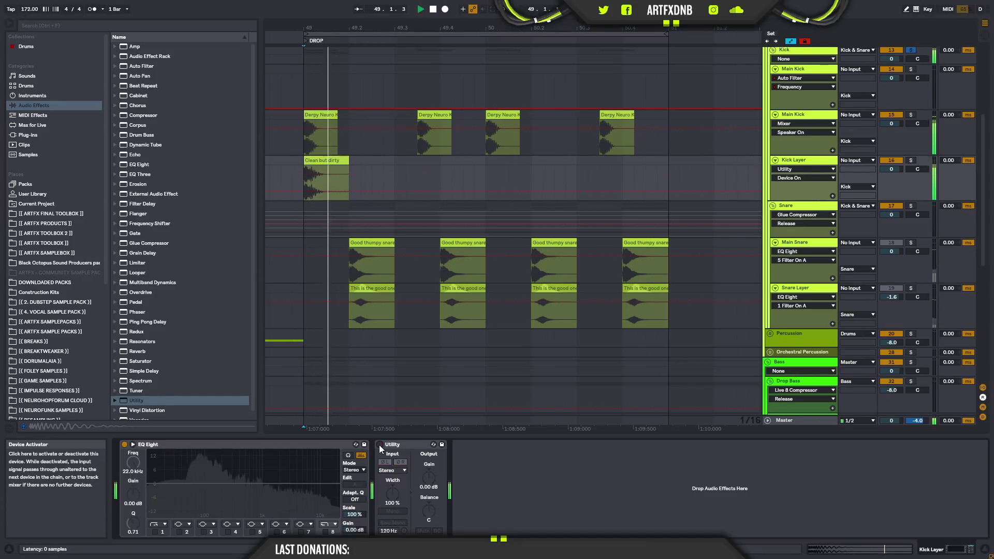
click(380, 445)
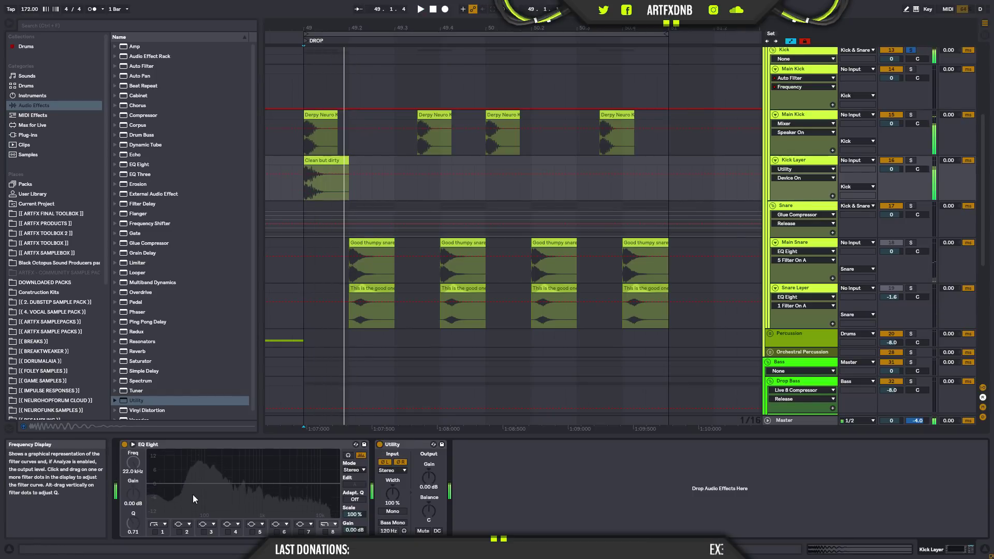
click(154, 525)
click(154, 529)
click(155, 532)
drag(181, 497, 208, 499)
click(380, 445)
key(space)
key(space)
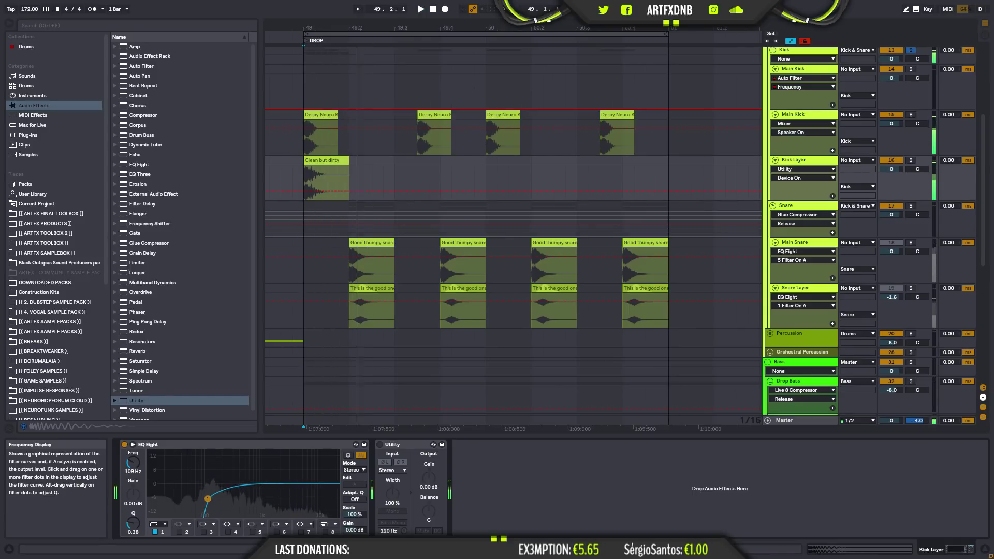
- Shorten the first Kick Layer clip to two sixteenths and add a long fade-out to its end
click(346, 162)
drag(346, 162, 326, 162)
click(799, 169)
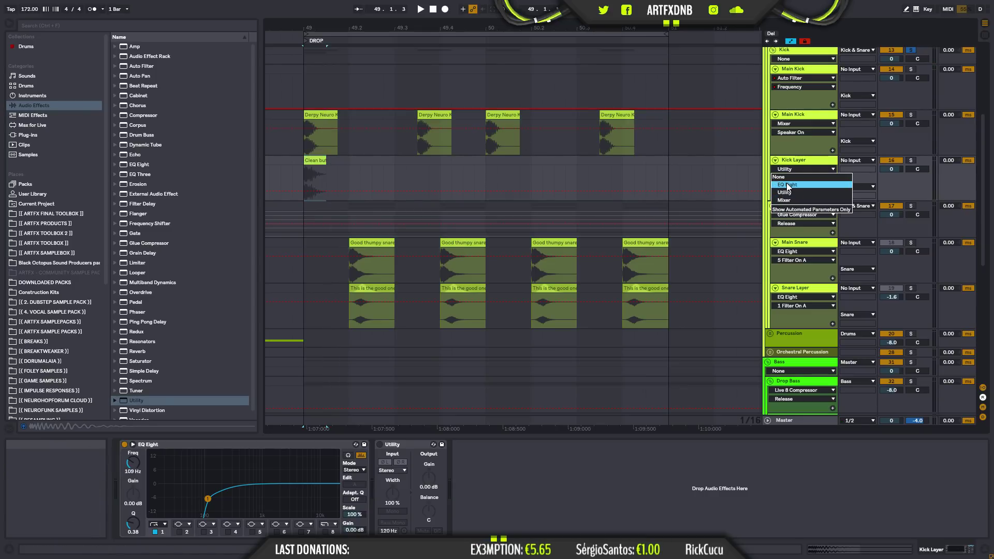
click(789, 160)
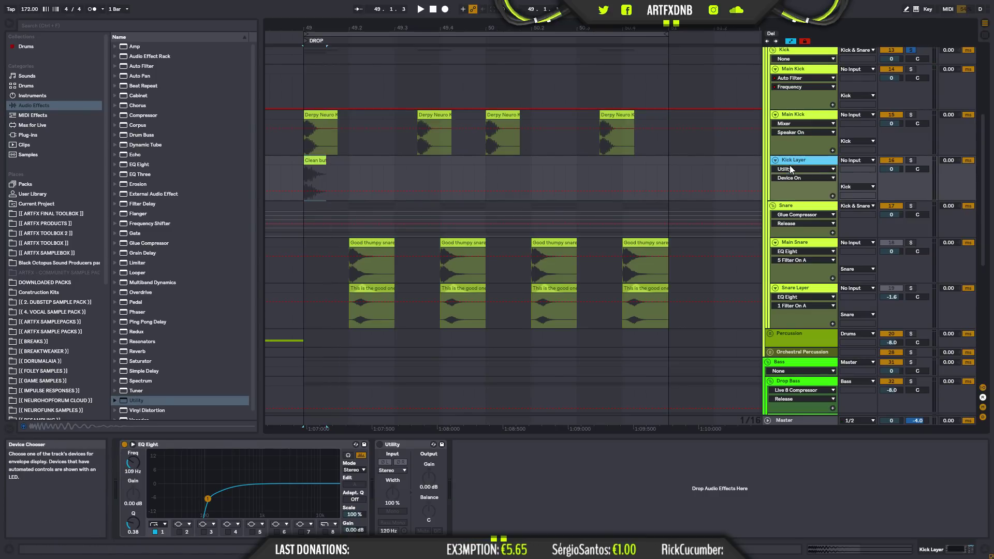
key(a)
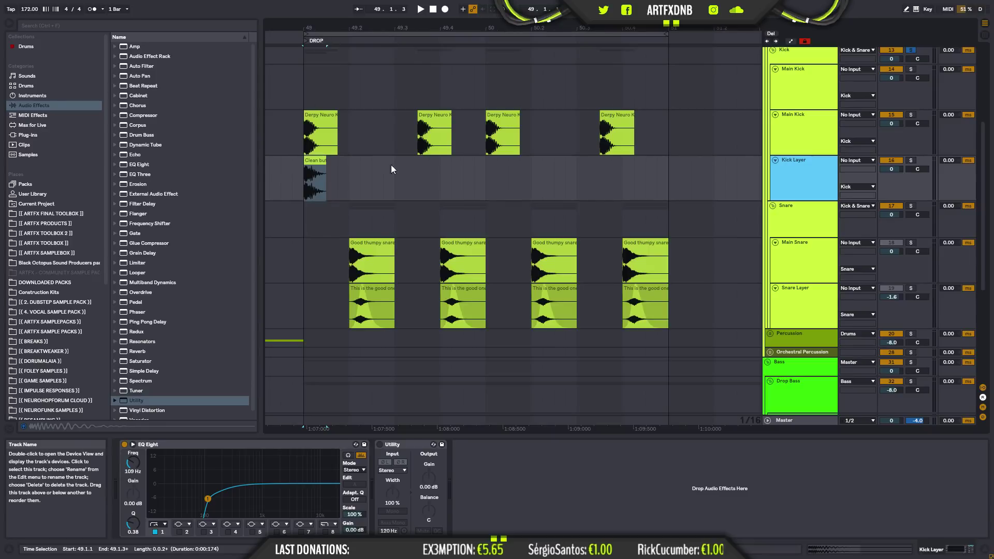
drag(324, 159, 312, 159)
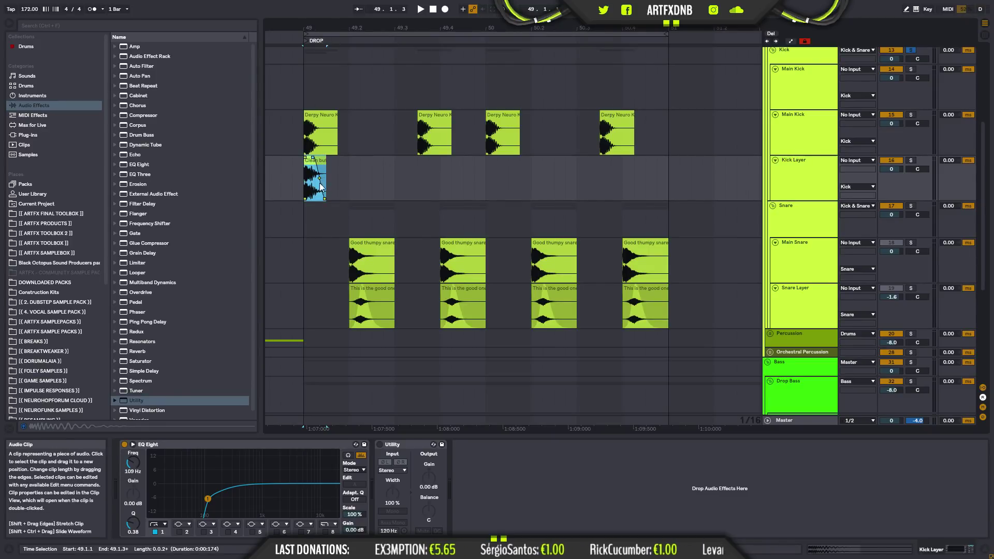
- Lower the Kick Layer track volume to -4.3 dB while replaying the first layered kick
key(space)
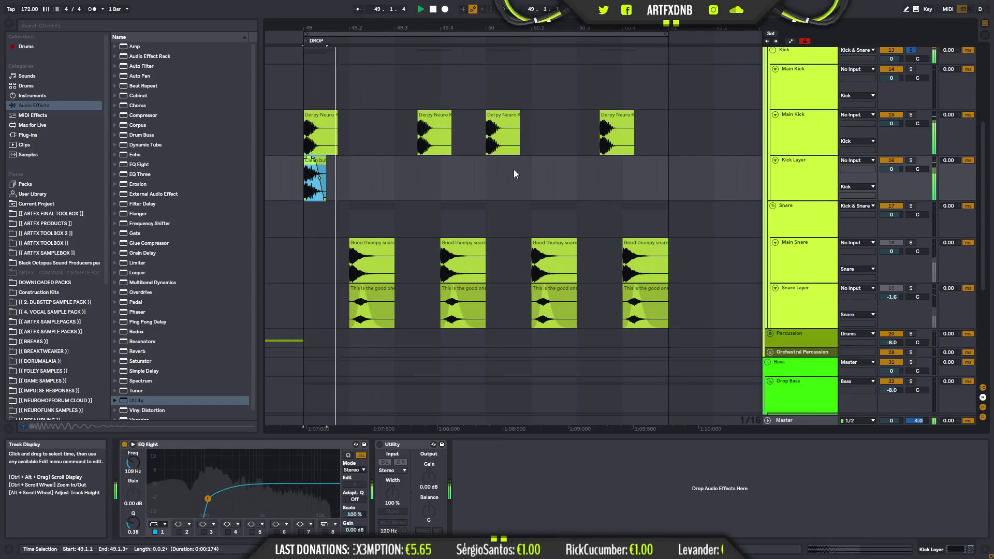
drag(891, 169, 903, 172)
key(space)
key(space)
key(space)
key(space)
key(space)
key(space)
key(space)
key(space)
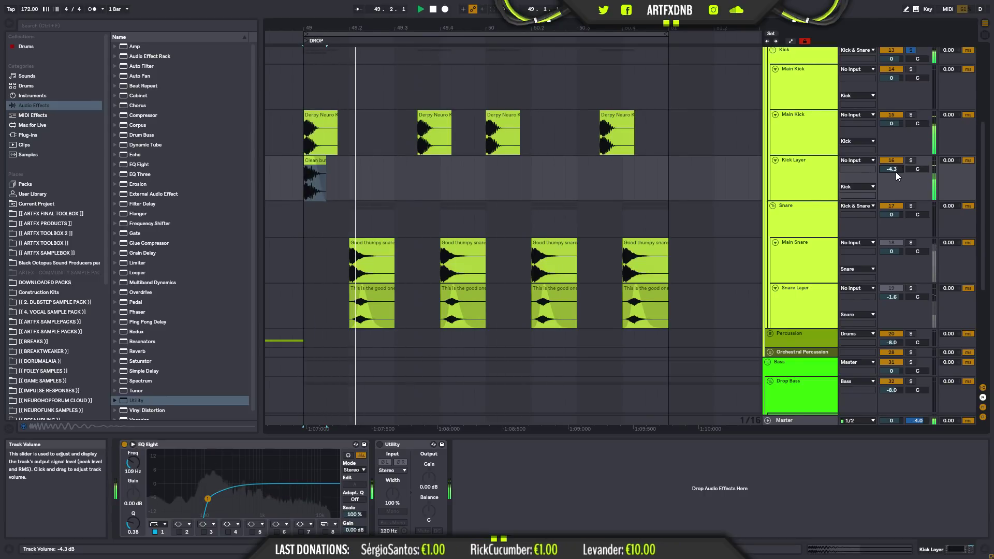
- Reactivate the phase-inverting Utility on the Kick Layer and set the track's delay to 1.00 ms
click(380, 445)
key(space)
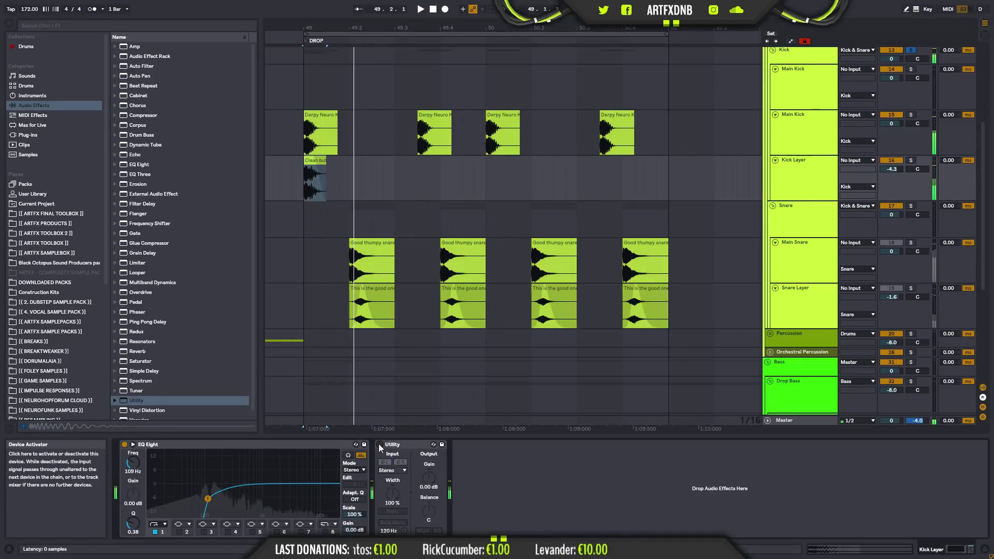
key(space)
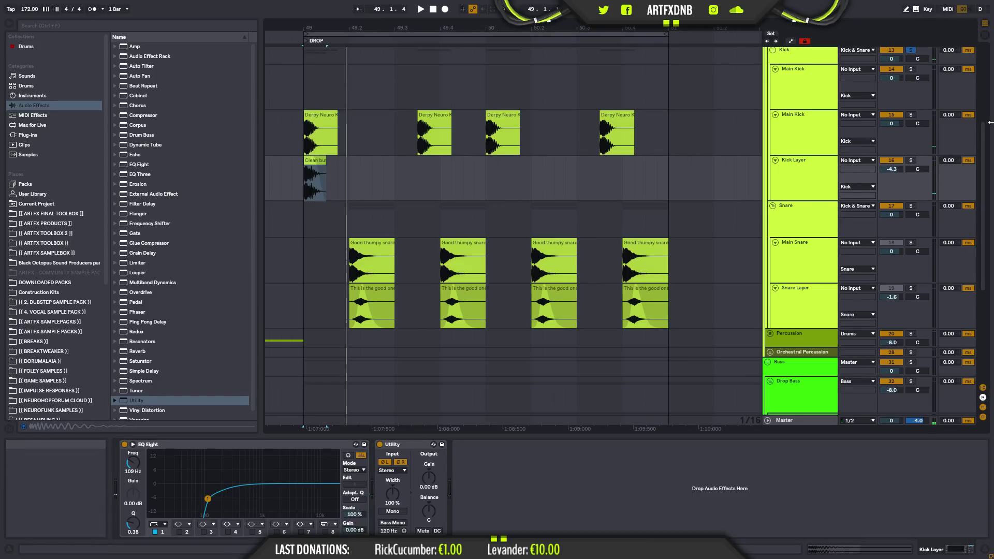
key(space)
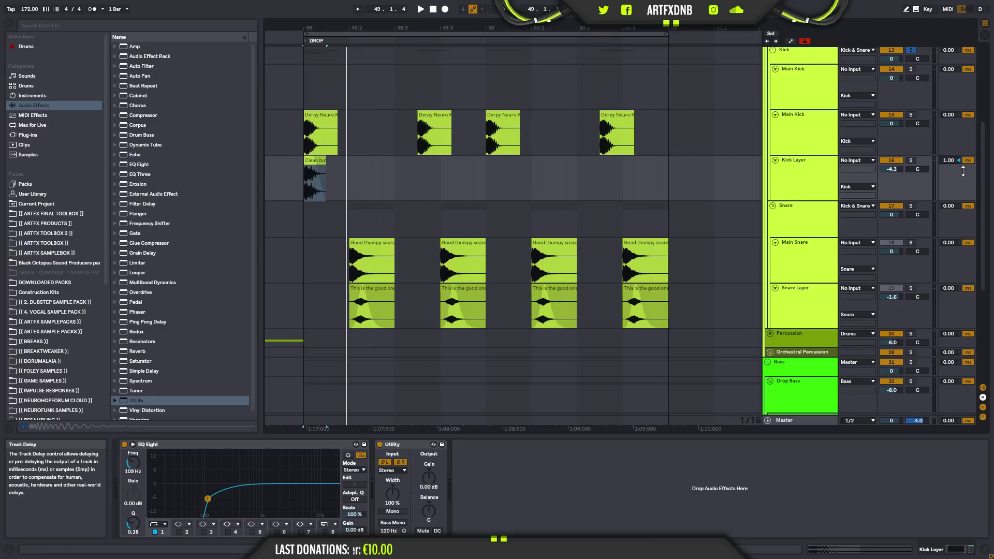
- Replay the first layered kick repeatedly to check how the delayed layer sounds against the Main Kick
scroll(986, 173, up, 2)
scroll(966, 176, down, 1)
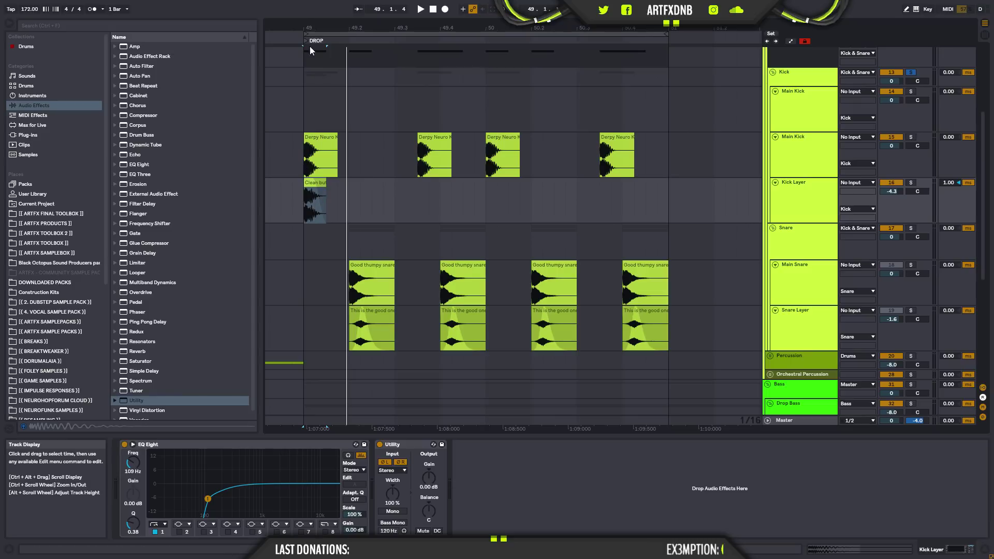
mouse_move(305, 28)
mouse_down()
mouse_move(304, 112)
mouse_move(304, 36)
mouse_up()
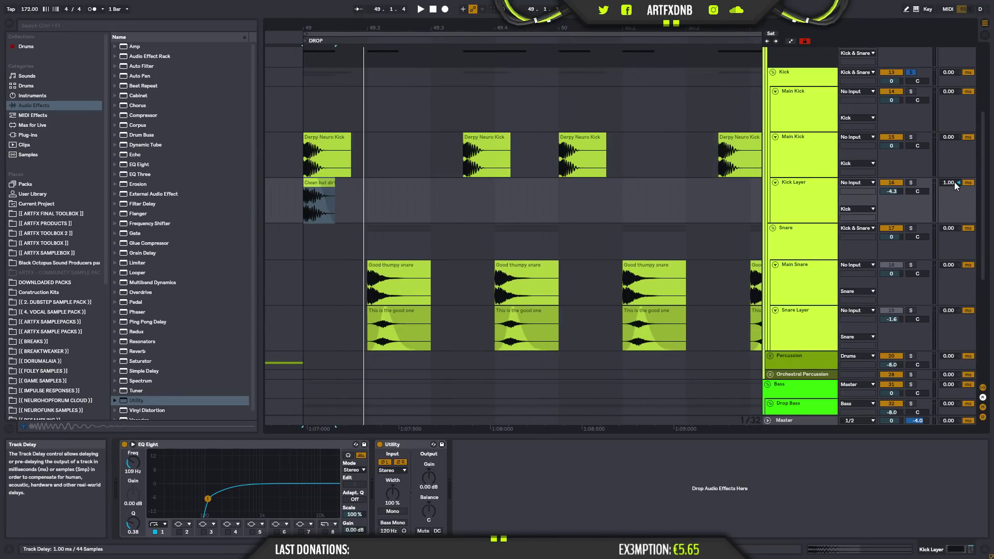
key(space)
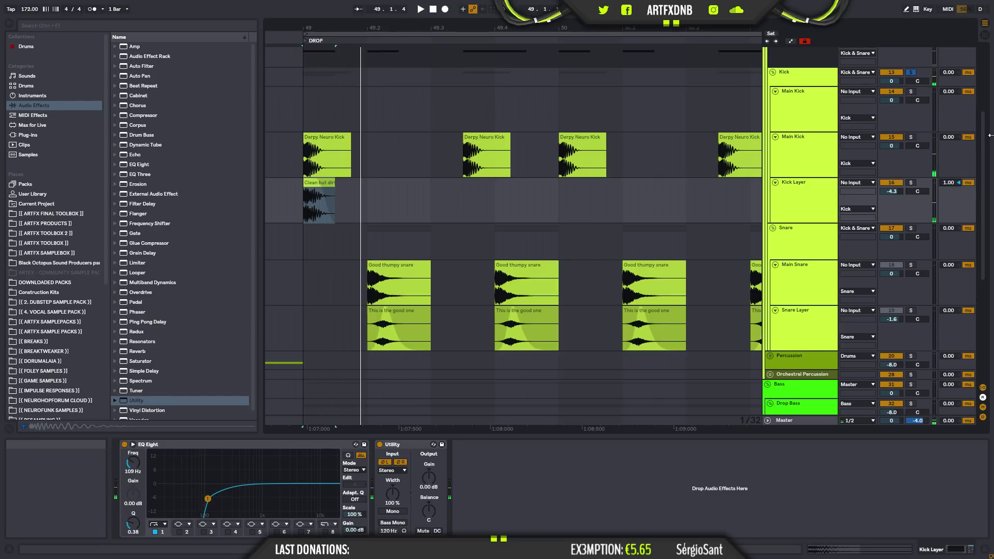
key(space)
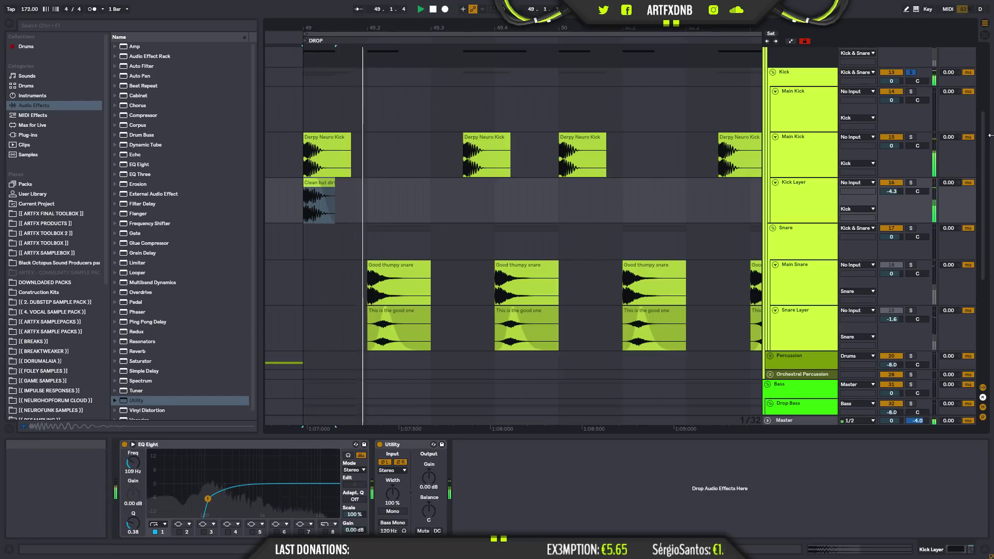
key(space)
key(space)
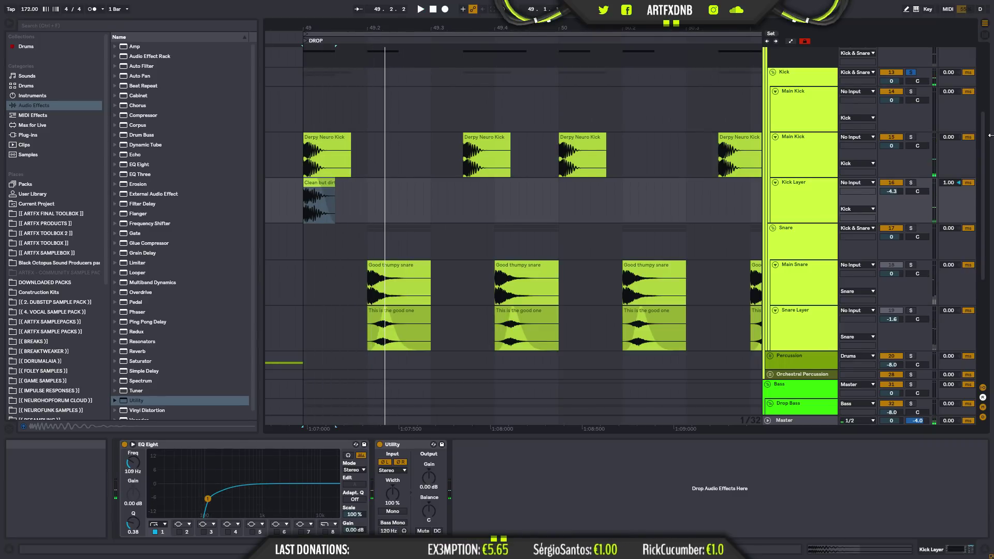
key(space)
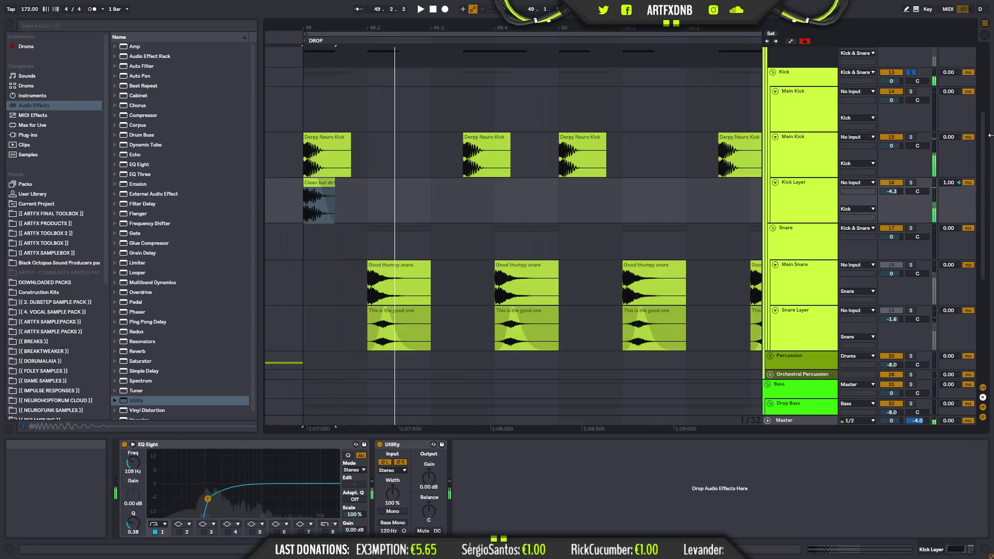
- Copy the trimmed Kick Layer clip beneath the other three Main Kick hits in the drop
click(802, 183)
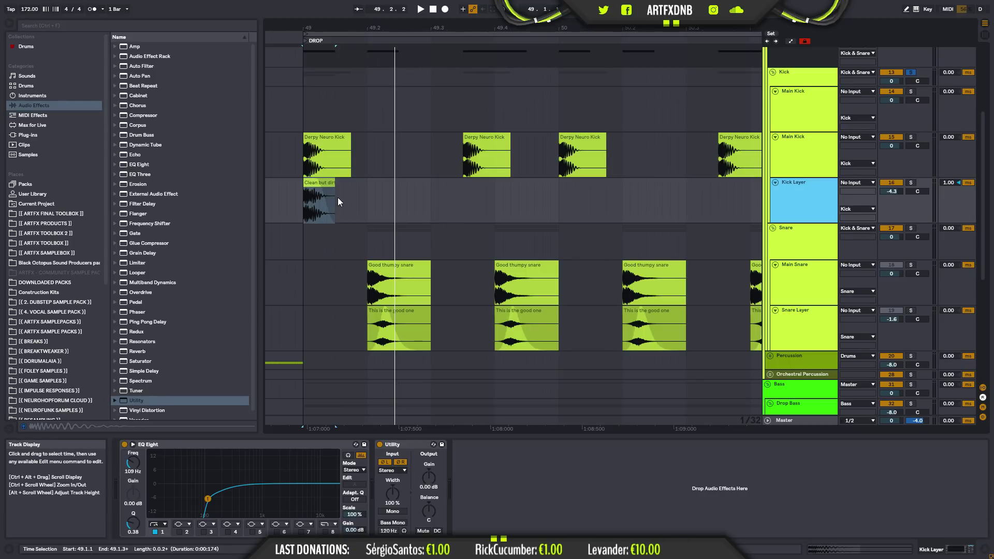
drag(371, 203, 725, 201)
drag(575, 28, 533, 21)
- Solo the Kick & Snare group instead of Kick, play the drop, and briefly mute the Kick Layer for comparison
click(349, 101)
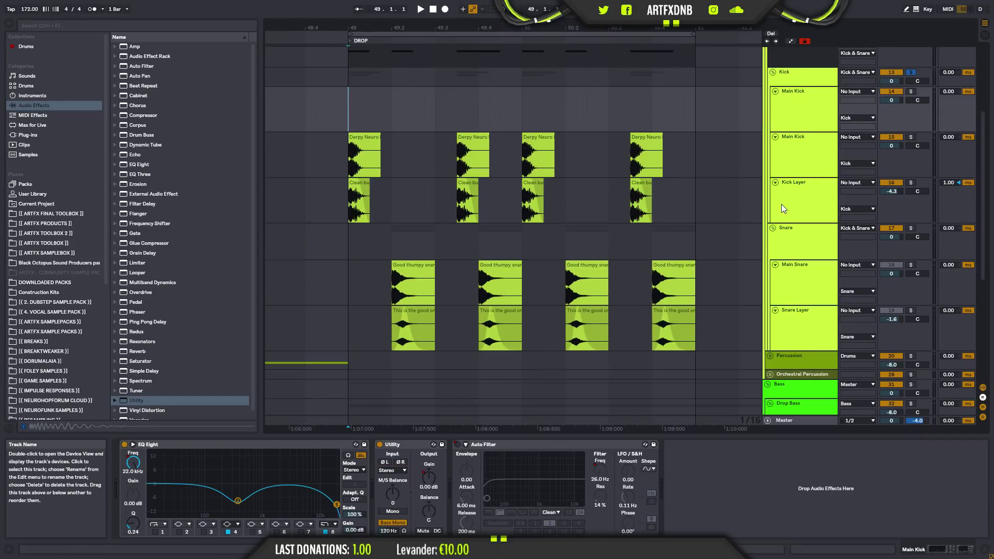
scroll(782, 204, up, 5)
click(811, 128)
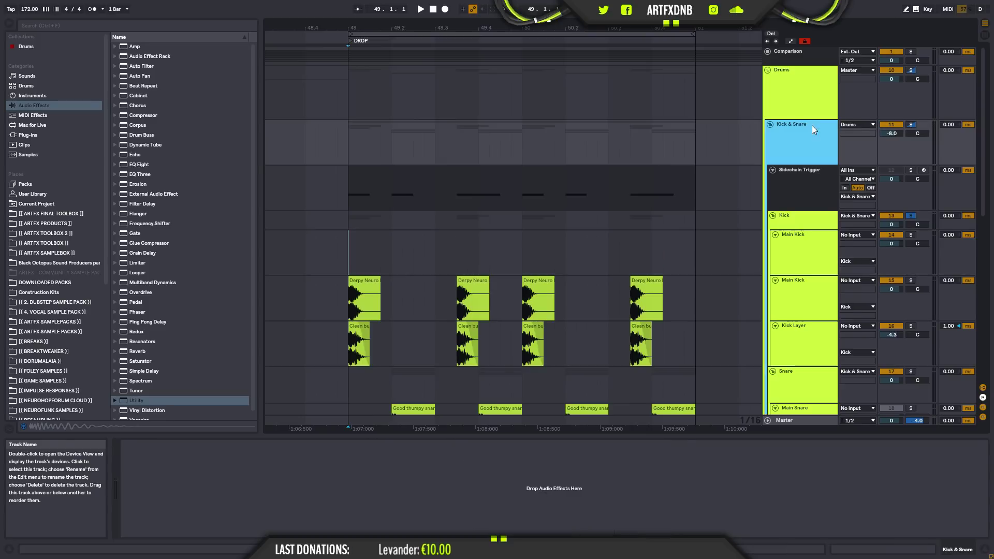
click(912, 125)
click(353, 142)
key(space)
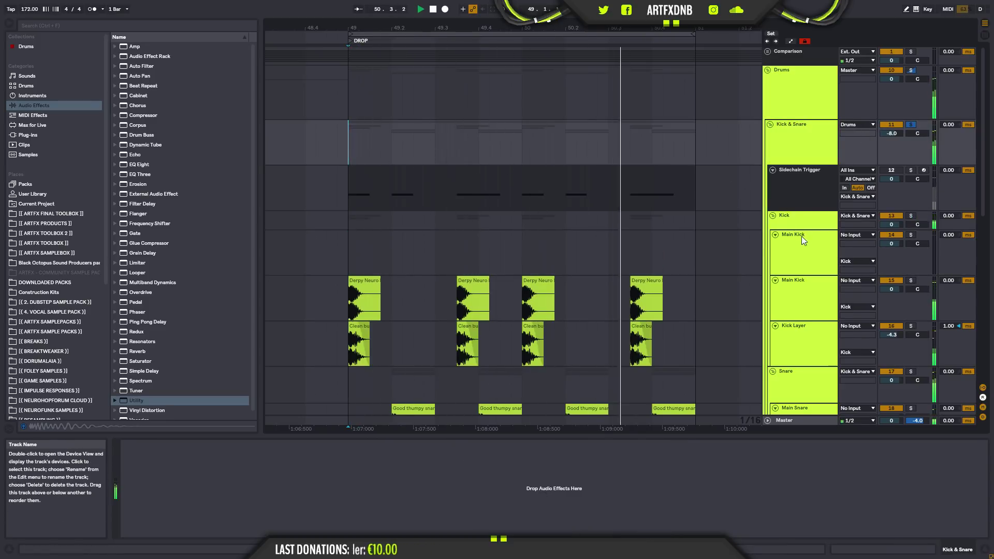
click(889, 326)
click(888, 325)
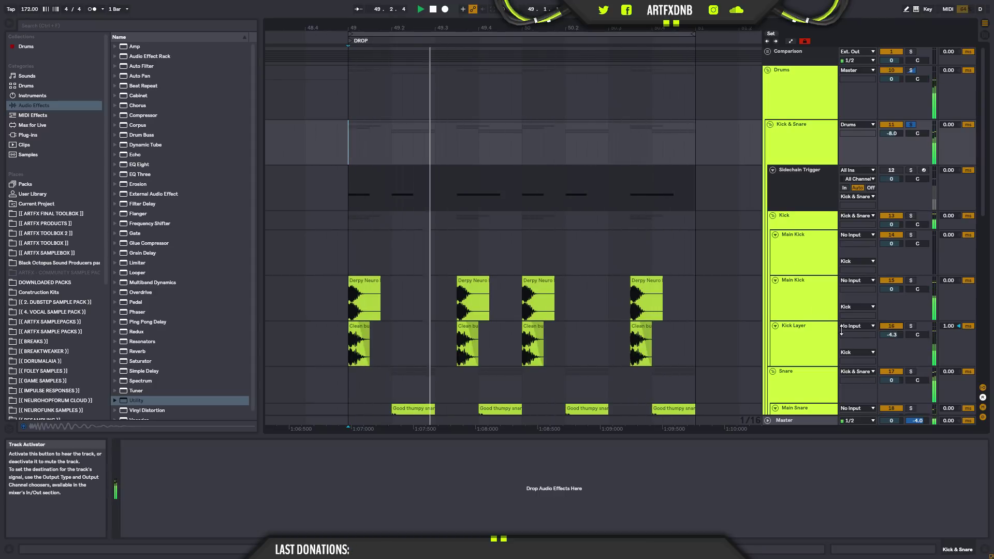
- Dip the Kick Layer's mids with EQ Eight band 5 and set band 7 to -2.85 dB at 8.43 kHz
click(810, 328)
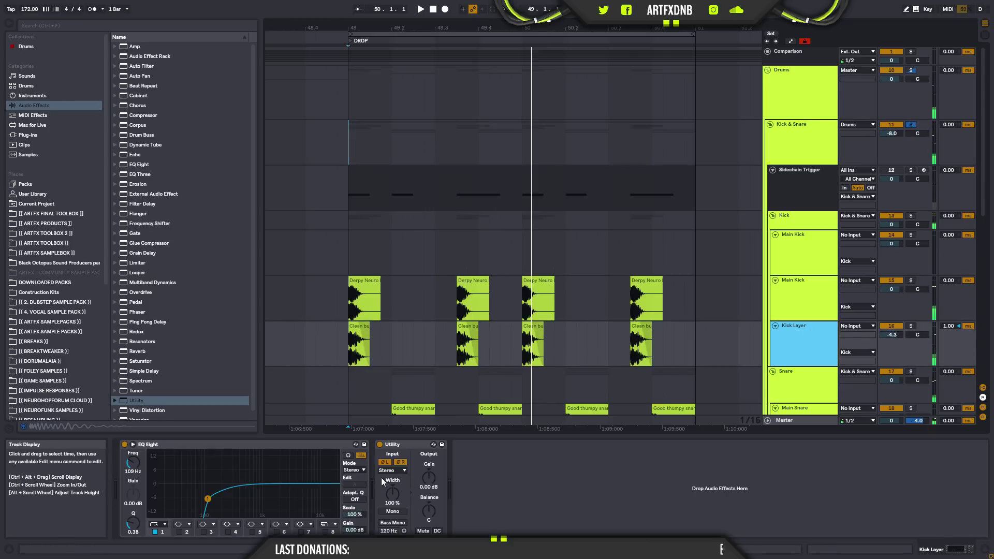
click(252, 531)
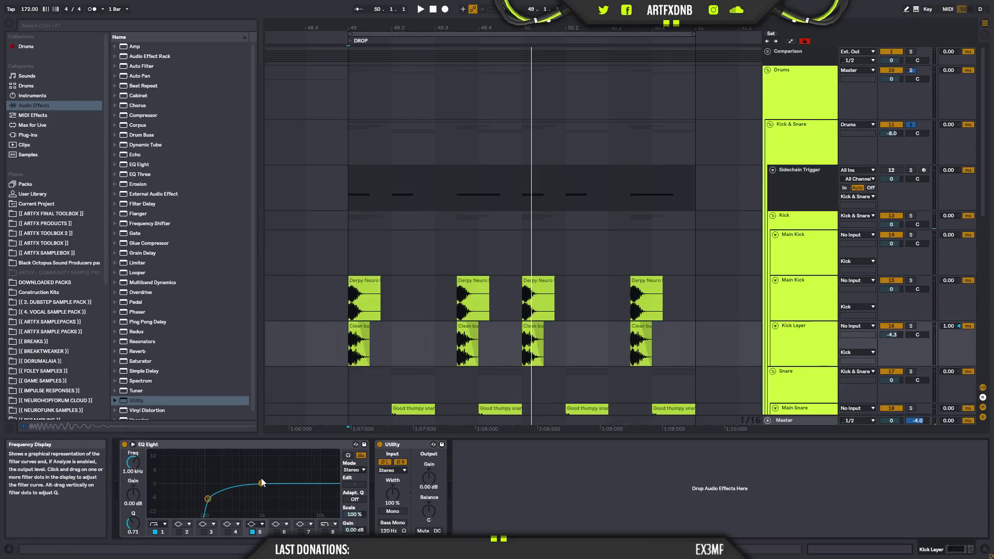
drag(259, 497, 313, 490)
click(301, 532)
key(space)
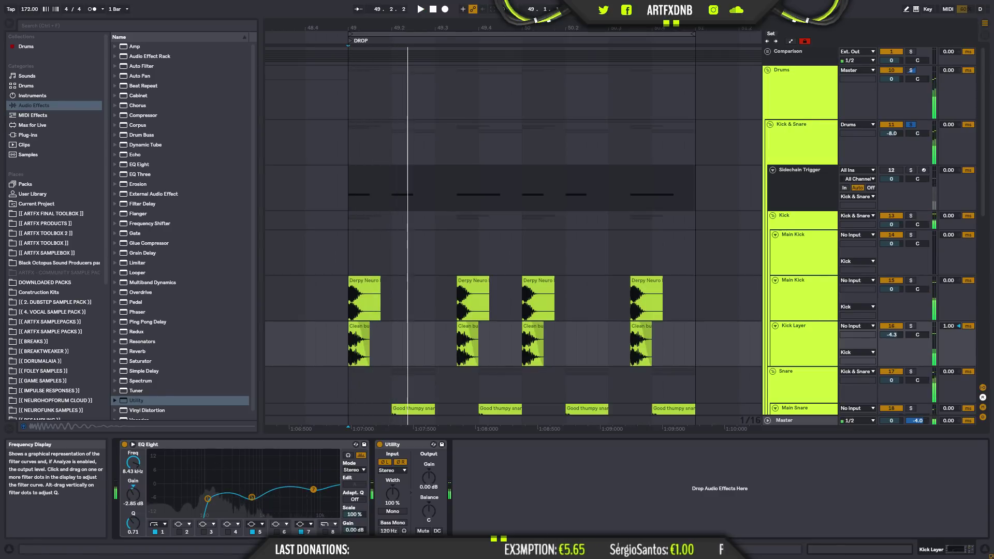
- Add Glue Compressor to the Kick group and set its threshold to -14.6 dB during playback
click(770, 216)
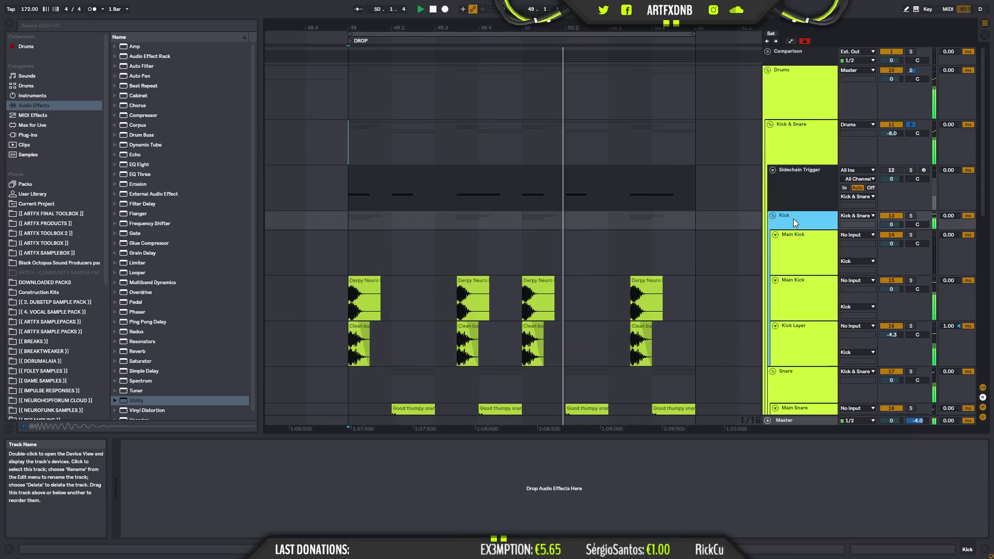
key(space)
click(141, 246)
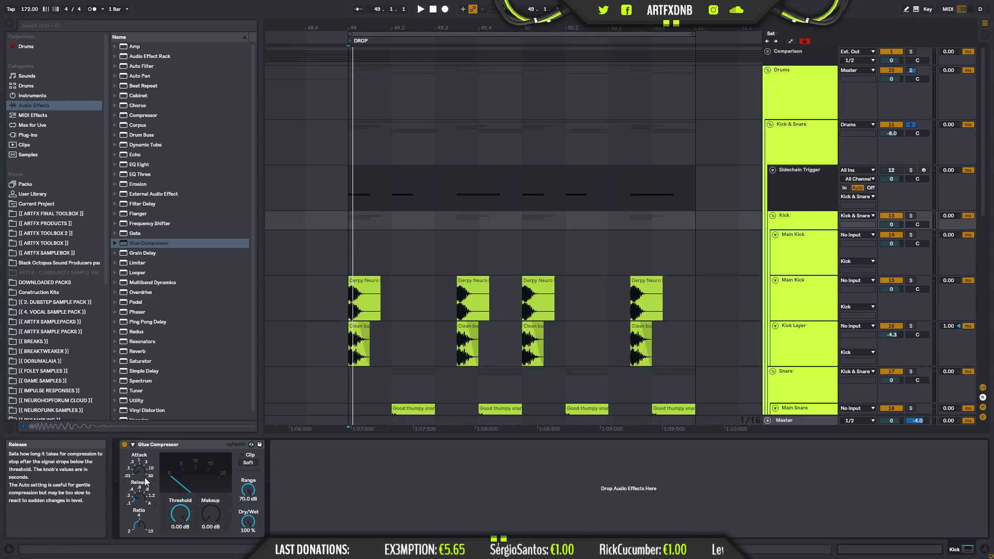
key(space)
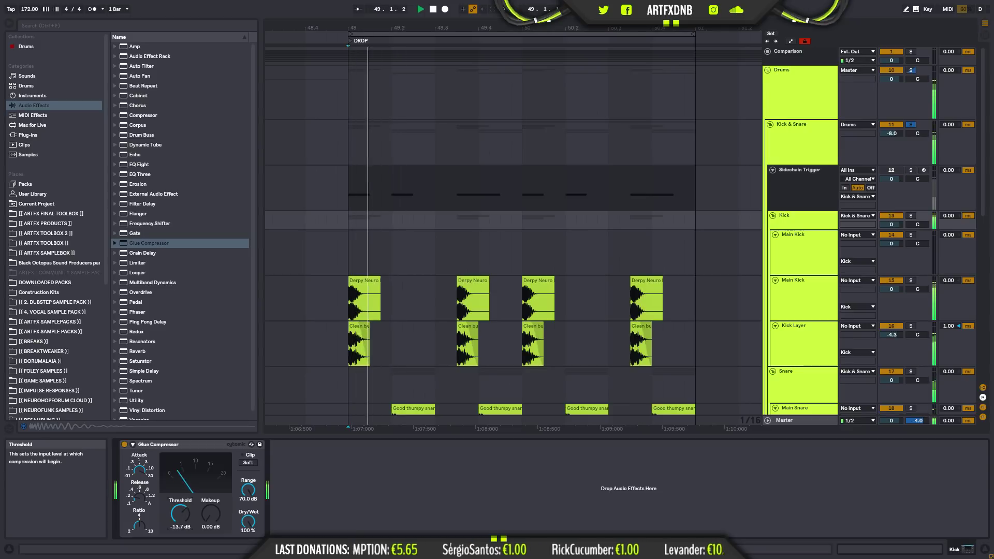
drag(180, 513, 180, 510)
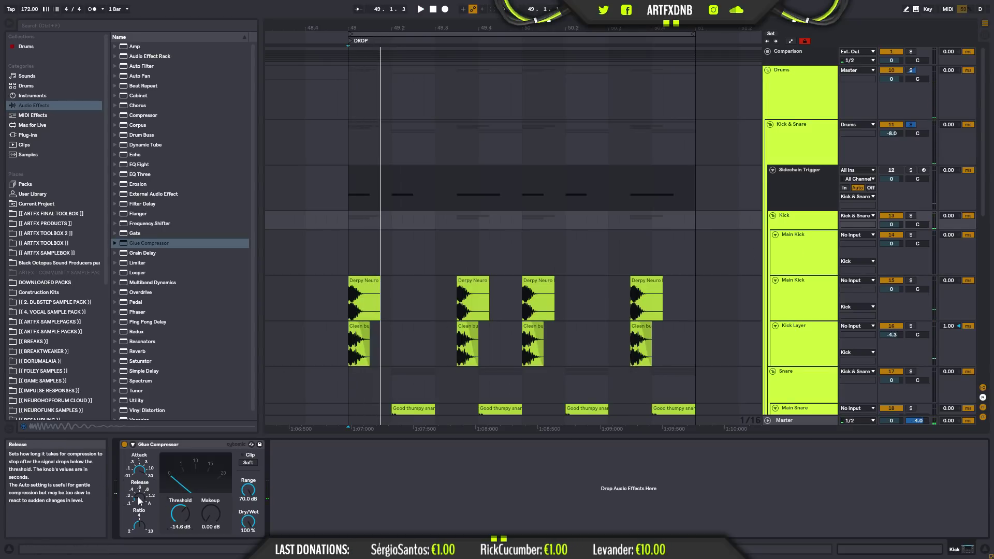
- Set the Kick group's Glue Compressor makeup gain to 3.02 dB and enable its soft clipping
key(space)
key(space)
mouse_move(211, 514)
mouse_down()
mouse_move(211, 523)
mouse_move(211, 514)
mouse_up()
click(248, 463)
- Briefly unsolo the Kick & Snare group during playback to hear it with the other drums, and solo it again
click(914, 125)
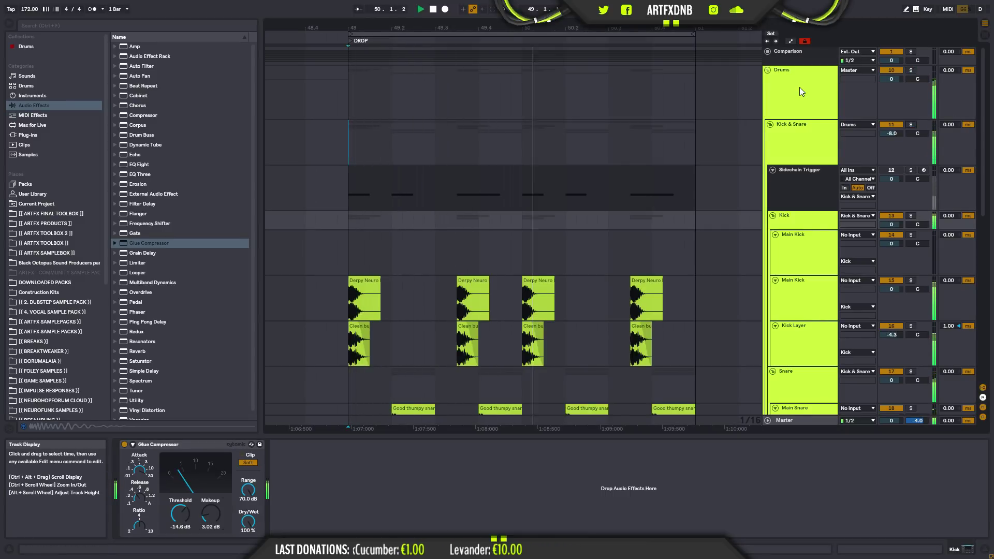
click(797, 129)
click(911, 124)
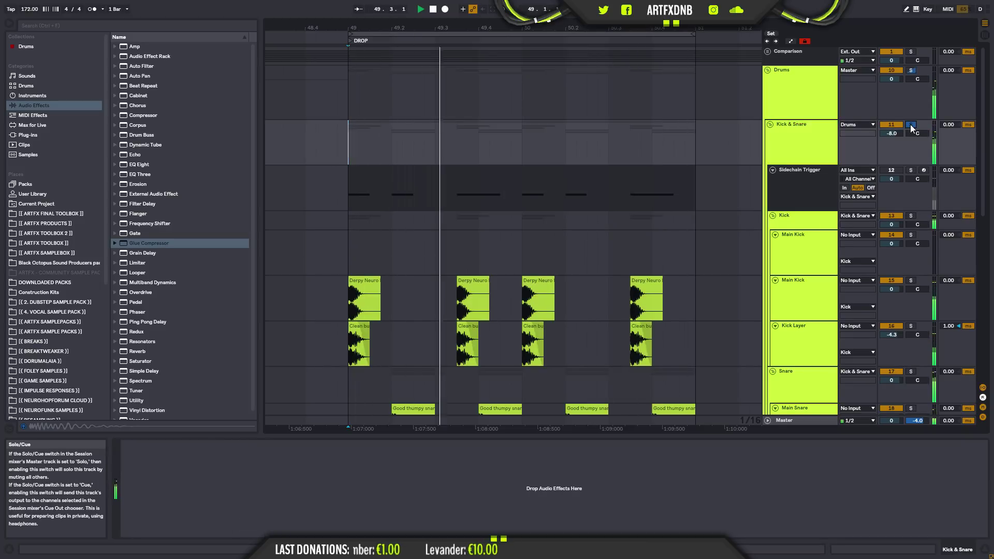
- Load Saturator on the Kick & Snare group
scroll(580, 126, down, 1)
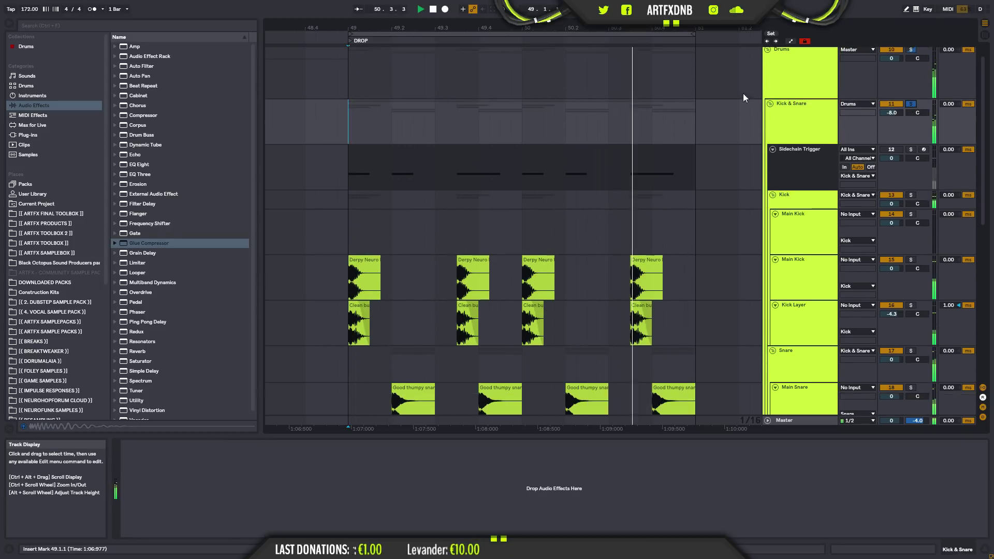
click(818, 107)
click(151, 243)
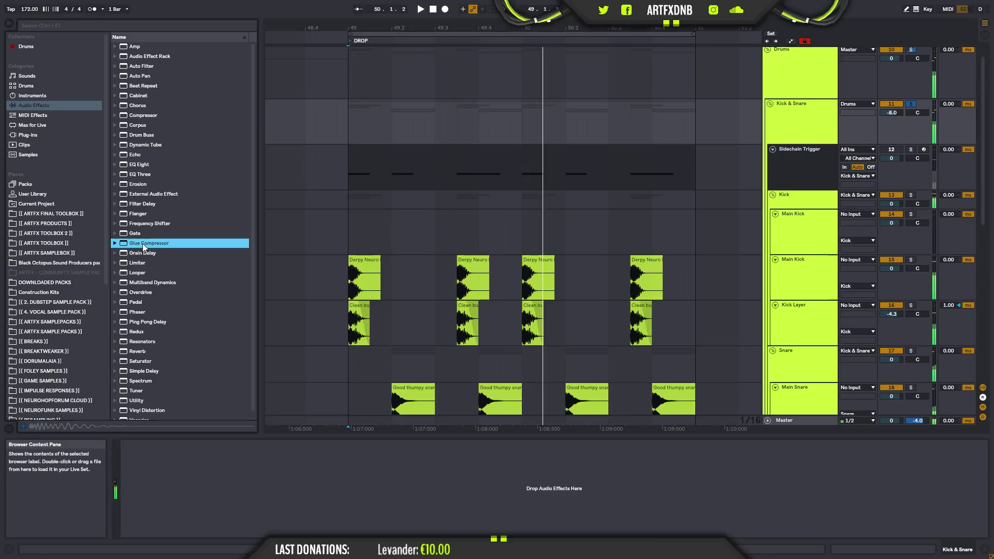
drag(138, 364, 164, 450)
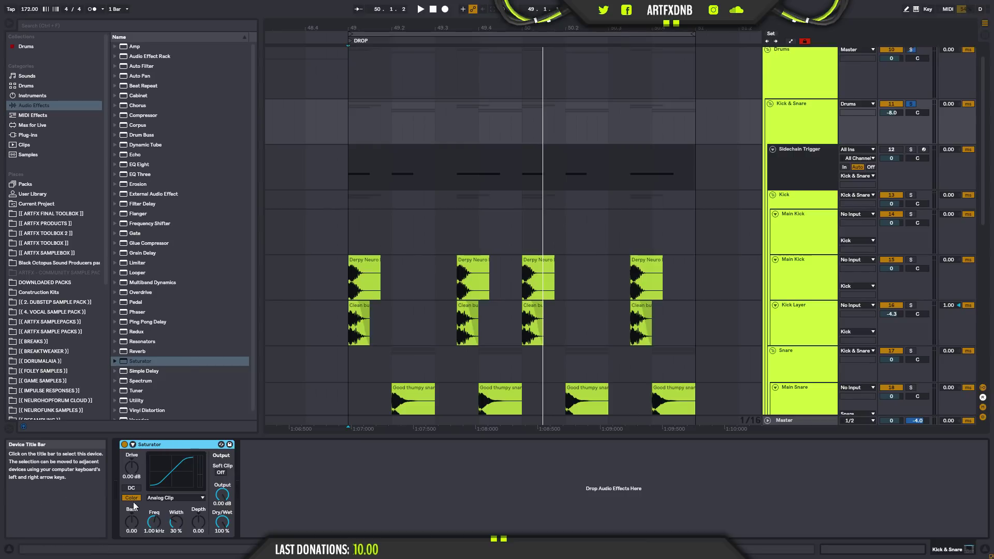
- Enable the Kick & Snare Saturator's soft clip, set drive to 1.14 dB and dry/wet to 32.5 %, and compare it bypassed during playback
click(132, 467)
key(space)
click(221, 473)
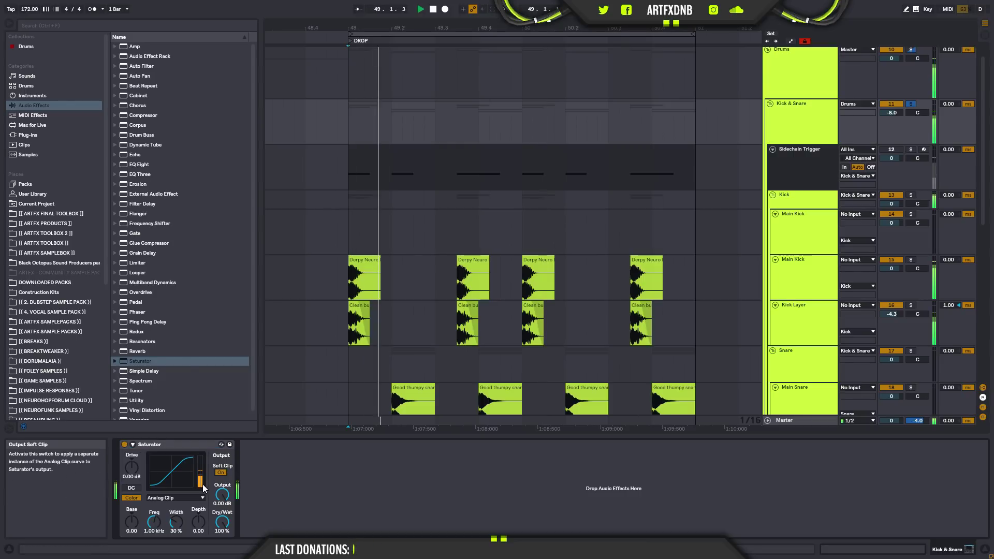
drag(131, 468, 131, 460)
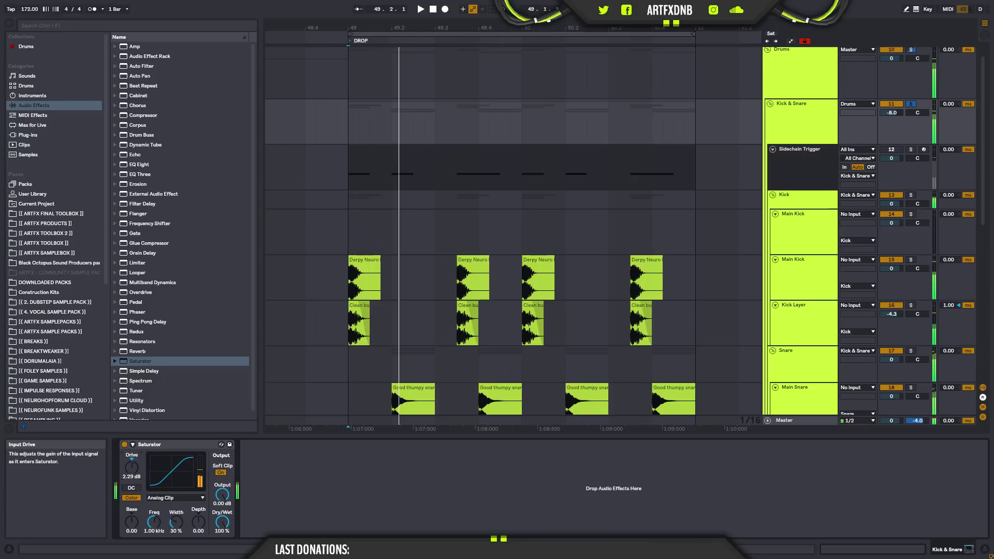
drag(222, 522, 222, 524)
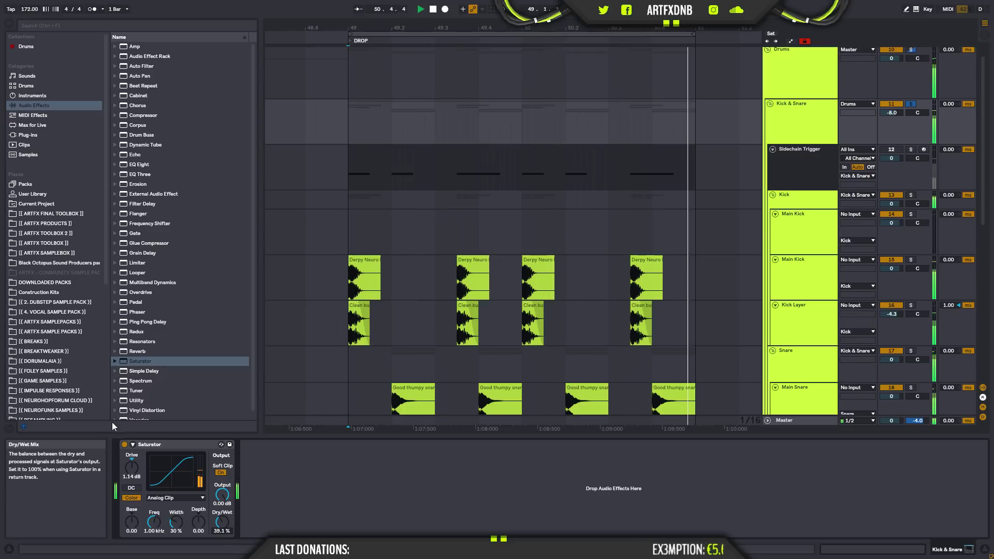
click(123, 443)
click(123, 444)
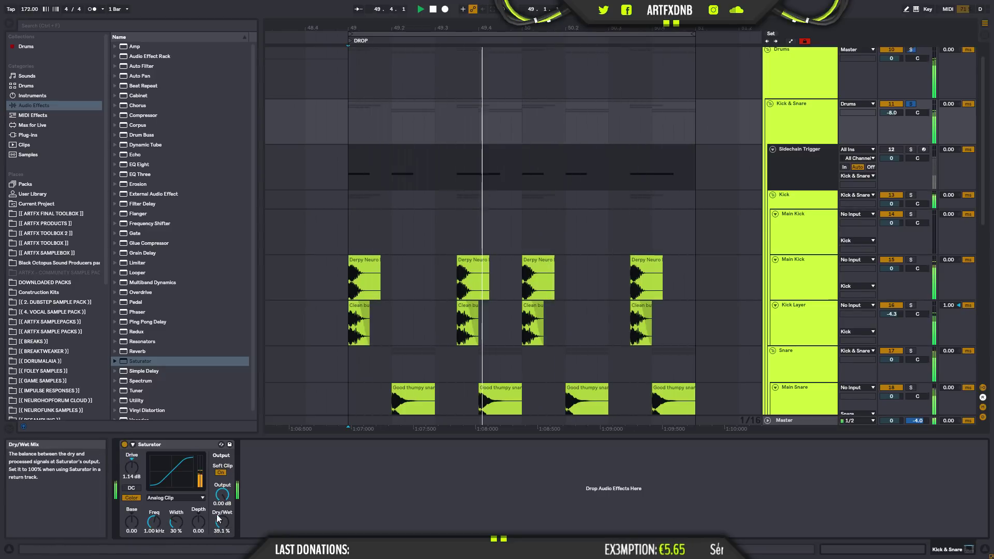
- Add EQ Eight to the Kick group ahead of its Glue Compressor
click(794, 263)
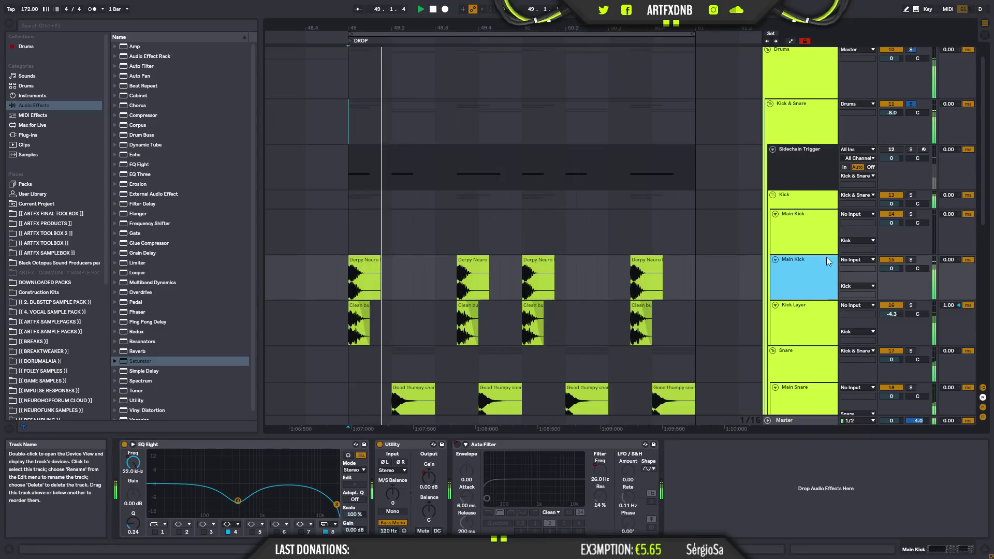
click(821, 225)
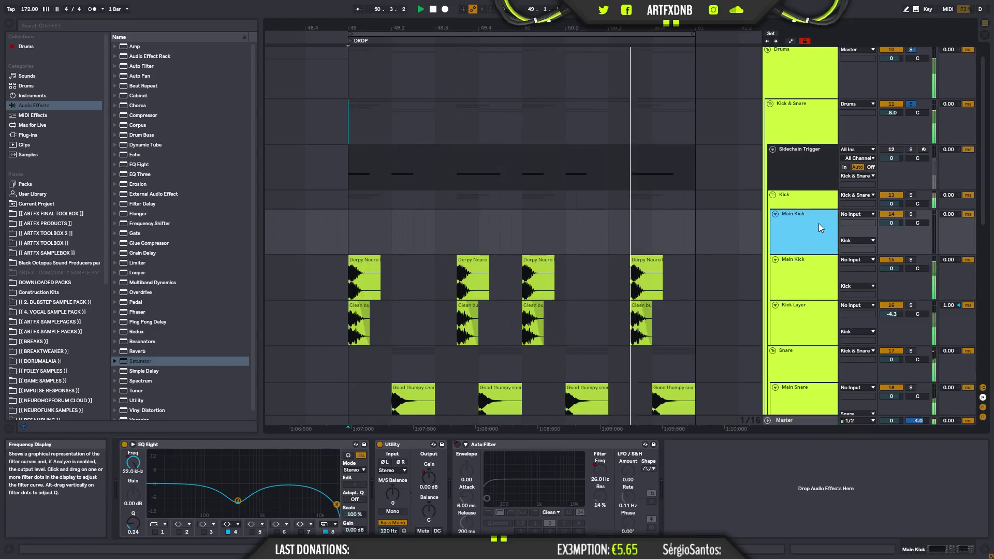
click(797, 197)
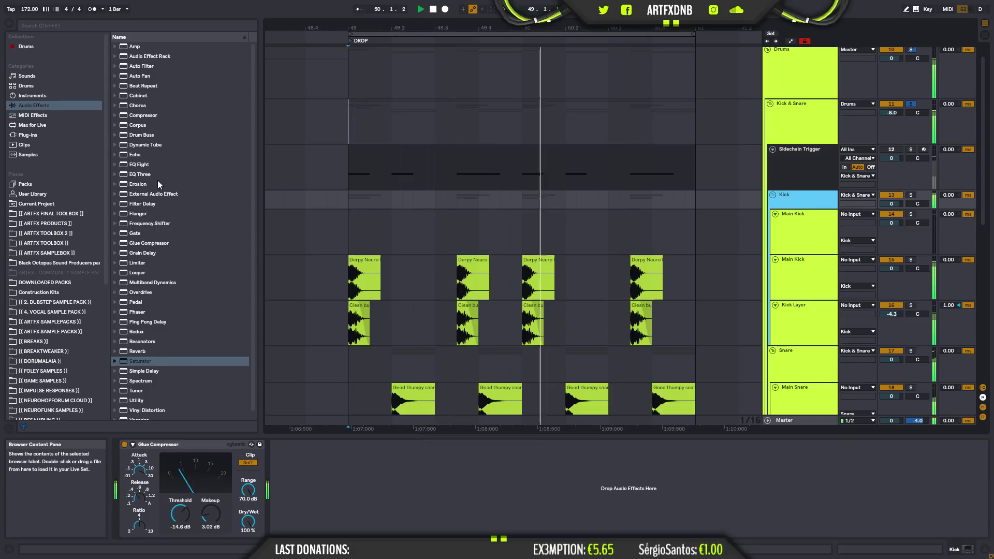
click(139, 164)
drag(251, 521, 130, 486)
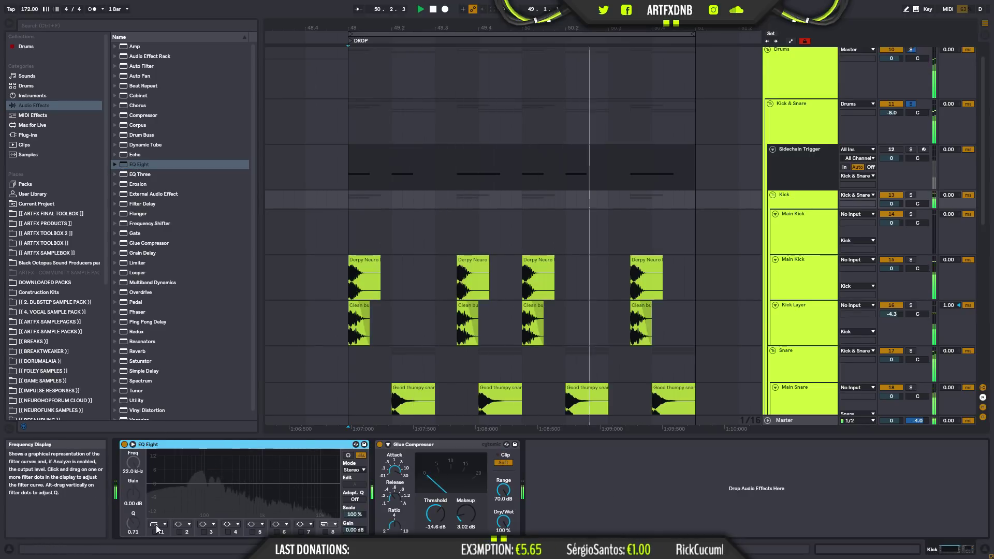
- Turn on a low cut in the Kick group's EQ Eight and boost band 3 by 1.61 dB at 359 Hz
click(155, 531)
drag(177, 501, 237, 480)
click(203, 532)
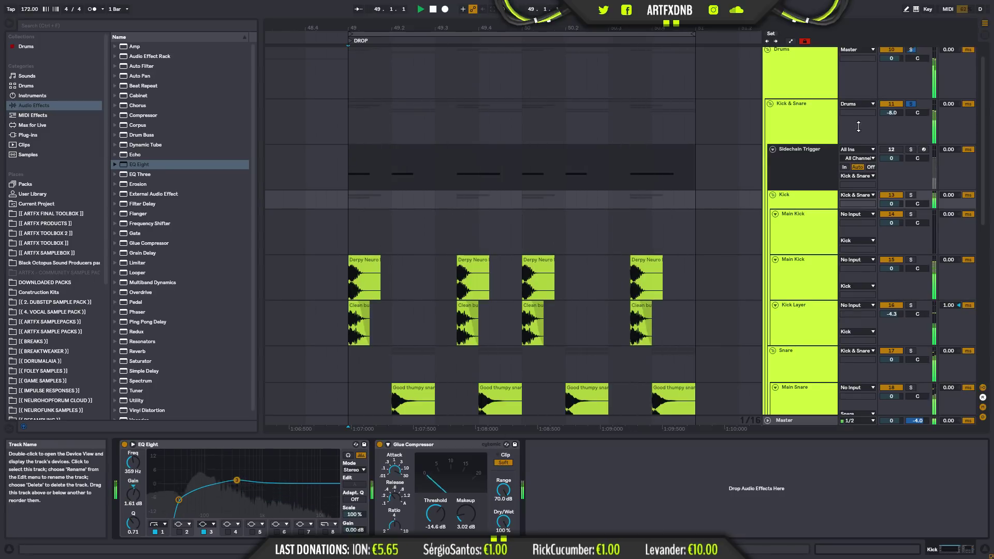
- Unsolo the Kick & Snare group to hear it in the full mix, and solo the Kick group
click(914, 104)
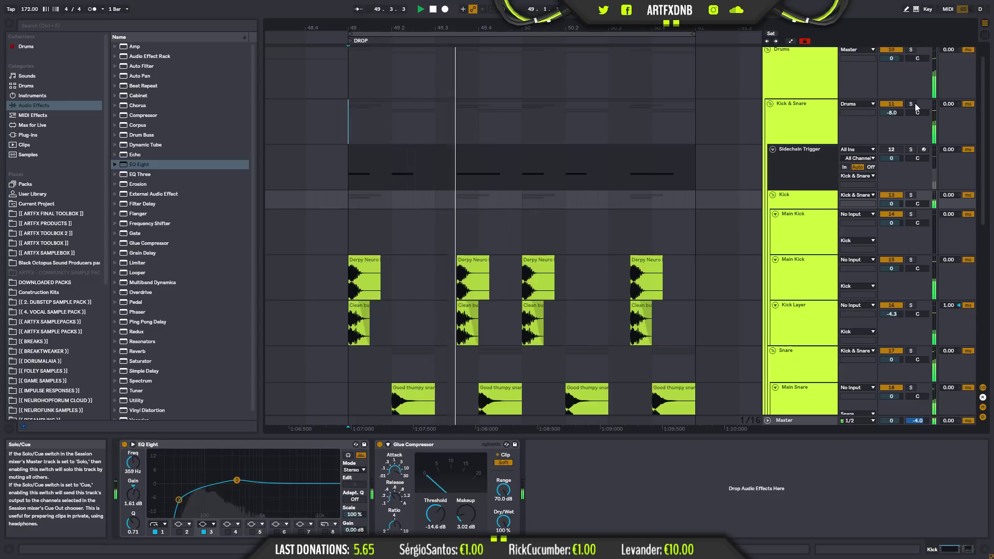
click(806, 105)
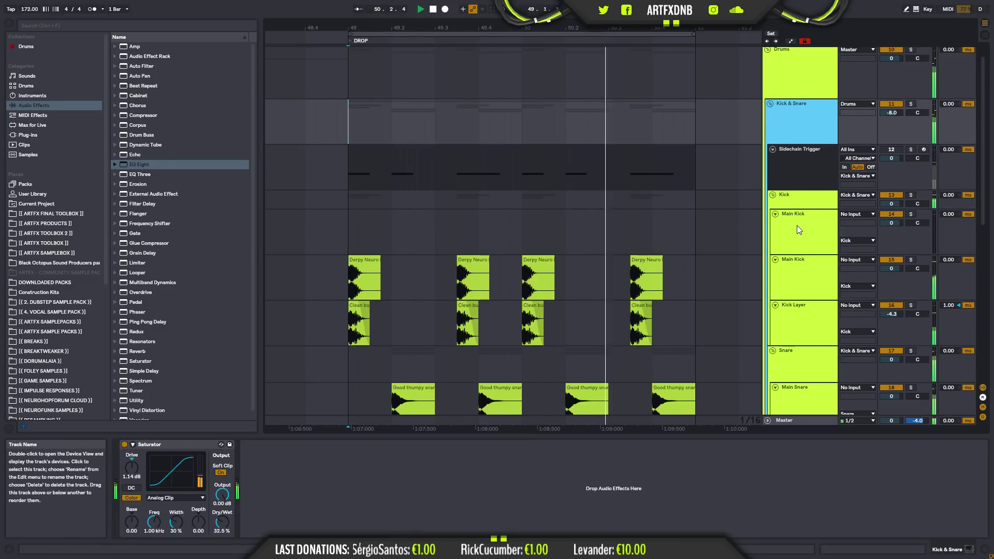
click(799, 195)
scroll(806, 256, down, 3)
scroll(816, 237, down, 2)
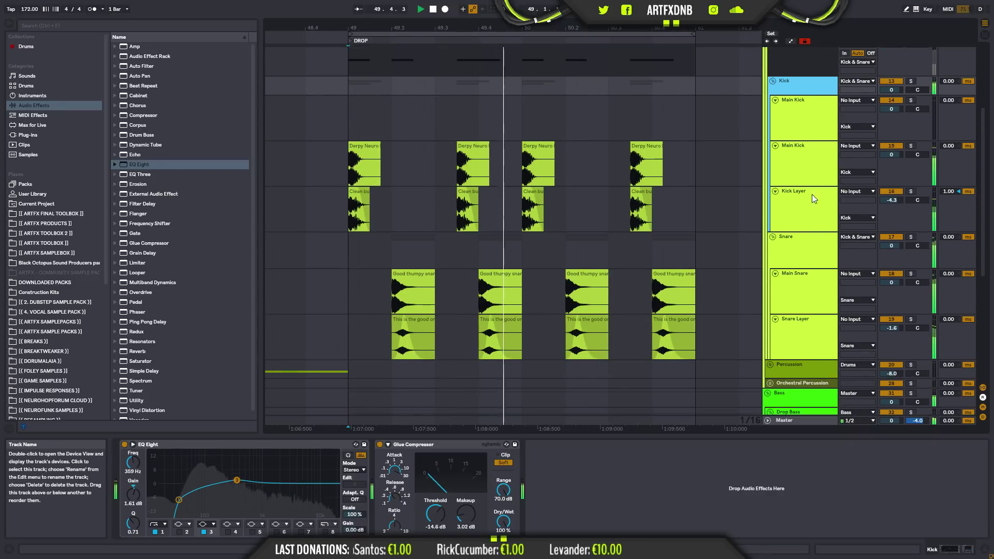
click(911, 100)
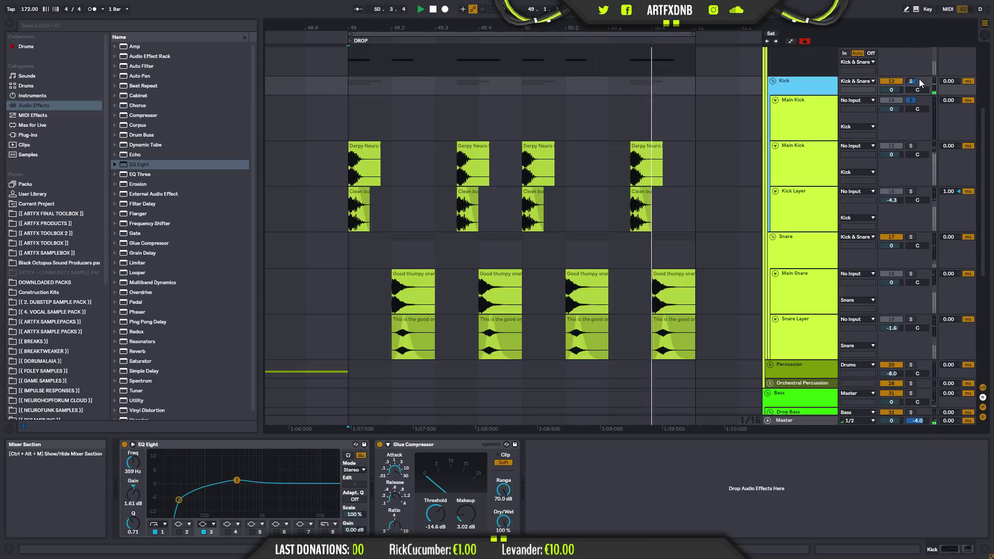
click(912, 81)
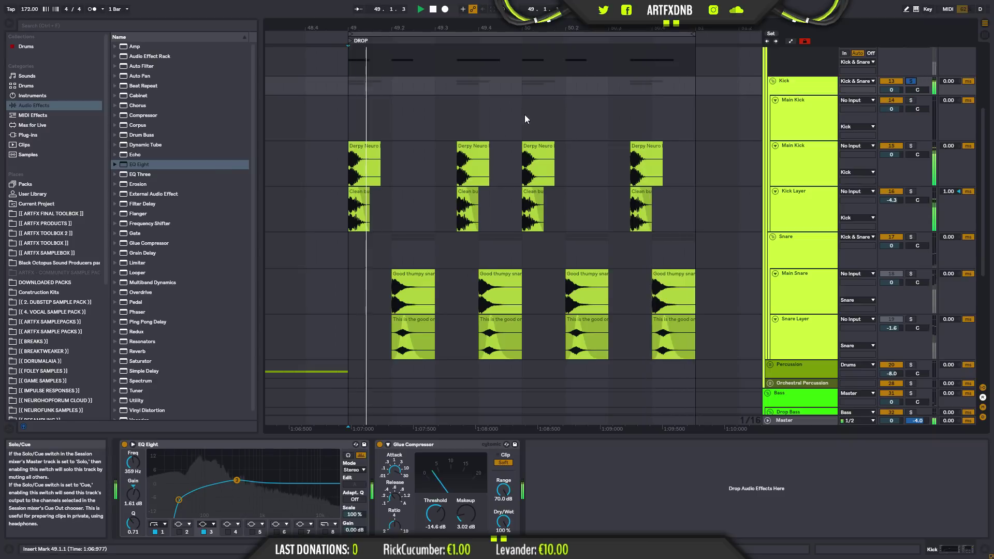
- Browse the plug-in effect categories for another processor for the kick
click(33, 134)
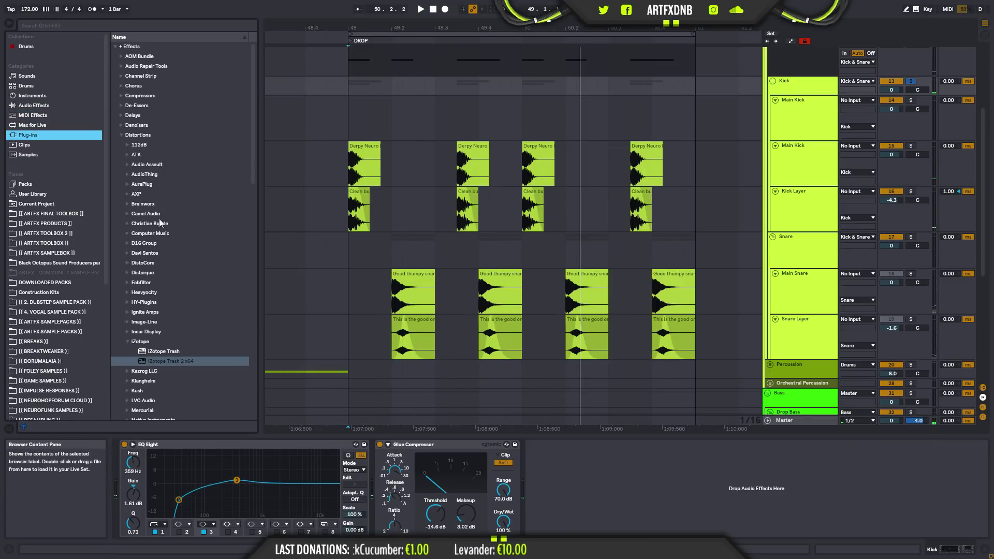
scroll(169, 279, down, 12)
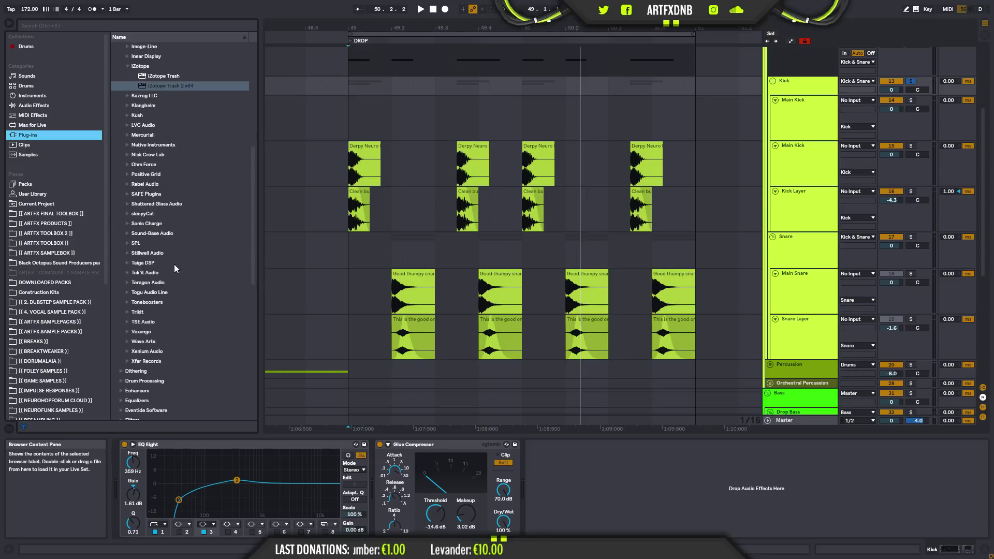
scroll(180, 263, down, 8)
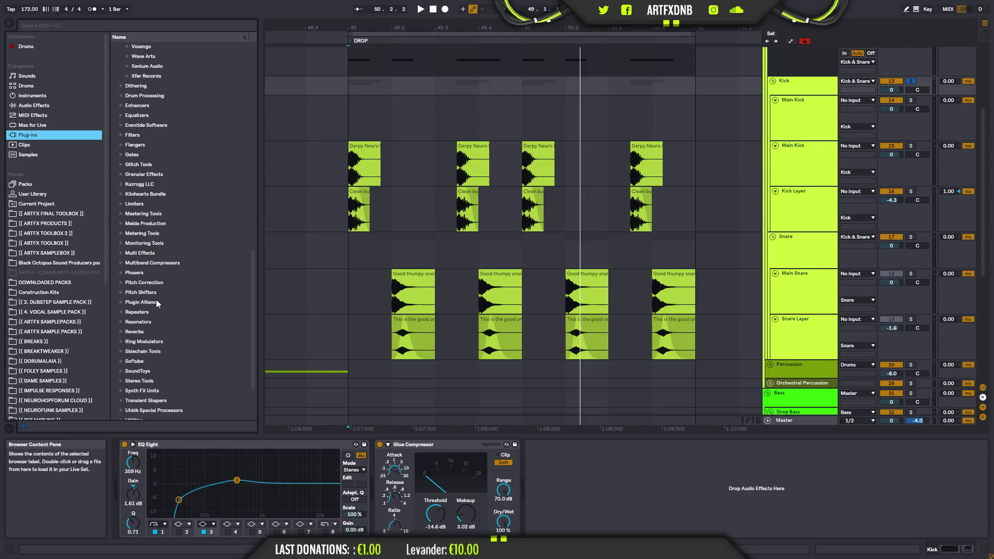
- Solo the Main Kick track containing the Derpy Neuro Kick clips and play its first clip
click(369, 155)
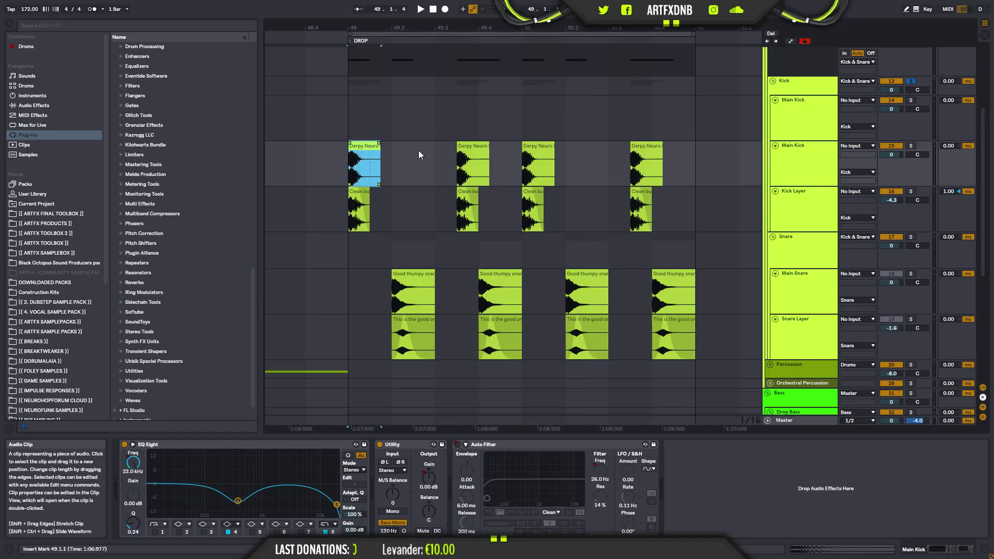
click(912, 147)
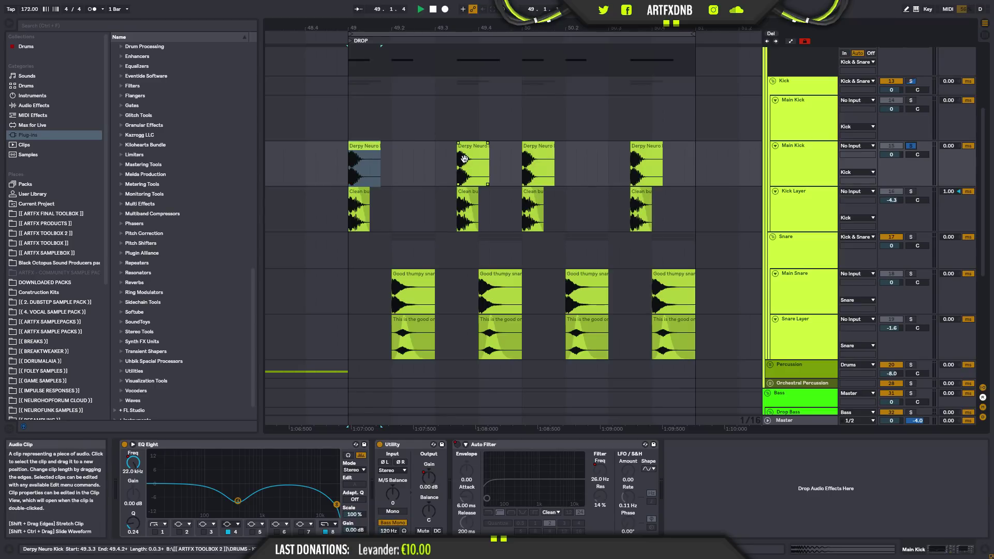
key(space)
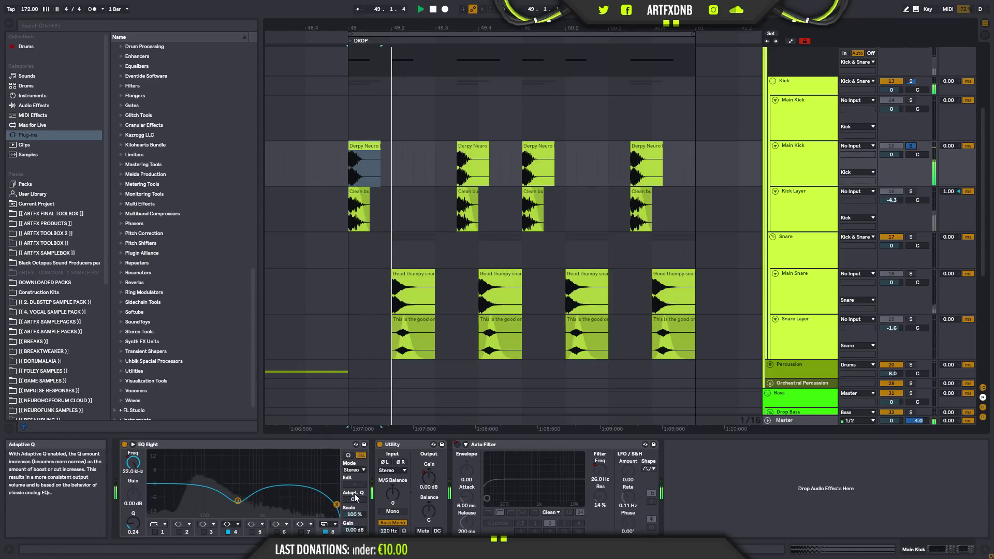
key(space)
- Try lowering the high cut of the Main Kick's EQ Eight to 4.26 kHz and audition it with the Kick group soloed
drag(337, 504, 297, 506)
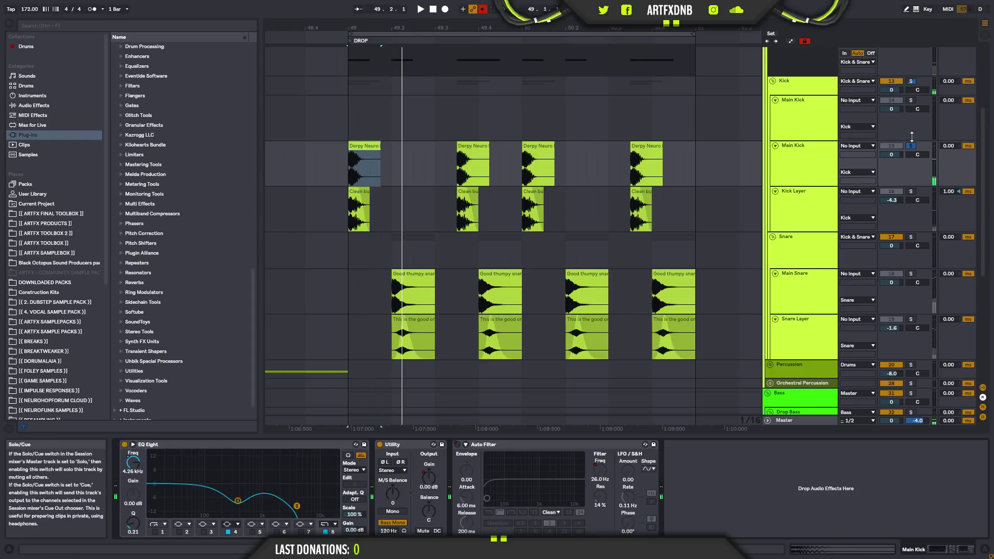
click(911, 82)
key(space)
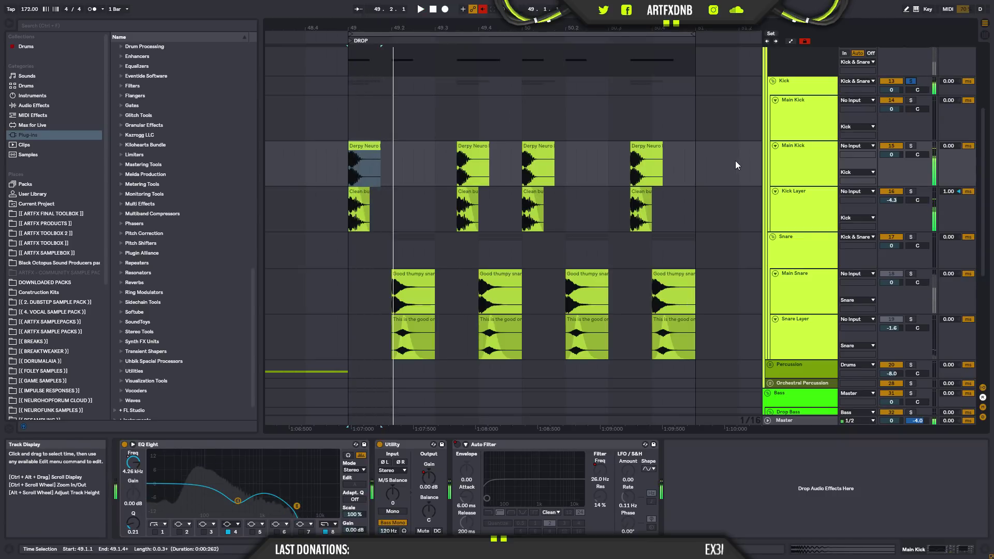
drag(300, 514, 337, 500)
key(space)
key(space)
key(space)
key(space)
- Enable the low-cut band in the Main Kick's EQ Eight, set it to 39.1 Hz, and audition the kick repeatedly
click(155, 531)
key(space)
drag(235, 495, 183, 494)
key(space)
key(space)
key(space)
key(space)
key(space)
key(space)
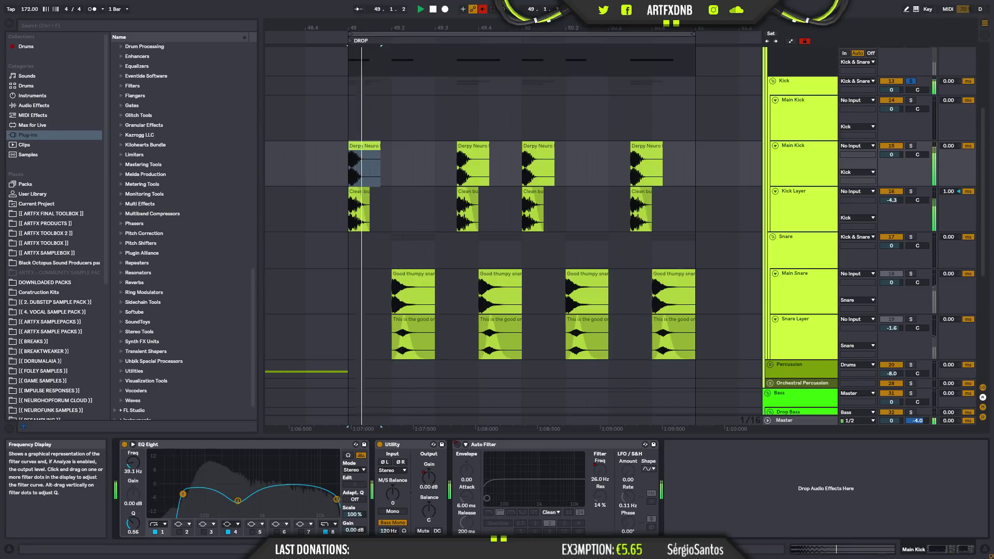
key(space)
key(space)
key(space)
key(space)
key(space)
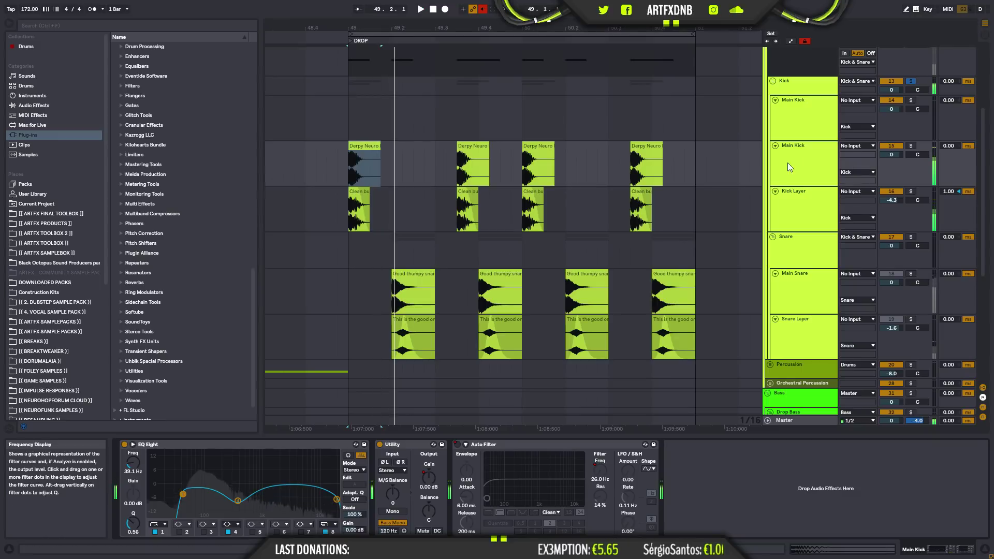
key(space)
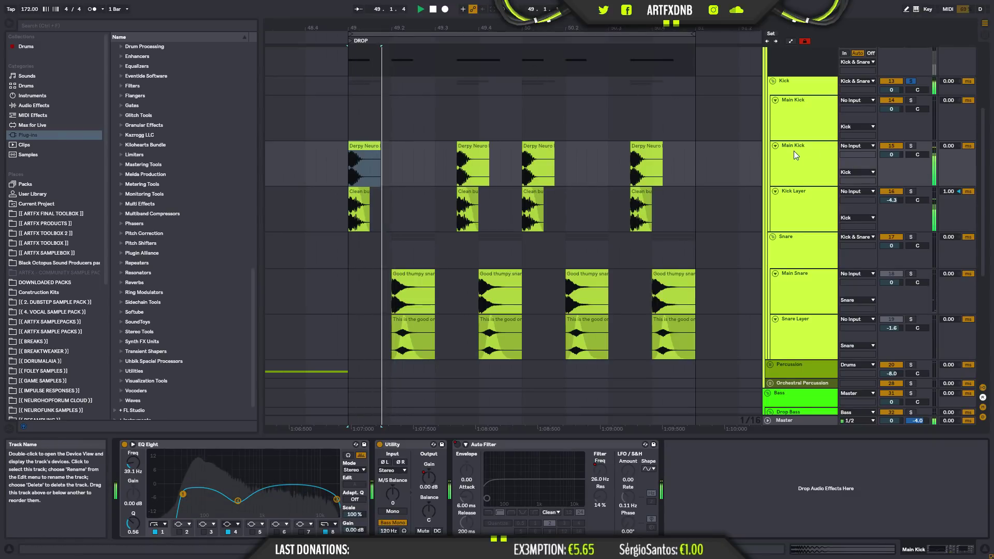
- Unsolo the Kick group, replay the drop several times to hear the kick in the mix, and solo the group again
click(911, 81)
key(space)
key(space)
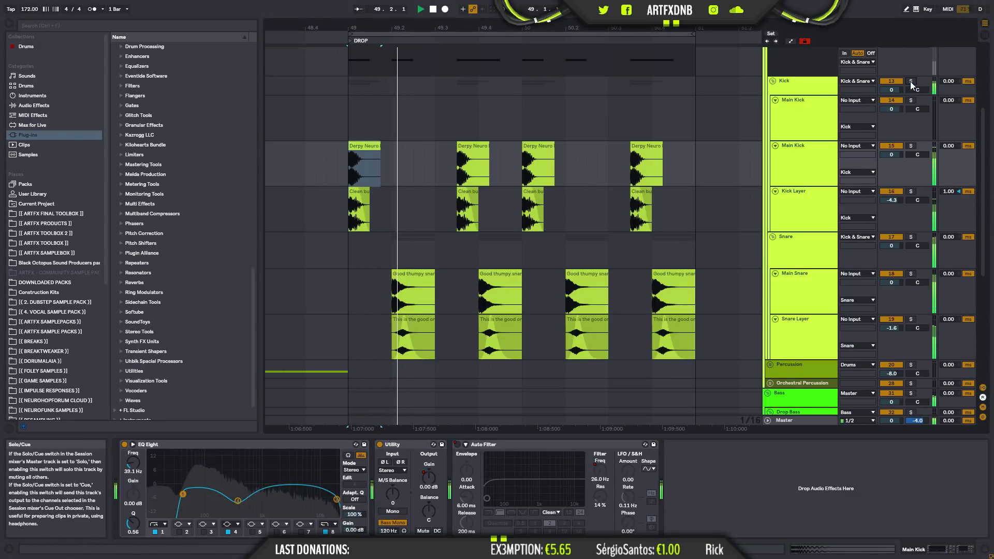
key(space)
key(space)
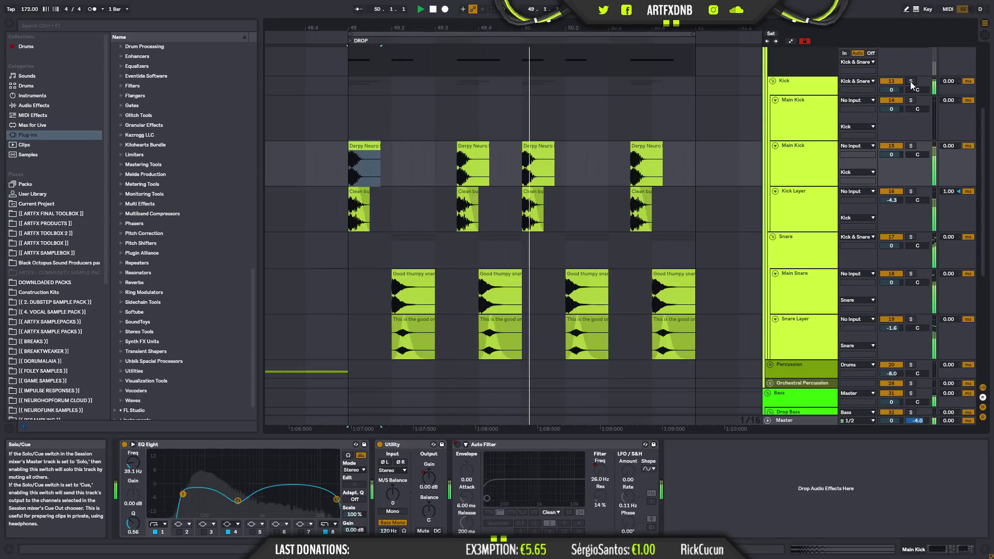
key(space)
key(space)
click(910, 82)
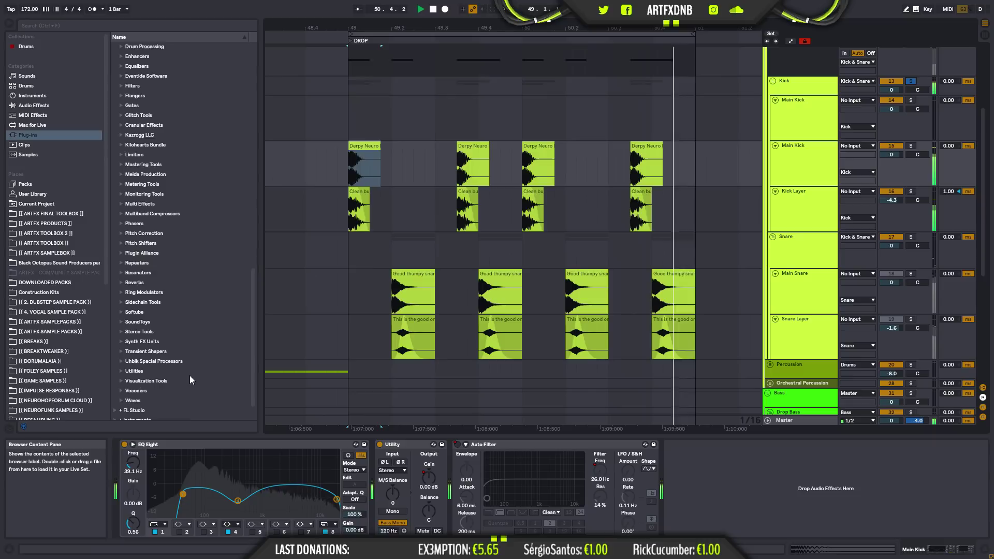
- Find Native Instruments' Transient Master among the transient shapers and insert it on the Kick group between EQ Eight and Glue Compressor
key(space)
scroll(146, 284, down, 1)
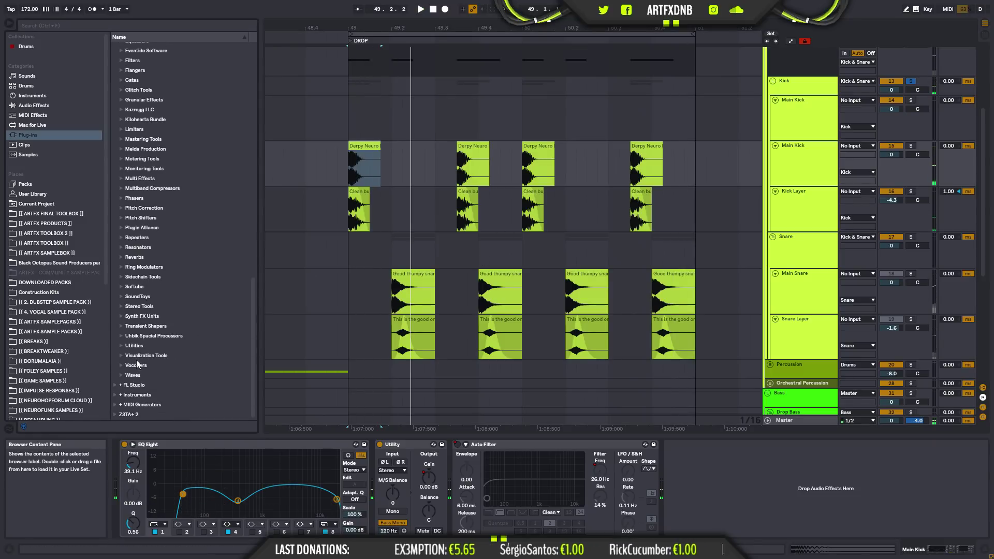
click(119, 327)
scroll(165, 362, down, 1)
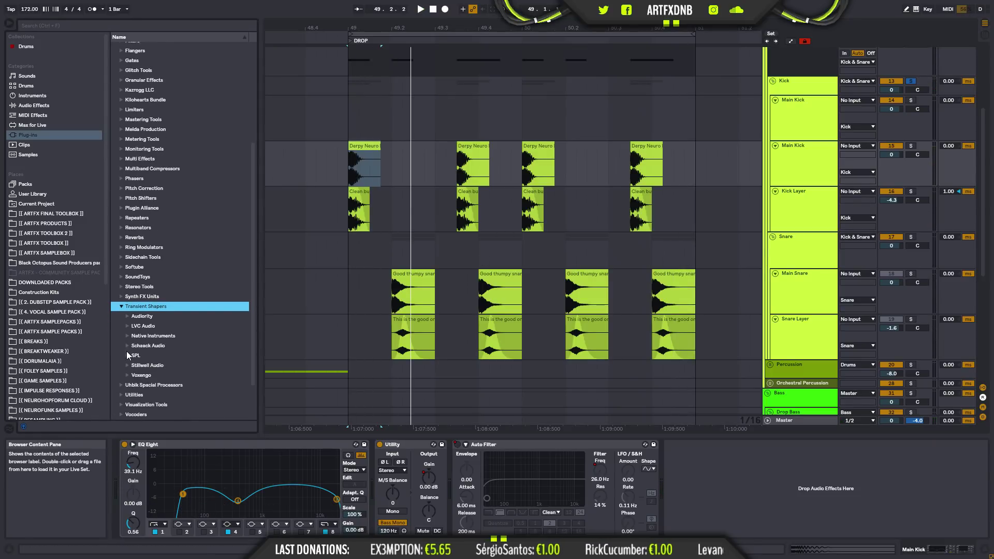
click(128, 346)
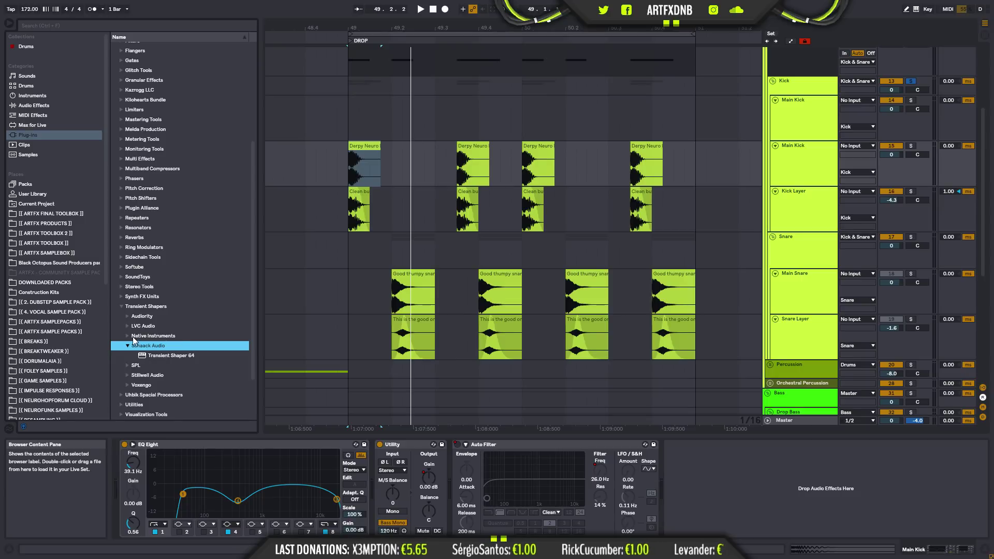
click(128, 335)
mouse_move(165, 346)
mouse_down()
mouse_move(170, 378)
mouse_move(155, 466)
mouse_move(478, 460)
mouse_move(695, 484)
mouse_move(781, 235)
mouse_move(796, 90)
mouse_up()
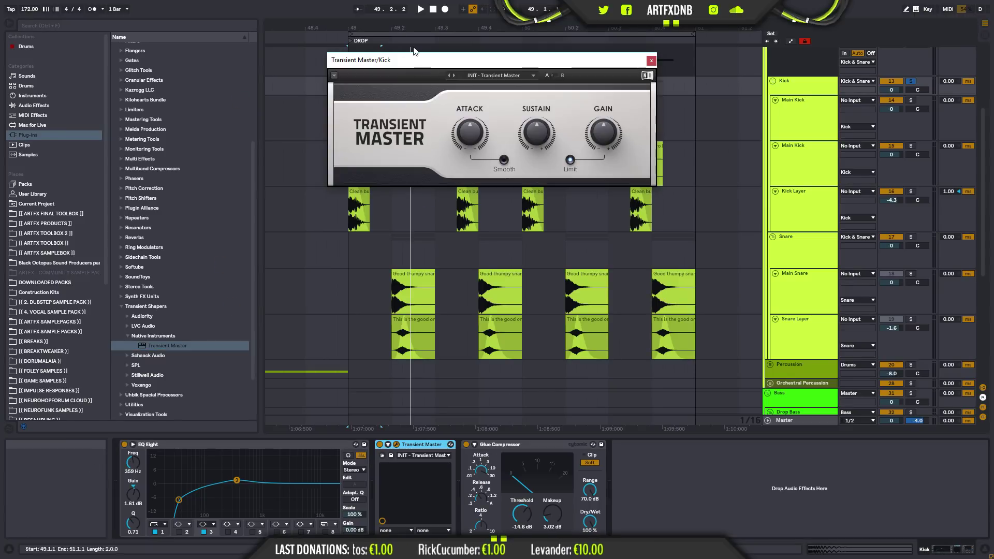
- Raise the attack in the Kick group's Transient Master and set its sustain to 41.0 % while auditioning the kick
drag(474, 132, 473, 117)
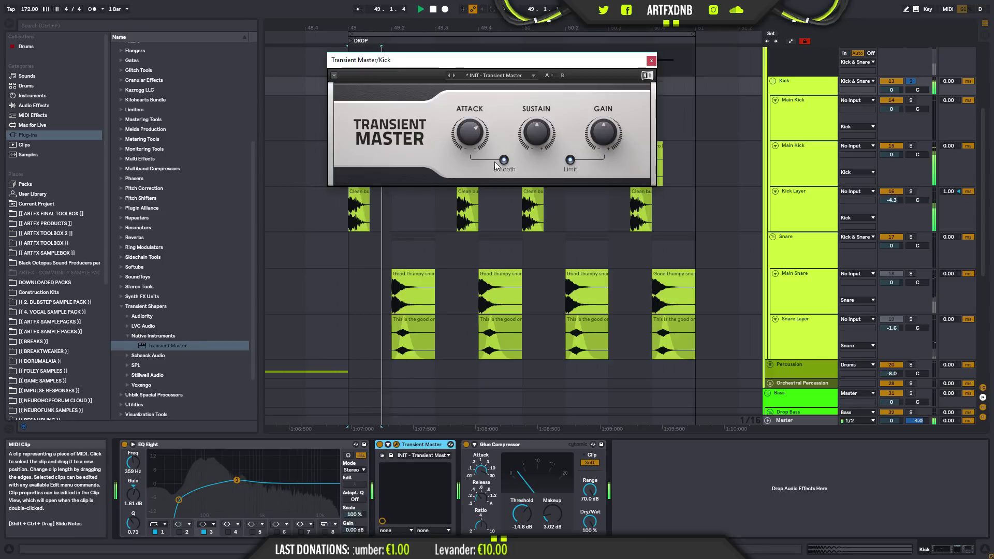
drag(537, 131, 539, 136)
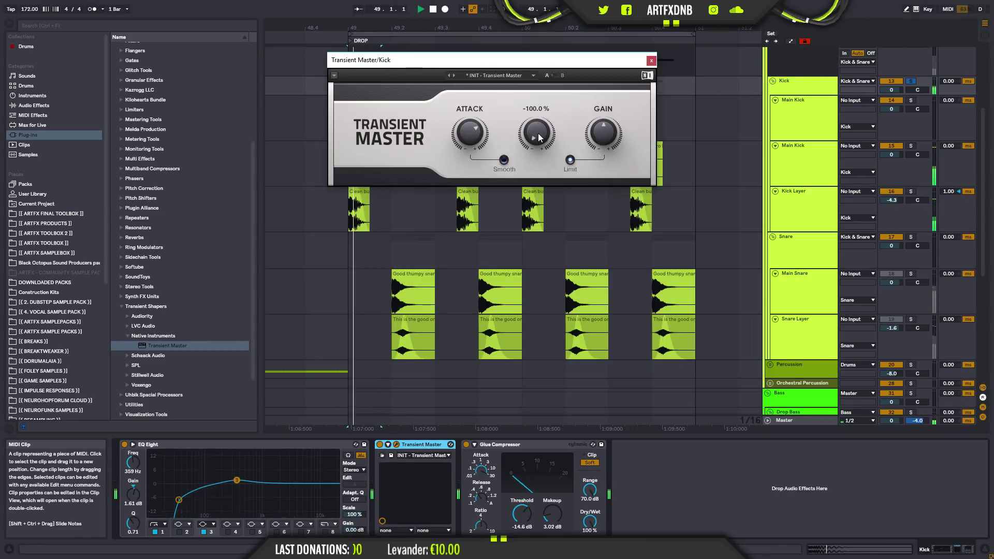
mouse_move(539, 136)
mouse_down()
mouse_move(539, 127)
mouse_move(539, 142)
mouse_up()
key(space)
key(space)
key(space)
key(space)
key(space)
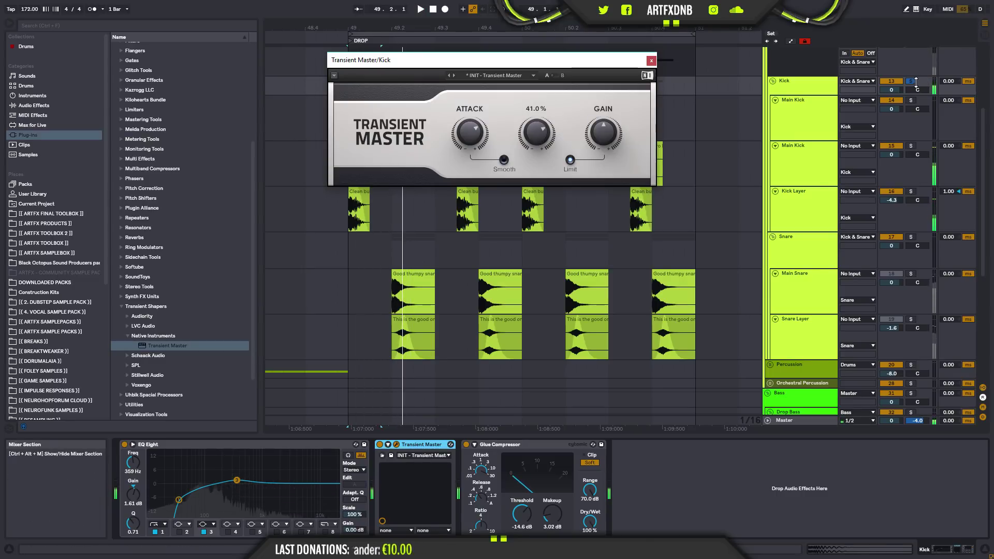
- Unsolo the Kick group, fold the Kick and Snare groups, close the Transient Master window and stop playback
click(915, 82)
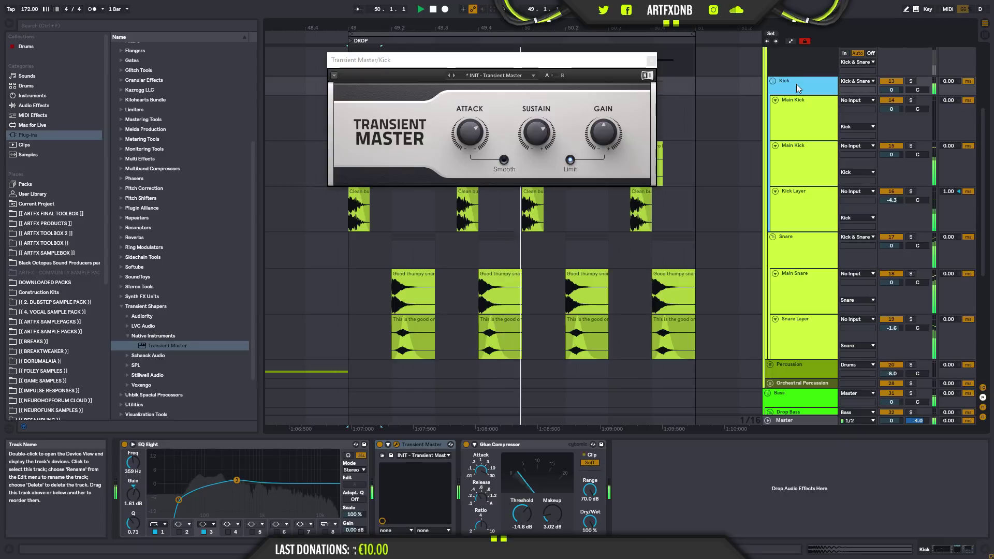
click(773, 82)
click(773, 91)
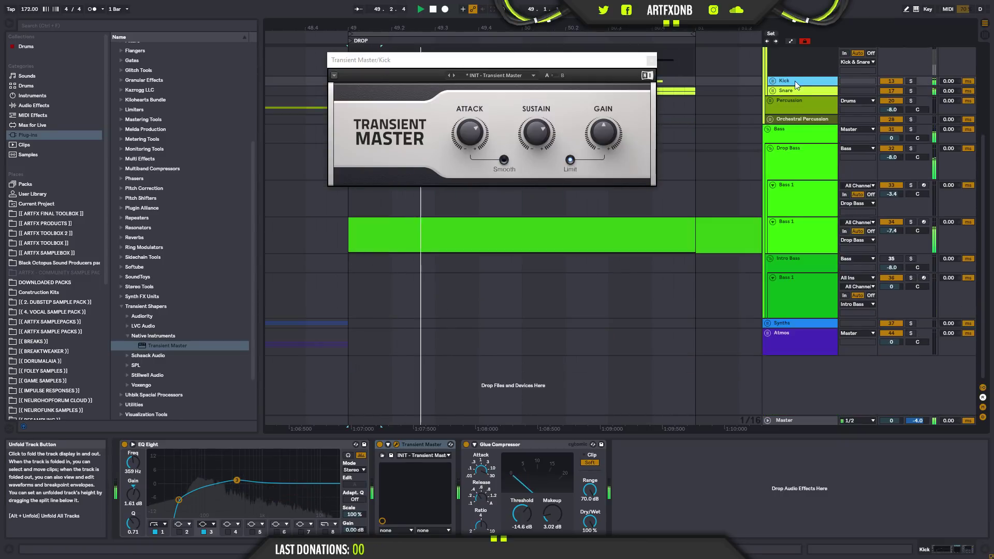
click(651, 60)
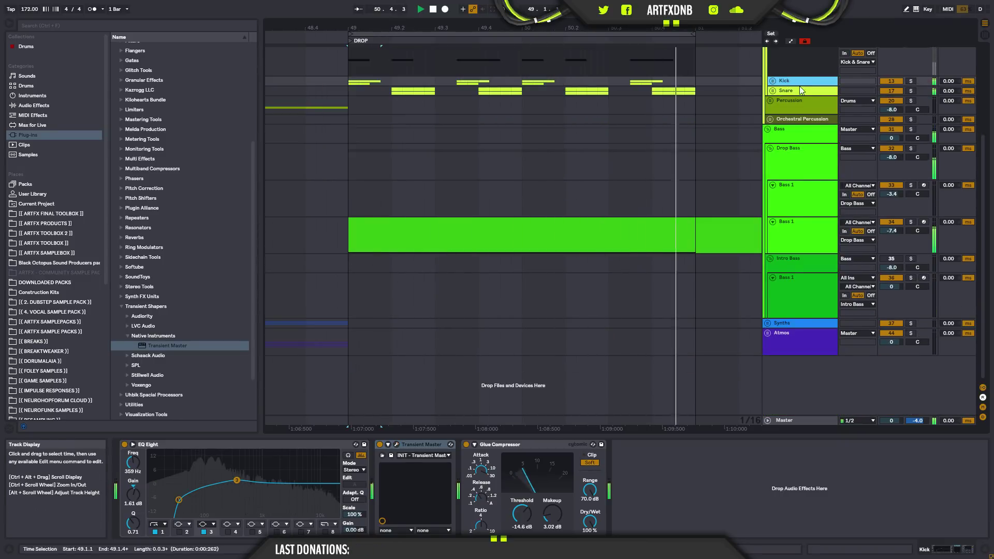
scroll(825, 145, up, 4)
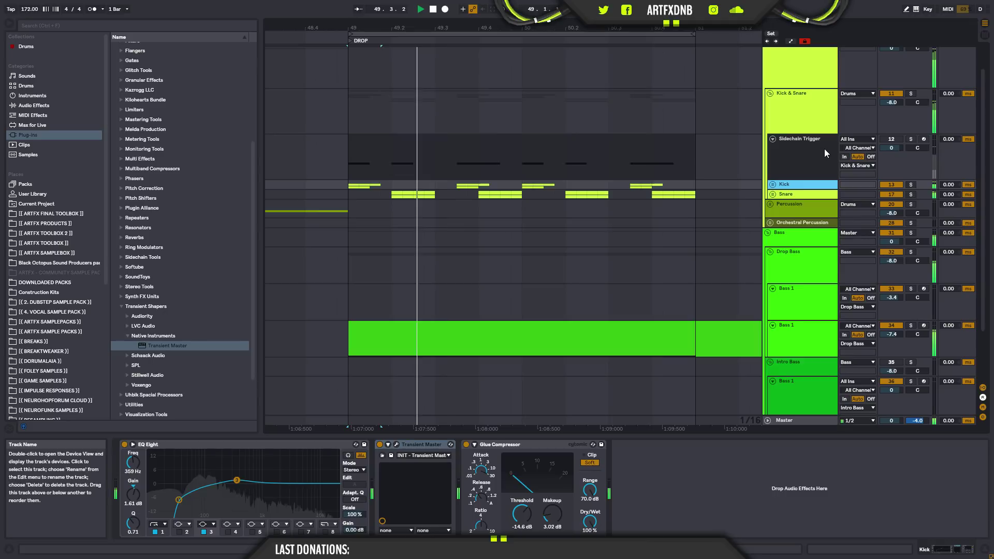
key(space)
- Unfold the Percussion group and fold its 26 Audio and 27 Audio tracks
click(779, 208)
click(765, 206)
click(770, 204)
scroll(828, 187, down, 4)
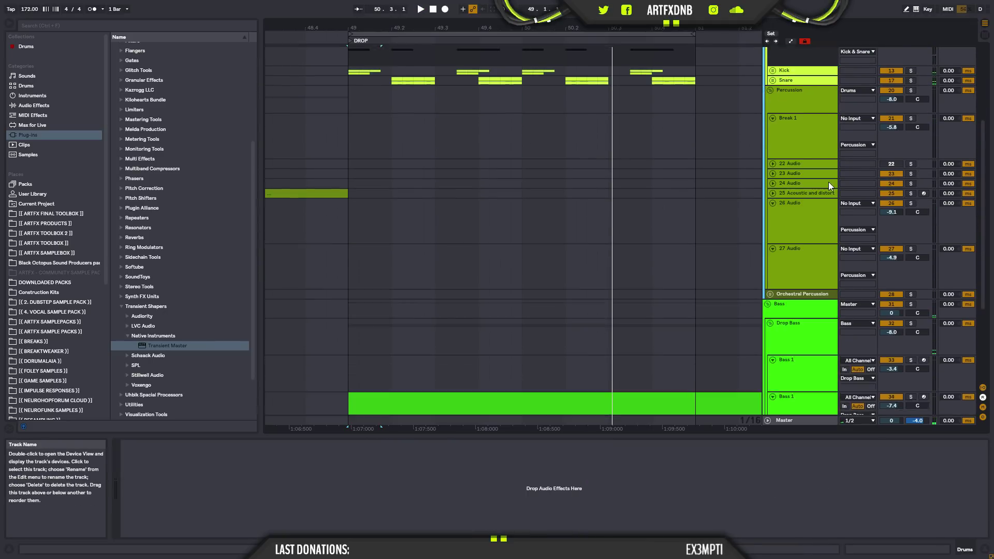
click(774, 171)
click(774, 180)
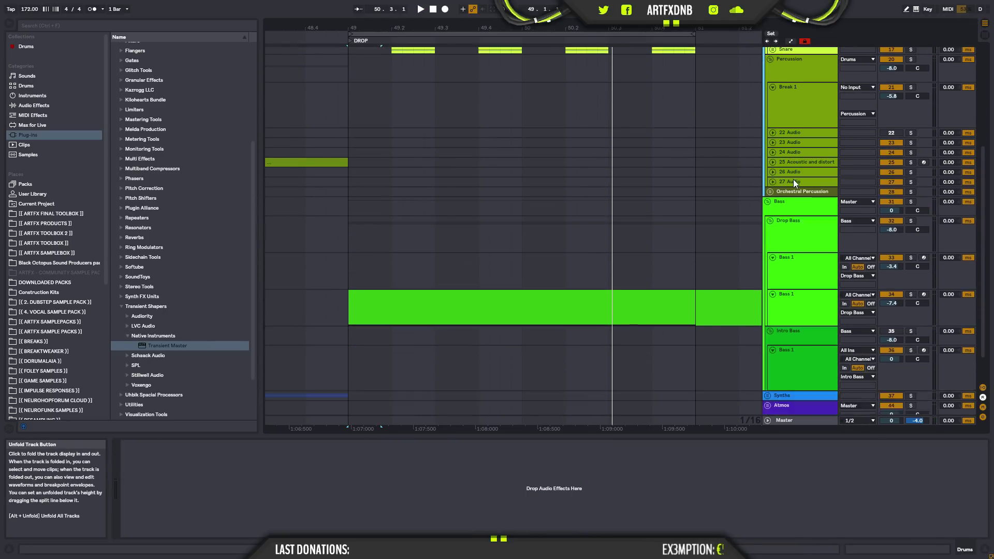
- Insert a new audio track below 27 Audio in the Percussion group
right_click(798, 182)
key(Escape)
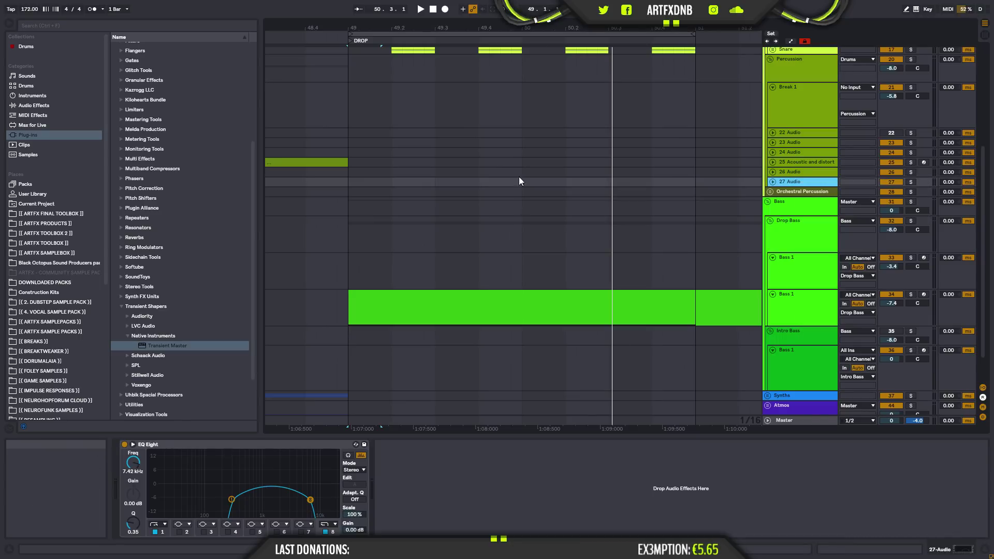
key(ctrl+t)
- Audition the closed hats in the HITS_HATS folder of ARTFX FINAL TOOLBOX, ending on Hoge Hoed.wav
click(55, 214)
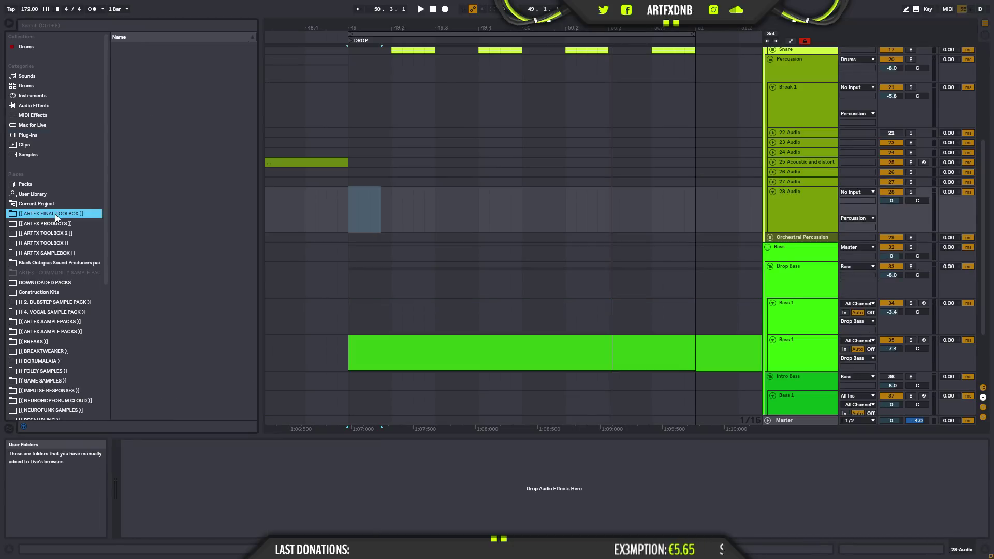
click(125, 96)
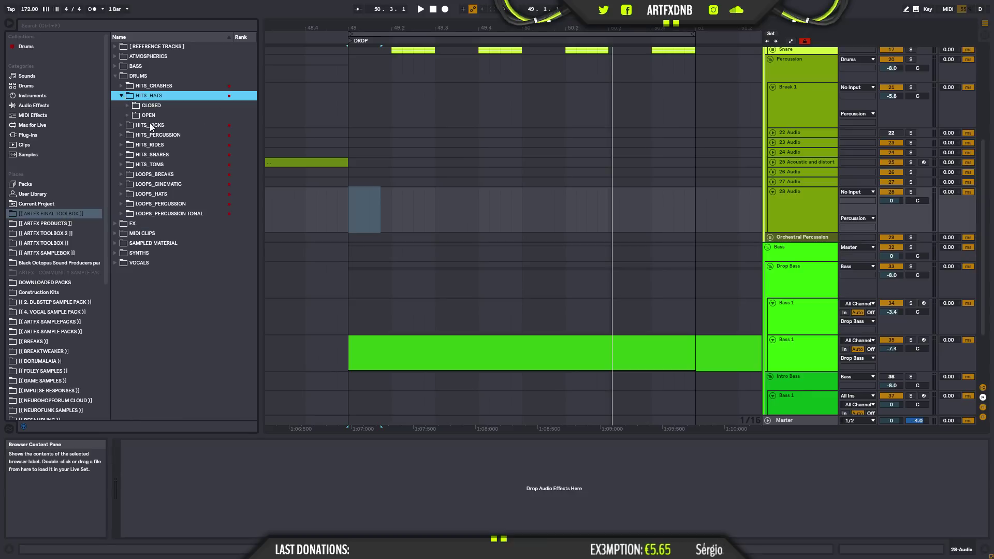
click(127, 106)
click(186, 176)
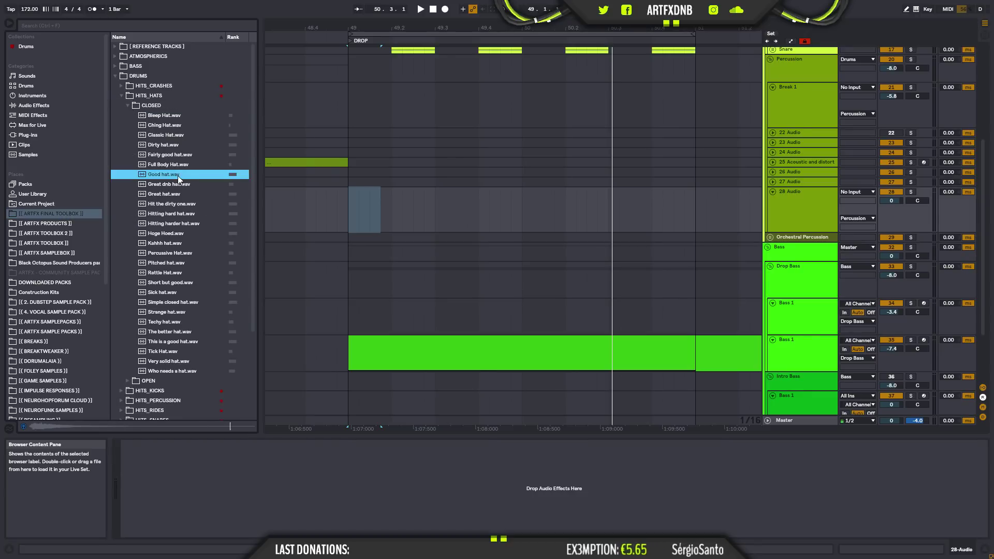
click(169, 135)
click(169, 125)
click(170, 115)
click(175, 144)
click(172, 155)
click(164, 165)
click(171, 185)
click(171, 194)
click(172, 204)
click(173, 213)
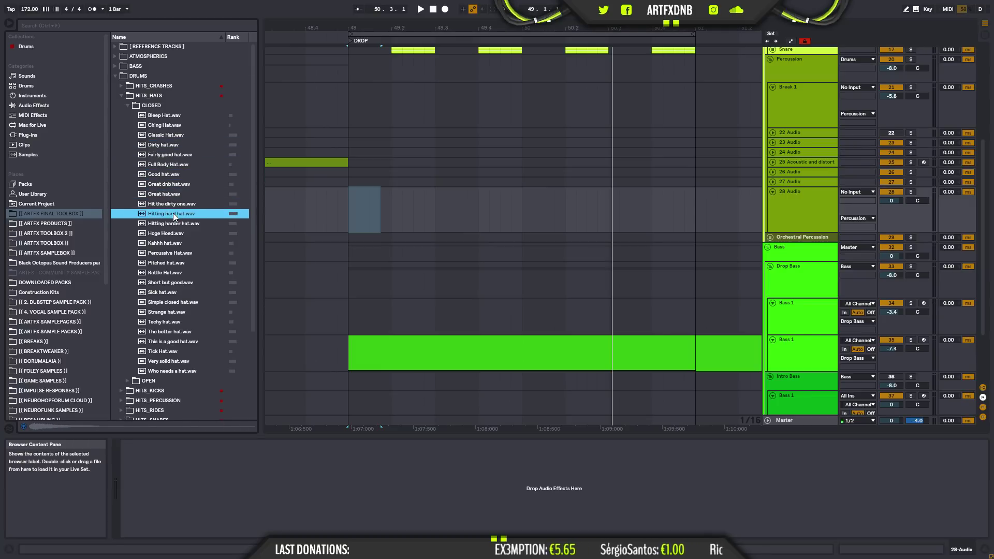
click(173, 224)
click(173, 233)
click(172, 243)
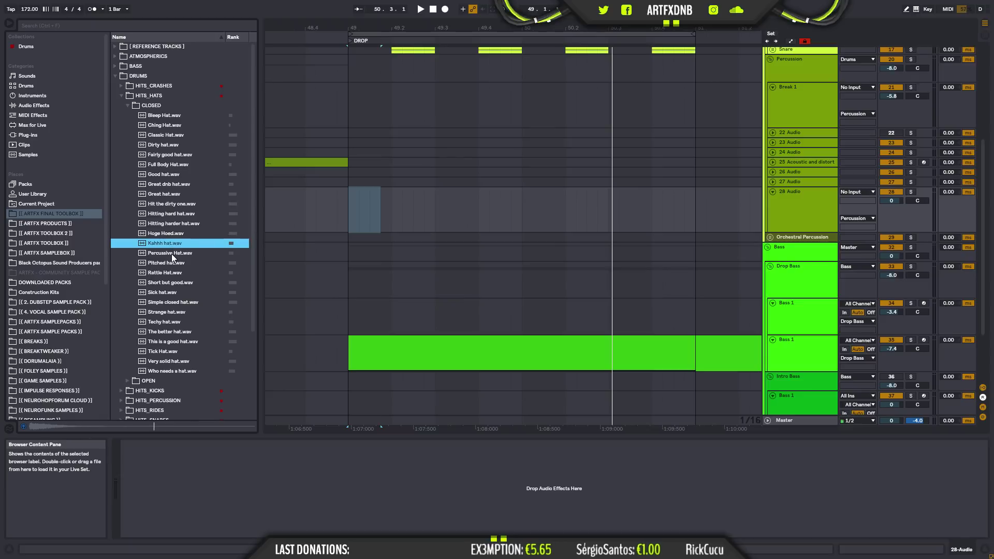
click(173, 234)
- Place Hoge Hoed.wav on the 28 Audio track at bar 49 and duplicate it on every beat up to bar 51
drag(163, 234, 353, 200)
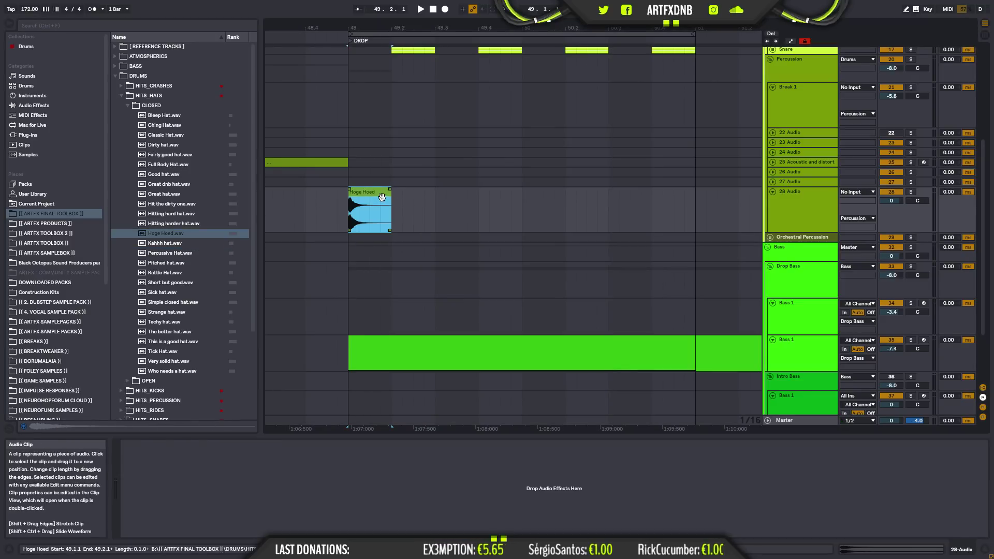
key(ctrl+d)
key(ctrl+d)
key(ctrl+d)
key(ctrl+d)
key(ctrl+d)
key(ctrl+d)
key(ctrl+d)
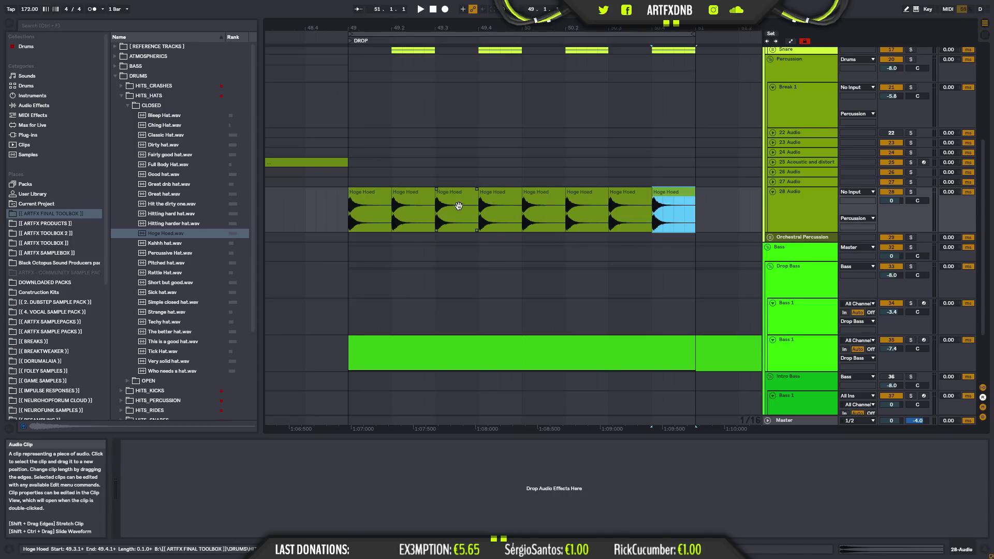
- Play the drop from bar 49 and set the 28 Audio hat track's volume to -9.4 dB
click(349, 211)
key(space)
drag(891, 200, 892, 205)
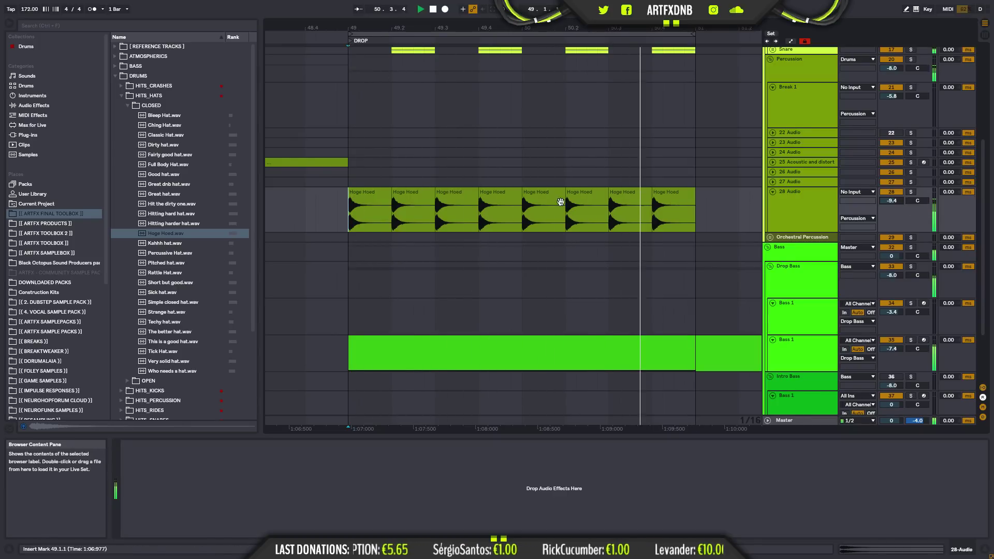
key(space)
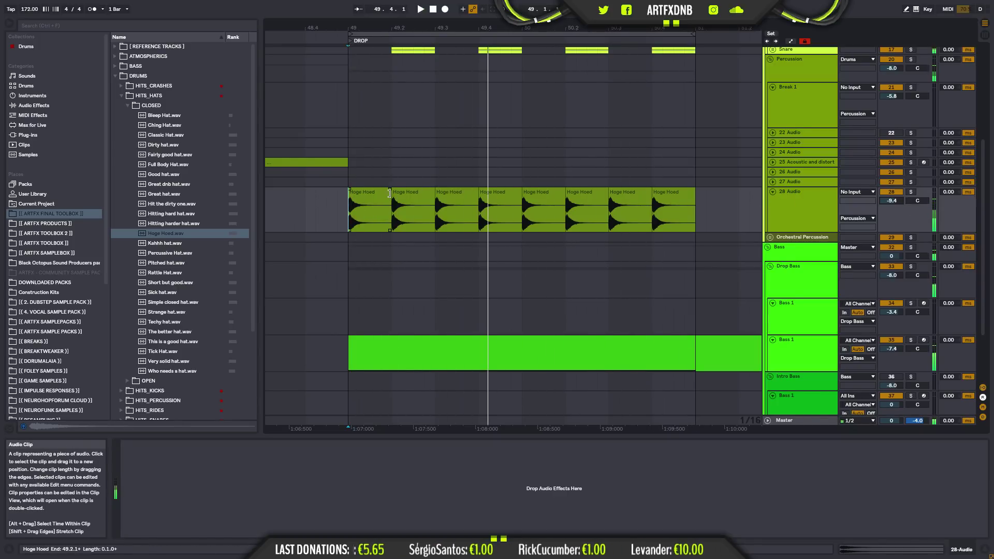
- Shorten the first hat clip to half a beat and duplicate it every half beat up to bar 51
drag(390, 192, 365, 192)
key(ctrl+d)
key(ctrl+d)
key(ctrl+d)
key(ctrl+d)
key(ctrl+d)
key(ctrl+d)
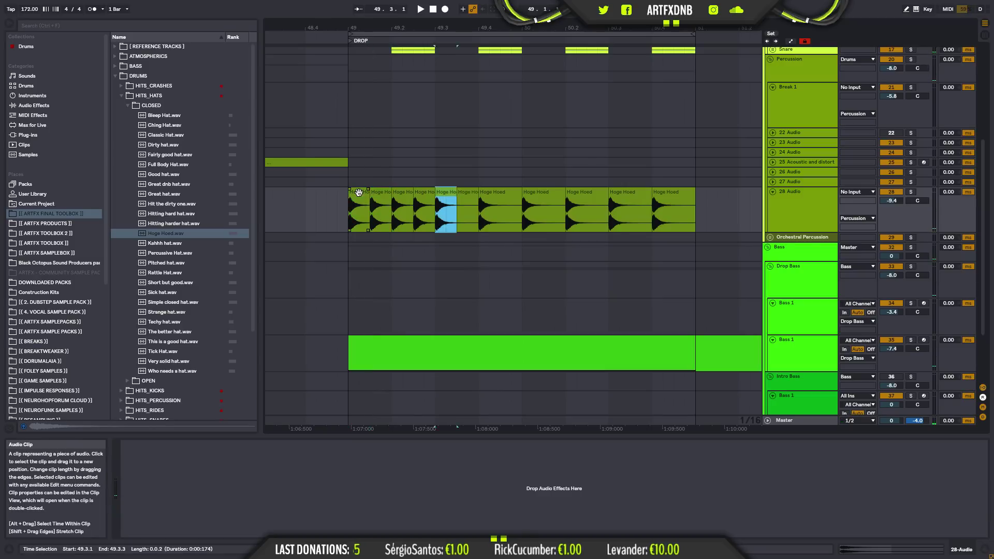
key(ctrl+d)
key(ctrl+d)
key(ctrl+d)
key(ctrl+d)
key(ctrl+d)
key(ctrl+d)
key(ctrl+d)
key(ctrl+d)
key(ctrl+d)
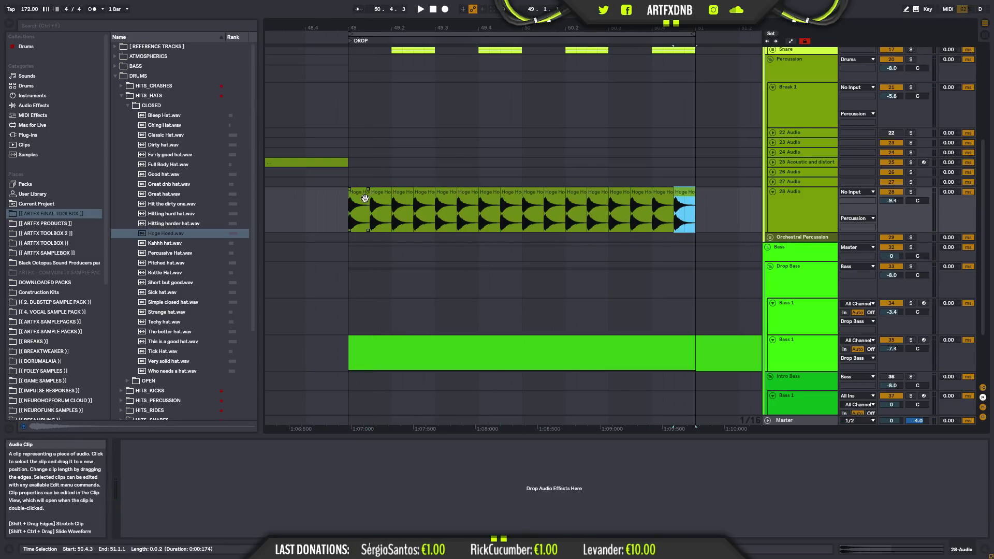
- Audition the hats and delete clips, keeping those at 49.1.3, 49.2.3, 49.3.1, 49.4.3, 50.1.3, 50.2.3, 50.3.1 and 50.4.3
click(363, 207)
key(space)
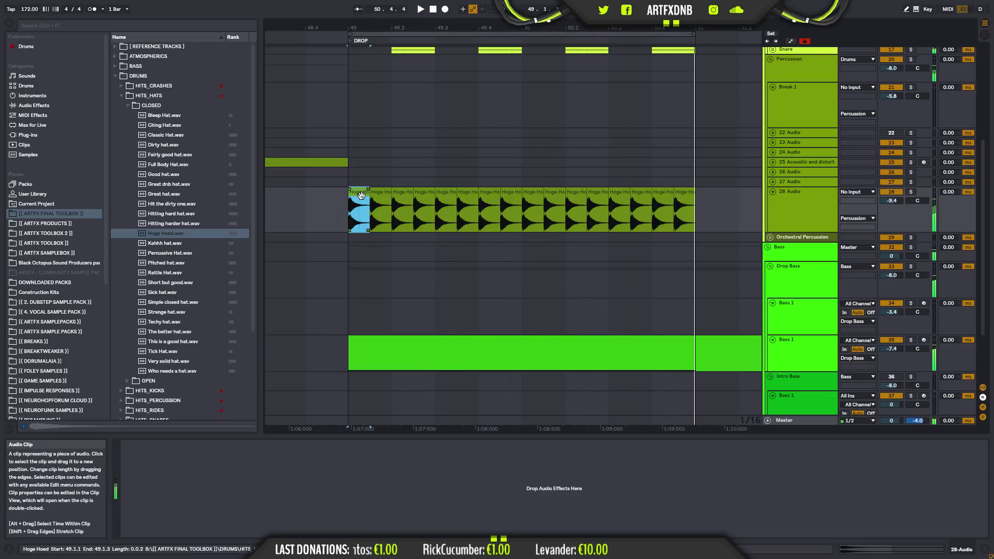
drag(361, 195, 620, 192)
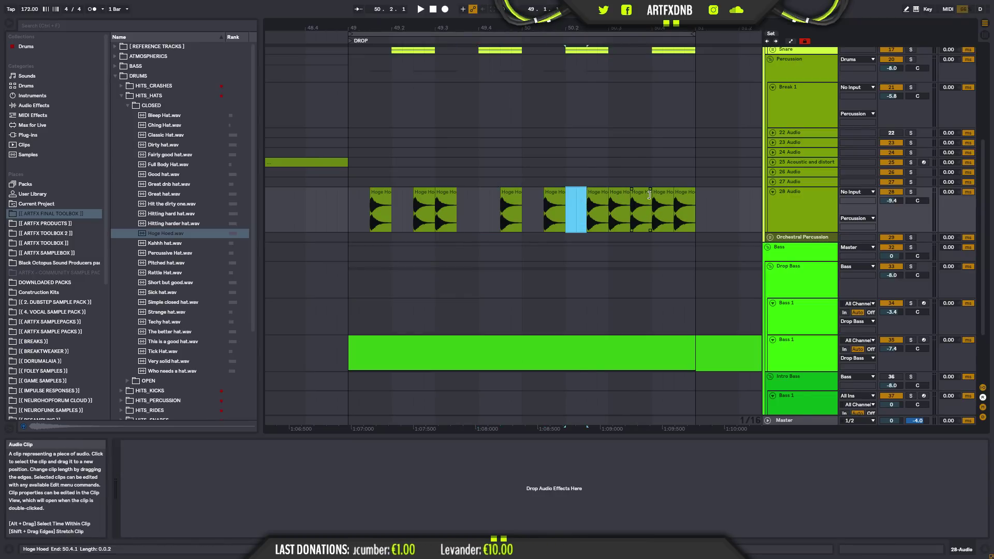
click(642, 193)
key(Delete)
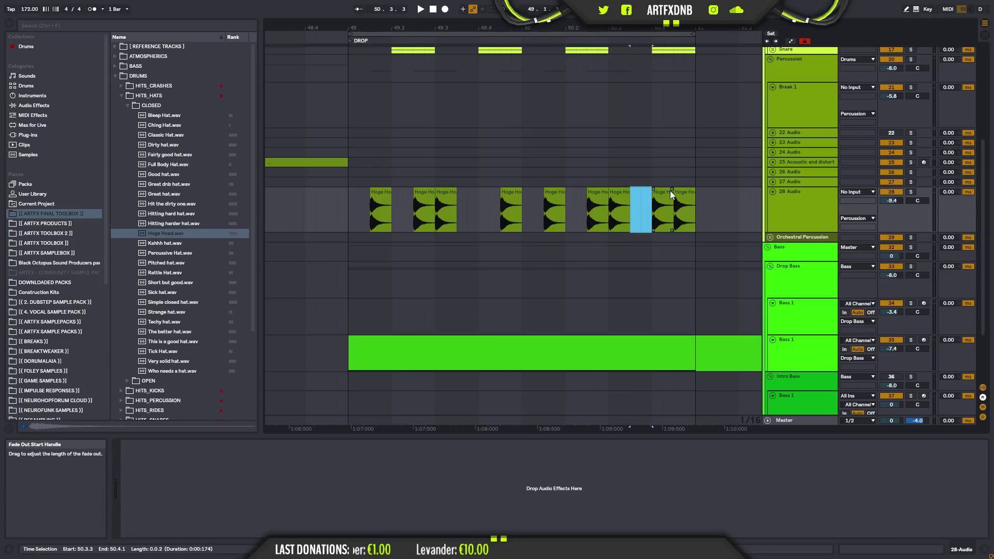
click(665, 193)
key(Delete)
- Set the 28 Audio hat track's volume to -12.4 dB, play the drop and fold the track
drag(892, 200, 897, 210)
key(space)
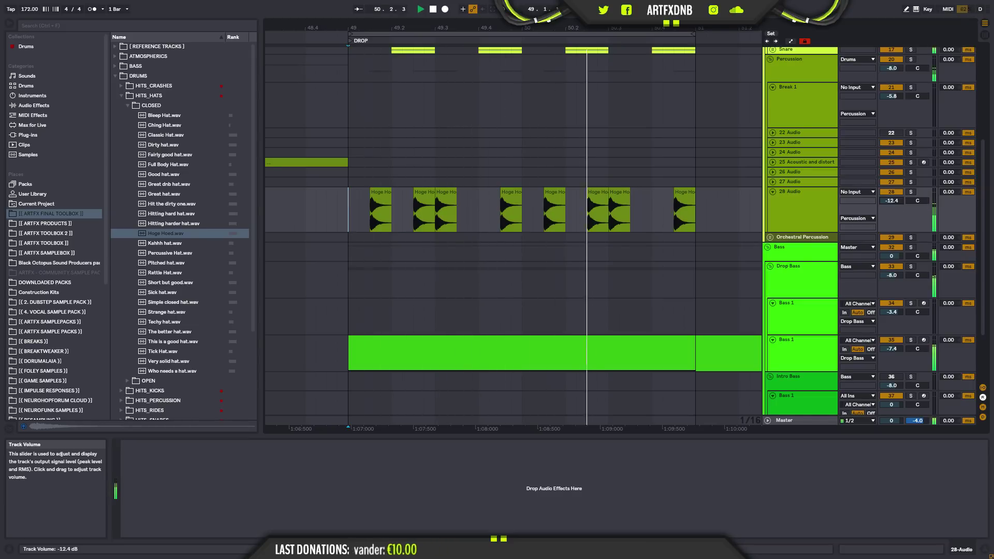
click(773, 192)
- Solo the Drums group to hear the kick, snare and hats without the bass
scroll(843, 203, up, 5)
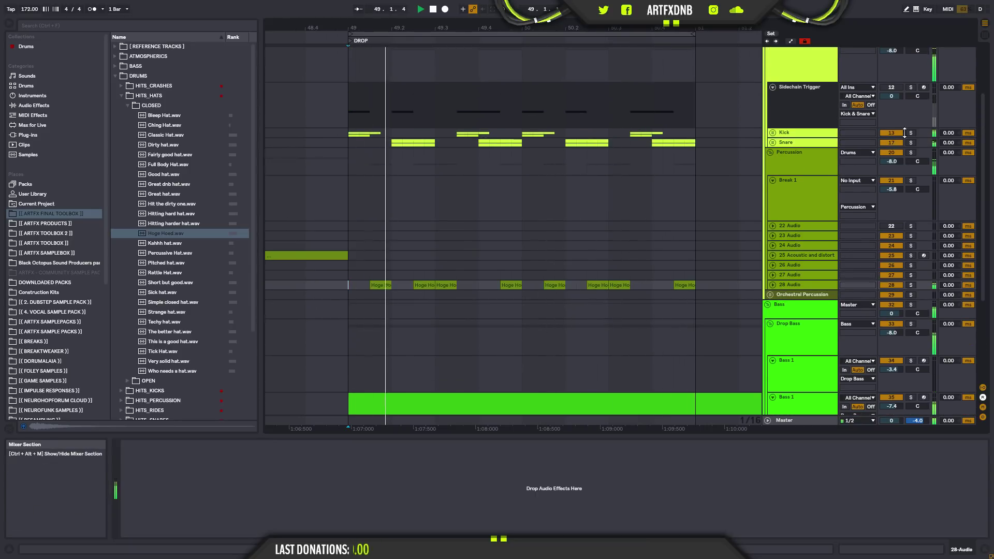
scroll(849, 158, up, 3)
click(914, 71)
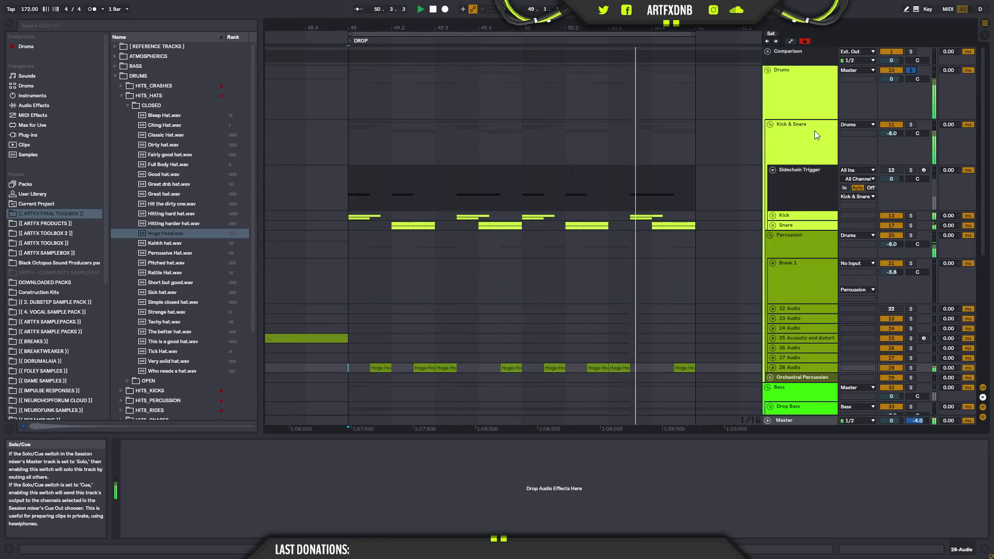
- Fold the Bass group and, within Drums, the Kick & Snare and Percussion groups, and stop playback
click(769, 73)
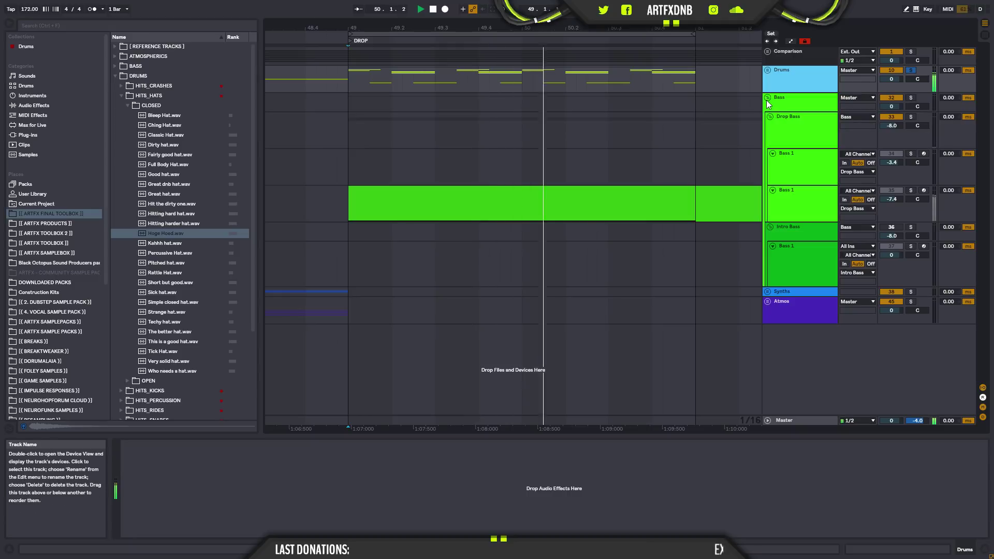
click(768, 97)
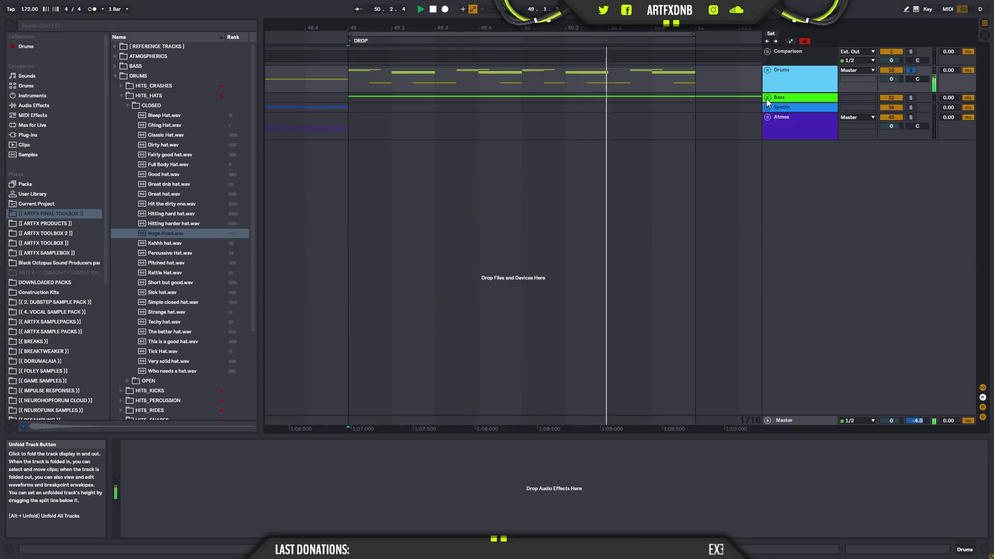
click(768, 70)
click(805, 122)
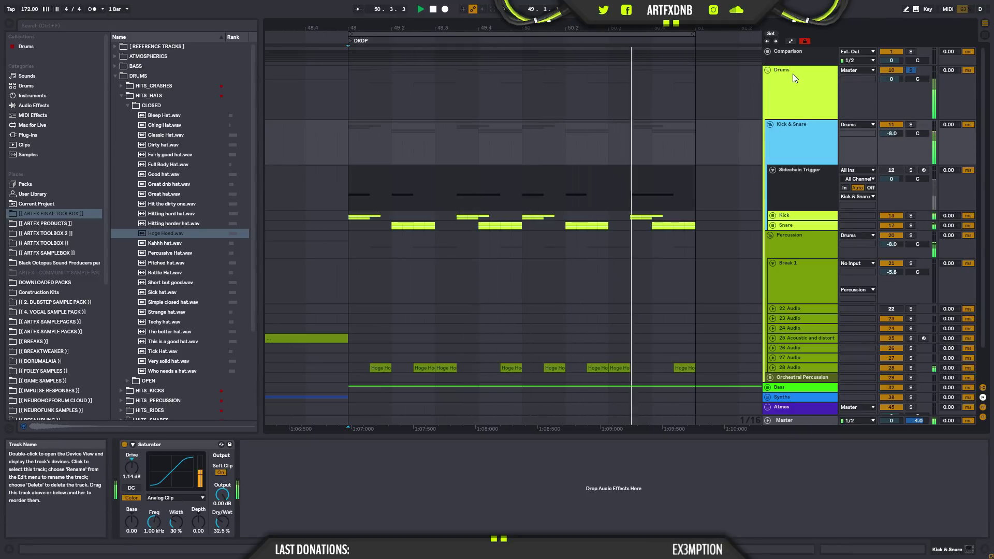
click(770, 124)
click(770, 143)
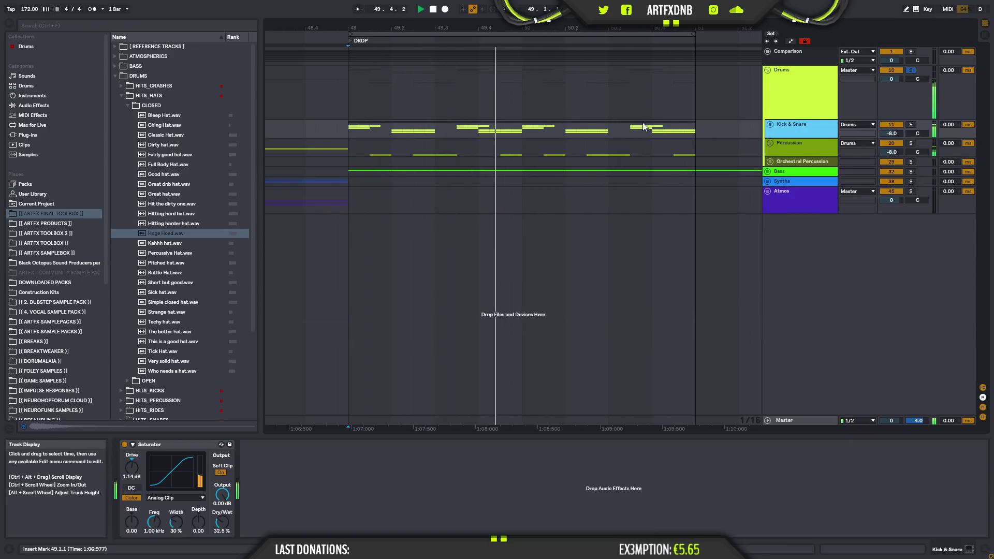
key(space)
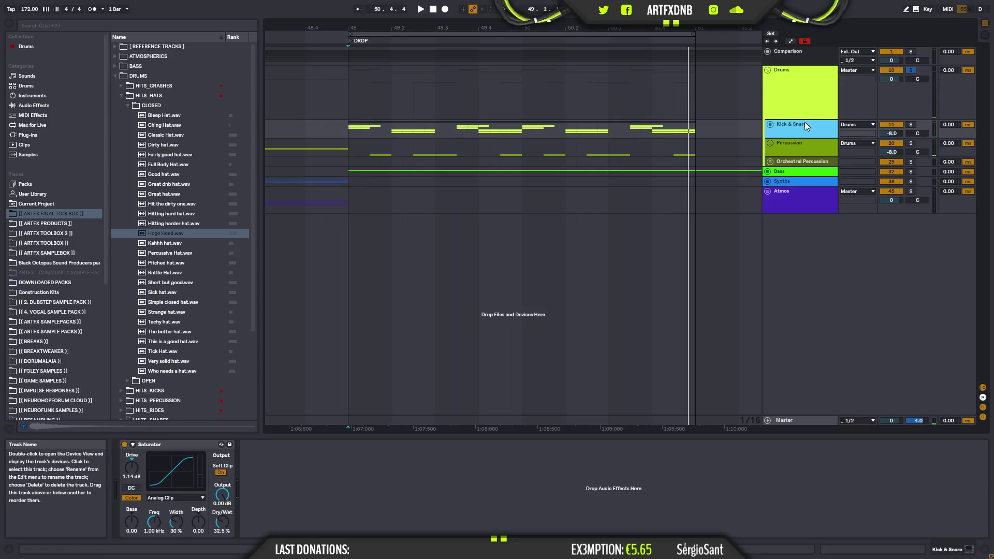
- Insert a return track, colour it yellow-green like the Drums group, and select the Kick & Snare group
right_click(785, 421)
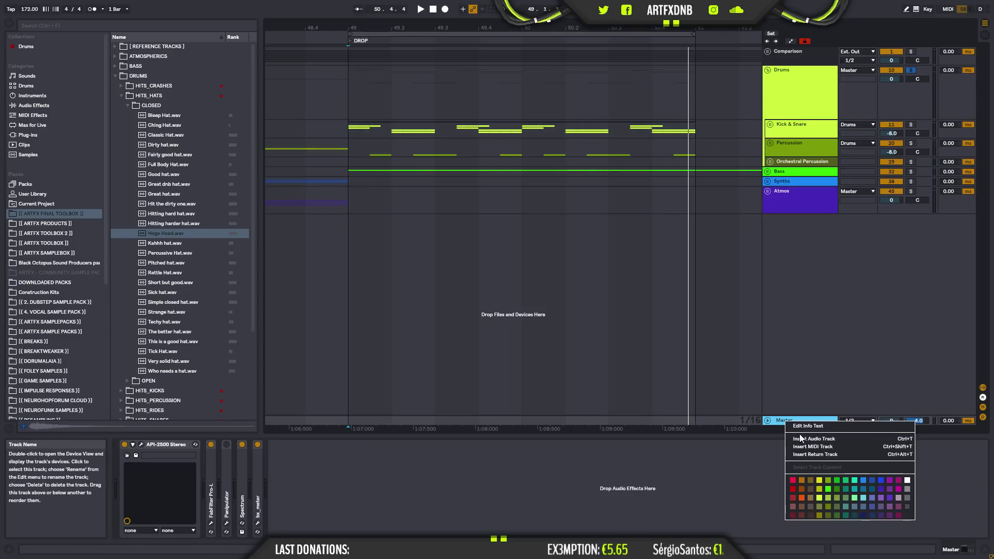
click(825, 361)
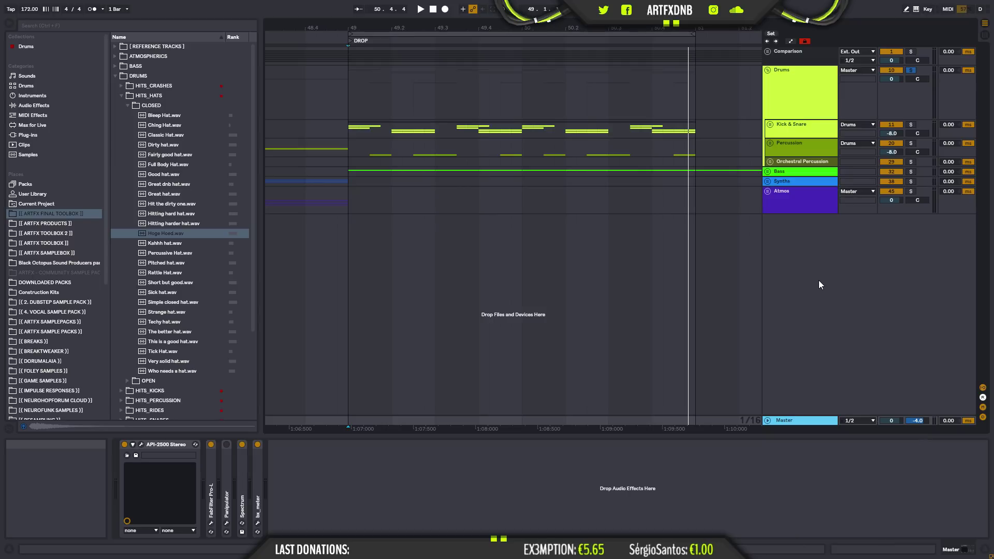
key(ctrl+alt+t)
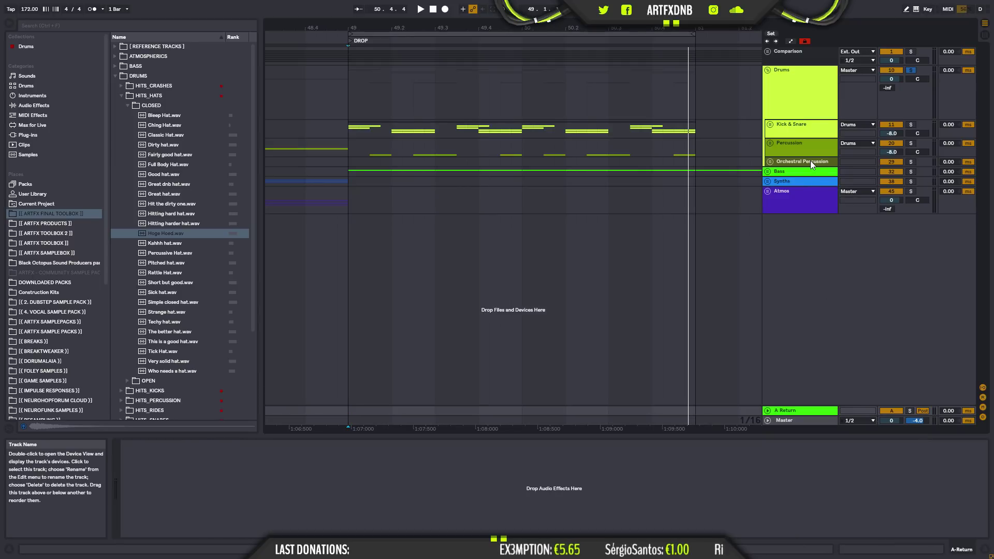
right_click(786, 411)
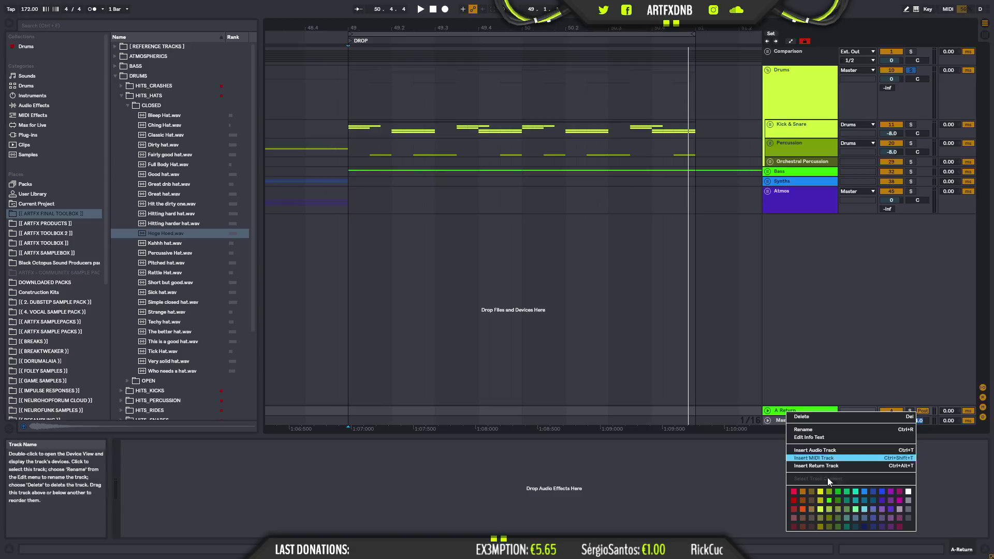
click(821, 510)
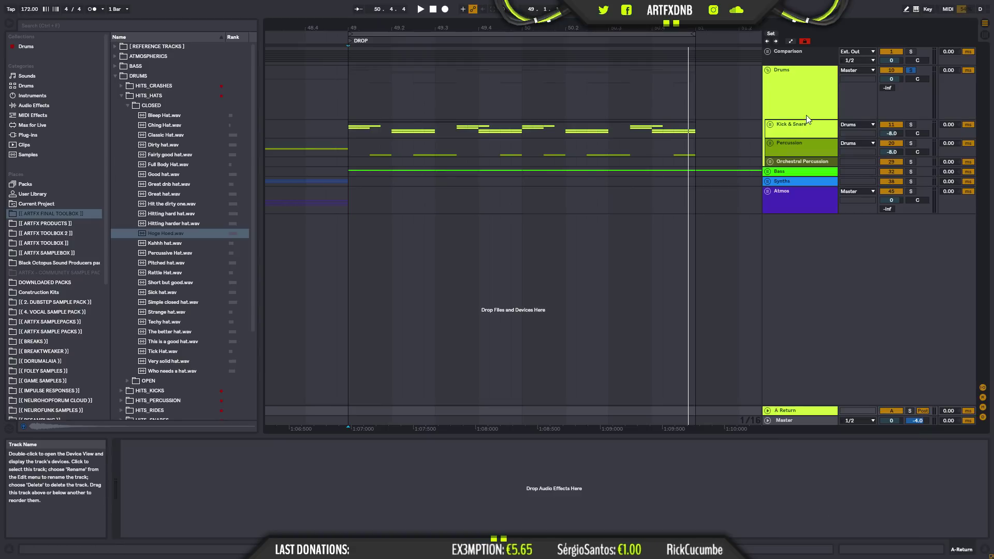
click(787, 130)
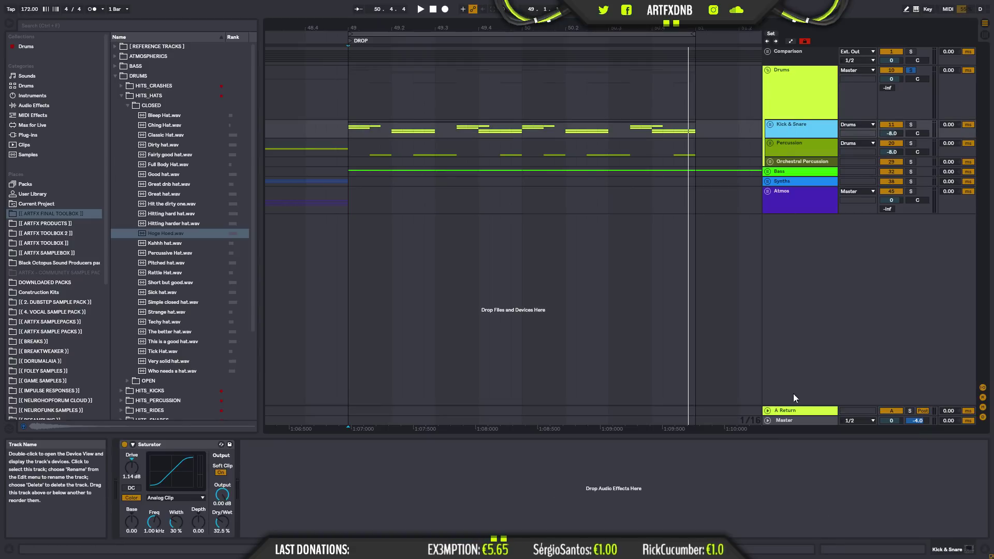
- Rename the return track as Snare Reverb
click(790, 412)
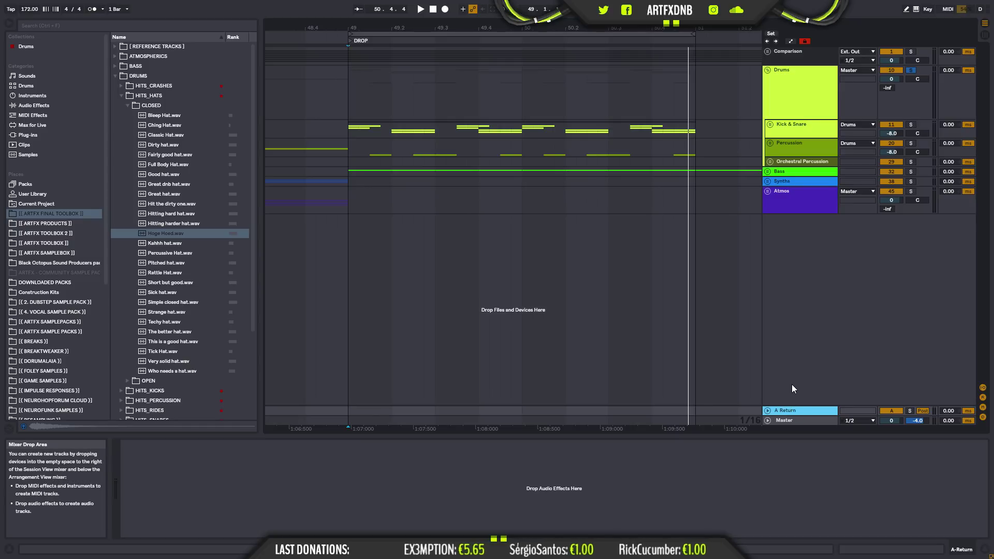
text(Sn)
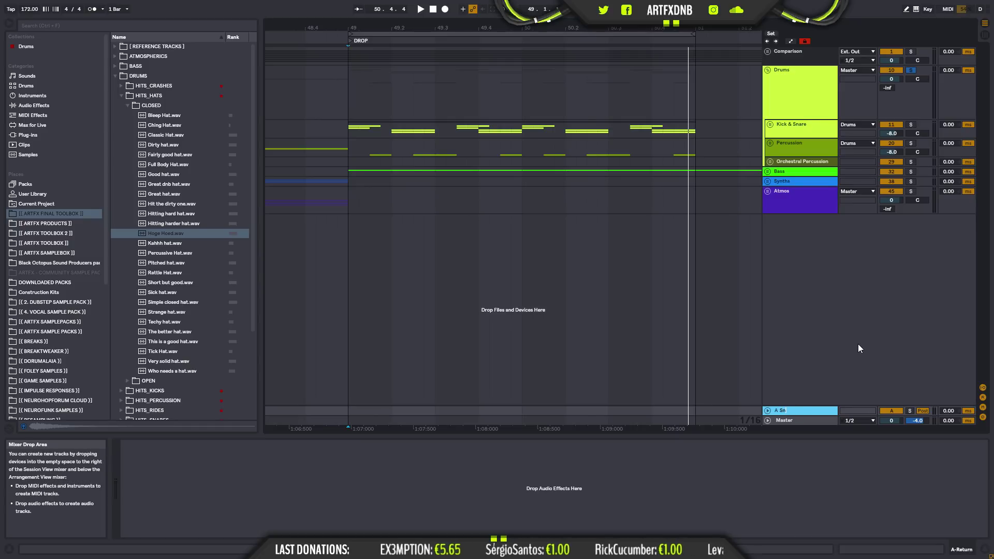
text(are Reverb)
key(Return)
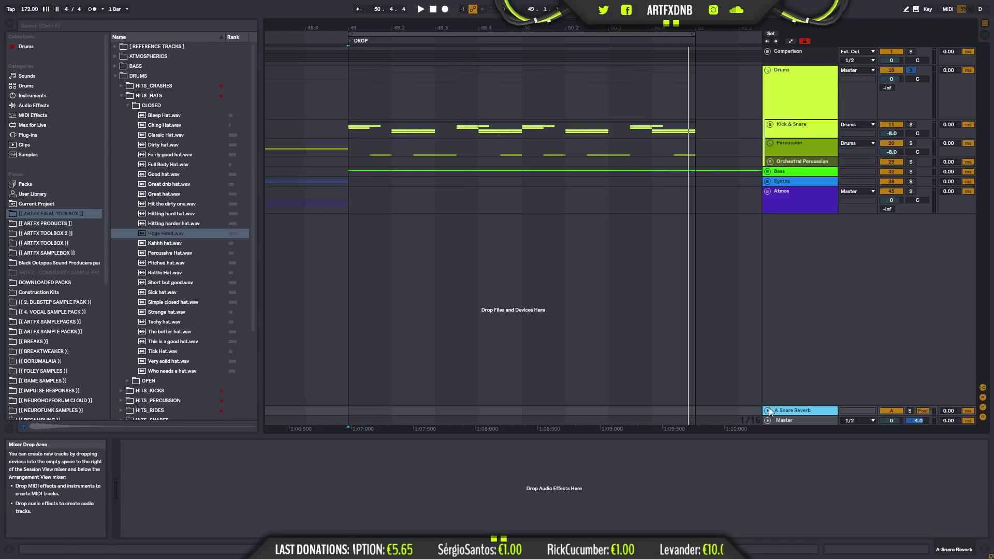
- Find the Valhalla DSP reverbs among the plug-ins in the browser and select ValhallaPlate
click(28, 134)
mouse_move(251, 160)
mouse_down()
mouse_move(252, 191)
mouse_move(254, 171)
mouse_up()
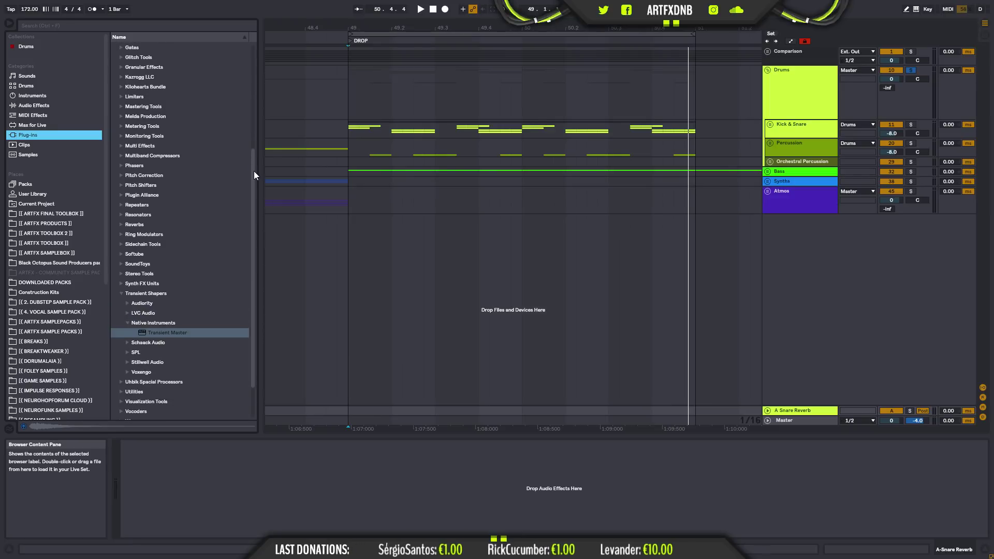
click(121, 225)
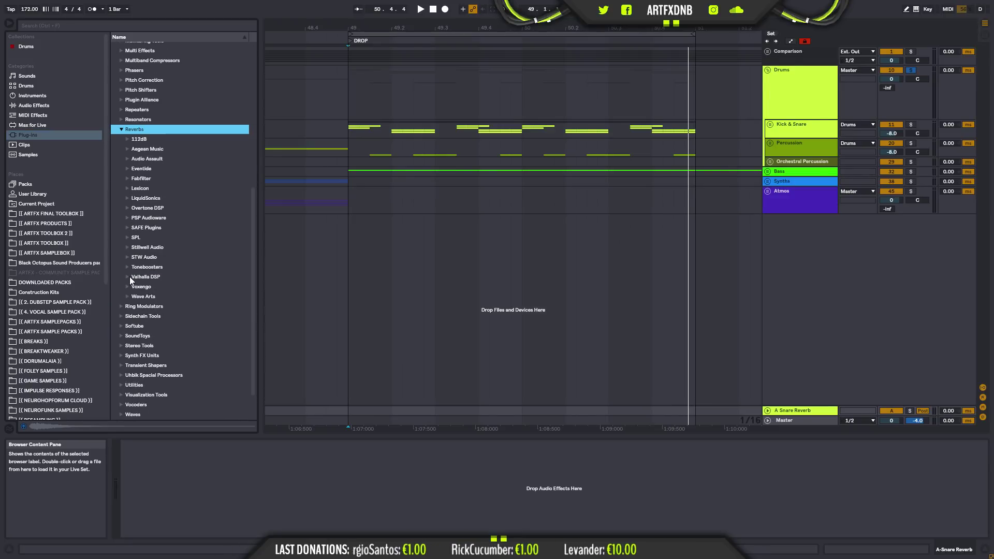
click(129, 276)
click(169, 297)
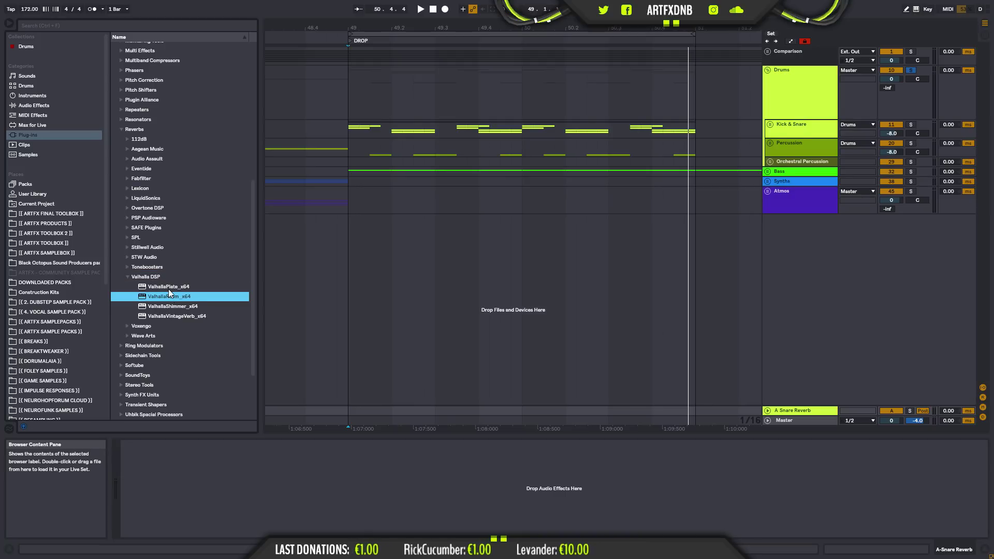
click(169, 289)
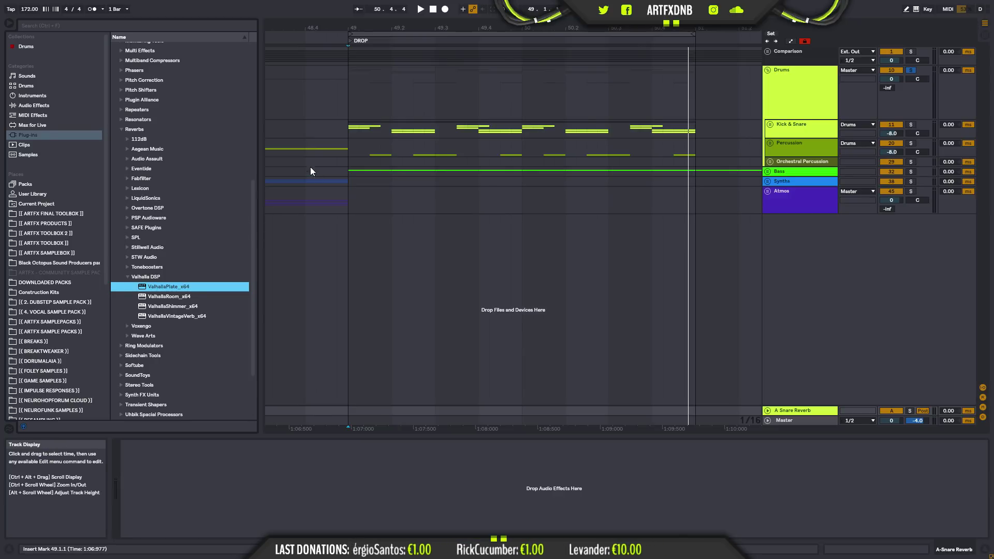
- Play the looped drop from bar 49 to 51 with the drums soloed, unfold the Kick & Snare group and stop playback
click(350, 98)
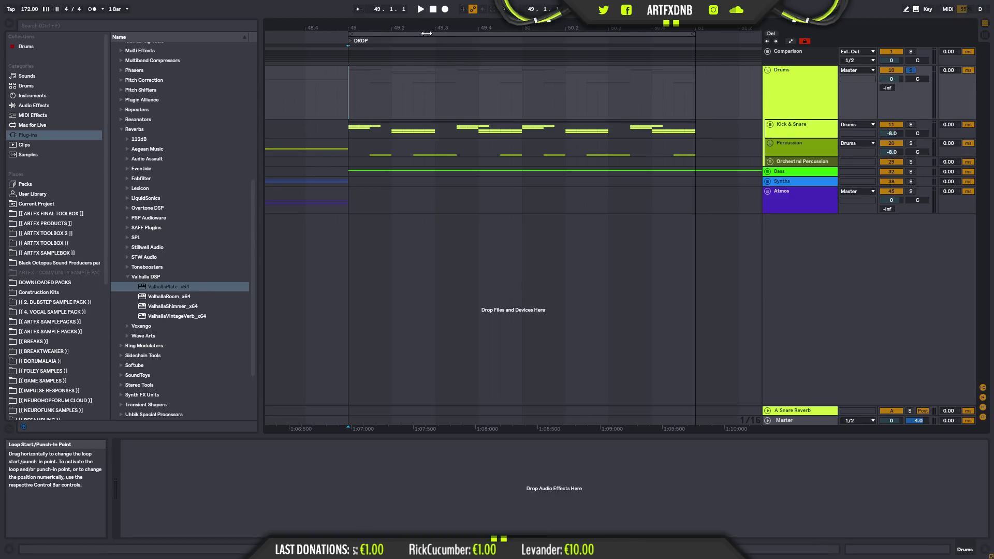
click(443, 48)
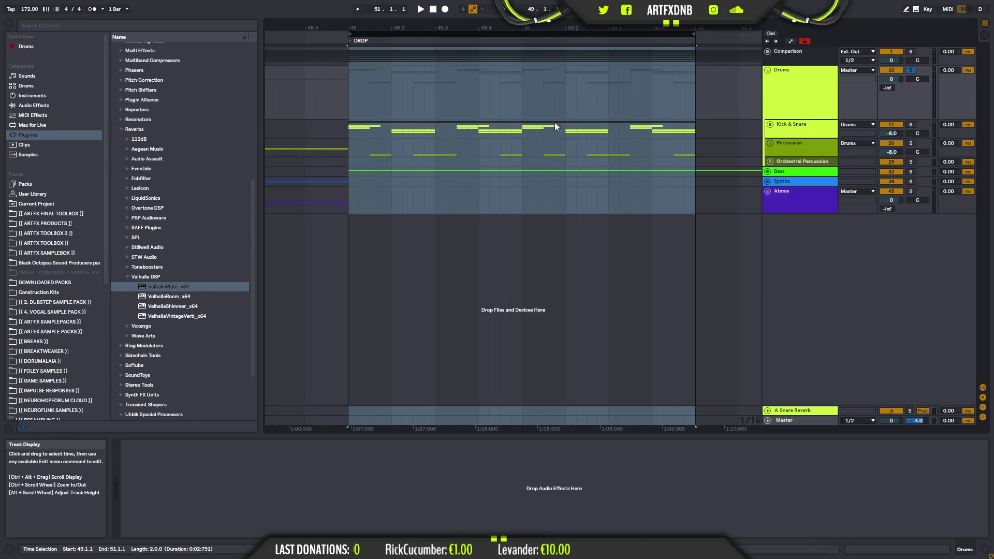
key(space)
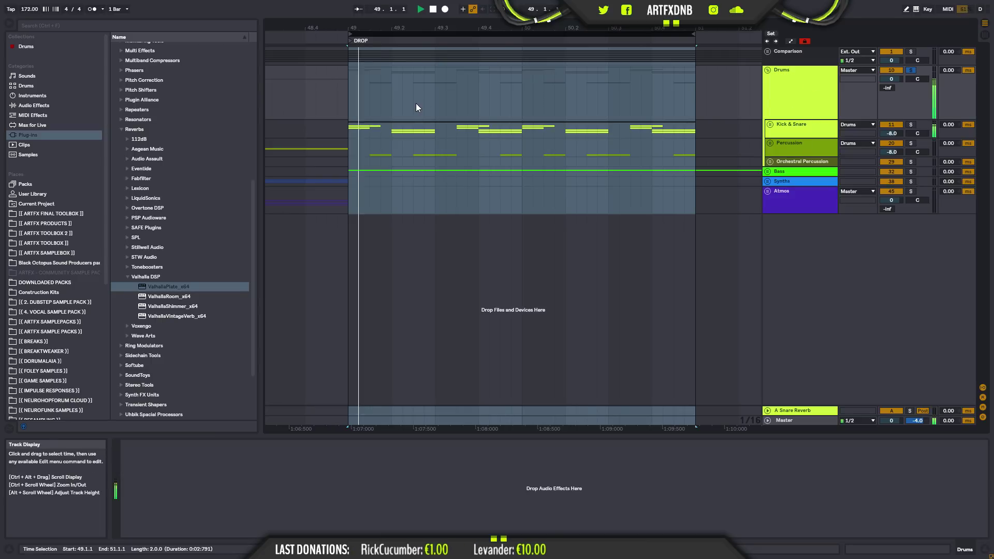
click(804, 126)
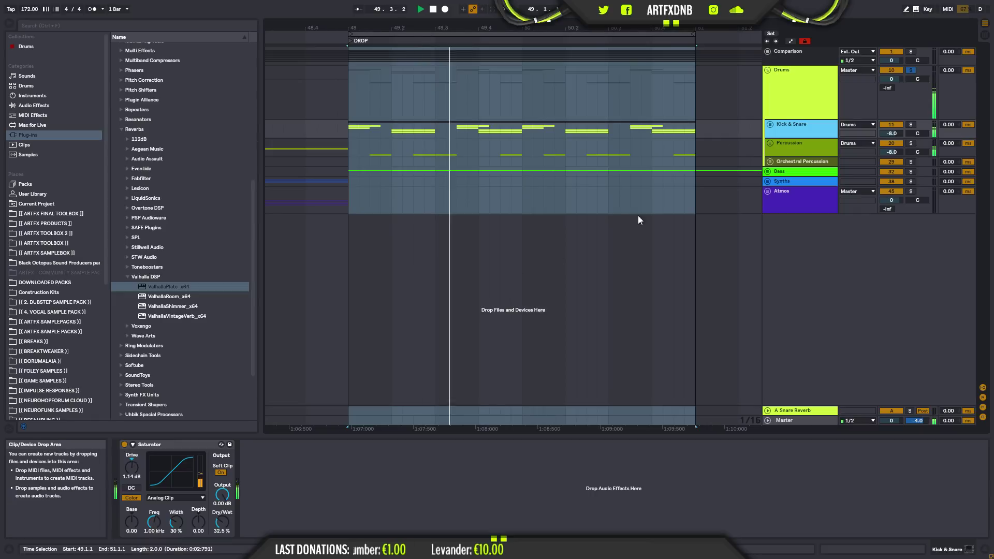
click(771, 125)
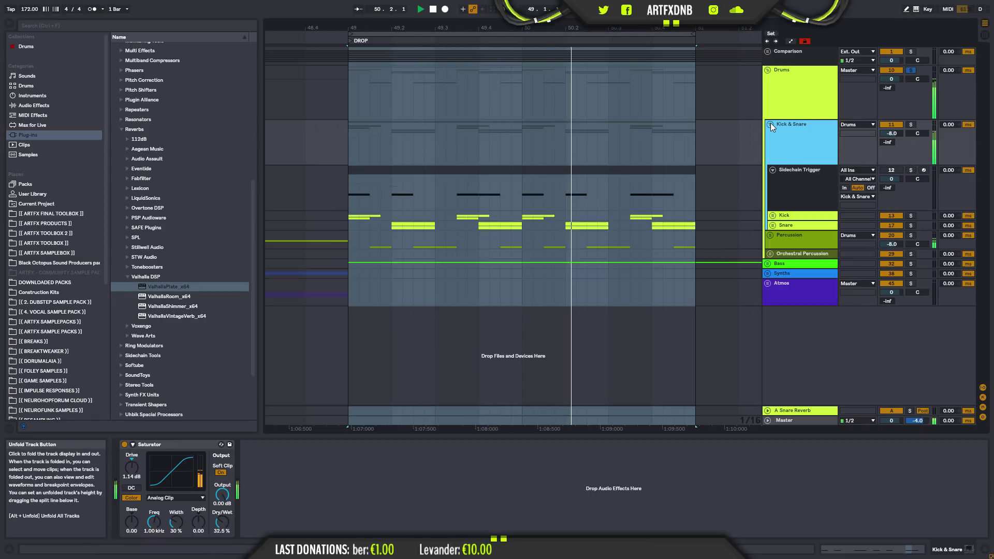
click(793, 216)
click(797, 134)
key(space)
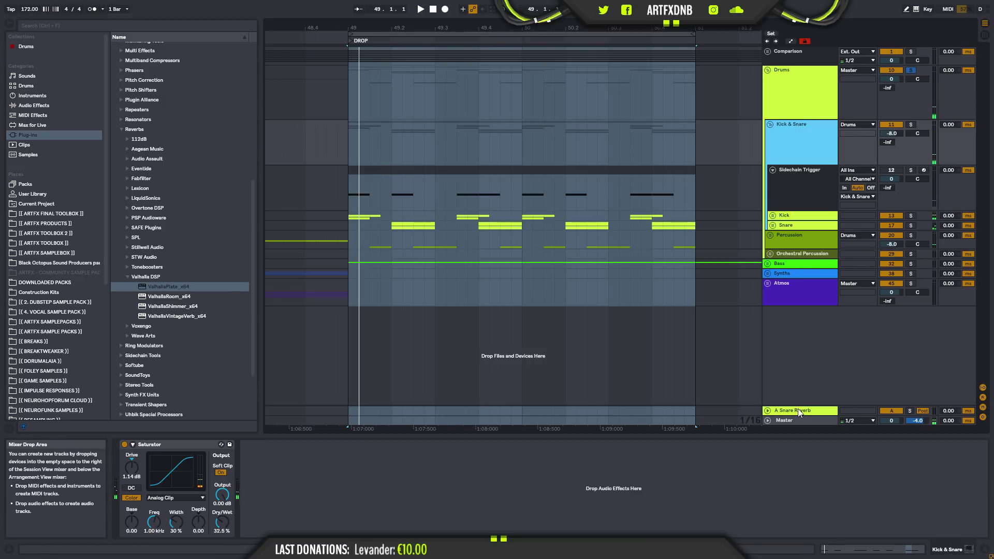
- Load ValhallaRoom on the Snare Reverb return with the DarkDrumRoom preset and keep the mix at 100%
click(799, 412)
drag(168, 301, 792, 412)
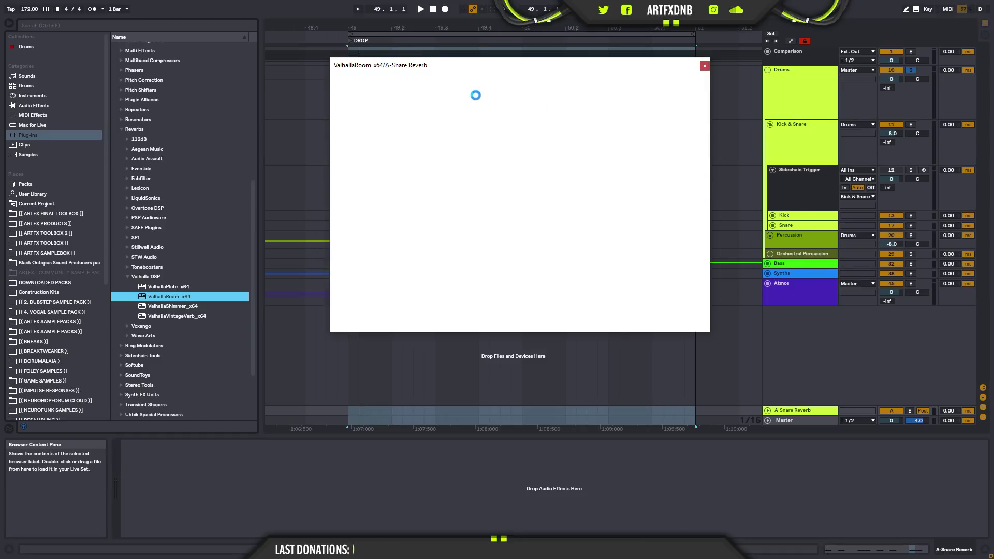
drag(505, 68, 443, 106)
click(528, 318)
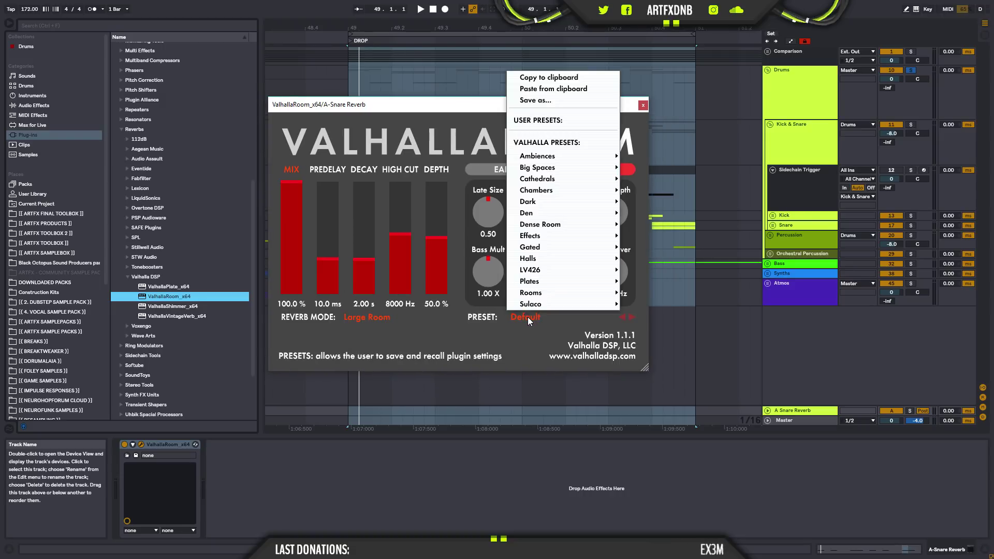
mouse_move(551, 203)
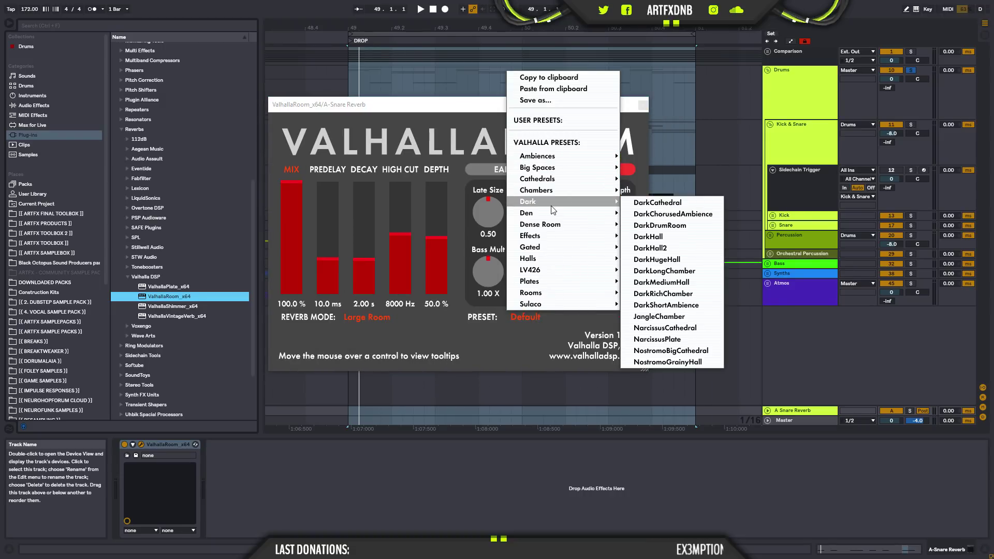
click(670, 225)
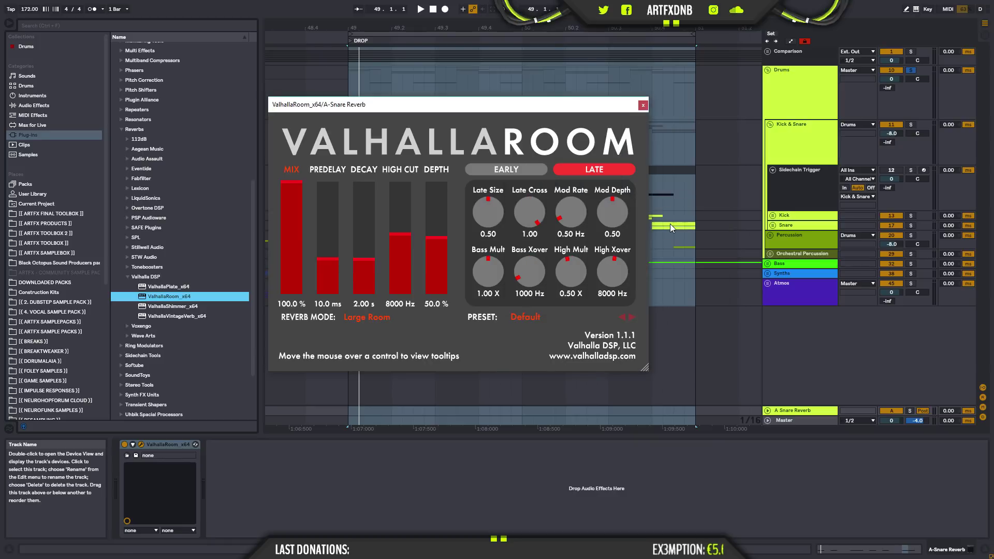
drag(291, 241, 299, 116)
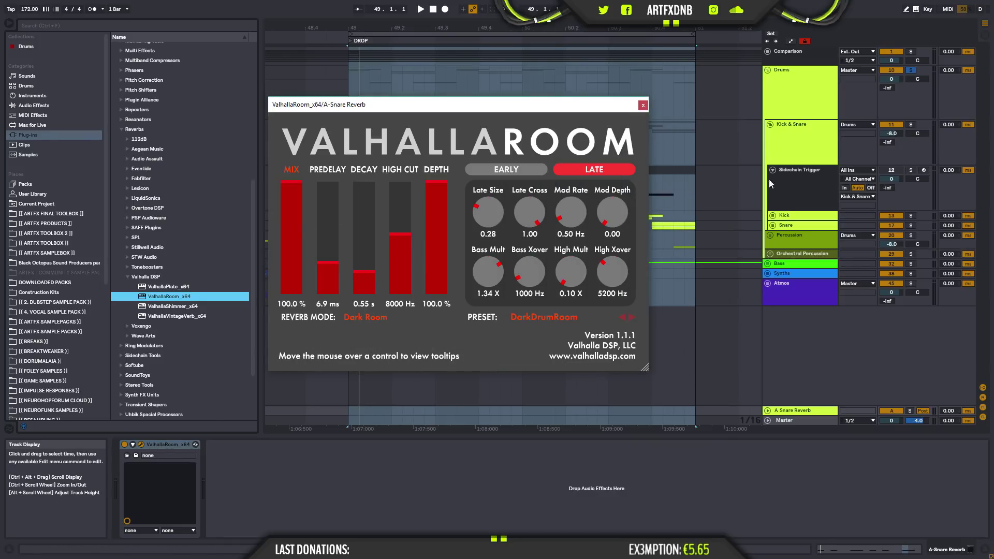
- Unfold the Snare group, solo it and set its send to the Snare Reverb return to -24.0 dB during playback
click(772, 225)
drag(589, 106, 588, 10)
drag(888, 243, 887, 236)
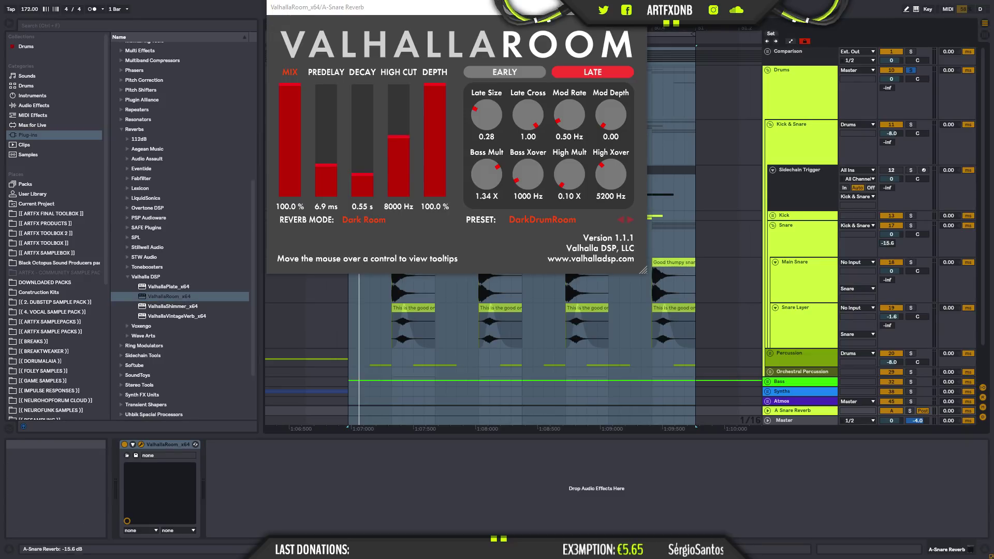
click(914, 220)
click(910, 226)
key(space)
mouse_move(891, 250)
mouse_down()
mouse_move(891, 275)
mouse_move(891, 264)
mouse_up()
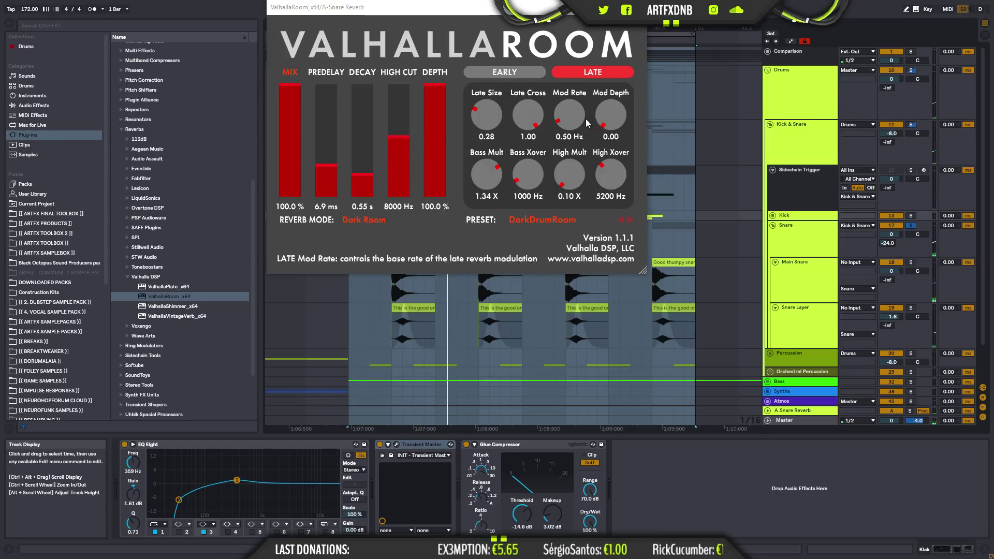
- Switch ValhallaRoom to the Dense Room reverb mode and raise its high cut to 15000 Hz
click(557, 221)
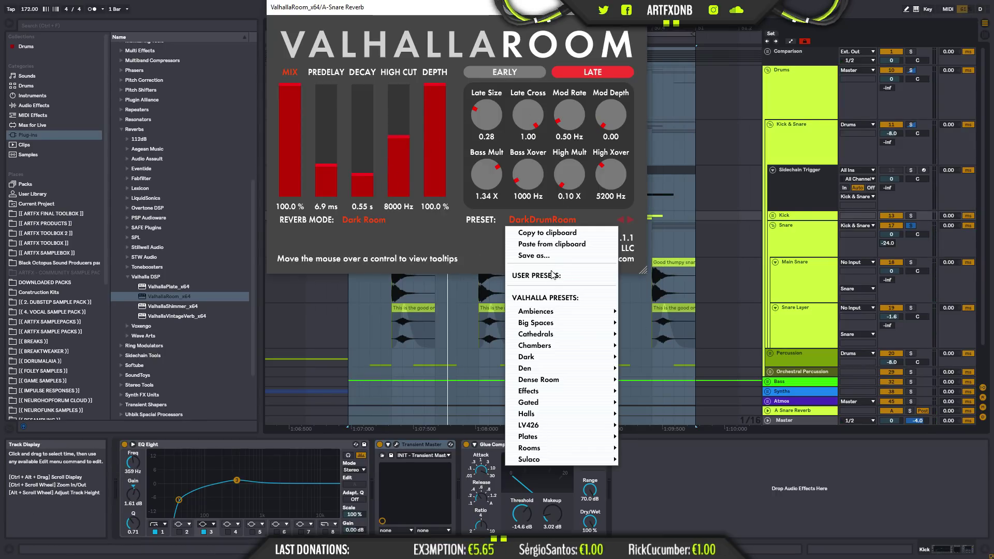
click(377, 224)
click(377, 224)
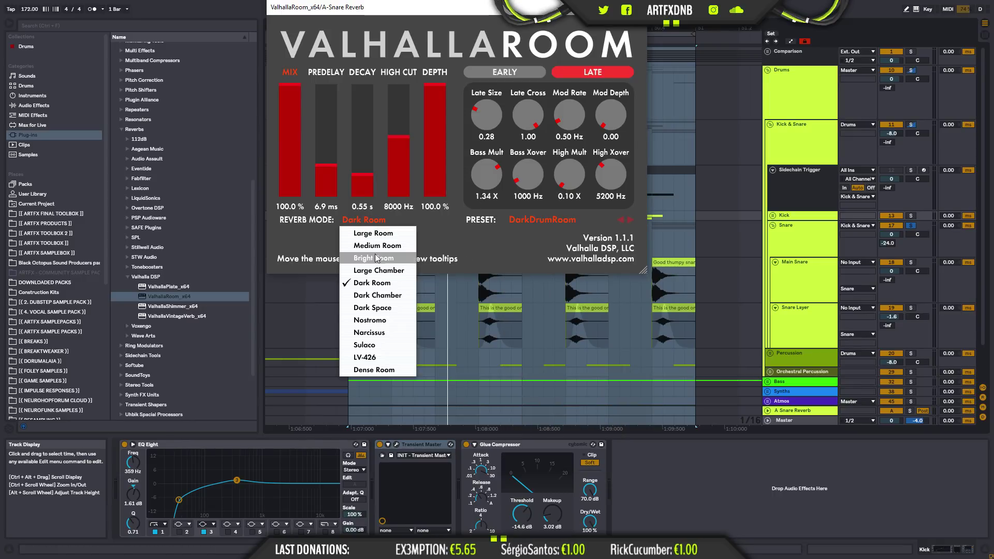
click(376, 370)
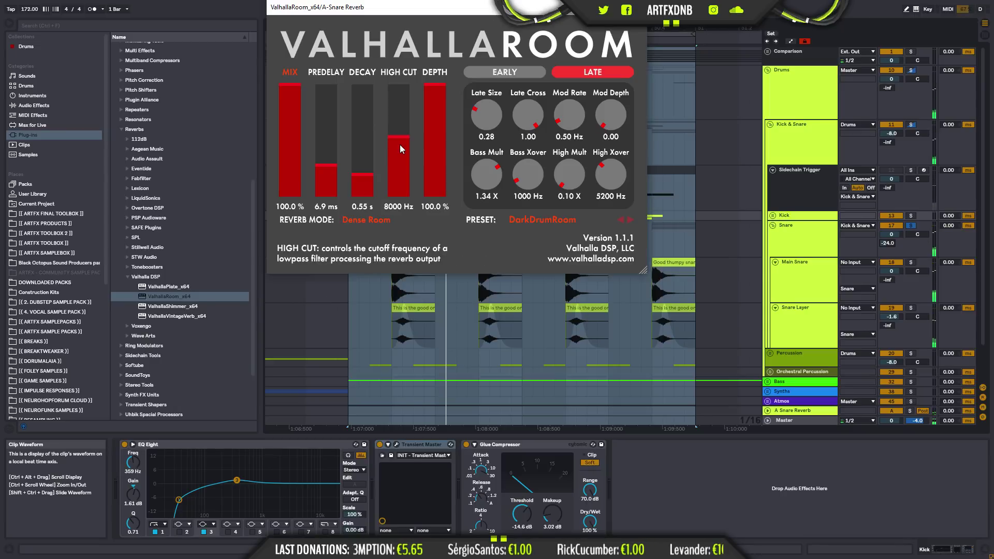
drag(412, 104, 440, 41)
- Set the reverb's Bass Mult to 0.82 X and its High Mult to 0.61 X
drag(487, 174, 475, 277)
drag(491, 178, 494, 140)
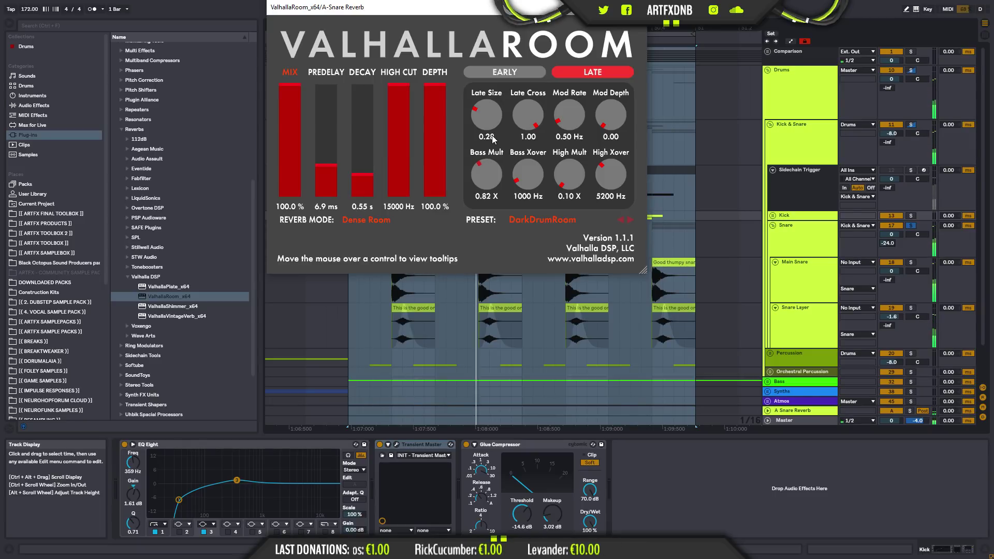
drag(569, 158, 570, 106)
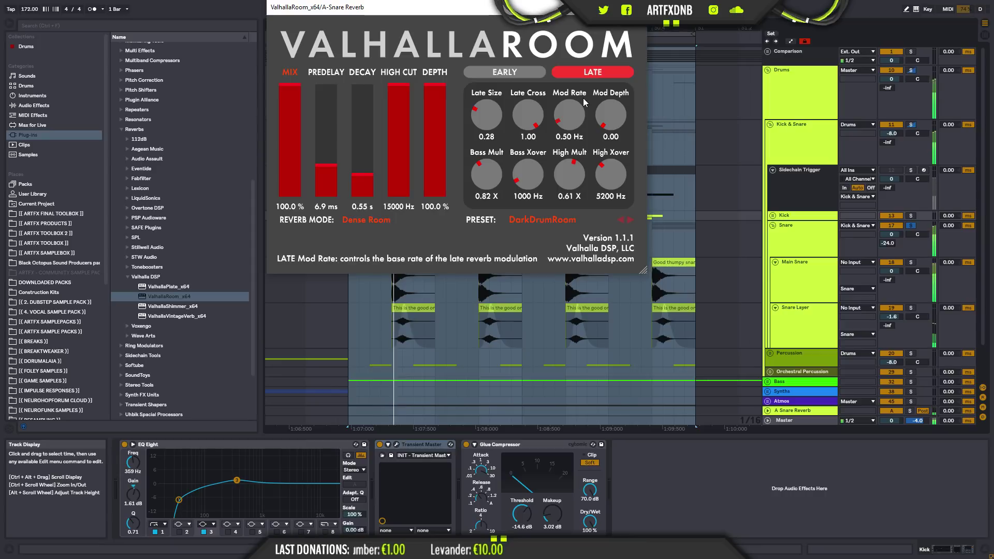
- Set the reverb's Late Size to 0.20, Bass Xover to 880 Hz, High Mult to 0.81 X, decay to 0.59 s and predelay to 0.0 ms
drag(573, 181, 573, 160)
drag(527, 126, 486, 132)
drag(564, 183, 534, 181)
drag(560, 177, 560, 162)
drag(365, 168, 334, 208)
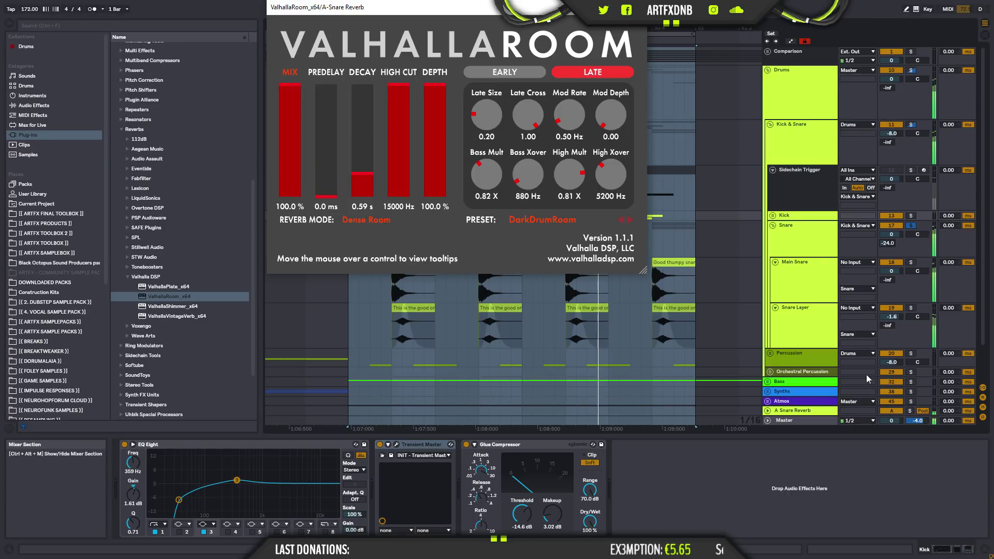
- Compare the snare with the reverb return off and on, and shorten the reverb decay to 0.37 s
click(888, 413)
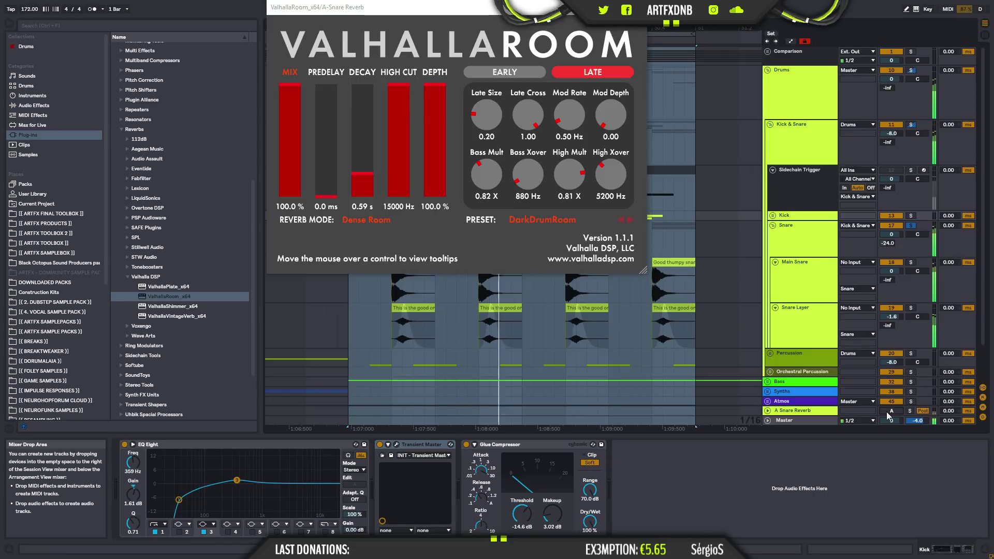
click(888, 412)
drag(366, 174, 370, 179)
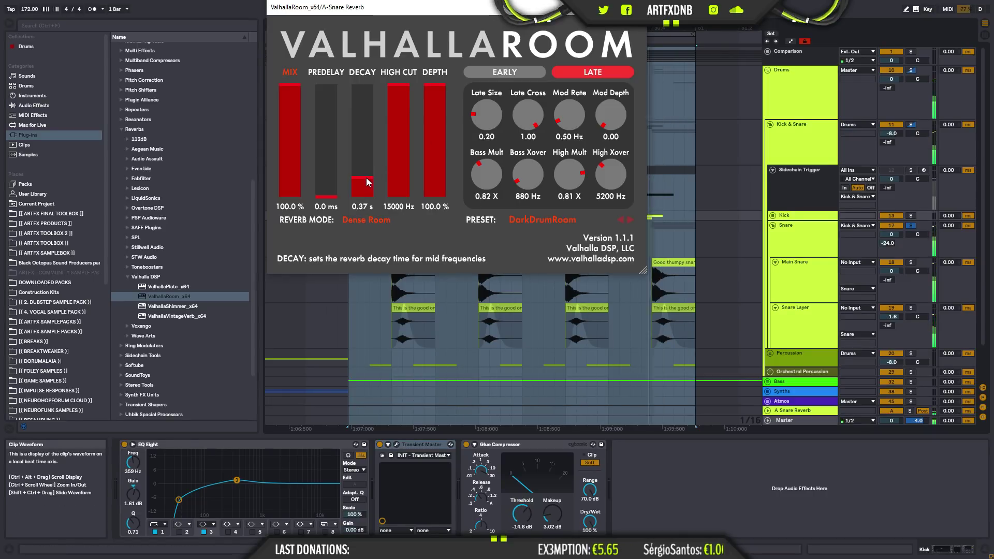
click(889, 411)
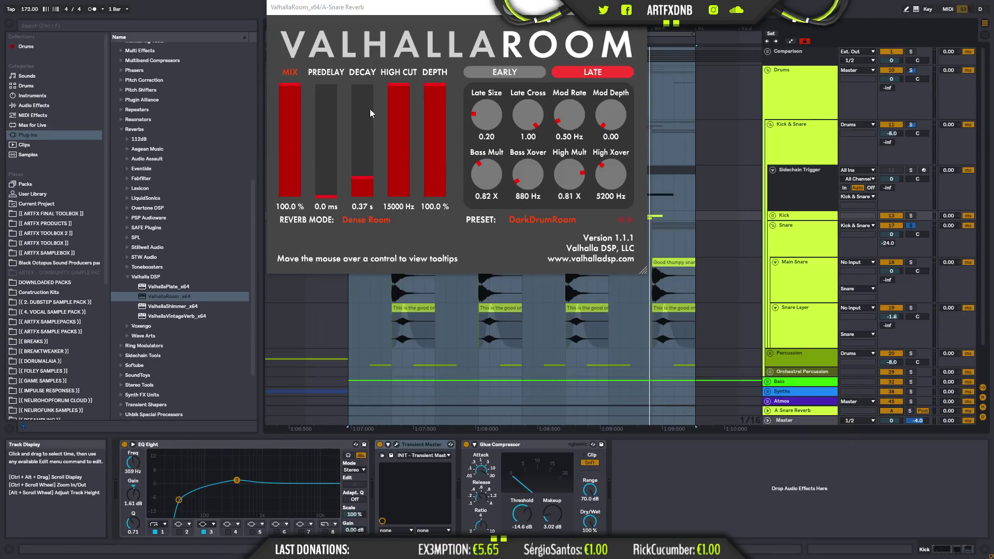
- Solo the Snare Reverb return during playback to hear the reverb alone, and release the solo
click(790, 415)
click(910, 410)
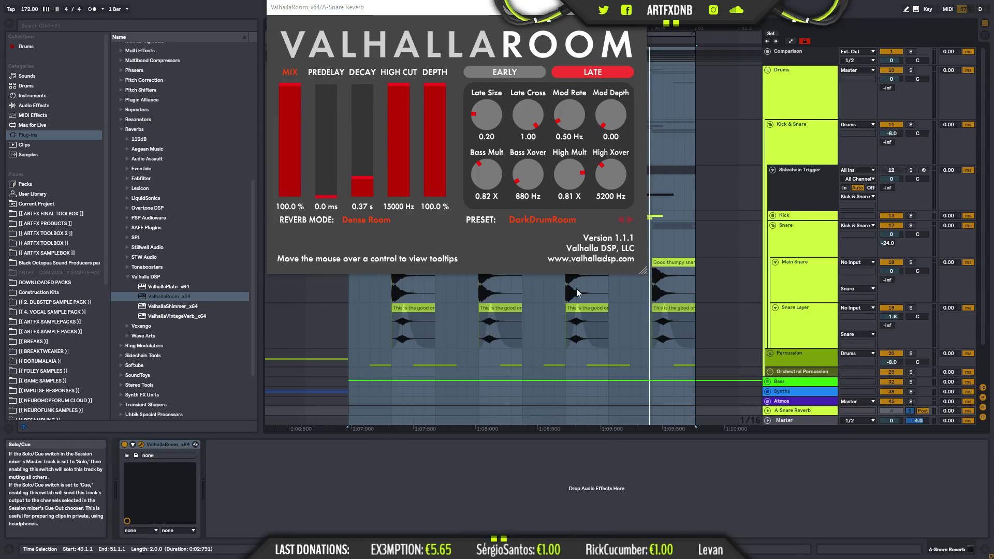
key(space)
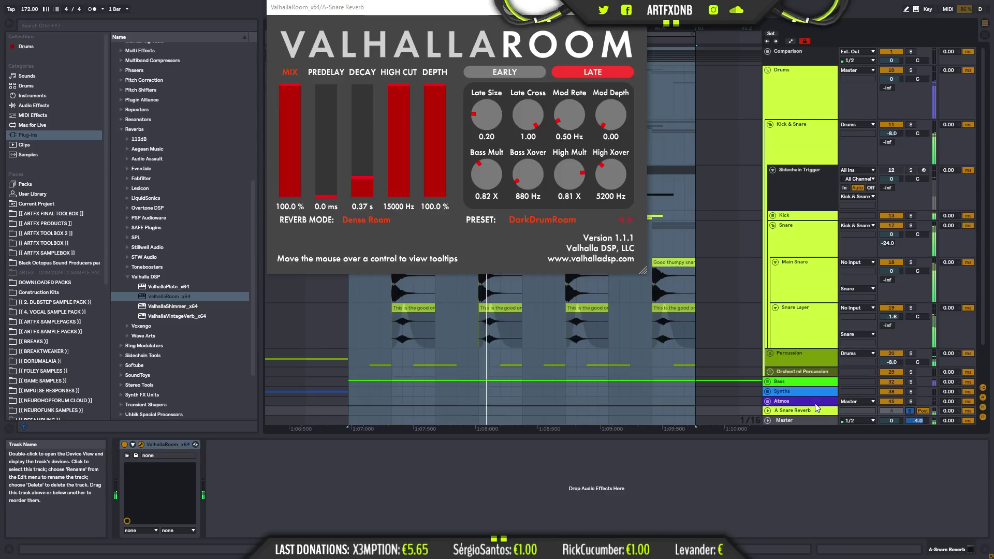
click(910, 411)
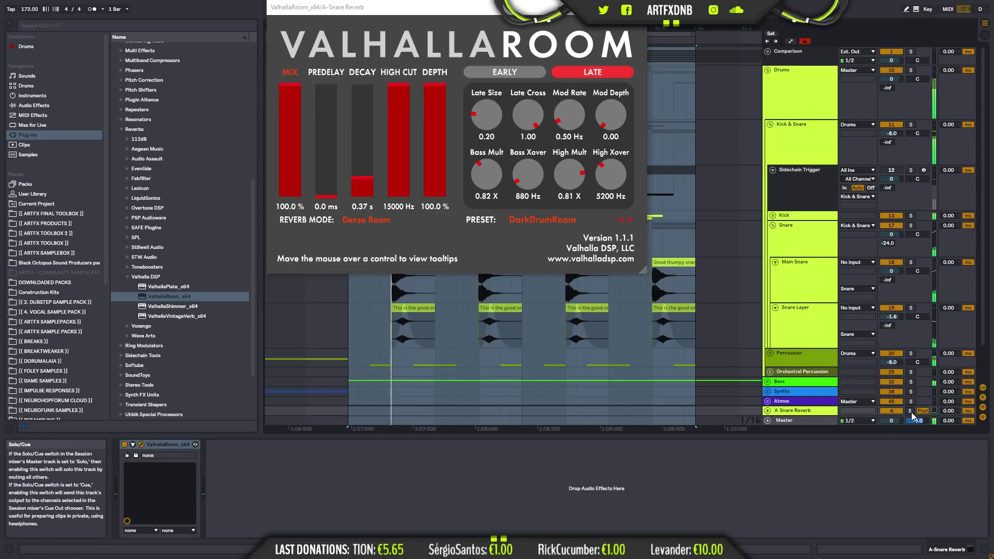
- Solo the Drums group during playback and compare the snare with the Snare Reverb return off and on
click(911, 70)
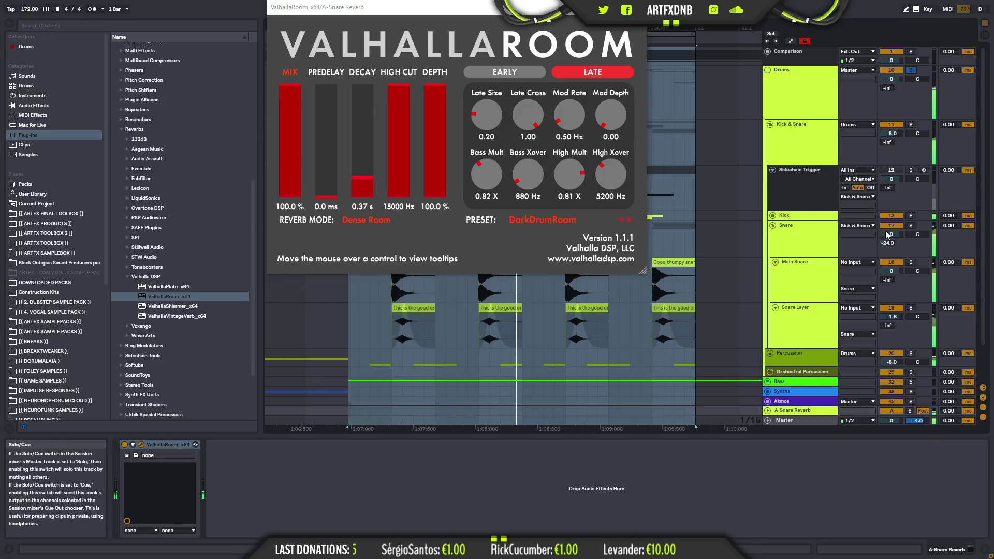
click(808, 228)
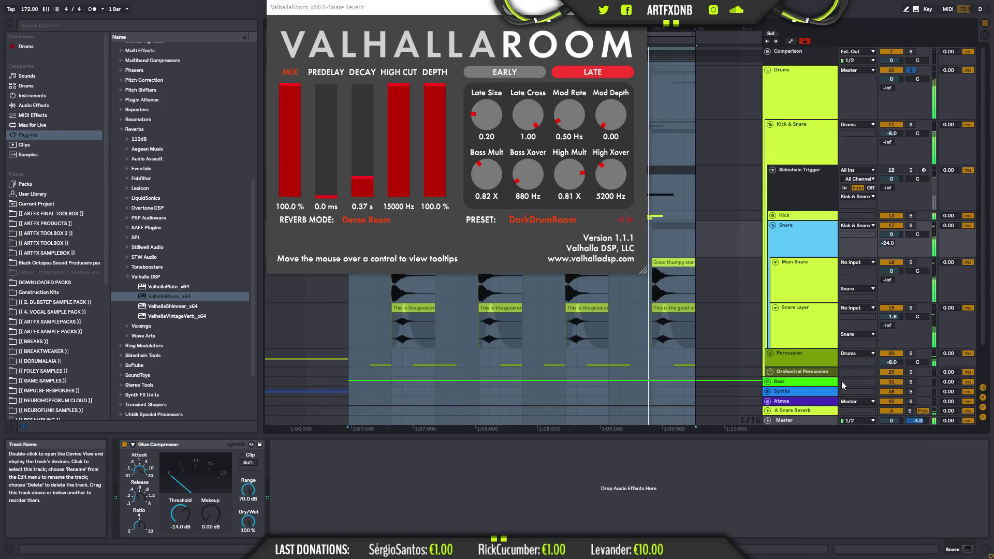
click(896, 413)
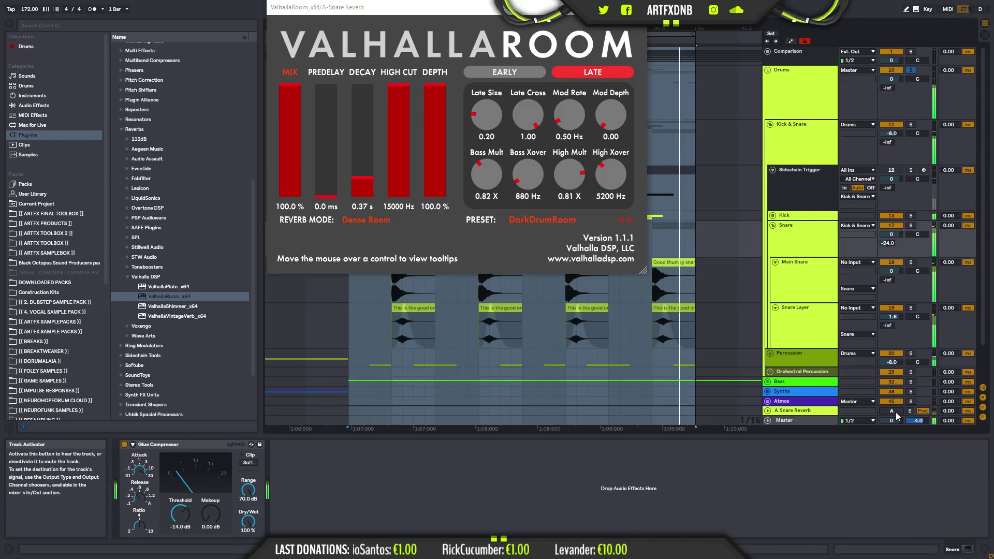
click(896, 413)
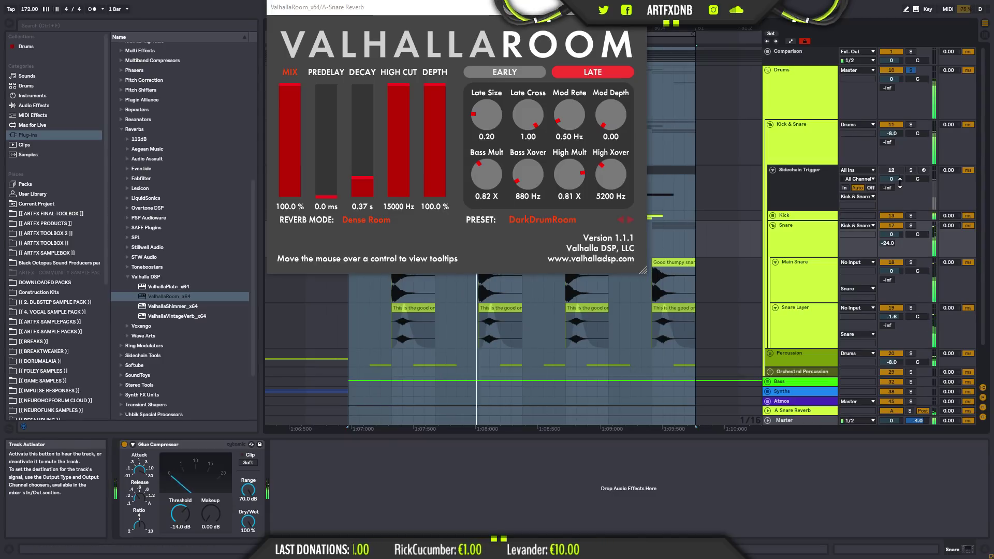
- Set the reverb decay to 0.43 s and raise the Snare group's send to the reverb return to -17.8
drag(357, 184, 359, 172)
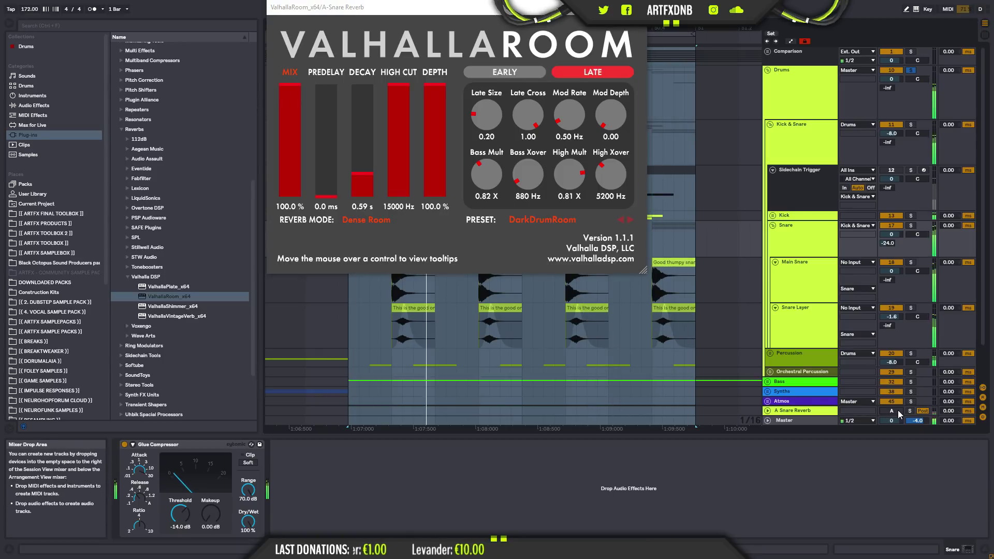
drag(364, 173, 364, 177)
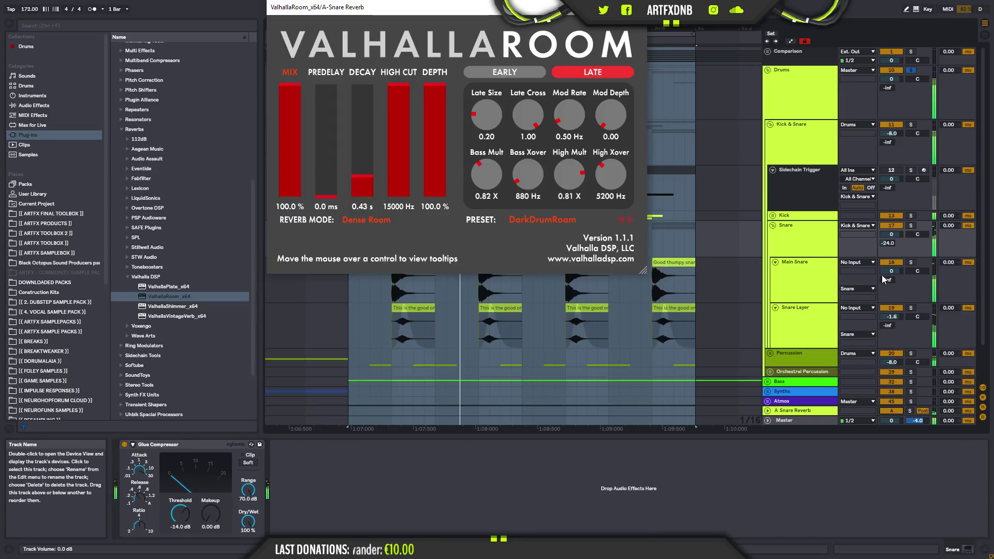
drag(892, 243, 892, 235)
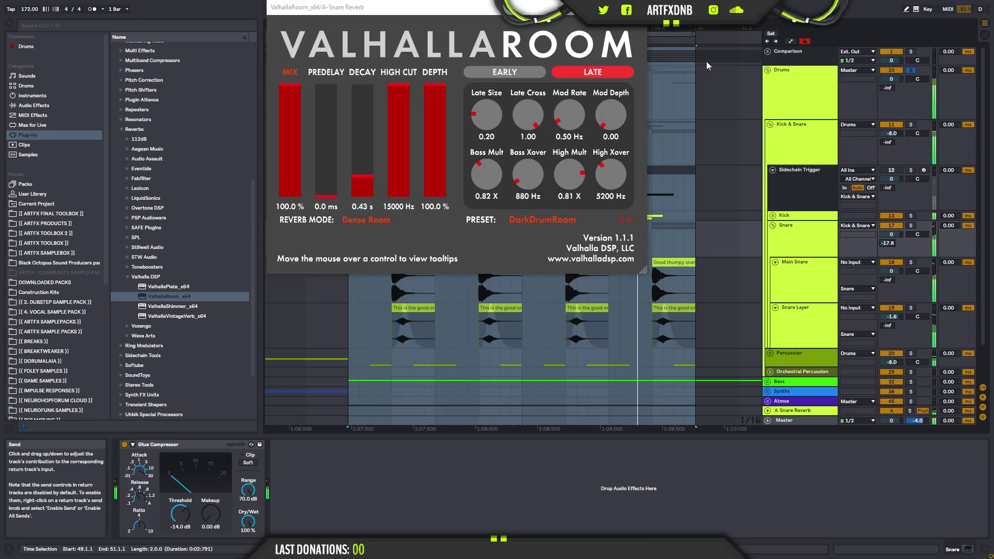
- Solo the Snare Reverb return and add an EQ Eight after the reverb with a low cut at 250 Hz and Q 0.19
key(ctrl+alt+p)
click(803, 412)
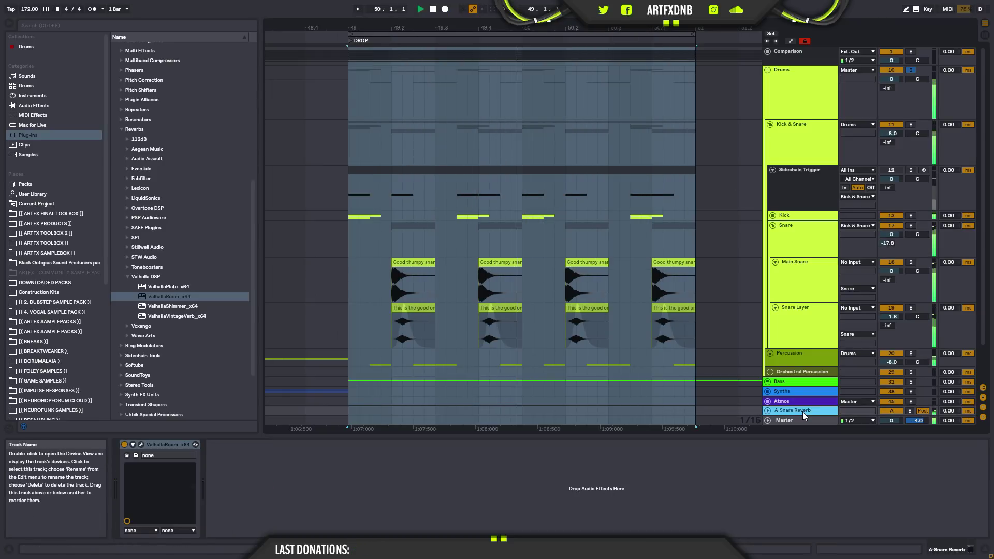
click(910, 412)
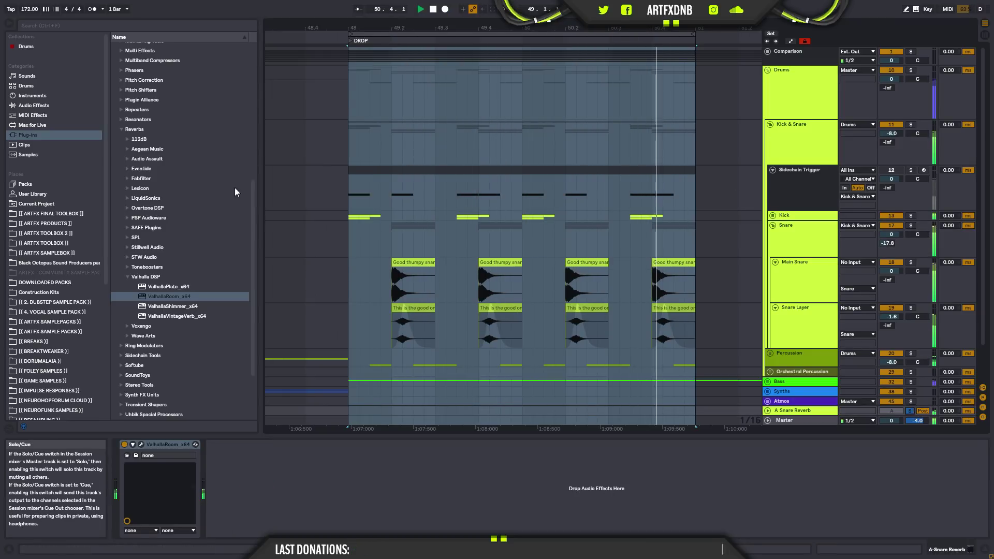
click(34, 105)
drag(156, 164, 278, 502)
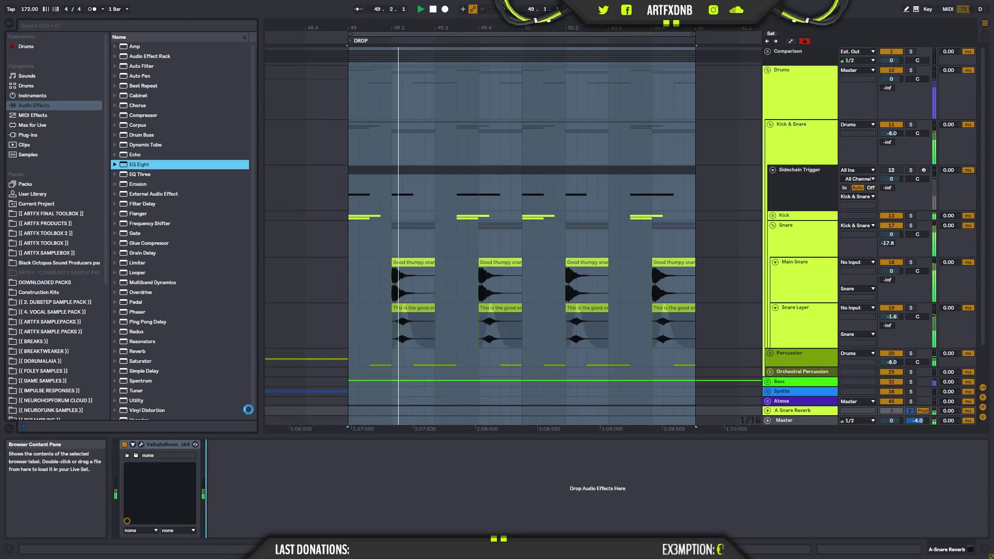
drag(259, 501, 314, 510)
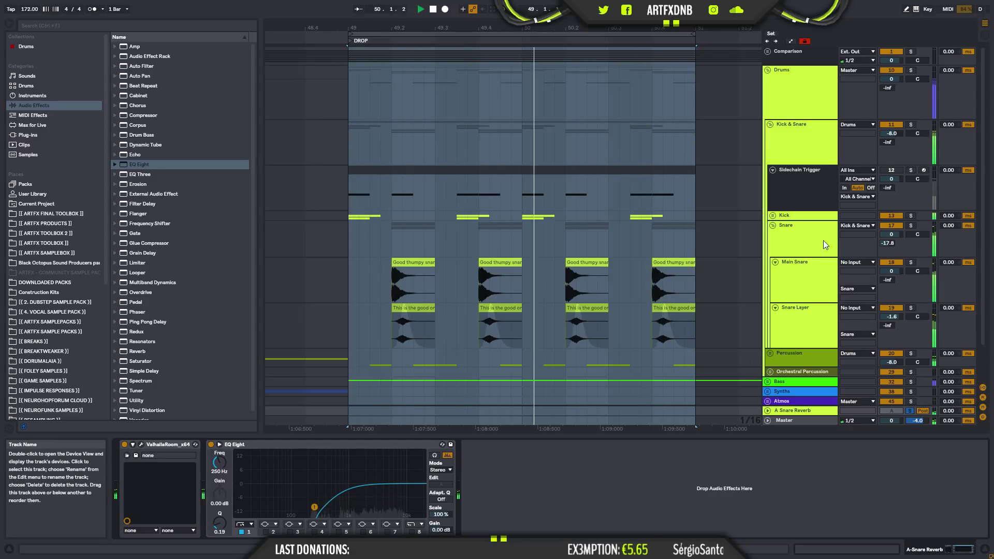
- Solo the Snare group and compare it with the filtered Snare Reverb return off and on
click(912, 226)
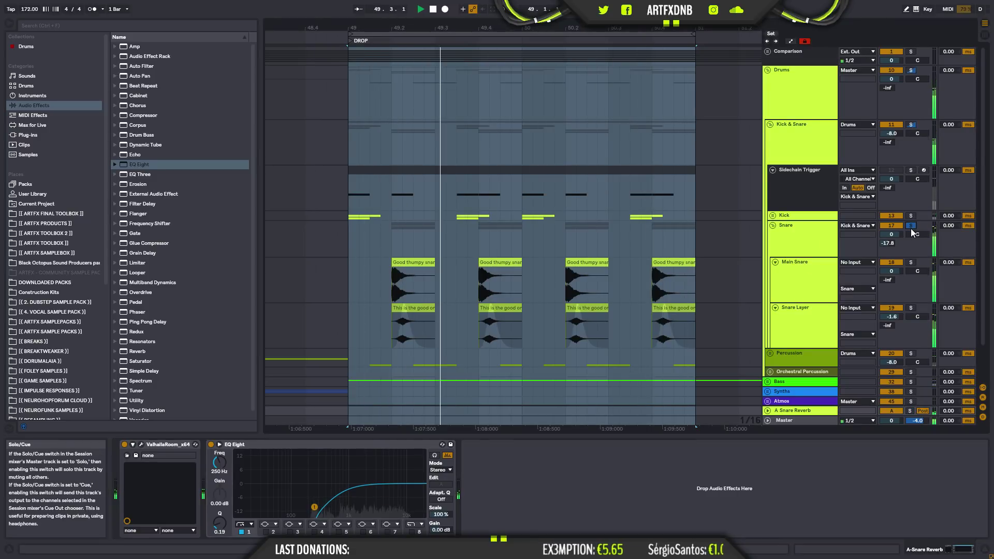
click(895, 412)
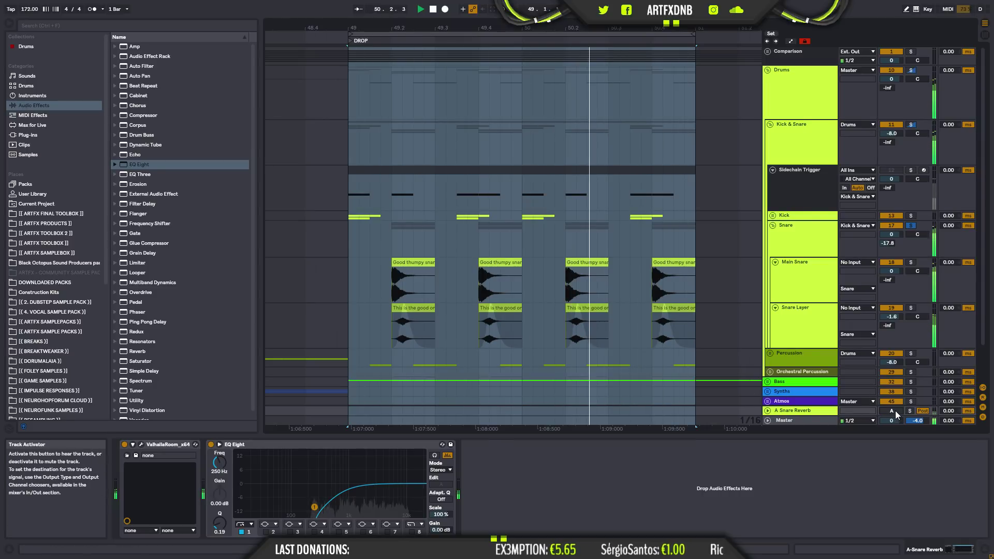
click(893, 411)
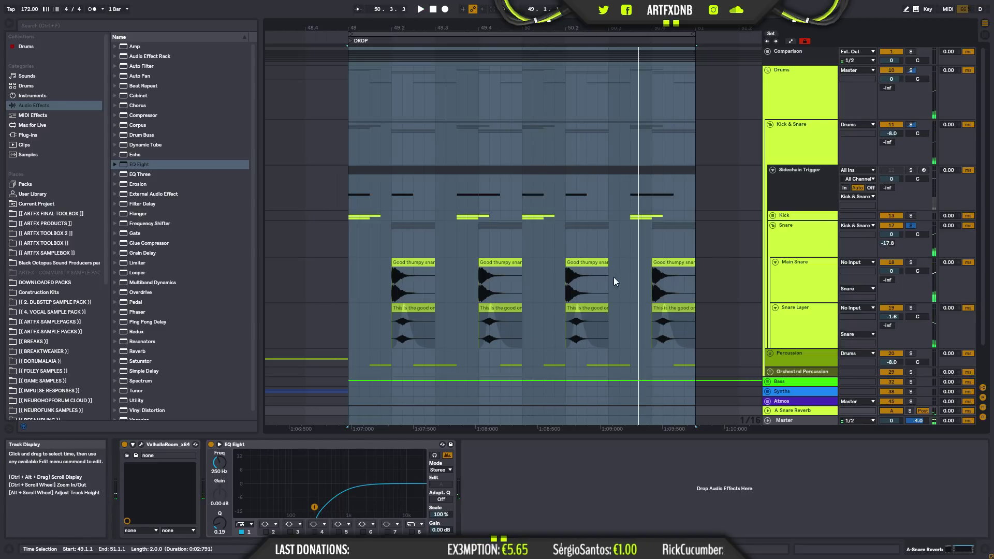
- Unfold the Snare Reverb return track and examine which tracks its output can be routed to, leaving it on Master
click(816, 231)
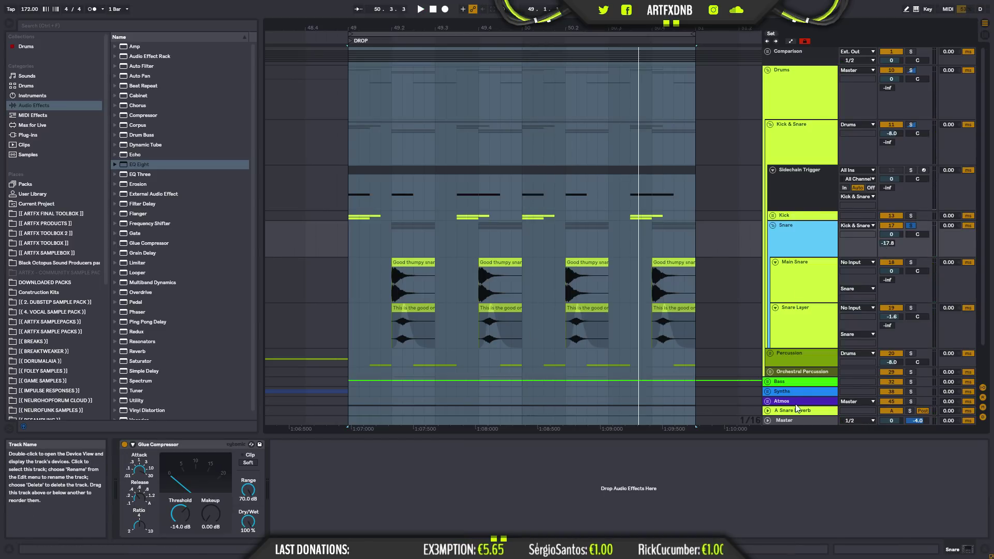
click(768, 411)
click(817, 391)
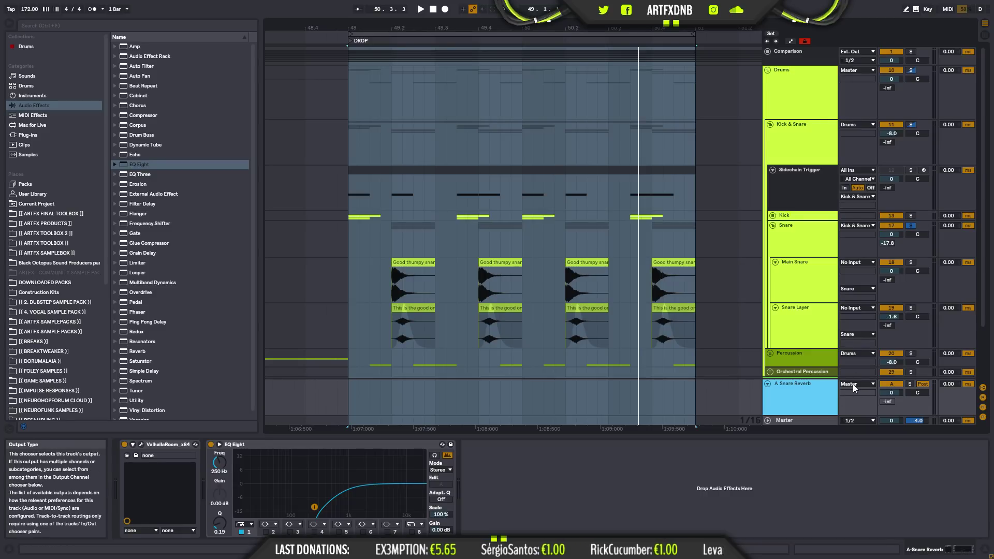
click(853, 385)
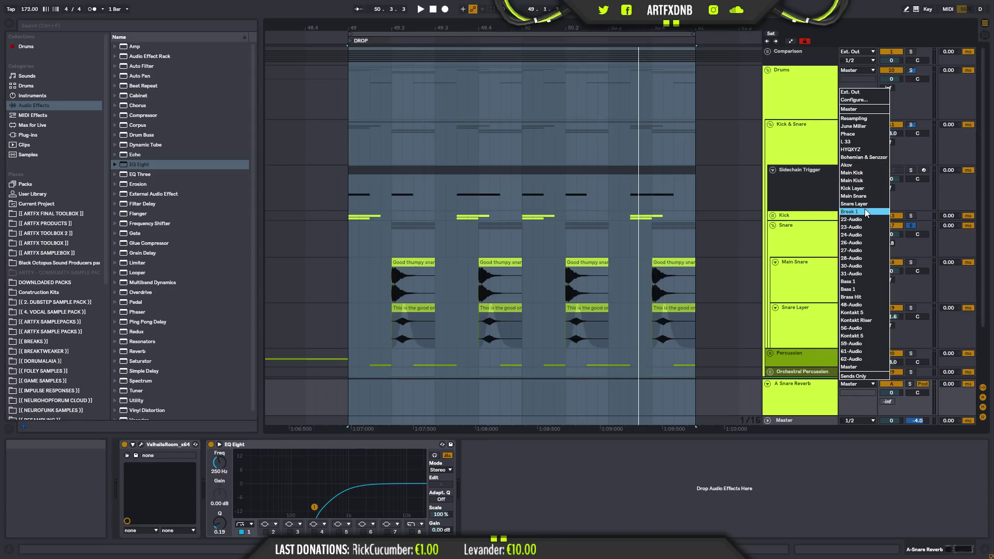
click(812, 384)
mouse_move(810, 378)
mouse_down()
mouse_move(810, 327)
mouse_move(804, 384)
mouse_up()
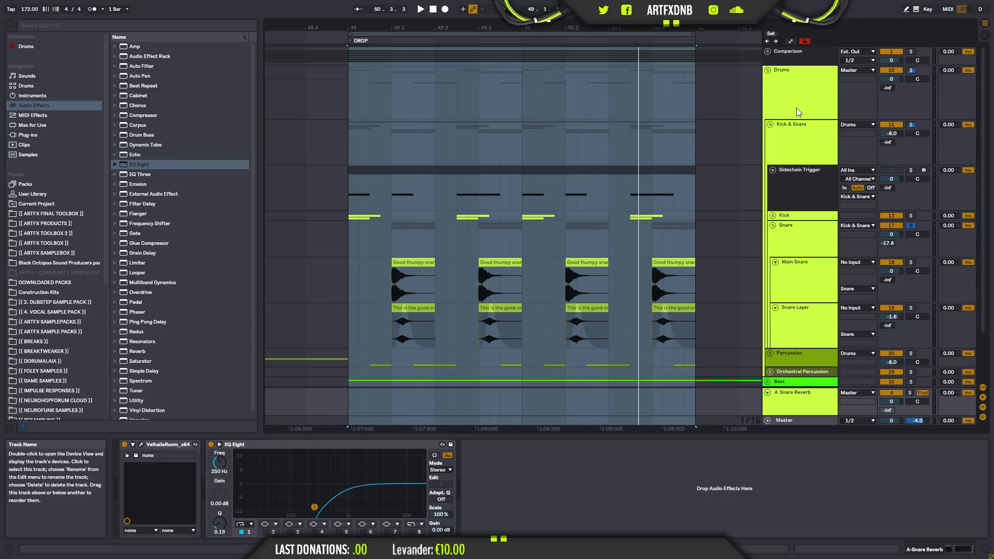
click(801, 136)
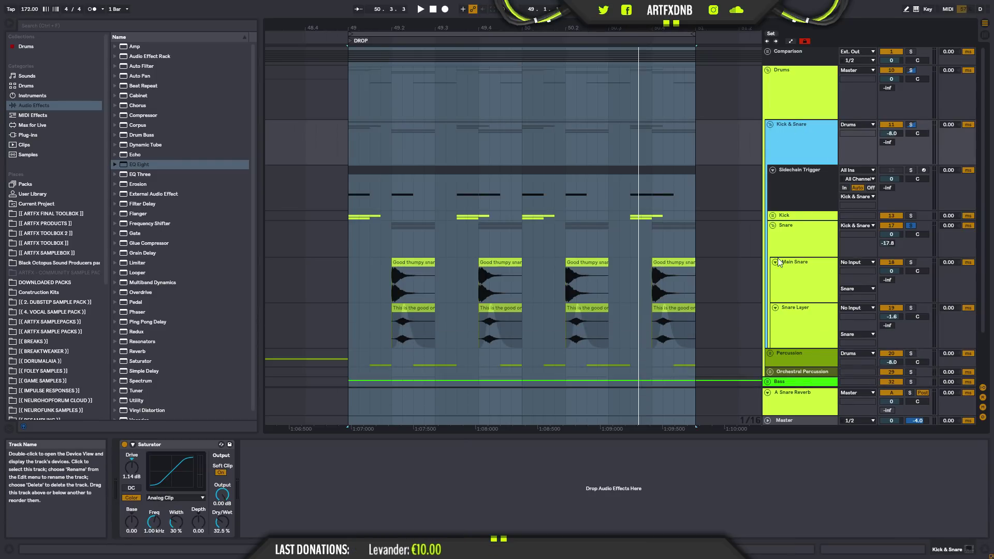
click(806, 397)
click(857, 392)
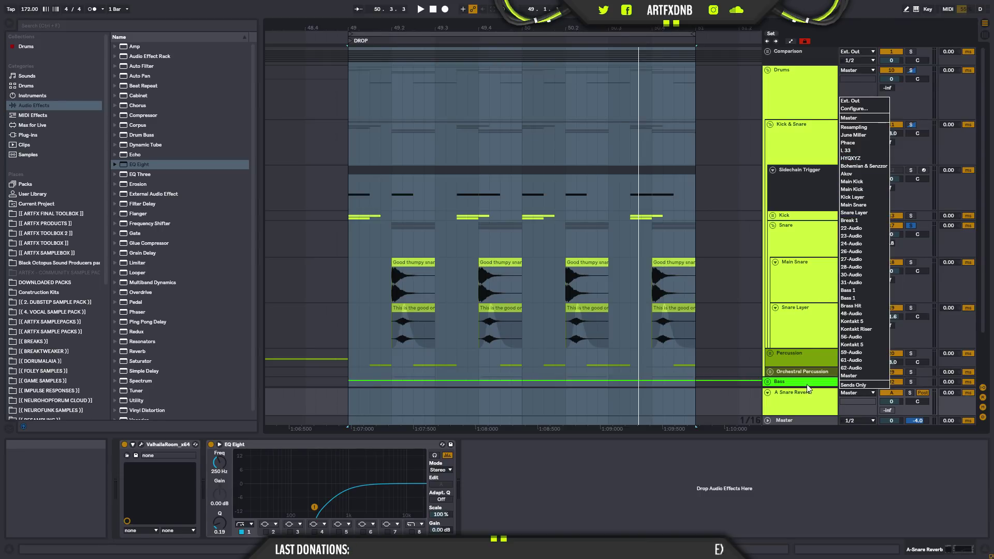
click(800, 398)
click(801, 398)
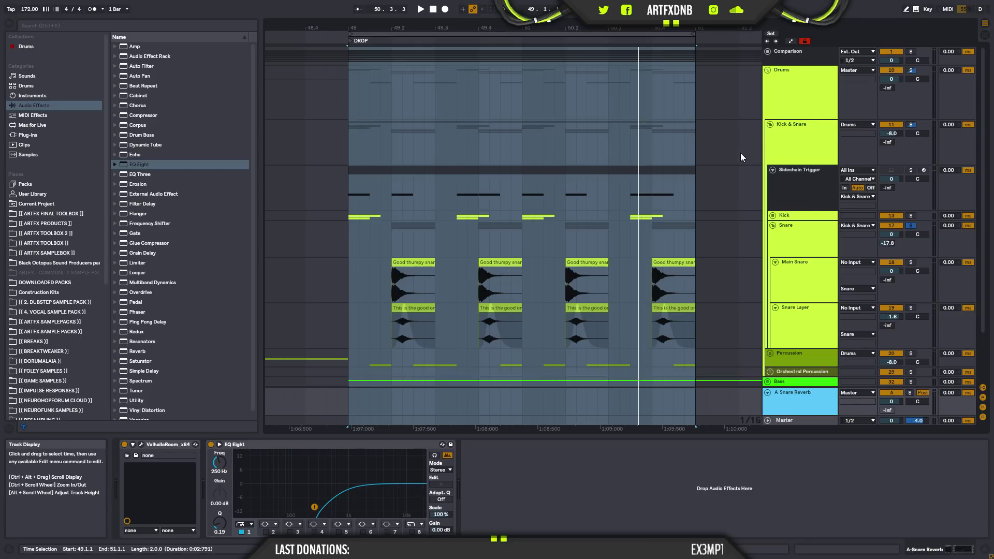
- Play the drop loop with the whole Kick & Snare group soloed instead of only the snare
key(space)
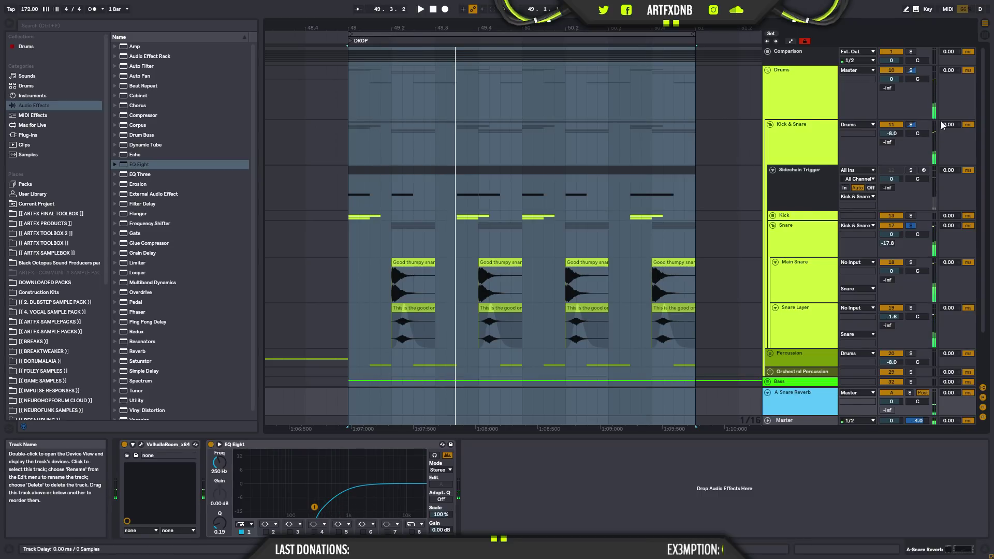
click(912, 125)
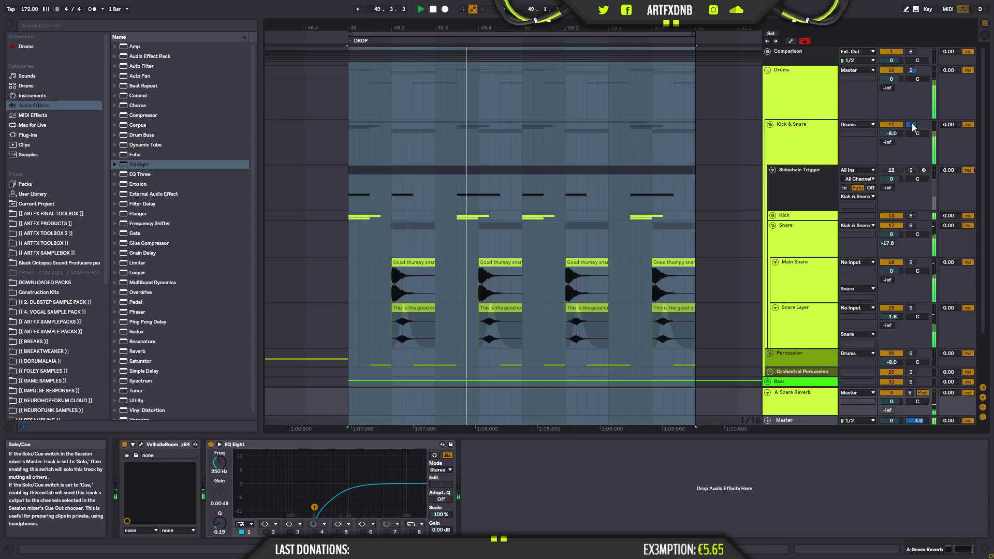
click(812, 126)
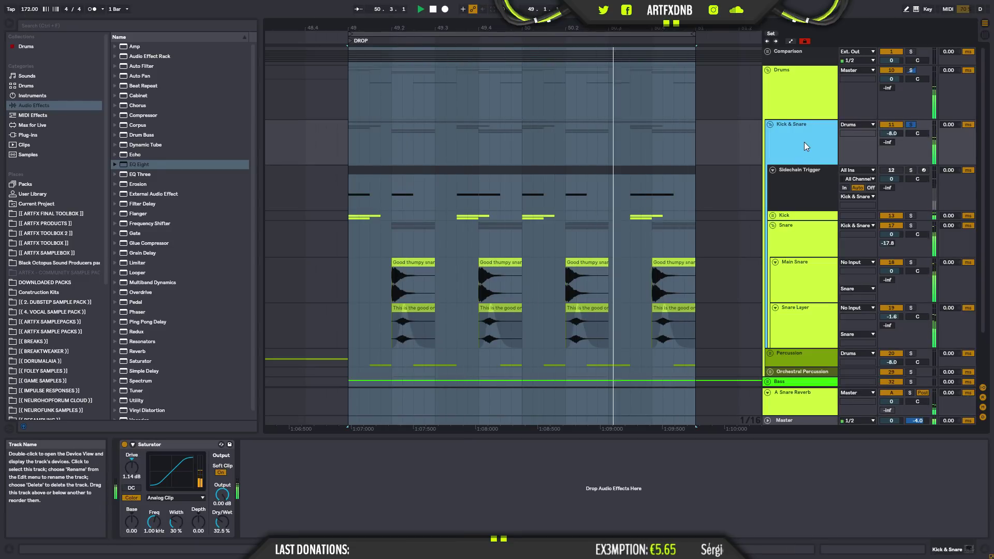
key(space)
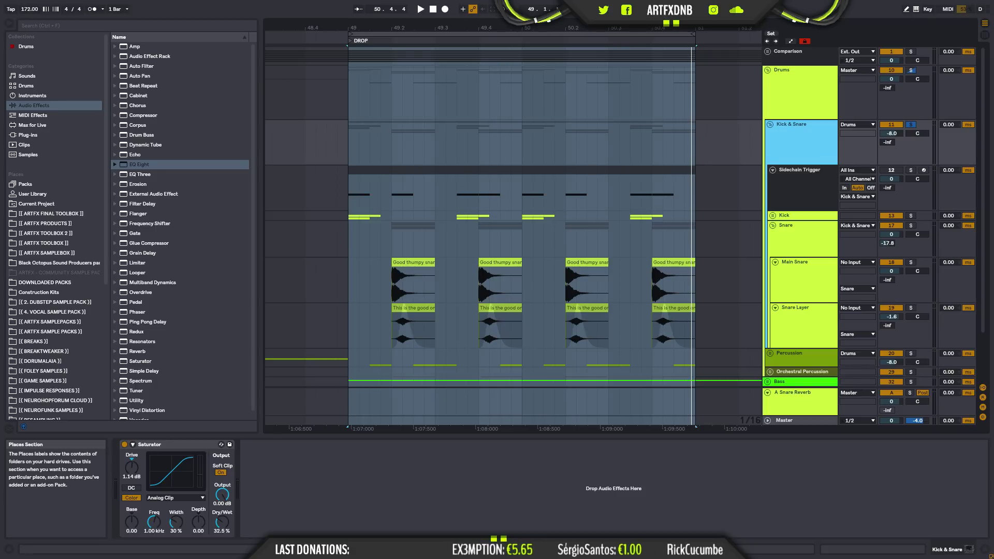
- Fold the Drums group, loop the intro and buildup from bar 1 to bar 49, and play from the start
drag(501, 28, 694, 4)
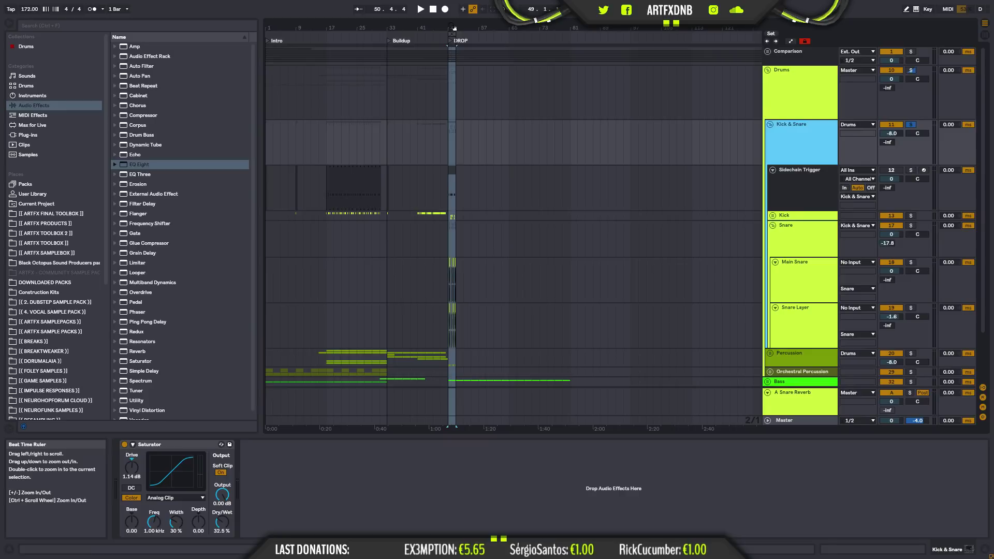
click(768, 70)
click(266, 74)
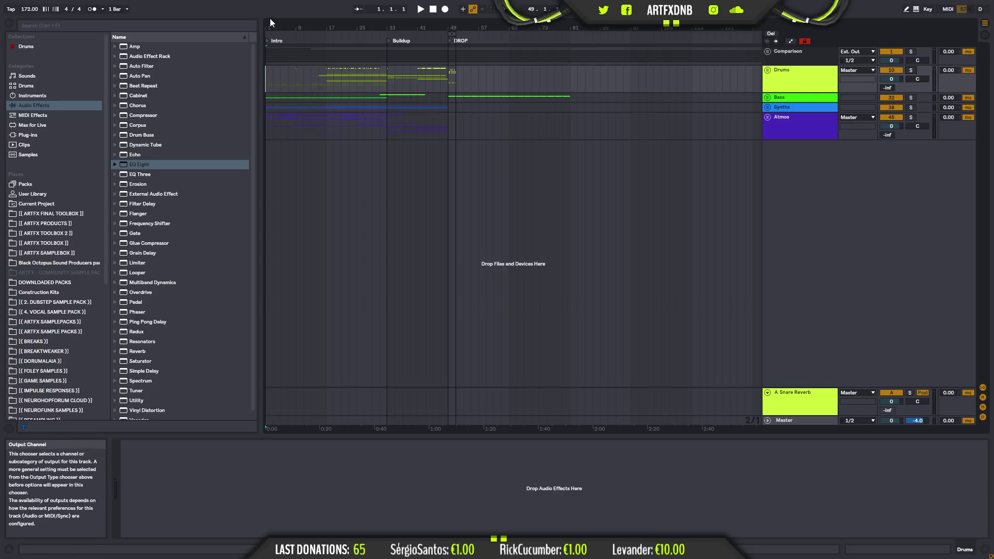
drag(452, 35, 239, 47)
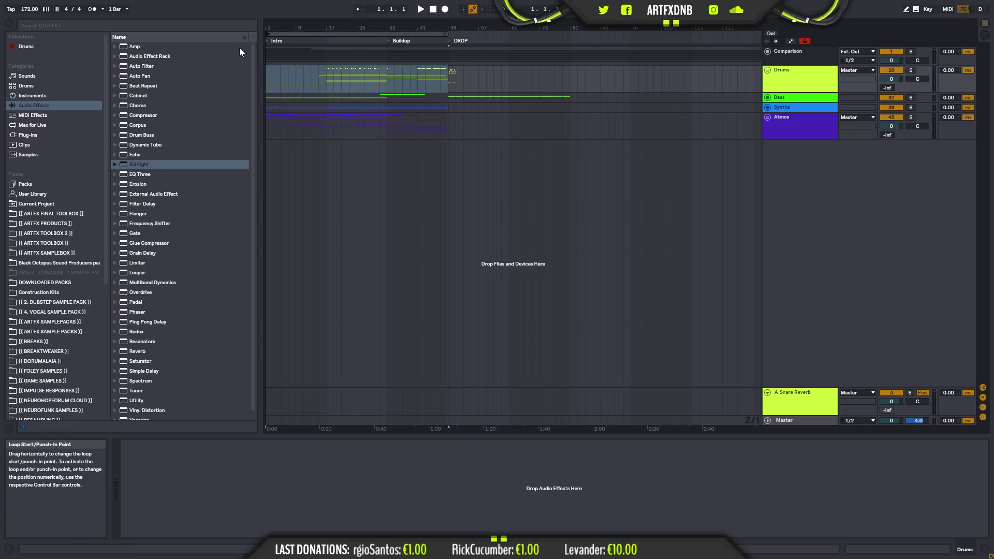
click(421, 9)
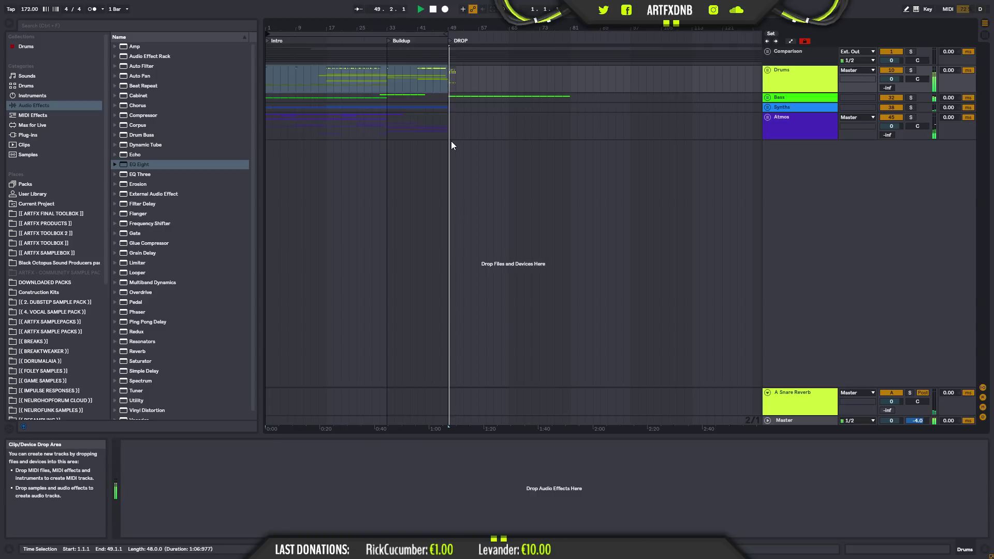
- Play the arrangement from the start of the drop at bar 49 and stop it
click(448, 78)
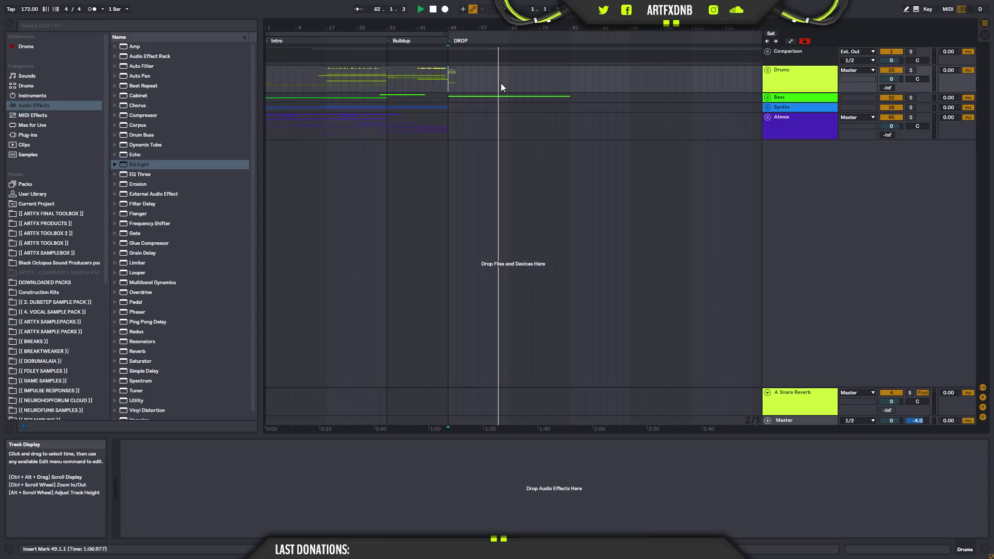
key(space)
key(space)
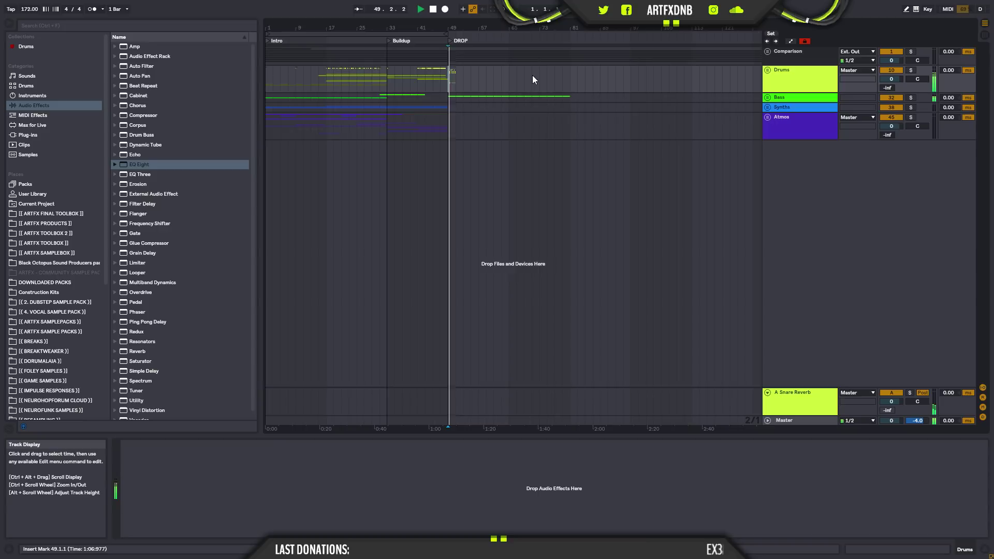
key(space)
- Unfold the Drums group and loop its two-bar section from bar 49 to bar 51 for playback
click(768, 70)
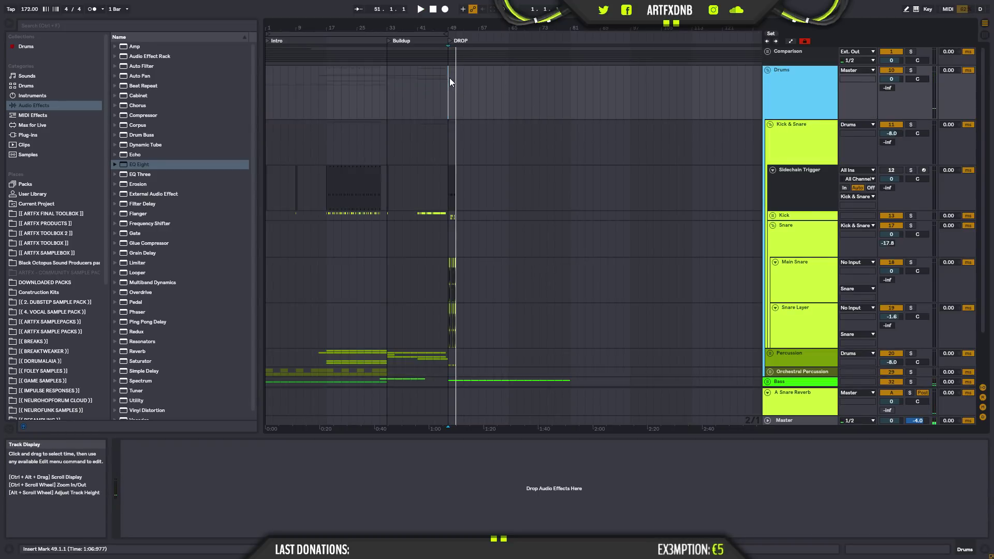
drag(450, 79, 457, 85)
key(space)
drag(461, 28, 511, 167)
key(space)
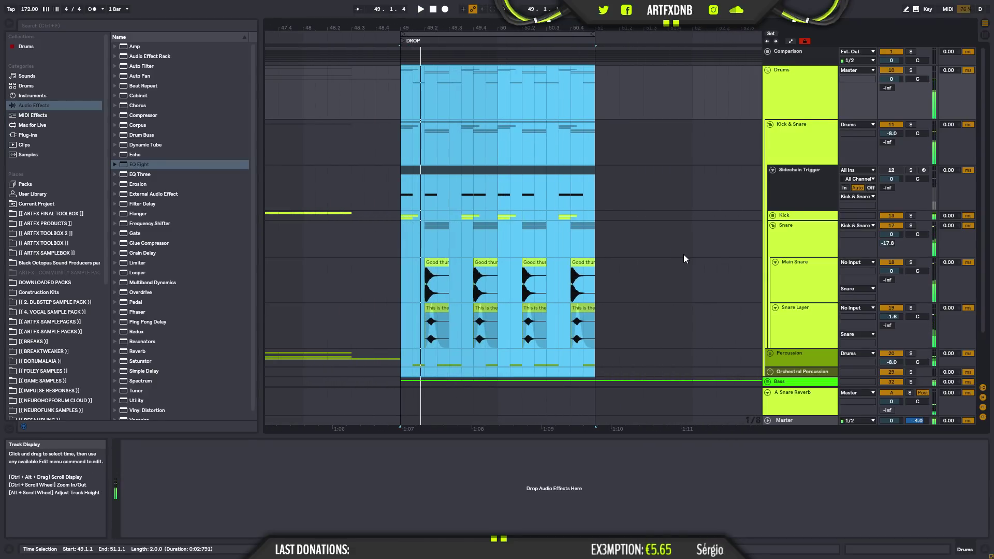
- Unfold the Bass group and open the drop's MIDI clip on the lower Bass 1 track for editing
scroll(684, 254, down, 2)
click(768, 322)
scroll(595, 243, down, 5)
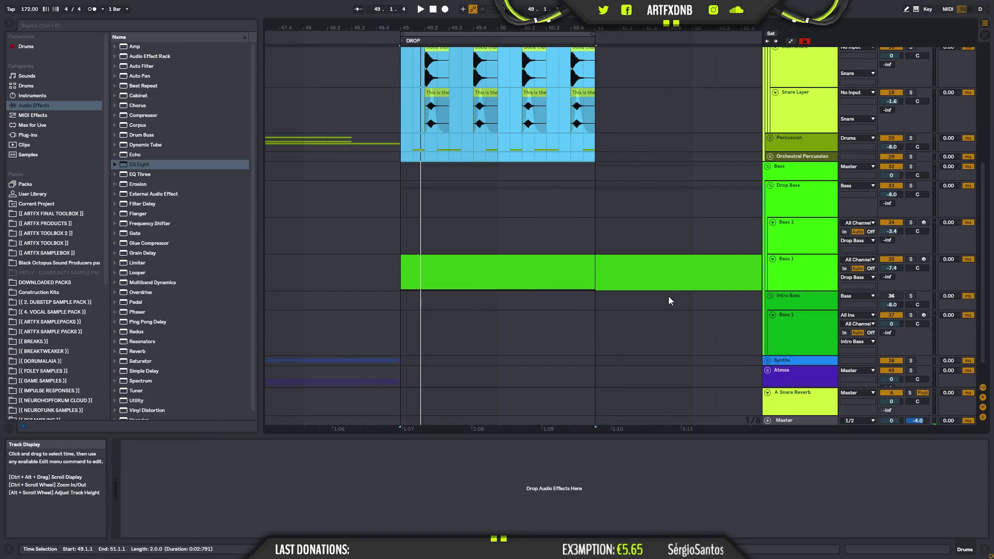
double_click(555, 259)
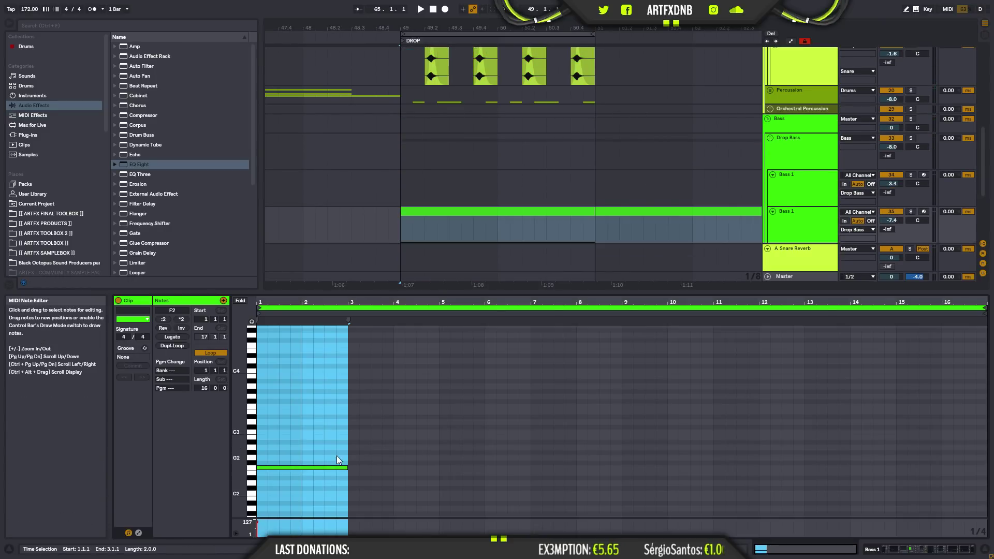
- Add a one-beat F#3 note at the end of bar 2 in the bass clip and play it back
double_click(340, 401)
key(space)
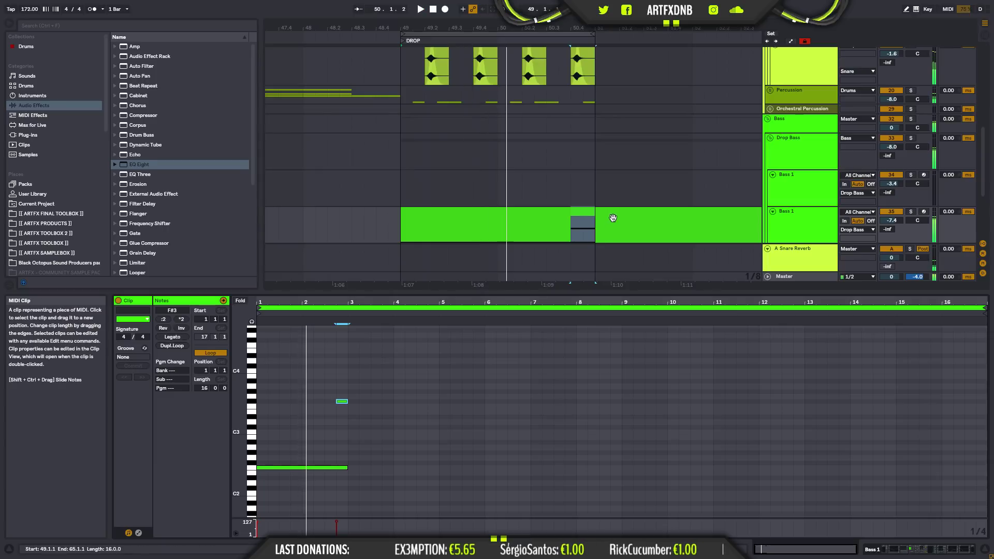
scroll(612, 187, up, 2)
scroll(611, 185, down, 2)
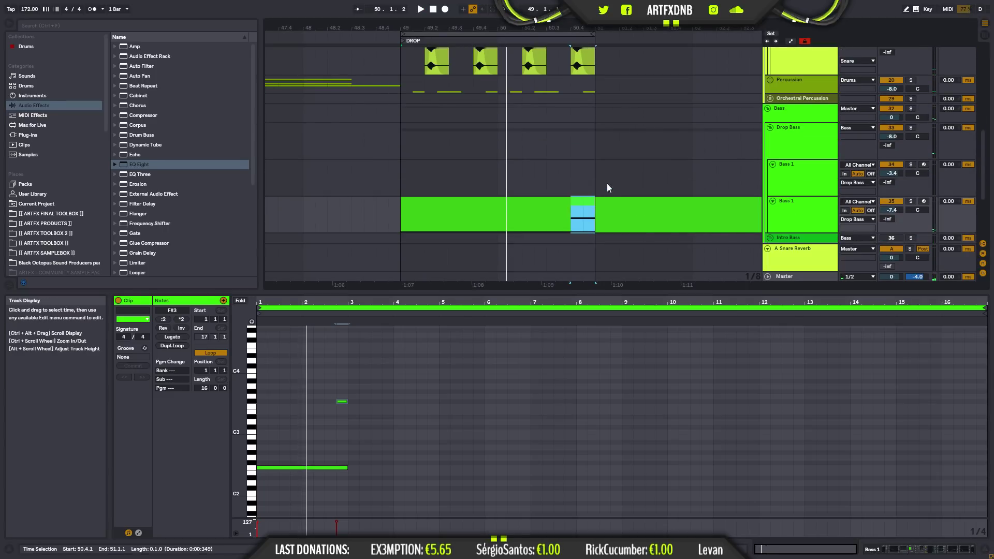
- Duplicate the clip's two-bar bass pattern three times to fill eight bars and play the arrangement from bar 55
drag(347, 387, 300, 521)
key(ctrl+d)
key(ctrl+d)
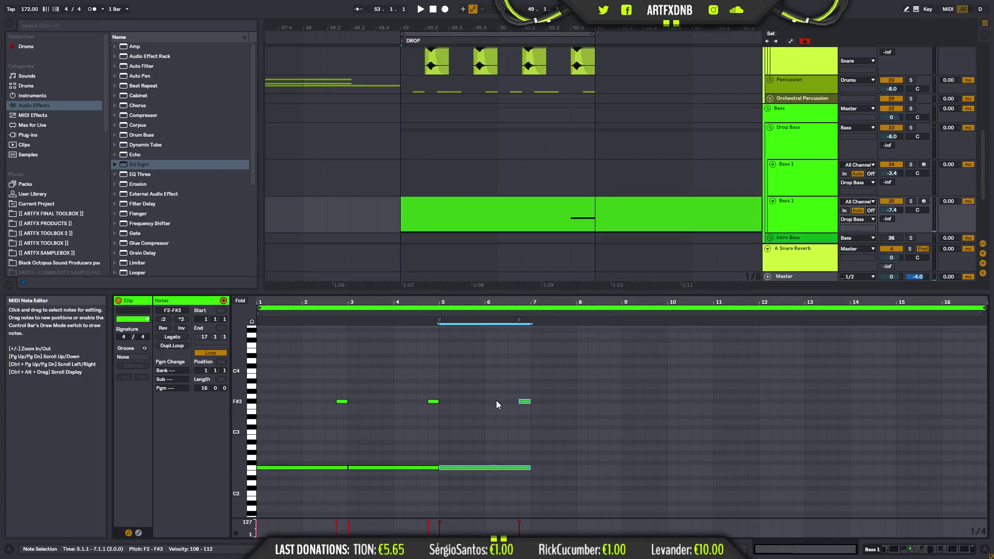
key(ctrl+d)
drag(538, 27, 473, 7)
click(607, 217)
key(space)
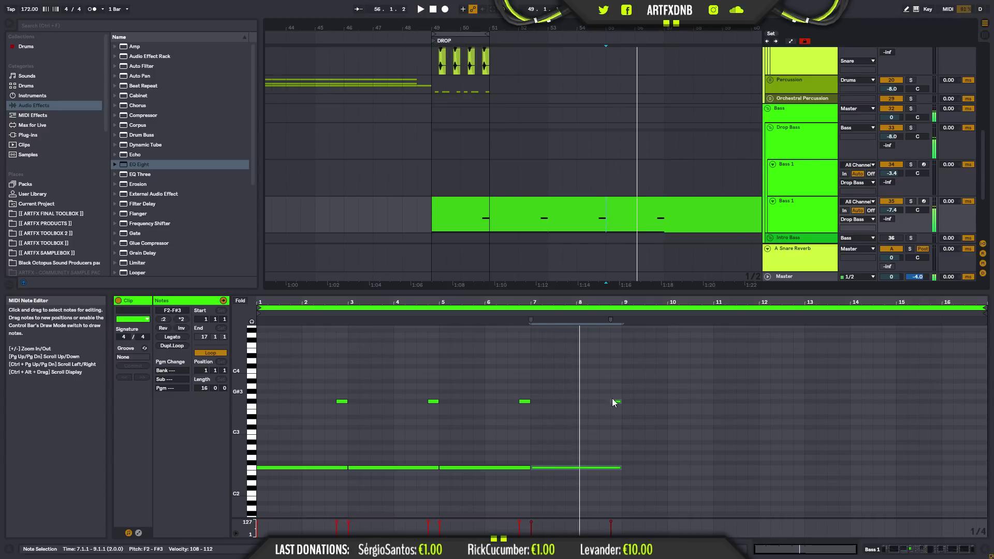
- Add a one-bar C#4 note in clip bar 8, delete the F#3 note at that bar's end, and play from bar 55
double_click(581, 366)
drag(581, 365, 622, 367)
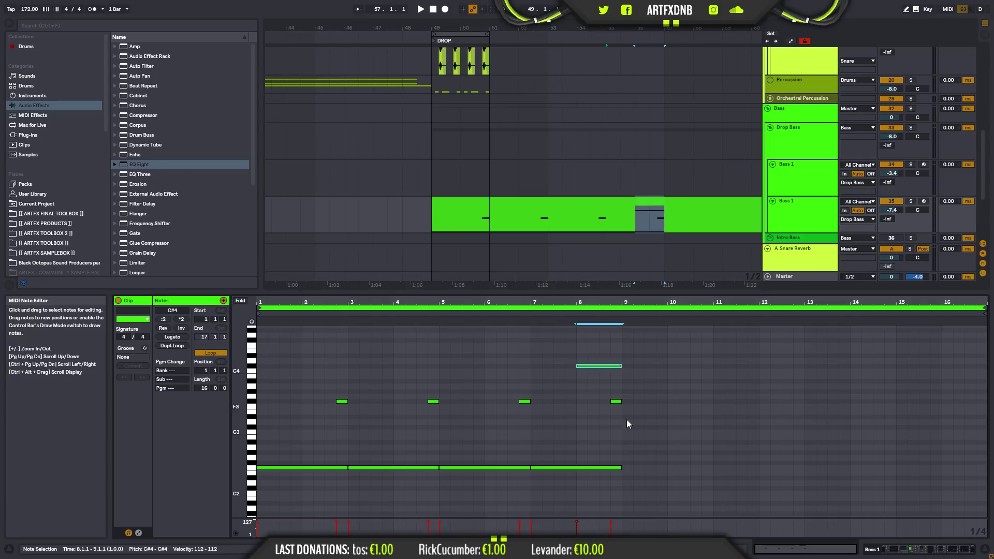
drag(627, 422, 639, 374)
key(Delete)
click(635, 216)
click(607, 222)
key(space)
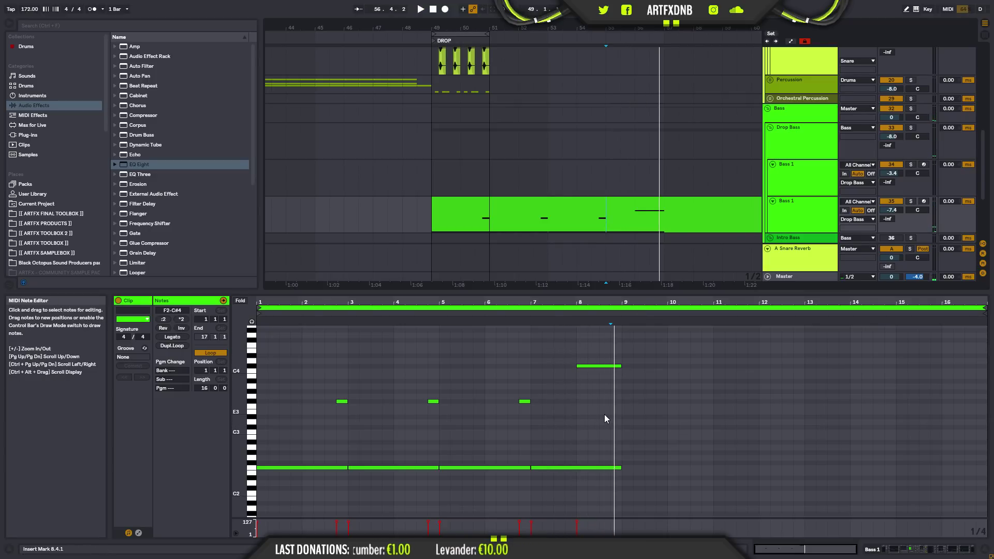
- Add a C3 note from beat 8.3 to the end of clip bar 8 and play the result
double_click(603, 433)
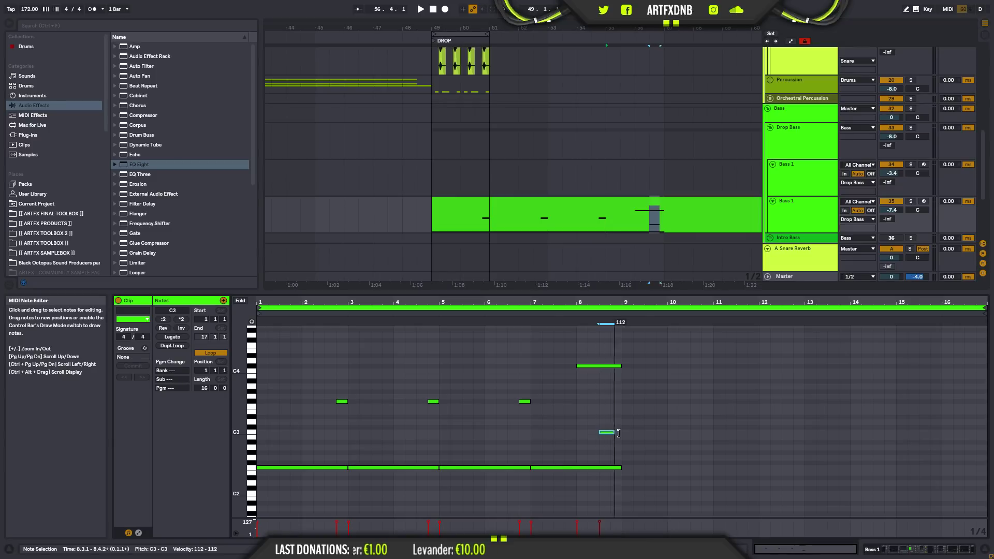
key(space)
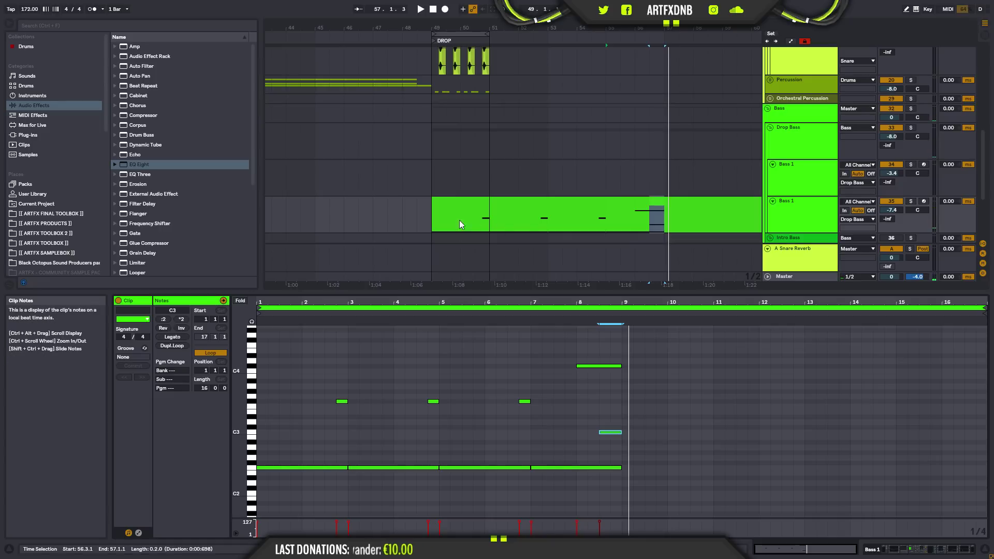
key(space)
- Loop the drop from bar 49 to bar 57 and play it with the lower Bass 1 track soloed
click(434, 214)
drag(567, 212, 664, 202)
key(space)
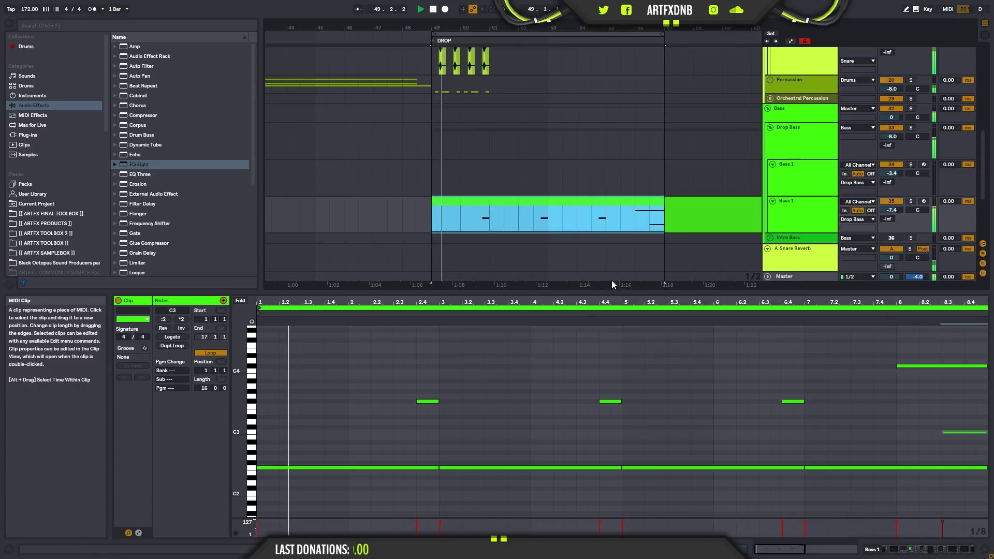
click(912, 201)
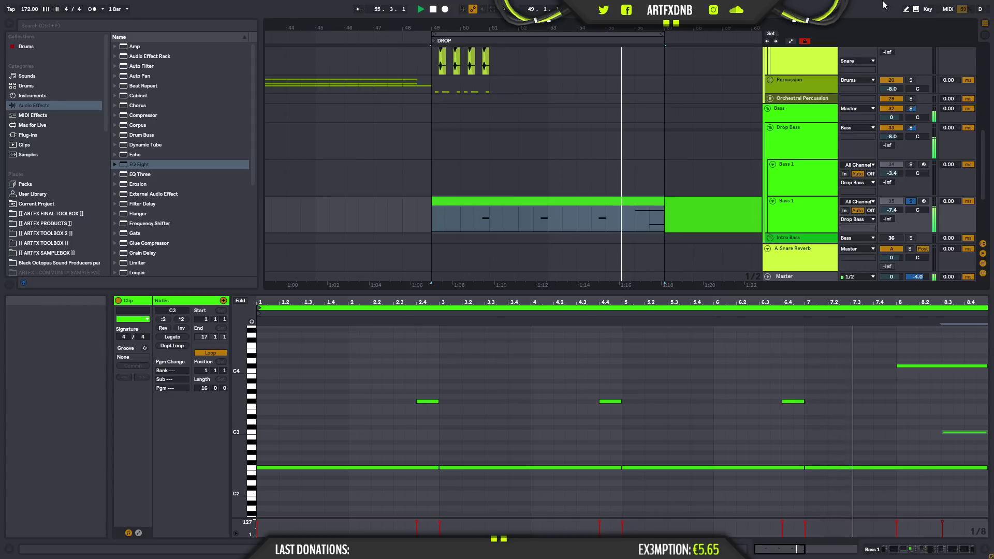
click(435, 11)
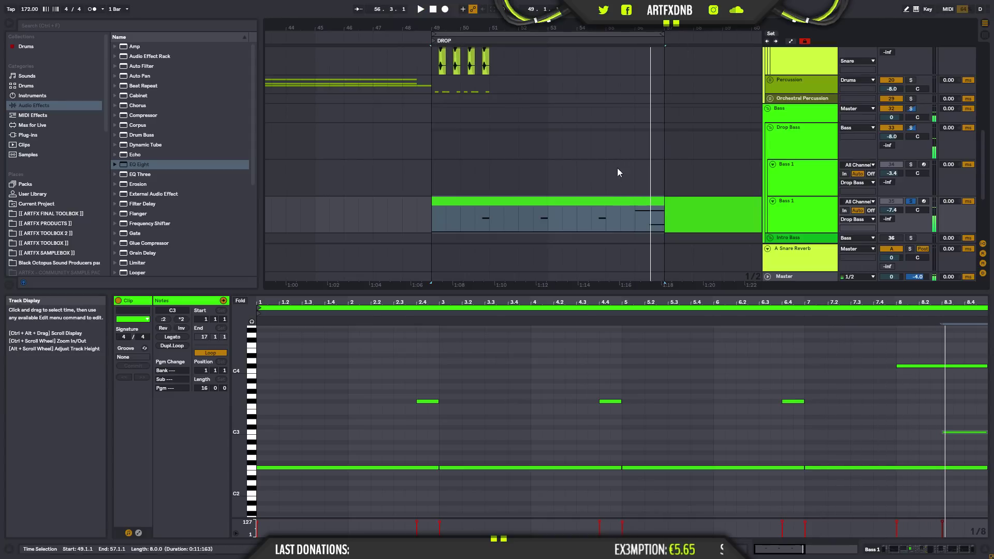
- Raise the long bass note in clip bars 7 and 8 to F#2 and play from bar 55
click(822, 470)
key(Up)
key(space)
click(604, 217)
key(space)
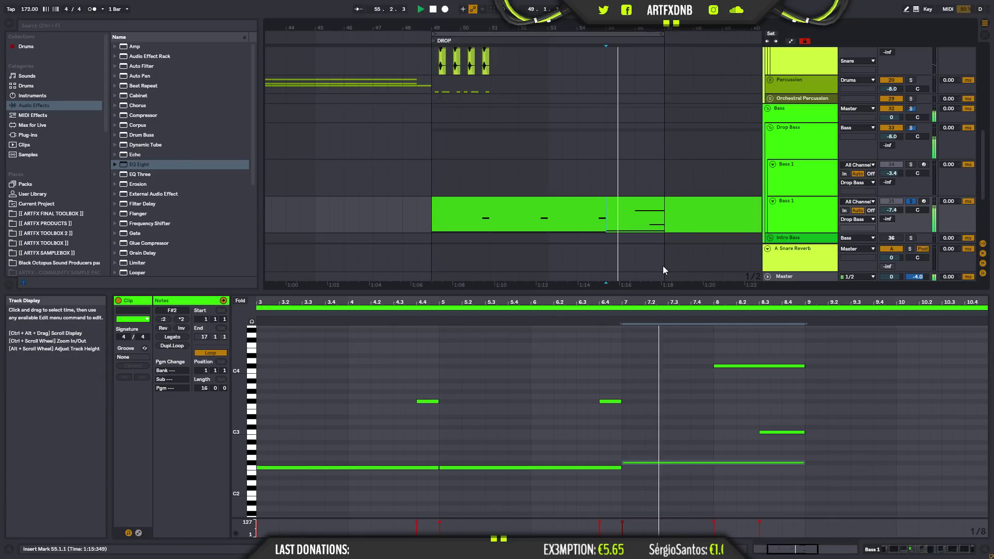
- Move the one-bar C#4 note down to F#3 so that it starts at beat 7.2, and play the change
key(space)
drag(714, 367, 699, 401)
key(space)
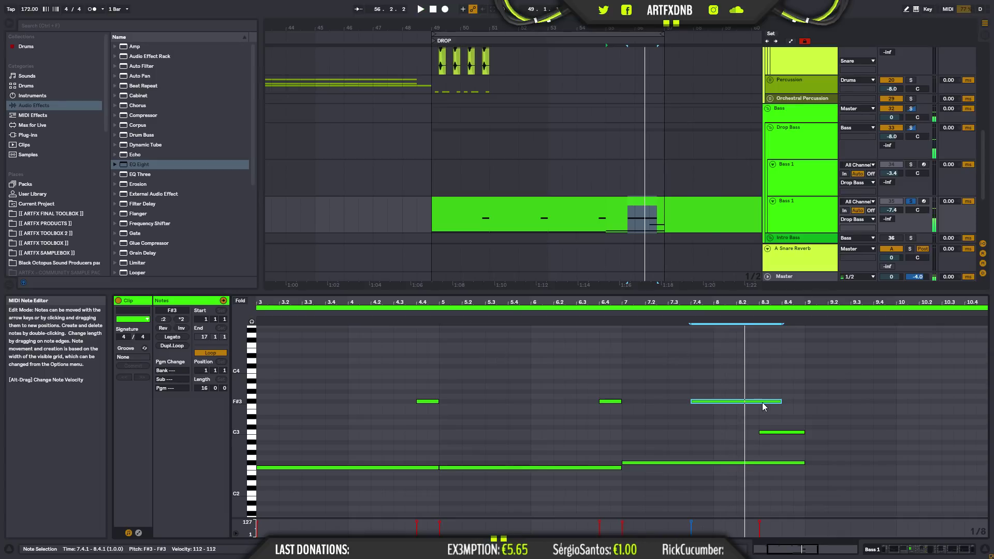
drag(770, 406, 727, 409)
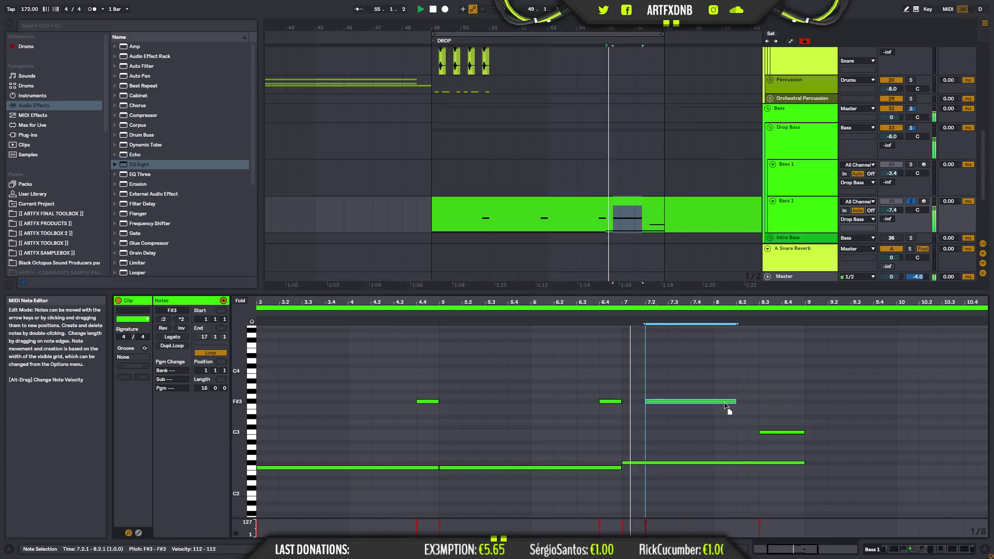
key(space)
- Resize the C3 note to run from the start of clip bar 8 to beat 8.4 and play the loop
drag(760, 432, 714, 432)
drag(804, 431, 786, 468)
key(space)
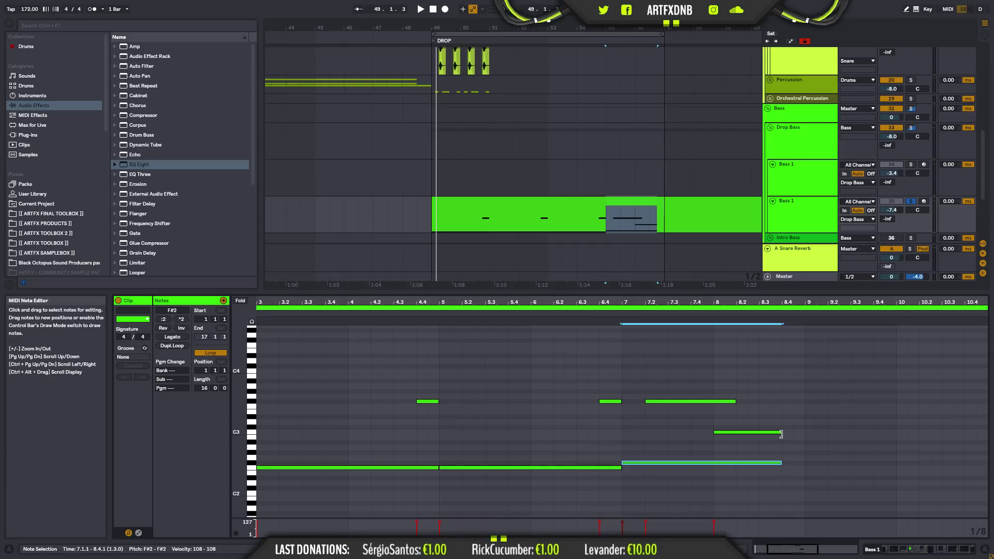
drag(782, 434, 807, 437)
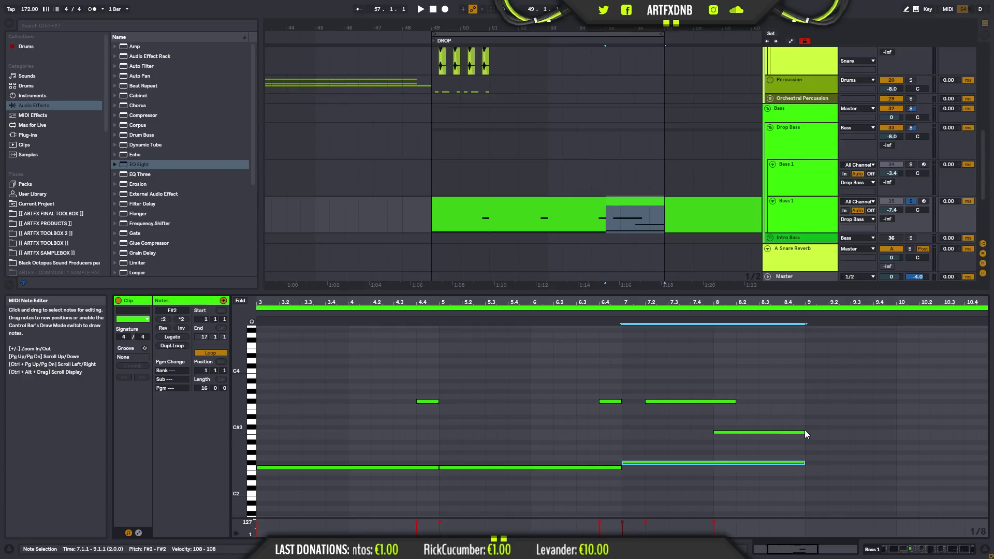
drag(804, 432, 782, 432)
key(space)
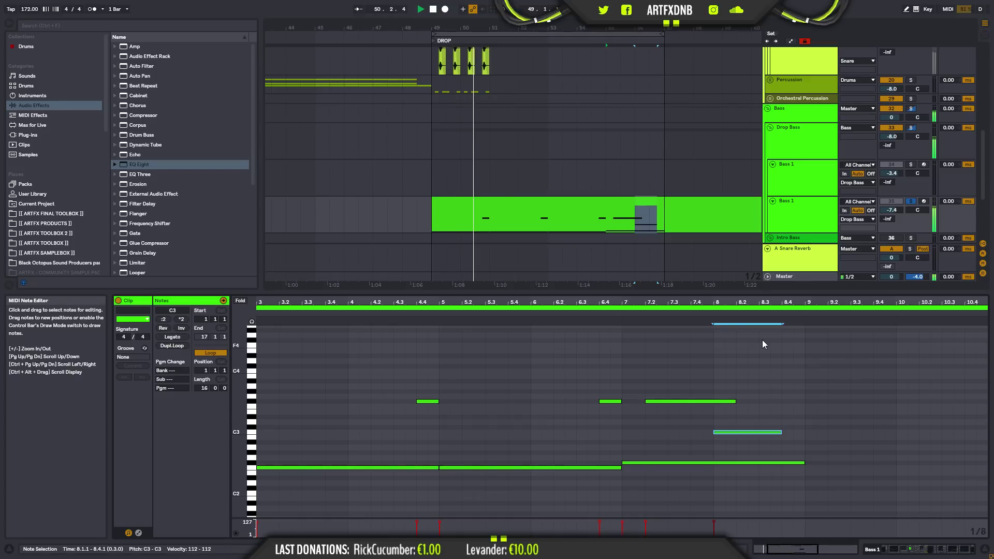
- Unsolo the lower Bass 1 track and play the drop with its drums from bar 49
click(445, 214)
key(space)
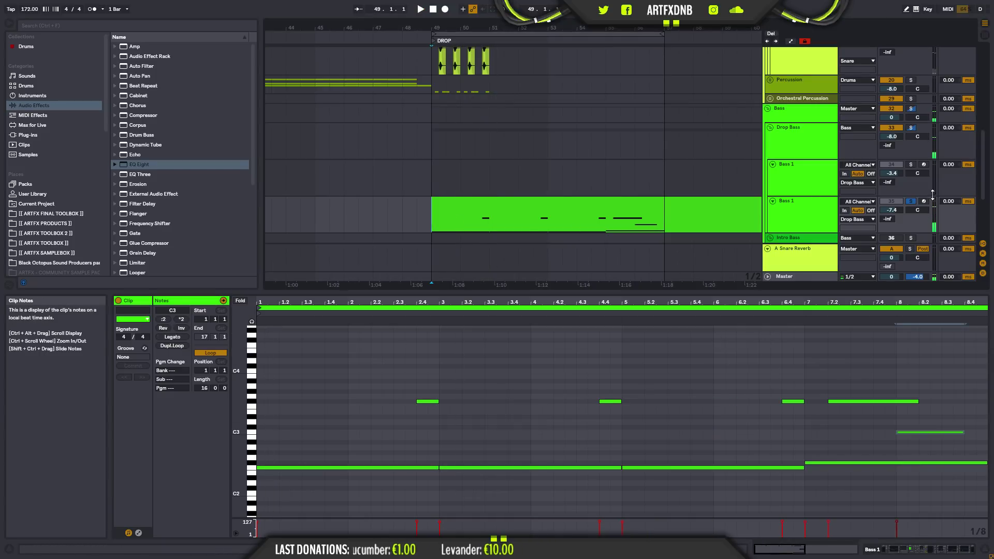
key(space)
scroll(500, 127, up, 3)
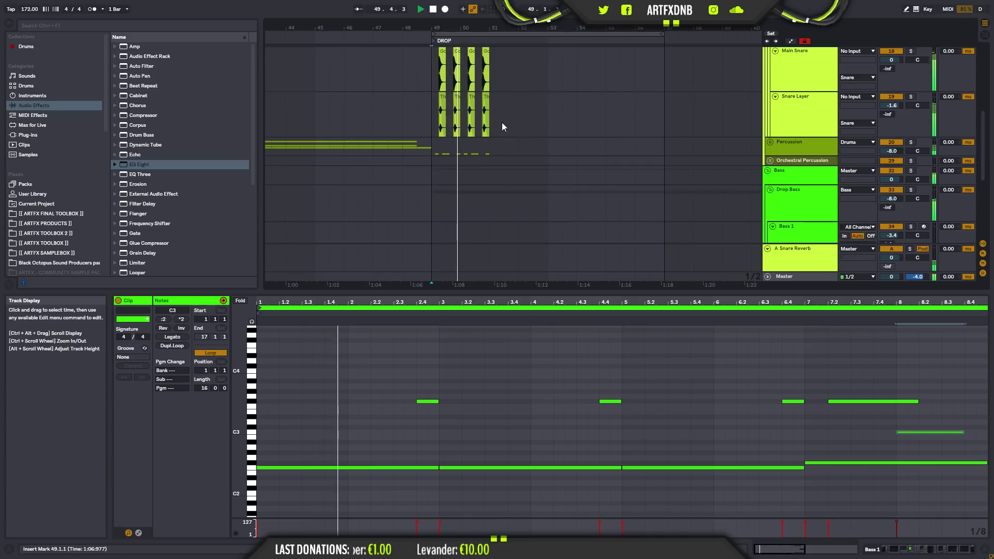
scroll(505, 124, up, 3)
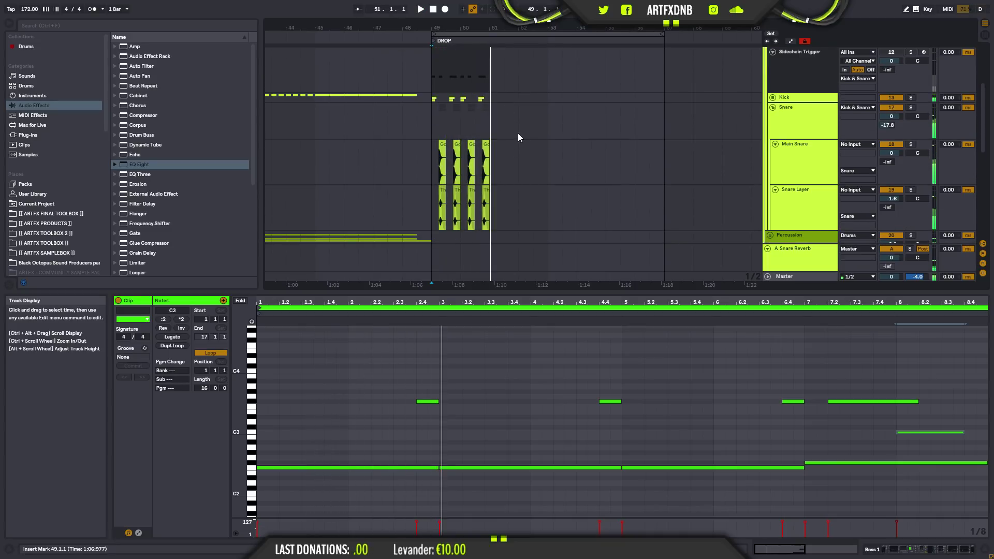
- Show the lower Bass 1 track's device chain and fold the Bass group
click(942, 550)
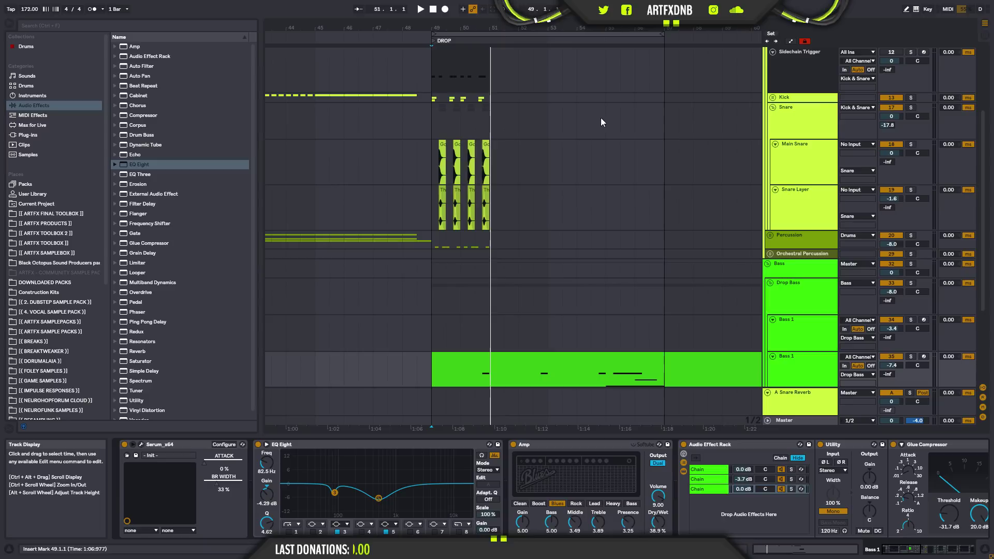
click(431, 373)
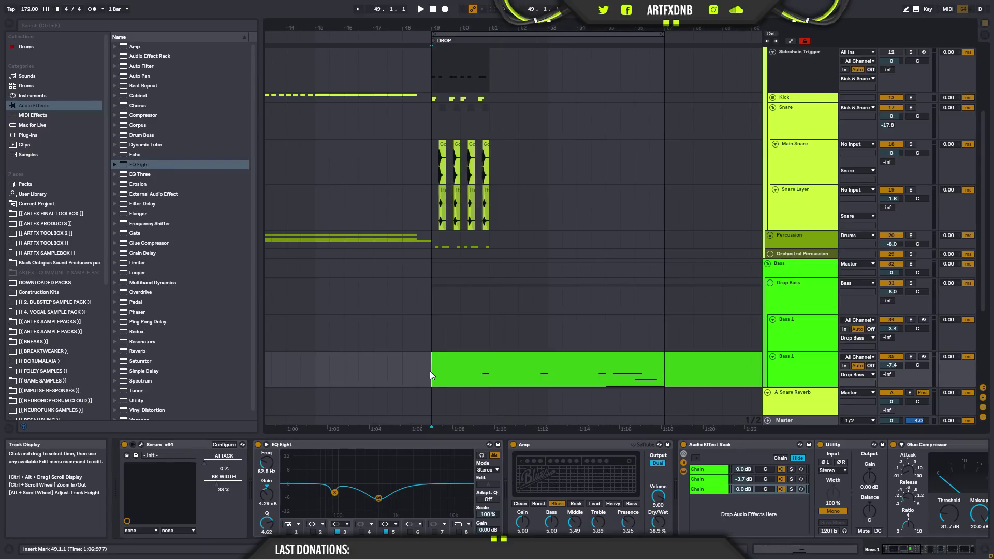
click(490, 240)
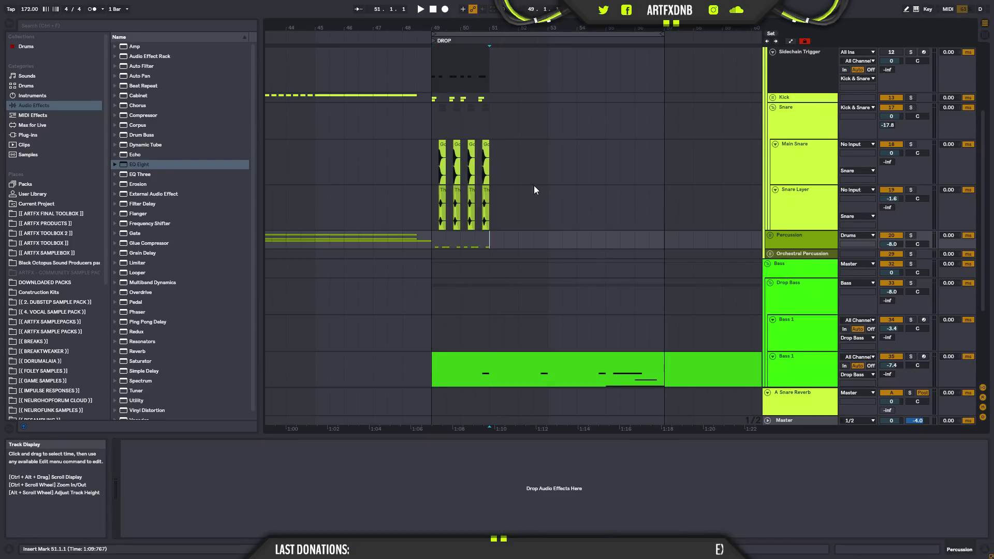
scroll(536, 186, up, 4)
scroll(741, 306, down, 6)
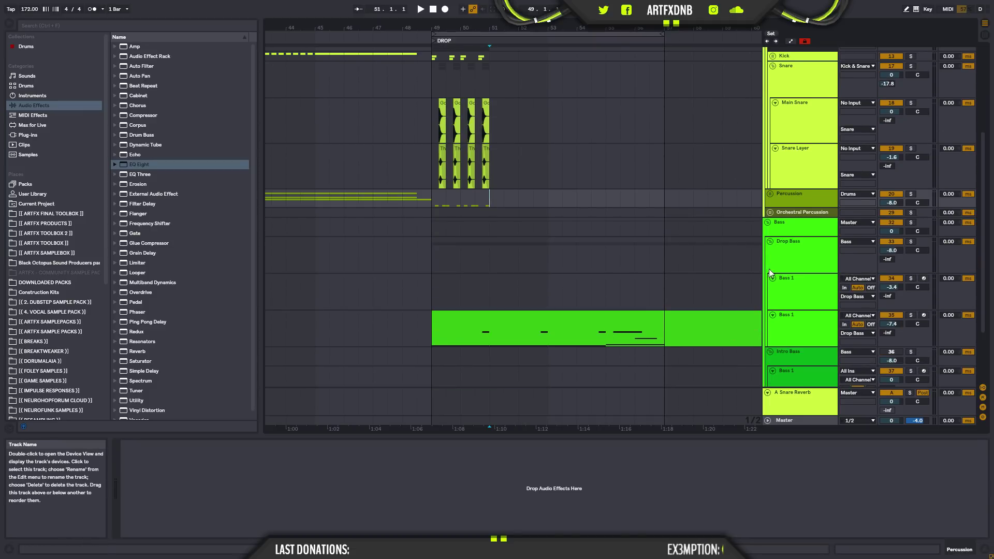
click(771, 222)
scroll(794, 262, up, 3)
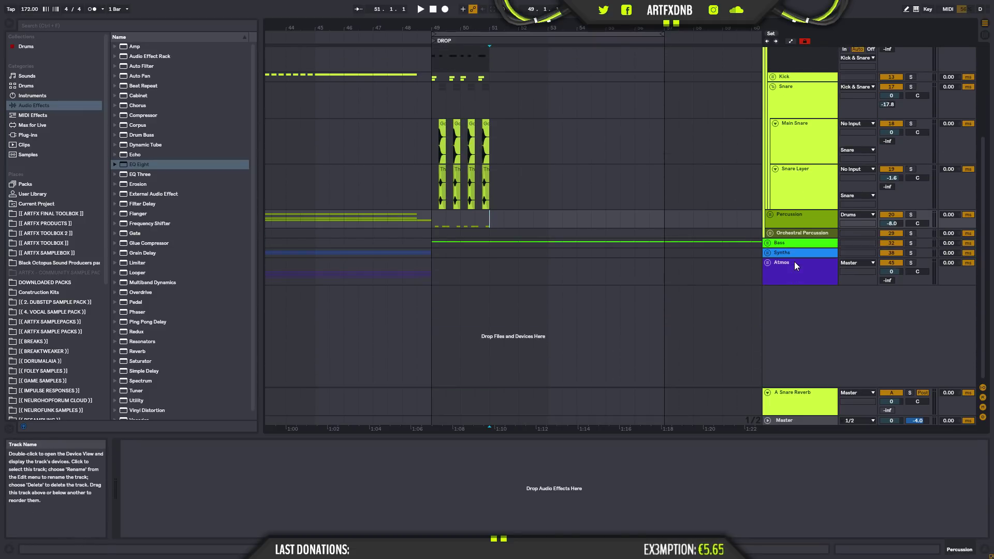
scroll(795, 262, up, 2)
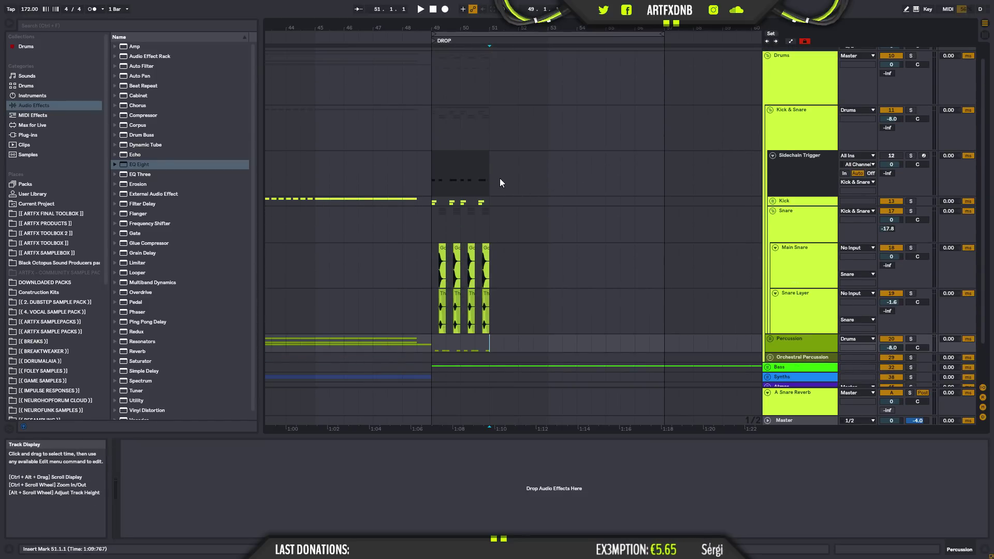
- Duplicate the two-bar kick, snare and sidechain trigger section from bar 49 three times to reach bar 57
drag(491, 183, 446, 250)
drag(428, 289, 427, 301)
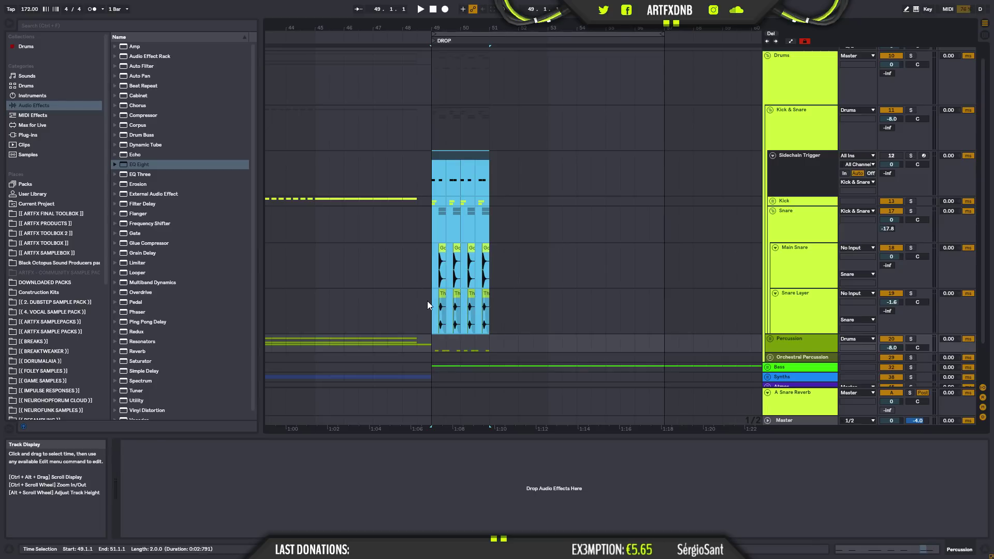
key(ctrl+d)
key(ctrl+d)
key(ctrl+d)
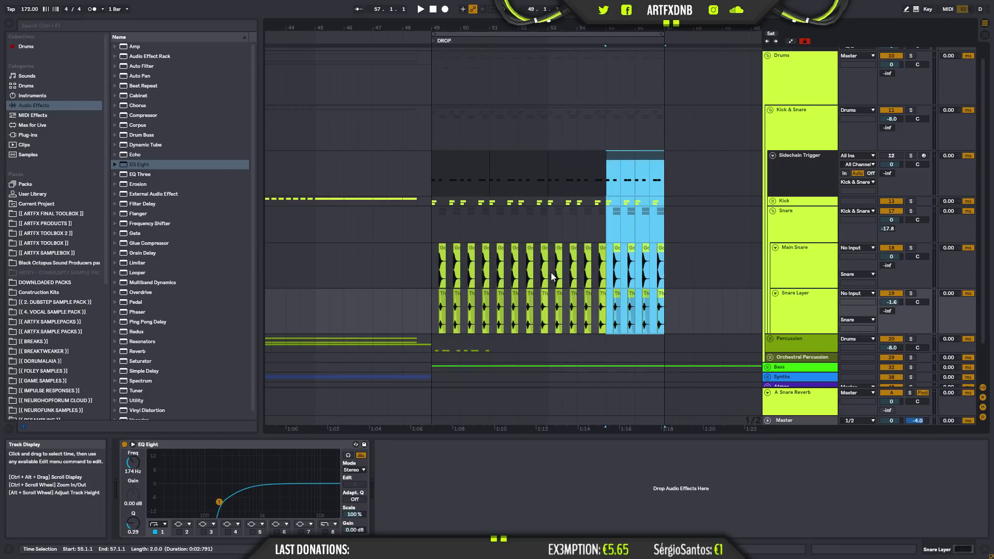
- Duplicate the drop's two-bar percussion section up to bar 57 and play the drop from bar 49
click(432, 171)
key(space)
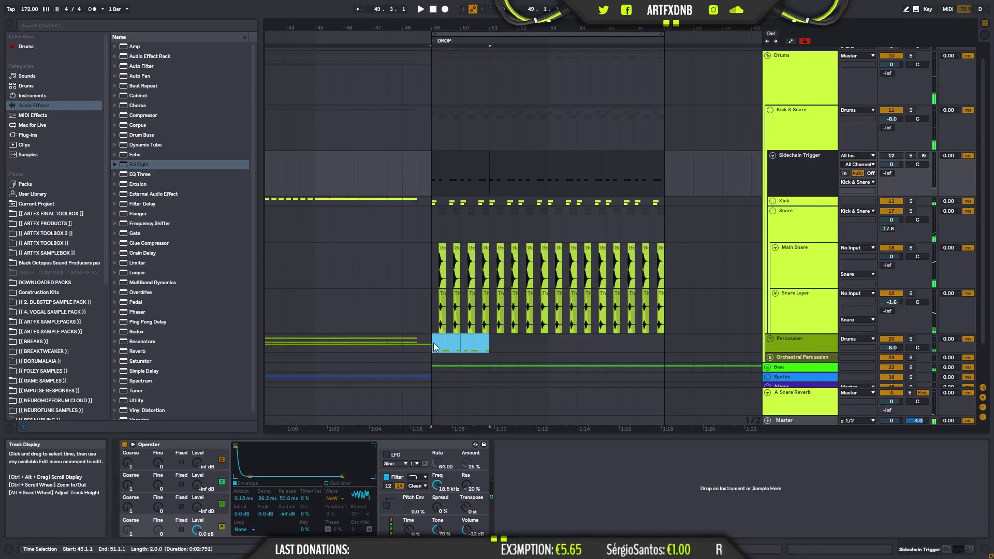
click(432, 344)
key(space)
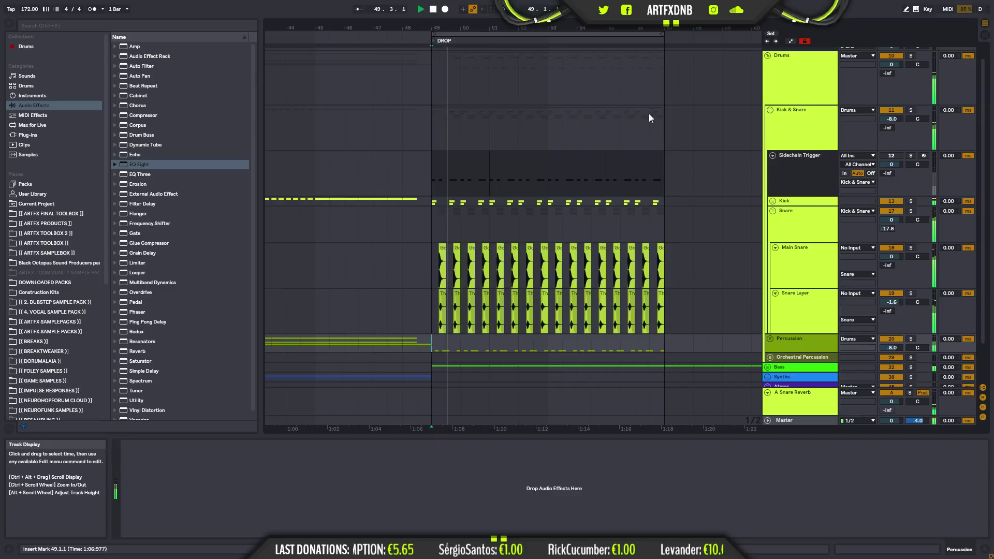
- Unfold the Bass group, reopen the lower Bass 1 clip, and raise the short note ending clip bar 4 to C#4
click(546, 222)
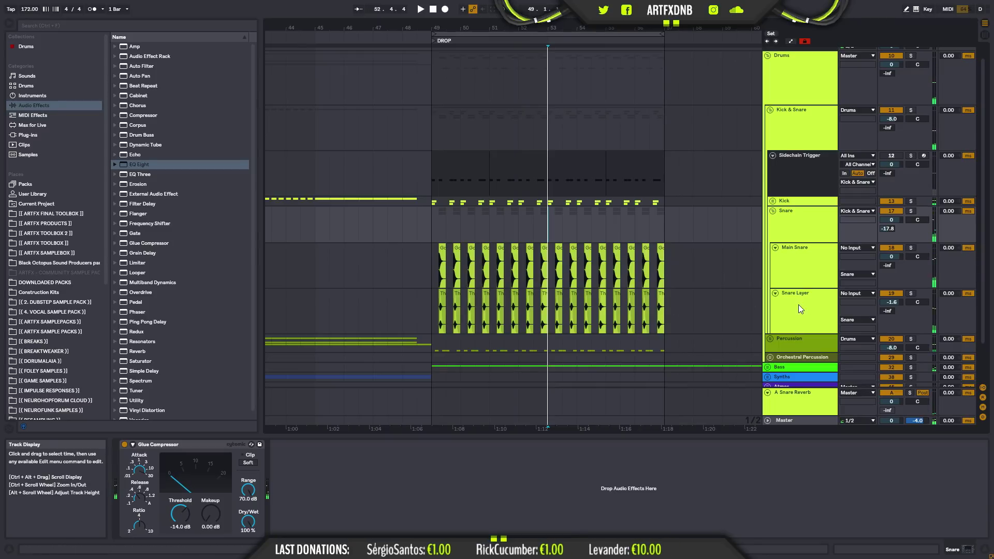
click(806, 342)
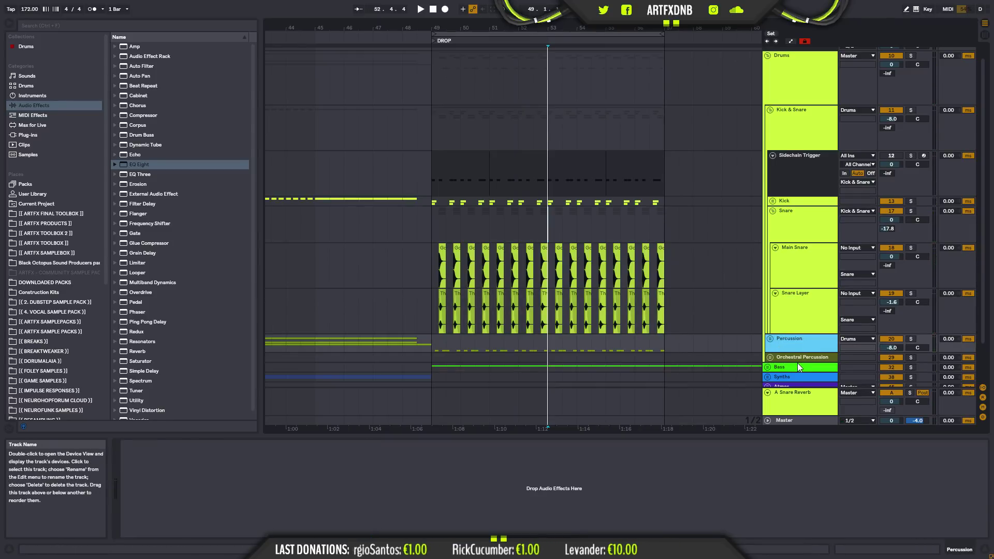
click(769, 368)
scroll(804, 337, down, 8)
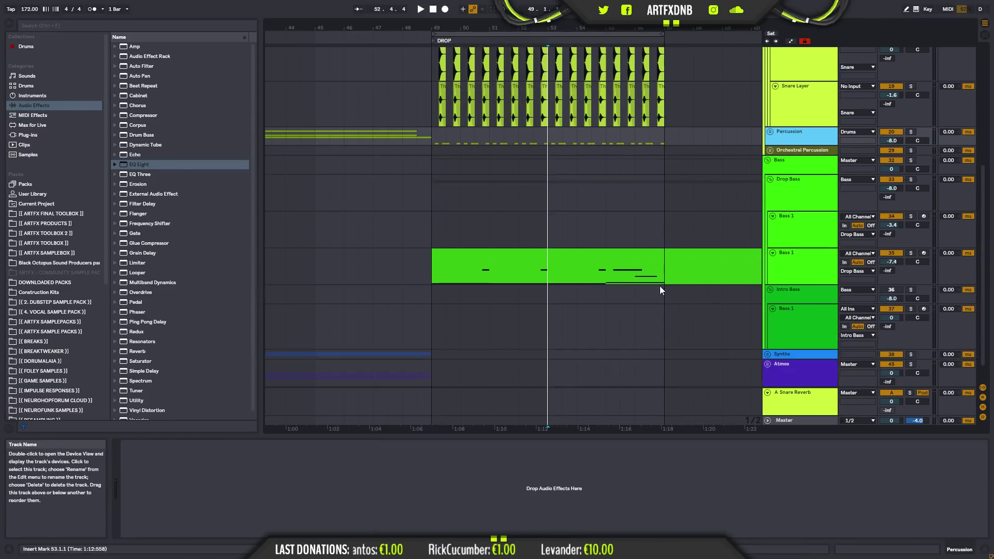
double_click(549, 257)
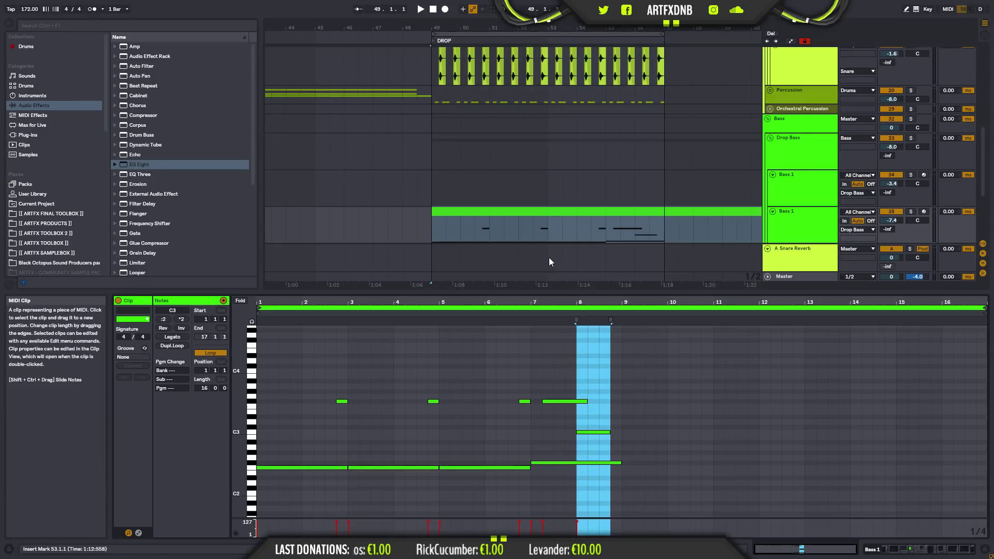
click(434, 401)
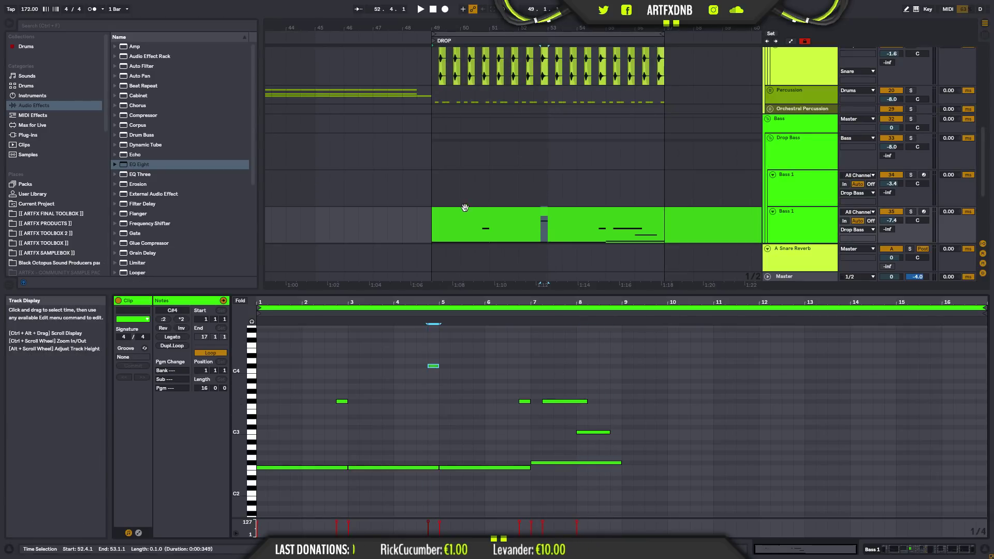
- Raise the short note ending clip bar 4 to F#4 and play the drop to compare it
click(492, 226)
key(space)
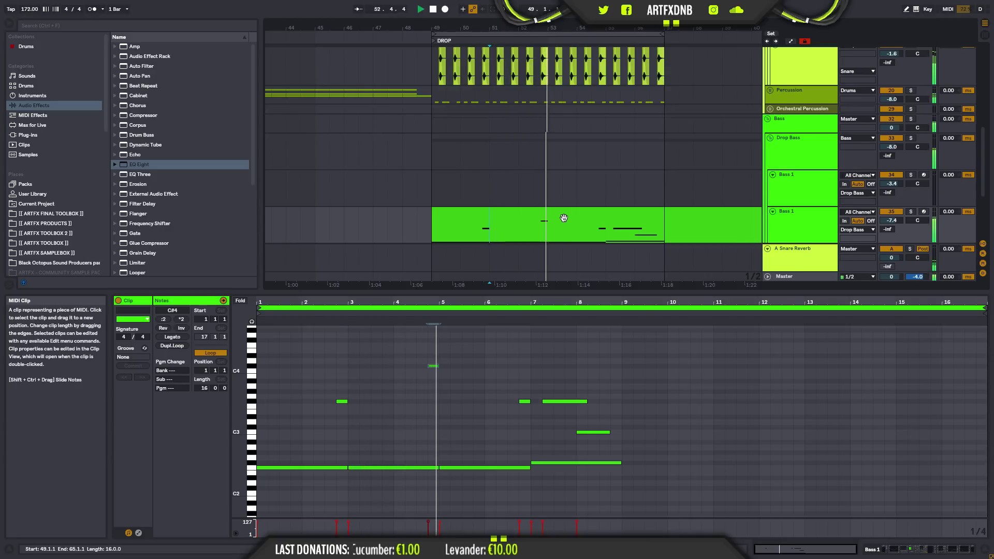
key(space)
click(433, 366)
drag(433, 368, 433, 343)
key(space)
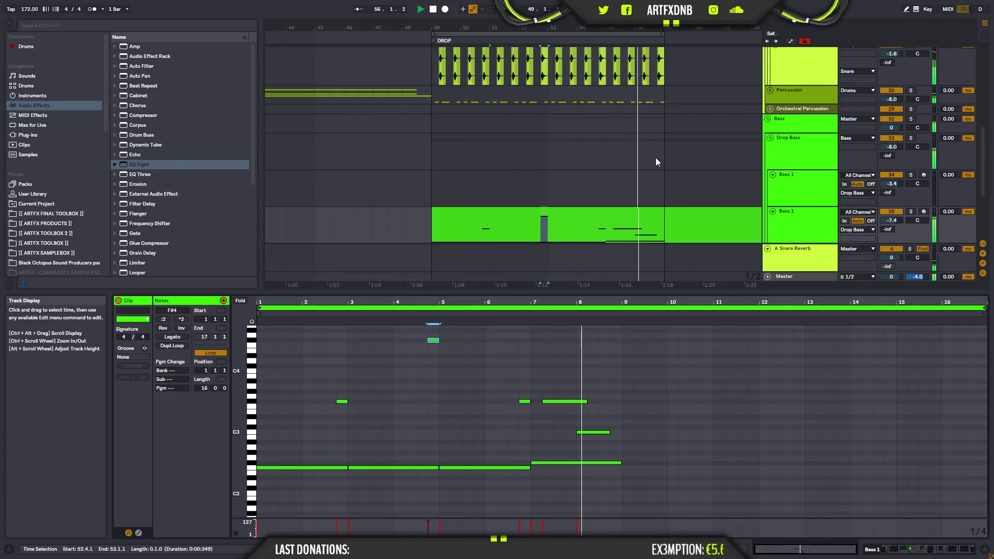
key(space)
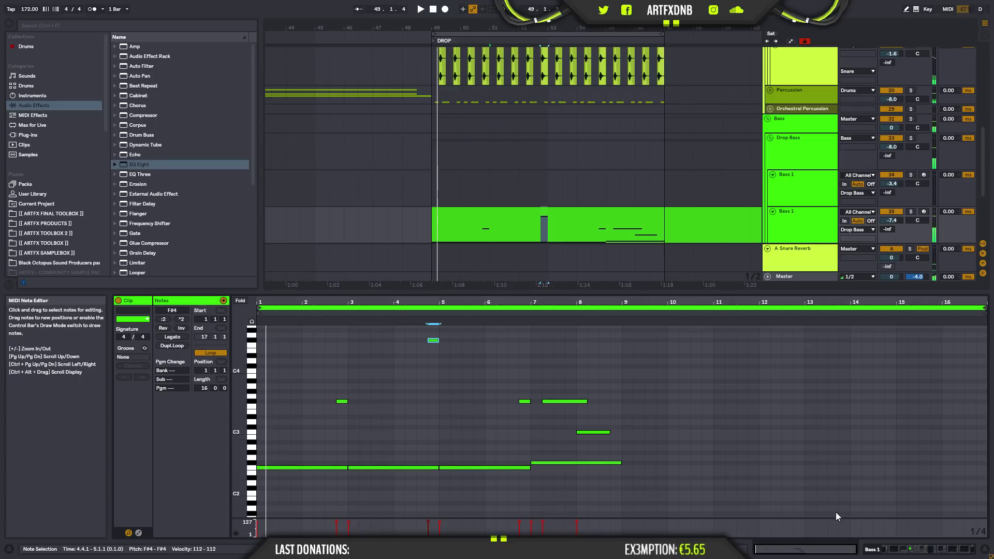
- Unfold the Percussion group and its 28 Audio track to show the hi-hat clips in the drop
click(878, 551)
scroll(580, 163, up, 3)
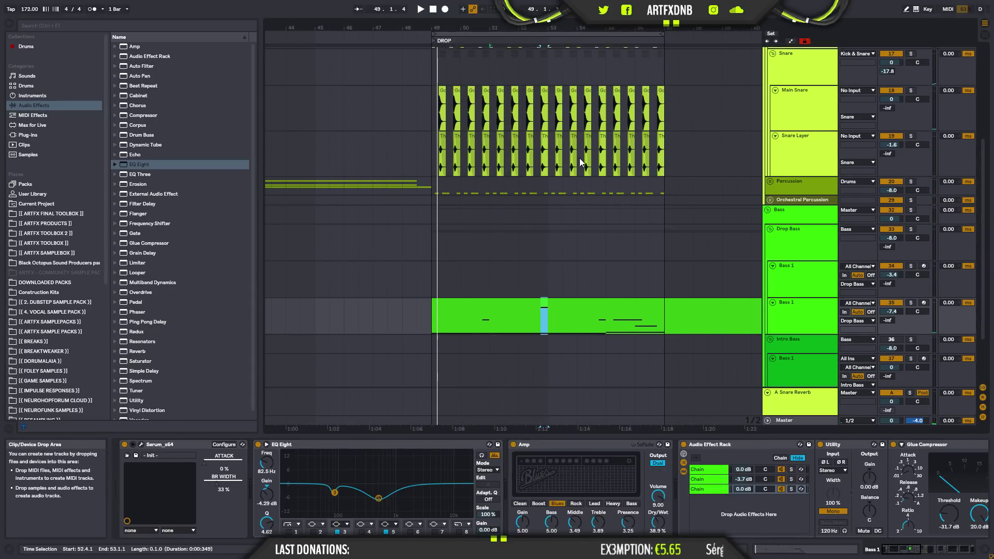
scroll(580, 163, up, 2)
click(771, 221)
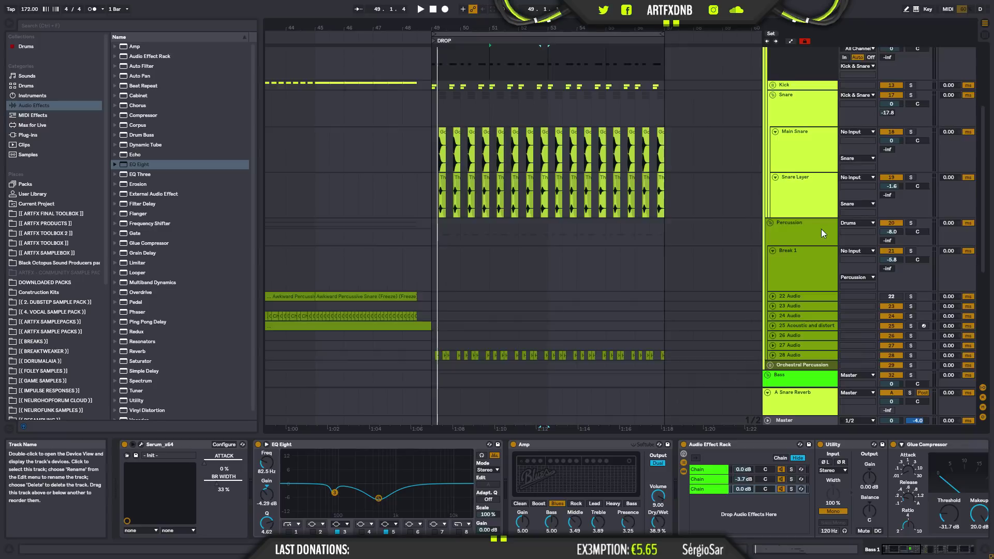
scroll(821, 229, down, 6)
click(785, 231)
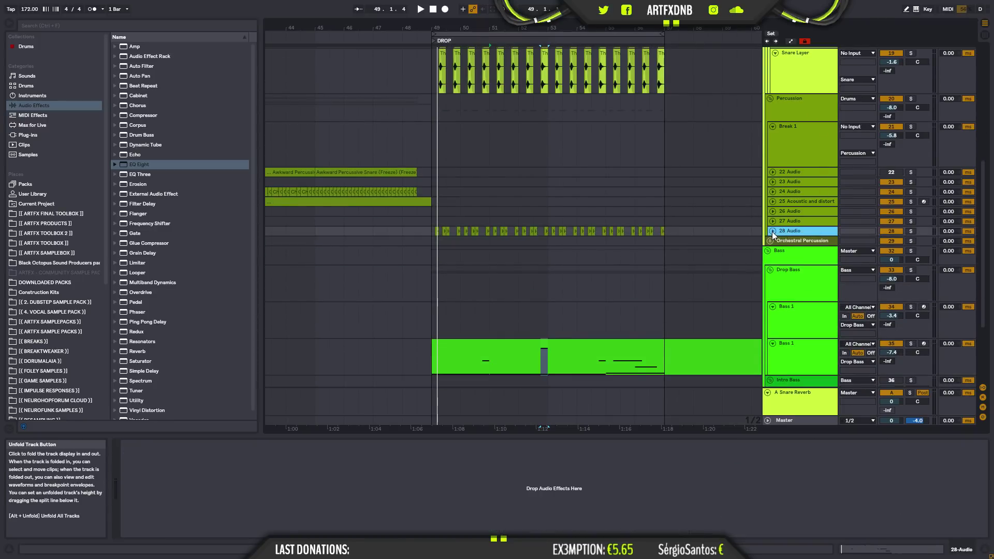
click(772, 232)
right_click(795, 238)
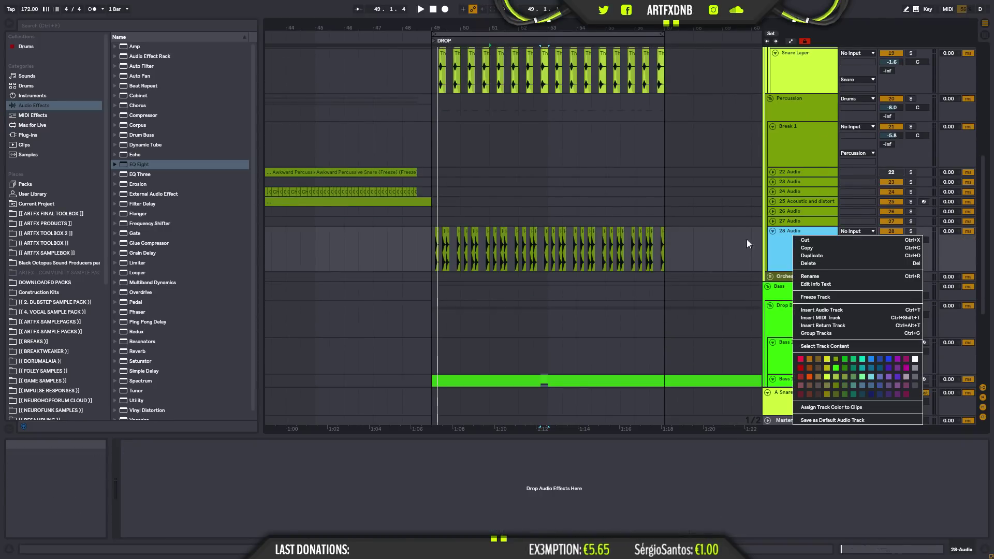
click(414, 206)
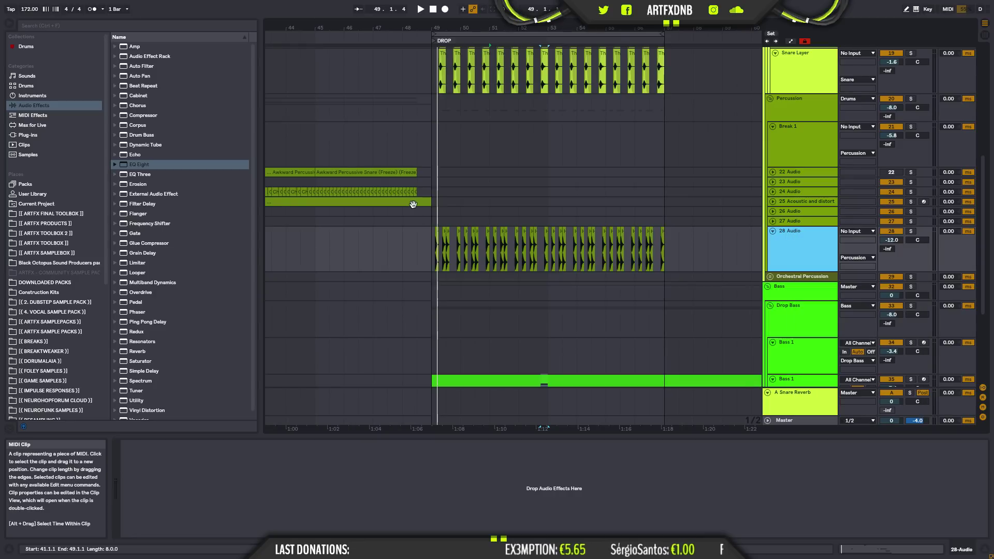
- Audition the 172_Shackup Break Faster clip at bar 17 on 27 Audio in solo and copy it to the drop at bar 49
drag(358, 28, 511, 124)
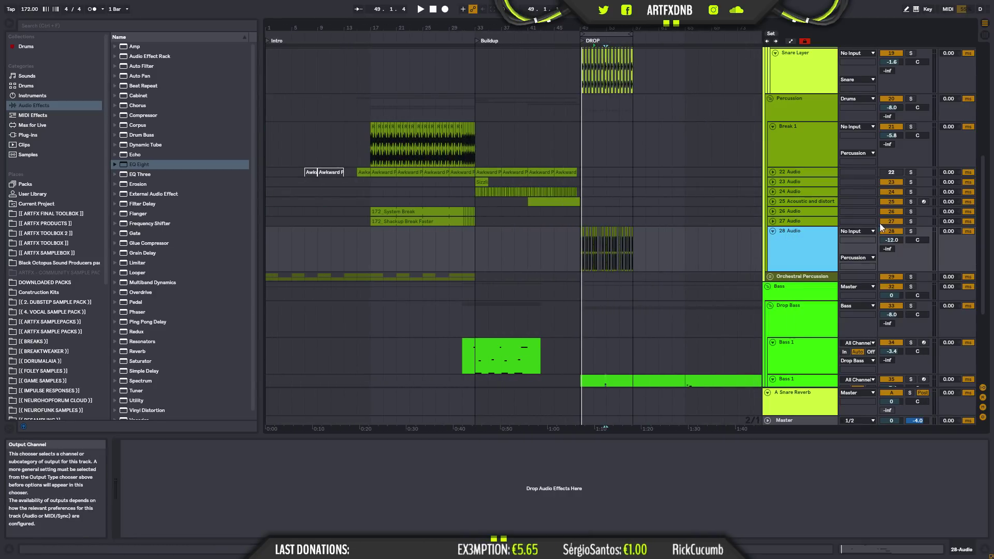
click(435, 222)
key(space)
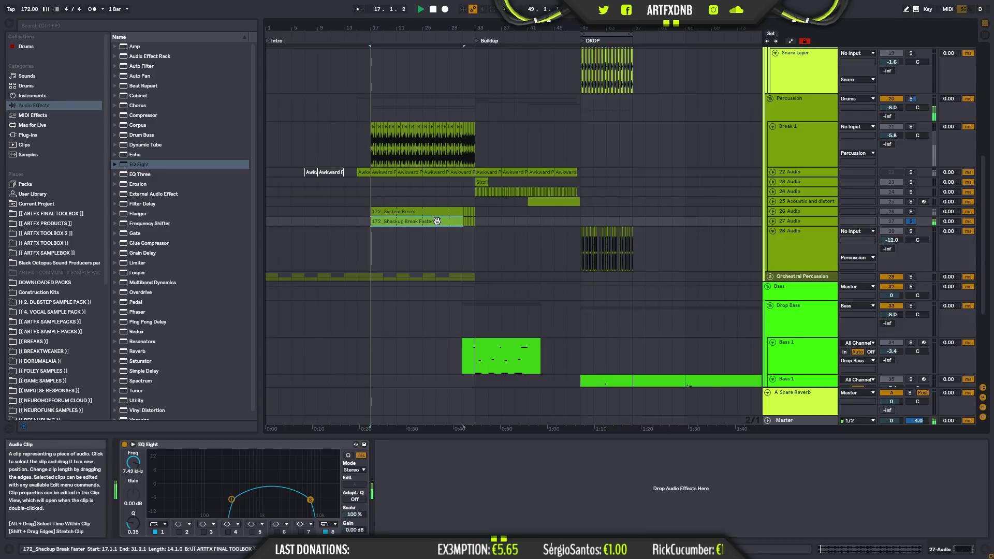
key(space)
drag(436, 221, 608, 226)
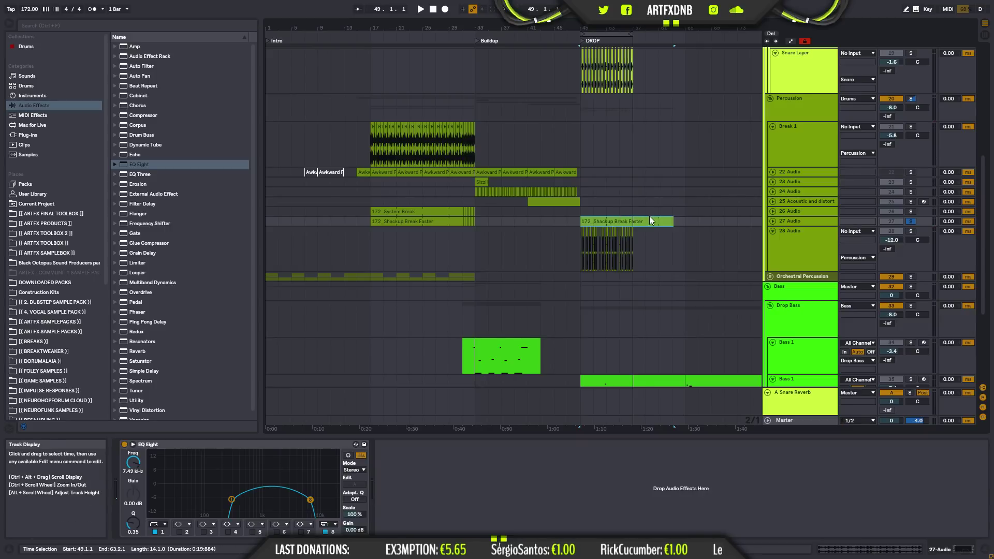
- Unsolo 27 Audio, play the drop, and shorten the copied Shackup break to end at bar 57
click(911, 221)
key(space)
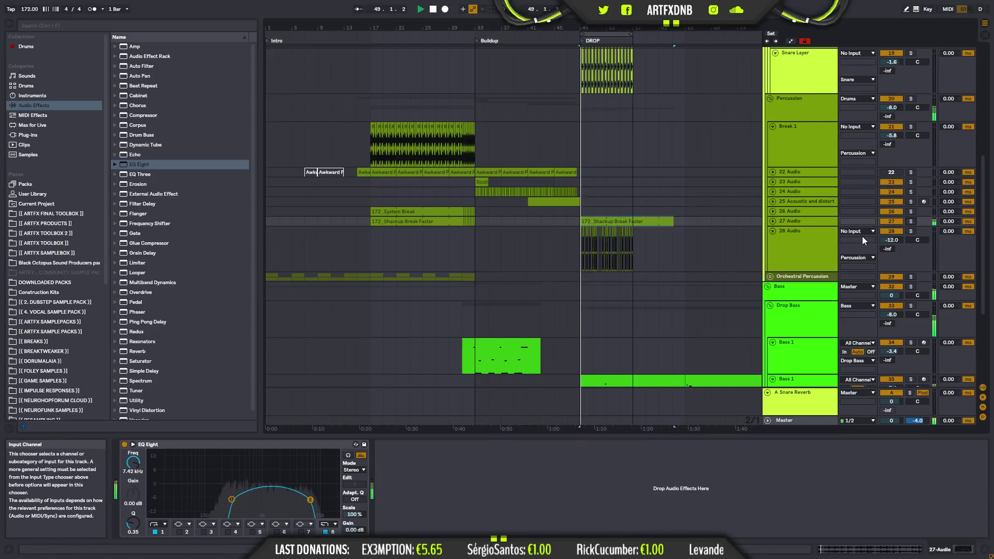
drag(638, 28, 639, 57)
drag(499, 57, 499, 29)
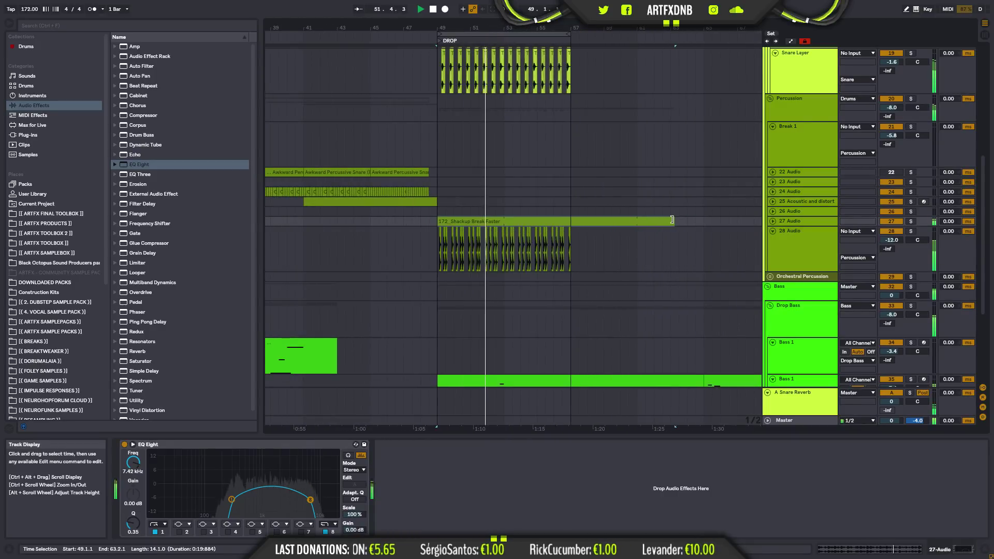
drag(674, 223, 572, 222)
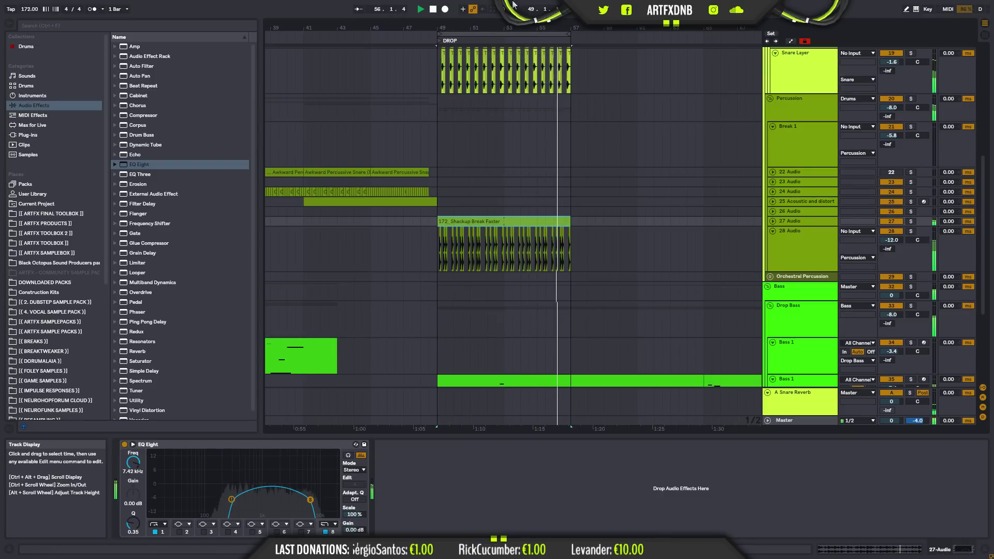
- Copy the 172_System Break clip from bar 17 to bar 49 on 26 Audio, shorten it to end at bar 57, and play it
mouse_move(458, 27)
mouse_down()
mouse_move(484, 27)
mouse_move(469, 22)
mouse_up()
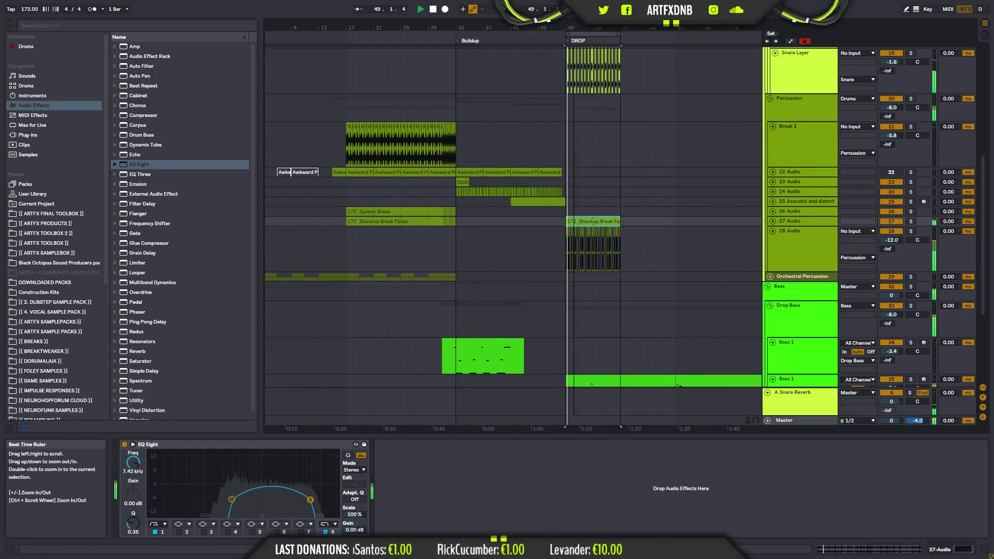
click(372, 212)
key(space)
drag(372, 213, 596, 213)
key(space)
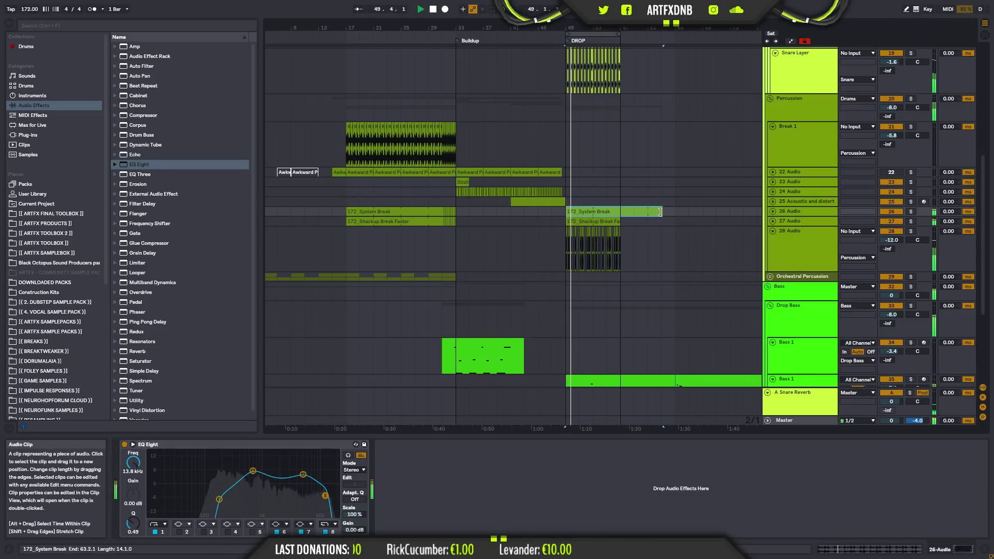
drag(661, 212, 620, 212)
- Solo the Drums group and listen to the drop's drums with the two added breaks
drag(607, 26, 607, 55)
scroll(788, 219, up, 5)
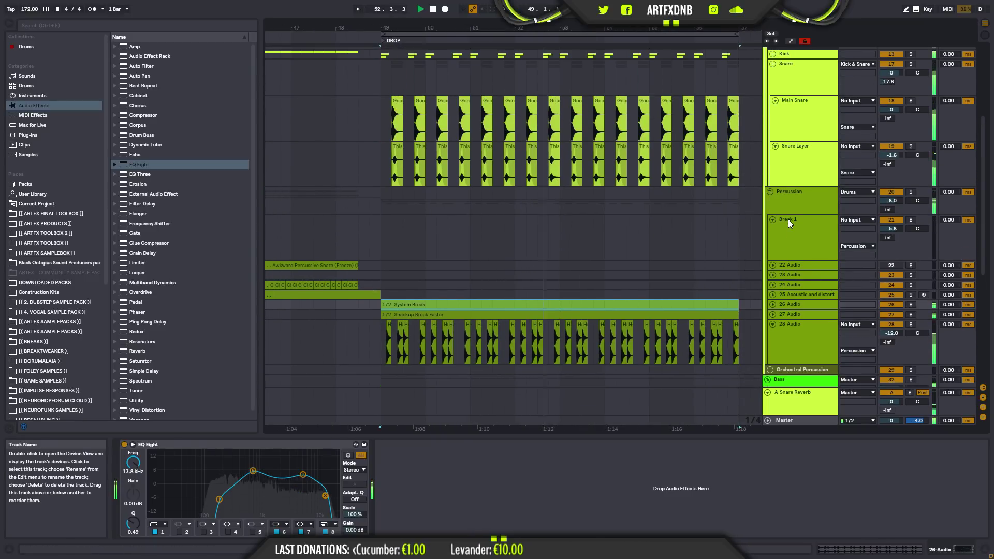
scroll(810, 221, up, 8)
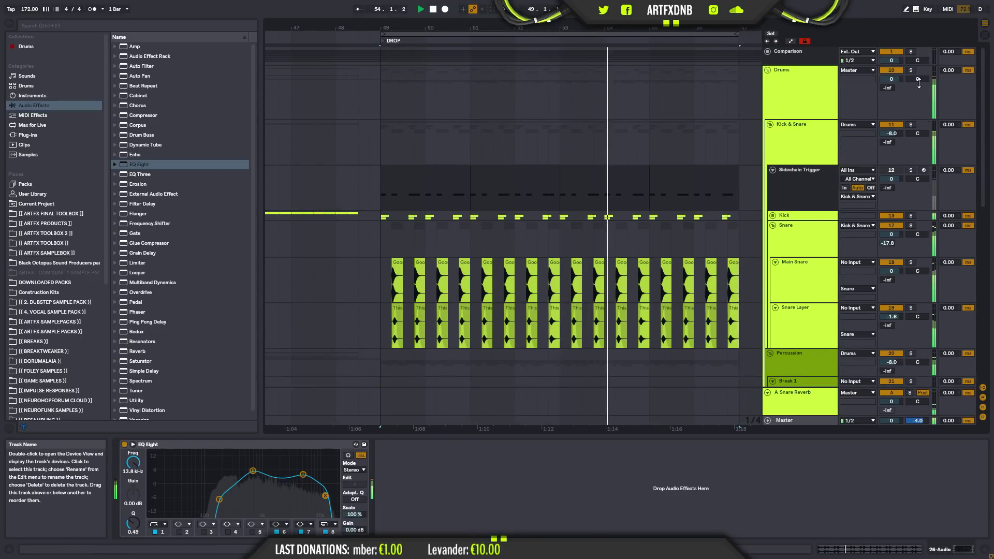
click(911, 70)
click(768, 70)
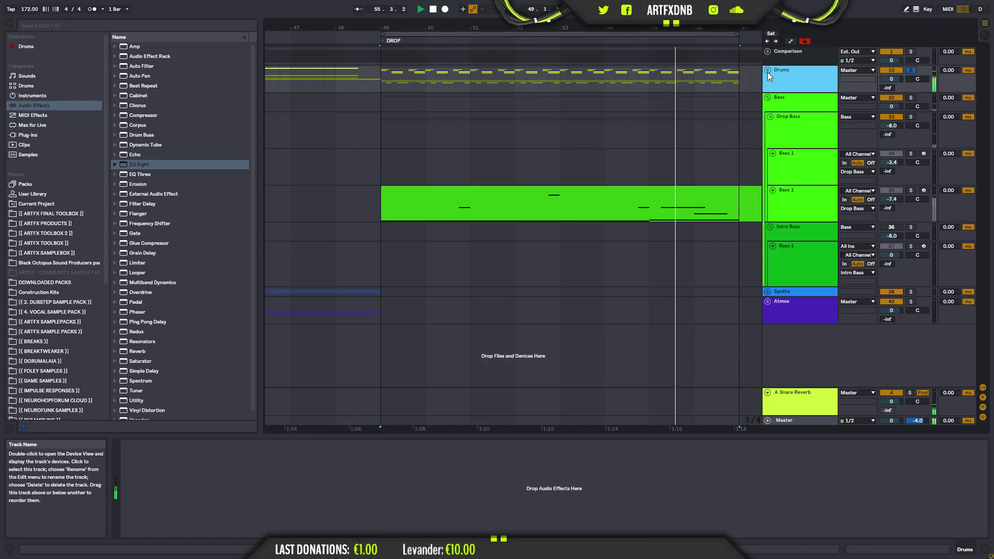
click(768, 70)
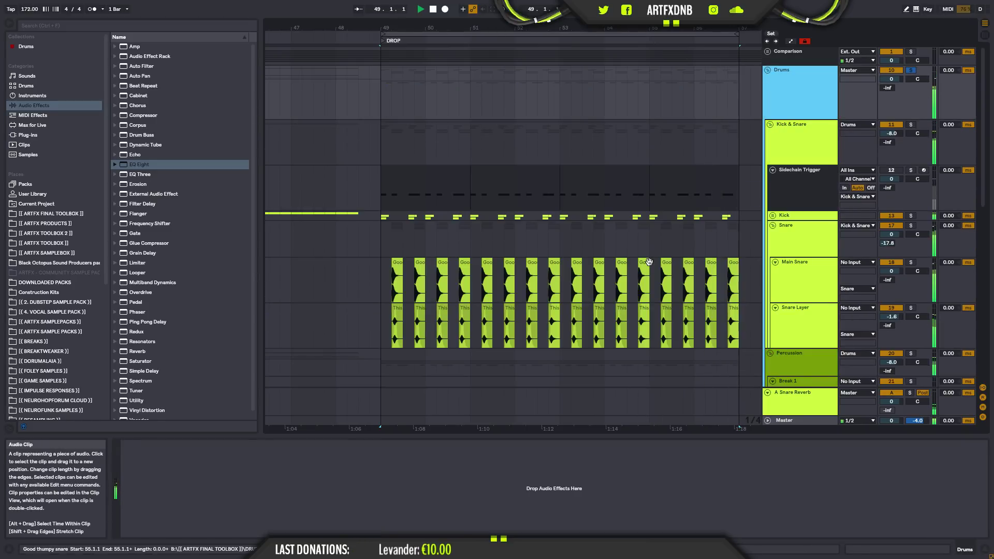
scroll(657, 239, down, 10)
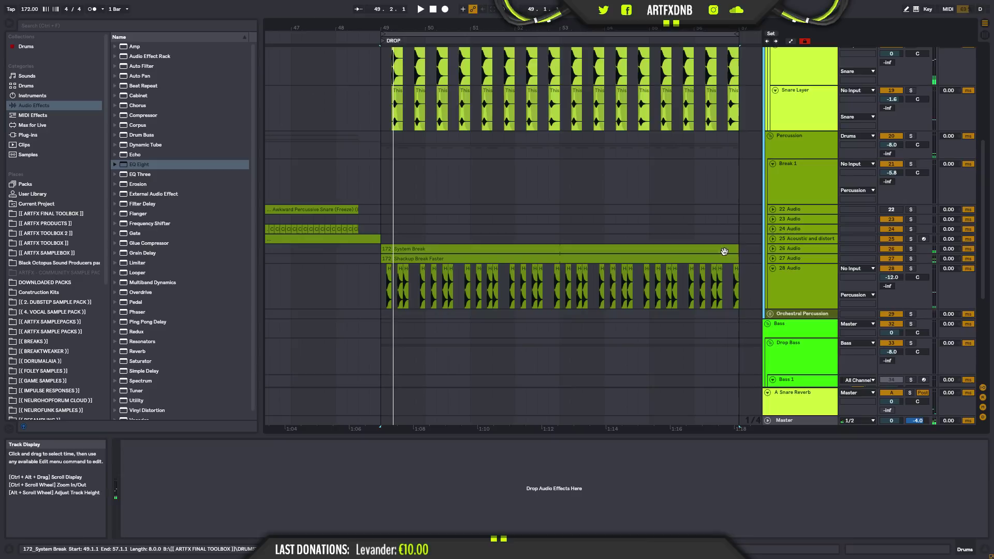
- Delete the System Break and Shackup Break Faster clips between bars 49 and 57
click(713, 251)
shift+click(531, 258)
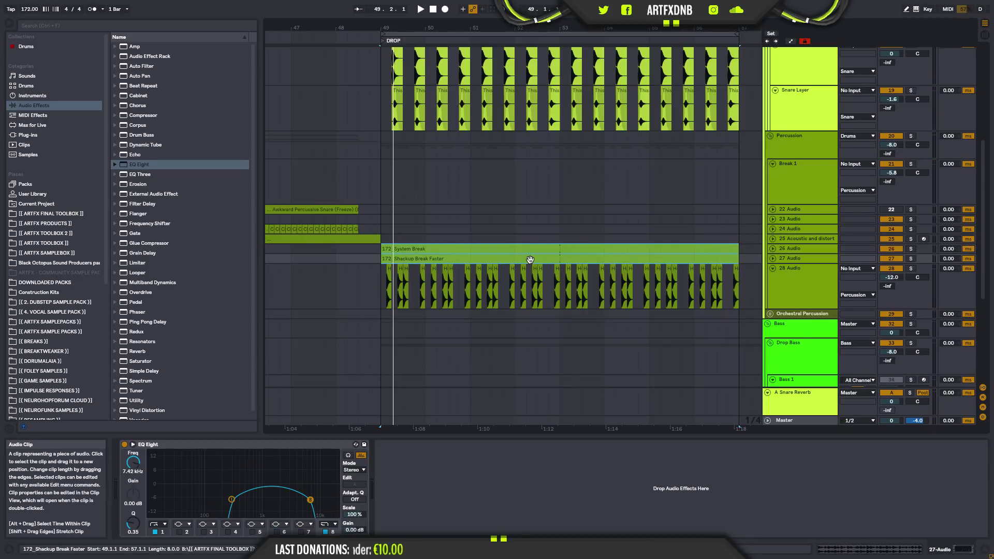
key(Delete)
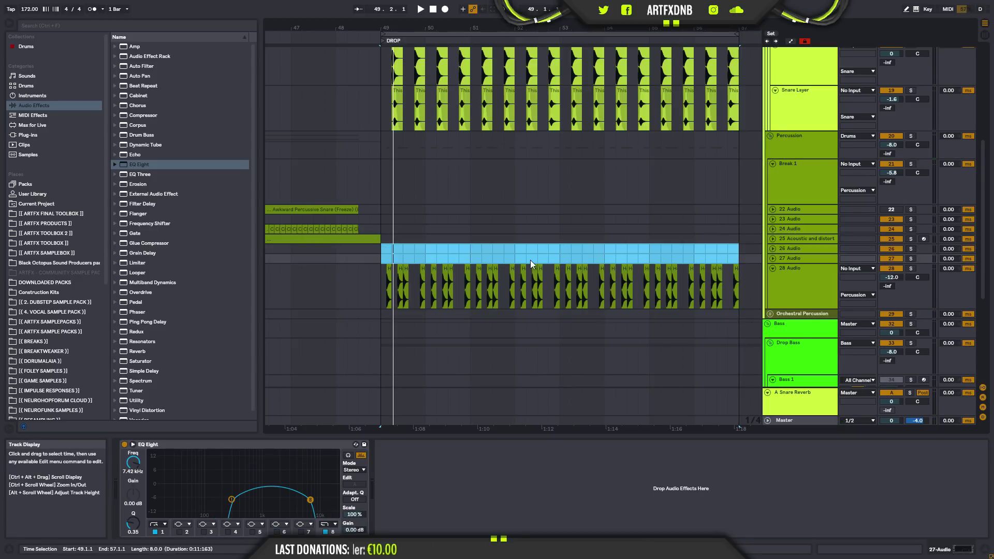
- Insert an audio track below 28 Audio in the Percussion group and play the drums from bar 49
click(382, 247)
right_click(796, 269)
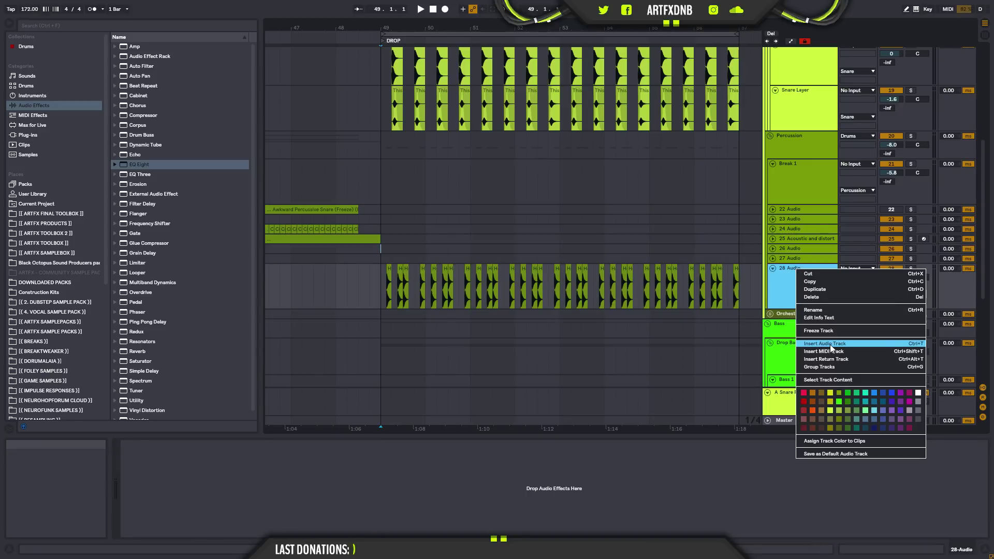
click(608, 189)
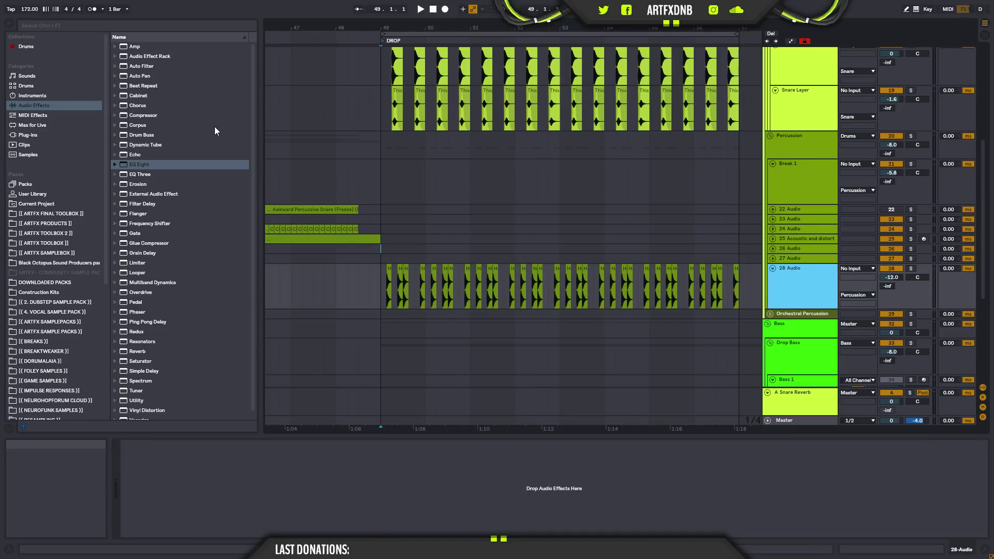
key(ctrl+t)
click(381, 336)
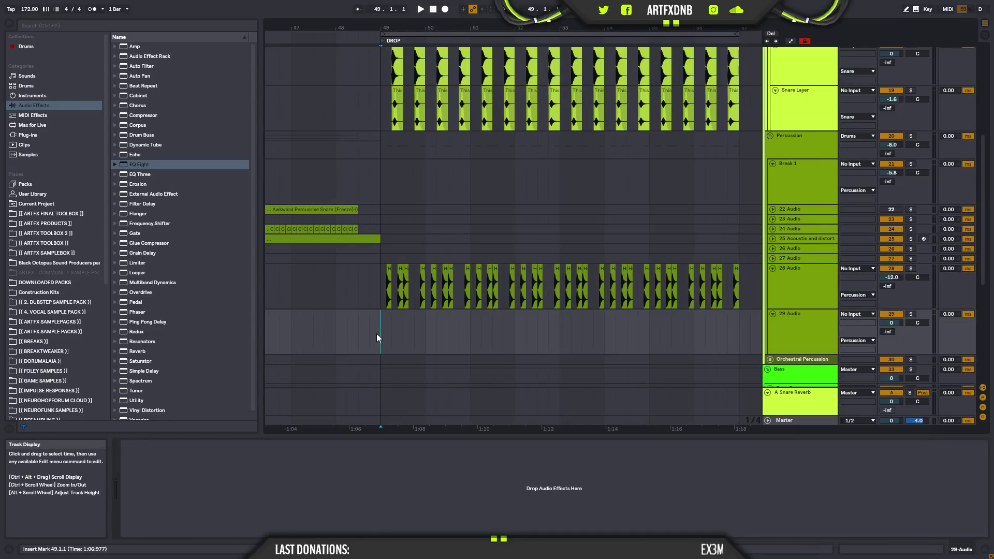
key(space)
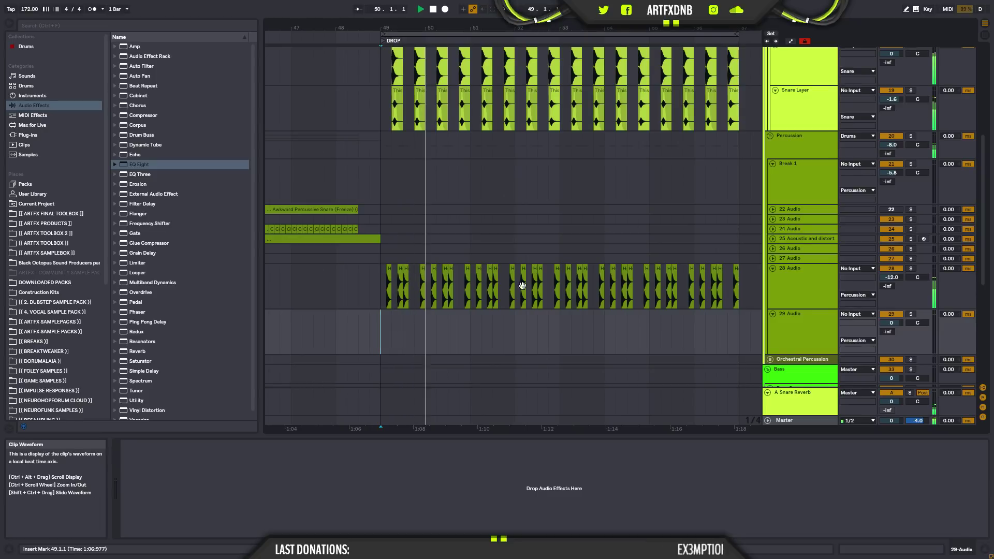
key(space)
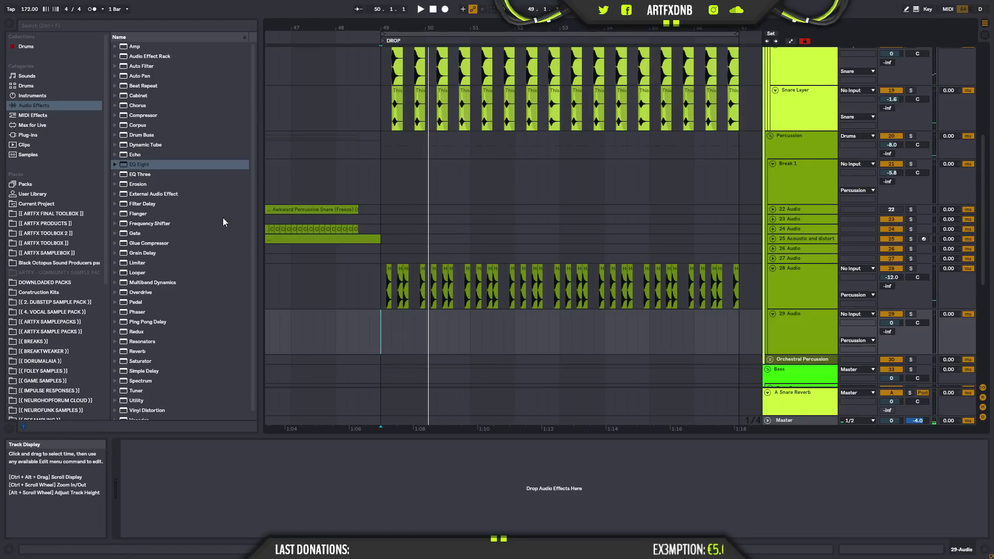
- Open the OPEN hats folder under DRUMS, HITS_HATS in the ARTFX FINAL TOOLBOX and collapse the CLOSED folder
click(57, 213)
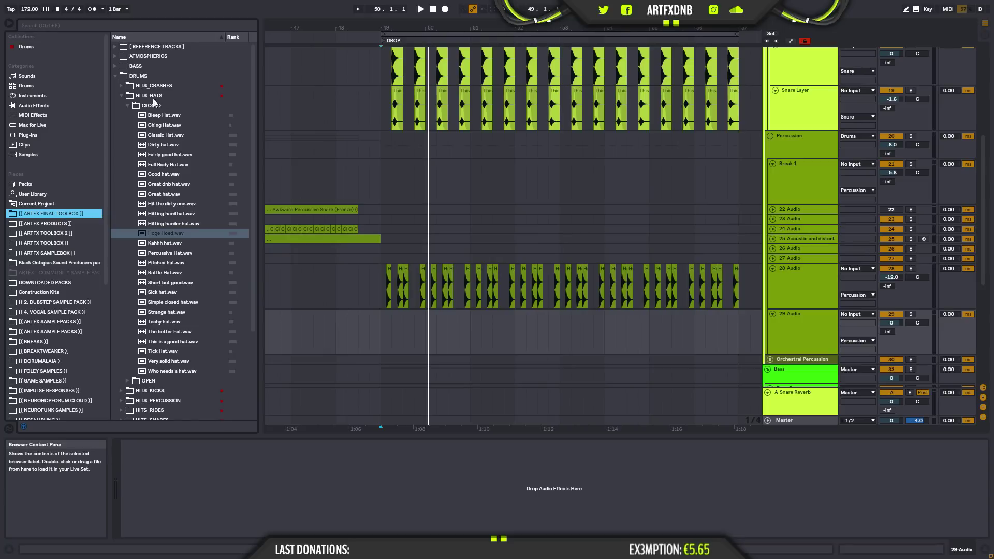
click(129, 106)
click(134, 115)
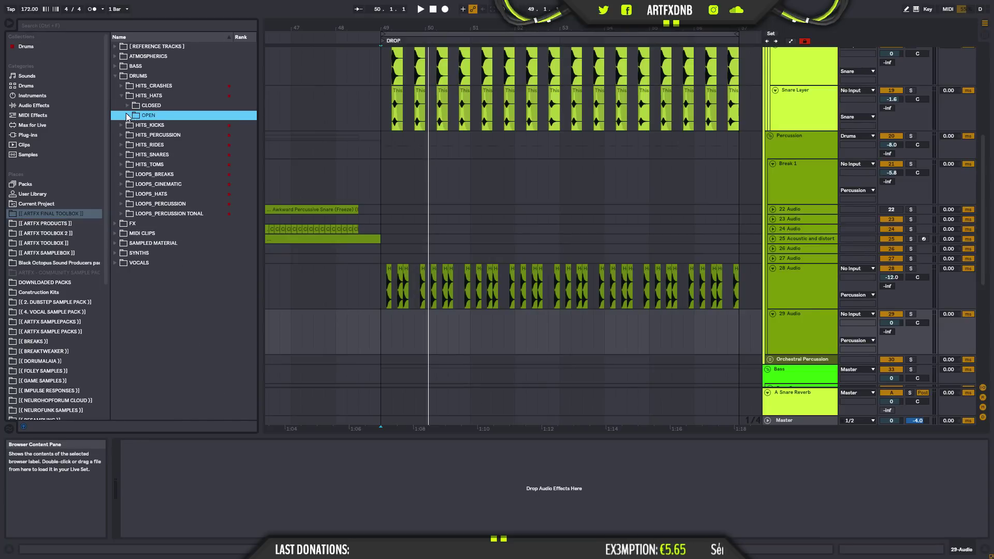
click(128, 116)
- Audition several open hat samples and place Good mids.wav on the new audio track at 49.3.1
click(178, 176)
key(Up)
key(Up)
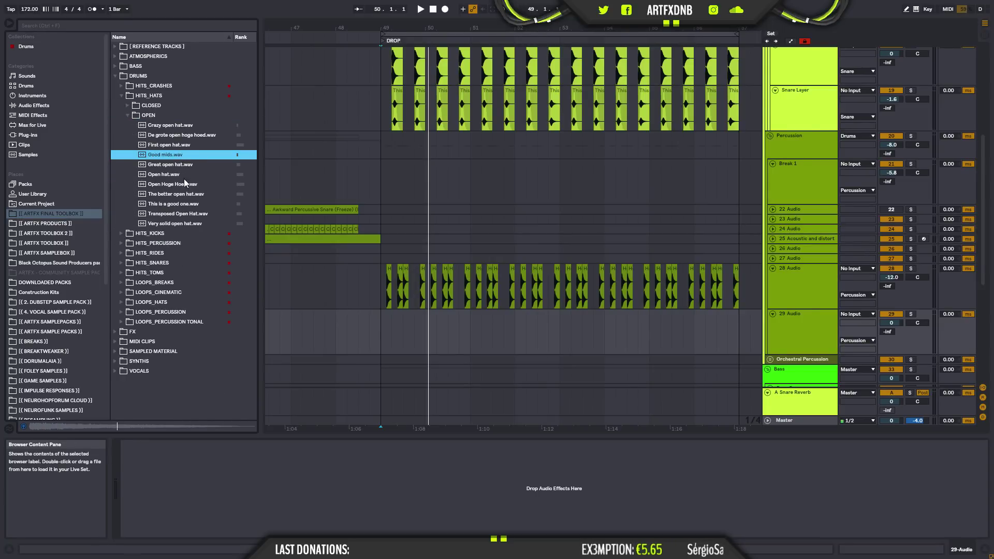
click(183, 184)
click(179, 157)
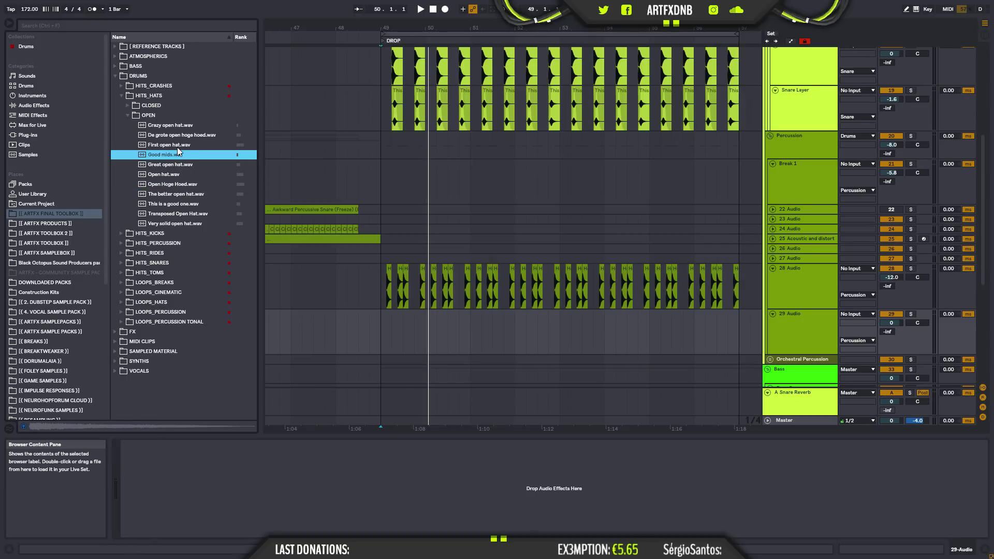
drag(415, 313, 406, 331)
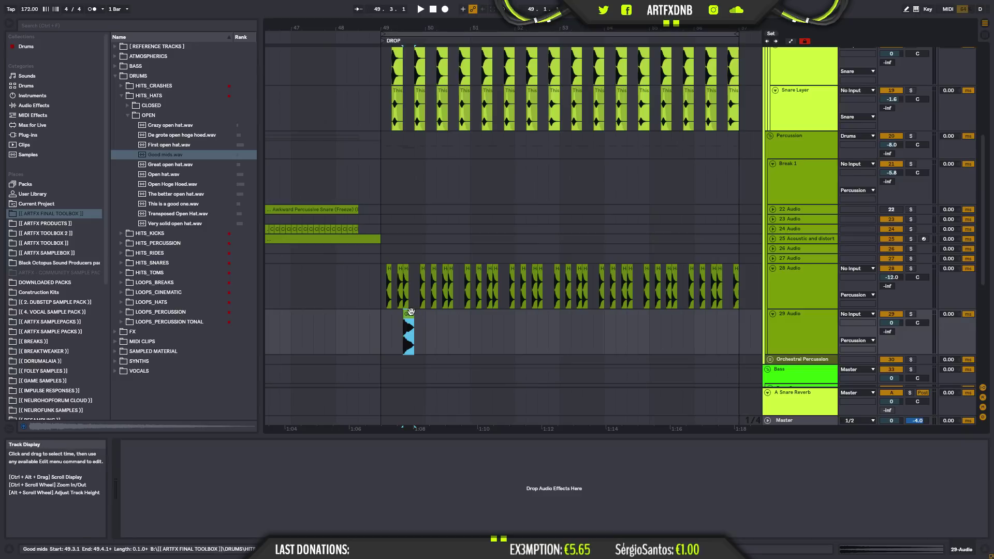
- Reverse the Good mids hat clip and give it a full-length fade-in with a steeper, later-rising curve
double_click(406, 331)
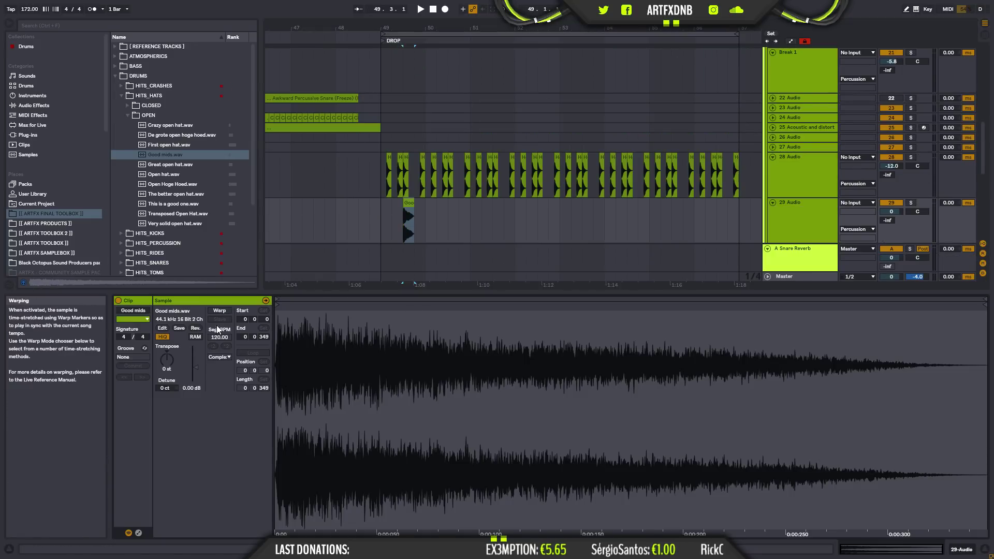
click(196, 328)
drag(425, 33, 425, 134)
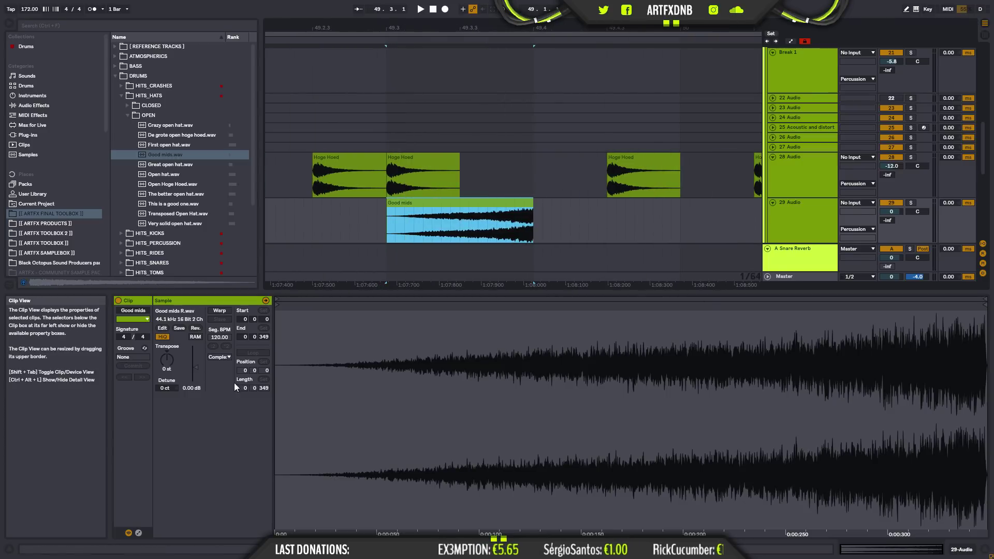
drag(387, 199, 734, 203)
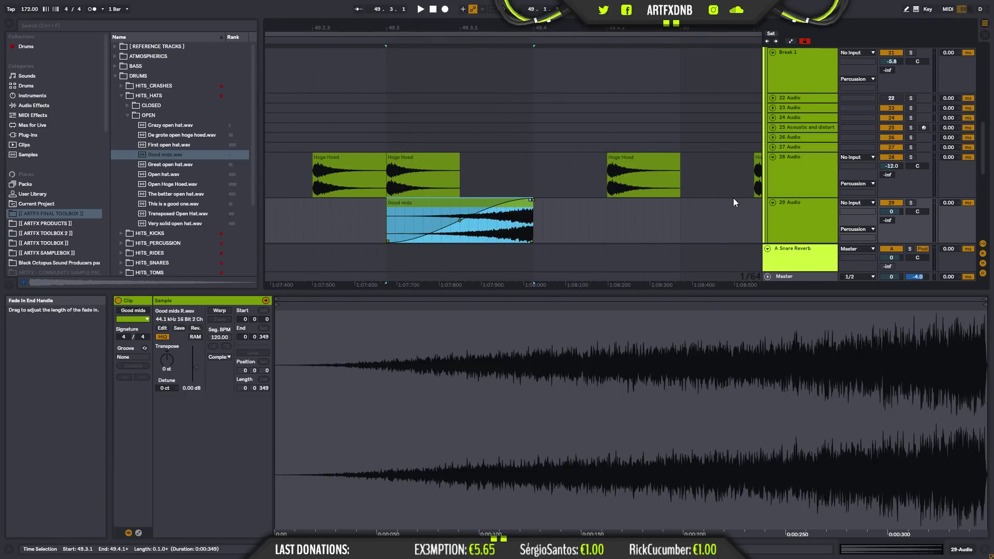
drag(459, 221, 477, 231)
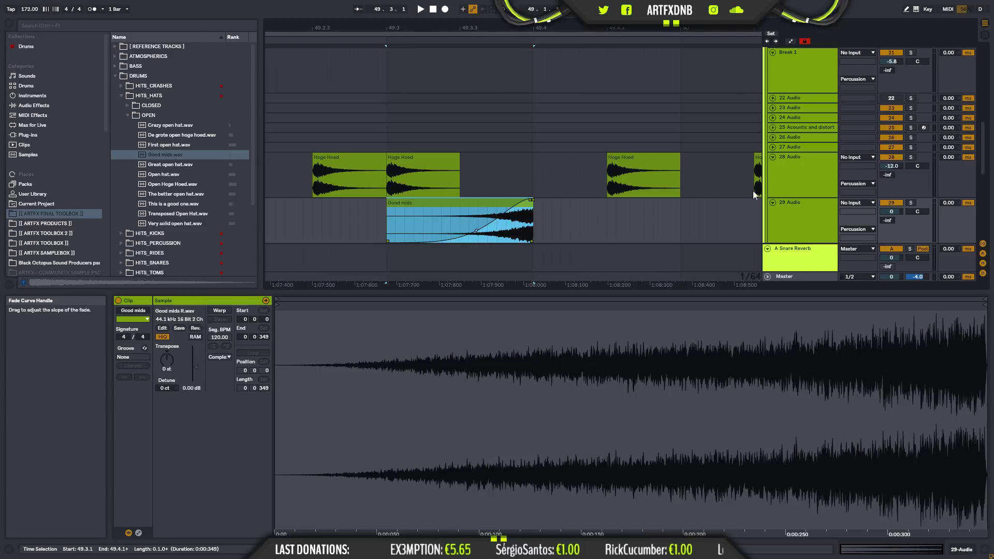
- Listen to the reversed hat in context and lower the 29 Audio track's volume to -17.1 dB
drag(891, 212, 892, 222)
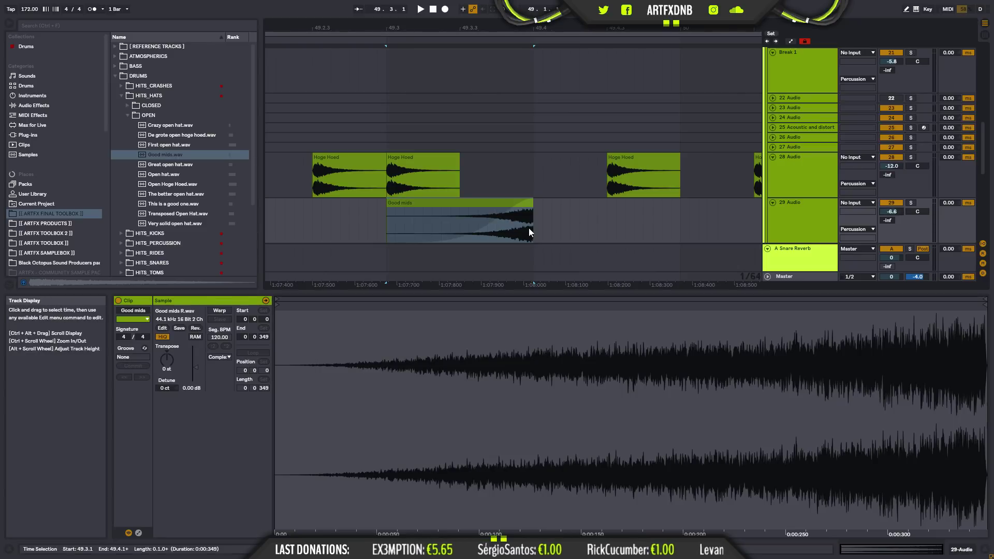
click(463, 222)
click(462, 222)
key(space)
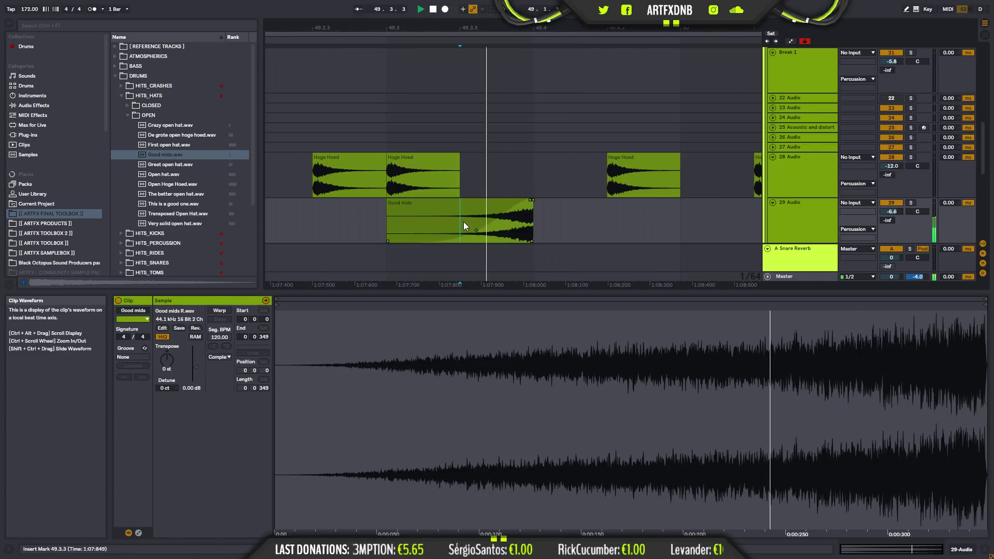
drag(891, 211, 892, 206)
key(space)
- Move the reversed Good mids clip earlier to start at 49.2.3, and listen from the start of the drop
drag(456, 27, 471, 4)
drag(470, 206, 452, 205)
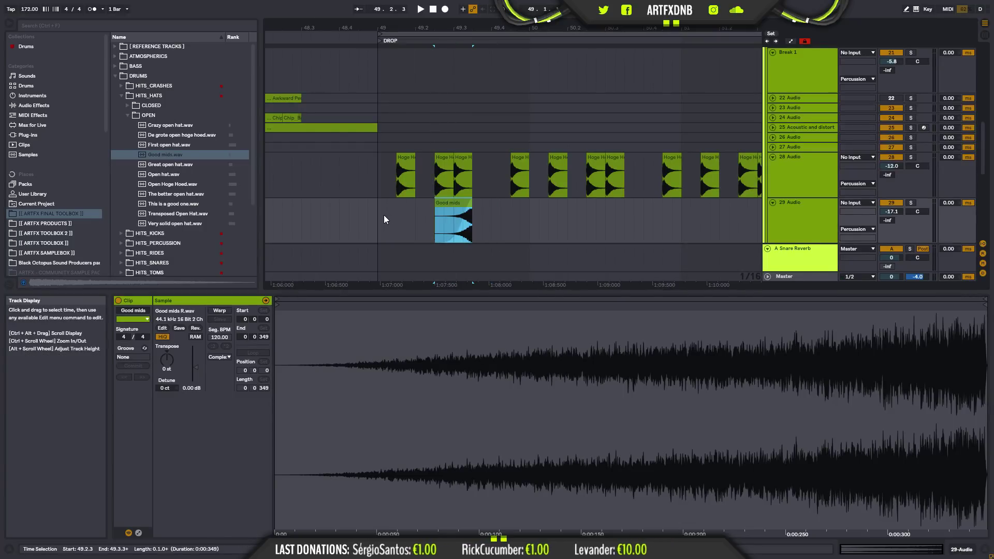
click(384, 219)
key(space)
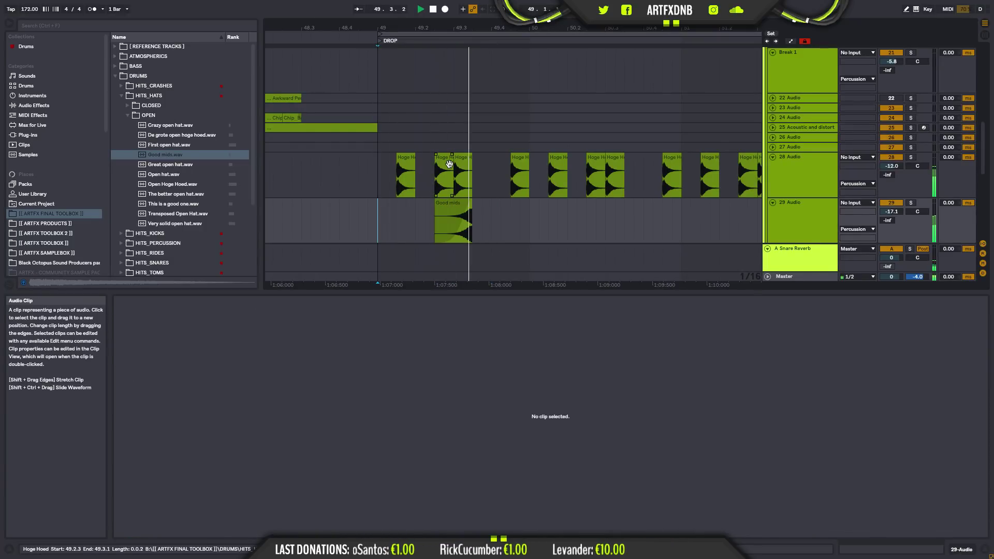
- Repeat the reversed Good mids clip every two bars across the eight-bar drop on the 29 Audio track
drag(469, 209, 727, 222)
drag(499, 28, 400, 5)
drag(490, 217, 371, 213)
key(ctrl+d)
- Play the drop from bar 49 and set the 29 Audio track's volume to -13.8 dB
click(372, 216)
key(space)
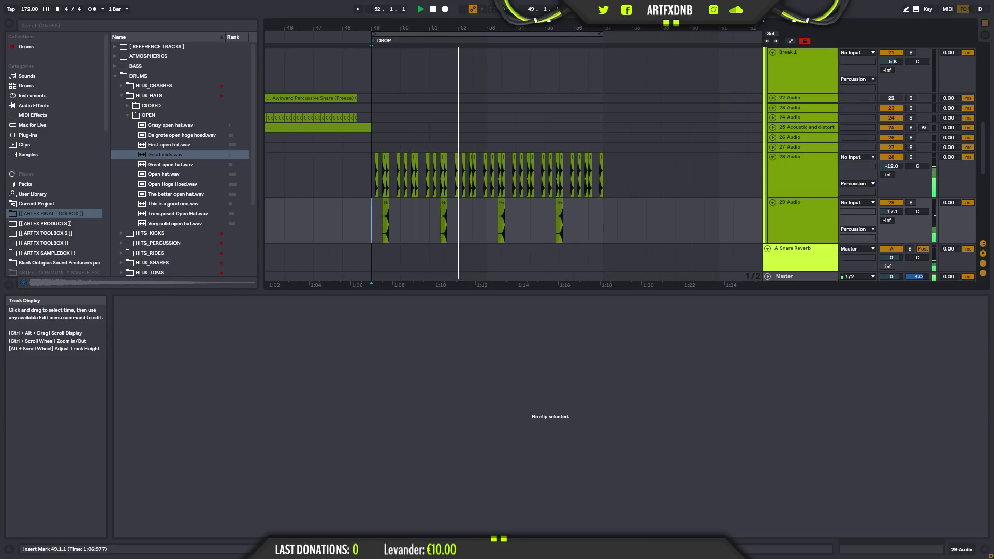
drag(893, 212, 893, 204)
key(space)
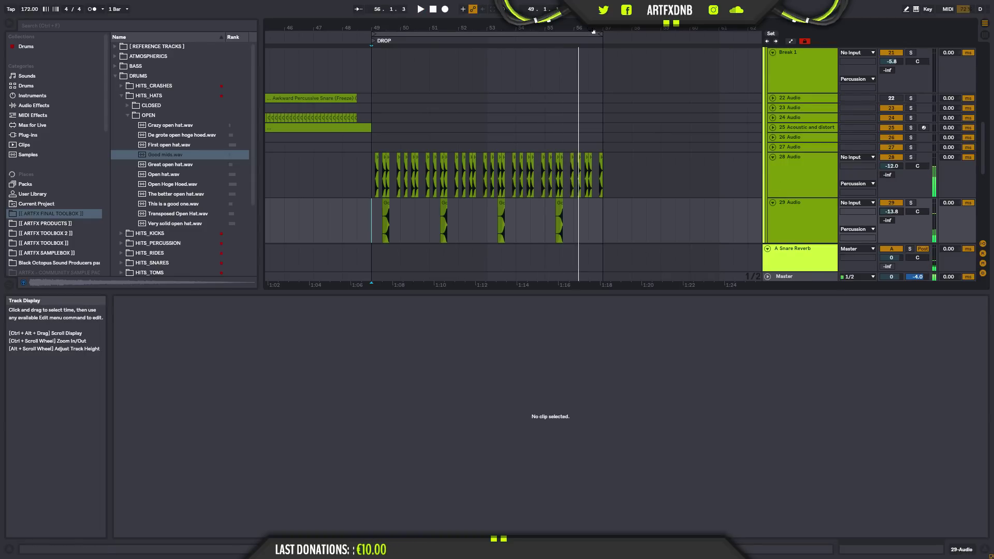
- Delete the Hoge Hoed hat hit at 56.1.3 on the 28 Audio track and listen from bar 56
drag(591, 28, 589, 83)
click(550, 159)
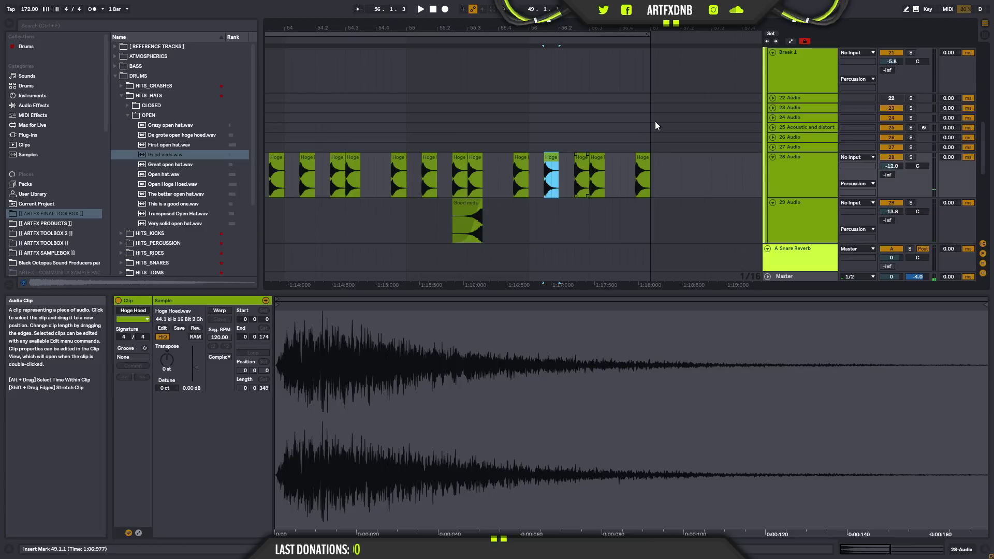
key(Delete)
click(528, 167)
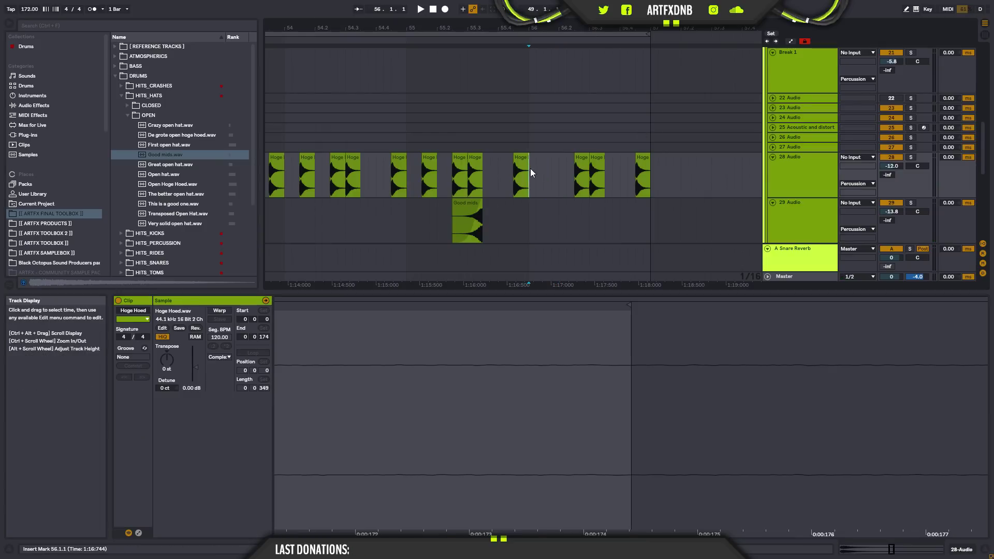
key(space)
key(space)
- Move the last snare hit on both the Main Snare and Snare Layer tracks earlier to 56.3.3
scroll(631, 122, up, 5)
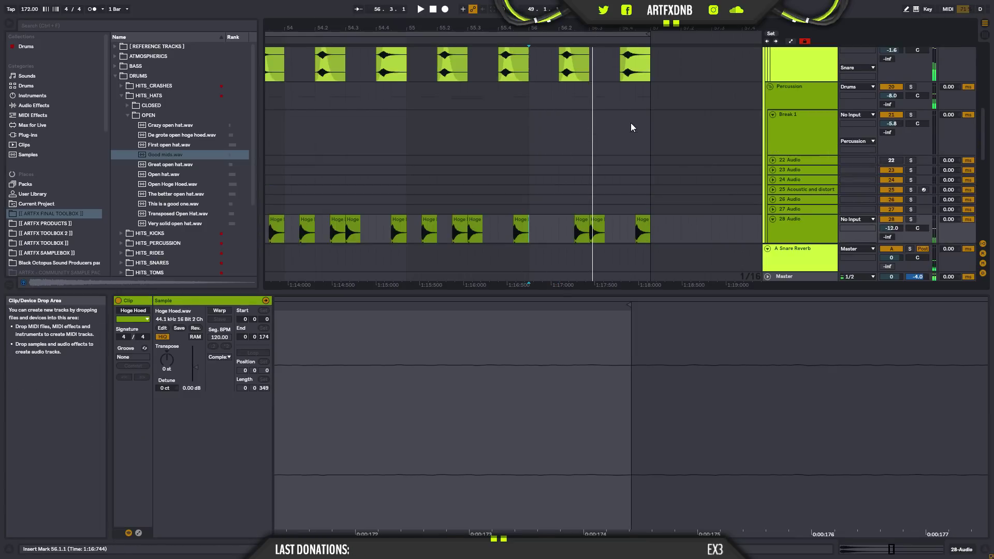
scroll(631, 123, up, 2)
click(636, 109)
shift+click(635, 171)
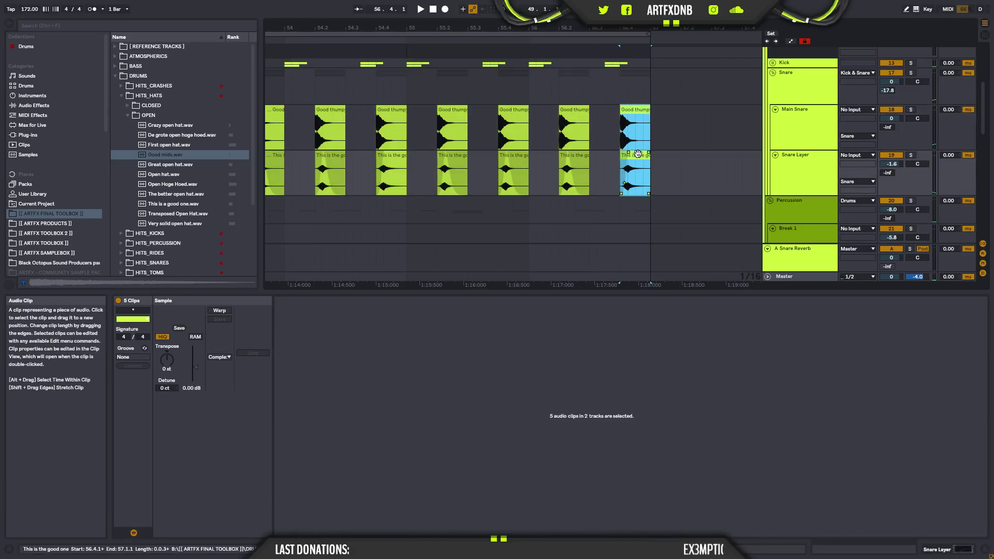
drag(636, 109, 621, 110)
- Unfold the Kick group and move the last hit of the Main Kick and Kick Layer tracks earlier to 56.2.3
scroll(619, 90, up, 5)
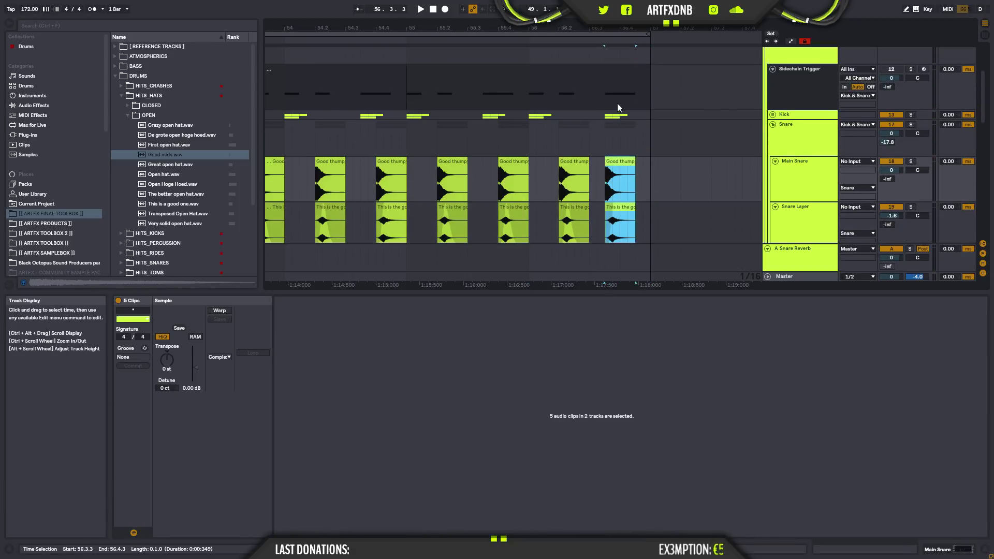
click(773, 115)
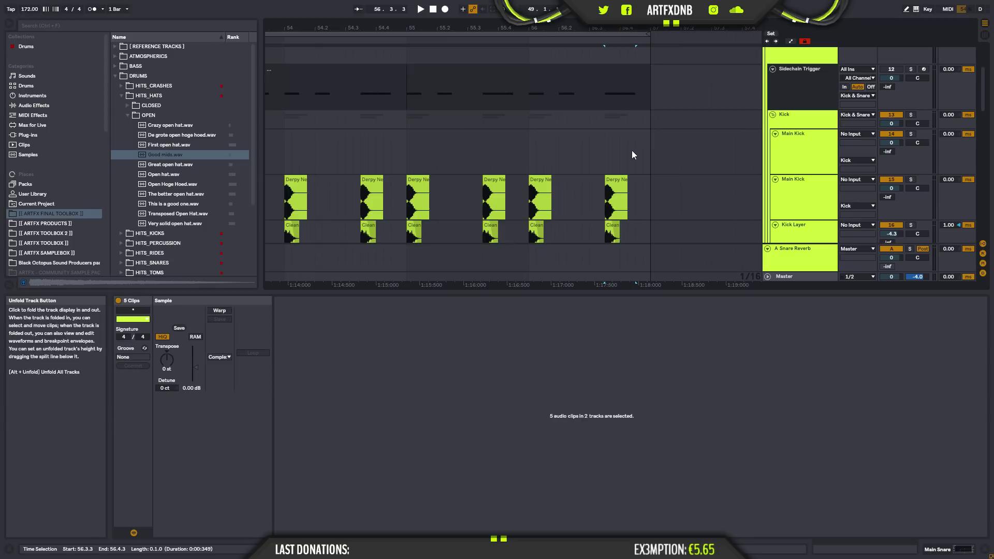
scroll(635, 148, down, 5)
scroll(641, 136, down, 2)
drag(635, 131, 607, 82)
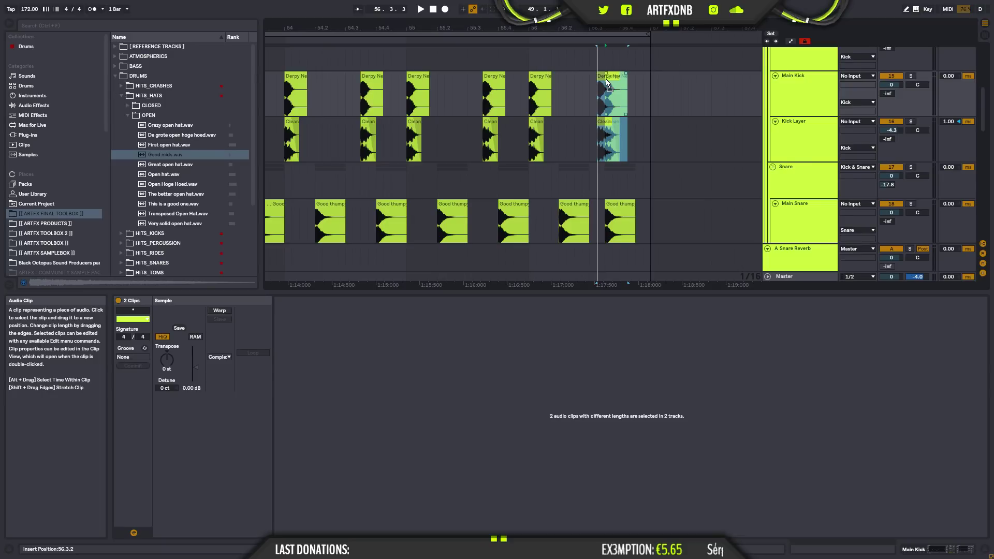
drag(606, 79, 598, 79)
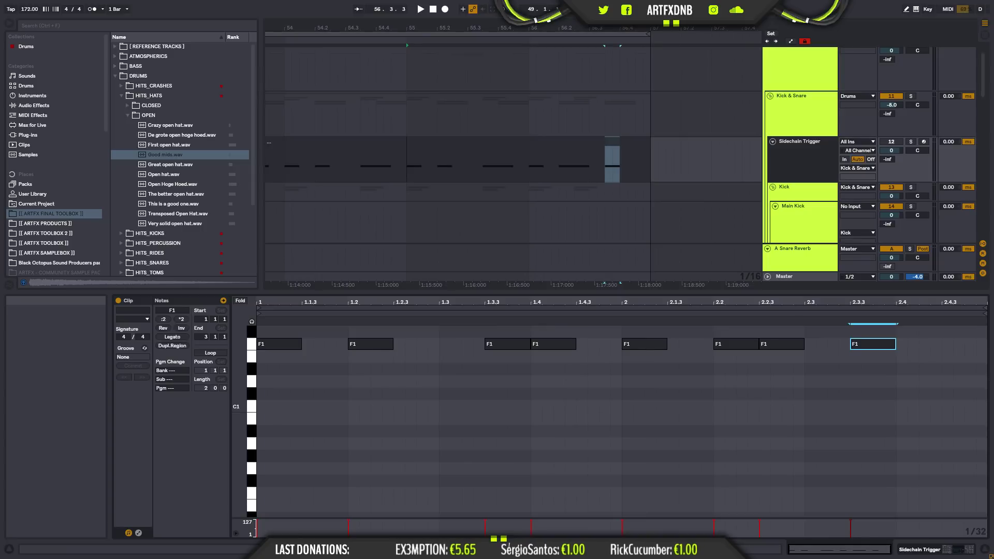
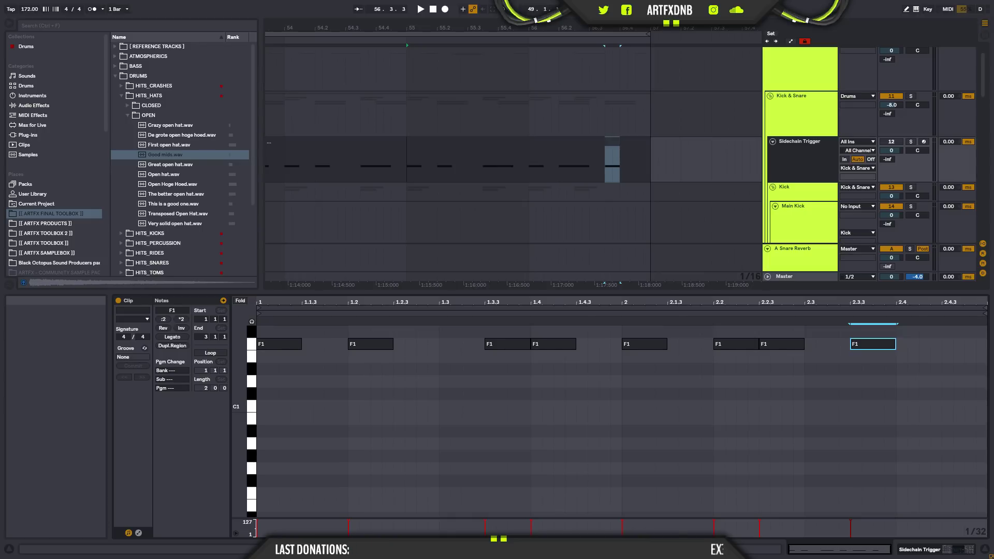
- Play from bar 56 and examine the kick, snare and hat hits at the end of the drop
click(420, 143)
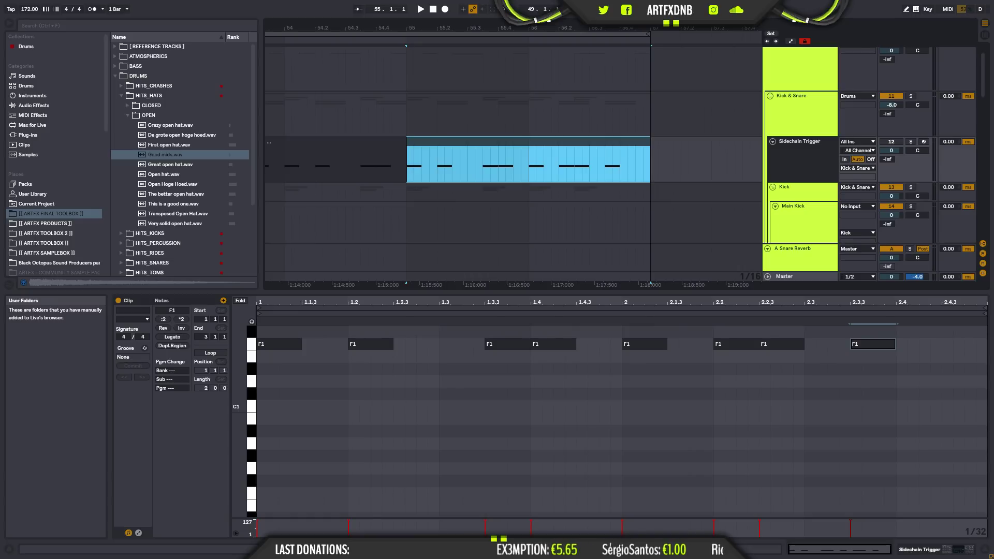
click(530, 171)
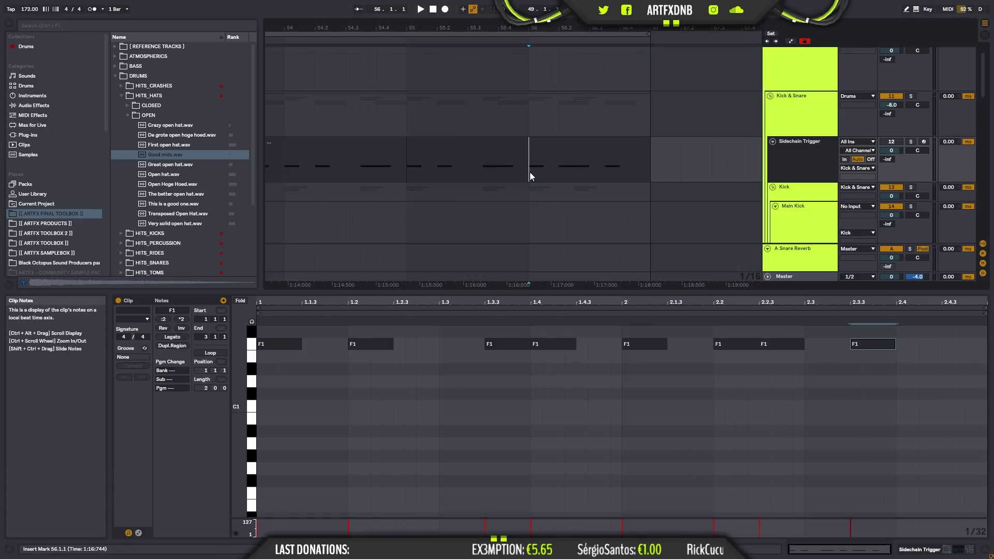
key(space)
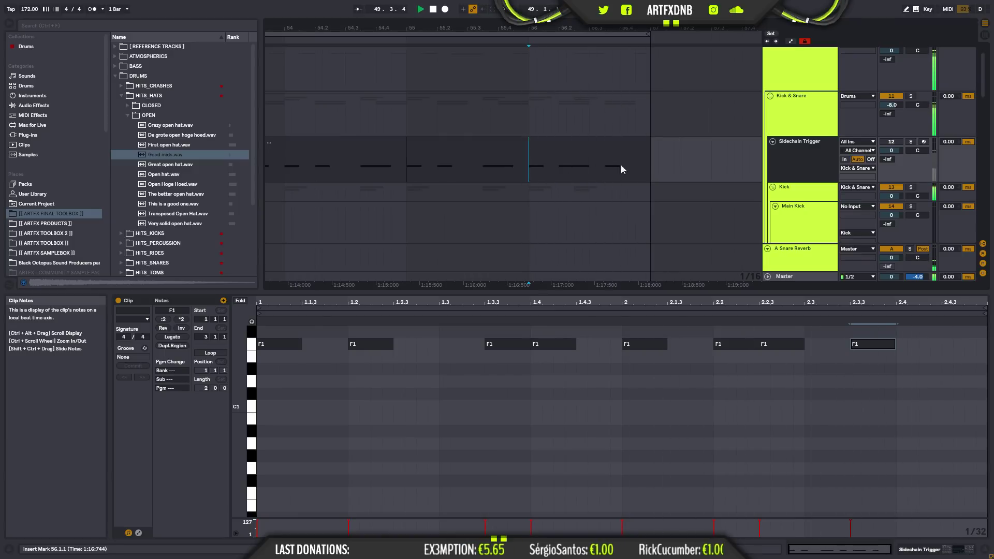
scroll(641, 138, down, 1)
scroll(640, 138, down, 6)
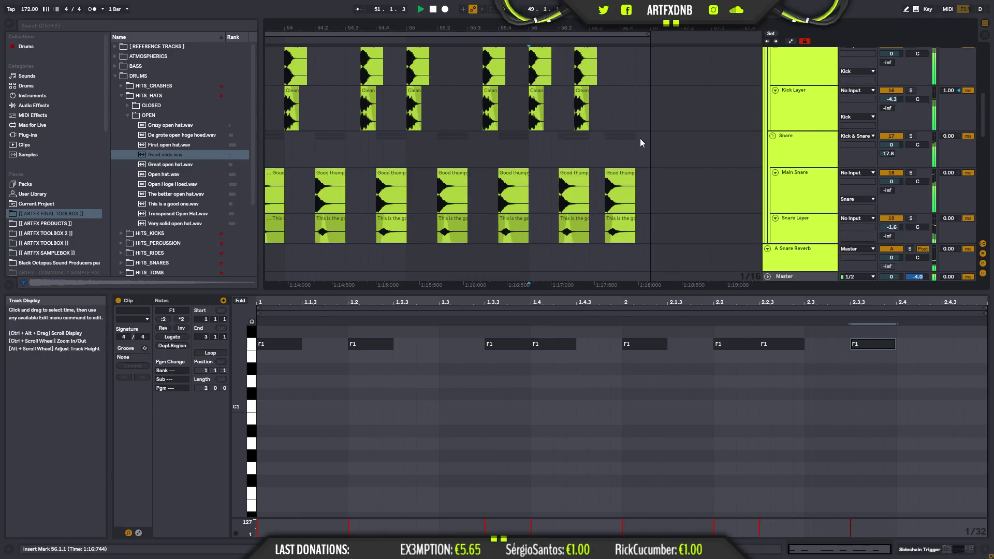
scroll(640, 138, down, 8)
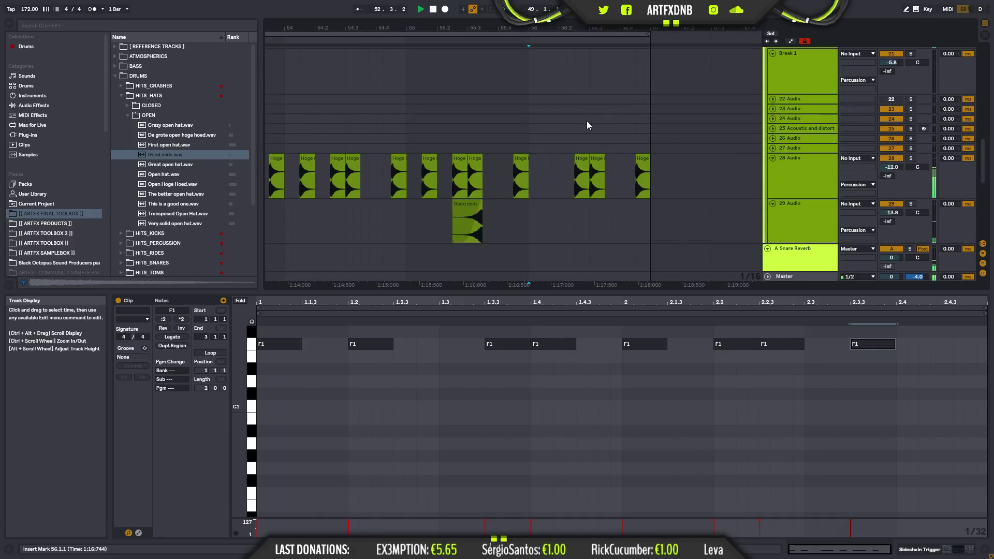
scroll(587, 121, up, 9)
scroll(599, 139, down, 7)
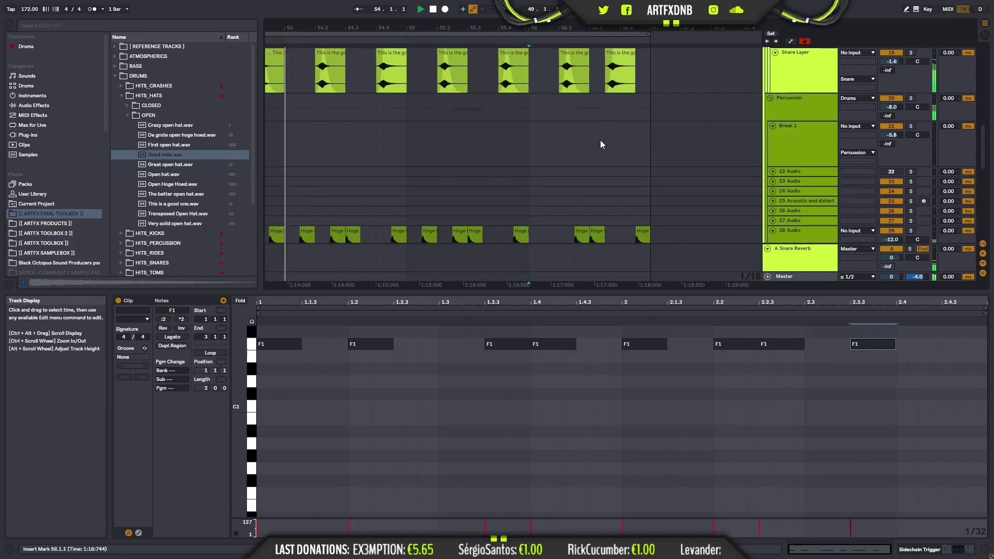
- Delete the Hoge Hoed hat hits at 56.2.3 and 56.4.3 on the 28 Audio track and listen from bar 56
click(585, 161)
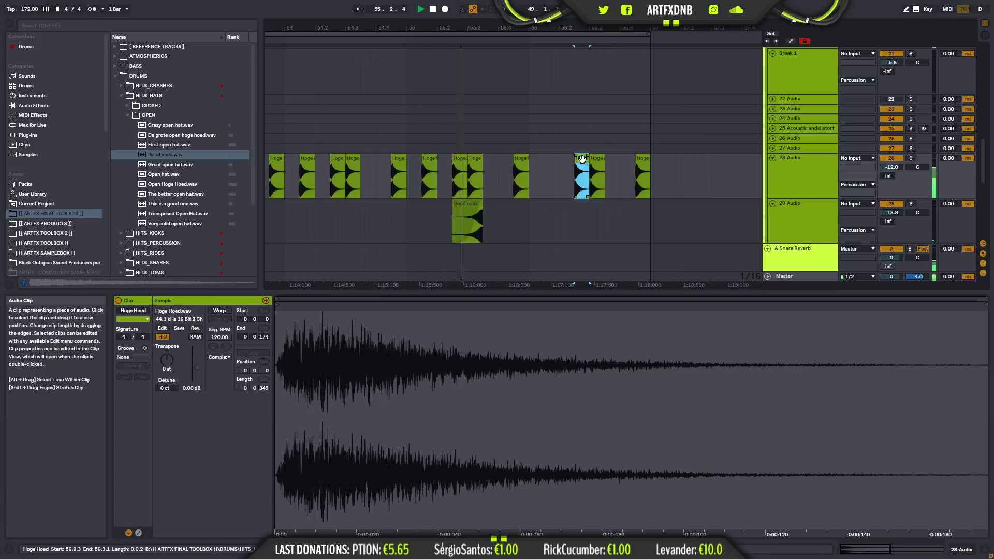
click(583, 160)
key(space)
click(647, 167)
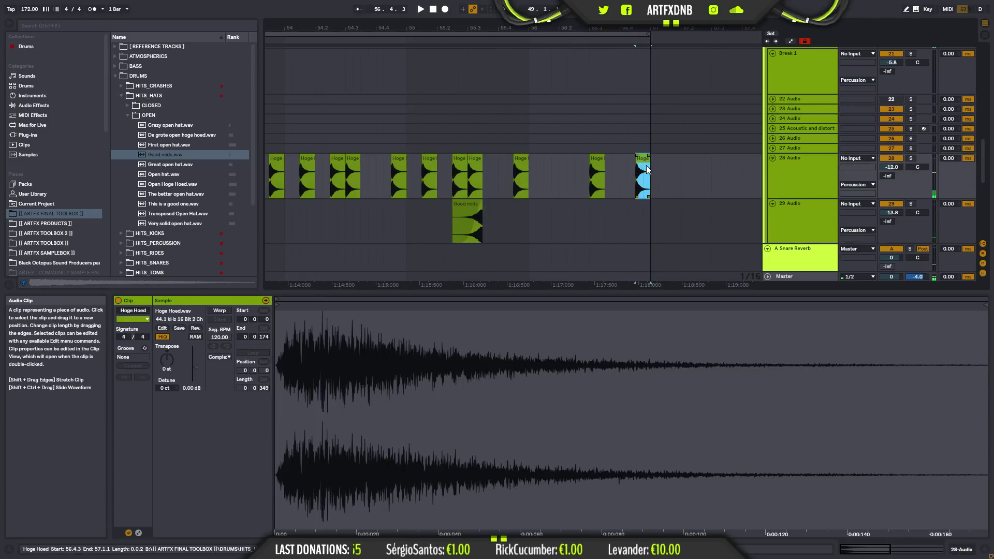
key(Delete)
click(529, 169)
key(space)
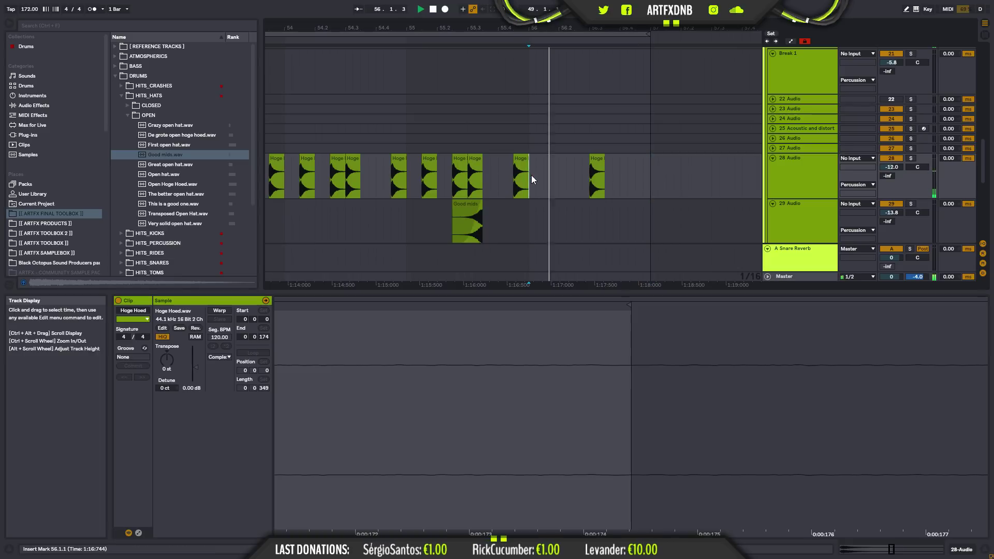
key(space)
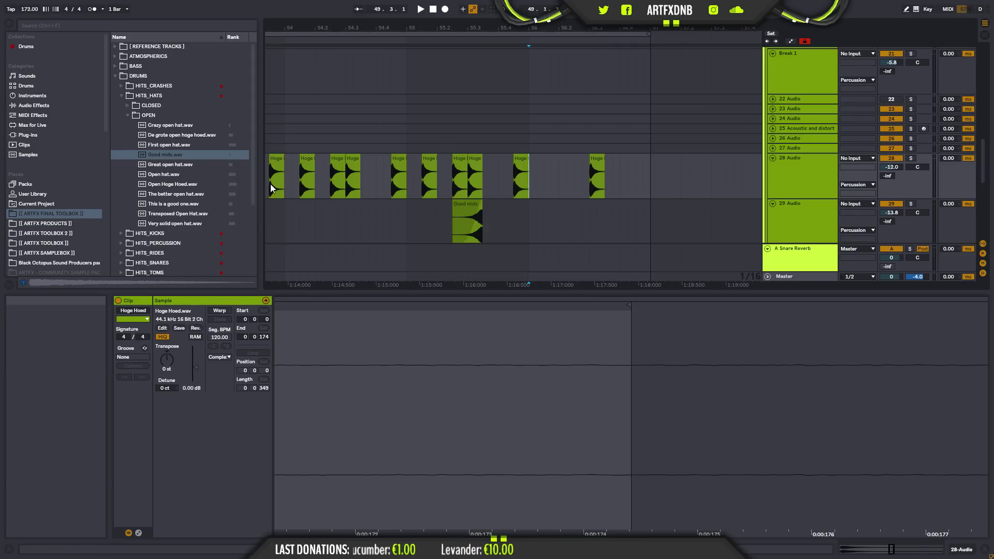
- Fold the 28 Audio and 29 Audio tracks and collapse the Percussion and Kick & Snare groups
drag(514, 28, 514, 9)
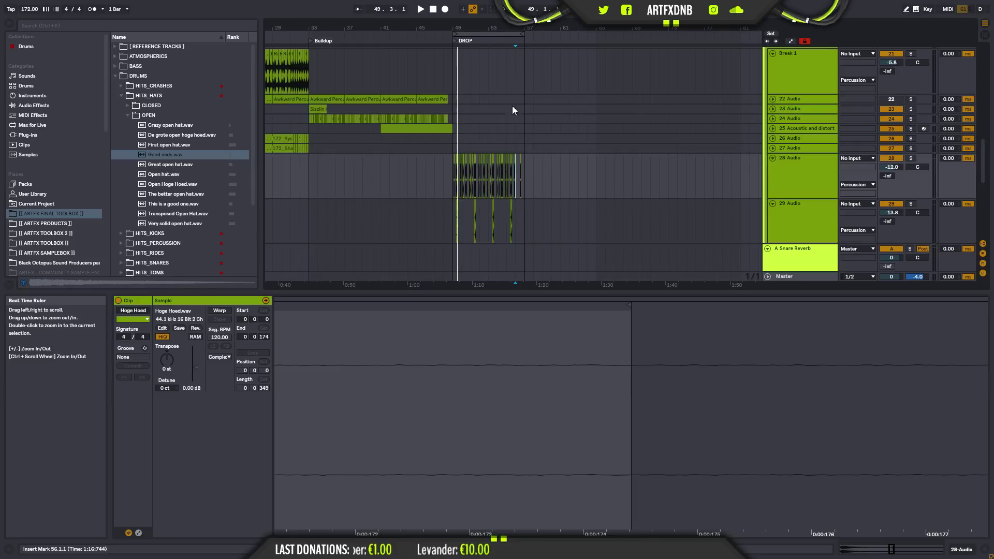
click(772, 158)
click(774, 167)
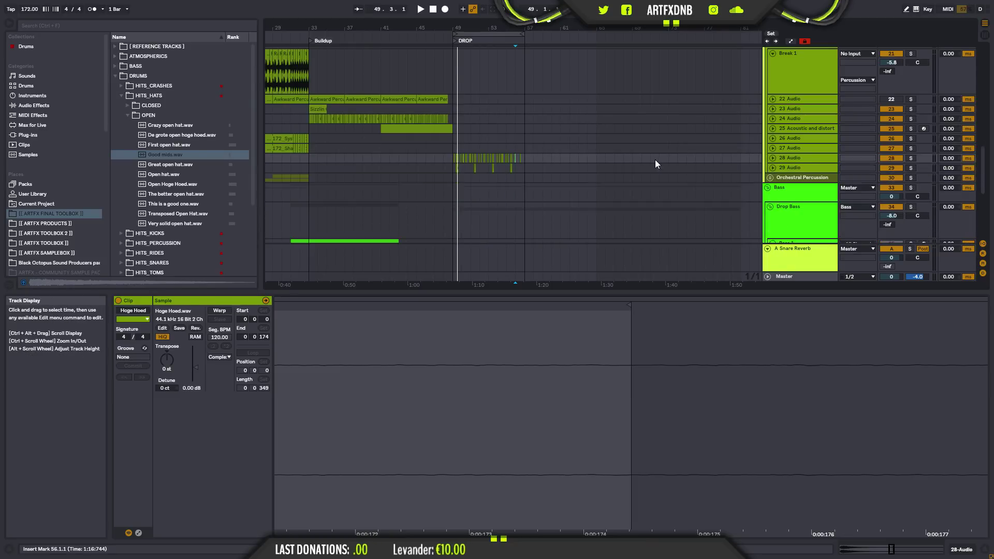
scroll(654, 160, up, 10)
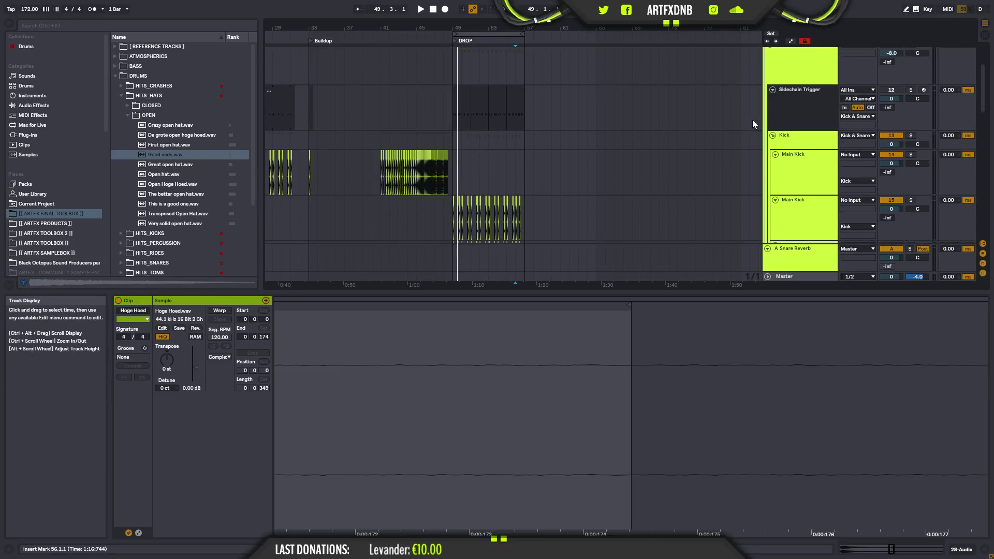
scroll(778, 97, up, 5)
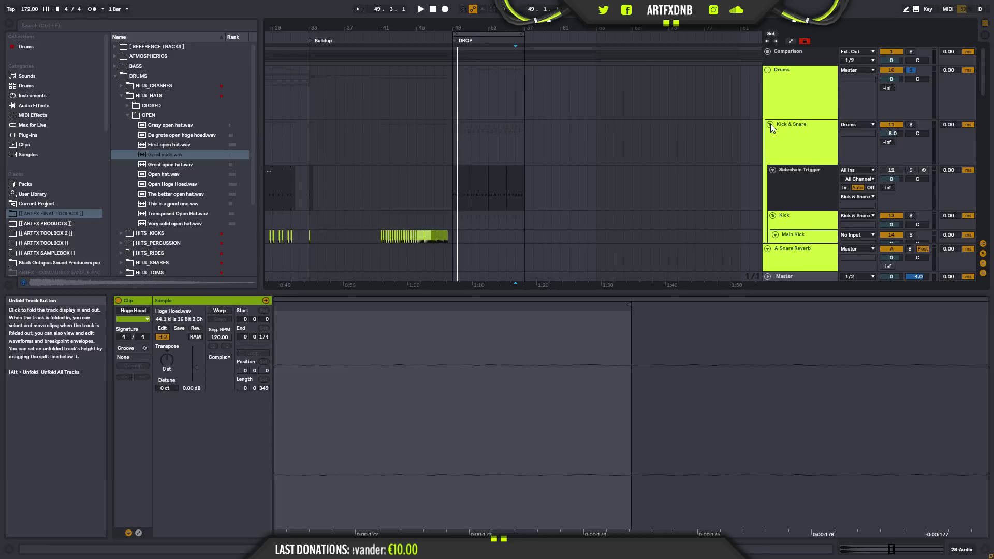
click(771, 124)
- Duplicate bars 49 to 57 of the Kick & Snare and Percussion groups so the copy starts at 57.1.1
click(527, 124)
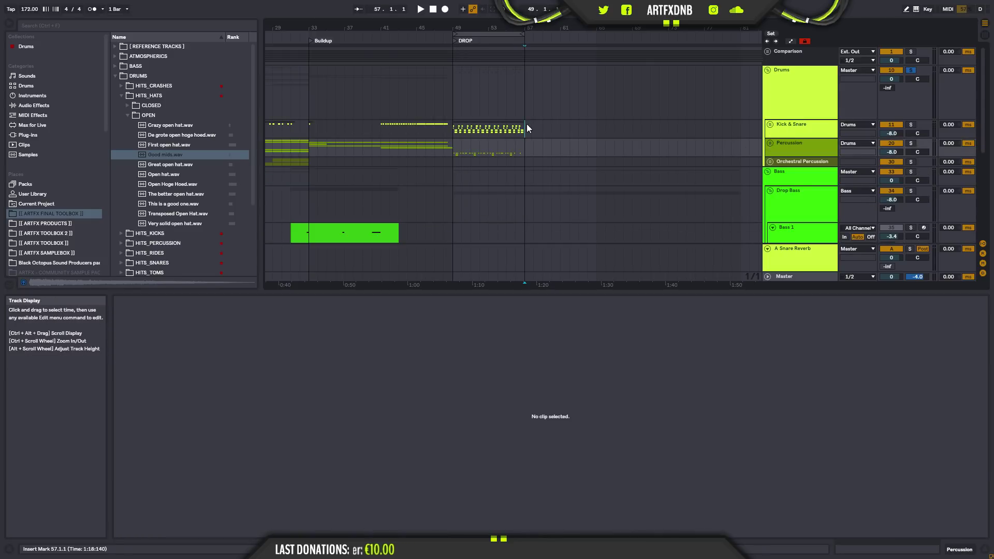
drag(527, 125, 452, 148)
key(ctrl+d)
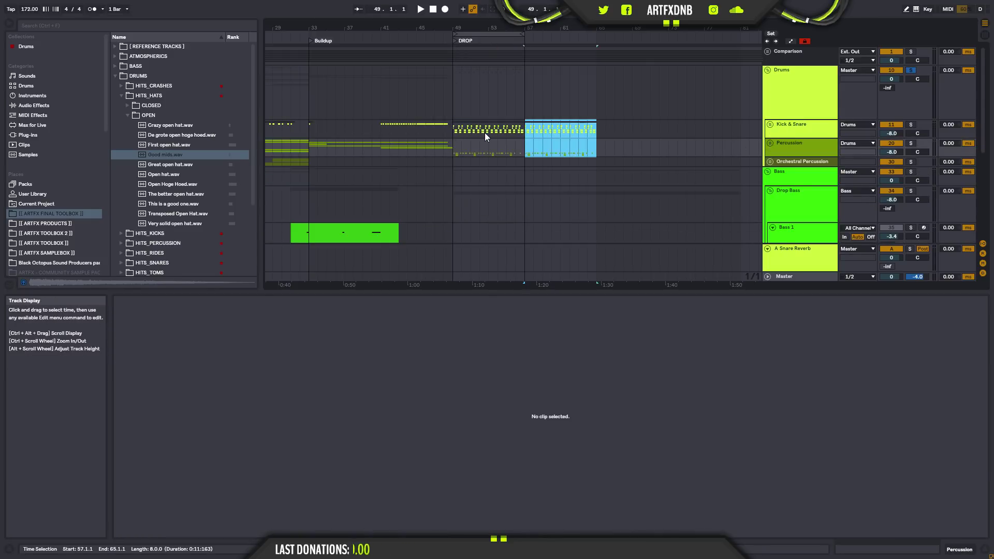
- Play the drop from bar 49 and extend the loop to end at bar 65
click(451, 132)
key(space)
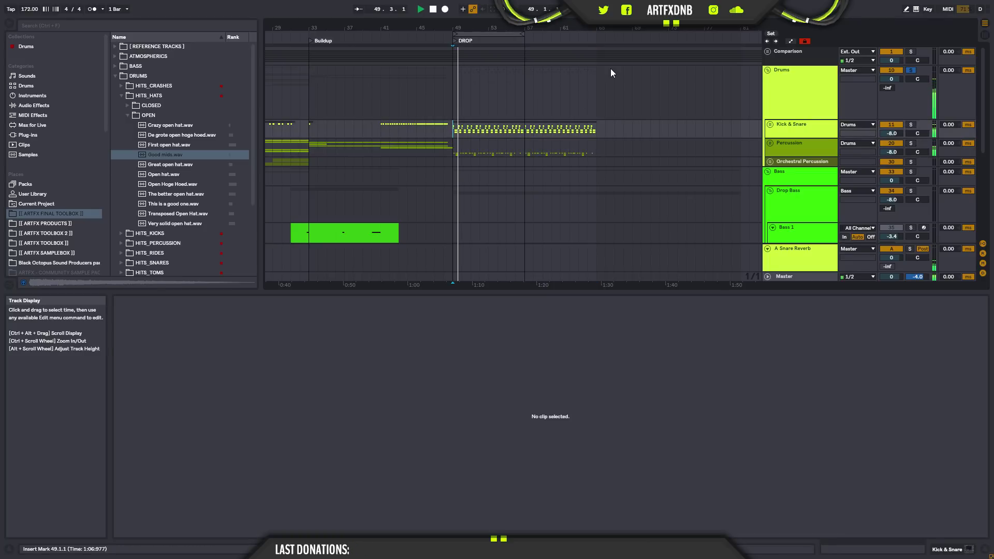
drag(523, 32, 596, 32)
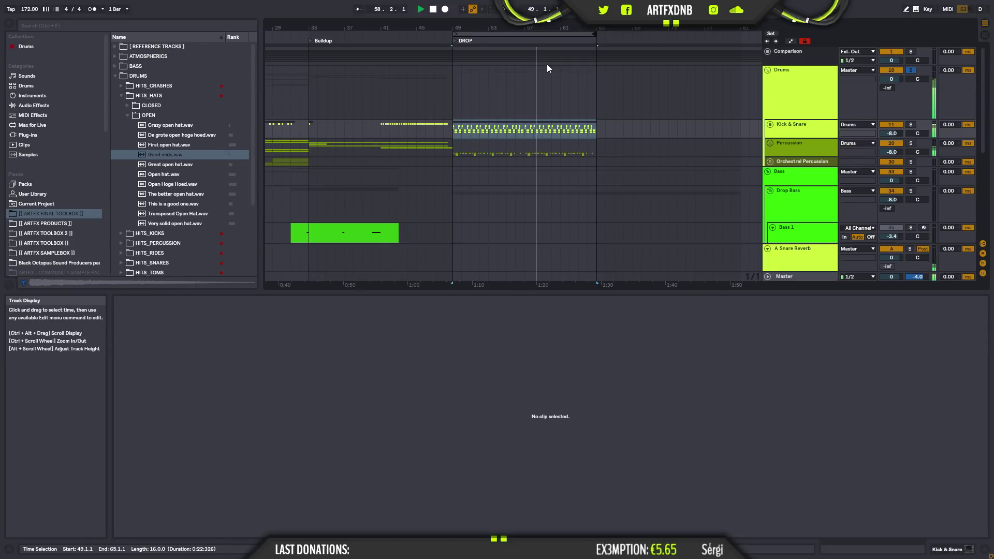
key(space)
click(595, 126)
drag(598, 126, 739, 133)
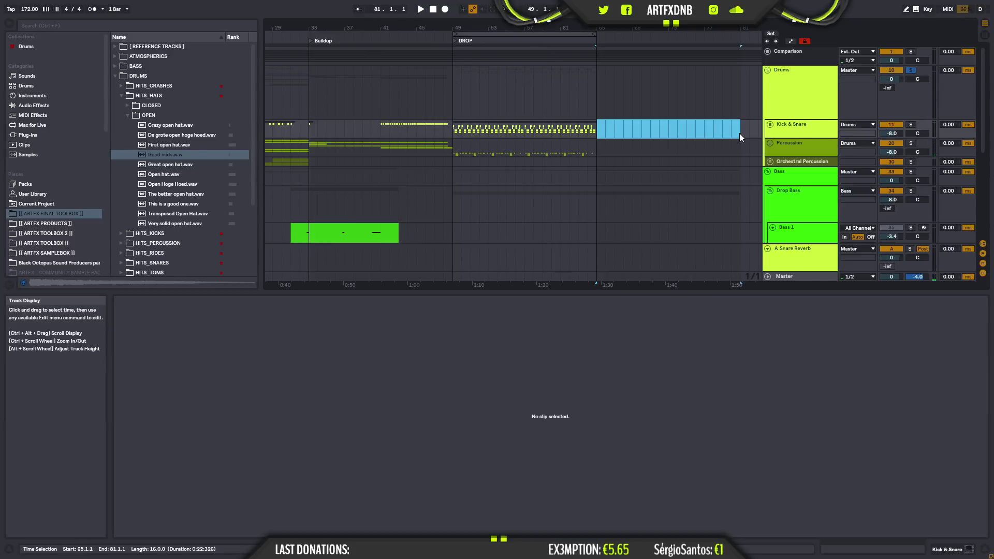
key(space)
key(space)
click(525, 129)
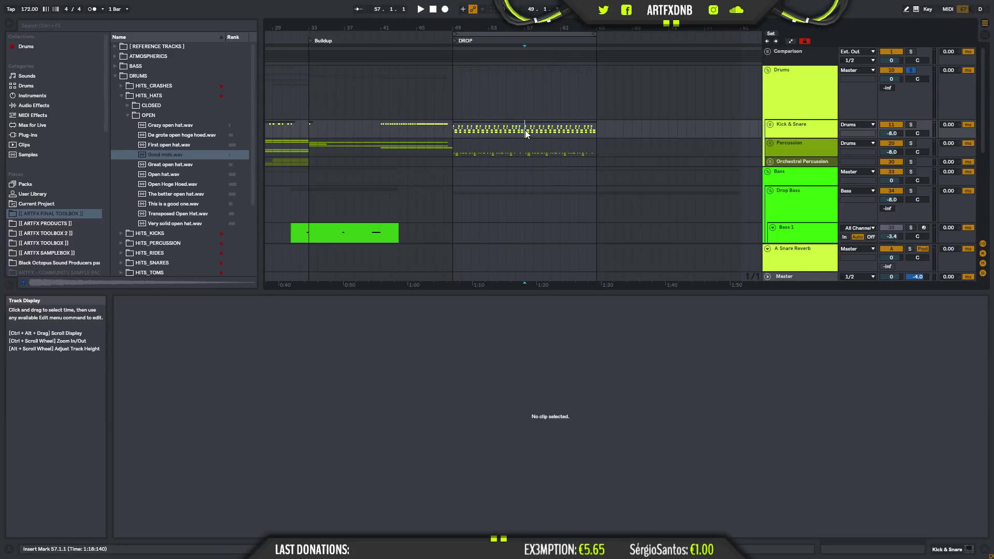
drag(597, 127, 457, 151)
click(525, 131)
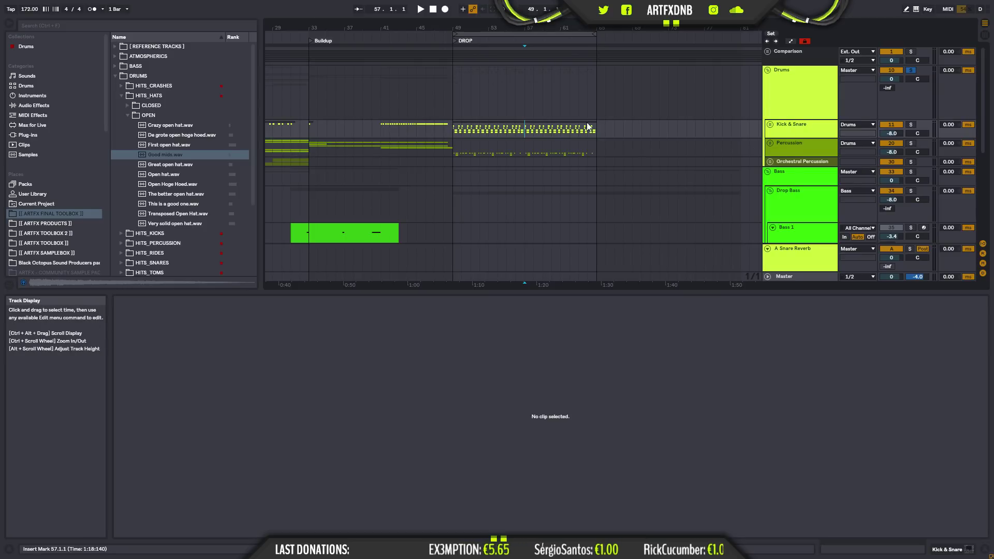
- Delete the duplicated Kick & Snare and Percussion section from bar 57 to 65 and shorten the loop to end at bar 57
drag(601, 126, 524, 151)
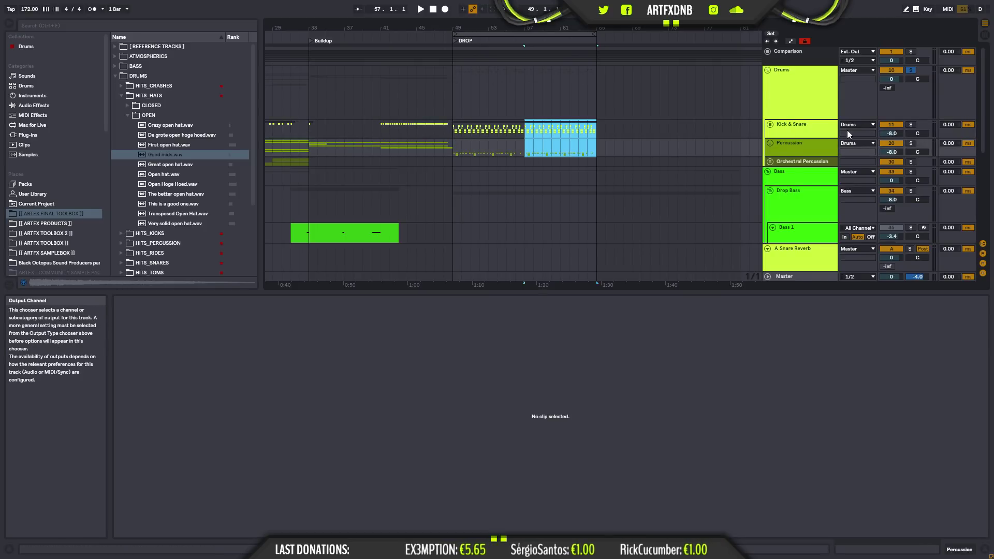
click(594, 34)
drag(594, 34, 526, 37)
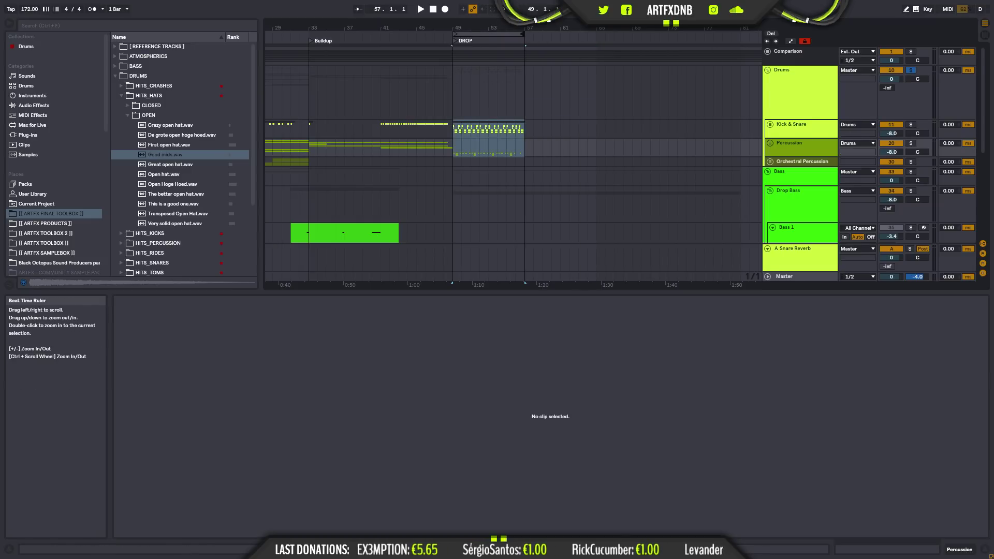
- Collapse the OPEN and HITS_HATS sample folders and unfold the Percussion group
key(z)
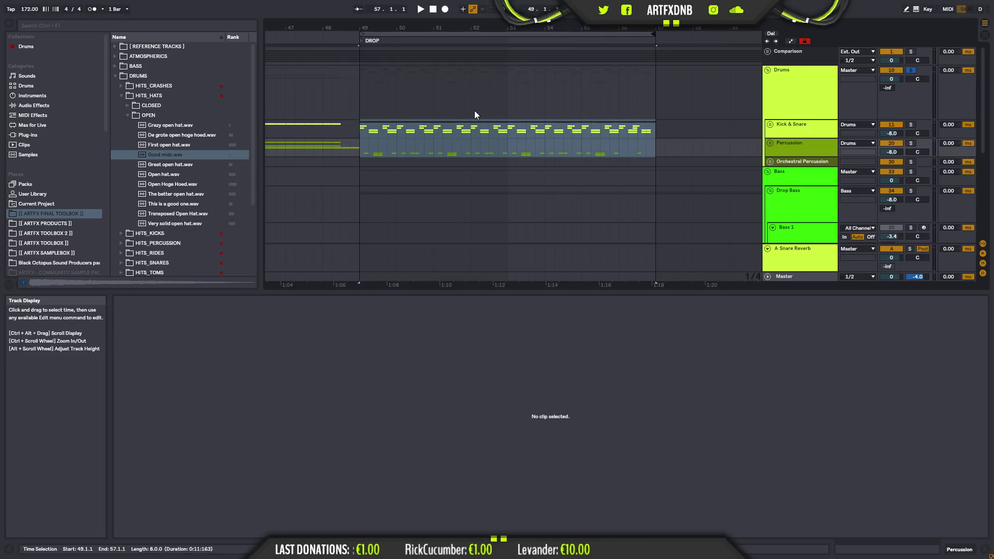
click(359, 125)
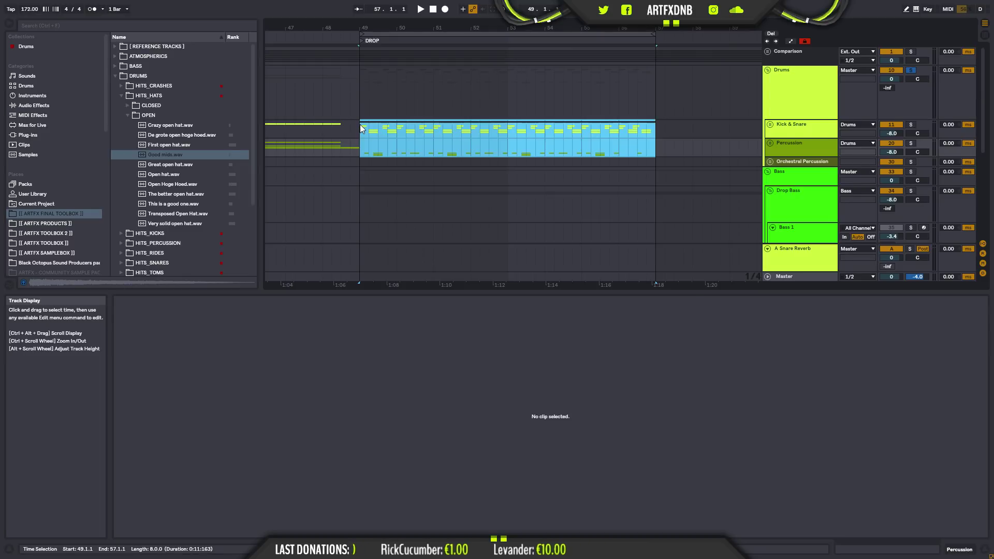
click(778, 144)
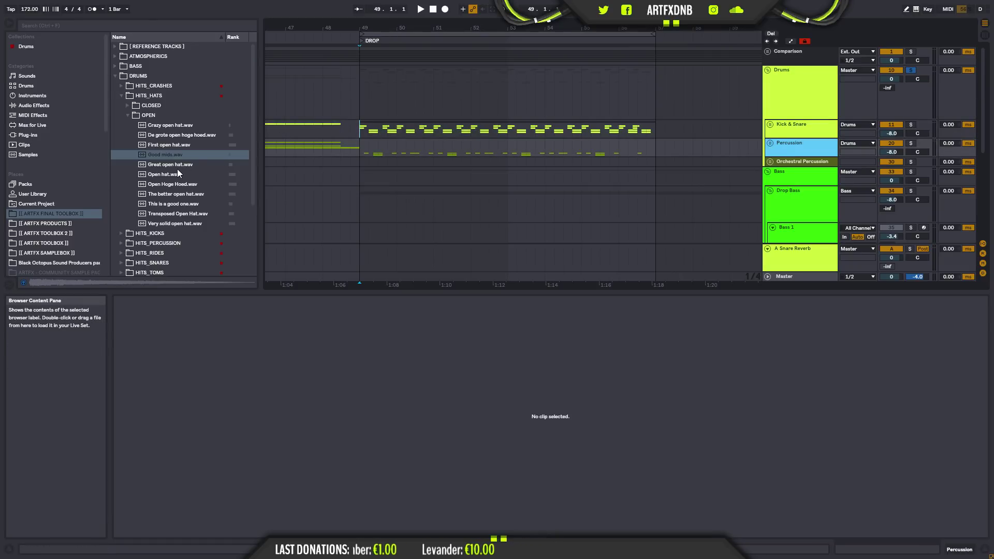
click(126, 115)
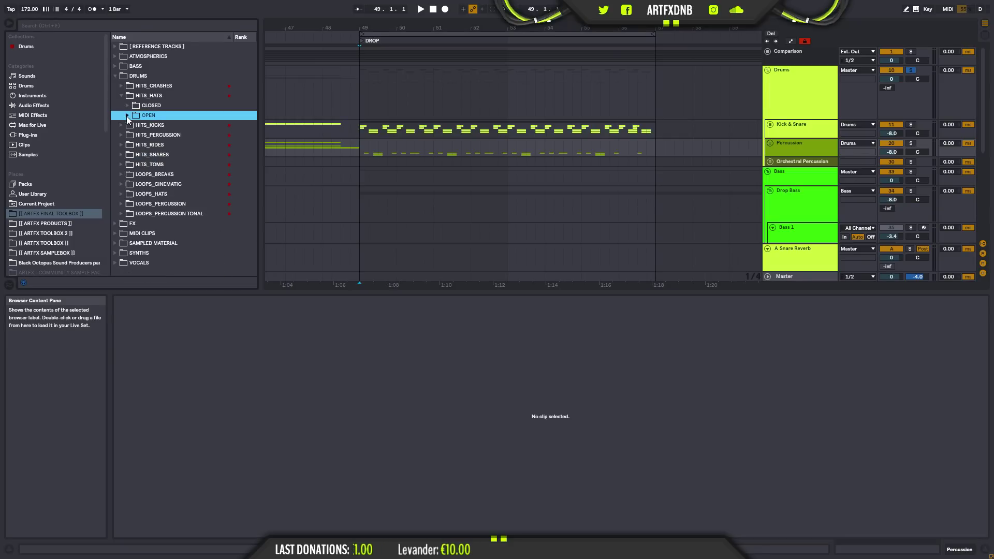
click(116, 94)
click(795, 144)
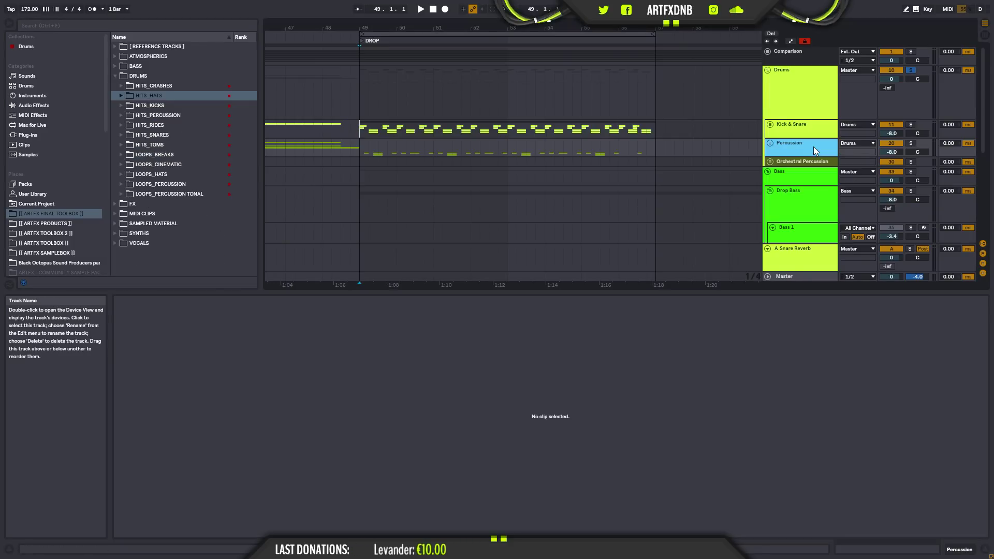
click(770, 143)
scroll(646, 145, down, 2)
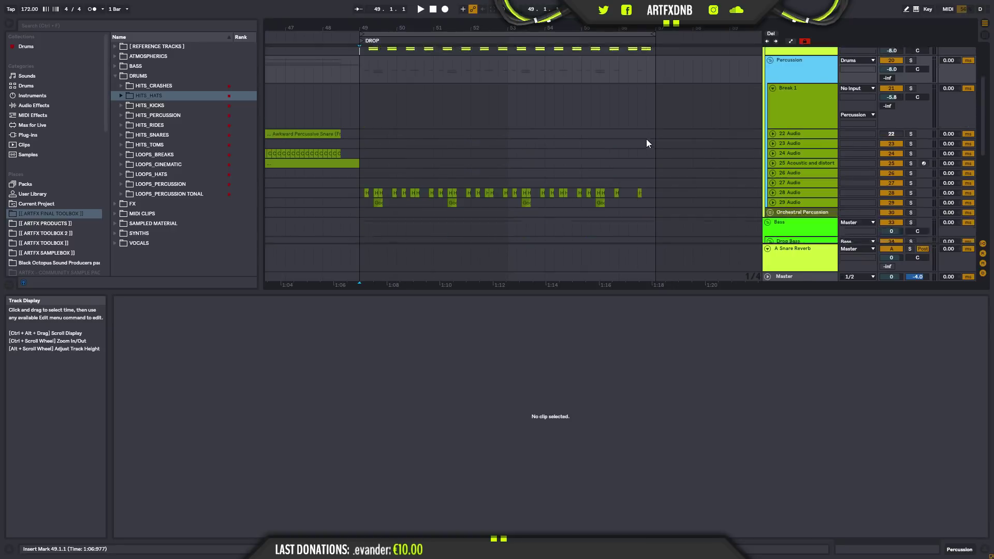
- Listen to the drop from bar 55 and unfold the Kick & Snare group to reach the Main Kick clips
click(581, 119)
key(space)
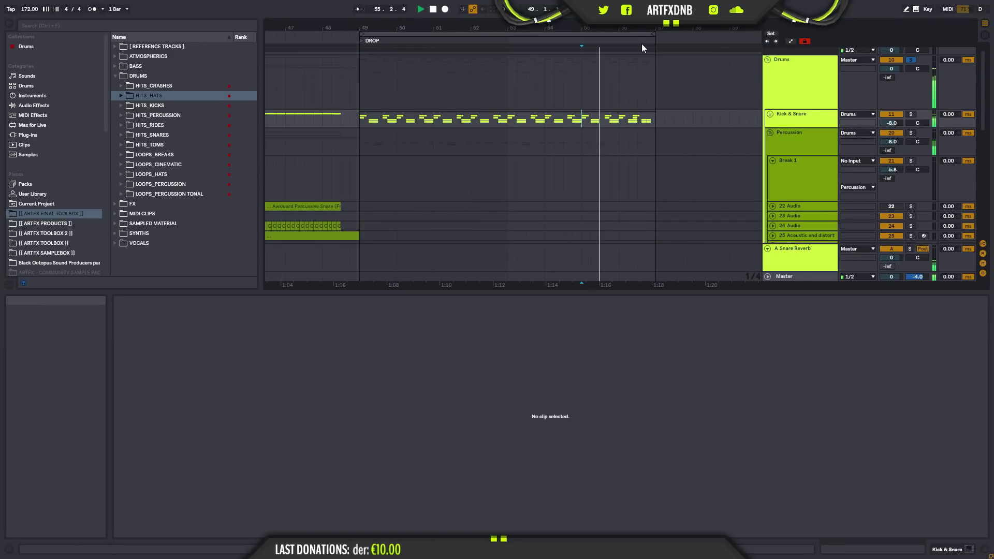
key(space)
drag(620, 28, 620, 80)
click(770, 114)
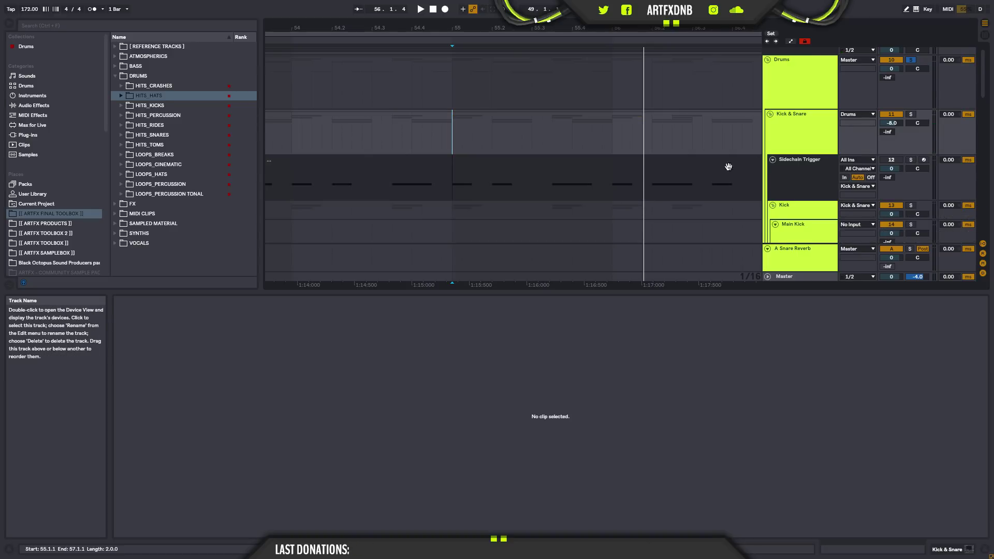
scroll(698, 166, down, 2)
scroll(697, 160, down, 3)
scroll(657, 151, up, 1)
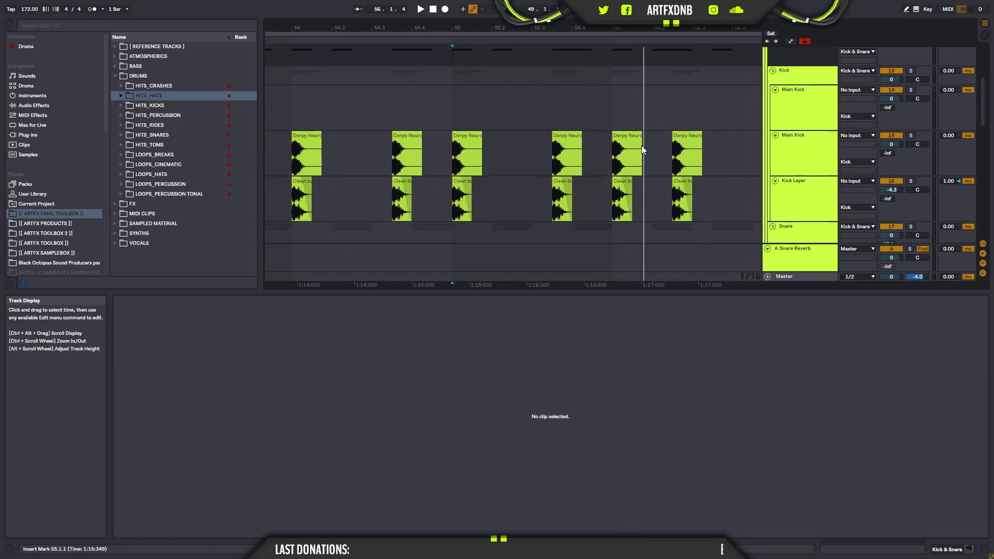
- Copy the Derpy Neuro Kick hit from bar 56 to 55.4.2 on the Main Kick track and reverse the copy
click(629, 133)
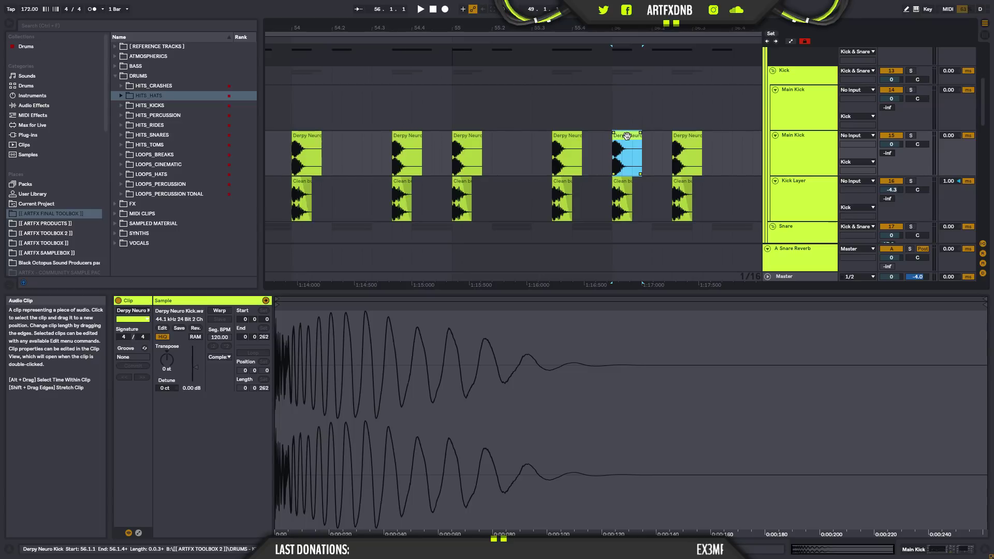
click(584, 140)
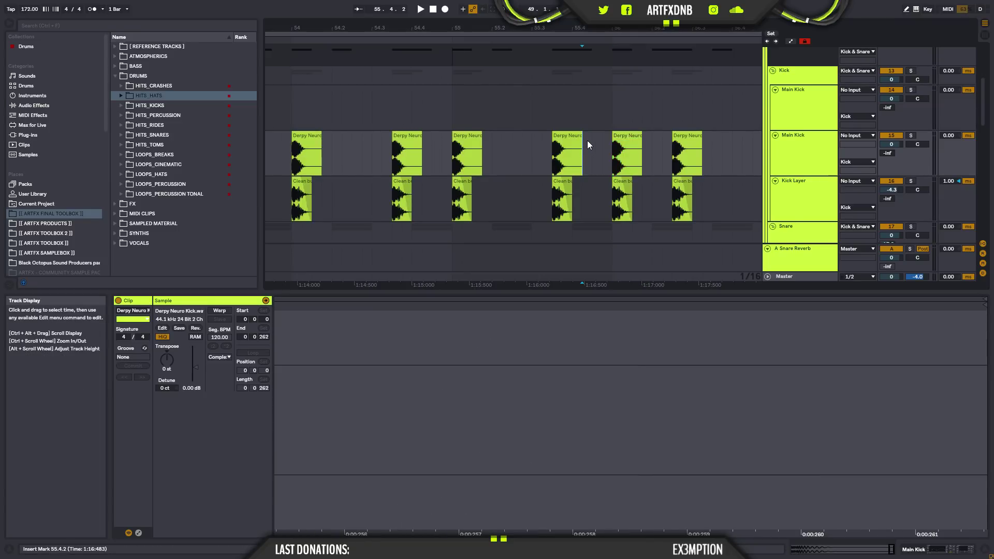
key(ctrl+v)
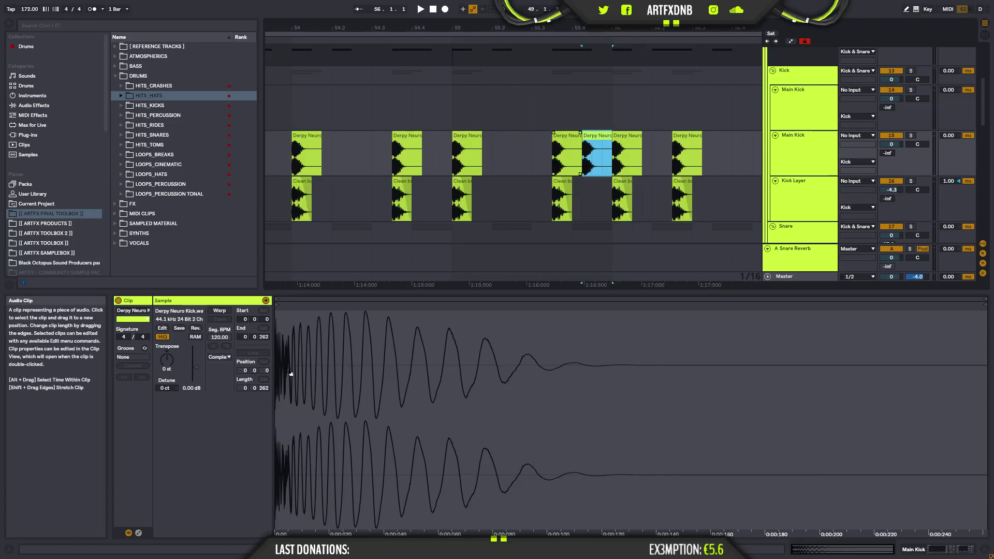
click(196, 328)
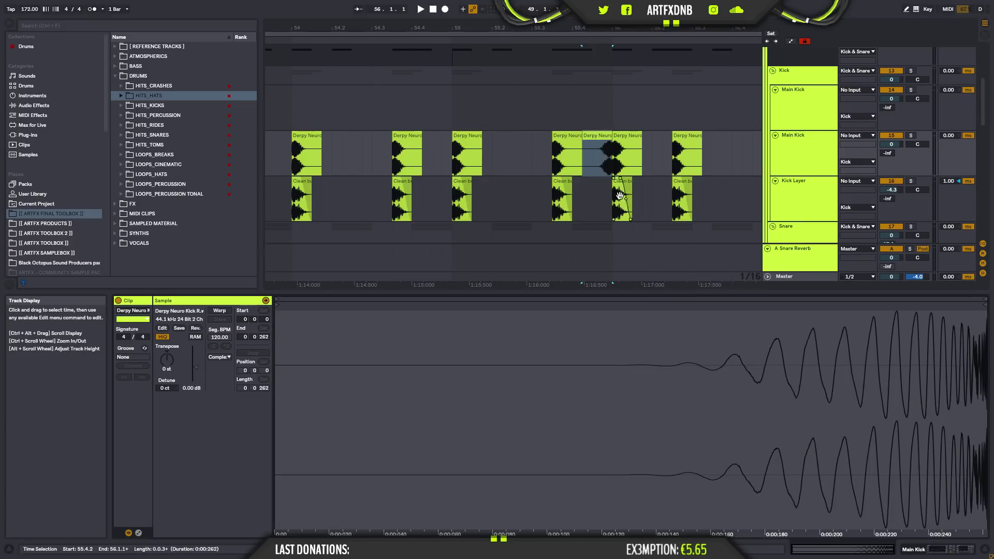
- Listen to the reversed kick at 55.4.2 and give it a fade-in across its length
click(602, 163)
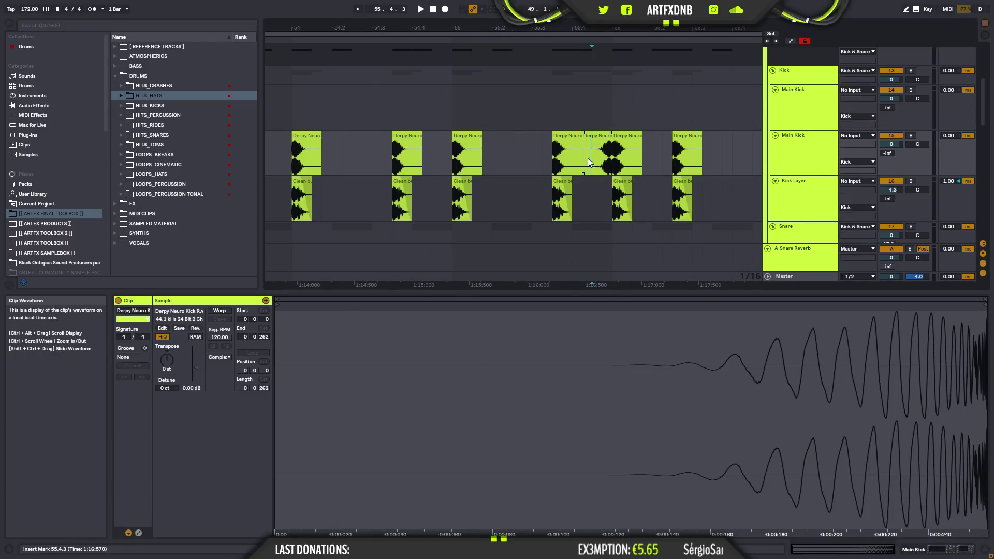
click(595, 136)
key(space)
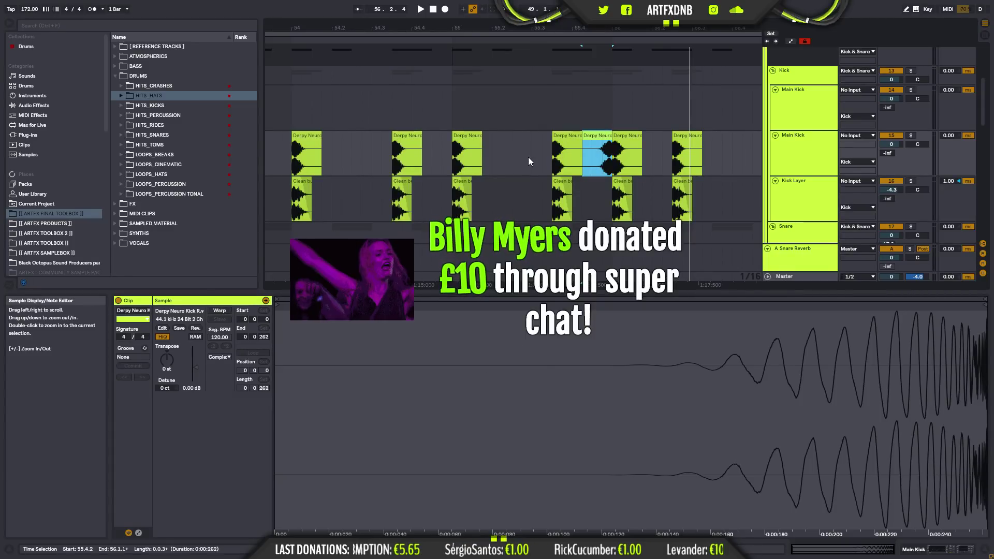
mouse_move(492, 20)
mouse_down()
mouse_move(492, 33)
mouse_move(492, 20)
mouse_up()
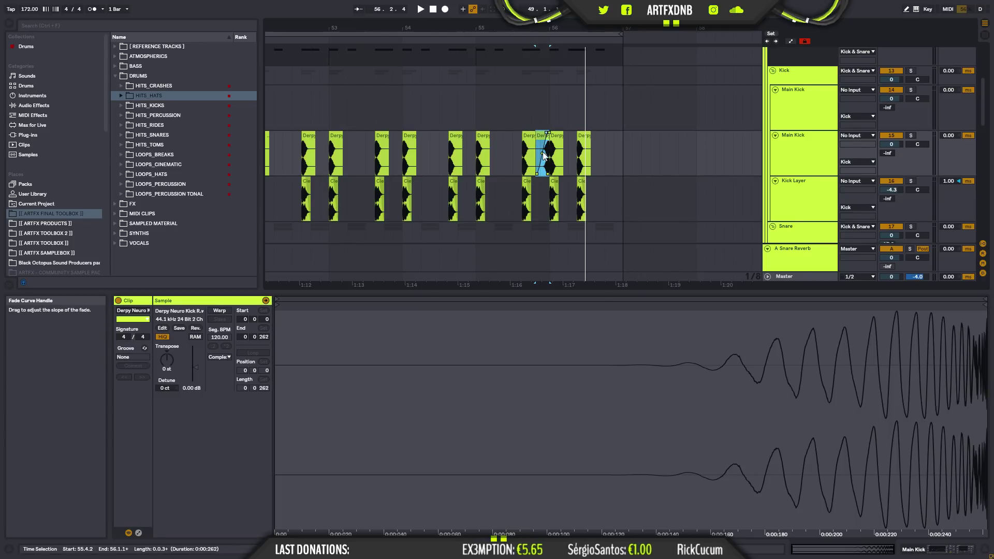
key(space)
key(space)
- Lower the reversed kick's clip gain to -7.95 dB and listen to the result
drag(546, 29, 546, 91)
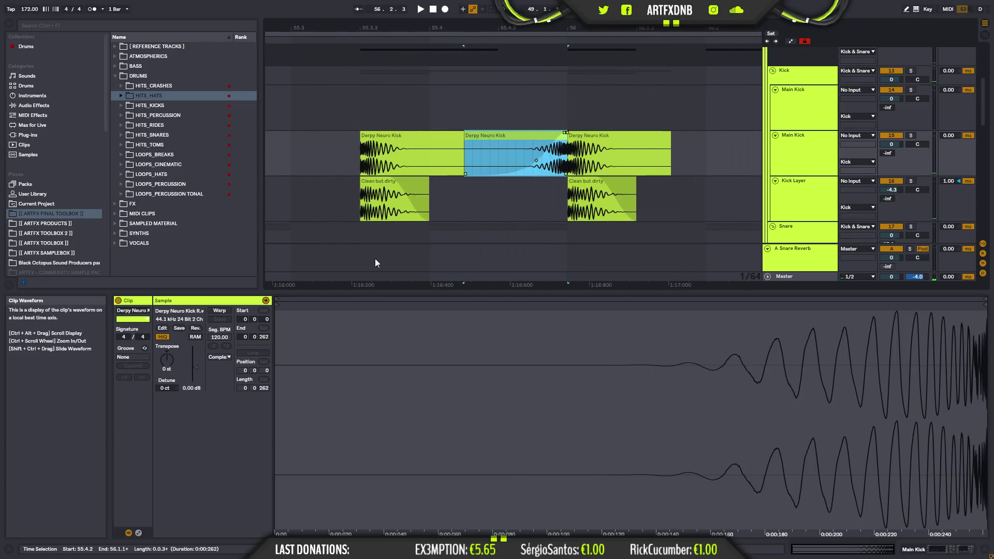
drag(196, 367, 196, 370)
key(space)
key(space)
key(space)
key(space)
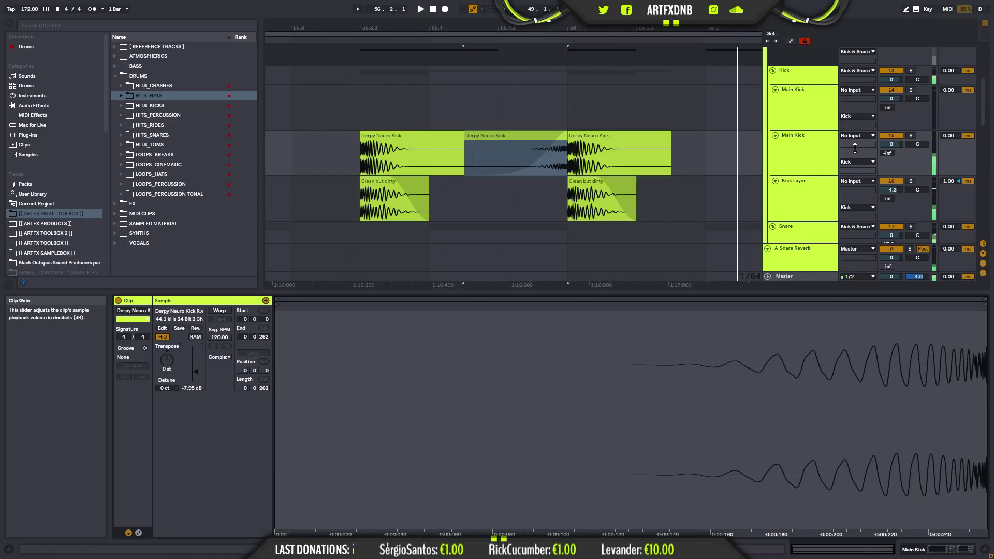
- Play the drop from 51.4.1 to judge the reversed kick in the context of the full drums
drag(534, 27, 534, 10)
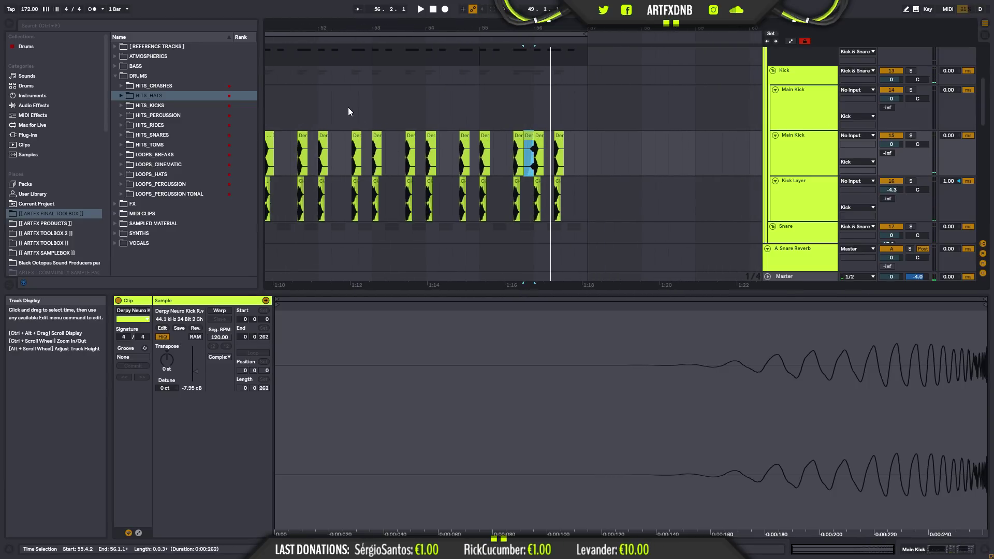
click(306, 101)
key(space)
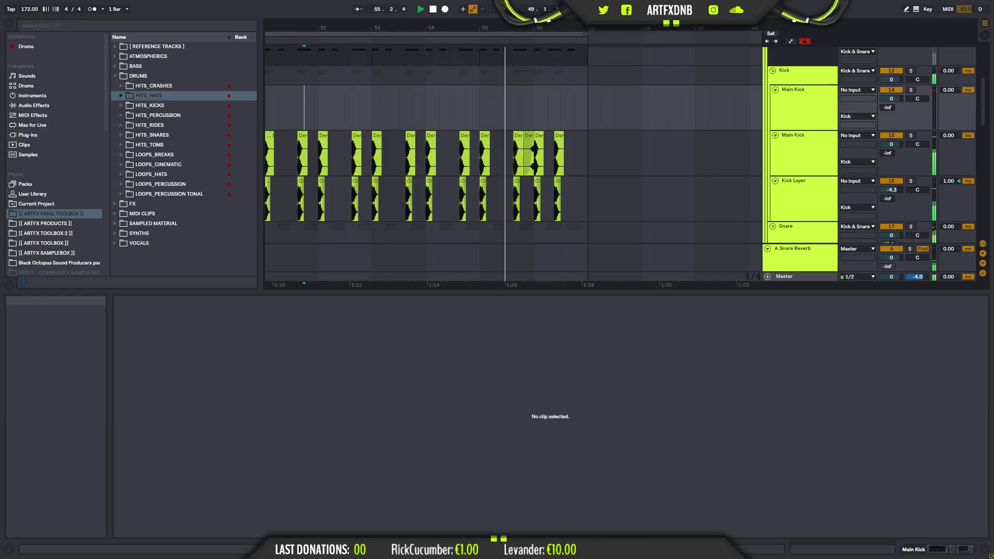
key(space)
- Insert a new audio track below 29 Audio in the Percussion group and expand the LOOPS_BREAKS sample folder
scroll(489, 104, down, 2)
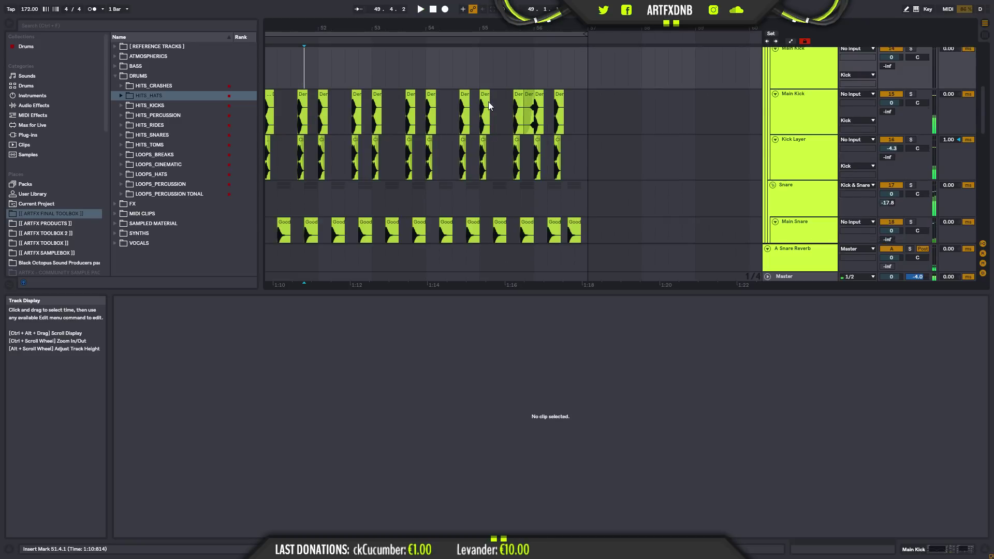
scroll(492, 109, down, 1)
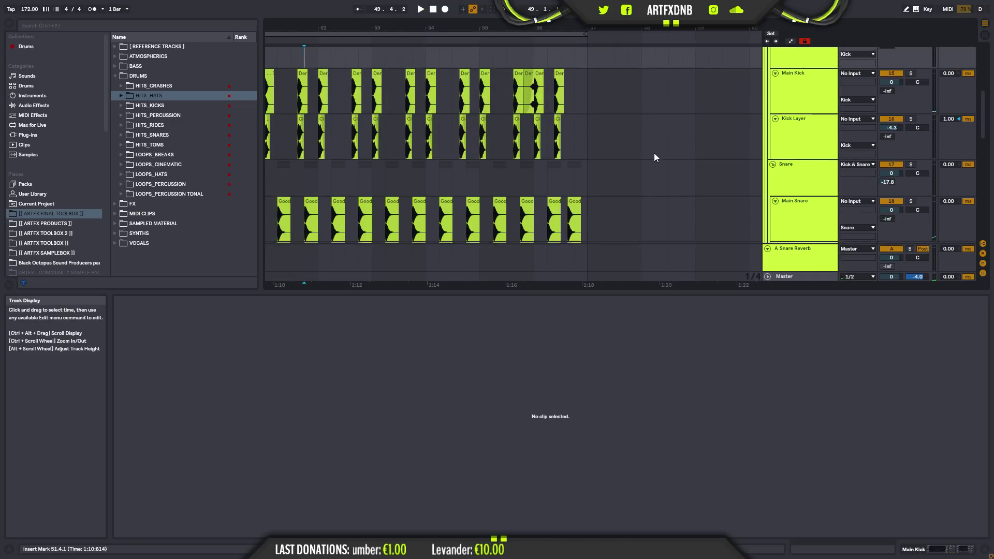
scroll(654, 154, down, 8)
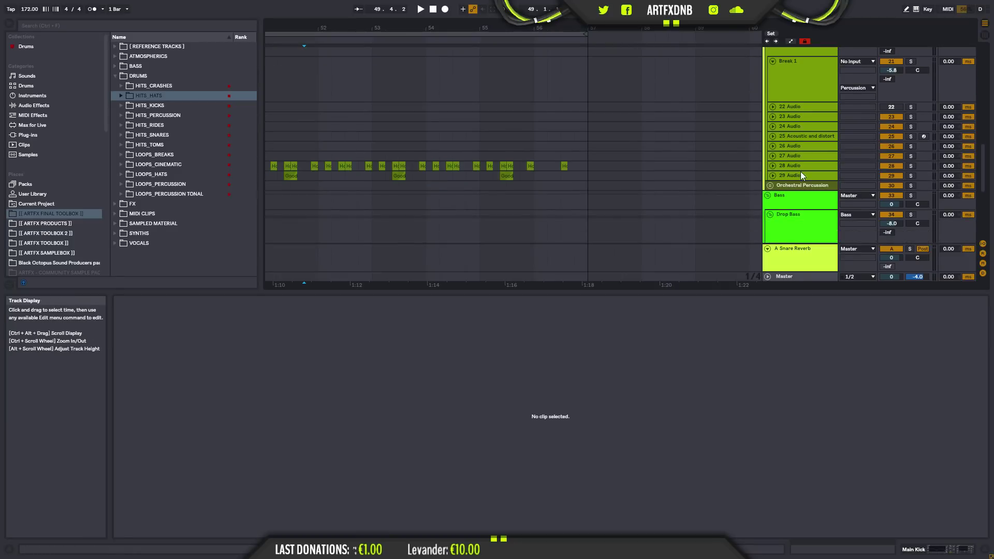
right_click(801, 174)
click(253, 214)
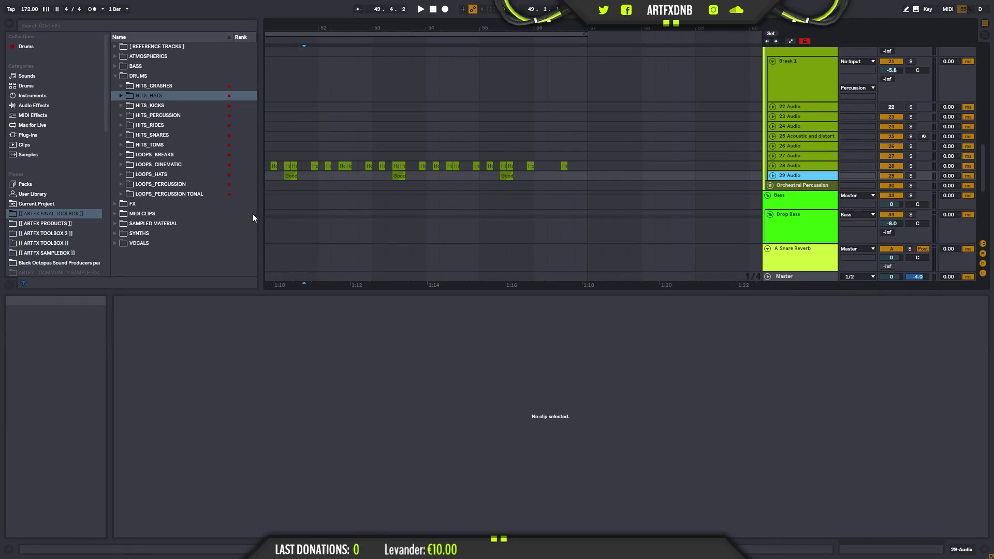
click(121, 155)
key(ctrl+t)
- Audition the break loops in LOOPS_BREAKS from 172_Acoustic Break 1.wav through 172_AmenFunk.wav
click(181, 173)
key(Up)
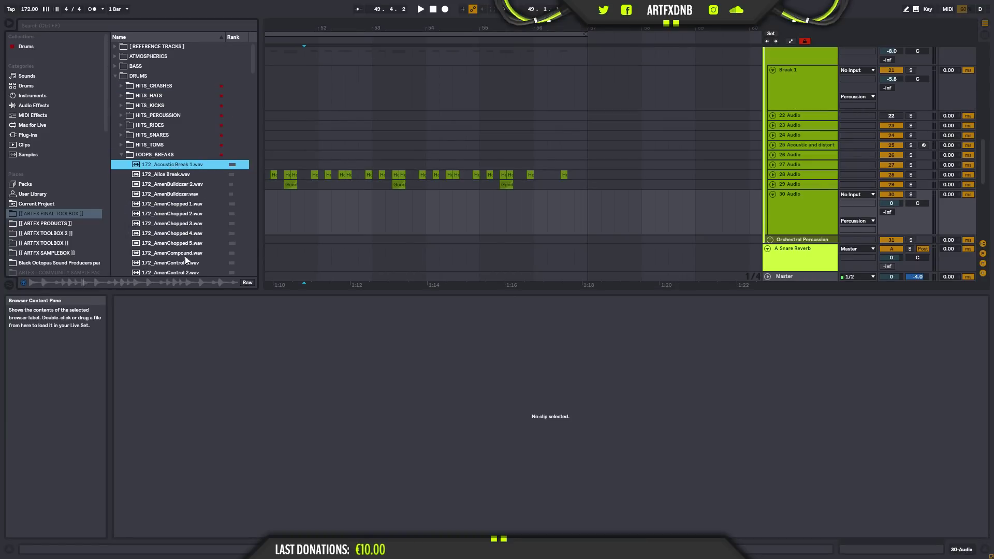
key(Down)
key(Down)
click(184, 207)
scroll(186, 222, down, 3)
click(187, 168)
click(190, 188)
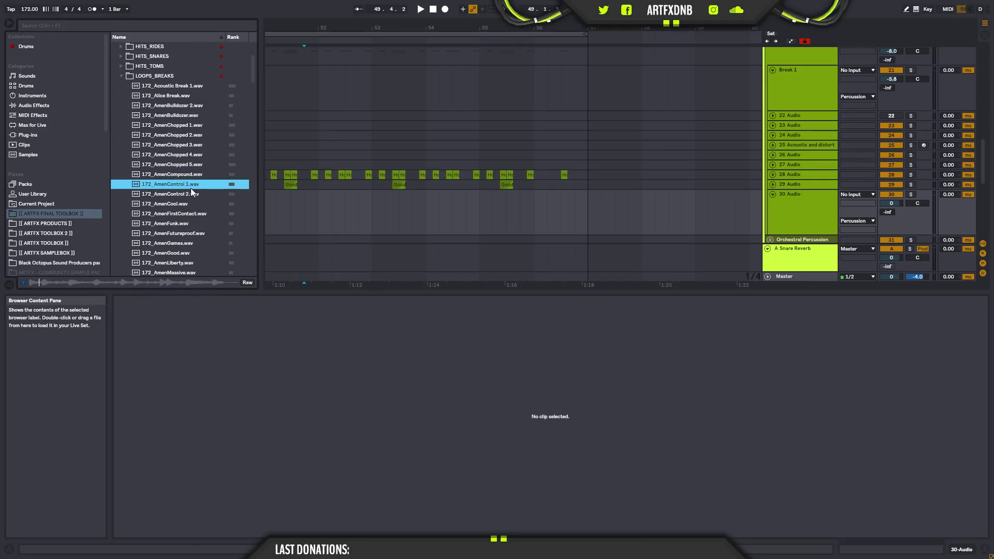
click(187, 196)
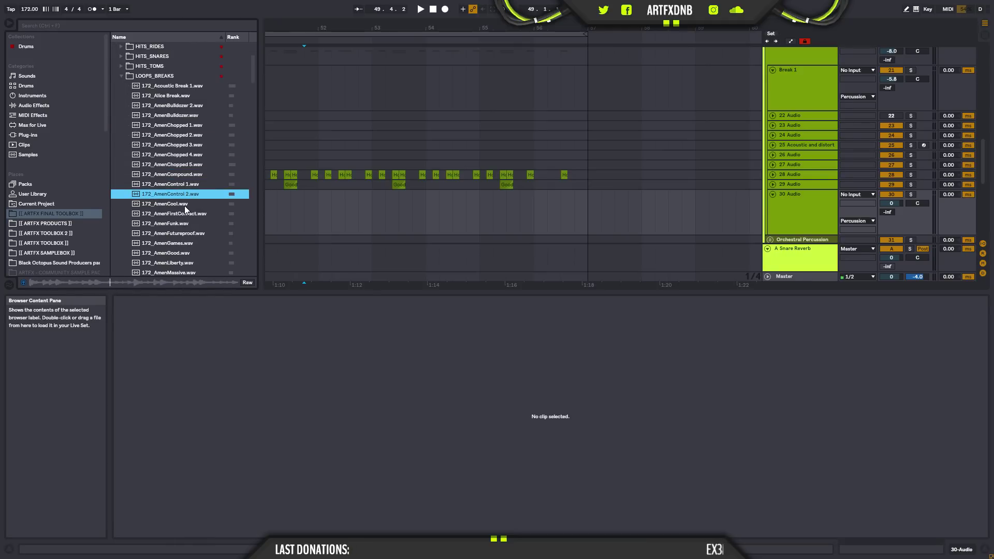
click(185, 206)
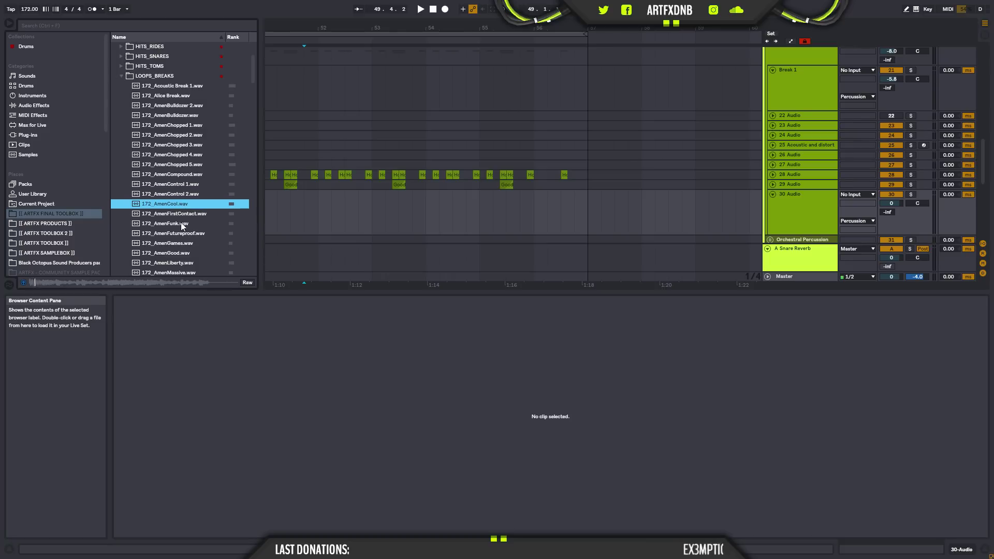
click(187, 211)
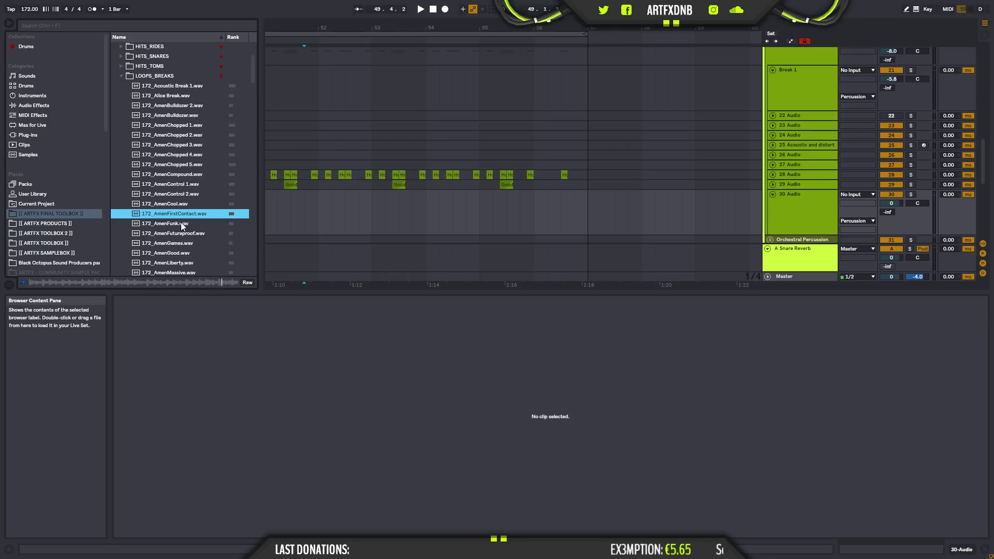
click(181, 223)
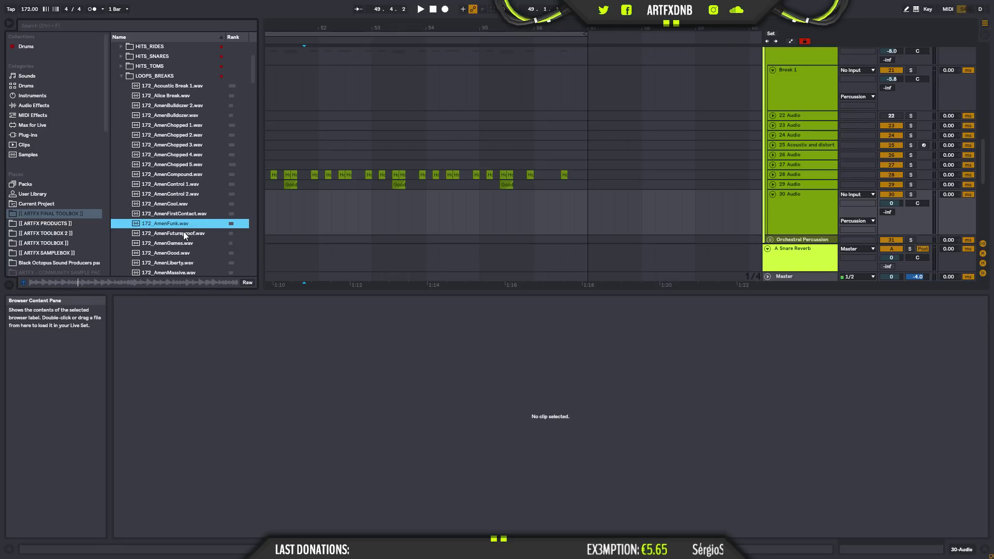
- Place 172_AmenFunk.wav on the 30 Audio track at 55.1.1 and play into it from 54.4.1
drag(163, 223, 500, 207)
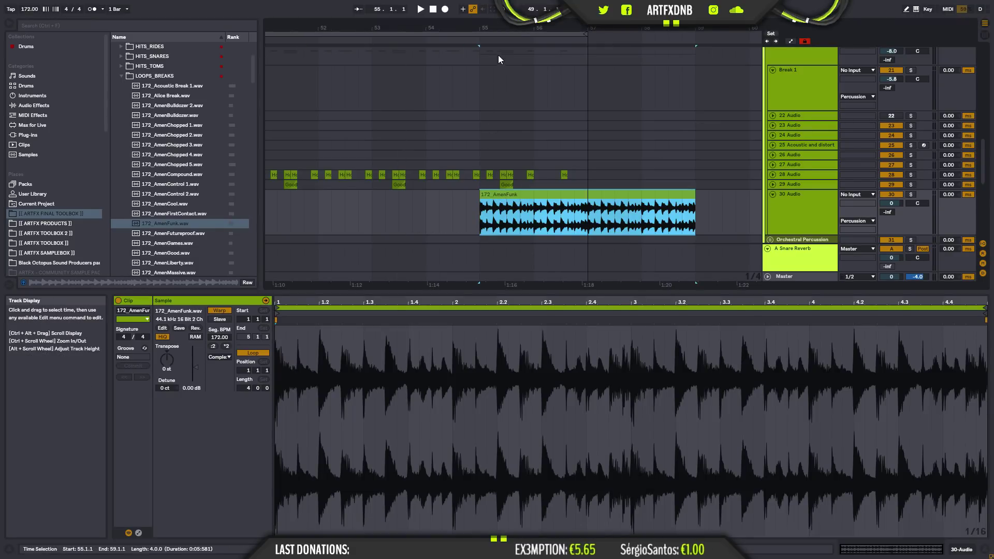
key(plus)
key(plus)
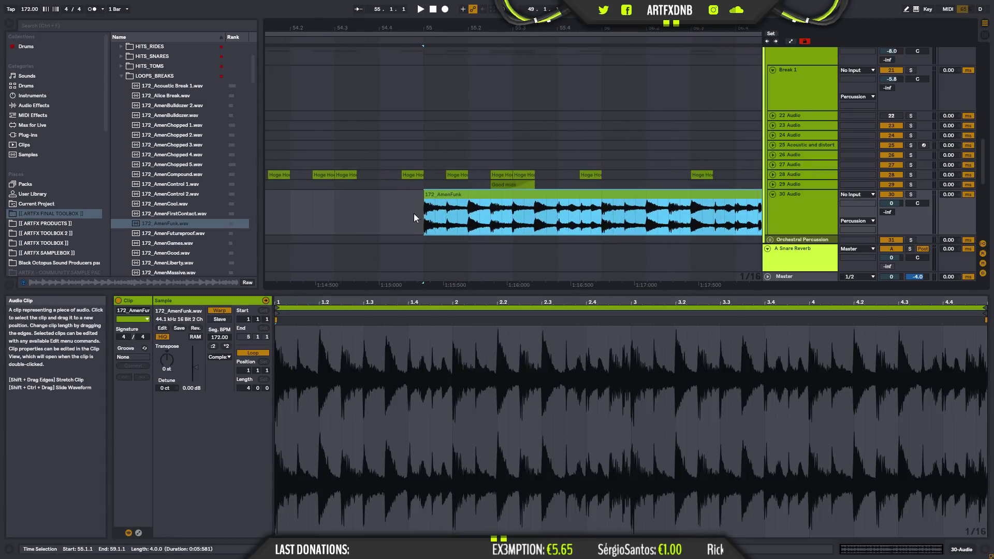
click(380, 210)
key(space)
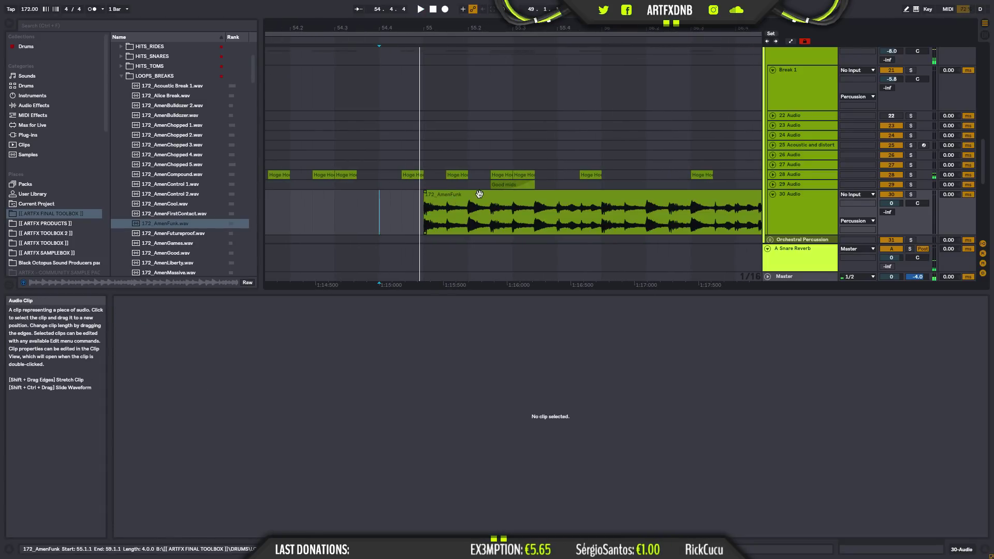
- Move the 172_AmenFunk clip to 56.1.1 and trim its start to 56.2.1
scroll(638, 121, up, 8)
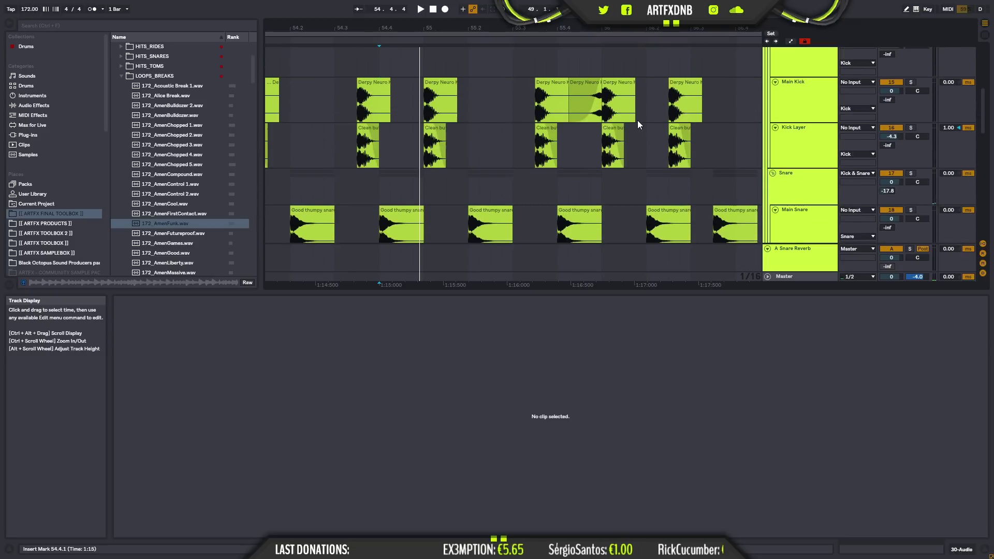
scroll(638, 123, down, 8)
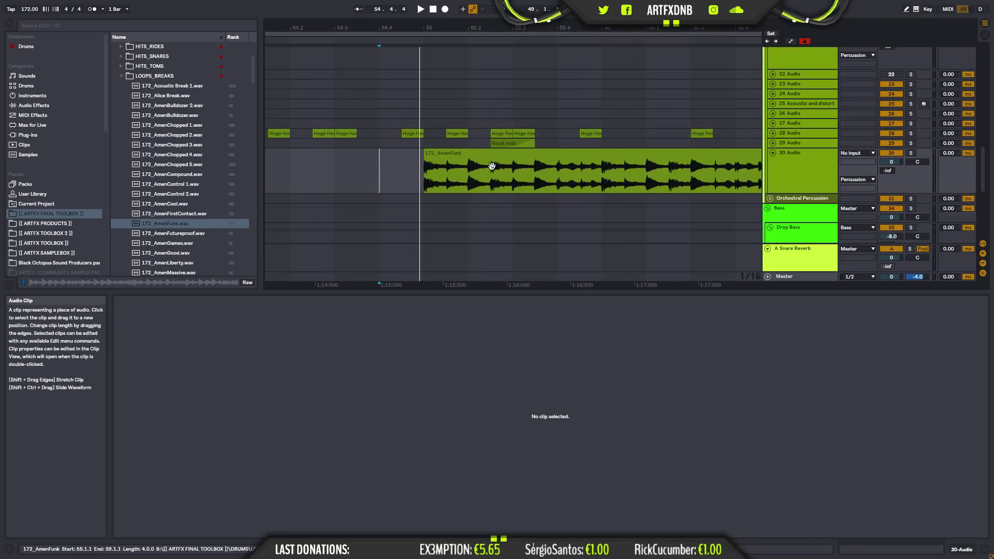
drag(478, 162, 655, 179)
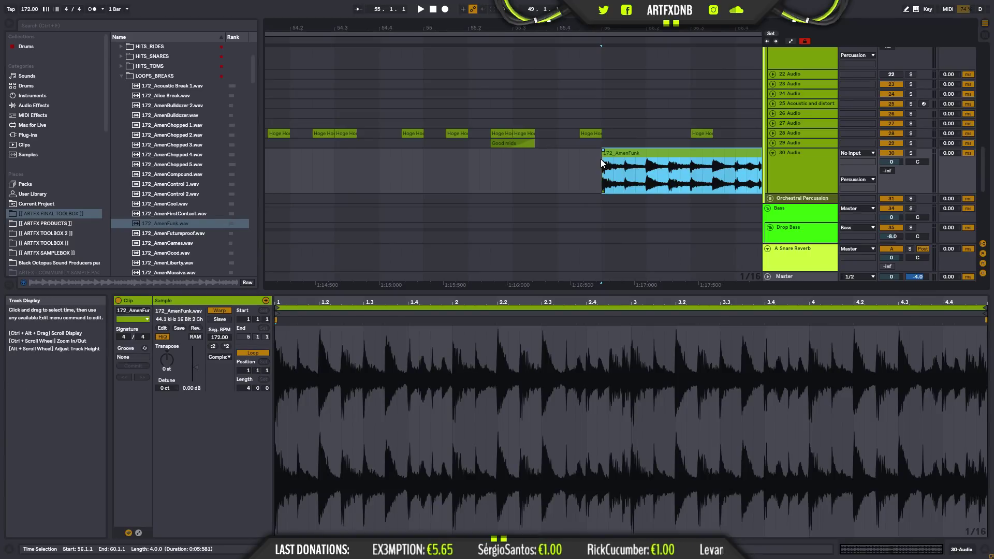
drag(603, 159, 647, 162)
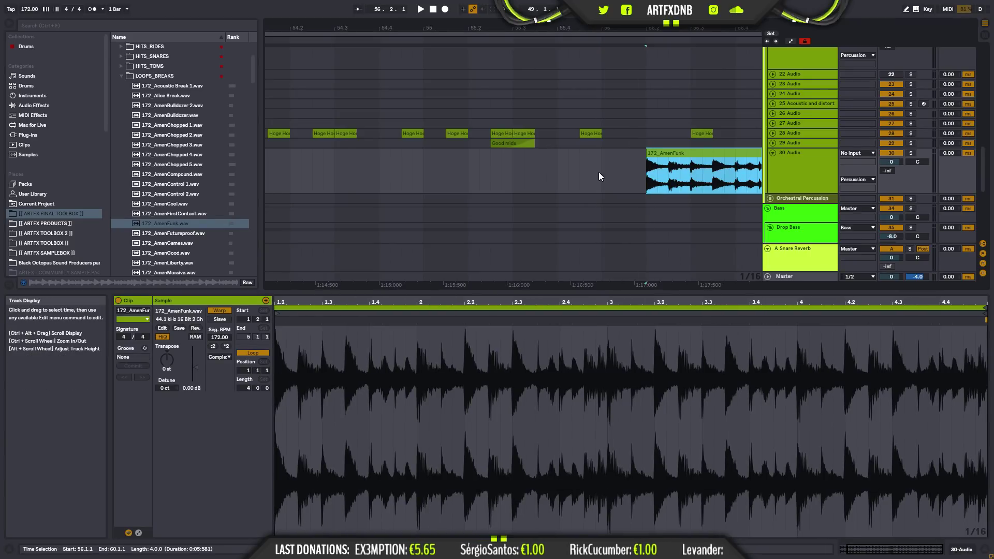
- Lower the 30 Audio track volume to -8.5 dB and play the drums from 55.3.1
click(526, 172)
drag(891, 162, 891, 179)
key(space)
key(space)
- Deactivate the Main Kick and Kick Layer clips at 56.2.3 and play the bar from 56.1.1
drag(726, 28, 517, 109)
scroll(510, 103, up, 2)
scroll(509, 101, up, 5)
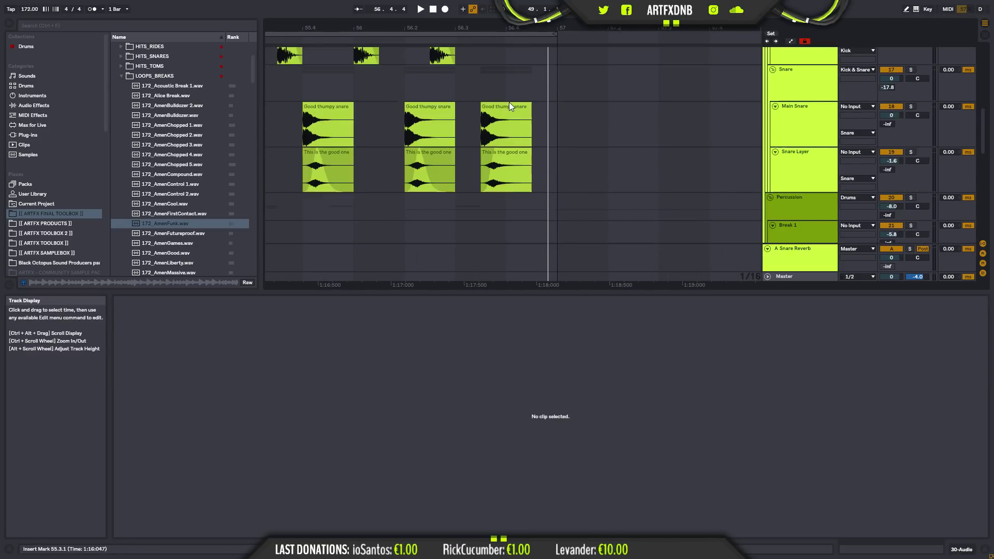
drag(419, 62, 487, 163)
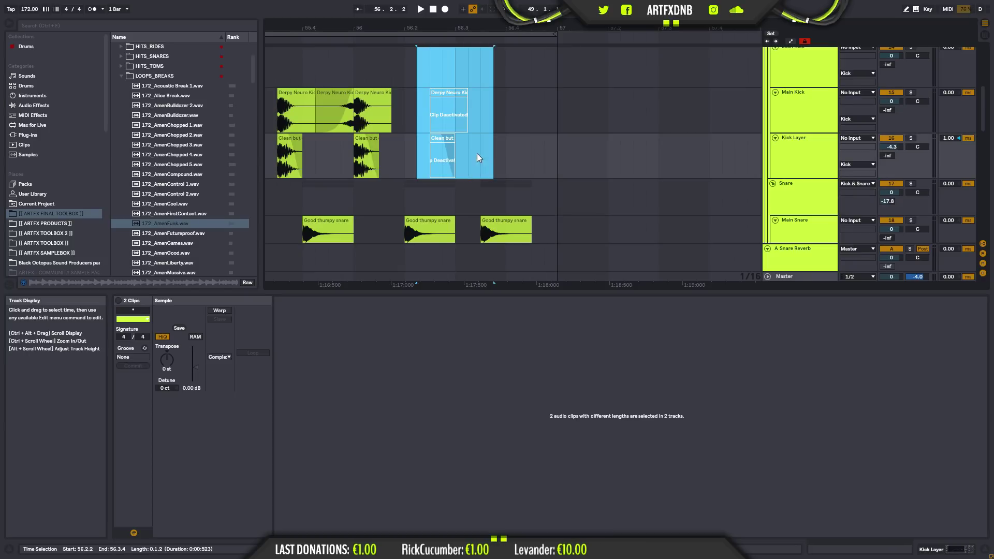
click(365, 95)
key(space)
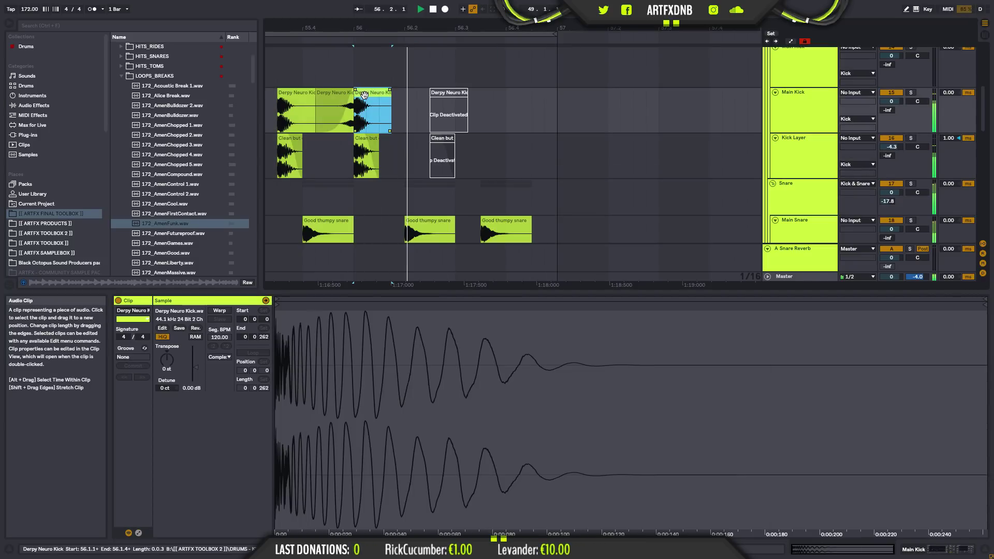
scroll(524, 132, down, 5)
key(space)
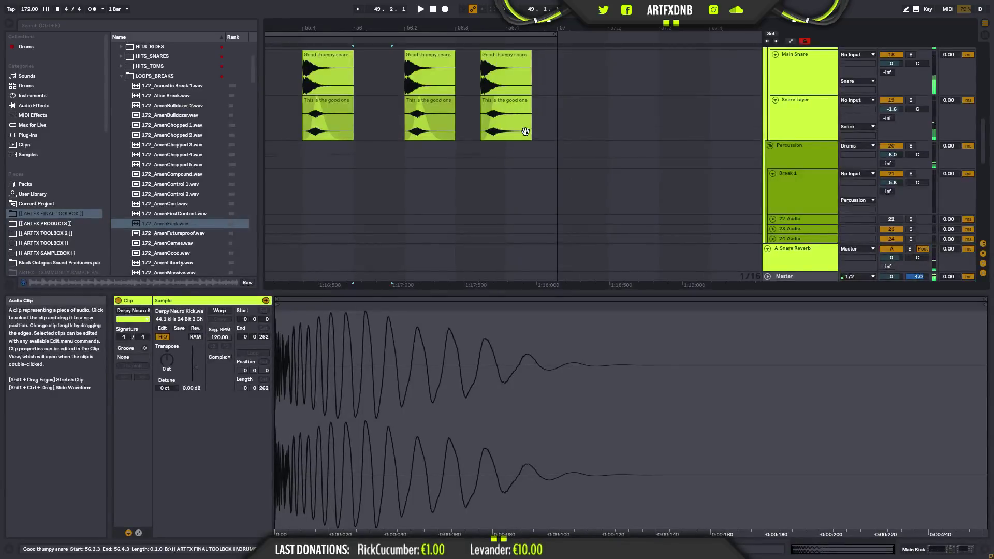
- Split the 172_AmenFunk clip at 56.3.3 and make its first part start from sample position 1.3.3
scroll(401, 116, down, 6)
click(404, 117)
key(space)
key(space)
mouse_move(481, 117)
mouse_down()
mouse_move(557, 118)
mouse_move(478, 103)
mouse_move(465, 110)
mouse_up()
key(space)
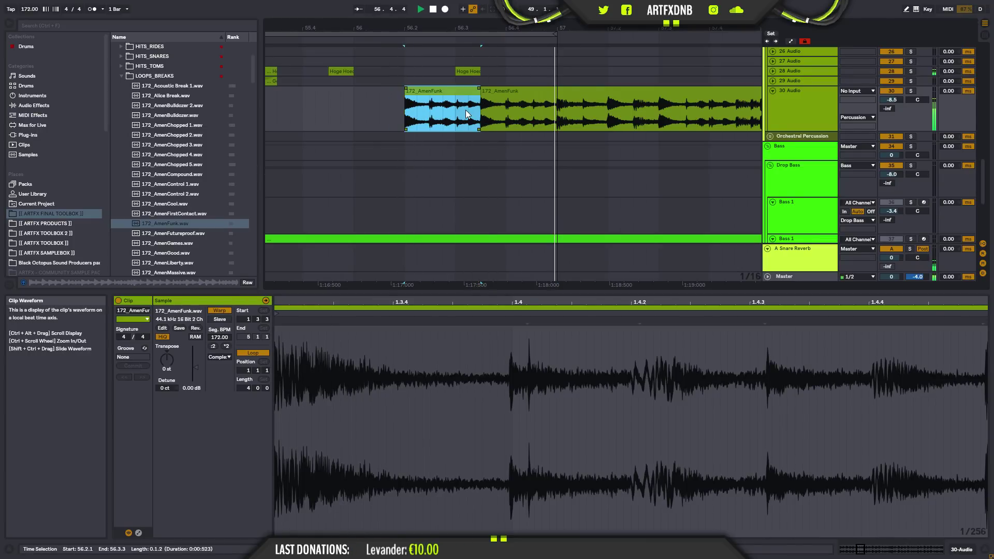
- Delete the 172_AmenFunk audio after 57.1.1 and play the two remaining slices from 56.2.1
click(560, 107)
drag(562, 114, 726, 119)
key(Delete)
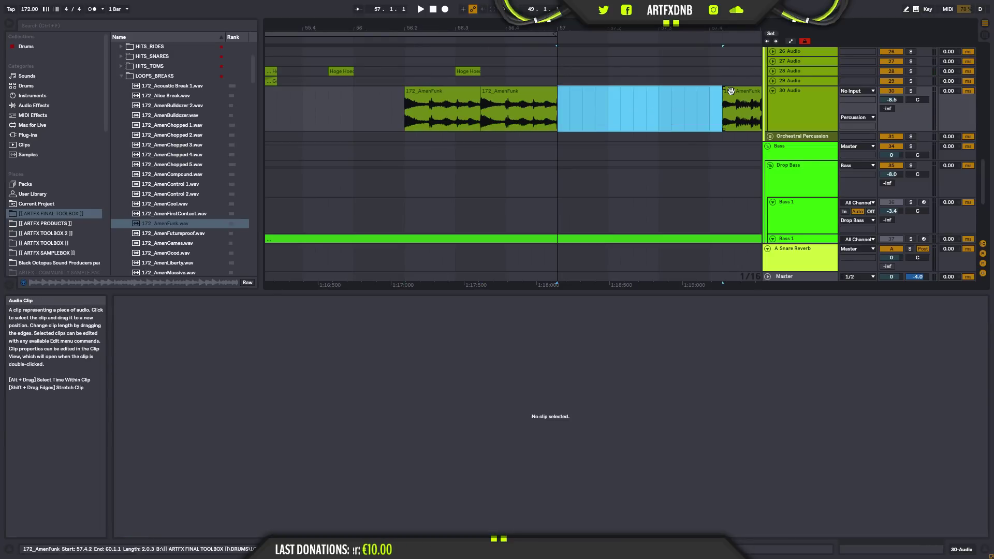
click(452, 100)
key(space)
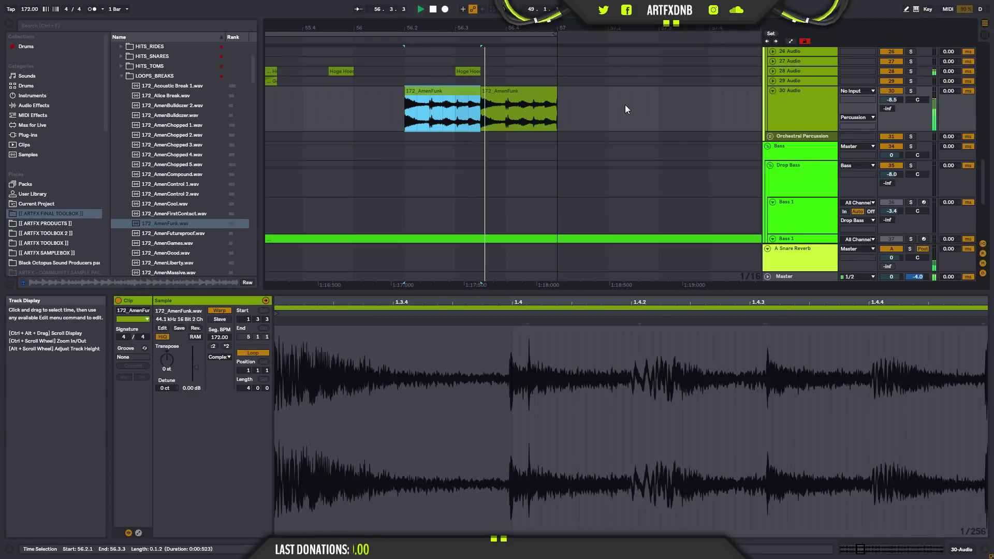
key(space)
key(space)
key(space)
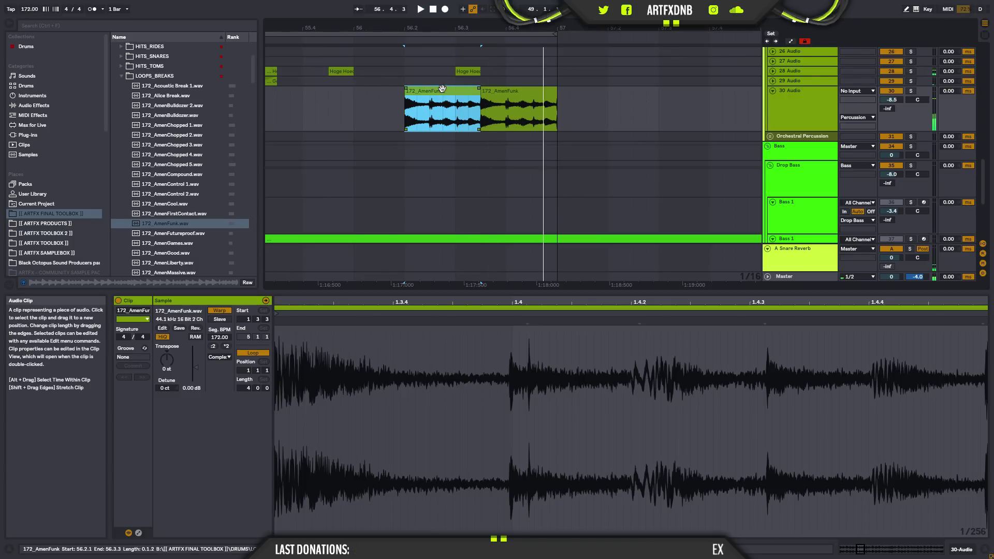
- Shorten the second 172_AmenFunk slice to end at 56.4.1, checking each trim by playing from 56.1.1
drag(558, 98, 532, 99)
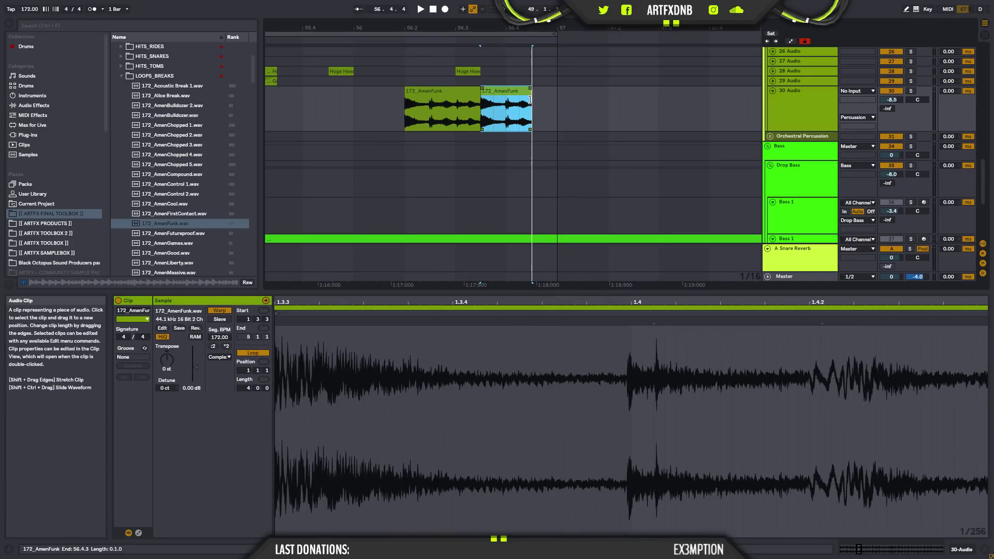
click(393, 114)
key(space)
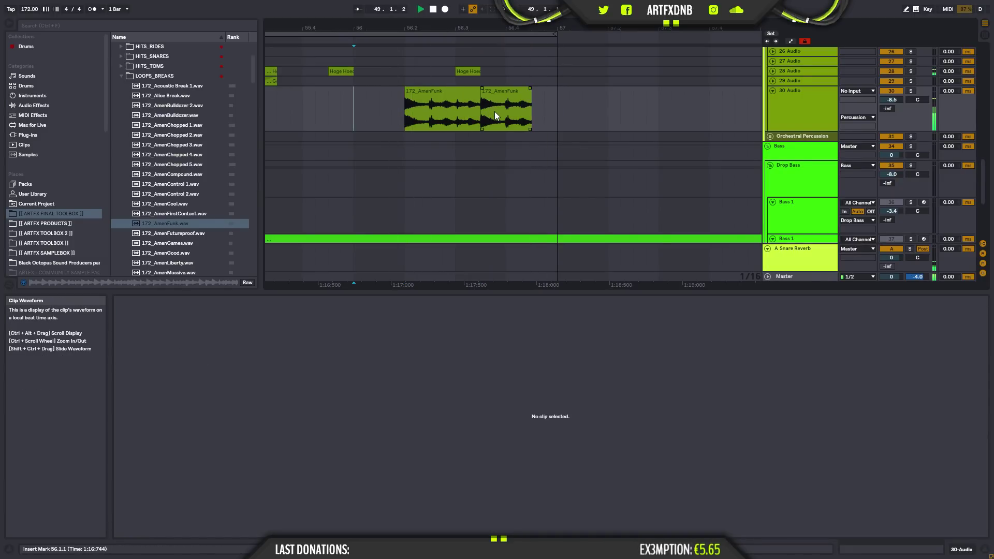
key(space)
drag(529, 93, 500, 90)
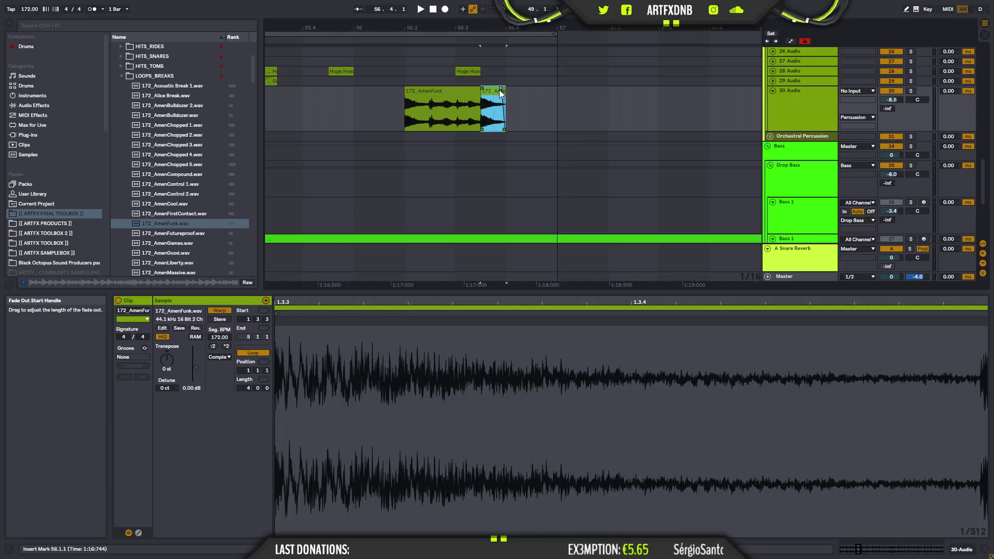
click(358, 108)
key(space)
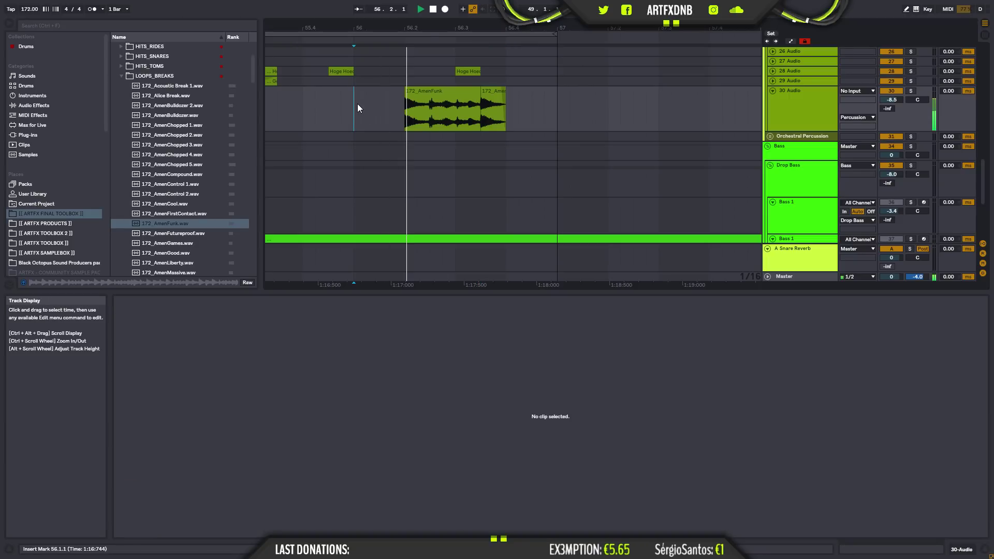
key(space)
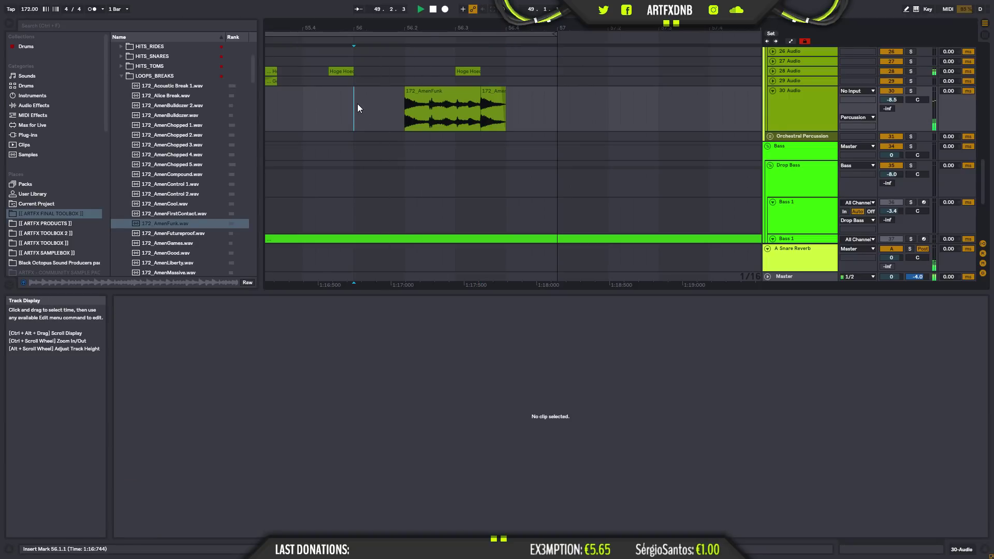
- Audition the remaining Amen loops from 172_AmenFutureproof.wav through 172_AmenTerrorist.wav
click(190, 233)
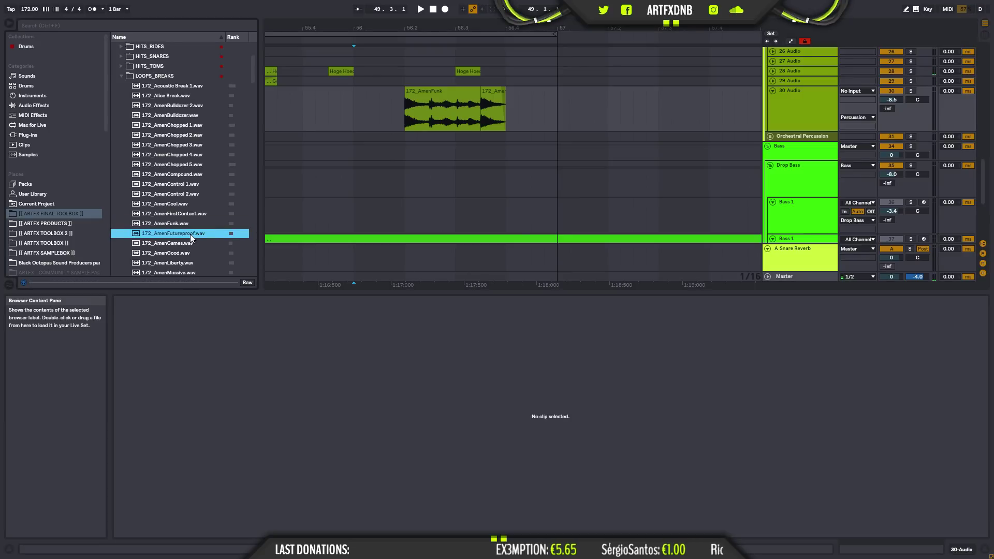
key(Down)
click(179, 252)
scroll(186, 222, down, 3)
click(196, 194)
click(191, 204)
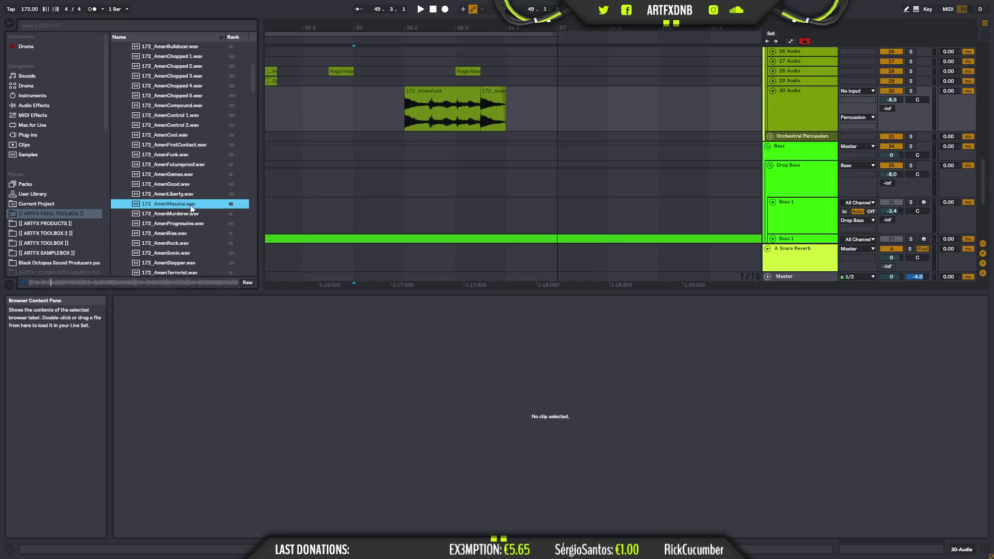
click(187, 213)
click(186, 223)
click(184, 215)
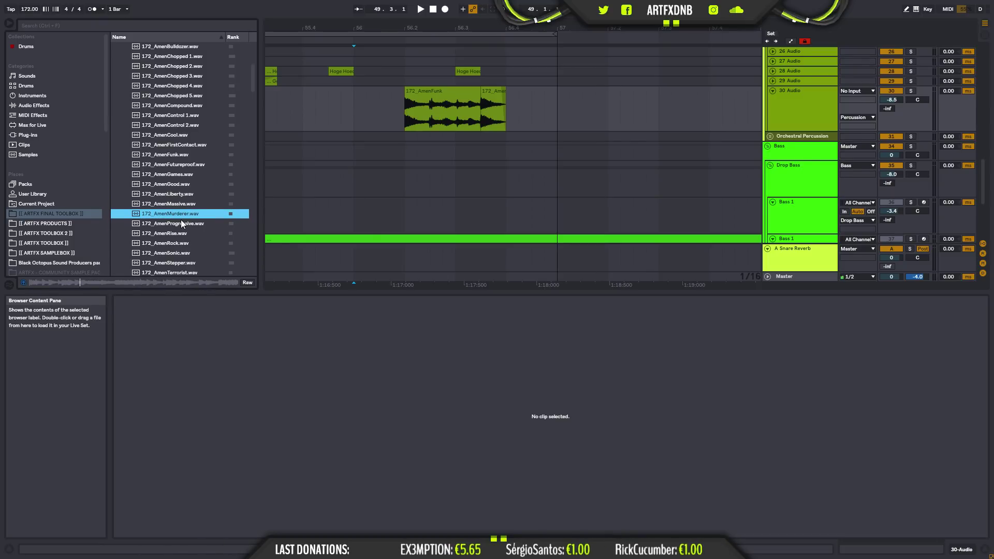
click(181, 223)
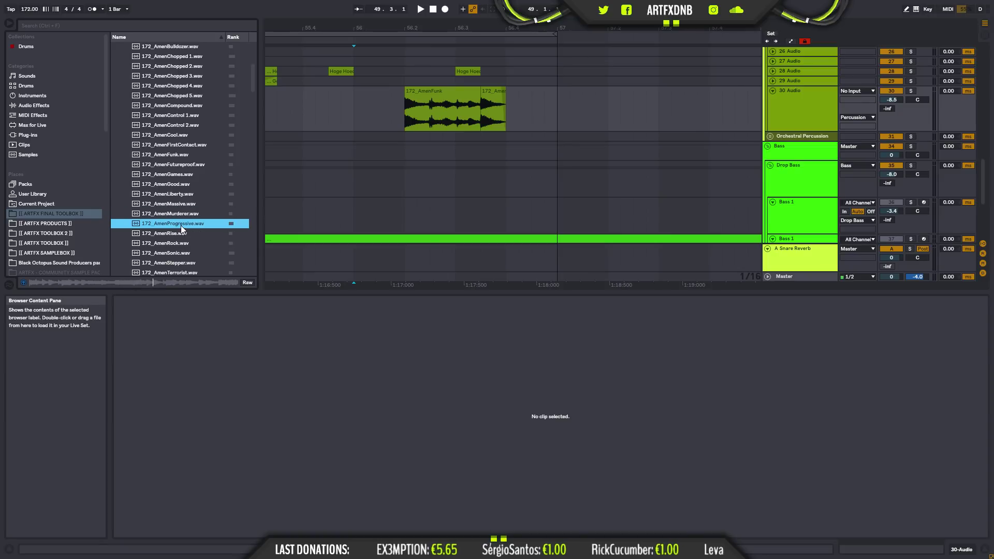
click(182, 231)
scroll(184, 238, down, 3)
click(189, 176)
click(191, 206)
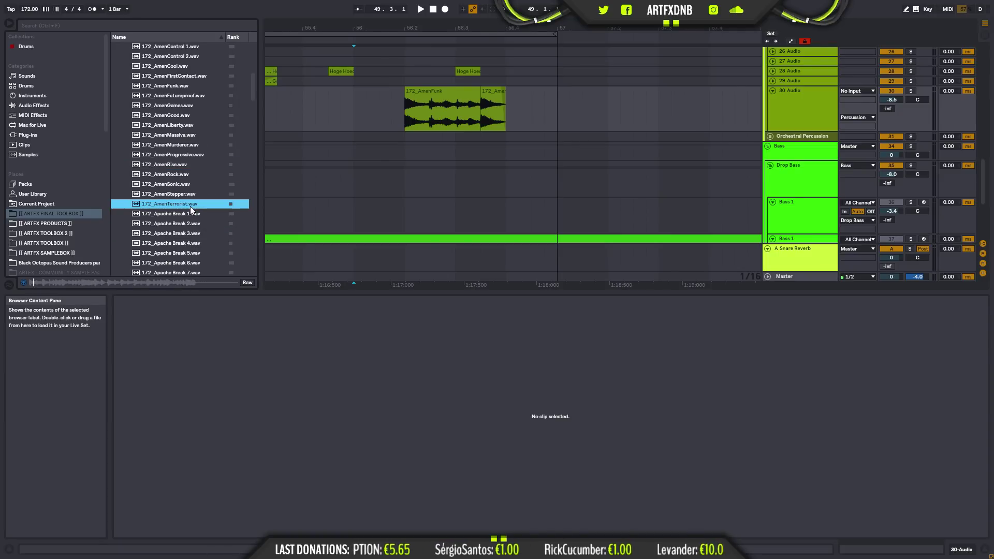
- Audition the 172 BPM break loops from 172_Apache Break 1.wav through 172_Dirty Mofo 1.wav
click(192, 217)
scroll(193, 217, down, 3)
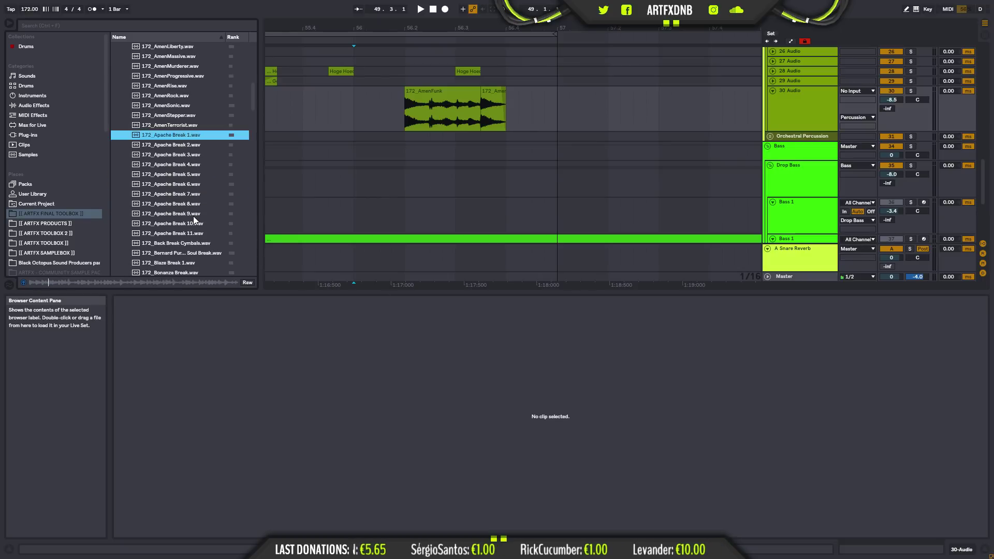
click(194, 216)
scroll(194, 216, down, 2)
click(195, 186)
scroll(195, 194, down, 2)
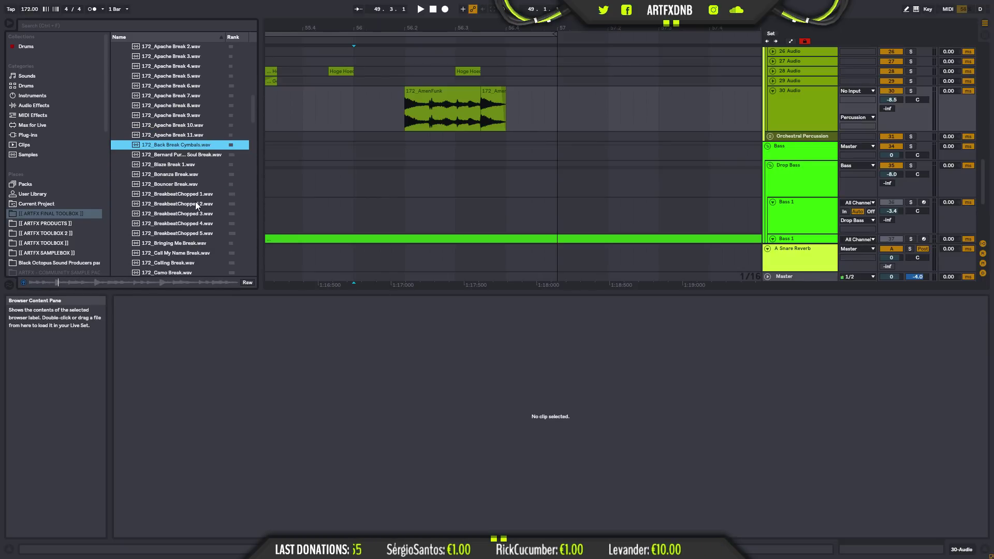
click(195, 156)
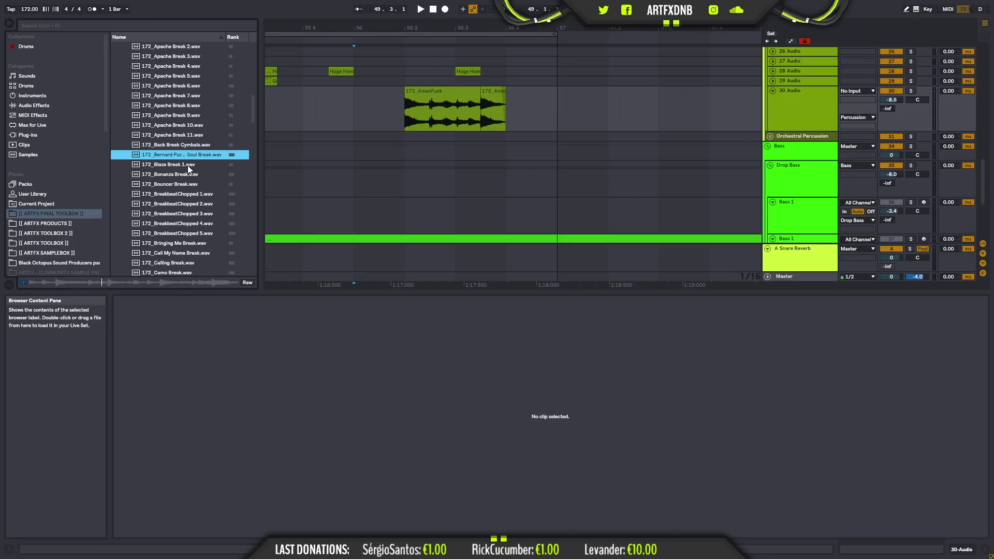
click(188, 166)
click(192, 174)
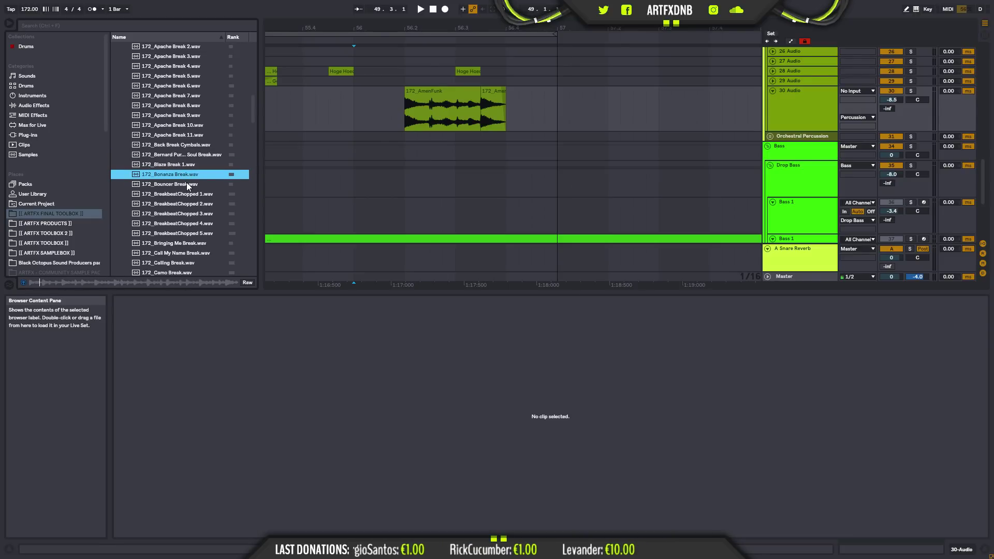
click(187, 184)
scroll(188, 176, down, 3)
click(191, 155)
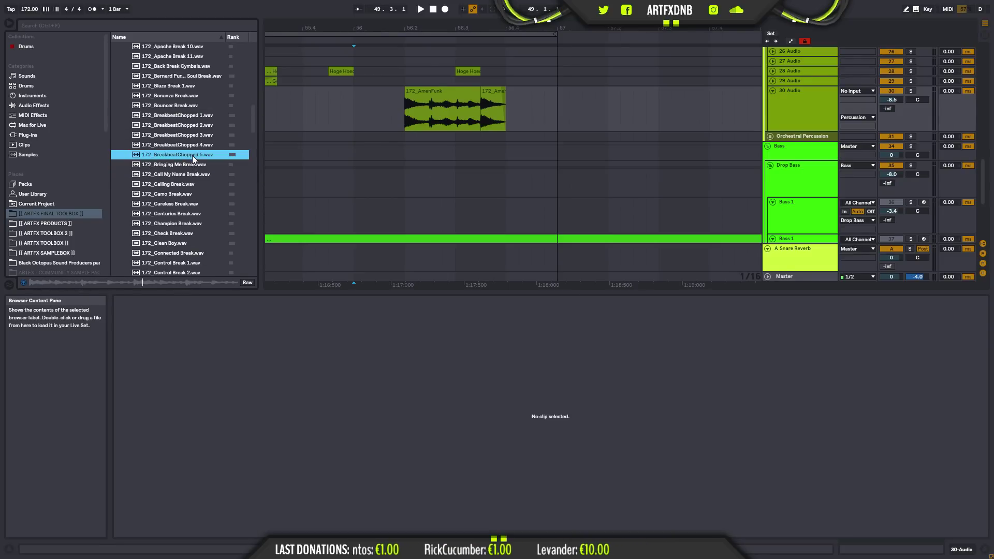
click(193, 164)
click(189, 175)
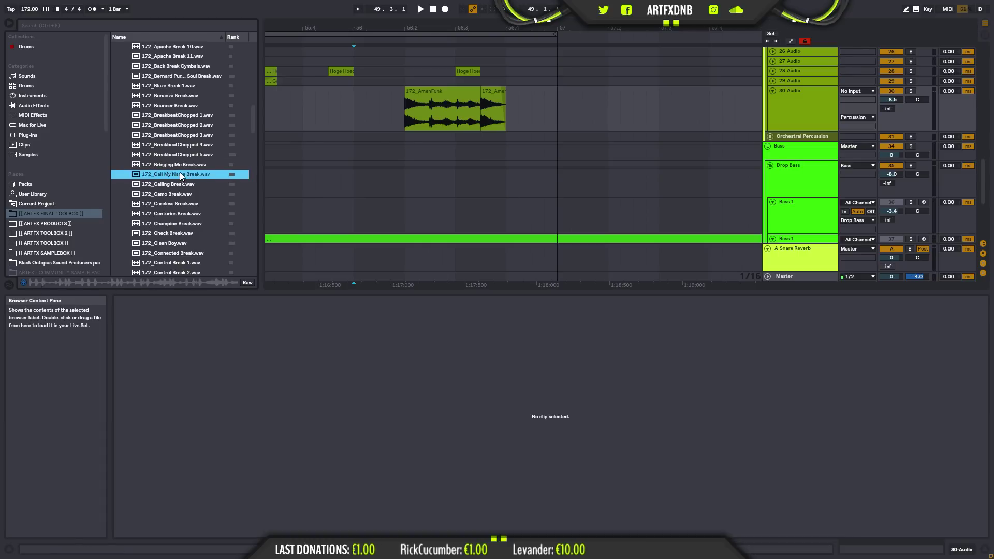
click(185, 184)
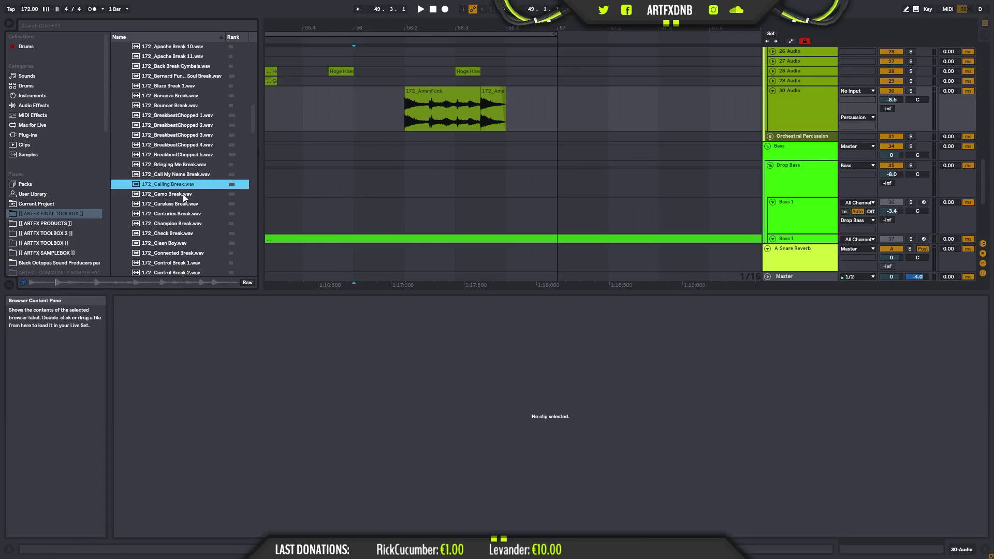
click(184, 194)
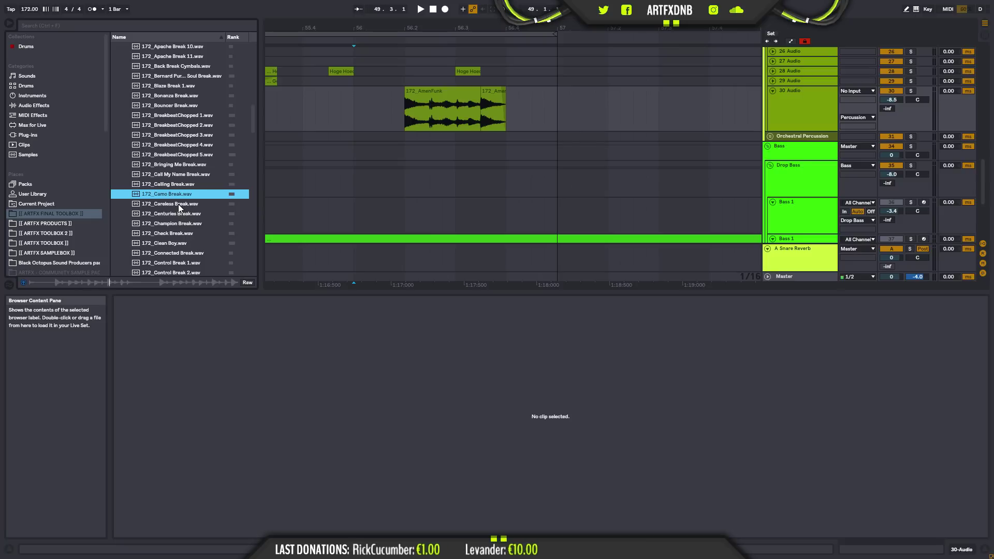
click(178, 204)
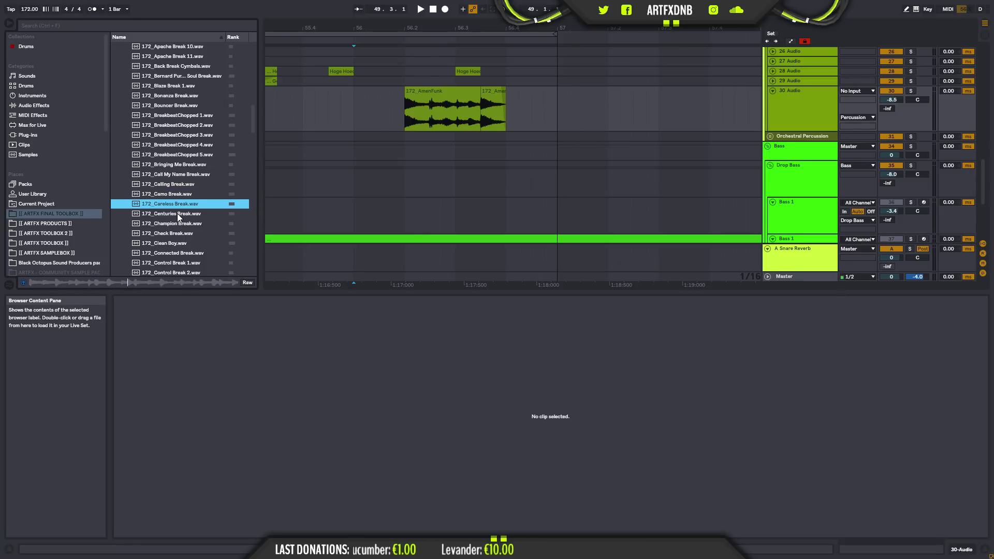
click(177, 213)
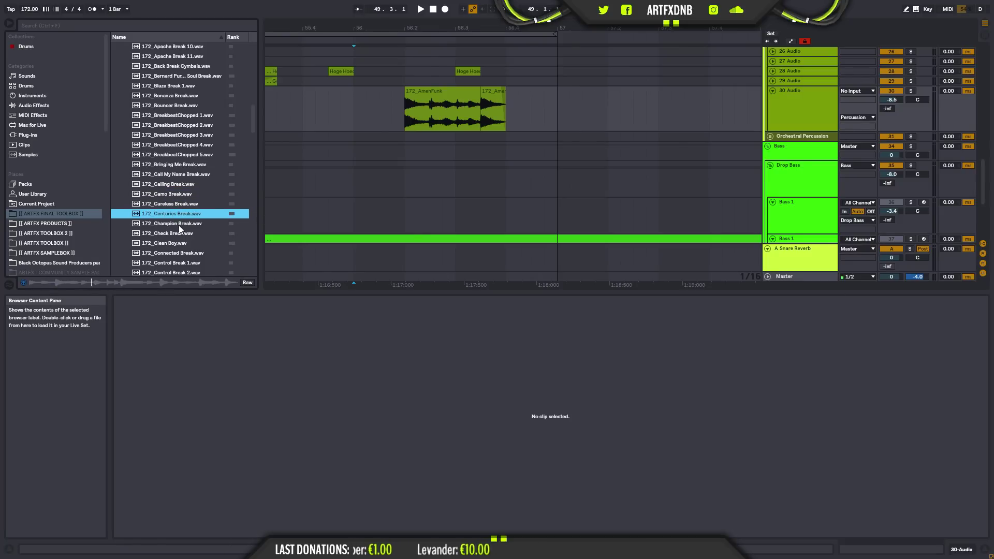
click(180, 225)
click(179, 234)
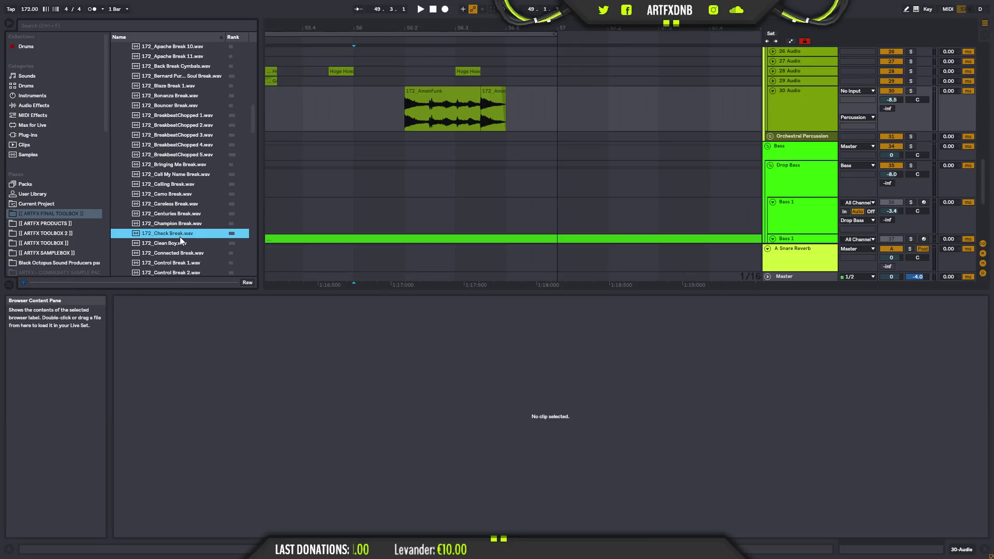
click(176, 244)
scroll(205, 192, down, 2)
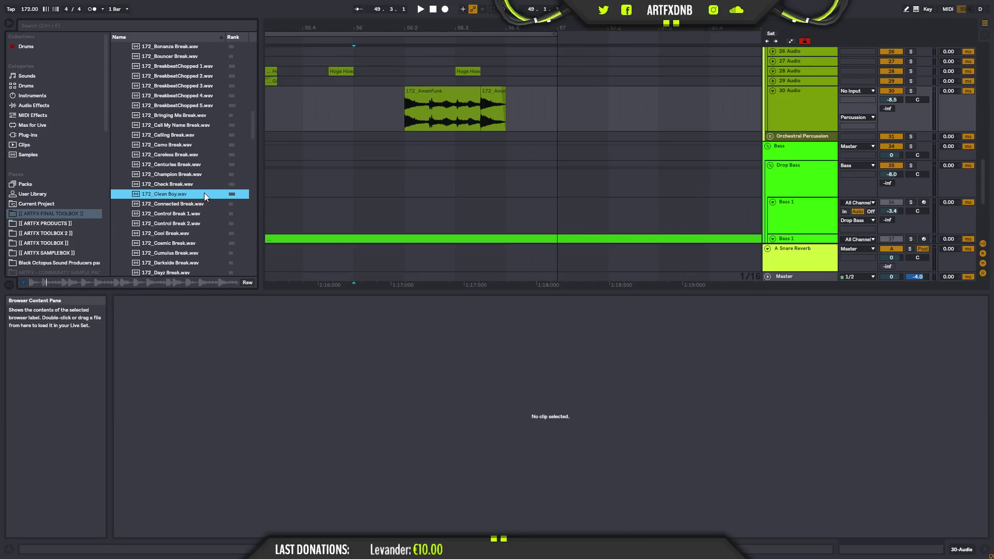
click(181, 205)
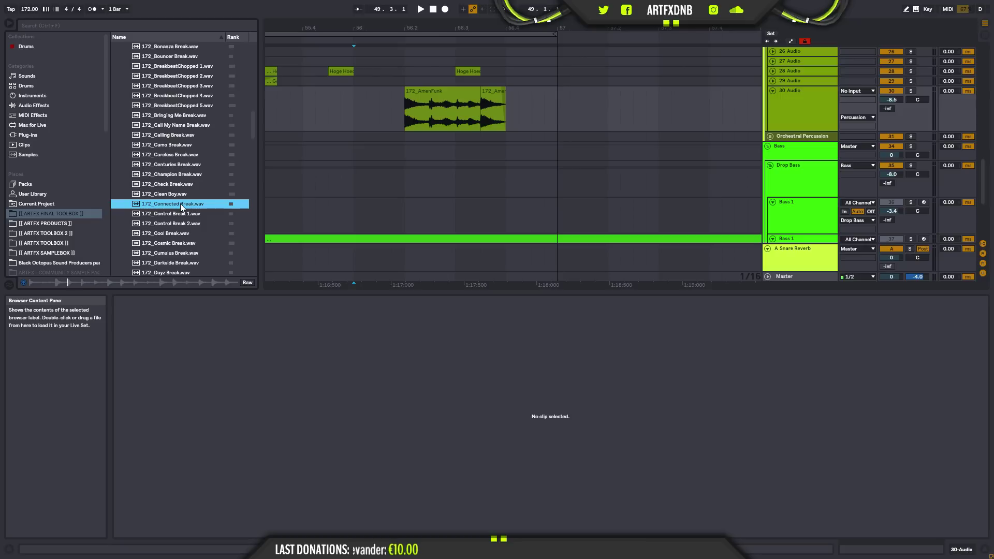
click(177, 214)
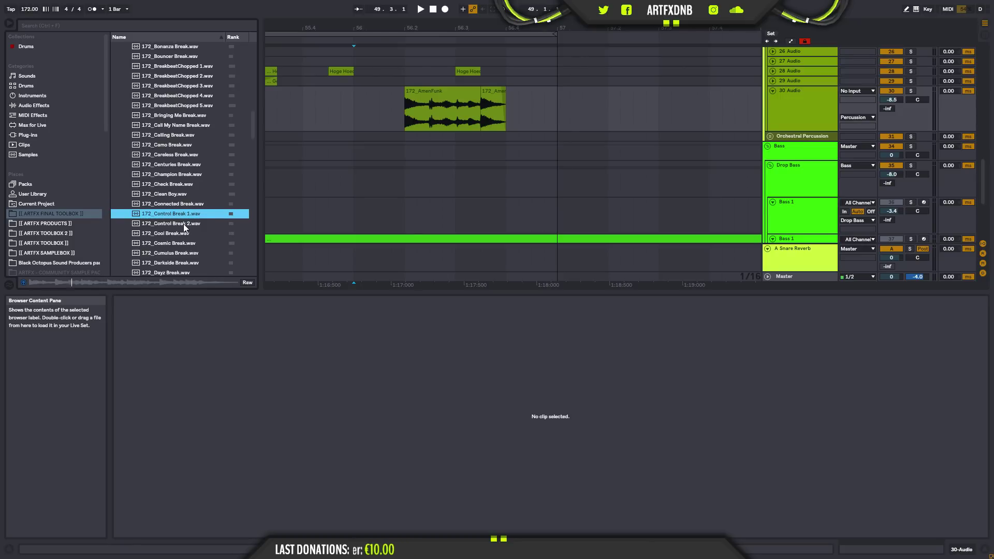
click(184, 224)
click(180, 234)
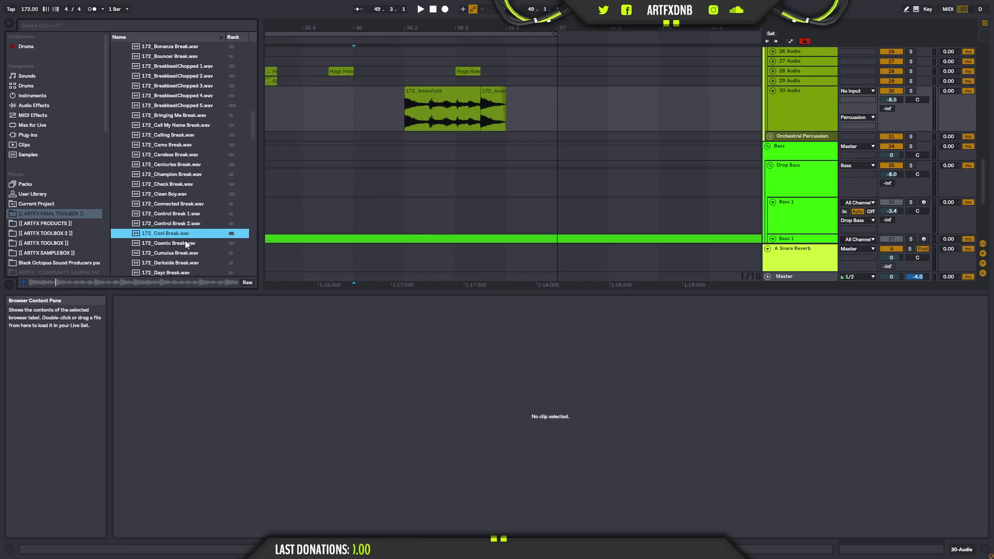
click(181, 244)
click(183, 254)
scroll(173, 180, down, 2)
scroll(172, 180, down, 2)
click(182, 203)
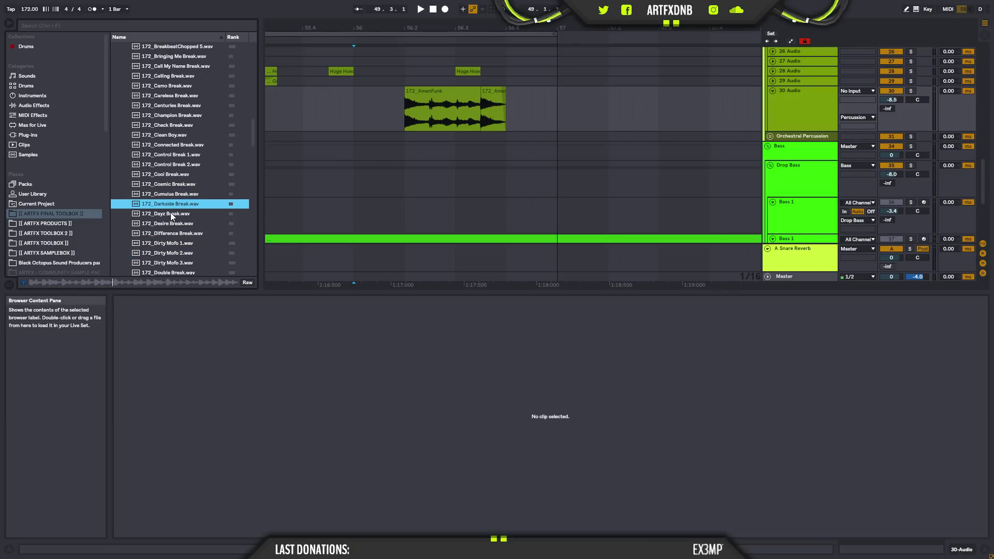
click(170, 213)
click(178, 222)
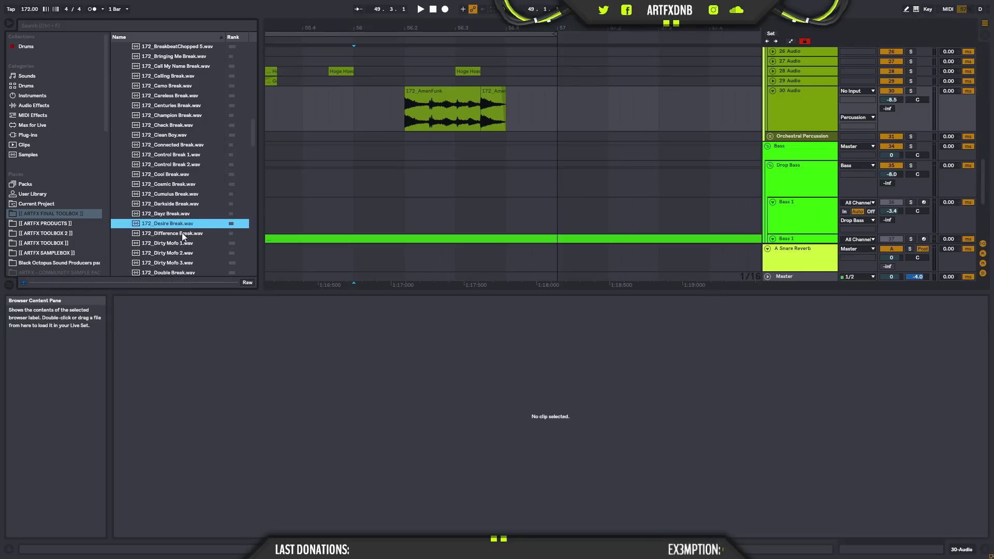
click(182, 234)
click(182, 239)
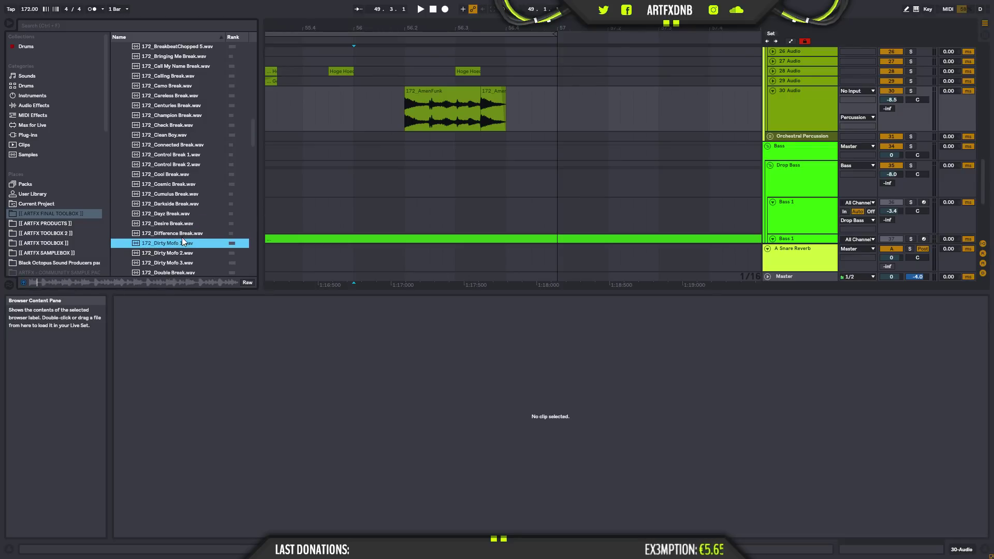
scroll(182, 241, down, 6)
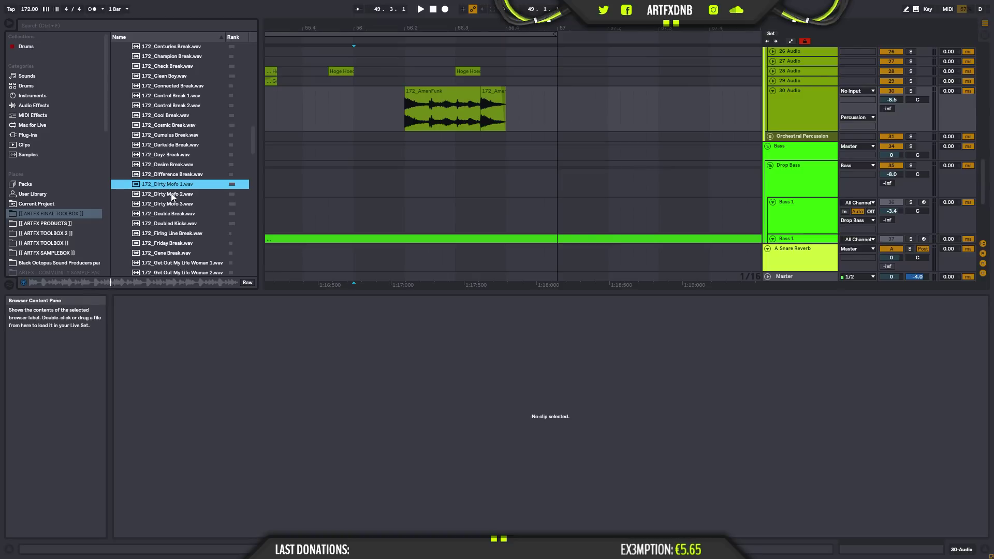
- Place 172_Dirty Mofo 1.wav on the 30 Audio track at 56.1.1, sliced at 56.3.3 and 57.1.1
drag(168, 184, 481, 117)
click(410, 117)
key(ctrl+d)
- Trim the first 172_Dirty Mofo 1 slice to start at 56.2.1 and delete the audio after 57.1.1
click(380, 94)
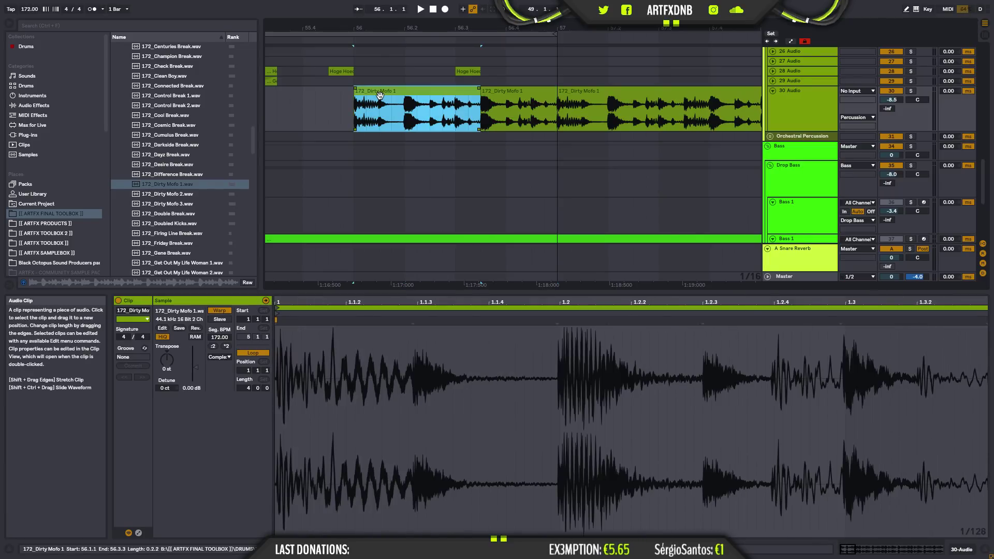
drag(355, 104, 405, 103)
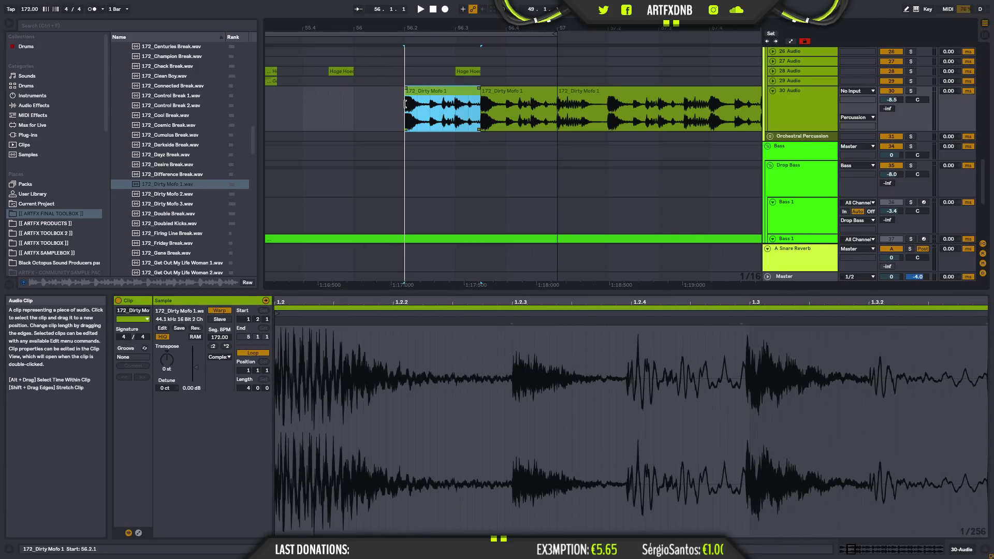
click(584, 93)
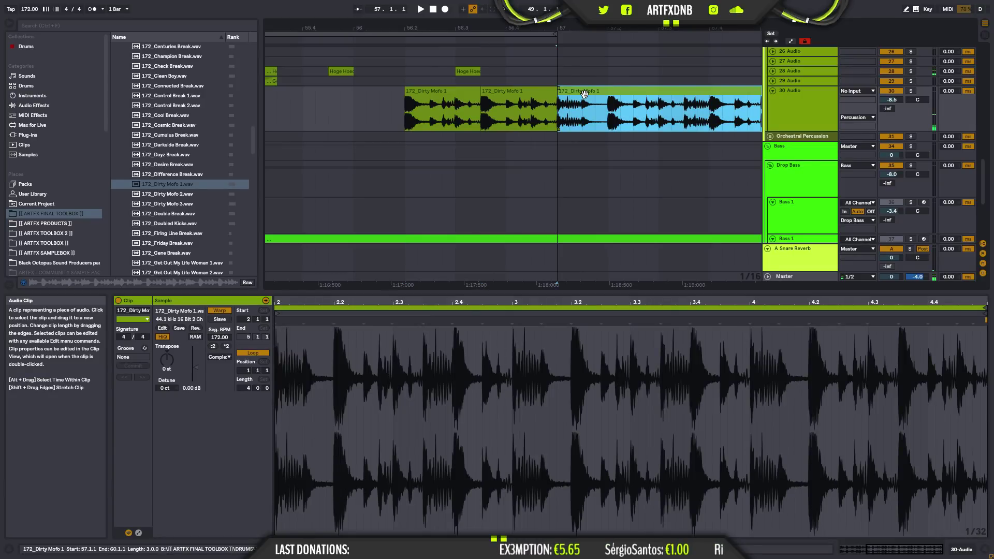
key(Delete)
- Shift the first 172_Dirty Mofo 1 slice to sample positions 4.2.1 to 4.3.3 and play it
click(444, 93)
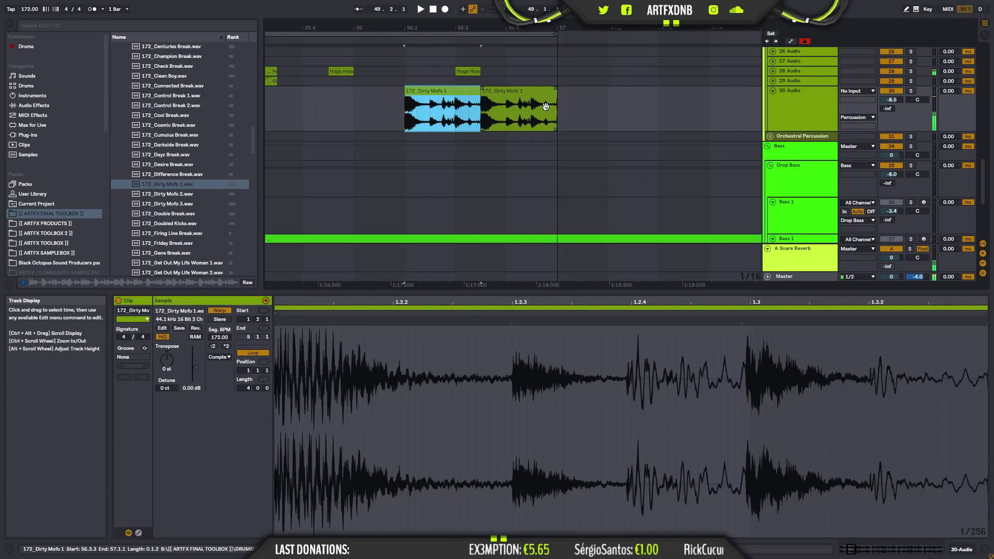
double_click(443, 93)
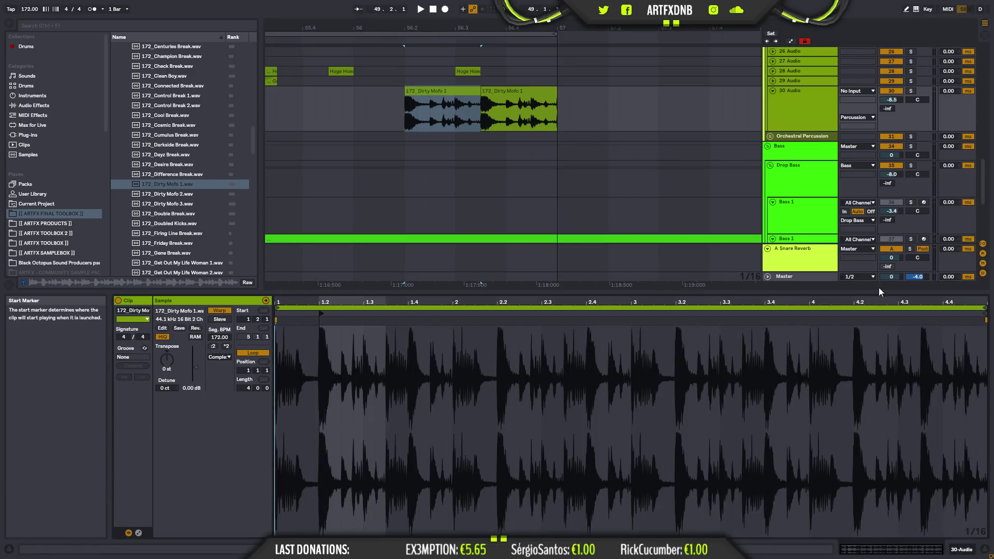
drag(989, 317, 385, 315)
mouse_move(320, 320)
mouse_down()
mouse_move(510, 327)
mouse_move(499, 329)
mouse_move(921, 310)
mouse_move(855, 310)
mouse_up()
key(space)
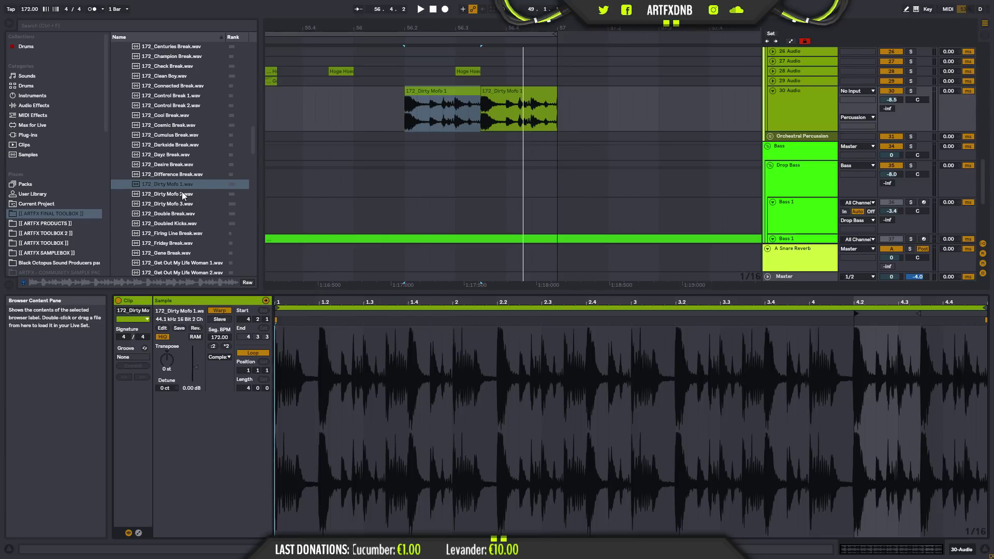
- Audition 172_Dirty Mofo 2.wav, swap it in as the first slice's sample, and play the result
click(175, 196)
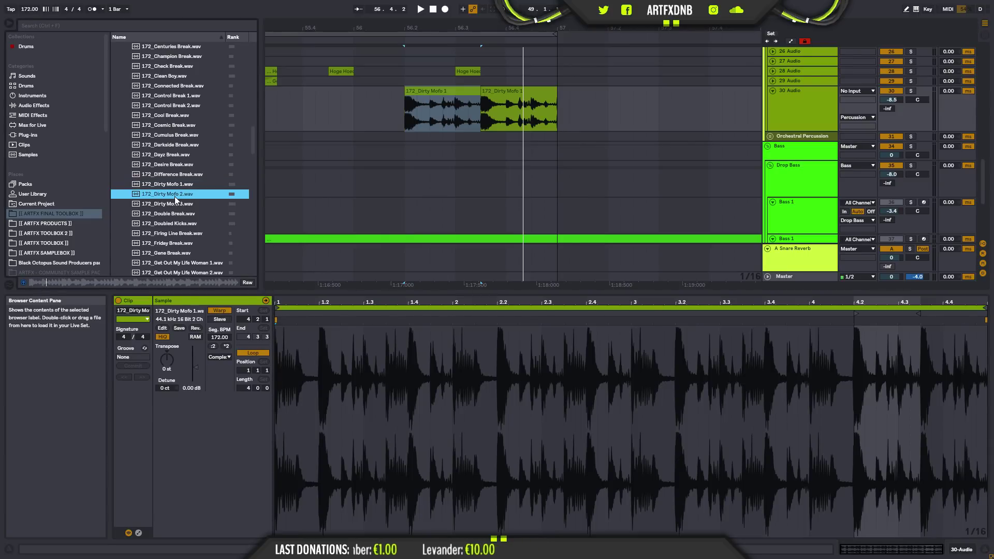
drag(166, 193, 537, 358)
drag(855, 368, 856, 367)
key(space)
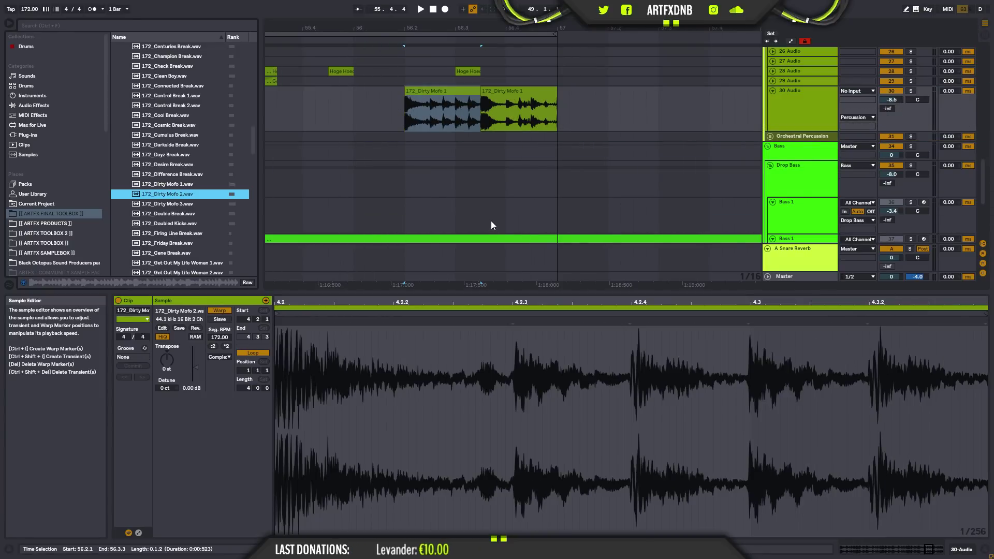
- Duplicate the first slice over the second at 56.3.3 and play through the whole drop
click(439, 94)
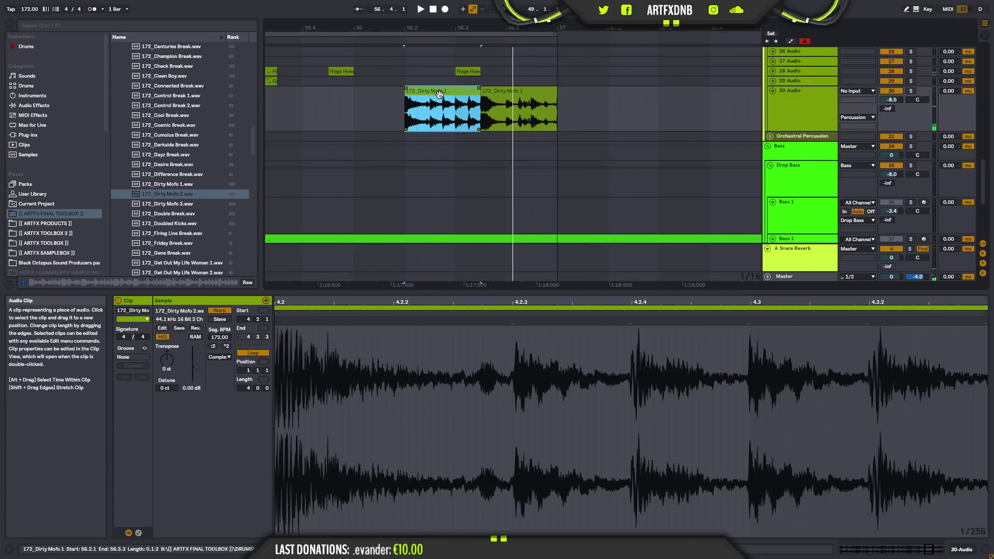
click(400, 110)
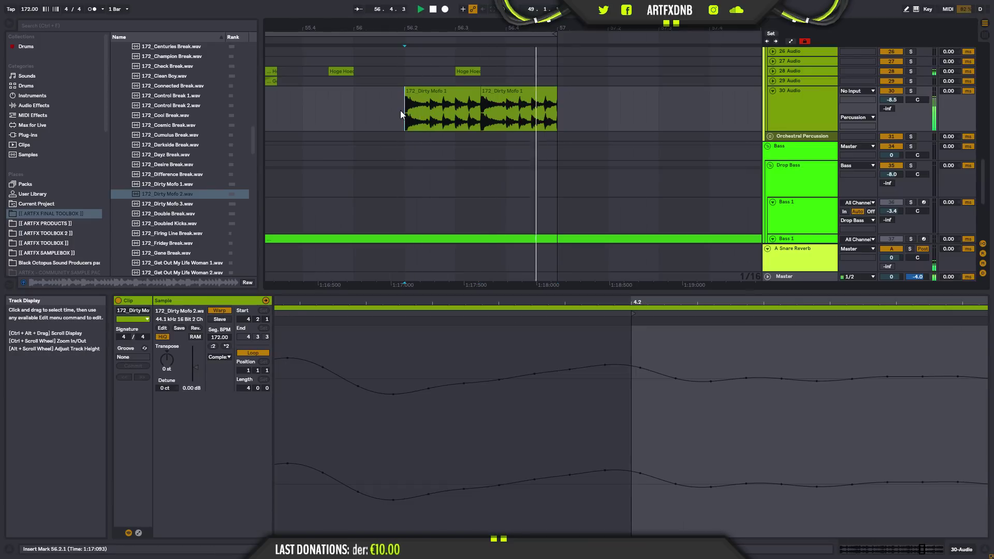
drag(461, 27, 460, 5)
scroll(670, 114, up, 5)
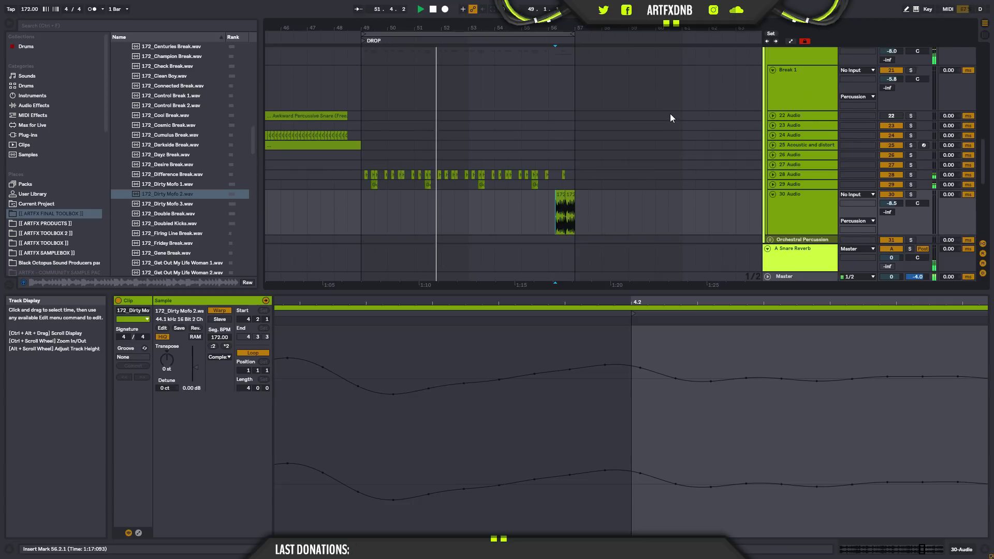
scroll(663, 125, down, 5)
- Fold the 30 Audio track and add an EQ Eight to it
click(772, 142)
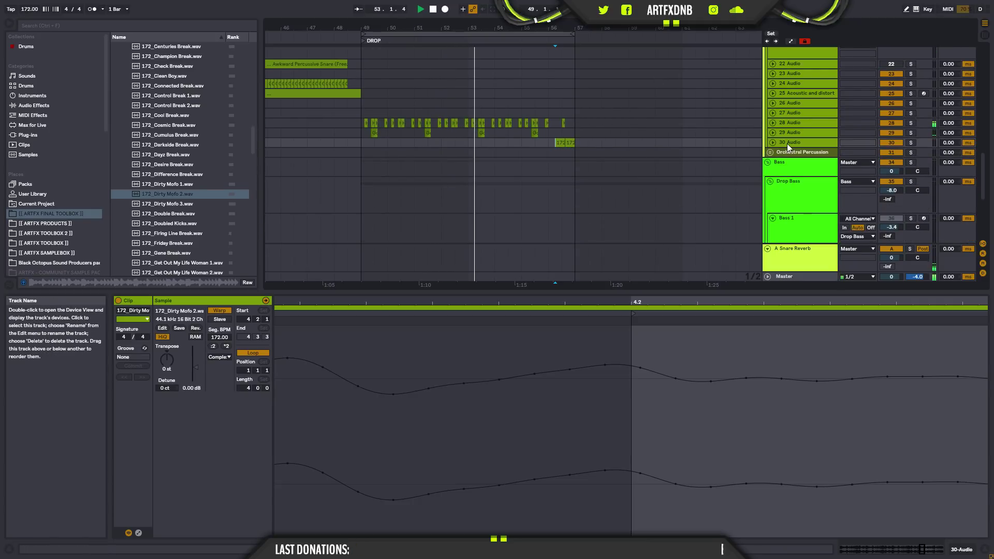
click(788, 144)
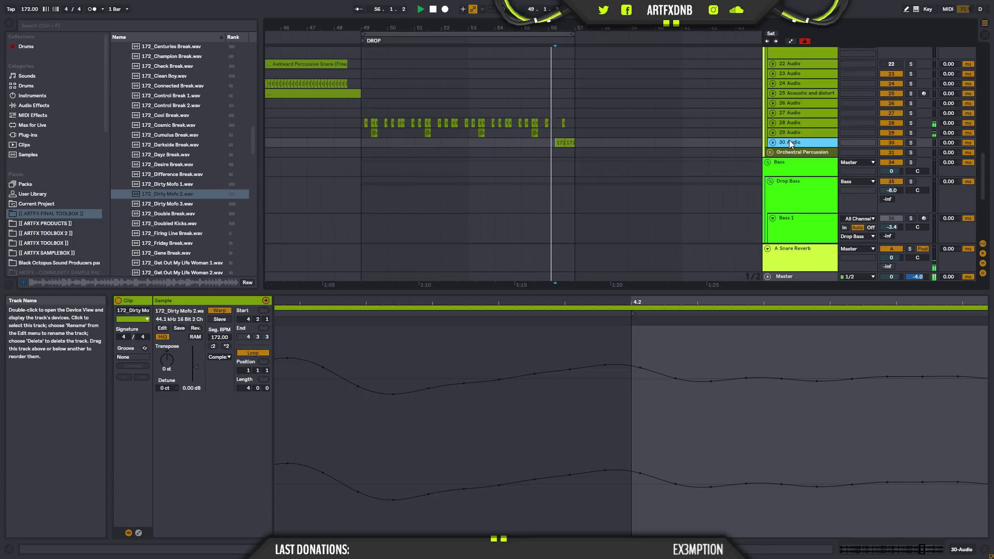
key(space)
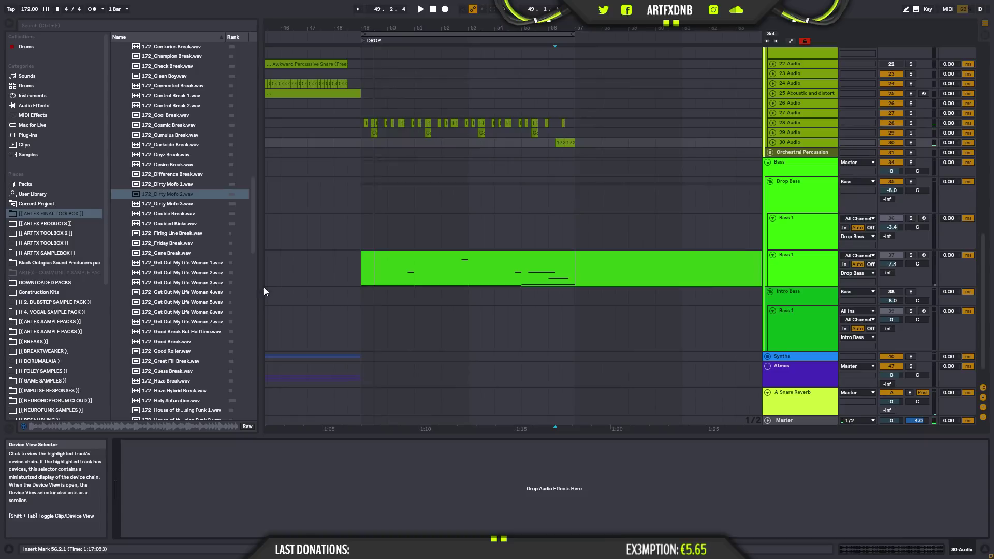
click(47, 106)
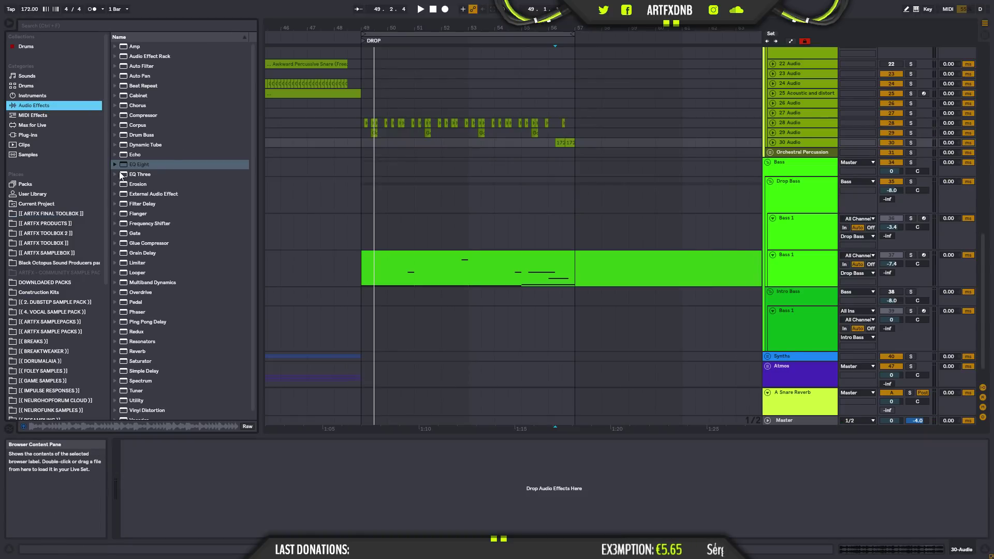
drag(130, 165, 257, 201)
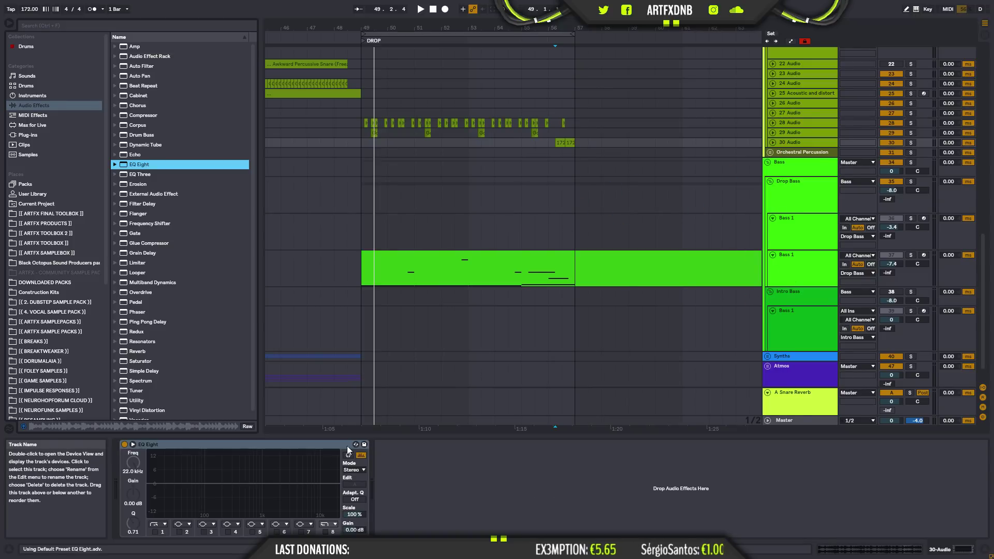
- Enable the EQ Eight's first band as a low cut at 267 Hz with Q 0.39 and play the drop
click(154, 532)
drag(175, 501, 230, 498)
key(space)
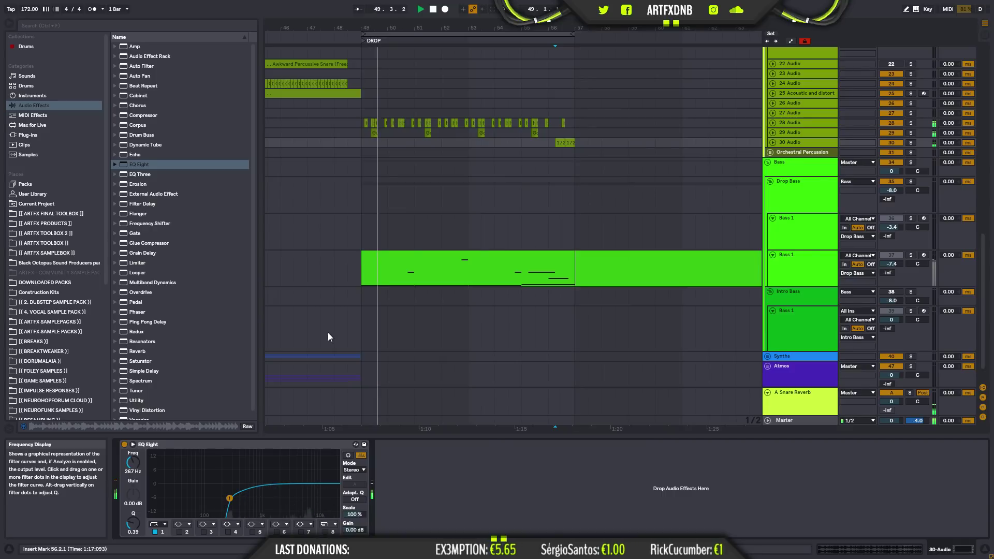
key(space)
- Insert an audio track below 30 Audio and place 172_Dirty Mofo 3.wav on it at the start of the drop, bar 49
right_click(776, 141)
key(Escape)
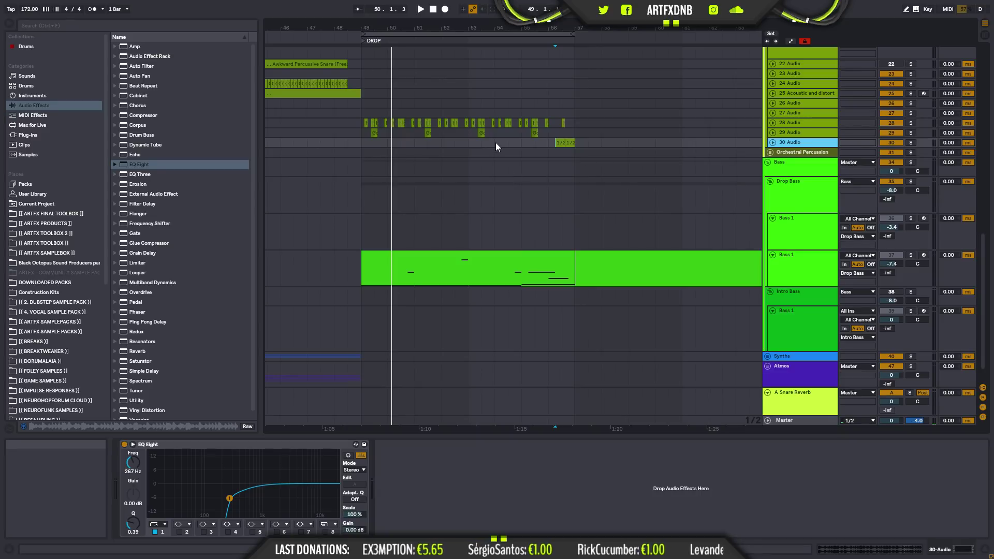
key(ctrl+t)
click(59, 215)
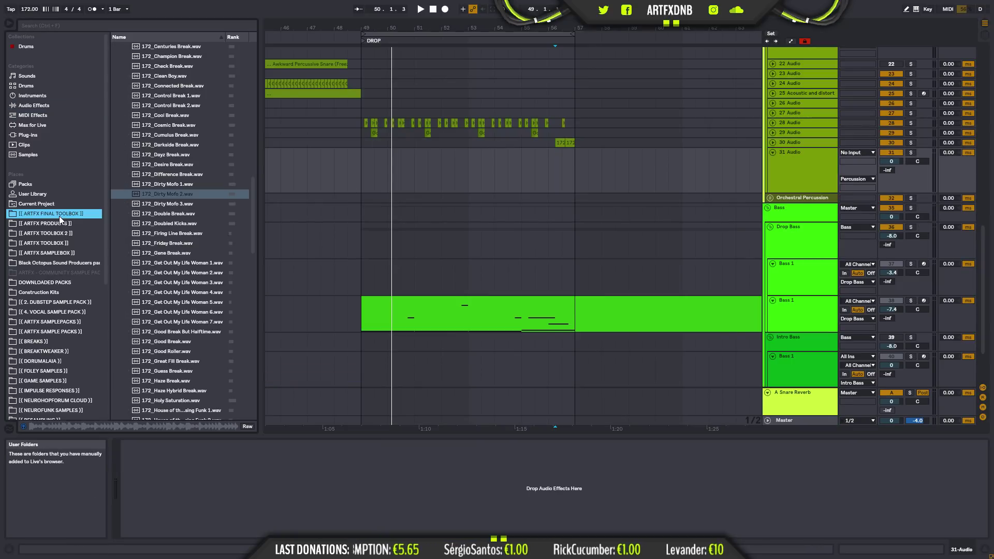
click(182, 205)
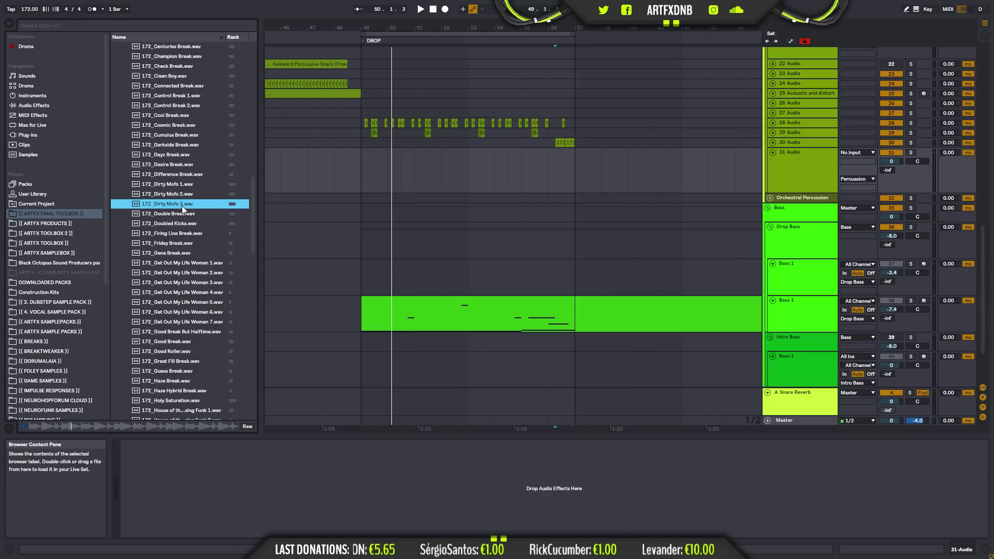
drag(182, 206, 362, 168)
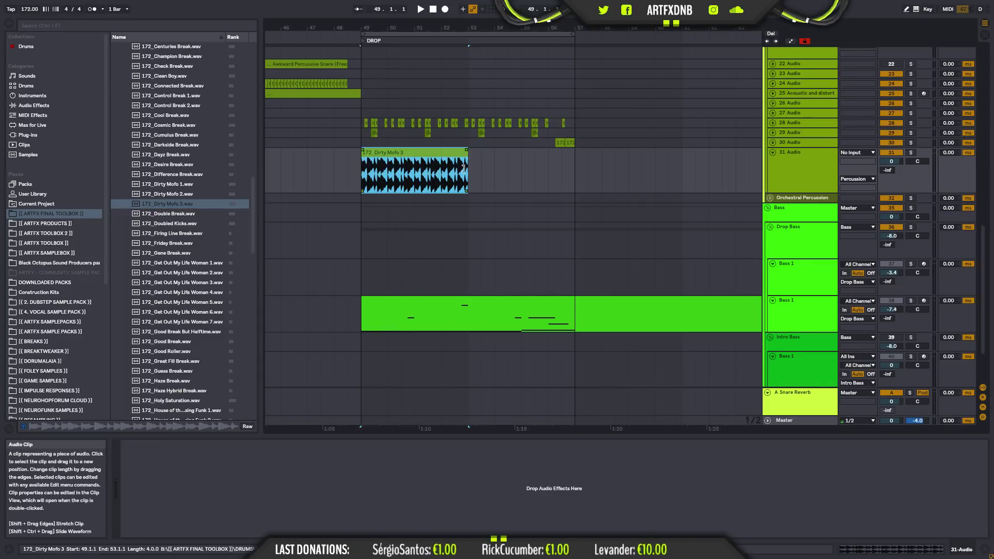
- Lower the 31 Audio track's volume to -5.6 dB, play it briefly, and solo the track
click(891, 162)
drag(892, 161, 892, 165)
key(space)
key(space)
click(911, 153)
- Audition further 172 breaks, replace the Dirty Mofo 3 clip with 172_Holy Saturation.wav at 49.1.1, and play it
click(168, 212)
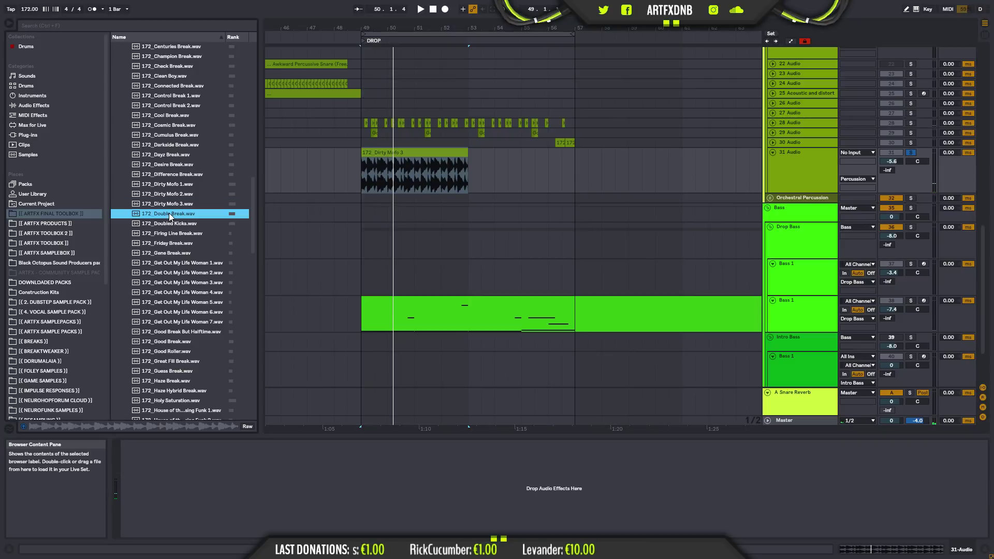
click(178, 224)
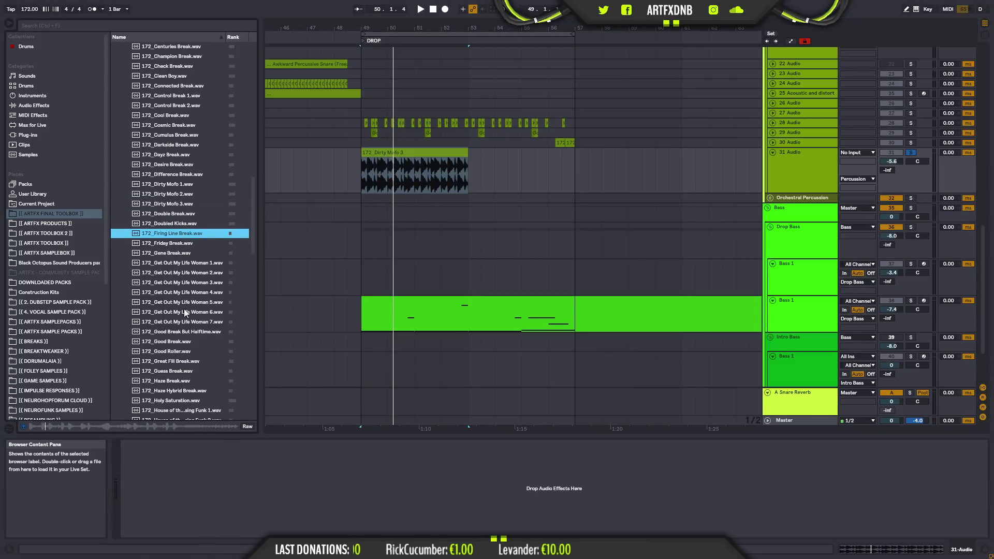
scroll(187, 324, down, 2)
click(167, 350)
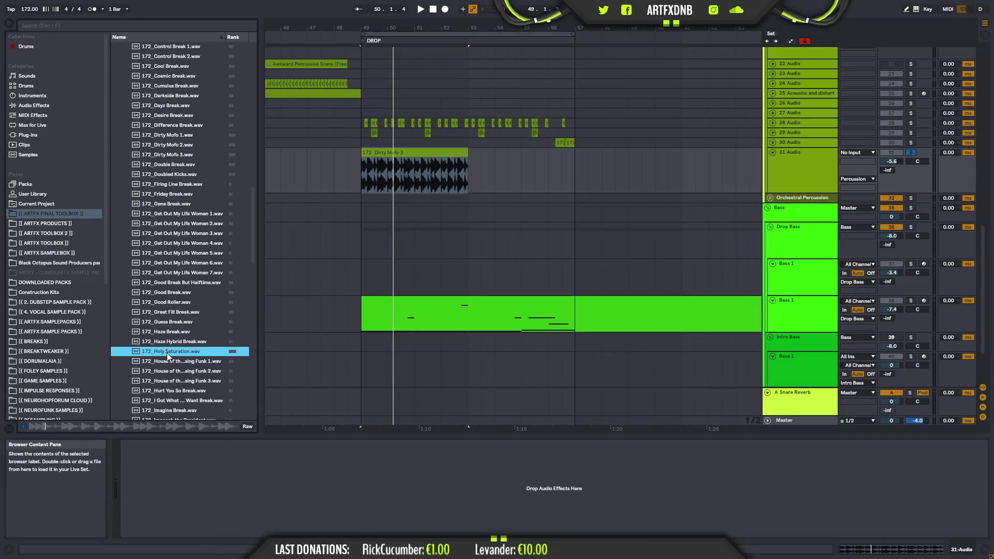
drag(164, 351, 363, 170)
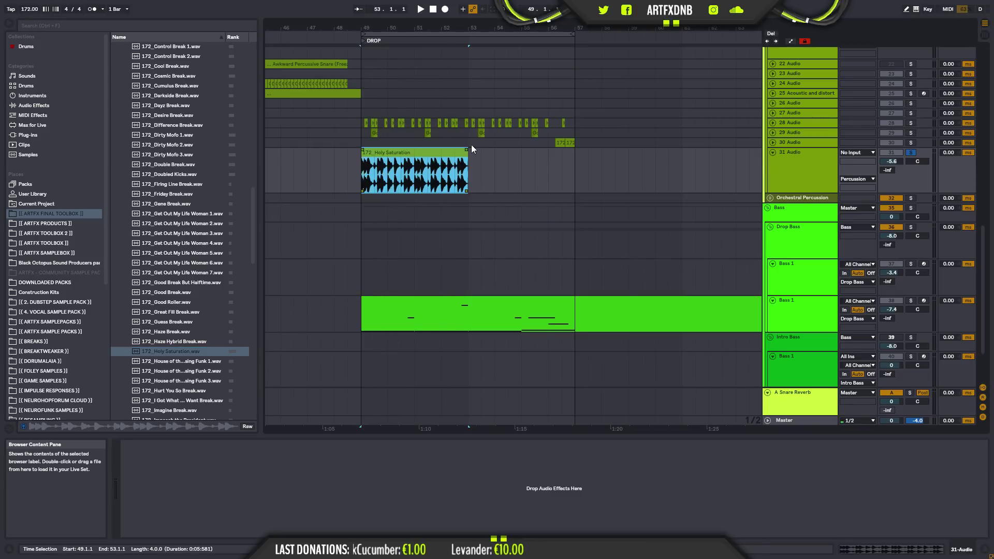
key(space)
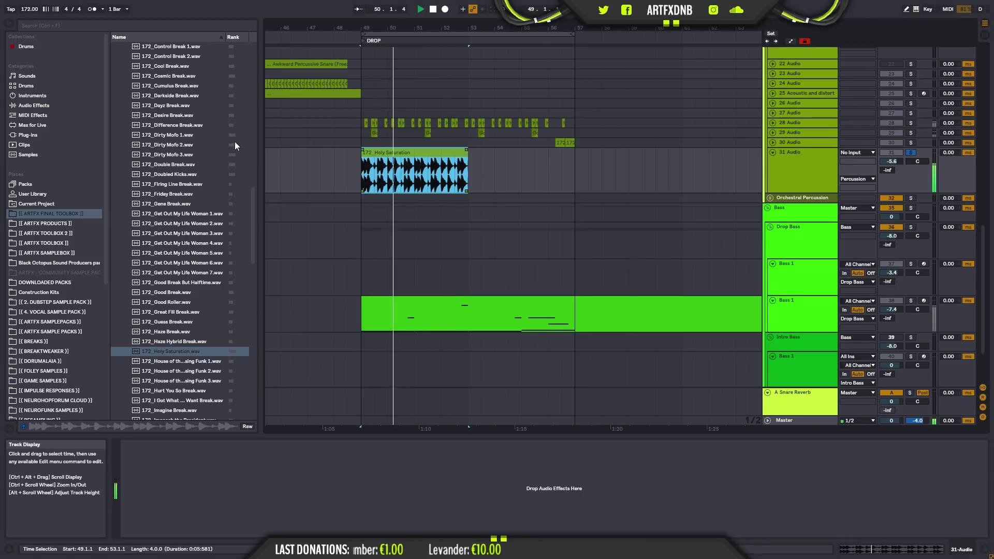
- Add an EQ Eight to the 31 Audio track while the break plays, and stop playback
click(48, 105)
click(142, 165)
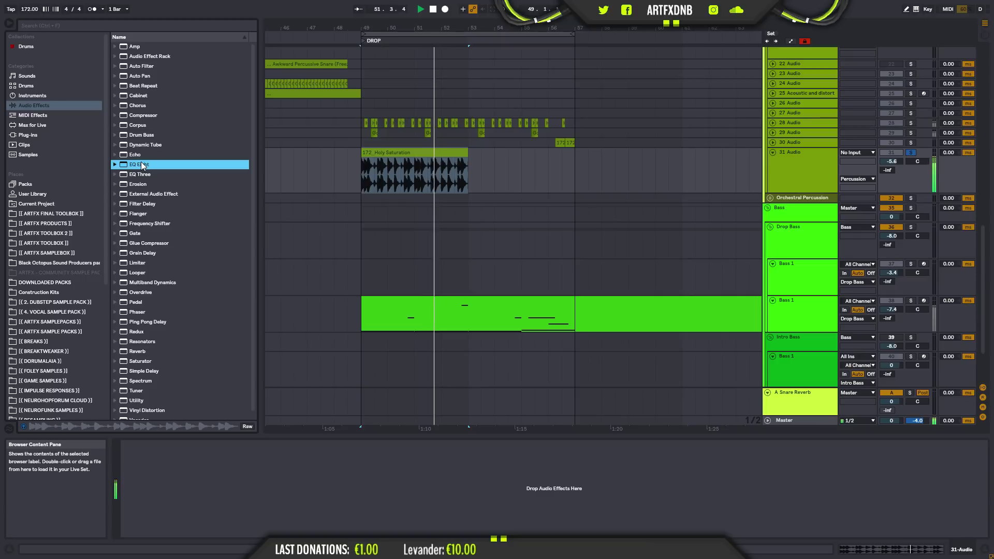
click(438, 162)
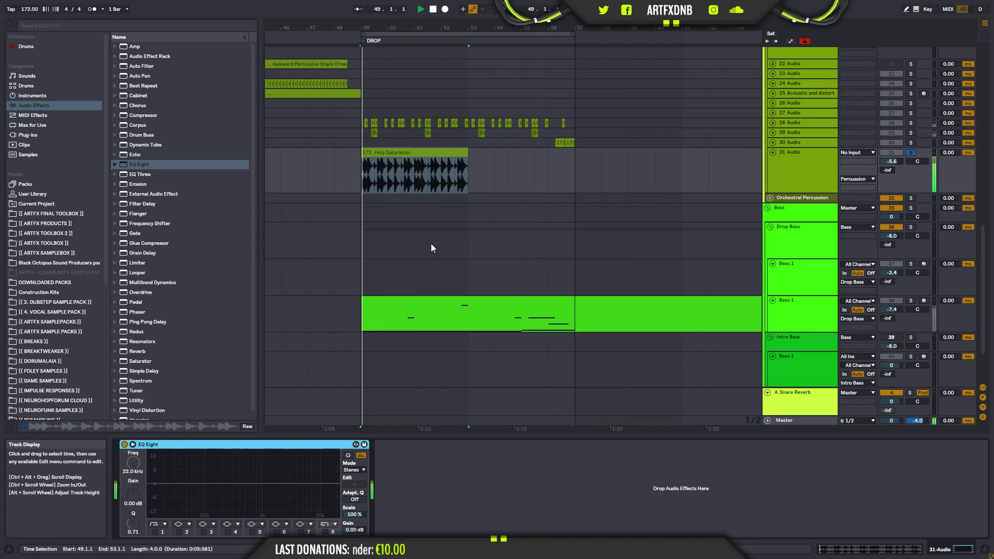
key(space)
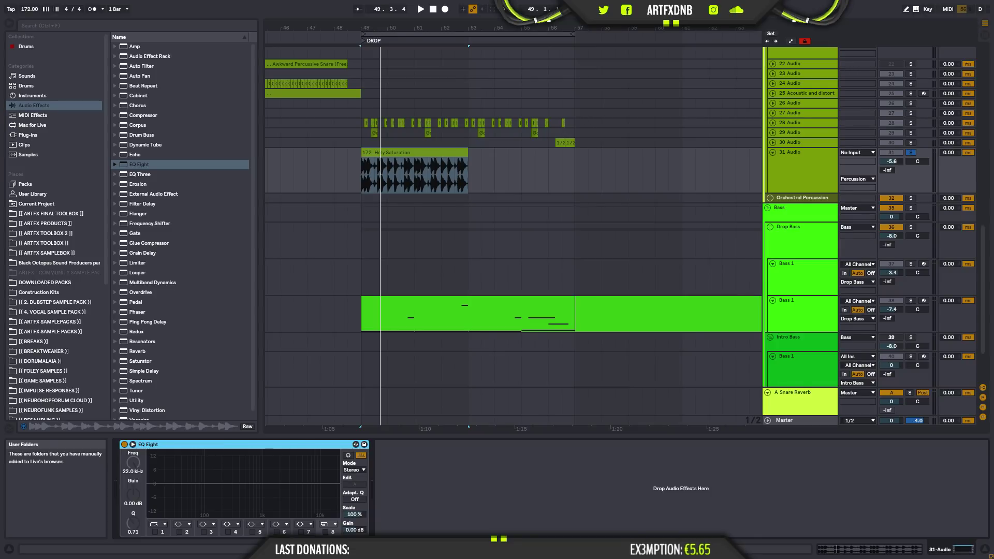
- Low-cut the soloed break at 235 Hz with Q 0.21 on the EQ's first band, and unsolo the track
click(397, 155)
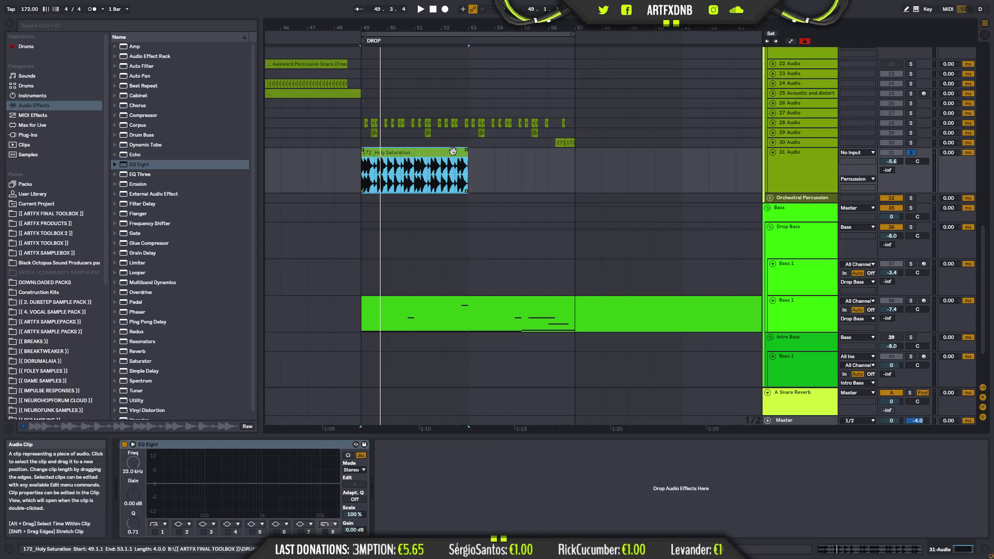
key(space)
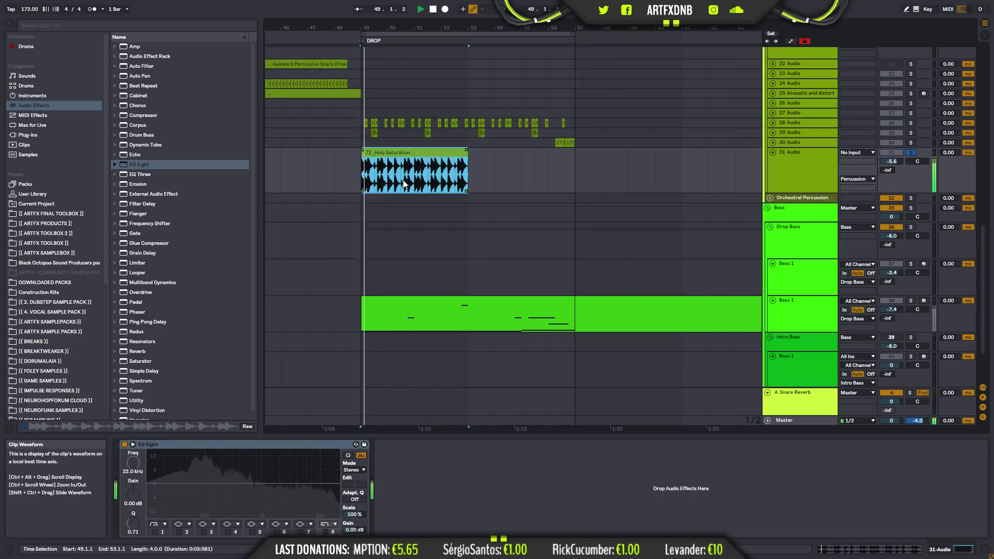
click(155, 531)
drag(174, 491, 227, 505)
click(915, 151)
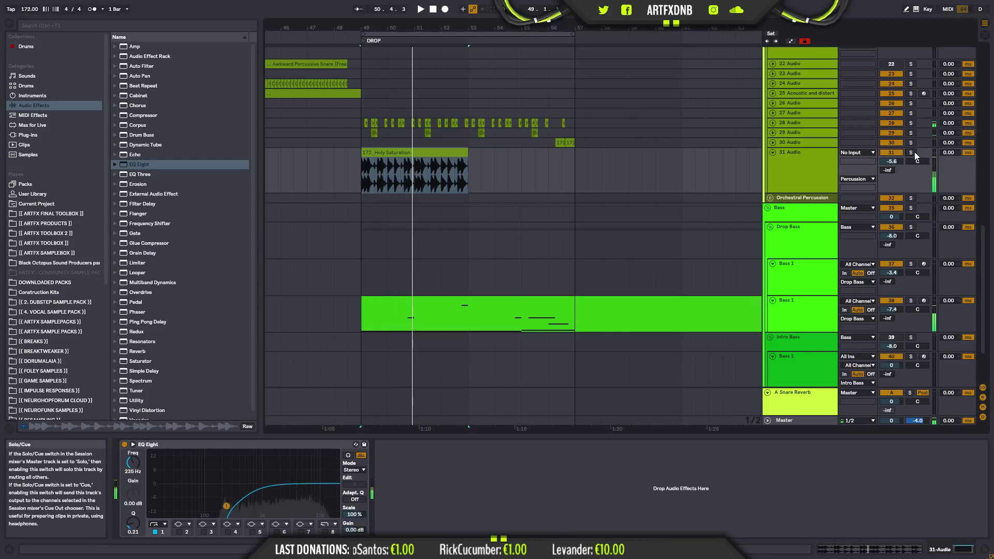
- Extend the 172_Holy Saturation clip to 57.1.1 and compare the drop with the 31 Audio track muted and unmuted
drag(467, 153, 575, 155)
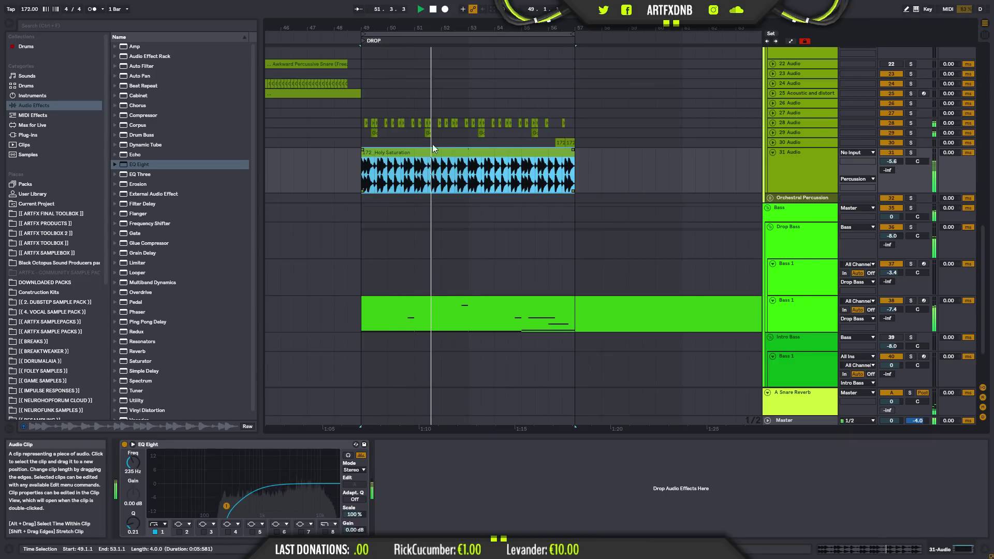
key(z)
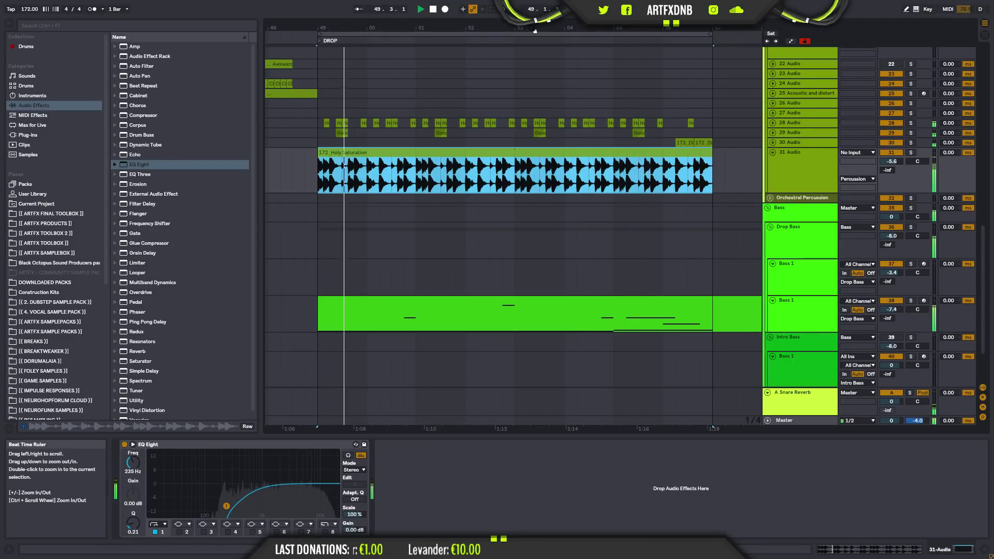
click(895, 153)
click(895, 153)
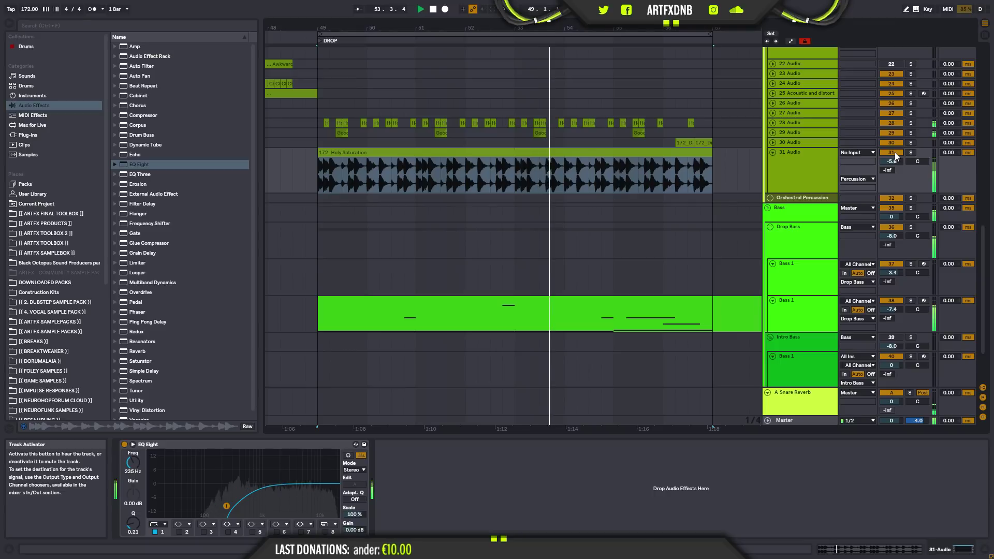
- Solo 31 Audio, cut the Holy Saturation clip down to its second bar, move that bar to 49.1.1, and play it
click(819, 156)
click(911, 153)
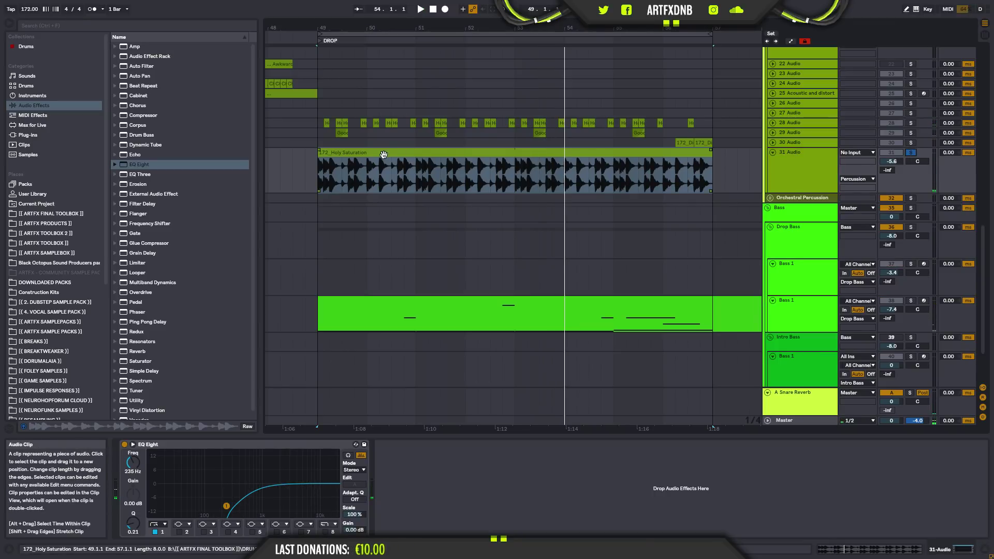
click(319, 160)
drag(319, 160, 712, 169)
click(417, 173)
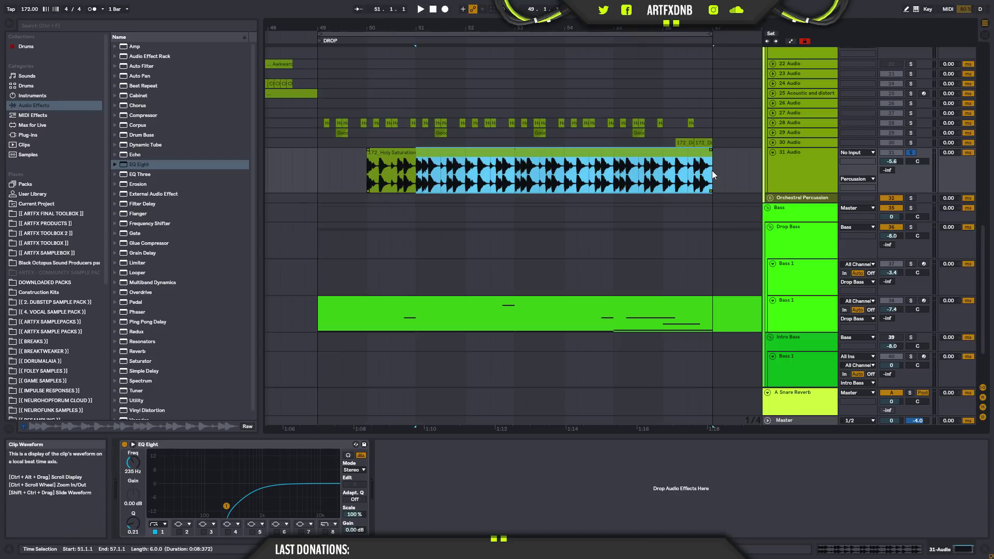
key(Delete)
drag(389, 155, 367, 162)
key(space)
key(space)
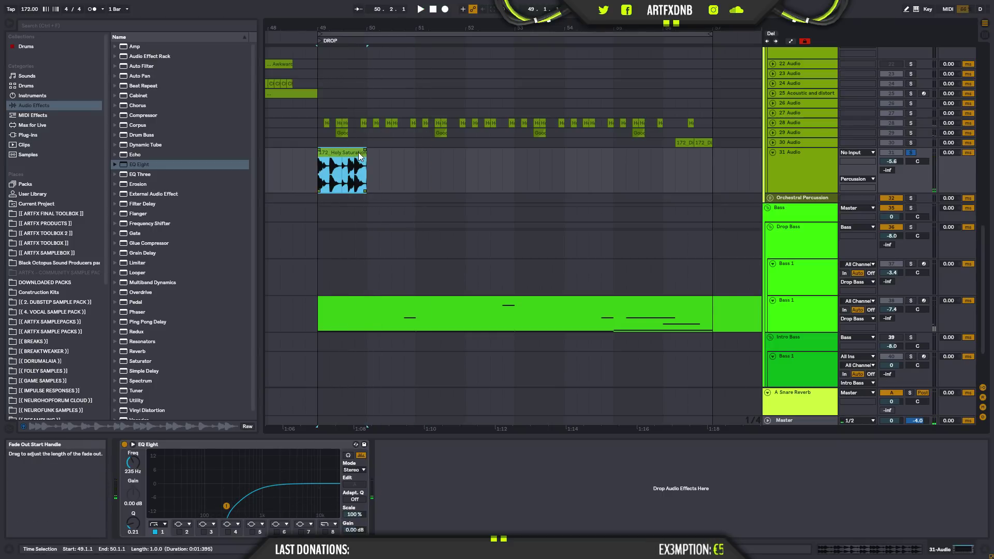
- Open the clip's sample and set its loop to one bar, from 2.1.1 to 3.1.1
double_click(350, 154)
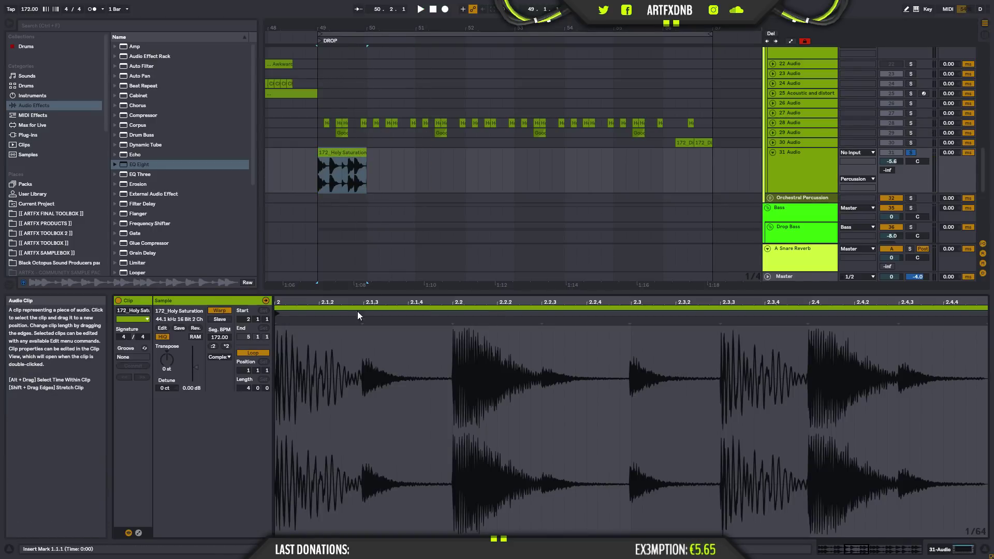
key(minus)
key(minus)
click(455, 343)
drag(448, 342, 640, 356)
key(ctrl+l)
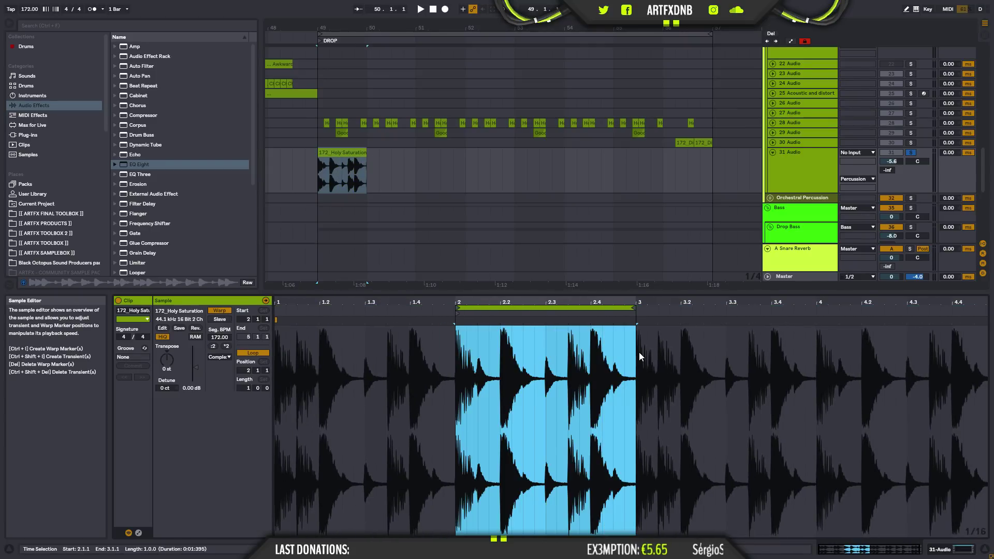
- Extend the looped Holy Saturation clip to 56.1.1 and play it
click(366, 151)
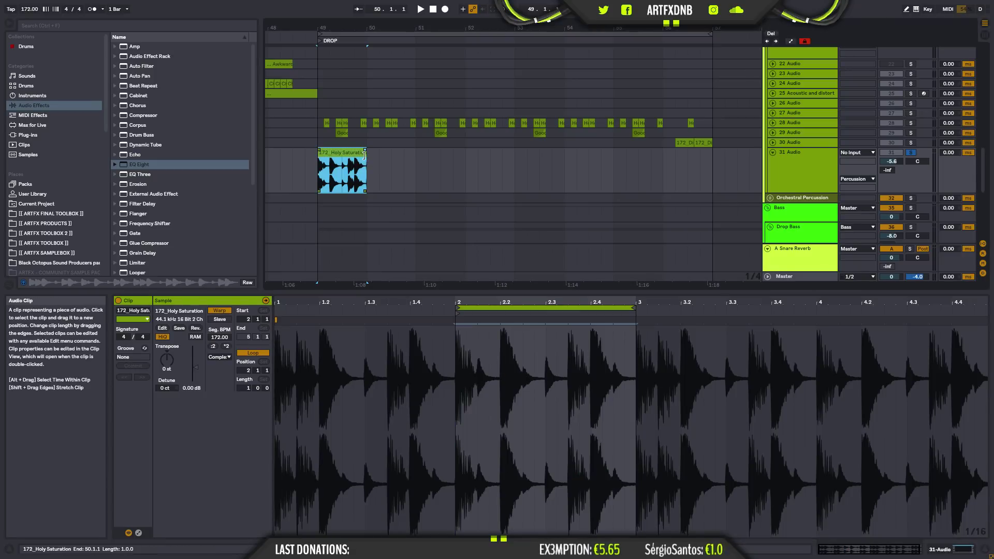
drag(367, 153, 664, 160)
key(space)
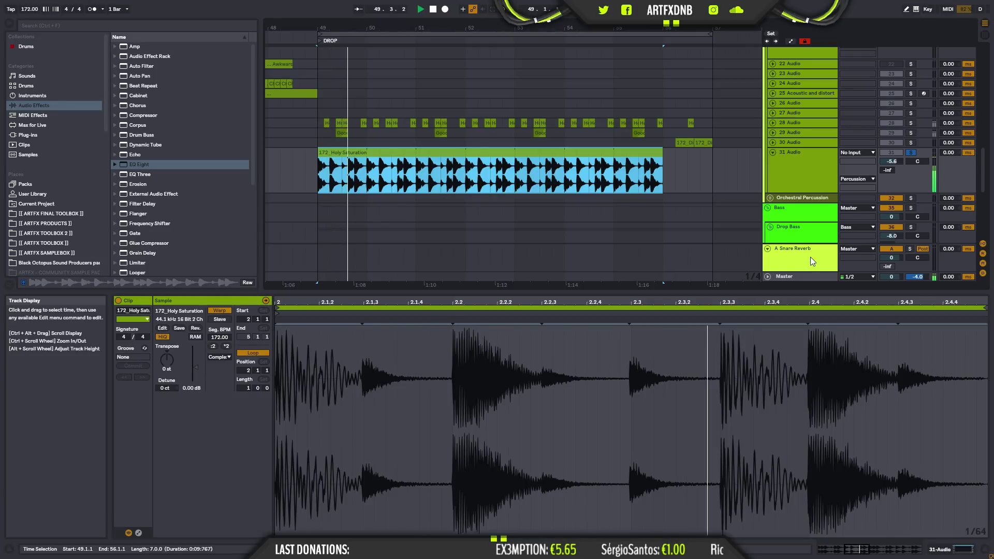
- Change the clip's warp mode to Beats, preserving transients, and adjust its transient loop mode and envelope to 71
click(221, 357)
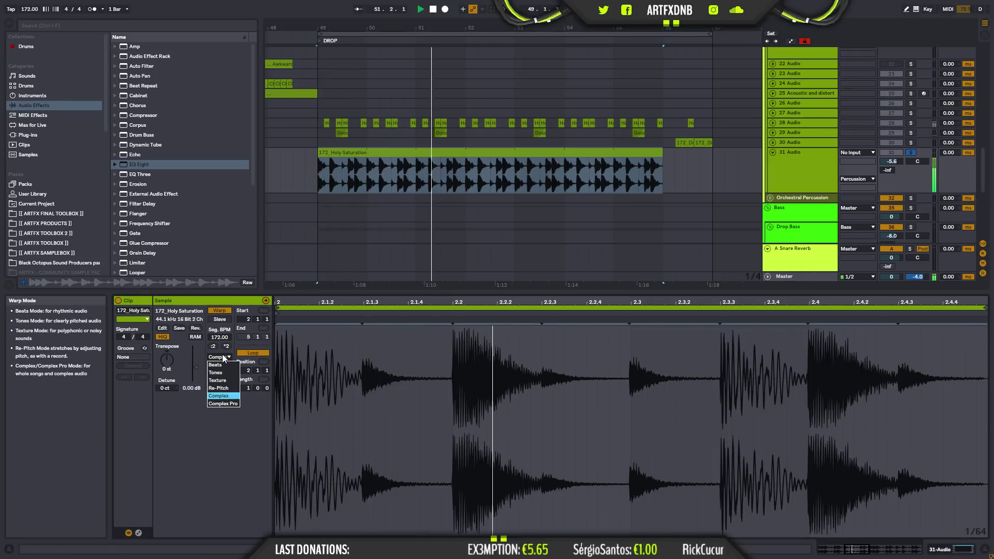
click(215, 364)
click(212, 381)
click(213, 390)
drag(225, 382, 226, 395)
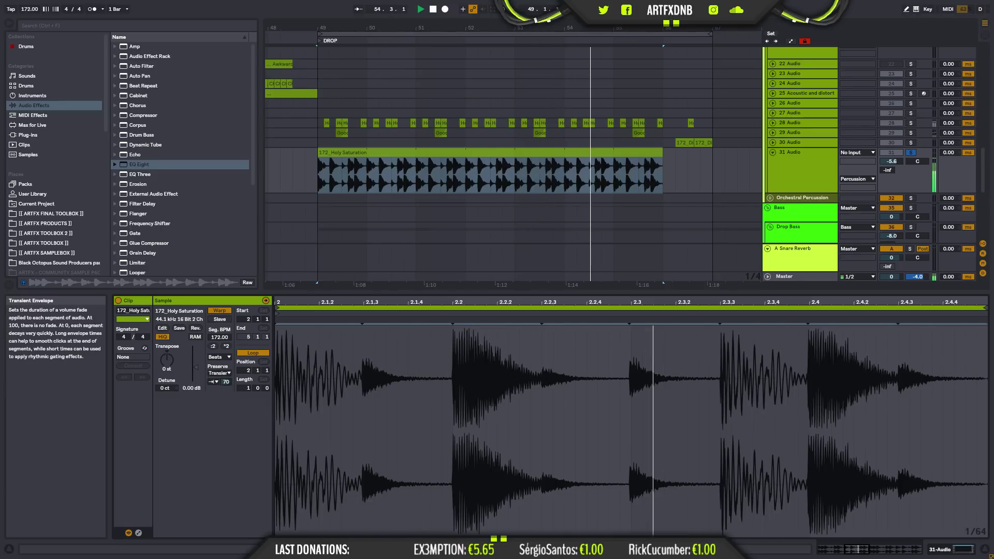
- Unsolo the 31 Audio track, play the full drop, and fold the track
click(911, 153)
key(space)
click(807, 154)
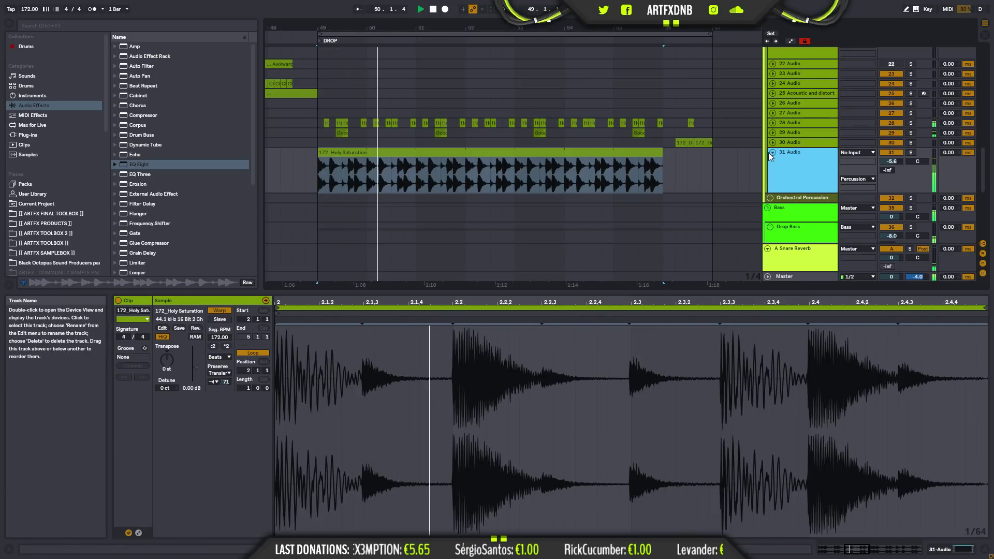
key(Left)
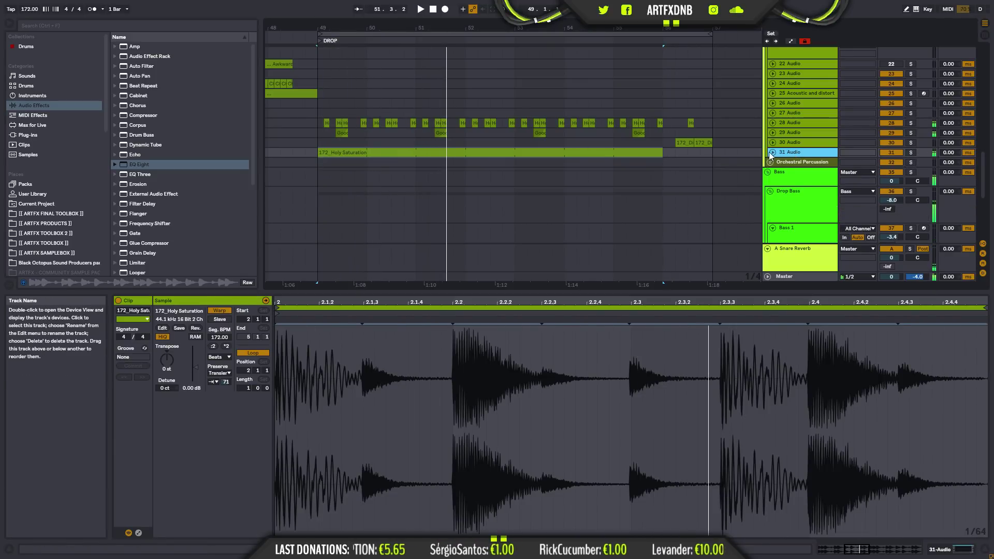
- Unfold the 31 Audio track, place the insert marker in its clip at 49.2.1, and select the Drop Bass track
click(773, 152)
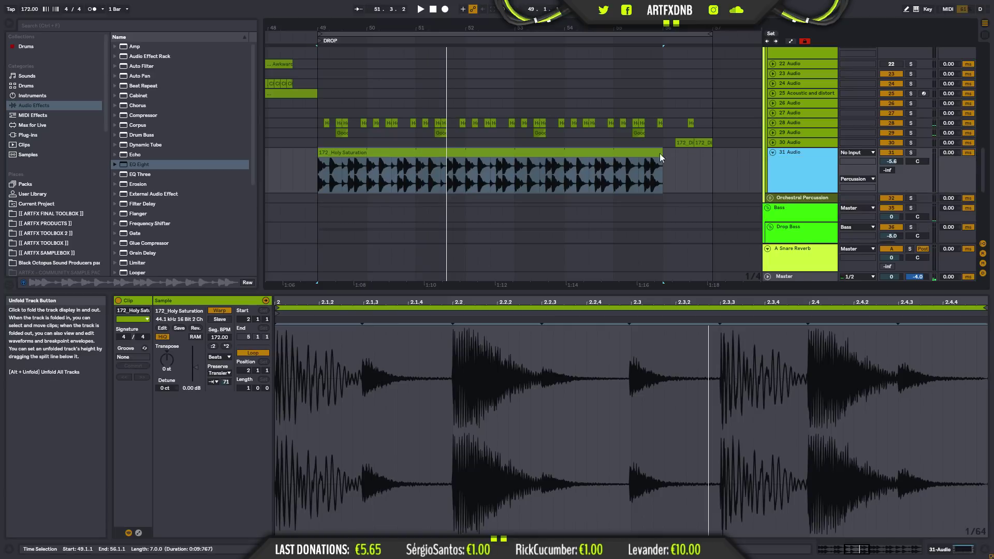
drag(337, 31, 337, 49)
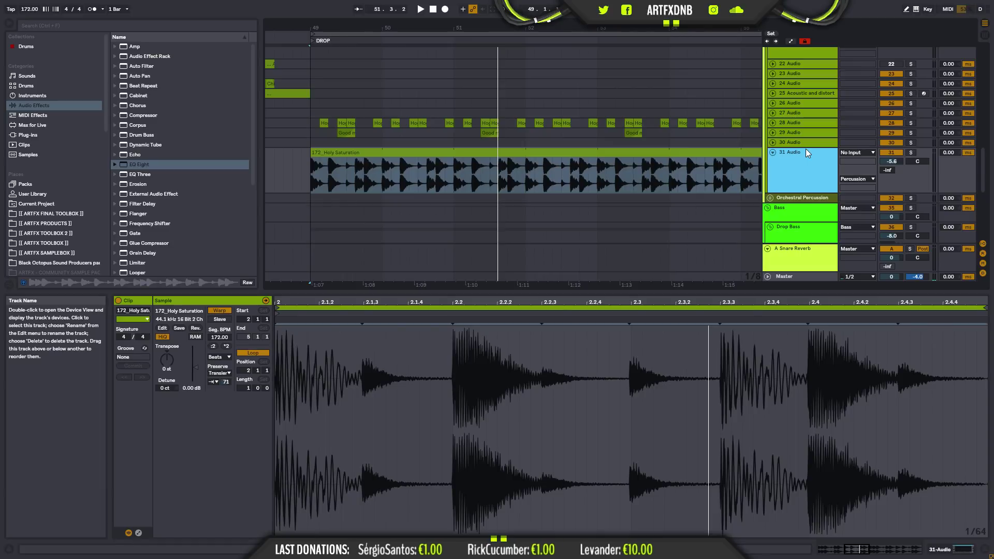
click(328, 175)
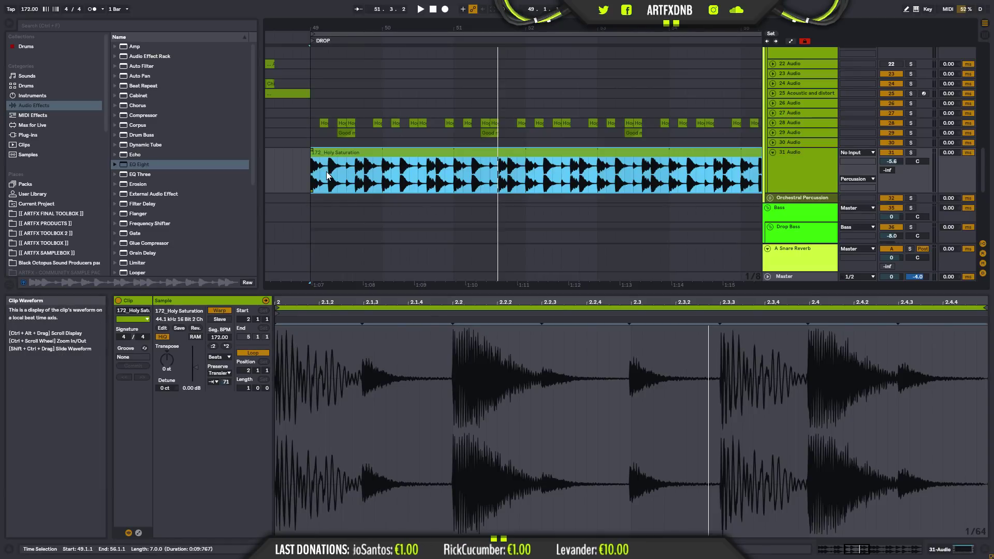
click(328, 172)
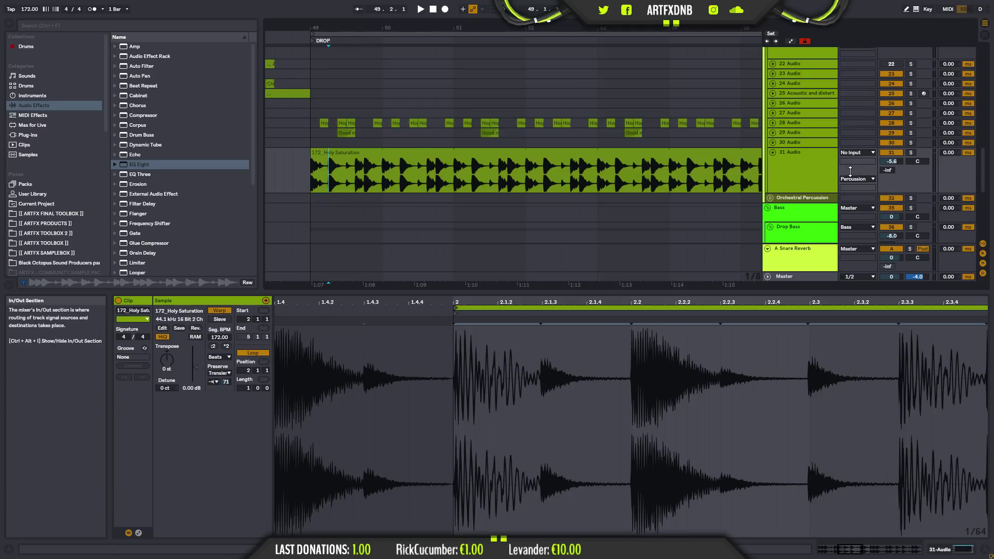
click(790, 228)
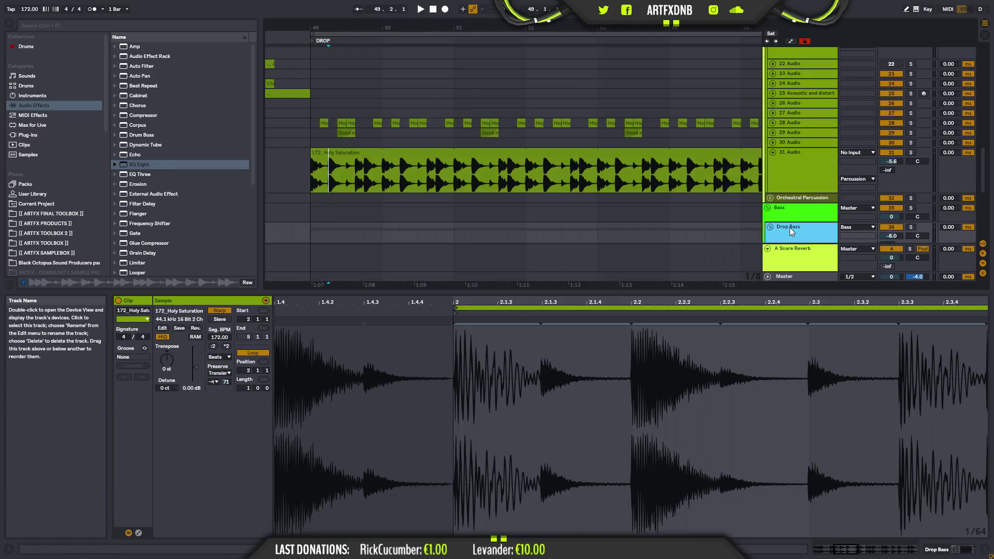
- Copy the sidechained Live 8 Compressor from the Drop Bass track onto the 31 Audio track, placing it after its EQ Eight
click(948, 552)
click(209, 449)
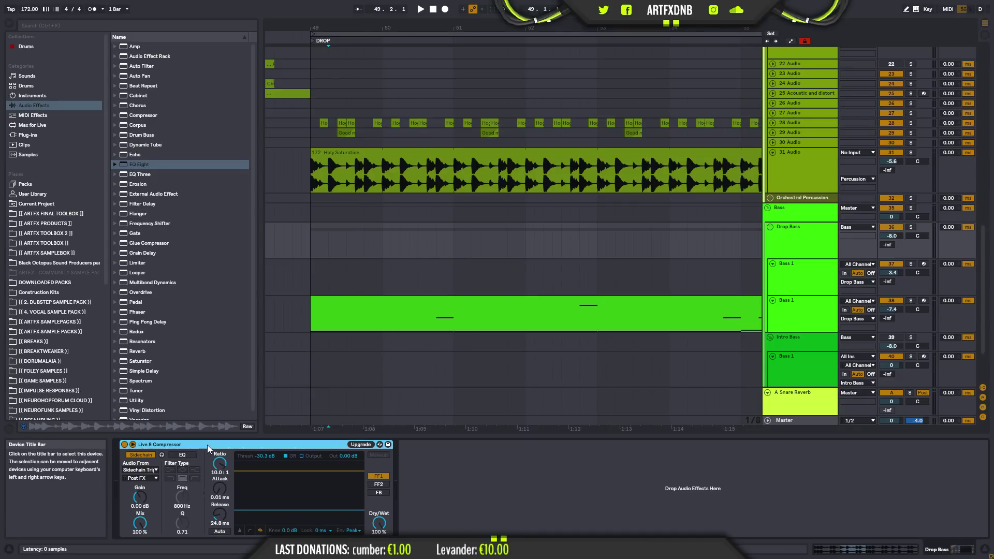
click(807, 158)
click(446, 480)
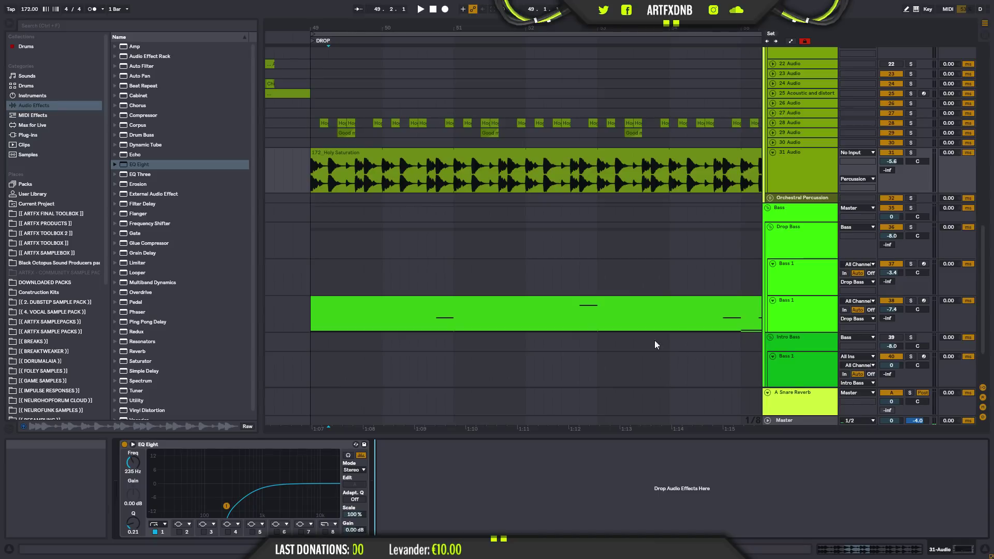
- Solo the 31 Audio track and play the Holy Saturation clip, comparing the Live 8 Compressor switched off and on
click(911, 152)
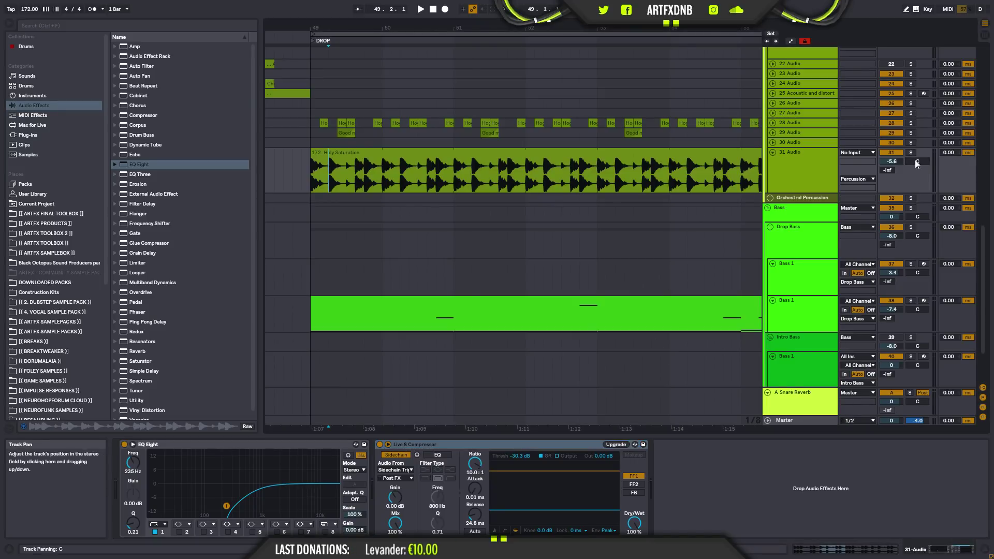
key(space)
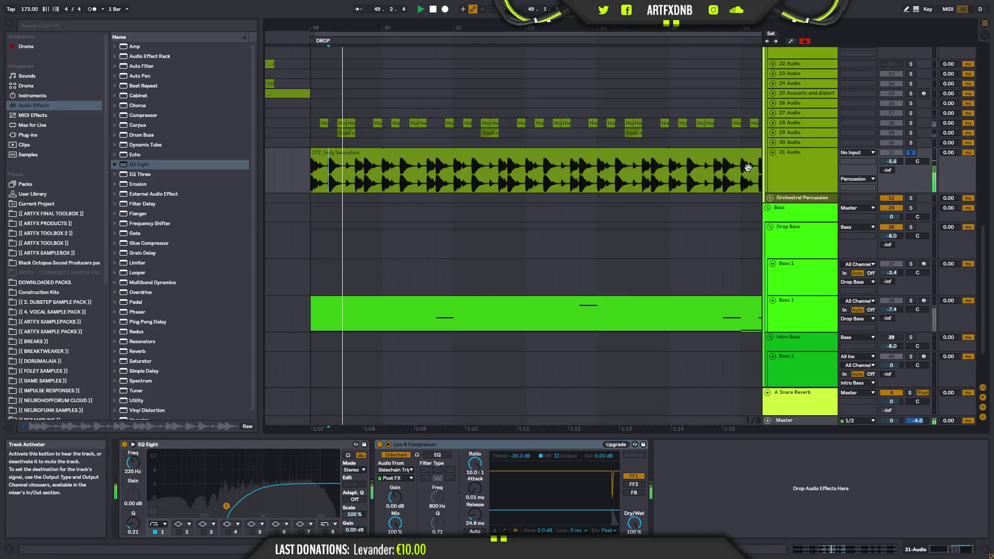
click(313, 168)
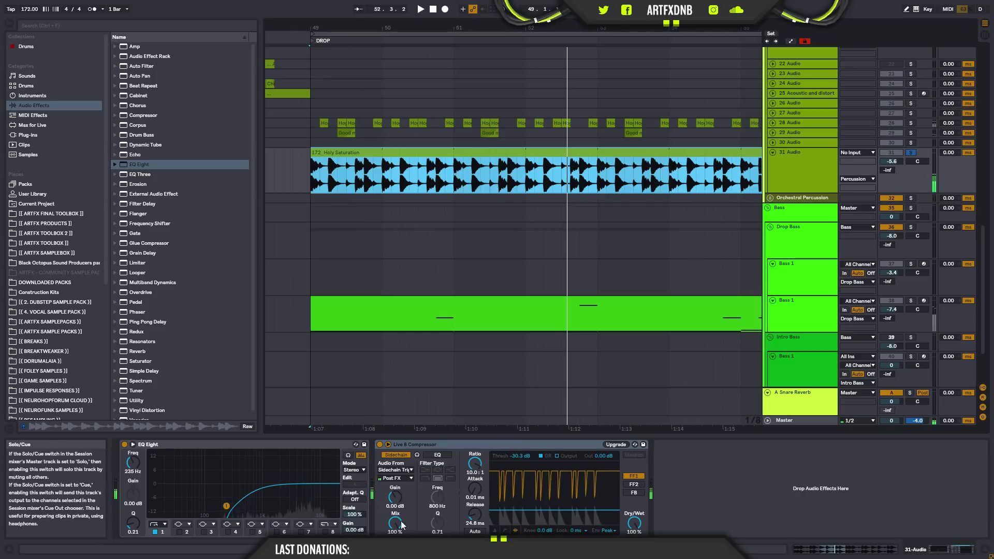
click(380, 445)
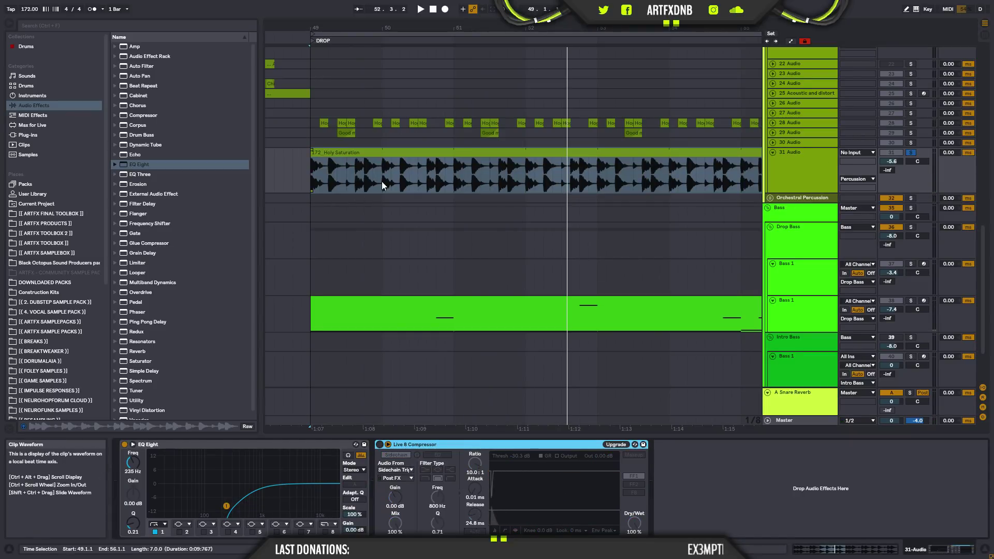
key(space)
click(380, 445)
key(space)
key(space)
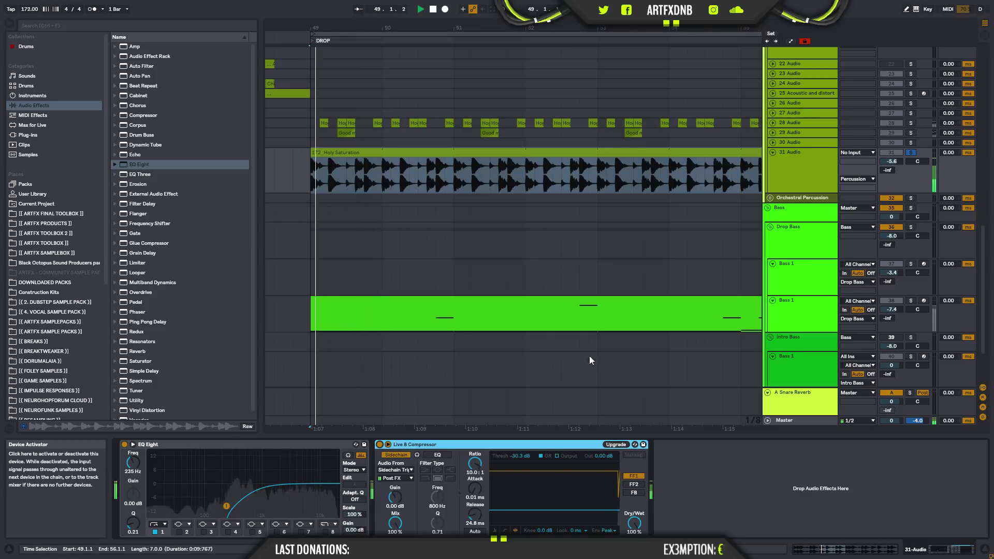
- Unsolo the 31 Audio track, compare its compressor off and on in the full mix, and set its release to 30.7 ms
click(912, 153)
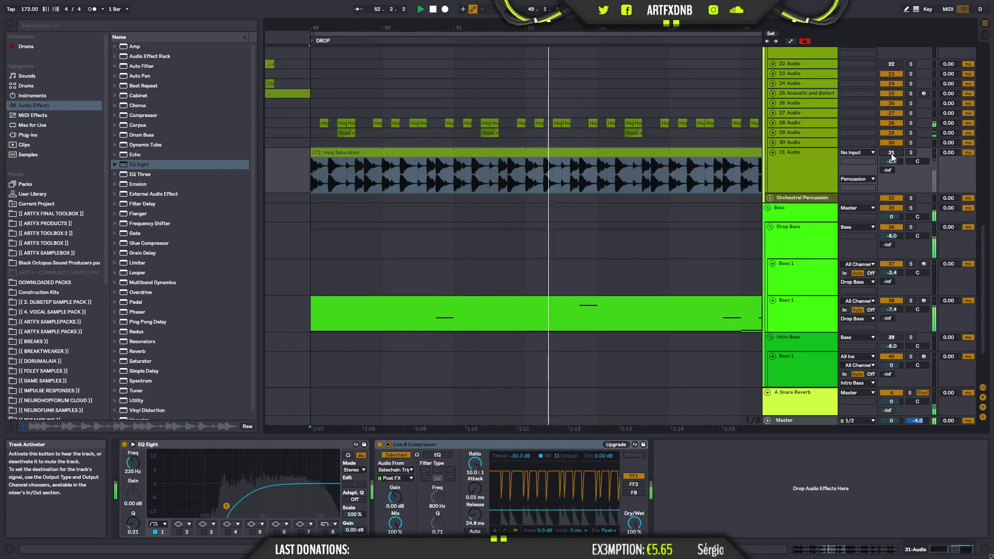
click(381, 444)
click(381, 445)
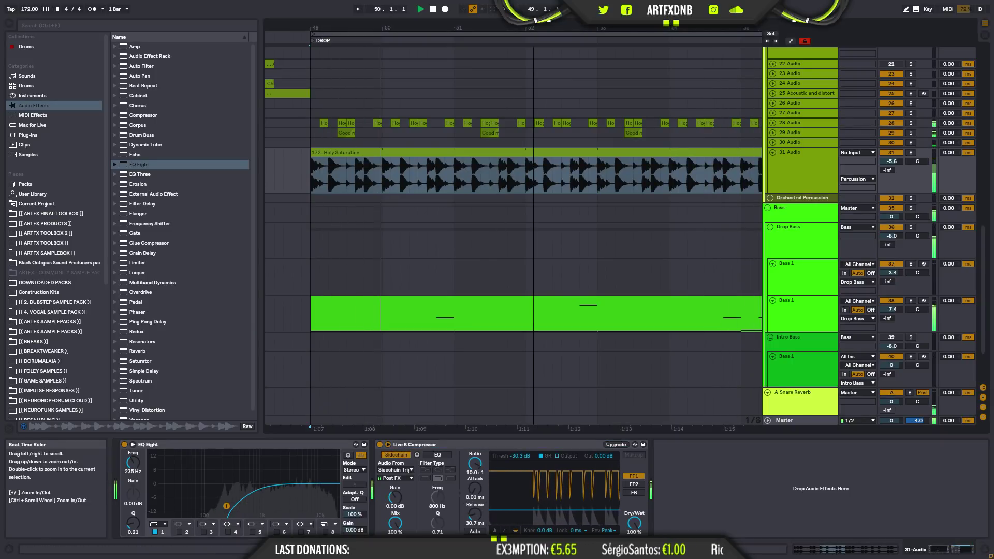
- Extend the end of the looped Holy Saturation clip to 57.1.1
drag(533, 28, 509, 4)
drag(595, 28, 595, 77)
drag(548, 152, 656, 151)
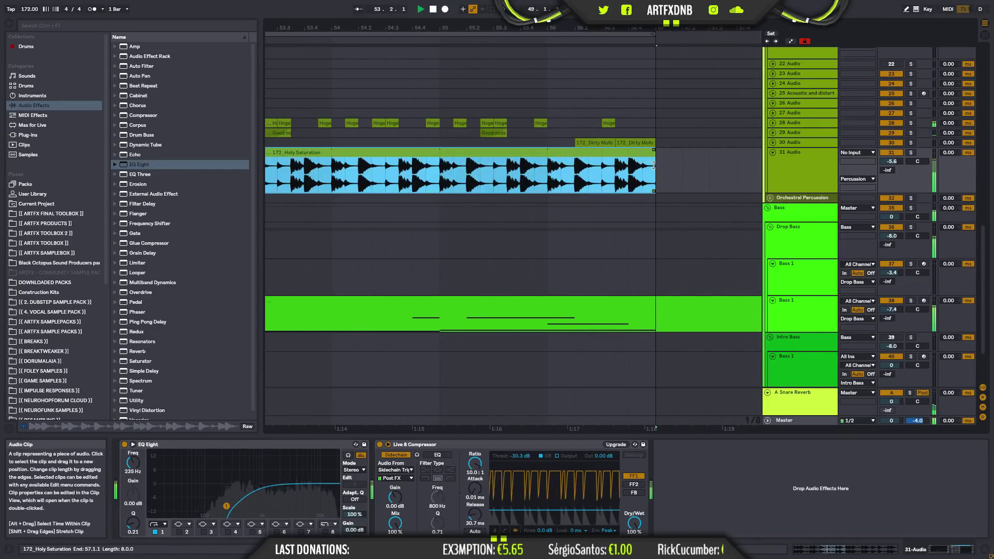
- Split the Holy Saturation clip at 56.1.1 and delete its section between 56.1.3 and 56.2.1
click(562, 172)
click(548, 168)
drag(567, 178, 638, 176)
key(ctrl+e)
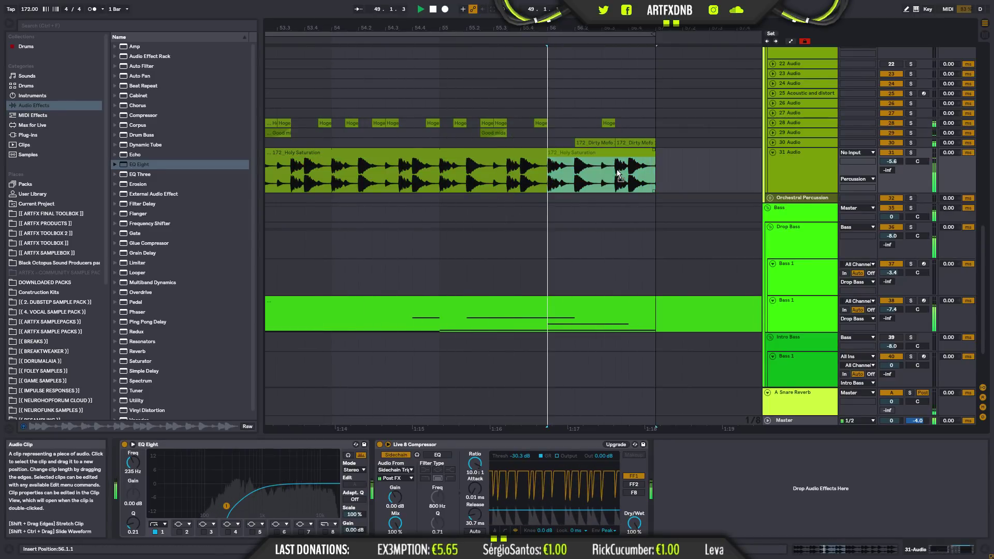
key(space)
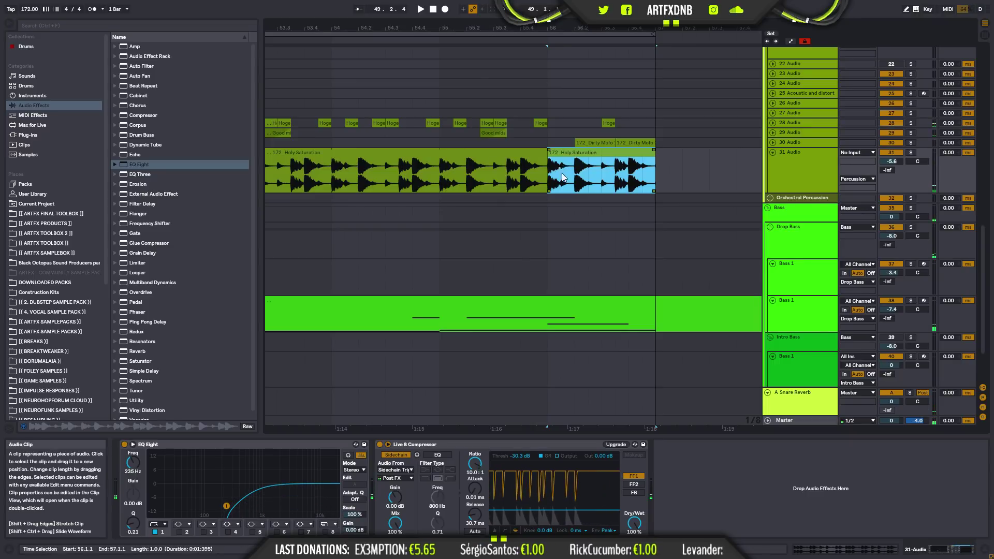
drag(561, 178, 574, 178)
key(ctrl+e)
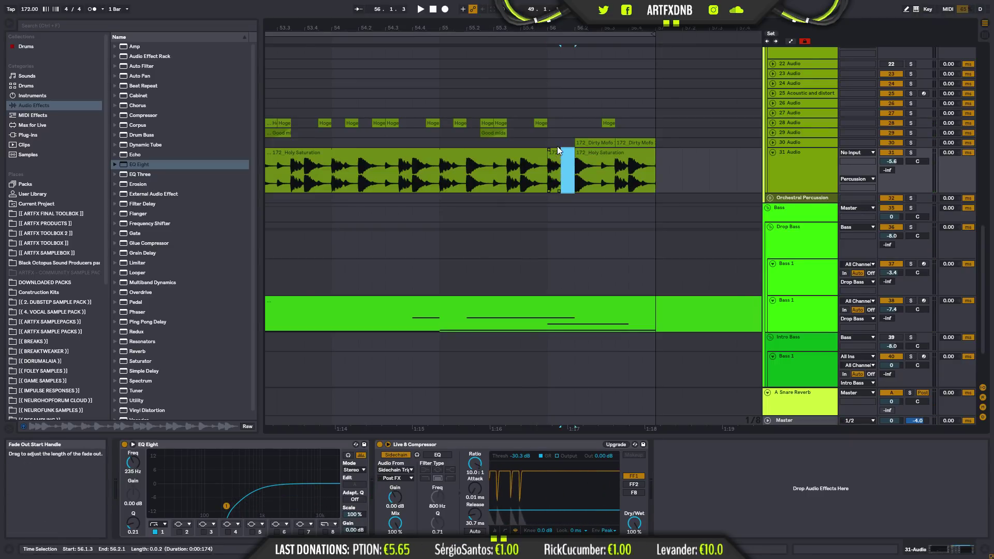
key(Delete)
- Duplicate the Holy Saturation section from 56.2.1 to 56.3.3 directly after itself, filling up to 57.1.1, and play the drop
click(550, 166)
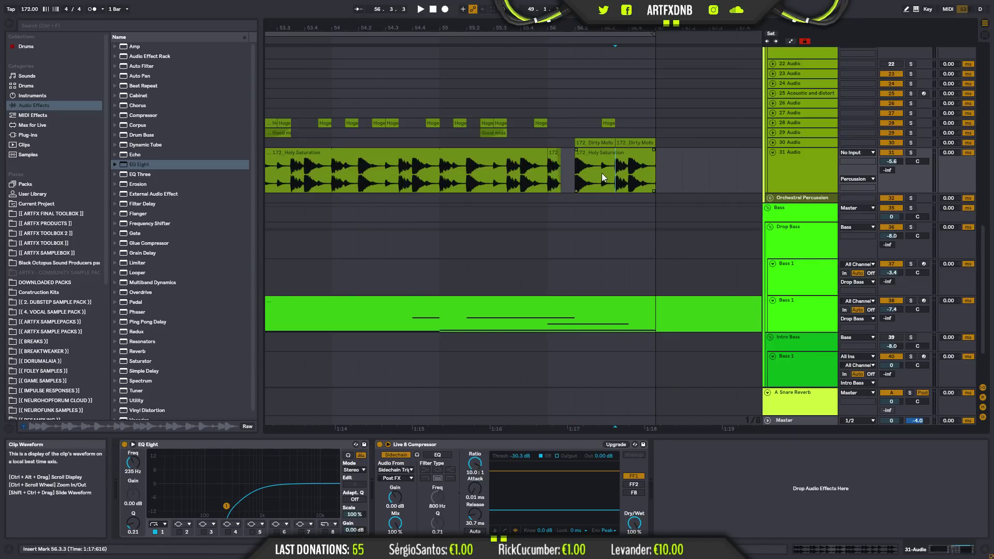
drag(593, 175, 580, 173)
key(ctrl+d)
click(574, 167)
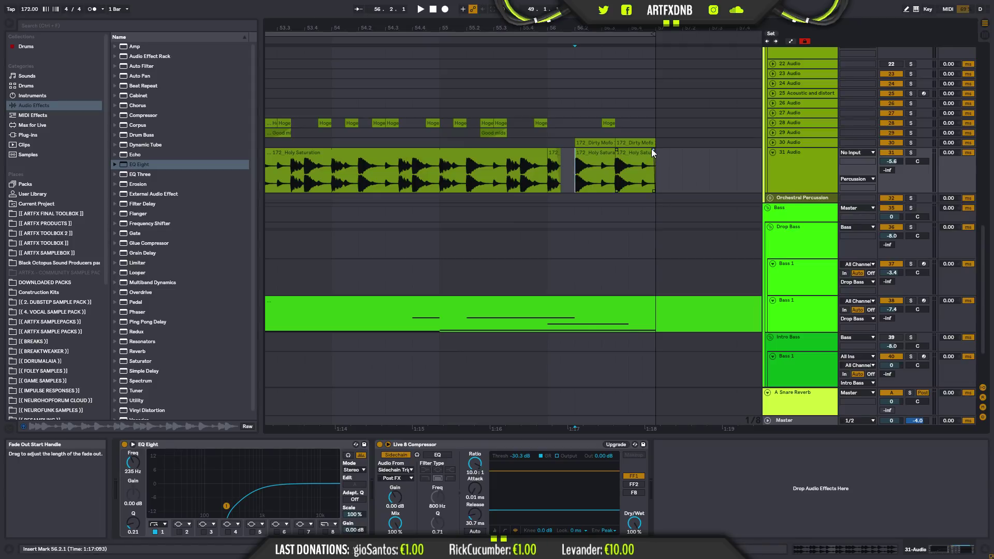
key(space)
key(space)
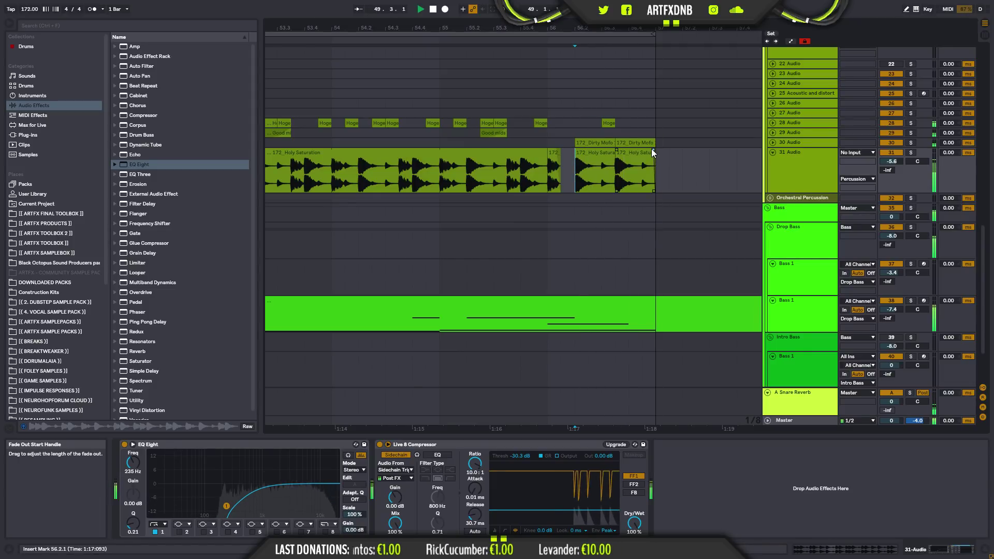
- Play the arrangement from the start of the Buildup at 33.1.1, then stop
drag(595, 31, 606, 2)
click(275, 171)
key(space)
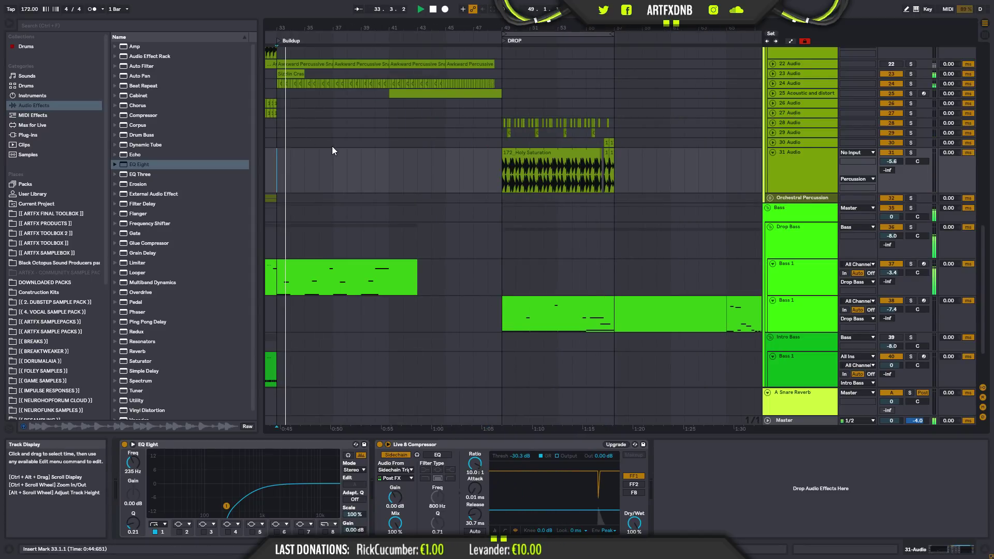
key(space)
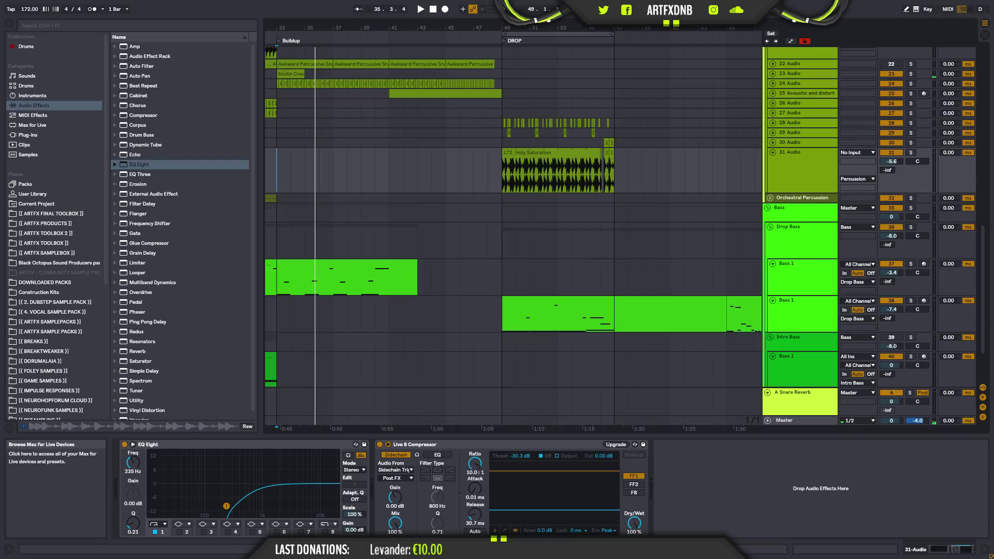
- Fold the 31 Audio track and play the drop from 49.1.1
drag(345, 29, 213, 44)
drag(295, 28, 295, 44)
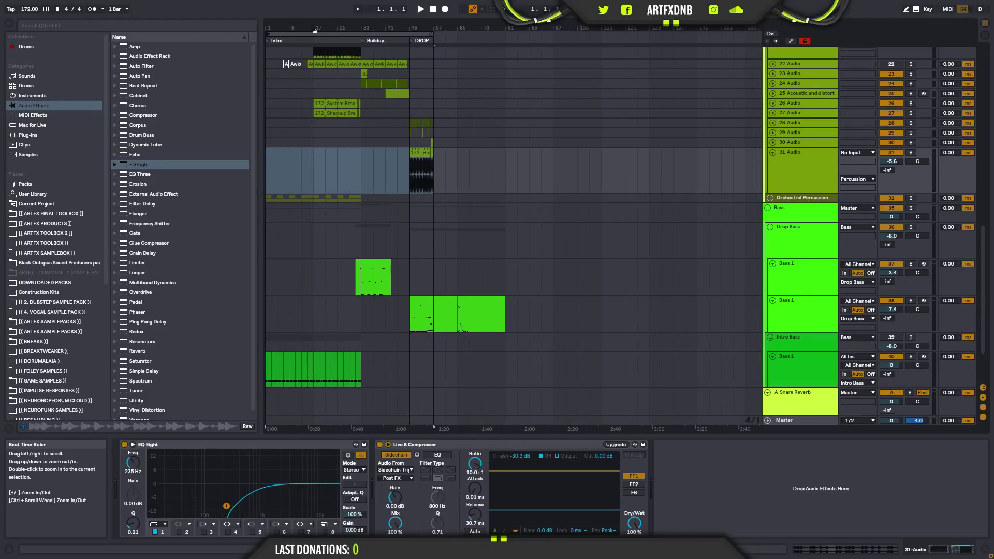
click(774, 153)
scroll(797, 150, up, 4)
click(797, 136)
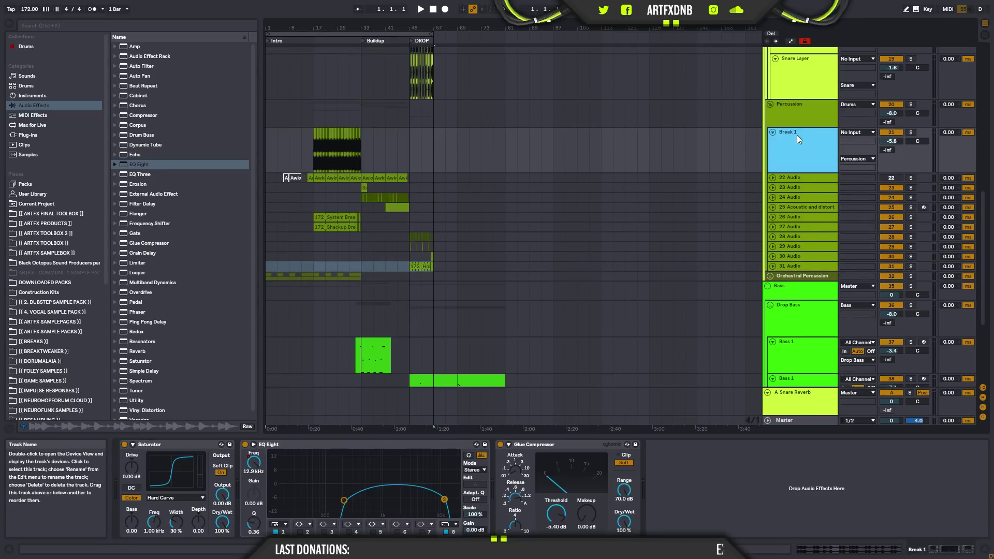
scroll(797, 132, up, 3)
click(410, 104)
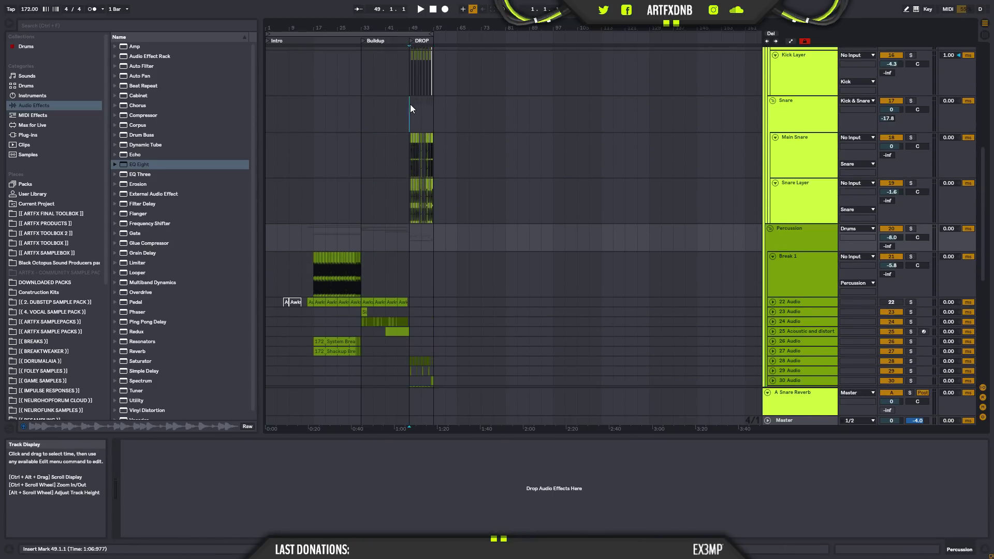
key(space)
- Set the loop start back to 49.1.1 so only the drop loops, and fold the Drums group
scroll(738, 91, up, 5)
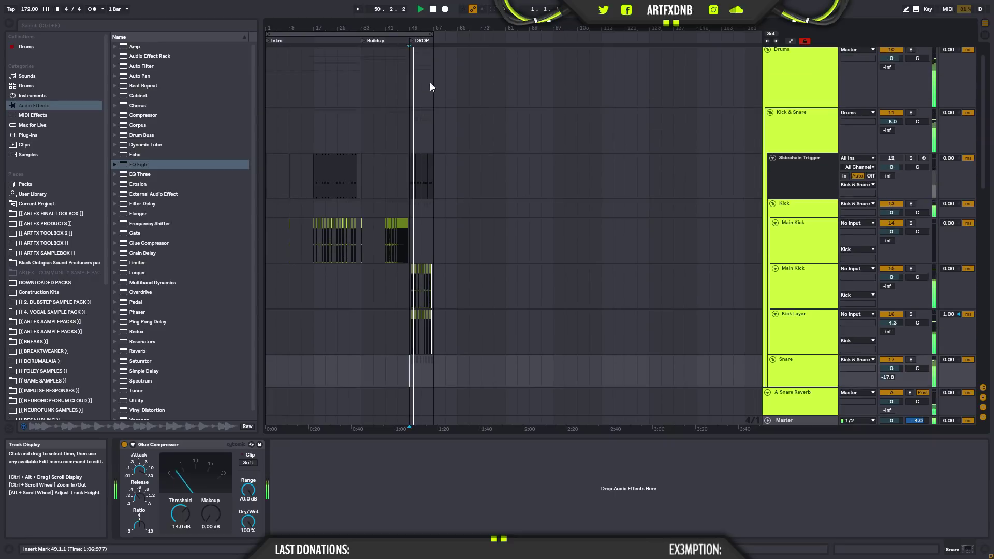
click(410, 75)
click(269, 34)
drag(270, 34, 409, 34)
click(785, 81)
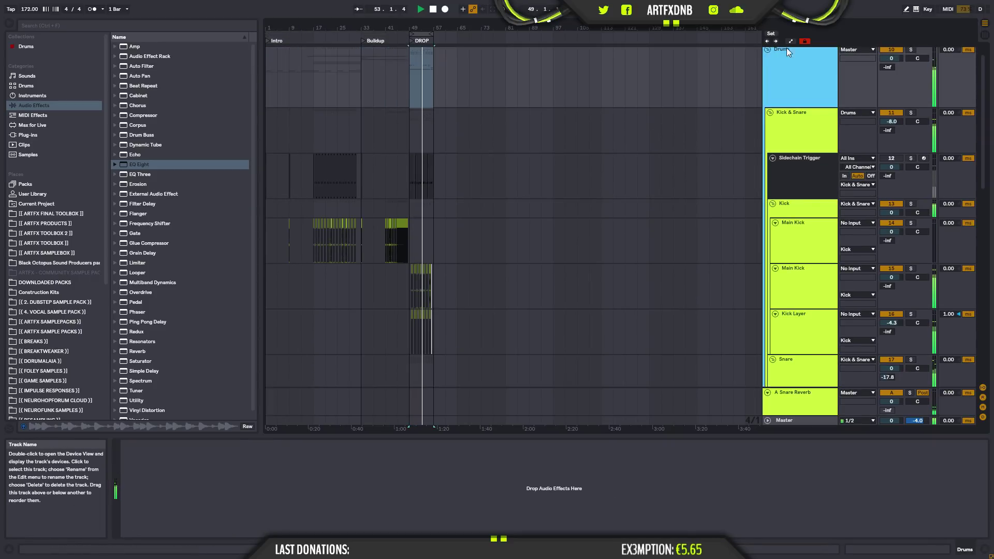
click(767, 50)
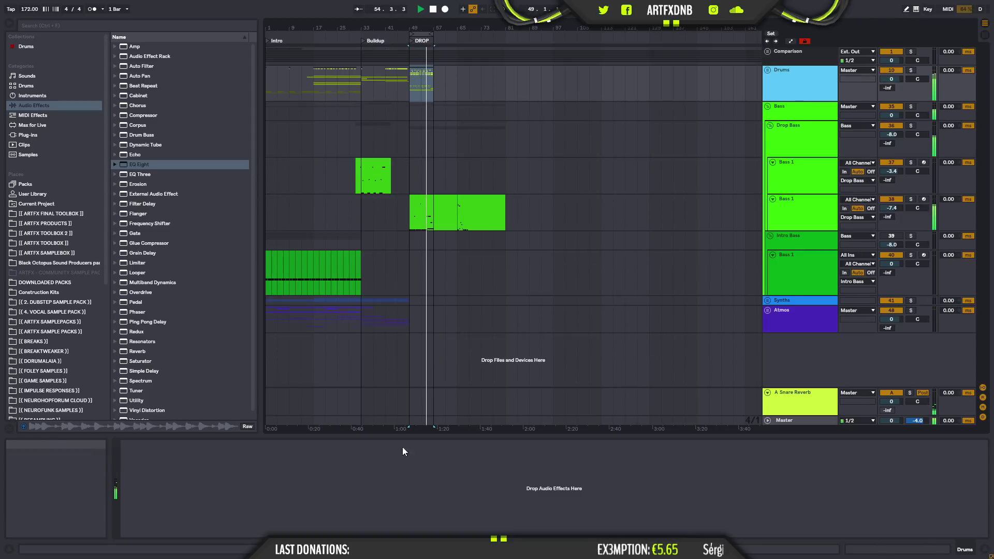
- Add a Glue Compressor to the Drums group and lower its threshold to -21.9 dB
drag(147, 244, 236, 483)
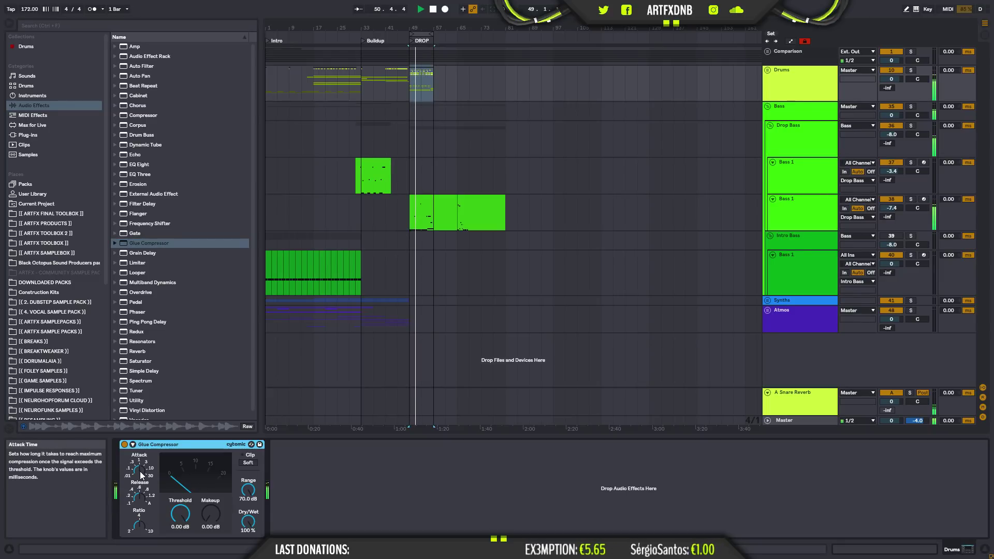
drag(180, 515, 180, 527)
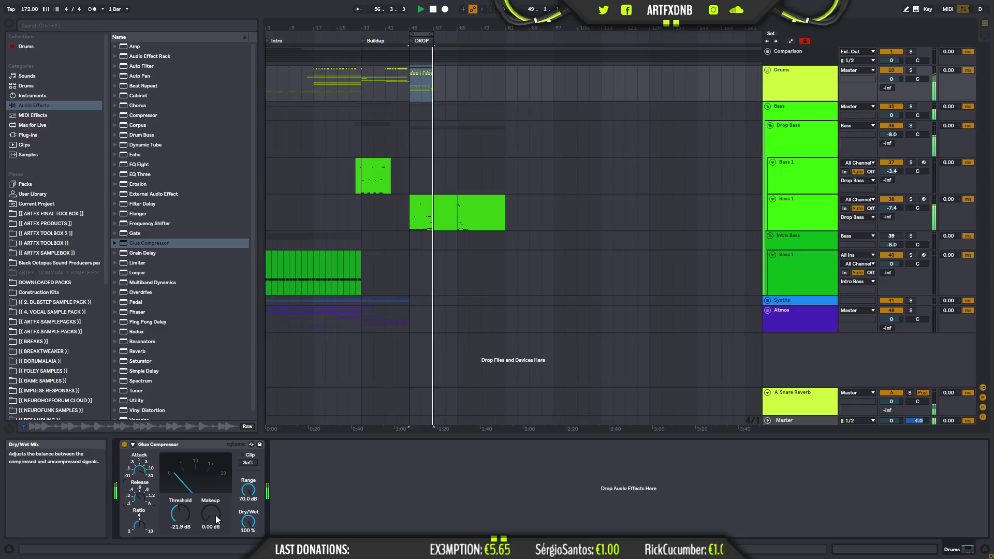
mouse_move(248, 531)
mouse_down()
mouse_move(247, 554)
mouse_move(248, 513)
mouse_up()
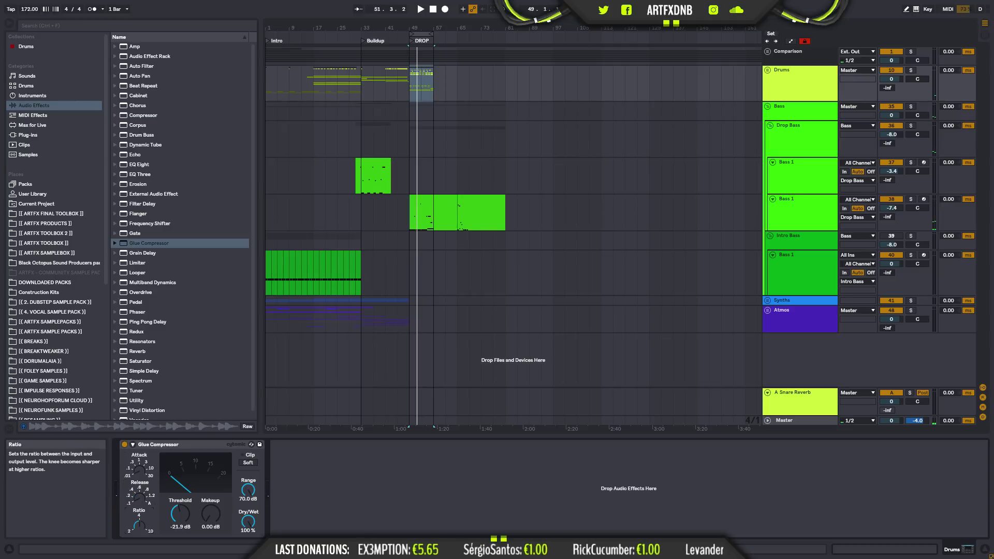
- Set the Drums Glue Compressor to -40 dB threshold, 26% dry/wet and 7.94 dB makeup, and compare it off and on
key(space)
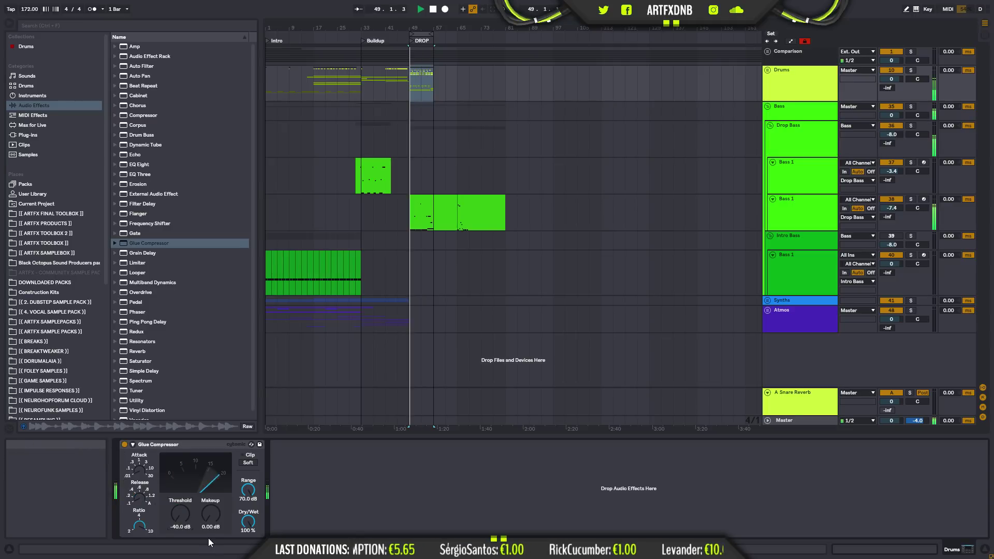
drag(247, 521, 247, 542)
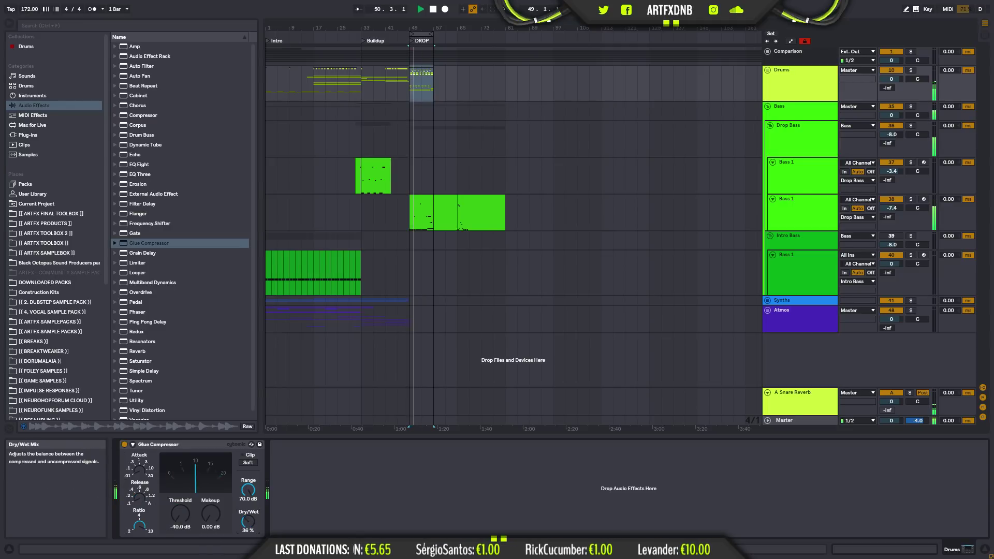
mouse_move(211, 514)
mouse_down()
mouse_move(211, 476)
mouse_move(212, 496)
mouse_up()
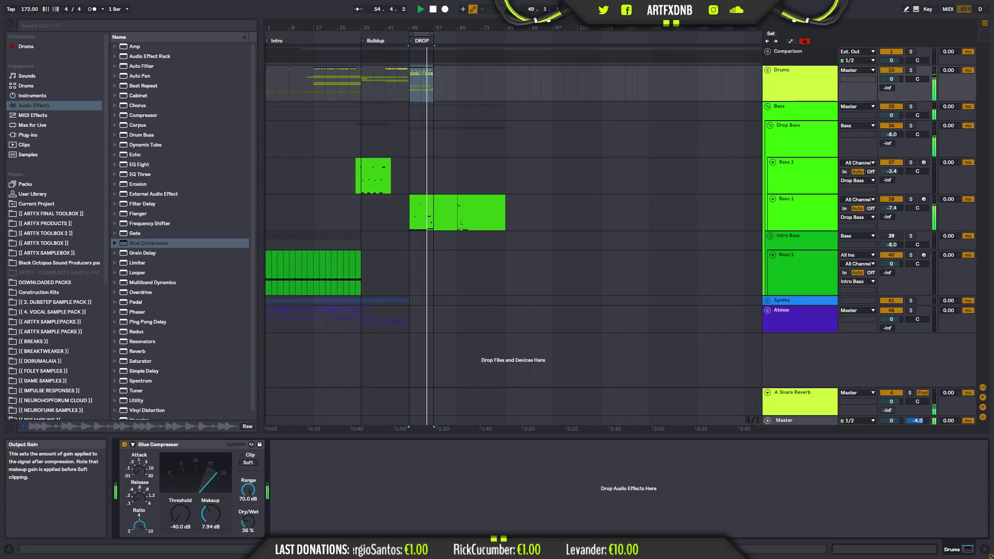
click(124, 445)
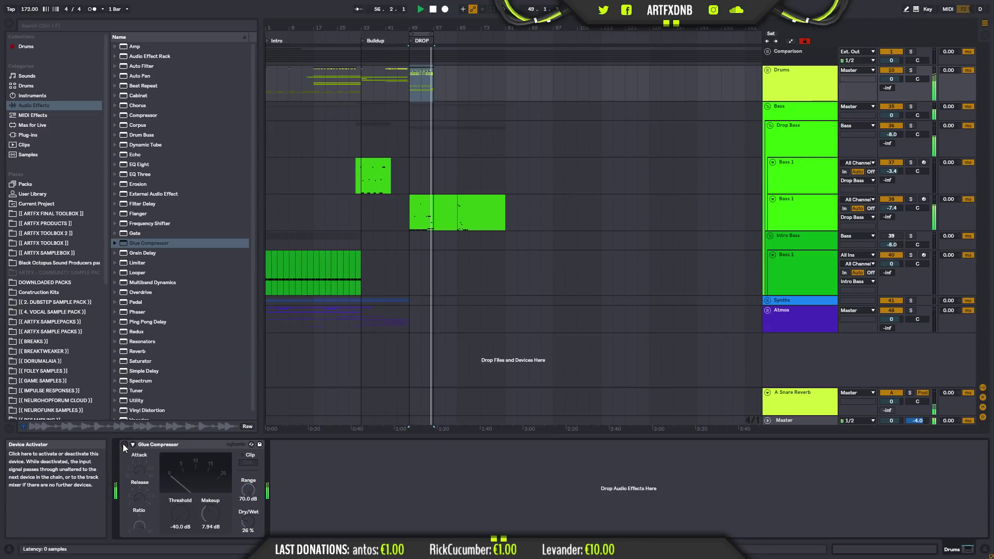
click(123, 445)
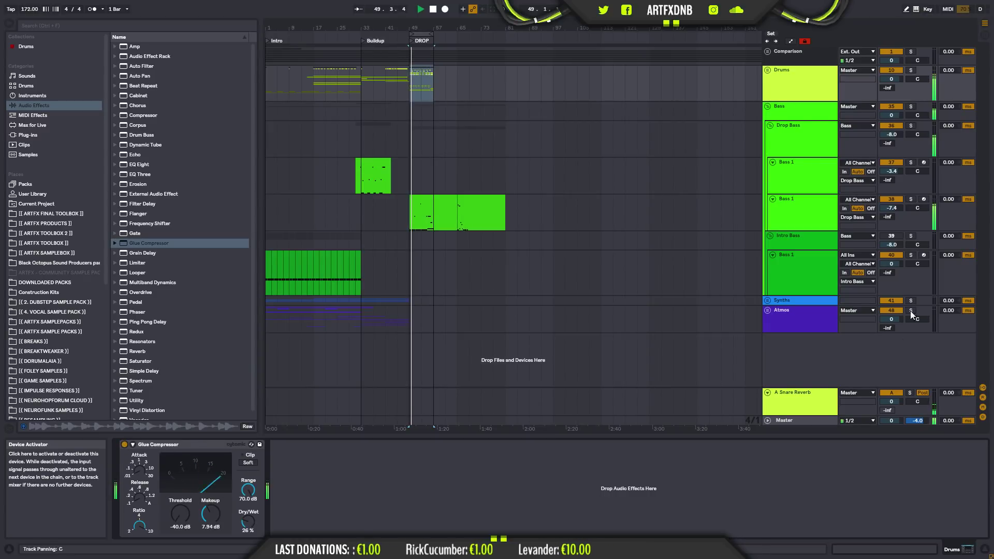
- Solo the Drums group, compare its Glue Compressor off and on, and raise the makeup gain to 20 dB
click(911, 70)
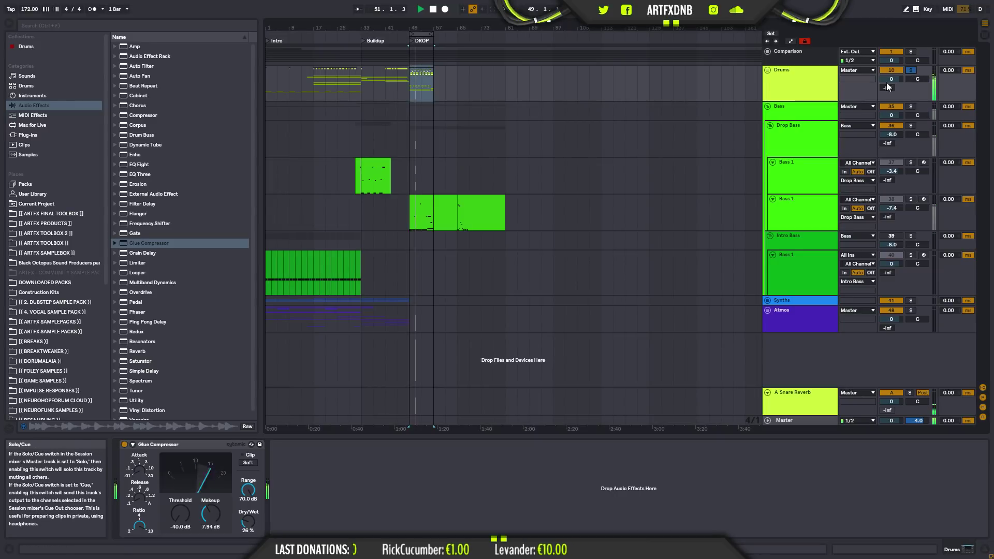
click(123, 446)
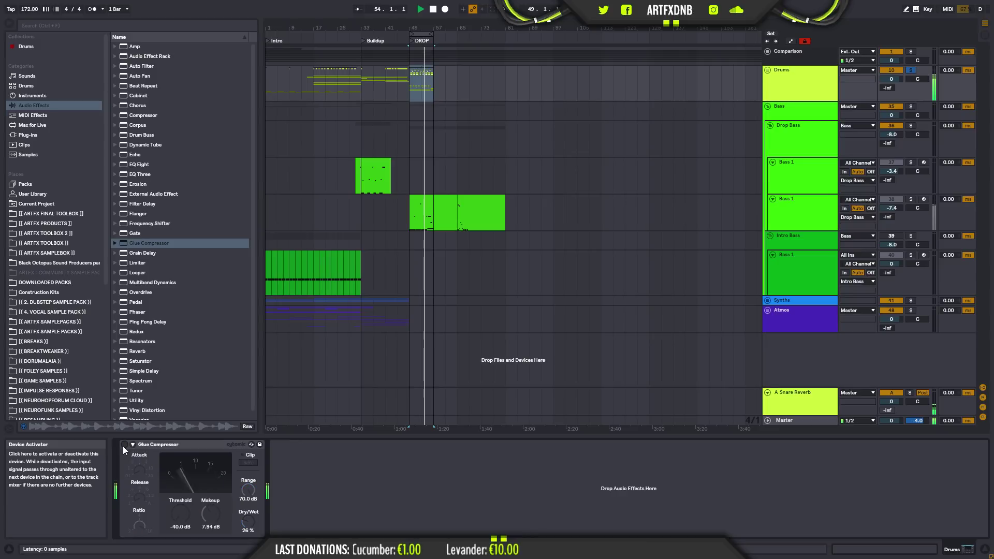
click(124, 445)
drag(209, 518, 210, 492)
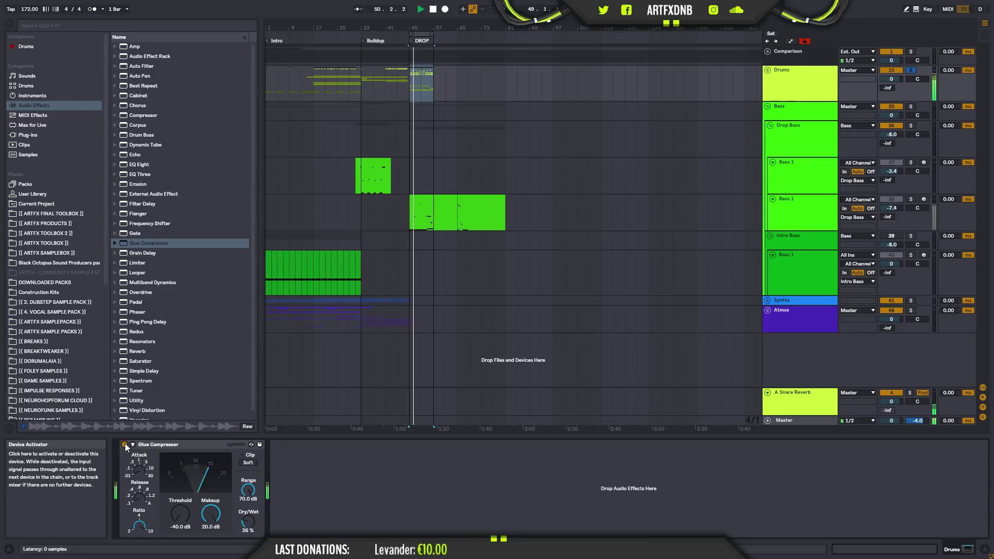
- Set the Drums Glue Compressor to 22% dry/wet and 12.9 dB makeup, and compare it off and on
drag(248, 522, 211, 523)
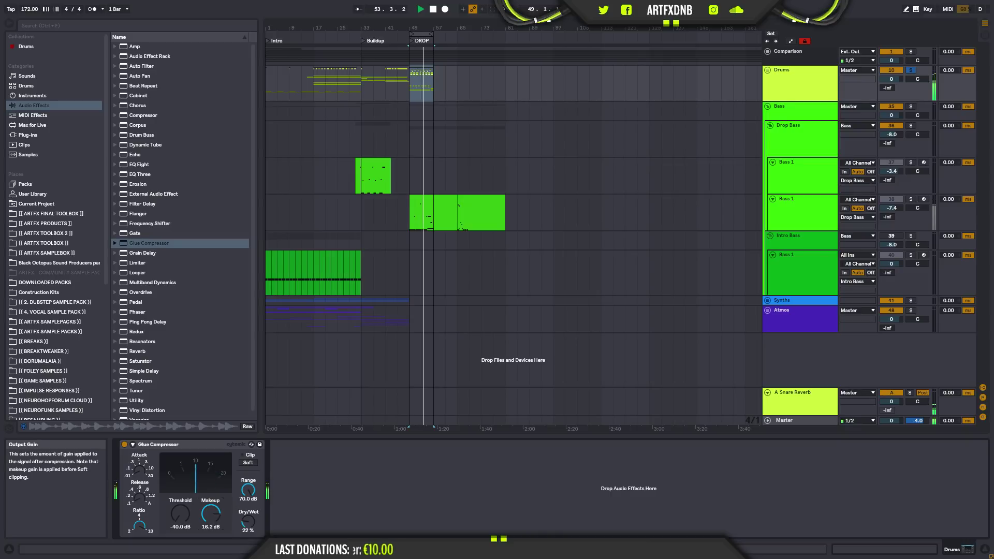
click(124, 445)
click(124, 445)
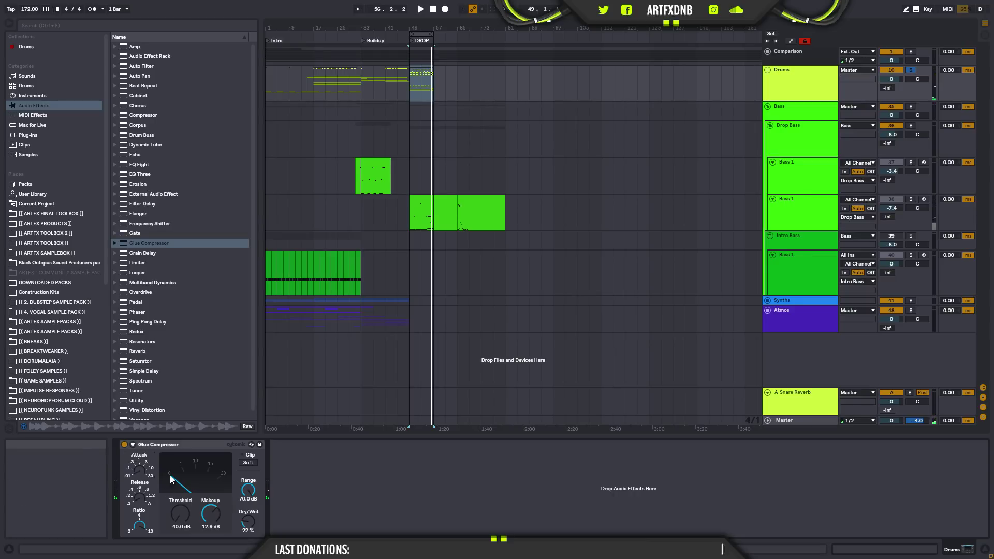
- Replace the Drums group's Glue Compressor with a Drum Buss and play the drop loop
click(161, 446)
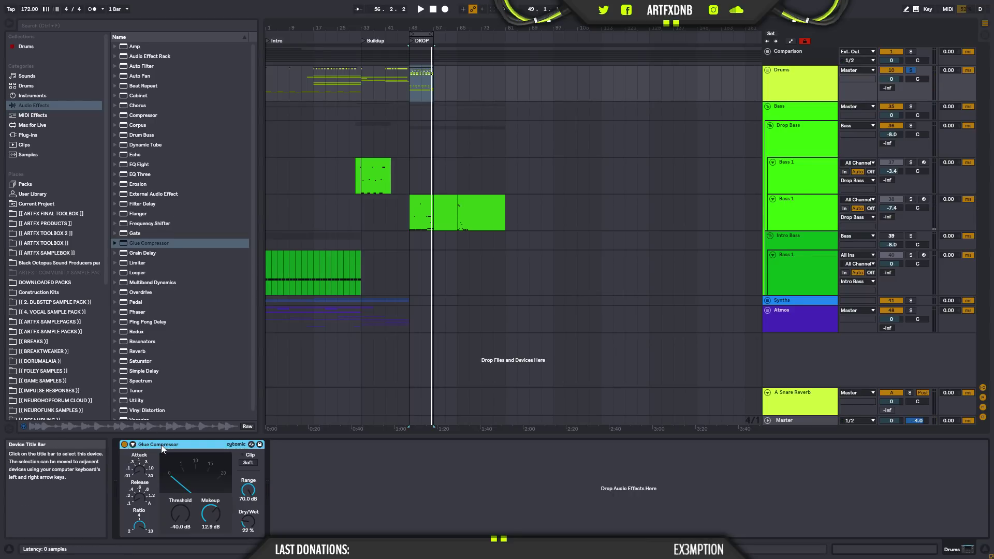
key(Delete)
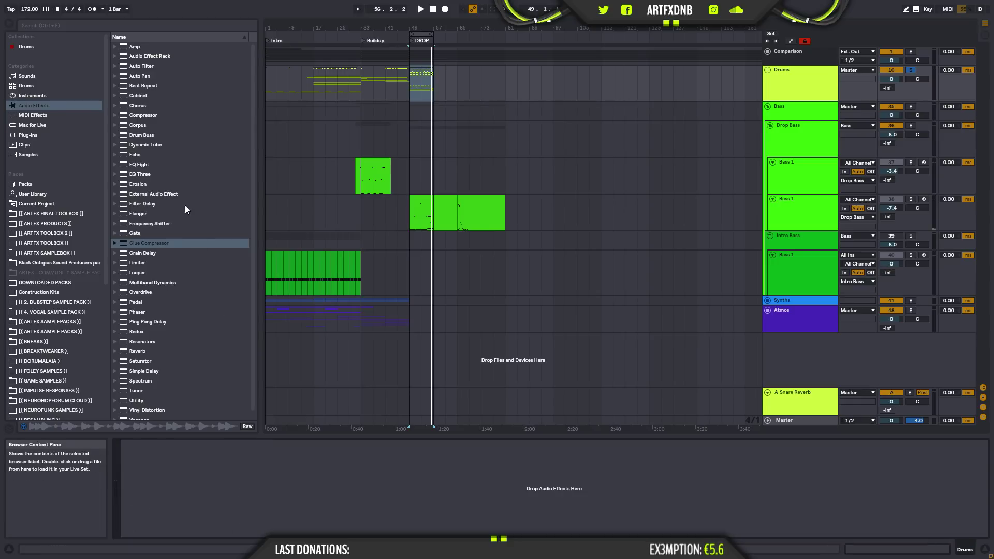
drag(141, 134, 273, 493)
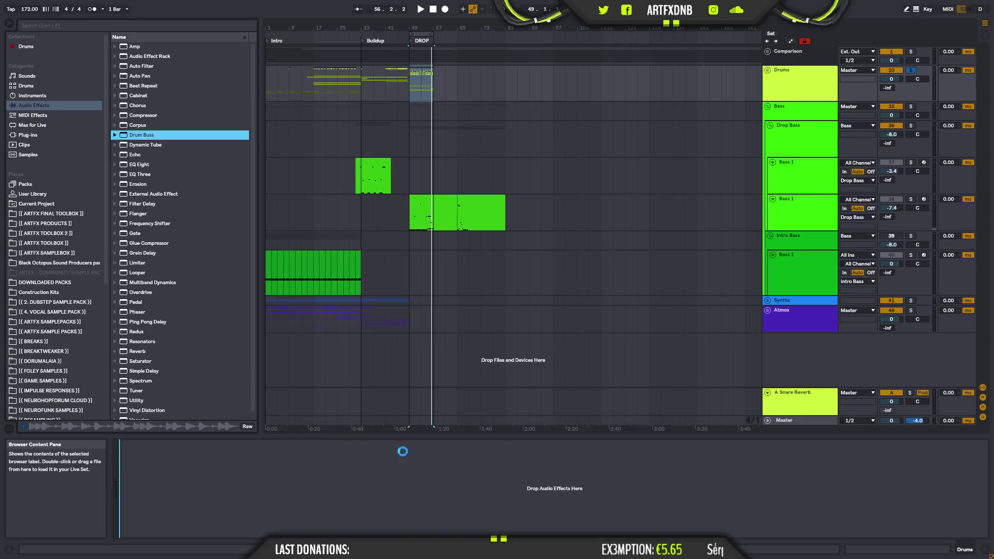
key(space)
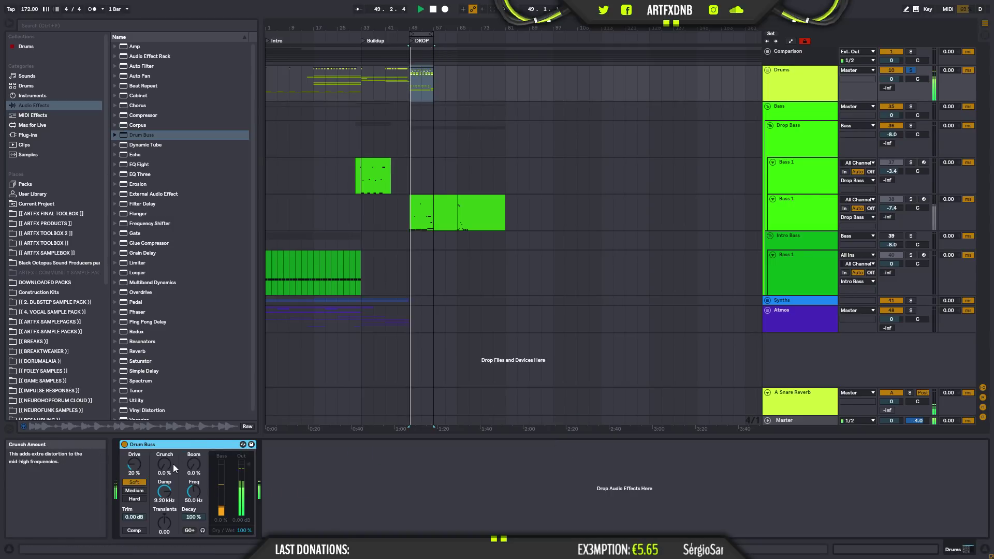
- Lower the Drum Buss drive to 0% and try the Medium distortion type before returning to Soft
drag(133, 464, 134, 487)
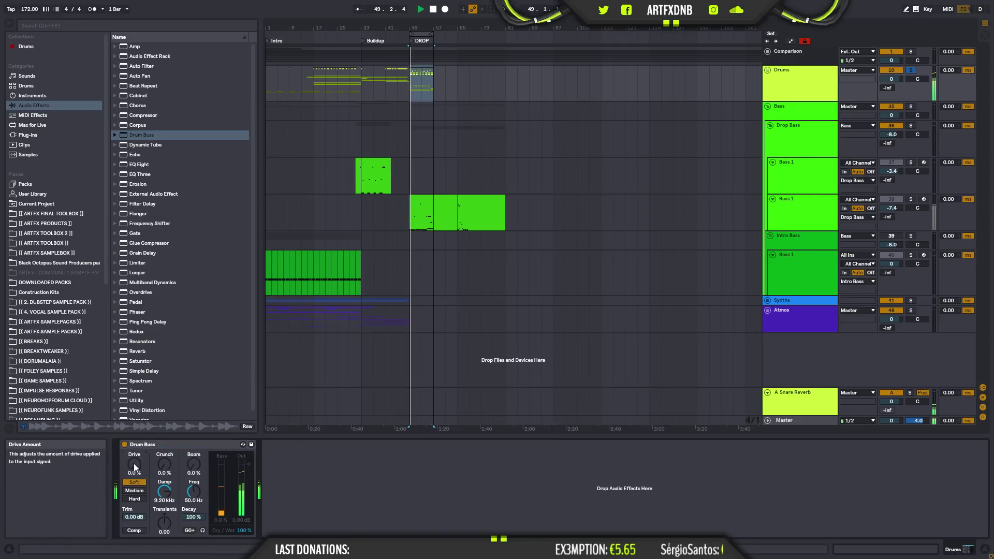
click(134, 491)
key(space)
key(space)
click(135, 483)
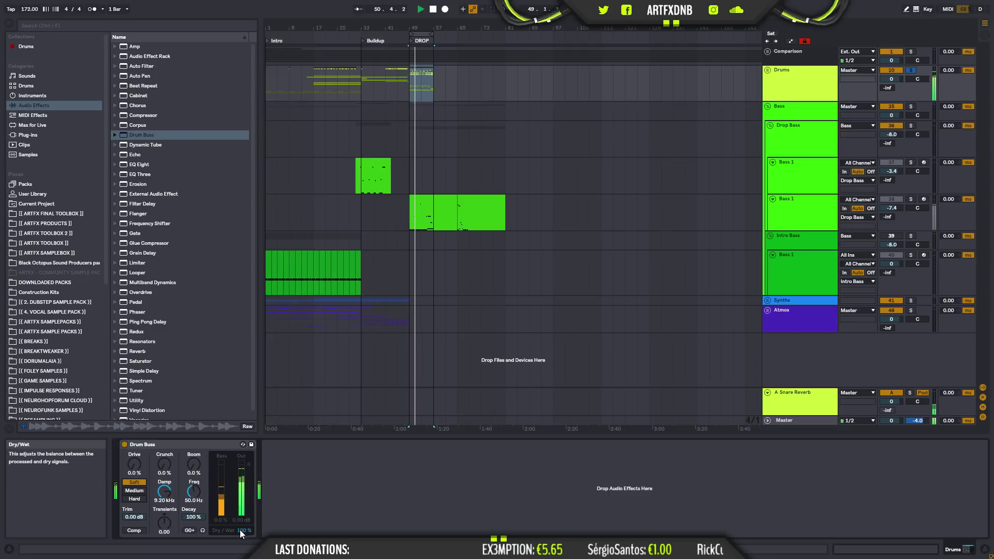
- Set the Drum Buss to 26% crunch, 20 kHz damp and -7.81 dB trim, and try the Hard distortion type
drag(170, 469, 169, 450)
drag(164, 491, 130, 526)
click(139, 498)
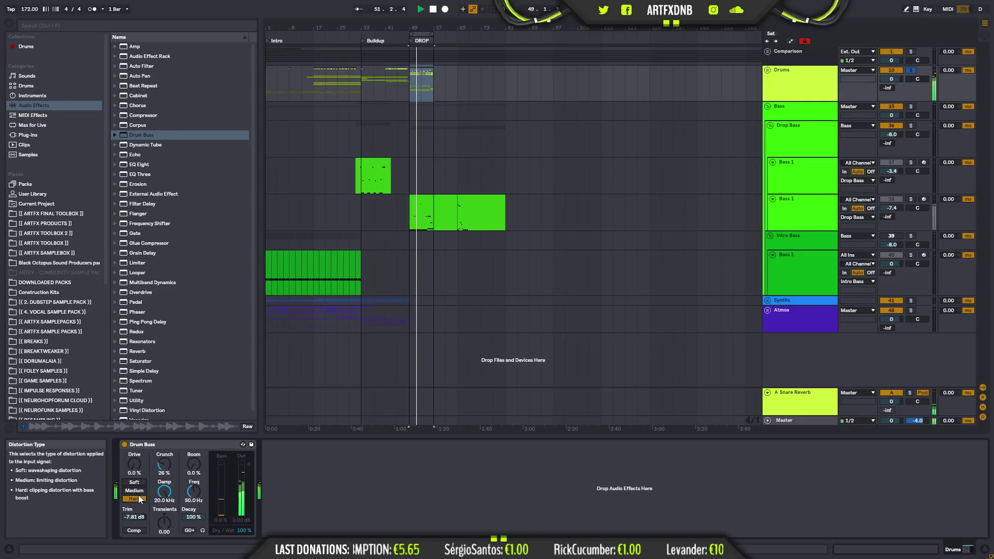
- Set the Drum Buss to Medium distortion with 40% drive and 17% dry/wet, and compare it off and on
click(134, 490)
drag(135, 466, 136, 438)
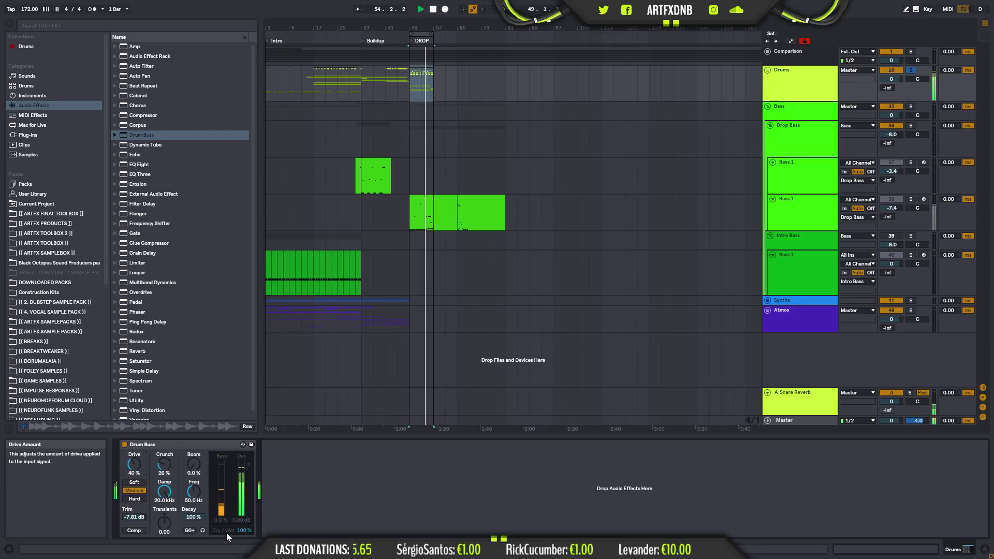
drag(193, 516, 244, 543)
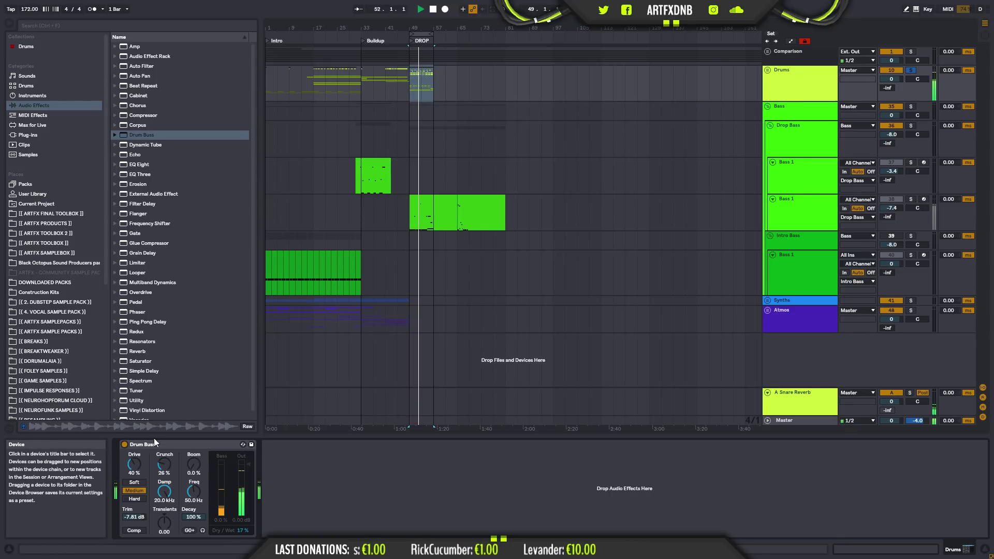
click(124, 443)
click(126, 446)
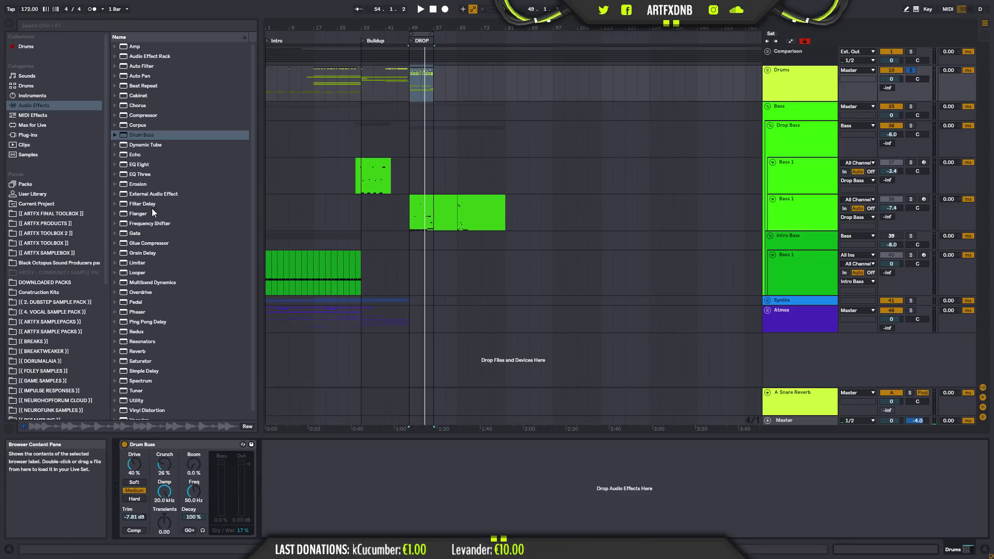
- Add the Klanghelm SDRR distortion plug-in after the Drum Buss and move its window clear of the arrangement's upper part
click(40, 135)
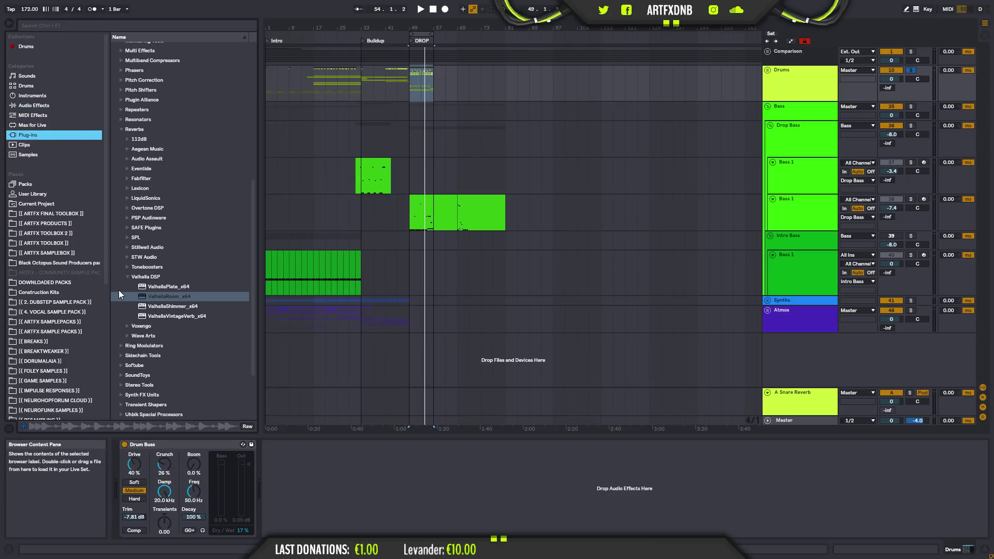
click(121, 129)
scroll(164, 197, up, 4)
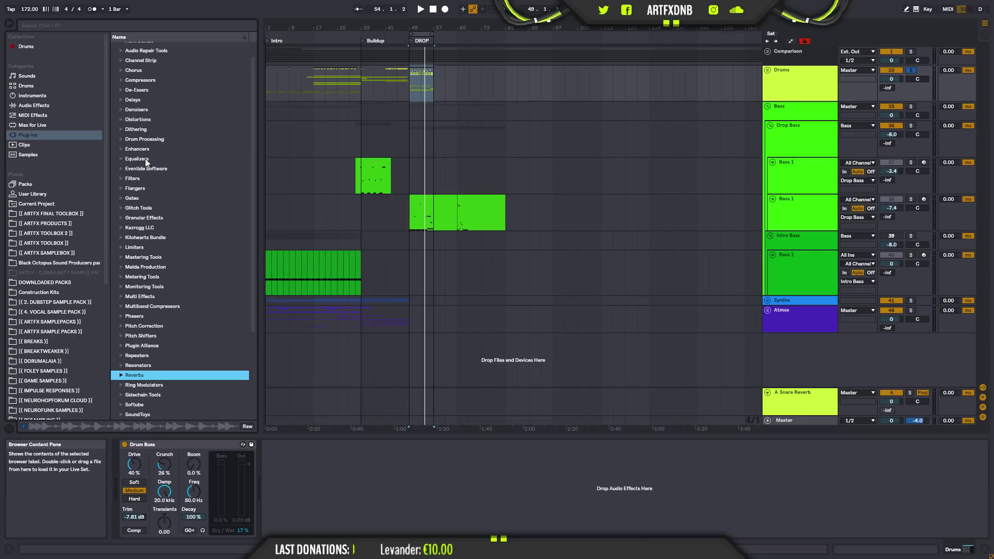
click(122, 119)
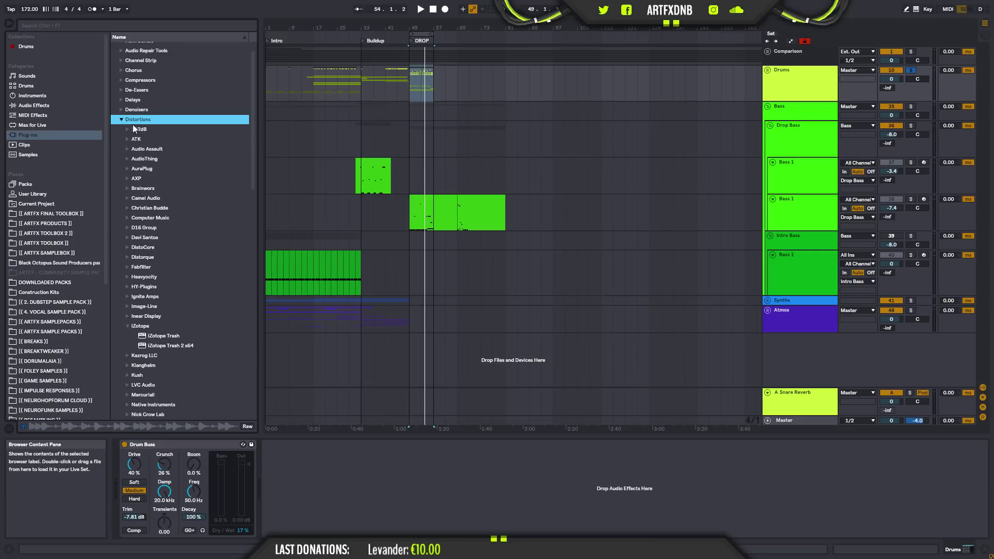
click(129, 325)
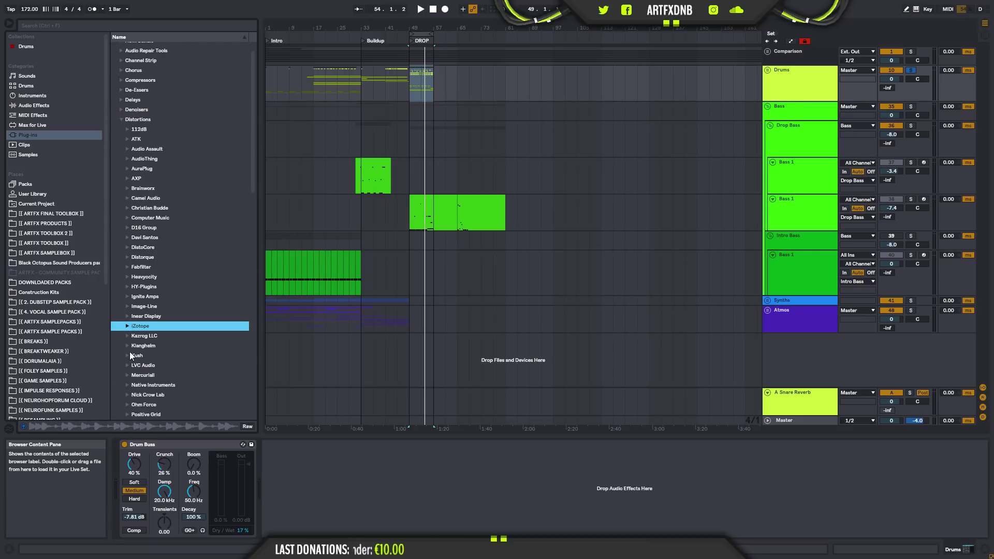
click(127, 343)
drag(157, 368, 370, 459)
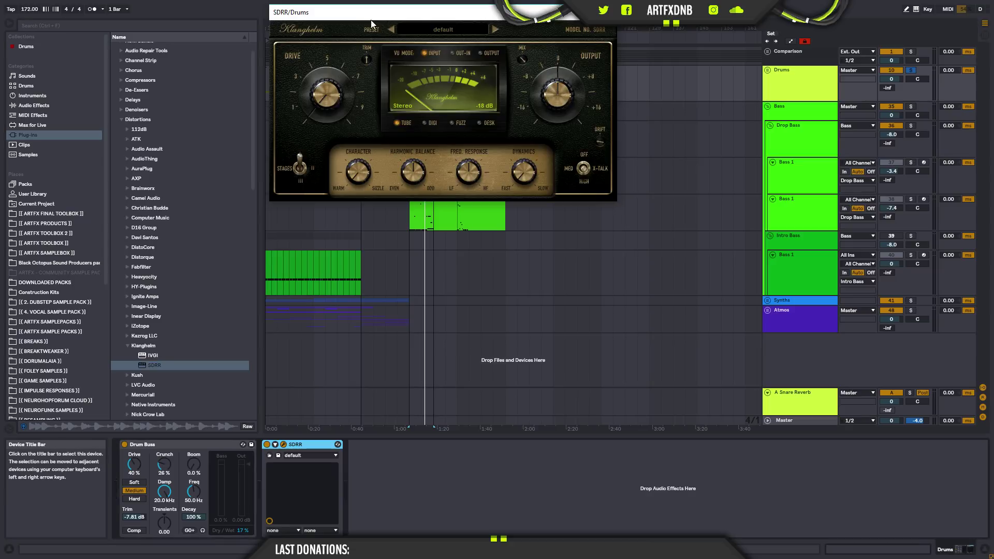
drag(373, 16, 485, 183)
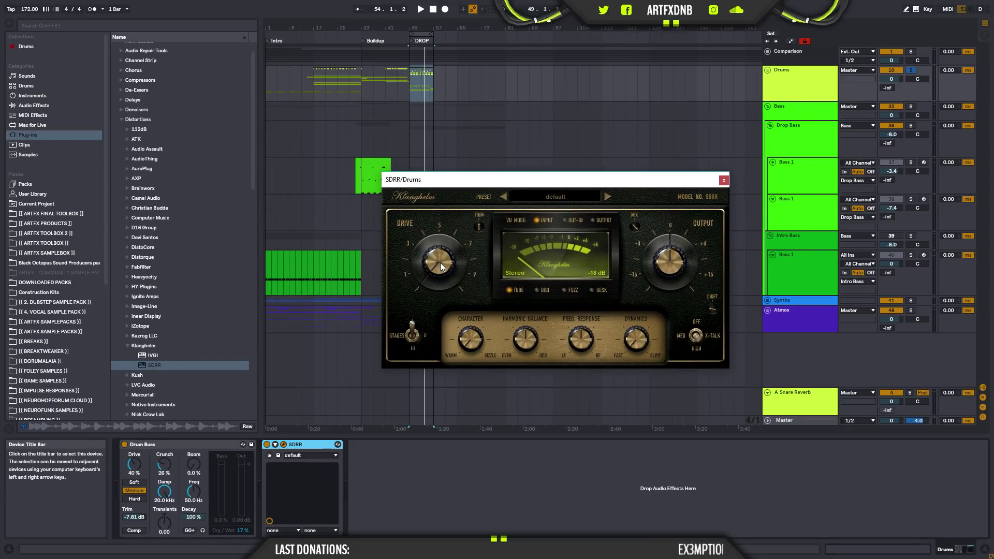
- Play the drop loop and compare the drums with SDRR off and on
key(space)
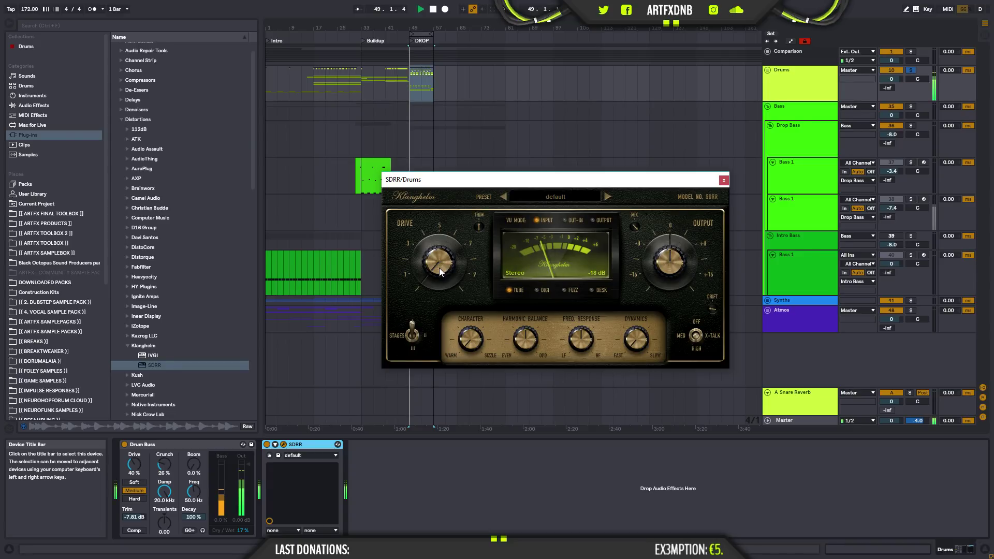
click(268, 445)
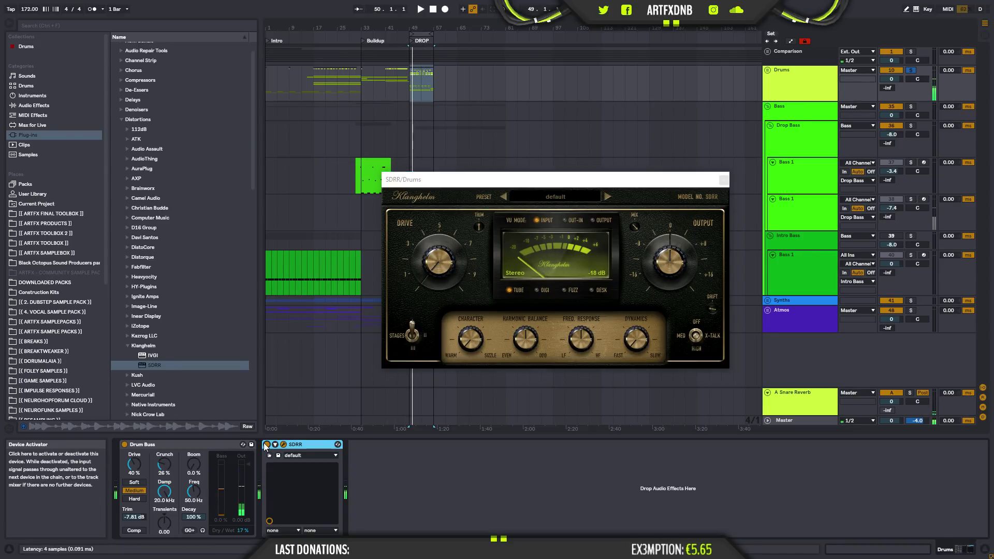
click(268, 445)
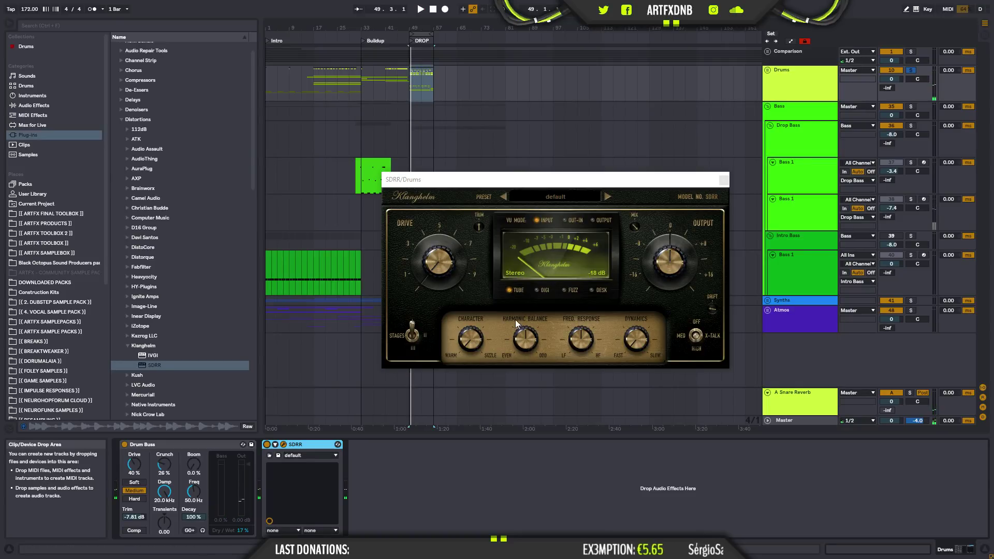
click(444, 263)
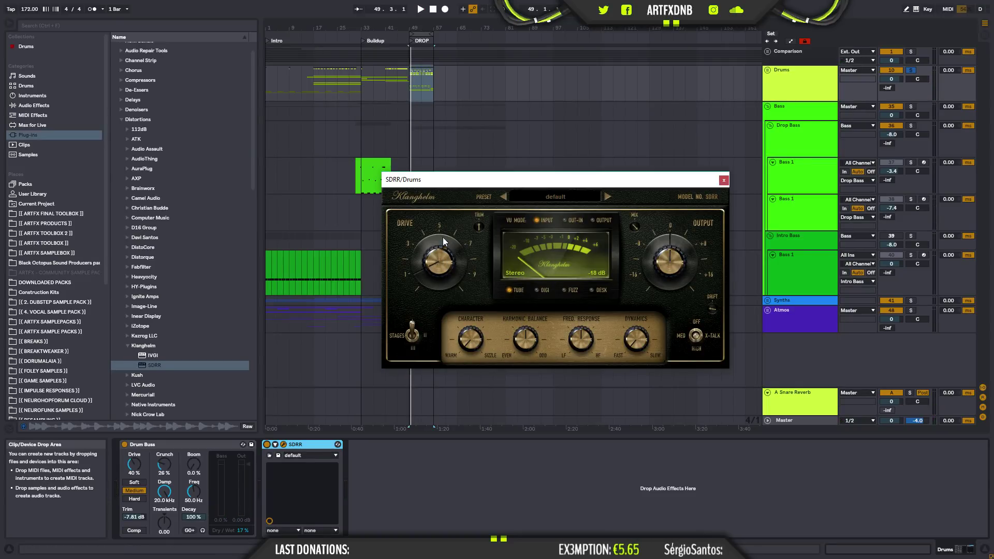
key(space)
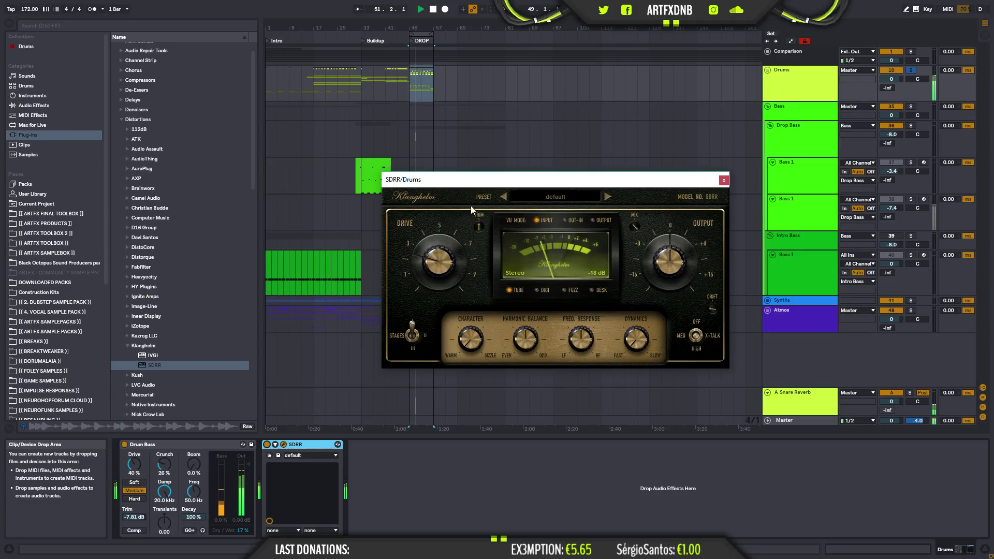
- Try SDRR's stages switch, input trim and crosstalk switch, and return the switches to their original positions
click(412, 336)
click(410, 338)
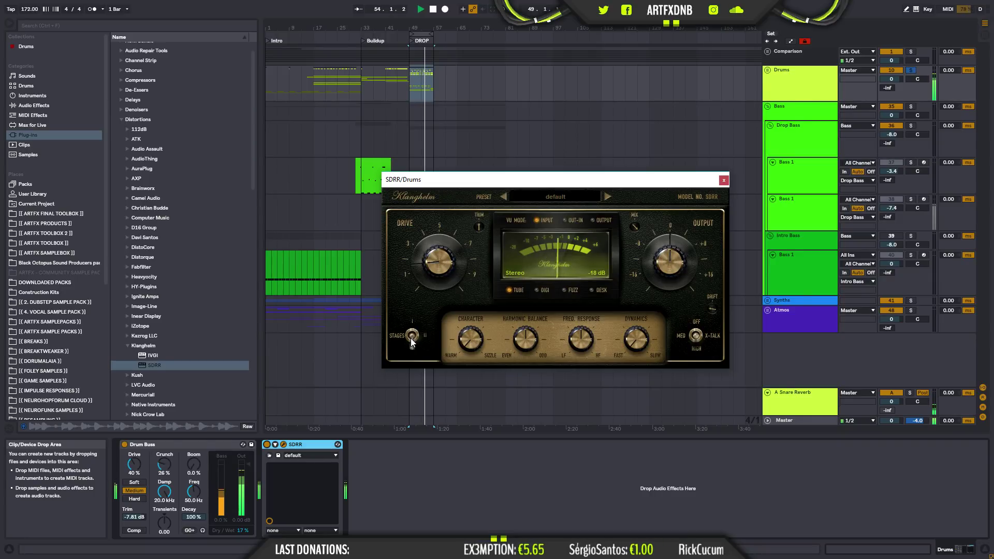
click(411, 332)
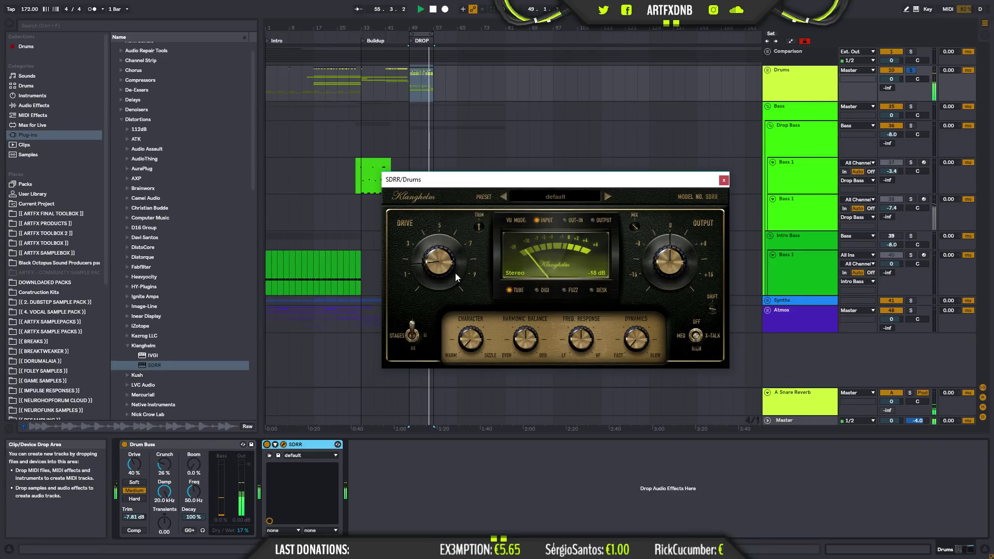
mouse_move(479, 228)
mouse_down()
mouse_move(479, 238)
mouse_move(480, 228)
mouse_up()
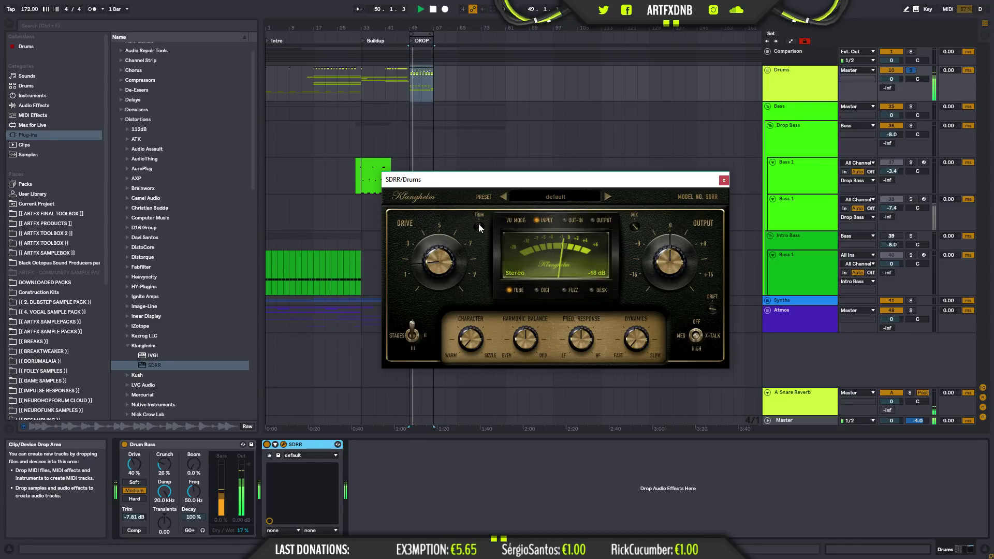
click(697, 334)
click(697, 334)
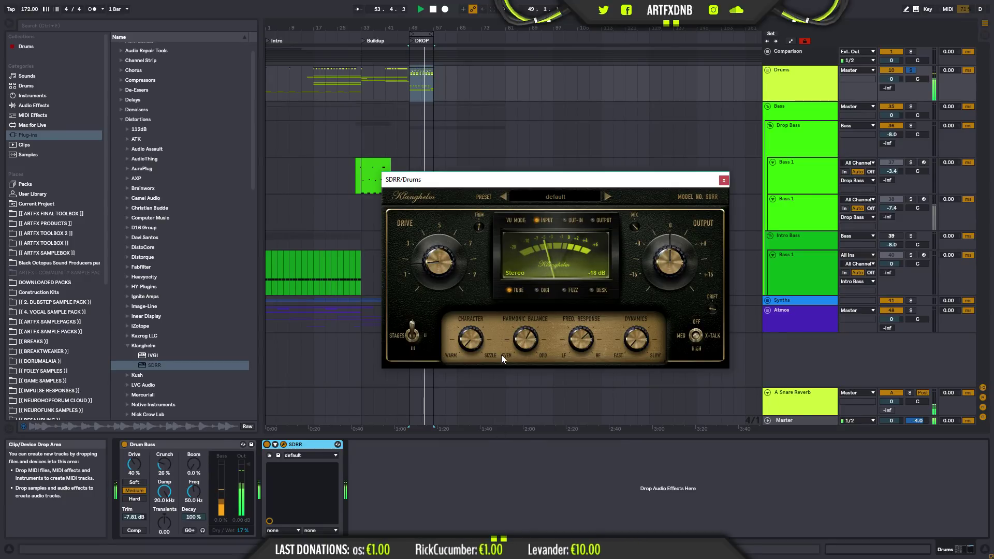
- Adjust SDRR's drive and mix while comparing the plug-in off and on, and close its window
drag(432, 246, 447, 187)
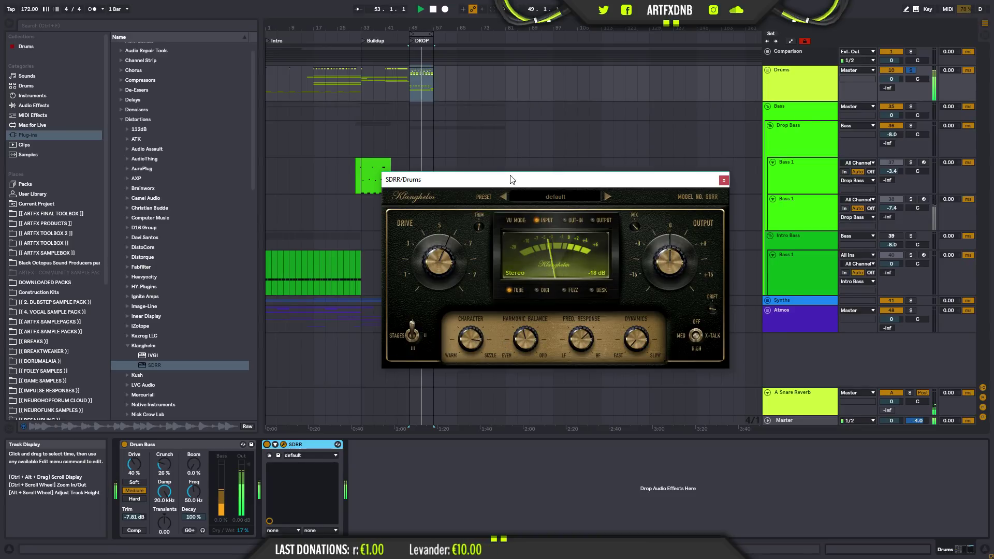
drag(436, 269, 437, 295)
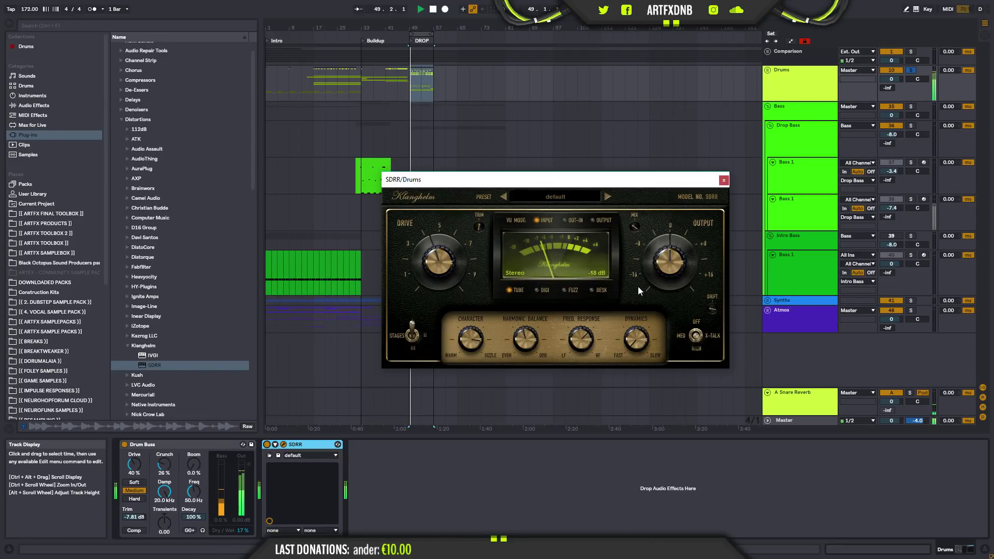
click(269, 446)
click(269, 447)
click(638, 228)
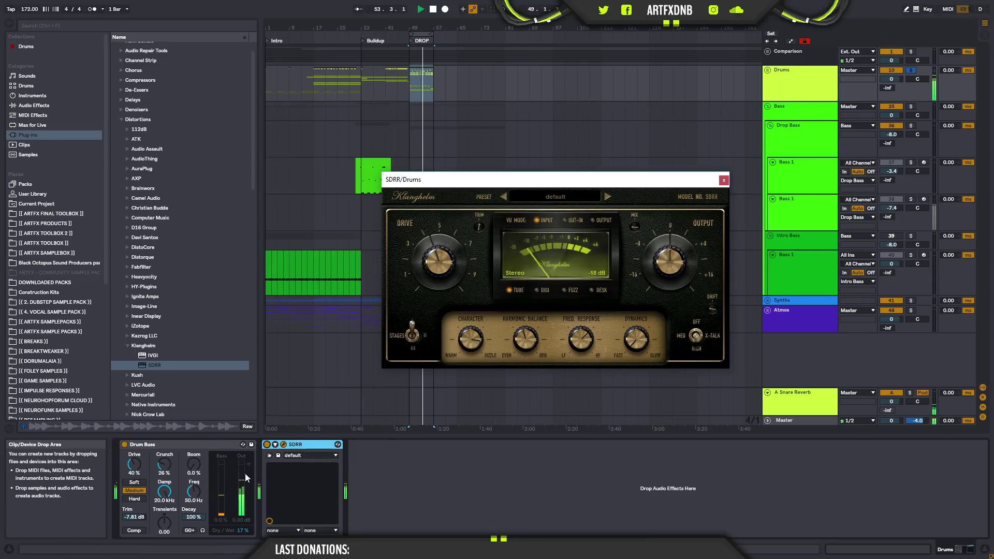
click(268, 445)
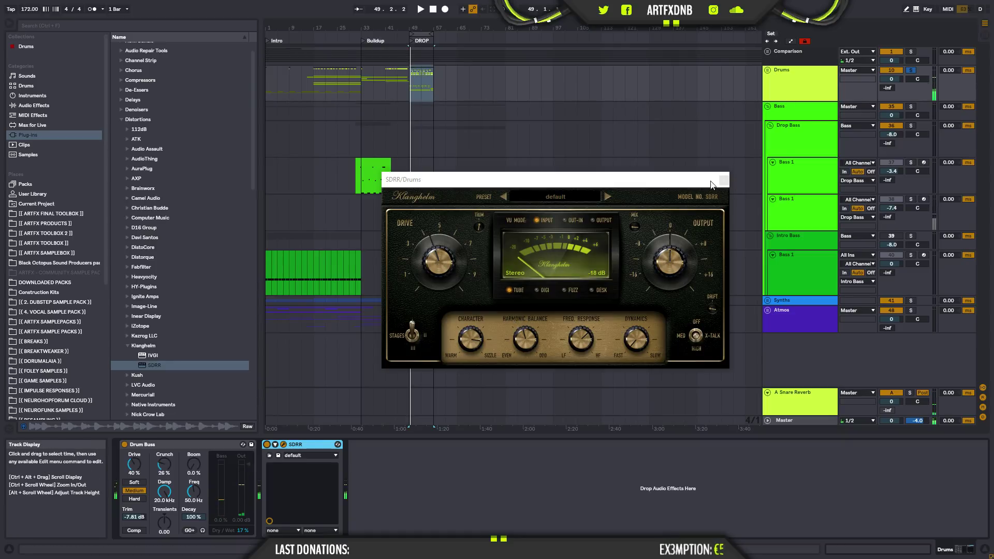
click(723, 180)
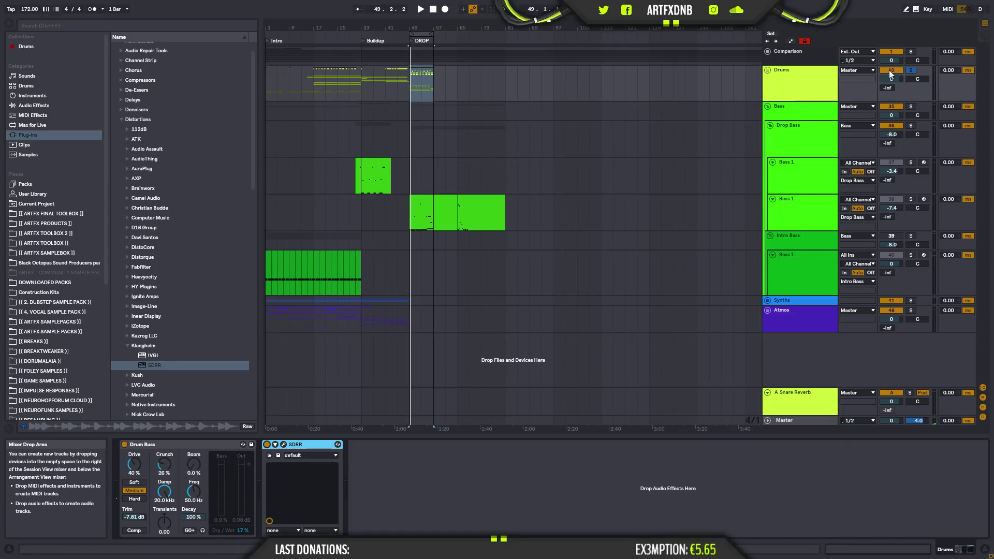
- Unsolo the Drums group to hear it in the full mix, and fold the Bass group
click(912, 71)
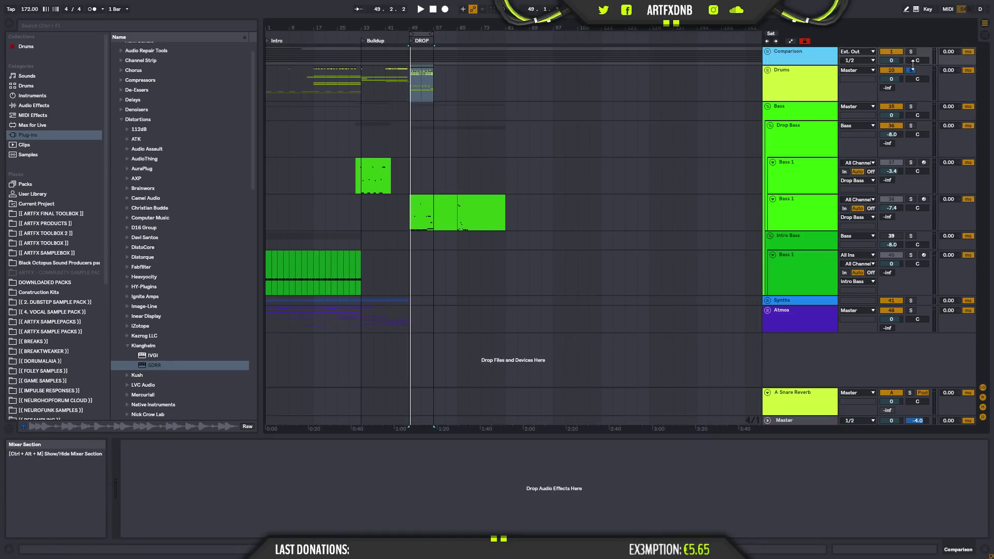
click(775, 82)
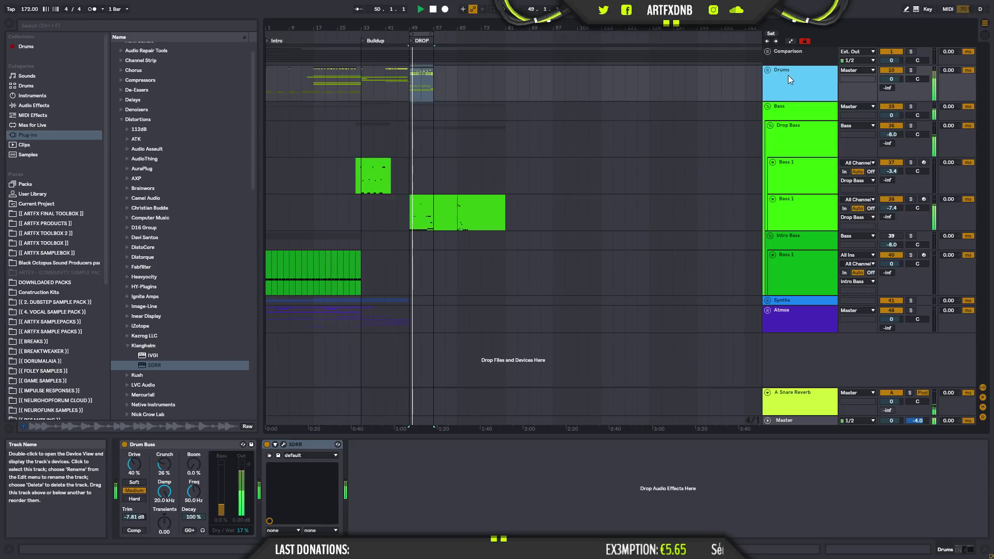
click(769, 106)
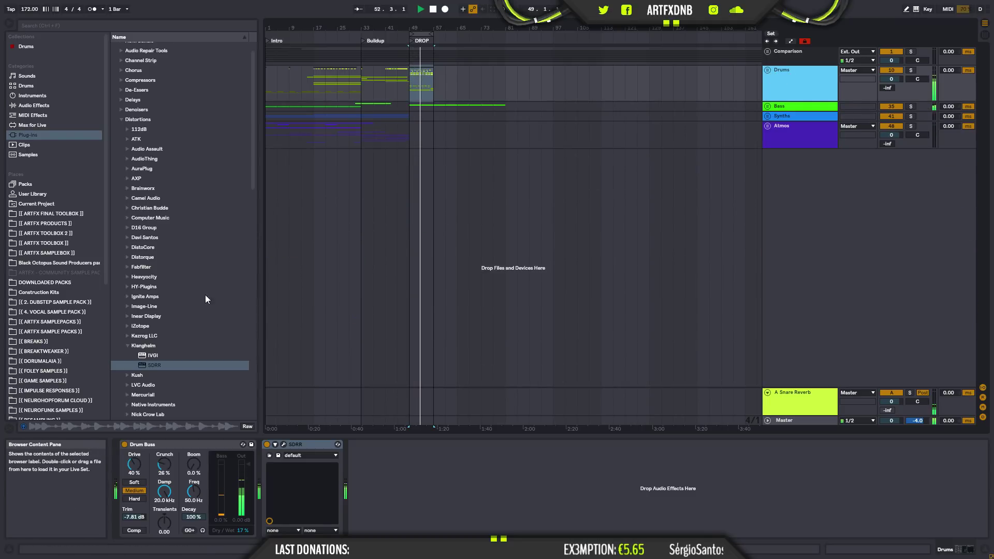
- Load iZotope Trash 2 x64 after SDRR on the Drums group and set its Stage 1 distortion type to Clip Control
click(127, 346)
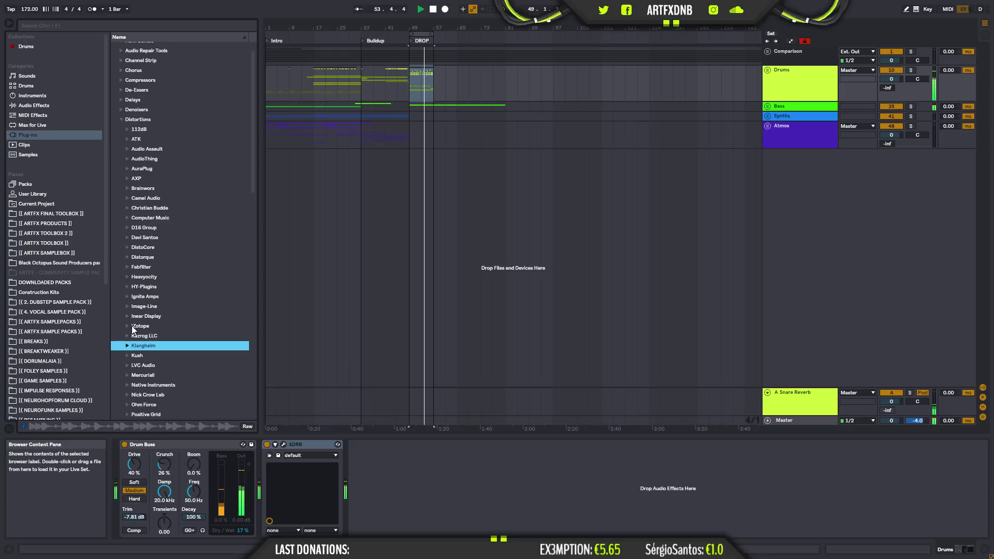
click(127, 326)
click(177, 346)
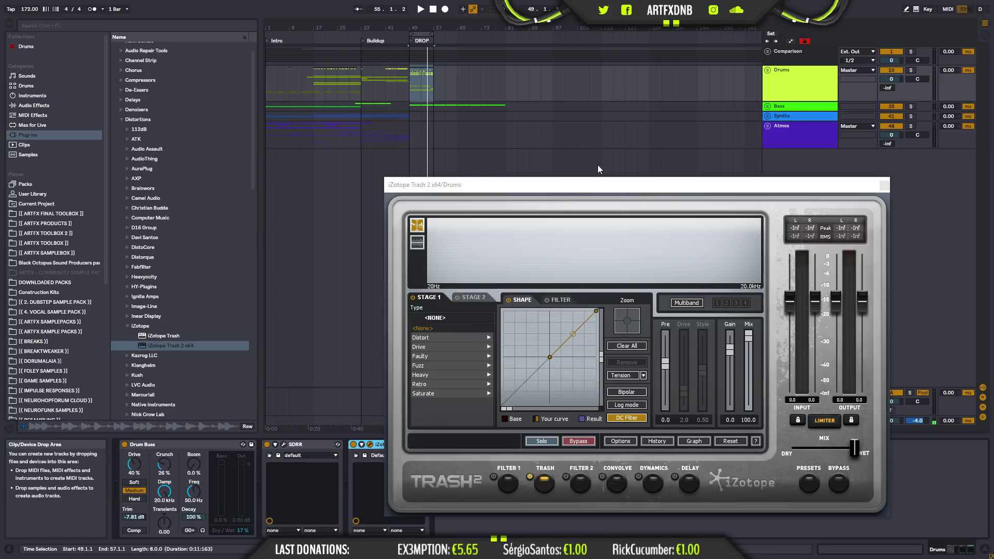
drag(675, 185, 631, 124)
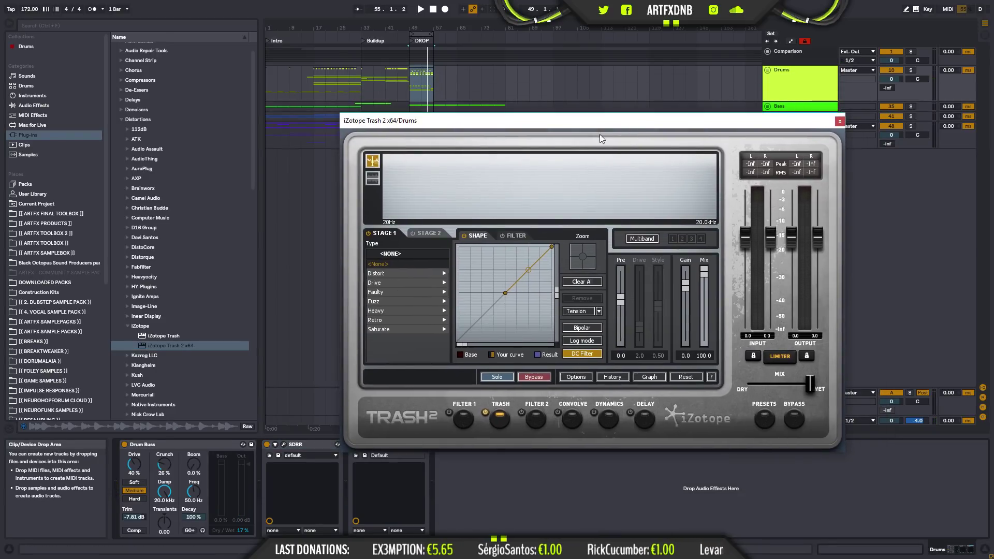
click(399, 275)
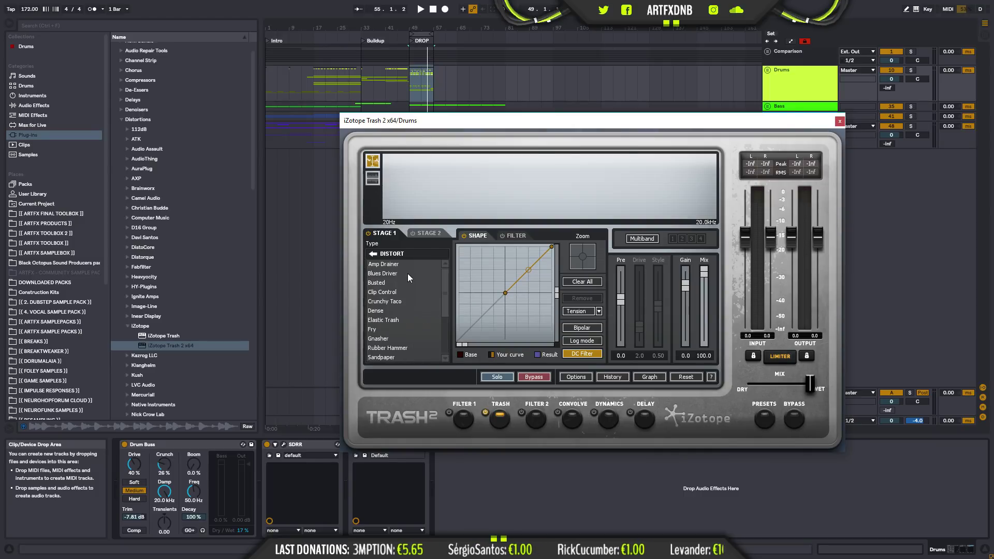
click(381, 293)
drag(546, 126, 638, 180)
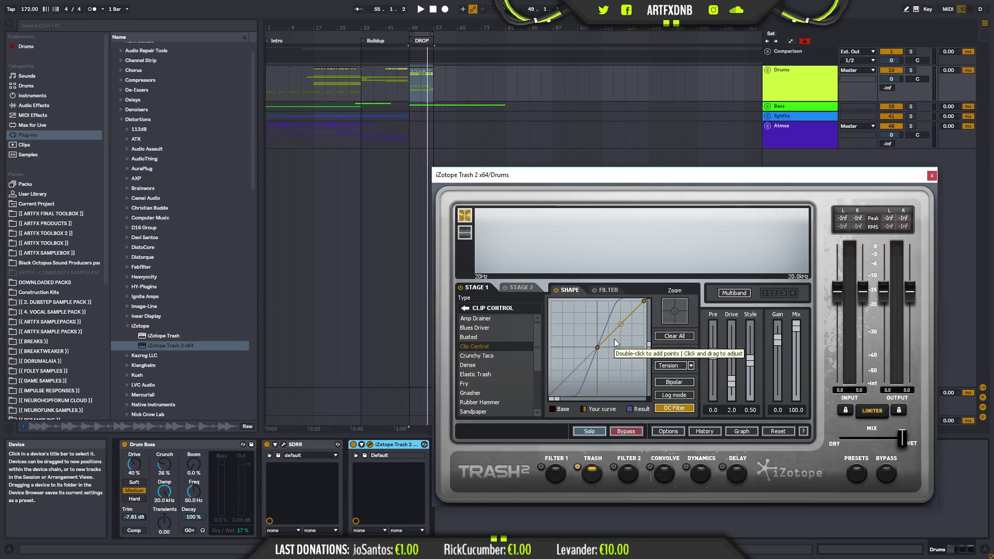
- Lower Trash 2's Stage 1 mix to 15.7 while playing the drop, and close the plug-in window
drag(795, 326, 805, 381)
key(space)
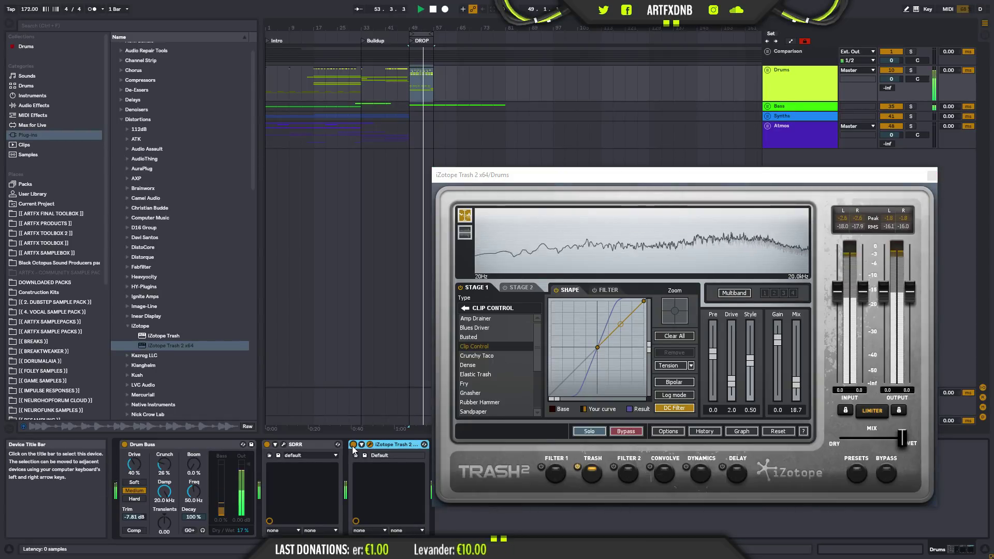
drag(797, 382, 800, 387)
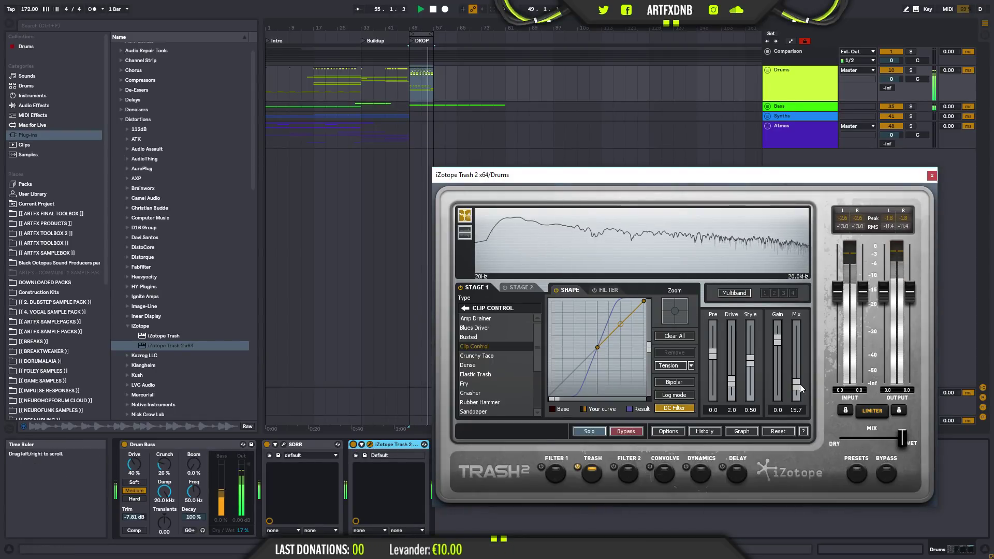
click(932, 175)
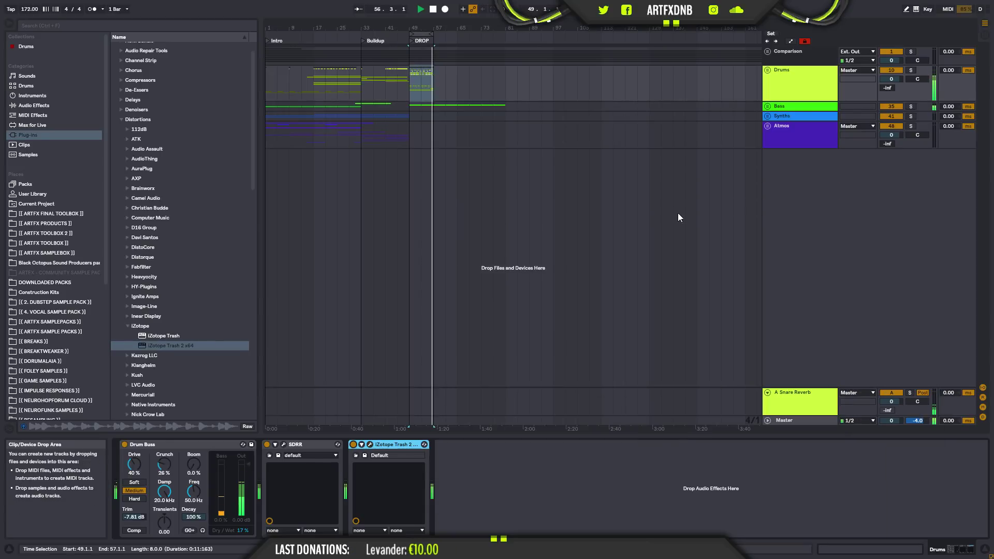
key(space)
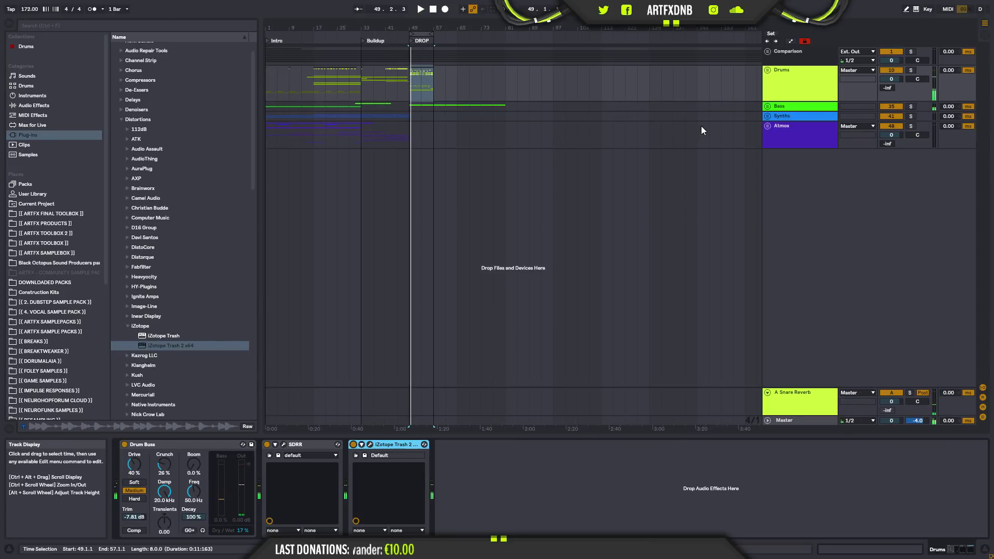
- Unfold the Bass group and raise the volume of the drop's Bass 1 track to -3.4 dB
click(799, 86)
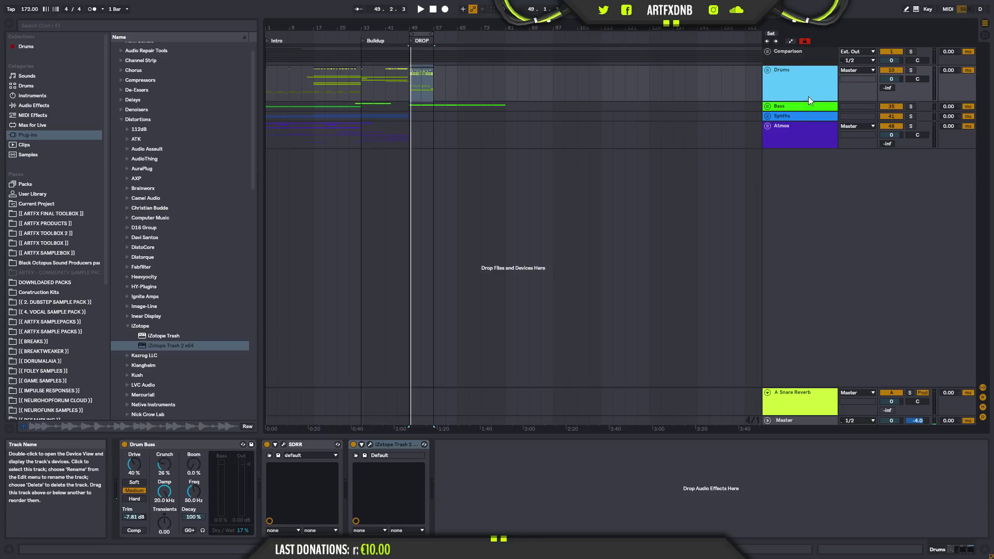
click(782, 107)
click(768, 107)
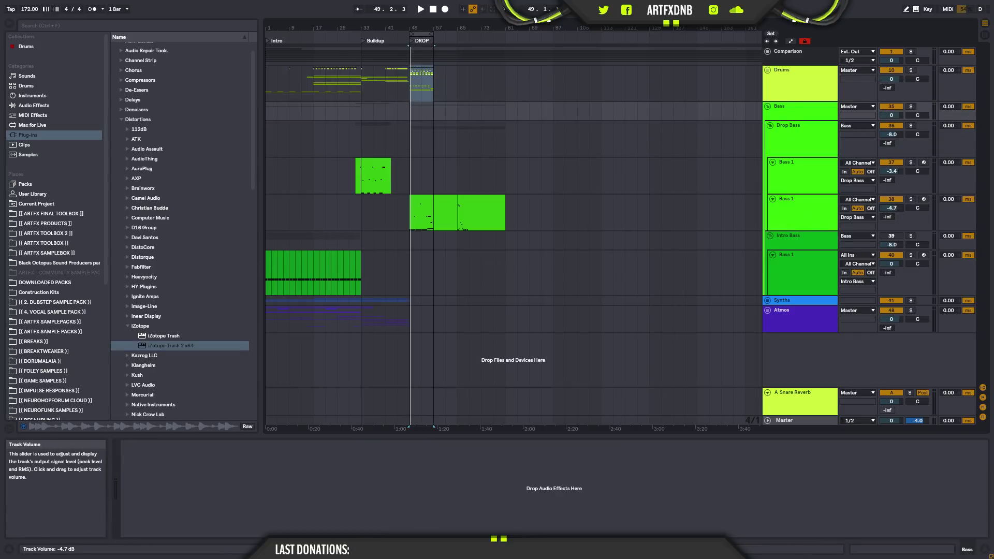
drag(892, 208, 892, 204)
- Enable band 7 in the first EQ Eight of the drop's Bass 1 track and cut 3.60 dB at 5.74 kHz
click(824, 202)
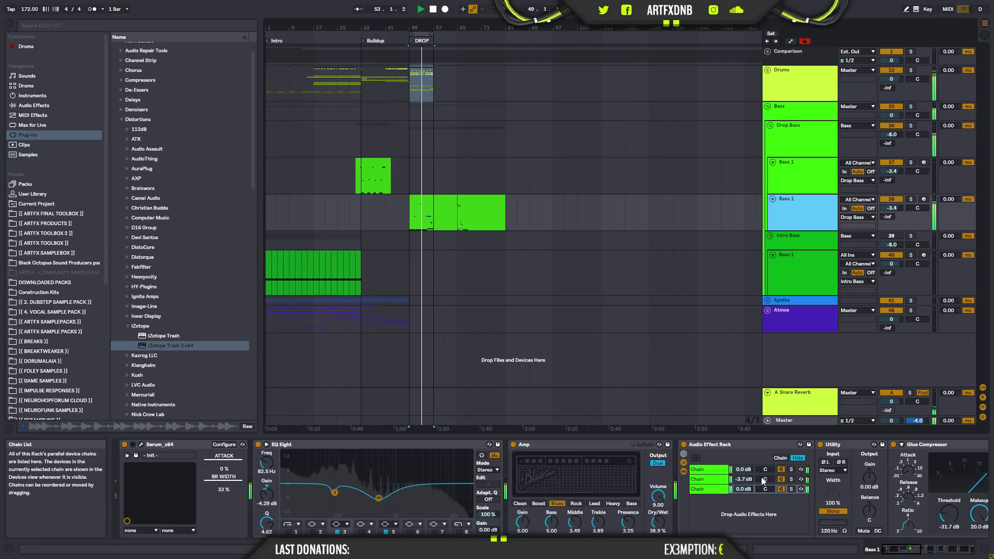
click(435, 532)
mouse_move(445, 483)
mouse_down()
mouse_move(392, 452)
mouse_move(438, 491)
mouse_up()
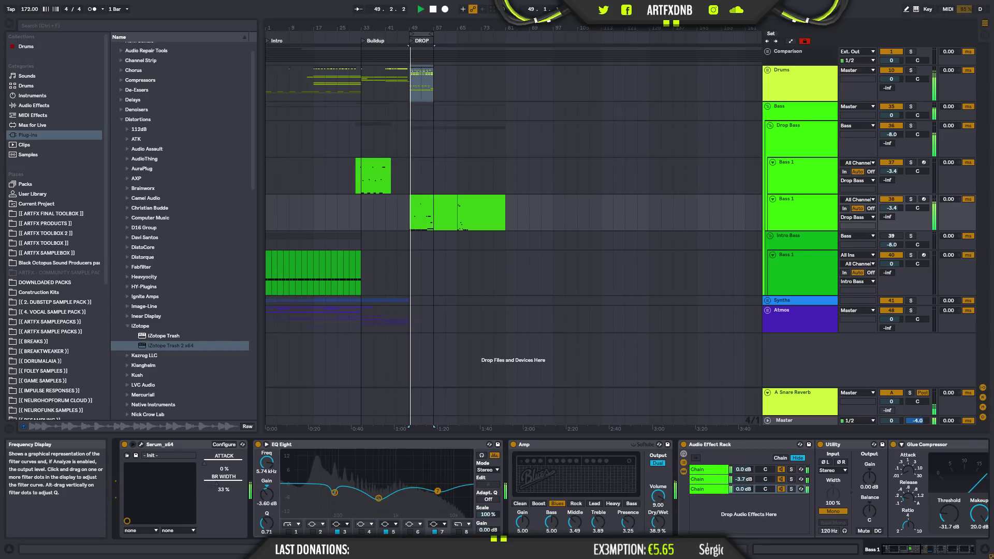
- Boost band 6 by 11.5 dB at 10.9 kHz in the Bass 1 track's last EQ Eight, and fold the Bass group
click(895, 539)
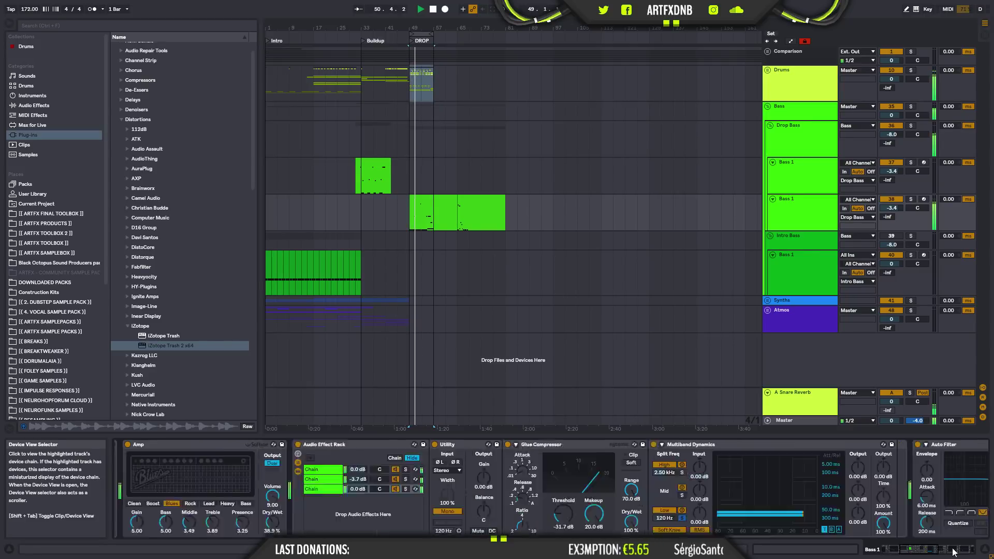
click(771, 484)
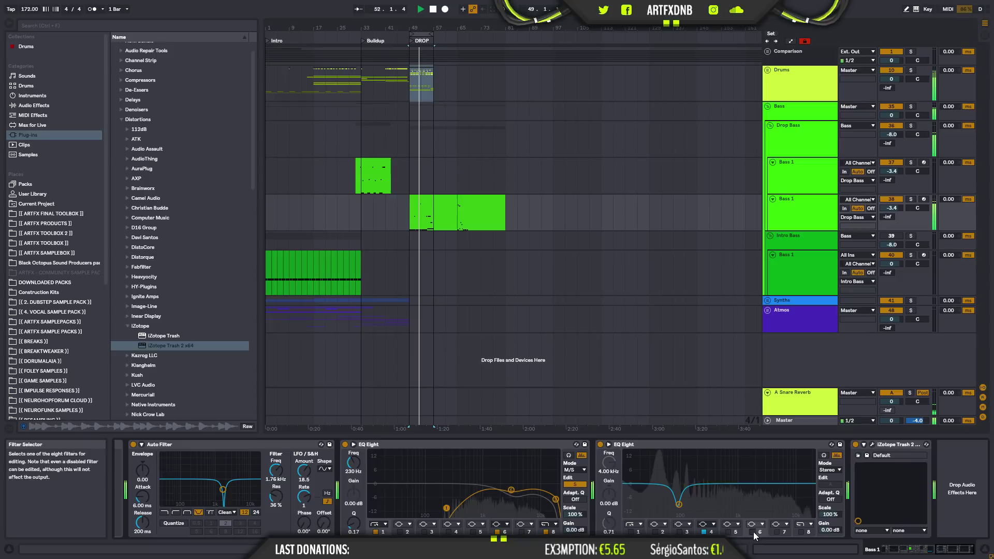
drag(771, 483, 796, 461)
key(space)
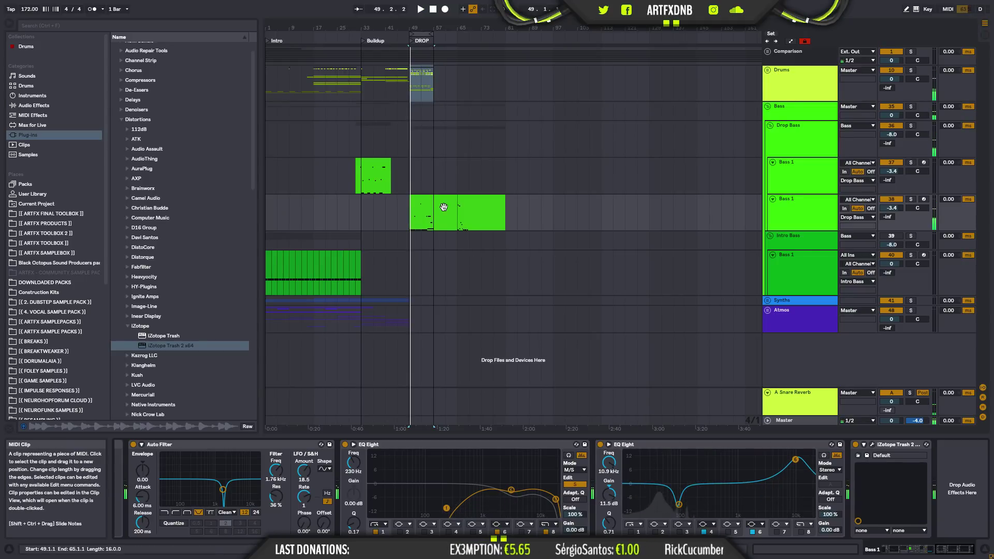
click(410, 213)
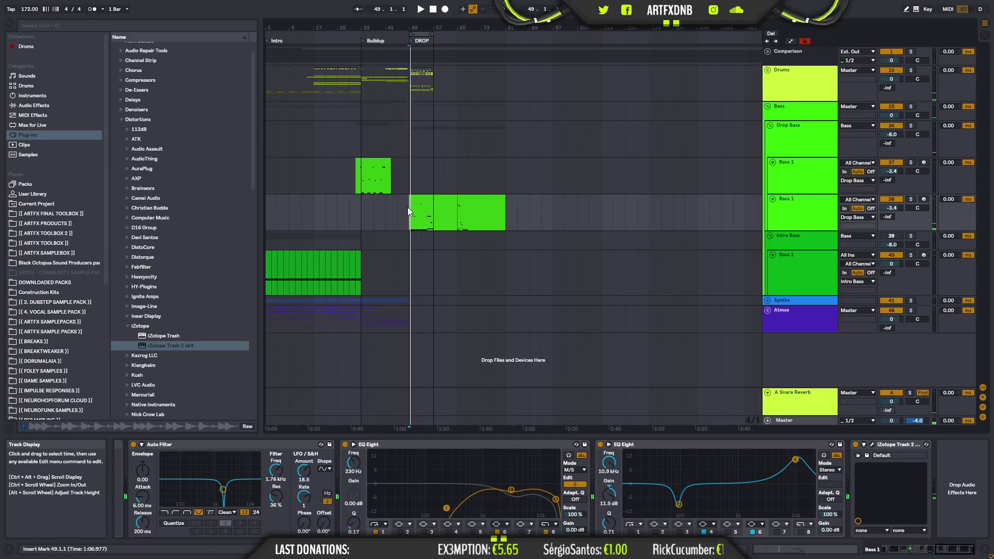
click(769, 108)
- Open FabFilter Pro-L on the Master track and play the start of the drop to examine its limiting
click(816, 421)
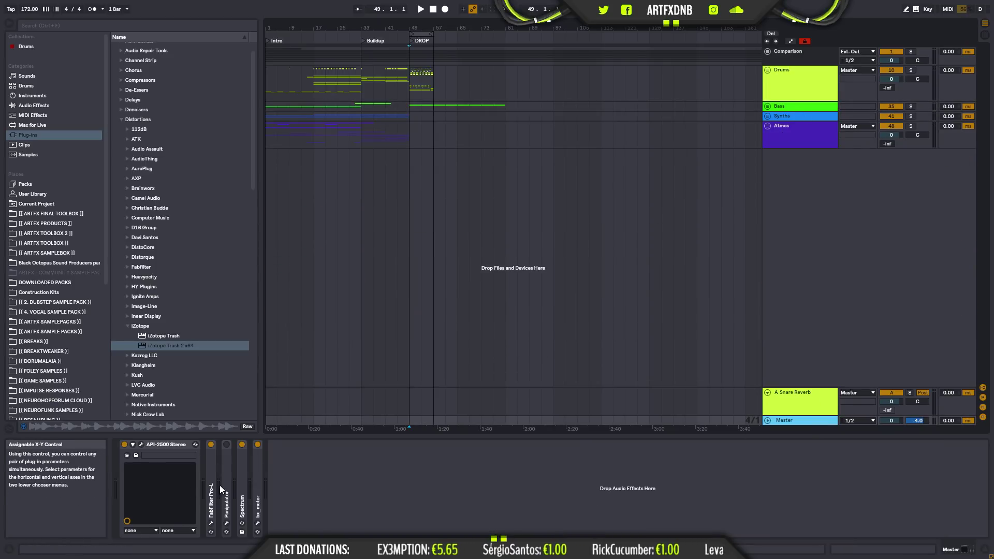
click(211, 525)
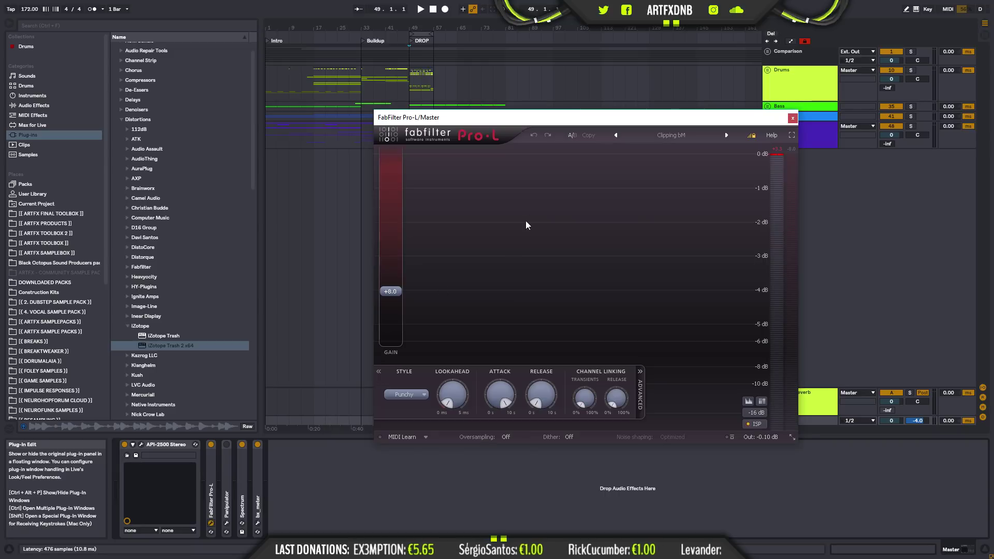
drag(508, 122, 535, 147)
key(space)
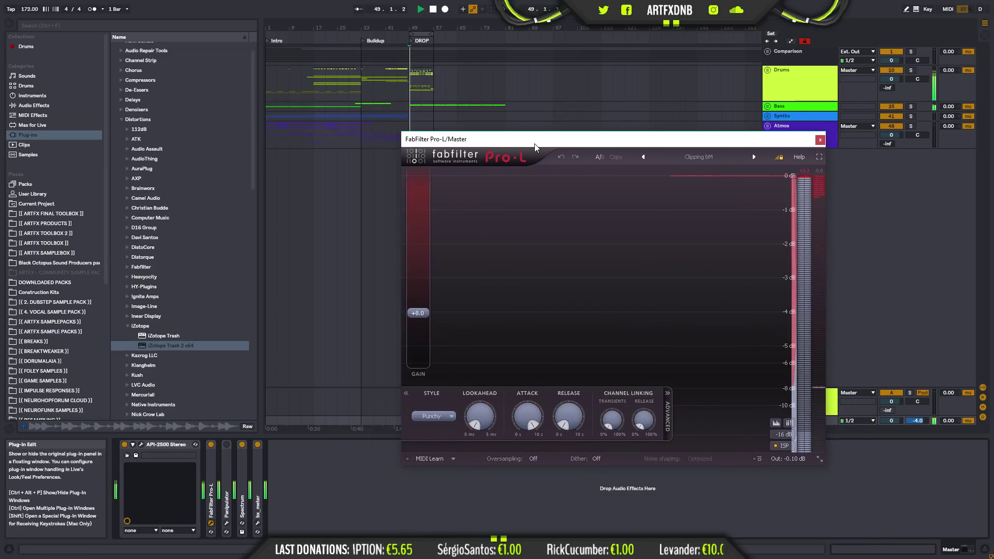
key(space)
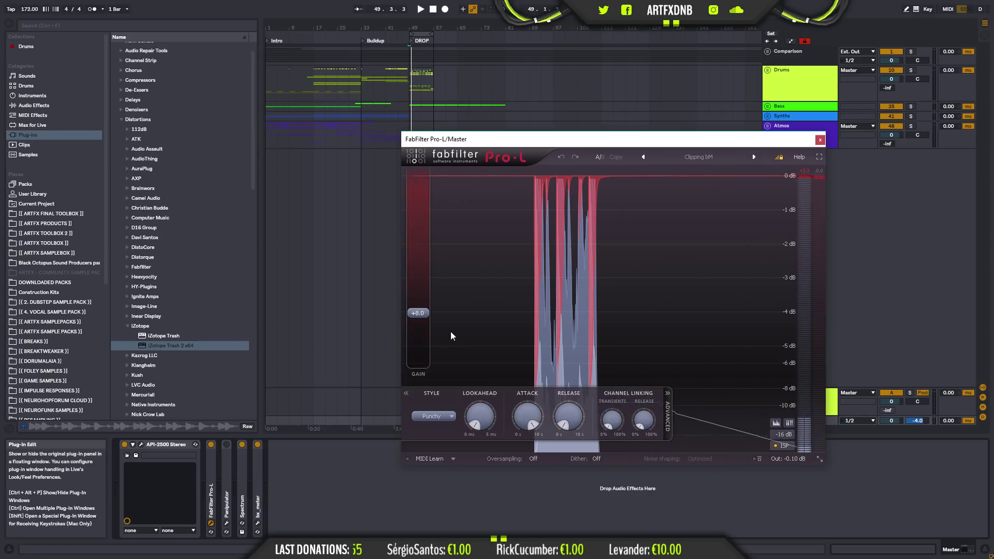
- Set Pro-L's gain to +3.66 dB while the drop plays, and close its window
mouse_move(417, 317)
drag(417, 317, 417, 365)
key(space)
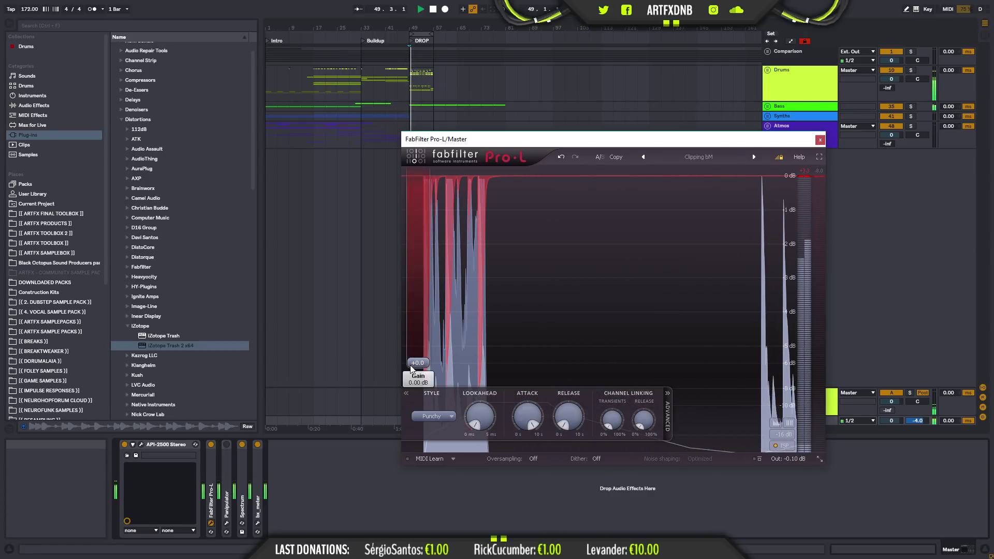
drag(417, 365, 416, 342)
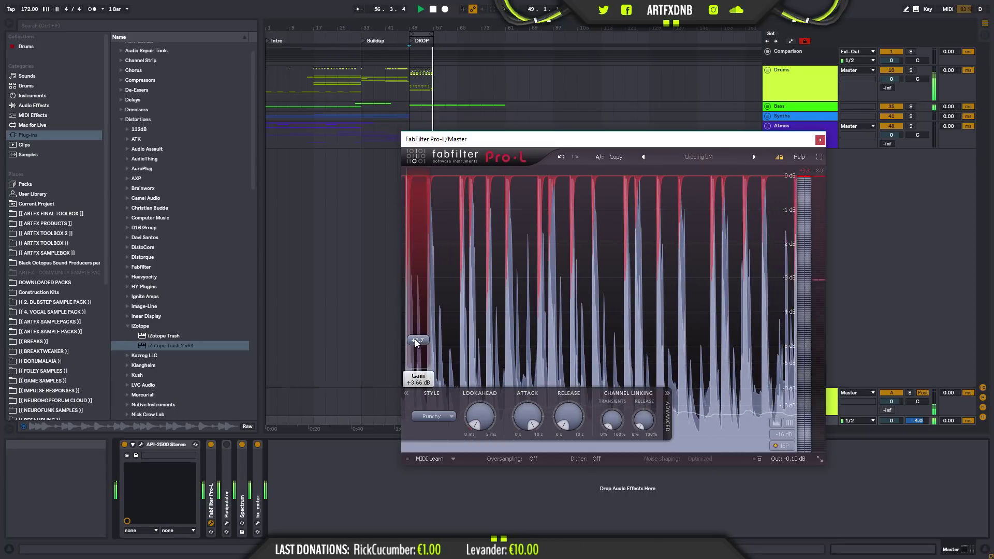
click(820, 140)
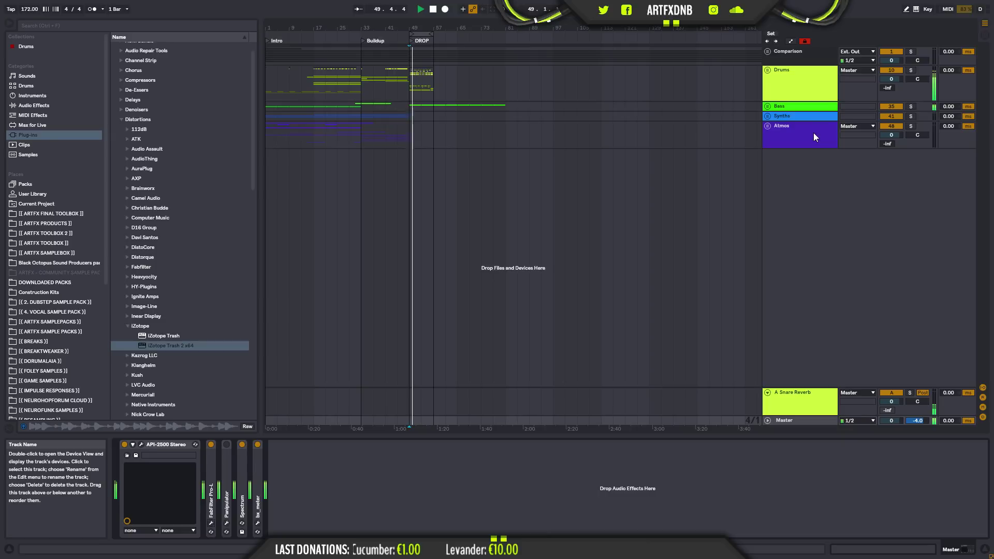
- Fold the Kick & Snare and Percussion subgroups, set the Drums group's volume to -8.0 dB and play the drop briefly
click(789, 74)
click(769, 71)
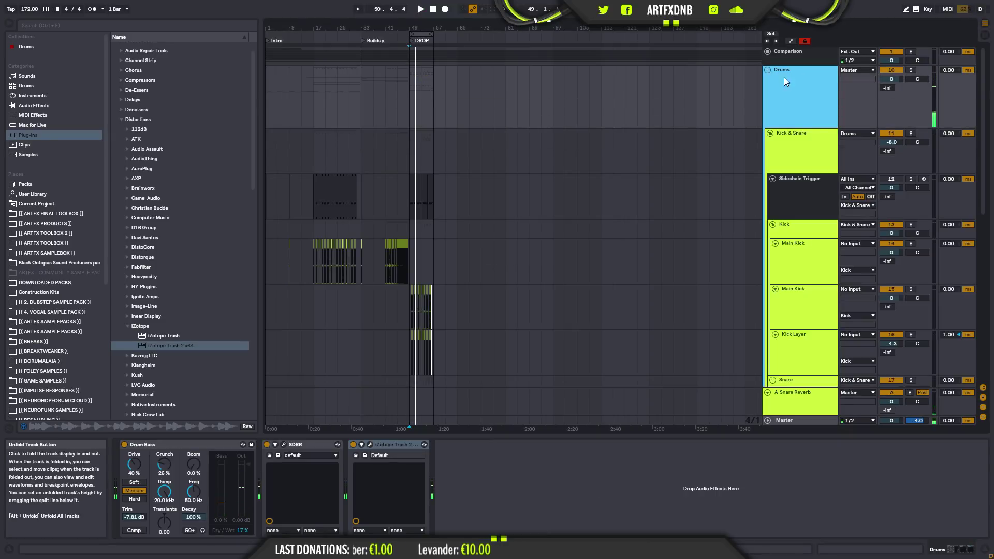
click(771, 134)
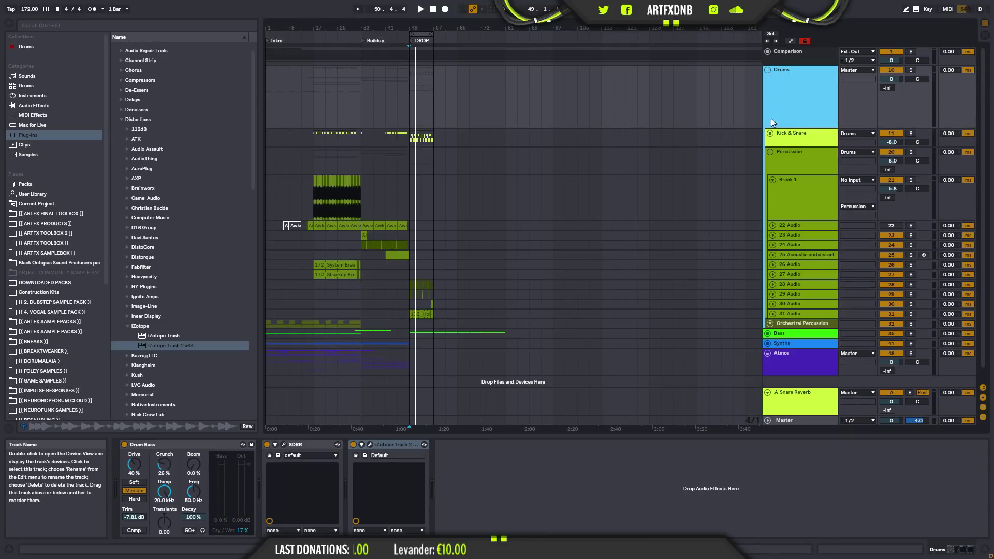
click(771, 153)
click(889, 79)
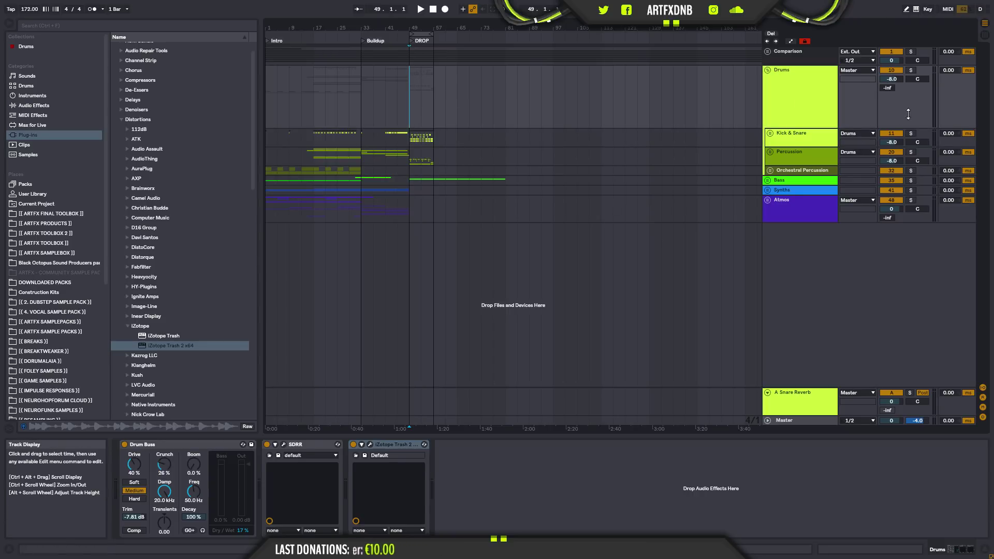
key(space)
key(space)
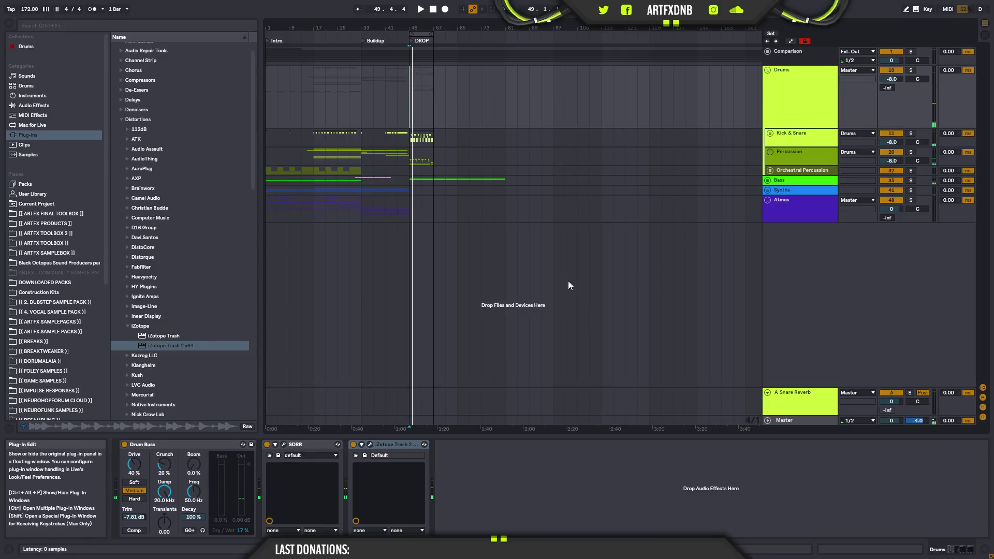
- Bend Trash 2's shaping curve upward on the Drums group, set its Stage 1 mix to 53.7 and close the window
key(ctrl+alt+p)
drag(796, 388, 798, 327)
key(space)
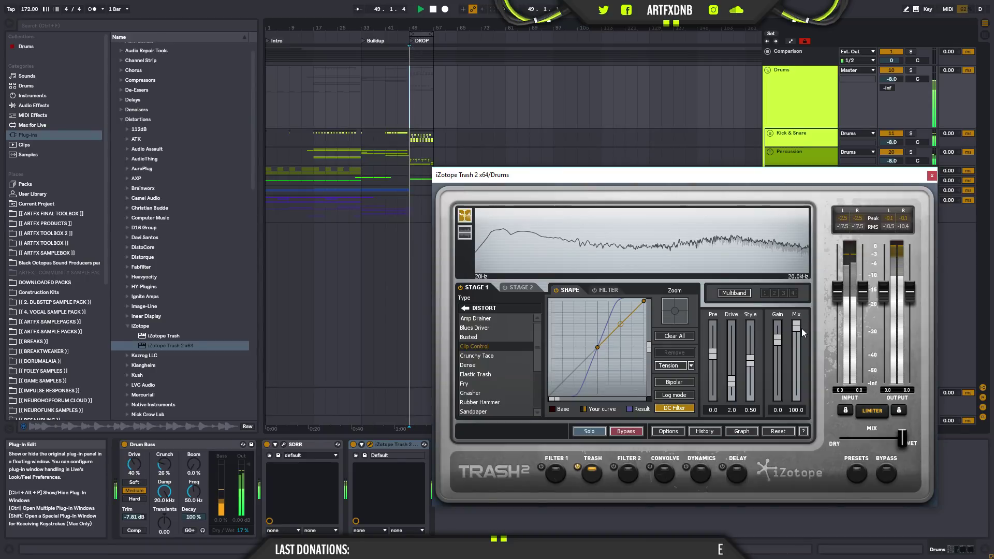
drag(621, 324, 621, 315)
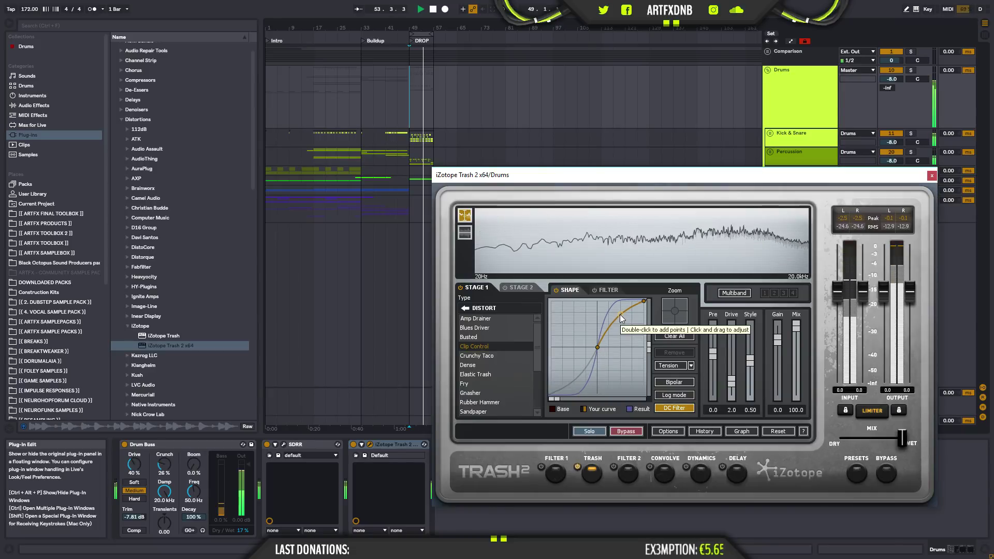
drag(807, 328, 800, 358)
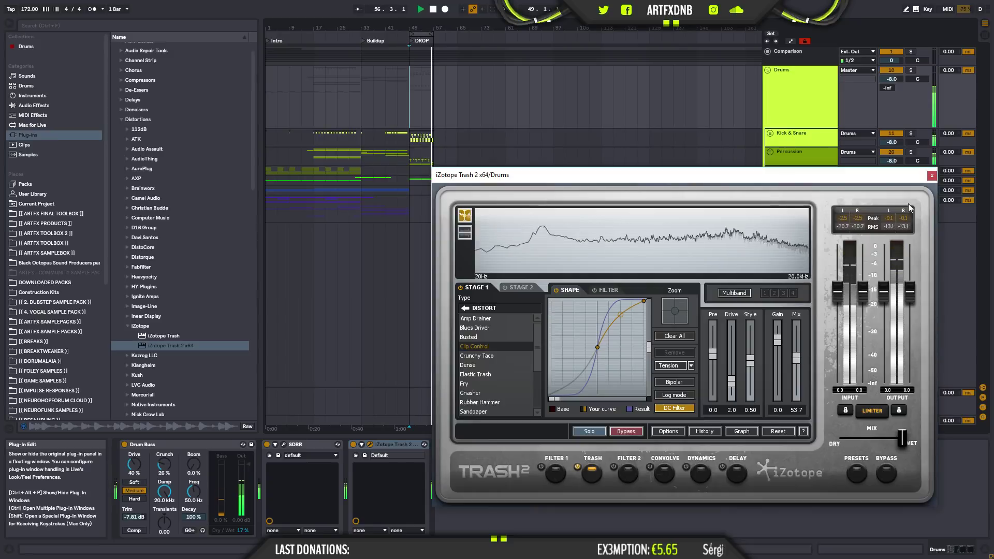
click(934, 176)
key(space)
- Load the Camel Audio distortion plug-in CamelPhat3 at the end of the Master track's device chain
click(791, 422)
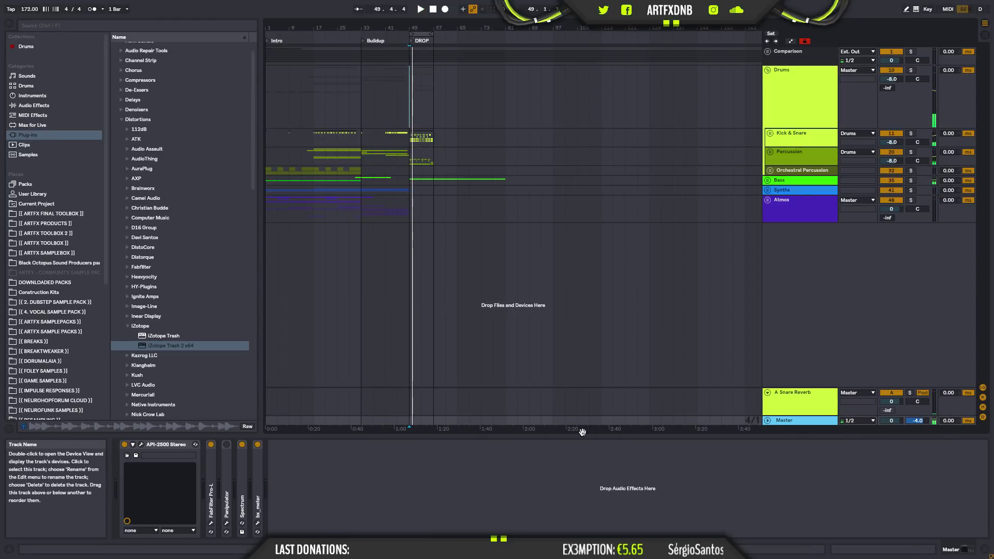
click(26, 106)
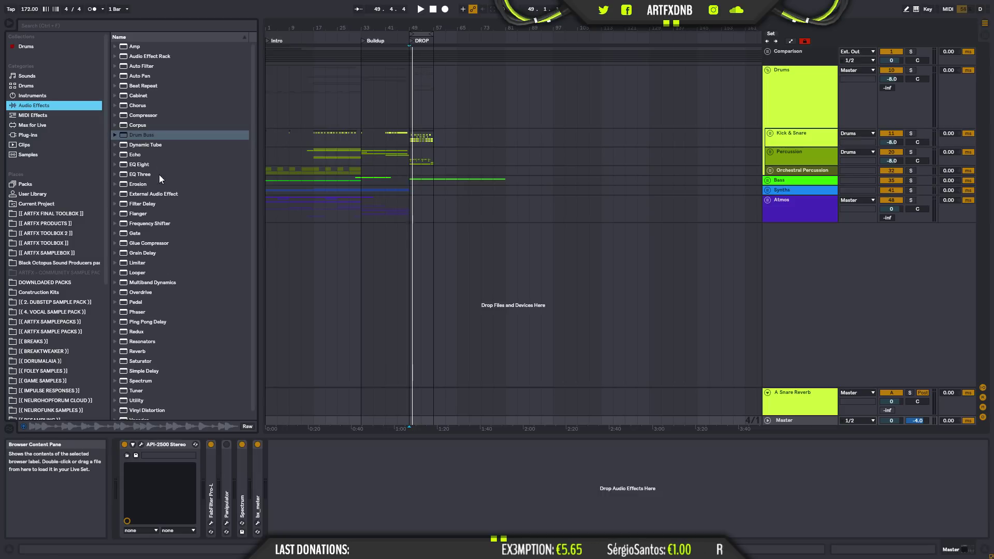
click(28, 134)
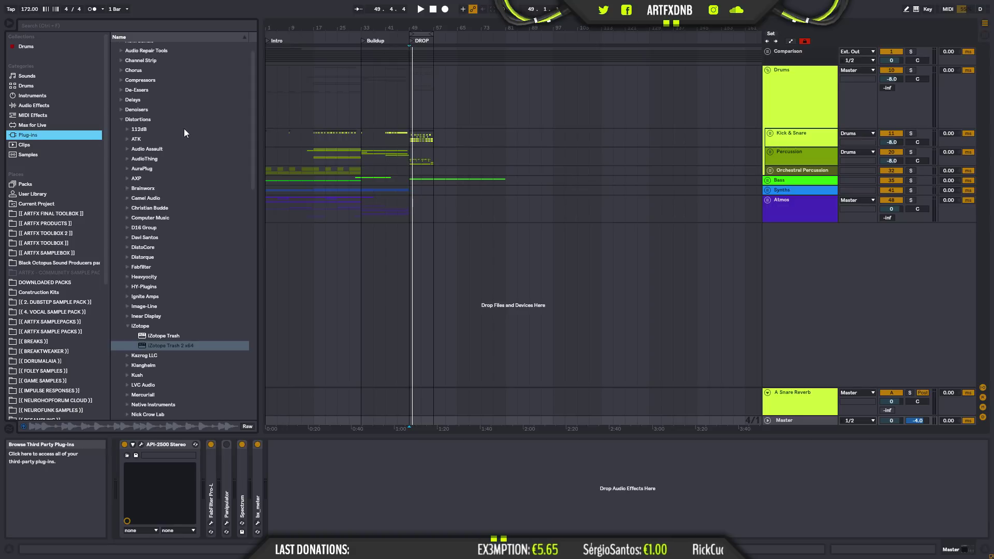
click(127, 198)
drag(170, 219, 387, 463)
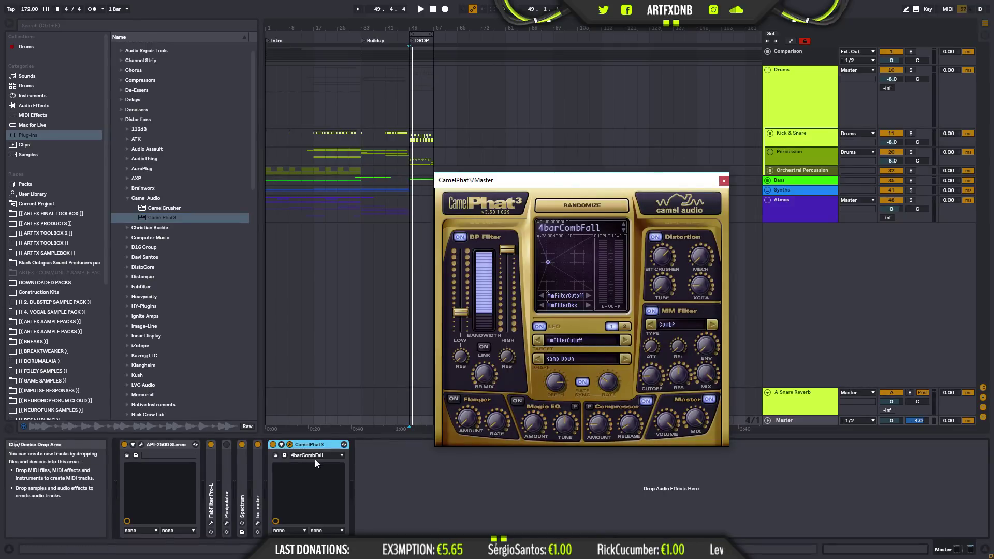
- Move CamelPhat3 from the Master track to the end of the Drums group's device chain and load its blank preset
click(311, 448)
key(ctrl+alt+p)
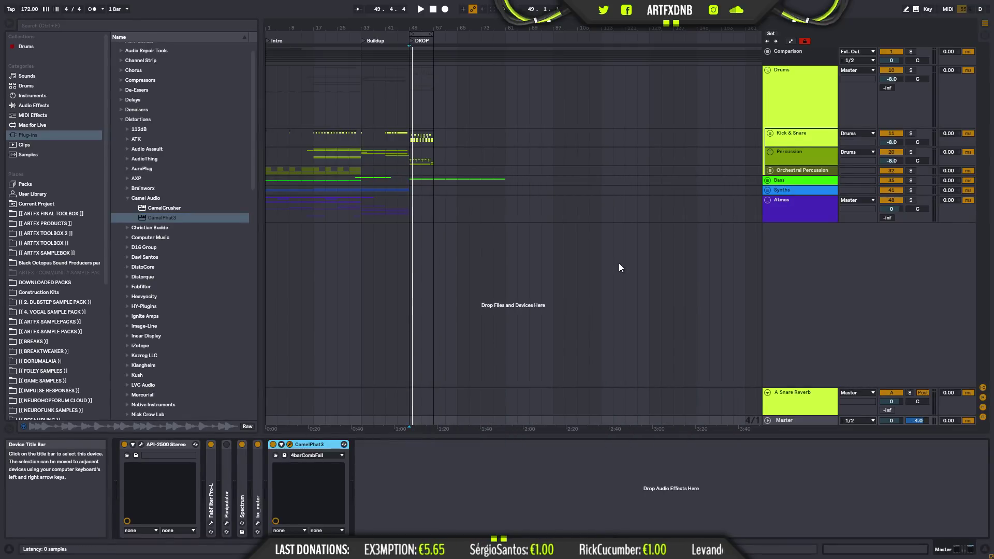
click(792, 89)
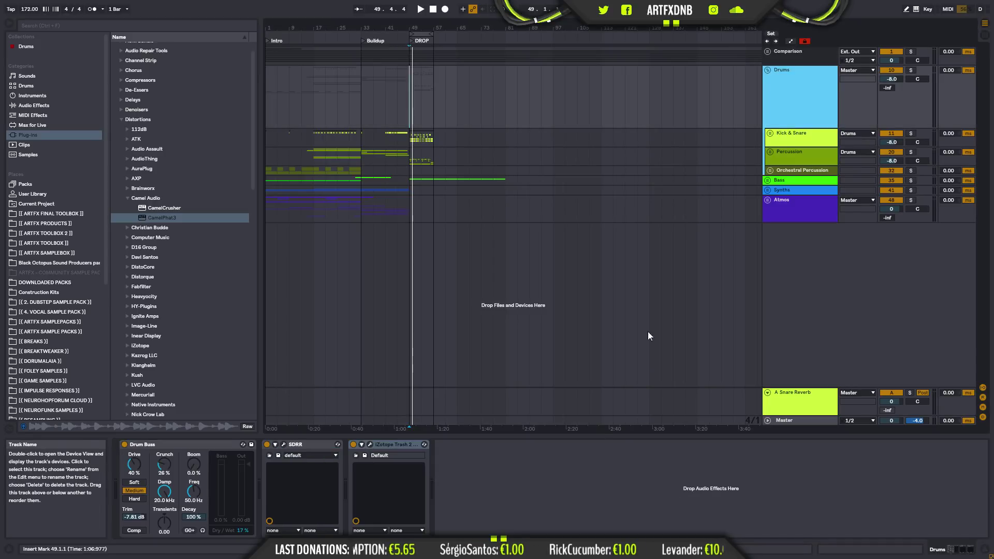
key(Return)
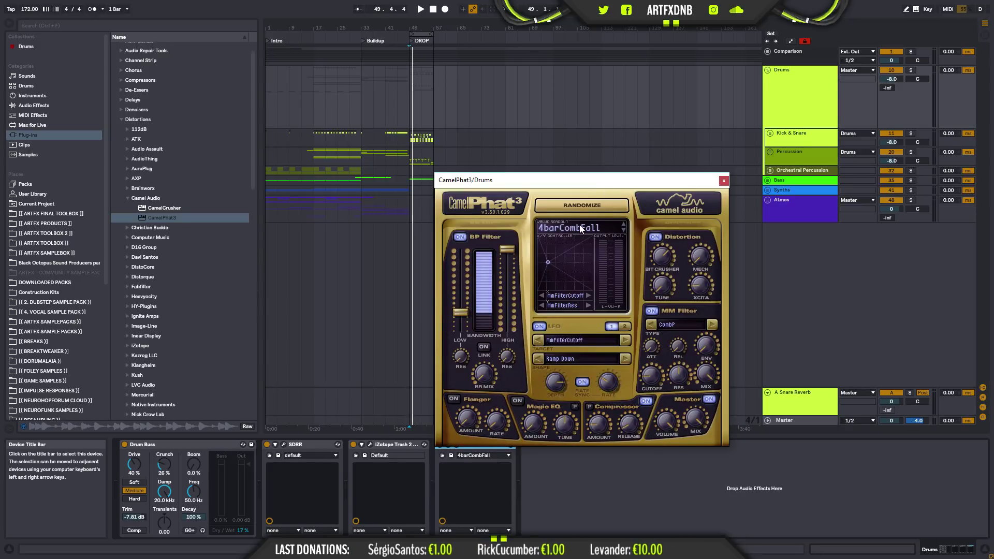
click(579, 224)
click(611, 408)
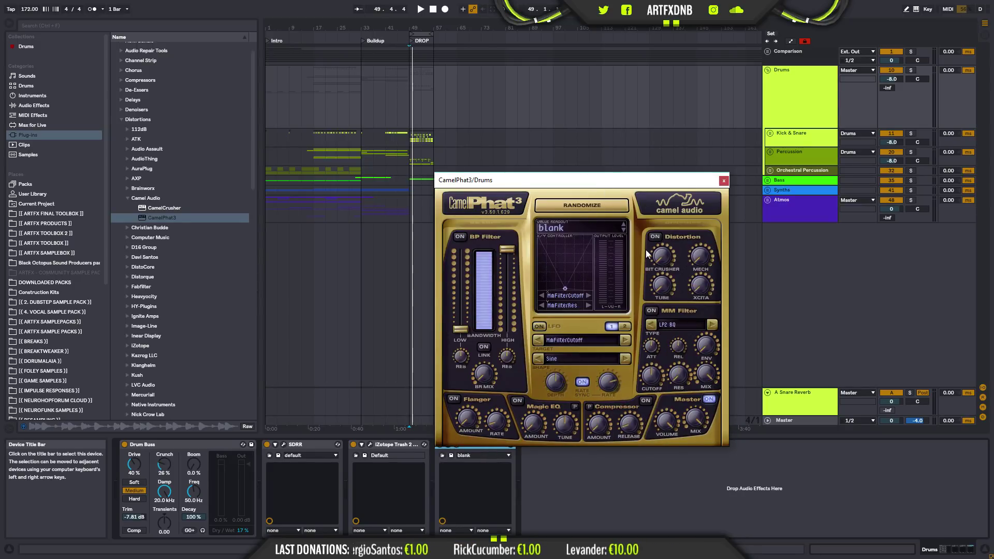
- While the drop plays, switch on CamelPhat3's Distortion section, adjust Tube slightly, set XCita to 3 % and close the window
key(space)
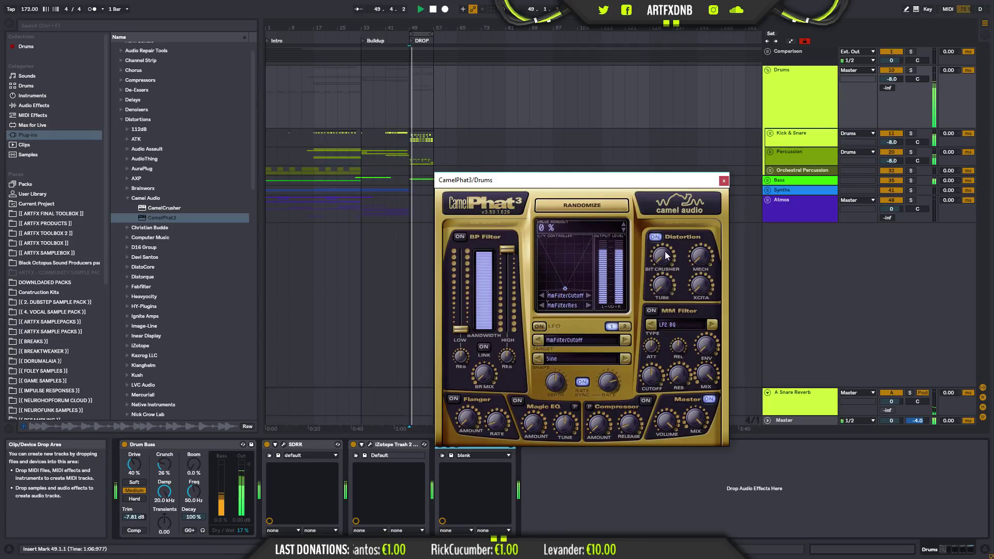
drag(665, 293, 660, 271)
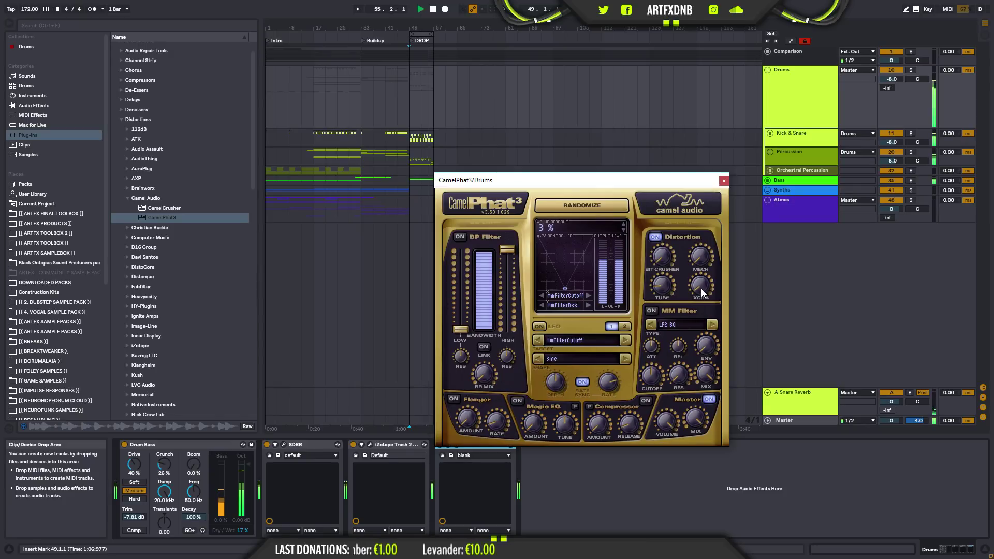
click(724, 180)
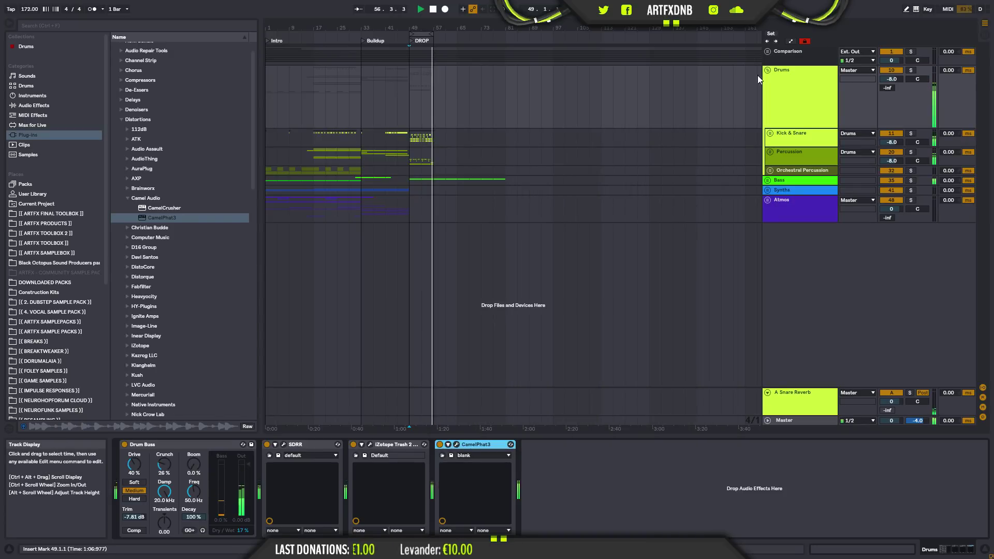
- Unfold the Percussion subgroup and solo its 31 Audio track
click(794, 137)
click(794, 157)
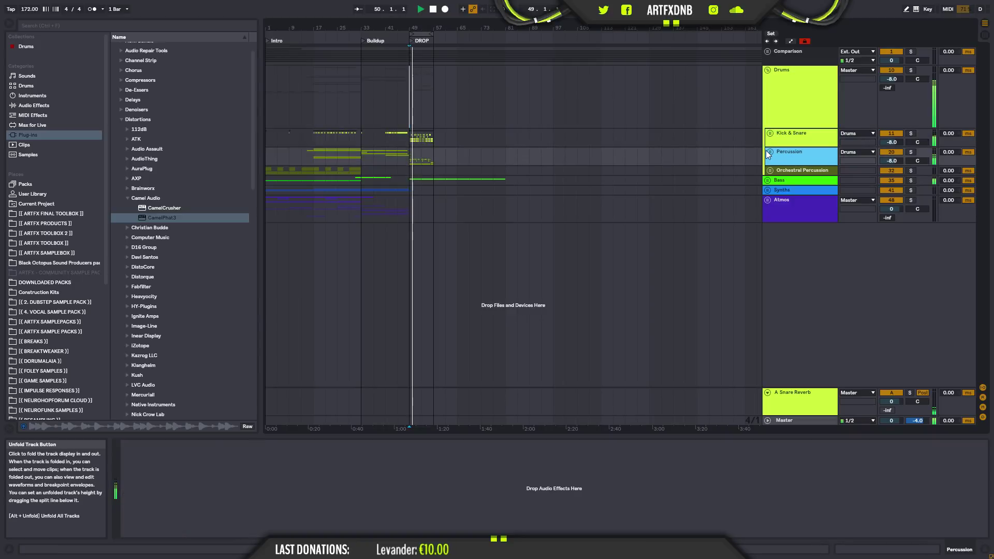
click(767, 151)
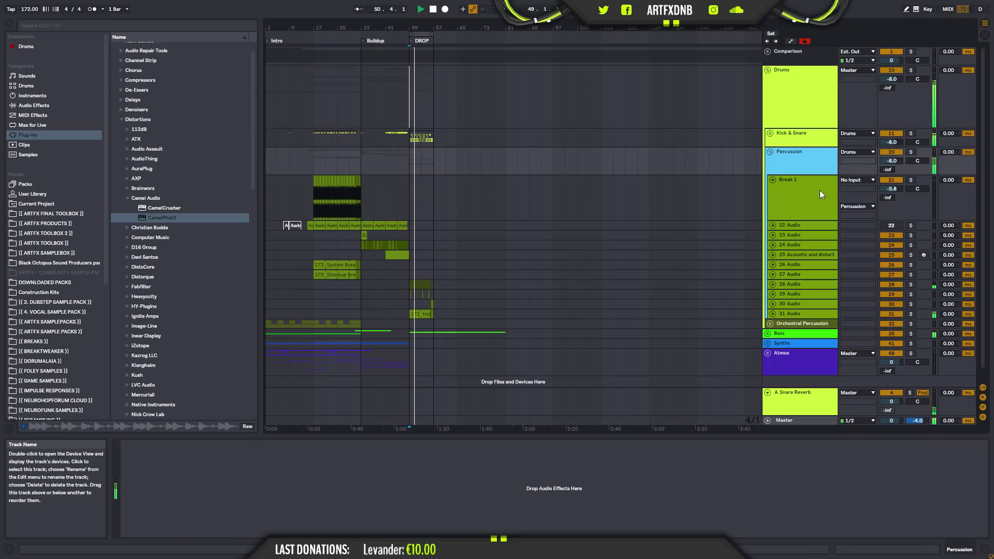
click(803, 313)
click(911, 314)
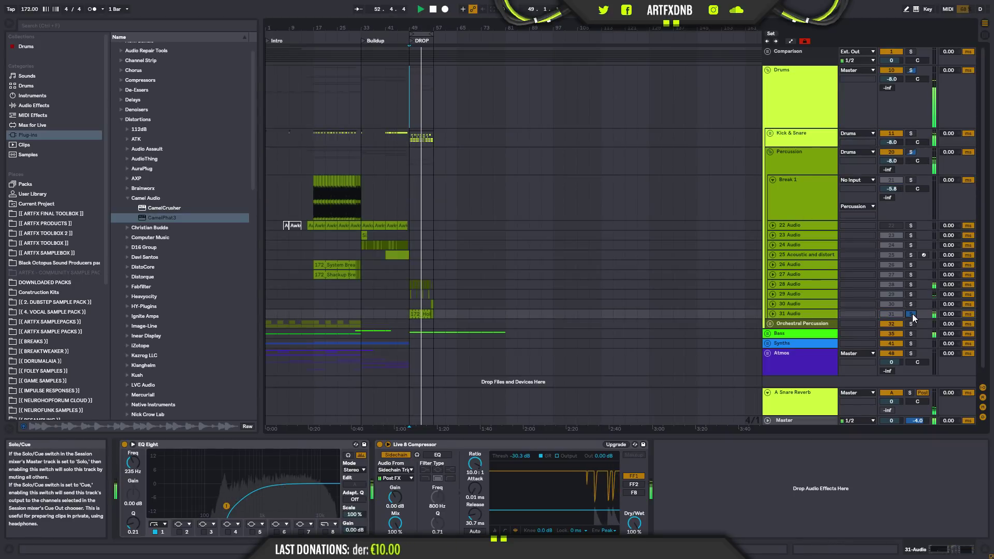
- Add an EQ Eight bell cut of -5.83 dB at 1.50 kHz on 31 Audio, and unsolo the track
click(277, 533)
drag(295, 483, 273, 498)
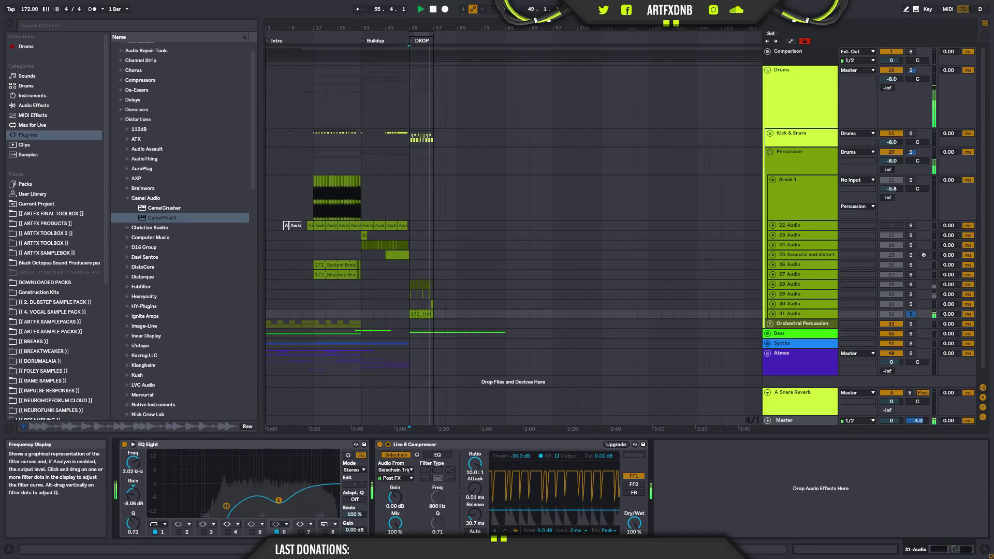
click(911, 315)
drag(273, 499, 271, 496)
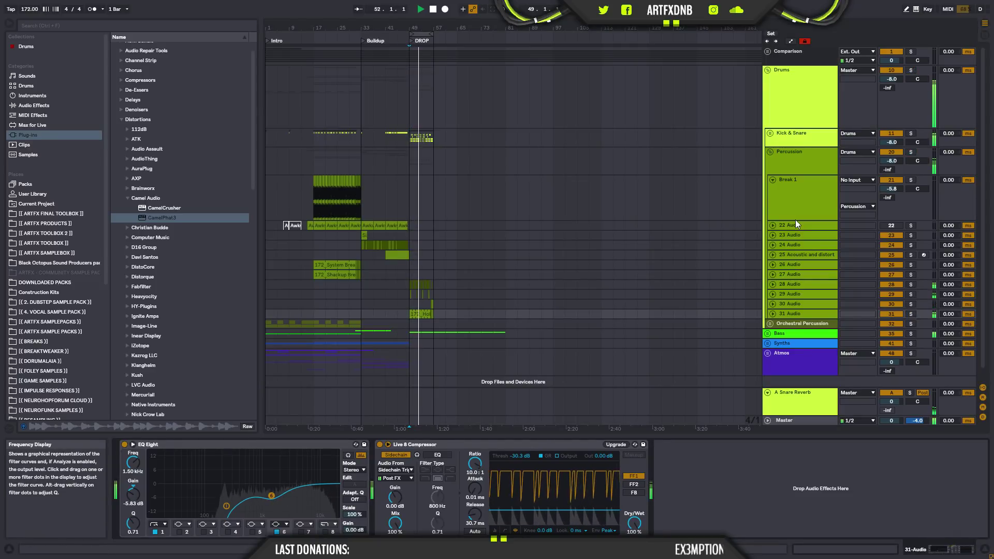
- In the Kick group, set EQ Eight's low cut to 71.1 Hz and Glue Compressor Makeup to 4.44 dB, leaving Percussion and Kick & Snare folded
click(782, 136)
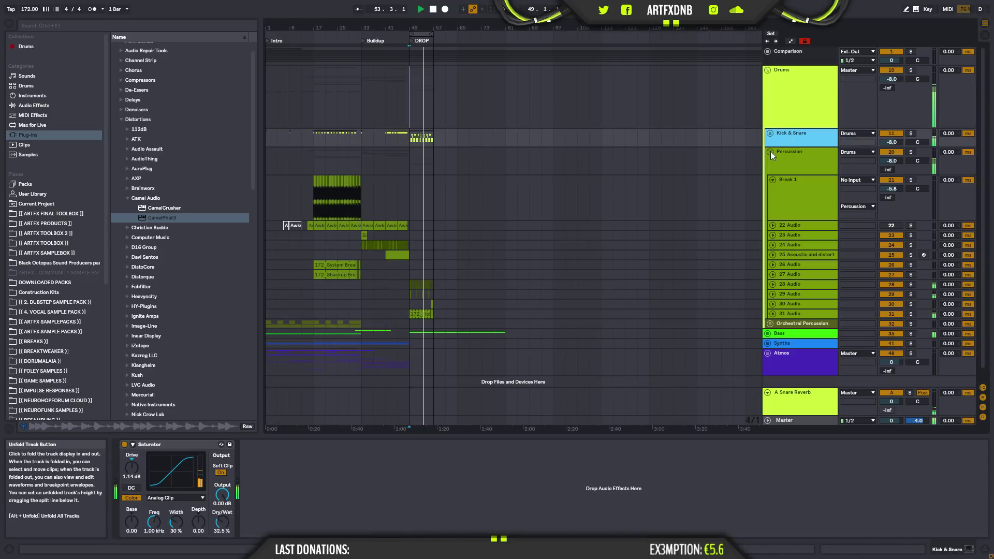
click(771, 151)
click(770, 133)
click(797, 229)
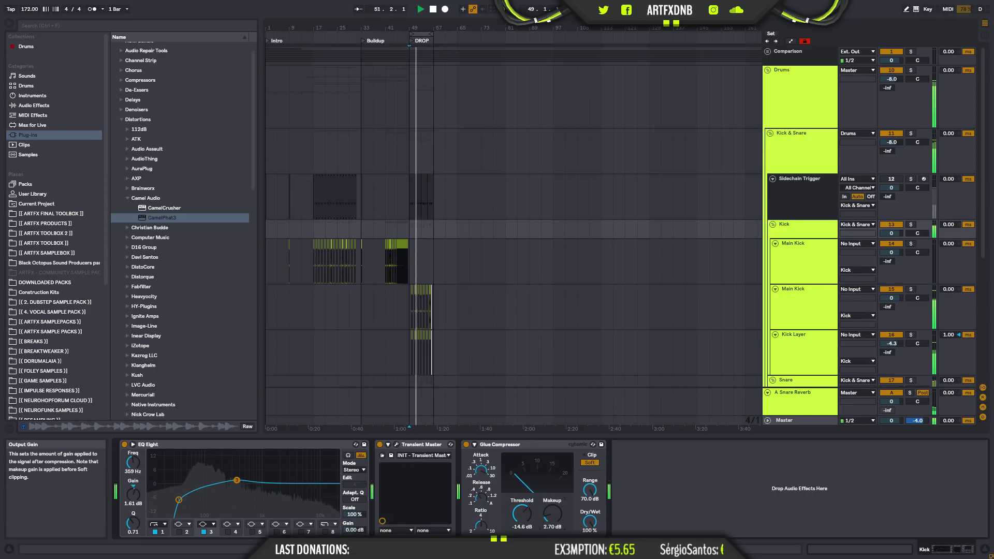
drag(178, 502, 197, 503)
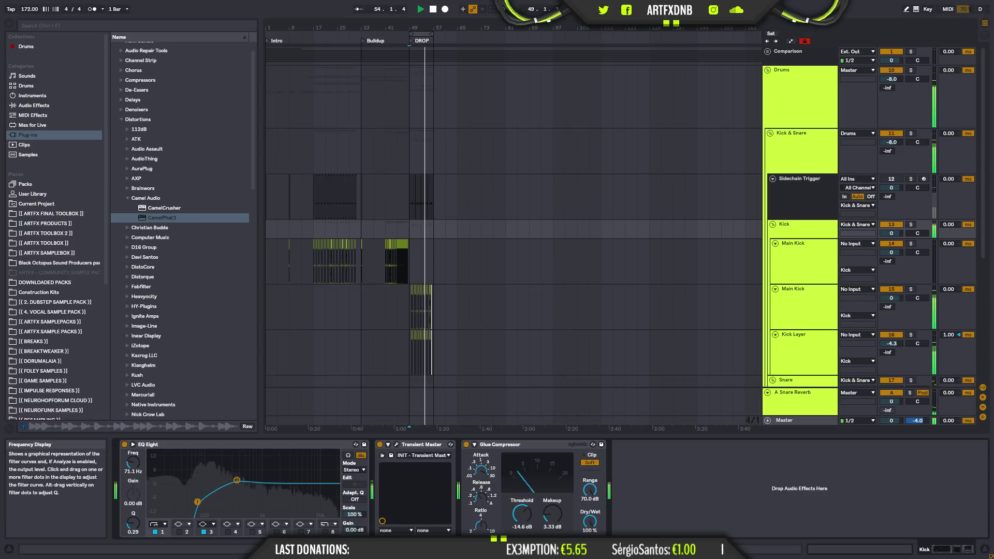
mouse_move(554, 516)
mouse_down()
mouse_move(554, 504)
mouse_move(556, 521)
mouse_up()
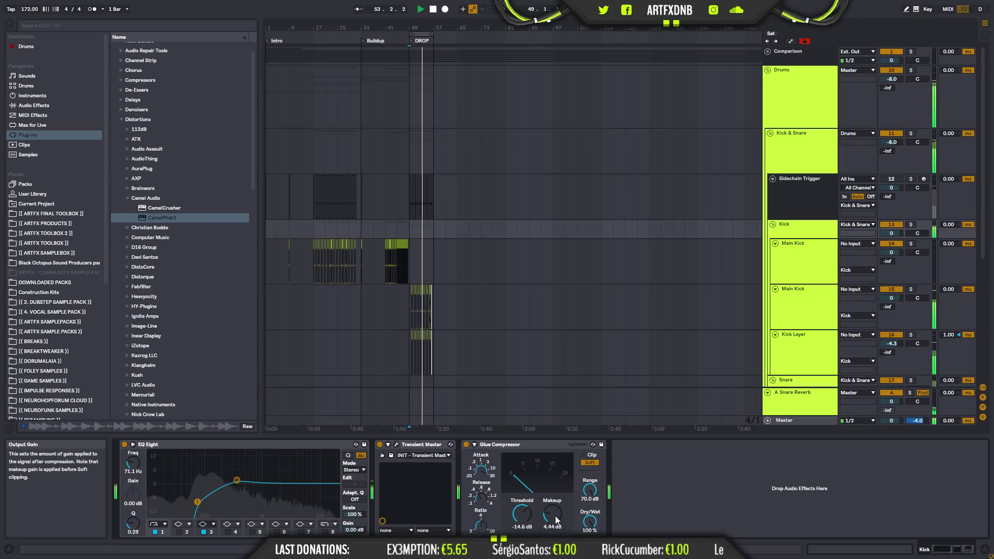
click(803, 134)
click(771, 134)
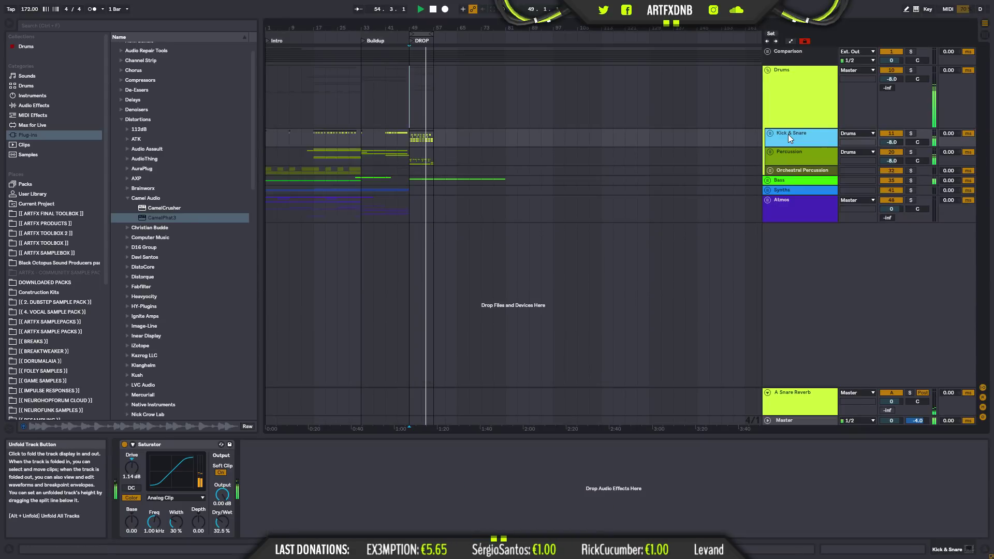
- Set the gain of FabFilter Pro-L on the Master to +6.82 dB while the drop plays, and close its window
click(791, 420)
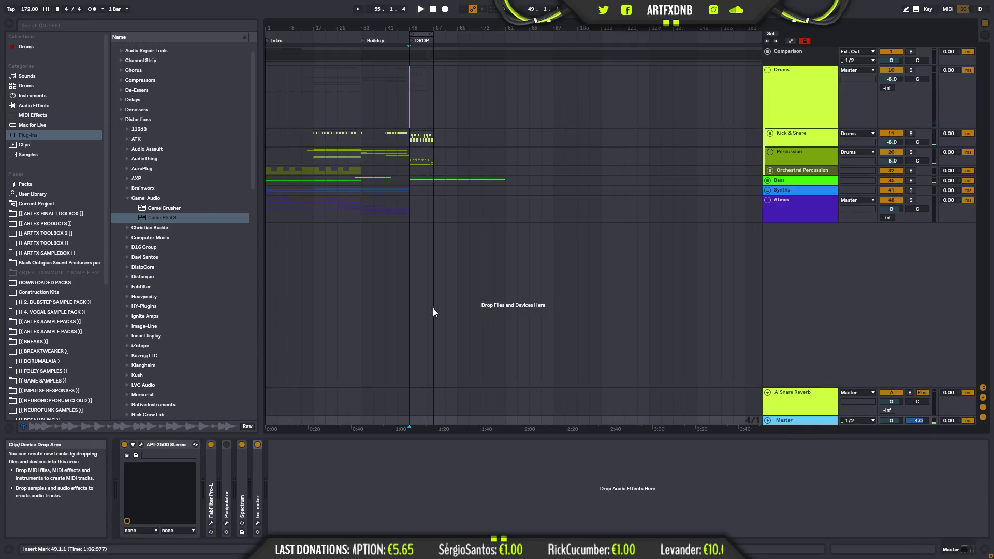
key(space)
click(211, 523)
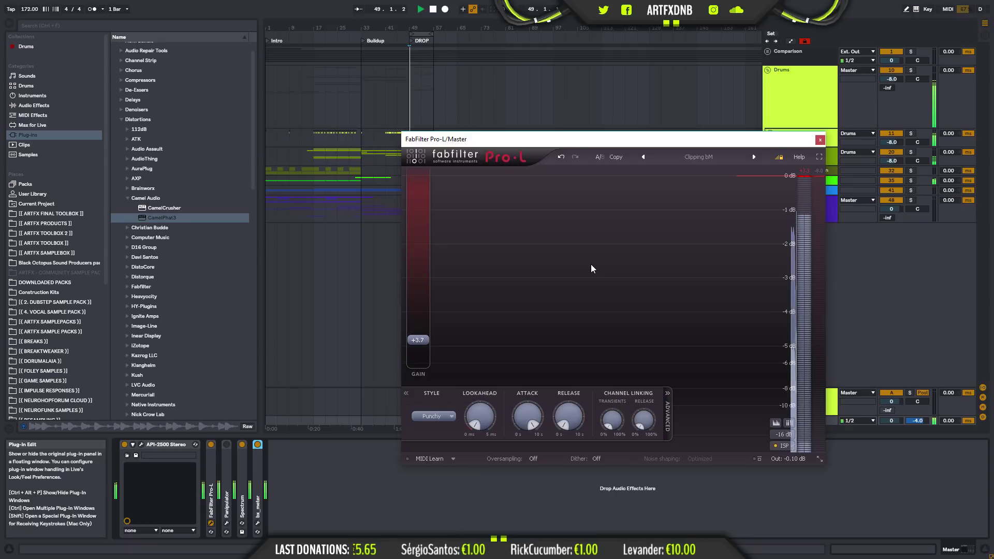
drag(418, 339, 420, 320)
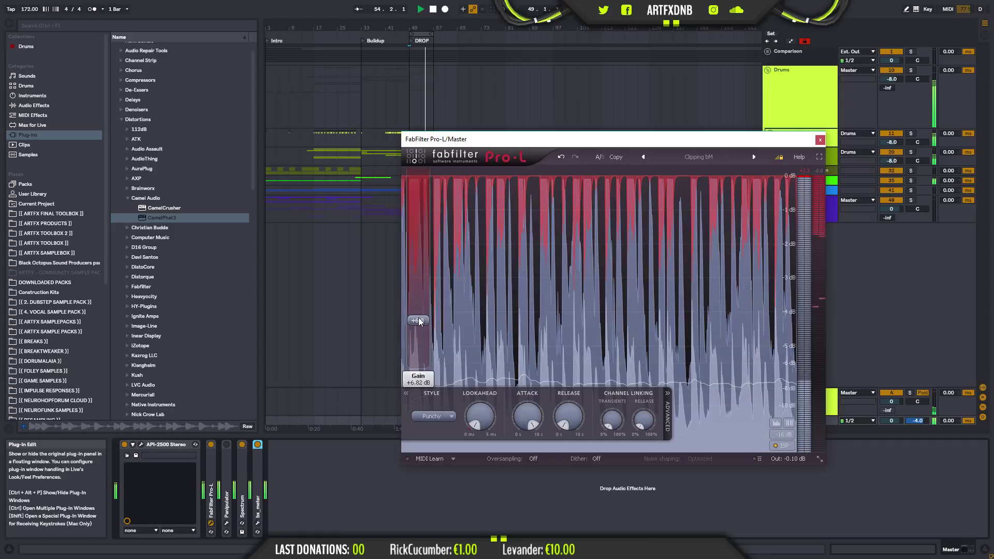
click(820, 140)
- Solo the Drums group and play it briefly from the start of the drop
mouse_move(414, 427)
mouse_down()
mouse_move(414, 436)
mouse_move(415, 409)
mouse_up()
click(270, 87)
click(270, 88)
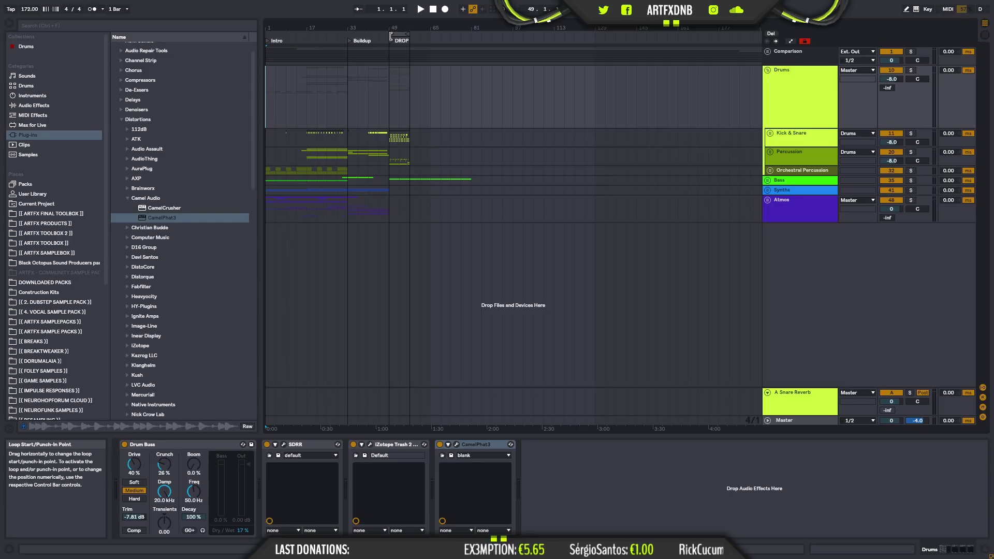
click(911, 69)
click(394, 89)
key(space)
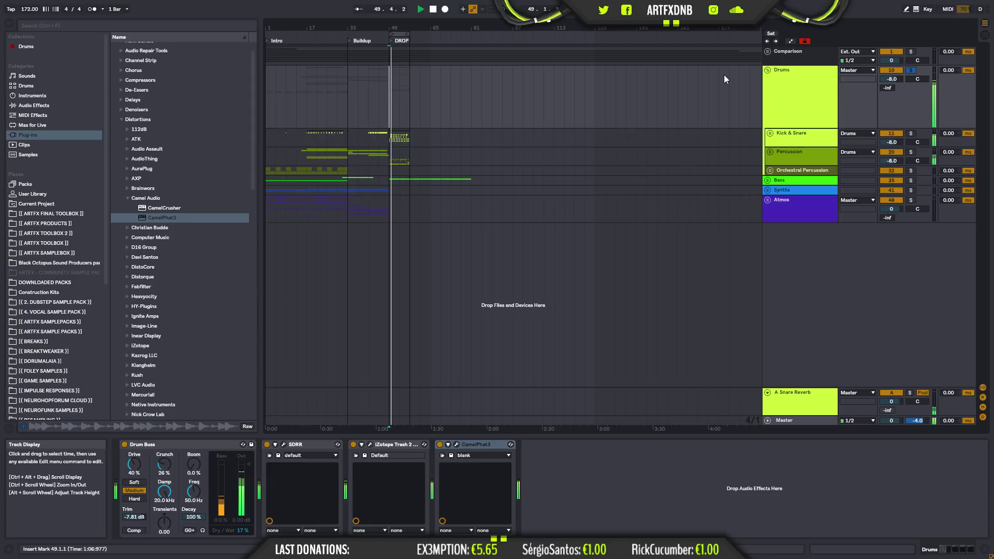
key(space)
- Check the devices on the Kick & Snare, Percussion and Kick groups, and fold the Drums group
click(791, 132)
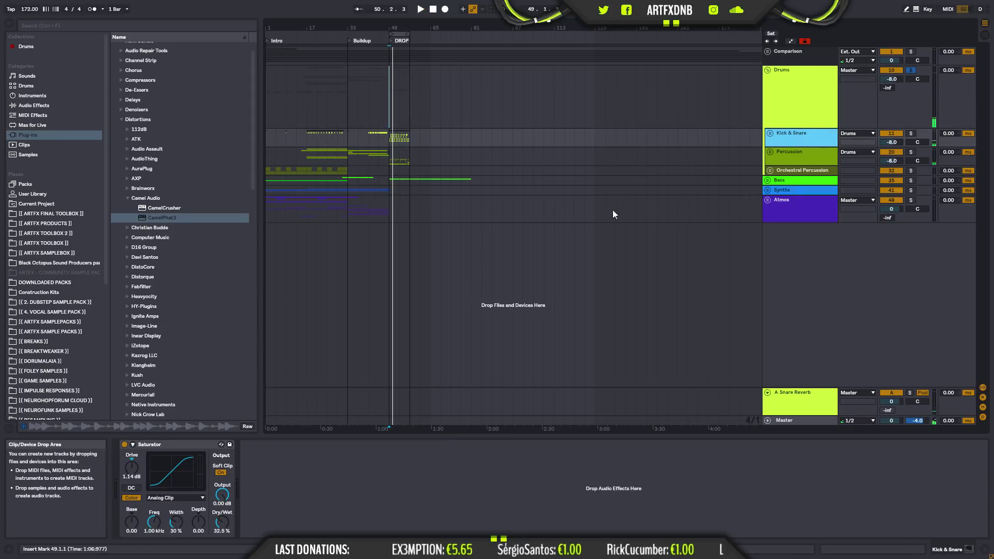
click(801, 111)
click(788, 144)
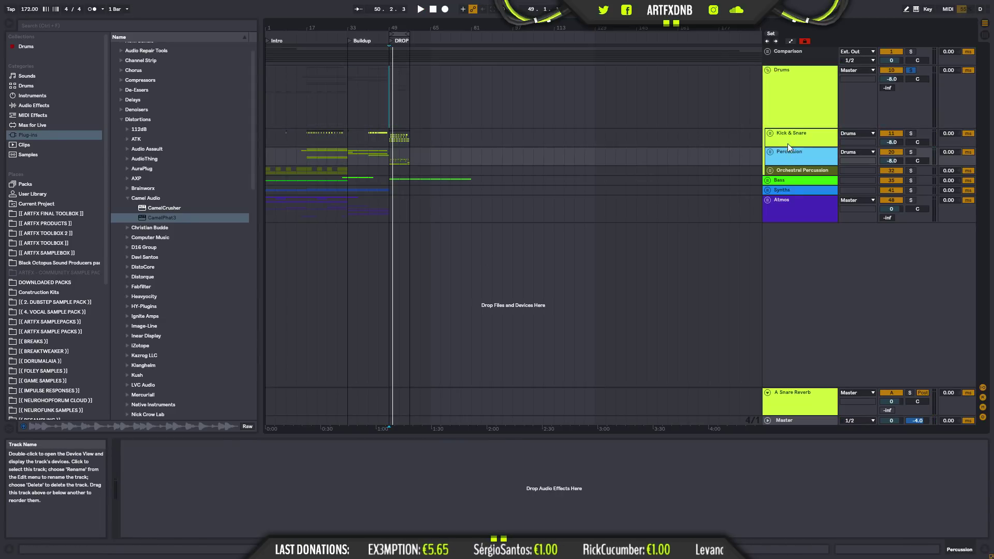
click(770, 133)
click(794, 234)
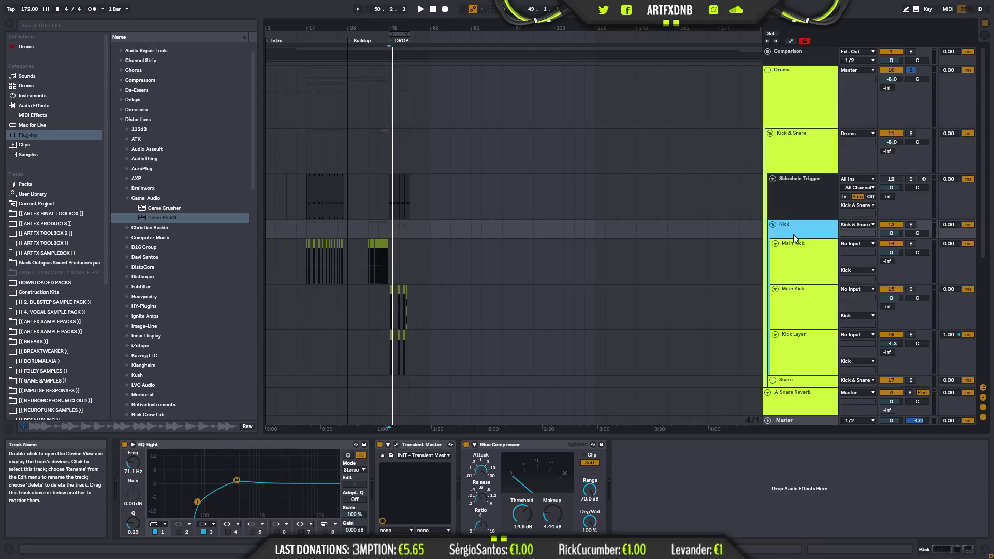
click(767, 69)
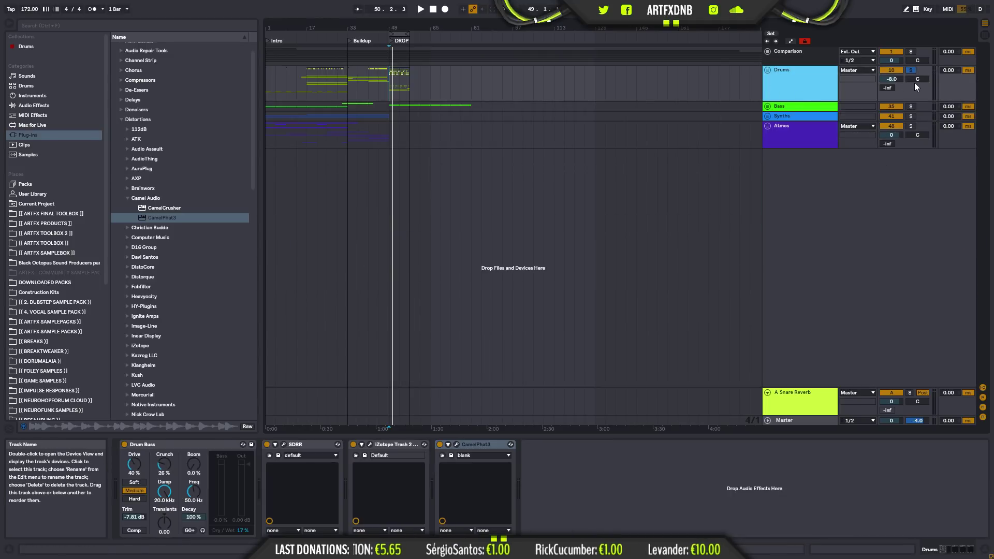
- Set the volume of the drop's Bass 1 track to -0.4 dB while auditioning the drop, and fold the Bass group
click(389, 106)
key(space)
click(779, 106)
click(768, 107)
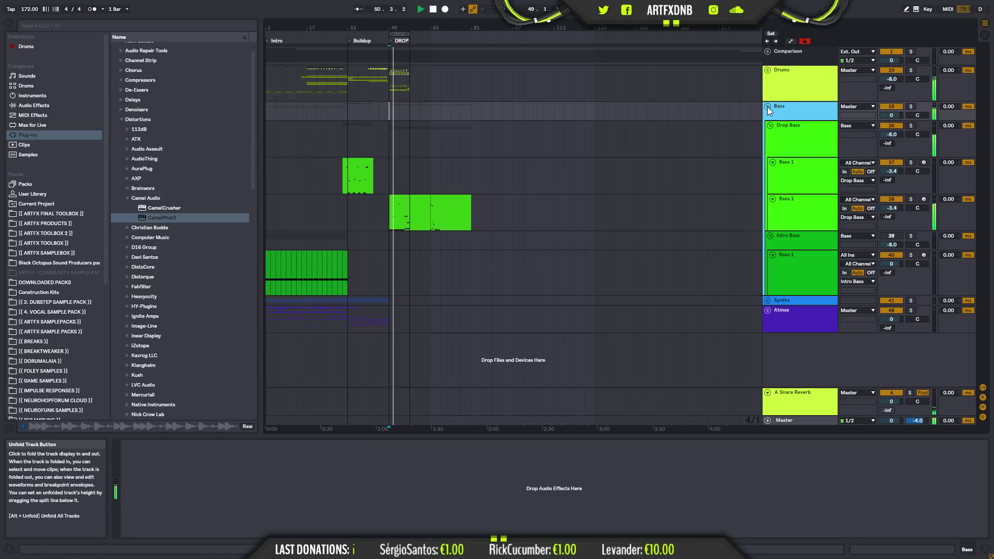
click(814, 131)
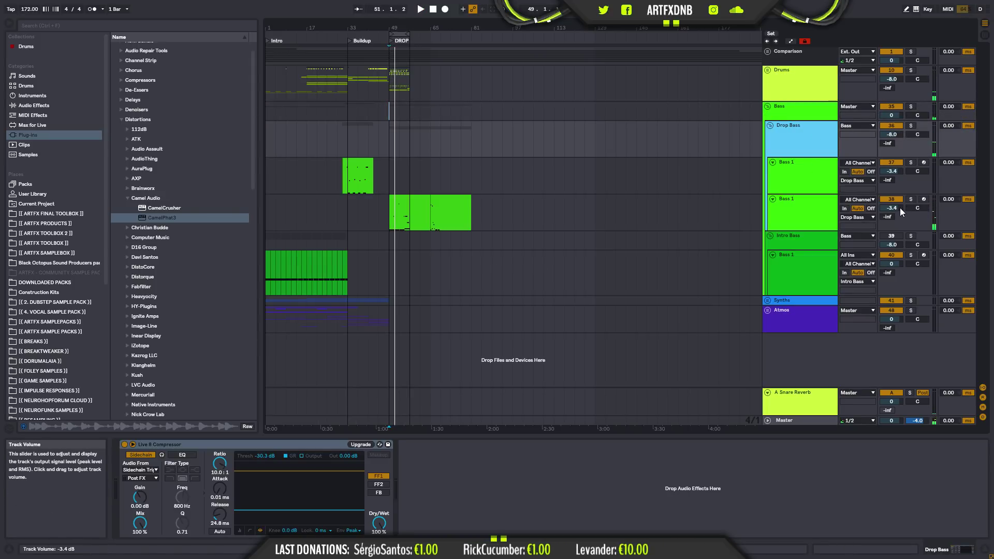
mouse_move(892, 208)
mouse_down()
mouse_move(892, 198)
mouse_move(897, 208)
mouse_up()
key(space)
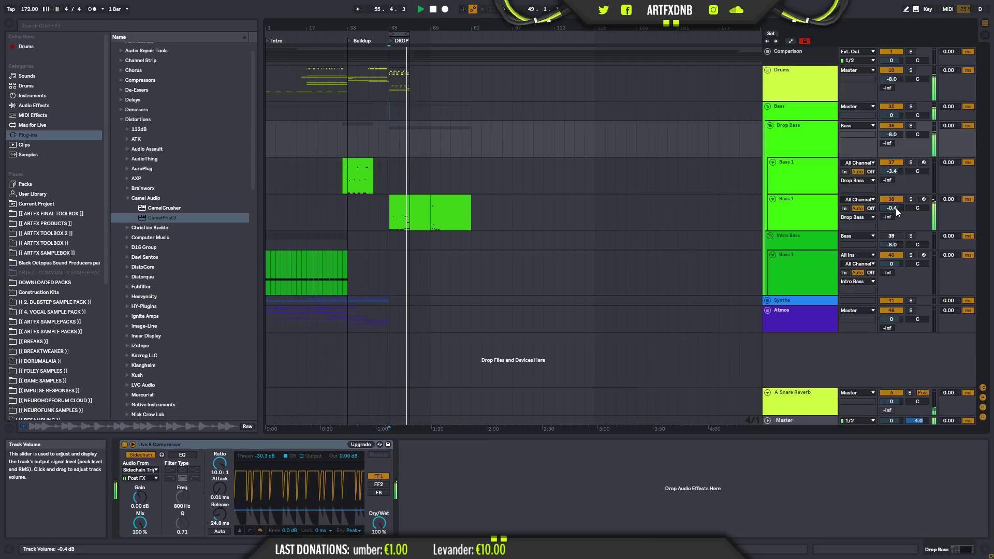
click(767, 109)
key(space)
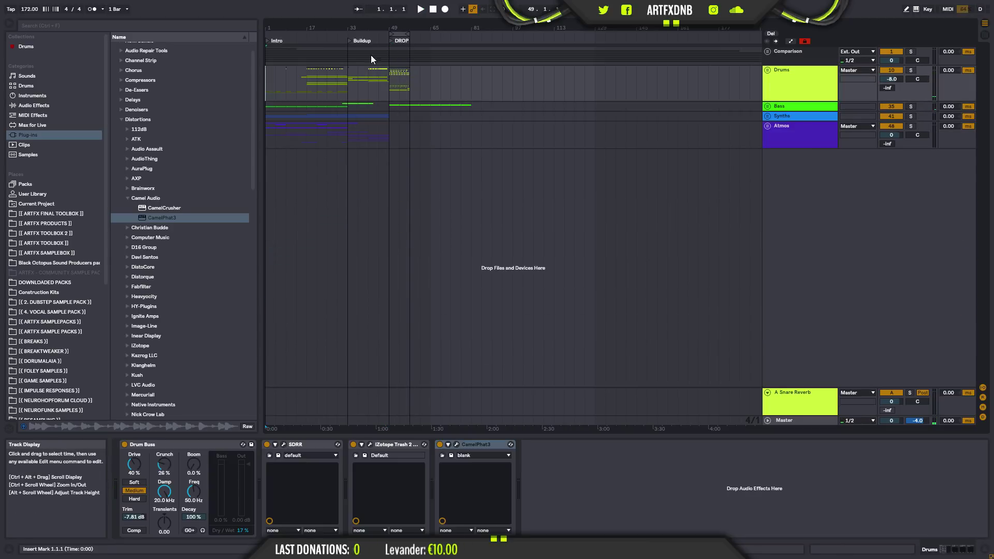
- Extend the arrangement loop back to bar 1 and play the track from the beginning
drag(393, 34, 266, 43)
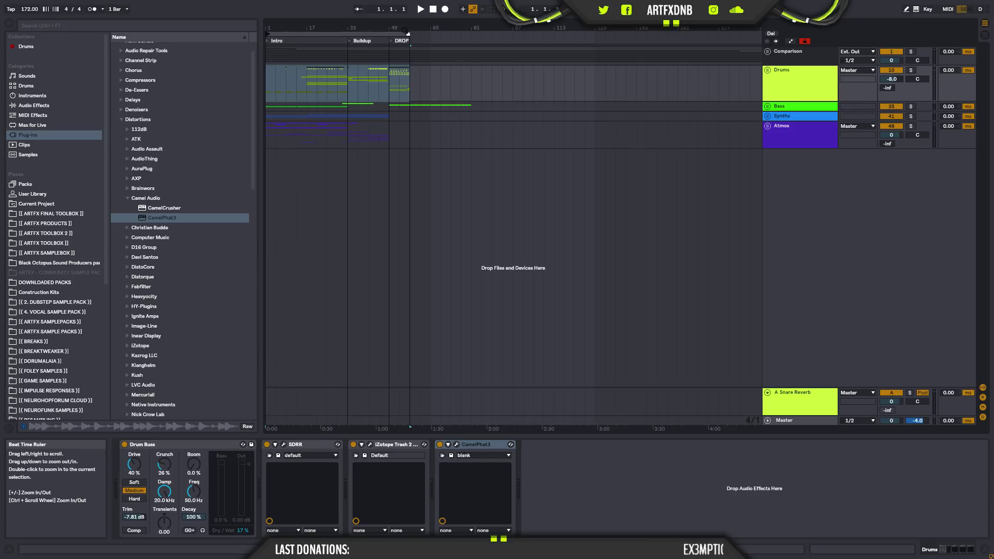
key(space)
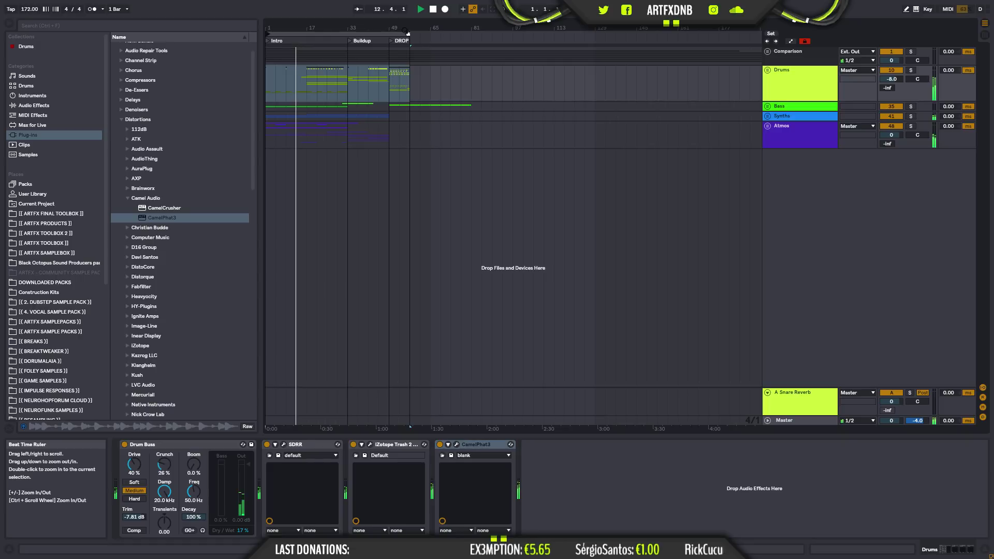
- Unfold Drums, fold Kick & Snare and set the 34 Audio track's volume in Orchestral Percussion to -8.9 dB
click(767, 70)
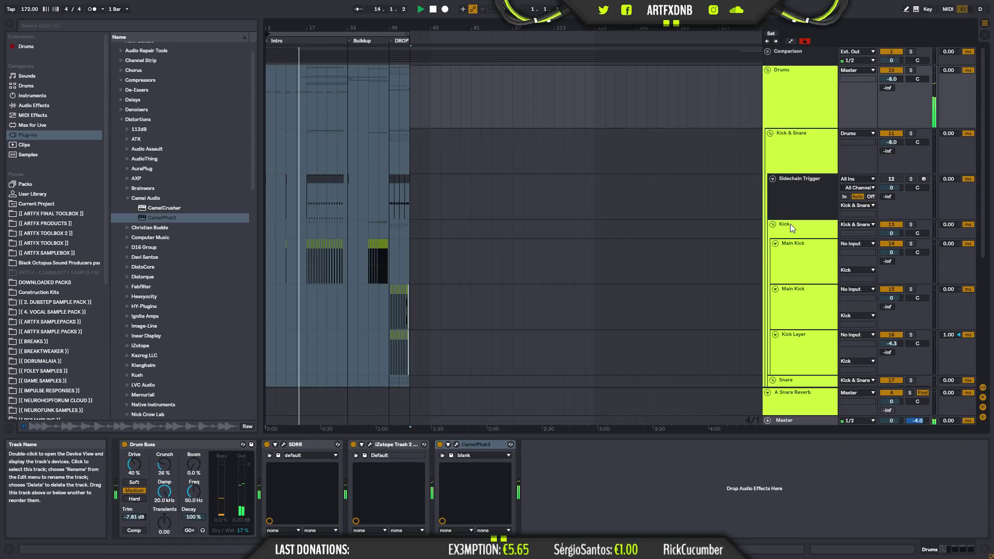
click(770, 133)
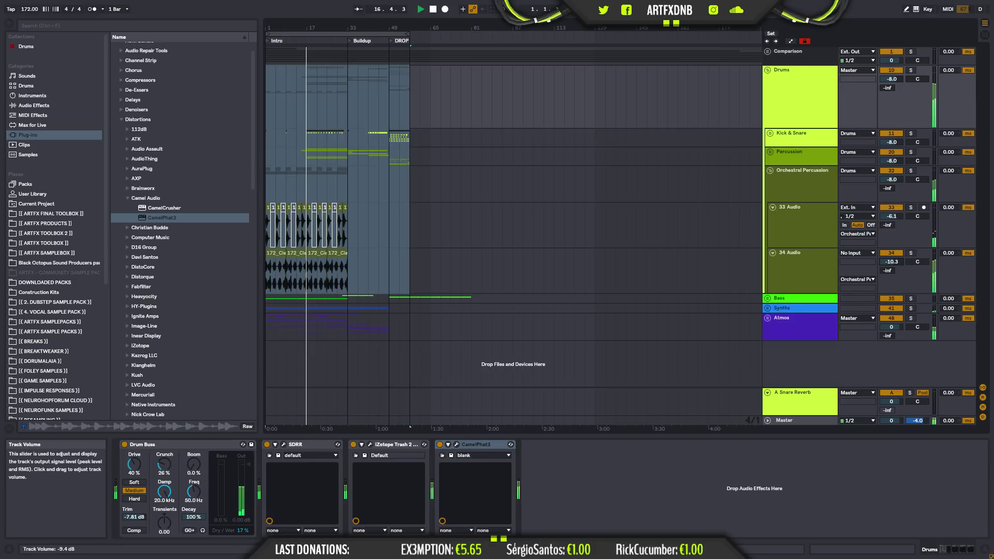
drag(892, 262, 891, 258)
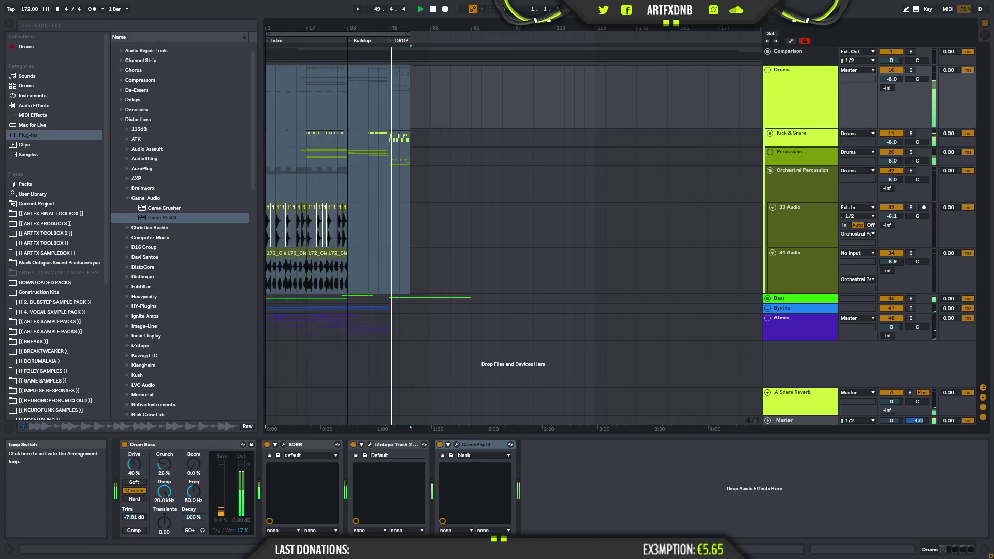
- Shorten the arrangement loop to start at bar 49 so that only the drop is looped
click(580, 9)
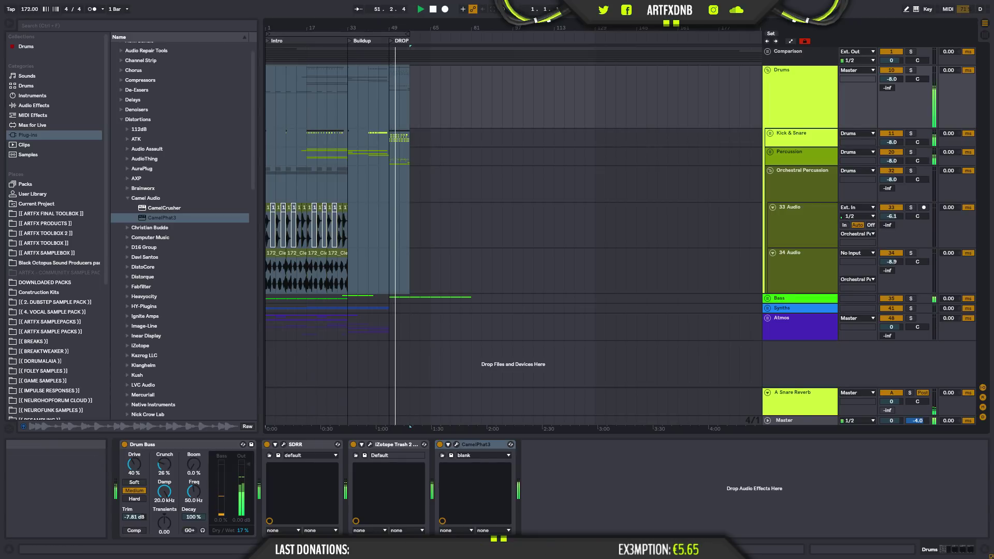
drag(275, 38, 388, 45)
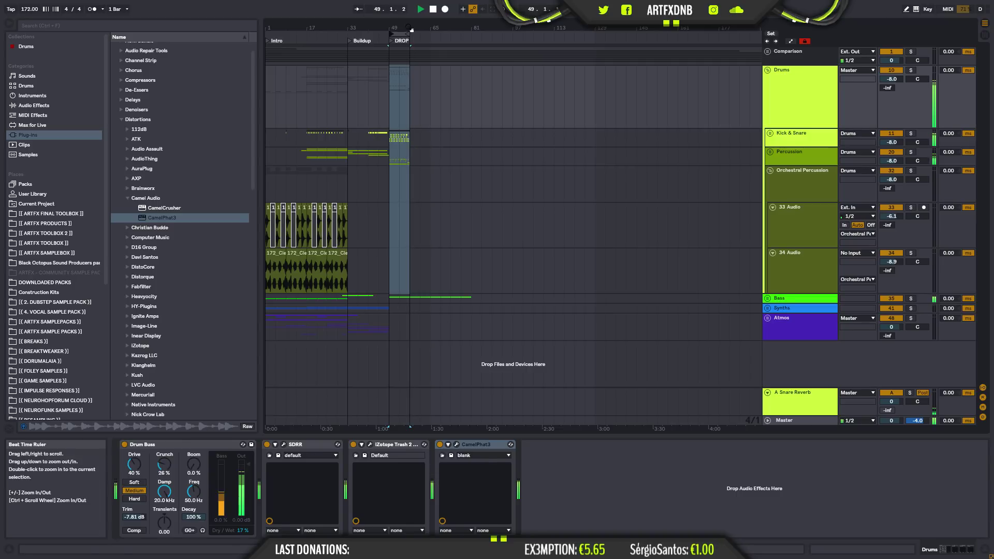
- Inspect the device chain of the drop's Bass 1 track back to Serum, stop playback and fold the Bass group
click(768, 299)
scroll(793, 322, down, 5)
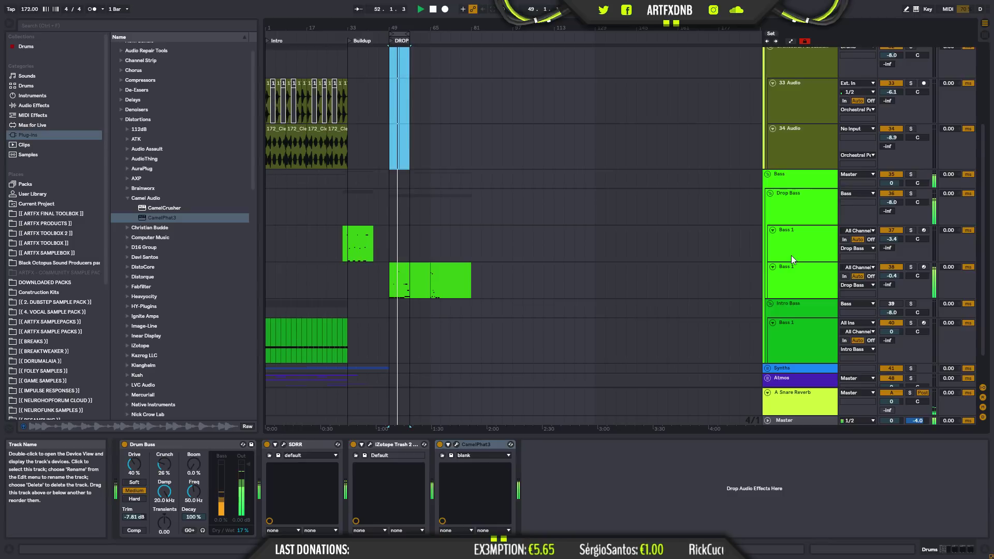
click(794, 263)
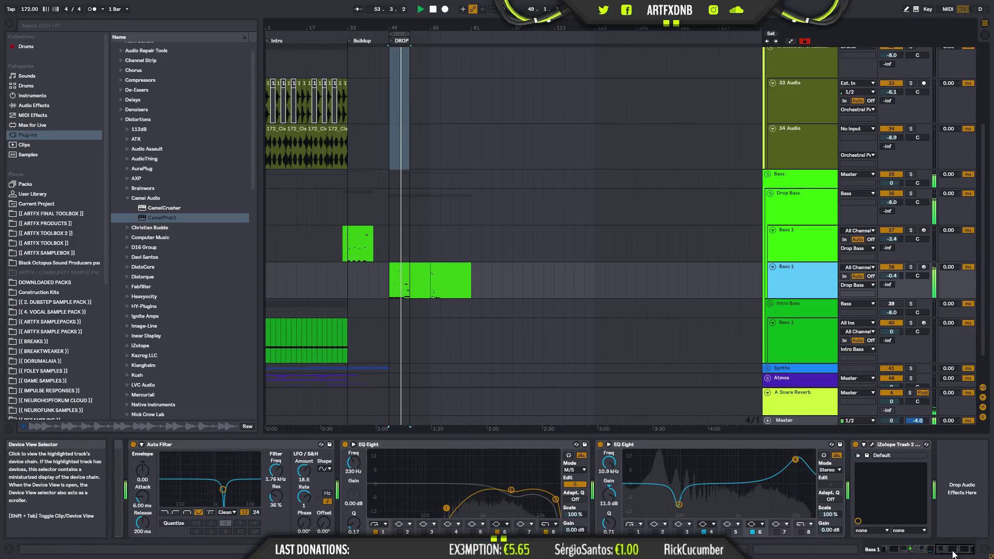
drag(954, 554, 502, 533)
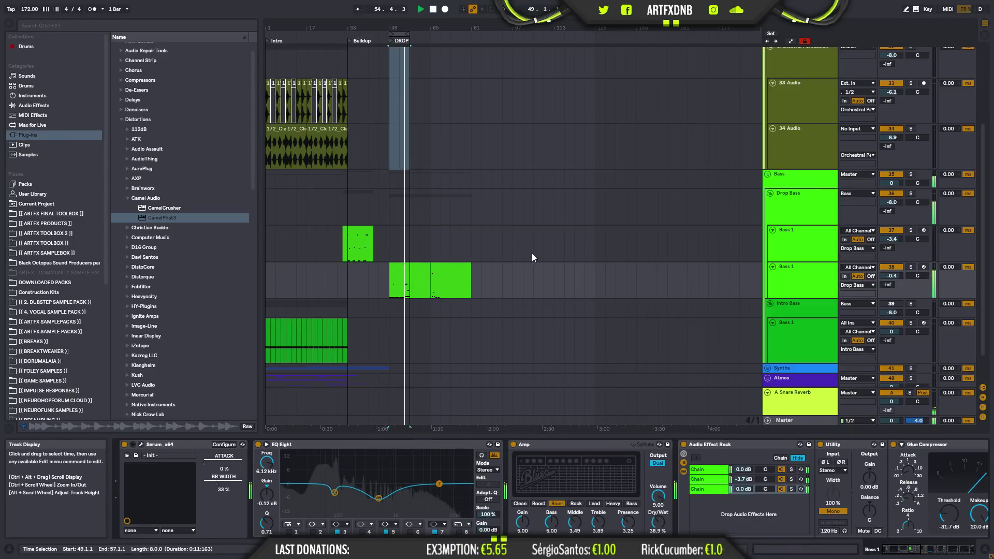
click(435, 12)
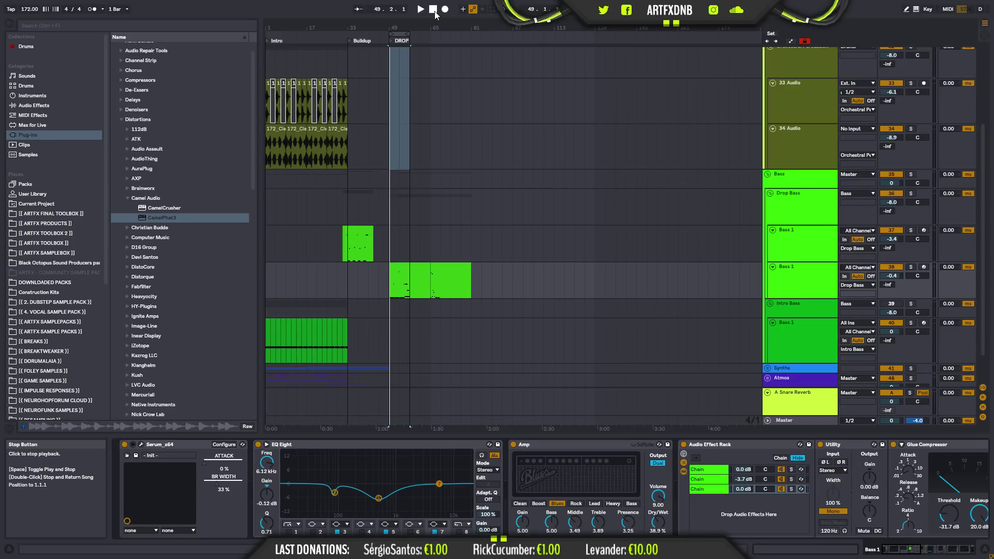
click(769, 174)
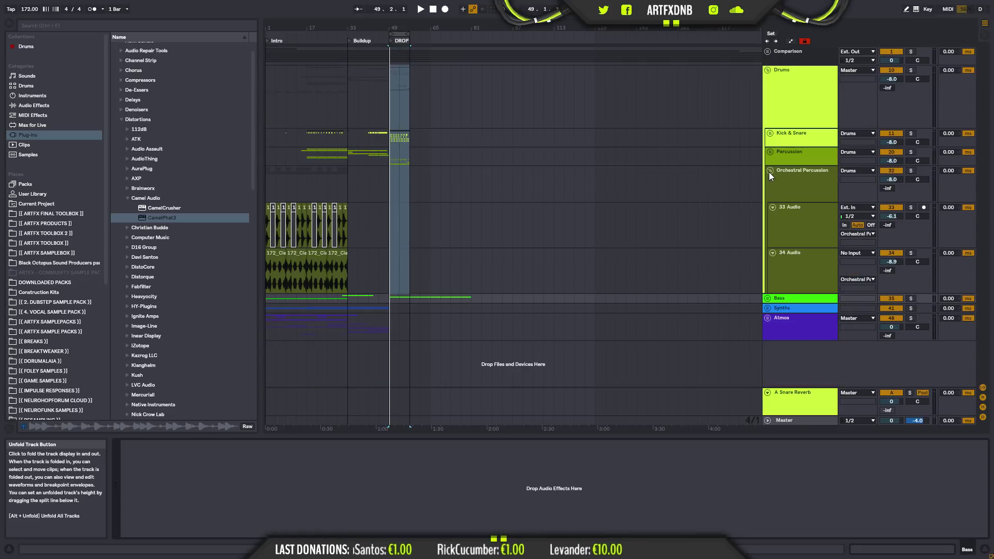
- Fold the Drums group and play the transition into the drop from position 48.3.1
click(767, 69)
click(794, 73)
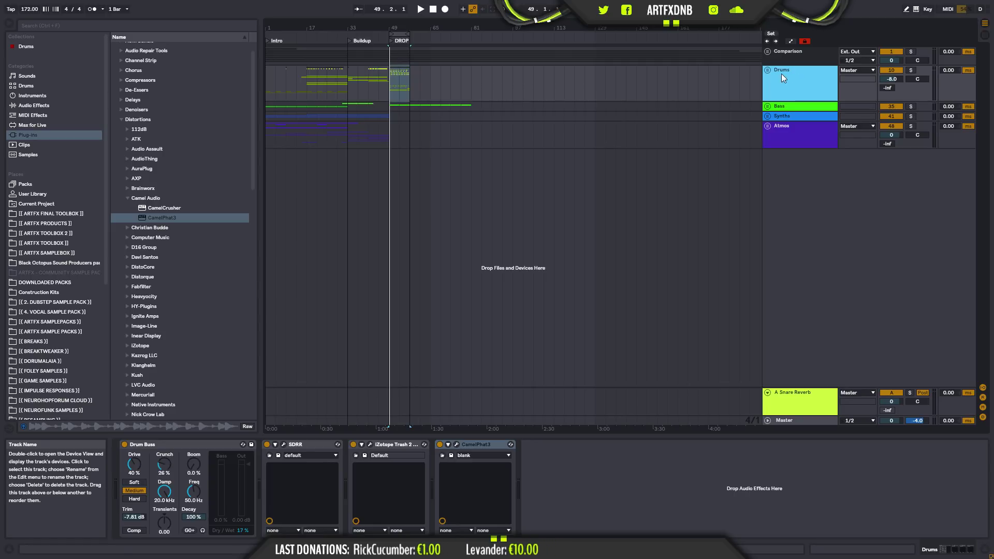
click(379, 78)
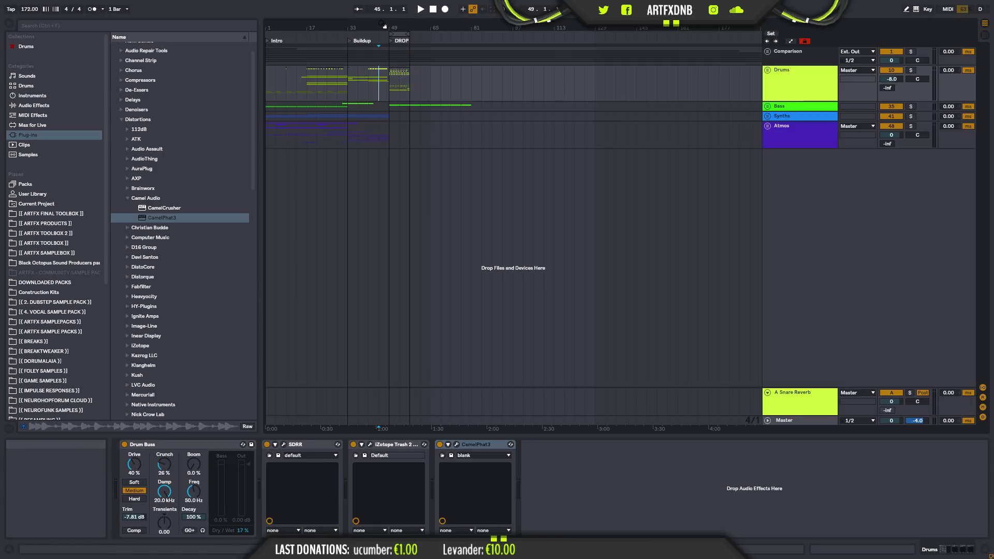
drag(388, 26, 389, 67)
click(382, 81)
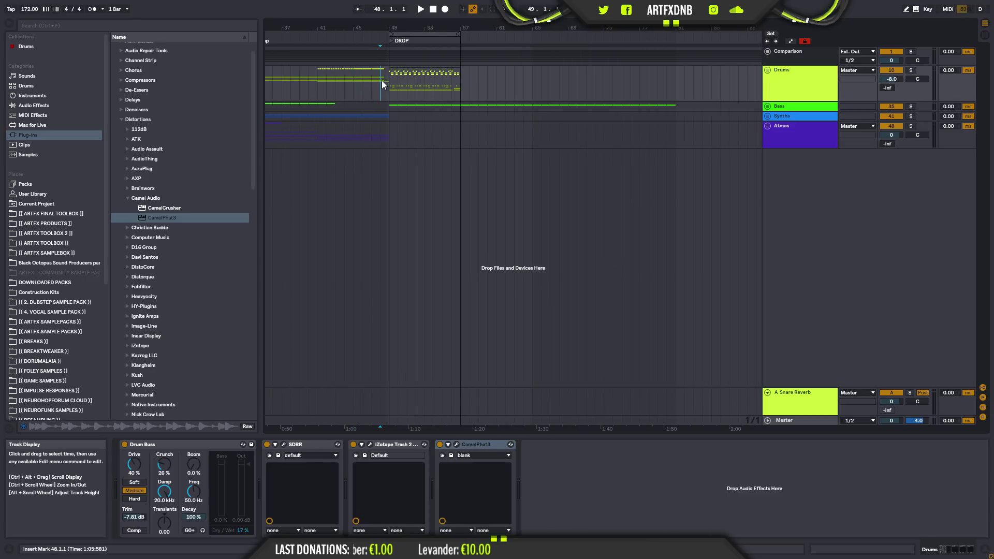
drag(389, 26, 396, 53)
click(400, 67)
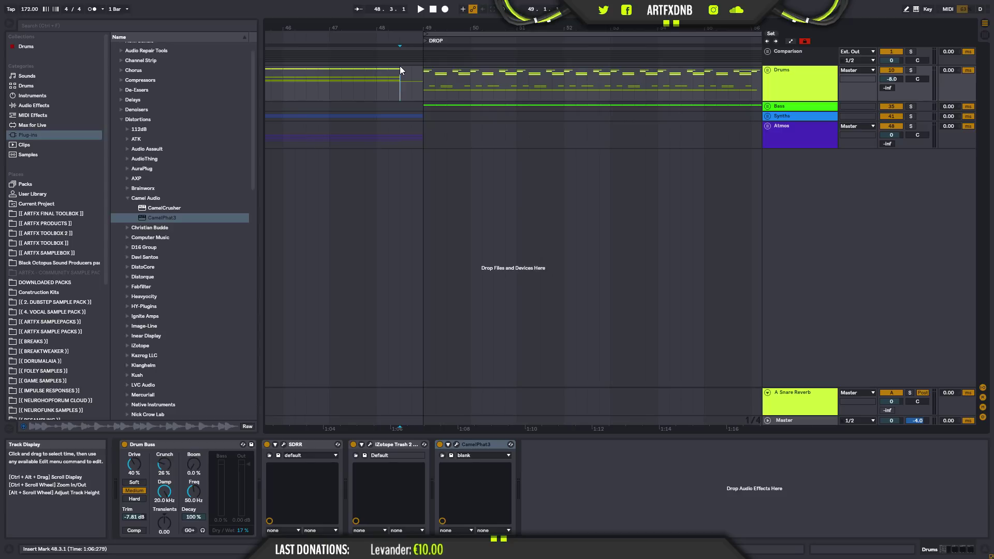
key(space)
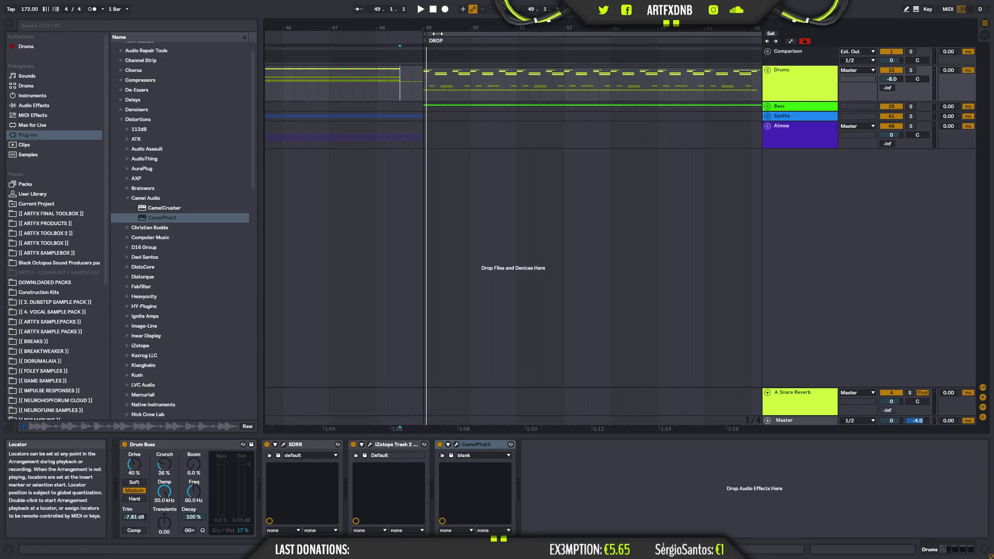
- Unfold the Comparison group and examine the reference tracks inside it, leaving the reference group folded
drag(437, 31, 365, 30)
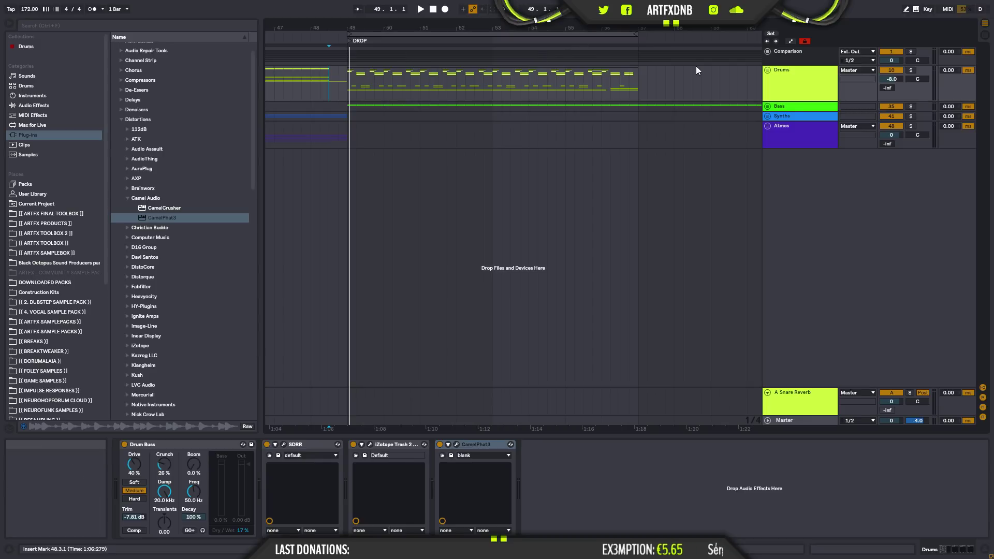
click(768, 51)
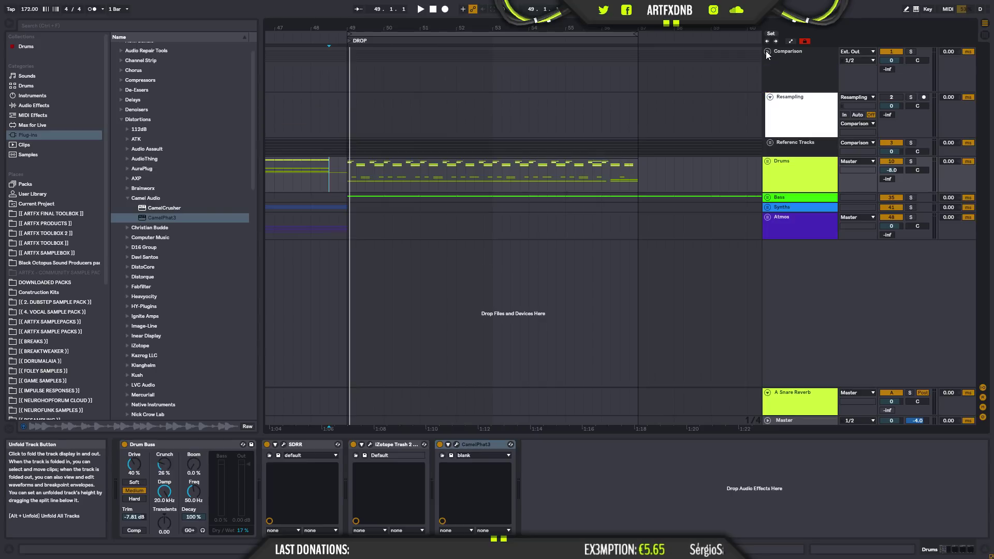
click(770, 143)
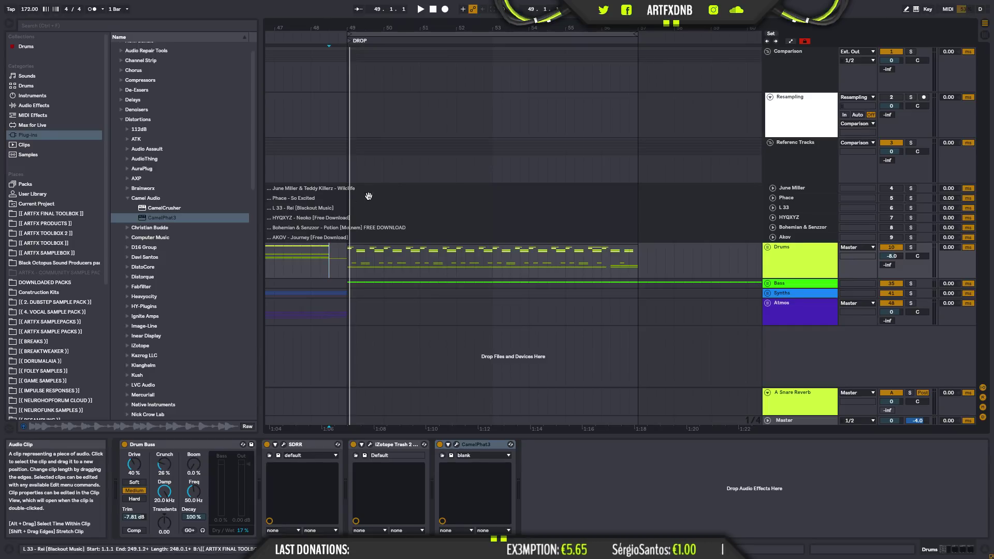
click(770, 142)
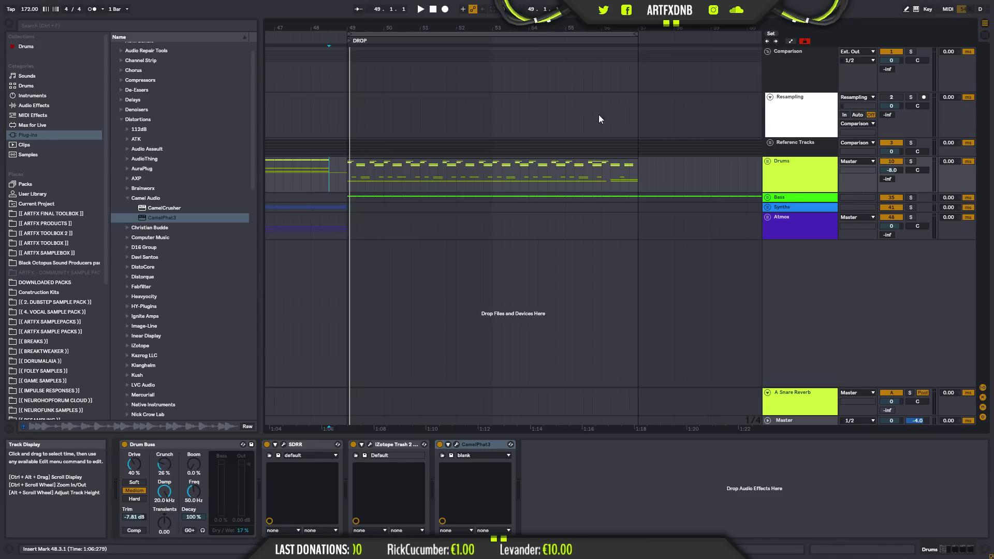
- Open the Master's bx_meter, play the drop from bar 49 to check its levels, and stop playback
click(785, 421)
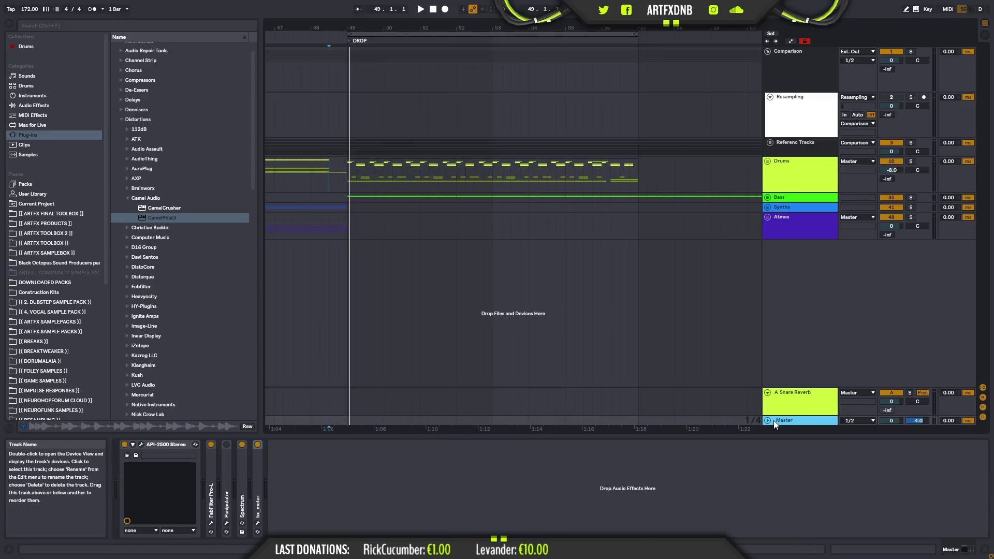
click(258, 523)
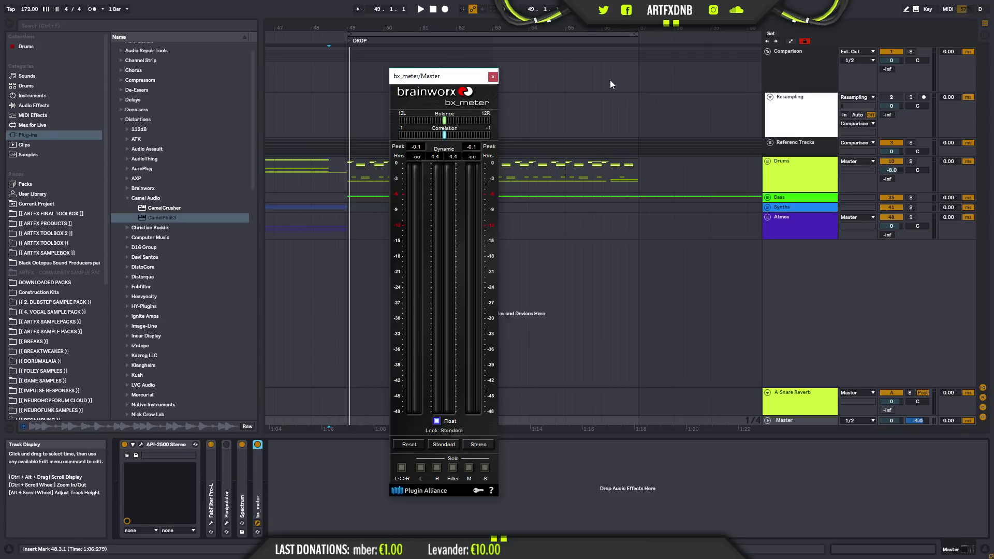
click(348, 169)
click(348, 169)
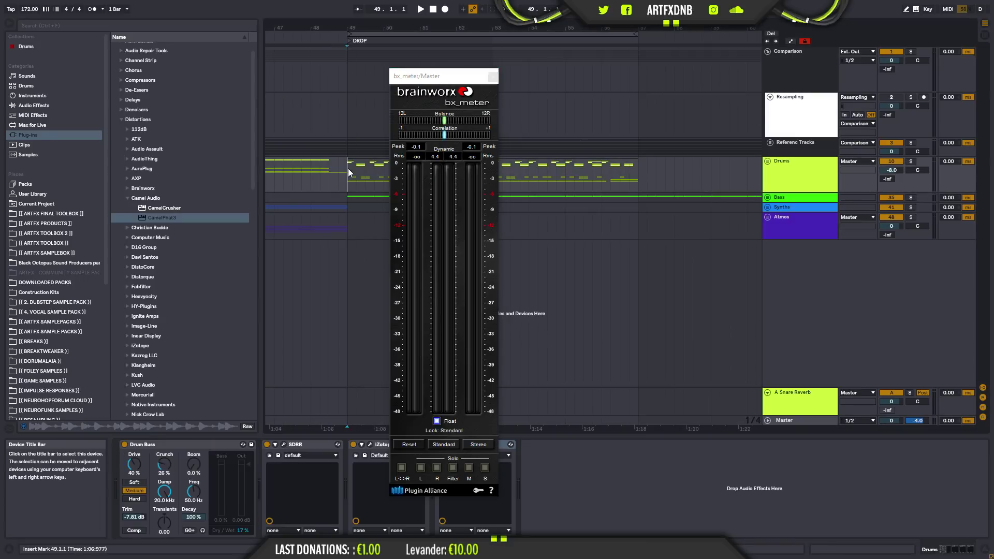
click(422, 9)
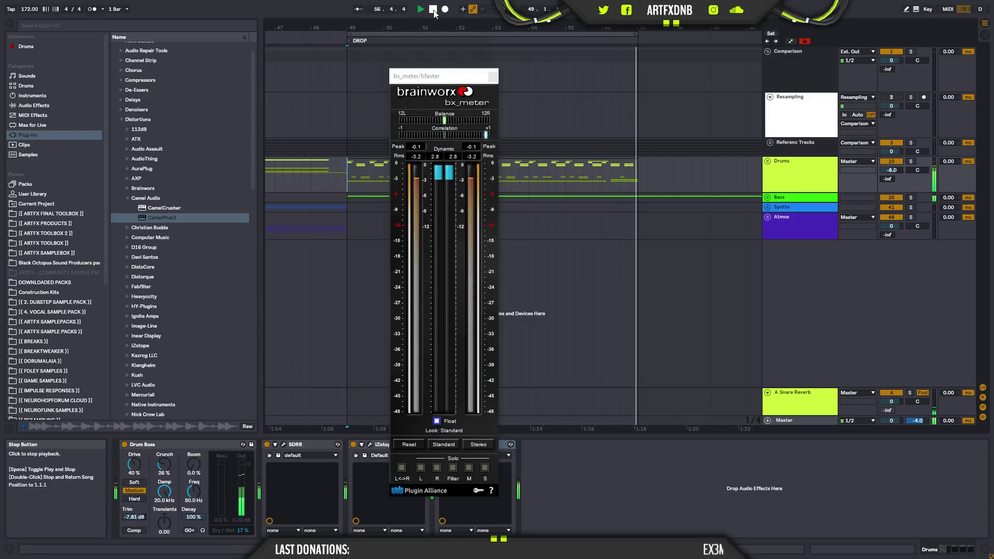
click(435, 14)
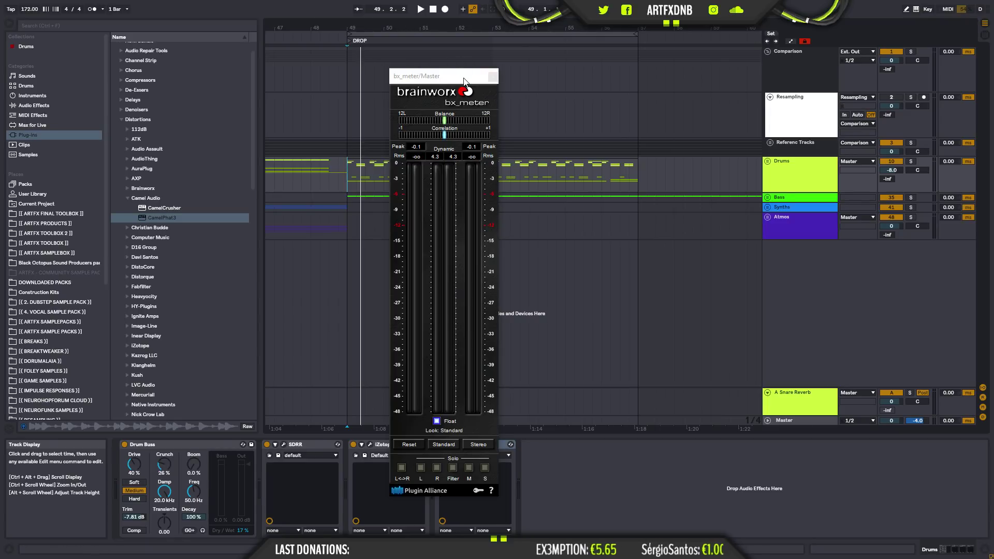
- Load the Lavyne Modern Mastering Glue preset in the Master's API-2500 compressor
click(786, 422)
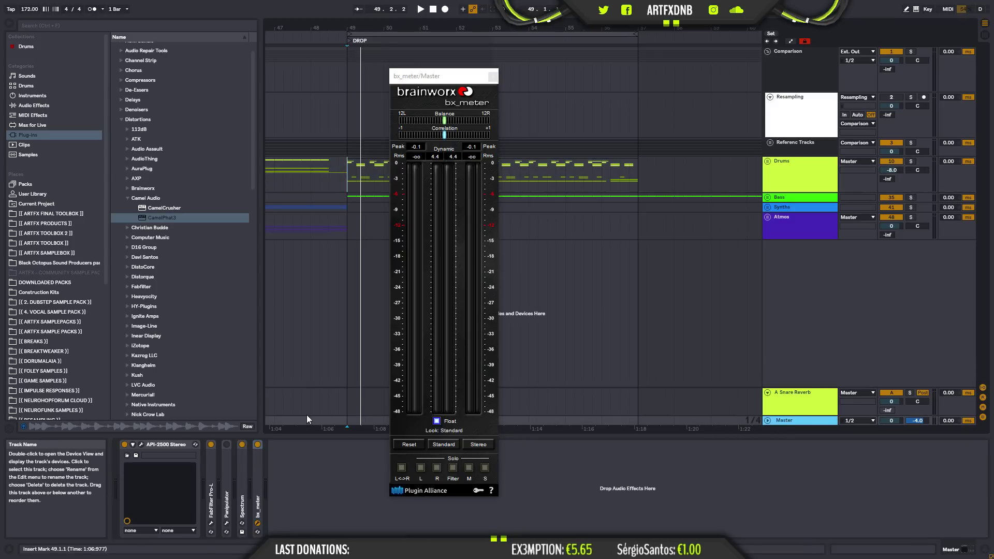
click(141, 444)
drag(268, 150, 518, 175)
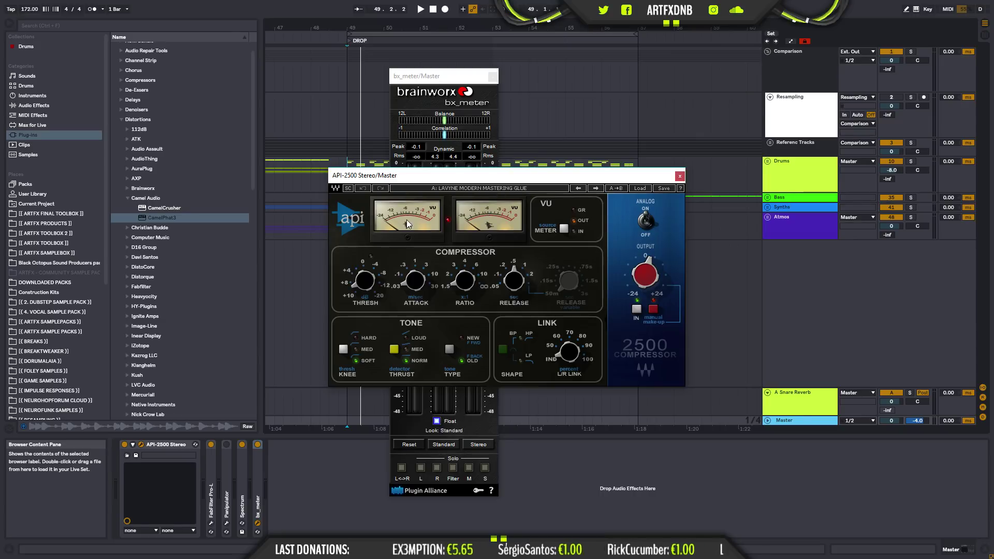
click(641, 188)
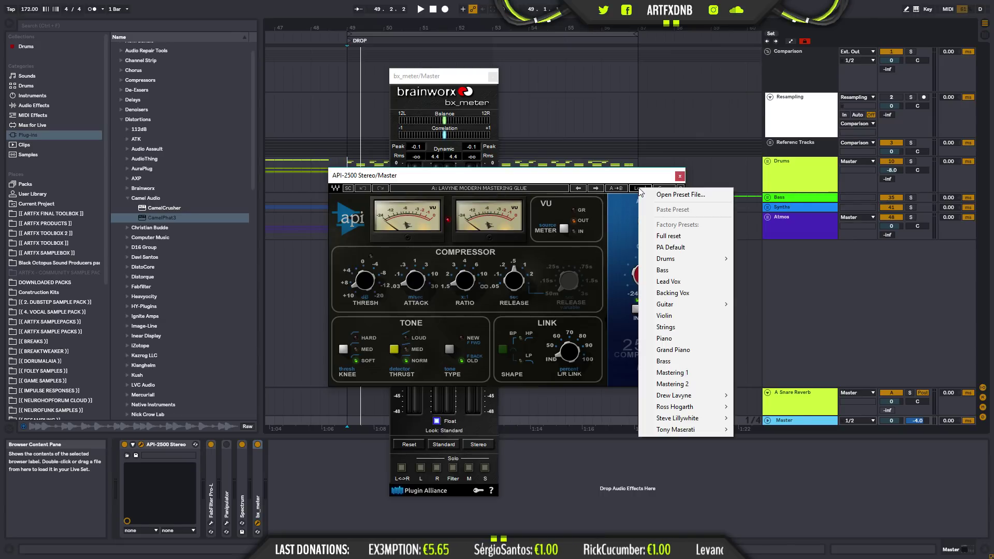
mouse_move(688, 399)
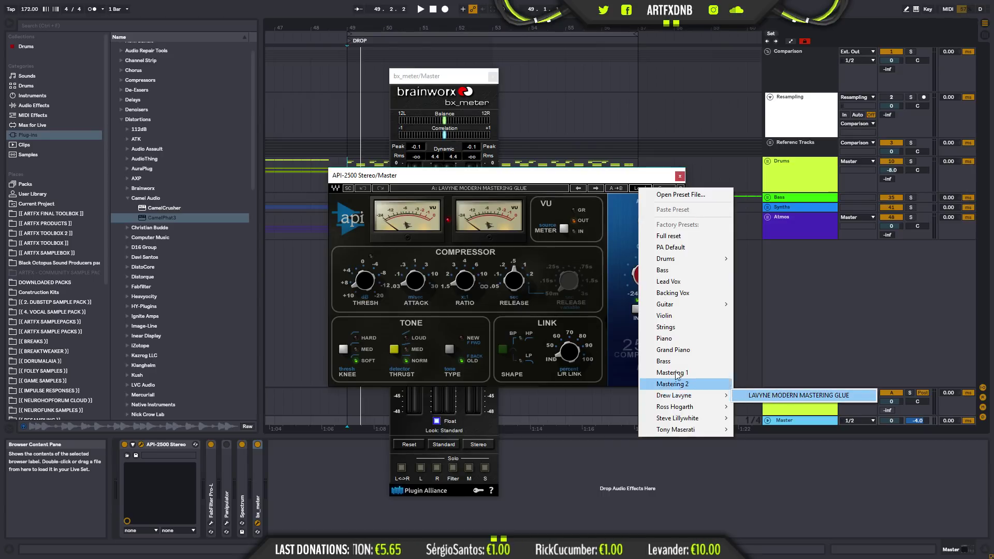
click(776, 396)
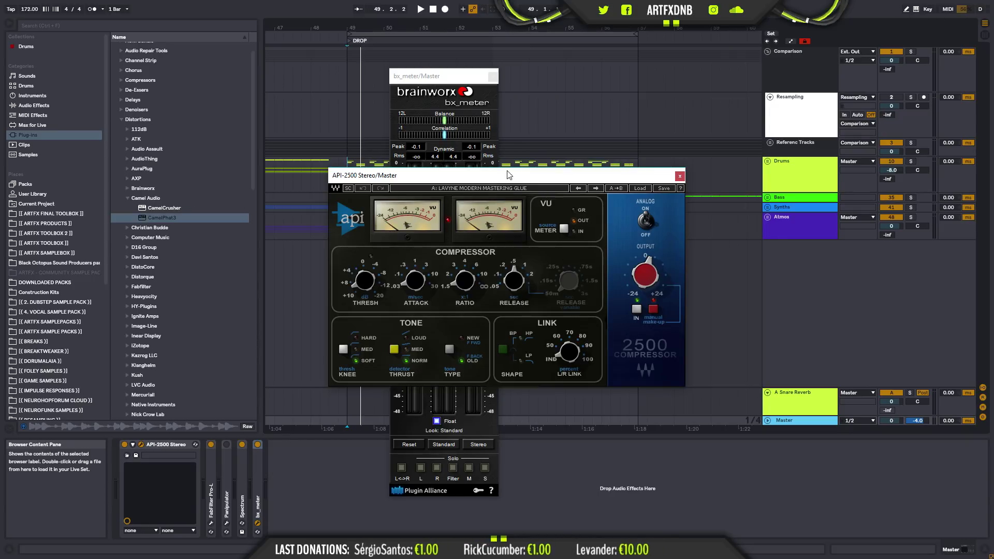
drag(507, 179, 504, 134)
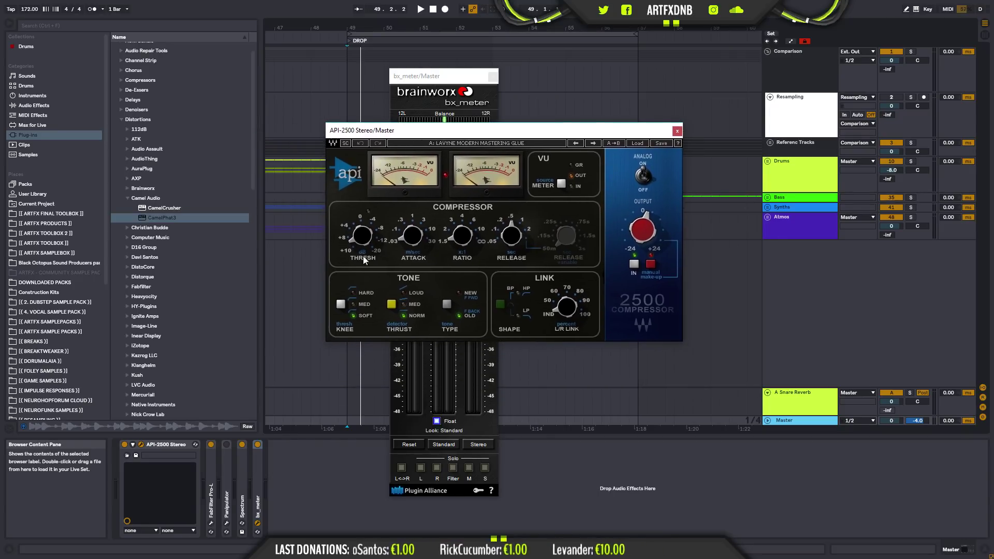
- Check the Master's FabFilter Pro-L limiter settings and close the Pro-L and API-2500 windows
click(211, 523)
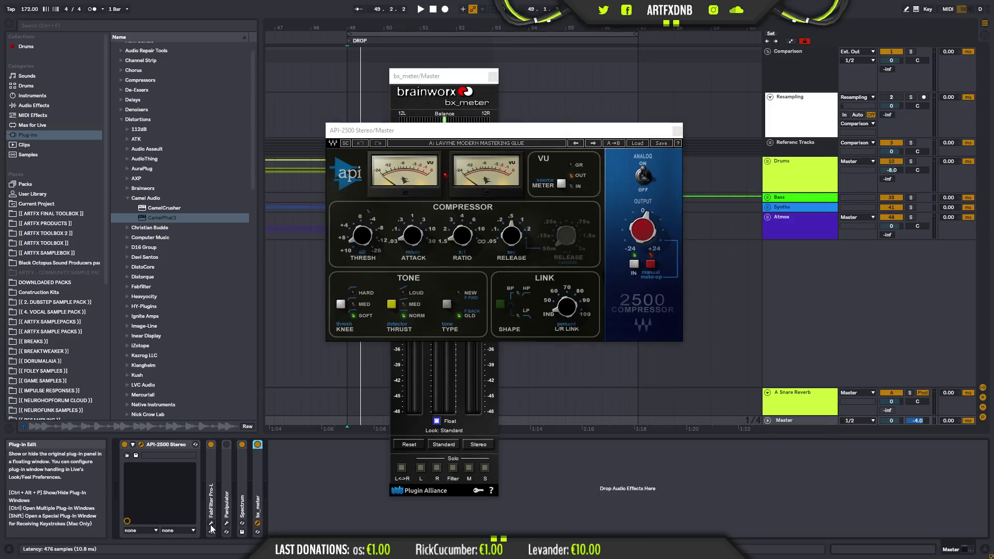
drag(480, 140, 451, 113)
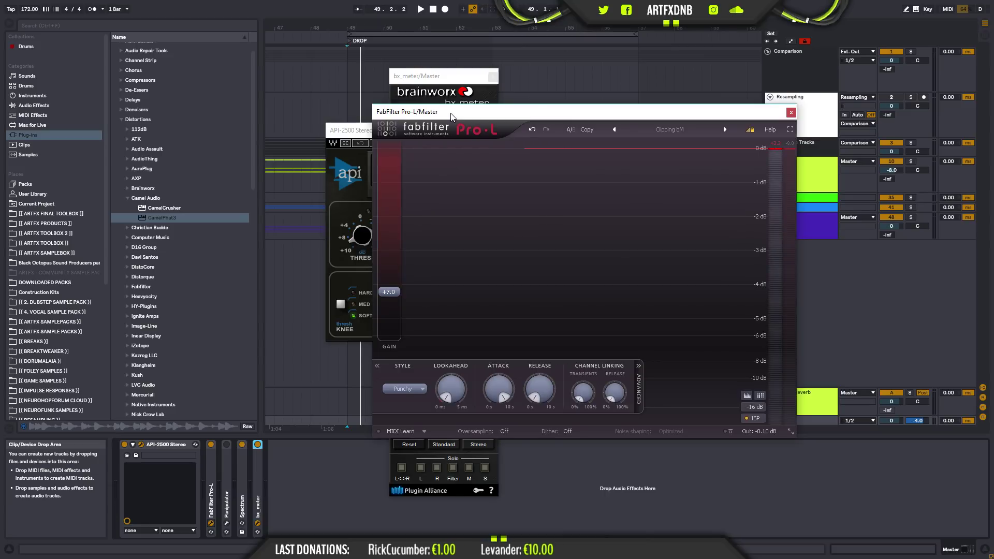
drag(451, 116, 426, 117)
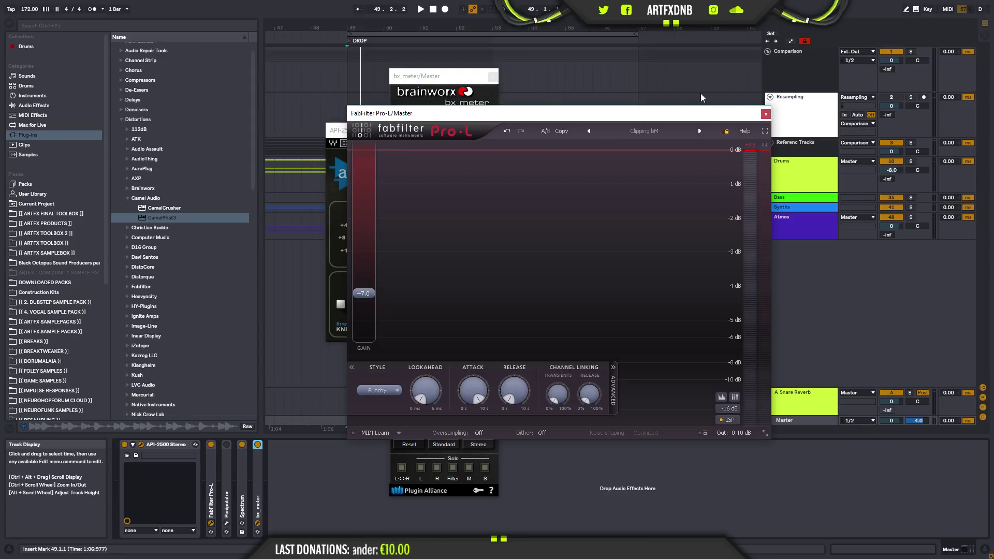
click(766, 114)
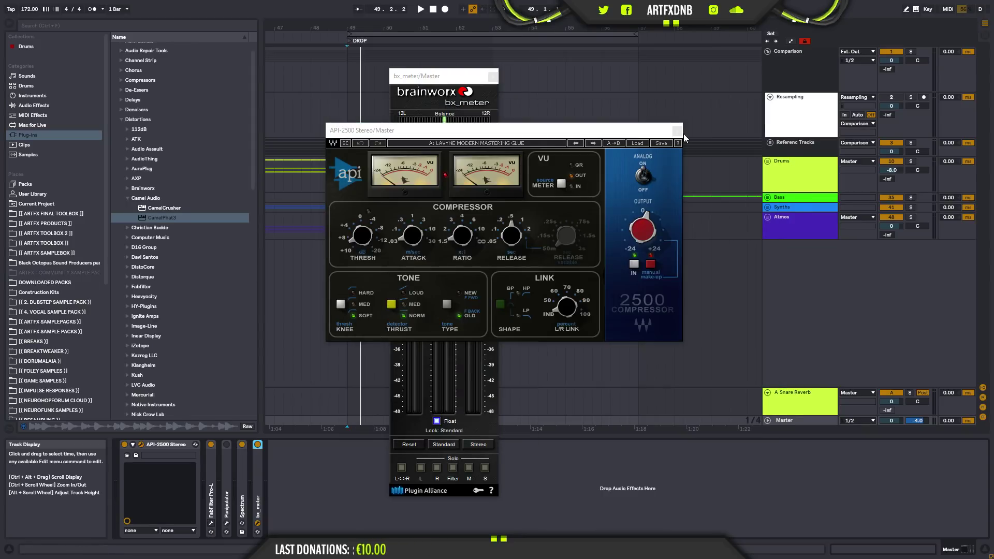
click(677, 131)
click(491, 78)
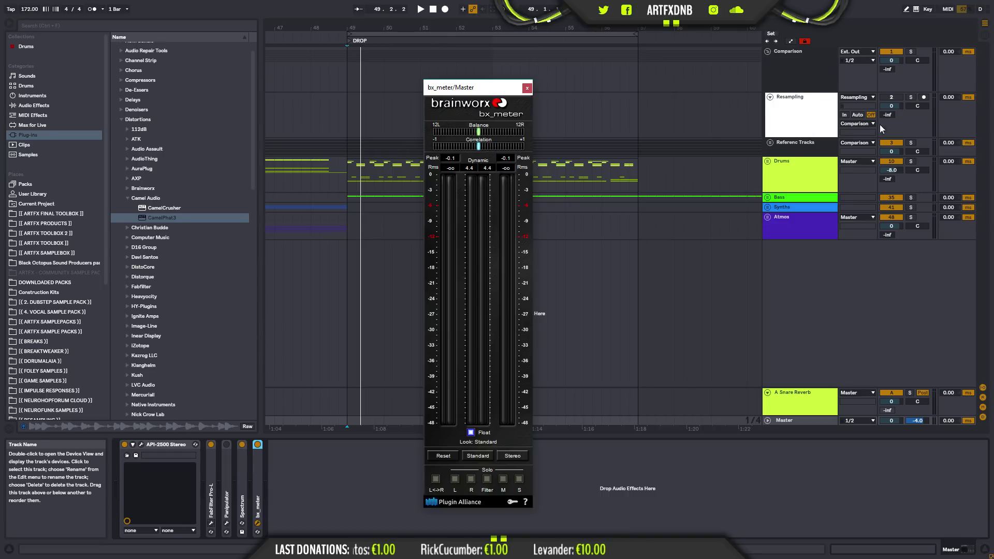
- Review the volumes and devices of the Drums, Bass and Drop Bass groups, with Bass unfolded and bx_meter moved aside
click(899, 108)
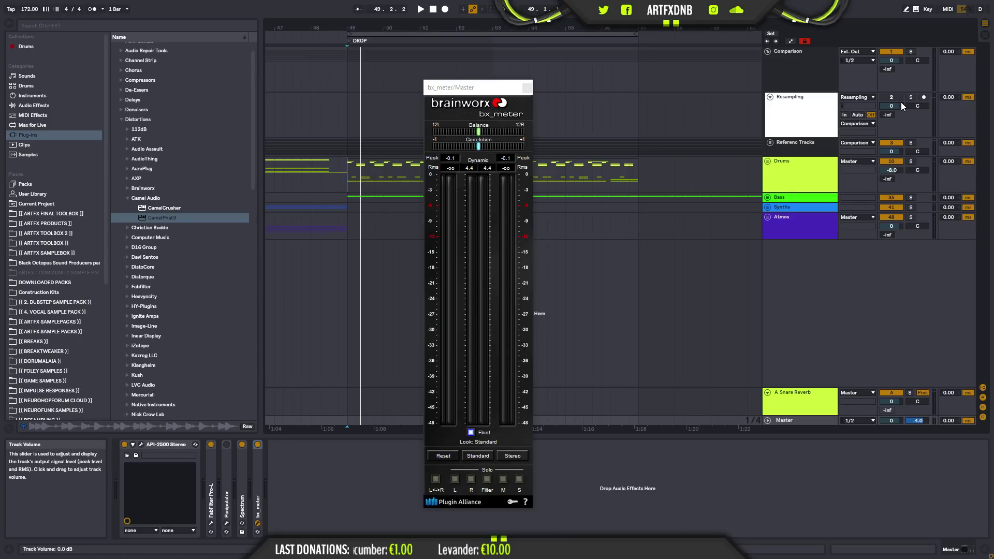
click(830, 165)
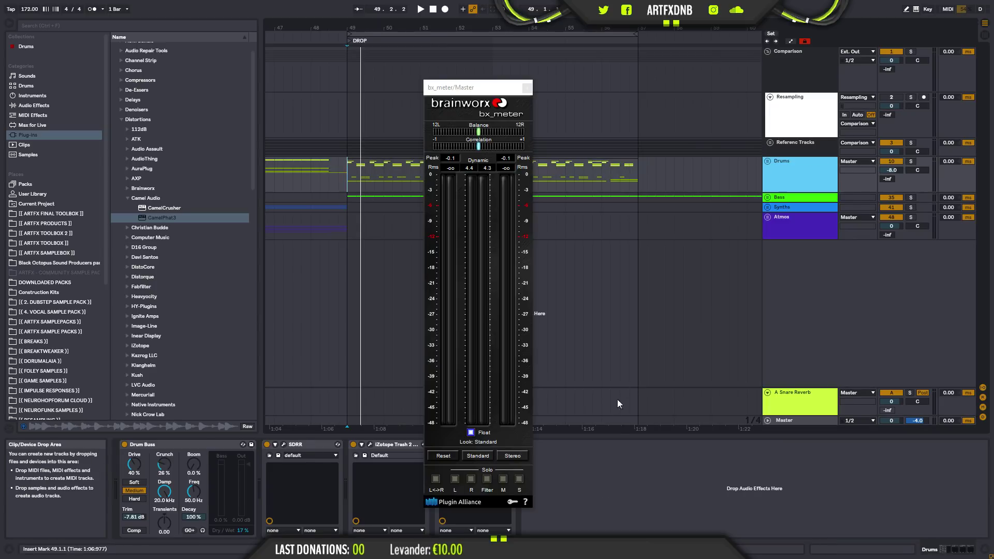
click(605, 494)
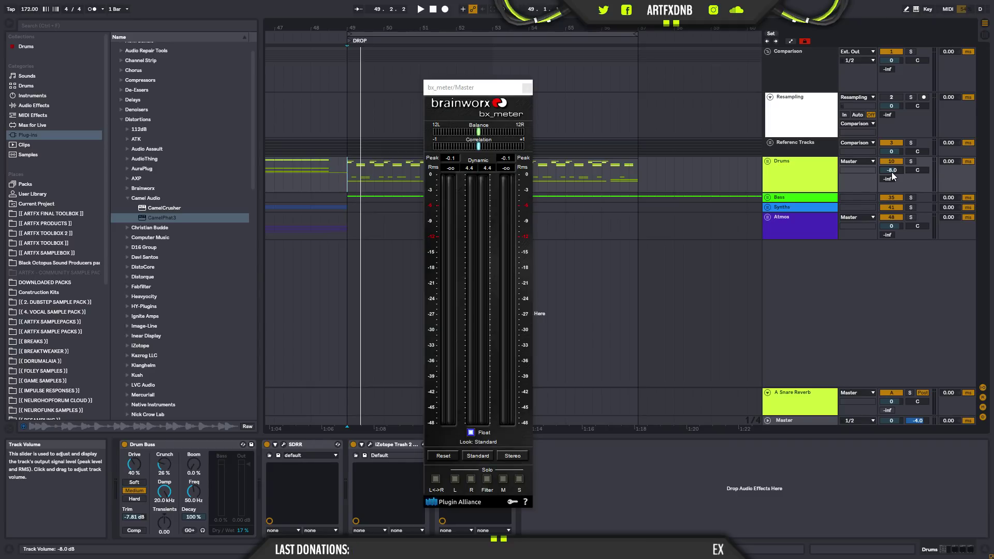
click(806, 198)
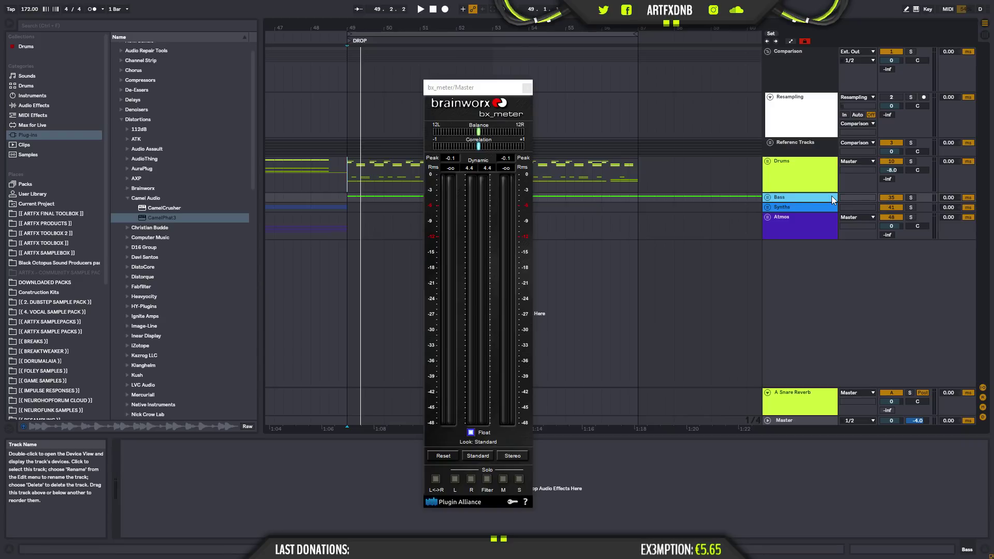
click(774, 196)
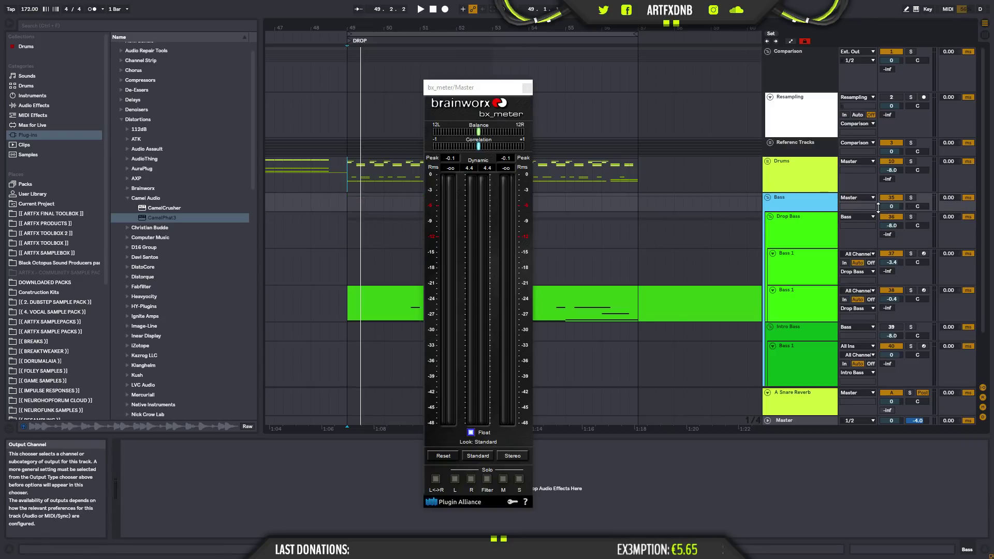
click(800, 233)
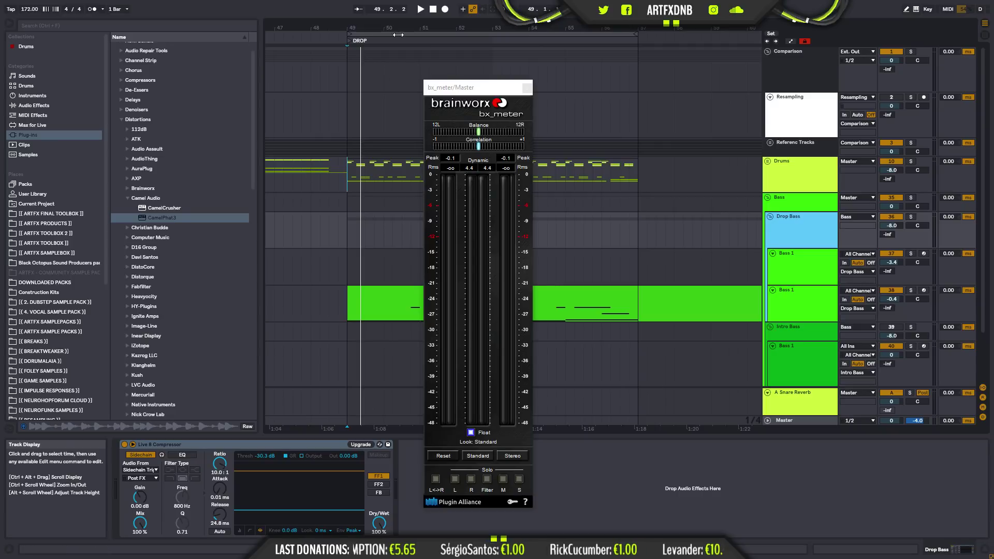
drag(458, 89, 602, 74)
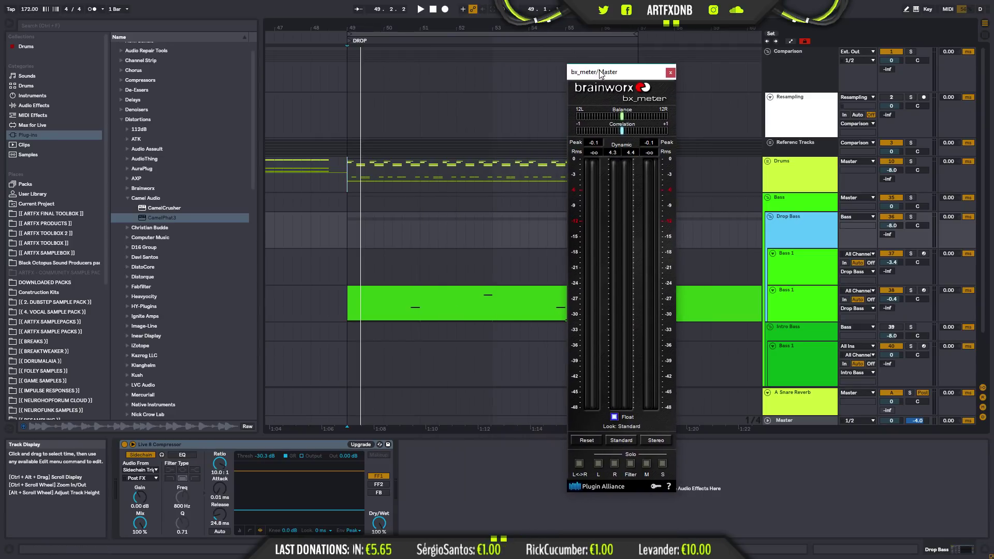